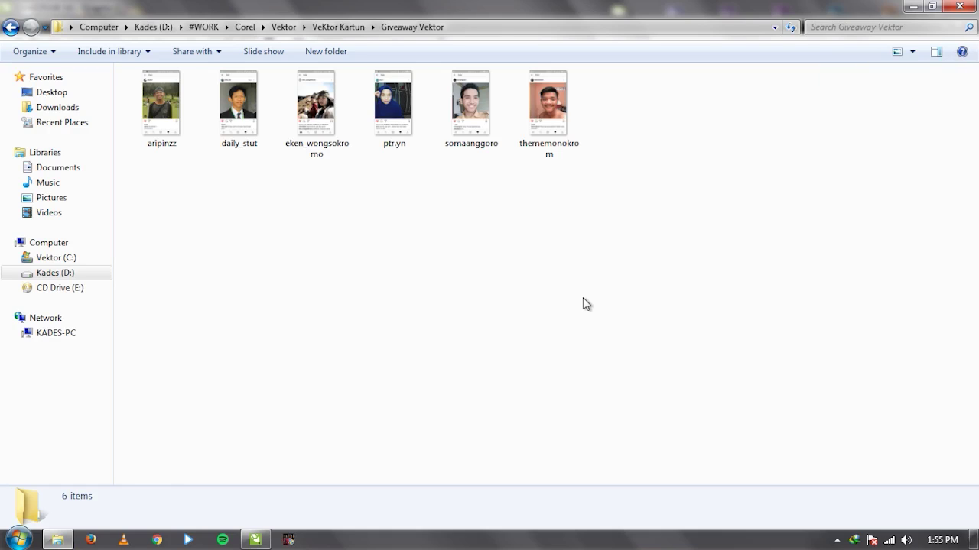
Launch the browser, then select and clear all six entry screenshots in the giveaway folder.
{"action": "left_click", "coordinate": [158, 540]}
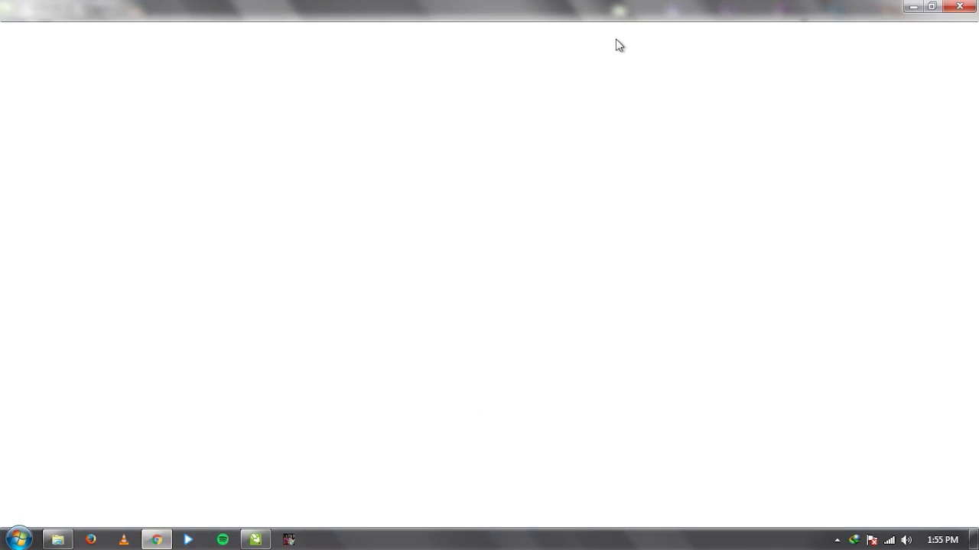
{"action": "left_click", "coordinate": [57, 540]}
{"action": "left_click_drag", "start_coordinate": [153, 189], "coordinate": [662, 142]}
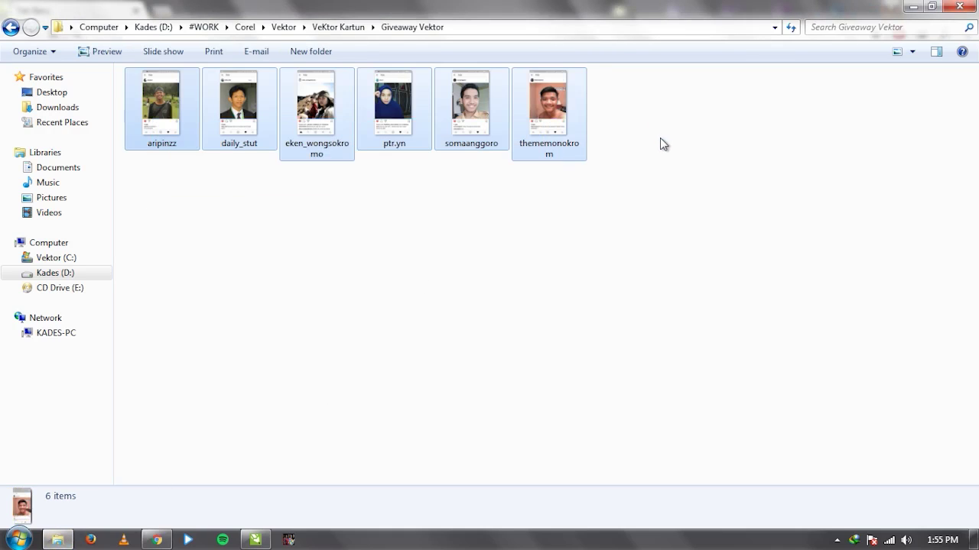
{"action": "left_click", "coordinate": [600, 222]}
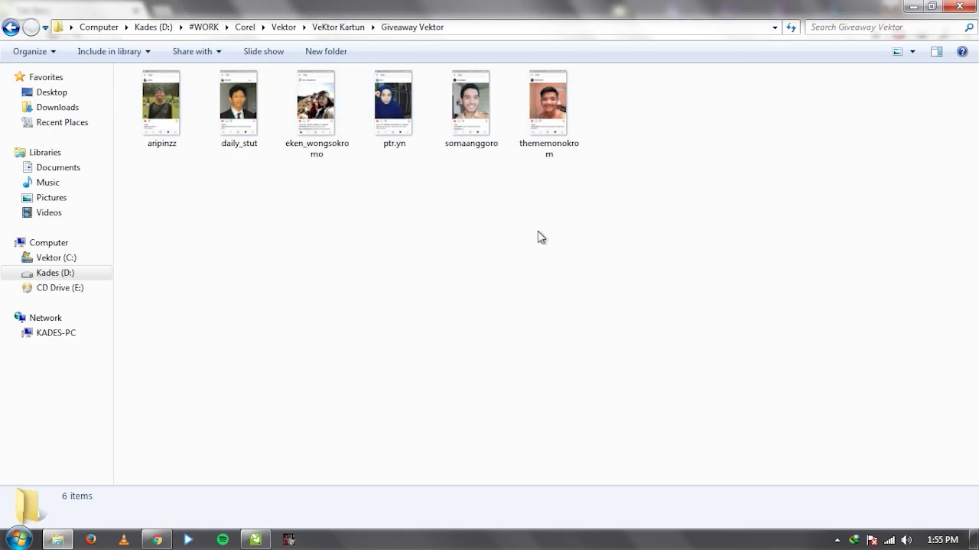
Load the artist's Instagram profile from the 'in' address-bar suggestion.
{"action": "left_click", "coordinate": [156, 539]}
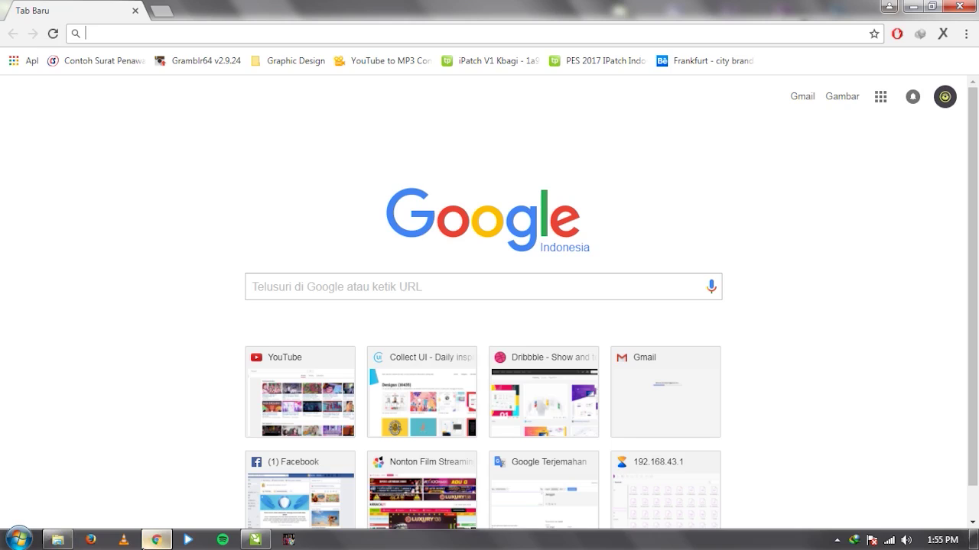
{"action": "type", "text": "in"}
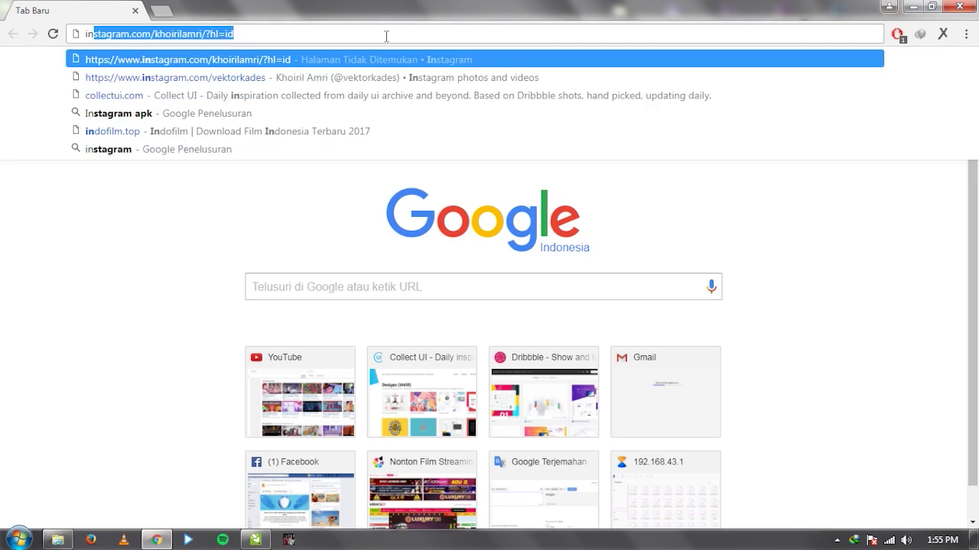
{"action": "key", "text": "Down"}
{"action": "key", "text": "Return"}
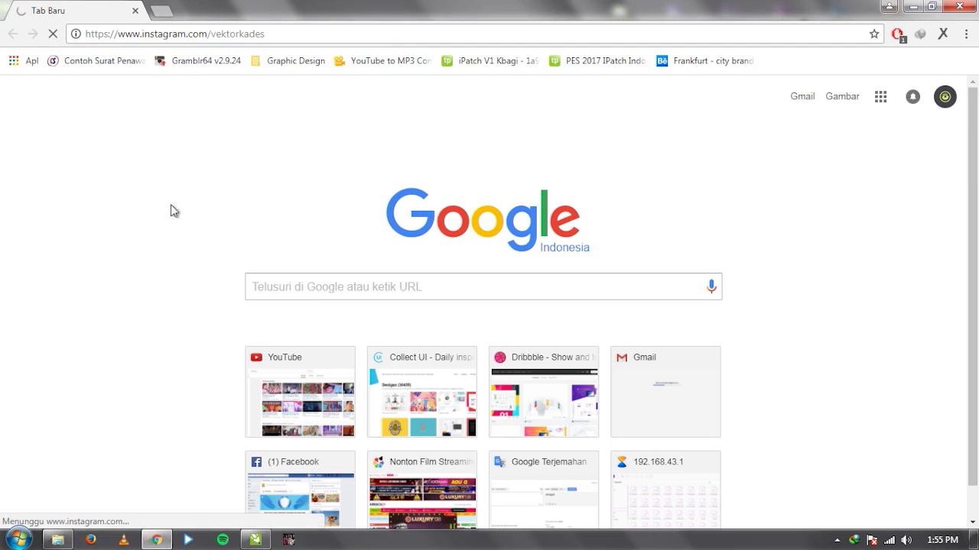
Select all six entry screenshots in the giveaway folder again, then clear the selection.
{"action": "left_click", "coordinate": [57, 539]}
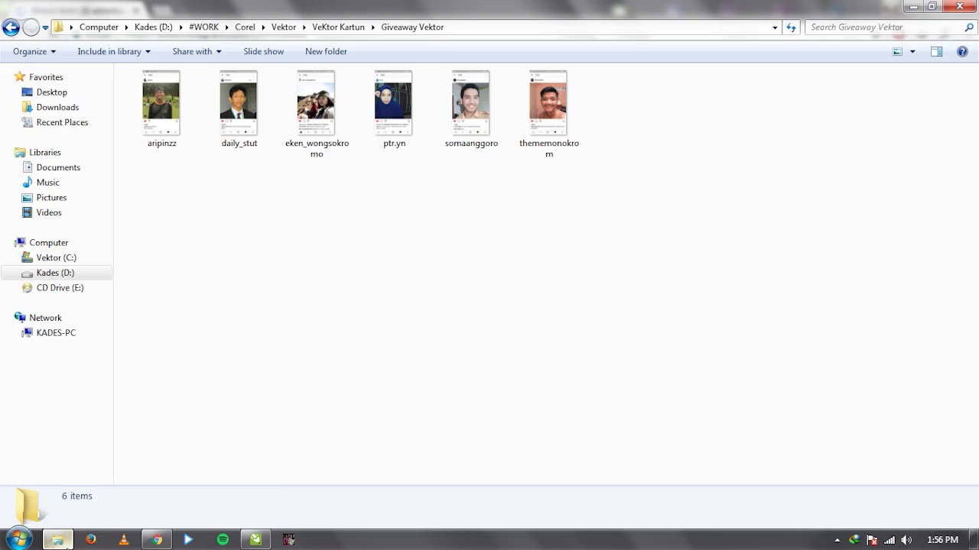
{"action": "left_click_drag", "start_coordinate": [171, 177], "coordinate": [666, 115]}
{"action": "left_click", "coordinate": [633, 229]}
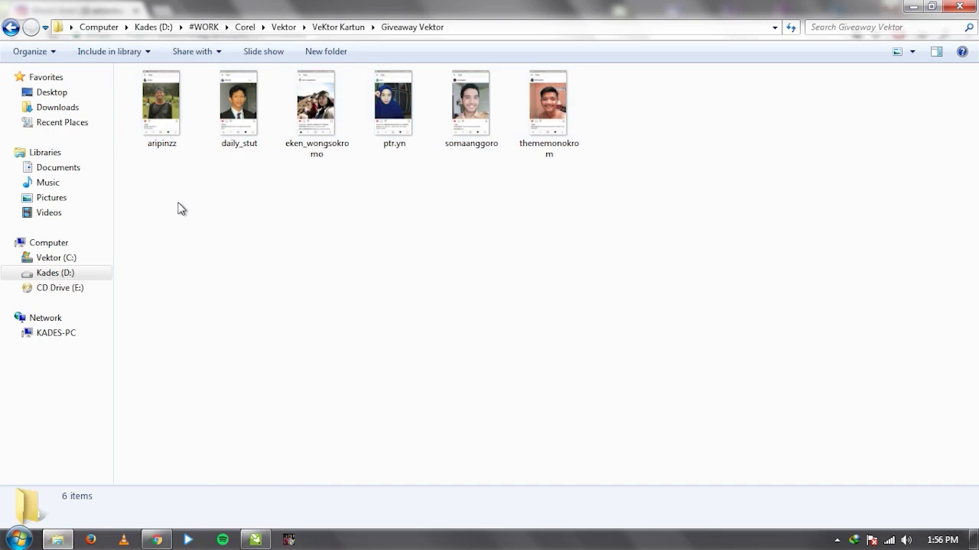
Open the Follow+ giveaway post, read through its comments, and close it back to the profile.
{"action": "left_click", "coordinate": [156, 540]}
{"action": "scroll", "coordinate": [93, 244], "scroll_direction": "down", "scroll_amount": 3}
{"action": "scroll", "coordinate": [93, 244], "scroll_direction": "up", "scroll_amount": 2}
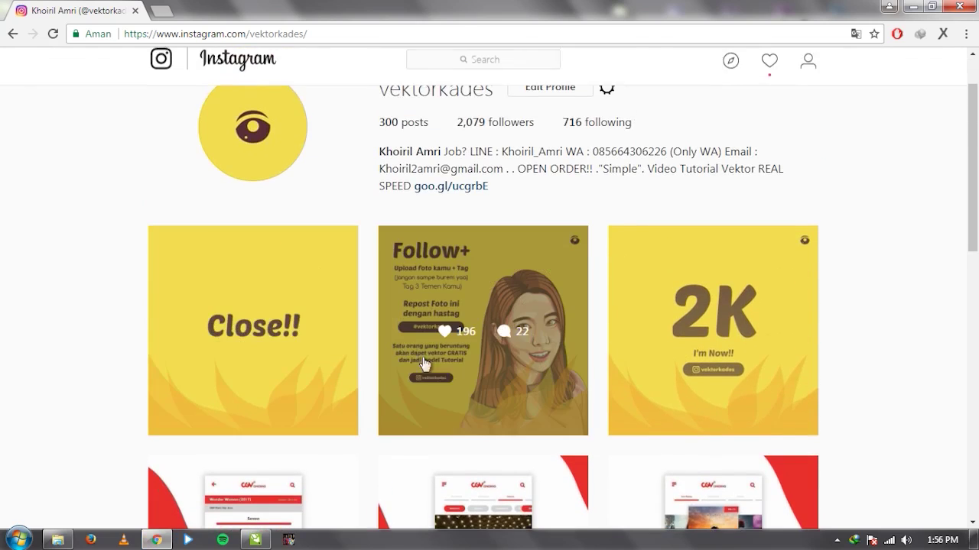
{"action": "left_click", "coordinate": [421, 250]}
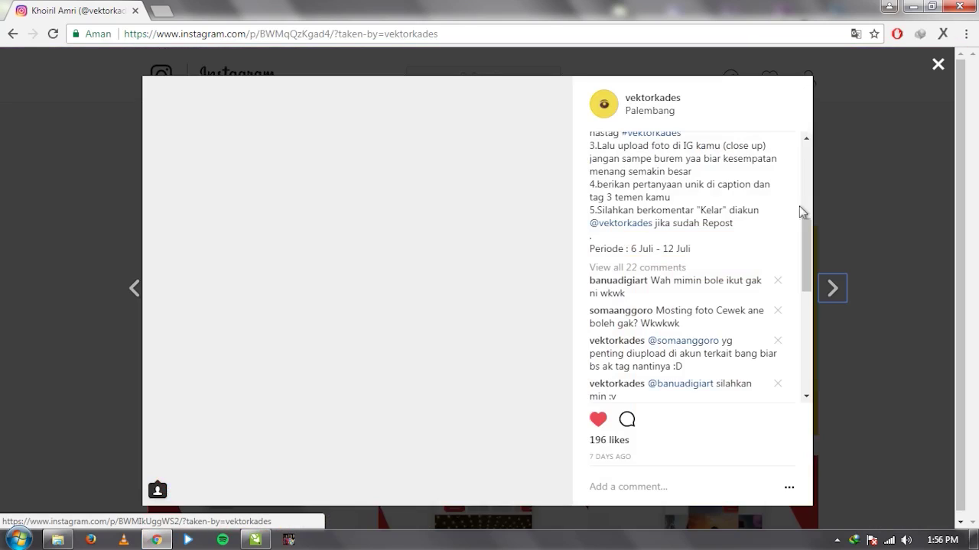
{"action": "scroll", "coordinate": [658, 248], "scroll_direction": "down", "scroll_amount": 1}
{"action": "scroll", "coordinate": [657, 249], "scroll_direction": "up", "scroll_amount": 2}
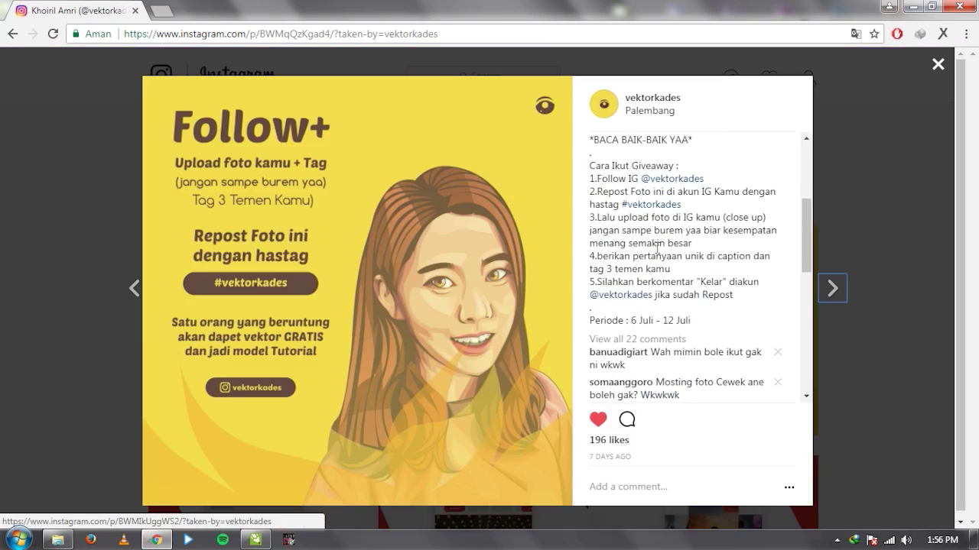
{"action": "scroll", "coordinate": [711, 252], "scroll_direction": "down", "scroll_amount": 5}
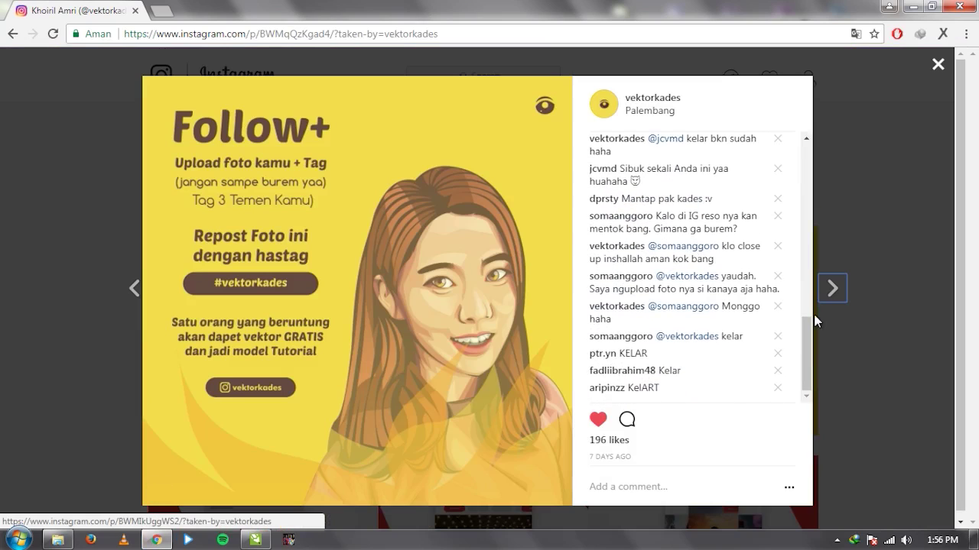
{"action": "left_click", "coordinate": [925, 88]}
{"action": "scroll", "coordinate": [881, 221], "scroll_direction": "up", "scroll_amount": 1}
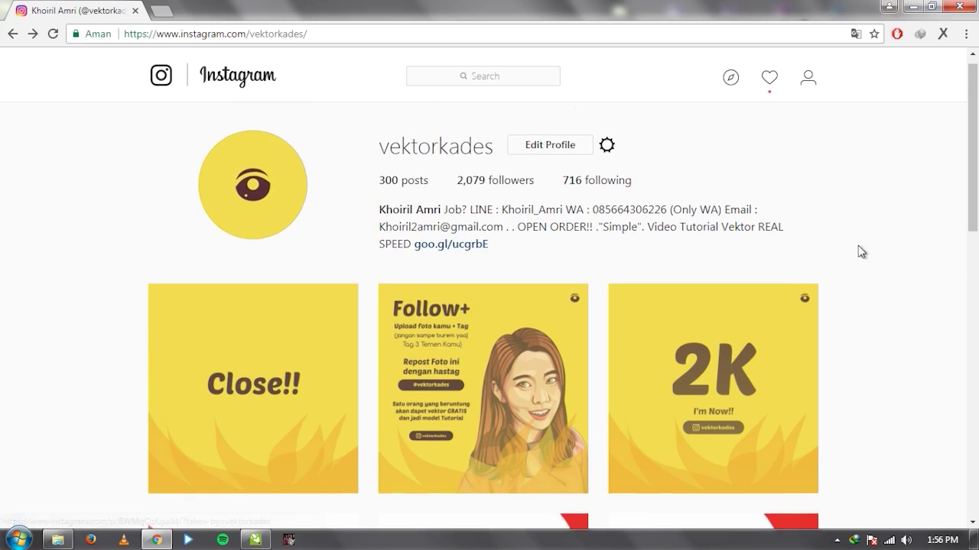
Open the first entry screenshot in Photo Viewer and page through all six images.
{"action": "left_click", "coordinate": [914, 7]}
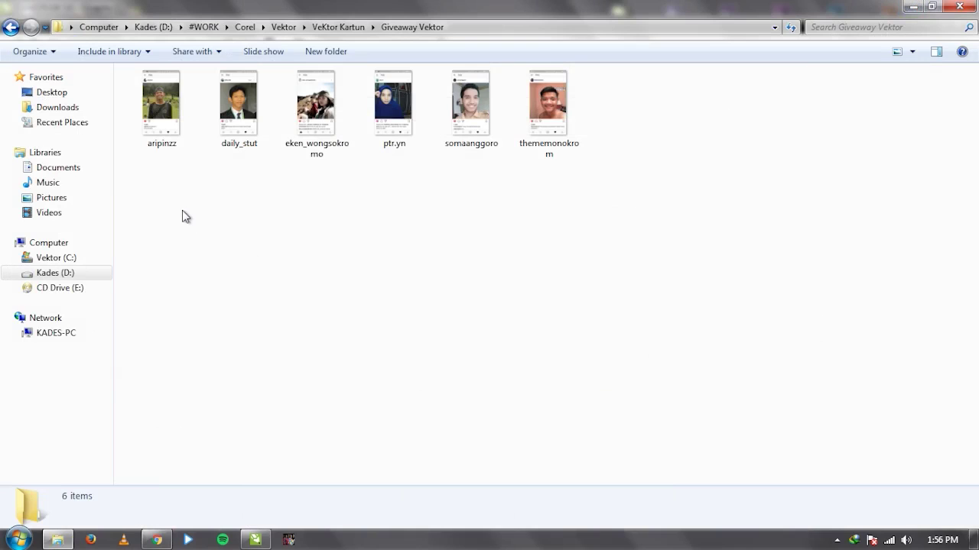
{"action": "double_click", "coordinate": [165, 151]}
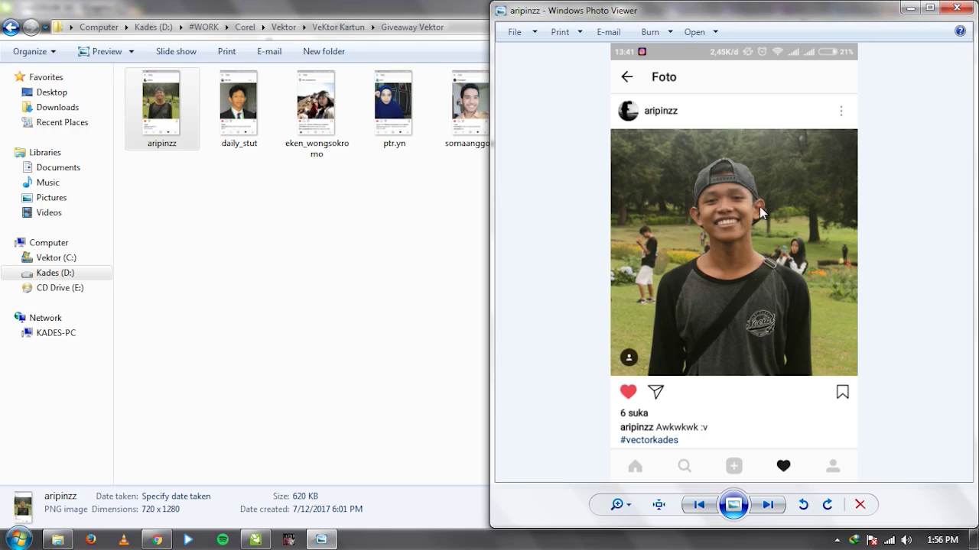
{"action": "scroll", "coordinate": [759, 213], "scroll_direction": "up", "scroll_amount": 2}
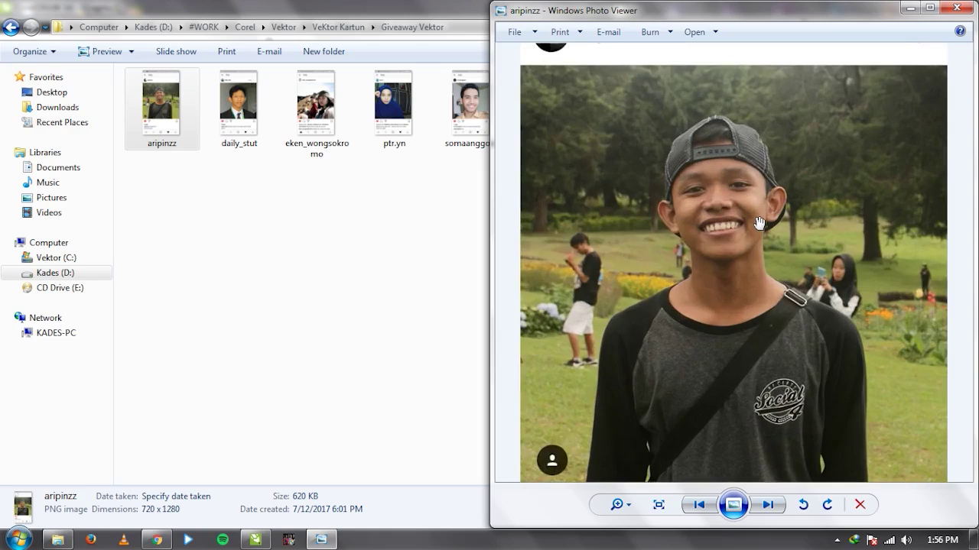
{"action": "scroll", "coordinate": [758, 222], "scroll_direction": "down", "scroll_amount": 2}
{"action": "key", "text": "Right"}
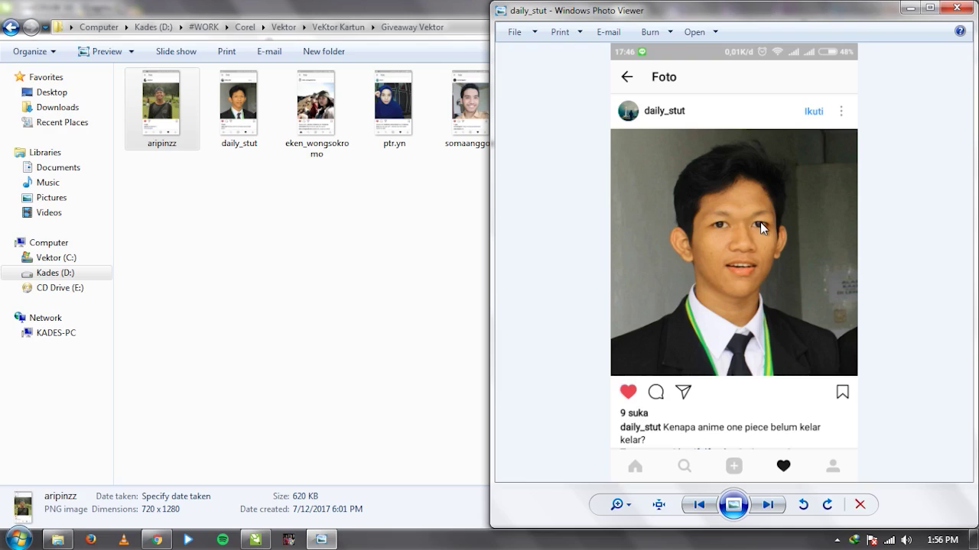
{"action": "key", "text": "Right"}
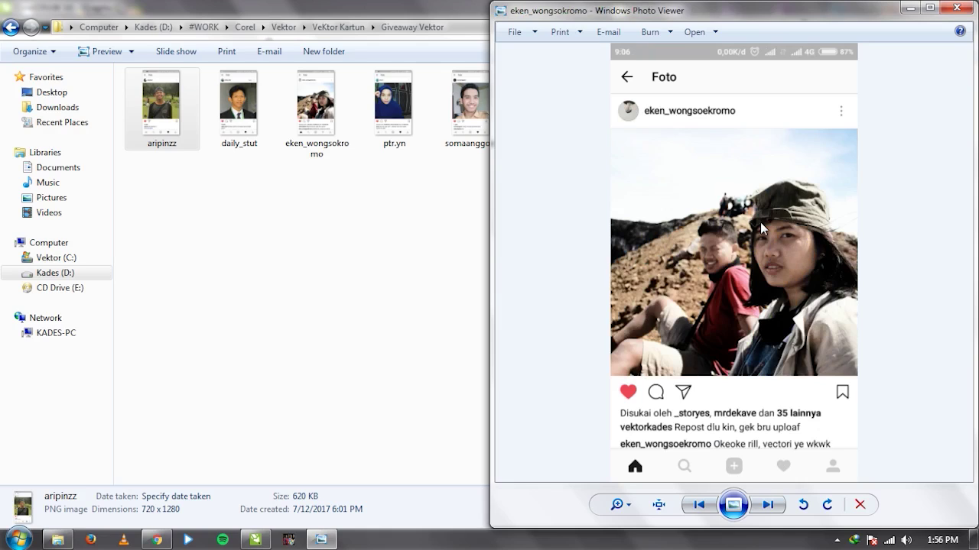
{"action": "key", "text": "Right"}
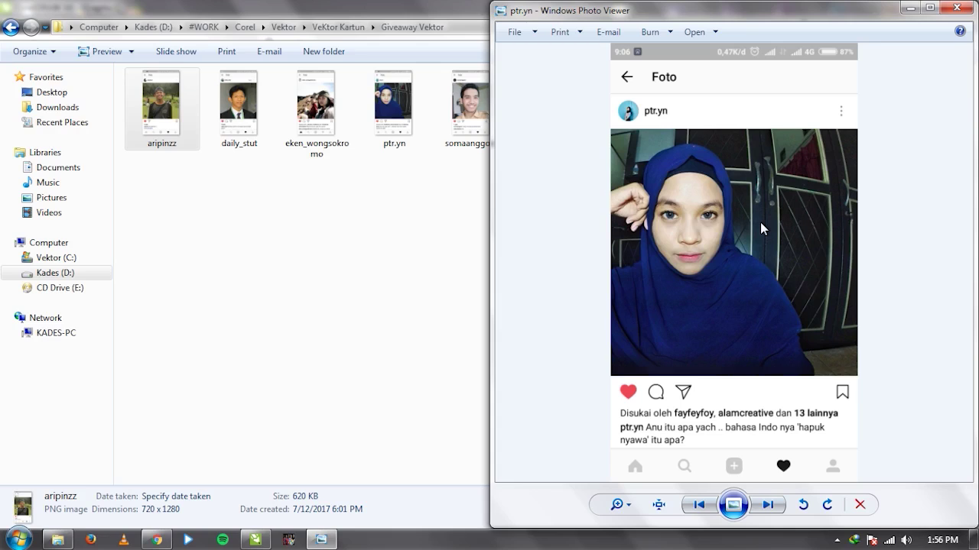
{"action": "key", "text": "Right"}
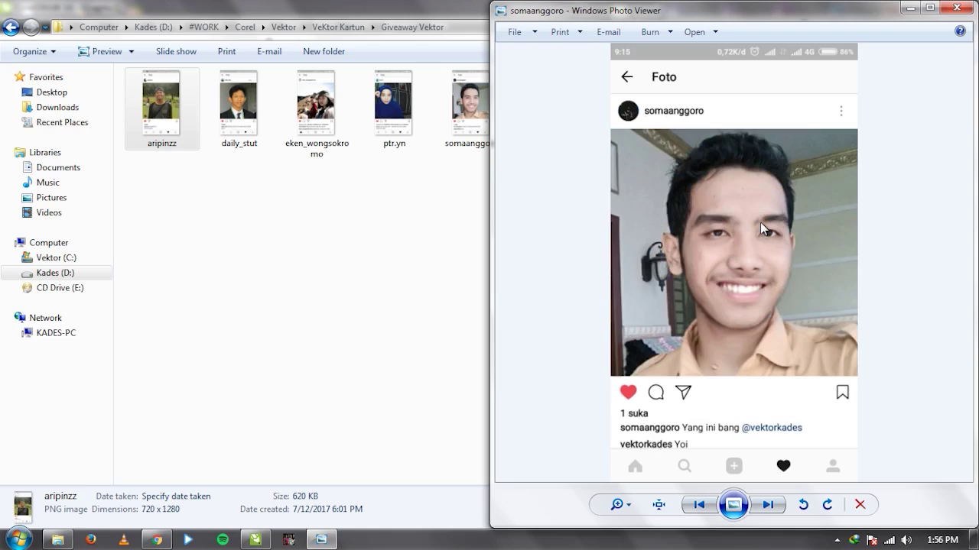
{"action": "key", "text": "Right"}
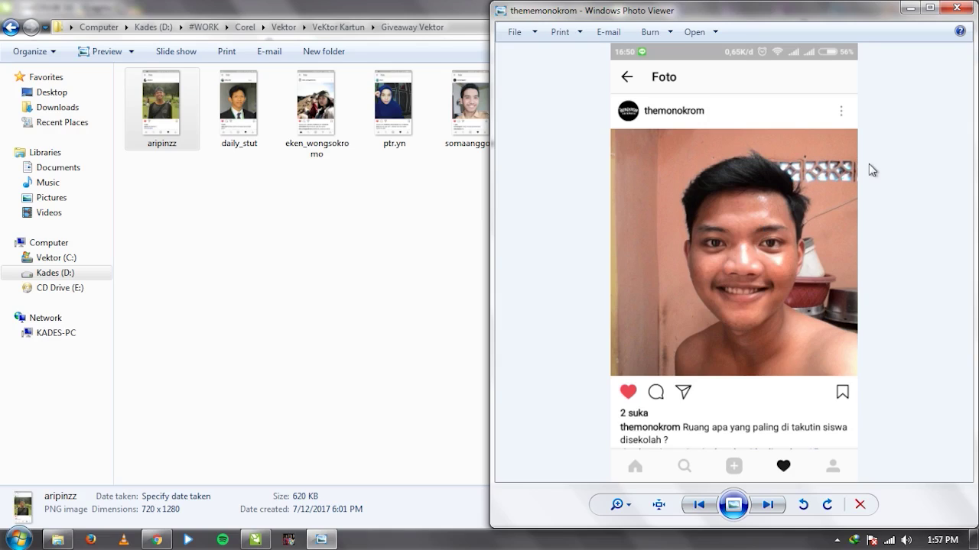
Close Photo Viewer and open the screenshot of the woman in the cap.
{"action": "left_click", "coordinate": [955, 10]}
{"action": "left_click", "coordinate": [425, 347]}
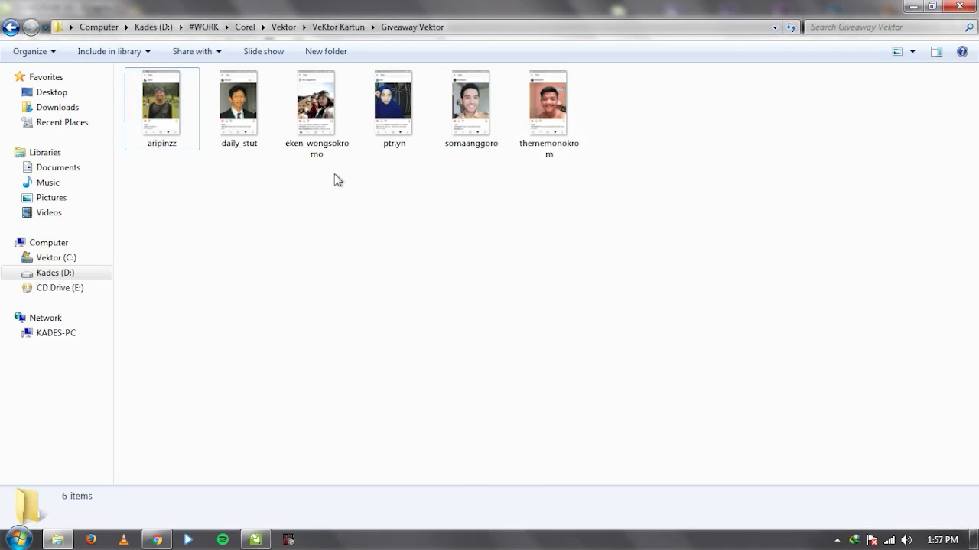
{"action": "double_click", "coordinate": [321, 156]}
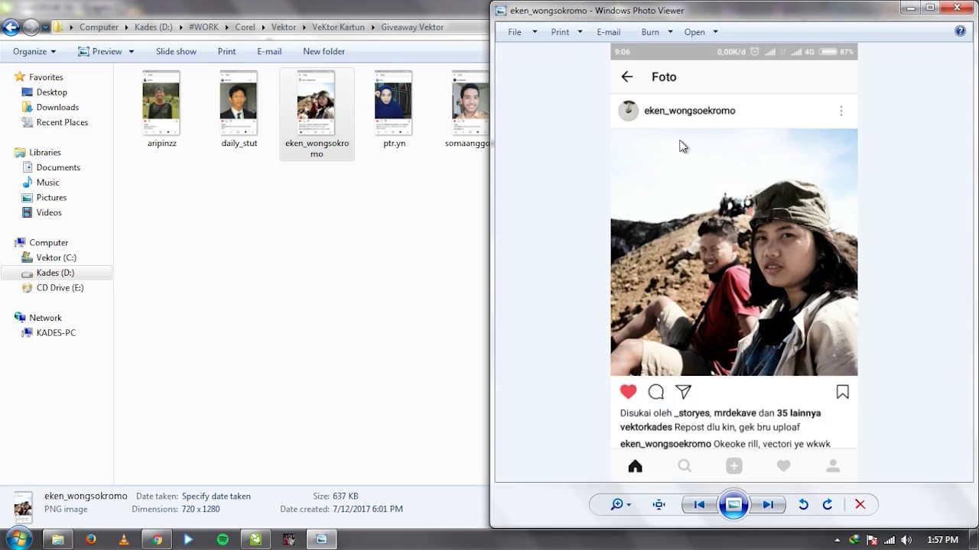
Zoom in on the current photo and nudge it slightly upward.
{"action": "scroll", "coordinate": [811, 262], "scroll_direction": "up", "scroll_amount": 4}
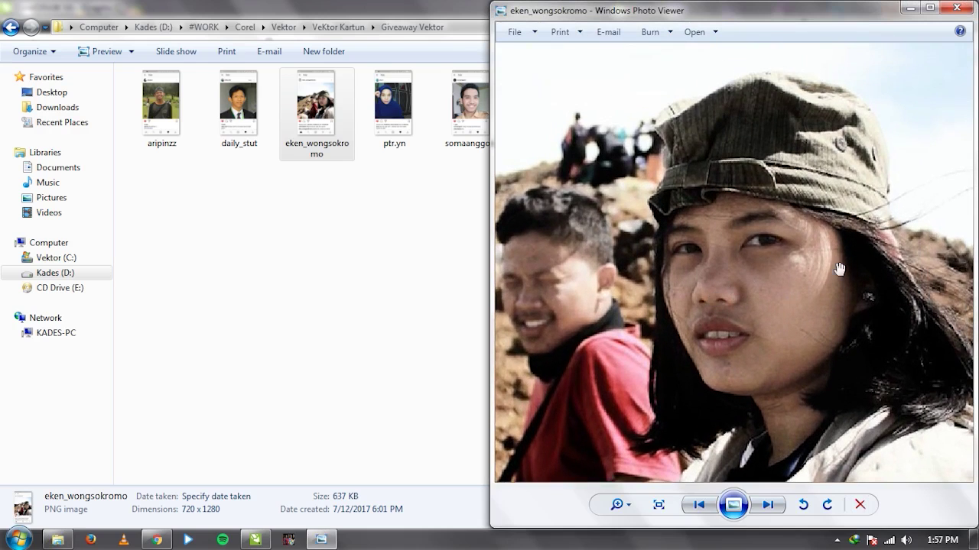
{"action": "scroll", "coordinate": [842, 265], "scroll_direction": "up", "scroll_amount": 2}
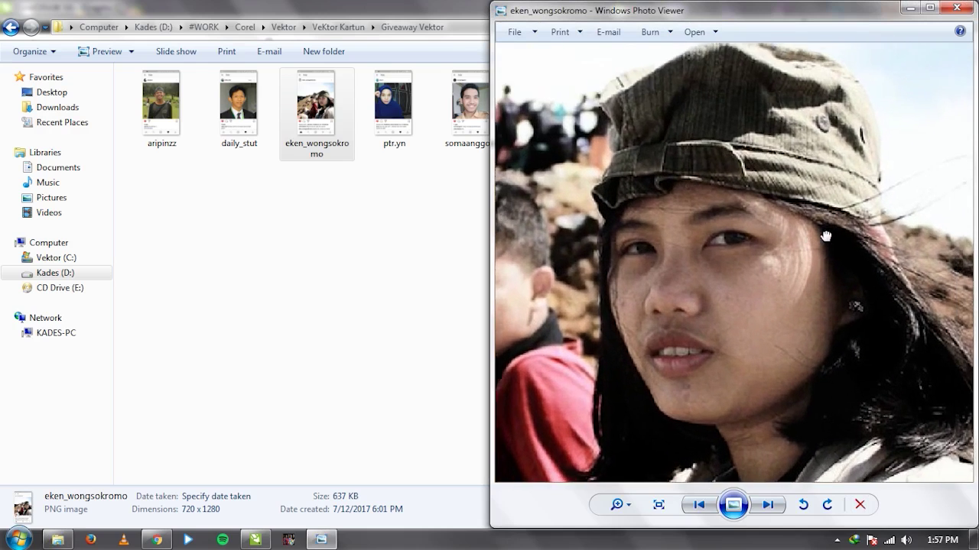
{"action": "scroll", "coordinate": [761, 153], "scroll_direction": "up", "scroll_amount": 3}
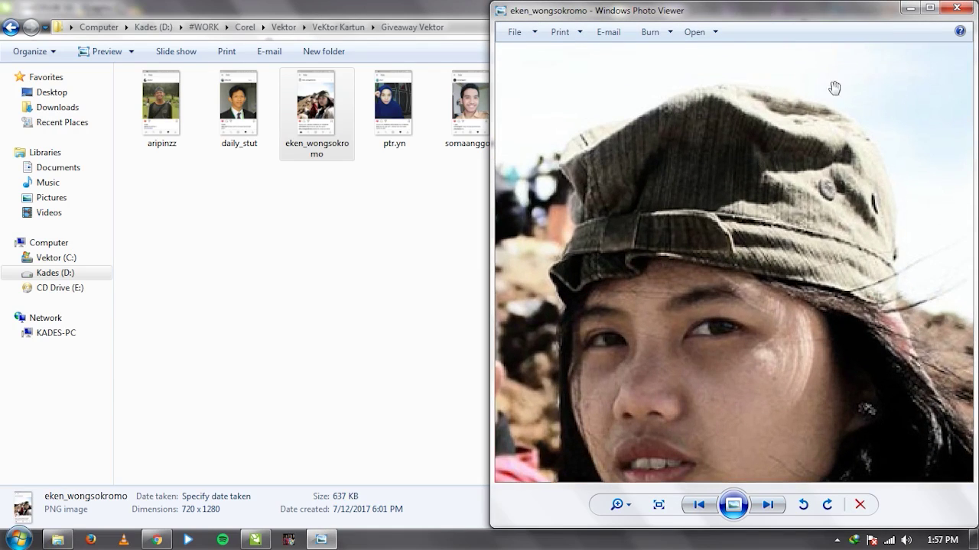
{"action": "scroll", "coordinate": [773, 313], "scroll_direction": "down", "scroll_amount": 6}
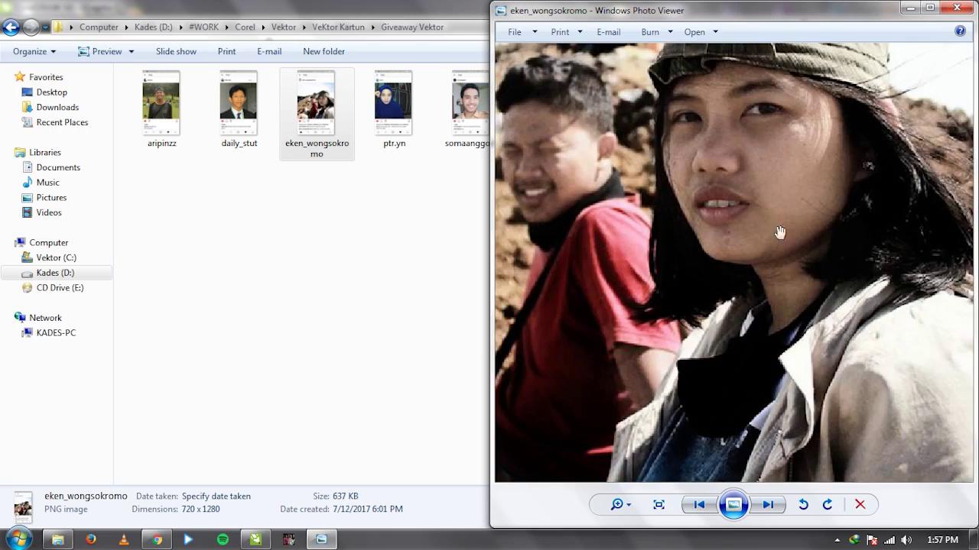
{"action": "scroll", "coordinate": [867, 326], "scroll_direction": "up", "scroll_amount": 4}
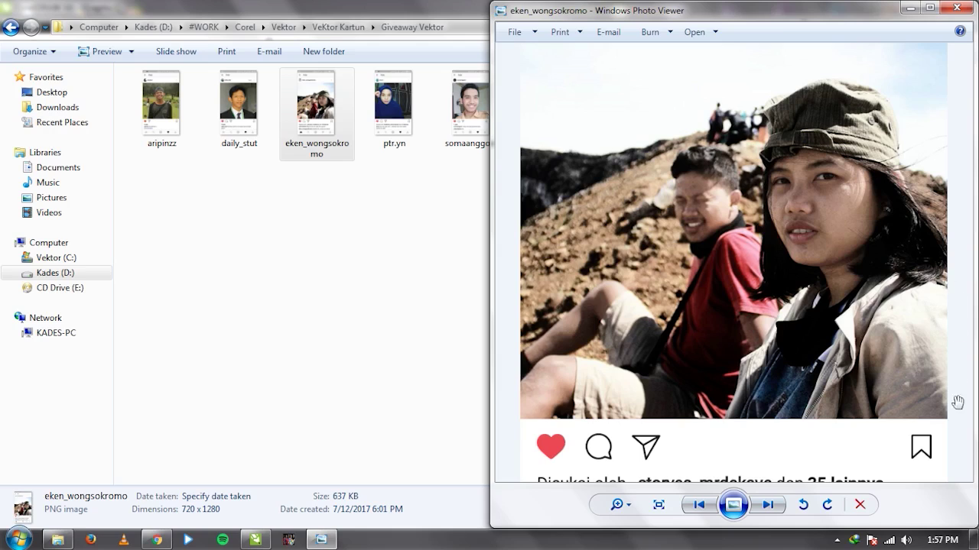
{"action": "left_click_drag", "start_coordinate": [901, 315], "coordinate": [901, 311]}
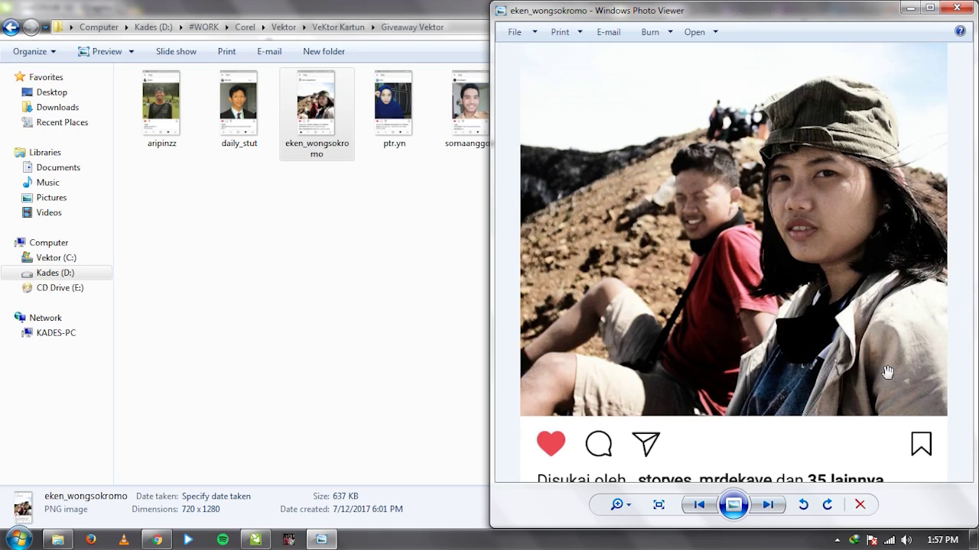
{"action": "scroll", "coordinate": [887, 370], "scroll_direction": "up", "scroll_amount": 2}
{"action": "scroll", "coordinate": [805, 279], "scroll_direction": "down", "scroll_amount": 4}
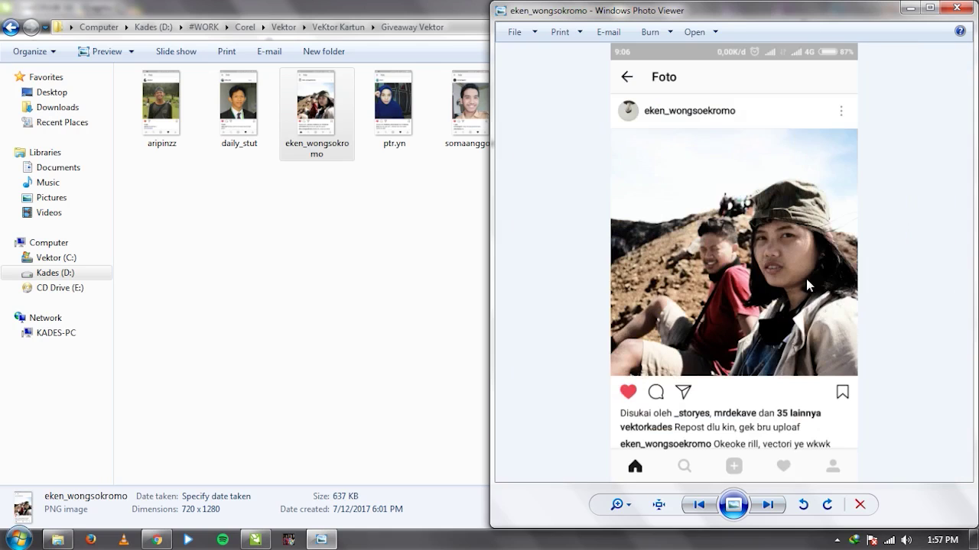
{"action": "left_click", "coordinate": [697, 506]}
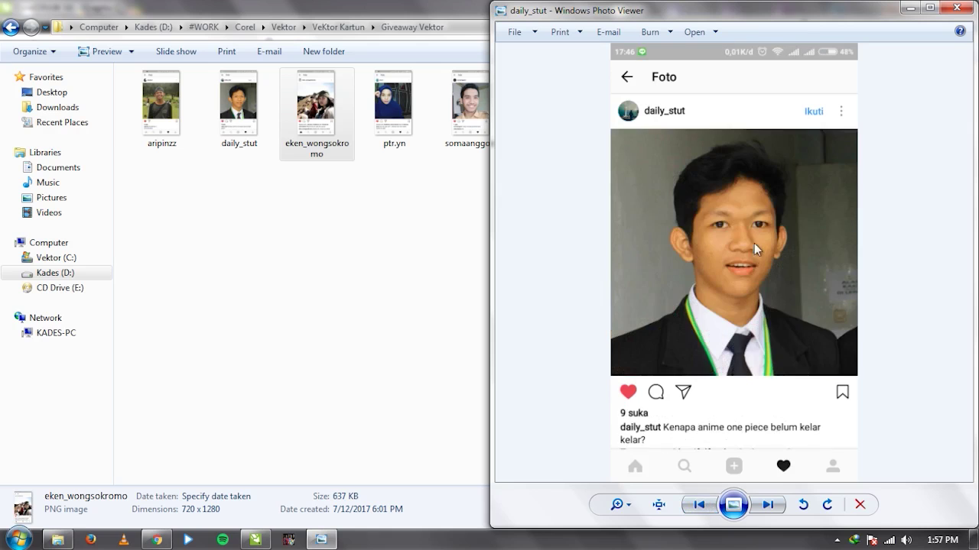
{"action": "scroll", "coordinate": [753, 243], "scroll_direction": "up", "scroll_amount": 5}
{"action": "scroll", "coordinate": [753, 243], "scroll_direction": "down", "scroll_amount": 5}
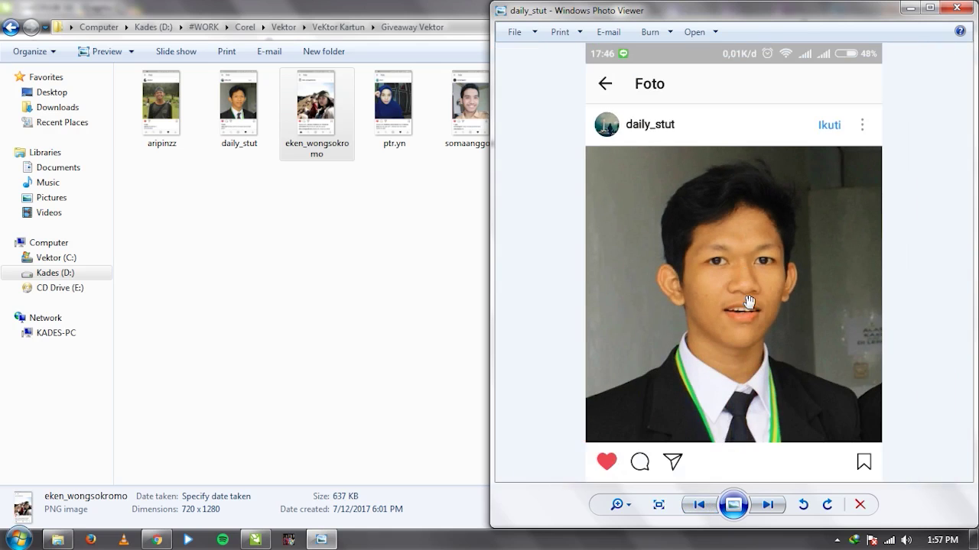
{"action": "left_click", "coordinate": [698, 505]}
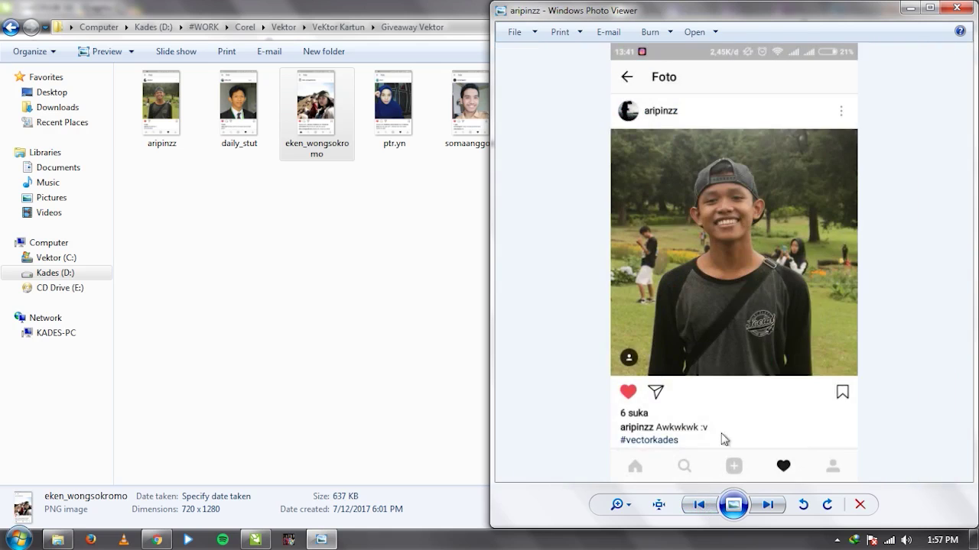
{"action": "left_click", "coordinate": [701, 514]}
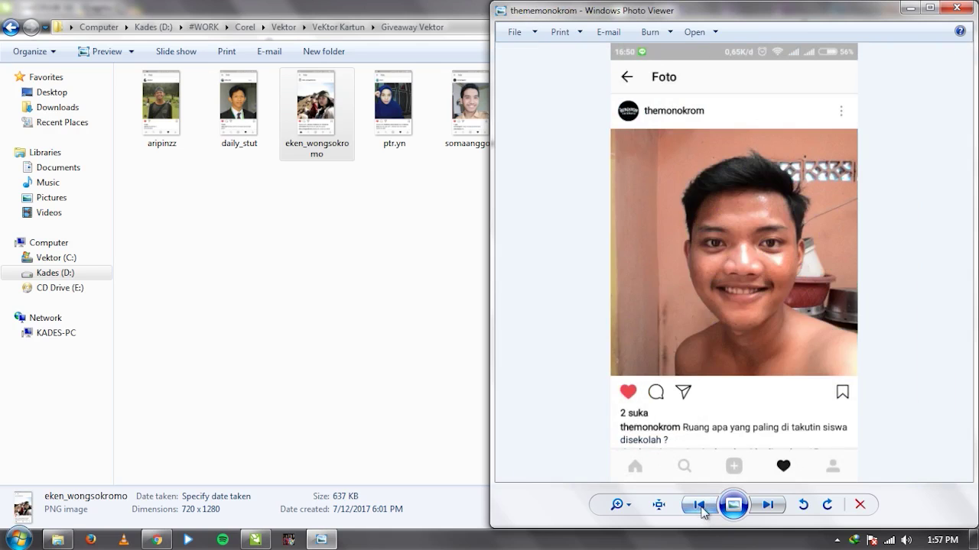
{"action": "left_click", "coordinate": [702, 510]}
{"action": "left_click", "coordinate": [701, 510]}
{"action": "left_click", "coordinate": [701, 509]}
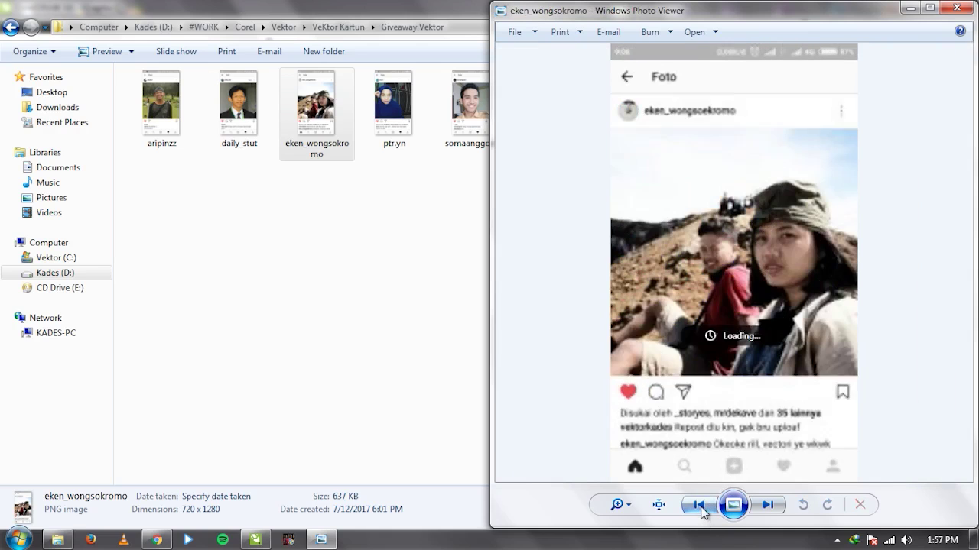
{"action": "scroll", "coordinate": [833, 257], "scroll_direction": "up", "scroll_amount": 3}
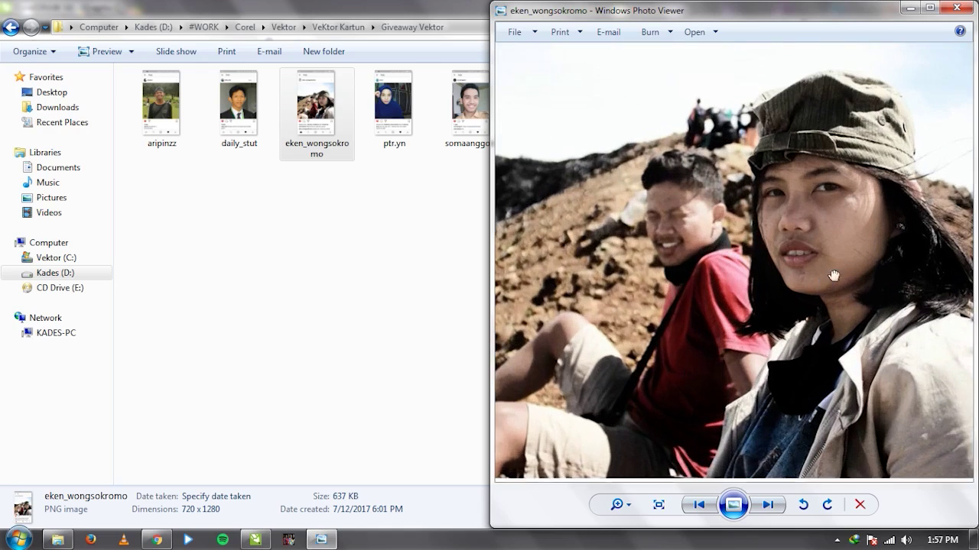
{"action": "scroll", "coordinate": [830, 273], "scroll_direction": "down", "scroll_amount": 1}
{"action": "scroll", "coordinate": [856, 260], "scroll_direction": "up", "scroll_amount": 3}
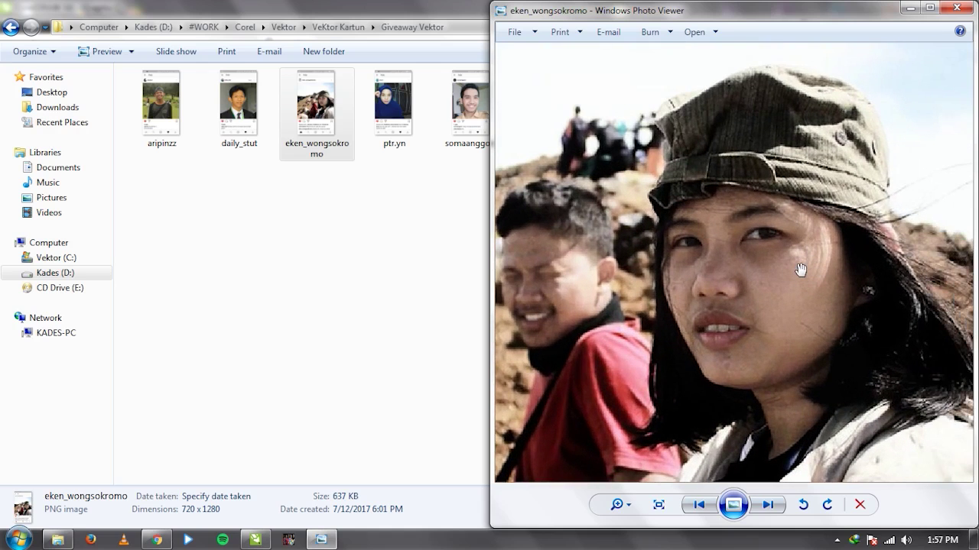
{"action": "left_click", "coordinate": [957, 8]}
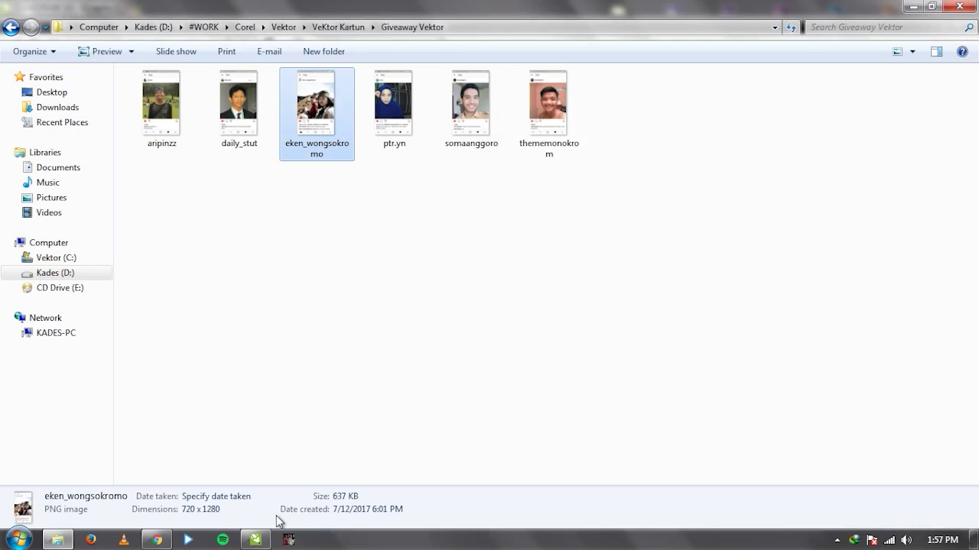
{"action": "left_click", "coordinate": [256, 540]}
{"action": "left_click", "coordinate": [969, 24]}
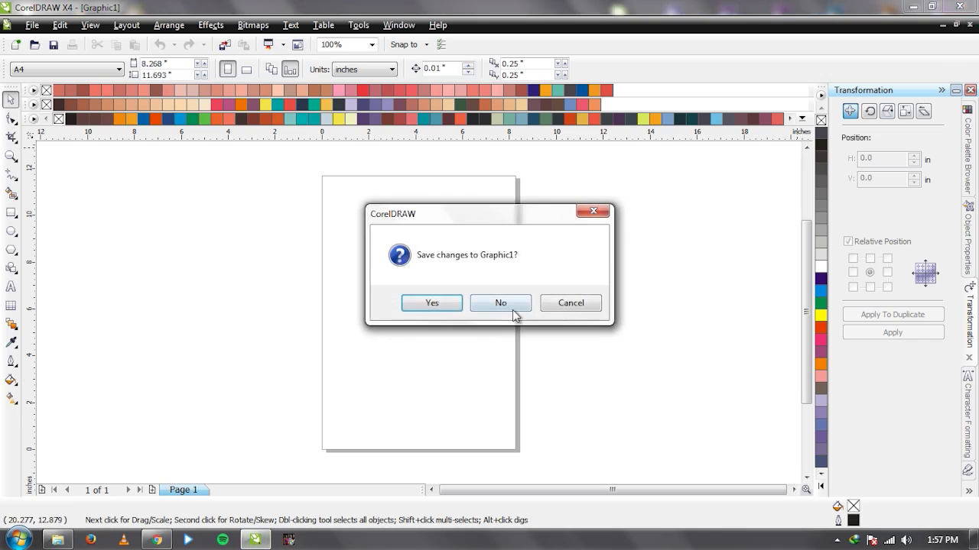
{"action": "left_click", "coordinate": [511, 305]}
{"action": "left_click", "coordinate": [57, 540]}
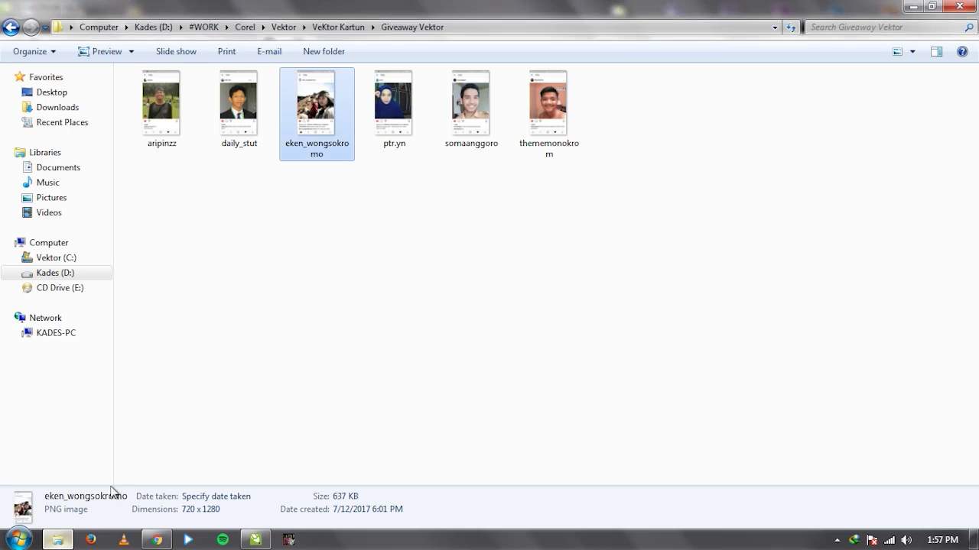
{"action": "left_click_drag", "start_coordinate": [306, 114], "coordinate": [415, 284]}
{"action": "left_click", "coordinate": [373, 286]}
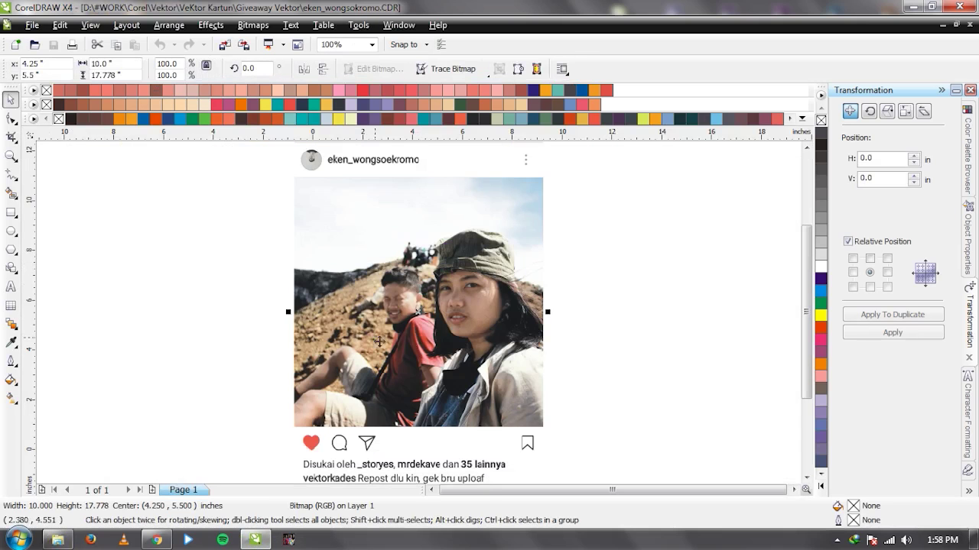
{"action": "scroll", "coordinate": [424, 280], "scroll_direction": "down", "scroll_amount": 1}
{"action": "left_click", "coordinate": [297, 306]}
{"action": "left_click", "coordinate": [457, 309]}
{"action": "left_click", "coordinate": [535, 307]}
{"action": "scroll", "coordinate": [432, 305], "scroll_direction": "up", "scroll_amount": 1}
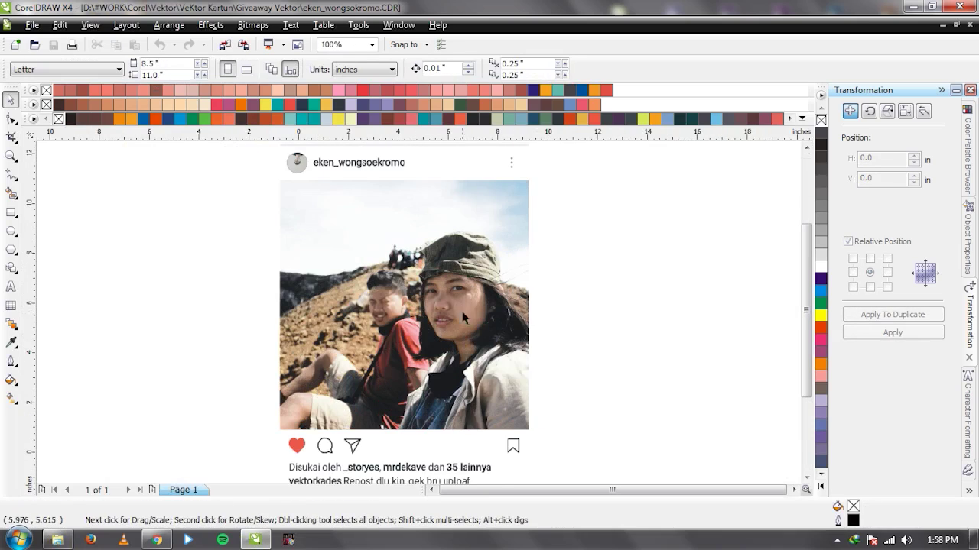
{"action": "left_click", "coordinate": [520, 317]}
{"action": "left_click", "coordinate": [620, 321]}
{"action": "left_click", "coordinate": [458, 309]}
{"action": "left_click", "coordinate": [199, 269]}
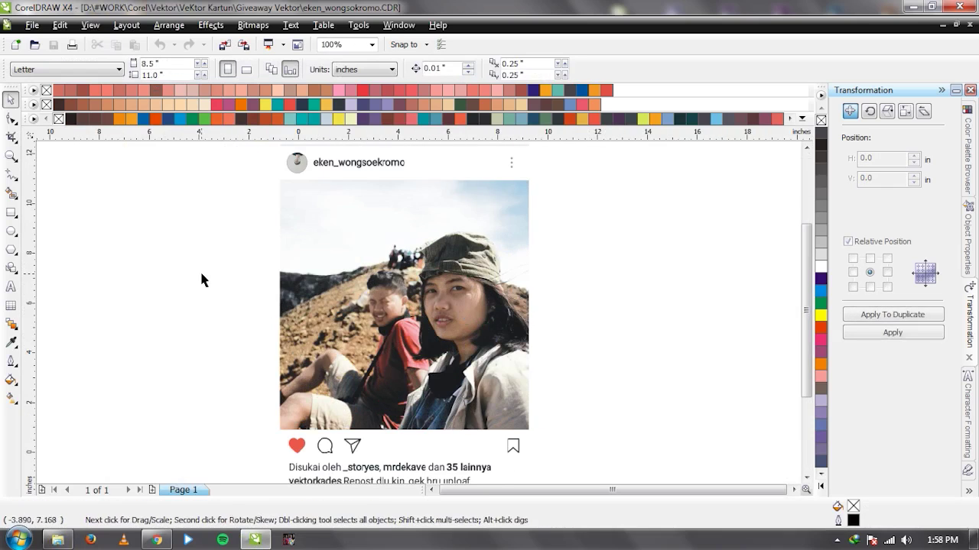
{"action": "left_click", "coordinate": [454, 290]}
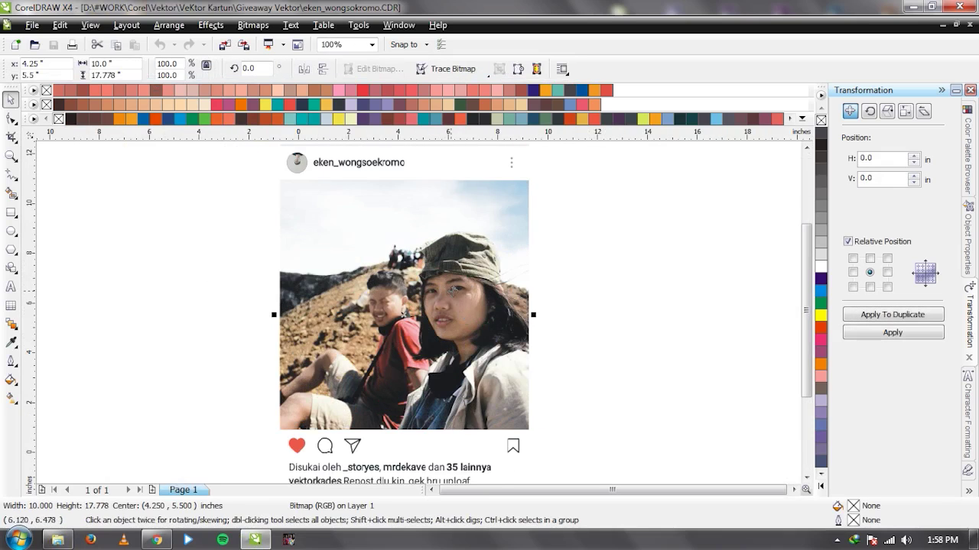
{"action": "left_click", "coordinate": [570, 281]}
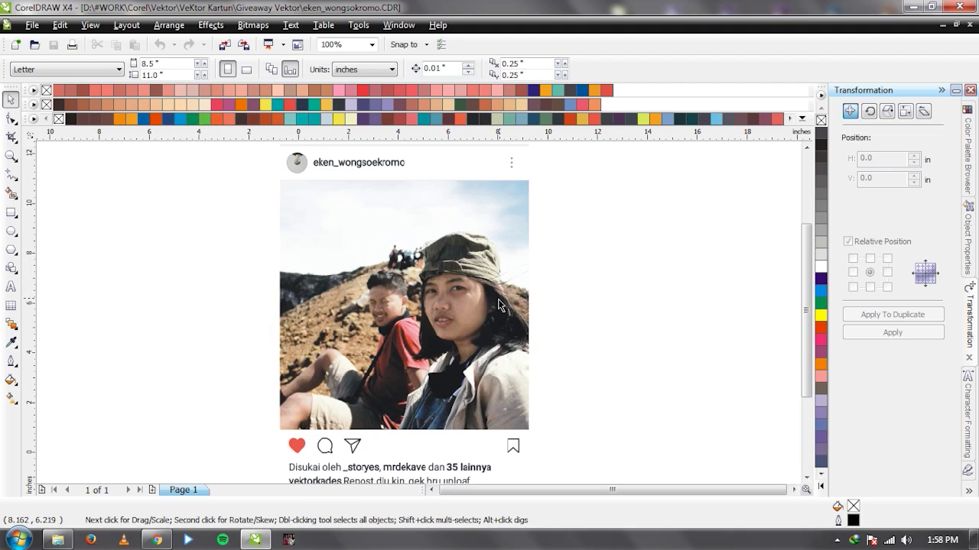
Cycle through objects with Tab and zoom out with F3 to see the whole screenshot.
{"action": "left_click", "coordinate": [278, 308]}
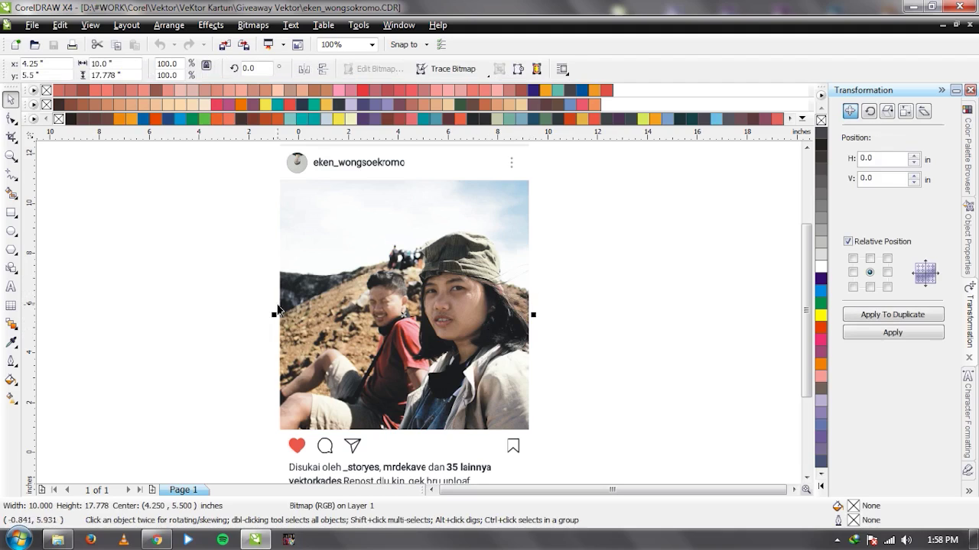
{"action": "left_click", "coordinate": [207, 291]}
{"action": "key", "text": "Tab"}
{"action": "left_click", "coordinate": [179, 283]}
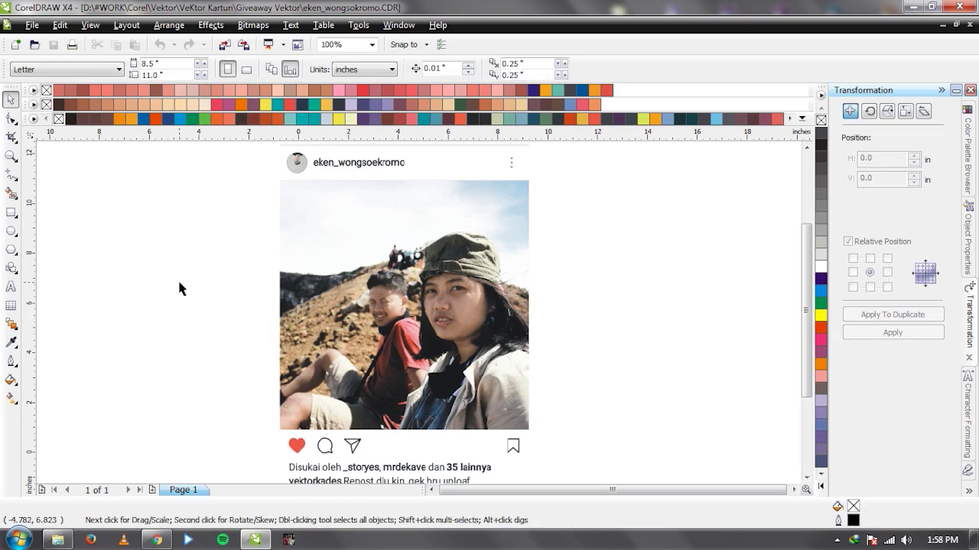
{"action": "key", "text": "Tab"}
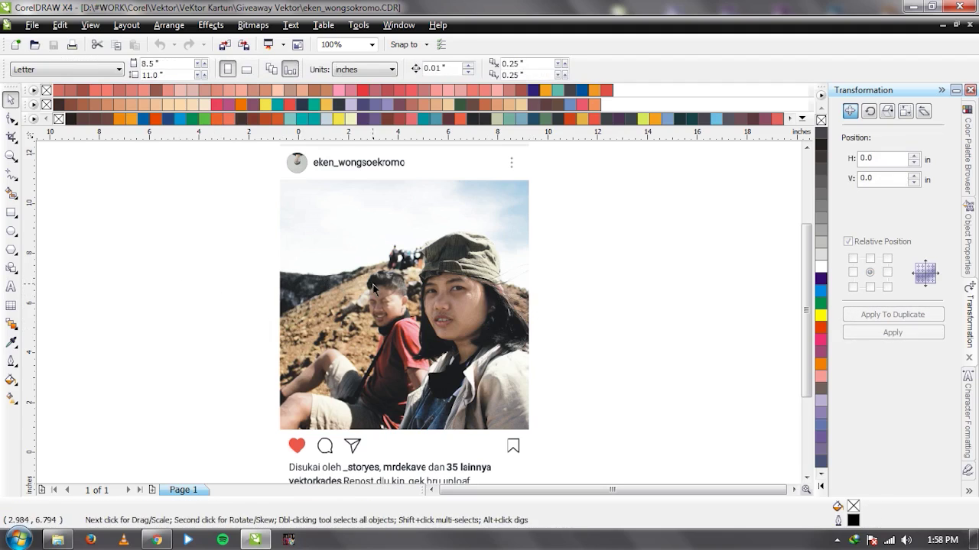
{"action": "left_click", "coordinate": [200, 283]}
{"action": "key", "text": "Tab"}
{"action": "key", "text": "F3"}
{"action": "left_click", "coordinate": [552, 328]}
{"action": "left_click", "coordinate": [454, 322]}
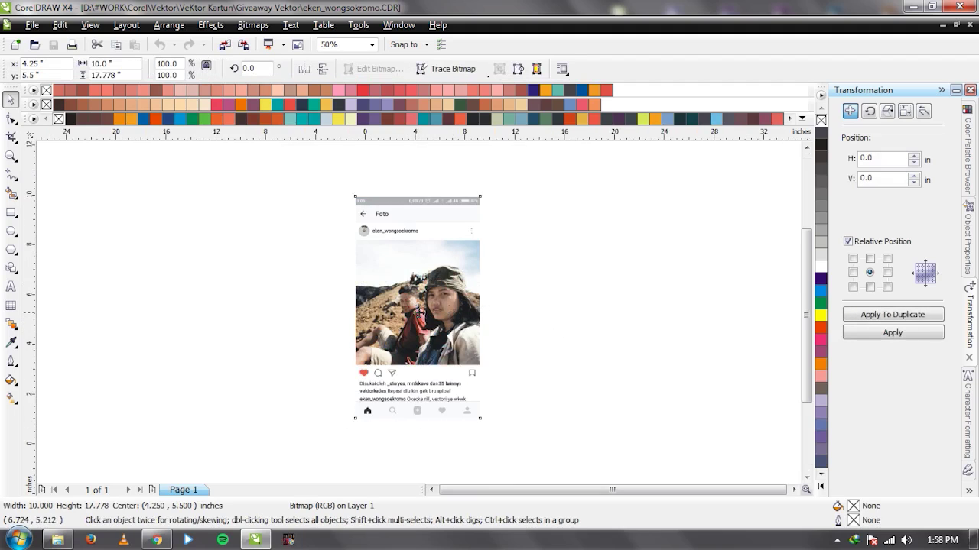
{"action": "scroll", "coordinate": [474, 313], "scroll_direction": "up", "scroll_amount": 1}
{"action": "scroll", "coordinate": [409, 321], "scroll_direction": "down", "scroll_amount": 1}
Centre the 10.0 × 17.778 inch photo bitmap on the Letter page.
{"action": "left_click_drag", "start_coordinate": [406, 325], "coordinate": [325, 317]}
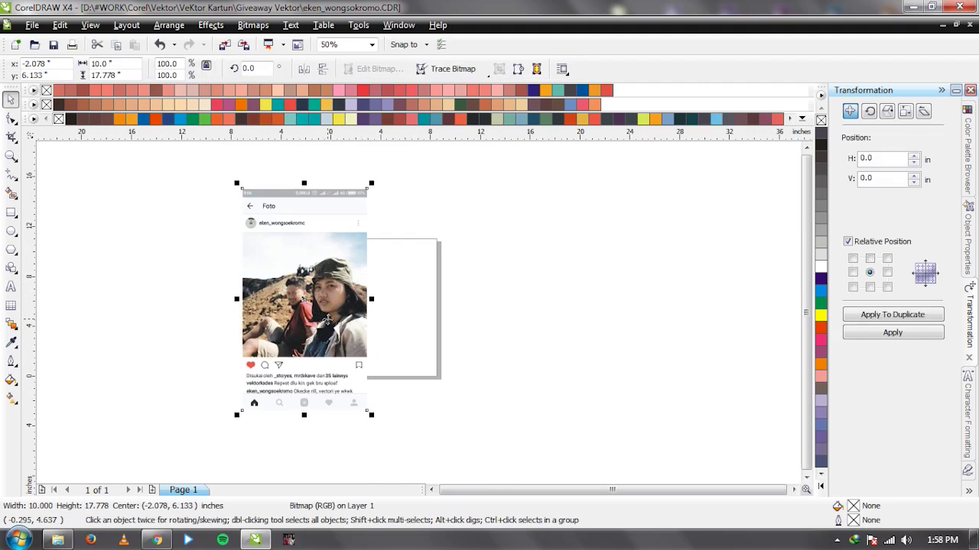
{"action": "key", "text": "p"}
{"action": "left_click", "coordinate": [507, 332]}
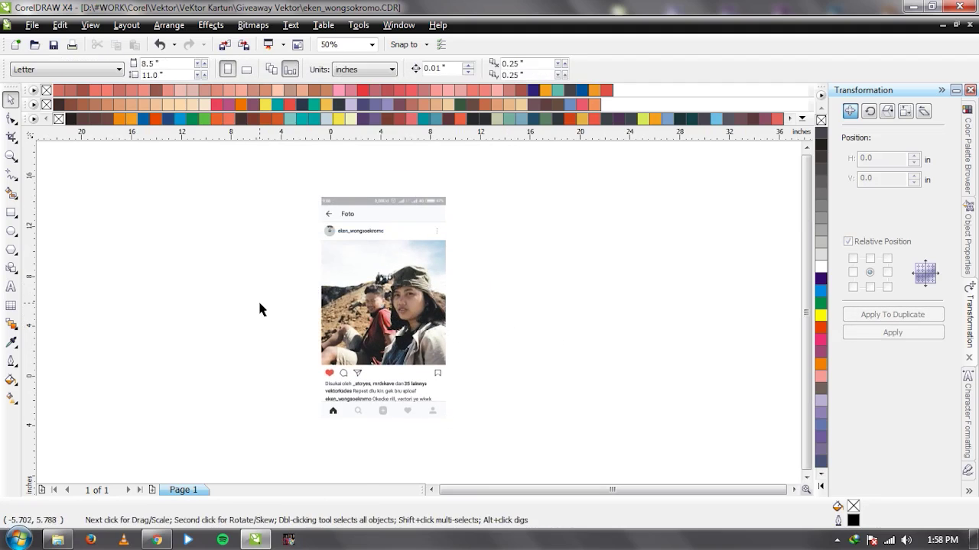
{"action": "left_click", "coordinate": [351, 306]}
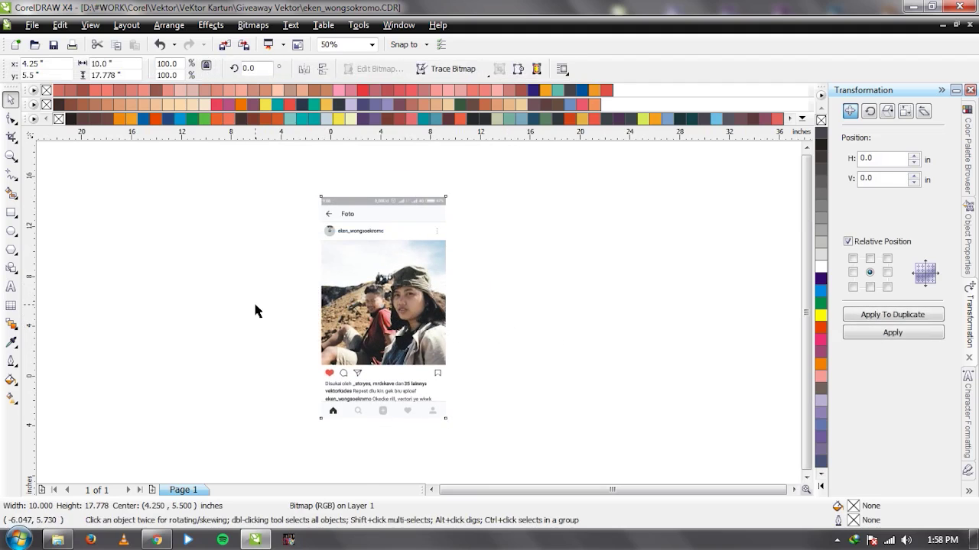
{"action": "left_click", "coordinate": [203, 227]}
Change the page size to A4 and re-centre the photo on the page.
{"action": "left_click", "coordinate": [78, 69]}
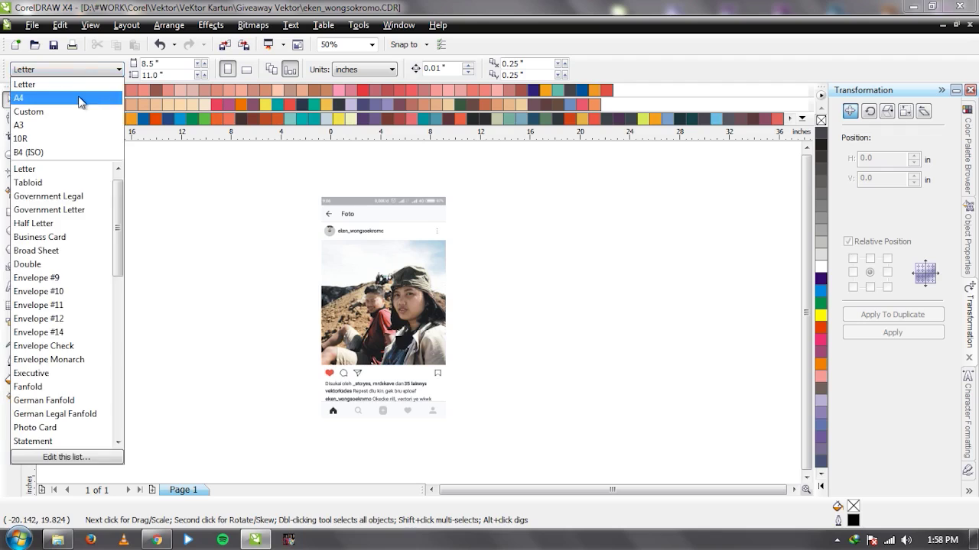
{"action": "left_click", "coordinate": [78, 98]}
{"action": "key", "text": "ctrl+z"}
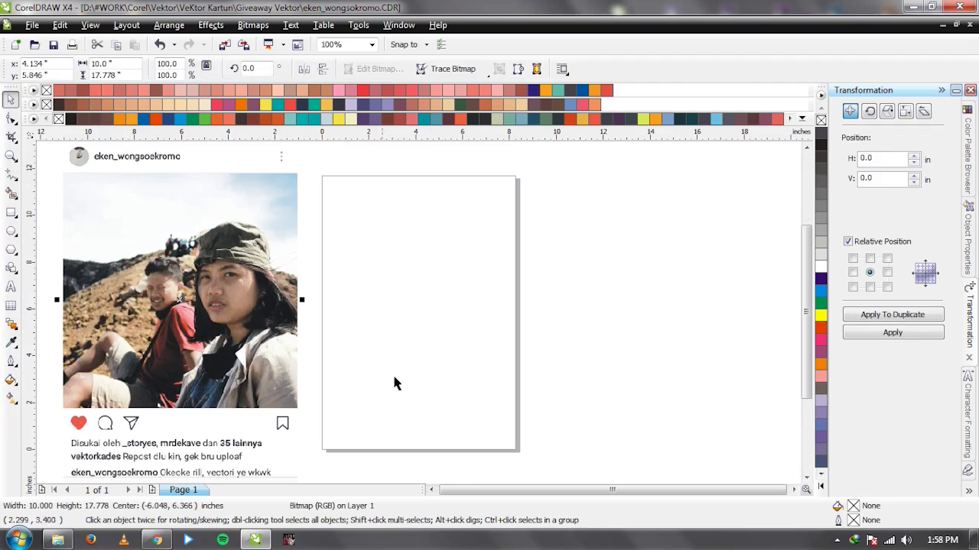
{"action": "key", "text": "p"}
{"action": "left_click", "coordinate": [591, 302]}
{"action": "left_click", "coordinate": [485, 310]}
{"action": "left_click", "coordinate": [129, 271]}
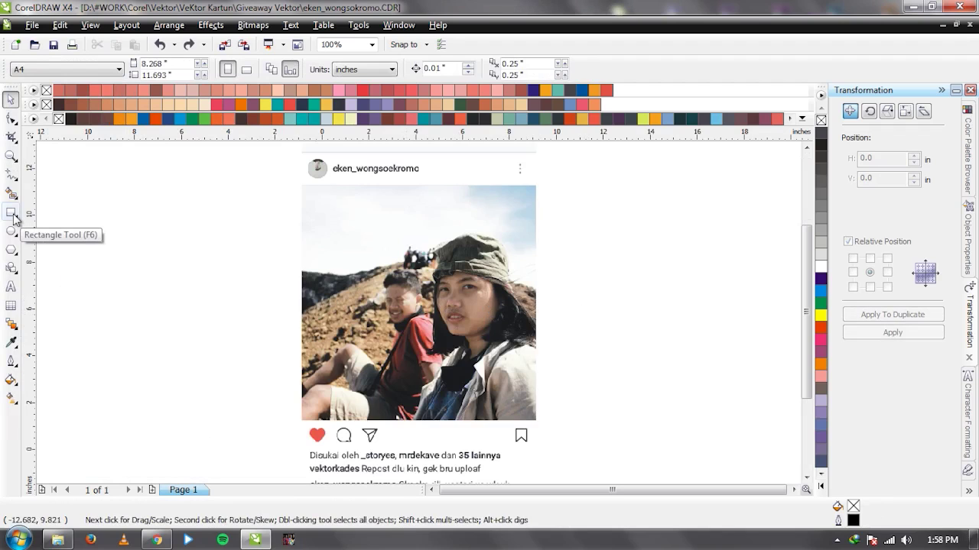
Add a page-size rectangle, then centre the photo and nudge it slightly left.
{"action": "left_click_drag", "start_coordinate": [339, 263], "coordinate": [461, 282]}
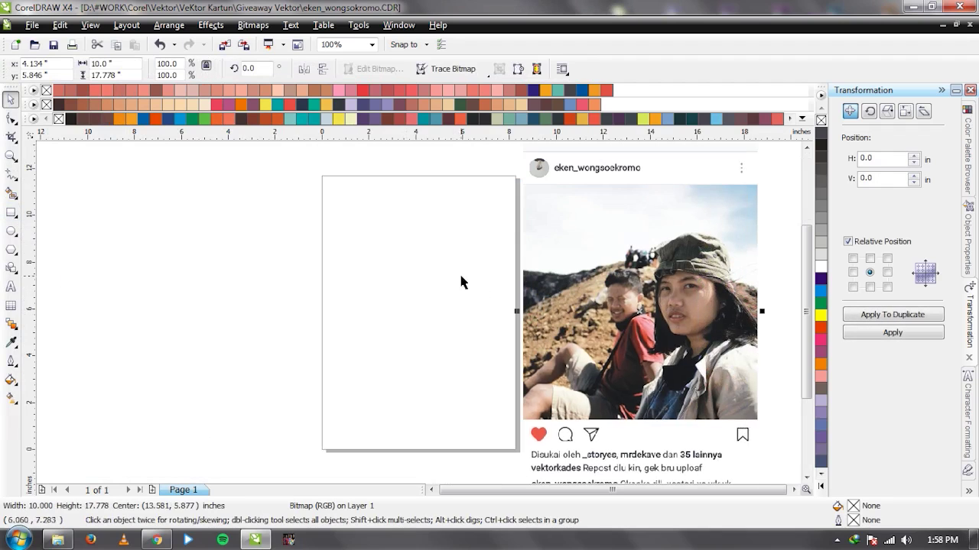
{"action": "double_click", "coordinate": [10, 214]}
{"action": "key", "text": "space"}
{"action": "key", "text": "ctrl+z"}
{"action": "key", "text": "Escape"}
{"action": "left_click", "coordinate": [616, 284]}
{"action": "key", "text": "p"}
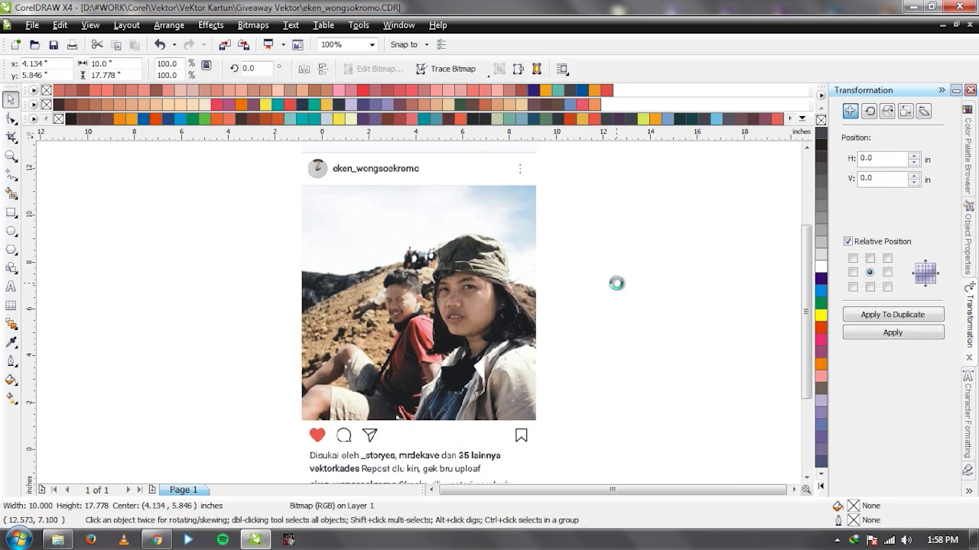
{"action": "left_click", "coordinate": [597, 306]}
{"action": "left_click_drag", "start_coordinate": [524, 329], "coordinate": [504, 330]}
{"action": "left_click", "coordinate": [566, 326]}
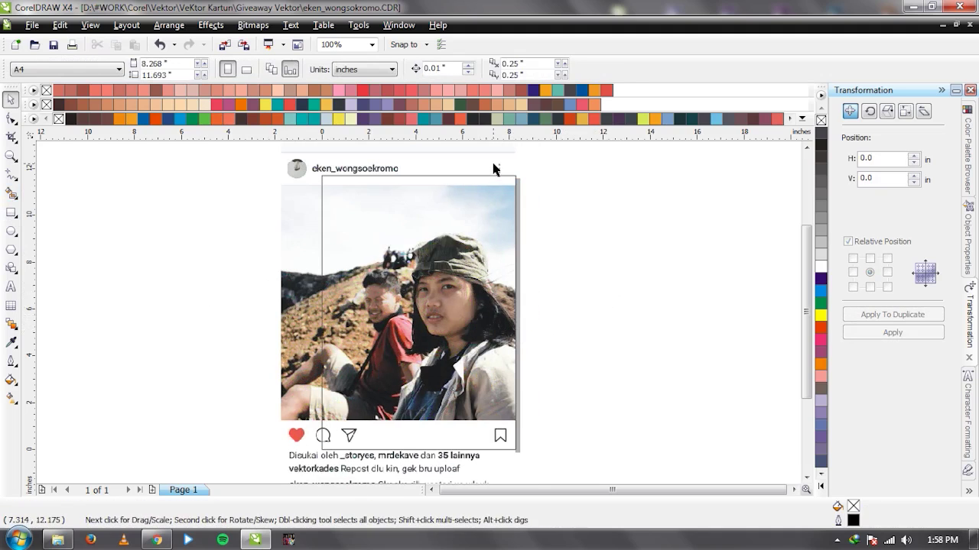
Shift the photo a little further left over the page.
{"action": "left_click", "coordinate": [492, 160]}
{"action": "left_click", "coordinate": [806, 476]}
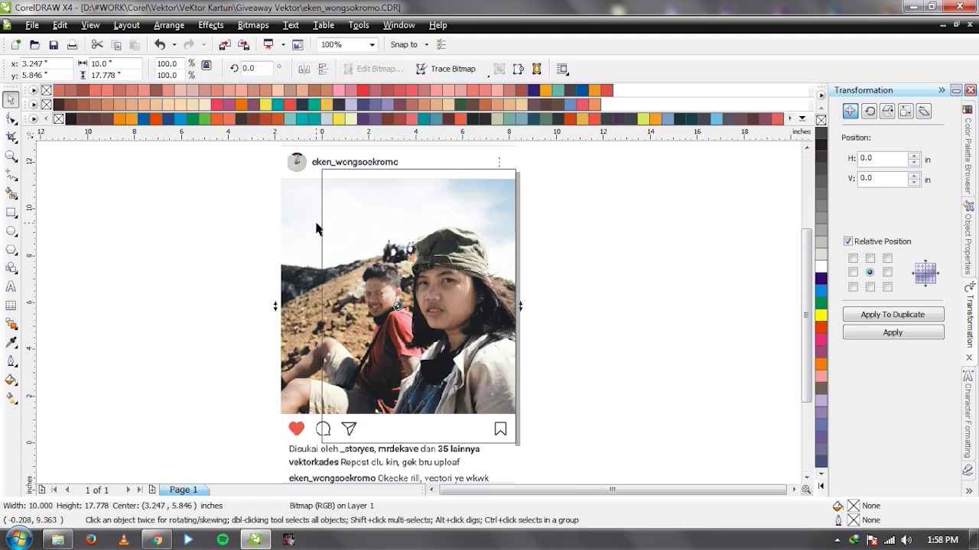
{"action": "left_click", "coordinate": [254, 250]}
{"action": "left_click_drag", "start_coordinate": [287, 257], "coordinate": [289, 258]}
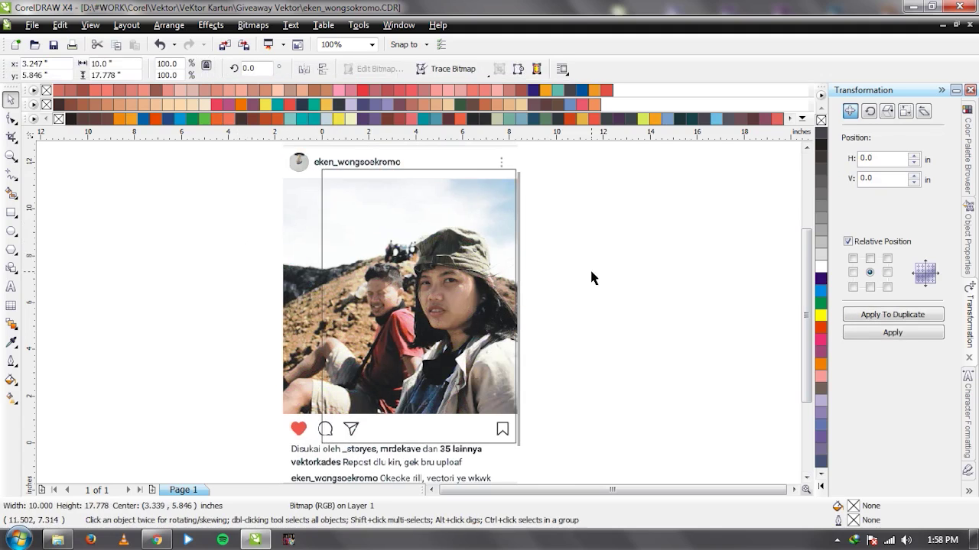
{"action": "left_click_drag", "start_coordinate": [308, 309], "coordinate": [288, 309]}
{"action": "left_click", "coordinate": [627, 316]}
Delete the page-size rectangle and shift the photo right to sit over the A4 page.
{"action": "left_click", "coordinate": [461, 302]}
{"action": "key", "text": "Delete"}
{"action": "left_click", "coordinate": [445, 304]}
{"action": "left_click_drag", "start_coordinate": [444, 304], "coordinate": [483, 304]}
{"action": "left_click", "coordinate": [762, 317]}
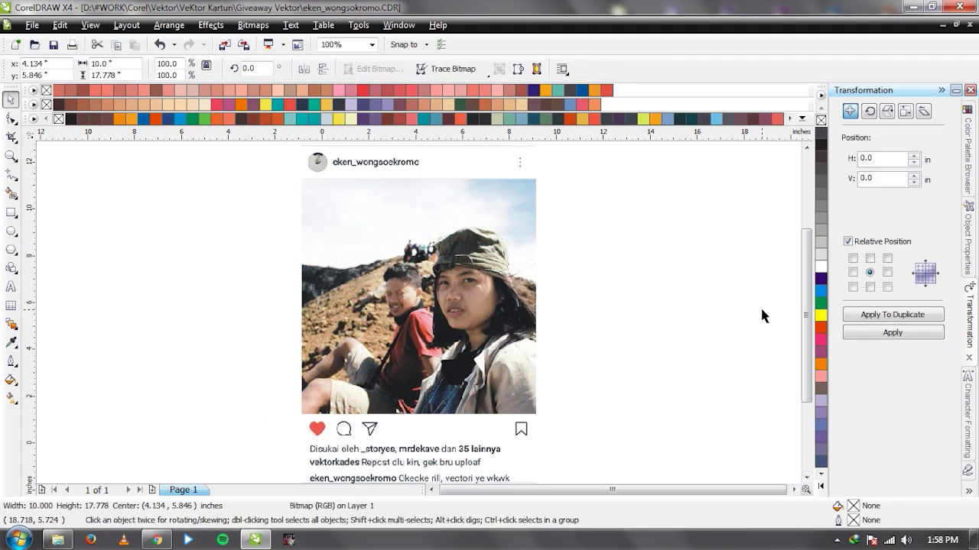
{"action": "scroll", "coordinate": [453, 350], "scroll_direction": "down", "scroll_amount": 1}
{"action": "left_click", "coordinate": [466, 316]}
{"action": "left_click", "coordinate": [575, 330]}
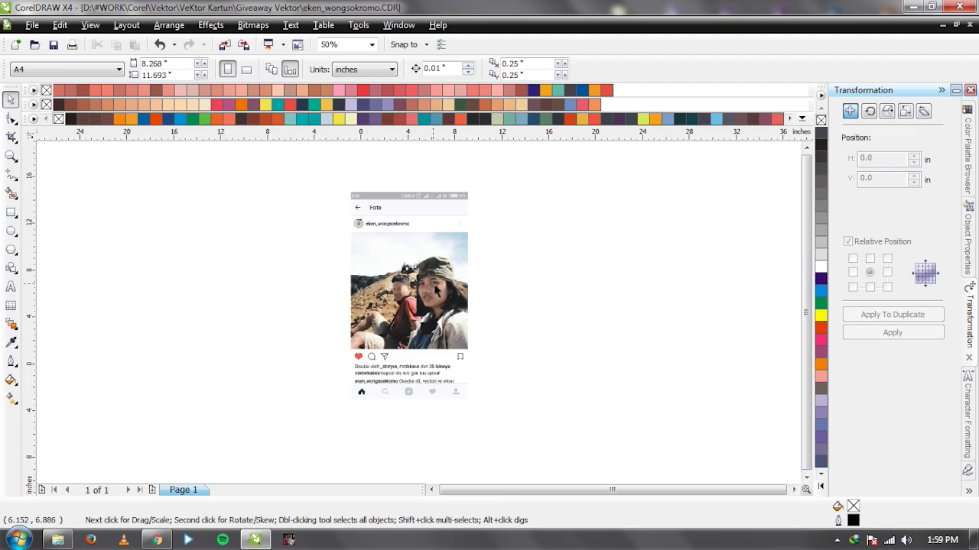
{"action": "scroll", "coordinate": [430, 286], "scroll_direction": "up", "scroll_amount": 2}
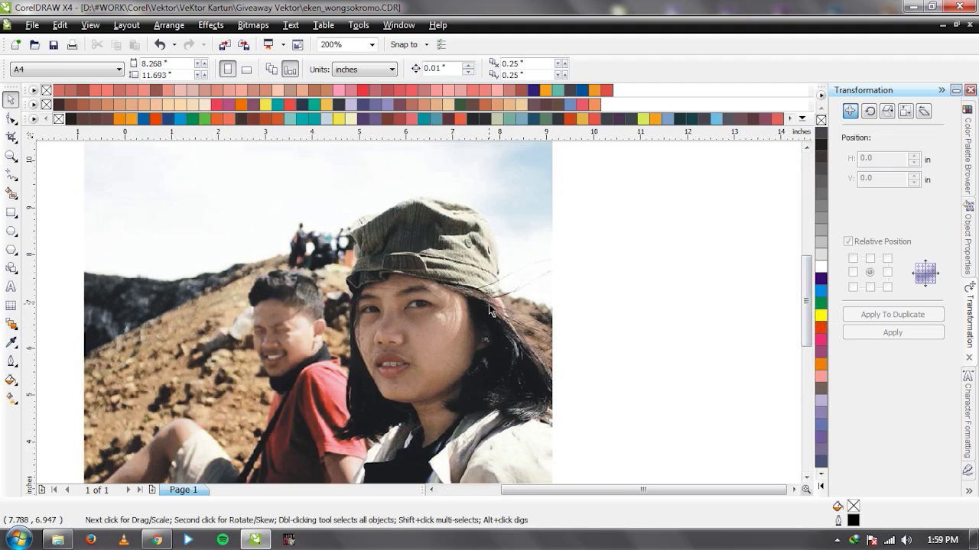
Make yellow the default outline colour and test it with a Bezier curve, then delete it.
{"action": "right_click", "coordinate": [820, 315]}
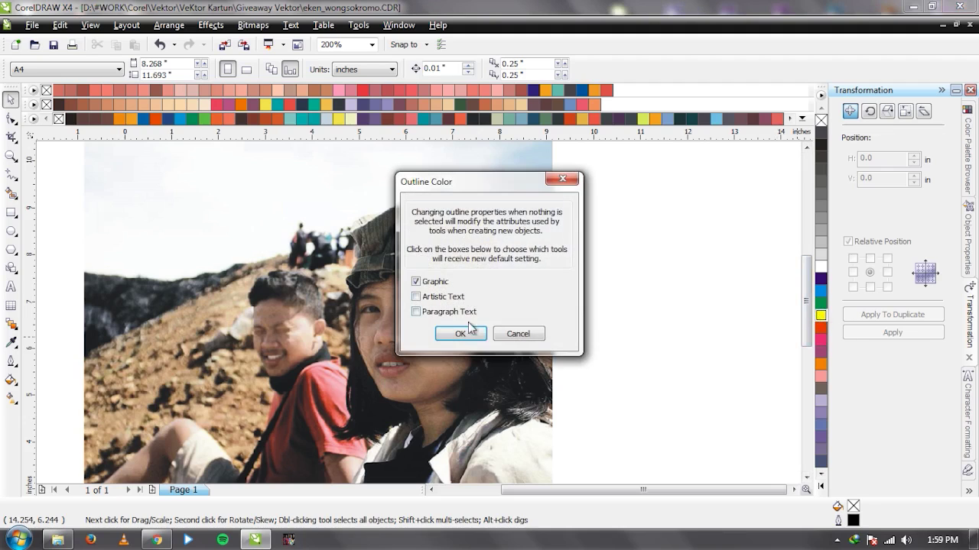
{"action": "left_click", "coordinate": [517, 333]}
{"action": "key", "text": "F5"}
{"action": "left_click", "coordinate": [286, 324]}
{"action": "left_click_drag", "start_coordinate": [264, 239], "coordinate": [286, 235]}
{"action": "key", "text": "space"}
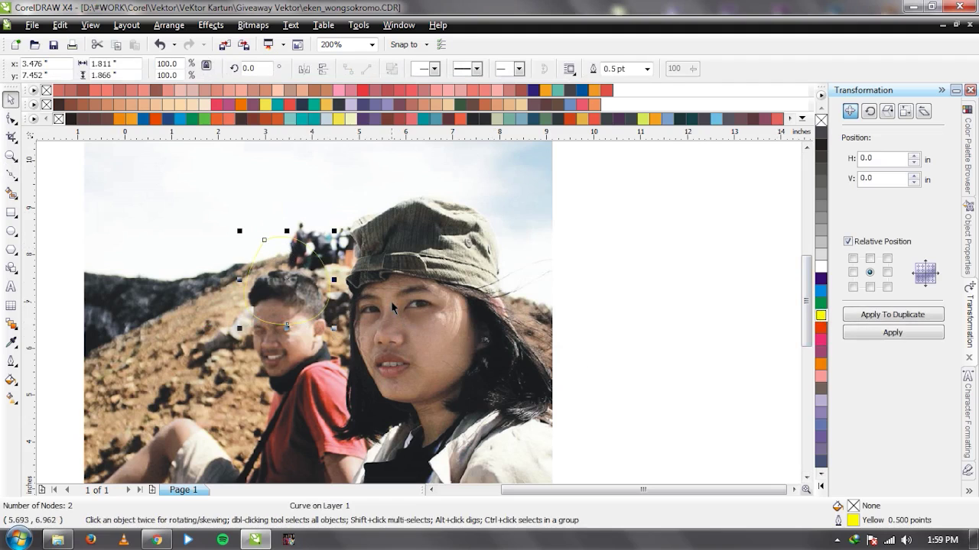
{"action": "key", "text": "Delete"}
Zoom in on the woman's other eye, then switch to the web browser.
{"action": "scroll", "coordinate": [425, 303], "scroll_direction": "up", "scroll_amount": 3}
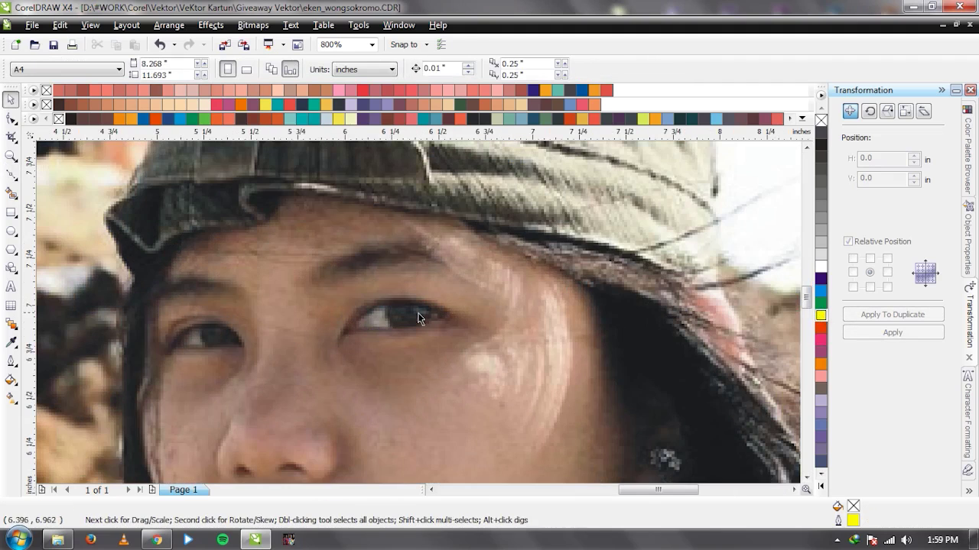
{"action": "scroll", "coordinate": [418, 313], "scroll_direction": "down", "scroll_amount": 3}
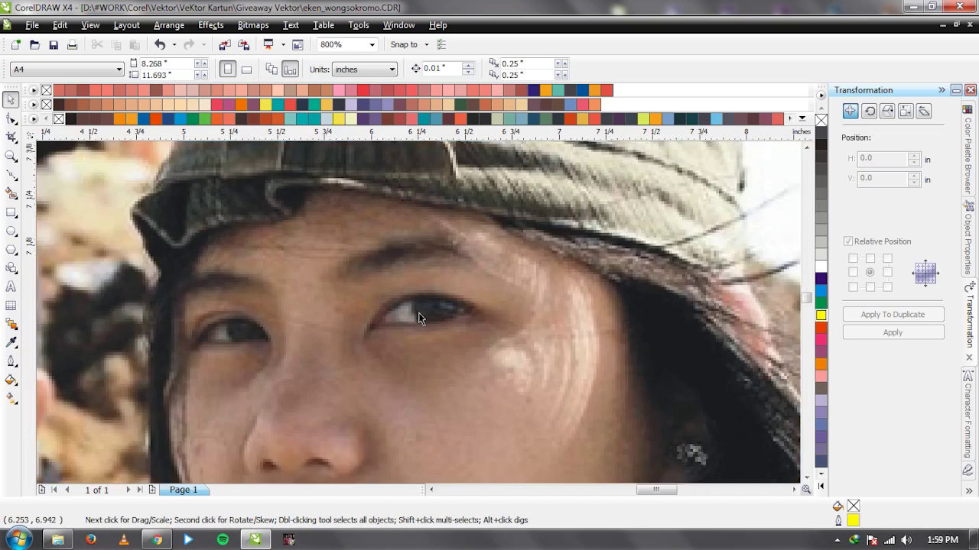
{"action": "scroll", "coordinate": [440, 315], "scroll_direction": "up", "scroll_amount": 3}
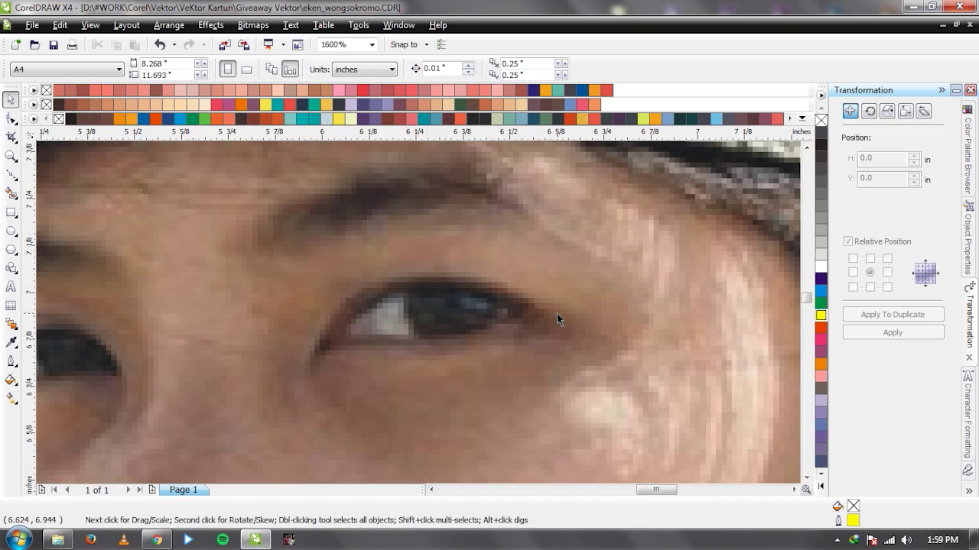
{"action": "left_click", "coordinate": [156, 540]}
{"action": "left_click", "coordinate": [184, 33]}
{"action": "type", "text": "y"}
{"action": "key", "text": "Return"}
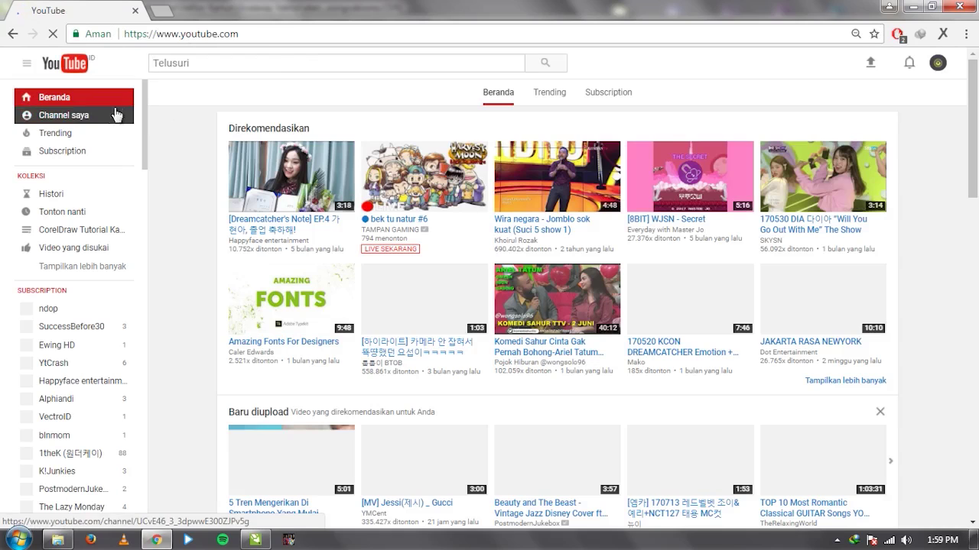
{"action": "left_click", "coordinate": [116, 114]}
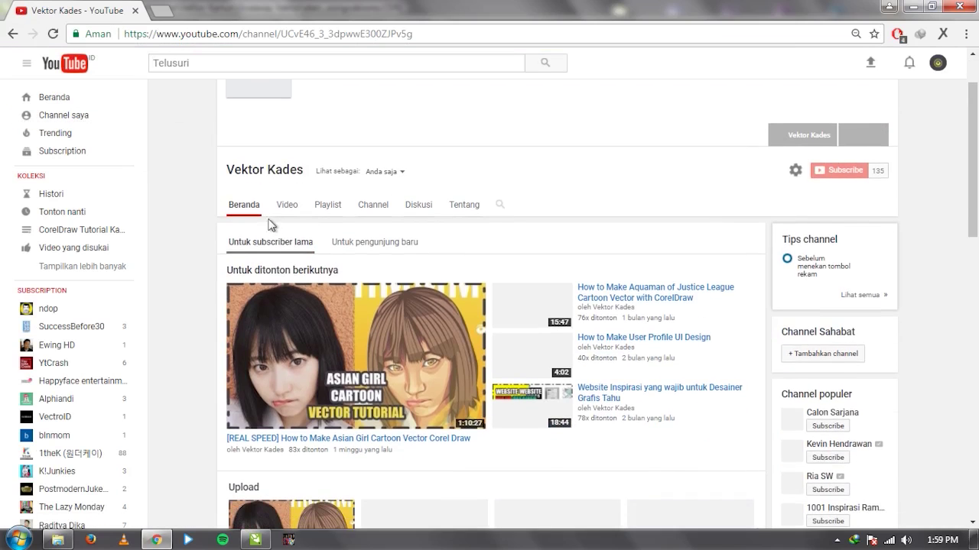
{"action": "left_click", "coordinate": [290, 212]}
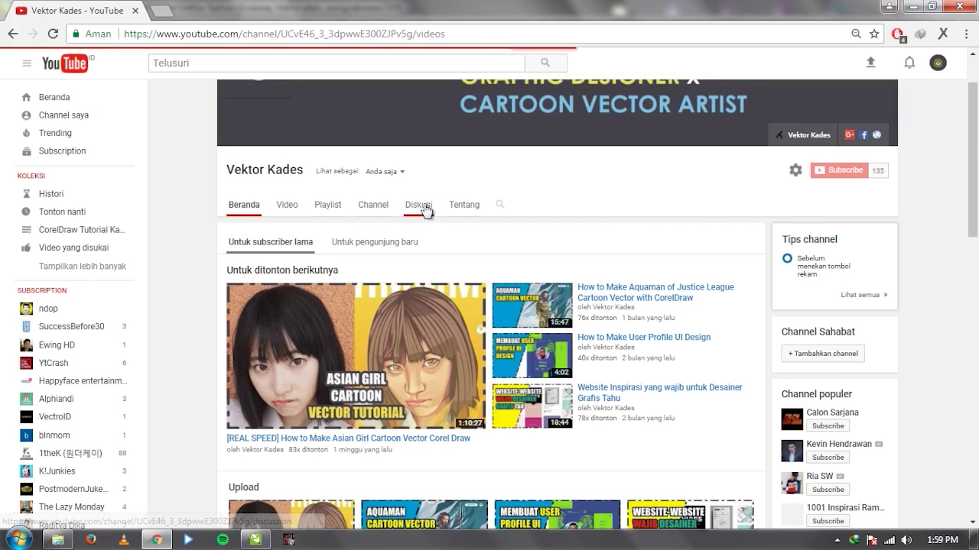
{"action": "scroll", "coordinate": [604, 187], "scroll_direction": "down", "scroll_amount": 5}
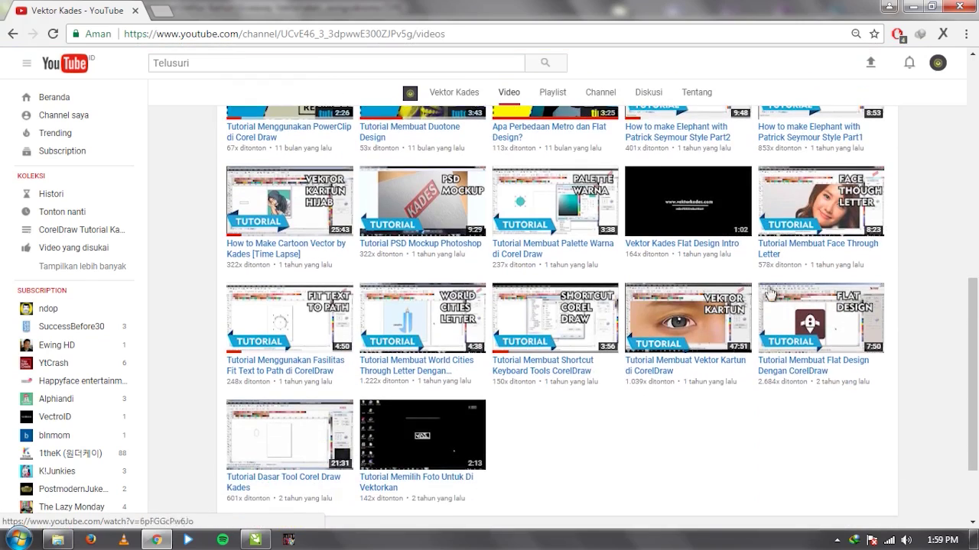
{"action": "left_click", "coordinate": [670, 374]}
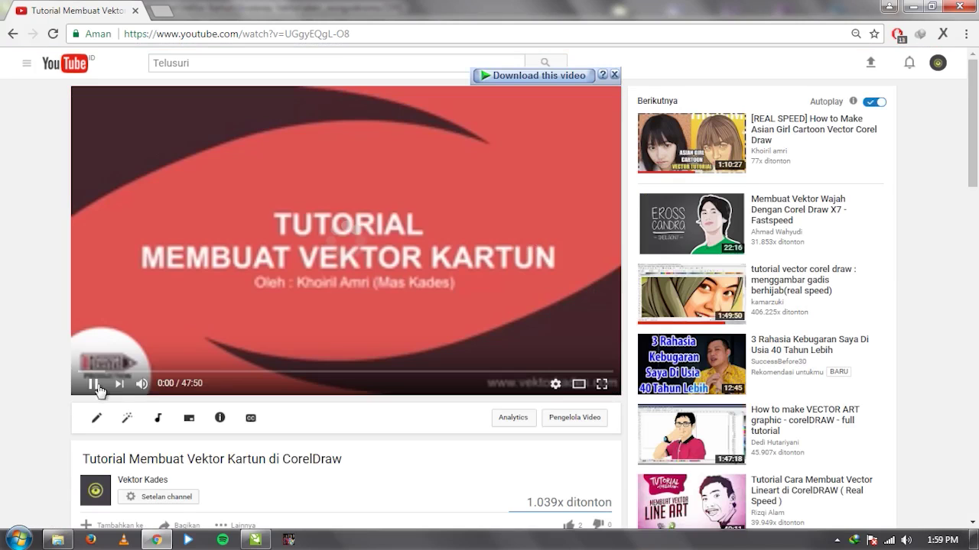
{"action": "left_click", "coordinate": [142, 384]}
{"action": "left_click", "coordinate": [151, 373]}
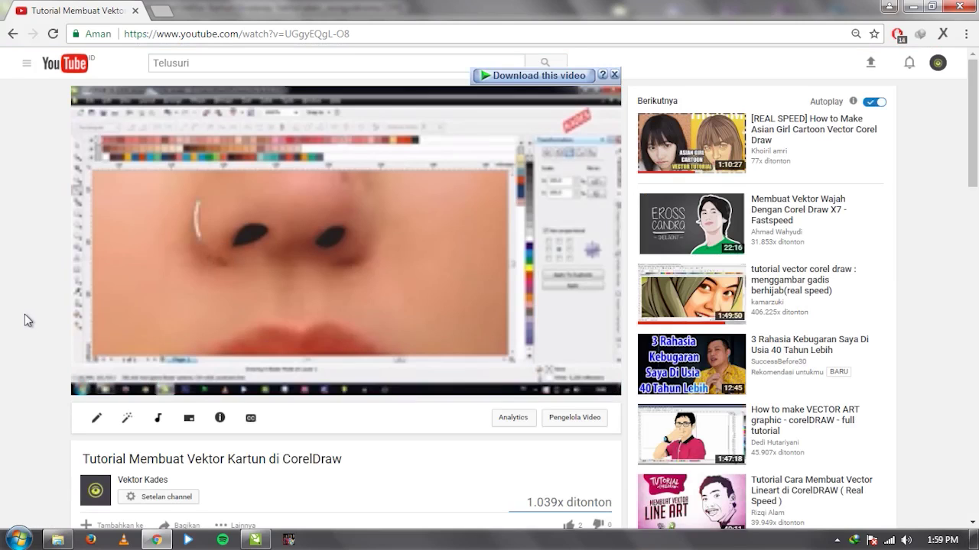
{"action": "left_click", "coordinate": [313, 253]}
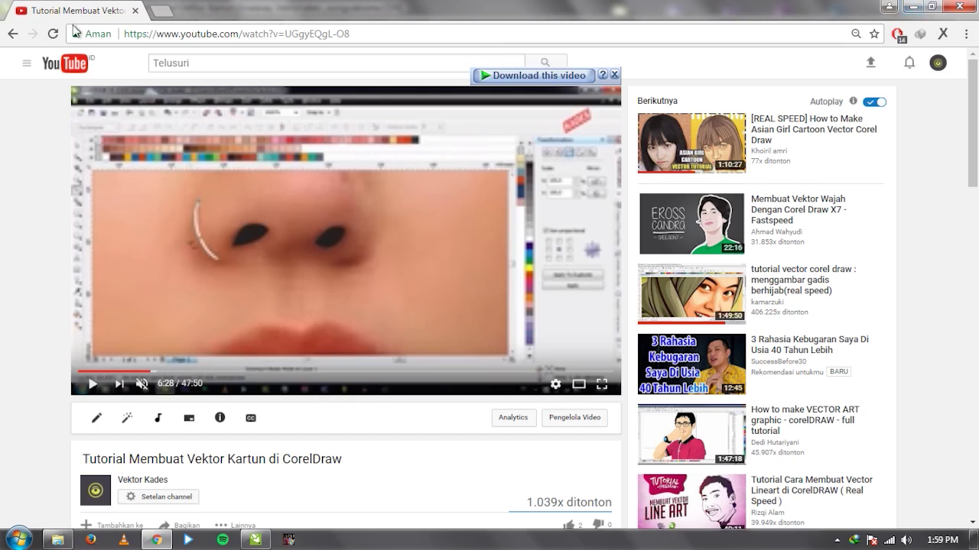
{"action": "left_click", "coordinate": [162, 12]}
{"action": "left_click", "coordinate": [137, 10]}
Back in CorelDRAW, trace the upper eyelid line with Bezier curves to the eye's inner corner.
{"action": "left_click", "coordinate": [888, 6]}
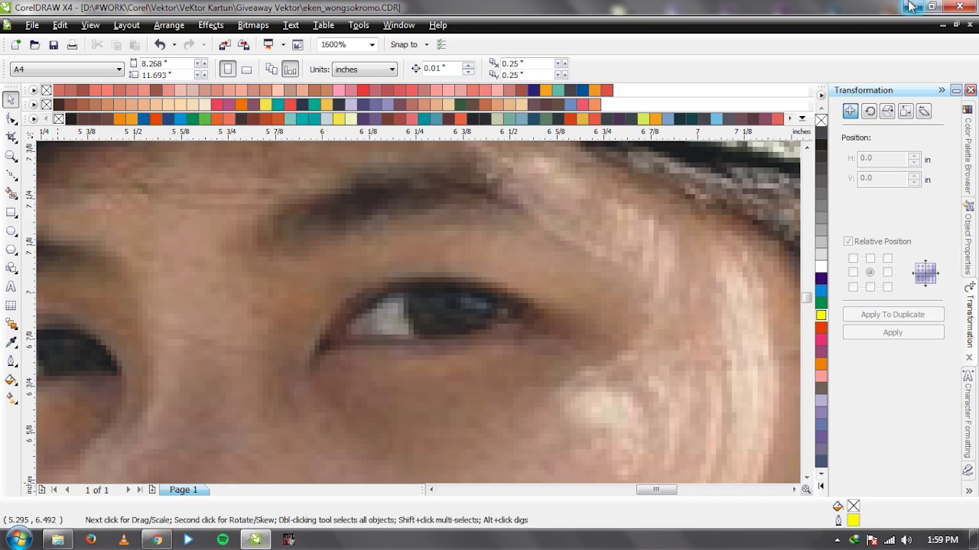
{"action": "scroll", "coordinate": [418, 313], "scroll_direction": "down", "scroll_amount": 2}
{"action": "scroll", "coordinate": [418, 313], "scroll_direction": "up", "scroll_amount": 2}
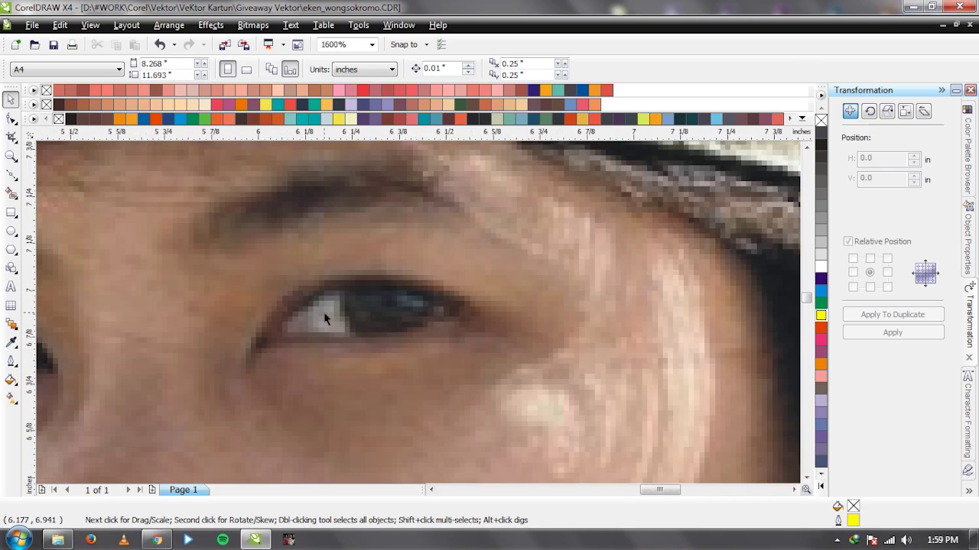
{"action": "key", "text": "F5"}
{"action": "left_click_drag", "start_coordinate": [430, 292], "coordinate": [377, 264]}
{"action": "left_click_drag", "start_coordinate": [263, 339], "coordinate": [223, 396]}
{"action": "left_click", "coordinate": [263, 343]}
Arc over the eyelid to the outer corner and close the eyelid shape at its start.
{"action": "key", "text": "space"}
{"action": "key", "text": "space"}
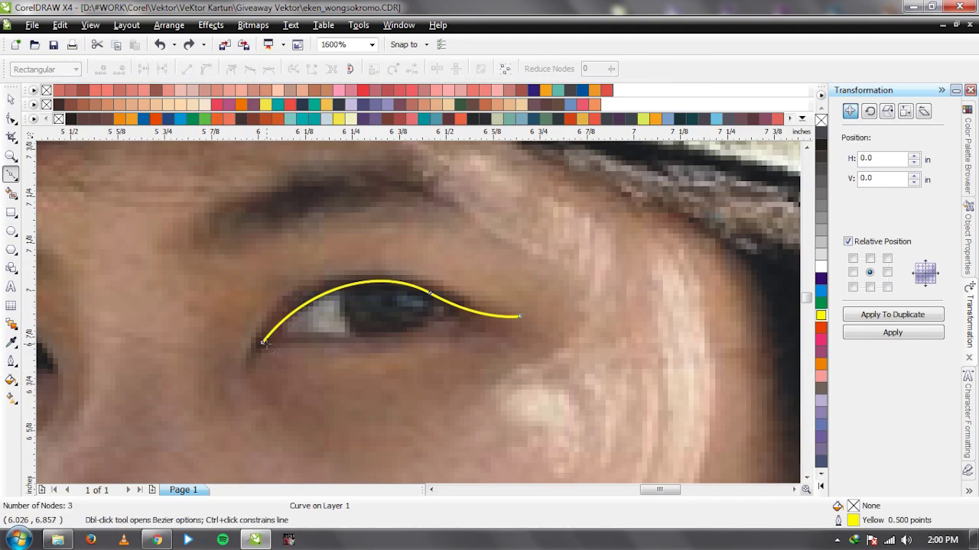
{"action": "mouse_move", "coordinate": [356, 273]}
{"action": "left_mouse_down"}
{"action": "mouse_move", "coordinate": [378, 284]}
{"action": "mouse_move", "coordinate": [413, 268]}
{"action": "left_mouse_up"}
{"action": "left_click", "coordinate": [519, 316]}
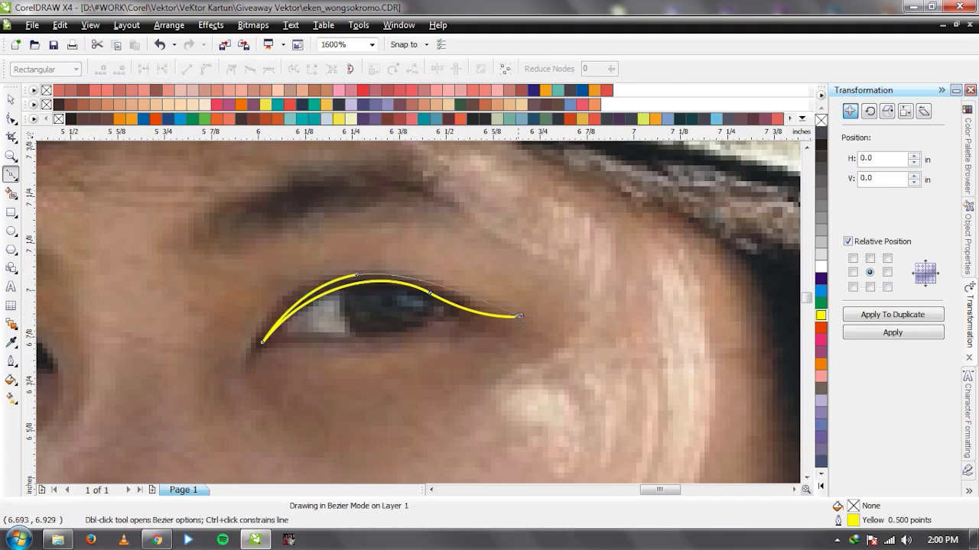
{"action": "left_click_drag", "start_coordinate": [473, 287], "coordinate": [473, 287]}
{"action": "left_click", "coordinate": [263, 343]}
{"action": "key", "text": "space"}
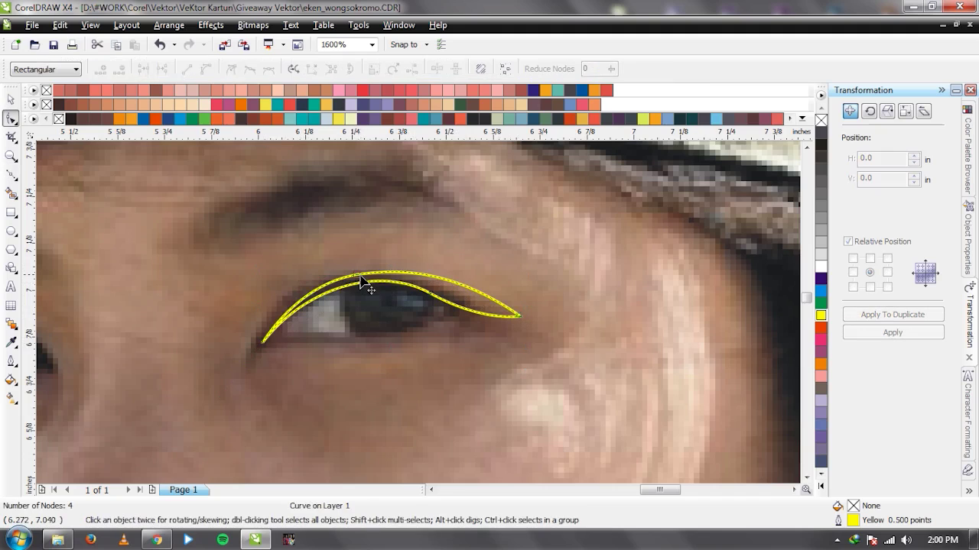
With nothing selected, set dark grey as the default fill colour.
{"action": "left_click", "coordinate": [510, 308]}
{"action": "scroll", "coordinate": [509, 308], "scroll_direction": "down", "scroll_amount": 3}
{"action": "left_click", "coordinate": [676, 243]}
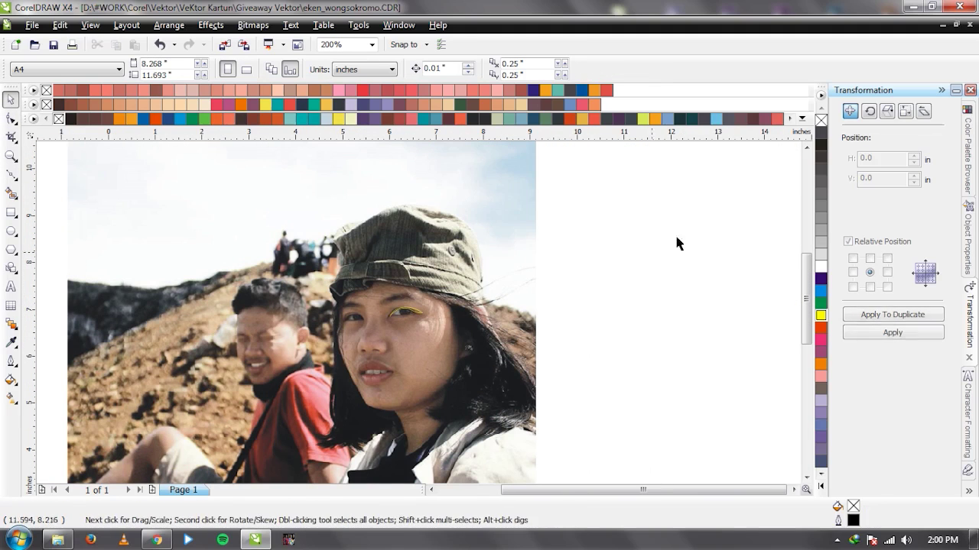
{"action": "left_click", "coordinate": [823, 138]}
{"action": "left_click", "coordinate": [461, 334]}
{"action": "scroll", "coordinate": [418, 312], "scroll_direction": "up", "scroll_amount": 1}
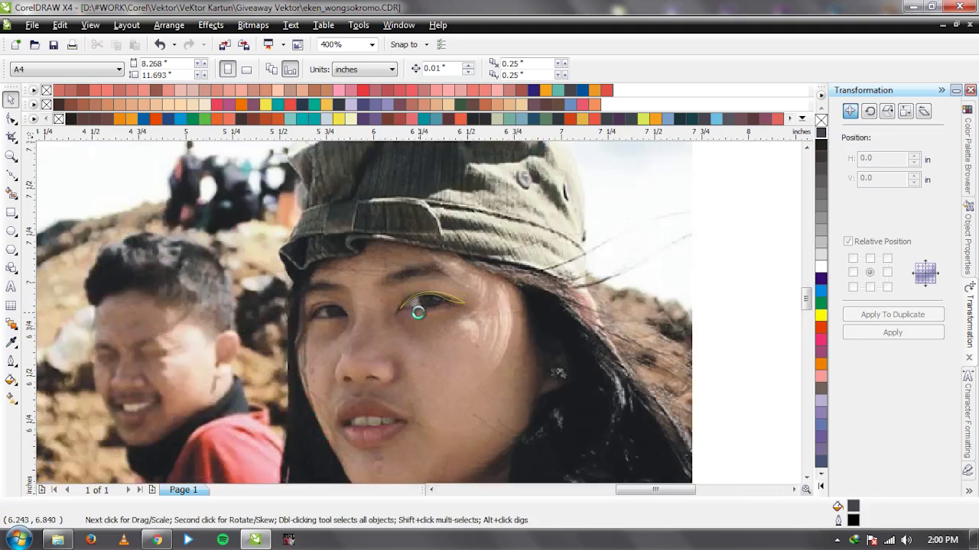
{"action": "scroll", "coordinate": [417, 312], "scroll_direction": "up", "scroll_amount": 1}
Draw a closed test shape above the eye to check the dark grey fill, then delete it.
{"action": "left_click", "coordinate": [418, 313]}
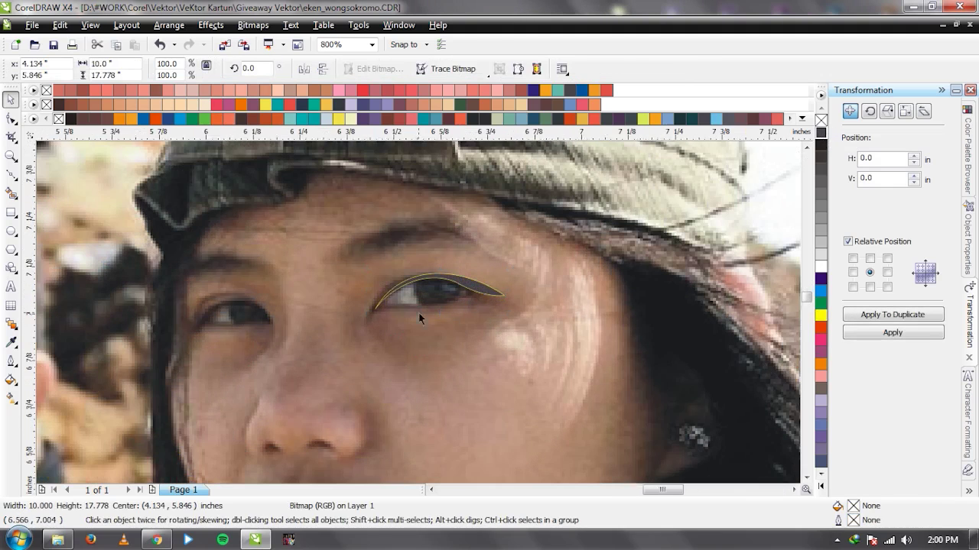
{"action": "scroll", "coordinate": [418, 312], "scroll_direction": "up", "scroll_amount": 1}
{"action": "key", "text": "F5"}
{"action": "left_click", "coordinate": [473, 241]}
{"action": "left_click_drag", "start_coordinate": [493, 295], "coordinate": [573, 296]}
{"action": "left_click", "coordinate": [474, 242]}
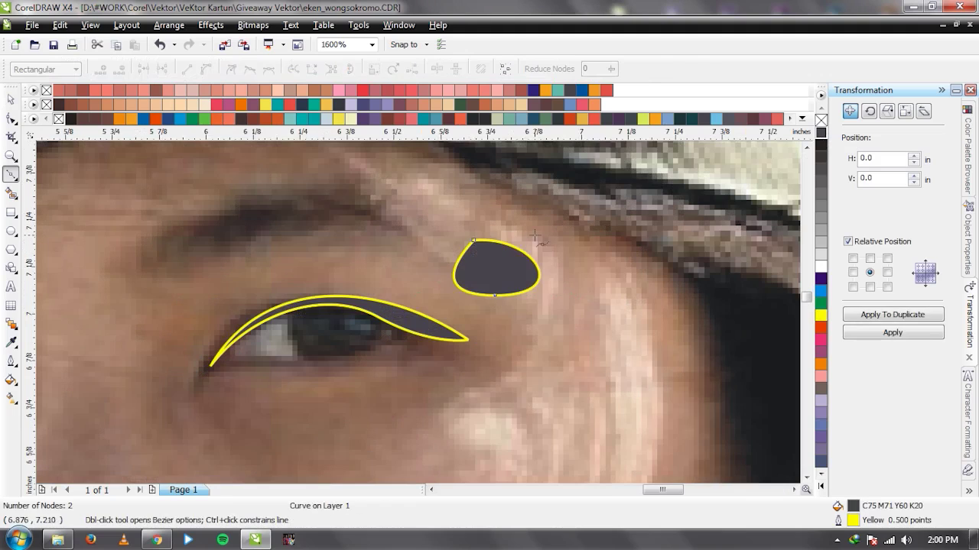
{"action": "key", "text": "space"}
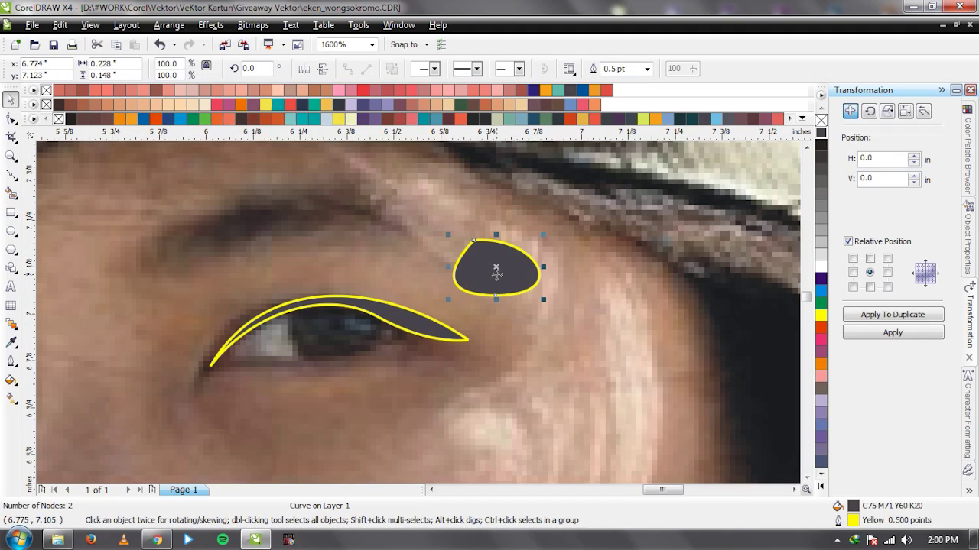
{"action": "key", "text": "Delete"}
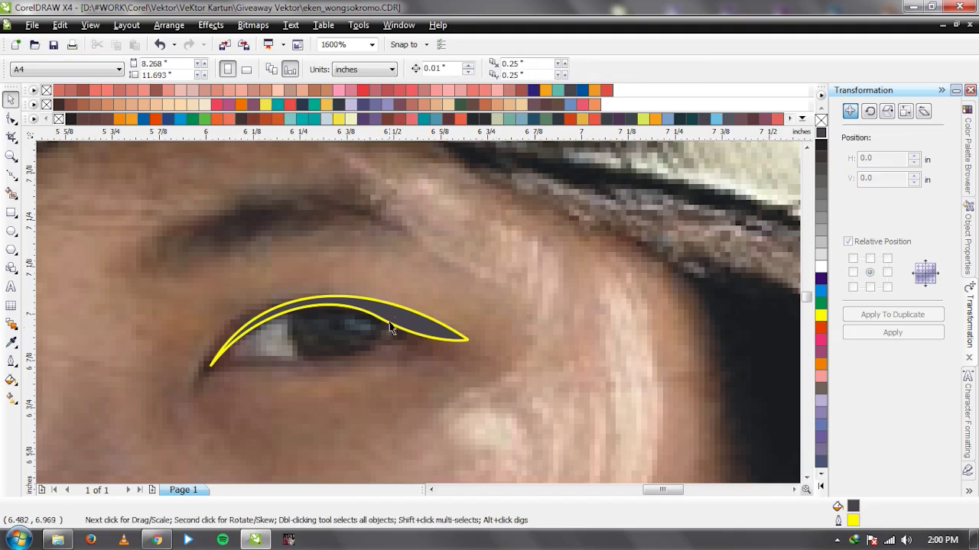
Inspect the eyelid's fill colour (C75 M71 Y60 K20) without changing it.
{"action": "left_click", "coordinate": [390, 328]}
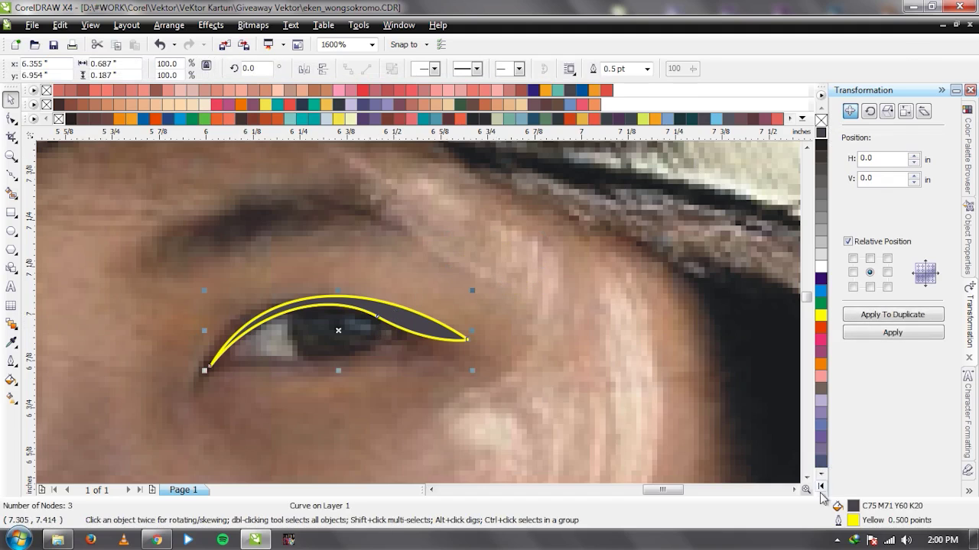
{"action": "double_click", "coordinate": [854, 507]}
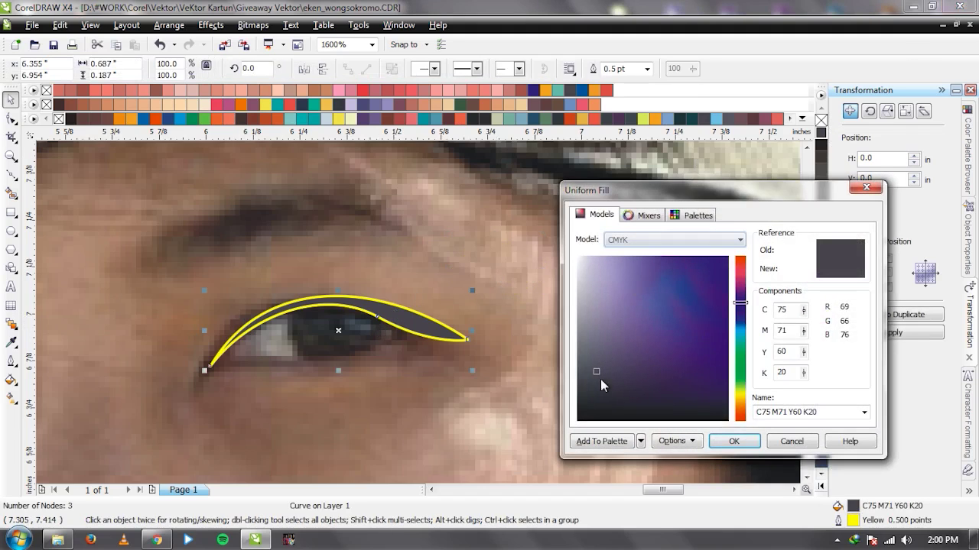
{"action": "left_click", "coordinate": [587, 394]}
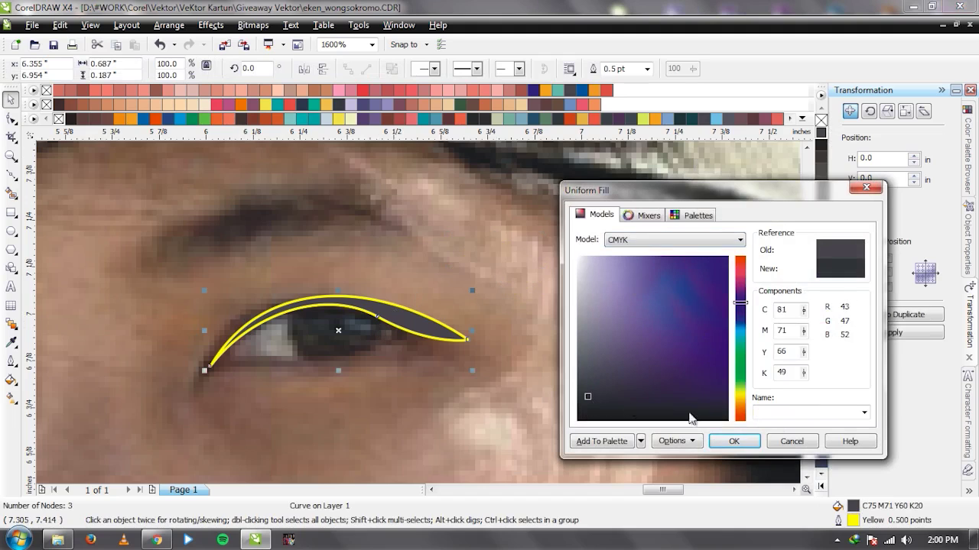
{"action": "left_click", "coordinate": [792, 441]}
{"action": "left_click", "coordinate": [446, 336]}
{"action": "scroll", "coordinate": [446, 336], "scroll_direction": "up", "scroll_amount": 2}
Draw a closed lower-eyelid shape with Bezier curves and nudge its outer-corner node.
{"action": "key", "text": "F5"}
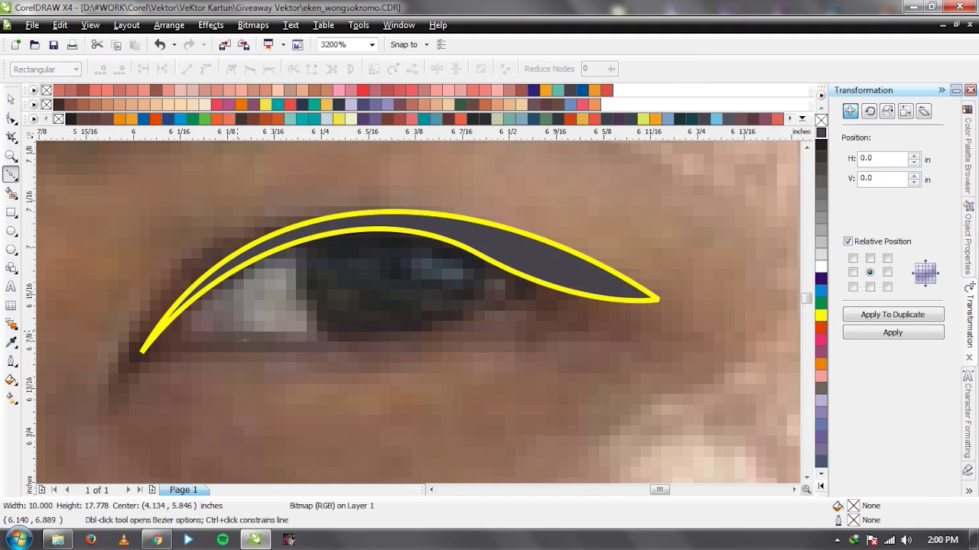
{"action": "left_click", "coordinate": [238, 332]}
{"action": "left_click_drag", "start_coordinate": [442, 328], "coordinate": [526, 319]}
{"action": "left_click", "coordinate": [577, 283]}
{"action": "left_click", "coordinate": [535, 255]}
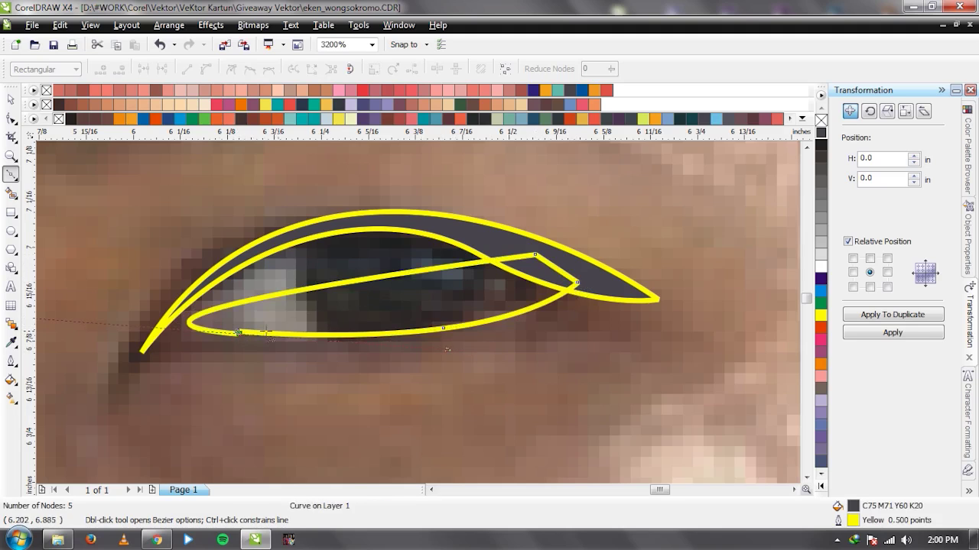
{"action": "left_click_drag", "start_coordinate": [239, 332], "coordinate": [483, 348]}
{"action": "key", "text": "F10"}
{"action": "left_click_drag", "start_coordinate": [576, 282], "coordinate": [579, 285]}
{"action": "key", "text": "space"}
{"action": "scroll", "coordinate": [335, 304], "scroll_direction": "down", "scroll_amount": 1}
{"action": "scroll", "coordinate": [308, 304], "scroll_direction": "up", "scroll_amount": 1}
Draw an unfilled iris circle over the eye with a smaller concentric copy, selecting the 0.225" circle.
{"action": "key", "text": "F7"}
{"action": "left_click_drag", "start_coordinate": [309, 193], "coordinate": [496, 381]}
{"action": "key", "text": "space"}
{"action": "left_click_drag", "start_coordinate": [428, 284], "coordinate": [442, 267]}
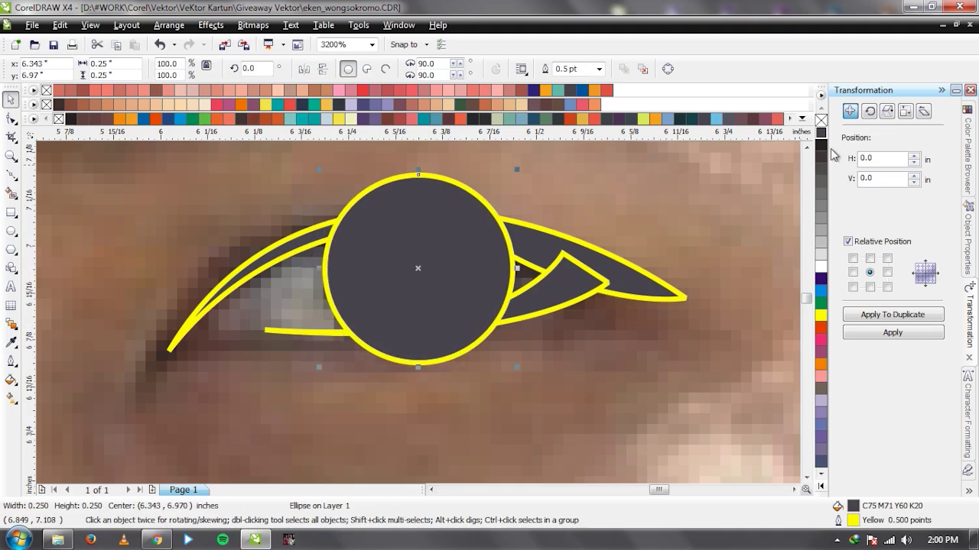
{"action": "left_click", "coordinate": [821, 120]}
{"action": "left_click_drag", "start_coordinate": [518, 366], "coordinate": [457, 348]}
{"action": "key", "text": "Tab"}
{"action": "key", "text": "Tab"}
{"action": "key", "text": "Tab"}
Start a new Bezier curve beside the eye with three nodes.
{"action": "scroll", "coordinate": [465, 363], "scroll_direction": "down", "scroll_amount": 2}
{"action": "scroll", "coordinate": [474, 334], "scroll_direction": "up", "scroll_amount": 2}
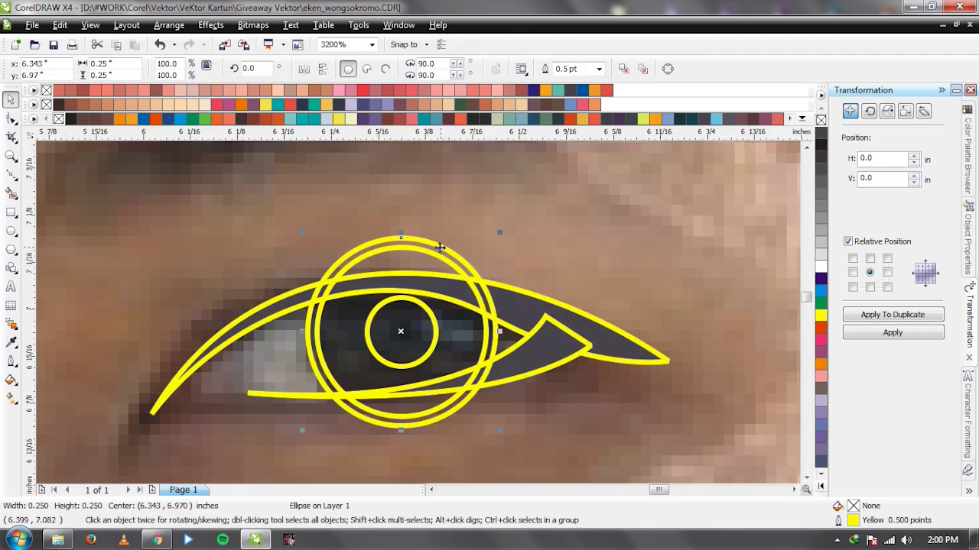
{"action": "scroll", "coordinate": [455, 318], "scroll_direction": "down", "scroll_amount": 1}
{"action": "scroll", "coordinate": [418, 313], "scroll_direction": "up", "scroll_amount": 1}
{"action": "key", "text": "F5"}
{"action": "left_click", "coordinate": [260, 286]}
{"action": "left_click_drag", "start_coordinate": [511, 293], "coordinate": [651, 354]}
{"action": "left_click", "coordinate": [509, 331]}
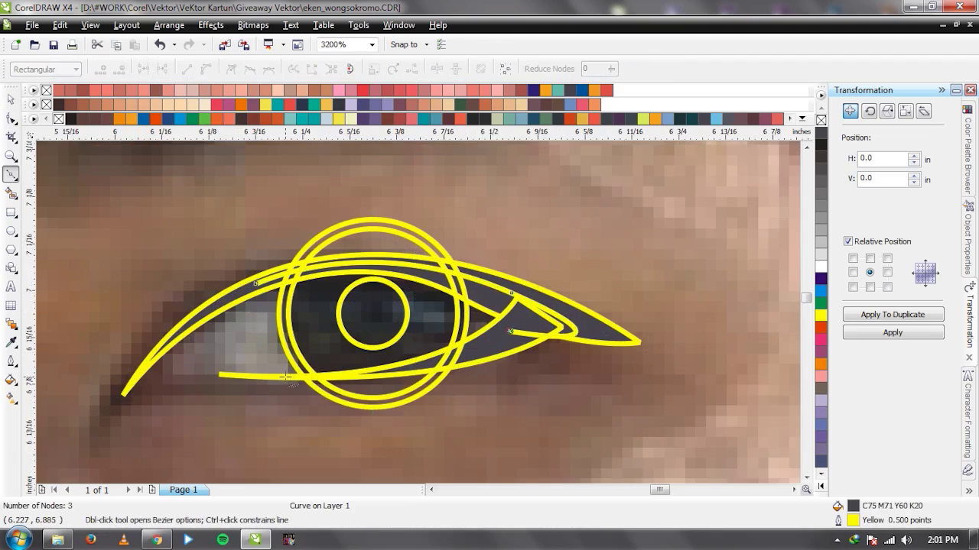
Close the curve looping around the eye, weld it with the selected shape, and delete the result.
{"action": "left_click", "coordinate": [472, 396]}
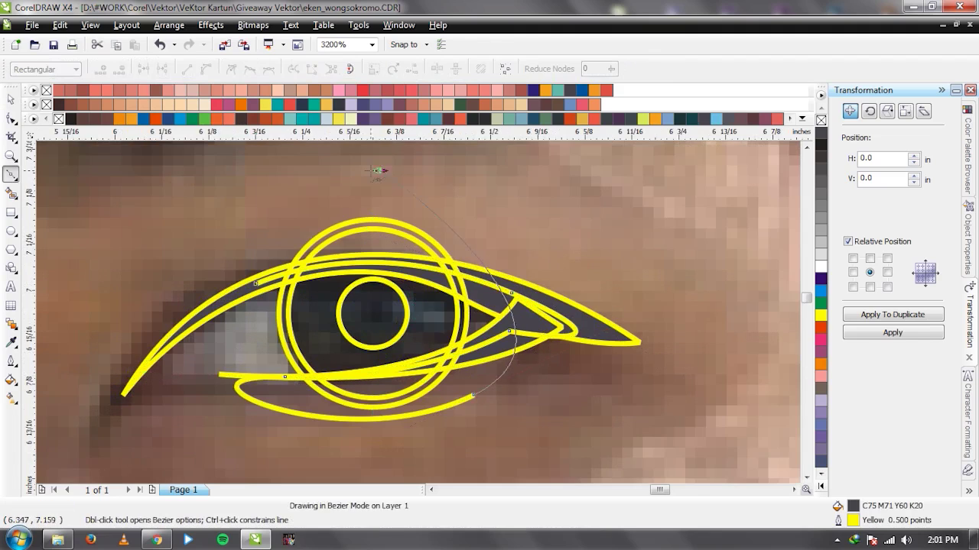
{"action": "left_click", "coordinate": [379, 170]}
{"action": "left_click", "coordinate": [164, 221]}
{"action": "left_click", "coordinate": [255, 284]}
{"action": "key", "text": "space"}
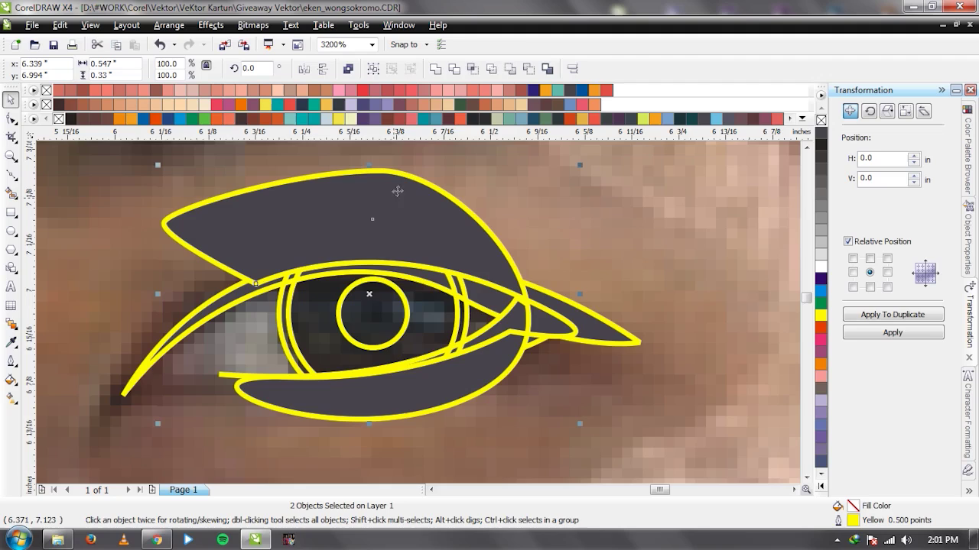
{"action": "left_click", "coordinate": [456, 69]}
{"action": "key", "text": "Delete"}
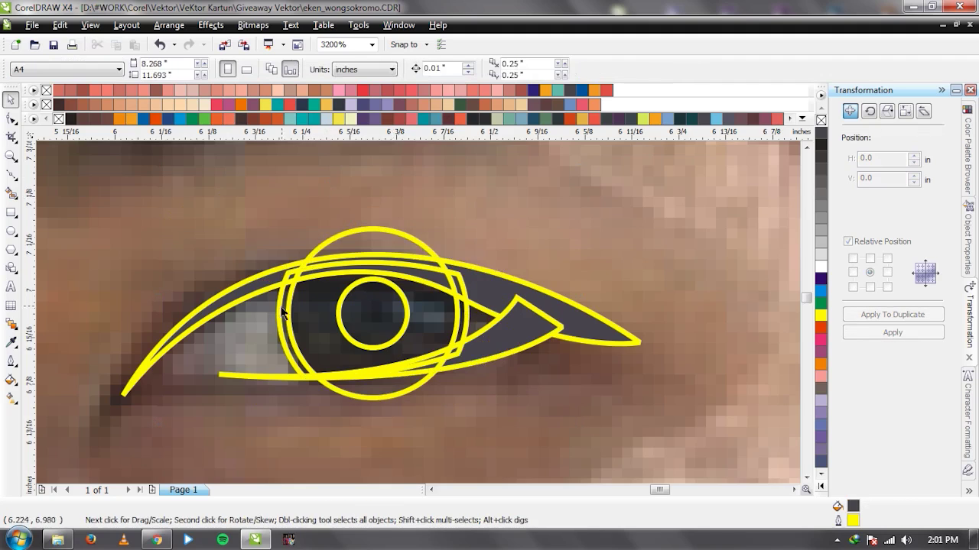
Trim the big circle to the eye outline and delete the leftover piece.
{"action": "left_click", "coordinate": [282, 321]}
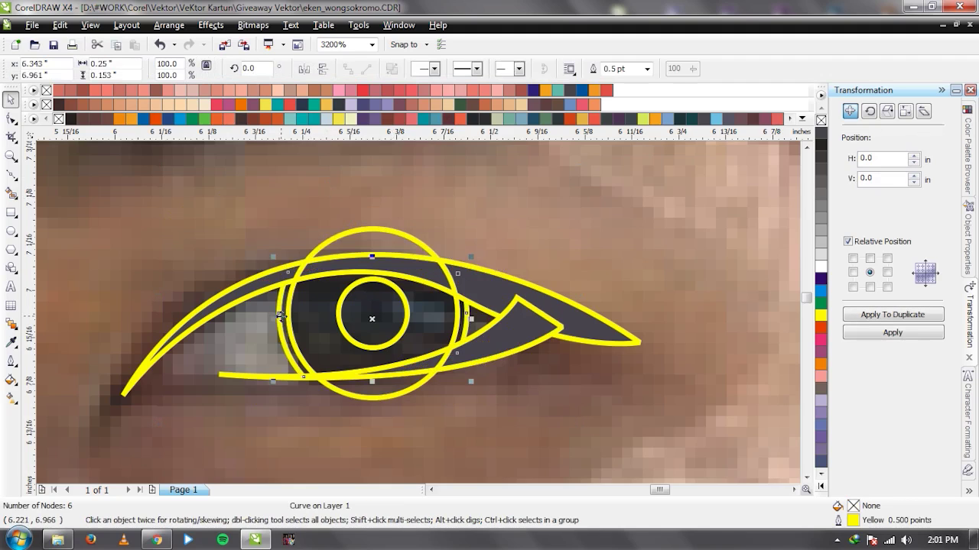
{"action": "left_click", "coordinate": [283, 328], "text": "shift"}
{"action": "left_click", "coordinate": [472, 69]}
{"action": "left_click", "coordinate": [312, 289]}
{"action": "key", "text": "Delete"}
{"action": "left_click", "coordinate": [384, 321]}
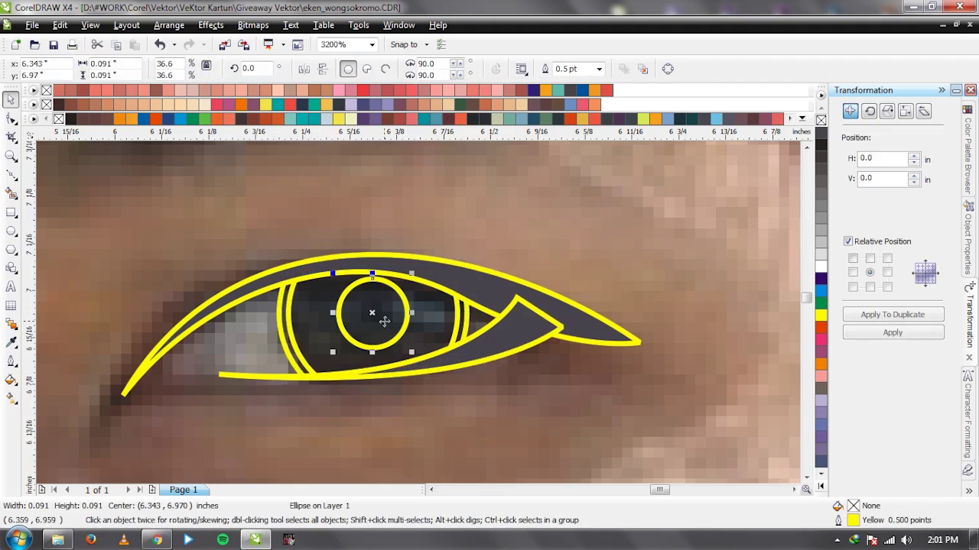
Add a small white highlight circle beside the iris with a fountain transparency fade.
{"action": "scroll", "coordinate": [384, 321], "scroll_direction": "up", "scroll_amount": 1}
{"action": "key", "text": "F7"}
{"action": "left_click_drag", "start_coordinate": [414, 250], "coordinate": [491, 326]}
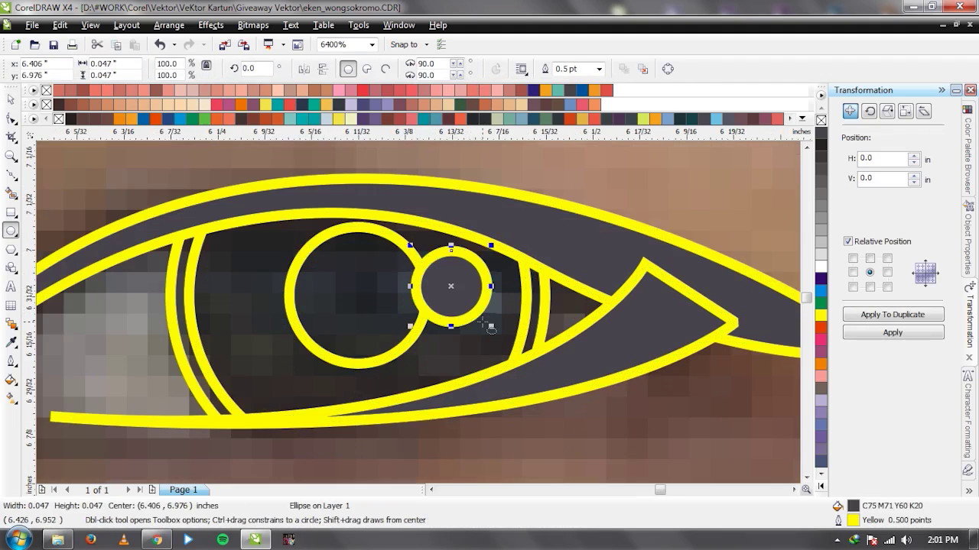
{"action": "key", "text": "space"}
{"action": "left_click", "coordinate": [818, 267]}
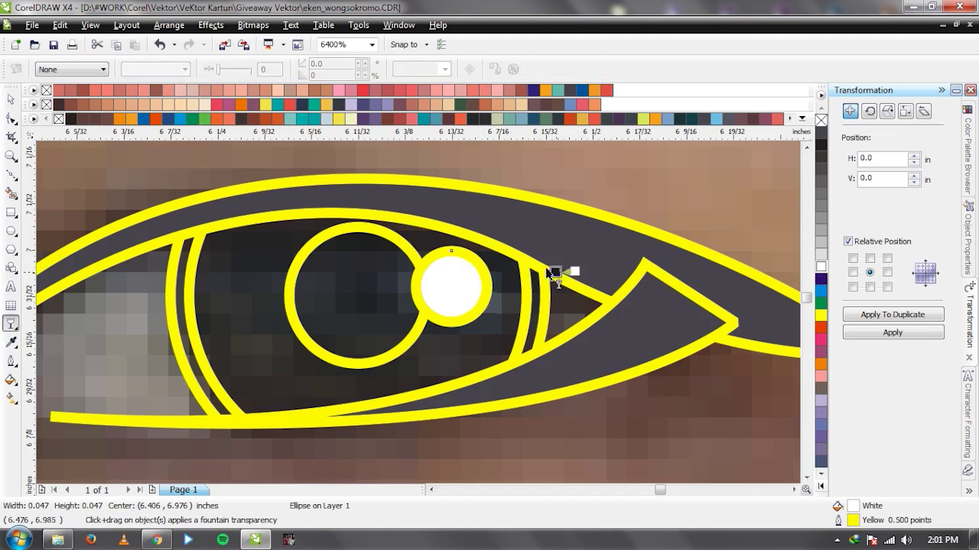
{"action": "left_click_drag", "start_coordinate": [570, 273], "coordinate": [245, 273]}
{"action": "key", "text": "space"}
Fill the iris circle dark grey and the eye shape light blue (C40 M14 Y16 K0).
{"action": "left_click", "coordinate": [343, 309]}
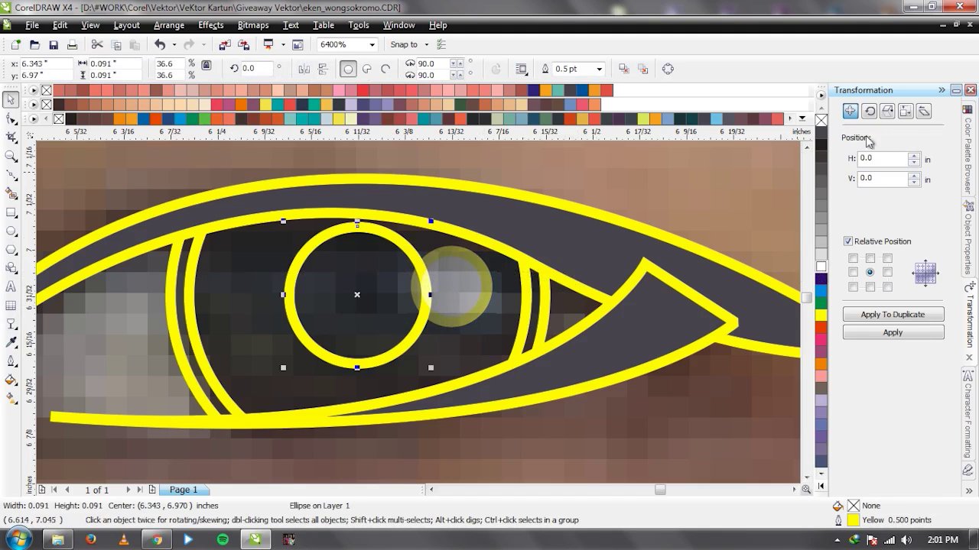
{"action": "left_click", "coordinate": [821, 134]}
{"action": "scroll", "coordinate": [419, 313], "scroll_direction": "down", "scroll_amount": 1}
{"action": "left_click", "coordinate": [368, 312]}
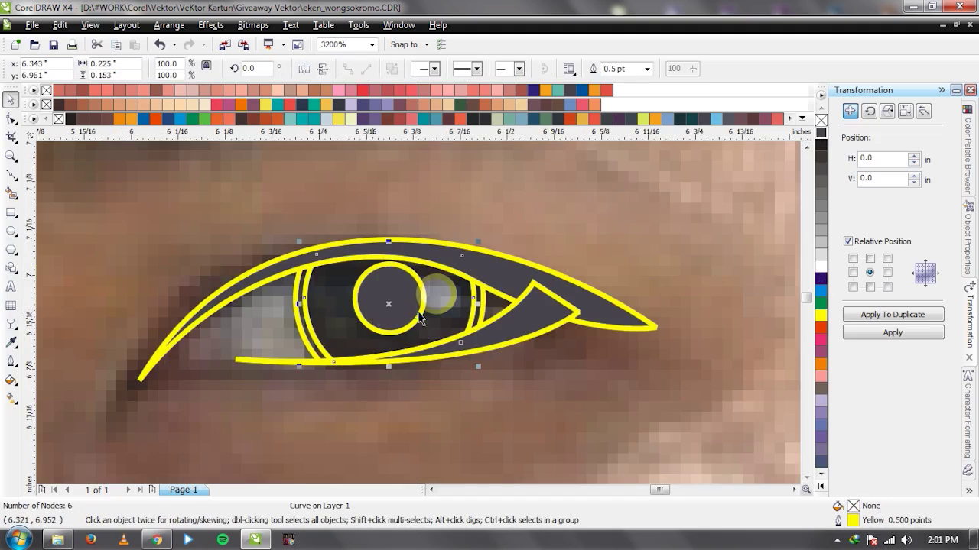
{"action": "scroll", "coordinate": [424, 320], "scroll_direction": "up", "scroll_amount": 1}
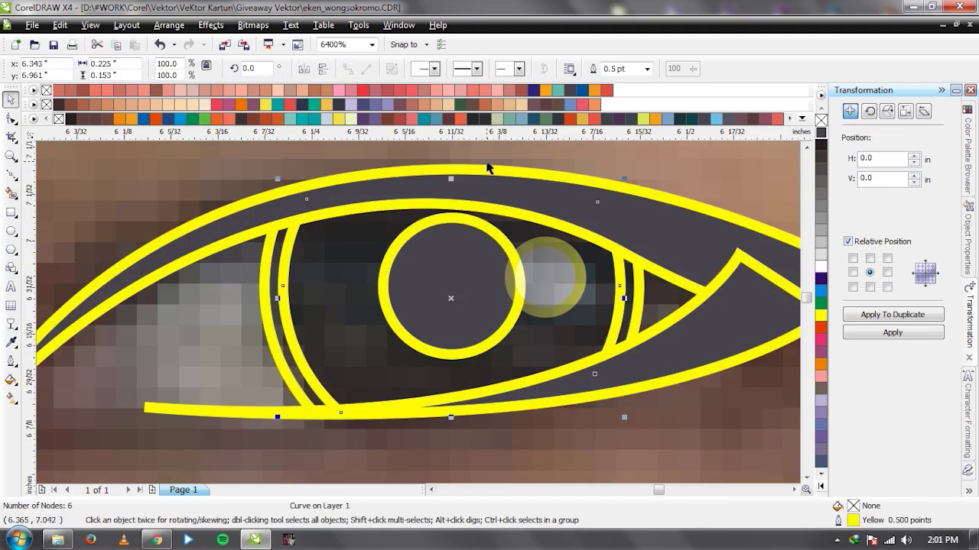
{"action": "left_click", "coordinate": [523, 120]}
{"action": "scroll", "coordinate": [427, 321], "scroll_direction": "down", "scroll_amount": 3}
Fill the eye light peach with a linear transparency fading toward the top.
{"action": "scroll", "coordinate": [423, 321], "scroll_direction": "up", "scroll_amount": 2}
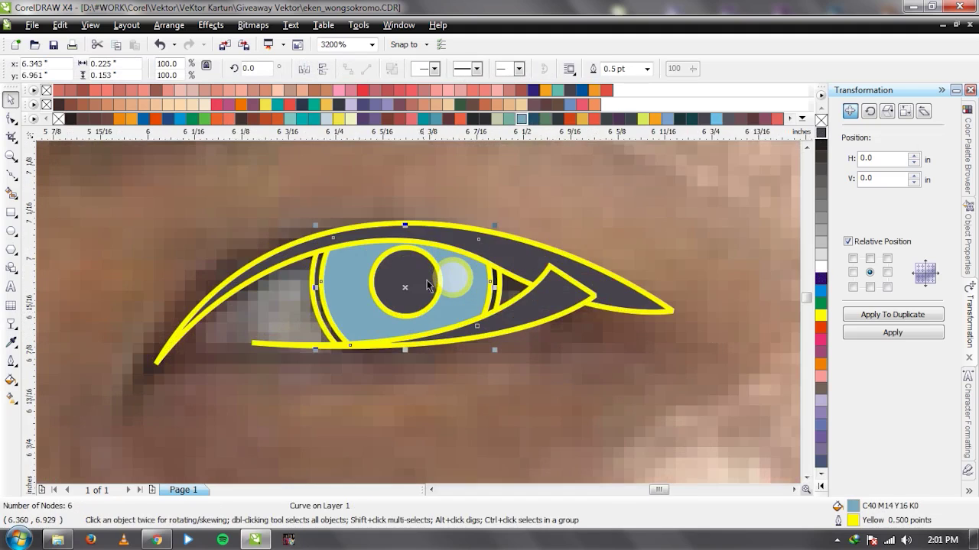
{"action": "left_click", "coordinate": [448, 119]}
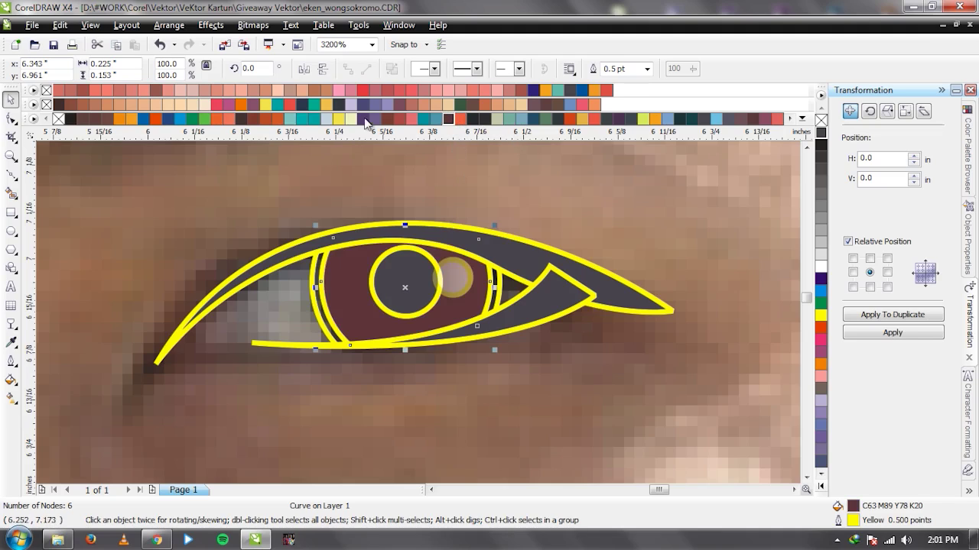
{"action": "left_click", "coordinate": [423, 105]}
{"action": "left_click_drag", "start_coordinate": [426, 344], "coordinate": [429, 226]}
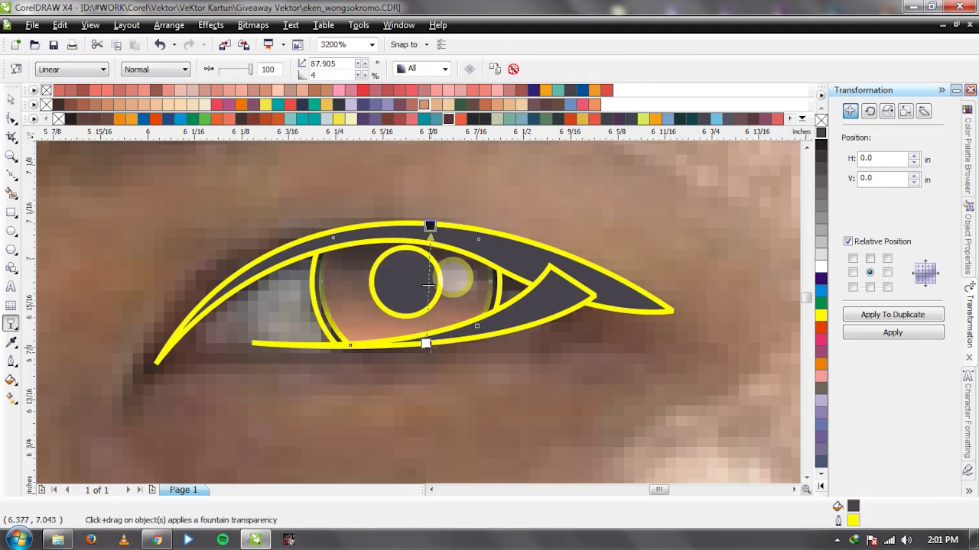
{"action": "left_click_drag", "start_coordinate": [426, 343], "coordinate": [429, 372]}
{"action": "key", "text": "space"}
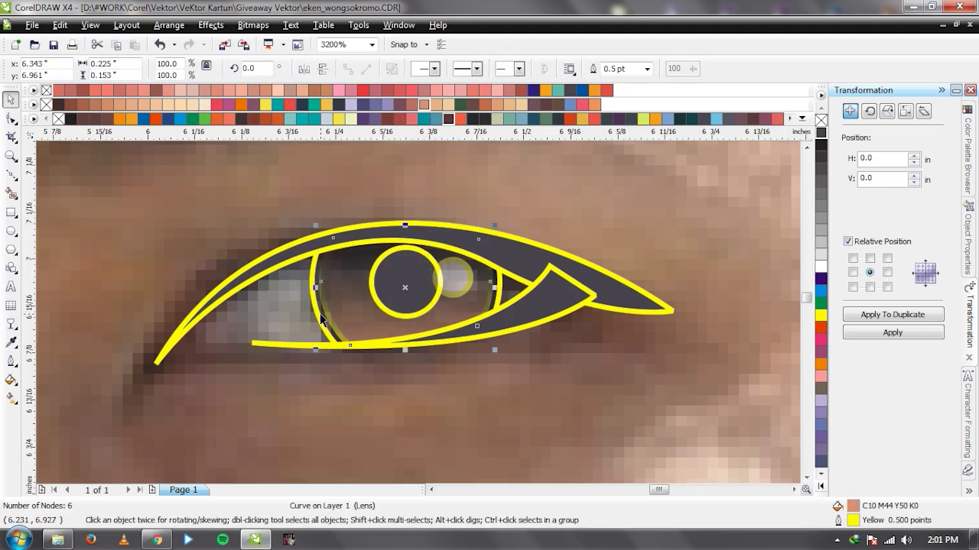
Deselect the photo under the eye.
{"action": "left_click", "coordinate": [261, 319]}
{"action": "scroll", "coordinate": [261, 319], "scroll_direction": "down", "scroll_amount": 1}
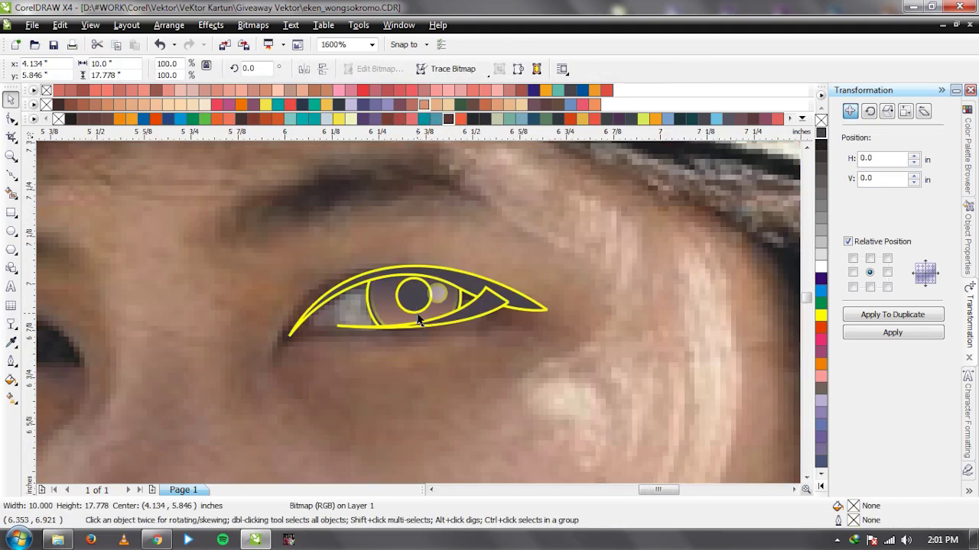
{"action": "scroll", "coordinate": [260, 318], "scroll_direction": "up", "scroll_amount": 1}
{"action": "key", "text": "F10"}
{"action": "key", "text": "Escape"}
{"action": "key", "text": "space"}
{"action": "scroll", "coordinate": [263, 320], "scroll_direction": "down", "scroll_amount": 1}
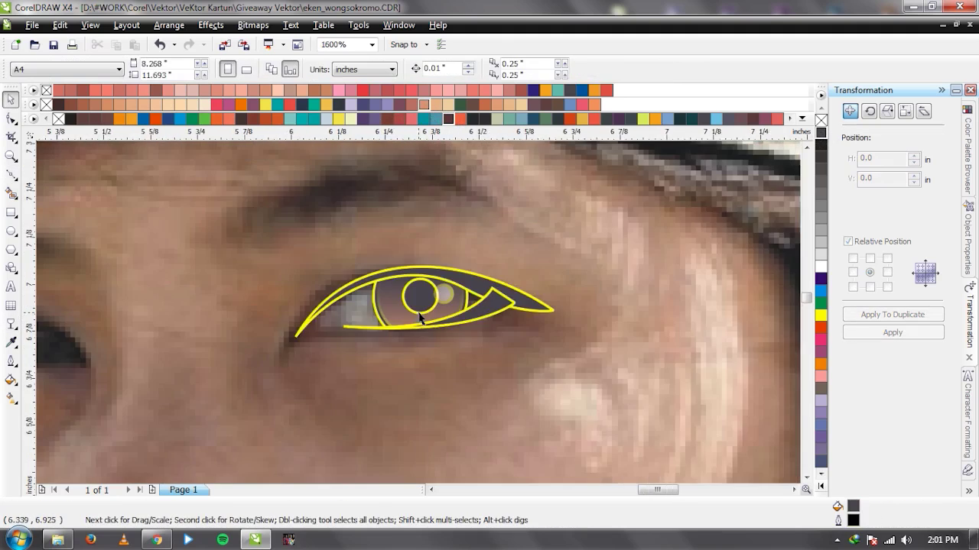
{"action": "scroll", "coordinate": [264, 320], "scroll_direction": "up", "scroll_amount": 1}
Draw a closed Bezier curve across the lower part of the eye.
{"action": "key", "text": "space"}
{"action": "left_click_drag", "start_coordinate": [566, 307], "coordinate": [612, 329]}
{"action": "left_click_drag", "start_coordinate": [395, 410], "coordinate": [326, 396]}
{"action": "left_click", "coordinate": [269, 321]}
{"action": "key", "text": "space"}
Intersect the dark oval with the eye shape and delete the leftover oval.
{"action": "left_click_drag", "start_coordinate": [378, 305], "coordinate": [382, 349]}
{"action": "key", "text": "ctrl+z"}
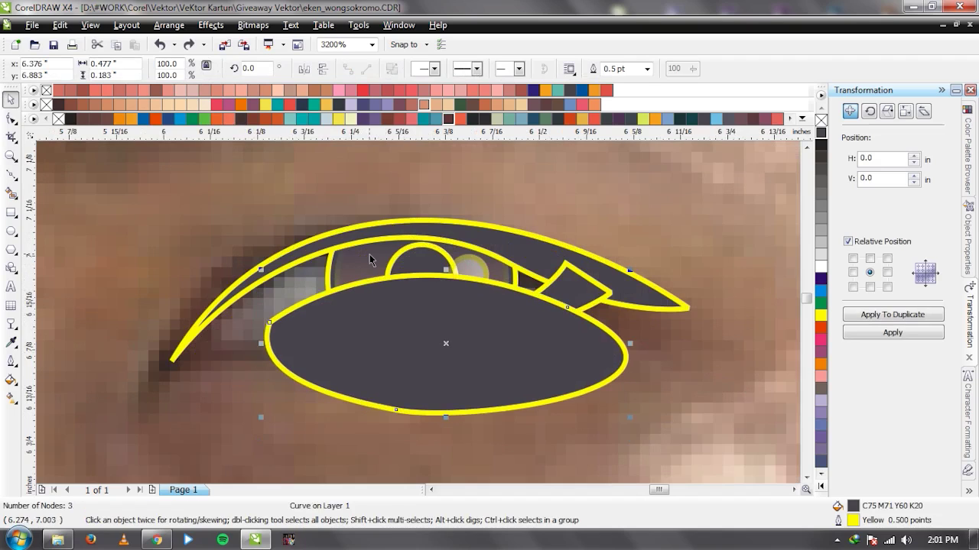
{"action": "left_click", "coordinate": [369, 255], "text": "shift"}
{"action": "left_click", "coordinate": [472, 69]}
{"action": "left_click", "coordinate": [312, 331]}
{"action": "key", "text": "Delete"}
Split the lower eye shape with a new helper curve, delete the curve, then switch to Chrome.
{"action": "key", "text": "F5"}
{"action": "scroll", "coordinate": [382, 319], "scroll_direction": "up", "scroll_amount": 1}
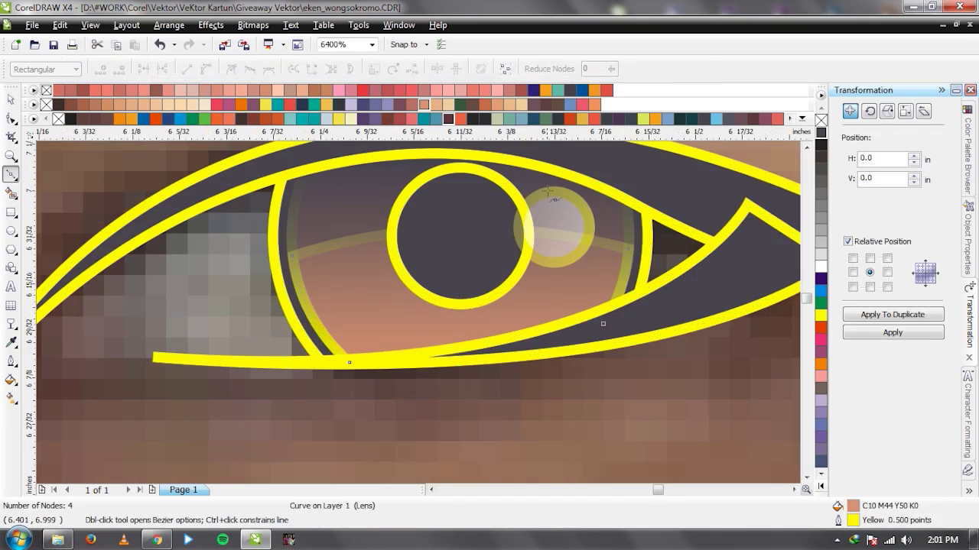
{"action": "left_click", "coordinate": [597, 179]}
{"action": "left_click_drag", "start_coordinate": [447, 265], "coordinate": [434, 368]}
{"action": "left_click", "coordinate": [339, 417]}
{"action": "left_click_drag", "start_coordinate": [638, 417], "coordinate": [737, 382]}
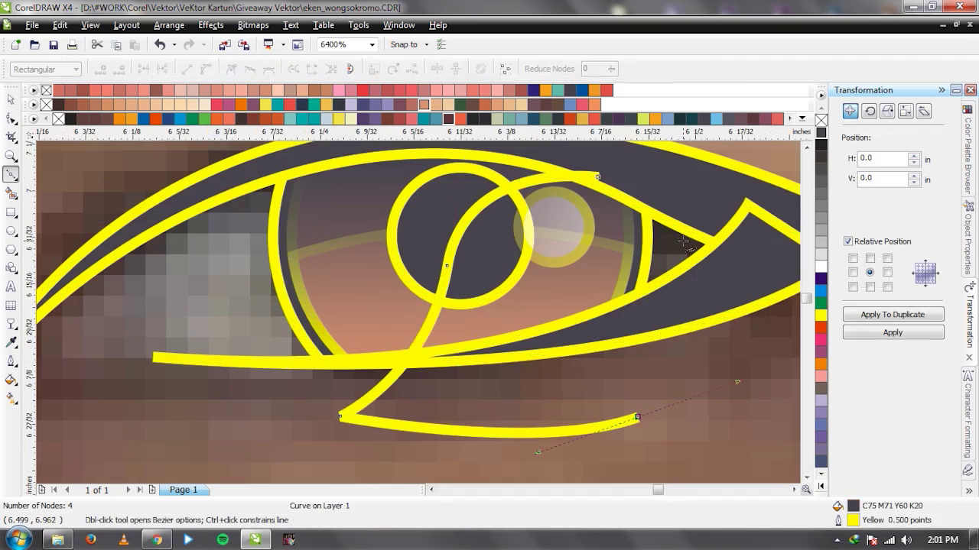
{"action": "left_click", "coordinate": [599, 179]}
{"action": "key", "text": "space"}
{"action": "left_click", "coordinate": [394, 206], "text": "shift"}
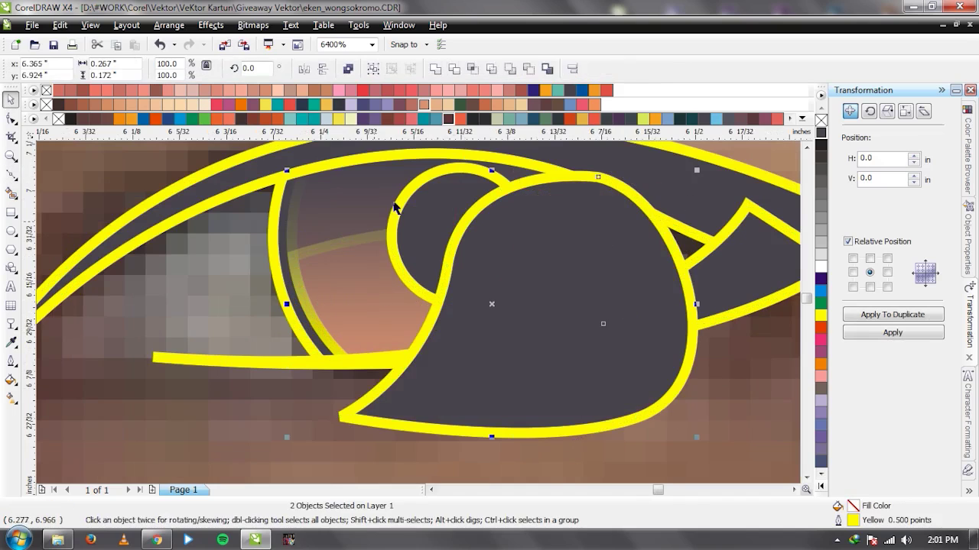
{"action": "left_click", "coordinate": [472, 70]}
{"action": "key", "text": "Delete"}
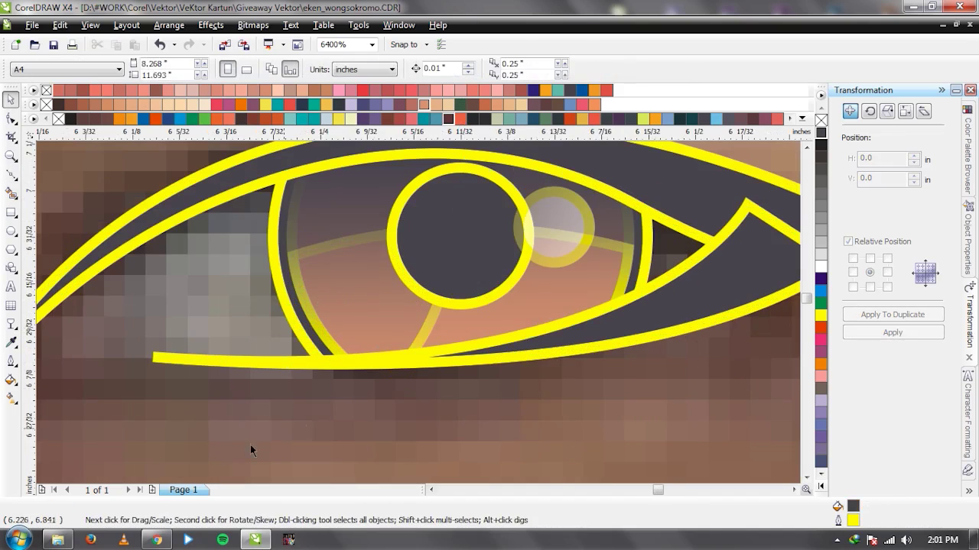
{"action": "left_click", "coordinate": [157, 540]}
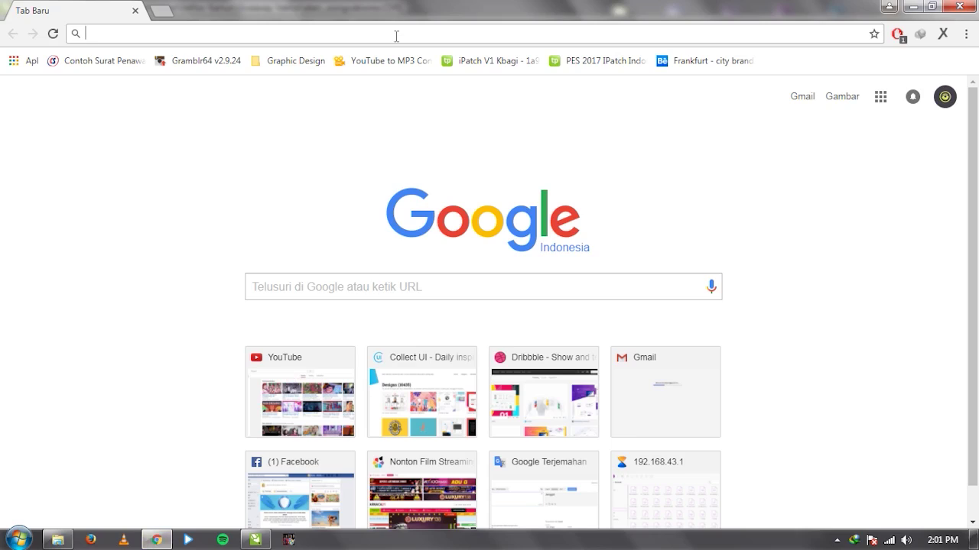
Load YouTube, search for 'Tutorial dasar vektor ndop', then return to CorelDRAW.
{"action": "type", "text": "youtube.com"}
{"action": "key", "text": "Return"}
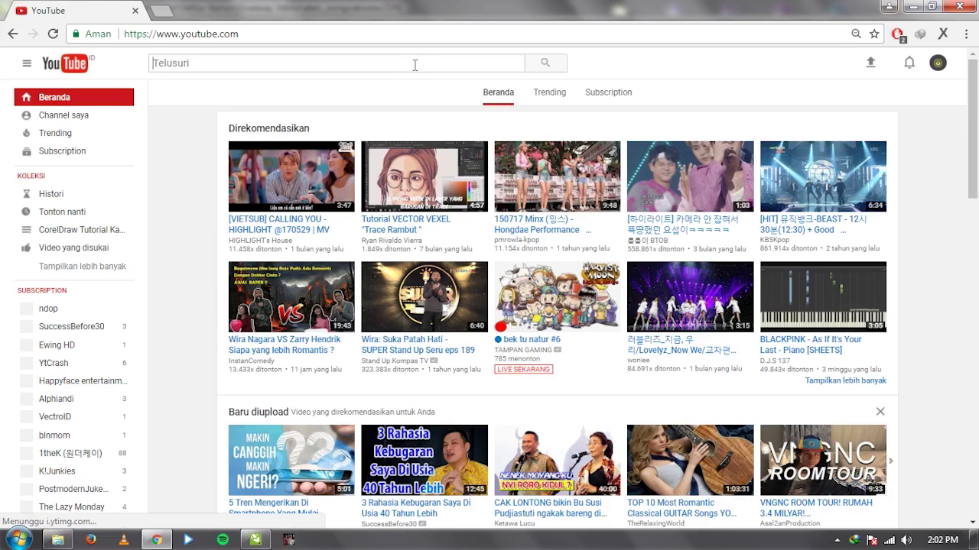
{"action": "left_click", "coordinate": [414, 63]}
{"action": "type", "text": "Tutorial "}
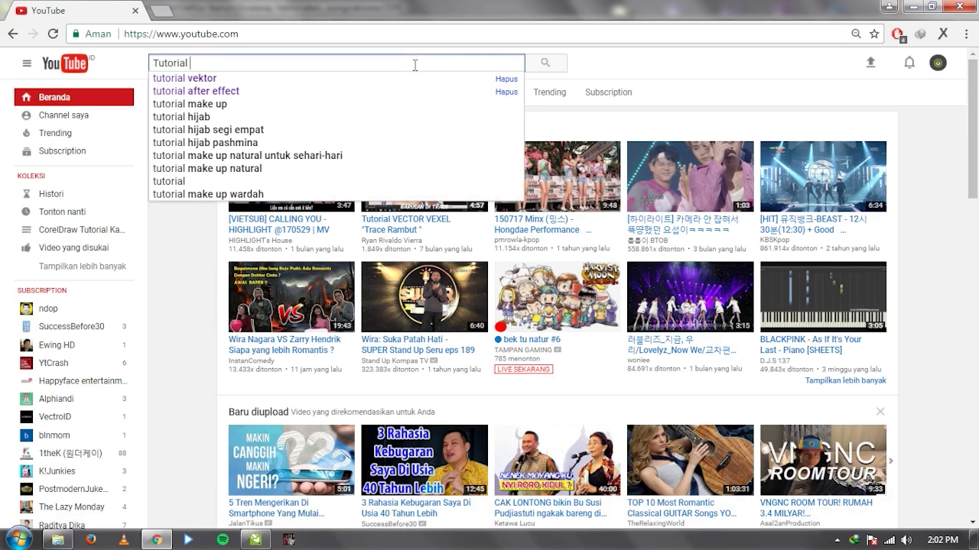
{"action": "type", "text": "dasar vektor n"}
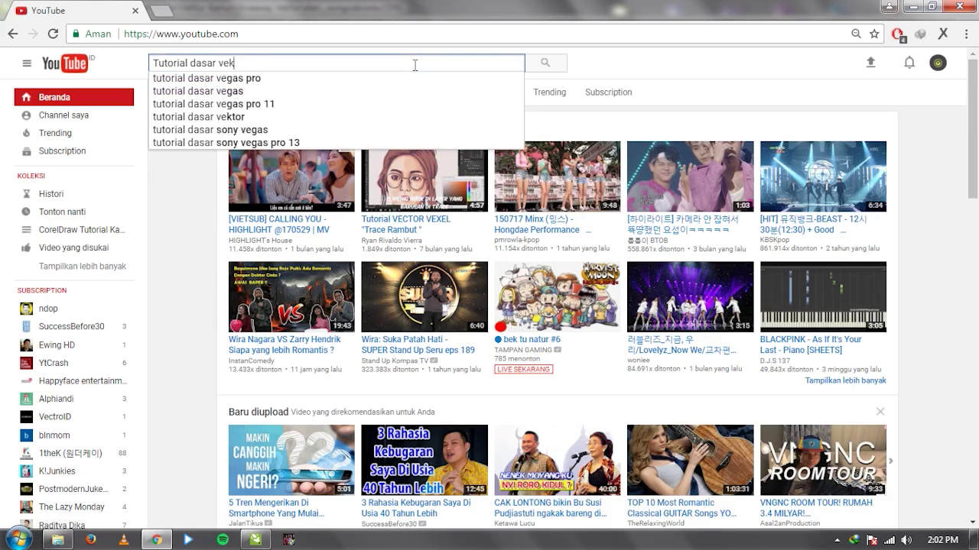
{"action": "type", "text": "dop"}
{"action": "key", "text": "Return"}
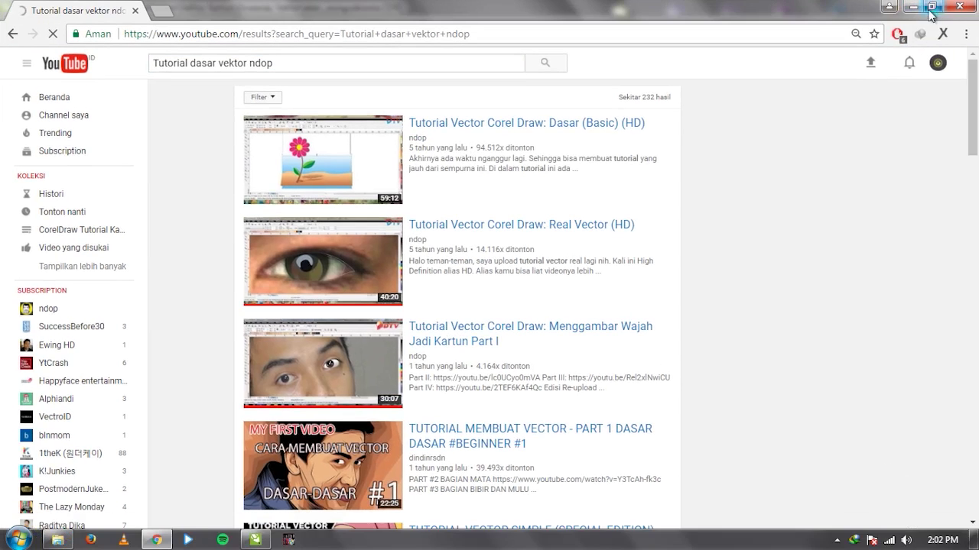
{"action": "left_click", "coordinate": [906, 8]}
Fill the lens shape below the iris yellow and fade it with a linear transparency.
{"action": "scroll", "coordinate": [406, 309], "scroll_direction": "down", "scroll_amount": 2}
{"action": "scroll", "coordinate": [458, 308], "scroll_direction": "up", "scroll_amount": 2}
{"action": "left_click", "coordinate": [458, 308]}
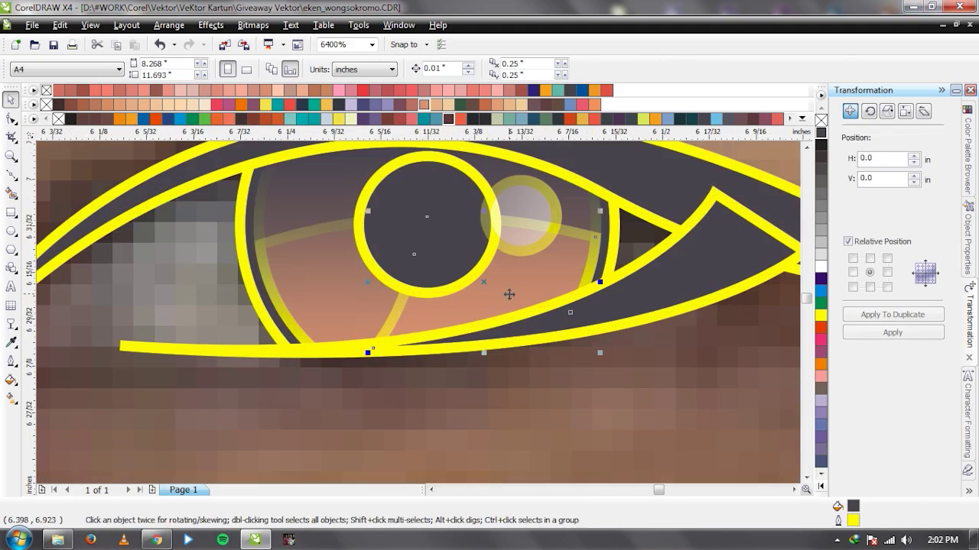
{"action": "left_click", "coordinate": [339, 120]}
{"action": "key", "text": "t"}
{"action": "scroll", "coordinate": [473, 324], "scroll_direction": "down", "scroll_amount": 1}
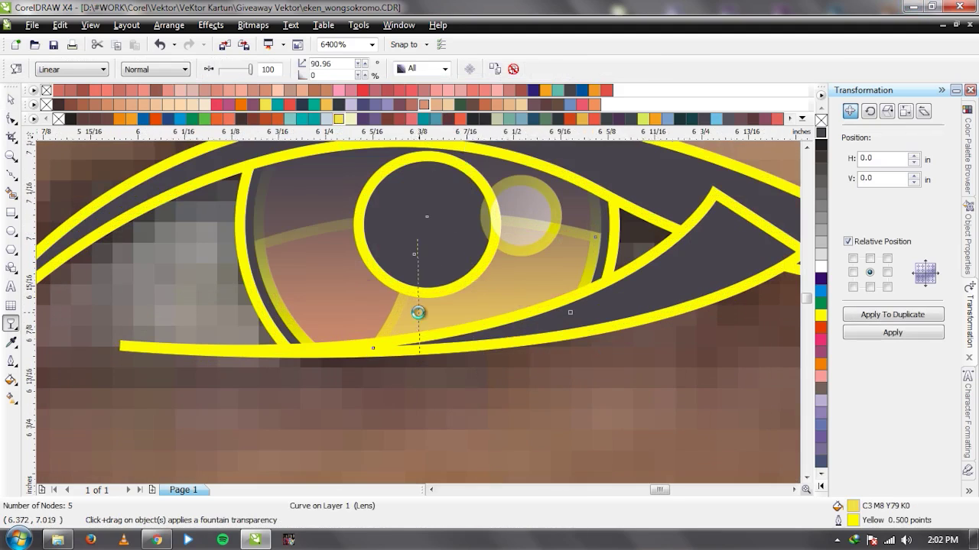
{"action": "left_click_drag", "start_coordinate": [420, 352], "coordinate": [412, 370]}
{"action": "key", "text": "space"}
{"action": "scroll", "coordinate": [219, 283], "scroll_direction": "up", "scroll_amount": 1}
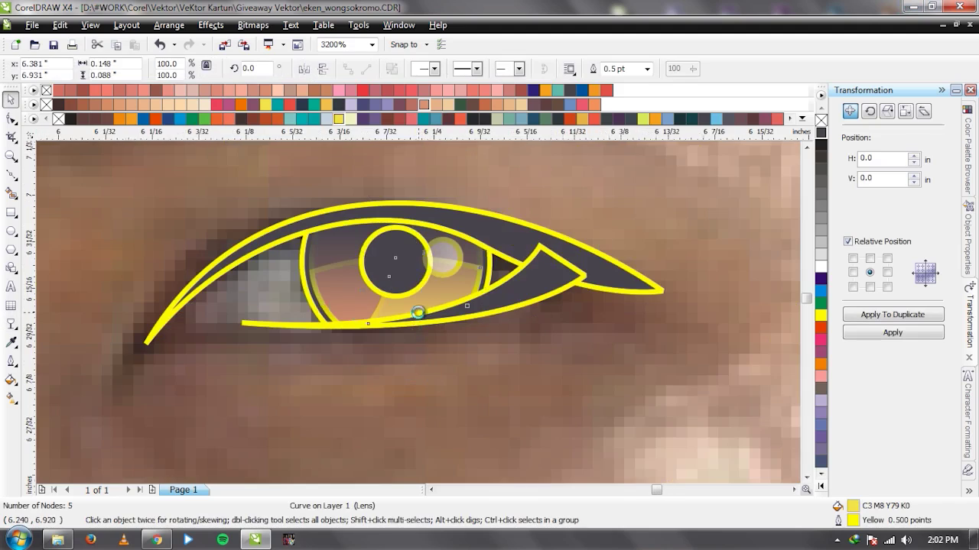
Draw the eye white as a closed Bezier shape, fill it white, and send it behind the iris.
{"action": "key", "text": "b"}
{"action": "left_click", "coordinate": [271, 360]}
{"action": "left_click", "coordinate": [240, 312]}
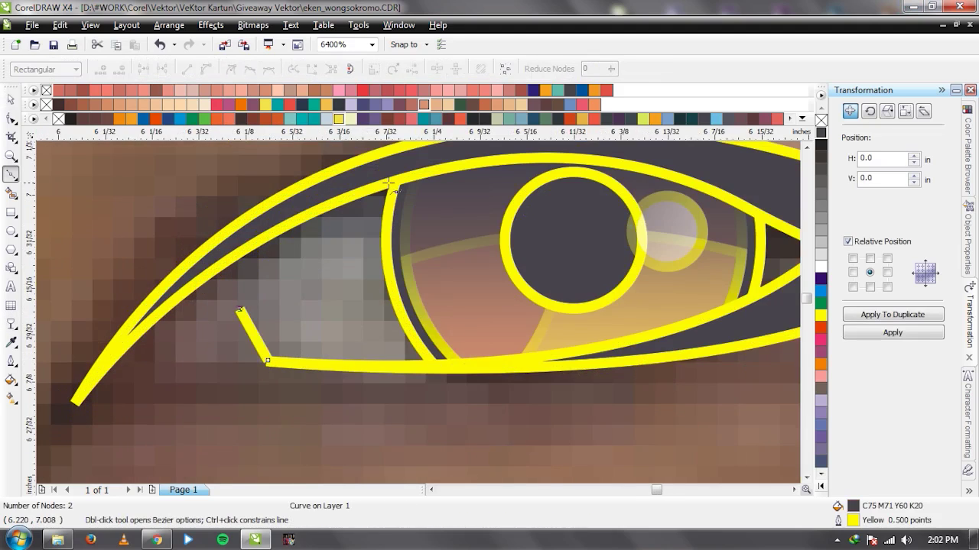
{"action": "scroll", "coordinate": [240, 312], "scroll_direction": "up", "scroll_amount": 1}
{"action": "left_click_drag", "start_coordinate": [399, 220], "coordinate": [553, 195]}
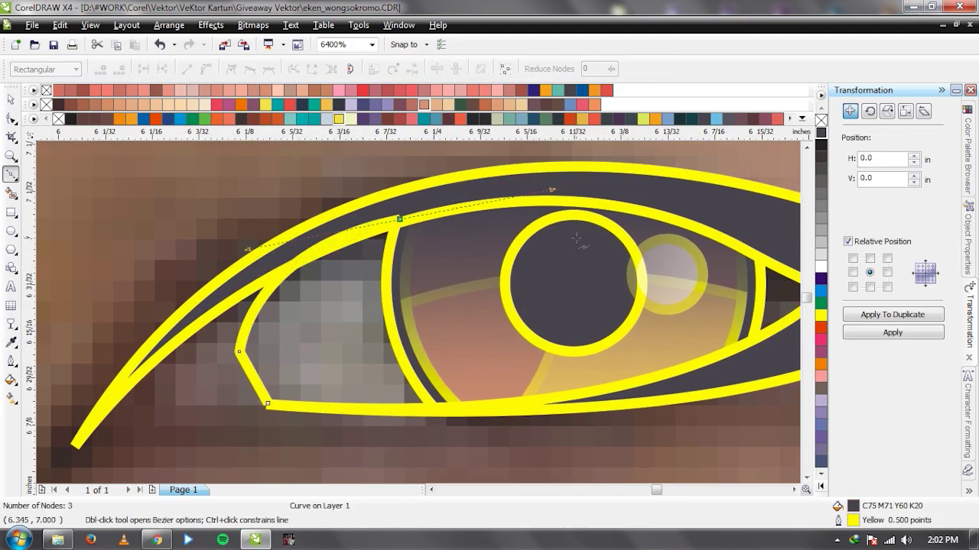
{"action": "left_click", "coordinate": [593, 300]}
{"action": "left_click_drag", "start_coordinate": [269, 405], "coordinate": [274, 409]}
{"action": "key", "text": "space"}
{"action": "scroll", "coordinate": [415, 311], "scroll_direction": "down", "scroll_amount": 1}
{"action": "left_click", "coordinate": [820, 267]}
{"action": "key", "text": "ctrl+Page_Down"}
Draw an inner-corner shape along the lid, fill it 20% Black, and send it behind the eye pieces.
{"action": "scroll", "coordinate": [290, 265], "scroll_direction": "up", "scroll_amount": 1}
{"action": "key", "text": "space"}
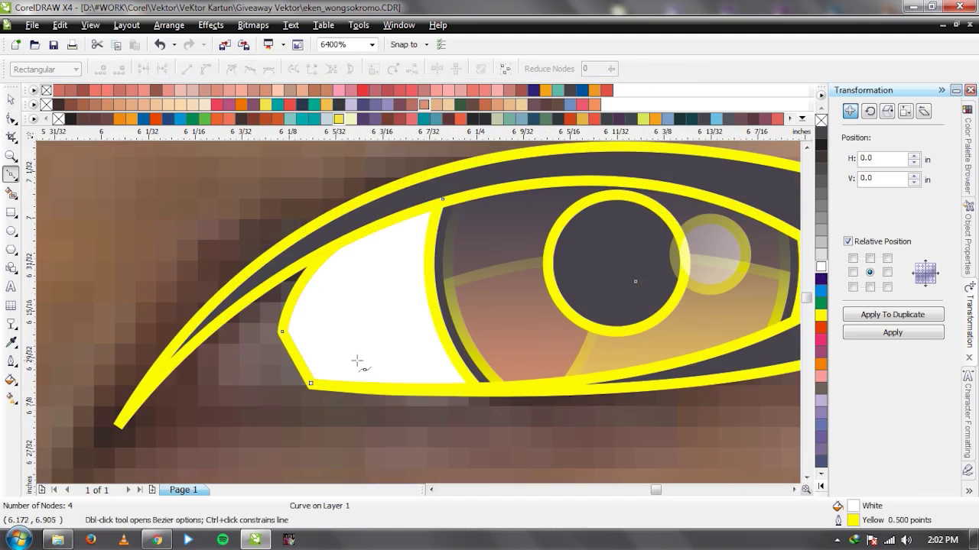
{"action": "left_click", "coordinate": [311, 383]}
{"action": "left_click", "coordinate": [214, 386]}
{"action": "left_click_drag", "start_coordinate": [334, 224], "coordinate": [465, 172]}
{"action": "scroll", "coordinate": [465, 328], "scroll_direction": "down", "scroll_amount": 1}
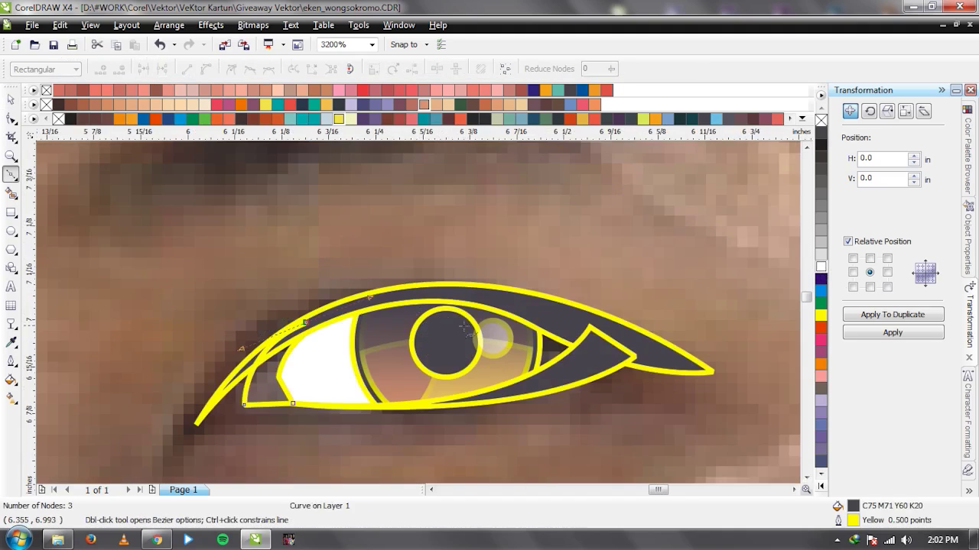
{"action": "left_click", "coordinate": [517, 312]}
{"action": "left_click", "coordinate": [474, 359]}
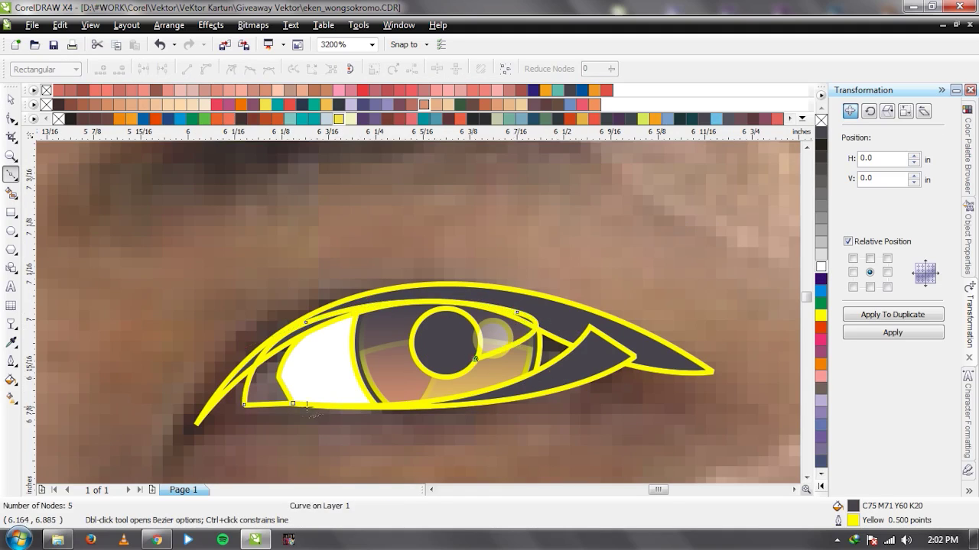
{"action": "left_click", "coordinate": [293, 403]}
{"action": "key", "text": "space"}
{"action": "left_click", "coordinate": [822, 242]}
{"action": "key", "text": "ctrl+Page_Down"}
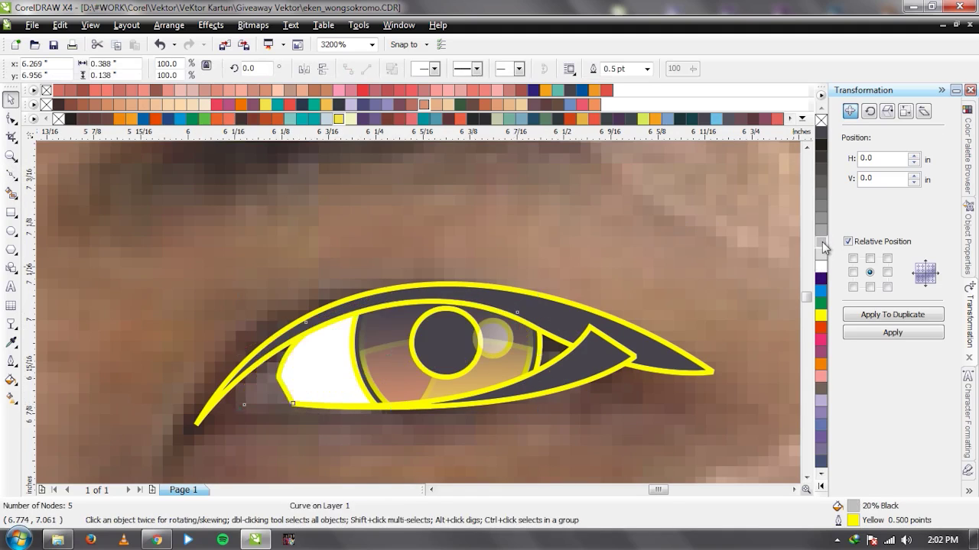
Add a four-point triangle near the outer corner filled 40% Black, behind the eye pieces.
{"action": "scroll", "coordinate": [715, 409], "scroll_direction": "up", "scroll_amount": 1}
{"action": "key", "text": "space"}
{"action": "left_click", "coordinate": [322, 365]}
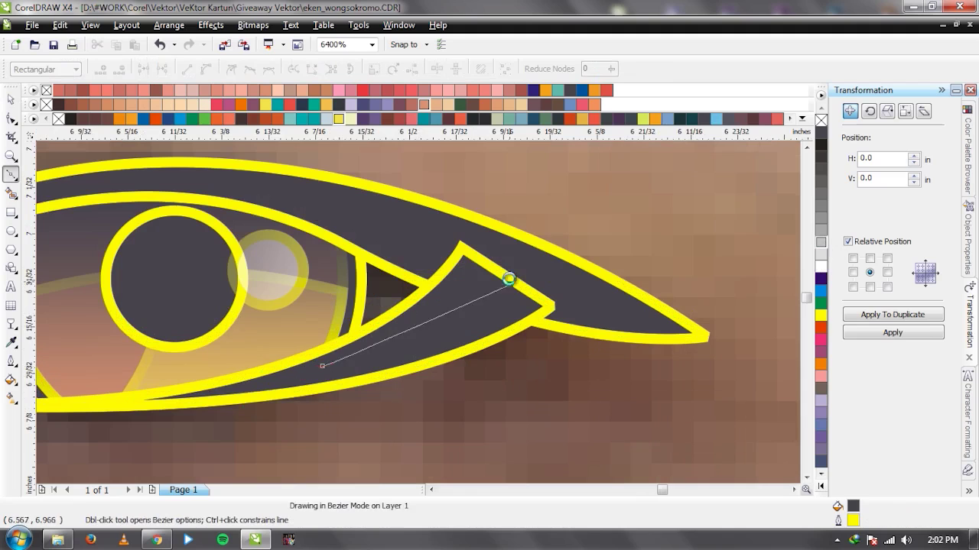
{"action": "left_click", "coordinate": [509, 285]}
{"action": "left_click", "coordinate": [422, 212]}
{"action": "left_click", "coordinate": [260, 224]}
{"action": "left_click", "coordinate": [322, 365]}
{"action": "key", "text": "space"}
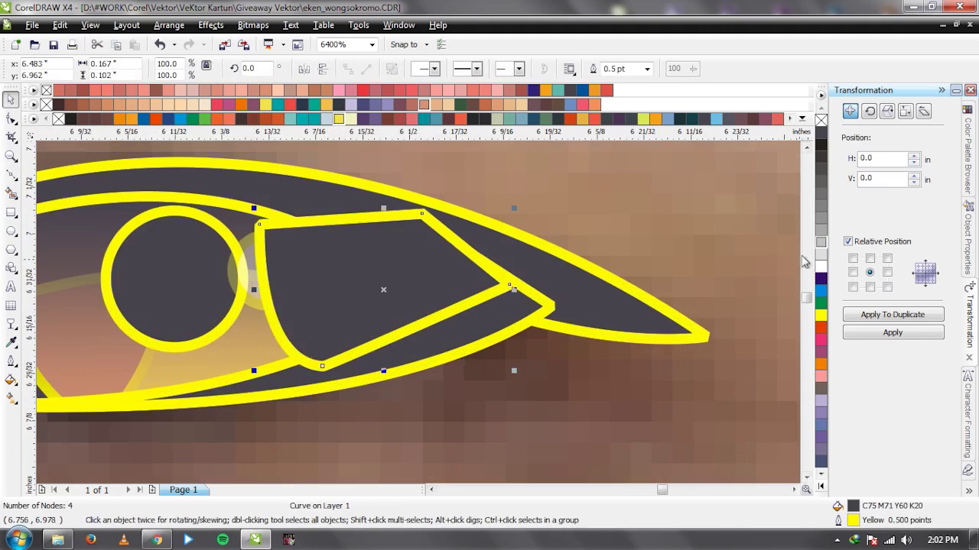
{"action": "left_click", "coordinate": [818, 221]}
{"action": "key", "text": "ctrl+Page_Down"}
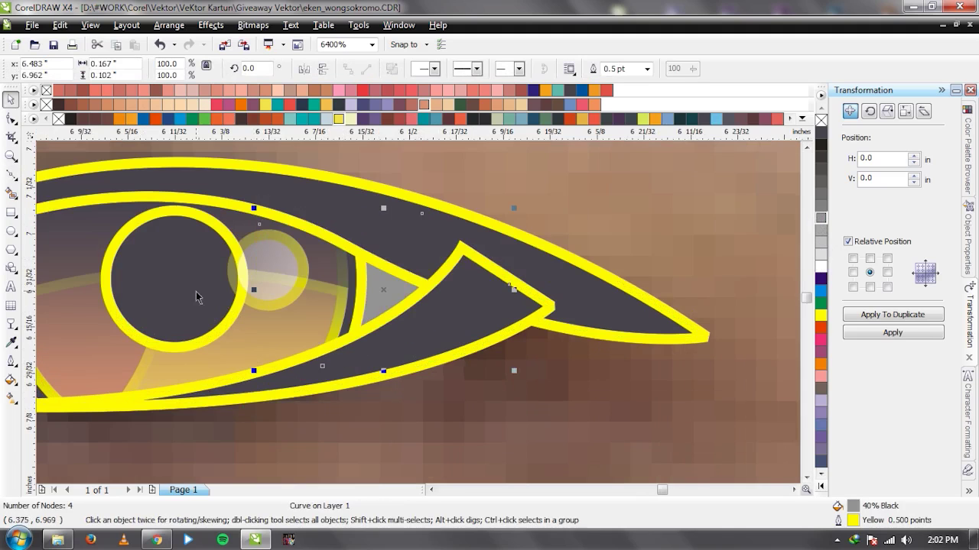
Draw a red wedge at the eye's corner tip and send it behind the grey shape.
{"action": "scroll", "coordinate": [196, 297], "scroll_direction": "down", "scroll_amount": 2}
{"action": "scroll", "coordinate": [289, 329], "scroll_direction": "up", "scroll_amount": 2}
{"action": "key", "text": "space"}
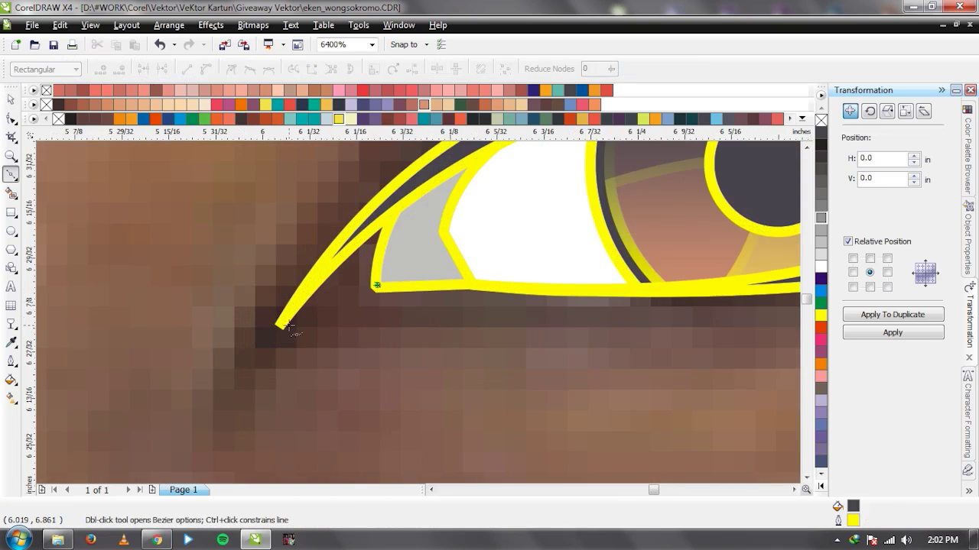
{"action": "left_click", "coordinate": [278, 326]}
{"action": "left_click", "coordinate": [377, 285]}
{"action": "left_click_drag", "start_coordinate": [405, 190], "coordinate": [476, 164]}
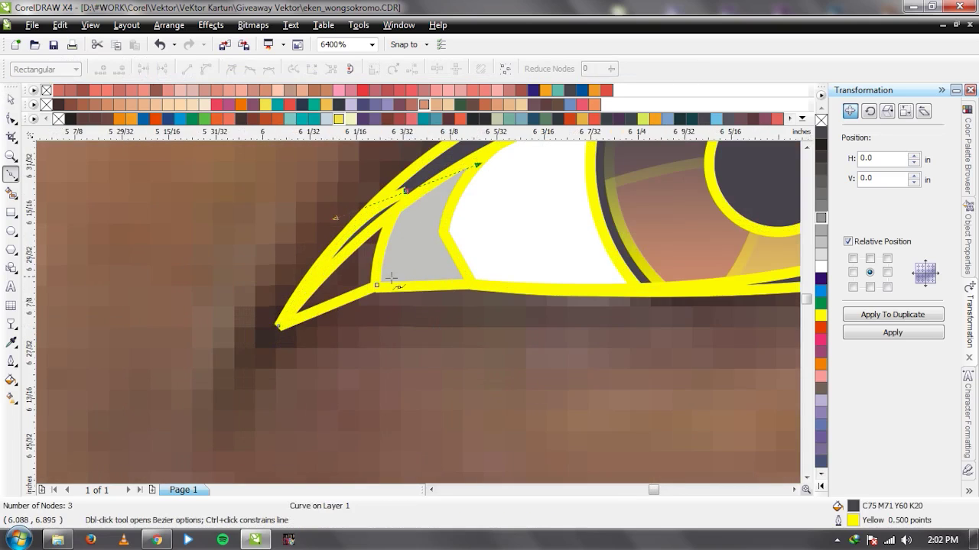
{"action": "key", "text": "space"}
{"action": "left_click", "coordinate": [595, 119]}
{"action": "key", "text": "ctrl+Page_Down"}
{"action": "left_click", "coordinate": [543, 263]}
{"action": "scroll", "coordinate": [542, 263], "scroll_direction": "down", "scroll_amount": 4}
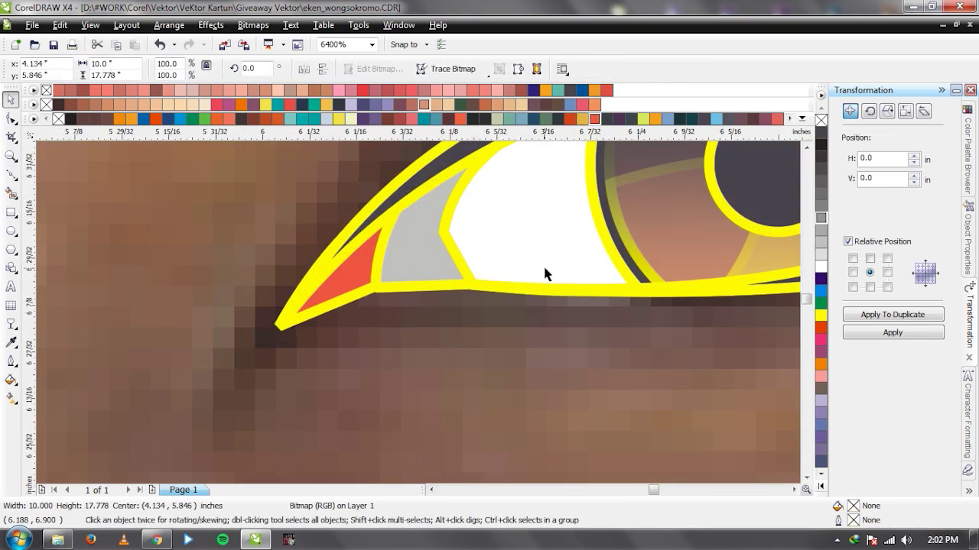
Lock the reference photo in place.
{"action": "scroll", "coordinate": [434, 311], "scroll_direction": "up", "scroll_amount": 2}
{"action": "scroll", "coordinate": [434, 312], "scroll_direction": "down", "scroll_amount": 2}
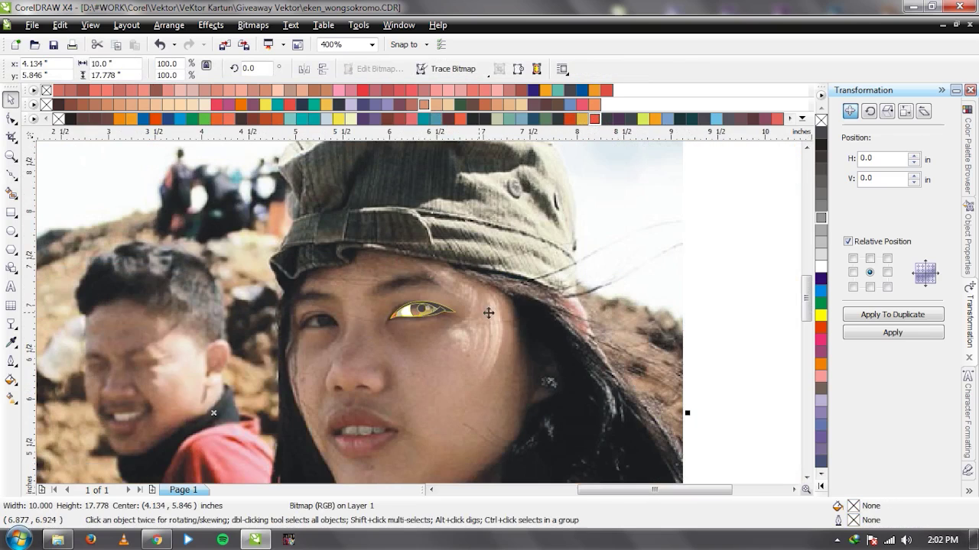
{"action": "right_click", "coordinate": [486, 312]}
{"action": "left_click", "coordinate": [521, 180]}
Marquee-select all the eye pieces and remove their outlines.
{"action": "left_click_drag", "start_coordinate": [568, 257], "coordinate": [356, 380]}
{"action": "right_click", "coordinate": [821, 120]}
{"action": "key", "text": "Escape"}
{"action": "scroll", "coordinate": [425, 315], "scroll_direction": "down", "scroll_amount": 2}
{"action": "scroll", "coordinate": [418, 313], "scroll_direction": "up", "scroll_amount": 3}
Start a curve along the upper lid, then discard the unfinished line.
{"action": "left_click", "coordinate": [526, 284]}
{"action": "scroll", "coordinate": [347, 321], "scroll_direction": "up", "scroll_amount": 1}
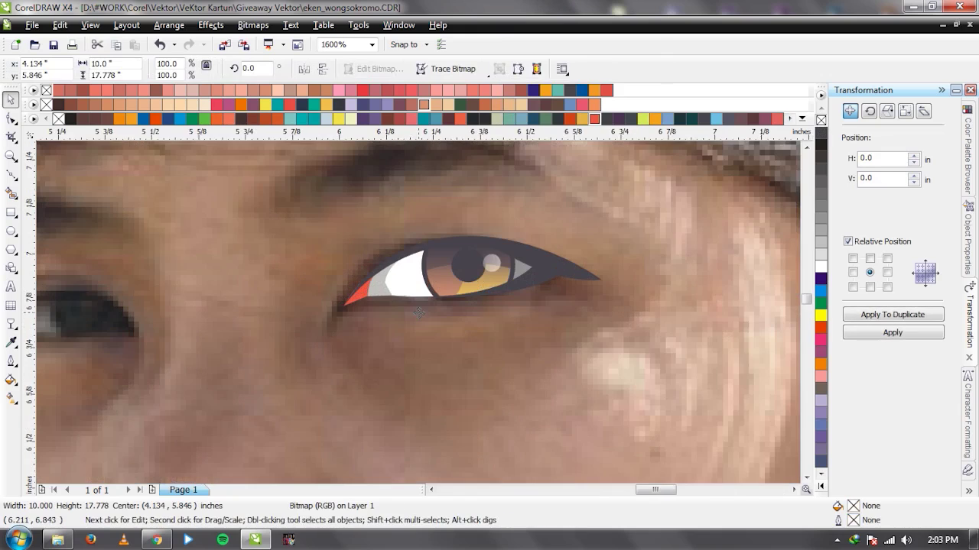
{"action": "key", "text": "F5"}
{"action": "left_click", "coordinate": [350, 290]}
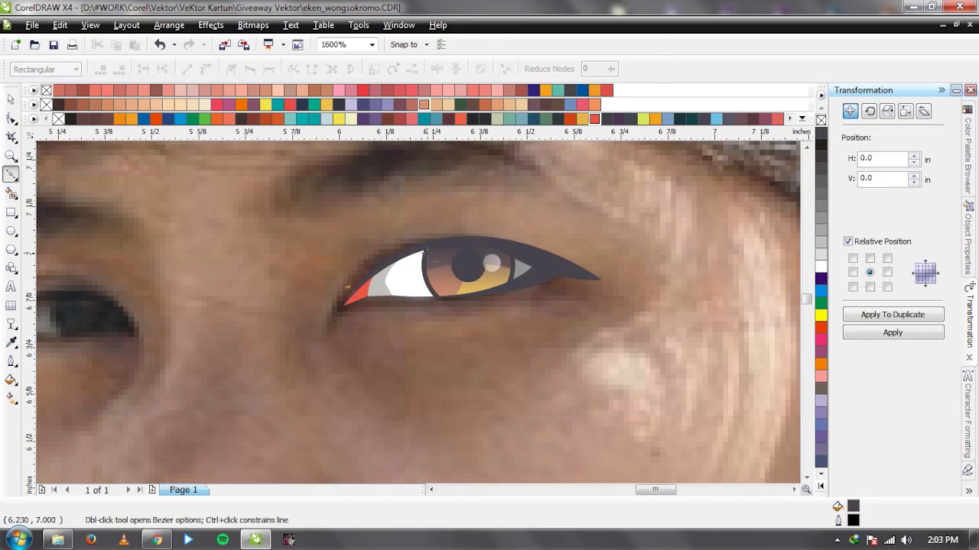
{"action": "left_click_drag", "start_coordinate": [443, 242], "coordinate": [508, 239]}
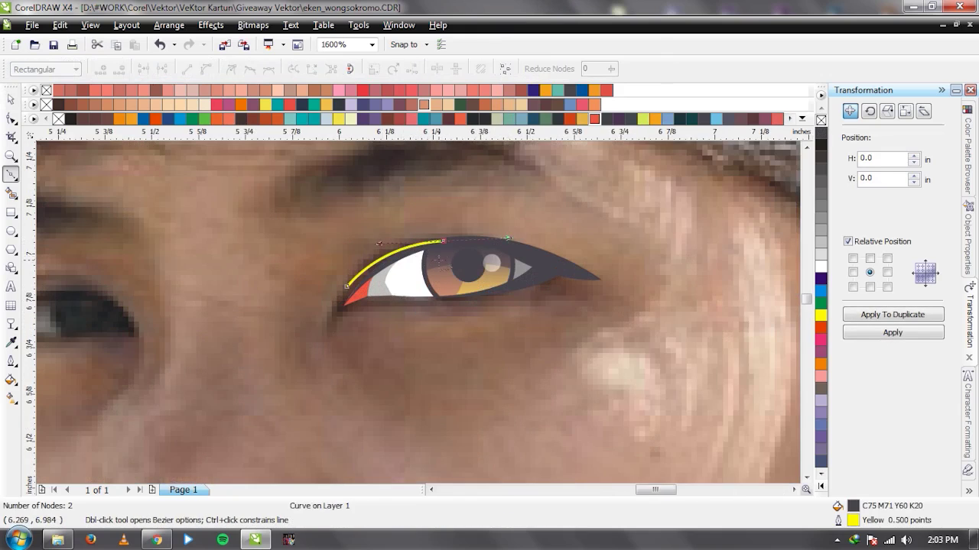
{"action": "scroll", "coordinate": [448, 260], "scroll_direction": "down", "scroll_amount": 1}
{"action": "key", "text": "space"}
{"action": "scroll", "coordinate": [326, 310], "scroll_direction": "up", "scroll_amount": 2}
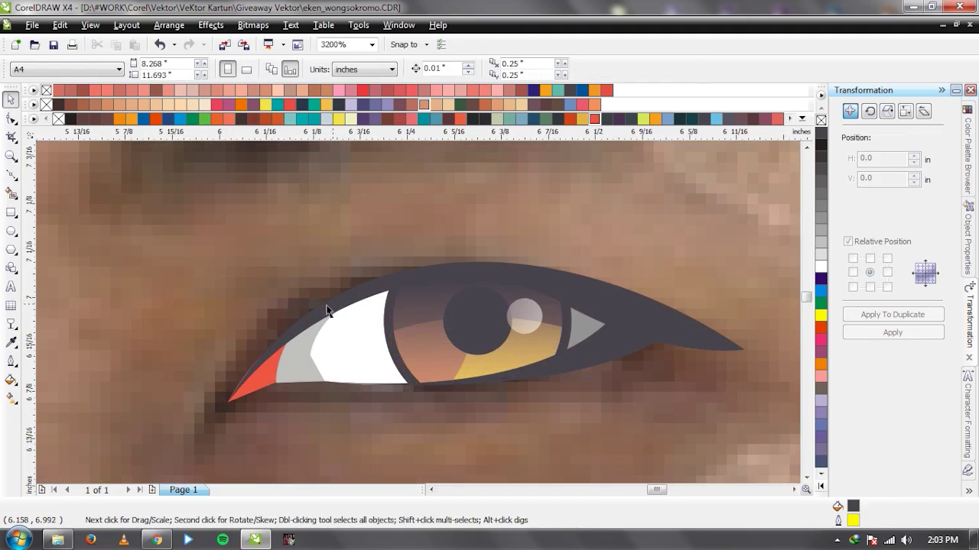
{"action": "scroll", "coordinate": [327, 311], "scroll_direction": "down", "scroll_amount": 3}
{"action": "scroll", "coordinate": [418, 312], "scroll_direction": "up", "scroll_amount": 1}
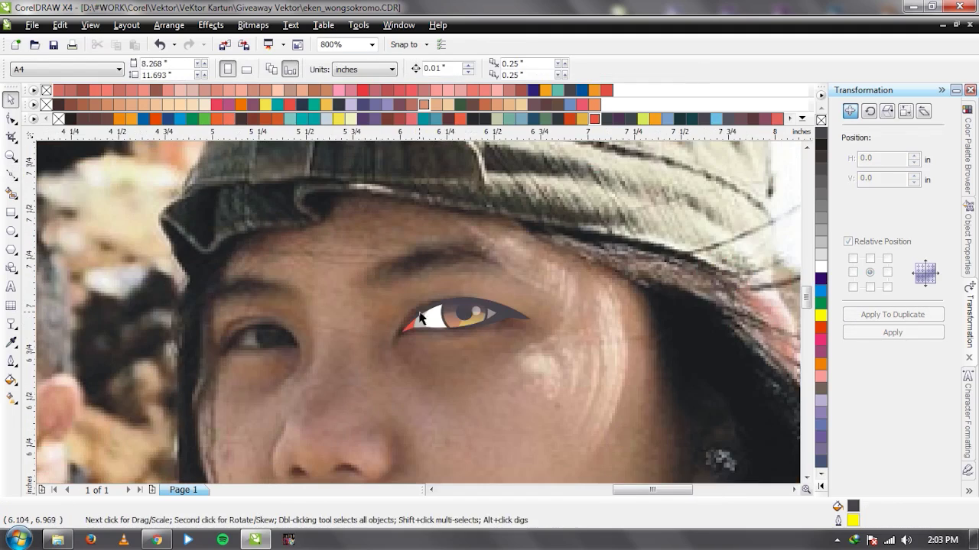
{"action": "scroll", "coordinate": [433, 322], "scroll_direction": "up", "scroll_amount": 2}
Draw a thin crescent crease above the upper lid and give it a dark outline.
{"action": "key", "text": "space"}
{"action": "left_click_drag", "start_coordinate": [404, 264], "coordinate": [466, 235]}
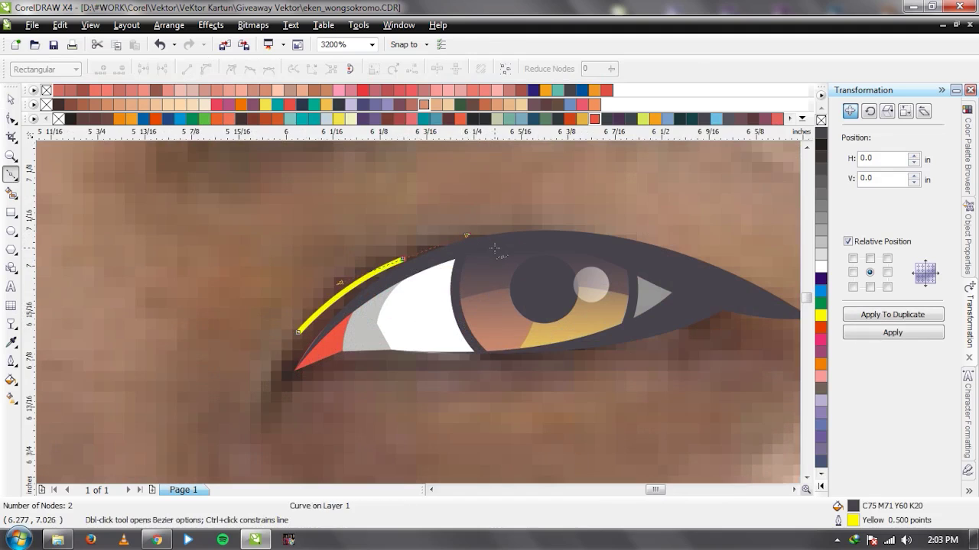
{"action": "left_click", "coordinate": [494, 247]}
{"action": "left_click", "coordinate": [498, 237]}
{"action": "left_click_drag", "start_coordinate": [299, 332], "coordinate": [267, 359]}
{"action": "key", "text": "space"}
{"action": "right_click", "coordinate": [823, 132]}
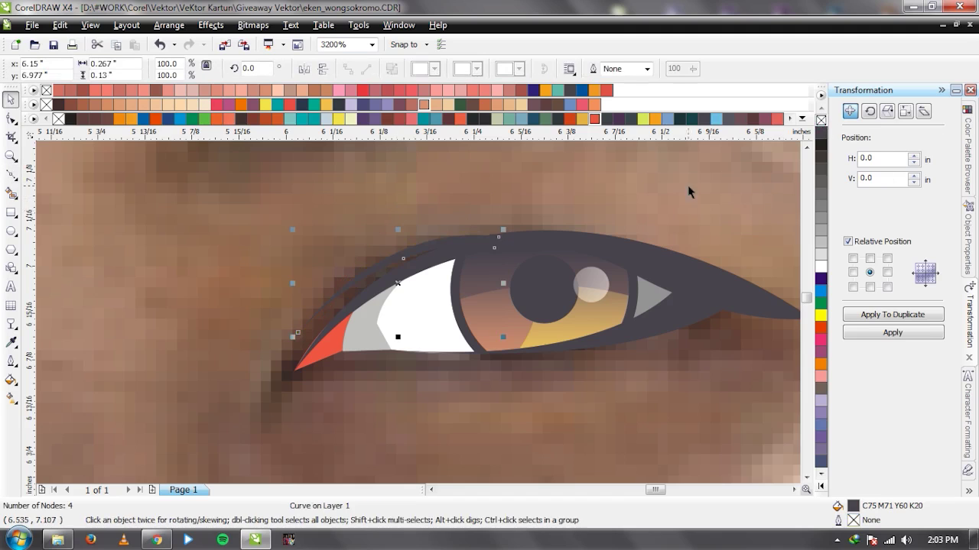
{"action": "left_click", "coordinate": [415, 273]}
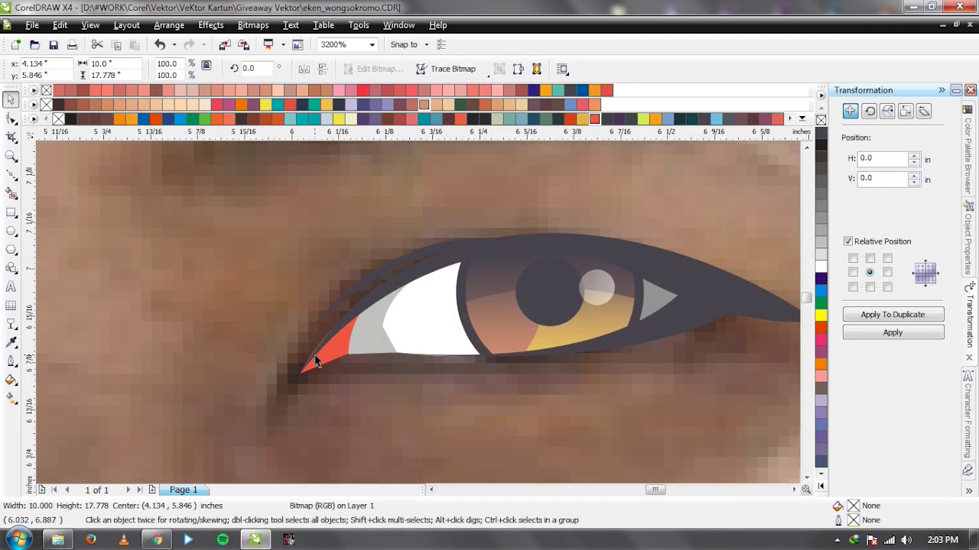
Select the crescent's tip node with the Shape tool to check its points.
{"action": "scroll", "coordinate": [315, 361], "scroll_direction": "up", "scroll_amount": 1}
{"action": "key", "text": "F10"}
{"action": "left_click", "coordinate": [419, 302]}
{"action": "left_click", "coordinate": [388, 351]}
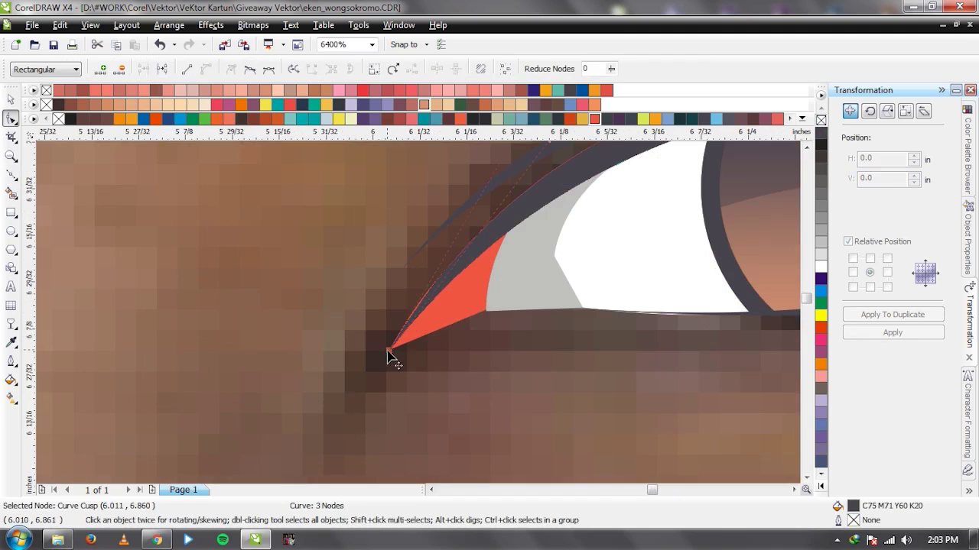
{"action": "key", "text": "space"}
Move the photo aside to inspect the eye, then undo to restore it underneath.
{"action": "scroll", "coordinate": [419, 312], "scroll_direction": "down", "scroll_amount": 3}
{"action": "left_click", "coordinate": [419, 312]}
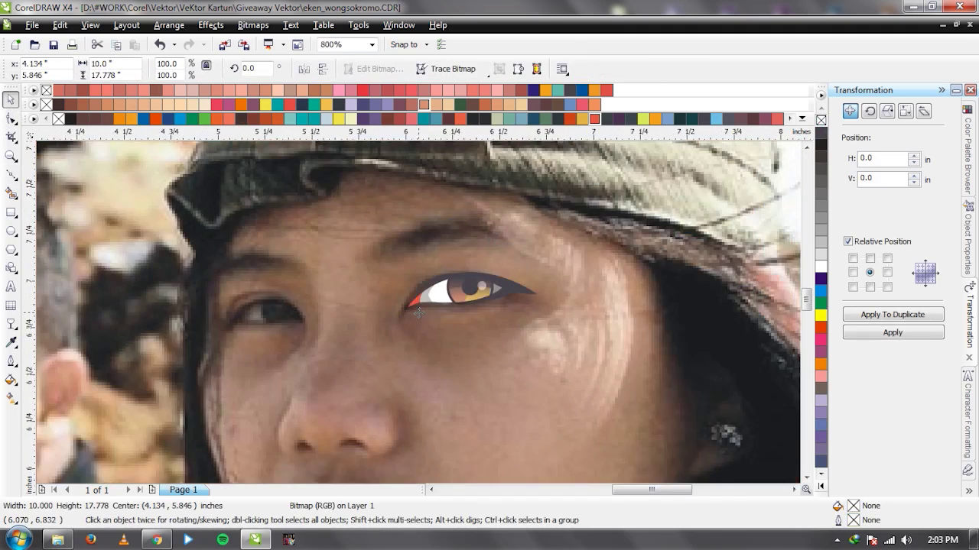
{"action": "scroll", "coordinate": [419, 312], "scroll_direction": "down", "scroll_amount": 2}
{"action": "left_click_drag", "start_coordinate": [558, 260], "coordinate": [426, 299]}
{"action": "scroll", "coordinate": [416, 308], "scroll_direction": "up", "scroll_amount": 2}
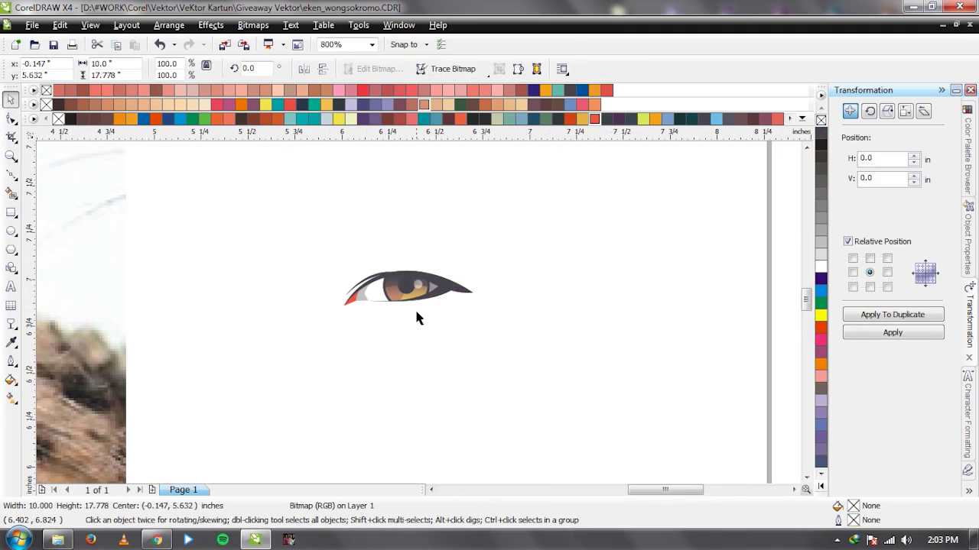
{"action": "key", "text": "ctrl+z"}
{"action": "scroll", "coordinate": [417, 314], "scroll_direction": "down", "scroll_amount": 1}
{"action": "scroll", "coordinate": [418, 311], "scroll_direction": "up", "scroll_amount": 1}
{"action": "scroll", "coordinate": [418, 311], "scroll_direction": "down", "scroll_amount": 1}
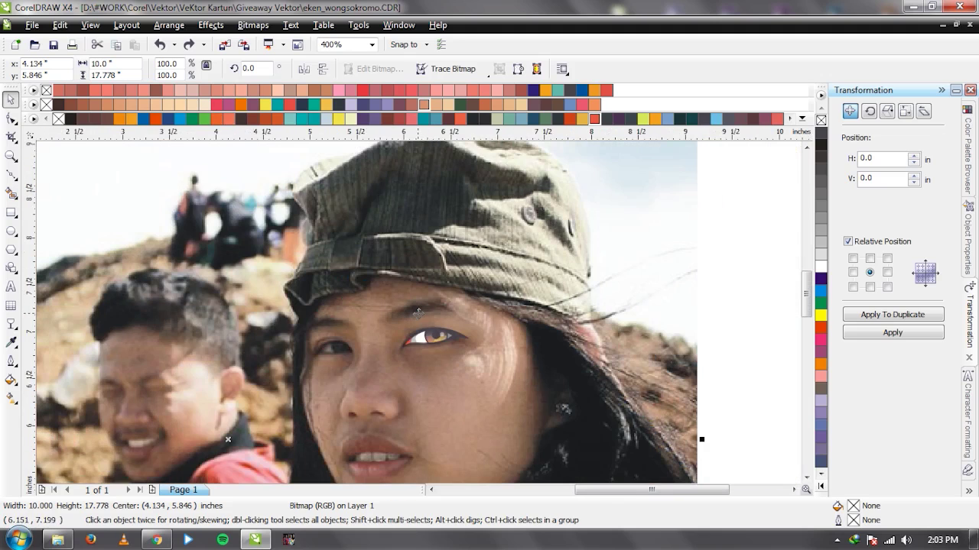
{"action": "scroll", "coordinate": [422, 320], "scroll_direction": "up", "scroll_amount": 2}
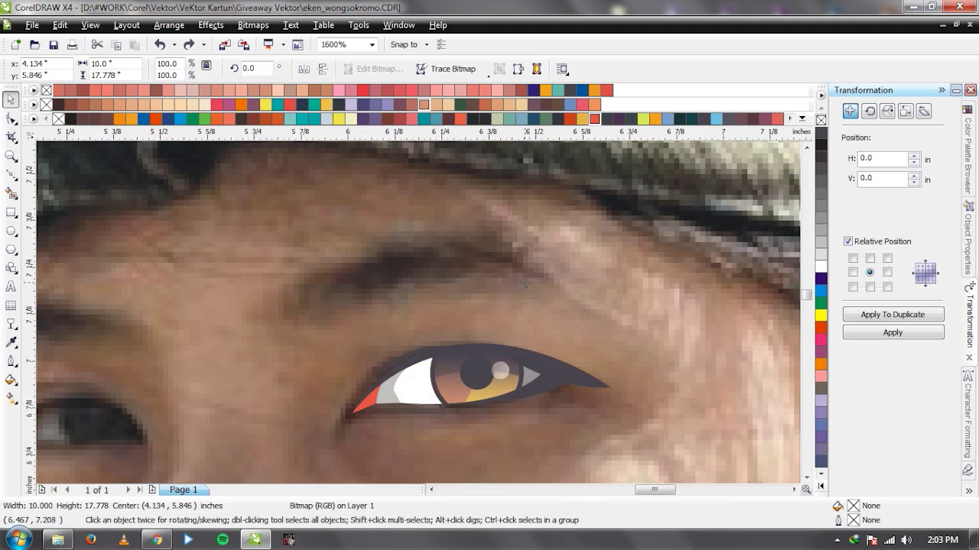
{"action": "key", "text": "F5"}
{"action": "key", "text": "Escape"}
Trace the eyebrow's lower edge from its outer end to the inner end.
{"action": "left_click_drag", "start_coordinate": [490, 264], "coordinate": [464, 261]}
{"action": "left_click", "coordinate": [440, 280]}
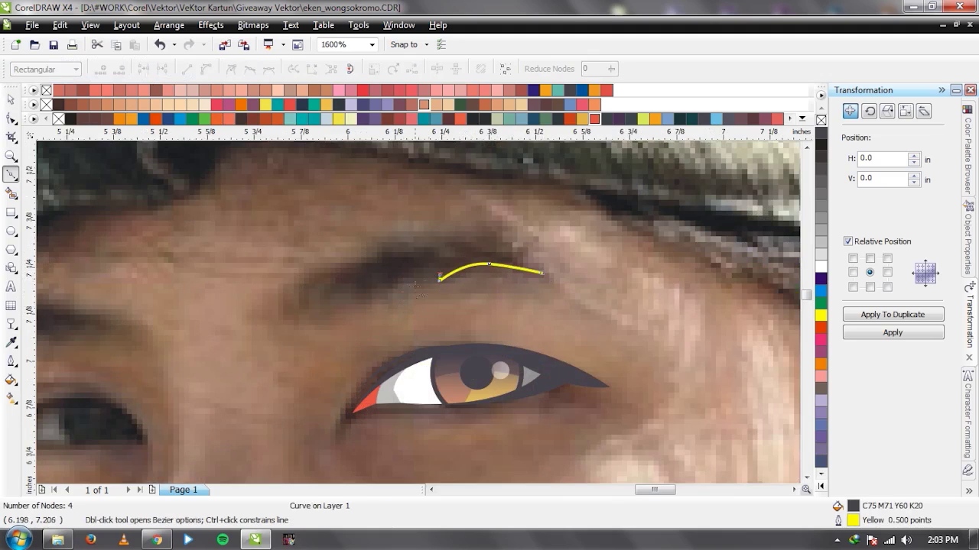
{"action": "left_click", "coordinate": [378, 291]}
{"action": "left_click_drag", "start_coordinate": [337, 306], "coordinate": [280, 321]}
{"action": "scroll", "coordinate": [337, 321], "scroll_direction": "up", "scroll_amount": 1}
{"action": "left_click", "coordinate": [436, 271]}
{"action": "left_click_drag", "start_coordinate": [361, 309], "coordinate": [321, 325]}
{"action": "left_click", "coordinate": [313, 338]}
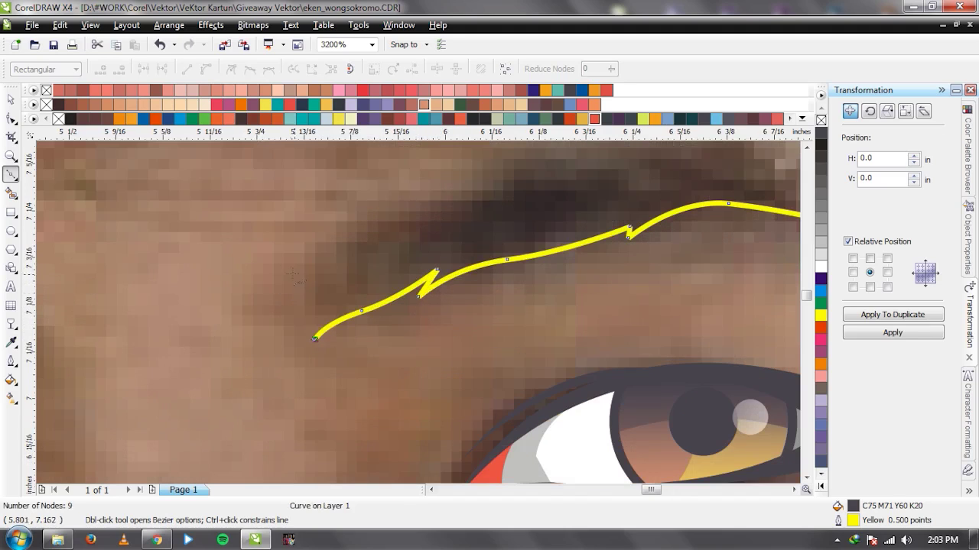
Trace the eyebrow's upper edge, close it at the outer tip, and remove its outline.
{"action": "left_click", "coordinate": [276, 256]}
{"action": "left_click", "coordinate": [312, 244]}
{"action": "scroll", "coordinate": [371, 234], "scroll_direction": "down", "scroll_amount": 1}
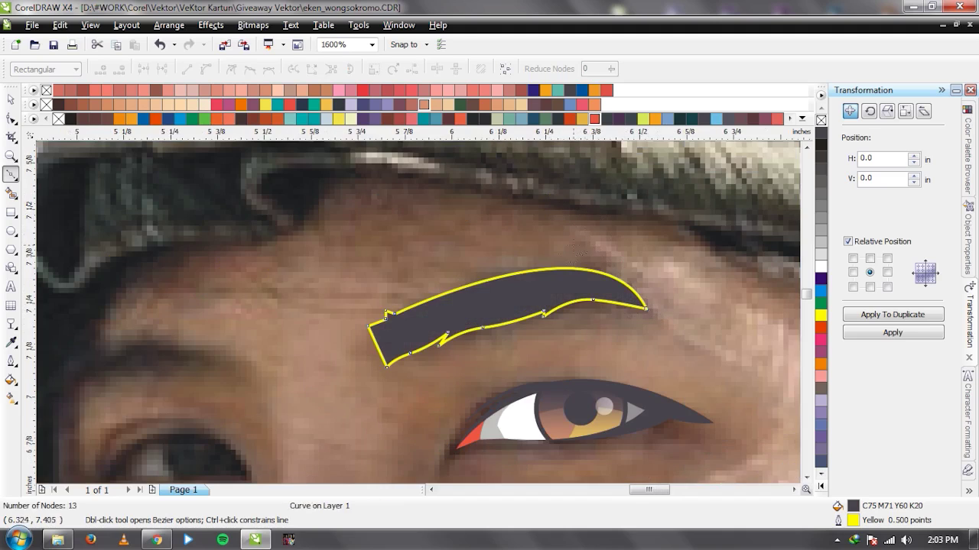
{"action": "scroll", "coordinate": [610, 292], "scroll_direction": "up", "scroll_amount": 1}
{"action": "left_click", "coordinate": [381, 258]}
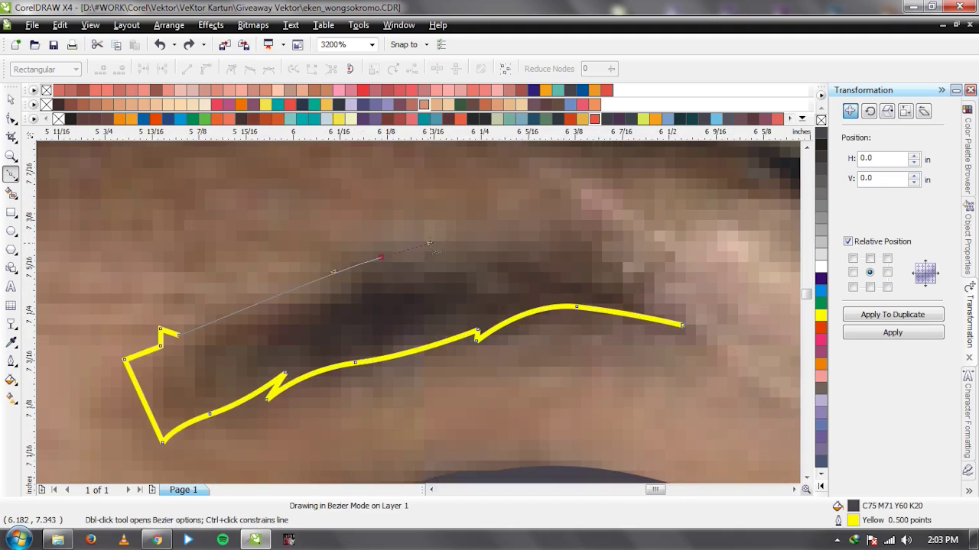
{"action": "left_click_drag", "start_coordinate": [430, 243], "coordinate": [433, 239]}
{"action": "left_click", "coordinate": [459, 246]}
{"action": "left_click_drag", "start_coordinate": [682, 326], "coordinate": [590, 190]}
{"action": "key", "text": "space"}
{"action": "scroll", "coordinate": [500, 258], "scroll_direction": "down", "scroll_amount": 1}
{"action": "right_click", "coordinate": [821, 121]}
{"action": "left_click", "coordinate": [661, 256]}
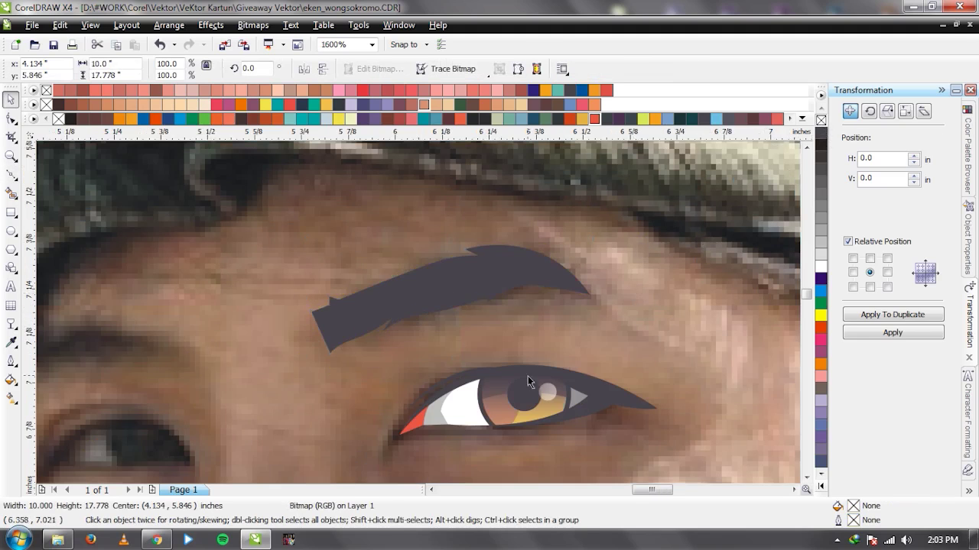
{"action": "scroll", "coordinate": [528, 382], "scroll_direction": "down", "scroll_amount": 3}
Drag the photo aside to view the traced eye, then undo to restore it.
{"action": "left_click_drag", "start_coordinate": [451, 348], "coordinate": [196, 339]}
{"action": "scroll", "coordinate": [408, 321], "scroll_direction": "up", "scroll_amount": 1}
{"action": "scroll", "coordinate": [419, 319], "scroll_direction": "up", "scroll_amount": 1}
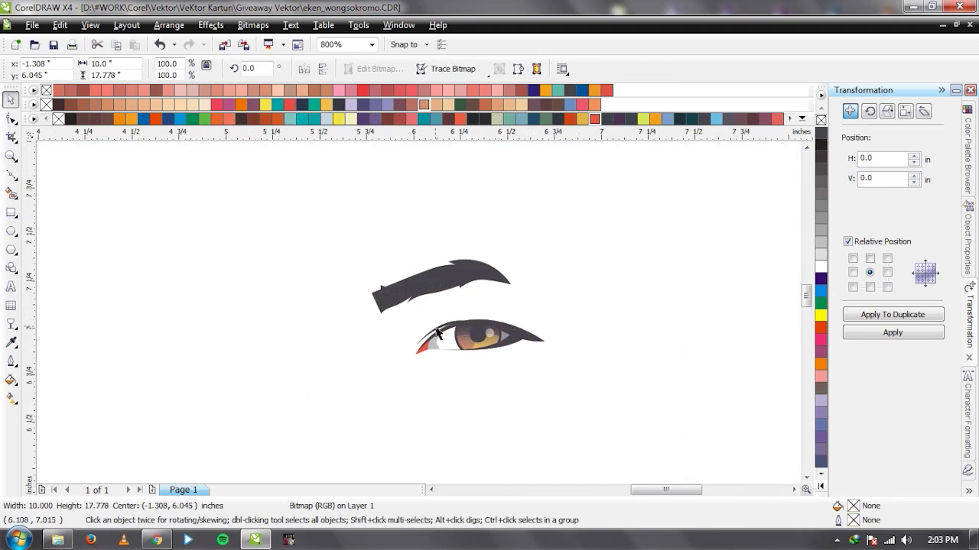
{"action": "scroll", "coordinate": [420, 307], "scroll_direction": "up", "scroll_amount": 1}
{"action": "key", "text": "ctrl+z"}
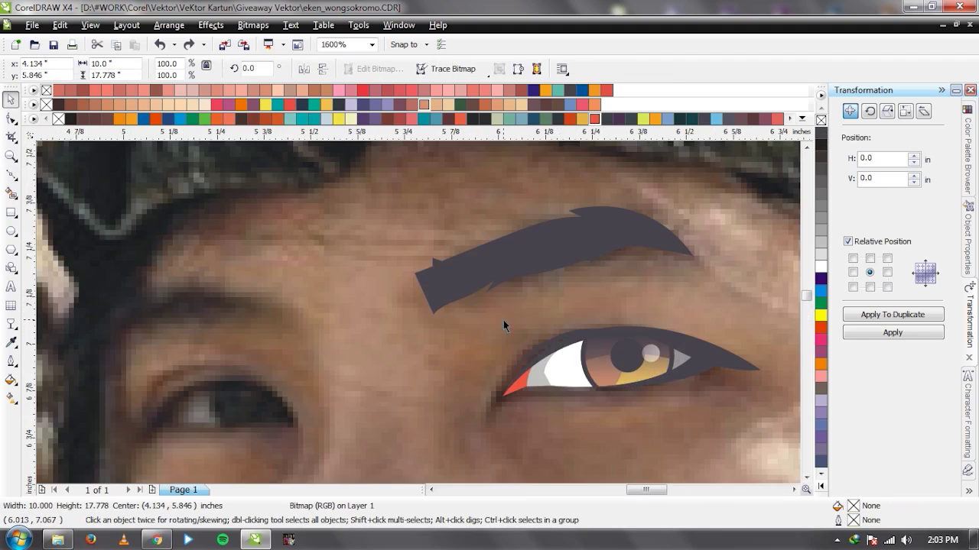
{"action": "scroll", "coordinate": [417, 312], "scroll_direction": "down", "scroll_amount": 2}
{"action": "scroll", "coordinate": [359, 337], "scroll_direction": "up", "scroll_amount": 3}
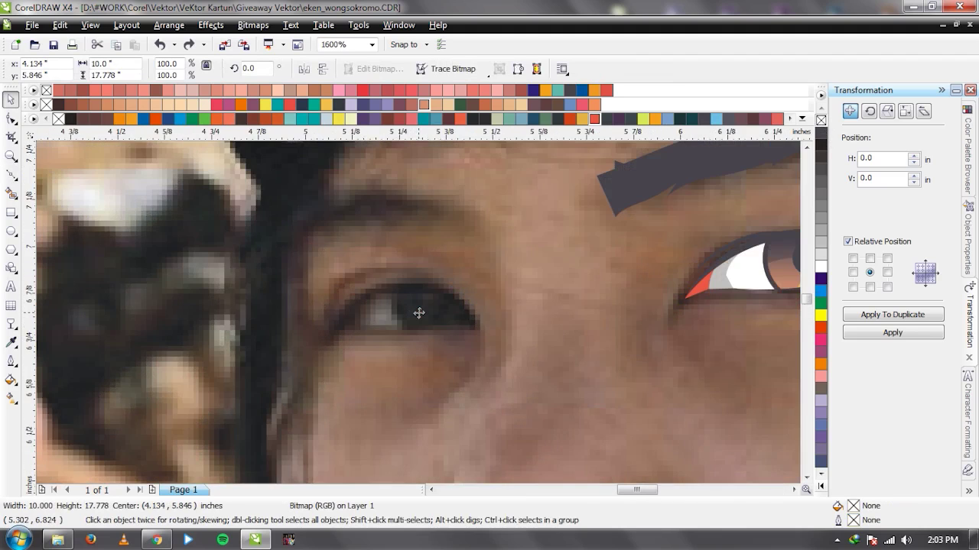
Redo the photo move to compare again, then undo it and clear the selection.
{"action": "key", "text": "F5"}
{"action": "key", "text": "space"}
{"action": "scroll", "coordinate": [420, 314], "scroll_direction": "down", "scroll_amount": 3}
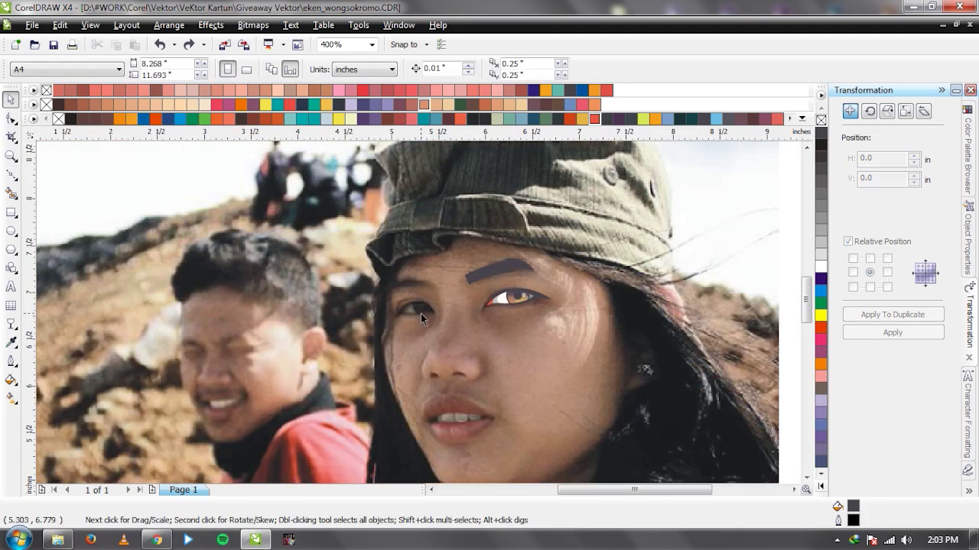
{"action": "scroll", "coordinate": [524, 298], "scroll_direction": "down", "scroll_amount": 1}
{"action": "key", "text": "ctrl+shift+z"}
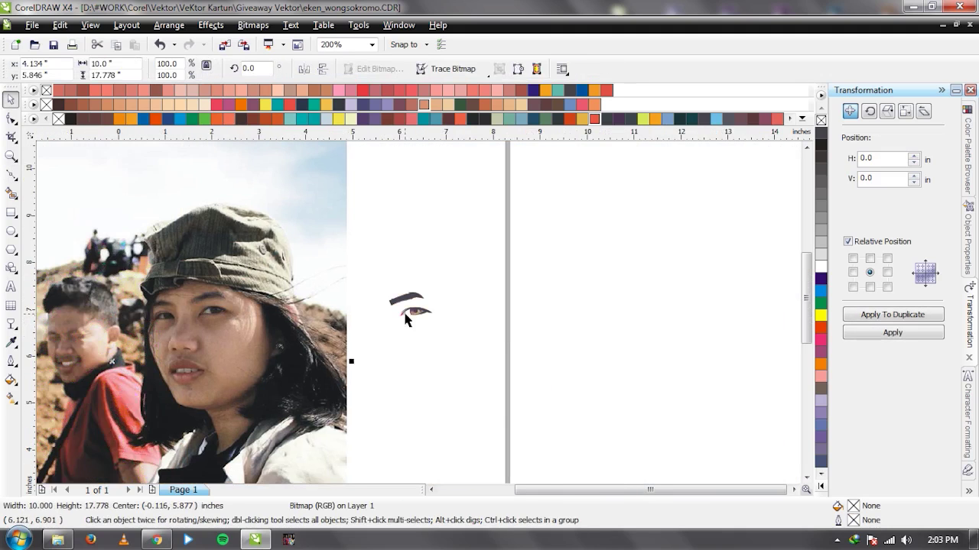
{"action": "scroll", "coordinate": [425, 313], "scroll_direction": "up", "scroll_amount": 2}
{"action": "scroll", "coordinate": [426, 313], "scroll_direction": "up", "scroll_amount": 1}
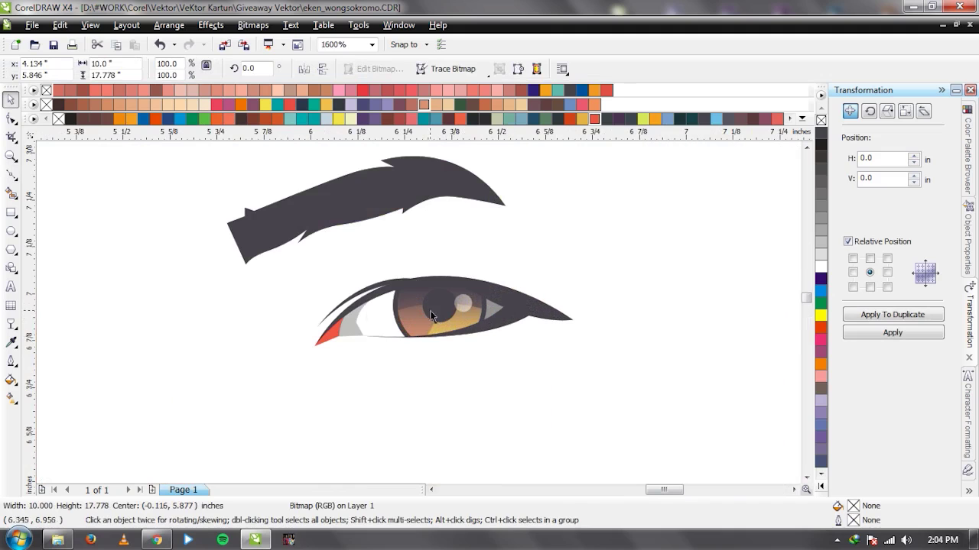
{"action": "scroll", "coordinate": [367, 317], "scroll_direction": "down", "scroll_amount": 3}
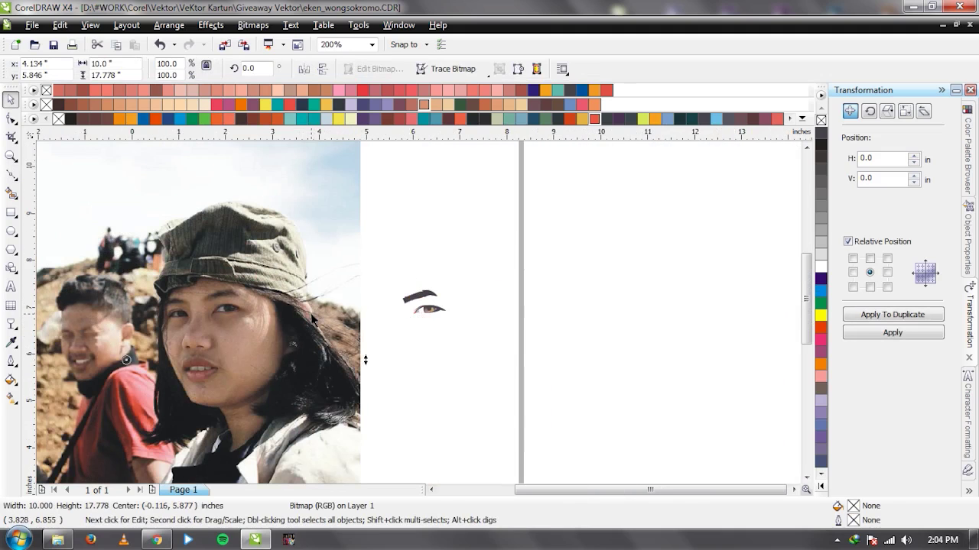
{"action": "key", "text": "ctrl+z"}
{"action": "key", "text": "Escape"}
{"action": "scroll", "coordinate": [380, 308], "scroll_direction": "up", "scroll_amount": 4}
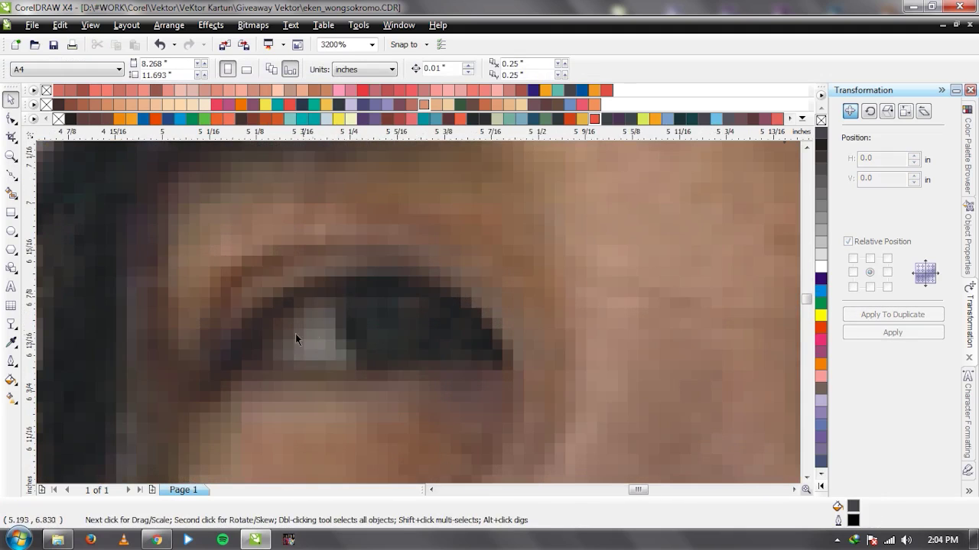
{"action": "key", "text": "F5"}
Trace the second eye's upper eyelid as a closed Bezier shape from corner to corner.
{"action": "left_click_drag", "start_coordinate": [267, 326], "coordinate": [306, 270]}
{"action": "left_click_drag", "start_coordinate": [498, 351], "coordinate": [564, 447]}
{"action": "left_click", "coordinate": [499, 351]}
{"action": "left_click_drag", "start_coordinate": [389, 271], "coordinate": [308, 253]}
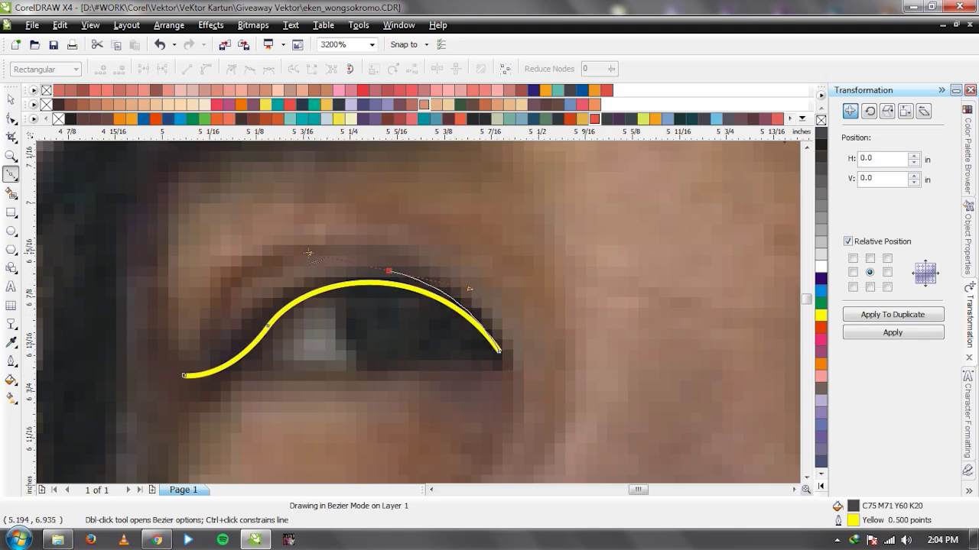
{"action": "left_click", "coordinate": [184, 375]}
{"action": "key", "text": "space"}
Draw the thin lower-lid stroke along the eye's bottom and nudge it into place.
{"action": "key", "text": "space"}
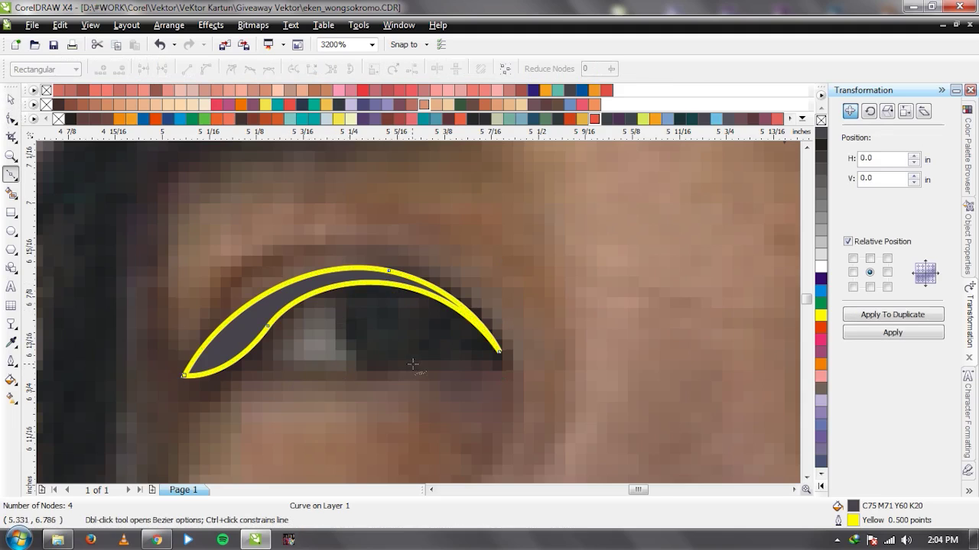
{"action": "left_click_drag", "start_coordinate": [318, 371], "coordinate": [258, 365]}
{"action": "left_click", "coordinate": [227, 346]}
{"action": "left_click", "coordinate": [424, 364]}
{"action": "key", "text": "space"}
{"action": "key", "text": "F10"}
{"action": "left_click", "coordinate": [237, 341]}
{"action": "left_click_drag", "start_coordinate": [237, 341], "coordinate": [239, 342]}
{"action": "key", "text": "space"}
{"action": "scroll", "coordinate": [419, 313], "scroll_direction": "down", "scroll_amount": 1}
{"action": "scroll", "coordinate": [419, 313], "scroll_direction": "up", "scroll_amount": 1}
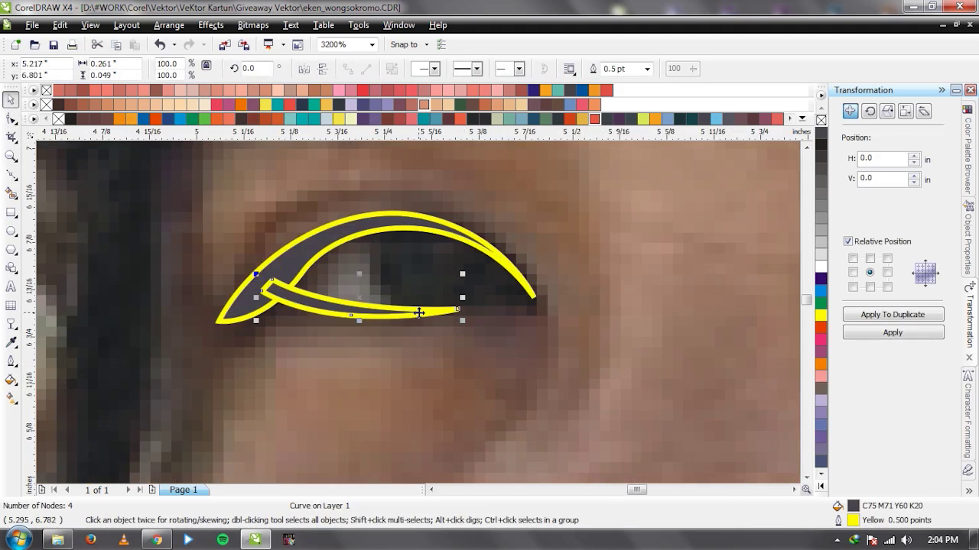
{"action": "scroll", "coordinate": [435, 309], "scroll_direction": "down", "scroll_amount": 1}
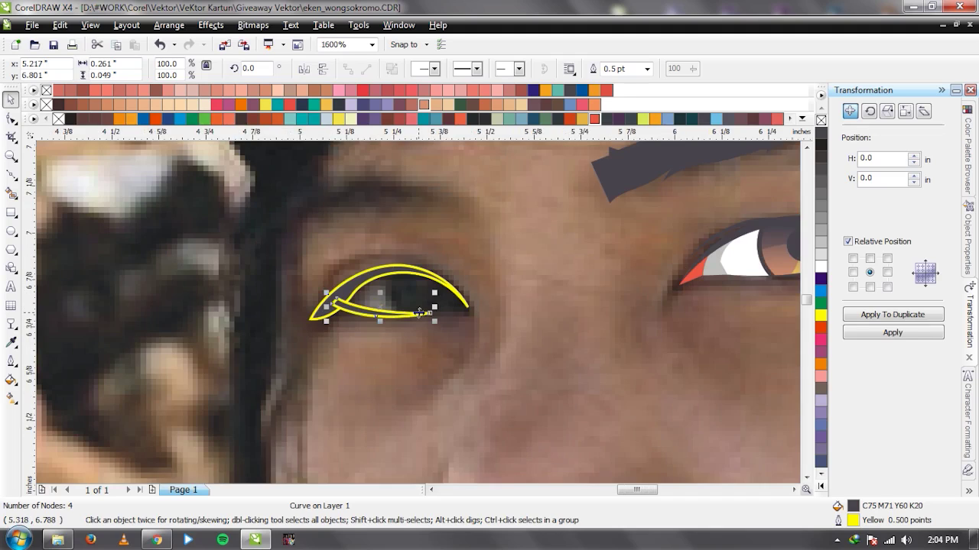
Remove the stray test curve drawn left of the eye.
{"action": "key", "text": "space"}
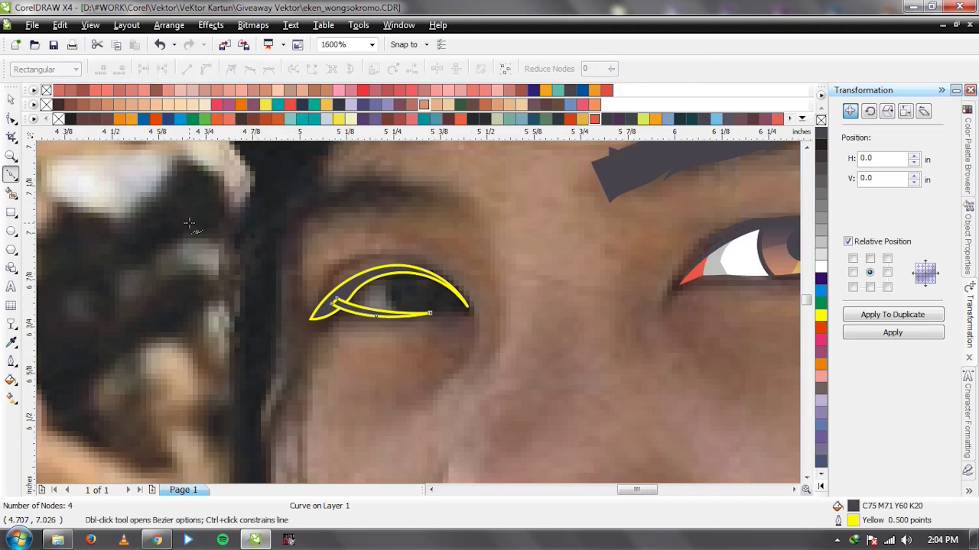
{"action": "key", "text": "Escape"}
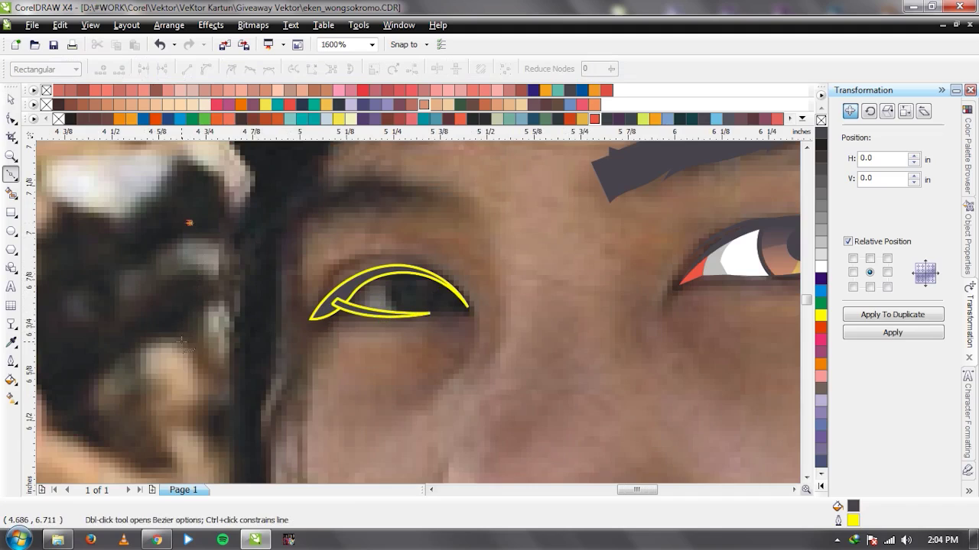
{"action": "left_click_drag", "start_coordinate": [178, 345], "coordinate": [126, 394]}
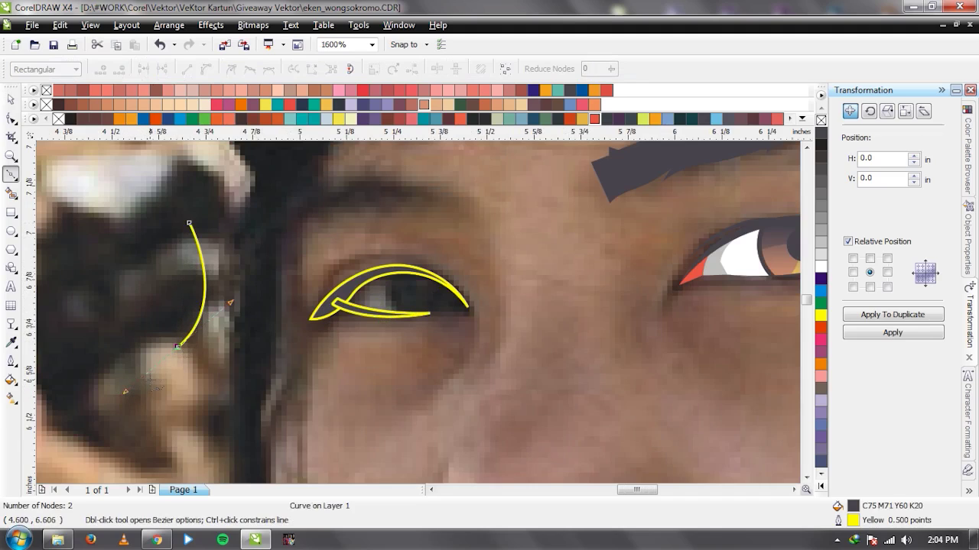
{"action": "key", "text": "space"}
{"action": "key", "text": "Delete"}
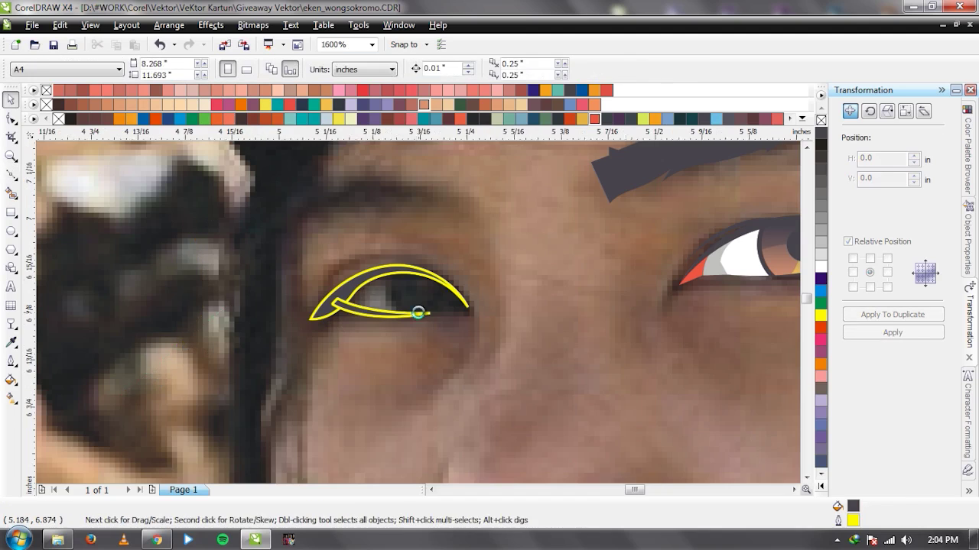
Trace the eyelid crease above the eye as a closed curved shape.
{"action": "scroll", "coordinate": [415, 312], "scroll_direction": "up", "scroll_amount": 1}
{"action": "key", "text": "space"}
{"action": "key", "text": "space"}
{"action": "key", "text": "space"}
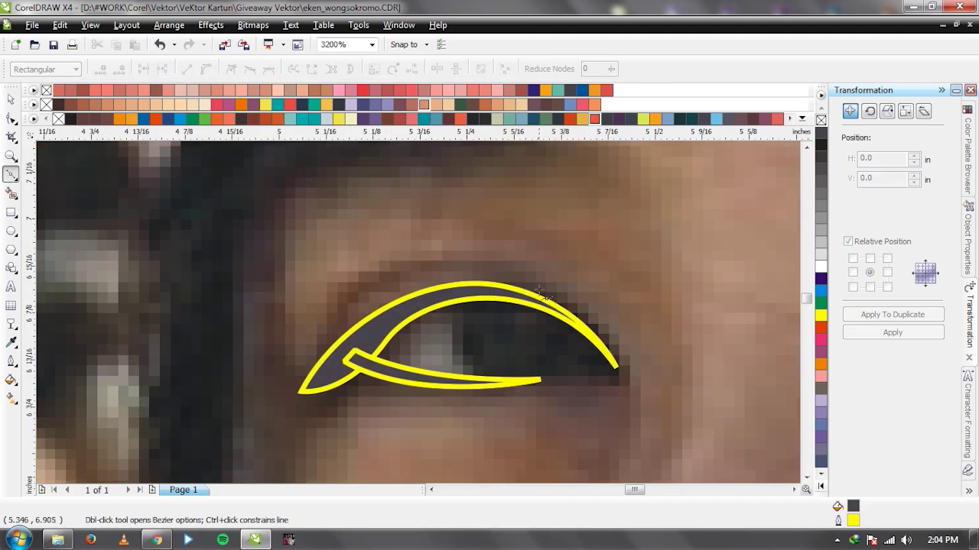
{"action": "left_click", "coordinate": [543, 289]}
{"action": "left_click_drag", "start_coordinate": [426, 265], "coordinate": [367, 272]}
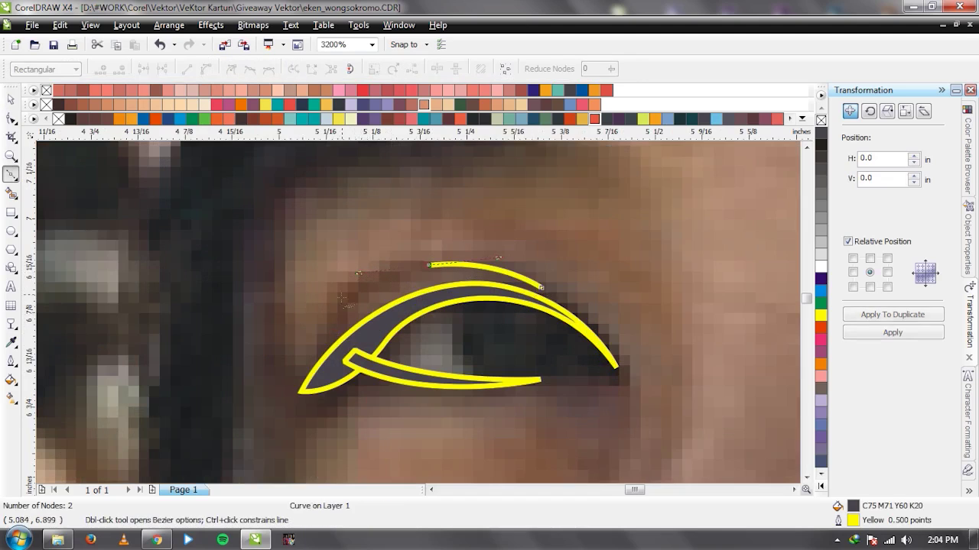
{"action": "left_click", "coordinate": [334, 313]}
{"action": "left_click", "coordinate": [334, 332]}
{"action": "left_click_drag", "start_coordinate": [543, 289], "coordinate": [501, 269]}
{"action": "key", "text": "space"}
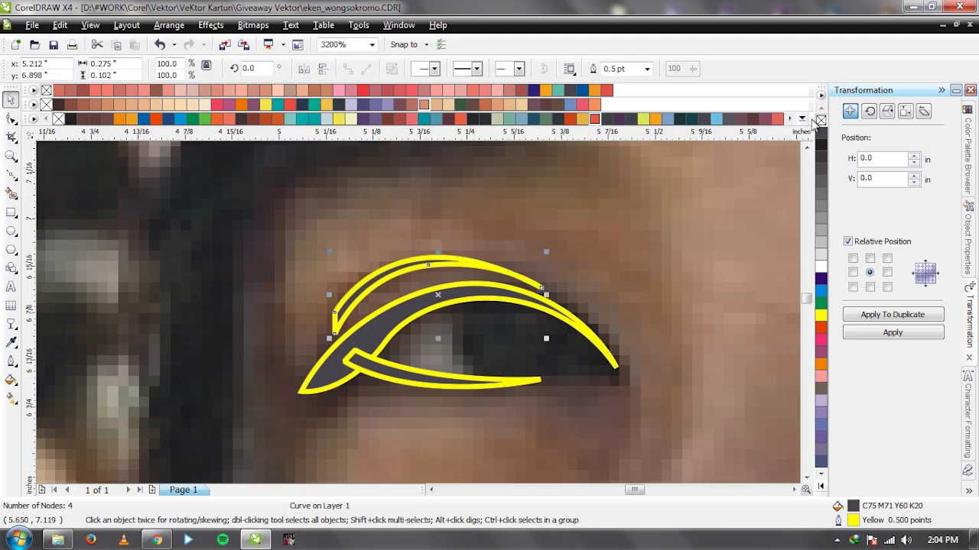
{"action": "scroll", "coordinate": [421, 317], "scroll_direction": "down", "scroll_amount": 2}
{"action": "scroll", "coordinate": [414, 338], "scroll_direction": "up", "scroll_amount": 1}
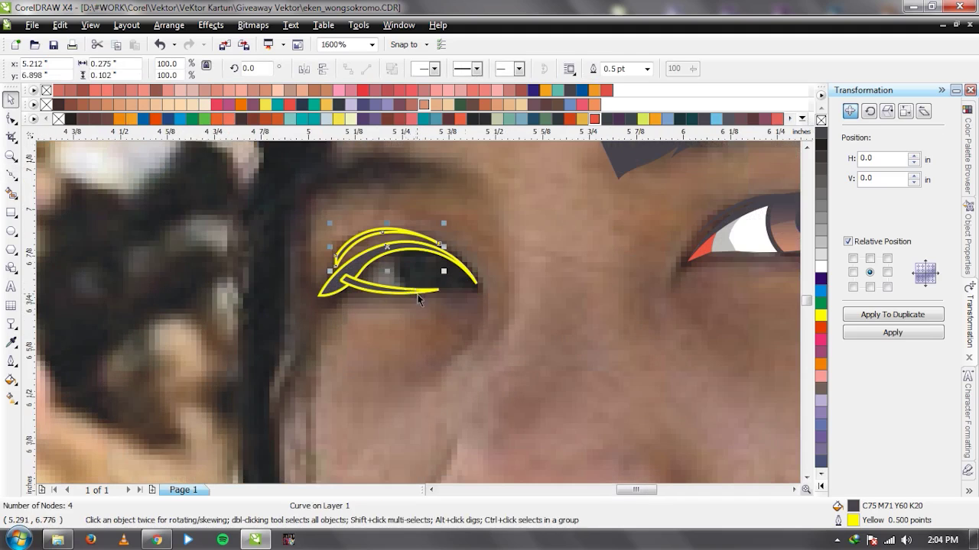
{"action": "scroll", "coordinate": [419, 298], "scroll_direction": "up", "scroll_amount": 1}
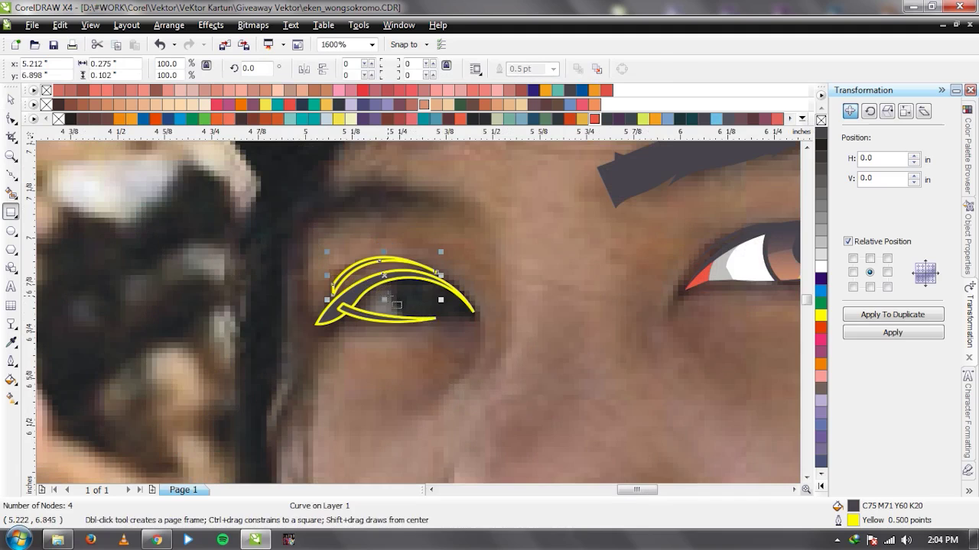
{"action": "scroll", "coordinate": [415, 320], "scroll_direction": "down", "scroll_amount": 1}
{"action": "scroll", "coordinate": [367, 315], "scroll_direction": "up", "scroll_amount": 1}
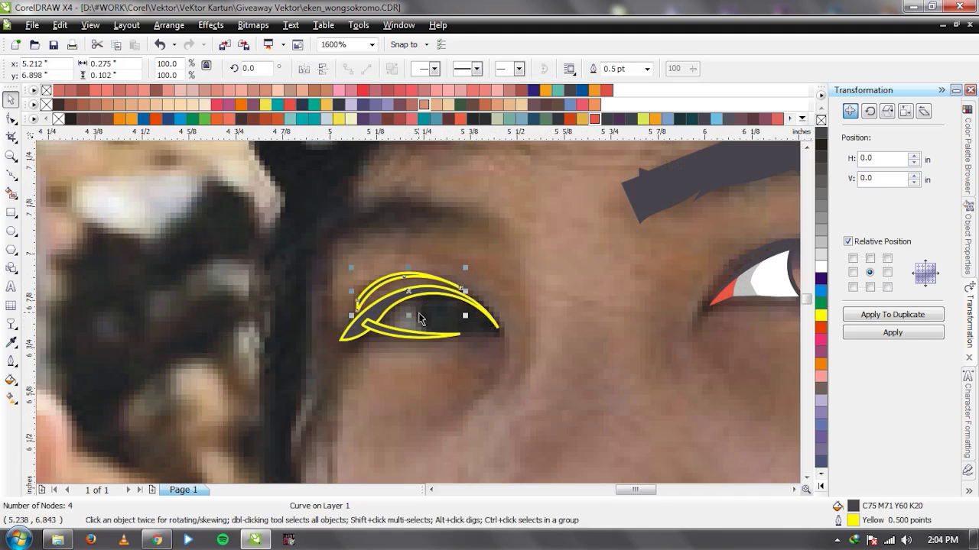
{"action": "key", "text": "F7"}
{"action": "left_click_drag", "start_coordinate": [374, 302], "coordinate": [448, 324]}
{"action": "key", "text": "space"}
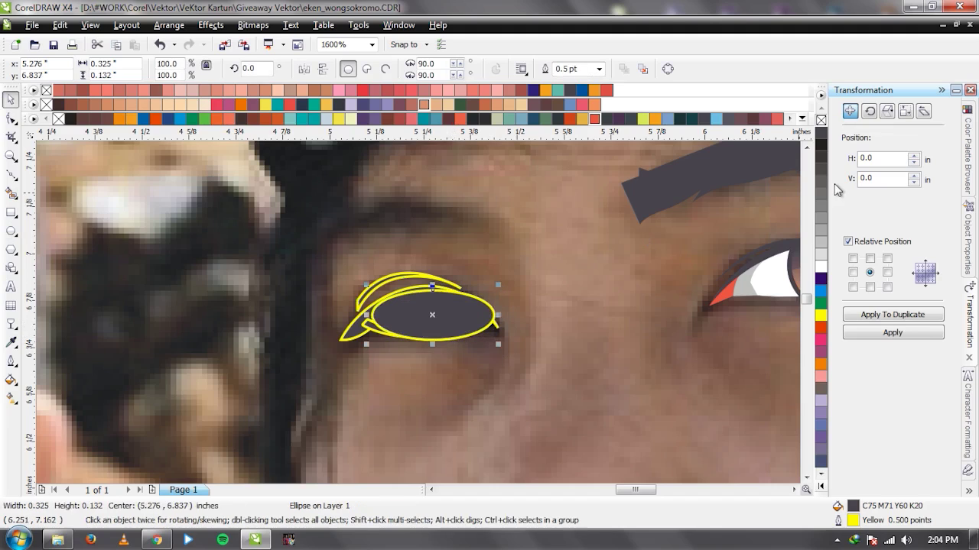
{"action": "key", "text": "Delete"}
{"action": "scroll", "coordinate": [419, 313], "scroll_direction": "down", "scroll_amount": 1}
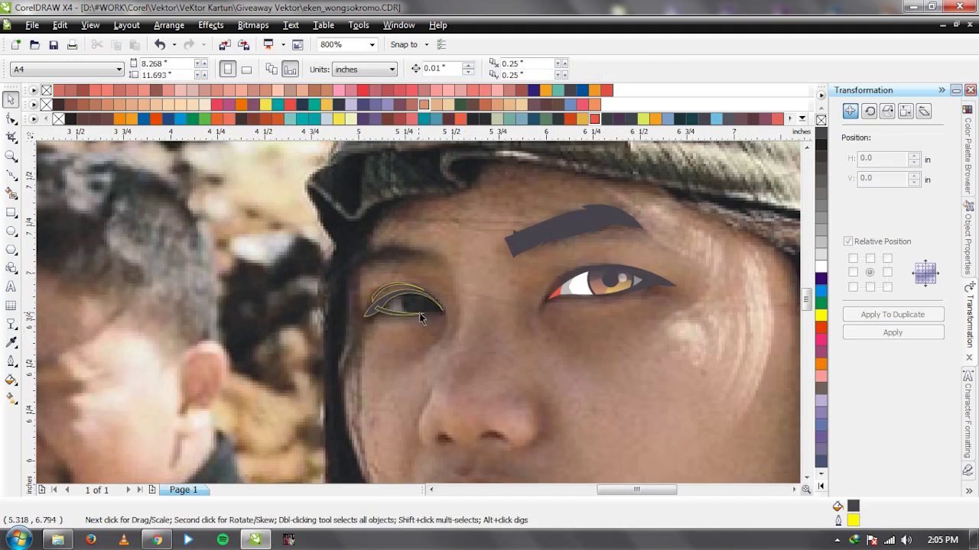
{"action": "scroll", "coordinate": [415, 312], "scroll_direction": "up", "scroll_amount": 2}
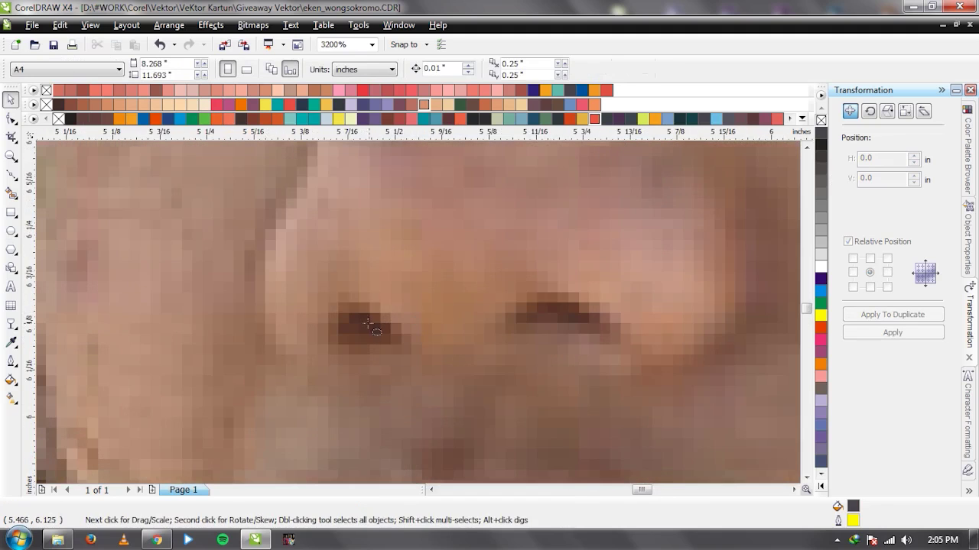
{"action": "key", "text": "F7"}
{"action": "left_click_drag", "start_coordinate": [340, 307], "coordinate": [391, 342]}
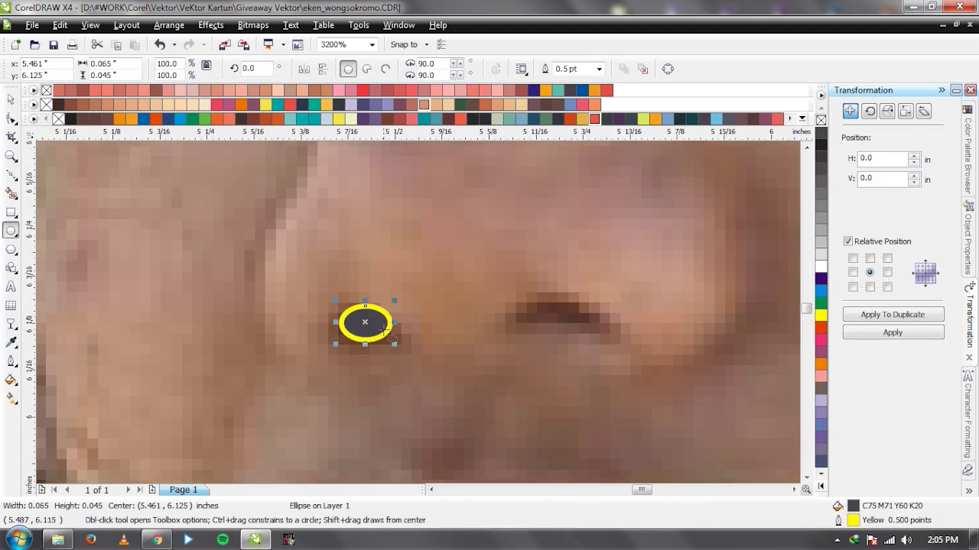
{"action": "key", "text": "space"}
{"action": "left_click_drag", "start_coordinate": [384, 309], "coordinate": [582, 323]}
{"action": "right_click", "coordinate": [582, 323]}
{"action": "scroll", "coordinate": [385, 309], "scroll_direction": "down", "scroll_amount": 2}
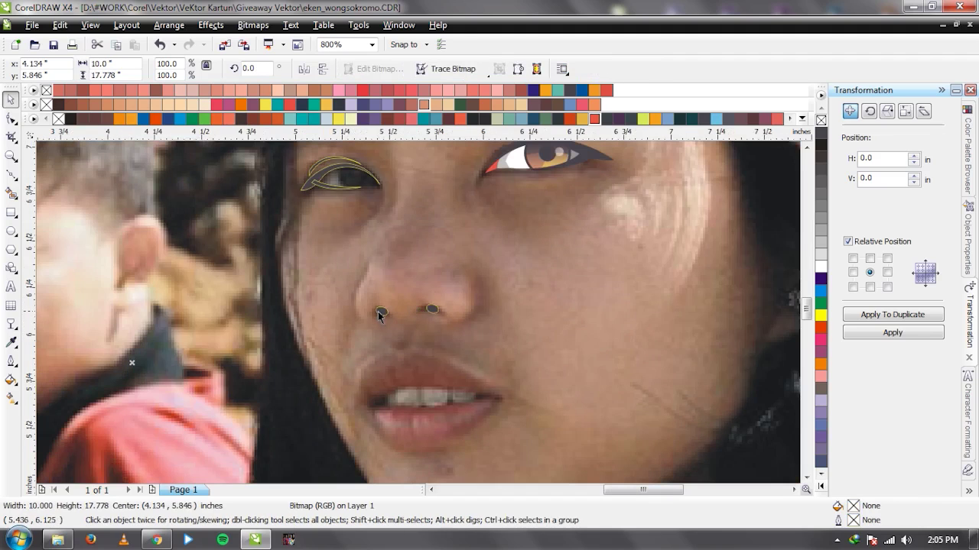
{"action": "left_click", "coordinate": [432, 310], "text": "shift"}
{"action": "key", "text": "Delete"}
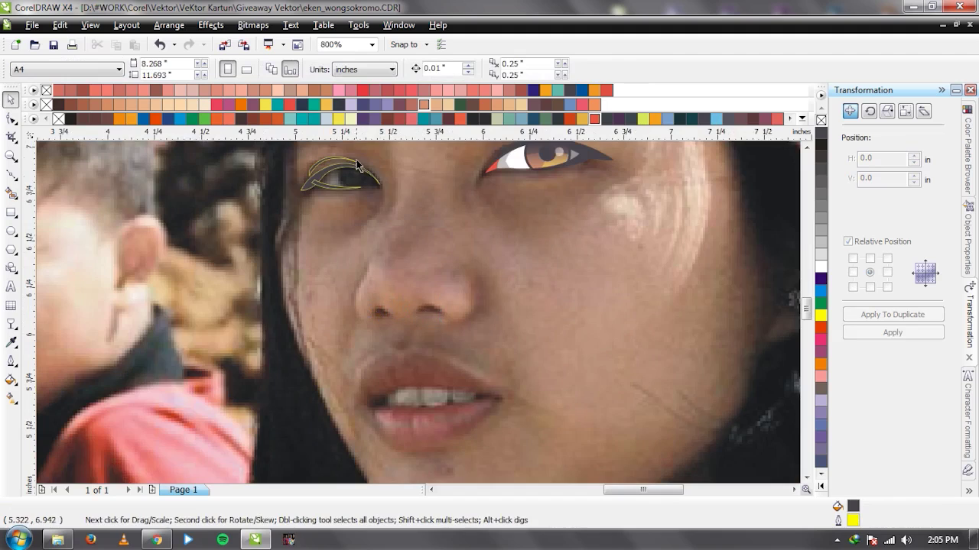
{"action": "scroll", "coordinate": [357, 165], "scroll_direction": "up", "scroll_amount": 2}
Draw an unfilled iris circle over the left eye.
{"action": "key", "text": "F7"}
{"action": "left_click_drag", "start_coordinate": [350, 241], "coordinate": [462, 370]}
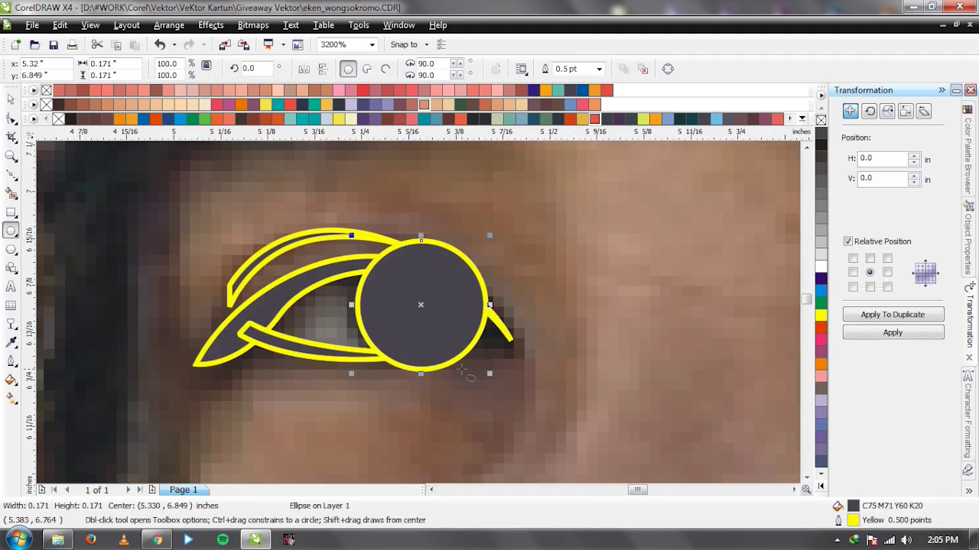
{"action": "key", "text": "space"}
{"action": "left_click_drag", "start_coordinate": [451, 333], "coordinate": [447, 333]}
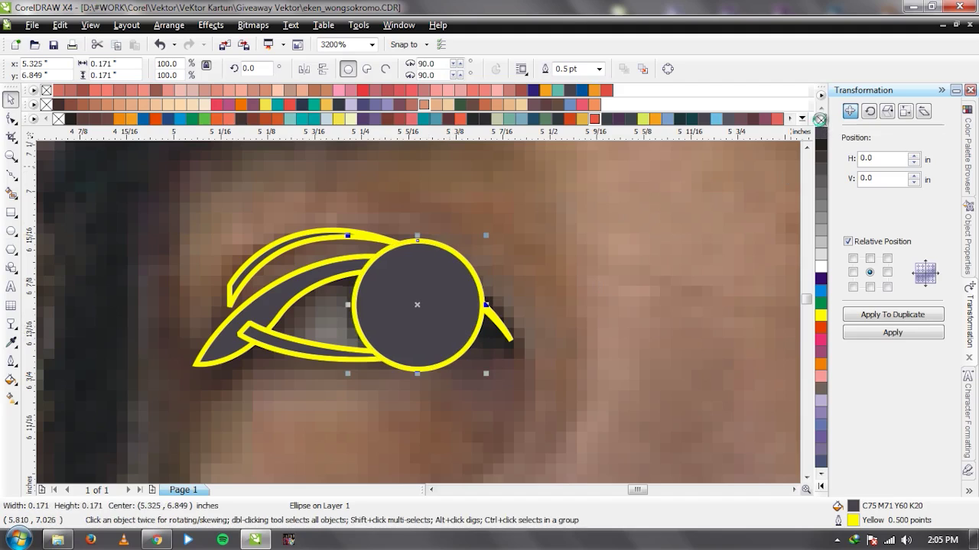
{"action": "left_click", "coordinate": [819, 120]}
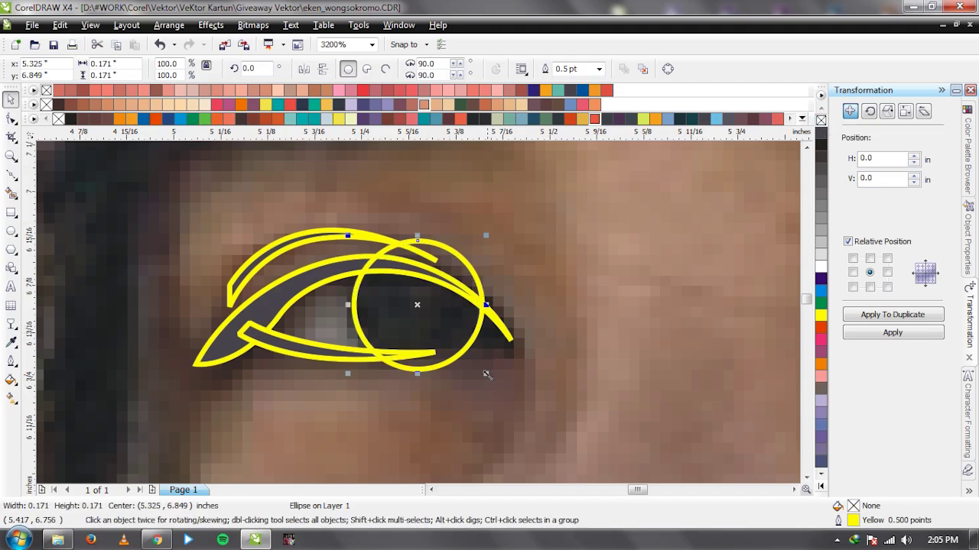
{"action": "scroll", "coordinate": [418, 313], "scroll_direction": "down", "scroll_amount": 2}
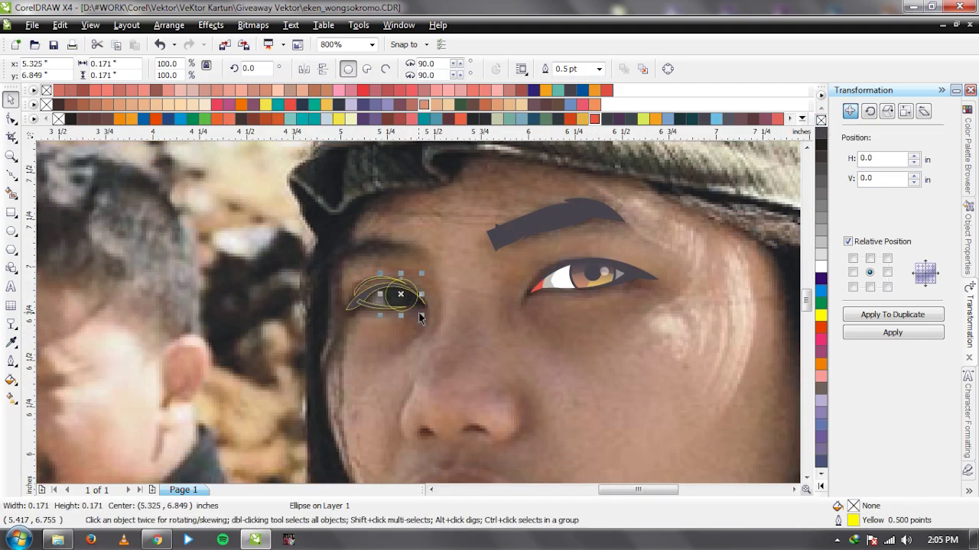
{"action": "scroll", "coordinate": [418, 306], "scroll_direction": "up", "scroll_amount": 2}
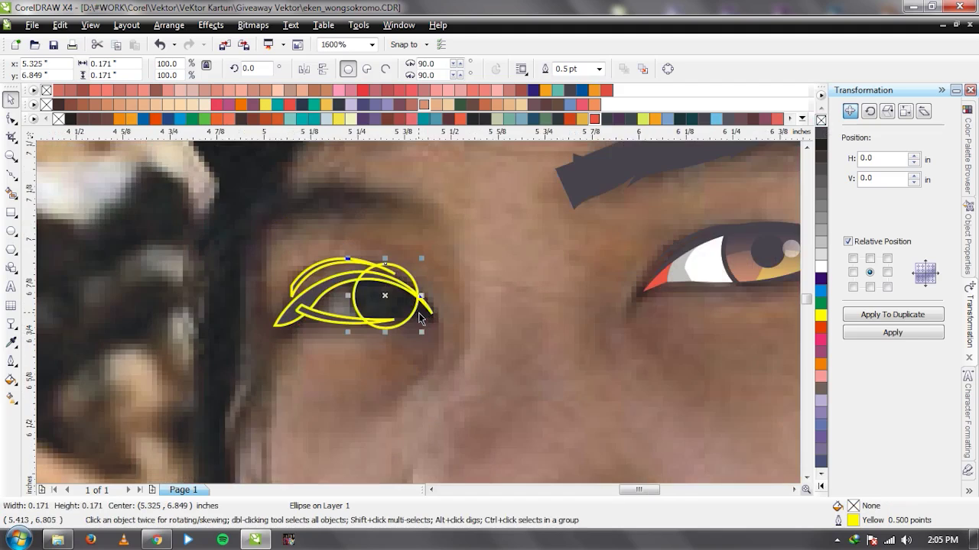
Enlarge the iris circle slightly and leave a smaller concentric copy inside it.
{"action": "left_click_drag", "start_coordinate": [420, 347], "coordinate": [396, 297]}
{"action": "scroll", "coordinate": [396, 298], "scroll_direction": "down", "scroll_amount": 2}
{"action": "scroll", "coordinate": [410, 321], "scroll_direction": "up", "scroll_amount": 2}
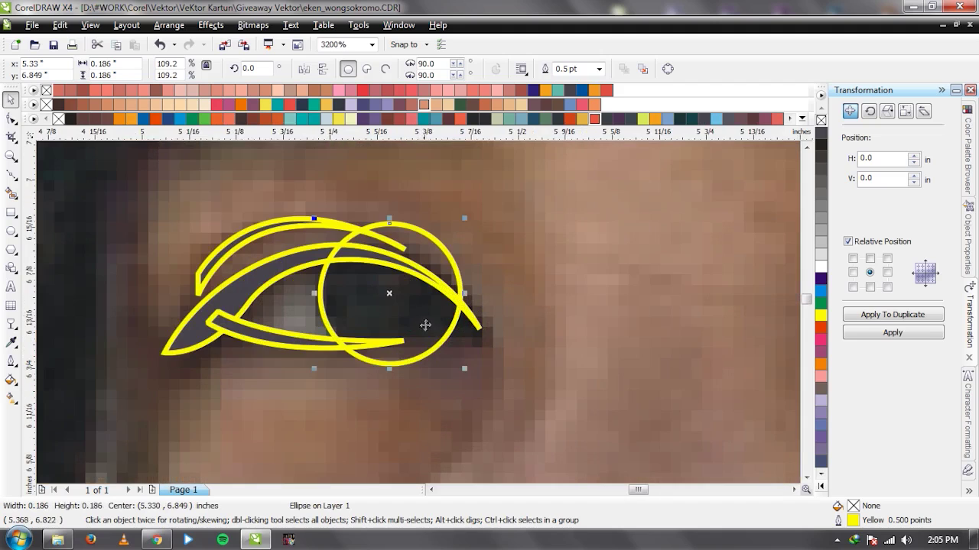
{"action": "left_click_drag", "start_coordinate": [466, 369], "coordinate": [468, 369]}
{"action": "left_click_drag", "start_coordinate": [462, 369], "coordinate": [409, 340]}
{"action": "scroll", "coordinate": [444, 343], "scroll_direction": "down", "scroll_amount": 2}
{"action": "scroll", "coordinate": [442, 354], "scroll_direction": "up", "scroll_amount": 2}
{"action": "scroll", "coordinate": [413, 337], "scroll_direction": "down", "scroll_amount": 1}
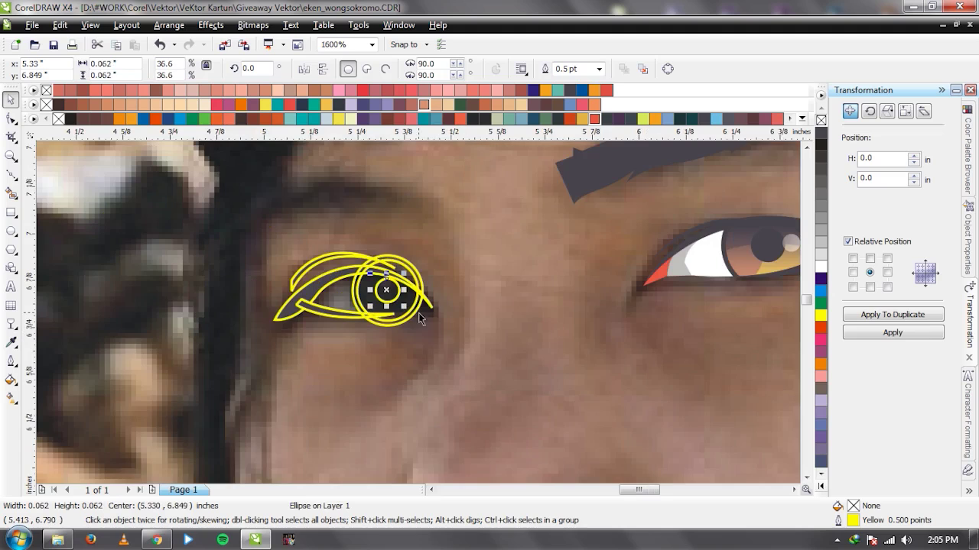
{"action": "scroll", "coordinate": [410, 306], "scroll_direction": "down", "scroll_amount": 2}
Centre the small pupil circle within the inner ring using C and E alignment.
{"action": "left_click", "coordinate": [411, 305]}
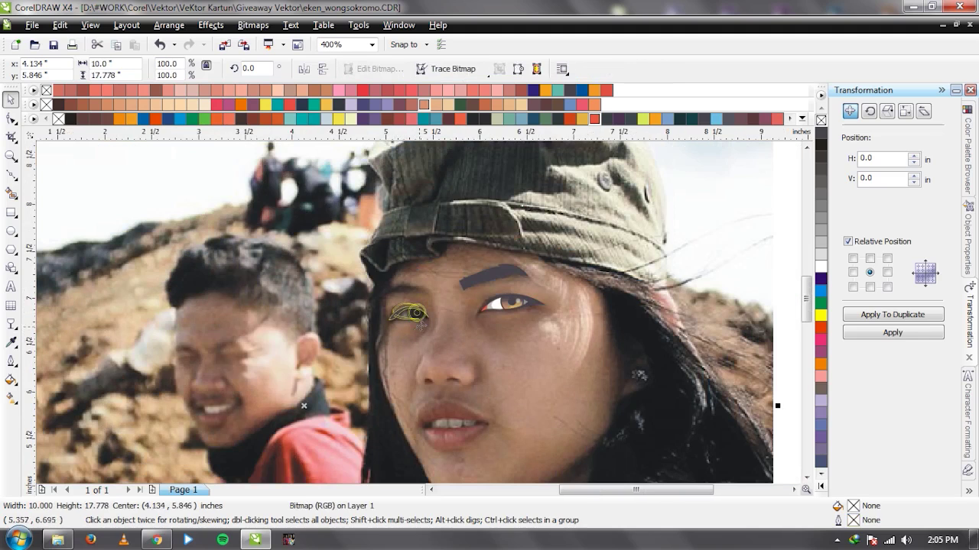
{"action": "scroll", "coordinate": [411, 302], "scroll_direction": "up", "scroll_amount": 2}
{"action": "left_click", "coordinate": [411, 299]}
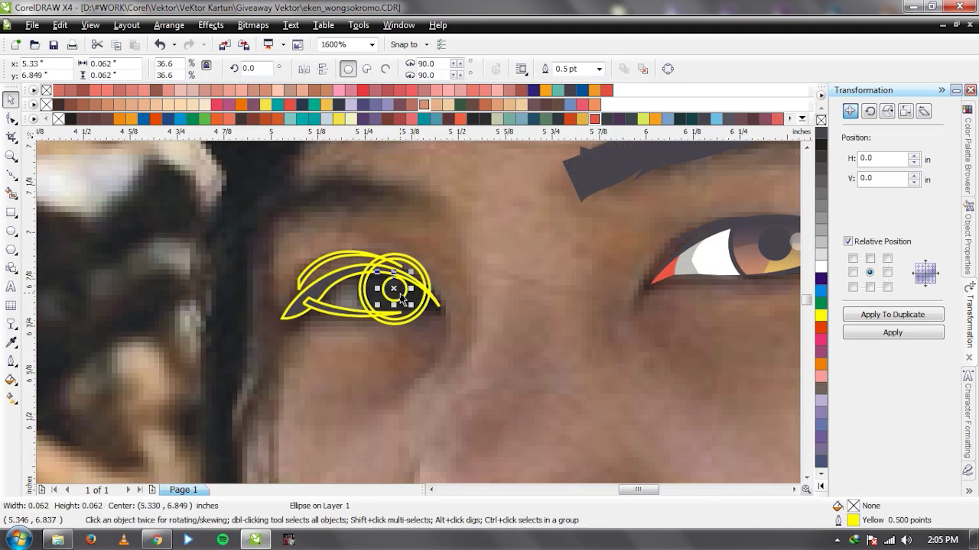
{"action": "key", "text": "Escape"}
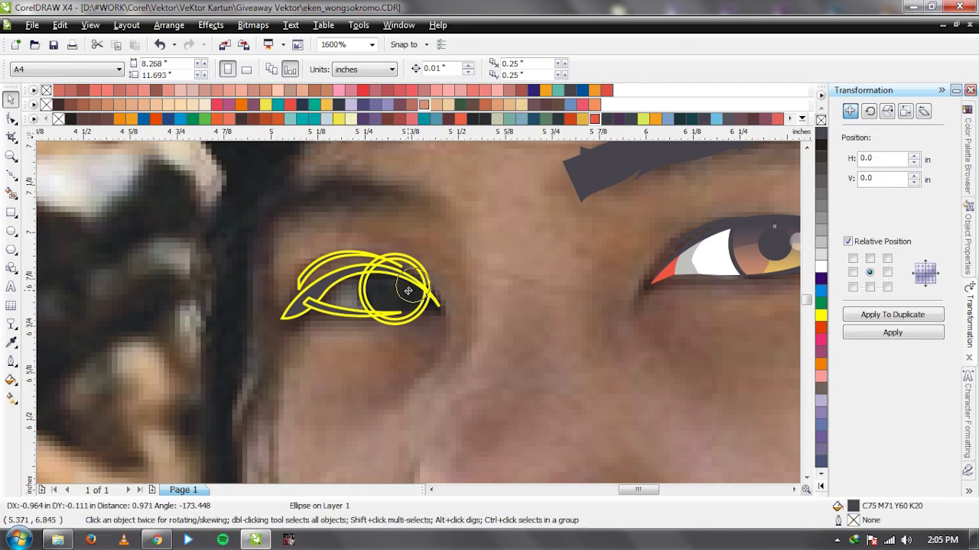
{"action": "left_click", "coordinate": [399, 294]}
{"action": "scroll", "coordinate": [401, 302], "scroll_direction": "up", "scroll_amount": 2}
{"action": "left_click", "coordinate": [387, 304], "text": "shift"}
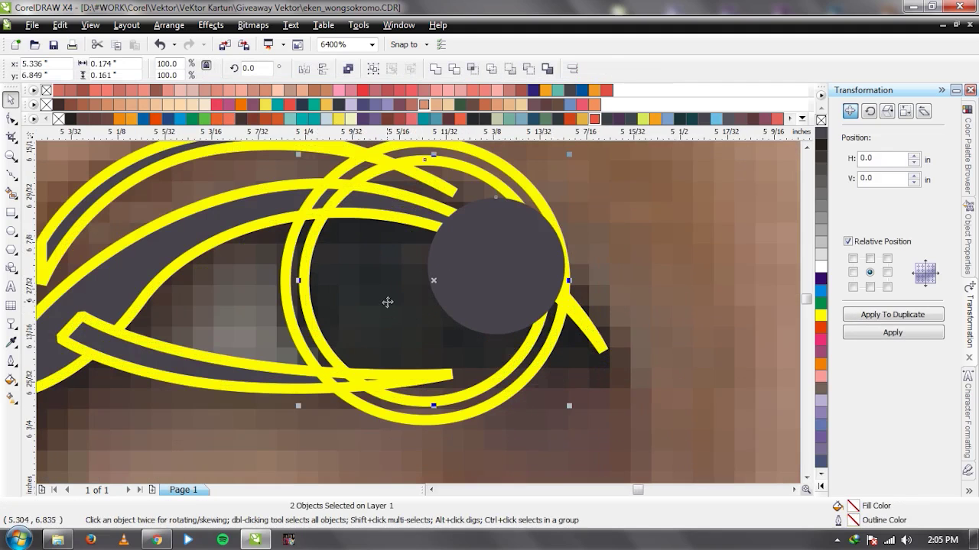
{"action": "key", "text": "c"}
{"action": "key", "text": "e"}
{"action": "left_click", "coordinate": [596, 311]}
{"action": "scroll", "coordinate": [413, 313], "scroll_direction": "down", "scroll_amount": 3}
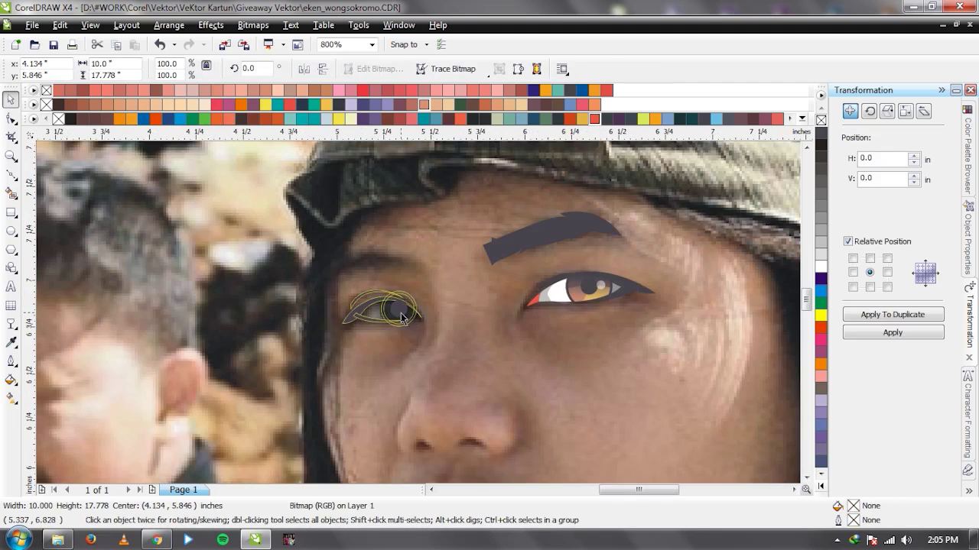
{"action": "scroll", "coordinate": [416, 321], "scroll_direction": "up", "scroll_amount": 1}
{"action": "left_click", "coordinate": [413, 305]}
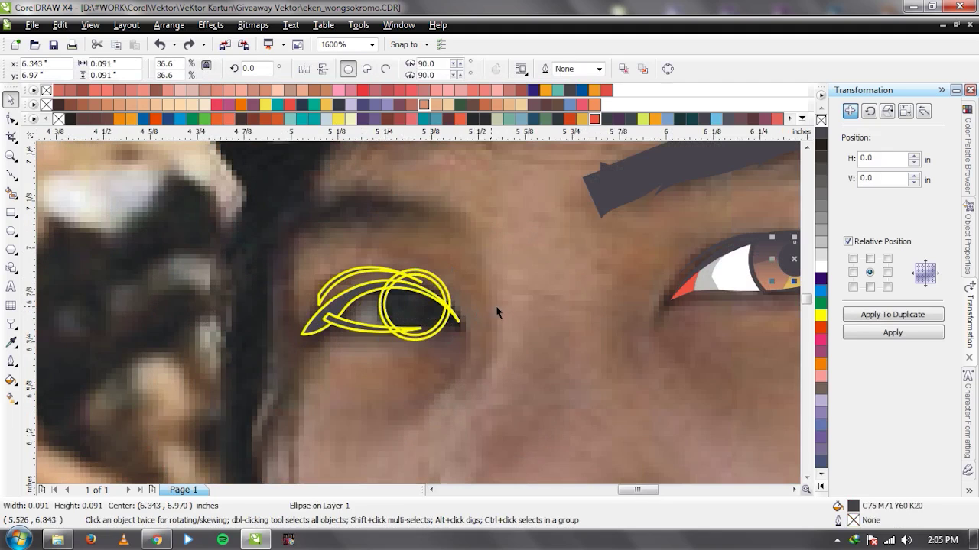
{"action": "scroll", "coordinate": [420, 302], "scroll_direction": "up", "scroll_amount": 2}
Enlarge the small circle, then draw a closed Bezier cutter shape around the eyelid.
{"action": "left_click_drag", "start_coordinate": [445, 372], "coordinate": [457, 383]}
{"action": "left_click", "coordinate": [459, 382]}
{"action": "key", "text": "F5"}
{"action": "left_click_drag", "start_coordinate": [509, 312], "coordinate": [581, 374]}
{"action": "left_click", "coordinate": [621, 413]}
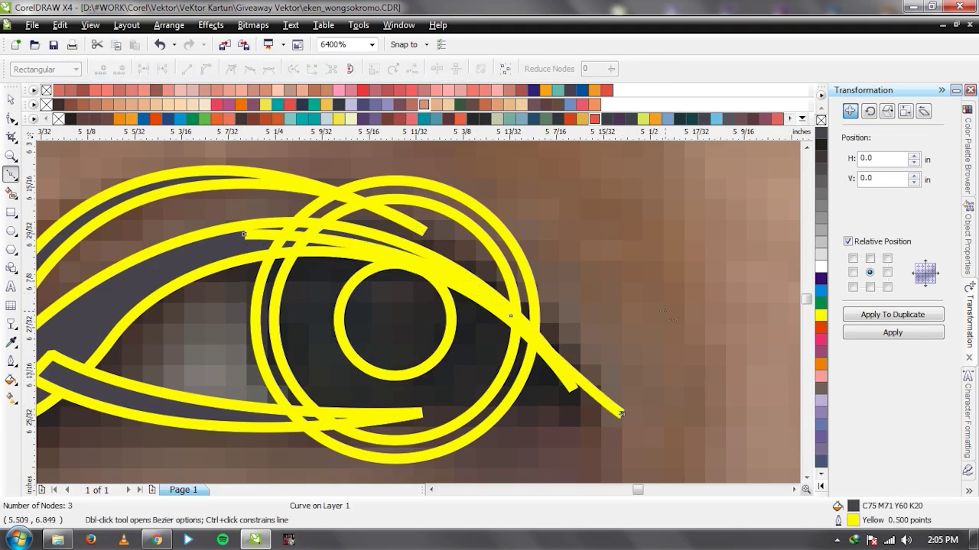
{"action": "scroll", "coordinate": [317, 300], "scroll_direction": "down", "scroll_amount": 2}
{"action": "left_click_drag", "start_coordinate": [375, 246], "coordinate": [348, 243]}
{"action": "left_click_drag", "start_coordinate": [213, 275], "coordinate": [215, 286]}
{"action": "scroll", "coordinate": [295, 370], "scroll_direction": "up", "scroll_amount": 1}
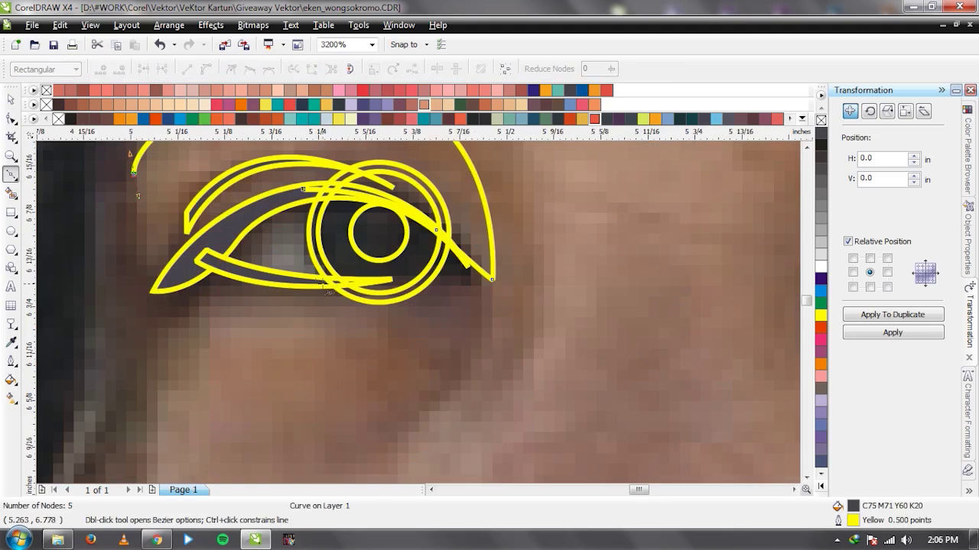
{"action": "left_click", "coordinate": [314, 282]}
{"action": "left_click_drag", "start_coordinate": [467, 268], "coordinate": [519, 253]}
{"action": "left_click_drag", "start_coordinate": [348, 370], "coordinate": [266, 374]}
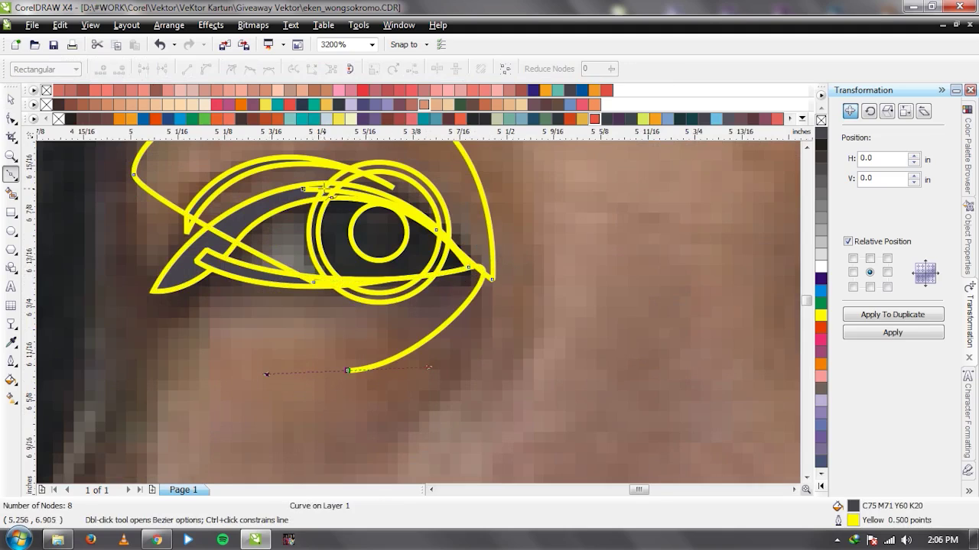
{"action": "left_click_drag", "start_coordinate": [304, 188], "coordinate": [288, 236]}
{"action": "key", "text": "space"}
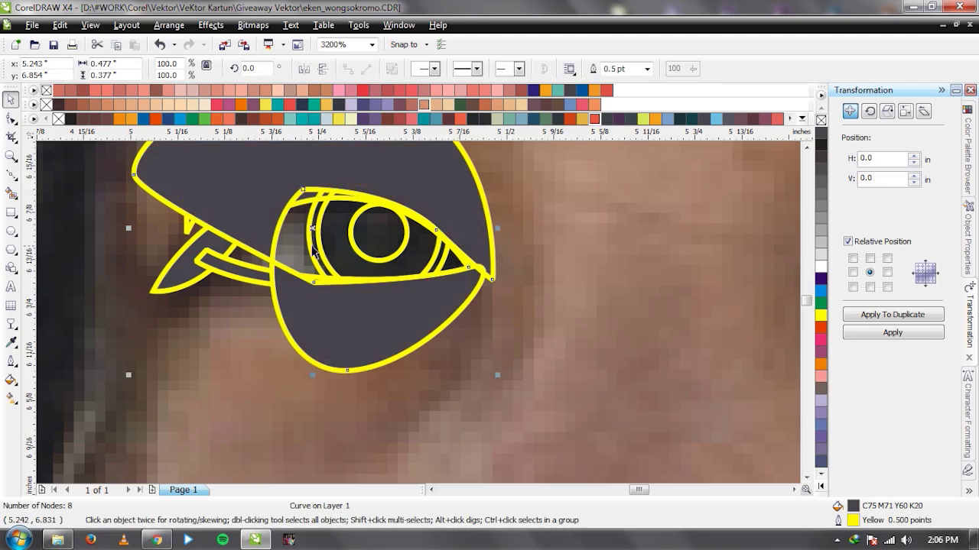
Trim the iris ring with the cutter, delete the cutter, and trim the second ring.
{"action": "left_click", "coordinate": [452, 71]}
{"action": "key", "text": "Delete"}
{"action": "left_click", "coordinate": [309, 240]}
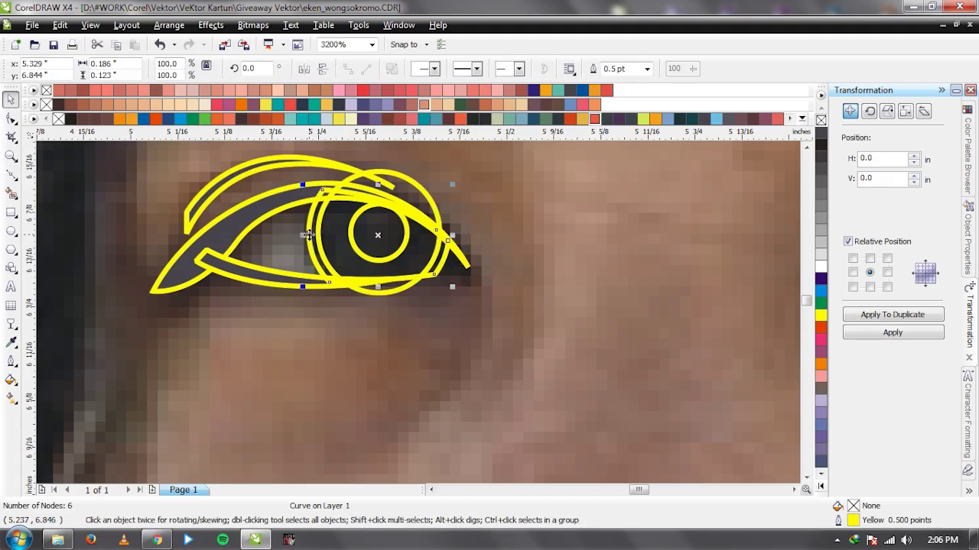
{"action": "left_click", "coordinate": [320, 260], "text": "shift"}
{"action": "left_click", "coordinate": [452, 70]}
Delete the leftover large circle from the eye.
{"action": "left_click", "coordinate": [341, 228]}
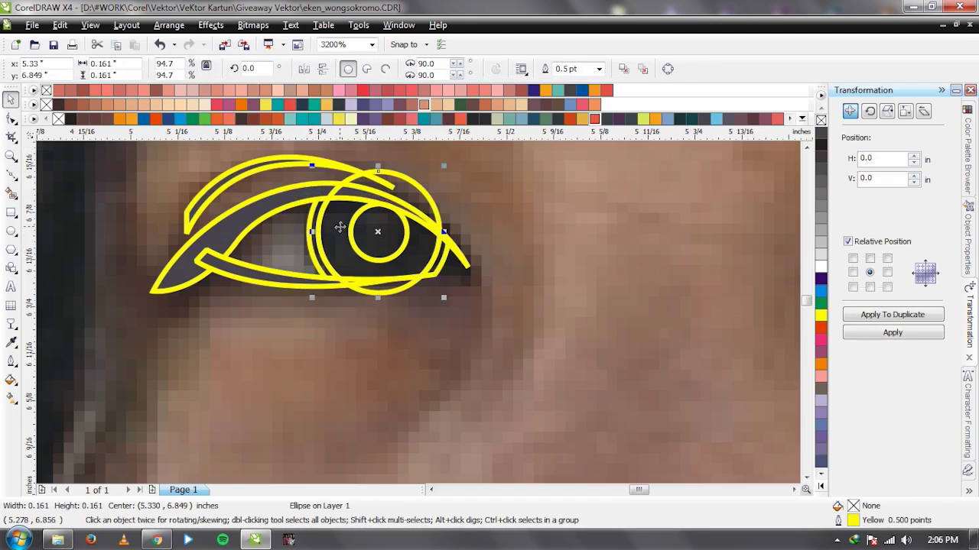
{"action": "key", "text": "Delete"}
{"action": "scroll", "coordinate": [384, 246], "scroll_direction": "up", "scroll_amount": 1}
{"action": "left_click", "coordinate": [420, 319]}
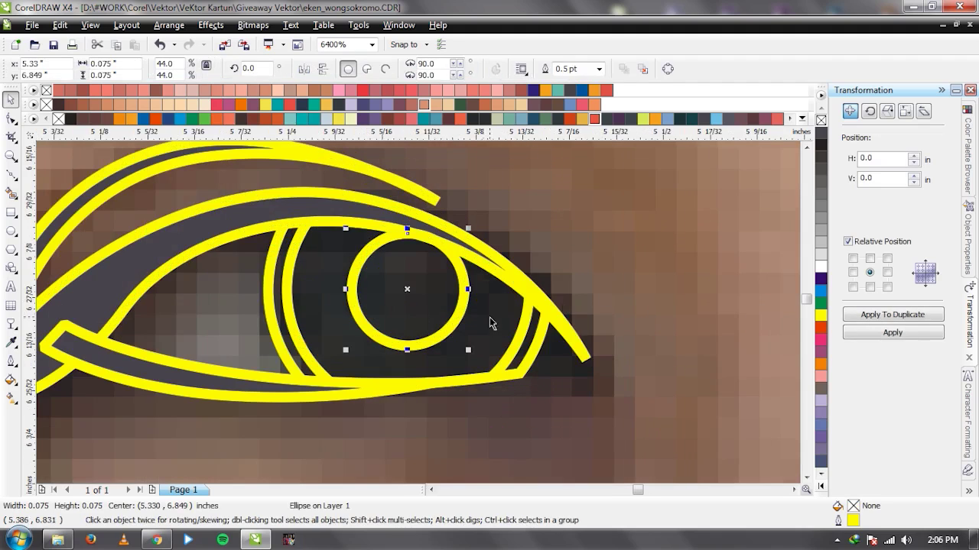
Add a white highlight circle over the pupil, faded with a linear transparency.
{"action": "key", "text": "F7"}
{"action": "scroll", "coordinate": [460, 300], "scroll_direction": "down", "scroll_amount": 2}
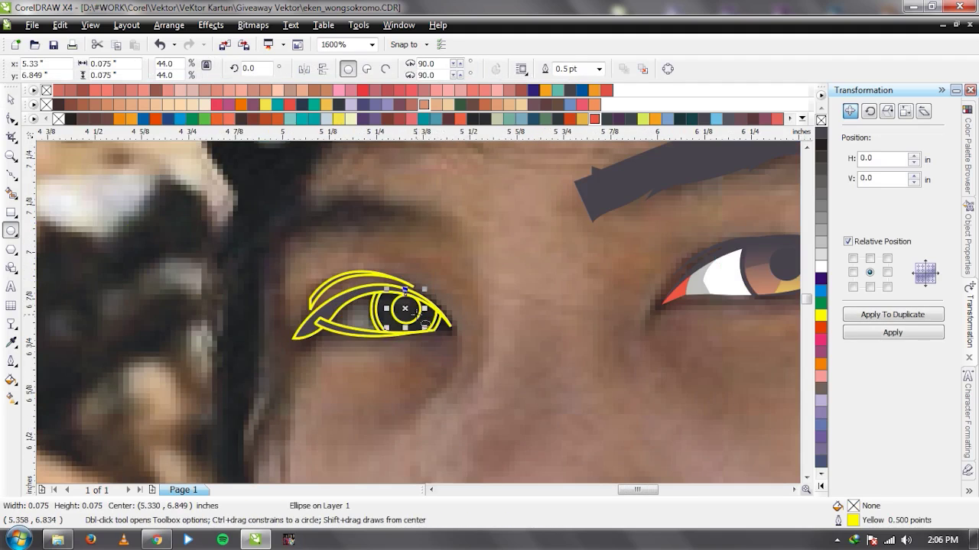
{"action": "scroll", "coordinate": [424, 323], "scroll_direction": "down", "scroll_amount": 1}
{"action": "scroll", "coordinate": [390, 250], "scroll_direction": "up", "scroll_amount": 3}
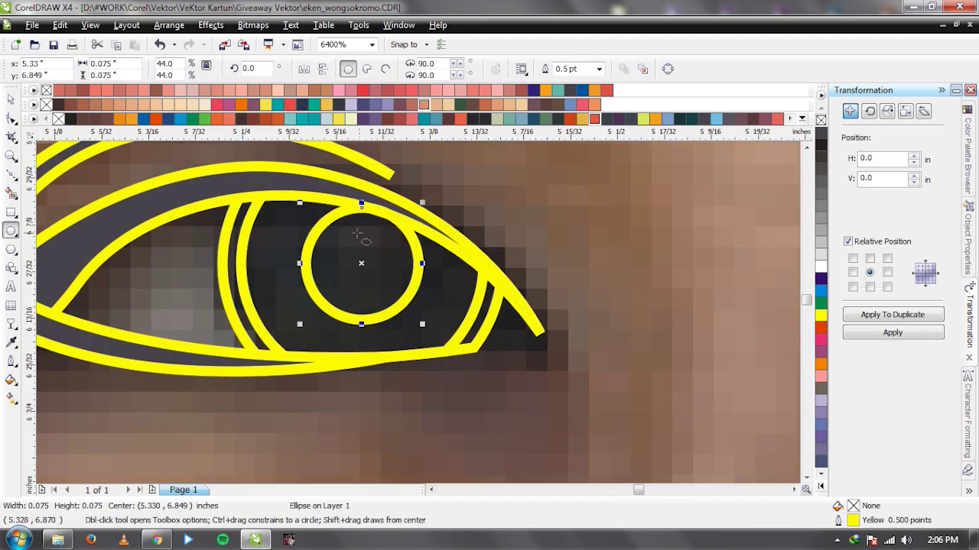
{"action": "left_click_drag", "start_coordinate": [279, 211], "coordinate": [347, 280]}
{"action": "key", "text": "space"}
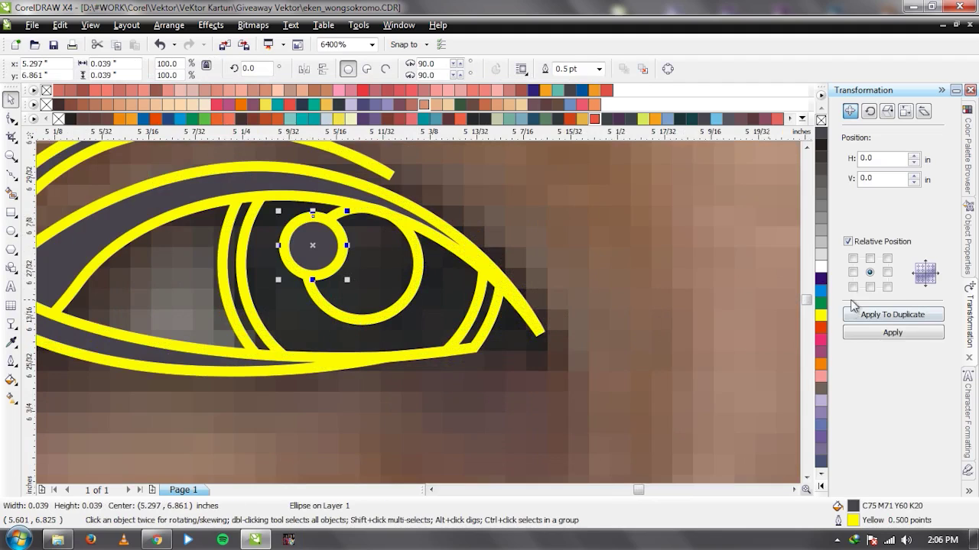
{"action": "left_click", "coordinate": [820, 267]}
{"action": "left_click_drag", "start_coordinate": [243, 238], "coordinate": [429, 257]}
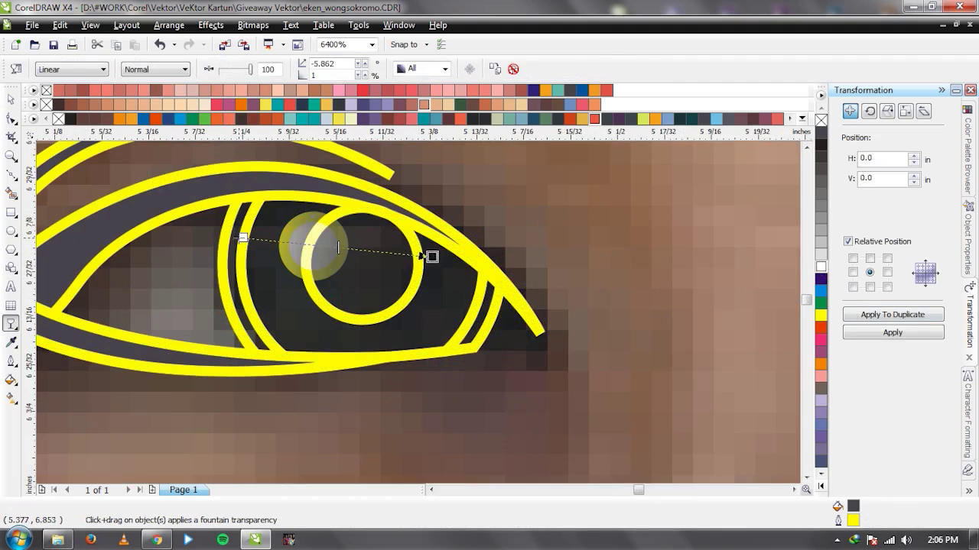
{"action": "key", "text": "space"}
Fill the inner-eye shape peach and fade it upward with transparency.
{"action": "left_click", "coordinate": [420, 256]}
{"action": "left_click", "coordinate": [451, 306]}
{"action": "left_click", "coordinate": [424, 107]}
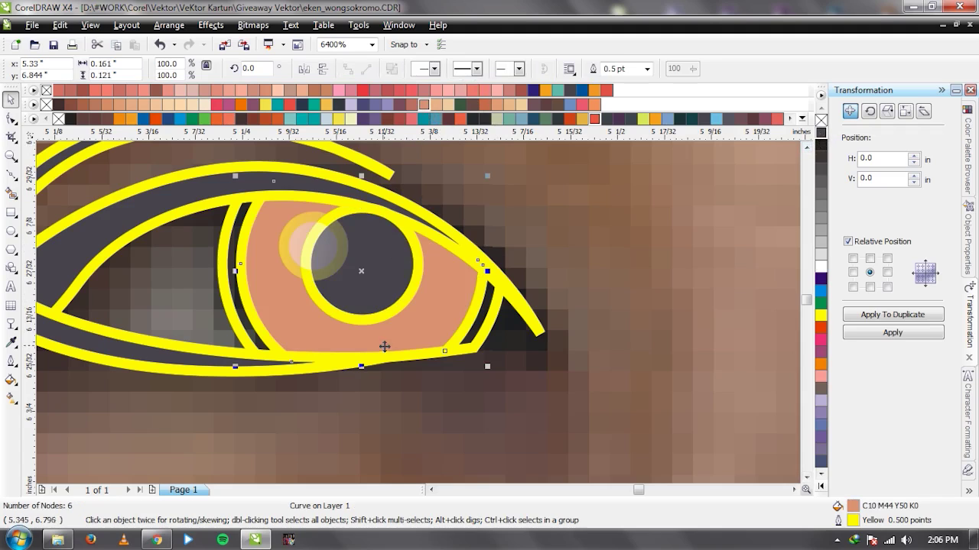
{"action": "key", "text": "space"}
{"action": "left_click_drag", "start_coordinate": [376, 367], "coordinate": [385, 222]}
{"action": "scroll", "coordinate": [439, 361], "scroll_direction": "down", "scroll_amount": 1}
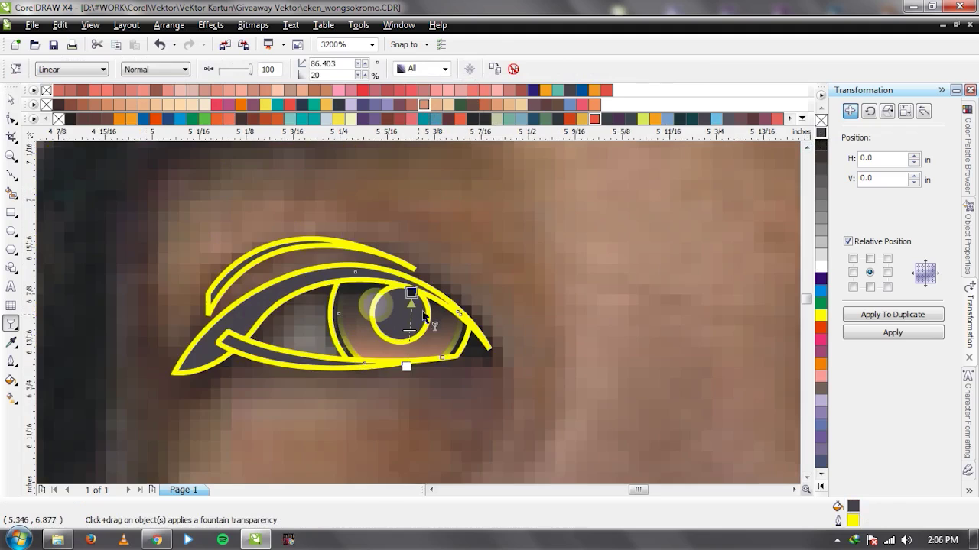
{"action": "key", "text": "space"}
{"action": "key", "text": "space"}
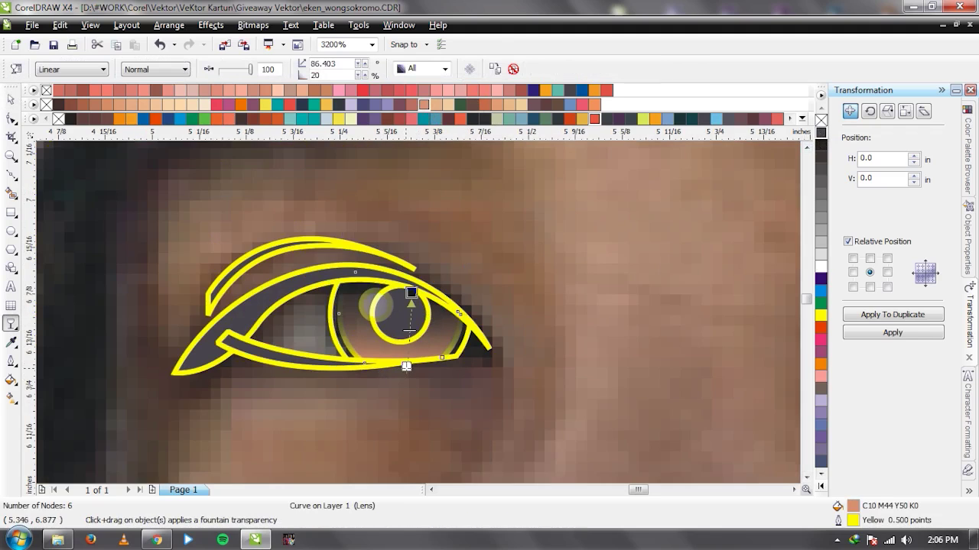
{"action": "key", "text": "space"}
Trim the eye shape with a lens-shaped curve and delete the cutter.
{"action": "key", "text": "F5"}
{"action": "left_click", "coordinate": [292, 335]}
{"action": "left_click_drag", "start_coordinate": [489, 370], "coordinate": [581, 470]}
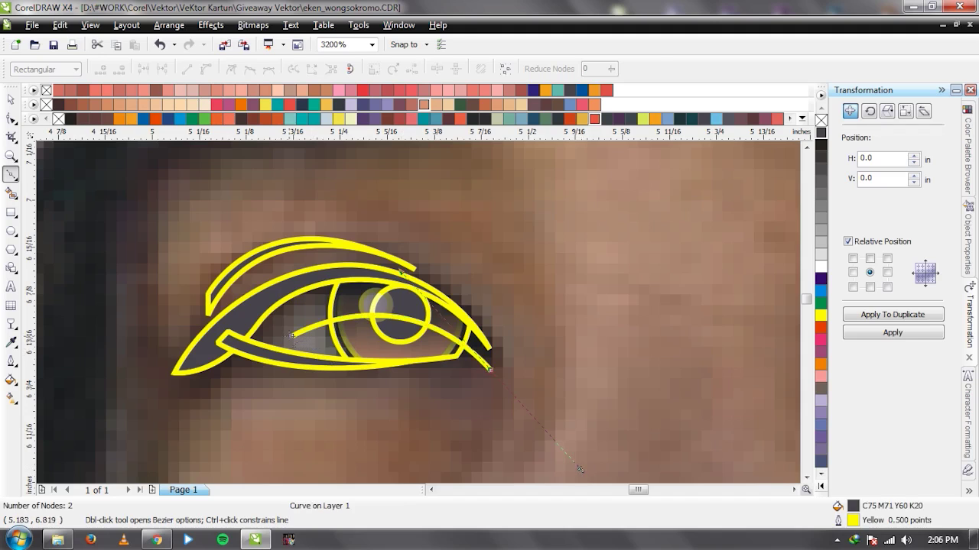
{"action": "left_click", "coordinate": [291, 335]}
{"action": "key", "text": "space"}
{"action": "left_click", "coordinate": [453, 318], "text": "shift"}
{"action": "left_click", "coordinate": [469, 406]}
{"action": "key", "text": "Delete"}
Shift the iris circle slightly right and shrink it a little.
{"action": "scroll", "coordinate": [467, 410], "scroll_direction": "down", "scroll_amount": 3}
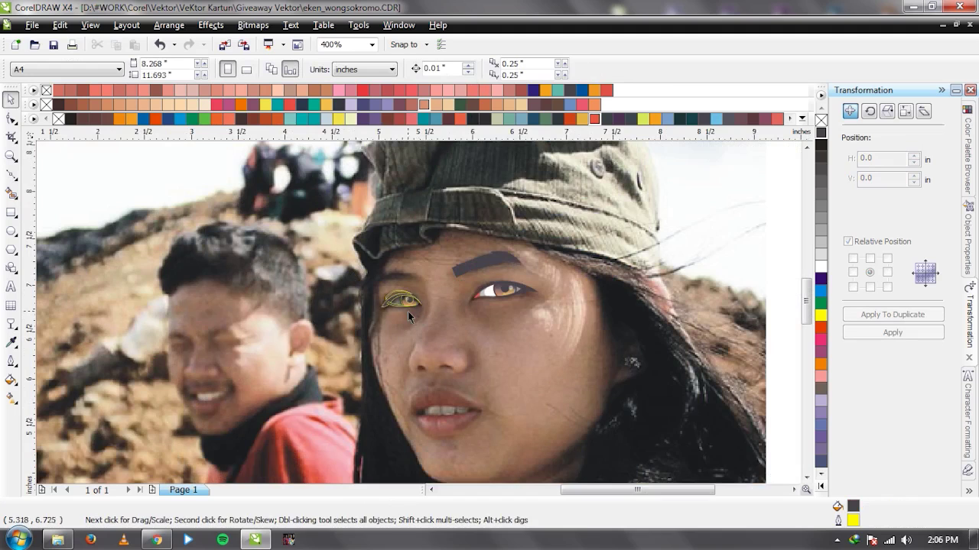
{"action": "scroll", "coordinate": [413, 306], "scroll_direction": "up", "scroll_amount": 7}
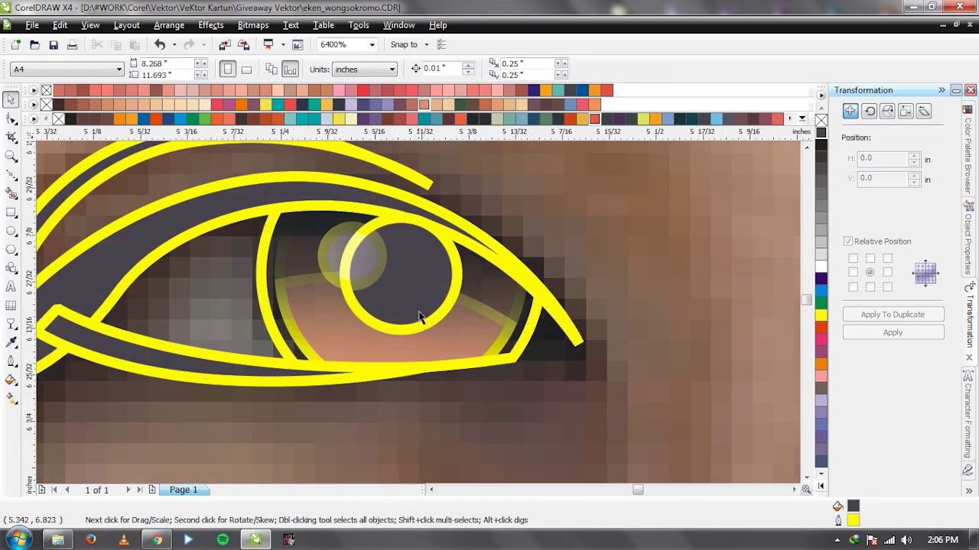
{"action": "left_click", "coordinate": [431, 307]}
{"action": "left_click_drag", "start_coordinate": [432, 307], "coordinate": [438, 304]}
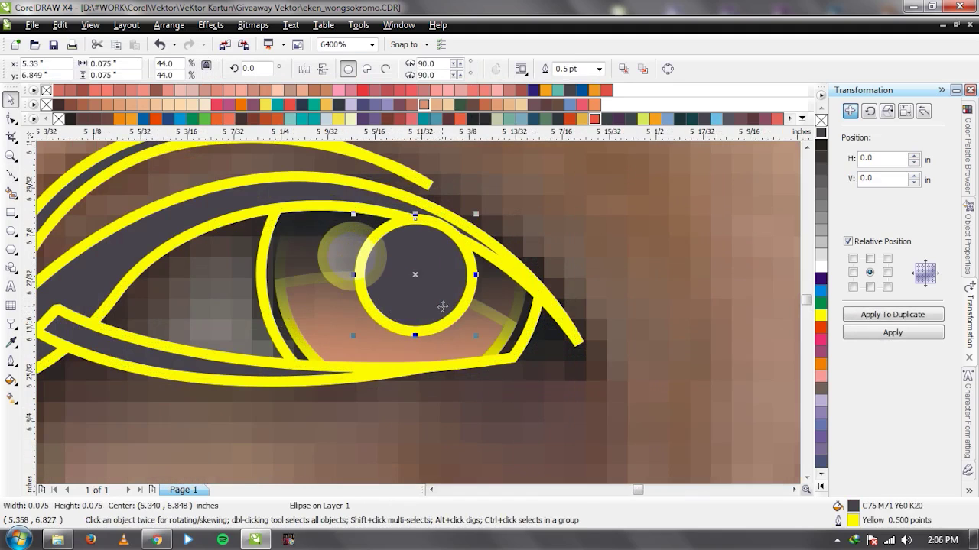
{"action": "left_click_drag", "start_coordinate": [473, 337], "coordinate": [468, 331]}
{"action": "left_click", "coordinate": [601, 339]}
{"action": "scroll", "coordinate": [417, 313], "scroll_direction": "down", "scroll_amount": 4}
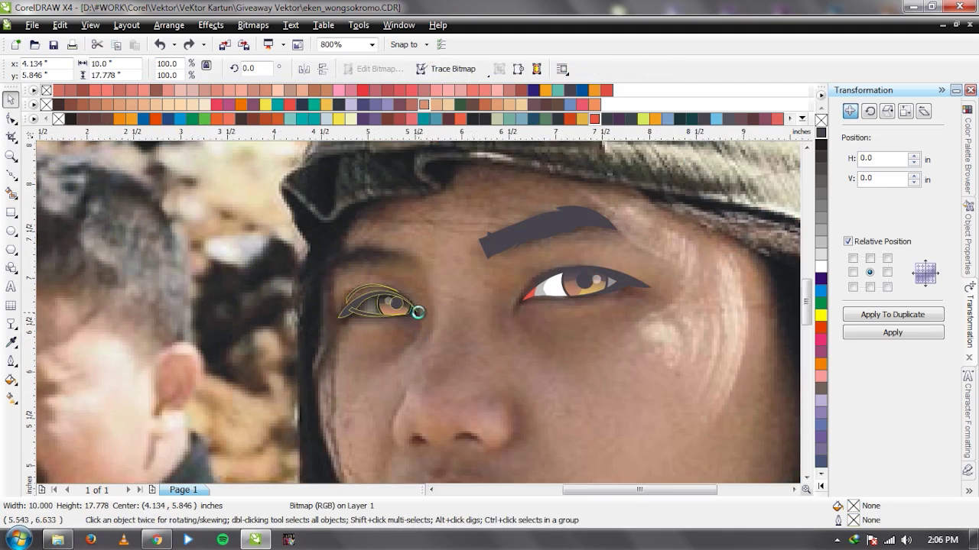
{"action": "scroll", "coordinate": [409, 316], "scroll_direction": "down", "scroll_amount": 1}
{"action": "scroll", "coordinate": [419, 319], "scroll_direction": "up", "scroll_amount": 4}
{"action": "scroll", "coordinate": [429, 315], "scroll_direction": "up", "scroll_amount": 1}
Fill the inner eye outline curve with dark grey C75 M71 Y60 K20.
{"action": "left_click", "coordinate": [468, 247]}
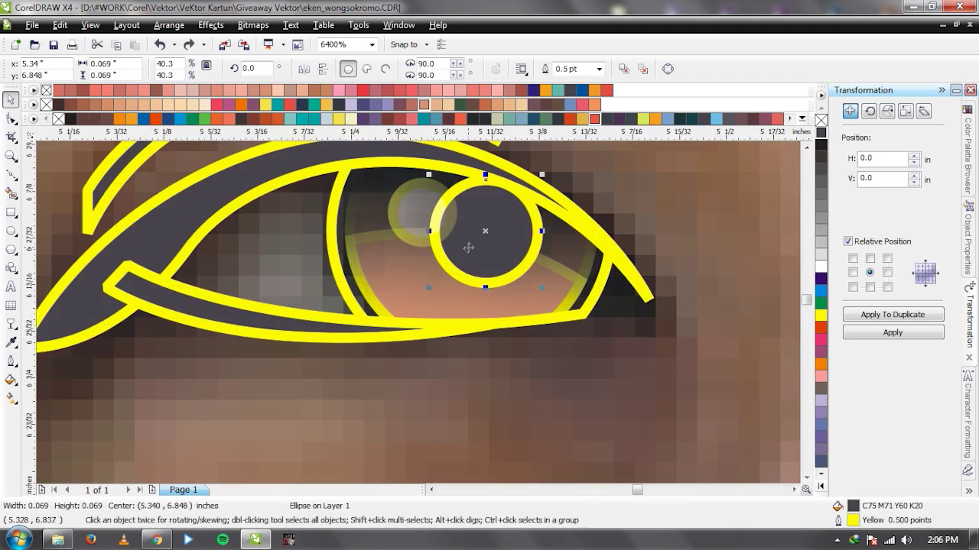
{"action": "scroll", "coordinate": [422, 323], "scroll_direction": "down", "scroll_amount": 2}
{"action": "scroll", "coordinate": [421, 323], "scroll_direction": "down", "scroll_amount": 2}
{"action": "left_click", "coordinate": [334, 348]}
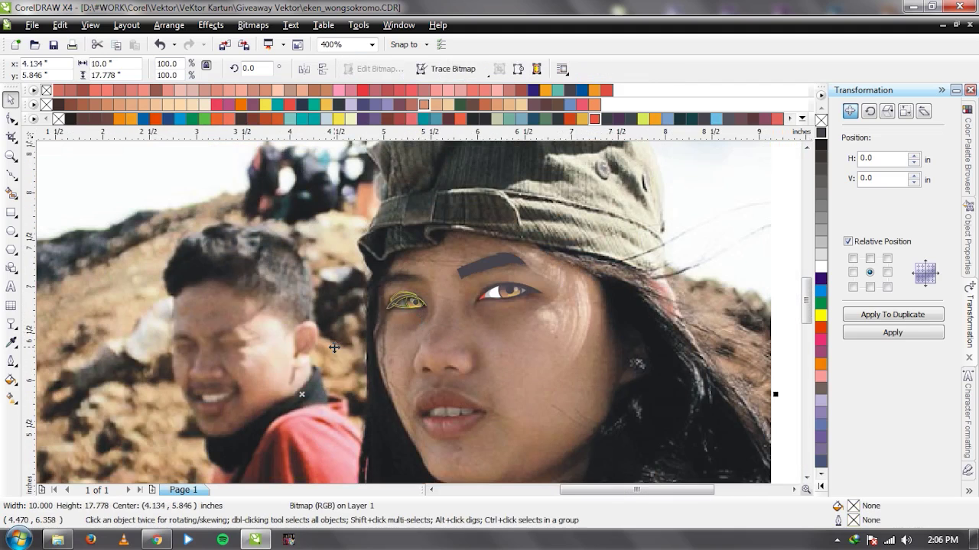
{"action": "scroll", "coordinate": [426, 309], "scroll_direction": "up", "scroll_amount": 3}
{"action": "scroll", "coordinate": [419, 317], "scroll_direction": "up", "scroll_amount": 1}
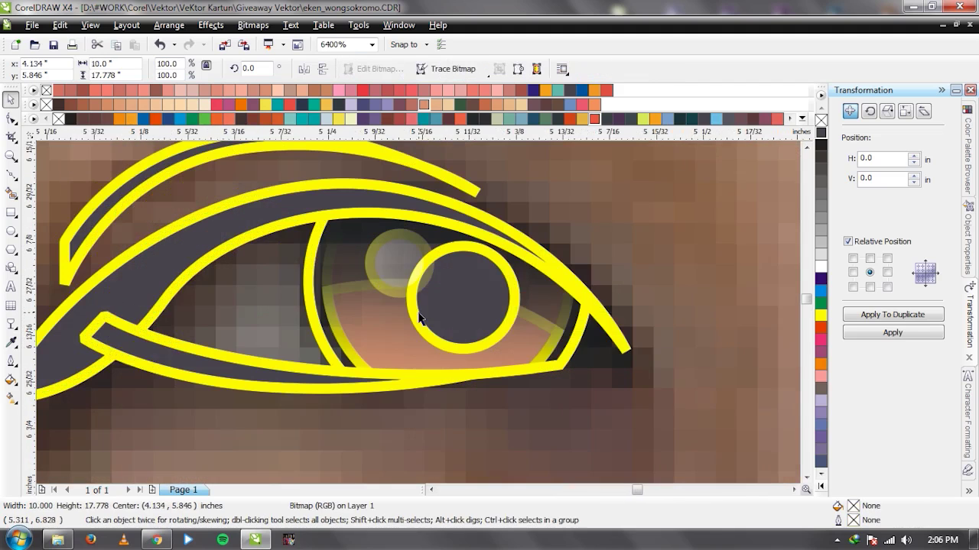
{"action": "left_click", "coordinate": [312, 306]}
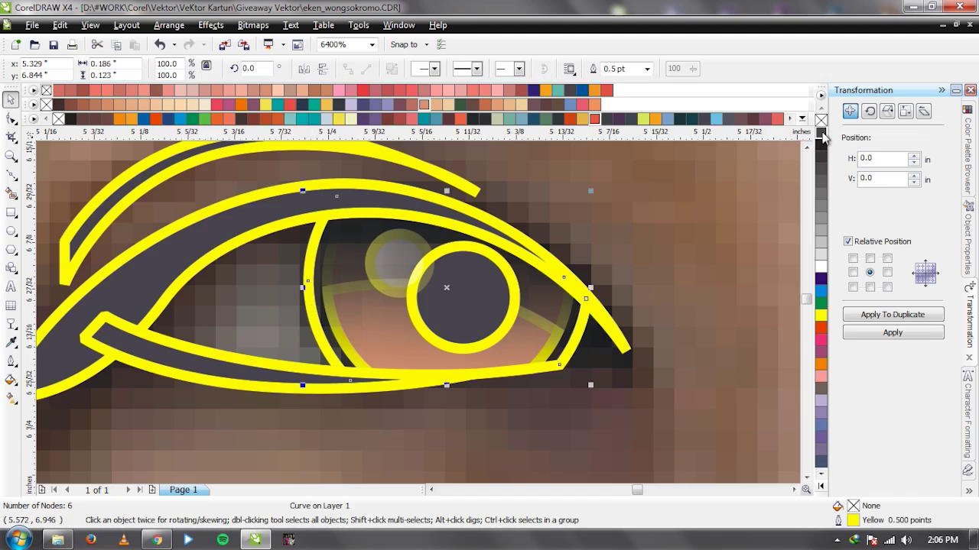
{"action": "left_click", "coordinate": [821, 133]}
{"action": "key", "text": "F5"}
Draw a trial curve across the eye, intersect it with the eye outline, and delete the resulting piece.
{"action": "left_click", "coordinate": [312, 233]}
{"action": "left_click", "coordinate": [446, 314]}
{"action": "left_click_drag", "start_coordinate": [546, 430], "coordinate": [367, 315]}
{"action": "left_click_drag", "start_coordinate": [313, 235], "coordinate": [210, 434]}
{"action": "key", "text": "ctrl+z"}
{"action": "left_click_drag", "start_coordinate": [311, 236], "coordinate": [219, 466]}
{"action": "key", "text": "space"}
{"action": "left_click", "coordinate": [516, 349], "text": "shift"}
{"action": "left_click", "coordinate": [477, 68]}
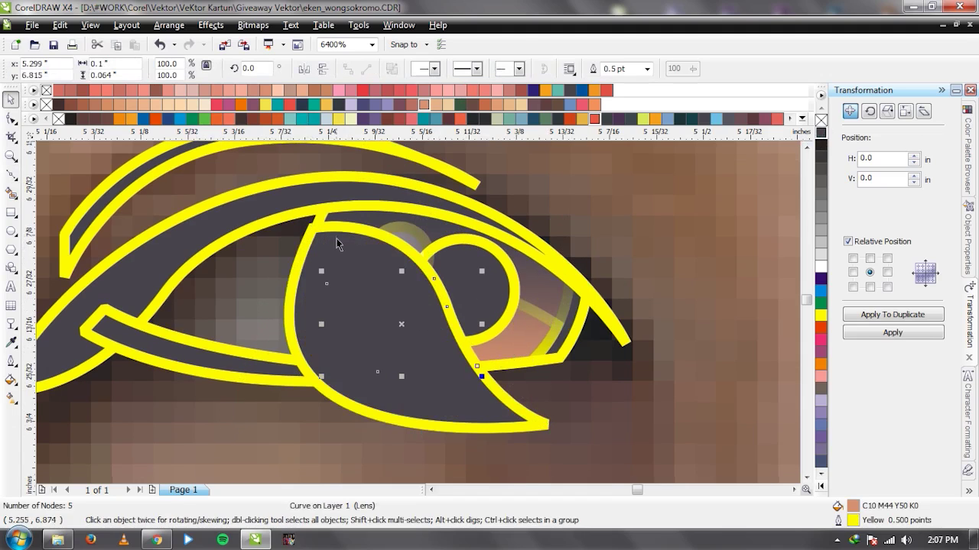
{"action": "key", "text": "Delete"}
Trace a closed three-node eye-white shape along the upper eyelid and the eye's lower edge.
{"action": "left_click", "coordinate": [375, 335]}
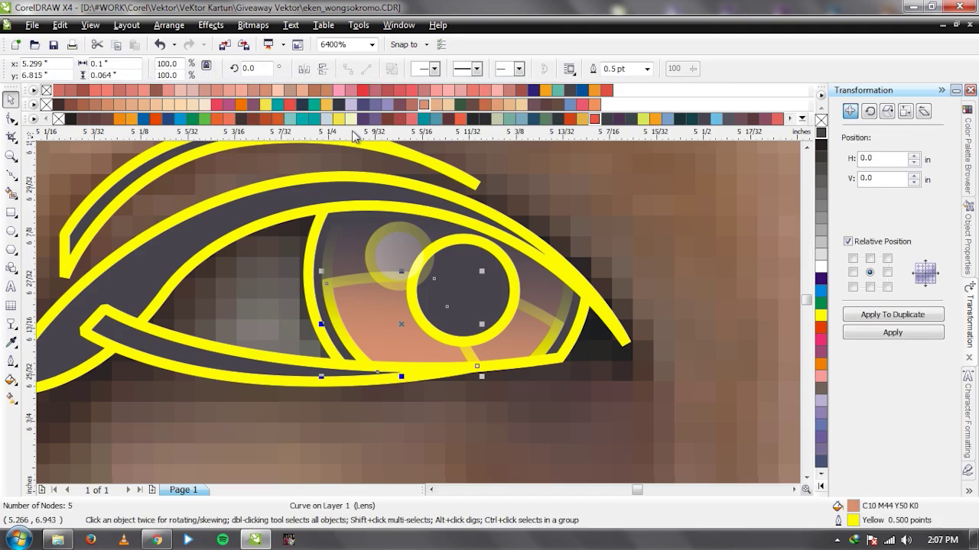
{"action": "left_click", "coordinate": [420, 319]}
{"action": "scroll", "coordinate": [420, 320], "scroll_direction": "down", "scroll_amount": 3}
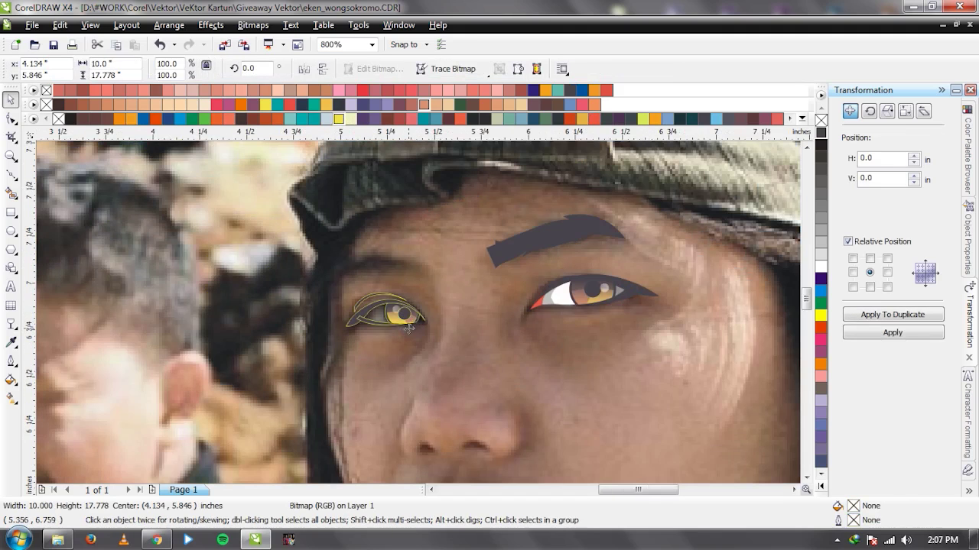
{"action": "scroll", "coordinate": [409, 329], "scroll_direction": "up", "scroll_amount": 2}
{"action": "scroll", "coordinate": [315, 274], "scroll_direction": "up", "scroll_amount": 1}
{"action": "left_click", "coordinate": [11, 175]}
{"action": "left_click", "coordinate": [294, 337]}
{"action": "left_click_drag", "start_coordinate": [460, 236], "coordinate": [584, 224]}
{"action": "left_click", "coordinate": [586, 334]}
{"action": "left_click", "coordinate": [294, 336]}
Fill the eye-white shape White and move it behind the iris and outlines.
{"action": "key", "text": "space"}
{"action": "left_click", "coordinate": [820, 268]}
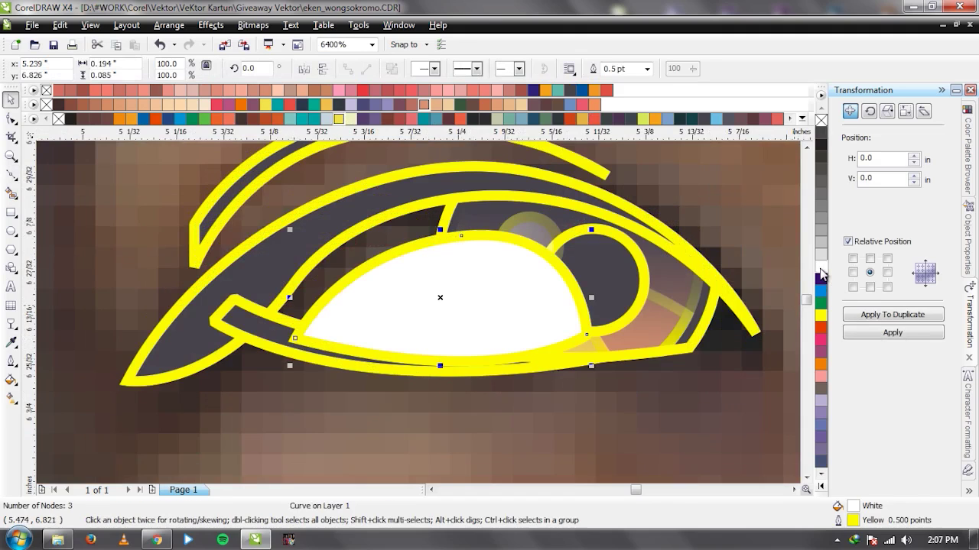
{"action": "key", "text": "shift+Page_Down"}
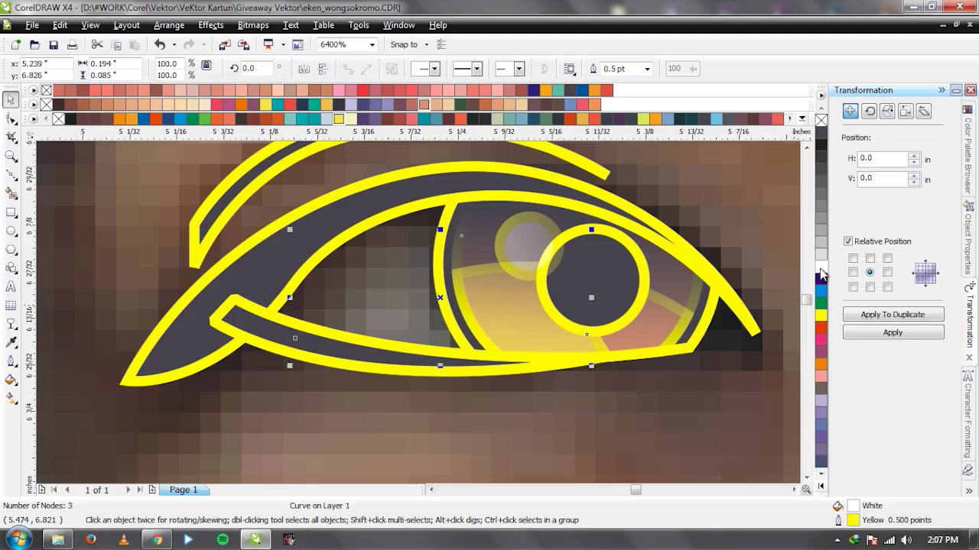
{"action": "key", "text": "ctrl+Page_Up"}
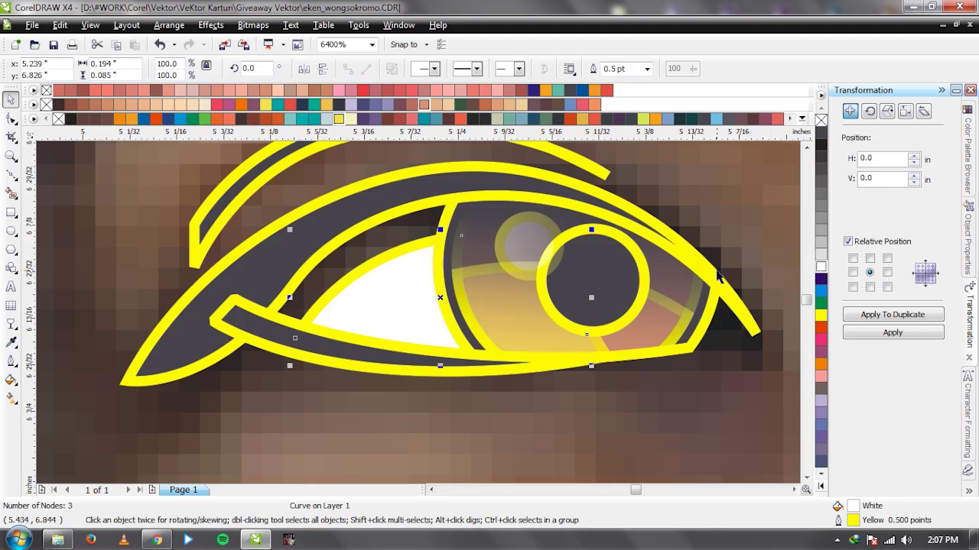
Start a new curve at the eye's inner corner following the upper eyelid.
{"action": "key", "text": "space"}
{"action": "left_click", "coordinate": [256, 306]}
{"action": "left_click_drag", "start_coordinate": [415, 193], "coordinate": [536, 169]}
Close the shade shape, fill it 20% Black and move it behind the iris.
{"action": "left_click", "coordinate": [630, 217]}
{"action": "left_click_drag", "start_coordinate": [253, 311], "coordinate": [218, 295]}
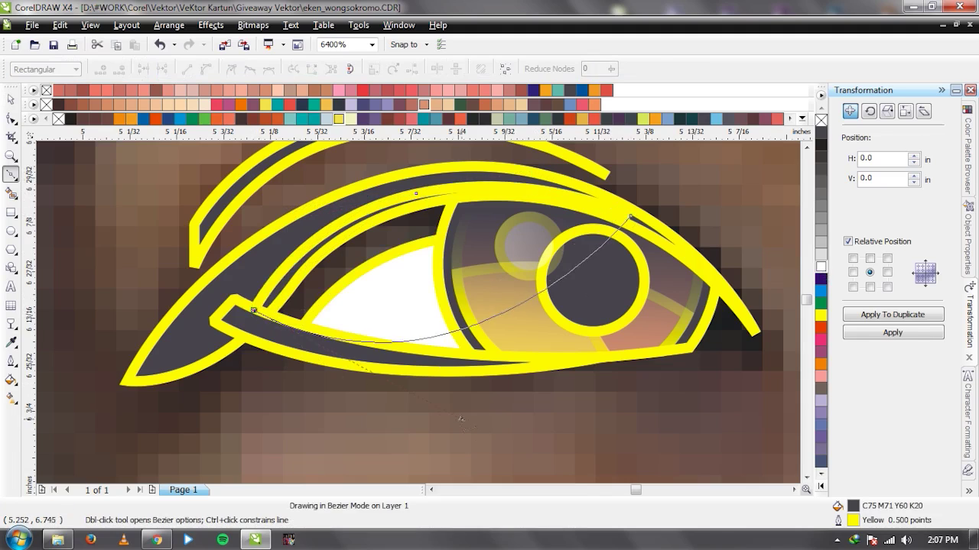
{"action": "key", "text": "space"}
{"action": "left_click", "coordinate": [820, 246]}
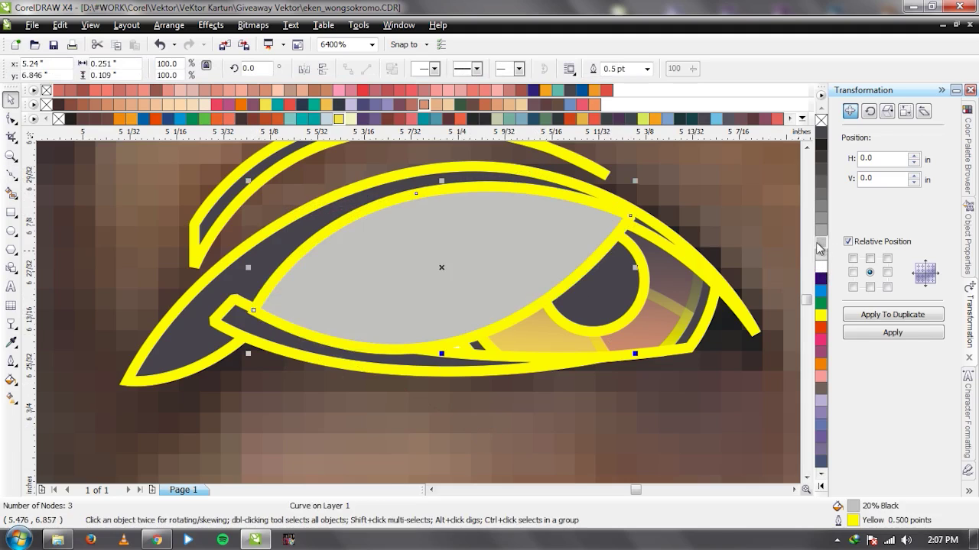
{"action": "key", "text": "ctrl+Page_Down"}
{"action": "key", "text": "ctrl+Page_Down"}
{"action": "scroll", "coordinate": [713, 353], "scroll_direction": "up", "scroll_amount": 1}
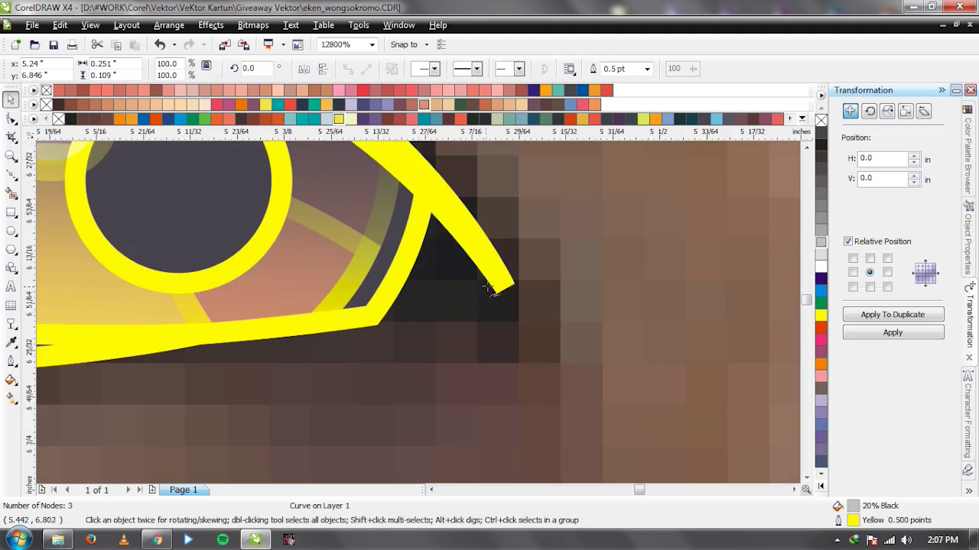
Draw a triangle in the eye's outer corner, fill it red and send it behind the eye outline.
{"action": "key", "text": "F5"}
{"action": "left_click", "coordinate": [501, 283]}
{"action": "left_click_drag", "start_coordinate": [363, 321], "coordinate": [336, 320]}
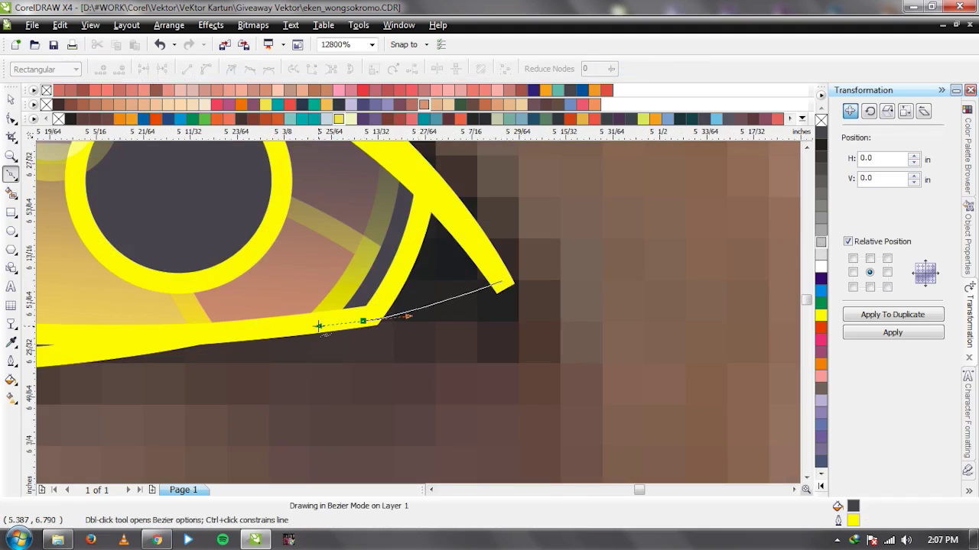
{"action": "left_click", "coordinate": [407, 163]}
{"action": "left_click", "coordinate": [501, 280]}
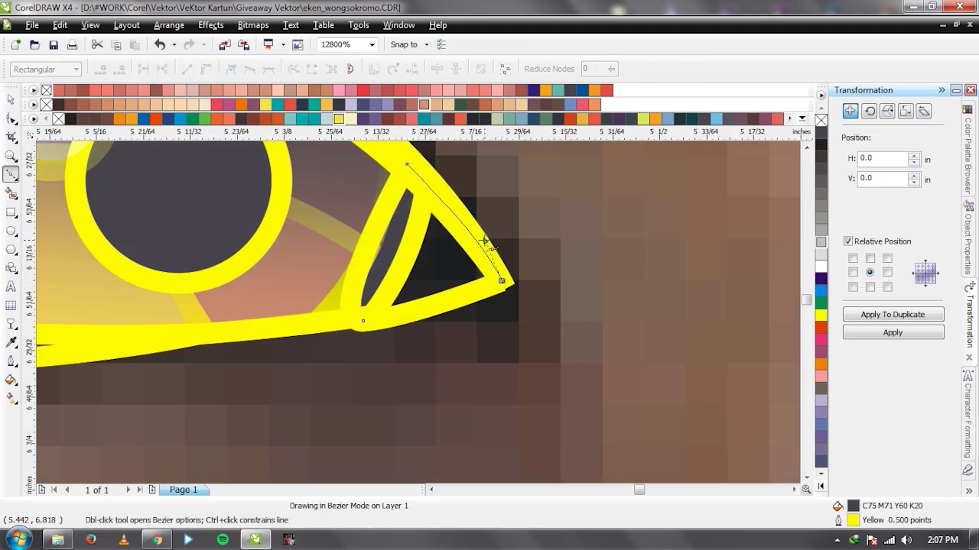
{"action": "key", "text": "space"}
{"action": "left_click", "coordinate": [595, 119]}
{"action": "key", "text": "ctrl+Page_Down"}
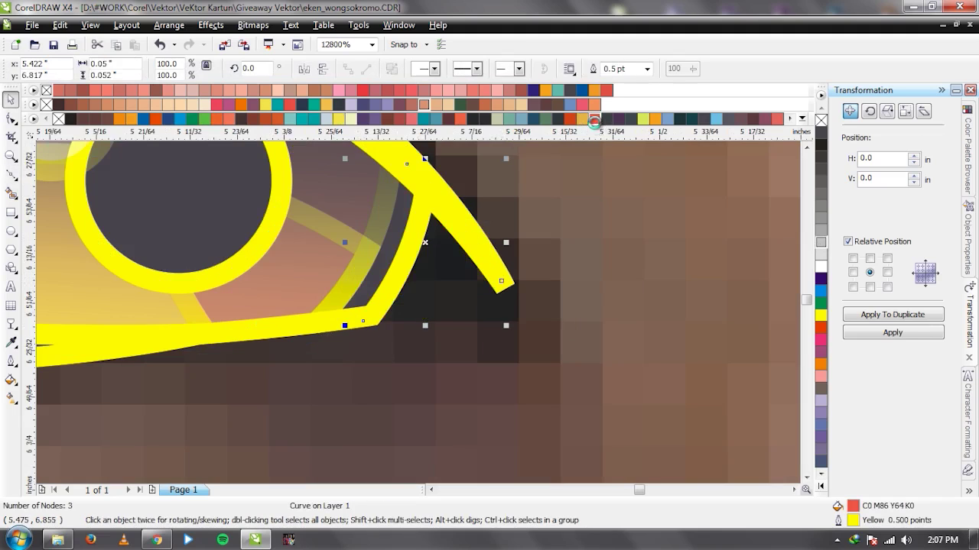
Adjust the triangle's bottom node with the Shape tool, then select the photo.
{"action": "key", "text": "F10"}
{"action": "left_click", "coordinate": [358, 316]}
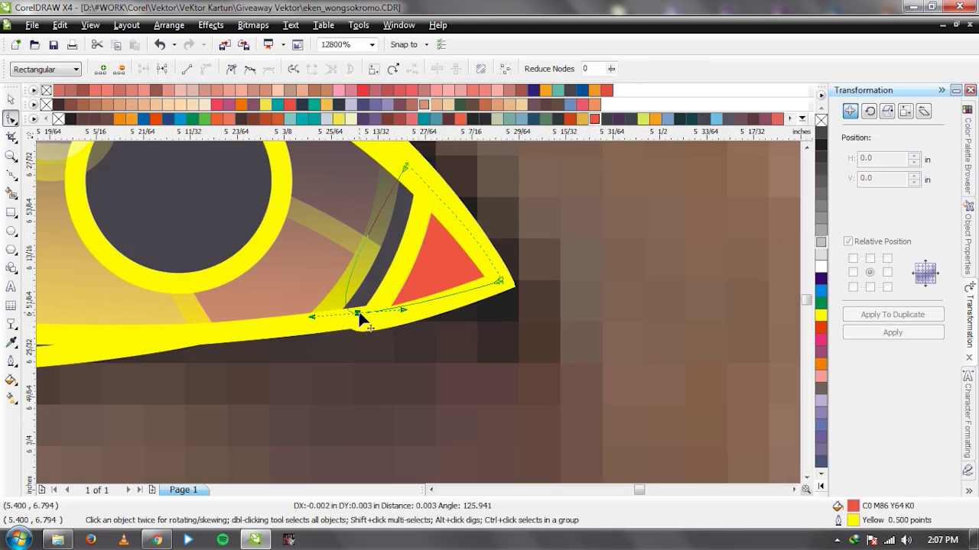
{"action": "key", "text": "space"}
{"action": "scroll", "coordinate": [383, 315], "scroll_direction": "down", "scroll_amount": 6}
{"action": "left_click", "coordinate": [413, 314]}
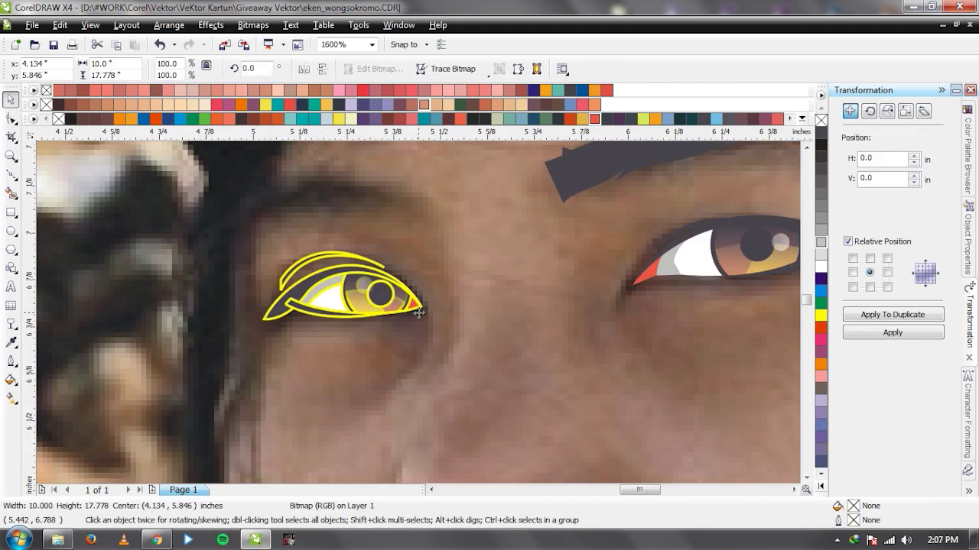
Lock the photo, then remove the outlines from all the second eye's pieces.
{"action": "right_click", "coordinate": [395, 241]}
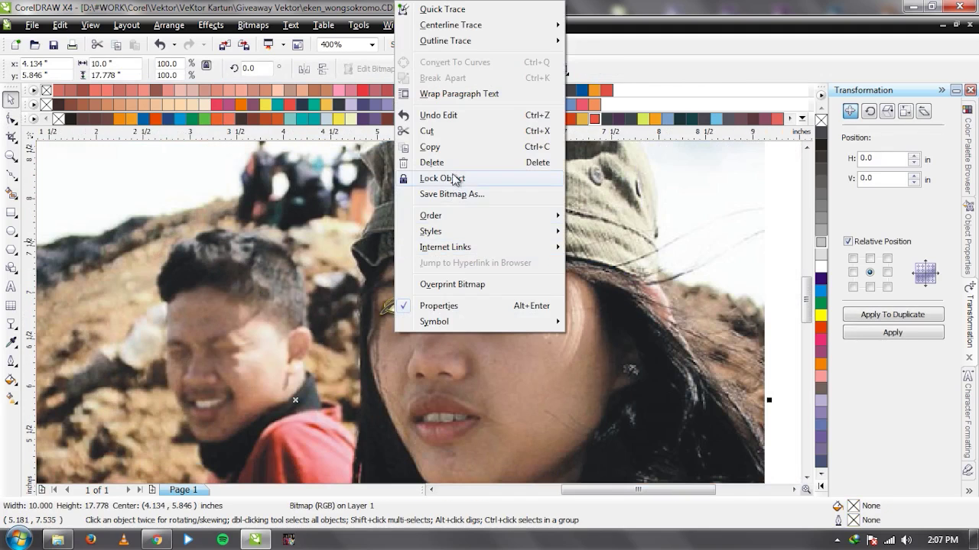
{"action": "left_click", "coordinate": [466, 175]}
{"action": "scroll", "coordinate": [382, 321], "scroll_direction": "up", "scroll_amount": 2}
{"action": "left_click_drag", "start_coordinate": [315, 182], "coordinate": [639, 352]}
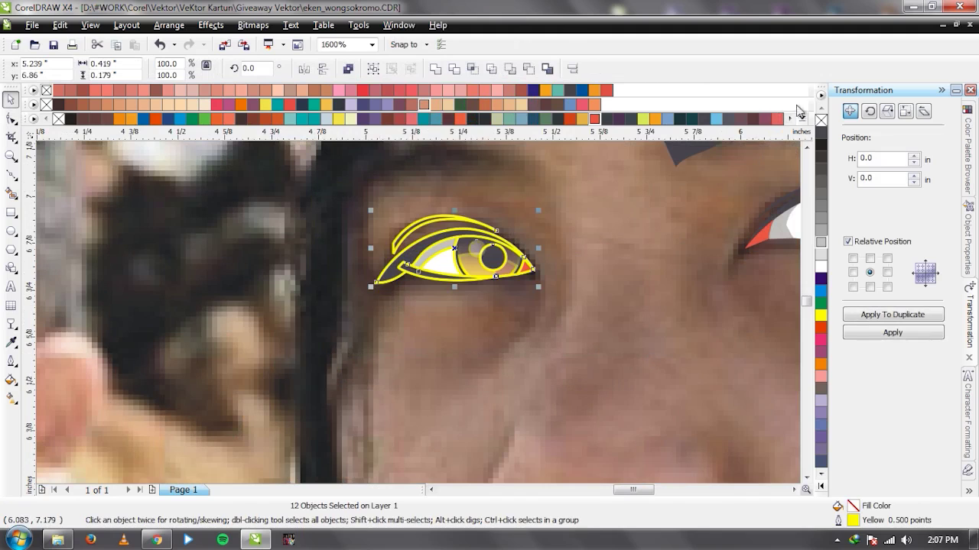
{"action": "left_click", "coordinate": [513, 326]}
{"action": "scroll", "coordinate": [512, 327], "scroll_direction": "down", "scroll_amount": 3}
Unlock the photo, shift it aside to check the eye, then undo both moves.
{"action": "right_click", "coordinate": [482, 344]}
{"action": "left_click", "coordinate": [552, 348]}
{"action": "left_click_drag", "start_coordinate": [541, 336], "coordinate": [363, 336]}
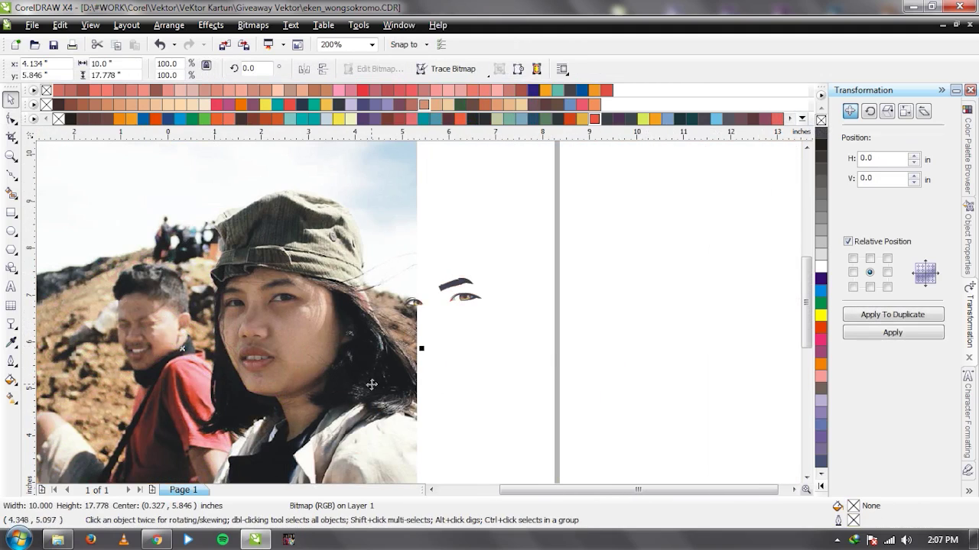
{"action": "left_click_drag", "start_coordinate": [371, 385], "coordinate": [285, 385]}
{"action": "left_click", "coordinate": [504, 371]}
{"action": "key", "text": "ctrl+z"}
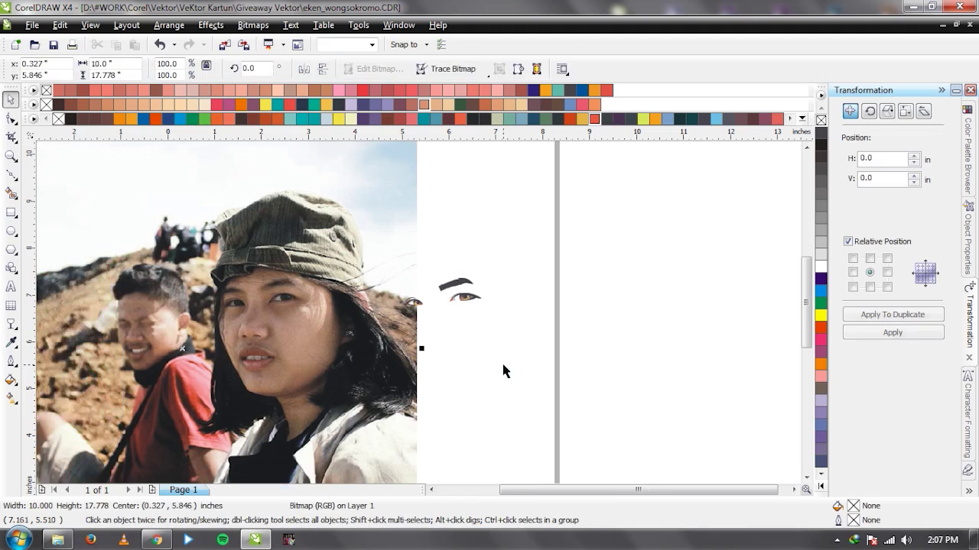
{"action": "key", "text": "ctrl+z"}
{"action": "scroll", "coordinate": [406, 306], "scroll_direction": "up", "scroll_amount": 3}
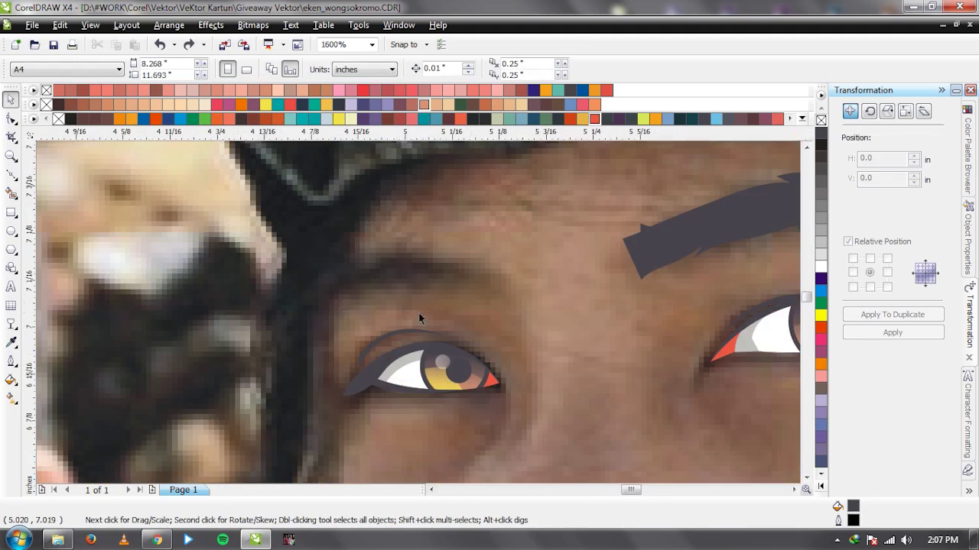
{"action": "scroll", "coordinate": [418, 313], "scroll_direction": "up", "scroll_amount": 1}
{"action": "key", "text": "F5"}
{"action": "left_click_drag", "start_coordinate": [487, 282], "coordinate": [536, 275]}
Trace the eyebrow's lower edge with several nodes and a zigzag notch toward the tail.
{"action": "left_click", "coordinate": [471, 278]}
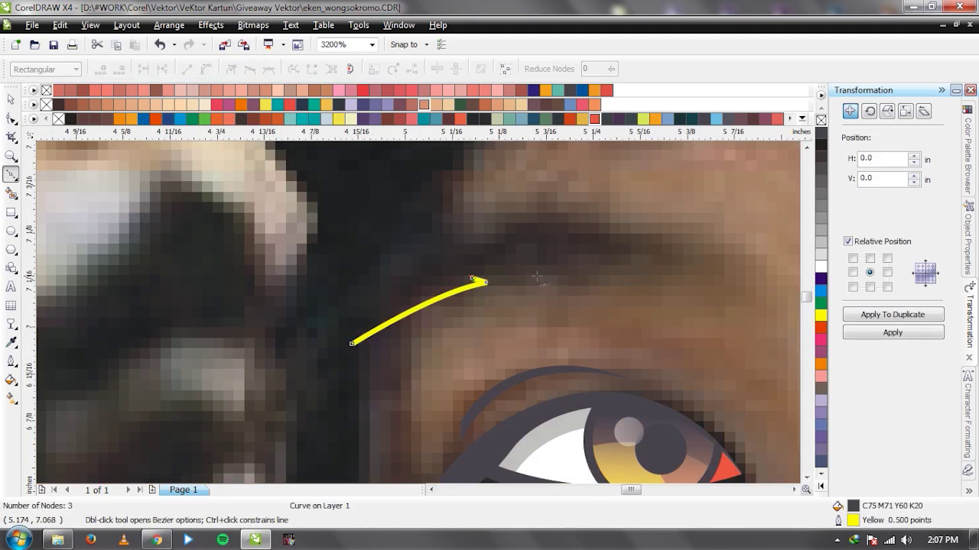
{"action": "left_click", "coordinate": [538, 275]}
{"action": "left_click", "coordinate": [597, 286]}
{"action": "scroll", "coordinate": [405, 306], "scroll_direction": "down", "scroll_amount": 2}
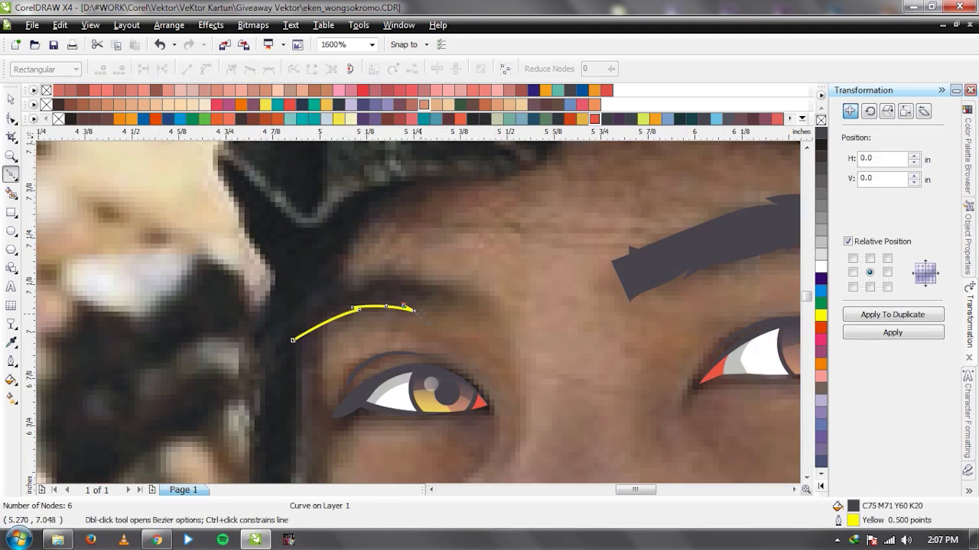
{"action": "scroll", "coordinate": [406, 306], "scroll_direction": "up", "scroll_amount": 2}
{"action": "left_click", "coordinate": [387, 294]}
{"action": "left_click_drag", "start_coordinate": [435, 300], "coordinate": [459, 311]}
{"action": "left_click", "coordinate": [479, 327]}
{"action": "left_click", "coordinate": [495, 277]}
{"action": "key", "text": "ctrl+z"}
Curve around the eyebrow's outer end, draw its upper edge back, and close the shape.
{"action": "mouse_move", "coordinate": [474, 260]}
{"action": "left_mouse_down"}
{"action": "mouse_move", "coordinate": [463, 232]}
{"action": "mouse_move", "coordinate": [446, 237]}
{"action": "left_mouse_up"}
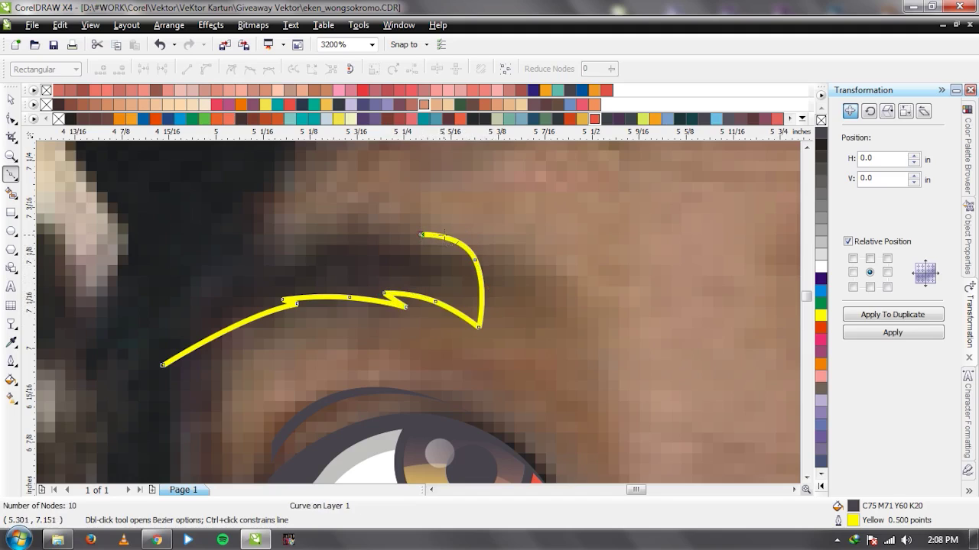
{"action": "left_click_drag", "start_coordinate": [348, 228], "coordinate": [290, 224]}
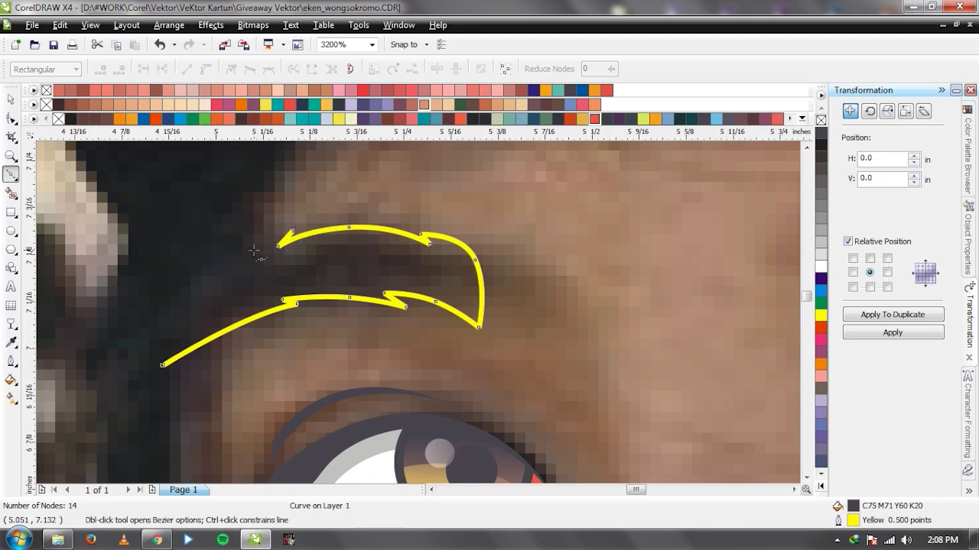
{"action": "scroll", "coordinate": [248, 264], "scroll_direction": "down", "scroll_amount": 2}
{"action": "scroll", "coordinate": [418, 314], "scroll_direction": "up", "scroll_amount": 2}
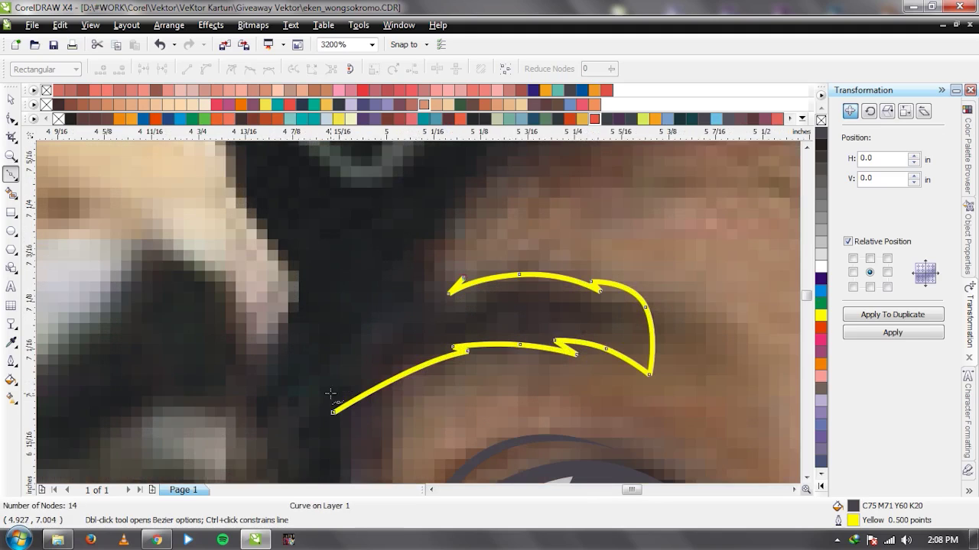
{"action": "left_click_drag", "start_coordinate": [449, 292], "coordinate": [388, 281]}
{"action": "key", "text": "space"}
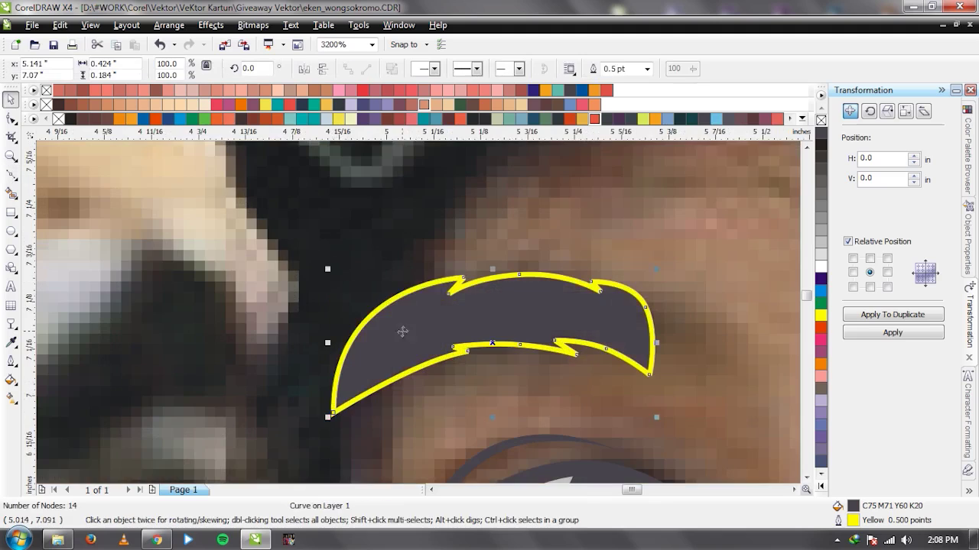
{"action": "scroll", "coordinate": [419, 299], "scroll_direction": "down", "scroll_amount": 2}
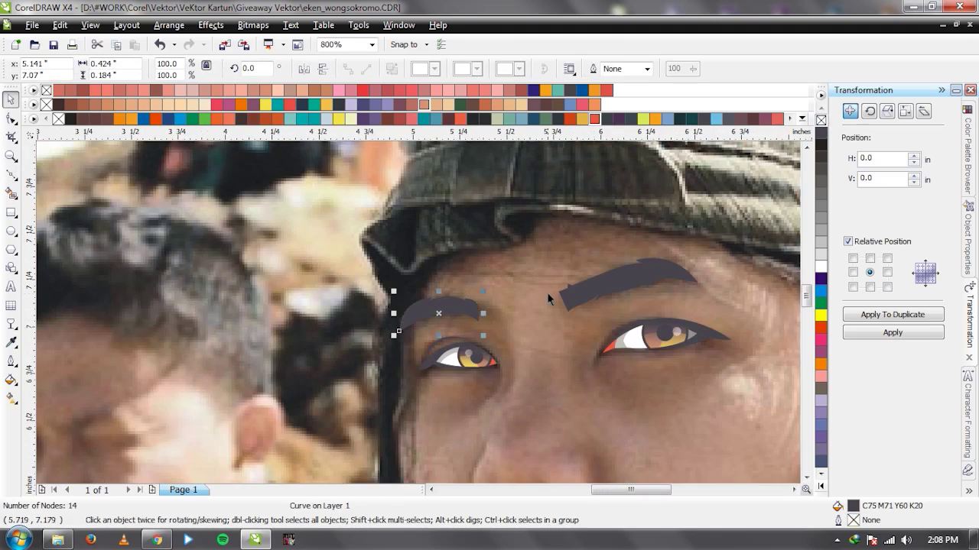
{"action": "left_click", "coordinate": [546, 292]}
Slide the photo back beneath the traced eyes and eyebrows and save the portrait.
{"action": "scroll", "coordinate": [498, 360], "scroll_direction": "down", "scroll_amount": 2}
{"action": "left_click_drag", "start_coordinate": [144, 316], "coordinate": [450, 317]}
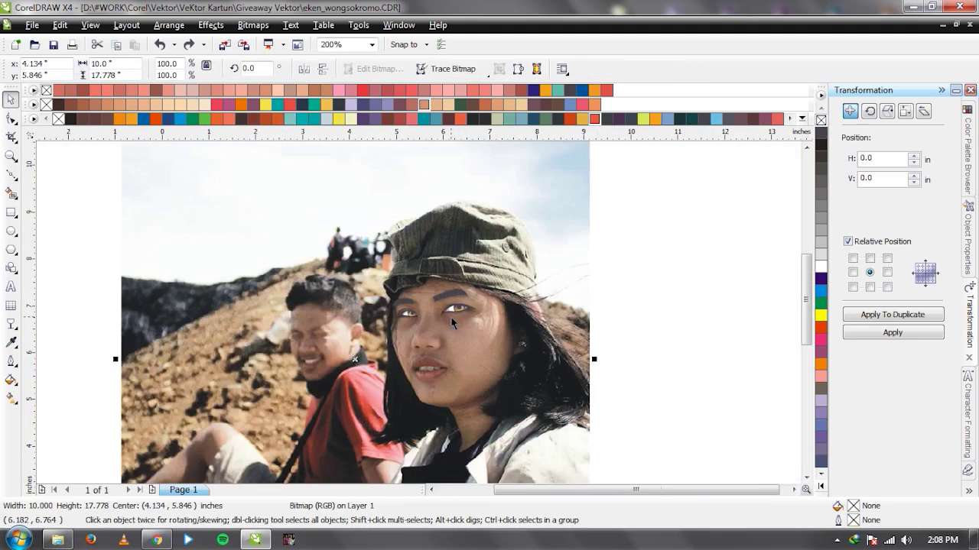
{"action": "scroll", "coordinate": [451, 316], "scroll_direction": "up", "scroll_amount": 1}
{"action": "key", "text": "ctrl+s"}
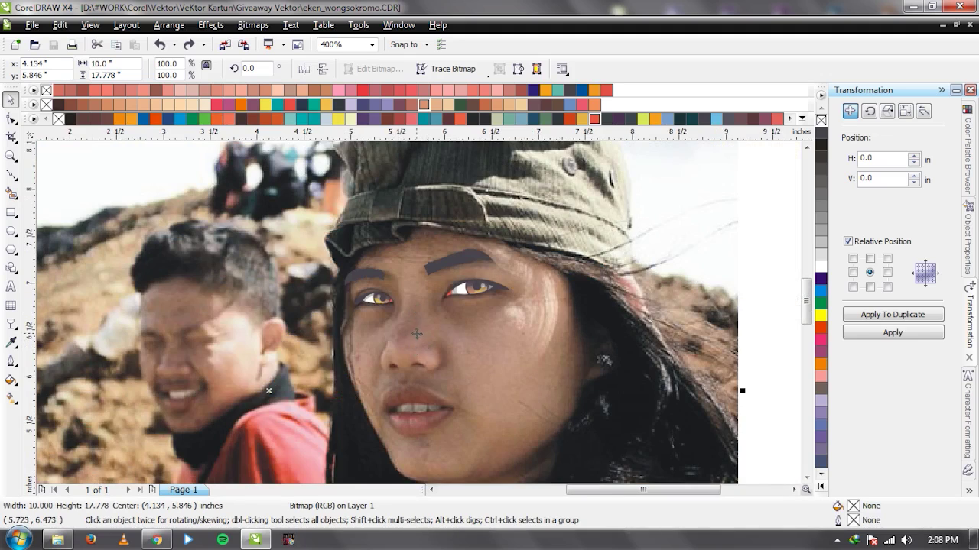
Start the left nose-side curve with three Bezier nodes down the nose edge.
{"action": "scroll", "coordinate": [417, 334], "scroll_direction": "up", "scroll_amount": 1}
{"action": "scroll", "coordinate": [422, 313], "scroll_direction": "down", "scroll_amount": 2}
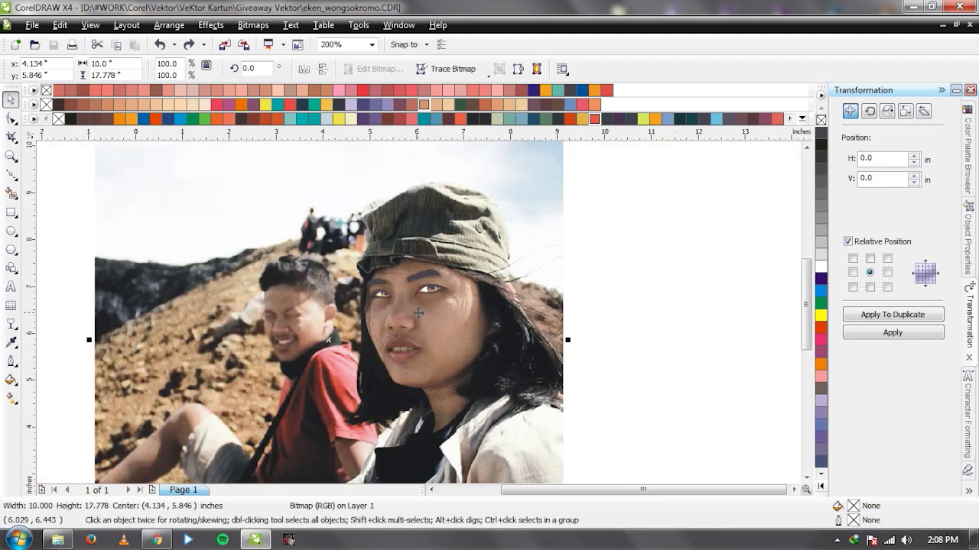
{"action": "scroll", "coordinate": [419, 283], "scroll_direction": "up", "scroll_amount": 1}
{"action": "scroll", "coordinate": [391, 302], "scroll_direction": "down", "scroll_amount": 1}
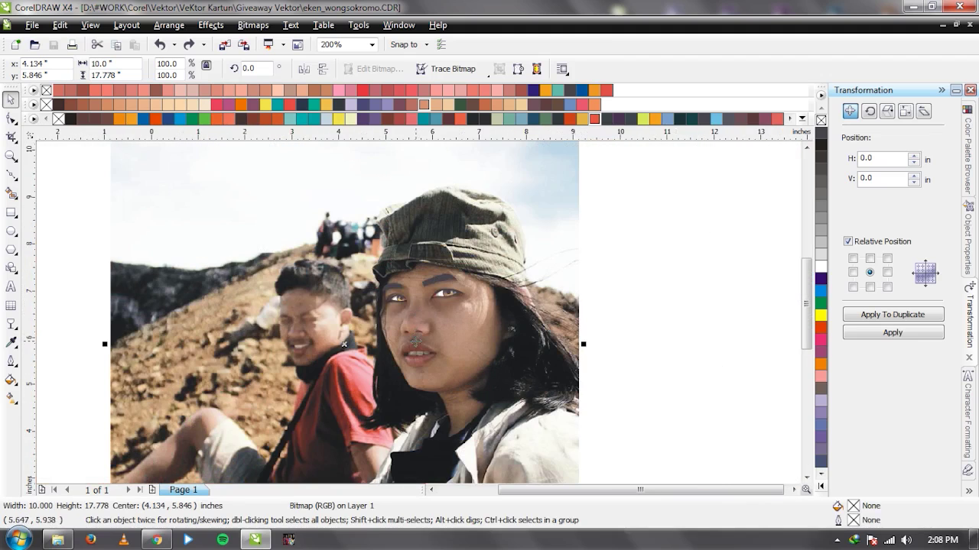
{"action": "scroll", "coordinate": [419, 315], "scroll_direction": "up", "scroll_amount": 3}
{"action": "key", "text": "F5"}
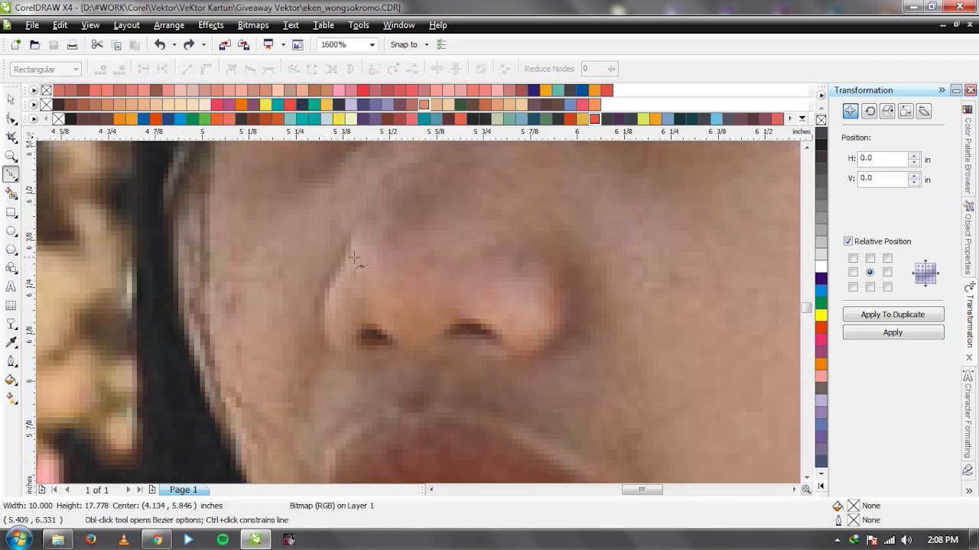
{"action": "left_click", "coordinate": [347, 251]}
{"action": "left_click", "coordinate": [320, 317]}
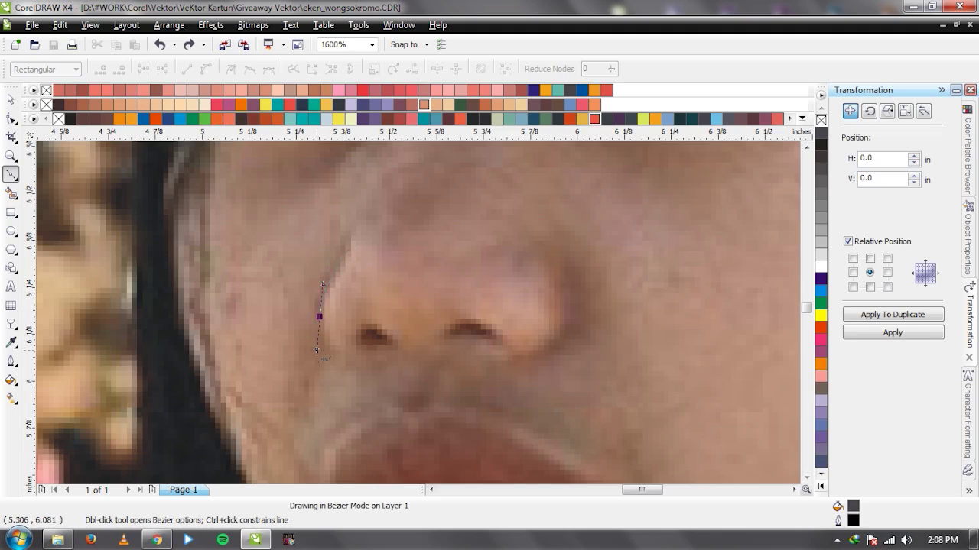
{"action": "double_click", "coordinate": [350, 358]}
Hook the curve back and close it into a dark left nose-side crescent.
{"action": "scroll", "coordinate": [350, 358], "scroll_direction": "down", "scroll_amount": 3}
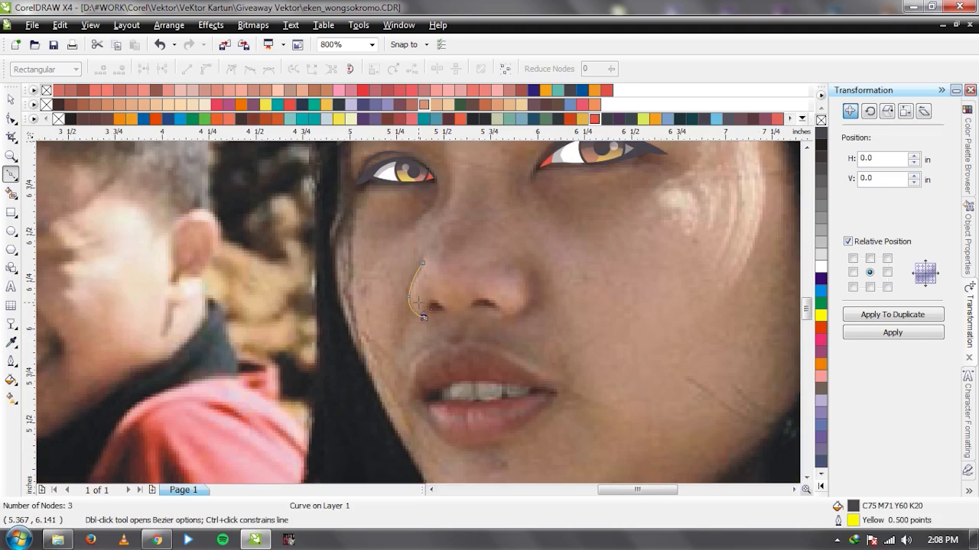
{"action": "scroll", "coordinate": [420, 310], "scroll_direction": "up", "scroll_amount": 3}
{"action": "left_click", "coordinate": [427, 233]}
{"action": "left_click_drag", "start_coordinate": [429, 342], "coordinate": [341, 329]}
{"action": "key", "text": "ctrl+z"}
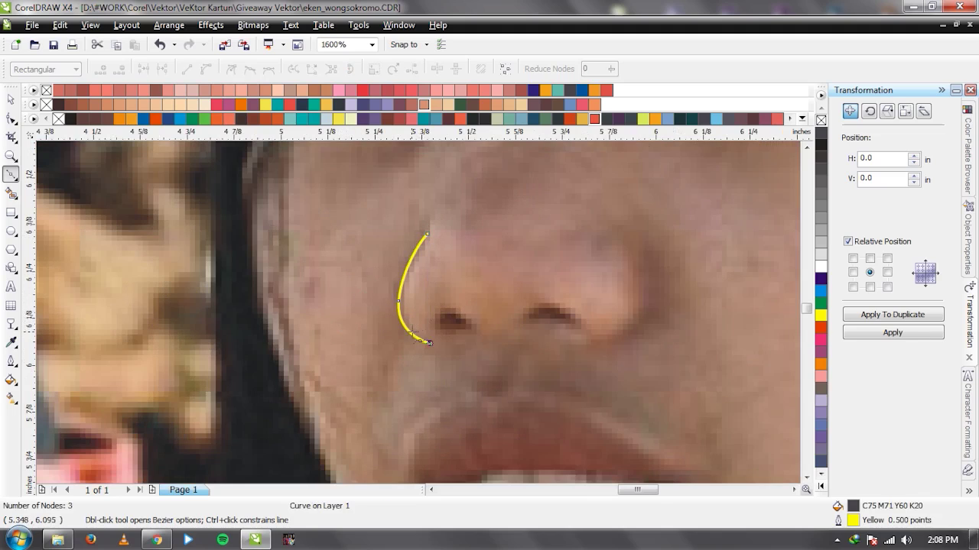
{"action": "scroll", "coordinate": [413, 316], "scroll_direction": "up", "scroll_amount": 1}
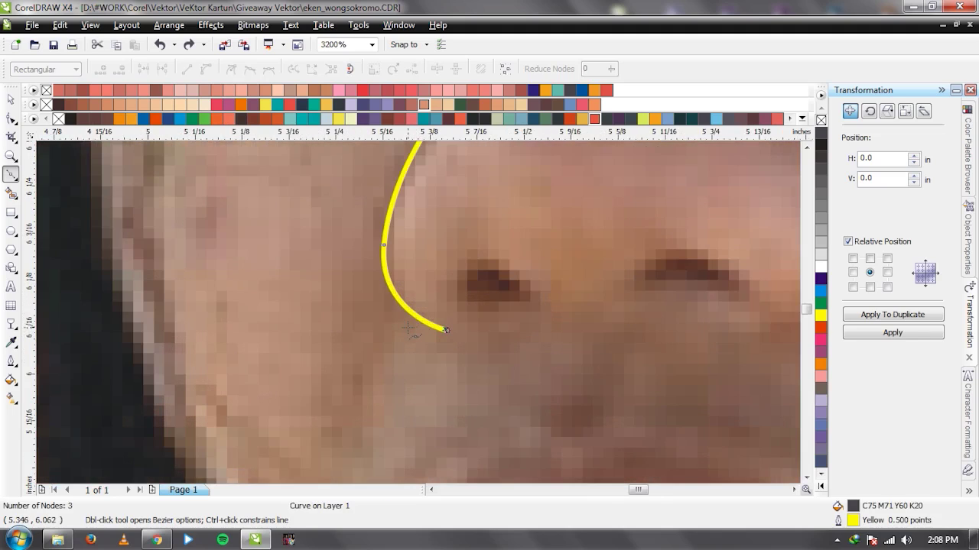
{"action": "left_click", "coordinate": [409, 328]}
{"action": "scroll", "coordinate": [419, 313], "scroll_direction": "down", "scroll_amount": 1}
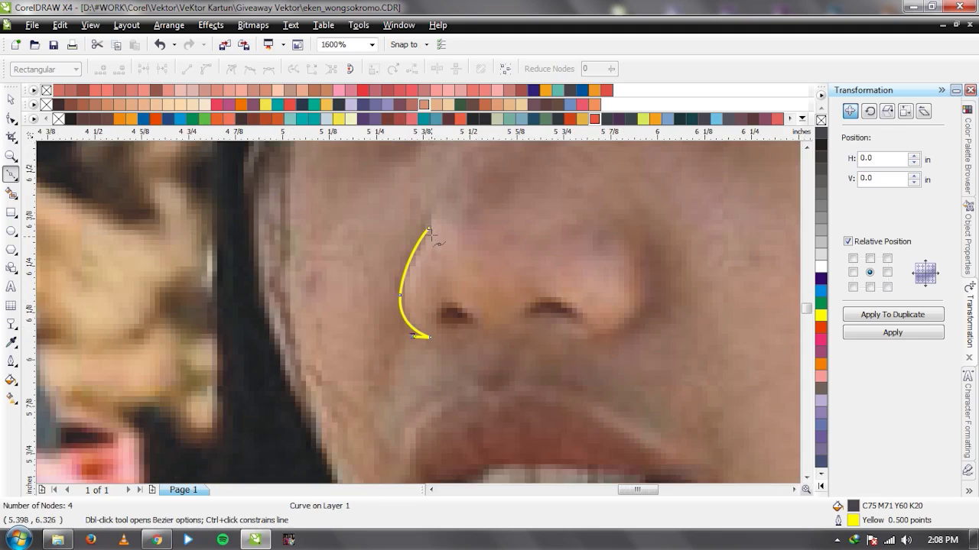
{"action": "scroll", "coordinate": [416, 310], "scroll_direction": "up", "scroll_amount": 1}
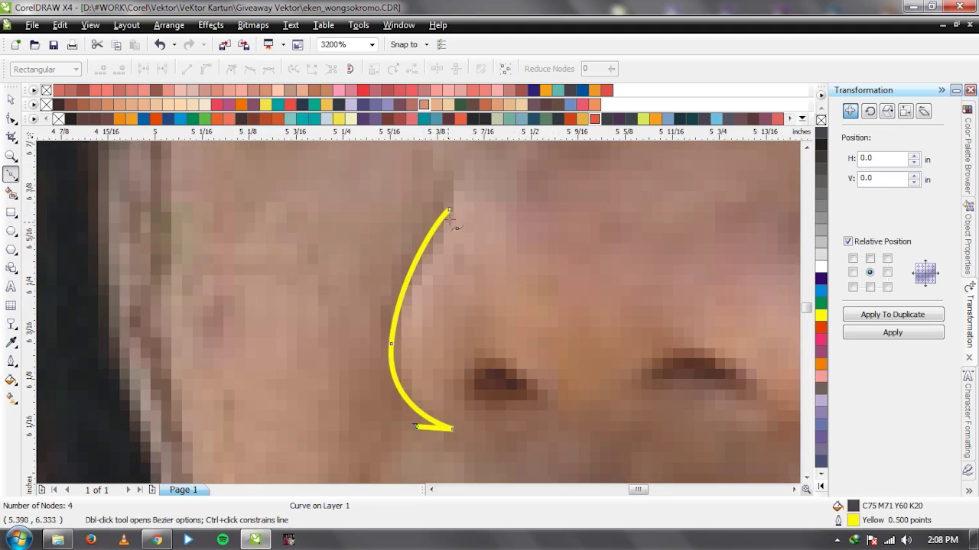
{"action": "left_click_drag", "start_coordinate": [449, 208], "coordinate": [309, 370]}
{"action": "key", "text": "space"}
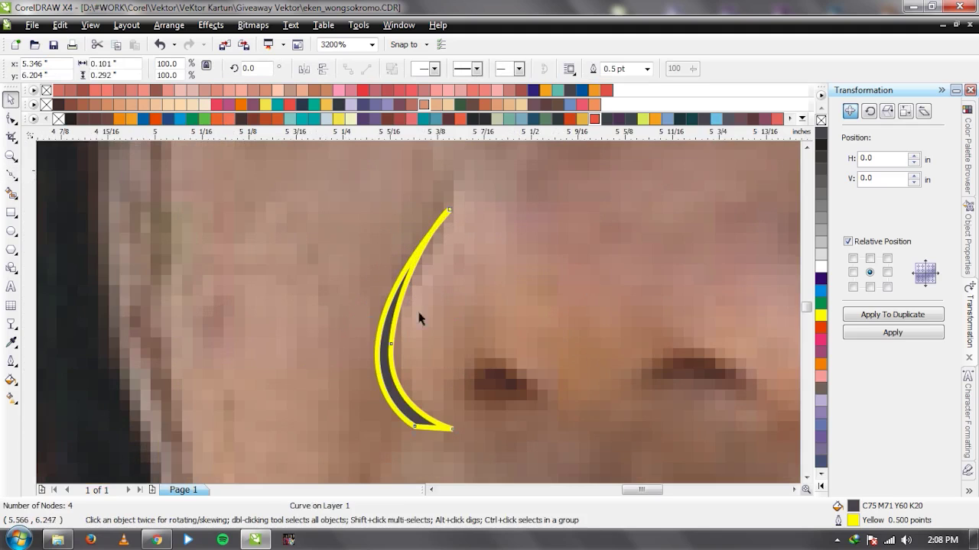
Trace and close a matching dark crescent along the right side of the nose.
{"action": "scroll", "coordinate": [415, 315], "scroll_direction": "down", "scroll_amount": 3}
{"action": "scroll", "coordinate": [421, 310], "scroll_direction": "up", "scroll_amount": 2}
{"action": "scroll", "coordinate": [504, 306], "scroll_direction": "up", "scroll_amount": 1}
{"action": "key", "text": "space"}
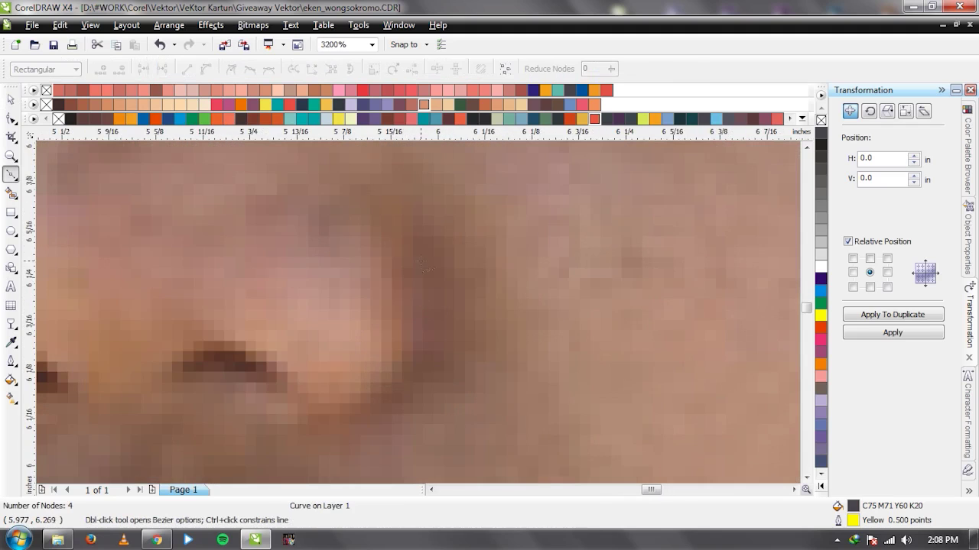
{"action": "left_click", "coordinate": [421, 216]}
{"action": "left_click_drag", "start_coordinate": [398, 366], "coordinate": [353, 423]}
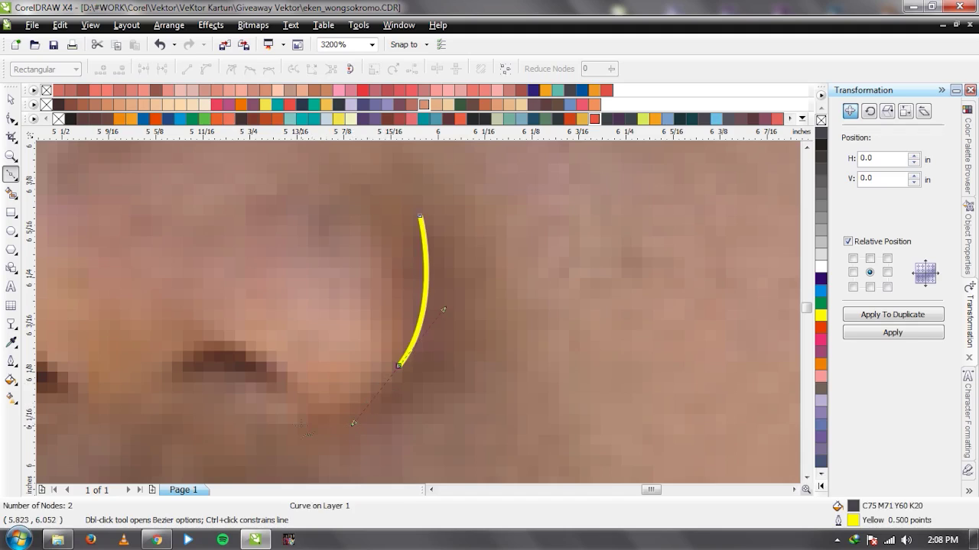
{"action": "left_click", "coordinate": [298, 424]}
{"action": "left_click", "coordinate": [344, 428]}
{"action": "left_click_drag", "start_coordinate": [420, 217], "coordinate": [468, 413]}
{"action": "key", "text": "space"}
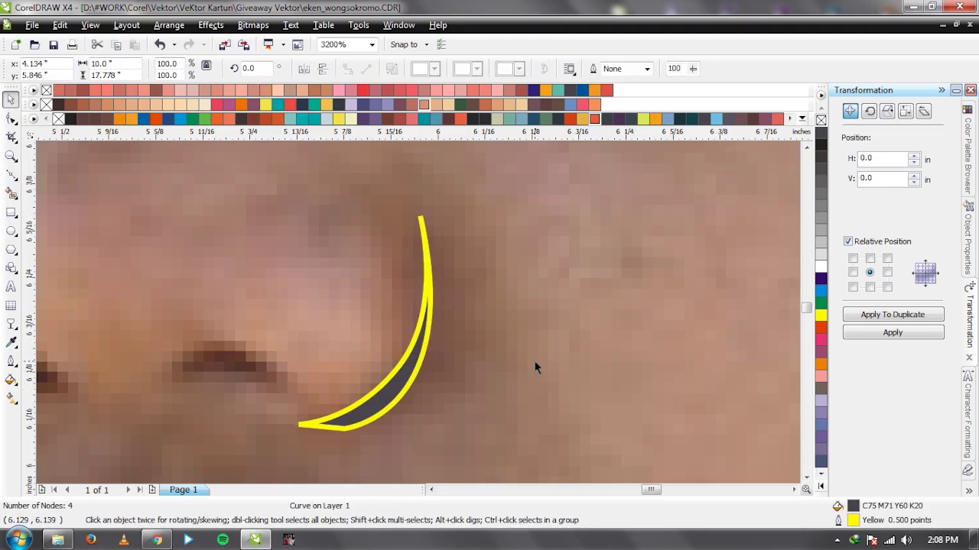
{"action": "scroll", "coordinate": [390, 296], "scroll_direction": "down", "scroll_amount": 2}
{"action": "left_click", "coordinate": [419, 313]}
Trace a closed dark-filled shape arching over the left nostril.
{"action": "key", "text": "F5"}
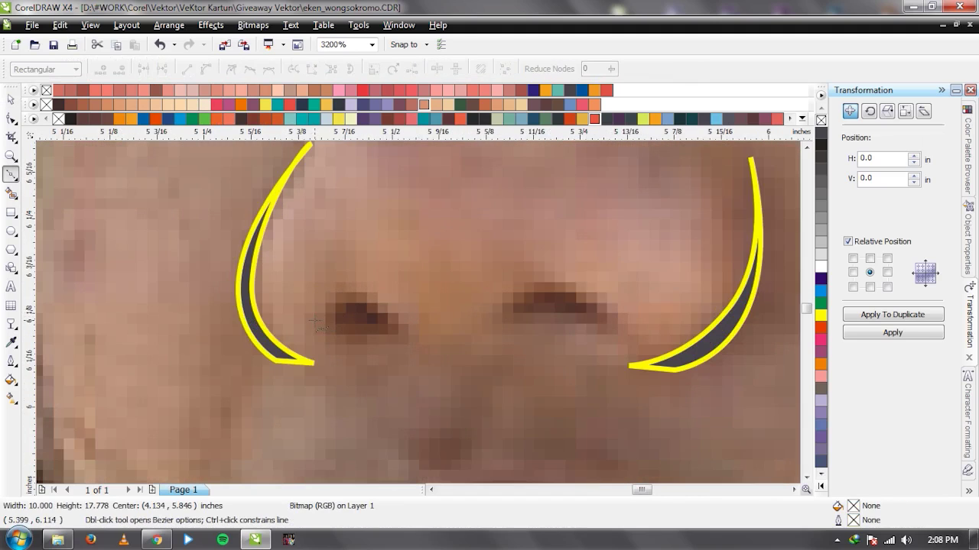
{"action": "left_click", "coordinate": [314, 318]}
{"action": "left_click_drag", "start_coordinate": [349, 295], "coordinate": [371, 291]}
{"action": "left_click", "coordinate": [403, 329]}
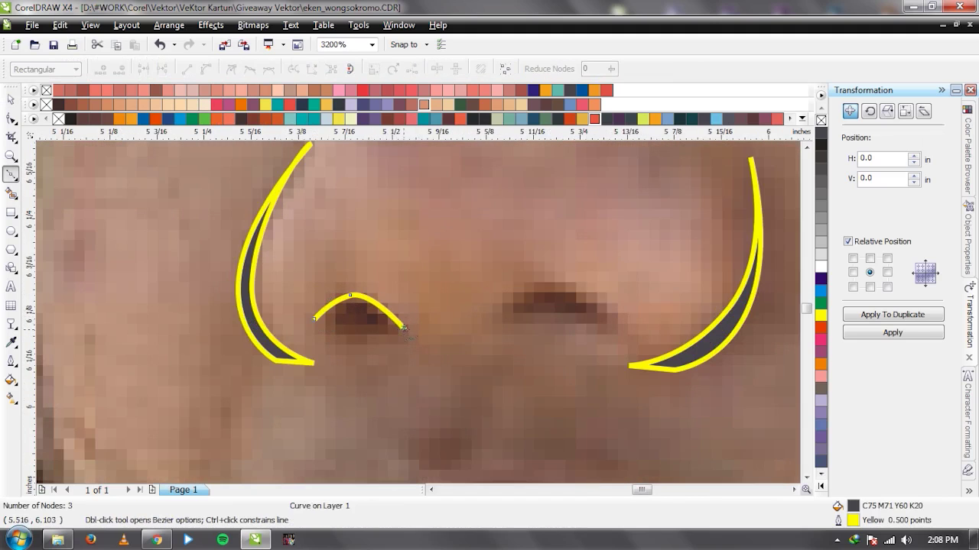
{"action": "left_click", "coordinate": [316, 318]}
{"action": "key", "text": "space"}
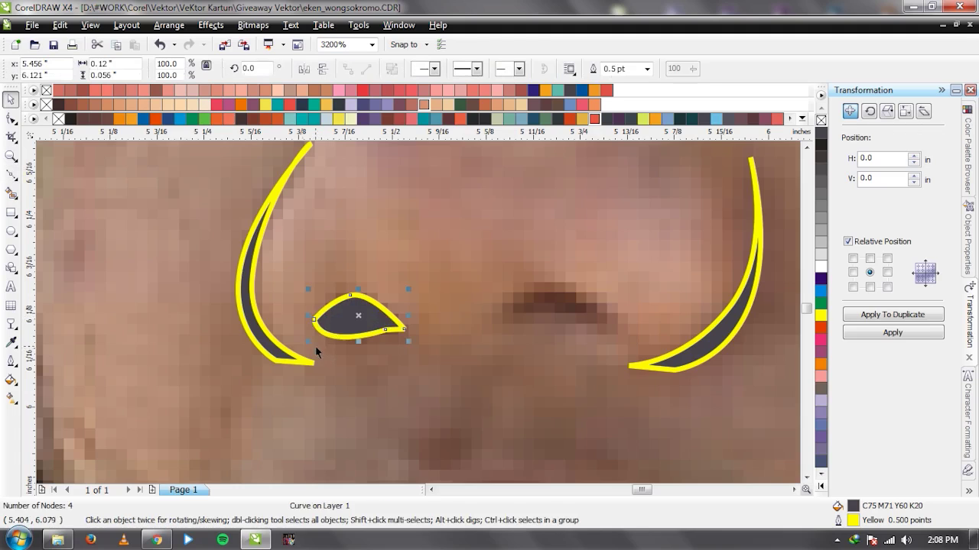
Trace a closed three-node shape over the right nostril.
{"action": "key", "text": "space"}
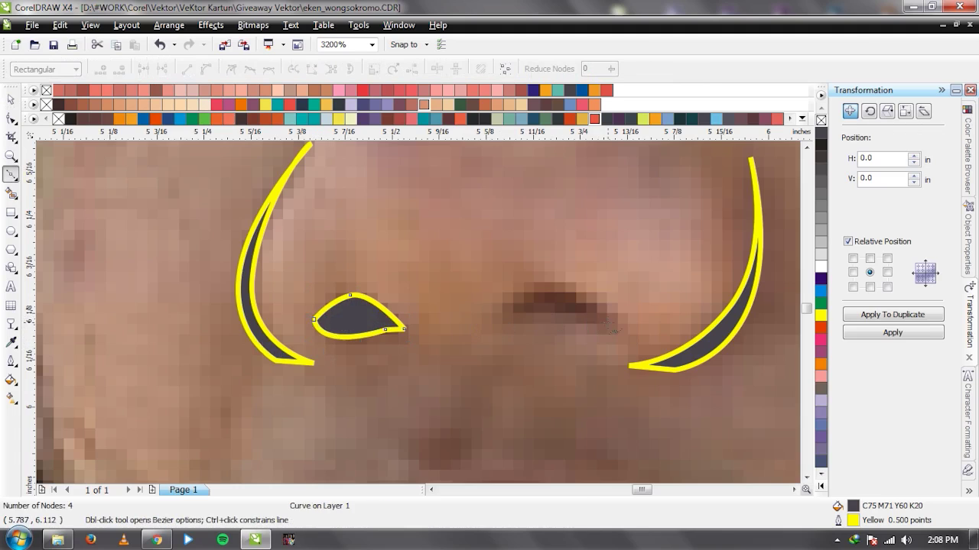
{"action": "left_click", "coordinate": [608, 321]}
{"action": "left_click", "coordinate": [562, 288]}
{"action": "left_click", "coordinate": [503, 312]}
{"action": "left_click", "coordinate": [608, 321]}
Finish the right nostril and select the traced eye and nose curves.
{"action": "key", "text": "space"}
{"action": "scroll", "coordinate": [418, 313], "scroll_direction": "down", "scroll_amount": 3}
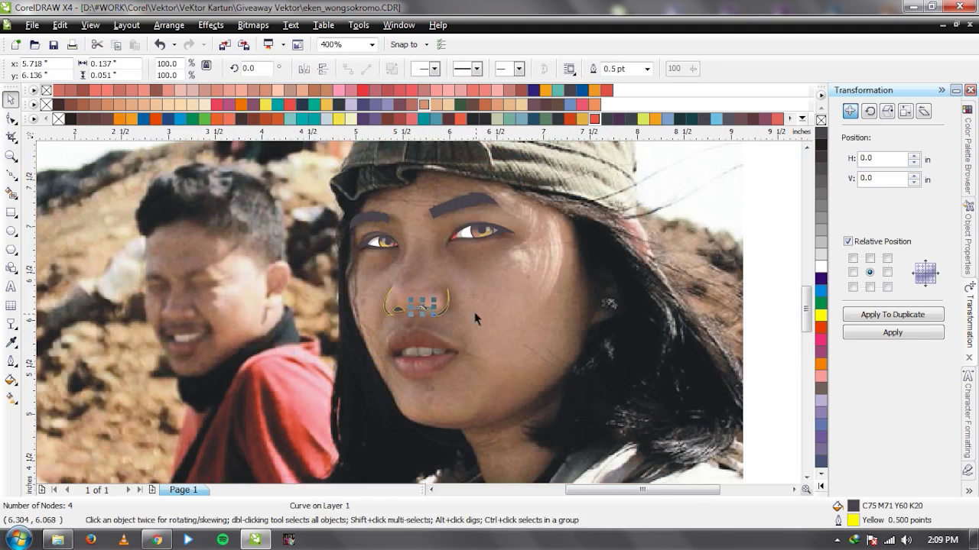
{"action": "scroll", "coordinate": [465, 323], "scroll_direction": "down", "scroll_amount": 2}
{"action": "left_click_drag", "start_coordinate": [607, 278], "coordinate": [380, 336]}
{"action": "key", "text": "Escape"}
{"action": "mouse_move", "coordinate": [535, 306]}
{"action": "left_mouse_down"}
{"action": "mouse_move", "coordinate": [363, 327]}
{"action": "mouse_move", "coordinate": [551, 306]}
{"action": "left_mouse_up"}
{"action": "left_click", "coordinate": [609, 274]}
{"action": "key", "text": "F7"}
{"action": "key", "text": "space"}
{"action": "scroll", "coordinate": [394, 322], "scroll_direction": "up", "scroll_amount": 1}
{"action": "left_click_drag", "start_coordinate": [358, 196], "coordinate": [517, 300]}
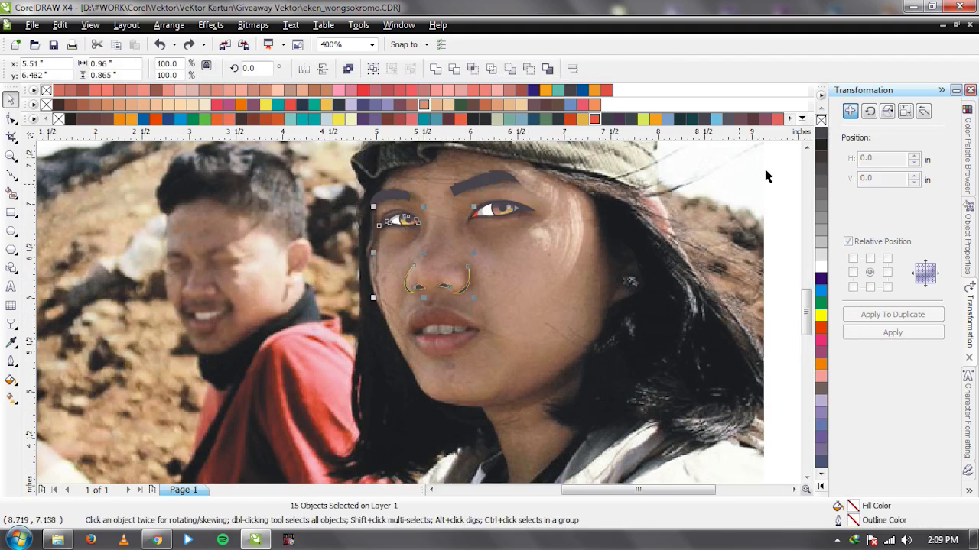
Remove the yellow outlines from the selected nose curves, leaving only dark fills.
{"action": "right_click", "coordinate": [821, 121]}
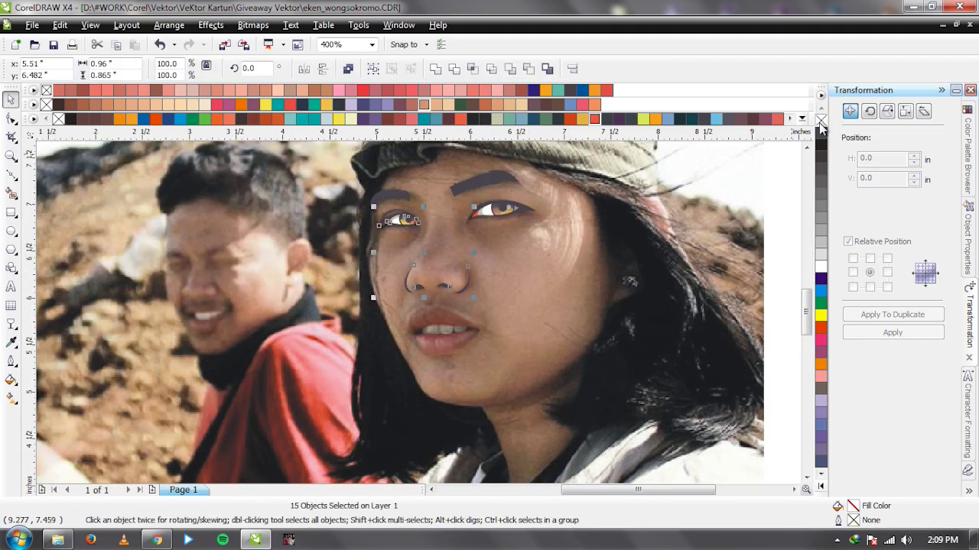
{"action": "left_click", "coordinate": [542, 339]}
{"action": "scroll", "coordinate": [543, 338], "scroll_direction": "down", "scroll_amount": 1}
{"action": "scroll", "coordinate": [452, 205], "scroll_direction": "up", "scroll_amount": 2}
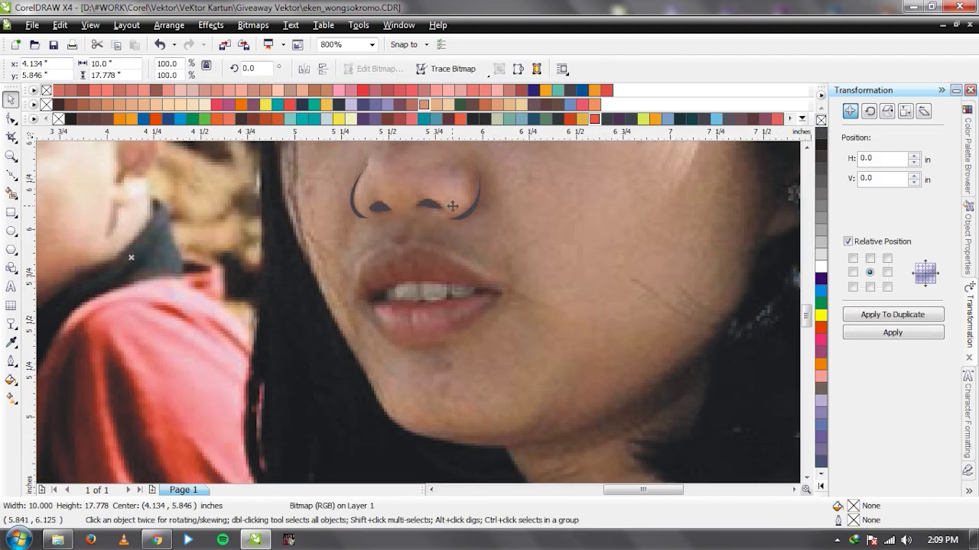
{"action": "key", "text": "ctrl+z"}
{"action": "right_click", "coordinate": [821, 120]}
{"action": "left_click", "coordinate": [419, 313]}
Zoom around to inspect the outline-free nose, then switch to the Chrome browser.
{"action": "scroll", "coordinate": [419, 312], "scroll_direction": "down", "scroll_amount": 1}
{"action": "scroll", "coordinate": [419, 313], "scroll_direction": "up", "scroll_amount": 2}
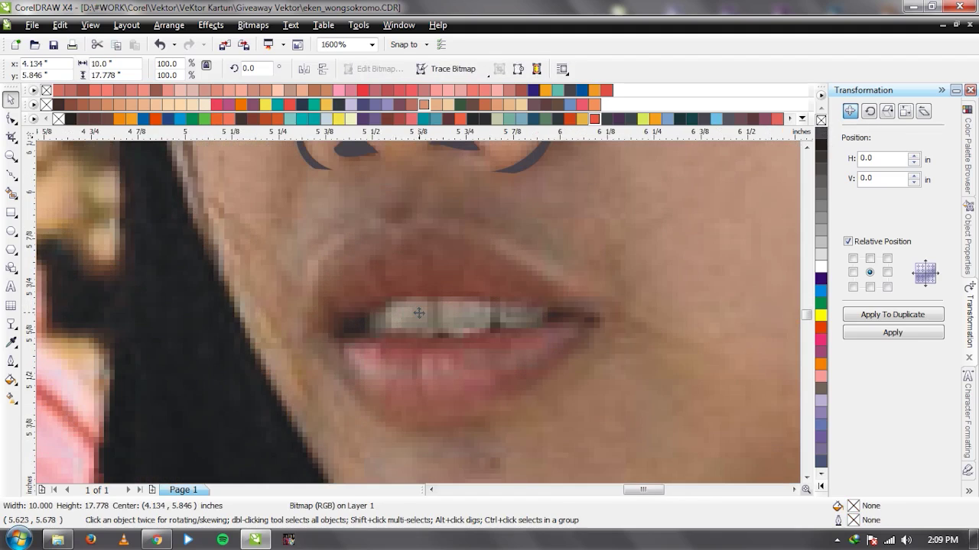
{"action": "scroll", "coordinate": [423, 319], "scroll_direction": "down", "scroll_amount": 2}
{"action": "scroll", "coordinate": [402, 316], "scroll_direction": "up", "scroll_amount": 2}
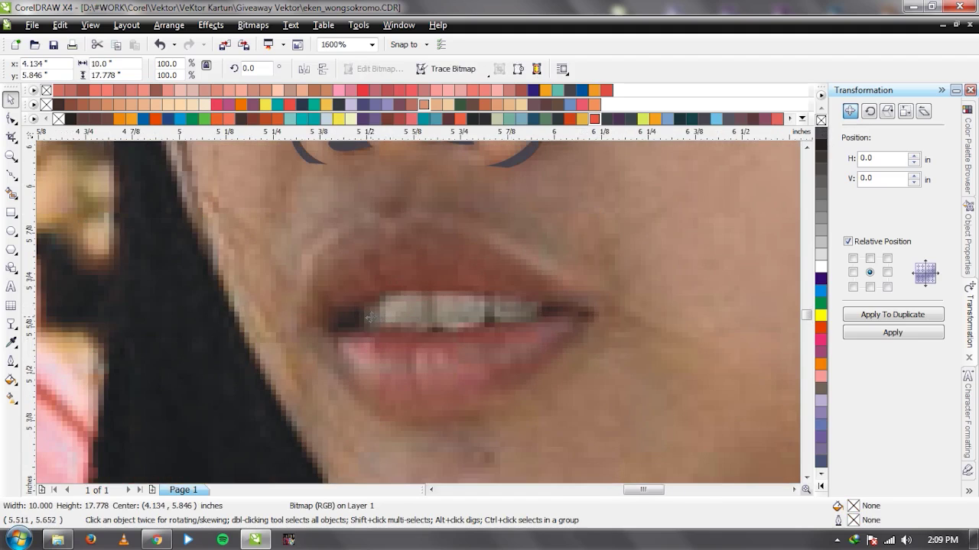
{"action": "scroll", "coordinate": [370, 318], "scroll_direction": "down", "scroll_amount": 2}
{"action": "scroll", "coordinate": [419, 312], "scroll_direction": "up", "scroll_amount": 1}
{"action": "scroll", "coordinate": [424, 306], "scroll_direction": "up", "scroll_amount": 1}
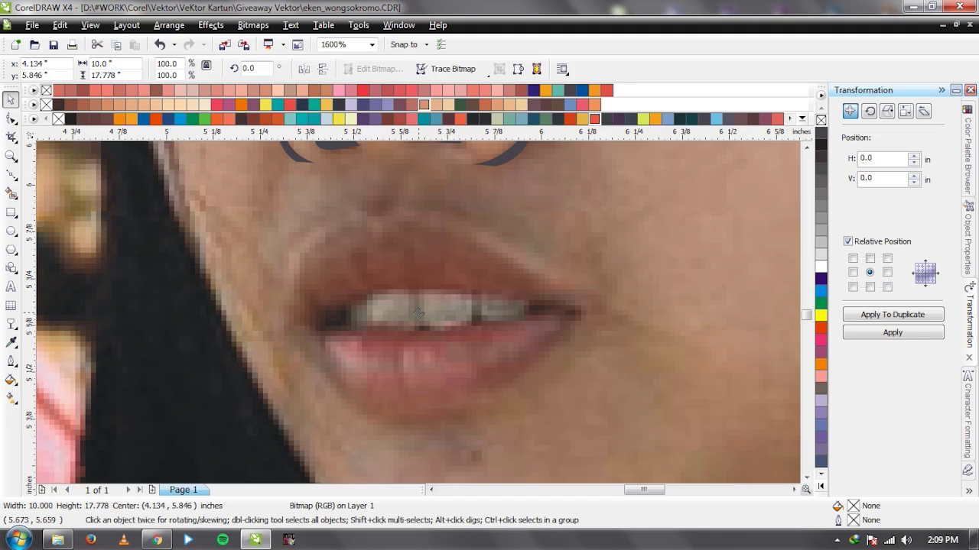
{"action": "left_click", "coordinate": [156, 539]}
Reload the YouTube search results for 'Tutorial dasar vektor ndop'.
{"action": "left_click", "coordinate": [298, 361]}
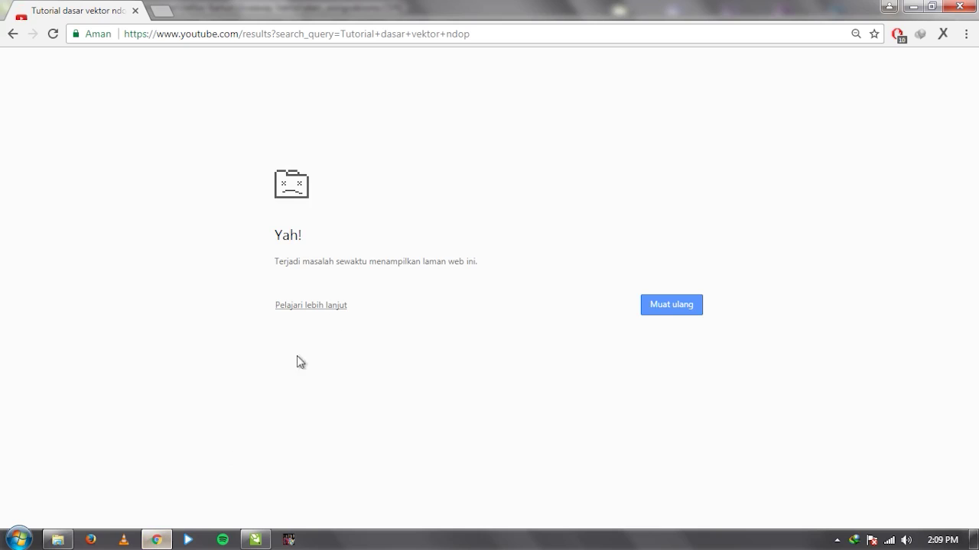
{"action": "left_click", "coordinate": [308, 41]}
{"action": "key", "text": "Return"}
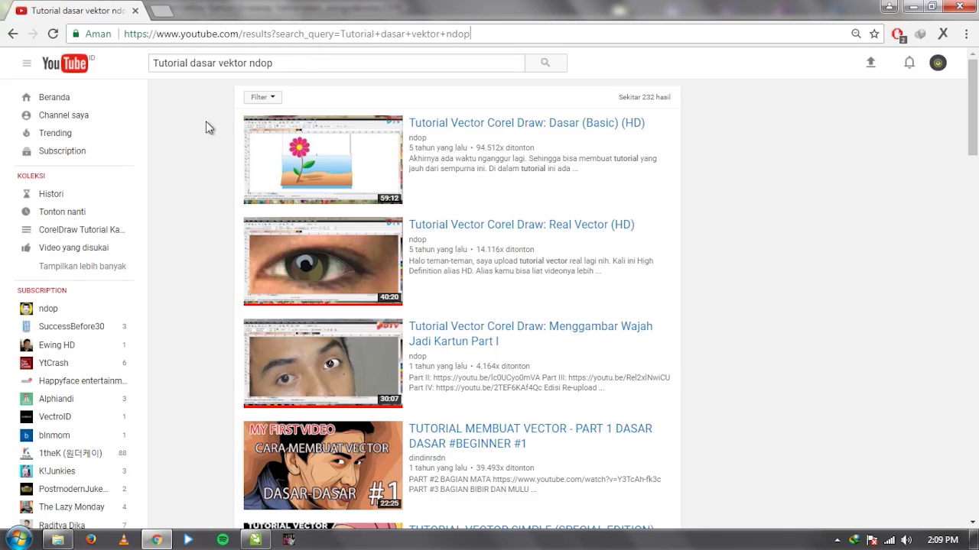
Open the Vektor Kades channel and browse its uploaded CorelDraw tutorials.
{"action": "left_click", "coordinate": [91, 116]}
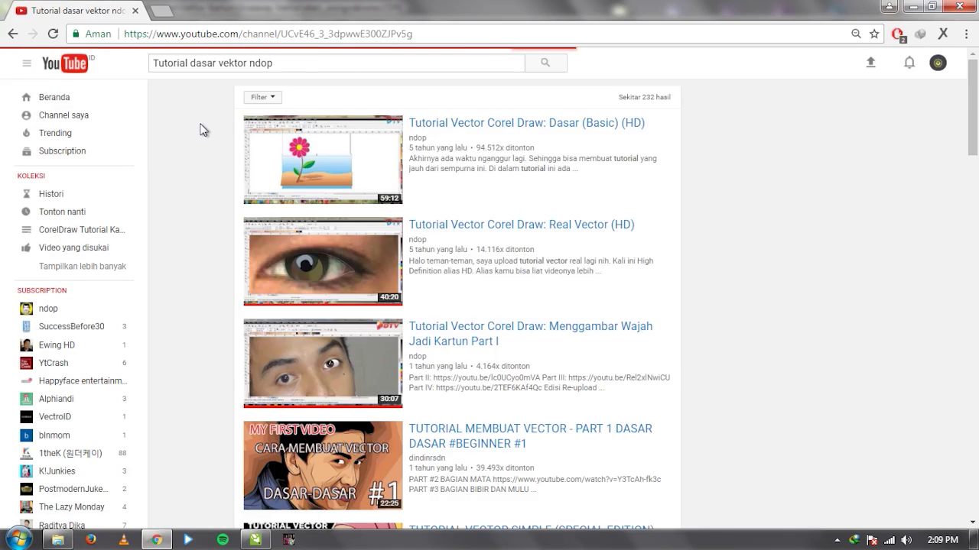
{"action": "scroll", "coordinate": [192, 148], "scroll_direction": "down", "scroll_amount": 5}
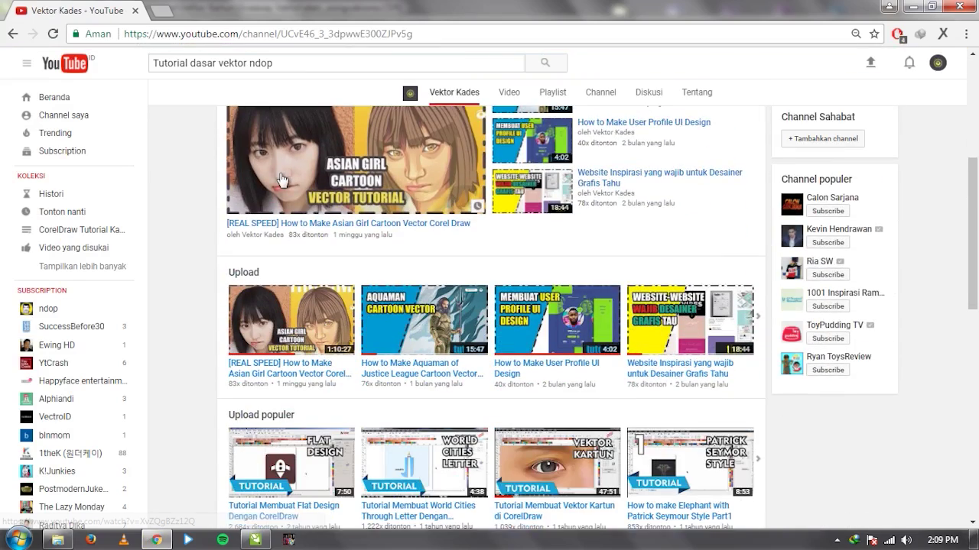
{"action": "scroll", "coordinate": [372, 207], "scroll_direction": "down", "scroll_amount": 1}
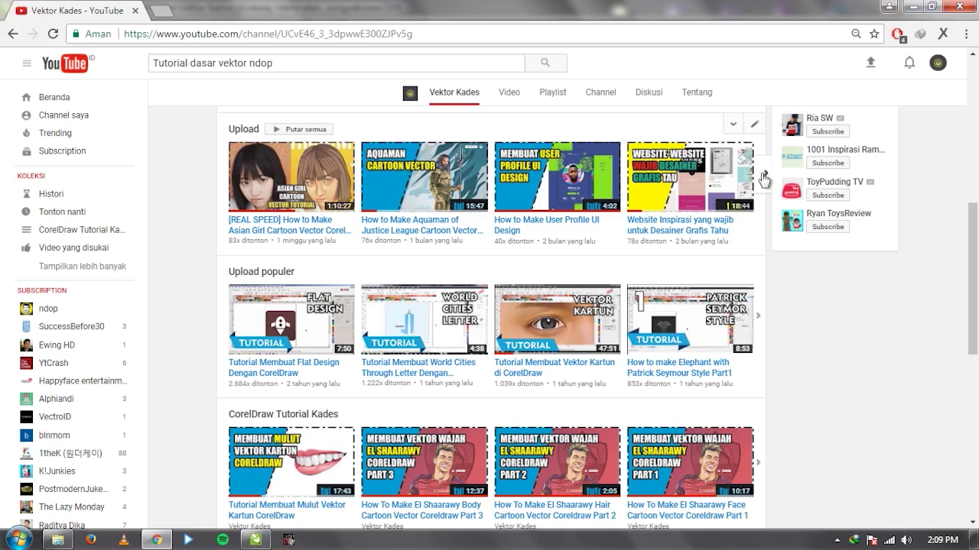
{"action": "left_click", "coordinate": [298, 220]}
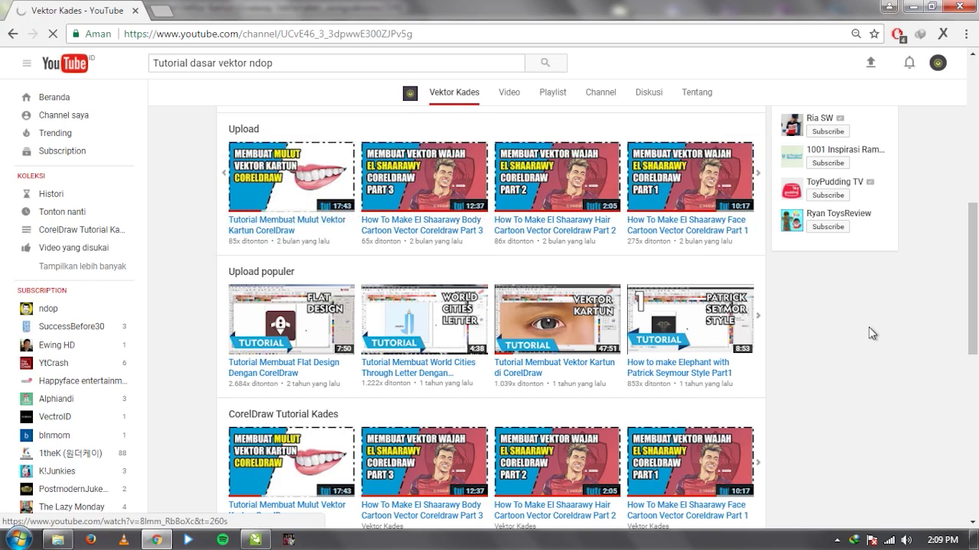
Back in CorelDRAW, draw a Bezier curve from the left mouth corner along the teeth edge.
{"action": "left_click", "coordinate": [890, 8]}
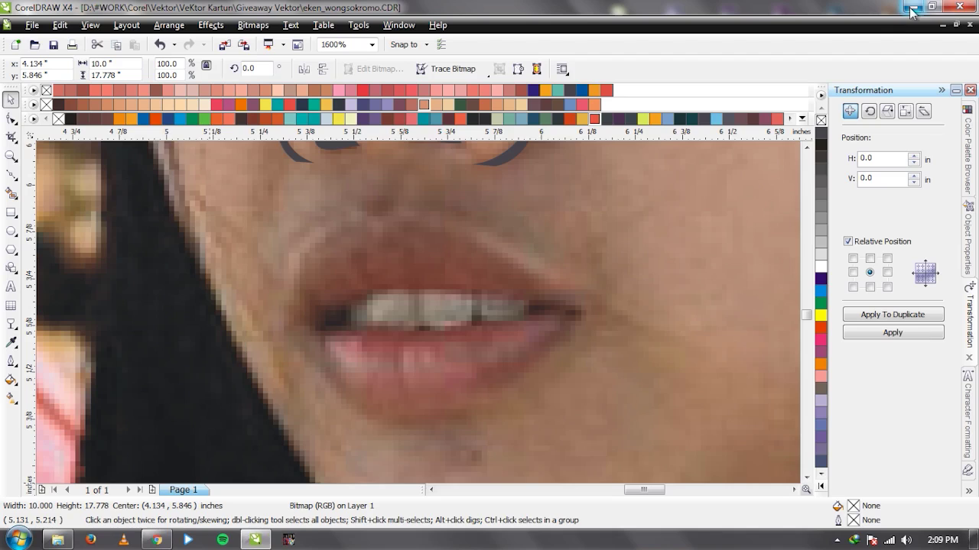
{"action": "scroll", "coordinate": [429, 327], "scroll_direction": "up", "scroll_amount": 1}
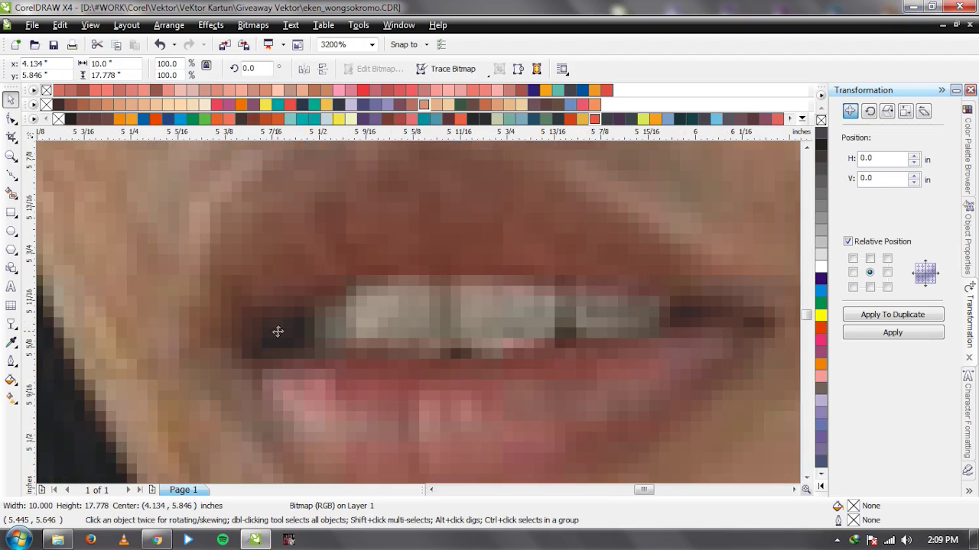
{"action": "key", "text": "F5"}
{"action": "scroll", "coordinate": [408, 309], "scroll_direction": "down", "scroll_amount": 1}
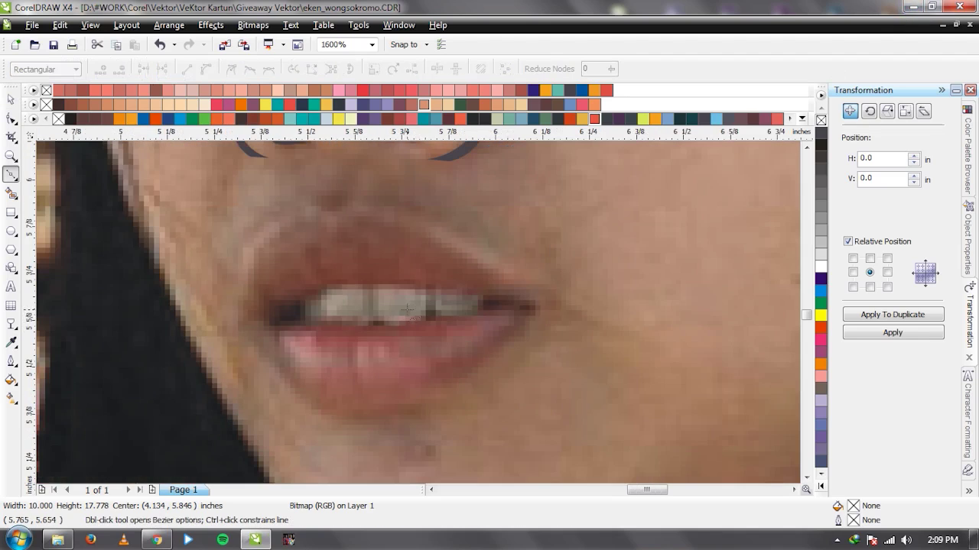
{"action": "scroll", "coordinate": [426, 328], "scroll_direction": "up", "scroll_amount": 1}
{"action": "scroll", "coordinate": [415, 317], "scroll_direction": "down", "scroll_amount": 1}
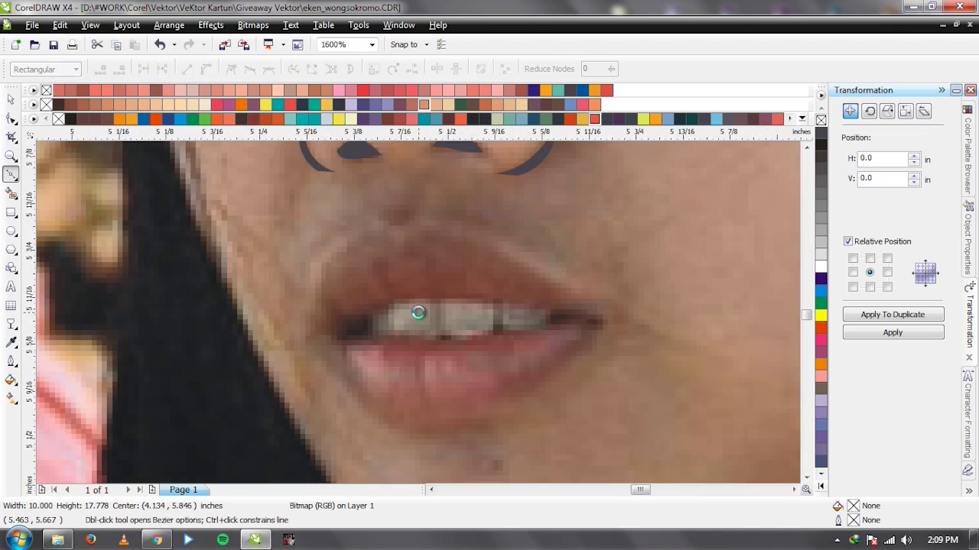
{"action": "scroll", "coordinate": [413, 313], "scroll_direction": "up", "scroll_amount": 1}
{"action": "scroll", "coordinate": [590, 324], "scroll_direction": "down", "scroll_amount": 1}
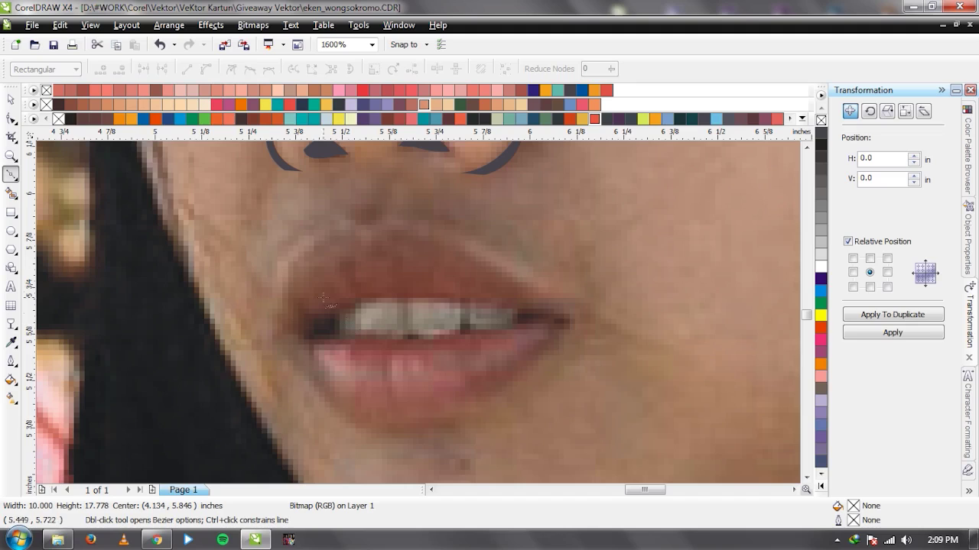
{"action": "scroll", "coordinate": [373, 336], "scroll_direction": "up", "scroll_amount": 1}
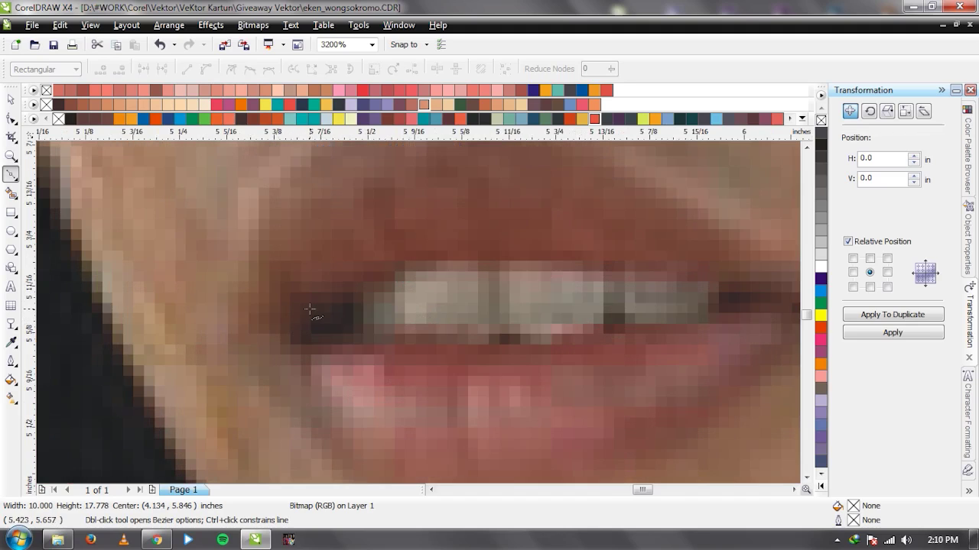
{"action": "left_click", "coordinate": [311, 307]}
{"action": "left_click_drag", "start_coordinate": [293, 331], "coordinate": [319, 343]}
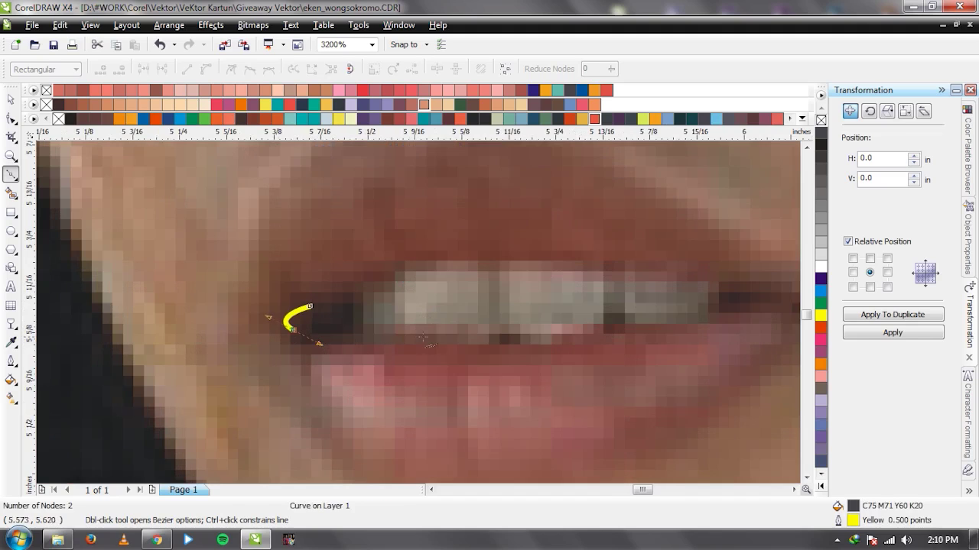
{"action": "left_click_drag", "start_coordinate": [432, 337], "coordinate": [502, 337]}
{"action": "scroll", "coordinate": [429, 316], "scroll_direction": "down", "scroll_amount": 1}
{"action": "key", "text": "space"}
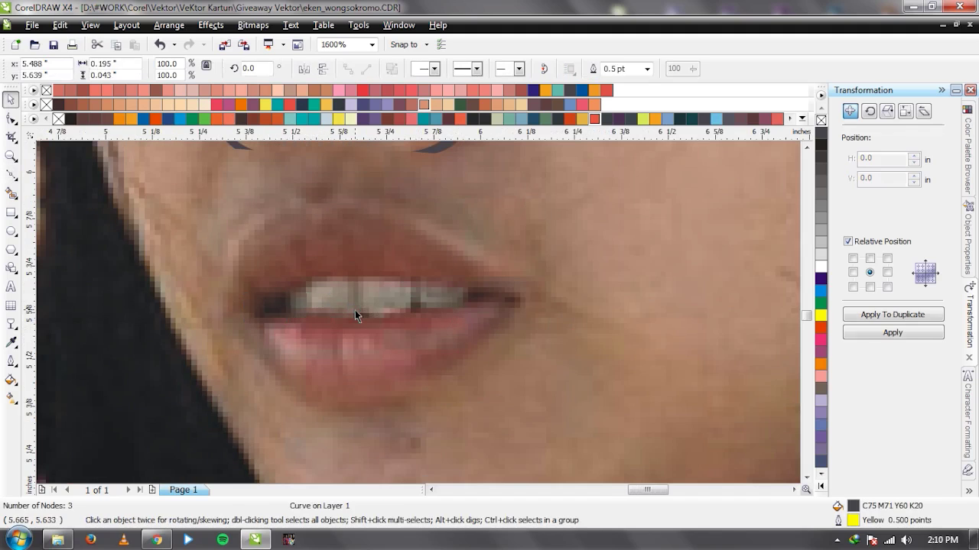
Trace the open mouth as a closed outline around the lower teeth and corners.
{"action": "scroll", "coordinate": [355, 310], "scroll_direction": "up", "scroll_amount": 2}
{"action": "key", "text": "space"}
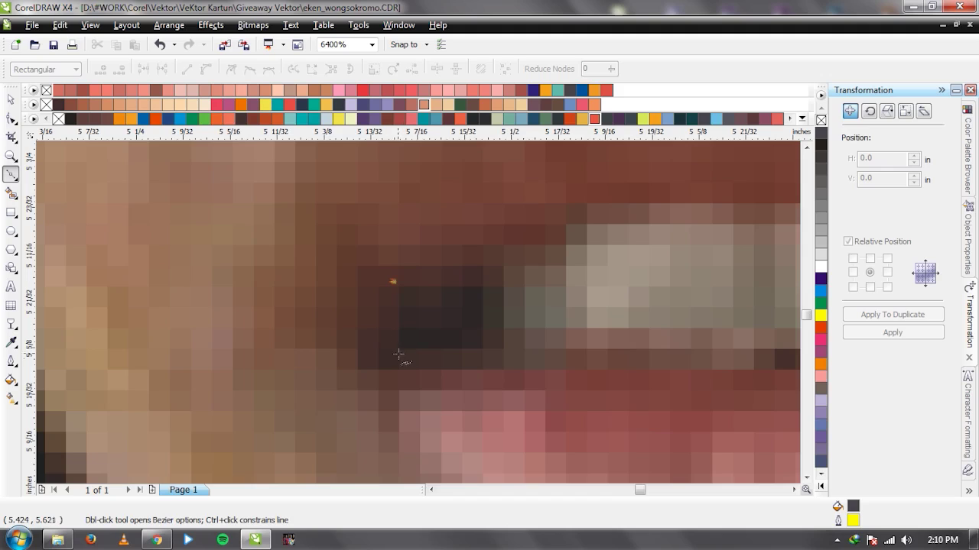
{"action": "left_click", "coordinate": [398, 354]}
{"action": "scroll", "coordinate": [399, 354], "scroll_direction": "down", "scroll_amount": 1}
{"action": "left_click", "coordinate": [461, 317]}
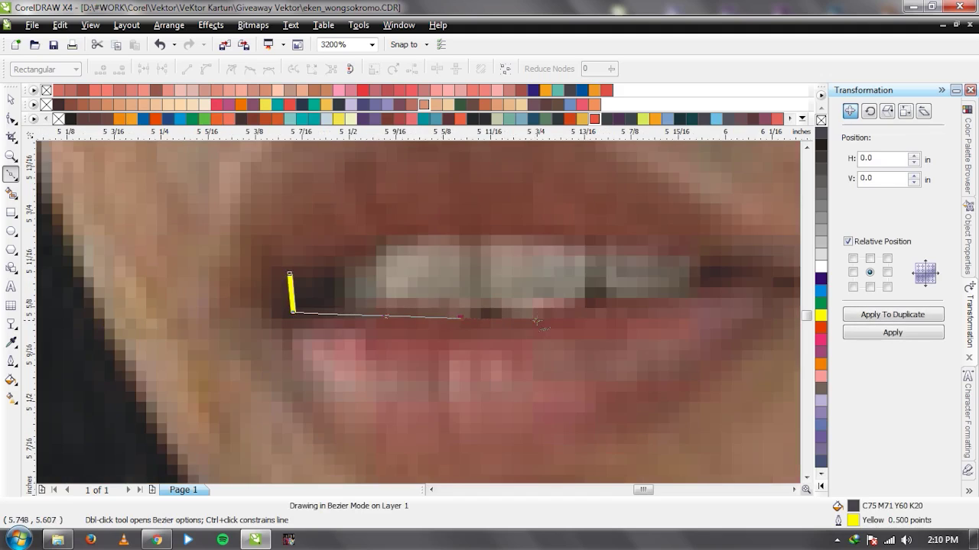
{"action": "scroll", "coordinate": [537, 321], "scroll_direction": "down", "scroll_amount": 1}
{"action": "scroll", "coordinate": [459, 317], "scroll_direction": "up", "scroll_amount": 1}
{"action": "left_click", "coordinate": [439, 318]}
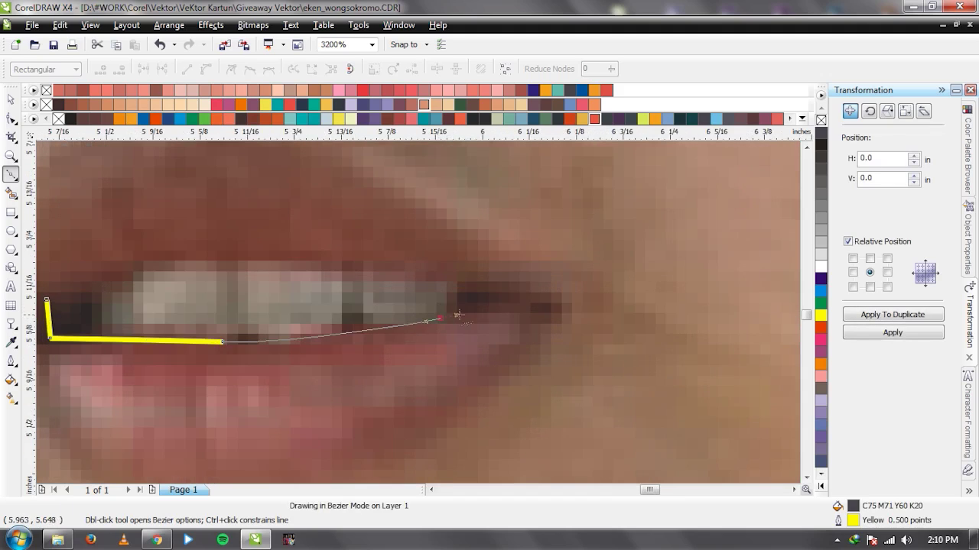
{"action": "left_click", "coordinate": [505, 309]}
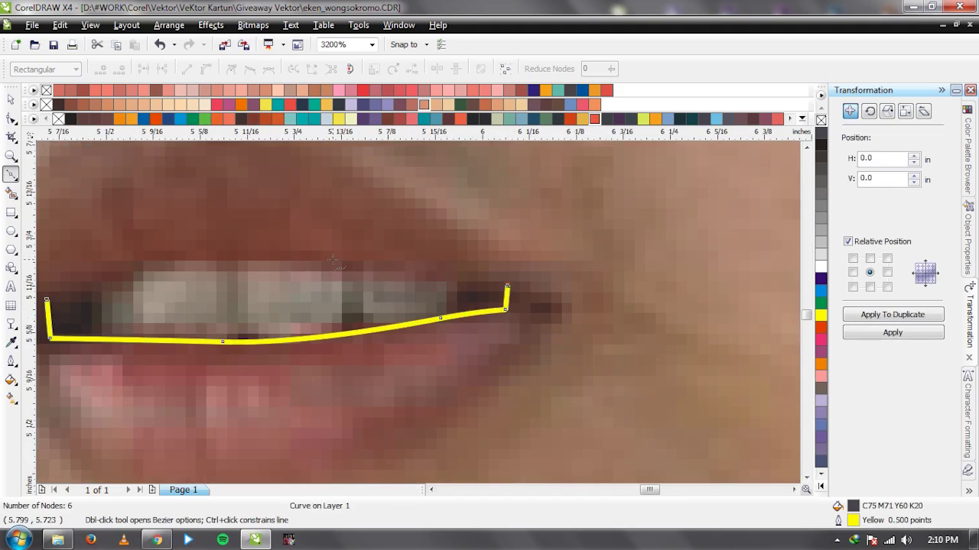
{"action": "left_click", "coordinate": [333, 262]}
{"action": "scroll", "coordinate": [334, 263], "scroll_direction": "down", "scroll_amount": 1}
{"action": "scroll", "coordinate": [382, 313], "scroll_direction": "up", "scroll_amount": 1}
{"action": "left_click_drag", "start_coordinate": [382, 313], "coordinate": [360, 334]}
{"action": "left_click", "coordinate": [328, 330]}
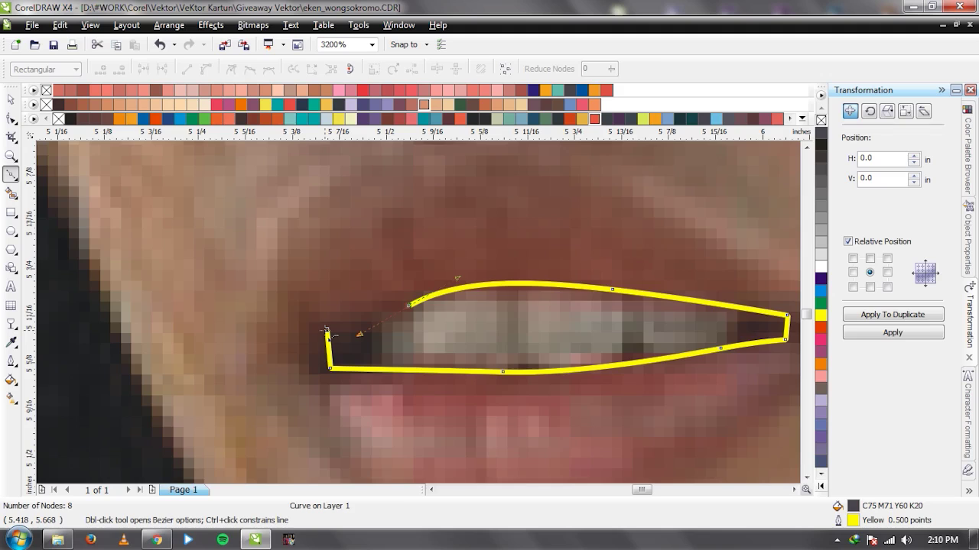
{"action": "key", "text": "space"}
Set the mouth outline to no fill and reshape its upper-left curve with the Shape tool.
{"action": "left_click", "coordinate": [820, 120]}
{"action": "scroll", "coordinate": [418, 312], "scroll_direction": "down", "scroll_amount": 1}
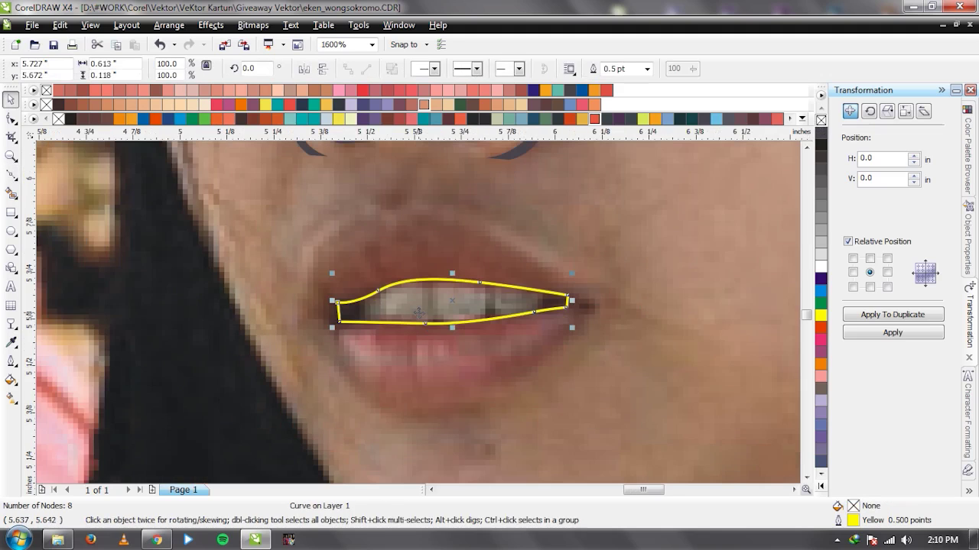
{"action": "scroll", "coordinate": [418, 312], "scroll_direction": "down", "scroll_amount": 1}
{"action": "scroll", "coordinate": [418, 312], "scroll_direction": "up", "scroll_amount": 2}
{"action": "left_click", "coordinate": [430, 305]}
{"action": "key", "text": "F10"}
{"action": "left_click", "coordinate": [523, 272]}
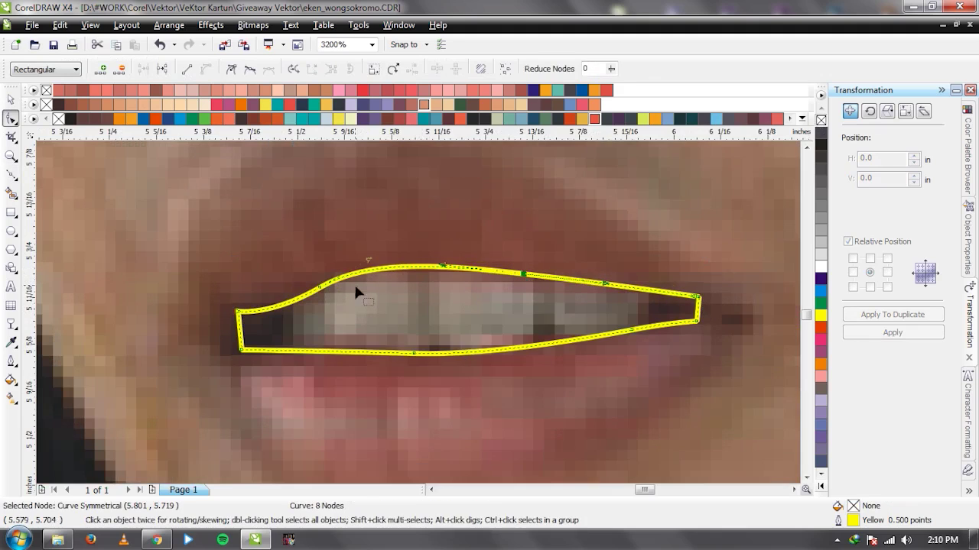
{"action": "left_click_drag", "start_coordinate": [320, 292], "coordinate": [315, 297]}
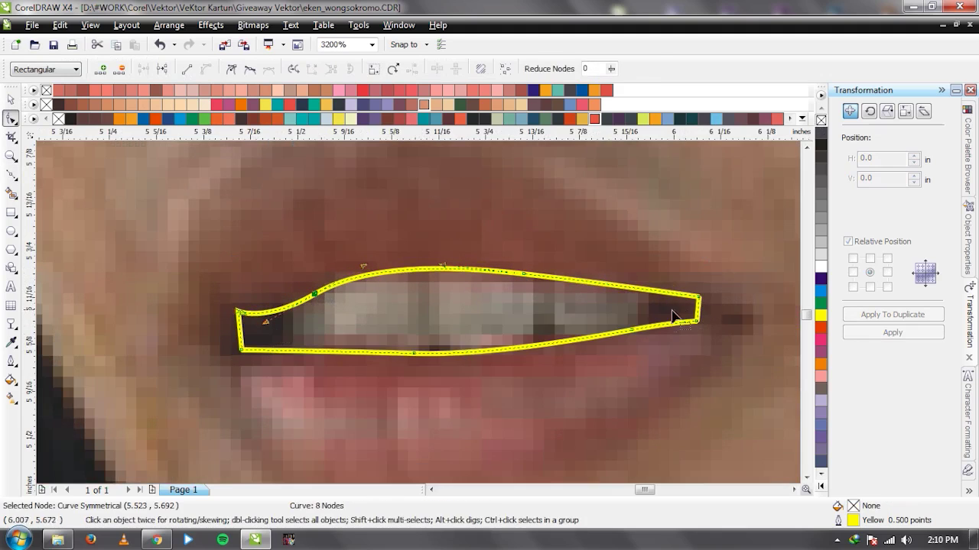
{"action": "key", "text": "space"}
Draw a closed dark shape with a wavy lower teeth edge over the mouth.
{"action": "key", "text": "F5"}
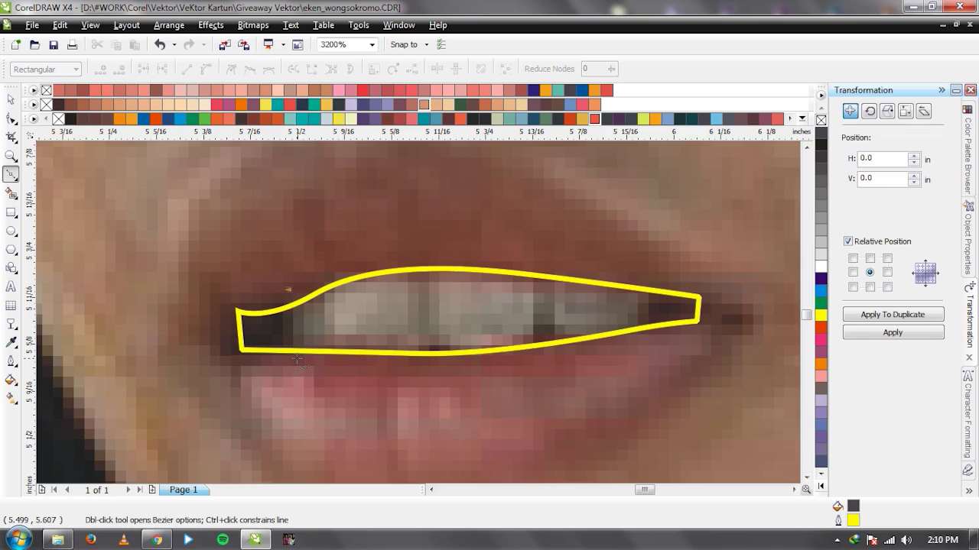
{"action": "left_click_drag", "start_coordinate": [291, 358], "coordinate": [415, 349]}
{"action": "left_click", "coordinate": [377, 344]}
{"action": "left_click", "coordinate": [425, 330]}
{"action": "left_click_drag", "start_coordinate": [477, 344], "coordinate": [626, 336]}
{"action": "left_click", "coordinate": [545, 325]}
{"action": "left_click", "coordinate": [619, 336]}
{"action": "left_click", "coordinate": [648, 271]}
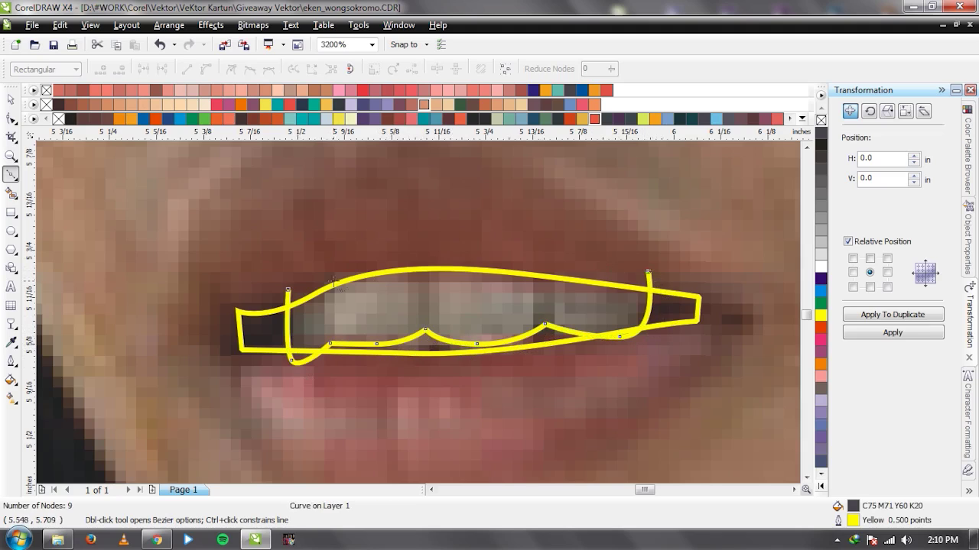
{"action": "left_click_drag", "start_coordinate": [288, 289], "coordinate": [382, 178]}
{"action": "key", "text": "space"}
Clip the dark wavy shape inside the mouth outline.
{"action": "left_click", "coordinate": [254, 330], "text": "shift"}
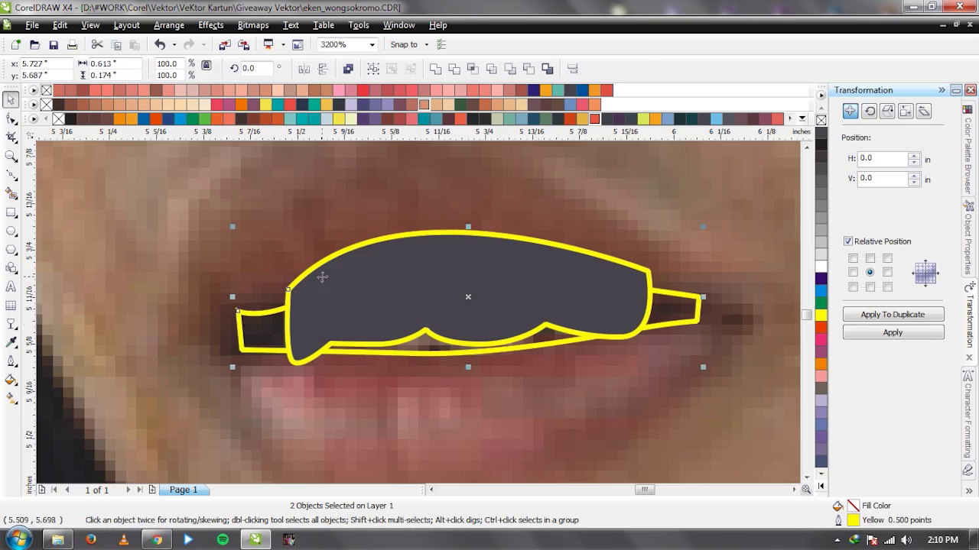
{"action": "left_click", "coordinate": [474, 69]}
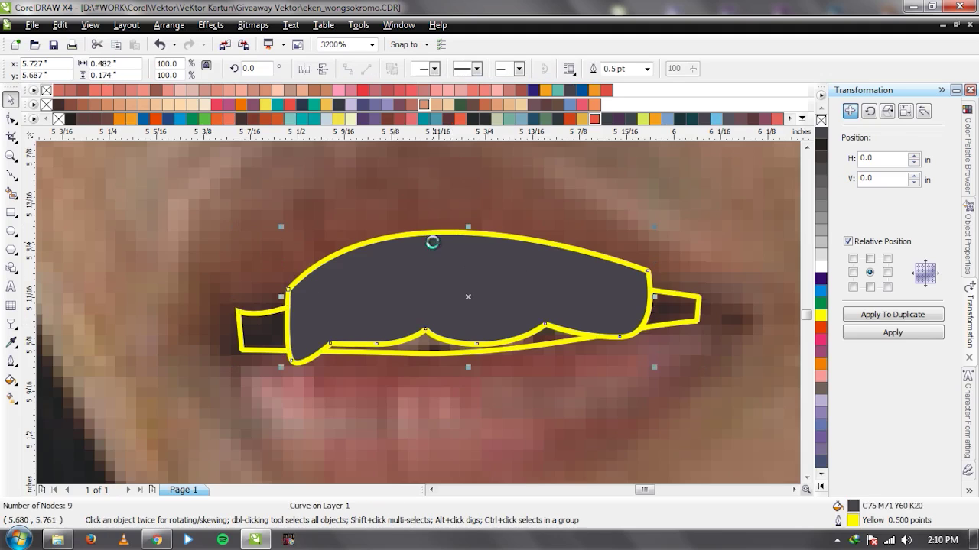
{"action": "key", "text": "space"}
{"action": "scroll", "coordinate": [419, 313], "scroll_direction": "up", "scroll_amount": 1}
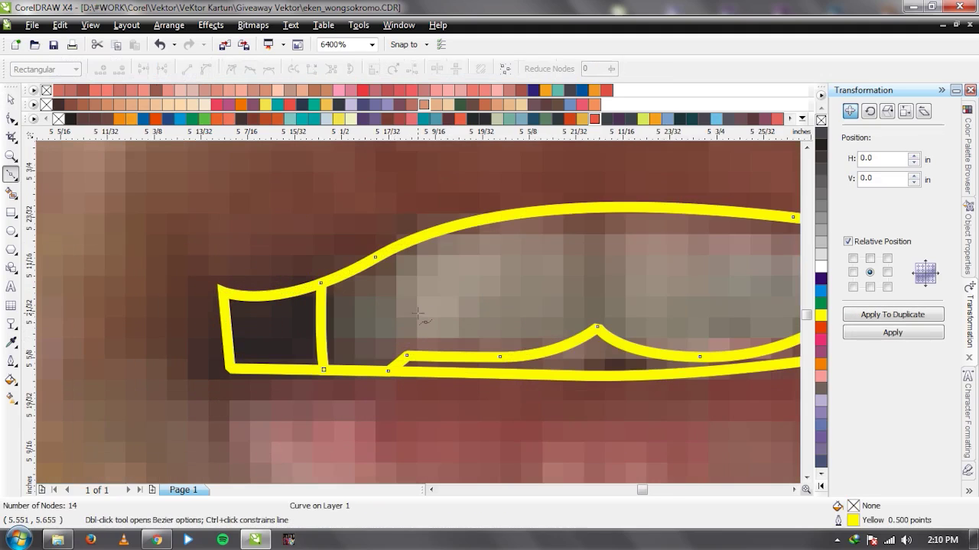
{"action": "key", "text": "space"}
{"action": "scroll", "coordinate": [483, 277], "scroll_direction": "down", "scroll_amount": 2}
{"action": "scroll", "coordinate": [411, 313], "scroll_direction": "up", "scroll_amount": 2}
{"action": "key", "text": "space"}
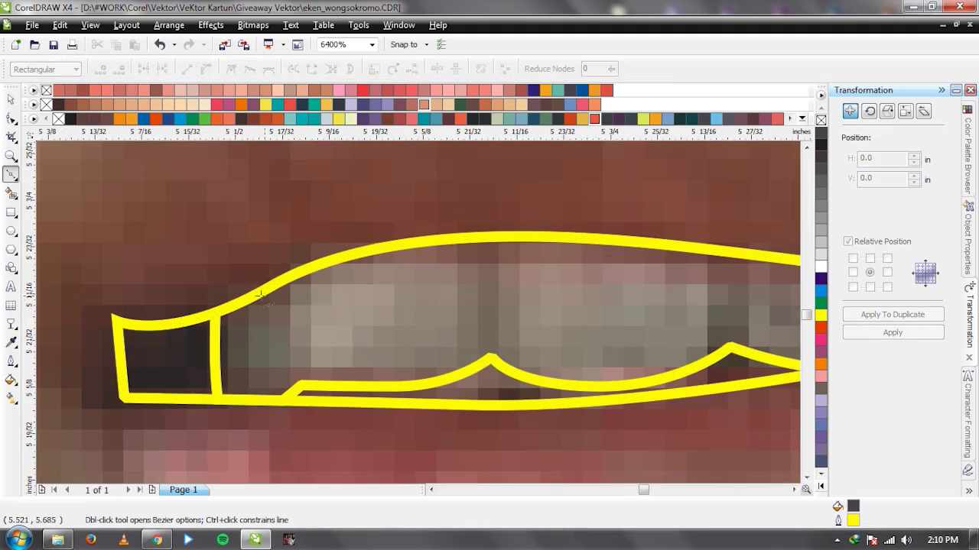
Trace a closed curve arching over the tops of the upper teeth, with cusps between them.
{"action": "left_click", "coordinate": [241, 285]}
{"action": "left_click", "coordinate": [288, 314]}
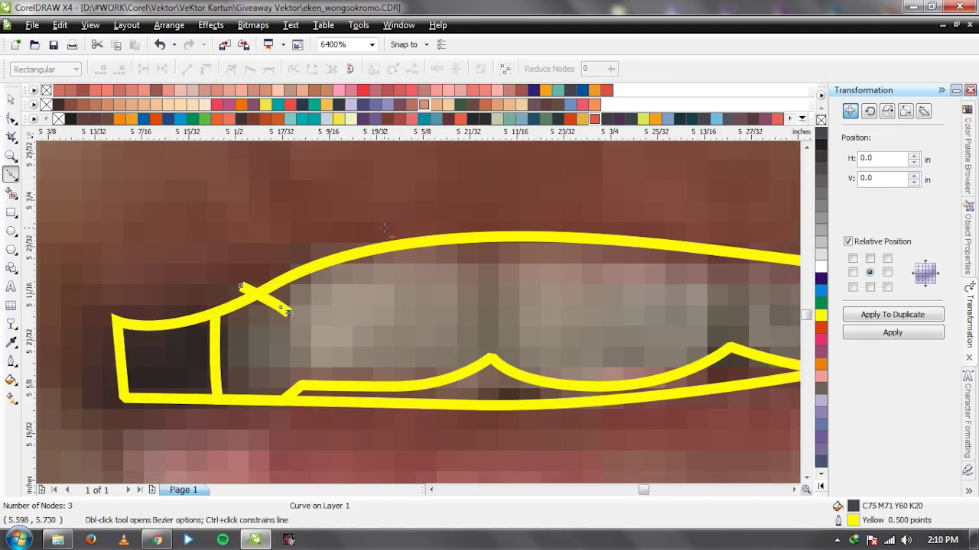
{"action": "left_click_drag", "start_coordinate": [390, 227], "coordinate": [462, 217]}
{"action": "left_click", "coordinate": [487, 279]}
{"action": "left_click_drag", "start_coordinate": [586, 218], "coordinate": [672, 216]}
{"action": "scroll", "coordinate": [672, 215], "scroll_direction": "down", "scroll_amount": 2}
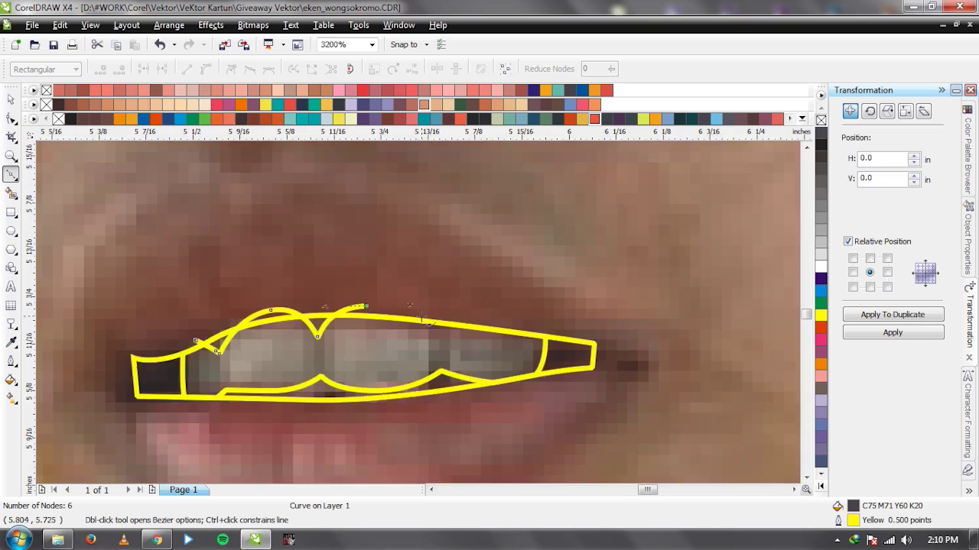
{"action": "scroll", "coordinate": [420, 321], "scroll_direction": "up", "scroll_amount": 2}
{"action": "left_click", "coordinate": [413, 310]}
{"action": "left_click", "coordinate": [426, 351]}
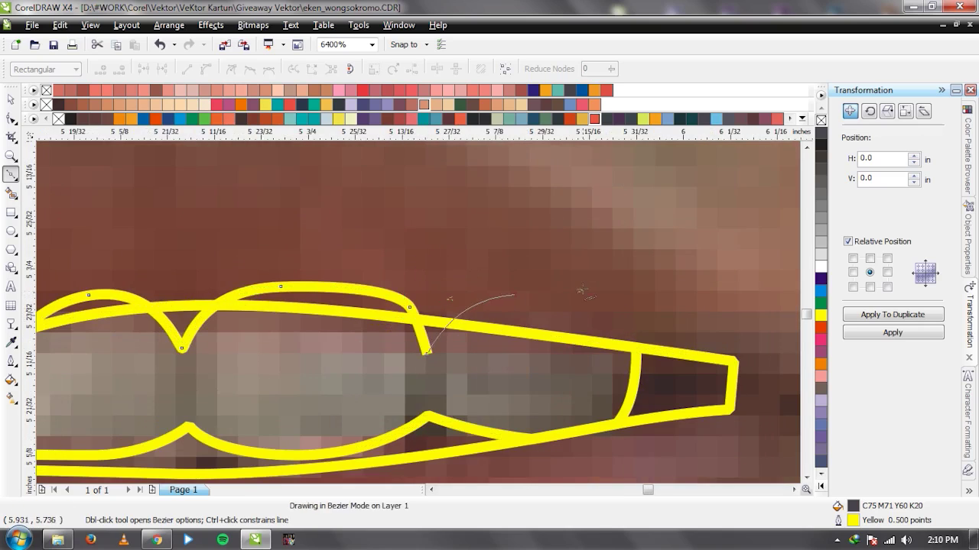
{"action": "left_click_drag", "start_coordinate": [512, 293], "coordinate": [582, 288]}
{"action": "scroll", "coordinate": [372, 312], "scroll_direction": "down", "scroll_amount": 1}
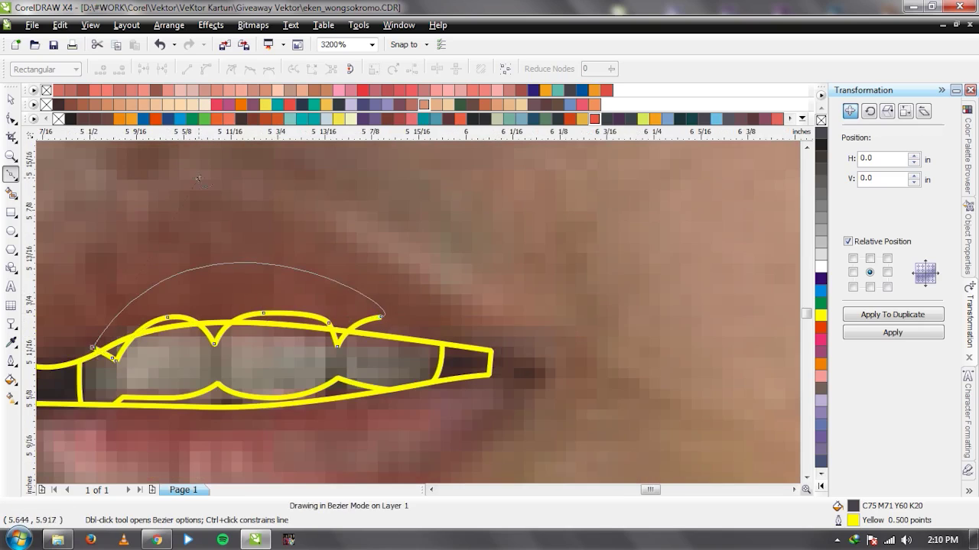
{"action": "left_click", "coordinate": [95, 350]}
{"action": "key", "text": "space"}
Draw a small shape near the right corner, join it with the other dark shape, and fill dark grey.
{"action": "scroll", "coordinate": [417, 348], "scroll_direction": "up", "scroll_amount": 1}
{"action": "key", "text": "space"}
{"action": "left_click", "coordinate": [404, 265]}
{"action": "left_click_drag", "start_coordinate": [447, 320], "coordinate": [454, 344]}
{"action": "left_click", "coordinate": [505, 301]}
{"action": "left_click", "coordinate": [403, 265]}
{"action": "key", "text": "space"}
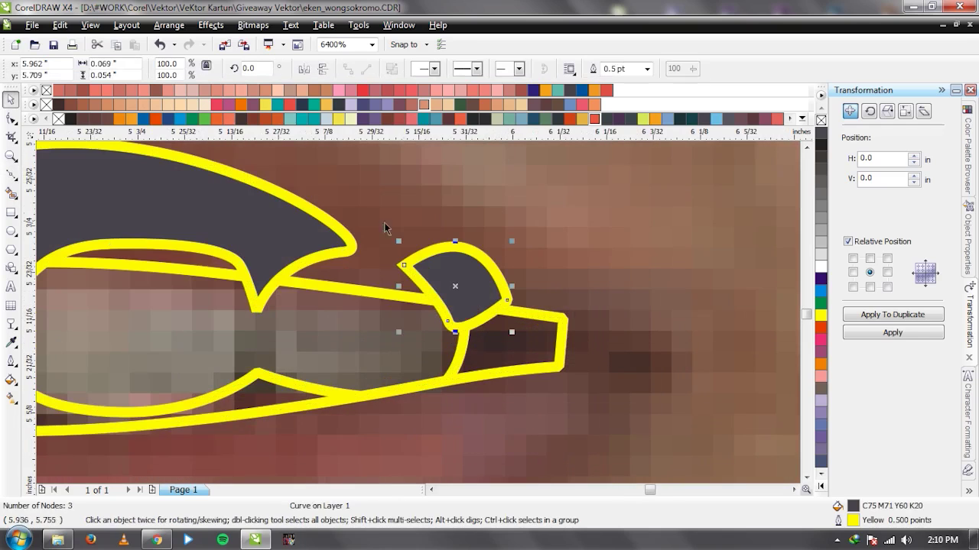
{"action": "left_click", "coordinate": [268, 236], "text": "shift"}
{"action": "left_click", "coordinate": [456, 69]}
{"action": "key", "text": "ctrl+z"}
{"action": "left_click", "coordinate": [474, 75]}
{"action": "left_click", "coordinate": [596, 122]}
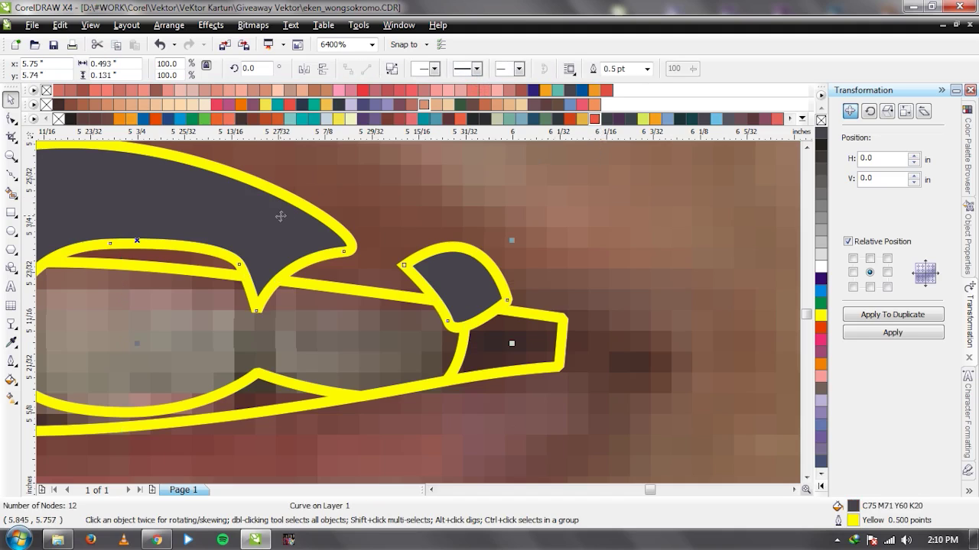
{"action": "key", "text": "Escape"}
{"action": "scroll", "coordinate": [280, 216], "scroll_direction": "down", "scroll_amount": 2}
{"action": "scroll", "coordinate": [418, 312], "scroll_direction": "up", "scroll_amount": 1}
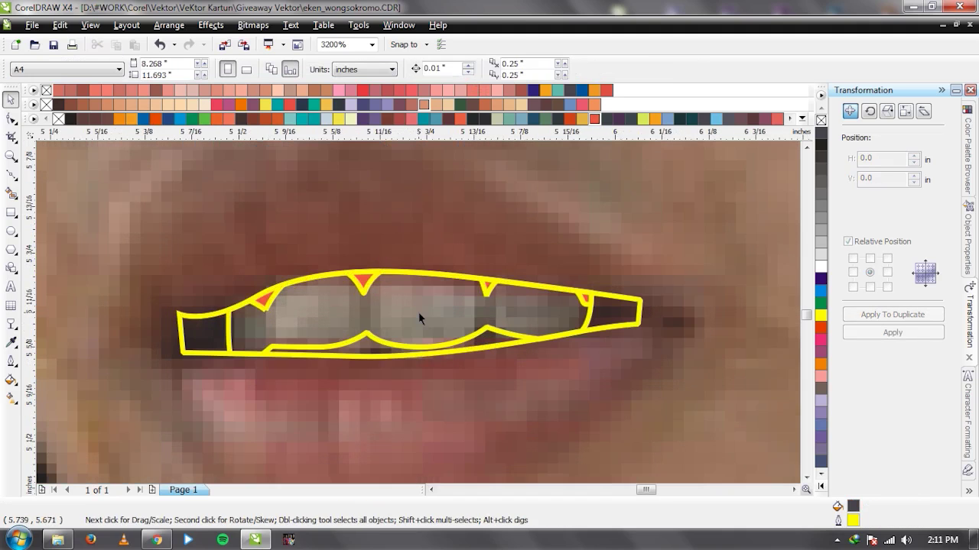
{"action": "scroll", "coordinate": [418, 312], "scroll_direction": "up", "scroll_amount": 1}
{"action": "key", "text": "F5"}
Trace a closed outline over three teeth, dipping into the gaps between them.
{"action": "left_click_drag", "start_coordinate": [206, 250], "coordinate": [274, 205]}
{"action": "left_click", "coordinate": [321, 227]}
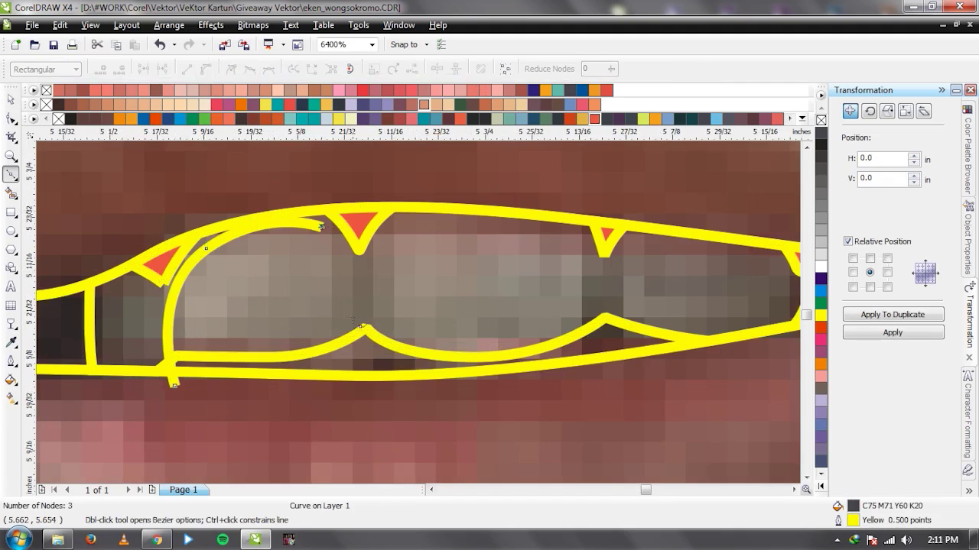
{"action": "left_click", "coordinate": [347, 331]}
{"action": "left_click", "coordinate": [344, 399]}
{"action": "left_click", "coordinate": [388, 390]}
{"action": "left_click_drag", "start_coordinate": [402, 220], "coordinate": [462, 195]}
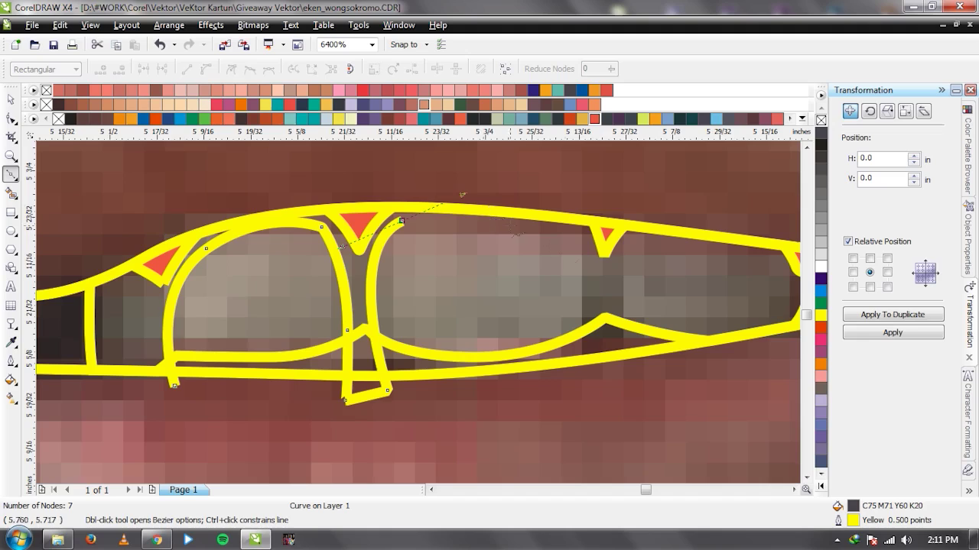
{"action": "key", "text": "ctrl+z"}
{"action": "left_click_drag", "start_coordinate": [403, 227], "coordinate": [469, 210]}
{"action": "left_click", "coordinate": [581, 238]}
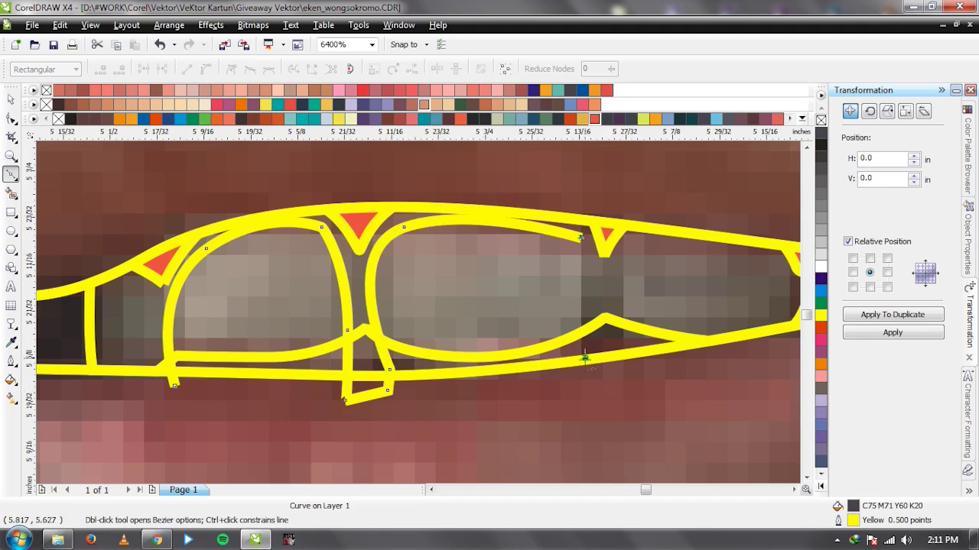
{"action": "left_click_drag", "start_coordinate": [584, 358], "coordinate": [584, 397]}
{"action": "left_click", "coordinate": [579, 416]}
{"action": "left_click", "coordinate": [623, 396]}
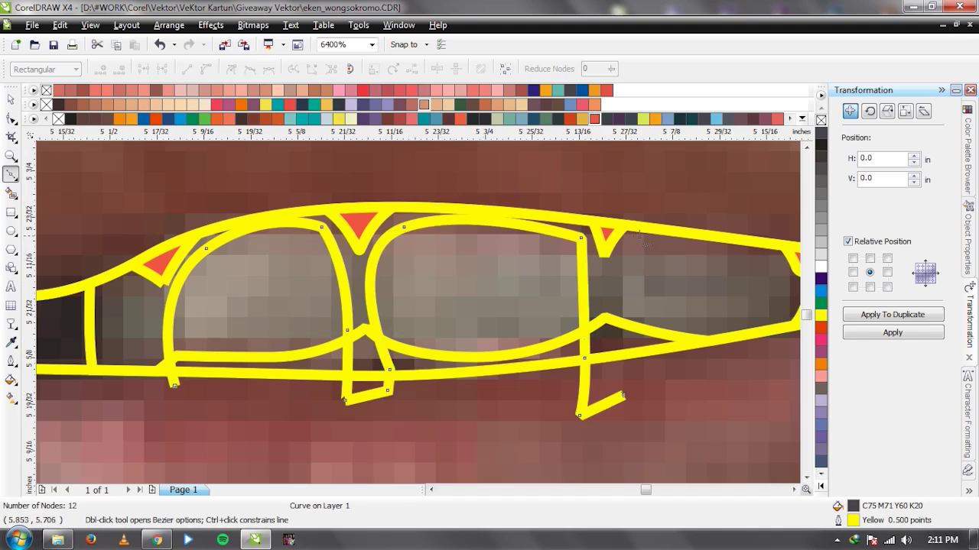
{"action": "left_click", "coordinate": [627, 242]}
{"action": "left_click_drag", "start_coordinate": [725, 262], "coordinate": [753, 290]}
{"action": "left_click", "coordinate": [732, 381]}
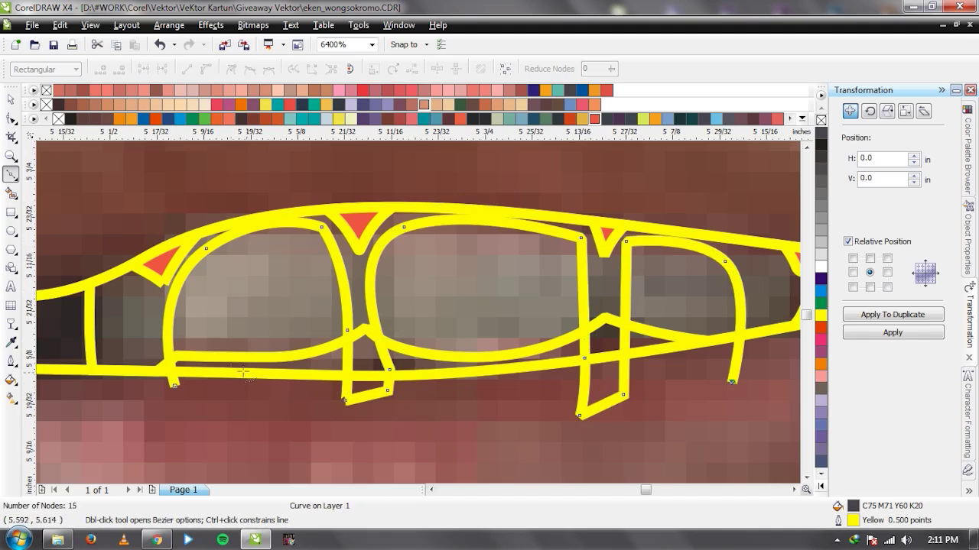
{"action": "left_click", "coordinate": [174, 387]}
Select the new tooth shapes and remove their dark fill.
{"action": "key", "text": "space"}
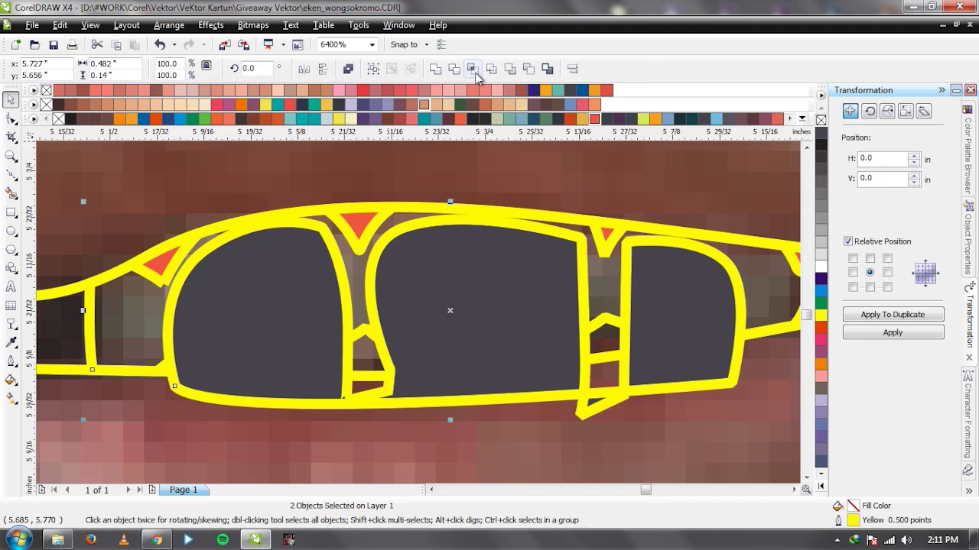
{"action": "left_click", "coordinate": [278, 279]}
{"action": "key", "text": "ctrl+z"}
{"action": "scroll", "coordinate": [406, 312], "scroll_direction": "down", "scroll_amount": 4}
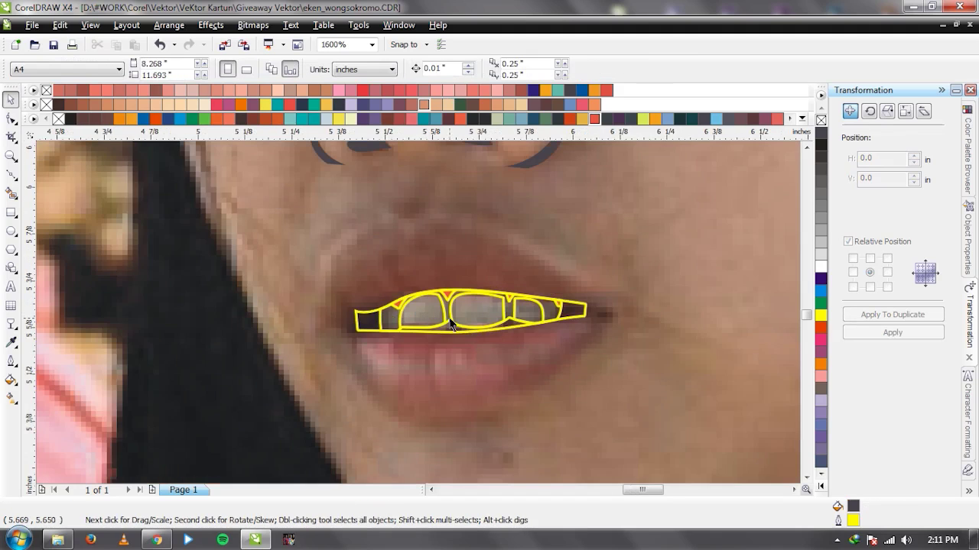
{"action": "scroll", "coordinate": [452, 325], "scroll_direction": "up", "scroll_amount": 4}
{"action": "key", "text": "space"}
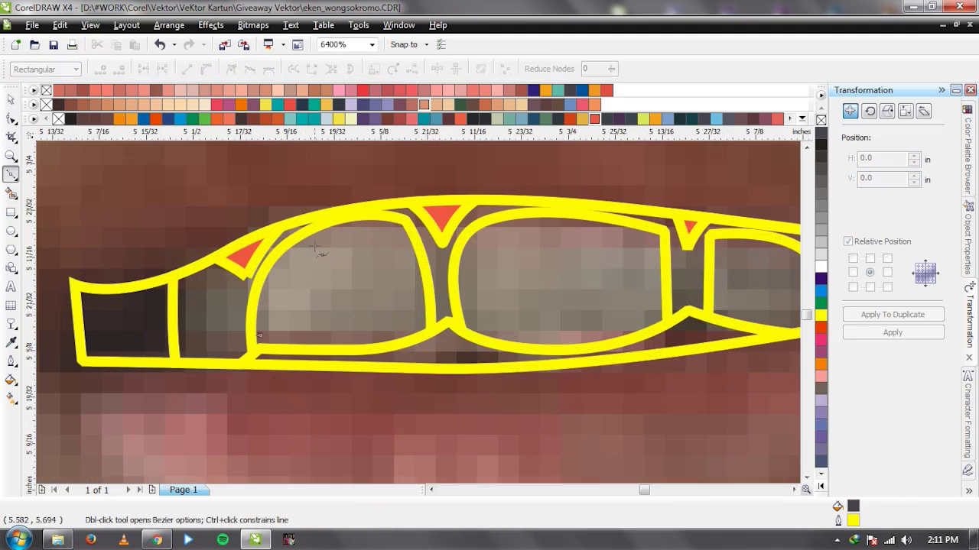
Draw closed shine crescents on the first and second front teeth.
{"action": "left_click_drag", "start_coordinate": [314, 245], "coordinate": [346, 234]}
{"action": "left_click", "coordinate": [397, 235]}
{"action": "left_click", "coordinate": [403, 286]}
{"action": "left_click", "coordinate": [260, 335]}
{"action": "left_click_drag", "start_coordinate": [466, 293], "coordinate": [494, 236]}
{"action": "left_click", "coordinate": [532, 230]}
{"action": "left_click", "coordinate": [630, 241]}
{"action": "left_click", "coordinate": [623, 273]}
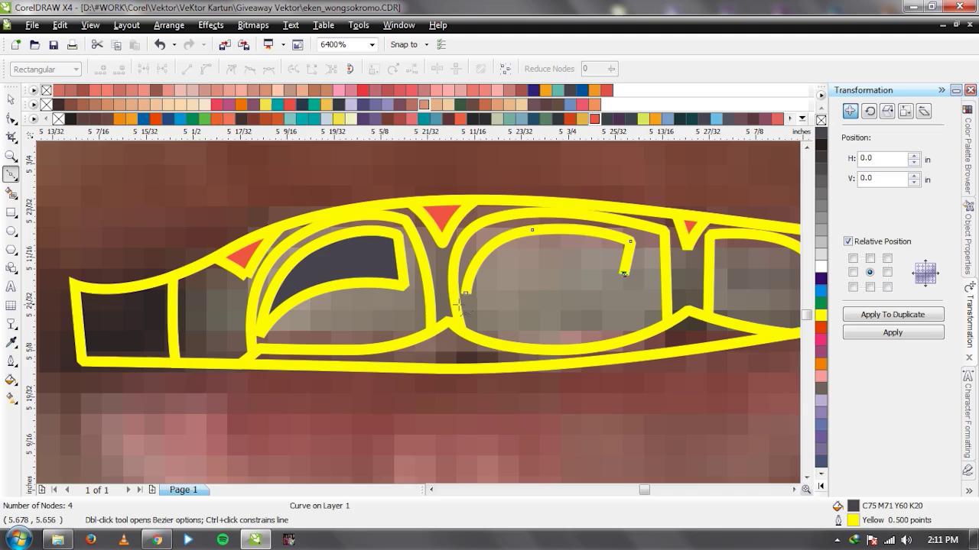
{"action": "left_click", "coordinate": [466, 293]}
Combine the two shine shapes with Ctrl+L and fill them white.
{"action": "key", "text": "space"}
{"action": "left_click", "coordinate": [375, 270], "text": "shift"}
{"action": "key", "text": "ctrl+l"}
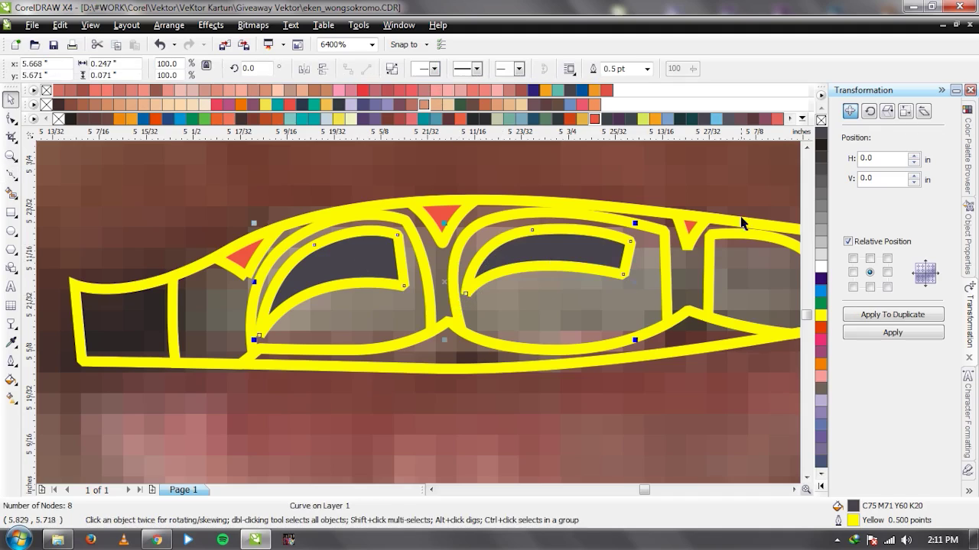
{"action": "left_click", "coordinate": [820, 267]}
Fill the teeth 10% Black, the right tooth light grey, and the gaps darker grey.
{"action": "key", "text": "Tab"}
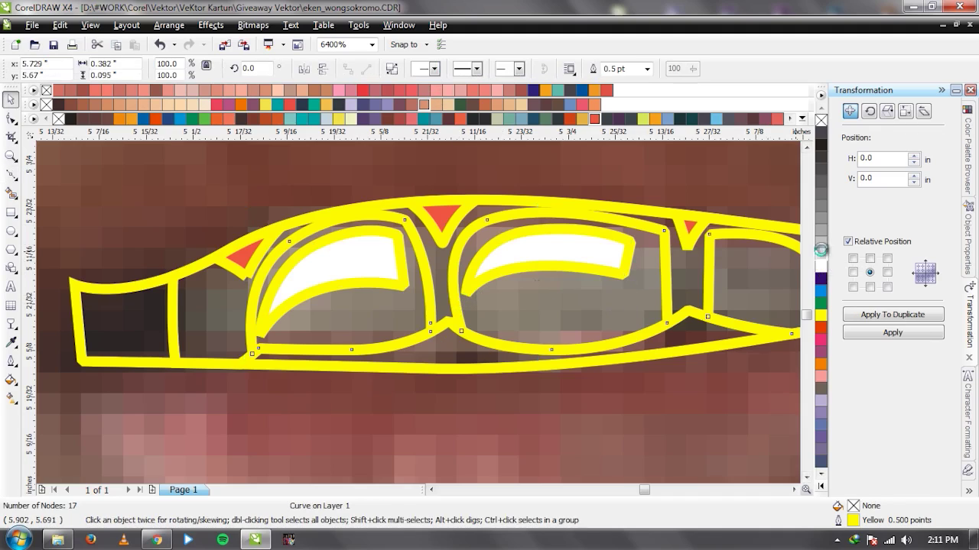
{"action": "left_click", "coordinate": [821, 242]}
{"action": "left_click", "coordinate": [699, 282]}
{"action": "left_click", "coordinate": [820, 230]}
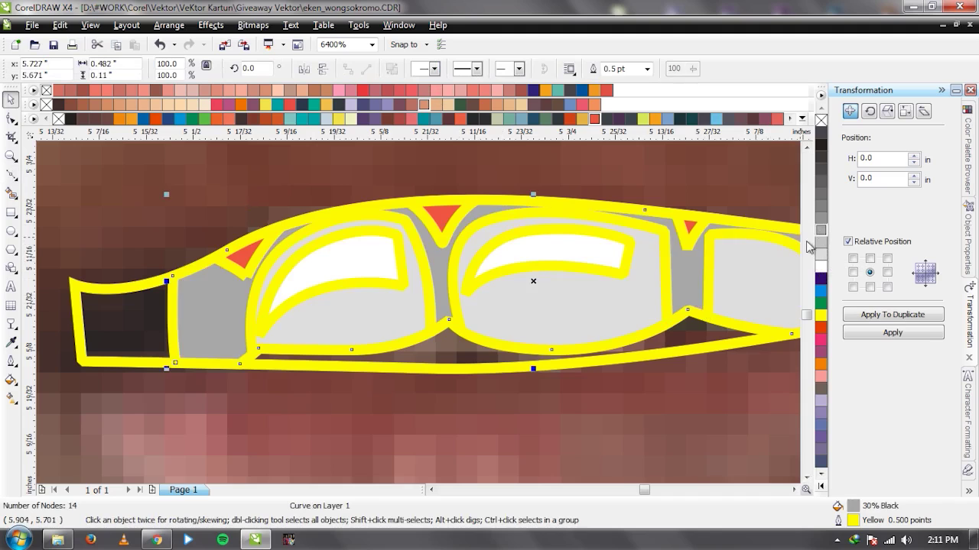
{"action": "left_click", "coordinate": [455, 337]}
{"action": "scroll", "coordinate": [410, 318], "scroll_direction": "down", "scroll_amount": 1}
{"action": "left_click", "coordinate": [271, 327]}
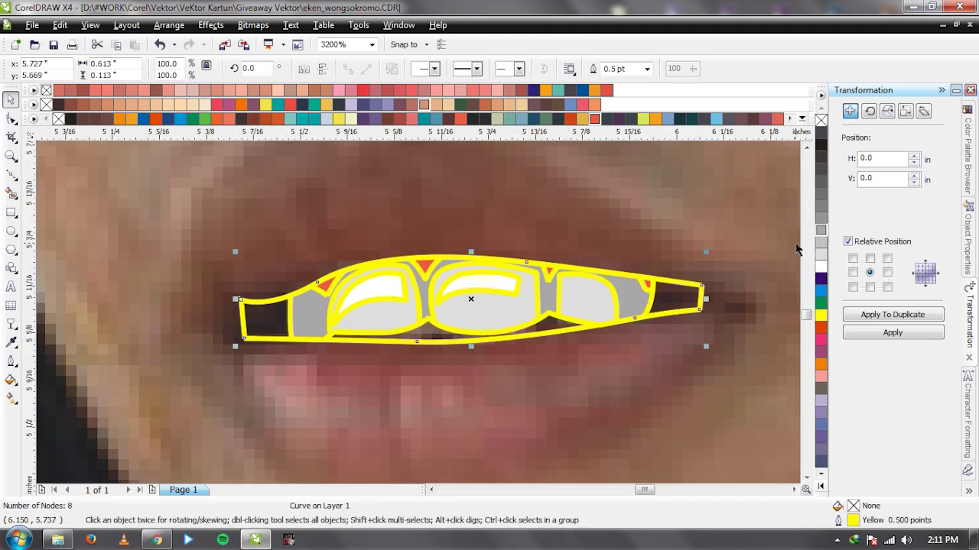
{"action": "left_click", "coordinate": [820, 230]}
{"action": "left_click", "coordinate": [617, 187]}
{"action": "scroll", "coordinate": [419, 317], "scroll_direction": "down", "scroll_amount": 2}
{"action": "scroll", "coordinate": [419, 317], "scroll_direction": "down", "scroll_amount": 1}
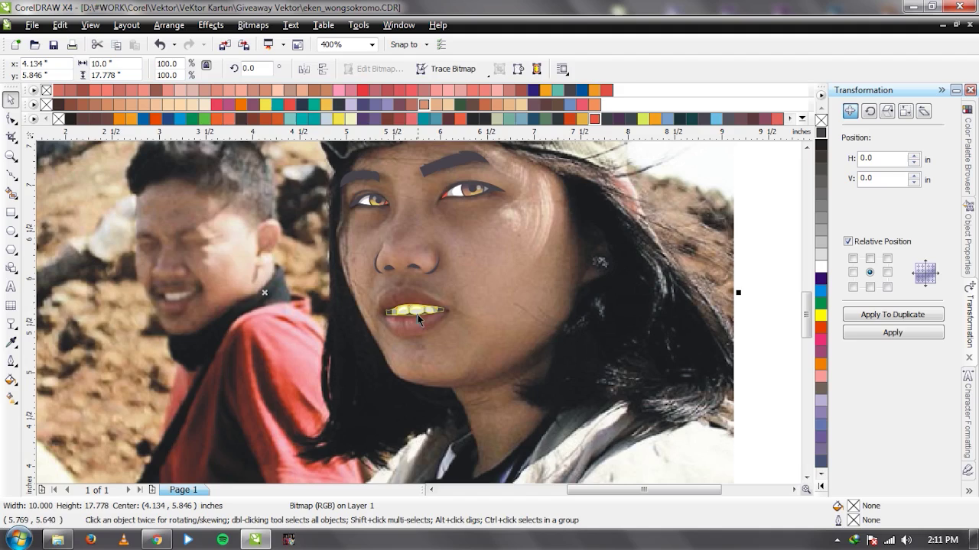
Slide the photo aside to check the vector face, then restore it.
{"action": "left_click_drag", "start_coordinate": [663, 299], "coordinate": [184, 299]}
{"action": "key", "text": "Tab"}
{"action": "left_click", "coordinate": [673, 244]}
{"action": "scroll", "coordinate": [421, 290], "scroll_direction": "down", "scroll_amount": 1}
{"action": "left_click", "coordinate": [293, 312]}
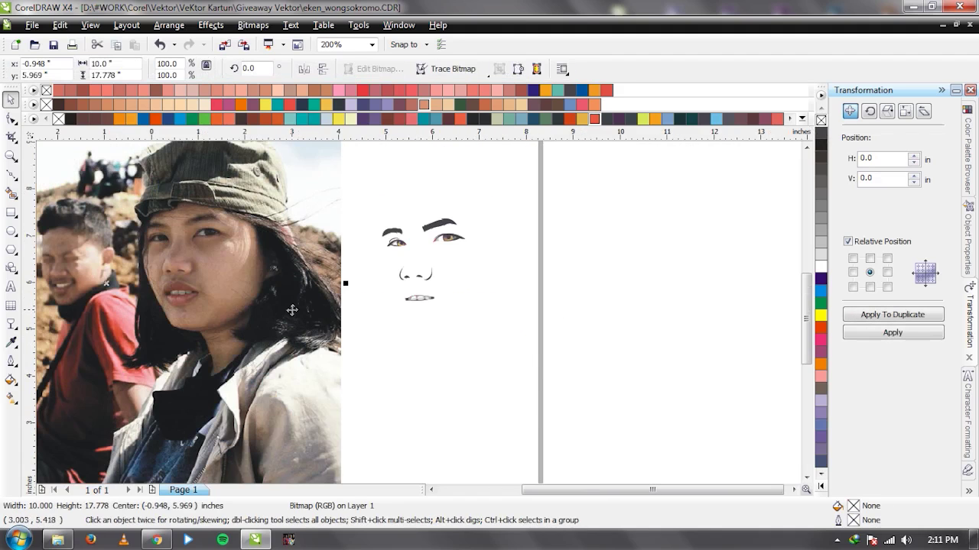
{"action": "key", "text": "ctrl+z"}
{"action": "scroll", "coordinate": [417, 310], "scroll_direction": "up", "scroll_amount": 4}
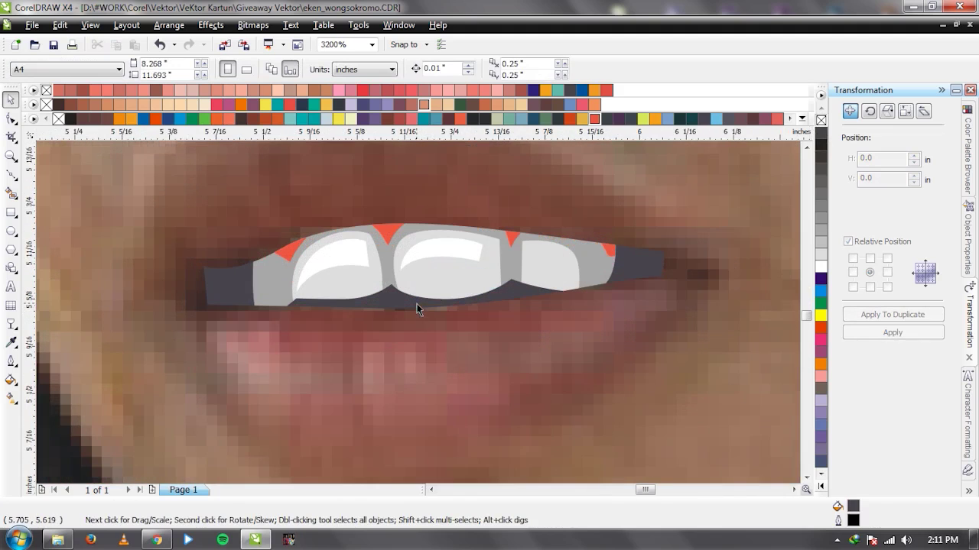
Inspect the dark mouth shape's nodes, moving the photo aside and back again.
{"action": "left_click", "coordinate": [416, 305]}
{"action": "key", "text": "F10"}
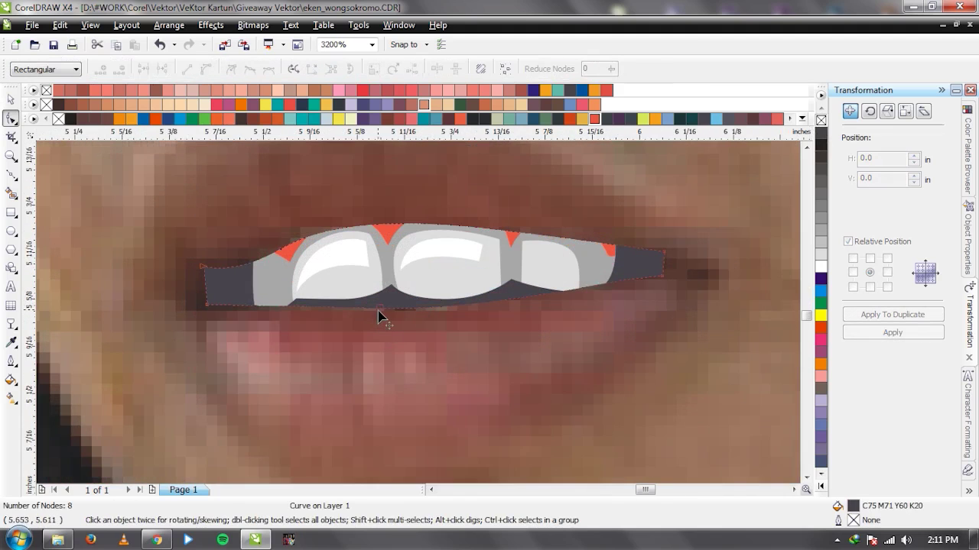
{"action": "left_click", "coordinate": [381, 309]}
{"action": "scroll", "coordinate": [382, 317], "scroll_direction": "down", "scroll_amount": 4}
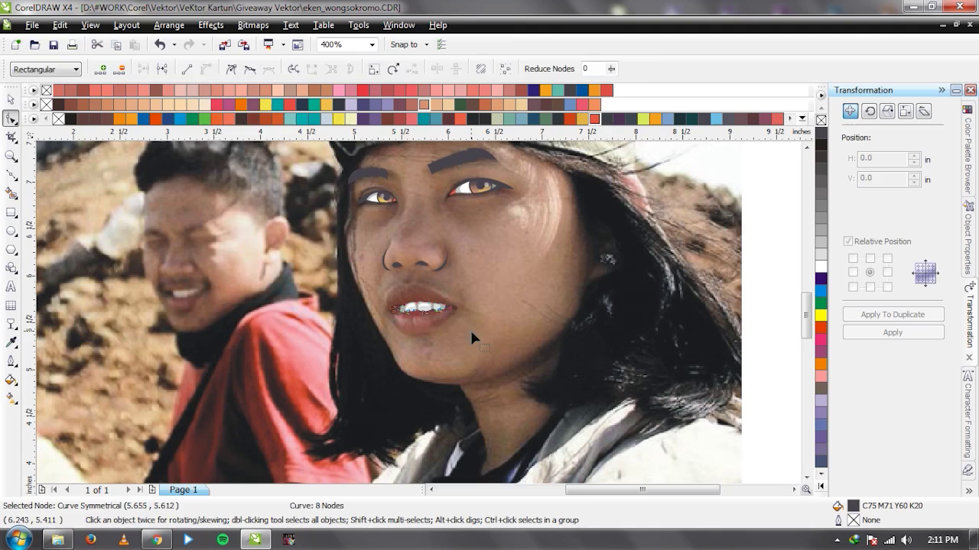
{"action": "key", "text": "space"}
{"action": "left_click", "coordinate": [419, 313]}
{"action": "key", "text": "ctrl+shift+z"}
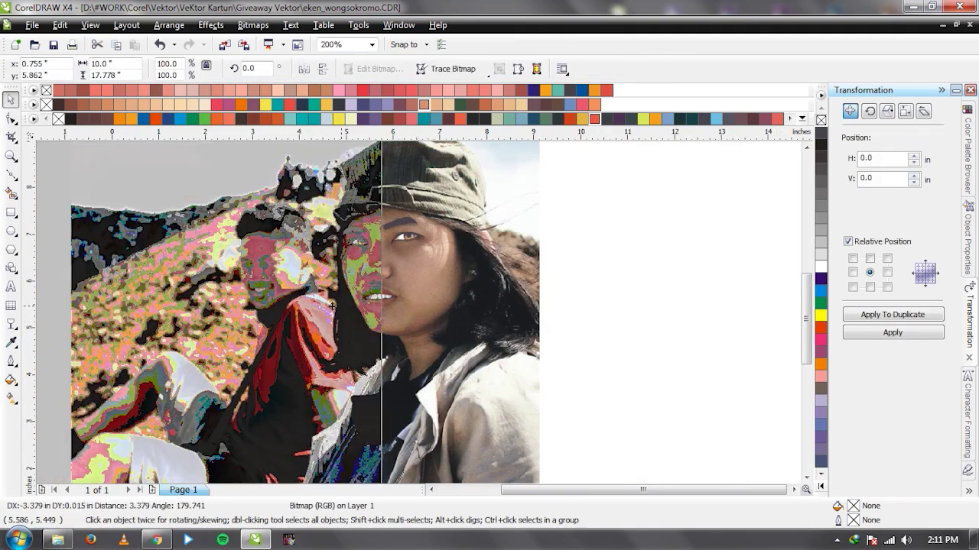
{"action": "scroll", "coordinate": [417, 318], "scroll_direction": "up", "scroll_amount": 1}
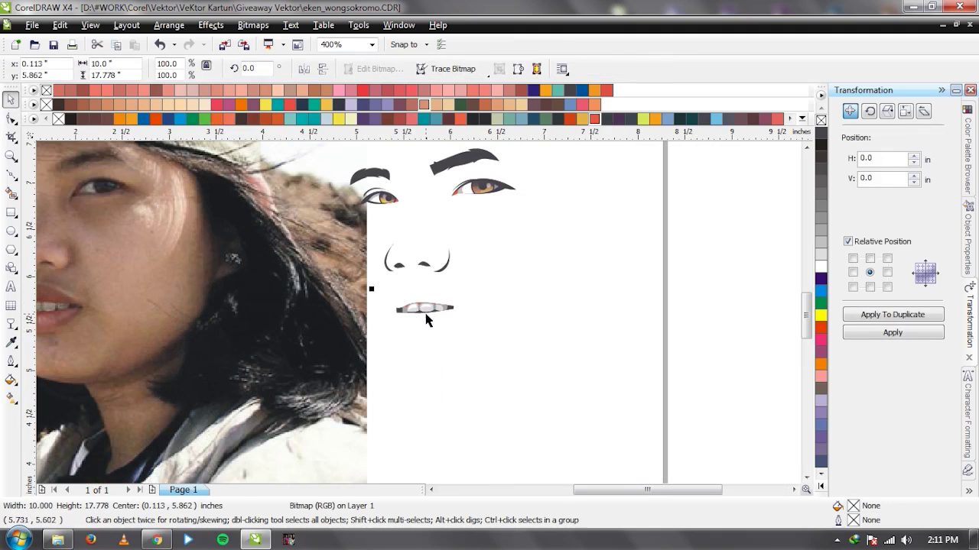
{"action": "scroll", "coordinate": [426, 319], "scroll_direction": "up", "scroll_amount": 1}
{"action": "key", "text": "ctrl+z"}
{"action": "scroll", "coordinate": [413, 310], "scroll_direction": "up", "scroll_amount": 2}
Select the dark mouth shape and duplicate it in place over the teeth.
{"action": "left_click", "coordinate": [427, 289]}
{"action": "scroll", "coordinate": [413, 325], "scroll_direction": "down", "scroll_amount": 2}
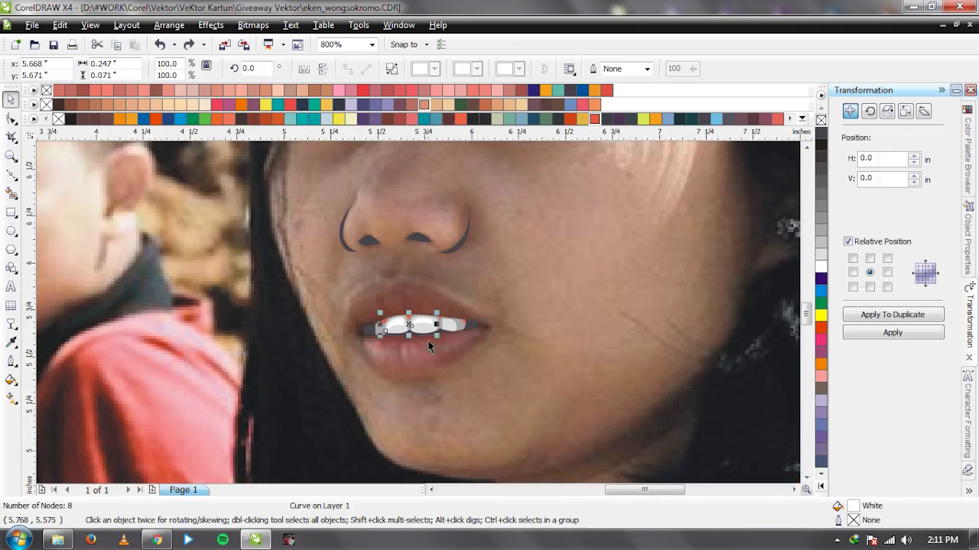
{"action": "scroll", "coordinate": [427, 343], "scroll_direction": "up", "scroll_amount": 1}
{"action": "left_click", "coordinate": [497, 304]}
{"action": "left_click", "coordinate": [889, 316]}
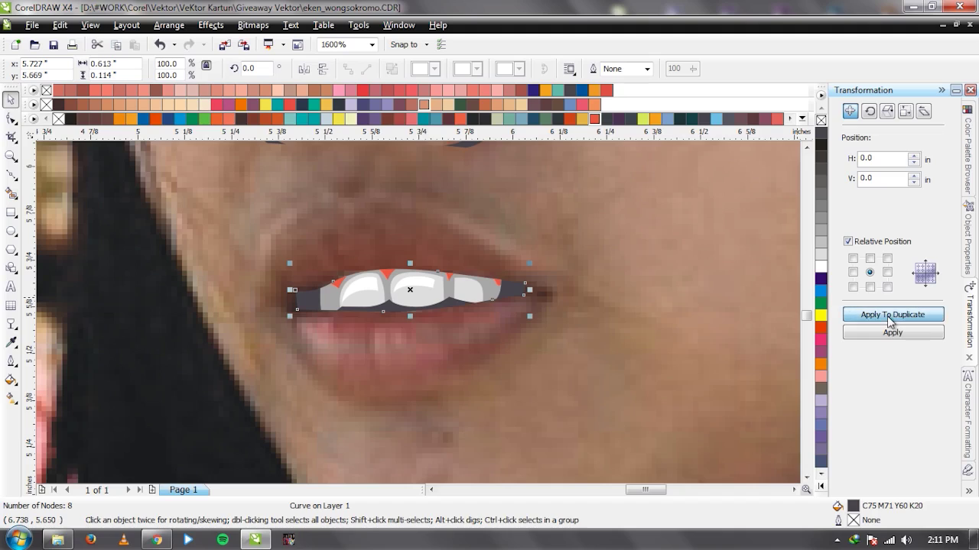
Remove the copy's fill and give it a 0.5 pt outline.
{"action": "left_click", "coordinate": [820, 120]}
{"action": "left_click", "coordinate": [647, 69]}
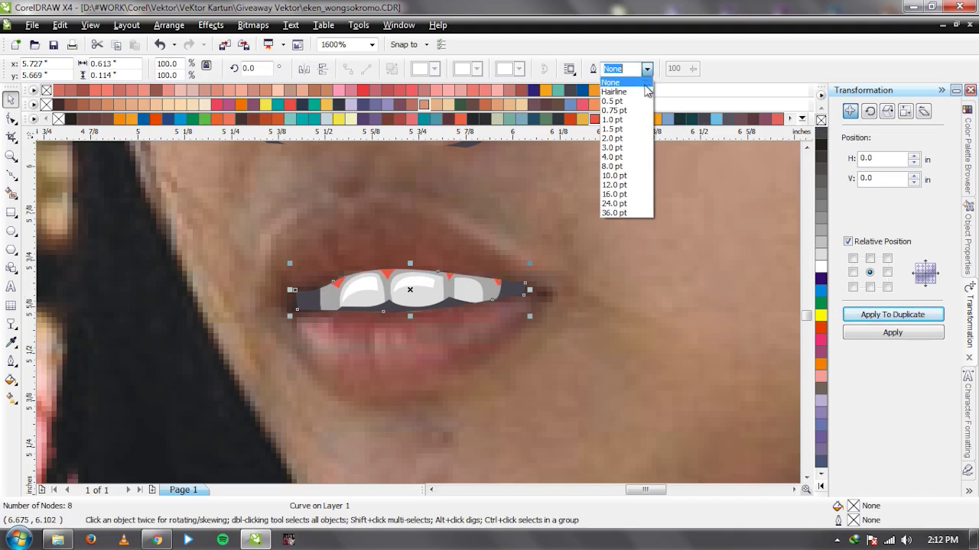
{"action": "left_click", "coordinate": [646, 119]}
{"action": "left_click", "coordinate": [647, 68]}
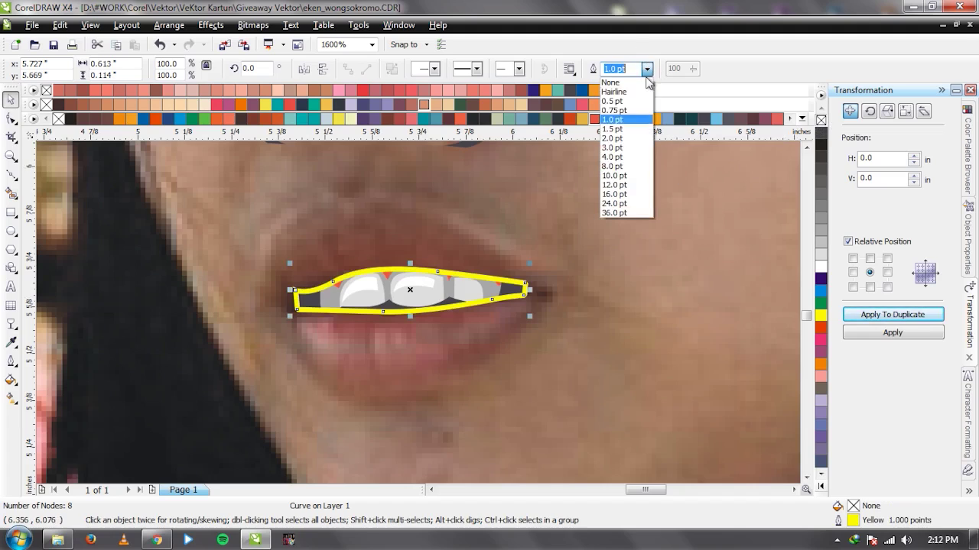
{"action": "left_click", "coordinate": [640, 101]}
{"action": "left_click", "coordinate": [647, 69]}
{"action": "left_click", "coordinate": [645, 101]}
Try a hairline outline on the mouth copy, then set it back to 0.5 pt.
{"action": "left_click", "coordinate": [647, 69]}
{"action": "left_click", "coordinate": [640, 92]}
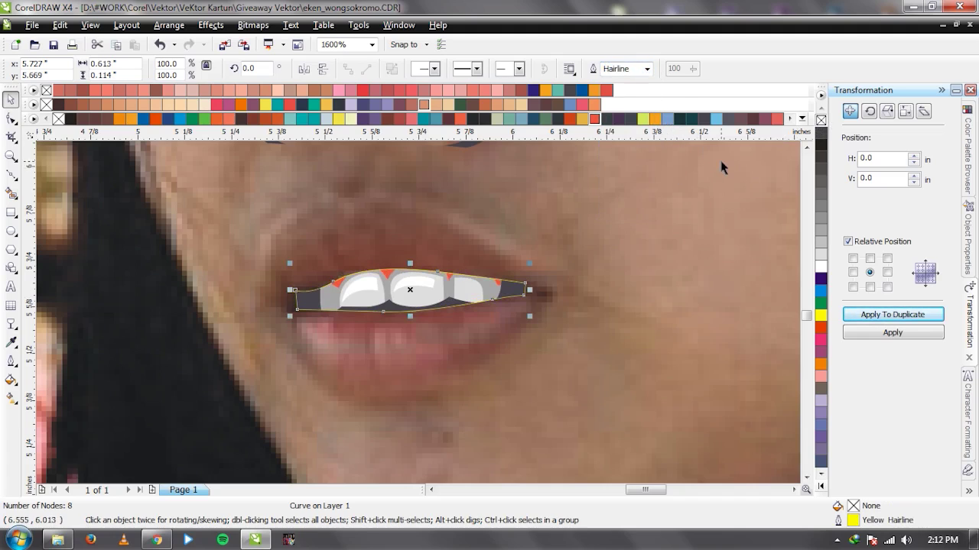
{"action": "key", "text": "ctrl+z"}
{"action": "key", "text": "ctrl+shift+z"}
{"action": "left_click", "coordinate": [647, 69]}
{"action": "left_click", "coordinate": [641, 100]}
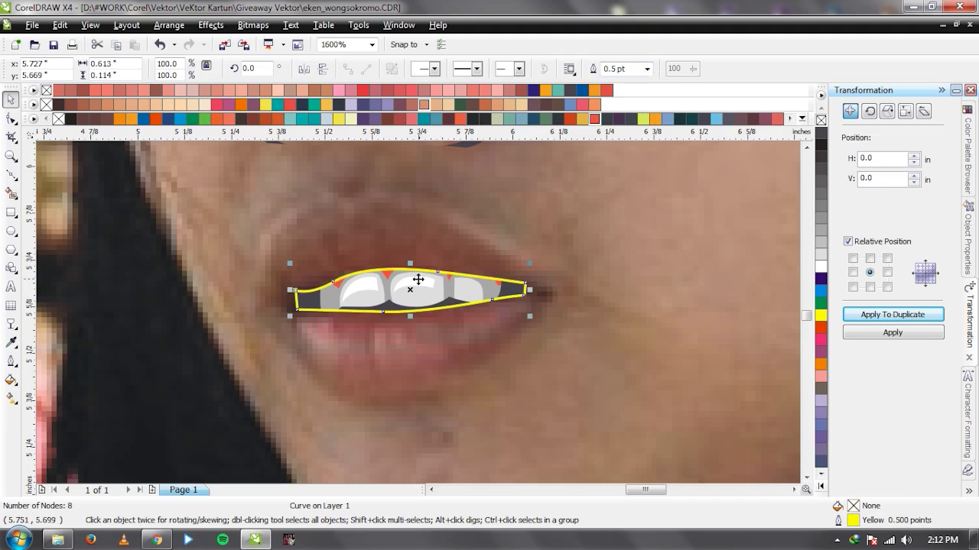
Test the outlined mouth copy on the lower lip, move it back, and undo its outline.
{"action": "left_click_drag", "start_coordinate": [410, 291], "coordinate": [385, 369]}
{"action": "left_click_drag", "start_coordinate": [484, 361], "coordinate": [504, 286]}
{"action": "scroll", "coordinate": [416, 312], "scroll_direction": "up", "scroll_amount": 4}
{"action": "scroll", "coordinate": [419, 313], "scroll_direction": "down", "scroll_amount": 4}
{"action": "key", "text": "ctrl+z"}
{"action": "key", "text": "ctrl+shift+z"}
{"action": "key", "text": "ctrl+shift+z"}
{"action": "key", "text": "ctrl+z"}
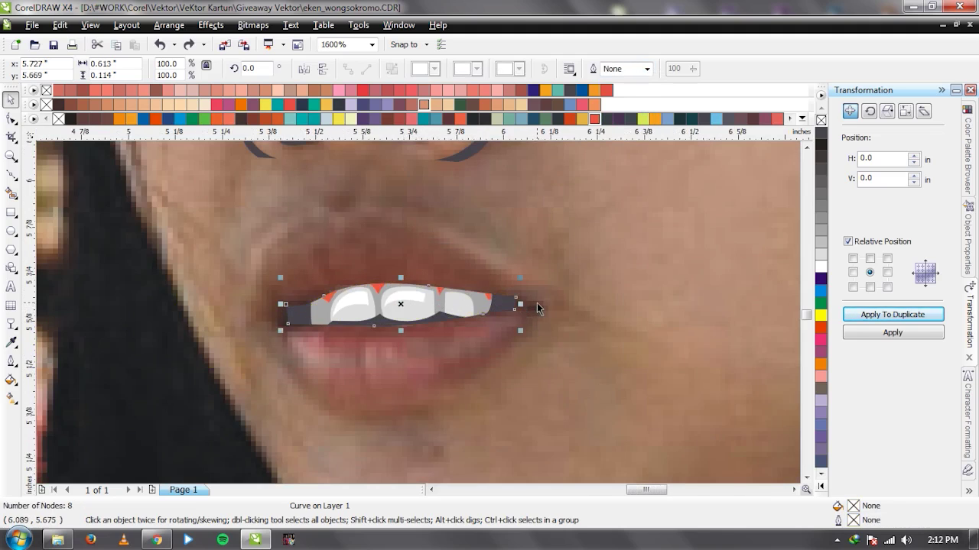
Undo trial moves of the dark mouth curve and bring it in front of the teeth.
{"action": "left_click", "coordinate": [548, 309]}
{"action": "left_click_drag", "start_coordinate": [510, 308], "coordinate": [508, 353]}
{"action": "key", "text": "ctrl+z"}
{"action": "key", "text": "ctrl+z"}
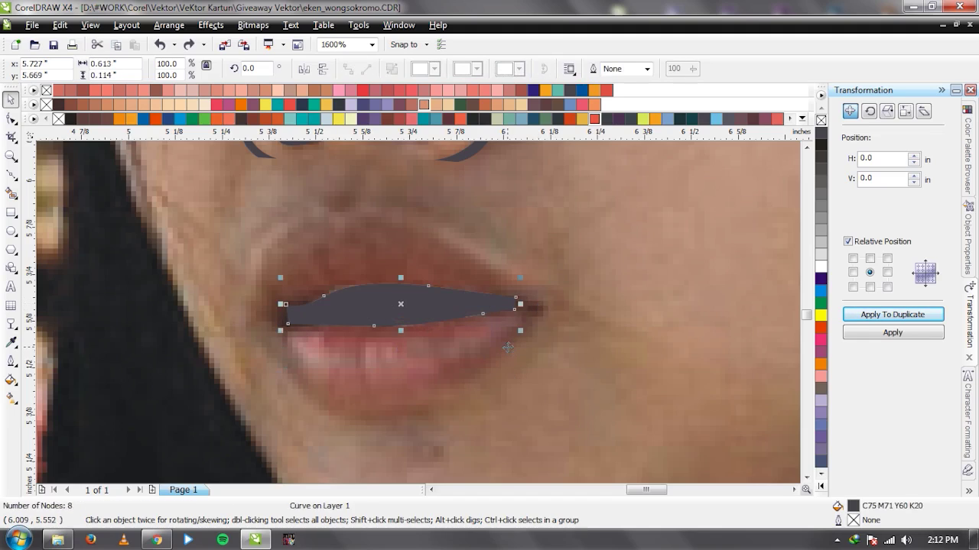
{"action": "key", "text": "ctrl+z"}
{"action": "left_click", "coordinate": [499, 302]}
{"action": "left_click_drag", "start_coordinate": [499, 302], "coordinate": [499, 371]}
{"action": "key", "text": "ctrl+z"}
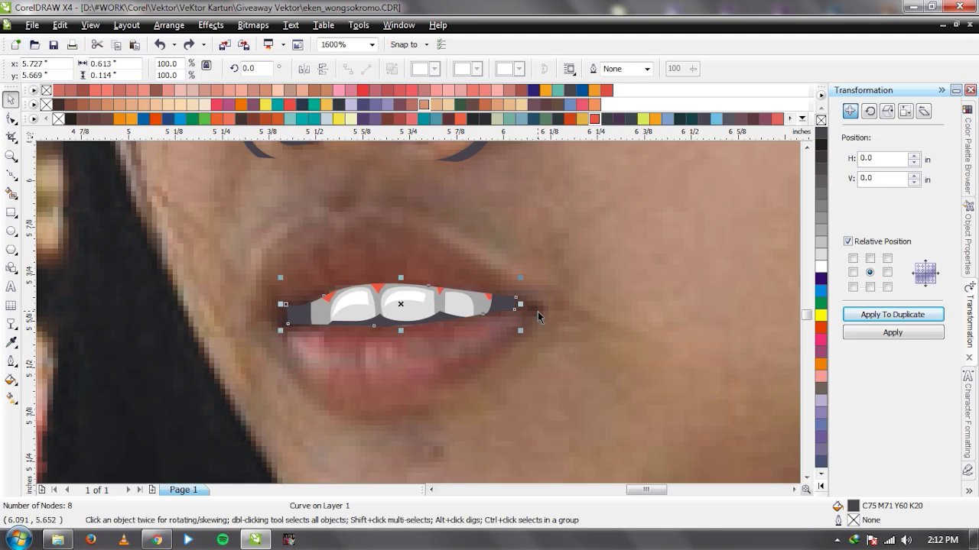
{"action": "key", "text": "shift+Page_Up"}
{"action": "left_click_drag", "start_coordinate": [506, 309], "coordinate": [502, 395]}
{"action": "key", "text": "ctrl+z"}
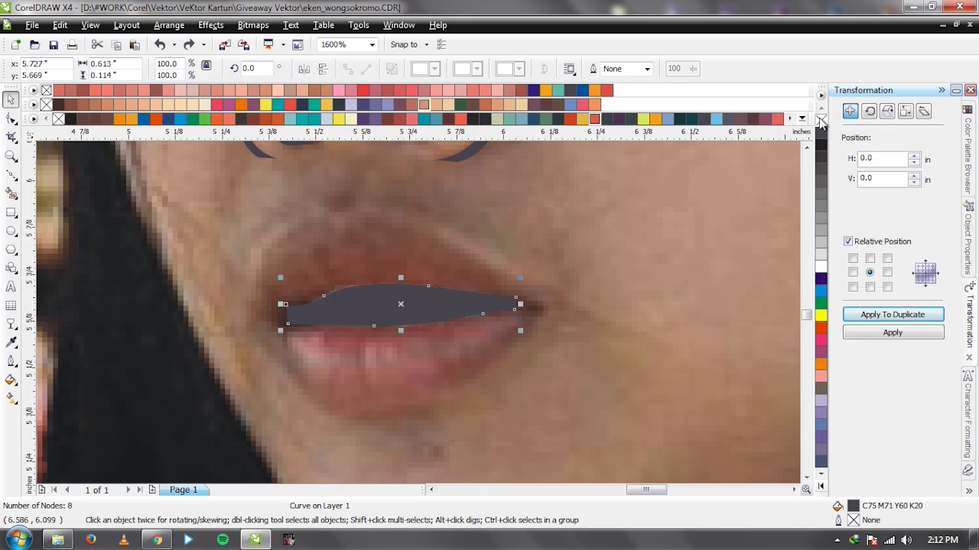
Remove the dark curve's fill and give it a dark 0.5 pt outline.
{"action": "left_click", "coordinate": [820, 120]}
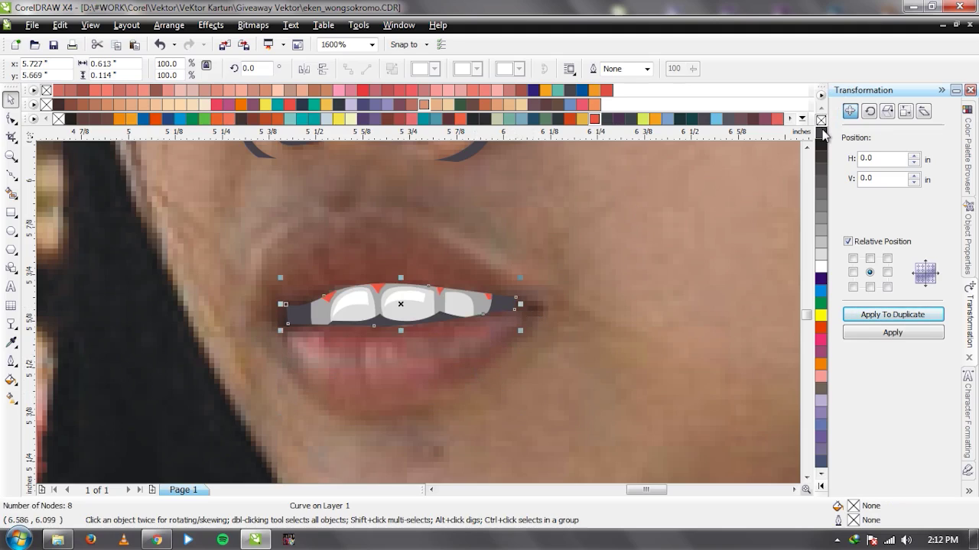
{"action": "right_click", "coordinate": [822, 134]}
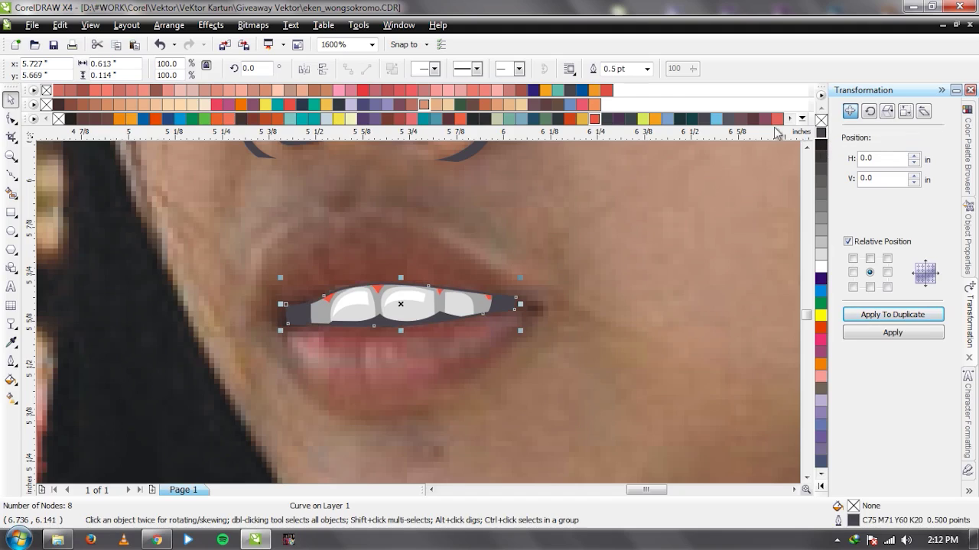
{"action": "left_click", "coordinate": [646, 69]}
{"action": "left_click", "coordinate": [646, 92]}
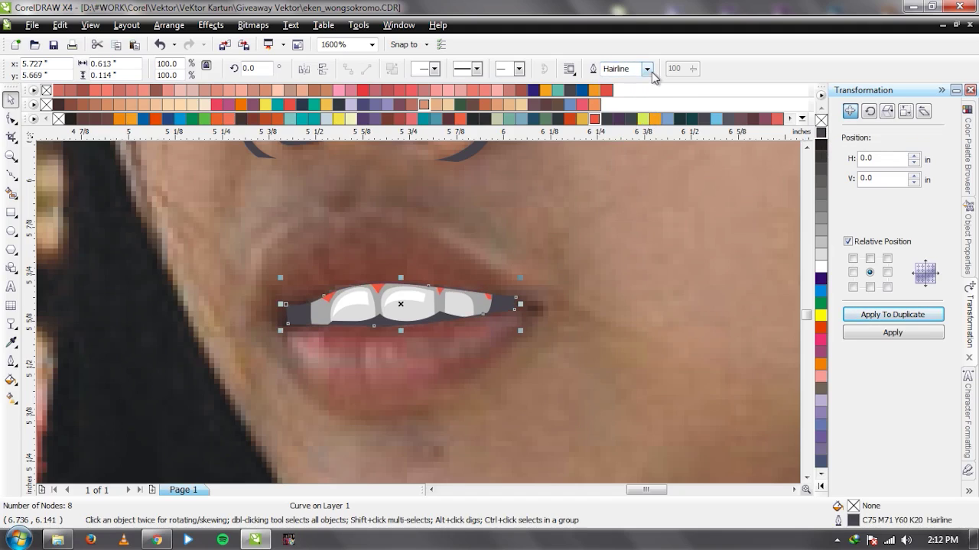
{"action": "left_click", "coordinate": [647, 69]}
{"action": "left_click", "coordinate": [643, 101]}
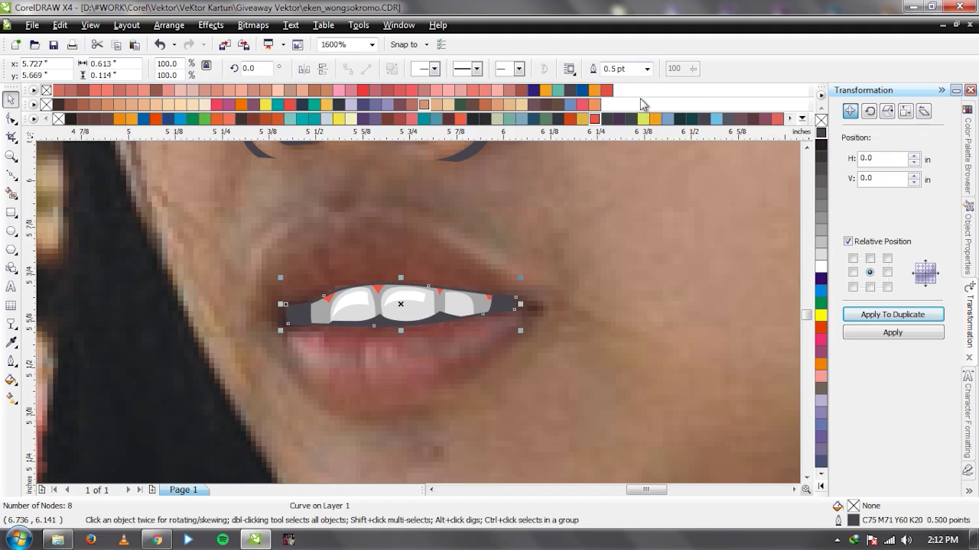
{"action": "scroll", "coordinate": [419, 314], "scroll_direction": "up", "scroll_amount": 1}
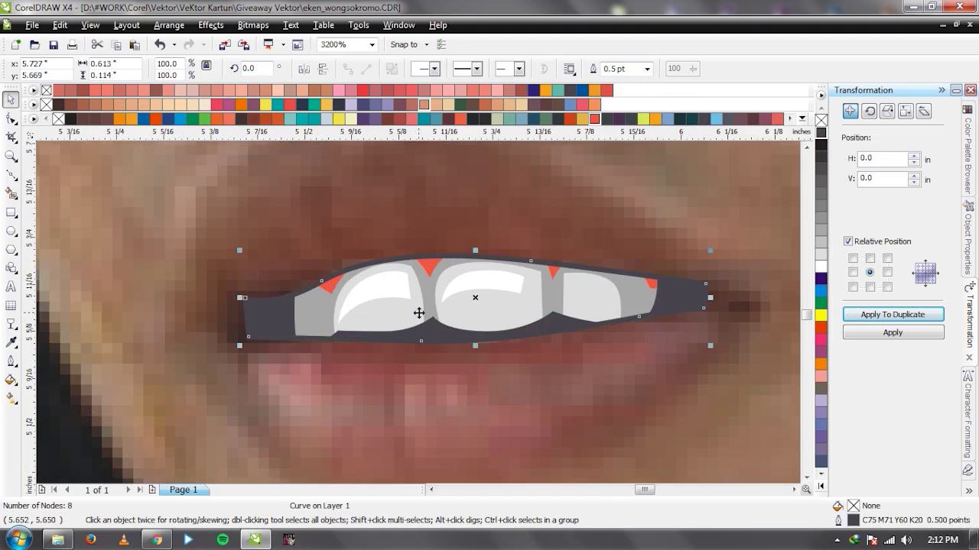
{"action": "left_click", "coordinate": [455, 311]}
{"action": "scroll", "coordinate": [416, 317], "scroll_direction": "down", "scroll_amount": 1}
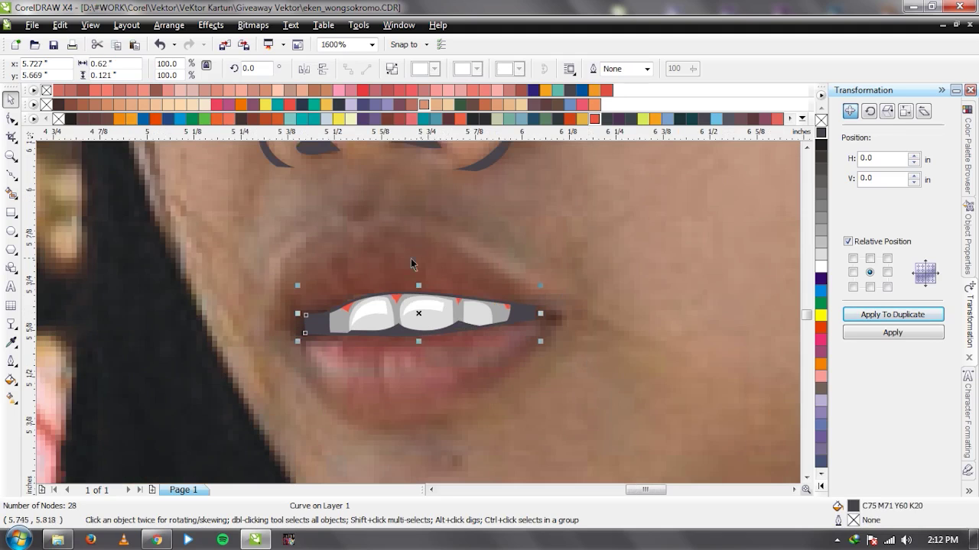
{"action": "left_click_drag", "start_coordinate": [417, 312], "coordinate": [474, 239]}
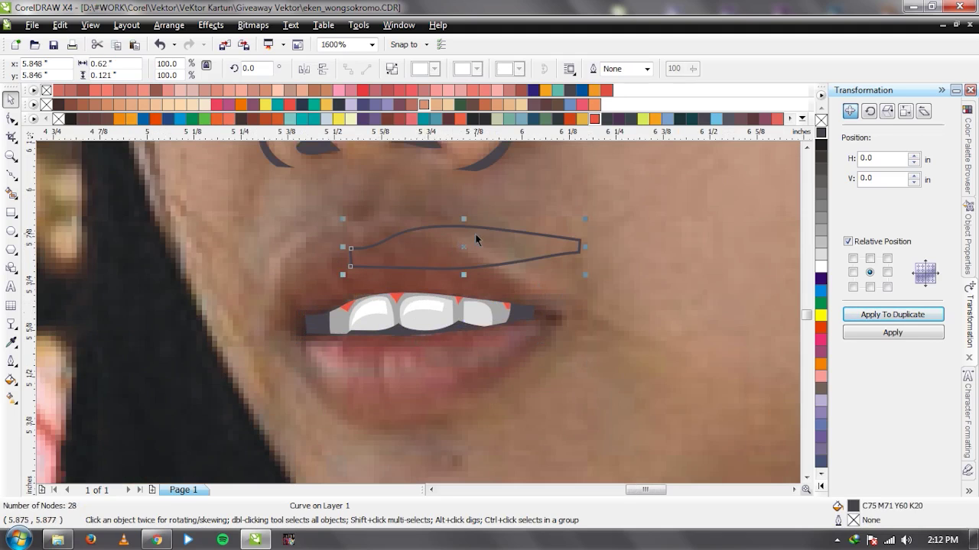
{"action": "scroll", "coordinate": [475, 239], "scroll_direction": "up", "scroll_amount": 1}
{"action": "key", "text": "F10"}
{"action": "left_click_drag", "start_coordinate": [456, 311], "coordinate": [445, 266]}
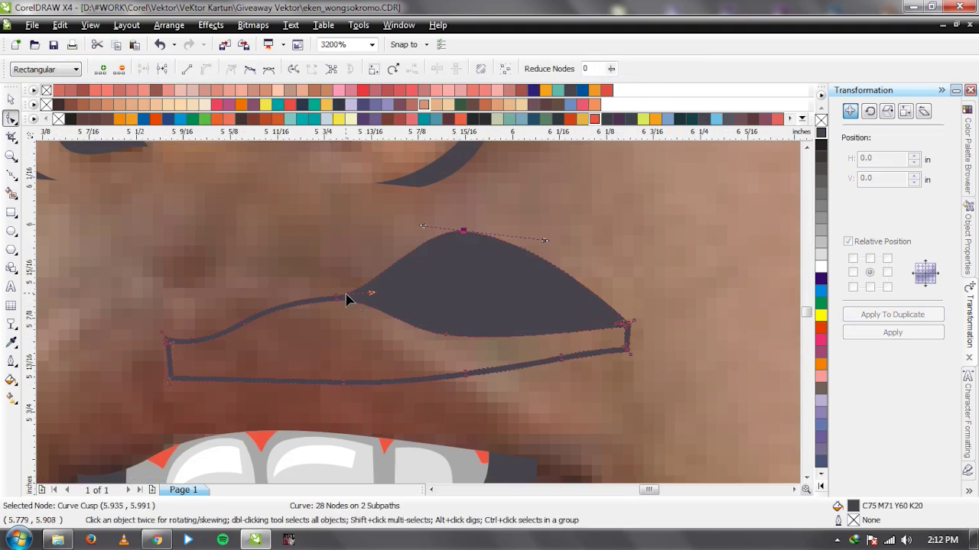
{"action": "left_click_drag", "start_coordinate": [338, 297], "coordinate": [332, 253]}
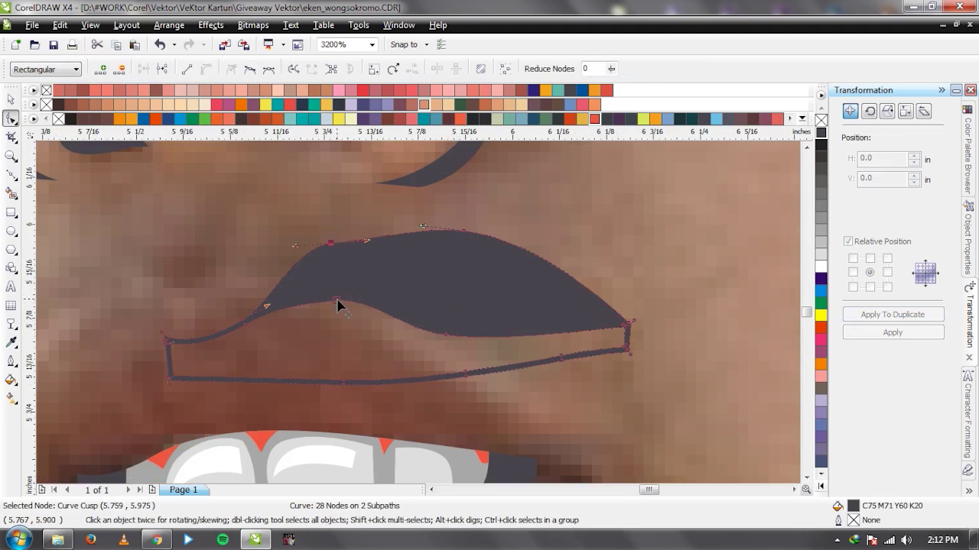
{"action": "left_click_drag", "start_coordinate": [338, 300], "coordinate": [334, 329]}
{"action": "key", "text": "ctrl+z"}
{"action": "key", "text": "ctrl+z"}
{"action": "key", "text": "ctrl+z"}
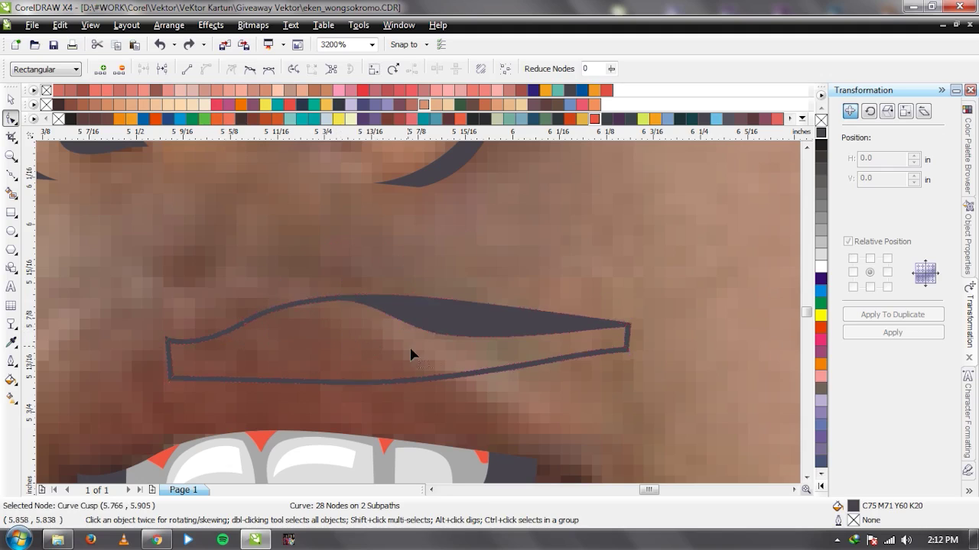
{"action": "key", "text": "ctrl+z"}
{"action": "key", "text": "ctrl+z"}
{"action": "key", "text": "space"}
{"action": "scroll", "coordinate": [447, 361], "scroll_direction": "down", "scroll_amount": 1}
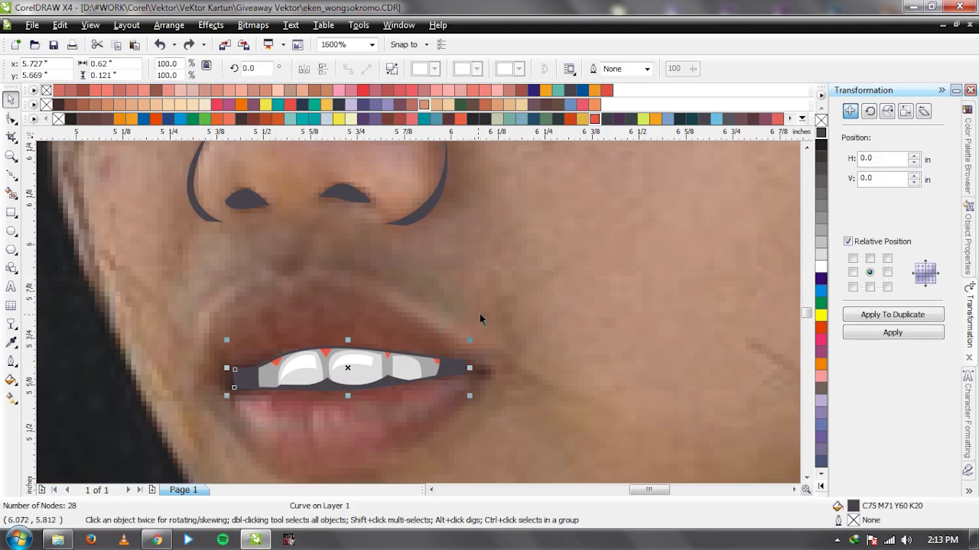
{"action": "key", "text": "F5"}
{"action": "left_click", "coordinate": [491, 246]}
{"action": "left_click_drag", "start_coordinate": [506, 313], "coordinate": [554, 320]}
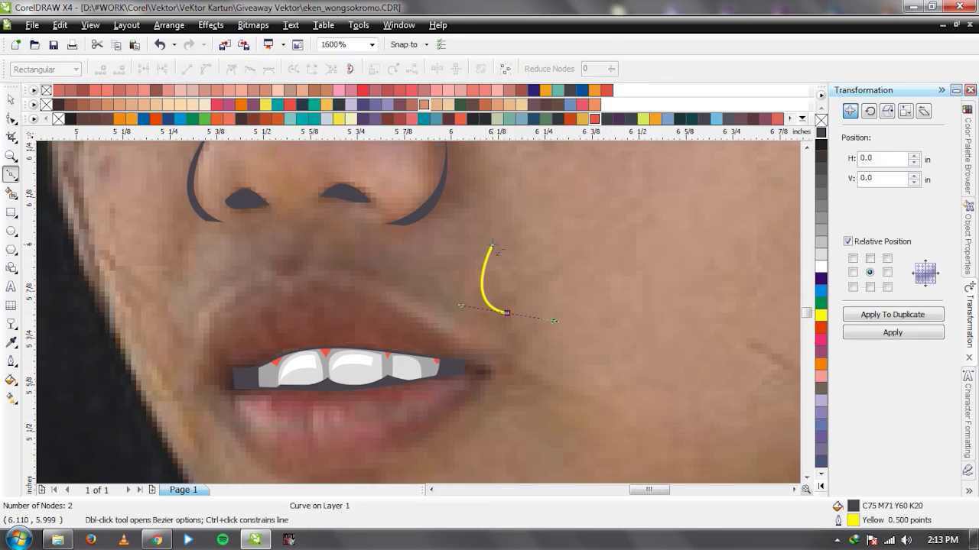
{"action": "left_click", "coordinate": [491, 245]}
{"action": "key", "text": "space"}
{"action": "key", "text": "F10"}
{"action": "scroll", "coordinate": [507, 280], "scroll_direction": "up", "scroll_amount": 1}
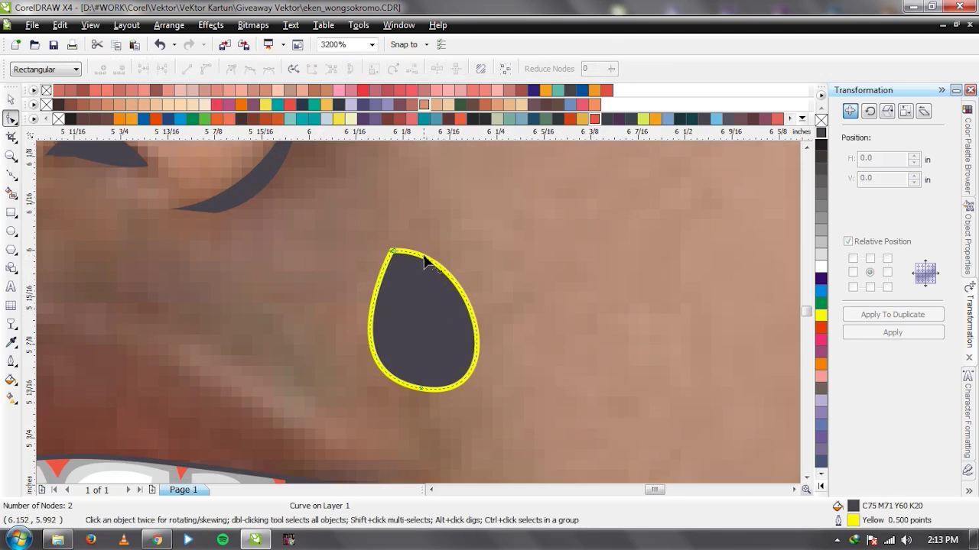
{"action": "key", "text": "space"}
{"action": "scroll", "coordinate": [419, 313], "scroll_direction": "down", "scroll_amount": 1}
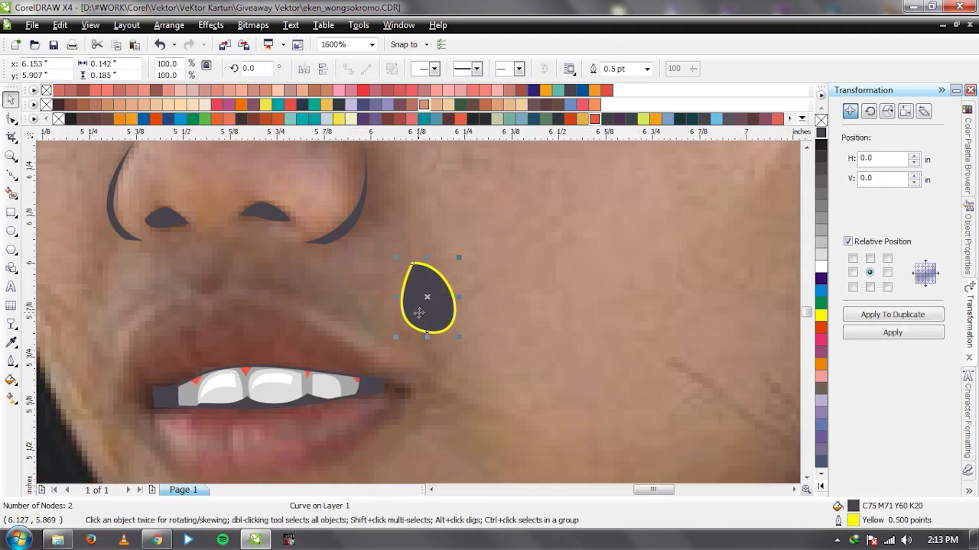
{"action": "key", "text": "Delete"}
{"action": "scroll", "coordinate": [398, 327], "scroll_direction": "down", "scroll_amount": 1}
{"action": "scroll", "coordinate": [382, 325], "scroll_direction": "up", "scroll_amount": 1}
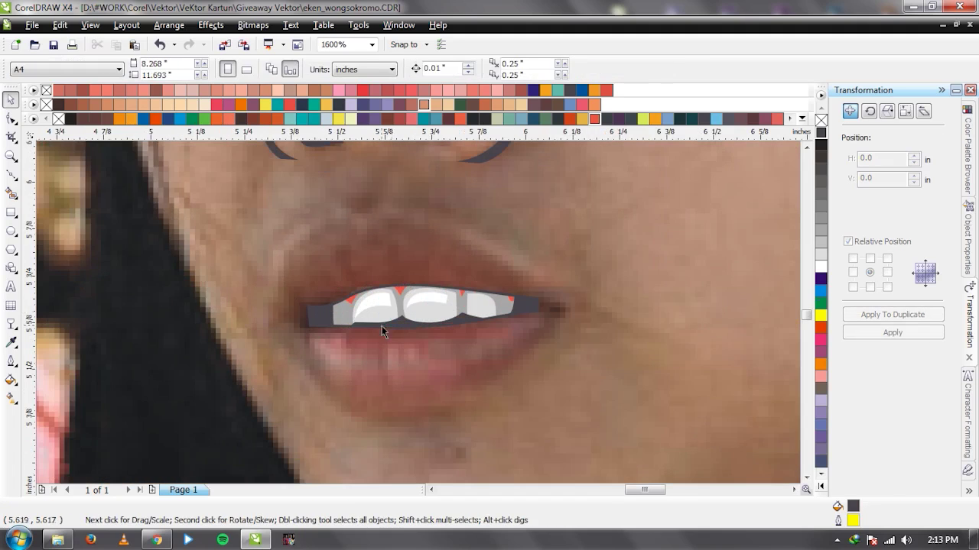
{"action": "key", "text": "F5"}
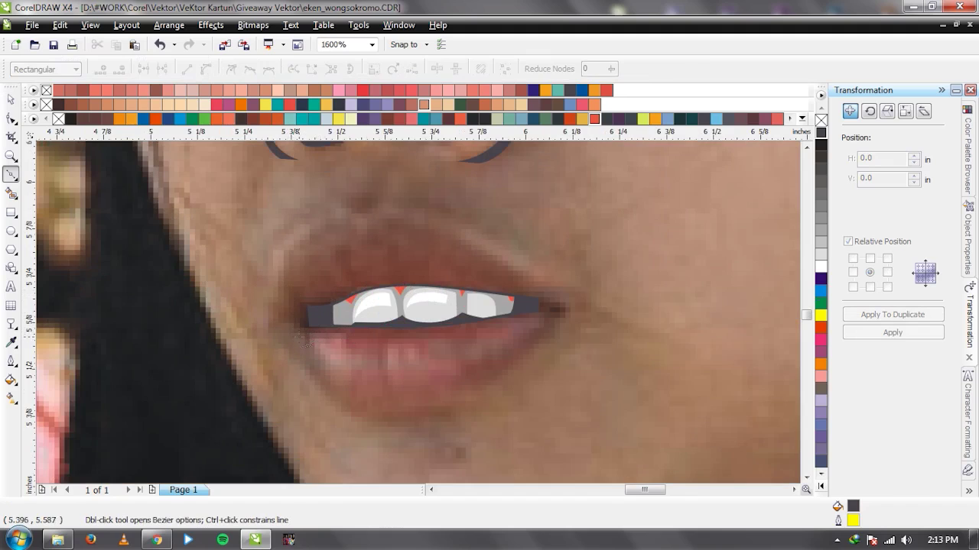
Trace the outer lips with Bezier nodes from the left corner around and back.
{"action": "left_click", "coordinate": [299, 336]}
{"action": "left_click_drag", "start_coordinate": [388, 402], "coordinate": [468, 406]}
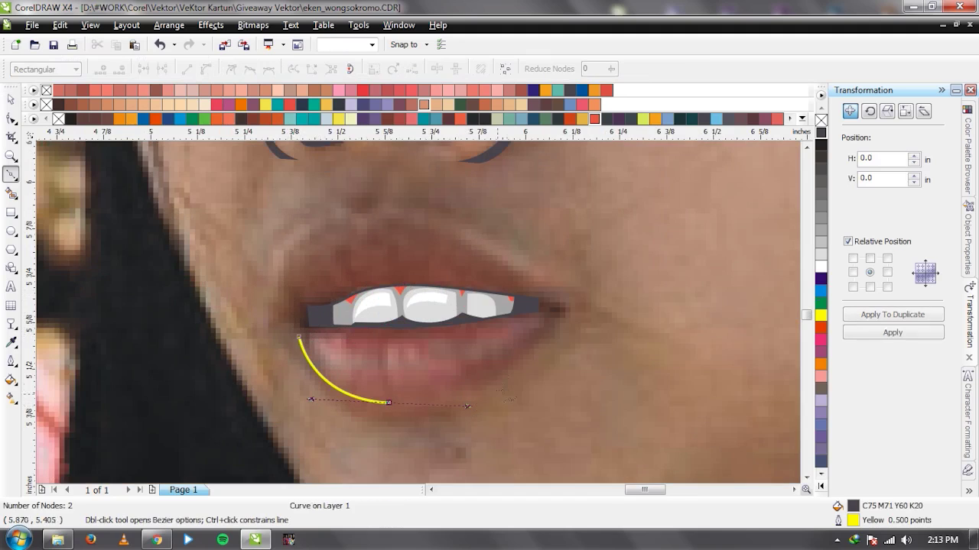
{"action": "left_click_drag", "start_coordinate": [538, 339], "coordinate": [559, 319]}
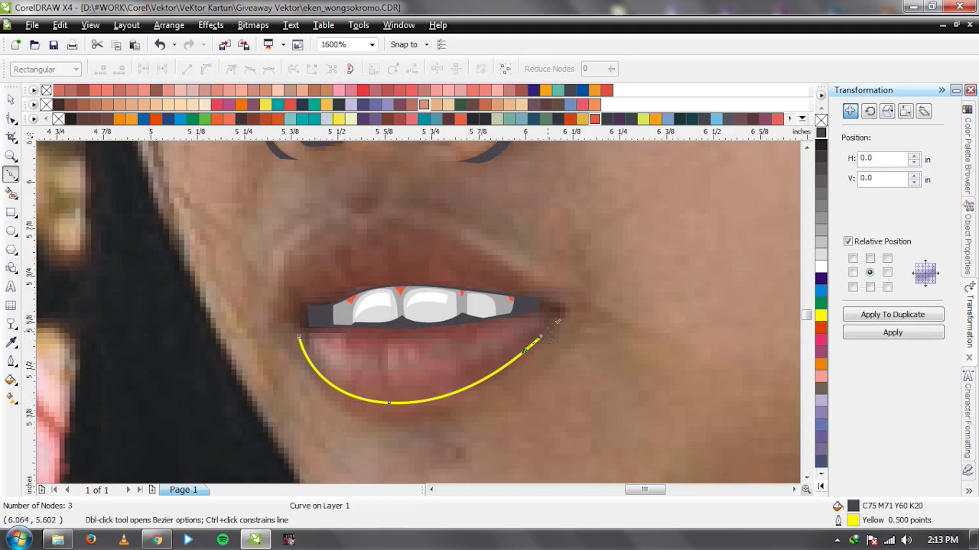
{"action": "left_click", "coordinate": [562, 318]}
{"action": "left_click", "coordinate": [569, 310]}
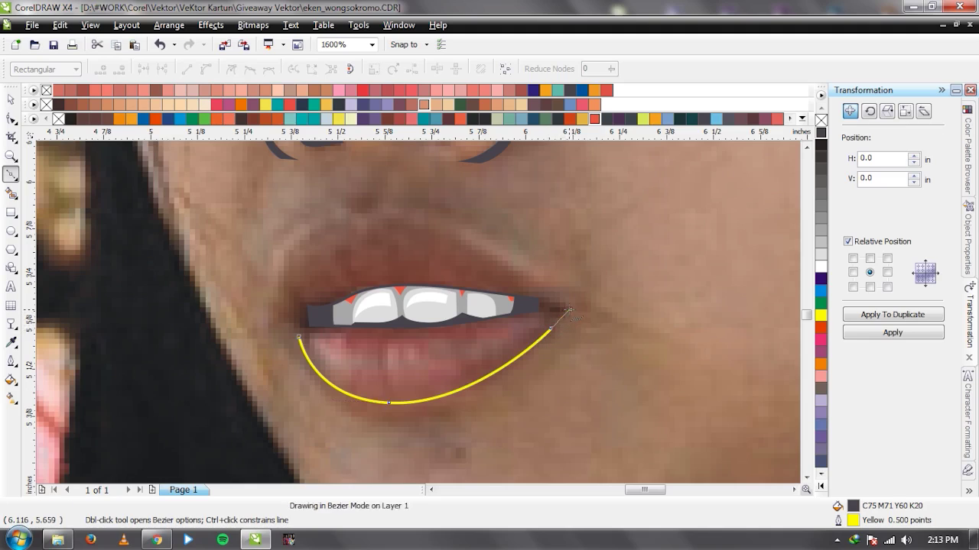
{"action": "left_click_drag", "start_coordinate": [447, 225], "coordinate": [395, 205]}
{"action": "left_click", "coordinate": [370, 221]}
{"action": "left_click_drag", "start_coordinate": [306, 237], "coordinate": [277, 265]}
{"action": "left_click_drag", "start_coordinate": [305, 321], "coordinate": [333, 336]}
{"action": "left_click", "coordinate": [307, 321]}
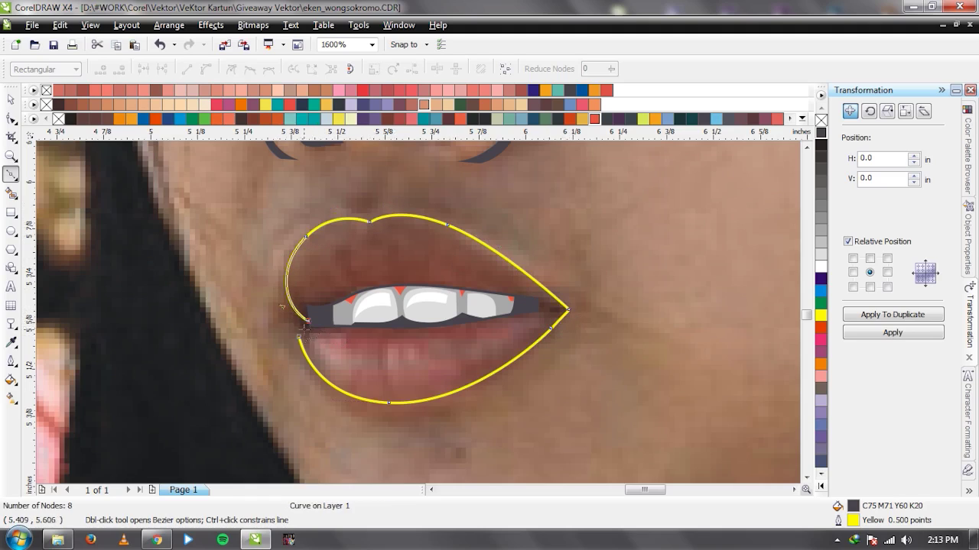
{"action": "left_click", "coordinate": [299, 336]}
Redo the lip closure with an extra node at the left lip corner.
{"action": "key", "text": "space"}
{"action": "key", "text": "ctrl+z"}
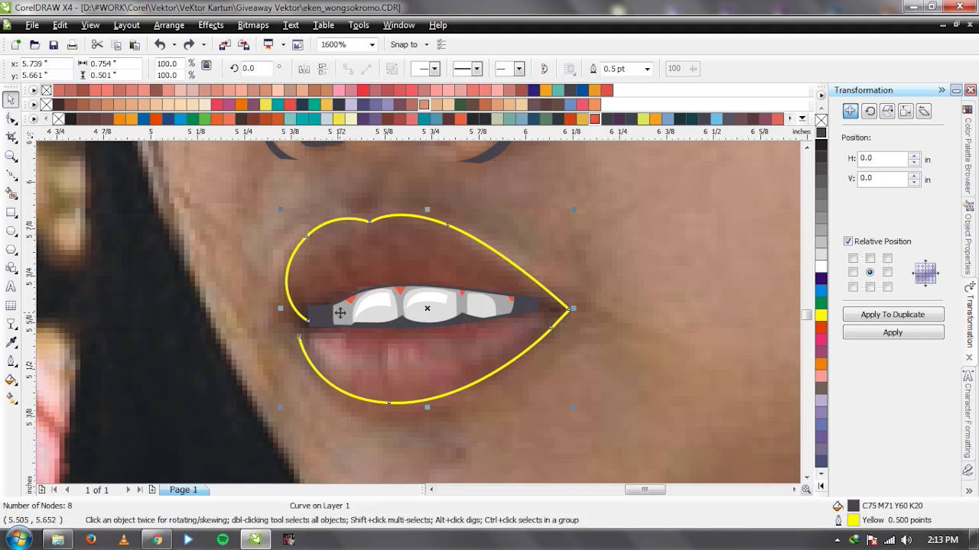
{"action": "key", "text": "space"}
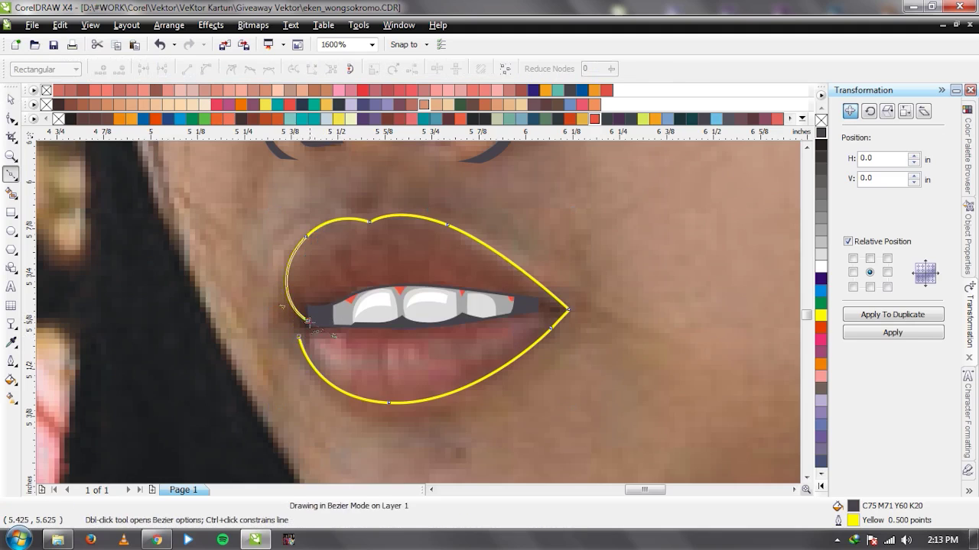
{"action": "scroll", "coordinate": [419, 313], "scroll_direction": "up", "scroll_amount": 2}
{"action": "left_click", "coordinate": [405, 304]}
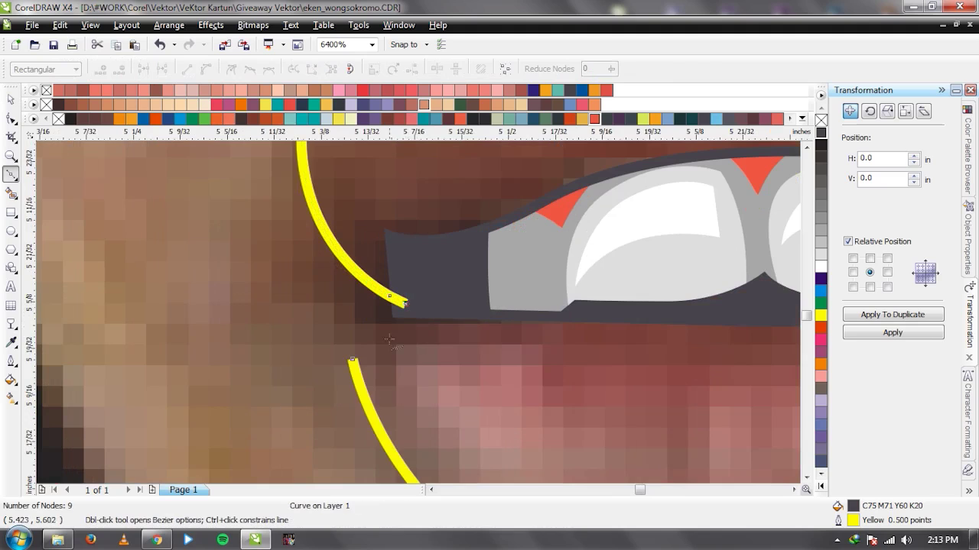
{"action": "scroll", "coordinate": [353, 360], "scroll_direction": "down", "scroll_amount": 1}
{"action": "left_click", "coordinate": [352, 359]}
Place the lip shape just behind the teeth and remove its fill.
{"action": "key", "text": "space"}
{"action": "scroll", "coordinate": [419, 314], "scroll_direction": "down", "scroll_amount": 2}
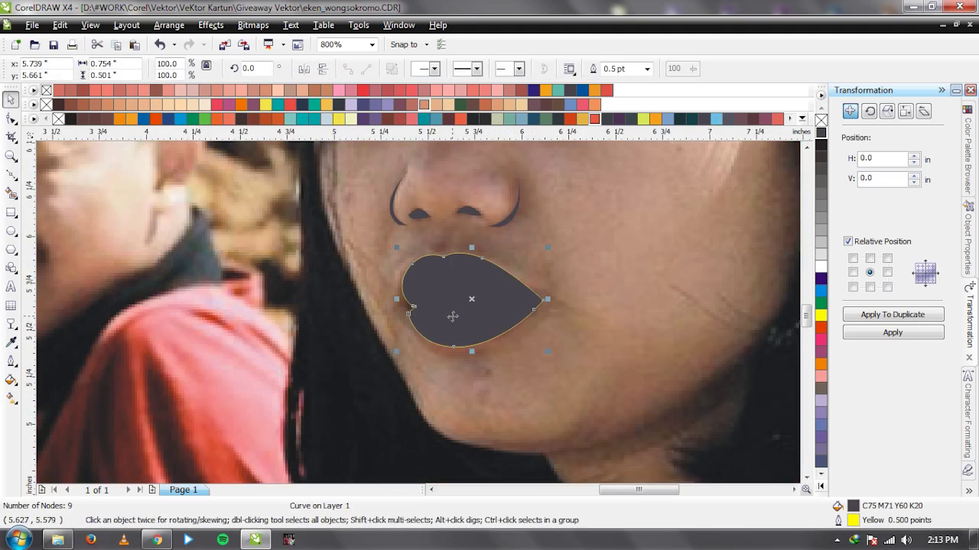
{"action": "key", "text": "shift+Page_Down"}
{"action": "key", "text": "ctrl+Page_Up"}
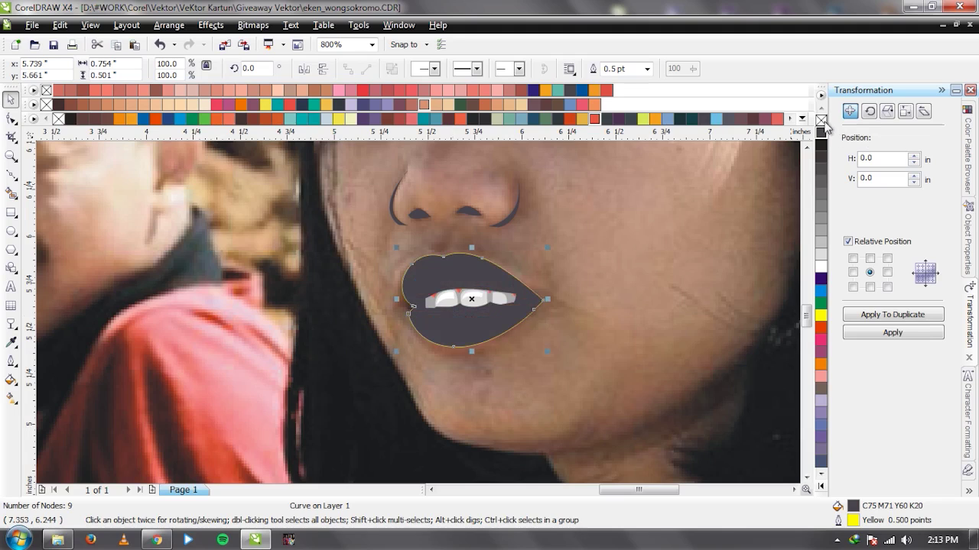
{"action": "left_click", "coordinate": [820, 120]}
{"action": "scroll", "coordinate": [532, 367], "scroll_direction": "up", "scroll_amount": 1}
{"action": "key", "text": "F10"}
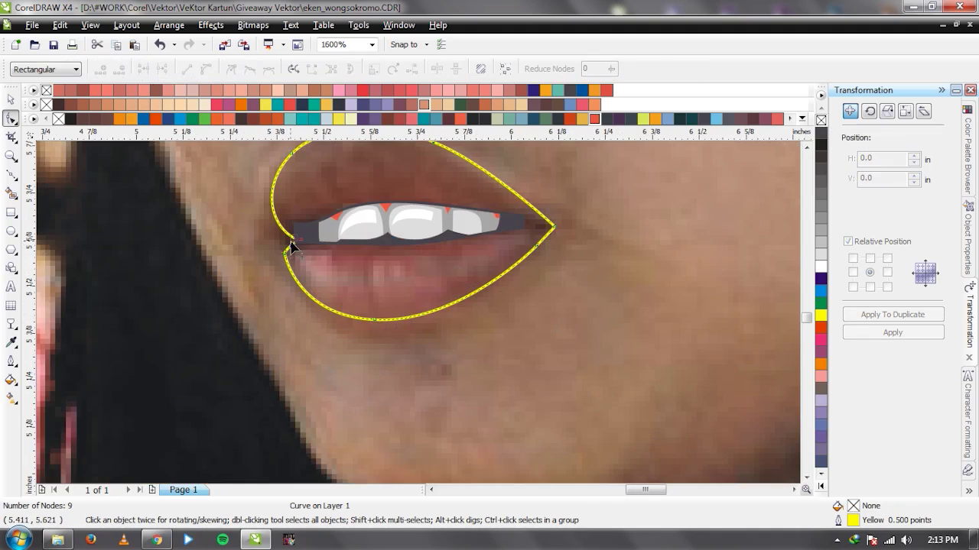
Drag the dark teeth shape's left end node out to the left lip corner.
{"action": "scroll", "coordinate": [290, 246], "scroll_direction": "up", "scroll_amount": 1}
{"action": "left_click", "coordinate": [419, 291]}
{"action": "scroll", "coordinate": [421, 297], "scroll_direction": "up", "scroll_amount": 1}
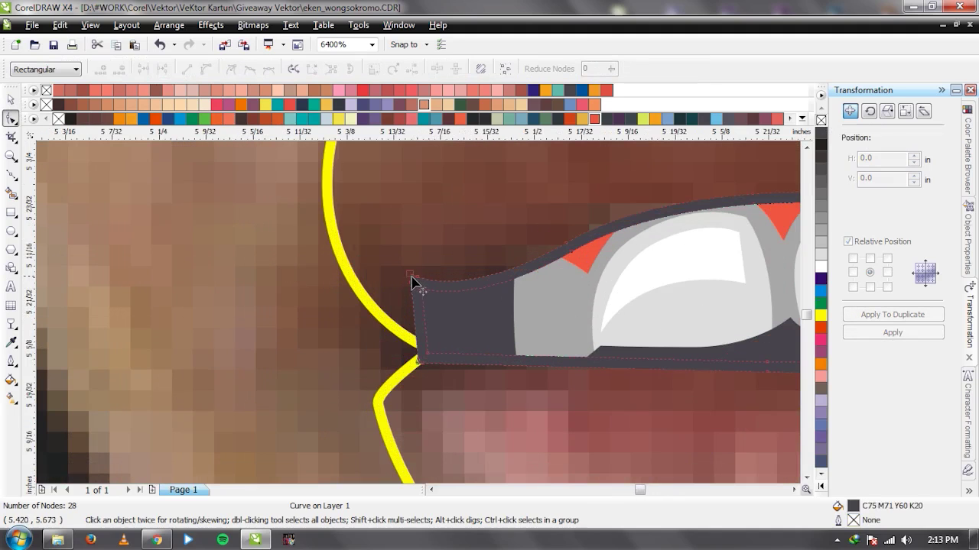
{"action": "left_click", "coordinate": [411, 280]}
{"action": "left_click_drag", "start_coordinate": [410, 280], "coordinate": [357, 288]}
{"action": "left_click", "coordinate": [464, 315]}
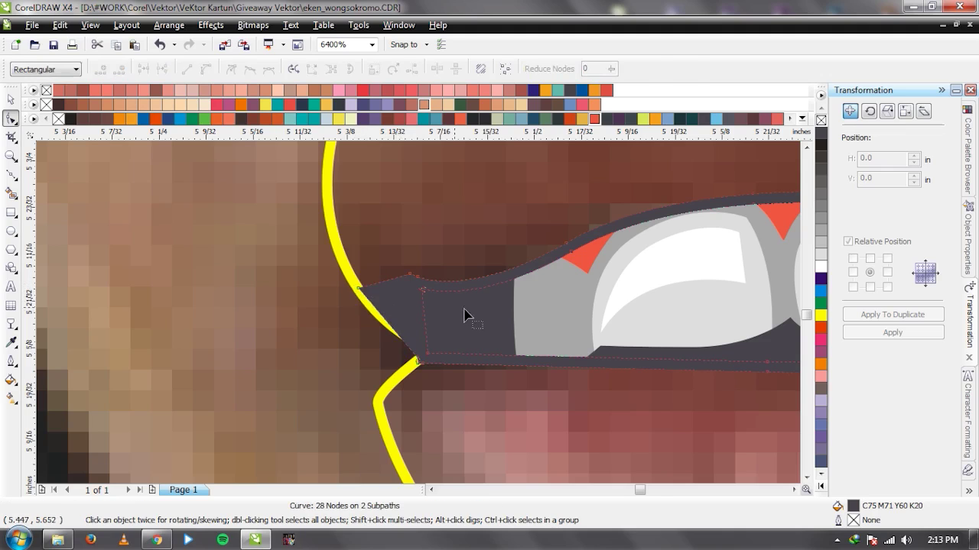
{"action": "scroll", "coordinate": [464, 315], "scroll_direction": "down", "scroll_amount": 2}
{"action": "scroll", "coordinate": [629, 312], "scroll_direction": "up", "scroll_amount": 2}
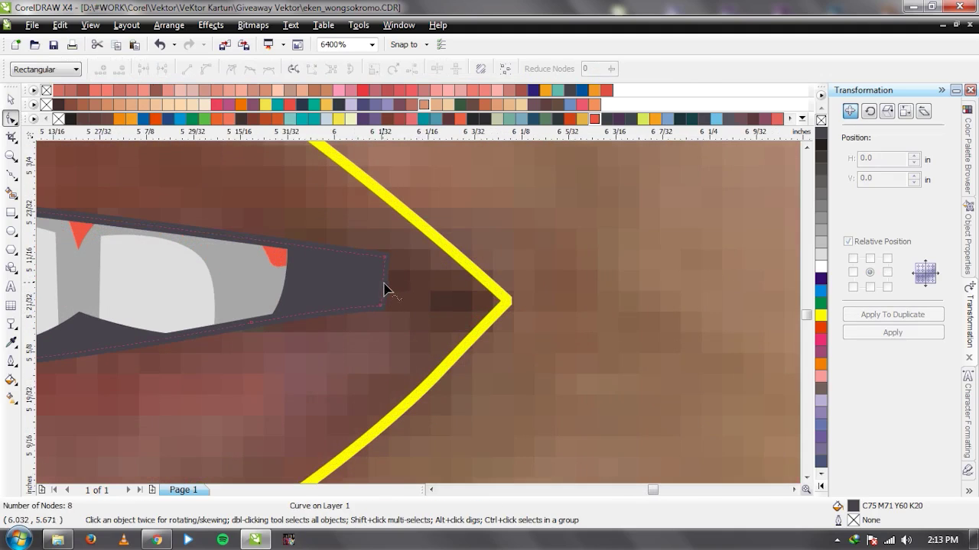
Stretch the teeth shape's right end to the lip corner and slide the photo aside.
{"action": "left_click_drag", "start_coordinate": [387, 292], "coordinate": [513, 299]}
{"action": "key", "text": "space"}
{"action": "left_click", "coordinate": [533, 310]}
{"action": "scroll", "coordinate": [533, 310], "scroll_direction": "down", "scroll_amount": 4}
{"action": "left_click_drag", "start_coordinate": [419, 311], "coordinate": [127, 300]}
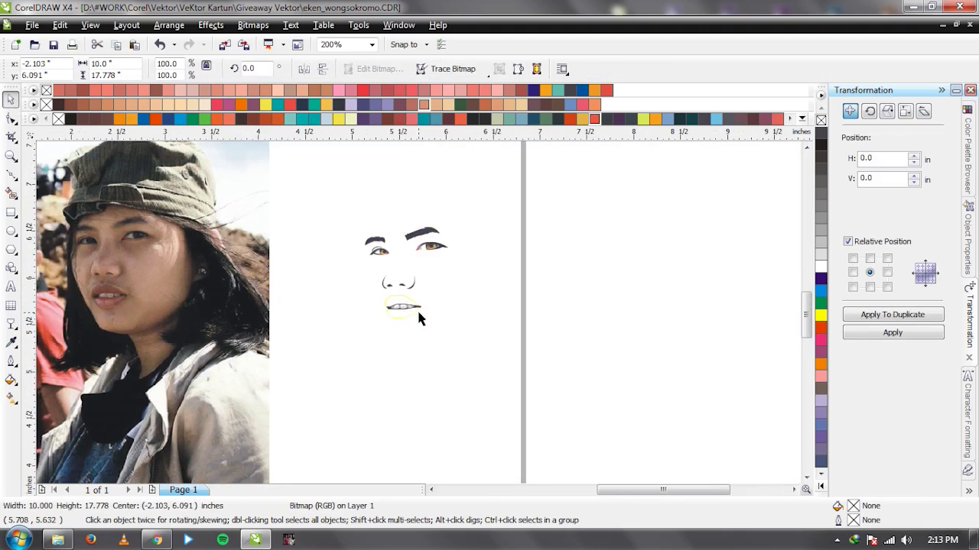
Put the photo back over the drawing and discard a stray short Bezier line.
{"action": "key", "text": "ctrl+z"}
{"action": "scroll", "coordinate": [421, 312], "scroll_direction": "up", "scroll_amount": 3}
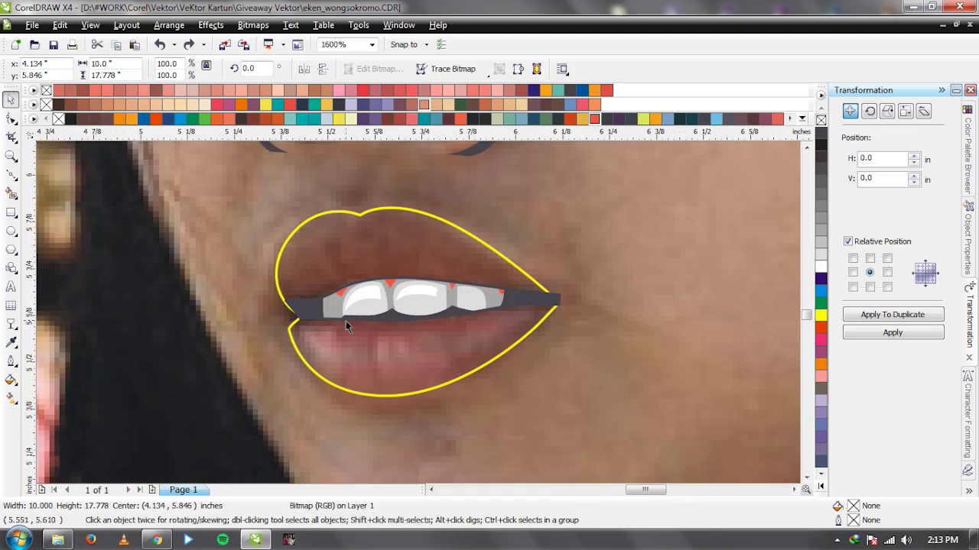
{"action": "key", "text": "F5"}
{"action": "key", "text": "Escape"}
{"action": "key", "text": "space"}
{"action": "scroll", "coordinate": [416, 313], "scroll_direction": "down", "scroll_amount": 1}
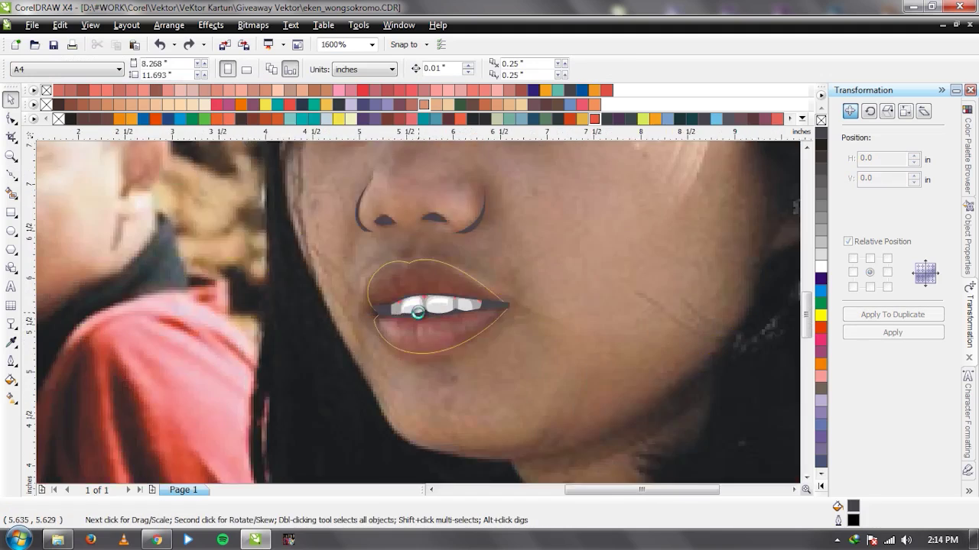
{"action": "scroll", "coordinate": [419, 317], "scroll_direction": "up", "scroll_amount": 1}
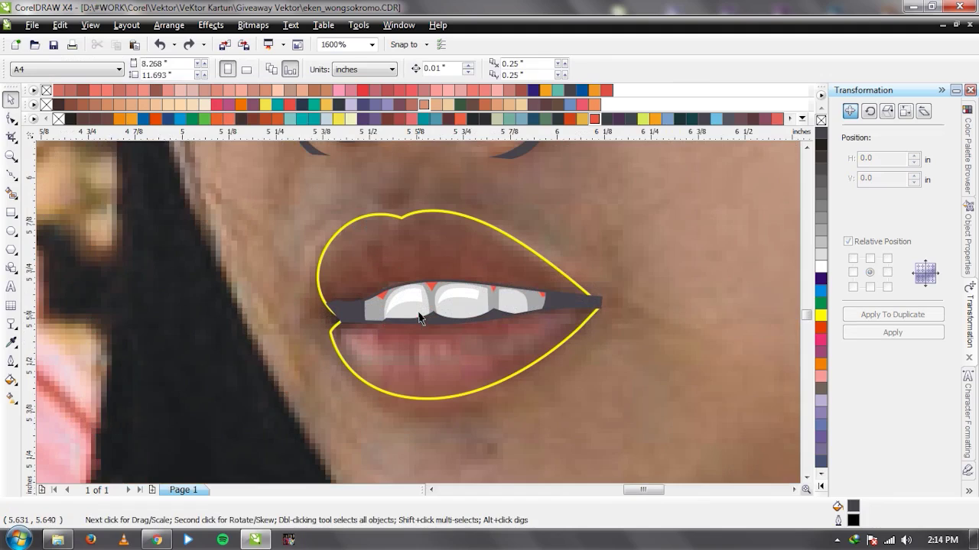
{"action": "key", "text": "space"}
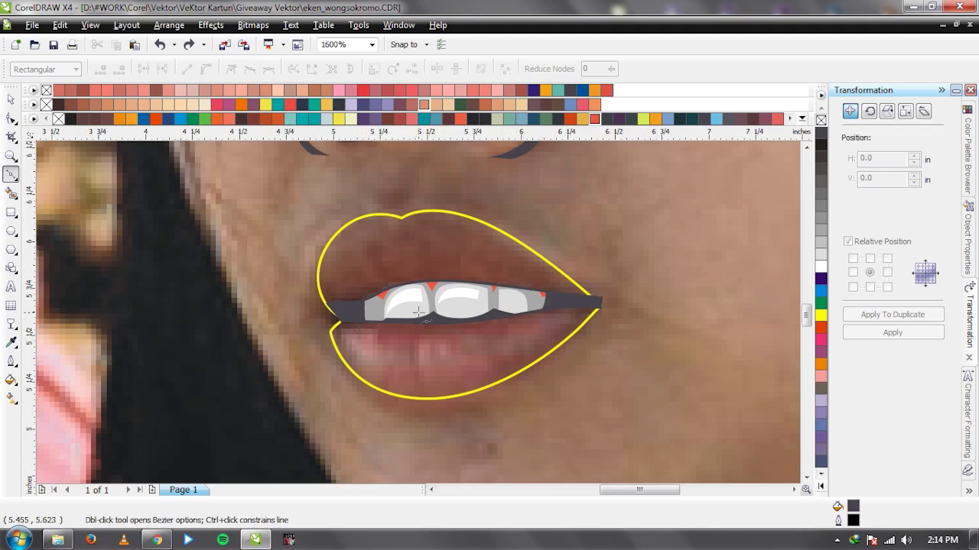
{"action": "scroll", "coordinate": [382, 316], "scroll_direction": "left", "scroll_amount": 1}
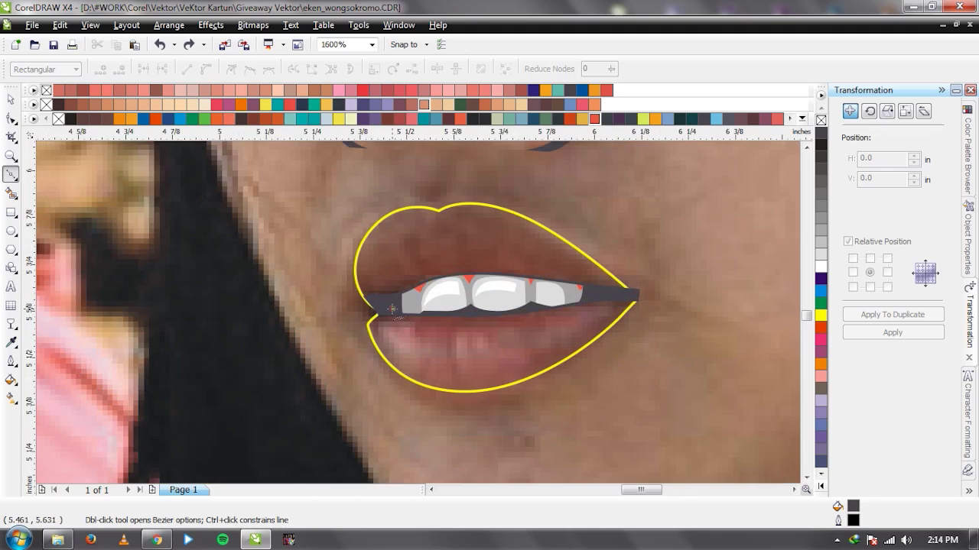
{"action": "left_click", "coordinate": [391, 309]}
{"action": "key", "text": "space"}
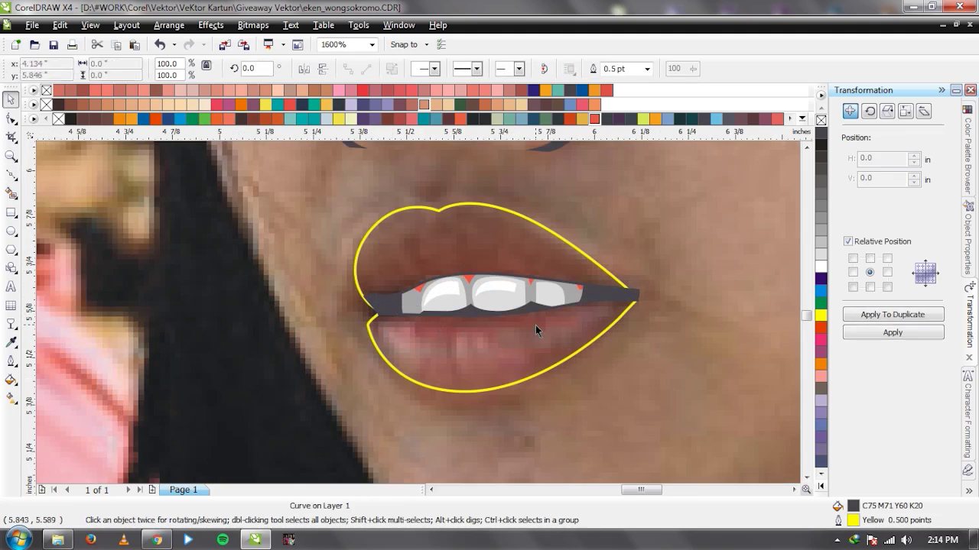
{"action": "key", "text": "Escape"}
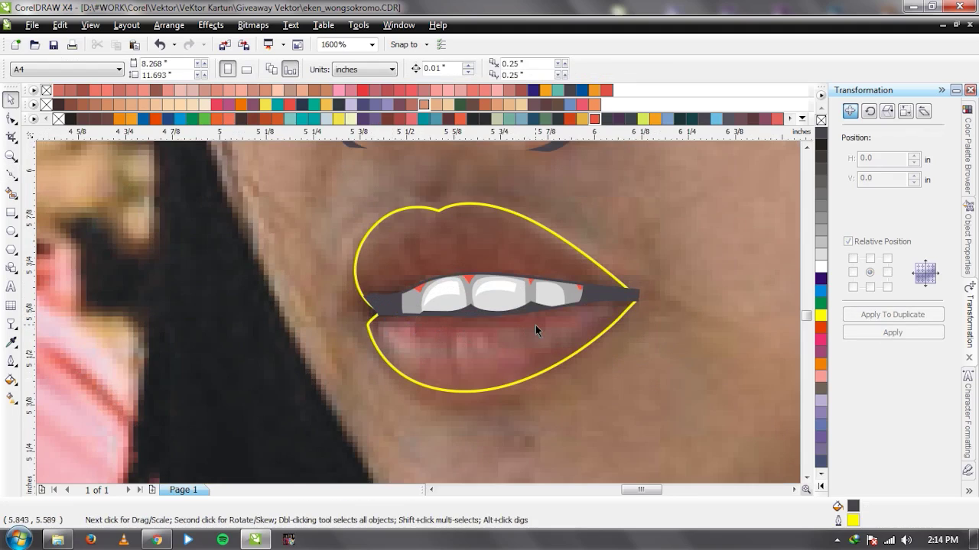
{"action": "key", "text": "space"}
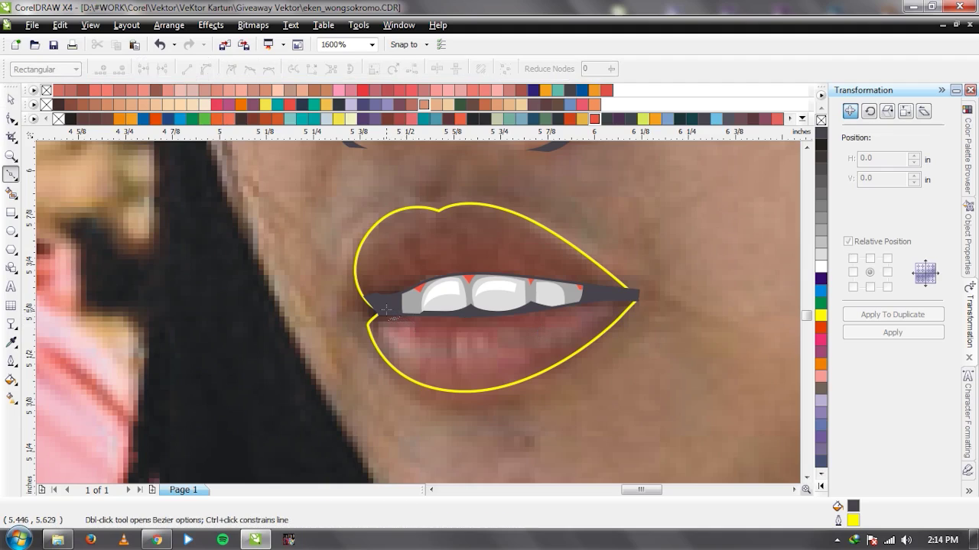
Trace the mouth-interior path from the left corner along the teeth to the right lip corner.
{"action": "left_click", "coordinate": [431, 331]}
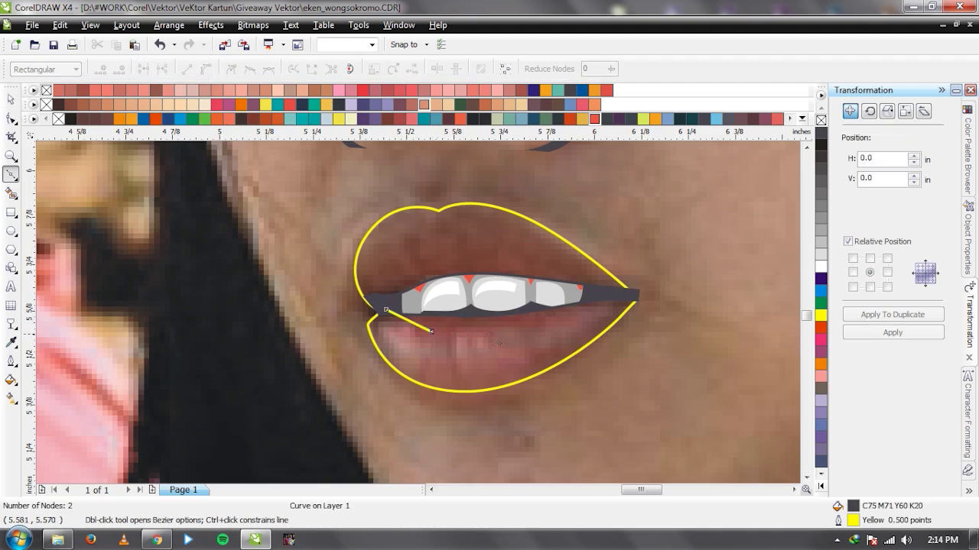
{"action": "left_click_drag", "start_coordinate": [537, 321], "coordinate": [587, 300]}
{"action": "left_click", "coordinate": [588, 296]}
{"action": "left_click", "coordinate": [618, 299]}
{"action": "left_click", "coordinate": [513, 386]}
{"action": "left_click", "coordinate": [669, 318]}
{"action": "left_click", "coordinate": [709, 247]}
{"action": "left_click", "coordinate": [629, 291]}
Trace back along the lower teeth edge and close the mouth shape at the left corner.
{"action": "left_click", "coordinate": [566, 272]}
{"action": "left_click", "coordinate": [526, 253]}
{"action": "left_click", "coordinate": [536, 276]}
{"action": "left_click_drag", "start_coordinate": [404, 259], "coordinate": [403, 261]}
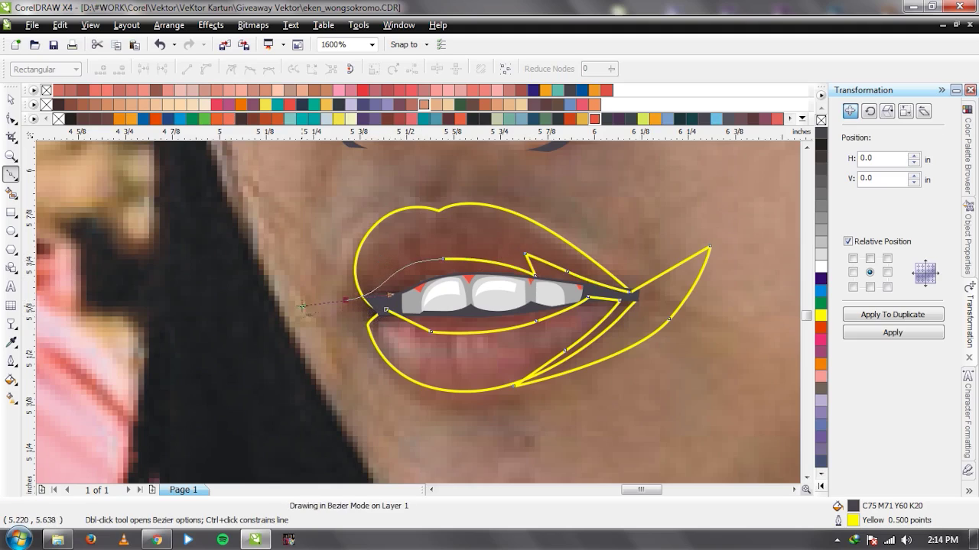
{"action": "key", "text": "ctrl+z"}
{"action": "mouse_move", "coordinate": [443, 267]}
{"action": "left_mouse_down"}
{"action": "mouse_move", "coordinate": [385, 273]}
{"action": "mouse_move", "coordinate": [353, 302]}
{"action": "left_mouse_up"}
{"action": "left_click", "coordinate": [386, 310]}
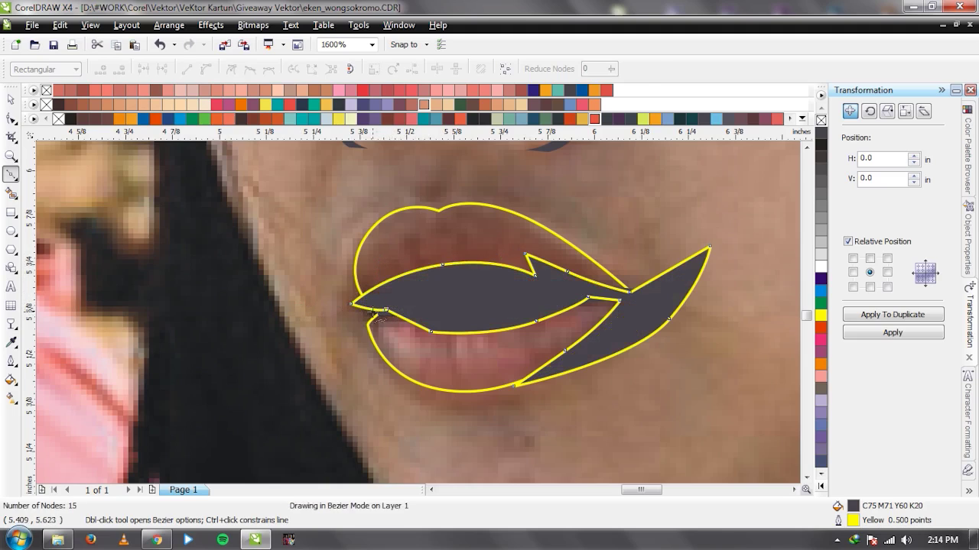
Send the dark mouth shape behind the teeth and zoom out to view the whole mouth.
{"action": "key", "text": "space"}
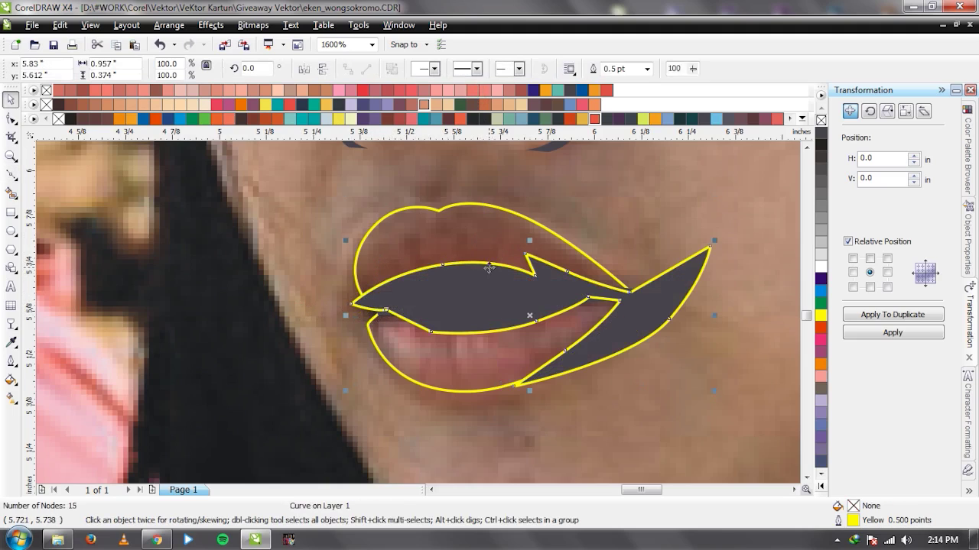
{"action": "key", "text": "shift+Page_Down"}
{"action": "left_click", "coordinate": [490, 269]}
{"action": "key", "text": "F3"}
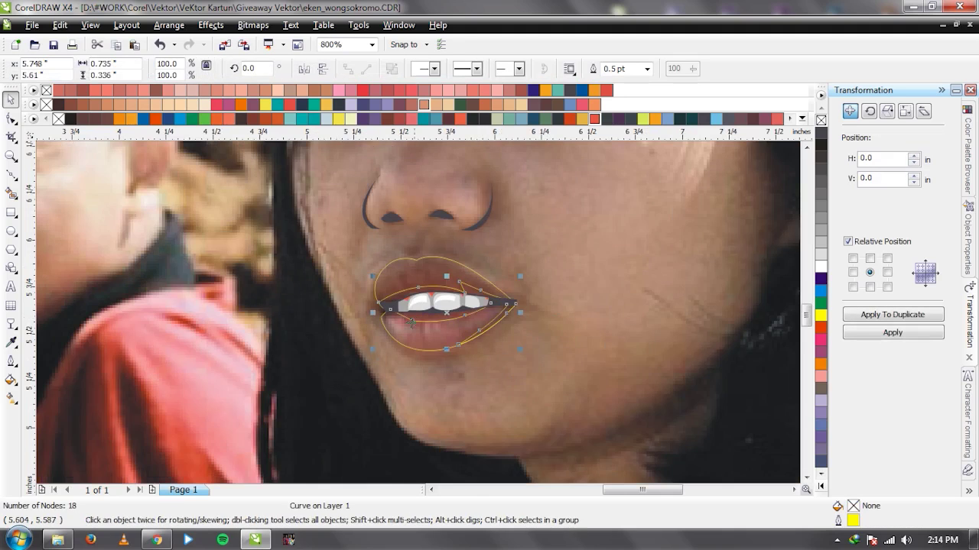
{"action": "left_click", "coordinate": [49, 542]}
Open D: > #WORK > Corel > Vektor and drag the Warna Pallate file onto the CorelDRAW canvas.
{"action": "left_click", "coordinate": [86, 275]}
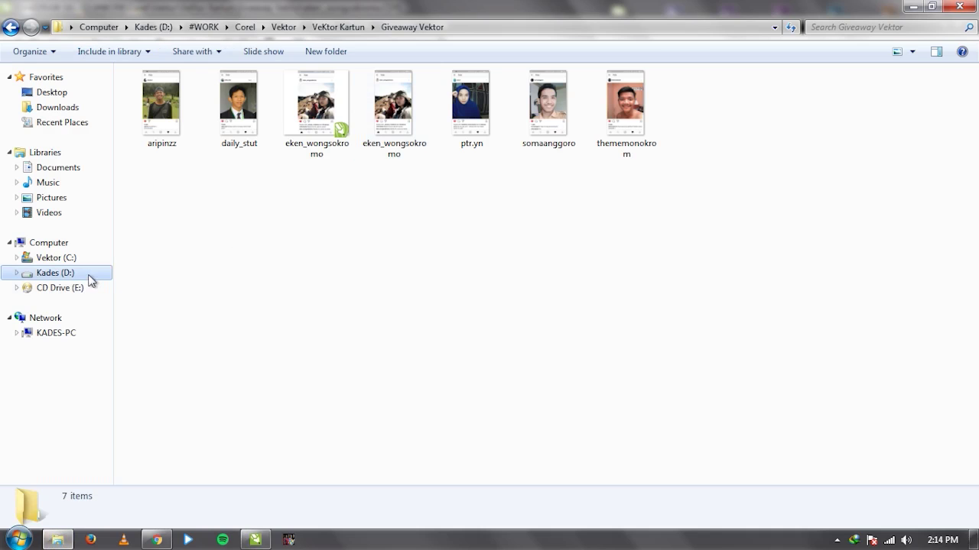
{"action": "double_click", "coordinate": [240, 95]}
{"action": "left_click", "coordinate": [702, 89]}
{"action": "double_click", "coordinate": [702, 89]}
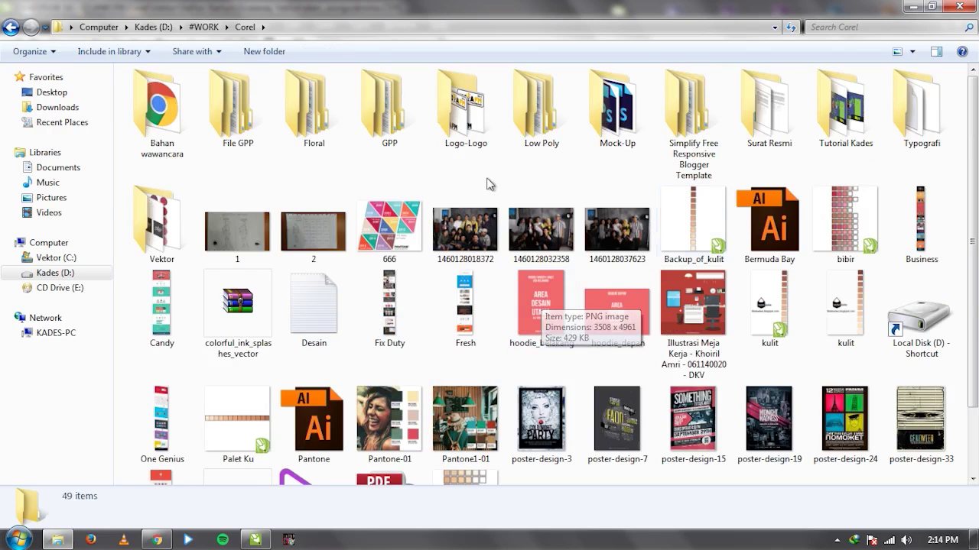
{"action": "double_click", "coordinate": [161, 239]}
{"action": "left_click", "coordinate": [626, 329]}
{"action": "left_click_drag", "start_coordinate": [625, 329], "coordinate": [415, 321]}
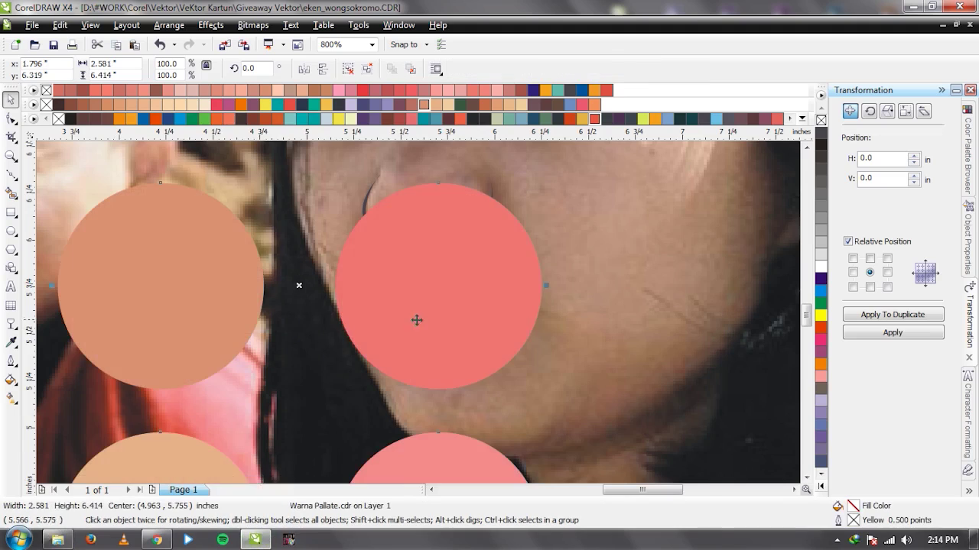
Shrink the palette circles to 14.5% and position them beside the mouth.
{"action": "scroll", "coordinate": [419, 313], "scroll_direction": "down", "scroll_amount": 2}
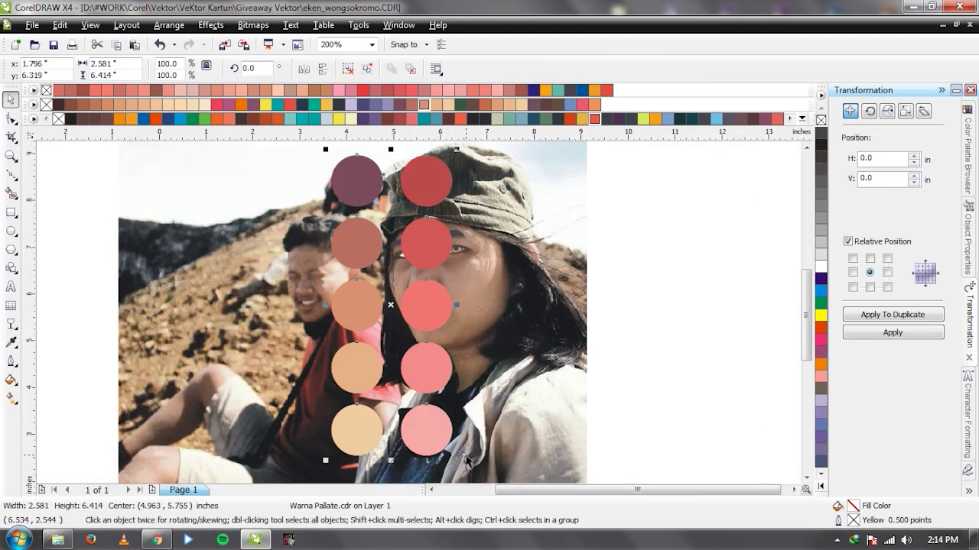
{"action": "left_click_drag", "start_coordinate": [461, 146], "coordinate": [403, 274]}
{"action": "scroll", "coordinate": [392, 324], "scroll_direction": "up", "scroll_amount": 2}
{"action": "left_click_drag", "start_coordinate": [392, 324], "coordinate": [392, 313]}
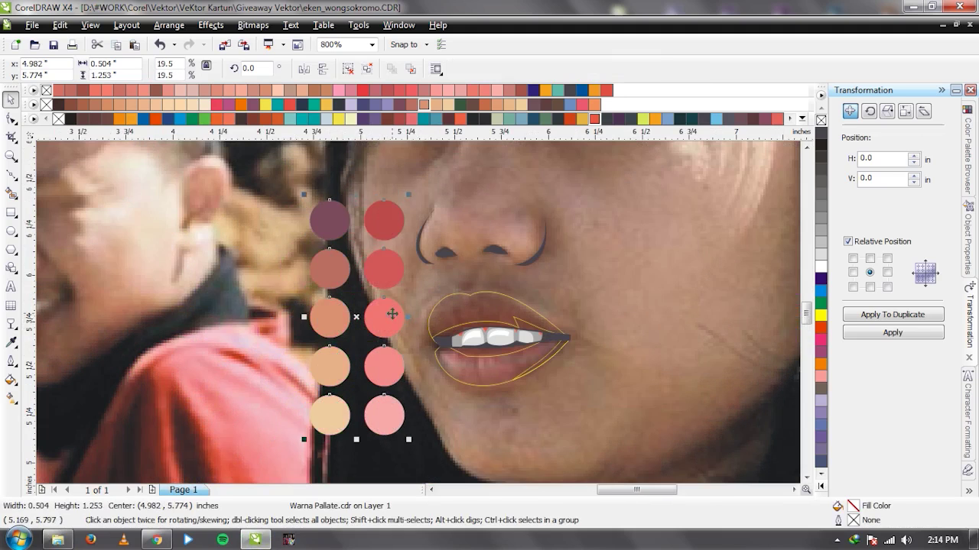
{"action": "left_click_drag", "start_coordinate": [408, 439], "coordinate": [395, 408]}
{"action": "scroll", "coordinate": [389, 280], "scroll_direction": "up", "scroll_amount": 1}
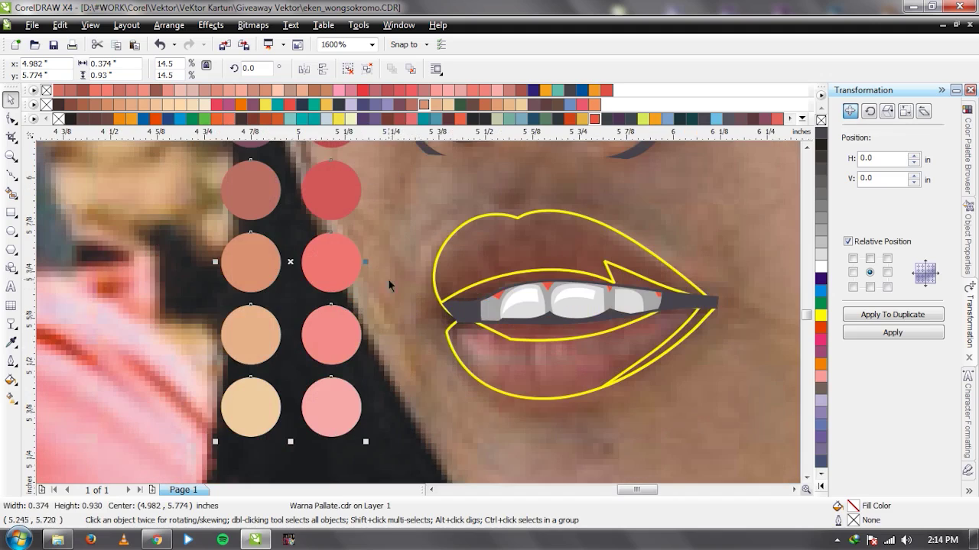
{"action": "scroll", "coordinate": [419, 311], "scroll_direction": "down", "scroll_amount": 2}
{"action": "scroll", "coordinate": [426, 317], "scroll_direction": "up", "scroll_amount": 1}
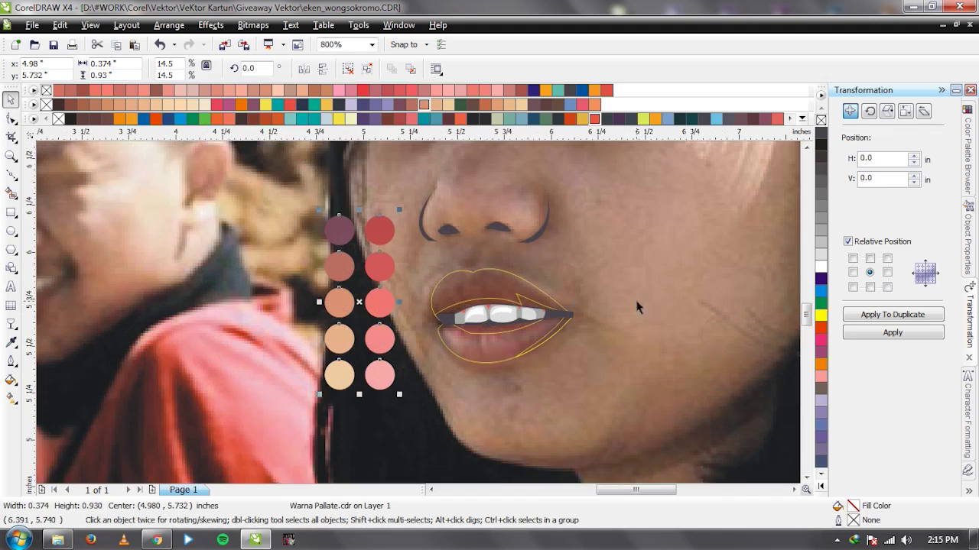
Sample the top-right palette circle's red with the Eyedropper and fill the gum shape with it.
{"action": "key", "text": "i"}
{"action": "left_click", "coordinate": [380, 220]}
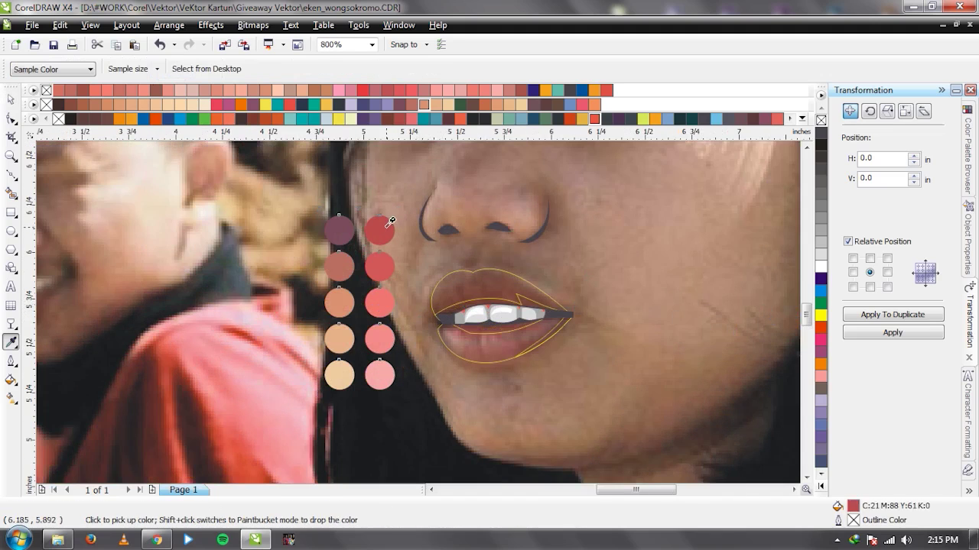
{"action": "left_click", "coordinate": [521, 302]}
{"action": "key", "text": "space"}
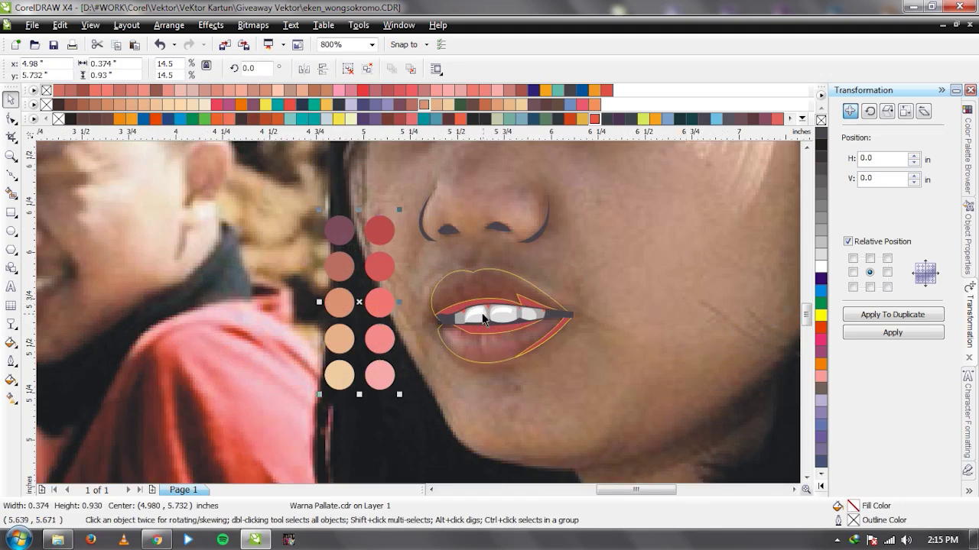
{"action": "scroll", "coordinate": [419, 315], "scroll_direction": "up", "scroll_amount": 1}
{"action": "key", "text": "F5"}
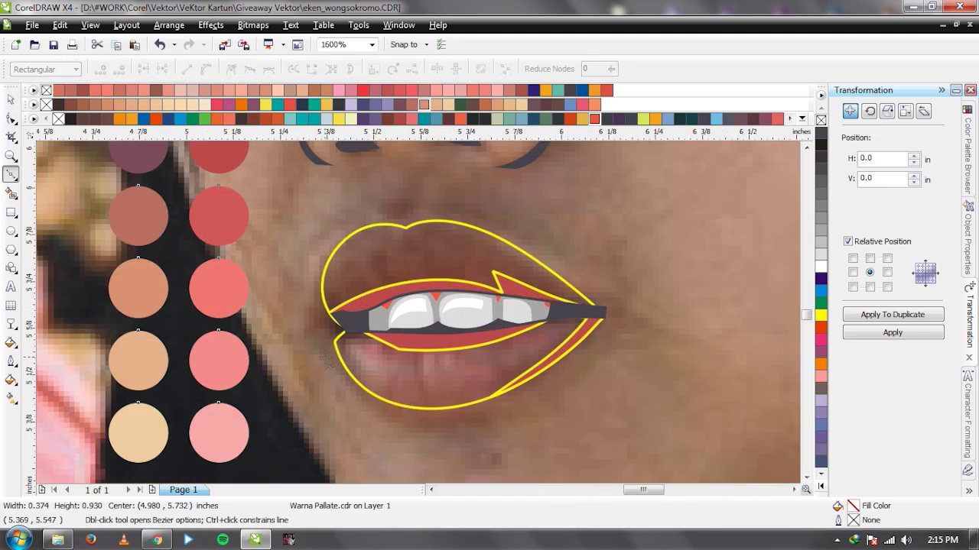
{"action": "left_click", "coordinate": [326, 357]}
Trace the mouth-interior outline around the lower lip and out past the right corner.
{"action": "left_click", "coordinate": [374, 333]}
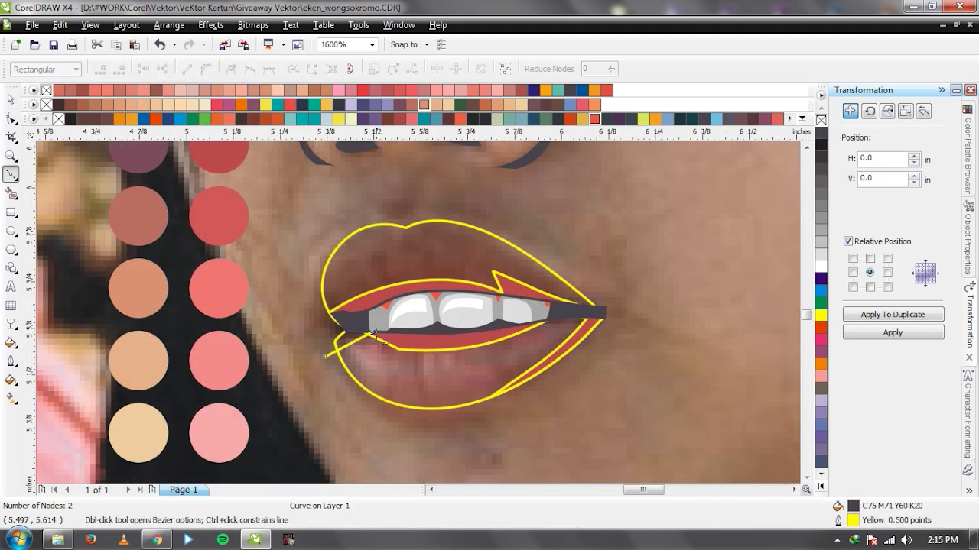
{"action": "left_click", "coordinate": [483, 341]}
{"action": "left_click", "coordinate": [542, 321]}
{"action": "left_click", "coordinate": [589, 335]}
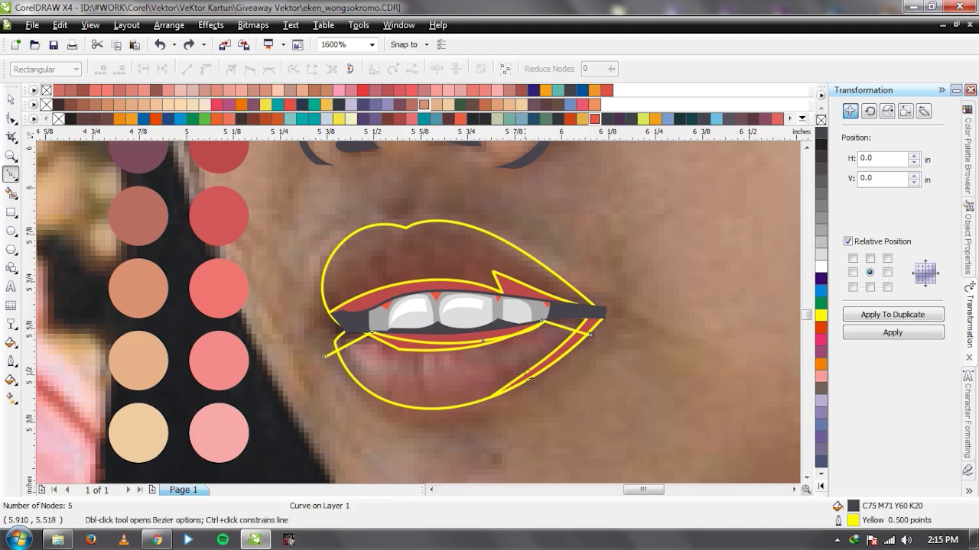
{"action": "left_click", "coordinate": [495, 381]}
{"action": "left_click", "coordinate": [460, 427]}
{"action": "left_click_drag", "start_coordinate": [652, 350], "coordinate": [699, 288]}
{"action": "left_click", "coordinate": [688, 221]}
{"action": "left_click", "coordinate": [632, 231]}
Continue the outline left across the upper lip and close the mouth-interior shape.
{"action": "left_click", "coordinate": [613, 319]}
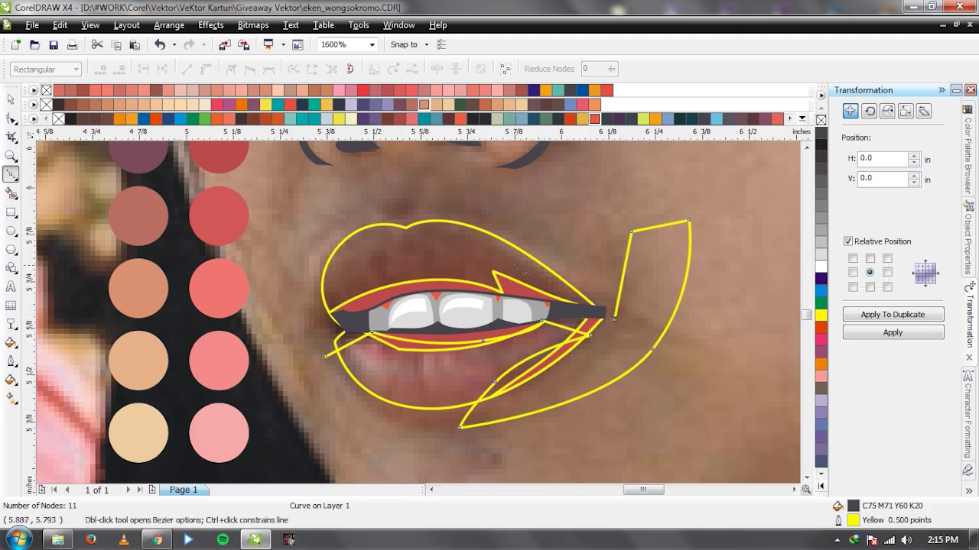
{"action": "left_click", "coordinate": [516, 265]}
{"action": "left_click", "coordinate": [439, 258]}
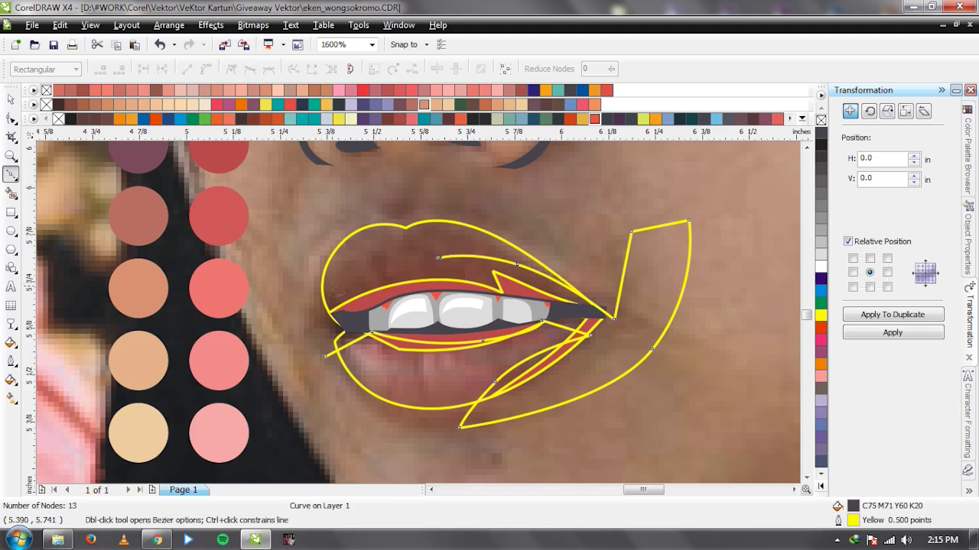
{"action": "left_click_drag", "start_coordinate": [338, 300], "coordinate": [312, 334]}
{"action": "left_click_drag", "start_coordinate": [279, 324], "coordinate": [291, 328]}
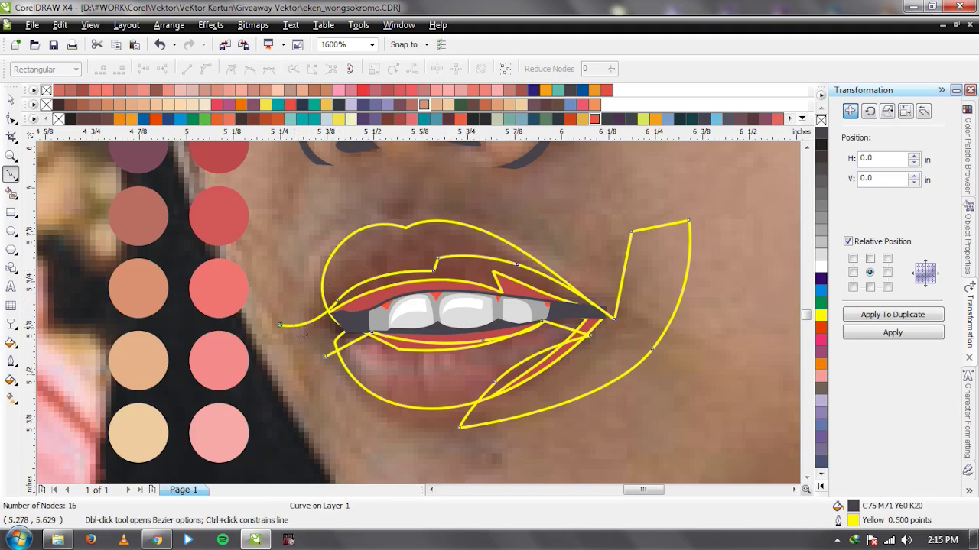
{"action": "left_click", "coordinate": [325, 357]}
{"action": "key", "text": "space"}
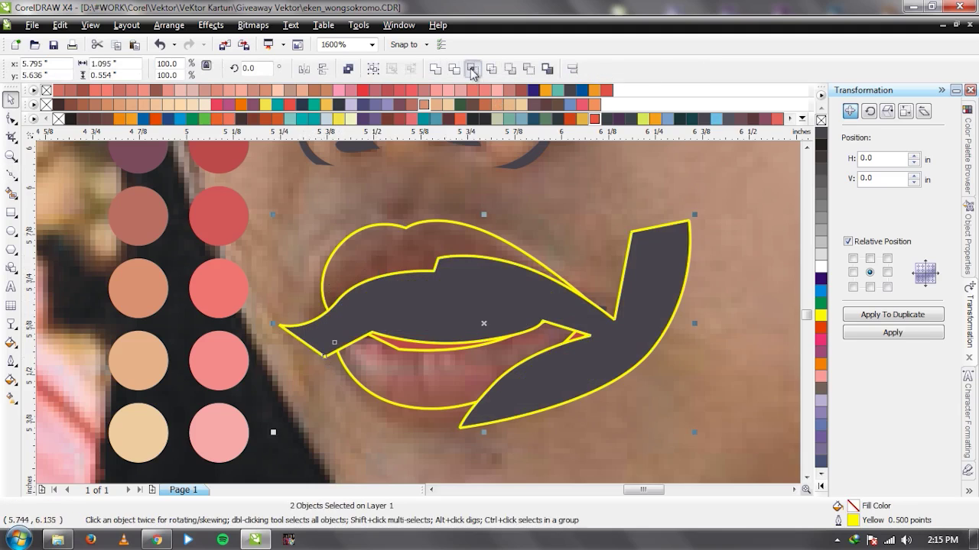
Fill the shape dark grey, send it behind the lips and teeth, and apply the sampled red to the lip band.
{"action": "left_click", "coordinate": [450, 275]}
{"action": "key", "text": "shift+Page_Down"}
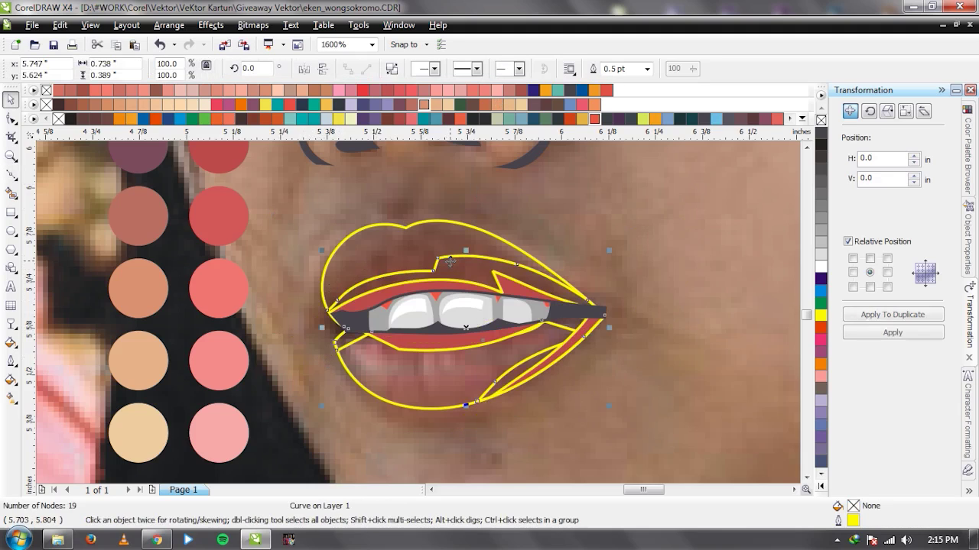
{"action": "key", "text": "F3"}
{"action": "key", "text": "i"}
{"action": "left_click", "coordinate": [321, 282]}
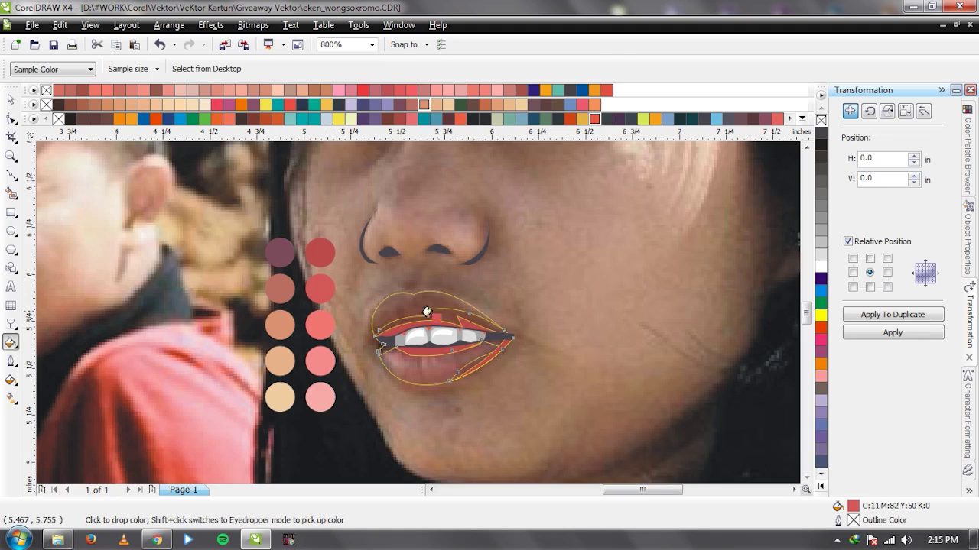
{"action": "key", "text": "space"}
{"action": "scroll", "coordinate": [449, 363], "scroll_direction": "up", "scroll_amount": 1}
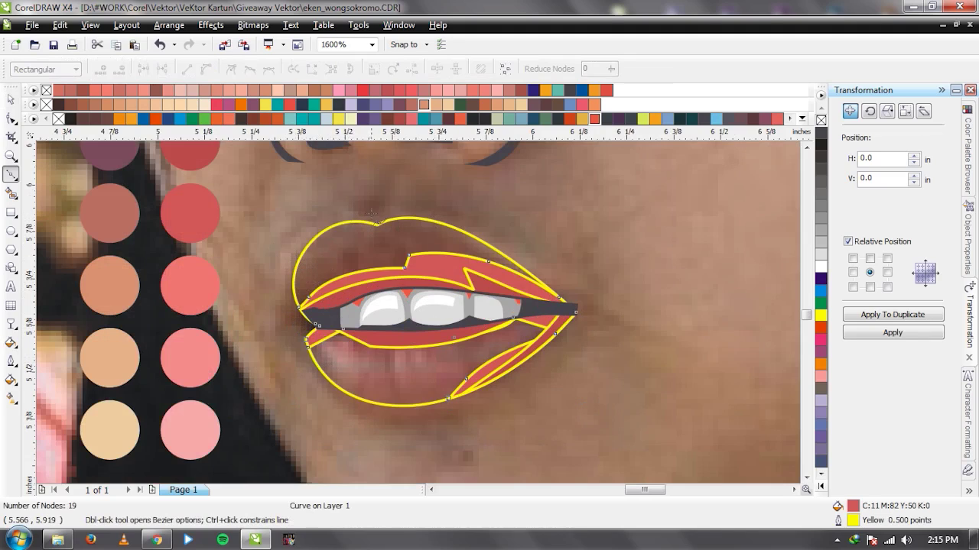
Remove a stray line and draw a closed helper shape over the upper lip.
{"action": "left_click", "coordinate": [375, 205]}
{"action": "left_click", "coordinate": [380, 275]}
{"action": "key", "text": "Delete"}
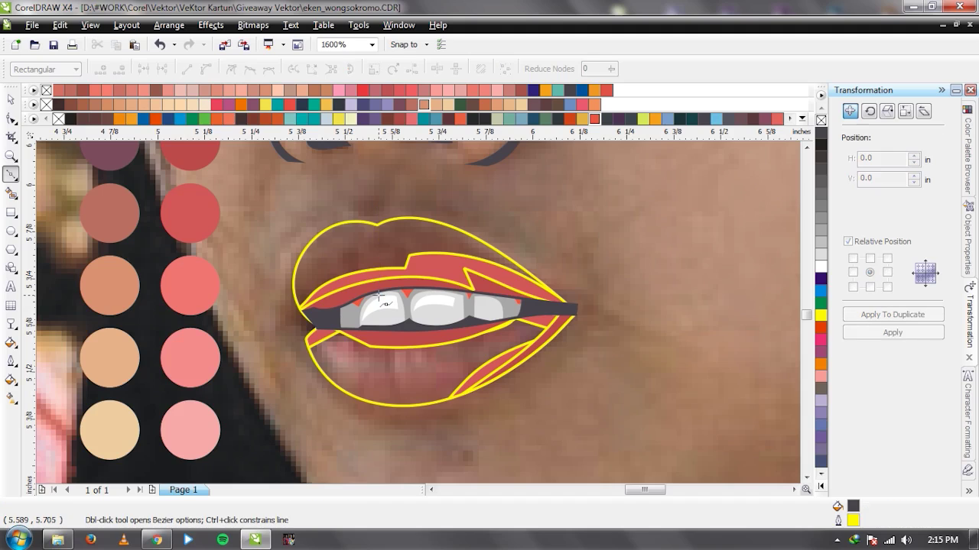
{"action": "left_click", "coordinate": [290, 291]}
{"action": "left_click", "coordinate": [335, 249]}
{"action": "left_click", "coordinate": [372, 231]}
{"action": "left_click_drag", "start_coordinate": [382, 253], "coordinate": [413, 231]}
{"action": "left_click", "coordinate": [412, 231]}
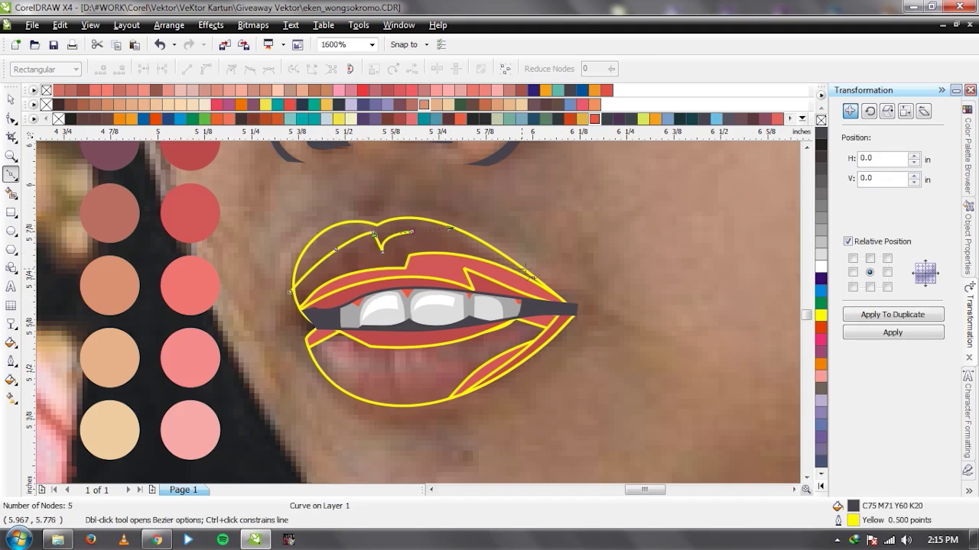
{"action": "left_click", "coordinate": [532, 272]}
{"action": "left_click", "coordinate": [623, 245]}
{"action": "left_click", "coordinate": [379, 191]}
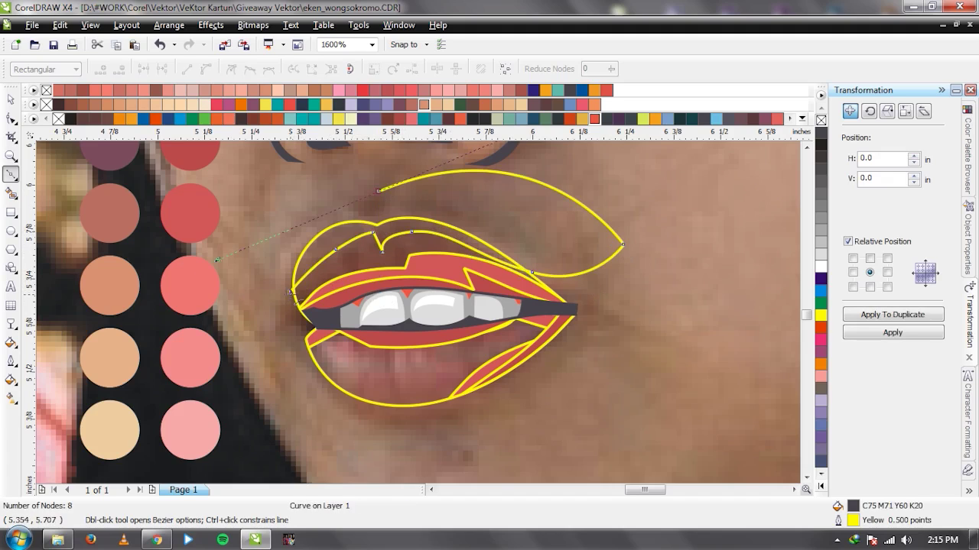
{"action": "left_click", "coordinate": [290, 291]}
Draw a second closed helper shape around the lower lip.
{"action": "key", "text": "Escape"}
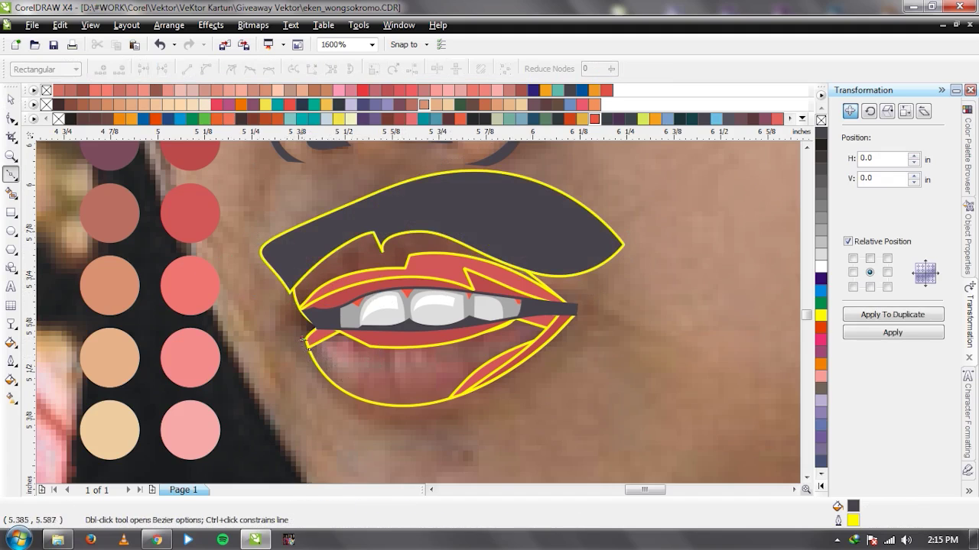
{"action": "left_click_drag", "start_coordinate": [388, 390], "coordinate": [457, 398]}
{"action": "left_click_drag", "start_coordinate": [501, 359], "coordinate": [493, 318]}
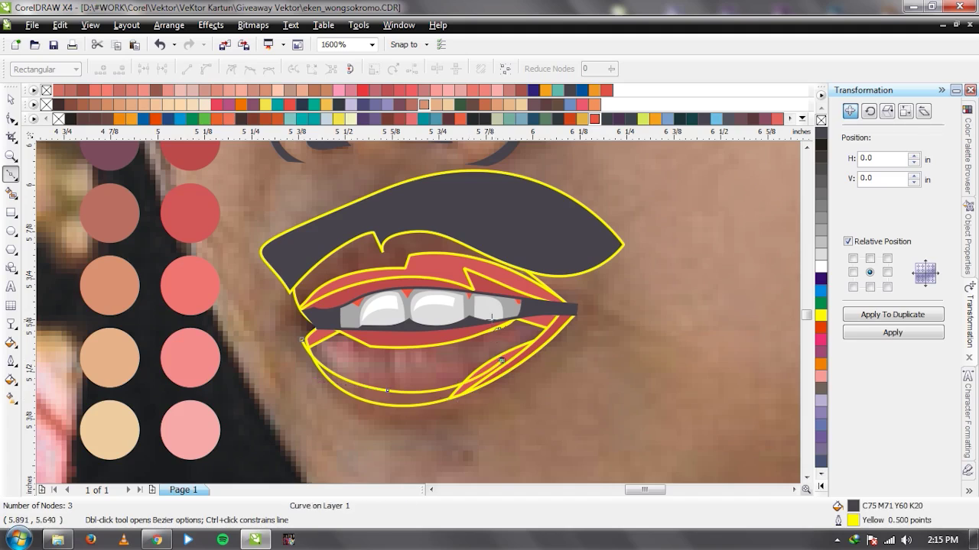
{"action": "left_click", "coordinate": [303, 340]}
{"action": "key", "text": "space"}
Combine the two helper shapes, intersect them with the lip outline, and delete the helper curve.
{"action": "left_click", "coordinate": [546, 243], "text": "shift"}
{"action": "left_click", "coordinate": [435, 68]}
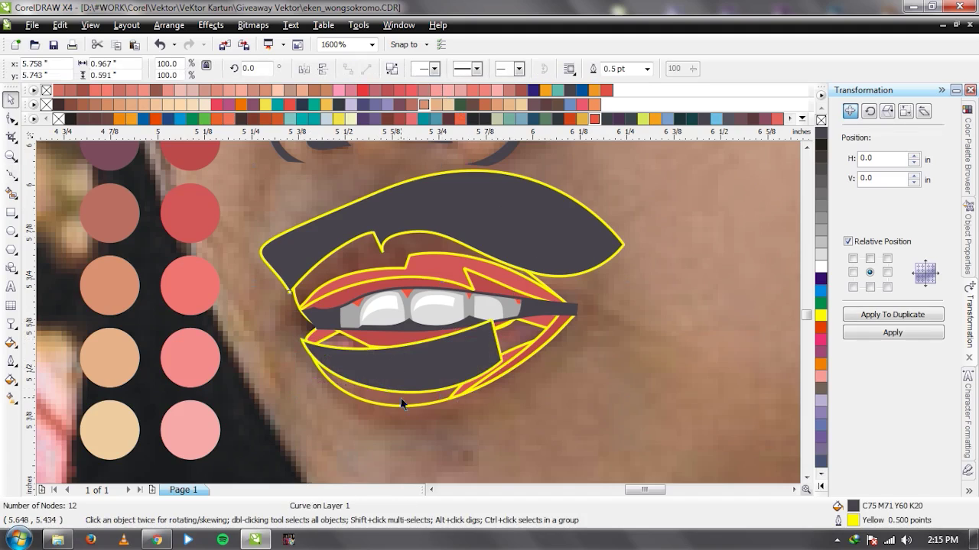
{"action": "left_click", "coordinate": [401, 400], "text": "shift"}
{"action": "left_click", "coordinate": [473, 69]}
{"action": "left_click", "coordinate": [328, 226]}
{"action": "key", "text": "Delete"}
Fill both the upper and lower lip shapes with the light pink sampled from the palette.
{"action": "key", "text": "i"}
{"action": "left_click", "coordinate": [196, 278]}
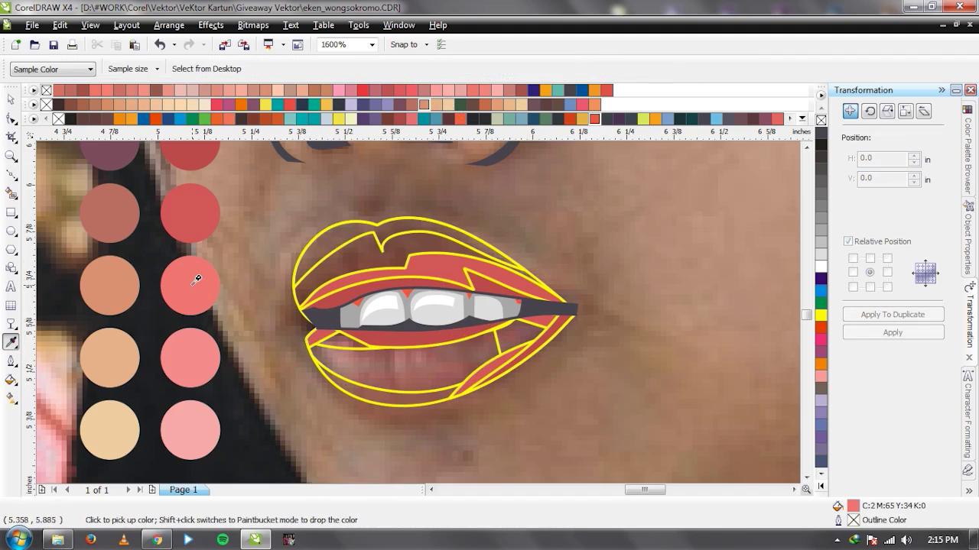
{"action": "left_click", "coordinate": [348, 264]}
{"action": "key", "text": "space"}
{"action": "key", "text": "i"}
{"action": "left_click", "coordinate": [295, 264]}
{"action": "left_click", "coordinate": [334, 251]}
Draw a closed highlight shape across the lower lip with the Bezier tool.
{"action": "key", "text": "space"}
{"action": "scroll", "coordinate": [420, 318], "scroll_direction": "down", "scroll_amount": 2}
{"action": "scroll", "coordinate": [419, 318], "scroll_direction": "down", "scroll_amount": 1}
{"action": "scroll", "coordinate": [420, 321], "scroll_direction": "up", "scroll_amount": 3}
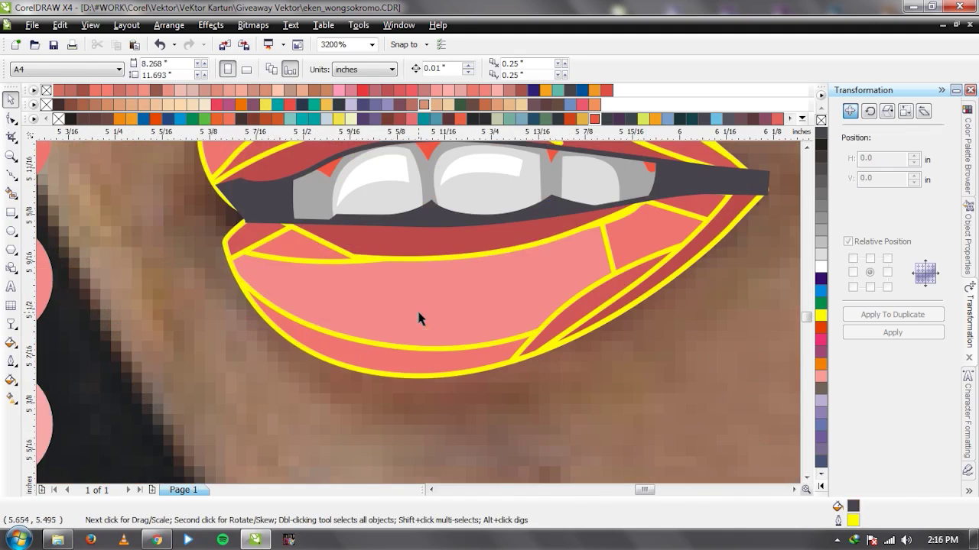
{"action": "key", "text": "F5"}
{"action": "left_click_drag", "start_coordinate": [409, 329], "coordinate": [502, 342]}
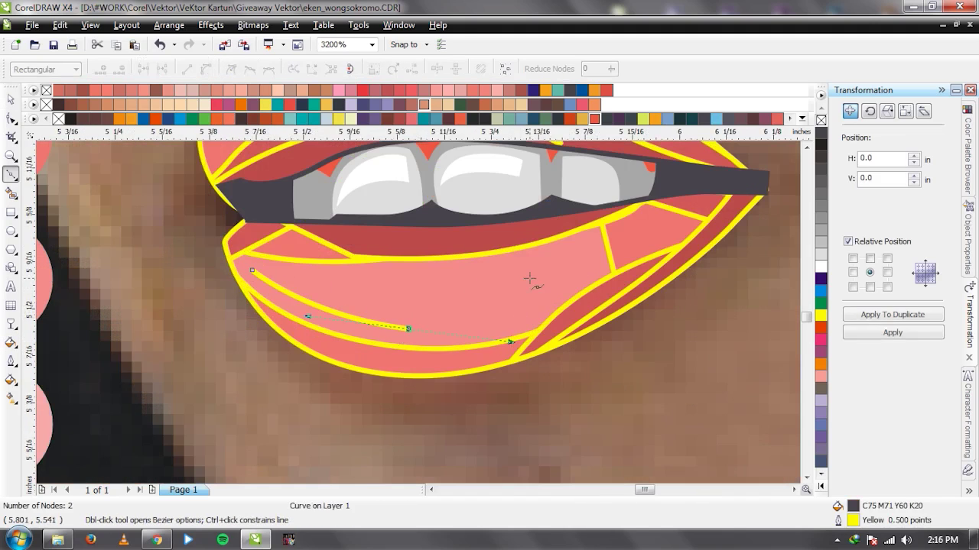
{"action": "left_click_drag", "start_coordinate": [539, 257], "coordinate": [503, 268]}
{"action": "left_click", "coordinate": [484, 264]}
{"action": "left_click_drag", "start_coordinate": [253, 270], "coordinate": [480, 300]}
{"action": "key", "text": "space"}
Fill the highlight white, then recolor it with the pale pink sampled from the palette.
{"action": "left_click", "coordinate": [821, 266]}
{"action": "scroll", "coordinate": [419, 313], "scroll_direction": "down", "scroll_amount": 2}
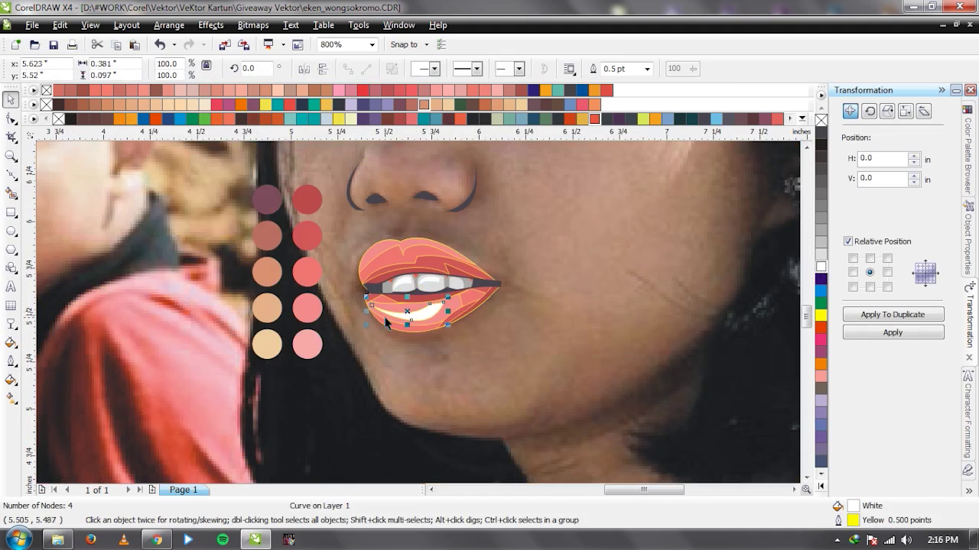
{"action": "key", "text": "i"}
{"action": "left_click", "coordinate": [306, 342]}
{"action": "left_click", "coordinate": [399, 313]}
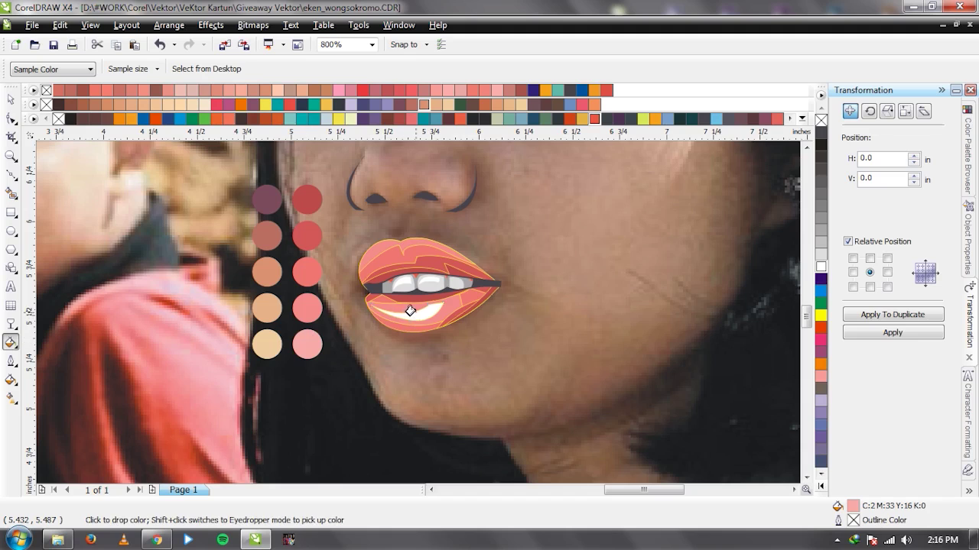
{"action": "key", "text": "space"}
{"action": "scroll", "coordinate": [413, 310], "scroll_direction": "down", "scroll_amount": 2}
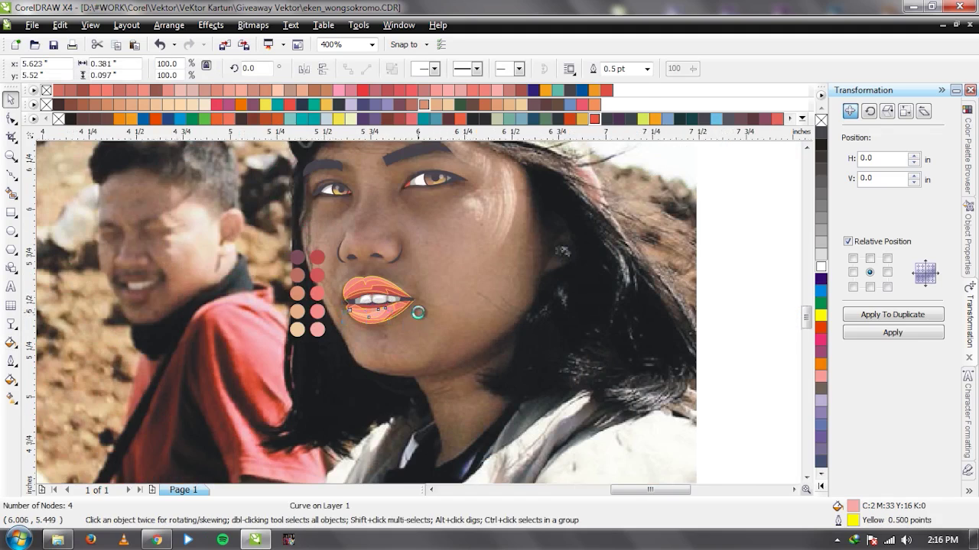
{"action": "scroll", "coordinate": [367, 291], "scroll_direction": "up", "scroll_amount": 2}
{"action": "key", "text": "Escape"}
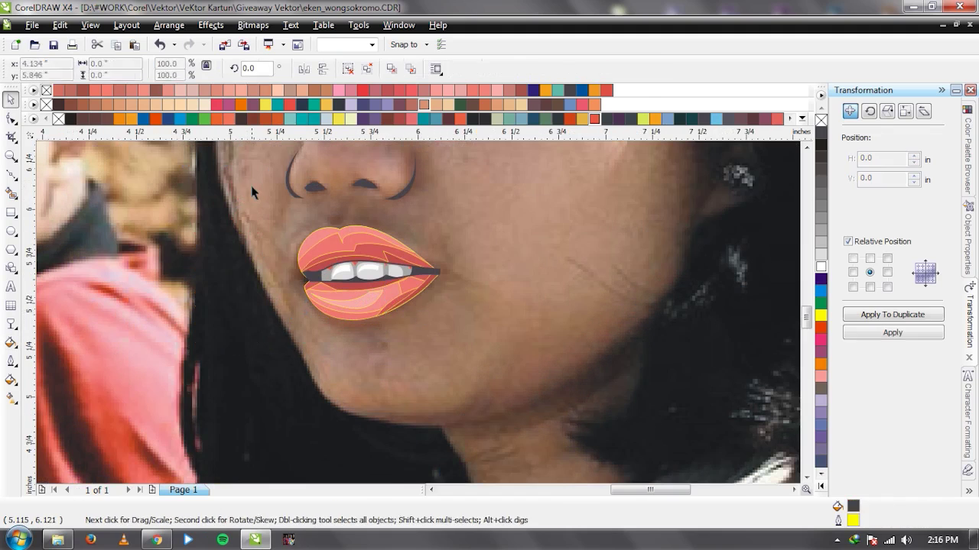
{"action": "scroll", "coordinate": [459, 321], "scroll_direction": "down", "scroll_amount": 2}
{"action": "left_click_drag", "start_coordinate": [665, 275], "coordinate": [393, 367]}
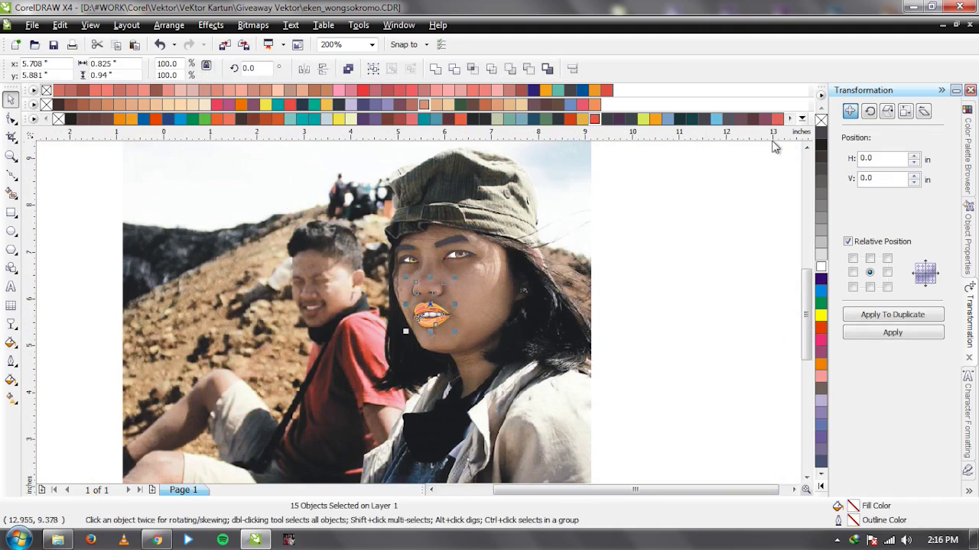
{"action": "left_click", "coordinate": [546, 352]}
{"action": "left_click_drag", "start_coordinate": [546, 352], "coordinate": [310, 333]}
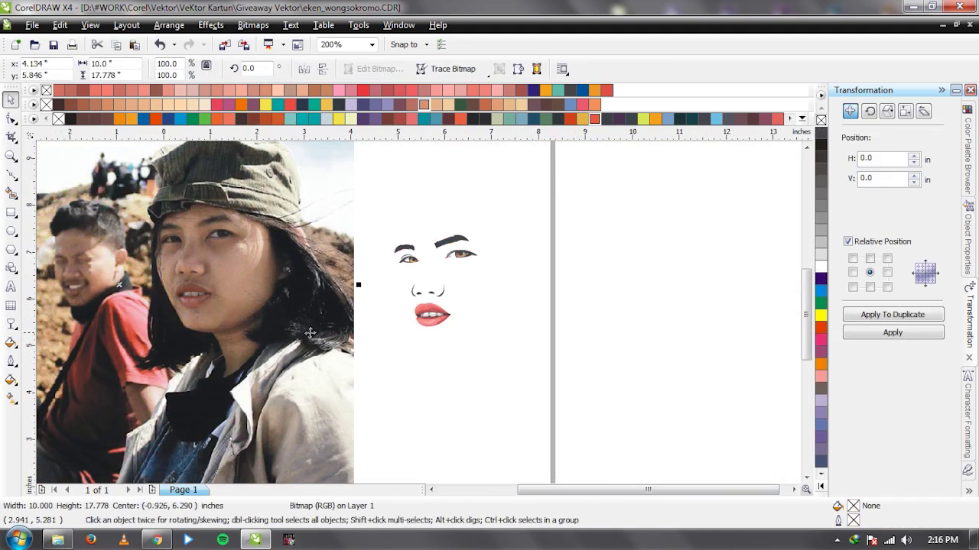
{"action": "scroll", "coordinate": [425, 324], "scroll_direction": "up", "scroll_amount": 1}
{"action": "key", "text": "ctrl+z"}
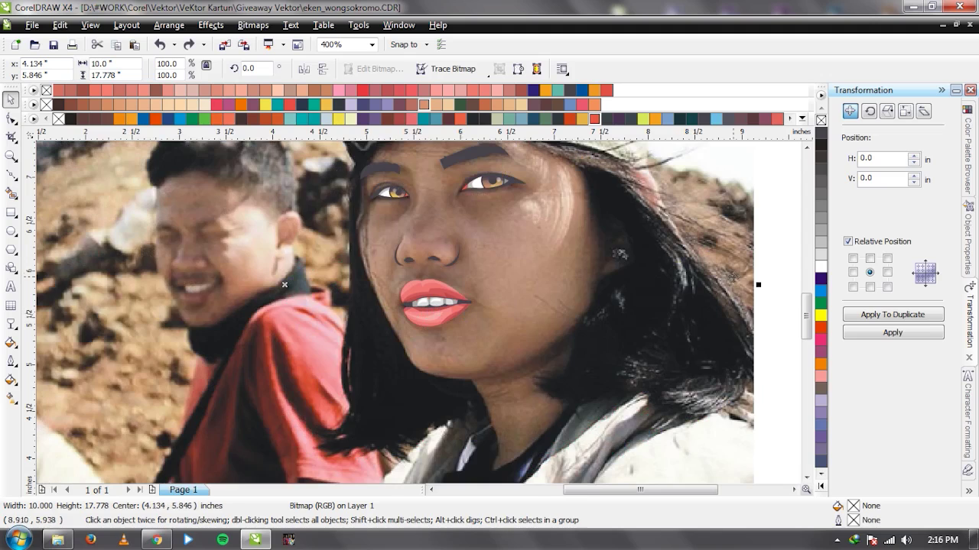
{"action": "left_click", "coordinate": [774, 287]}
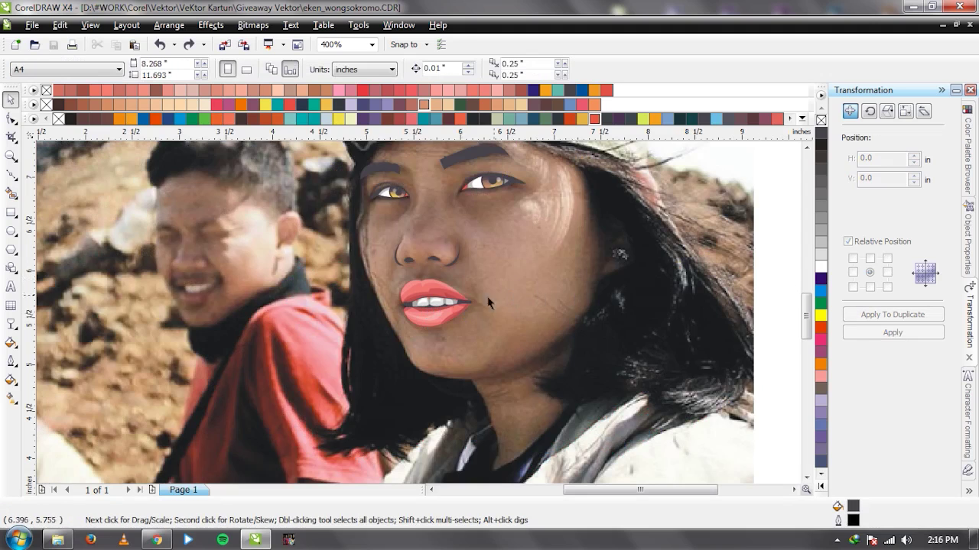
Select the mouth curve's left-corner node for editing, then select the background photo.
{"action": "scroll", "coordinate": [417, 306], "scroll_direction": "up", "scroll_amount": 2}
{"action": "scroll", "coordinate": [364, 314], "scroll_direction": "up", "scroll_amount": 1}
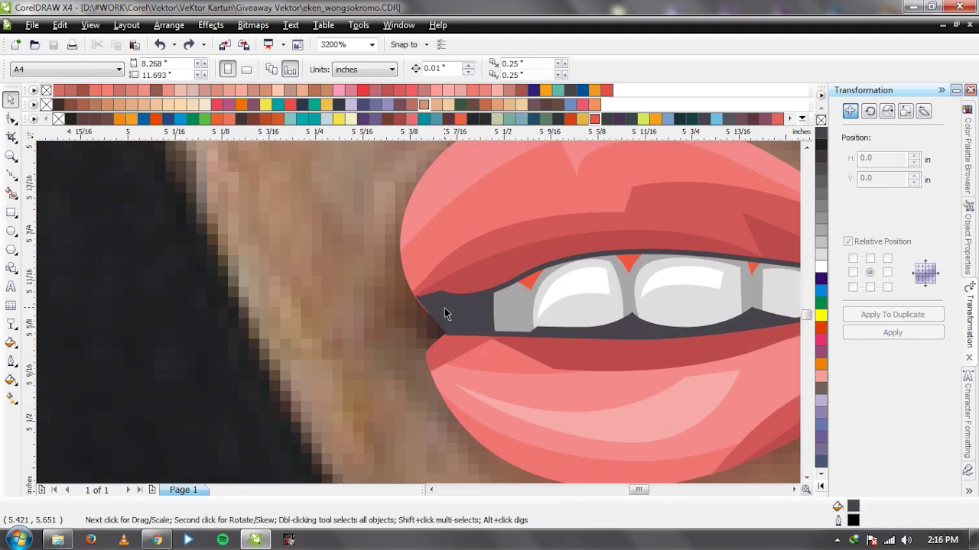
{"action": "key", "text": "F10"}
{"action": "left_click", "coordinate": [438, 316]}
{"action": "scroll", "coordinate": [438, 316], "scroll_direction": "up", "scroll_amount": 1}
{"action": "left_click", "coordinate": [381, 290]}
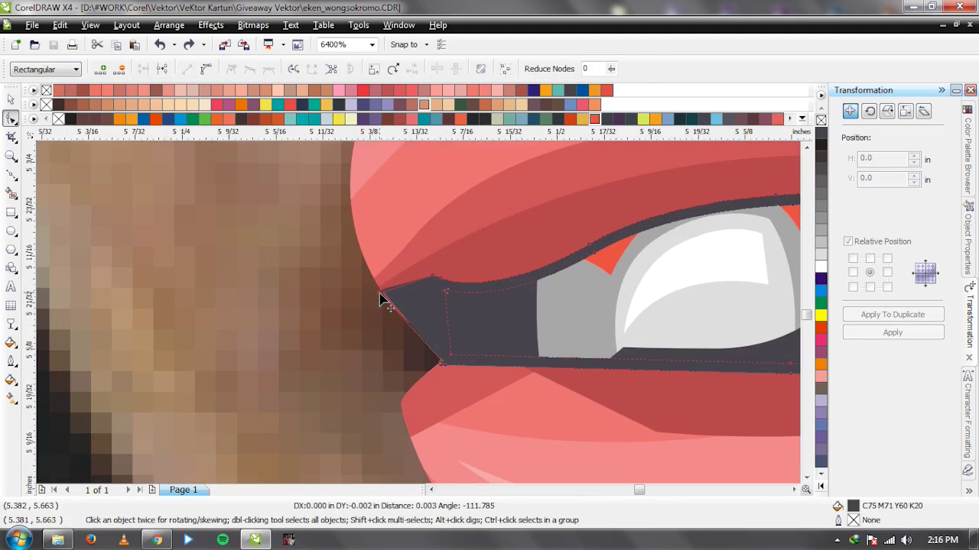
{"action": "key", "text": "space"}
{"action": "left_click", "coordinate": [334, 360]}
{"action": "scroll", "coordinate": [421, 323], "scroll_direction": "down", "scroll_amount": 3}
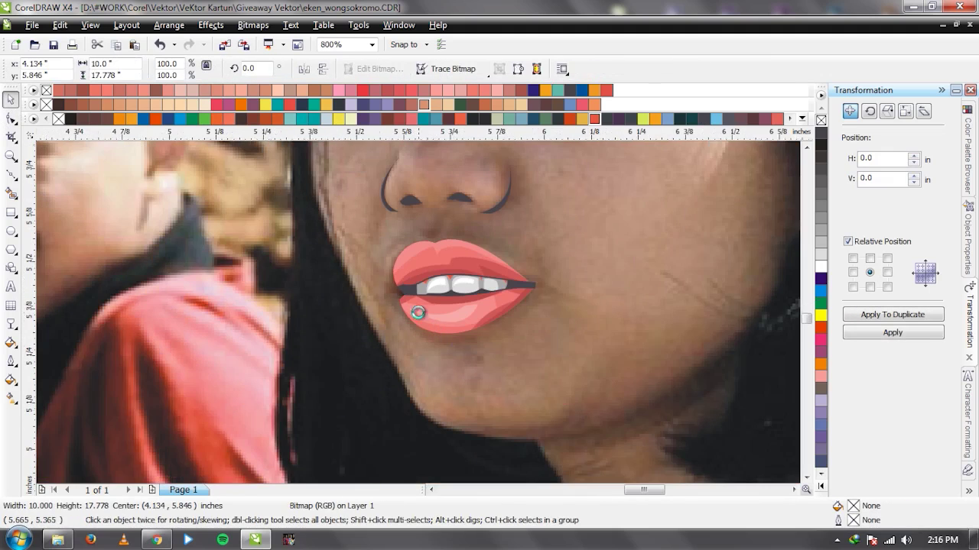
{"action": "scroll", "coordinate": [423, 315], "scroll_direction": "up", "scroll_amount": 2}
Draw a first shadow shape along the lower lip's base and remove its outline.
{"action": "key", "text": "space"}
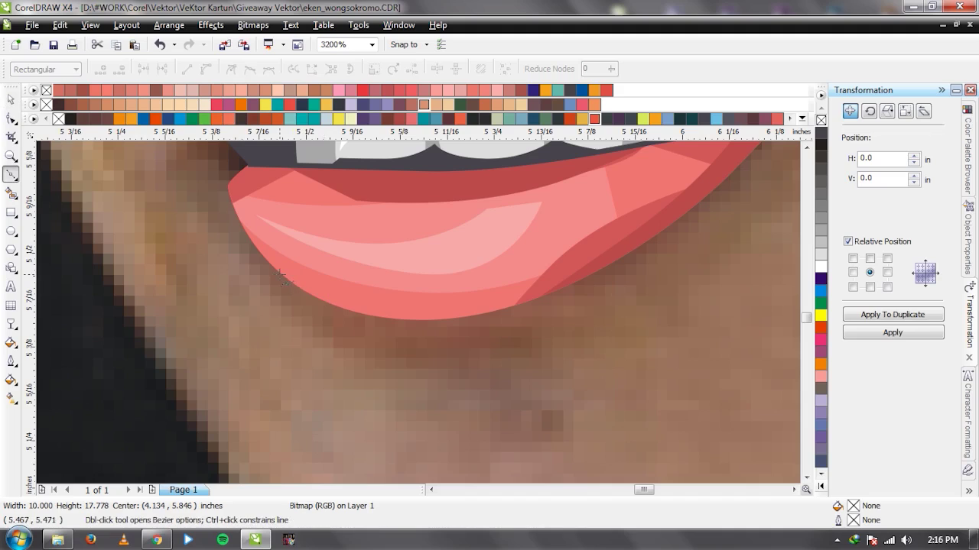
{"action": "left_click", "coordinate": [279, 274]}
{"action": "left_click_drag", "start_coordinate": [435, 320], "coordinate": [547, 320]}
{"action": "left_click", "coordinate": [635, 250]}
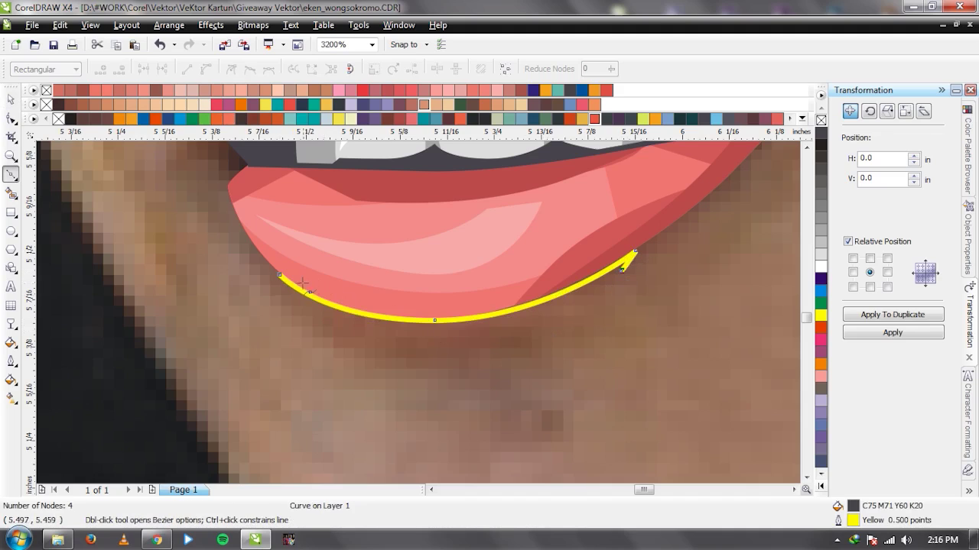
{"action": "left_click_drag", "start_coordinate": [284, 279], "coordinate": [314, 297]}
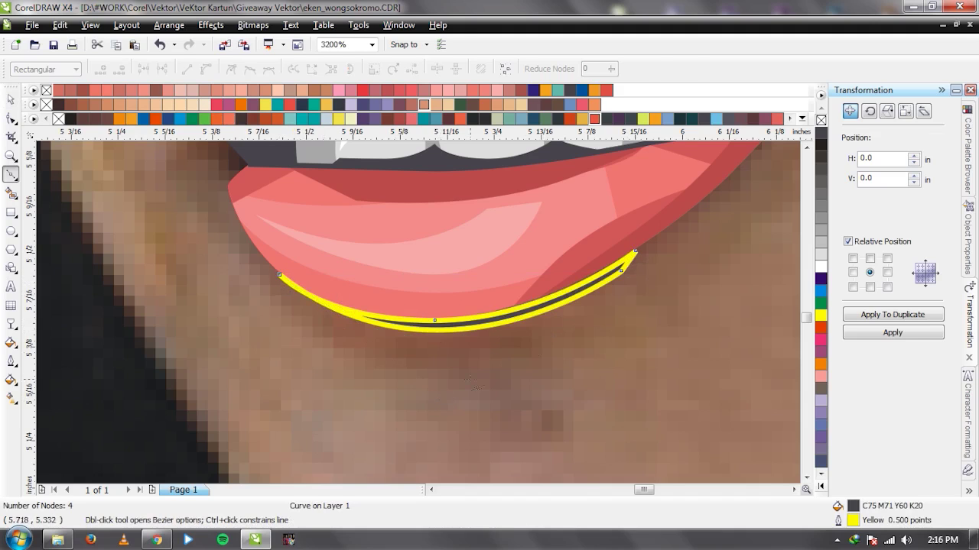
{"action": "key", "text": "space"}
{"action": "right_click", "coordinate": [820, 120]}
{"action": "left_click", "coordinate": [675, 335]}
{"action": "scroll", "coordinate": [418, 312], "scroll_direction": "down", "scroll_amount": 2}
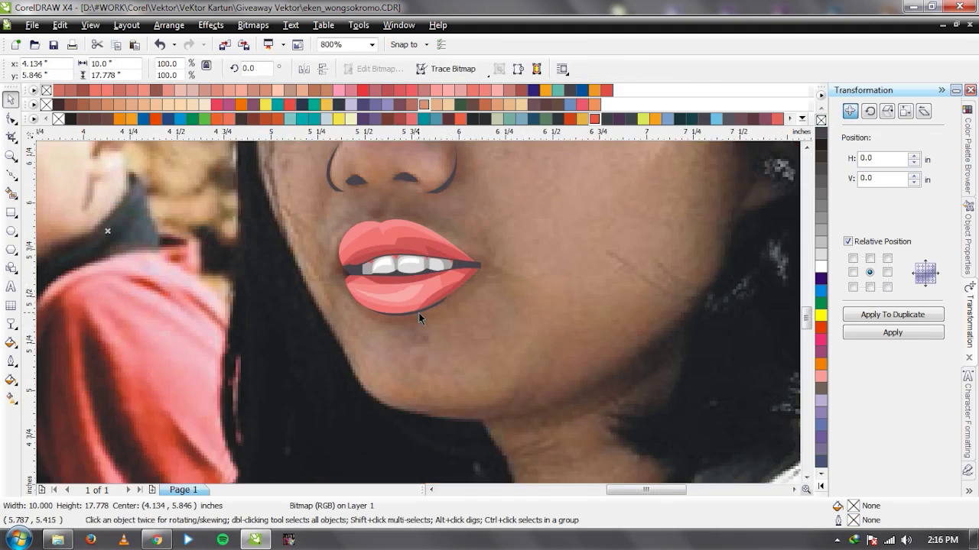
{"action": "scroll", "coordinate": [418, 313], "scroll_direction": "up", "scroll_amount": 2}
{"action": "key", "text": "ctrl+z"}
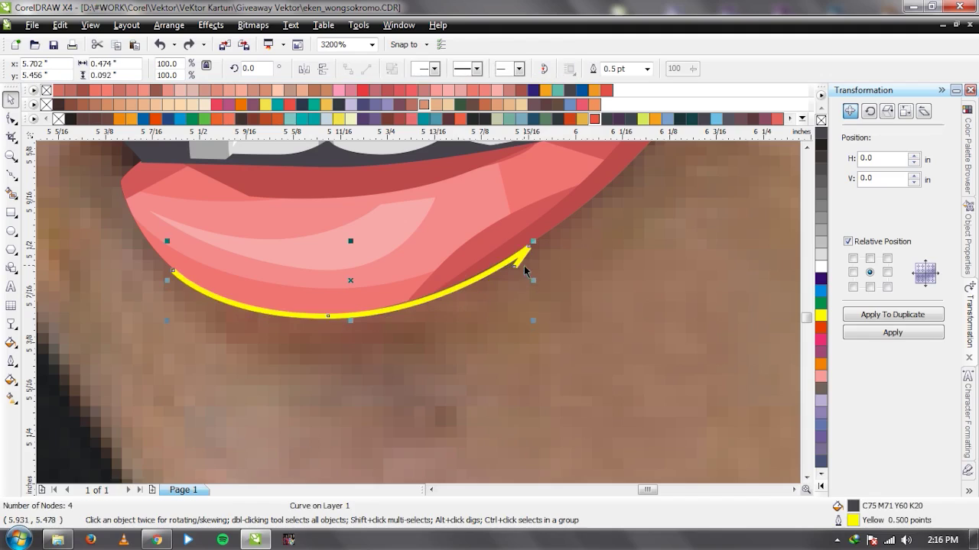
Redraw the lip shadow with a curved lower edge and remove its outline.
{"action": "key", "text": "space"}
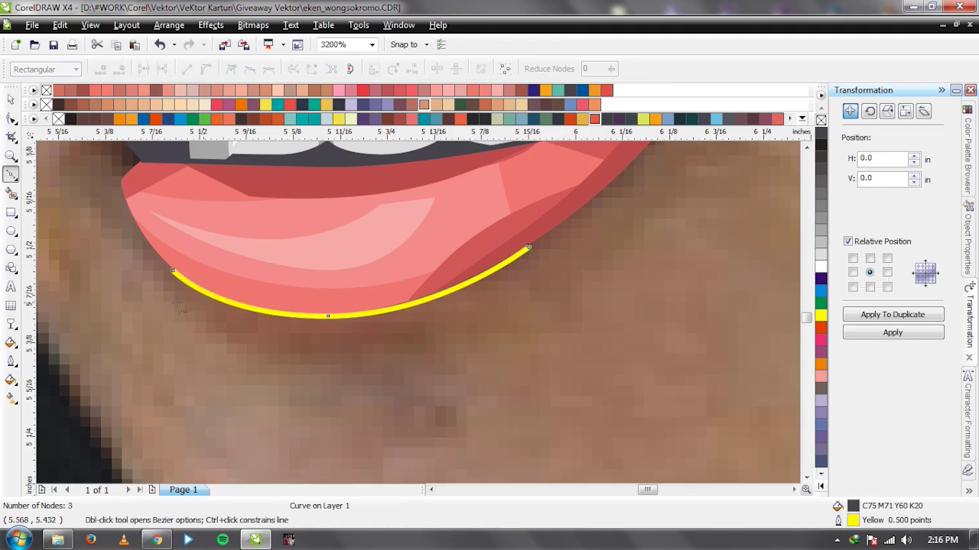
{"action": "left_click", "coordinate": [174, 273]}
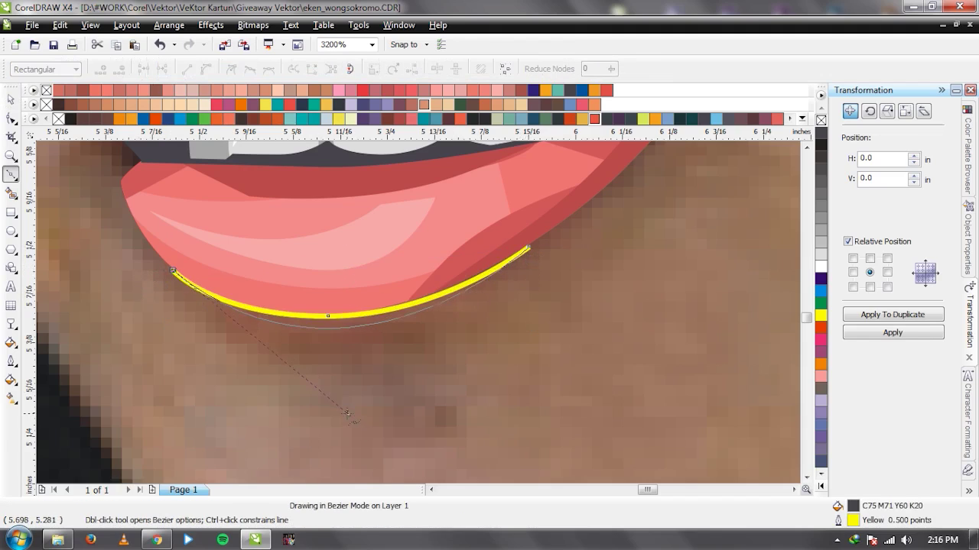
{"action": "left_click_drag", "start_coordinate": [527, 247], "coordinate": [528, 286]}
{"action": "key", "text": "ctrl+z"}
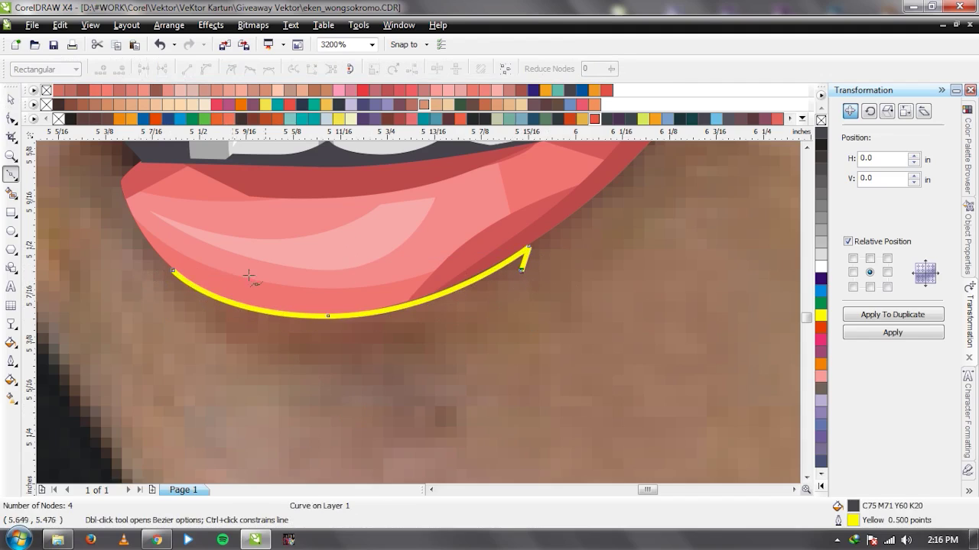
{"action": "left_click_drag", "start_coordinate": [174, 270], "coordinate": [332, 401]}
{"action": "key", "text": "space"}
{"action": "right_click", "coordinate": [820, 120]}
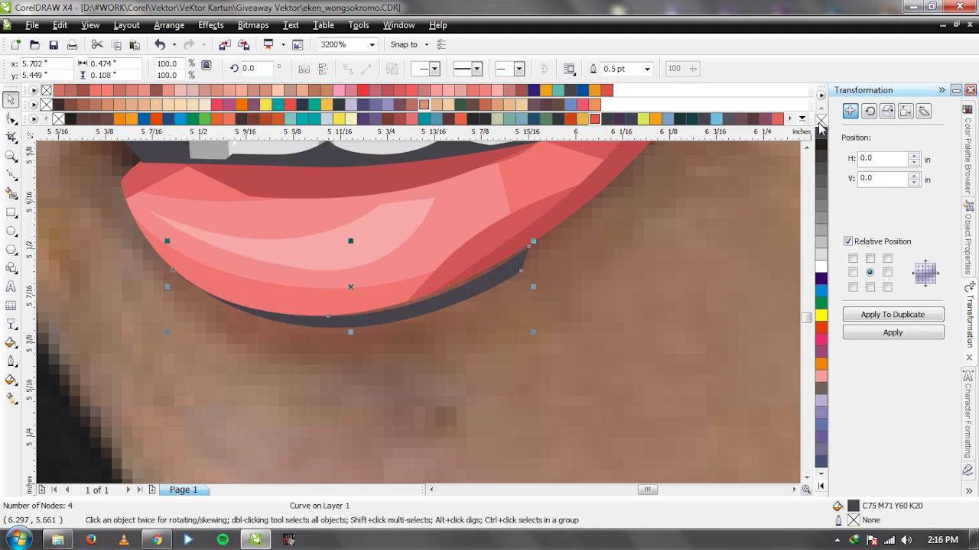
Zoom out and drag the photo left to reveal the traced face.
{"action": "key", "text": "Tab"}
{"action": "scroll", "coordinate": [419, 312], "scroll_direction": "down", "scroll_amount": 4}
{"action": "left_click_drag", "start_coordinate": [419, 312], "coordinate": [250, 302]}
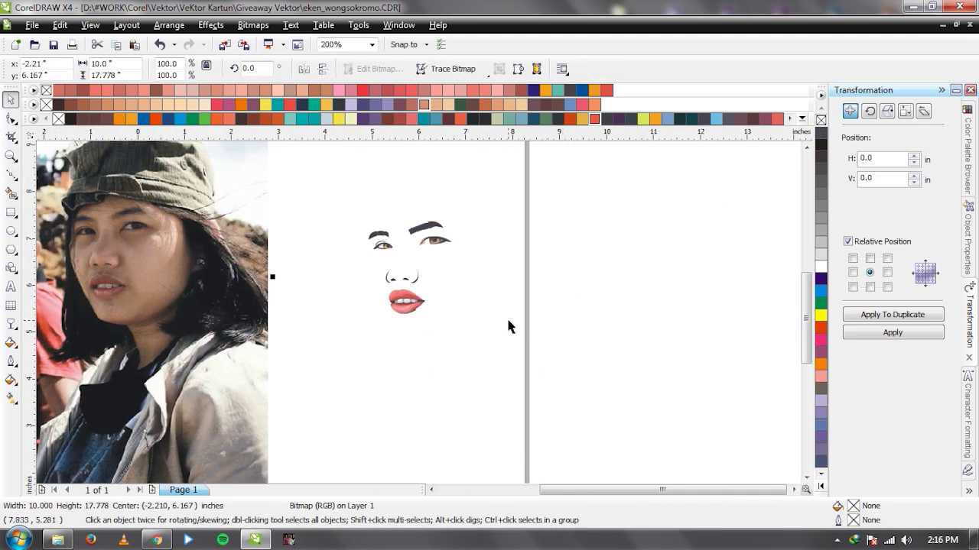
Put the photo back behind the drawing and zoom in on the jawline.
{"action": "key", "text": "ctrl+z"}
{"action": "key", "text": "Escape"}
{"action": "scroll", "coordinate": [417, 317], "scroll_direction": "up", "scroll_amount": 2}
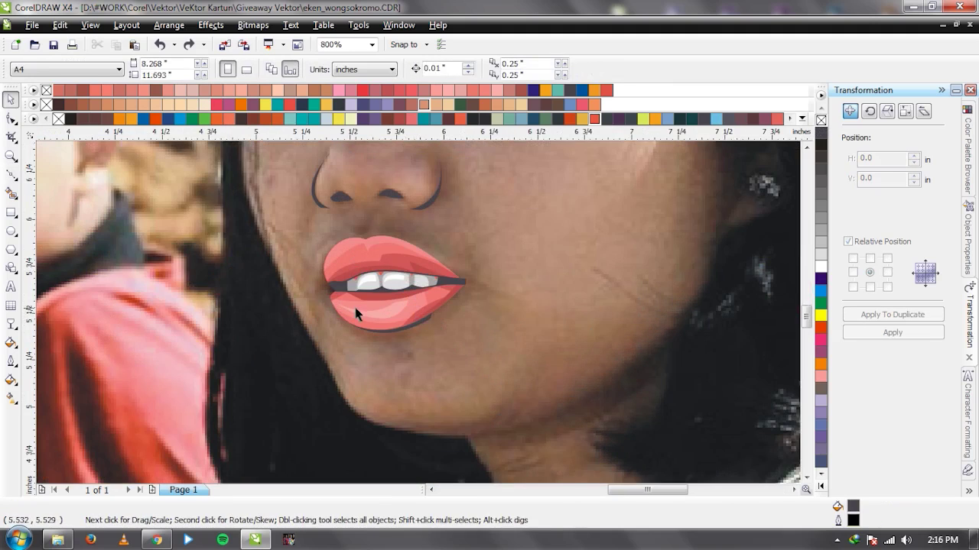
{"action": "scroll", "coordinate": [380, 280], "scroll_direction": "down", "scroll_amount": 1}
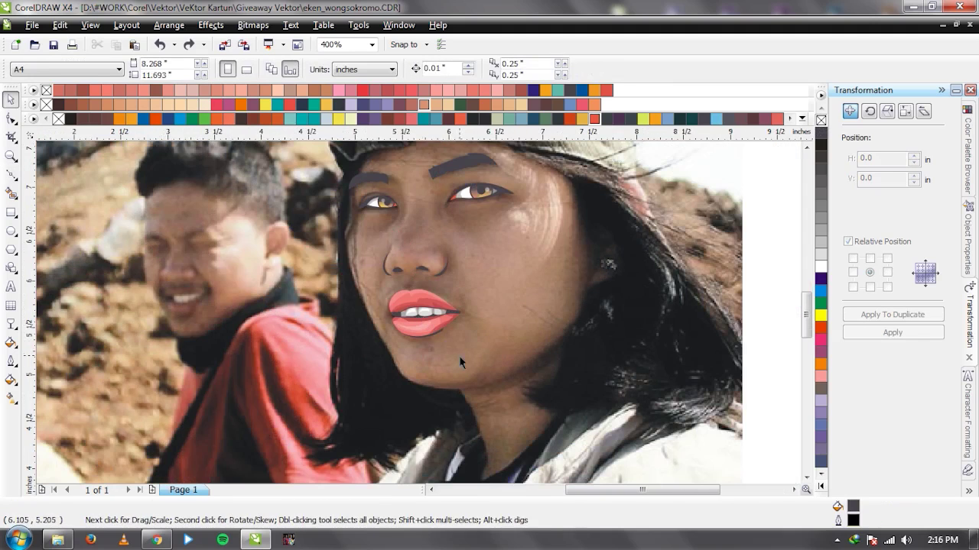
{"action": "scroll", "coordinate": [451, 344], "scroll_direction": "down", "scroll_amount": 1}
{"action": "scroll", "coordinate": [421, 309], "scroll_direction": "up", "scroll_amount": 2}
{"action": "scroll", "coordinate": [413, 298], "scroll_direction": "down", "scroll_amount": 1}
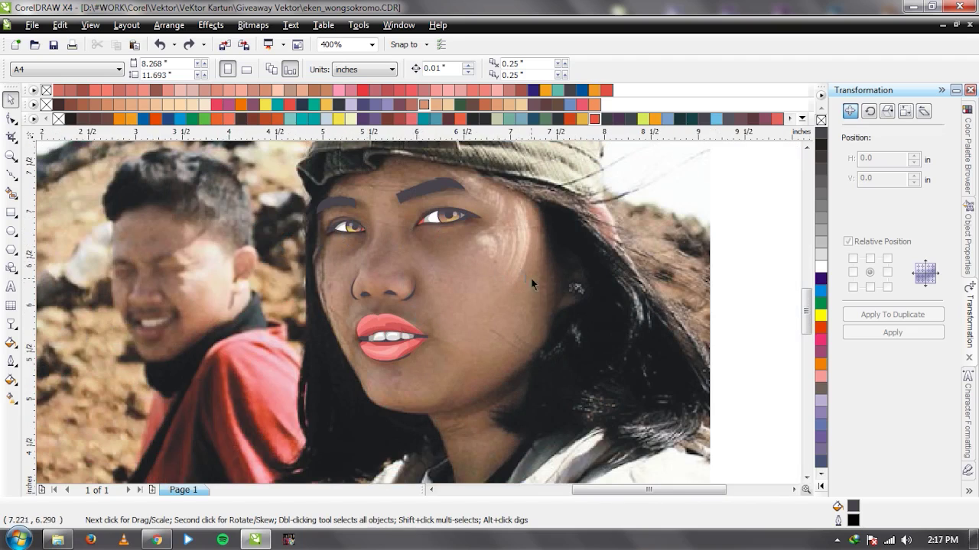
{"action": "scroll", "coordinate": [422, 246], "scroll_direction": "up", "scroll_amount": 1}
{"action": "scroll", "coordinate": [419, 315], "scroll_direction": "down", "scroll_amount": 2}
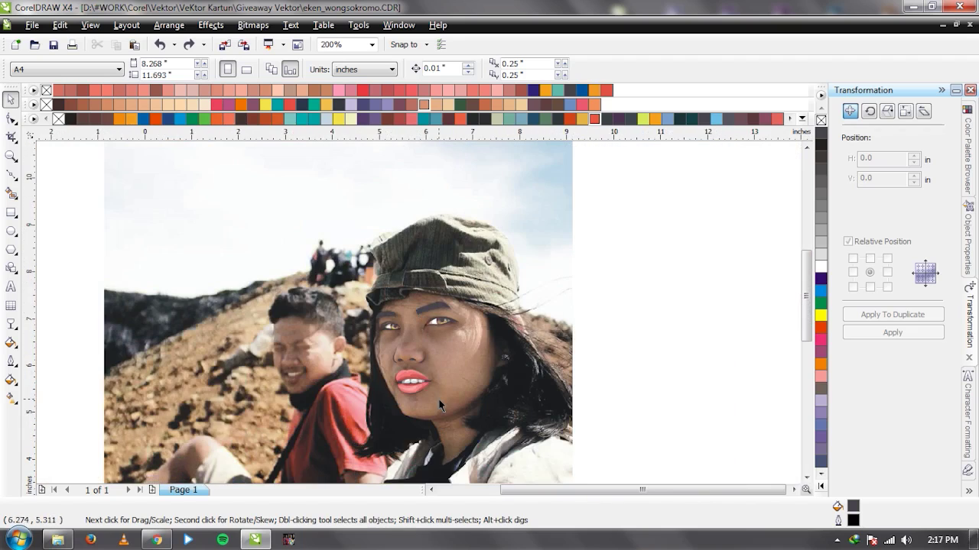
{"action": "scroll", "coordinate": [420, 316], "scroll_direction": "up", "scroll_amount": 2}
{"action": "scroll", "coordinate": [419, 313], "scroll_direction": "up", "scroll_amount": 1}
Draw a closed shadow shape along the jawline with the Bezier tool.
{"action": "key", "text": "F5"}
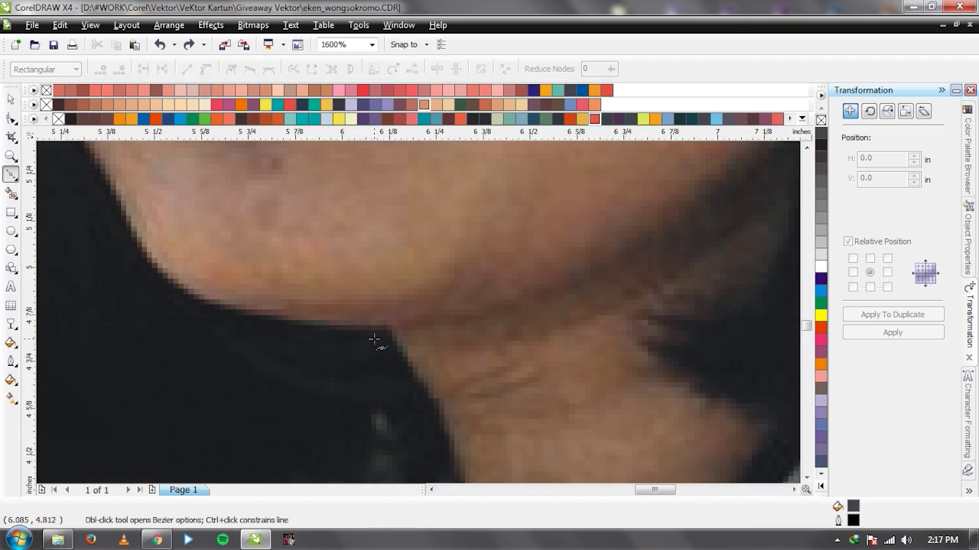
{"action": "scroll", "coordinate": [425, 311], "scroll_direction": "down", "scroll_amount": 1}
{"action": "scroll", "coordinate": [541, 281], "scroll_direction": "down", "scroll_amount": 1}
{"action": "scroll", "coordinate": [396, 324], "scroll_direction": "up", "scroll_amount": 1}
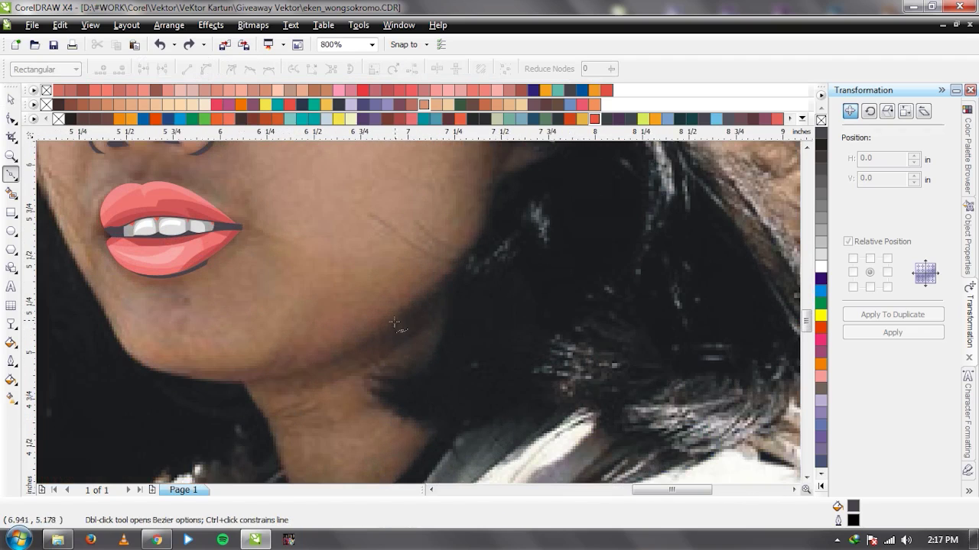
{"action": "left_click_drag", "start_coordinate": [440, 291], "coordinate": [468, 268]}
{"action": "left_click", "coordinate": [475, 254]}
{"action": "left_click", "coordinate": [477, 271]}
{"action": "left_click_drag", "start_coordinate": [351, 351], "coordinate": [417, 327]}
{"action": "key", "text": "space"}
{"action": "left_click", "coordinate": [326, 359]}
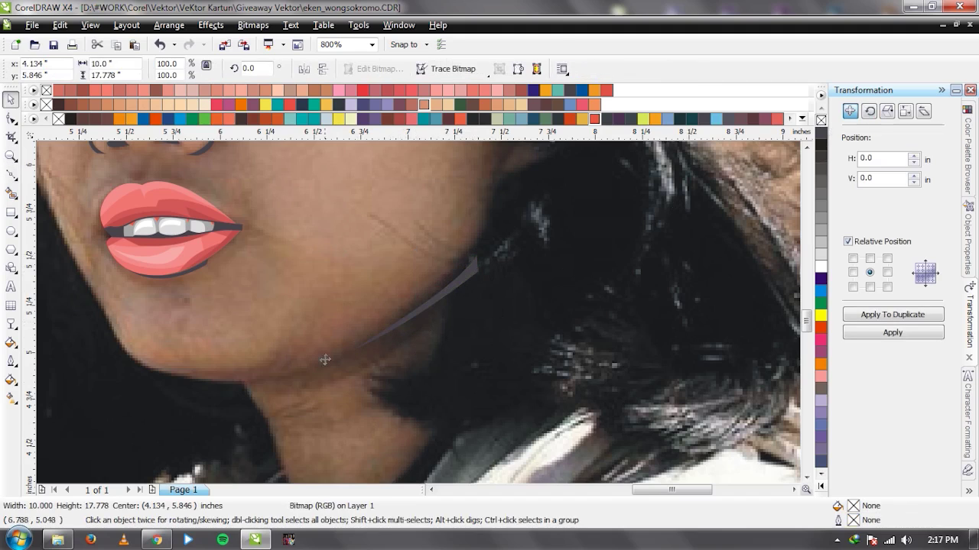
Draw a second thin shadow sliver under the jaw toward the neck.
{"action": "scroll", "coordinate": [421, 312], "scroll_direction": "up", "scroll_amount": 1}
{"action": "key", "text": "space"}
{"action": "left_click", "coordinate": [383, 292]}
{"action": "left_click_drag", "start_coordinate": [489, 278], "coordinate": [538, 270]}
{"action": "left_click", "coordinate": [559, 261]}
{"action": "left_click_drag", "start_coordinate": [413, 298], "coordinate": [339, 310]}
{"action": "left_click", "coordinate": [383, 292]}
Select the photo, zoom out, and drag it aside to check the tracing.
{"action": "key", "text": "space"}
{"action": "key", "text": "Tab"}
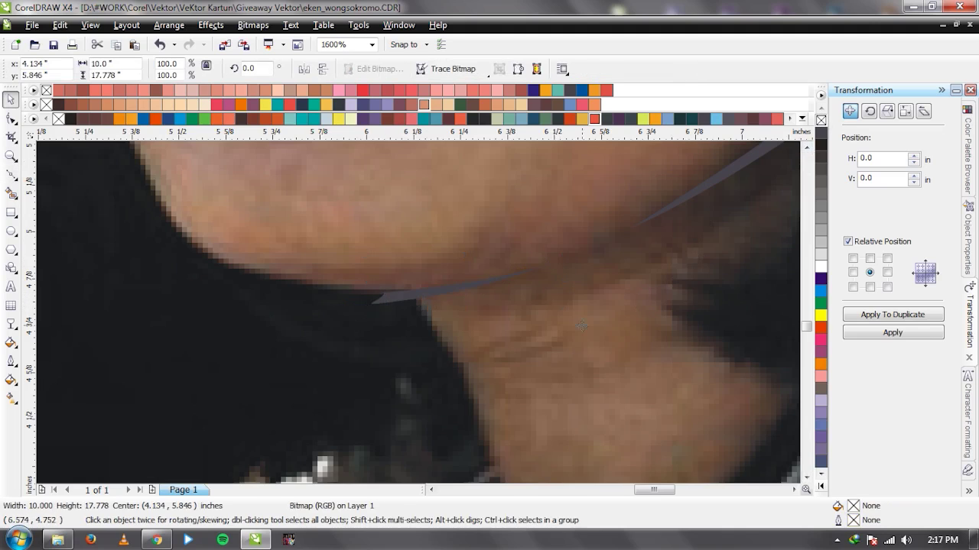
{"action": "key", "text": "F3"}
{"action": "key", "text": "F3"}
{"action": "key", "text": "F3"}
{"action": "left_click_drag", "start_coordinate": [545, 322], "coordinate": [212, 321]}
Undo the bitmap move so the photo sits back in its original place under the tracing.
{"action": "scroll", "coordinate": [430, 289], "scroll_direction": "down", "scroll_amount": 1}
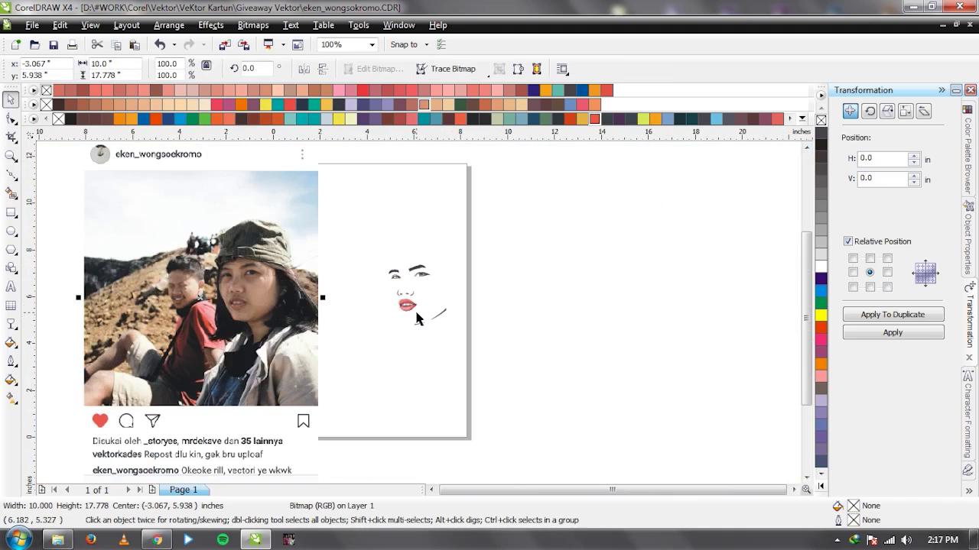
{"action": "scroll", "coordinate": [419, 319], "scroll_direction": "up", "scroll_amount": 1}
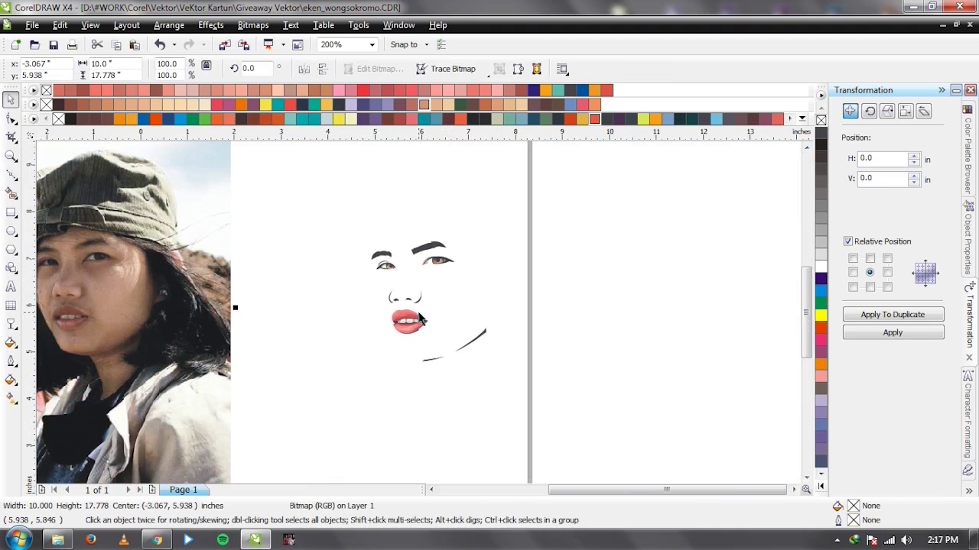
{"action": "key", "text": "ctrl+z"}
{"action": "key", "text": "Escape"}
{"action": "scroll", "coordinate": [420, 312], "scroll_direction": "up", "scroll_amount": 1}
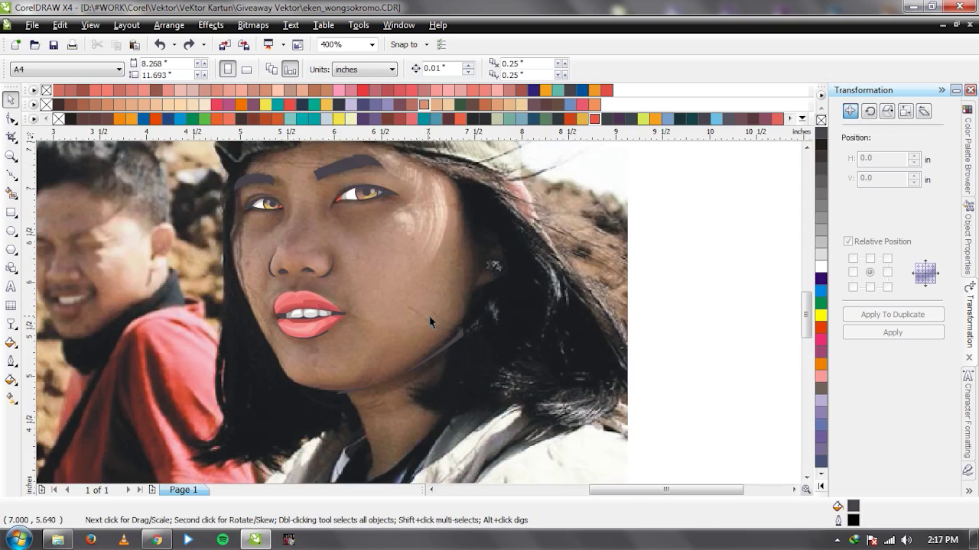
{"action": "scroll", "coordinate": [429, 316], "scroll_direction": "down", "scroll_amount": 1}
{"action": "scroll", "coordinate": [420, 310], "scroll_direction": "up", "scroll_amount": 1}
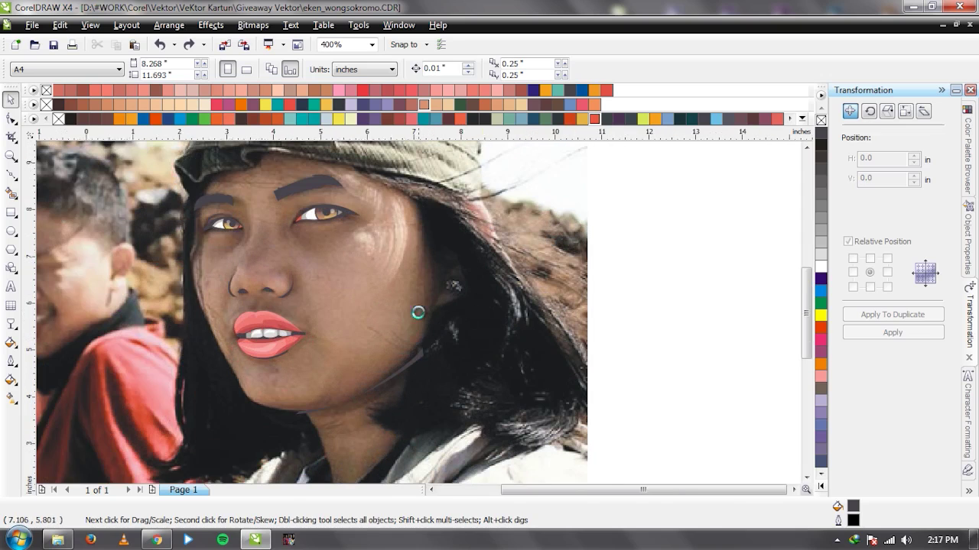
{"action": "scroll", "coordinate": [420, 309], "scroll_direction": "down", "scroll_amount": 1}
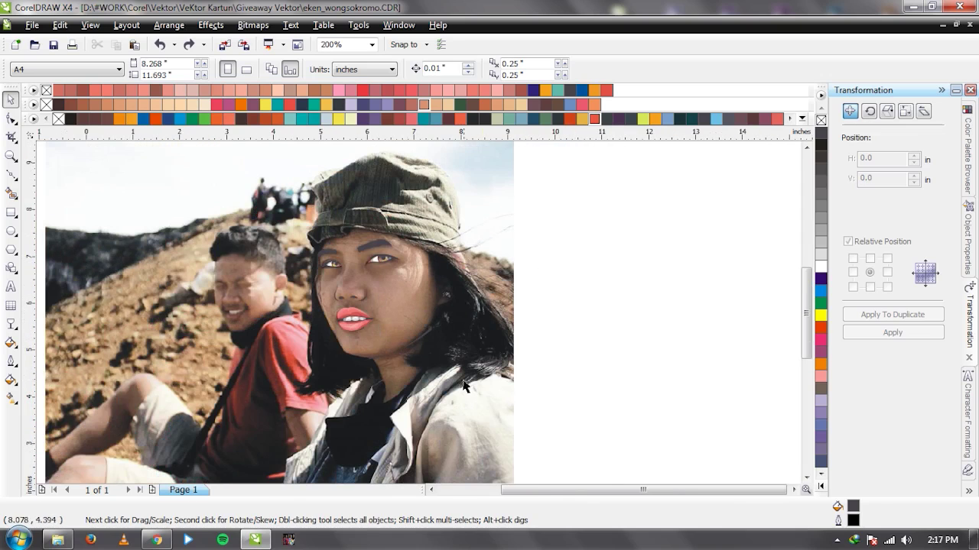
{"action": "left_click", "coordinate": [421, 353]}
{"action": "left_click", "coordinate": [578, 340]}
Marquee-select all the traced eyes, brows, nose and lips and group them with Ctrl+G.
{"action": "scroll", "coordinate": [235, 293], "scroll_direction": "up", "scroll_amount": 1}
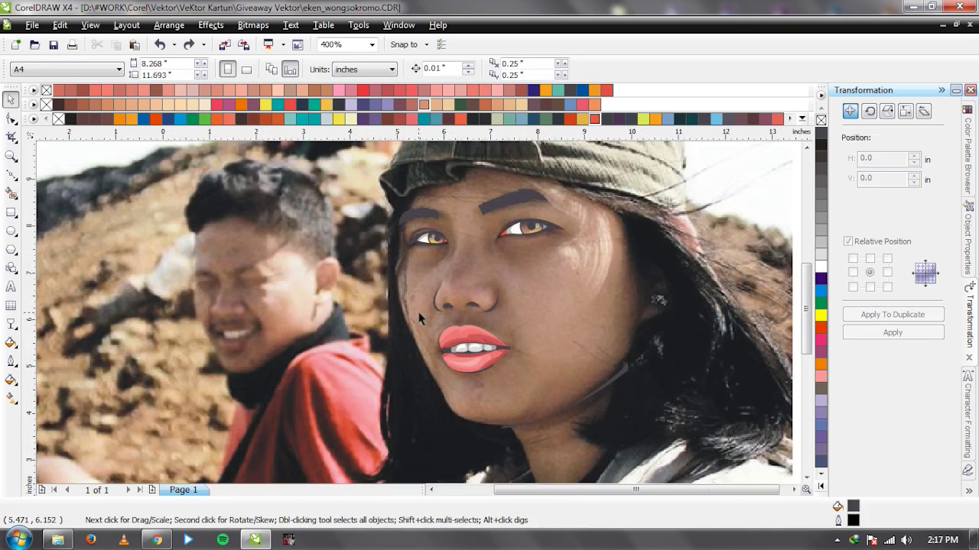
{"action": "scroll", "coordinate": [389, 327], "scroll_direction": "down", "scroll_amount": 1}
{"action": "left_click_drag", "start_coordinate": [658, 245], "coordinate": [342, 407]}
{"action": "key", "text": "ctrl+g"}
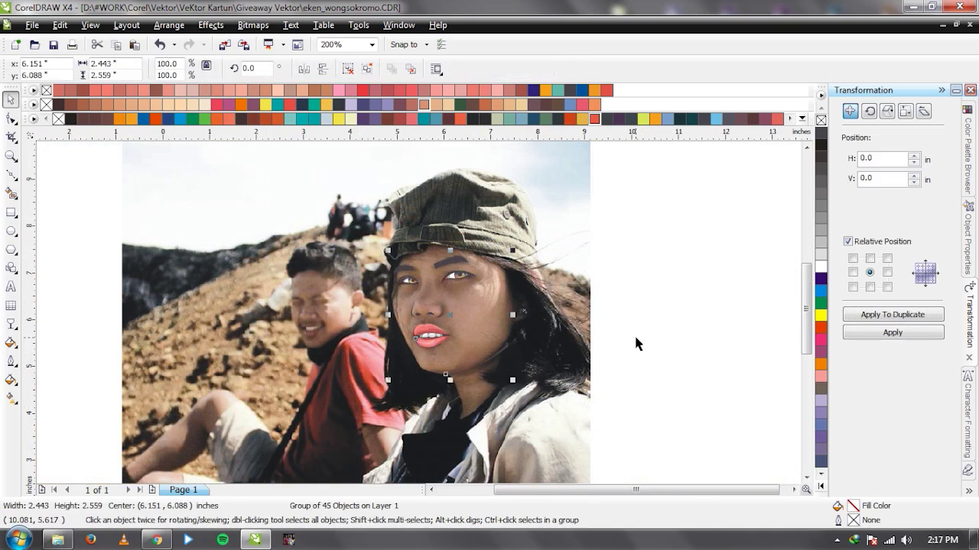
{"action": "left_click", "coordinate": [634, 334]}
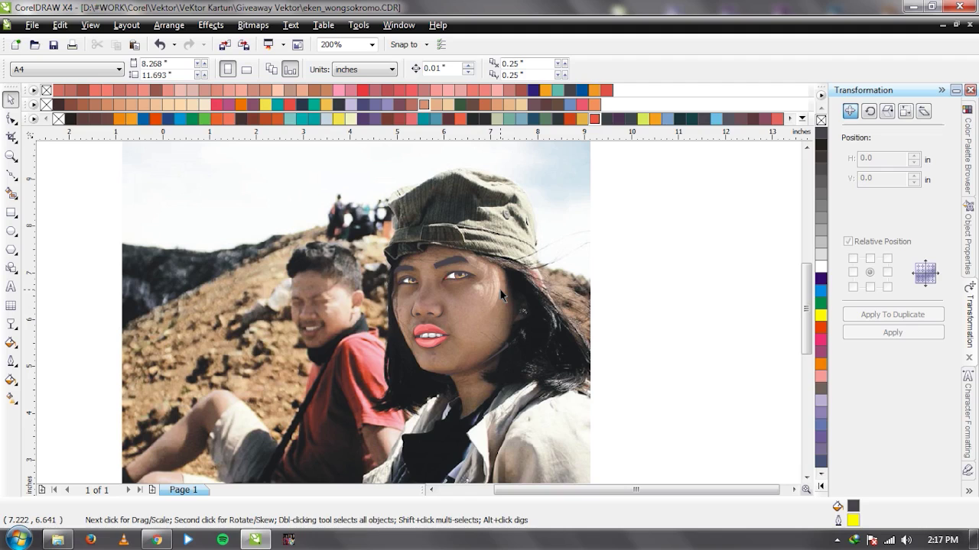
{"action": "scroll", "coordinate": [502, 290], "scroll_direction": "up", "scroll_amount": 1}
Start a Bezier curve at the hairline and trace it down the cheek and around the ear.
{"action": "scroll", "coordinate": [422, 316], "scroll_direction": "up", "scroll_amount": 1}
{"action": "key", "text": "F5"}
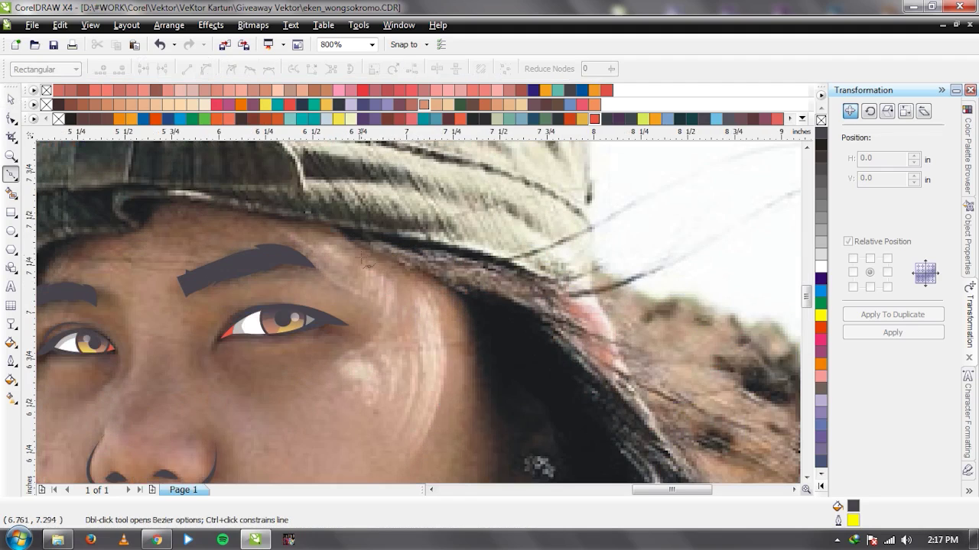
{"action": "left_click_drag", "start_coordinate": [404, 264], "coordinate": [447, 279]}
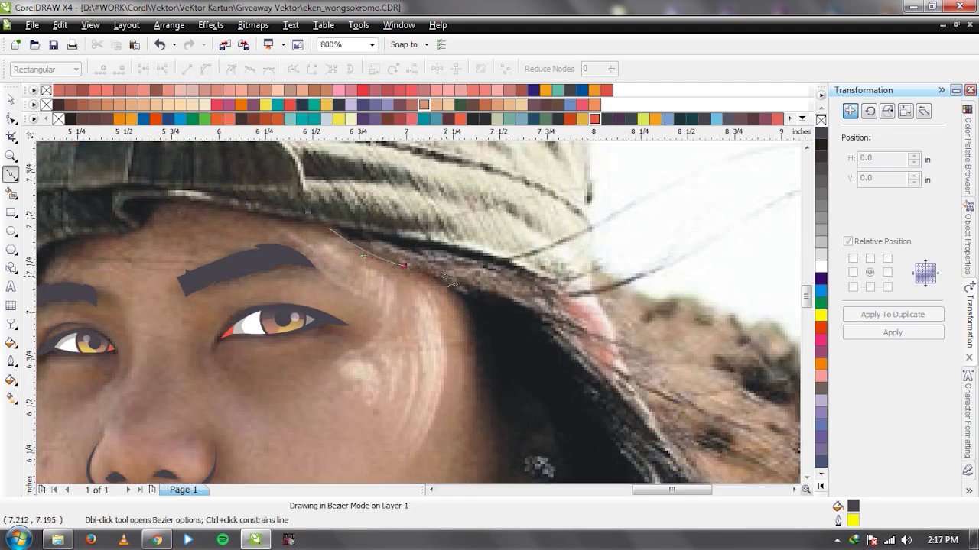
{"action": "left_click", "coordinate": [467, 287]}
{"action": "left_click", "coordinate": [456, 288]}
{"action": "scroll", "coordinate": [419, 314], "scroll_direction": "down", "scroll_amount": 1}
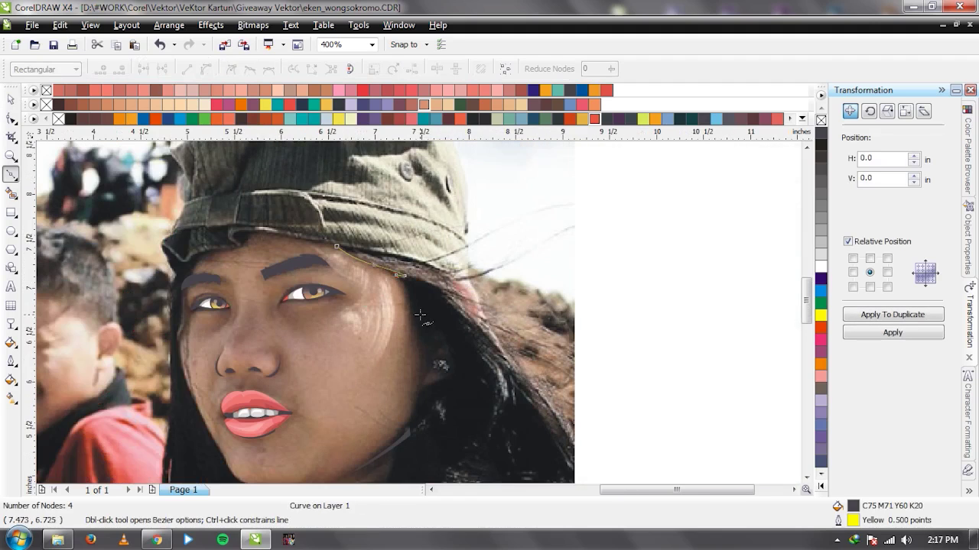
{"action": "scroll", "coordinate": [426, 354], "scroll_direction": "up", "scroll_amount": 1}
{"action": "left_click_drag", "start_coordinate": [403, 236], "coordinate": [416, 299]}
{"action": "left_click_drag", "start_coordinate": [410, 343], "coordinate": [425, 313]}
{"action": "left_click", "coordinate": [417, 345]}
{"action": "left_click", "coordinate": [410, 362]}
{"action": "left_click", "coordinate": [432, 327]}
{"action": "left_click", "coordinate": [459, 284]}
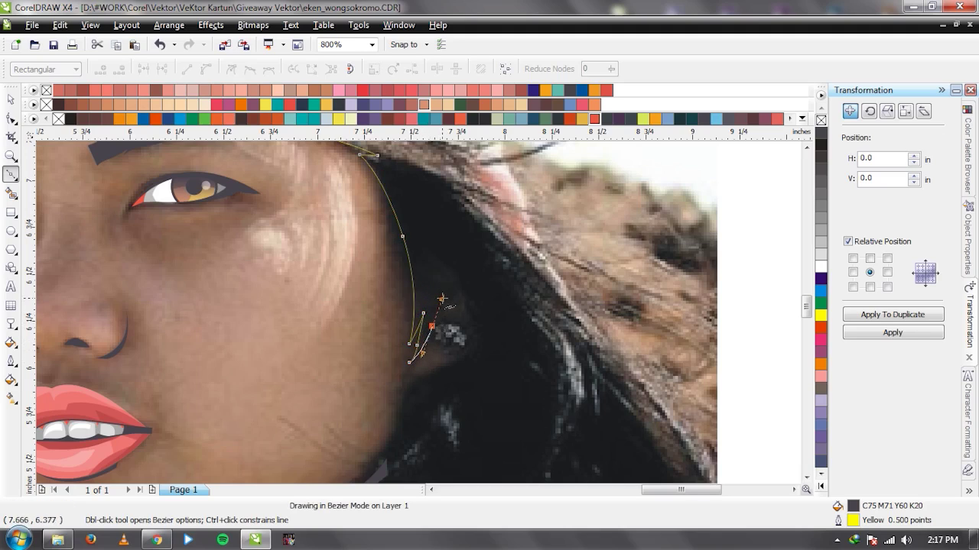
{"action": "left_click_drag", "start_coordinate": [466, 348], "coordinate": [371, 379]}
Extend the curve along the jaw toward the neck, undoing the misplaced end node.
{"action": "scroll", "coordinate": [421, 314], "scroll_direction": "down", "scroll_amount": 1}
{"action": "scroll", "coordinate": [419, 313], "scroll_direction": "up", "scroll_amount": 1}
{"action": "left_click", "coordinate": [375, 371]}
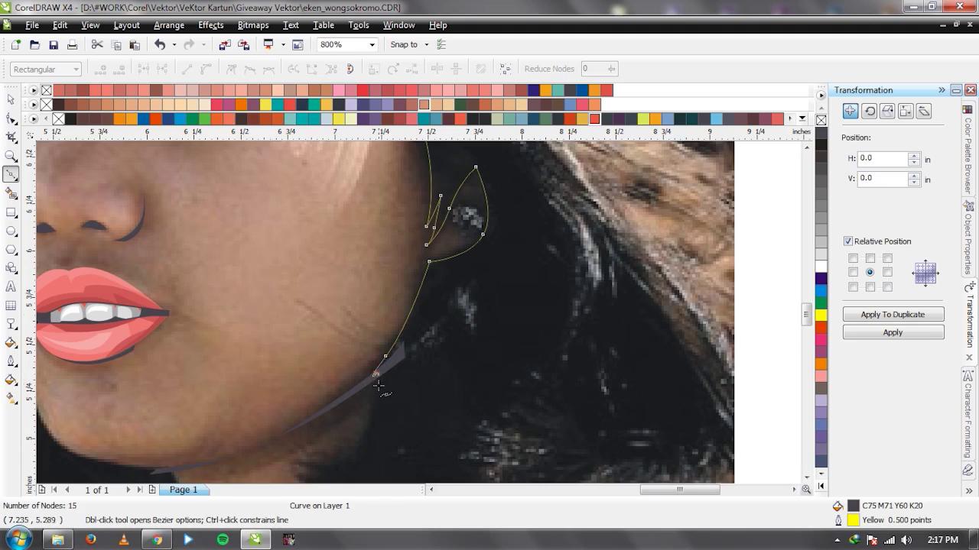
{"action": "scroll", "coordinate": [467, 222], "scroll_direction": "down", "scroll_amount": 1}
{"action": "scroll", "coordinate": [412, 337], "scroll_direction": "up", "scroll_amount": 1}
{"action": "left_click", "coordinate": [409, 322]}
{"action": "left_click", "coordinate": [343, 338]}
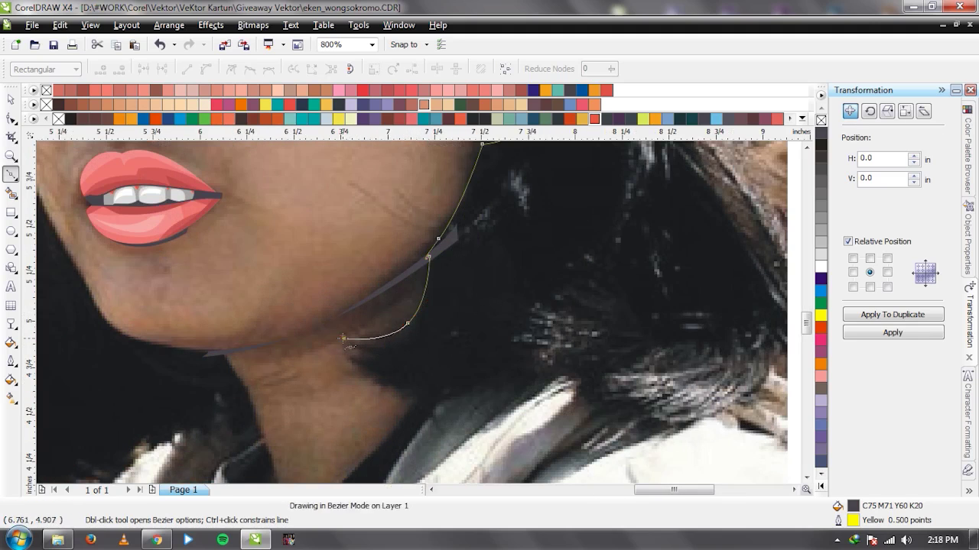
{"action": "left_click_drag", "start_coordinate": [413, 403], "coordinate": [495, 403]}
{"action": "left_click", "coordinate": [509, 378]}
{"action": "key", "text": "ctrl+z"}
Add a pointed hair tip at the jaw and curve the outline into the hair below it.
{"action": "scroll", "coordinate": [410, 331], "scroll_direction": "up", "scroll_amount": 1}
{"action": "left_click_drag", "start_coordinate": [299, 293], "coordinate": [340, 323]}
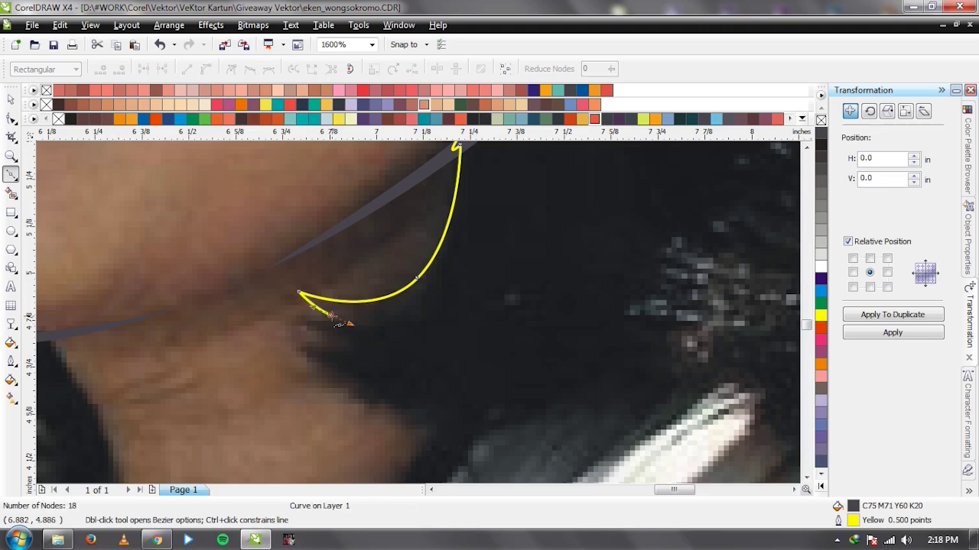
{"action": "left_click", "coordinate": [330, 315]}
{"action": "left_click", "coordinate": [305, 345]}
{"action": "left_click_drag", "start_coordinate": [296, 366], "coordinate": [369, 395]}
{"action": "left_click_drag", "start_coordinate": [515, 396], "coordinate": [594, 371]}
{"action": "scroll", "coordinate": [425, 308], "scroll_direction": "down", "scroll_amount": 1}
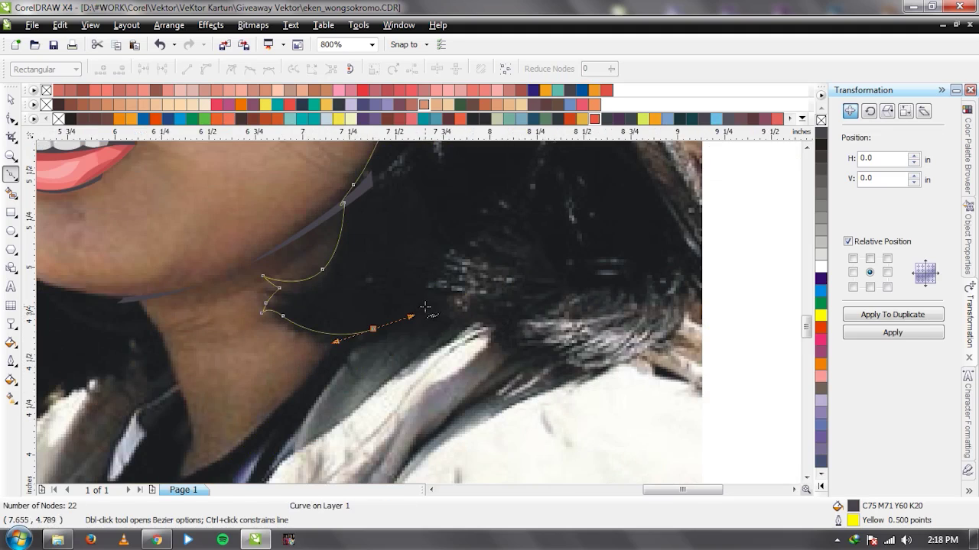
Trace the outline leftward across the hair with pointed strand tips along the bottom.
{"action": "left_click", "coordinate": [425, 304]}
{"action": "left_click", "coordinate": [373, 337]}
{"action": "left_click", "coordinate": [330, 348]}
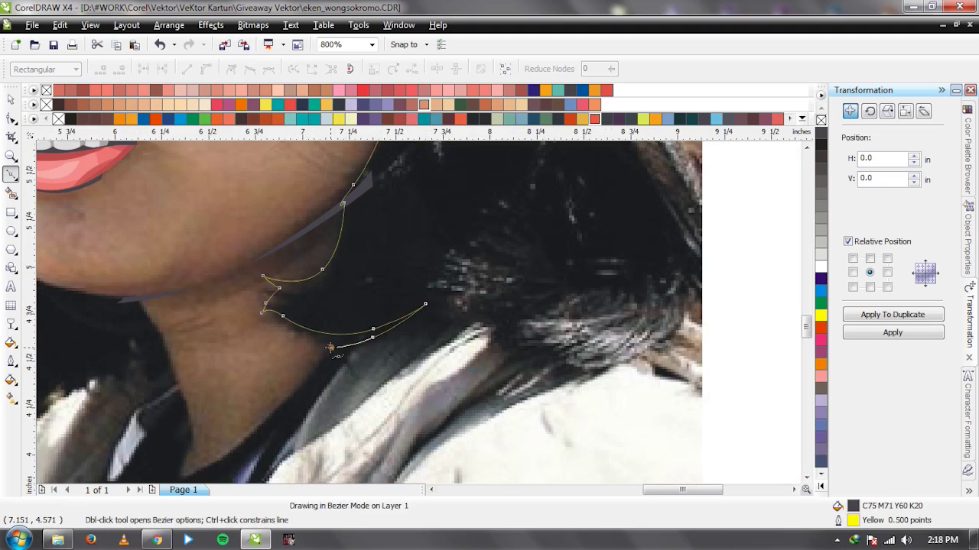
{"action": "left_click", "coordinate": [386, 344]}
{"action": "left_click", "coordinate": [438, 328]}
{"action": "left_click", "coordinate": [401, 361]}
{"action": "left_click", "coordinate": [387, 378]}
Add more strand tips and nodes along the lower hair edge.
{"action": "left_click", "coordinate": [430, 345]}
{"action": "left_click", "coordinate": [471, 315]}
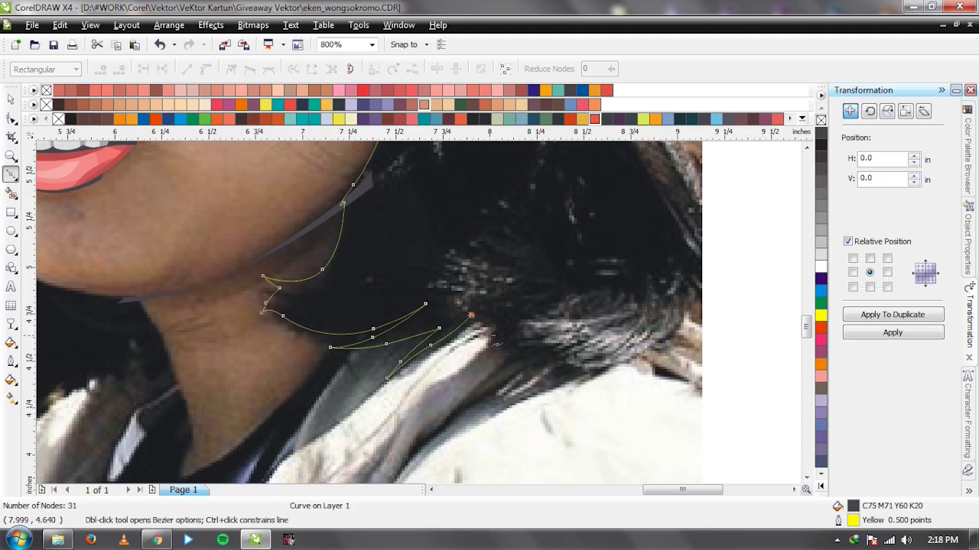
{"action": "left_click", "coordinate": [500, 349]}
{"action": "left_click", "coordinate": [484, 393]}
{"action": "left_click", "coordinate": [519, 374]}
{"action": "left_click", "coordinate": [535, 355]}
{"action": "left_click", "coordinate": [478, 407]}
{"action": "left_click", "coordinate": [506, 401]}
{"action": "left_click", "coordinate": [531, 391]}
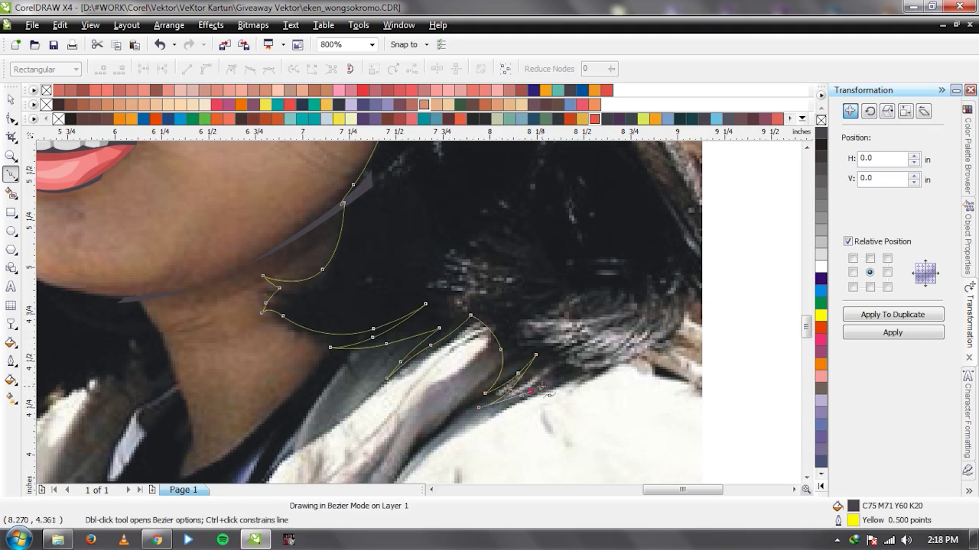
Extend the outline right along the hair bottom and up toward the right edge.
{"action": "left_click", "coordinate": [532, 400]}
{"action": "left_click", "coordinate": [572, 384]}
{"action": "left_click", "coordinate": [606, 370]}
{"action": "left_click", "coordinate": [677, 334]}
{"action": "left_click", "coordinate": [684, 273]}
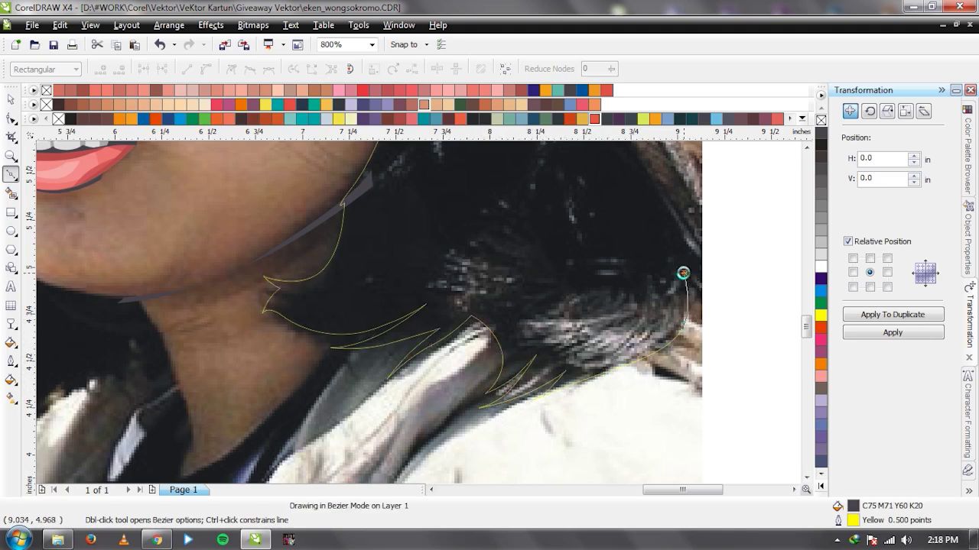
{"action": "scroll", "coordinate": [684, 272], "scroll_direction": "down", "scroll_amount": 2}
{"action": "scroll", "coordinate": [426, 328], "scroll_direction": "up", "scroll_amount": 1}
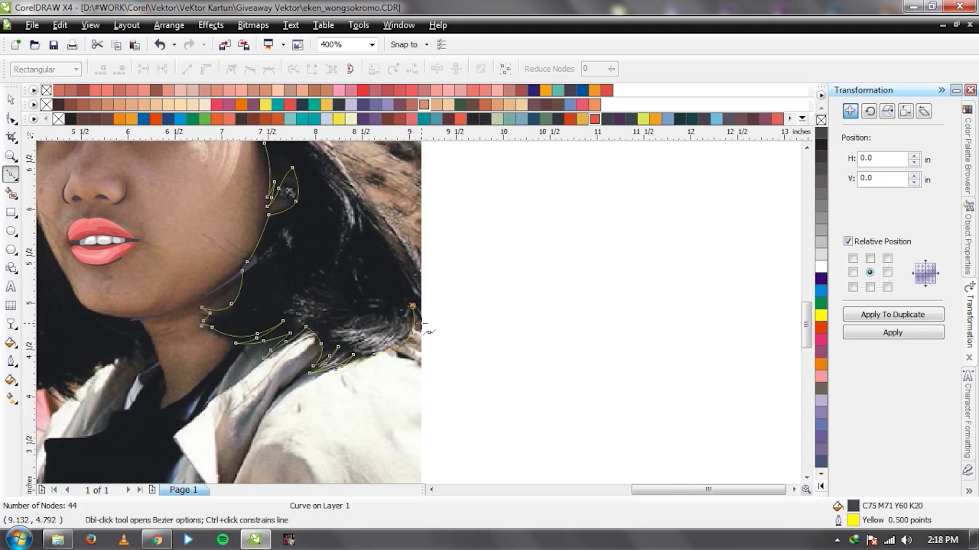
{"action": "scroll", "coordinate": [426, 324], "scroll_direction": "up", "scroll_amount": 1}
Add corner and curved nodes up the middle of the hair's right edge.
{"action": "left_click", "coordinate": [428, 339]}
{"action": "left_click", "coordinate": [432, 351]}
{"action": "scroll", "coordinate": [415, 294], "scroll_direction": "down", "scroll_amount": 1}
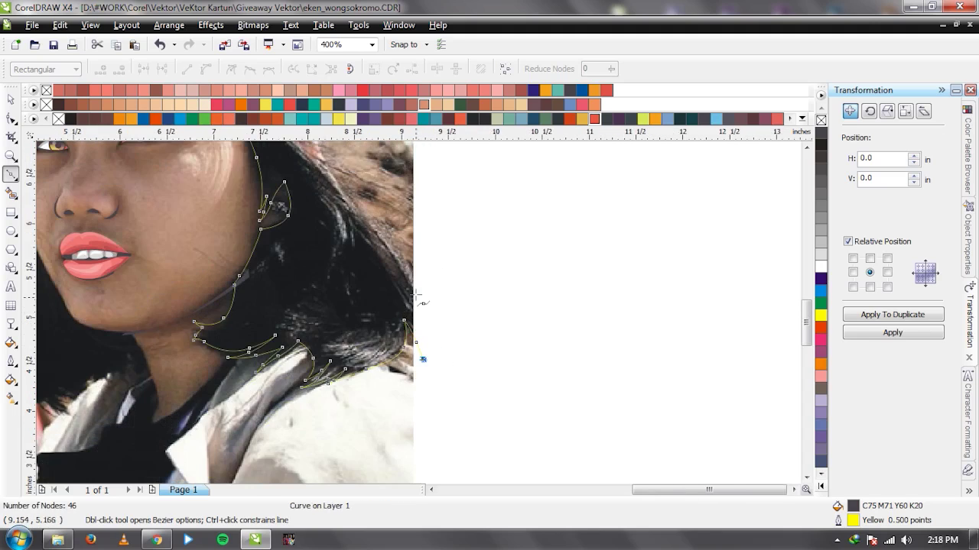
{"action": "scroll", "coordinate": [416, 294], "scroll_direction": "up", "scroll_amount": 1}
{"action": "left_click_drag", "start_coordinate": [416, 346], "coordinate": [408, 310]}
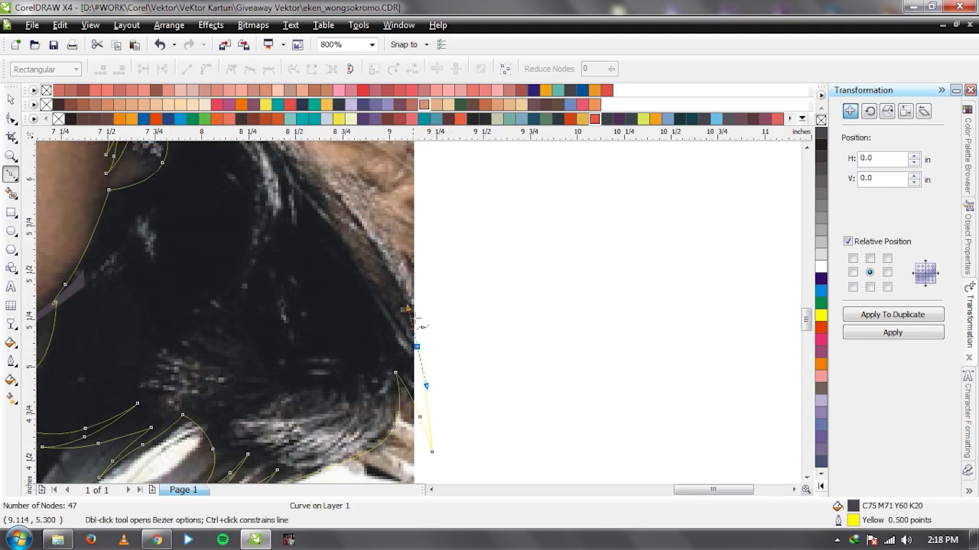
{"action": "left_click", "coordinate": [403, 310]}
{"action": "left_click_drag", "start_coordinate": [425, 350], "coordinate": [437, 381]}
{"action": "left_click", "coordinate": [439, 391]}
Add curved and corner nodes near the top of the hair's right edge.
{"action": "left_click_drag", "start_coordinate": [401, 257], "coordinate": [427, 308]}
{"action": "scroll", "coordinate": [429, 314], "scroll_direction": "down", "scroll_amount": 1}
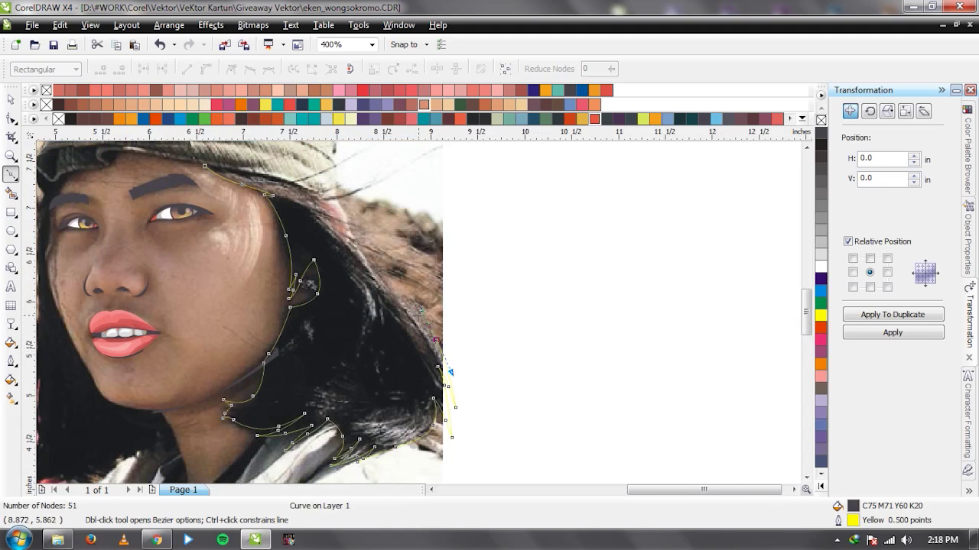
{"action": "scroll", "coordinate": [418, 312], "scroll_direction": "up", "scroll_amount": 1}
{"action": "left_click", "coordinate": [421, 289]}
{"action": "left_click", "coordinate": [423, 282]}
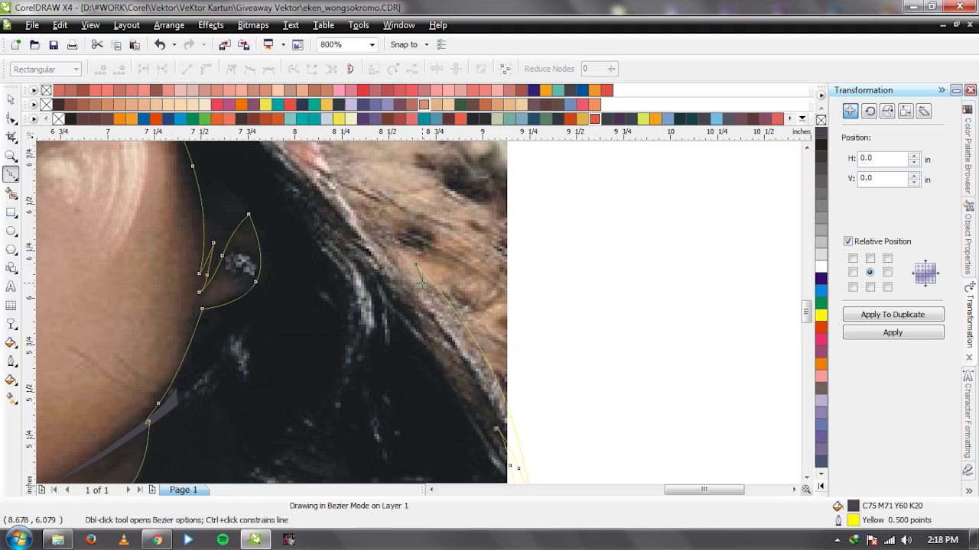
{"action": "scroll", "coordinate": [413, 314], "scroll_direction": "down", "scroll_amount": 1}
{"action": "scroll", "coordinate": [428, 329], "scroll_direction": "down", "scroll_amount": 1}
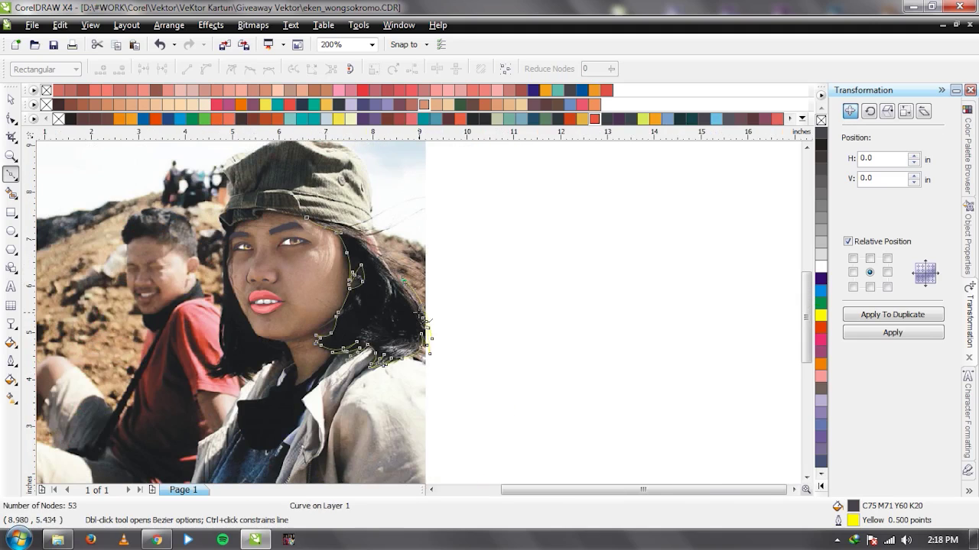
{"action": "scroll", "coordinate": [426, 338], "scroll_direction": "up", "scroll_amount": 1}
{"action": "scroll", "coordinate": [409, 309], "scroll_direction": "up", "scroll_amount": 1}
{"action": "scroll", "coordinate": [409, 310], "scroll_direction": "down", "scroll_amount": 1}
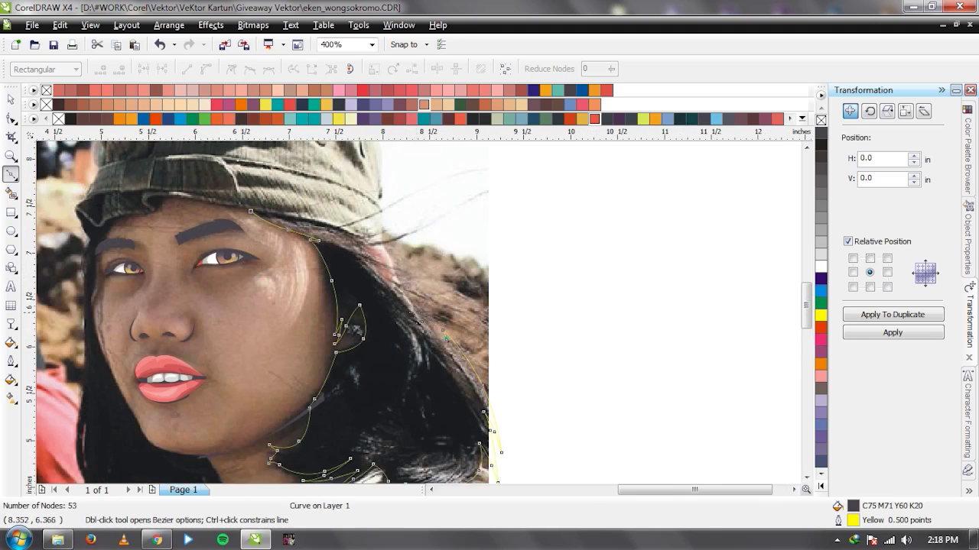
{"action": "scroll", "coordinate": [423, 313], "scroll_direction": "up", "scroll_amount": 1}
Trace the hair above the ear and sketch short loose strand segments.
{"action": "left_click", "coordinate": [454, 341]}
{"action": "left_click_drag", "start_coordinate": [503, 367], "coordinate": [581, 443]}
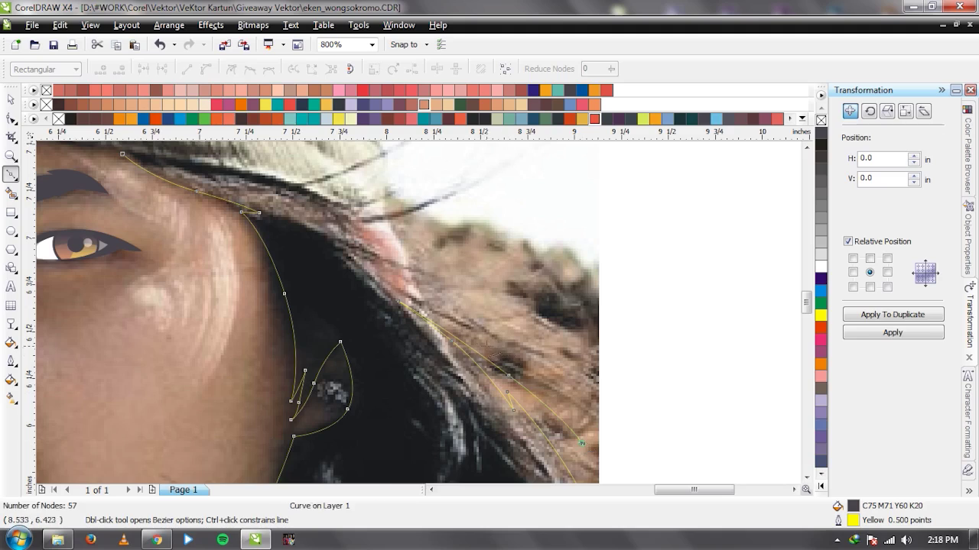
{"action": "left_click_drag", "start_coordinate": [538, 377], "coordinate": [573, 389]}
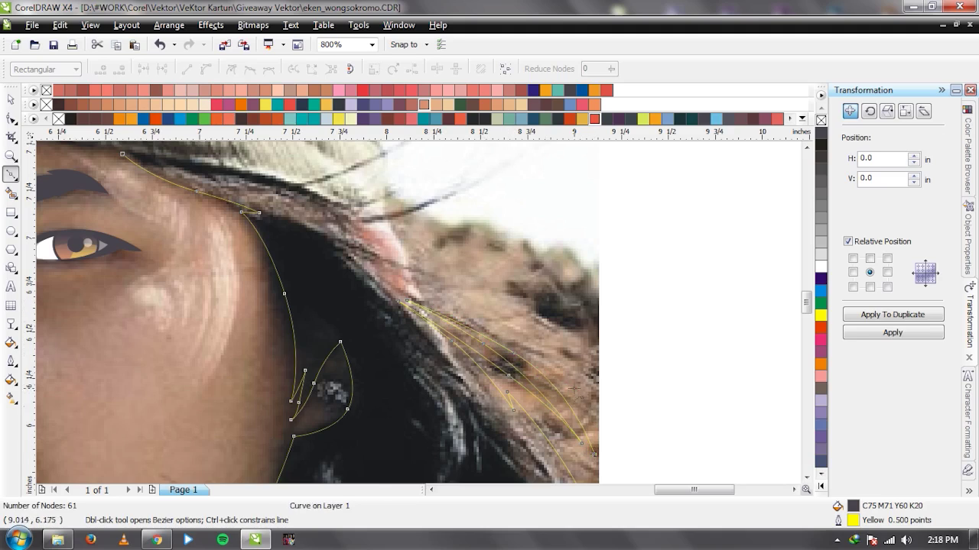
{"action": "left_click", "coordinate": [542, 351]}
{"action": "left_click", "coordinate": [501, 316]}
{"action": "left_click", "coordinate": [501, 316]}
{"action": "left_click", "coordinate": [544, 357]}
Undo the two stray strand nodes.
{"action": "key", "text": "ctrl+z"}
{"action": "scroll", "coordinate": [461, 337], "scroll_direction": "down", "scroll_amount": 1}
{"action": "scroll", "coordinate": [406, 302], "scroll_direction": "up", "scroll_amount": 1}
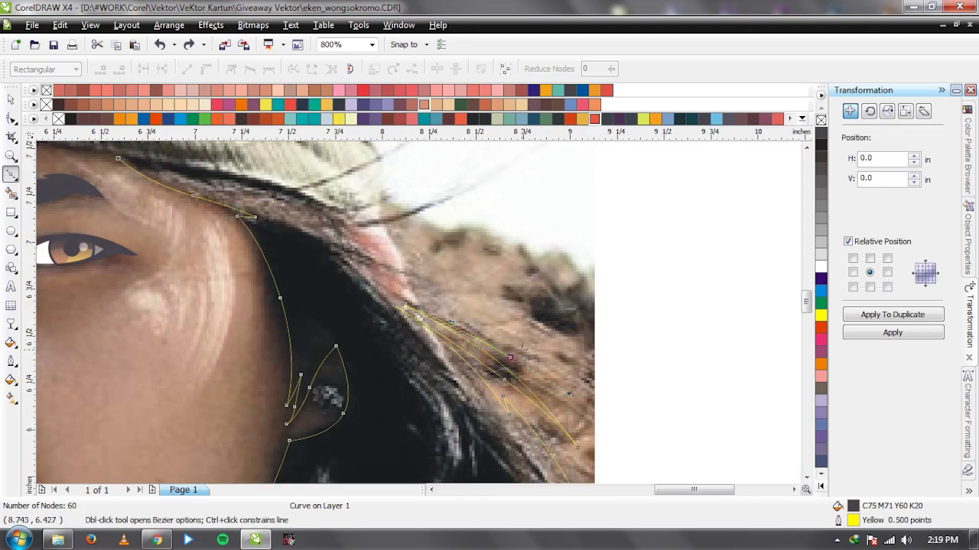
{"action": "key", "text": "ctrl+z"}
{"action": "scroll", "coordinate": [421, 318], "scroll_direction": "up", "scroll_amount": 1}
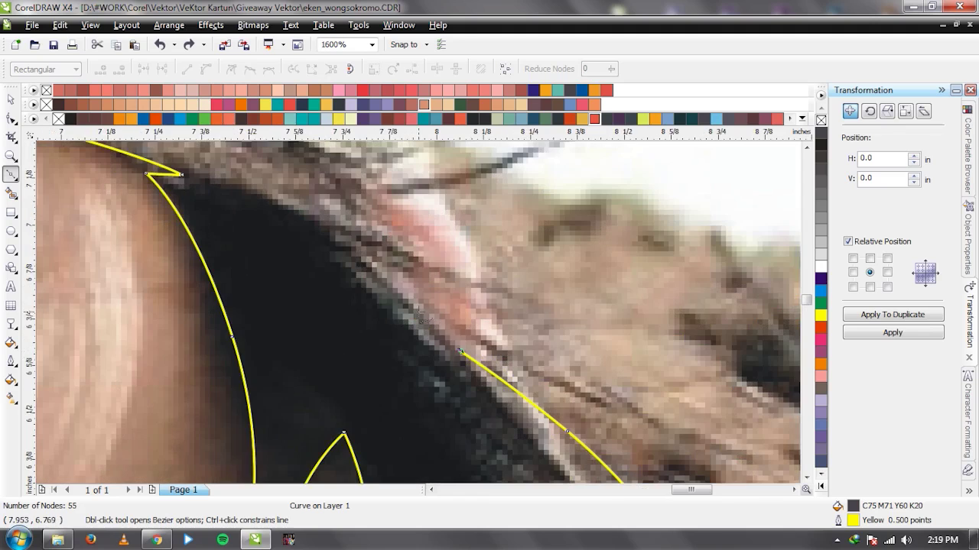
{"action": "scroll", "coordinate": [354, 264], "scroll_direction": "down", "scroll_amount": 2}
{"action": "scroll", "coordinate": [422, 315], "scroll_direction": "up", "scroll_amount": 1}
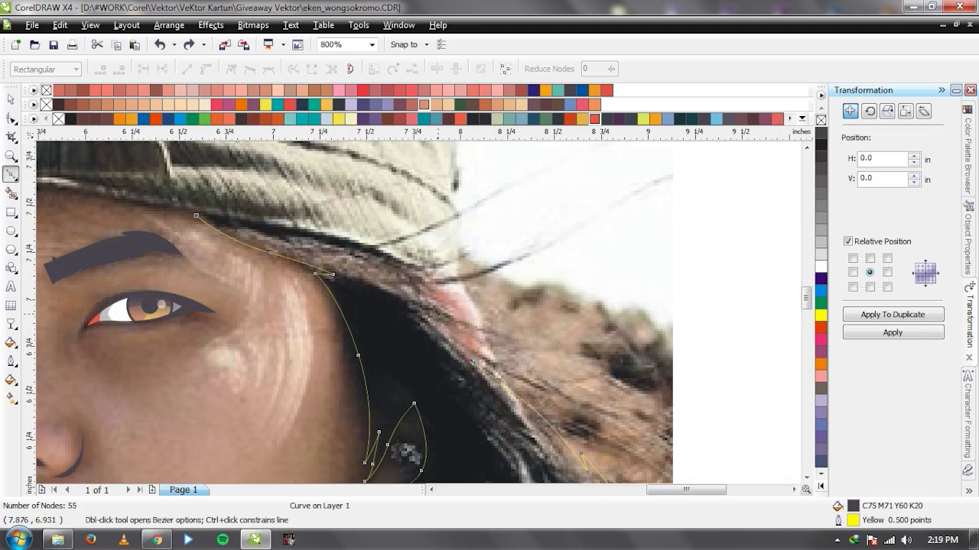
Trace the flyaway strand and cap's lower edge, closing the hair shape on its start node.
{"action": "left_click", "coordinate": [474, 327]}
{"action": "left_click_drag", "start_coordinate": [526, 348], "coordinate": [575, 367]}
{"action": "left_click", "coordinate": [621, 367]}
{"action": "left_click_drag", "start_coordinate": [528, 345], "coordinate": [441, 310]}
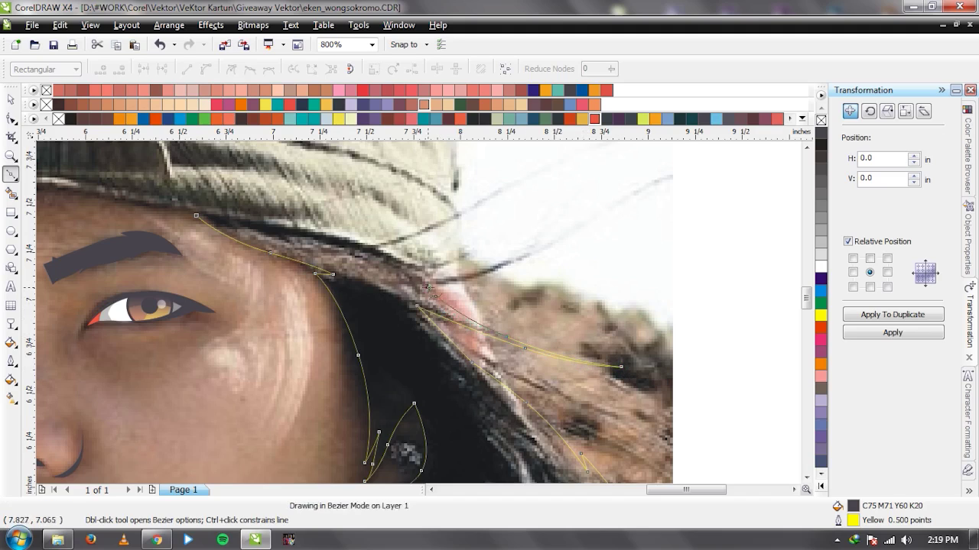
{"action": "left_click_drag", "start_coordinate": [520, 267], "coordinate": [520, 259]}
{"action": "left_click_drag", "start_coordinate": [456, 272], "coordinate": [398, 272]}
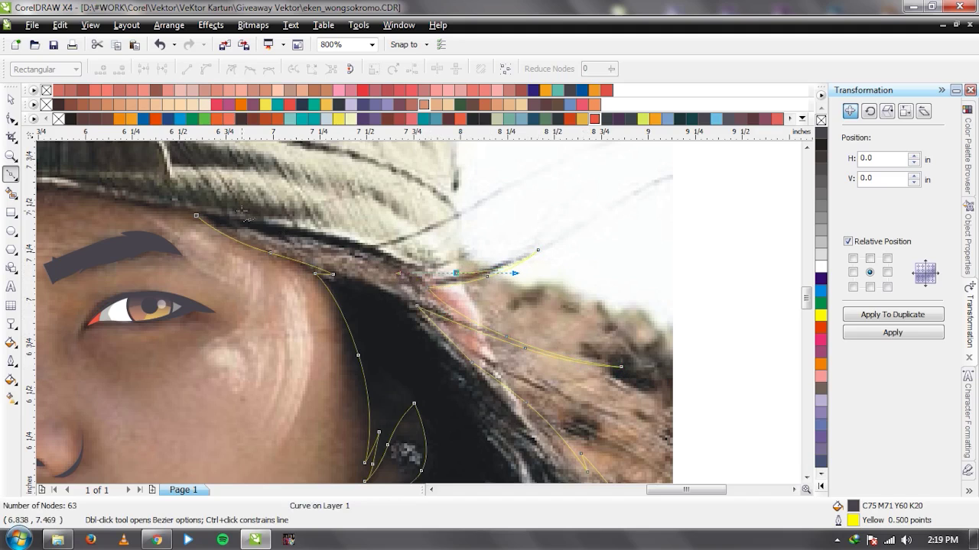
{"action": "mouse_move", "coordinate": [196, 216]}
{"action": "left_mouse_down"}
{"action": "mouse_move", "coordinate": [382, 260]}
{"action": "mouse_move", "coordinate": [199, 217]}
{"action": "mouse_move", "coordinate": [286, 233]}
{"action": "mouse_move", "coordinate": [343, 226]}
{"action": "mouse_move", "coordinate": [356, 246]}
{"action": "mouse_move", "coordinate": [212, 217]}
{"action": "left_mouse_up"}
{"action": "key", "text": "space"}
Drag the photo aside to check the drawing, then undo the move.
{"action": "scroll", "coordinate": [403, 331], "scroll_direction": "down", "scroll_amount": 3}
{"action": "left_click", "coordinate": [553, 335]}
{"action": "left_click_drag", "start_coordinate": [401, 255], "coordinate": [135, 242]}
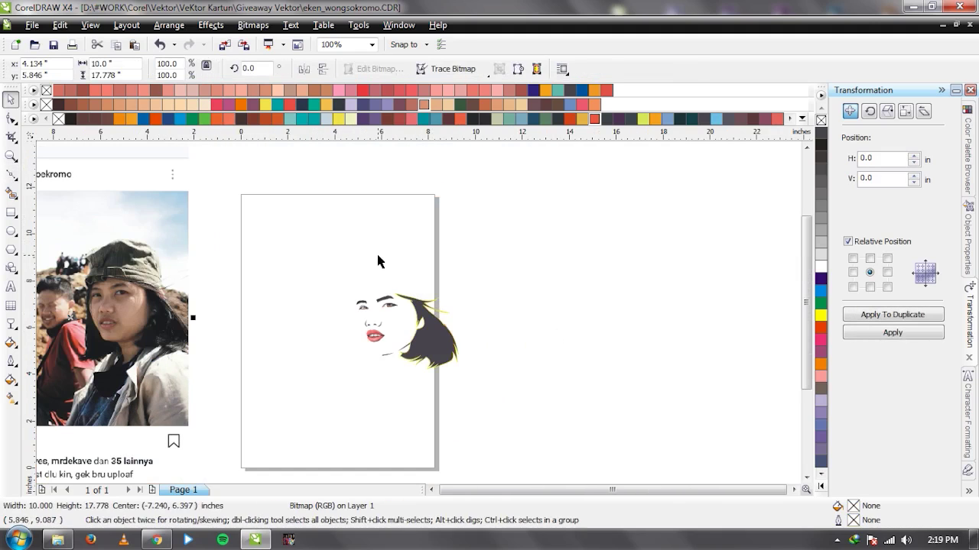
{"action": "key", "text": "ctrl+z"}
{"action": "left_click", "coordinate": [544, 367]}
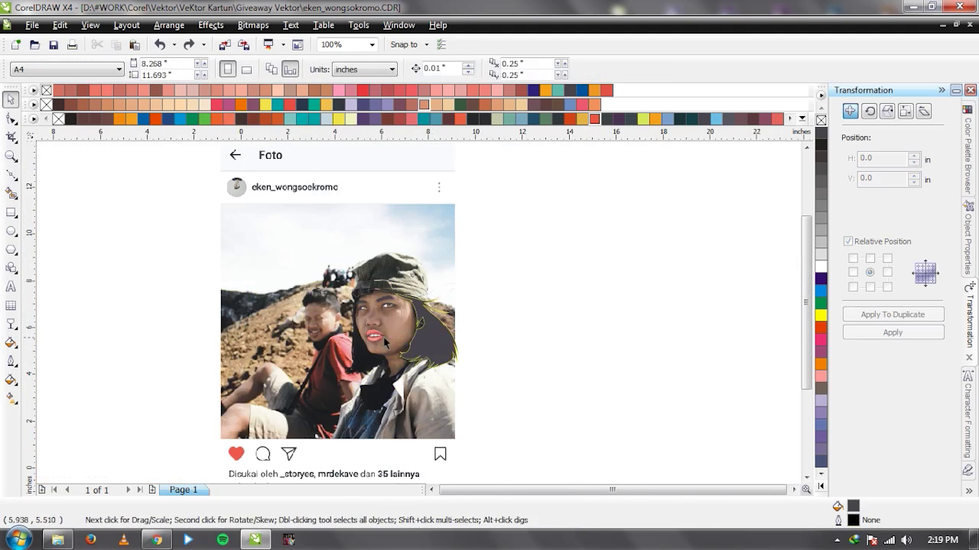
{"action": "scroll", "coordinate": [418, 310], "scroll_direction": "up", "scroll_amount": 3}
{"action": "scroll", "coordinate": [418, 311], "scroll_direction": "down", "scroll_amount": 3}
{"action": "scroll", "coordinate": [418, 312], "scroll_direction": "up", "scroll_amount": 6}
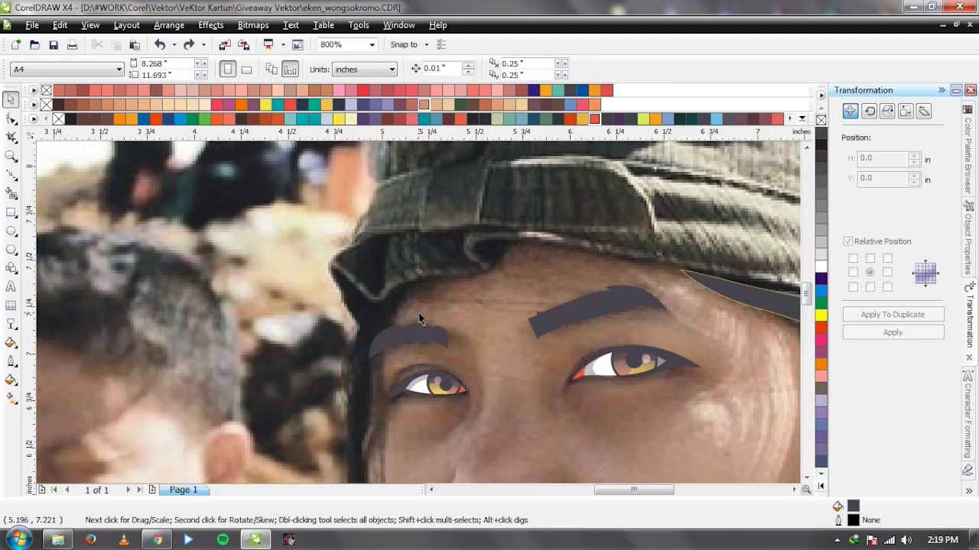
Start a new Bezier curve at the left brow edge.
{"action": "key", "text": "F10"}
{"action": "key", "text": "F5"}
{"action": "left_click", "coordinate": [430, 256]}
Trace the hair outline from above the brow down the cheek, chin and neck.
{"action": "left_click", "coordinate": [350, 353]}
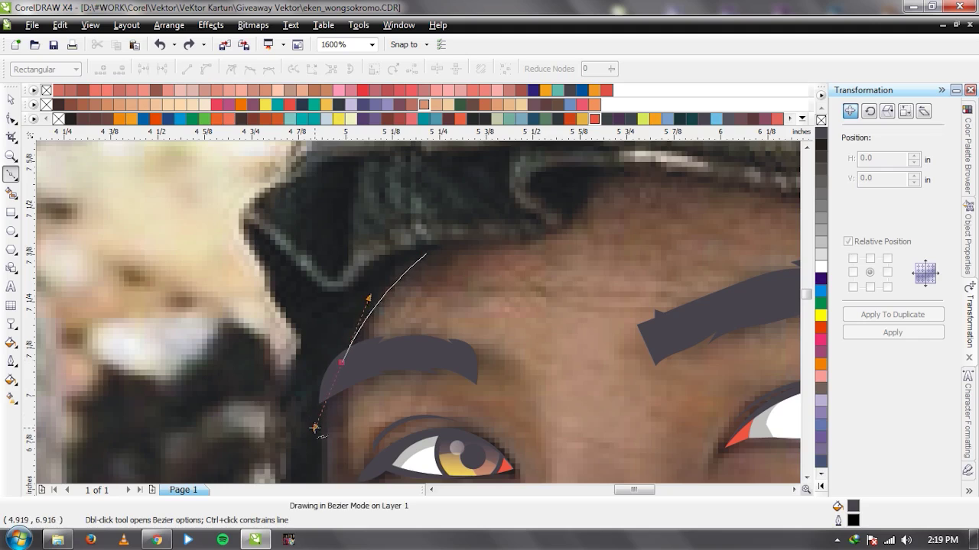
{"action": "scroll", "coordinate": [416, 323], "scroll_direction": "down", "scroll_amount": 2}
{"action": "scroll", "coordinate": [417, 321], "scroll_direction": "up", "scroll_amount": 1}
{"action": "left_click", "coordinate": [424, 311]}
{"action": "left_click", "coordinate": [419, 323]}
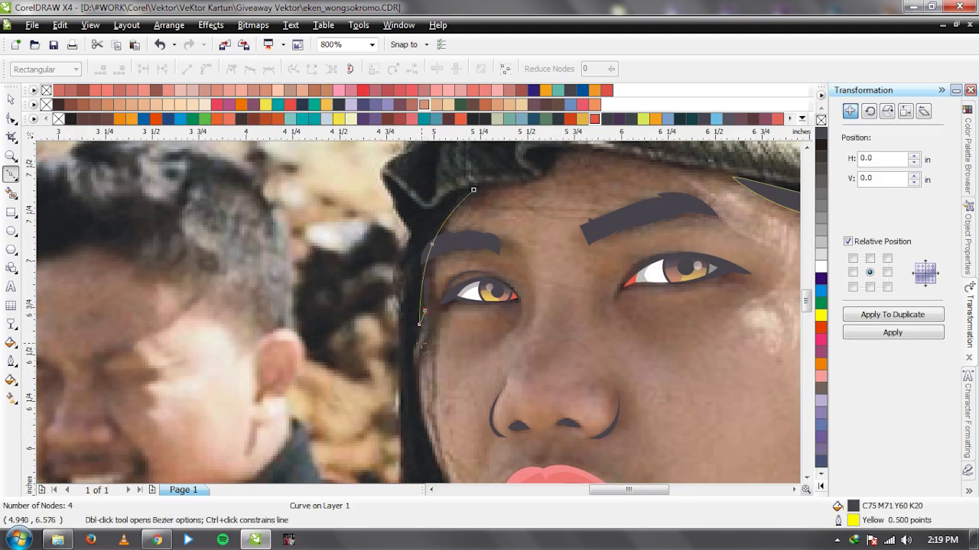
{"action": "left_click_drag", "start_coordinate": [418, 399], "coordinate": [431, 462]}
{"action": "scroll", "coordinate": [423, 318], "scroll_direction": "down", "scroll_amount": 3}
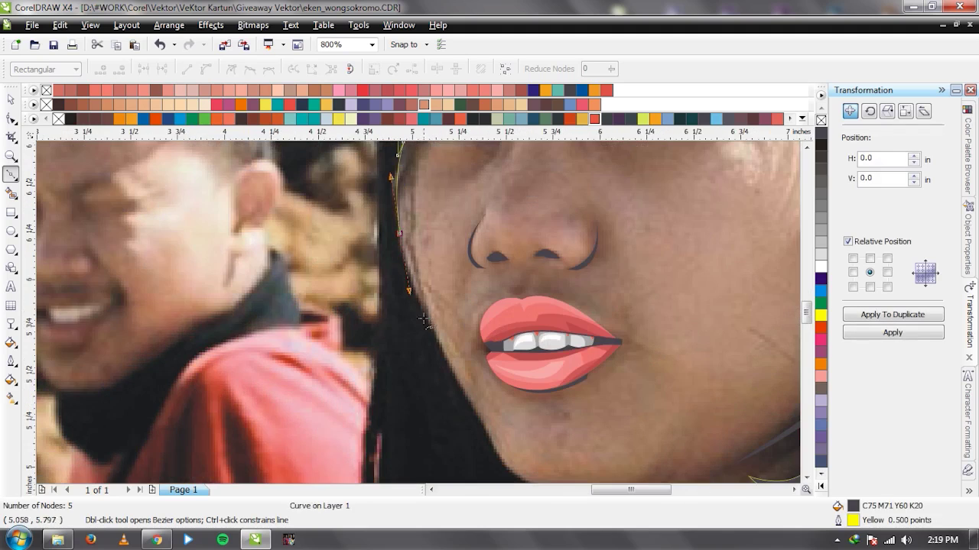
{"action": "left_click_drag", "start_coordinate": [451, 374], "coordinate": [470, 406]}
{"action": "left_click", "coordinate": [455, 381]}
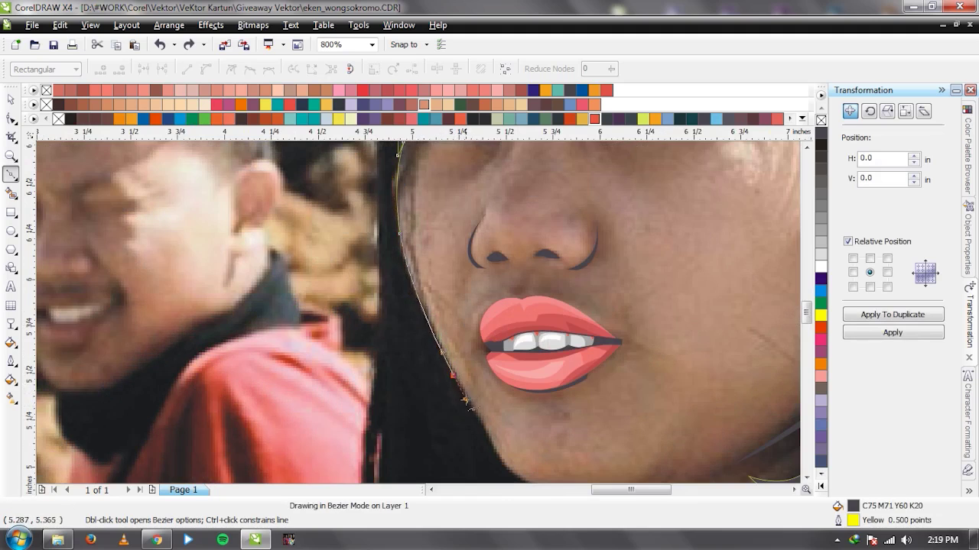
{"action": "scroll", "coordinate": [423, 317], "scroll_direction": "down", "scroll_amount": 1}
{"action": "scroll", "coordinate": [422, 316], "scroll_direction": "up", "scroll_amount": 1}
{"action": "left_click_drag", "start_coordinate": [433, 309], "coordinate": [465, 321]}
{"action": "key", "text": "ctrl+z"}
{"action": "left_click_drag", "start_coordinate": [405, 293], "coordinate": [422, 315]}
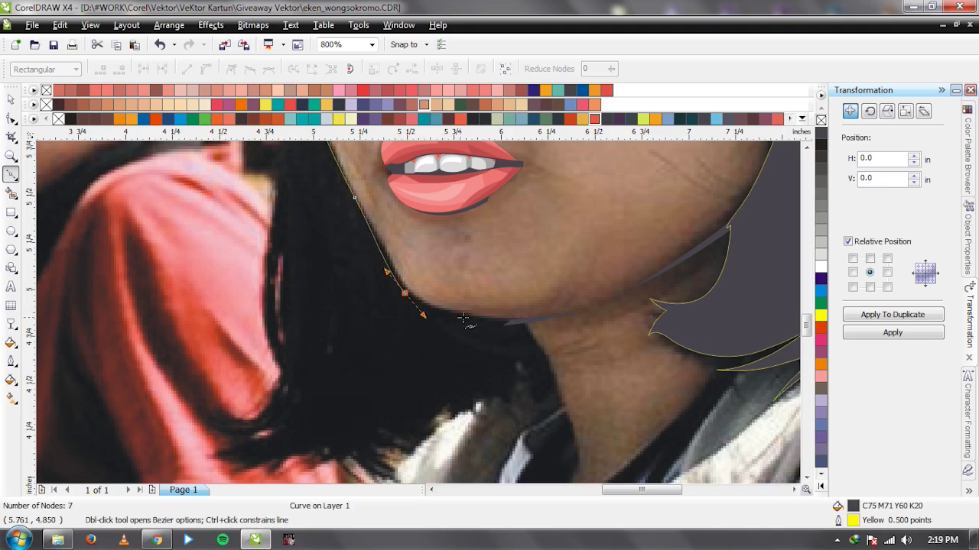
{"action": "left_click", "coordinate": [526, 317]}
{"action": "left_click_drag", "start_coordinate": [443, 351], "coordinate": [397, 357]}
{"action": "left_click_drag", "start_coordinate": [342, 371], "coordinate": [345, 361]}
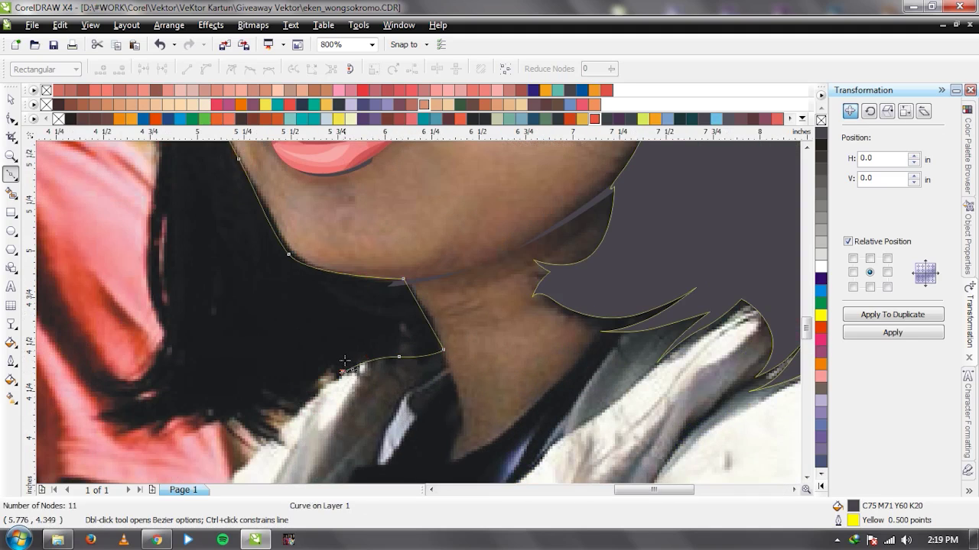
Continue the outline along the hair tips and up the hair's left side.
{"action": "left_click_drag", "start_coordinate": [311, 393], "coordinate": [232, 419]}
{"action": "left_click", "coordinate": [256, 409]}
{"action": "left_click", "coordinate": [292, 438]}
{"action": "left_click", "coordinate": [295, 438]}
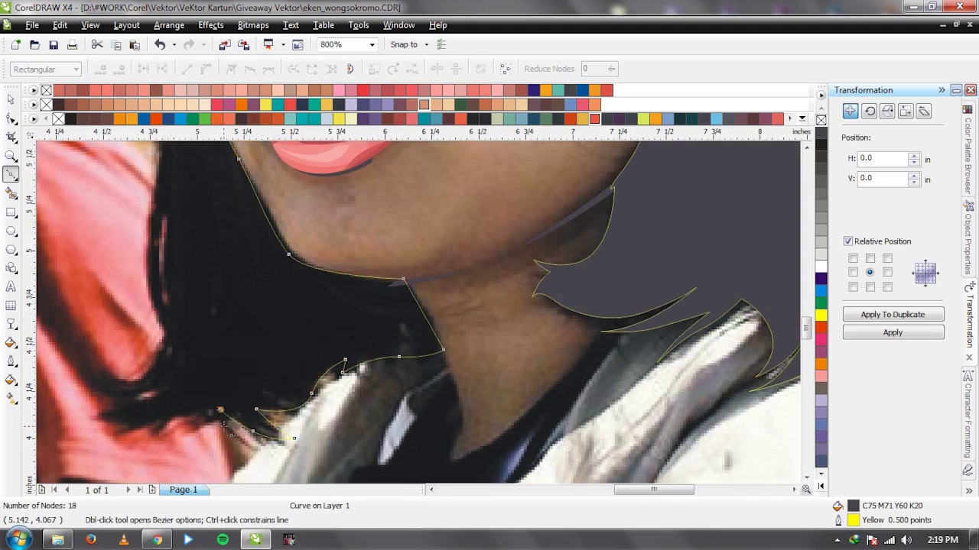
{"action": "left_click_drag", "start_coordinate": [109, 419], "coordinate": [123, 419]}
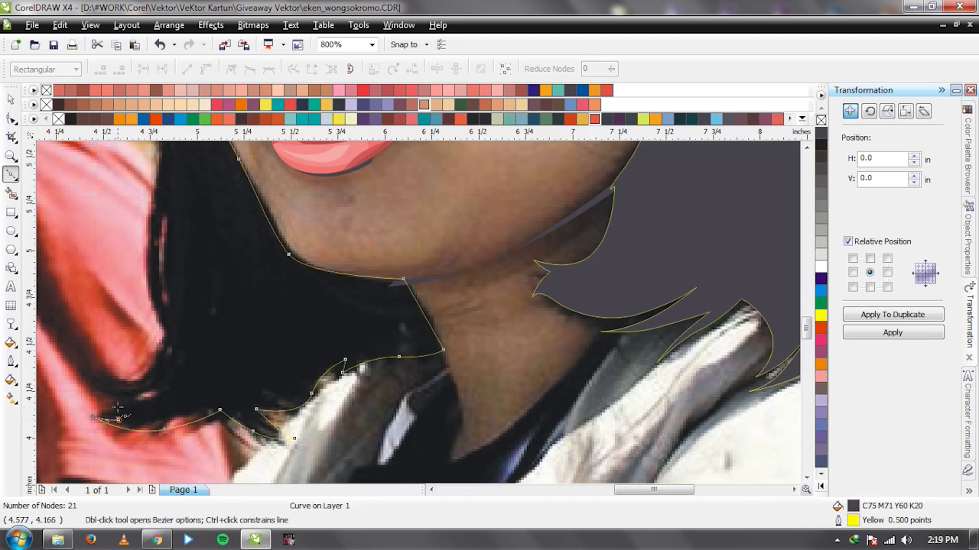
{"action": "scroll", "coordinate": [118, 409], "scroll_direction": "up", "scroll_amount": 1}
{"action": "left_click", "coordinate": [119, 420]}
{"action": "left_click_drag", "start_coordinate": [89, 384], "coordinate": [111, 397]}
{"action": "left_click_drag", "start_coordinate": [404, 287], "coordinate": [405, 289]}
{"action": "left_click", "coordinate": [422, 292]}
{"action": "left_click_drag", "start_coordinate": [373, 225], "coordinate": [519, 205]}
{"action": "scroll", "coordinate": [414, 292], "scroll_direction": "down", "scroll_amount": 1}
{"action": "scroll", "coordinate": [409, 266], "scroll_direction": "down", "scroll_amount": 1}
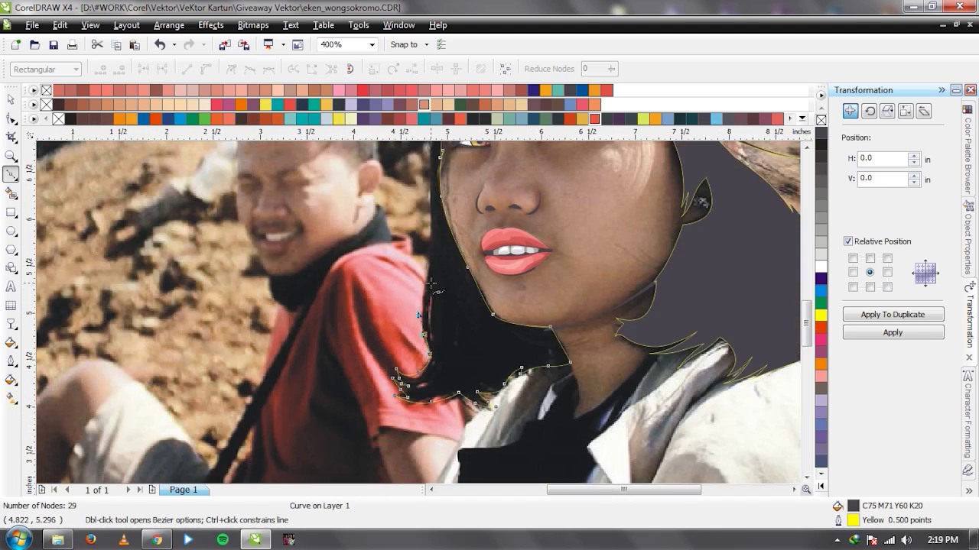
{"action": "scroll", "coordinate": [434, 287], "scroll_direction": "up", "scroll_amount": 1}
Follow the face's left edge up to the cap, close the hair shape, and select everything.
{"action": "left_click_drag", "start_coordinate": [420, 332], "coordinate": [395, 321]}
{"action": "scroll", "coordinate": [386, 413], "scroll_direction": "down", "scroll_amount": 1}
{"action": "scroll", "coordinate": [420, 313], "scroll_direction": "up", "scroll_amount": 1}
{"action": "scroll", "coordinate": [422, 306], "scroll_direction": "down", "scroll_amount": 1}
{"action": "scroll", "coordinate": [420, 314], "scroll_direction": "up", "scroll_amount": 1}
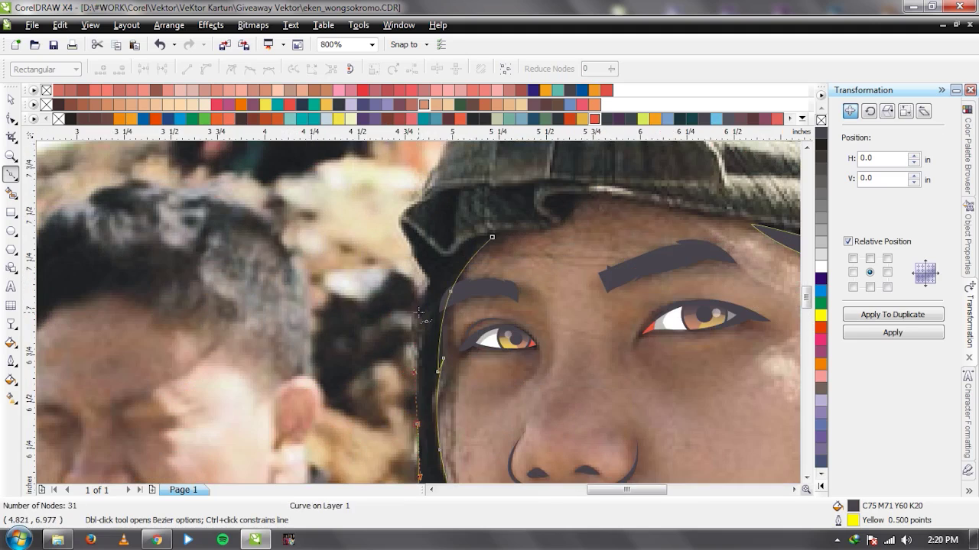
{"action": "scroll", "coordinate": [421, 337], "scroll_direction": "up", "scroll_amount": 1}
{"action": "left_click_drag", "start_coordinate": [426, 275], "coordinate": [403, 376]}
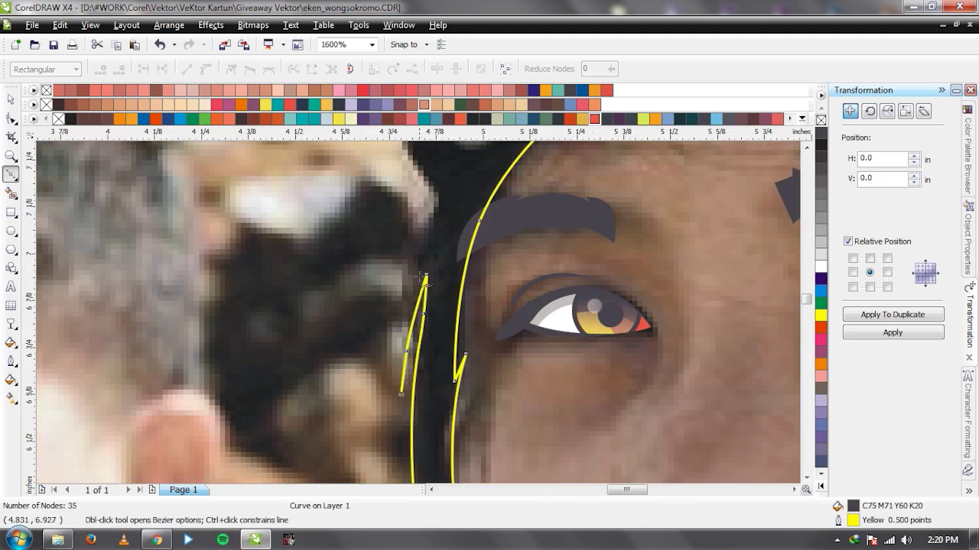
{"action": "left_click_drag", "start_coordinate": [419, 255], "coordinate": [429, 201]}
{"action": "scroll", "coordinate": [497, 313], "scroll_direction": "down", "scroll_amount": 2}
{"action": "scroll", "coordinate": [509, 264], "scroll_direction": "up", "scroll_amount": 2}
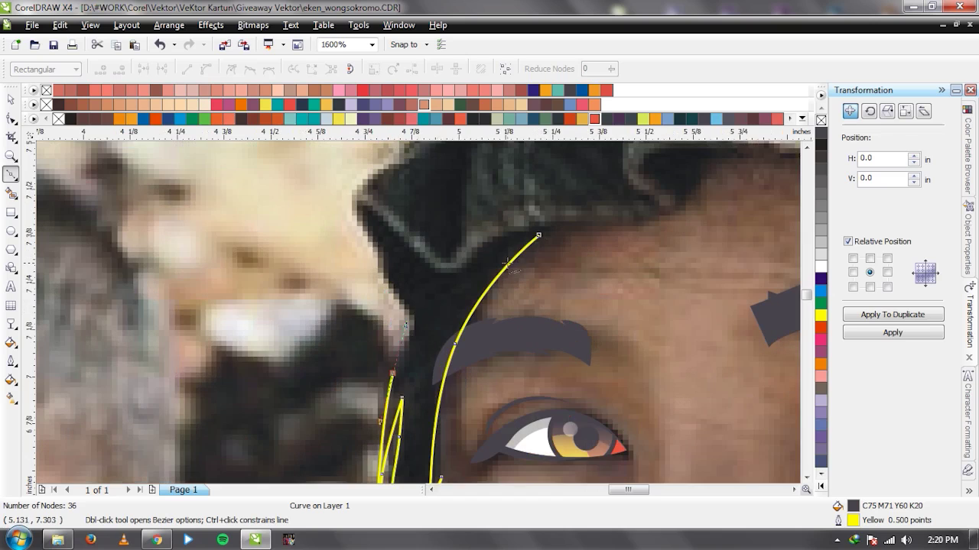
{"action": "left_click_drag", "start_coordinate": [539, 237], "coordinate": [457, 246]}
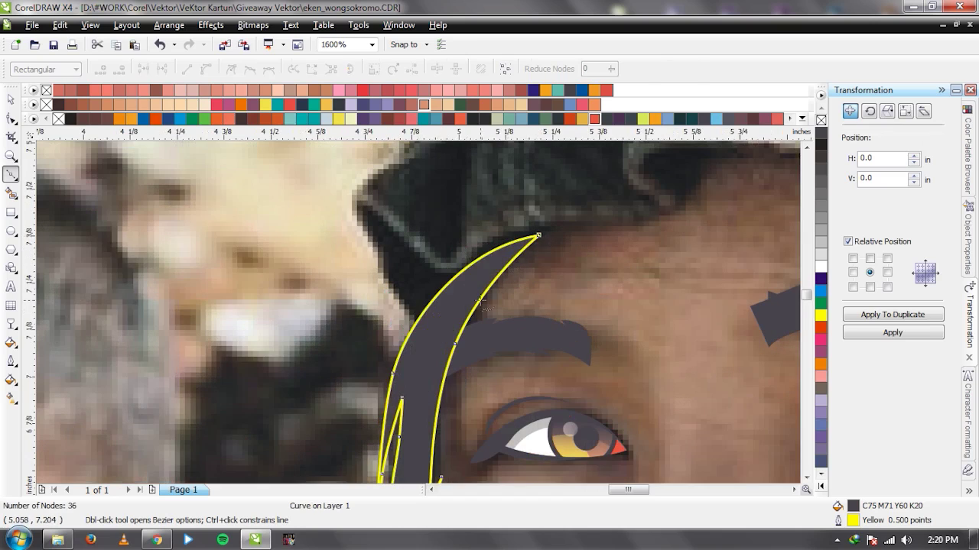
{"action": "key", "text": "space"}
{"action": "scroll", "coordinate": [420, 320], "scroll_direction": "down", "scroll_amount": 2}
{"action": "scroll", "coordinate": [420, 319], "scroll_direction": "down", "scroll_amount": 1}
{"action": "key", "text": "ctrl+a"}
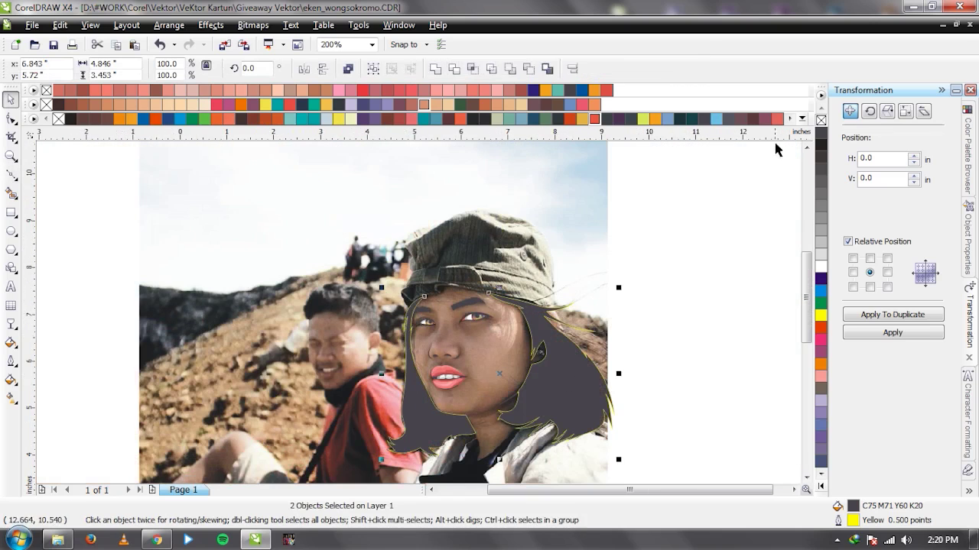
Remove the hair shape's outline and briefly move the photo aside to preview the drawing.
{"action": "right_click", "coordinate": [820, 120]}
{"action": "left_click", "coordinate": [667, 250]}
{"action": "left_click_drag", "start_coordinate": [556, 218], "coordinate": [175, 216]}
{"action": "scroll", "coordinate": [515, 308], "scroll_direction": "down", "scroll_amount": 1}
{"action": "scroll", "coordinate": [394, 329], "scroll_direction": "up", "scroll_amount": 1}
{"action": "scroll", "coordinate": [418, 325], "scroll_direction": "down", "scroll_amount": 1}
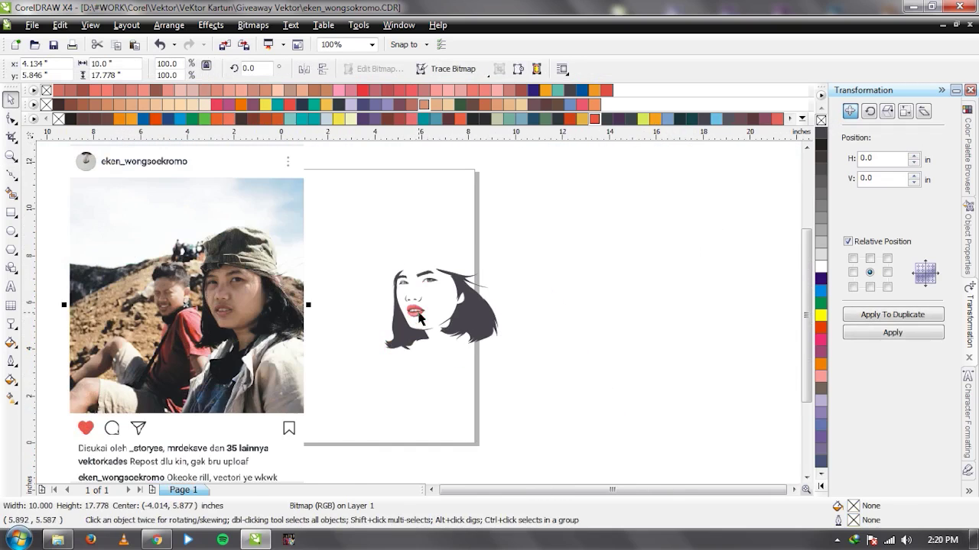
{"action": "key", "text": "ctrl+z"}
{"action": "left_click", "coordinate": [584, 278]}
{"action": "scroll", "coordinate": [390, 315], "scroll_direction": "up", "scroll_amount": 2}
{"action": "scroll", "coordinate": [390, 315], "scroll_direction": "up", "scroll_amount": 1}
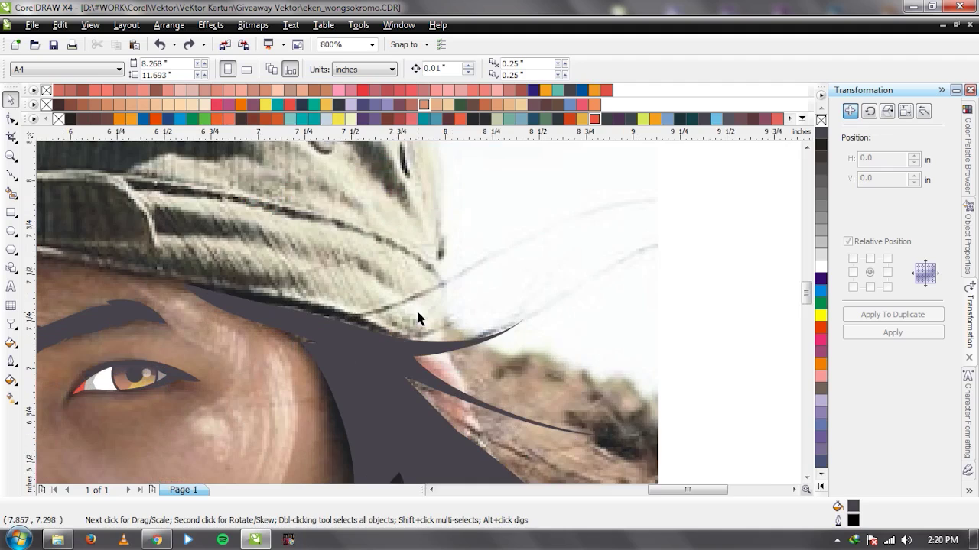
Draw a curved hair strand beside the cap brim with the Bezier tool.
{"action": "key", "text": "F5"}
{"action": "left_click", "coordinate": [487, 253]}
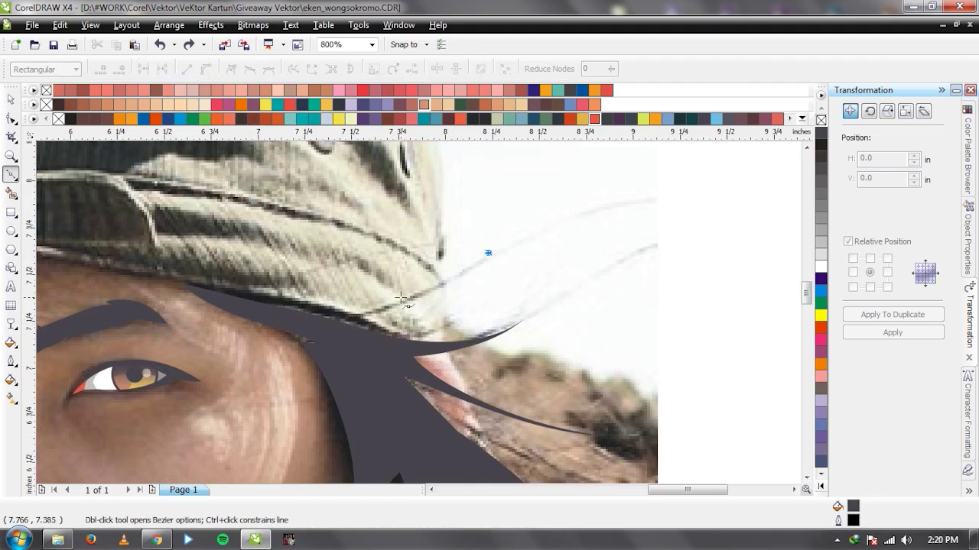
{"action": "left_click", "coordinate": [390, 305]}
{"action": "left_click", "coordinate": [304, 317]}
{"action": "left_click", "coordinate": [331, 324]}
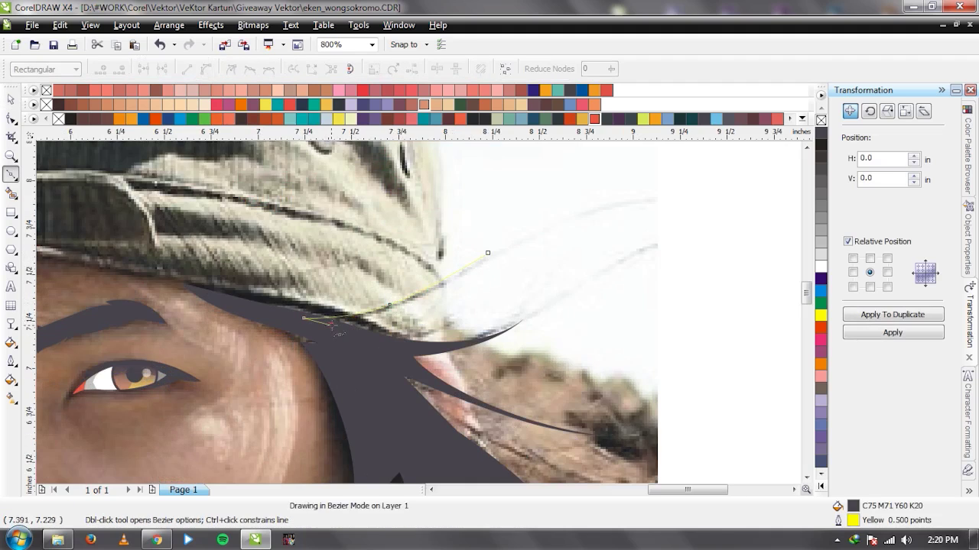
{"action": "left_click_drag", "start_coordinate": [488, 252], "coordinate": [416, 315]}
{"action": "key", "text": "space"}
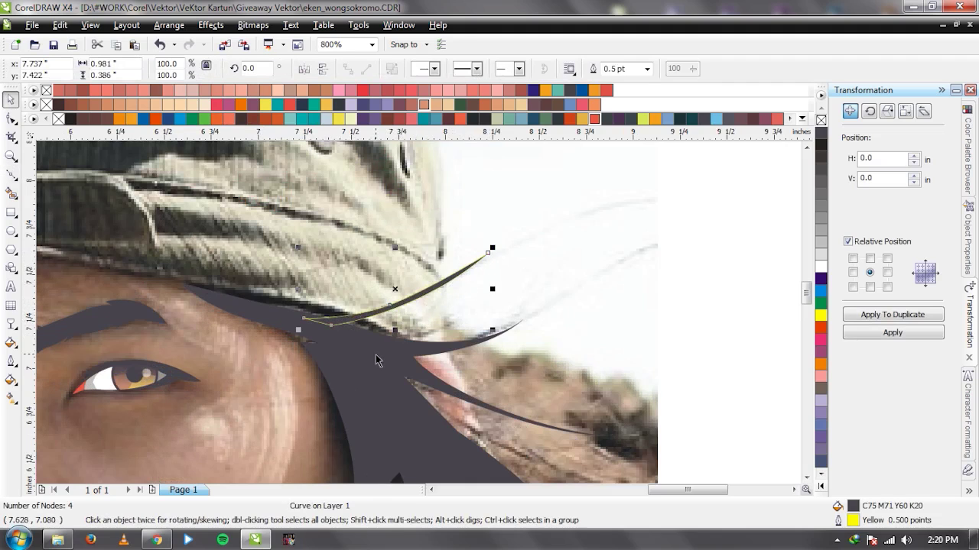
{"action": "left_click", "coordinate": [503, 186]}
{"action": "scroll", "coordinate": [414, 313], "scroll_direction": "down", "scroll_amount": 1}
{"action": "scroll", "coordinate": [414, 313], "scroll_direction": "up", "scroll_amount": 1}
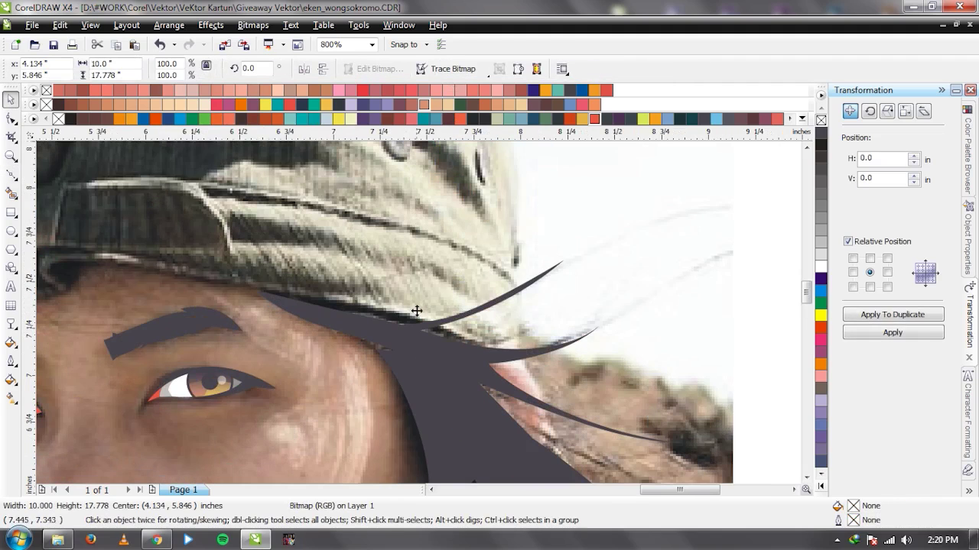
Draw a flyaway strand off the hair's right edge and weld it into the hair shape.
{"action": "key", "text": "space"}
{"action": "scroll", "coordinate": [446, 281], "scroll_direction": "down", "scroll_amount": 1}
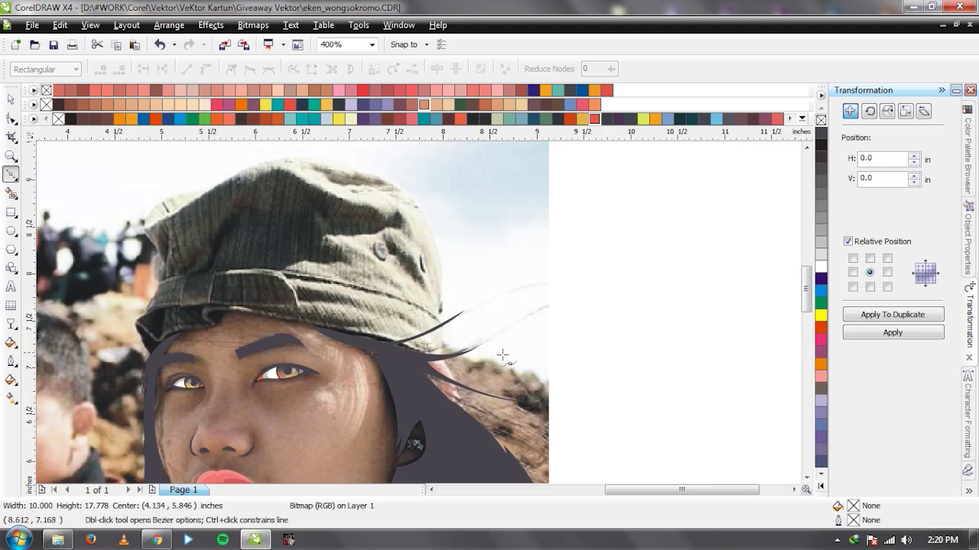
{"action": "scroll", "coordinate": [419, 317], "scroll_direction": "down", "scroll_amount": 1}
{"action": "scroll", "coordinate": [418, 318], "scroll_direction": "up", "scroll_amount": 2}
{"action": "left_click", "coordinate": [267, 249]}
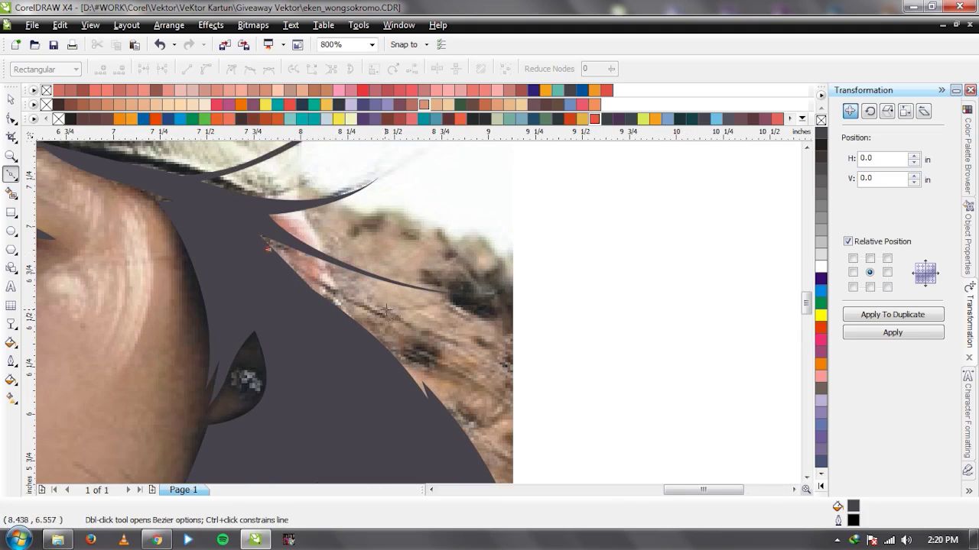
{"action": "left_click_drag", "start_coordinate": [398, 326], "coordinate": [455, 347]}
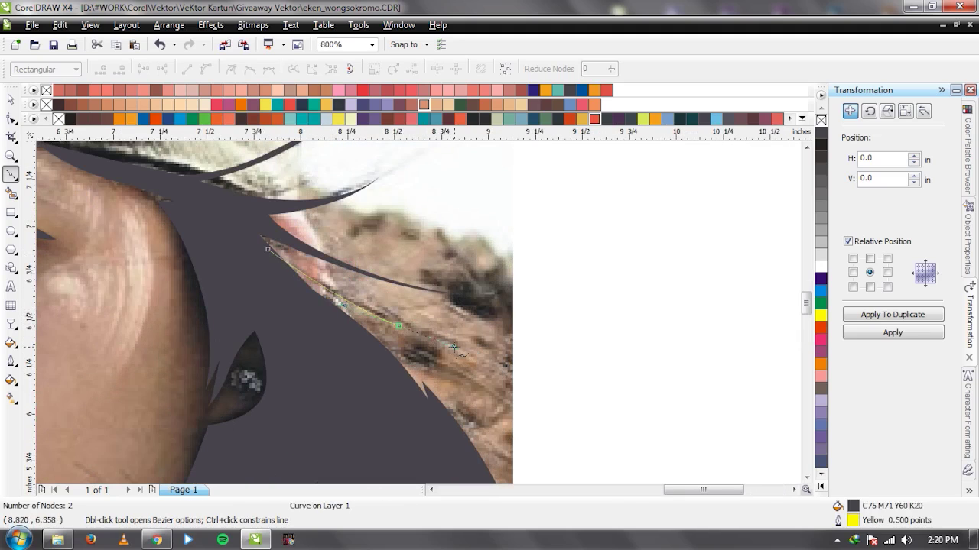
{"action": "key", "text": "Delete"}
{"action": "left_click", "coordinate": [475, 360]}
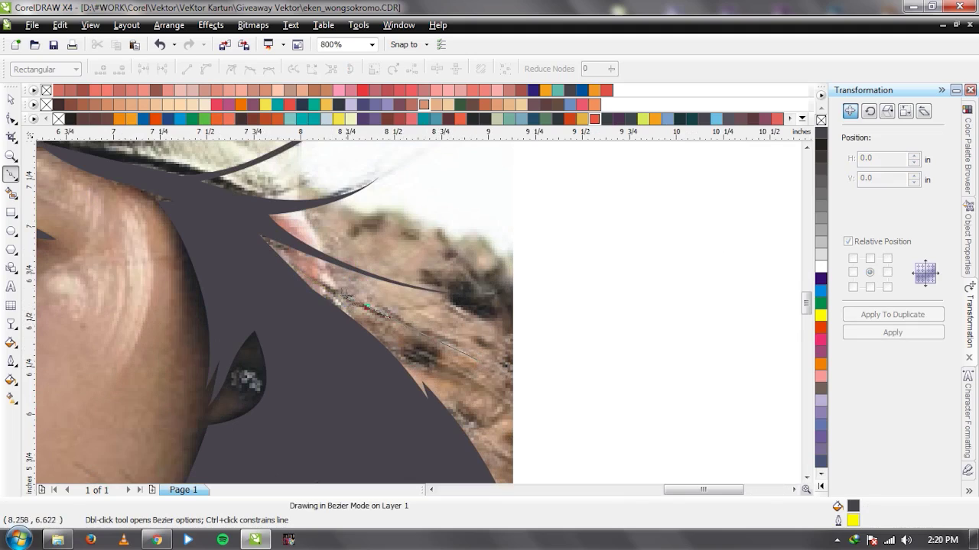
{"action": "left_click", "coordinate": [287, 283]}
{"action": "left_click", "coordinate": [281, 269]}
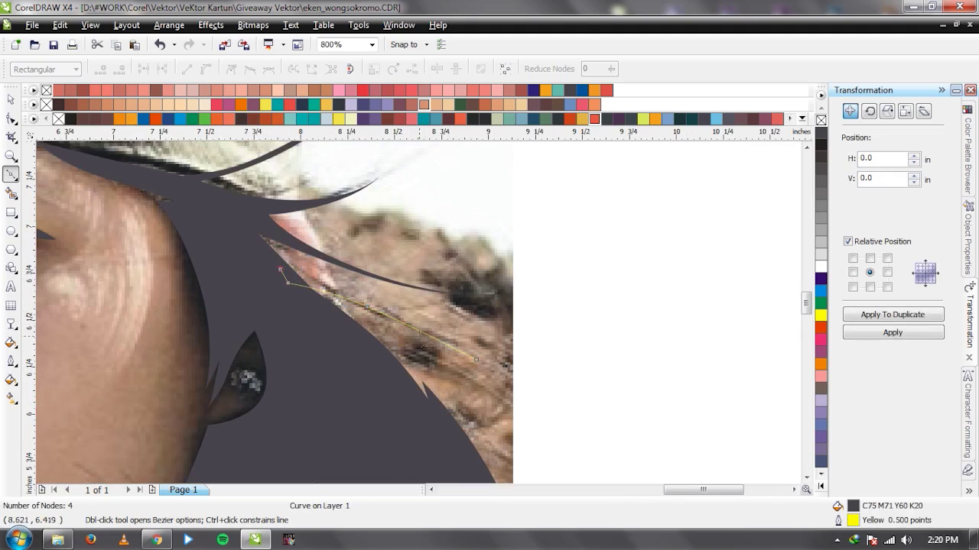
{"action": "left_click", "coordinate": [476, 357]}
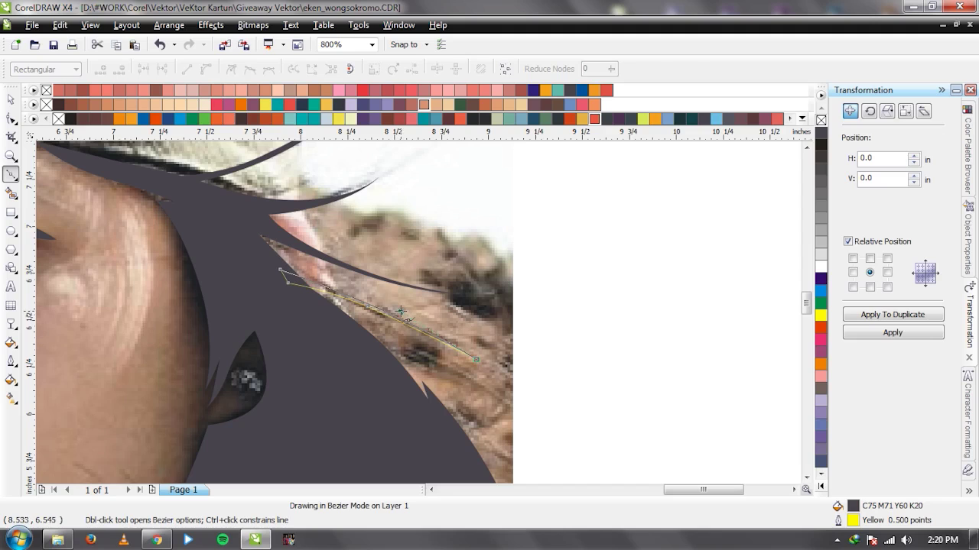
{"action": "key", "text": "space"}
{"action": "left_click", "coordinate": [360, 364], "text": "shift"}
{"action": "left_click", "coordinate": [439, 70]}
{"action": "left_click", "coordinate": [630, 264]}
Draw another strand curving off the hair's right edge and weld it into the hair.
{"action": "scroll", "coordinate": [419, 319], "scroll_direction": "down", "scroll_amount": 2}
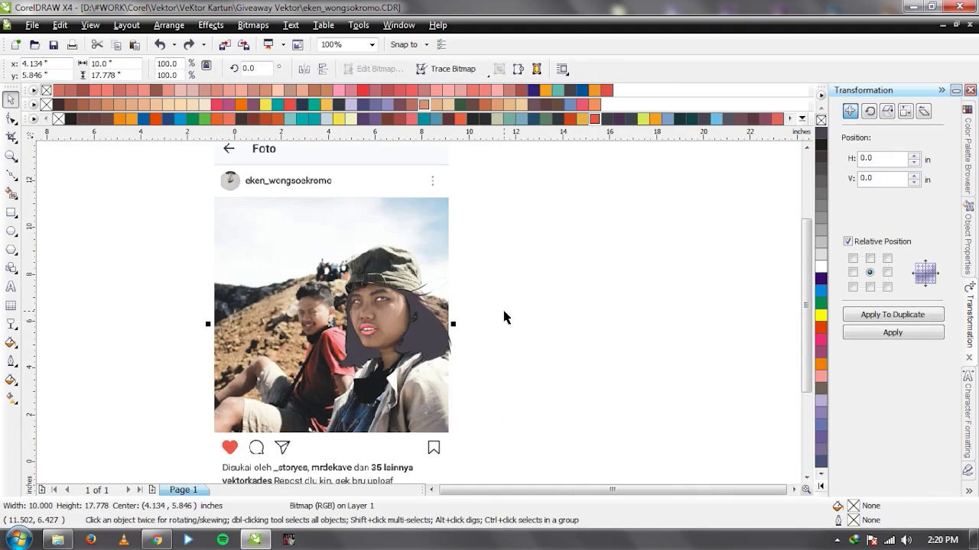
{"action": "key", "text": "space"}
{"action": "scroll", "coordinate": [418, 313], "scroll_direction": "up", "scroll_amount": 3}
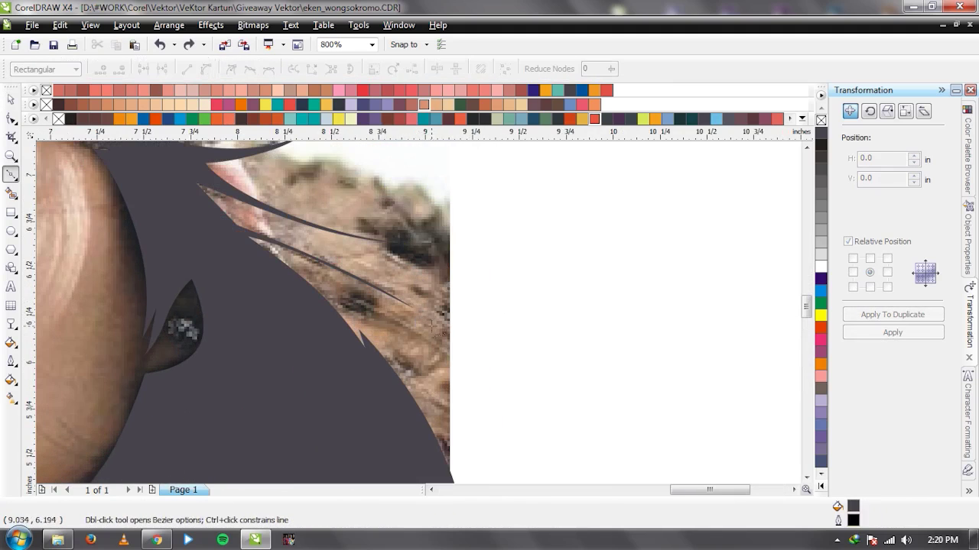
{"action": "left_click_drag", "start_coordinate": [364, 308], "coordinate": [314, 289]}
{"action": "left_click", "coordinate": [298, 292]}
{"action": "left_click", "coordinate": [293, 282]}
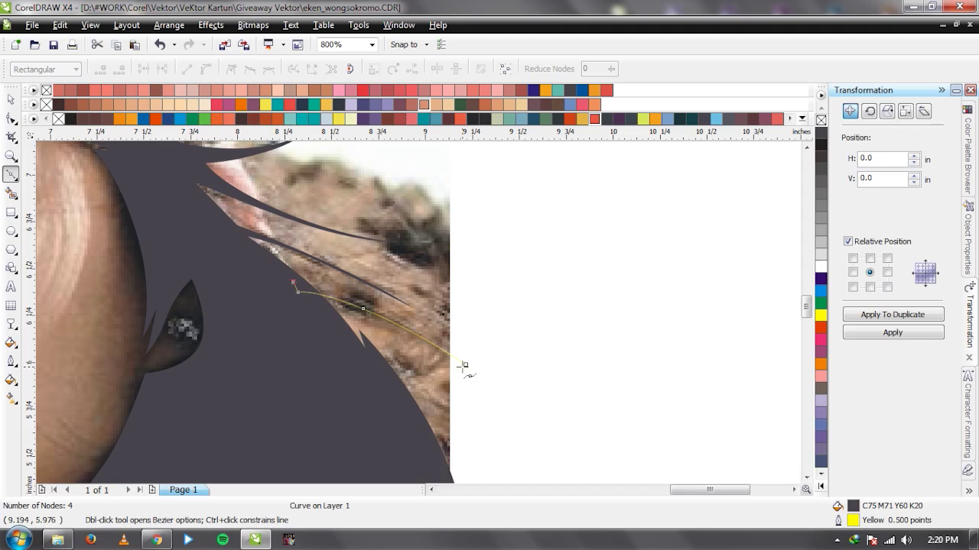
{"action": "left_click", "coordinate": [465, 365]}
{"action": "key", "text": "space"}
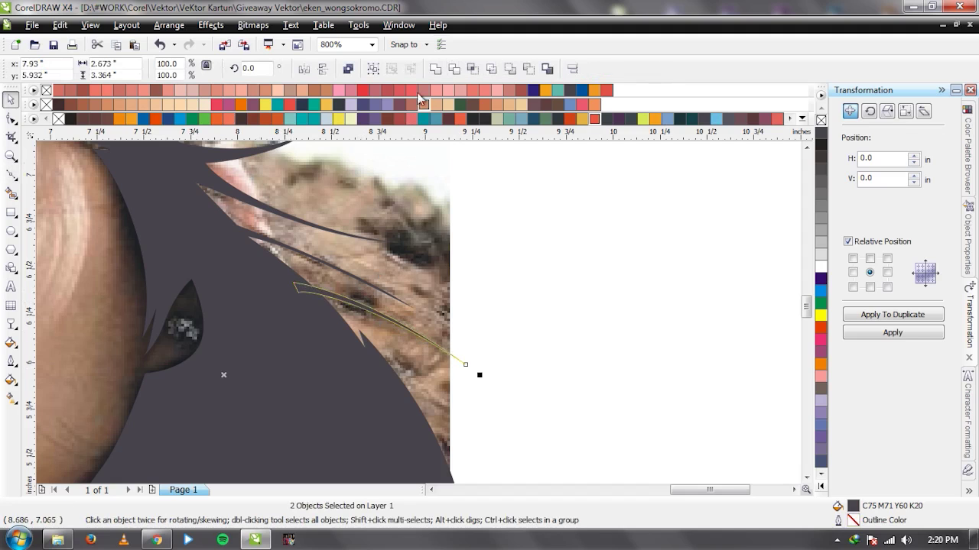
{"action": "left_click", "coordinate": [437, 71]}
{"action": "scroll", "coordinate": [408, 290], "scroll_direction": "down", "scroll_amount": 3}
{"action": "left_click", "coordinate": [400, 290]}
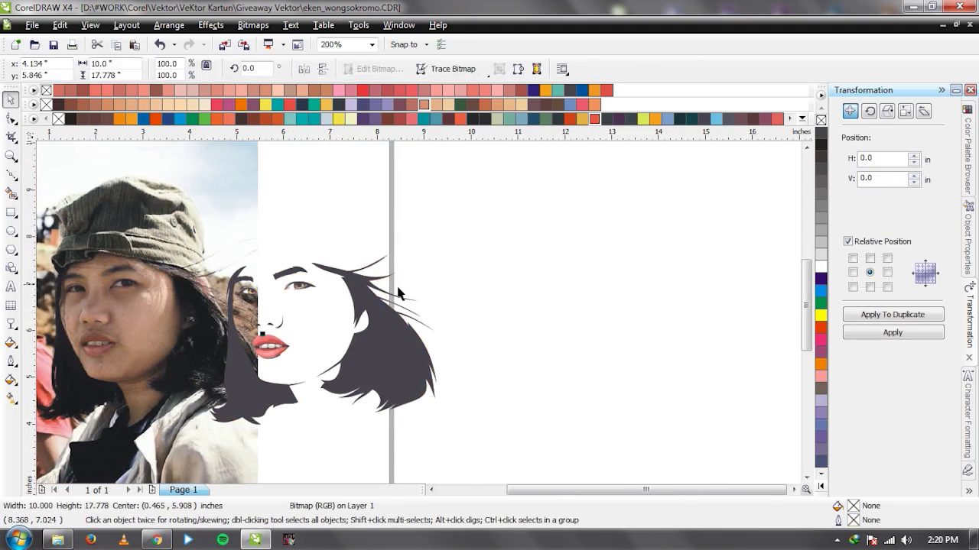
{"action": "left_click", "coordinate": [527, 319]}
{"action": "scroll", "coordinate": [405, 316], "scroll_direction": "down", "scroll_amount": 2}
{"action": "scroll", "coordinate": [393, 365], "scroll_direction": "up", "scroll_amount": 4}
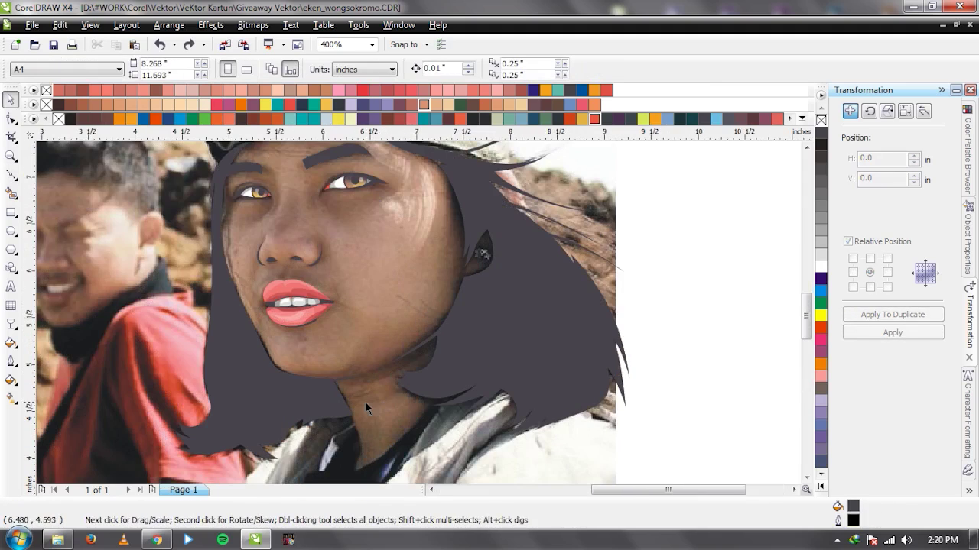
{"action": "scroll", "coordinate": [436, 326], "scroll_direction": "up", "scroll_amount": 2}
{"action": "key", "text": "space"}
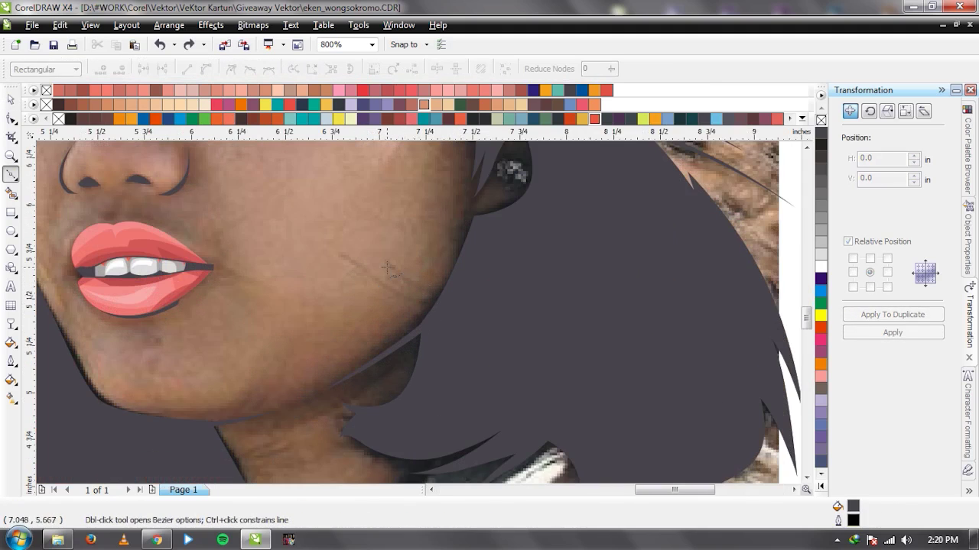
Draw a short curve along the lower cheek and restore the photo's original position.
{"action": "left_click", "coordinate": [380, 262]}
{"action": "left_click_drag", "start_coordinate": [444, 296], "coordinate": [479, 301]}
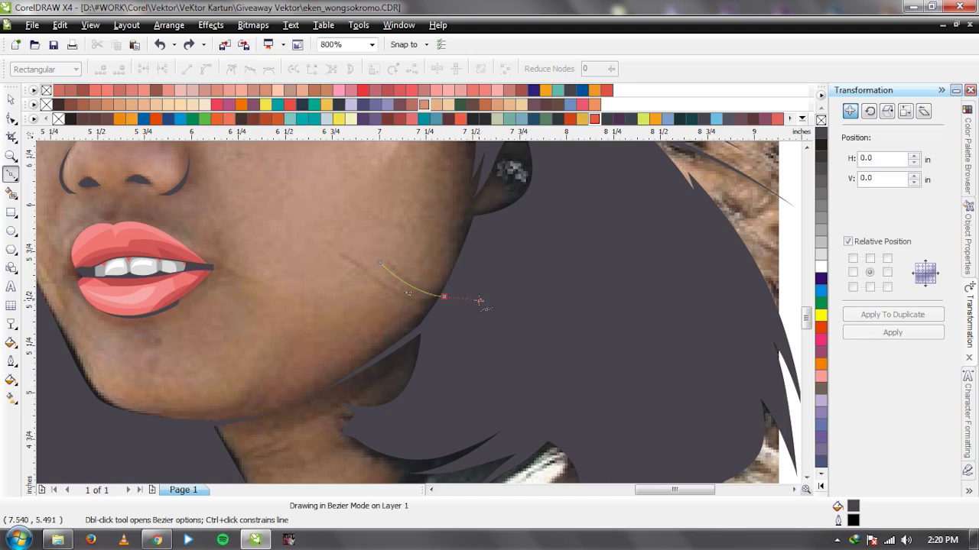
{"action": "key", "text": "space"}
{"action": "scroll", "coordinate": [415, 317], "scroll_direction": "down", "scroll_amount": 4}
{"action": "key", "text": "ctrl+z"}
{"action": "key", "text": "ctrl+z"}
{"action": "key", "text": "ctrl+z"}
{"action": "scroll", "coordinate": [400, 295], "scroll_direction": "down", "scroll_amount": 1}
{"action": "key", "text": "ctrl+shift+z"}
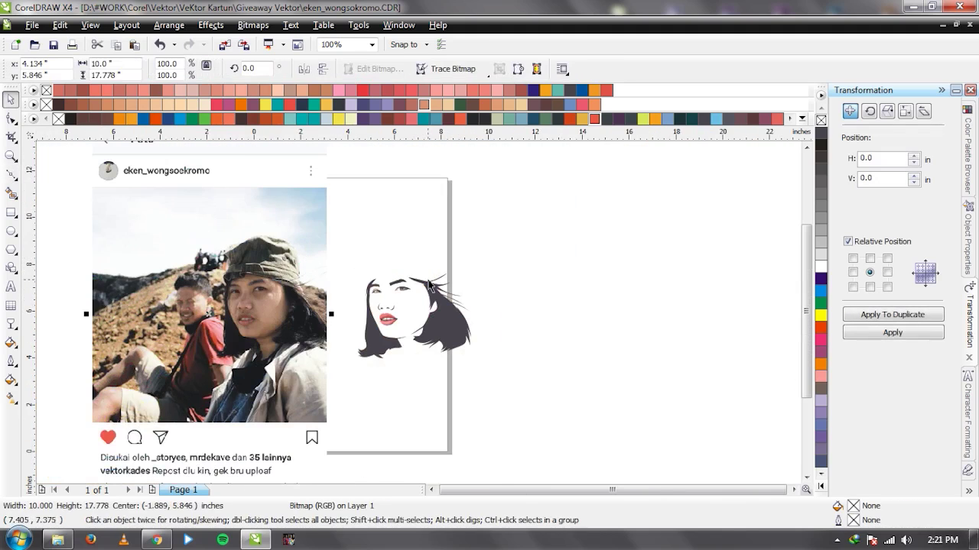
{"action": "scroll", "coordinate": [403, 309], "scroll_direction": "up", "scroll_amount": 1}
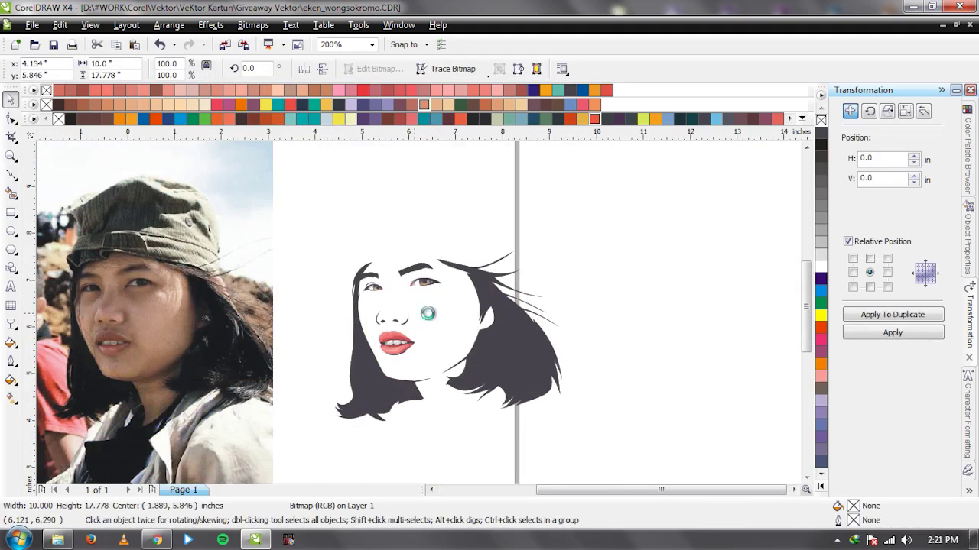
{"action": "key", "text": "ctrl+z"}
{"action": "left_click", "coordinate": [675, 286]}
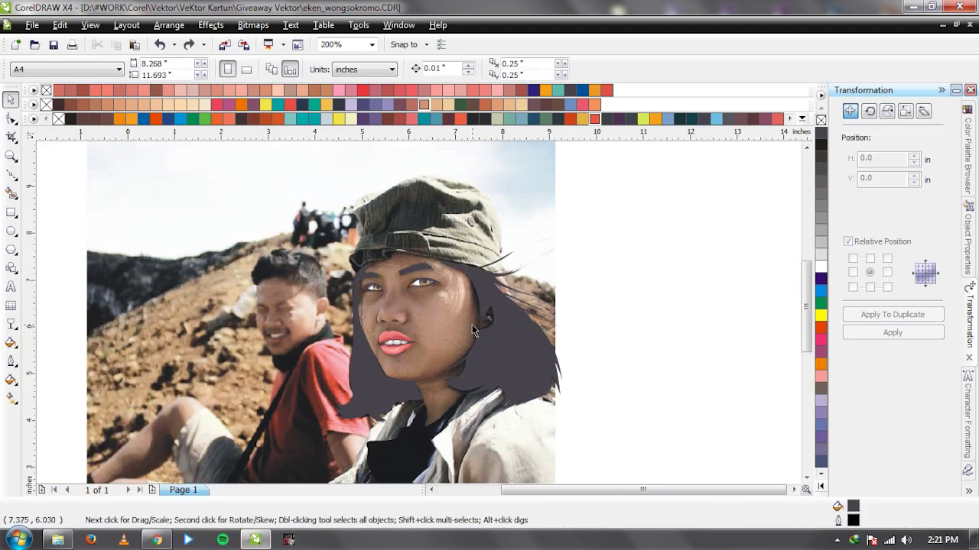
Select the hair, lips and eye shapes together and group them with Ctrl+G.
{"action": "left_click", "coordinate": [525, 353]}
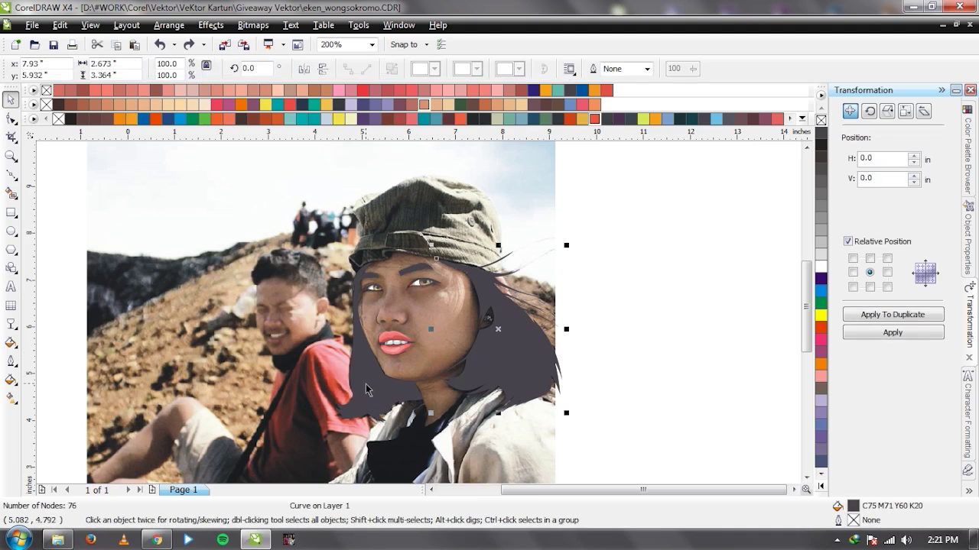
{"action": "left_click_drag", "start_coordinate": [645, 199], "coordinate": [285, 429]}
{"action": "left_click_drag", "start_coordinate": [477, 383], "coordinate": [214, 279]}
{"action": "key", "text": "ctrl+z"}
{"action": "left_click_drag", "start_coordinate": [690, 251], "coordinate": [256, 459]}
{"action": "key", "text": "ctrl+g"}
{"action": "left_click", "coordinate": [631, 364]}
{"action": "left_click_drag", "start_coordinate": [533, 360], "coordinate": [325, 372]}
{"action": "key", "text": "ctrl+z"}
{"action": "left_click", "coordinate": [656, 331]}
{"action": "left_click", "coordinate": [609, 335]}
{"action": "scroll", "coordinate": [418, 314], "scroll_direction": "up", "scroll_amount": 1}
{"action": "scroll", "coordinate": [418, 313], "scroll_direction": "up", "scroll_amount": 1}
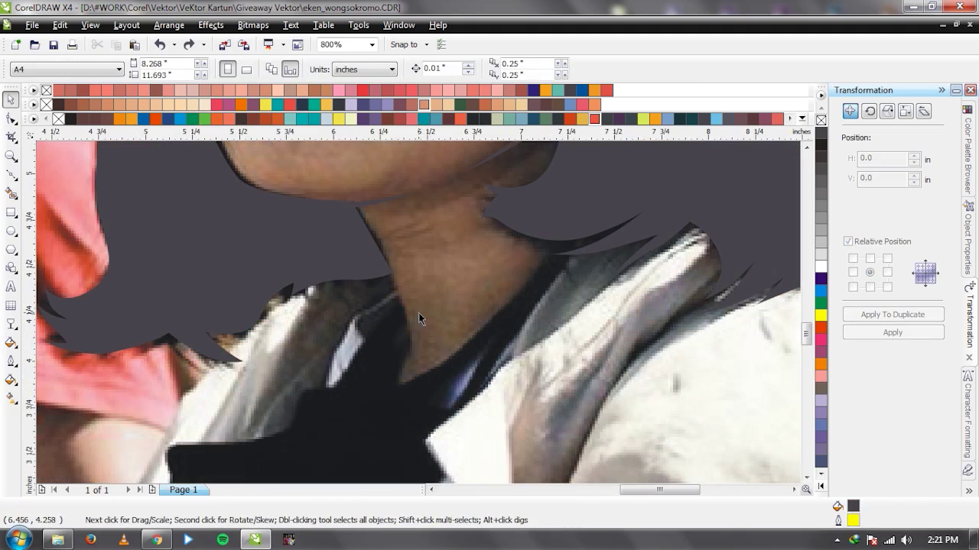
With the Bezier tool, trace the face outline from the neck and collar up the jaw to the hairline.
{"action": "key", "text": "F5"}
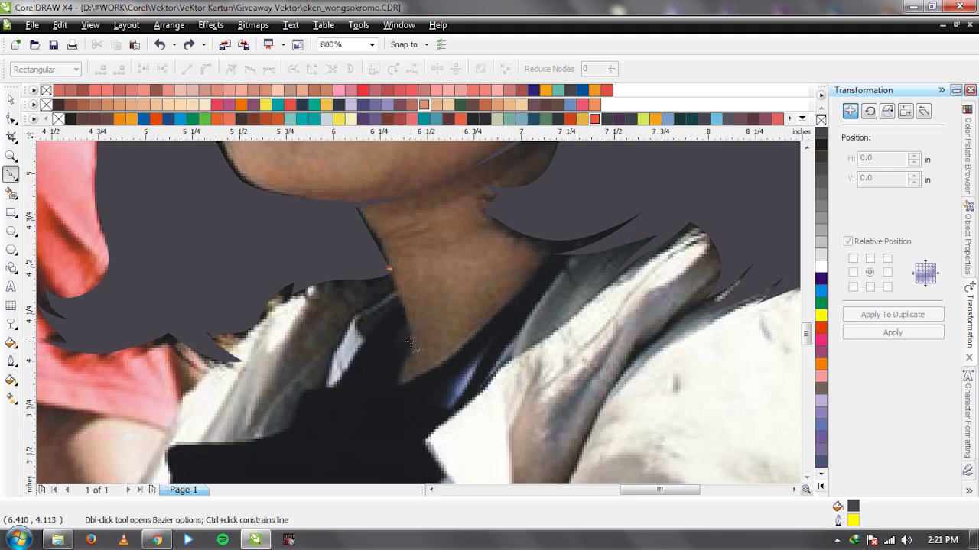
{"action": "left_click", "coordinate": [408, 331]}
{"action": "left_click", "coordinate": [413, 347]}
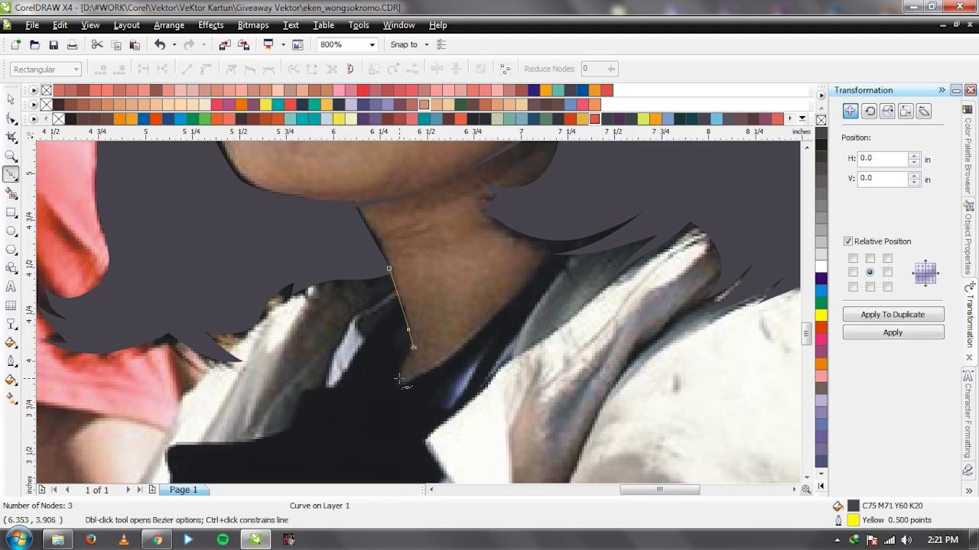
{"action": "left_click", "coordinate": [399, 384]}
{"action": "left_click_drag", "start_coordinate": [501, 306], "coordinate": [558, 241]}
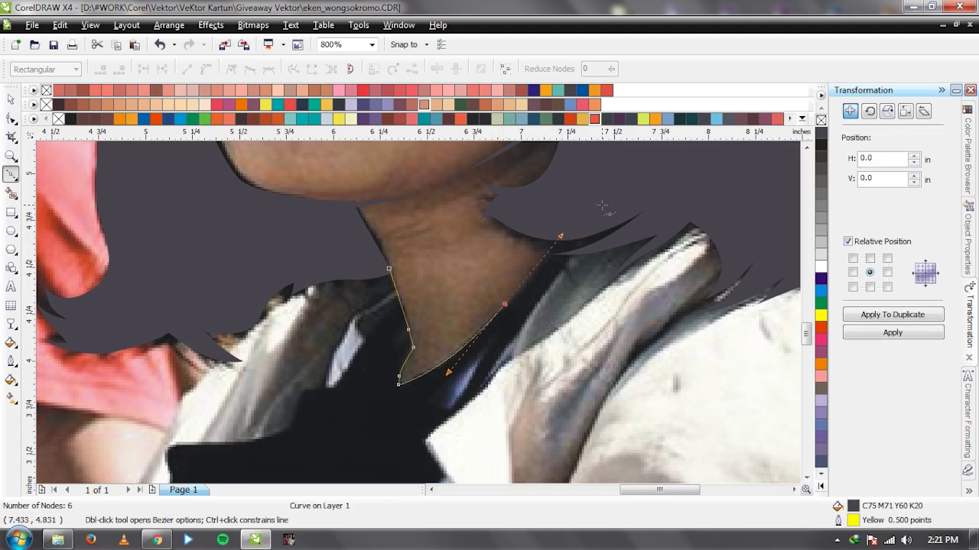
{"action": "left_click", "coordinate": [600, 195]}
{"action": "scroll", "coordinate": [600, 195], "scroll_direction": "down", "scroll_amount": 2}
{"action": "left_click", "coordinate": [419, 315]}
{"action": "scroll", "coordinate": [413, 313], "scroll_direction": "up", "scroll_amount": 1}
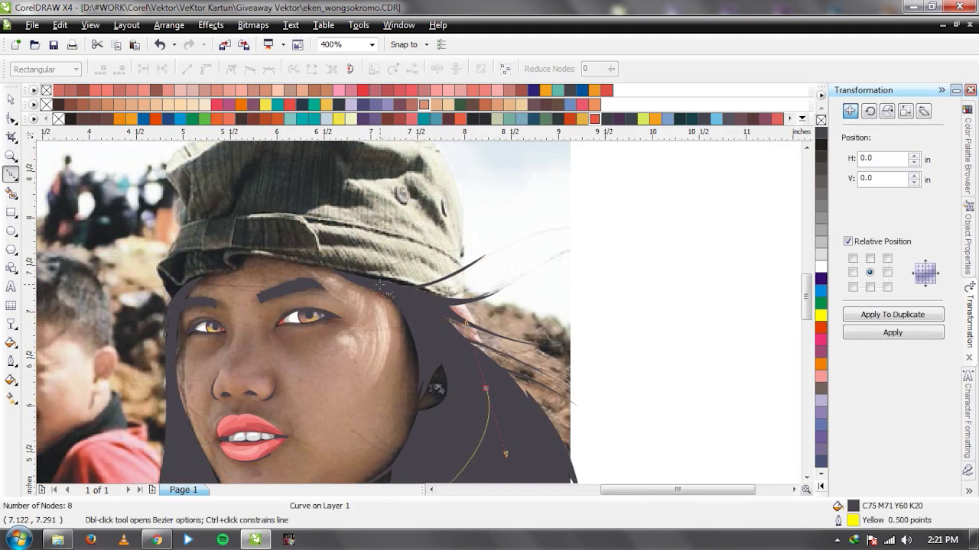
{"action": "scroll", "coordinate": [382, 286], "scroll_direction": "up", "scroll_amount": 2}
{"action": "left_click", "coordinate": [393, 280]}
{"action": "scroll", "coordinate": [459, 314], "scroll_direction": "down", "scroll_amount": 2}
{"action": "scroll", "coordinate": [419, 311], "scroll_direction": "up", "scroll_amount": 1}
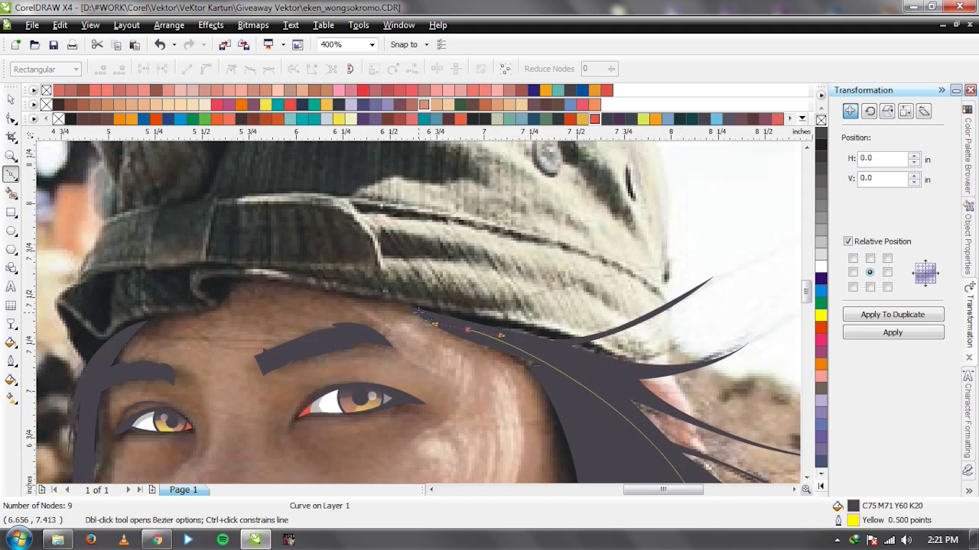
{"action": "scroll", "coordinate": [447, 306], "scroll_direction": "up", "scroll_amount": 1}
Continue the outline along the cap brim, forehead, left cheek and chin, closing it on the start node.
{"action": "left_click_drag", "start_coordinate": [395, 300], "coordinate": [345, 292]}
{"action": "left_click_drag", "start_coordinate": [246, 276], "coordinate": [183, 256]}
{"action": "scroll", "coordinate": [415, 314], "scroll_direction": "down", "scroll_amount": 1}
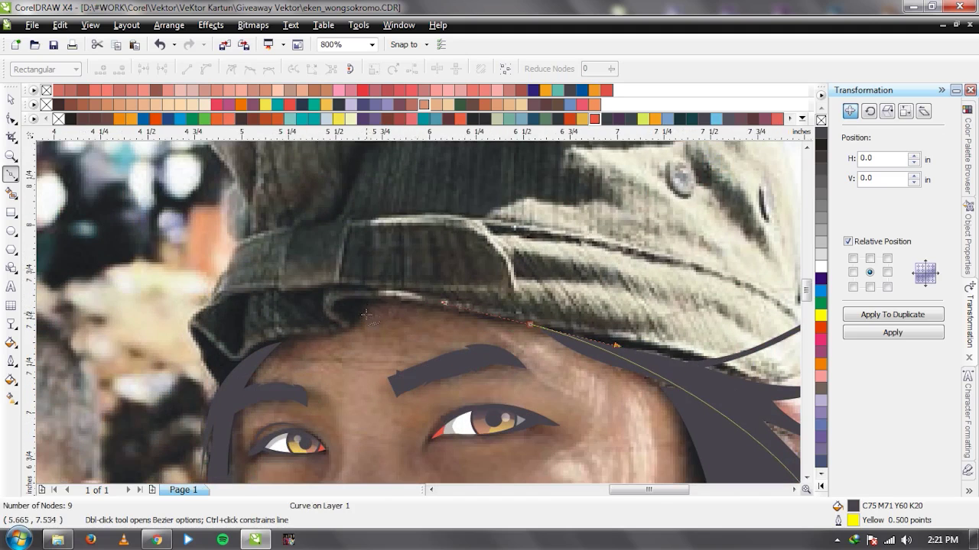
{"action": "scroll", "coordinate": [366, 314], "scroll_direction": "up", "scroll_amount": 1}
{"action": "left_click_drag", "start_coordinate": [409, 312], "coordinate": [387, 355]}
{"action": "left_click_drag", "start_coordinate": [272, 367], "coordinate": [225, 368]}
{"action": "left_click_drag", "start_coordinate": [185, 426], "coordinate": [180, 436]}
{"action": "scroll", "coordinate": [418, 333], "scroll_direction": "down", "scroll_amount": 3}
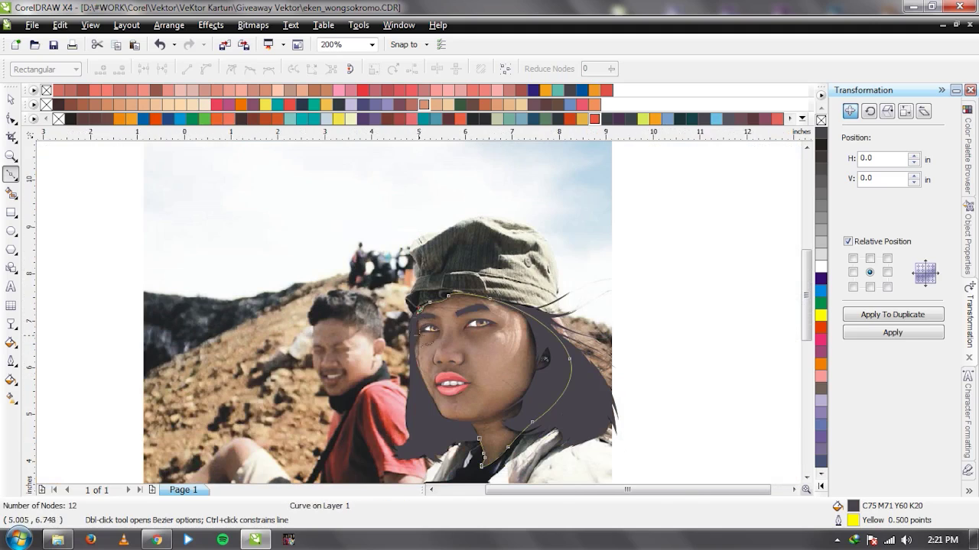
{"action": "scroll", "coordinate": [419, 314], "scroll_direction": "up", "scroll_amount": 1}
{"action": "left_click_drag", "start_coordinate": [401, 358], "coordinate": [433, 462]}
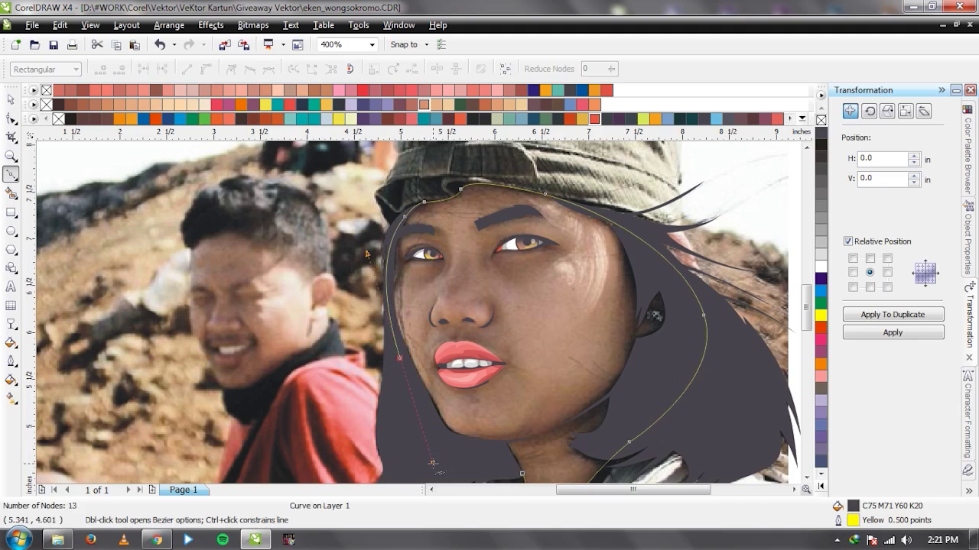
{"action": "left_click", "coordinate": [521, 474]}
Reorder the face shape so it sits just behind the facial features.
{"action": "key", "text": "space"}
{"action": "scroll", "coordinate": [422, 313], "scroll_direction": "down", "scroll_amount": 1}
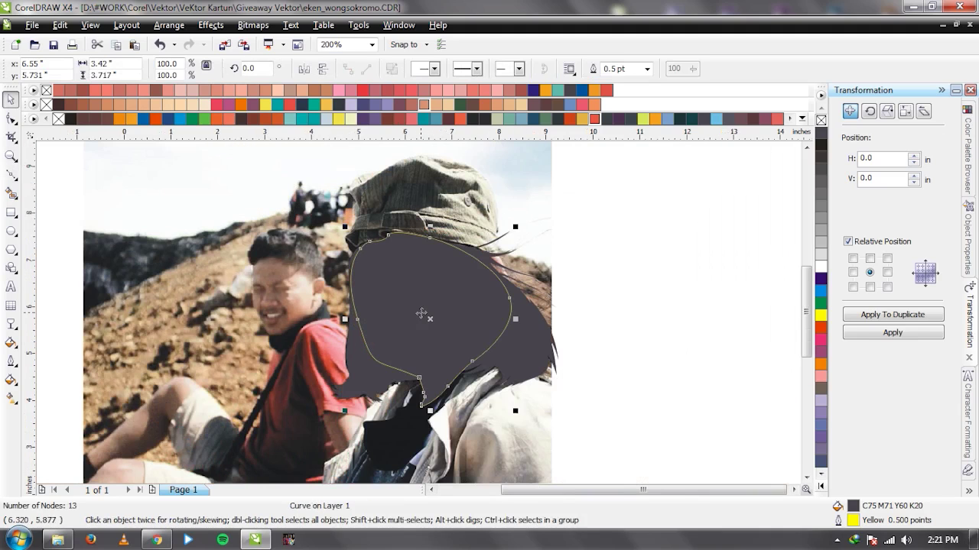
{"action": "key", "text": "ctrl+Page_Down"}
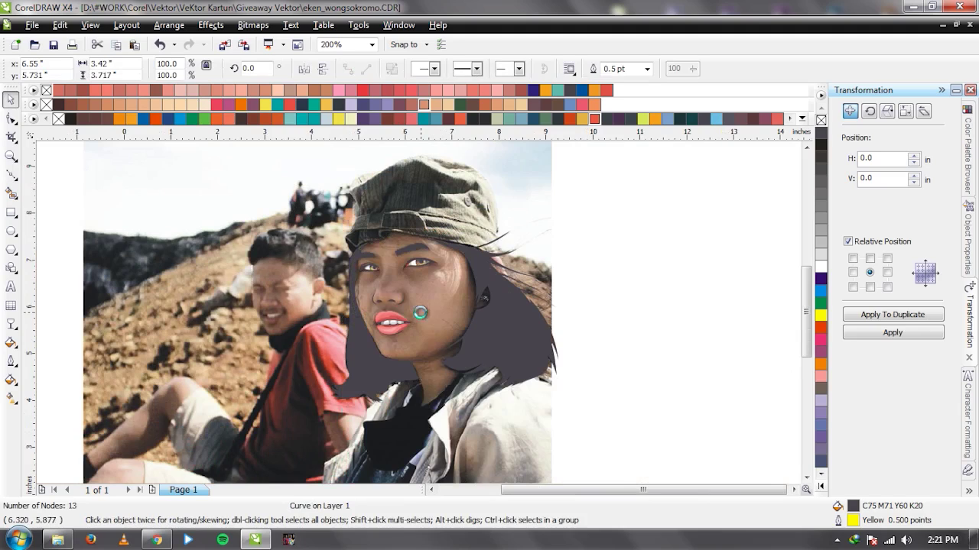
{"action": "key", "text": "ctrl+Page_Up"}
Remove the face shape's fill, undoing a trial dark grey outline colour.
{"action": "left_click", "coordinate": [821, 120]}
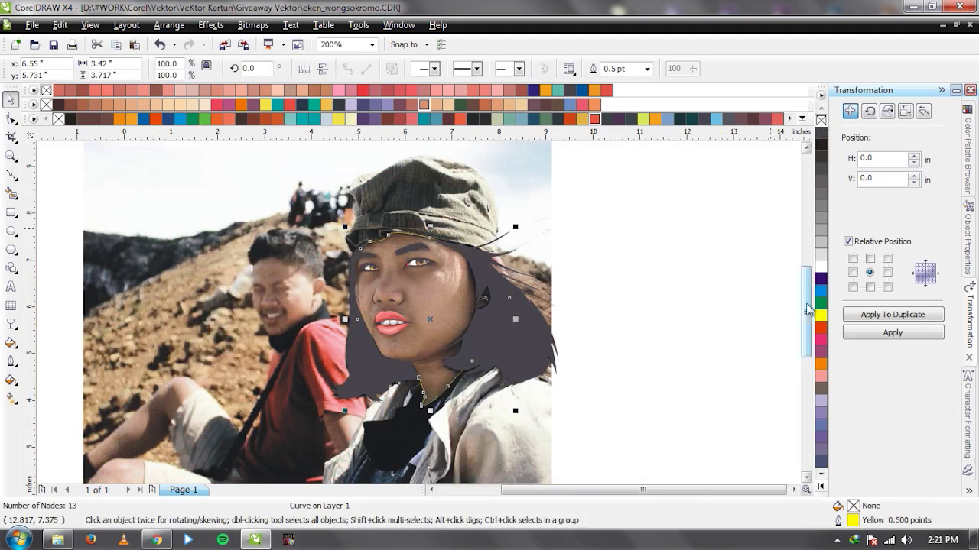
{"action": "right_click", "coordinate": [820, 132]}
{"action": "key", "text": "ctrl+z"}
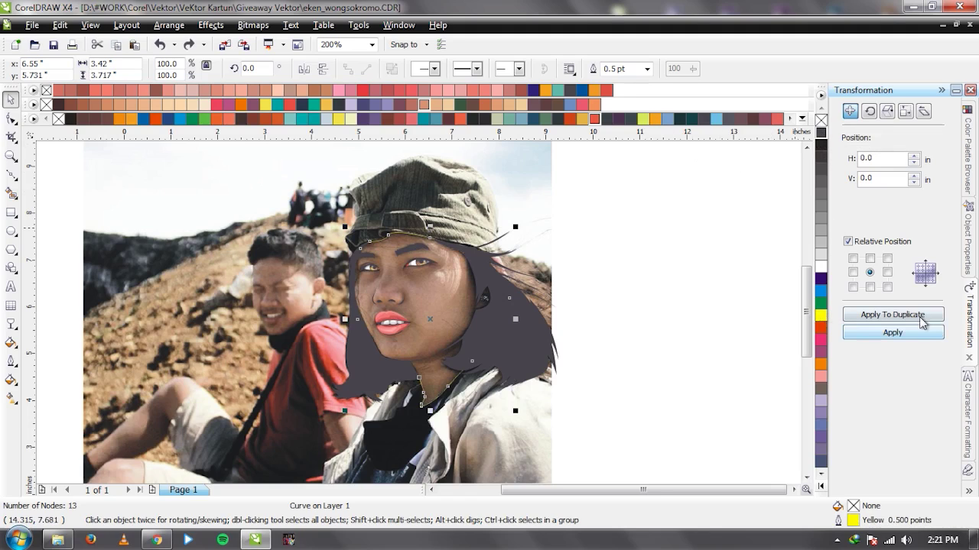
Set the face outline width to 1.0 pt and recolour the yellow outline dark.
{"action": "left_click", "coordinate": [646, 69]}
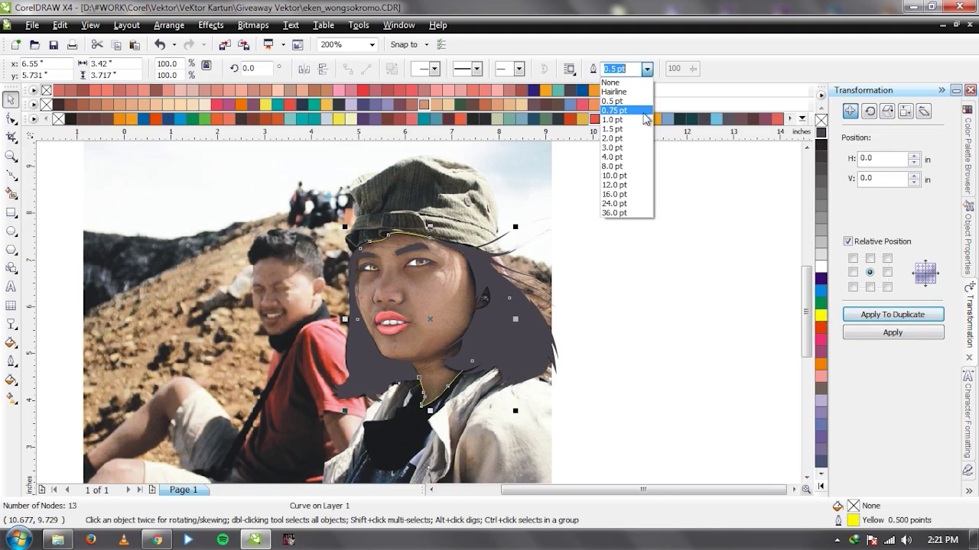
{"action": "left_click", "coordinate": [644, 119]}
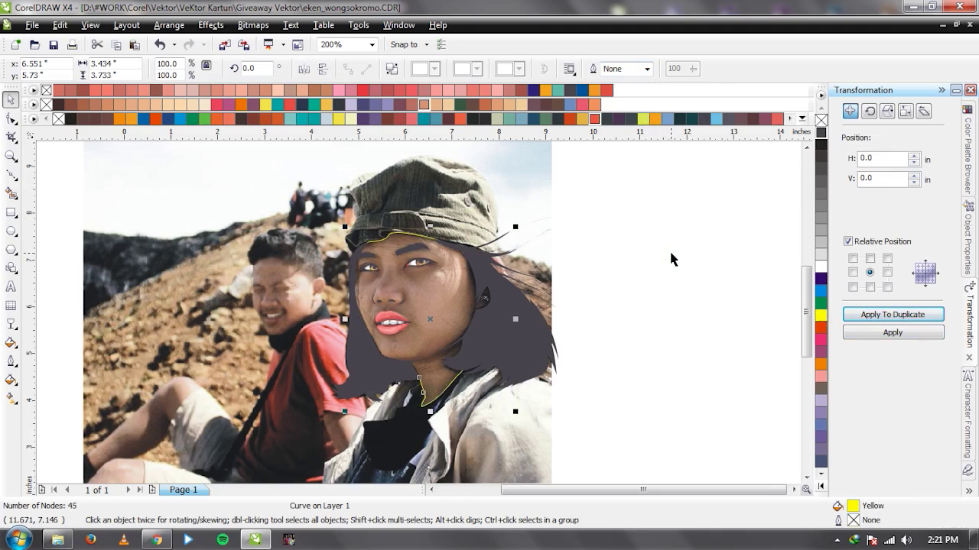
{"action": "left_click", "coordinate": [822, 135]}
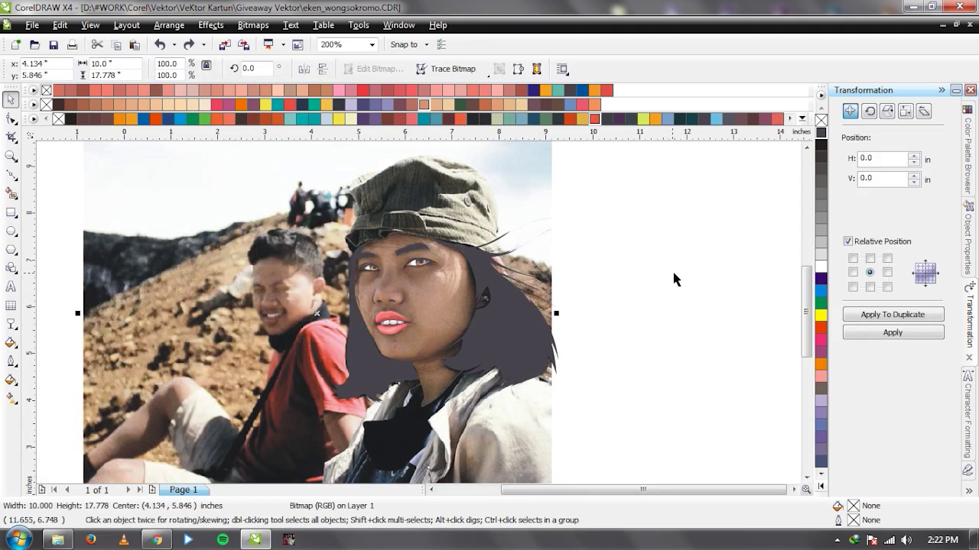
Deselect the photo, zoom in on the face edge, and select the Bezier tool.
{"action": "left_click", "coordinate": [654, 292]}
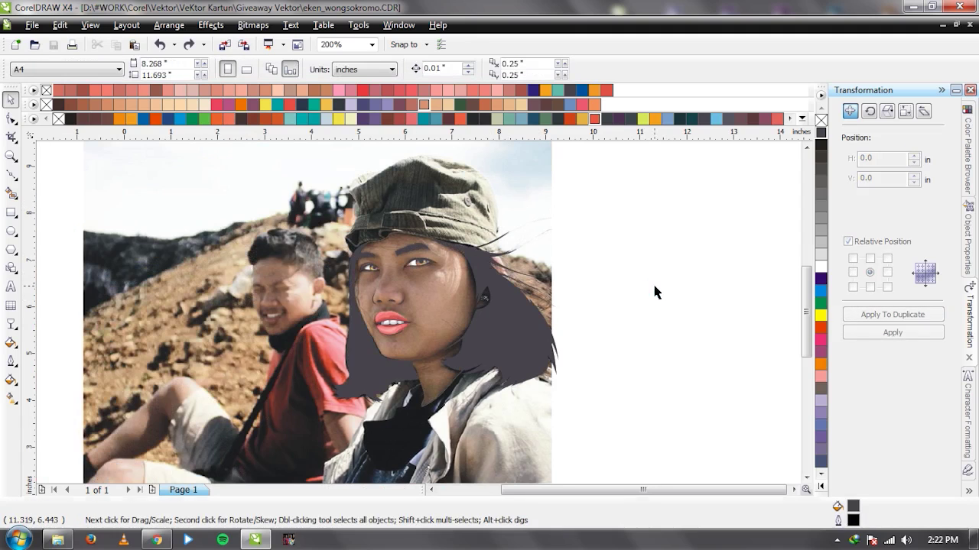
{"action": "scroll", "coordinate": [423, 367], "scroll_direction": "up", "scroll_amount": 2}
{"action": "scroll", "coordinate": [482, 325], "scroll_direction": "down", "scroll_amount": 2}
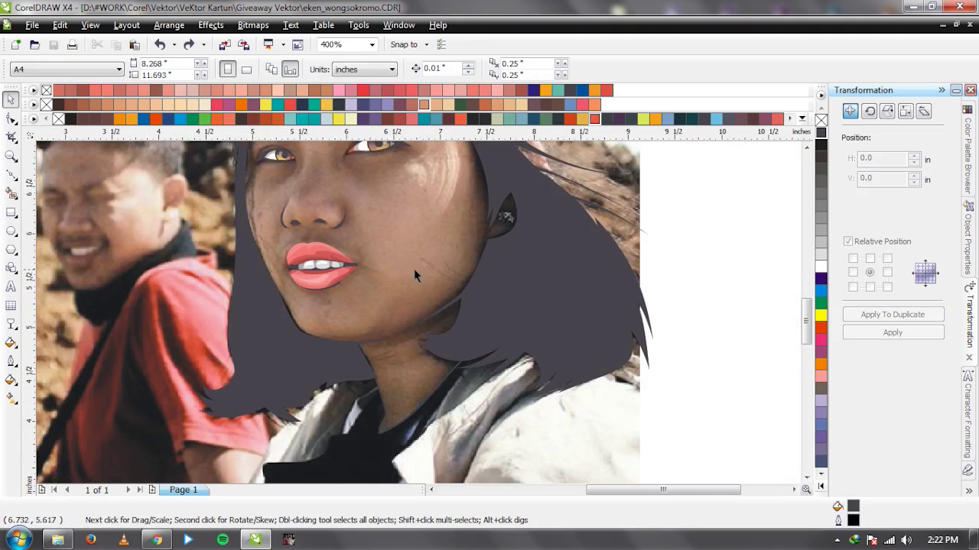
{"action": "scroll", "coordinate": [418, 313], "scroll_direction": "up", "scroll_amount": 2}
{"action": "scroll", "coordinate": [418, 313], "scroll_direction": "down", "scroll_amount": 3}
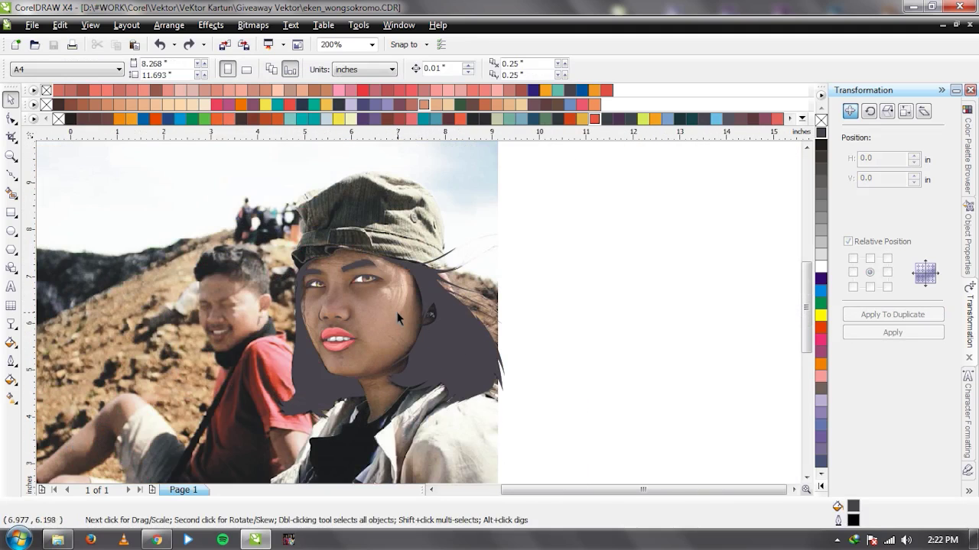
{"action": "scroll", "coordinate": [402, 307], "scroll_direction": "up", "scroll_amount": 1}
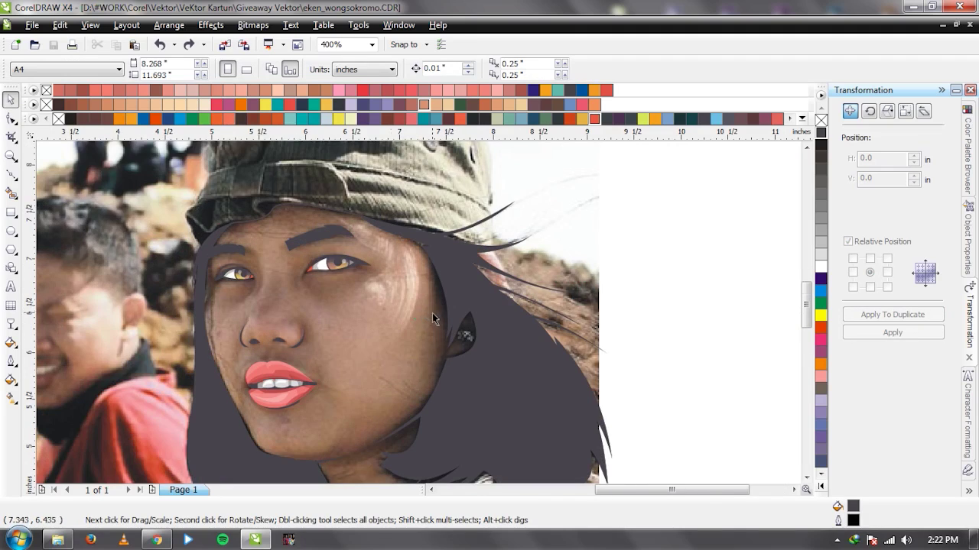
{"action": "scroll", "coordinate": [432, 316], "scroll_direction": "up", "scroll_amount": 1}
{"action": "scroll", "coordinate": [428, 296], "scroll_direction": "down", "scroll_amount": 2}
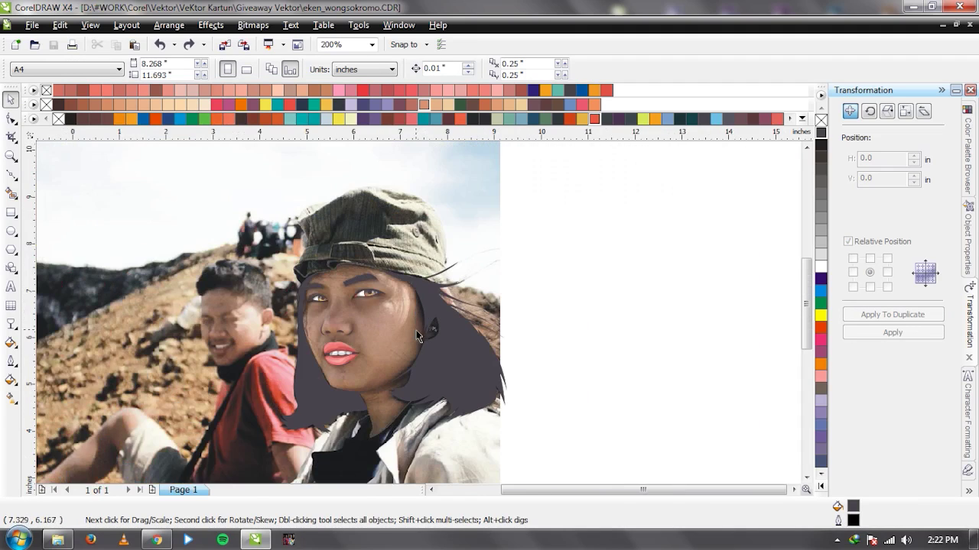
{"action": "scroll", "coordinate": [419, 313], "scroll_direction": "up", "scroll_amount": 2}
{"action": "scroll", "coordinate": [419, 319], "scroll_direction": "down", "scroll_amount": 2}
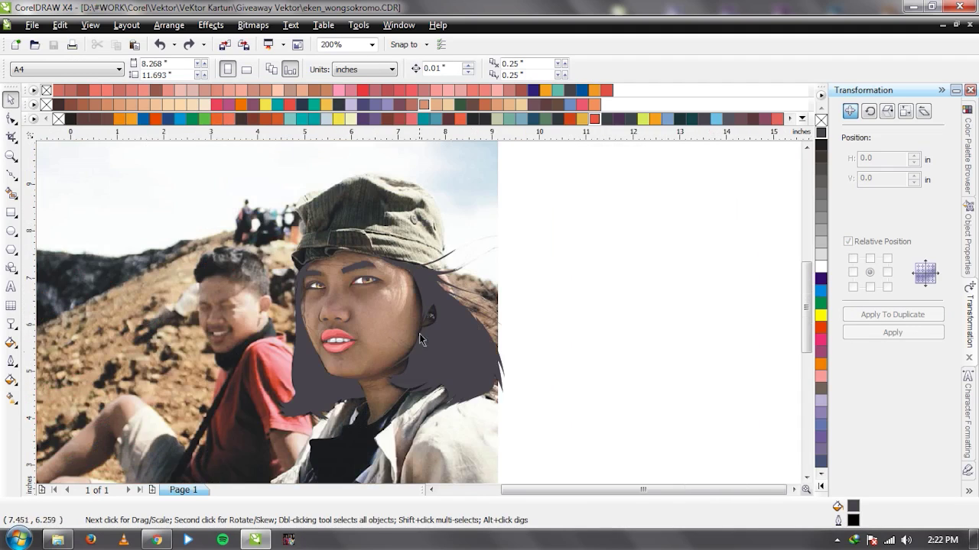
{"action": "scroll", "coordinate": [419, 302], "scroll_direction": "up", "scroll_amount": 1}
{"action": "scroll", "coordinate": [419, 313], "scroll_direction": "down", "scroll_amount": 1}
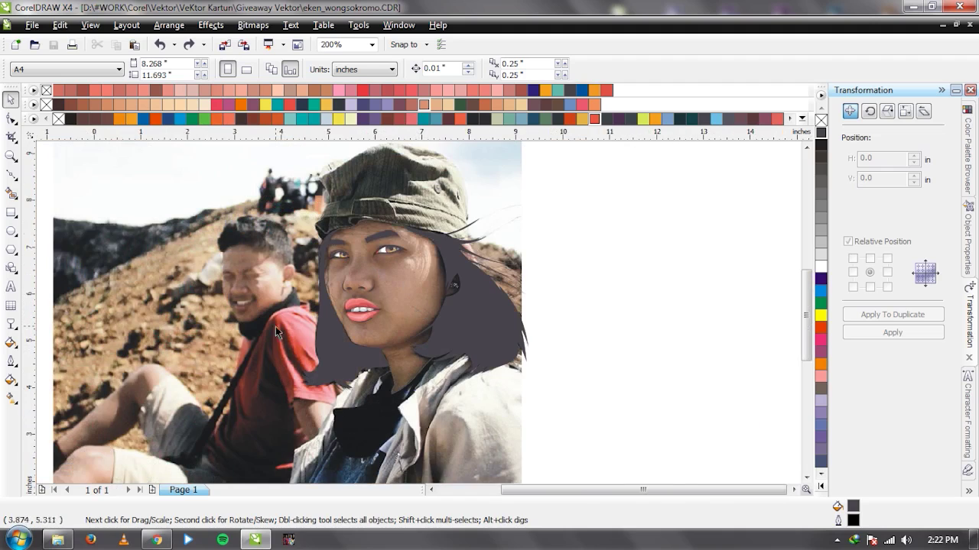
{"action": "scroll", "coordinate": [424, 277], "scroll_direction": "up", "scroll_amount": 2}
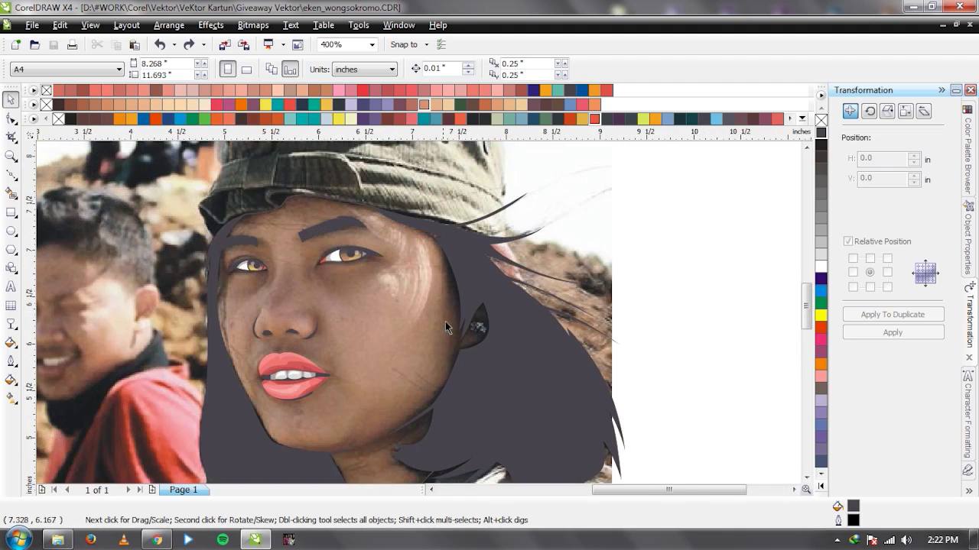
{"action": "key", "text": "F5"}
{"action": "key", "text": "space"}
{"action": "key", "text": "space"}
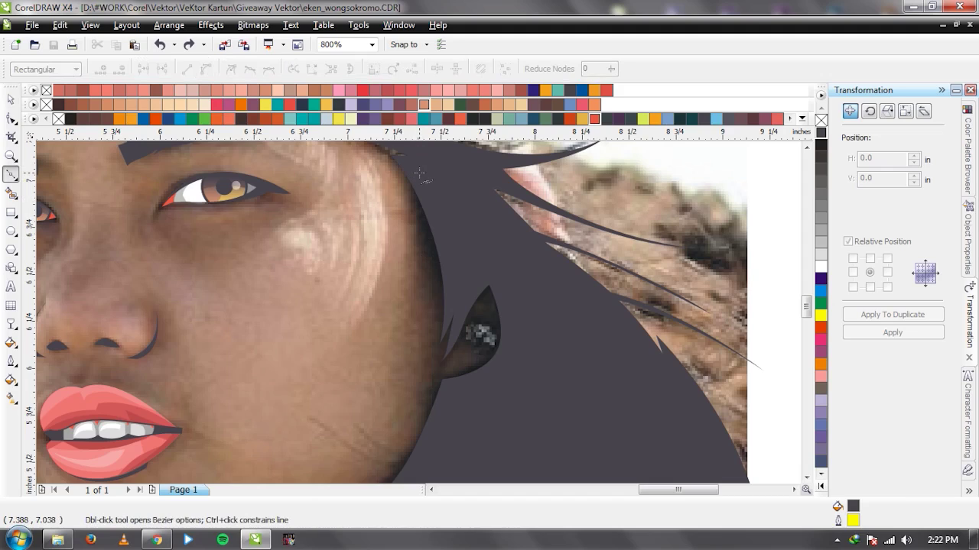
Trace Bezier nodes down the right cheek edge and around the earlobe.
{"action": "left_click", "coordinate": [415, 255]}
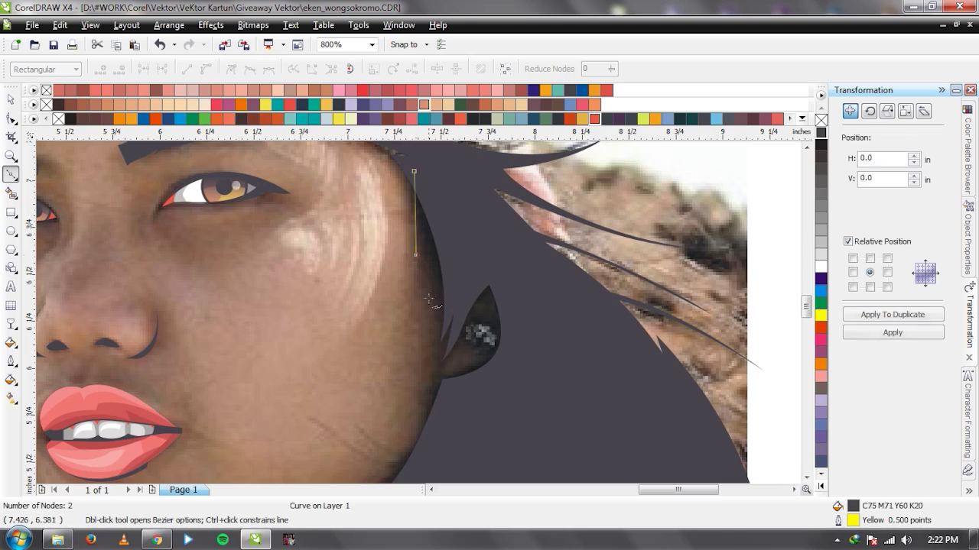
{"action": "left_click_drag", "start_coordinate": [438, 325], "coordinate": [445, 364]}
{"action": "left_click", "coordinate": [445, 369]}
{"action": "left_click", "coordinate": [475, 309]}
{"action": "left_click_drag", "start_coordinate": [475, 310], "coordinate": [482, 302]}
{"action": "left_click_drag", "start_coordinate": [475, 362], "coordinate": [453, 381]}
{"action": "left_click", "coordinate": [435, 374]}
{"action": "scroll", "coordinate": [431, 409], "scroll_direction": "down", "scroll_amount": 1}
{"action": "scroll", "coordinate": [406, 351], "scroll_direction": "up", "scroll_amount": 1}
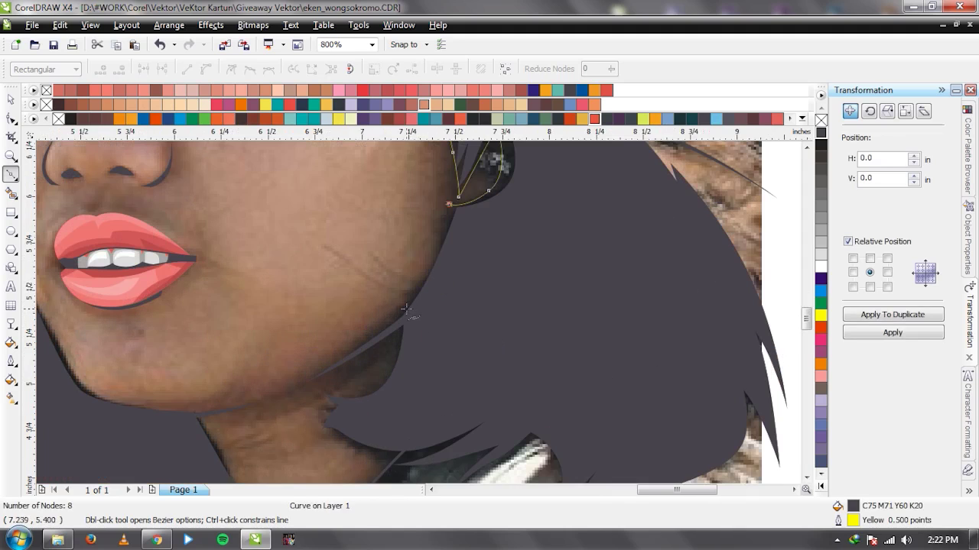
Continue the outline along the jaw, chin and neck, closing it at the start point.
{"action": "left_click", "coordinate": [406, 299]}
{"action": "left_click", "coordinate": [310, 378]}
{"action": "left_click", "coordinate": [393, 340]}
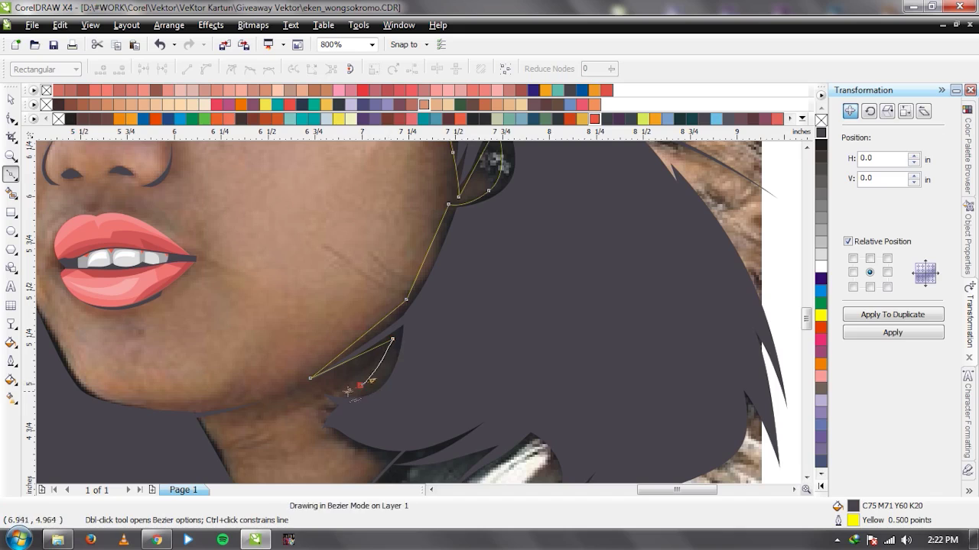
{"action": "left_click", "coordinate": [318, 387]}
{"action": "scroll", "coordinate": [344, 394], "scroll_direction": "down", "scroll_amount": 1}
{"action": "scroll", "coordinate": [432, 321], "scroll_direction": "up", "scroll_amount": 1}
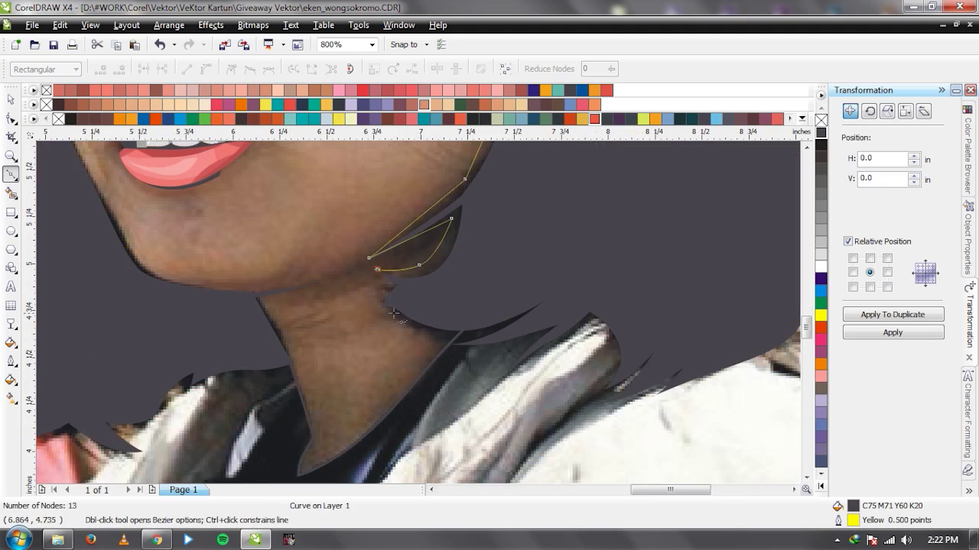
{"action": "left_click", "coordinate": [458, 342]}
{"action": "scroll", "coordinate": [457, 342], "scroll_direction": "down", "scroll_amount": 2}
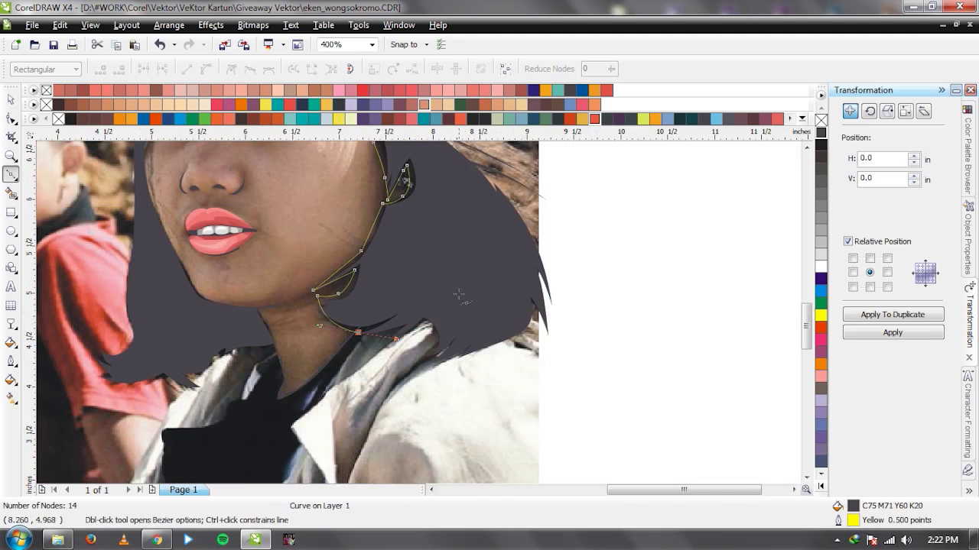
{"action": "left_click", "coordinate": [420, 303]}
Select the traced cheek shape and fill it blue from the palette.
{"action": "key", "text": "space"}
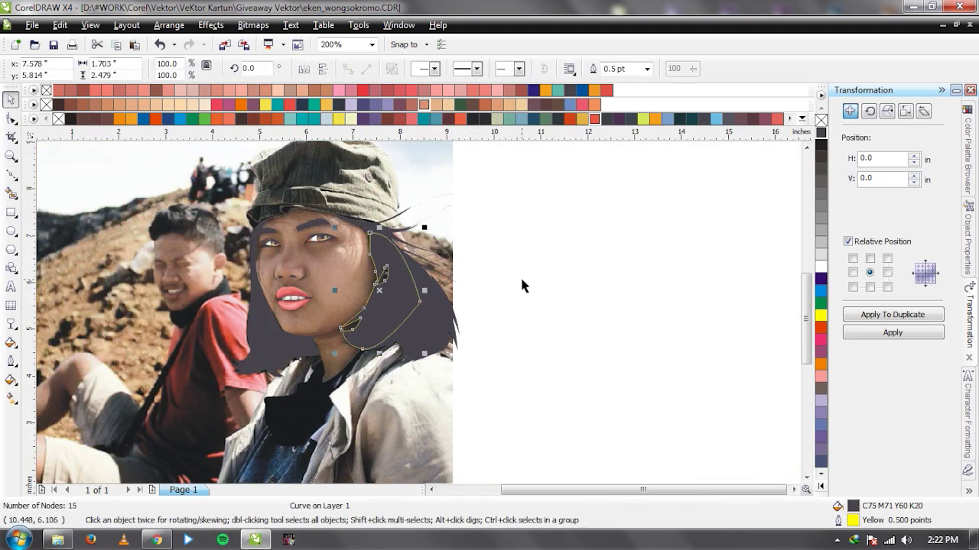
{"action": "left_click", "coordinate": [520, 283]}
{"action": "left_click", "coordinate": [820, 290]}
{"action": "left_click", "coordinate": [518, 333]}
{"action": "key", "text": "Tab"}
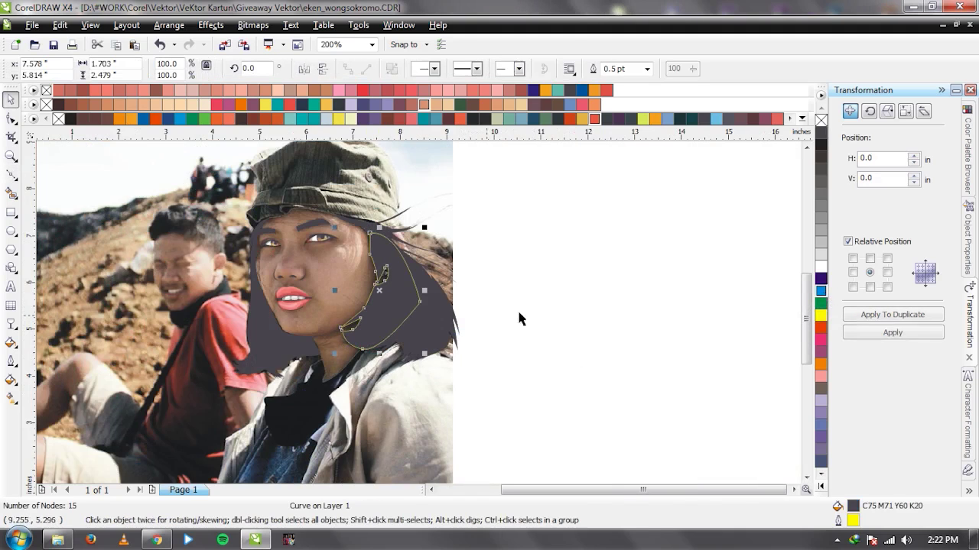
{"action": "left_click", "coordinate": [820, 290]}
{"action": "scroll", "coordinate": [425, 319], "scroll_direction": "up", "scroll_amount": 1}
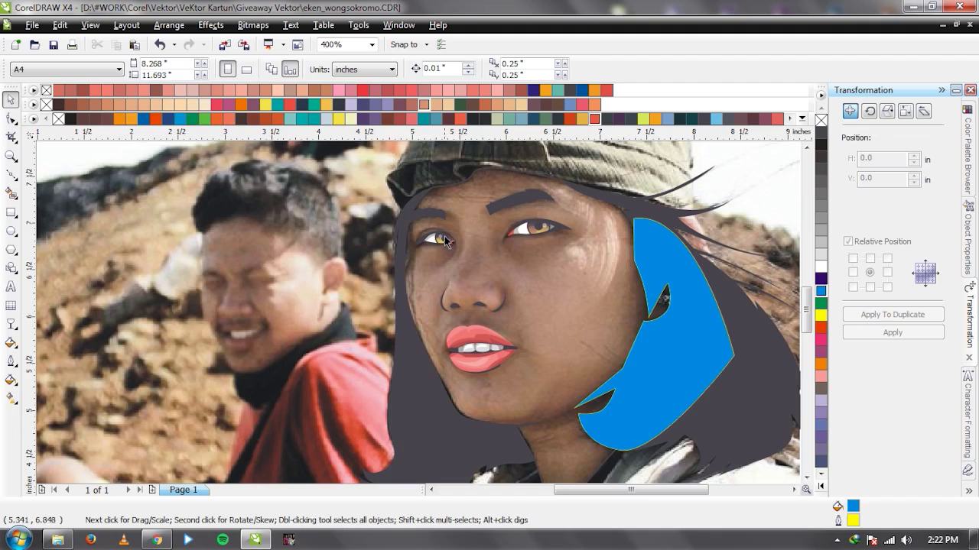
Trace a closed curve over the first eye, from inner corner to outer corner.
{"action": "scroll", "coordinate": [419, 312], "scroll_direction": "up", "scroll_amount": 1}
{"action": "scroll", "coordinate": [419, 316], "scroll_direction": "down", "scroll_amount": 1}
{"action": "scroll", "coordinate": [418, 319], "scroll_direction": "down", "scroll_amount": 1}
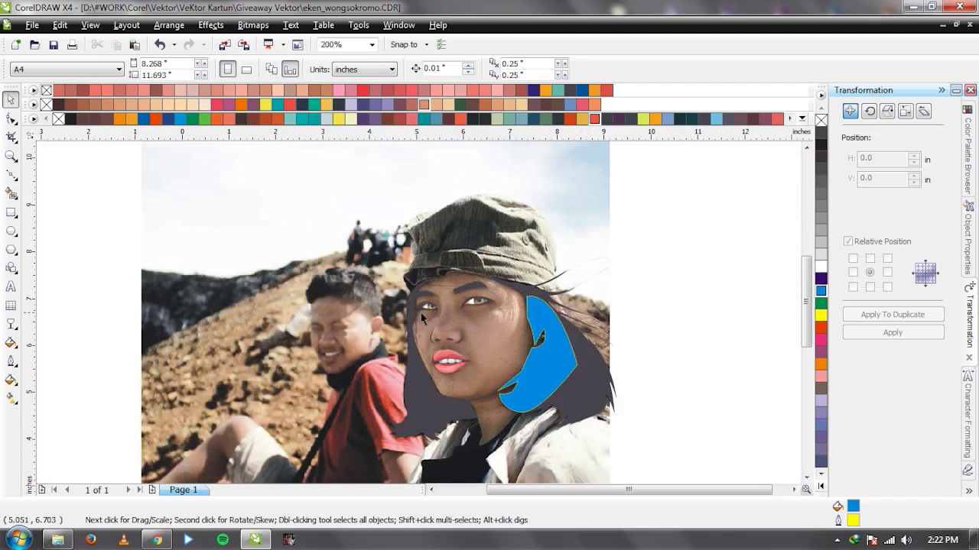
{"action": "scroll", "coordinate": [470, 403], "scroll_direction": "up", "scroll_amount": 1}
{"action": "scroll", "coordinate": [495, 229], "scroll_direction": "down", "scroll_amount": 1}
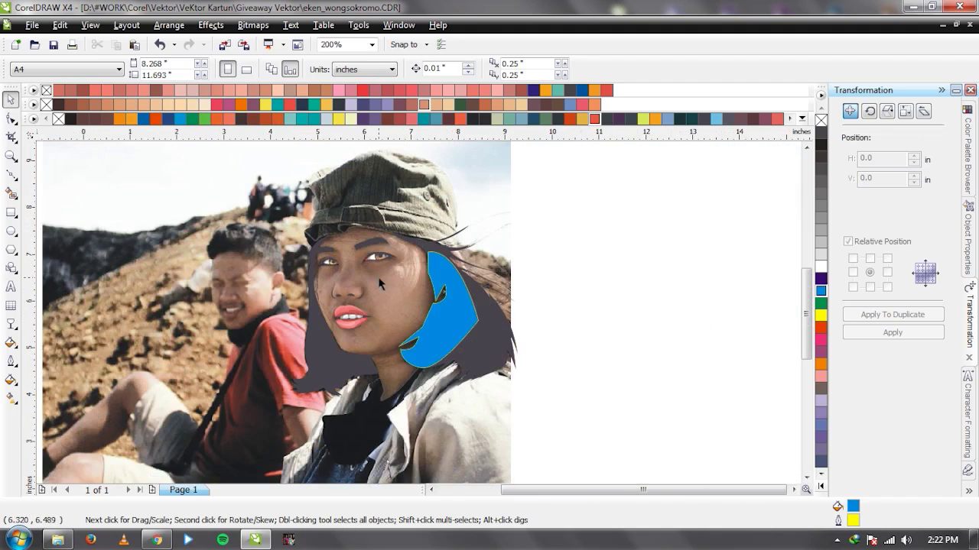
{"action": "scroll", "coordinate": [371, 241], "scroll_direction": "up", "scroll_amount": 2}
{"action": "scroll", "coordinate": [373, 343], "scroll_direction": "up", "scroll_amount": 1}
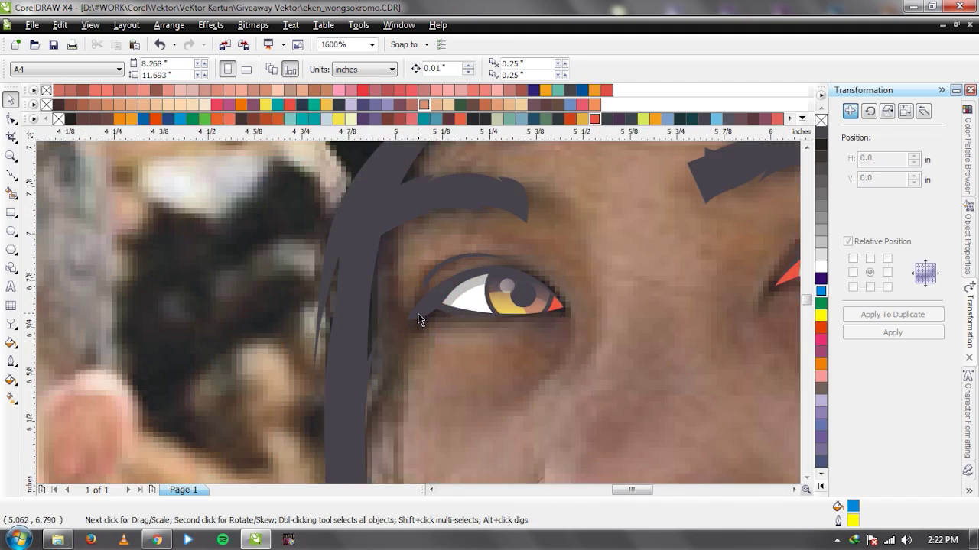
{"action": "scroll", "coordinate": [419, 313], "scroll_direction": "up", "scroll_amount": 1}
{"action": "scroll", "coordinate": [432, 307], "scroll_direction": "down", "scroll_amount": 1}
{"action": "key", "text": "F5"}
{"action": "left_click", "coordinate": [386, 317]}
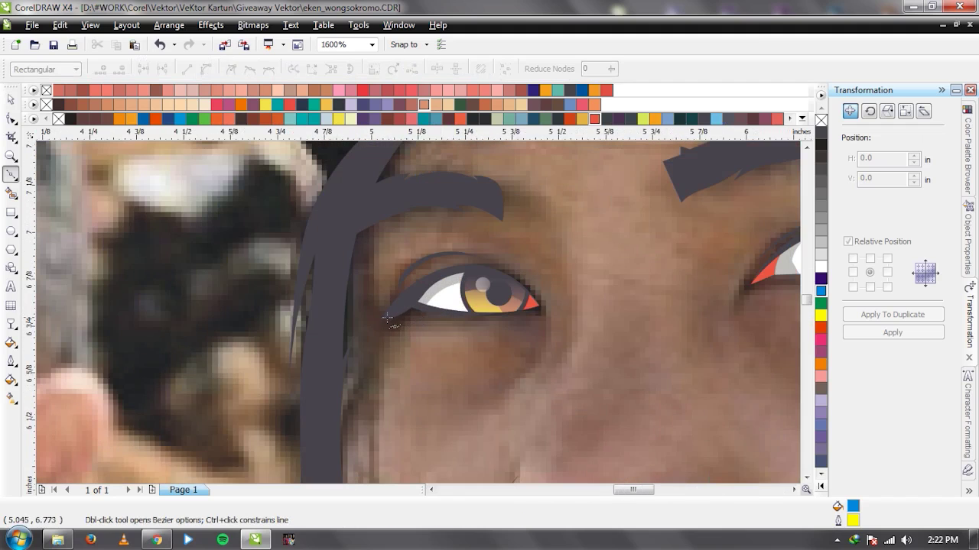
{"action": "left_click_drag", "start_coordinate": [478, 264], "coordinate": [541, 268]}
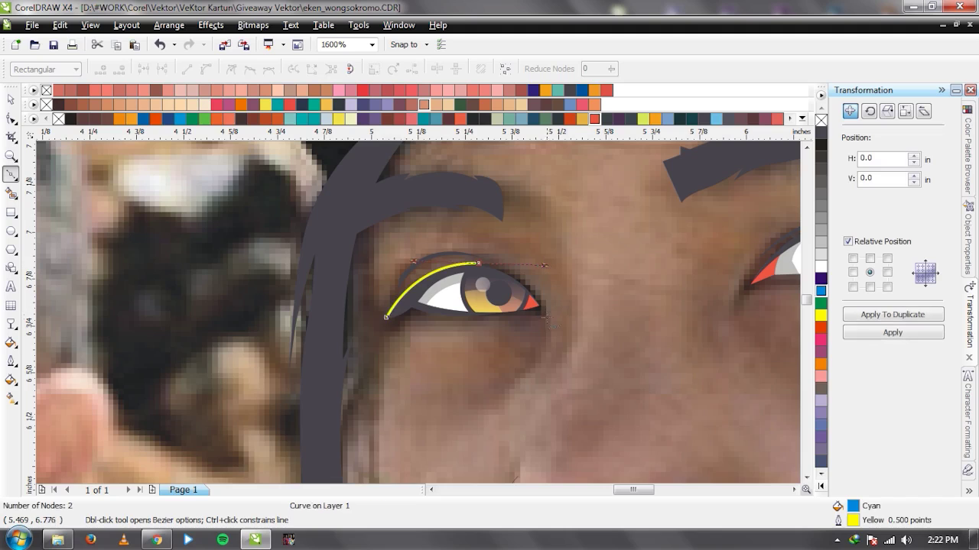
{"action": "left_click", "coordinate": [545, 313]}
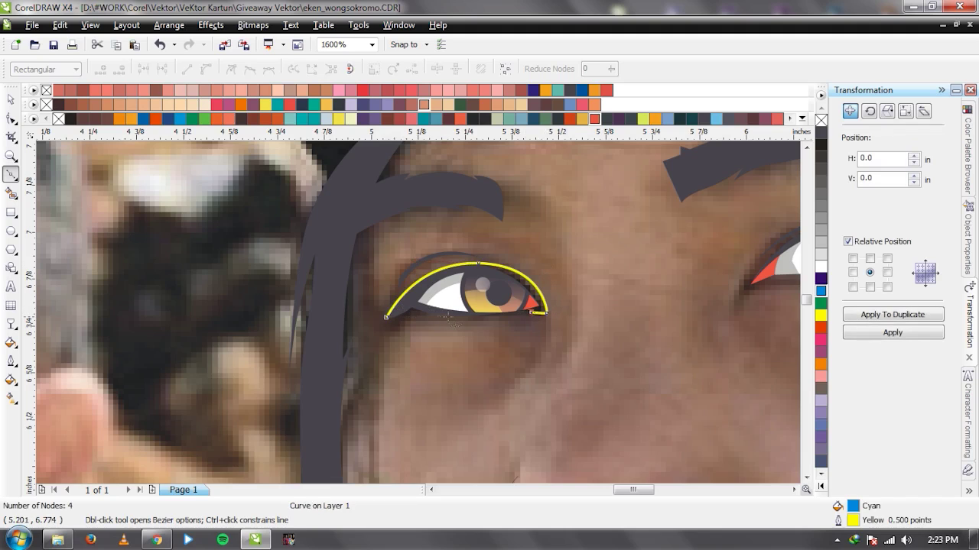
{"action": "left_click", "coordinate": [386, 316]}
Combine the eye shape with the large blue cheek shape using Ctrl+L.
{"action": "key", "text": "space"}
{"action": "scroll", "coordinate": [382, 302], "scroll_direction": "down", "scroll_amount": 2}
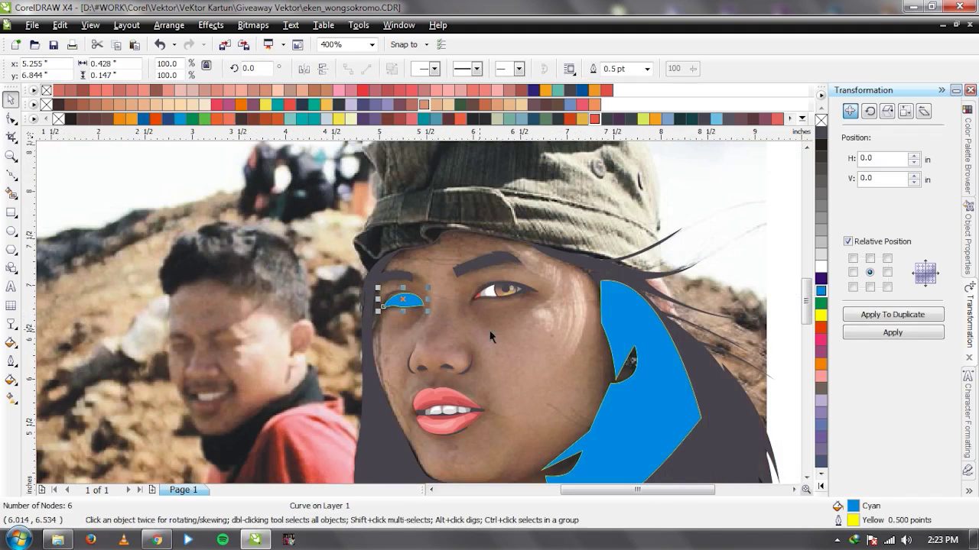
{"action": "left_click", "coordinate": [647, 353], "text": "shift"}
{"action": "key", "text": "ctrl+l"}
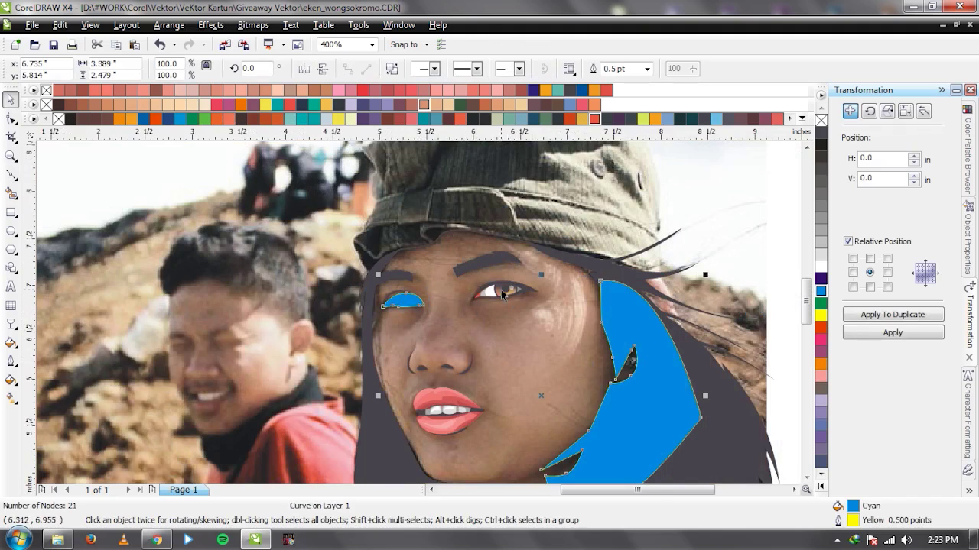
{"action": "scroll", "coordinate": [503, 294], "scroll_direction": "up", "scroll_amount": 2}
Outline the second eye, then undo the closing point.
{"action": "key", "text": "space"}
{"action": "left_click", "coordinate": [397, 284]}
{"action": "left_click", "coordinate": [491, 310]}
{"action": "left_click", "coordinate": [357, 334]}
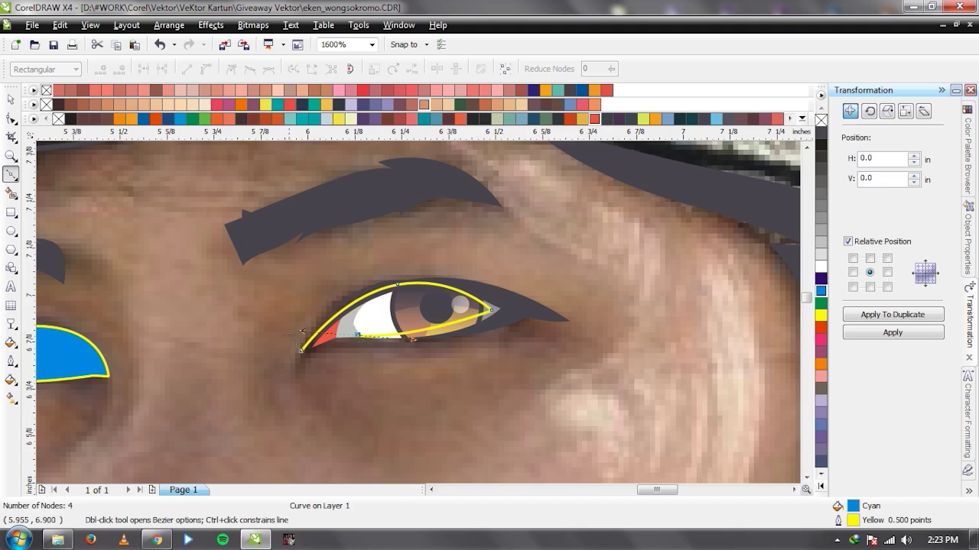
{"action": "left_click", "coordinate": [302, 350]}
{"action": "key", "text": "space"}
{"action": "key", "text": "ctrl+z"}
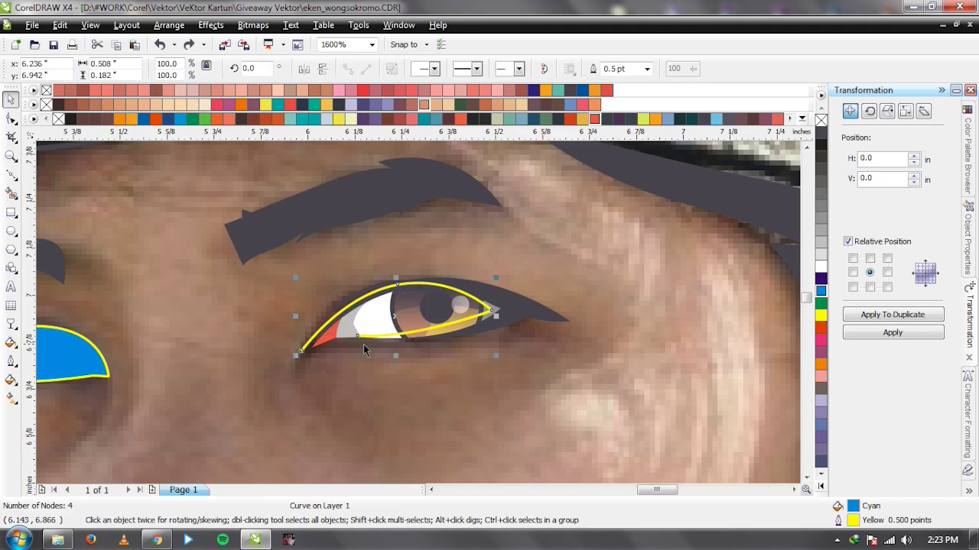
Redraw the second eye's lower lid and close its outline.
{"action": "scroll", "coordinate": [364, 343], "scroll_direction": "up", "scroll_amount": 1}
{"action": "key", "text": "space"}
{"action": "left_click_drag", "start_coordinate": [407, 295], "coordinate": [381, 291]}
{"action": "left_click", "coordinate": [382, 291]}
{"action": "left_click_drag", "start_coordinate": [294, 327], "coordinate": [336, 330]}
{"action": "key", "text": "space"}
Combine the second eye shape with the other blue shapes.
{"action": "scroll", "coordinate": [358, 327], "scroll_direction": "down", "scroll_amount": 3}
{"action": "left_click", "coordinate": [439, 306], "text": "shift"}
{"action": "left_click", "coordinate": [435, 69]}
{"action": "scroll", "coordinate": [346, 318], "scroll_direction": "down", "scroll_amount": 1}
{"action": "scroll", "coordinate": [371, 350], "scroll_direction": "up", "scroll_amount": 2}
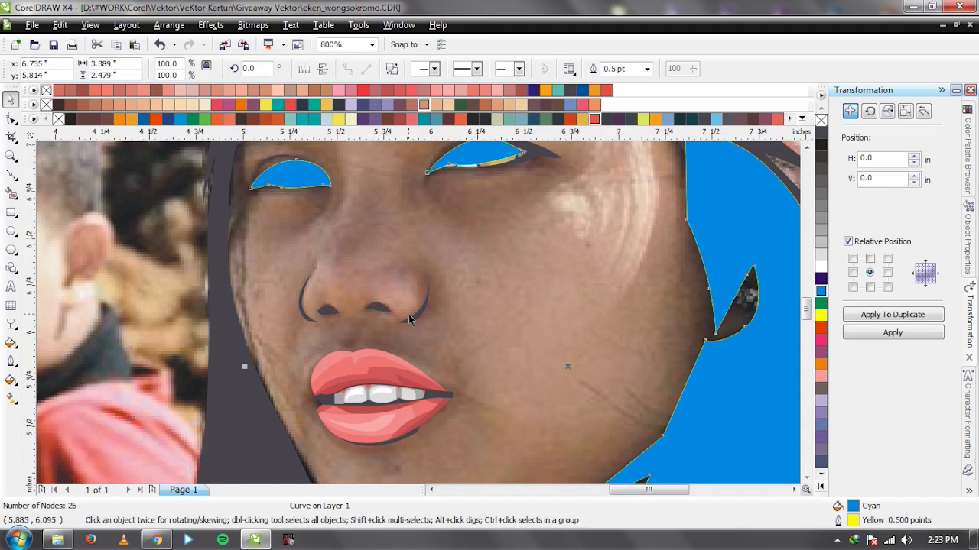
{"action": "scroll", "coordinate": [413, 315], "scroll_direction": "down", "scroll_amount": 2}
{"action": "scroll", "coordinate": [418, 313], "scroll_direction": "up", "scroll_amount": 2}
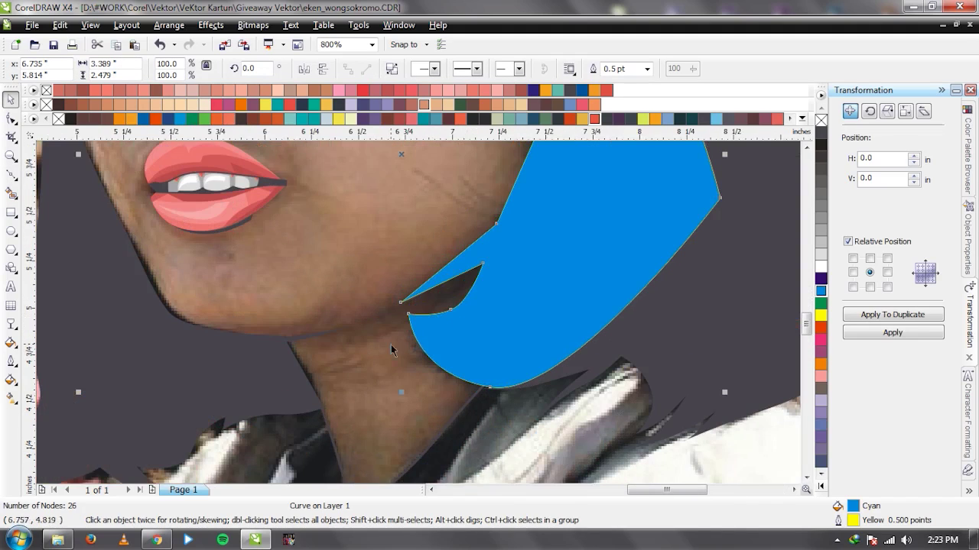
{"action": "scroll", "coordinate": [422, 321], "scroll_direction": "up", "scroll_amount": 2}
{"action": "scroll", "coordinate": [396, 306], "scroll_direction": "down", "scroll_amount": 1}
{"action": "scroll", "coordinate": [417, 312], "scroll_direction": "down", "scroll_amount": 1}
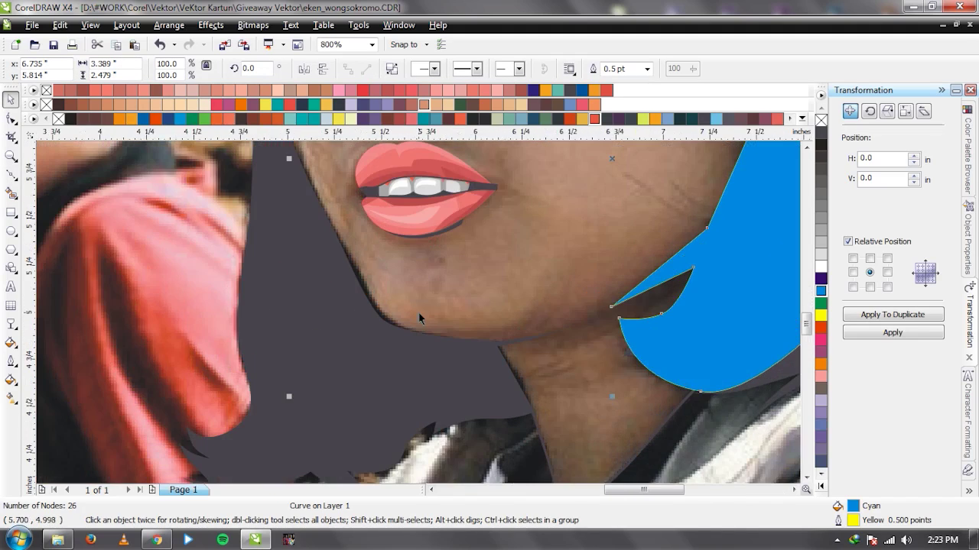
Trace a closed outline along the left jaw edge and under the chin.
{"action": "key", "text": "F10"}
{"action": "scroll", "coordinate": [368, 272], "scroll_direction": "down", "scroll_amount": 1}
{"action": "scroll", "coordinate": [422, 316], "scroll_direction": "up", "scroll_amount": 1}
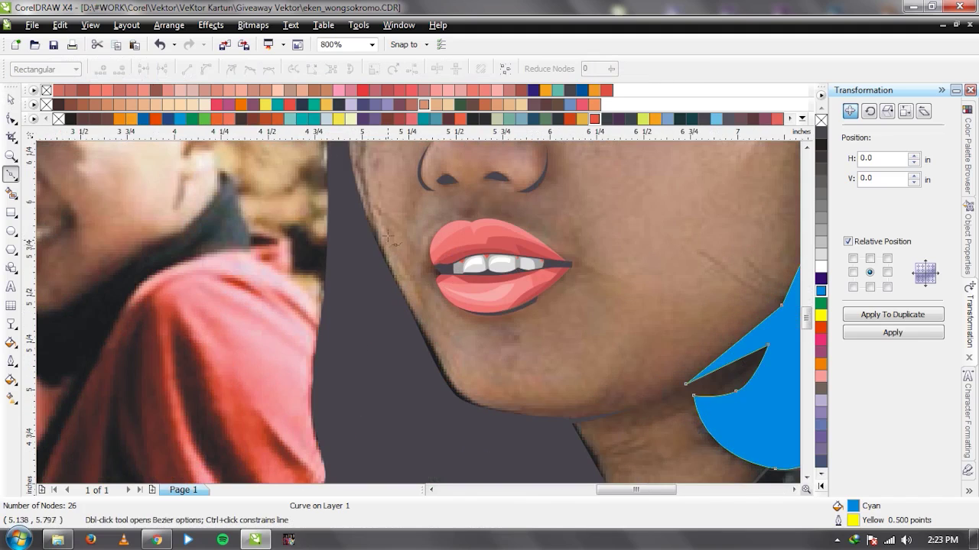
{"action": "key", "text": "Escape"}
{"action": "left_click_drag", "start_coordinate": [403, 287], "coordinate": [415, 314]}
{"action": "left_click_drag", "start_coordinate": [447, 368], "coordinate": [463, 398]}
{"action": "left_click_drag", "start_coordinate": [533, 415], "coordinate": [548, 420]}
{"action": "left_click_drag", "start_coordinate": [447, 438], "coordinate": [373, 406]}
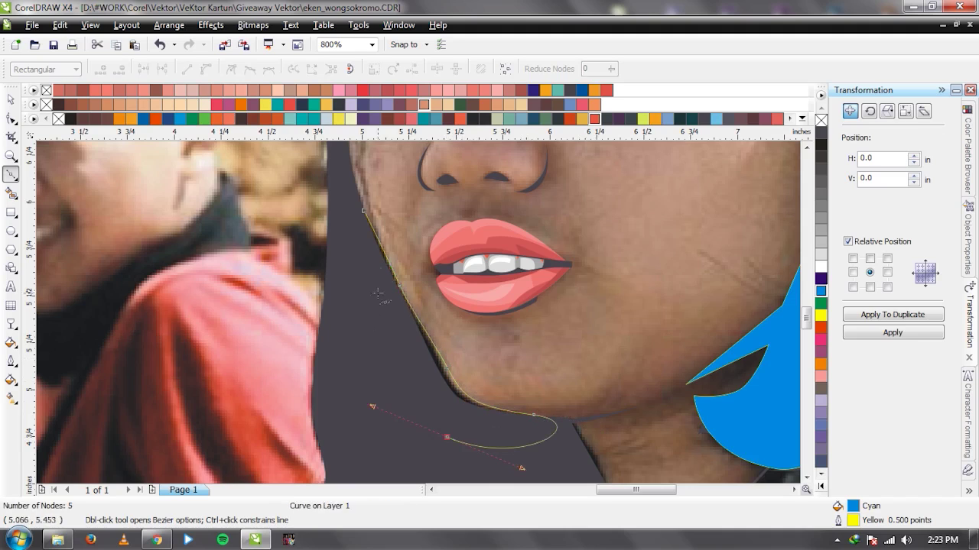
{"action": "left_click_drag", "start_coordinate": [364, 211], "coordinate": [373, 115]}
Merge the jaw shape with the other blue shapes.
{"action": "key", "text": "space"}
{"action": "scroll", "coordinate": [541, 368], "scroll_direction": "down", "scroll_amount": 1}
{"action": "left_click", "coordinate": [574, 327], "text": "shift"}
{"action": "left_click", "coordinate": [435, 70]}
{"action": "scroll", "coordinate": [485, 251], "scroll_direction": "down", "scroll_amount": 1}
{"action": "scroll", "coordinate": [419, 317], "scroll_direction": "up", "scroll_amount": 1}
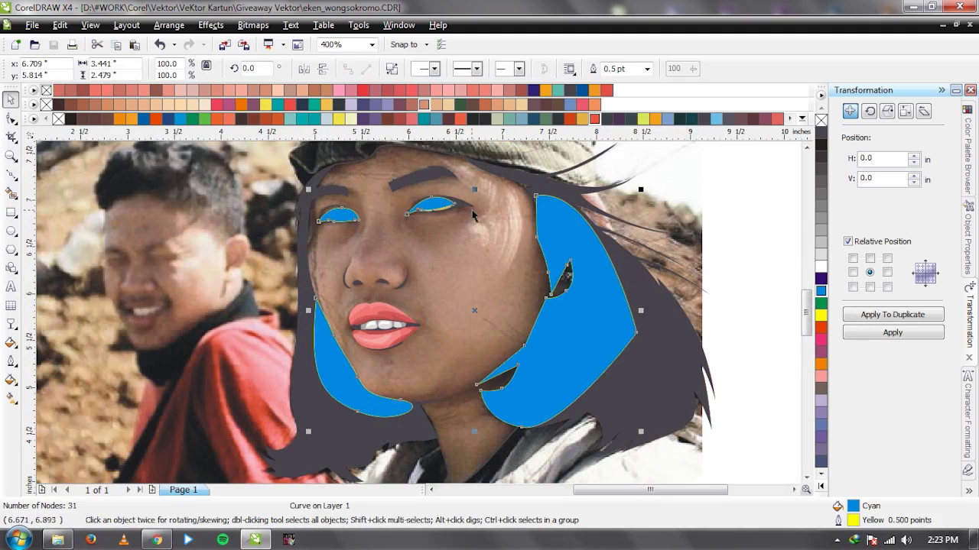
{"action": "scroll", "coordinate": [417, 314], "scroll_direction": "up", "scroll_amount": 1}
{"action": "scroll", "coordinate": [421, 317], "scroll_direction": "down", "scroll_amount": 1}
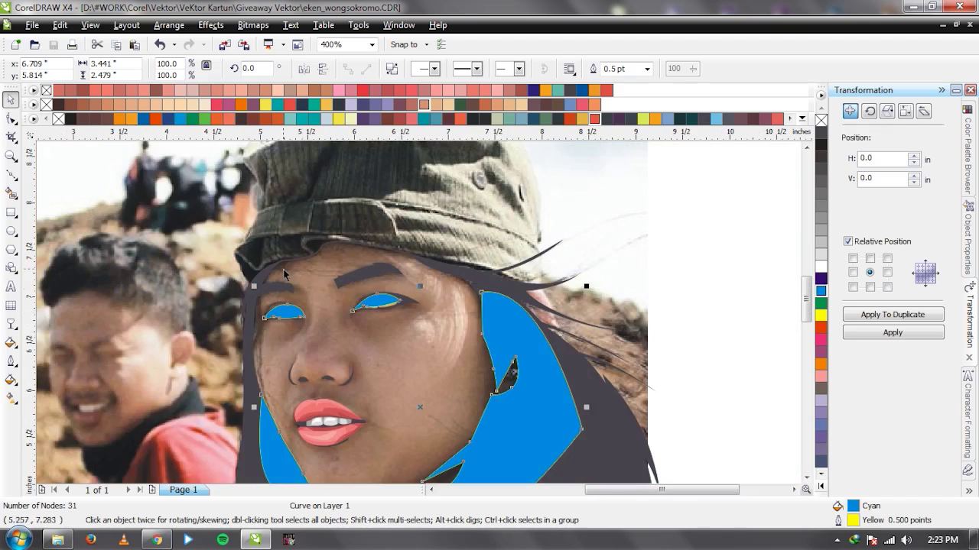
{"action": "scroll", "coordinate": [285, 274], "scroll_direction": "up", "scroll_amount": 2}
Trace a closed outline up the left temple, past the eyebrow, to the hairline under the brim.
{"action": "key", "text": "F5"}
{"action": "scroll", "coordinate": [416, 315], "scroll_direction": "down", "scroll_amount": 1}
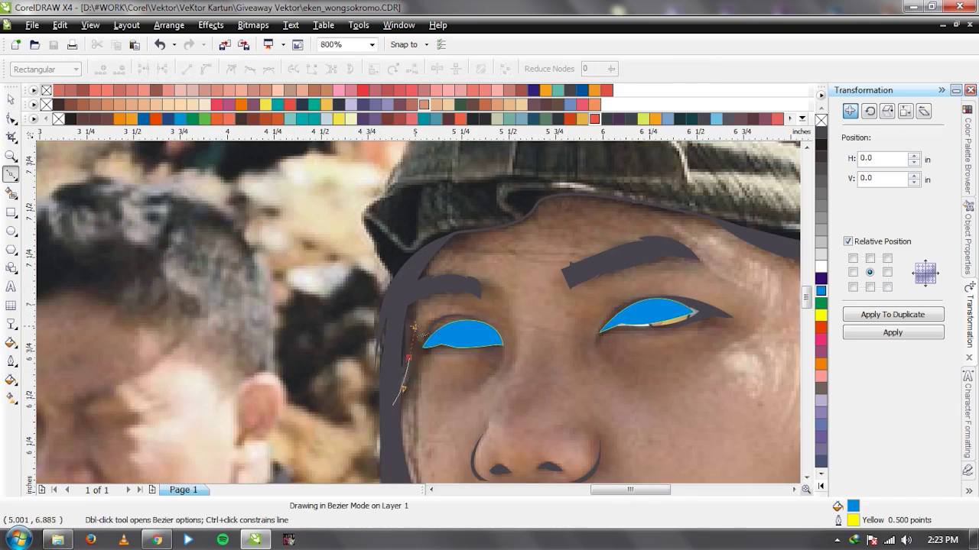
{"action": "key", "text": "Escape"}
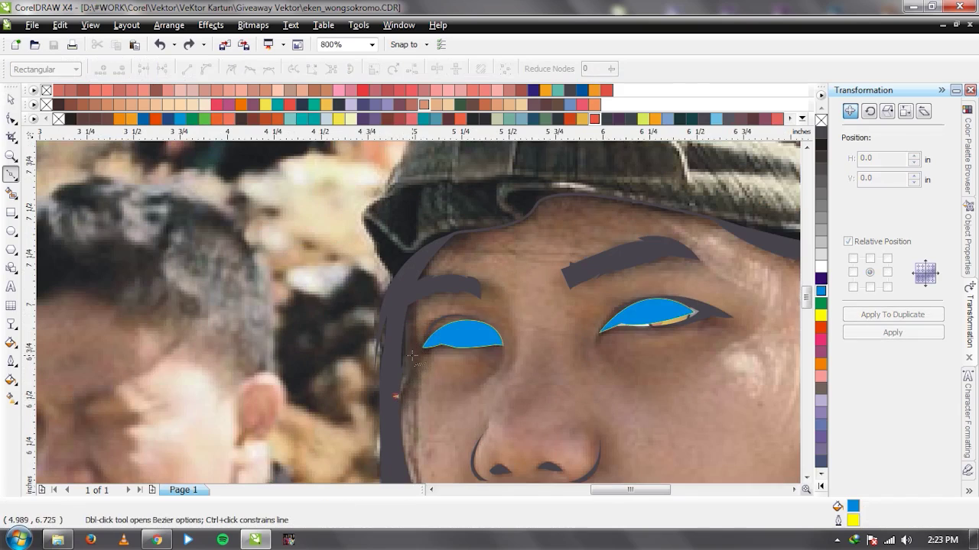
{"action": "left_click", "coordinate": [411, 356]}
{"action": "left_click", "coordinate": [426, 289]}
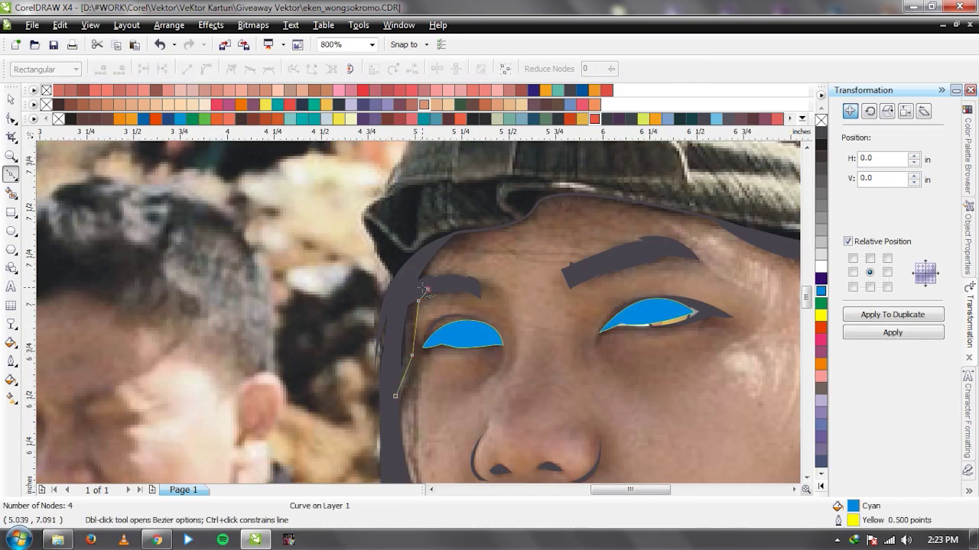
{"action": "left_click", "coordinate": [437, 249]}
{"action": "left_click", "coordinate": [467, 247]}
{"action": "left_click", "coordinate": [474, 226]}
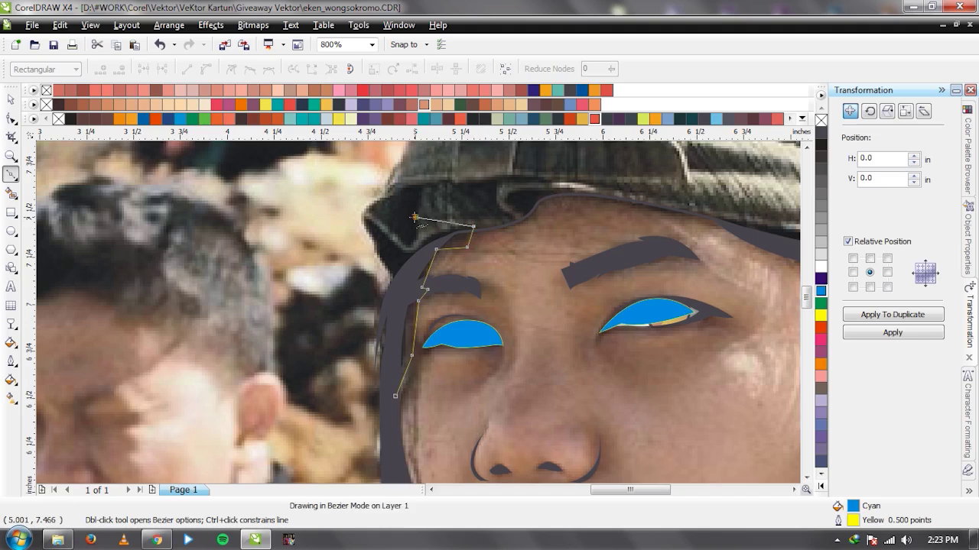
{"action": "left_click", "coordinate": [414, 218]}
{"action": "left_click", "coordinate": [395, 396]}
{"action": "key", "text": "space"}
{"action": "key", "text": "F3"}
Combine the temple shape with the other cyan shape into one curve, then select the photo.
{"action": "left_click", "coordinate": [669, 373], "text": "shift"}
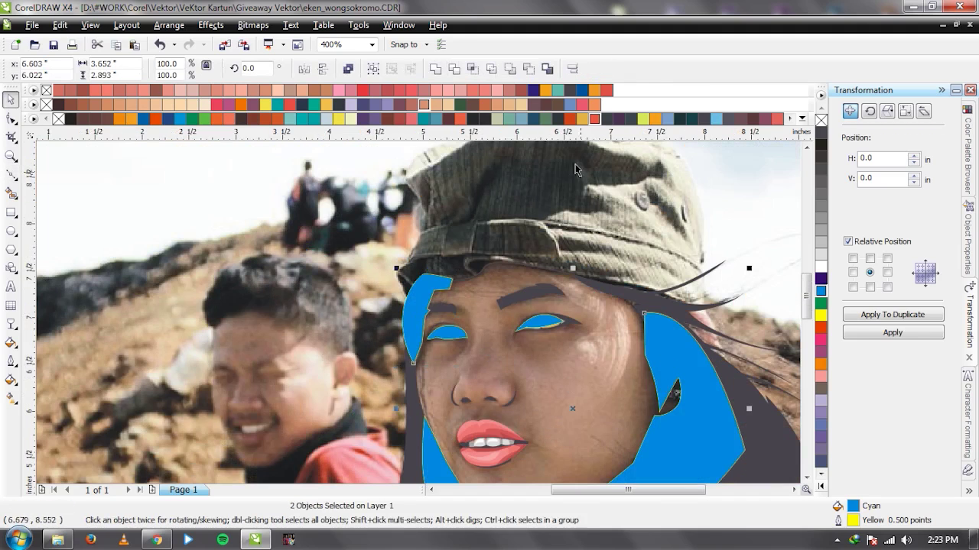
{"action": "left_click", "coordinate": [435, 69]}
{"action": "scroll", "coordinate": [419, 318], "scroll_direction": "down", "scroll_amount": 1}
{"action": "scroll", "coordinate": [419, 318], "scroll_direction": "up", "scroll_amount": 1}
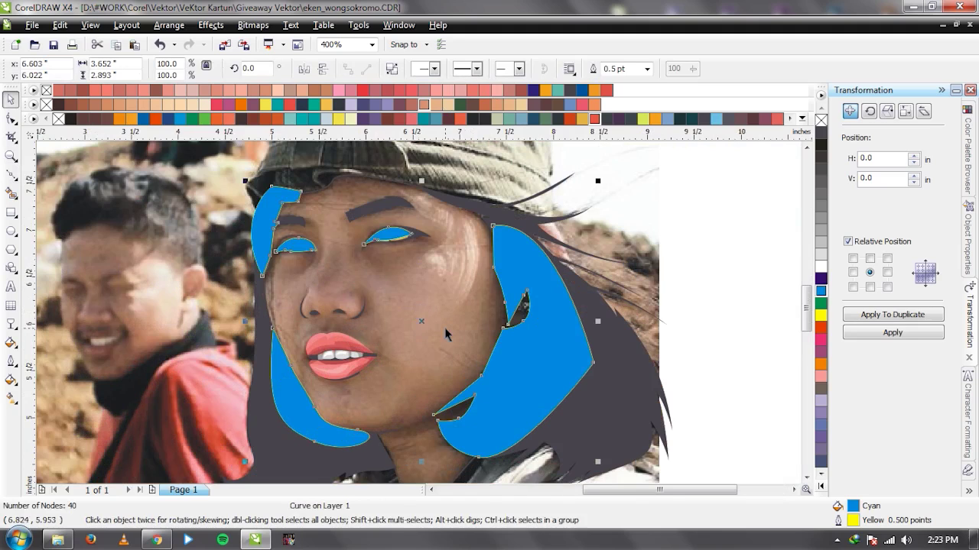
{"action": "scroll", "coordinate": [445, 334], "scroll_direction": "down", "scroll_amount": 1}
{"action": "left_click", "coordinate": [419, 318]}
{"action": "scroll", "coordinate": [420, 317], "scroll_direction": "down", "scroll_amount": 1}
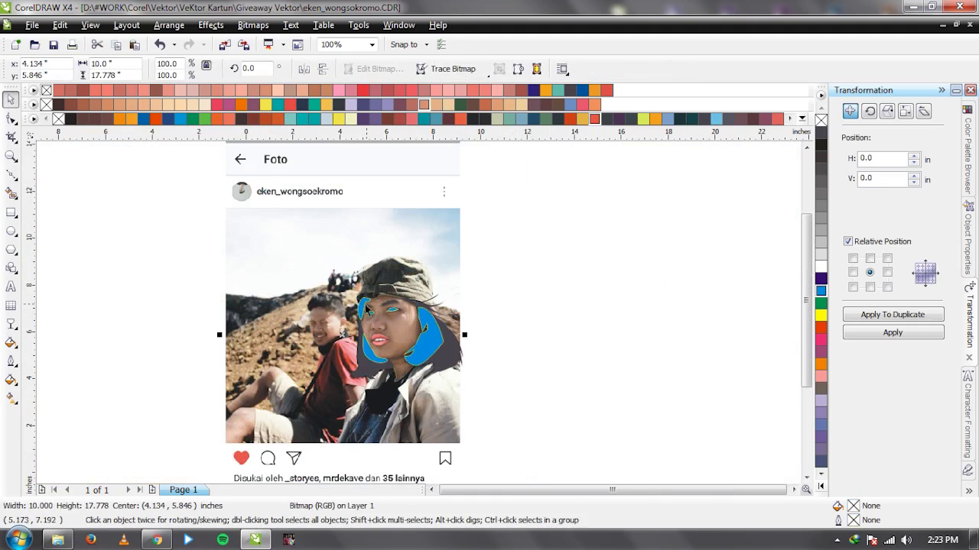
{"action": "left_click_drag", "start_coordinate": [335, 262], "coordinate": [538, 260]}
{"action": "right_click", "coordinate": [538, 260]}
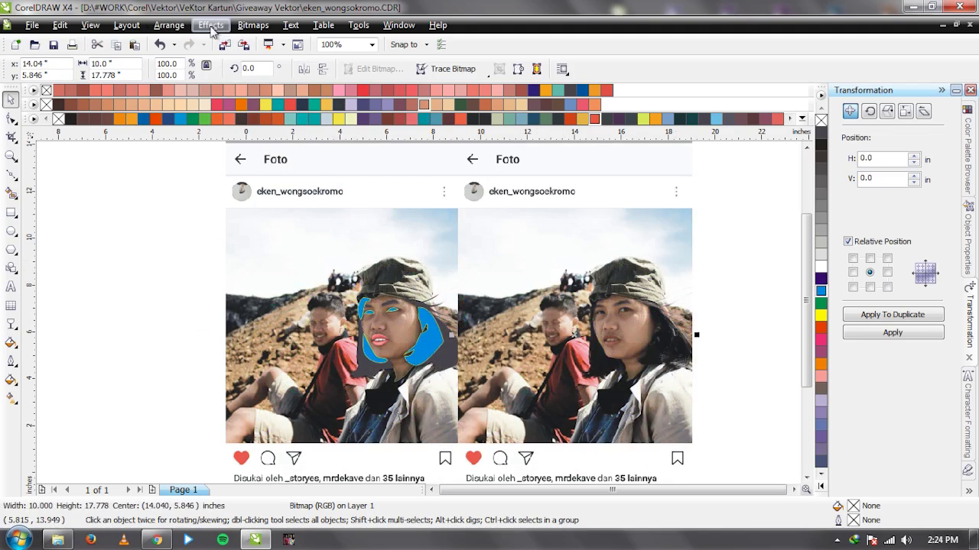
{"action": "left_click", "coordinate": [212, 27]}
{"action": "mouse_move", "coordinate": [249, 58]}
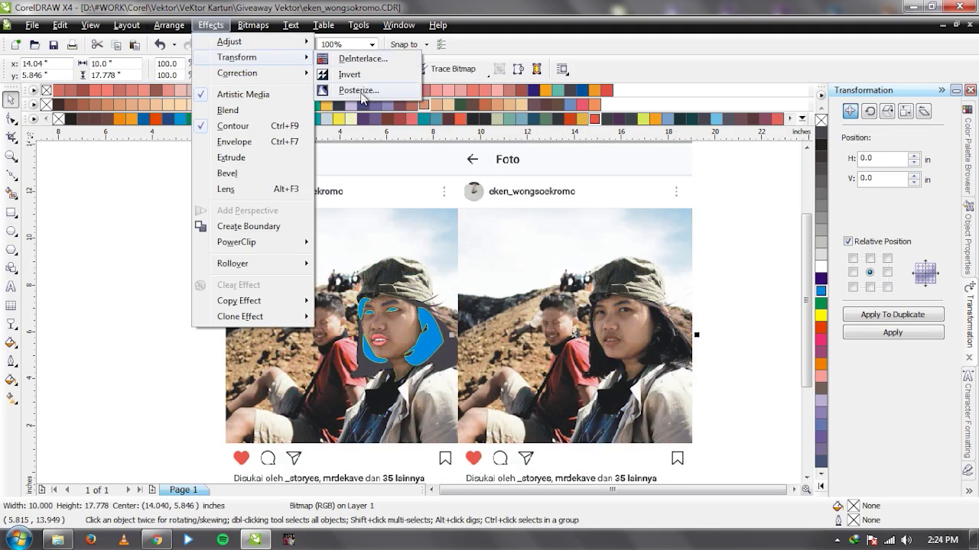
{"action": "left_click", "coordinate": [358, 90]}
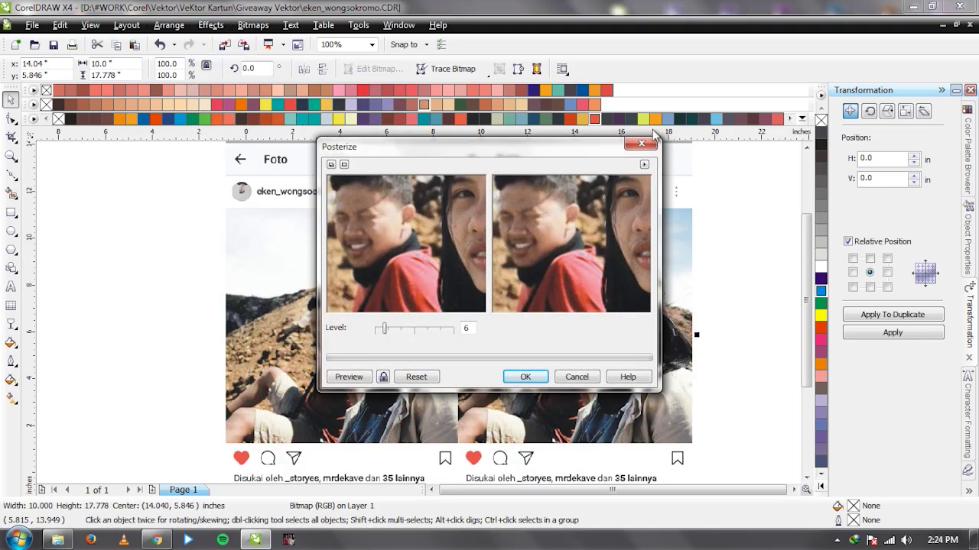
{"action": "left_click_drag", "start_coordinate": [558, 147], "coordinate": [676, 123]}
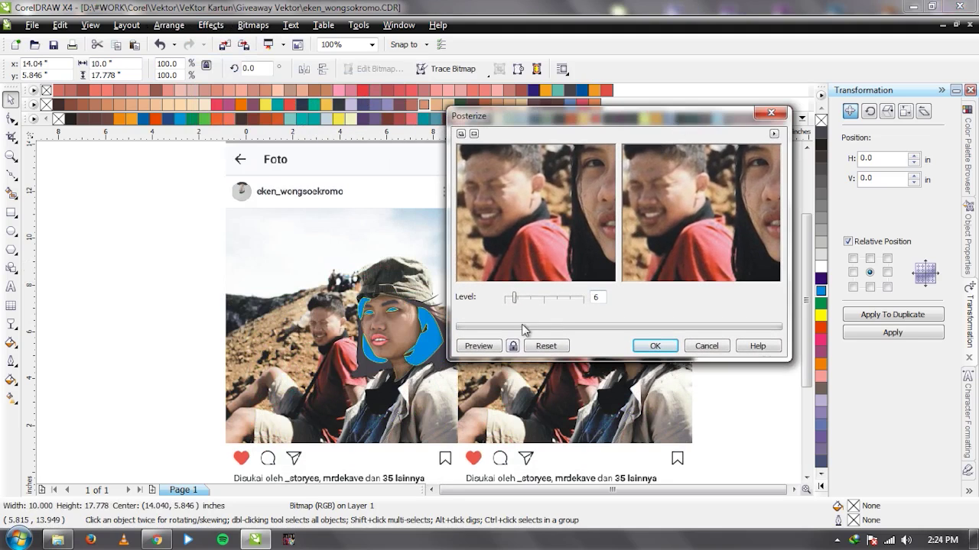
{"action": "left_click", "coordinate": [512, 347]}
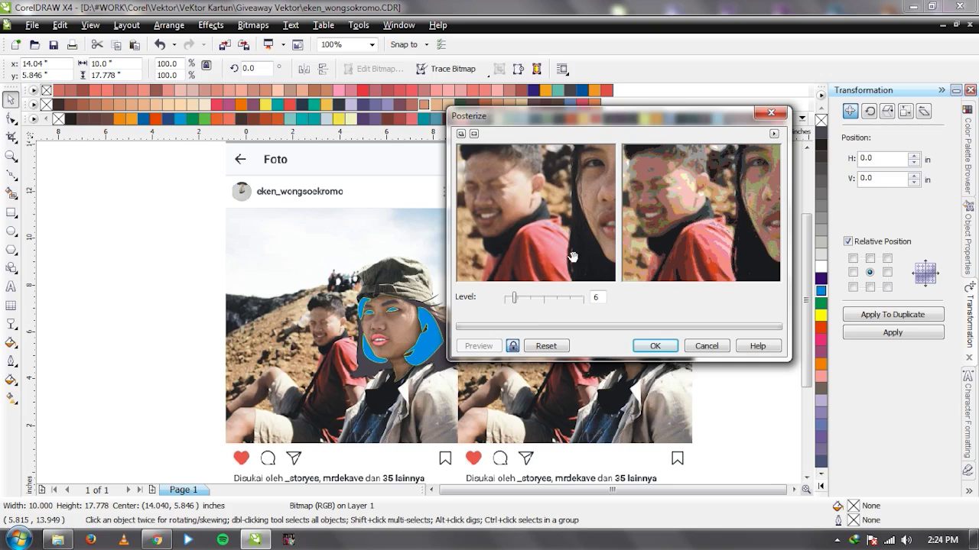
{"action": "left_click_drag", "start_coordinate": [614, 221], "coordinate": [525, 214]}
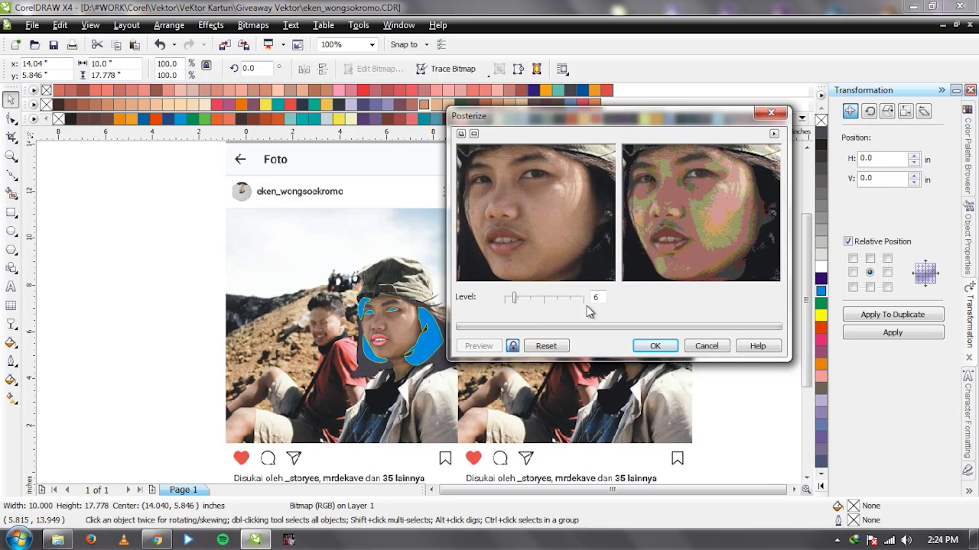
{"action": "scroll", "coordinate": [585, 304], "scroll_direction": "down", "scroll_amount": 1}
{"action": "scroll", "coordinate": [585, 304], "scroll_direction": "down", "scroll_amount": 1}
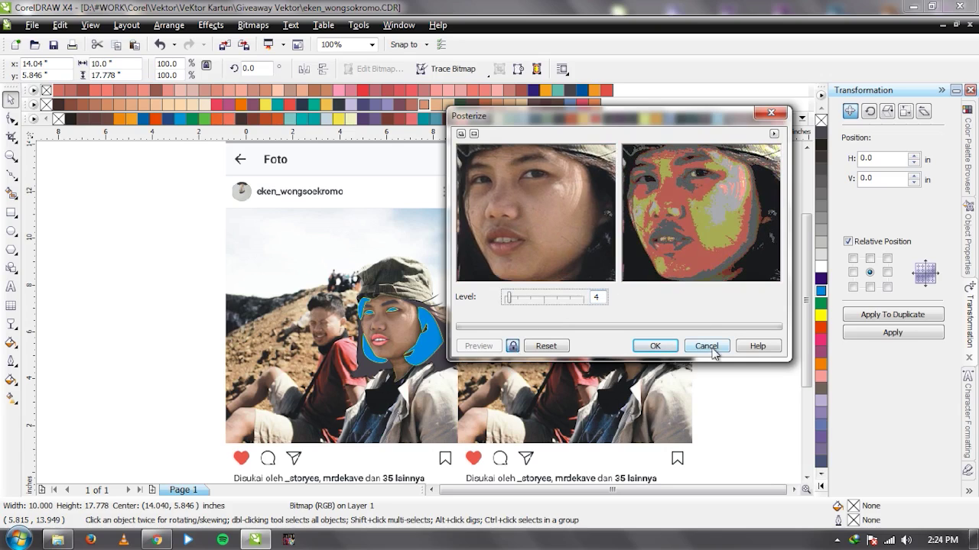
{"action": "left_click", "coordinate": [708, 347]}
{"action": "key", "text": "Delete"}
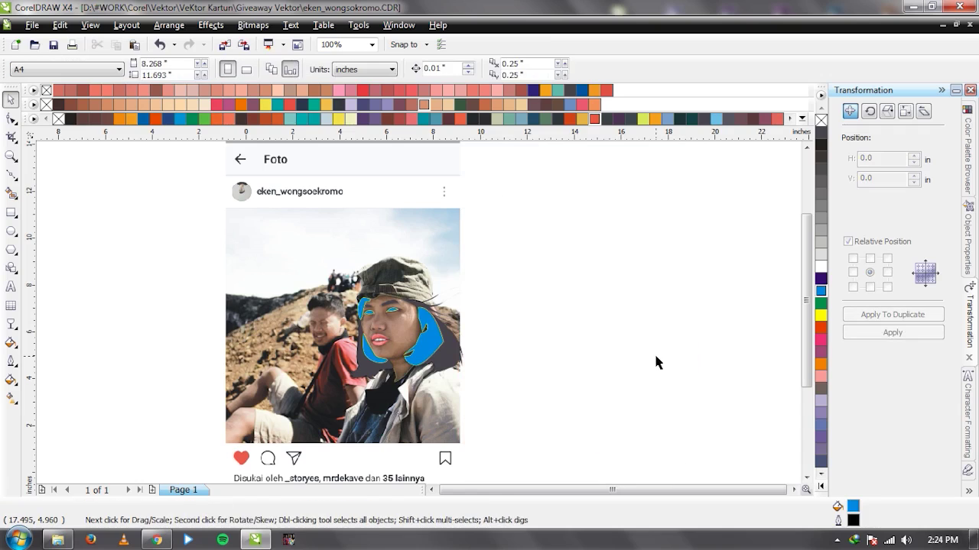
Select the cyan hair shape and zoom in on the neck below the face.
{"action": "scroll", "coordinate": [365, 344], "scroll_direction": "up", "scroll_amount": 2}
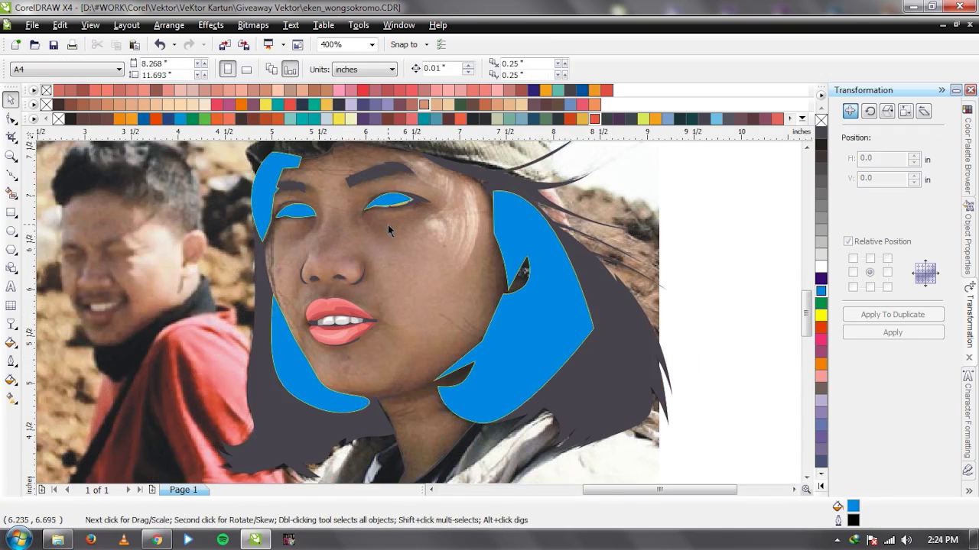
{"action": "left_click", "coordinate": [523, 351]}
{"action": "scroll", "coordinate": [419, 313], "scroll_direction": "down", "scroll_amount": 2}
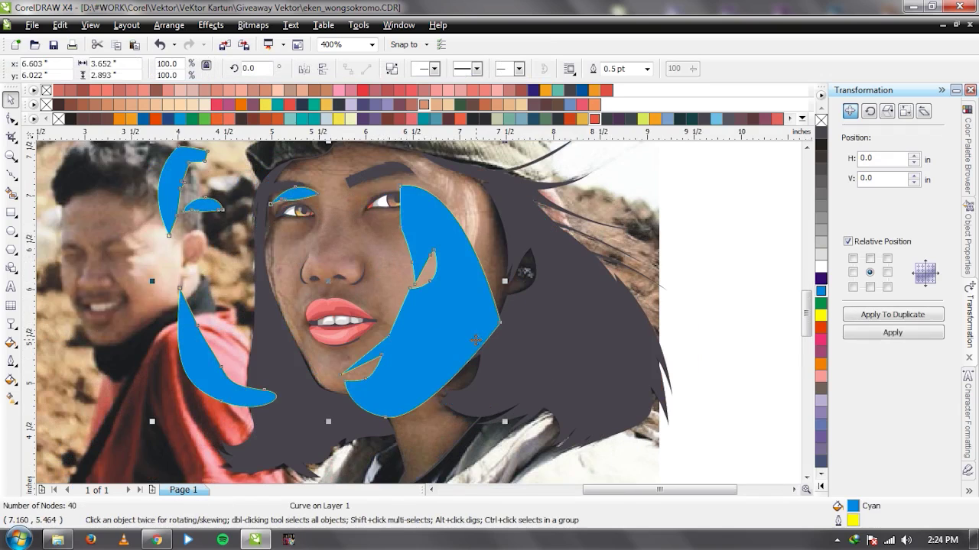
{"action": "left_click", "coordinate": [239, 271]}
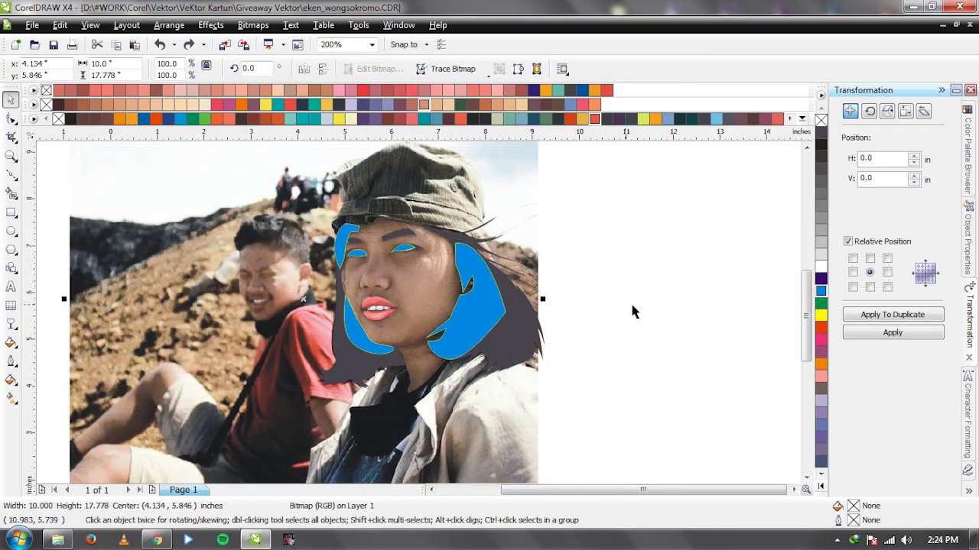
{"action": "key", "text": "z"}
{"action": "left_click", "coordinate": [427, 324]}
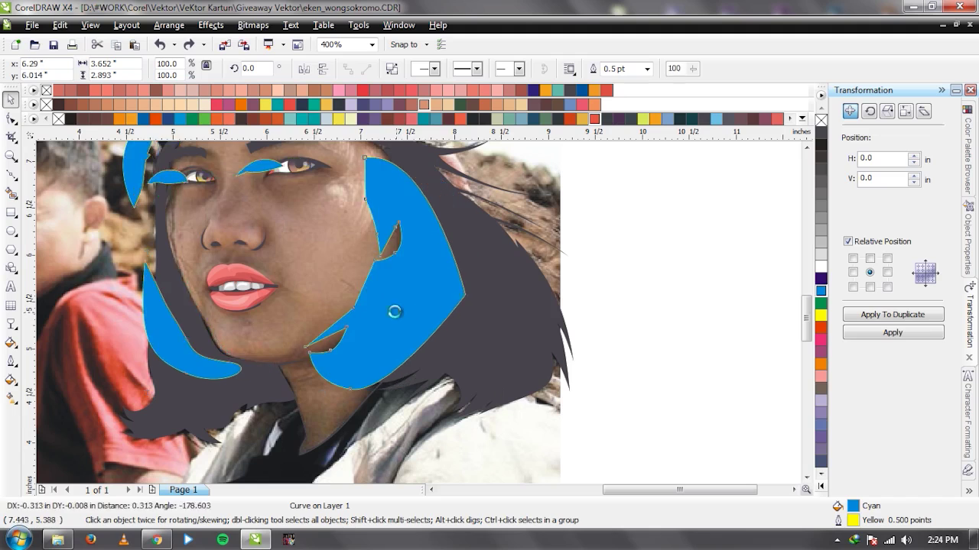
{"action": "left_click", "coordinate": [321, 440]}
{"action": "scroll", "coordinate": [418, 312], "scroll_direction": "up", "scroll_amount": 2}
Draw a three-point neck piece and combine it with the cyan shape.
{"action": "key", "text": "F10"}
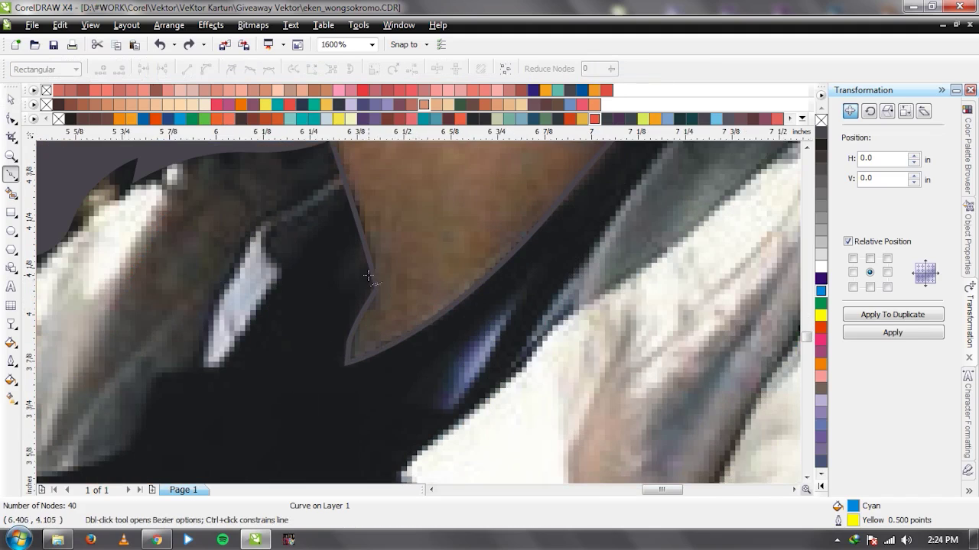
{"action": "left_click", "coordinate": [370, 263]}
{"action": "left_click", "coordinate": [401, 362]}
{"action": "left_click", "coordinate": [352, 409]}
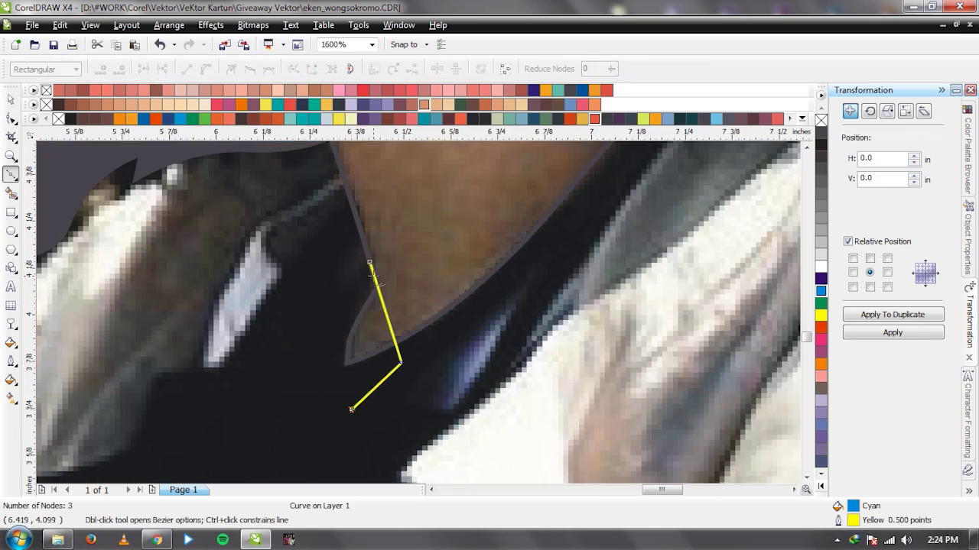
{"action": "left_click", "coordinate": [370, 263]}
{"action": "scroll", "coordinate": [418, 345], "scroll_direction": "down", "scroll_amount": 2}
{"action": "key", "text": "ctrl+l"}
{"action": "scroll", "coordinate": [415, 267], "scroll_direction": "up", "scroll_amount": 3}
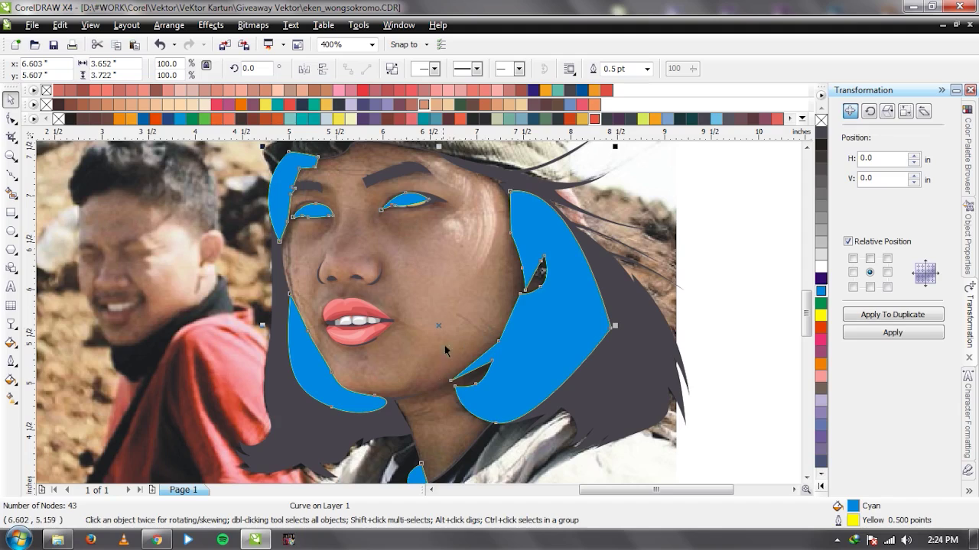
Select the cyan shape together with the 52-node face curve.
{"action": "left_click", "coordinate": [441, 254], "text": "shift"}
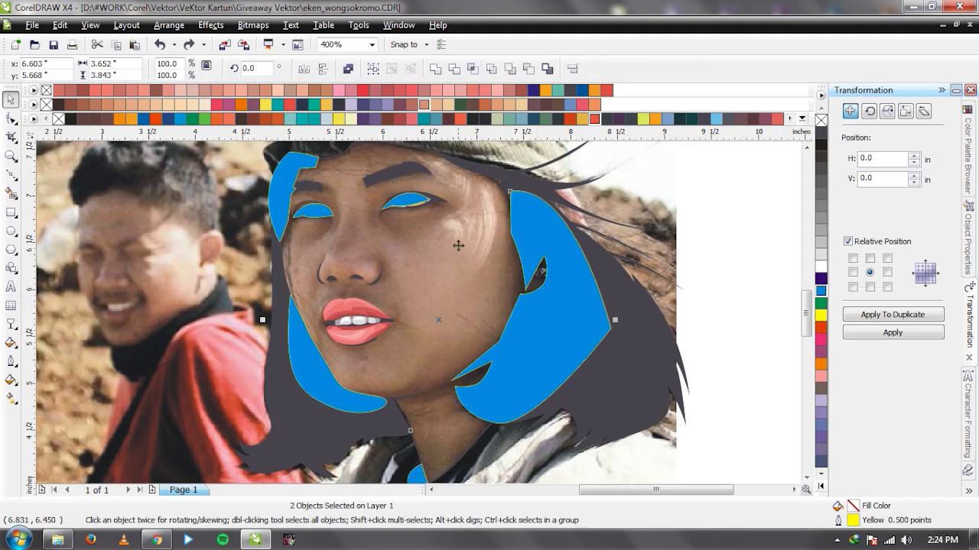
{"action": "left_click", "coordinate": [351, 293]}
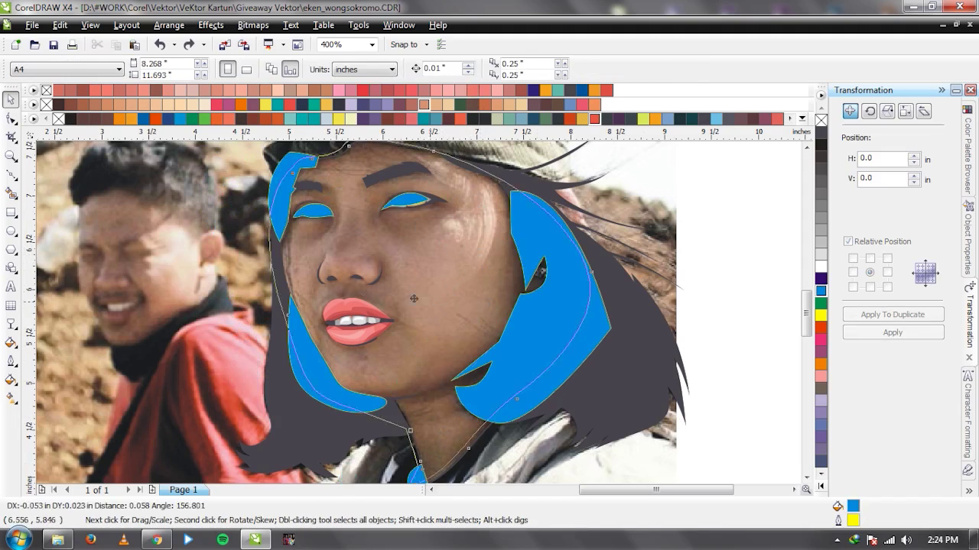
{"action": "key", "text": "ctrl+z"}
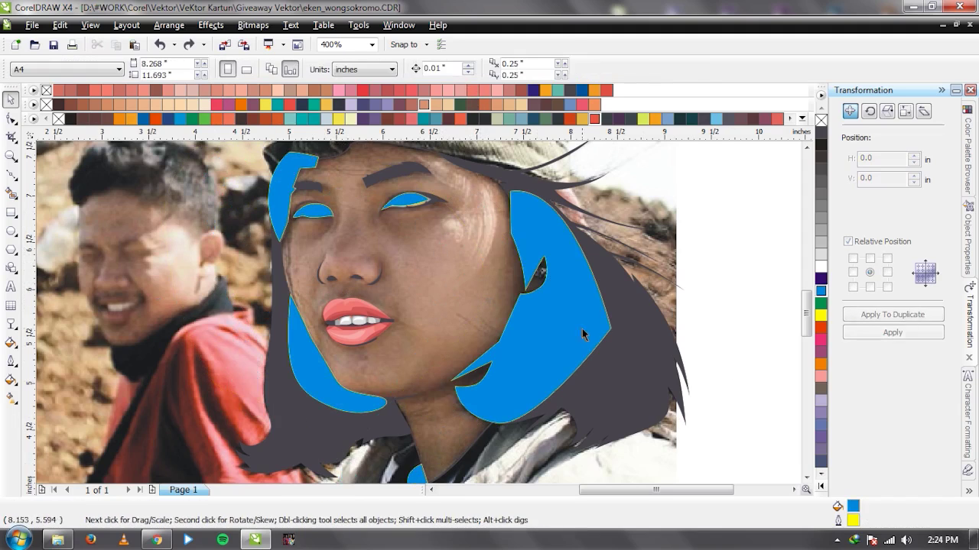
{"action": "key", "text": "ctrl+shift+z"}
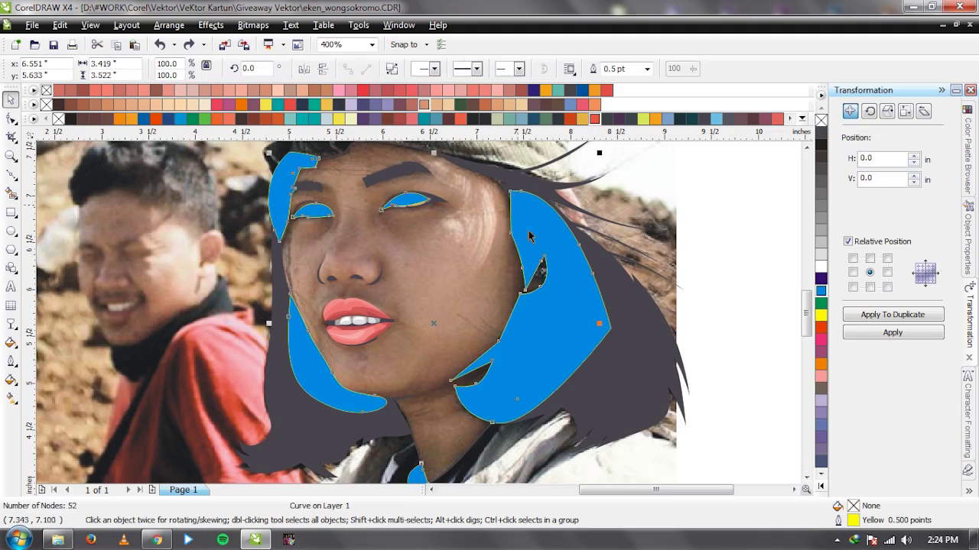
{"action": "left_click", "coordinate": [490, 391]}
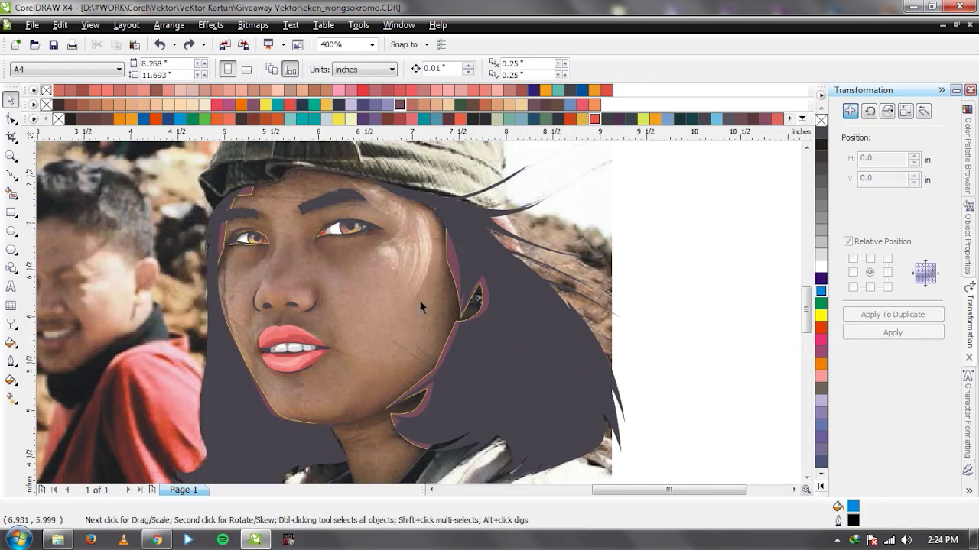
Draw a short freehand line from the hairline down along the face edge.
{"action": "scroll", "coordinate": [448, 264], "scroll_direction": "up", "scroll_amount": 1}
{"action": "key", "text": "F5"}
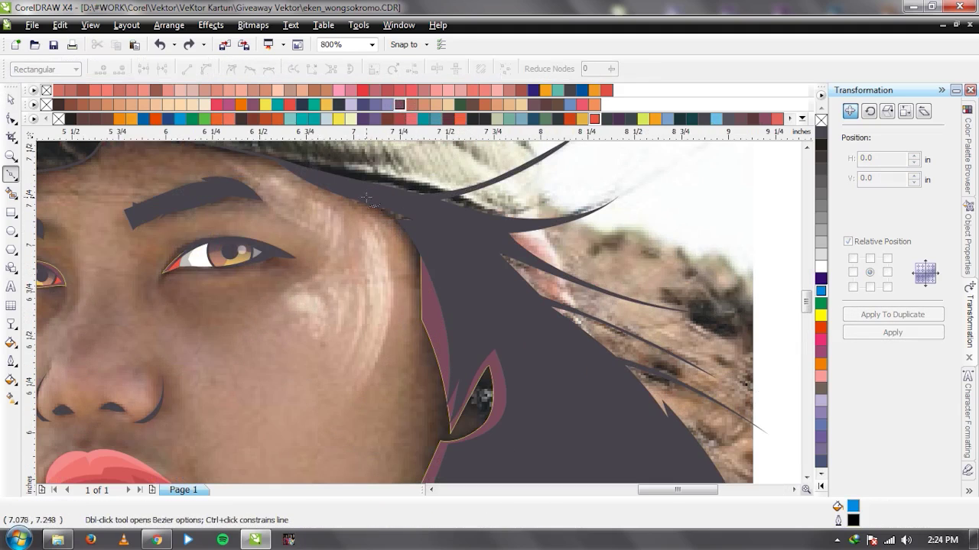
{"action": "left_click", "coordinate": [407, 244]}
{"action": "scroll", "coordinate": [412, 248], "scroll_direction": "down", "scroll_amount": 1}
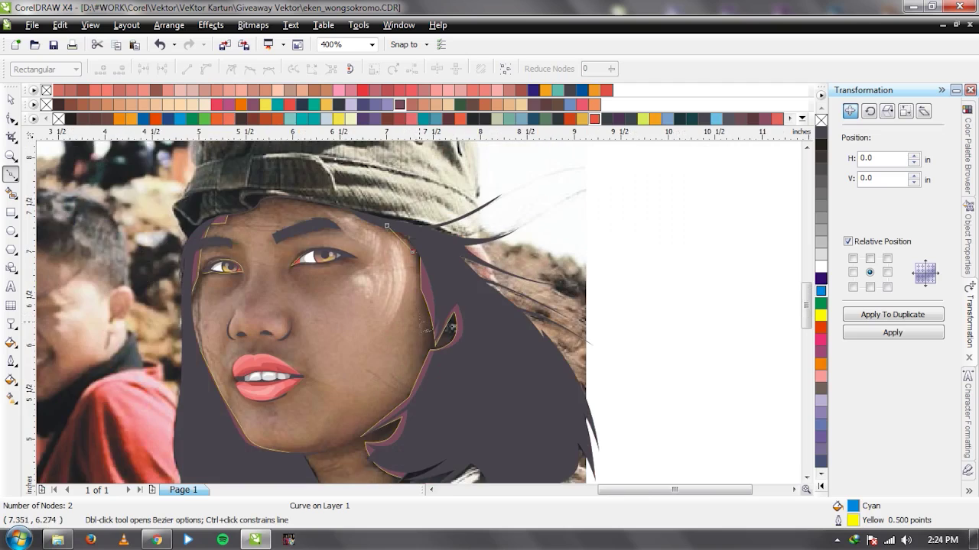
{"action": "scroll", "coordinate": [423, 338], "scroll_direction": "up", "scroll_amount": 1}
{"action": "left_click", "coordinate": [398, 442]}
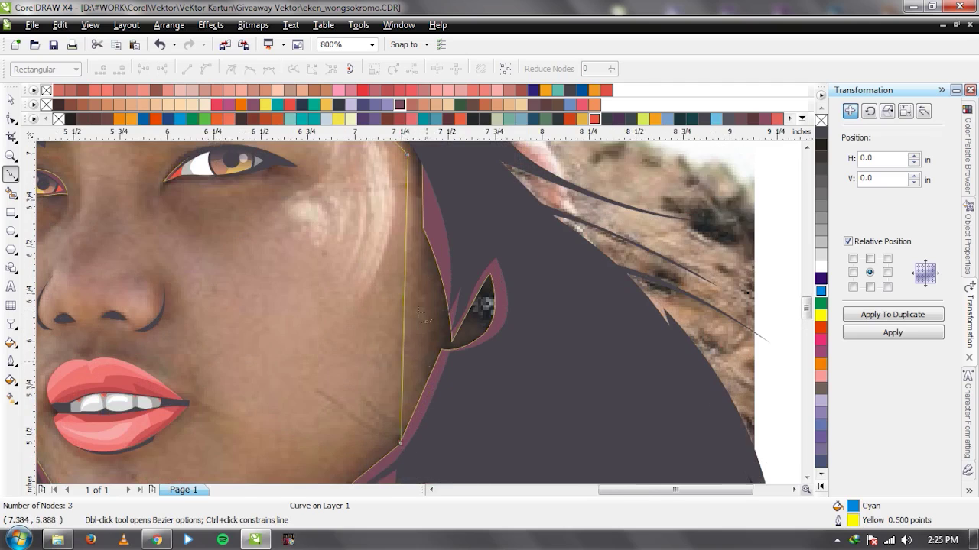
{"action": "scroll", "coordinate": [413, 321], "scroll_direction": "down", "scroll_amount": 2}
{"action": "scroll", "coordinate": [419, 290], "scroll_direction": "up", "scroll_amount": 1}
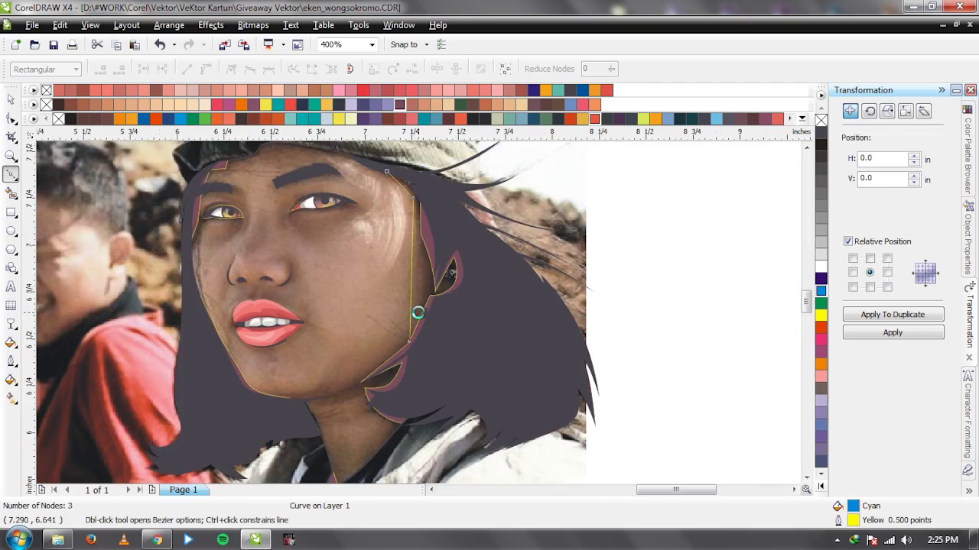
{"action": "scroll", "coordinate": [415, 309], "scroll_direction": "up", "scroll_amount": 1}
{"action": "key", "text": "Escape"}
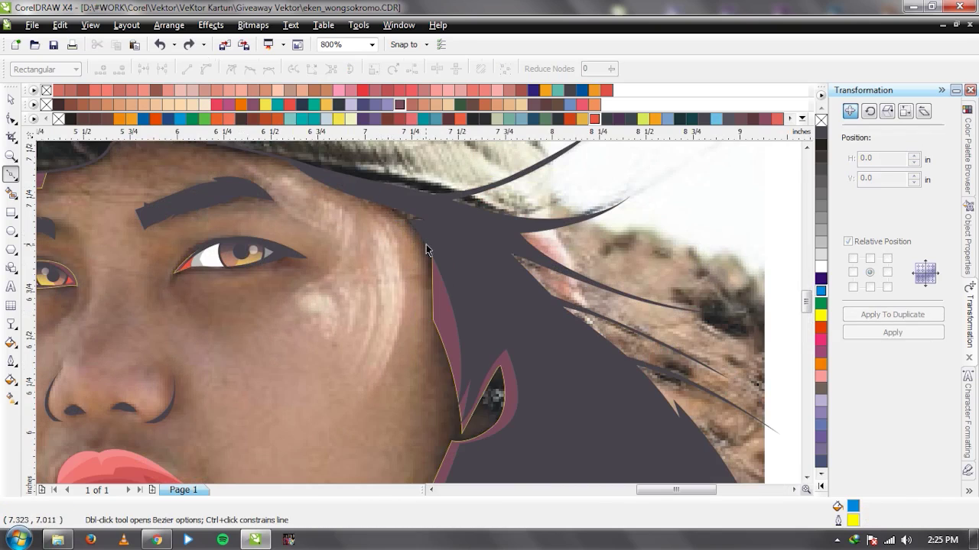
Start a new outline beside the eye and trace it down the face edge and jaw.
{"action": "left_click", "coordinate": [420, 253]}
{"action": "left_click", "coordinate": [395, 208]}
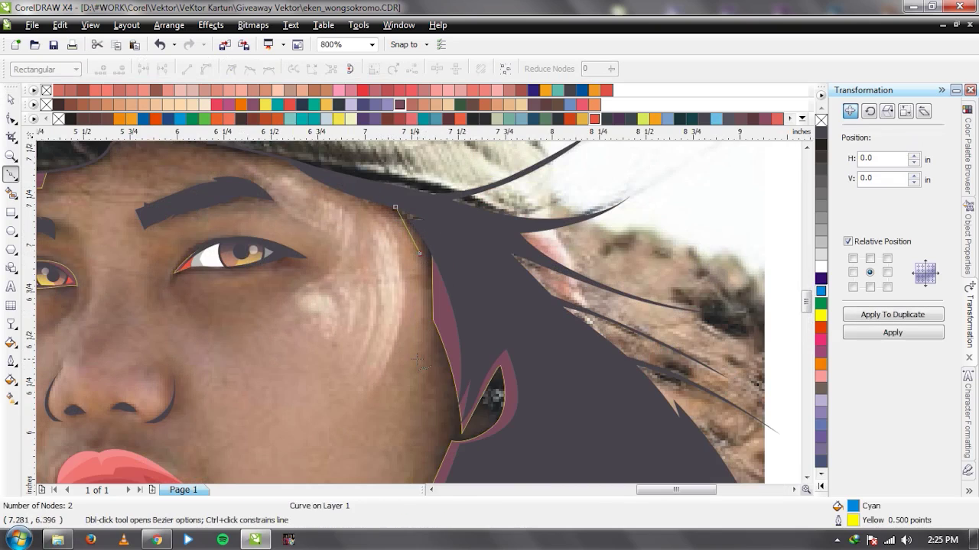
{"action": "left_click", "coordinate": [417, 361]}
{"action": "scroll", "coordinate": [418, 361], "scroll_direction": "down", "scroll_amount": 2}
{"action": "scroll", "coordinate": [419, 344], "scroll_direction": "up", "scroll_amount": 1}
{"action": "left_click", "coordinate": [430, 443]}
{"action": "scroll", "coordinate": [424, 336], "scroll_direction": "down", "scroll_amount": 1}
{"action": "scroll", "coordinate": [411, 331], "scroll_direction": "up", "scroll_amount": 2}
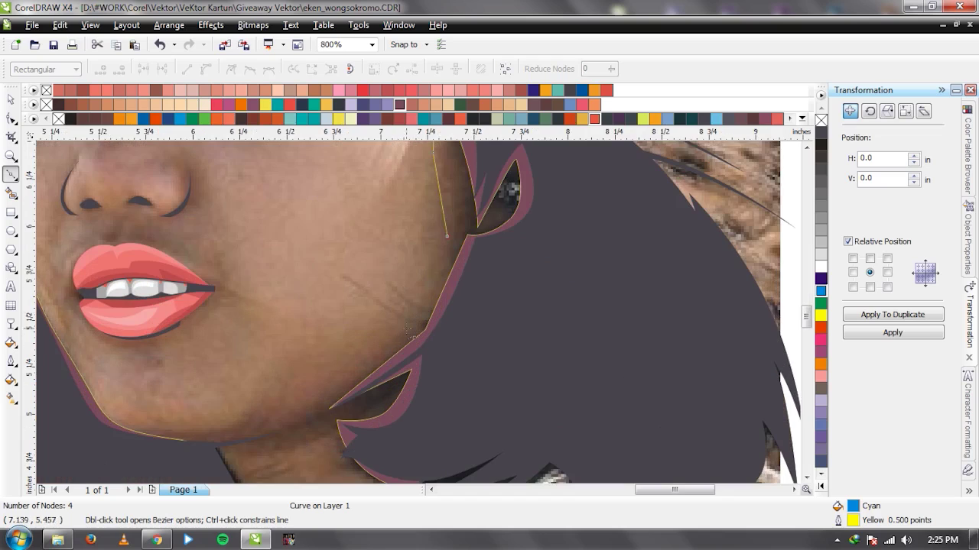
{"action": "left_click", "coordinate": [395, 344]}
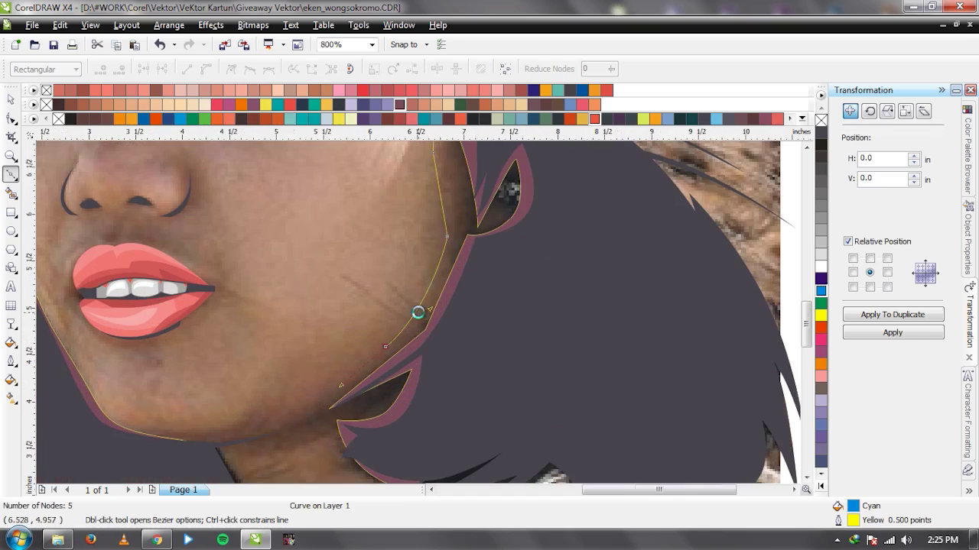
{"action": "scroll", "coordinate": [415, 312], "scroll_direction": "down", "scroll_amount": 1}
{"action": "scroll", "coordinate": [394, 325], "scroll_direction": "up", "scroll_amount": 1}
{"action": "left_click_drag", "start_coordinate": [378, 318], "coordinate": [333, 330]}
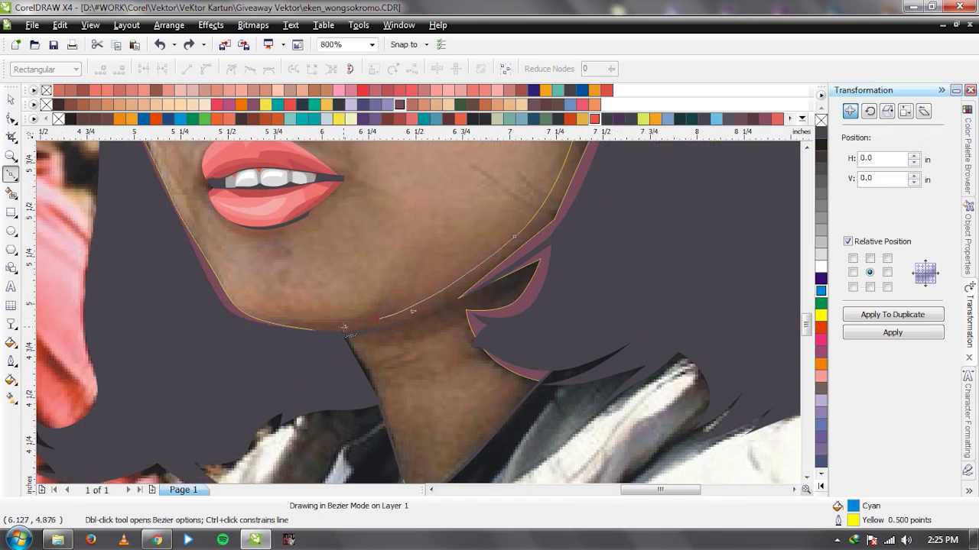
{"action": "left_click", "coordinate": [276, 317]}
{"action": "left_click_drag", "start_coordinate": [422, 329], "coordinate": [560, 292]}
{"action": "key", "text": "ctrl+z"}
Continue the outline under the chin, down the neck and around the hair, closing a 20-node cyan shape.
{"action": "left_click", "coordinate": [535, 388]}
{"action": "left_click", "coordinate": [583, 403]}
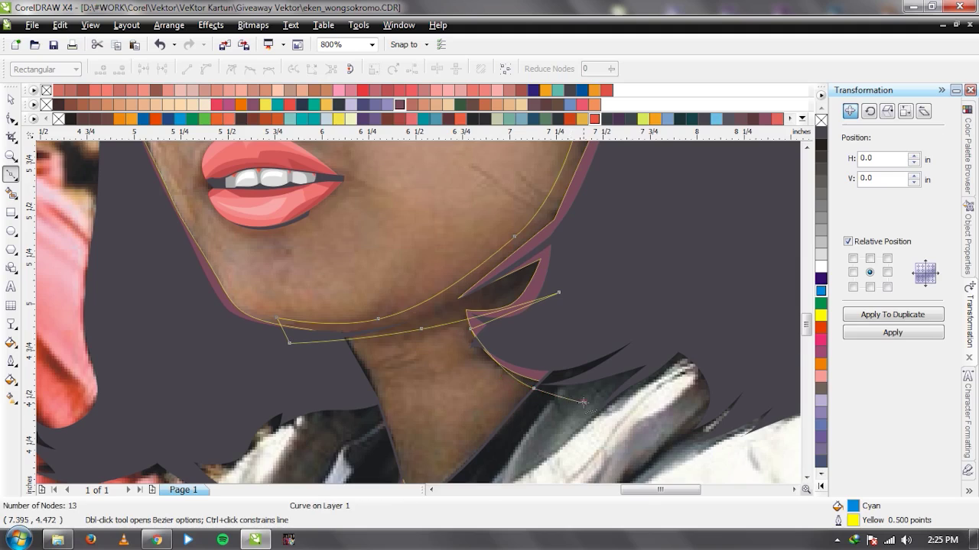
{"action": "scroll", "coordinate": [583, 402], "scroll_direction": "down", "scroll_amount": 3}
{"action": "left_click", "coordinate": [345, 342]}
{"action": "left_click", "coordinate": [376, 279]}
{"action": "left_click", "coordinate": [303, 344]}
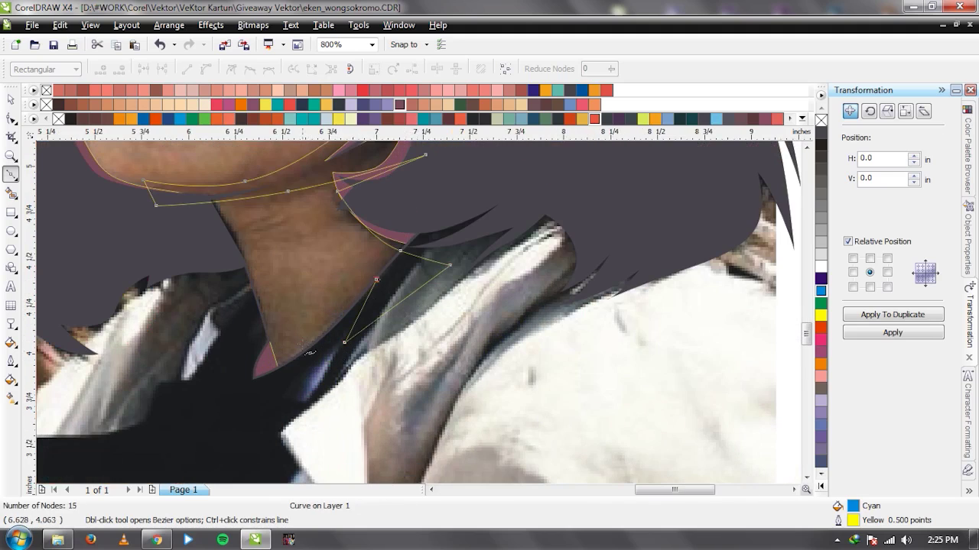
{"action": "left_click_drag", "start_coordinate": [262, 283], "coordinate": [242, 240]}
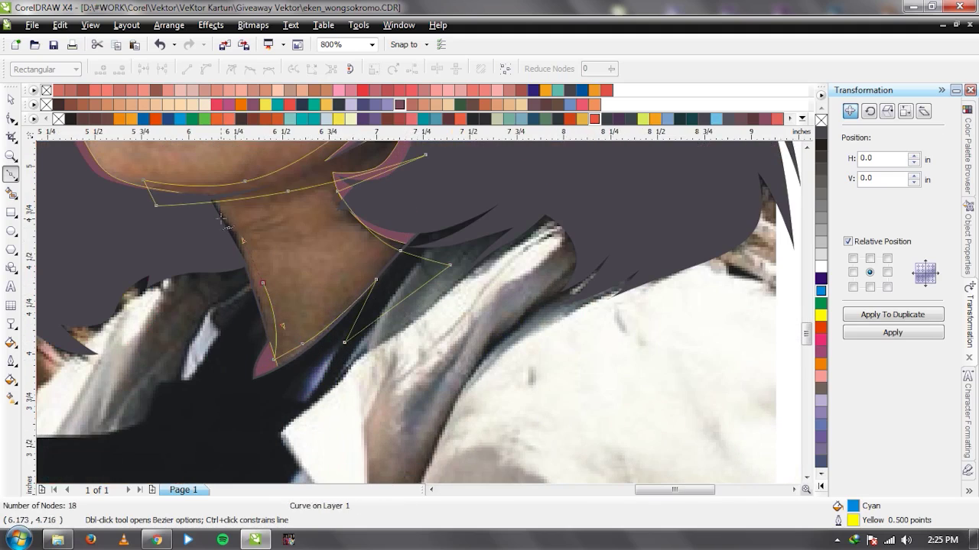
{"action": "left_click", "coordinate": [216, 204]}
{"action": "scroll", "coordinate": [496, 332], "scroll_direction": "down", "scroll_amount": 2}
{"action": "left_click_drag", "start_coordinate": [474, 390], "coordinate": [558, 378]}
{"action": "left_click", "coordinate": [474, 187]}
{"action": "key", "text": "space"}
{"action": "scroll", "coordinate": [419, 318], "scroll_direction": "up", "scroll_amount": 1}
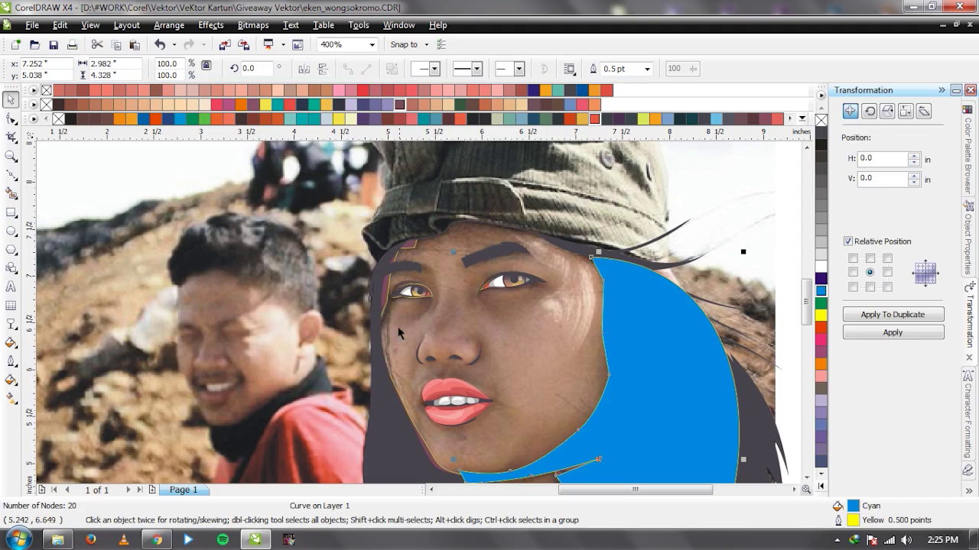
Start a new Bezier outline tracing the left eye's lower and upper eyelids.
{"action": "scroll", "coordinate": [394, 332], "scroll_direction": "up", "scroll_amount": 1}
{"action": "key", "text": "space"}
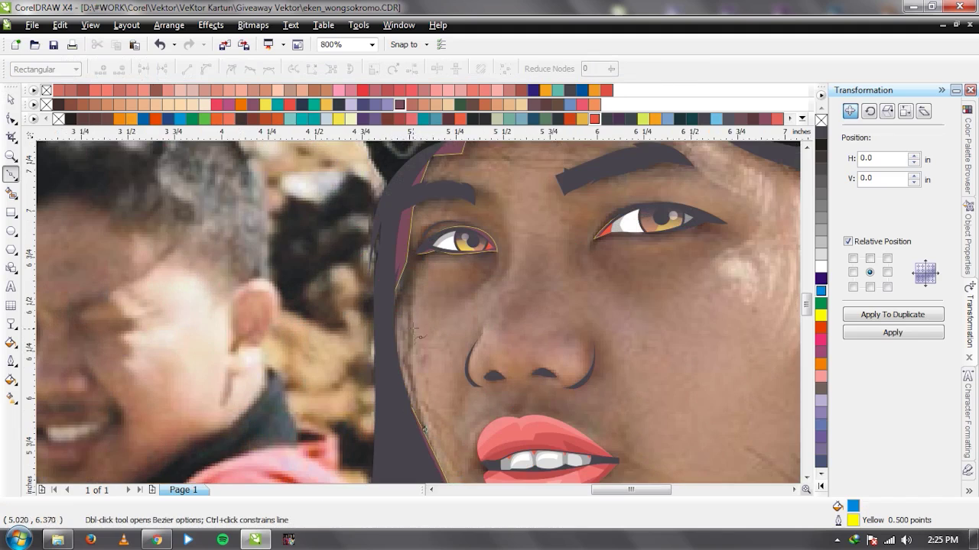
{"action": "left_click_drag", "start_coordinate": [397, 320], "coordinate": [401, 274]}
{"action": "scroll", "coordinate": [420, 254], "scroll_direction": "up", "scroll_amount": 2}
{"action": "left_click", "coordinate": [464, 254]}
{"action": "left_click", "coordinate": [491, 251]}
{"action": "left_click_drag", "start_coordinate": [449, 359], "coordinate": [432, 383]}
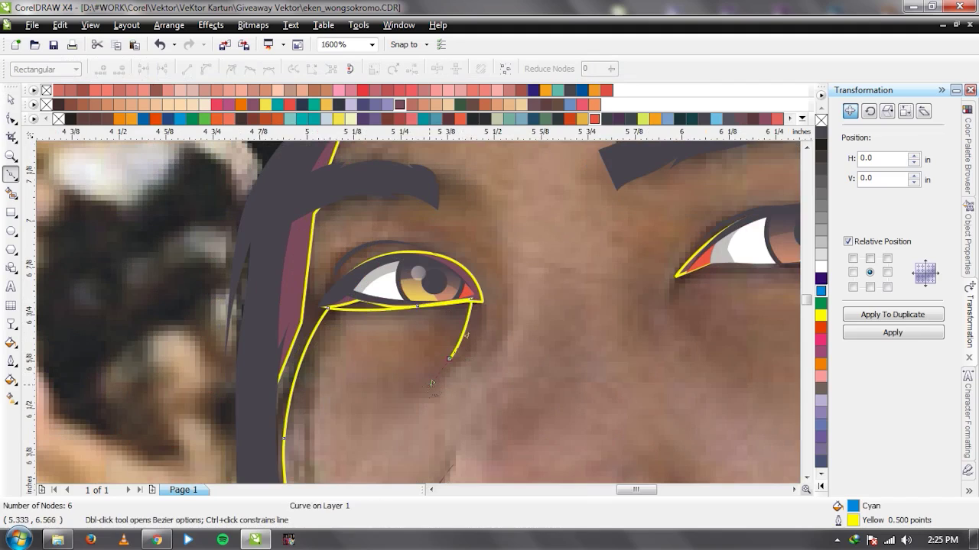
{"action": "left_click_drag", "start_coordinate": [479, 331], "coordinate": [493, 285]}
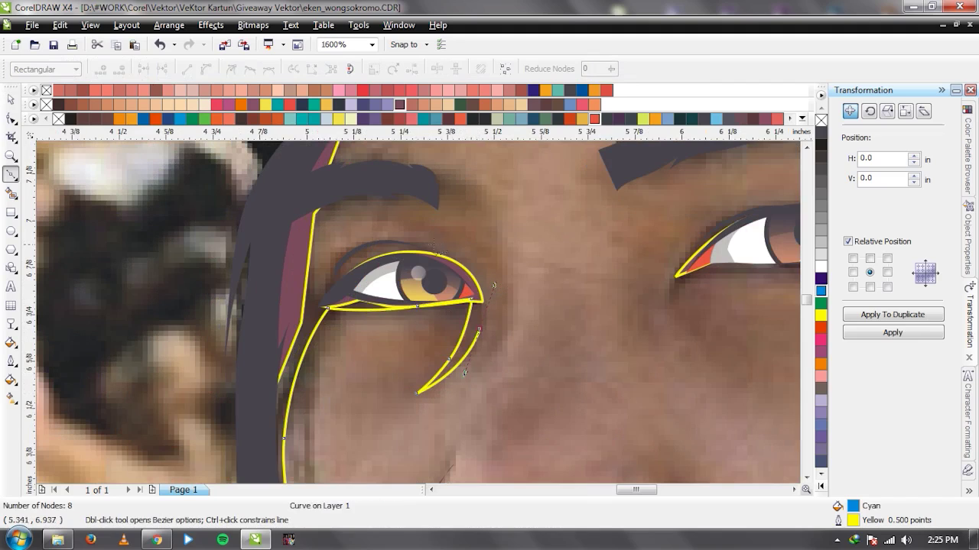
{"action": "key", "text": "ctrl+z"}
{"action": "key", "text": "ctrl+z"}
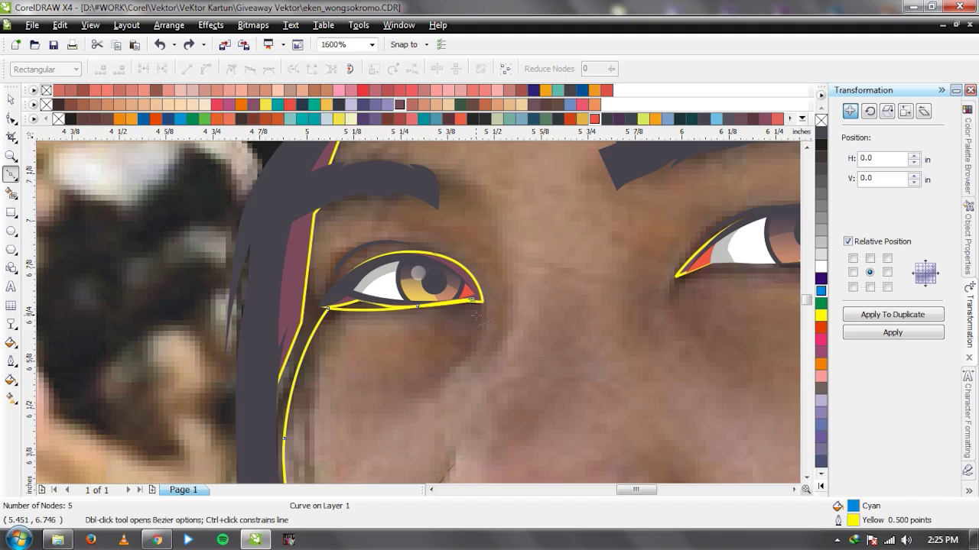
{"action": "key", "text": "ctrl+z"}
{"action": "left_click_drag", "start_coordinate": [390, 309], "coordinate": [459, 313]}
{"action": "left_click", "coordinate": [482, 305]}
{"action": "left_click_drag", "start_coordinate": [427, 243], "coordinate": [370, 224]}
{"action": "left_click_drag", "start_coordinate": [331, 254], "coordinate": [334, 284]}
{"action": "left_click", "coordinate": [328, 306]}
{"action": "left_click", "coordinate": [309, 278]}
Continue the outline over and under the left eyebrow, up to the forehead hairline.
{"action": "left_click", "coordinate": [322, 206]}
{"action": "left_click_drag", "start_coordinate": [401, 196], "coordinate": [423, 201]}
{"action": "left_click", "coordinate": [459, 220]}
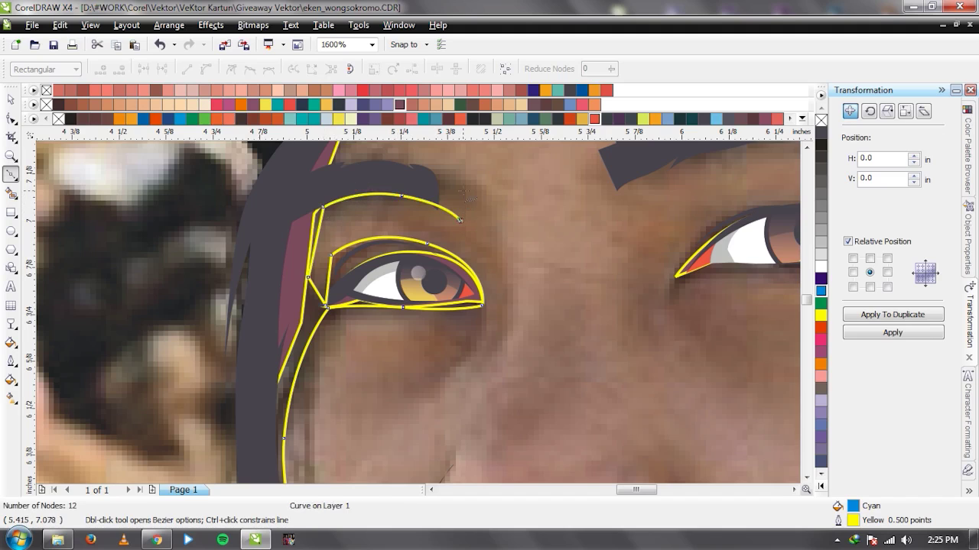
{"action": "scroll", "coordinate": [456, 445], "scroll_direction": "down", "scroll_amount": 2}
{"action": "scroll", "coordinate": [520, 268], "scroll_direction": "up", "scroll_amount": 2}
{"action": "left_click", "coordinate": [421, 305]}
{"action": "left_click_drag", "start_coordinate": [367, 284], "coordinate": [338, 283]}
{"action": "left_click", "coordinate": [295, 291]}
{"action": "left_click", "coordinate": [317, 239]}
{"action": "left_click", "coordinate": [417, 223]}
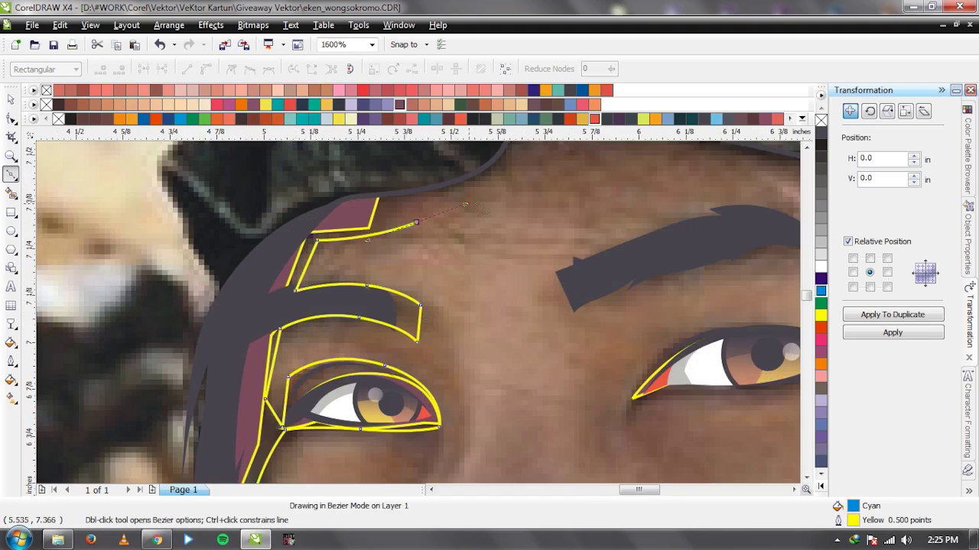
Trace along the cap brim, hair and cap's left side, then close the curve.
{"action": "scroll", "coordinate": [465, 204], "scroll_direction": "down", "scroll_amount": 1}
{"action": "left_click_drag", "start_coordinate": [567, 293], "coordinate": [635, 308]}
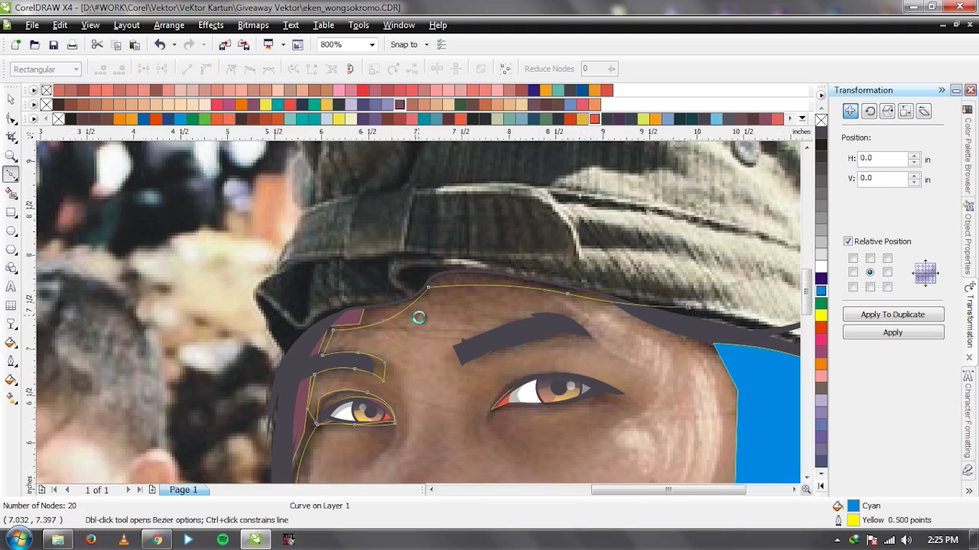
{"action": "scroll", "coordinate": [419, 313], "scroll_direction": "down", "scroll_amount": 1}
{"action": "left_click", "coordinate": [419, 312]}
{"action": "left_click", "coordinate": [395, 299]}
{"action": "scroll", "coordinate": [396, 299], "scroll_direction": "up", "scroll_amount": 2}
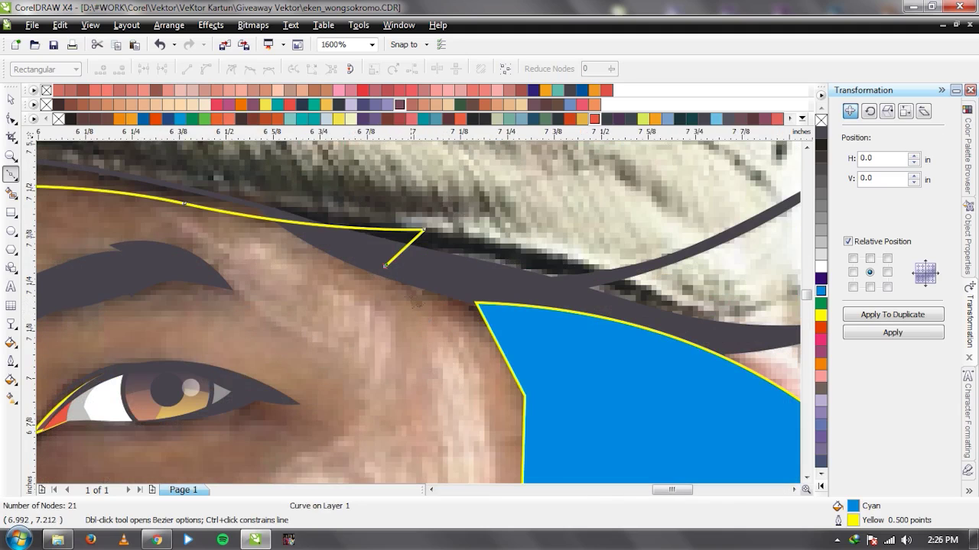
{"action": "left_click_drag", "start_coordinate": [510, 344], "coordinate": [546, 357]}
{"action": "left_click", "coordinate": [599, 367]}
{"action": "scroll", "coordinate": [599, 366], "scroll_direction": "down", "scroll_amount": 2}
{"action": "left_click_drag", "start_coordinate": [398, 229], "coordinate": [354, 209]}
{"action": "left_click", "coordinate": [150, 212]}
{"action": "scroll", "coordinate": [432, 330], "scroll_direction": "down", "scroll_amount": 1}
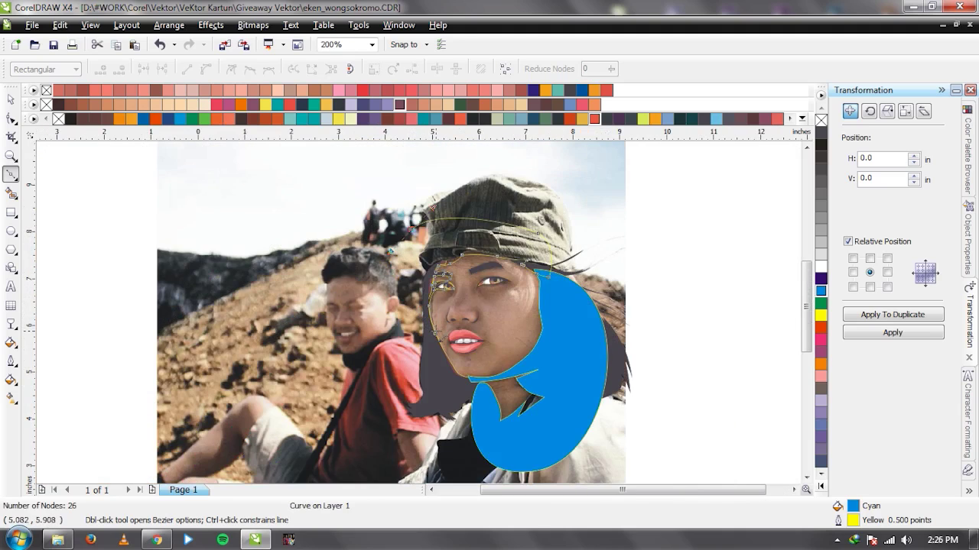
{"action": "left_click_drag", "start_coordinate": [436, 333], "coordinate": [494, 331]}
Weld the new outline and the other cyan shape into one 45-node curve.
{"action": "key", "text": "space"}
{"action": "left_click", "coordinate": [564, 343], "text": "shift"}
{"action": "left_click", "coordinate": [438, 70]}
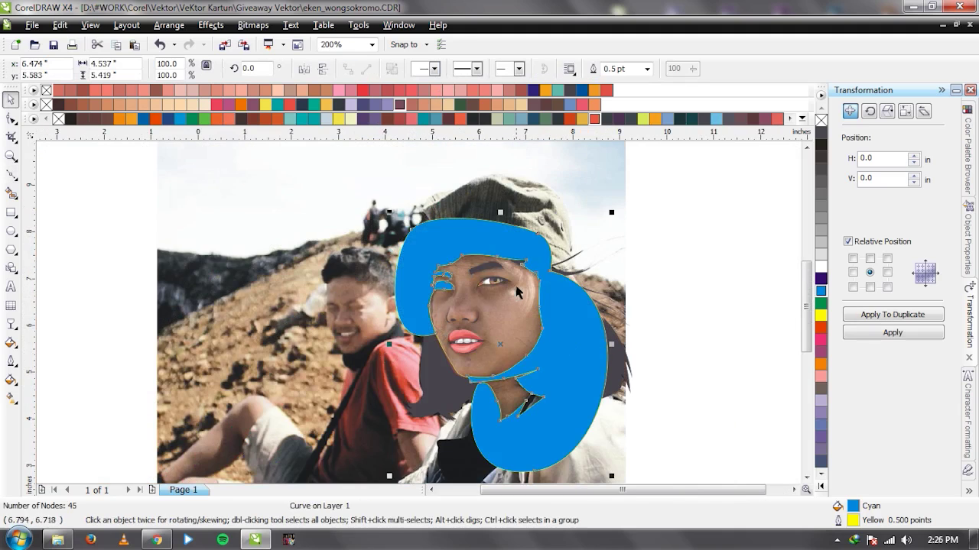
{"action": "scroll", "coordinate": [517, 292], "scroll_direction": "up", "scroll_amount": 3}
Trace the right eye outline and merge it into the large cyan shape.
{"action": "key", "text": "space"}
{"action": "left_click", "coordinate": [310, 348]}
{"action": "left_click", "coordinate": [345, 314]}
{"action": "left_click_drag", "start_coordinate": [470, 313], "coordinate": [580, 295]}
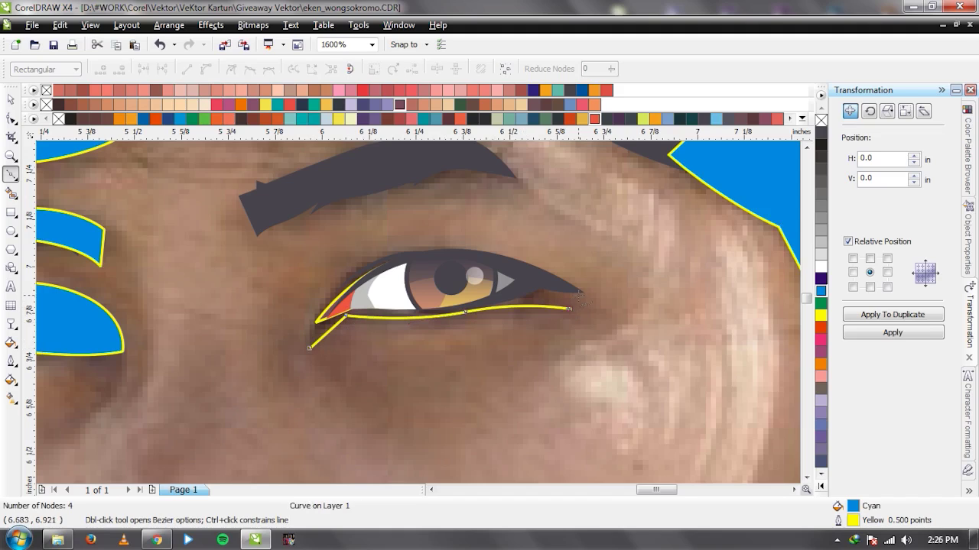
{"action": "left_click_drag", "start_coordinate": [452, 251], "coordinate": [546, 250]}
{"action": "left_click_drag", "start_coordinate": [310, 348], "coordinate": [327, 325]}
{"action": "key", "text": "space"}
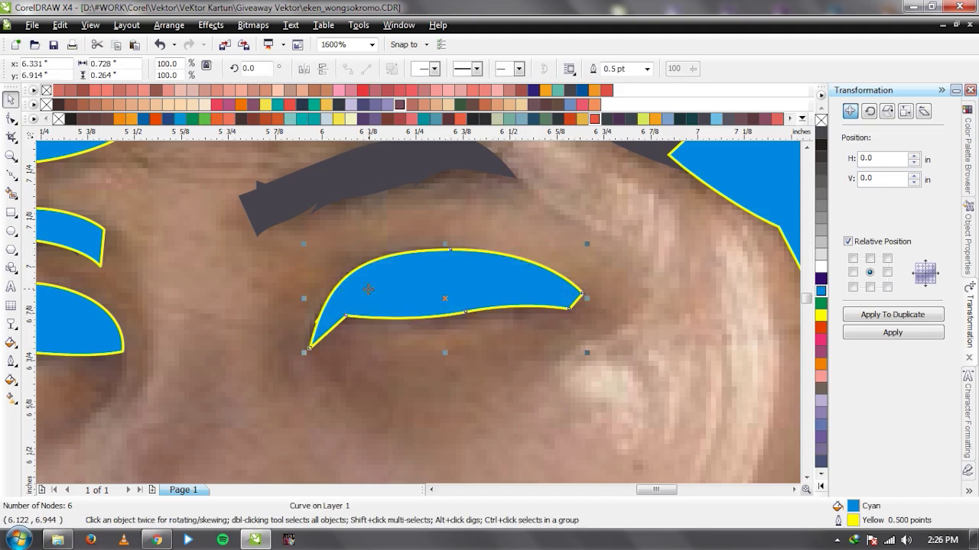
{"action": "scroll", "coordinate": [469, 336], "scroll_direction": "down", "scroll_amount": 1}
{"action": "left_click", "coordinate": [589, 222], "text": "shift"}
{"action": "left_click", "coordinate": [435, 68]}
{"action": "scroll", "coordinate": [517, 245], "scroll_direction": "down", "scroll_amount": 2}
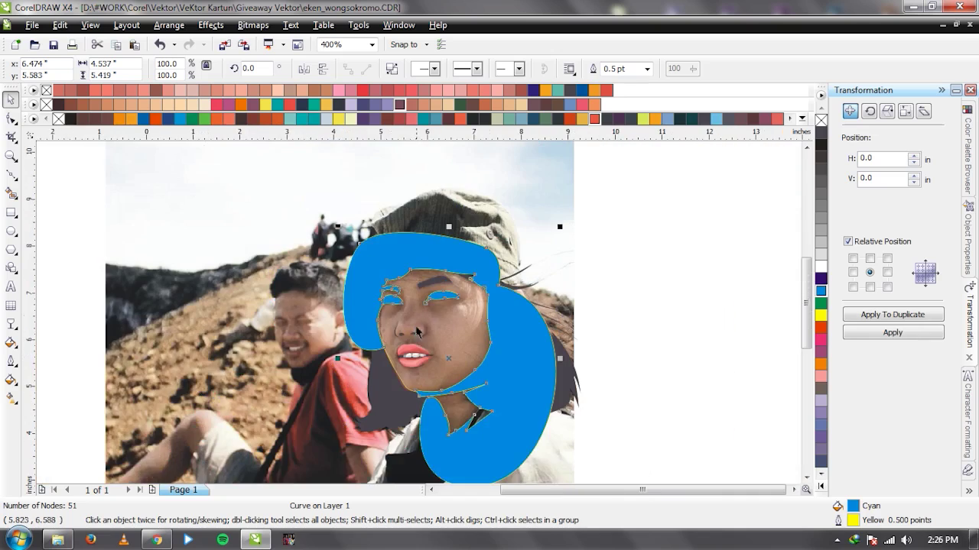
{"action": "scroll", "coordinate": [413, 359], "scroll_direction": "up", "scroll_amount": 2}
{"action": "scroll", "coordinate": [480, 166], "scroll_direction": "up", "scroll_amount": 1}
Trace a shape along the right nostril and merge it into the large cyan shape.
{"action": "key", "text": "space"}
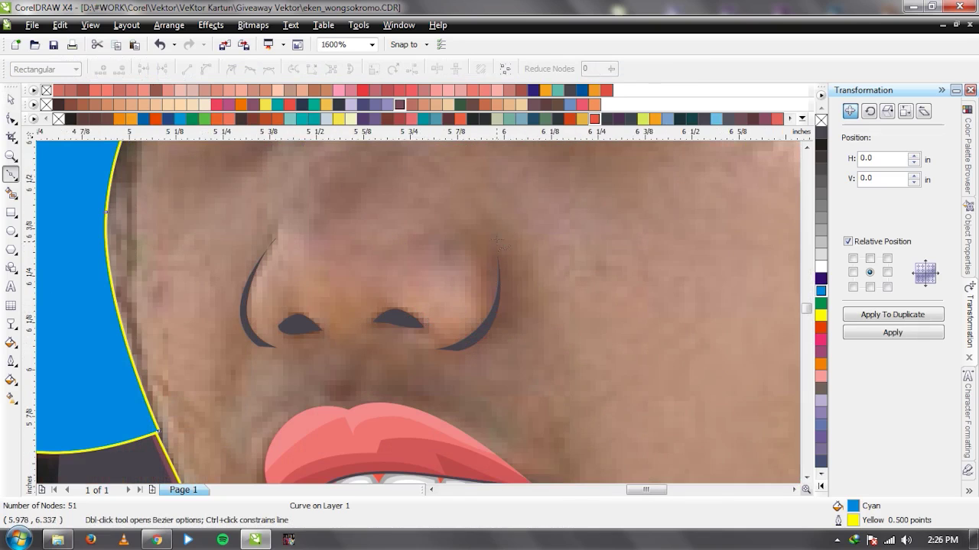
{"action": "left_click", "coordinate": [498, 222]}
{"action": "left_click_drag", "start_coordinate": [489, 275], "coordinate": [502, 319]}
{"action": "left_click_drag", "start_coordinate": [446, 350], "coordinate": [474, 354]}
{"action": "left_click_drag", "start_coordinate": [498, 222], "coordinate": [558, 332]}
{"action": "key", "text": "space"}
{"action": "scroll", "coordinate": [566, 332], "scroll_direction": "down", "scroll_amount": 2}
{"action": "left_click", "coordinate": [523, 270], "text": "shift"}
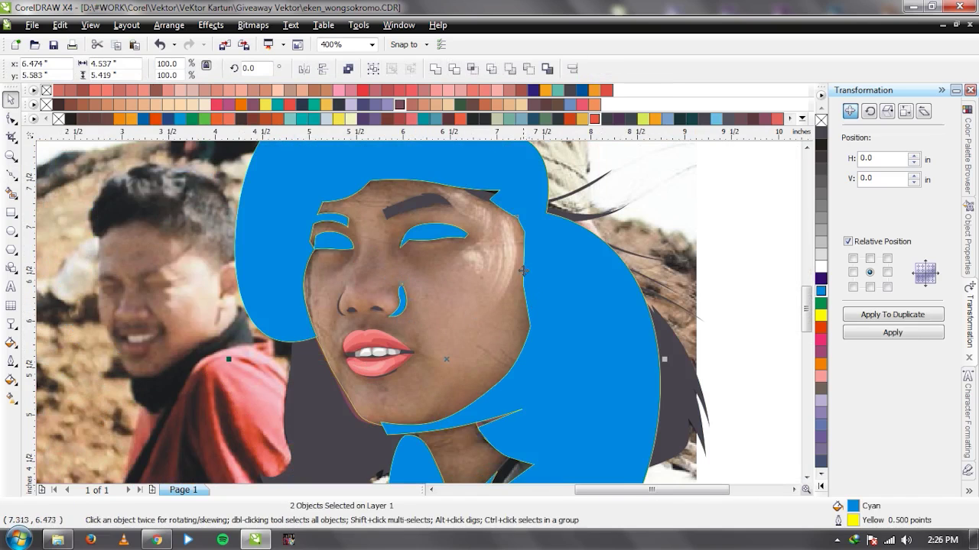
{"action": "left_click", "coordinate": [435, 68]}
{"action": "scroll", "coordinate": [324, 307], "scroll_direction": "up", "scroll_amount": 2}
Trace a shape along the left nostril and merge it into the large cyan shape.
{"action": "key", "text": "space"}
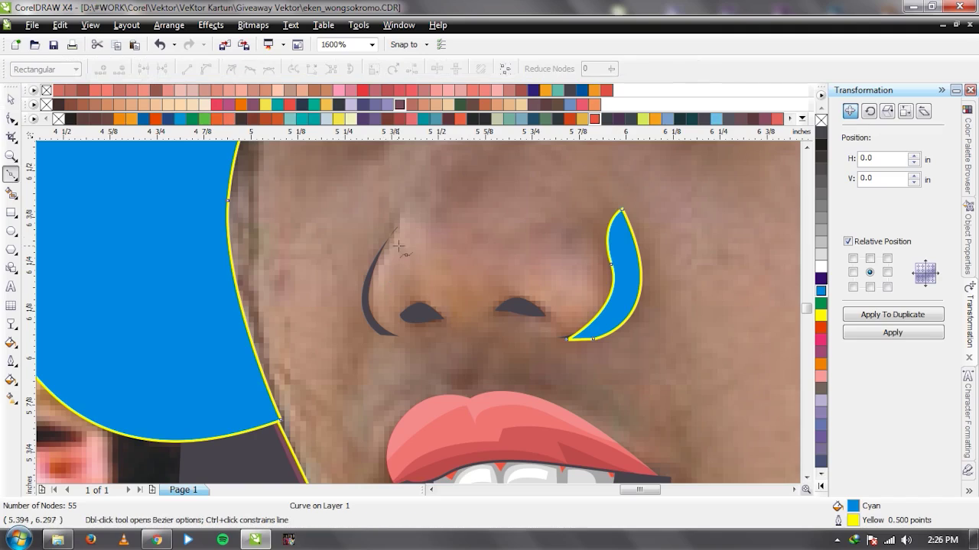
{"action": "left_click", "coordinate": [391, 200]}
{"action": "left_click_drag", "start_coordinate": [381, 251], "coordinate": [356, 292]}
{"action": "left_click", "coordinate": [380, 331]}
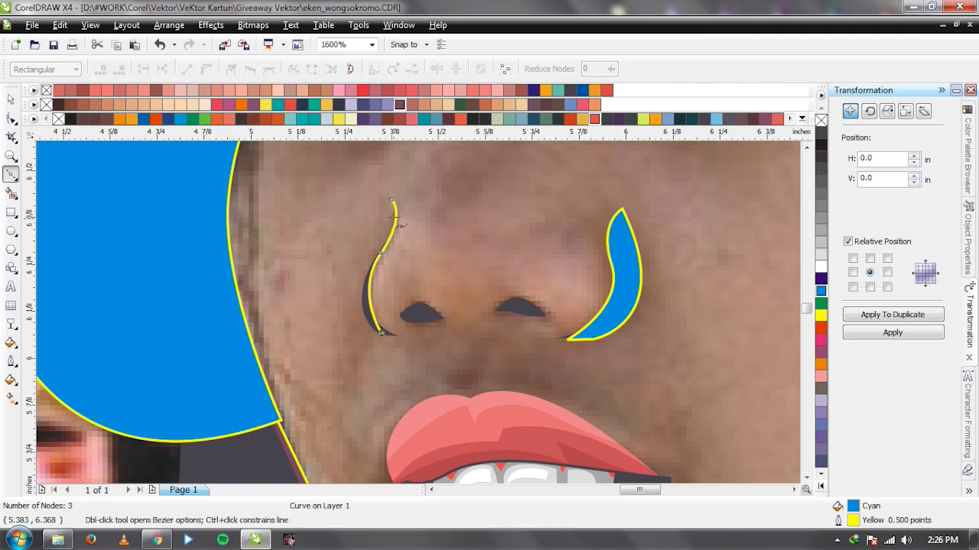
{"action": "left_click_drag", "start_coordinate": [392, 200], "coordinate": [312, 307]}
{"action": "key", "text": "space"}
{"action": "left_click", "coordinate": [228, 317], "text": "shift"}
{"action": "left_click", "coordinate": [436, 71]}
{"action": "scroll", "coordinate": [453, 291], "scroll_direction": "up", "scroll_amount": 1}
Outline the left nostril opening and select it together with the large cyan shape.
{"action": "key", "text": "space"}
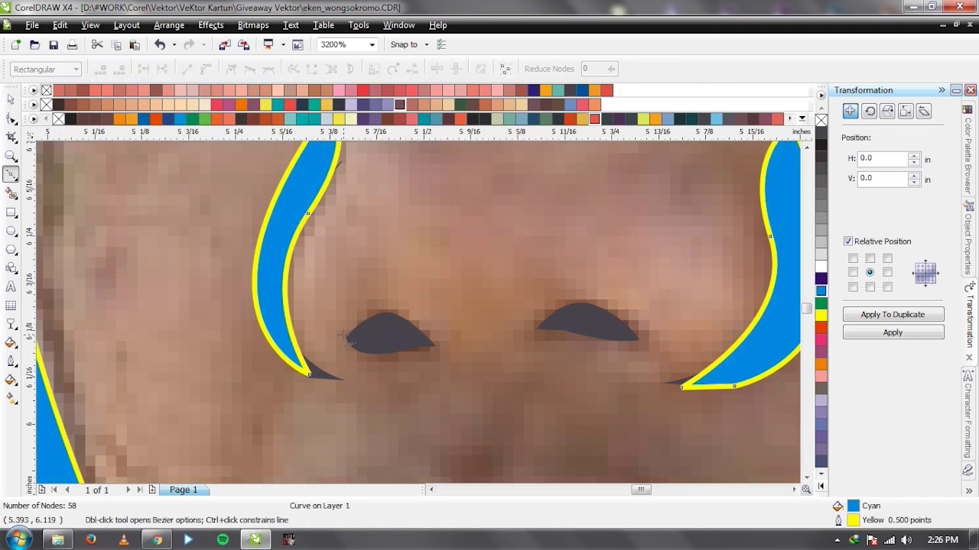
{"action": "left_click", "coordinate": [339, 335]}
{"action": "left_click_drag", "start_coordinate": [385, 303], "coordinate": [426, 304]}
{"action": "left_click", "coordinate": [432, 356]}
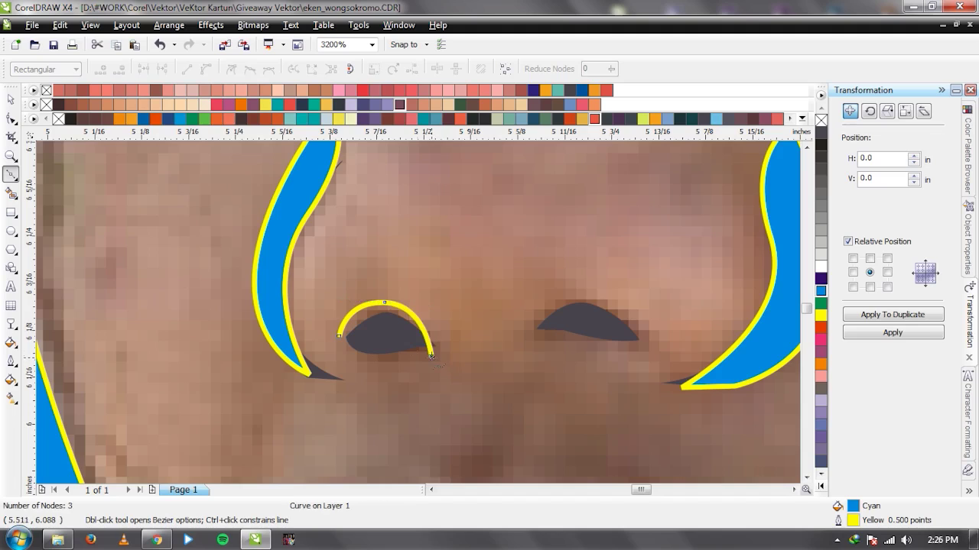
{"action": "left_click", "coordinate": [339, 336]}
{"action": "key", "text": "space"}
{"action": "left_click", "coordinate": [272, 253], "text": "shift"}
Outline the right nostril opening and merge the nostril openings into the cyan shape.
{"action": "key", "text": "space"}
{"action": "left_click", "coordinate": [533, 330]}
{"action": "left_click", "coordinate": [579, 295]}
{"action": "left_click", "coordinate": [646, 346]}
{"action": "left_click", "coordinate": [533, 330]}
{"action": "key", "text": "space"}
{"action": "scroll", "coordinate": [594, 330], "scroll_direction": "down", "scroll_amount": 2}
{"action": "left_click", "coordinate": [221, 270], "text": "shift"}
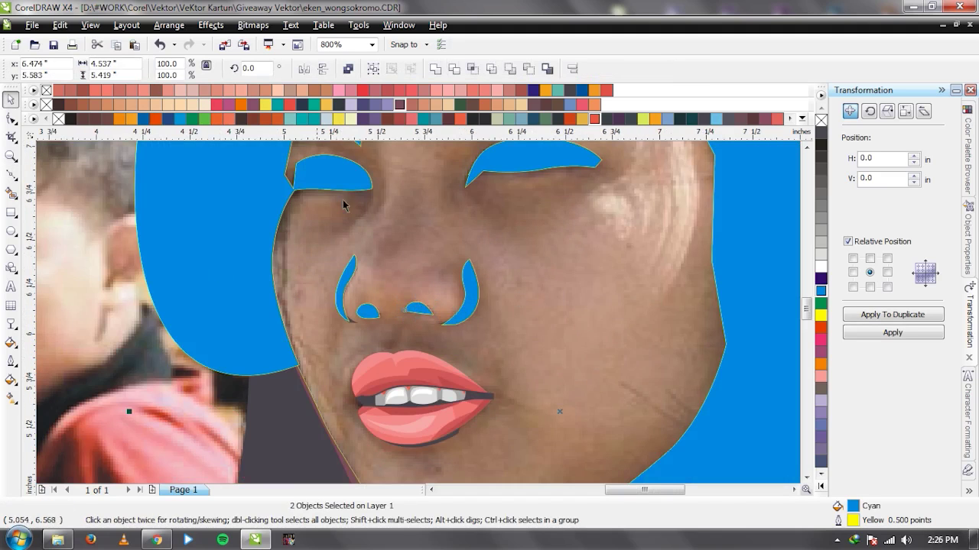
{"action": "left_click", "coordinate": [435, 68]}
{"action": "scroll", "coordinate": [419, 314], "scroll_direction": "up", "scroll_amount": 1}
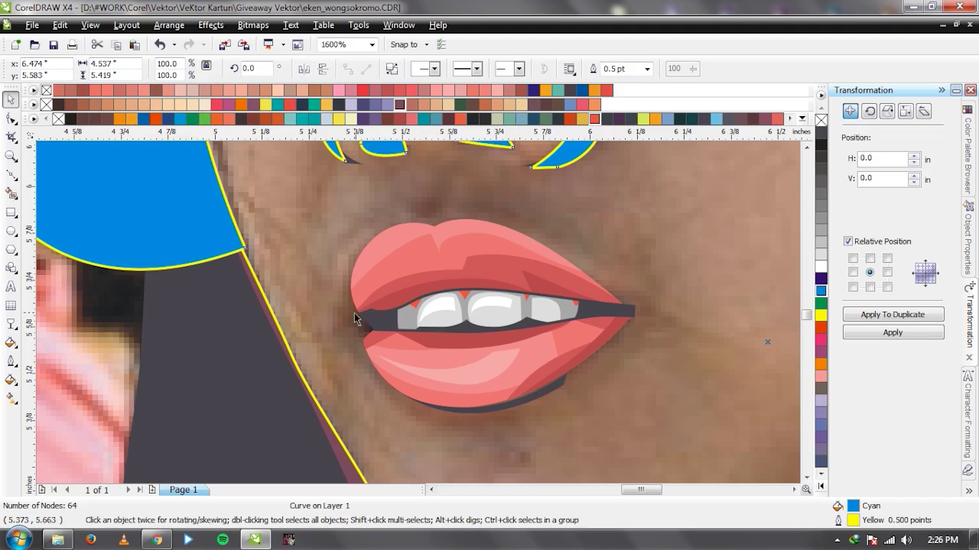
Trace the mouth outline and combine it with the face shape using Ctrl+L.
{"action": "key", "text": "space"}
{"action": "left_click", "coordinate": [372, 309]}
{"action": "left_click", "coordinate": [349, 310]}
{"action": "left_click_drag", "start_coordinate": [373, 342], "coordinate": [399, 346]}
{"action": "left_click", "coordinate": [574, 334]}
{"action": "left_click", "coordinate": [621, 322]}
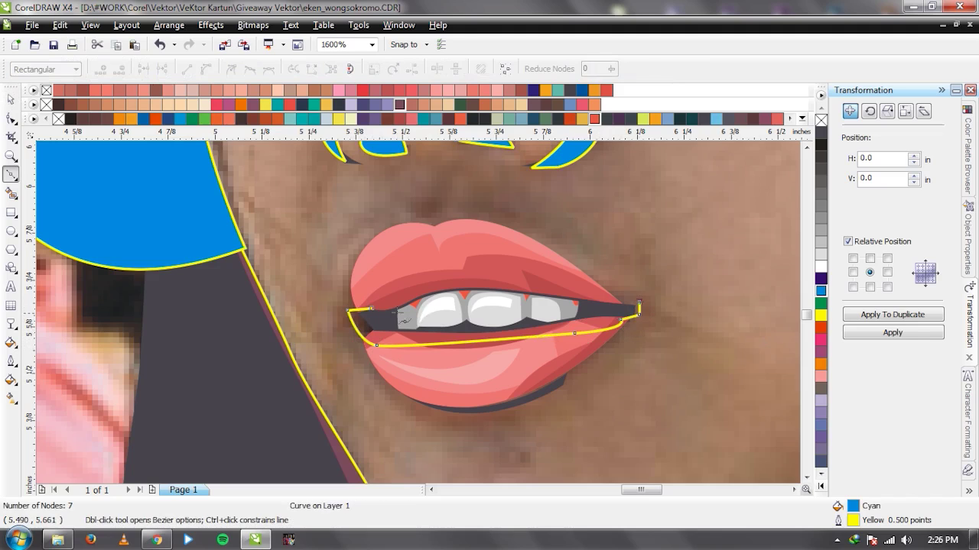
{"action": "left_click", "coordinate": [373, 310]}
{"action": "key", "text": "space"}
{"action": "scroll", "coordinate": [400, 315], "scroll_direction": "down", "scroll_amount": 2}
{"action": "left_click", "coordinate": [425, 336], "text": "shift"}
{"action": "key", "text": "ctrl+l"}
{"action": "scroll", "coordinate": [425, 336], "scroll_direction": "up", "scroll_amount": 2}
Trace a shape under the lower lip and merge it into the large cyan shape.
{"action": "key", "text": "space"}
{"action": "left_click", "coordinate": [327, 216]}
{"action": "left_click_drag", "start_coordinate": [402, 255], "coordinate": [466, 257]}
{"action": "left_click", "coordinate": [498, 232]}
{"action": "left_click", "coordinate": [506, 179]}
{"action": "left_click", "coordinate": [327, 217]}
{"action": "key", "text": "space"}
{"action": "scroll", "coordinate": [382, 321], "scroll_direction": "down", "scroll_amount": 1}
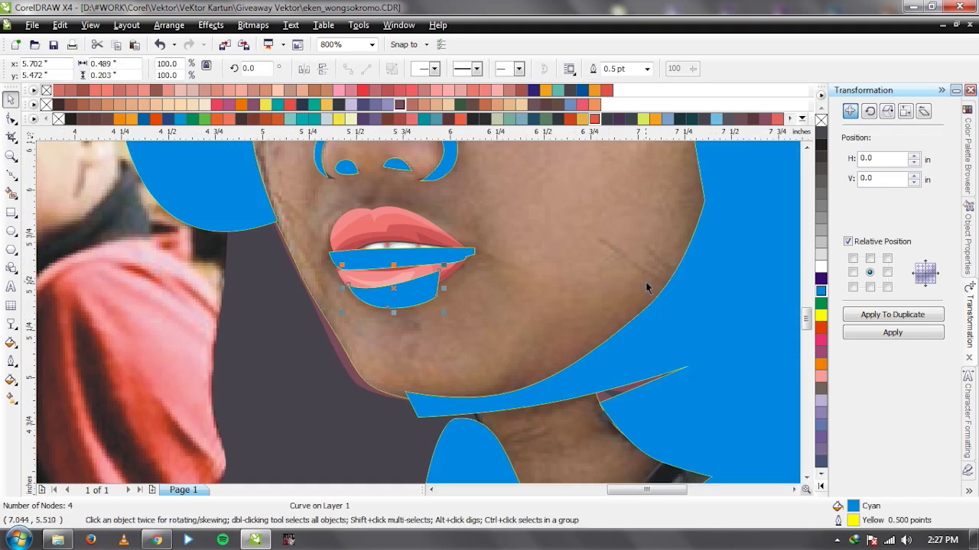
{"action": "left_click", "coordinate": [645, 282], "text": "shift"}
{"action": "left_click", "coordinate": [431, 70]}
{"action": "scroll", "coordinate": [419, 318], "scroll_direction": "down", "scroll_amount": 2}
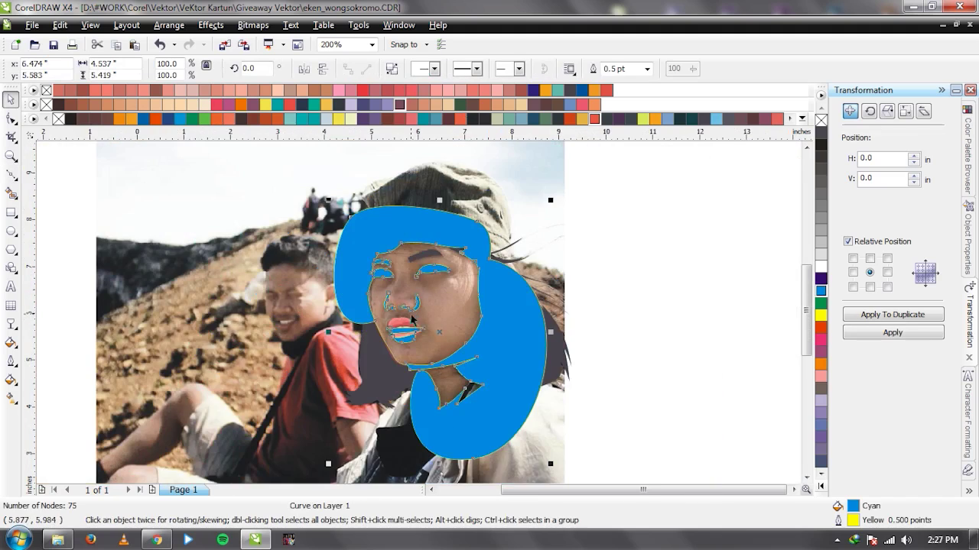
{"action": "scroll", "coordinate": [413, 315], "scroll_direction": "up", "scroll_amount": 4}
Draw a small triangle at the nose bridge and trim it out of the shading shape.
{"action": "key", "text": "space"}
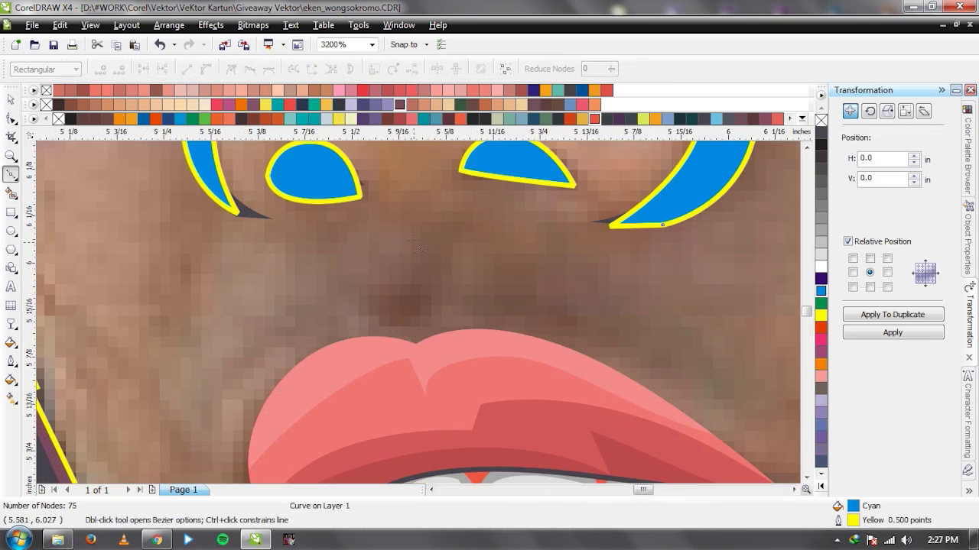
{"action": "left_click", "coordinate": [414, 241]}
{"action": "left_click", "coordinate": [399, 319]}
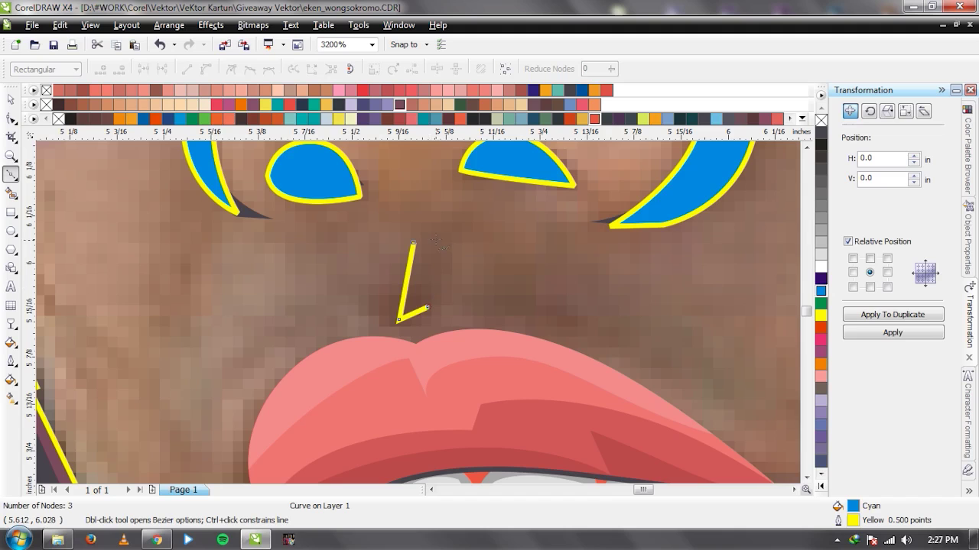
{"action": "left_click", "coordinate": [413, 244]}
{"action": "scroll", "coordinate": [334, 316], "scroll_direction": "down", "scroll_amount": 1}
{"action": "key", "text": "space"}
{"action": "left_click", "coordinate": [500, 208], "text": "shift"}
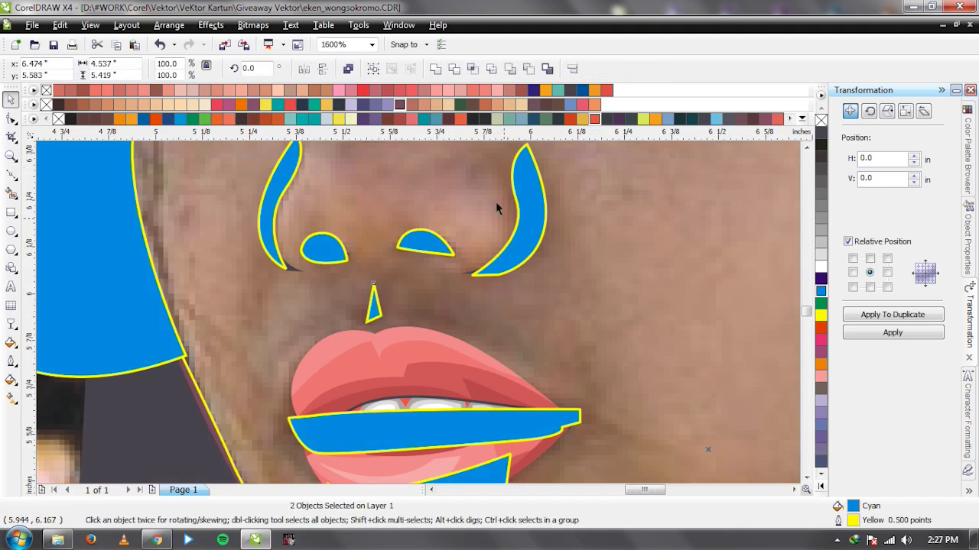
{"action": "left_click", "coordinate": [434, 69]}
{"action": "scroll", "coordinate": [419, 322], "scroll_direction": "down", "scroll_amount": 2}
{"action": "scroll", "coordinate": [437, 330], "scroll_direction": "down", "scroll_amount": 1}
{"action": "scroll", "coordinate": [422, 320], "scroll_direction": "up", "scroll_amount": 1}
{"action": "scroll", "coordinate": [438, 280], "scroll_direction": "down", "scroll_amount": 1}
{"action": "scroll", "coordinate": [418, 313], "scroll_direction": "up", "scroll_amount": 3}
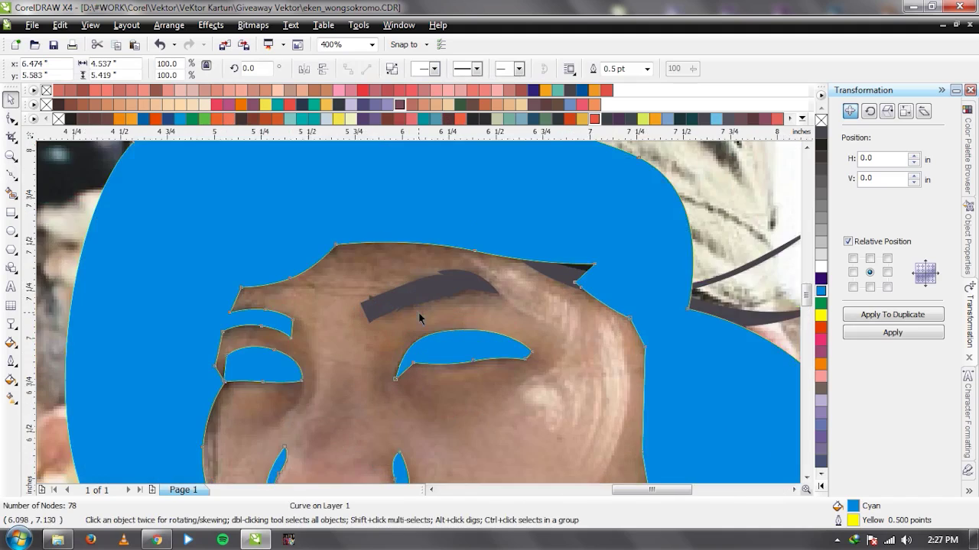
Draw an eyebrow shape, trim it from the shading, and combine the resulting pieces into one curve.
{"action": "key", "text": "F5"}
{"action": "left_click", "coordinate": [322, 335]}
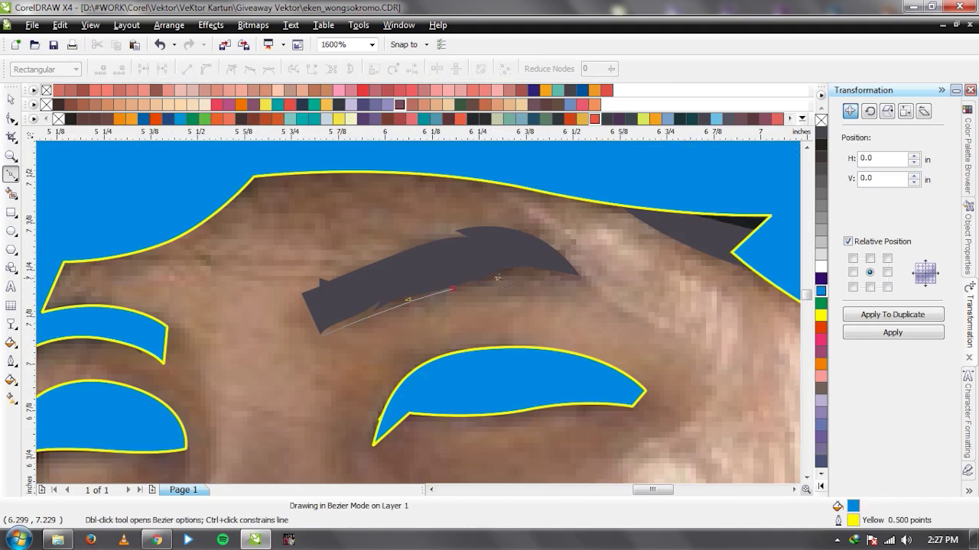
{"action": "left_click", "coordinate": [451, 289]}
{"action": "left_click", "coordinate": [581, 274]}
{"action": "left_click_drag", "start_coordinate": [488, 224], "coordinate": [428, 220]}
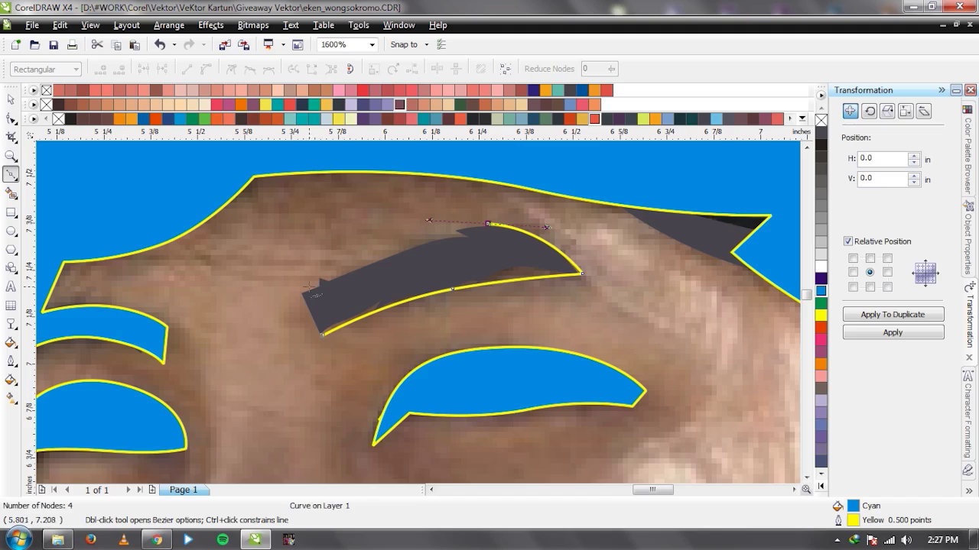
{"action": "left_click", "coordinate": [322, 334]}
{"action": "key", "text": "space"}
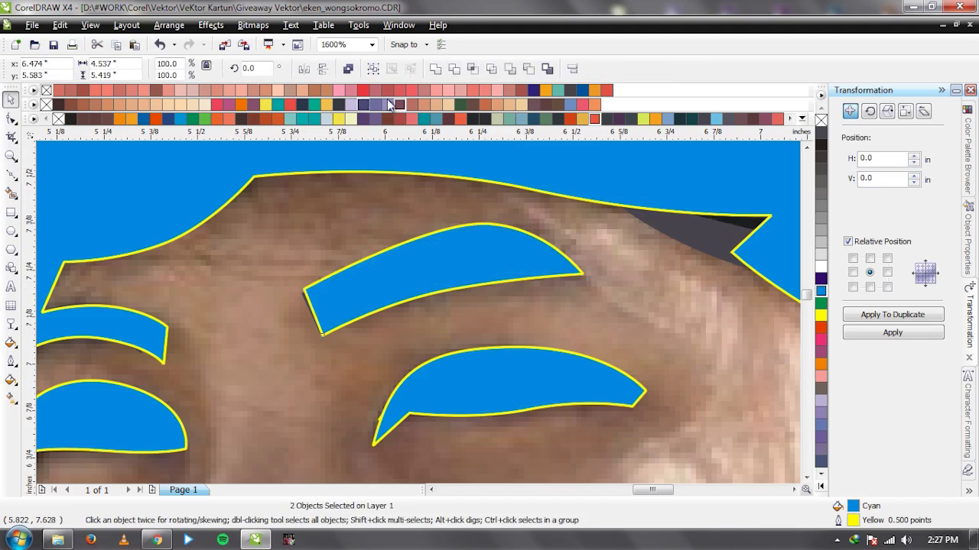
{"action": "left_click", "coordinate": [434, 70]}
{"action": "scroll", "coordinate": [398, 306], "scroll_direction": "down", "scroll_amount": 3}
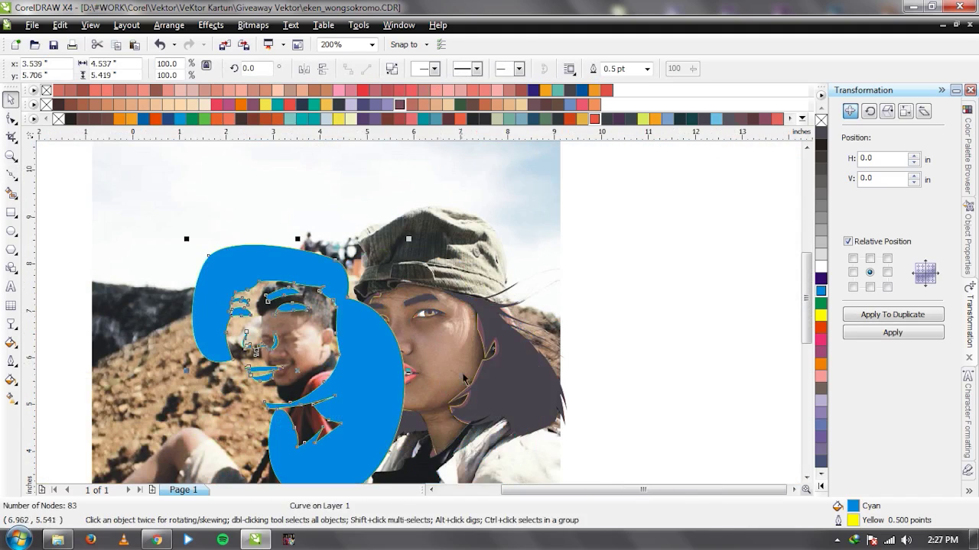
{"action": "scroll", "coordinate": [418, 318], "scroll_direction": "up", "scroll_amount": 2}
{"action": "left_click", "coordinate": [420, 315], "text": "shift"}
{"action": "left_click", "coordinate": [469, 70]}
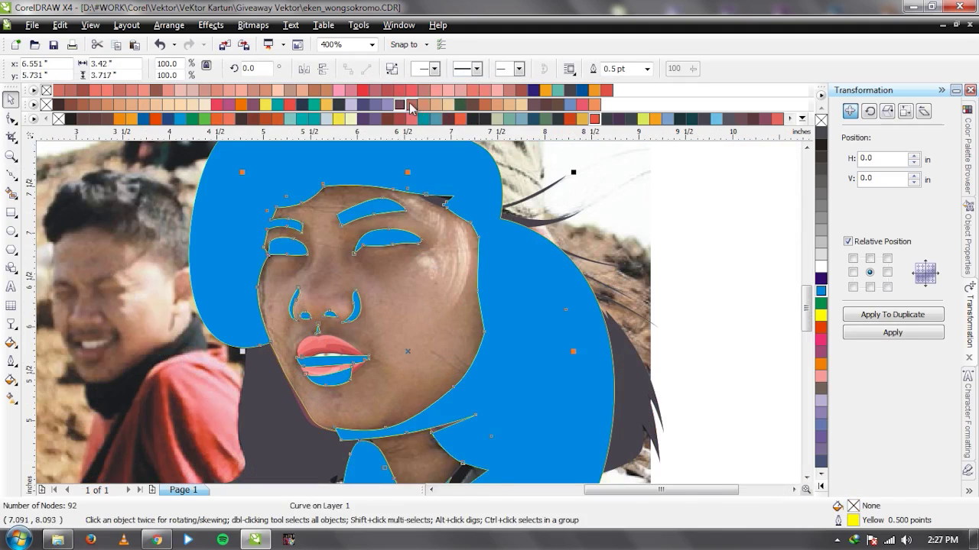
{"action": "left_click", "coordinate": [215, 227]}
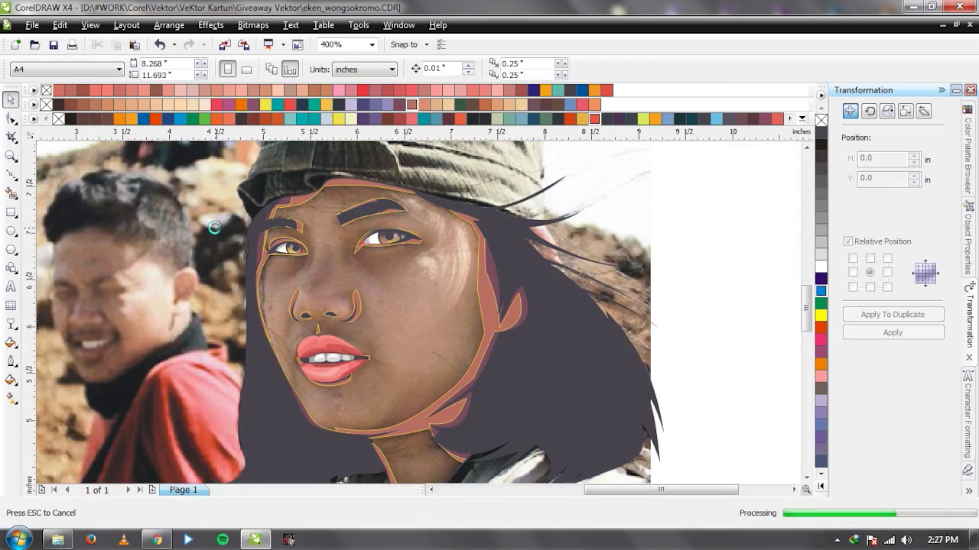
Start a new Bezier face outline along the left jawline, across the chin and up the right cheek.
{"action": "scroll", "coordinate": [512, 329], "scroll_direction": "down", "scroll_amount": 2}
{"action": "left_click_drag", "start_coordinate": [428, 222], "coordinate": [111, 222]}
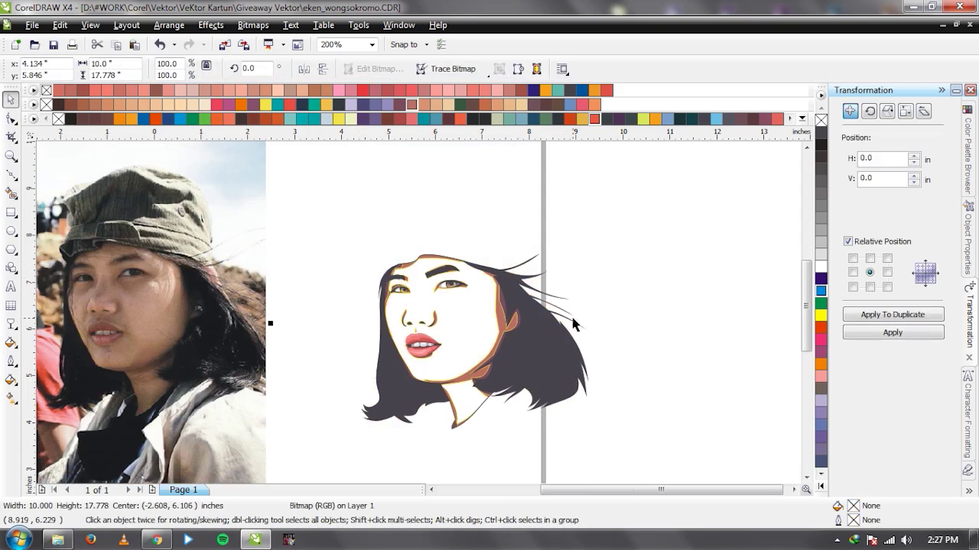
{"action": "key", "text": "ctrl+z"}
{"action": "key", "text": "Escape"}
{"action": "scroll", "coordinate": [455, 346], "scroll_direction": "up", "scroll_amount": 2}
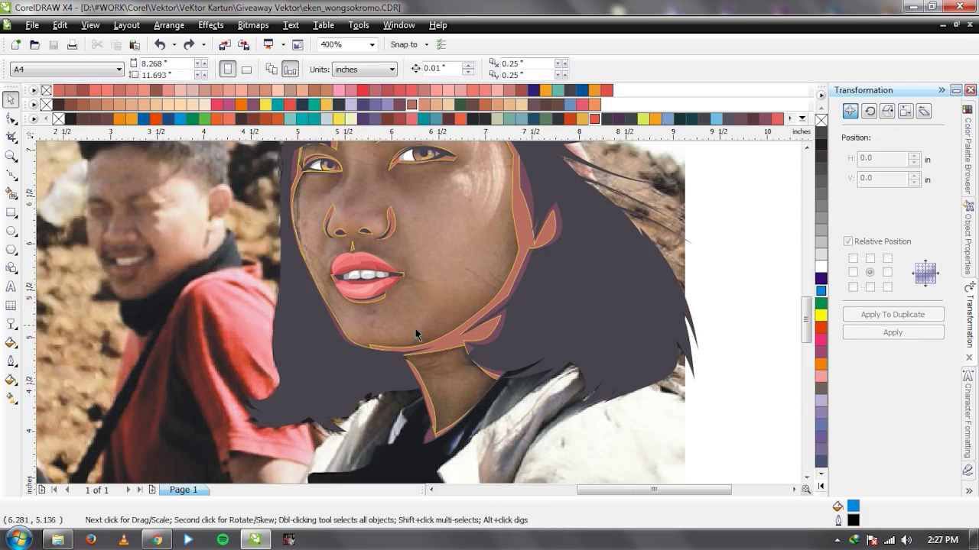
{"action": "key", "text": "F5"}
{"action": "left_click", "coordinate": [287, 316]}
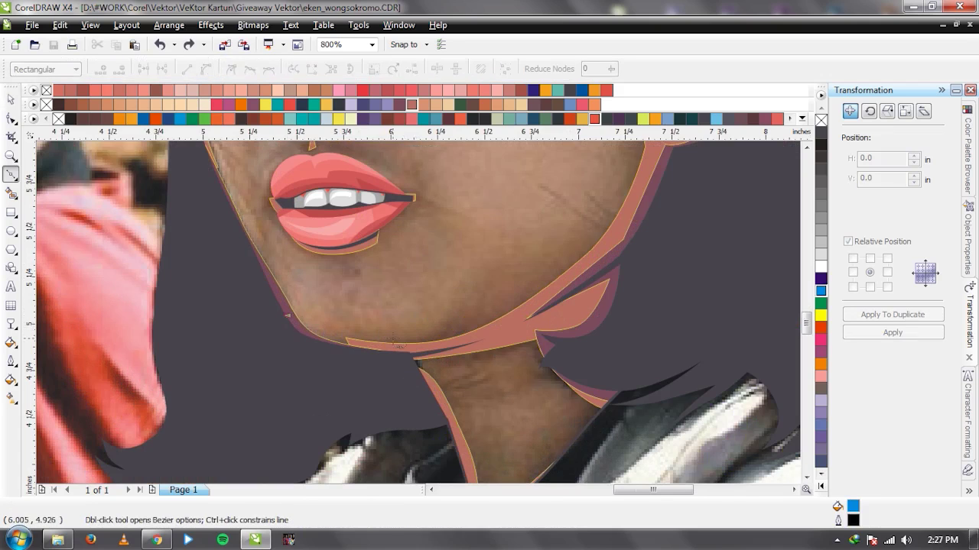
{"action": "left_click_drag", "start_coordinate": [394, 340], "coordinate": [415, 341]}
{"action": "left_click", "coordinate": [488, 264]}
{"action": "scroll", "coordinate": [413, 313], "scroll_direction": "down", "scroll_amount": 1}
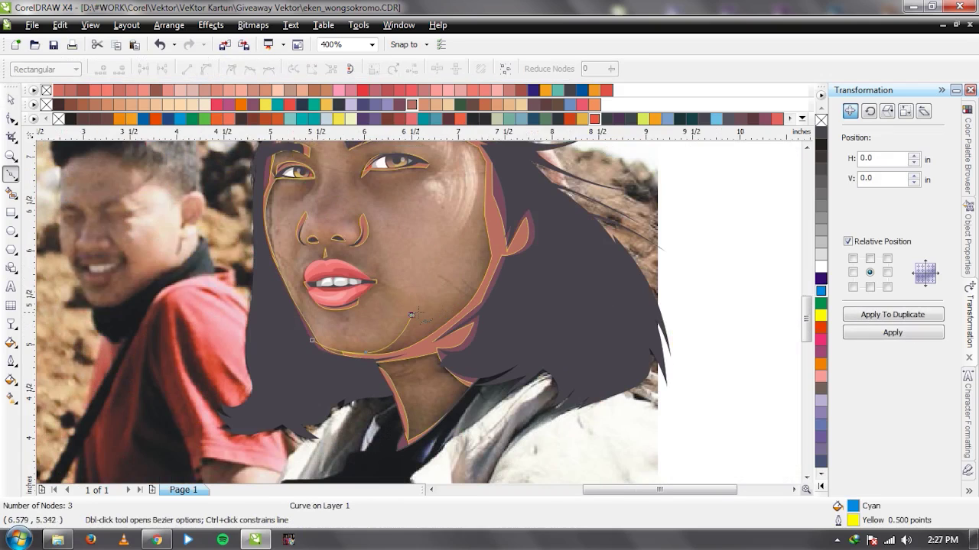
{"action": "scroll", "coordinate": [467, 292], "scroll_direction": "up", "scroll_amount": 1}
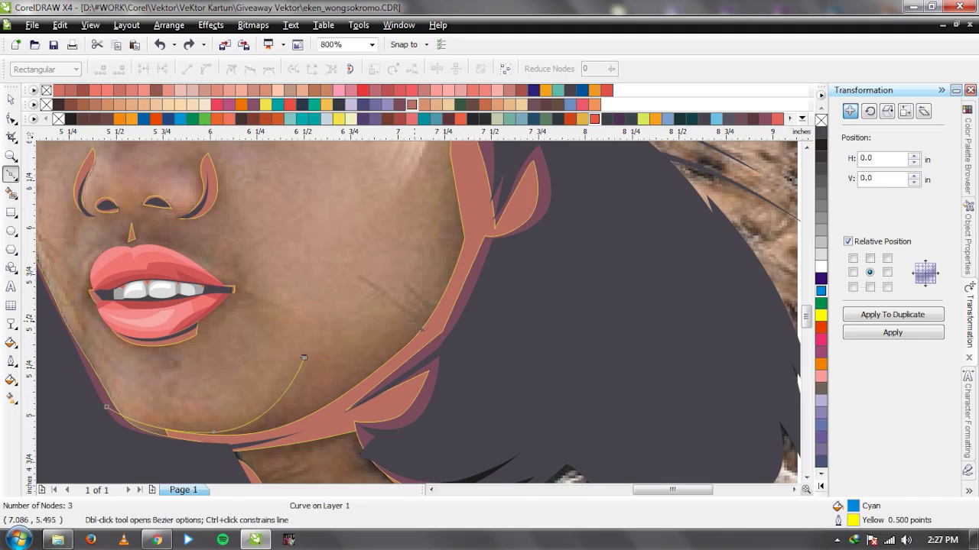
{"action": "left_click", "coordinate": [414, 325]}
{"action": "scroll", "coordinate": [413, 325], "scroll_direction": "down", "scroll_amount": 1}
{"action": "scroll", "coordinate": [431, 280], "scroll_direction": "up", "scroll_amount": 1}
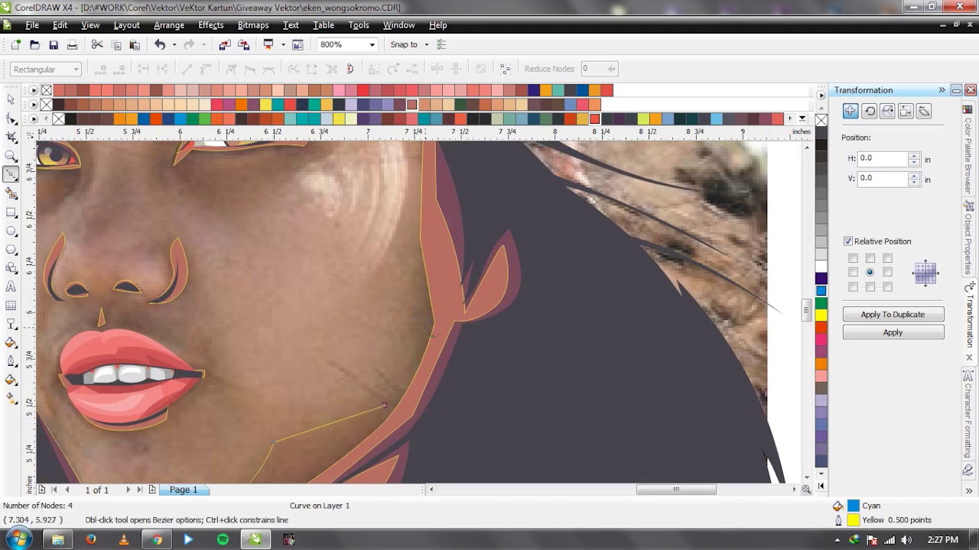
{"action": "left_click_drag", "start_coordinate": [423, 304], "coordinate": [414, 243]}
{"action": "scroll", "coordinate": [425, 402], "scroll_direction": "down", "scroll_amount": 1}
{"action": "scroll", "coordinate": [419, 312], "scroll_direction": "up", "scroll_amount": 1}
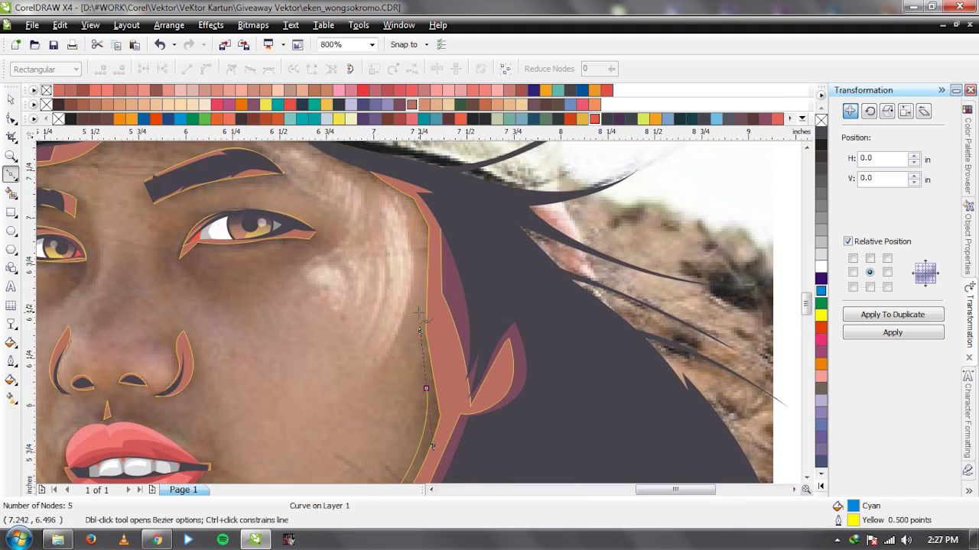
{"action": "left_click", "coordinate": [430, 231]}
{"action": "scroll", "coordinate": [428, 252], "scroll_direction": "down", "scroll_amount": 1}
{"action": "scroll", "coordinate": [418, 311], "scroll_direction": "up", "scroll_amount": 1}
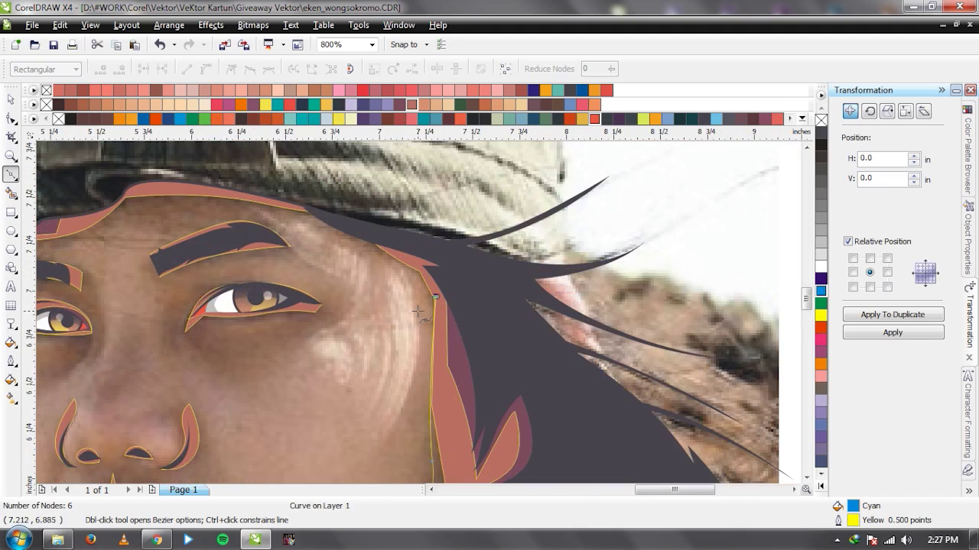
{"action": "left_click", "coordinate": [372, 247]}
Continue the face outline along the hairline and brow, down beside the eye.
{"action": "left_click", "coordinate": [291, 206]}
{"action": "scroll", "coordinate": [419, 312], "scroll_direction": "down", "scroll_amount": 1}
{"action": "scroll", "coordinate": [418, 313], "scroll_direction": "up", "scroll_amount": 1}
{"action": "left_click_drag", "start_coordinate": [362, 254], "coordinate": [336, 251]}
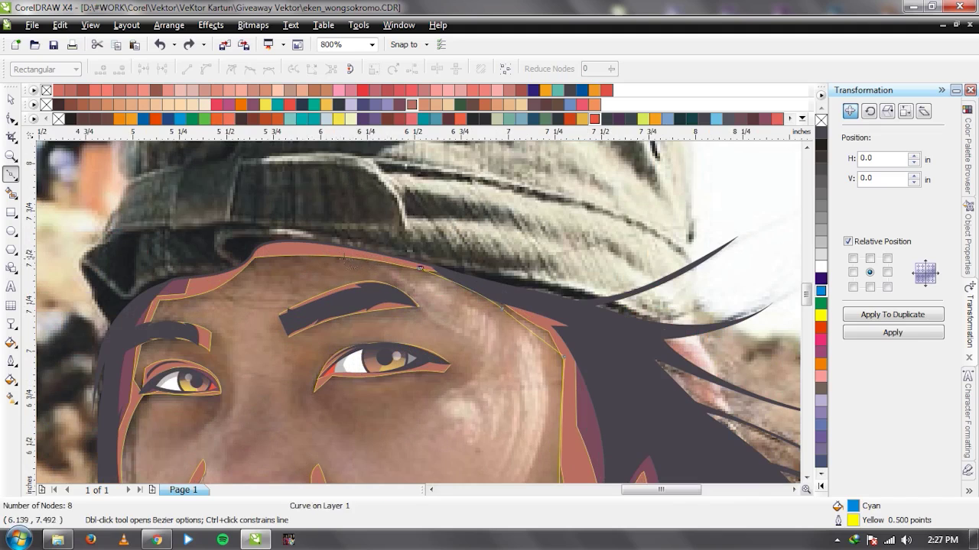
{"action": "left_click", "coordinate": [275, 266]}
{"action": "scroll", "coordinate": [233, 302], "scroll_direction": "up", "scroll_amount": 1}
{"action": "left_click", "coordinate": [370, 306]}
{"action": "left_click", "coordinate": [303, 315]}
{"action": "left_click", "coordinate": [294, 357]}
{"action": "scroll", "coordinate": [429, 322], "scroll_direction": "down", "scroll_amount": 1}
{"action": "scroll", "coordinate": [419, 316], "scroll_direction": "up", "scroll_amount": 1}
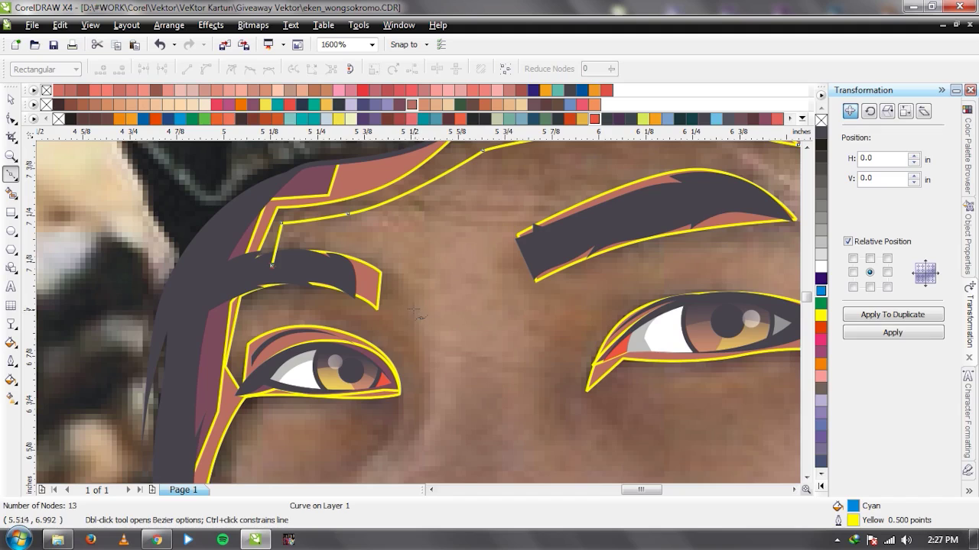
{"action": "left_click_drag", "start_coordinate": [402, 298], "coordinate": [452, 364]}
{"action": "scroll", "coordinate": [452, 364], "scroll_direction": "down", "scroll_amount": 1}
{"action": "scroll", "coordinate": [405, 325], "scroll_direction": "up", "scroll_amount": 1}
{"action": "left_click", "coordinate": [403, 327]}
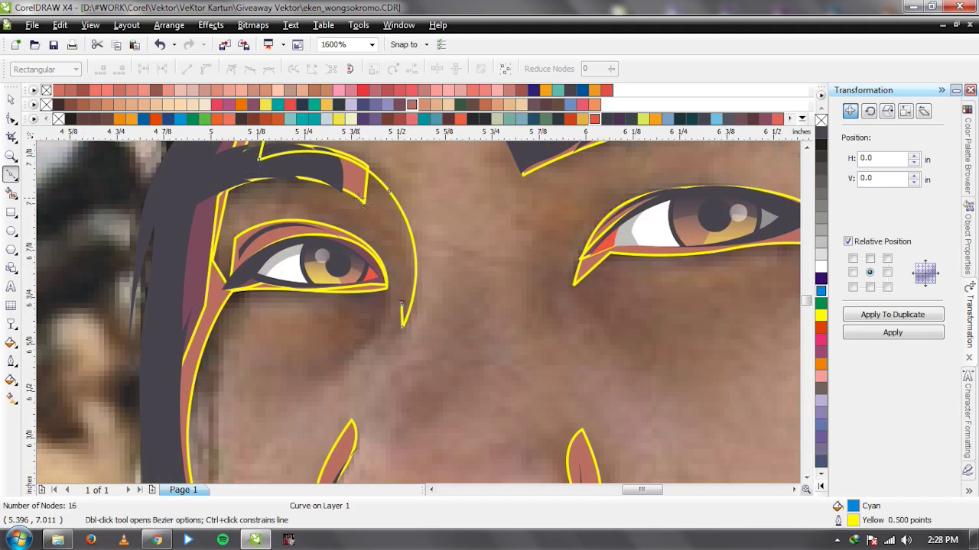
Trace around the eye and down the left cheek, then close the 28-node face shape.
{"action": "left_click_drag", "start_coordinate": [323, 209], "coordinate": [256, 185]}
{"action": "left_click", "coordinate": [217, 214]}
{"action": "left_click_drag", "start_coordinate": [331, 231], "coordinate": [357, 239]}
{"action": "left_click_drag", "start_coordinate": [379, 328], "coordinate": [371, 347]}
{"action": "left_click_drag", "start_coordinate": [351, 292], "coordinate": [327, 266]}
{"action": "key", "text": "ctrl+z"}
{"action": "key", "text": "ctrl+z"}
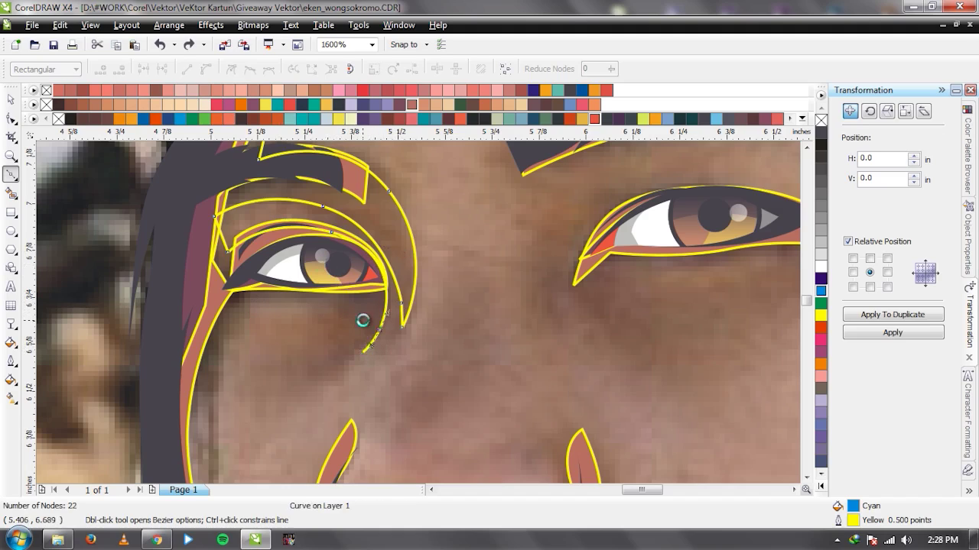
{"action": "left_click", "coordinate": [378, 332]}
{"action": "left_click_drag", "start_coordinate": [307, 327], "coordinate": [283, 322]}
{"action": "left_click_drag", "start_coordinate": [335, 290], "coordinate": [308, 283]}
{"action": "scroll", "coordinate": [252, 299], "scroll_direction": "down", "scroll_amount": 2}
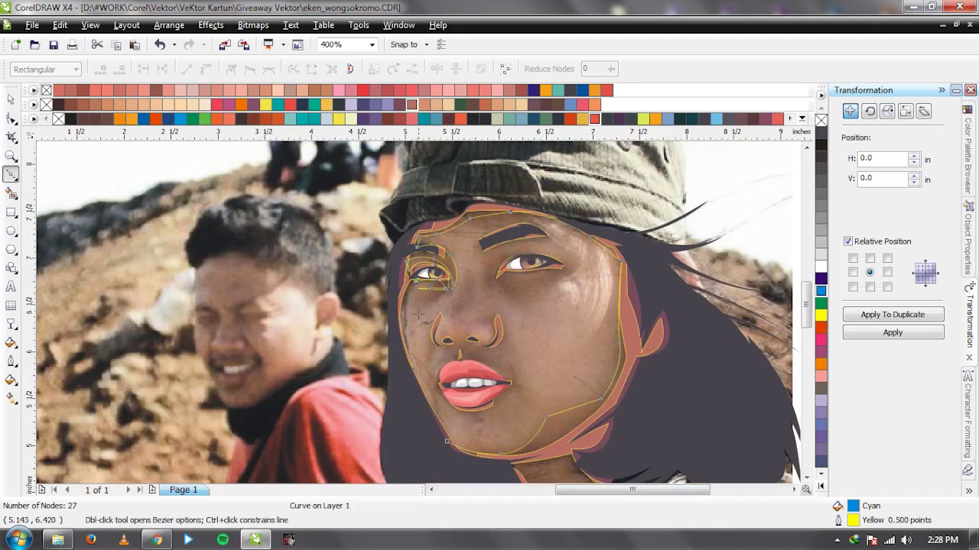
{"action": "scroll", "coordinate": [420, 320], "scroll_direction": "up", "scroll_amount": 1}
{"action": "left_click_drag", "start_coordinate": [393, 297], "coordinate": [396, 372]}
{"action": "scroll", "coordinate": [396, 372], "scroll_direction": "down", "scroll_amount": 1}
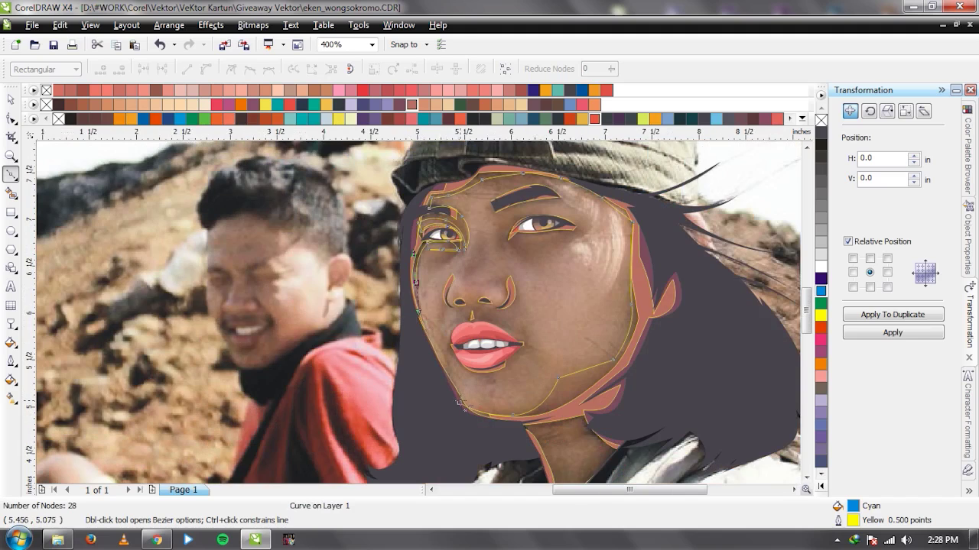
{"action": "left_click", "coordinate": [417, 284]}
{"action": "key", "text": "space"}
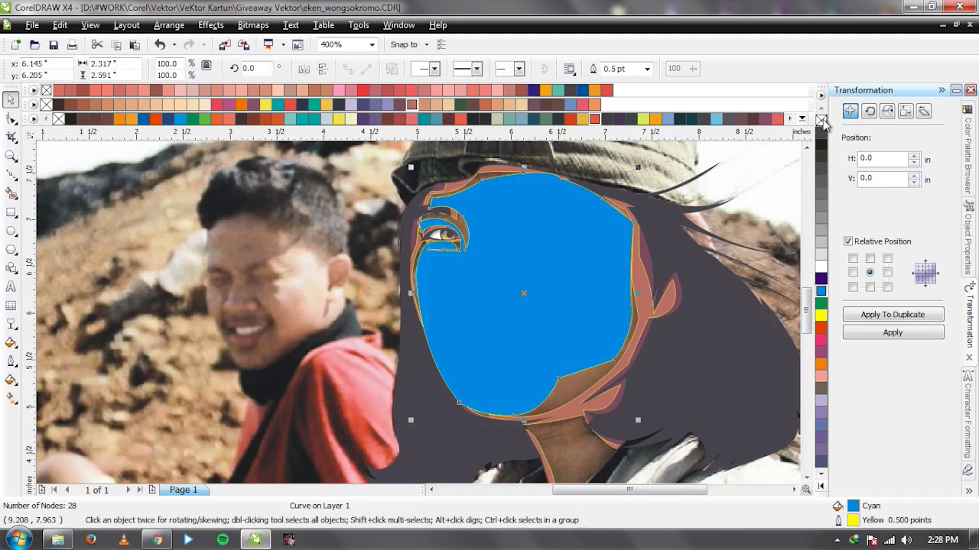
Remove the face shape's fill and draw a closed eyebrow shape over the brow.
{"action": "left_click", "coordinate": [822, 121]}
{"action": "scroll", "coordinate": [385, 321], "scroll_direction": "up", "scroll_amount": 2}
{"action": "key", "text": "space"}
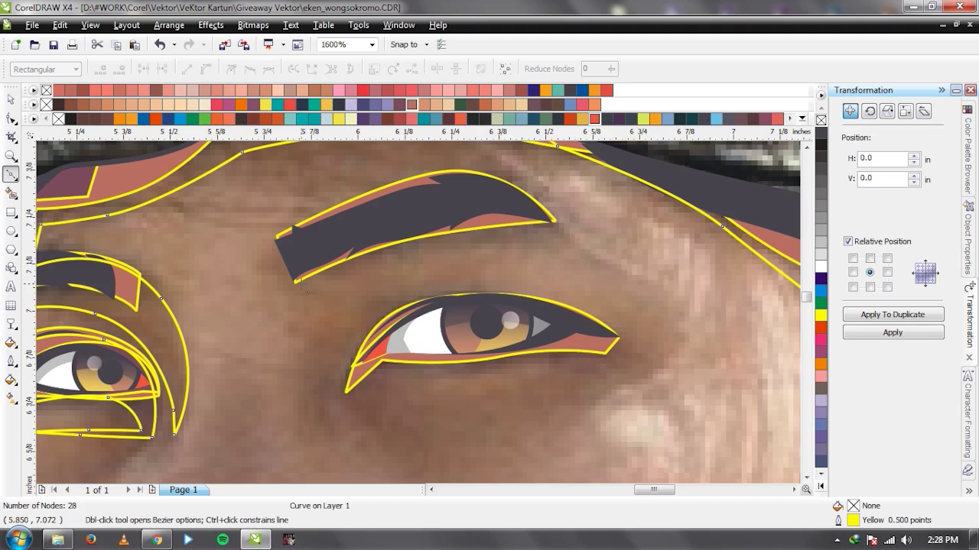
{"action": "left_click", "coordinate": [295, 281]}
{"action": "left_click_drag", "start_coordinate": [441, 246], "coordinate": [525, 239]}
{"action": "left_click", "coordinate": [569, 235]}
{"action": "left_click_drag", "start_coordinate": [465, 168], "coordinate": [402, 161]}
{"action": "left_click", "coordinate": [295, 281]}
{"action": "key", "text": "space"}
Trim the eyebrow shape out of the face skin and delete the leftover eyebrow.
{"action": "scroll", "coordinate": [421, 330], "scroll_direction": "down", "scroll_amount": 1}
{"action": "left_click", "coordinate": [422, 331], "text": "shift"}
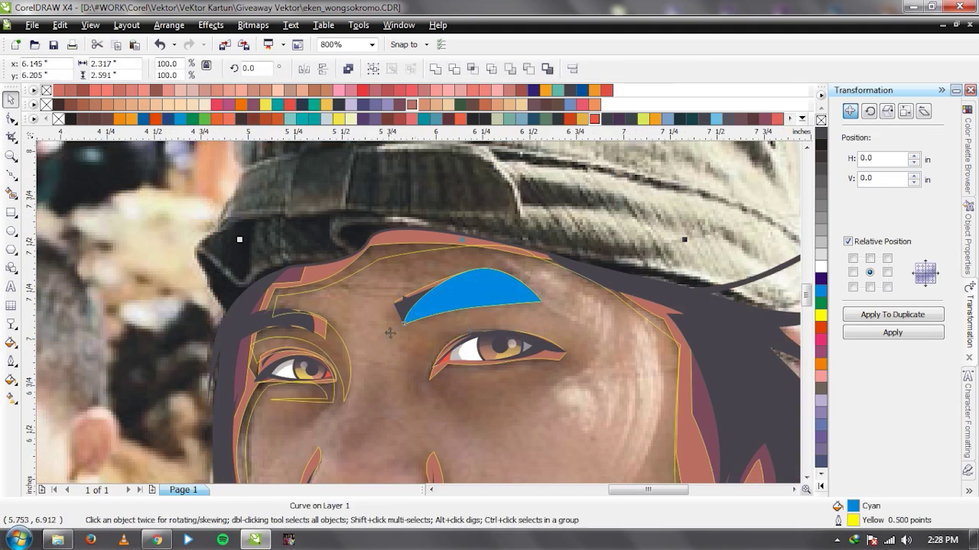
{"action": "left_click", "coordinate": [455, 71]}
{"action": "left_click", "coordinate": [475, 294]}
{"action": "key", "text": "Delete"}
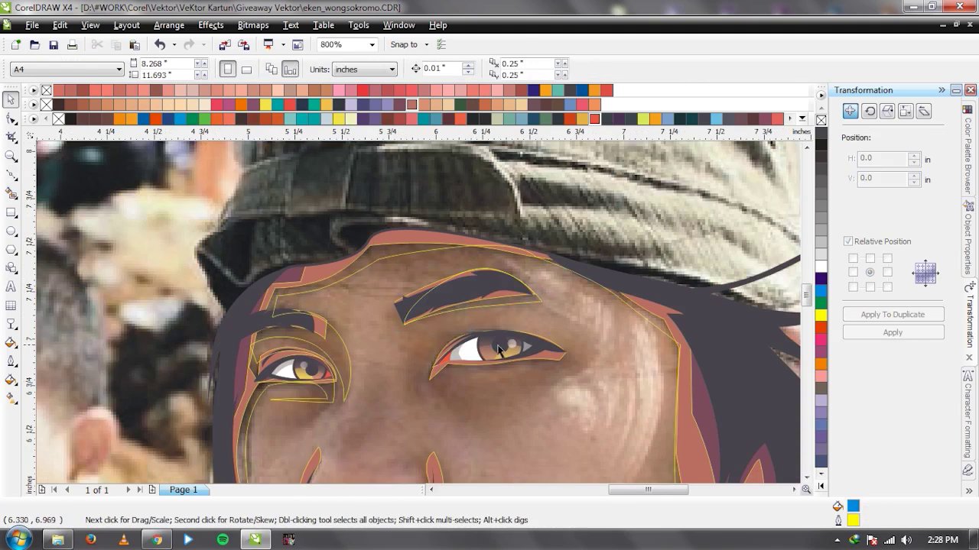
Draw a closed upper-eyelid shape from the eye's inner corner past its outer corner.
{"action": "scroll", "coordinate": [498, 350], "scroll_direction": "up", "scroll_amount": 1}
{"action": "key", "text": "space"}
{"action": "left_click", "coordinate": [266, 295]}
{"action": "left_click_drag", "start_coordinate": [352, 200], "coordinate": [453, 186]}
{"action": "left_click_drag", "start_coordinate": [535, 239], "coordinate": [548, 251]}
{"action": "left_click", "coordinate": [574, 259]}
{"action": "left_click", "coordinate": [437, 268]}
{"action": "left_click", "coordinate": [300, 279]}
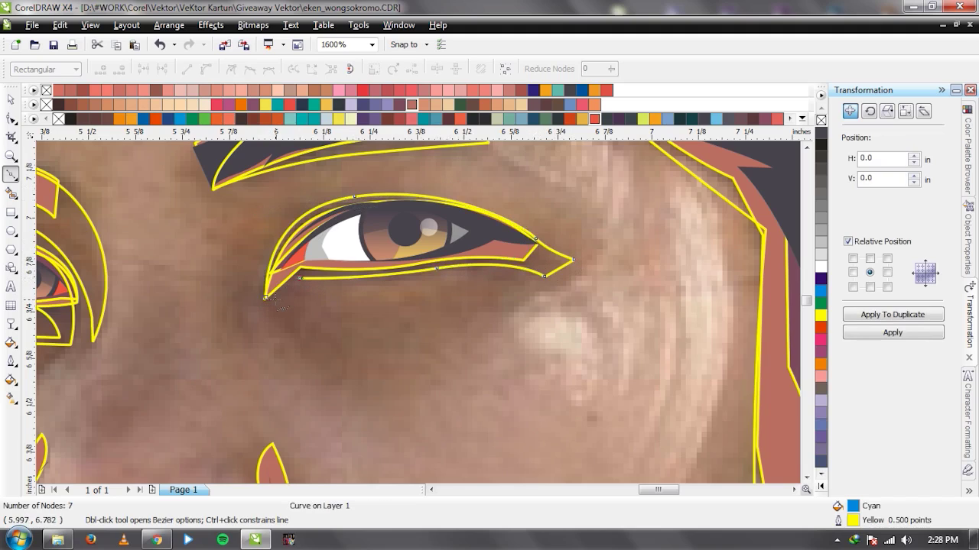
{"action": "left_click", "coordinate": [382, 316]}
{"action": "left_click", "coordinate": [476, 303]}
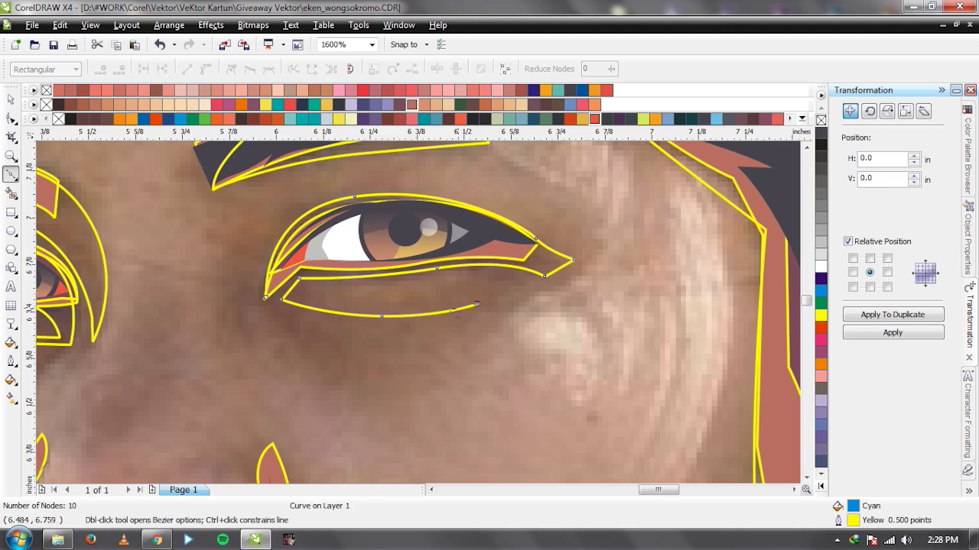
{"action": "left_click", "coordinate": [266, 297]}
{"action": "key", "text": "space"}
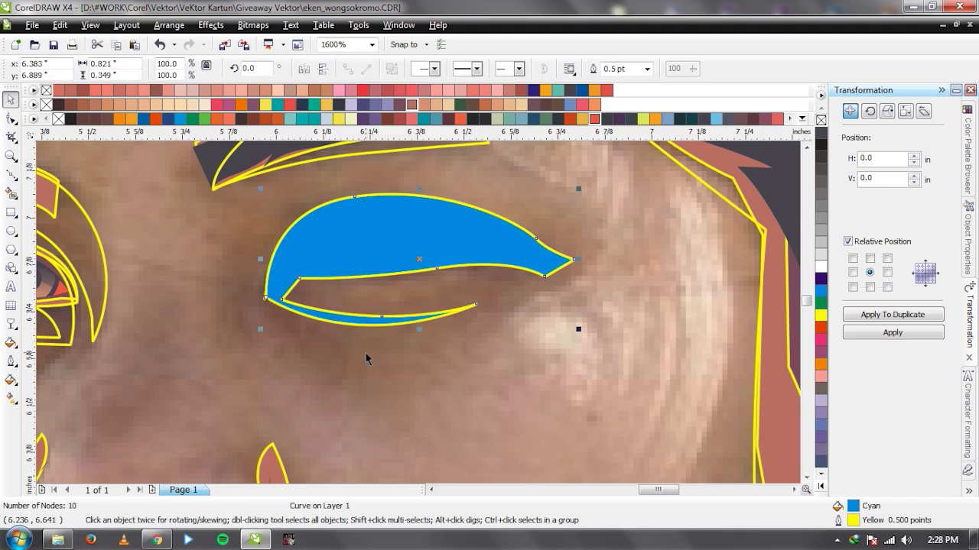
Trim the eyelid shape out of the face skin and select the leftover eyelid.
{"action": "scroll", "coordinate": [419, 314], "scroll_direction": "down", "scroll_amount": 2}
{"action": "left_click", "coordinate": [468, 268], "text": "shift"}
{"action": "left_click", "coordinate": [429, 279]}
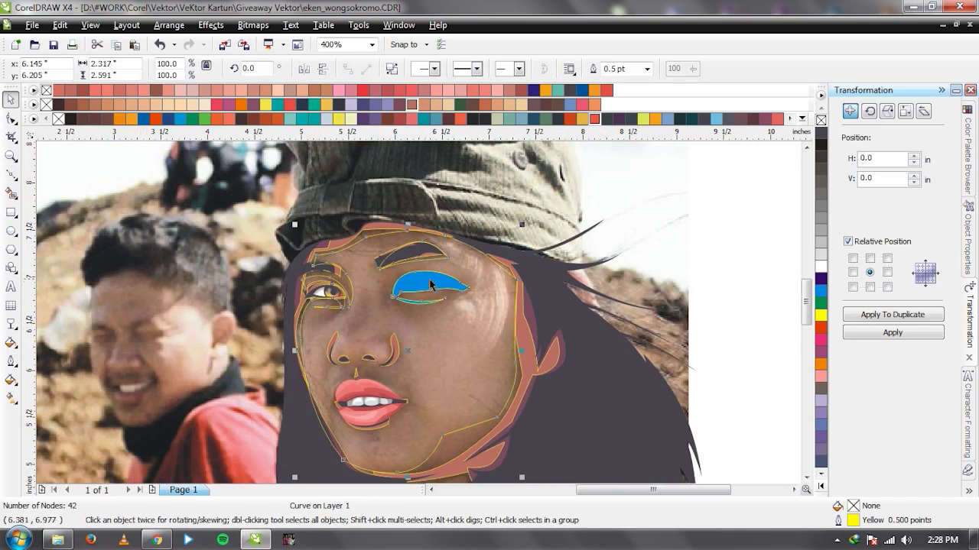
{"action": "scroll", "coordinate": [429, 279], "scroll_direction": "up", "scroll_amount": 1}
{"action": "left_click", "coordinate": [418, 325]}
Delete the leftover eyelid and draw a closed curve over the right nose wing.
{"action": "key", "text": "Delete"}
{"action": "scroll", "coordinate": [419, 333], "scroll_direction": "down", "scroll_amount": 3}
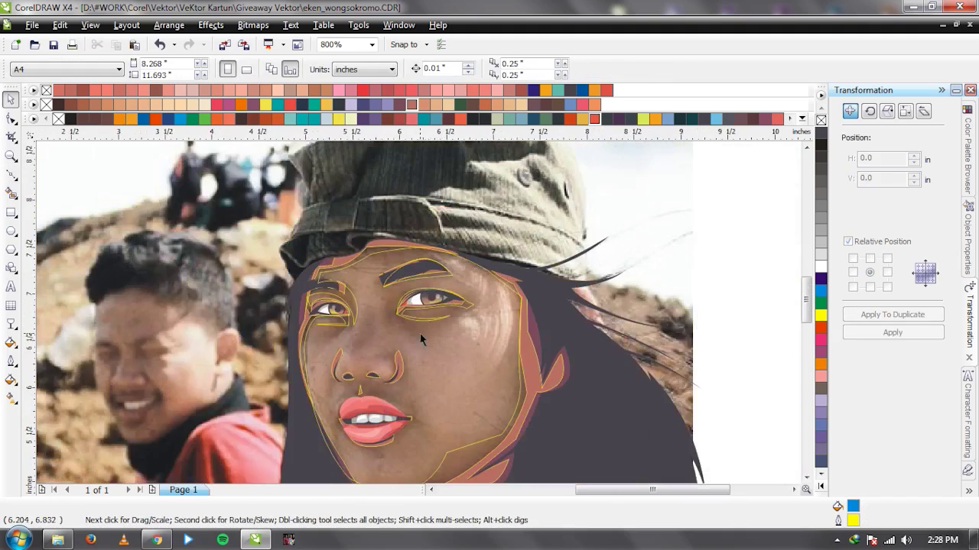
{"action": "scroll", "coordinate": [418, 312], "scroll_direction": "up", "scroll_amount": 3}
{"action": "key", "text": "F5"}
{"action": "scroll", "coordinate": [418, 312], "scroll_direction": "up", "scroll_amount": 1}
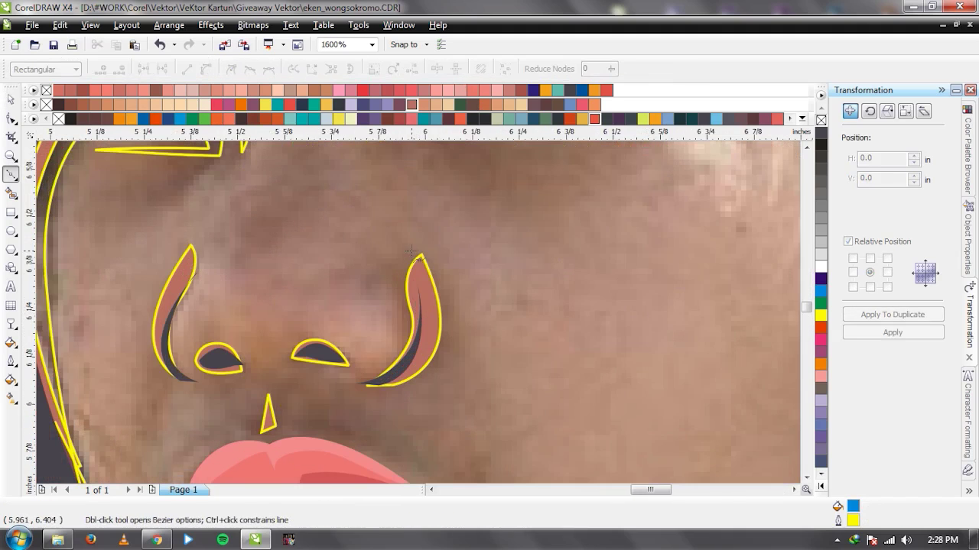
{"action": "left_click_drag", "start_coordinate": [384, 260], "coordinate": [396, 308]}
{"action": "left_click", "coordinate": [369, 384]}
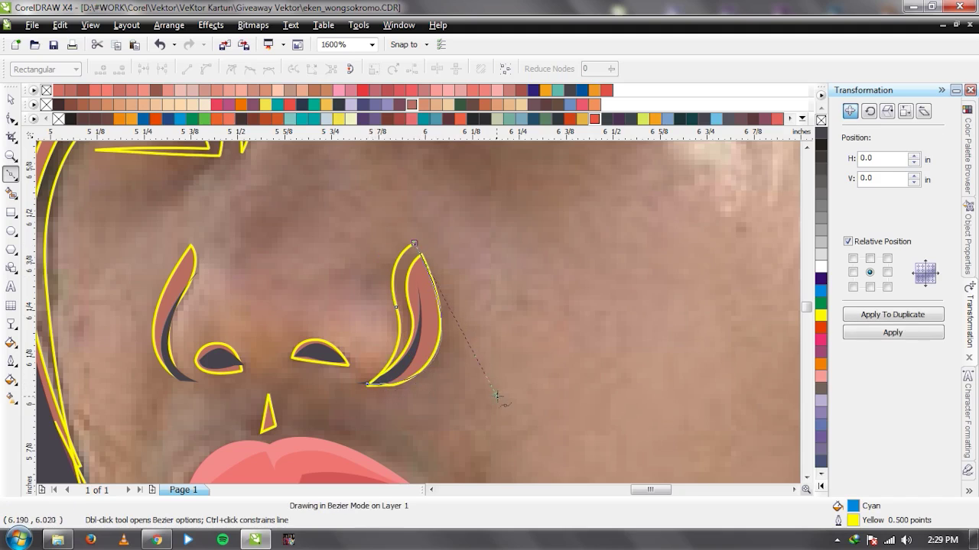
{"action": "left_click", "coordinate": [413, 243]}
{"action": "key", "text": "space"}
Trim the nose-wing shape out of the face skin and delete the cutter.
{"action": "scroll", "coordinate": [428, 310], "scroll_direction": "down", "scroll_amount": 2}
{"action": "left_click", "coordinate": [471, 297], "text": "shift"}
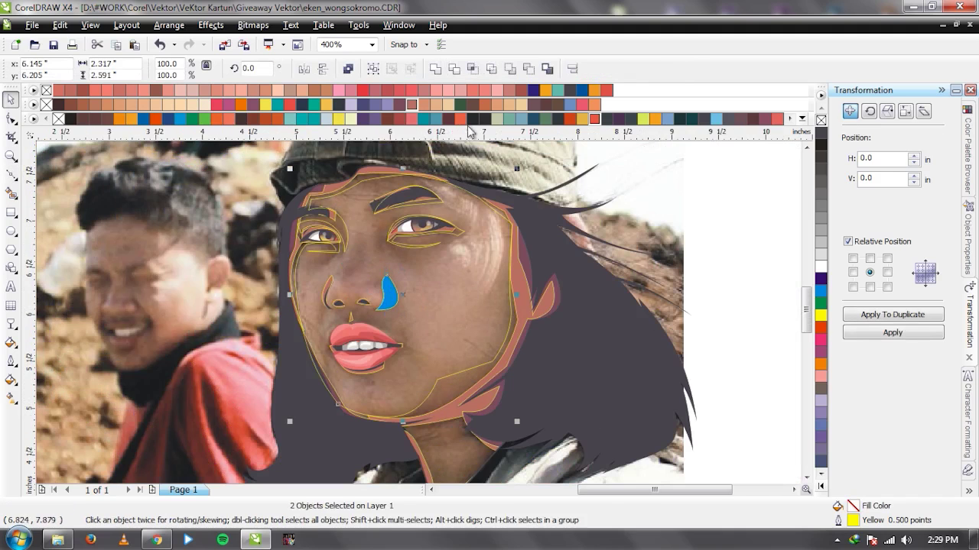
{"action": "left_click", "coordinate": [454, 69]}
{"action": "scroll", "coordinate": [398, 306], "scroll_direction": "up", "scroll_amount": 1}
{"action": "left_click", "coordinate": [415, 321]}
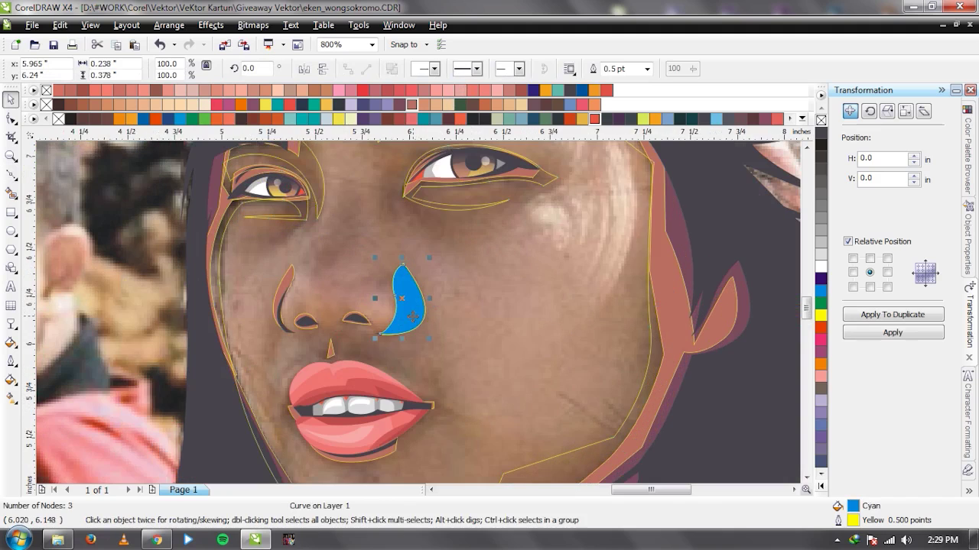
{"action": "key", "text": "Delete"}
Switch over to the Vektor folder window.
{"action": "scroll", "coordinate": [290, 293], "scroll_direction": "up", "scroll_amount": 1}
{"action": "key", "text": "space"}
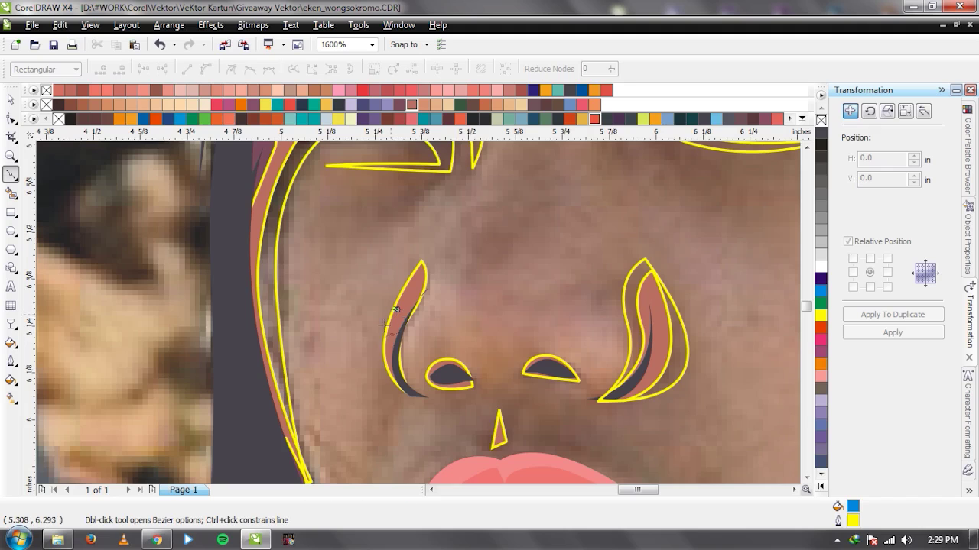
{"action": "key", "text": "space"}
{"action": "scroll", "coordinate": [420, 318], "scroll_direction": "down", "scroll_amount": 1}
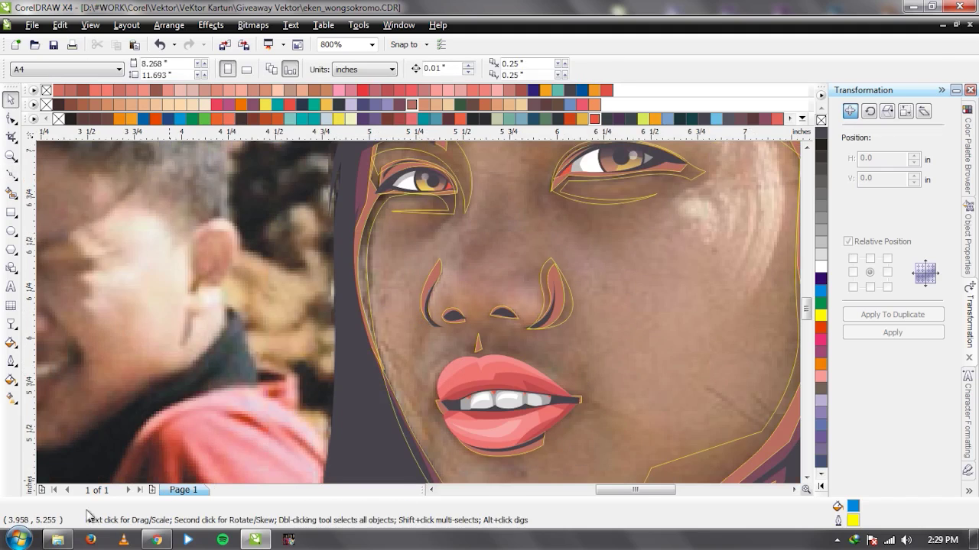
{"action": "left_click", "coordinate": [57, 539]}
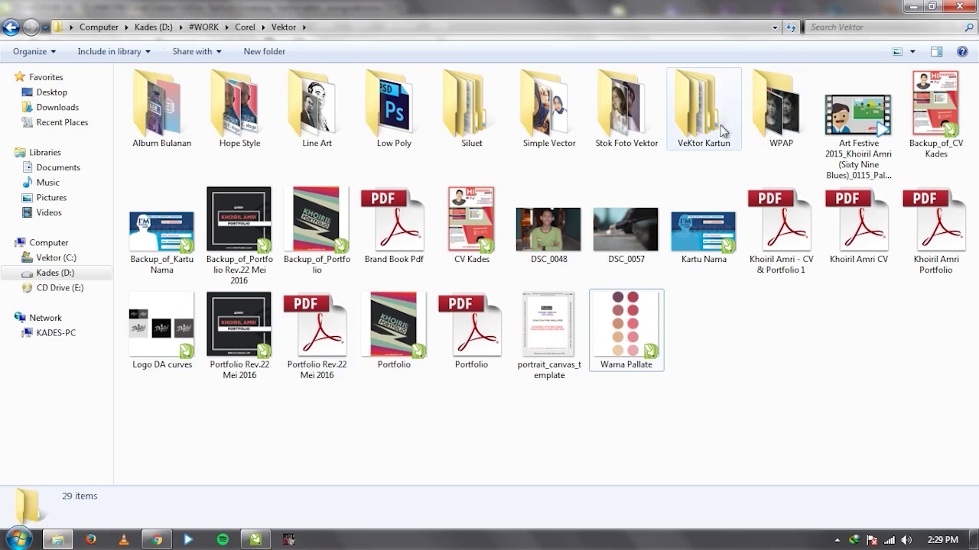
{"action": "double_click", "coordinate": [721, 131]}
{"action": "scroll", "coordinate": [815, 231], "scroll_direction": "down", "scroll_amount": 10}
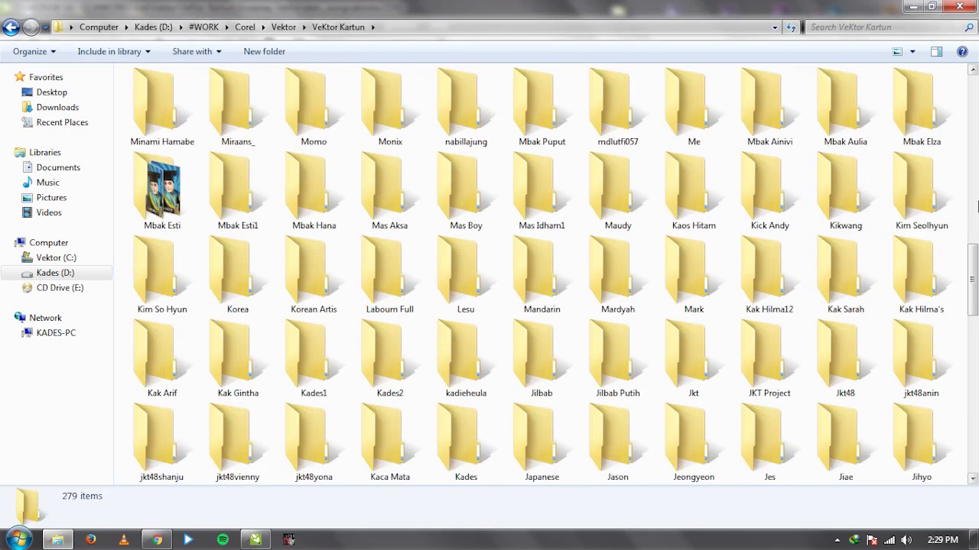
{"action": "scroll", "coordinate": [849, 321], "scroll_direction": "down", "scroll_amount": 8}
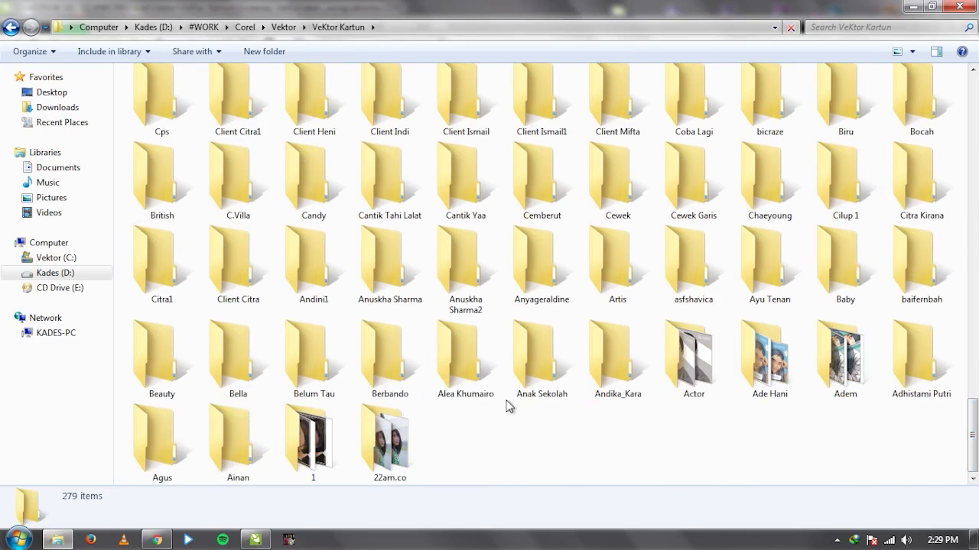
{"action": "left_click", "coordinate": [474, 300]}
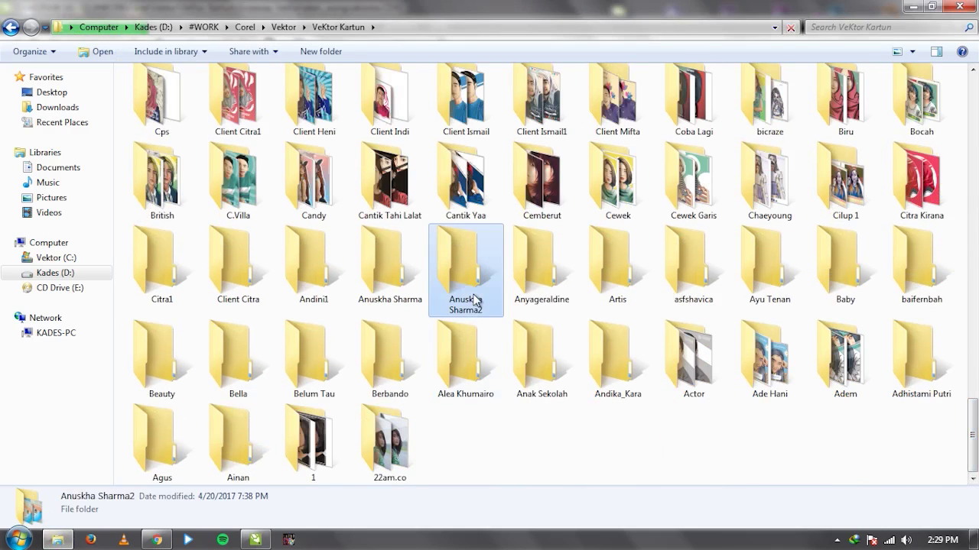
{"action": "type", "text": "meme"}
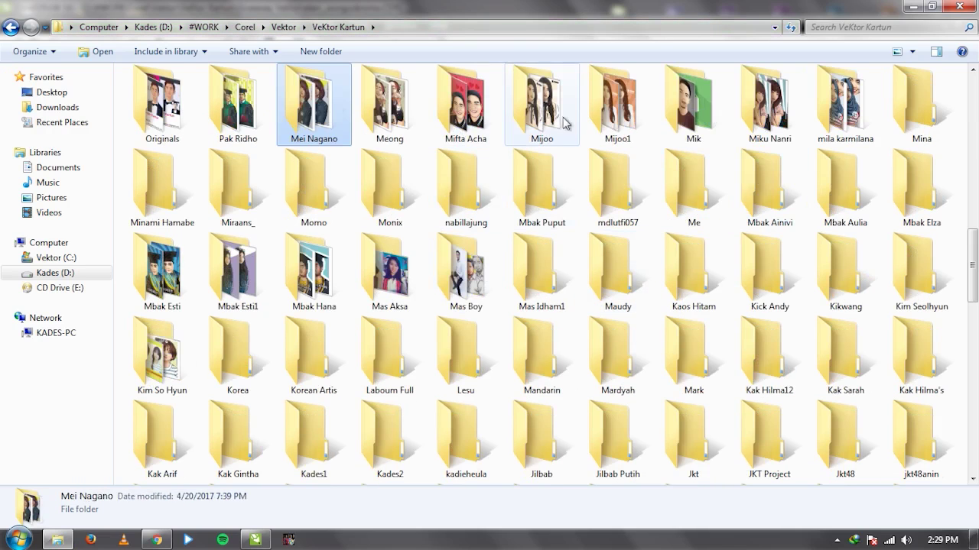
{"action": "type", "text": "mij"}
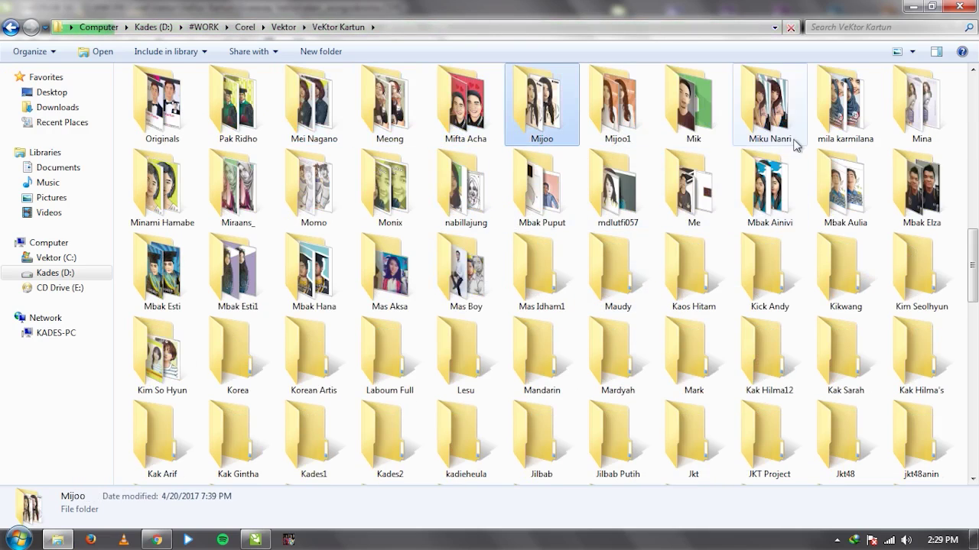
{"action": "key", "text": "m"}
{"action": "key", "text": "m"}
{"action": "key", "text": "m"}
{"action": "key", "text": "m"}
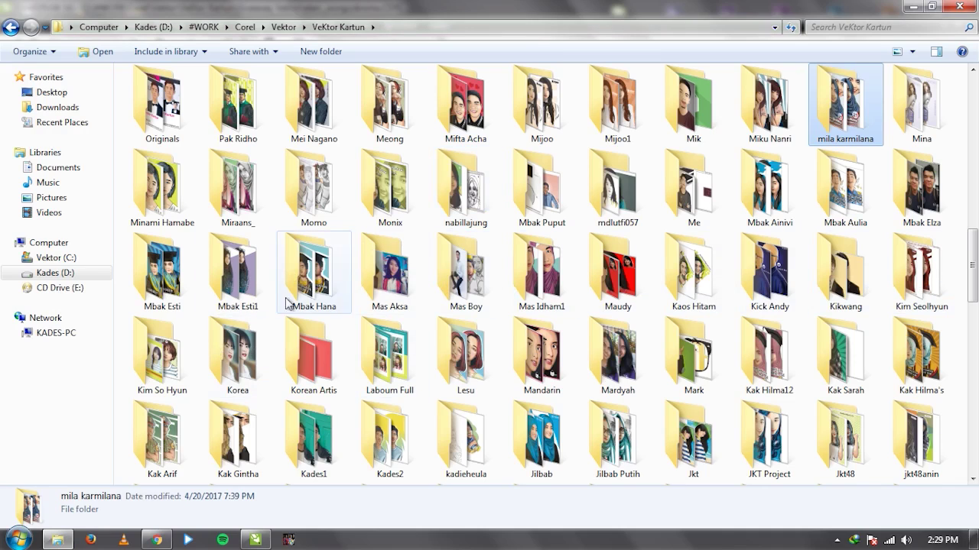
{"action": "double_click", "coordinate": [621, 281]}
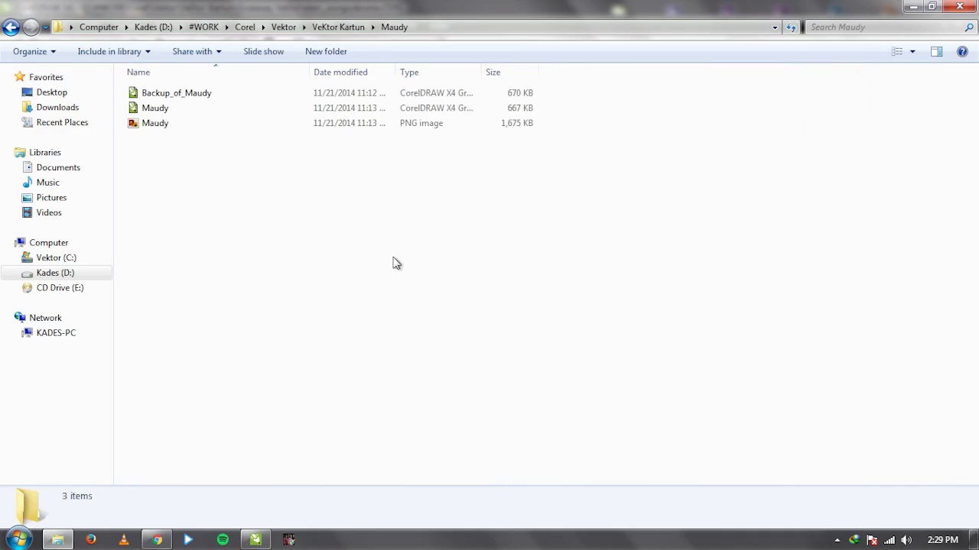
{"action": "double_click", "coordinate": [305, 124]}
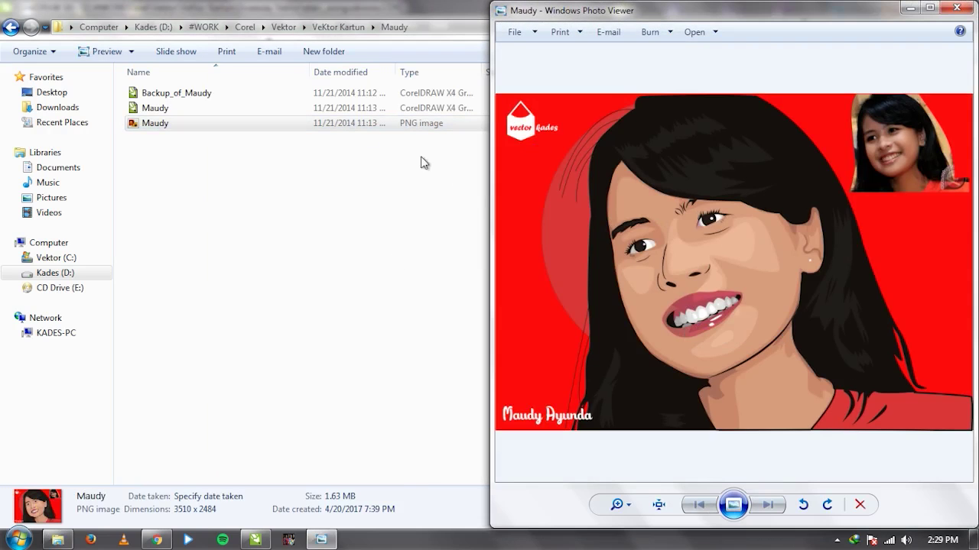
{"action": "left_click", "coordinate": [346, 125]}
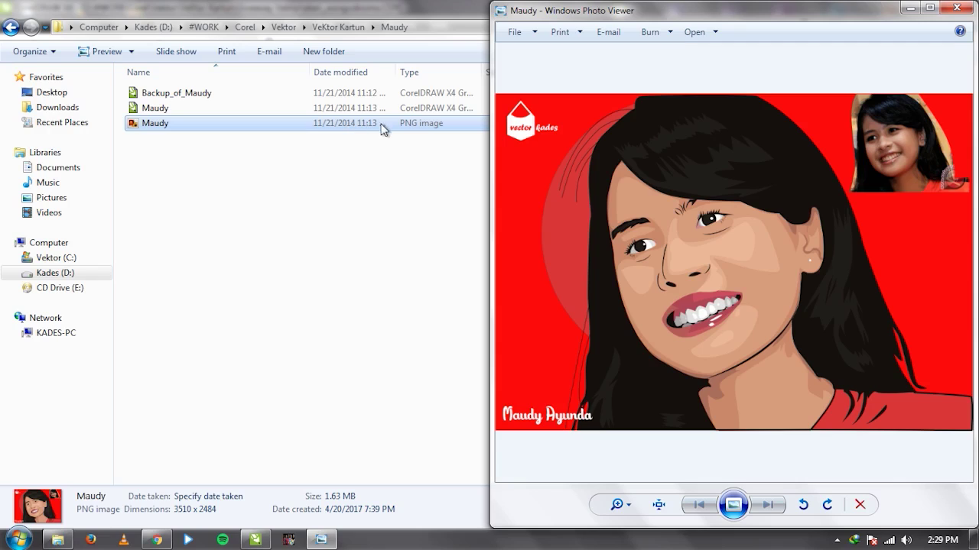
{"action": "left_click", "coordinate": [888, 112]}
{"action": "left_click", "coordinate": [968, 8]}
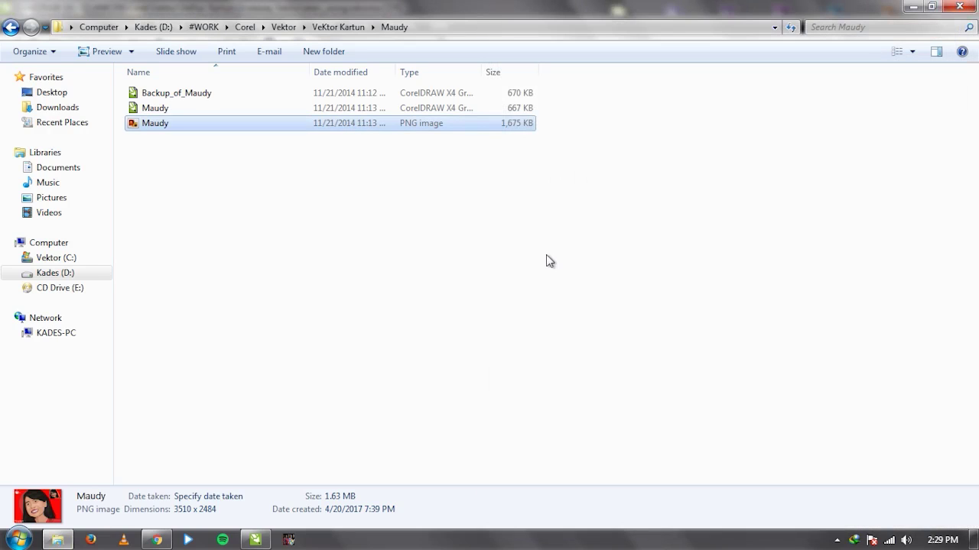
{"action": "left_click", "coordinate": [546, 260]}
{"action": "left_click", "coordinate": [257, 540]}
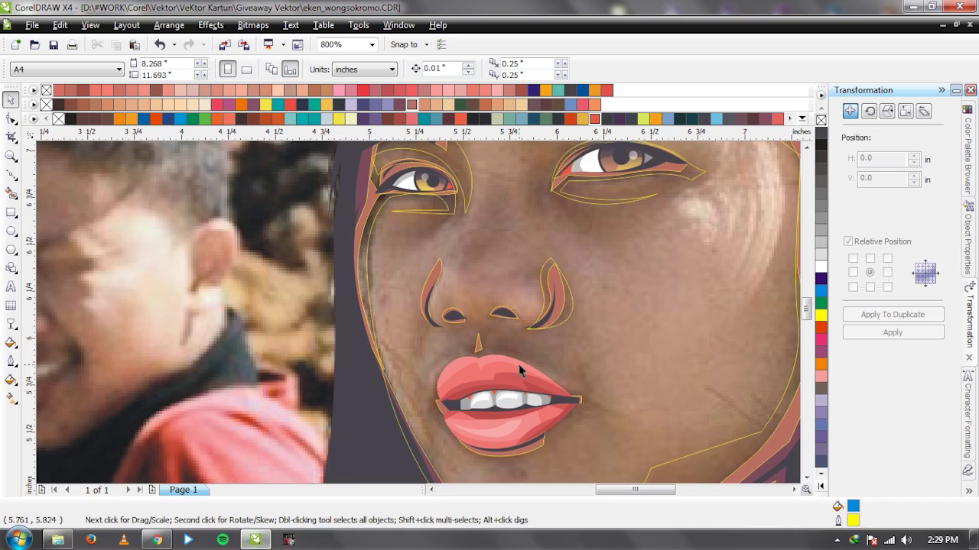
Start the neck shadow outline under the chin and run it across beneath the jaw.
{"action": "scroll", "coordinate": [527, 348], "scroll_direction": "down", "scroll_amount": 1}
{"action": "left_click_drag", "start_coordinate": [503, 330], "coordinate": [387, 326]}
{"action": "key", "text": "ctrl+z"}
{"action": "scroll", "coordinate": [483, 428], "scroll_direction": "up", "scroll_amount": 1}
{"action": "key", "text": "F5"}
{"action": "left_click", "coordinate": [330, 302]}
{"action": "left_click", "coordinate": [402, 293]}
{"action": "left_click", "coordinate": [481, 274]}
{"action": "left_click", "coordinate": [490, 291]}
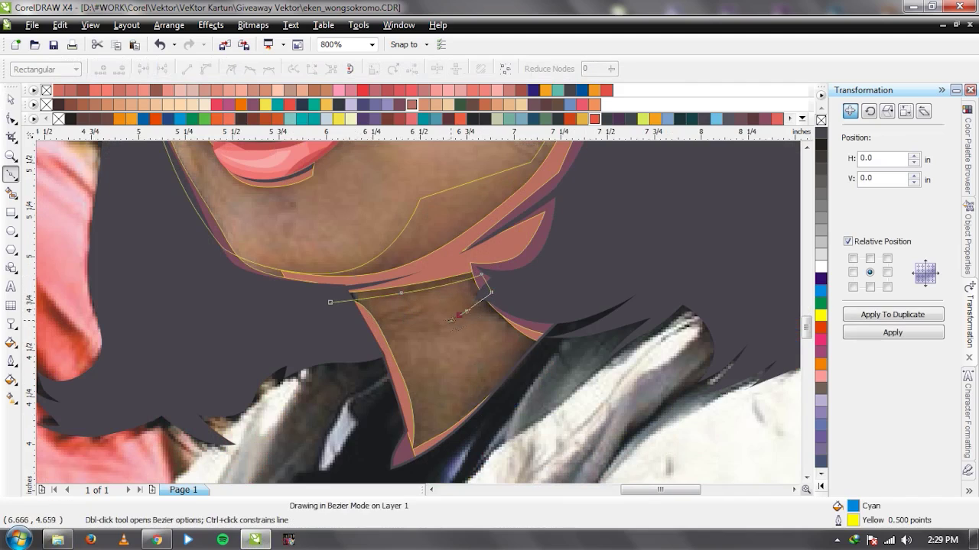
{"action": "left_click", "coordinate": [445, 325]}
{"action": "left_click", "coordinate": [460, 314]}
{"action": "left_click", "coordinate": [474, 312]}
Carry the neck shadow outline down the neck and back up, closing it under the chin.
{"action": "left_click_drag", "start_coordinate": [501, 306], "coordinate": [528, 301]}
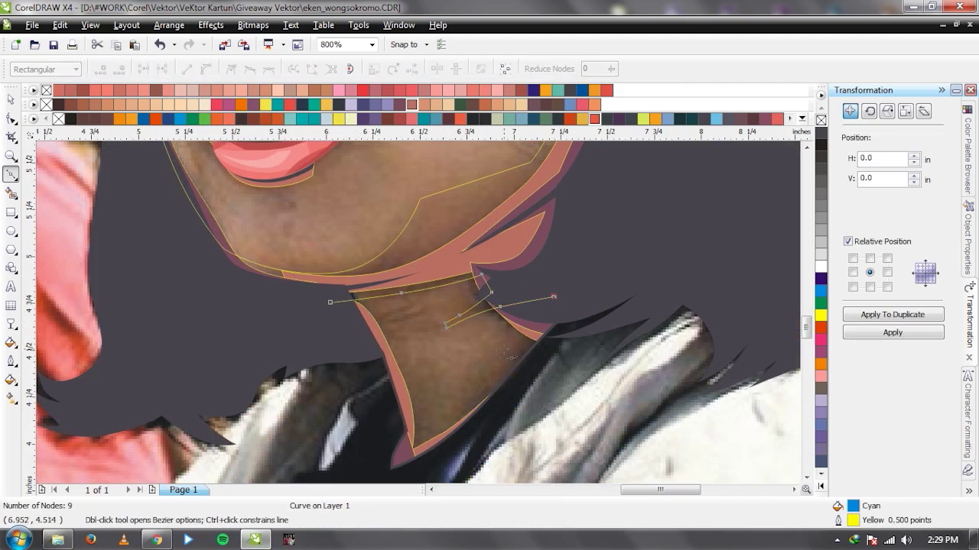
{"action": "left_click", "coordinate": [482, 379]}
{"action": "left_click", "coordinate": [423, 442]}
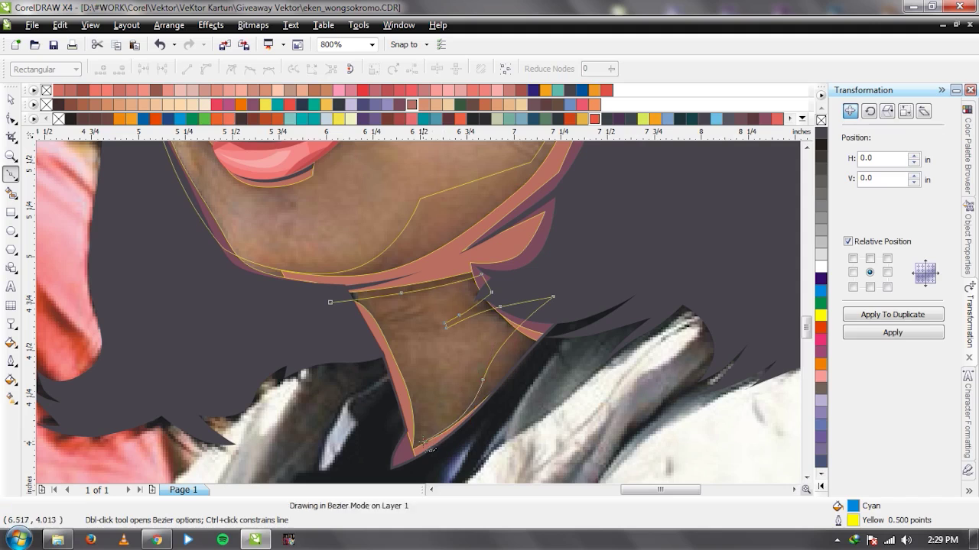
{"action": "left_click", "coordinate": [411, 367]}
{"action": "left_click", "coordinate": [330, 326]}
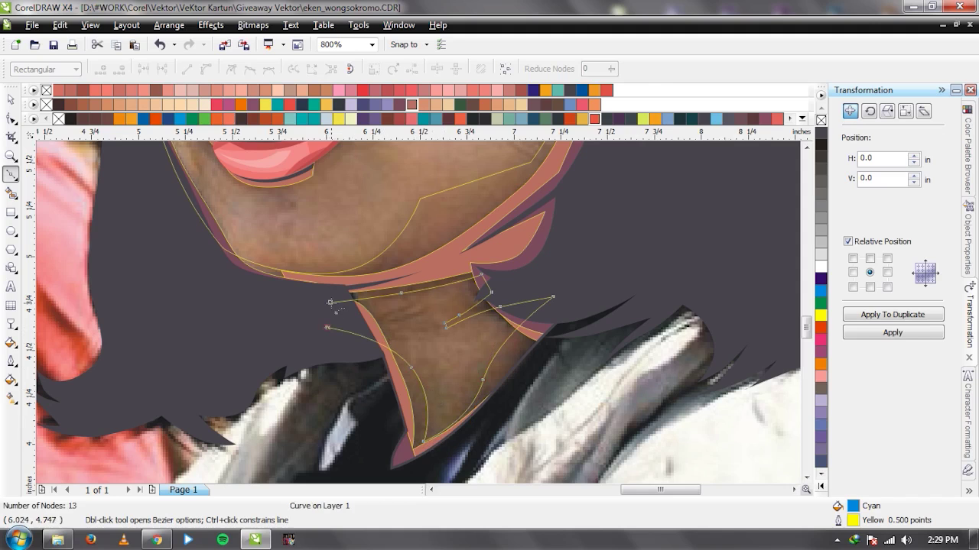
{"action": "left_click", "coordinate": [329, 302]}
{"action": "key", "text": "space"}
{"action": "scroll", "coordinate": [418, 312], "scroll_direction": "down", "scroll_amount": 2}
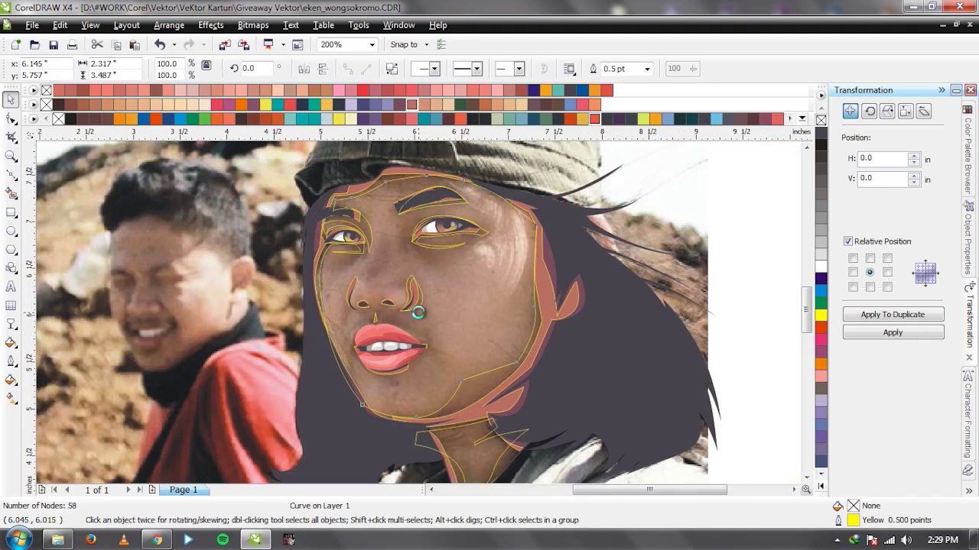
Trace a Bezier curve from the left nostril's top, under both nostrils, down toward the nose tip.
{"action": "scroll", "coordinate": [418, 312], "scroll_direction": "up", "scroll_amount": 2}
{"action": "scroll", "coordinate": [351, 208], "scroll_direction": "up", "scroll_amount": 1}
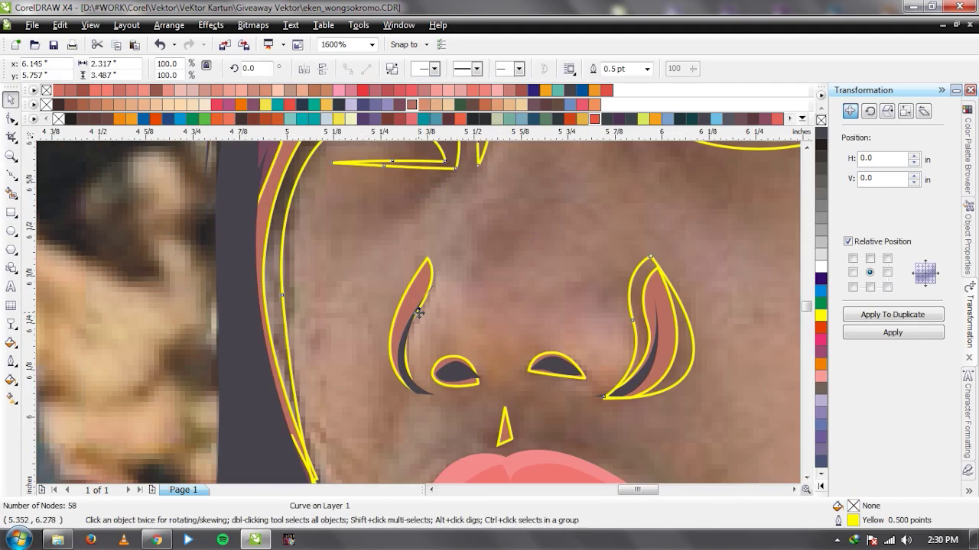
{"action": "key", "text": "space"}
{"action": "left_click", "coordinate": [416, 246]}
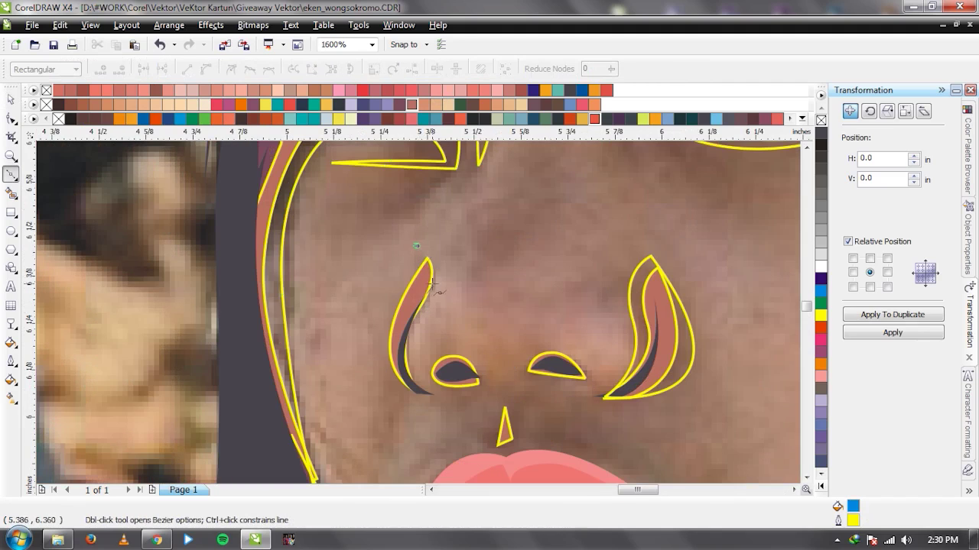
{"action": "left_click", "coordinate": [425, 298]}
{"action": "left_click", "coordinate": [413, 388]}
{"action": "left_click", "coordinate": [444, 351]}
{"action": "left_click", "coordinate": [503, 373]}
{"action": "left_click", "coordinate": [562, 352]}
{"action": "left_click", "coordinate": [610, 384]}
{"action": "left_click", "coordinate": [658, 377]}
{"action": "left_click", "coordinate": [609, 399]}
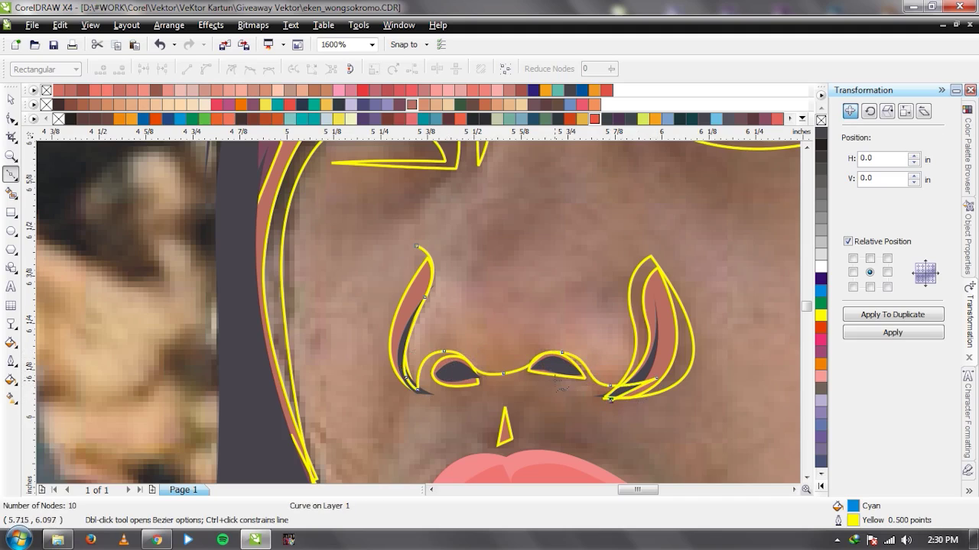
{"action": "left_click", "coordinate": [550, 380]}
{"action": "double_click", "coordinate": [512, 423]}
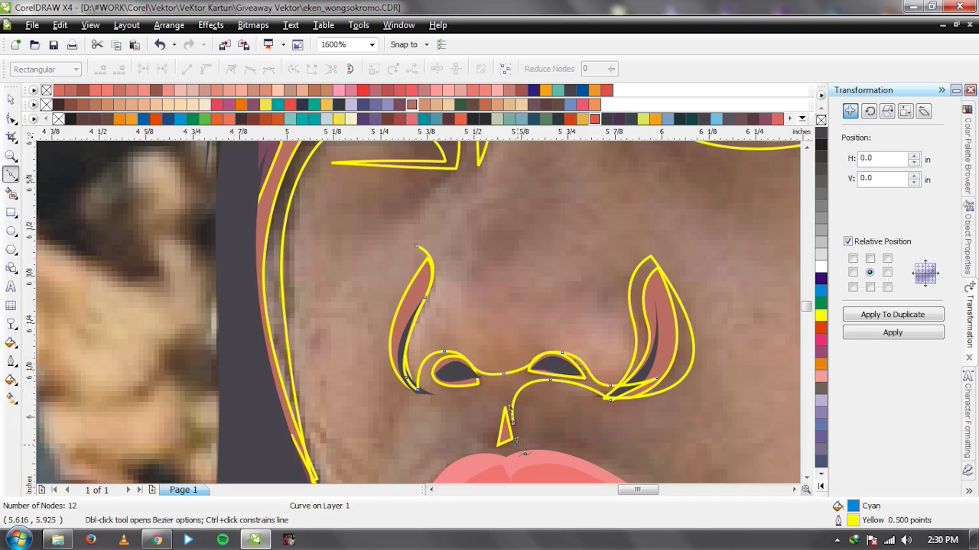
Close a small shape curving along the nose base, then delete the cyan nose helper shape.
{"action": "left_click", "coordinate": [481, 392]}
{"action": "left_click", "coordinate": [419, 393]}
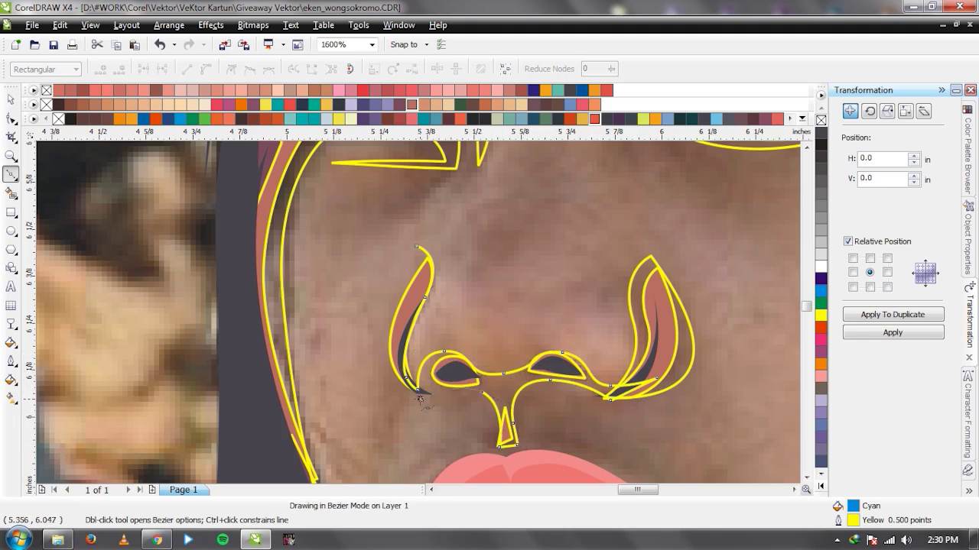
{"action": "left_click_drag", "start_coordinate": [416, 247], "coordinate": [386, 280]}
{"action": "key", "text": "space"}
{"action": "scroll", "coordinate": [419, 312], "scroll_direction": "down", "scroll_amount": 1}
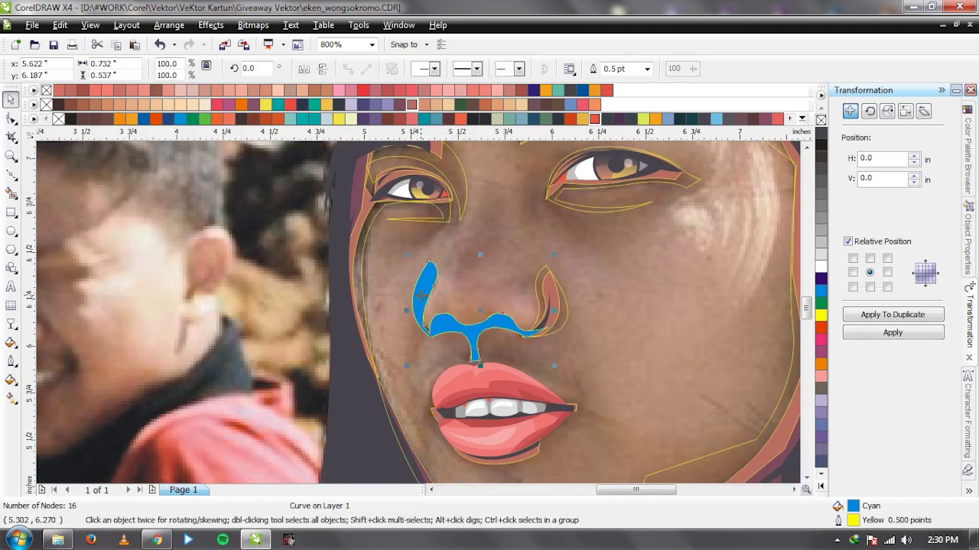
{"action": "key", "text": "Delete"}
{"action": "scroll", "coordinate": [433, 300], "scroll_direction": "down", "scroll_amount": 1}
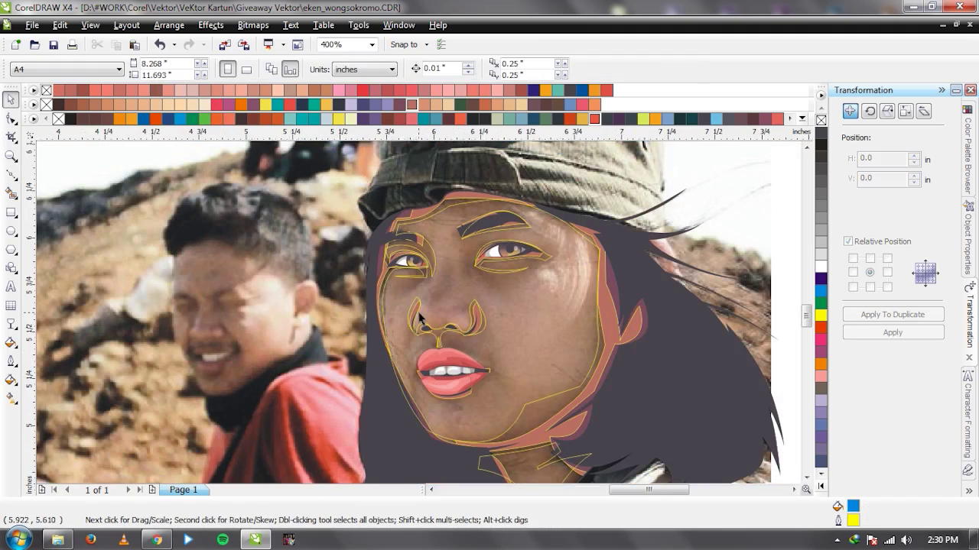
Draw a closed Bezier shape around the lips, from the left corner under the lower lip and back.
{"action": "scroll", "coordinate": [469, 341], "scroll_direction": "up", "scroll_amount": 1}
{"action": "scroll", "coordinate": [324, 305], "scroll_direction": "up", "scroll_amount": 1}
{"action": "key", "text": "space"}
{"action": "left_click", "coordinate": [415, 295]}
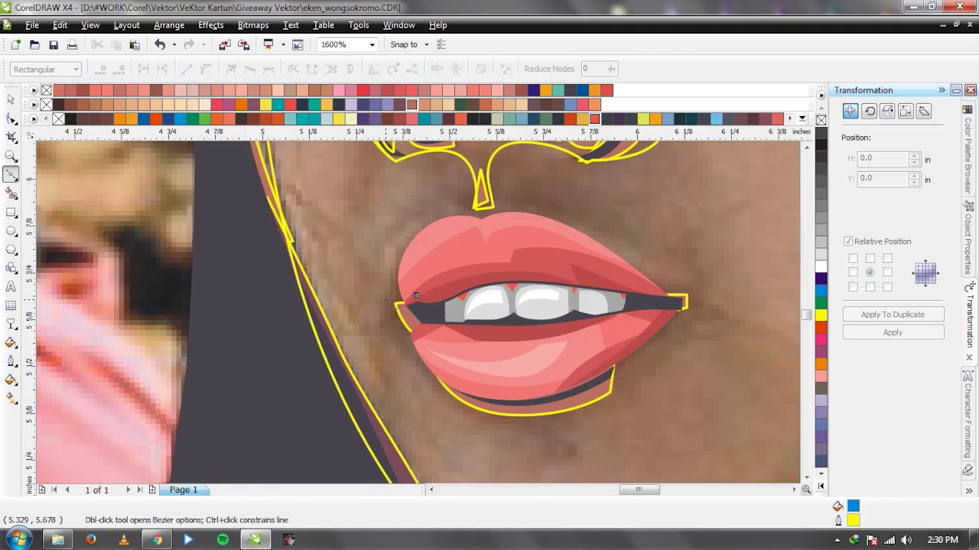
{"action": "left_click", "coordinate": [386, 299]}
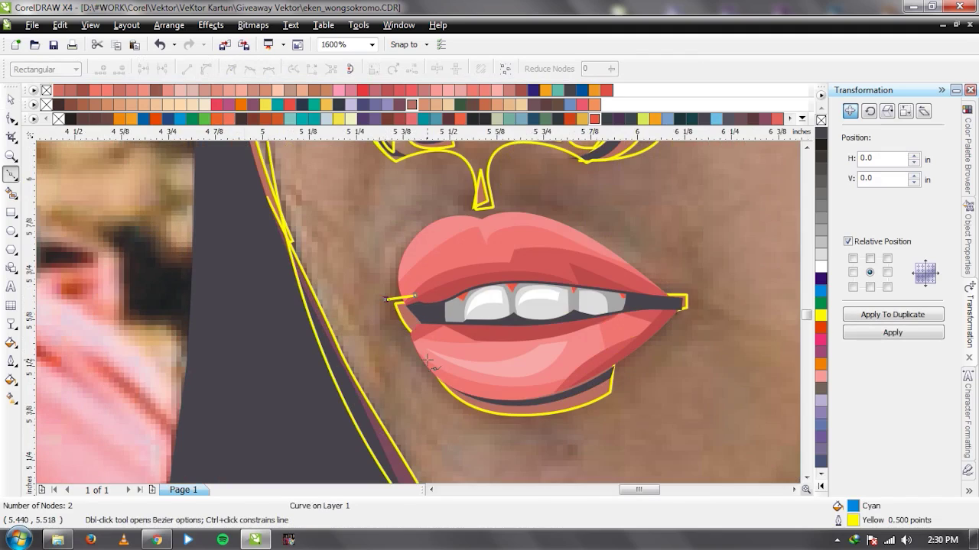
{"action": "left_click_drag", "start_coordinate": [492, 412], "coordinate": [589, 435]}
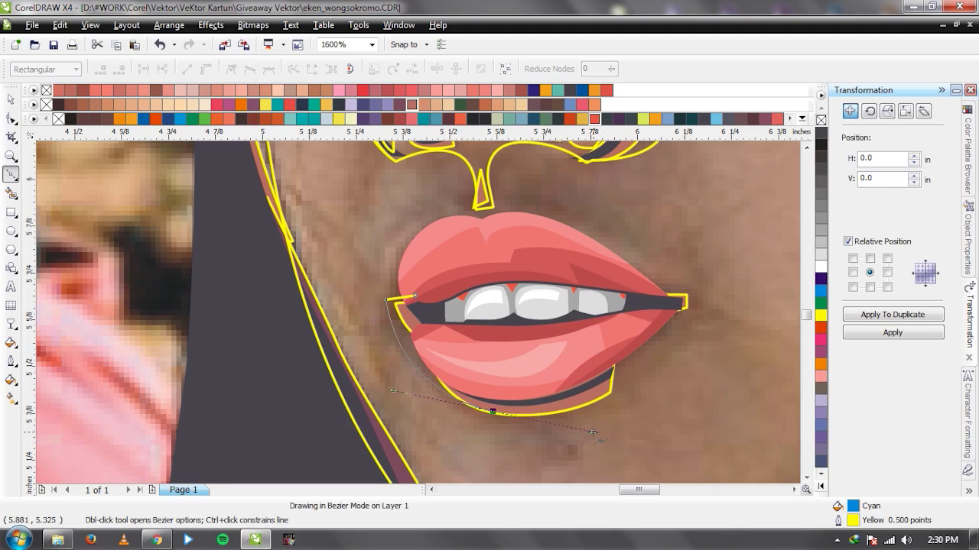
{"action": "left_click_drag", "start_coordinate": [687, 305], "coordinate": [687, 305]}
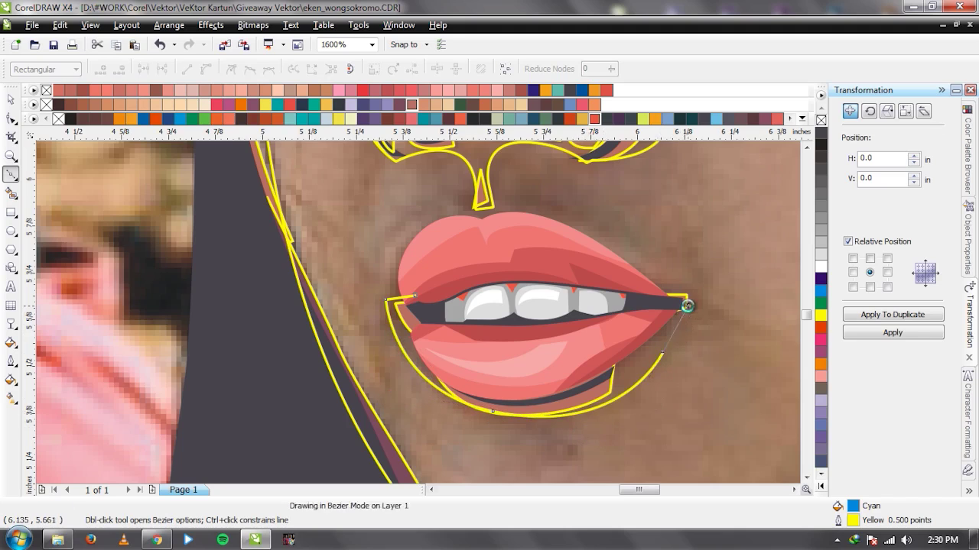
{"action": "scroll", "coordinate": [687, 305], "scroll_direction": "down", "scroll_amount": 3}
{"action": "scroll", "coordinate": [447, 305], "scroll_direction": "up", "scroll_amount": 3}
{"action": "left_click_drag", "start_coordinate": [363, 249], "coordinate": [323, 224]}
{"action": "left_click", "coordinate": [177, 294]}
{"action": "key", "text": "space"}
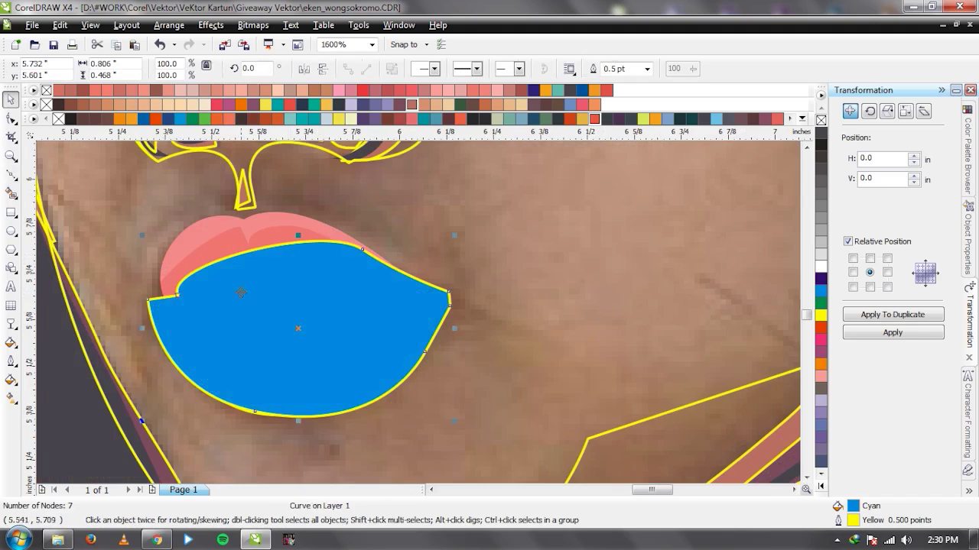
Trim the underlying shape with the lip outline, then delete the cyan lip helper shape.
{"action": "scroll", "coordinate": [594, 302], "scroll_direction": "down", "scroll_amount": 1}
{"action": "left_click", "coordinate": [594, 302], "text": "shift"}
{"action": "left_click", "coordinate": [463, 68]}
{"action": "left_click", "coordinate": [451, 311]}
{"action": "key", "text": "Delete"}
Select the large face outline curve and undo its last move so it sits over the photo.
{"action": "scroll", "coordinate": [456, 315], "scroll_direction": "down", "scroll_amount": 1}
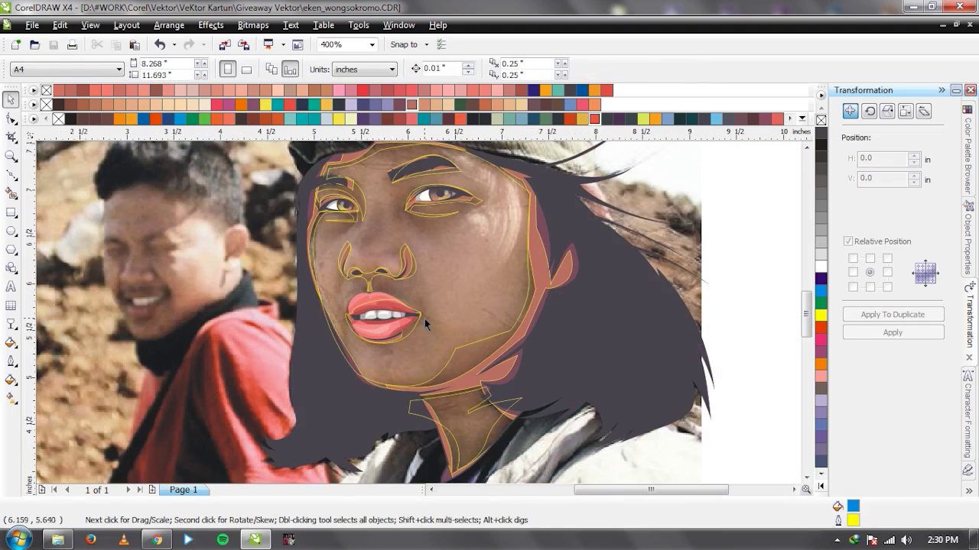
{"action": "left_click", "coordinate": [439, 323]}
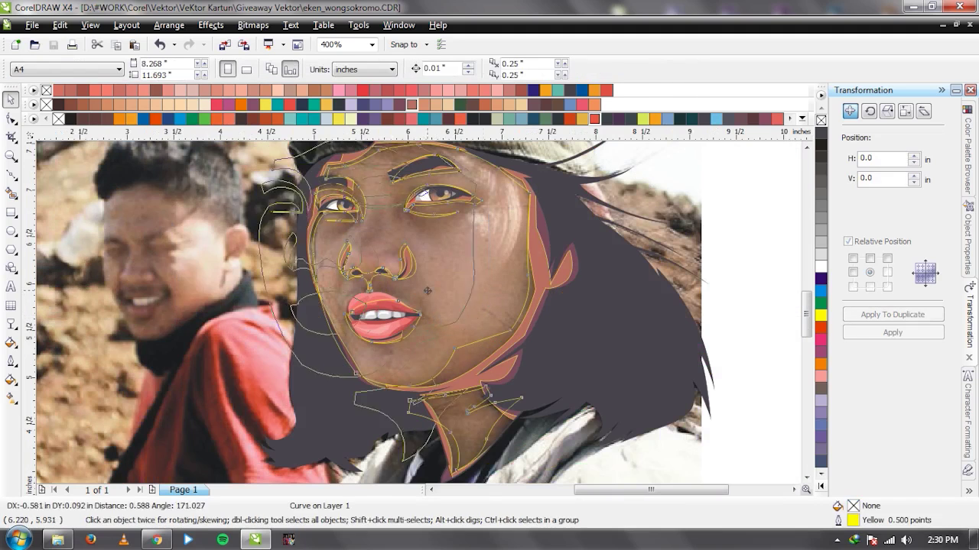
{"action": "key", "text": "ctrl+z"}
{"action": "scroll", "coordinate": [563, 285], "scroll_direction": "down", "scroll_amount": 2}
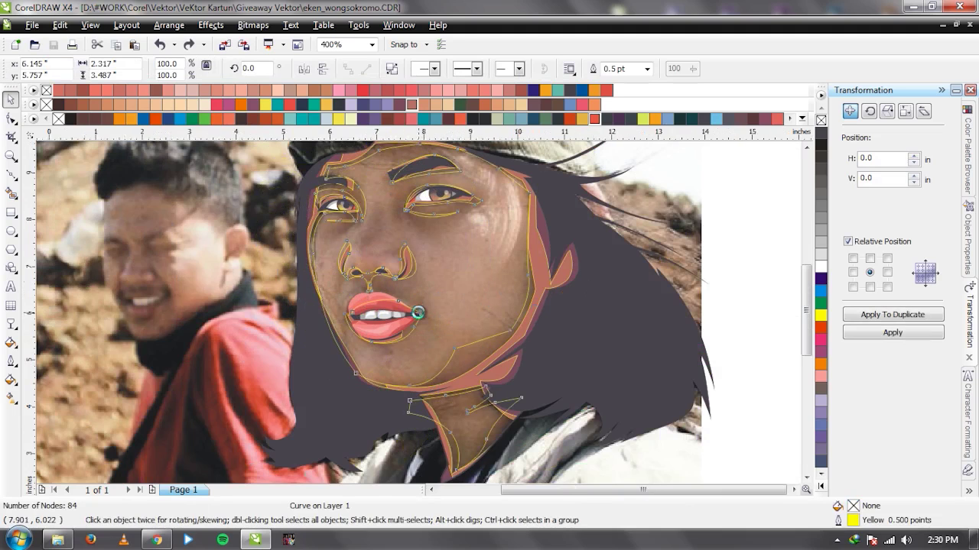
{"action": "scroll", "coordinate": [415, 312], "scroll_direction": "up", "scroll_amount": 2}
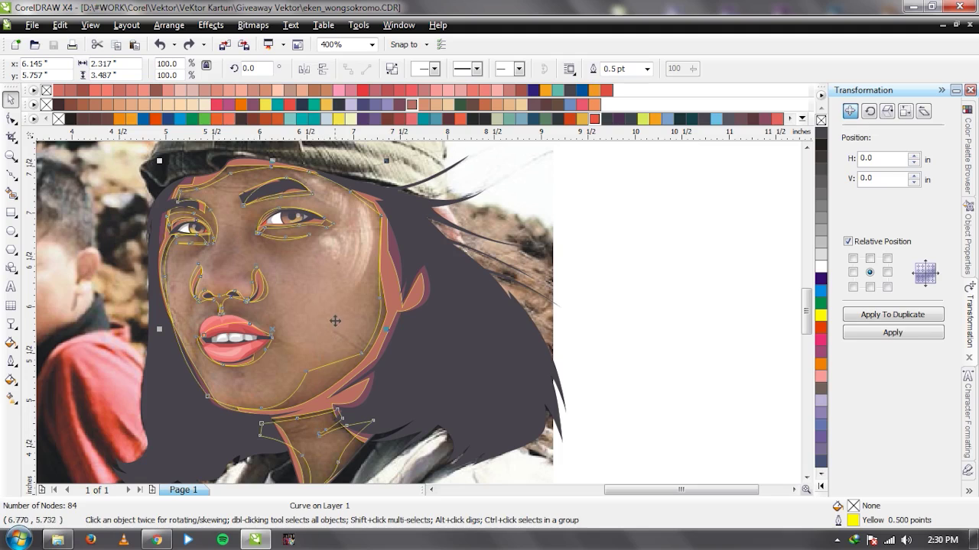
{"action": "scroll", "coordinate": [254, 287], "scroll_direction": "up", "scroll_amount": 1}
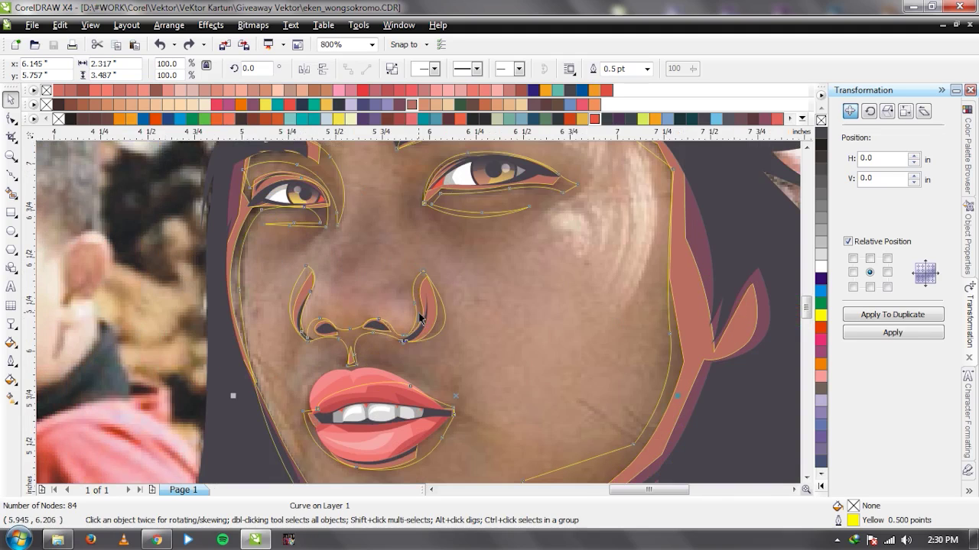
{"action": "scroll", "coordinate": [338, 377], "scroll_direction": "up", "scroll_amount": 1}
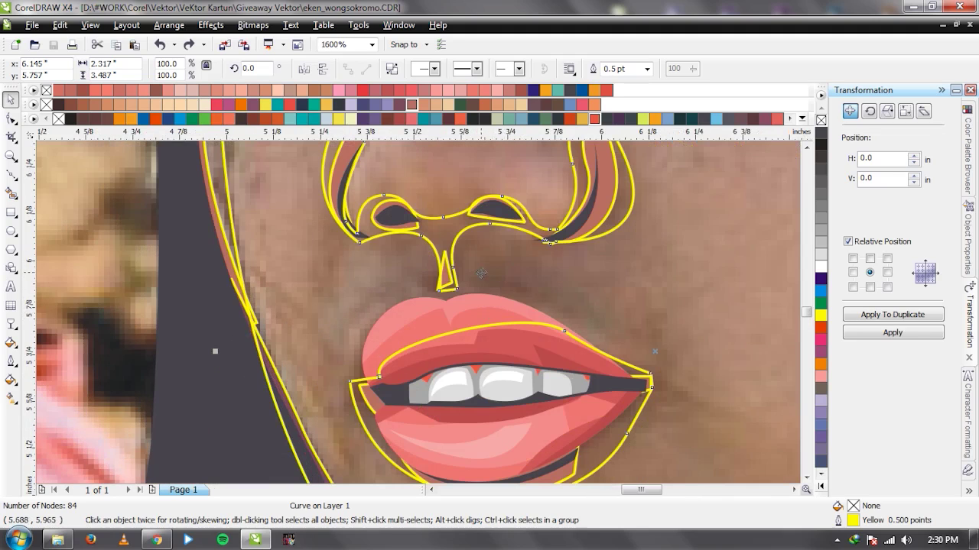
{"action": "scroll", "coordinate": [481, 273], "scroll_direction": "down", "scroll_amount": 2}
{"action": "scroll", "coordinate": [468, 253], "scroll_direction": "up", "scroll_amount": 1}
{"action": "scroll", "coordinate": [417, 313], "scroll_direction": "down", "scroll_amount": 1}
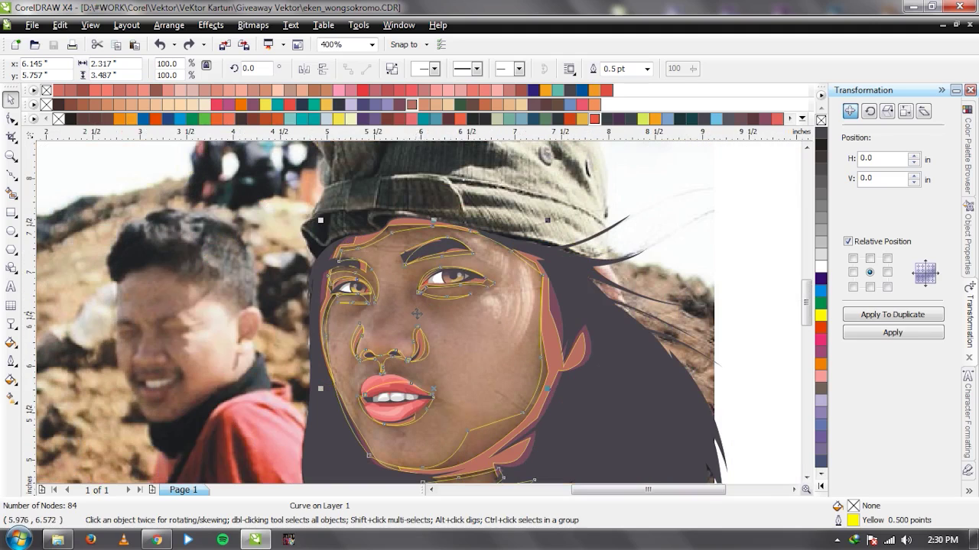
{"action": "scroll", "coordinate": [419, 313], "scroll_direction": "down", "scroll_amount": 1}
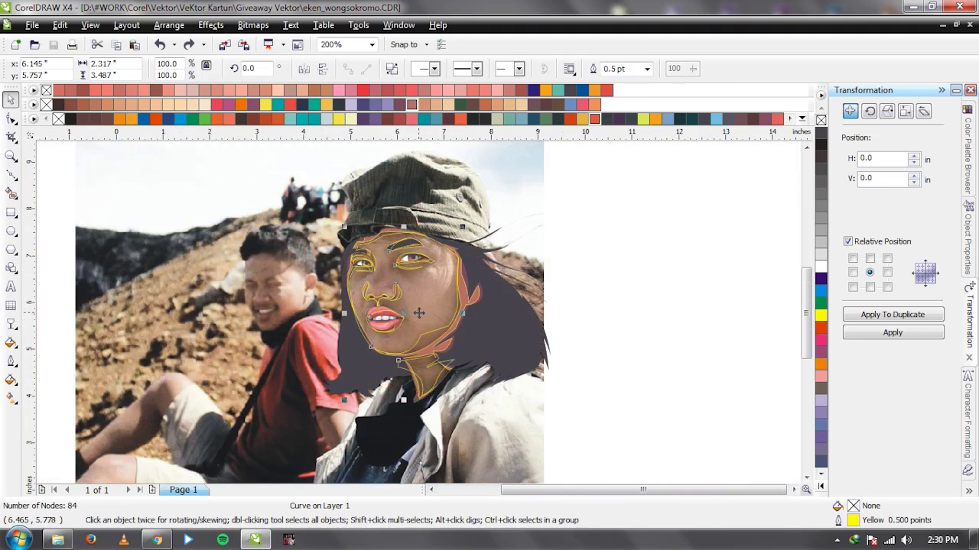
Draw a closed head-sized shape from the cap, under the neck, and up the hair's right edge.
{"action": "key", "text": "space"}
{"action": "left_click", "coordinate": [360, 211]}
{"action": "mouse_move", "coordinate": [391, 404]}
{"action": "left_mouse_down"}
{"action": "mouse_move", "coordinate": [443, 440]}
{"action": "mouse_move", "coordinate": [509, 452]}
{"action": "left_mouse_up"}
{"action": "mouse_move", "coordinate": [543, 324]}
{"action": "left_mouse_down"}
{"action": "mouse_move", "coordinate": [546, 291]}
{"action": "mouse_move", "coordinate": [524, 249]}
{"action": "left_mouse_up"}
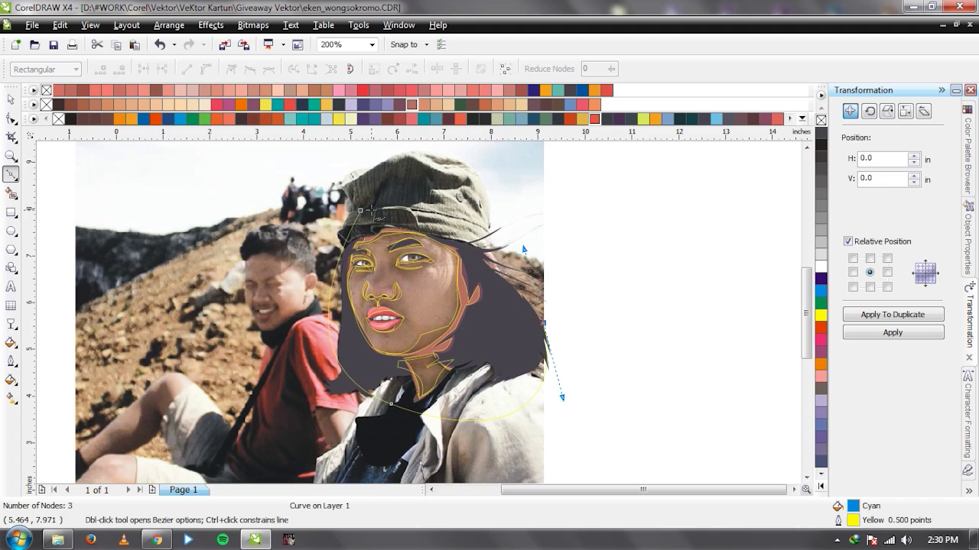
{"action": "left_click", "coordinate": [360, 211]}
{"action": "key", "text": "space"}
Trim the face outlines out of the cyan head shape, then select the trimmed shape alone.
{"action": "left_click", "coordinate": [424, 307]}
{"action": "left_click", "coordinate": [517, 299], "text": "shift"}
{"action": "left_click", "coordinate": [457, 69]}
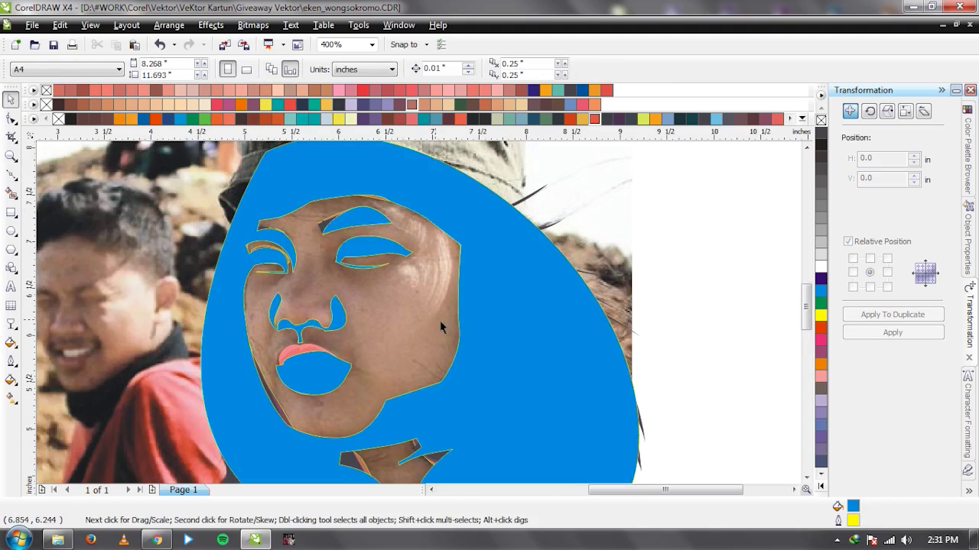
{"action": "scroll", "coordinate": [437, 292], "scroll_direction": "up", "scroll_amount": 1}
{"action": "left_click", "coordinate": [474, 191], "text": "shift"}
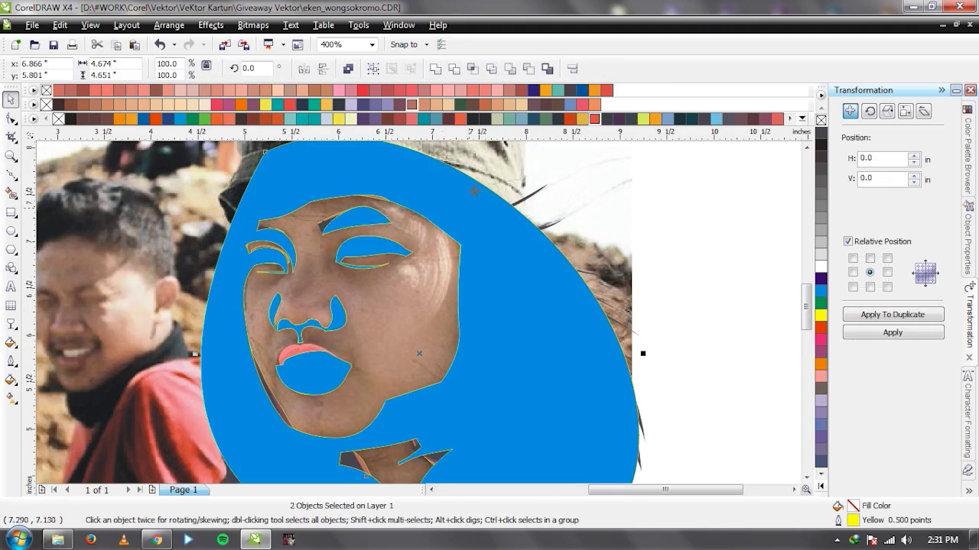
{"action": "key", "text": "F10"}
{"action": "left_click", "coordinate": [502, 258]}
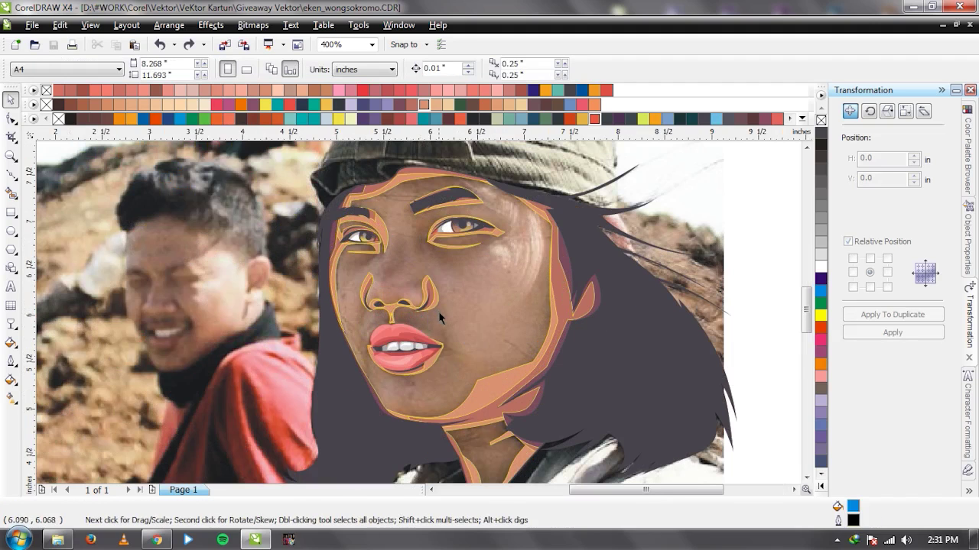
Start a cheek shading curve beside the nose, sweeping past the mouth corner toward the cheek edge.
{"action": "scroll", "coordinate": [440, 313], "scroll_direction": "up", "scroll_amount": 2}
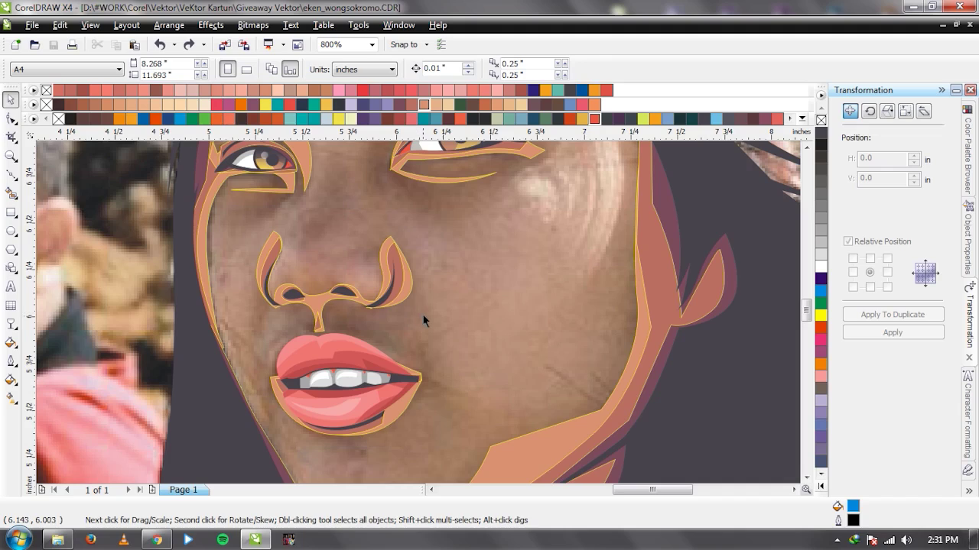
{"action": "key", "text": "F5"}
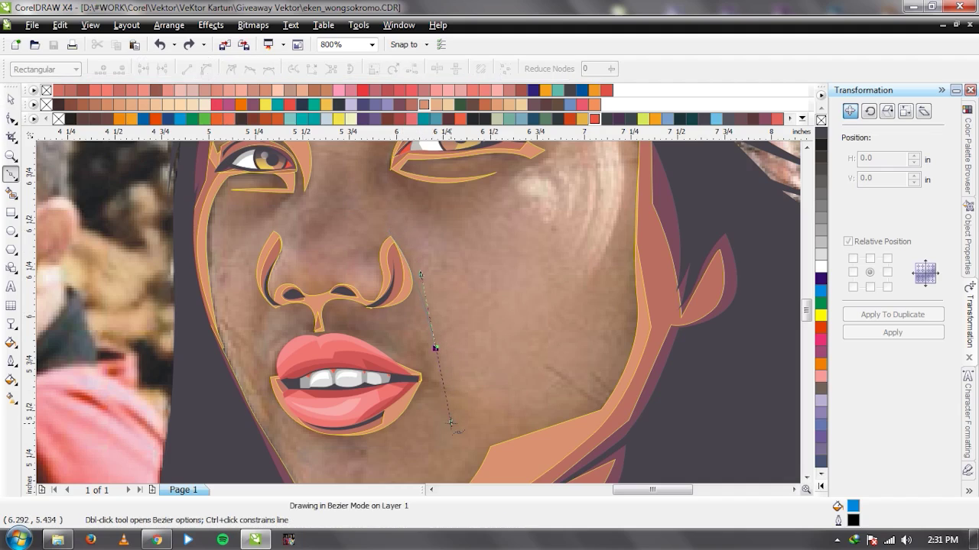
{"action": "left_click", "coordinate": [436, 349]}
{"action": "left_click_drag", "start_coordinate": [505, 421], "coordinate": [559, 403]}
{"action": "left_click_drag", "start_coordinate": [622, 316], "coordinate": [624, 221]}
{"action": "key", "text": "F3"}
{"action": "scroll", "coordinate": [419, 293], "scroll_direction": "up", "scroll_amount": 4}
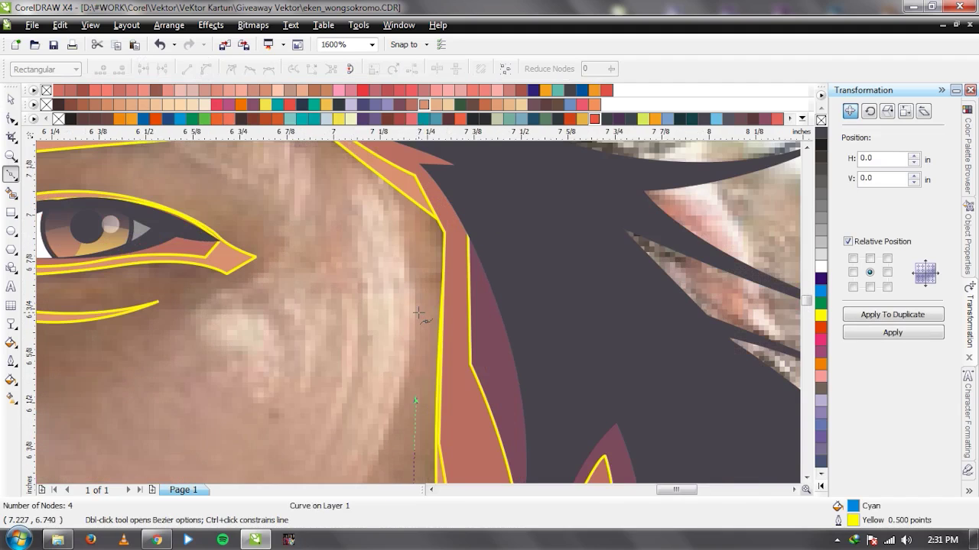
{"action": "scroll", "coordinate": [430, 256], "scroll_direction": "down", "scroll_amount": 2}
{"action": "scroll", "coordinate": [434, 392], "scroll_direction": "down", "scroll_amount": 2}
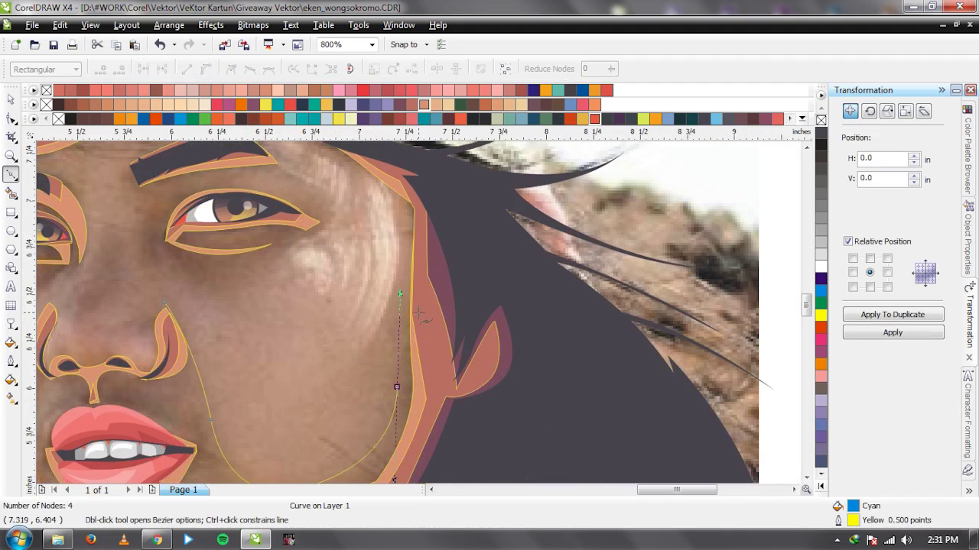
{"action": "scroll", "coordinate": [446, 331], "scroll_direction": "down", "scroll_amount": 1}
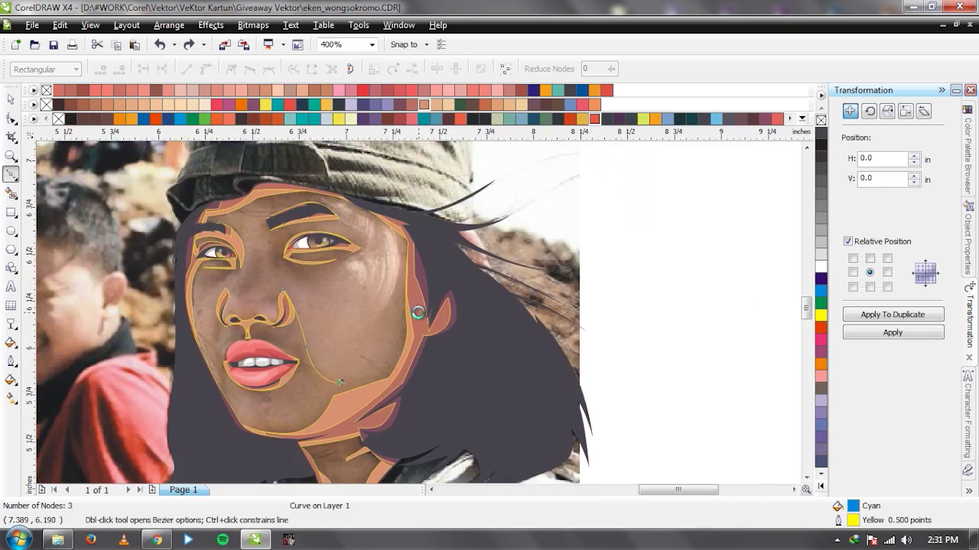
{"action": "scroll", "coordinate": [443, 321], "scroll_direction": "up", "scroll_amount": 1}
Carry the shading curve up the jaw and side of the face toward the eye.
{"action": "left_click_drag", "start_coordinate": [408, 319], "coordinate": [441, 178]}
{"action": "scroll", "coordinate": [441, 220], "scroll_direction": "down", "scroll_amount": 1}
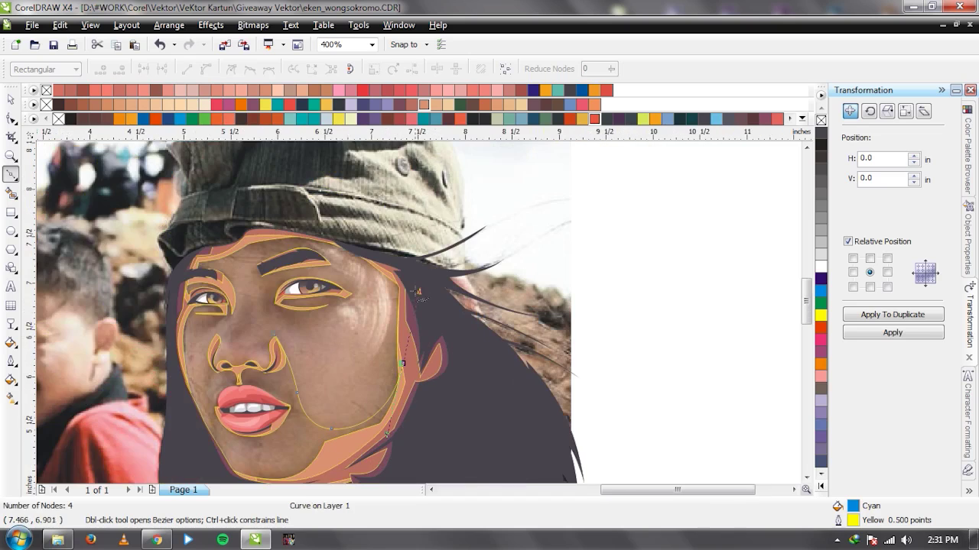
{"action": "scroll", "coordinate": [297, 282], "scroll_direction": "up", "scroll_amount": 1}
{"action": "left_click_drag", "start_coordinate": [371, 261], "coordinate": [294, 228]}
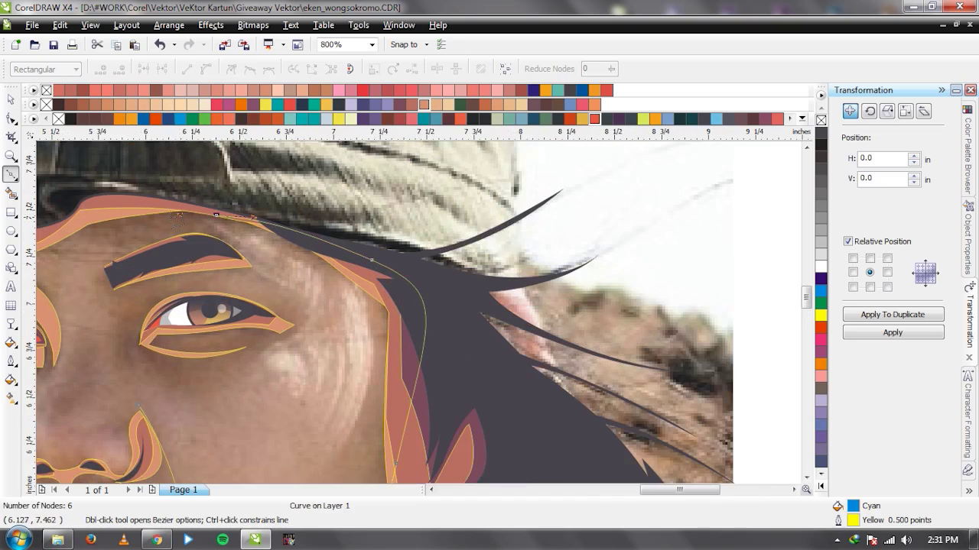
{"action": "left_click_drag", "start_coordinate": [214, 241], "coordinate": [232, 277]}
{"action": "key", "text": "ctrl+z"}
{"action": "left_click_drag", "start_coordinate": [266, 280], "coordinate": [246, 298]}
{"action": "left_click_drag", "start_coordinate": [177, 291], "coordinate": [215, 282]}
Add a point at the outer eye corner and close the cheek shading shape.
{"action": "left_click_drag", "start_coordinate": [205, 364], "coordinate": [253, 365]}
{"action": "left_click", "coordinate": [297, 332]}
{"action": "scroll", "coordinate": [273, 394], "scroll_direction": "down", "scroll_amount": 1}
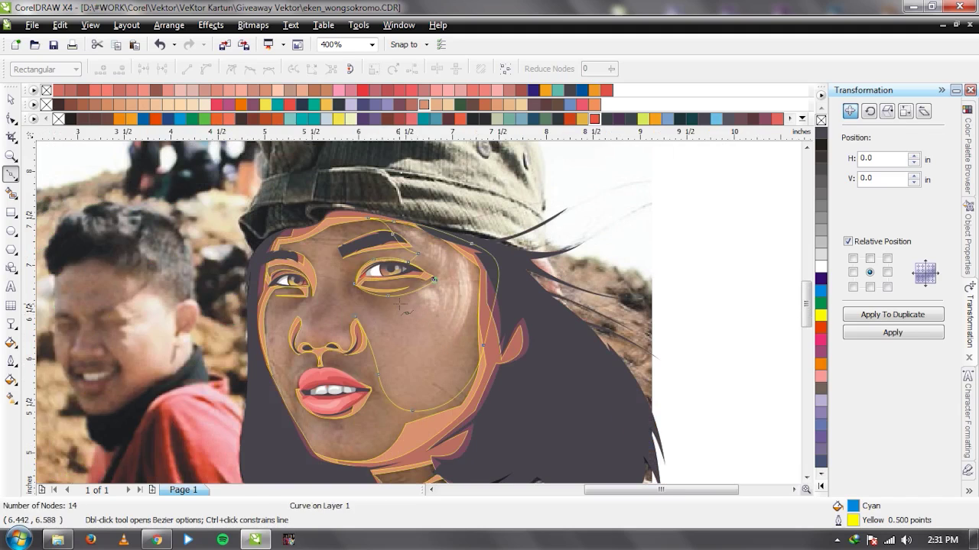
{"action": "scroll", "coordinate": [400, 305], "scroll_direction": "up", "scroll_amount": 1}
{"action": "key", "text": "ctrl+z"}
{"action": "key", "text": "ctrl+z"}
{"action": "key", "text": "ctrl+z"}
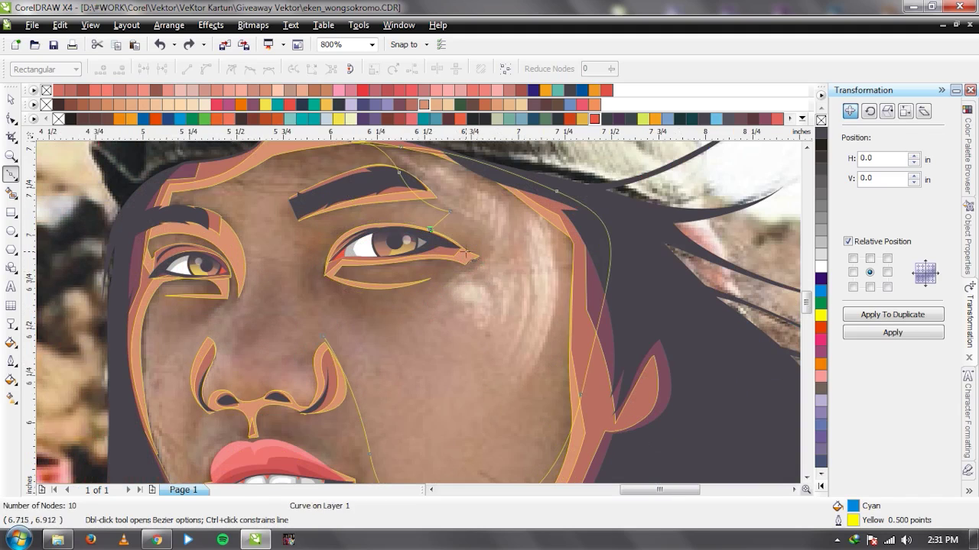
{"action": "left_click", "coordinate": [478, 259]}
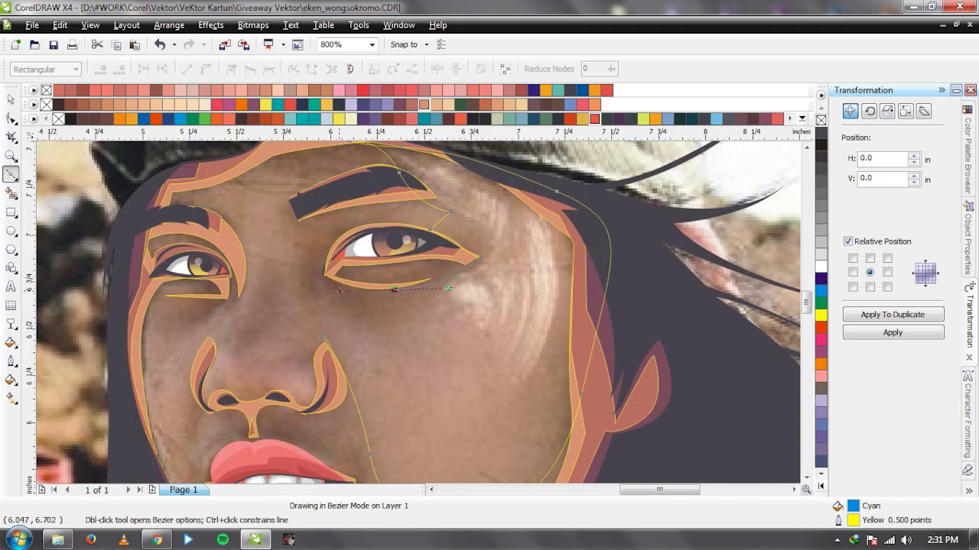
{"action": "left_click", "coordinate": [327, 338]}
{"action": "key", "text": "space"}
Start a new outline at the eye's inner corner with curved nodes along the lower eyelid.
{"action": "scroll", "coordinate": [329, 336], "scroll_direction": "down", "scroll_amount": 1}
{"action": "scroll", "coordinate": [424, 317], "scroll_direction": "down", "scroll_amount": 1}
{"action": "scroll", "coordinate": [420, 317], "scroll_direction": "up", "scroll_amount": 3}
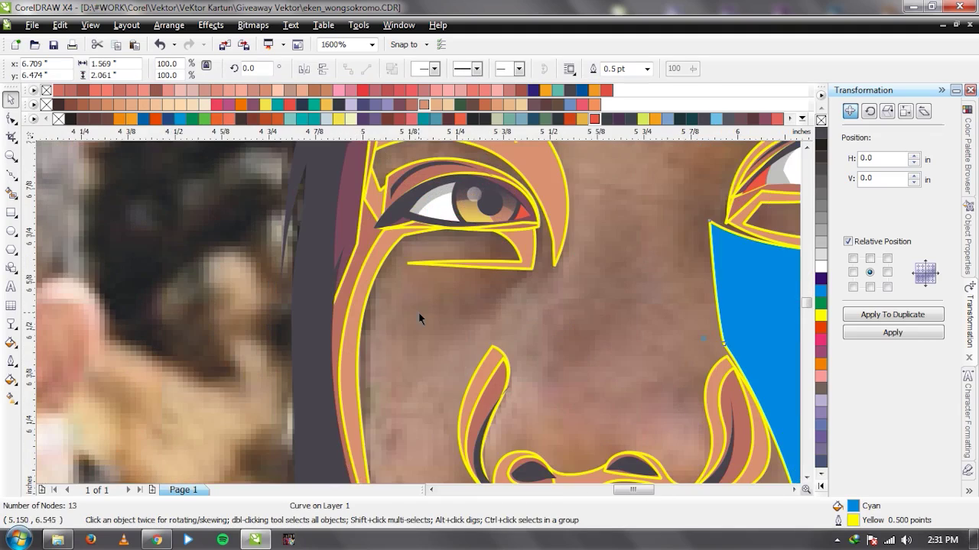
{"action": "key", "text": "space"}
{"action": "left_click", "coordinate": [370, 248]}
{"action": "left_click_drag", "start_coordinate": [448, 239], "coordinate": [496, 265]}
{"action": "left_click_drag", "start_coordinate": [417, 261], "coordinate": [398, 262]}
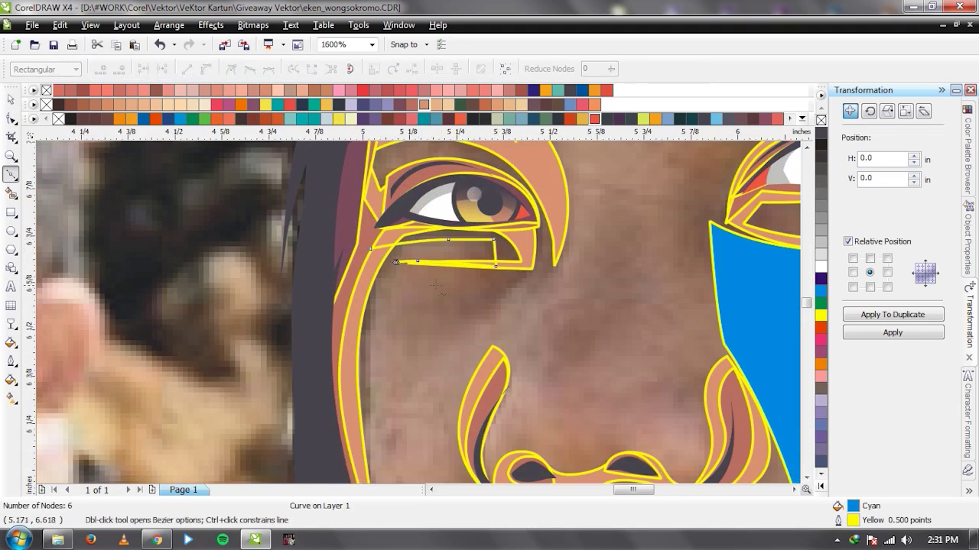
{"action": "left_click", "coordinate": [450, 265]}
{"action": "left_click", "coordinate": [497, 268]}
Extend the outline up the nose bridge, across the brow, and down the nose side.
{"action": "scroll", "coordinate": [532, 286], "scroll_direction": "down", "scroll_amount": 1}
{"action": "left_click_drag", "start_coordinate": [432, 289], "coordinate": [432, 239]}
{"action": "left_click", "coordinate": [369, 217]}
{"action": "left_click_drag", "start_coordinate": [447, 198], "coordinate": [466, 198]}
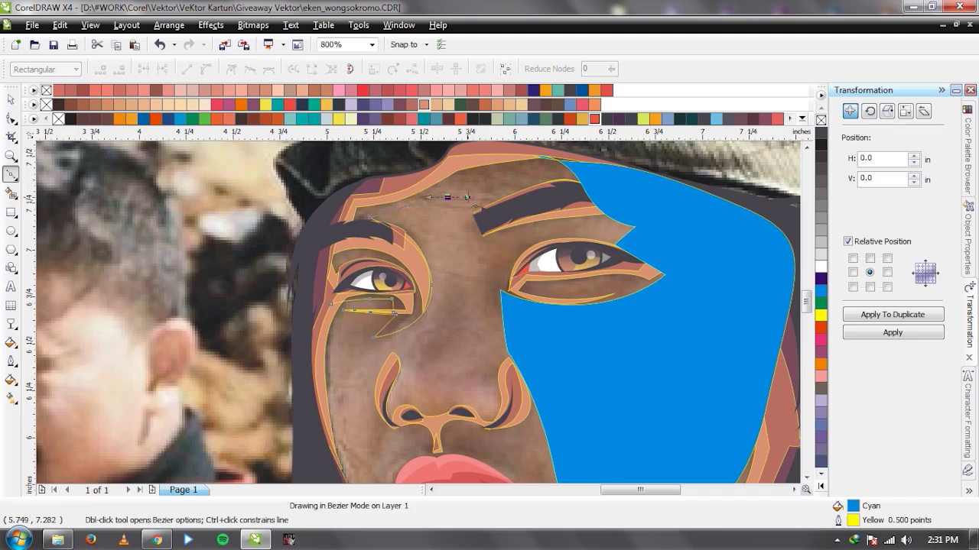
{"action": "left_click", "coordinate": [512, 180]}
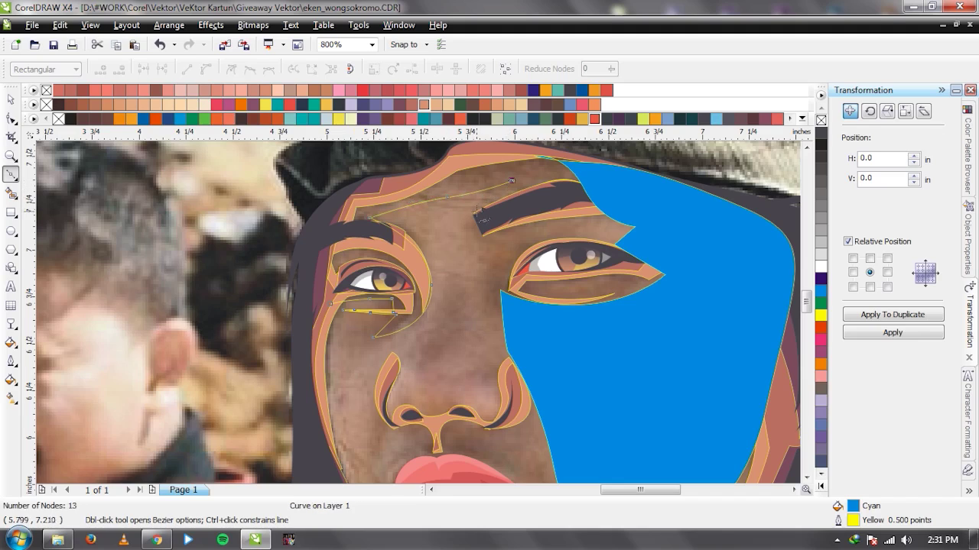
{"action": "left_click_drag", "start_coordinate": [486, 283], "coordinate": [488, 292]}
{"action": "left_click_drag", "start_coordinate": [486, 337], "coordinate": [486, 341]}
Replace misplaced nodes and trace the outline down the nose edge and around the left nostril.
{"action": "scroll", "coordinate": [466, 348], "scroll_direction": "up", "scroll_amount": 2}
{"action": "scroll", "coordinate": [448, 295], "scroll_direction": "down", "scroll_amount": 4}
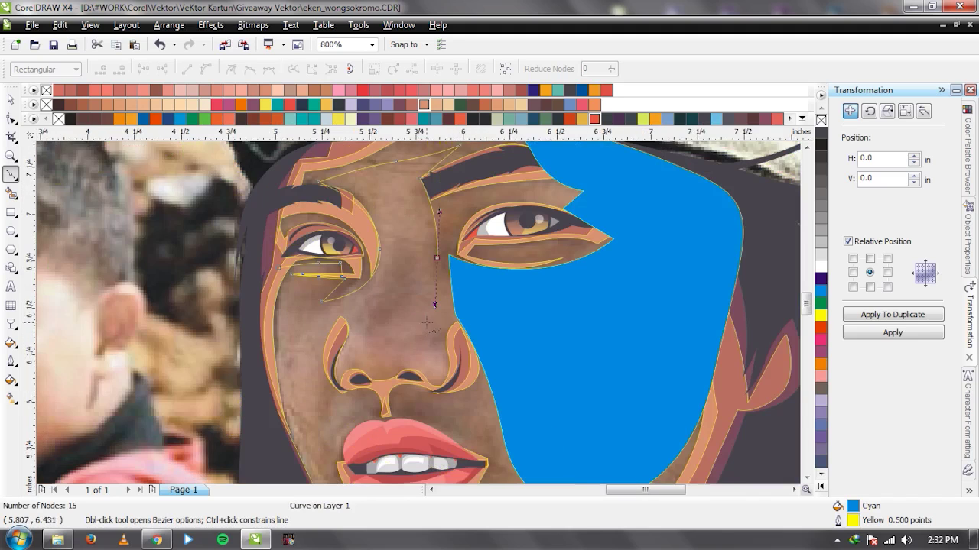
{"action": "scroll", "coordinate": [410, 285], "scroll_direction": "up", "scroll_amount": 2}
{"action": "key", "text": "ctrl+z"}
{"action": "left_click_drag", "start_coordinate": [404, 345], "coordinate": [398, 384]}
{"action": "key", "text": "ctrl+z"}
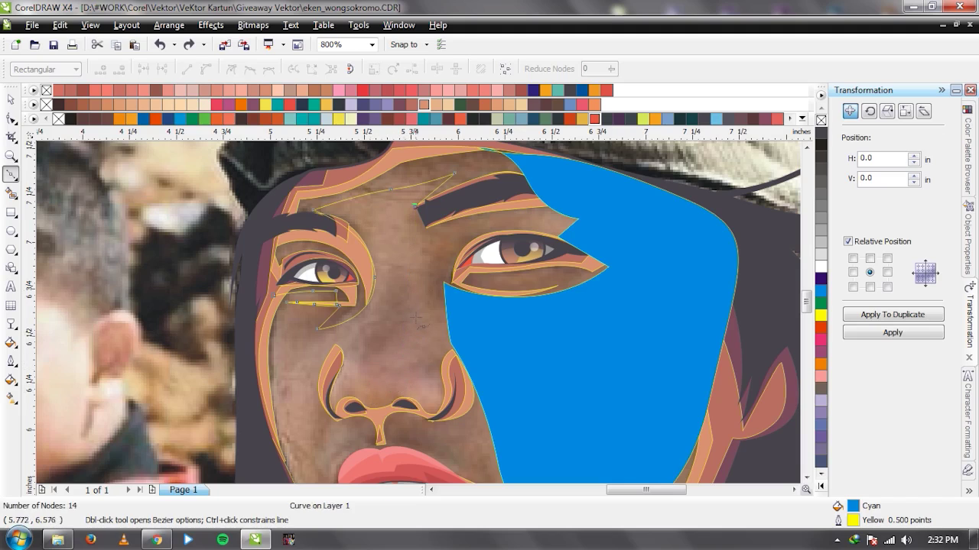
{"action": "left_click_drag", "start_coordinate": [430, 271], "coordinate": [434, 318]}
{"action": "left_click_drag", "start_coordinate": [442, 358], "coordinate": [442, 366]}
{"action": "left_click_drag", "start_coordinate": [429, 411], "coordinate": [426, 412]}
{"action": "left_click_drag", "start_coordinate": [357, 390], "coordinate": [348, 354]}
{"action": "left_click", "coordinate": [335, 415]}
{"action": "left_click", "coordinate": [339, 338]}
Place nodes beside the nose and curve the outline to the top of the upper lip.
{"action": "scroll", "coordinate": [339, 339], "scroll_direction": "down", "scroll_amount": 1}
{"action": "scroll", "coordinate": [409, 335], "scroll_direction": "up", "scroll_amount": 1}
{"action": "left_click", "coordinate": [420, 335]}
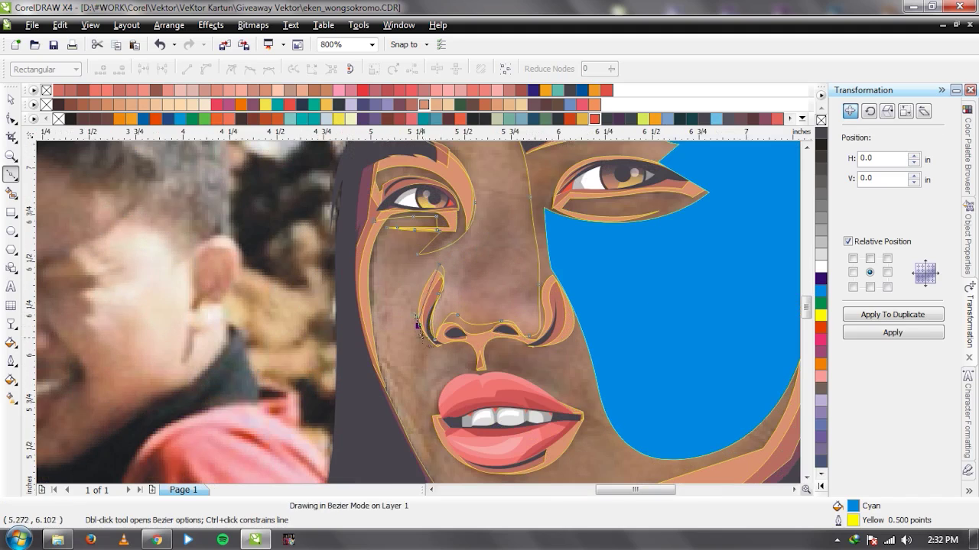
{"action": "left_click_drag", "start_coordinate": [432, 363], "coordinate": [433, 361]}
{"action": "scroll", "coordinate": [441, 354], "scroll_direction": "up", "scroll_amount": 1}
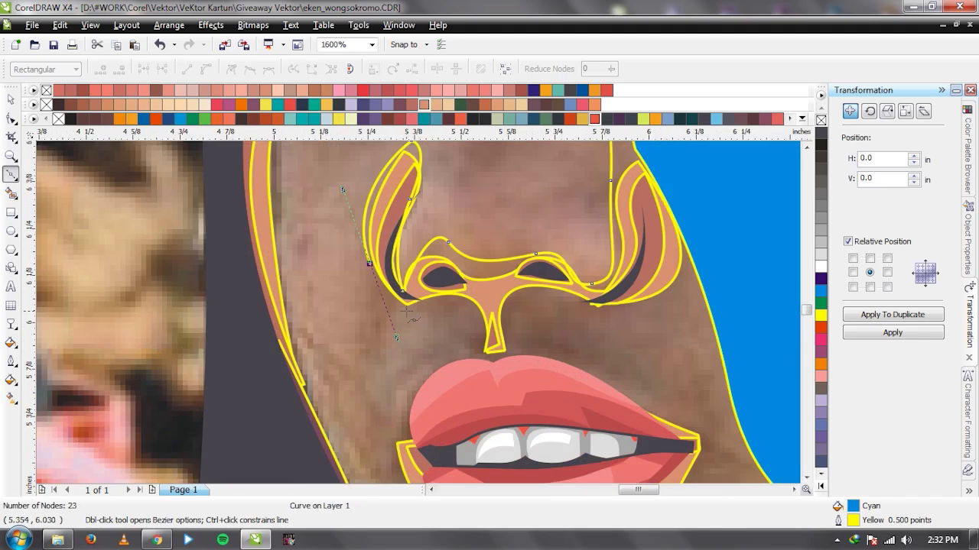
{"action": "left_click_drag", "start_coordinate": [442, 303], "coordinate": [485, 307]}
{"action": "key", "text": "ctrl+z"}
{"action": "key", "text": "ctrl+z"}
{"action": "key", "text": "ctrl+z"}
{"action": "left_click_drag", "start_coordinate": [371, 265], "coordinate": [396, 331]}
{"action": "left_click", "coordinate": [415, 313]}
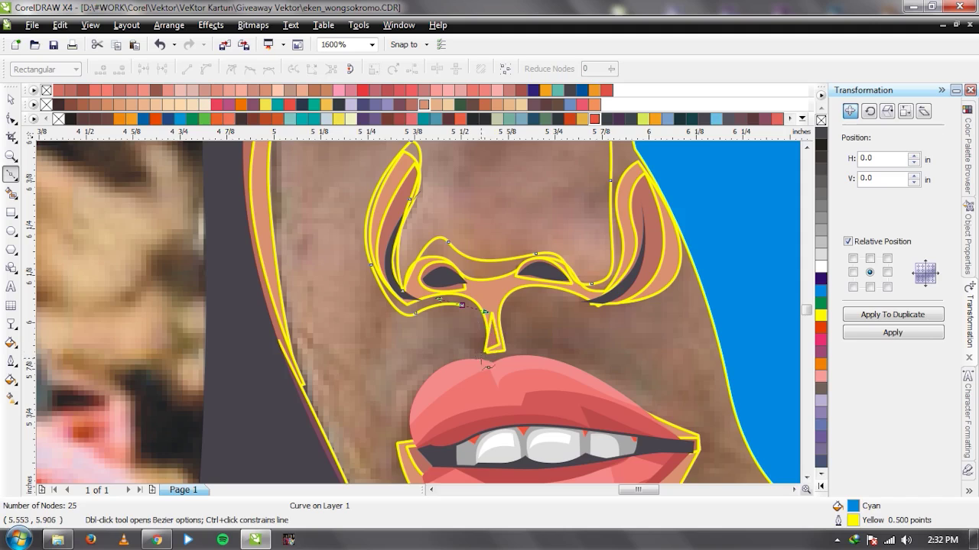
{"action": "left_click", "coordinate": [493, 364]}
Add nodes around the lip's left corner and down the jaw, then close the outline.
{"action": "scroll", "coordinate": [489, 375], "scroll_direction": "down", "scroll_amount": 1}
{"action": "left_click", "coordinate": [374, 347]}
{"action": "left_click", "coordinate": [386, 373]}
{"action": "scroll", "coordinate": [397, 367], "scroll_direction": "down", "scroll_amount": 1}
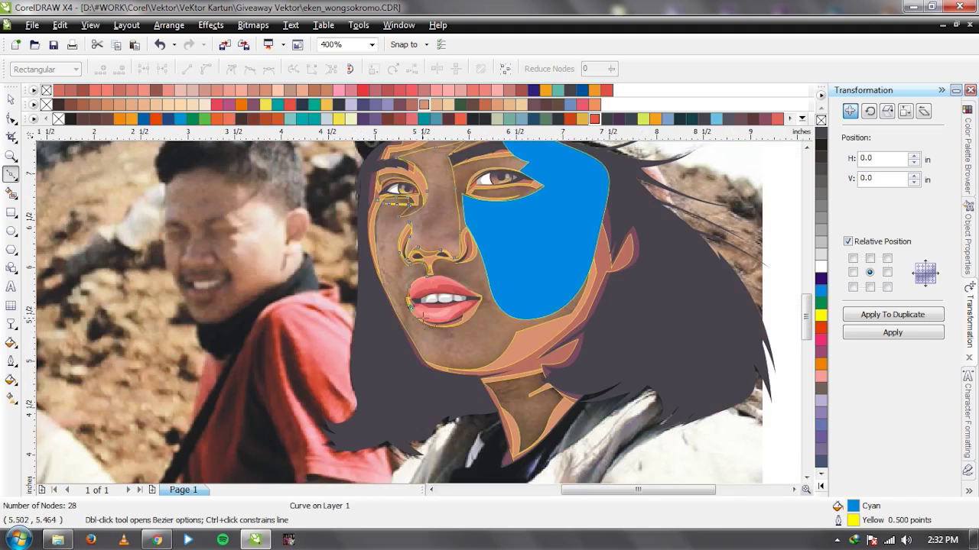
{"action": "scroll", "coordinate": [426, 321], "scroll_direction": "up", "scroll_amount": 1}
{"action": "left_click_drag", "start_coordinate": [344, 315], "coordinate": [345, 340]}
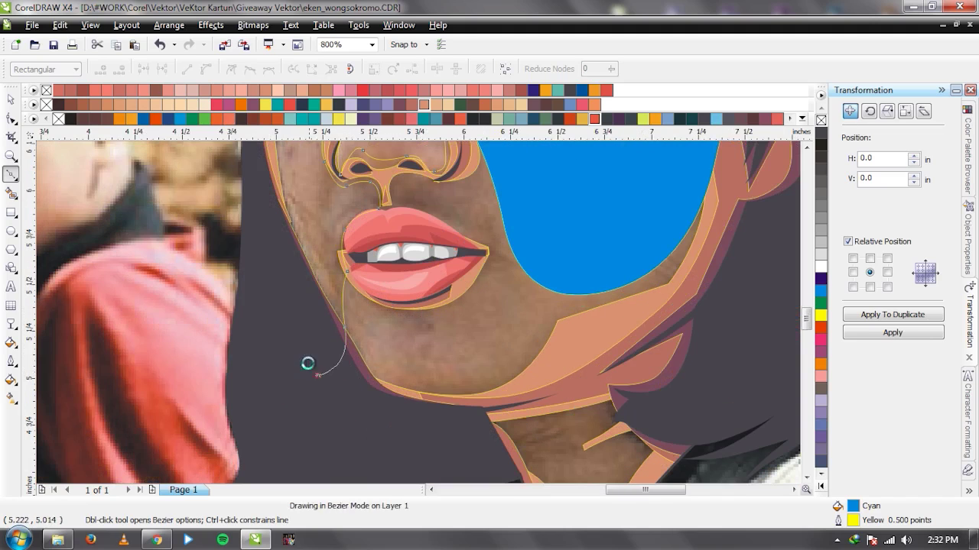
{"action": "left_click", "coordinate": [307, 364]}
{"action": "scroll", "coordinate": [307, 364], "scroll_direction": "down", "scroll_amount": 2}
{"action": "scroll", "coordinate": [425, 315], "scroll_direction": "up", "scroll_amount": 1}
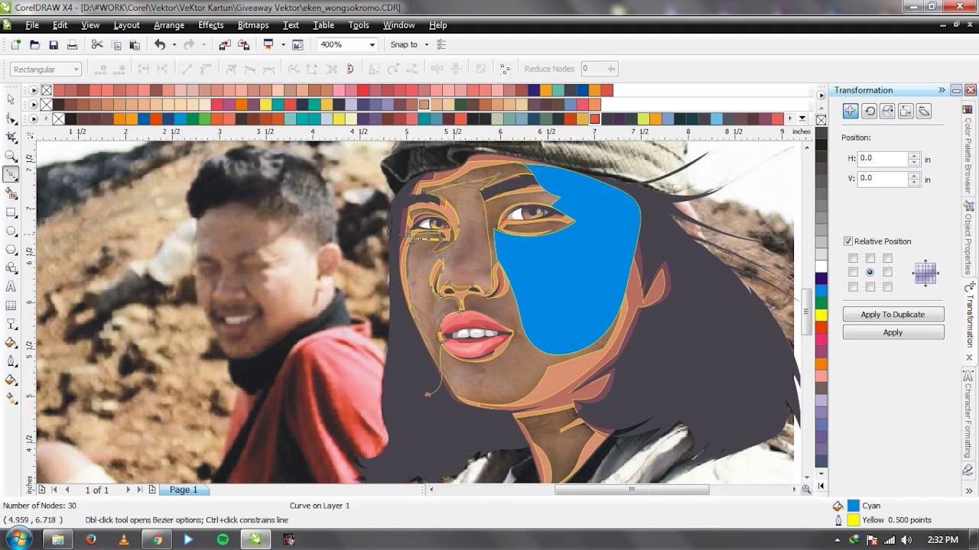
{"action": "left_click", "coordinate": [412, 234]}
{"action": "key", "text": "space"}
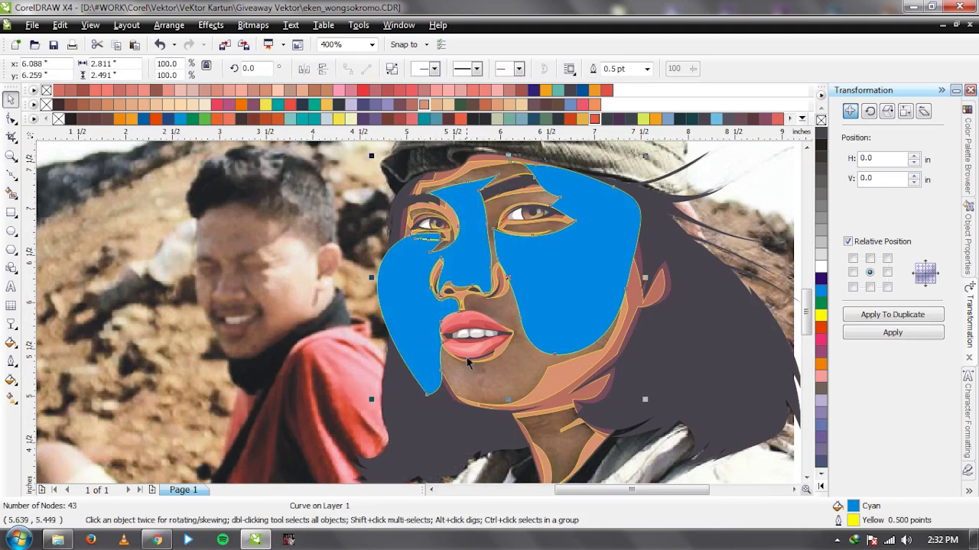
{"action": "scroll", "coordinate": [466, 357], "scroll_direction": "up", "scroll_amount": 2}
Draw a closed Bezier patch over the chin and select it with the blue cheek shape.
{"action": "key", "text": "space"}
{"action": "left_click", "coordinate": [325, 256]}
{"action": "left_click_drag", "start_coordinate": [415, 380], "coordinate": [496, 386]}
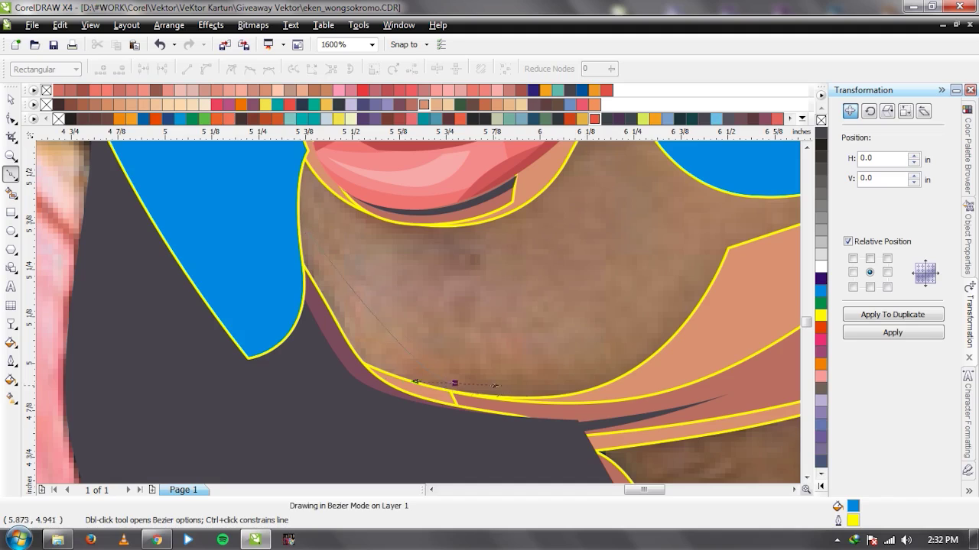
{"action": "left_click_drag", "start_coordinate": [577, 400], "coordinate": [566, 399]}
{"action": "left_click_drag", "start_coordinate": [669, 310], "coordinate": [680, 272]}
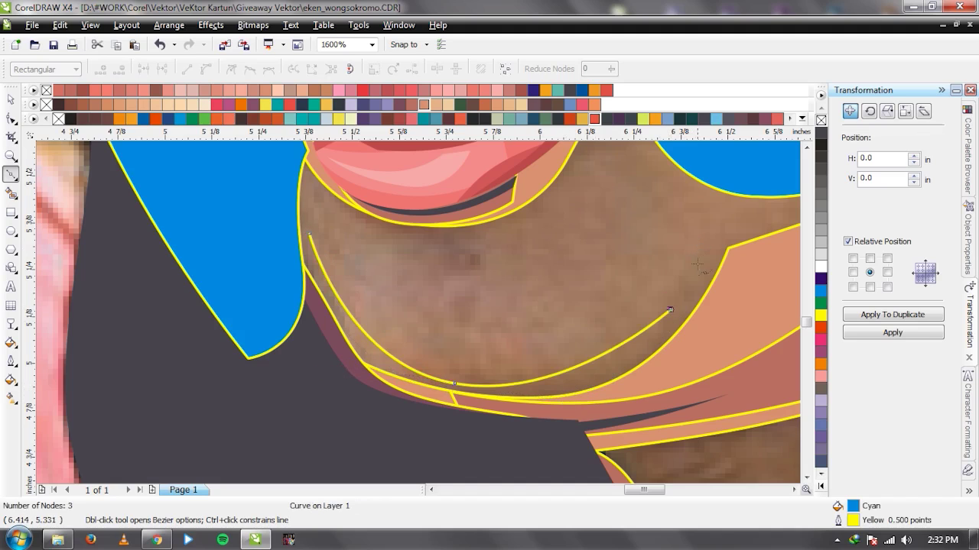
{"action": "left_click", "coordinate": [708, 233]}
{"action": "scroll", "coordinate": [423, 320], "scroll_direction": "down", "scroll_amount": 1}
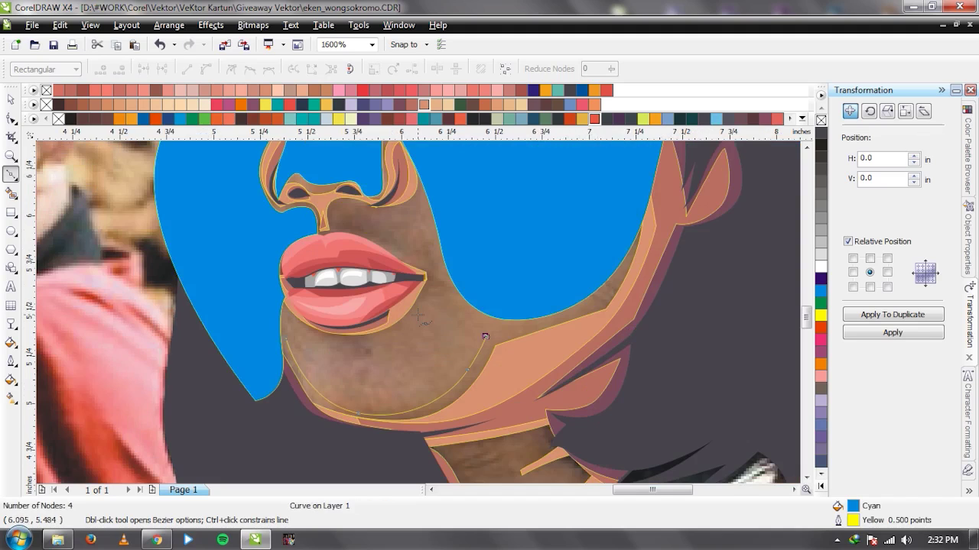
{"action": "left_click_drag", "start_coordinate": [367, 348], "coordinate": [324, 360]}
{"action": "left_click", "coordinate": [287, 341]}
{"action": "key", "text": "space"}
{"action": "left_click", "coordinate": [519, 273], "text": "shift"}
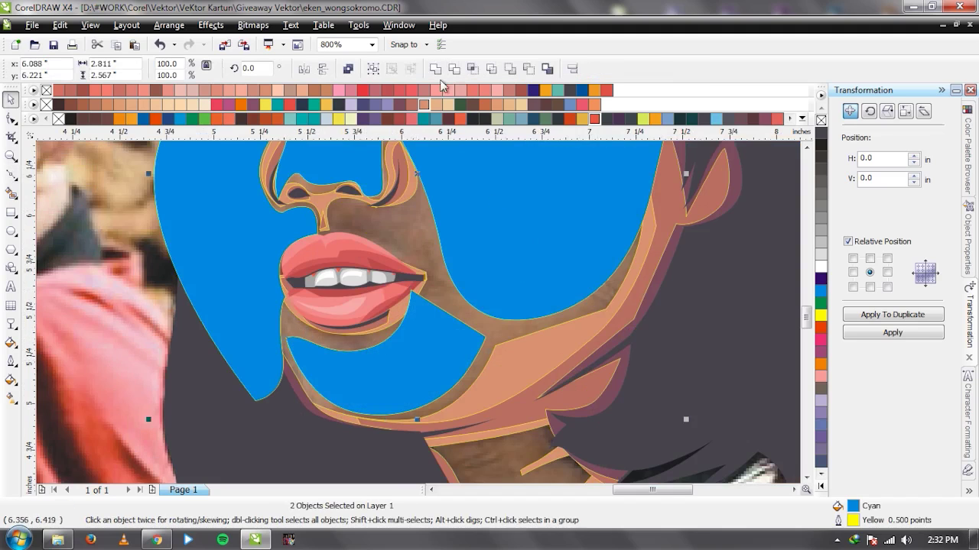
Draw a closed patch between nose and upper lip, then combine the blue shapes into one curve.
{"action": "scroll", "coordinate": [322, 157], "scroll_direction": "up", "scroll_amount": 1}
{"action": "key", "text": "space"}
{"action": "left_click", "coordinate": [353, 327]}
{"action": "left_click_drag", "start_coordinate": [354, 252], "coordinate": [383, 235]}
{"action": "left_click_drag", "start_coordinate": [450, 264], "coordinate": [468, 260]}
{"action": "left_click", "coordinate": [516, 237]}
{"action": "left_click_drag", "start_coordinate": [539, 363], "coordinate": [539, 403]}
{"action": "left_click", "coordinate": [470, 415]}
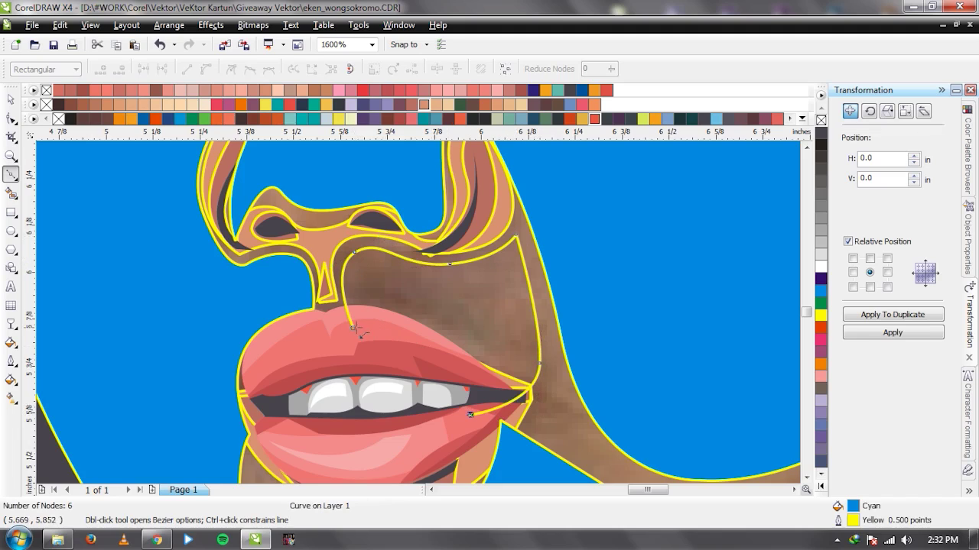
{"action": "left_click", "coordinate": [353, 327]}
{"action": "key", "text": "space"}
{"action": "scroll", "coordinate": [435, 253], "scroll_direction": "down", "scroll_amount": 1}
{"action": "left_click", "coordinate": [551, 276], "text": "shift"}
{"action": "left_click", "coordinate": [434, 68]}
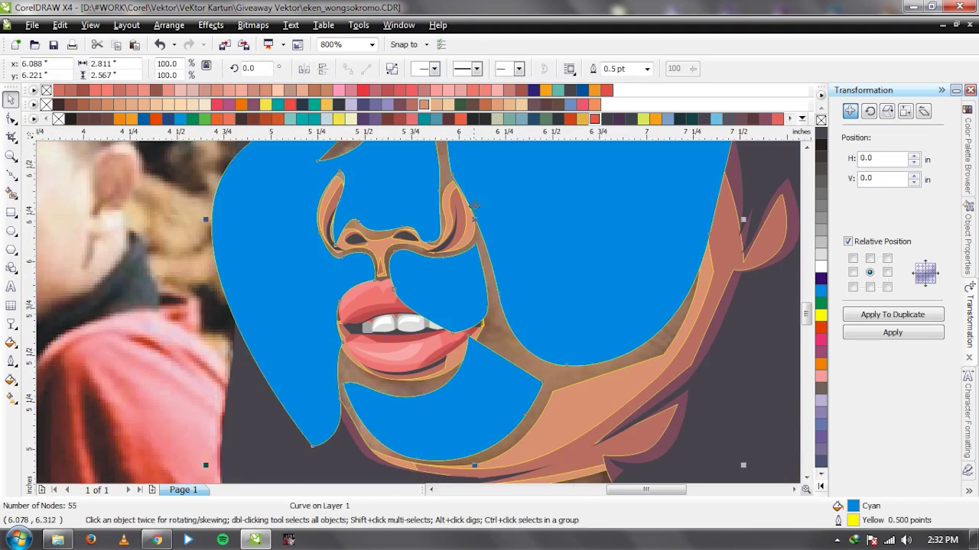
Draw a small closed 4-node patch under the right eye.
{"action": "scroll", "coordinate": [419, 309], "scroll_direction": "down", "scroll_amount": 2}
{"action": "scroll", "coordinate": [418, 308], "scroll_direction": "up", "scroll_amount": 1}
{"action": "scroll", "coordinate": [418, 309], "scroll_direction": "up", "scroll_amount": 1}
{"action": "scroll", "coordinate": [418, 309], "scroll_direction": "down", "scroll_amount": 1}
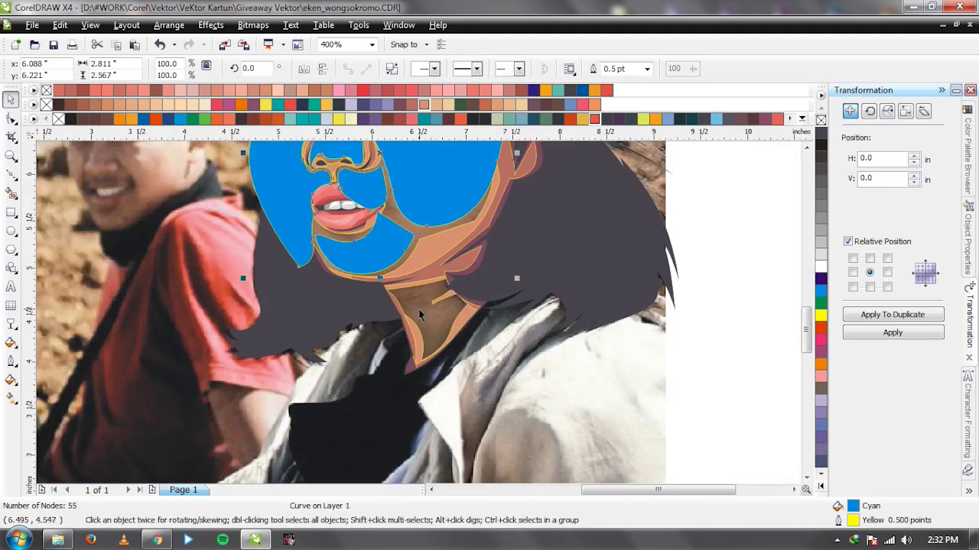
{"action": "scroll", "coordinate": [418, 309], "scroll_direction": "down", "scroll_amount": 1}
{"action": "scroll", "coordinate": [418, 309], "scroll_direction": "up", "scroll_amount": 1}
{"action": "scroll", "coordinate": [391, 224], "scroll_direction": "up", "scroll_amount": 2}
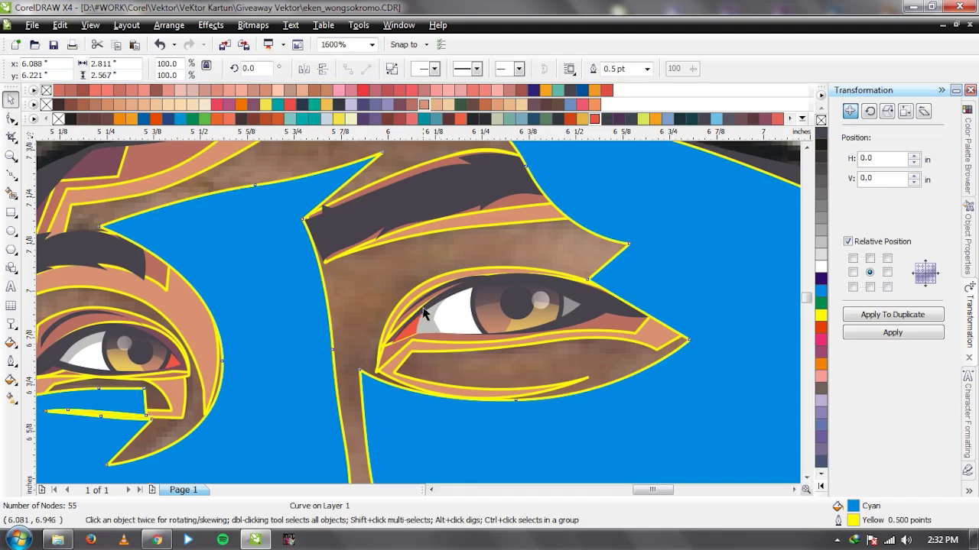
{"action": "key", "text": "F10"}
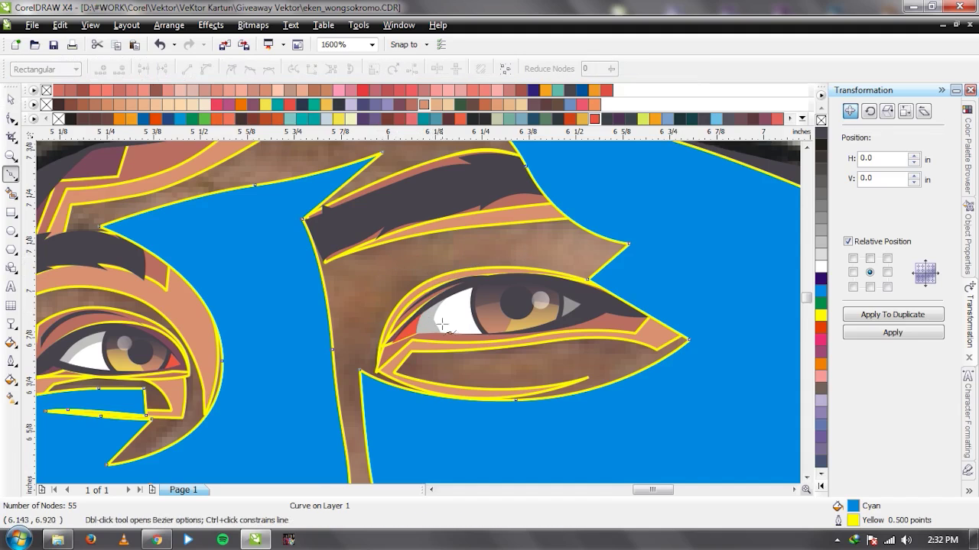
{"action": "scroll", "coordinate": [441, 325], "scroll_direction": "up", "scroll_amount": 1}
{"action": "left_click", "coordinate": [302, 308]}
{"action": "left_click_drag", "start_coordinate": [541, 330], "coordinate": [618, 324]}
{"action": "left_click", "coordinate": [705, 291]}
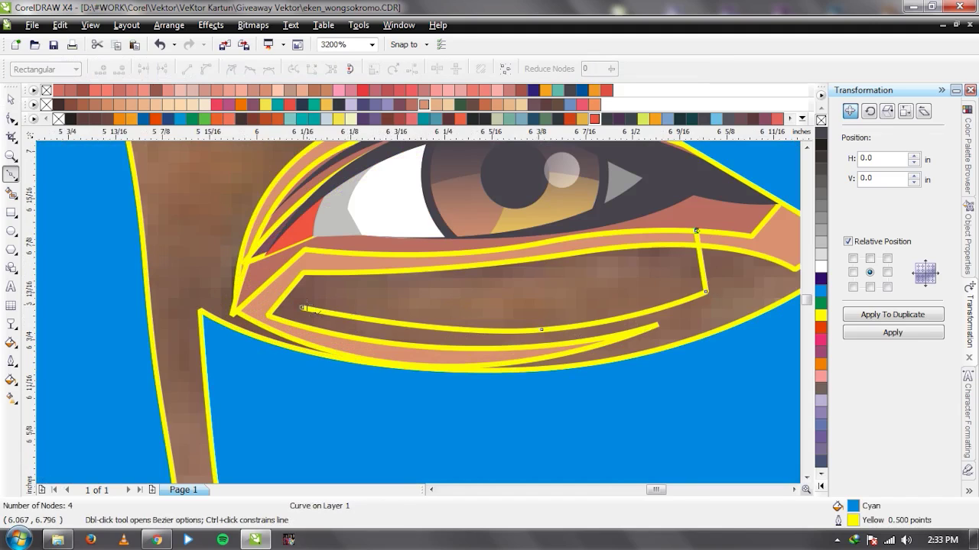
{"action": "left_click", "coordinate": [304, 309]}
Select the under-eye patch with the large blue shape and the face base.
{"action": "key", "text": "space"}
{"action": "scroll", "coordinate": [448, 344], "scroll_direction": "down", "scroll_amount": 1}
{"action": "left_click", "coordinate": [302, 269], "text": "shift"}
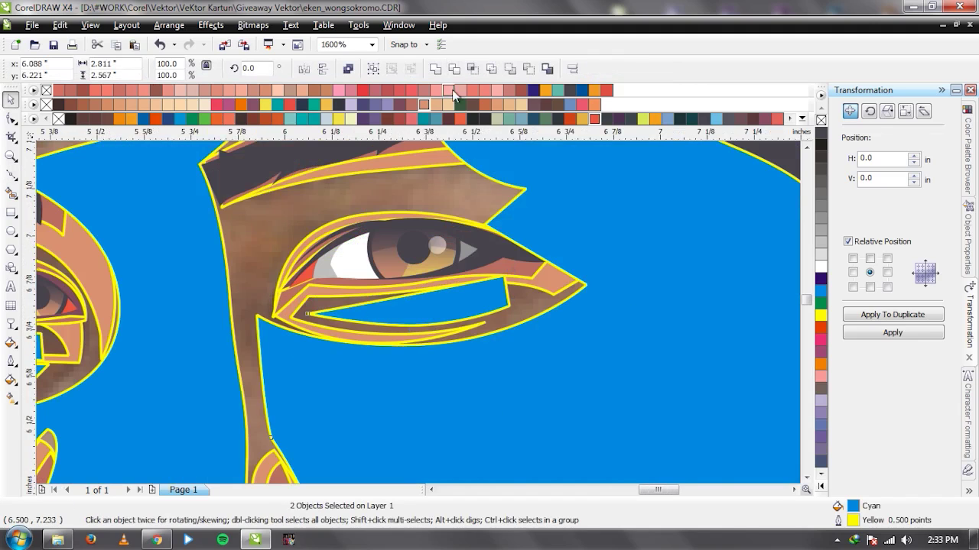
{"action": "scroll", "coordinate": [390, 146], "scroll_direction": "down", "scroll_amount": 1}
{"action": "scroll", "coordinate": [390, 230], "scroll_direction": "up", "scroll_amount": 1}
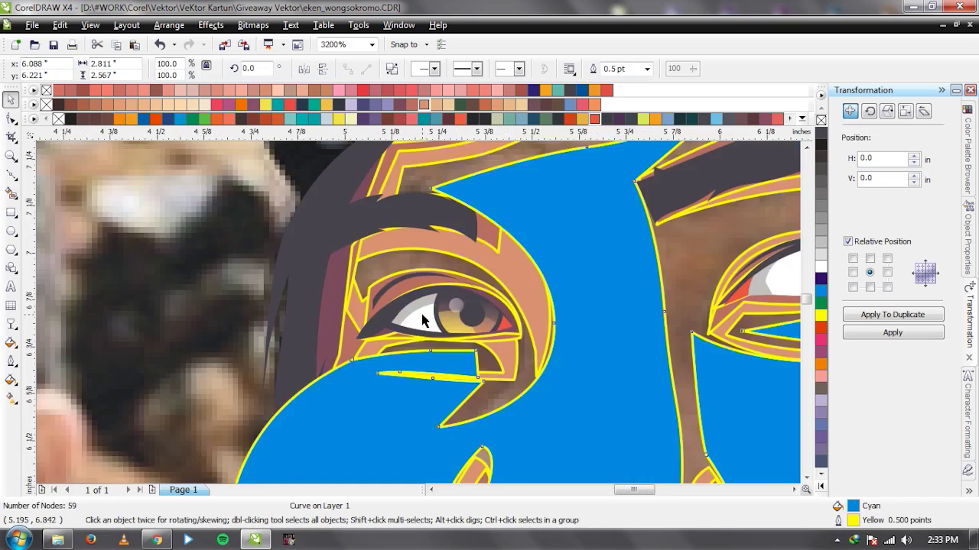
{"action": "scroll", "coordinate": [444, 323], "scroll_direction": "down", "scroll_amount": 2}
{"action": "left_click", "coordinate": [480, 292], "text": "shift"}
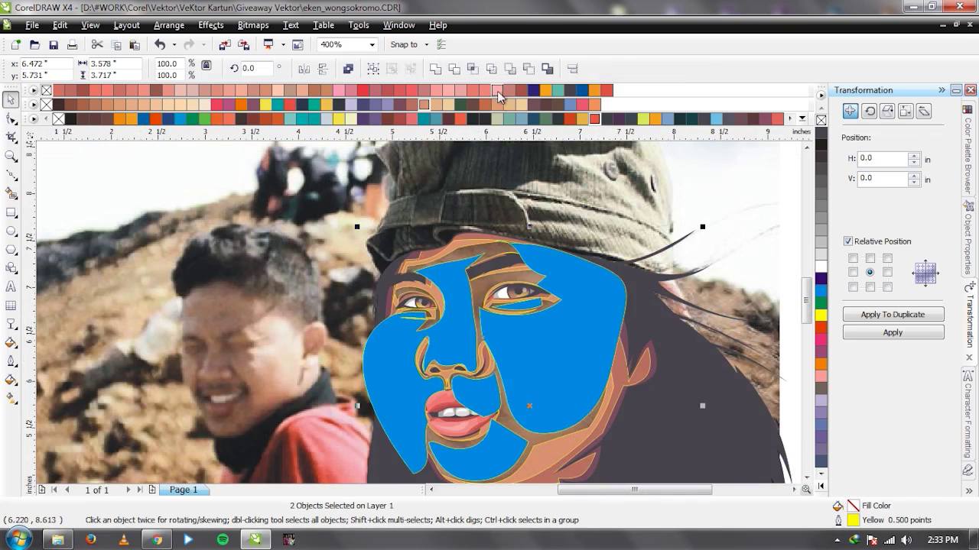
Intersect the blue shape with the face base, delete the blue guide, and fill face and highlight in skin tones.
{"action": "left_click", "coordinate": [472, 69]}
{"action": "key", "text": "Delete"}
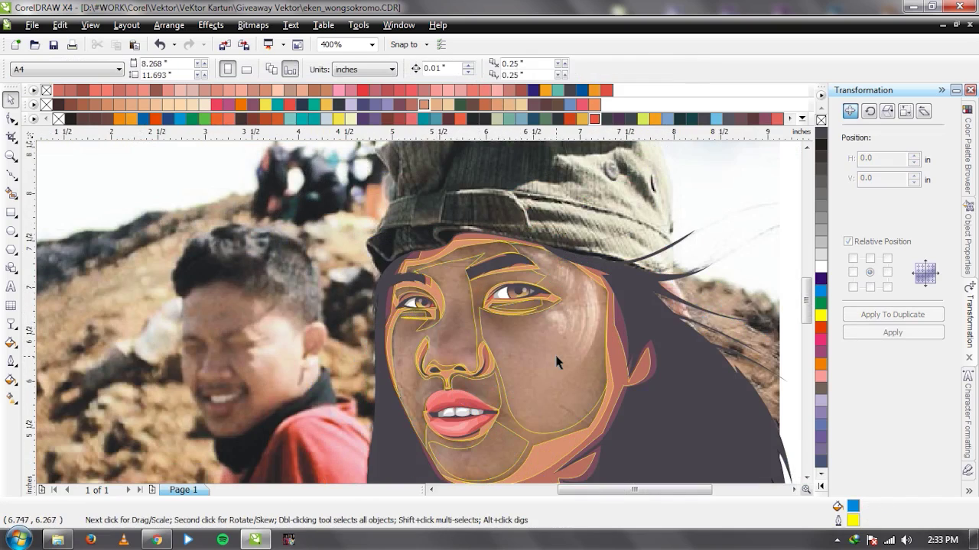
{"action": "left_click", "coordinate": [511, 430]}
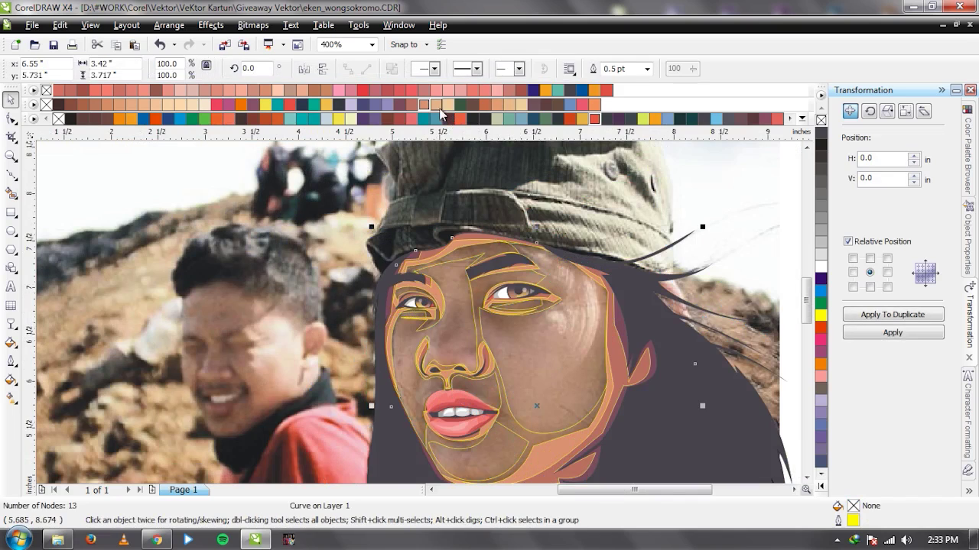
{"action": "left_click", "coordinate": [438, 106]}
{"action": "left_click", "coordinate": [546, 347]}
{"action": "left_click", "coordinate": [446, 107]}
Move the reference photo off the page to inspect the portrait pieces, then undo the move.
{"action": "left_click", "coordinate": [309, 275]}
{"action": "scroll", "coordinate": [412, 340], "scroll_direction": "down", "scroll_amount": 1}
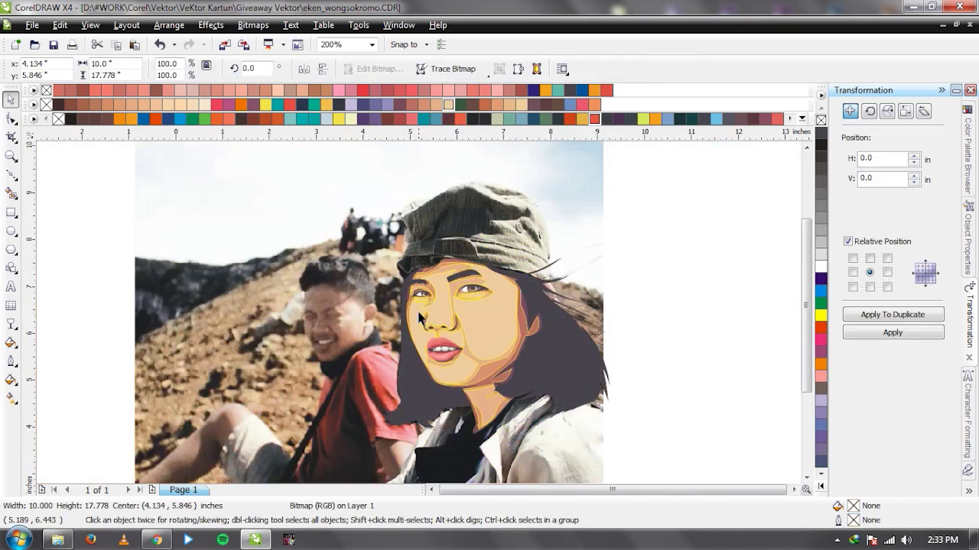
{"action": "scroll", "coordinate": [416, 309], "scroll_direction": "down", "scroll_amount": 1}
{"action": "left_click_drag", "start_coordinate": [511, 288], "coordinate": [246, 290]}
{"action": "scroll", "coordinate": [500, 319], "scroll_direction": "up", "scroll_amount": 1}
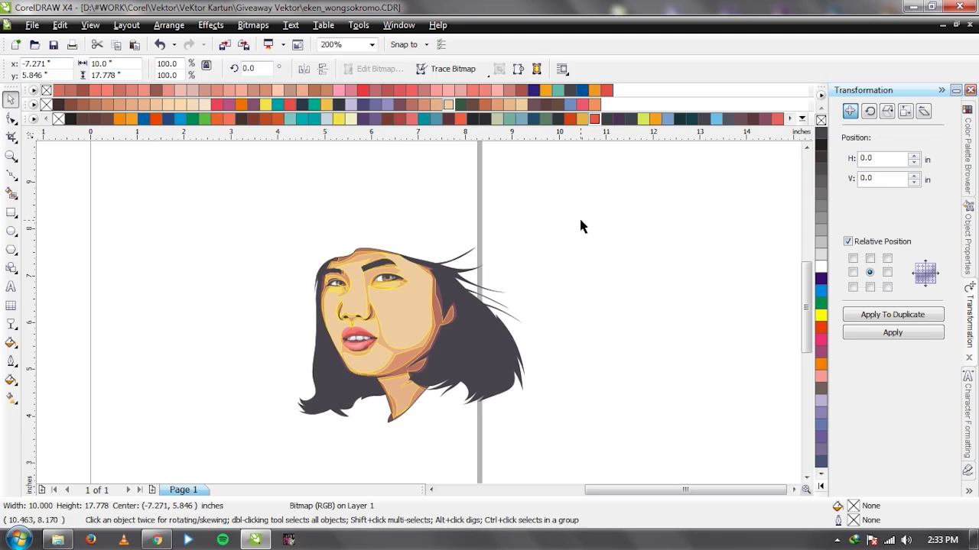
{"action": "left_click_drag", "start_coordinate": [273, 449], "coordinate": [273, 449]}
{"action": "scroll", "coordinate": [425, 354], "scroll_direction": "down", "scroll_amount": 2}
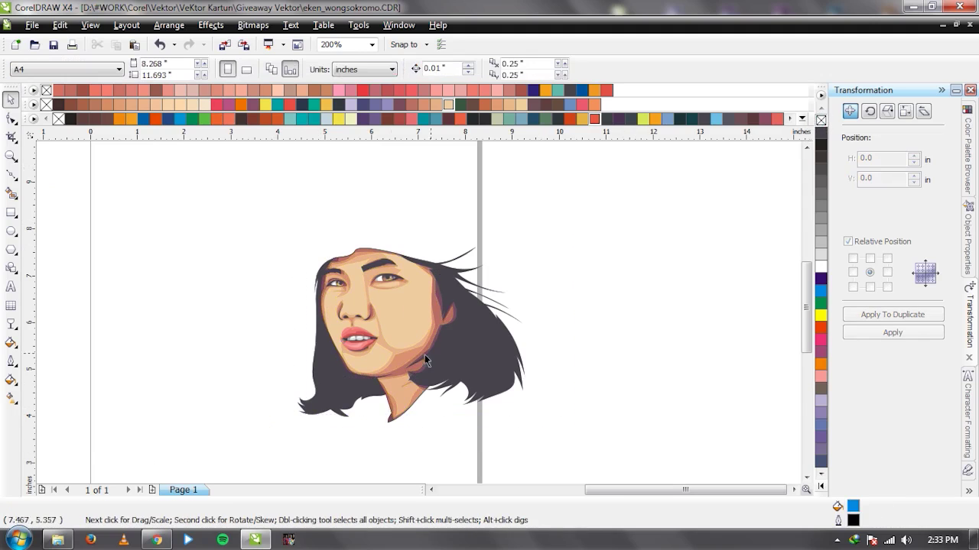
{"action": "left_click", "coordinate": [174, 285]}
{"action": "key", "text": "ctrl+z"}
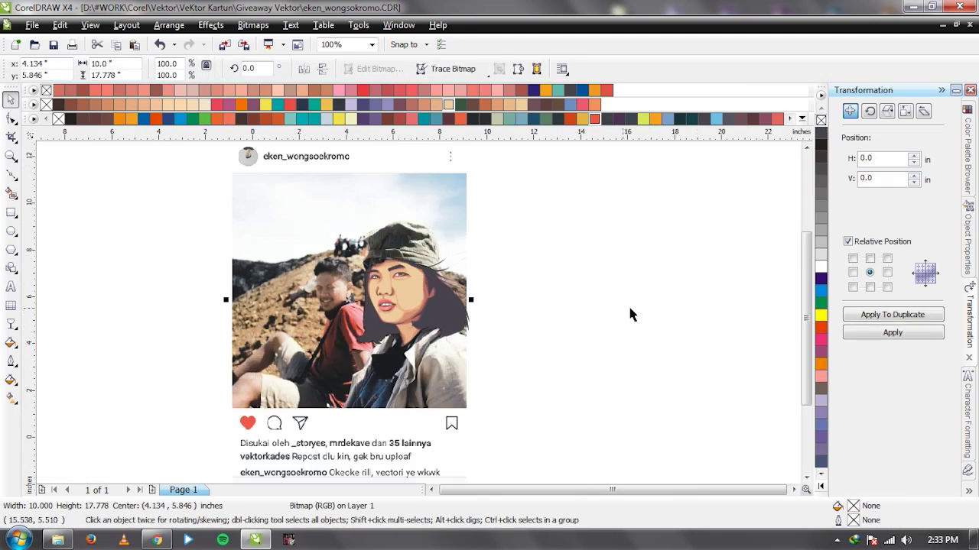
Drag the misplaced skin-shading piece back into line with the face.
{"action": "left_click", "coordinate": [411, 308]}
{"action": "scroll", "coordinate": [413, 312], "scroll_direction": "up", "scroll_amount": 2}
{"action": "left_click_drag", "start_coordinate": [398, 311], "coordinate": [454, 316]}
{"action": "left_click", "coordinate": [388, 299]}
{"action": "left_click", "coordinate": [385, 299]}
Bring the reference photo to the front to compare, then send it back behind the drawing.
{"action": "left_click", "coordinate": [683, 309]}
{"action": "scroll", "coordinate": [298, 309], "scroll_direction": "down", "scroll_amount": 1}
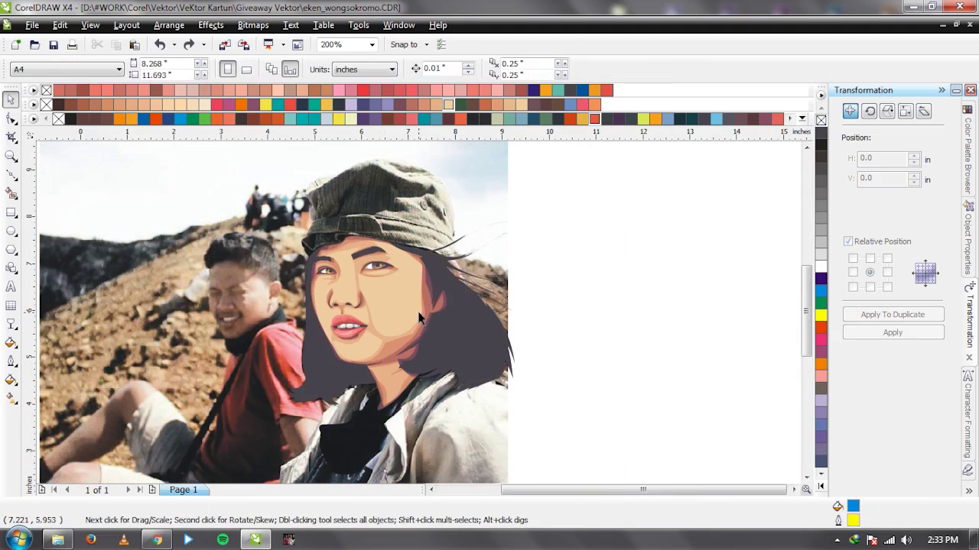
{"action": "left_click", "coordinate": [229, 249]}
{"action": "key", "text": "ctrl+Home"}
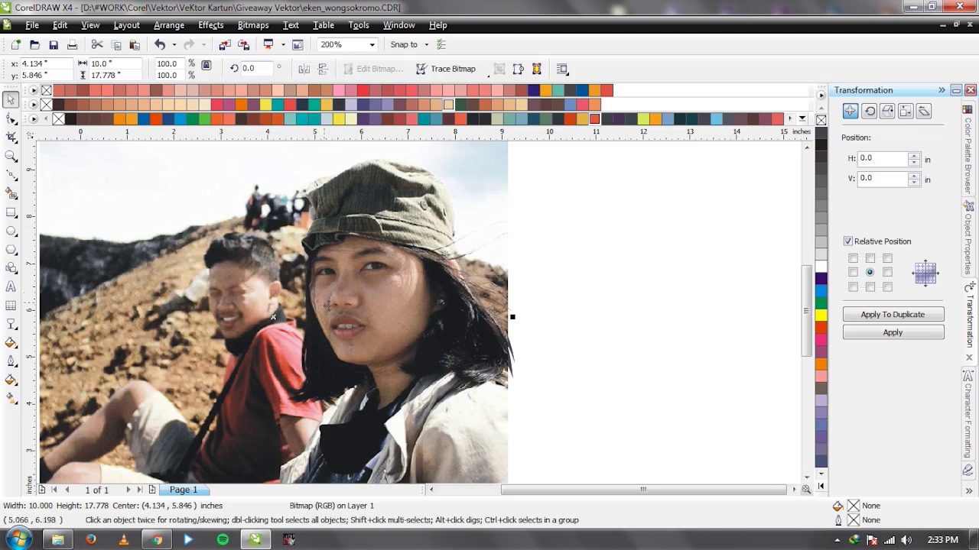
{"action": "scroll", "coordinate": [413, 306], "scroll_direction": "up", "scroll_amount": 2}
{"action": "scroll", "coordinate": [410, 317], "scroll_direction": "down", "scroll_amount": 1}
{"action": "key", "text": "ctrl+z"}
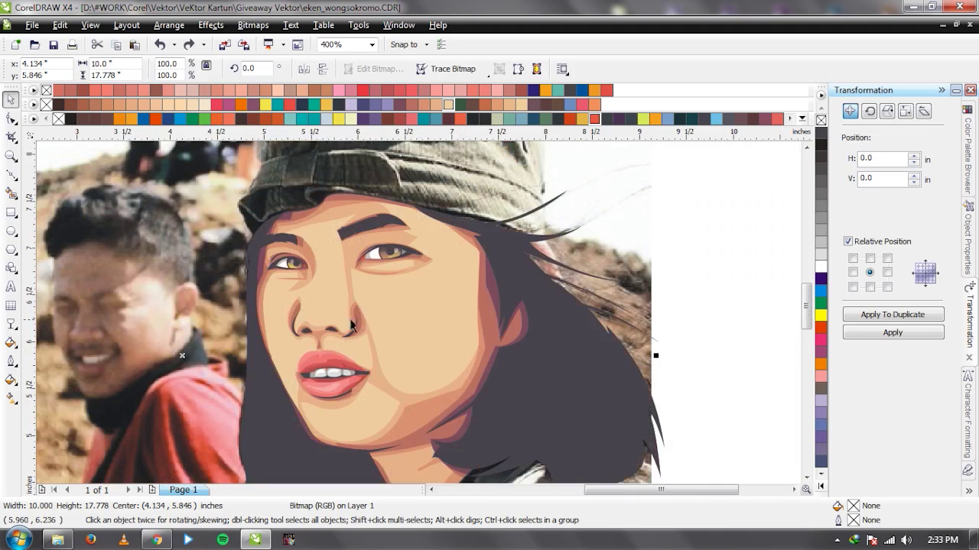
{"action": "scroll", "coordinate": [417, 317], "scroll_direction": "up", "scroll_amount": 2}
{"action": "scroll", "coordinate": [419, 318], "scroll_direction": "down", "scroll_amount": 1}
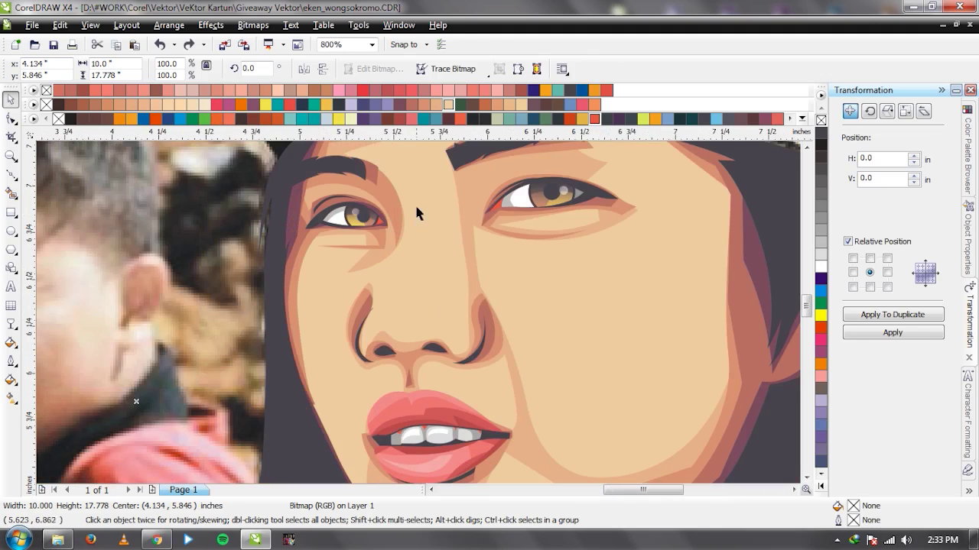
{"action": "key", "text": "F5"}
Draw a closed 5-node highlight shape down the bridge of the nose.
{"action": "left_click_drag", "start_coordinate": [411, 269], "coordinate": [410, 283]}
{"action": "scroll", "coordinate": [410, 284], "scroll_direction": "up", "scroll_amount": 1}
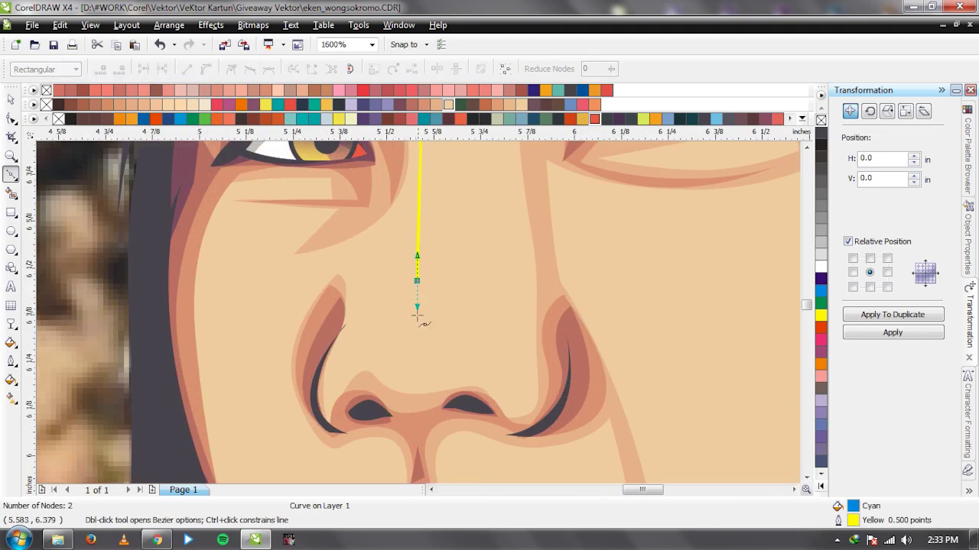
{"action": "left_click_drag", "start_coordinate": [401, 382], "coordinate": [442, 394]}
{"action": "key", "text": "ctrl+z"}
{"action": "scroll", "coordinate": [407, 310], "scroll_direction": "down", "scroll_amount": 4}
{"action": "scroll", "coordinate": [419, 313], "scroll_direction": "up", "scroll_amount": 2}
{"action": "left_click", "coordinate": [393, 320]}
{"action": "left_click_drag", "start_coordinate": [477, 310], "coordinate": [482, 260]}
{"action": "scroll", "coordinate": [418, 312], "scroll_direction": "down", "scroll_amount": 2}
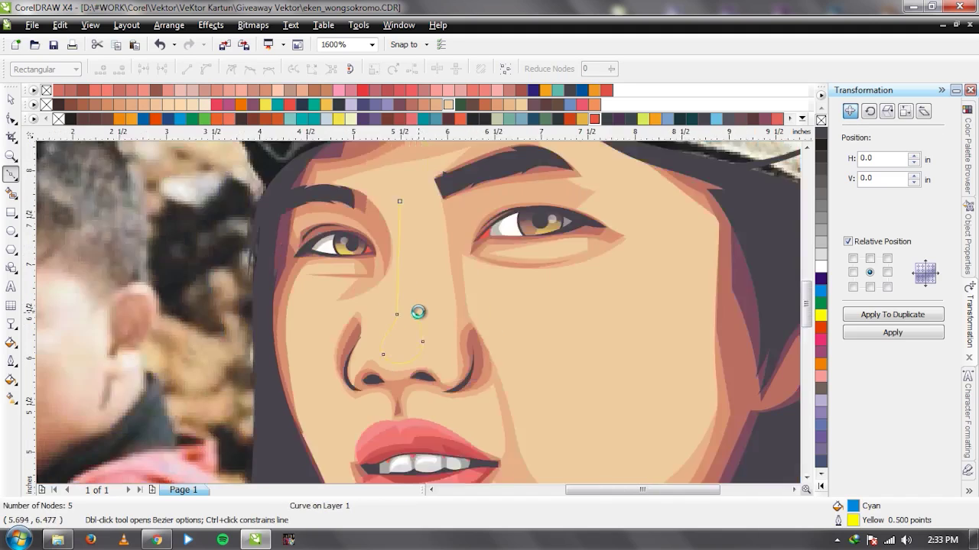
{"action": "scroll", "coordinate": [418, 312], "scroll_direction": "down", "scroll_amount": 2}
{"action": "scroll", "coordinate": [418, 312], "scroll_direction": "up", "scroll_amount": 4}
{"action": "left_click_drag", "start_coordinate": [392, 272], "coordinate": [438, 286]}
{"action": "key", "text": "space"}
{"action": "scroll", "coordinate": [437, 285], "scroll_direction": "down", "scroll_amount": 2}
{"action": "scroll", "coordinate": [456, 307], "scroll_direction": "up", "scroll_amount": 1}
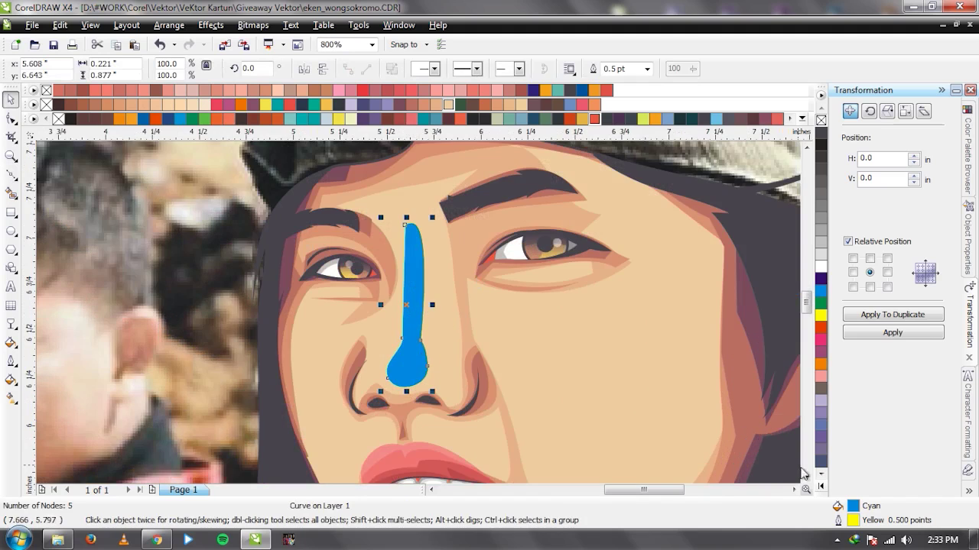
Fill the nose-bridge highlight with pale tan C2 M10 Y21 K0.
{"action": "left_click", "coordinate": [451, 104]}
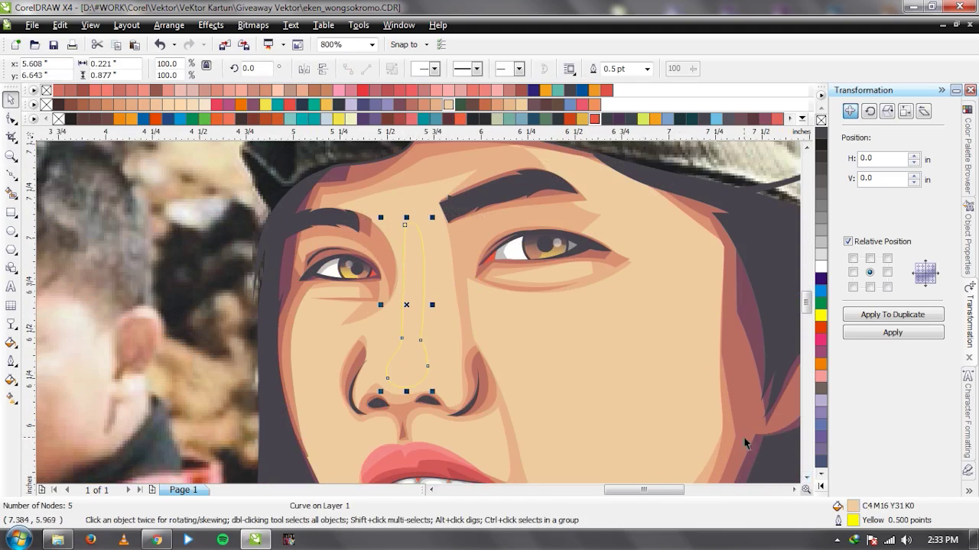
{"action": "double_click", "coordinate": [857, 507]}
{"action": "left_click", "coordinate": [612, 260]}
{"action": "left_click", "coordinate": [609, 257]}
{"action": "left_click", "coordinate": [733, 441]}
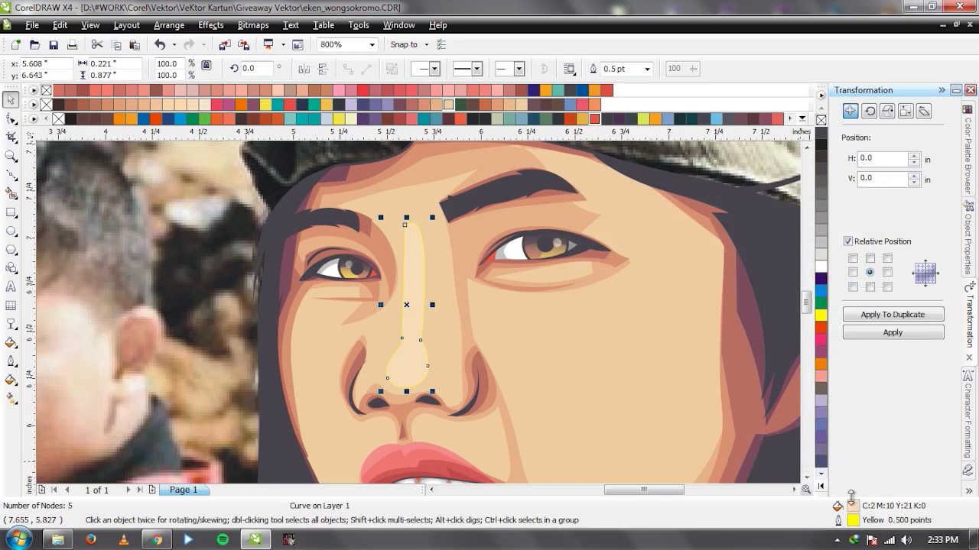
{"action": "scroll", "coordinate": [457, 297], "scroll_direction": "down", "scroll_amount": 1}
{"action": "scroll", "coordinate": [419, 308], "scroll_direction": "up", "scroll_amount": 1}
Begin a cheek highlight outline below the eye with the Bezier tool.
{"action": "key", "text": "F5"}
{"action": "left_click", "coordinate": [370, 212]}
{"action": "left_click_drag", "start_coordinate": [451, 290], "coordinate": [522, 317]}
Draw the right-cheek highlight outline below the eye and pull its first node up and left.
{"action": "left_click", "coordinate": [577, 175]}
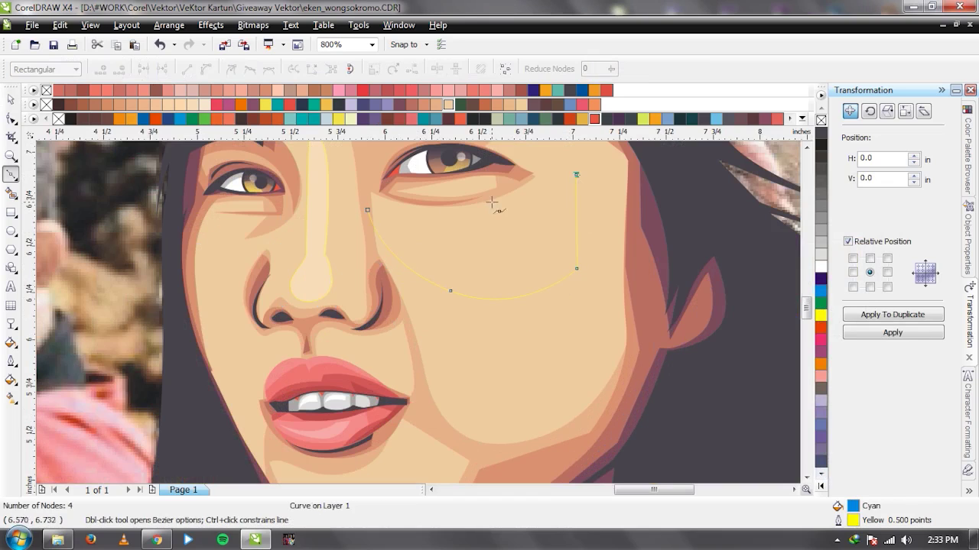
{"action": "left_click_drag", "start_coordinate": [370, 210], "coordinate": [501, 322]}
{"action": "key", "text": "space"}
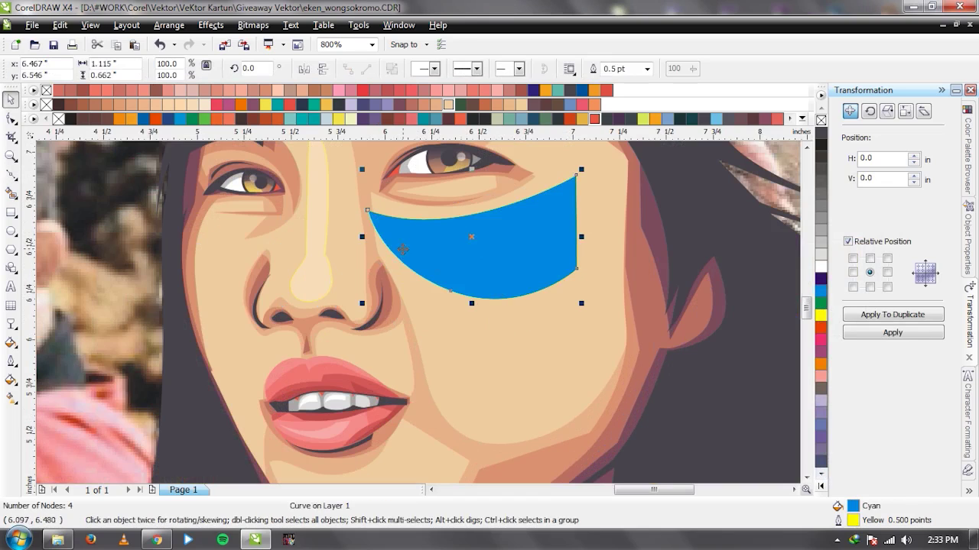
{"action": "key", "text": "F10"}
{"action": "left_click_drag", "start_coordinate": [368, 209], "coordinate": [355, 186]}
{"action": "key", "text": "space"}
Intersect the cheek outline with the skin shape and delete the leftover blue cutter.
{"action": "left_click", "coordinate": [416, 289], "text": "shift"}
{"action": "left_click", "coordinate": [329, 243], "text": "shift"}
{"action": "left_click", "coordinate": [321, 236], "text": "shift"}
{"action": "left_click", "coordinate": [434, 72]}
{"action": "left_click", "coordinate": [443, 257]}
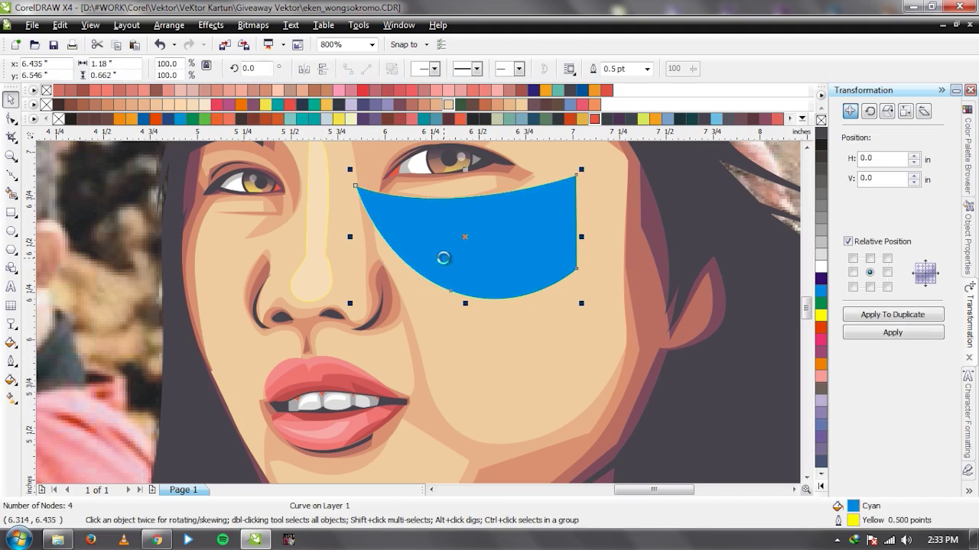
{"action": "key", "text": "Delete"}
{"action": "scroll", "coordinate": [416, 308], "scroll_direction": "down", "scroll_amount": 4}
{"action": "scroll", "coordinate": [416, 309], "scroll_direction": "up", "scroll_amount": 4}
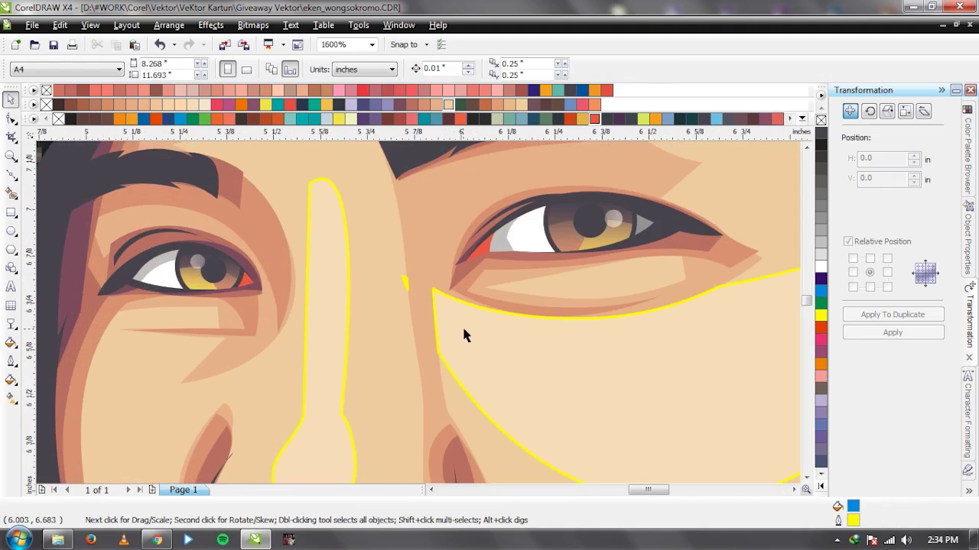
Delete the stray top and bottom nodes from the new cheek highlight.
{"action": "left_click", "coordinate": [417, 298]}
{"action": "key", "text": "F10"}
{"action": "scroll", "coordinate": [417, 299], "scroll_direction": "up", "scroll_amount": 2}
{"action": "left_click", "coordinate": [384, 282]}
{"action": "key", "text": "Delete"}
{"action": "left_click", "coordinate": [380, 231]}
{"action": "key", "text": "Delete"}
{"action": "key", "text": "Delete"}
{"action": "key", "text": "space"}
{"action": "scroll", "coordinate": [393, 263], "scroll_direction": "down", "scroll_amount": 8}
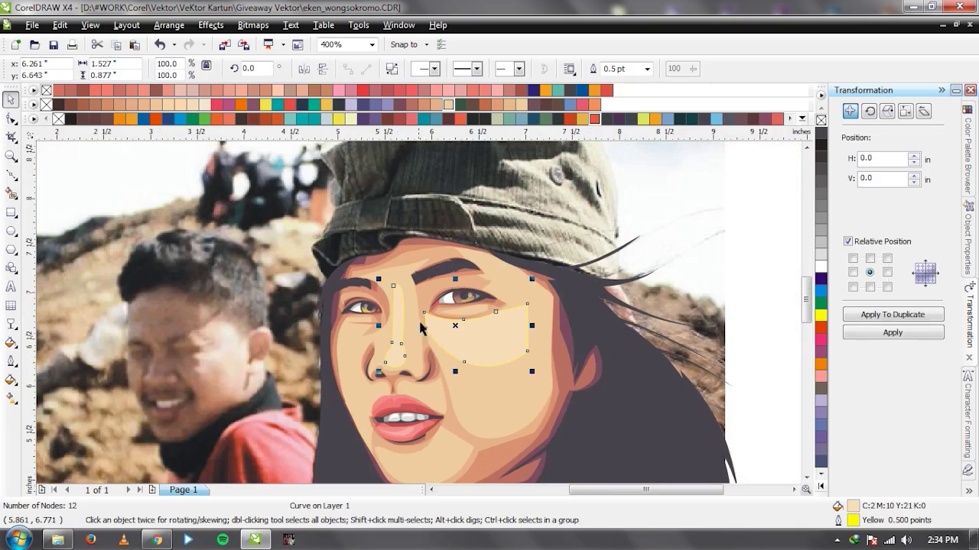
{"action": "scroll", "coordinate": [404, 290], "scroll_direction": "up", "scroll_amount": 2}
{"action": "scroll", "coordinate": [420, 319], "scroll_direction": "up", "scroll_amount": 2}
Bring the reference photo in front to compare, then send it back behind the drawing.
{"action": "key", "text": "F10"}
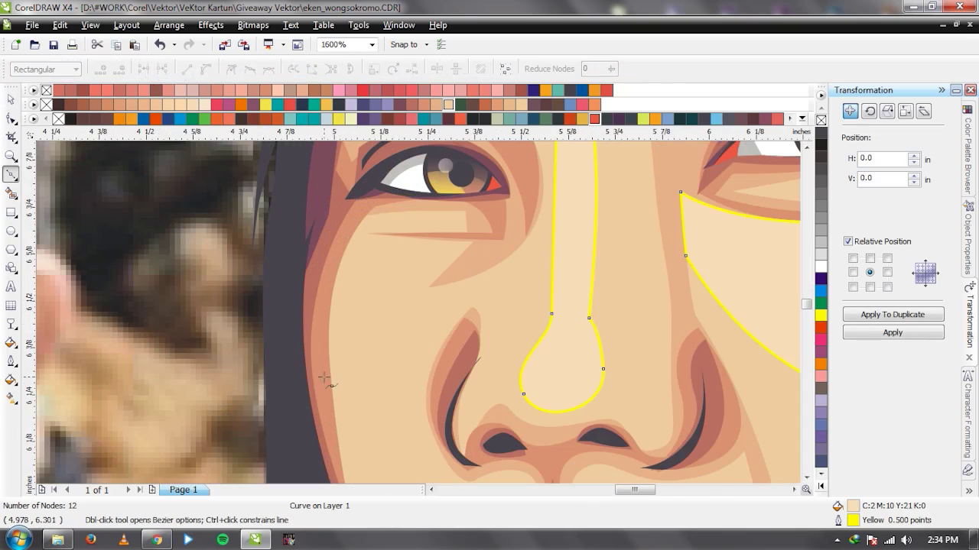
{"action": "scroll", "coordinate": [324, 402], "scroll_direction": "down", "scroll_amount": 4}
{"action": "key", "text": "space"}
{"action": "left_click", "coordinate": [349, 287]}
{"action": "key", "text": "shift+Page_Up"}
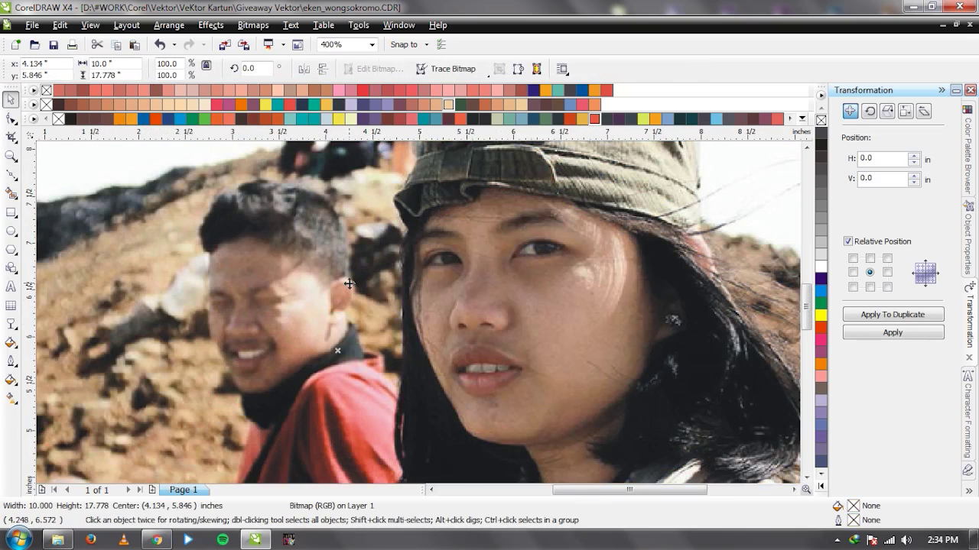
{"action": "scroll", "coordinate": [469, 348], "scroll_direction": "up", "scroll_amount": 1}
{"action": "key", "text": "shift+Page_Down"}
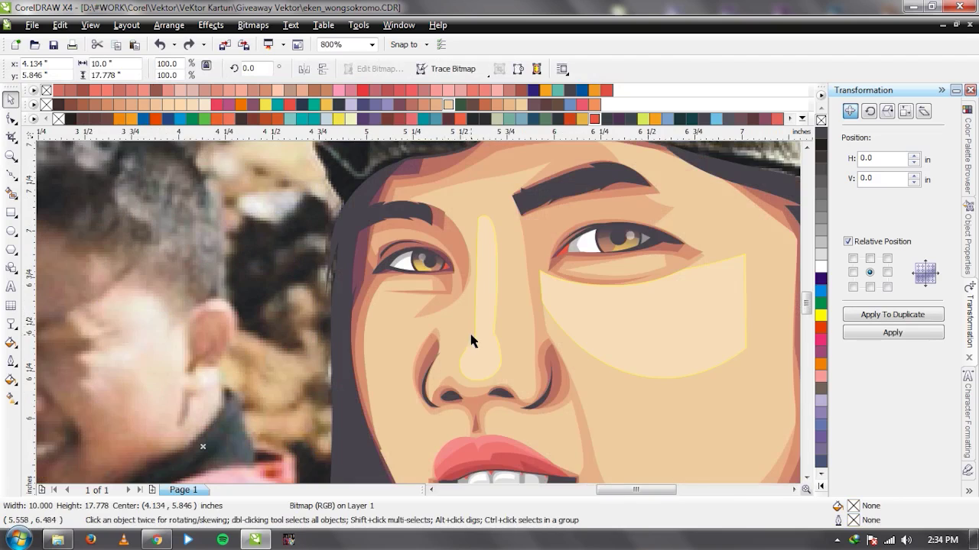
{"action": "scroll", "coordinate": [471, 341], "scroll_direction": "up", "scroll_amount": 1}
Reshape the nose highlight's curve around the nose tip.
{"action": "left_click", "coordinate": [428, 336]}
{"action": "key", "text": "F10"}
{"action": "left_click", "coordinate": [425, 299]}
{"action": "left_click_drag", "start_coordinate": [426, 306], "coordinate": [431, 312]}
{"action": "left_click", "coordinate": [469, 304]}
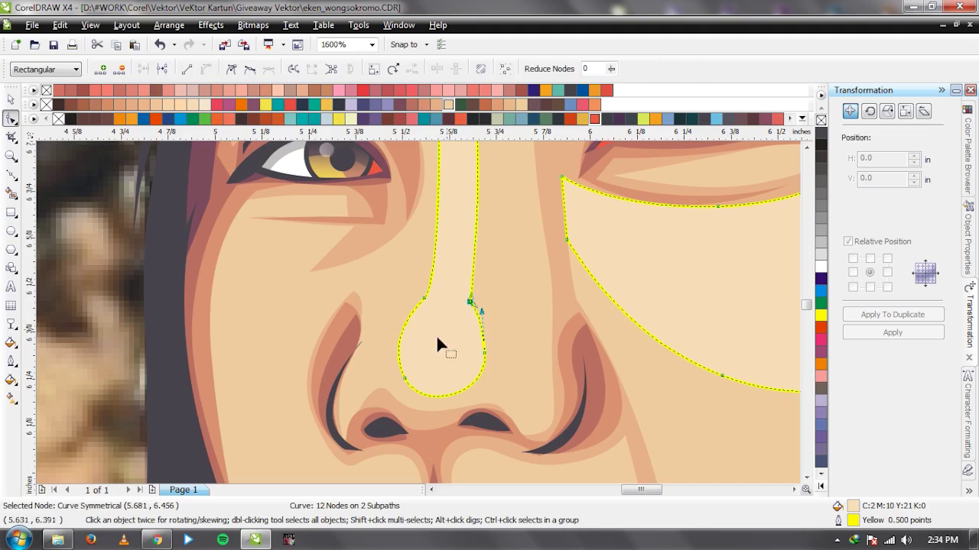
{"action": "key", "text": "space"}
{"action": "scroll", "coordinate": [373, 364], "scroll_direction": "up", "scroll_amount": 1}
{"action": "scroll", "coordinate": [552, 314], "scroll_direction": "down", "scroll_amount": 2}
{"action": "scroll", "coordinate": [500, 315], "scroll_direction": "up", "scroll_amount": 1}
{"action": "key", "text": "space"}
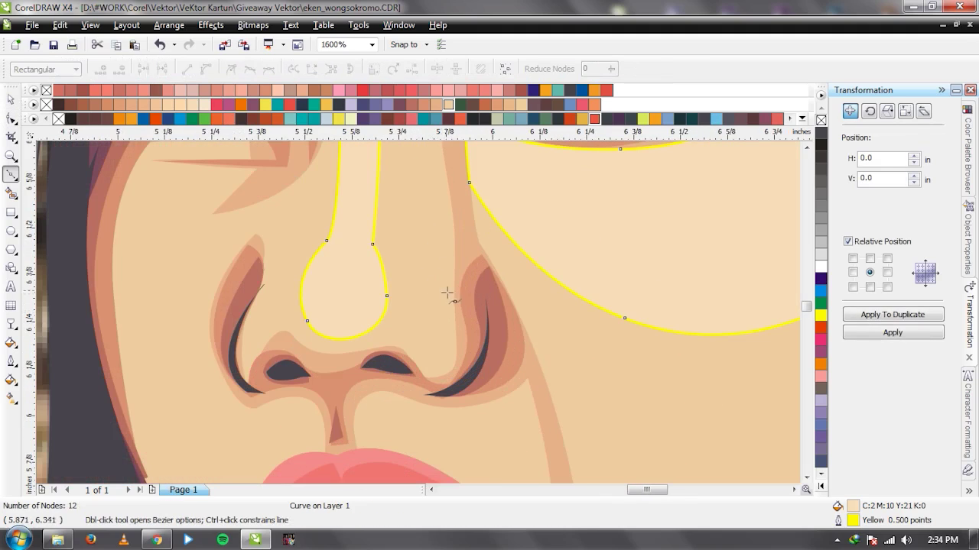
{"action": "key", "text": "space"}
Adjust the curve and a node of the shading beside the nose.
{"action": "left_click", "coordinate": [444, 331]}
{"action": "key", "text": "F10"}
{"action": "left_click", "coordinate": [453, 274]}
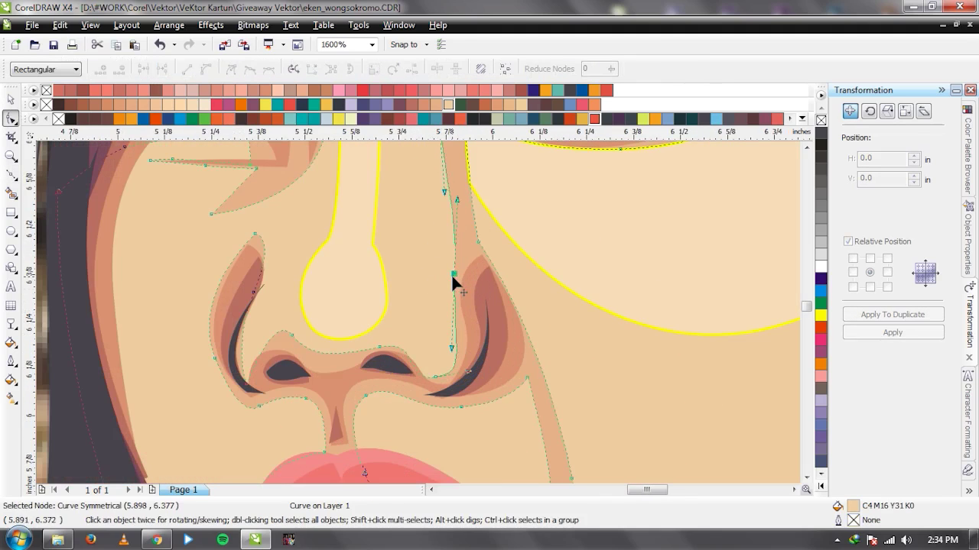
{"action": "mouse_move", "coordinate": [451, 346]}
{"action": "left_mouse_down"}
{"action": "mouse_move", "coordinate": [470, 291]}
{"action": "mouse_move", "coordinate": [469, 348]}
{"action": "left_mouse_up"}
{"action": "left_click_drag", "start_coordinate": [455, 272], "coordinate": [468, 289]}
{"action": "key", "text": "space"}
Zoom out to the full page and briefly move the face and photo apart to compare.
{"action": "key", "text": "F4"}
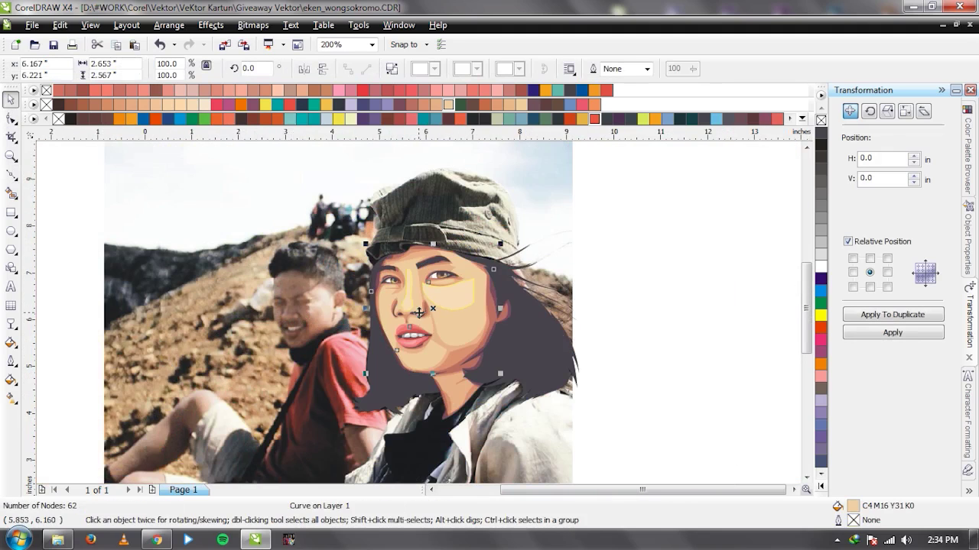
{"action": "key", "text": "Escape"}
{"action": "key", "text": "F3"}
{"action": "left_click_drag", "start_coordinate": [474, 310], "coordinate": [321, 311]}
{"action": "key", "text": "ctrl+z"}
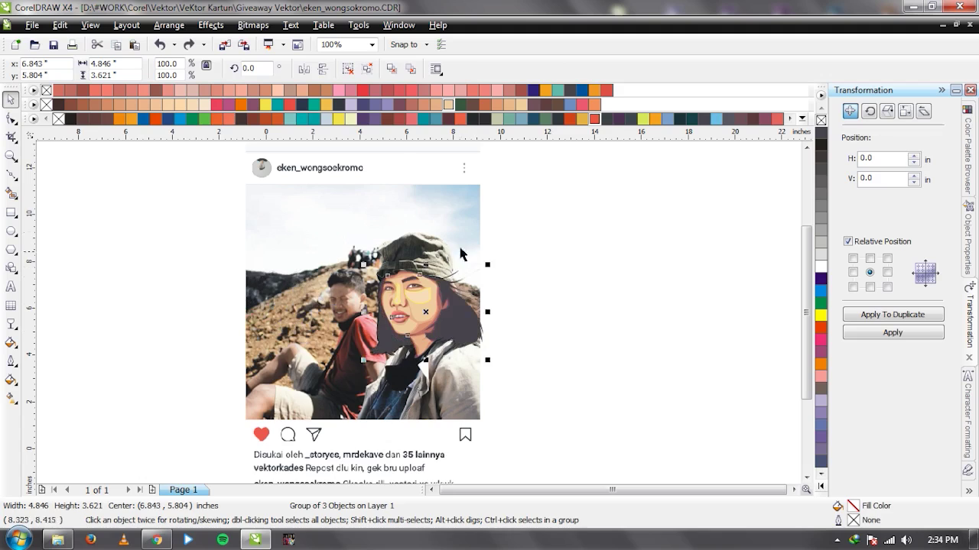
{"action": "left_click_drag", "start_coordinate": [459, 249], "coordinate": [276, 248]}
{"action": "key", "text": "ctrl+z"}
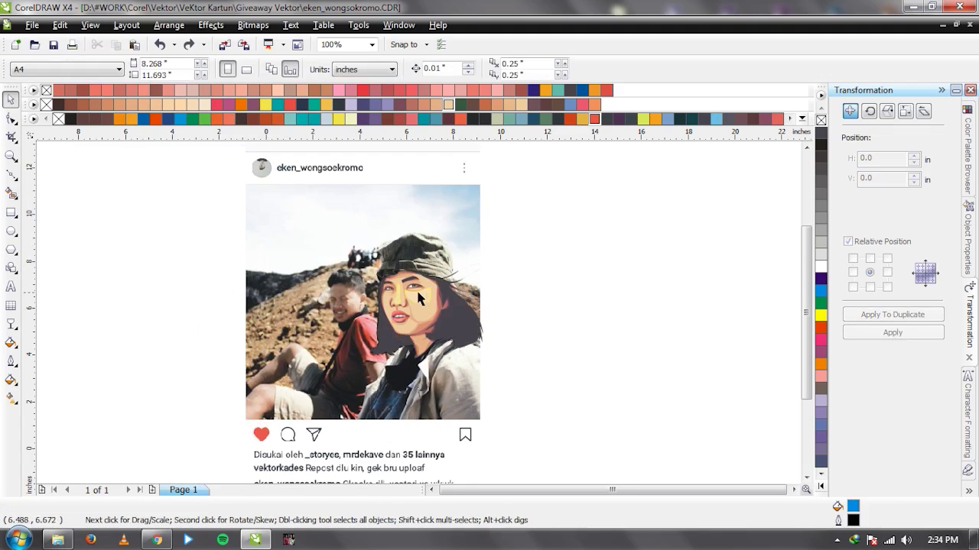
{"action": "scroll", "coordinate": [383, 302], "scroll_direction": "up", "scroll_amount": 6}
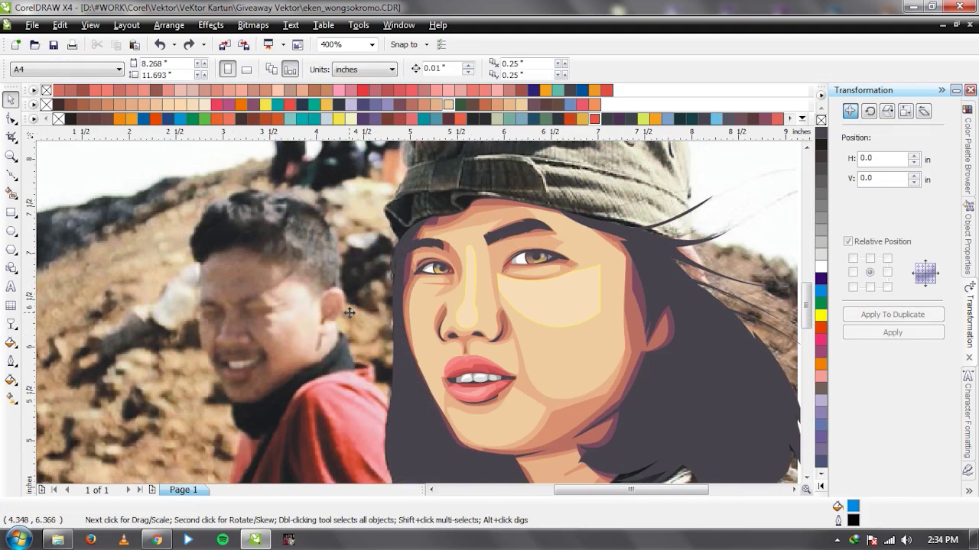
Reshape the face shading wedge into a crescent by deleting a node and bowing its edges.
{"action": "left_click", "coordinate": [348, 313]}
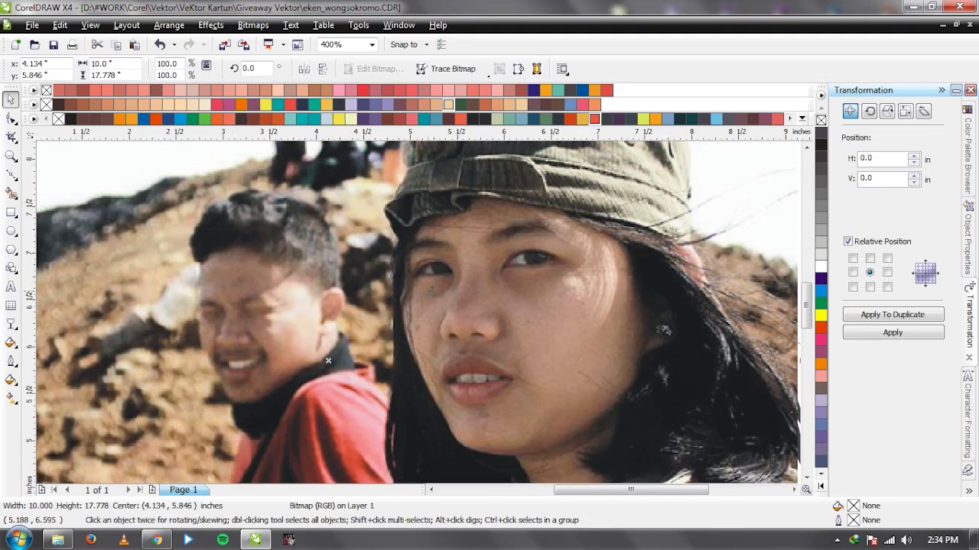
{"action": "scroll", "coordinate": [410, 310], "scroll_direction": "up", "scroll_amount": 6}
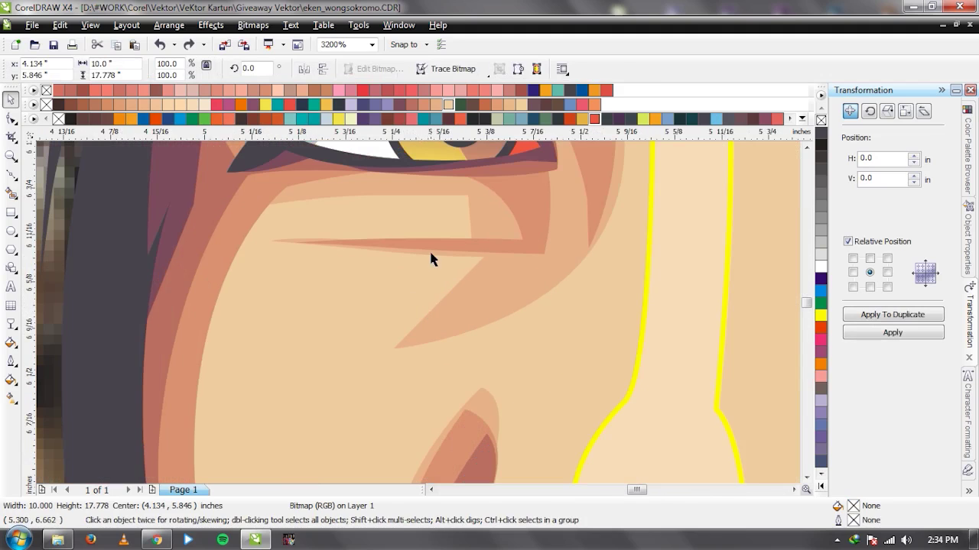
{"action": "key", "text": "F10"}
{"action": "left_click", "coordinate": [432, 269]}
{"action": "left_click_drag", "start_coordinate": [399, 247], "coordinate": [404, 281]}
{"action": "key", "text": "Delete"}
{"action": "left_click_drag", "start_coordinate": [417, 237], "coordinate": [385, 286]}
{"action": "left_click", "coordinate": [407, 277]}
{"action": "left_click", "coordinate": [380, 251]}
{"action": "left_click", "coordinate": [315, 238]}
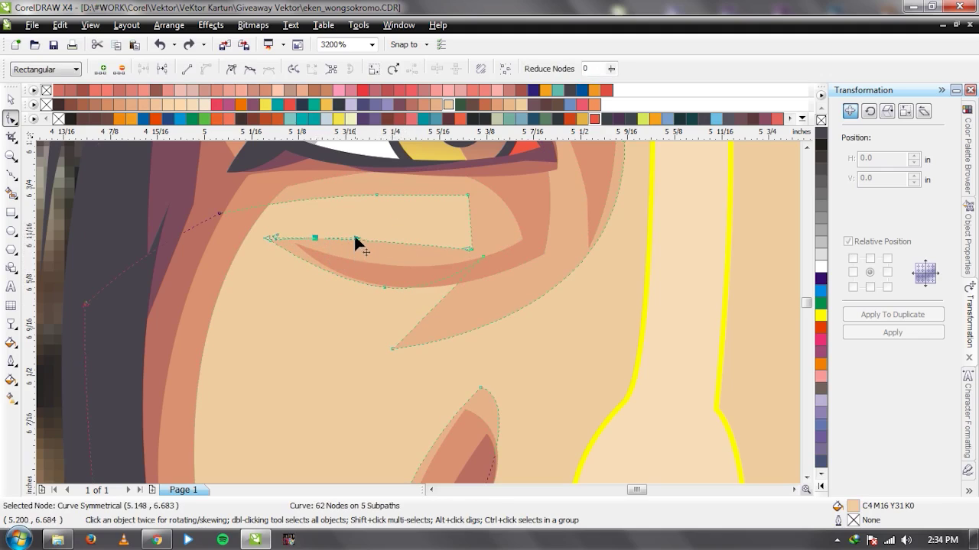
{"action": "left_click_drag", "start_coordinate": [315, 237], "coordinate": [357, 254]}
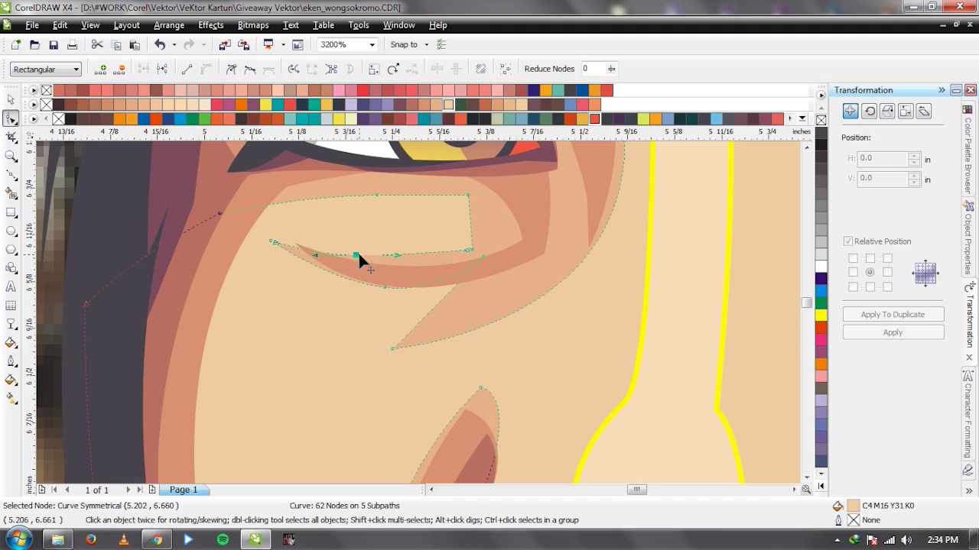
{"action": "key", "text": "space"}
Select the background photo and toggle its stacking to compare against the tracing.
{"action": "scroll", "coordinate": [308, 321], "scroll_direction": "down", "scroll_amount": 6}
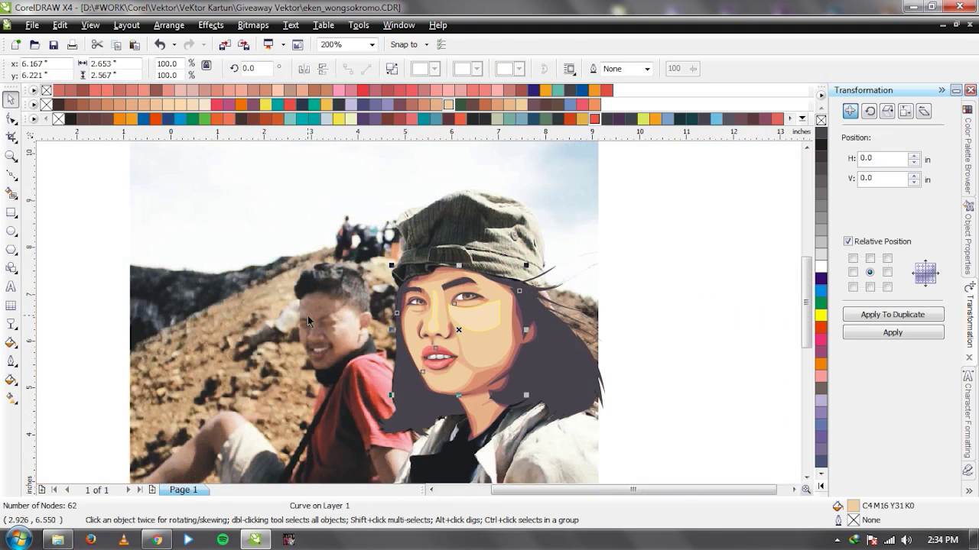
{"action": "left_click", "coordinate": [309, 321]}
{"action": "left_click", "coordinate": [609, 280]}
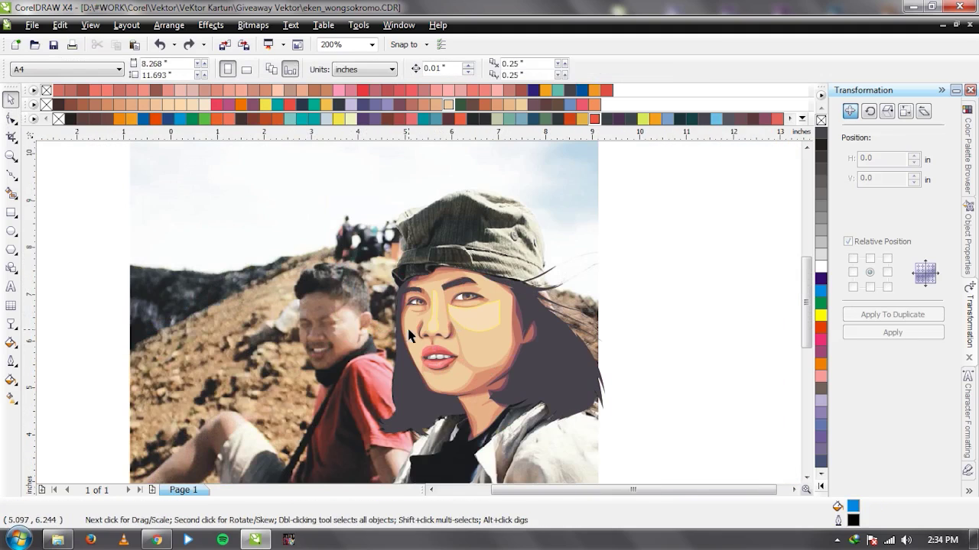
{"action": "scroll", "coordinate": [409, 335], "scroll_direction": "up", "scroll_amount": 2}
{"action": "left_click", "coordinate": [284, 282]}
{"action": "key", "text": "ctrl+z"}
{"action": "key", "text": "ctrl+shift+z"}
{"action": "scroll", "coordinate": [444, 297], "scroll_direction": "up", "scroll_amount": 1}
Draw a closed Bezier outline along the cheek left of the nose.
{"action": "key", "text": "F5"}
{"action": "left_click", "coordinate": [496, 252]}
{"action": "left_click_drag", "start_coordinate": [403, 293], "coordinate": [343, 307]}
{"action": "left_click", "coordinate": [316, 387]}
{"action": "left_click", "coordinate": [328, 420]}
{"action": "left_click_drag", "start_coordinate": [499, 250], "coordinate": [518, 375]}
{"action": "key", "text": "space"}
{"action": "scroll", "coordinate": [419, 313], "scroll_direction": "down", "scroll_amount": 1}
Trim the skin shape with the cheek outline and delete the cutting shape.
{"action": "left_click", "coordinate": [475, 278], "text": "shift"}
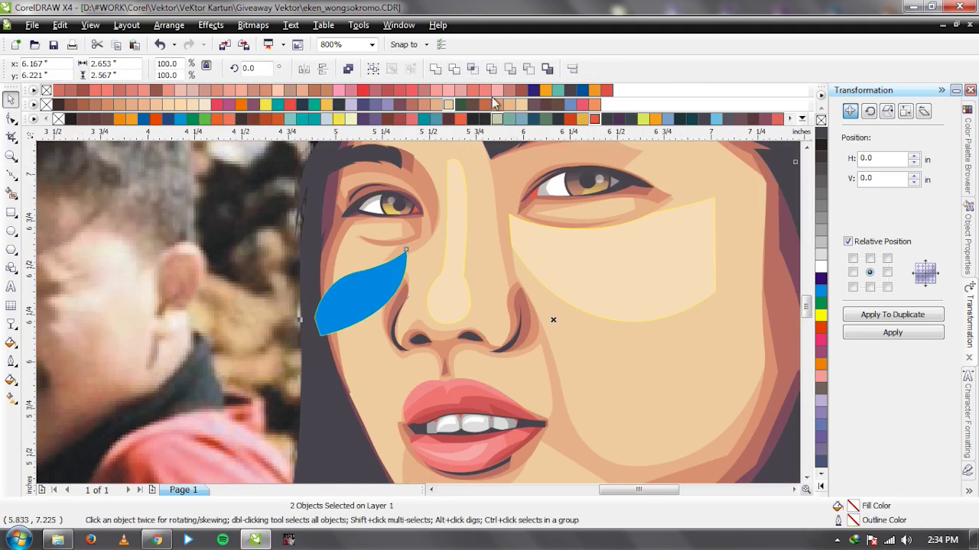
{"action": "left_click", "coordinate": [476, 69]}
{"action": "key", "text": "ctrl+z"}
{"action": "left_click", "coordinate": [454, 68]}
{"action": "left_click", "coordinate": [319, 331]}
{"action": "key", "text": "Delete"}
{"action": "scroll", "coordinate": [428, 312], "scroll_direction": "down", "scroll_amount": 1}
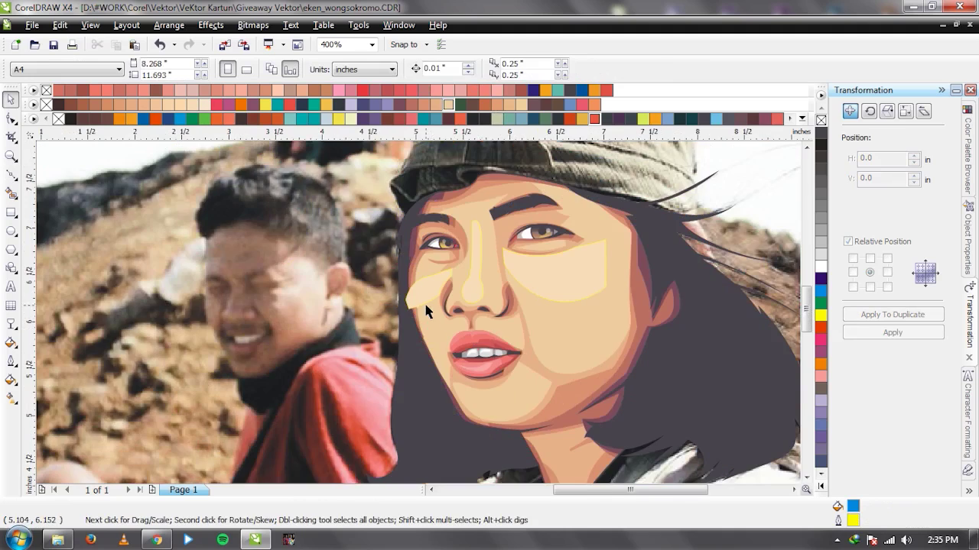
{"action": "scroll", "coordinate": [403, 287], "scroll_direction": "up", "scroll_amount": 1}
Select both highlight pieces and sample the pale skin colour with the eyedropper.
{"action": "left_click", "coordinate": [401, 286]}
{"action": "left_click", "coordinate": [556, 221], "text": "shift"}
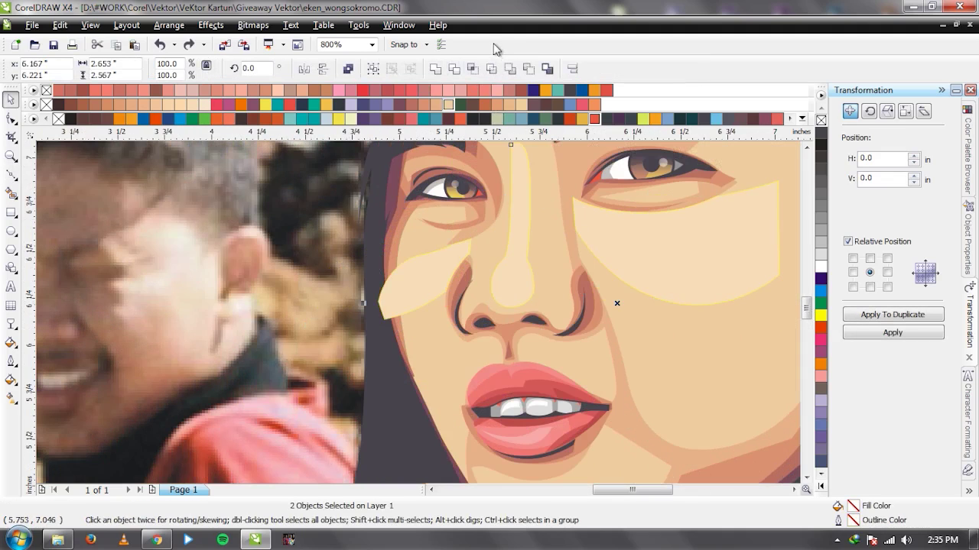
{"action": "key", "text": "i"}
{"action": "key", "text": "space"}
{"action": "left_click_drag", "start_coordinate": [524, 271], "coordinate": [481, 267]}
{"action": "key", "text": "Escape"}
Intersect the nose-cheek highlight with the new left-cheek piece and delete the leftover.
{"action": "left_click", "coordinate": [487, 286]}
{"action": "left_click", "coordinate": [502, 278]}
{"action": "left_click", "coordinate": [555, 260], "text": "shift"}
{"action": "left_click", "coordinate": [520, 210]}
{"action": "key", "text": "Delete"}
Pour the sampled pale skin colour, then bring the reference photo to the front.
{"action": "key", "text": "i"}
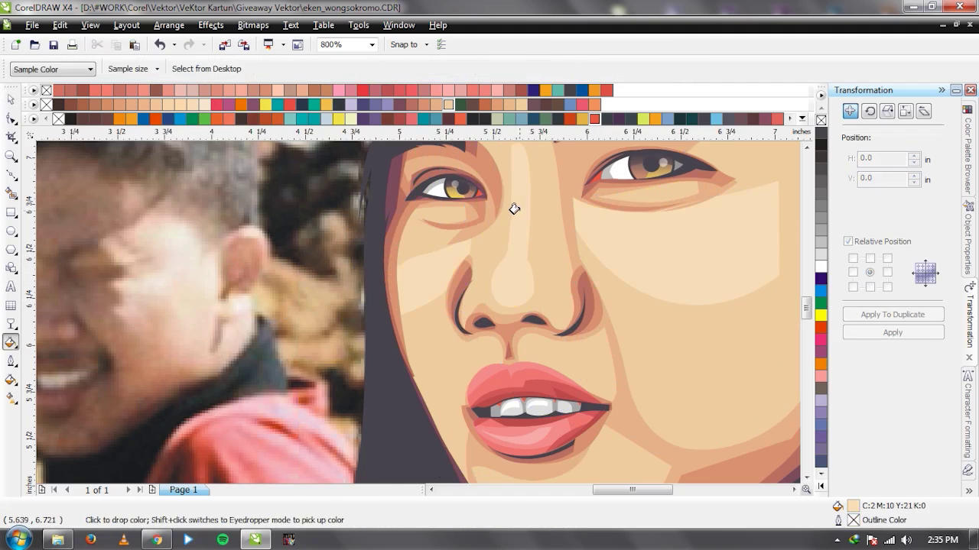
{"action": "key", "text": "space"}
{"action": "scroll", "coordinate": [416, 308], "scroll_direction": "down", "scroll_amount": 3}
{"action": "left_click", "coordinate": [336, 316]}
{"action": "key", "text": "shift+Page_Up"}
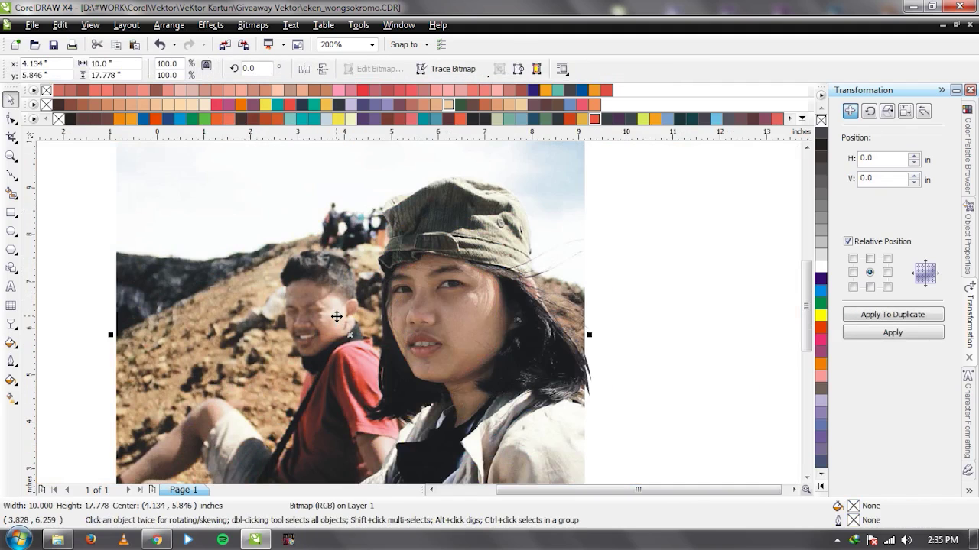
Send the photo behind the tracing and draw a chin highlight filled with light skin tone.
{"action": "scroll", "coordinate": [430, 342], "scroll_direction": "up", "scroll_amount": 2}
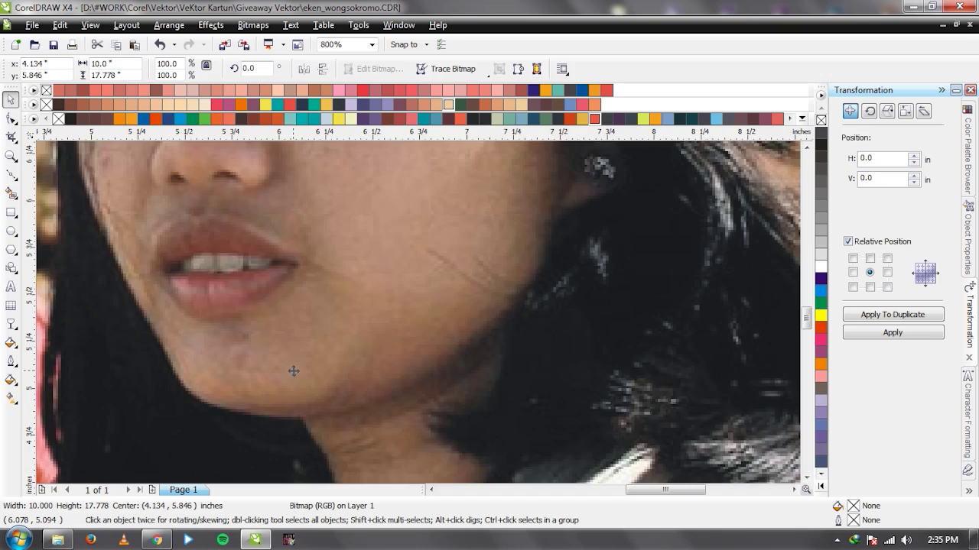
{"action": "key", "text": "shift+Page_Down"}
{"action": "key", "text": "F5"}
{"action": "left_click", "coordinate": [187, 345]}
{"action": "left_click_drag", "start_coordinate": [273, 387], "coordinate": [321, 378]}
{"action": "left_click", "coordinate": [342, 332]}
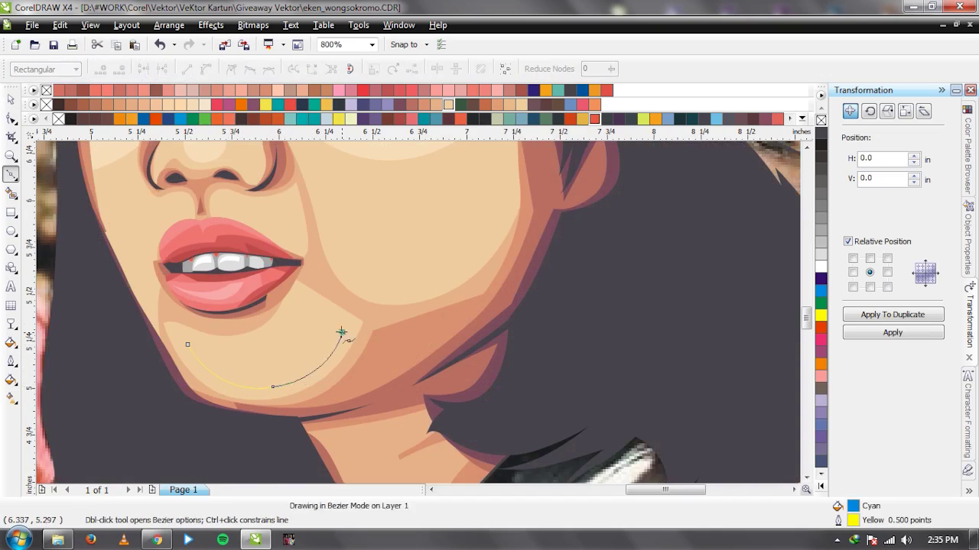
{"action": "double_click", "coordinate": [299, 317]}
{"action": "left_click_drag", "start_coordinate": [187, 344], "coordinate": [233, 386]}
{"action": "key", "text": "space"}
{"action": "key", "text": "i"}
{"action": "left_click", "coordinate": [285, 369]}
{"action": "key", "text": "space"}
Bring the reference photo in front to compare, then undo to return it behind.
{"action": "scroll", "coordinate": [316, 330], "scroll_direction": "down", "scroll_amount": 1}
{"action": "left_click", "coordinate": [364, 292], "text": "shift"}
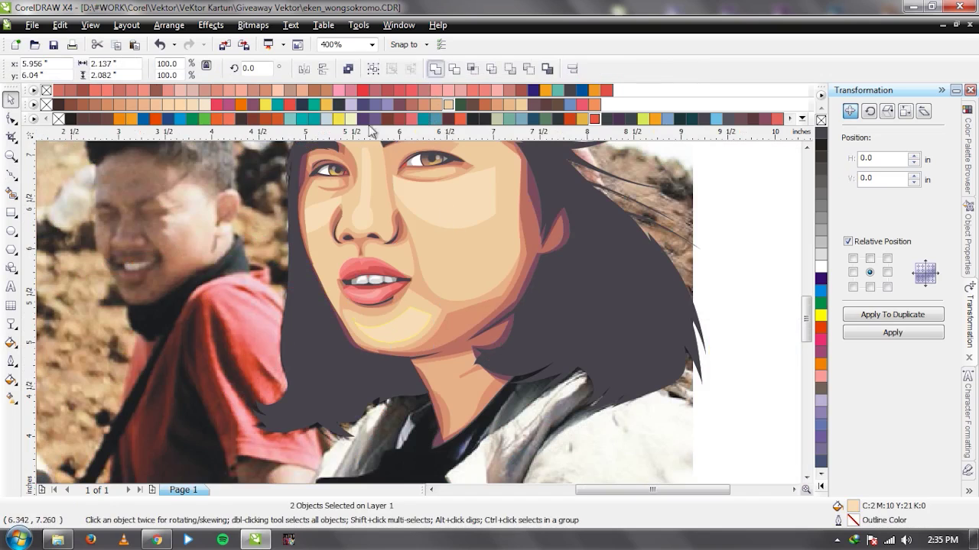
{"action": "left_click", "coordinate": [364, 292], "text": "alt"}
{"action": "left_click", "coordinate": [239, 268]}
{"action": "key", "text": "shift+Page_Up"}
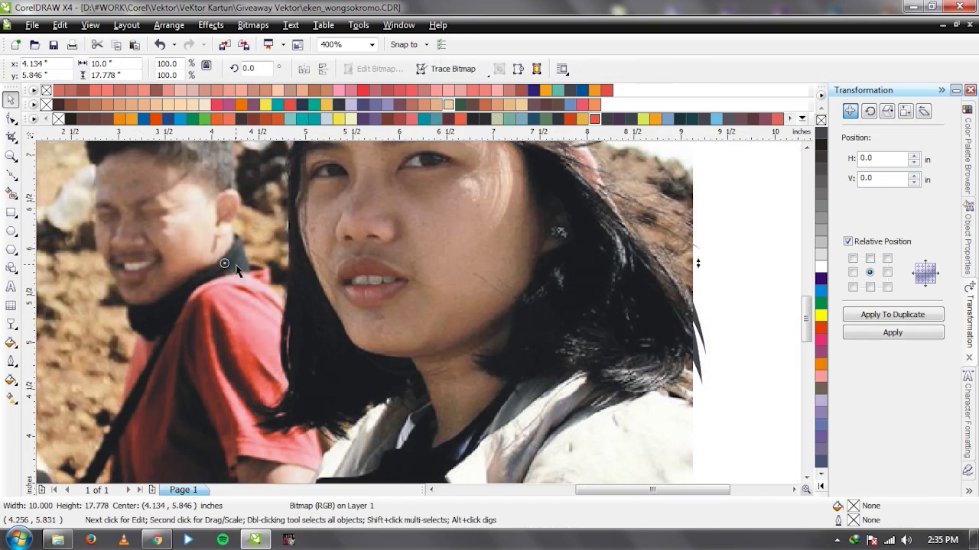
{"action": "key", "text": "ctrl+z"}
Draw a Bezier outline around the upper lip, from the mouth corner toward the right cheek.
{"action": "scroll", "coordinate": [338, 276], "scroll_direction": "up", "scroll_amount": 2}
{"action": "key", "text": "F5"}
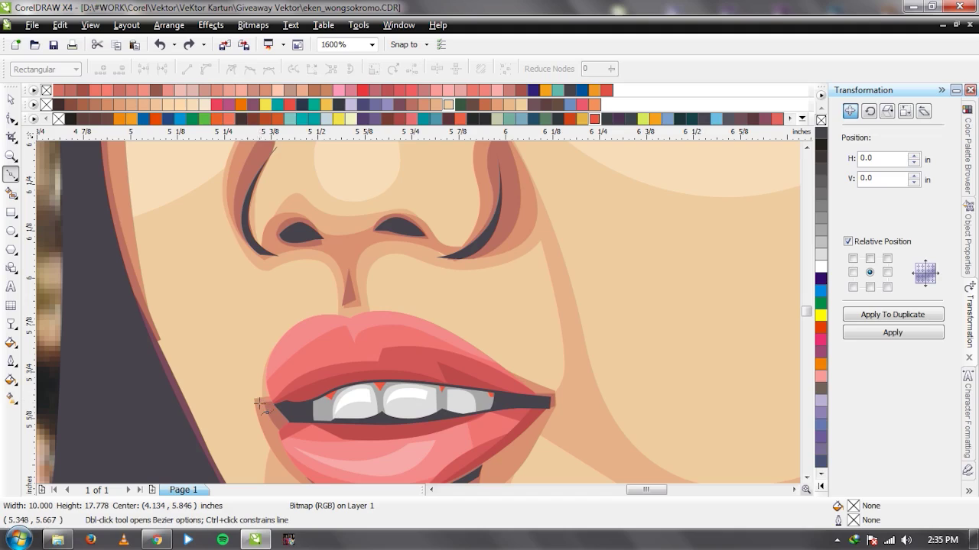
{"action": "left_click", "coordinate": [254, 404]}
{"action": "left_click_drag", "start_coordinate": [282, 316], "coordinate": [314, 290]}
{"action": "left_click", "coordinate": [344, 311]}
{"action": "left_click", "coordinate": [359, 329]}
{"action": "left_click_drag", "start_coordinate": [451, 319], "coordinate": [509, 364]}
{"action": "left_click", "coordinate": [585, 371]}
{"action": "left_click", "coordinate": [565, 413]}
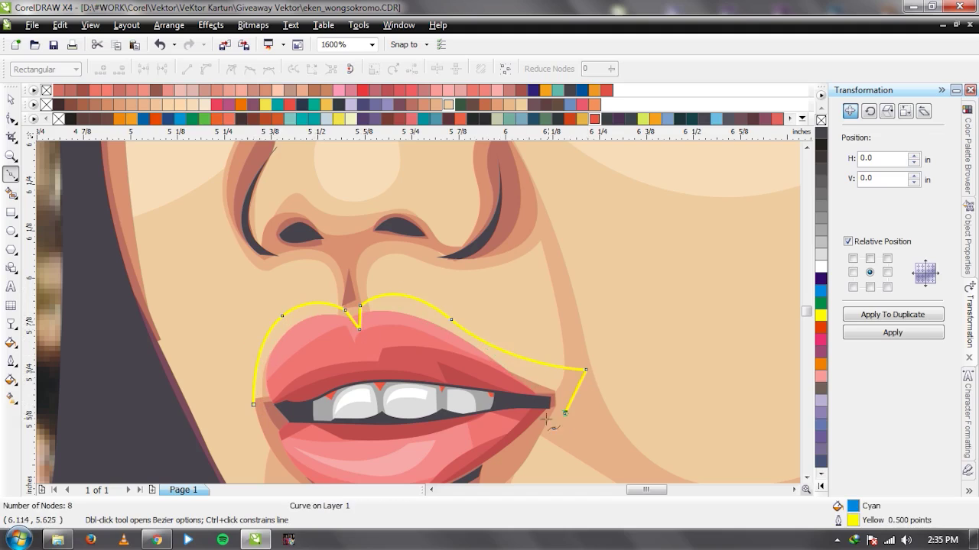
{"action": "left_click", "coordinate": [254, 404]}
{"action": "key", "text": "space"}
Trim the skin shape with the upper-lip outline and delete the cutting shape.
{"action": "left_click", "coordinate": [514, 316], "text": "shift"}
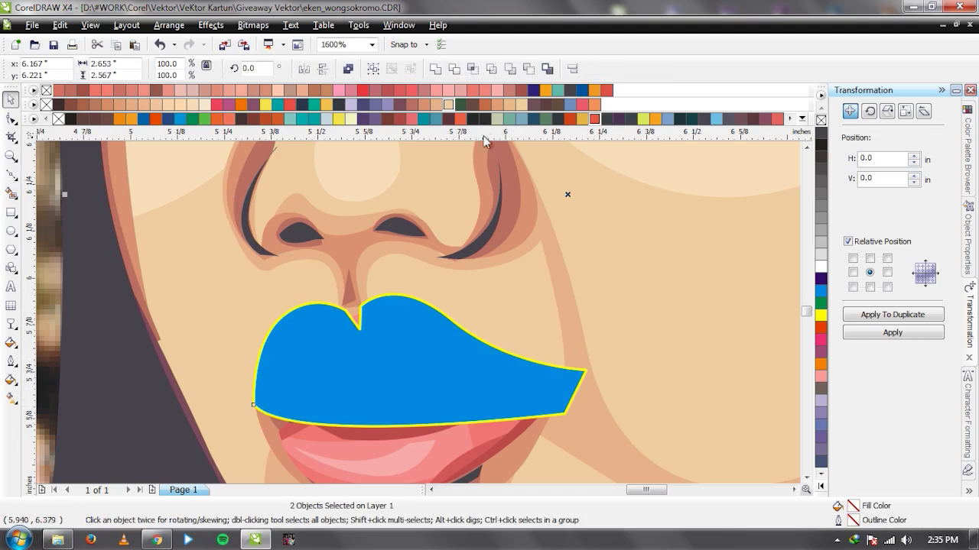
{"action": "left_click", "coordinate": [472, 69]}
{"action": "left_click", "coordinate": [435, 69]}
{"action": "left_click", "coordinate": [400, 328]}
{"action": "key", "text": "Delete"}
Overlay the reference photo to compare, then send it back behind the tracing.
{"action": "scroll", "coordinate": [397, 362], "scroll_direction": "down", "scroll_amount": 1}
{"action": "scroll", "coordinate": [420, 318], "scroll_direction": "down", "scroll_amount": 2}
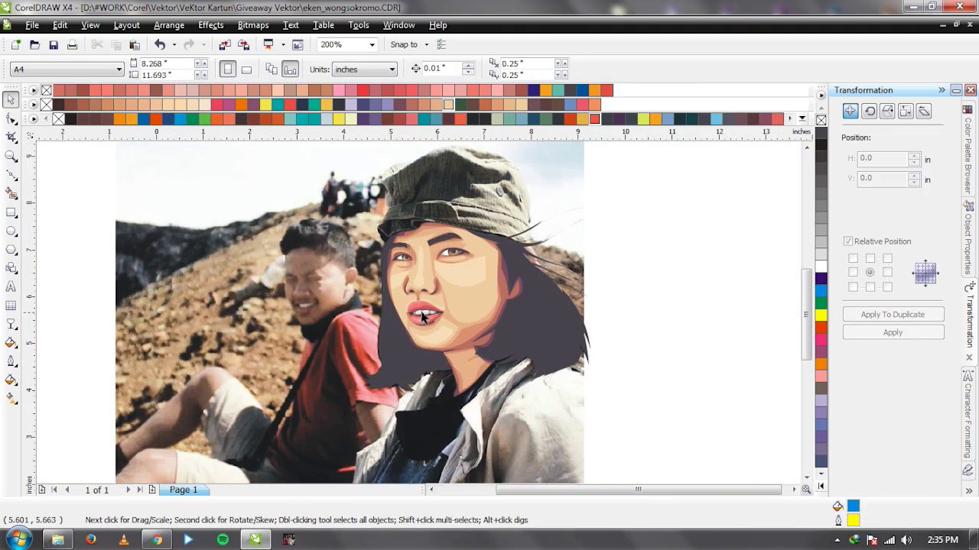
{"action": "scroll", "coordinate": [304, 284], "scroll_direction": "up", "scroll_amount": 1}
{"action": "left_click", "coordinate": [304, 283]}
{"action": "key", "text": "shift+Page_Up"}
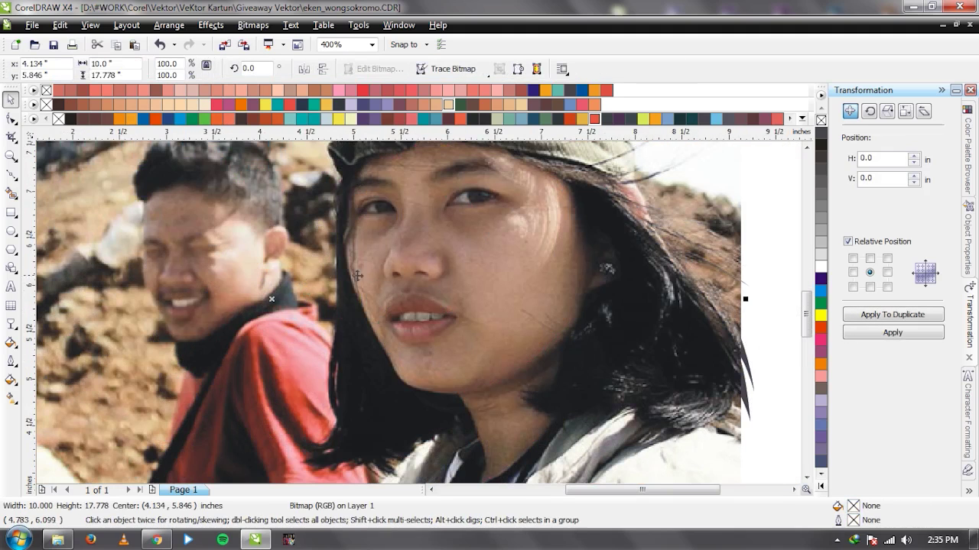
{"action": "key", "text": "shift+Page_Down"}
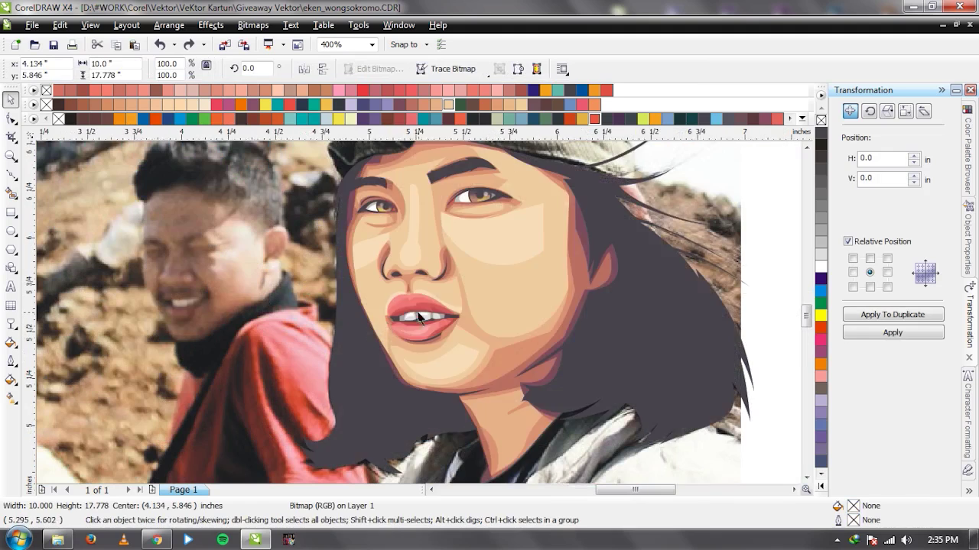
Draw a jaw outline beside the lips, trim the skin with it, and delete the cutter.
{"action": "scroll", "coordinate": [340, 325], "scroll_direction": "up", "scroll_amount": 1}
{"action": "key", "text": "F5"}
{"action": "left_click", "coordinate": [413, 289]}
{"action": "left_click", "coordinate": [440, 380]}
{"action": "left_click", "coordinate": [433, 419]}
{"action": "left_click", "coordinate": [366, 250]}
{"action": "key", "text": "space"}
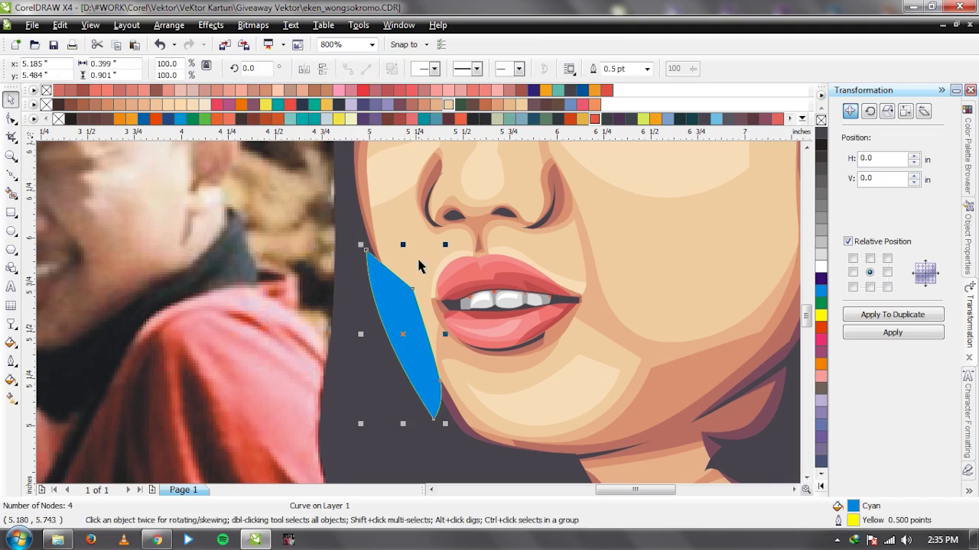
{"action": "left_click", "coordinate": [405, 179], "text": "shift"}
{"action": "left_click", "coordinate": [438, 69]}
{"action": "left_click", "coordinate": [380, 304]}
{"action": "key", "text": "Delete"}
Bring the reference photo in front of the tracing to compare.
{"action": "scroll", "coordinate": [418, 313], "scroll_direction": "down", "scroll_amount": 2}
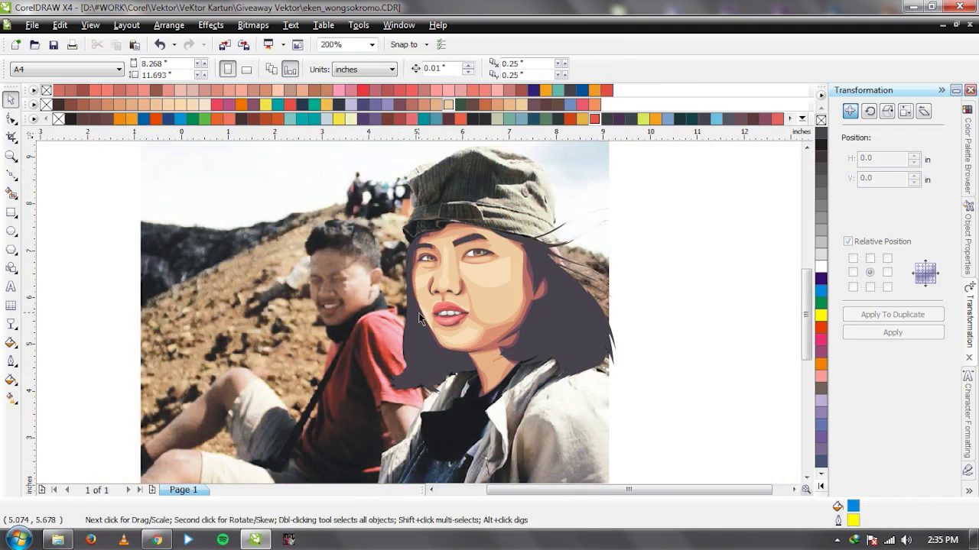
{"action": "left_click", "coordinate": [400, 296]}
{"action": "key", "text": "shift+Page_Up"}
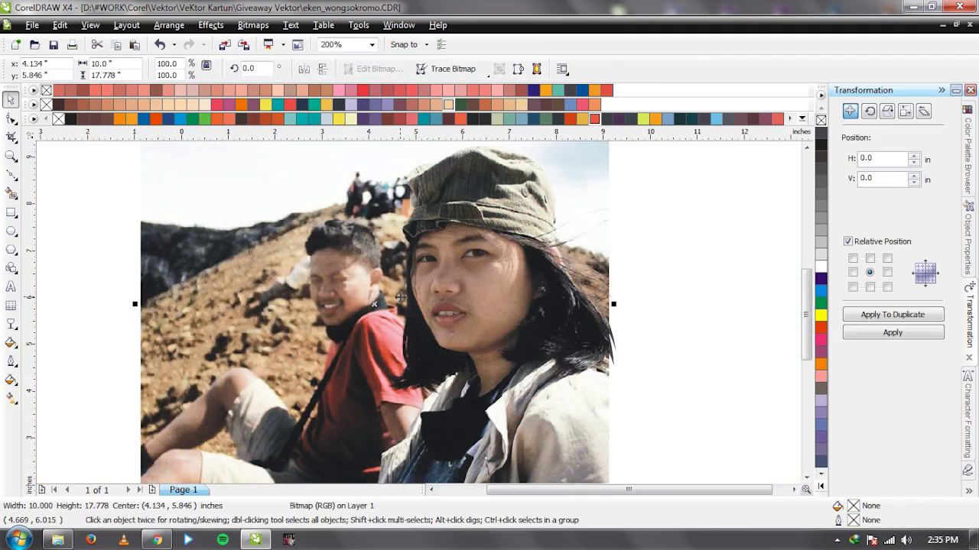
Send the photo back and draw a Bezier outline from the temple down the far cheek.
{"action": "scroll", "coordinate": [528, 253], "scroll_direction": "up", "scroll_amount": 2}
{"action": "key", "text": "shift+Page_Down"}
{"action": "key", "text": "F5"}
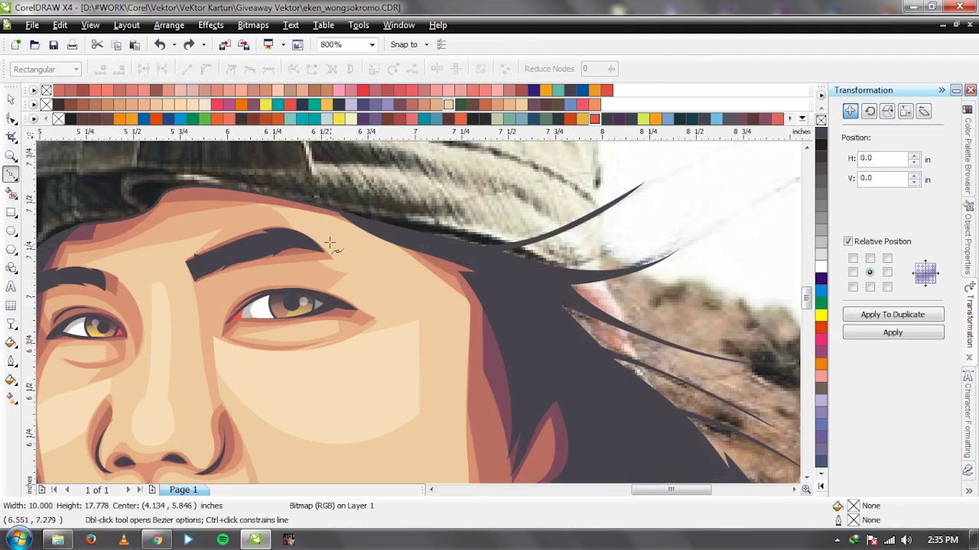
{"action": "left_click", "coordinate": [368, 273]}
{"action": "left_click", "coordinate": [342, 286]}
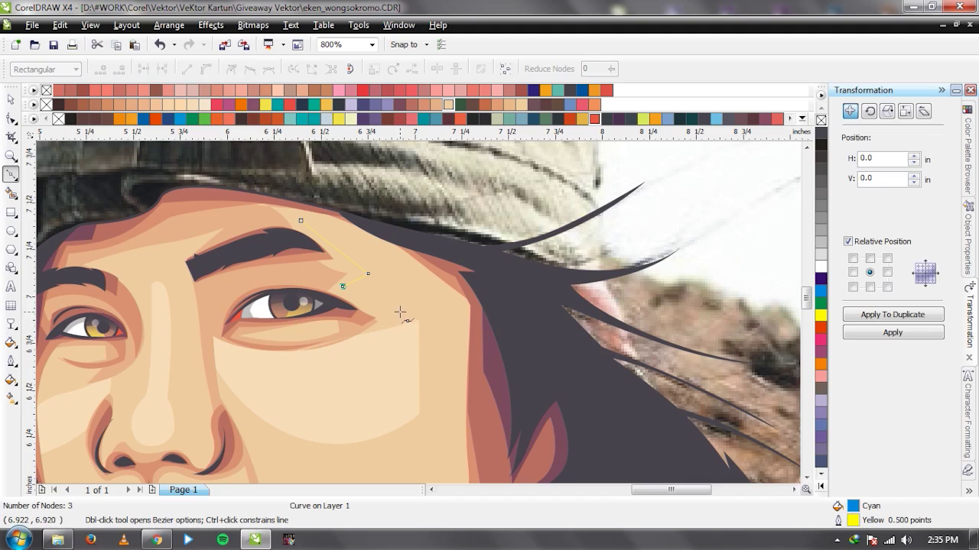
{"action": "left_click_drag", "start_coordinate": [413, 316], "coordinate": [416, 337]}
{"action": "scroll", "coordinate": [417, 320], "scroll_direction": "down", "scroll_amount": 1}
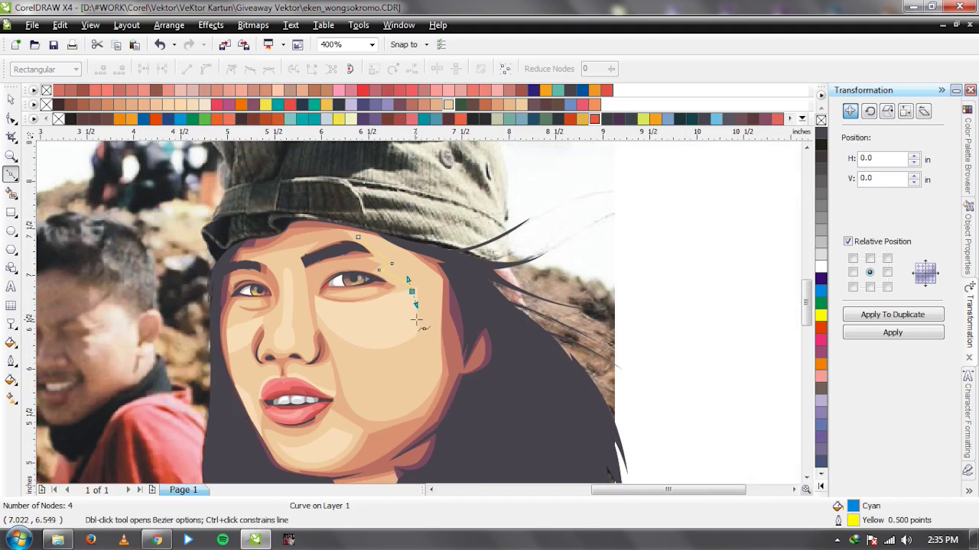
{"action": "key", "text": "ctrl+z"}
{"action": "left_click", "coordinate": [412, 396]}
{"action": "left_click", "coordinate": [402, 417]}
{"action": "left_click_drag", "start_coordinate": [479, 400], "coordinate": [512, 360]}
{"action": "left_click", "coordinate": [357, 238]}
{"action": "key", "text": "space"}
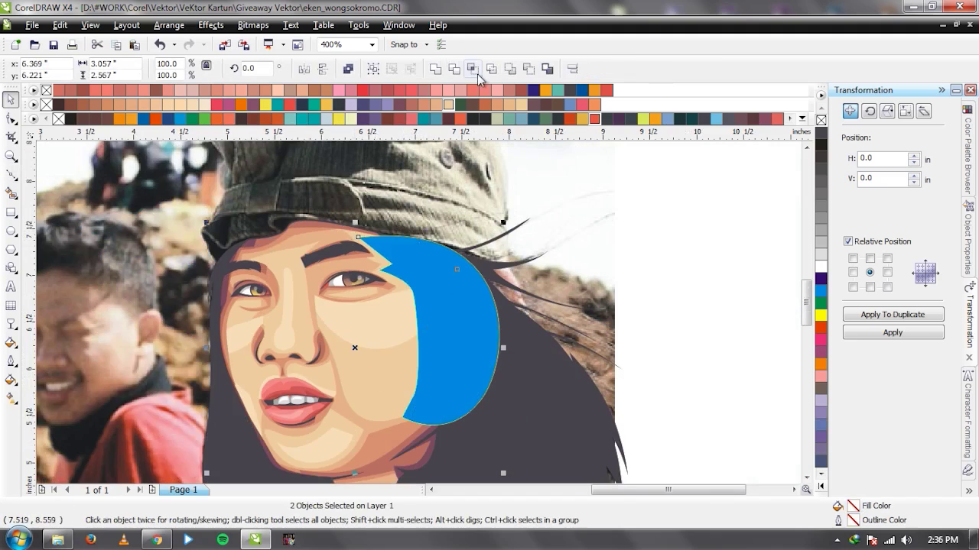
Fill the temple-to-cheek shape with pale skin colour C2 M10 Y21 K0 and check its fill settings.
{"action": "key", "text": "Delete"}
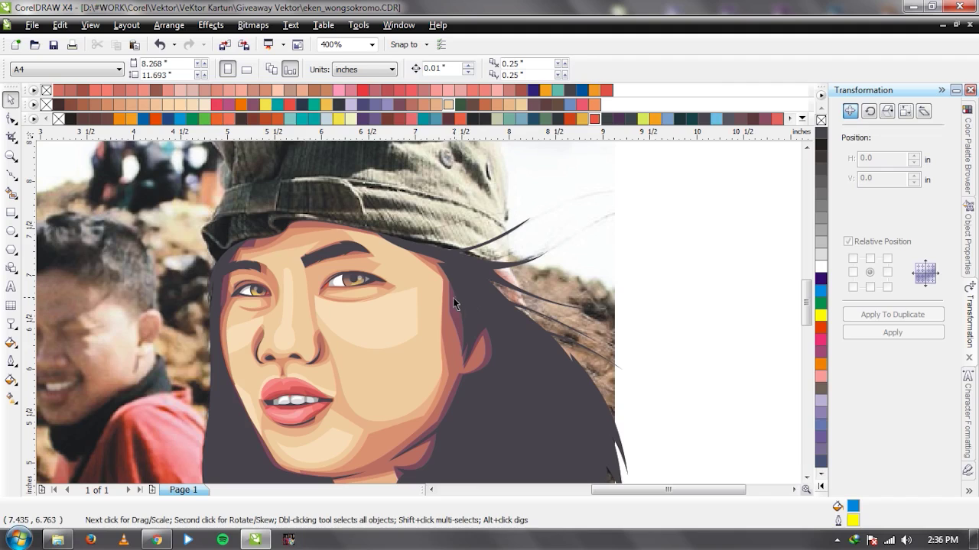
{"action": "key", "text": "ctrl+z"}
{"action": "key", "text": "i"}
{"action": "left_click", "coordinate": [402, 288]}
{"action": "left_click", "coordinate": [411, 275]}
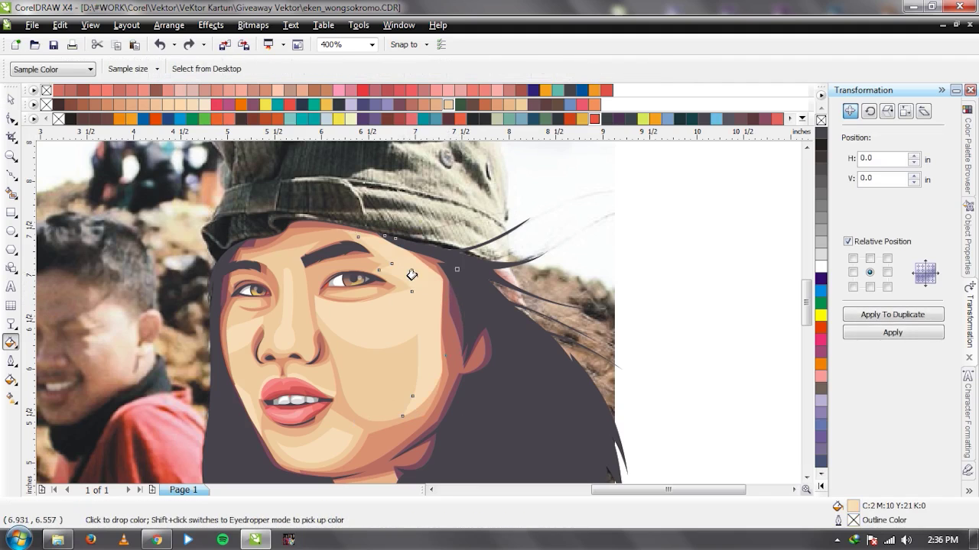
{"action": "key", "text": "space"}
{"action": "double_click", "coordinate": [853, 507]}
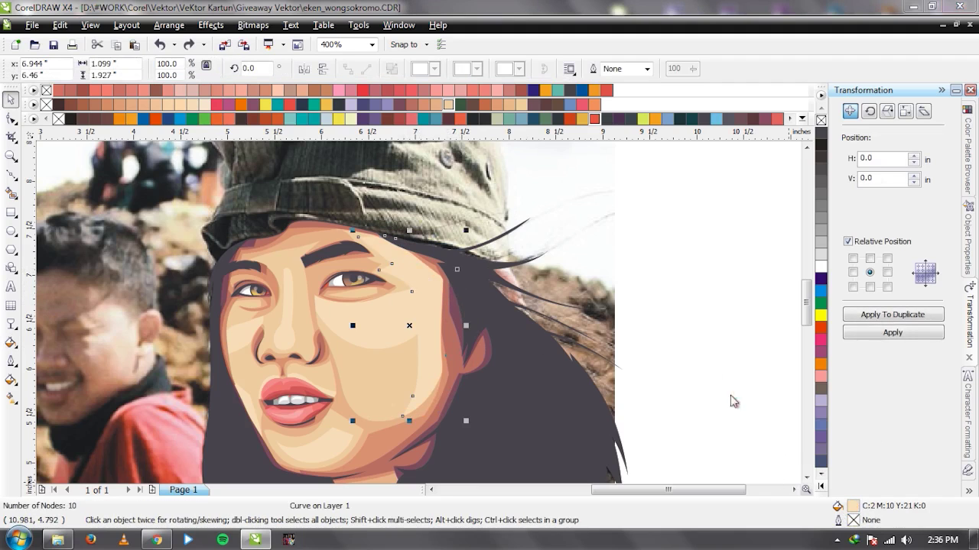
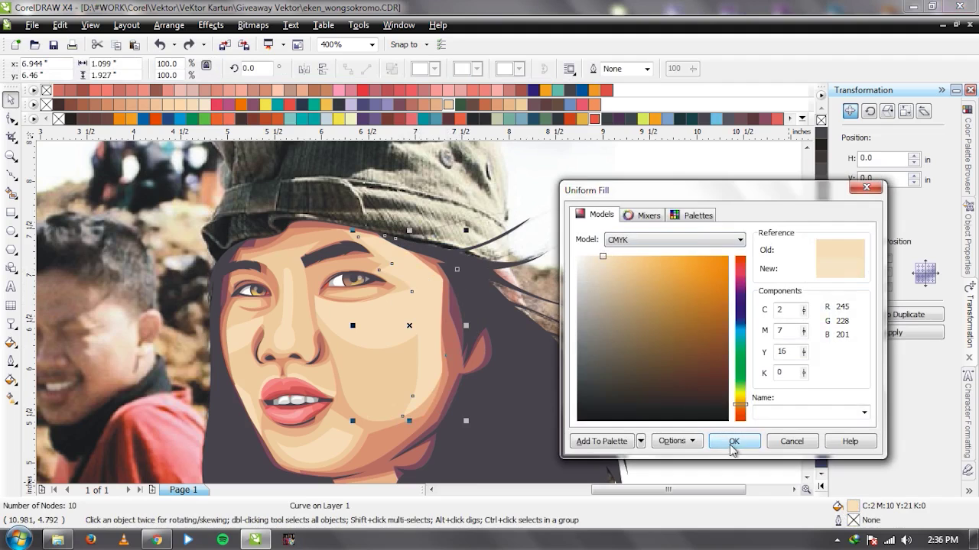
Apply the pale skin fill C2 M7 Y16 K0 to the face and compare with the photo.
{"action": "left_click", "coordinate": [734, 441]}
{"action": "scroll", "coordinate": [428, 332], "scroll_direction": "down", "scroll_amount": 3}
{"action": "key", "text": "Tab"}
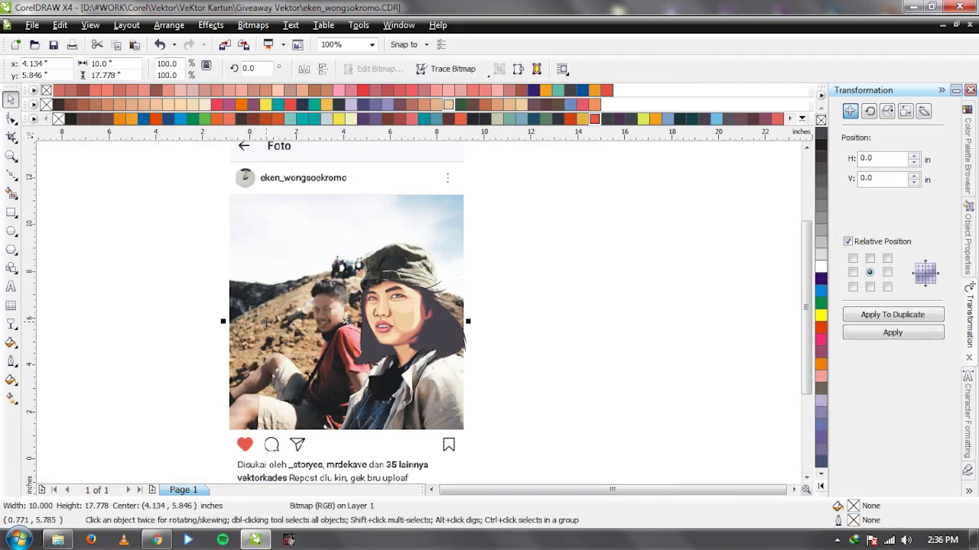
{"action": "left_click_drag", "start_coordinate": [417, 312], "coordinate": [687, 312]}
{"action": "key", "text": "ctrl+z"}
Select the face shape, then shift the photo aside again to compare and restore it.
{"action": "left_click", "coordinate": [410, 325]}
{"action": "scroll", "coordinate": [410, 325], "scroll_direction": "up", "scroll_amount": 3}
{"action": "left_click", "coordinate": [741, 282]}
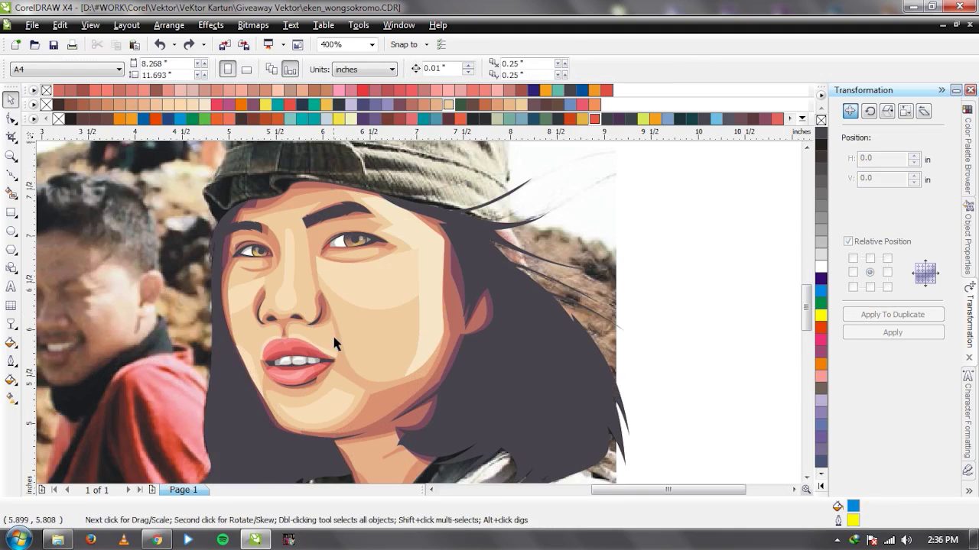
{"action": "scroll", "coordinate": [292, 325], "scroll_direction": "down", "scroll_amount": 2}
{"action": "key", "text": "ctrl+shift+z"}
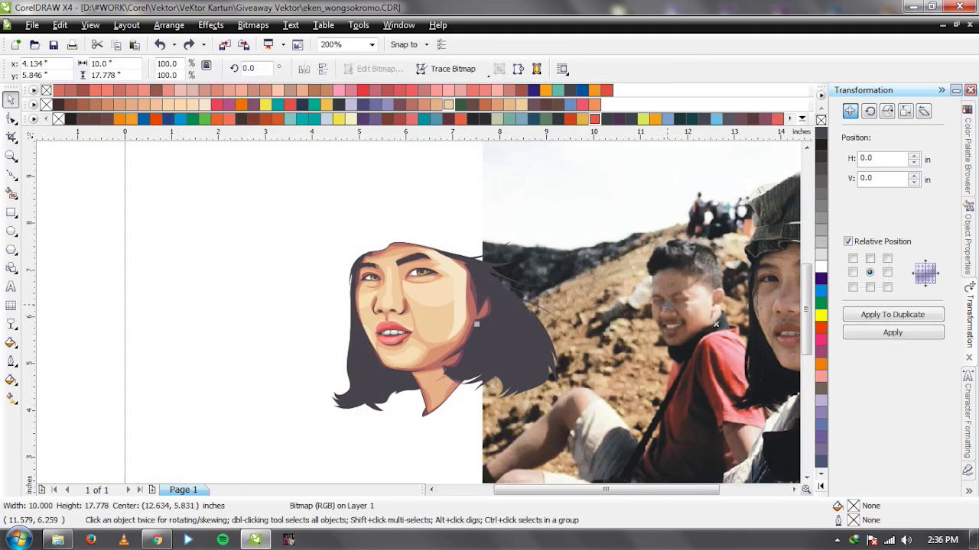
{"action": "key", "text": "ctrl+z"}
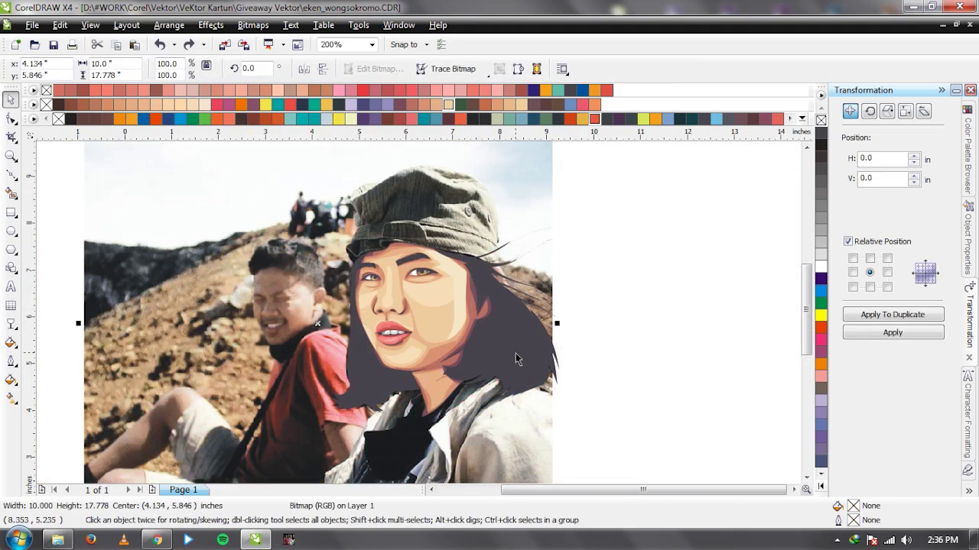
Bring the reference photo in front of the drawing with Shift+PgUp.
{"action": "left_click", "coordinate": [257, 322]}
{"action": "key", "text": "shift+Page_Up"}
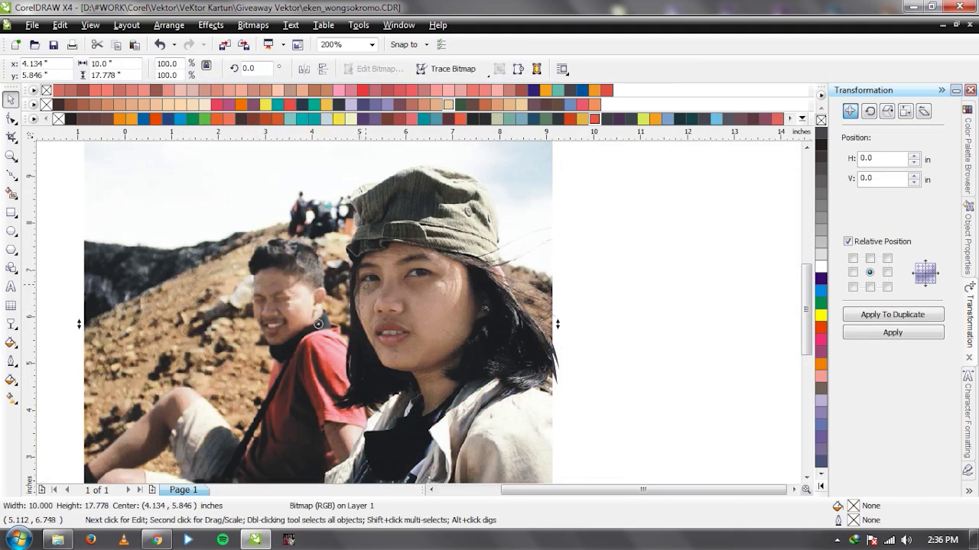
{"action": "scroll", "coordinate": [365, 285], "scroll_direction": "up", "scroll_amount": 3}
{"action": "key", "text": "F5"}
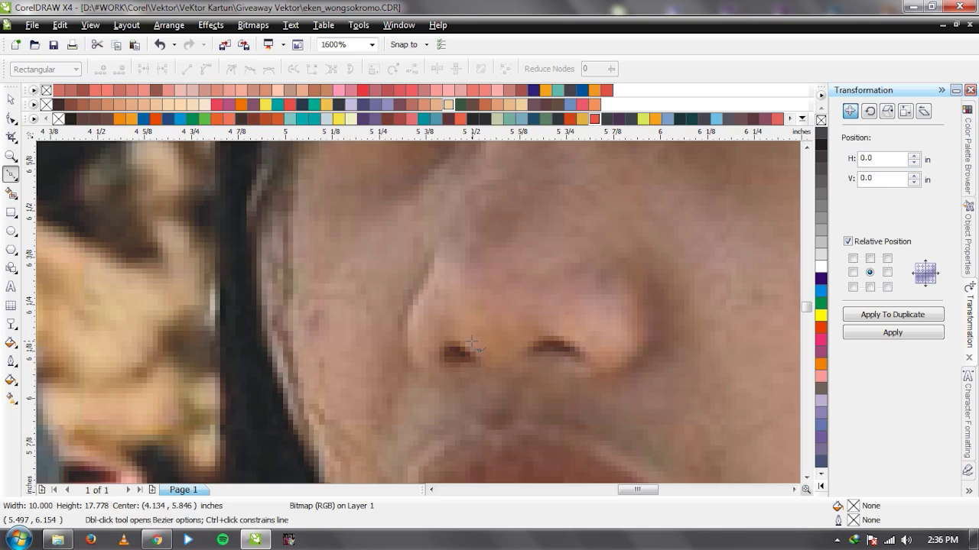
Trace a shadow shape down the left side of the nose, then send the photo behind.
{"action": "left_click", "coordinate": [462, 211]}
{"action": "left_click_drag", "start_coordinate": [447, 287], "coordinate": [448, 324]}
{"action": "left_click", "coordinate": [464, 346]}
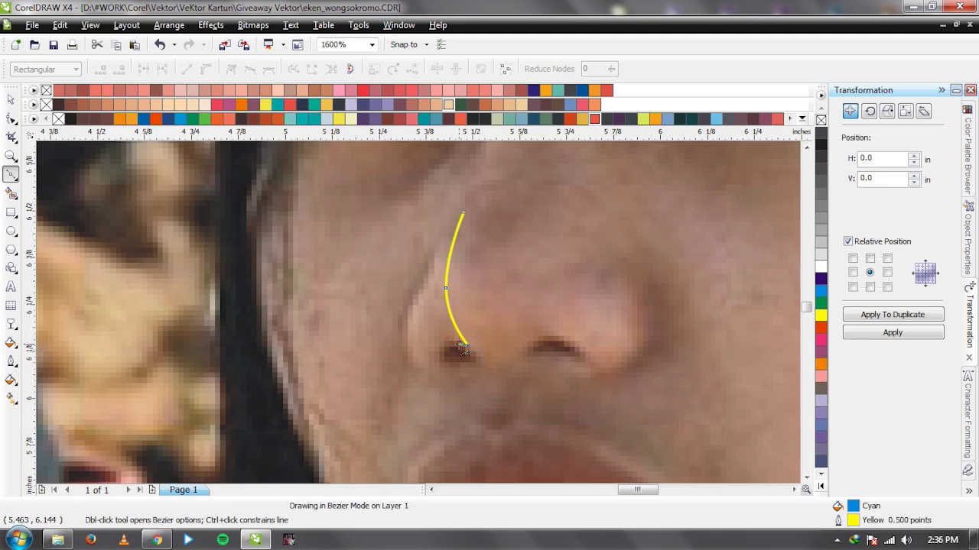
{"action": "left_click_drag", "start_coordinate": [462, 211], "coordinate": [413, 310]}
{"action": "key", "text": "space"}
{"action": "left_click", "coordinate": [205, 277]}
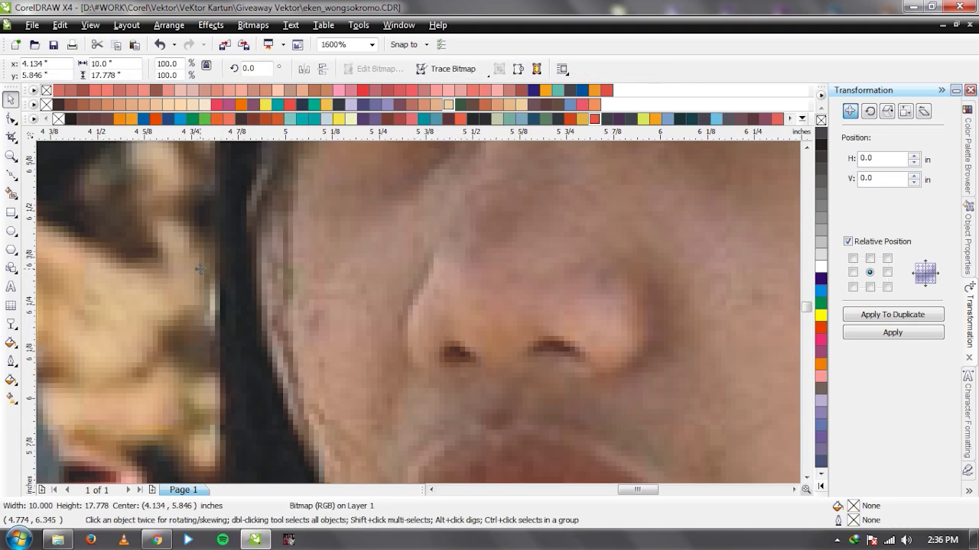
{"action": "key", "text": "shift+Page_Down"}
Remove the nose shadow's outline, adjust its bottom node and fill it dark grey.
{"action": "left_click", "coordinate": [454, 324]}
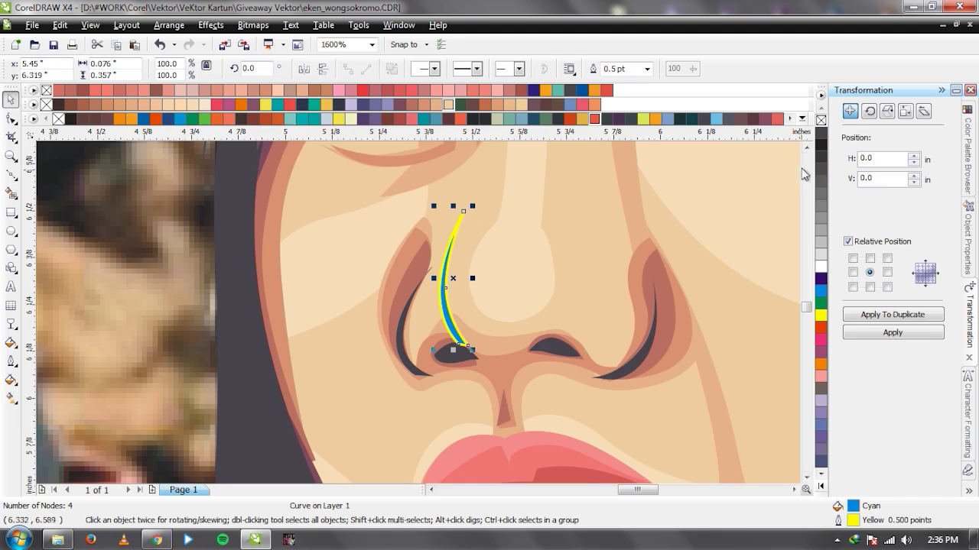
{"action": "right_click", "coordinate": [820, 120]}
{"action": "scroll", "coordinate": [463, 327], "scroll_direction": "up", "scroll_amount": 1}
{"action": "key", "text": "F10"}
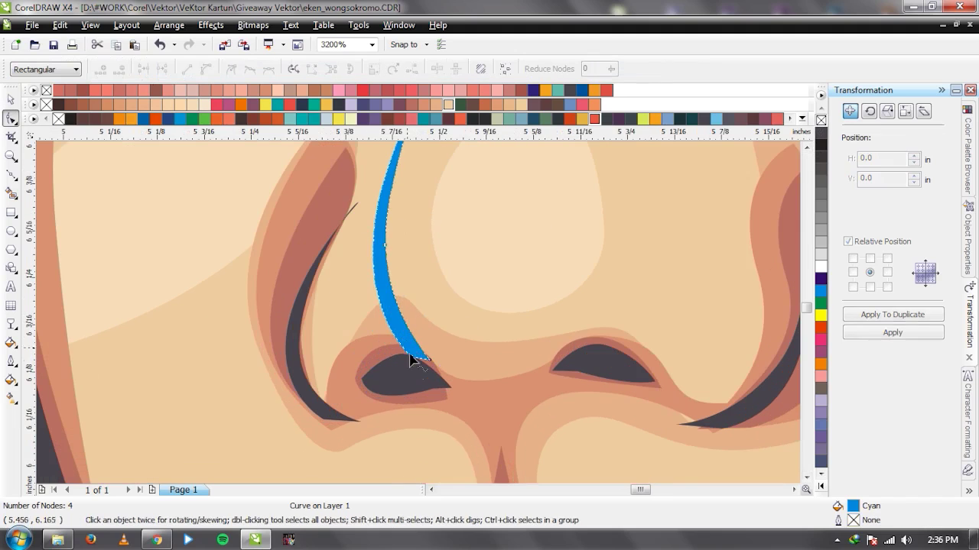
{"action": "left_click_drag", "start_coordinate": [418, 363], "coordinate": [423, 365]}
{"action": "key", "text": "space"}
{"action": "left_click", "coordinate": [818, 142]}
{"action": "scroll", "coordinate": [288, 344], "scroll_direction": "down", "scroll_amount": 5}
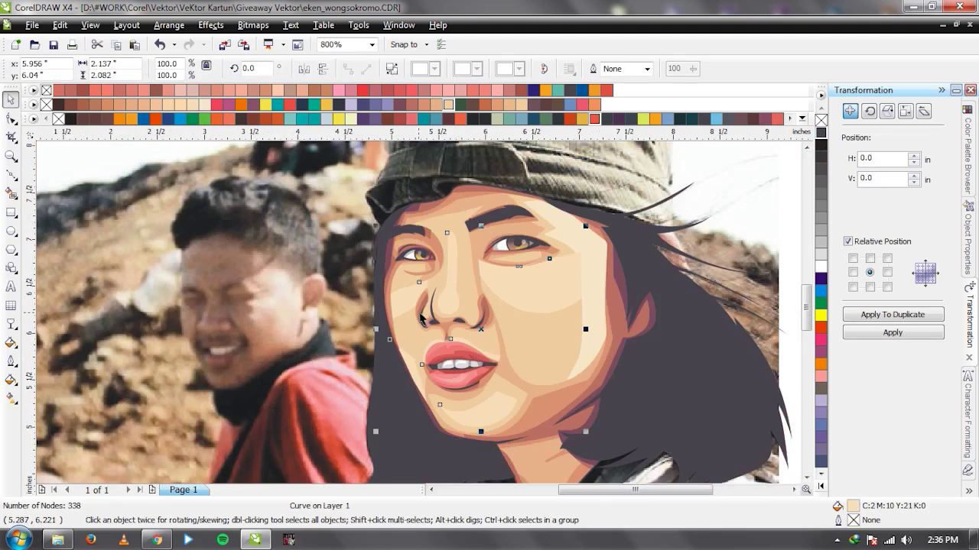
Move the photo aside to compare, then return it under the face.
{"action": "left_click_drag", "start_coordinate": [287, 344], "coordinate": [601, 330]}
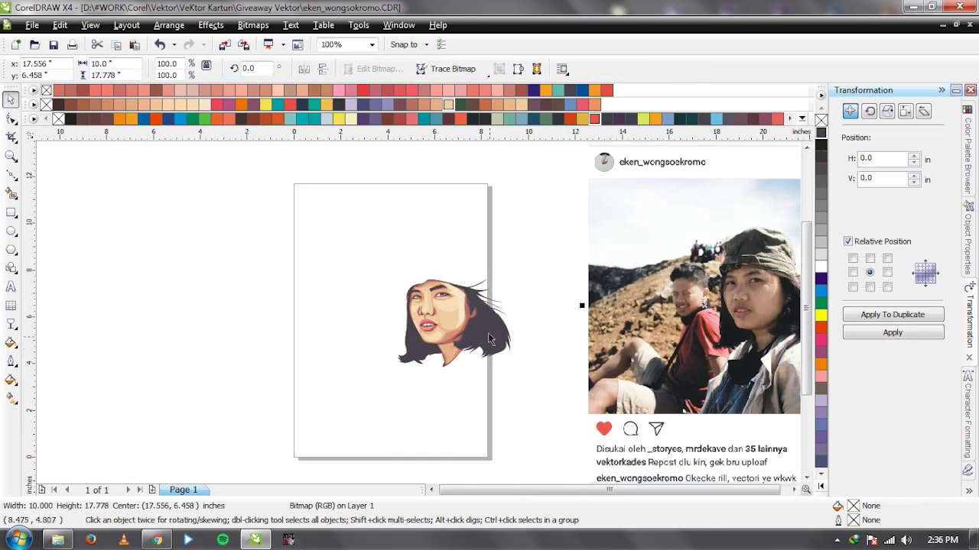
{"action": "scroll", "coordinate": [411, 328], "scroll_direction": "up", "scroll_amount": 1}
{"action": "key", "text": "ctrl+z"}
{"action": "key", "text": "Escape"}
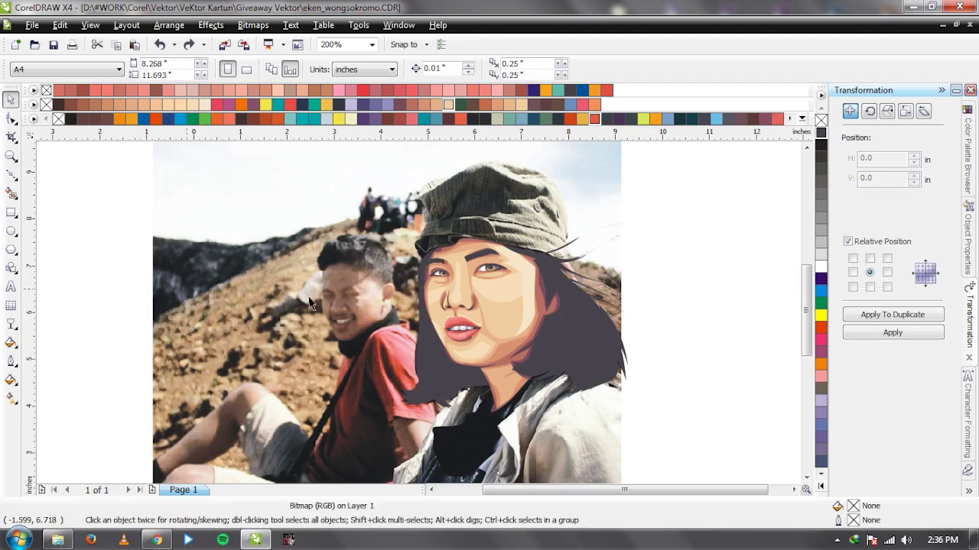
{"action": "scroll", "coordinate": [418, 313], "scroll_direction": "up", "scroll_amount": 1}
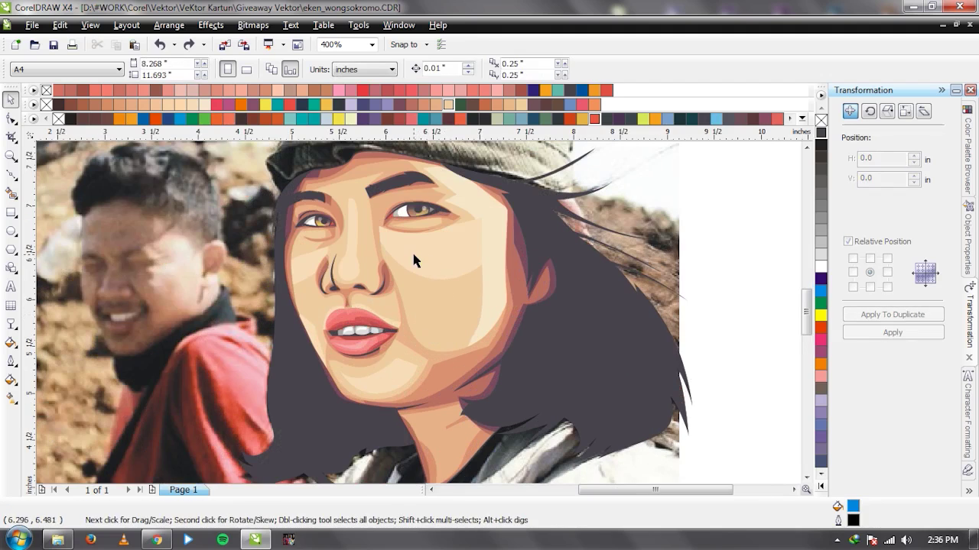
{"action": "scroll", "coordinate": [415, 309], "scroll_direction": "down", "scroll_amount": 1}
{"action": "left_click_drag", "start_coordinate": [415, 310], "coordinate": [623, 290]}
{"action": "left_click_drag", "start_coordinate": [716, 303], "coordinate": [222, 310]}
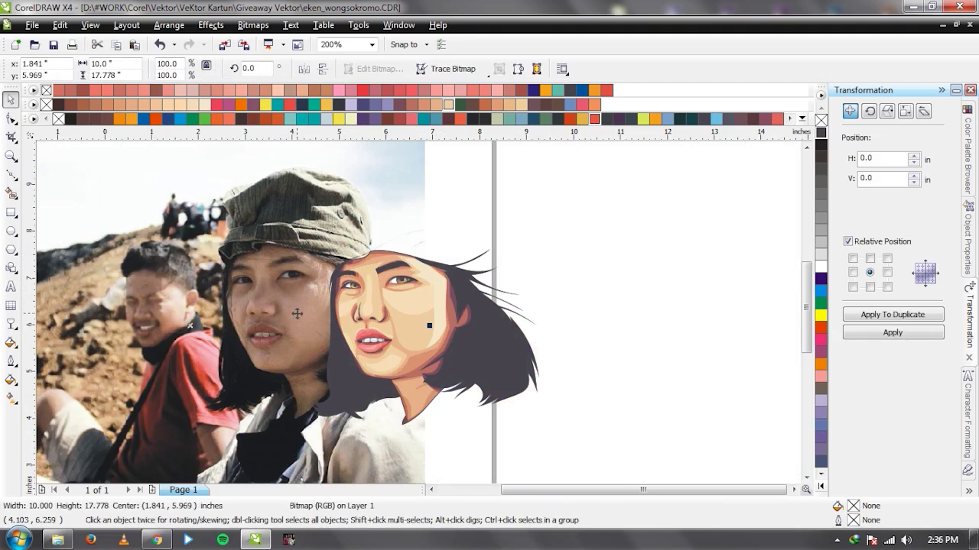
{"action": "left_click_drag", "start_coordinate": [297, 313], "coordinate": [275, 312]}
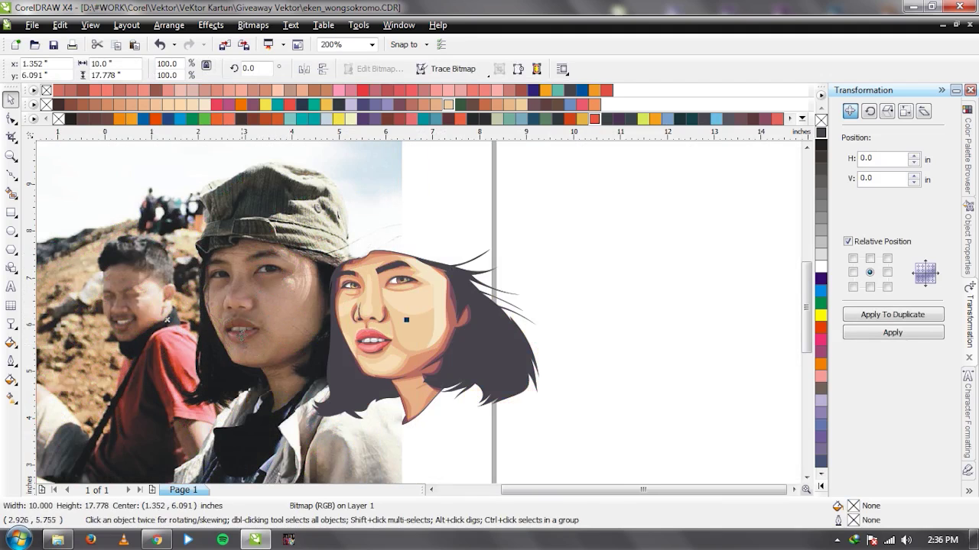
{"action": "key", "text": "ctrl+z"}
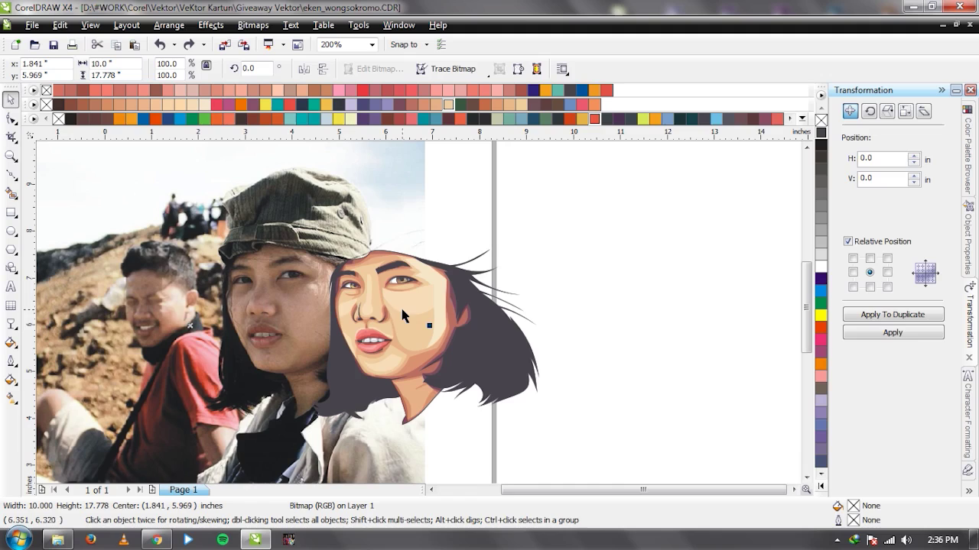
{"action": "scroll", "coordinate": [376, 318], "scroll_direction": "up", "scroll_amount": 5}
Draw a new four-node shape beside the right nostril.
{"action": "key", "text": "F5"}
{"action": "left_click", "coordinate": [411, 222]}
{"action": "left_click_drag", "start_coordinate": [363, 332], "coordinate": [378, 383]}
{"action": "left_click", "coordinate": [383, 445]}
{"action": "left_click", "coordinate": [472, 441]}
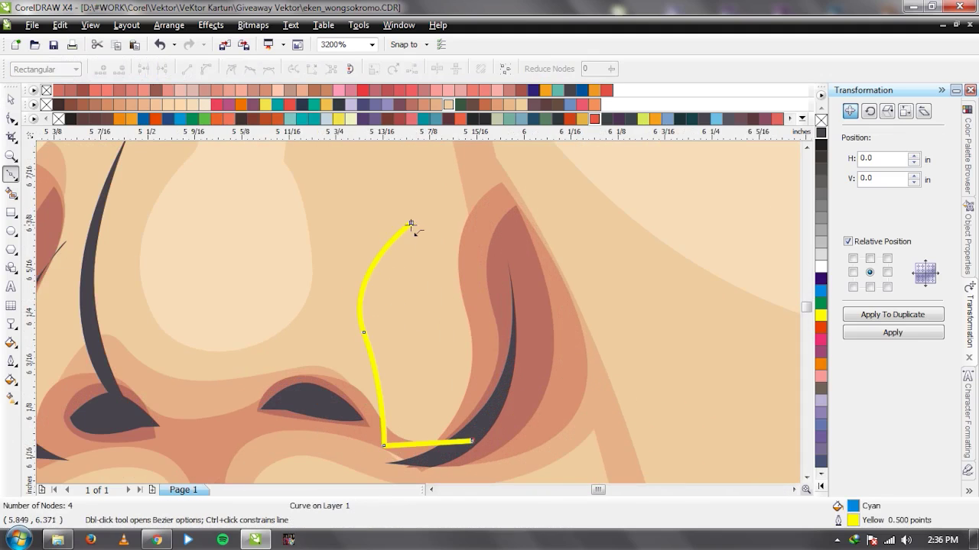
{"action": "left_click", "coordinate": [411, 223]}
{"action": "scroll", "coordinate": [525, 328], "scroll_direction": "down", "scroll_amount": 1}
{"action": "key", "text": "space"}
Intersect the shape with the skin, weld it into the nose highlight, and delete the leftover.
{"action": "left_click", "coordinate": [505, 319], "text": "shift"}
{"action": "left_click", "coordinate": [472, 73]}
{"action": "left_click", "coordinate": [310, 246], "text": "shift"}
{"action": "left_click", "coordinate": [436, 72]}
{"action": "left_click", "coordinate": [374, 278]}
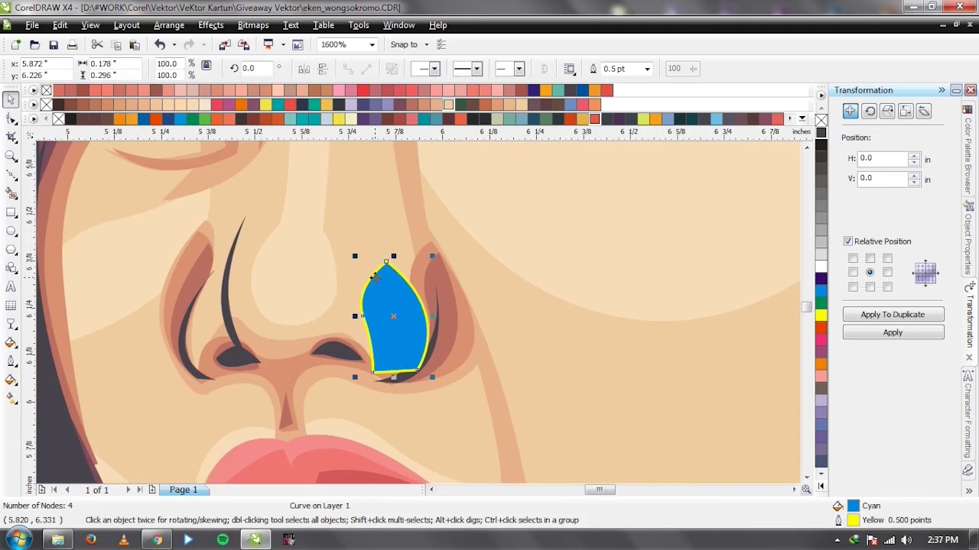
{"action": "key", "text": "Delete"}
Move the reference photo away from the face.
{"action": "scroll", "coordinate": [375, 280], "scroll_direction": "down", "scroll_amount": 3}
{"action": "left_click_drag", "start_coordinate": [628, 360], "coordinate": [242, 336]}
{"action": "left_click_drag", "start_coordinate": [450, 216], "coordinate": [309, 207]}
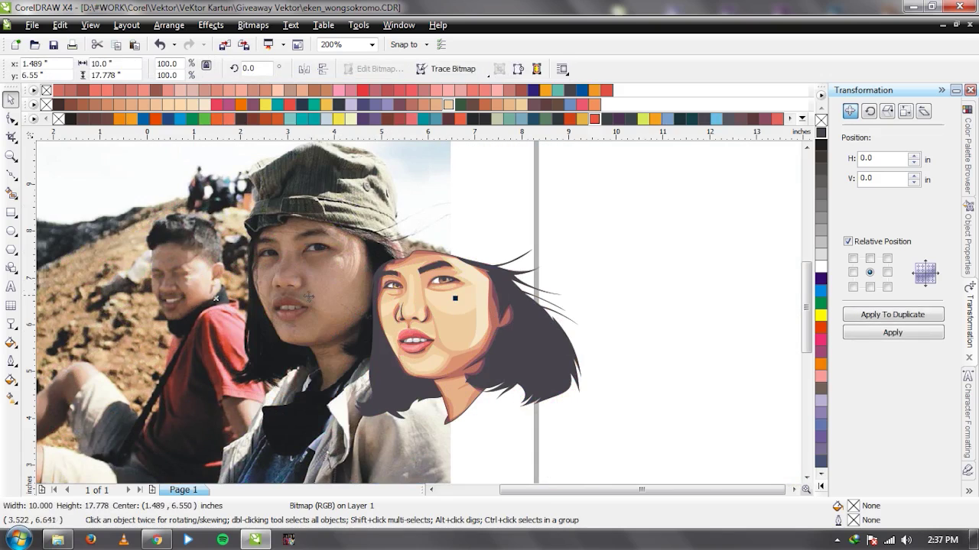
Place the photo back under the face and adjust a node of the face outline.
{"action": "left_click_drag", "start_coordinate": [307, 302], "coordinate": [447, 303]}
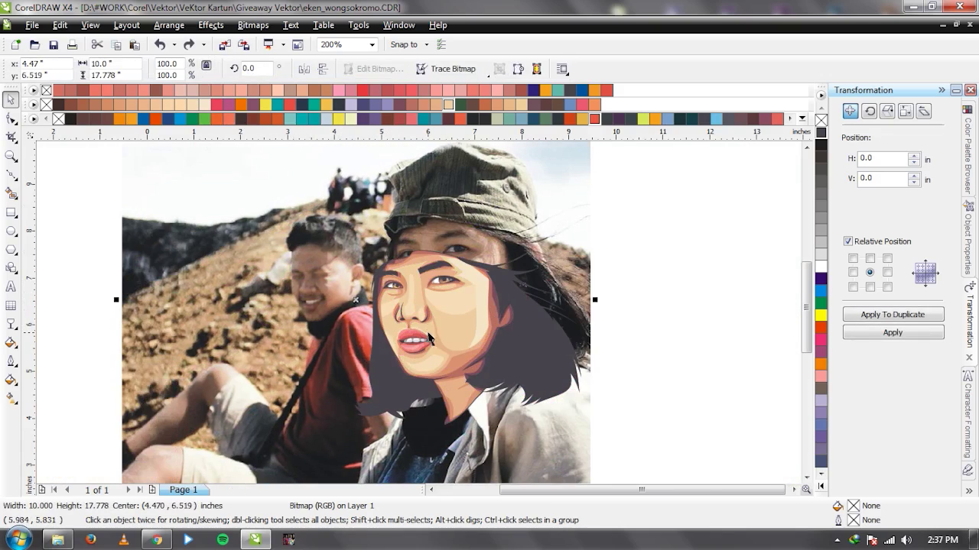
{"action": "scroll", "coordinate": [430, 340], "scroll_direction": "up", "scroll_amount": 3}
{"action": "key", "text": "F10"}
{"action": "left_click", "coordinate": [566, 266]}
{"action": "mouse_move", "coordinate": [566, 266]}
{"action": "left_mouse_down"}
{"action": "mouse_move", "coordinate": [579, 258]}
{"action": "mouse_move", "coordinate": [534, 314]}
{"action": "left_mouse_up"}
Draw a shape along the left nostril crease, discarding a false start.
{"action": "key", "text": "F5"}
{"action": "left_click", "coordinate": [562, 184]}
{"action": "key", "text": "Delete"}
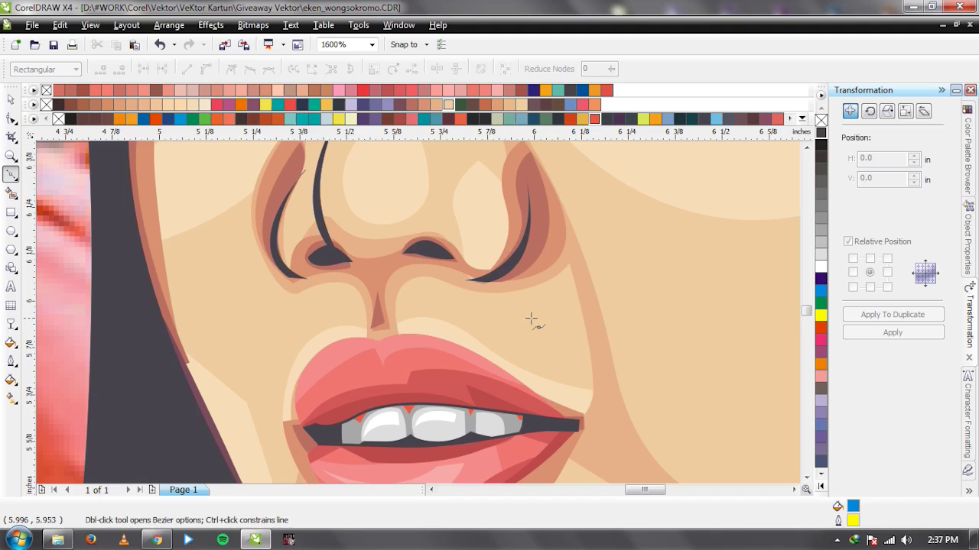
{"action": "scroll", "coordinate": [399, 287], "scroll_direction": "down", "scroll_amount": 2}
{"action": "scroll", "coordinate": [386, 313], "scroll_direction": "up", "scroll_amount": 2}
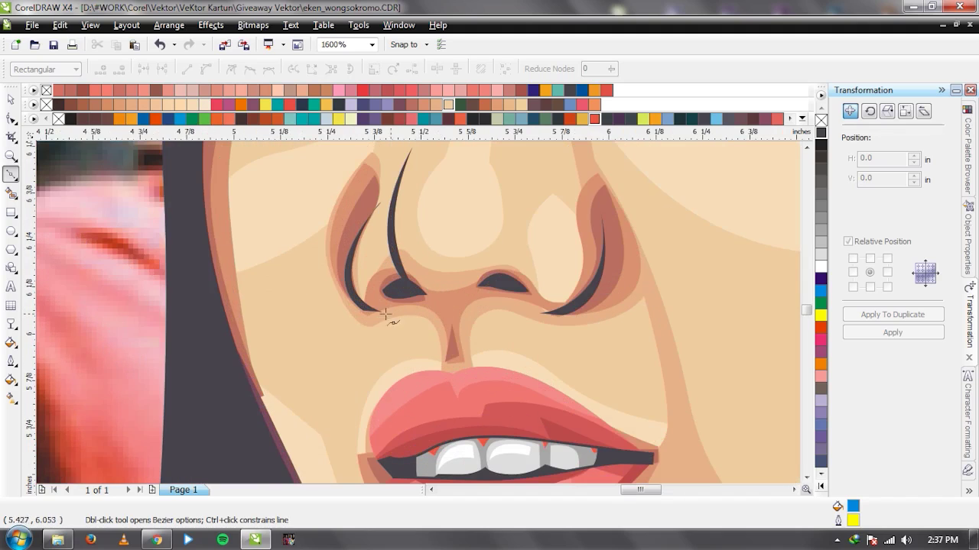
{"action": "left_click_drag", "start_coordinate": [323, 310], "coordinate": [326, 327]}
{"action": "left_click", "coordinate": [345, 355]}
{"action": "left_click_drag", "start_coordinate": [387, 316], "coordinate": [411, 313]}
{"action": "left_click", "coordinate": [327, 260]}
Intersect the crease shape with the skin and delete the leftover cyan shape.
{"action": "key", "text": "space"}
{"action": "left_click", "coordinate": [451, 191], "text": "shift"}
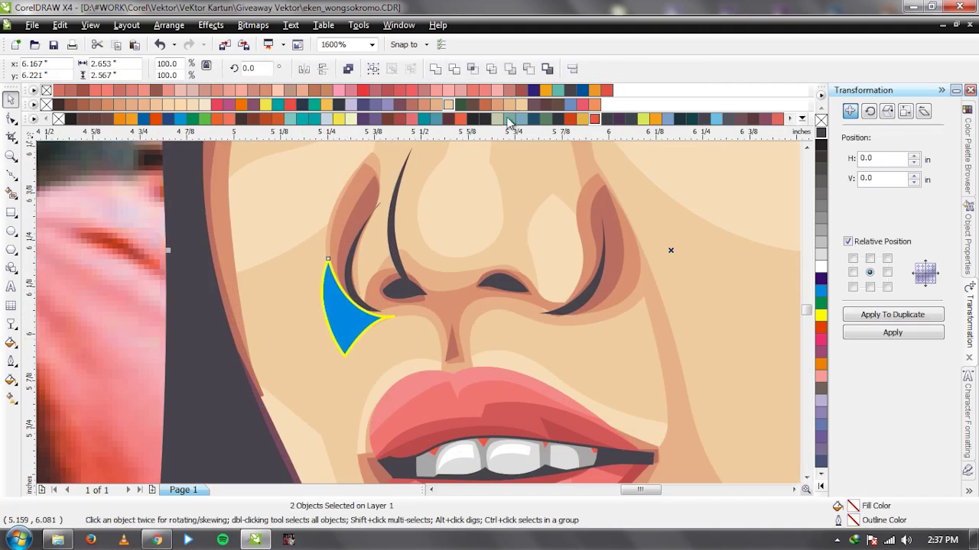
{"action": "left_click", "coordinate": [337, 317]}
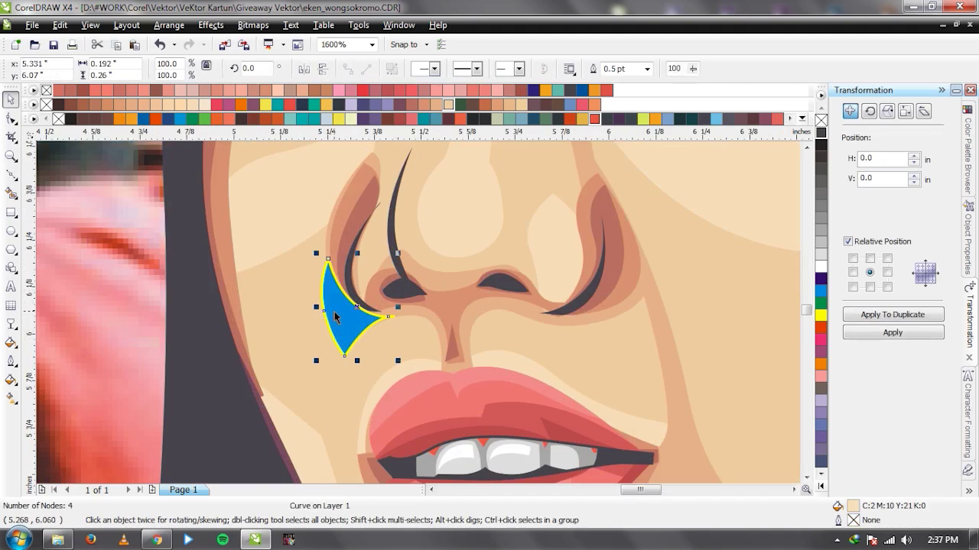
{"action": "key", "text": "Delete"}
{"action": "scroll", "coordinate": [395, 315], "scroll_direction": "down", "scroll_amount": 1}
{"action": "scroll", "coordinate": [519, 341], "scroll_direction": "up", "scroll_amount": 1}
Draw a cheek shadow shape below the right nostril along the cheek fold.
{"action": "key", "text": "space"}
{"action": "left_click", "coordinate": [349, 257]}
{"action": "left_click_drag", "start_coordinate": [428, 281], "coordinate": [480, 273]}
{"action": "left_click", "coordinate": [483, 256]}
{"action": "left_click", "coordinate": [463, 224]}
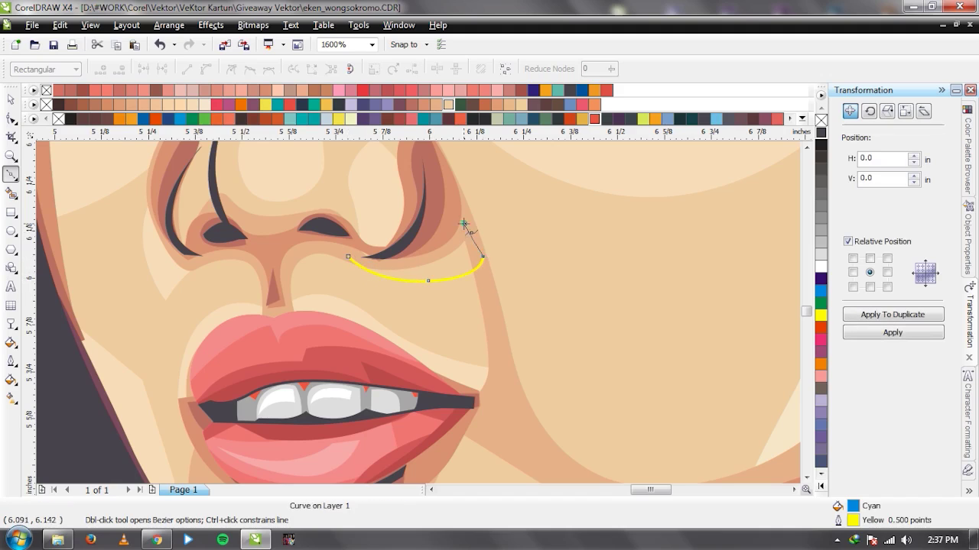
{"action": "left_click", "coordinate": [349, 257]}
{"action": "key", "text": "space"}
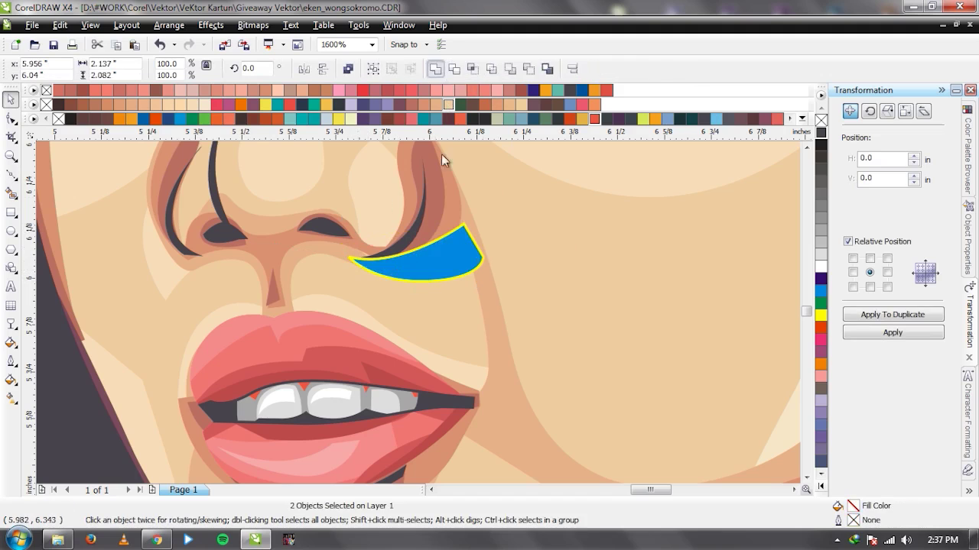
{"action": "left_click", "coordinate": [450, 250]}
{"action": "key", "text": "Escape"}
Move the reference photo aside and nudge it slightly down and right to compare.
{"action": "scroll", "coordinate": [436, 306], "scroll_direction": "down", "scroll_amount": 3}
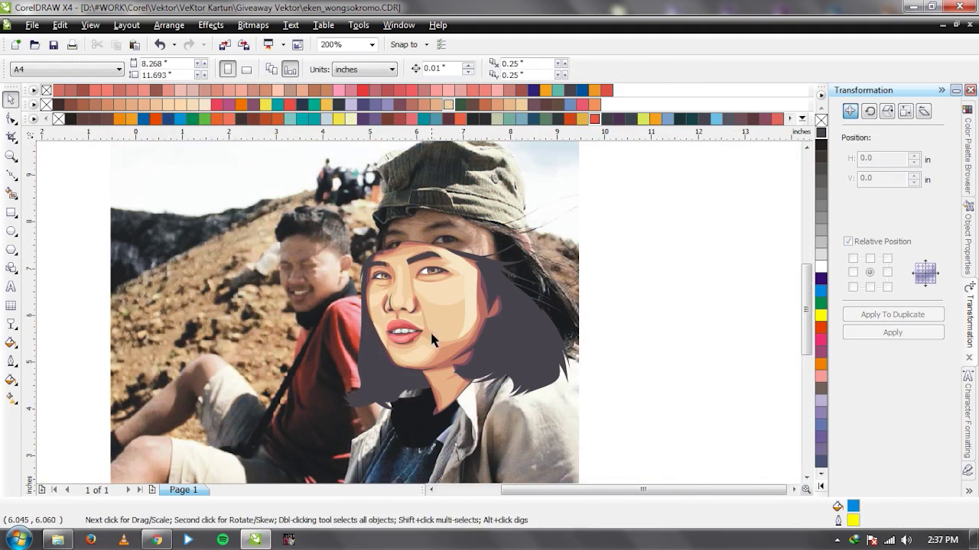
{"action": "scroll", "coordinate": [373, 319], "scroll_direction": "down", "scroll_amount": 2}
{"action": "left_click_drag", "start_coordinate": [413, 328], "coordinate": [352, 348]}
{"action": "scroll", "coordinate": [424, 329], "scroll_direction": "up", "scroll_amount": 2}
{"action": "key", "text": "Escape"}
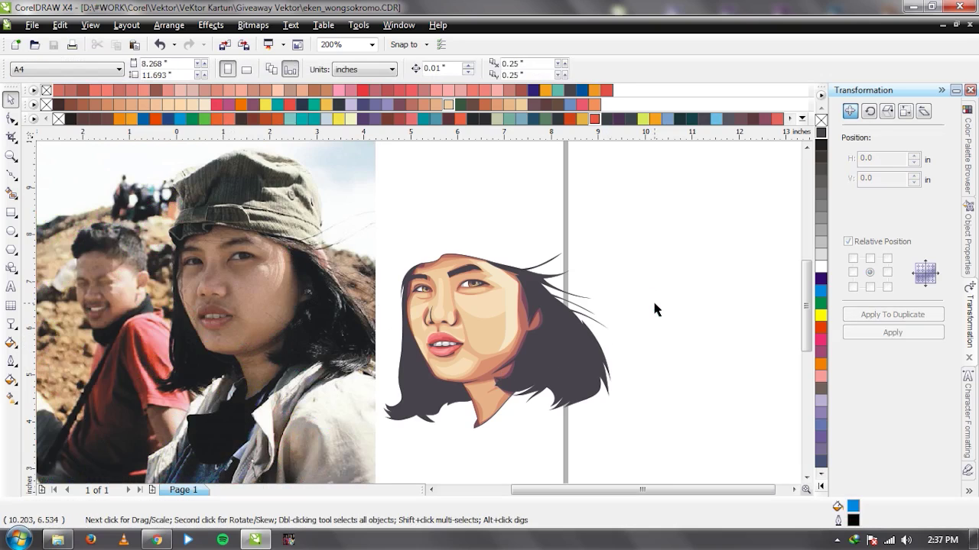
{"action": "left_click_drag", "start_coordinate": [367, 378], "coordinate": [382, 397]}
{"action": "key", "text": "Escape"}
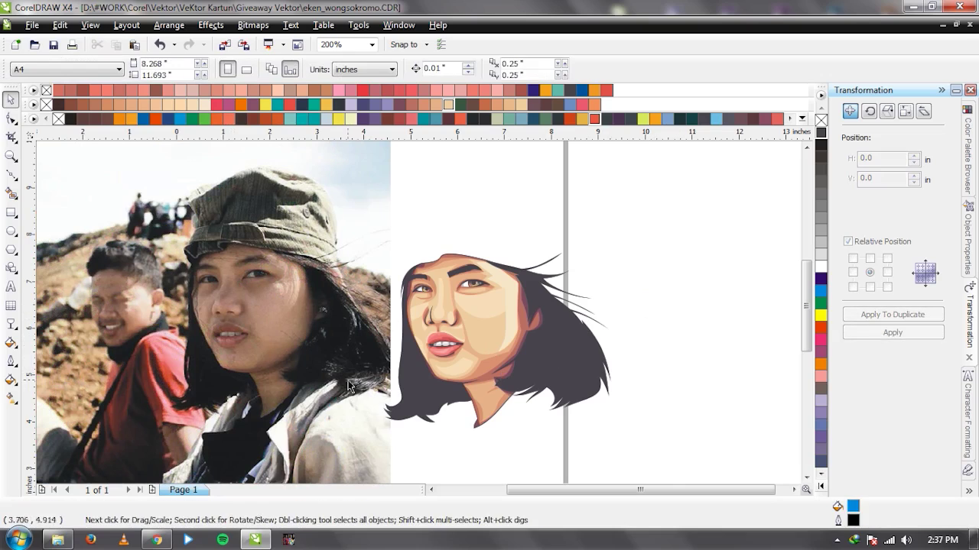
{"action": "left_click", "coordinate": [291, 371]}
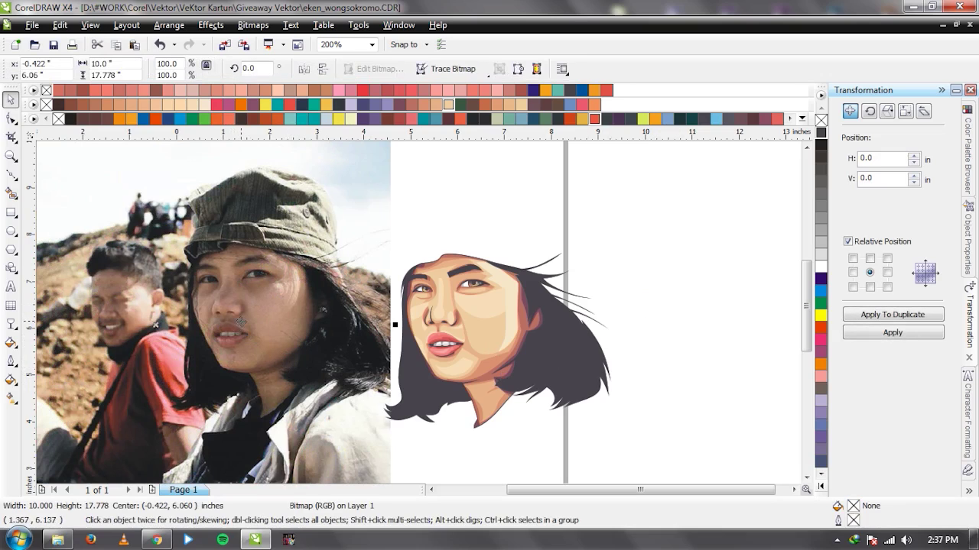
{"action": "left_click", "coordinate": [297, 303]}
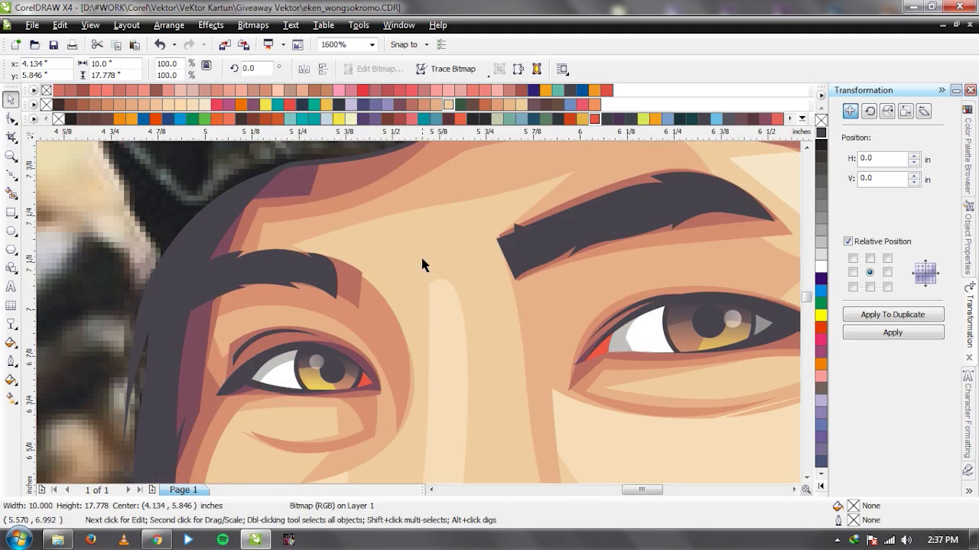
Send the photo behind the face, sketch a trial highlight between the brows, then delete it.
{"action": "left_click", "coordinate": [334, 296]}
{"action": "left_click", "coordinate": [519, 238]}
{"action": "left_click", "coordinate": [628, 174]}
{"action": "left_click_drag", "start_coordinate": [586, 159], "coordinate": [448, 181]}
{"action": "left_click", "coordinate": [268, 196]}
{"action": "left_click", "coordinate": [321, 300]}
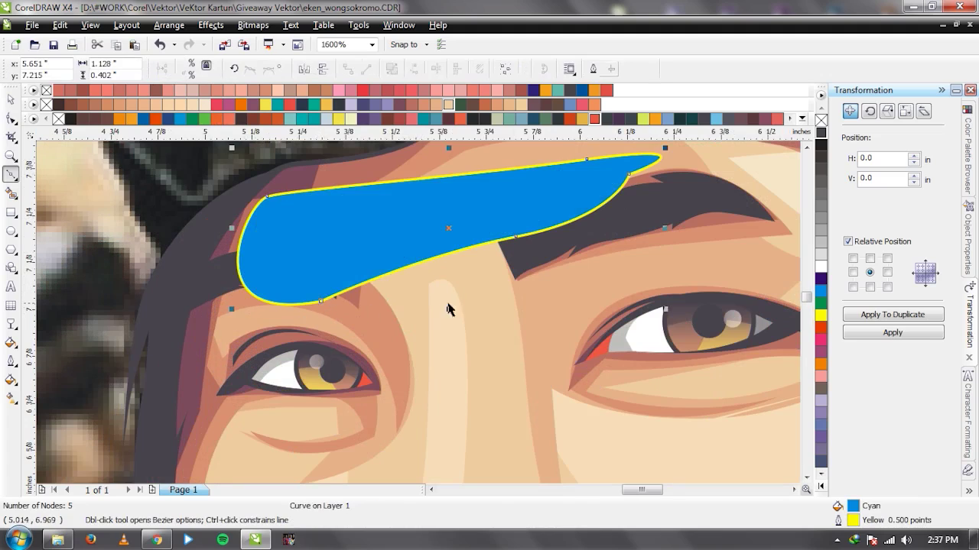
{"action": "key", "text": "space"}
{"action": "left_click", "coordinate": [459, 292]}
{"action": "left_click", "coordinate": [459, 288], "text": "shift"}
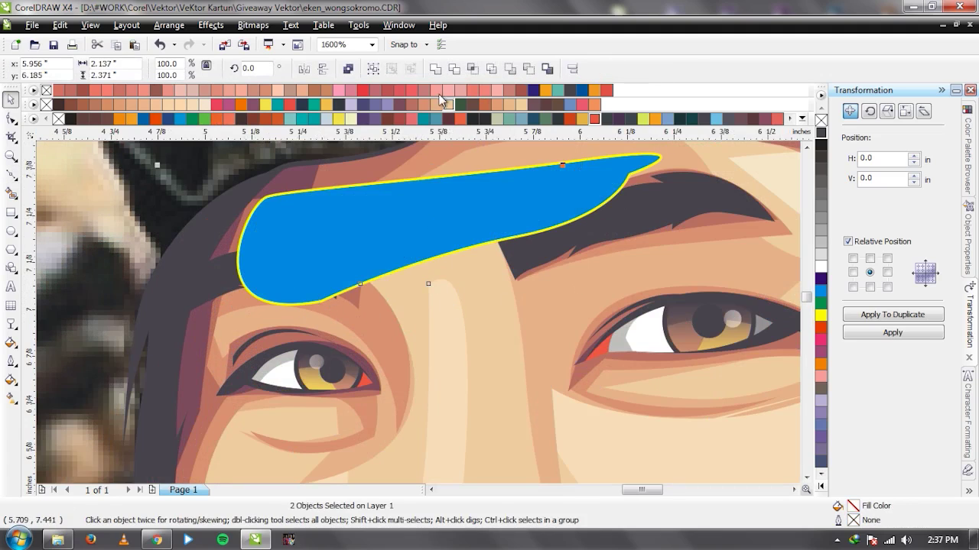
{"action": "left_click", "coordinate": [386, 208]}
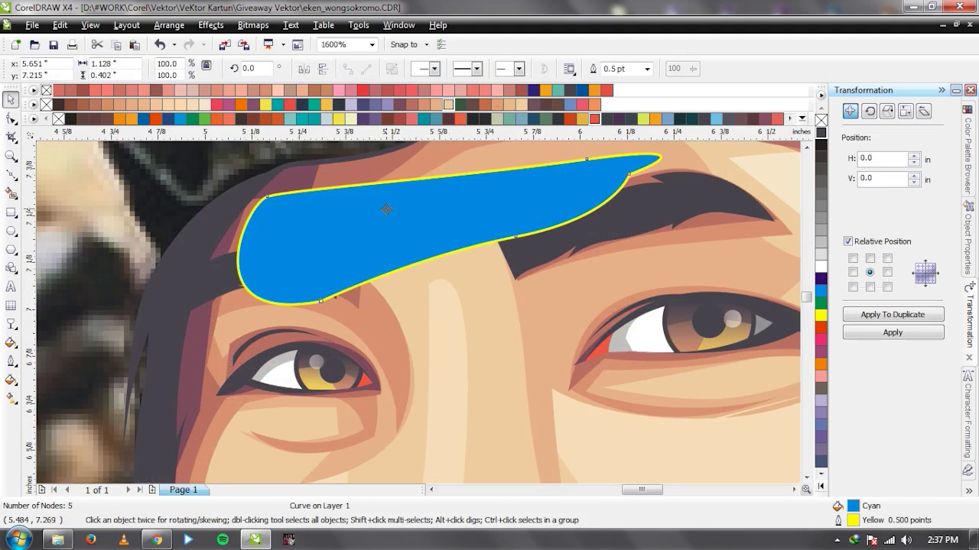
{"action": "key", "text": "Delete"}
Shift the vector face, the photo and the skin shape aside to compare, undoing each move.
{"action": "scroll", "coordinate": [387, 212], "scroll_direction": "down", "scroll_amount": 4}
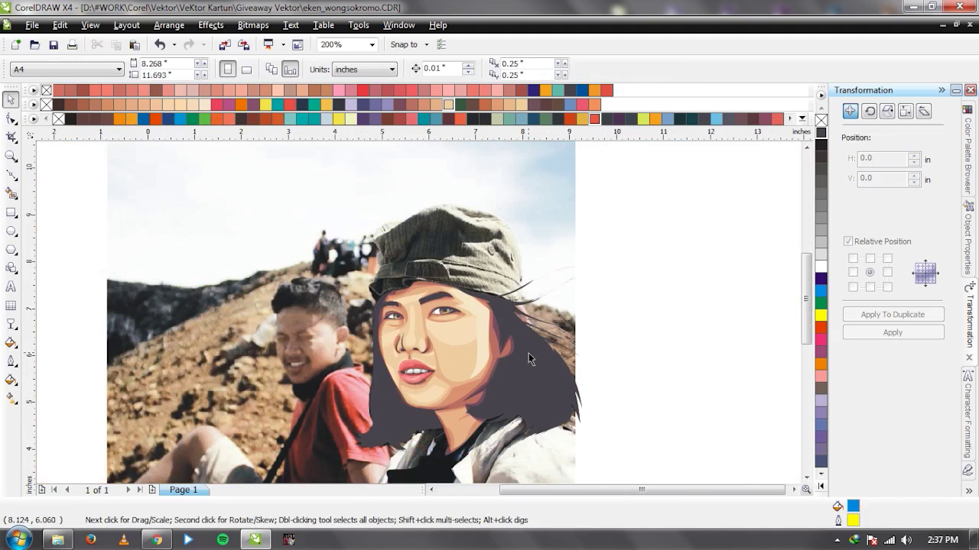
{"action": "left_click_drag", "start_coordinate": [528, 353], "coordinate": [162, 354]}
{"action": "key", "text": "ctrl+z"}
{"action": "left_click", "coordinate": [666, 299]}
{"action": "left_click_drag", "start_coordinate": [520, 225], "coordinate": [227, 225]}
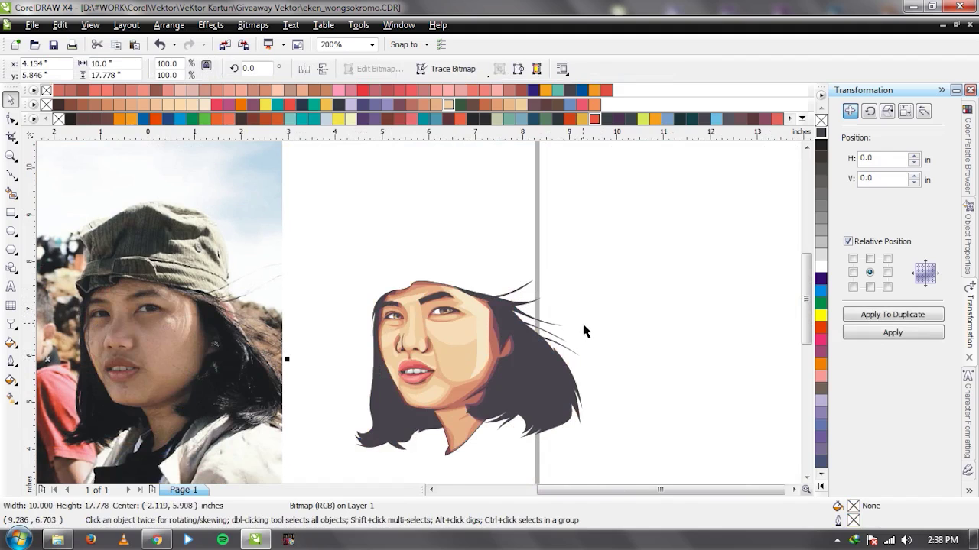
{"action": "key", "text": "ctrl+z"}
{"action": "left_click", "coordinate": [464, 339]}
{"action": "left_click_drag", "start_coordinate": [465, 338], "coordinate": [322, 337]}
{"action": "key", "text": "ctrl+z"}
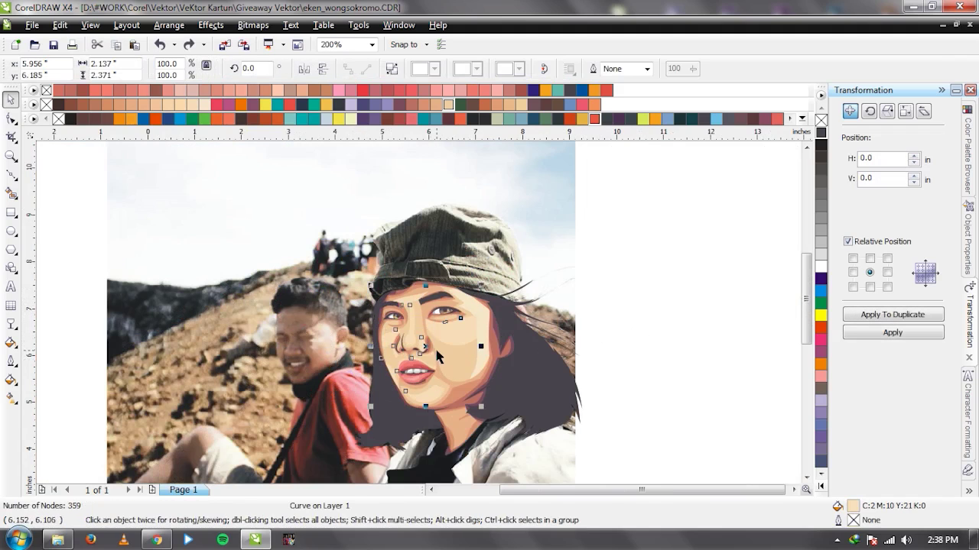
{"action": "scroll", "coordinate": [394, 321], "scroll_direction": "up", "scroll_amount": 1}
{"action": "left_click_drag", "start_coordinate": [382, 299], "coordinate": [148, 295]}
{"action": "key", "text": "ctrl+z"}
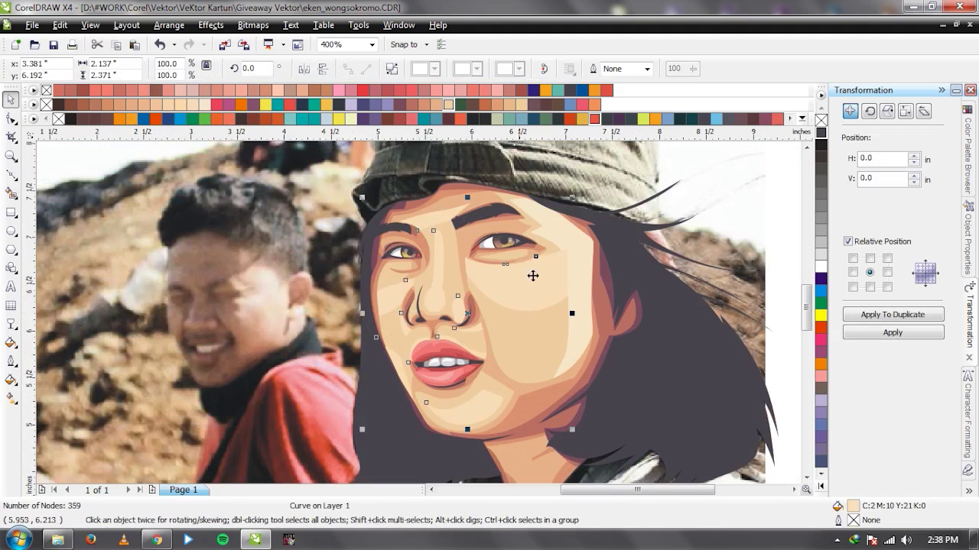
Draw an under-eye shape, try intersecting it with the skin, then undo and delete it.
{"action": "scroll", "coordinate": [533, 275], "scroll_direction": "up", "scroll_amount": 2}
{"action": "scroll", "coordinate": [418, 313], "scroll_direction": "up", "scroll_amount": 1}
{"action": "key", "text": "F5"}
{"action": "left_click", "coordinate": [317, 263]}
{"action": "left_click_drag", "start_coordinate": [469, 291], "coordinate": [589, 290]}
{"action": "left_click", "coordinate": [619, 261]}
{"action": "left_click", "coordinate": [319, 263]}
{"action": "key", "text": "space"}
{"action": "scroll", "coordinate": [364, 307], "scroll_direction": "down", "scroll_amount": 1}
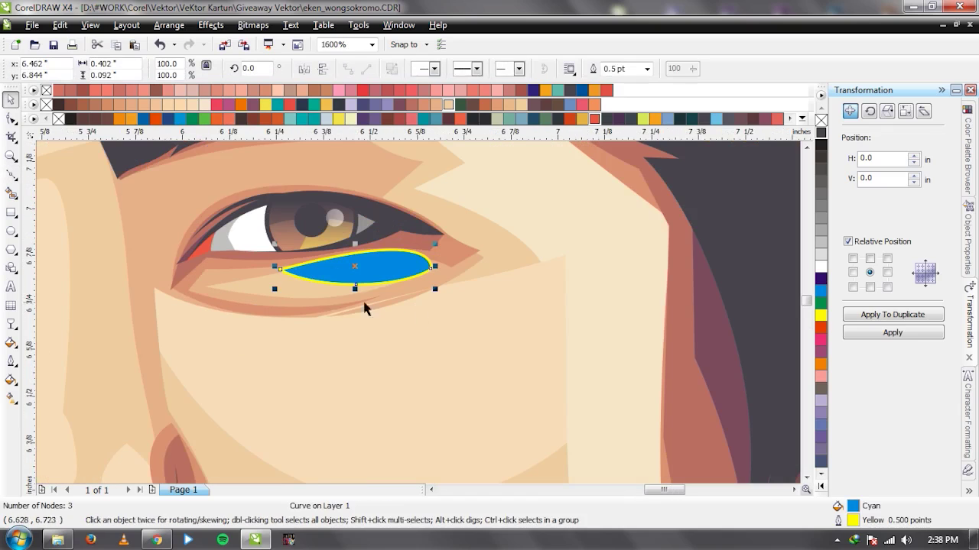
{"action": "left_click", "coordinate": [295, 295], "text": "shift"}
{"action": "left_click", "coordinate": [473, 68]}
{"action": "key", "text": "ctrl+z"}
{"action": "left_click", "coordinate": [403, 258]}
{"action": "key", "text": "Delete"}
Move the reference photo aside to check it, restore it, and clear the selection.
{"action": "left_click", "coordinate": [618, 263]}
{"action": "scroll", "coordinate": [416, 314], "scroll_direction": "down", "scroll_amount": 3}
{"action": "left_click", "coordinate": [657, 344]}
{"action": "left_click_drag", "start_coordinate": [477, 253], "coordinate": [140, 248]}
{"action": "key", "text": "ctrl+z"}
{"action": "left_click", "coordinate": [617, 301]}
{"action": "scroll", "coordinate": [420, 316], "scroll_direction": "up", "scroll_amount": 1}
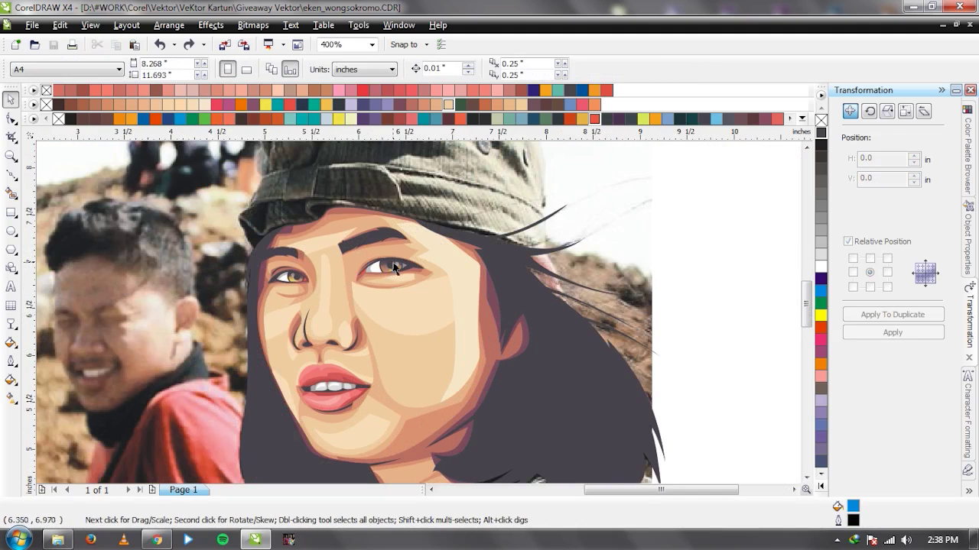
{"action": "scroll", "coordinate": [415, 316], "scroll_direction": "up", "scroll_amount": 3}
Draw a closed five-node Bezier shape beneath the right eyebrow.
{"action": "key", "text": "F5"}
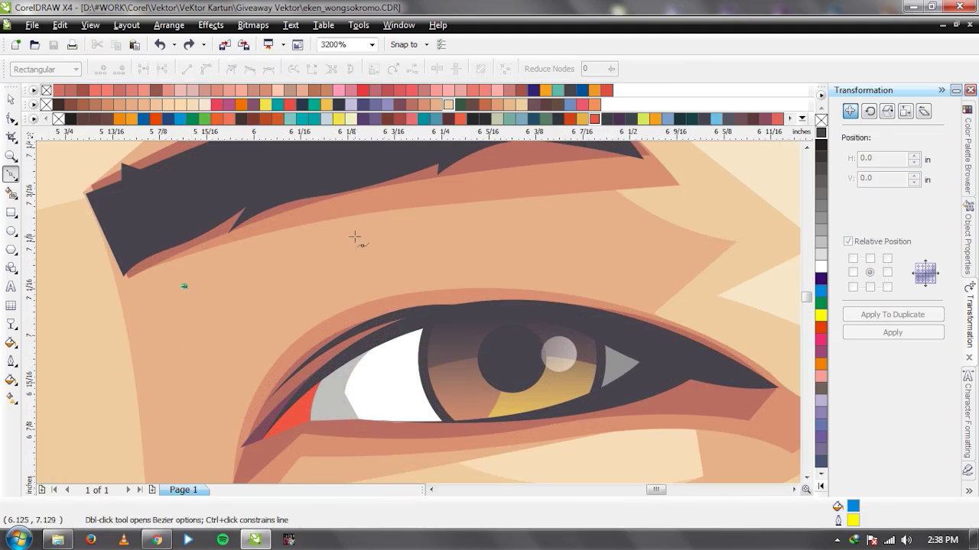
{"action": "left_click_drag", "start_coordinate": [370, 234], "coordinate": [498, 219]}
{"action": "left_click", "coordinate": [516, 224]}
{"action": "left_click", "coordinate": [519, 285]}
{"action": "left_click_drag", "start_coordinate": [291, 298], "coordinate": [210, 333]}
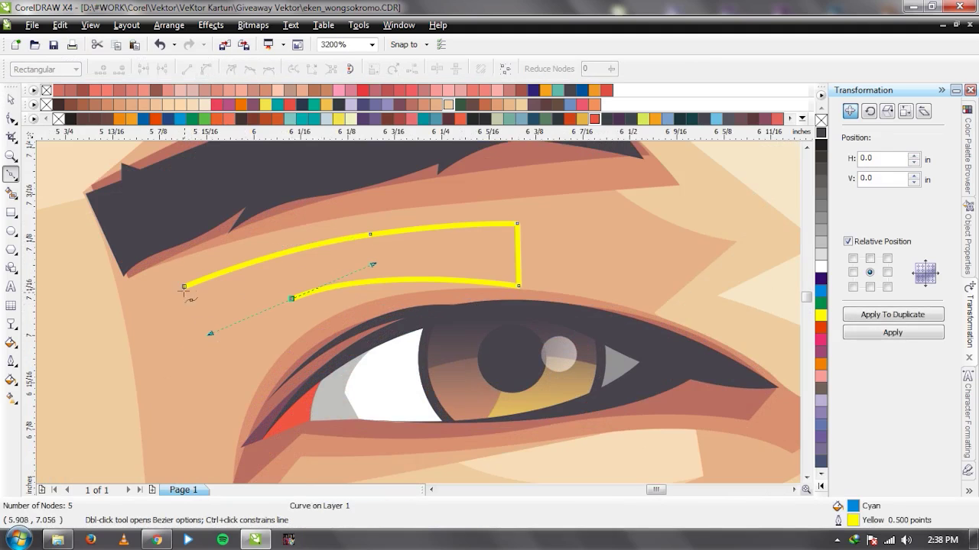
{"action": "left_click", "coordinate": [183, 288]}
{"action": "key", "text": "space"}
{"action": "scroll", "coordinate": [306, 306], "scroll_direction": "down", "scroll_amount": 3}
{"action": "scroll", "coordinate": [349, 316], "scroll_direction": "up", "scroll_amount": 2}
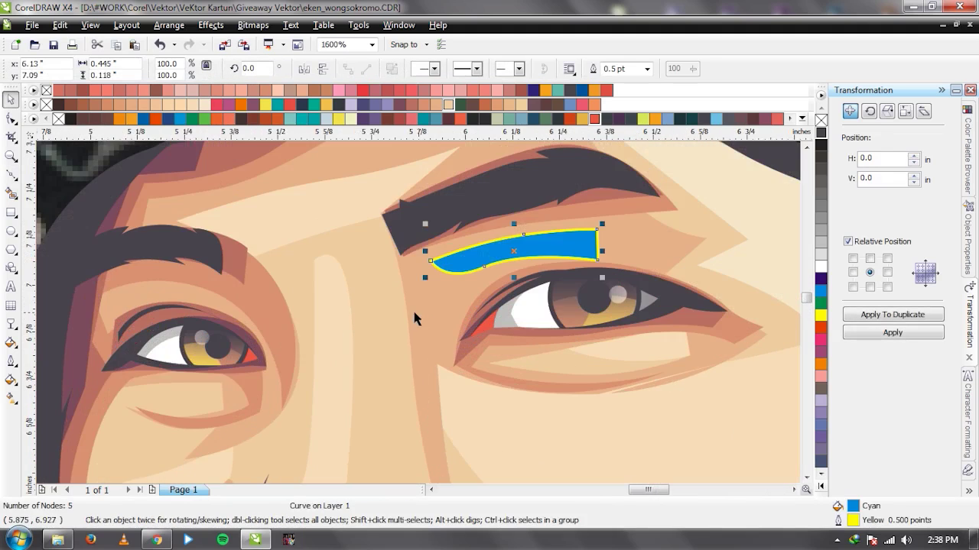
Fill the new shape with the sampled skin tone and remove its outline.
{"action": "key", "text": "i"}
{"action": "left_click", "coordinate": [493, 248]}
{"action": "key", "text": "space"}
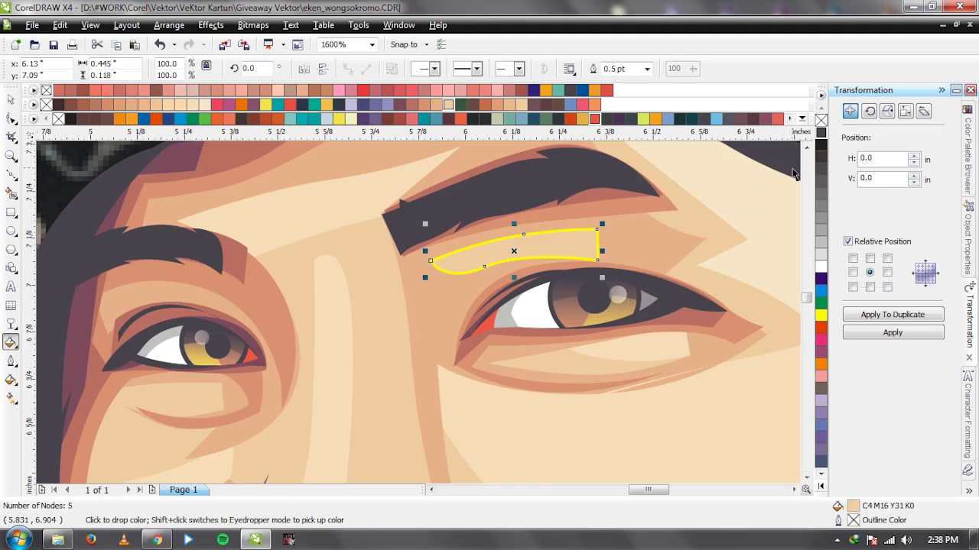
{"action": "right_click", "coordinate": [820, 120]}
{"action": "scroll", "coordinate": [419, 316], "scroll_direction": "down", "scroll_amount": 3}
Select the face skin curve and break it apart with Ctrl+K into 14 separate objects.
{"action": "left_click", "coordinate": [583, 372]}
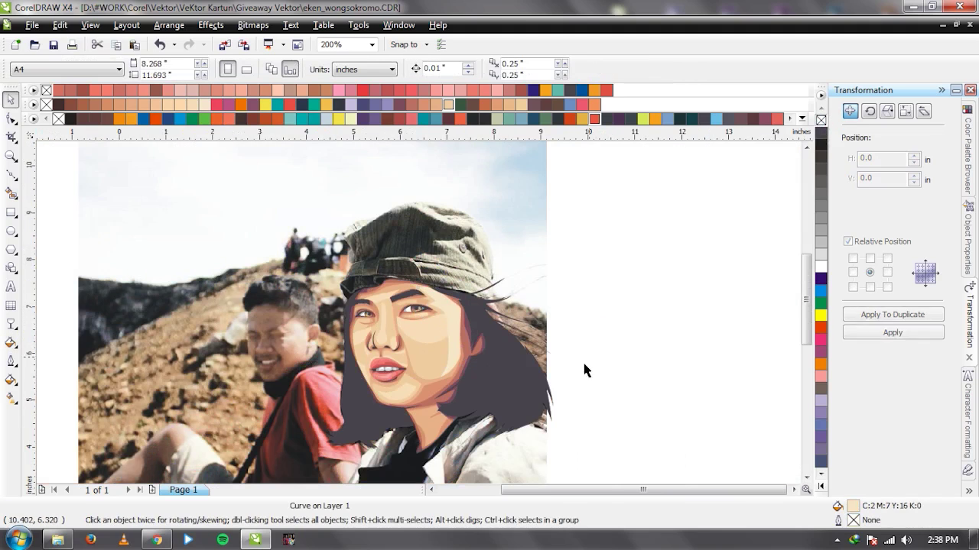
{"action": "scroll", "coordinate": [417, 353], "scroll_direction": "up", "scroll_amount": 1}
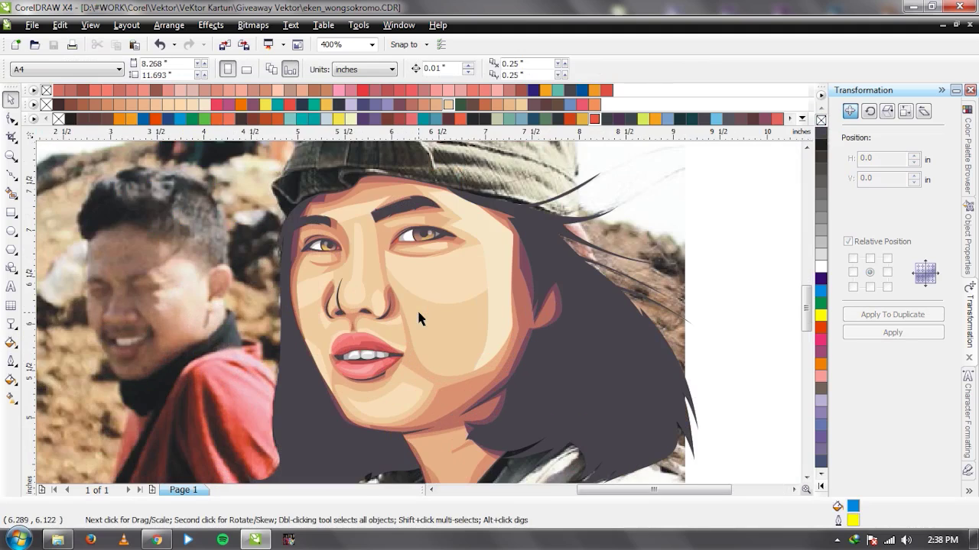
{"action": "left_click", "coordinate": [419, 319]}
{"action": "scroll", "coordinate": [432, 314], "scroll_direction": "down", "scroll_amount": 1}
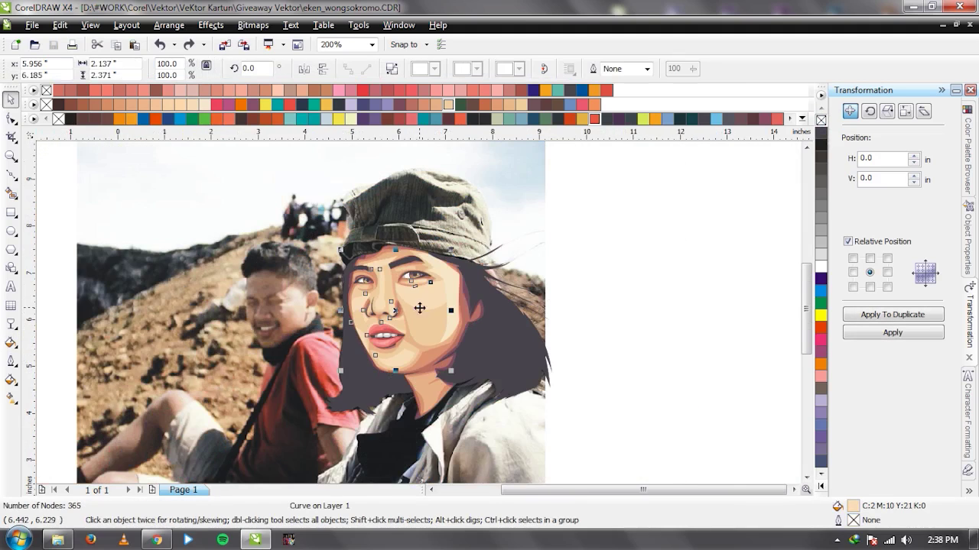
{"action": "scroll", "coordinate": [439, 300], "scroll_direction": "up", "scroll_amount": 1}
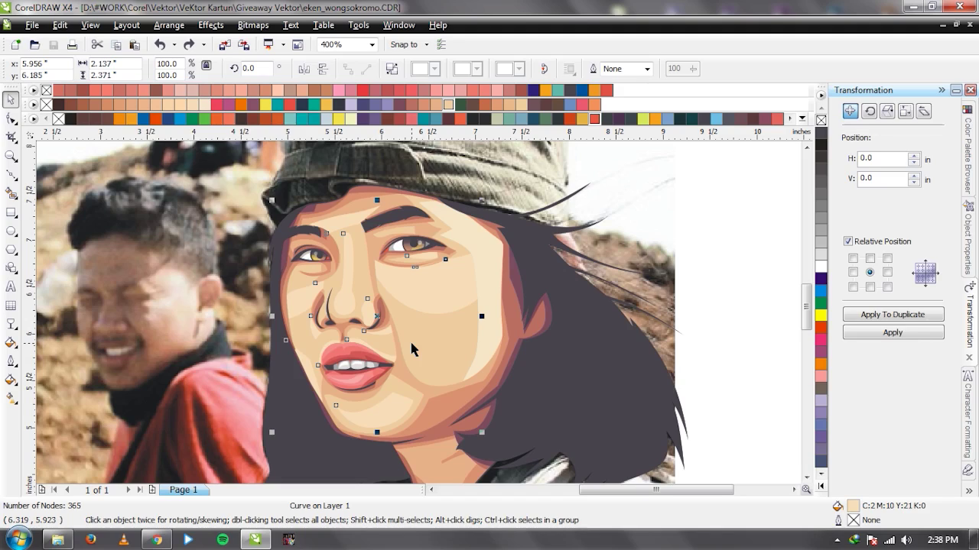
{"action": "key", "text": "ctrl+k"}
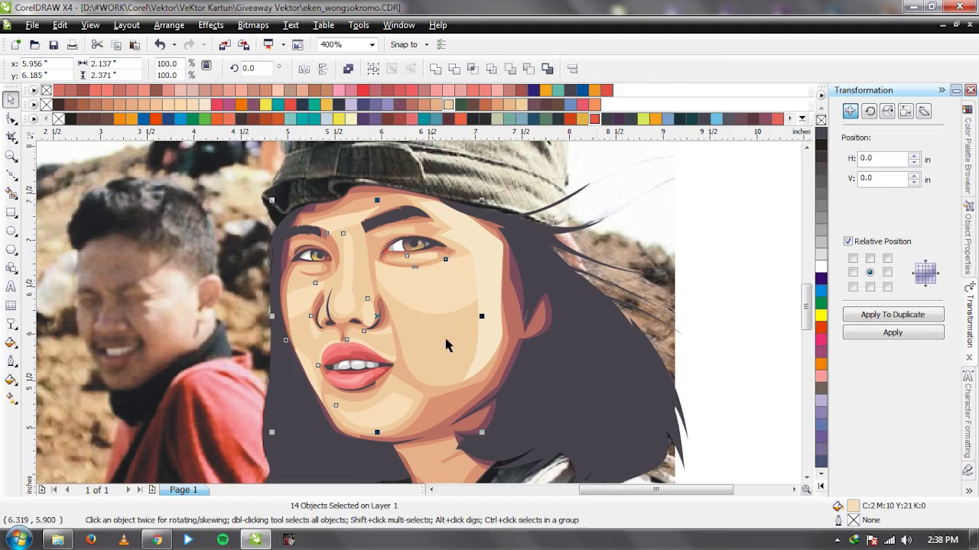
{"action": "key", "text": "ctrl+z"}
{"action": "key", "text": "ctrl+k"}
{"action": "key", "text": "ctrl+l"}
{"action": "key", "text": "ctrl+k"}
{"action": "scroll", "coordinate": [415, 317], "scroll_direction": "up", "scroll_amount": 2}
Give the cheek shading shape a linear transparency angled down toward the left.
{"action": "key", "text": "t"}
{"action": "left_click_drag", "start_coordinate": [368, 263], "coordinate": [374, 337]}
{"action": "left_click_drag", "start_coordinate": [336, 257], "coordinate": [243, 243]}
{"action": "left_click_drag", "start_coordinate": [446, 249], "coordinate": [457, 248]}
{"action": "left_click_drag", "start_coordinate": [458, 249], "coordinate": [430, 292]}
{"action": "left_click_drag", "start_coordinate": [281, 250], "coordinate": [275, 231]}
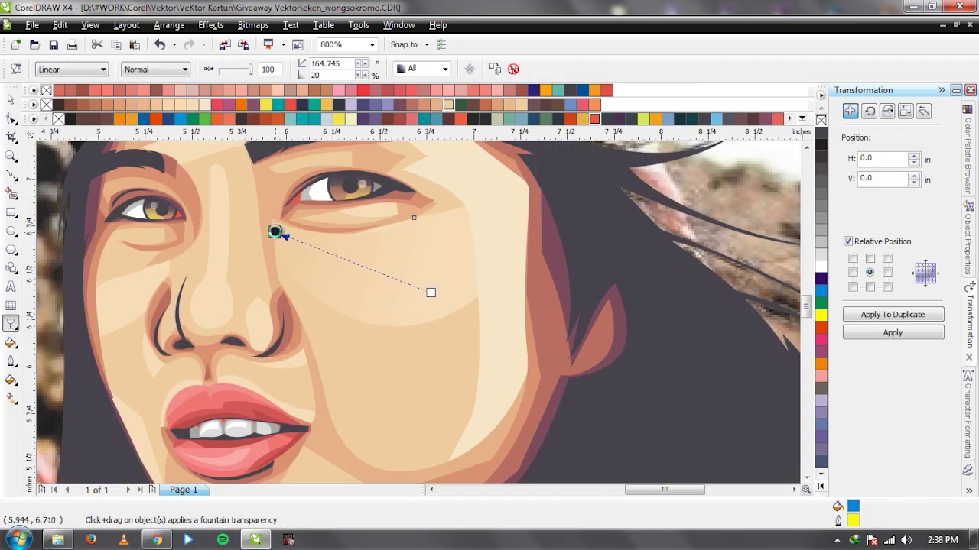
{"action": "key", "text": "space"}
{"action": "key", "text": "space"}
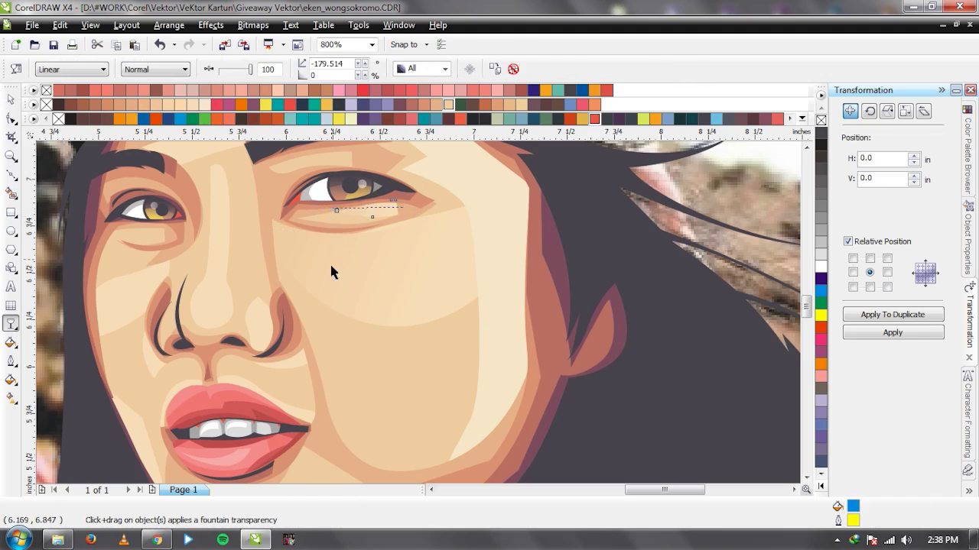
Fade the nostril shading shapes with top-to-bottom and upward linear transparencies.
{"action": "key", "text": "space"}
{"action": "scroll", "coordinate": [258, 315], "scroll_direction": "up", "scroll_amount": 1}
{"action": "left_click", "coordinate": [418, 318]}
{"action": "key", "text": "space"}
{"action": "left_click_drag", "start_coordinate": [430, 229], "coordinate": [422, 345]}
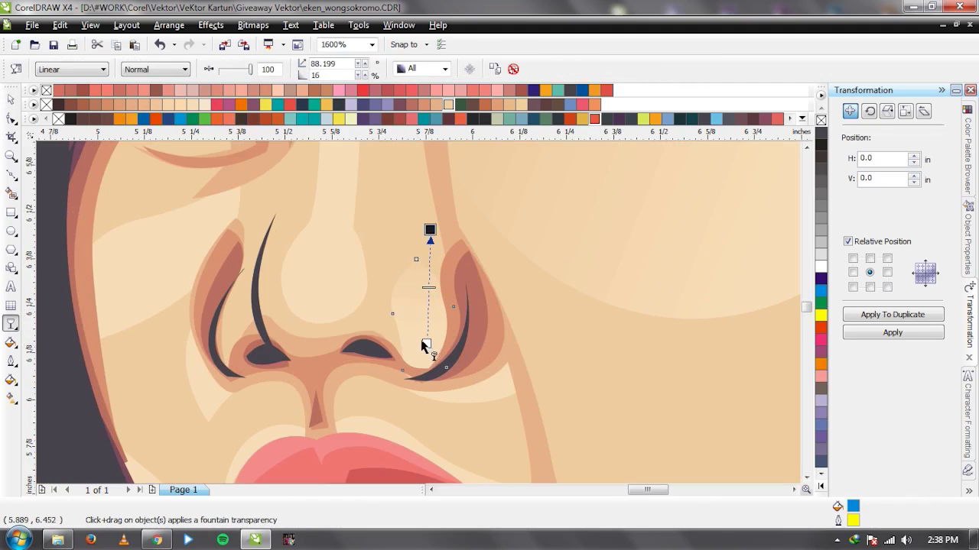
{"action": "key", "text": "space"}
{"action": "left_click", "coordinate": [497, 393]}
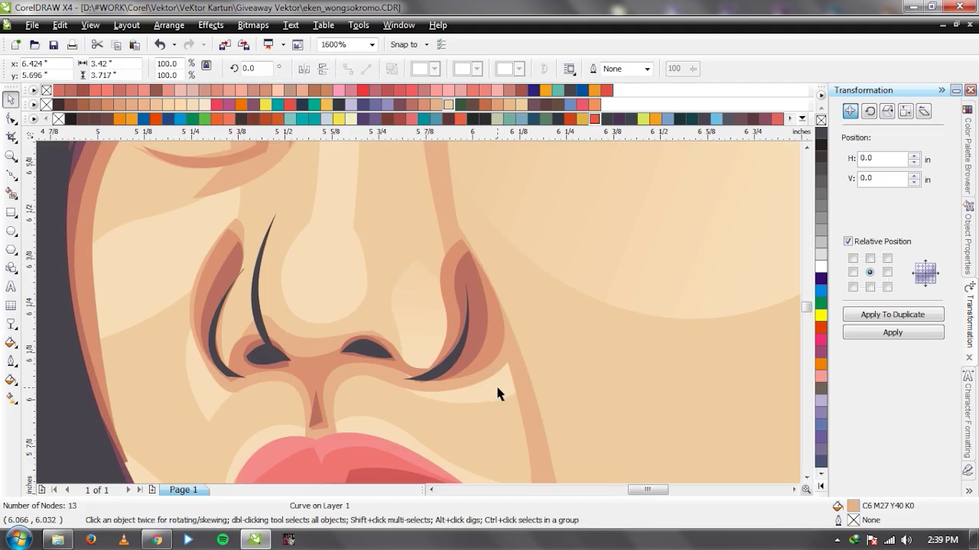
{"action": "key", "text": "space"}
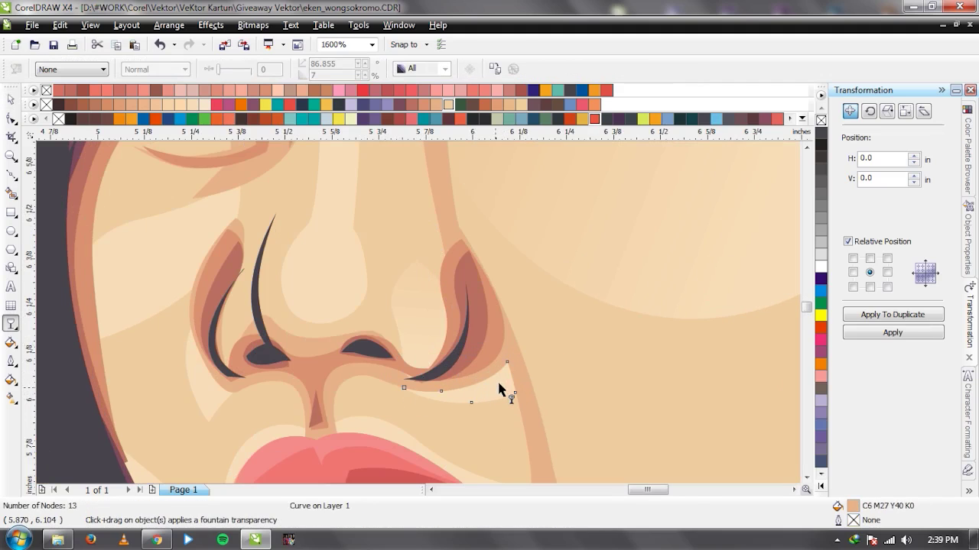
{"action": "left_click", "coordinate": [221, 398]}
{"action": "mouse_move", "coordinate": [221, 400]}
{"action": "left_mouse_down"}
{"action": "mouse_move", "coordinate": [183, 288]}
{"action": "mouse_move", "coordinate": [175, 340]}
{"action": "left_mouse_up"}
Apply linear transparencies to the chin shading and jaw-edge shapes.
{"action": "key", "text": "space"}
{"action": "left_click", "coordinate": [138, 283]}
{"action": "key", "text": "space"}
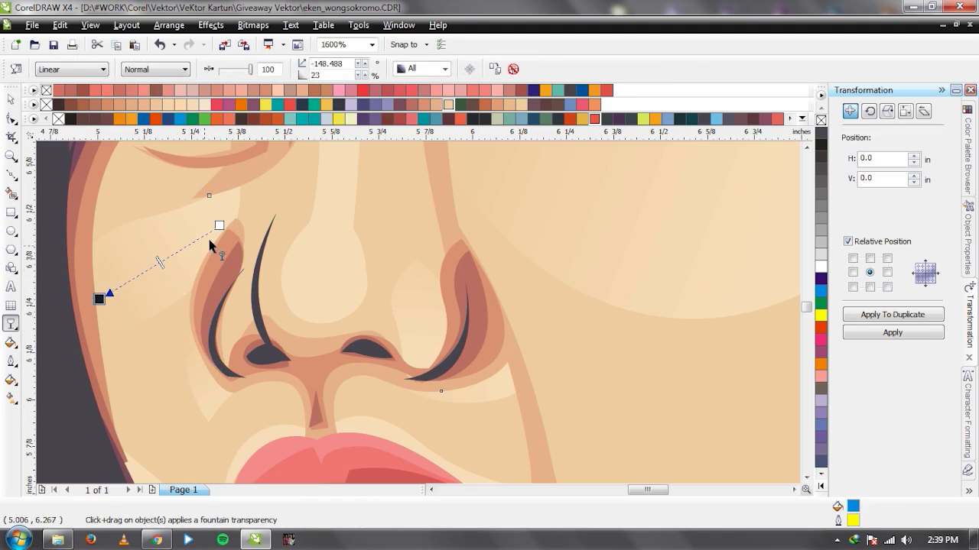
{"action": "key", "text": "space"}
{"action": "scroll", "coordinate": [419, 312], "scroll_direction": "down", "scroll_amount": 2}
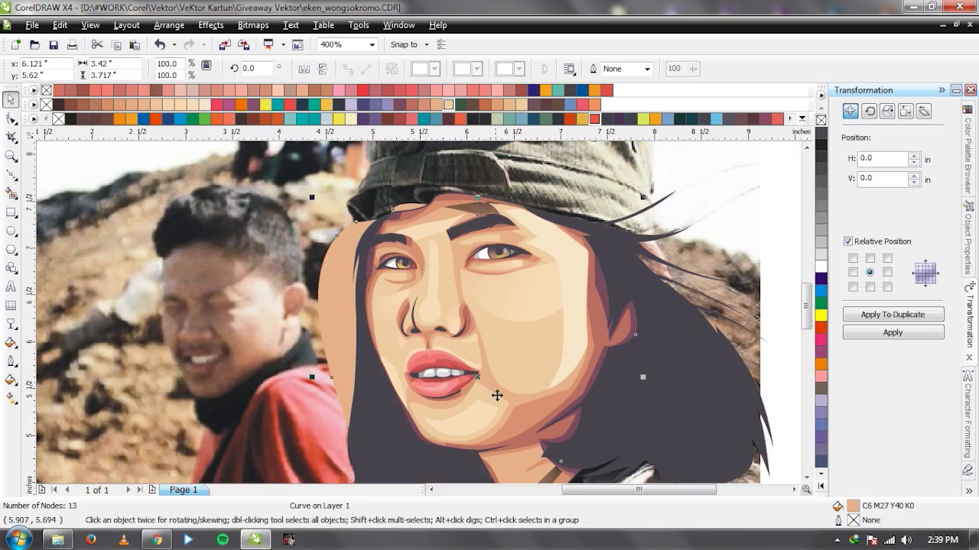
{"action": "scroll", "coordinate": [396, 326], "scroll_direction": "up", "scroll_amount": 1}
{"action": "key", "text": "space"}
{"action": "left_click", "coordinate": [408, 312]}
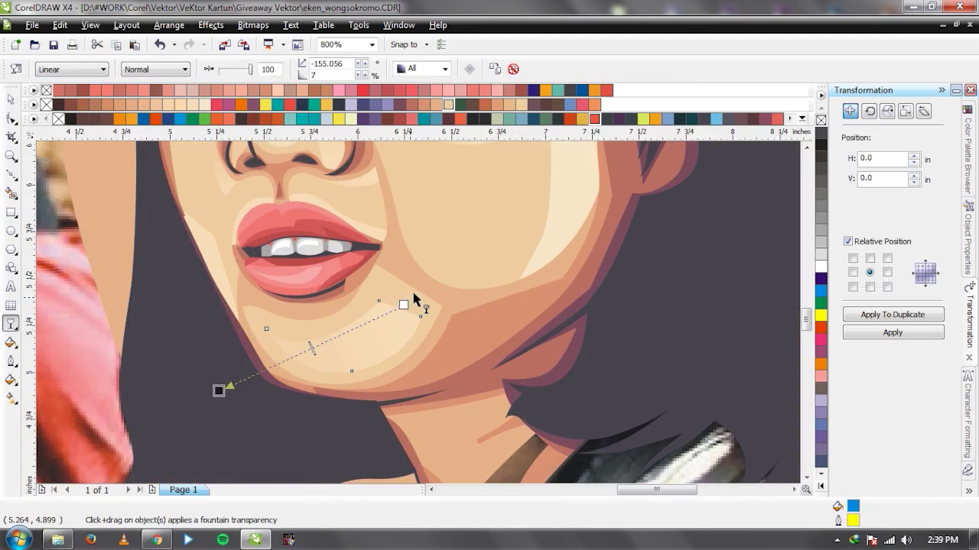
{"action": "key", "text": "space"}
{"action": "left_click", "coordinate": [217, 253]}
{"action": "key", "text": "space"}
{"action": "left_click_drag", "start_coordinate": [179, 210], "coordinate": [234, 325]}
Fade the upper lip shape toward the lip corner and the left lip highlight with linear transparencies.
{"action": "key", "text": "space"}
{"action": "left_click", "coordinate": [358, 222]}
{"action": "key", "text": "space"}
{"action": "left_click_drag", "start_coordinate": [346, 212], "coordinate": [260, 180]}
{"action": "scroll", "coordinate": [331, 226], "scroll_direction": "up", "scroll_amount": 2}
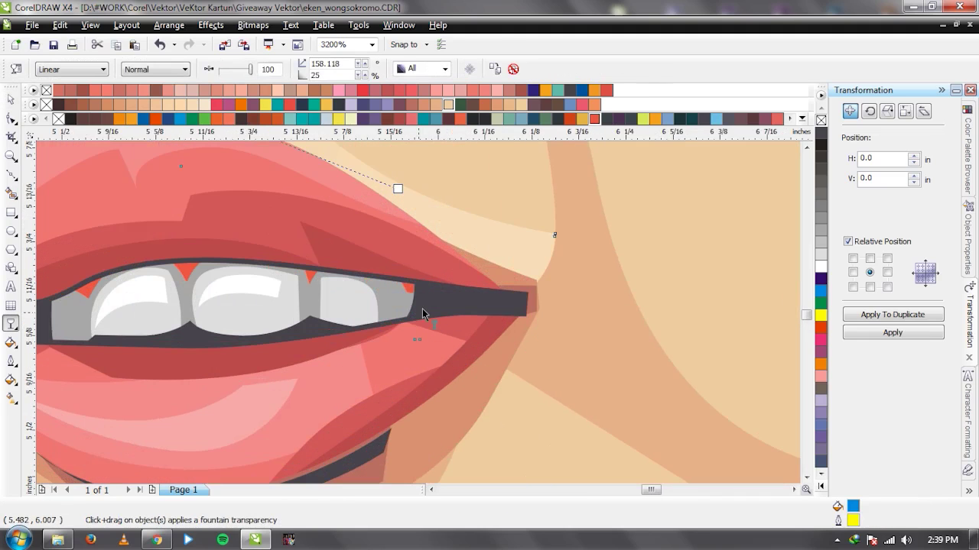
{"action": "left_click_drag", "start_coordinate": [398, 188], "coordinate": [503, 225]}
{"action": "scroll", "coordinate": [422, 313], "scroll_direction": "down", "scroll_amount": 2}
{"action": "scroll", "coordinate": [422, 314], "scroll_direction": "up", "scroll_amount": 1}
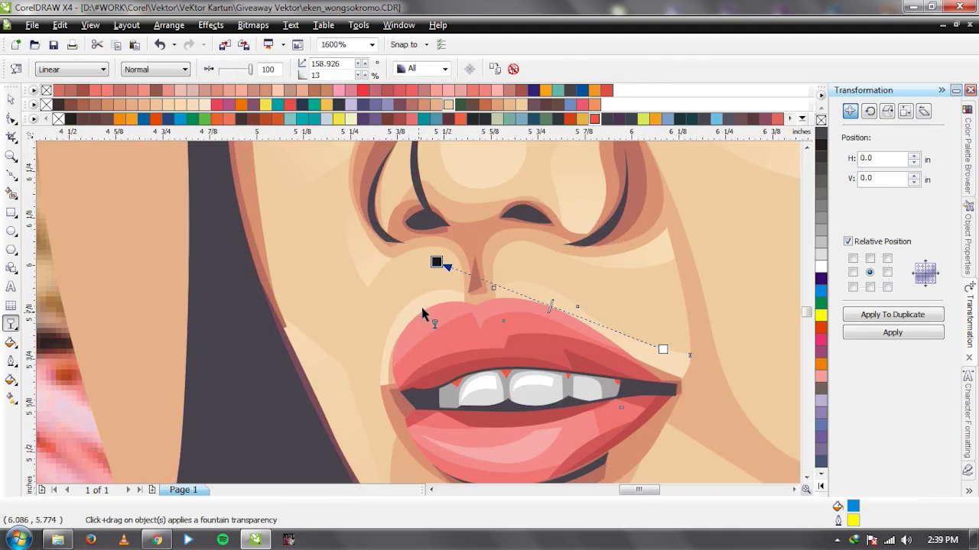
{"action": "left_click", "coordinate": [402, 316]}
{"action": "left_click_drag", "start_coordinate": [383, 356], "coordinate": [456, 290]}
{"action": "key", "text": "space"}
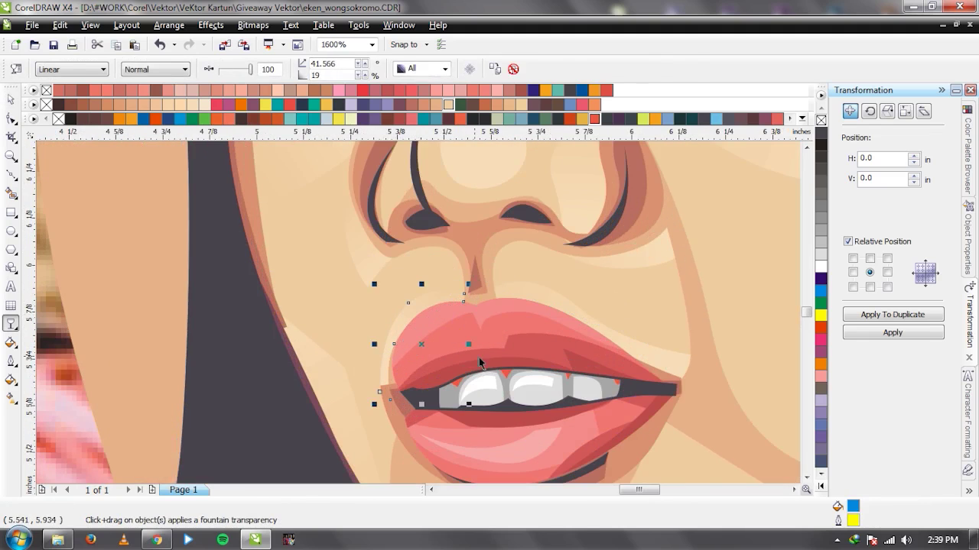
Nudge the background photo and the skin face shape aside to compare, then put them back.
{"action": "scroll", "coordinate": [480, 363], "scroll_direction": "down", "scroll_amount": 2}
{"action": "scroll", "coordinate": [419, 315], "scroll_direction": "down", "scroll_amount": 1}
{"action": "left_click", "coordinate": [552, 385]}
{"action": "left_click_drag", "start_coordinate": [552, 385], "coordinate": [548, 345]}
{"action": "left_click_drag", "start_coordinate": [382, 293], "coordinate": [255, 285]}
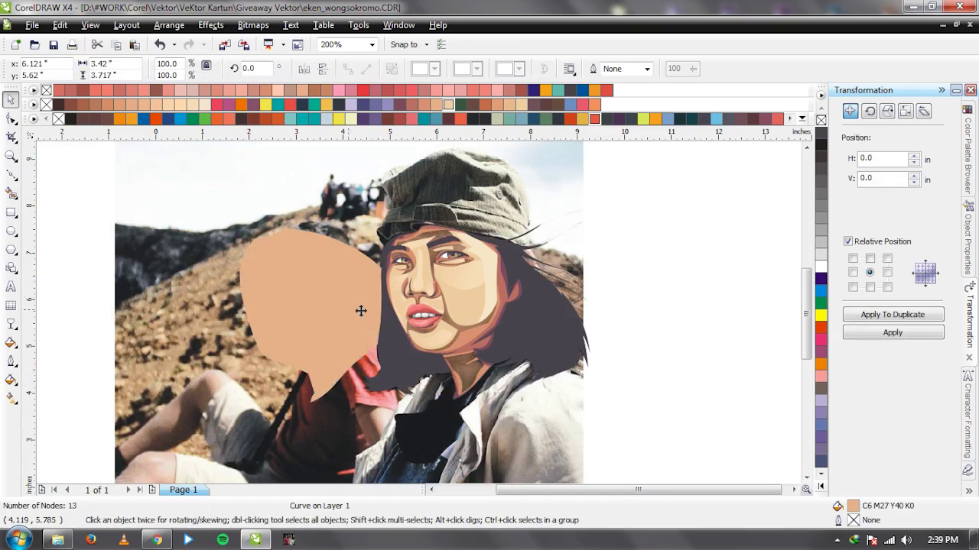
{"action": "left_click_drag", "start_coordinate": [360, 312], "coordinate": [441, 328]}
Cycle through the small curves near the nose to find the right shading shape.
{"action": "key", "text": "Tab"}
{"action": "key", "text": "Tab"}
{"action": "key", "text": "Tab"}
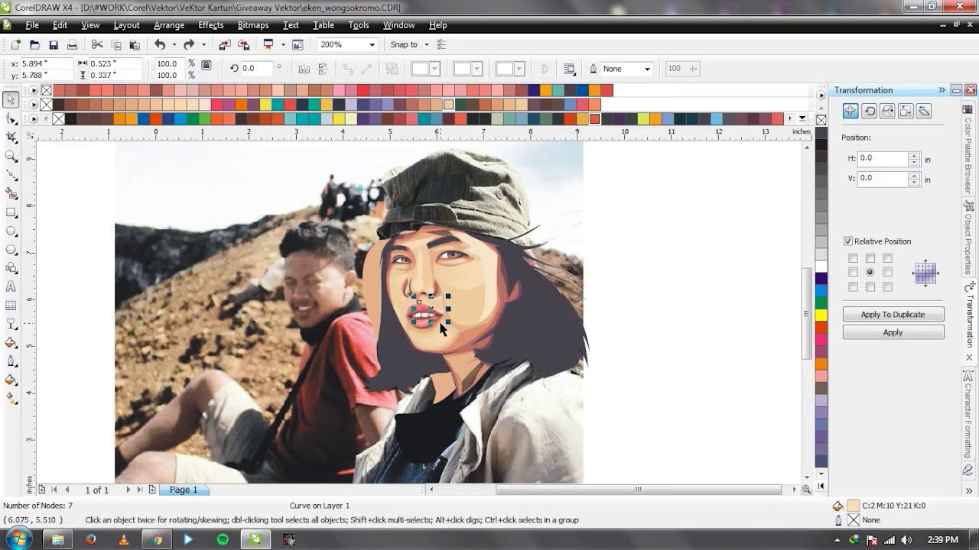
{"action": "scroll", "coordinate": [411, 296], "scroll_direction": "up", "scroll_amount": 1}
{"action": "key", "text": "Tab"}
{"action": "key", "text": "Tab"}
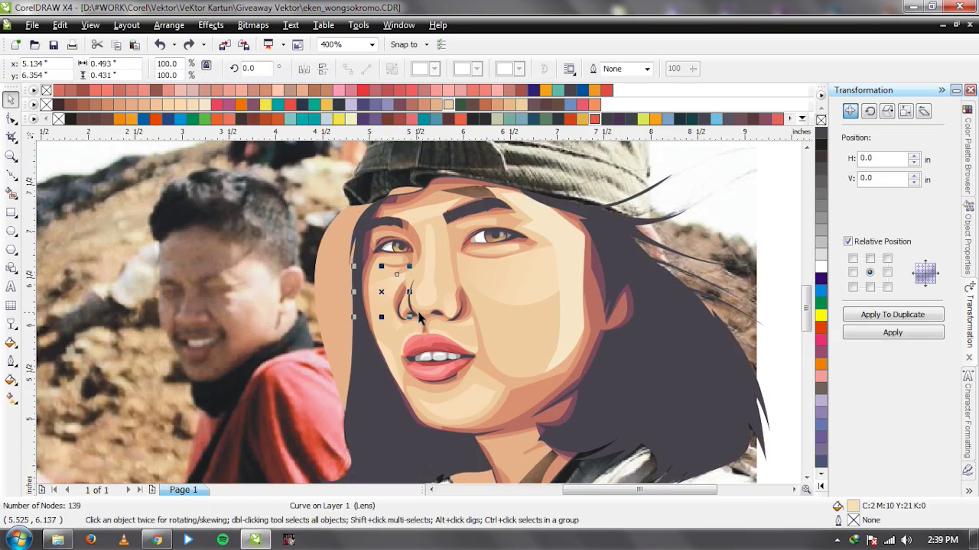
{"action": "key", "text": "Tab"}
{"action": "key", "text": "Tab"}
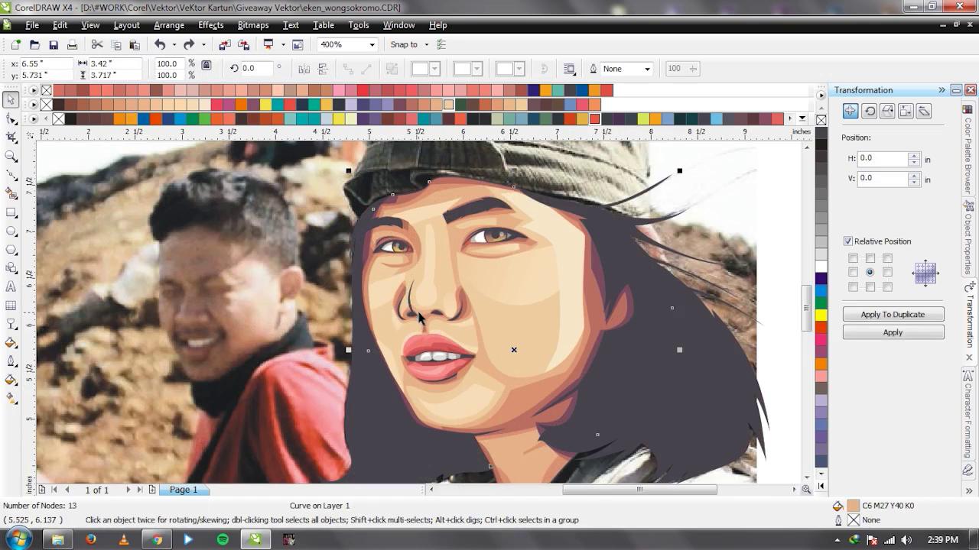
{"action": "scroll", "coordinate": [419, 316], "scroll_direction": "down", "scroll_amount": 1}
{"action": "scroll", "coordinate": [418, 317], "scroll_direction": "down", "scroll_amount": 1}
{"action": "key", "text": "Escape"}
{"action": "scroll", "coordinate": [419, 317], "scroll_direction": "up", "scroll_amount": 2}
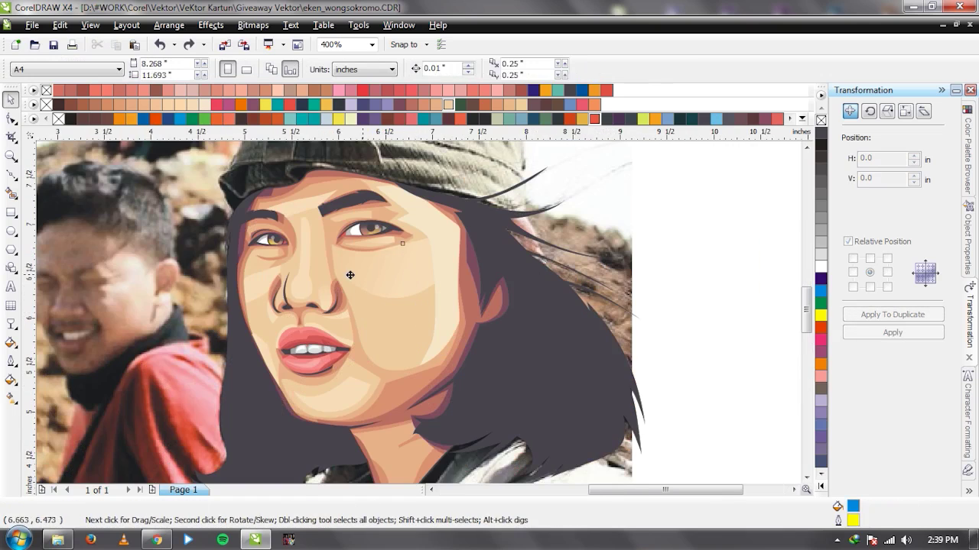
Fade the shading shape beside the nose with a linear transparency.
{"action": "left_click", "coordinate": [349, 275]}
{"action": "scroll", "coordinate": [350, 274], "scroll_direction": "up", "scroll_amount": 1}
{"action": "key", "text": "t"}
{"action": "left_click_drag", "start_coordinate": [376, 307], "coordinate": [460, 265]}
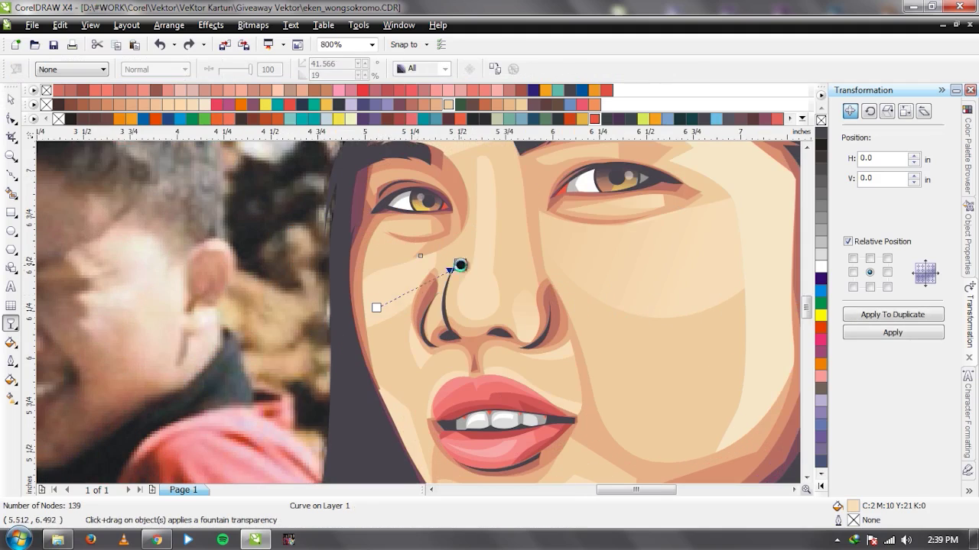
{"action": "left_click_drag", "start_coordinate": [376, 307], "coordinate": [393, 271]}
Try a linear transparency on the three-object lip group, then undo it.
{"action": "left_click", "coordinate": [403, 429]}
{"action": "scroll", "coordinate": [403, 430], "scroll_direction": "down", "scroll_amount": 1}
{"action": "scroll", "coordinate": [398, 279], "scroll_direction": "up", "scroll_amount": 1}
{"action": "left_click", "coordinate": [533, 249]}
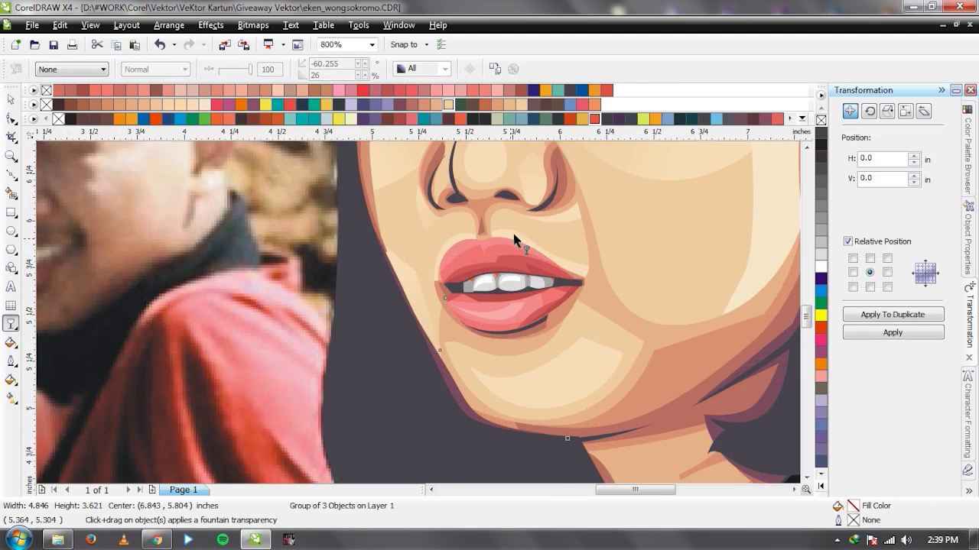
{"action": "left_click_drag", "start_coordinate": [505, 234], "coordinate": [586, 274]}
{"action": "key", "text": "ctrl+z"}
{"action": "key", "text": "space"}
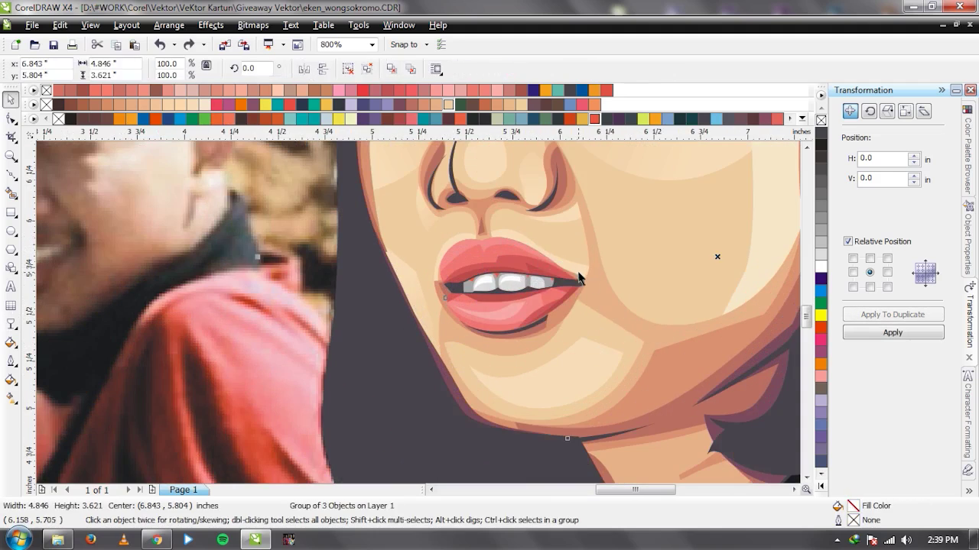
Fade the 7-node lip curve with a linear transparency running toward the upper lip.
{"action": "left_click", "coordinate": [579, 269]}
{"action": "key", "text": "space"}
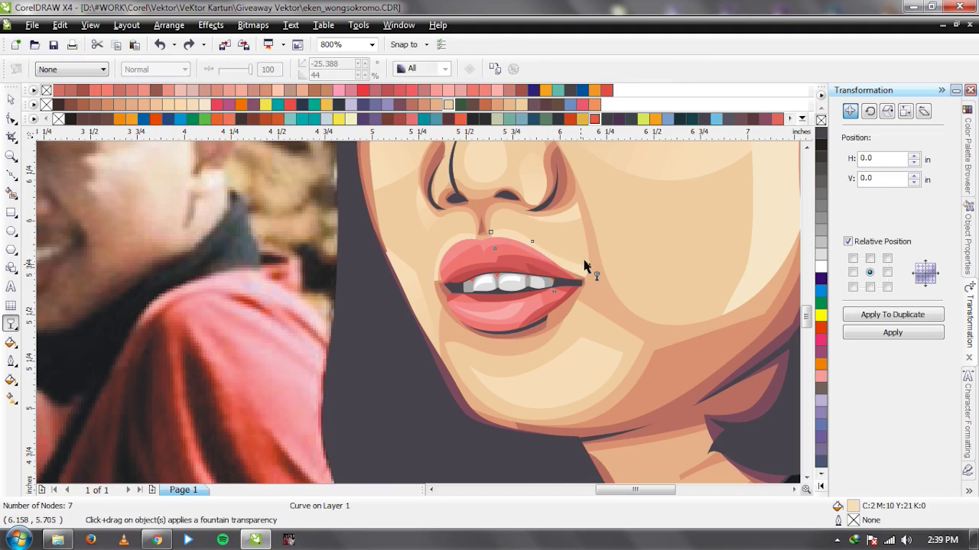
{"action": "left_click_drag", "start_coordinate": [522, 245], "coordinate": [586, 271]}
{"action": "left_click_drag", "start_coordinate": [521, 245], "coordinate": [497, 230]}
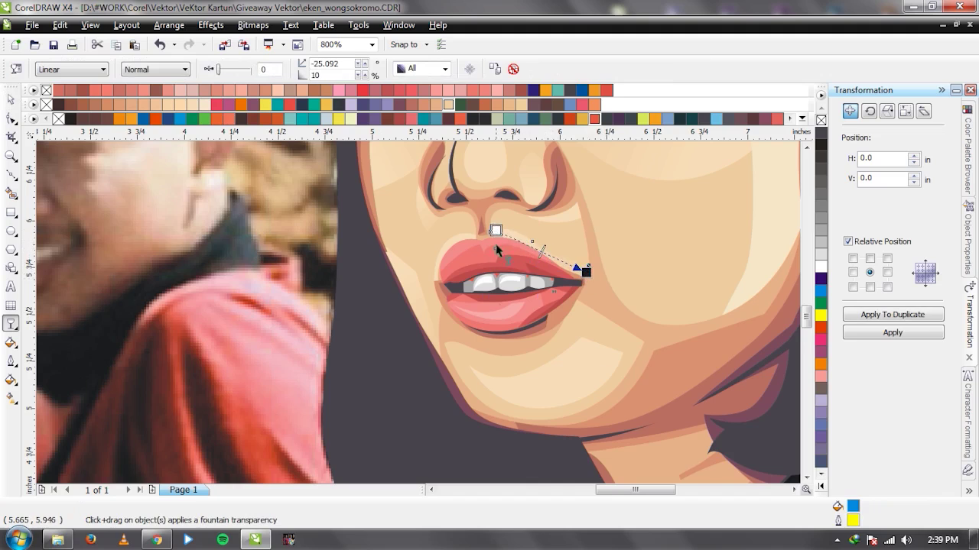
{"action": "scroll", "coordinate": [559, 187], "scroll_direction": "up", "scroll_amount": 1}
{"action": "left_click_drag", "start_coordinate": [349, 286], "coordinate": [299, 378]}
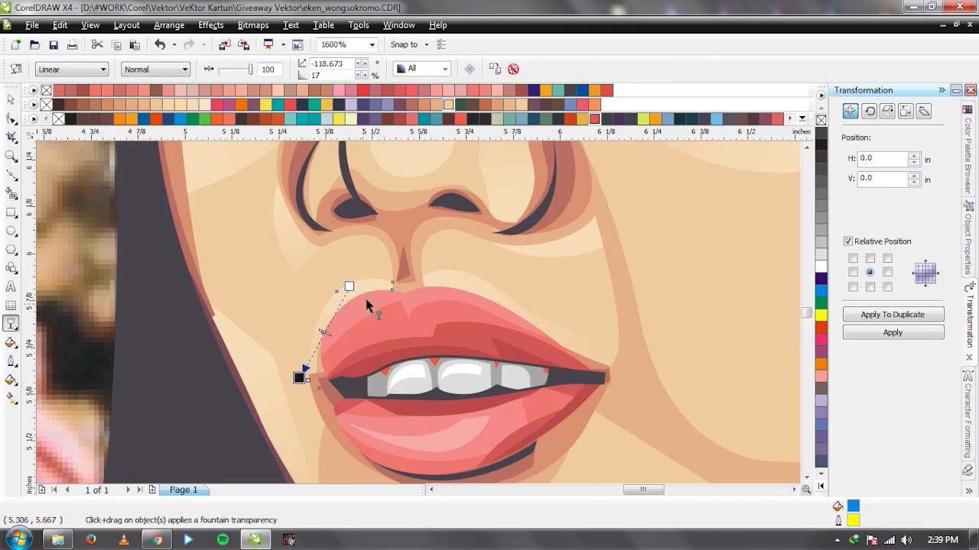
Fade the cheek shape beside the nose with a linear transparency, then check the artwork.
{"action": "left_click", "coordinate": [574, 247]}
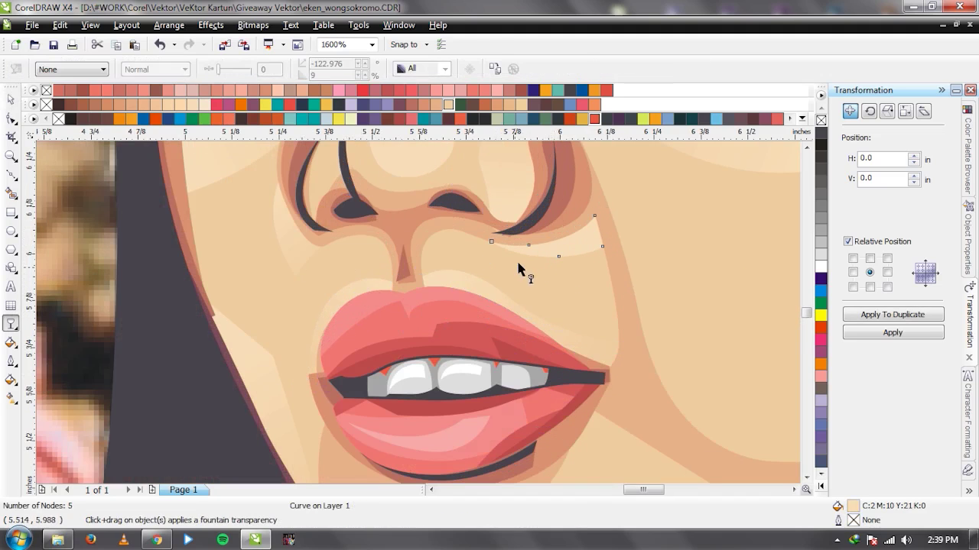
{"action": "left_click_drag", "start_coordinate": [519, 268], "coordinate": [619, 233]}
{"action": "key", "text": "space"}
{"action": "scroll", "coordinate": [422, 310], "scroll_direction": "down", "scroll_amount": 3}
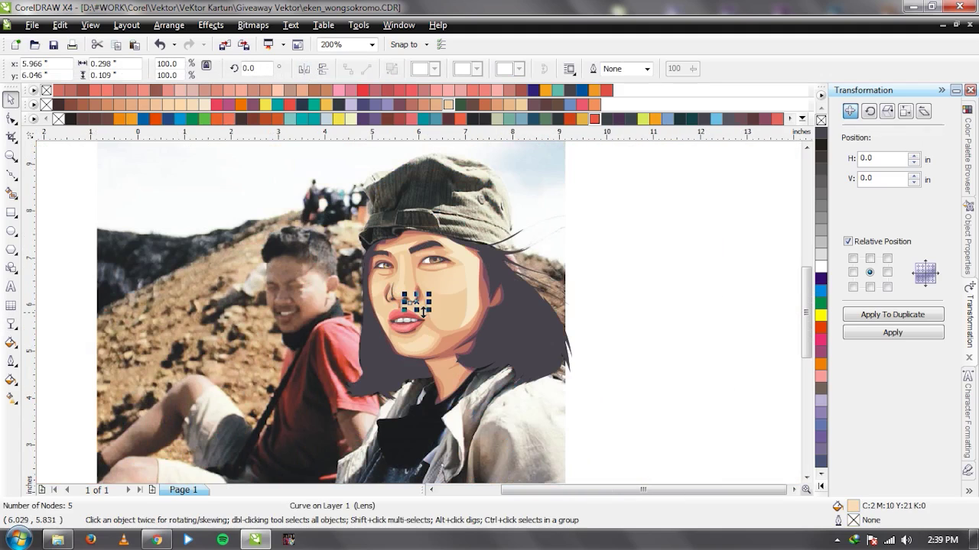
{"action": "left_click_drag", "start_coordinate": [543, 242], "coordinate": [268, 241]}
{"action": "key", "text": "ctrl+z"}
Fade the chin shape with a short linear transparency.
{"action": "left_click", "coordinate": [645, 302]}
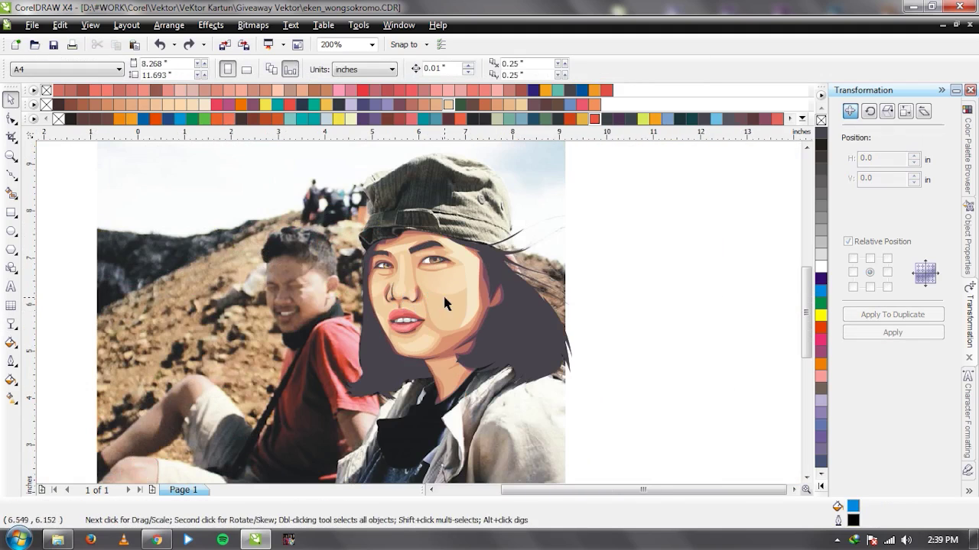
{"action": "scroll", "coordinate": [446, 297], "scroll_direction": "up", "scroll_amount": 1}
{"action": "scroll", "coordinate": [410, 362], "scroll_direction": "up", "scroll_amount": 1}
{"action": "left_click", "coordinate": [399, 310]}
{"action": "key", "text": "space"}
{"action": "mouse_move", "coordinate": [436, 279]}
{"action": "left_mouse_down"}
{"action": "mouse_move", "coordinate": [302, 332]}
{"action": "mouse_move", "coordinate": [439, 267]}
{"action": "left_mouse_up"}
{"action": "key", "text": "space"}
Fade the nose shape upward with a linear transparency.
{"action": "scroll", "coordinate": [416, 309], "scroll_direction": "down", "scroll_amount": 1}
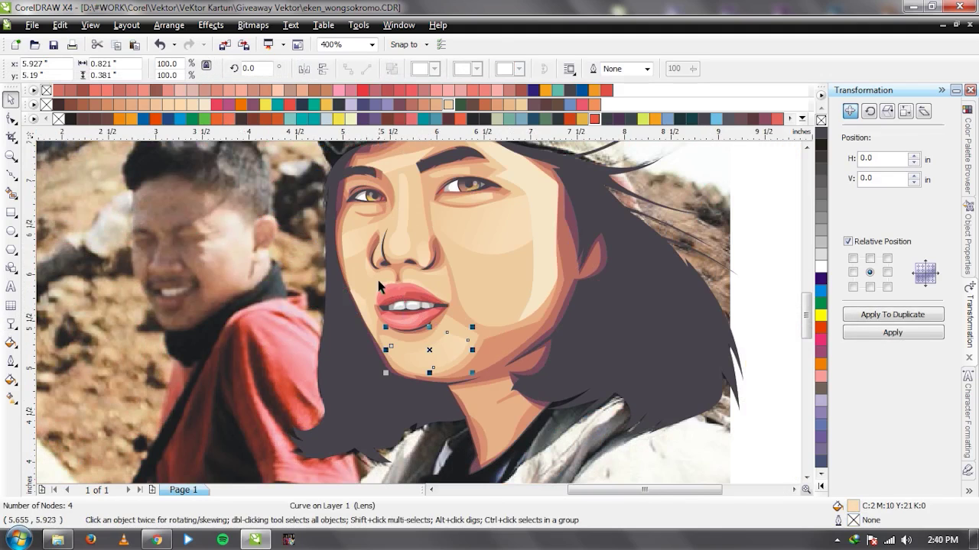
{"action": "scroll", "coordinate": [405, 277], "scroll_direction": "up", "scroll_amount": 1}
{"action": "left_click", "coordinate": [406, 314]}
{"action": "key", "text": "space"}
{"action": "left_click_drag", "start_coordinate": [403, 322], "coordinate": [411, 146]}
{"action": "key", "text": "space"}
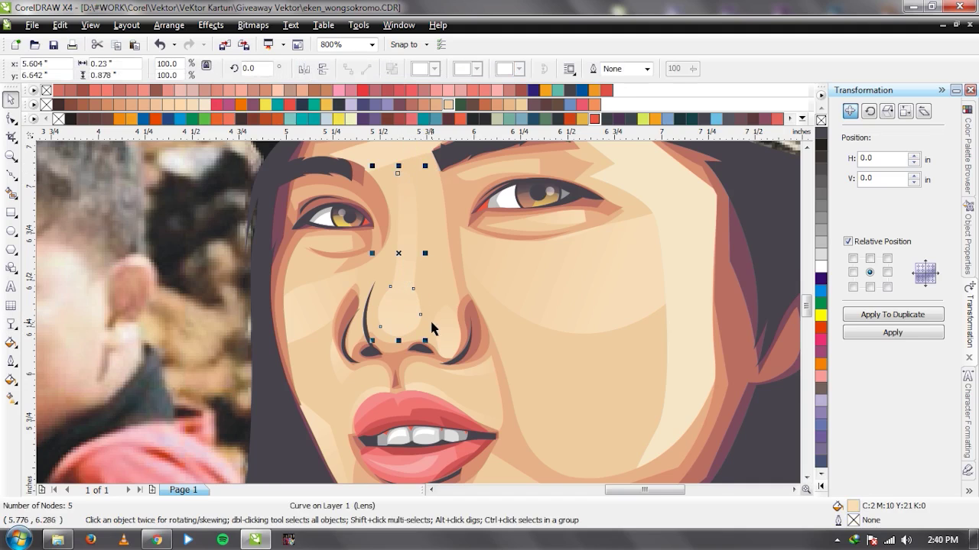
Fade the forehead shading shape with linear transparencies, first downward, then sideways.
{"action": "scroll", "coordinate": [433, 328], "scroll_direction": "down", "scroll_amount": 1}
{"action": "scroll", "coordinate": [419, 313], "scroll_direction": "up", "scroll_amount": 1}
{"action": "scroll", "coordinate": [419, 295], "scroll_direction": "up", "scroll_amount": 1}
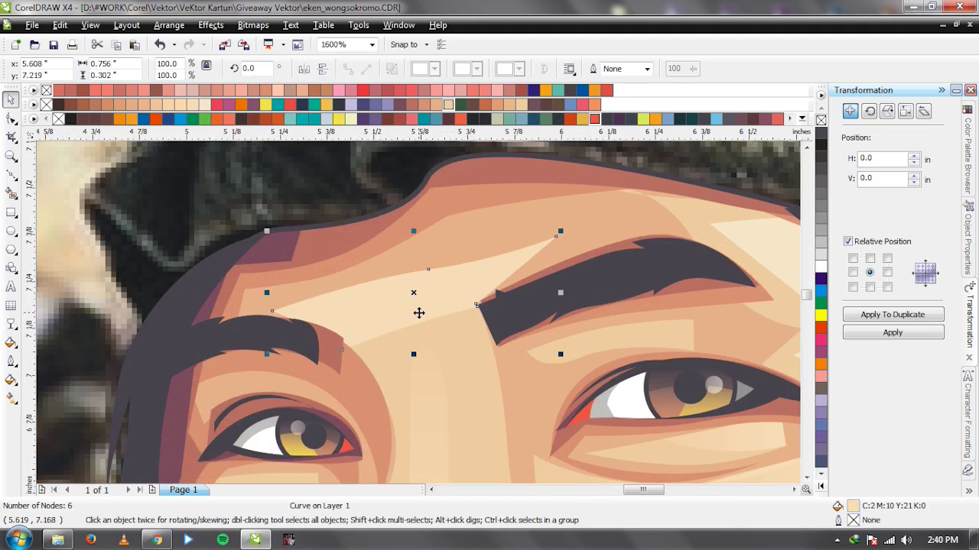
{"action": "key", "text": "space"}
{"action": "left_click_drag", "start_coordinate": [408, 289], "coordinate": [417, 333]}
{"action": "key", "text": "space"}
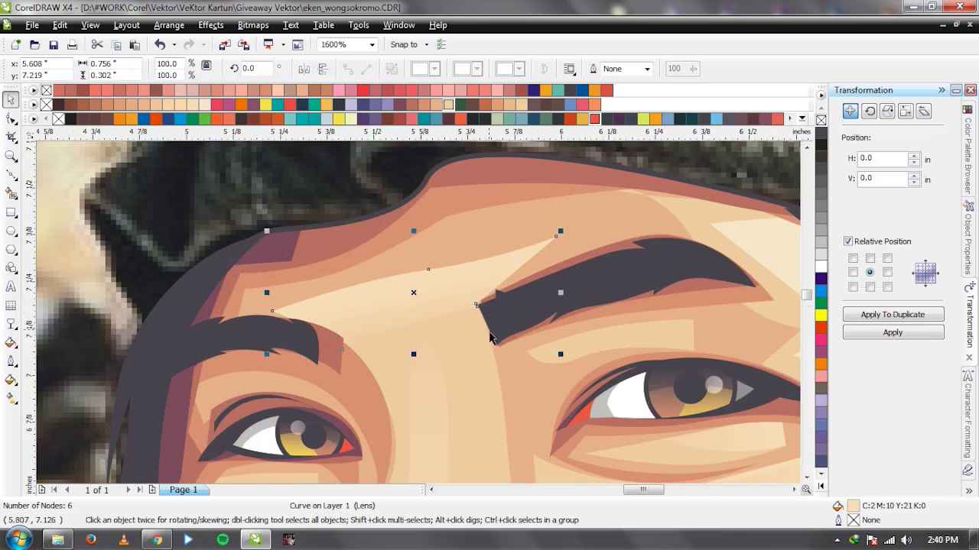
{"action": "scroll", "coordinate": [417, 327], "scroll_direction": "down", "scroll_amount": 5}
{"action": "key", "text": "Escape"}
{"action": "scroll", "coordinate": [419, 315], "scroll_direction": "up", "scroll_amount": 3}
{"action": "scroll", "coordinate": [419, 312], "scroll_direction": "up", "scroll_amount": 2}
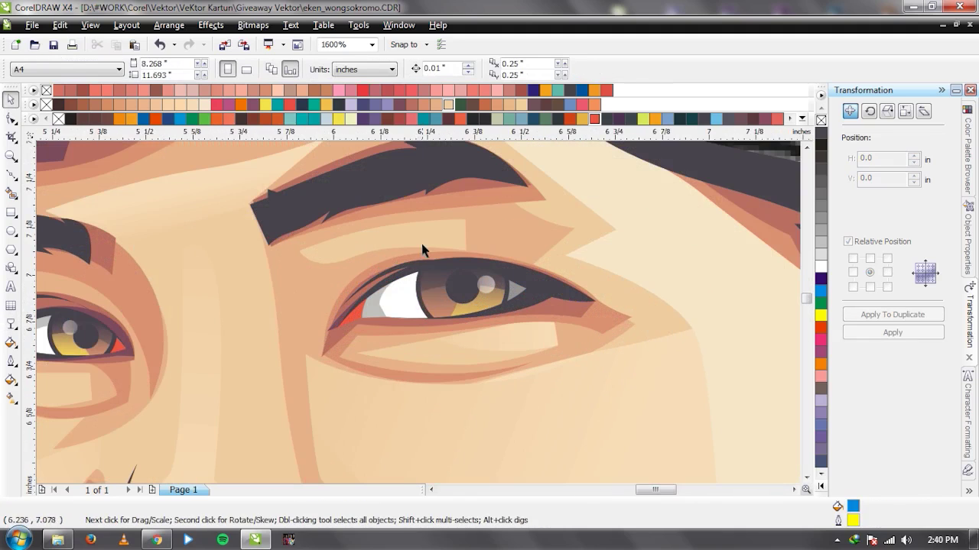
{"action": "left_click", "coordinate": [417, 246]}
{"action": "key", "text": "space"}
{"action": "left_click_drag", "start_coordinate": [390, 228], "coordinate": [232, 253]}
{"action": "key", "text": "space"}
Fade the cheek shape toward the lips with a linear transparency.
{"action": "scroll", "coordinate": [417, 312], "scroll_direction": "down", "scroll_amount": 2}
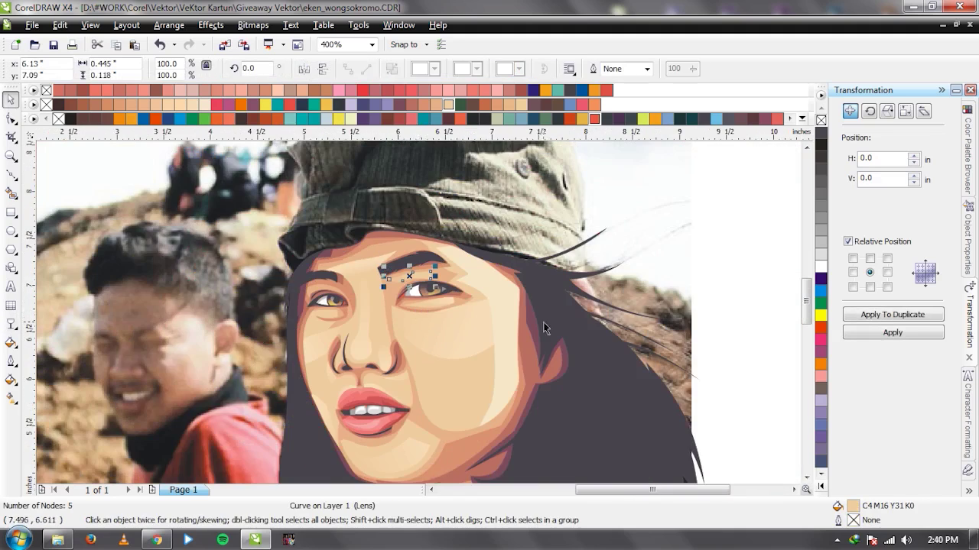
{"action": "key", "text": "space"}
{"action": "left_click_drag", "start_coordinate": [530, 280], "coordinate": [409, 396]}
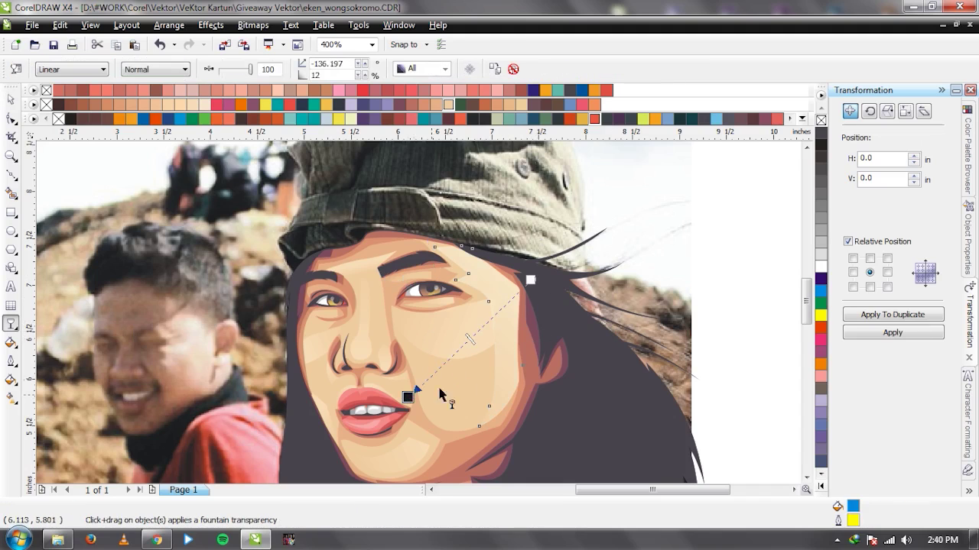
{"action": "key", "text": "space"}
{"action": "scroll", "coordinate": [531, 321], "scroll_direction": "down", "scroll_amount": 1}
{"action": "left_click", "coordinate": [531, 321]}
Fade a face shading curve from right to left with a linear transparency.
{"action": "left_click_drag", "start_coordinate": [217, 318], "coordinate": [599, 314]}
{"action": "key", "text": "ctrl+z"}
{"action": "scroll", "coordinate": [383, 298], "scroll_direction": "up", "scroll_amount": 1}
{"action": "left_click", "coordinate": [350, 279]}
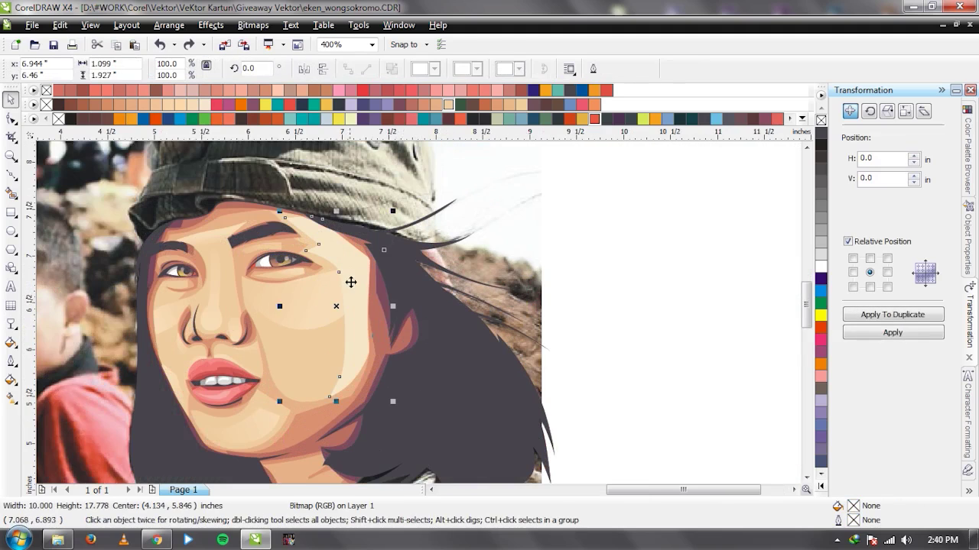
{"action": "key", "text": "F10"}
{"action": "scroll", "coordinate": [456, 289], "scroll_direction": "up", "scroll_amount": 1}
{"action": "left_click_drag", "start_coordinate": [454, 255], "coordinate": [272, 268]}
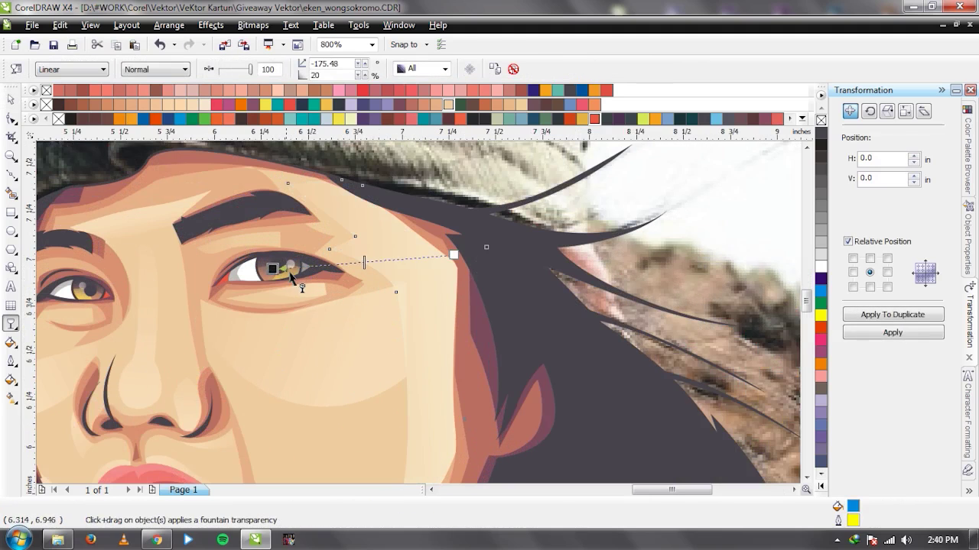
{"action": "key", "text": "space"}
Fade the face shading shape downward with a linear transparency.
{"action": "scroll", "coordinate": [352, 352], "scroll_direction": "down", "scroll_amount": 2}
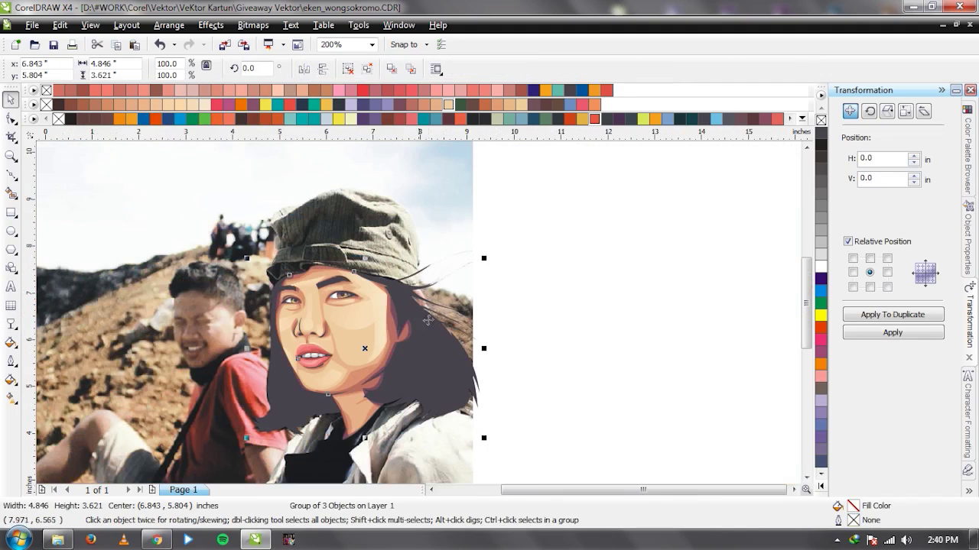
{"action": "scroll", "coordinate": [418, 312], "scroll_direction": "up", "scroll_amount": 1}
{"action": "left_click_drag", "start_coordinate": [494, 323], "coordinate": [274, 333]}
{"action": "key", "text": "ctrl+z"}
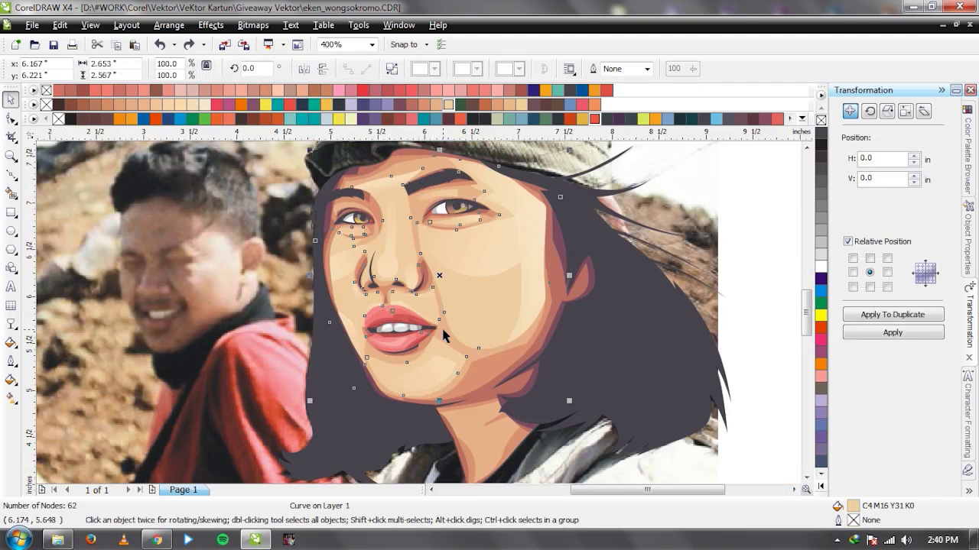
{"action": "key", "text": "ctrl+k"}
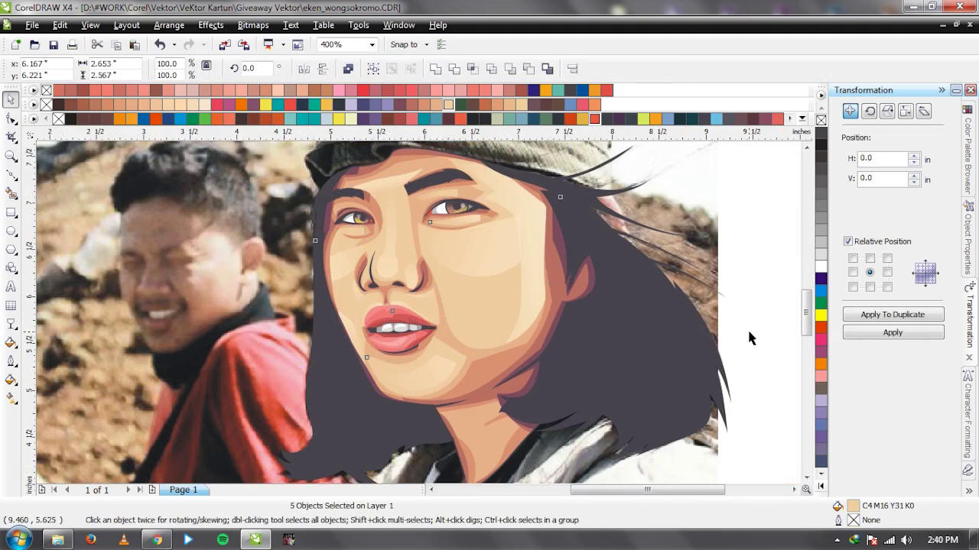
{"action": "left_click", "coordinate": [520, 301]}
{"action": "left_click", "coordinate": [11, 324]}
{"action": "left_click_drag", "start_coordinate": [492, 266], "coordinate": [485, 364]}
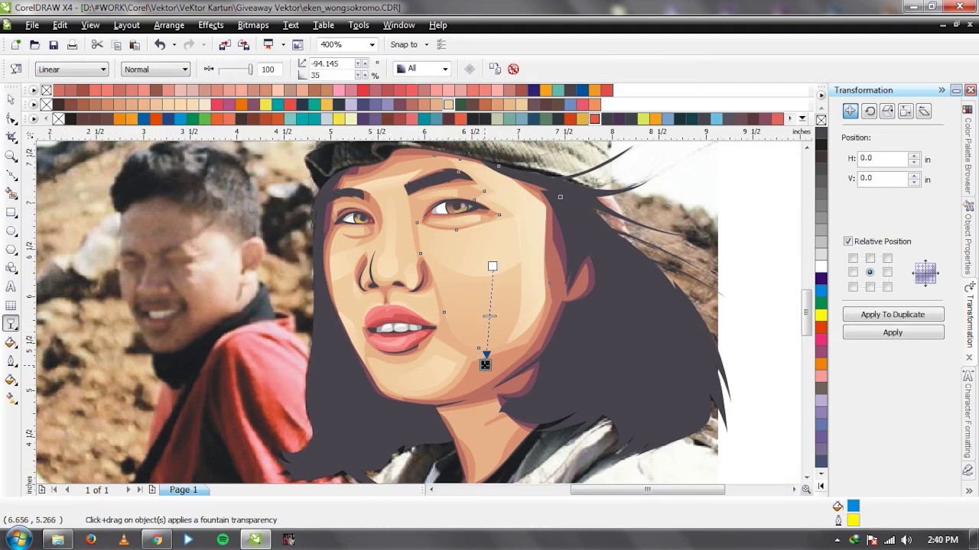
{"action": "key", "text": "space"}
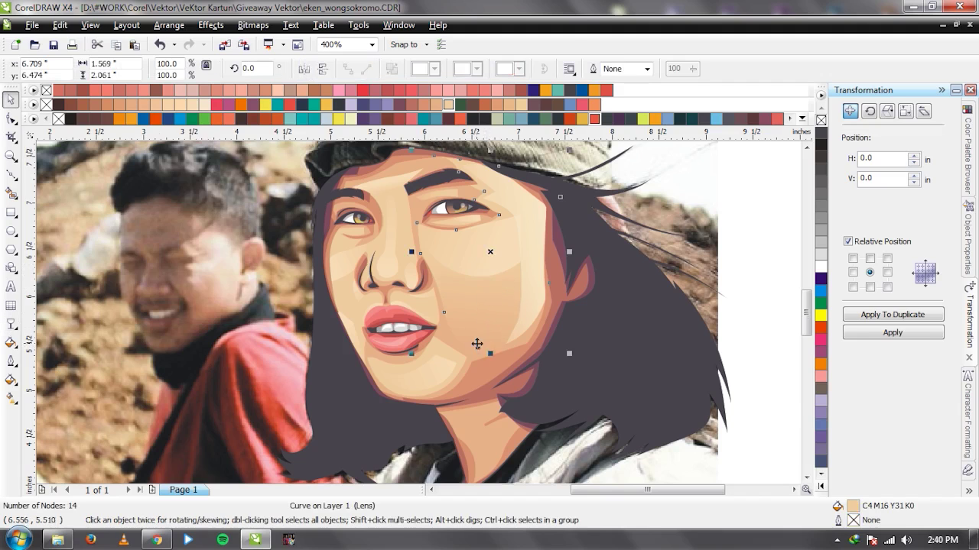
Fade the chin shading from the chin toward the lips.
{"action": "key", "text": "F3"}
{"action": "key", "text": "F3"}
{"action": "key", "text": "Escape"}
{"action": "scroll", "coordinate": [418, 314], "scroll_direction": "up", "scroll_amount": 2}
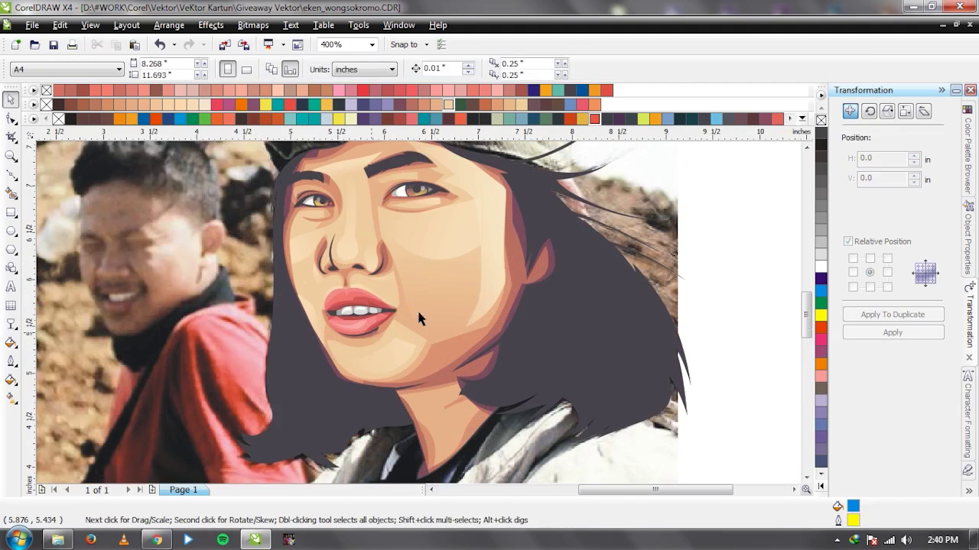
{"action": "scroll", "coordinate": [418, 311], "scroll_direction": "up", "scroll_amount": 1}
{"action": "key", "text": "space"}
{"action": "left_click", "coordinate": [443, 367]}
{"action": "left_click_drag", "start_coordinate": [431, 362], "coordinate": [488, 294]}
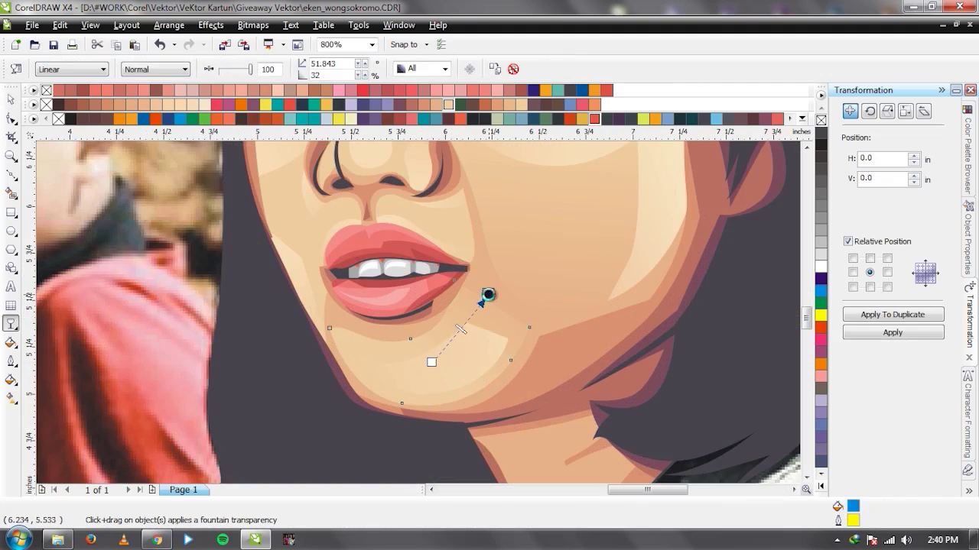
{"action": "key", "text": "space"}
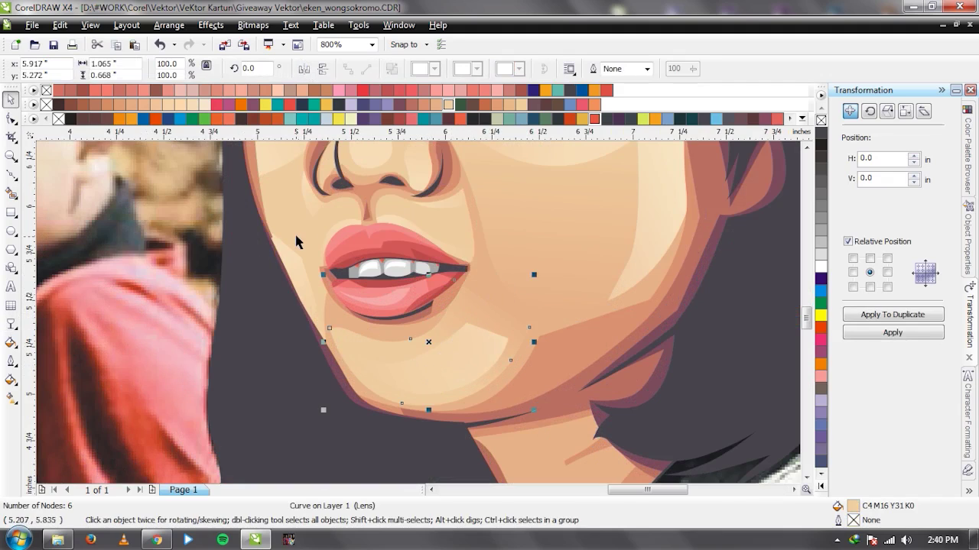
Check the 32-node and 6-node shading shapes near the nose.
{"action": "key", "text": "space"}
{"action": "left_click", "coordinate": [319, 345]}
{"action": "key", "text": "space"}
{"action": "key", "text": "space"}
{"action": "left_click", "coordinate": [446, 233]}
{"action": "key", "text": "space"}
{"action": "scroll", "coordinate": [420, 318], "scroll_direction": "down", "scroll_amount": 3}
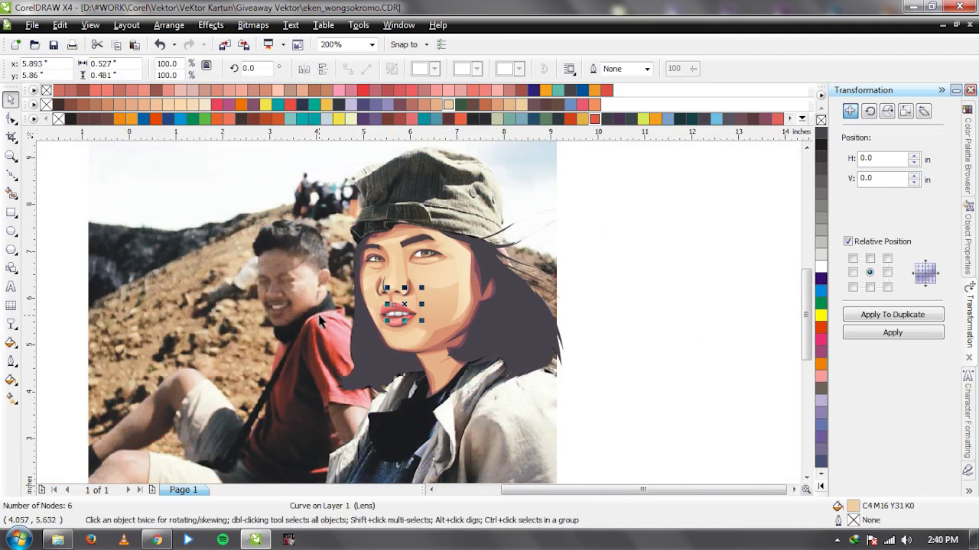
{"action": "left_click", "coordinate": [322, 321]}
{"action": "scroll", "coordinate": [422, 319], "scroll_direction": "up", "scroll_amount": 3}
Fade the nose shading up toward the brow with a linear transparency.
{"action": "left_click", "coordinate": [445, 257]}
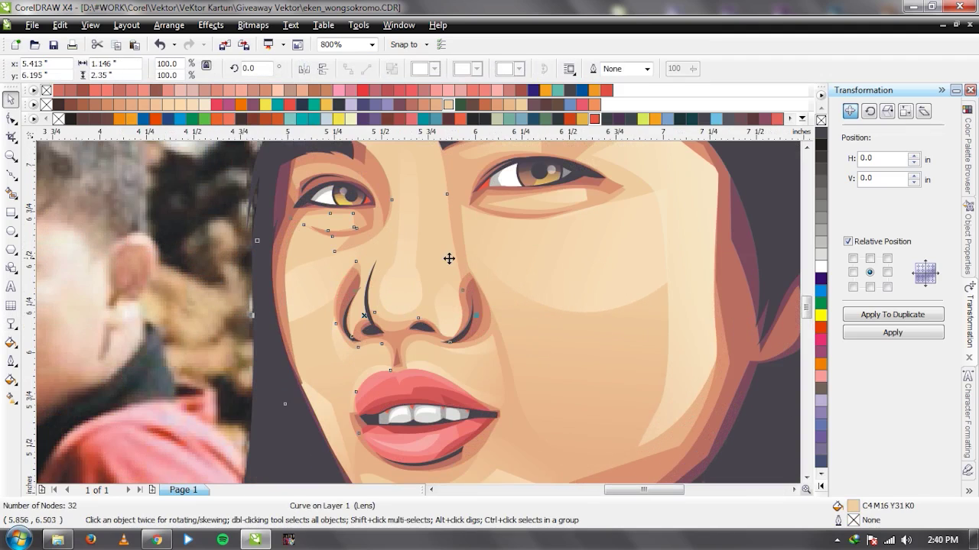
{"action": "scroll", "coordinate": [411, 305], "scroll_direction": "down", "scroll_amount": 1}
{"action": "scroll", "coordinate": [410, 299], "scroll_direction": "up", "scroll_amount": 1}
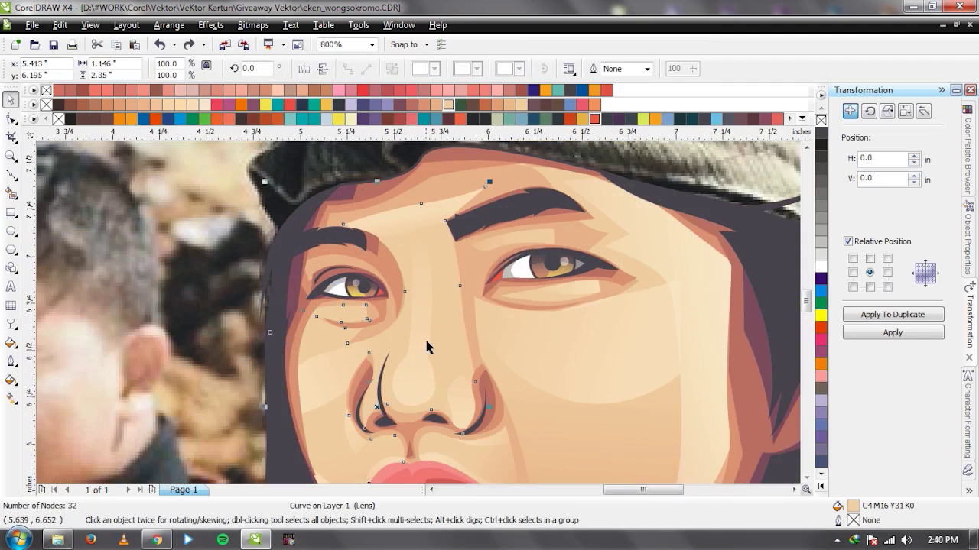
{"action": "key", "text": "space"}
{"action": "left_click_drag", "start_coordinate": [405, 361], "coordinate": [369, 202]}
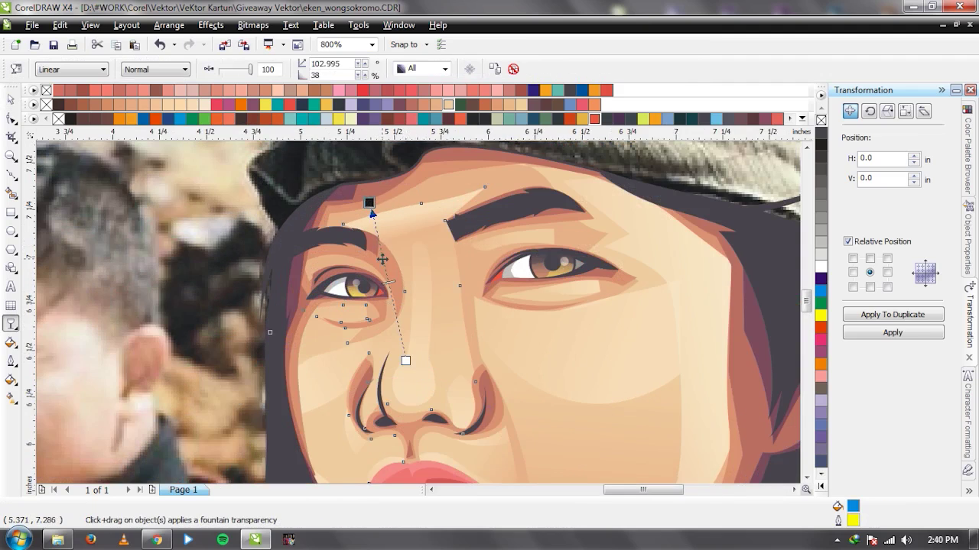
{"action": "key", "text": "space"}
{"action": "left_click", "coordinate": [221, 280]}
Move the reference photo away from the portrait to compare, then undo the move.
{"action": "scroll", "coordinate": [419, 317], "scroll_direction": "down", "scroll_amount": 2}
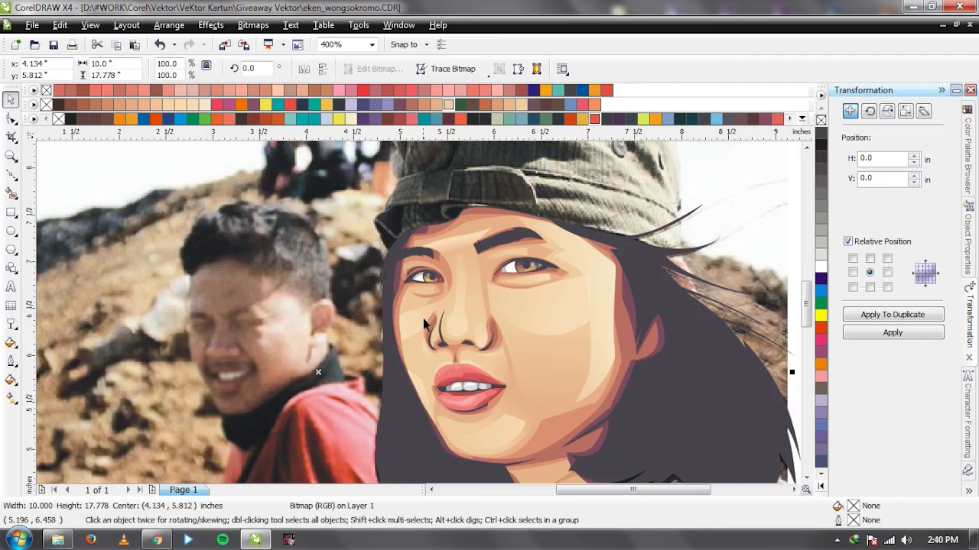
{"action": "left_click", "coordinate": [686, 306]}
{"action": "scroll", "coordinate": [514, 303], "scroll_direction": "up", "scroll_amount": 1}
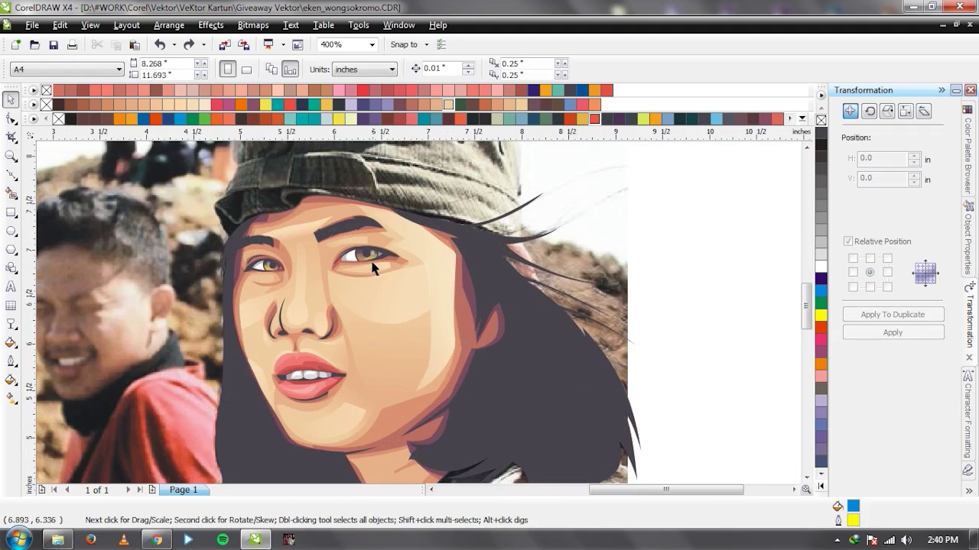
{"action": "scroll", "coordinate": [372, 266], "scroll_direction": "up", "scroll_amount": 2}
{"action": "scroll", "coordinate": [418, 245], "scroll_direction": "down", "scroll_amount": 3}
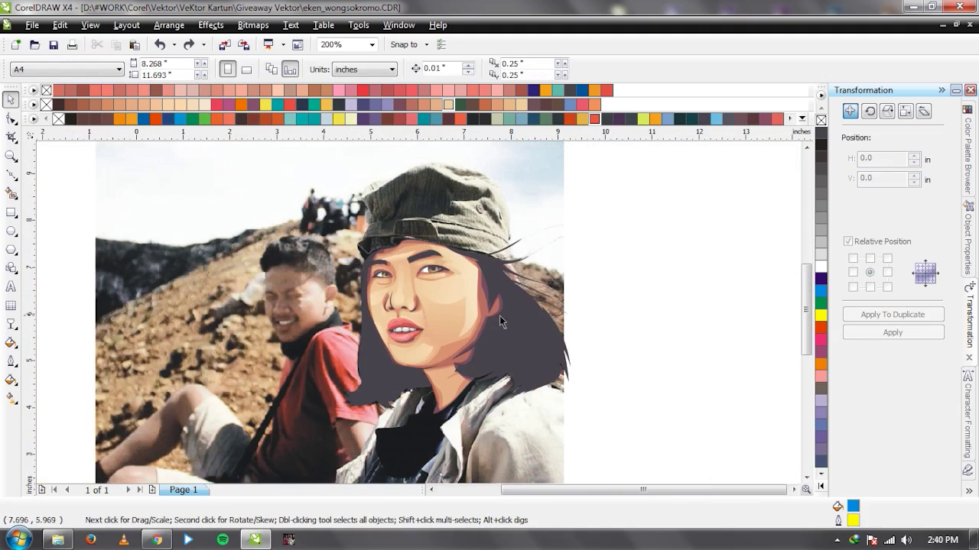
{"action": "left_click_drag", "start_coordinate": [443, 242], "coordinate": [151, 242]}
{"action": "left_click_drag", "start_coordinate": [209, 337], "coordinate": [301, 343]}
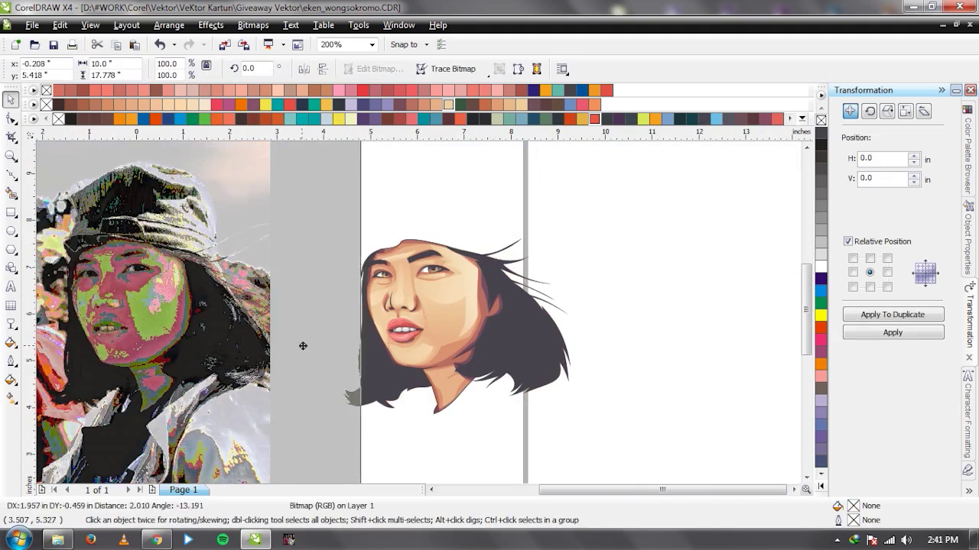
{"action": "left_click", "coordinate": [635, 320]}
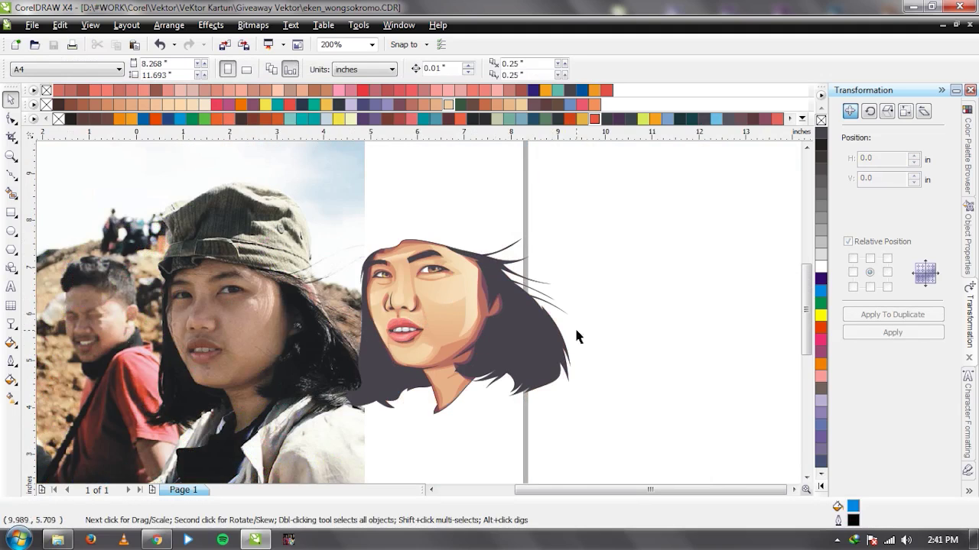
{"action": "left_click", "coordinate": [278, 319]}
{"action": "key", "text": "ctrl+z"}
{"action": "key", "text": "ctrl+z"}
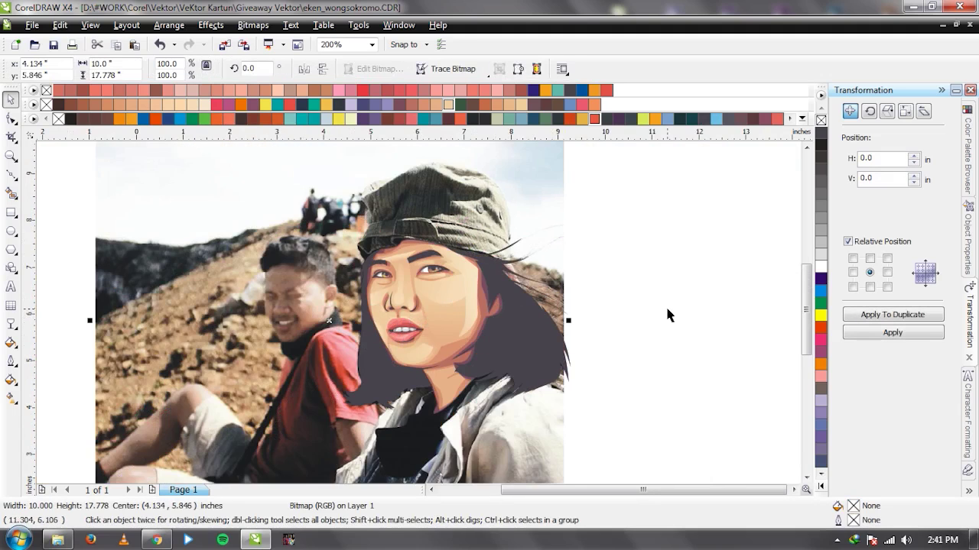
{"action": "left_click", "coordinate": [666, 307]}
Slide the photo left beside the portrait again, then restore it underneath.
{"action": "left_click_drag", "start_coordinate": [549, 228], "coordinate": [291, 212]}
{"action": "key", "text": "ctrl+z"}
{"action": "left_click", "coordinate": [657, 297]}
{"action": "left_click_drag", "start_coordinate": [549, 227], "coordinate": [347, 228]}
{"action": "left_click", "coordinate": [601, 286]}
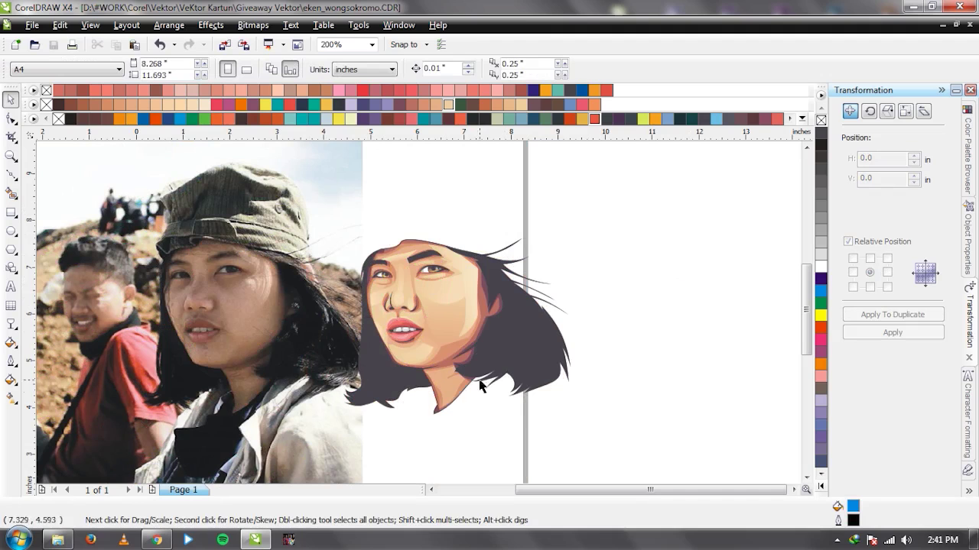
{"action": "left_click", "coordinate": [272, 301]}
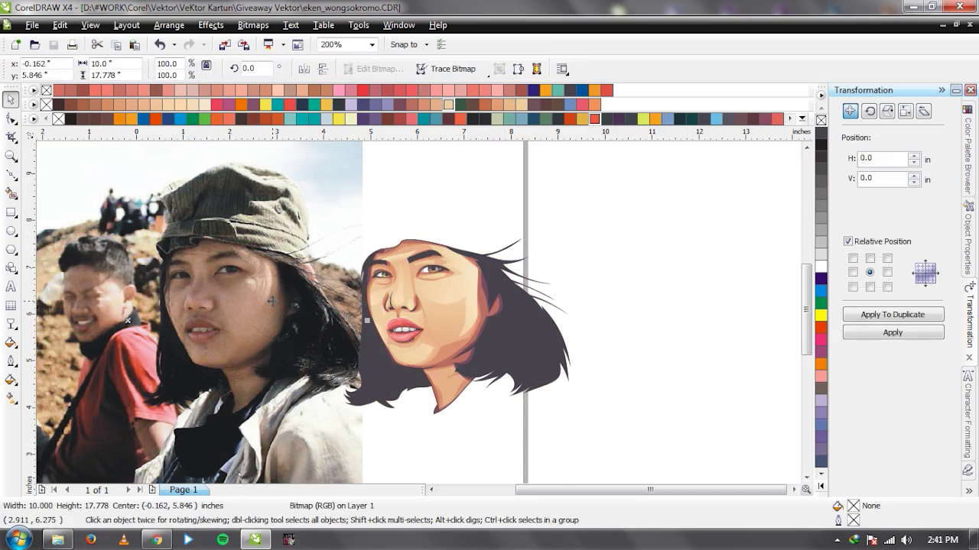
{"action": "key", "text": "ctrl+z"}
{"action": "left_click", "coordinate": [699, 260]}
Pick the top node of the nose-bridge shading shape with the Shape tool.
{"action": "scroll", "coordinate": [413, 300], "scroll_direction": "up", "scroll_amount": 6}
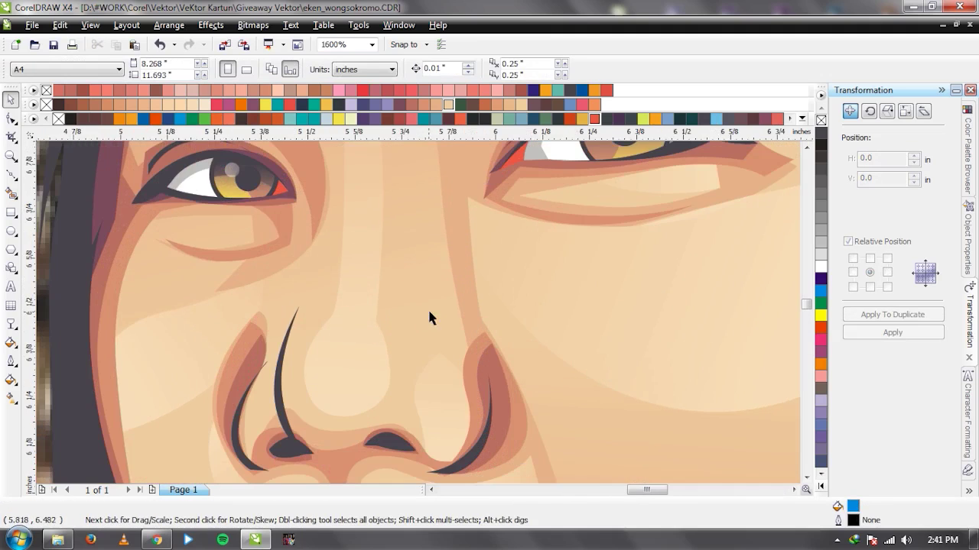
{"action": "left_click", "coordinate": [441, 300]}
{"action": "key", "text": "F10"}
{"action": "left_click", "coordinate": [450, 269]}
{"action": "left_click_drag", "start_coordinate": [439, 177], "coordinate": [453, 178]}
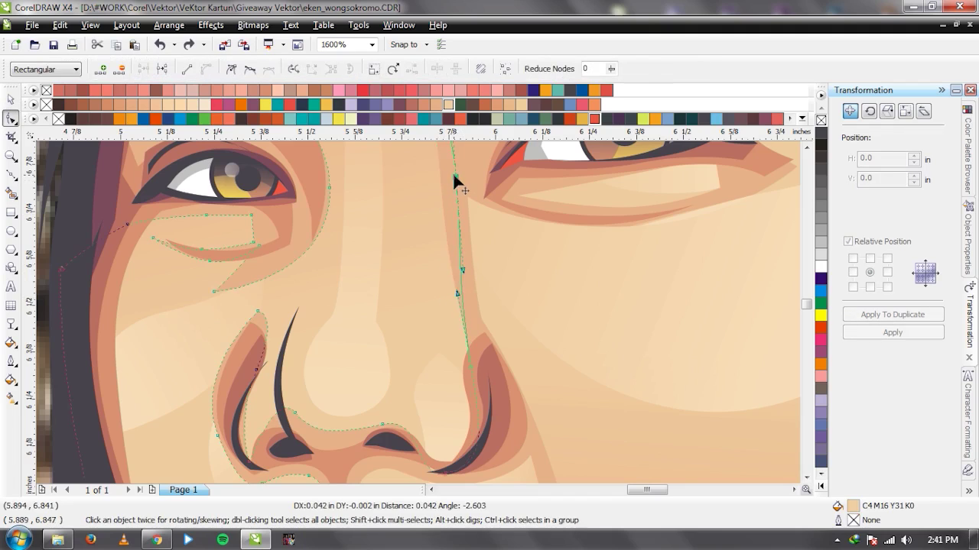
{"action": "key", "text": "space"}
{"action": "scroll", "coordinate": [419, 317], "scroll_direction": "down", "scroll_amount": 4}
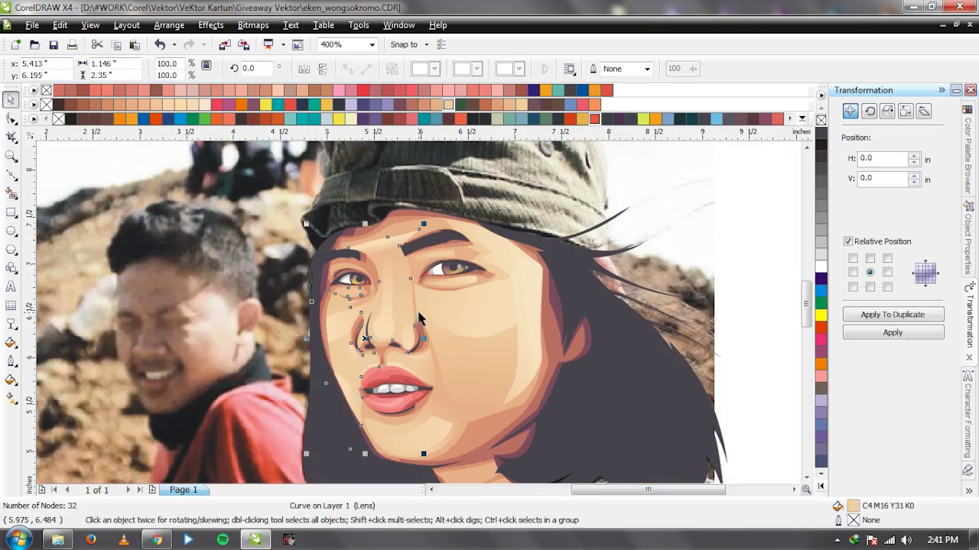
{"action": "scroll", "coordinate": [412, 308], "scroll_direction": "up", "scroll_amount": 2}
{"action": "key", "text": "space"}
{"action": "left_click", "coordinate": [403, 254]}
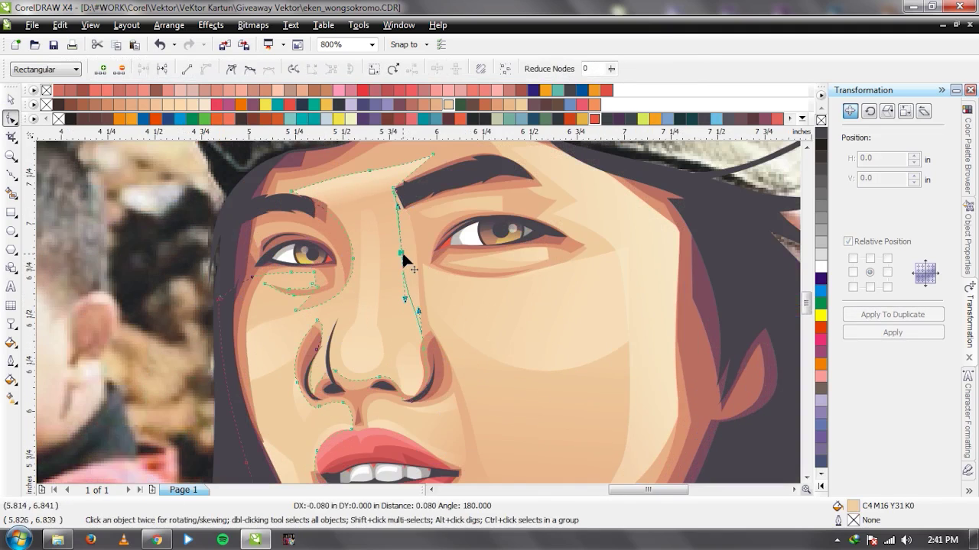
{"action": "left_click_drag", "start_coordinate": [403, 258], "coordinate": [405, 269]}
{"action": "left_click", "coordinate": [424, 349]}
{"action": "key", "text": "space"}
{"action": "scroll", "coordinate": [428, 320], "scroll_direction": "down", "scroll_amount": 3}
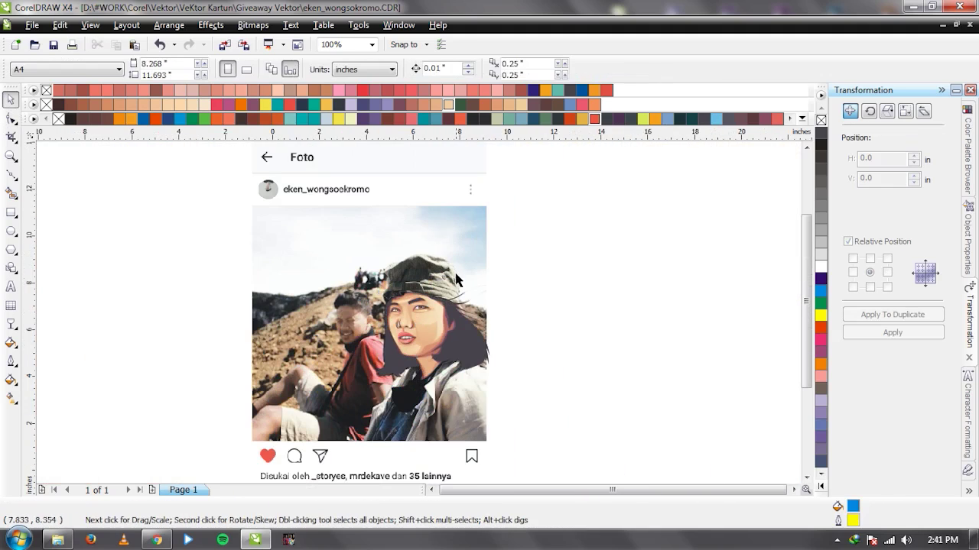
{"action": "left_click_drag", "start_coordinate": [428, 321], "coordinate": [286, 321]}
{"action": "scroll", "coordinate": [418, 320], "scroll_direction": "up", "scroll_amount": 1}
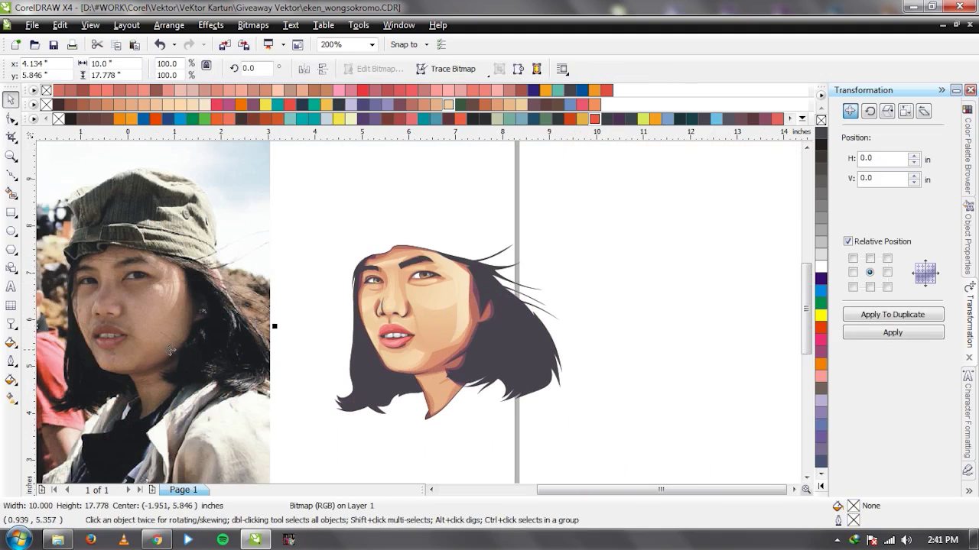
{"action": "left_click_drag", "start_coordinate": [170, 349], "coordinate": [288, 346]}
{"action": "scroll", "coordinate": [267, 321], "scroll_direction": "up", "scroll_amount": 2}
{"action": "scroll", "coordinate": [320, 343], "scroll_direction": "down", "scroll_amount": 2}
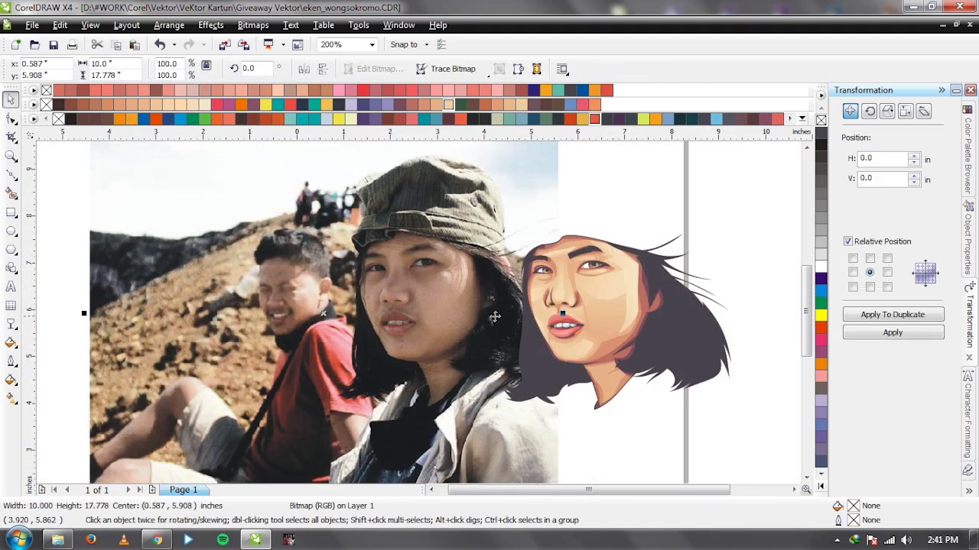
{"action": "scroll", "coordinate": [305, 346], "scroll_direction": "up", "scroll_amount": 1}
{"action": "scroll", "coordinate": [408, 309], "scroll_direction": "down", "scroll_amount": 1}
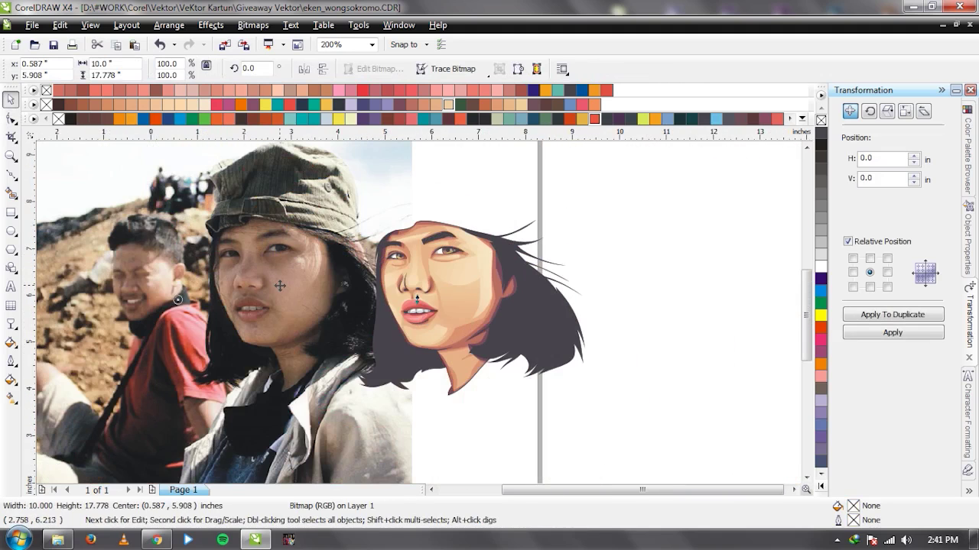
{"action": "left_click_drag", "start_coordinate": [417, 300], "coordinate": [583, 300]}
{"action": "left_click", "coordinate": [667, 252]}
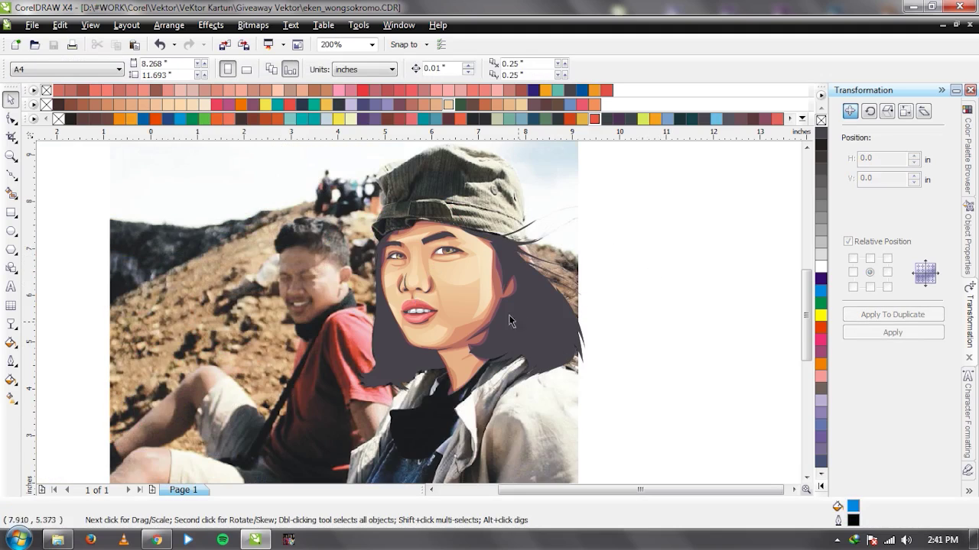
{"action": "left_click", "coordinate": [569, 230]}
{"action": "key", "text": "ctrl+z"}
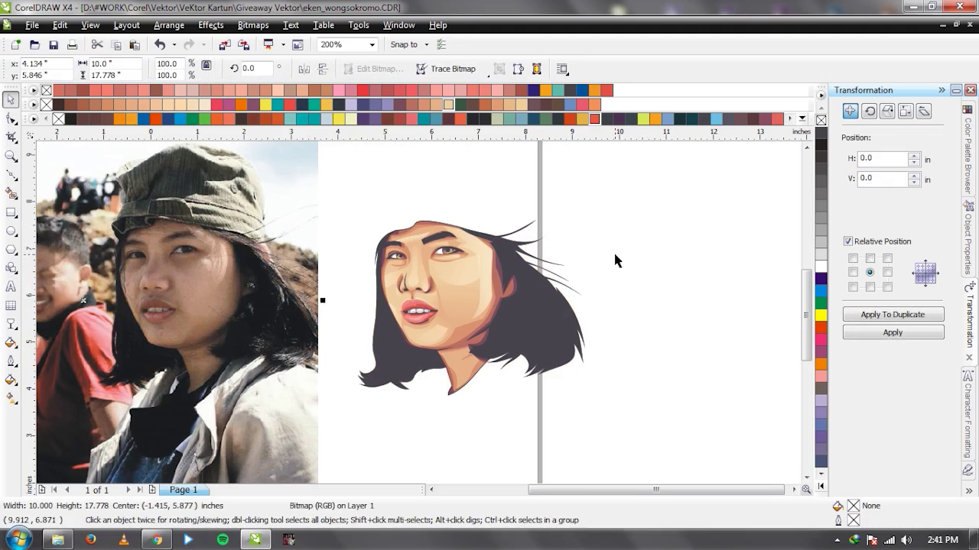
{"action": "left_click", "coordinate": [629, 260]}
{"action": "left_click", "coordinate": [206, 287]}
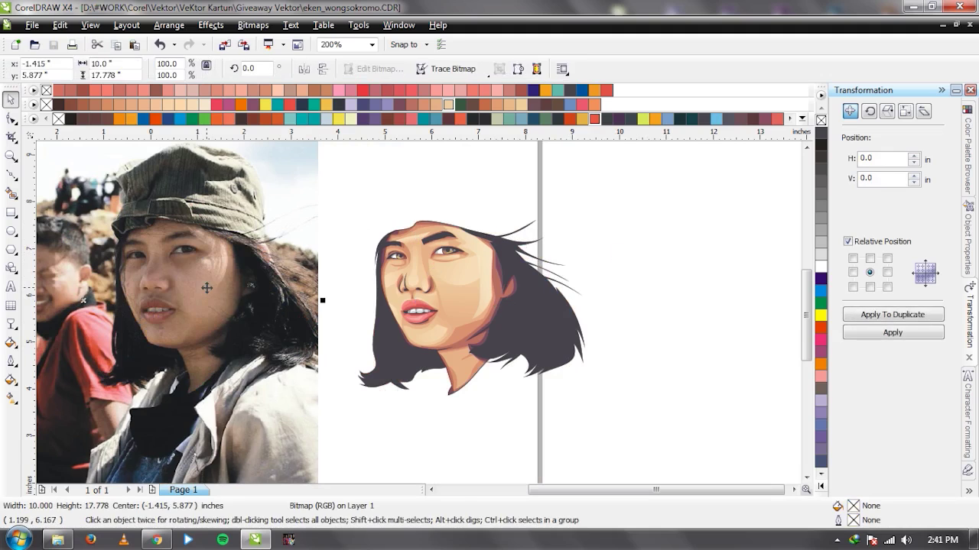
{"action": "left_click_drag", "start_coordinate": [206, 287], "coordinate": [467, 287]}
{"action": "left_click", "coordinate": [562, 309]}
{"action": "left_click_drag", "start_coordinate": [562, 309], "coordinate": [237, 311]}
{"action": "key", "text": "ctrl+z"}
{"action": "left_click", "coordinate": [653, 269]}
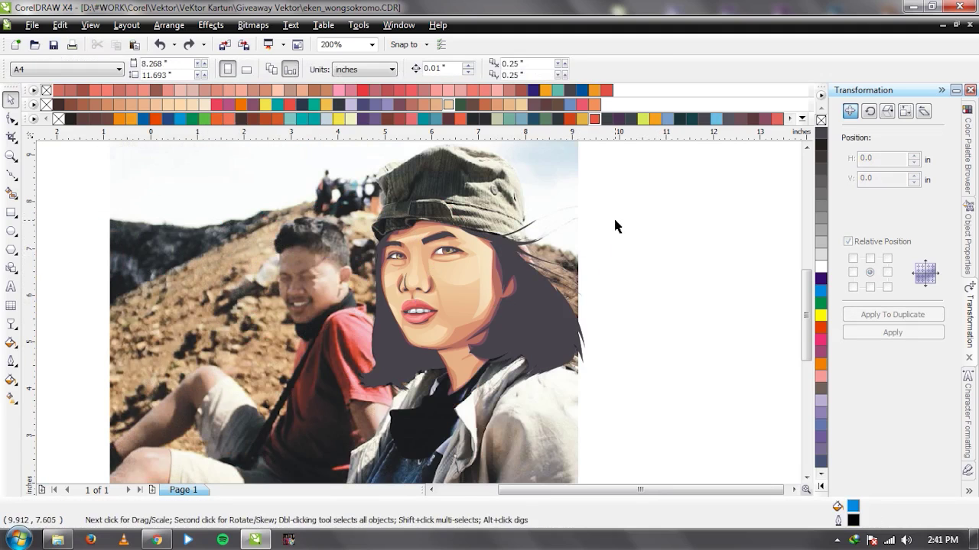
{"action": "left_click_drag", "start_coordinate": [541, 218], "coordinate": [251, 219]}
{"action": "key", "text": "ctrl+z"}
{"action": "left_click", "coordinate": [634, 249]}
Draw a closed four-node crescent shape on the neck just below the chin.
{"action": "scroll", "coordinate": [405, 332], "scroll_direction": "up", "scroll_amount": 3}
{"action": "key", "text": "F5"}
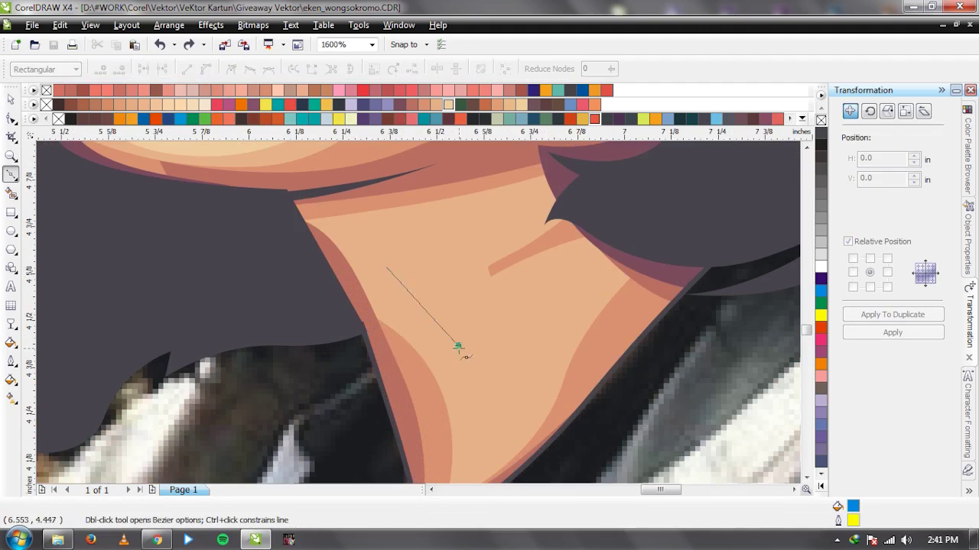
{"action": "left_click_drag", "start_coordinate": [458, 347], "coordinate": [471, 422]}
{"action": "left_click", "coordinate": [473, 428]}
{"action": "left_click", "coordinate": [516, 362]}
{"action": "left_click", "coordinate": [386, 269]}
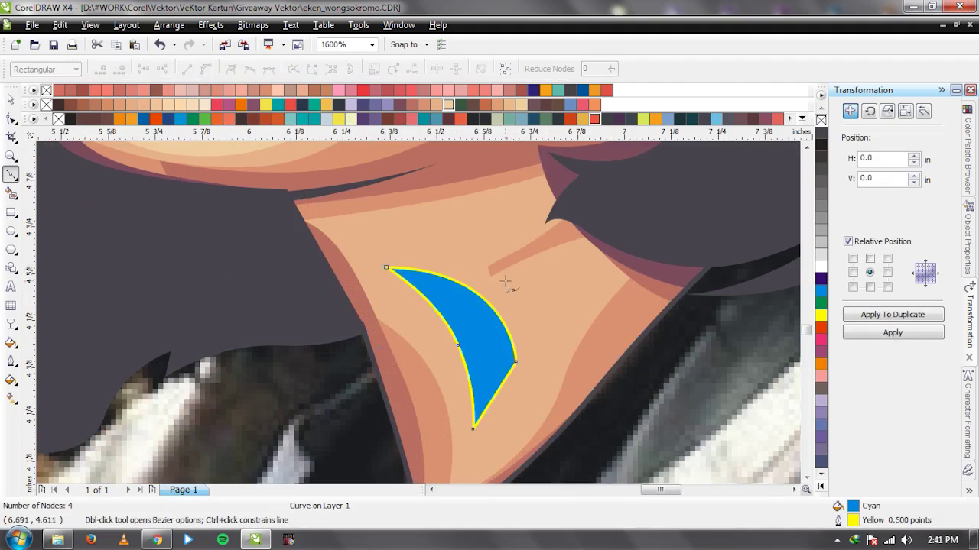
Fill the neck shape with light peach skin tone (C4 M16 Y31 K0) and remove its outline.
{"action": "key", "text": "space"}
{"action": "scroll", "coordinate": [413, 317], "scroll_direction": "down", "scroll_amount": 2}
{"action": "left_click", "coordinate": [442, 107]}
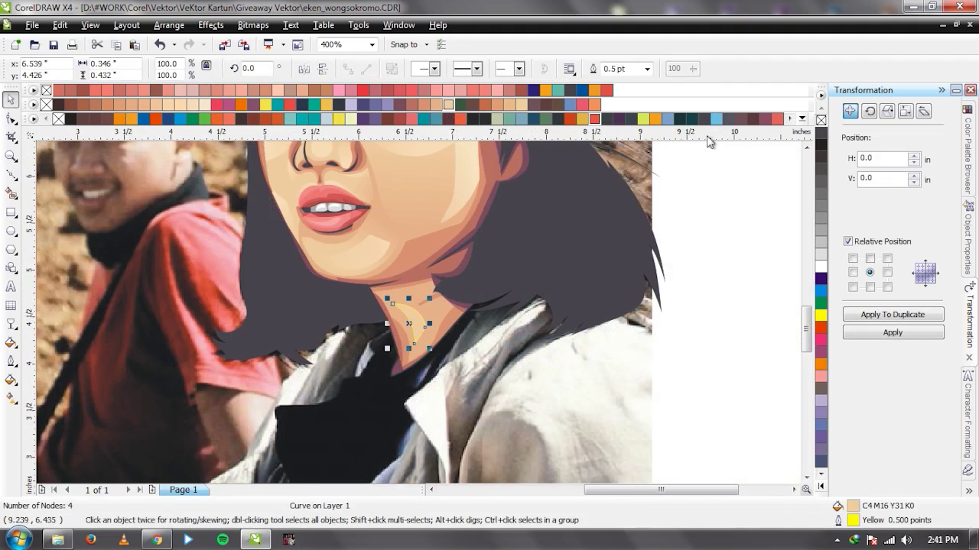
{"action": "right_click", "coordinate": [821, 120]}
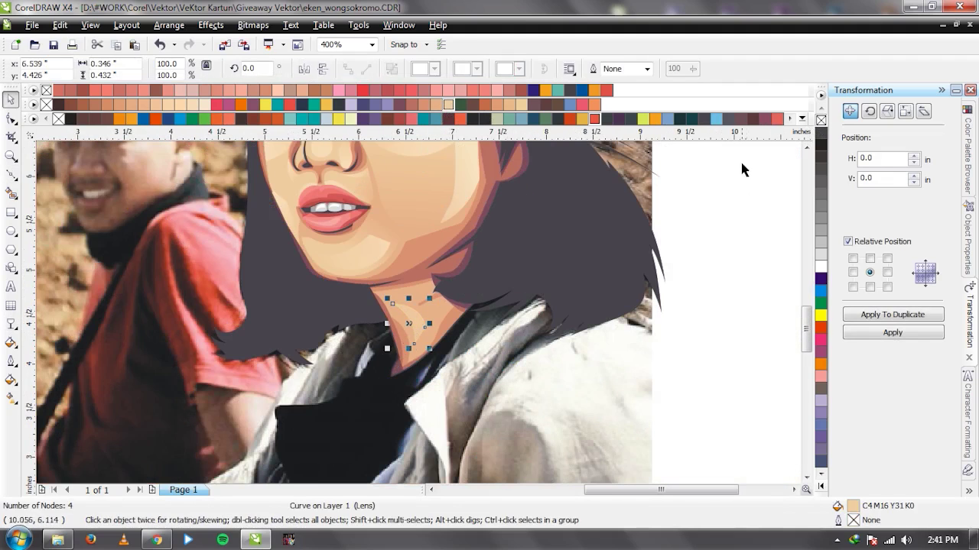
Slide the reference photo aside to check the vector face, then restore it.
{"action": "scroll", "coordinate": [736, 221], "scroll_direction": "down", "scroll_amount": 1}
{"action": "left_click_drag", "start_coordinate": [192, 273], "coordinate": [563, 274]}
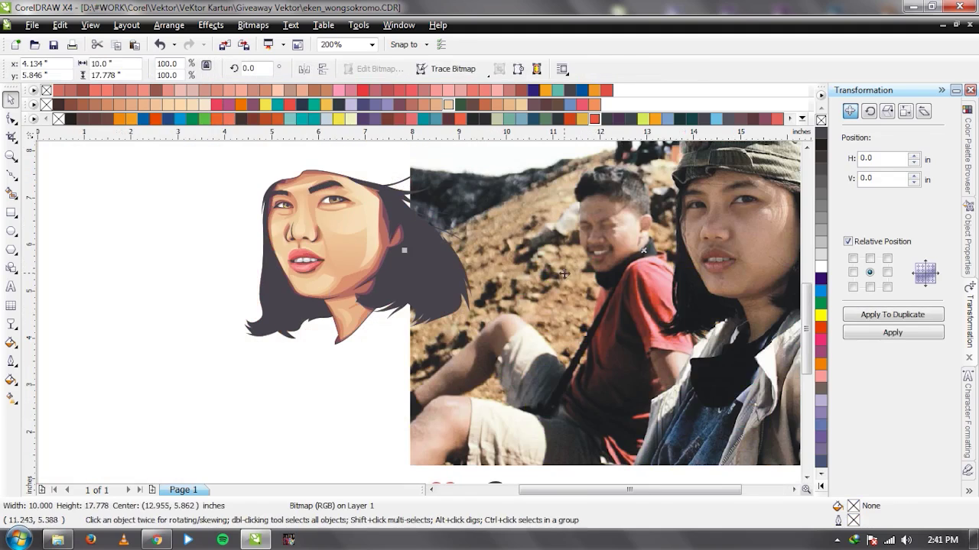
{"action": "key", "text": "ctrl+z"}
{"action": "scroll", "coordinate": [521, 289], "scroll_direction": "down", "scroll_amount": 2}
{"action": "scroll", "coordinate": [403, 307], "scroll_direction": "up", "scroll_amount": 4}
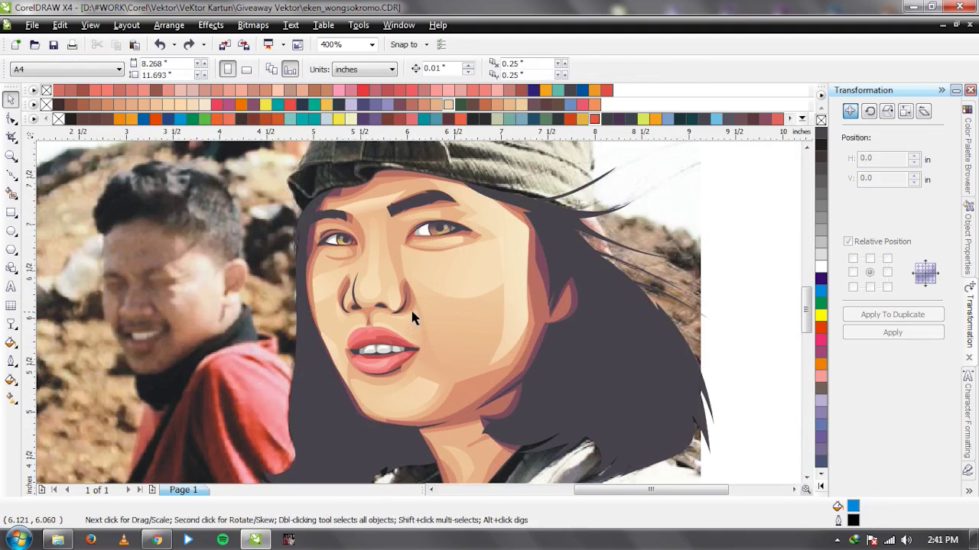
{"action": "scroll", "coordinate": [419, 312], "scroll_direction": "up", "scroll_amount": 2}
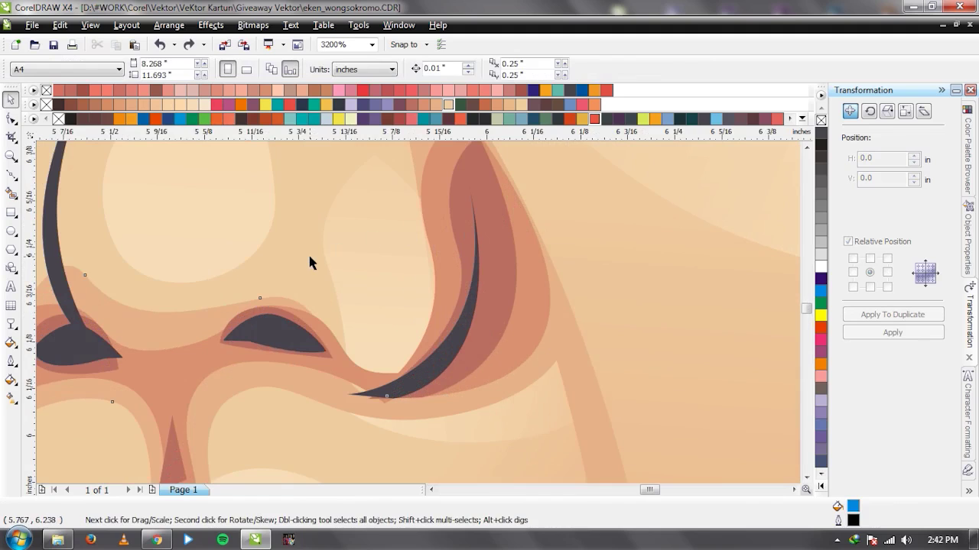
{"action": "key", "text": "F10"}
Pull the face shape's node up from the nostril and move the pale nose highlight up-left.
{"action": "left_click", "coordinate": [401, 395]}
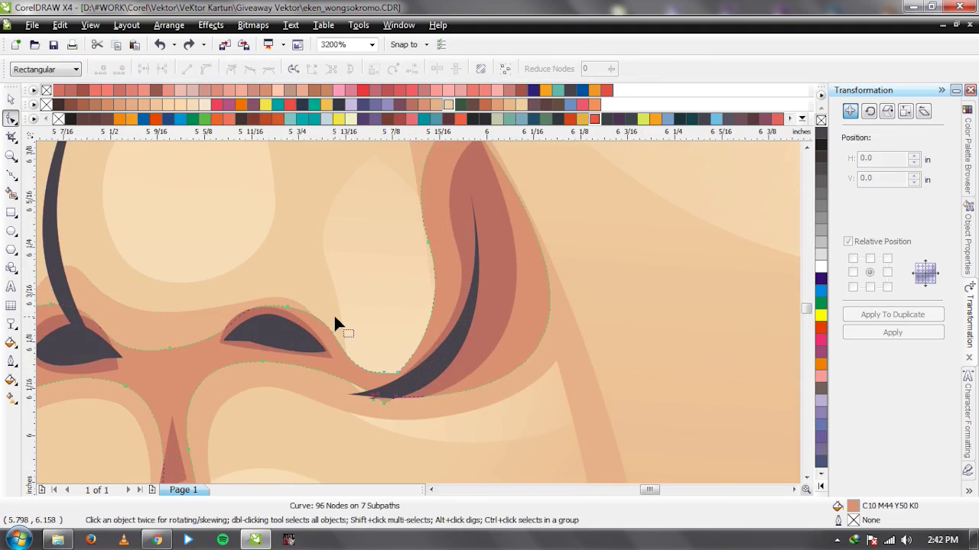
{"action": "left_click", "coordinate": [399, 397]}
{"action": "left_click_drag", "start_coordinate": [388, 403], "coordinate": [379, 349]}
{"action": "left_click", "coordinate": [395, 369]}
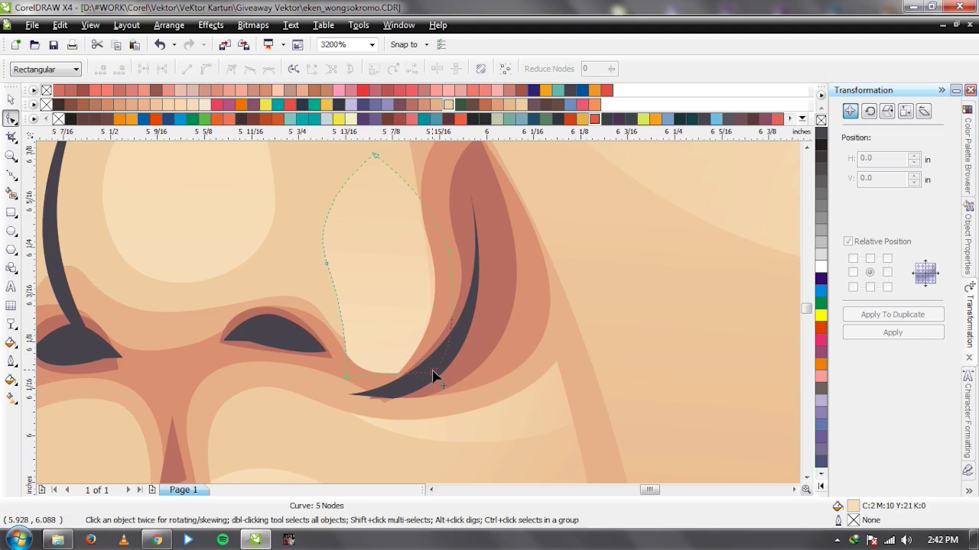
{"action": "left_click", "coordinate": [433, 374]}
{"action": "key", "text": "space"}
{"action": "left_click_drag", "start_coordinate": [406, 317], "coordinate": [378, 259]}
{"action": "key", "text": "space"}
Reshape the pale nose highlight by deleting its bottom-right node and adding and dragging new nodes.
{"action": "left_click", "coordinate": [401, 313]}
{"action": "key", "text": "Delete"}
{"action": "left_click", "coordinate": [317, 316]}
{"action": "double_click", "coordinate": [390, 312]}
{"action": "left_click_drag", "start_coordinate": [390, 312], "coordinate": [300, 275]}
{"action": "left_click_drag", "start_coordinate": [405, 276], "coordinate": [411, 366]}
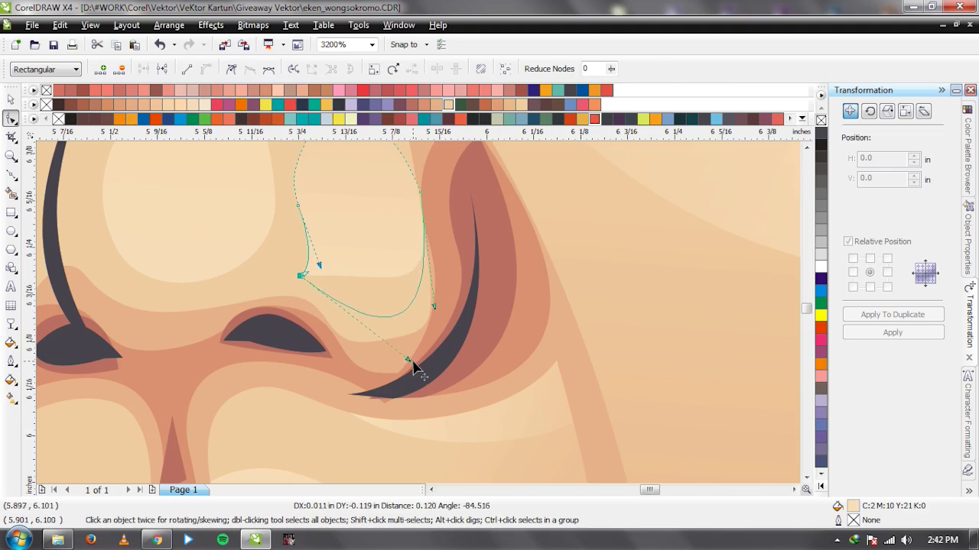
{"action": "key", "text": "space"}
{"action": "scroll", "coordinate": [412, 312], "scroll_direction": "down", "scroll_amount": 5}
{"action": "key", "text": "Escape"}
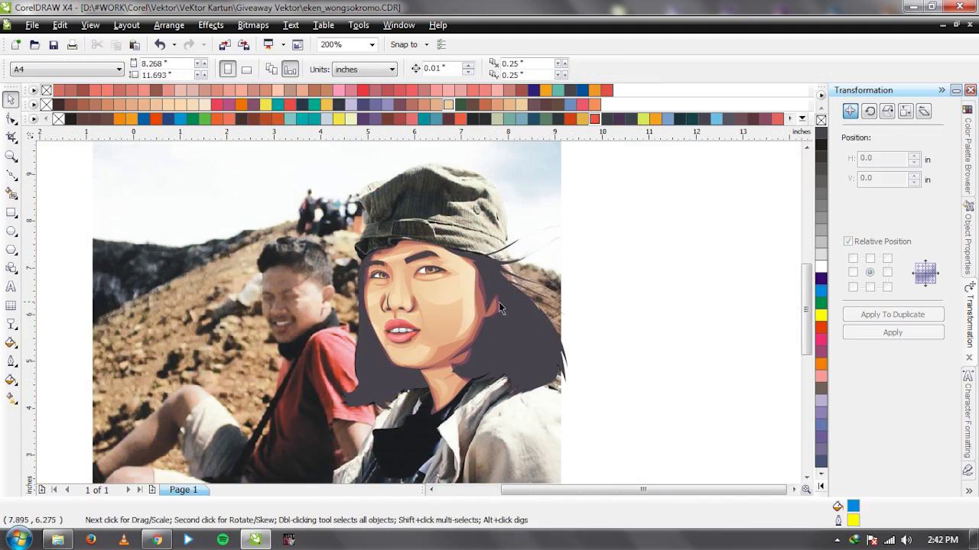
{"action": "scroll", "coordinate": [418, 312], "scroll_direction": "up", "scroll_amount": 3}
{"action": "scroll", "coordinate": [419, 312], "scroll_direction": "up", "scroll_amount": 2}
Delete two sharp nodes from the nostril shading curve and smooth its remaining segments.
{"action": "left_click", "coordinate": [376, 395]}
{"action": "key", "text": "F10"}
{"action": "left_click", "coordinate": [373, 409]}
{"action": "key", "text": "Delete"}
{"action": "left_click", "coordinate": [361, 409]}
{"action": "key", "text": "Delete"}
{"action": "left_click_drag", "start_coordinate": [376, 380], "coordinate": [431, 314]}
{"action": "left_click_drag", "start_coordinate": [403, 276], "coordinate": [399, 235]}
{"action": "key", "text": "space"}
Move the background photo aside to compare the vector face, then put it back.
{"action": "scroll", "coordinate": [452, 329], "scroll_direction": "down", "scroll_amount": 4}
{"action": "left_click", "coordinate": [222, 243]}
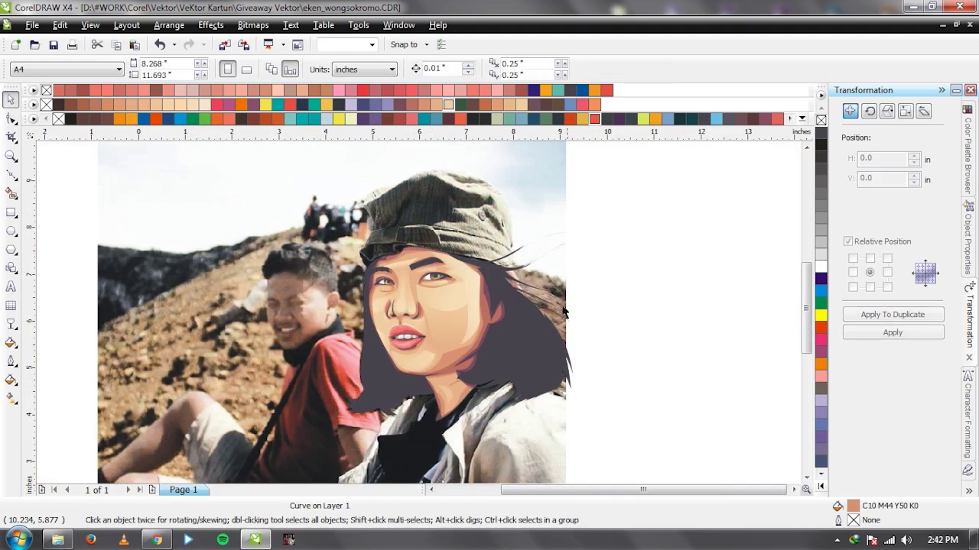
{"action": "left_click_drag", "start_coordinate": [222, 243], "coordinate": [642, 237]}
{"action": "key", "text": "ctrl+z"}
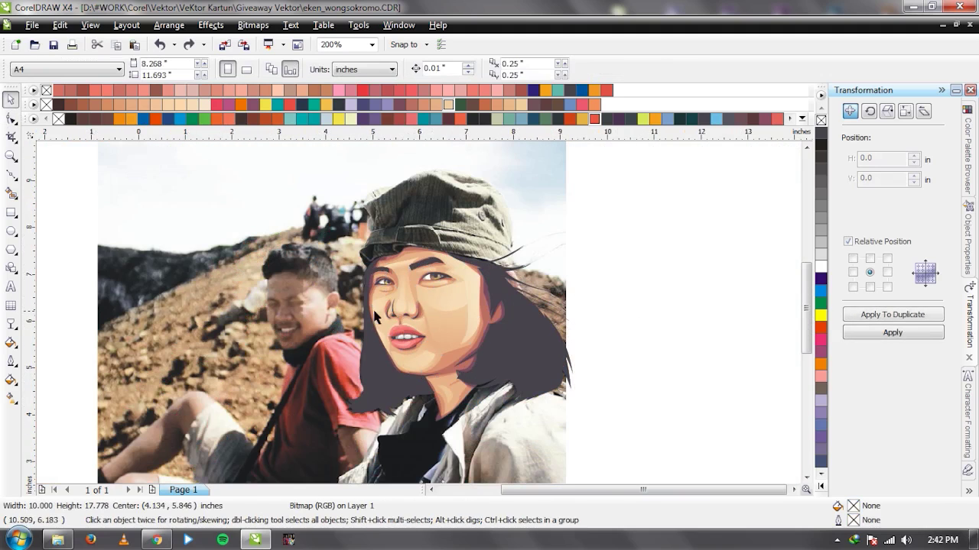
{"action": "scroll", "coordinate": [425, 313], "scroll_direction": "up", "scroll_amount": 1}
Pull a nostril curve node down and to the right.
{"action": "scroll", "coordinate": [500, 321], "scroll_direction": "up", "scroll_amount": 3}
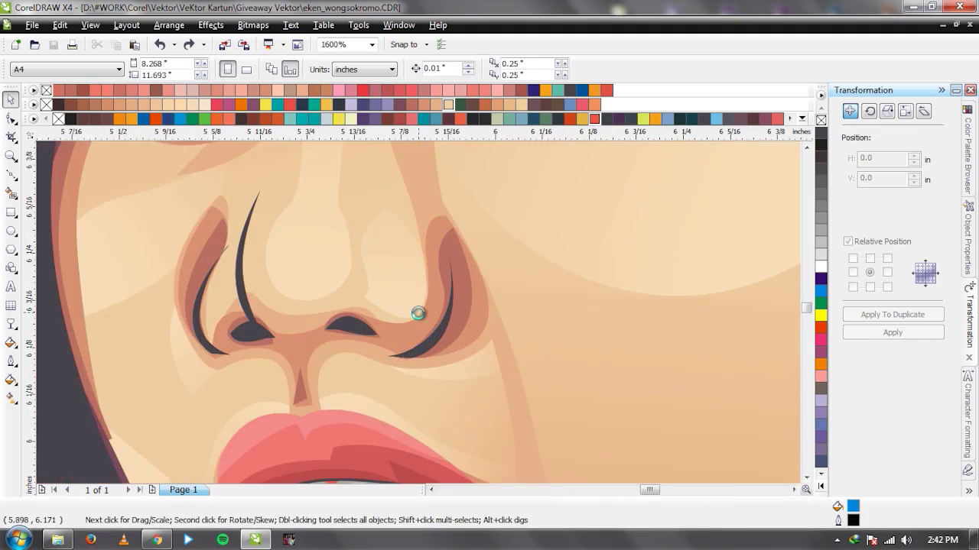
{"action": "key", "text": "space"}
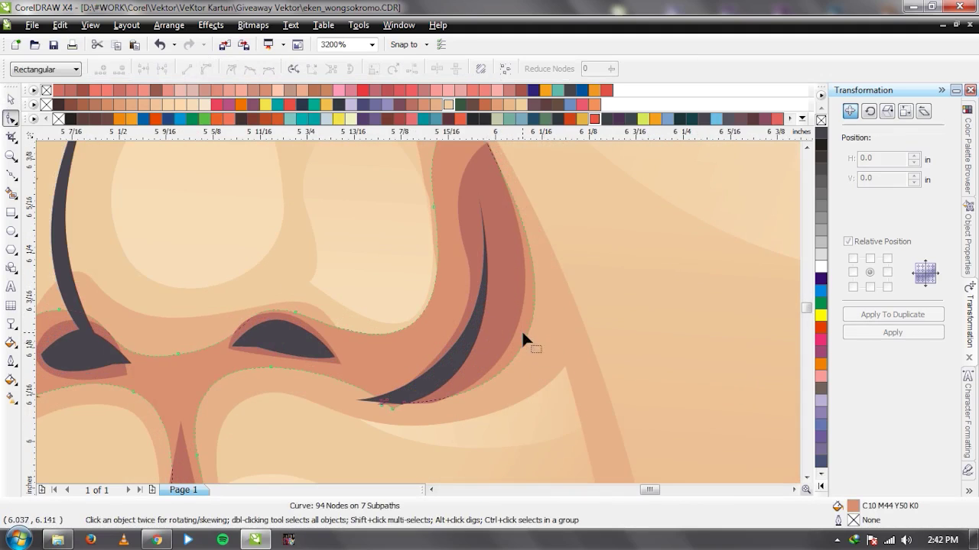
{"action": "scroll", "coordinate": [523, 338], "scroll_direction": "down", "scroll_amount": 2}
{"action": "scroll", "coordinate": [419, 313], "scroll_direction": "up", "scroll_amount": 2}
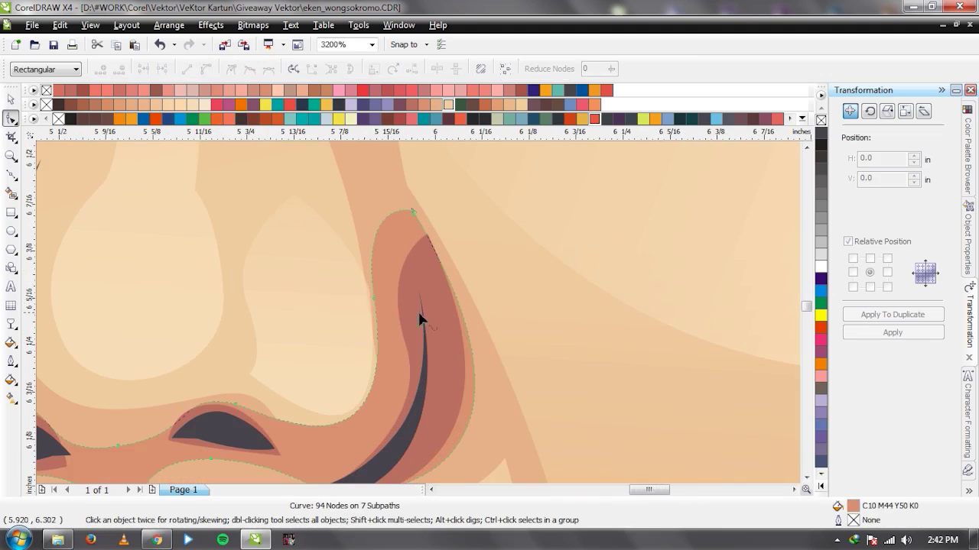
{"action": "scroll", "coordinate": [419, 312], "scroll_direction": "down", "scroll_amount": 3}
{"action": "scroll", "coordinate": [419, 314], "scroll_direction": "up", "scroll_amount": 3}
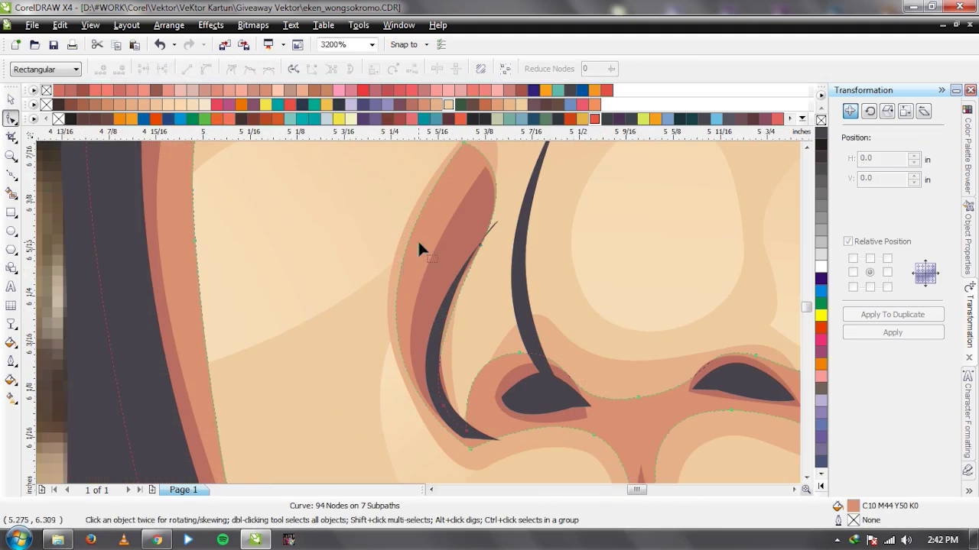
{"action": "scroll", "coordinate": [419, 244], "scroll_direction": "down", "scroll_amount": 3}
{"action": "scroll", "coordinate": [421, 321], "scroll_direction": "up", "scroll_amount": 3}
{"action": "left_click_drag", "start_coordinate": [441, 208], "coordinate": [452, 224]}
Lower the nose shape's top node and adjust its outline near the nostril.
{"action": "left_click", "coordinate": [457, 191]}
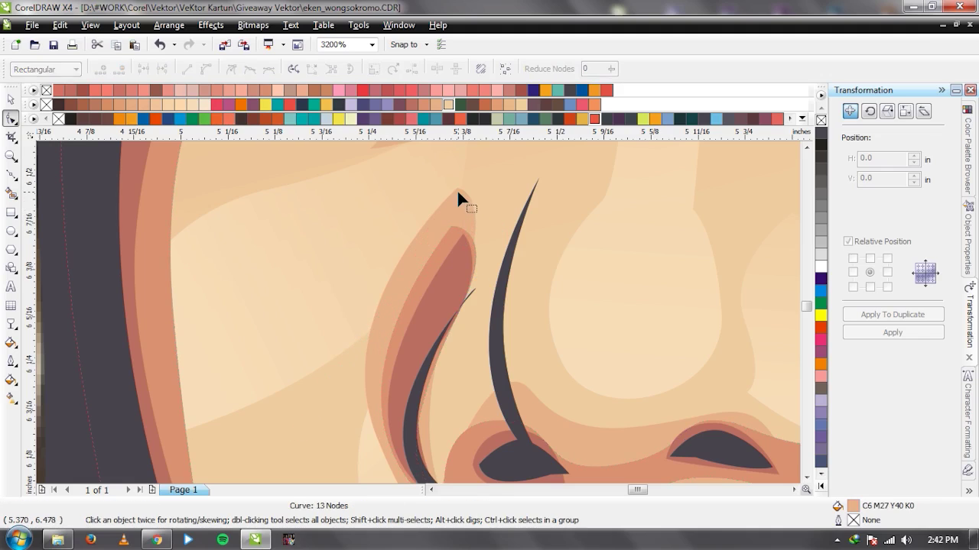
{"action": "left_click", "coordinate": [366, 367]}
{"action": "left_click", "coordinate": [363, 366]}
{"action": "left_click_drag", "start_coordinate": [458, 191], "coordinate": [452, 220]}
{"action": "left_click_drag", "start_coordinate": [377, 437], "coordinate": [384, 443]}
{"action": "key", "text": "space"}
{"action": "scroll", "coordinate": [419, 313], "scroll_direction": "down", "scroll_amount": 2}
{"action": "scroll", "coordinate": [419, 313], "scroll_direction": "down", "scroll_amount": 2}
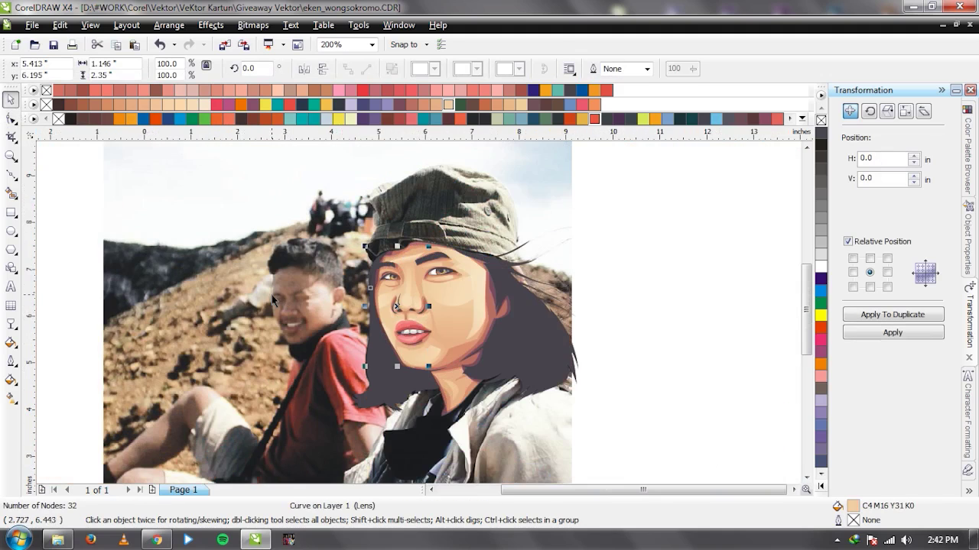
Toggle the background photo aside and back to compare the nose against the reference.
{"action": "left_click", "coordinate": [553, 262]}
{"action": "key", "text": "ctrl+z"}
{"action": "left_click", "coordinate": [602, 282]}
{"action": "key", "text": "ctrl+z"}
{"action": "left_click", "coordinate": [654, 299]}
{"action": "key", "text": "ctrl+shift+z"}
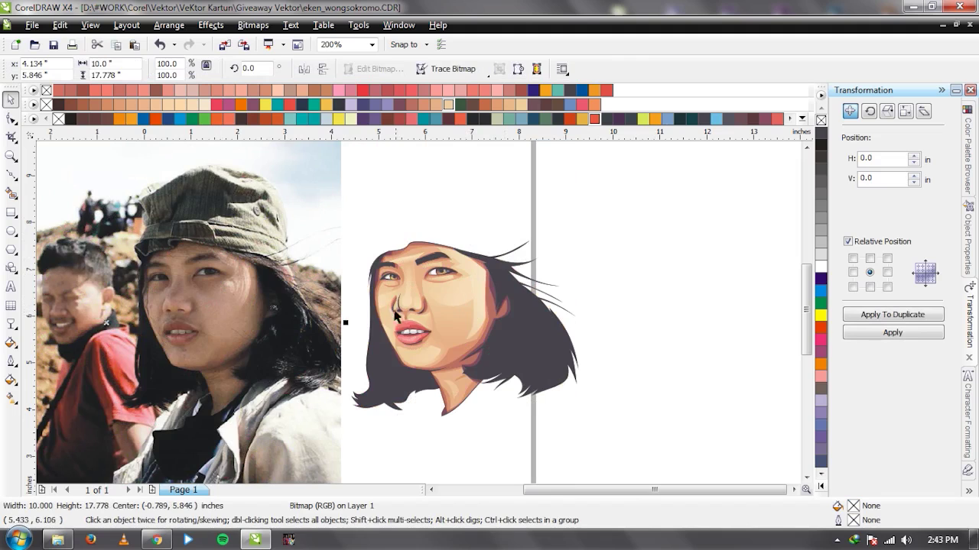
{"action": "key", "text": "ctrl+z"}
{"action": "scroll", "coordinate": [395, 314], "scroll_direction": "up", "scroll_amount": 3}
{"action": "scroll", "coordinate": [431, 321], "scroll_direction": "up", "scroll_amount": 1}
Draw a thin closed highlight streak along the side of the nose.
{"action": "key", "text": "F5"}
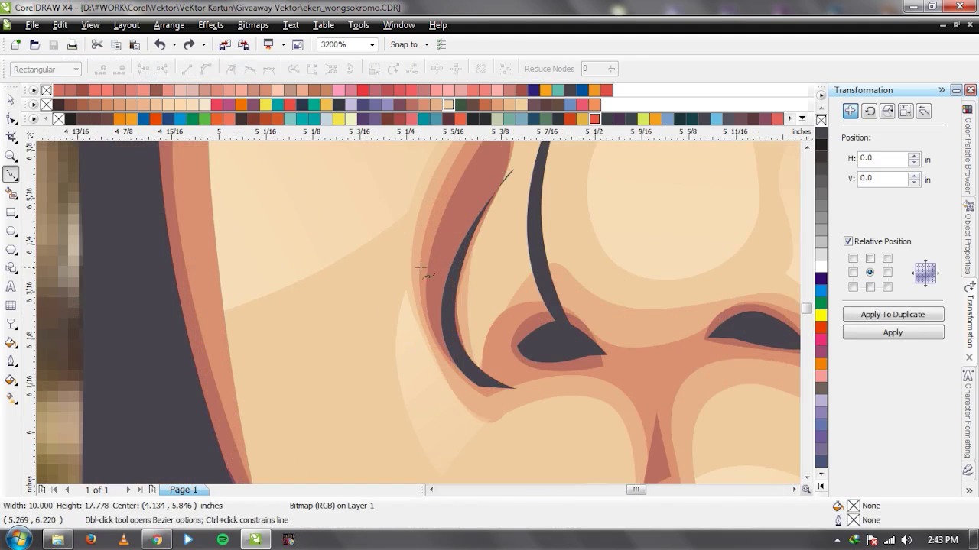
{"action": "left_click", "coordinate": [417, 226]}
{"action": "left_click", "coordinate": [372, 349]}
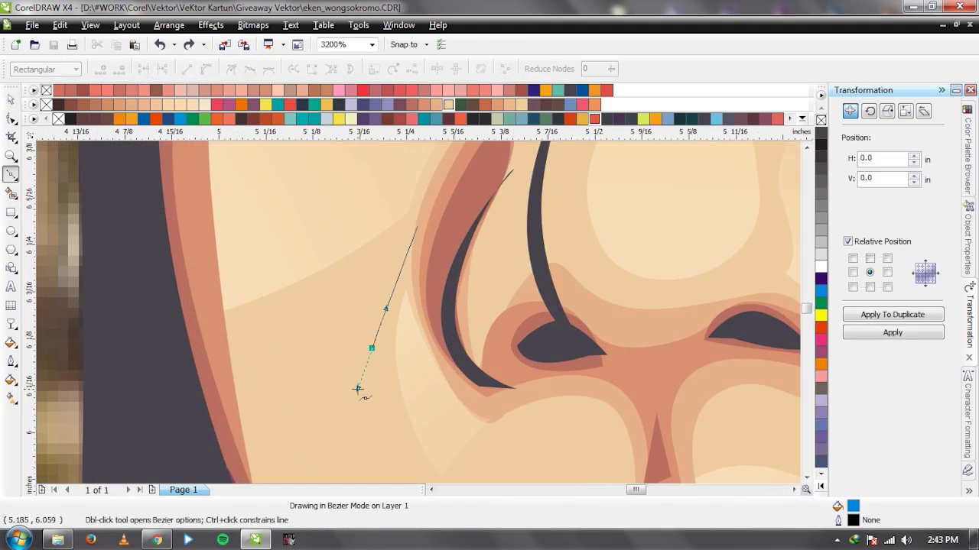
{"action": "left_click", "coordinate": [351, 407]}
{"action": "left_click_drag", "start_coordinate": [417, 226], "coordinate": [297, 261]}
{"action": "key", "text": "space"}
Reselect the new nose-side streak and inspect its nodes.
{"action": "key", "text": "Escape"}
{"action": "scroll", "coordinate": [301, 273], "scroll_direction": "down", "scroll_amount": 5}
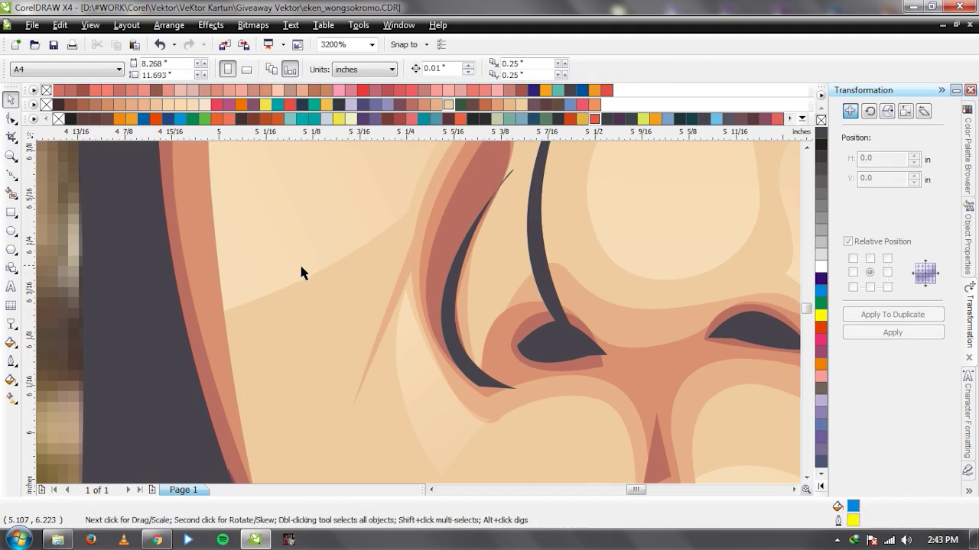
{"action": "scroll", "coordinate": [418, 312], "scroll_direction": "up", "scroll_amount": 5}
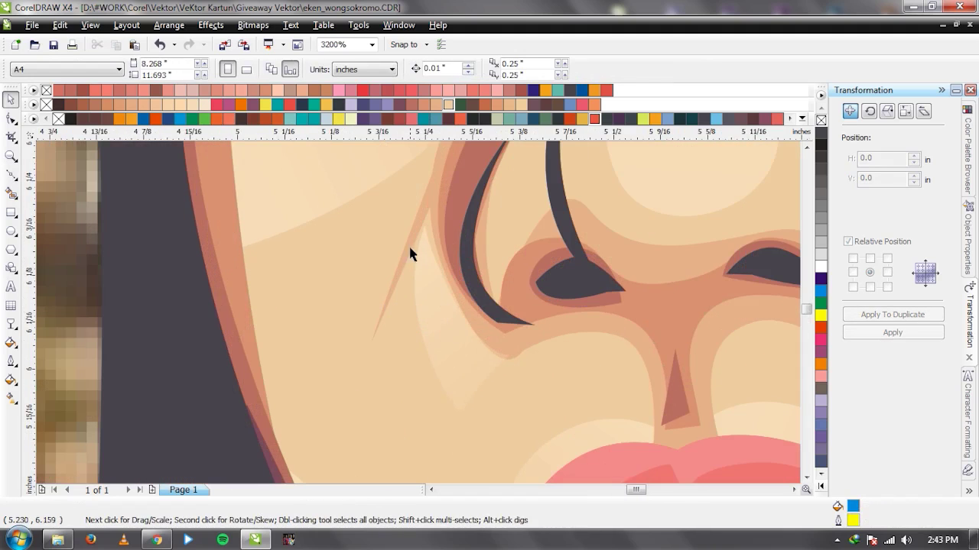
{"action": "left_click", "coordinate": [413, 229]}
{"action": "key", "text": "F10"}
{"action": "scroll", "coordinate": [446, 241], "scroll_direction": "down", "scroll_amount": 5}
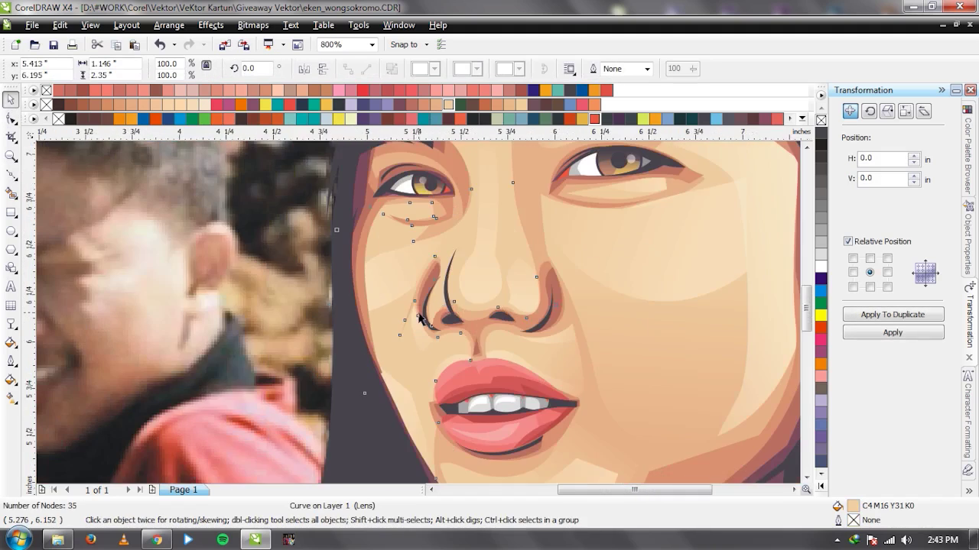
{"action": "scroll", "coordinate": [365, 328], "scroll_direction": "up", "scroll_amount": 5}
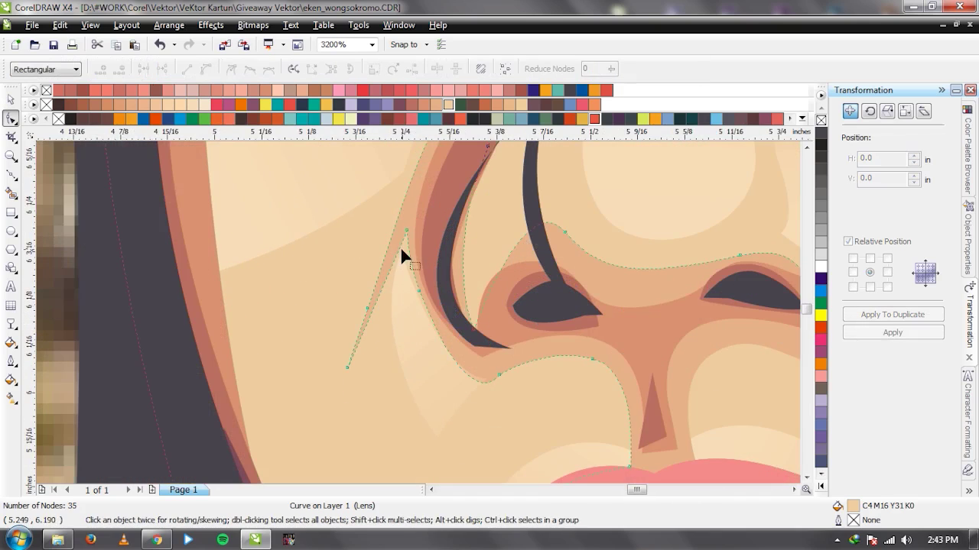
{"action": "key", "text": "space"}
{"action": "scroll", "coordinate": [417, 308], "scroll_direction": "down", "scroll_amount": 5}
{"action": "scroll", "coordinate": [416, 308], "scroll_direction": "down", "scroll_amount": 2}
Fade the left and right nostril strokes upward with linear transparency.
{"action": "left_click", "coordinate": [609, 318]}
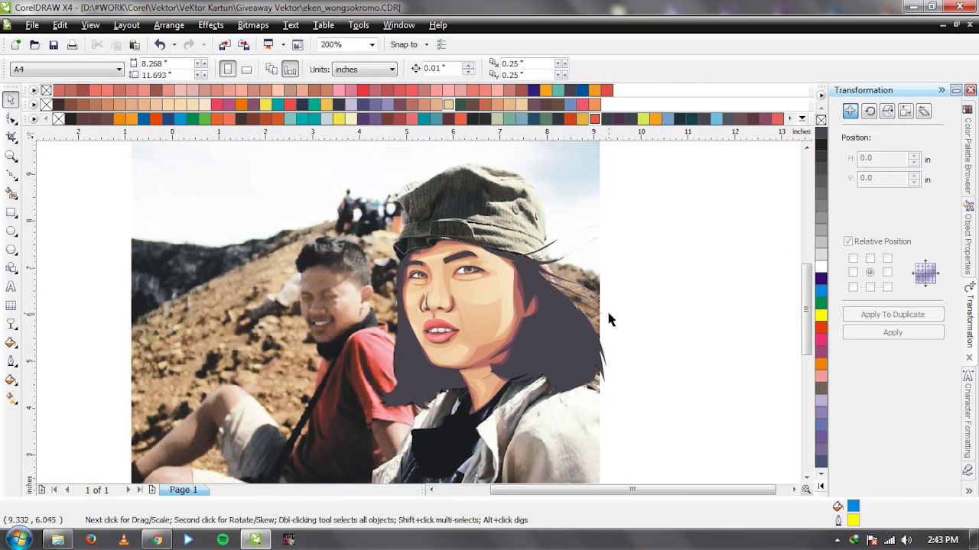
{"action": "left_click", "coordinate": [608, 315]}
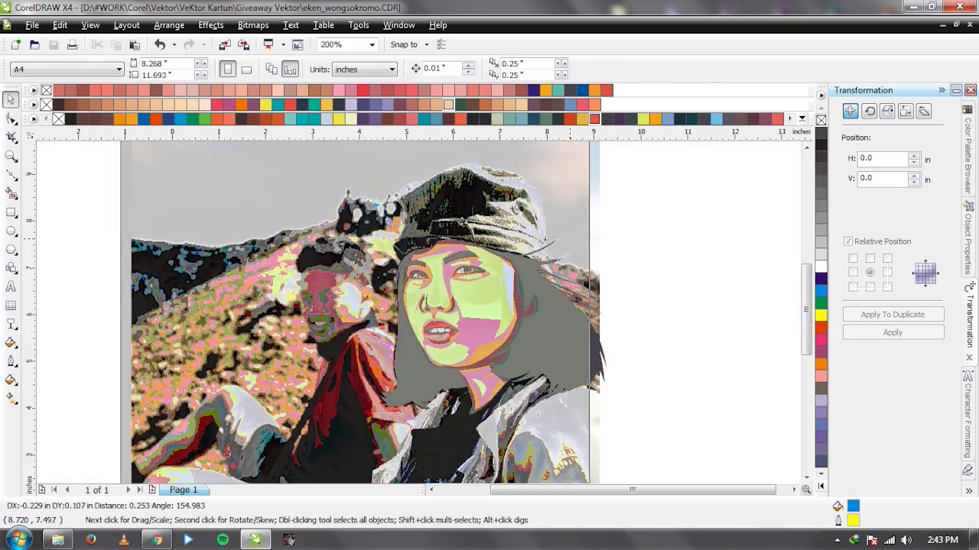
{"action": "left_click", "coordinate": [620, 292]}
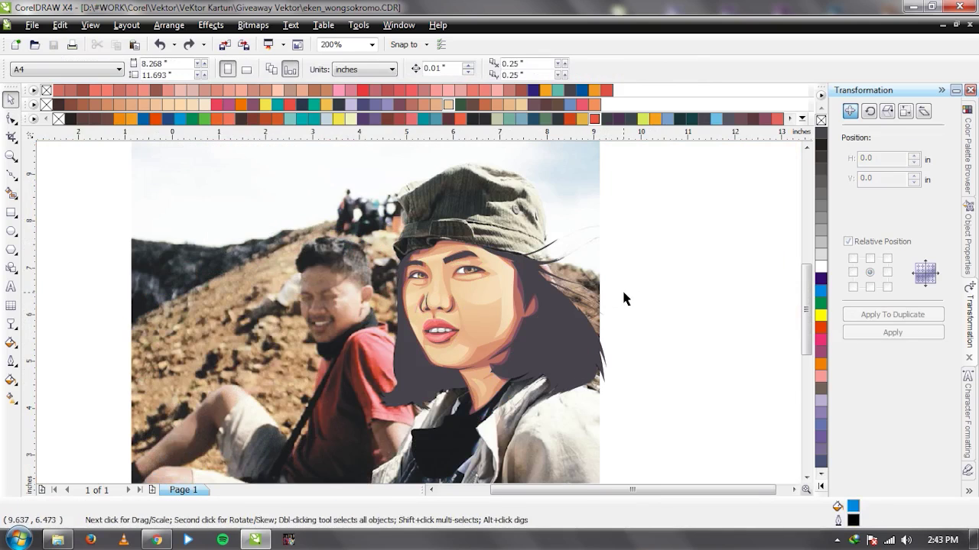
{"action": "scroll", "coordinate": [427, 315], "scroll_direction": "up", "scroll_amount": 6}
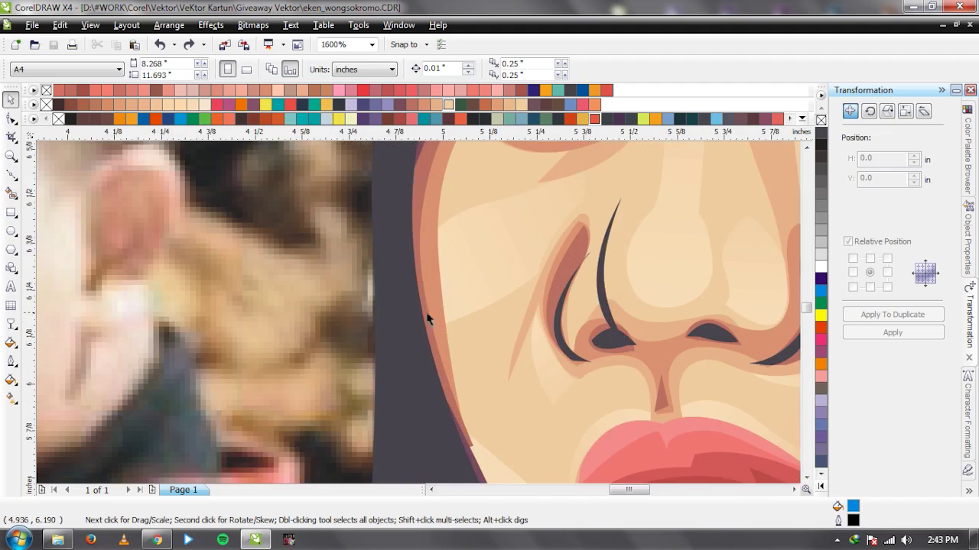
{"action": "left_click", "coordinate": [560, 278]}
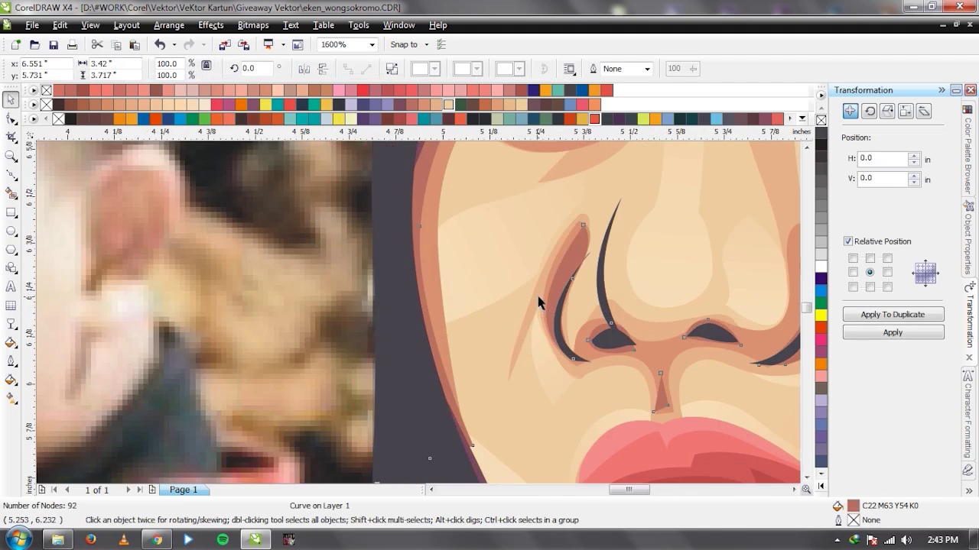
{"action": "scroll", "coordinate": [539, 301], "scroll_direction": "down", "scroll_amount": 2}
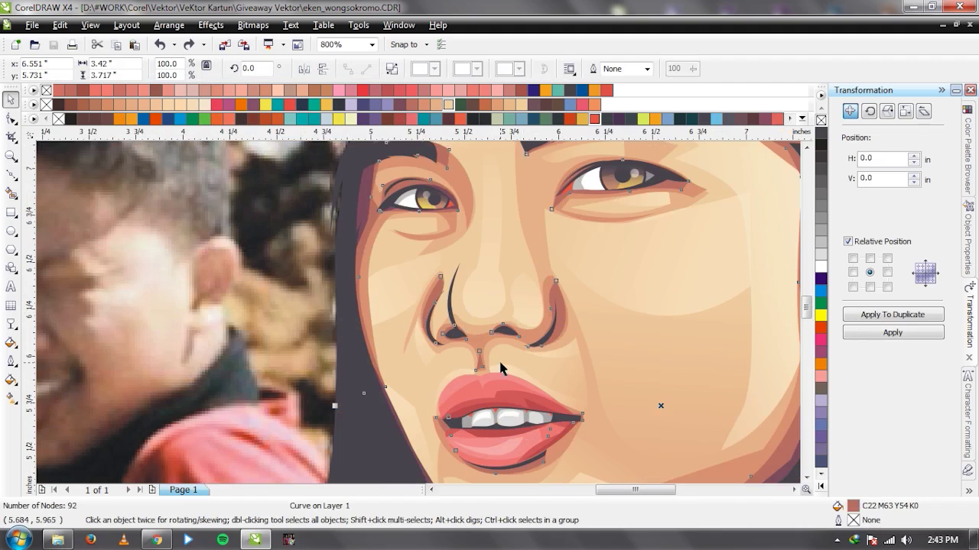
{"action": "left_click", "coordinate": [501, 369]}
{"action": "scroll", "coordinate": [411, 288], "scroll_direction": "up", "scroll_amount": 2}
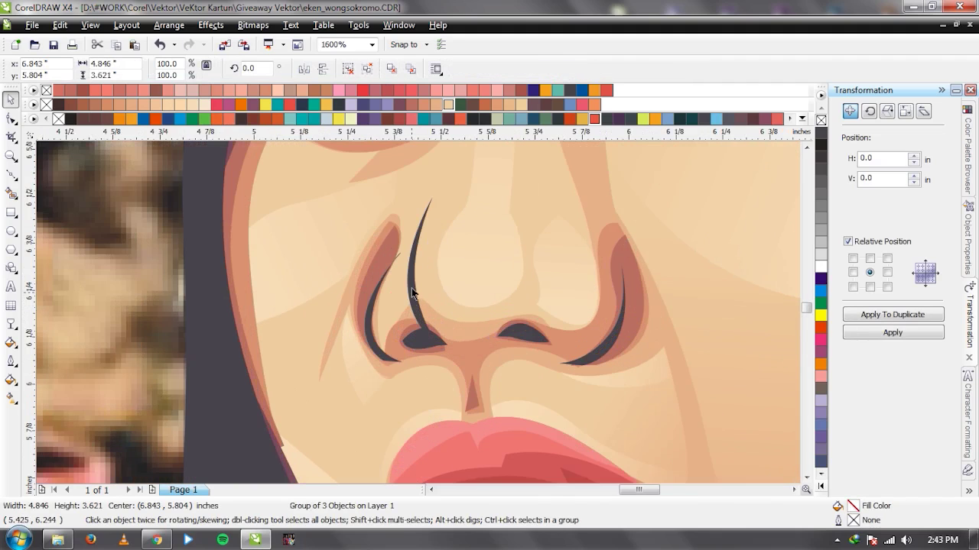
{"action": "key", "text": "t"}
{"action": "left_click_drag", "start_coordinate": [369, 323], "coordinate": [382, 212]}
{"action": "left_click", "coordinate": [637, 321]}
{"action": "left_click_drag", "start_coordinate": [637, 323], "coordinate": [634, 218]}
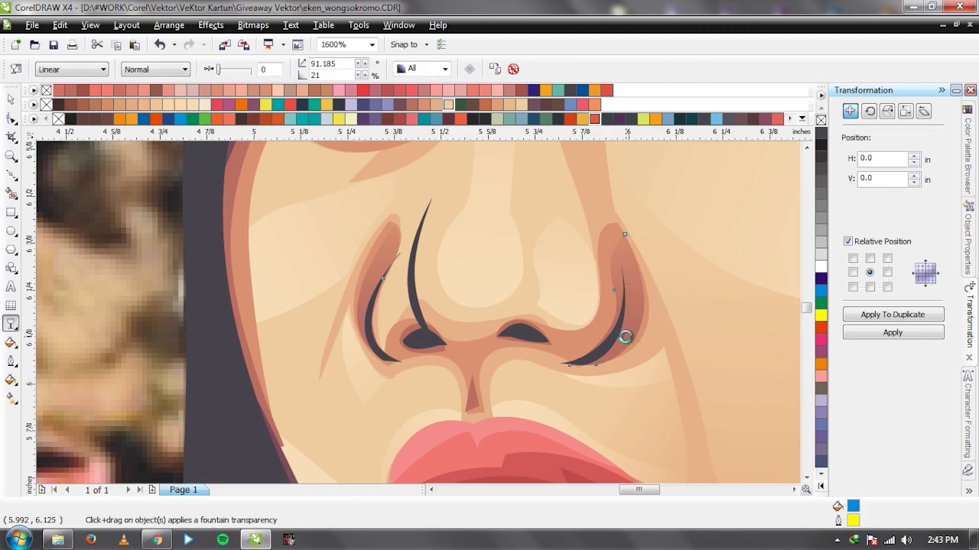
{"action": "key", "text": "space"}
Apply a linear transparency to the large face shading shape, fading from chin up to cap.
{"action": "scroll", "coordinate": [625, 334], "scroll_direction": "down", "scroll_amount": 2}
{"action": "scroll", "coordinate": [357, 292], "scroll_direction": "up", "scroll_amount": 2}
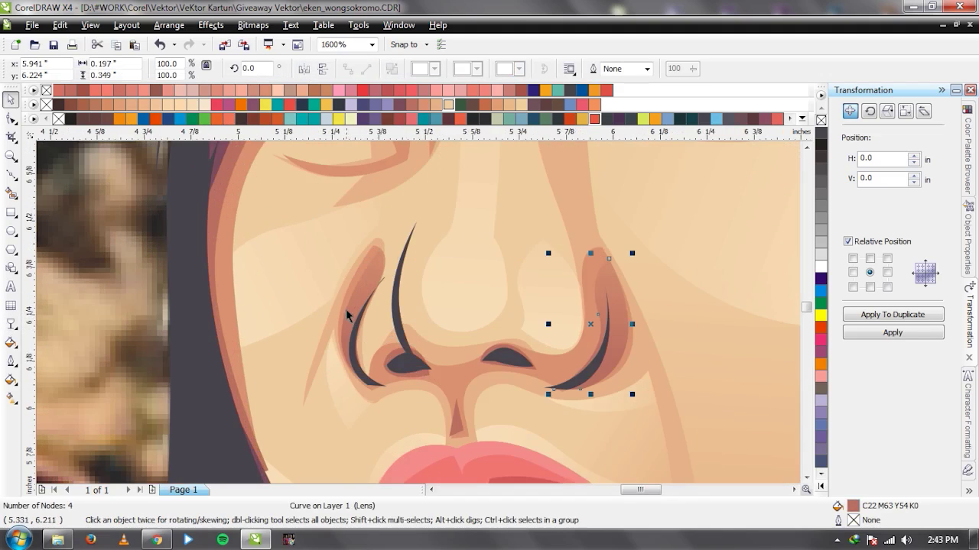
{"action": "scroll", "coordinate": [308, 267], "scroll_direction": "down", "scroll_amount": 1}
{"action": "left_click", "coordinate": [377, 309]}
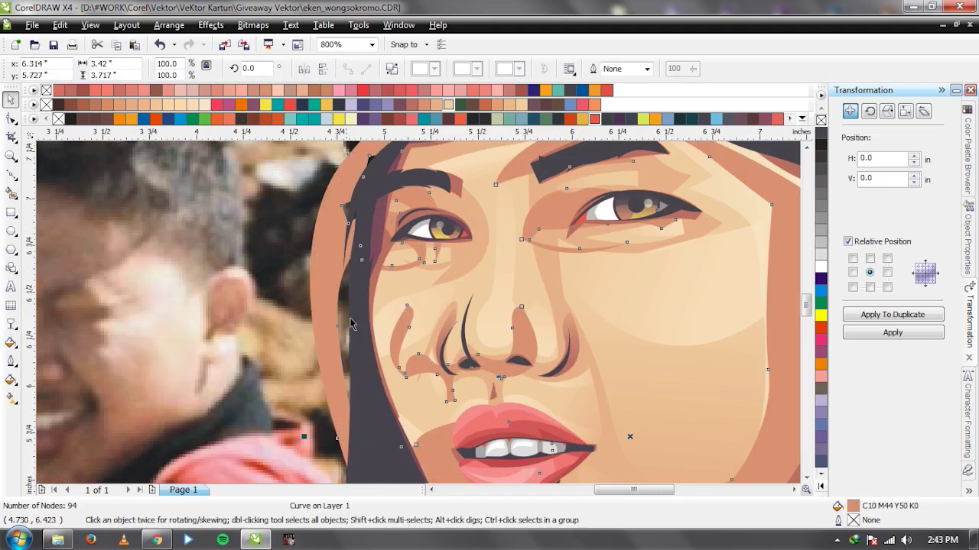
{"action": "scroll", "coordinate": [430, 333], "scroll_direction": "down", "scroll_amount": 2}
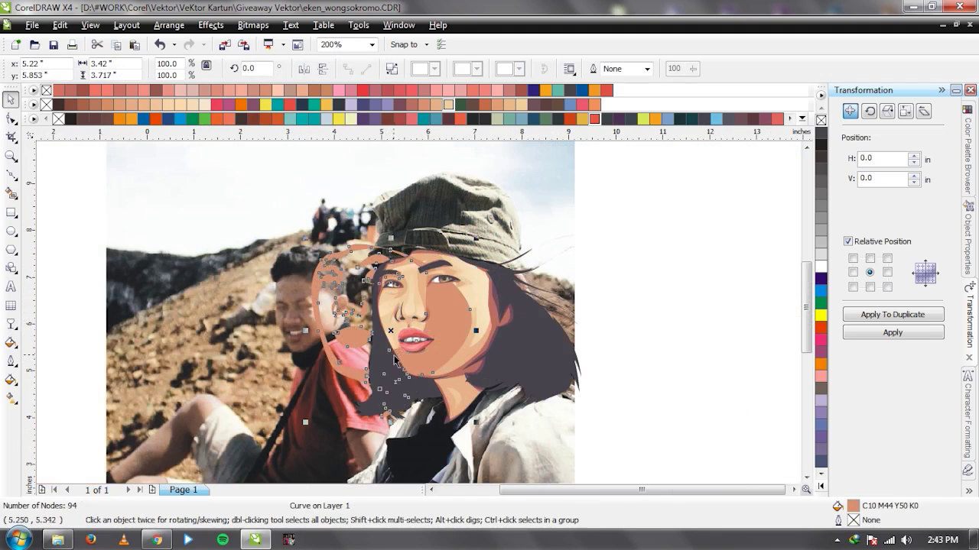
{"action": "scroll", "coordinate": [455, 361], "scroll_direction": "up", "scroll_amount": 1}
{"action": "left_click", "coordinate": [10, 324]}
{"action": "left_click_drag", "start_coordinate": [419, 216], "coordinate": [411, 413]}
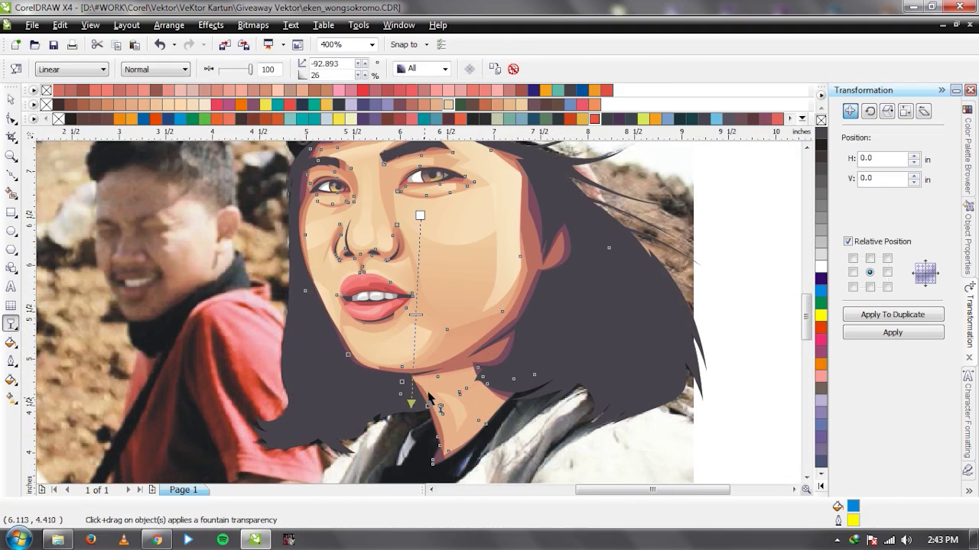
{"action": "key", "text": "ctrl+z"}
{"action": "scroll", "coordinate": [422, 314], "scroll_direction": "down", "scroll_amount": 1}
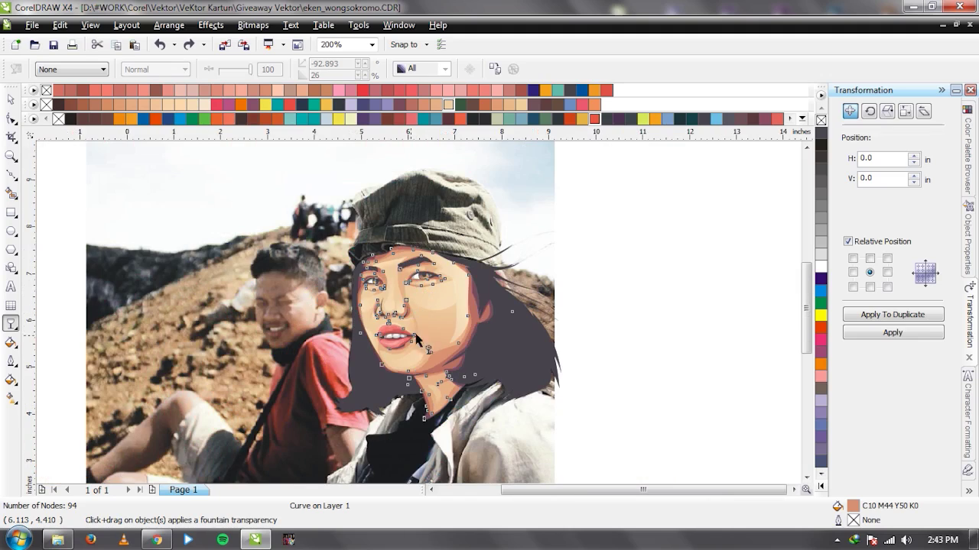
{"action": "left_click_drag", "start_coordinate": [425, 425], "coordinate": [420, 198]}
{"action": "key", "text": "space"}
{"action": "left_click", "coordinate": [574, 367]}
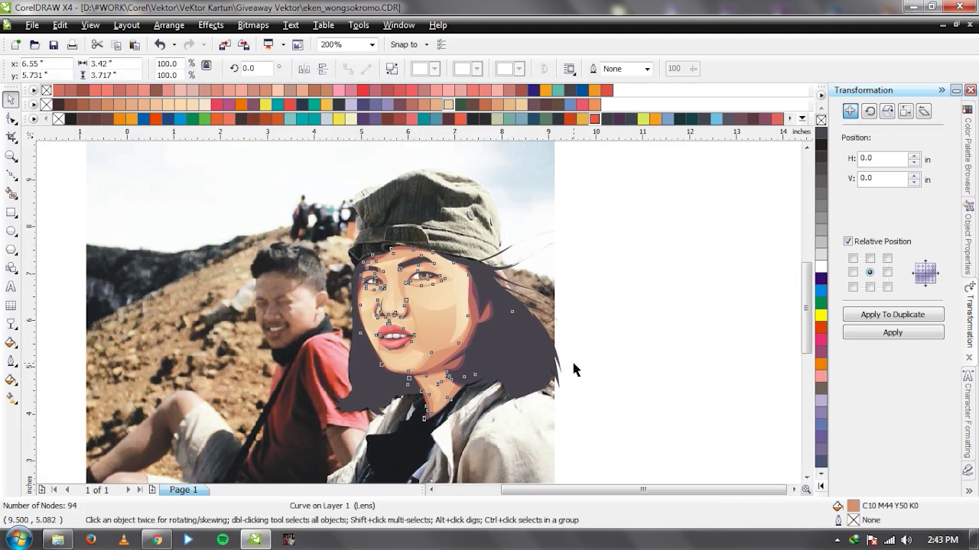
Move the close-up reference screenshot left off the page beside the portrait.
{"action": "scroll", "coordinate": [416, 317], "scroll_direction": "up", "scroll_amount": 1}
{"action": "left_click", "coordinate": [375, 354]}
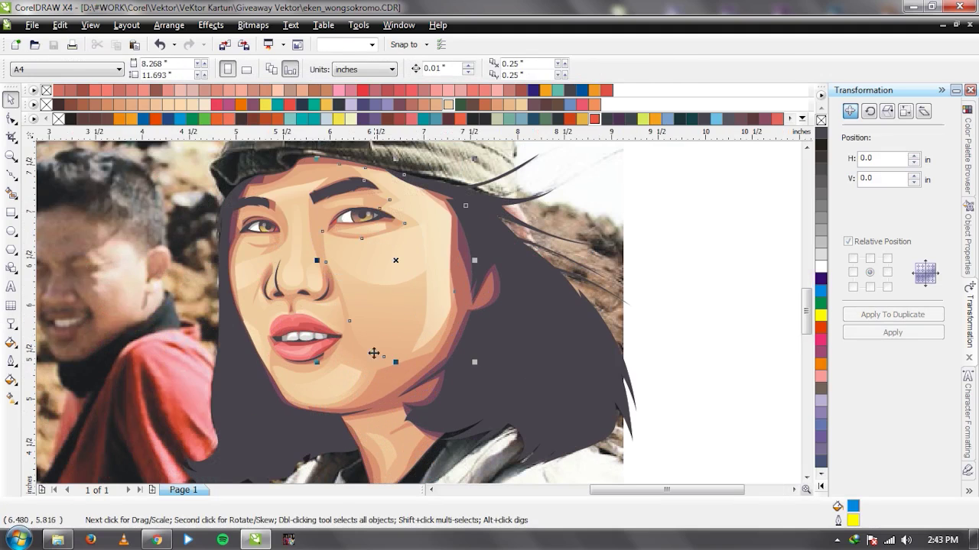
{"action": "left_click_drag", "start_coordinate": [373, 371], "coordinate": [359, 379]}
{"action": "key", "text": "ctrl+z"}
{"action": "scroll", "coordinate": [504, 332], "scroll_direction": "down", "scroll_amount": 1}
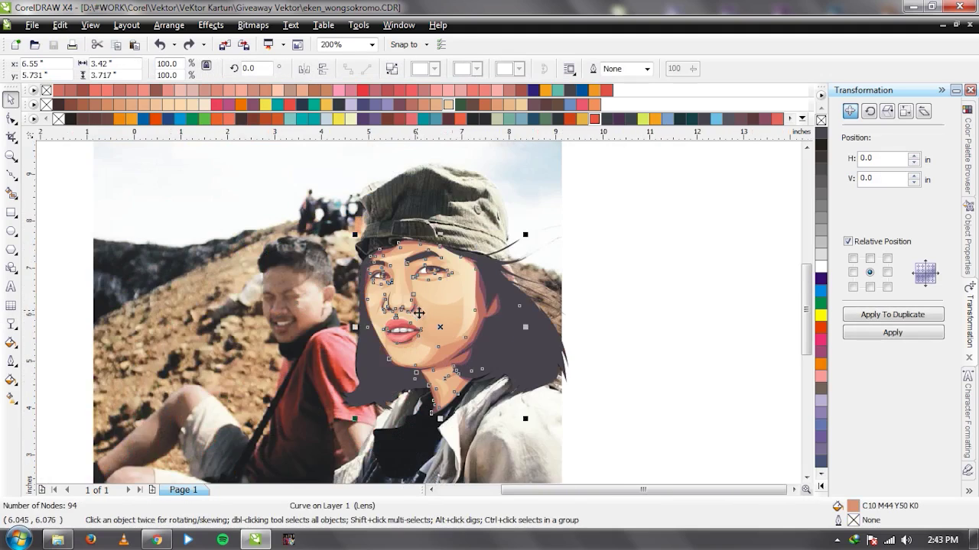
{"action": "scroll", "coordinate": [419, 318], "scroll_direction": "up", "scroll_amount": 1}
{"action": "scroll", "coordinate": [393, 323], "scroll_direction": "down", "scroll_amount": 1}
{"action": "scroll", "coordinate": [426, 317], "scroll_direction": "down", "scroll_amount": 1}
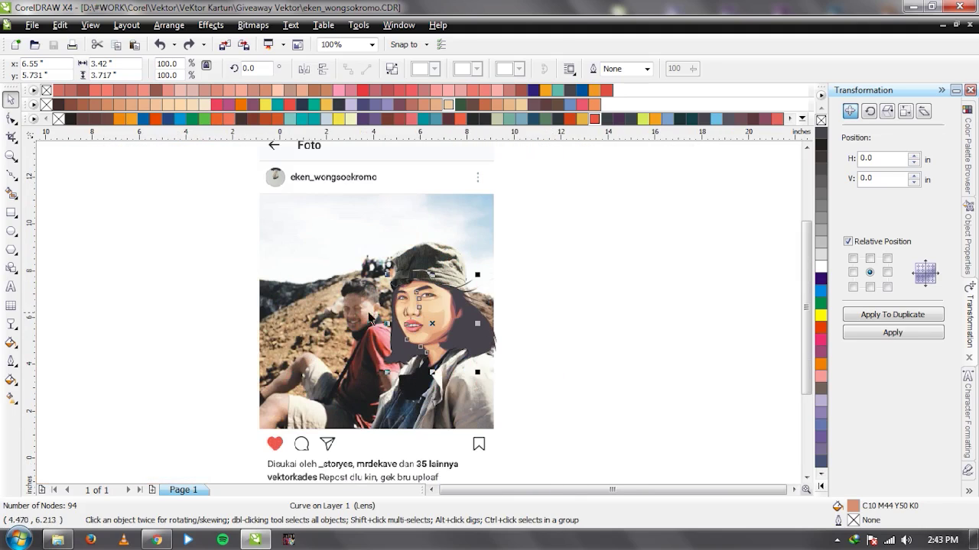
{"action": "left_click", "coordinate": [426, 317]}
{"action": "left_click_drag", "start_coordinate": [507, 244], "coordinate": [417, 273]}
{"action": "scroll", "coordinate": [426, 315], "scroll_direction": "up", "scroll_amount": 1}
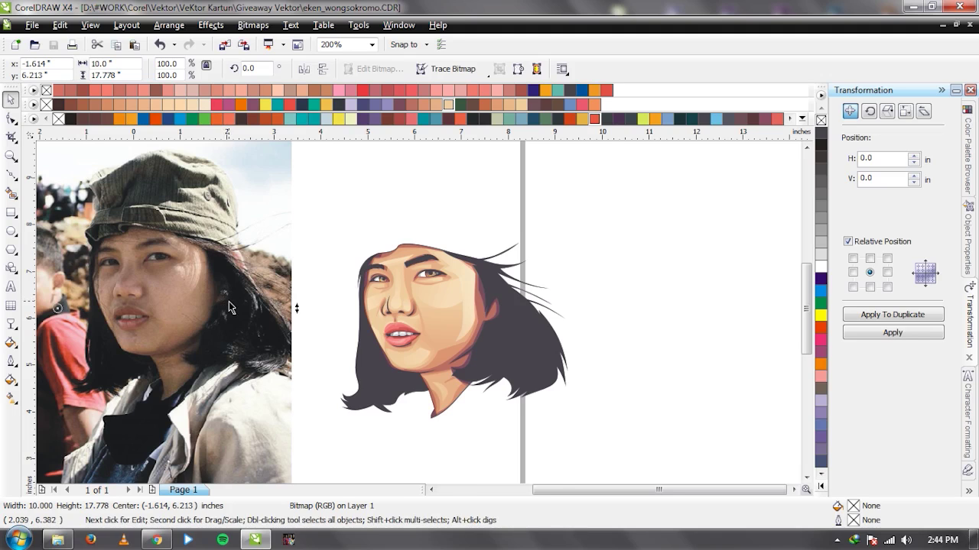
Move the close-up photo onto the vector face and bring it in front of the drawing.
{"action": "left_click_drag", "start_coordinate": [229, 301], "coordinate": [499, 319]}
{"action": "left_click", "coordinate": [671, 284]}
{"action": "left_click", "coordinate": [541, 215]}
{"action": "key", "text": "shift+Page_Up"}
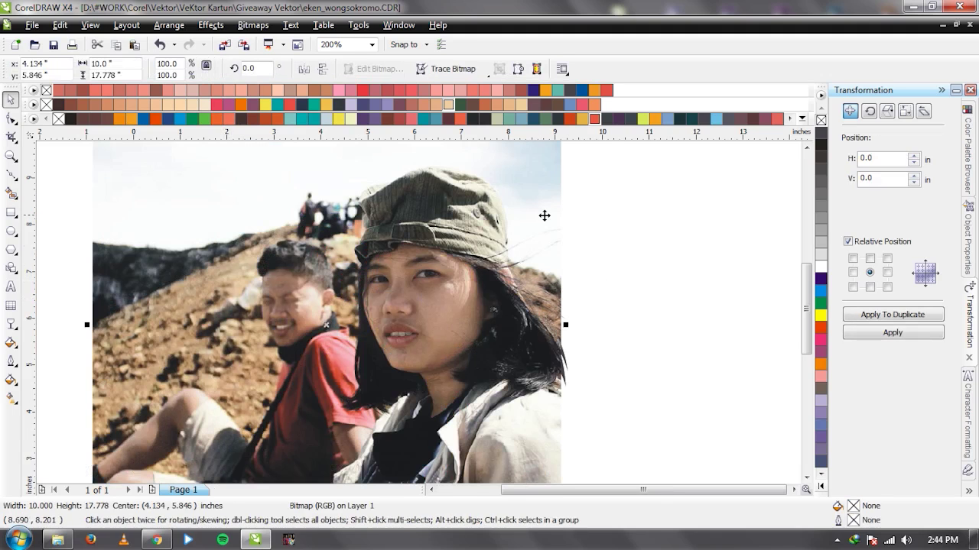
{"action": "scroll", "coordinate": [465, 318], "scroll_direction": "up", "scroll_amount": 3}
{"action": "scroll", "coordinate": [487, 308], "scroll_direction": "up", "scroll_amount": 1}
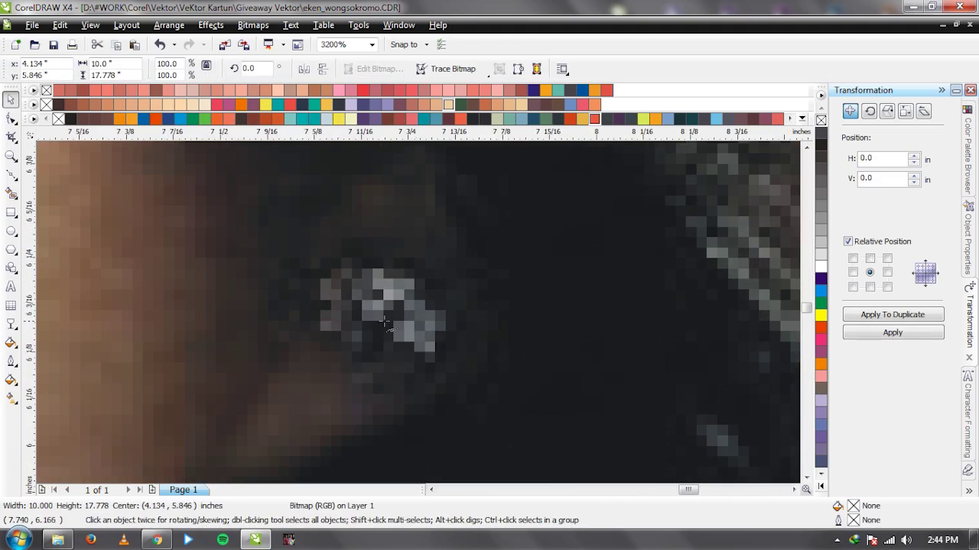
Trace a closed Bezier outline around the earring, leaving it unfilled after trying dark grey.
{"action": "key", "text": "F5"}
{"action": "left_click", "coordinate": [310, 279]}
{"action": "left_click_drag", "start_coordinate": [393, 274], "coordinate": [441, 291]}
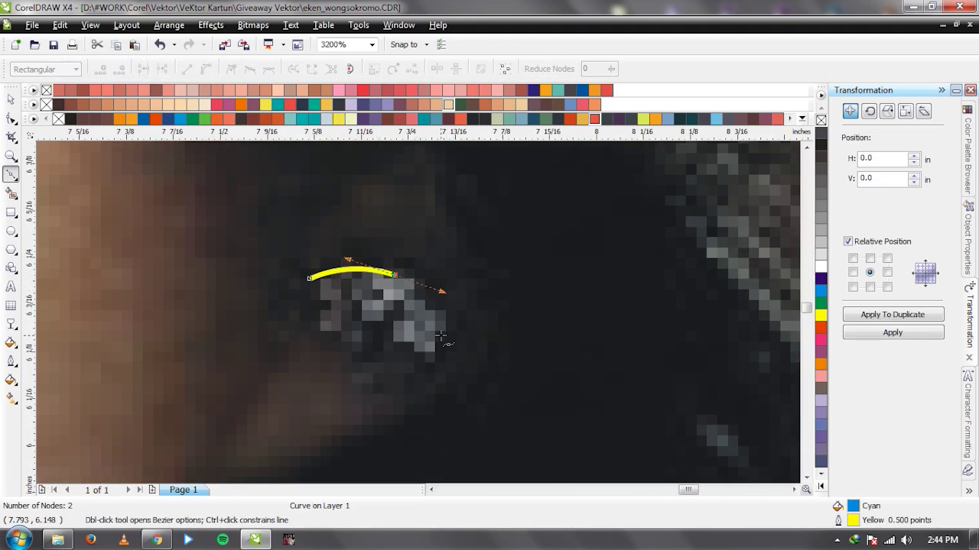
{"action": "left_click_drag", "start_coordinate": [440, 335], "coordinate": [449, 348]}
{"action": "left_click", "coordinate": [429, 360]}
{"action": "left_click_drag", "start_coordinate": [310, 279], "coordinate": [306, 337]}
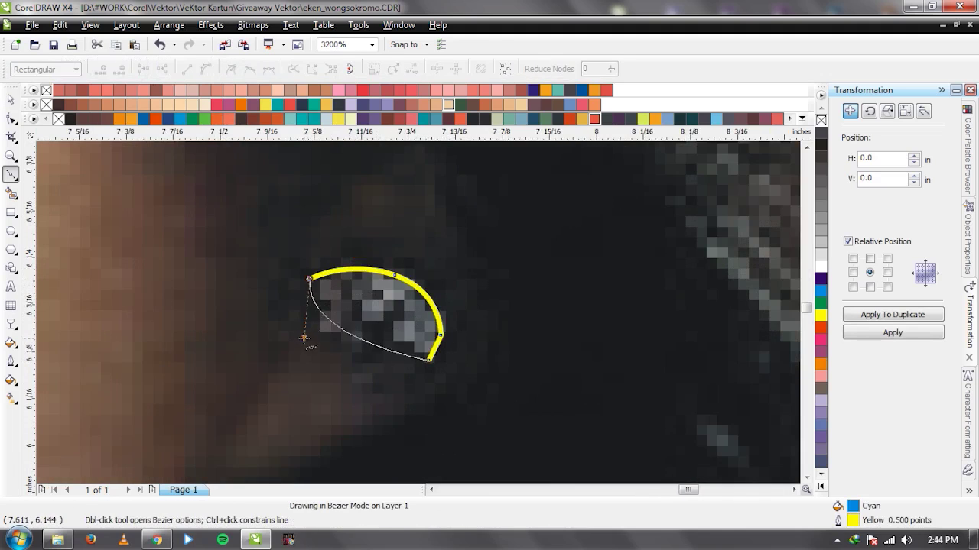
{"action": "key", "text": "space"}
{"action": "left_click", "coordinate": [820, 138]}
{"action": "left_click", "coordinate": [820, 120]}
Draw the earring's inner highlight shape, fill it white and fade it with linear transparency.
{"action": "key", "text": "F5"}
{"action": "left_click", "coordinate": [334, 277]}
{"action": "left_click_drag", "start_coordinate": [411, 289], "coordinate": [426, 306]}
{"action": "left_click", "coordinate": [429, 334]}
{"action": "left_click", "coordinate": [417, 344]}
{"action": "left_click", "coordinate": [334, 278]}
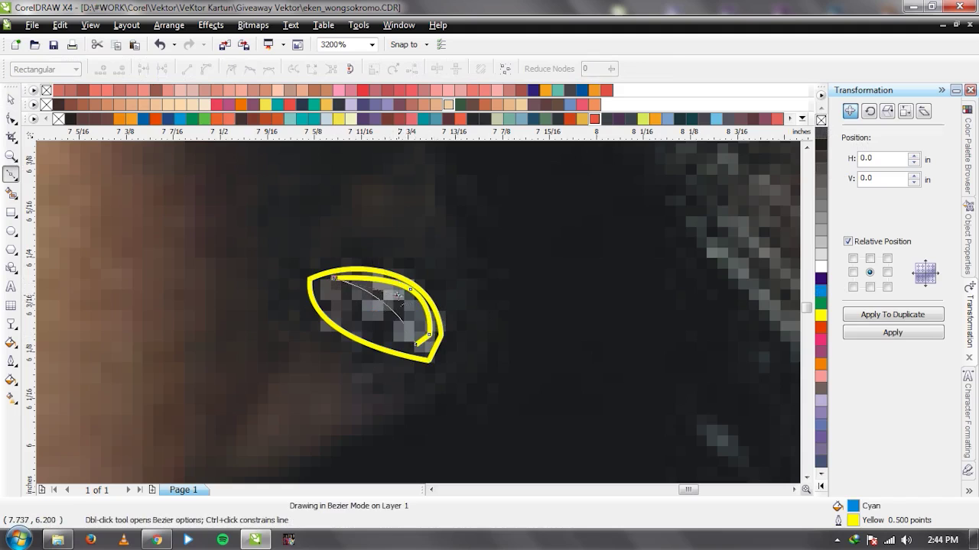
{"action": "key", "text": "space"}
{"action": "left_click", "coordinate": [820, 266]}
{"action": "left_click_drag", "start_coordinate": [333, 277], "coordinate": [543, 356]}
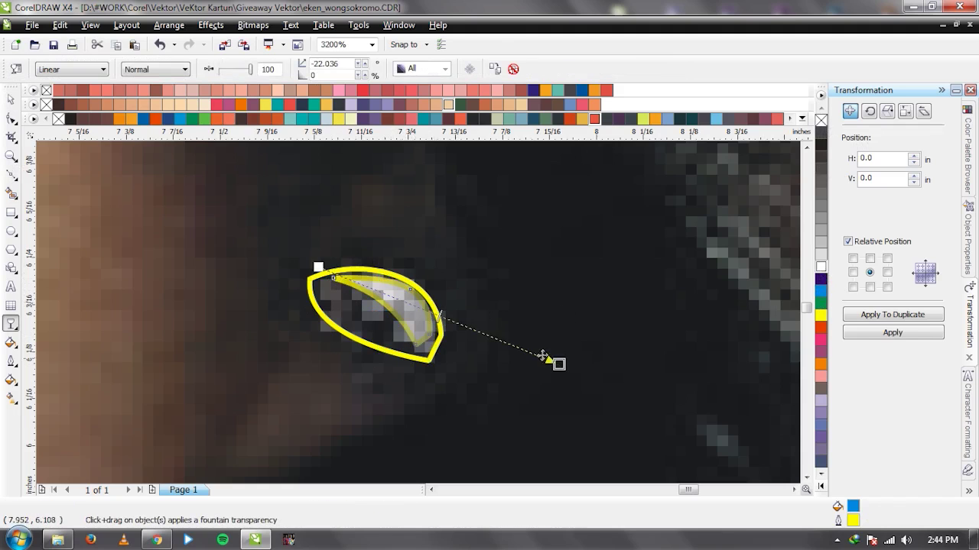
{"action": "left_click_drag", "start_coordinate": [317, 266], "coordinate": [236, 188]}
{"action": "key", "text": "space"}
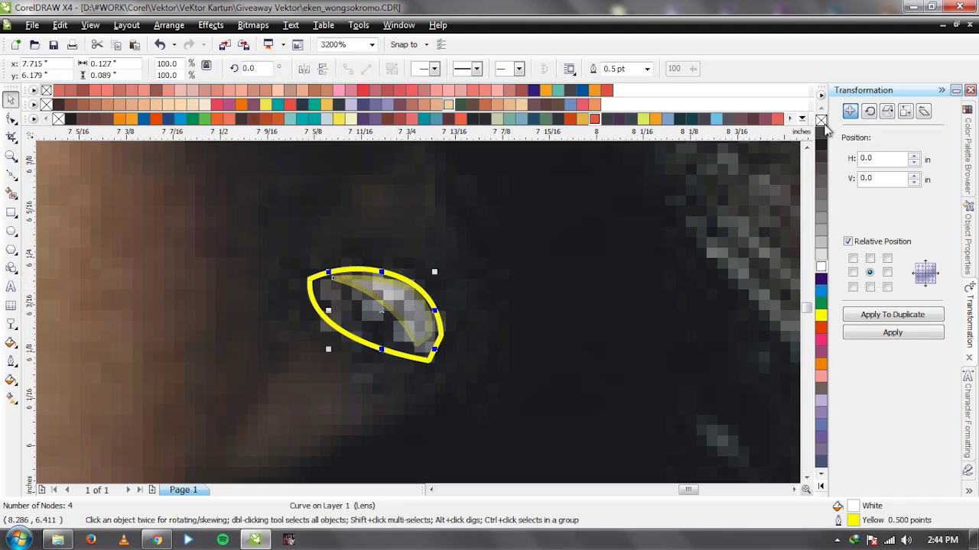
Remove the earring outline's yellow stroke and fill the earring with 40% Black.
{"action": "left_click", "coordinate": [353, 342]}
{"action": "left_click", "coordinate": [821, 134]}
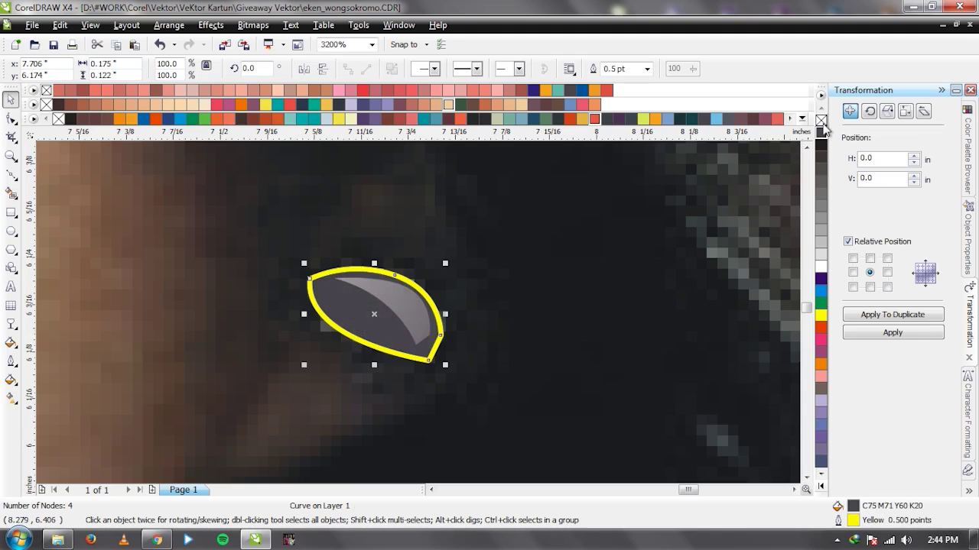
{"action": "right_click", "coordinate": [821, 120]}
{"action": "scroll", "coordinate": [471, 307], "scroll_direction": "down", "scroll_amount": 3}
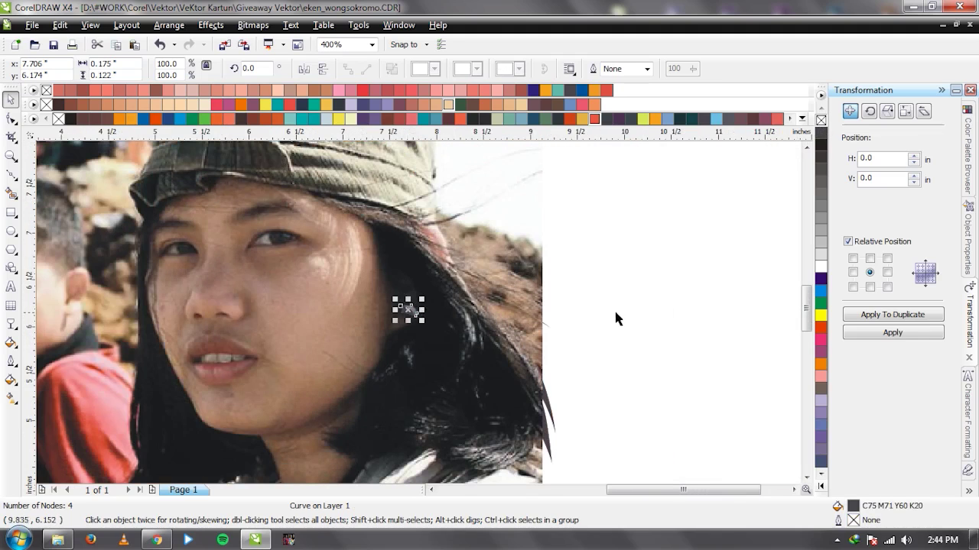
{"action": "left_click", "coordinate": [614, 309]}
{"action": "scroll", "coordinate": [415, 312], "scroll_direction": "up", "scroll_amount": 3}
{"action": "left_click", "coordinate": [395, 291]}
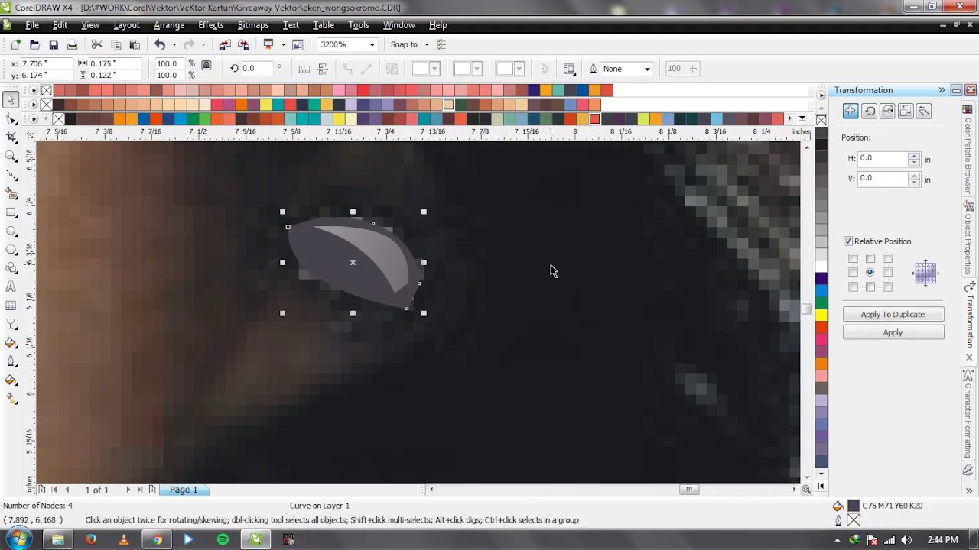
{"action": "left_click", "coordinate": [820, 258]}
{"action": "left_click", "coordinate": [820, 232]}
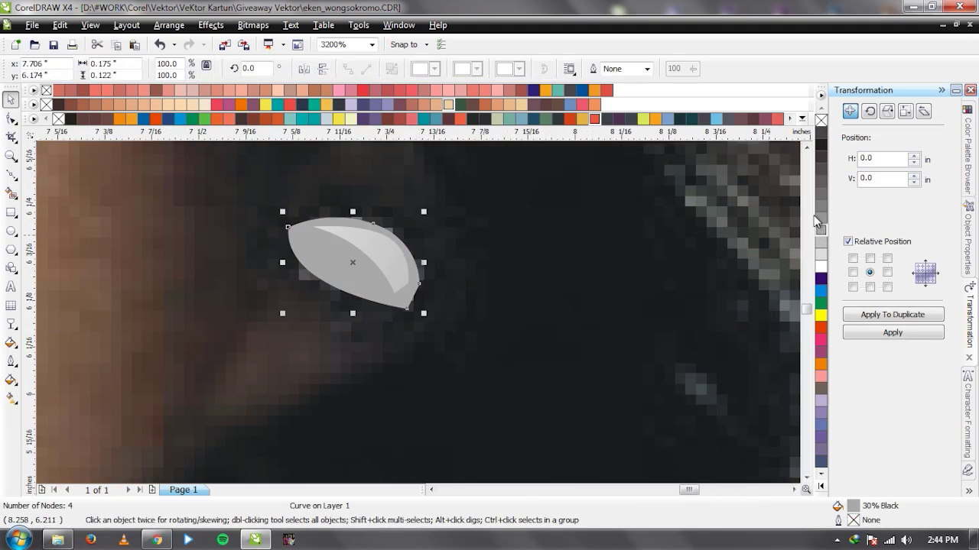
{"action": "left_click", "coordinate": [818, 219]}
{"action": "left_click", "coordinate": [892, 314]}
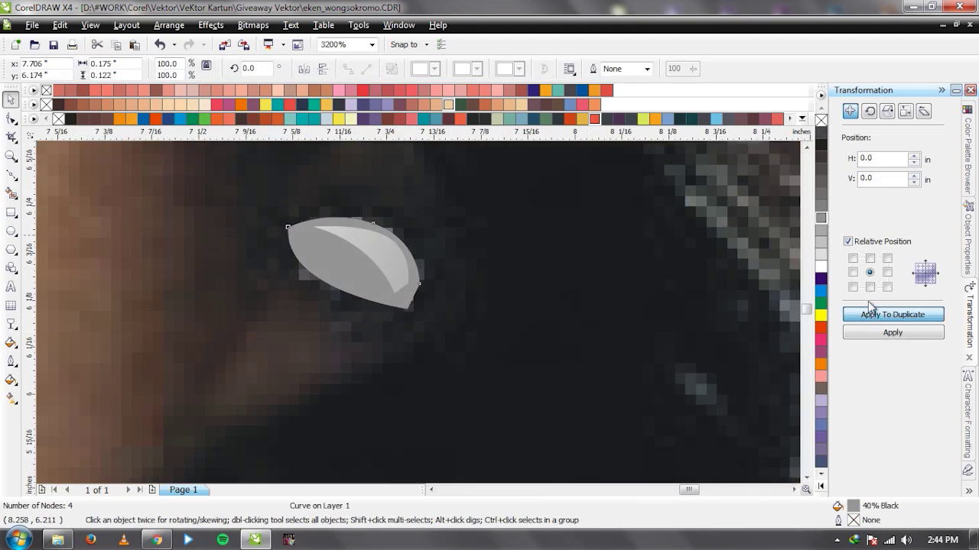
Give the earring a 1.0 pt outline converted to a dark grey object, and group the earring shapes.
{"action": "left_click", "coordinate": [647, 69]}
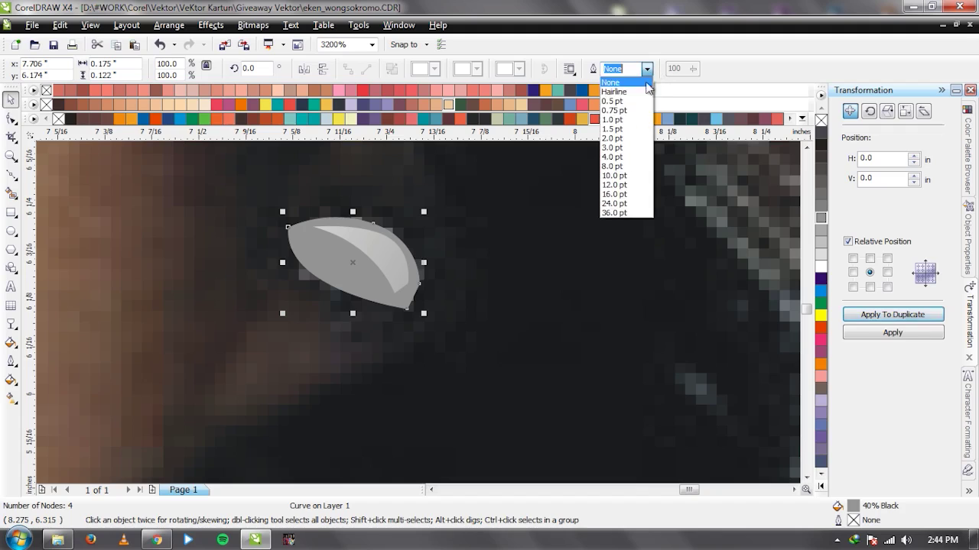
{"action": "left_click", "coordinate": [630, 122]}
{"action": "key", "text": "ctrl+shift+q"}
{"action": "left_click", "coordinate": [820, 134]}
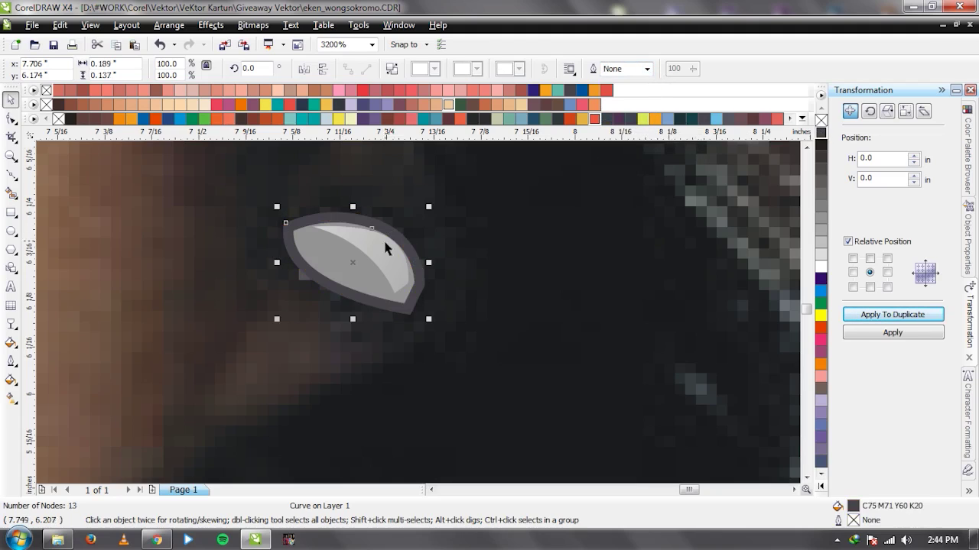
{"action": "left_click", "coordinate": [348, 260], "text": "shift"}
{"action": "key", "text": "ctrl+g"}
{"action": "scroll", "coordinate": [421, 314], "scroll_direction": "down", "scroll_amount": 3}
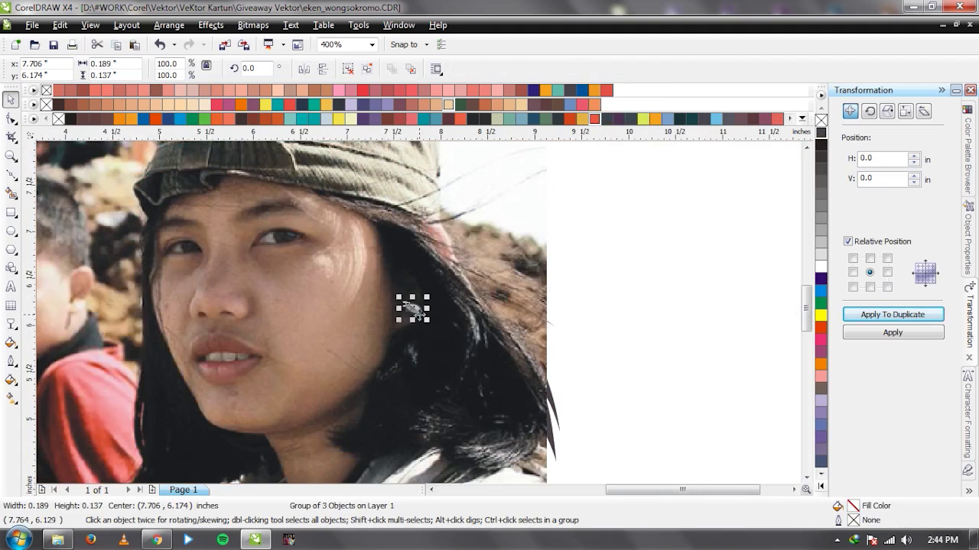
{"action": "key", "text": "ctrl+z"}
{"action": "left_click_drag", "start_coordinate": [589, 277], "coordinate": [400, 338]}
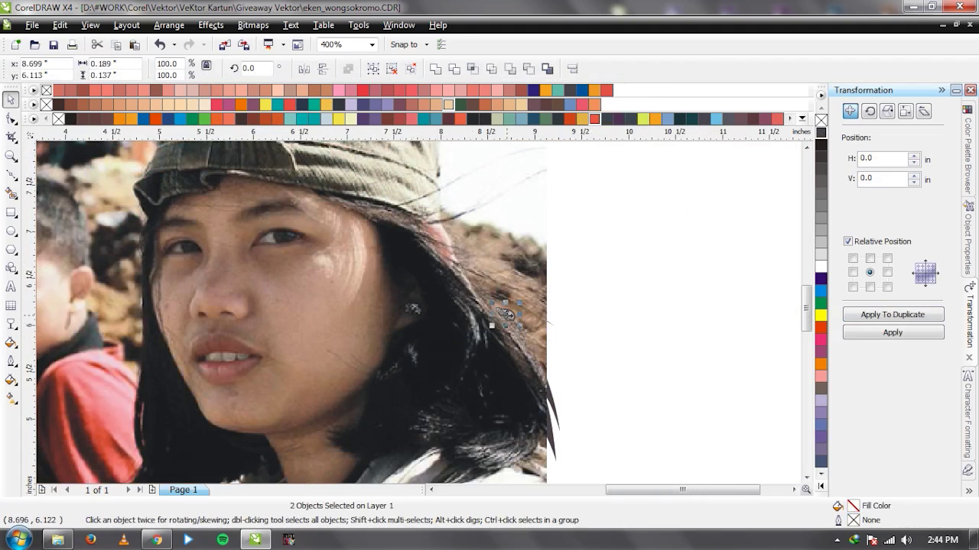
{"action": "key", "text": "ctrl+g"}
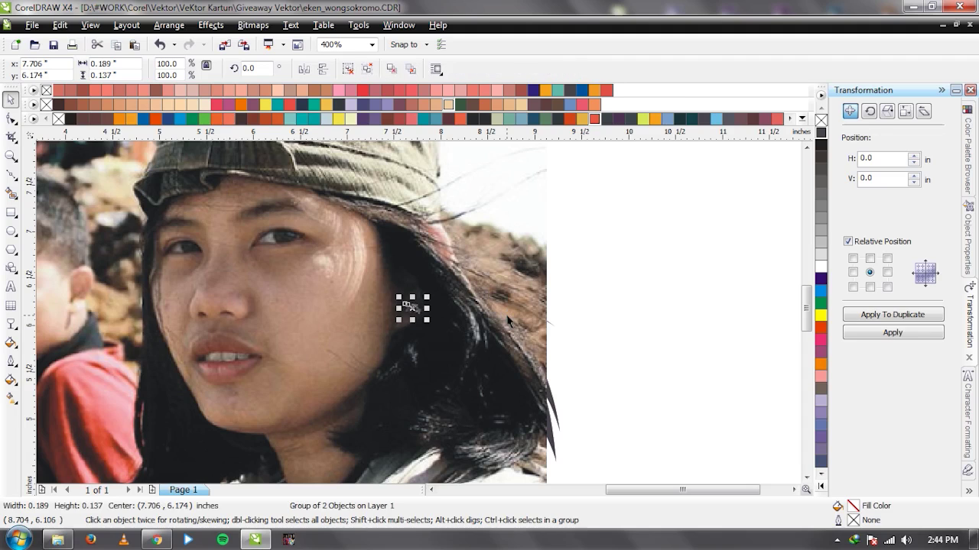
Send the photo behind the vector portrait and briefly move it aside to check the drawing.
{"action": "left_click", "coordinate": [509, 317]}
{"action": "key", "text": "shift+Page_Down"}
{"action": "left_click", "coordinate": [566, 342]}
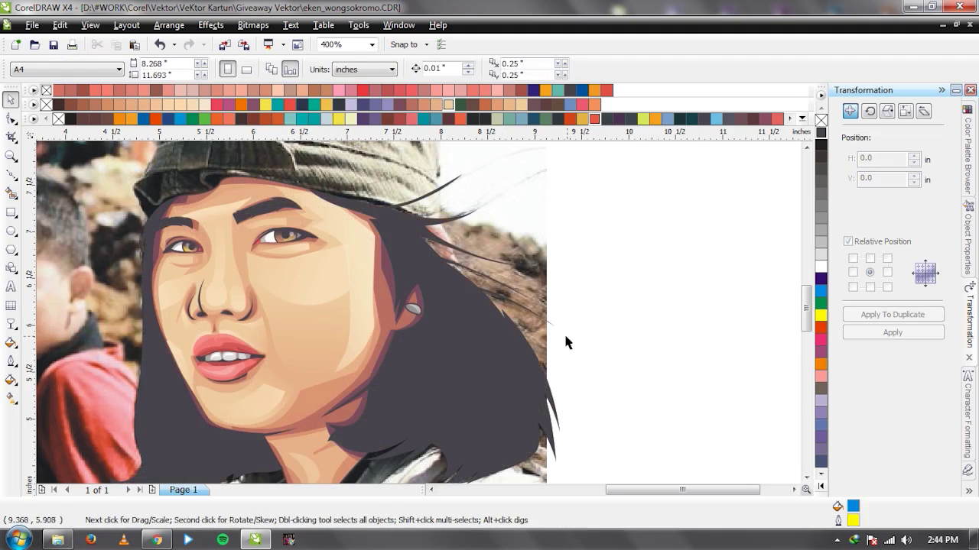
{"action": "scroll", "coordinate": [566, 337], "scroll_direction": "down", "scroll_amount": 2}
{"action": "left_click_drag", "start_coordinate": [250, 291], "coordinate": [641, 285]}
{"action": "scroll", "coordinate": [377, 310], "scroll_direction": "up", "scroll_amount": 1}
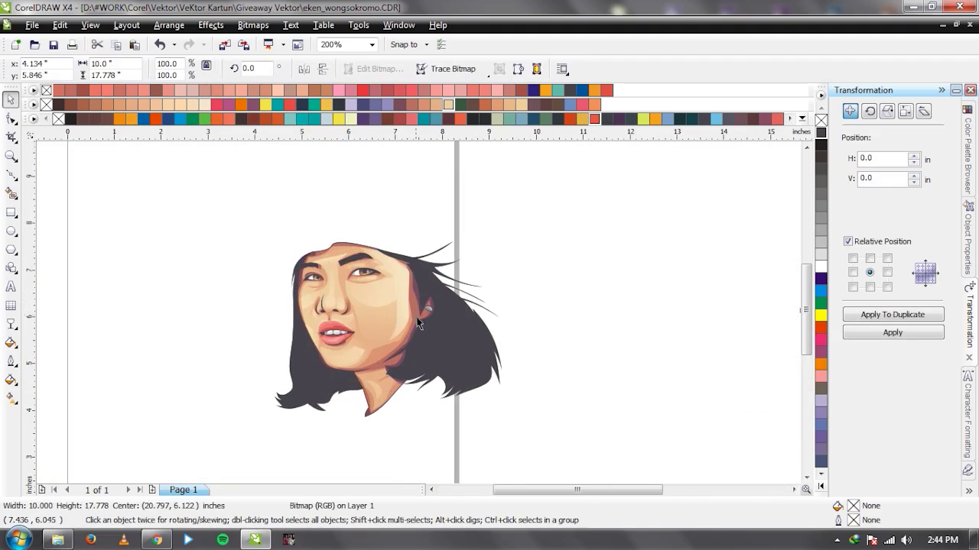
{"action": "key", "text": "ctrl+z"}
{"action": "key", "text": "Escape"}
{"action": "scroll", "coordinate": [300, 277], "scroll_direction": "down", "scroll_amount": 1}
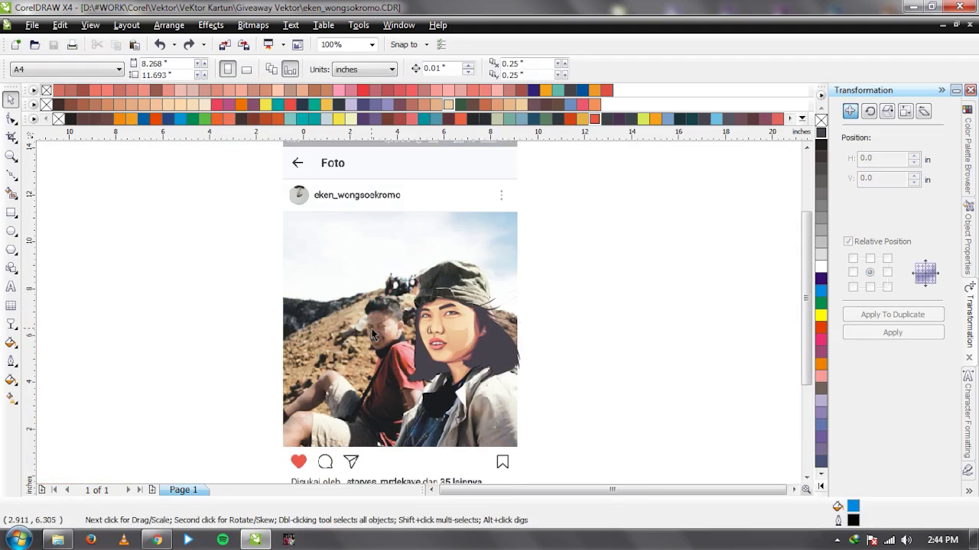
{"action": "left_click_drag", "start_coordinate": [371, 330], "coordinate": [691, 334]}
{"action": "key", "text": "ctrl+z"}
{"action": "key", "text": "Escape"}
{"action": "scroll", "coordinate": [463, 350], "scroll_direction": "up", "scroll_amount": 1}
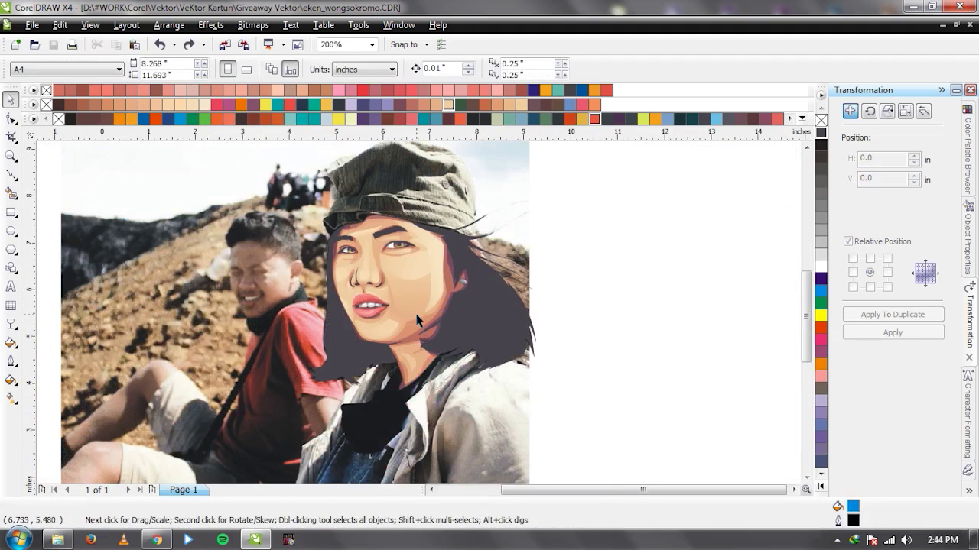
Ungroup the portrait pieces and inspect the right-hand hair shape.
{"action": "left_click", "coordinate": [484, 324]}
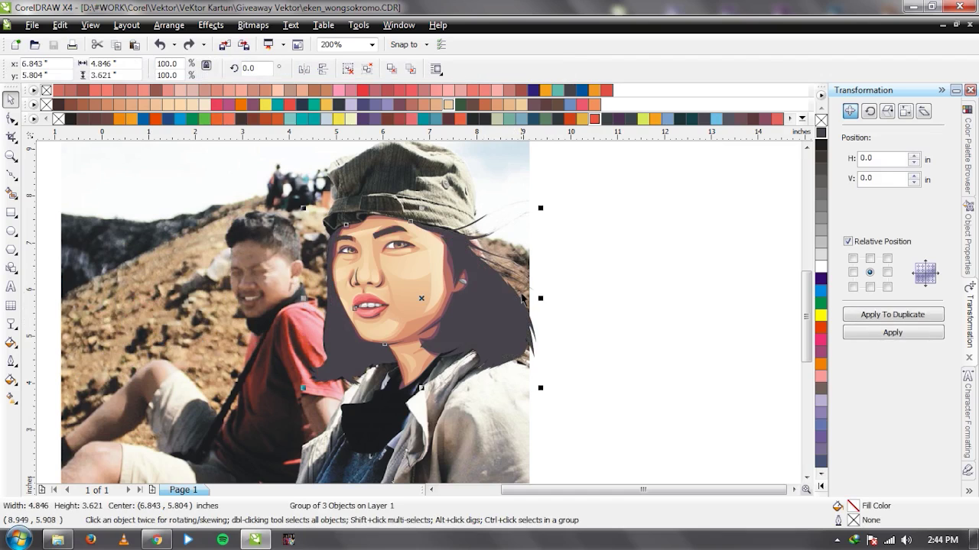
{"action": "key", "text": "ctrl+u"}
{"action": "left_click", "coordinate": [668, 300]}
{"action": "left_click_drag", "start_coordinate": [478, 328], "coordinate": [297, 312]}
{"action": "key", "text": "ctrl+z"}
{"action": "left_click", "coordinate": [632, 303]}
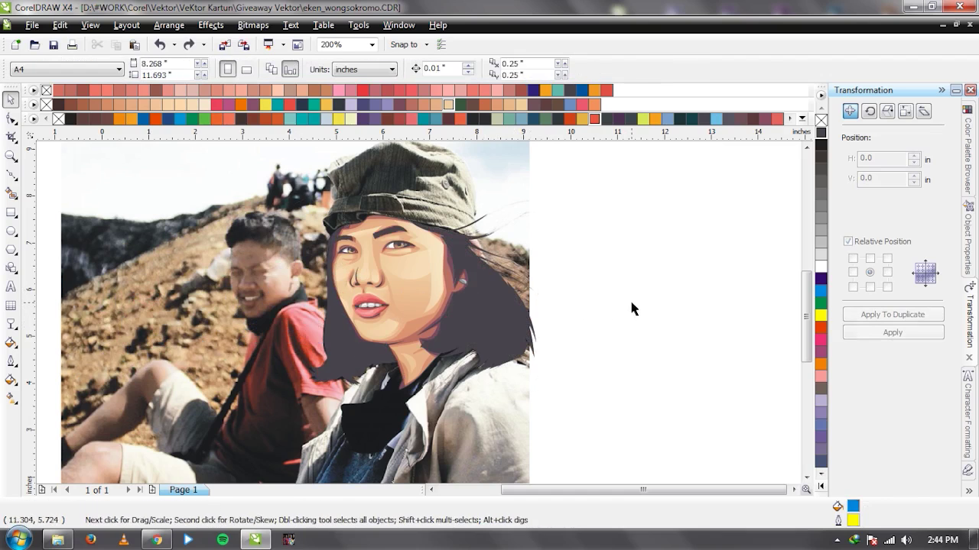
Weld the two dark hair pieces into one curve and check the result.
{"action": "left_click", "coordinate": [489, 325]}
{"action": "left_click", "coordinate": [343, 338], "text": "shift"}
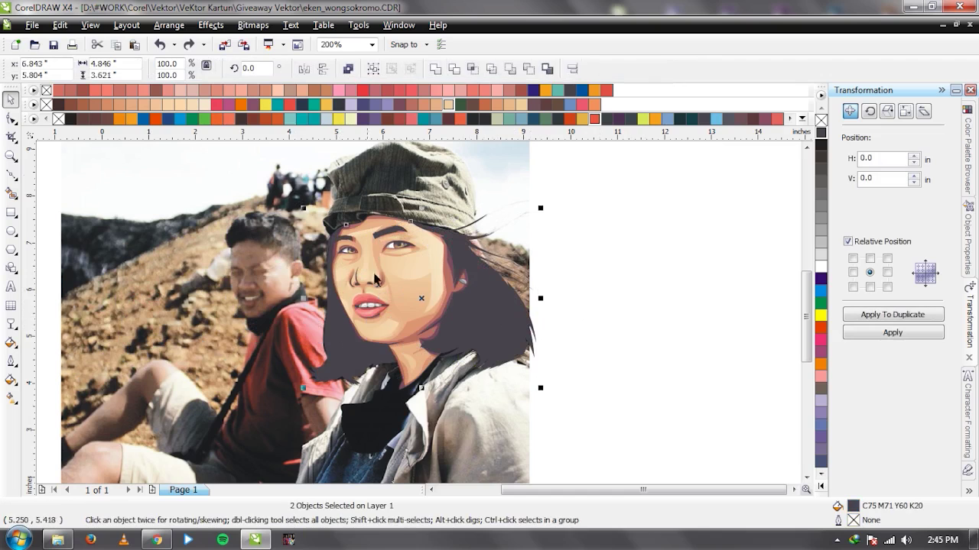
{"action": "left_click", "coordinate": [436, 73]}
{"action": "left_click_drag", "start_coordinate": [489, 344], "coordinate": [263, 312]}
{"action": "key", "text": "ctrl+z"}
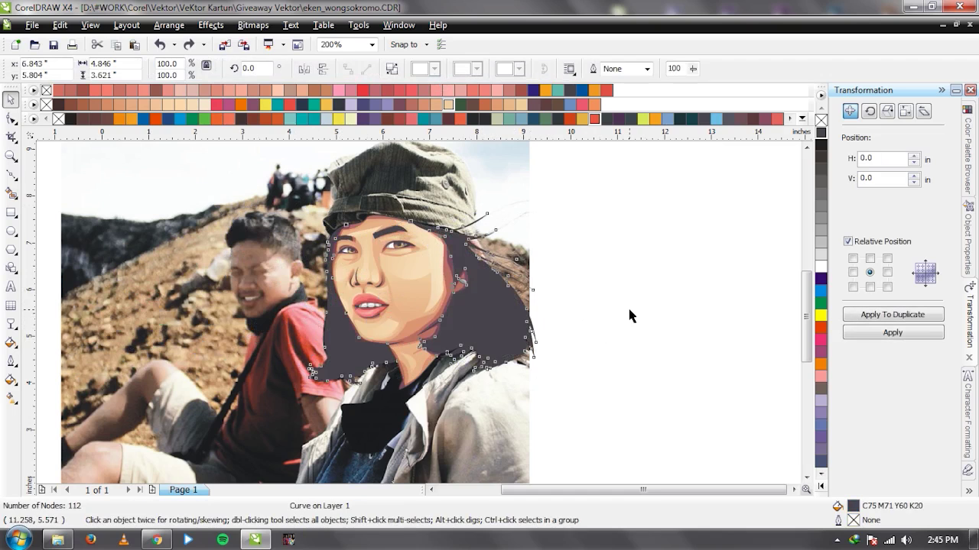
{"action": "left_click", "coordinate": [627, 307]}
{"action": "left_click_drag", "start_coordinate": [495, 308], "coordinate": [314, 306]}
{"action": "key", "text": "ctrl+z"}
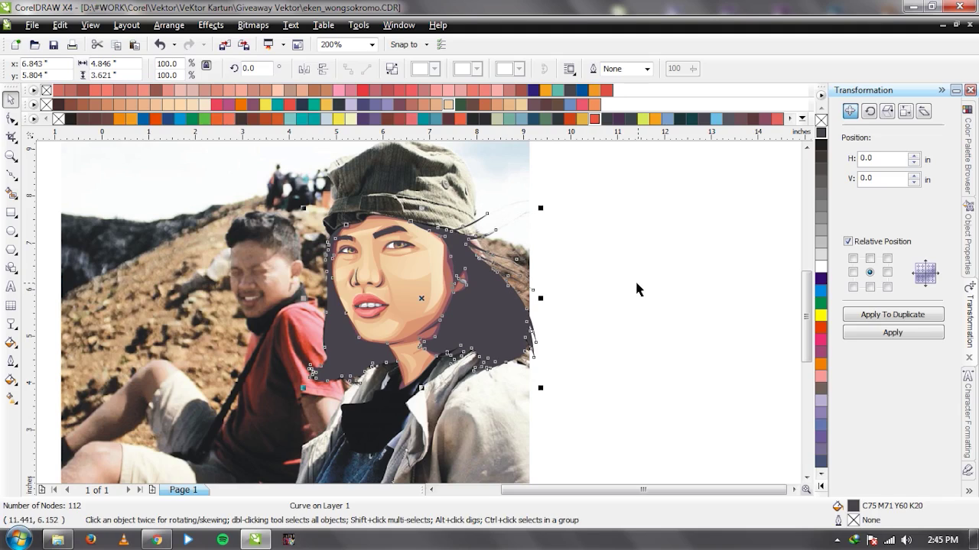
{"action": "left_click", "coordinate": [636, 288]}
Layer the photo over the portrait with the hair curve on top, outlined yellow with no fill.
{"action": "left_click", "coordinate": [507, 200]}
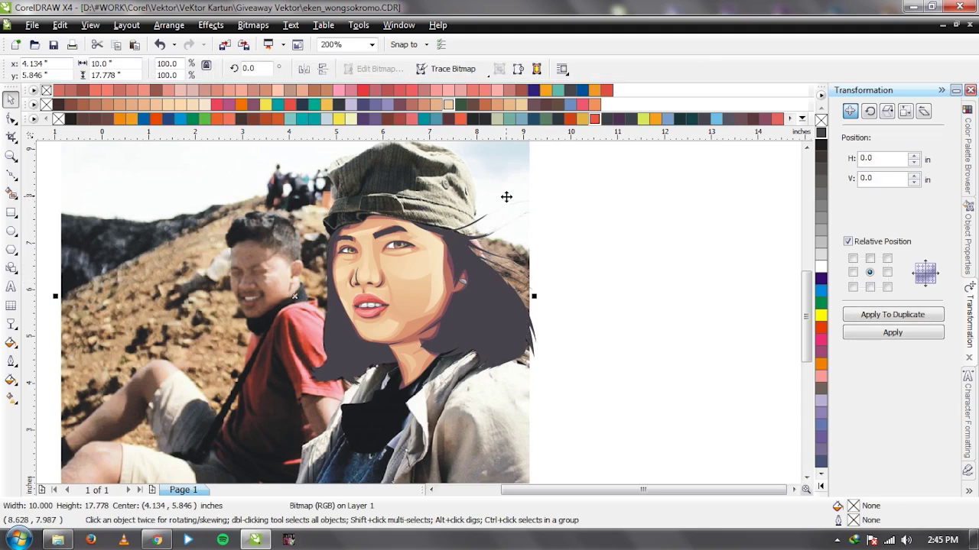
{"action": "key", "text": "shift+Page_Up"}
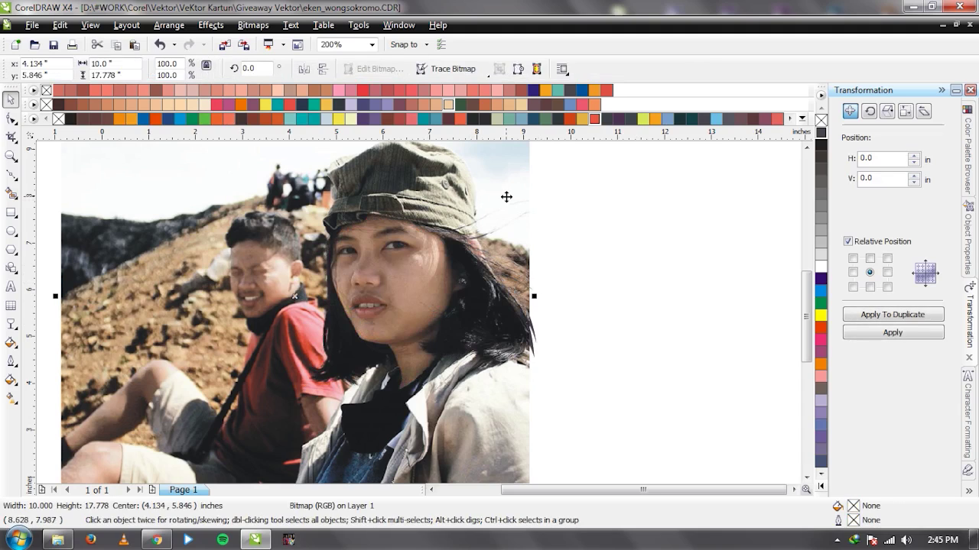
{"action": "key", "text": "ctrl+Page_Down"}
{"action": "left_click", "coordinate": [498, 343]}
{"action": "left_click_drag", "start_coordinate": [498, 343], "coordinate": [348, 348]}
{"action": "key", "text": "Escape"}
{"action": "right_click", "coordinate": [820, 315]}
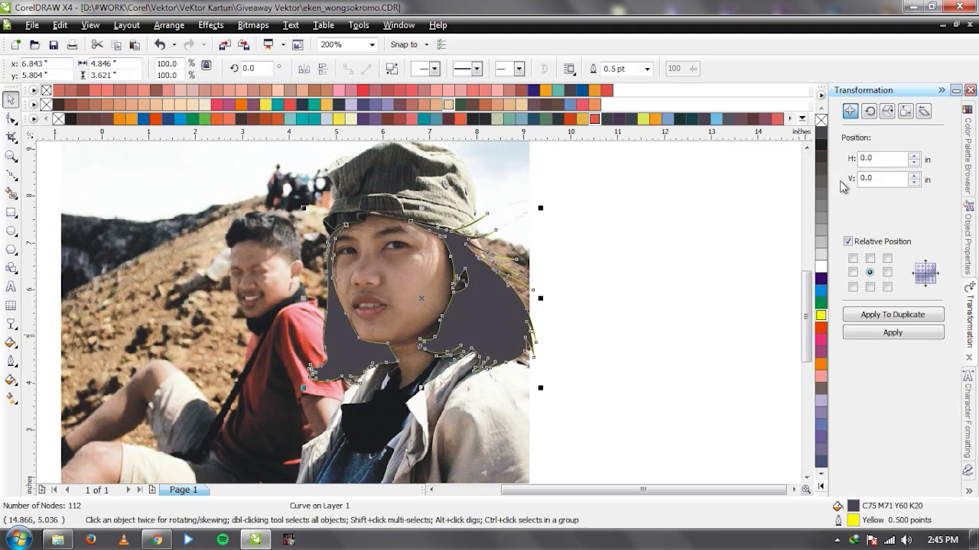
{"action": "left_click", "coordinate": [821, 120]}
{"action": "left_click", "coordinate": [671, 247]}
{"action": "left_click", "coordinate": [496, 177]}
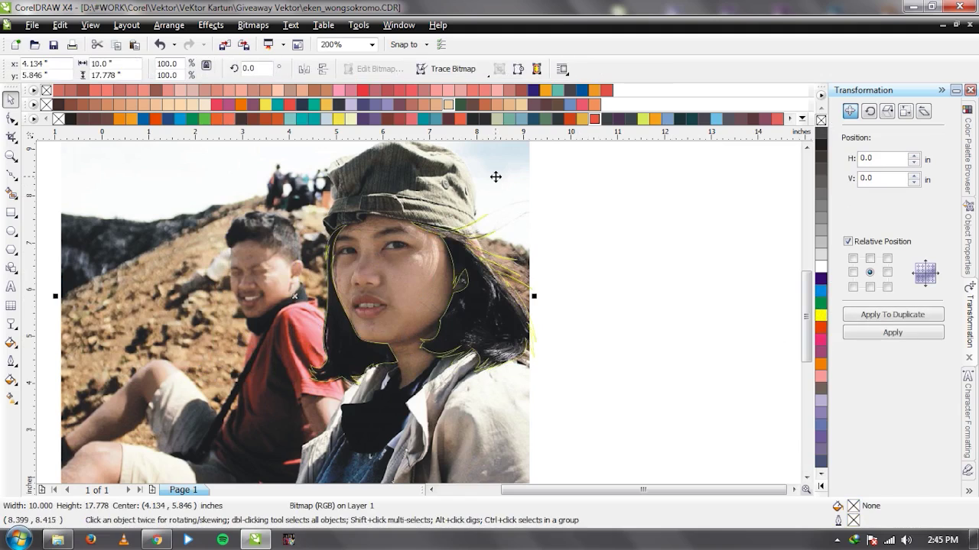
{"action": "left_click", "coordinate": [496, 179]}
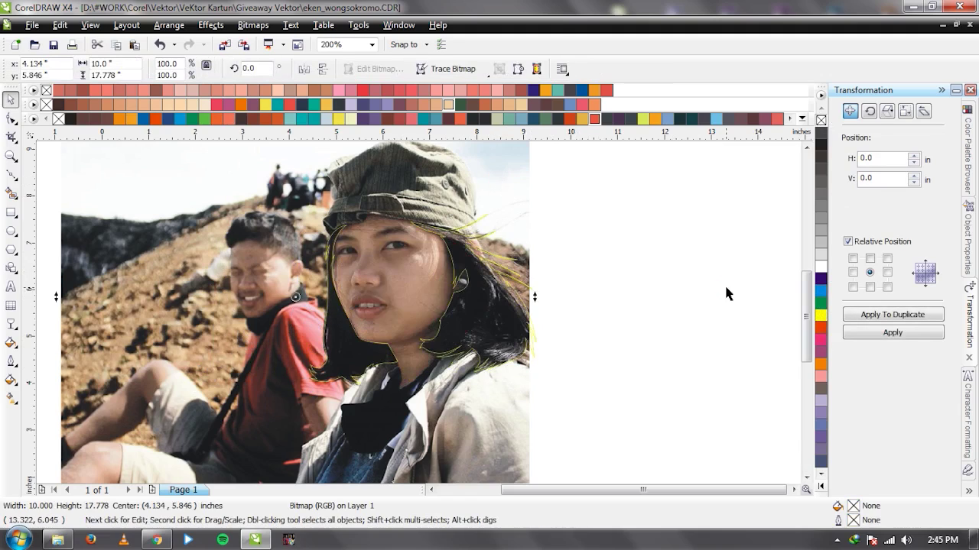
{"action": "left_click_drag", "start_coordinate": [656, 306], "coordinate": [518, 297]}
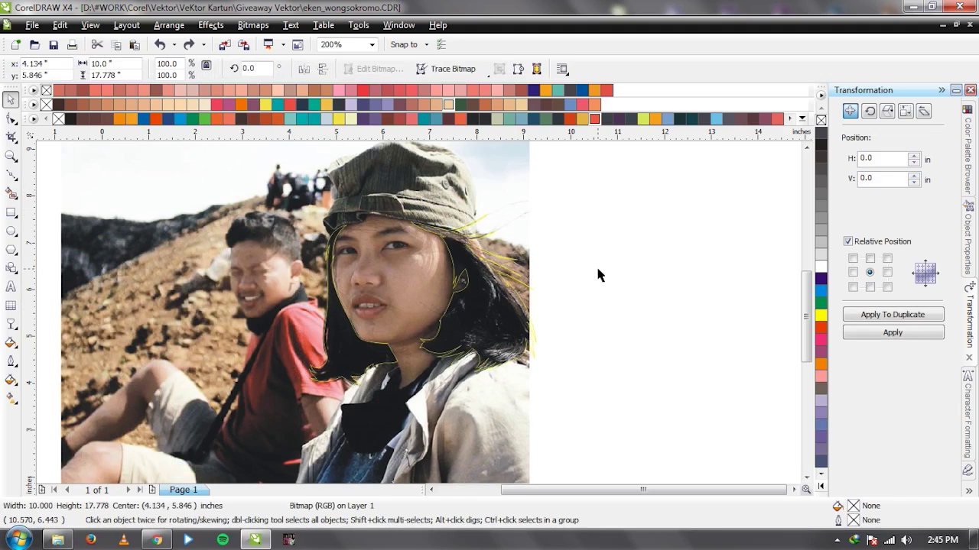
Zoom in on the hair under the cap and draw a short Bezier line along a strand.
{"action": "scroll", "coordinate": [428, 323], "scroll_direction": "up", "scroll_amount": 1}
{"action": "scroll", "coordinate": [444, 276], "scroll_direction": "down", "scroll_amount": 1}
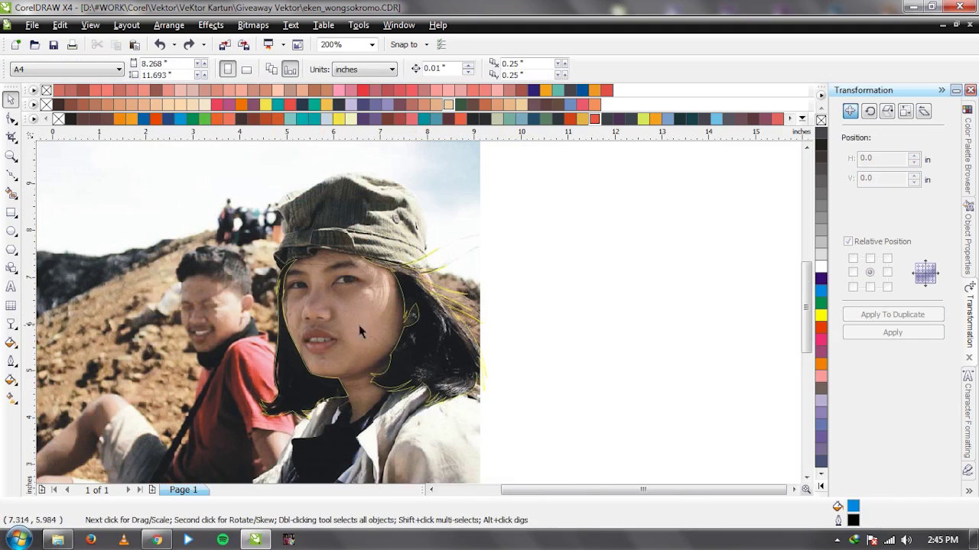
{"action": "scroll", "coordinate": [405, 316], "scroll_direction": "up", "scroll_amount": 1}
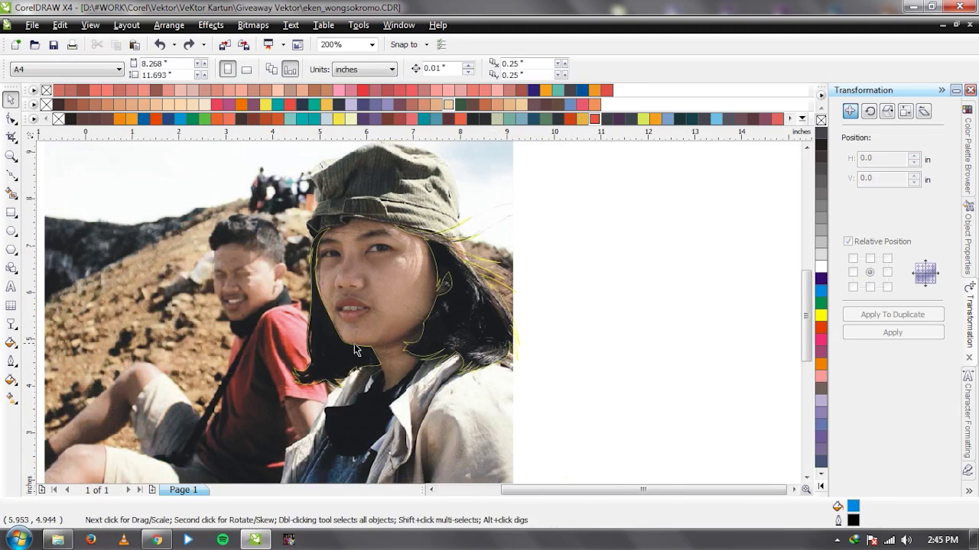
{"action": "scroll", "coordinate": [447, 318], "scroll_direction": "up", "scroll_amount": 2}
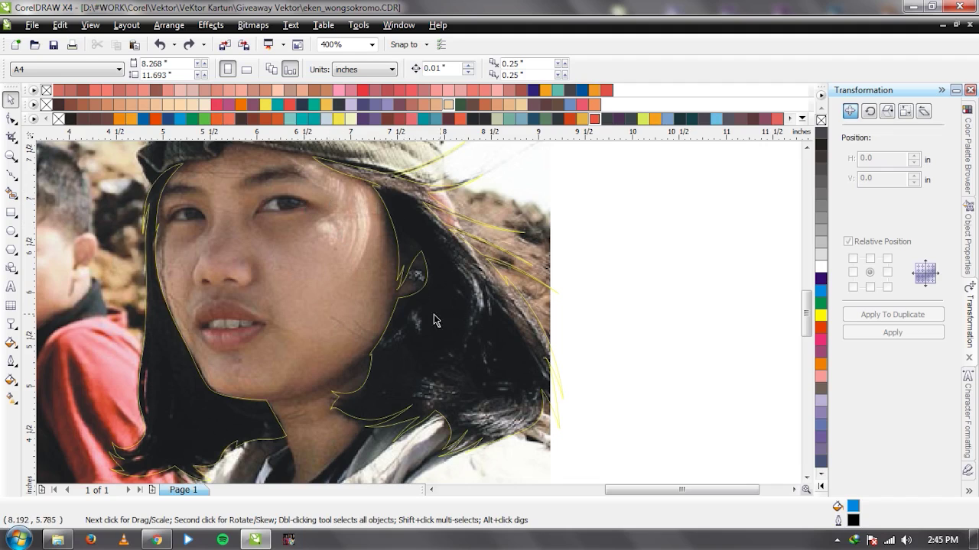
{"action": "scroll", "coordinate": [429, 296], "scroll_direction": "up", "scroll_amount": 2}
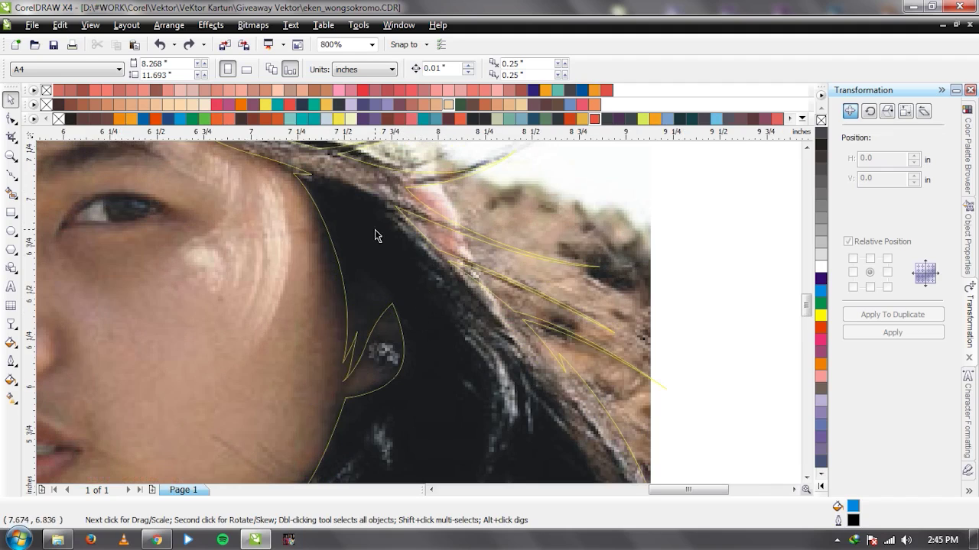
{"action": "scroll", "coordinate": [374, 232], "scroll_direction": "down", "scroll_amount": 2}
{"action": "scroll", "coordinate": [341, 246], "scroll_direction": "up", "scroll_amount": 2}
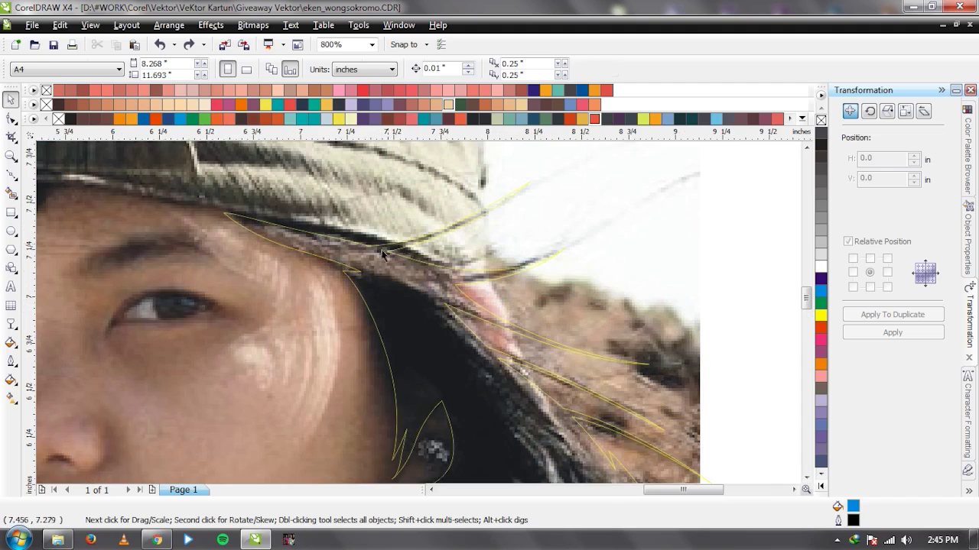
{"action": "key", "text": "F5"}
{"action": "left_click", "coordinate": [367, 279]}
{"action": "left_click", "coordinate": [352, 272]}
{"action": "key", "text": "Escape"}
Draw a closed hair-strand shape running under the cap brim past the stray hair.
{"action": "scroll", "coordinate": [416, 314], "scroll_direction": "down", "scroll_amount": 2}
{"action": "scroll", "coordinate": [420, 316], "scroll_direction": "up", "scroll_amount": 3}
{"action": "scroll", "coordinate": [423, 319], "scroll_direction": "down", "scroll_amount": 1}
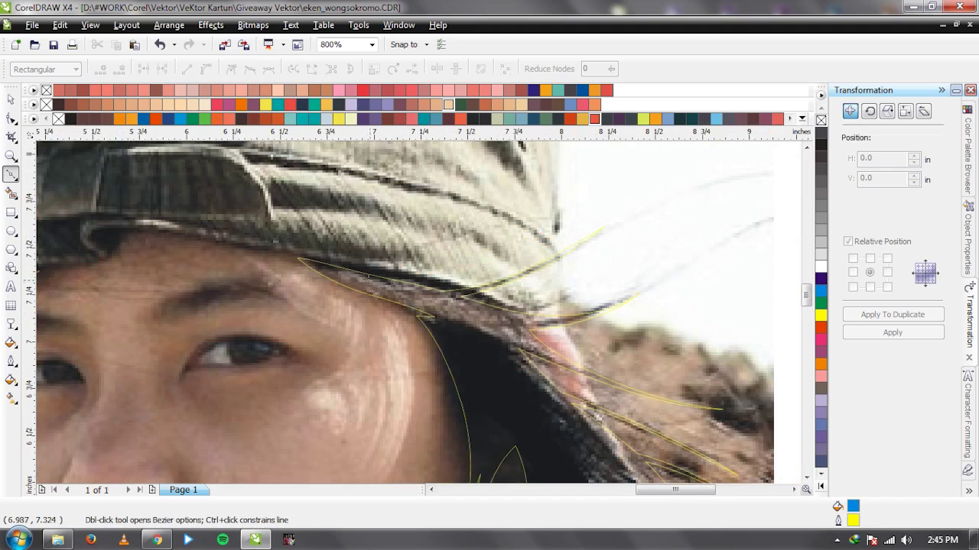
{"action": "scroll", "coordinate": [419, 316], "scroll_direction": "up", "scroll_amount": 1}
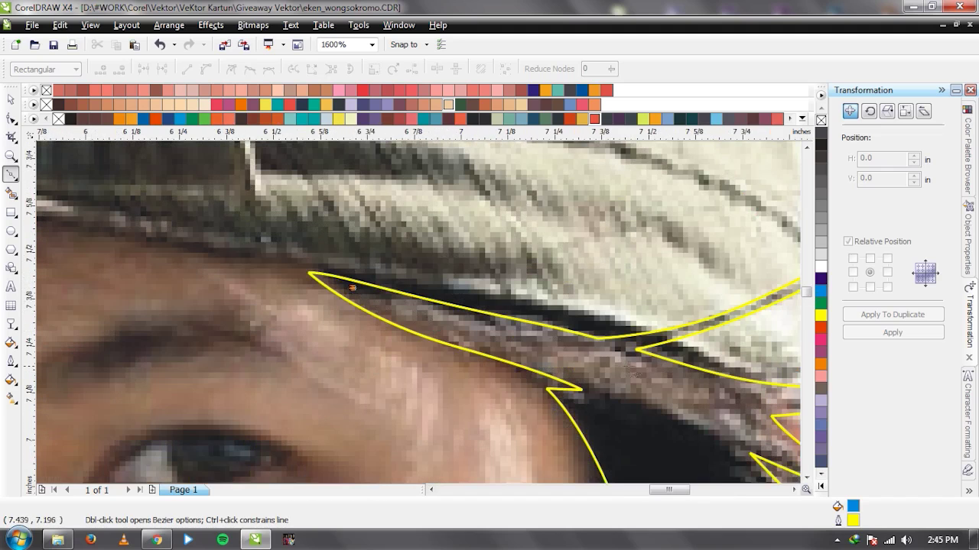
{"action": "left_click", "coordinate": [352, 288]}
{"action": "left_click", "coordinate": [634, 357]}
{"action": "key", "text": "space"}
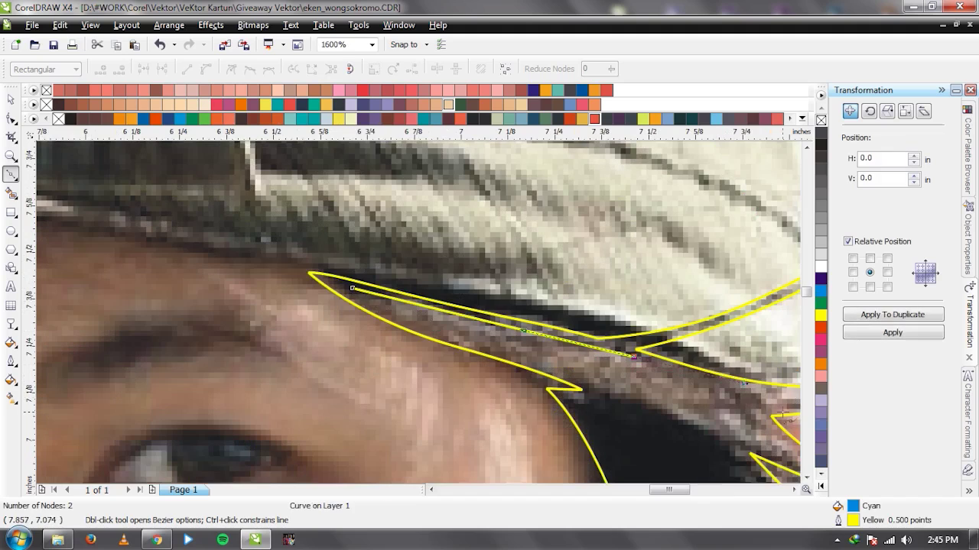
{"action": "scroll", "coordinate": [93, 197], "scroll_direction": "down", "scroll_amount": 1}
{"action": "scroll", "coordinate": [453, 298], "scroll_direction": "up", "scroll_amount": 1}
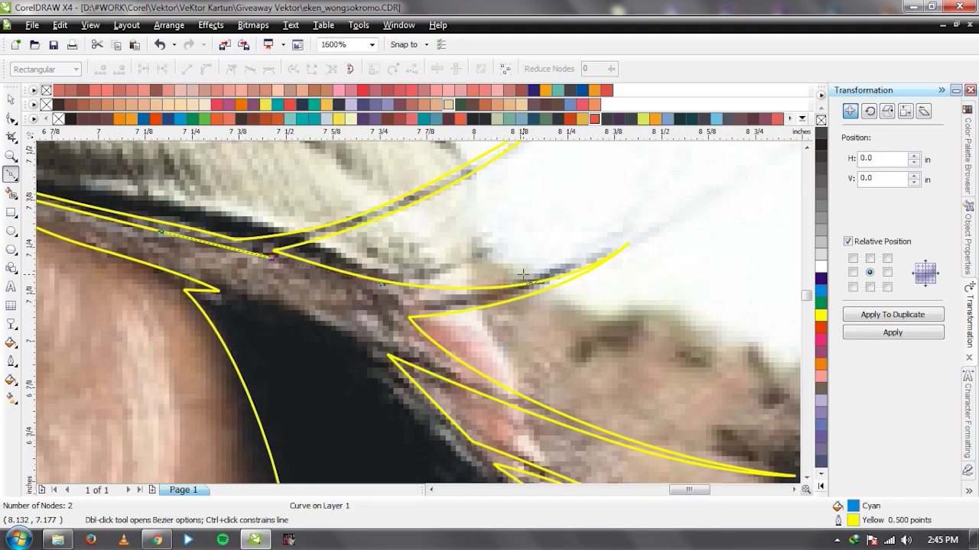
{"action": "left_click", "coordinate": [593, 253]}
{"action": "left_click", "coordinate": [688, 213]}
{"action": "left_click", "coordinate": [473, 337]}
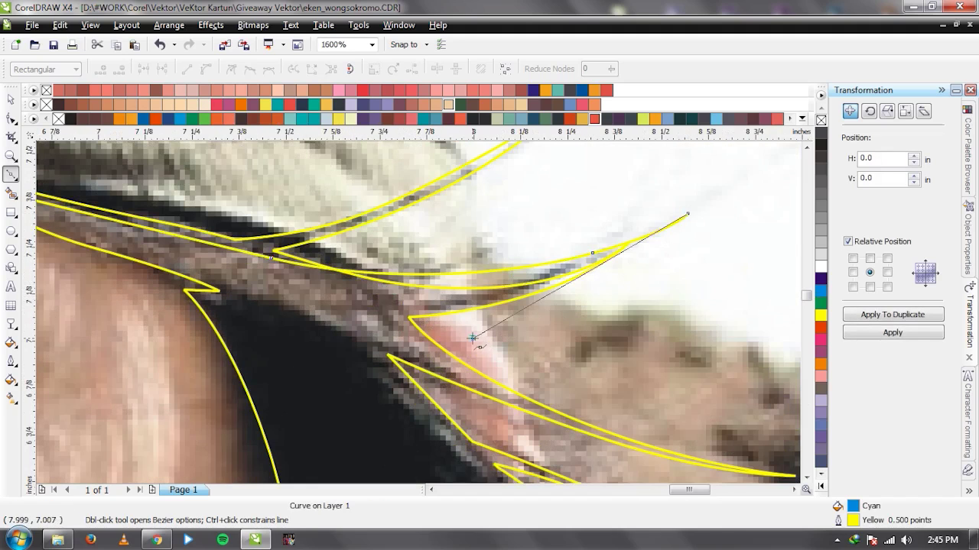
{"action": "left_click", "coordinate": [428, 323]}
{"action": "scroll", "coordinate": [417, 322], "scroll_direction": "down", "scroll_amount": 1}
{"action": "left_click", "coordinate": [203, 242]}
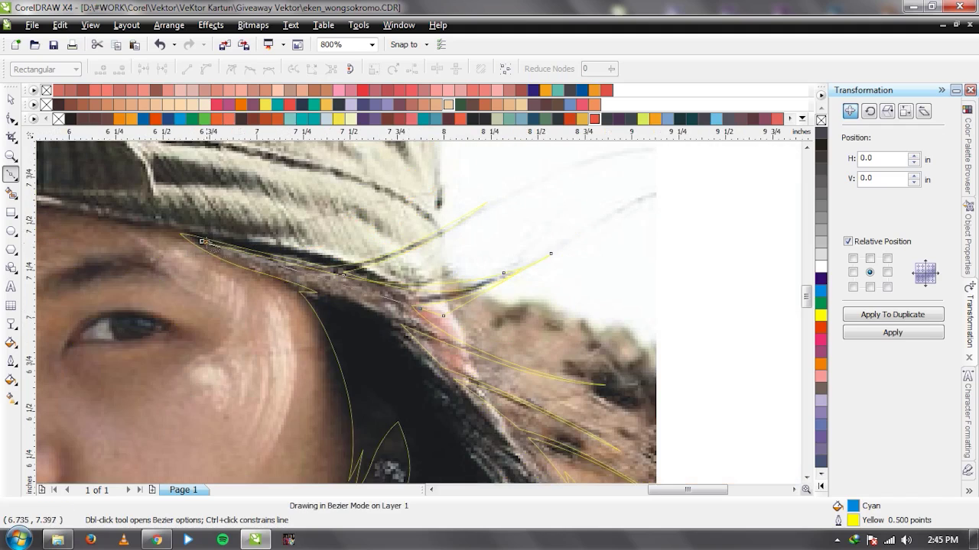
{"action": "key", "text": "space"}
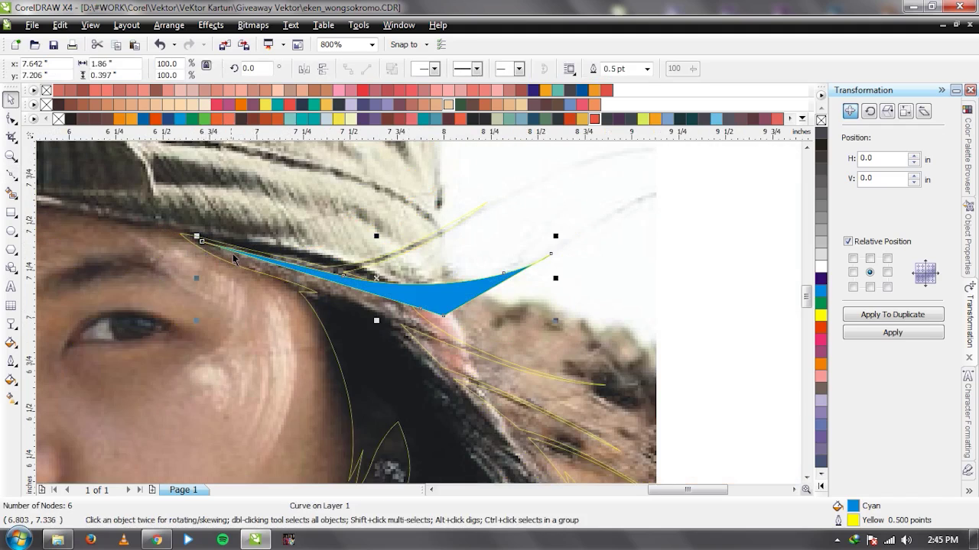
Draw a second closed strand along the brim and weld both strands into one shape.
{"action": "scroll", "coordinate": [108, 218], "scroll_direction": "up", "scroll_amount": 1}
{"action": "key", "text": "space"}
{"action": "left_click", "coordinate": [294, 270]}
{"action": "left_click", "coordinate": [545, 361]}
{"action": "left_click", "coordinate": [747, 434]}
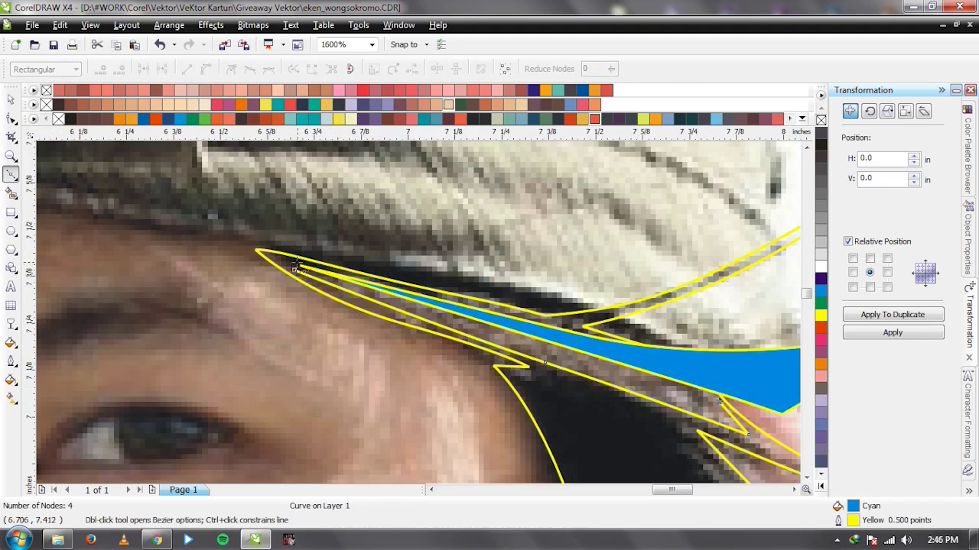
{"action": "left_click", "coordinate": [294, 269]}
{"action": "key", "text": "space"}
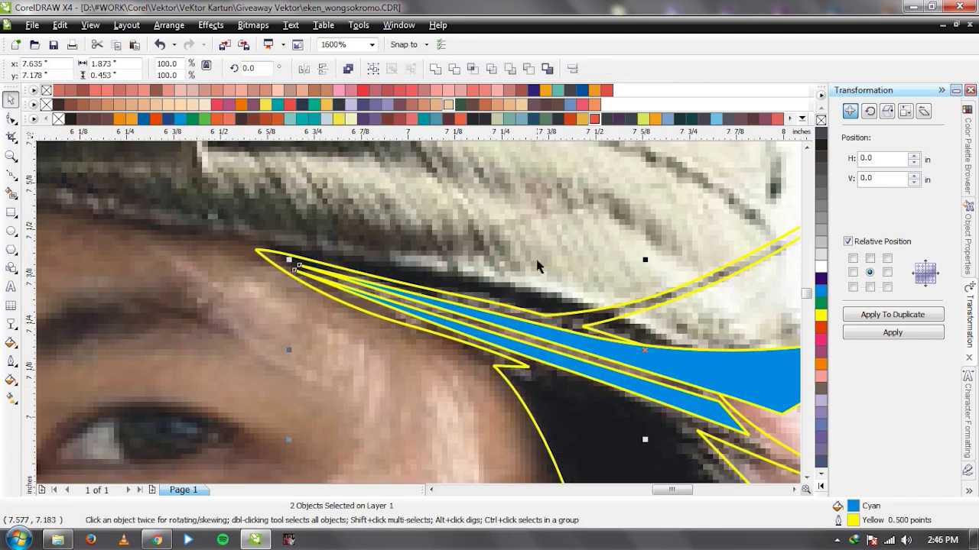
{"action": "left_click", "coordinate": [435, 70]}
{"action": "scroll", "coordinate": [417, 298], "scroll_direction": "down", "scroll_amount": 2}
Draw a new Bezier strand along the outer hair edge and Trim its overlap with the existing strand.
{"action": "scroll", "coordinate": [424, 321], "scroll_direction": "up", "scroll_amount": 1}
{"action": "scroll", "coordinate": [427, 340], "scroll_direction": "down", "scroll_amount": 1}
{"action": "scroll", "coordinate": [420, 321], "scroll_direction": "up", "scroll_amount": 1}
{"action": "key", "text": "space"}
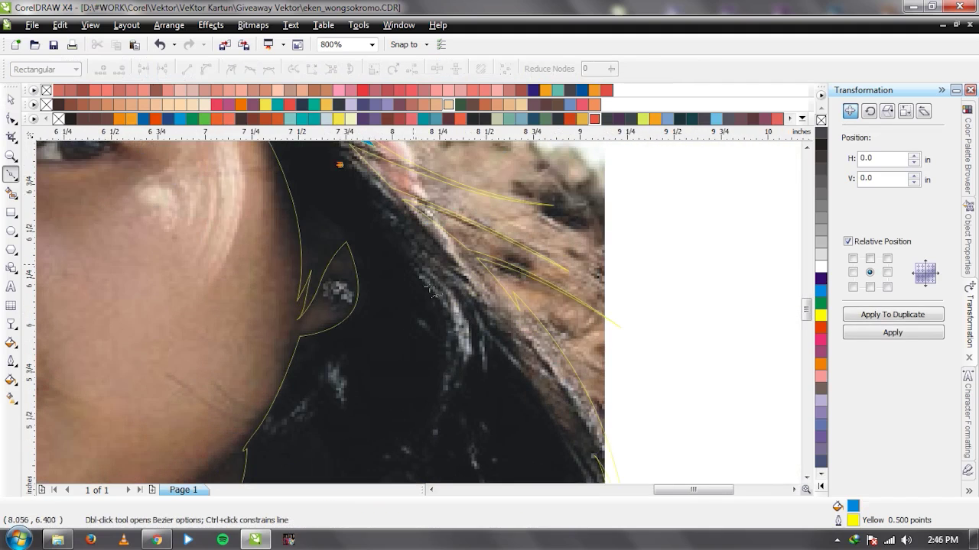
{"action": "left_click", "coordinate": [499, 346]}
{"action": "scroll", "coordinate": [254, 188], "scroll_direction": "down", "scroll_amount": 1}
{"action": "scroll", "coordinate": [427, 348], "scroll_direction": "up", "scroll_amount": 1}
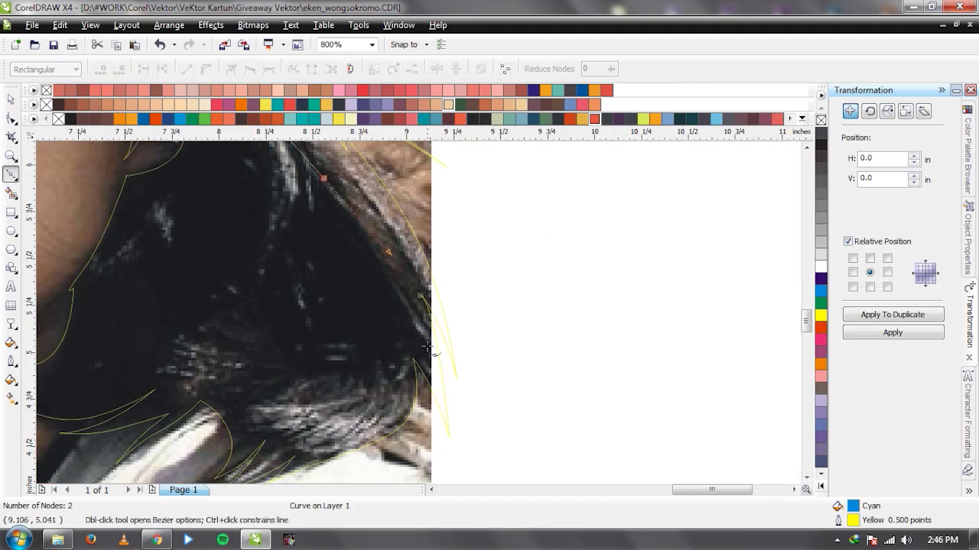
{"action": "left_click", "coordinate": [436, 373]}
{"action": "scroll", "coordinate": [419, 305], "scroll_direction": "down", "scroll_amount": 1}
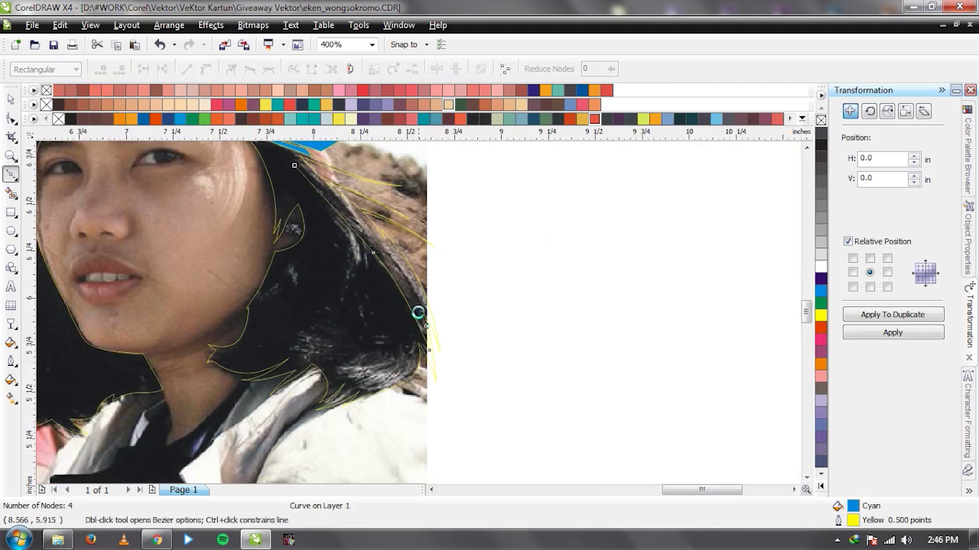
{"action": "scroll", "coordinate": [416, 313], "scroll_direction": "up", "scroll_amount": 1}
{"action": "scroll", "coordinate": [415, 313], "scroll_direction": "down", "scroll_amount": 1}
{"action": "left_click", "coordinate": [353, 246]}
{"action": "left_click_drag", "start_coordinate": [484, 401], "coordinate": [464, 341]}
{"action": "key", "text": "space"}
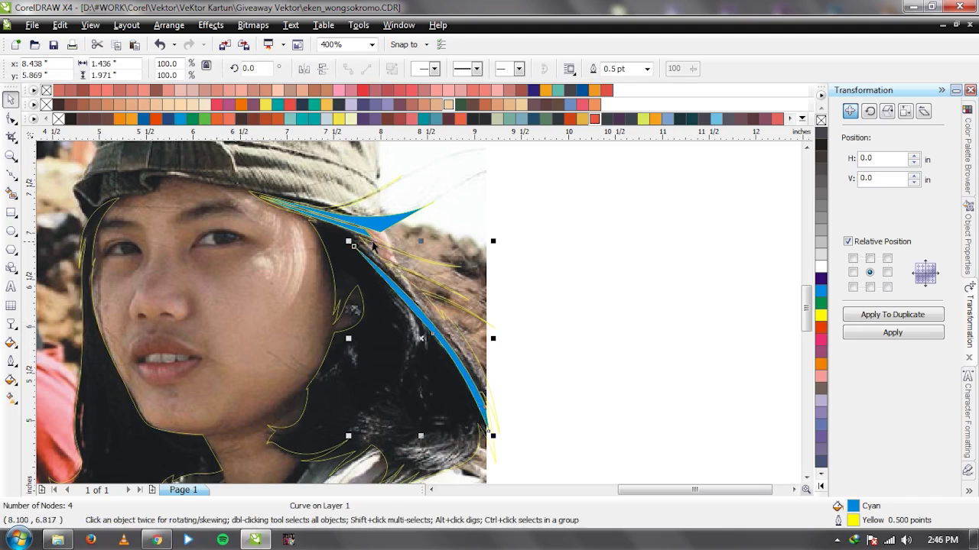
{"action": "left_click", "coordinate": [447, 72]}
Draw a second closed strand down the hair edge and select it together with the long strand.
{"action": "key", "text": "F10"}
{"action": "scroll", "coordinate": [420, 287], "scroll_direction": "up", "scroll_amount": 1}
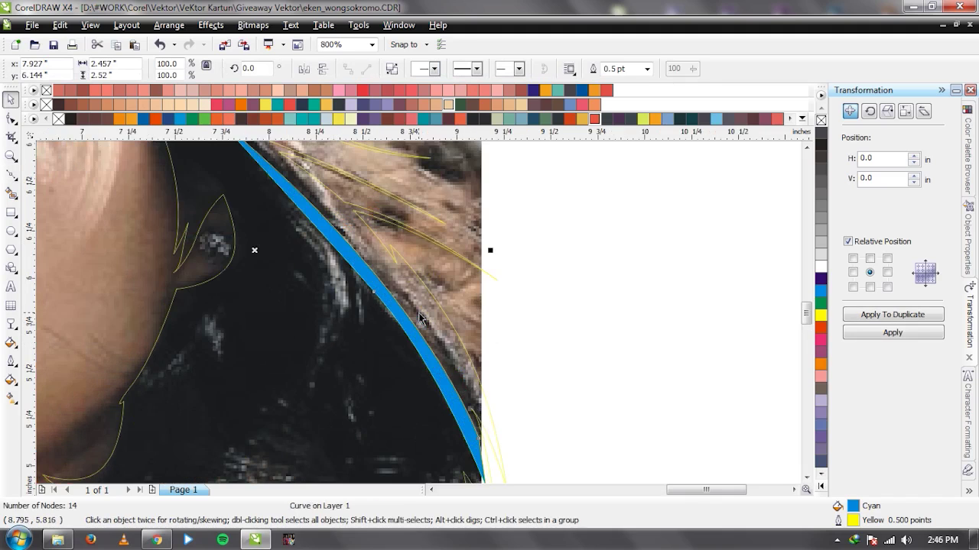
{"action": "scroll", "coordinate": [348, 227], "scroll_direction": "down", "scroll_amount": 1}
{"action": "left_click", "coordinate": [400, 295]}
{"action": "left_click", "coordinate": [425, 324]}
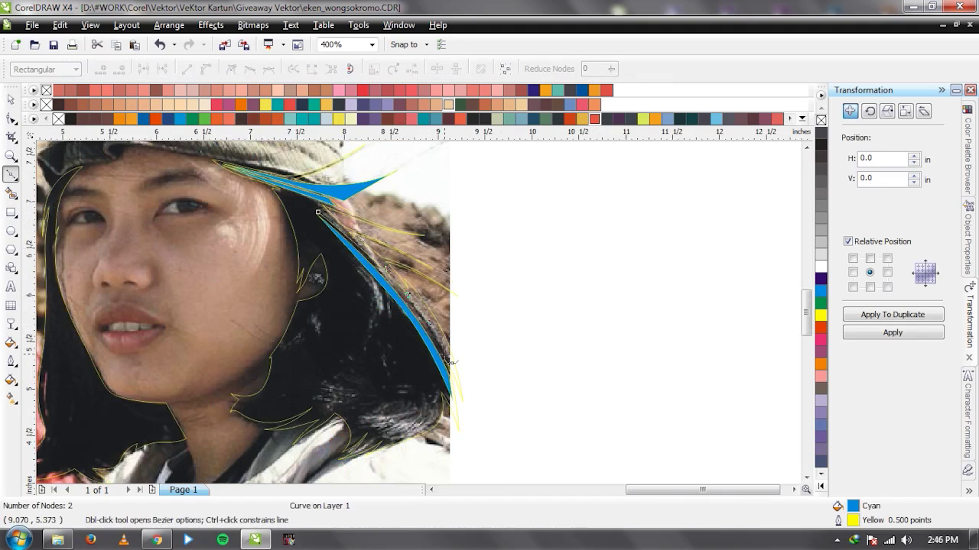
{"action": "left_click", "coordinate": [319, 213]}
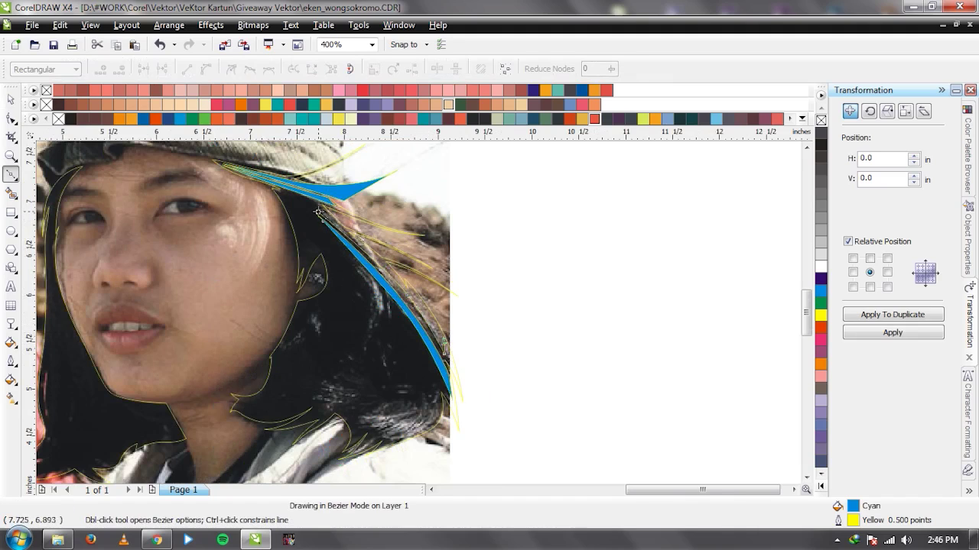
{"action": "left_click", "coordinate": [421, 281]}
{"action": "key", "text": "space"}
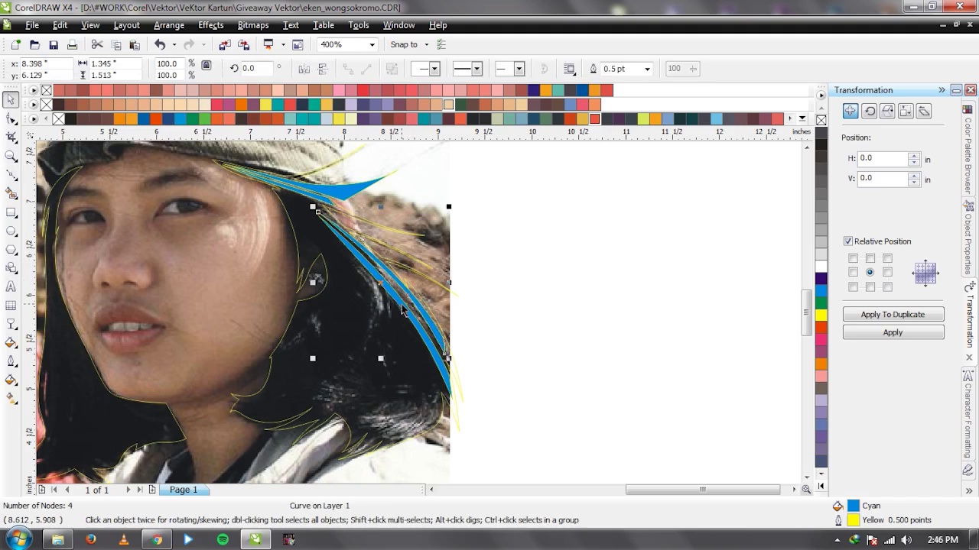
{"action": "left_click", "coordinate": [373, 273], "text": "shift"}
Draw a closed strand bending down through the dark hair and Weld the selected cyan strands.
{"action": "key", "text": "space"}
{"action": "left_click", "coordinate": [328, 234]}
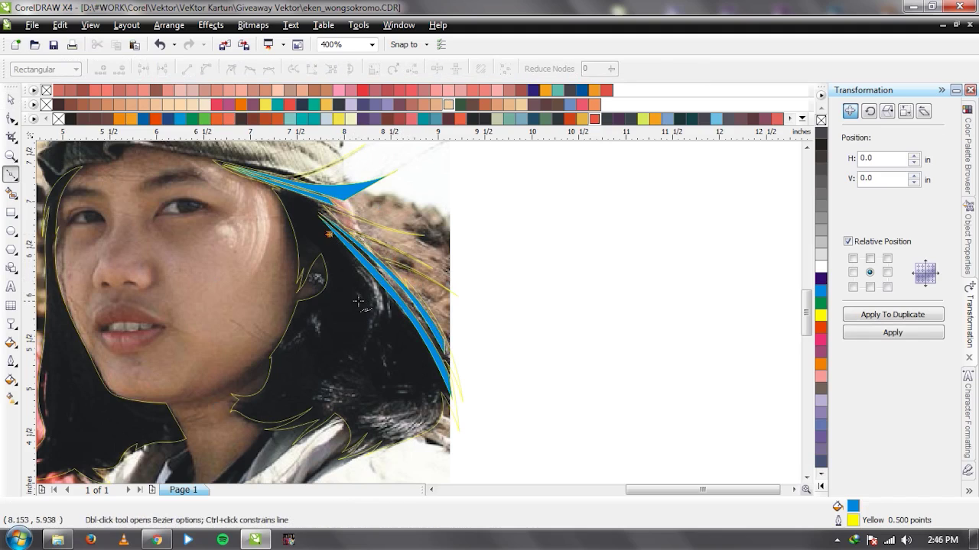
{"action": "left_click_drag", "start_coordinate": [363, 308], "coordinate": [374, 358]}
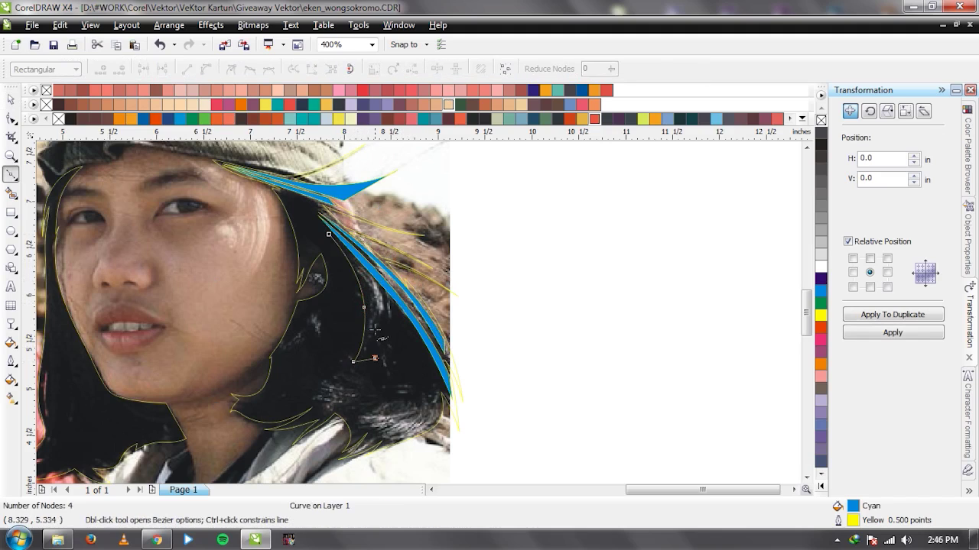
{"action": "left_click", "coordinate": [329, 234]}
{"action": "key", "text": "space"}
{"action": "left_click", "coordinate": [435, 69]}
Add another curved strand down through the hair and Weld it into the merged strands.
{"action": "scroll", "coordinate": [338, 307], "scroll_direction": "up", "scroll_amount": 1}
{"action": "key", "text": "space"}
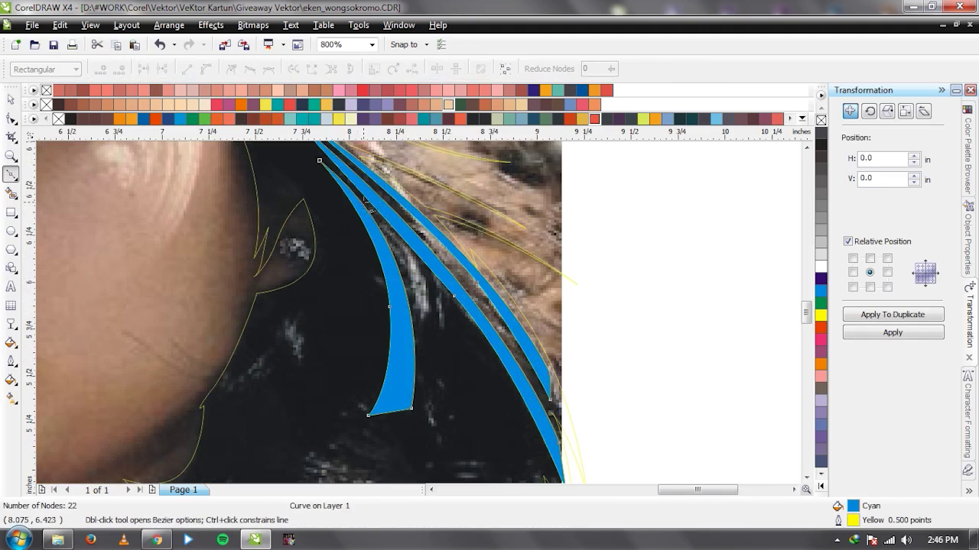
{"action": "left_click_drag", "start_coordinate": [364, 202], "coordinate": [415, 300]}
{"action": "left_click_drag", "start_coordinate": [421, 421], "coordinate": [459, 390]}
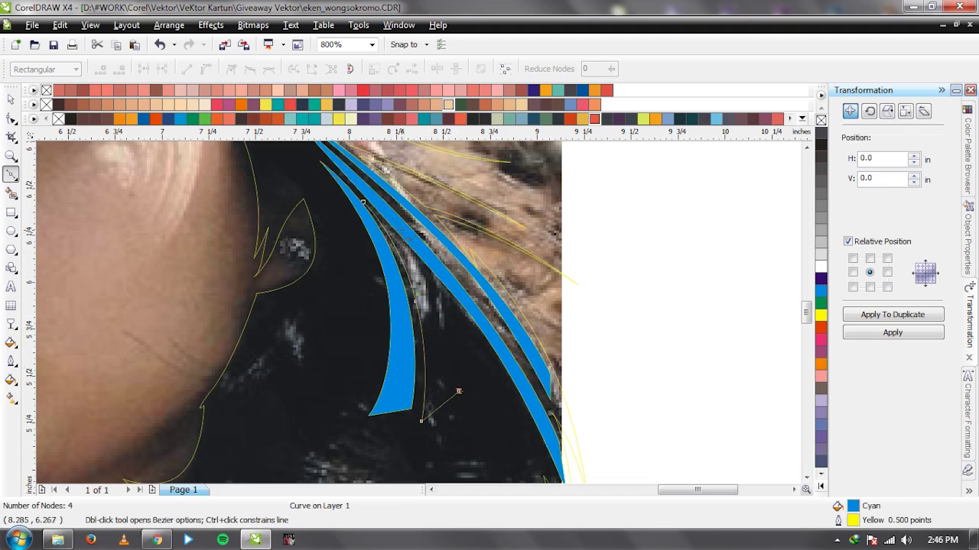
{"action": "left_click_drag", "start_coordinate": [364, 202], "coordinate": [451, 266]}
{"action": "key", "text": "space"}
{"action": "left_click", "coordinate": [452, 267], "text": "shift"}
{"action": "left_click", "coordinate": [435, 69]}
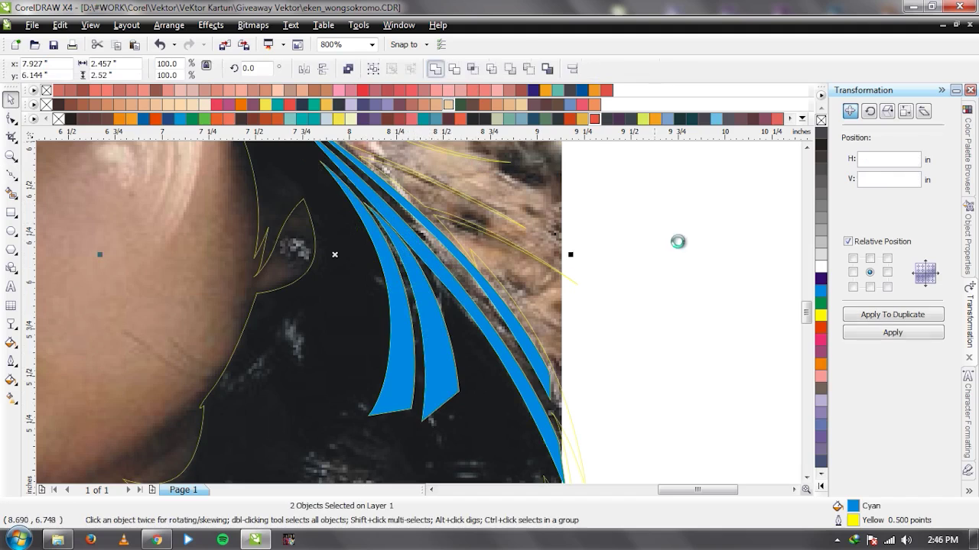
{"action": "left_click", "coordinate": [678, 241]}
Draw a closed strand in the lower hair reaching toward the neck.
{"action": "scroll", "coordinate": [418, 321], "scroll_direction": "down", "scroll_amount": 2}
{"action": "scroll", "coordinate": [375, 368], "scroll_direction": "up", "scroll_amount": 1}
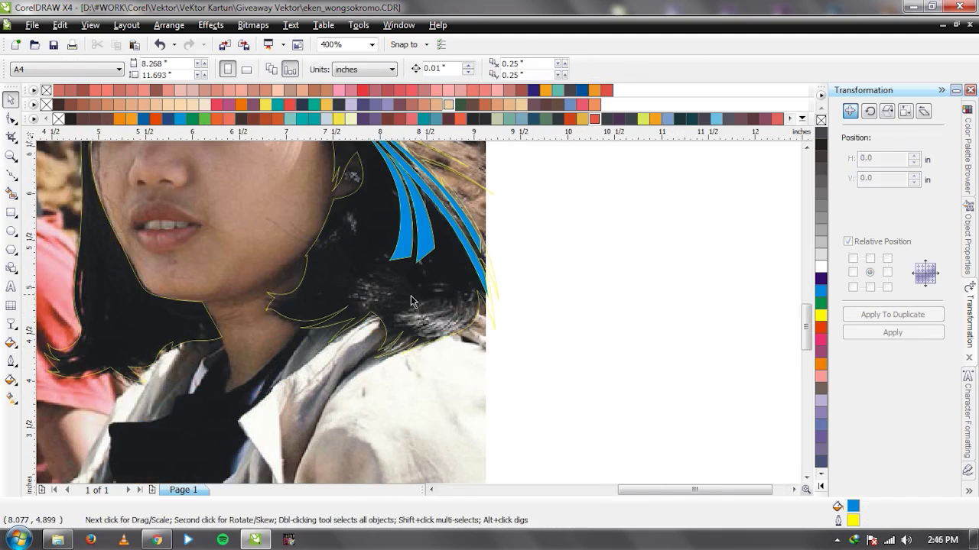
{"action": "scroll", "coordinate": [412, 295], "scroll_direction": "down", "scroll_amount": 1}
{"action": "scroll", "coordinate": [419, 319], "scroll_direction": "up", "scroll_amount": 1}
{"action": "scroll", "coordinate": [419, 320], "scroll_direction": "down", "scroll_amount": 1}
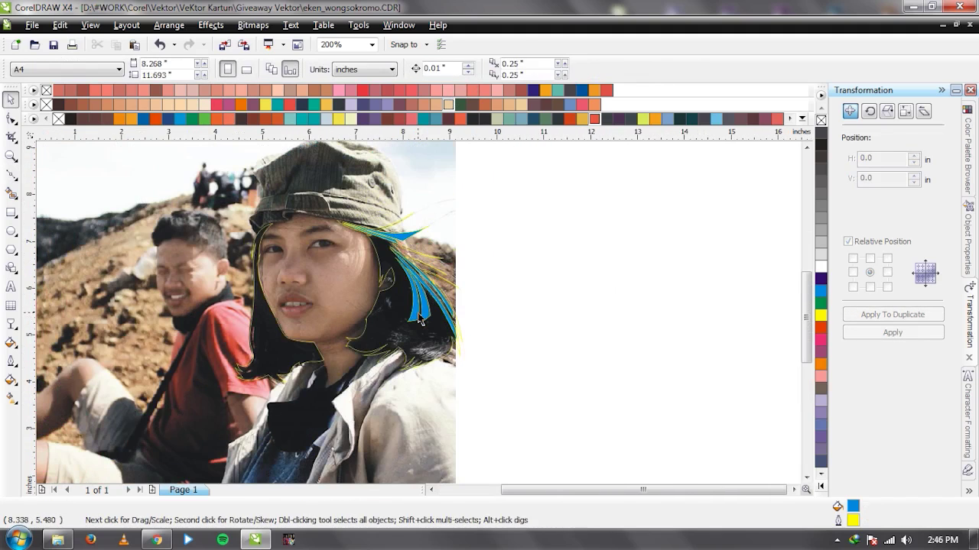
{"action": "scroll", "coordinate": [413, 329], "scroll_direction": "up", "scroll_amount": 2}
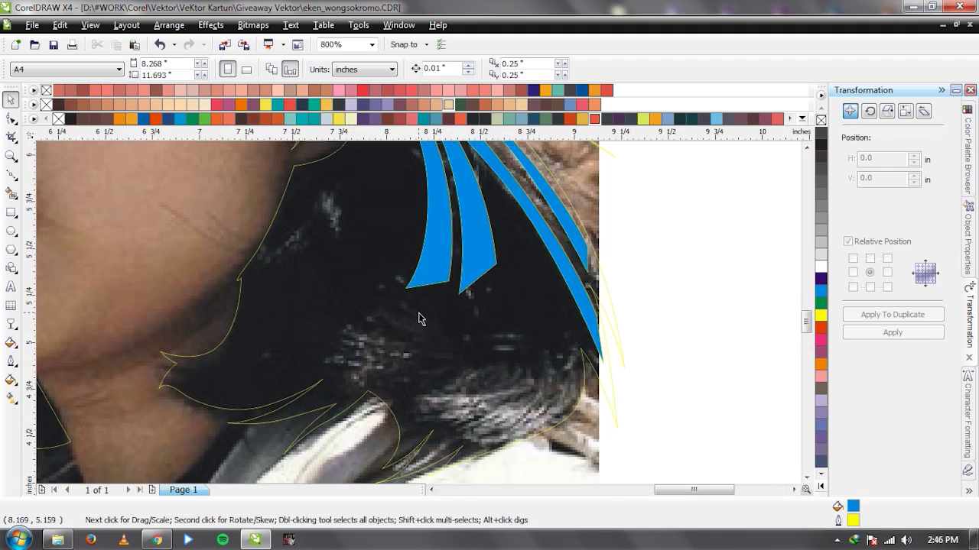
{"action": "key", "text": "F5"}
{"action": "left_click", "coordinate": [475, 334]}
{"action": "left_click", "coordinate": [379, 388]}
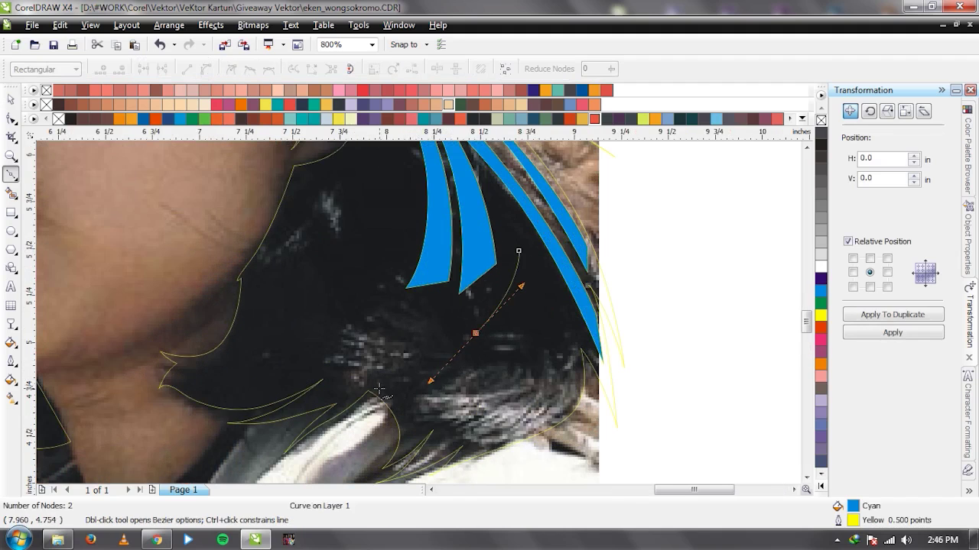
{"action": "left_click", "coordinate": [519, 251]}
{"action": "key", "text": "space"}
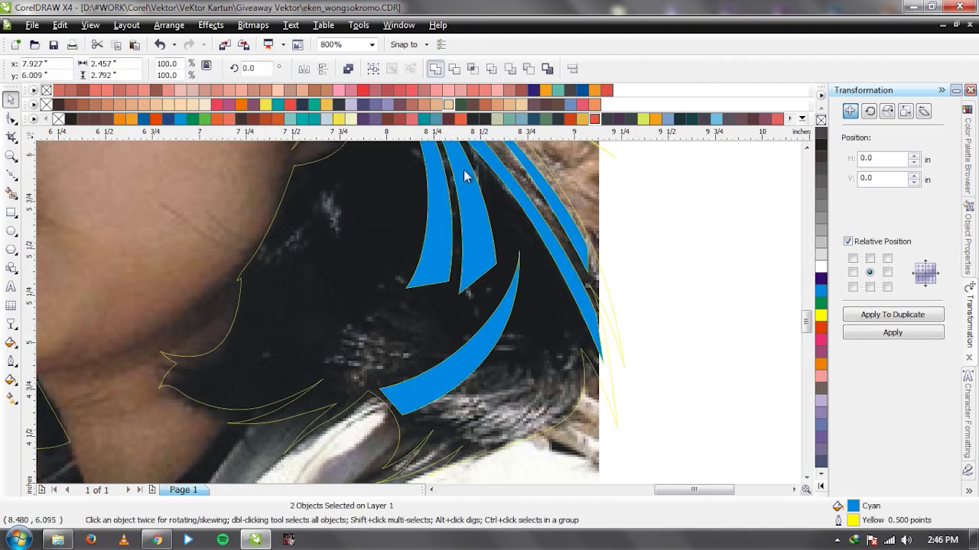
Start a second curved strand beside it, bending toward the collar.
{"action": "key", "text": "space"}
{"action": "left_click", "coordinate": [531, 255]}
{"action": "left_click_drag", "start_coordinate": [479, 375], "coordinate": [433, 413]}
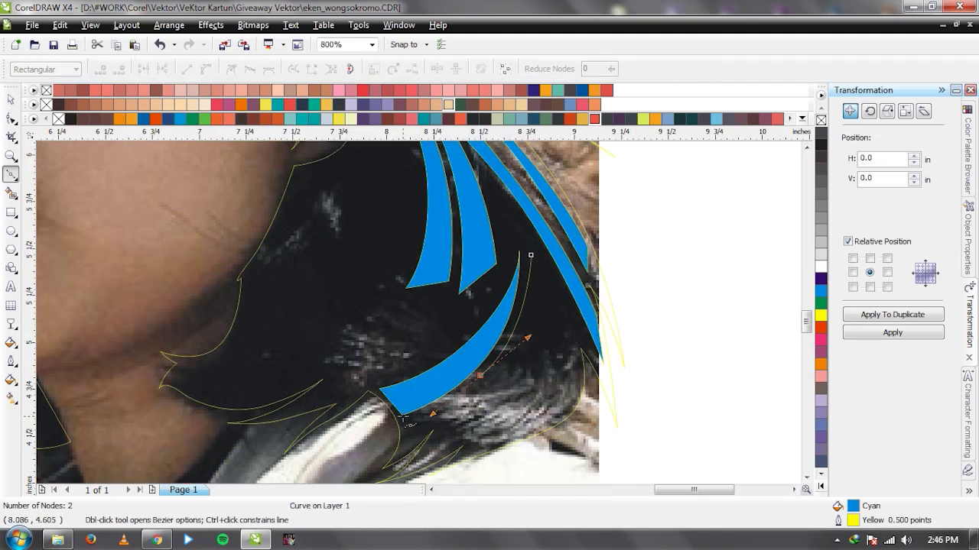
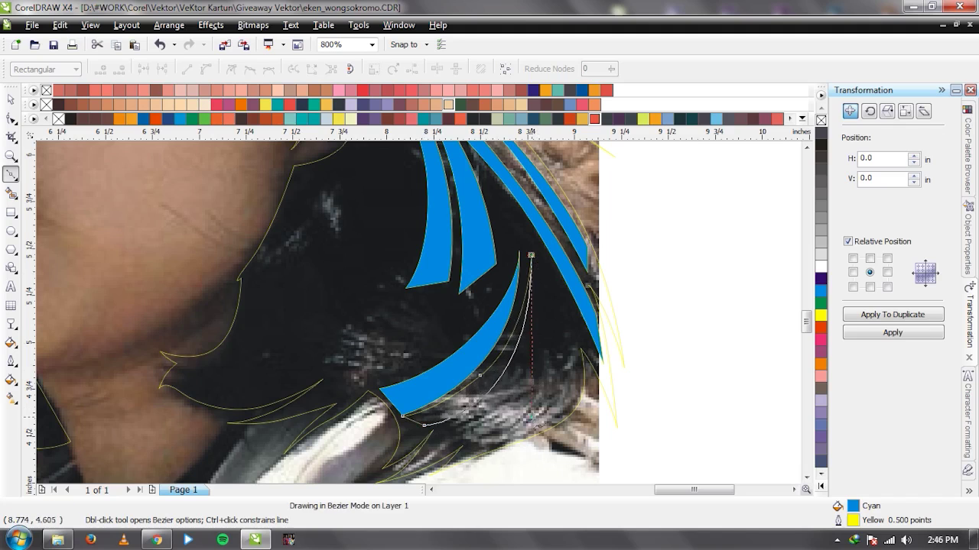
Close the collar strand and Weld it into the merged cyan strands.
{"action": "left_click", "coordinate": [531, 255]}
{"action": "key", "text": "space"}
{"action": "left_click", "coordinate": [415, 310]}
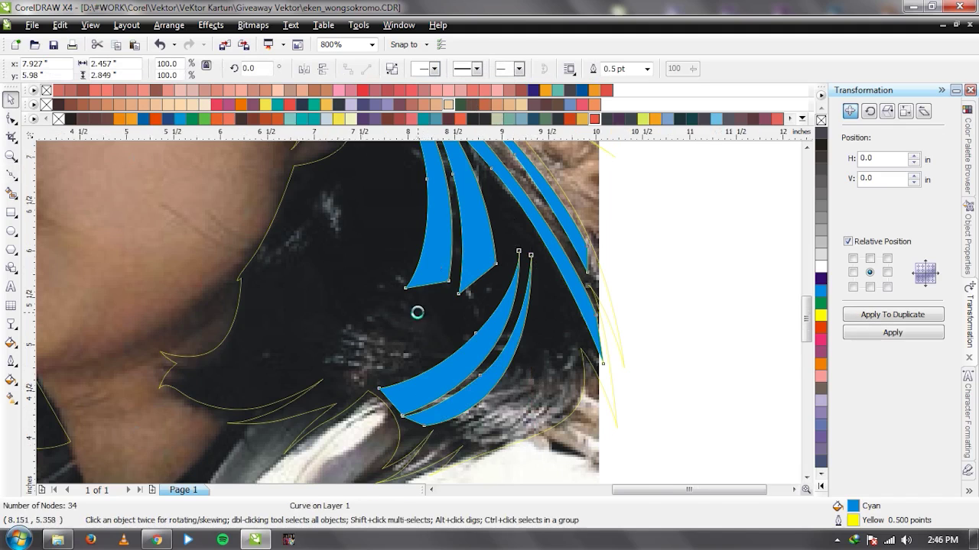
{"action": "scroll", "coordinate": [417, 312], "scroll_direction": "down", "scroll_amount": 2}
{"action": "scroll", "coordinate": [418, 313], "scroll_direction": "up", "scroll_amount": 1}
{"action": "scroll", "coordinate": [419, 313], "scroll_direction": "up", "scroll_amount": 1}
Draw a closed strand from the top of the curl down to the lower hair edge.
{"action": "key", "text": "space"}
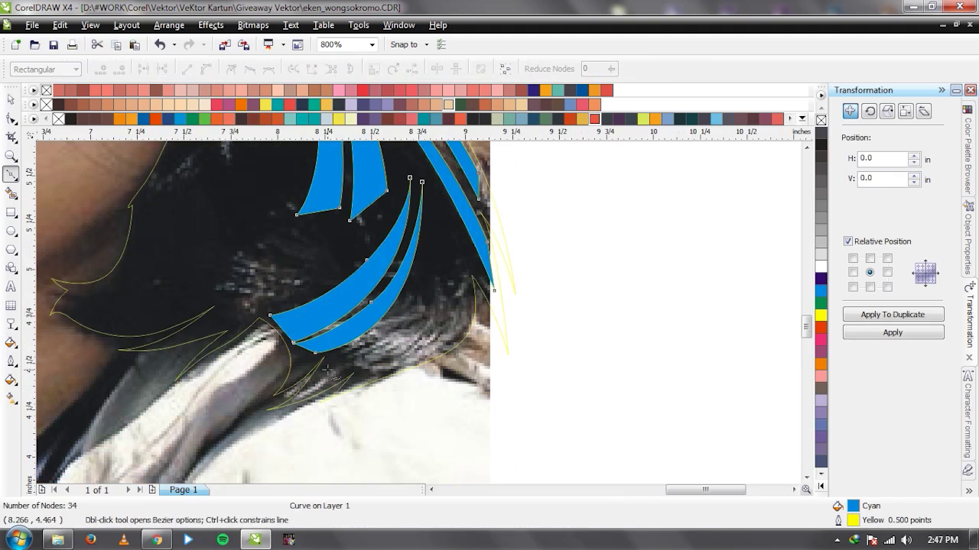
{"action": "left_click", "coordinate": [432, 194]}
{"action": "left_click_drag", "start_coordinate": [399, 305], "coordinate": [357, 350]}
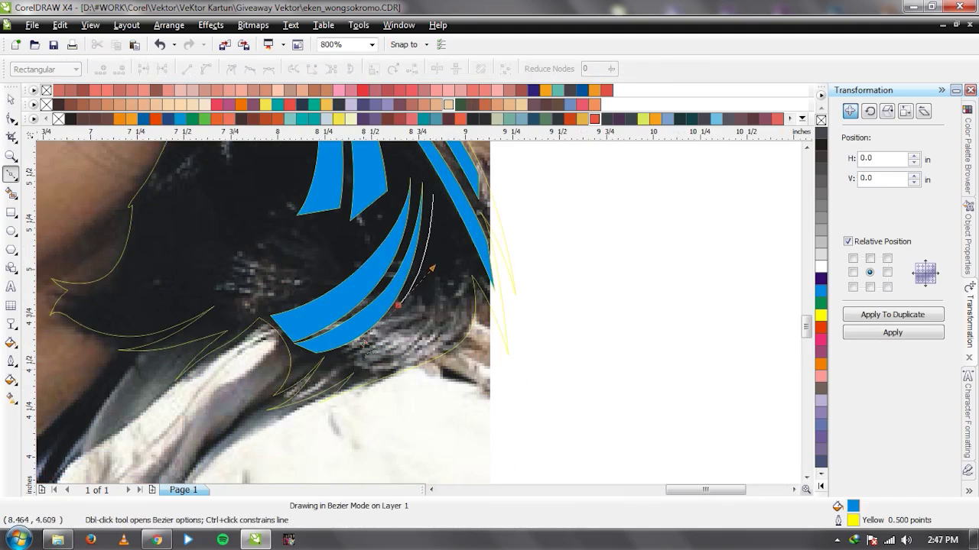
{"action": "left_click", "coordinate": [432, 194]}
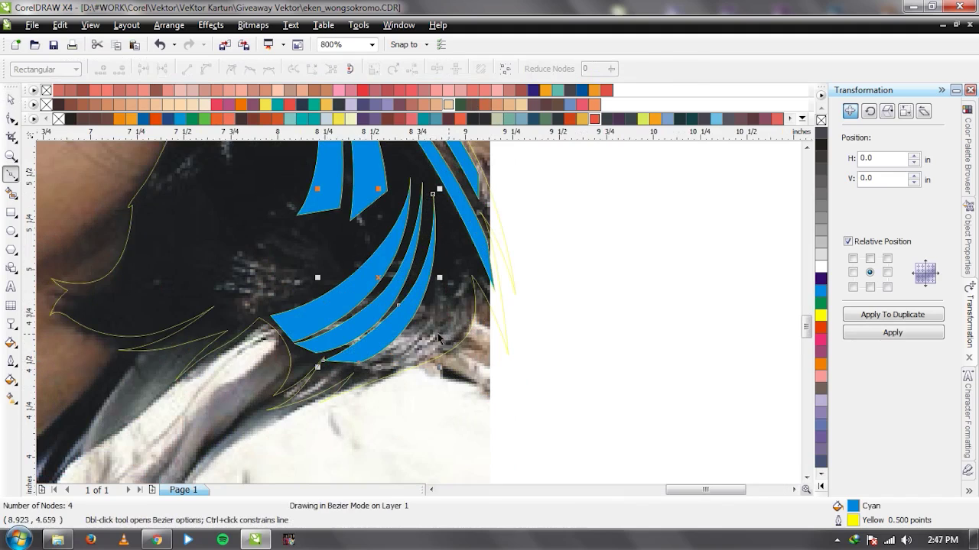
{"action": "key", "text": "space"}
{"action": "left_click", "coordinate": [544, 203]}
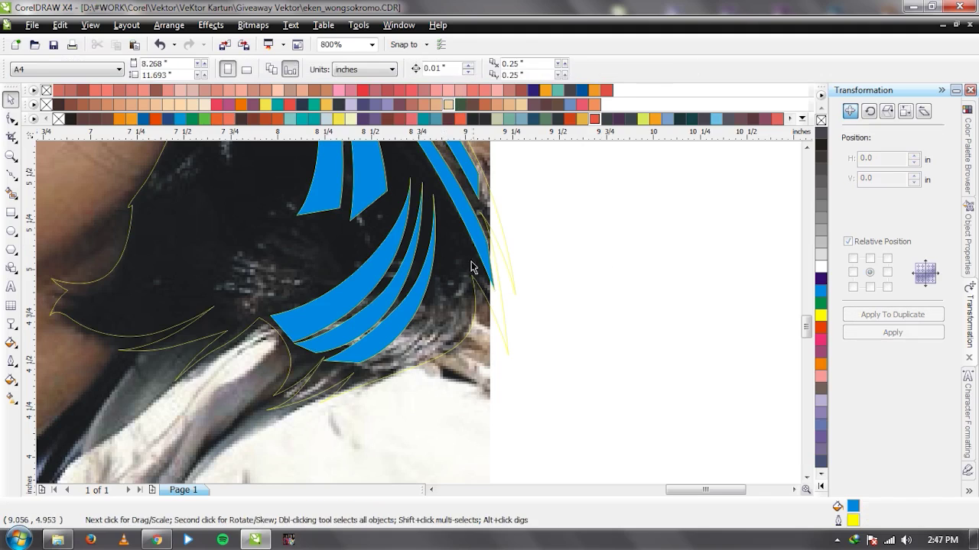
Draw a fourth closed strand bending toward its lower end beside the neck.
{"action": "key", "text": "space"}
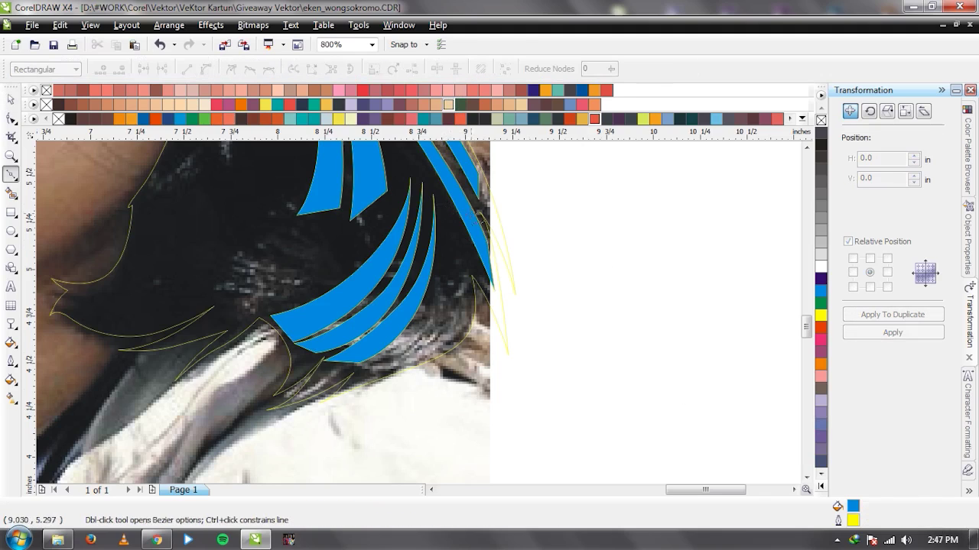
{"action": "left_click", "coordinate": [441, 199]}
{"action": "left_click", "coordinate": [421, 314]}
{"action": "left_click_drag", "start_coordinate": [356, 368], "coordinate": [399, 379]}
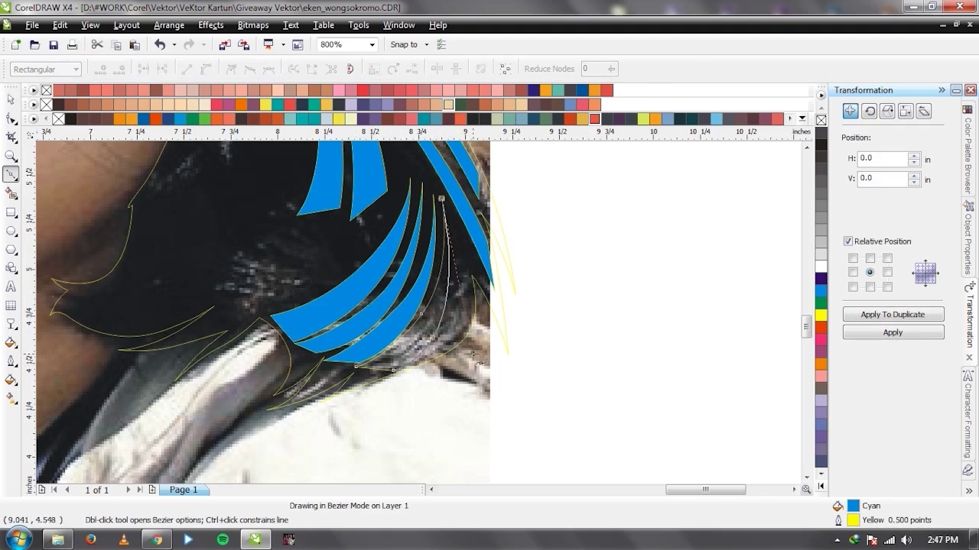
{"action": "left_click", "coordinate": [441, 198]}
{"action": "key", "text": "space"}
{"action": "left_click", "coordinate": [569, 255]}
Draw another strand down along the hair and combine it with the existing strands using Ctrl+L.
{"action": "key", "text": "space"}
{"action": "left_click", "coordinate": [441, 198]}
{"action": "left_click", "coordinate": [452, 290]}
{"action": "left_click", "coordinate": [456, 334]}
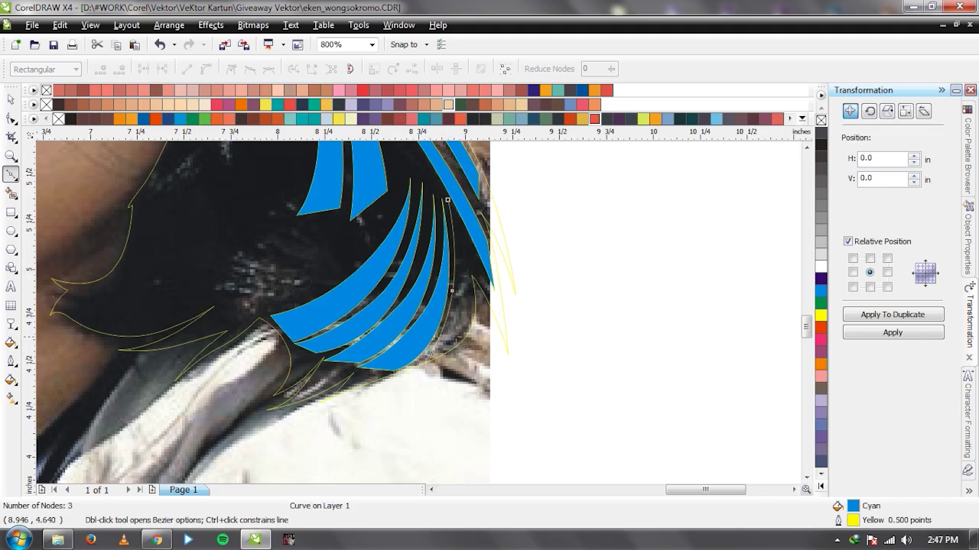
{"action": "left_click", "coordinate": [447, 200]}
{"action": "key", "text": "space"}
{"action": "left_click", "coordinate": [471, 229], "text": "shift"}
{"action": "key", "text": "ctrl+l"}
Draw a strand curving leftward across the curl and select it with the existing strands.
{"action": "key", "text": "space"}
{"action": "scroll", "coordinate": [535, 405], "scroll_direction": "down", "scroll_amount": 1}
{"action": "scroll", "coordinate": [397, 320], "scroll_direction": "up", "scroll_amount": 1}
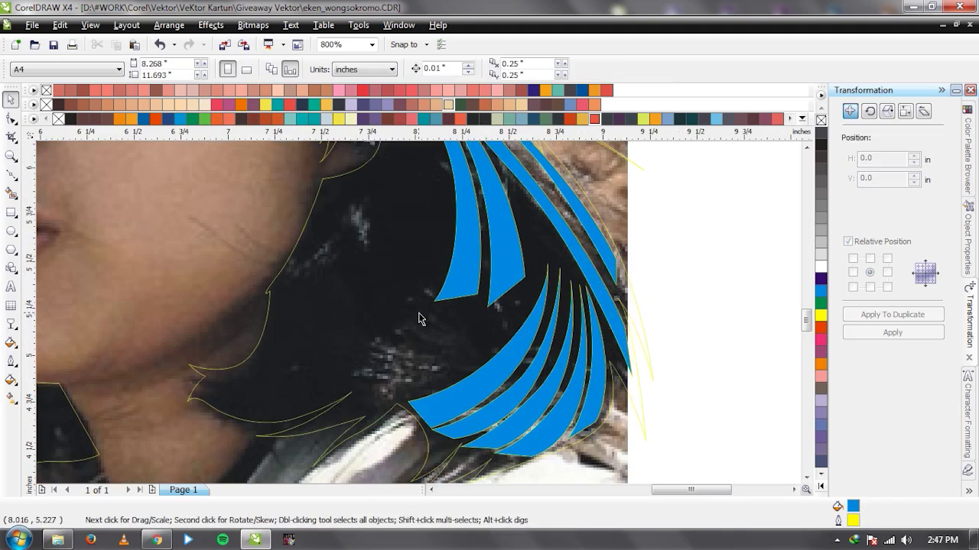
{"action": "left_click", "coordinate": [516, 309]}
{"action": "left_click_drag", "start_coordinate": [430, 328], "coordinate": [382, 328]}
{"action": "left_click", "coordinate": [348, 310]}
{"action": "left_click", "coordinate": [516, 307]}
{"action": "key", "text": "space"}
{"action": "left_click", "coordinate": [470, 229], "text": "shift"}
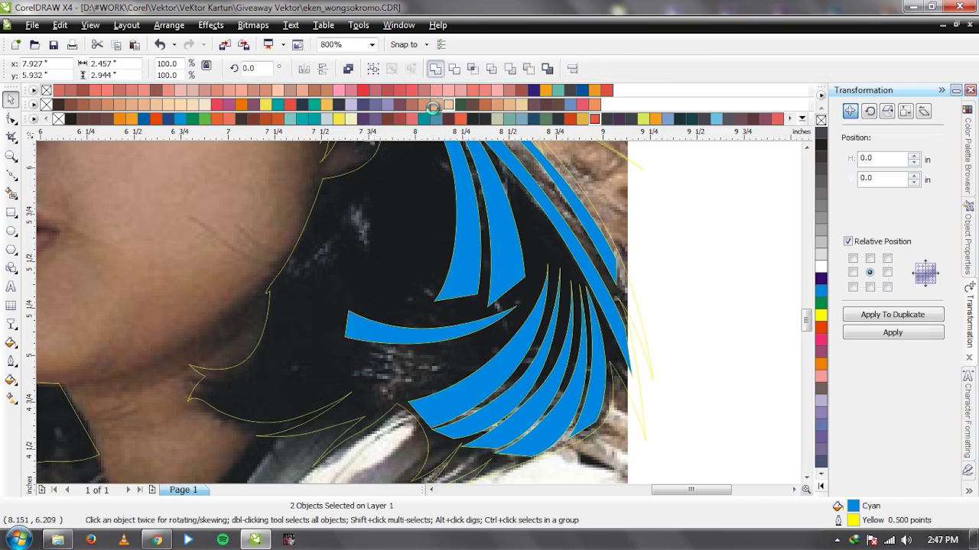
Draw another smoothly bent strand below it and Weld the two shapes together.
{"action": "key", "text": "space"}
{"action": "left_click", "coordinate": [520, 313]}
{"action": "left_click_drag", "start_coordinate": [428, 347], "coordinate": [308, 322]}
{"action": "left_click", "coordinate": [521, 313]}
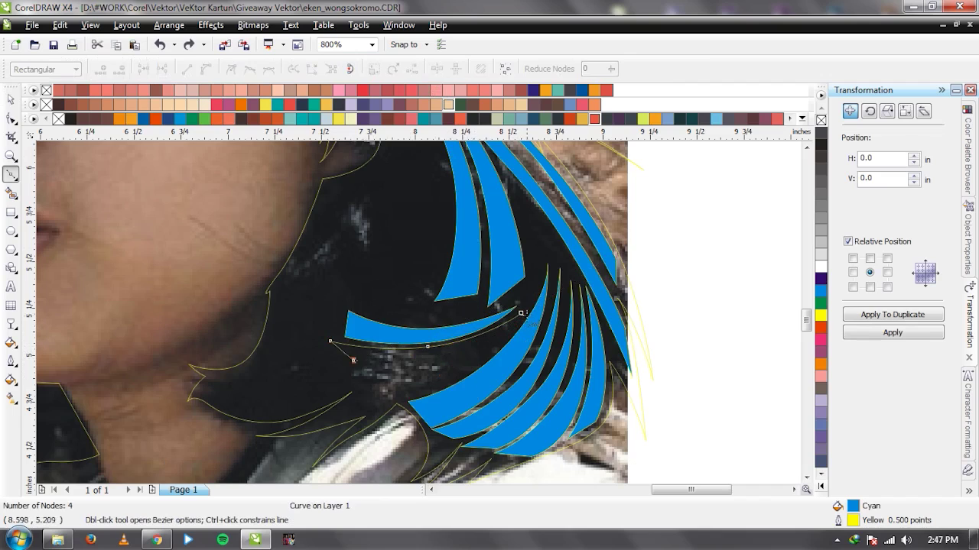
{"action": "key", "text": "space"}
{"action": "left_click", "coordinate": [448, 157], "text": "shift"}
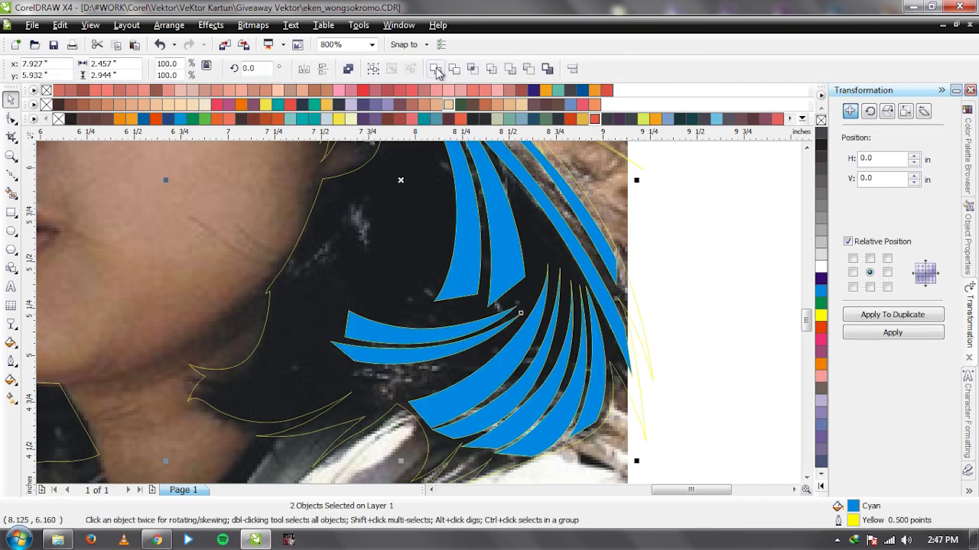
{"action": "left_click", "coordinate": [436, 69]}
Add a strand from the curl's right edge curving left and Weld it into the strands shape.
{"action": "key", "text": "space"}
{"action": "left_click", "coordinate": [507, 339]}
{"action": "left_click_drag", "start_coordinate": [422, 367], "coordinate": [334, 363]}
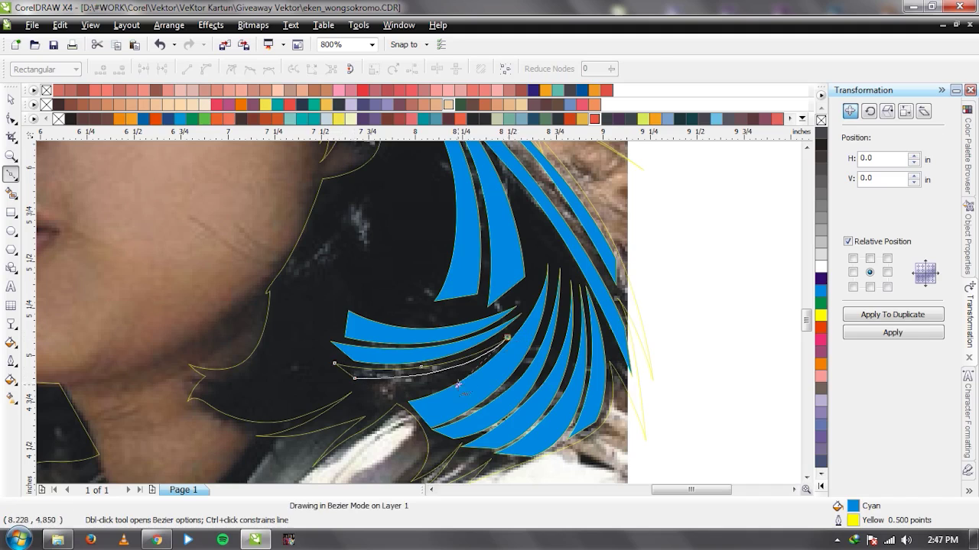
{"action": "key", "text": "space"}
{"action": "left_click", "coordinate": [483, 397], "text": "shift"}
{"action": "left_click", "coordinate": [436, 69]}
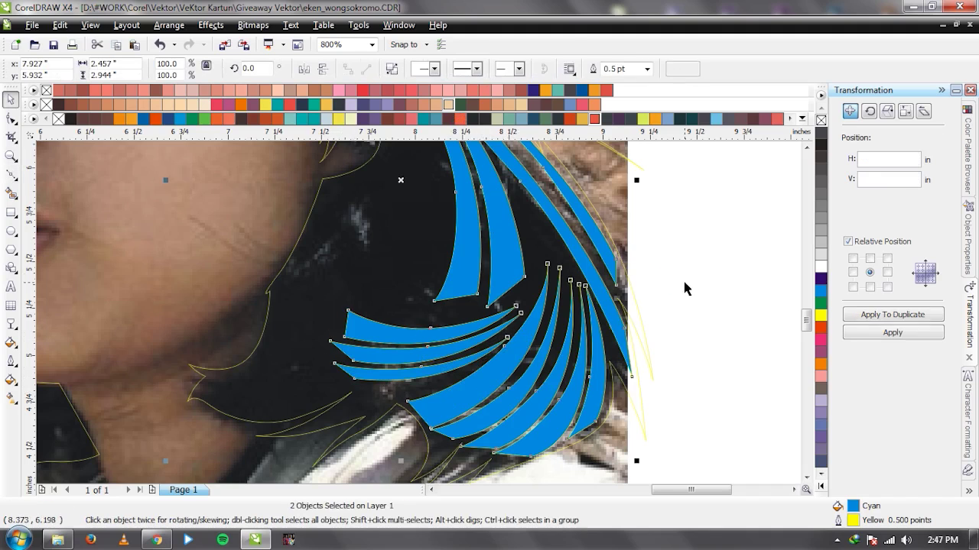
{"action": "left_click", "coordinate": [683, 286]}
Briefly move the photo aside to check the portrait, then undo the move.
{"action": "scroll", "coordinate": [420, 317], "scroll_direction": "down", "scroll_amount": 2}
{"action": "left_click_drag", "start_coordinate": [383, 215], "coordinate": [186, 216]}
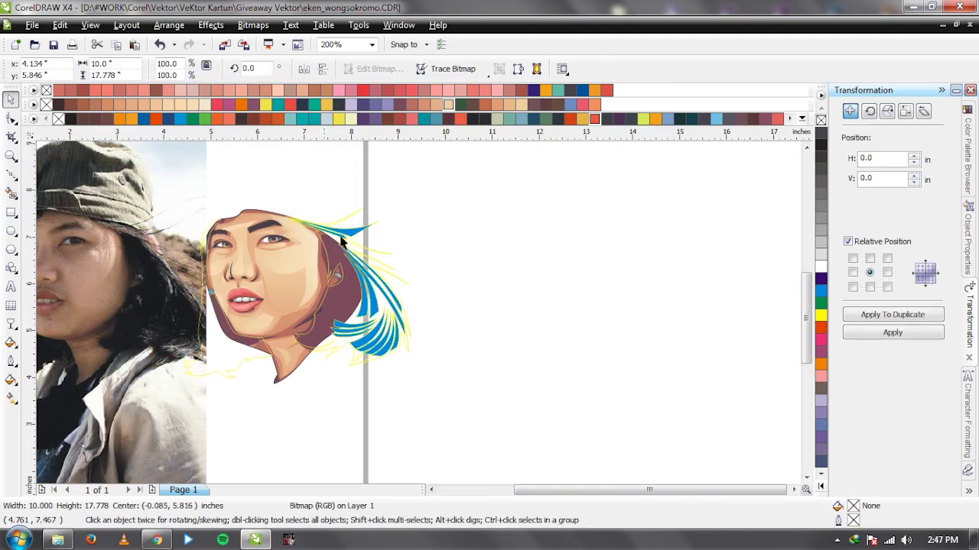
{"action": "key", "text": "ctrl+z"}
{"action": "left_click", "coordinate": [566, 317]}
{"action": "scroll", "coordinate": [336, 320], "scroll_direction": "up", "scroll_amount": 2}
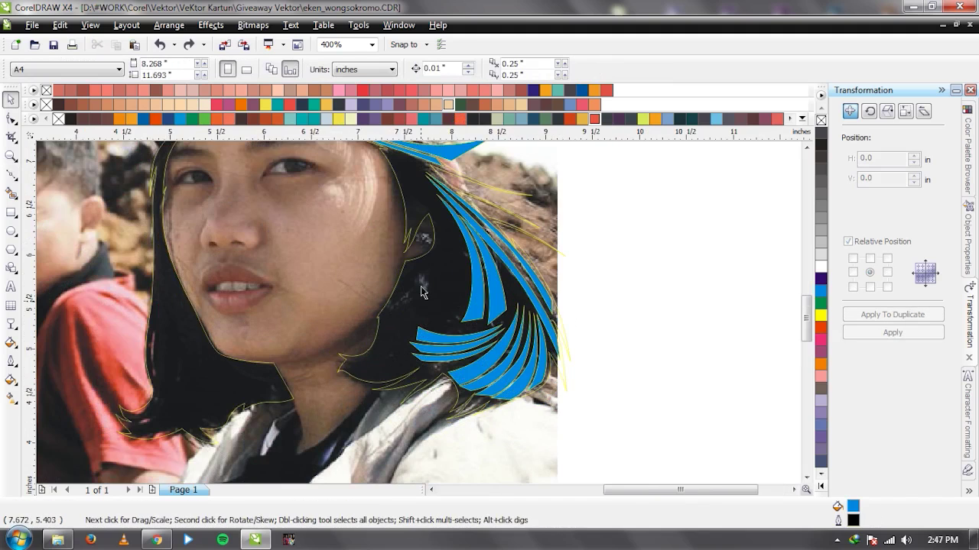
Draw a closed curved strand down beside the cheek.
{"action": "key", "text": "space"}
{"action": "left_click_drag", "start_coordinate": [431, 339], "coordinate": [393, 385]}
{"action": "left_click", "coordinate": [363, 397]}
{"action": "left_click_drag", "start_coordinate": [468, 245], "coordinate": [441, 336]}
{"action": "key", "text": "space"}
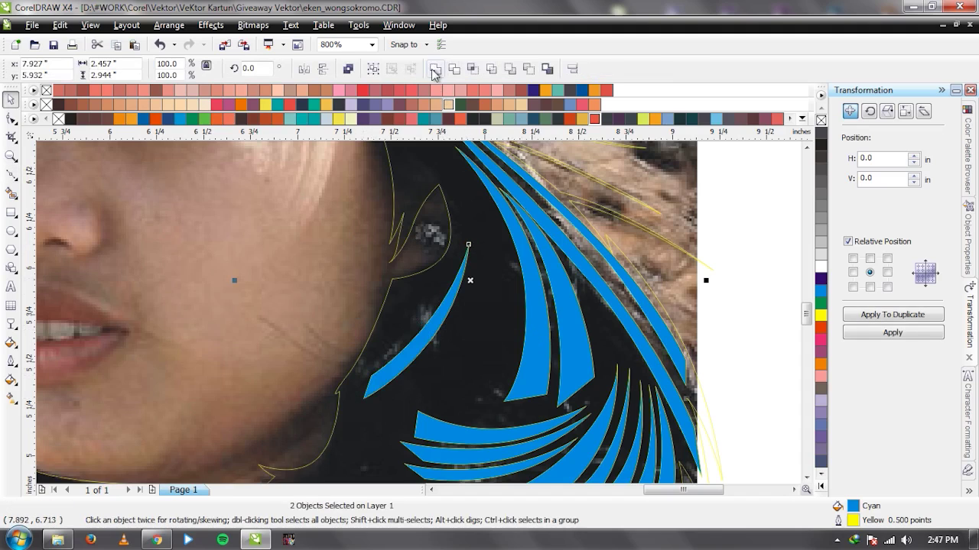
Draw a second cheek strand and Weld the new strands into the cyan strands shape.
{"action": "key", "text": "space"}
{"action": "left_click", "coordinate": [466, 244]}
{"action": "left_click_drag", "start_coordinate": [419, 325], "coordinate": [389, 356]}
{"action": "left_click", "coordinate": [363, 376]}
{"action": "left_click", "coordinate": [375, 350]}
{"action": "left_click_drag", "start_coordinate": [464, 240], "coordinate": [451, 292]}
{"action": "key", "text": "space"}
{"action": "left_click", "coordinate": [436, 70]}
Zoom out to review the hair against the whole photo.
{"action": "key", "text": "F3"}
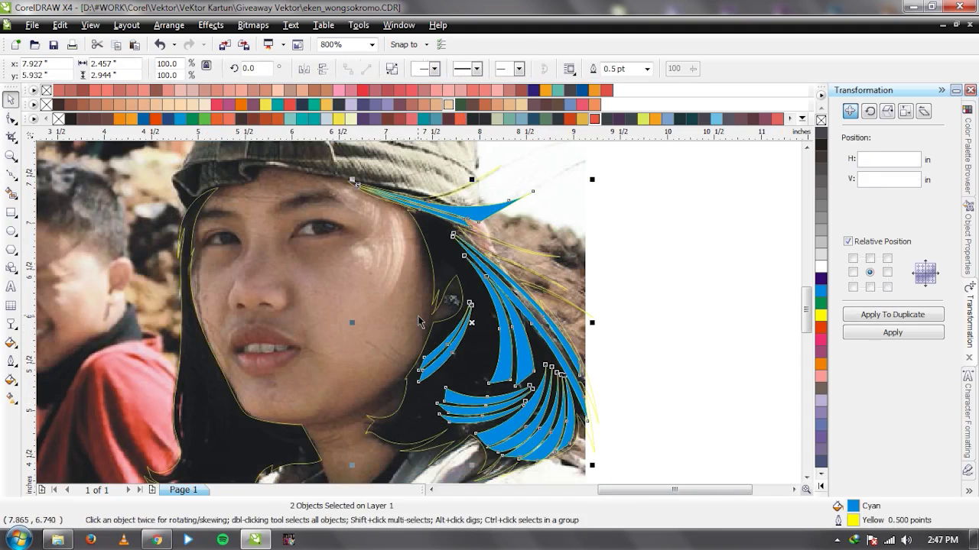
{"action": "key", "text": "F3"}
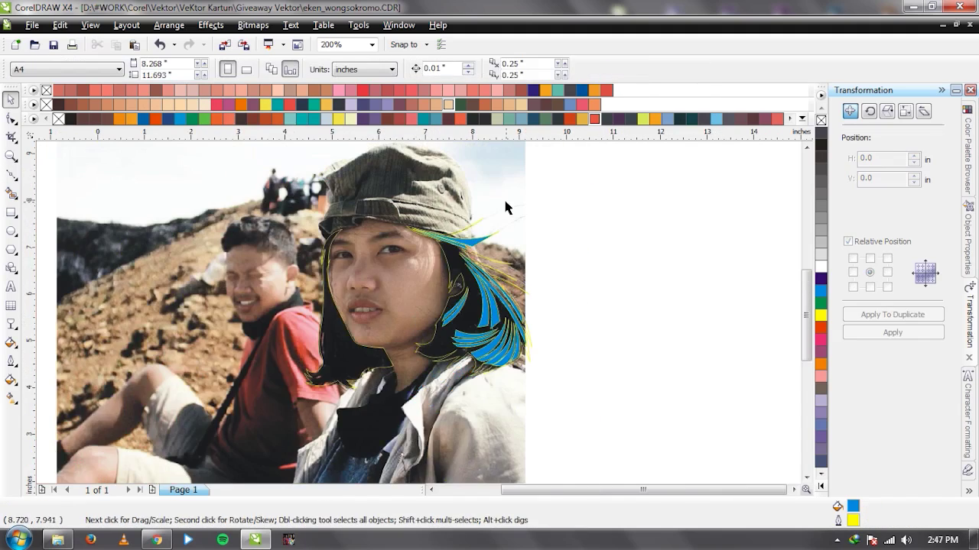
{"action": "left_click", "coordinate": [507, 204]}
{"action": "left_click", "coordinate": [603, 296]}
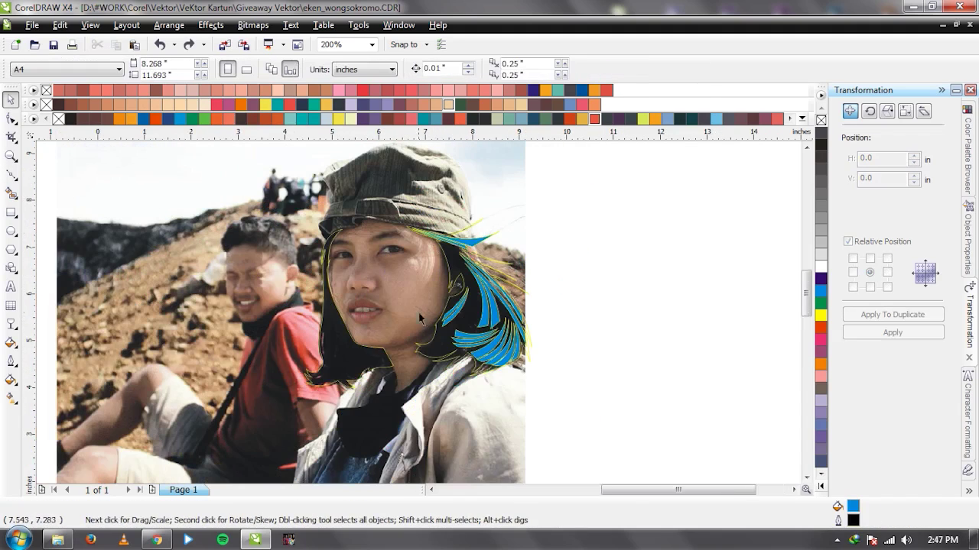
{"action": "scroll", "coordinate": [421, 312], "scroll_direction": "up", "scroll_amount": 2}
Draw a pointed strand sweeping under the cap brim and Weld it into the strands shape.
{"action": "key", "text": "space"}
{"action": "left_click", "coordinate": [367, 295]}
{"action": "left_click", "coordinate": [457, 321]}
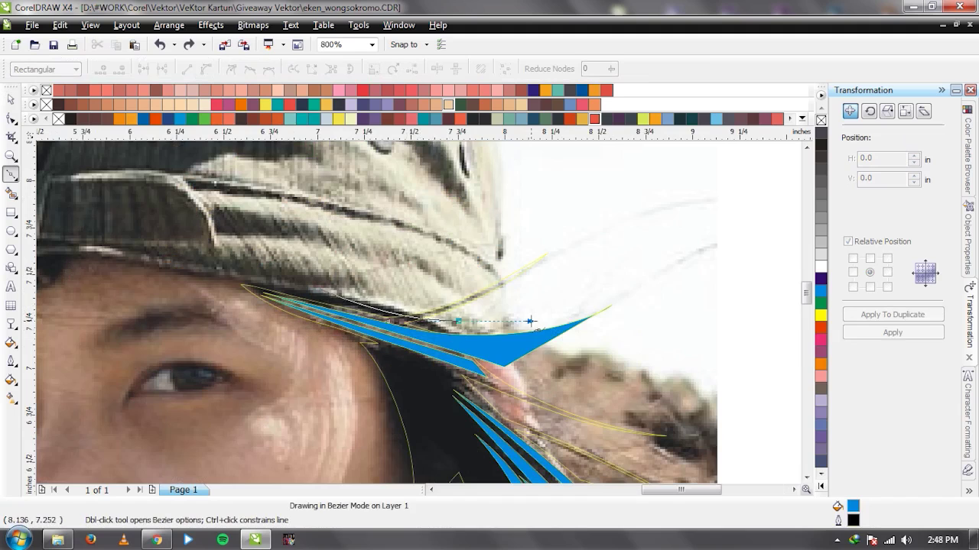
{"action": "left_click", "coordinate": [603, 241]}
{"action": "left_click", "coordinate": [507, 215]}
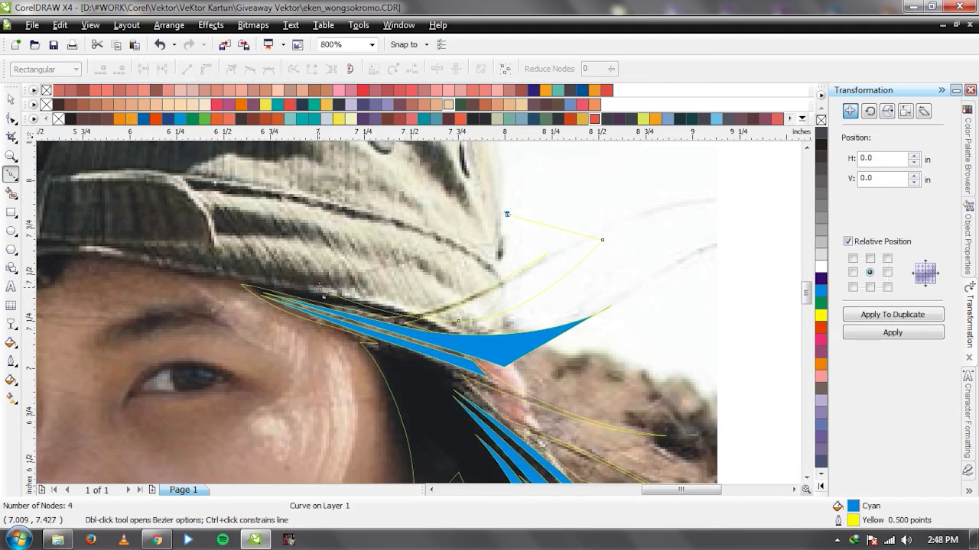
{"action": "left_click", "coordinate": [320, 288]}
{"action": "key", "text": "space"}
{"action": "left_click", "coordinate": [507, 356], "text": "shift"}
{"action": "left_click", "coordinate": [433, 69]}
{"action": "scroll", "coordinate": [346, 352], "scroll_direction": "down", "scroll_amount": 2}
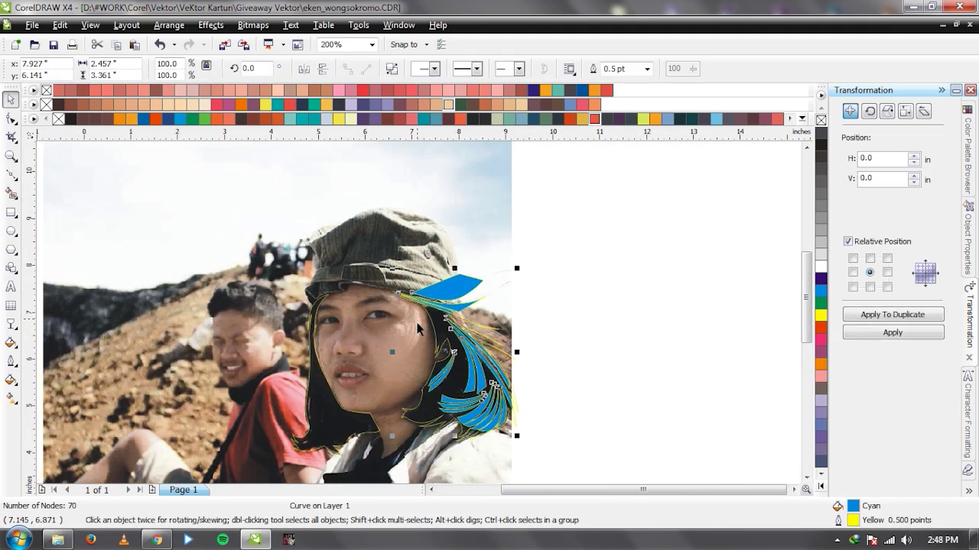
{"action": "scroll", "coordinate": [413, 315], "scroll_direction": "up", "scroll_amount": 1}
{"action": "scroll", "coordinate": [385, 338], "scroll_direction": "down", "scroll_amount": 1}
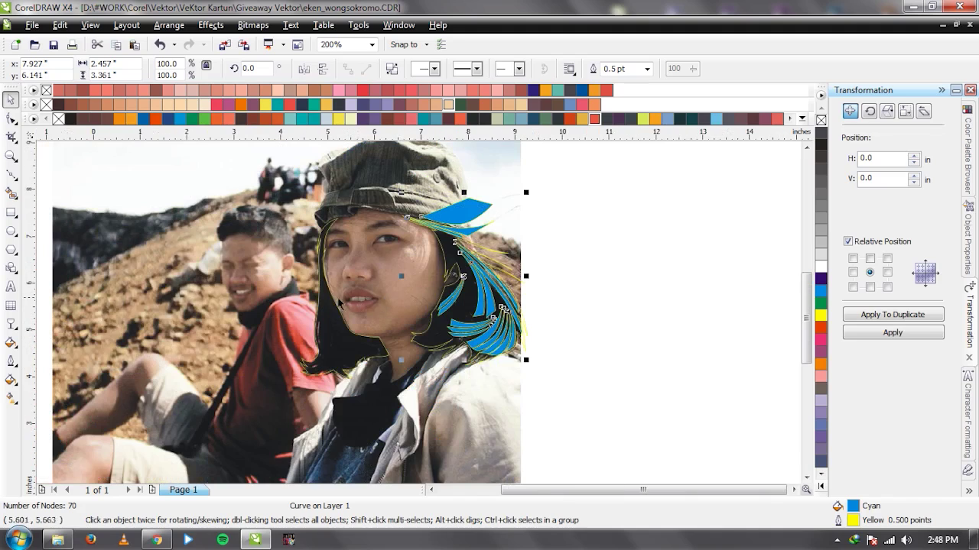
{"action": "scroll", "coordinate": [419, 318], "scroll_direction": "up", "scroll_amount": 1}
{"action": "scroll", "coordinate": [399, 278], "scroll_direction": "down", "scroll_amount": 1}
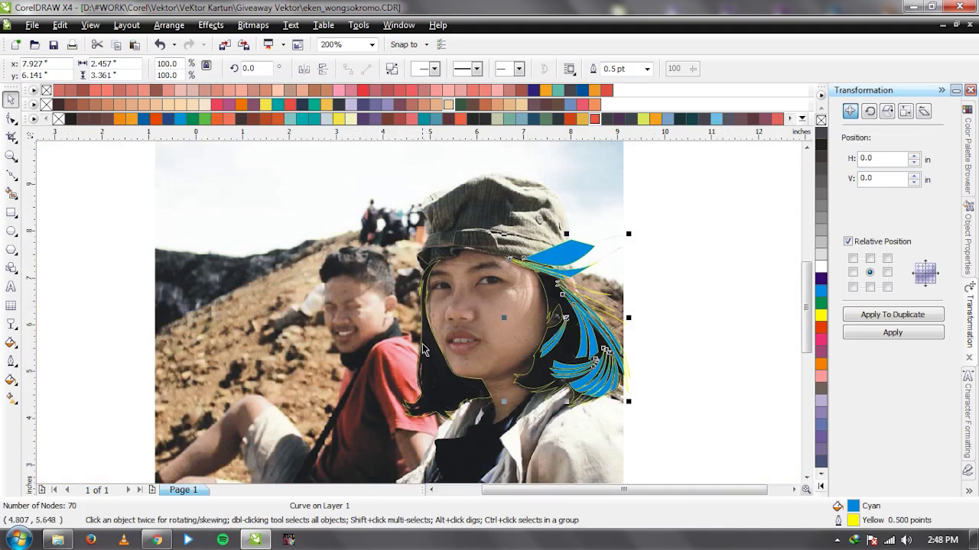
{"action": "scroll", "coordinate": [424, 336], "scroll_direction": "up", "scroll_amount": 1}
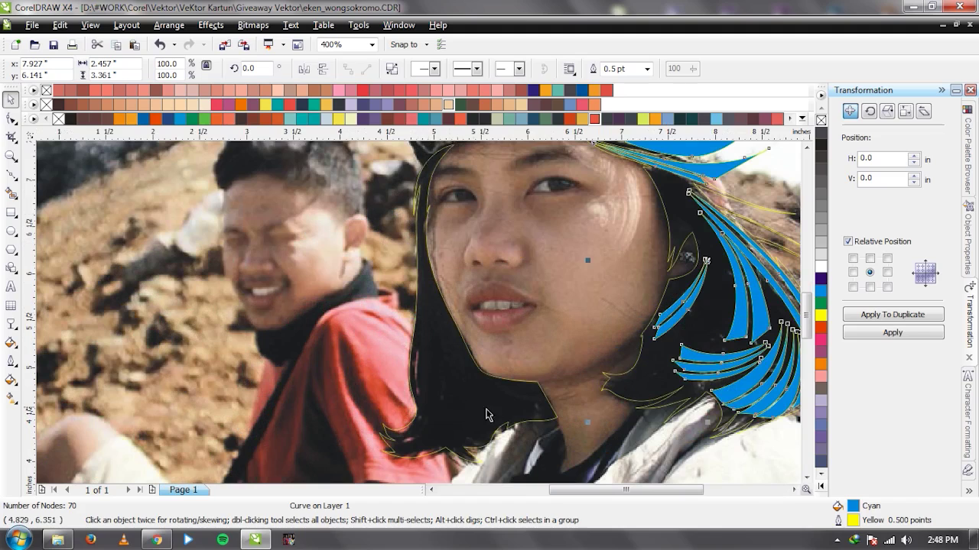
Draw a strand from the left hairline down the side of the face and Weld it in.
{"action": "key", "text": "F5"}
{"action": "left_click", "coordinate": [434, 161]}
{"action": "left_click_drag", "start_coordinate": [422, 257], "coordinate": [428, 330]}
{"action": "left_click_drag", "start_coordinate": [436, 371], "coordinate": [426, 351]}
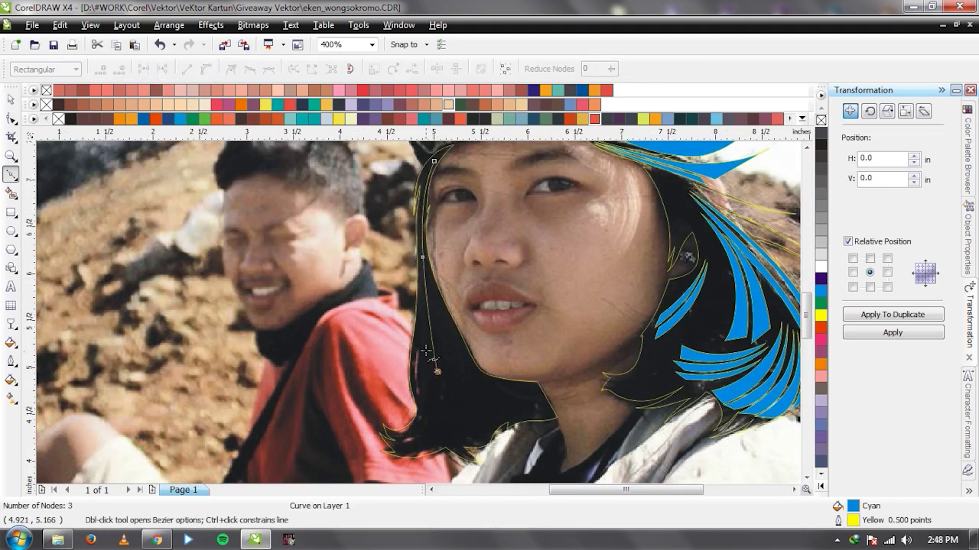
{"action": "left_click", "coordinate": [433, 161]}
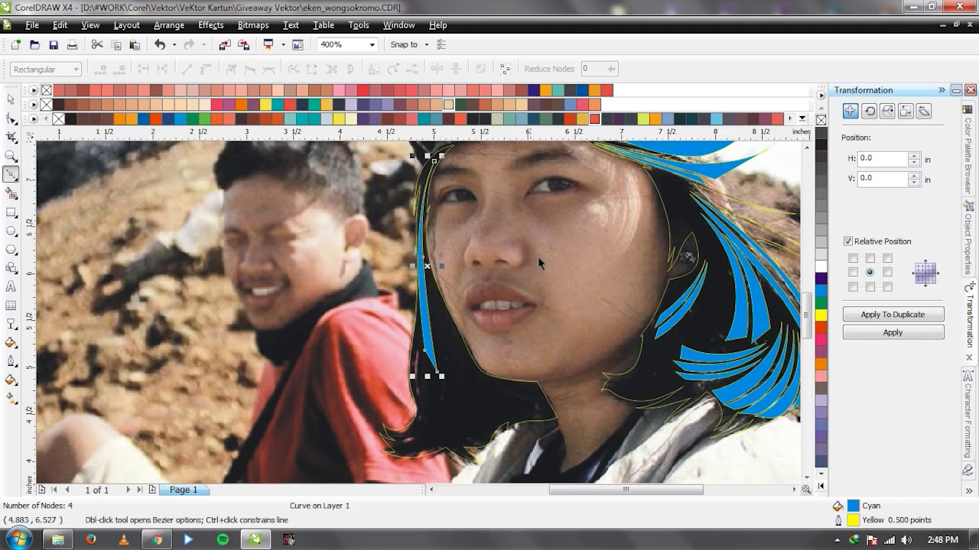
{"action": "key", "text": "space"}
{"action": "left_click", "coordinate": [435, 70]}
Add another curved strand along the left hair and Weld it into the strands shape.
{"action": "key", "text": "F10"}
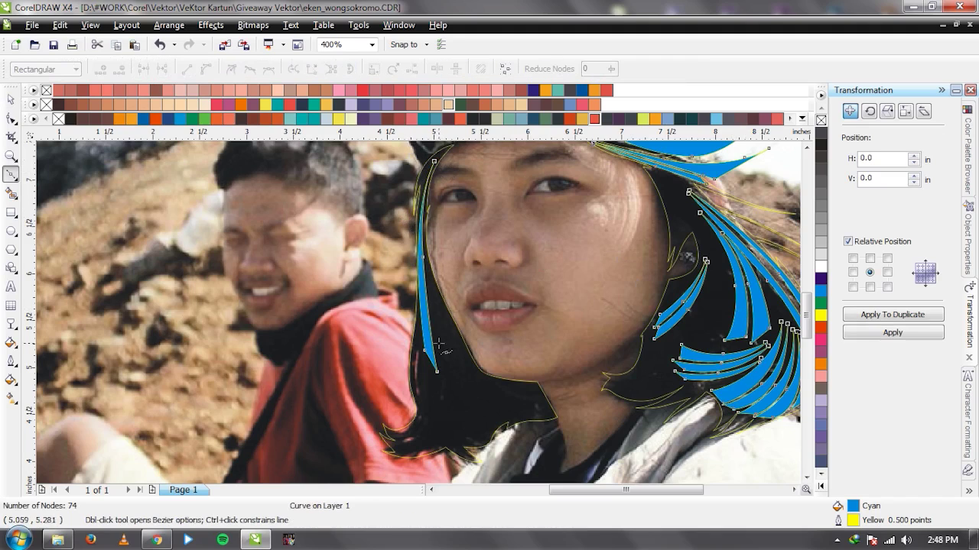
{"action": "key", "text": "F5"}
{"action": "left_click", "coordinate": [418, 312]}
{"action": "left_click", "coordinate": [425, 383]}
{"action": "left_click_drag", "start_coordinate": [430, 425], "coordinate": [436, 433]}
{"action": "left_click", "coordinate": [419, 312]}
{"action": "key", "text": "space"}
{"action": "left_click", "coordinate": [445, 180], "text": "shift"}
{"action": "left_click", "coordinate": [435, 70]}
Draw a closed strand shape across the lower hair tips, restarting after an abandoned attempt.
{"action": "scroll", "coordinate": [495, 418], "scroll_direction": "up", "scroll_amount": 1}
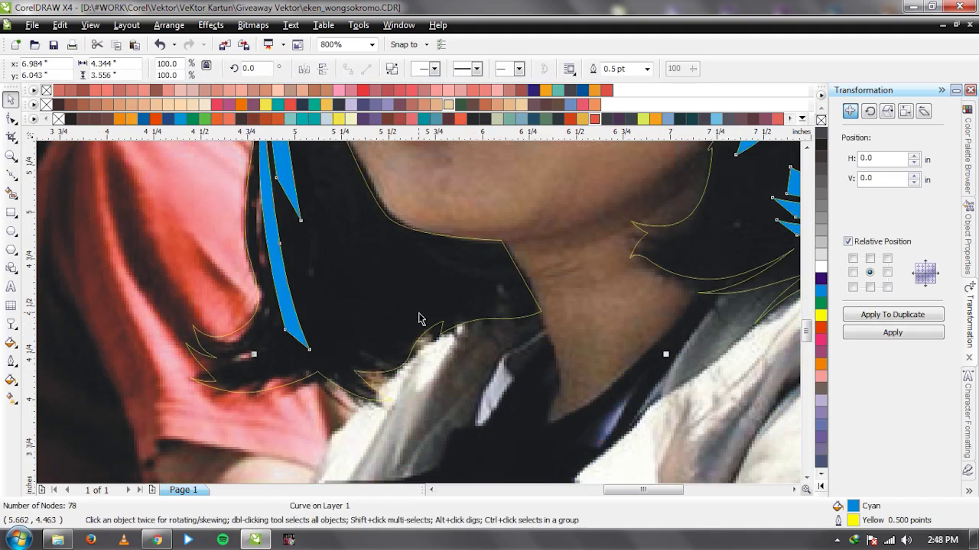
{"action": "key", "text": "F5"}
{"action": "left_click", "coordinate": [227, 382]}
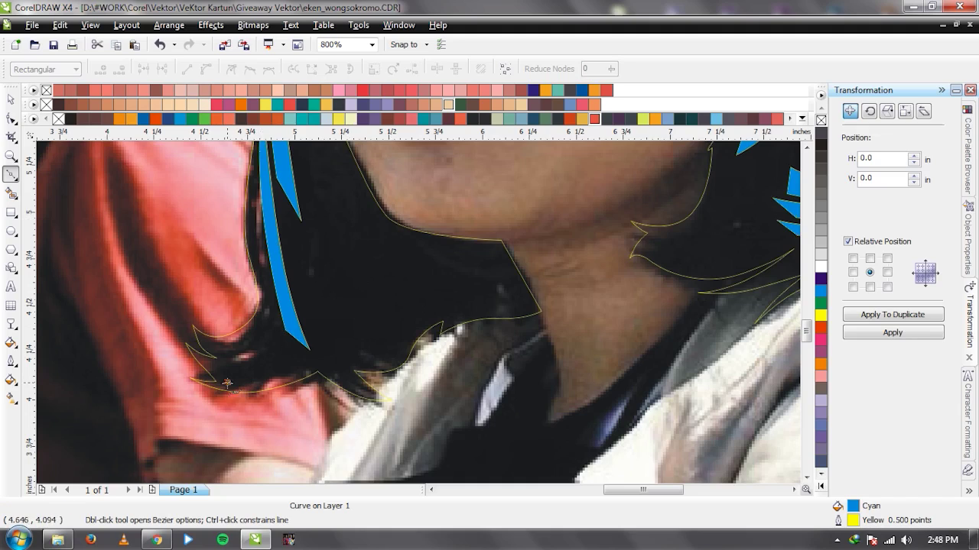
{"action": "left_click_drag", "start_coordinate": [319, 372], "coordinate": [323, 362]}
{"action": "key", "text": "Escape"}
{"action": "left_click", "coordinate": [254, 393]}
{"action": "left_click", "coordinate": [229, 379]}
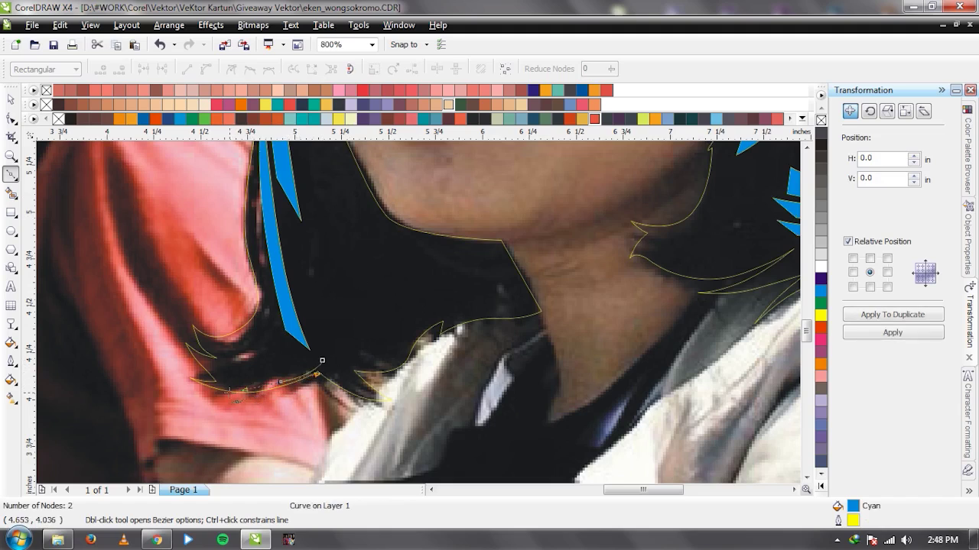
{"action": "key", "text": "space"}
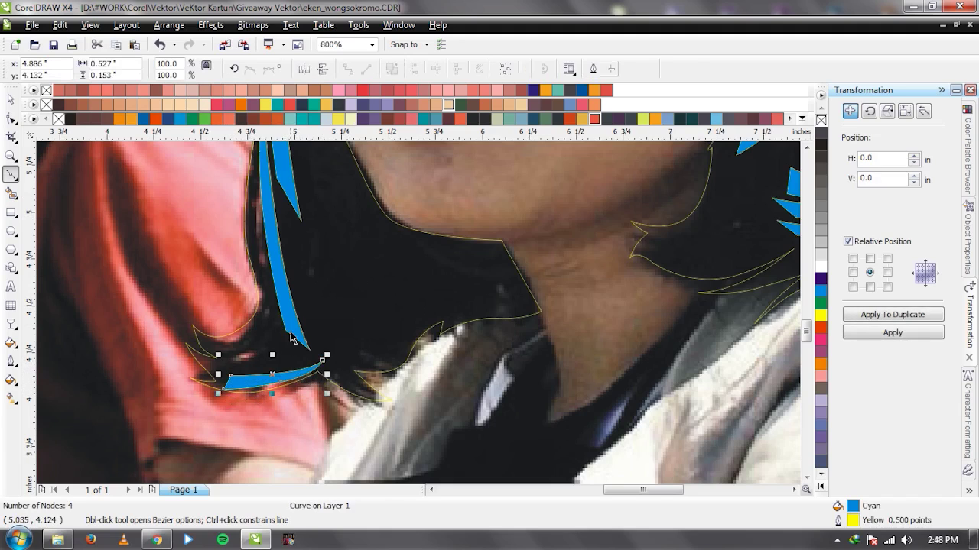
Draw a second small strand shape at the hair tip and combine both into one curve.
{"action": "key", "text": "space"}
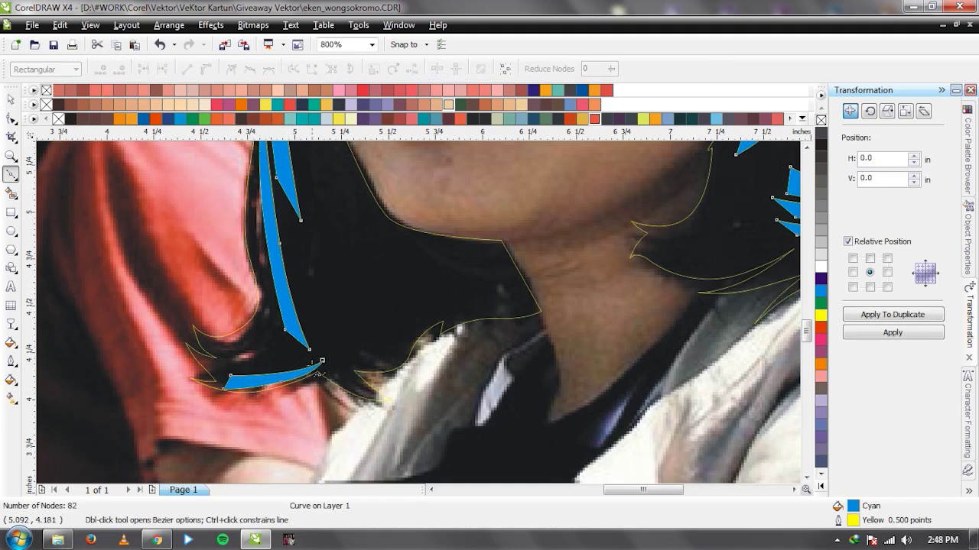
{"action": "left_click", "coordinate": [320, 351]}
{"action": "mouse_move", "coordinate": [284, 364]}
{"action": "left_mouse_down"}
{"action": "mouse_move", "coordinate": [229, 370]}
{"action": "mouse_move", "coordinate": [292, 355]}
{"action": "left_mouse_up"}
{"action": "left_click", "coordinate": [318, 348]}
{"action": "key", "text": "space"}
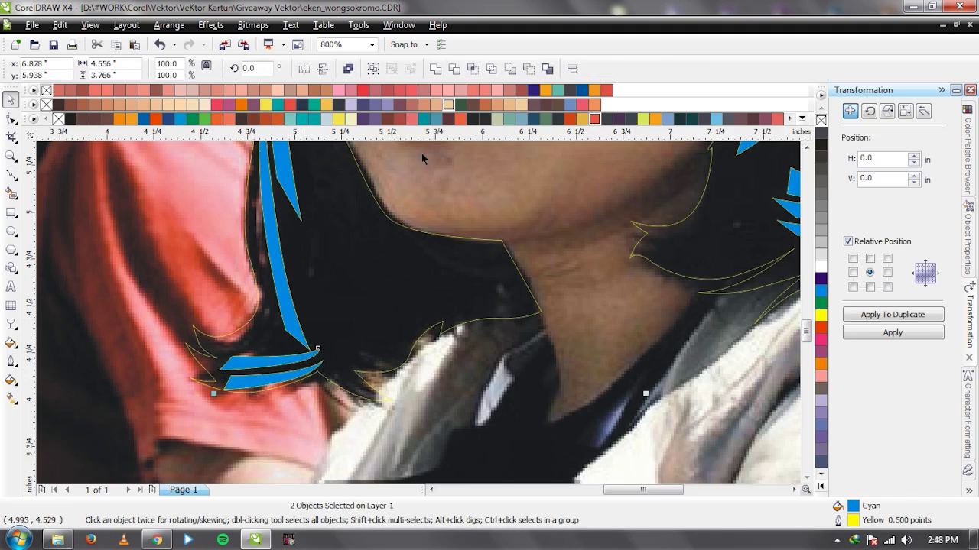
{"action": "left_click", "coordinate": [435, 68]}
{"action": "key", "text": "F10"}
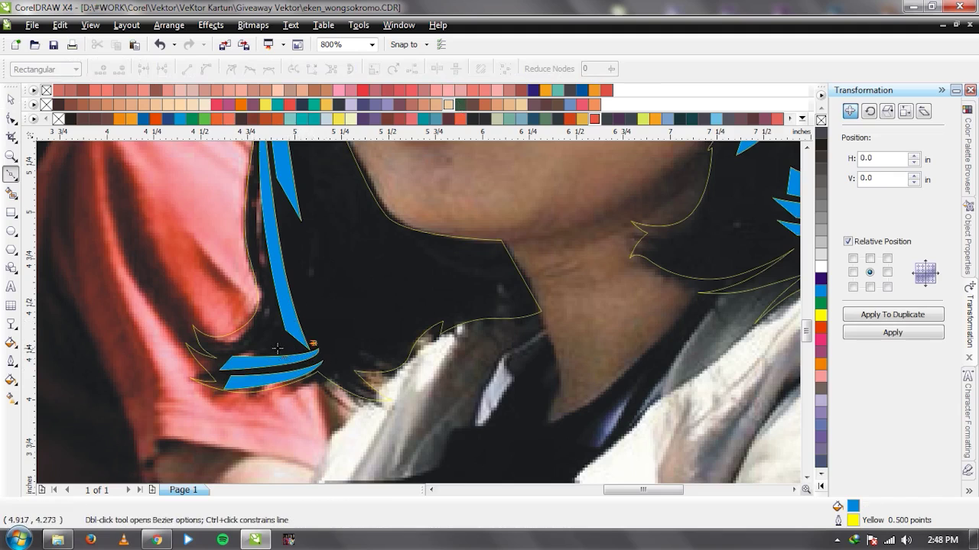
{"action": "key", "text": "space"}
{"action": "scroll", "coordinate": [275, 351], "scroll_direction": "down", "scroll_amount": 3}
Check the trace under the photo, then combine the selected cap and hair shapes into one curve.
{"action": "left_click_drag", "start_coordinate": [629, 216], "coordinate": [629, 216]}
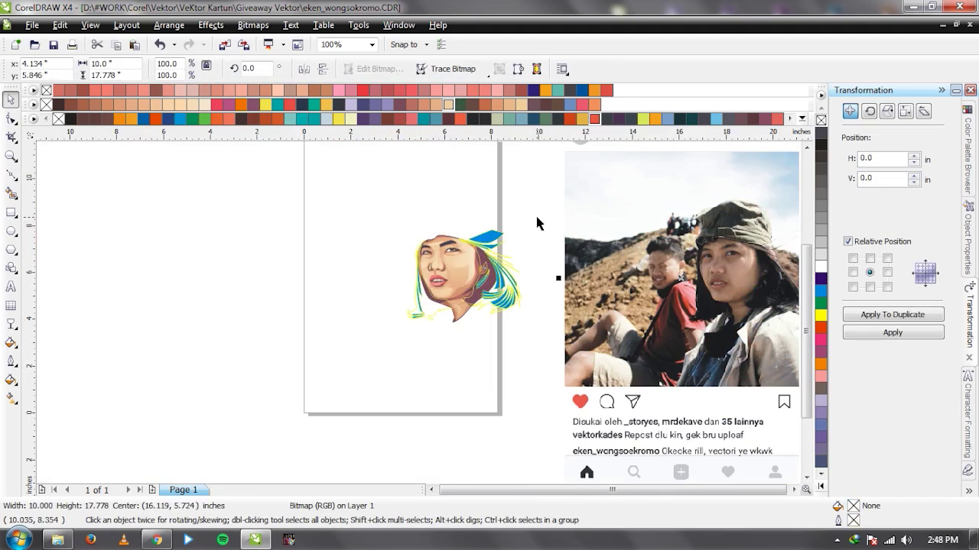
{"action": "key", "text": "ctrl+z"}
{"action": "left_click", "coordinate": [525, 266]}
{"action": "scroll", "coordinate": [524, 267], "scroll_direction": "up", "scroll_amount": 1}
{"action": "left_click", "coordinate": [374, 255]}
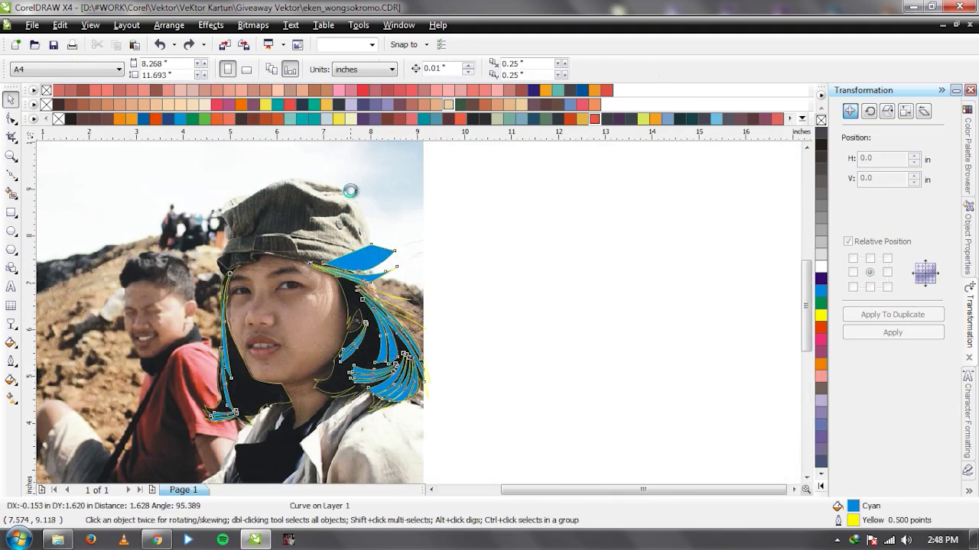
{"action": "left_click", "coordinate": [472, 69]}
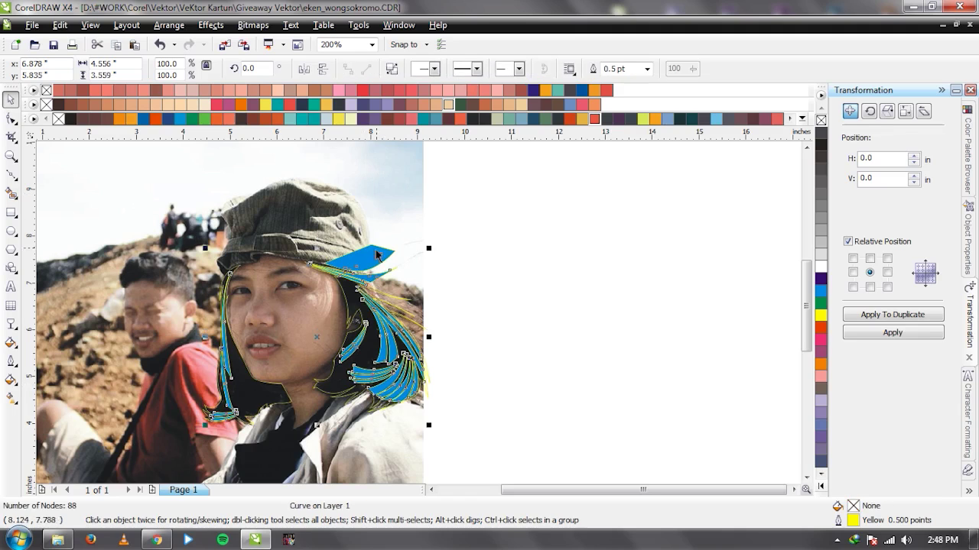
{"action": "key", "text": "Delete"}
Fill the two traced hair curves dark grey, using a custom Uniform Fill colour.
{"action": "scroll", "coordinate": [183, 403], "scroll_direction": "up", "scroll_amount": 1}
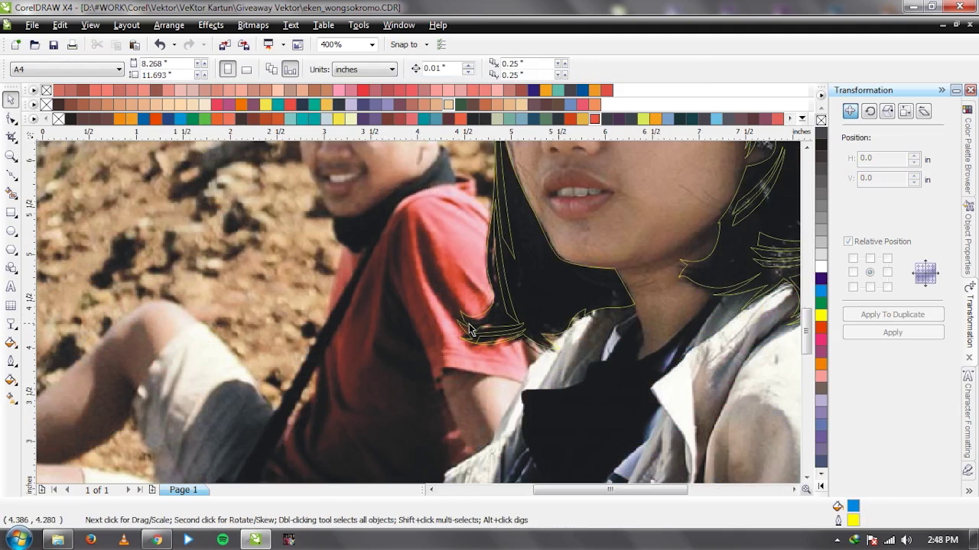
{"action": "left_click", "coordinate": [508, 310]}
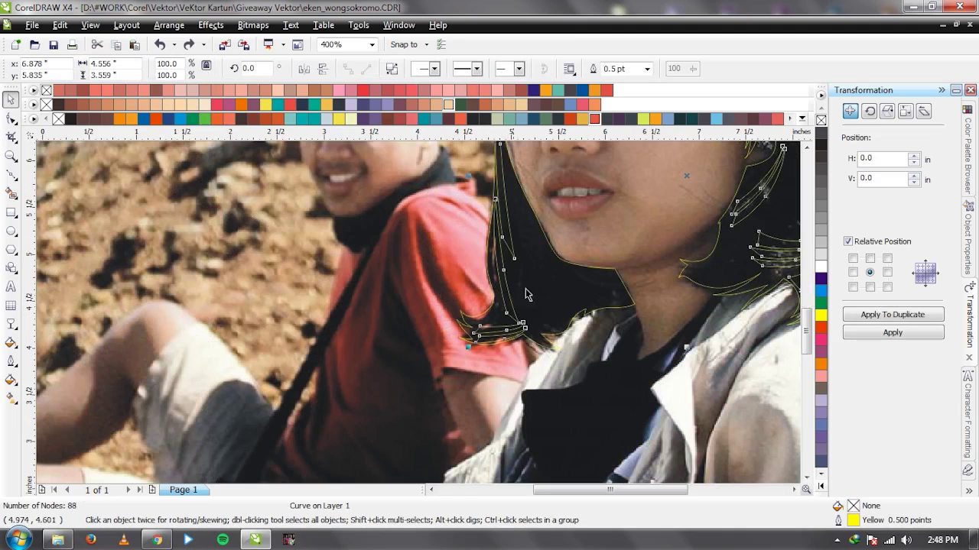
{"action": "left_click", "coordinate": [554, 296]}
{"action": "left_click", "coordinate": [820, 144]}
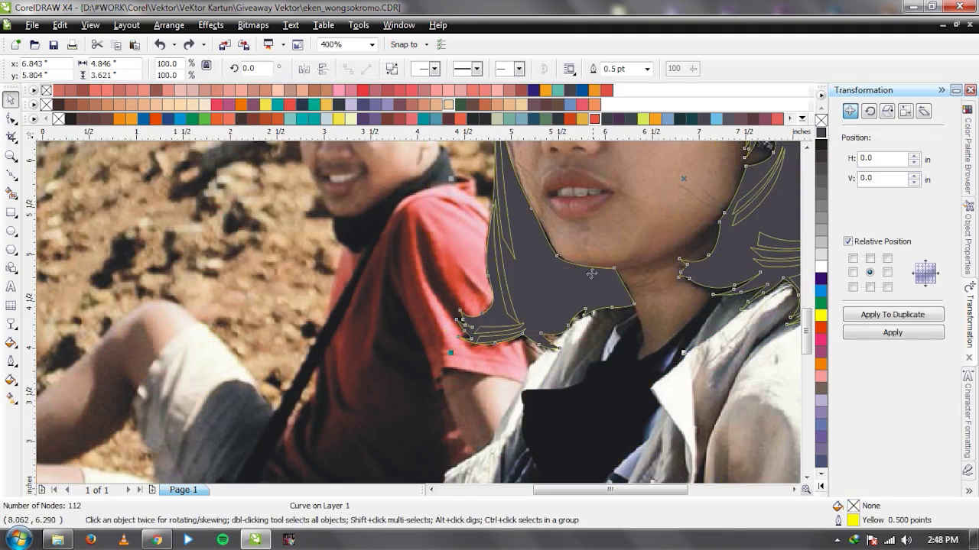
{"action": "key", "text": "Tab"}
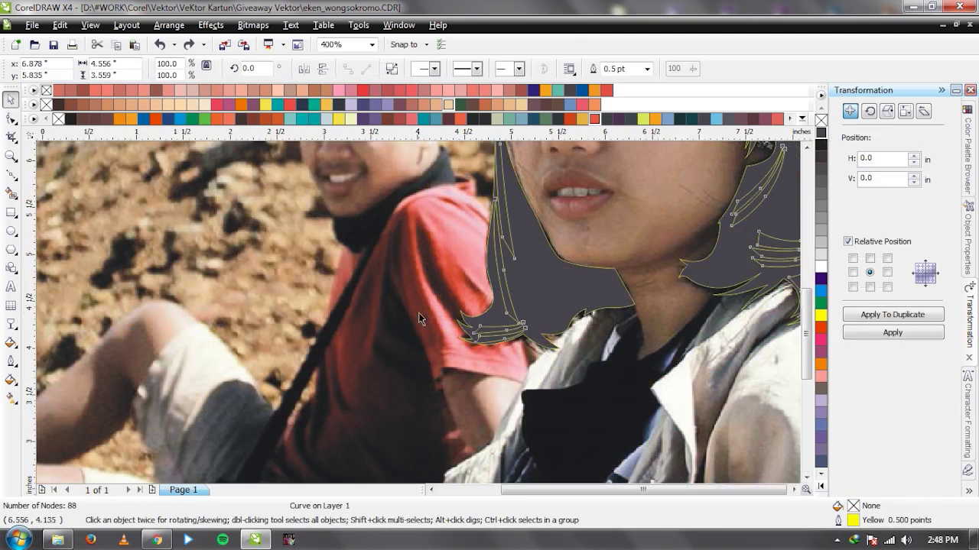
{"action": "scroll", "coordinate": [418, 312], "scroll_direction": "down", "scroll_amount": 3}
{"action": "scroll", "coordinate": [411, 313], "scroll_direction": "up", "scroll_amount": 3}
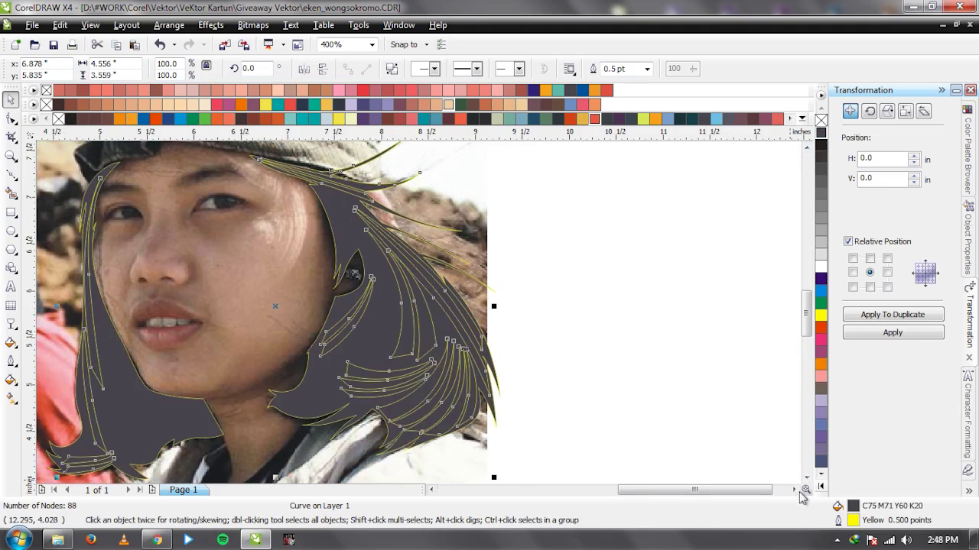
{"action": "key", "text": "shift+F11"}
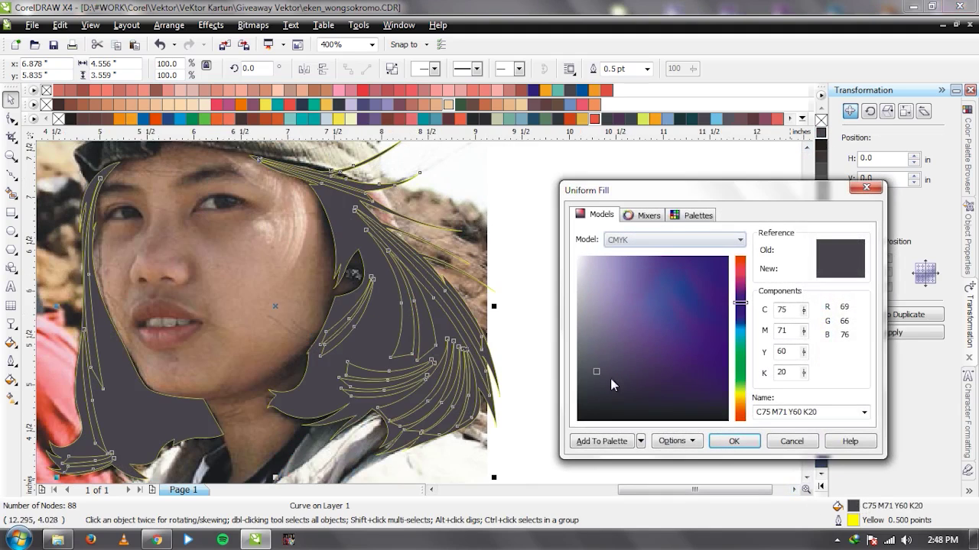
{"action": "left_click", "coordinate": [604, 402]}
{"action": "left_click", "coordinate": [730, 440]}
Lighten the hair curve's grey fill in the Uniform Fill dialog.
{"action": "scroll", "coordinate": [514, 373], "scroll_direction": "down", "scroll_amount": 2}
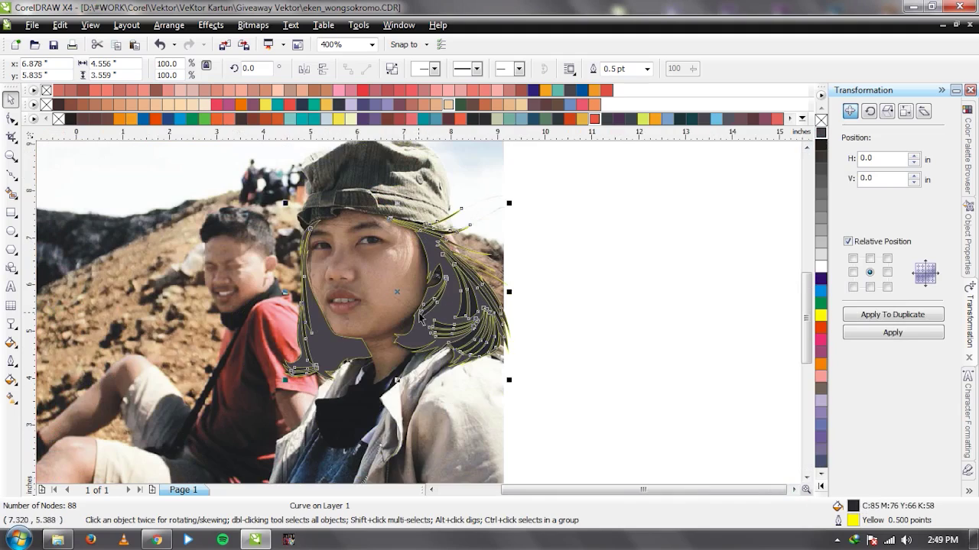
{"action": "right_click", "coordinate": [822, 121]}
{"action": "left_click", "coordinate": [567, 315]}
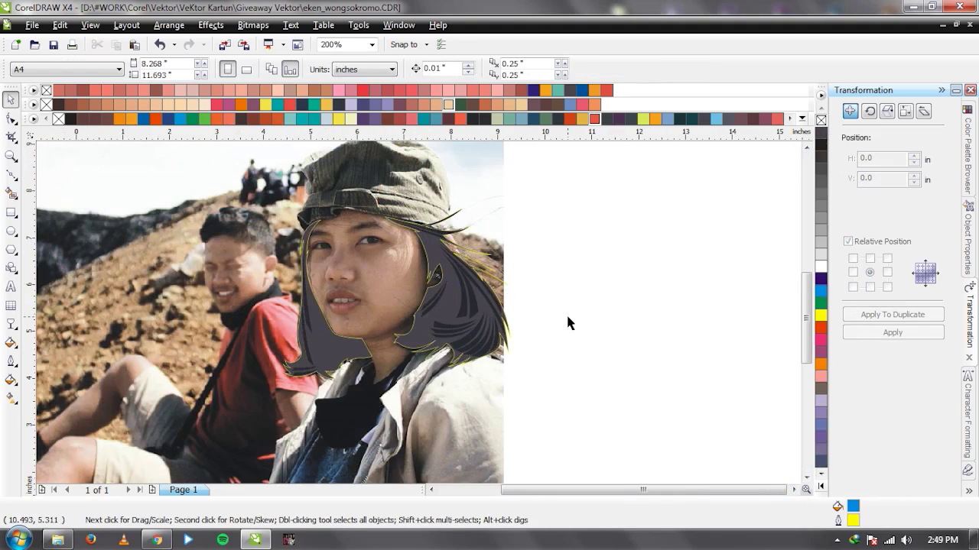
{"action": "key", "text": "ctrl+z"}
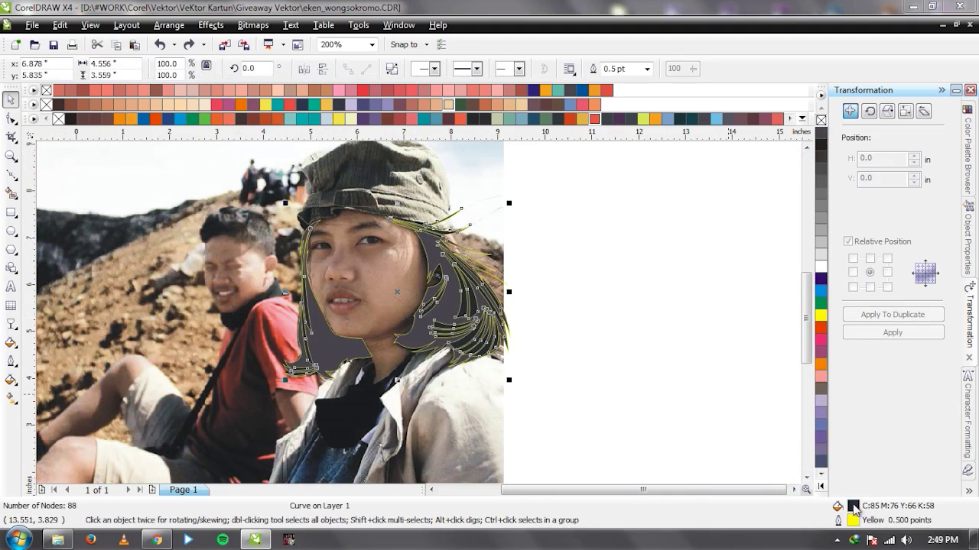
{"action": "left_click_drag", "start_coordinate": [592, 370], "coordinate": [579, 363]}
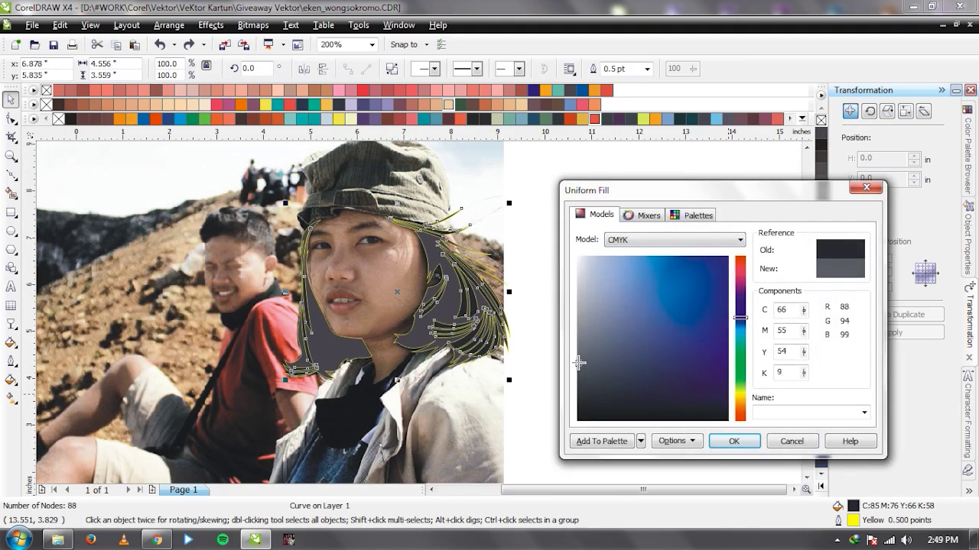
{"action": "left_click", "coordinate": [733, 441]}
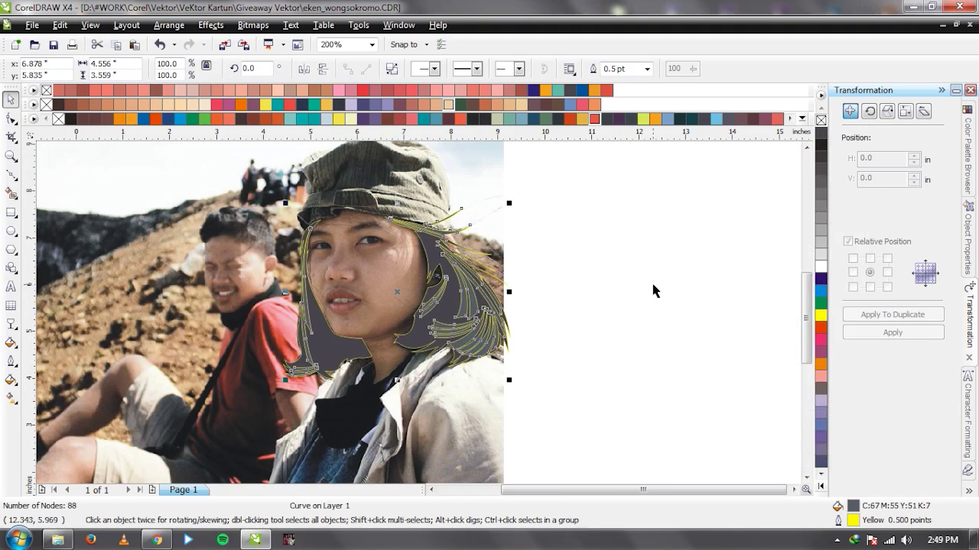
{"action": "key", "text": "Escape"}
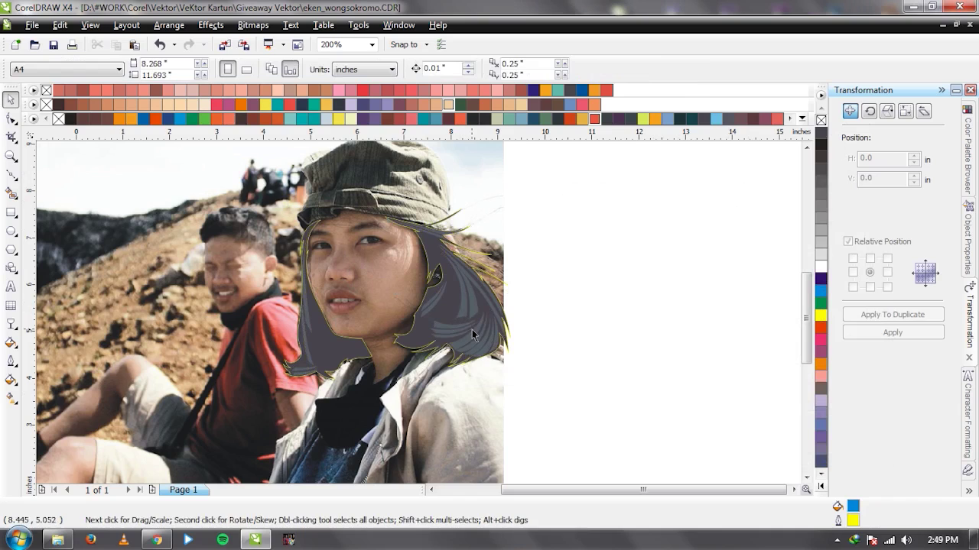
Give the strand shapes a light grey fill of C41 M33 Y33 K1.
{"action": "left_click", "coordinate": [472, 330]}
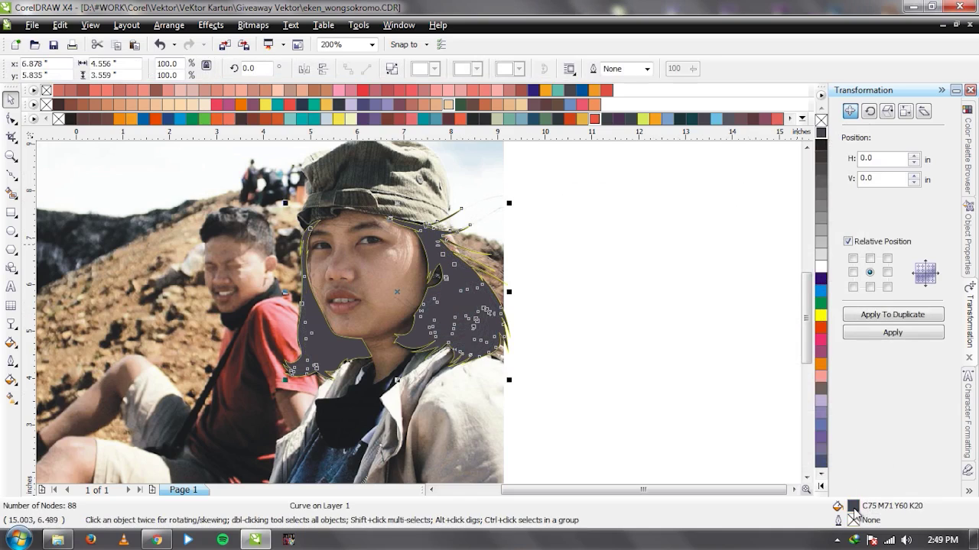
{"action": "double_click", "coordinate": [854, 509]}
{"action": "left_click", "coordinate": [596, 365]}
{"action": "left_click_drag", "start_coordinate": [595, 365], "coordinate": [573, 331]}
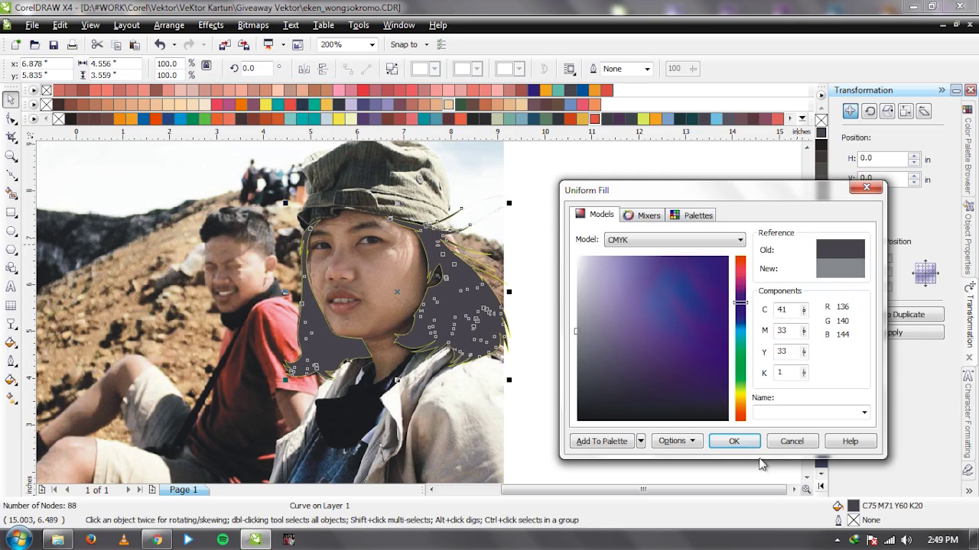
{"action": "left_click", "coordinate": [733, 441]}
{"action": "left_click", "coordinate": [569, 276]}
{"action": "key", "text": "F3"}
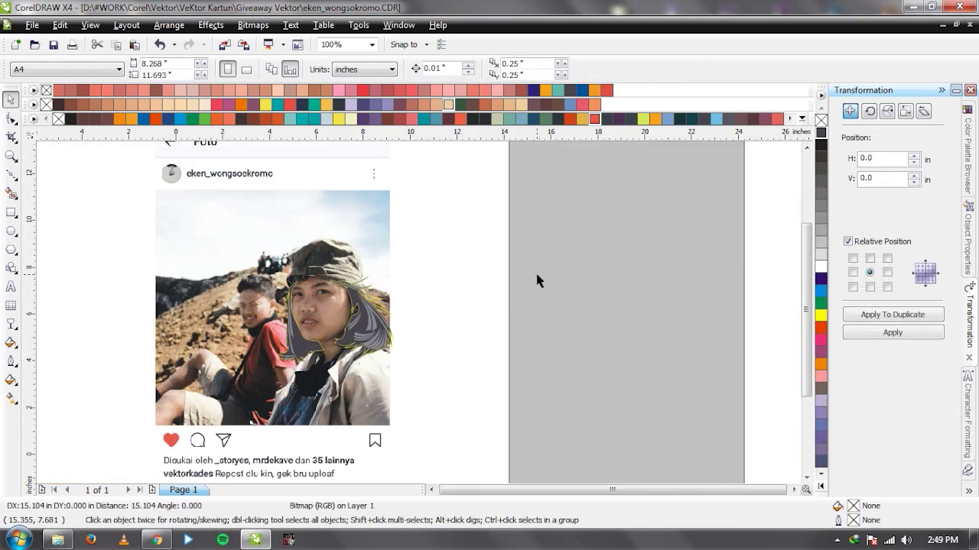
Slide the photo aside to compare the vector face, then put it back.
{"action": "scroll", "coordinate": [419, 319], "scroll_direction": "up", "scroll_amount": 1}
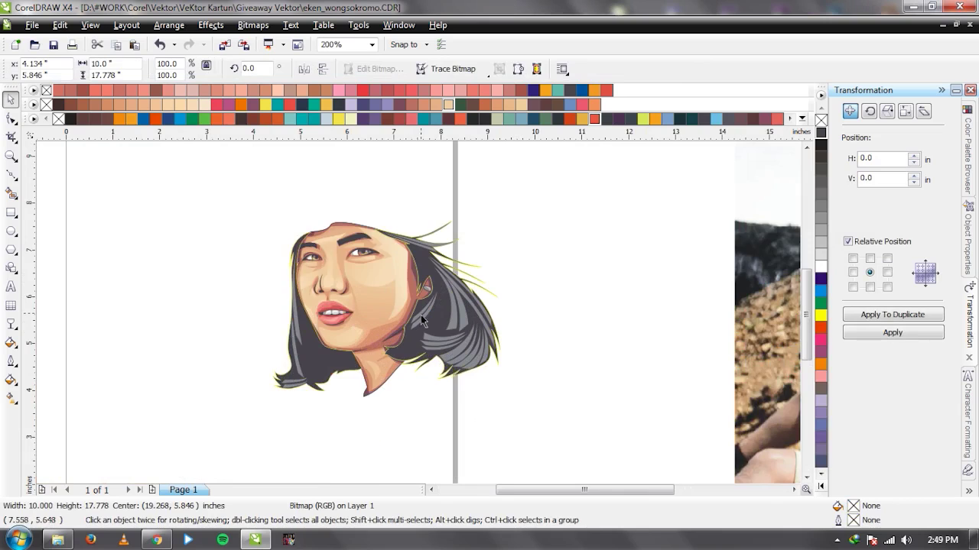
{"action": "left_click", "coordinate": [434, 320]}
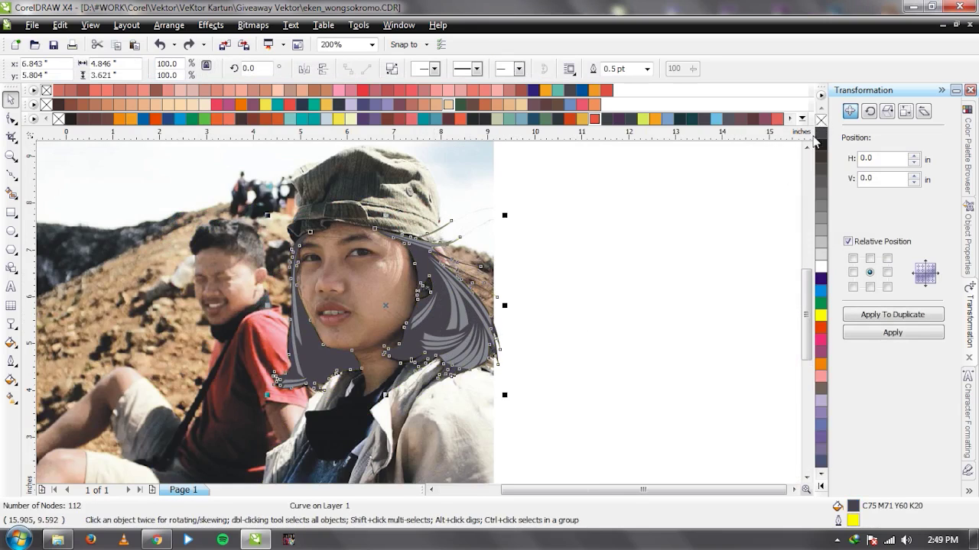
{"action": "key", "text": "F3"}
{"action": "left_click_drag", "start_coordinate": [344, 306], "coordinate": [683, 306]}
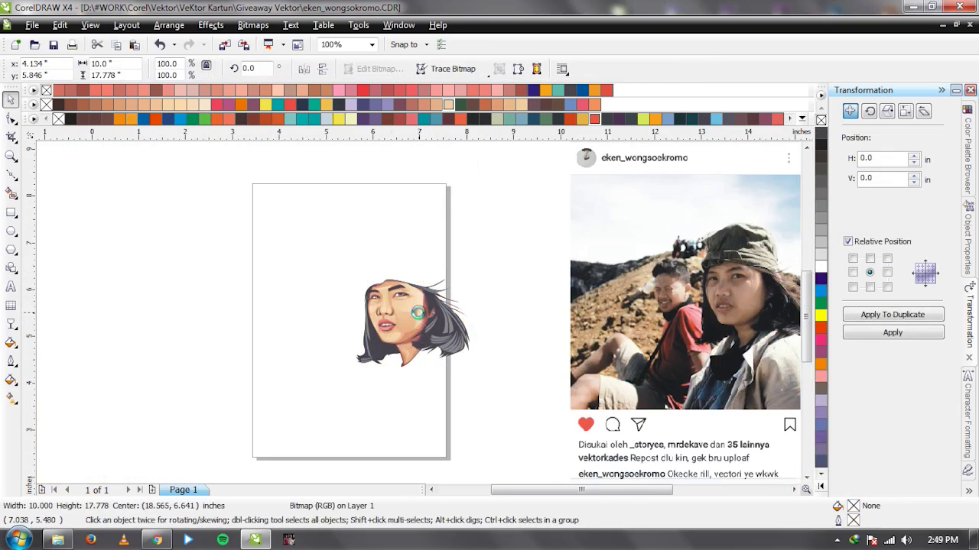
{"action": "scroll", "coordinate": [419, 312], "scroll_direction": "up", "scroll_amount": 1}
{"action": "key", "text": "ctrl+z"}
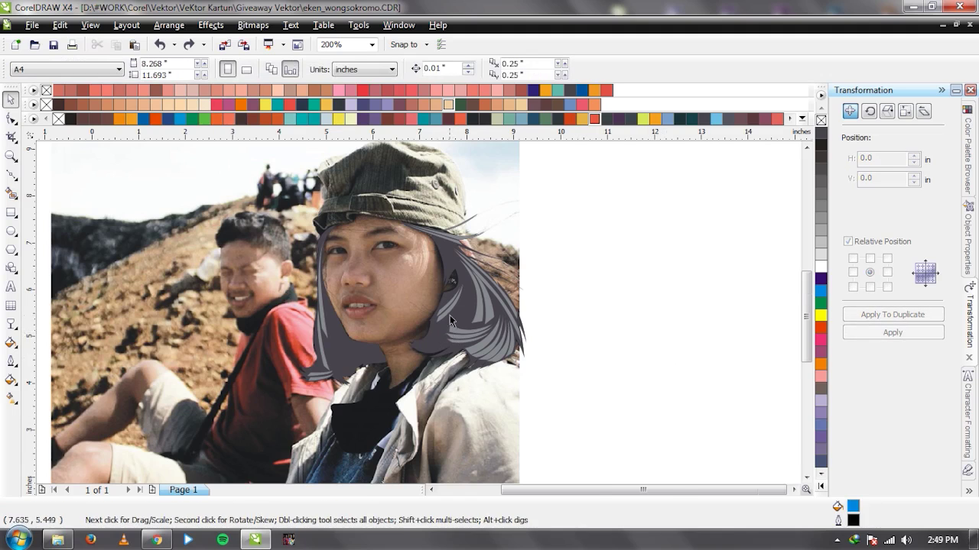
{"action": "scroll", "coordinate": [449, 321], "scroll_direction": "up", "scroll_amount": 1}
Remove the yellow outline from the dark grey hair curve.
{"action": "left_click", "coordinate": [419, 315]}
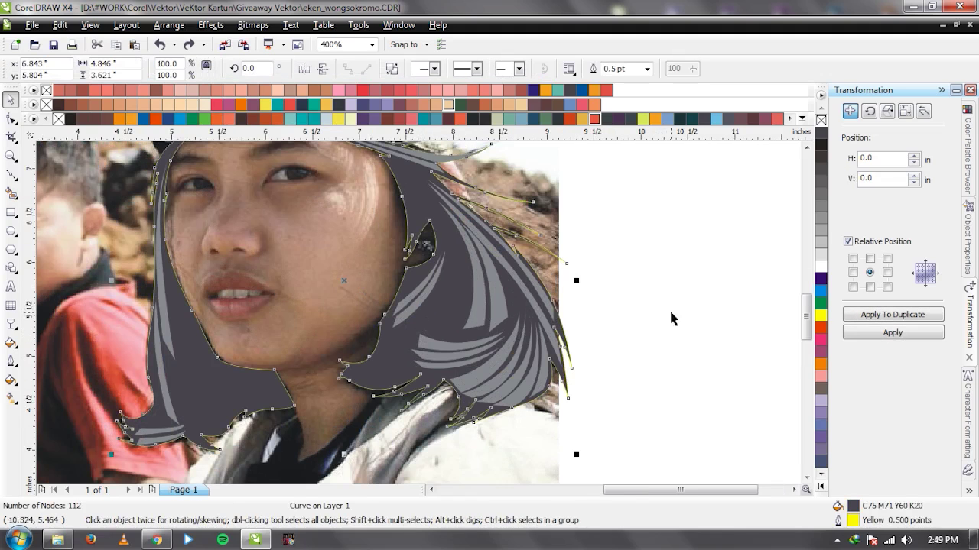
{"action": "key", "text": "F3"}
{"action": "left_click_drag", "start_coordinate": [298, 253], "coordinate": [527, 252]}
{"action": "key", "text": "ctrl+z"}
{"action": "right_click", "coordinate": [821, 120]}
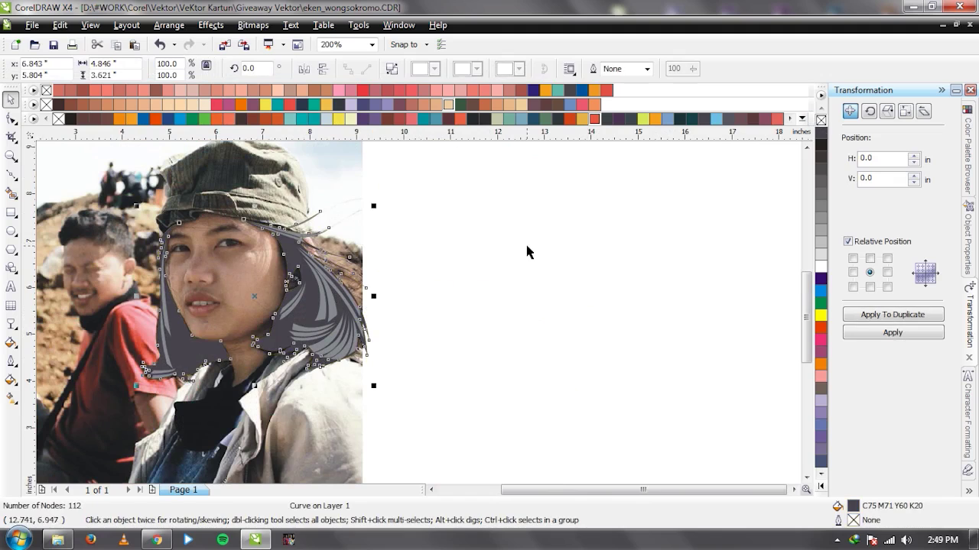
{"action": "left_click", "coordinate": [527, 252]}
Move the photo right and then left to inspect the face, restoring it each time.
{"action": "left_click_drag", "start_coordinate": [146, 280], "coordinate": [629, 276]}
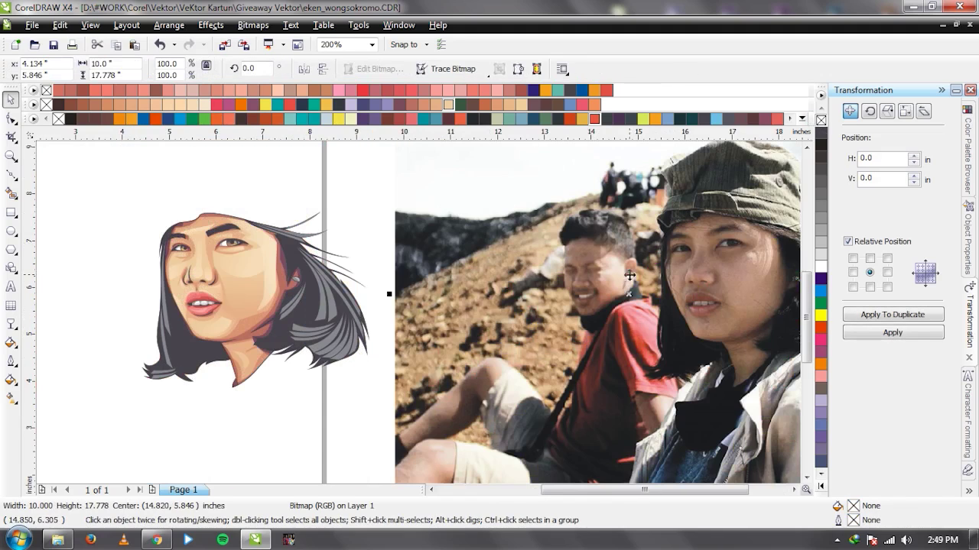
{"action": "key", "text": "ctrl+z"}
{"action": "key", "text": "F3"}
{"action": "left_click_drag", "start_coordinate": [373, 205], "coordinate": [241, 296]}
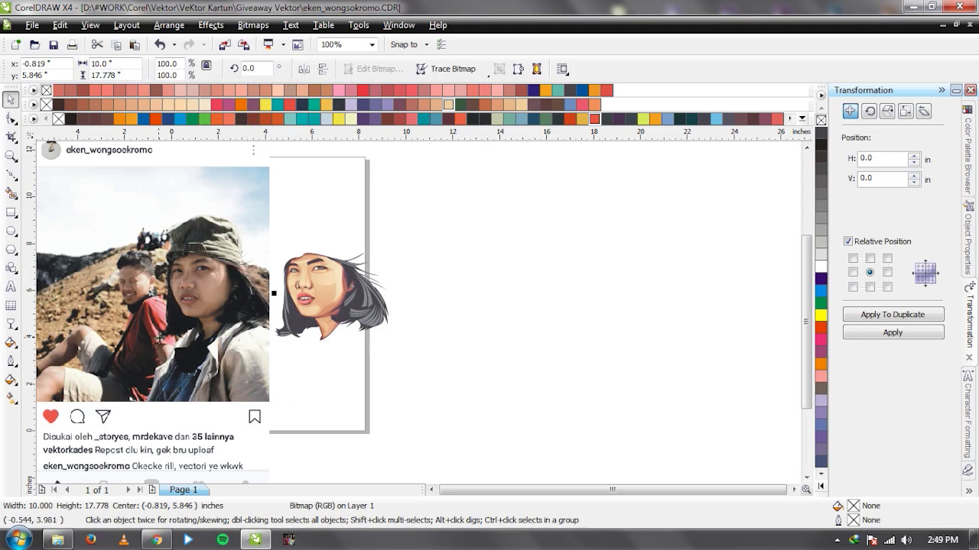
{"action": "key", "text": "ctrl+z"}
{"action": "scroll", "coordinate": [398, 298], "scroll_direction": "up", "scroll_amount": 1}
{"action": "left_click", "coordinate": [431, 264]}
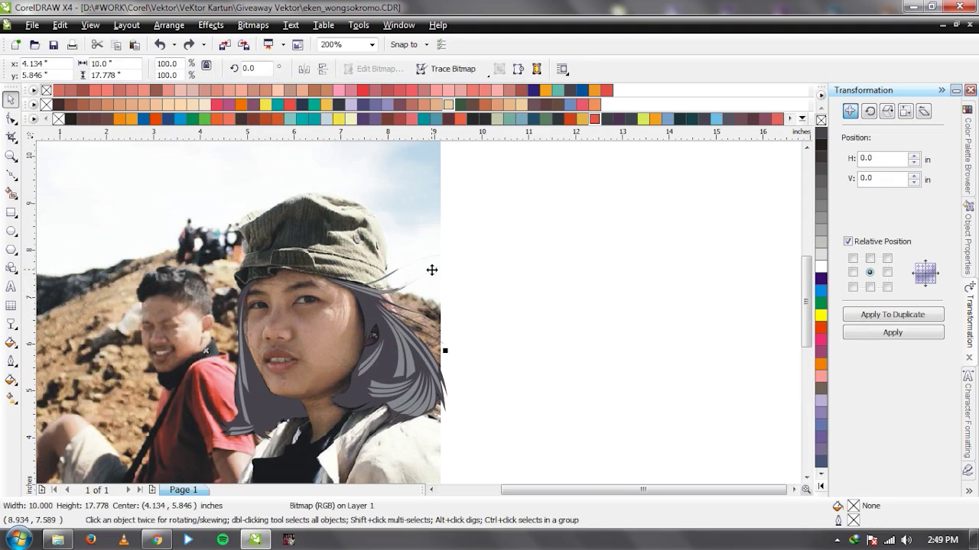
{"action": "scroll", "coordinate": [418, 355], "scroll_direction": "up", "scroll_amount": 1}
Start a Bezier cutting shape along the hair's outer edge, from the cap down to the ends.
{"action": "key", "text": "F5"}
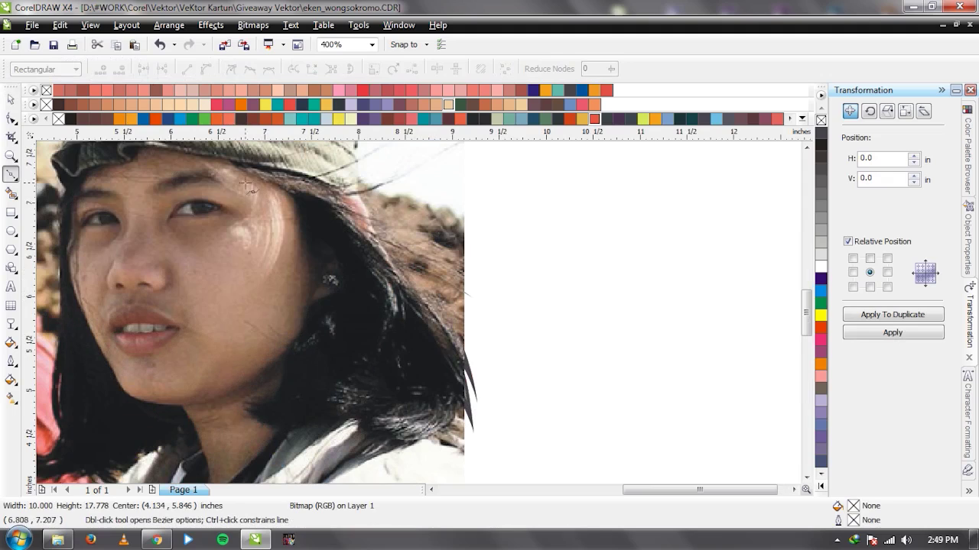
{"action": "left_click", "coordinate": [292, 190]}
{"action": "left_click_drag", "start_coordinate": [328, 207], "coordinate": [358, 224]}
{"action": "left_click_drag", "start_coordinate": [377, 267], "coordinate": [403, 288]}
{"action": "left_click_drag", "start_coordinate": [440, 347], "coordinate": [453, 358]}
{"action": "left_click_drag", "start_coordinate": [473, 408], "coordinate": [407, 412]}
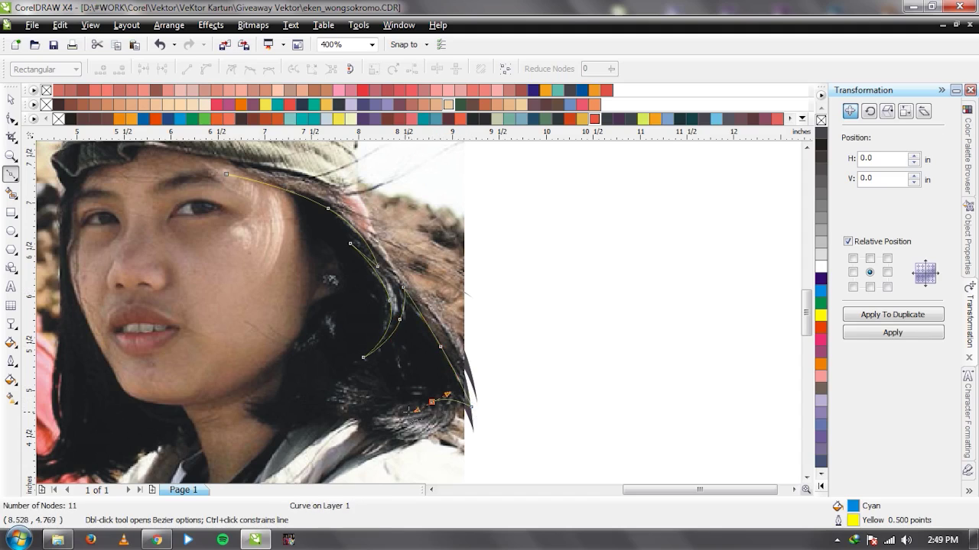
Trace the hair's lower edge and sweep around the right to close the cutting shape.
{"action": "left_click", "coordinate": [392, 399]}
{"action": "left_click", "coordinate": [372, 403]}
{"action": "left_click", "coordinate": [327, 380]}
{"action": "left_click", "coordinate": [278, 389]}
{"action": "left_click_drag", "start_coordinate": [357, 406], "coordinate": [375, 436]}
{"action": "left_click", "coordinate": [481, 443]}
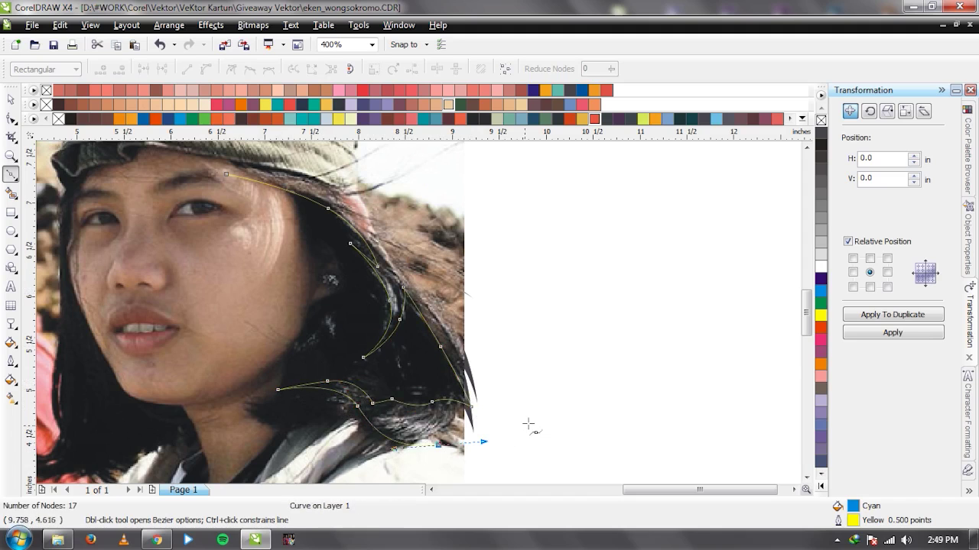
{"action": "key", "text": "F3"}
{"action": "left_click_drag", "start_coordinate": [447, 261], "coordinate": [444, 198]}
{"action": "left_click", "coordinate": [260, 211]}
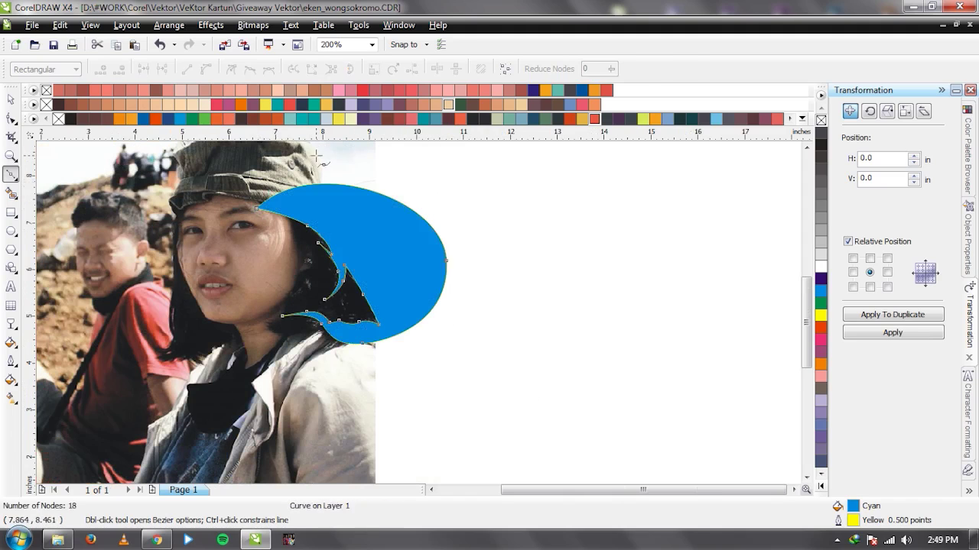
Trim the hair with the new shape, then delete the cutter.
{"action": "key", "text": "space"}
{"action": "key", "text": "shift+Page_Down"}
{"action": "left_click", "coordinate": [347, 162]}
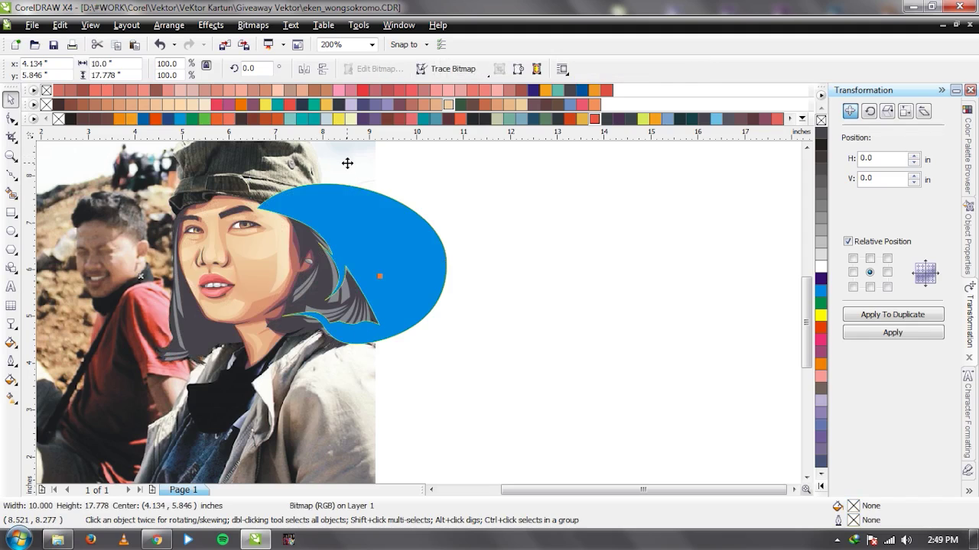
{"action": "left_click", "coordinate": [386, 250]}
{"action": "scroll", "coordinate": [282, 283], "scroll_direction": "up", "scroll_amount": 1}
{"action": "left_click", "coordinate": [417, 309], "text": "shift"}
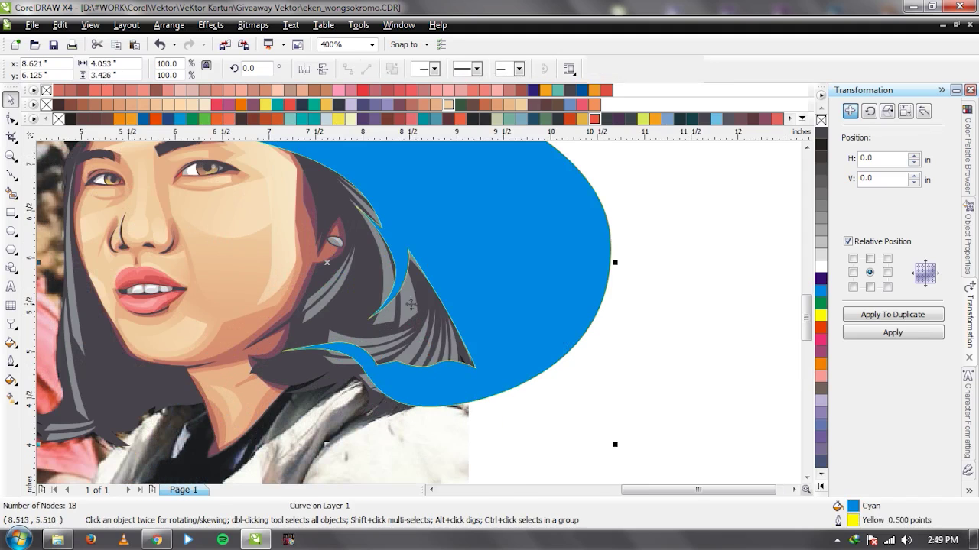
{"action": "left_click", "coordinate": [471, 69]}
{"action": "left_click", "coordinate": [576, 267]}
{"action": "key", "text": "Delete"}
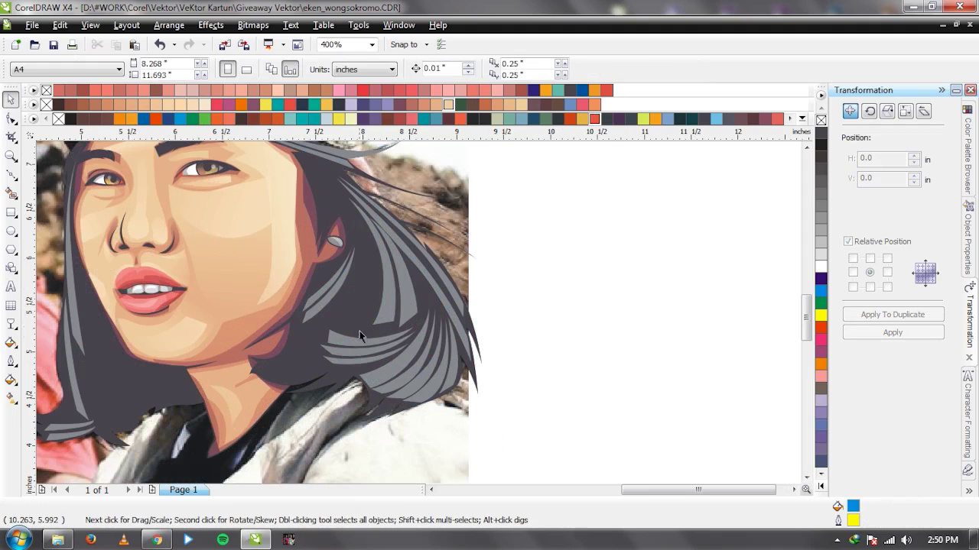
Try a lighter grey on the hair strands, then undo it.
{"action": "left_click", "coordinate": [411, 293]}
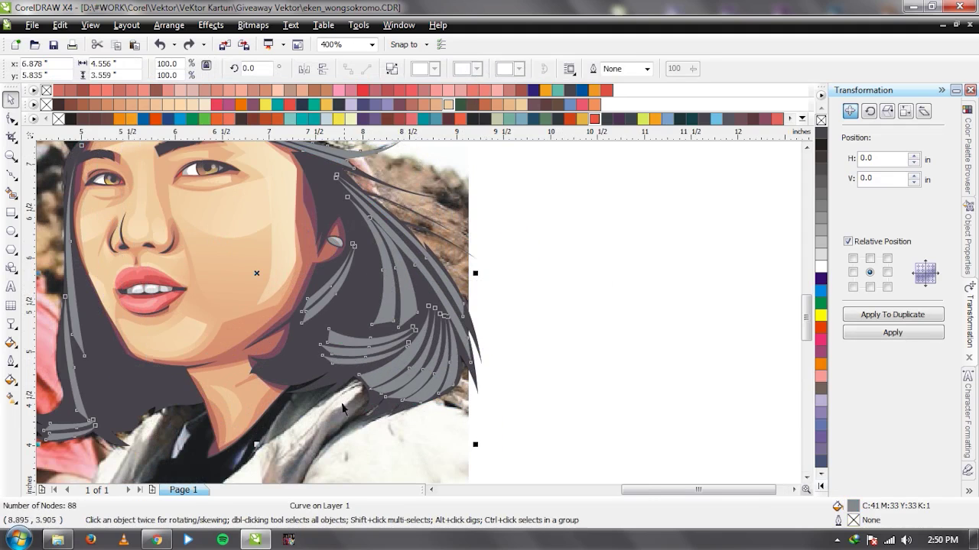
{"action": "double_click", "coordinate": [849, 506]}
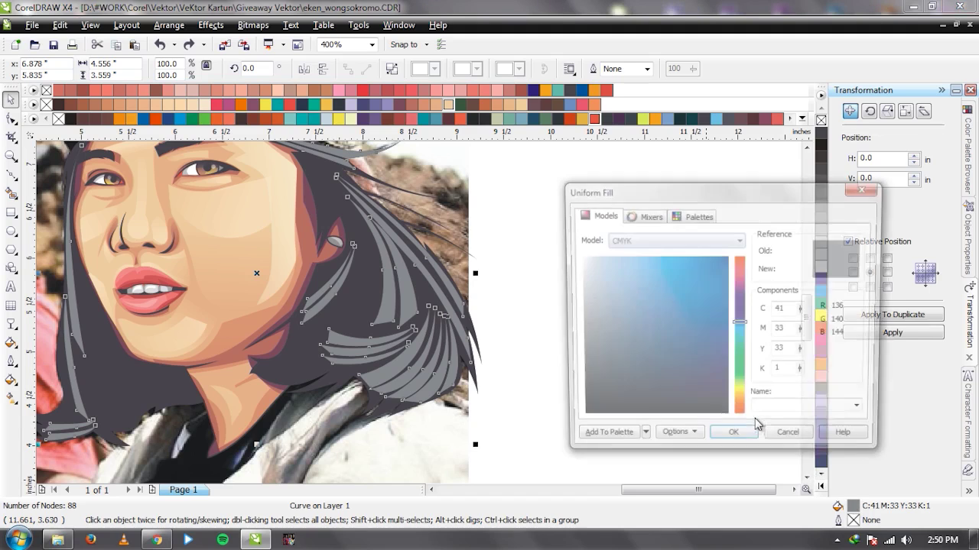
{"action": "left_click_drag", "start_coordinate": [585, 332], "coordinate": [564, 310]}
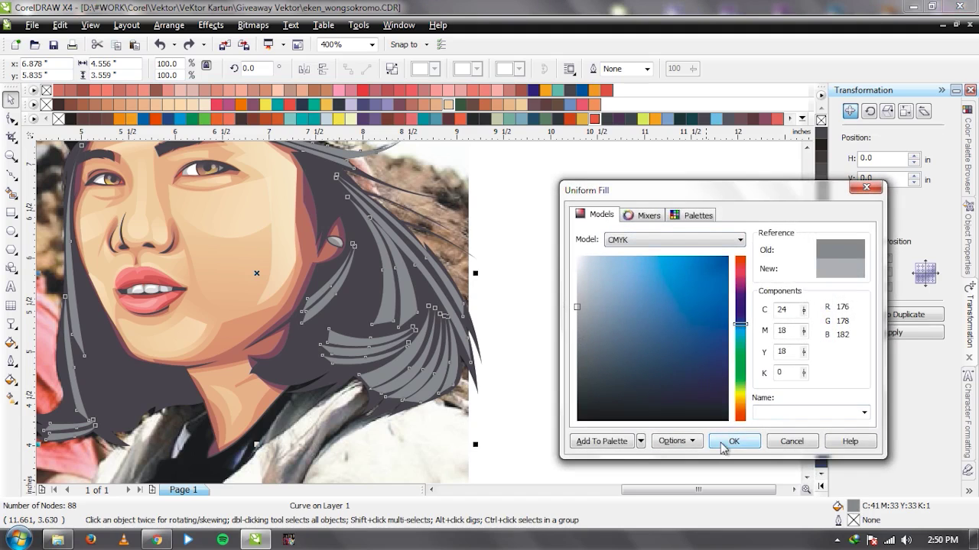
{"action": "left_click", "coordinate": [734, 441]}
{"action": "left_click", "coordinate": [483, 313]}
{"action": "key", "text": "ctrl+z"}
{"action": "left_click", "coordinate": [574, 307]}
{"action": "left_click_drag", "start_coordinate": [397, 253], "coordinate": [433, 225]}
{"action": "key", "text": "ctrl+z"}
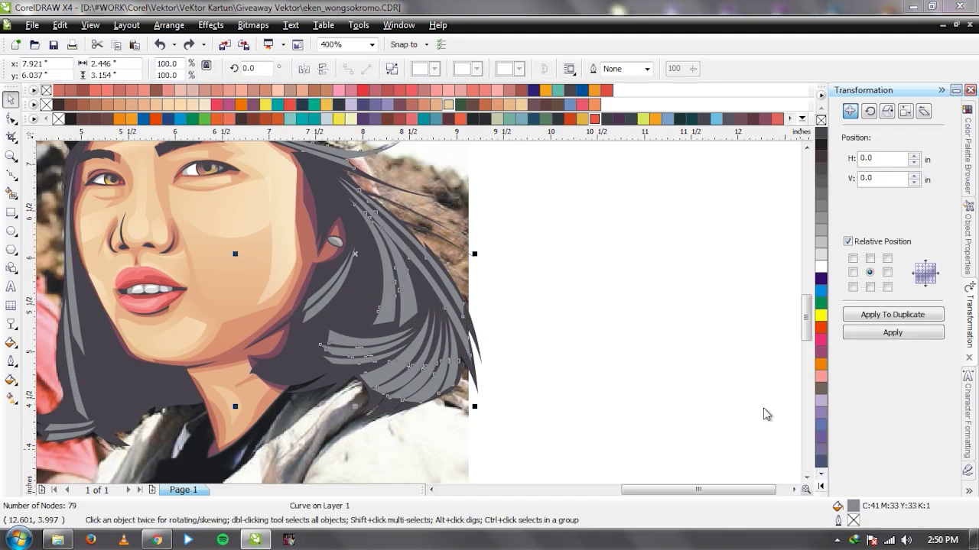
Fill the strands with a lighter grey (R179 G180 B184), then a paler C15 M11 Y11 K0.
{"action": "key", "text": "shift+F11"}
{"action": "left_click_drag", "start_coordinate": [591, 337], "coordinate": [577, 305]}
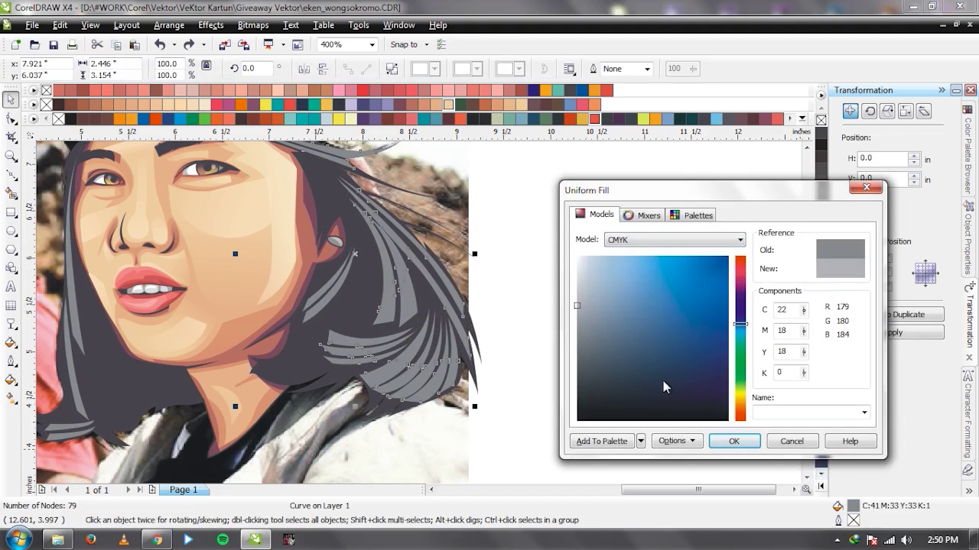
{"action": "left_click", "coordinate": [734, 444]}
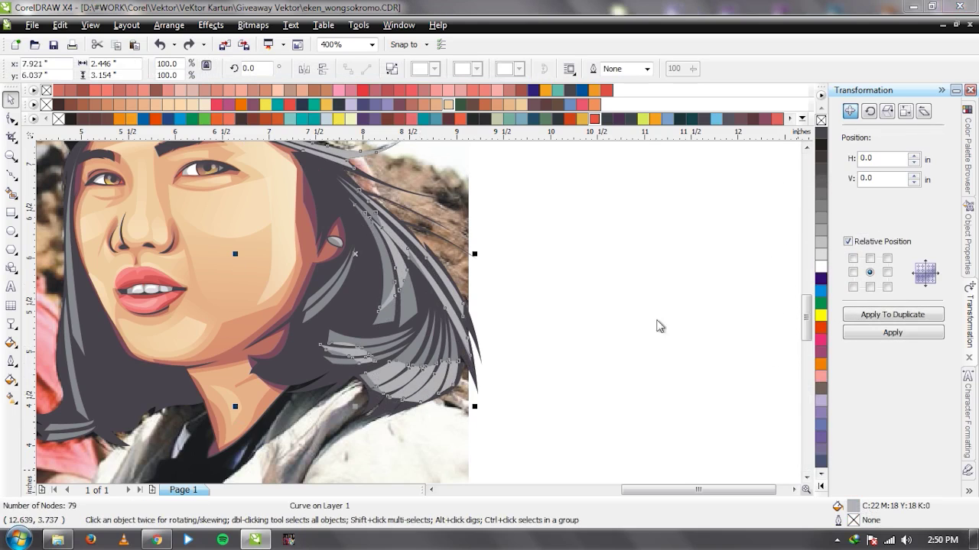
{"action": "key", "text": "shift+F11"}
{"action": "left_click", "coordinate": [577, 292]}
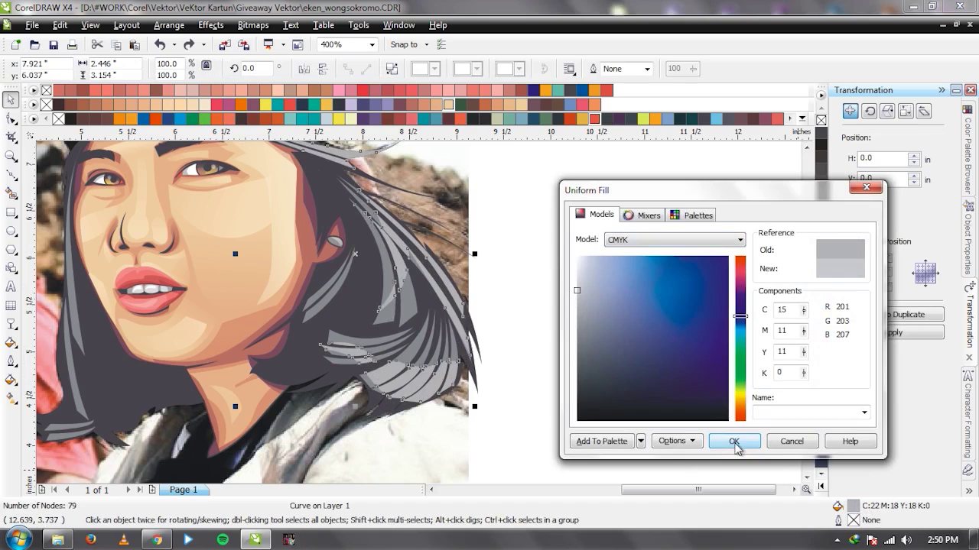
{"action": "left_click", "coordinate": [734, 444]}
{"action": "scroll", "coordinate": [510, 299], "scroll_direction": "down", "scroll_amount": 2}
{"action": "scroll", "coordinate": [415, 316], "scroll_direction": "up", "scroll_amount": 1}
Test-move the photo off the page, undo it, and select the dark hair shape.
{"action": "scroll", "coordinate": [417, 308], "scroll_direction": "down", "scroll_amount": 1}
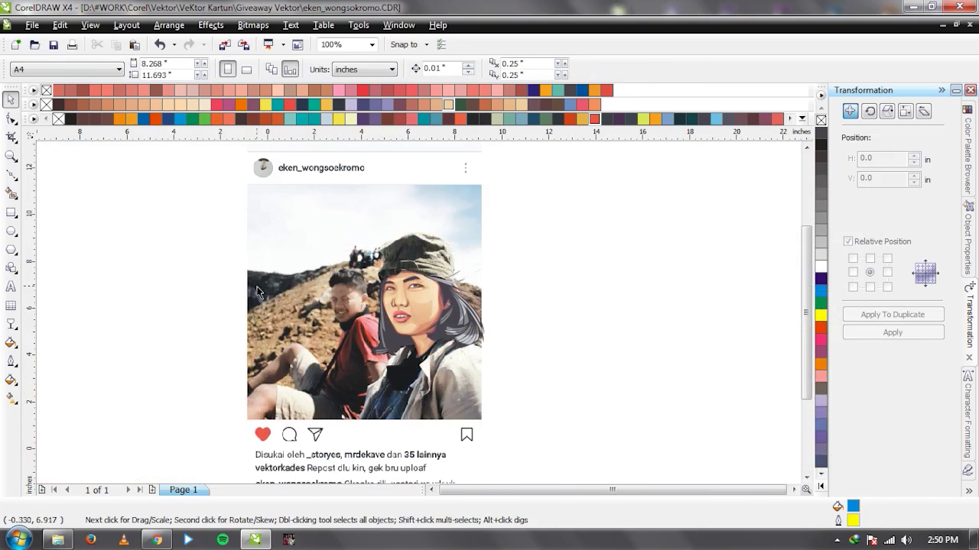
{"action": "left_click_drag", "start_coordinate": [258, 291], "coordinate": [658, 283]}
{"action": "scroll", "coordinate": [419, 313], "scroll_direction": "up", "scroll_amount": 1}
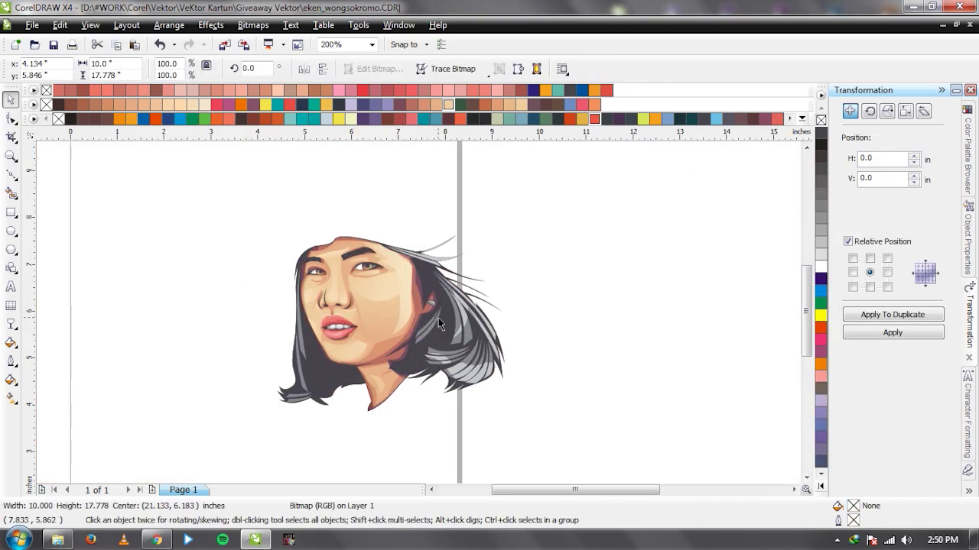
{"action": "scroll", "coordinate": [440, 302], "scroll_direction": "up", "scroll_amount": 1}
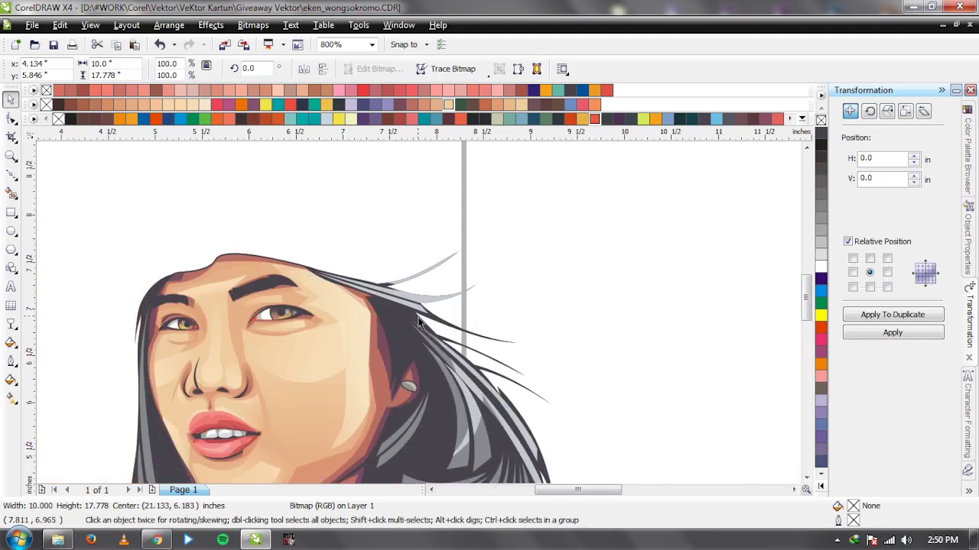
{"action": "scroll", "coordinate": [418, 321], "scroll_direction": "down", "scroll_amount": 3}
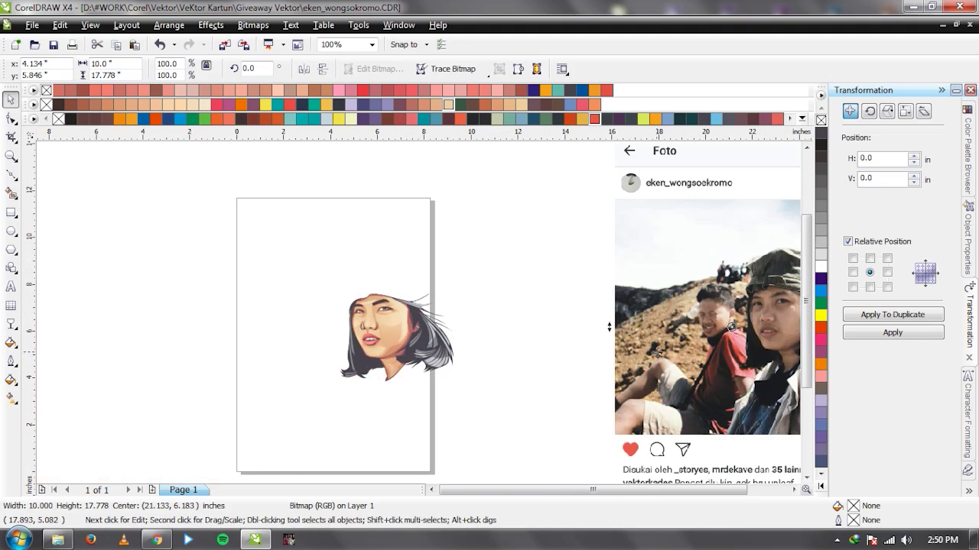
{"action": "key", "text": "ctrl+z"}
{"action": "scroll", "coordinate": [363, 382], "scroll_direction": "up", "scroll_amount": 1}
{"action": "left_click", "coordinate": [407, 330]}
{"action": "key", "text": "ctrl+z"}
Duplicate the hair, give the copy no fill and a dark C75 M71 Y60 K20 1.0 pt outline.
{"action": "left_click", "coordinate": [873, 315]}
{"action": "scroll", "coordinate": [692, 306], "scroll_direction": "up", "scroll_amount": 1}
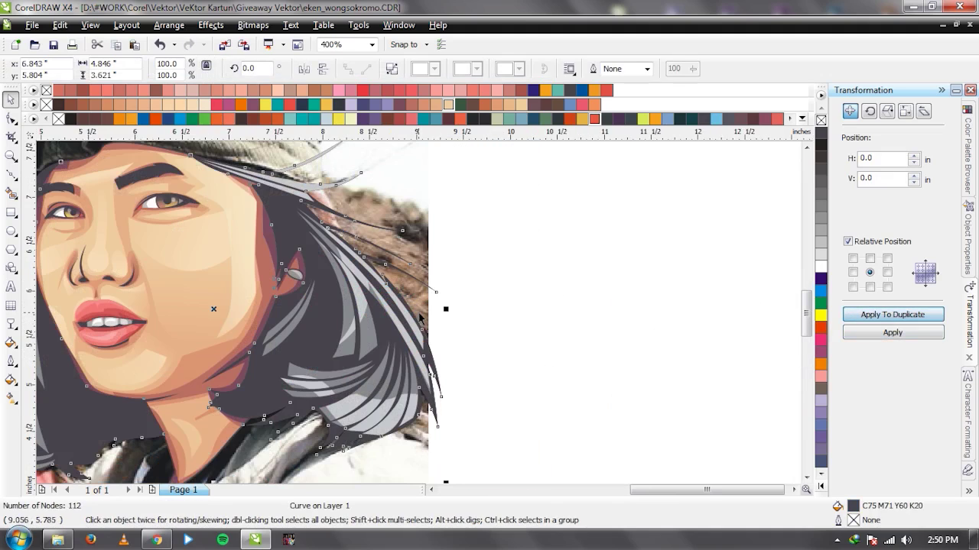
{"action": "scroll", "coordinate": [384, 308], "scroll_direction": "up", "scroll_amount": 1}
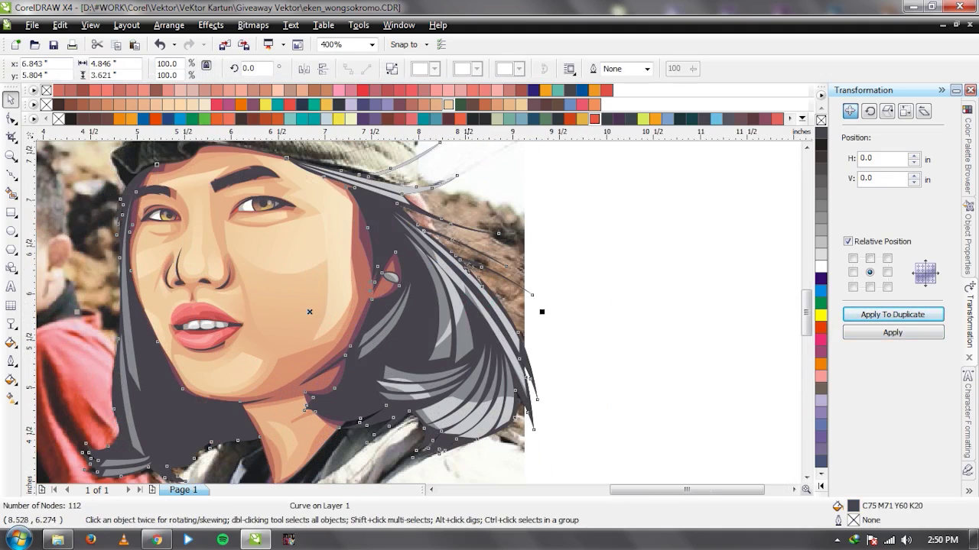
{"action": "scroll", "coordinate": [444, 204], "scroll_direction": "up", "scroll_amount": 2}
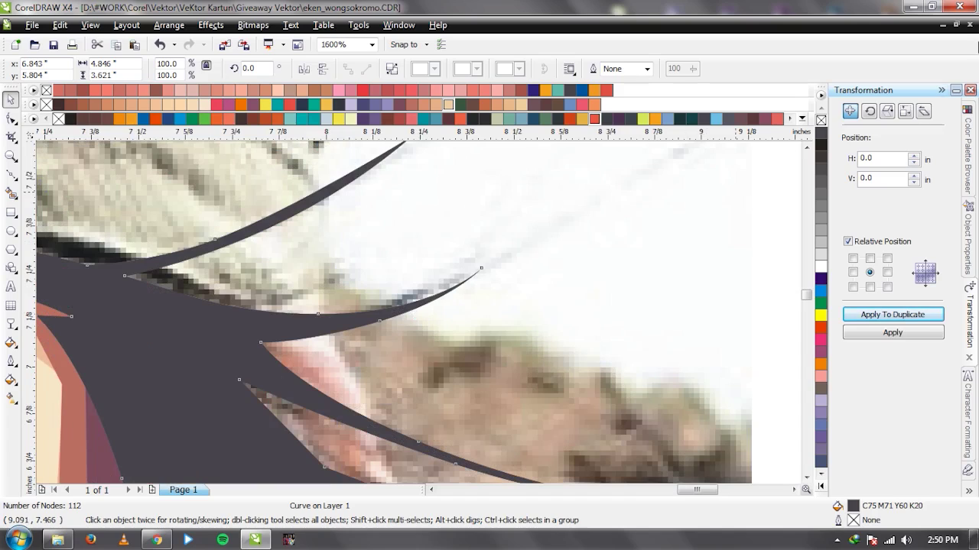
{"action": "left_click", "coordinate": [820, 120]}
{"action": "right_click", "coordinate": [822, 135]}
{"action": "left_click", "coordinate": [647, 68]}
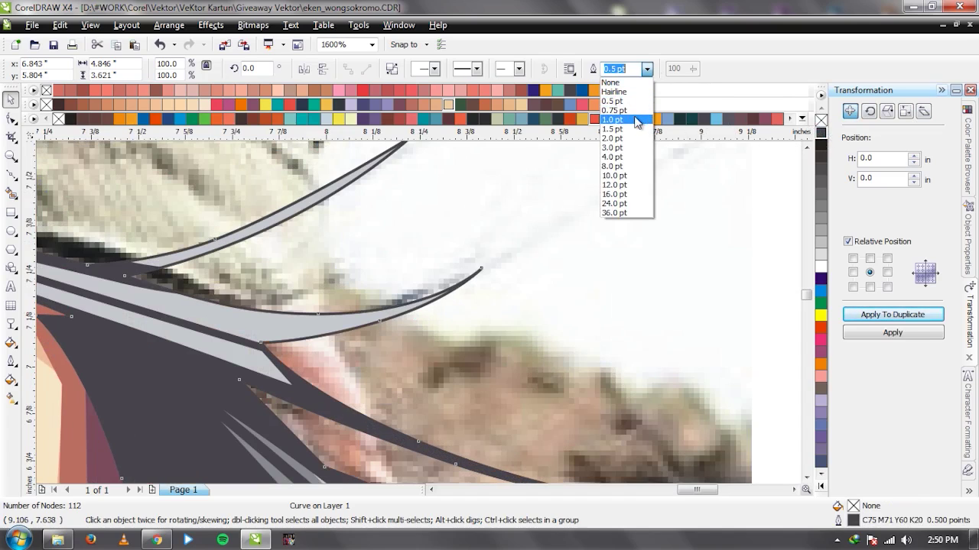
{"action": "left_click", "coordinate": [638, 120]}
Move the reference photo beside the page and check the finished face.
{"action": "scroll", "coordinate": [612, 300], "scroll_direction": "down", "scroll_amount": 6}
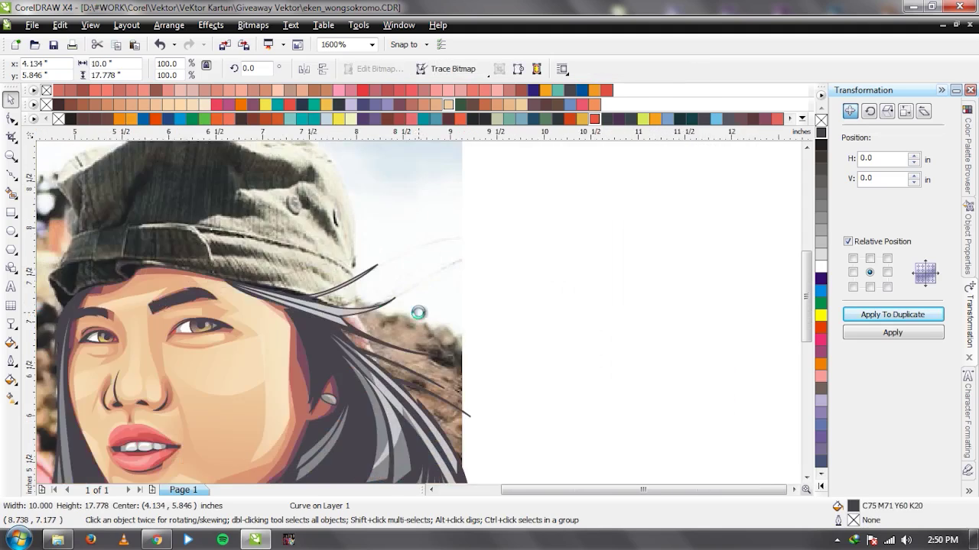
{"action": "left_click_drag", "start_coordinate": [243, 298], "coordinate": [659, 291]}
{"action": "left_click_drag", "start_coordinate": [497, 269], "coordinate": [294, 421]}
{"action": "scroll", "coordinate": [405, 360], "scroll_direction": "up", "scroll_amount": 2}
{"action": "key", "text": "Escape"}
{"action": "scroll", "coordinate": [419, 319], "scroll_direction": "down", "scroll_amount": 2}
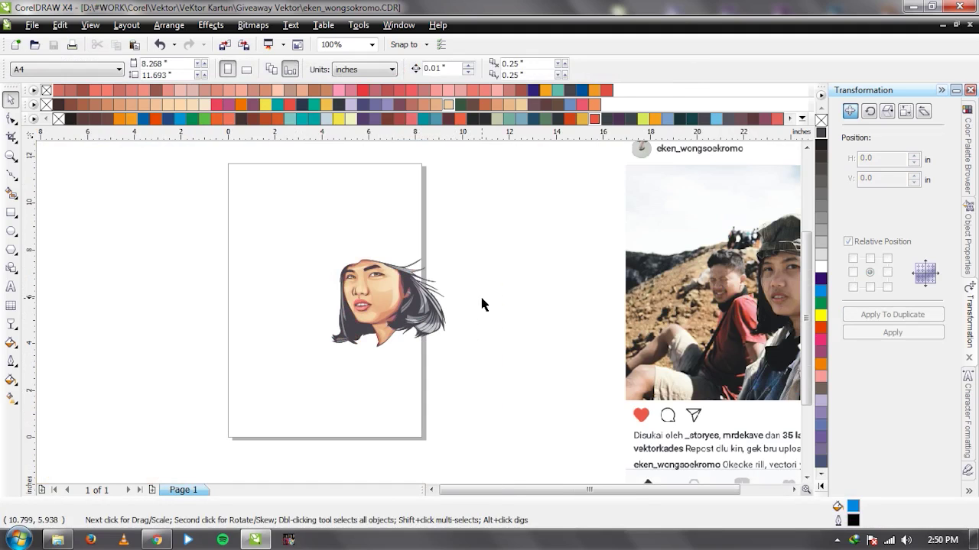
{"action": "left_click", "coordinate": [656, 325]}
{"action": "key", "text": "ctrl+z"}
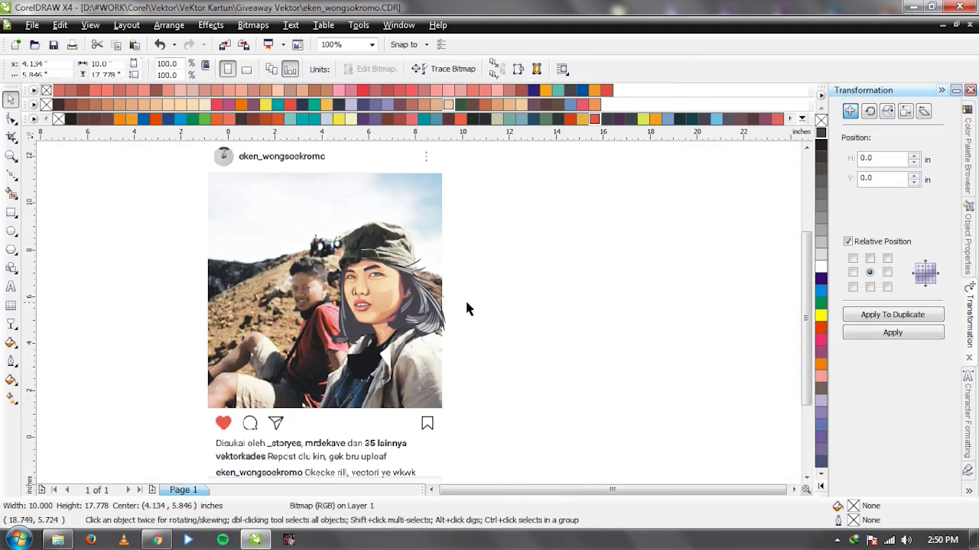
{"action": "key", "text": "Escape"}
{"action": "scroll", "coordinate": [421, 306], "scroll_direction": "up", "scroll_amount": 2}
{"action": "scroll", "coordinate": [422, 307], "scroll_direction": "up", "scroll_amount": 1}
{"action": "left_click", "coordinate": [422, 308]}
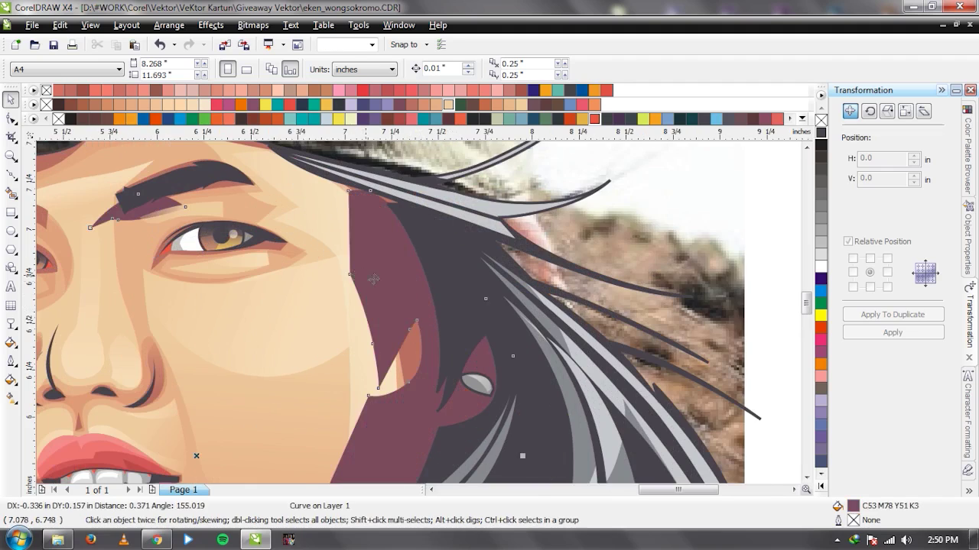
{"action": "scroll", "coordinate": [412, 299], "scroll_direction": "down", "scroll_amount": 1}
{"action": "left_click", "coordinate": [404, 288]}
{"action": "left_click", "coordinate": [366, 273]}
{"action": "left_click_drag", "start_coordinate": [366, 273], "coordinate": [398, 317]}
{"action": "scroll", "coordinate": [420, 321], "scroll_direction": "down", "scroll_amount": 1}
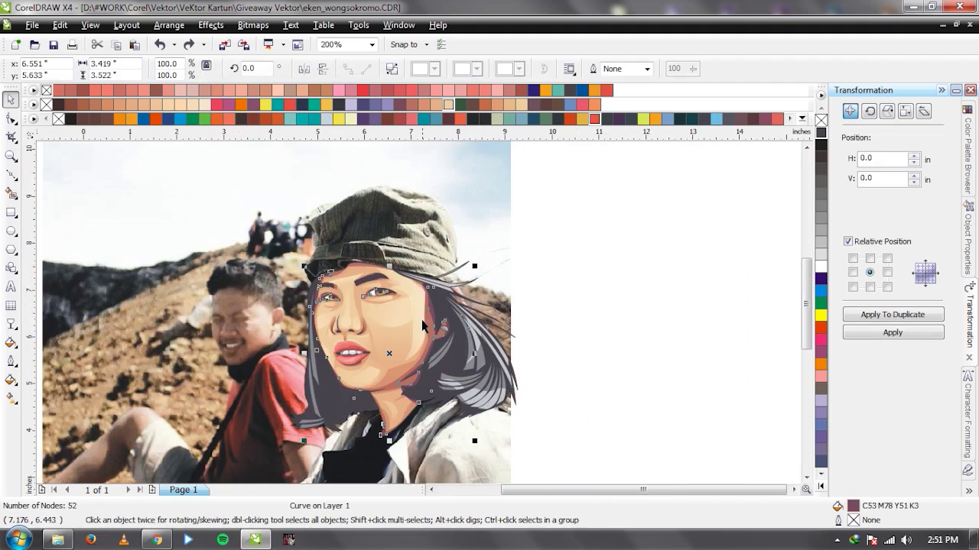
{"action": "scroll", "coordinate": [419, 317], "scroll_direction": "up", "scroll_amount": 1}
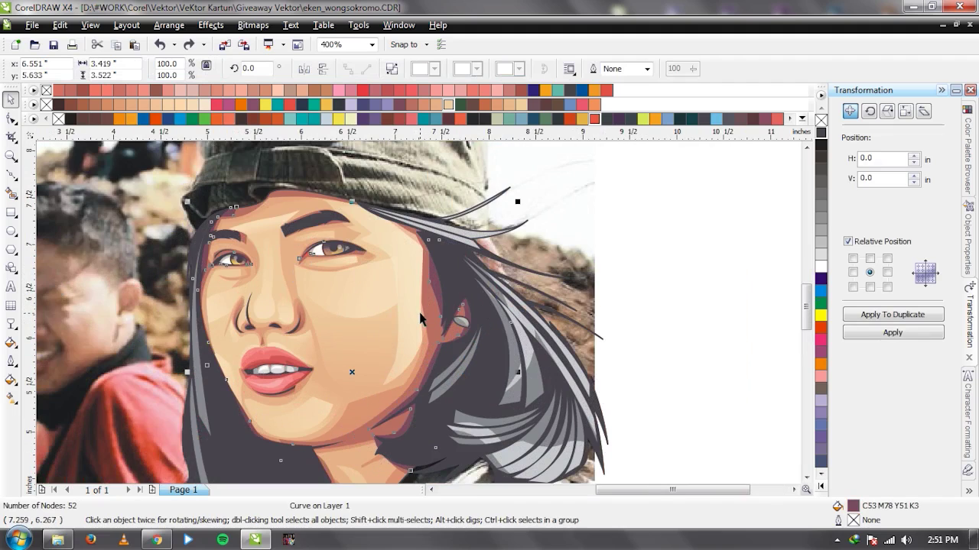
{"action": "left_click", "coordinate": [442, 280]}
{"action": "left_click_drag", "start_coordinate": [434, 285], "coordinate": [407, 240]}
{"action": "key", "text": "ctrl+z"}
{"action": "key", "text": "t"}
{"action": "left_click_drag", "start_coordinate": [440, 386], "coordinate": [439, 197]}
{"action": "left_click_drag", "start_coordinate": [439, 385], "coordinate": [431, 452]}
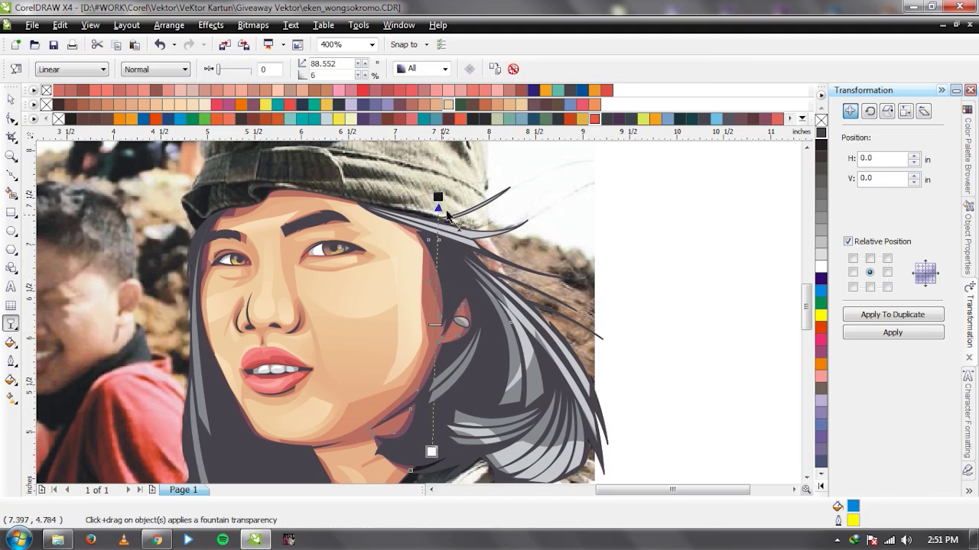
{"action": "key", "text": "space"}
{"action": "scroll", "coordinate": [137, 245], "scroll_direction": "up", "scroll_amount": 2}
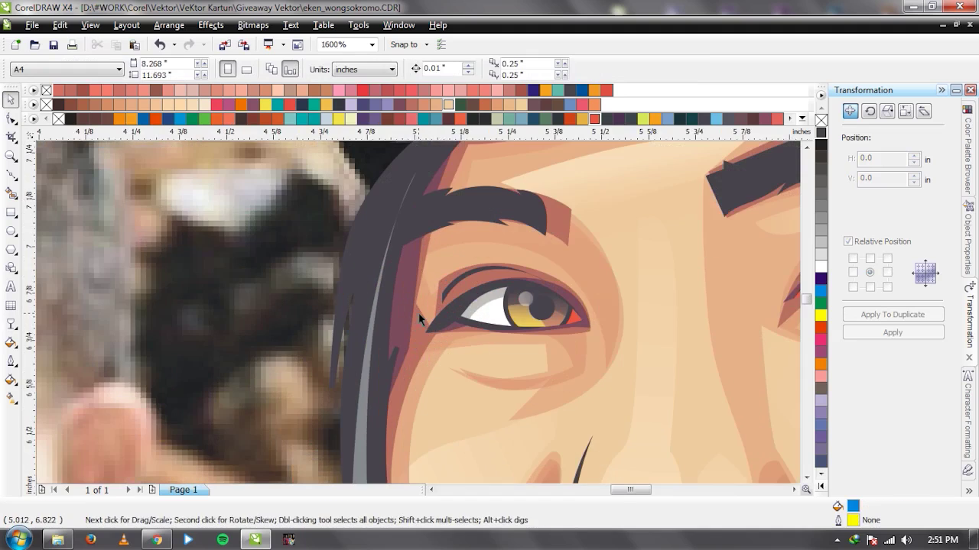
{"action": "key", "text": "space"}
{"action": "scroll", "coordinate": [404, 284], "scroll_direction": "down", "scroll_amount": 1}
{"action": "left_click_drag", "start_coordinate": [413, 356], "coordinate": [465, 190]}
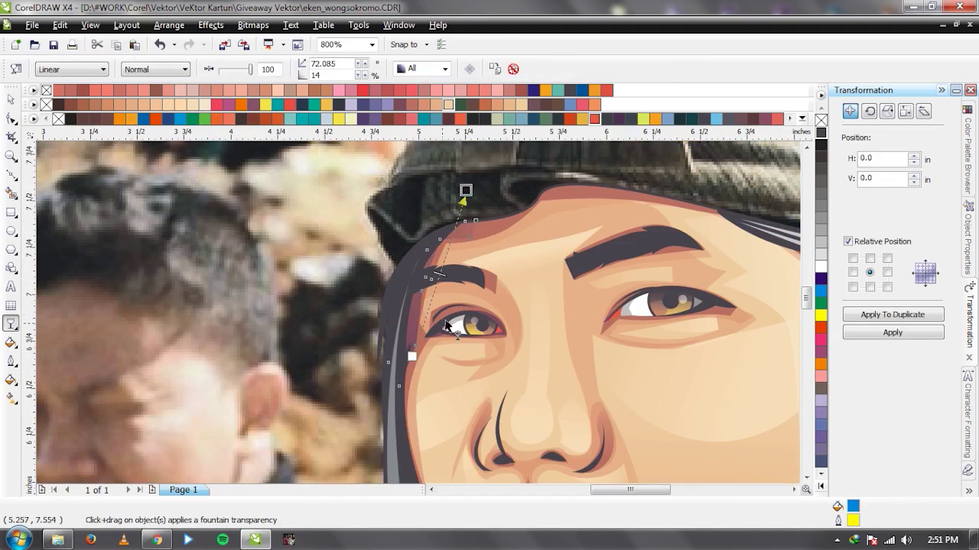
{"action": "key", "text": "space"}
{"action": "left_click", "coordinate": [483, 339]}
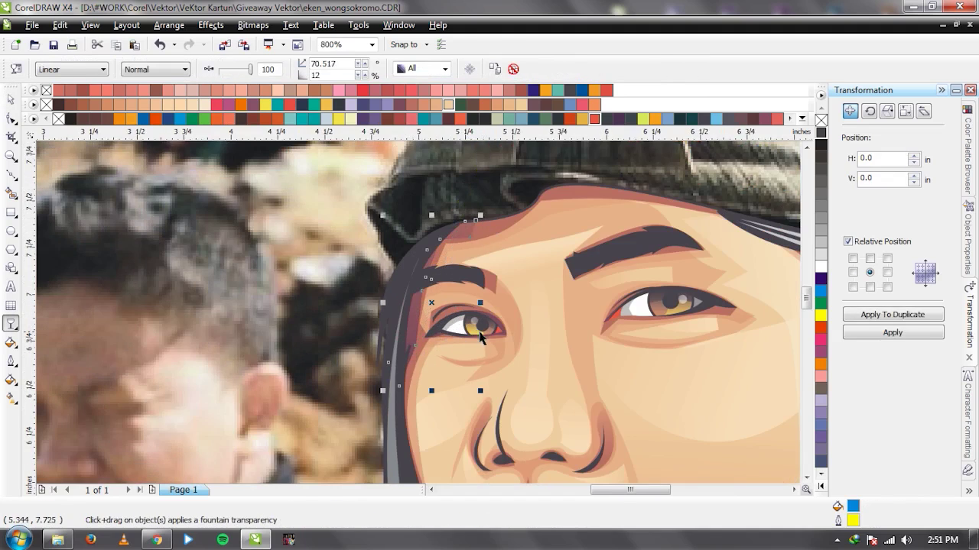
{"action": "scroll", "coordinate": [497, 341], "scroll_direction": "up", "scroll_amount": 1}
{"action": "scroll", "coordinate": [454, 413], "scroll_direction": "down", "scroll_amount": 4}
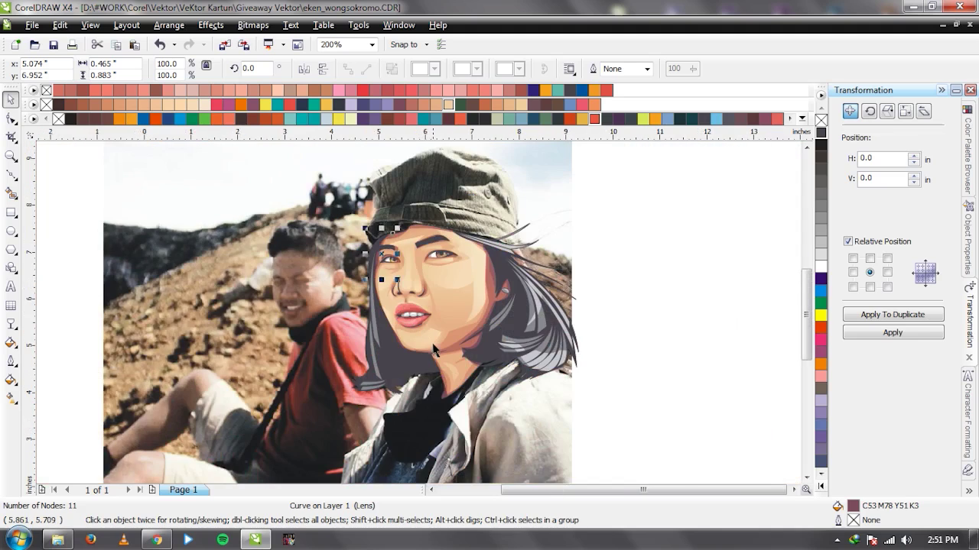
{"action": "scroll", "coordinate": [487, 365], "scroll_direction": "up", "scroll_amount": 1}
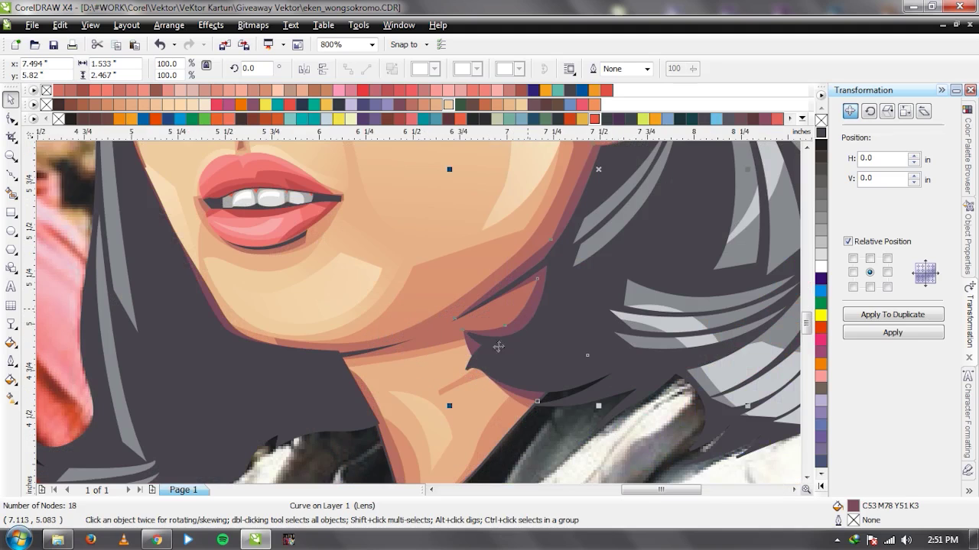
{"action": "scroll", "coordinate": [498, 345], "scroll_direction": "down", "scroll_amount": 2}
{"action": "scroll", "coordinate": [404, 328], "scroll_direction": "up", "scroll_amount": 2}
{"action": "left_click", "coordinate": [407, 310]}
{"action": "key", "text": "space"}
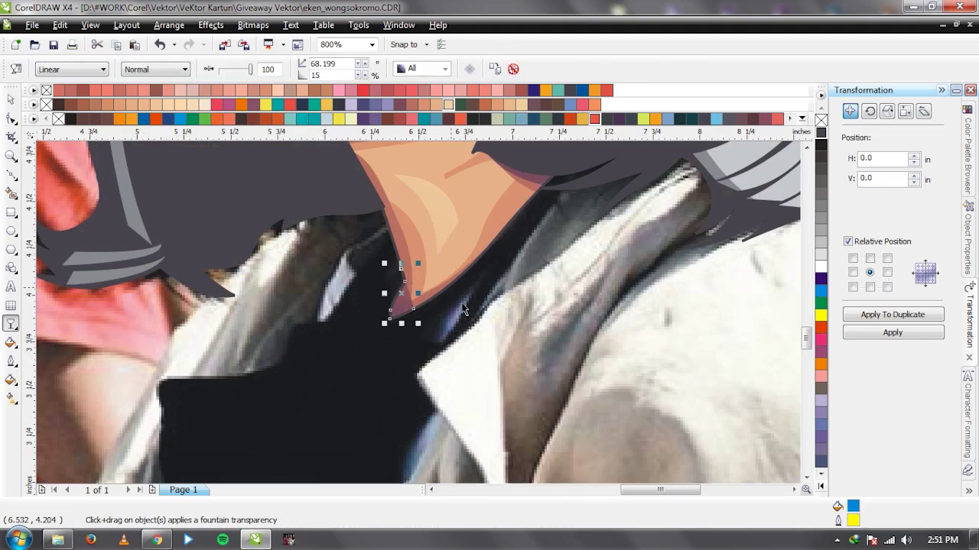
{"action": "key", "text": "space"}
{"action": "scroll", "coordinate": [407, 312], "scroll_direction": "down", "scroll_amount": 2}
{"action": "left_click", "coordinate": [597, 285]}
{"action": "scroll", "coordinate": [448, 266], "scroll_direction": "down", "scroll_amount": 1}
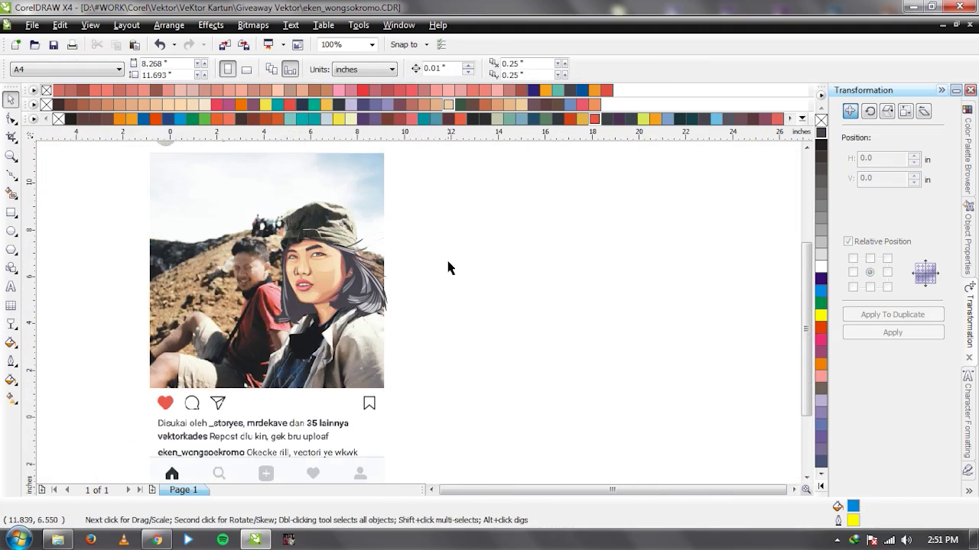
Marquee-select the 50 face pieces and group them with Ctrl+G, undoing a test move of the group.
{"action": "left_click_drag", "start_coordinate": [104, 190], "coordinate": [497, 353]}
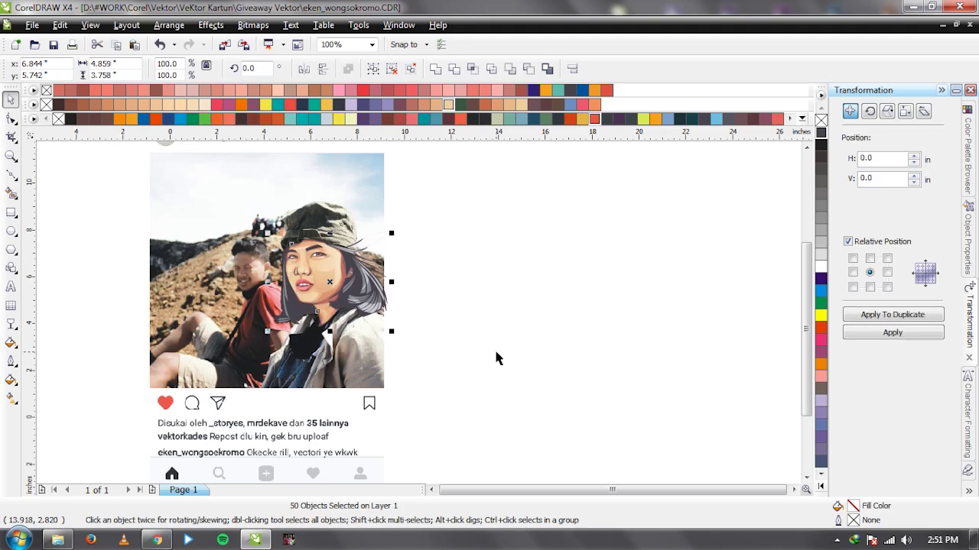
{"action": "key", "text": "ctrl+g"}
{"action": "left_click_drag", "start_coordinate": [317, 276], "coordinate": [530, 273]}
{"action": "key", "text": "ctrl+z"}
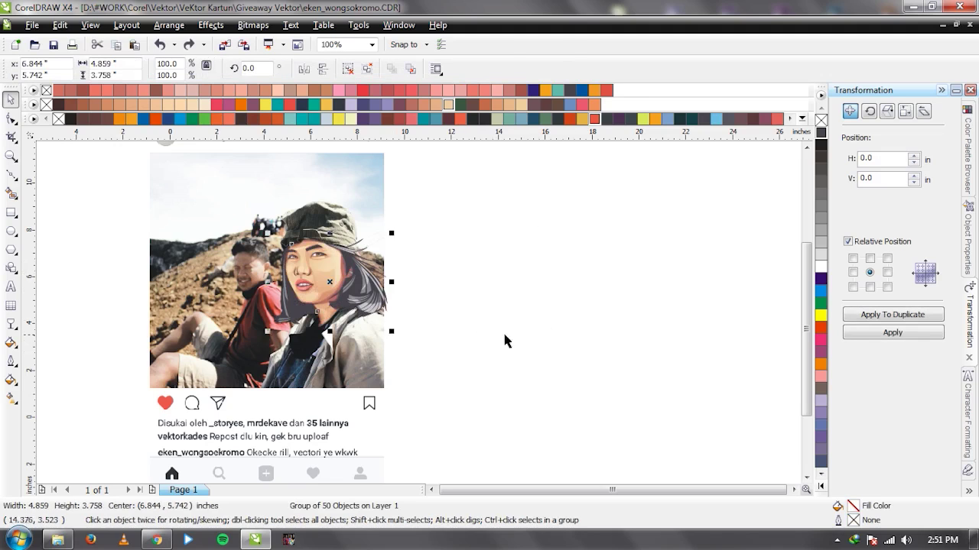
{"action": "left_click", "coordinate": [507, 341]}
{"action": "scroll", "coordinate": [436, 330], "scroll_direction": "up", "scroll_amount": 1}
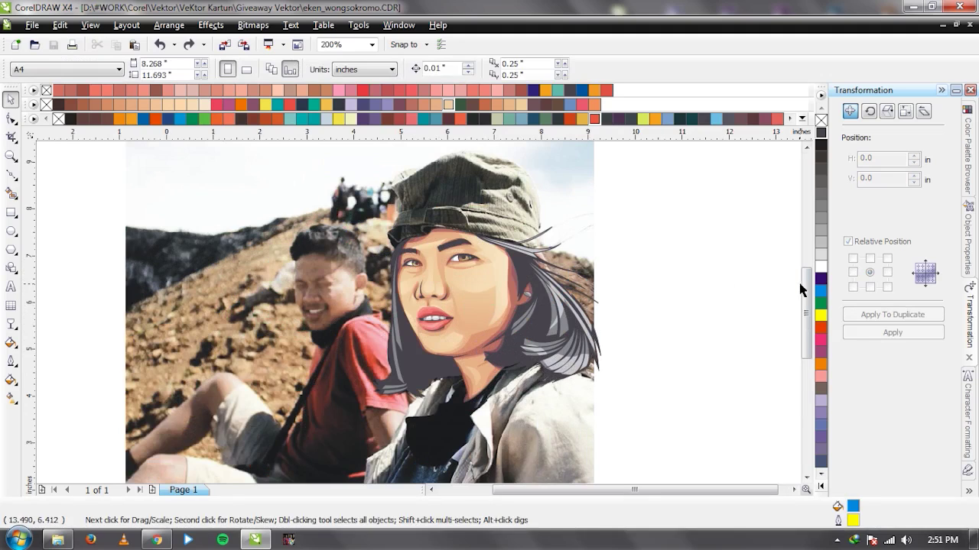
{"action": "scroll", "coordinate": [803, 289], "scroll_direction": "down", "scroll_amount": 3}
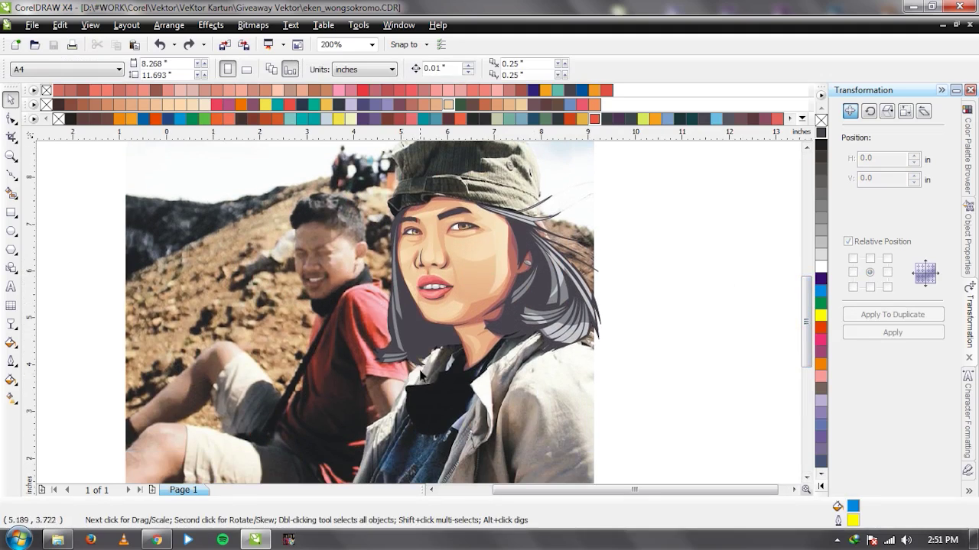
{"action": "left_click_drag", "start_coordinate": [807, 325], "coordinate": [818, 300]}
{"action": "scroll", "coordinate": [411, 321], "scroll_direction": "up", "scroll_amount": 2}
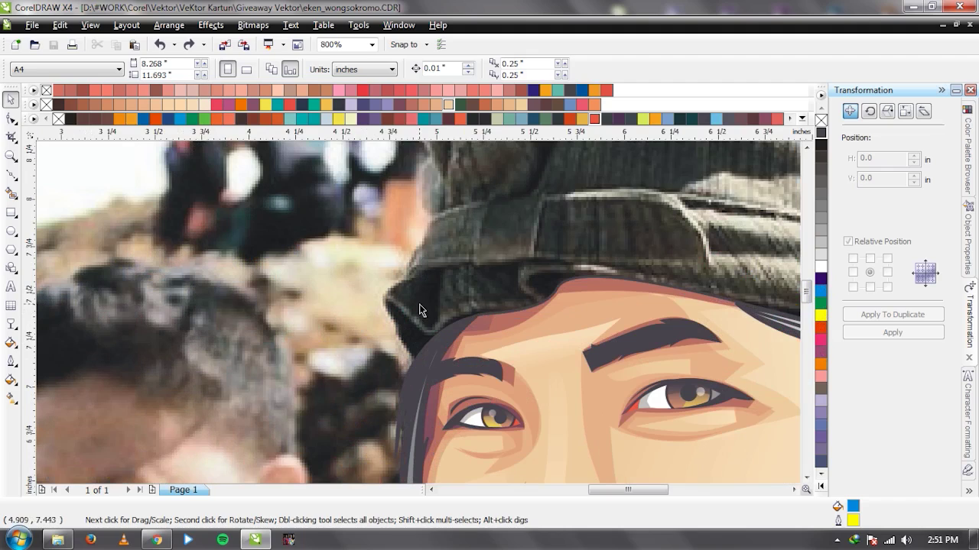
Start a Bezier outline at the cap's brim edge and trace nodes up the cap's left side.
{"action": "key", "text": "F5"}
{"action": "left_click", "coordinate": [412, 362]}
{"action": "left_click_drag", "start_coordinate": [382, 302], "coordinate": [379, 286]}
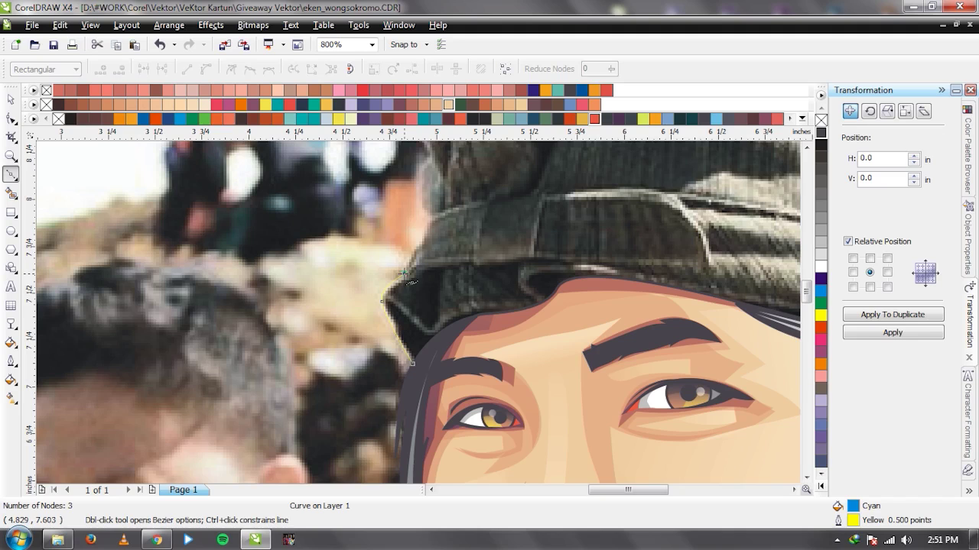
{"action": "scroll", "coordinate": [404, 273], "scroll_direction": "up", "scroll_amount": 2}
{"action": "left_click", "coordinate": [445, 243]}
{"action": "scroll", "coordinate": [445, 243], "scroll_direction": "down", "scroll_amount": 1}
{"action": "scroll", "coordinate": [445, 243], "scroll_direction": "down", "scroll_amount": 1}
{"action": "left_click", "coordinate": [469, 211]}
{"action": "scroll", "coordinate": [419, 313], "scroll_direction": "up", "scroll_amount": 2}
{"action": "scroll", "coordinate": [418, 311], "scroll_direction": "down", "scroll_amount": 1}
{"action": "left_click", "coordinate": [415, 329]}
{"action": "left_click", "coordinate": [415, 252]}
{"action": "scroll", "coordinate": [410, 307], "scroll_direction": "down", "scroll_amount": 1}
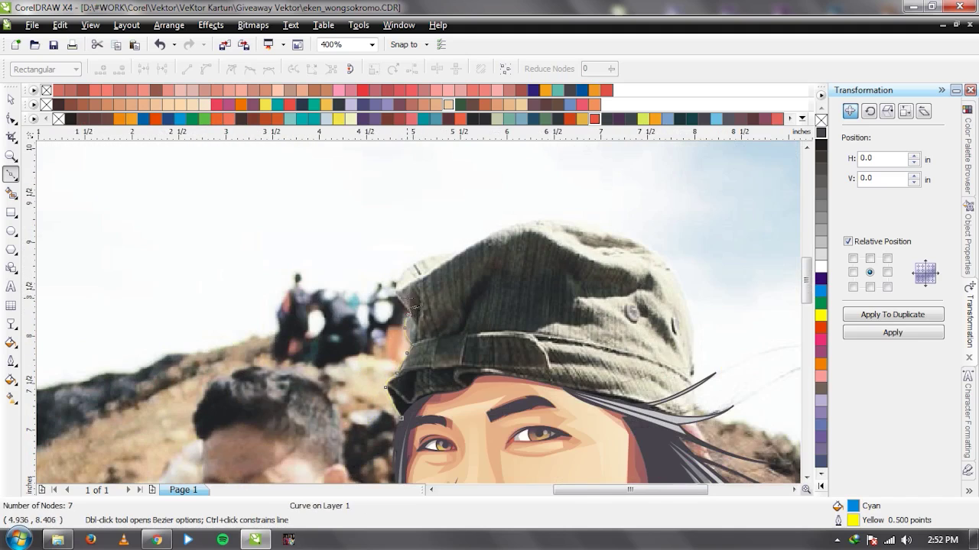
{"action": "scroll", "coordinate": [413, 308], "scroll_direction": "up", "scroll_amount": 2}
Continue the outline along the crown edge and curve it across the top of the cap.
{"action": "left_click", "coordinate": [374, 221]}
{"action": "scroll", "coordinate": [376, 223], "scroll_direction": "down", "scroll_amount": 2}
{"action": "scroll", "coordinate": [496, 231], "scroll_direction": "up", "scroll_amount": 2}
{"action": "left_click_drag", "start_coordinate": [497, 195], "coordinate": [572, 170]}
{"action": "left_click", "coordinate": [638, 171]}
{"action": "scroll", "coordinate": [638, 171], "scroll_direction": "down", "scroll_amount": 2}
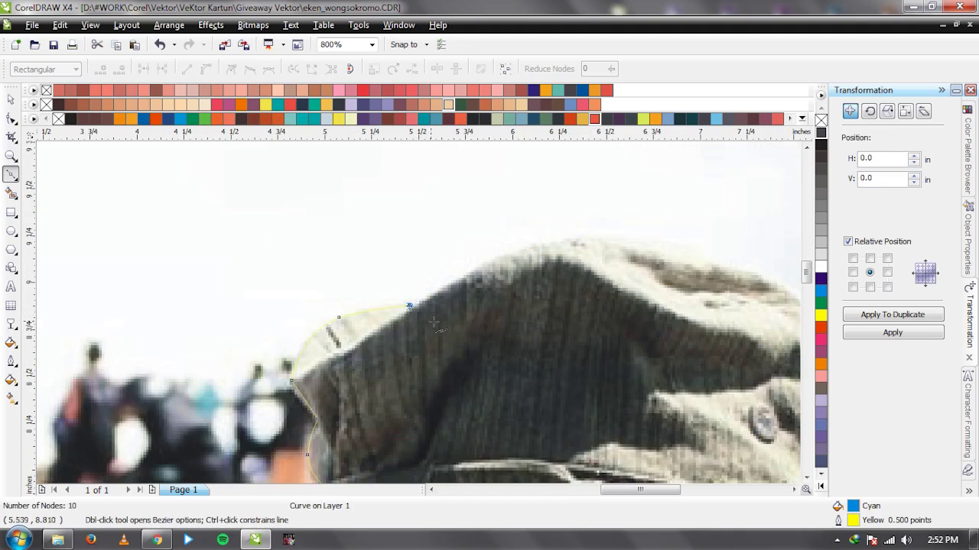
{"action": "scroll", "coordinate": [421, 314], "scroll_direction": "up", "scroll_amount": 2}
{"action": "left_click_drag", "start_coordinate": [491, 200], "coordinate": [581, 175]}
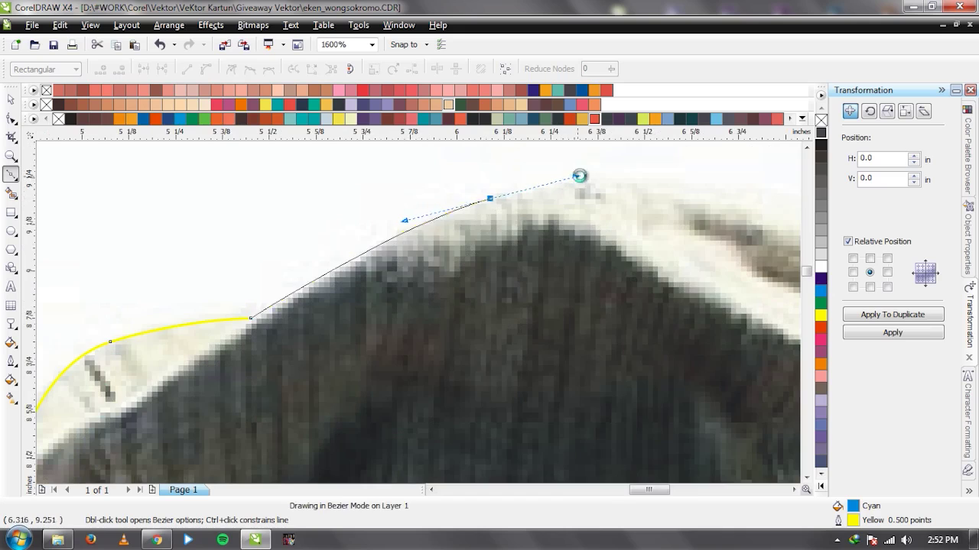
{"action": "scroll", "coordinate": [582, 176], "scroll_direction": "down", "scroll_amount": 2}
{"action": "scroll", "coordinate": [425, 313], "scroll_direction": "up", "scroll_amount": 2}
{"action": "scroll", "coordinate": [416, 262], "scroll_direction": "down", "scroll_amount": 3}
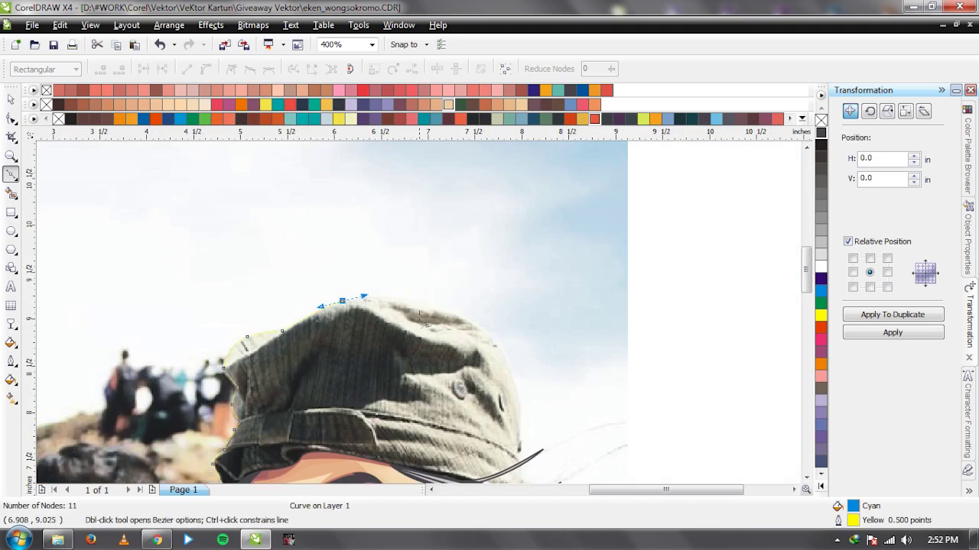
{"action": "scroll", "coordinate": [399, 299], "scroll_direction": "up", "scroll_amount": 2}
Curve the outline down the cap's right side past the brim and along the hair strand.
{"action": "left_click_drag", "start_coordinate": [395, 298], "coordinate": [437, 313]}
{"action": "left_click_drag", "start_coordinate": [510, 330], "coordinate": [564, 370]}
{"action": "scroll", "coordinate": [422, 327], "scroll_direction": "down", "scroll_amount": 1}
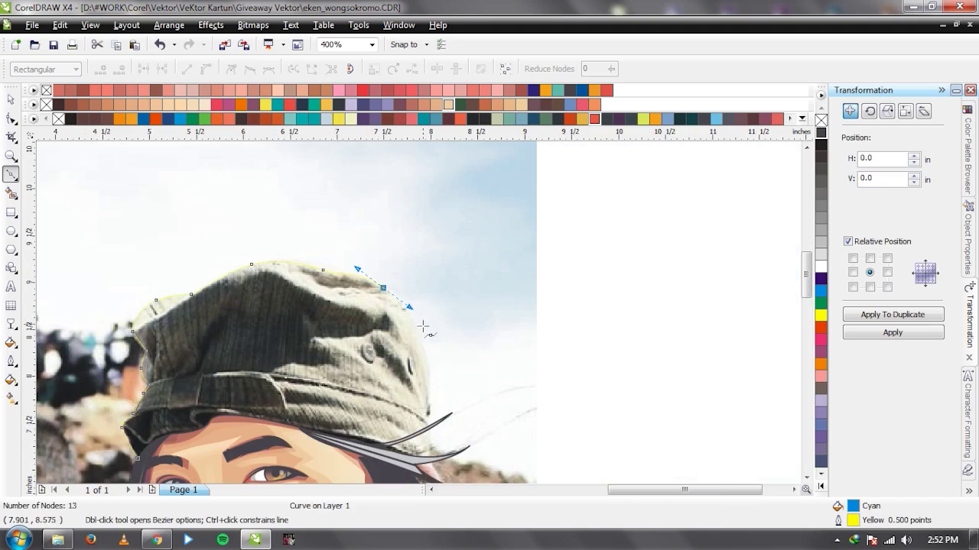
{"action": "scroll", "coordinate": [434, 401], "scroll_direction": "down", "scroll_amount": 3}
{"action": "left_click_drag", "start_coordinate": [412, 245], "coordinate": [414, 283]}
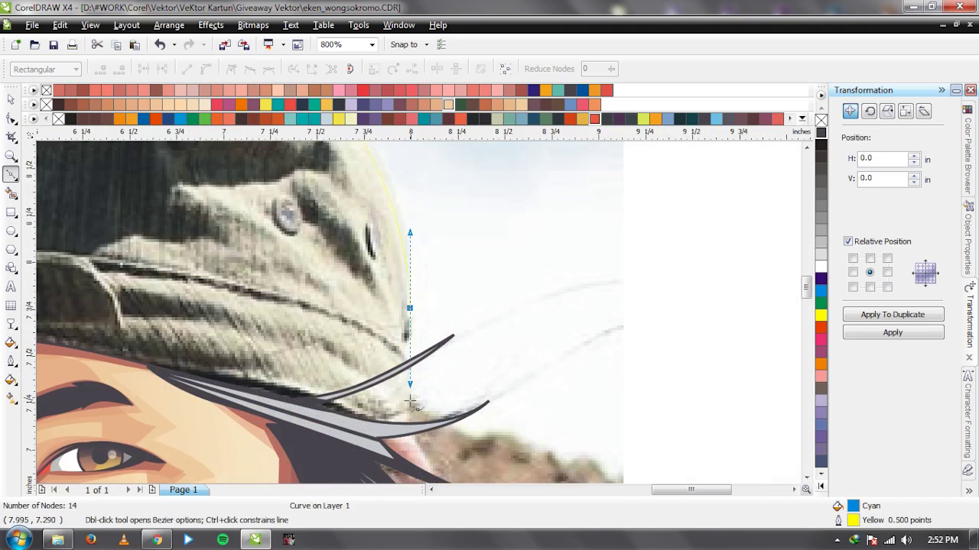
{"action": "scroll", "coordinate": [419, 318], "scroll_direction": "up", "scroll_amount": 1}
{"action": "left_click", "coordinate": [412, 295]}
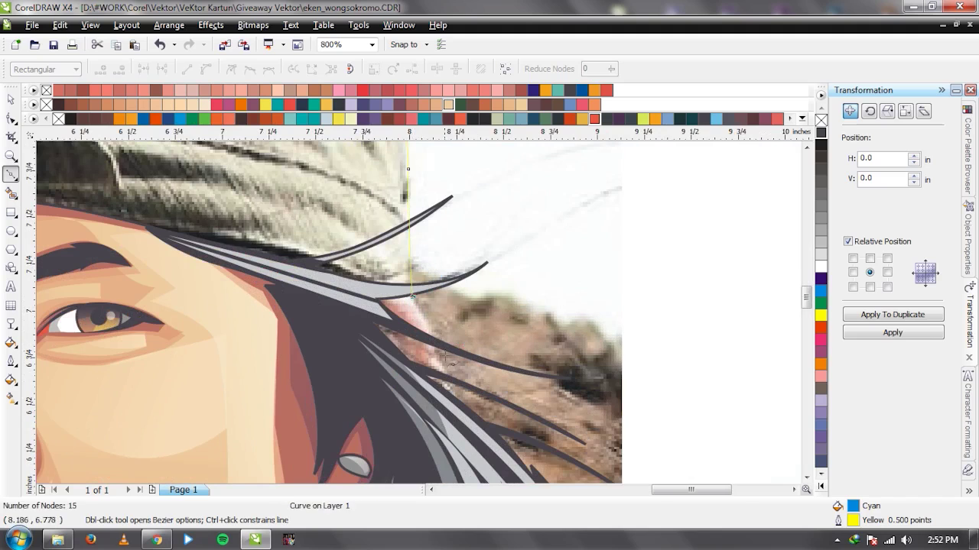
{"action": "left_click", "coordinate": [447, 386]}
{"action": "left_click", "coordinate": [426, 428]}
{"action": "scroll", "coordinate": [346, 393], "scroll_direction": "down", "scroll_amount": 2}
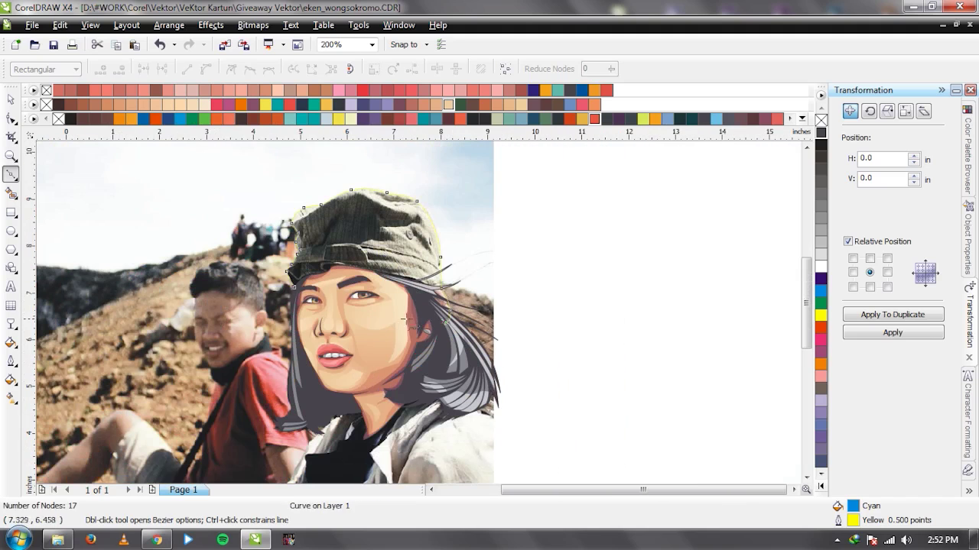
Close the cap outline into a shape and send it behind the face and hair.
{"action": "left_click", "coordinate": [445, 322]}
{"action": "key", "text": "space"}
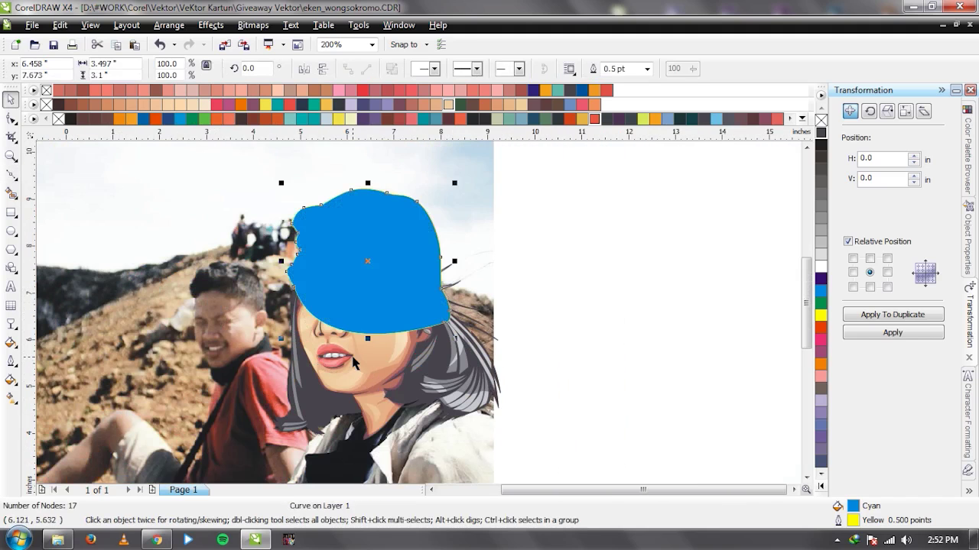
{"action": "key", "text": "ctrl+Page_Down"}
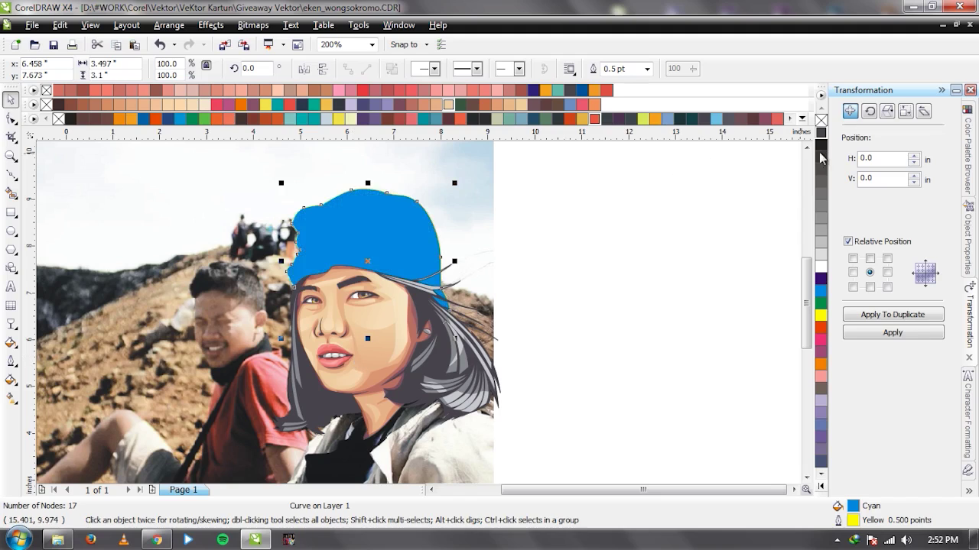
Remove the cap's fill, give it a 1.0 pt outline, convert the outline to an object, and colour it dark grey.
{"action": "left_click", "coordinate": [821, 121]}
{"action": "left_click", "coordinate": [891, 314]}
{"action": "left_click", "coordinate": [647, 69]}
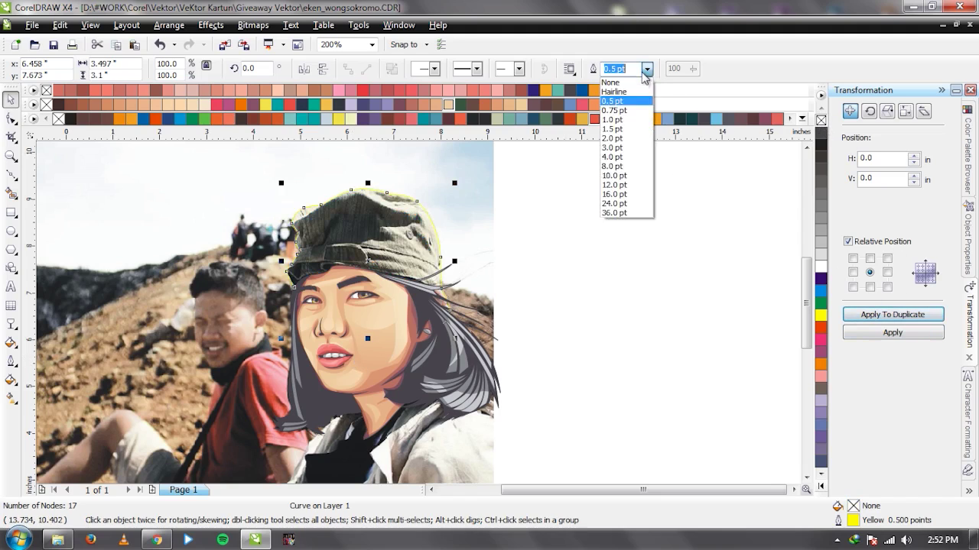
{"action": "left_click", "coordinate": [628, 120]}
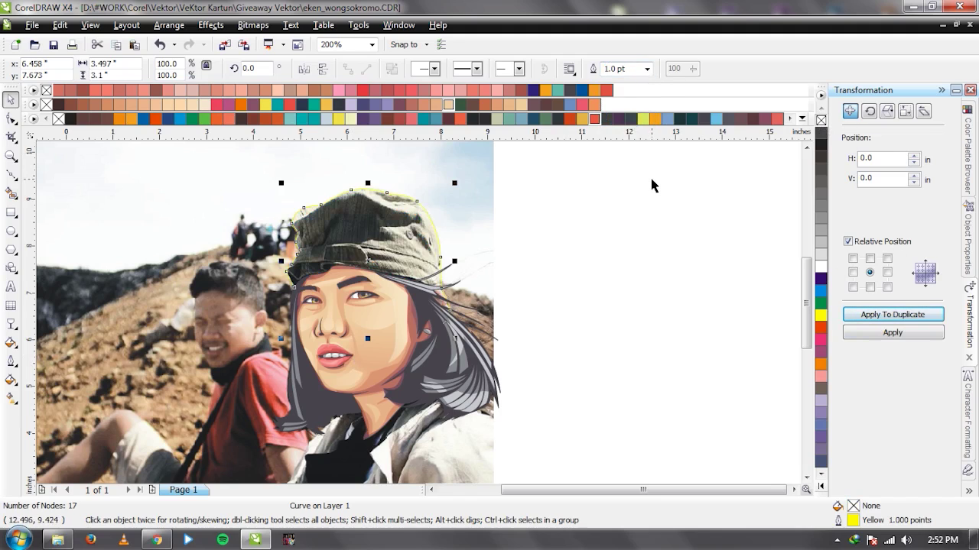
{"action": "key", "text": "ctrl+shift+q"}
{"action": "left_click", "coordinate": [821, 136]}
Move the reference photo off the page to the left.
{"action": "left_click", "coordinate": [594, 297]}
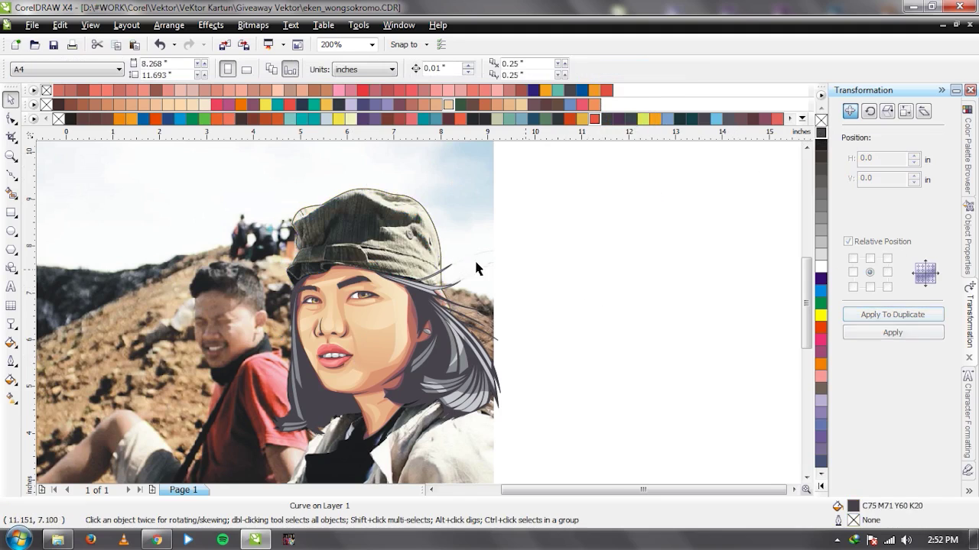
{"action": "scroll", "coordinate": [473, 260], "scroll_direction": "down", "scroll_amount": 1}
{"action": "left_click_drag", "start_coordinate": [418, 271], "coordinate": [160, 268]}
{"action": "scroll", "coordinate": [373, 329], "scroll_direction": "up", "scroll_amount": 1}
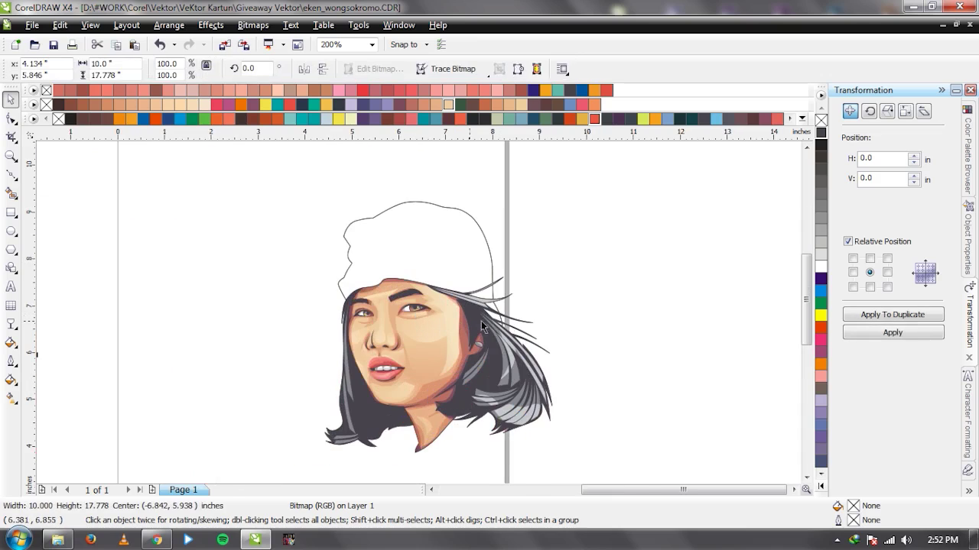
{"action": "left_click", "coordinate": [612, 314]}
{"action": "scroll", "coordinate": [449, 316], "scroll_direction": "up", "scroll_amount": 1}
{"action": "left_click_drag", "start_coordinate": [448, 318], "coordinate": [383, 320]}
{"action": "left_click", "coordinate": [464, 316], "text": "ctrl"}
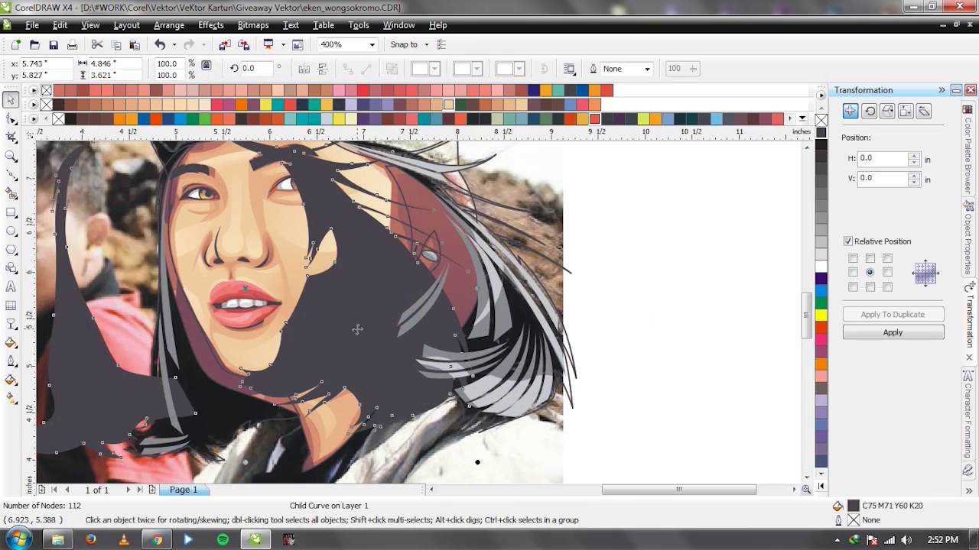
{"action": "left_click", "coordinate": [559, 105]}
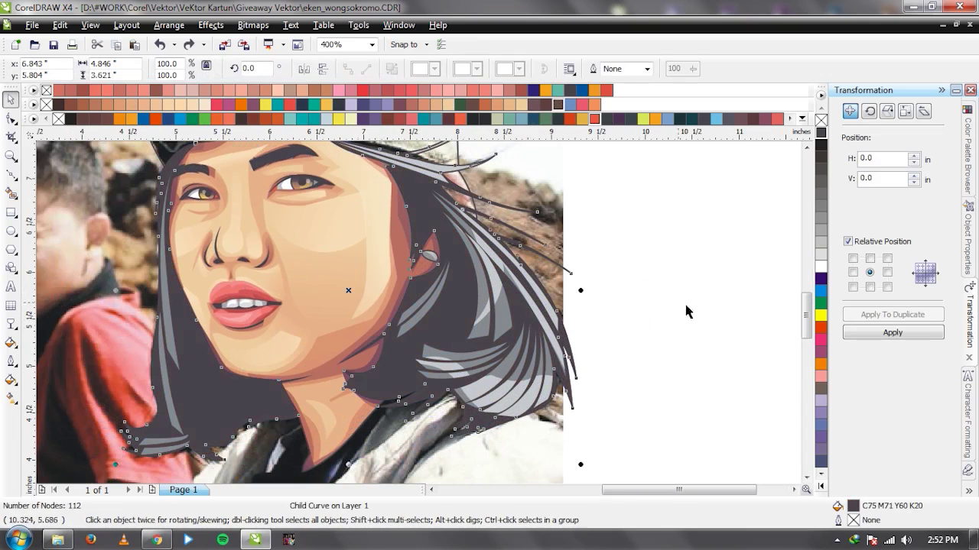
{"action": "left_click", "coordinate": [655, 267]}
{"action": "scroll", "coordinate": [323, 227], "scroll_direction": "down", "scroll_amount": 1}
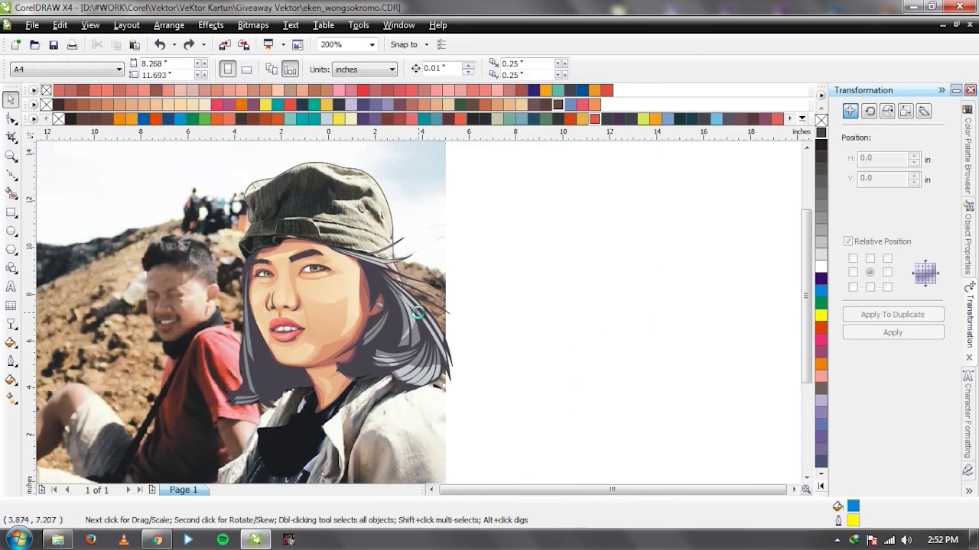
{"action": "scroll", "coordinate": [449, 325], "scroll_direction": "down", "scroll_amount": 1}
{"action": "scroll", "coordinate": [449, 325], "scroll_direction": "up", "scroll_amount": 2}
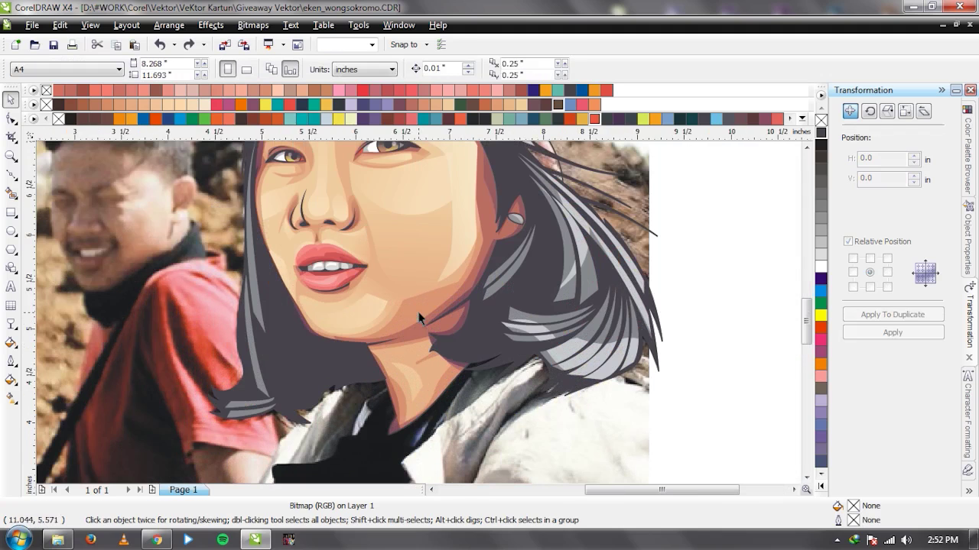
{"action": "left_click", "coordinate": [419, 318]}
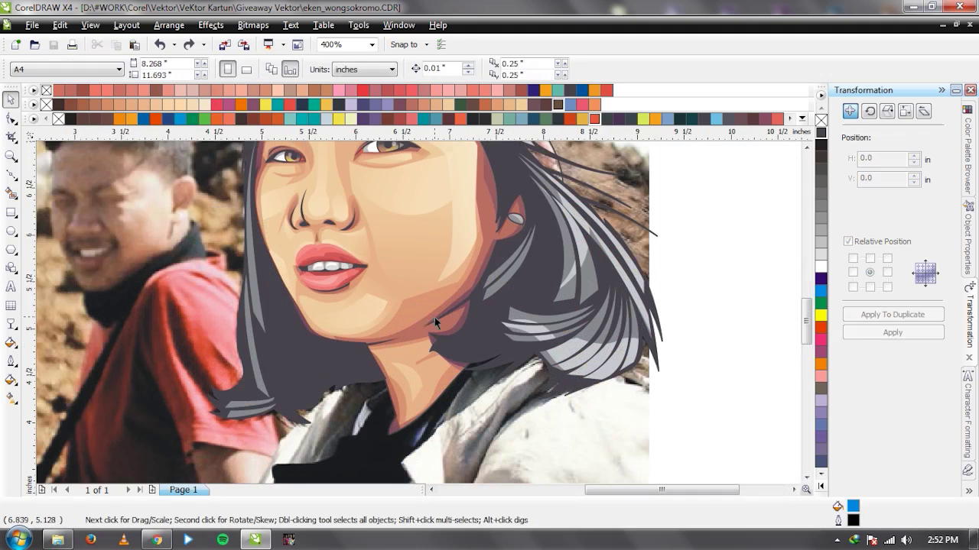
{"action": "scroll", "coordinate": [434, 317], "scroll_direction": "down", "scroll_amount": 1}
{"action": "scroll", "coordinate": [419, 318], "scroll_direction": "up", "scroll_amount": 1}
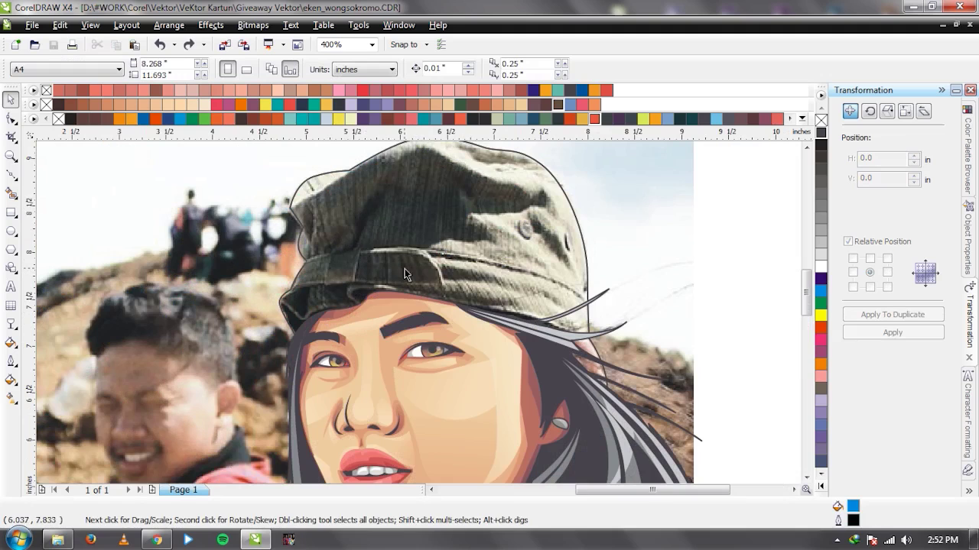
{"action": "scroll", "coordinate": [419, 318], "scroll_direction": "up", "scroll_amount": 1}
{"action": "scroll", "coordinate": [419, 317], "scroll_direction": "down", "scroll_amount": 1}
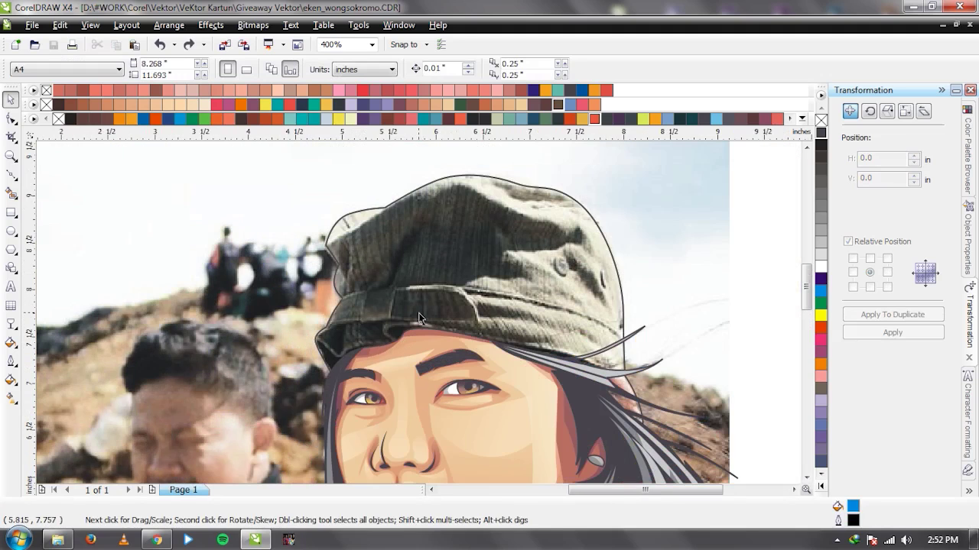
{"action": "scroll", "coordinate": [466, 313], "scroll_direction": "up", "scroll_amount": 1}
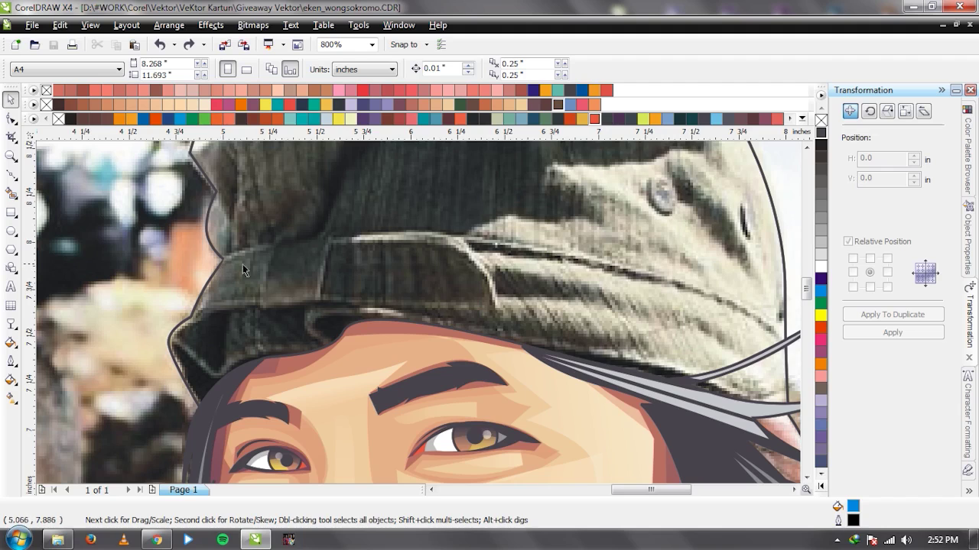
{"action": "scroll", "coordinate": [302, 283], "scroll_direction": "down", "scroll_amount": 1}
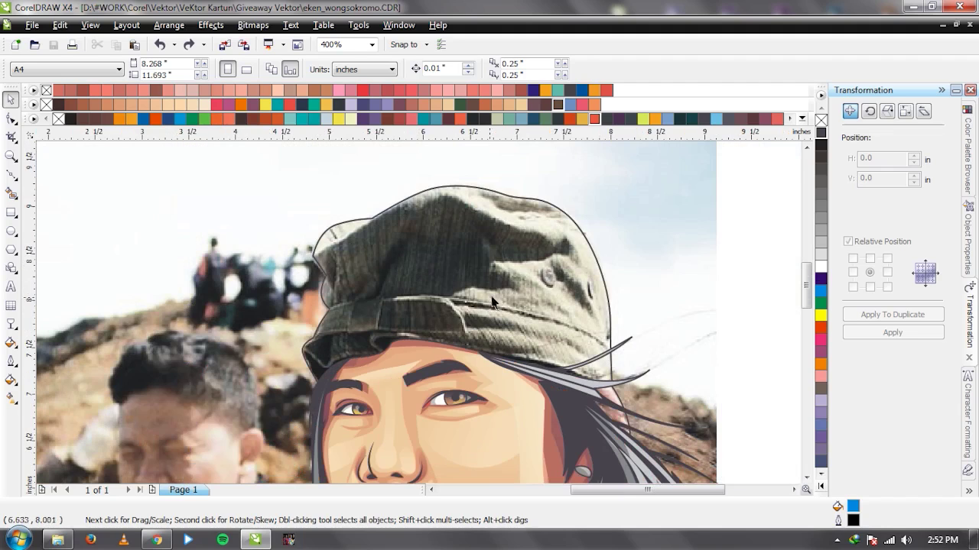
{"action": "scroll", "coordinate": [418, 312], "scroll_direction": "up", "scroll_amount": 2}
Draw an ellipse covering the cap button, replacing a misplaced first circle.
{"action": "key", "text": "F7"}
{"action": "left_click_drag", "start_coordinate": [387, 246], "coordinate": [454, 319]}
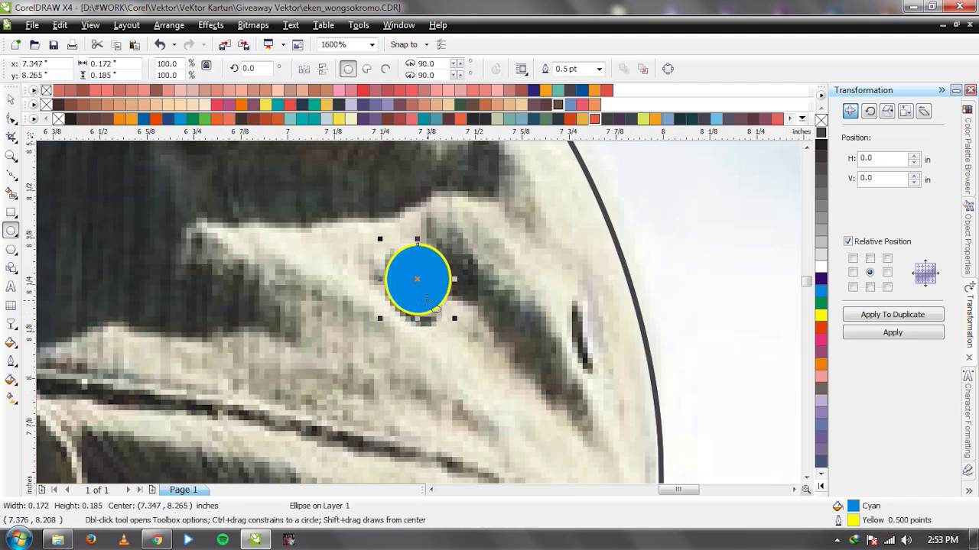
{"action": "key", "text": "Delete"}
{"action": "scroll", "coordinate": [389, 245], "scroll_direction": "up", "scroll_amount": 1}
{"action": "left_click_drag", "start_coordinate": [369, 227], "coordinate": [488, 373]}
Tilt the button ellipse about 11.3° and remove its fill.
{"action": "key", "text": "space"}
{"action": "left_click", "coordinate": [484, 247]}
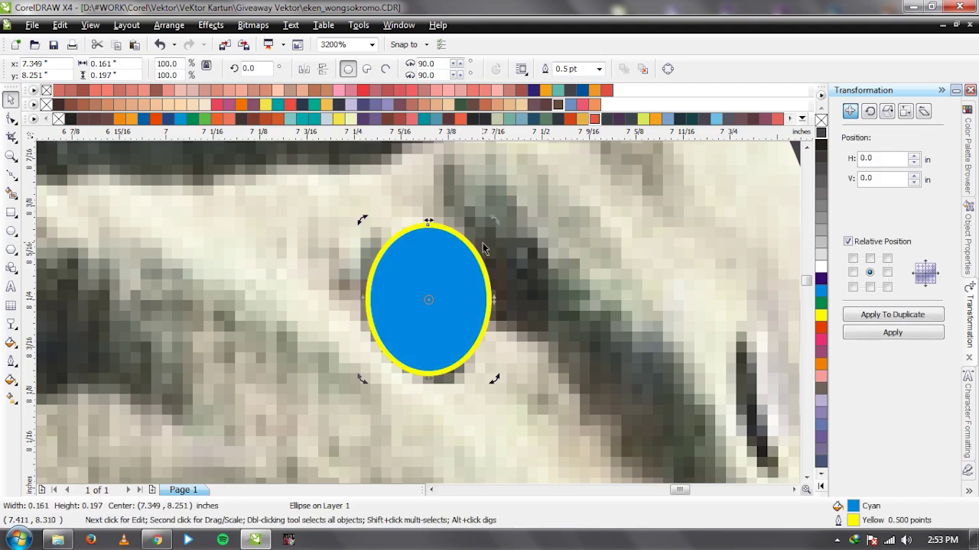
{"action": "left_click_drag", "start_coordinate": [492, 220], "coordinate": [475, 209]}
{"action": "left_click", "coordinate": [452, 312]}
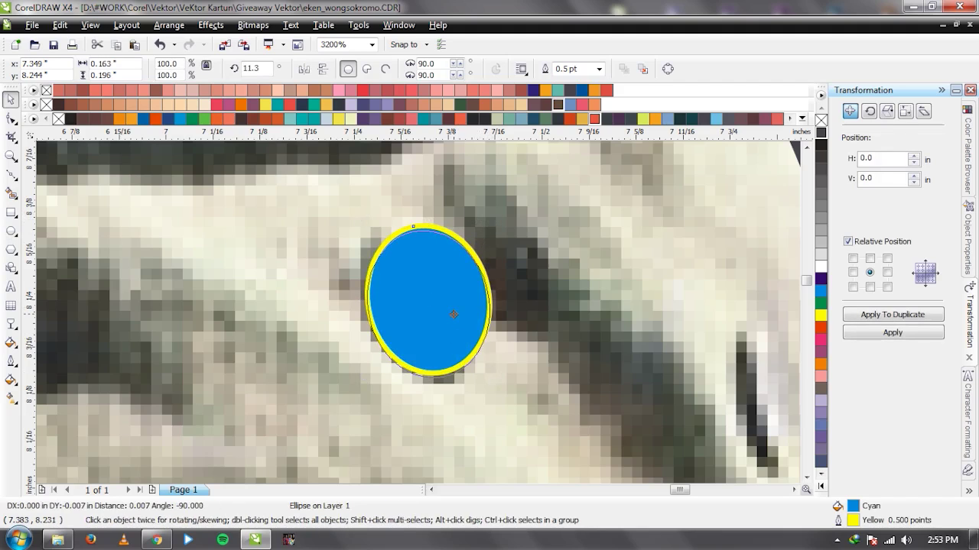
{"action": "left_click", "coordinate": [821, 120]}
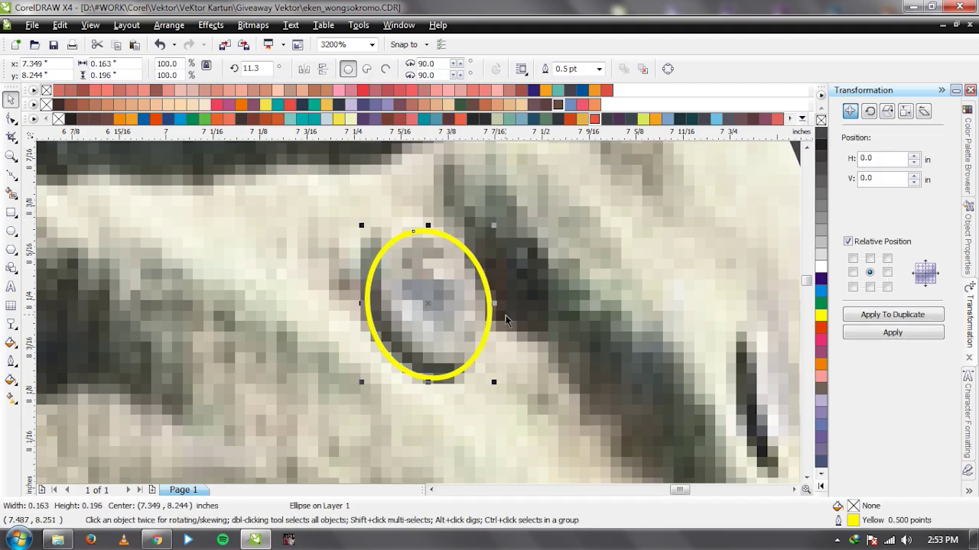
Draw a Bezier curve over the button's lower part to form a crescent shadow inside the ellipse, deleting the helper curve.
{"action": "key", "text": "F5"}
{"action": "left_click_drag", "start_coordinate": [360, 241], "coordinate": [368, 279]}
{"action": "left_click_drag", "start_coordinate": [470, 362], "coordinate": [497, 365]}
{"action": "left_click_drag", "start_coordinate": [441, 450], "coordinate": [459, 446]}
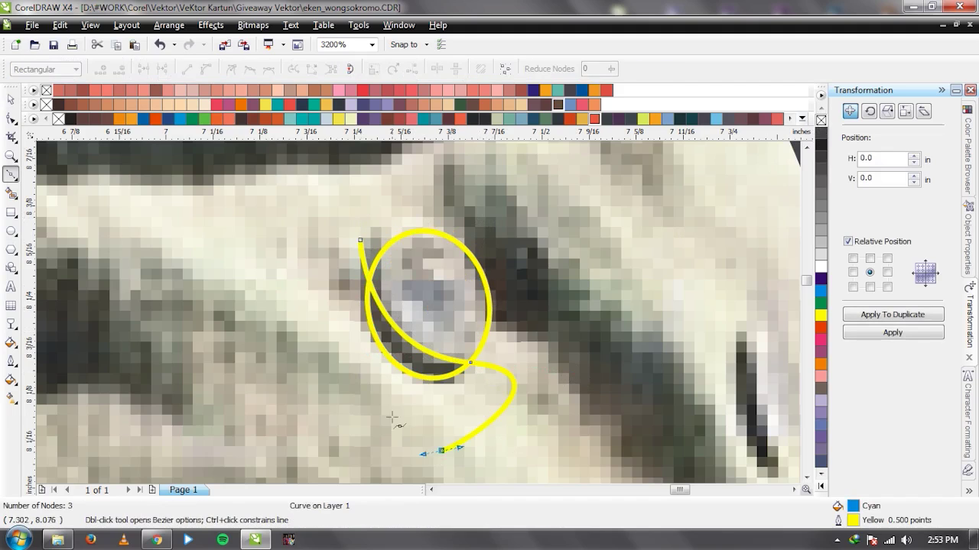
{"action": "left_click", "coordinate": [360, 242]}
{"action": "key", "text": "space"}
{"action": "left_click", "coordinate": [370, 291], "text": "shift"}
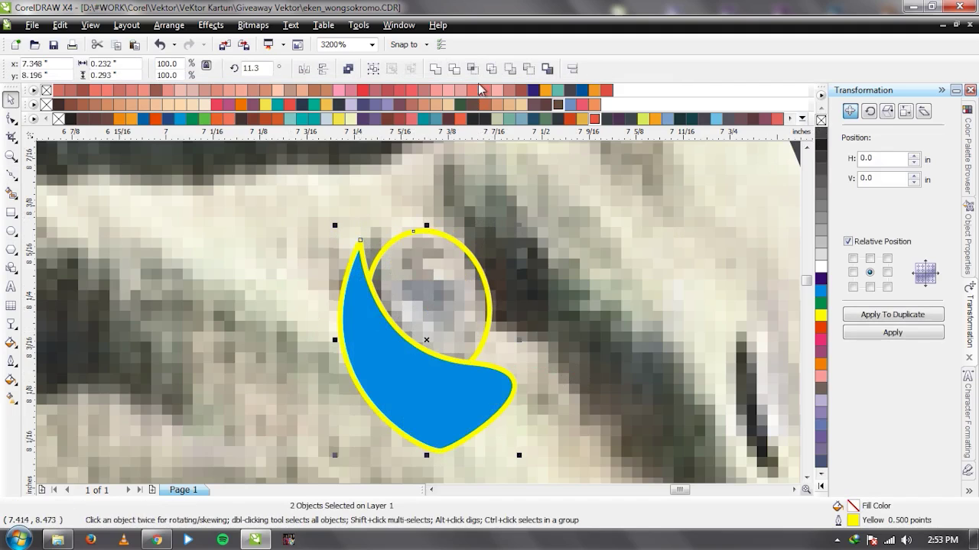
{"action": "left_click", "coordinate": [365, 279]}
{"action": "key", "text": "Delete"}
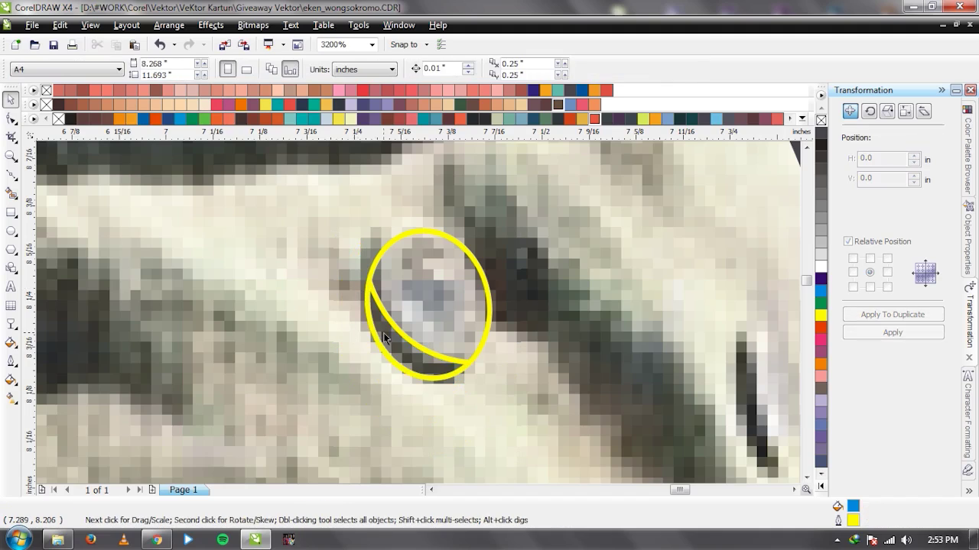
{"action": "left_click", "coordinate": [385, 337]}
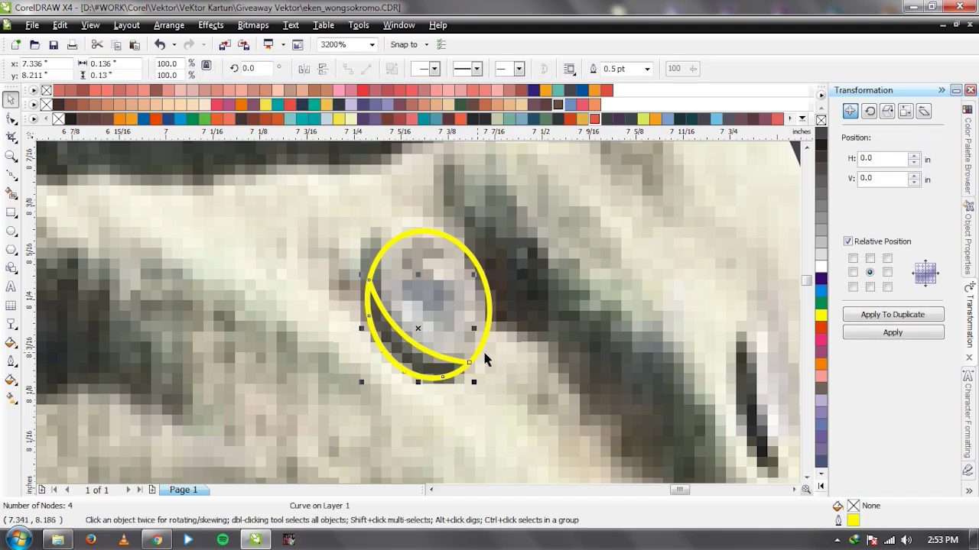
Fill the crescent with a dark grey sampled from the photo and check its CMYK values.
{"action": "key", "text": "i"}
{"action": "left_click", "coordinate": [425, 358]}
{"action": "left_click", "coordinate": [416, 353]}
{"action": "key", "text": "space"}
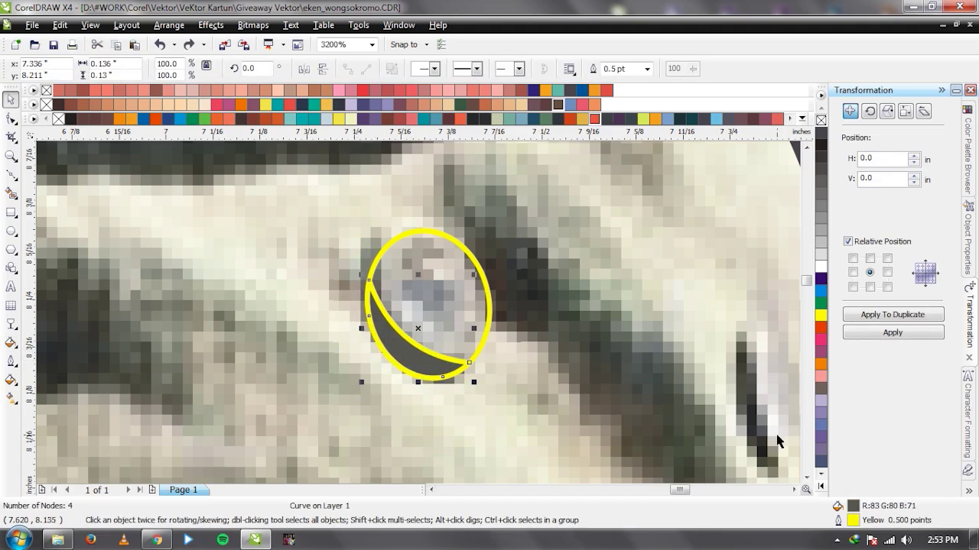
{"action": "left_click", "coordinate": [642, 240]}
{"action": "left_click", "coordinate": [648, 262]}
{"action": "key", "text": "Return"}
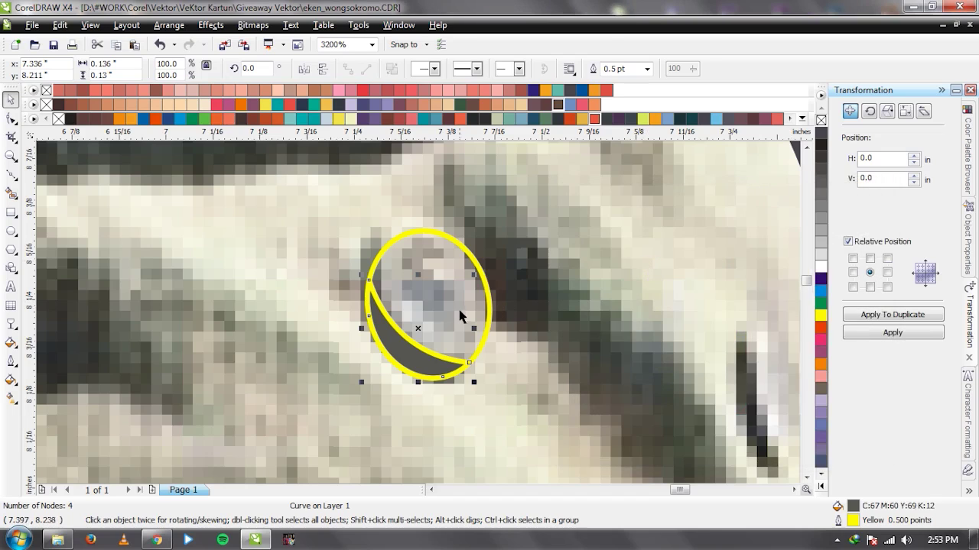
Fill the button ellipse with the crescent's dark grey, C67 M60 Y69 K12.
{"action": "left_click", "coordinate": [451, 326]}
{"action": "key", "text": "i"}
{"action": "left_click", "coordinate": [405, 348]}
{"action": "left_click", "coordinate": [471, 308]}
{"action": "key", "text": "space"}
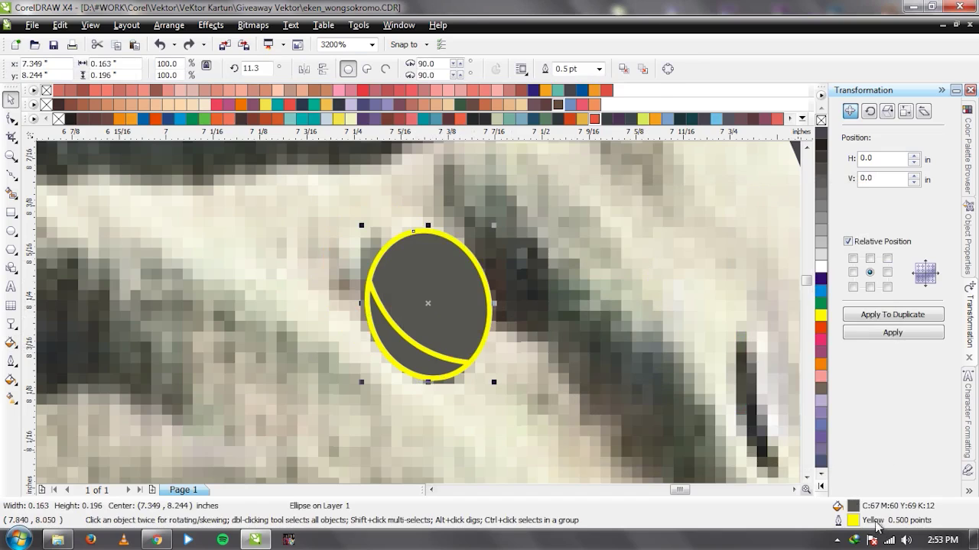
Lighten the button ellipse's fill to an olive grey in the fill colour settings.
{"action": "double_click", "coordinate": [854, 506]}
{"action": "left_click", "coordinate": [588, 362]}
{"action": "left_click_drag", "start_coordinate": [588, 362], "coordinate": [603, 326]}
{"action": "left_click", "coordinate": [733, 441]}
{"action": "scroll", "coordinate": [419, 317], "scroll_direction": "down", "scroll_amount": 3}
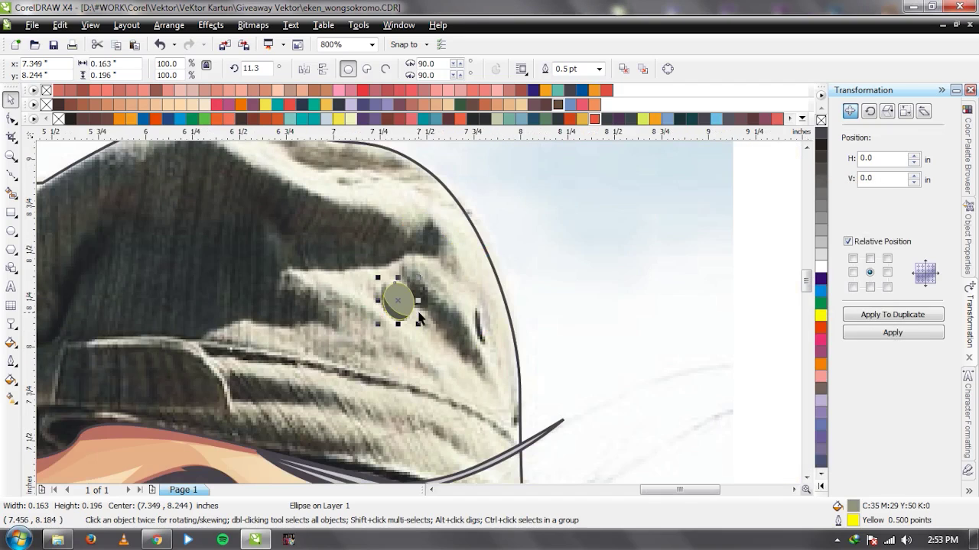
{"action": "scroll", "coordinate": [387, 308], "scroll_direction": "up", "scroll_amount": 3}
Draw four buttonhole dots, weld them into one shape and centre them on the button.
{"action": "key", "text": "F7"}
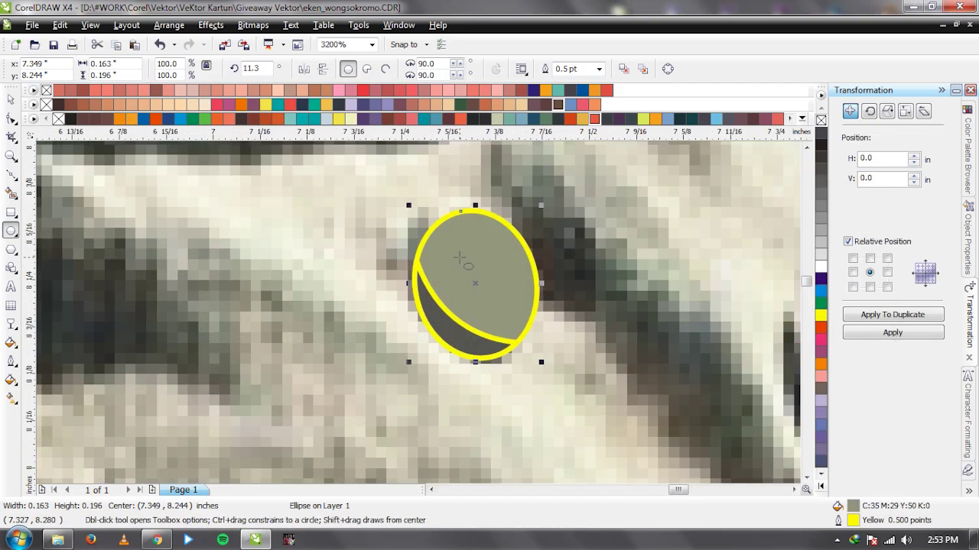
{"action": "mouse_move", "coordinate": [449, 252]}
{"action": "left_mouse_down"}
{"action": "mouse_move", "coordinate": [463, 266]}
{"action": "mouse_move", "coordinate": [434, 288]}
{"action": "mouse_move", "coordinate": [433, 330]}
{"action": "mouse_move", "coordinate": [379, 320]}
{"action": "left_mouse_up"}
{"action": "key", "text": "space"}
{"action": "scroll", "coordinate": [463, 266], "scroll_direction": "up", "scroll_amount": 1}
{"action": "left_click", "coordinate": [388, 281], "text": "shift"}
{"action": "left_click", "coordinate": [421, 283], "text": "shift"}
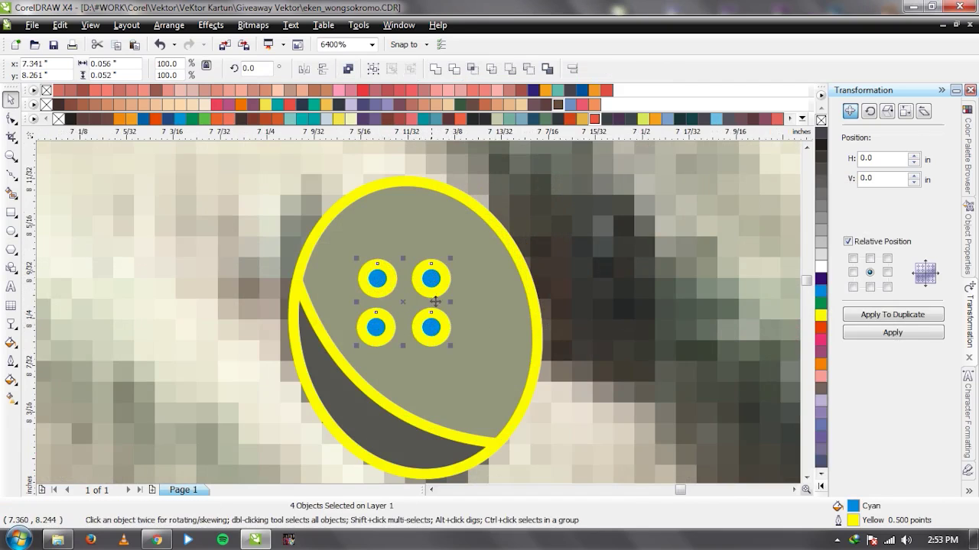
{"action": "left_click", "coordinate": [435, 68]}
{"action": "left_click_drag", "start_coordinate": [440, 277], "coordinate": [450, 282]}
Try combining the buttonholes with the button ellipse, then undo it.
{"action": "left_click", "coordinate": [403, 442], "text": "shift"}
{"action": "key", "text": "ctrl+l"}
{"action": "scroll", "coordinate": [397, 306], "scroll_direction": "down", "scroll_amount": 2}
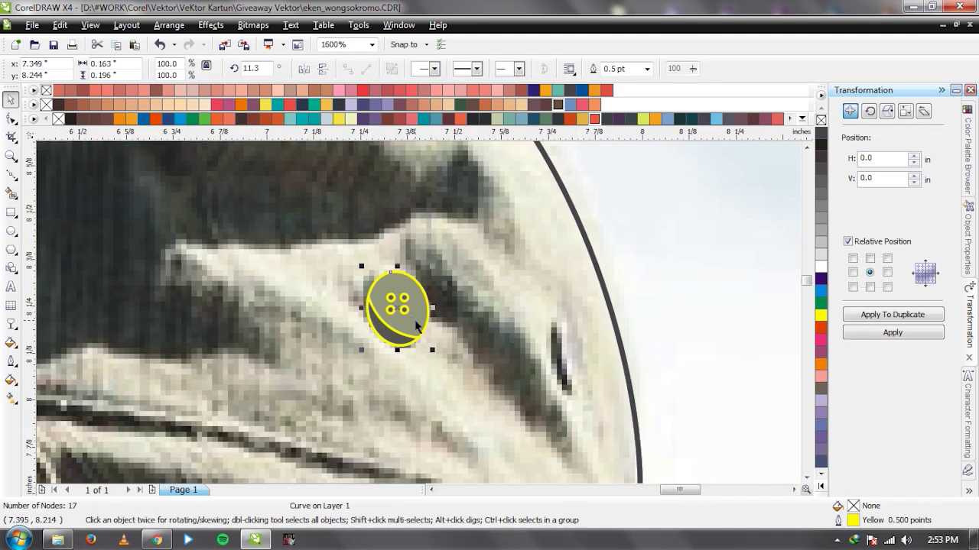
{"action": "scroll", "coordinate": [416, 326], "scroll_direction": "up", "scroll_amount": 1}
{"action": "key", "text": "ctrl+z"}
{"action": "key", "text": "ctrl+z"}
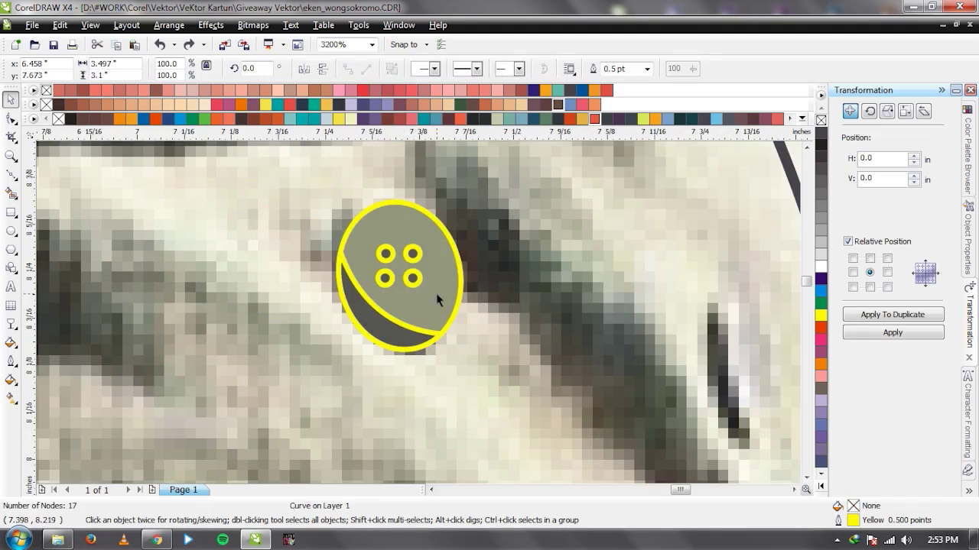
Duplicate the button ellipse and turn its 0.5 pt outline into a dark grey rim shape.
{"action": "left_click", "coordinate": [437, 299]}
{"action": "left_click", "coordinate": [866, 316]}
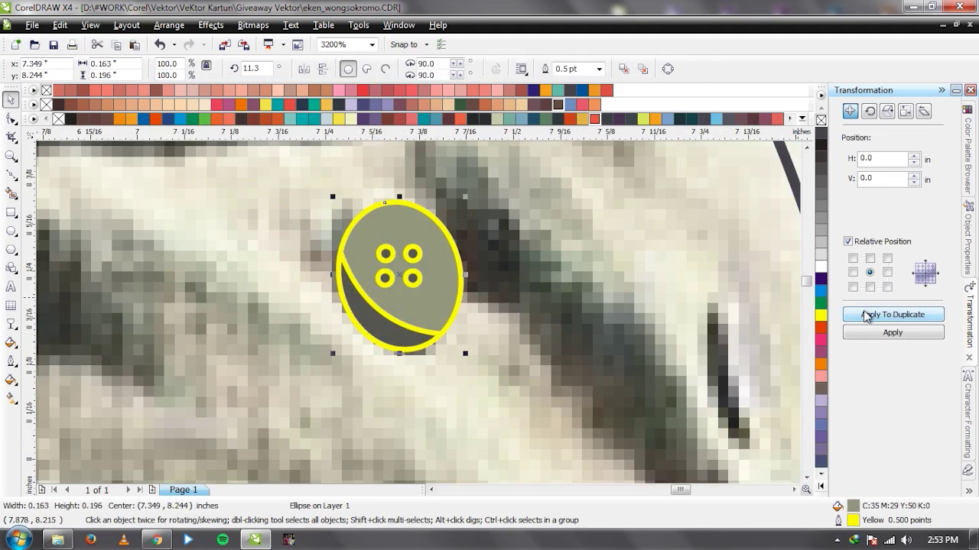
{"action": "left_click", "coordinate": [820, 120]}
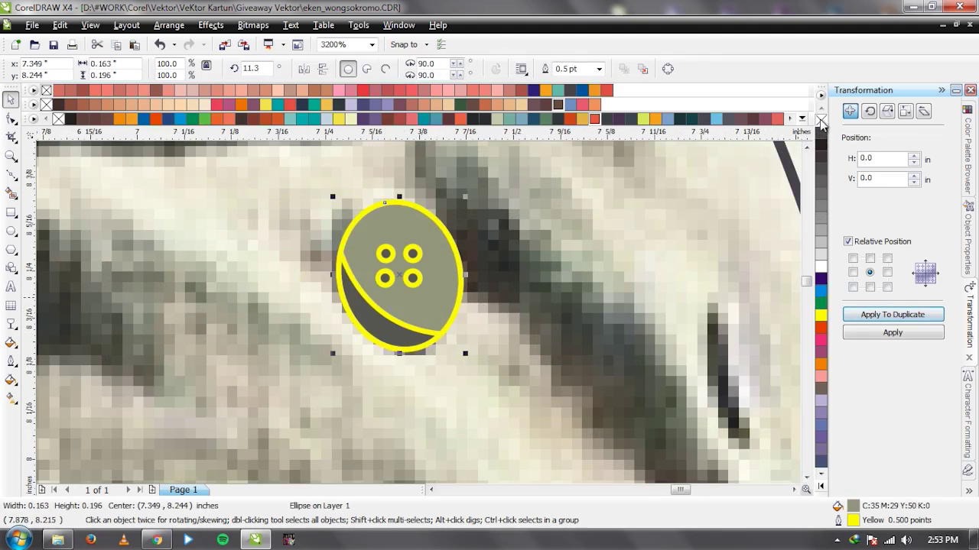
{"action": "left_click", "coordinate": [598, 69]}
{"action": "left_click", "coordinate": [597, 129]}
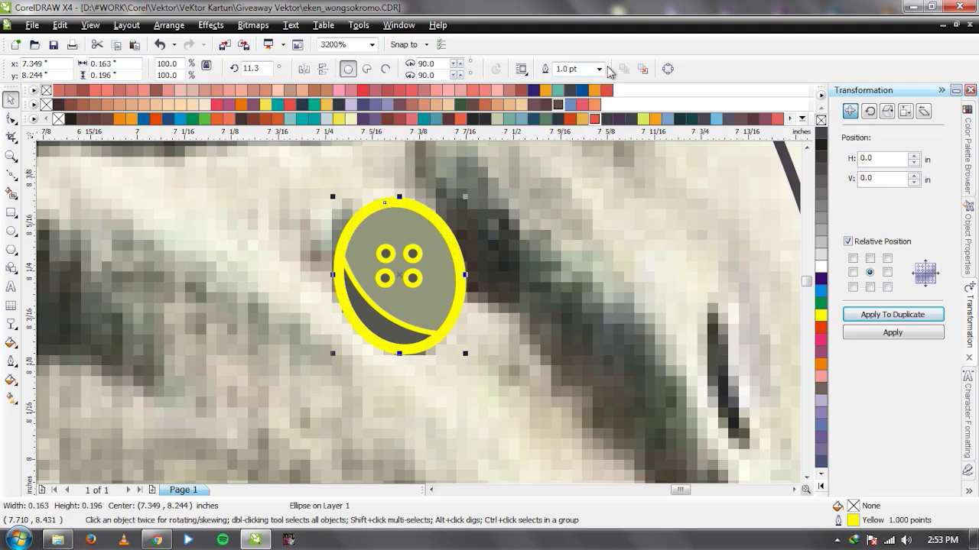
{"action": "left_click", "coordinate": [599, 69]}
{"action": "left_click", "coordinate": [595, 102]}
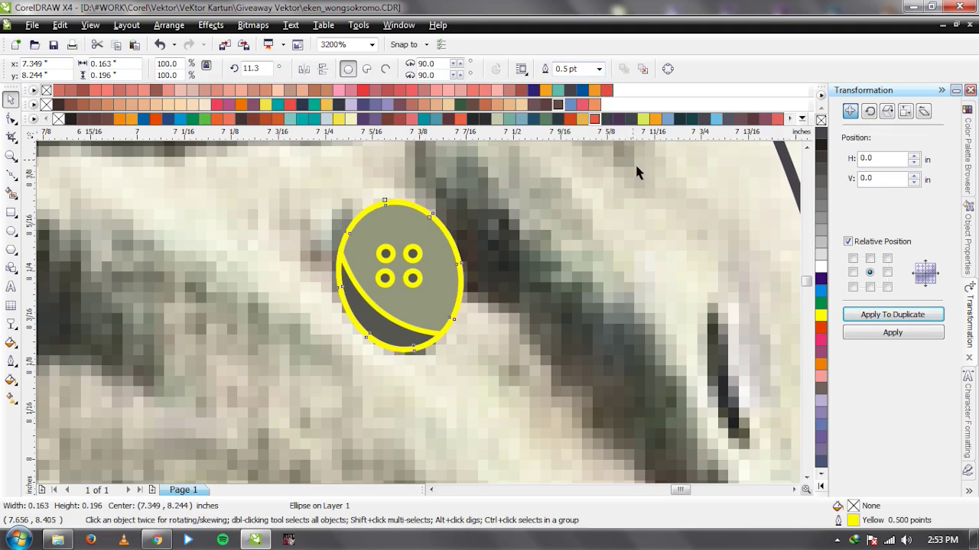
{"action": "key", "text": "ctrl+shift+q"}
{"action": "left_click", "coordinate": [820, 136]}
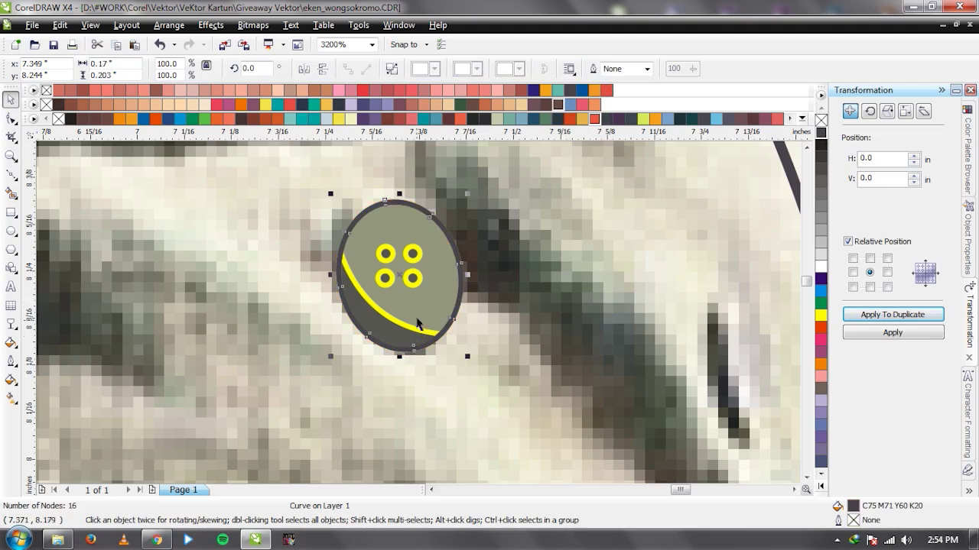
Remove the yellow outlines from the button parts and group them.
{"action": "left_click", "coordinate": [406, 327]}
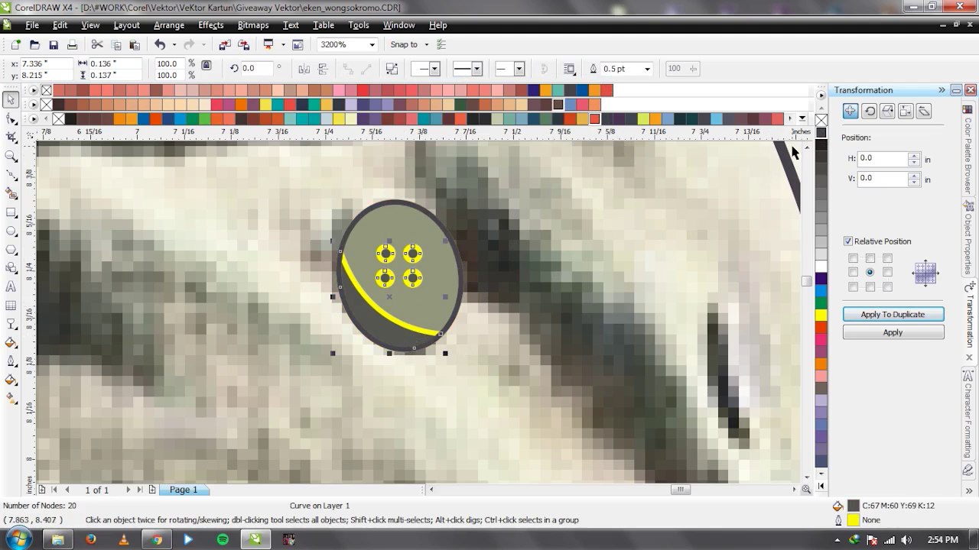
{"action": "left_click", "coordinate": [463, 288], "text": "shift"}
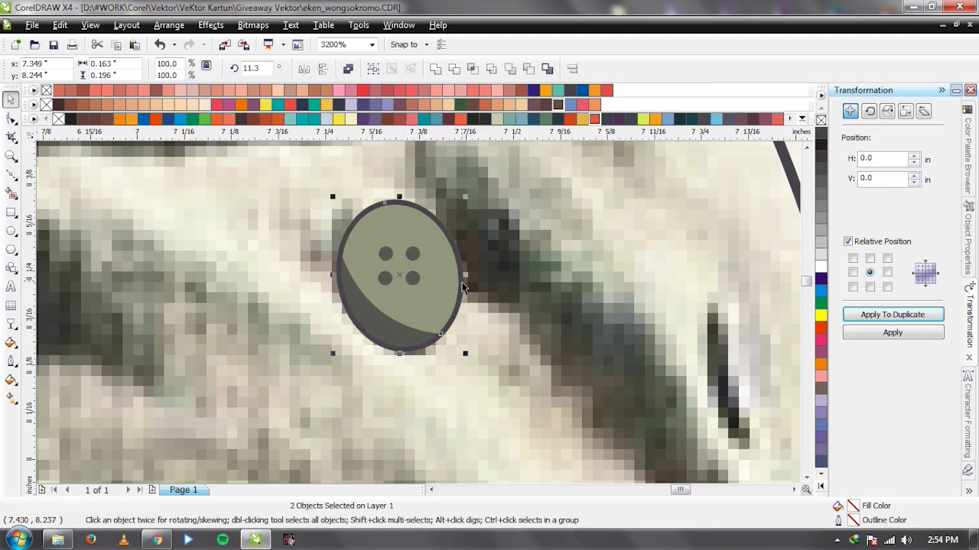
{"action": "key", "text": "ctrl+g"}
{"action": "key", "text": "Tab"}
{"action": "key", "text": "F3"}
{"action": "key", "text": "F3"}
{"action": "key", "text": "F3"}
{"action": "key", "text": "F3"}
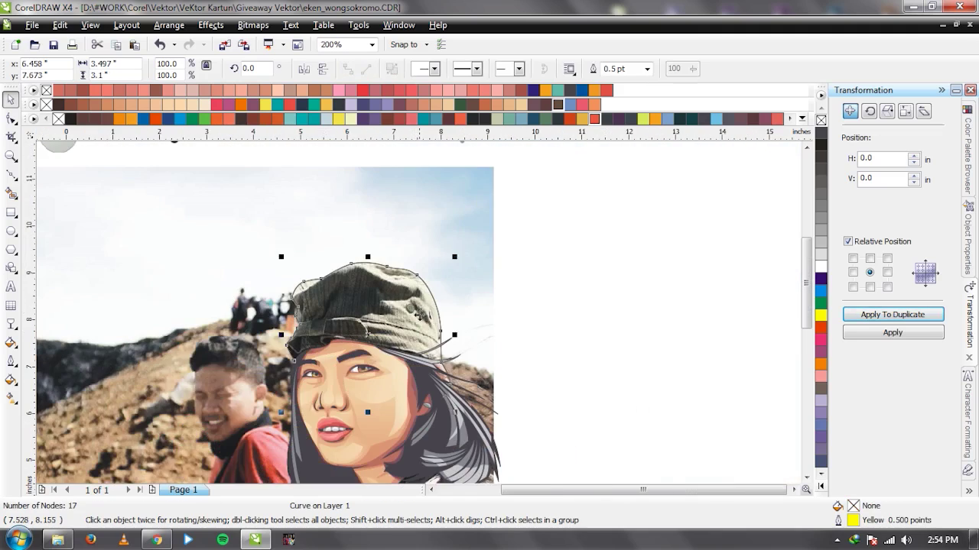
Clear the selection and zoom around the cap to frame the band area.
{"action": "key", "text": "Escape"}
{"action": "scroll", "coordinate": [417, 313], "scroll_direction": "up", "scroll_amount": 1}
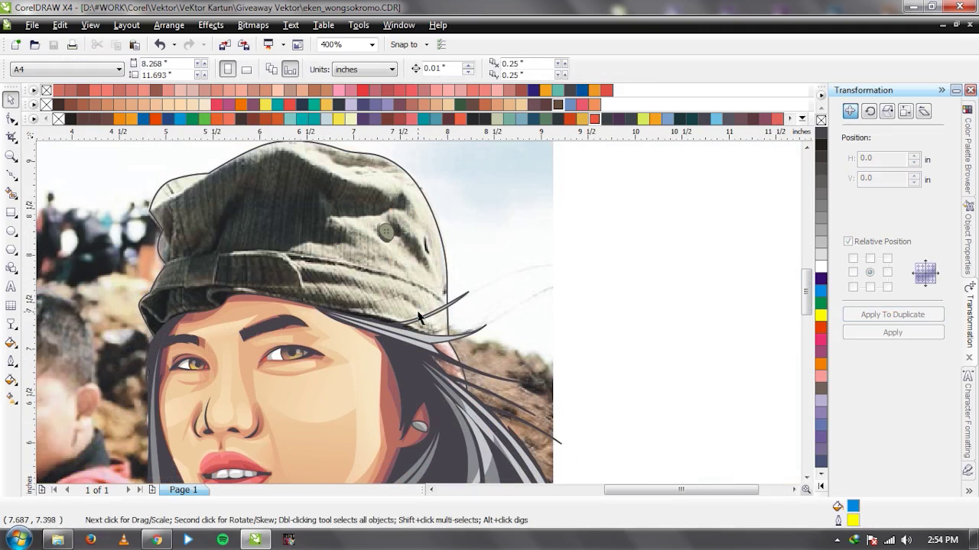
{"action": "scroll", "coordinate": [417, 314], "scroll_direction": "down", "scroll_amount": 1}
{"action": "left_click", "coordinate": [393, 218]}
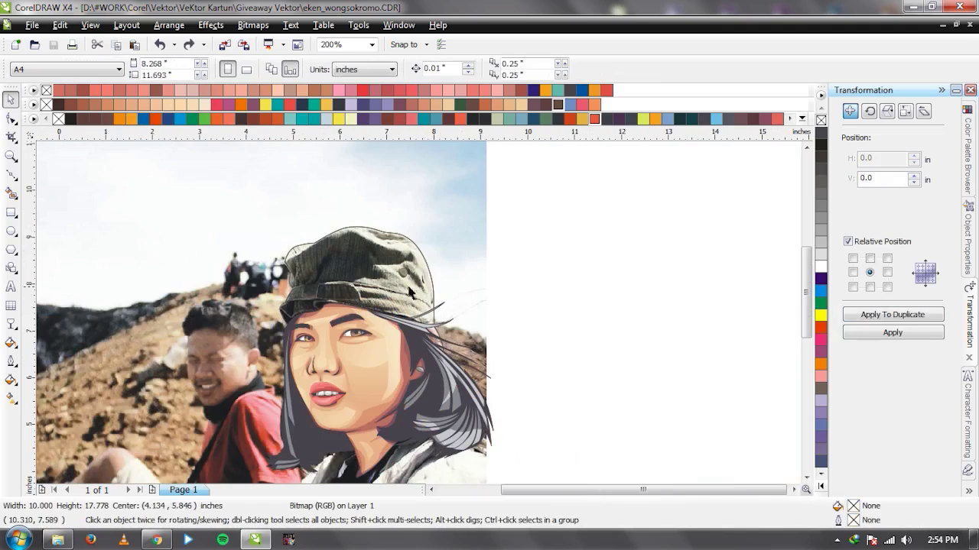
{"action": "key", "text": "Escape"}
{"action": "scroll", "coordinate": [410, 292], "scroll_direction": "up", "scroll_amount": 2}
{"action": "scroll", "coordinate": [461, 267], "scroll_direction": "down", "scroll_amount": 1}
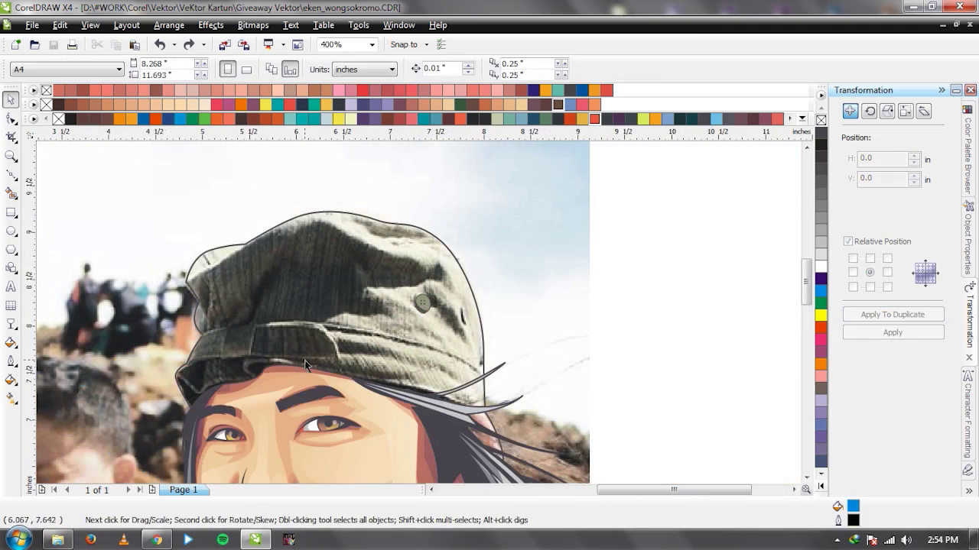
{"action": "scroll", "coordinate": [419, 316], "scroll_direction": "up", "scroll_amount": 1}
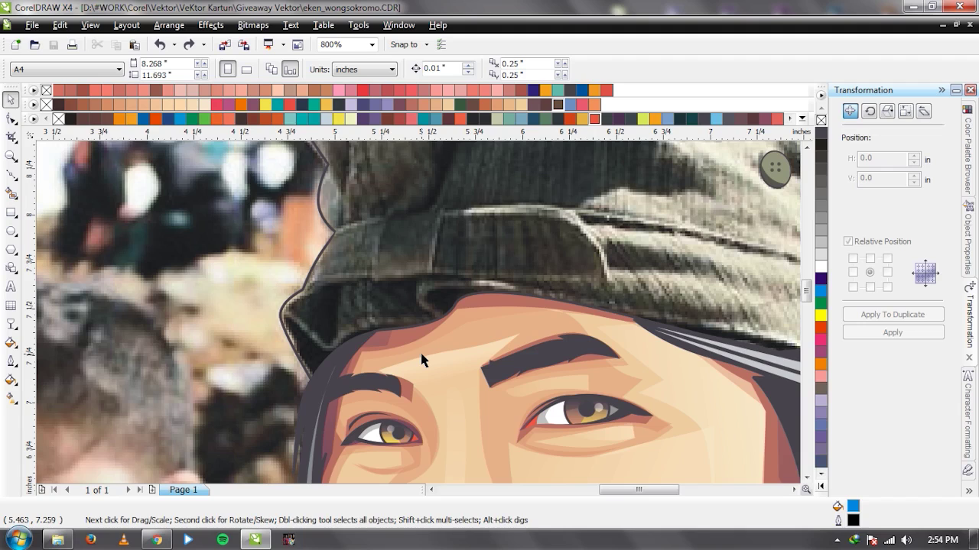
{"action": "scroll", "coordinate": [390, 326], "scroll_direction": "down", "scroll_amount": 1}
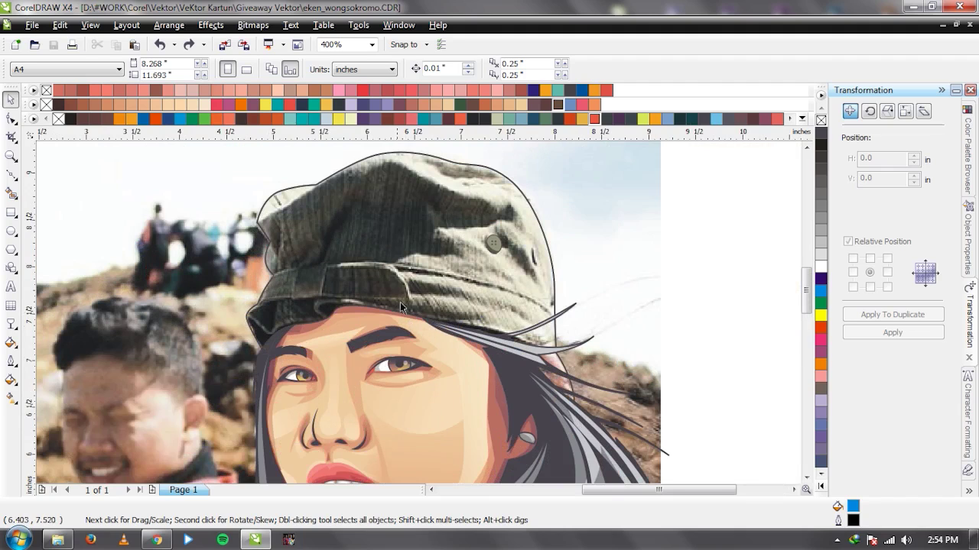
{"action": "scroll", "coordinate": [399, 302], "scroll_direction": "up", "scroll_amount": 1}
{"action": "scroll", "coordinate": [418, 317], "scroll_direction": "down", "scroll_amount": 1}
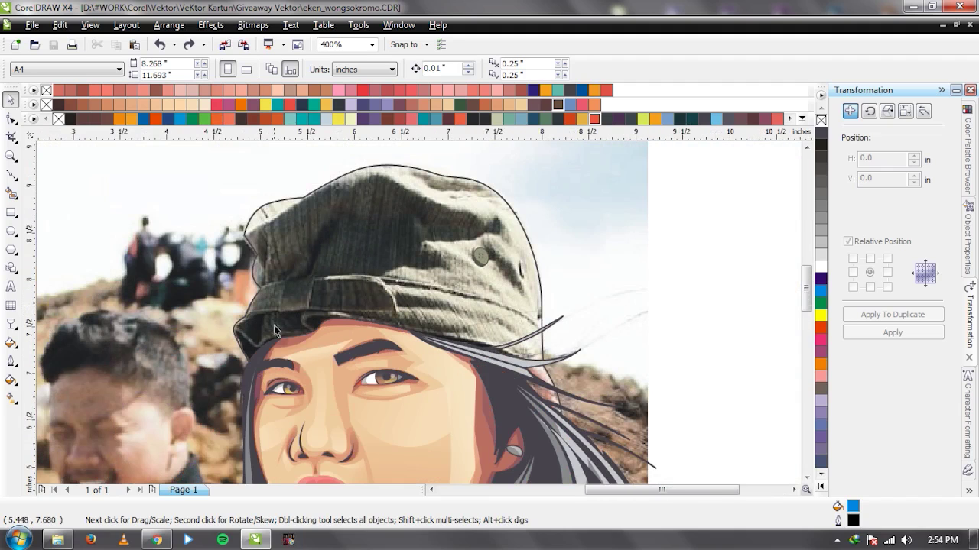
{"action": "scroll", "coordinate": [334, 331], "scroll_direction": "up", "scroll_amount": 1}
Sketch a trial Bezier curve along the cap brim, then end and deselect it.
{"action": "key", "text": "F5"}
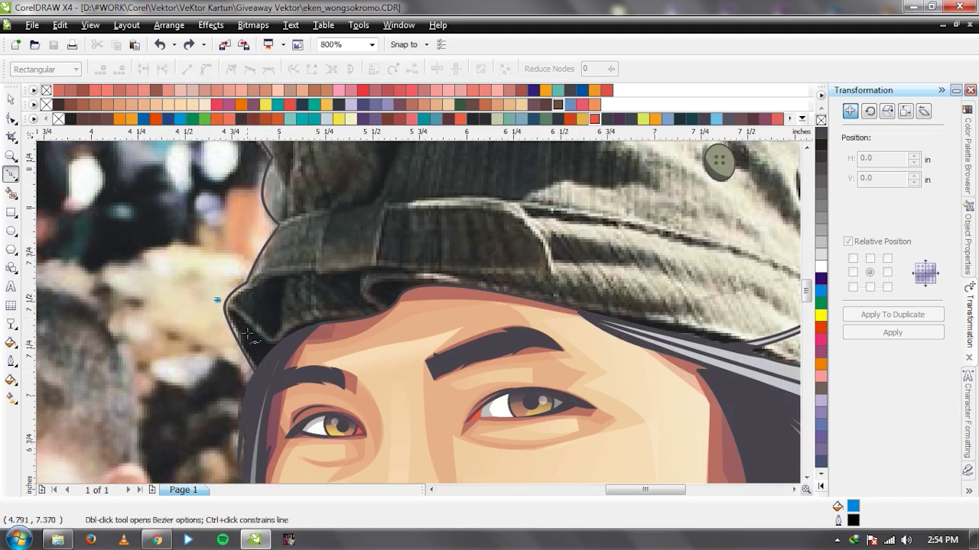
{"action": "left_click", "coordinate": [260, 338]}
{"action": "left_click_drag", "start_coordinate": [320, 317], "coordinate": [364, 314]}
{"action": "scroll", "coordinate": [321, 321], "scroll_direction": "up", "scroll_amount": 1}
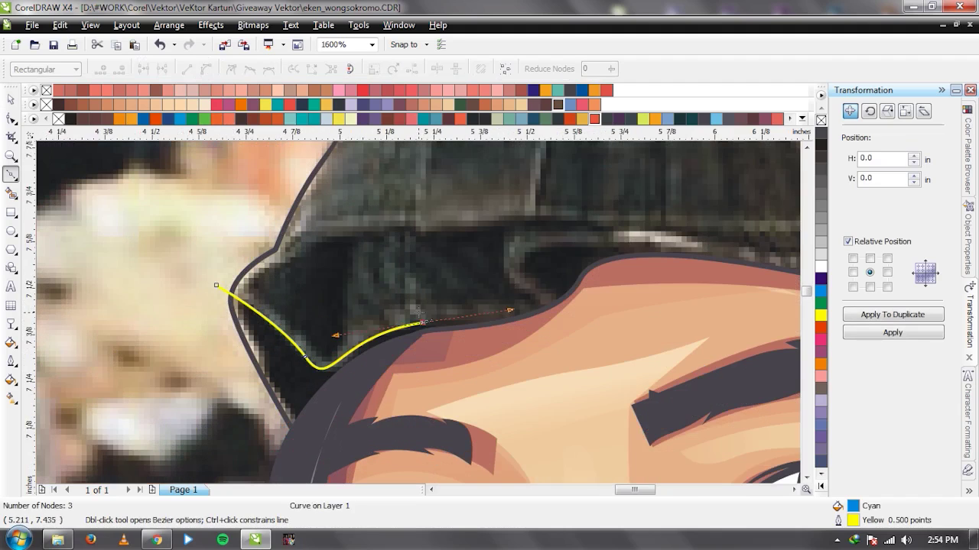
{"action": "key", "text": "Escape"}
{"action": "scroll", "coordinate": [421, 314], "scroll_direction": "down", "scroll_amount": 2}
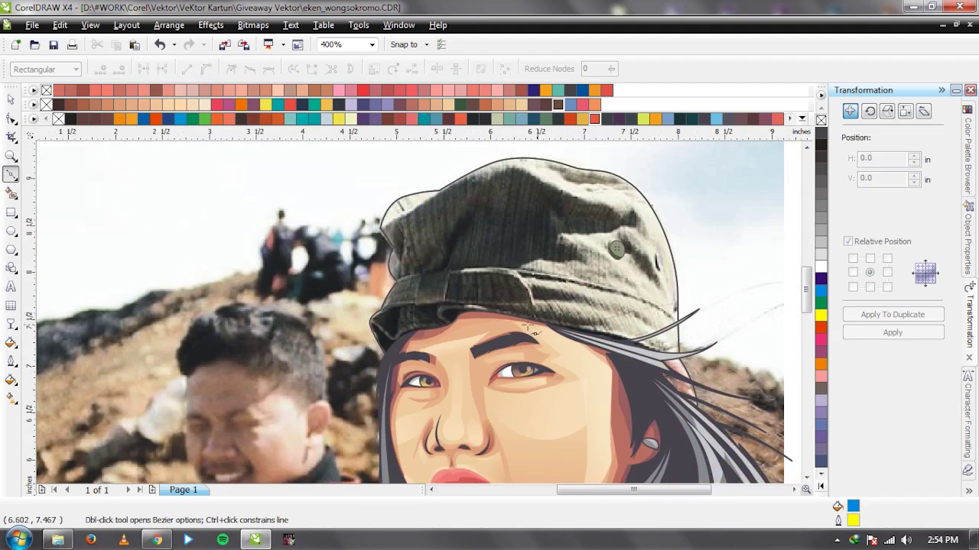
{"action": "scroll", "coordinate": [418, 313], "scroll_direction": "up", "scroll_amount": 1}
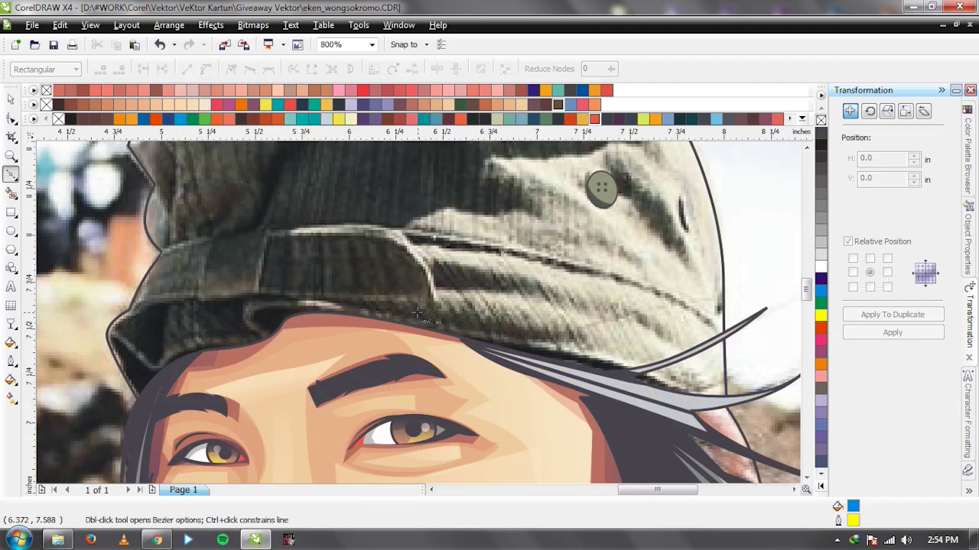
Draw a 3-node Bezier curve across the cap band from left to right edge.
{"action": "left_click", "coordinate": [139, 256]}
{"action": "left_click_drag", "start_coordinate": [413, 234], "coordinate": [588, 251]}
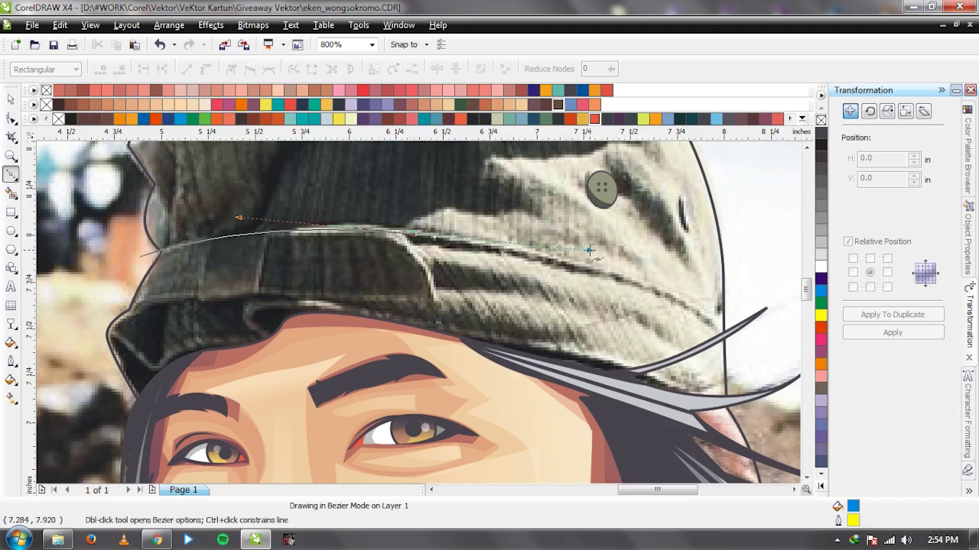
{"action": "left_click", "coordinate": [741, 341]}
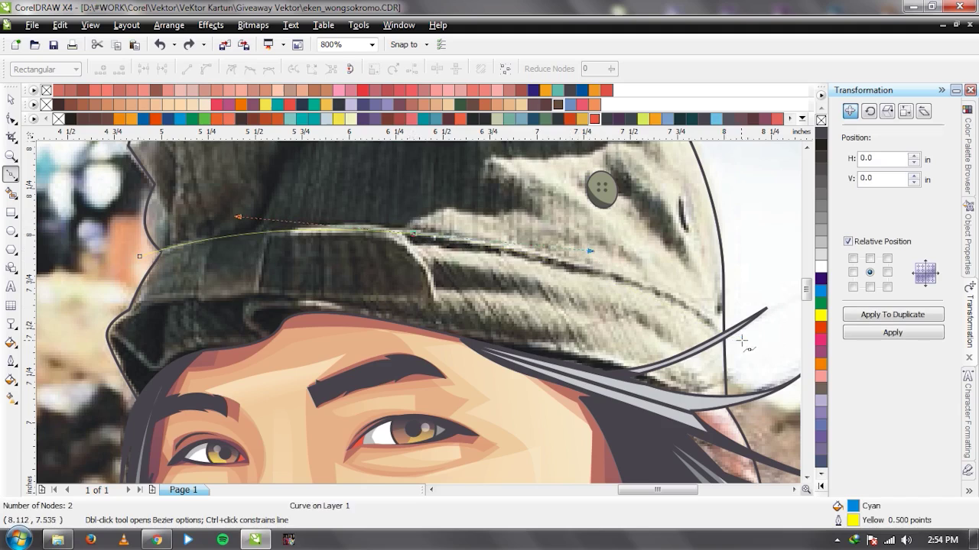
{"action": "key", "text": "space"}
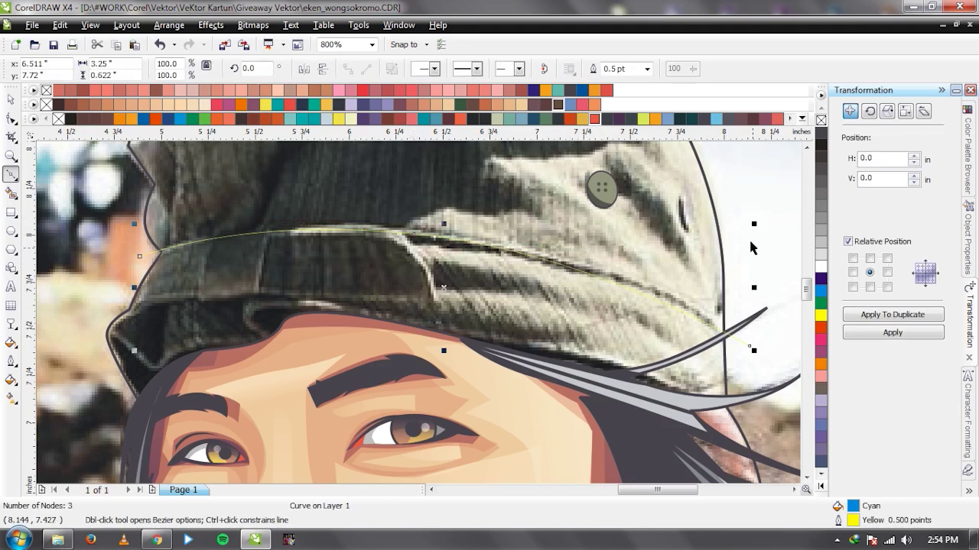
Make the band curve a 2.0 pt outline, convert it to an object, and fill it dark grey C75 M71 Y60 K20.
{"action": "left_click", "coordinate": [647, 69]}
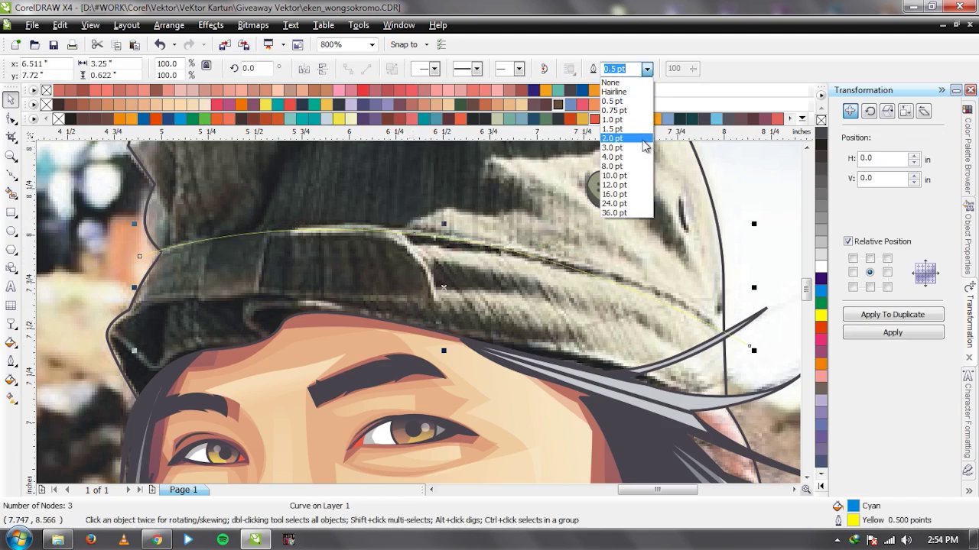
{"action": "left_click", "coordinate": [644, 142]}
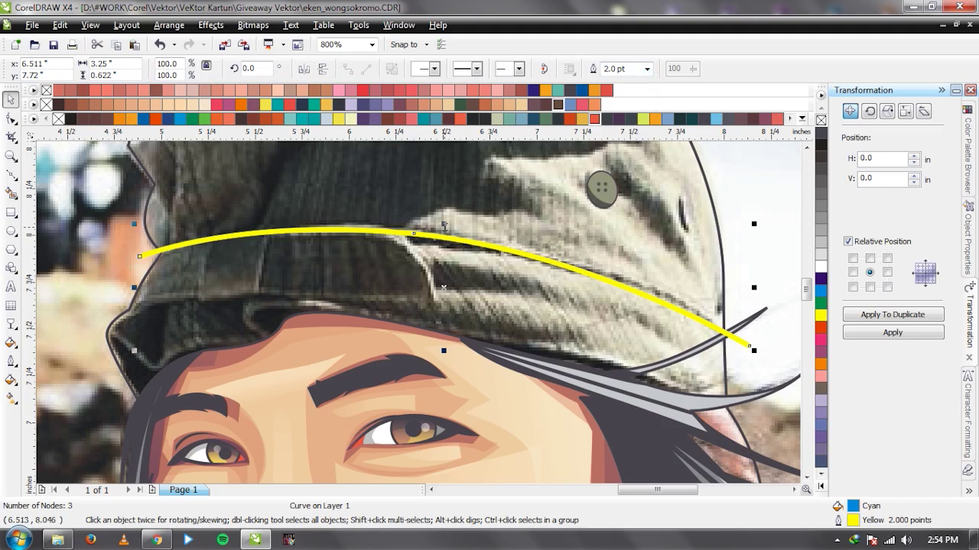
{"action": "scroll", "coordinate": [456, 260], "scroll_direction": "down", "scroll_amount": 1}
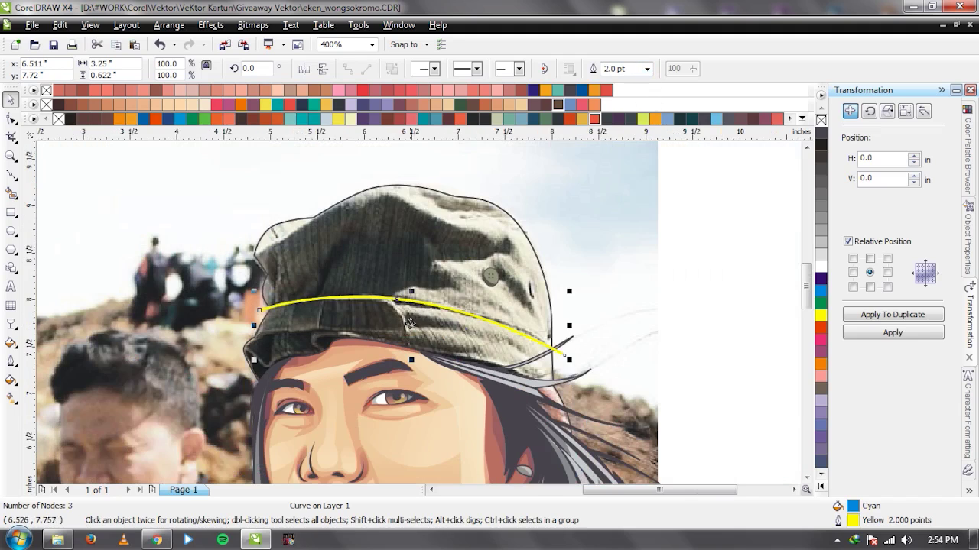
{"action": "scroll", "coordinate": [428, 312], "scroll_direction": "up", "scroll_amount": 1}
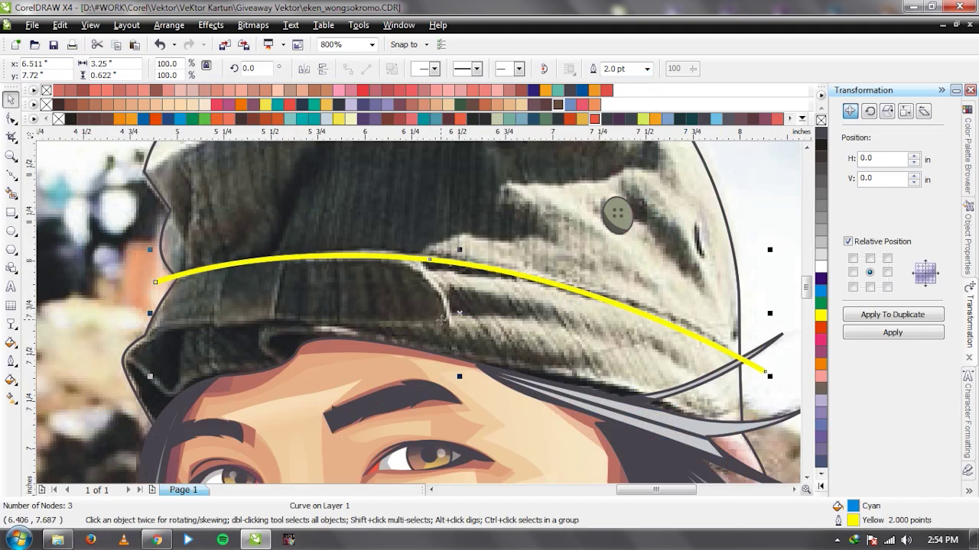
{"action": "key", "text": "ctrl+shift+q"}
{"action": "left_click", "coordinate": [821, 134]}
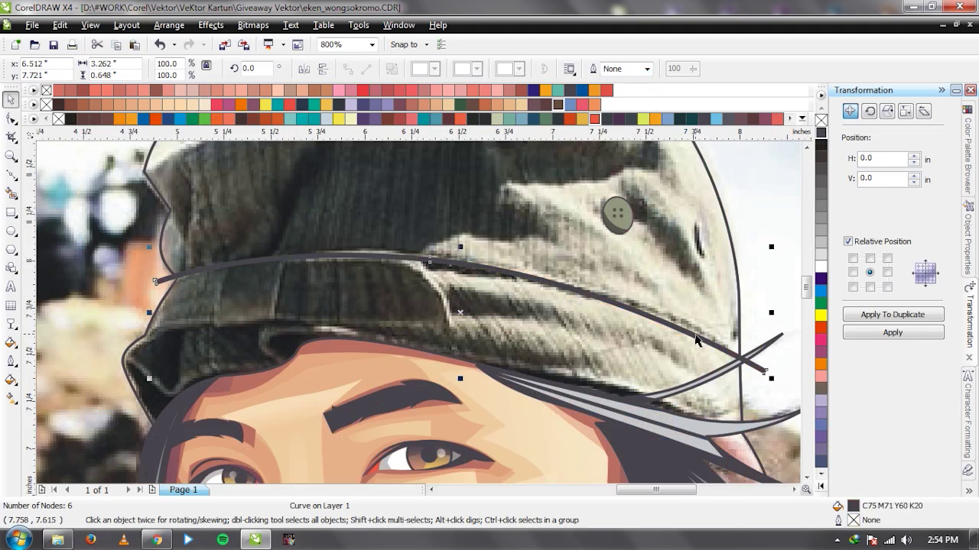
{"action": "key", "text": "Escape"}
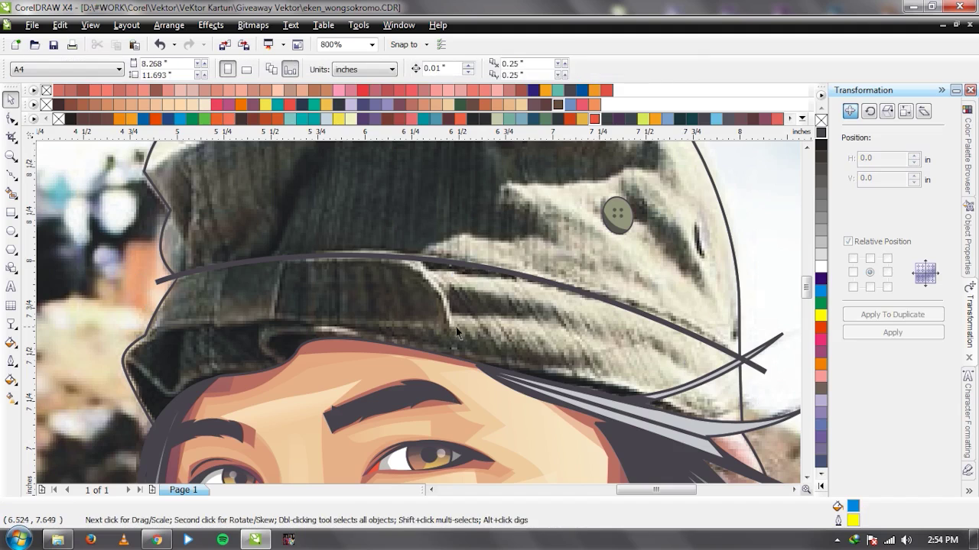
Start a Bezier curve along the cap's brim edge.
{"action": "scroll", "coordinate": [374, 287], "scroll_direction": "up", "scroll_amount": 1}
{"action": "key", "text": "F5"}
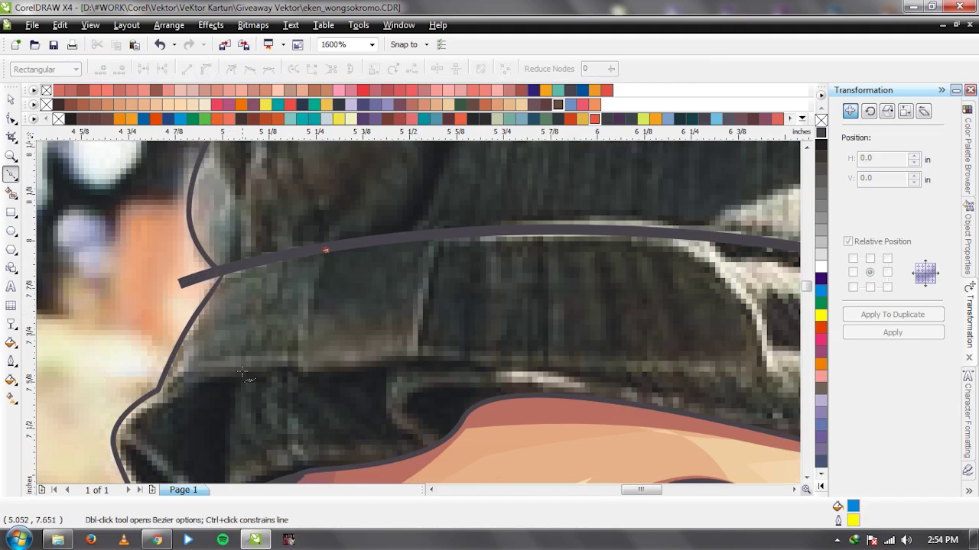
{"action": "scroll", "coordinate": [243, 373], "scroll_direction": "down", "scroll_amount": 1}
{"action": "key", "text": "space"}
{"action": "scroll", "coordinate": [419, 318], "scroll_direction": "up", "scroll_amount": 1}
{"action": "scroll", "coordinate": [527, 319], "scroll_direction": "down", "scroll_amount": 1}
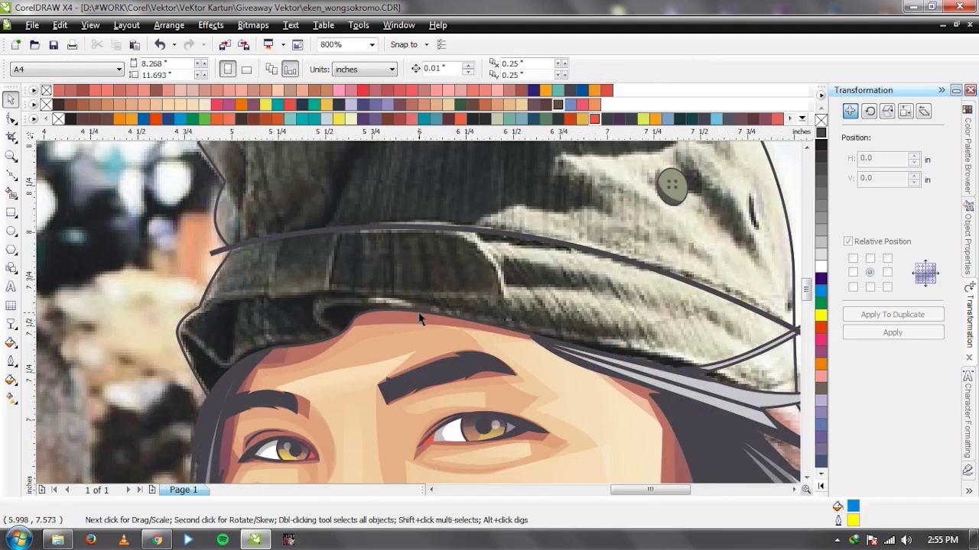
{"action": "key", "text": "space"}
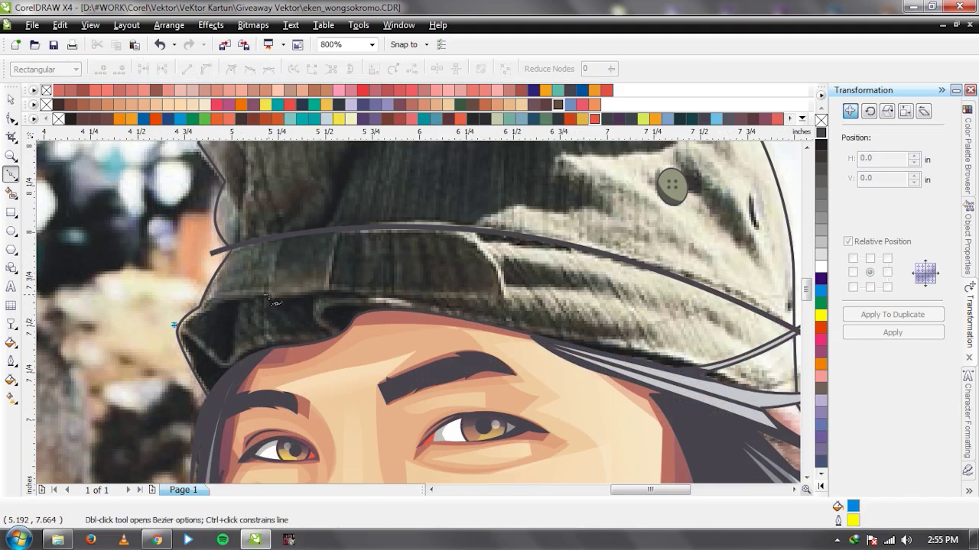
{"action": "scroll", "coordinate": [377, 316], "scroll_direction": "up", "scroll_amount": 1}
{"action": "left_click_drag", "start_coordinate": [413, 313], "coordinate": [604, 358]}
{"action": "scroll", "coordinate": [438, 317], "scroll_direction": "down", "scroll_amount": 1}
{"action": "scroll", "coordinate": [436, 327], "scroll_direction": "up", "scroll_amount": 1}
Continue the curve around the brim and close it into a smooth shape.
{"action": "left_click", "coordinate": [719, 370]}
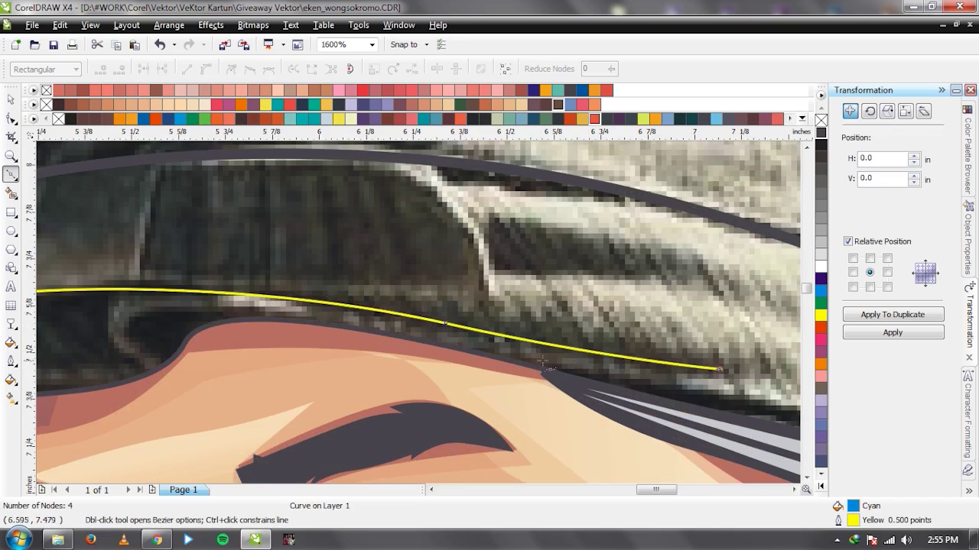
{"action": "left_click_drag", "start_coordinate": [495, 329], "coordinate": [406, 317]}
{"action": "scroll", "coordinate": [419, 313], "scroll_direction": "down", "scroll_amount": 1}
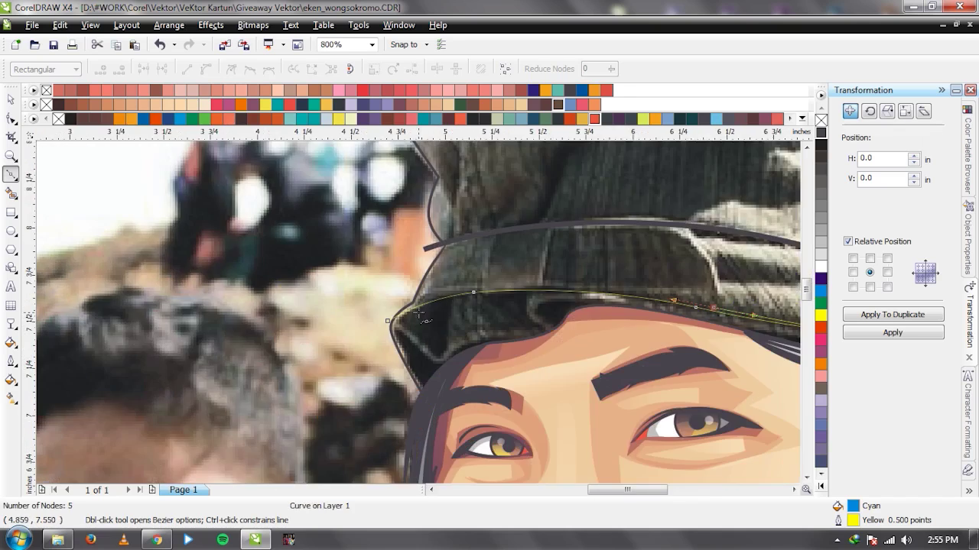
{"action": "scroll", "coordinate": [419, 313], "scroll_direction": "up", "scroll_amount": 1}
{"action": "left_click_drag", "start_coordinate": [370, 267], "coordinate": [229, 264]}
{"action": "left_click", "coordinate": [84, 344]}
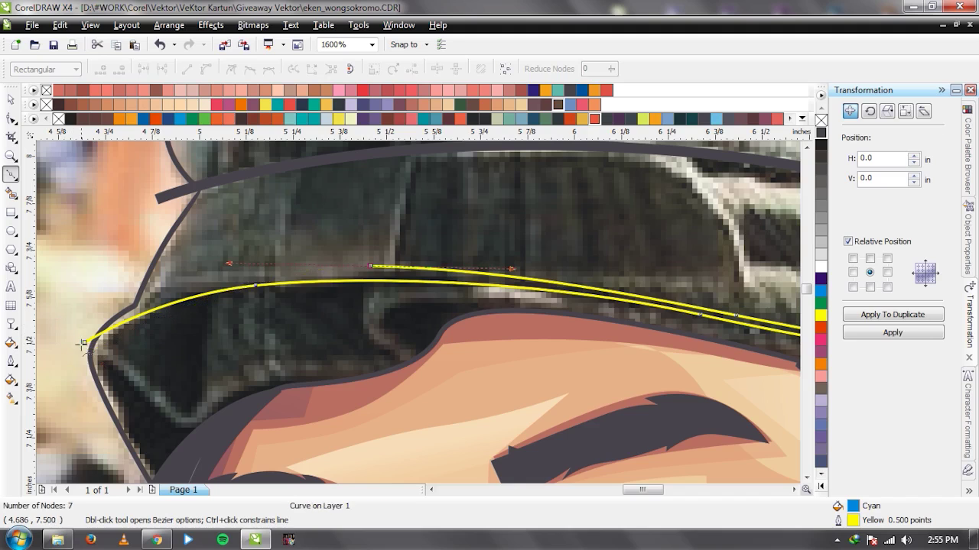
{"action": "left_click_drag", "start_coordinate": [84, 345], "coordinate": [86, 325]}
{"action": "key", "text": "space"}
Combine the closed brim shape with the dark hat curve and check it against the photo.
{"action": "key", "text": "F3"}
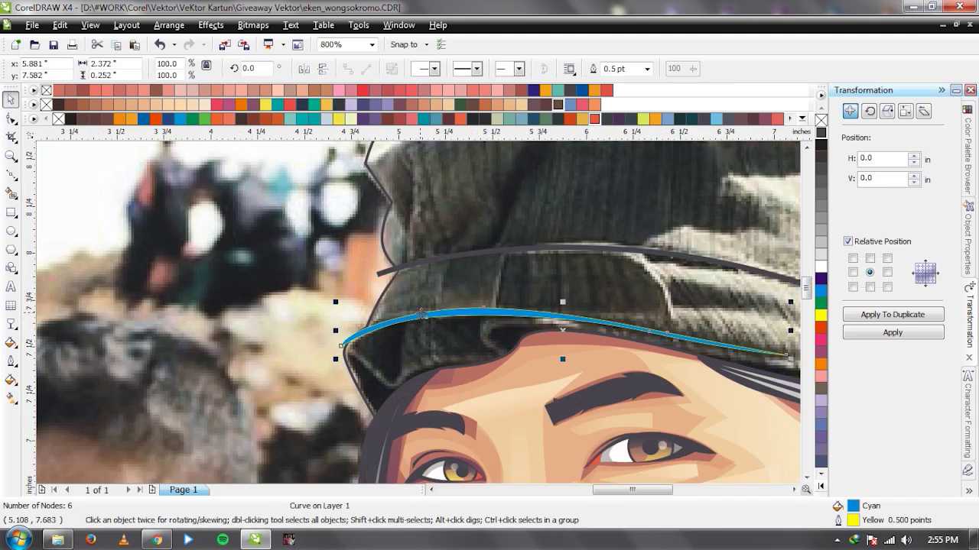
{"action": "left_click", "coordinate": [493, 252], "text": "shift"}
{"action": "key", "text": "ctrl+l"}
{"action": "key", "text": "F3"}
{"action": "key", "text": "F3"}
{"action": "left_click_drag", "start_coordinate": [537, 238], "coordinate": [228, 238]}
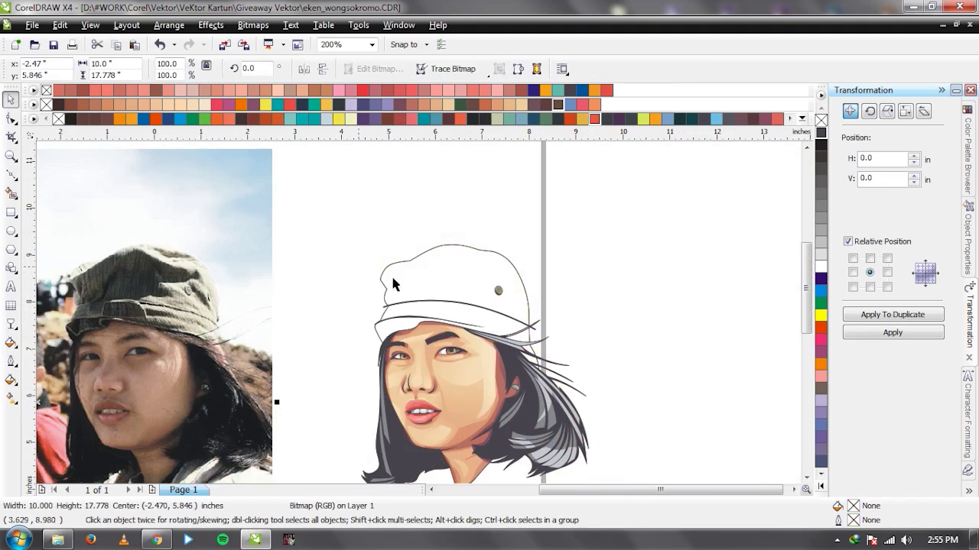
{"action": "key", "text": "ctrl+z"}
Draw an open crease curve running along the brim to its left edge.
{"action": "key", "text": "F5"}
{"action": "scroll", "coordinate": [417, 316], "scroll_direction": "up", "scroll_amount": 3}
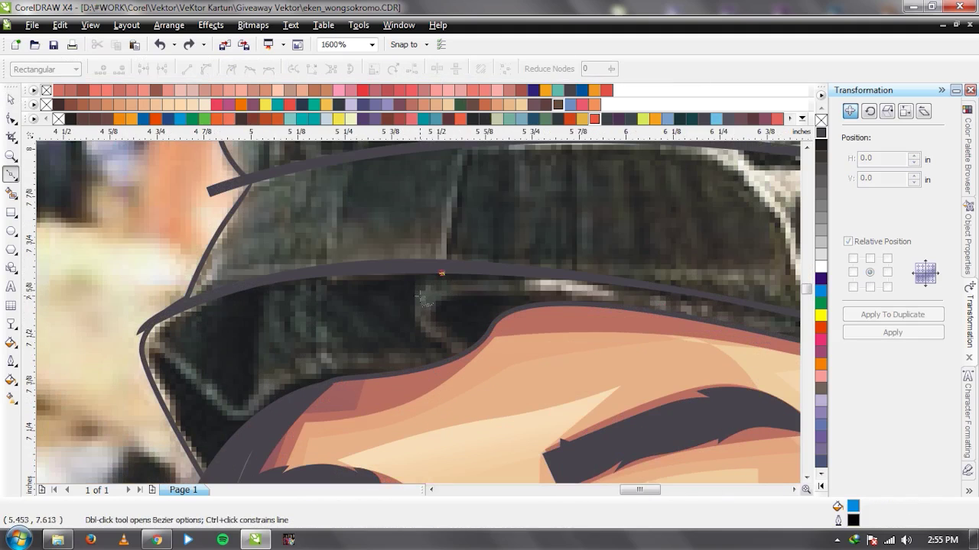
{"action": "left_click", "coordinate": [441, 273]}
{"action": "left_click", "coordinate": [415, 307]}
{"action": "left_click", "coordinate": [437, 344]}
{"action": "mouse_move", "coordinate": [290, 365]}
{"action": "left_mouse_down"}
{"action": "mouse_move", "coordinate": [229, 405]}
{"action": "mouse_move", "coordinate": [176, 353]}
{"action": "left_mouse_up"}
{"action": "left_click", "coordinate": [147, 336]}
{"action": "left_click", "coordinate": [97, 331]}
{"action": "key", "text": "space"}
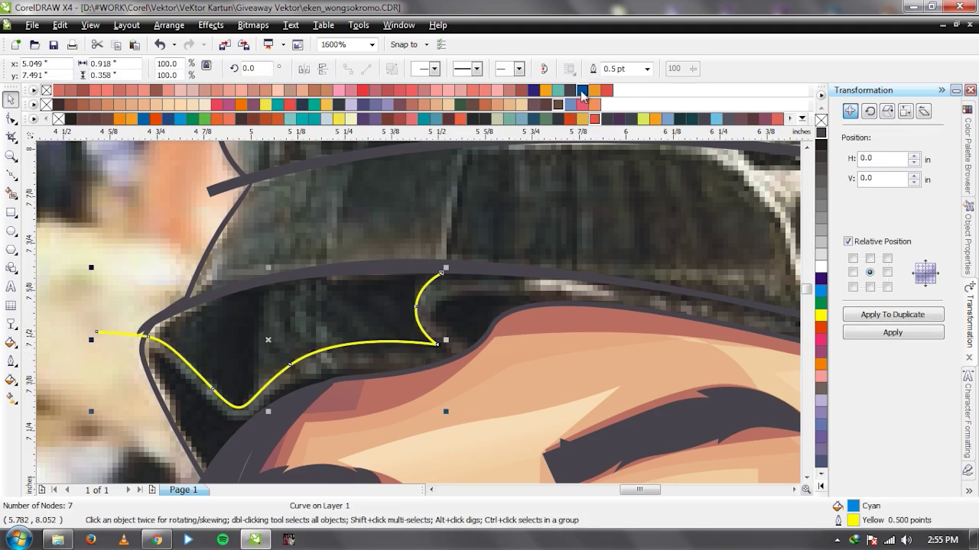
Give the crease curve a 1.5 pt outline and convert it to a filled shape.
{"action": "left_click", "coordinate": [647, 69]}
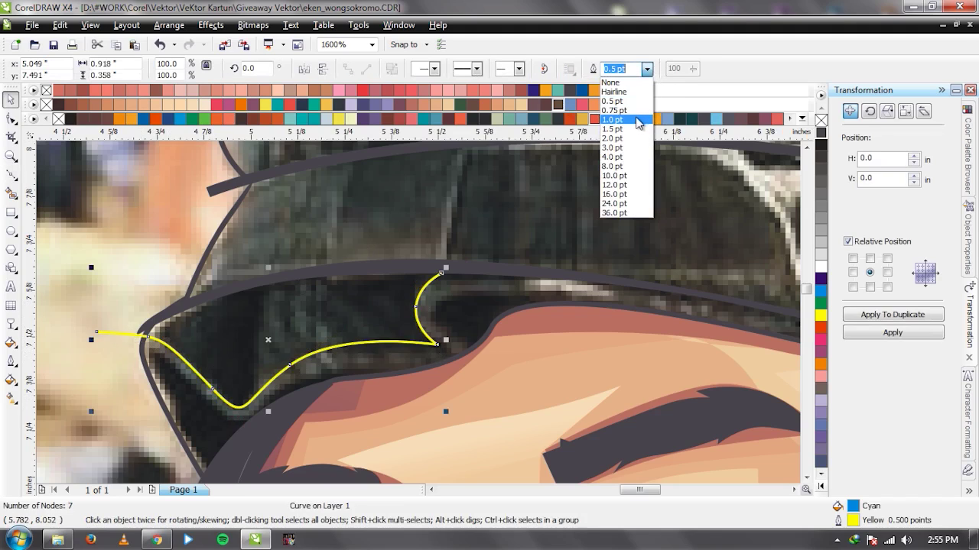
{"action": "left_click", "coordinate": [638, 120]}
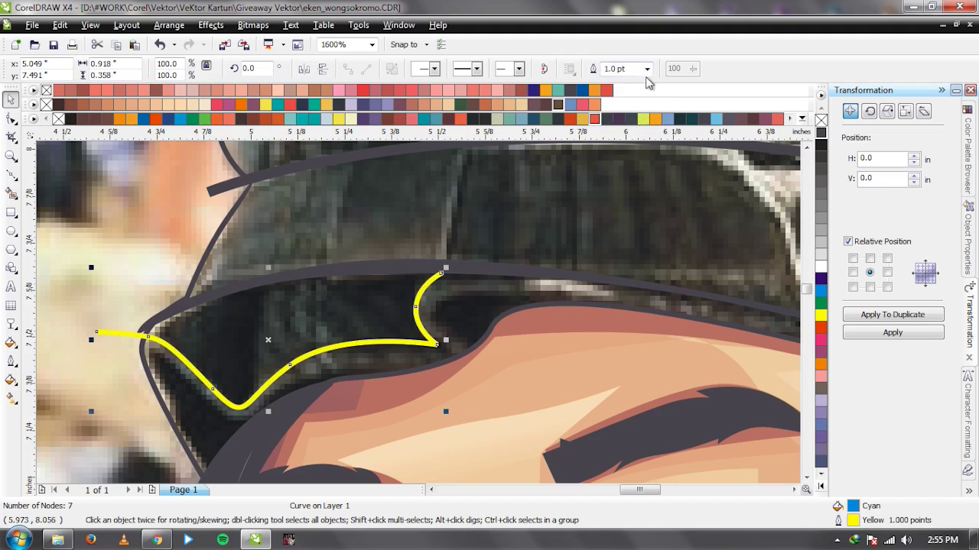
{"action": "left_click", "coordinate": [646, 69]}
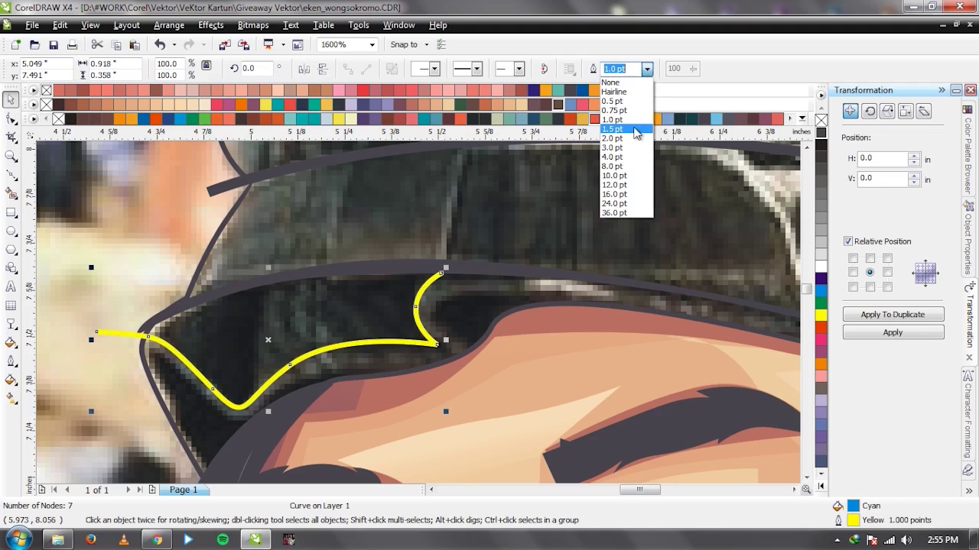
{"action": "left_click", "coordinate": [635, 130]}
{"action": "key", "text": "ctrl+shift+q"}
Taper the crease tip into the grey band and weld the two together.
{"action": "scroll", "coordinate": [459, 276], "scroll_direction": "up", "scroll_amount": 2}
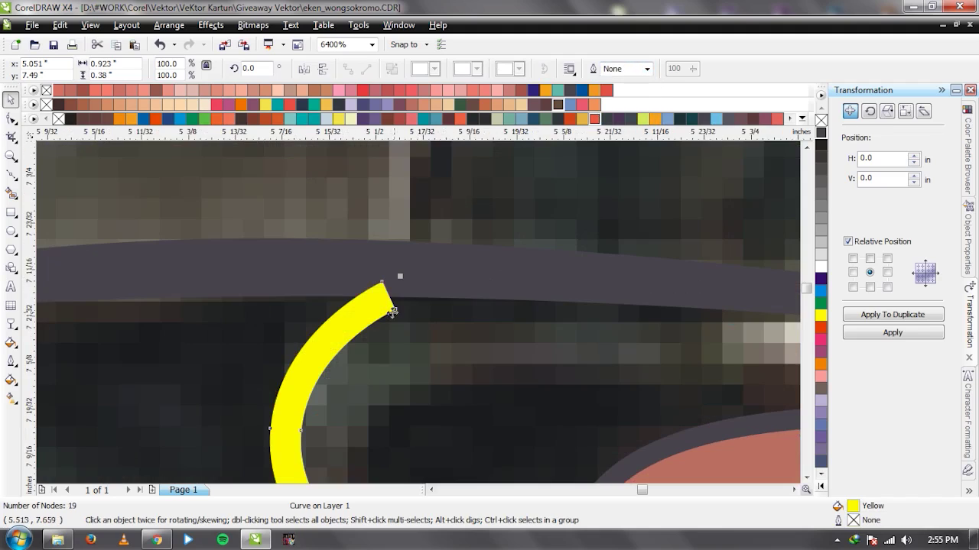
{"action": "key", "text": "F10"}
{"action": "left_click_drag", "start_coordinate": [393, 311], "coordinate": [402, 286]}
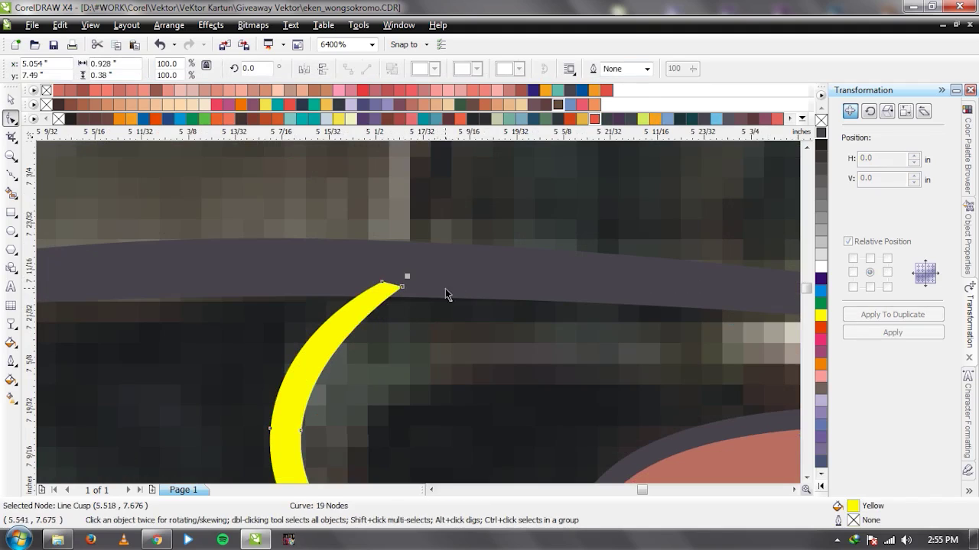
{"action": "key", "text": "space"}
{"action": "left_click", "coordinate": [465, 185], "text": "shift"}
{"action": "left_click", "coordinate": [434, 69]}
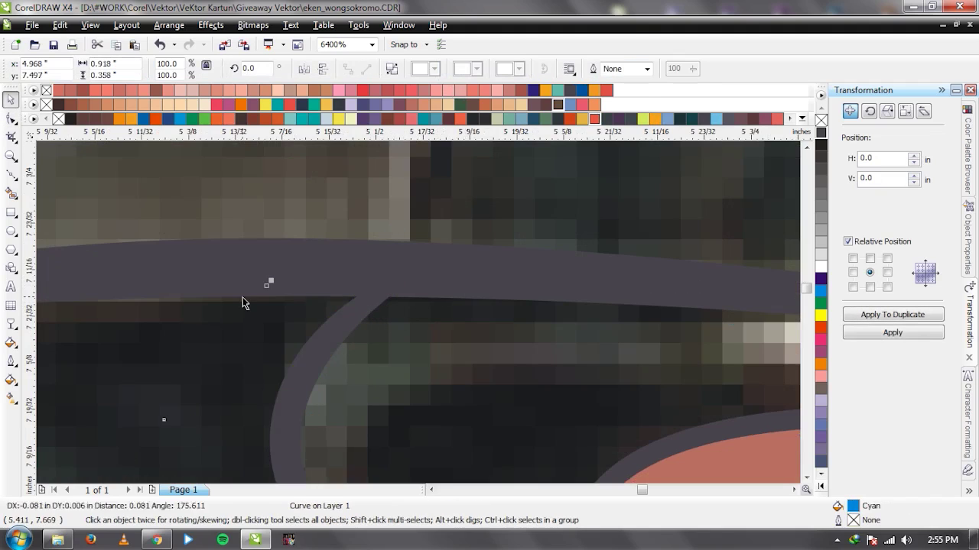
{"action": "key", "text": "Escape"}
Give the brim curve a yellow outline.
{"action": "scroll", "coordinate": [324, 282], "scroll_direction": "down", "scroll_amount": 3}
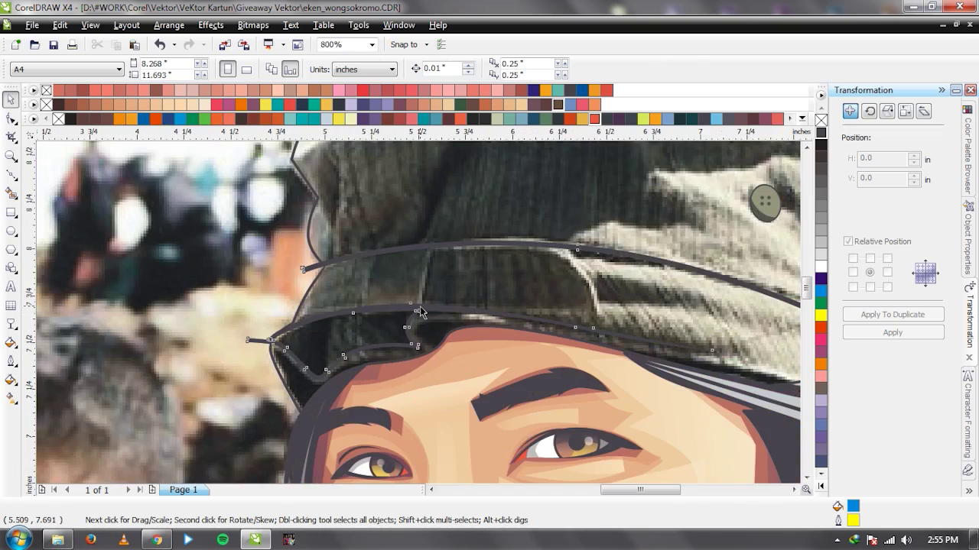
{"action": "left_click", "coordinate": [270, 341]}
{"action": "right_click", "coordinate": [820, 315]}
{"action": "scroll", "coordinate": [412, 306], "scroll_direction": "down", "scroll_amount": 1}
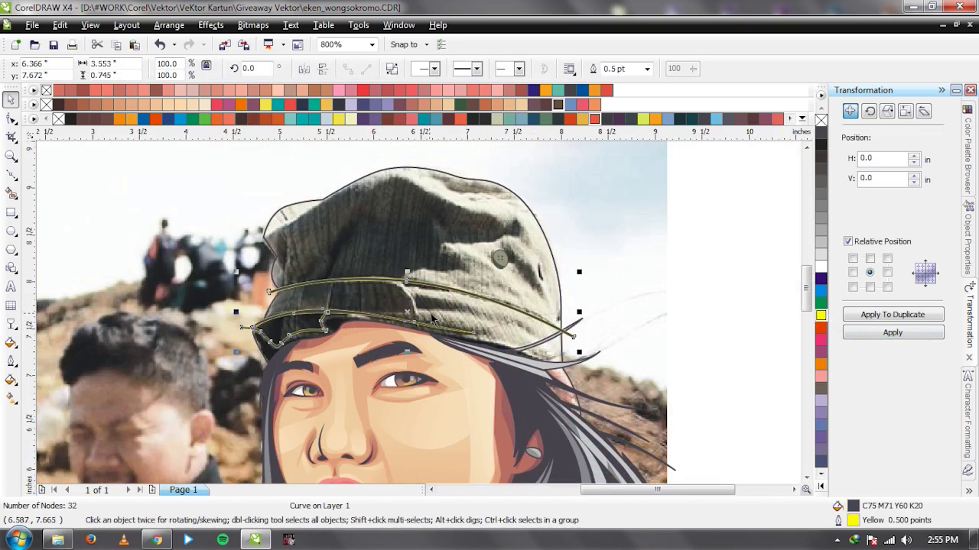
{"action": "scroll", "coordinate": [398, 222], "scroll_direction": "up", "scroll_amount": 2}
Draw a crease from the band's top down to the brim and weld it into the band outline.
{"action": "key", "text": "F10"}
{"action": "left_click", "coordinate": [386, 186]}
{"action": "left_click_drag", "start_coordinate": [474, 245], "coordinate": [509, 296]}
{"action": "left_click_drag", "start_coordinate": [498, 359], "coordinate": [504, 369]}
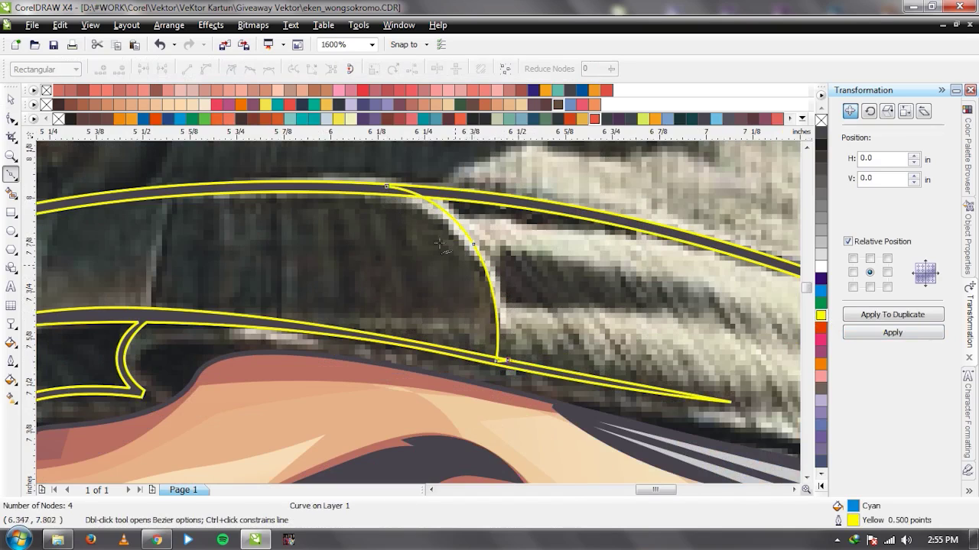
{"action": "key", "text": "space"}
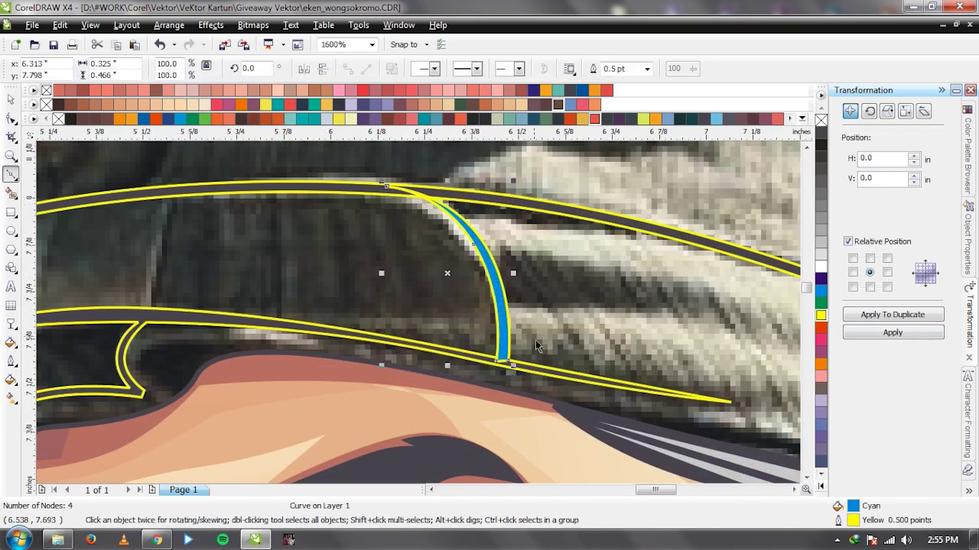
{"action": "left_click", "coordinate": [537, 370], "text": "shift"}
{"action": "left_click", "coordinate": [437, 65]}
Draw the first seam wedge across the band and weld it into the band outline.
{"action": "scroll", "coordinate": [322, 268], "scroll_direction": "down", "scroll_amount": 2}
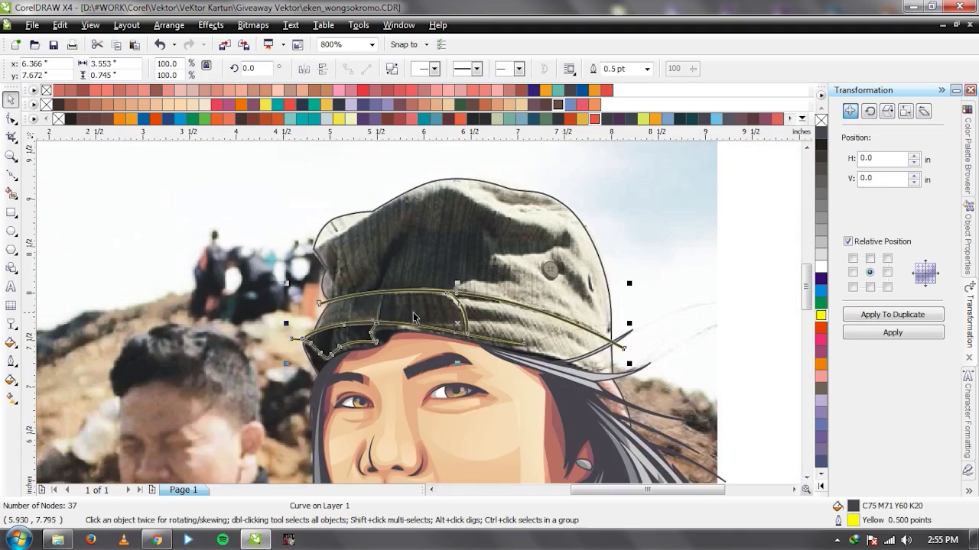
{"action": "scroll", "coordinate": [379, 309], "scroll_direction": "up", "scroll_amount": 2}
{"action": "key", "text": "space"}
{"action": "left_click", "coordinate": [435, 243]}
{"action": "left_click", "coordinate": [407, 363]}
{"action": "left_click", "coordinate": [422, 366]}
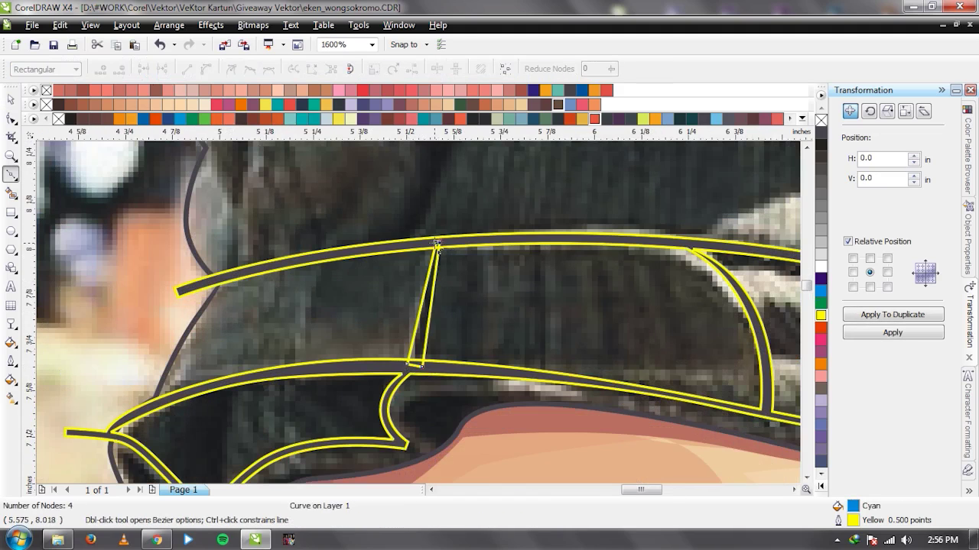
{"action": "left_click", "coordinate": [435, 243]}
{"action": "key", "text": "space"}
{"action": "left_click", "coordinate": [463, 240], "text": "shift"}
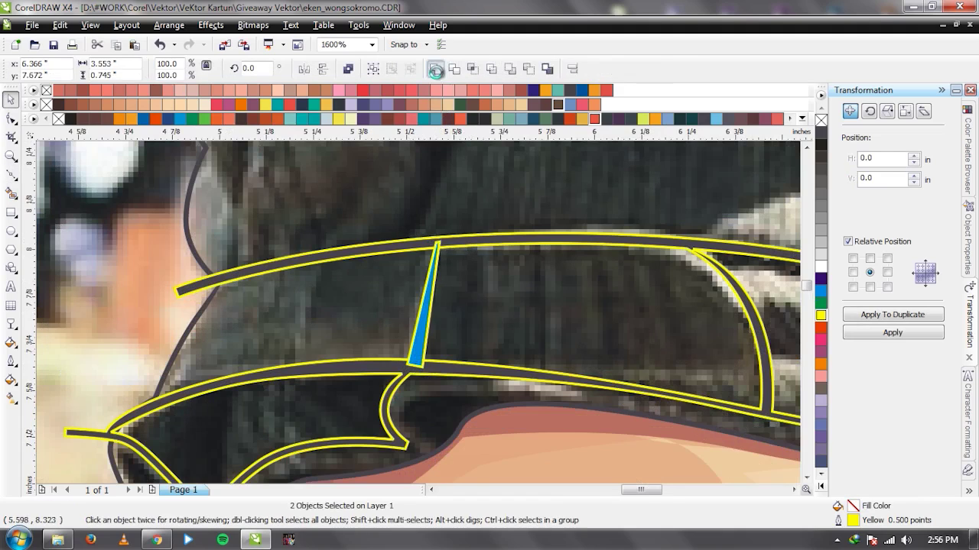
{"action": "left_click", "coordinate": [441, 115]}
Draw a second seam wedge to the left and weld it into the band outline.
{"action": "key", "text": "space"}
{"action": "left_click", "coordinate": [292, 371]}
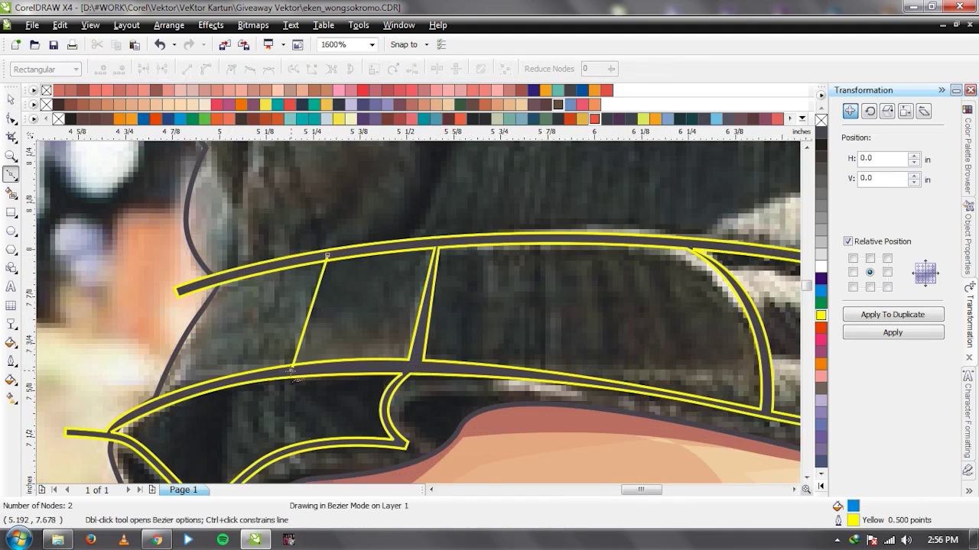
{"action": "left_click", "coordinate": [327, 255]}
{"action": "left_click", "coordinate": [285, 372]}
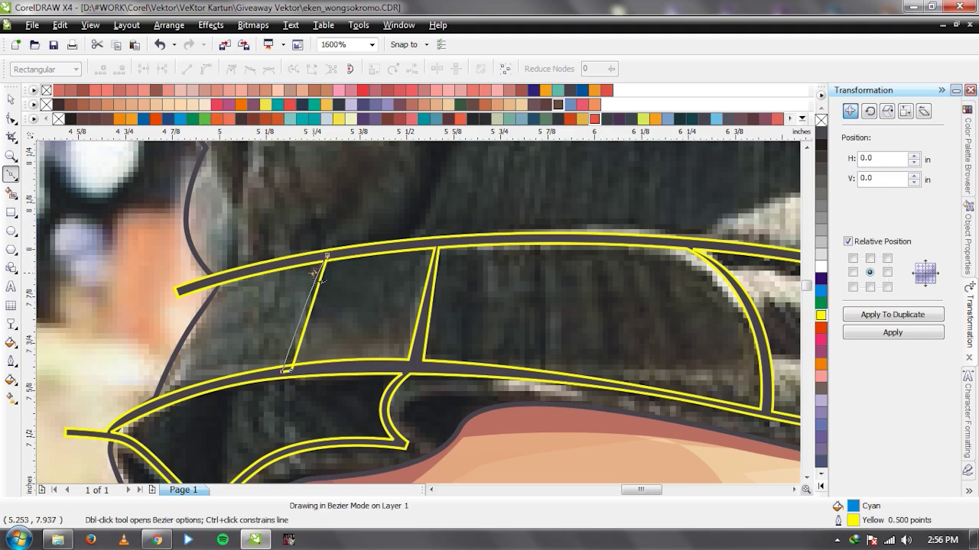
{"action": "key", "text": "space"}
{"action": "left_click", "coordinate": [419, 168], "text": "shift"}
{"action": "left_click", "coordinate": [433, 73]}
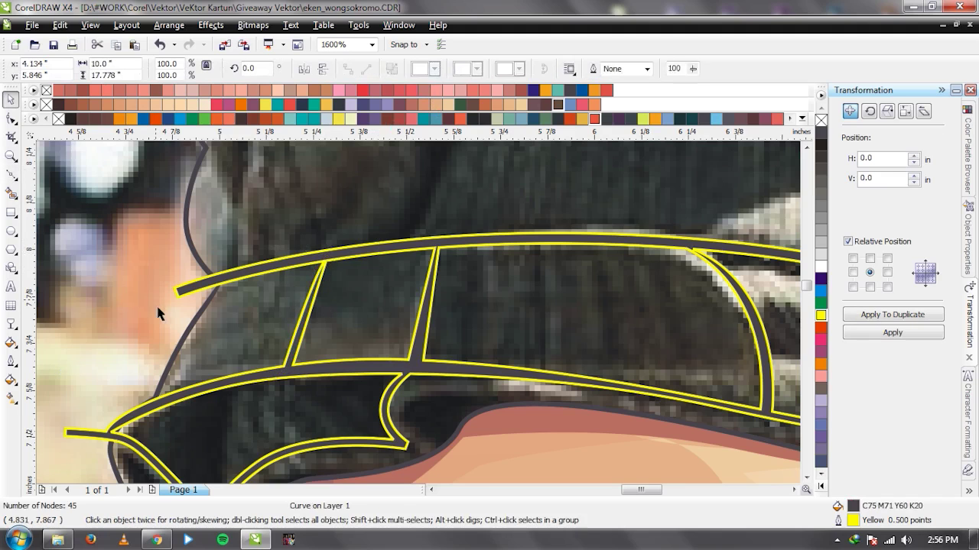
{"action": "left_click", "coordinate": [159, 312]}
Draw a narrow crease triangle hanging from the top band.
{"action": "scroll", "coordinate": [159, 312], "scroll_direction": "down", "scroll_amount": 2}
{"action": "scroll", "coordinate": [418, 313], "scroll_direction": "up", "scroll_amount": 2}
{"action": "key", "text": "space"}
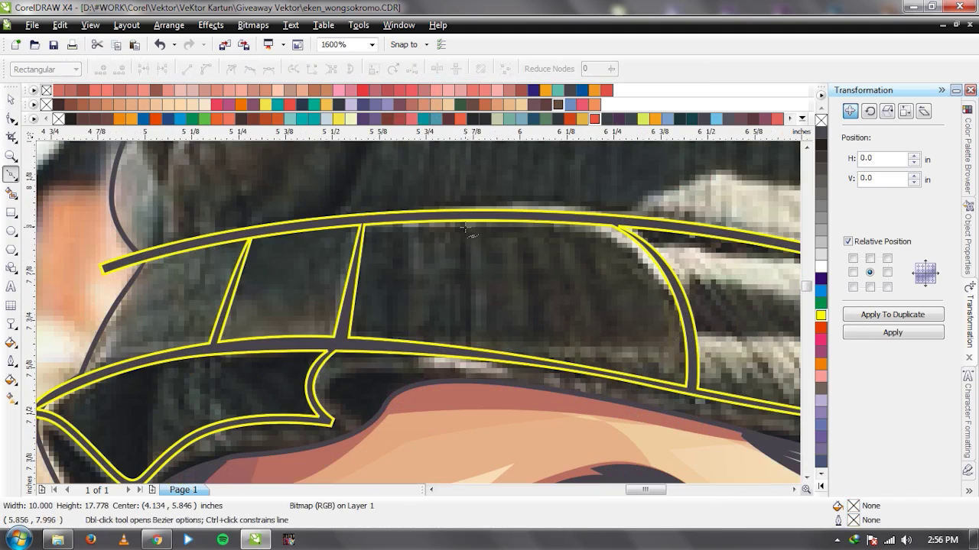
{"action": "left_click", "coordinate": [462, 220]}
{"action": "left_click", "coordinate": [467, 320]}
{"action": "left_click", "coordinate": [471, 215]}
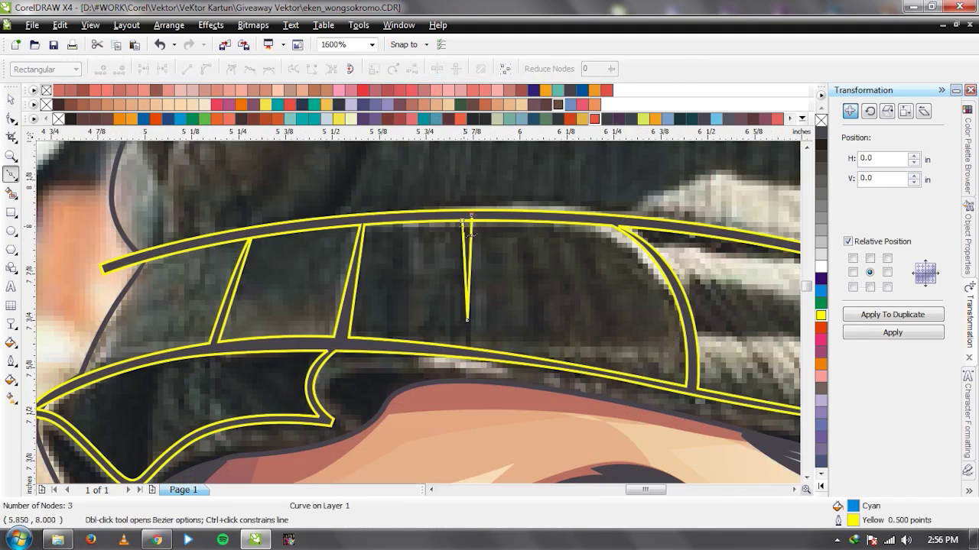
{"action": "left_click", "coordinate": [463, 222]}
{"action": "scroll", "coordinate": [465, 230], "scroll_direction": "up", "scroll_amount": 1}
Pull the crease's top corner onto the band and weld it with the band outline.
{"action": "key", "text": "F10"}
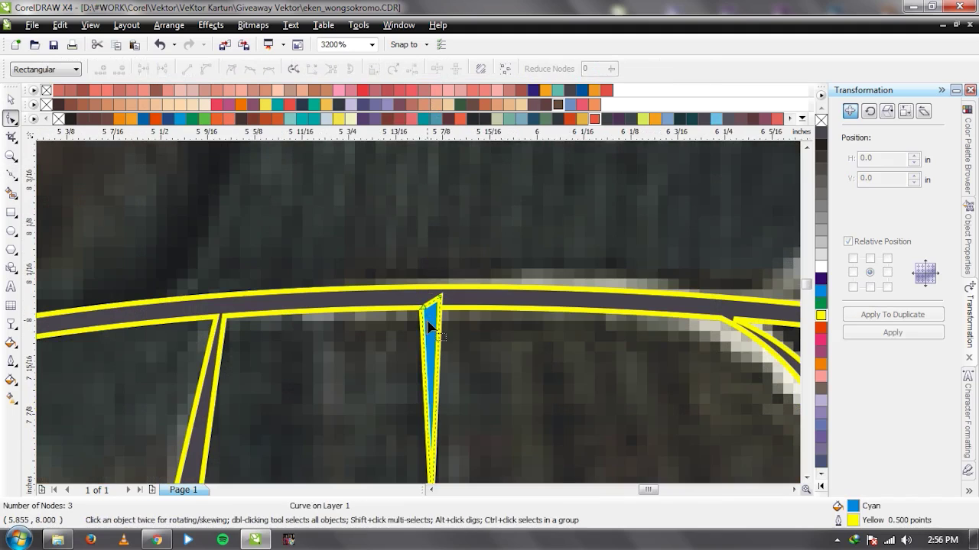
{"action": "left_click_drag", "start_coordinate": [421, 315], "coordinate": [421, 301]}
{"action": "key", "text": "space"}
{"action": "left_click", "coordinate": [474, 304], "text": "shift"}
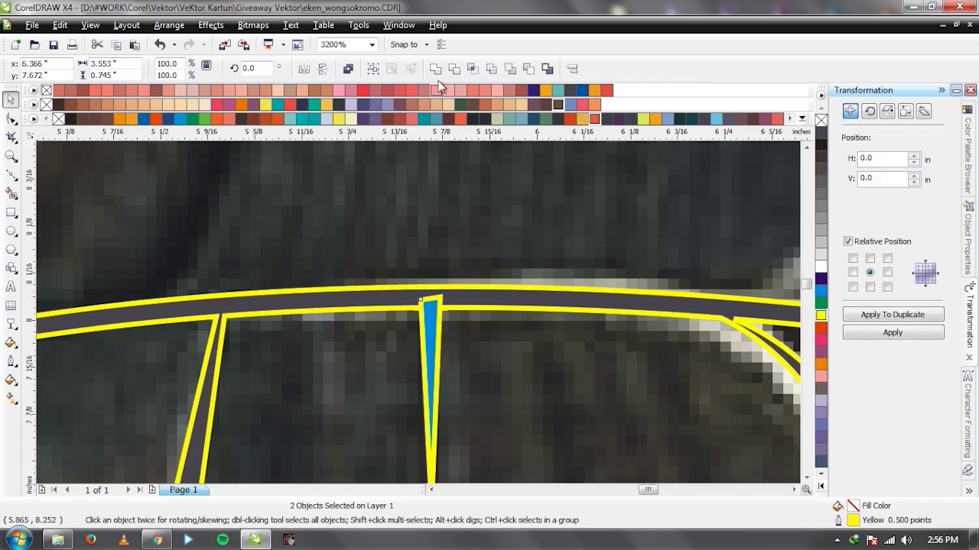
{"action": "left_click", "coordinate": [434, 70]}
Experiment with moving the crease triangle and welding it into the band, undoing each try.
{"action": "scroll", "coordinate": [417, 313], "scroll_direction": "down", "scroll_amount": 2}
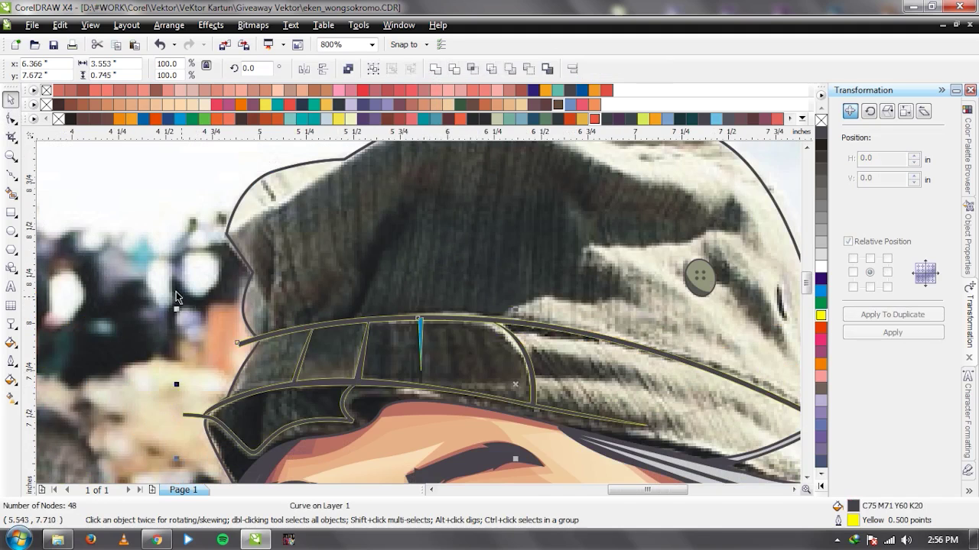
{"action": "left_click", "coordinate": [419, 316]}
{"action": "scroll", "coordinate": [419, 316], "scroll_direction": "up", "scroll_amount": 1}
{"action": "left_click", "coordinate": [390, 271]}
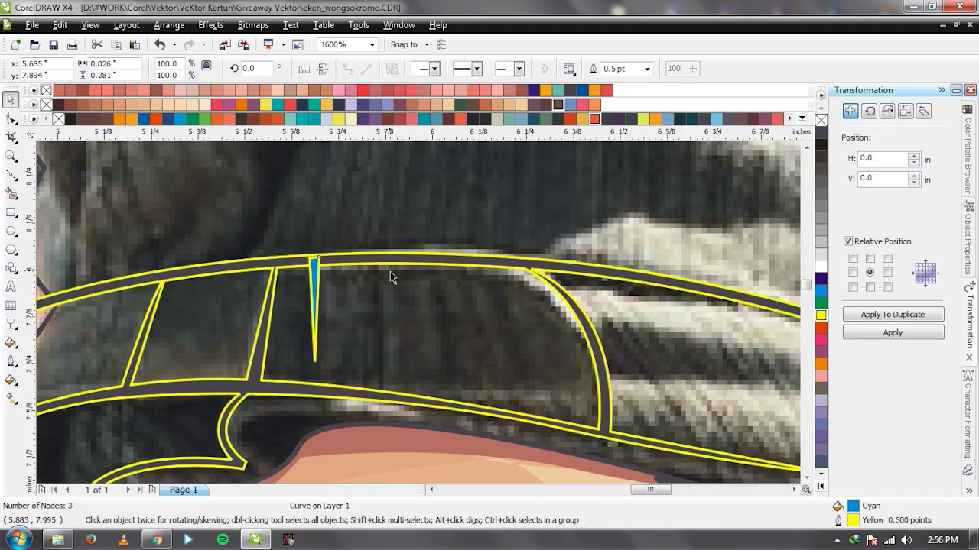
{"action": "left_click_drag", "start_coordinate": [416, 259], "coordinate": [412, 221]}
{"action": "key", "text": "ctrl+z"}
{"action": "left_click_drag", "start_coordinate": [380, 331], "coordinate": [348, 328]}
{"action": "key", "text": "ctrl+z"}
{"action": "left_click", "coordinate": [425, 260], "text": "shift"}
{"action": "left_click", "coordinate": [434, 73]}
{"action": "key", "text": "ctrl+z"}
Retry shifting the grey band and welding the crease, then undo back to the original layout.
{"action": "left_click", "coordinate": [382, 336]}
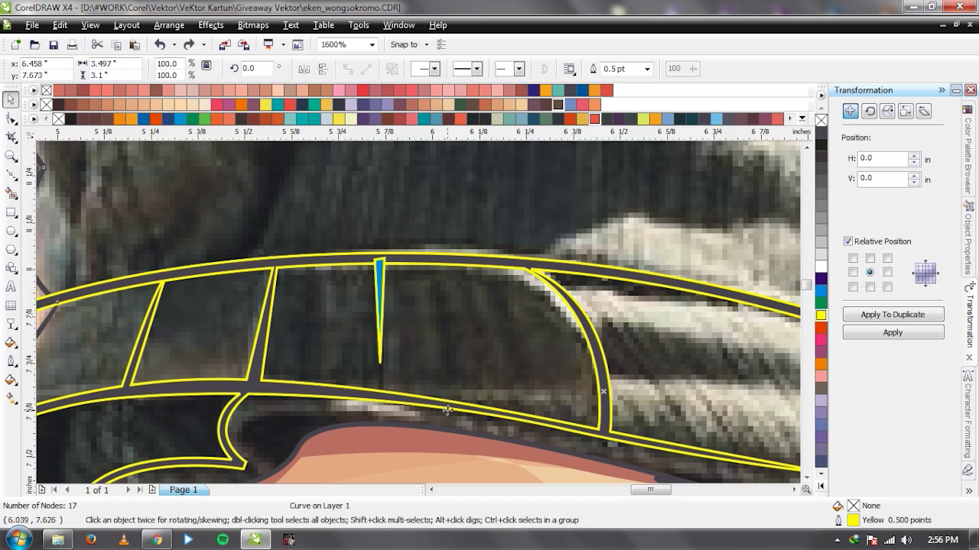
{"action": "left_click_drag", "start_coordinate": [451, 411], "coordinate": [331, 286]}
{"action": "key", "text": "ctrl+z"}
{"action": "key", "text": "ctrl+z"}
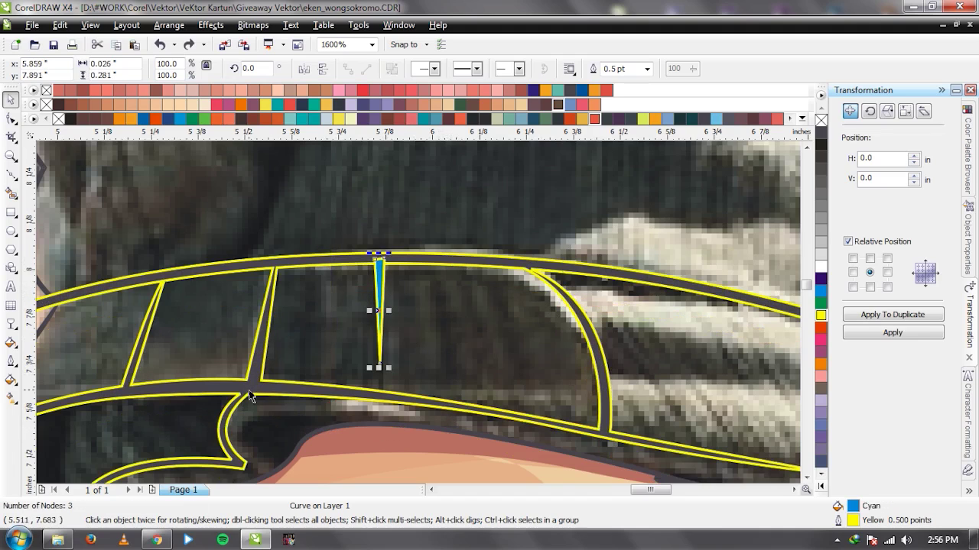
{"action": "left_click", "coordinate": [378, 260], "text": "shift"}
{"action": "left_click", "coordinate": [434, 70]}
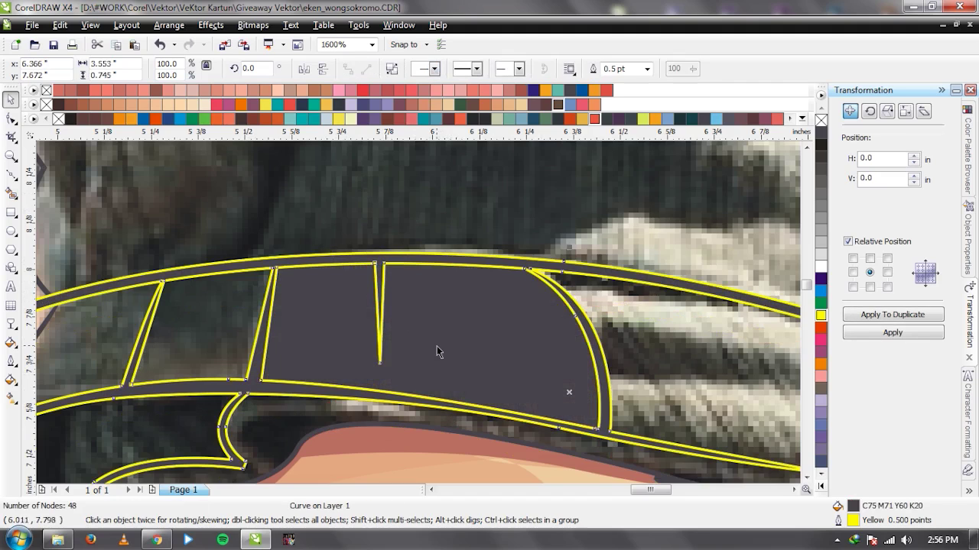
{"action": "key", "text": "ctrl+z"}
{"action": "left_click", "coordinate": [442, 318]}
{"action": "left_click_drag", "start_coordinate": [468, 267], "coordinate": [458, 240]}
{"action": "key", "text": "ctrl+z"}
{"action": "key", "text": "ctrl+z"}
{"action": "key", "text": "ctrl+shift+z"}
Move the unfilled cap outline curve aside to reveal the band.
{"action": "scroll", "coordinate": [442, 351], "scroll_direction": "down", "scroll_amount": 1}
{"action": "left_click_drag", "start_coordinate": [425, 310], "coordinate": [316, 289]}
{"action": "scroll", "coordinate": [458, 324], "scroll_direction": "down", "scroll_amount": 1}
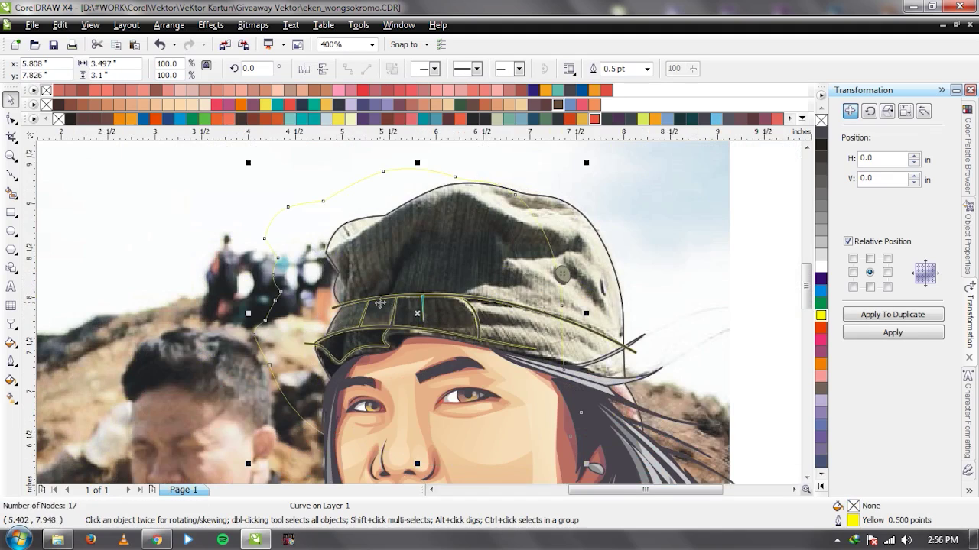
{"action": "scroll", "coordinate": [383, 302], "scroll_direction": "up", "scroll_amount": 2}
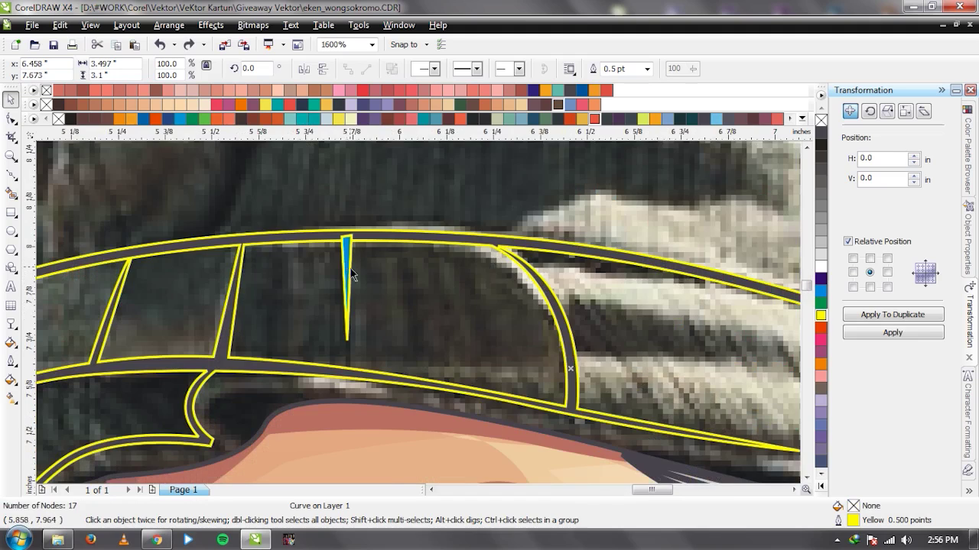
{"action": "scroll", "coordinate": [351, 275], "scroll_direction": "down", "scroll_amount": 2}
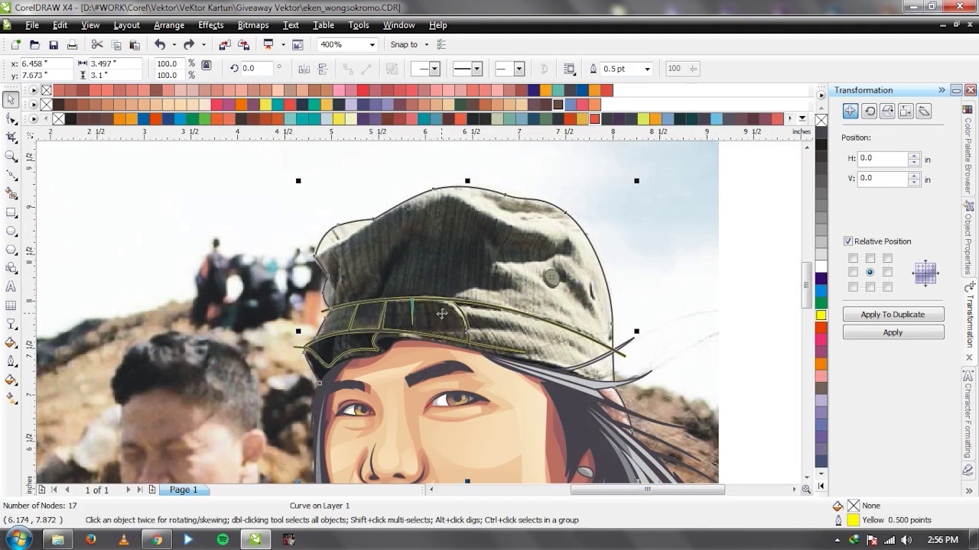
Restack the cap outline curve in front of another object.
{"action": "right_click", "coordinate": [447, 306]}
{"action": "mouse_move", "coordinate": [547, 179]}
{"action": "left_click", "coordinate": [674, 133]}
{"action": "left_click", "coordinate": [673, 245]}
Try welding the cyan crease triangle with the band outline, then undo it.
{"action": "left_click", "coordinate": [747, 280]}
{"action": "scroll", "coordinate": [515, 318], "scroll_direction": "up", "scroll_amount": 2}
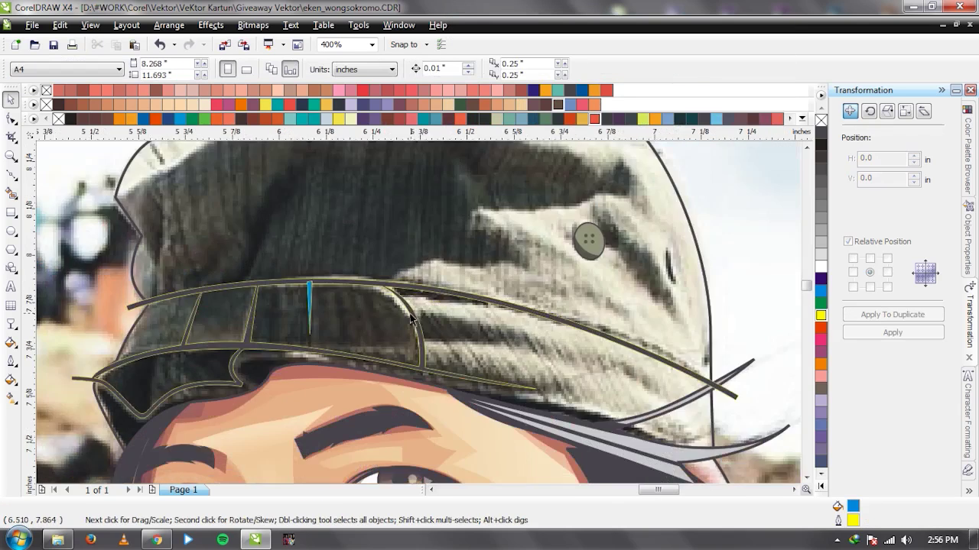
{"action": "left_click", "coordinate": [223, 276]}
{"action": "left_click", "coordinate": [274, 247], "text": "shift"}
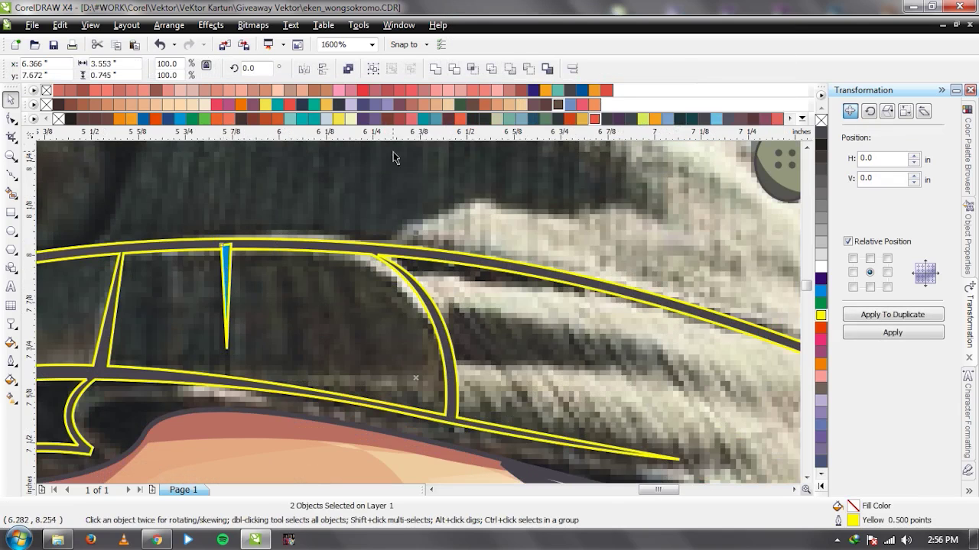
{"action": "left_click", "coordinate": [435, 69]}
{"action": "key", "text": "ctrl+z"}
Nudge the band outline slightly and lock the unfilled cap outline curve in place.
{"action": "left_click", "coordinate": [369, 246]}
{"action": "left_click_drag", "start_coordinate": [369, 246], "coordinate": [368, 248]}
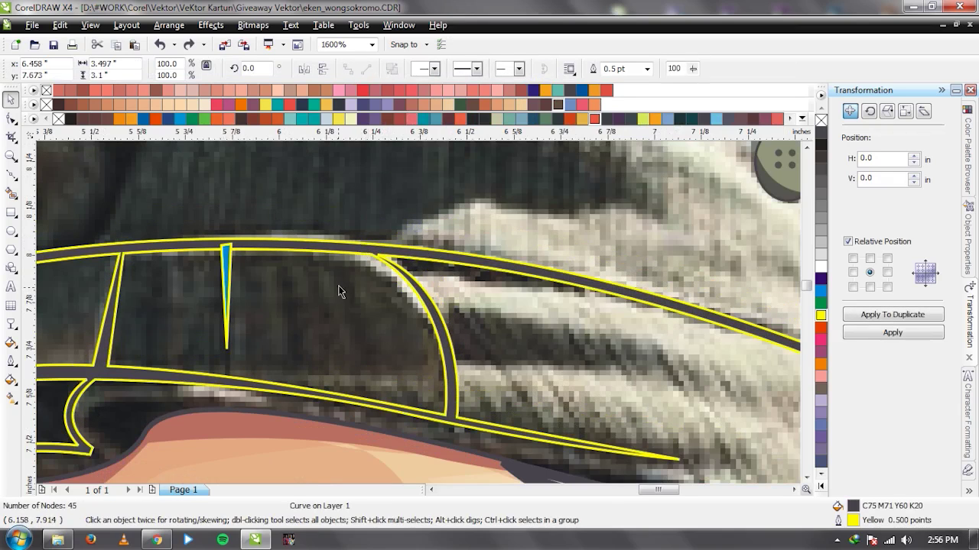
{"action": "left_click", "coordinate": [347, 266]}
{"action": "scroll", "coordinate": [421, 319], "scroll_direction": "down", "scroll_amount": 2}
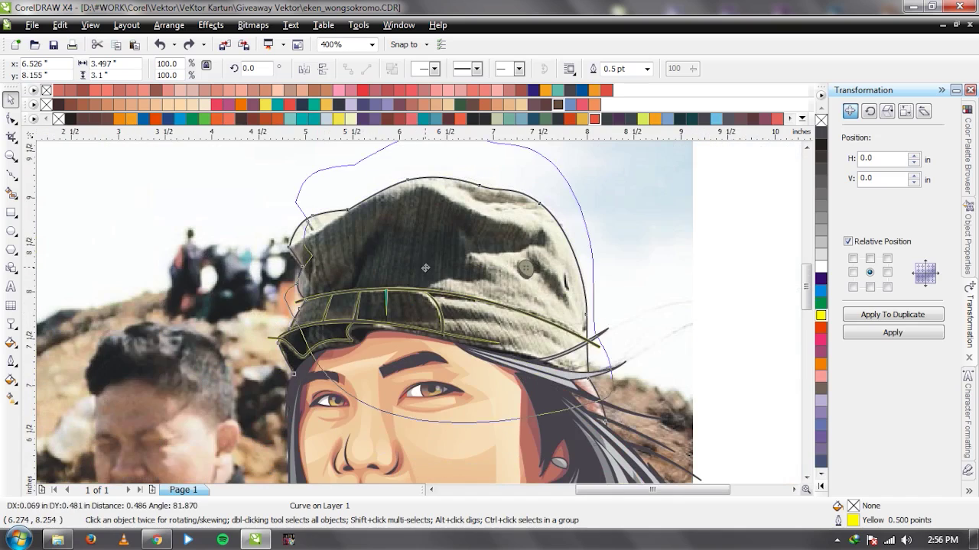
{"action": "right_click", "coordinate": [416, 312]}
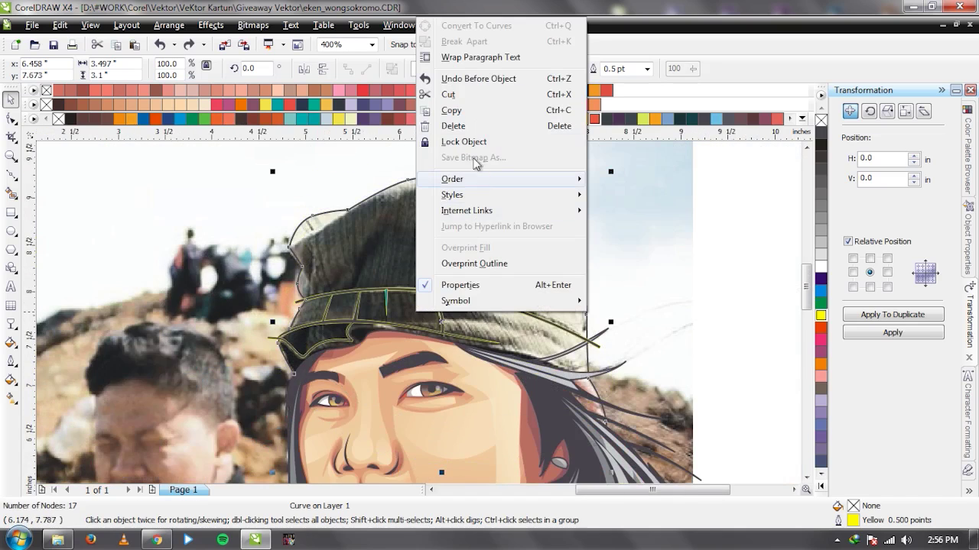
{"action": "left_click", "coordinate": [451, 140]}
Weld the blue crease spike into the top band again, then undo it.
{"action": "scroll", "coordinate": [417, 314], "scroll_direction": "up", "scroll_amount": 2}
{"action": "left_click", "coordinate": [394, 304]}
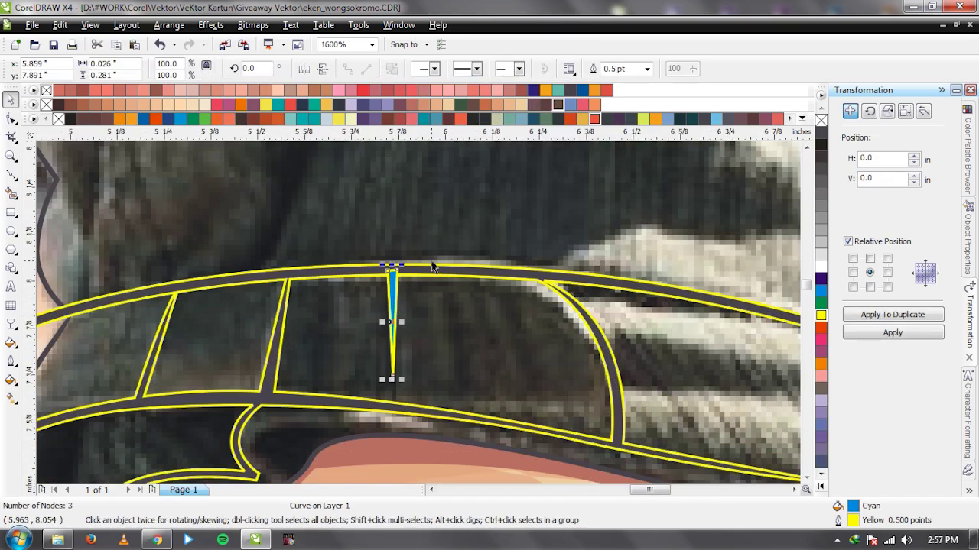
{"action": "left_click", "coordinate": [433, 267], "text": "shift"}
{"action": "left_click", "coordinate": [437, 71]}
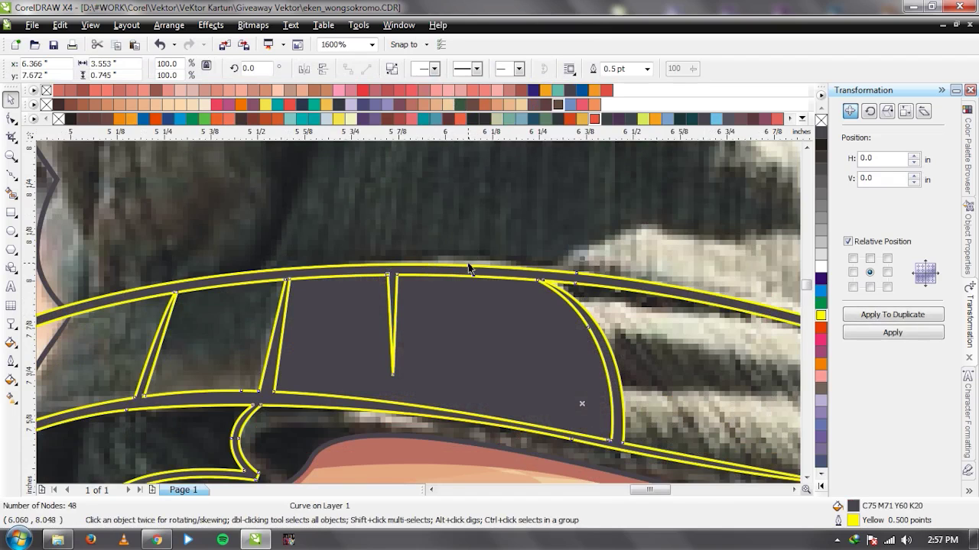
{"action": "key", "text": "ctrl+z"}
{"action": "key", "text": "Escape"}
Test moving the band outline upward twice, reverting each move.
{"action": "left_click", "coordinate": [395, 281]}
{"action": "left_click_drag", "start_coordinate": [439, 276], "coordinate": [438, 242]}
{"action": "key", "text": "ctrl+z"}
{"action": "left_click", "coordinate": [394, 292]}
{"action": "key", "text": "Escape"}
{"action": "right_click", "coordinate": [445, 211]}
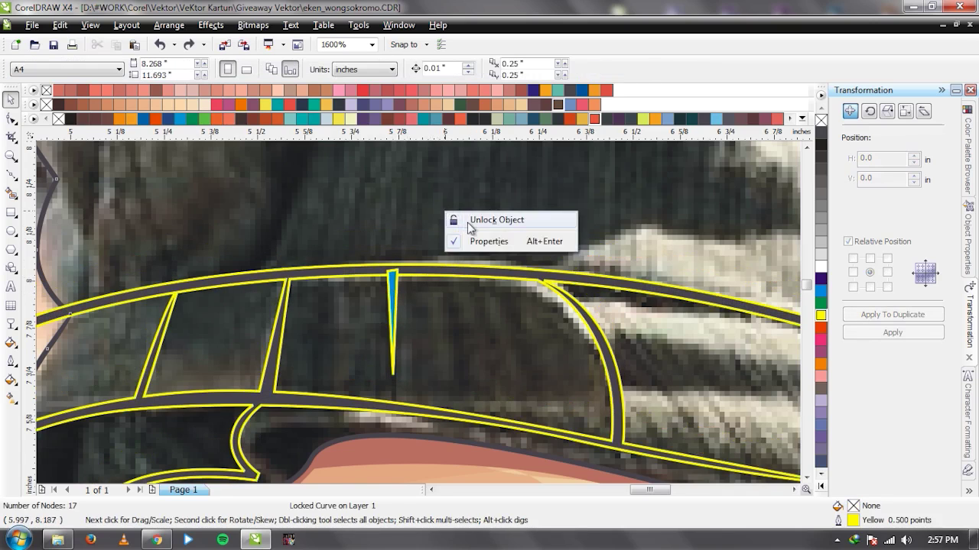
{"action": "left_click", "coordinate": [426, 280]}
{"action": "left_click_drag", "start_coordinate": [431, 280], "coordinate": [439, 227]}
{"action": "key", "text": "ctrl+z"}
Weld the spike and band with Ctrl+L, then undo the weld and a band shift.
{"action": "left_click", "coordinate": [395, 302]}
{"action": "scroll", "coordinate": [453, 256], "scroll_direction": "down", "scroll_amount": 1}
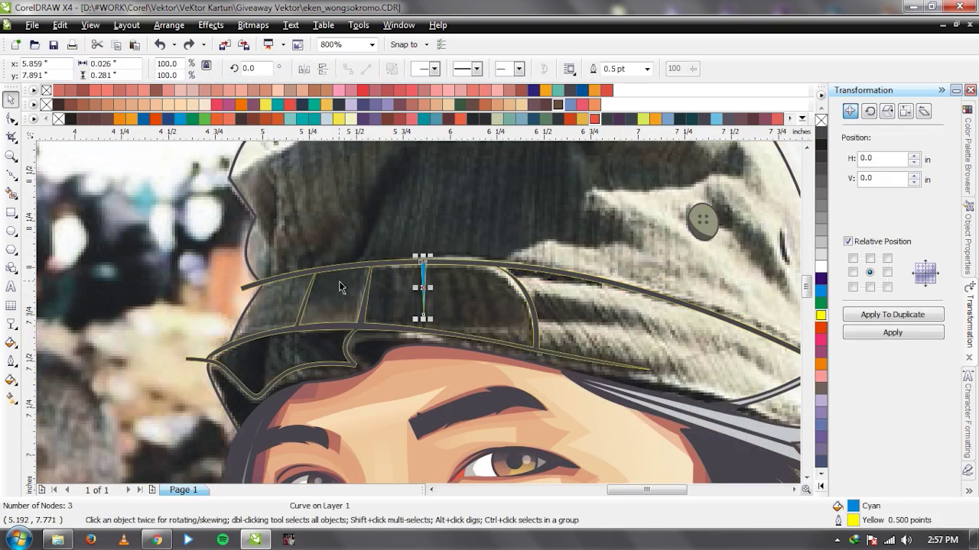
{"action": "scroll", "coordinate": [260, 329], "scroll_direction": "up", "scroll_amount": 1}
{"action": "left_click", "coordinate": [495, 309], "text": "shift"}
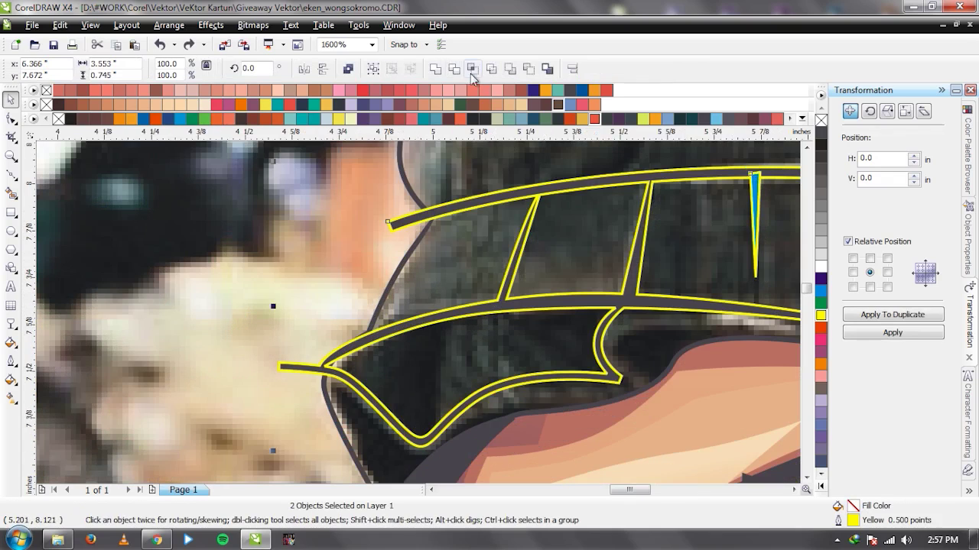
{"action": "key", "text": "ctrl+l"}
{"action": "scroll", "coordinate": [451, 328], "scroll_direction": "down", "scroll_amount": 1}
{"action": "scroll", "coordinate": [419, 317], "scroll_direction": "up", "scroll_amount": 1}
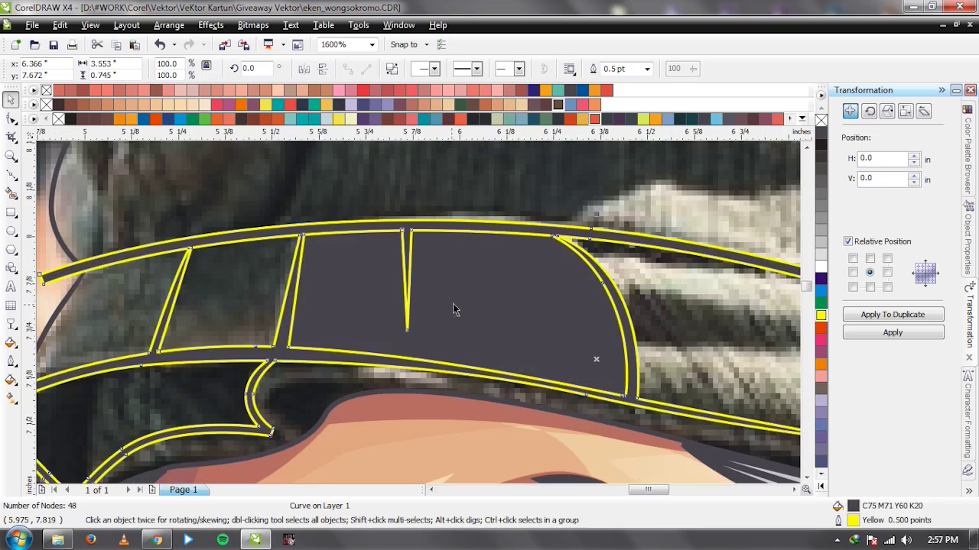
{"action": "left_click", "coordinate": [407, 293]}
{"action": "key", "text": "ctrl+z"}
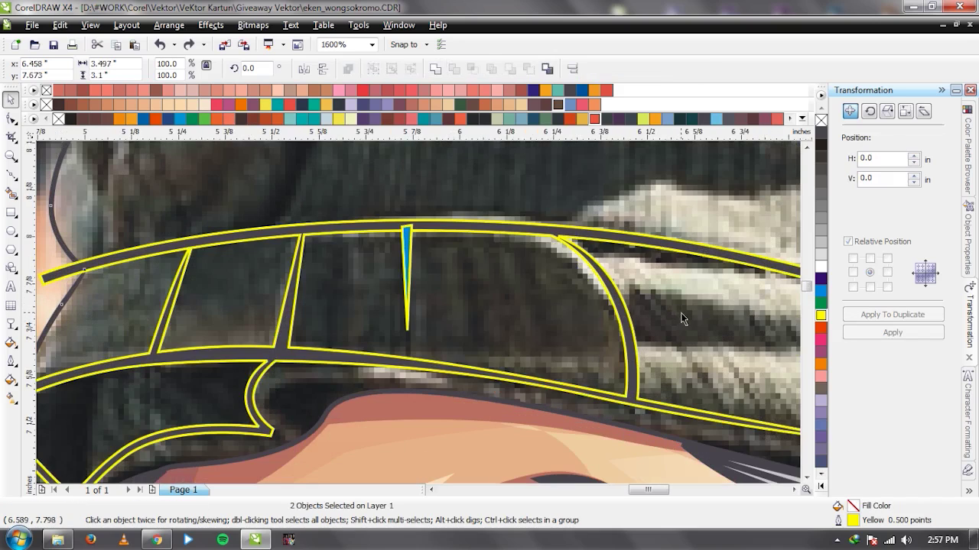
{"action": "left_click_drag", "start_coordinate": [549, 234], "coordinate": [536, 230]}
{"action": "key", "text": "ctrl+z"}
Delete the old spike and draw a new thin crease triangle rising to the top band.
{"action": "left_click", "coordinate": [408, 255]}
{"action": "left_click_drag", "start_coordinate": [408, 255], "coordinate": [374, 254]}
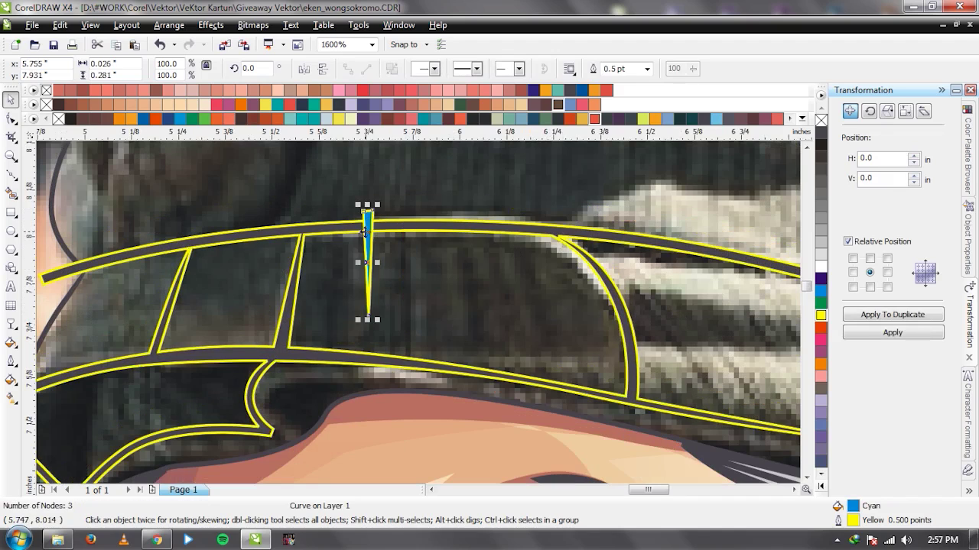
{"action": "key", "text": "Delete"}
{"action": "key", "text": "F5"}
{"action": "left_click", "coordinate": [403, 344]}
{"action": "left_click", "coordinate": [400, 227]}
{"action": "left_click", "coordinate": [410, 227]}
{"action": "left_click", "coordinate": [403, 342]}
{"action": "key", "text": "space"}
Merge the new crease spike into the band outline, leaving the band panel unfilled.
{"action": "left_click", "coordinate": [428, 225], "text": "shift"}
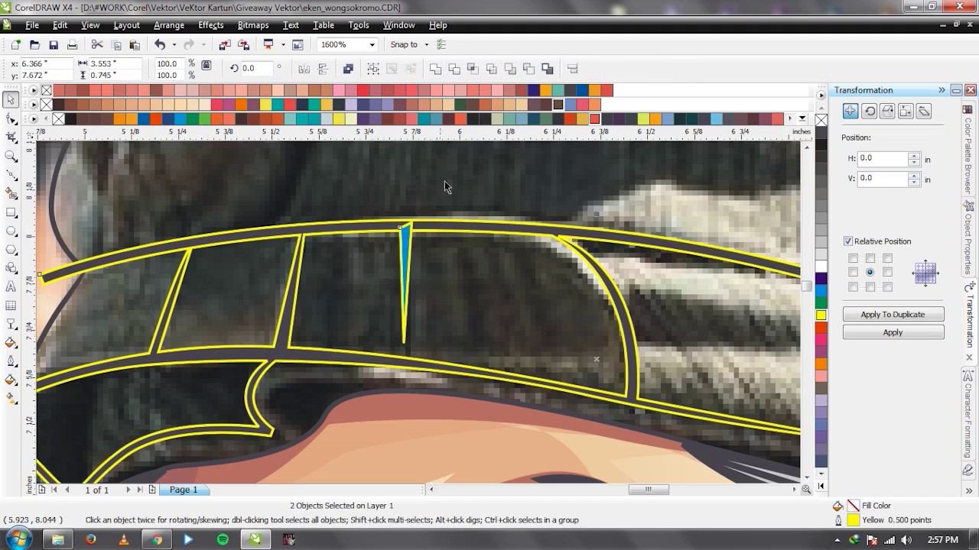
{"action": "left_click", "coordinate": [435, 70]}
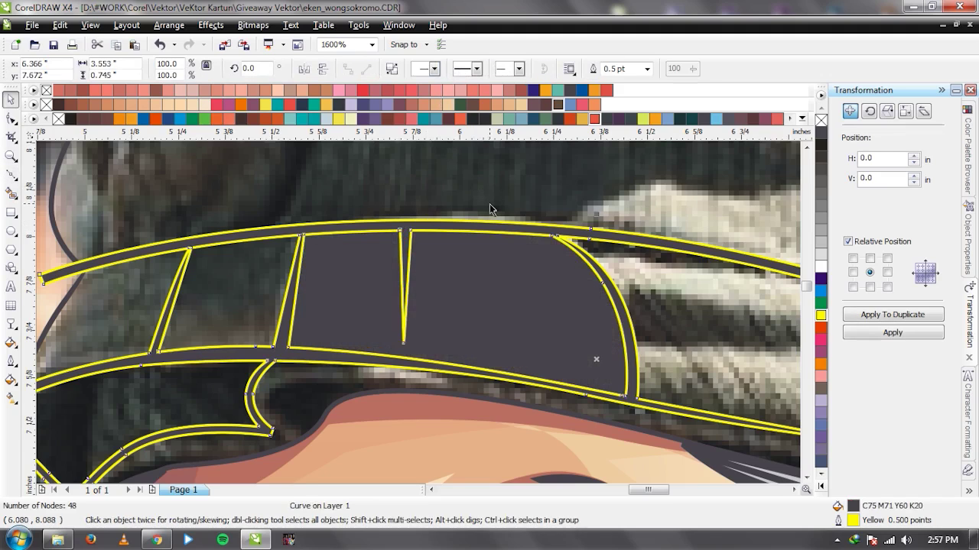
{"action": "key", "text": "ctrl+z"}
{"action": "left_click", "coordinate": [527, 300]}
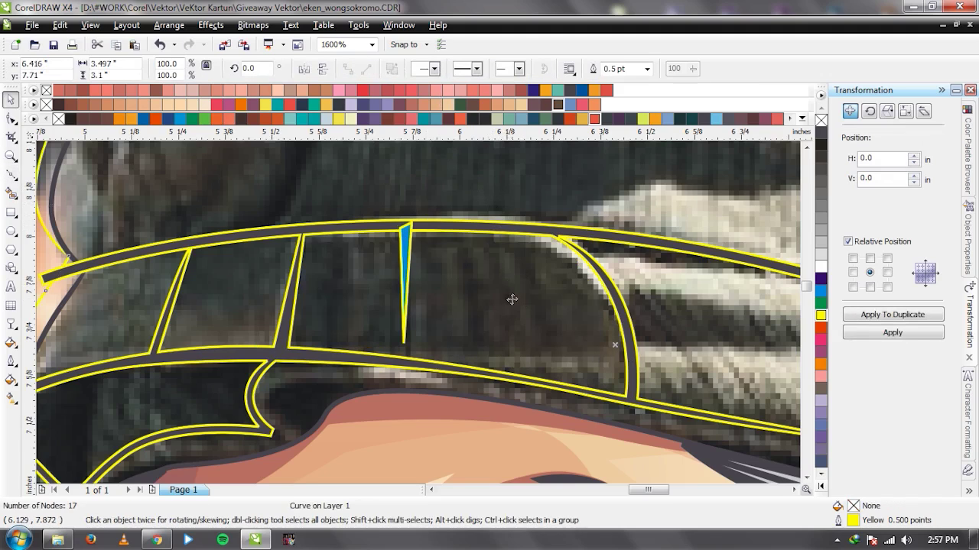
{"action": "scroll", "coordinate": [513, 309], "scroll_direction": "down", "scroll_amount": 1}
{"action": "left_click", "coordinate": [366, 295]}
{"action": "left_click", "coordinate": [820, 120]}
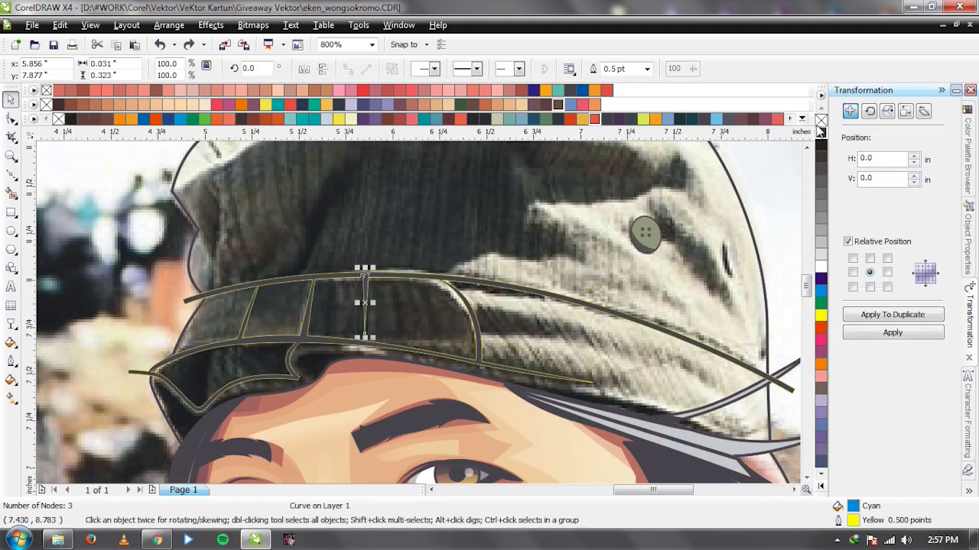
{"action": "left_click", "coordinate": [486, 289]}
{"action": "left_click_drag", "start_coordinate": [486, 289], "coordinate": [491, 208]}
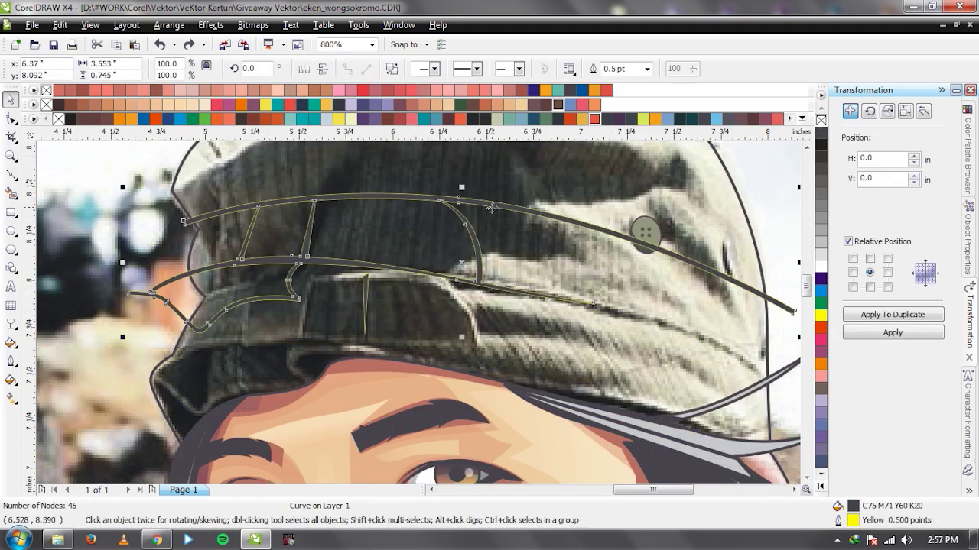
{"action": "key", "text": "ctrl+z"}
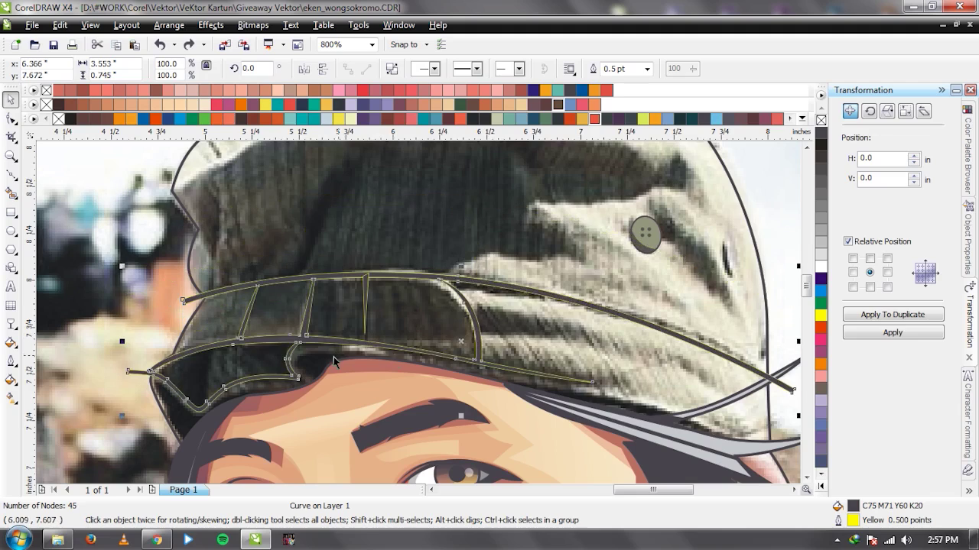
{"action": "scroll", "coordinate": [333, 357], "scroll_direction": "up", "scroll_amount": 1}
{"action": "key", "text": "F5"}
Draw a curved crease under the brim and weld it into the cap outline.
{"action": "left_click", "coordinate": [332, 337]}
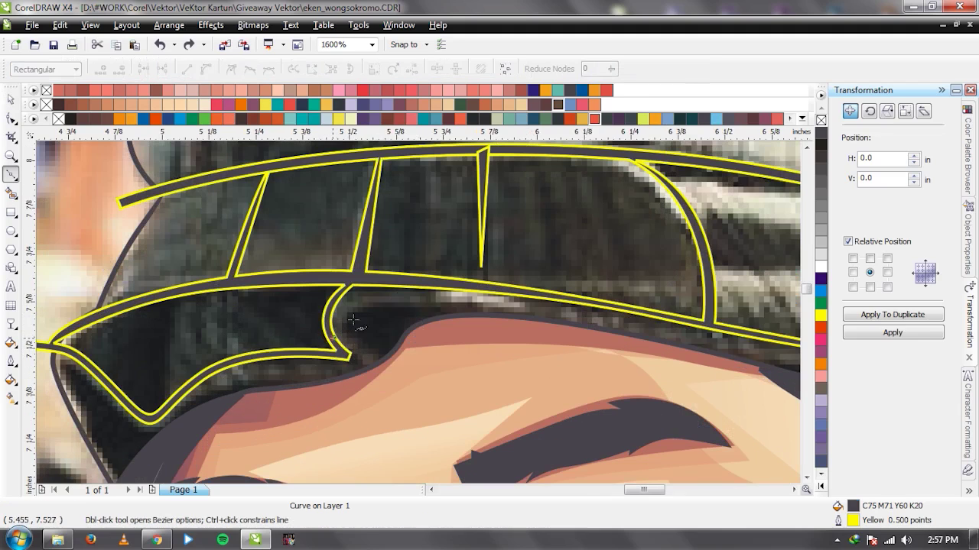
{"action": "left_click_drag", "start_coordinate": [413, 305], "coordinate": [473, 307]}
{"action": "left_click", "coordinate": [500, 335]}
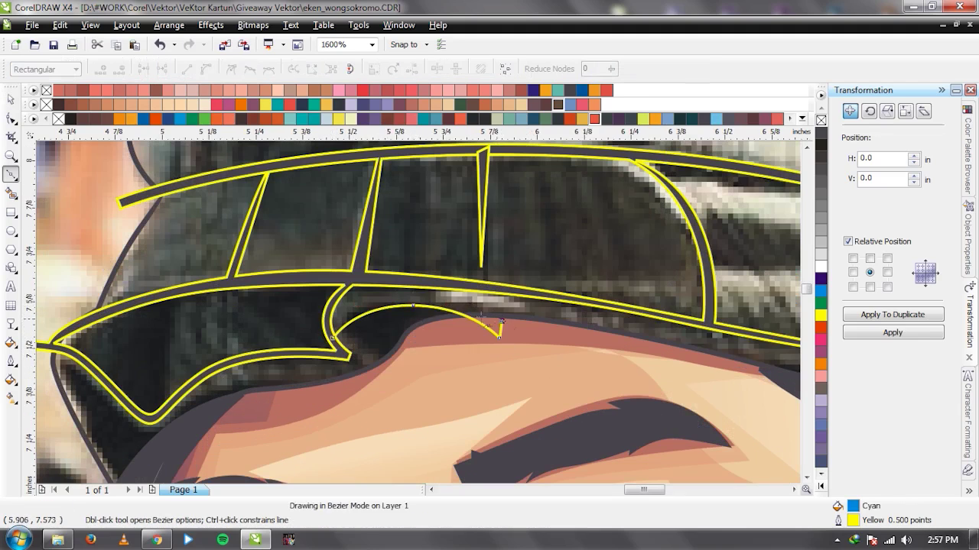
{"action": "key", "text": "space"}
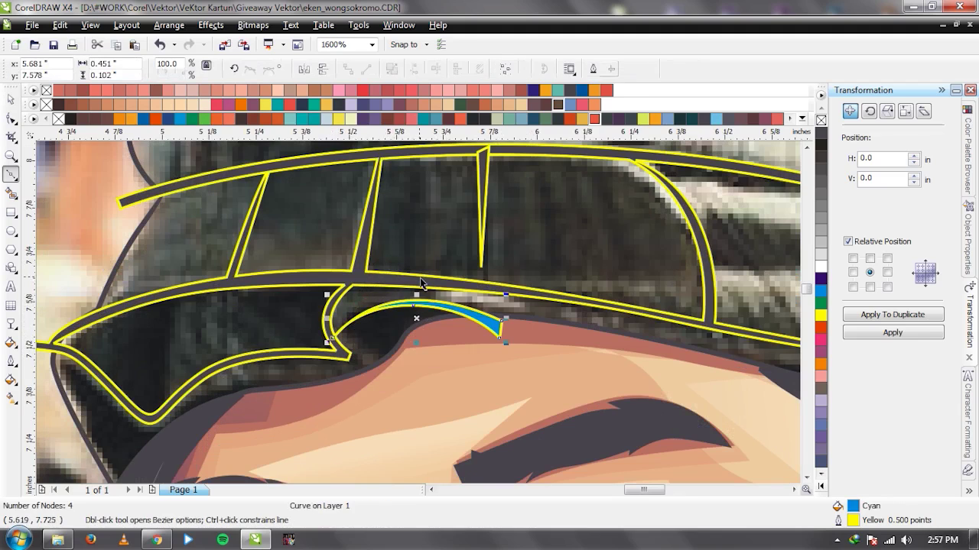
{"action": "left_click", "coordinate": [483, 271], "text": "shift"}
{"action": "left_click", "coordinate": [483, 272]}
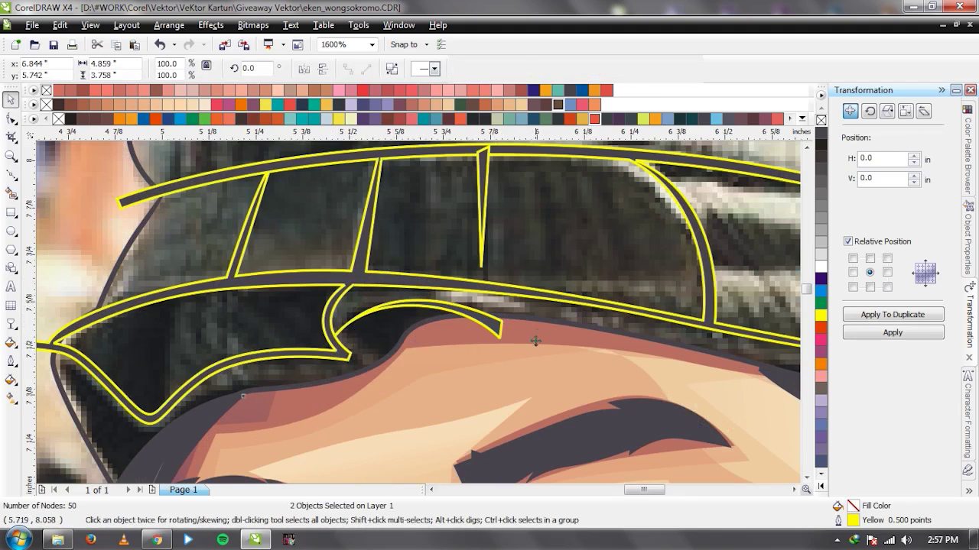
{"action": "key", "text": "F3"}
{"action": "scroll", "coordinate": [574, 313], "scroll_direction": "up", "scroll_amount": 1}
Draw a thin crease sliver across the band's right side and weld it into the cap outline.
{"action": "key", "text": "space"}
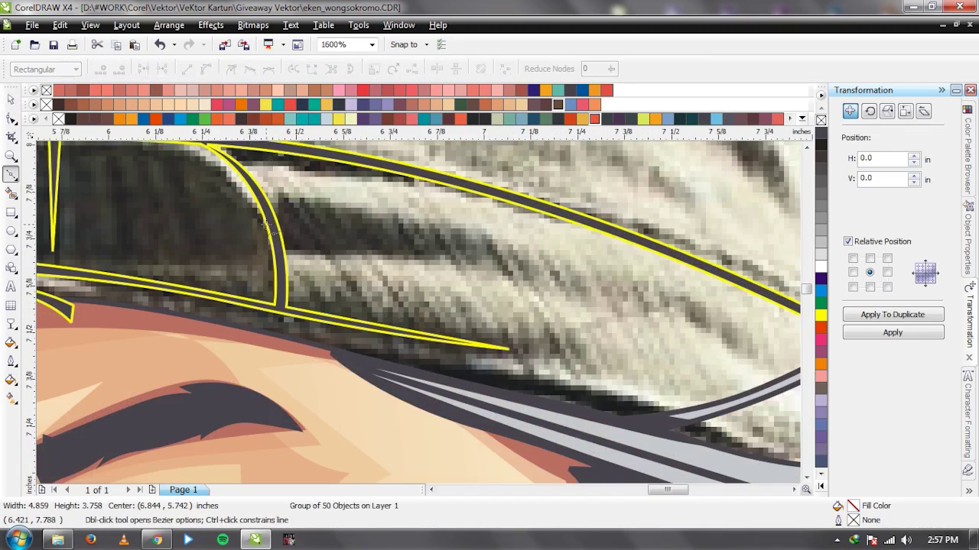
{"action": "left_click", "coordinate": [505, 253]}
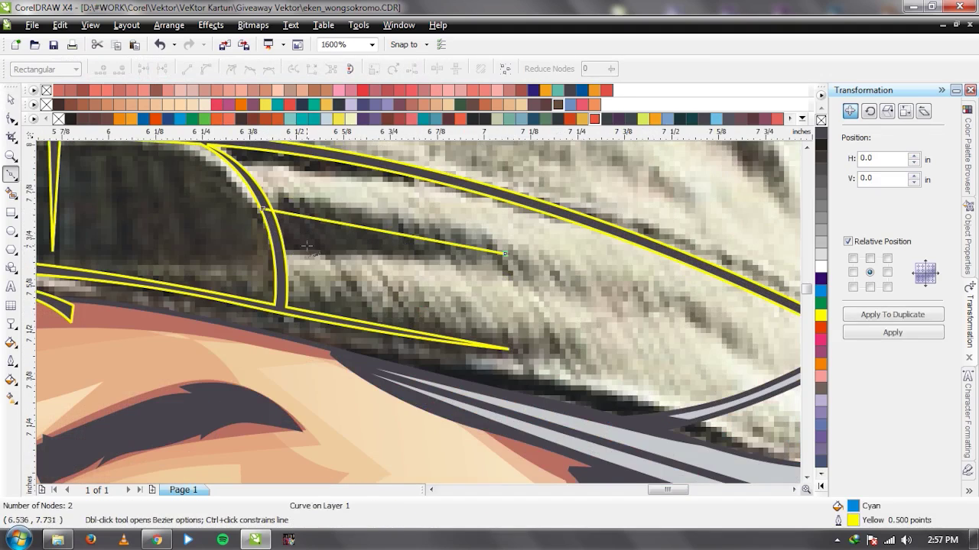
{"action": "left_click", "coordinate": [270, 225]}
{"action": "left_click", "coordinate": [264, 209]}
{"action": "key", "text": "space"}
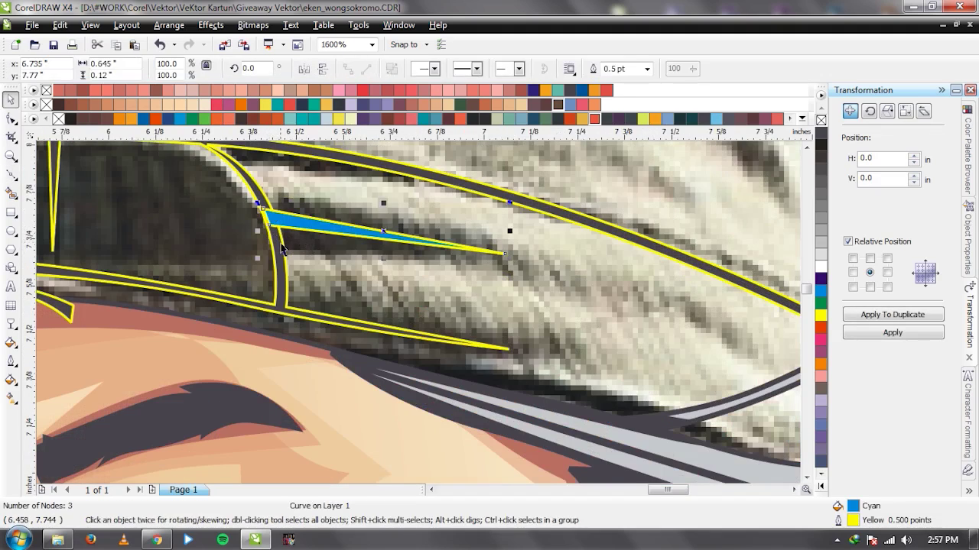
{"action": "left_click", "coordinate": [433, 70]}
{"action": "scroll", "coordinate": [419, 312], "scroll_direction": "down", "scroll_amount": 2}
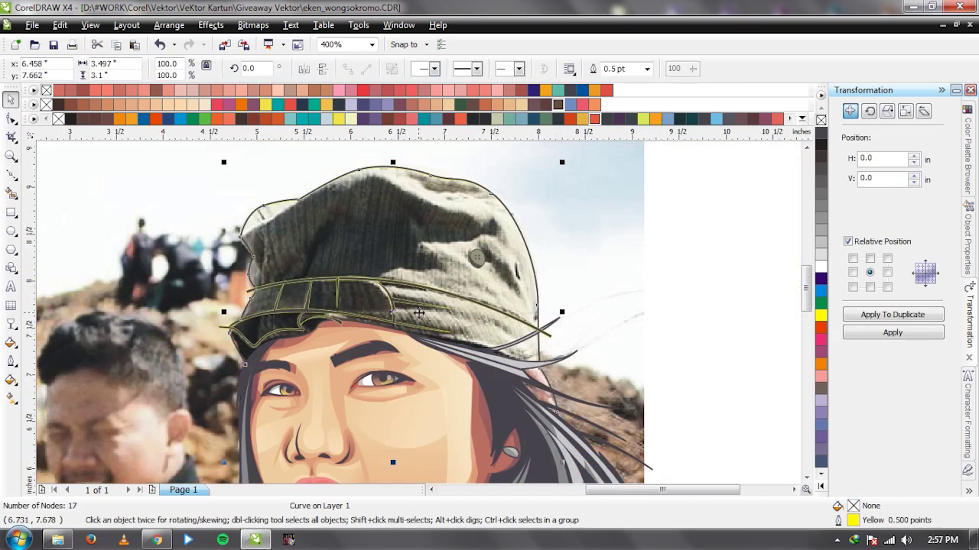
{"action": "scroll", "coordinate": [419, 312], "scroll_direction": "up", "scroll_amount": 1}
{"action": "scroll", "coordinate": [414, 315], "scroll_direction": "down", "scroll_amount": 1}
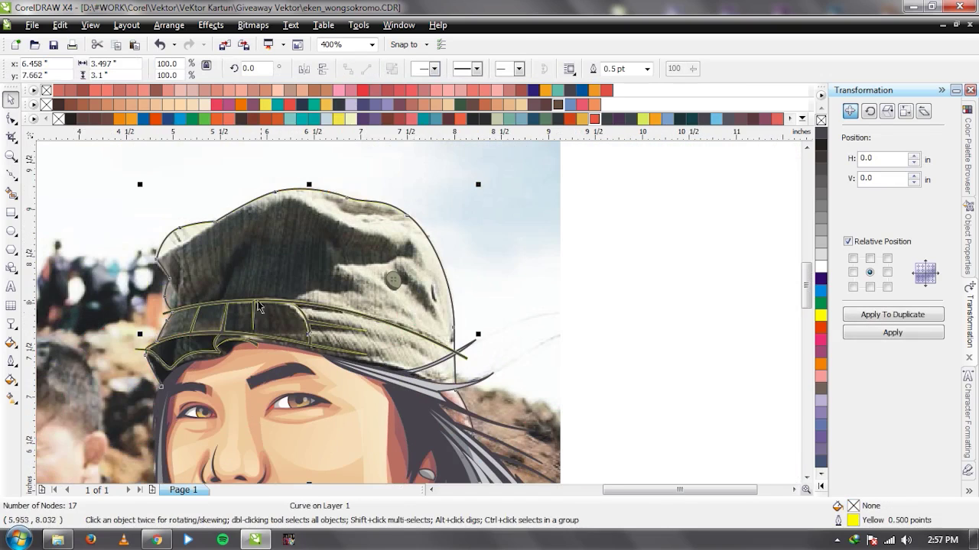
{"action": "scroll", "coordinate": [258, 307], "scroll_direction": "up", "scroll_amount": 1}
Draw a triangular crease from the brim top into the crown and weld it with Ctrl+L.
{"action": "key", "text": "space"}
{"action": "left_click", "coordinate": [337, 315]}
{"action": "left_click", "coordinate": [389, 207]}
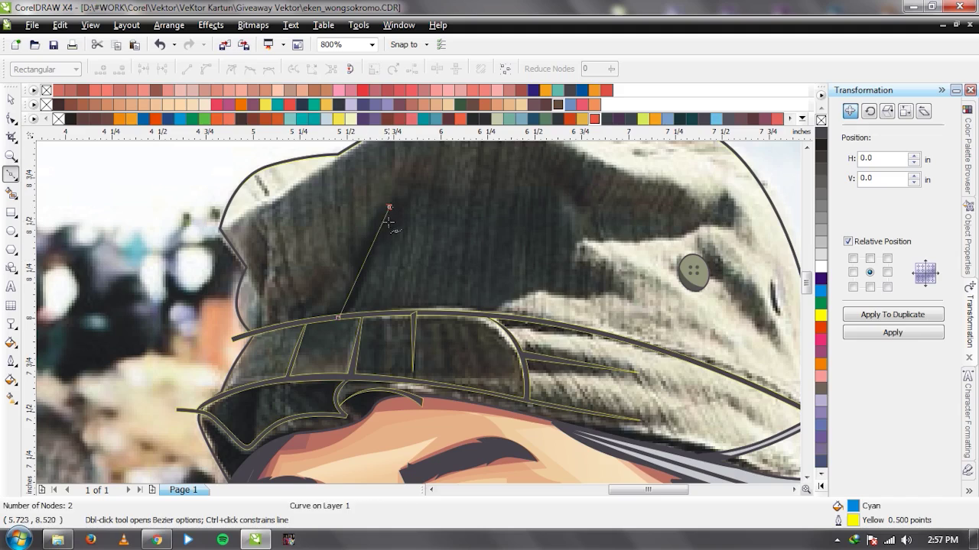
{"action": "left_click", "coordinate": [353, 319]}
{"action": "left_click", "coordinate": [337, 316]}
{"action": "key", "text": "space"}
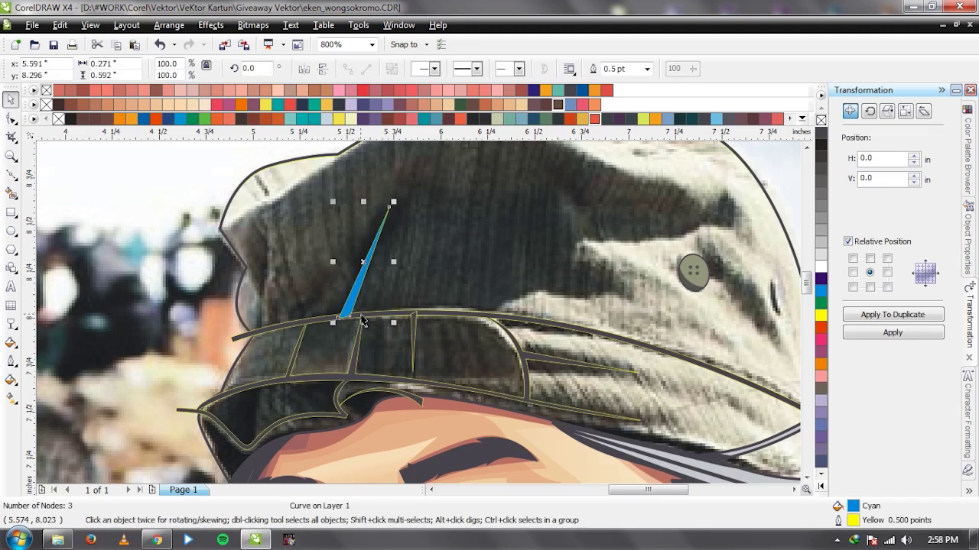
{"action": "left_click", "coordinate": [362, 321], "text": "shift"}
{"action": "key", "text": "ctrl+l"}
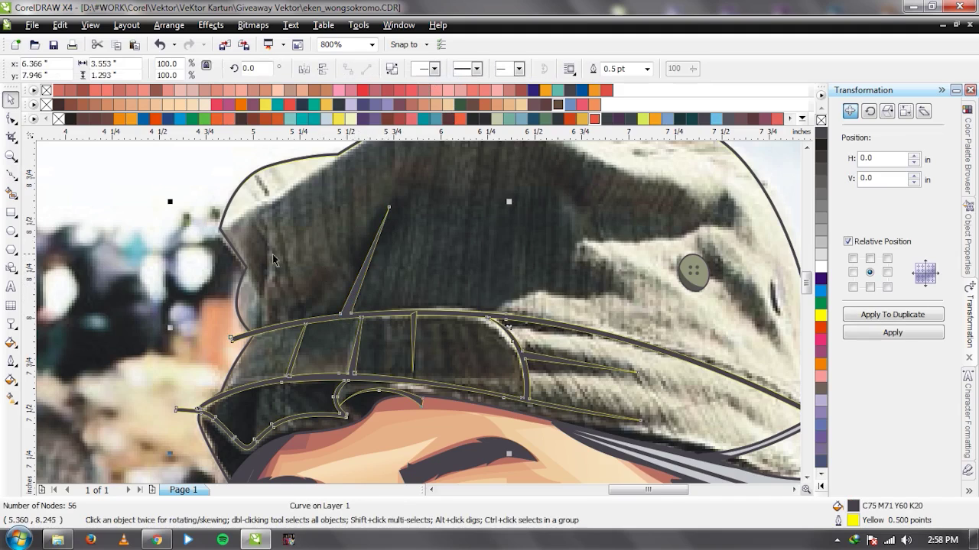
Add a thin crease down the crown's left side, merged into the cap outline.
{"action": "key", "text": "space"}
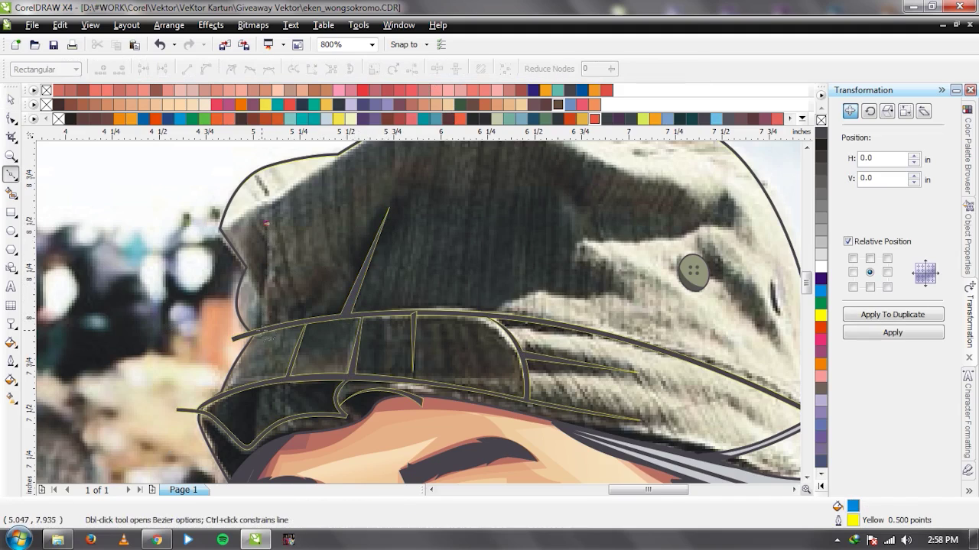
{"action": "left_click", "coordinate": [261, 329]}
{"action": "left_click", "coordinate": [266, 223]}
{"action": "key", "text": "space"}
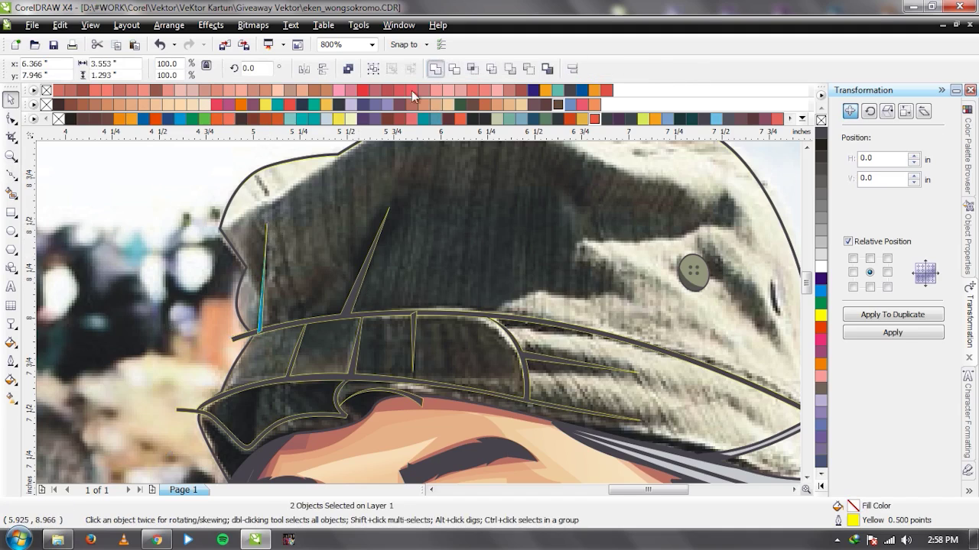
{"action": "left_click", "coordinate": [259, 304]}
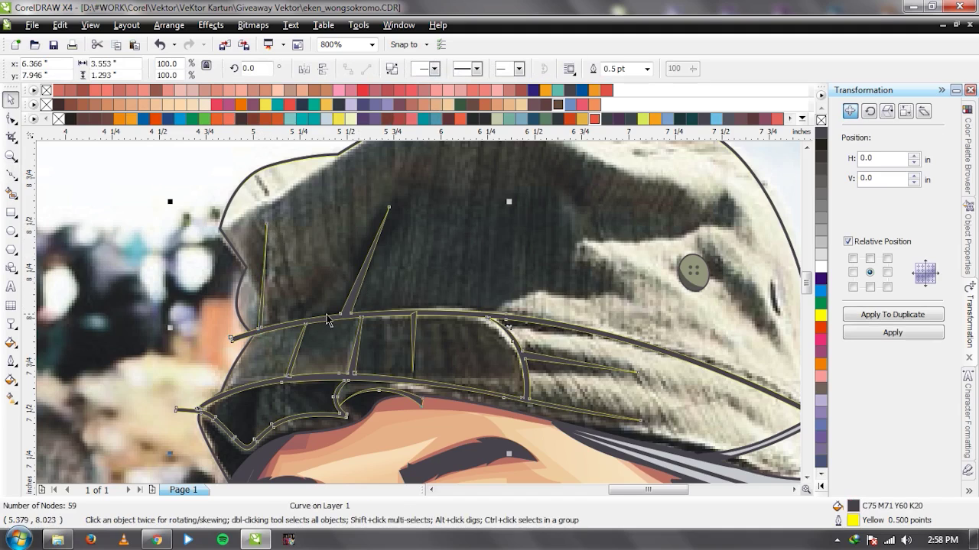
{"action": "scroll", "coordinate": [532, 288], "scroll_direction": "down", "scroll_amount": 2}
{"action": "scroll", "coordinate": [418, 313], "scroll_direction": "up", "scroll_amount": 2}
Draw a tapered crease along the dark crown fold and combine it into the cap outline.
{"action": "scroll", "coordinate": [413, 274], "scroll_direction": "up", "scroll_amount": 1}
{"action": "key", "text": "space"}
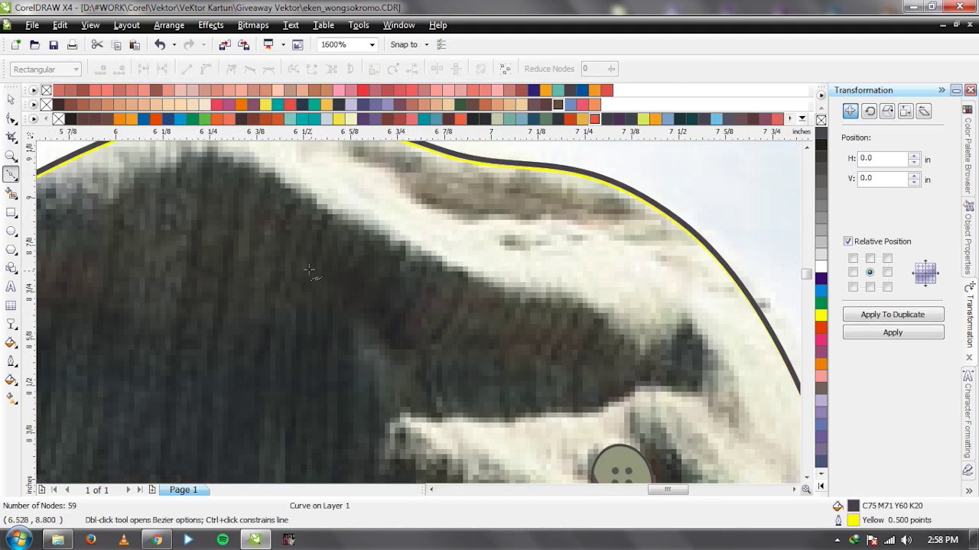
{"action": "left_click", "coordinate": [301, 255]}
{"action": "left_click_drag", "start_coordinate": [452, 346], "coordinate": [597, 354]}
{"action": "left_click", "coordinate": [594, 353]}
{"action": "left_click", "coordinate": [567, 365]}
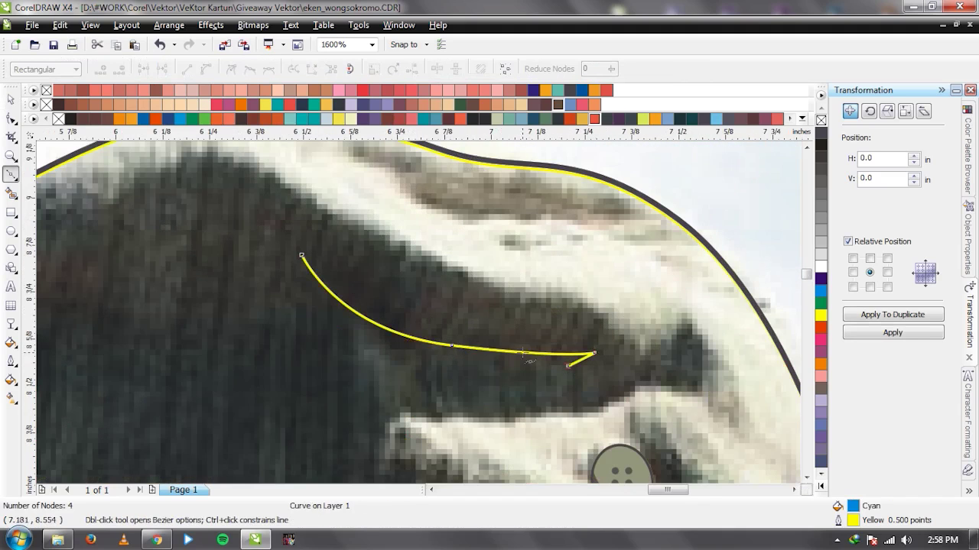
{"action": "left_click", "coordinate": [301, 255]}
{"action": "key", "text": "space"}
{"action": "scroll", "coordinate": [367, 371], "scroll_direction": "down", "scroll_amount": 3}
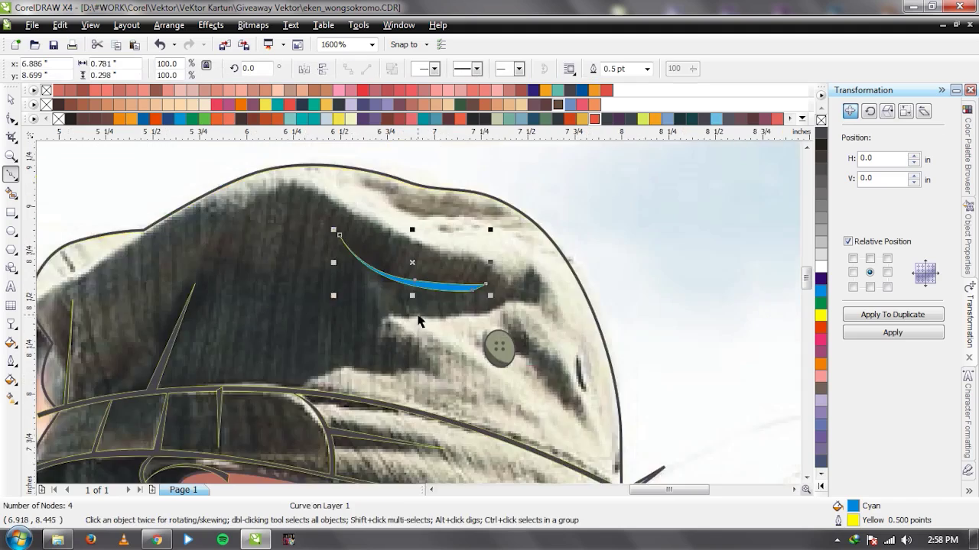
{"action": "scroll", "coordinate": [412, 313], "scroll_direction": "up", "scroll_amount": 1}
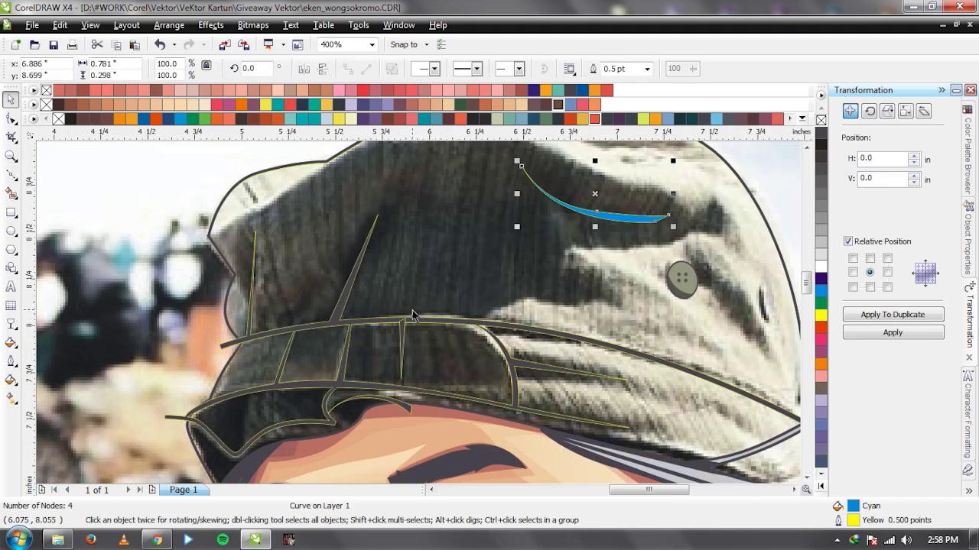
{"action": "left_click", "coordinate": [346, 302], "text": "shift"}
{"action": "key", "text": "ctrl+l"}
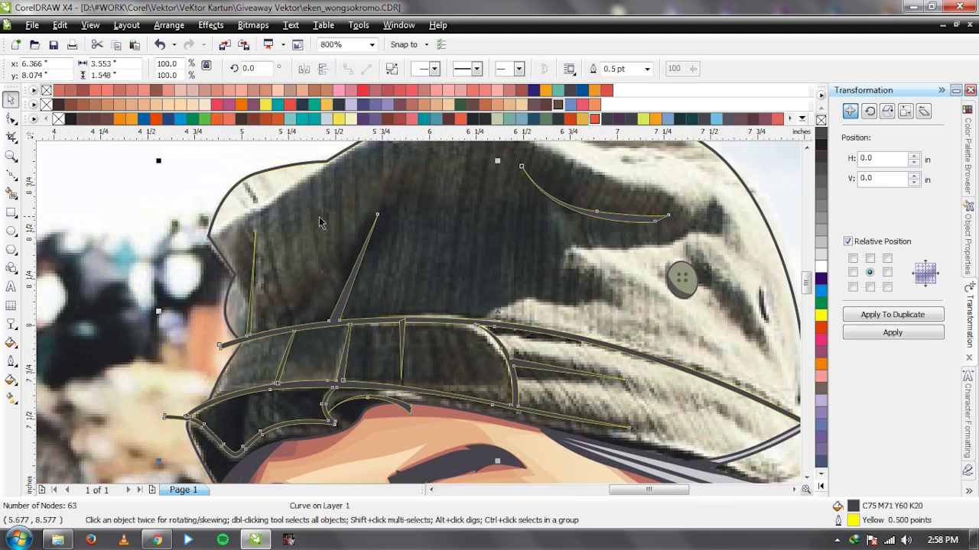
Draw a curved crease in the fold near the crown top and merge it into the cap outline.
{"action": "scroll", "coordinate": [320, 222], "scroll_direction": "down", "scroll_amount": 1}
{"action": "scroll", "coordinate": [418, 313], "scroll_direction": "up", "scroll_amount": 1}
{"action": "scroll", "coordinate": [418, 313], "scroll_direction": "down", "scroll_amount": 1}
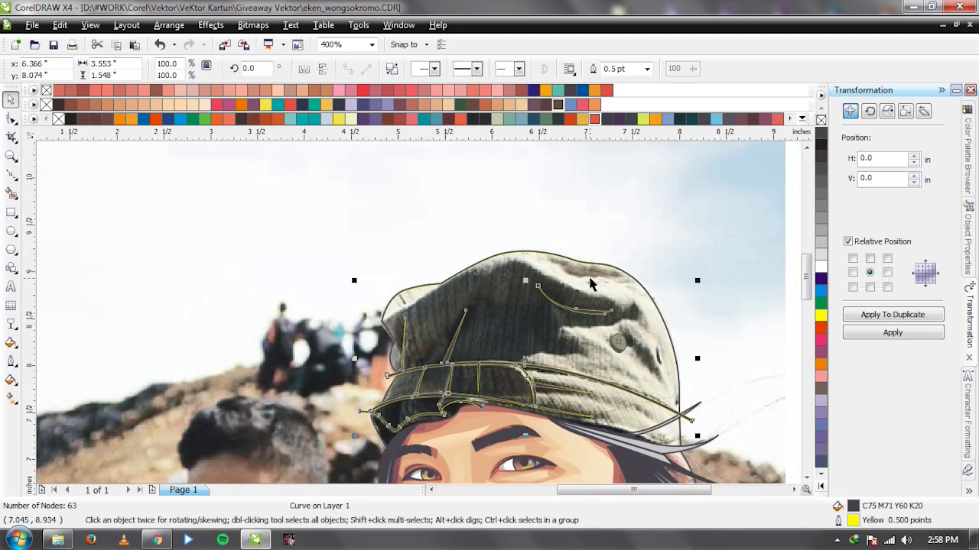
{"action": "scroll", "coordinate": [589, 284], "scroll_direction": "up", "scroll_amount": 2}
{"action": "key", "text": "space"}
{"action": "left_click", "coordinate": [302, 282]}
{"action": "left_click", "coordinate": [372, 295]}
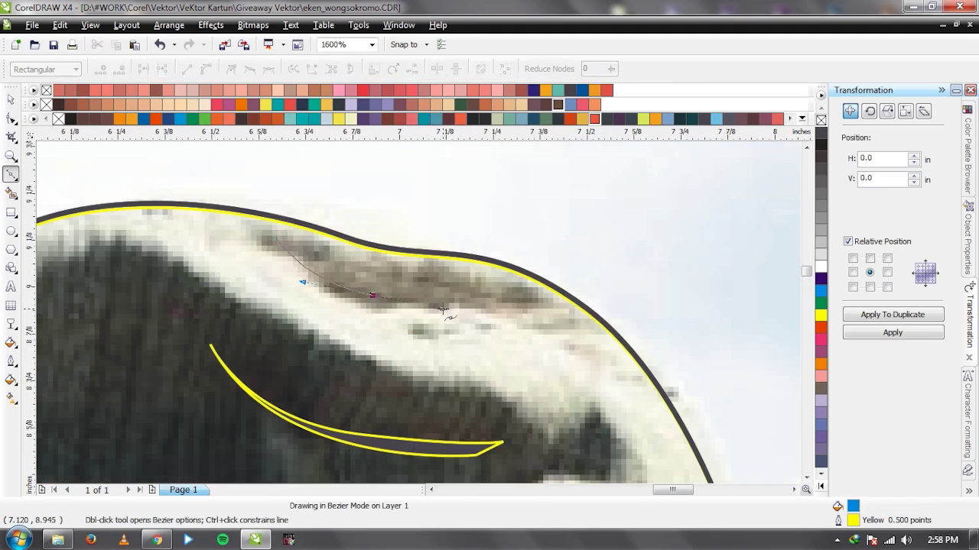
{"action": "left_click_drag", "start_coordinate": [509, 301], "coordinate": [470, 297]}
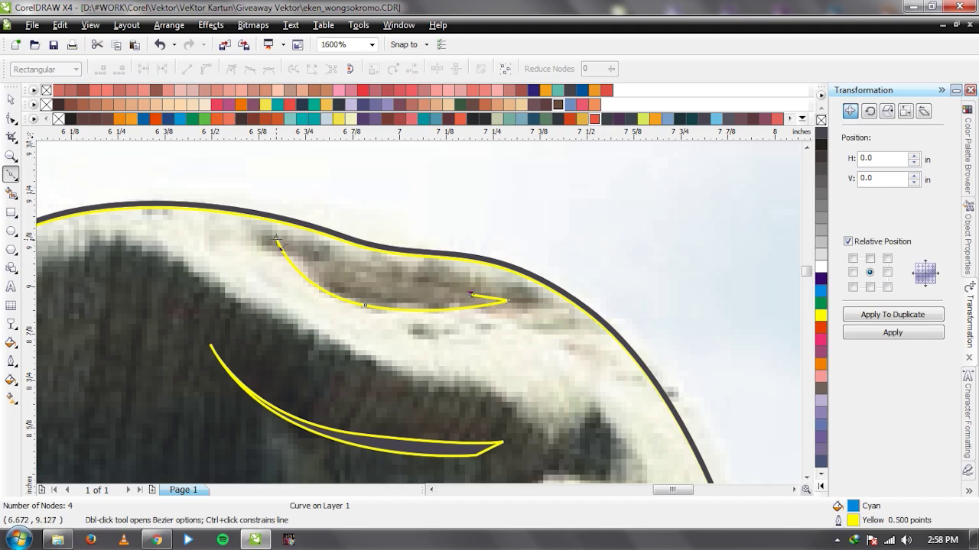
{"action": "key", "text": "space"}
{"action": "left_click", "coordinate": [410, 446], "text": "shift"}
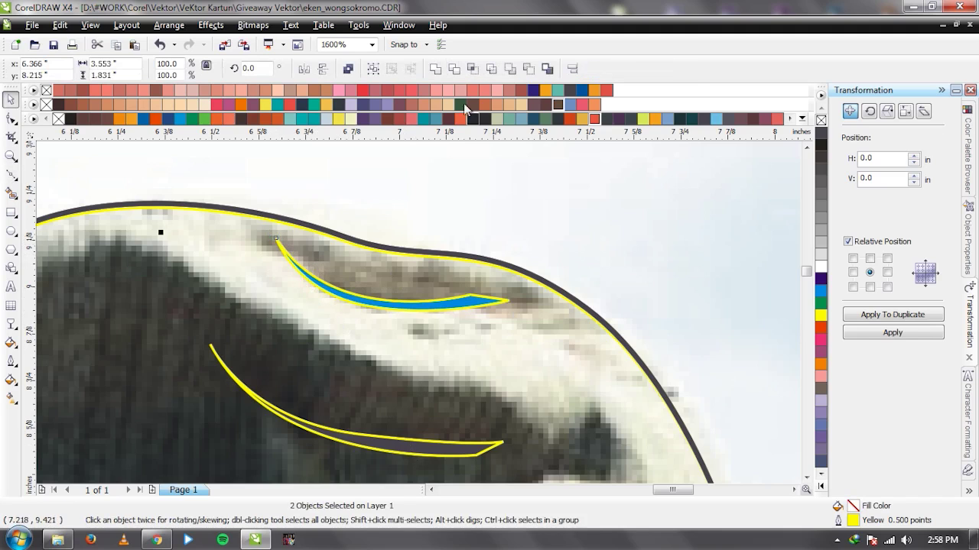
{"action": "left_click", "coordinate": [435, 70]}
{"action": "scroll", "coordinate": [428, 238], "scroll_direction": "up", "scroll_amount": 1}
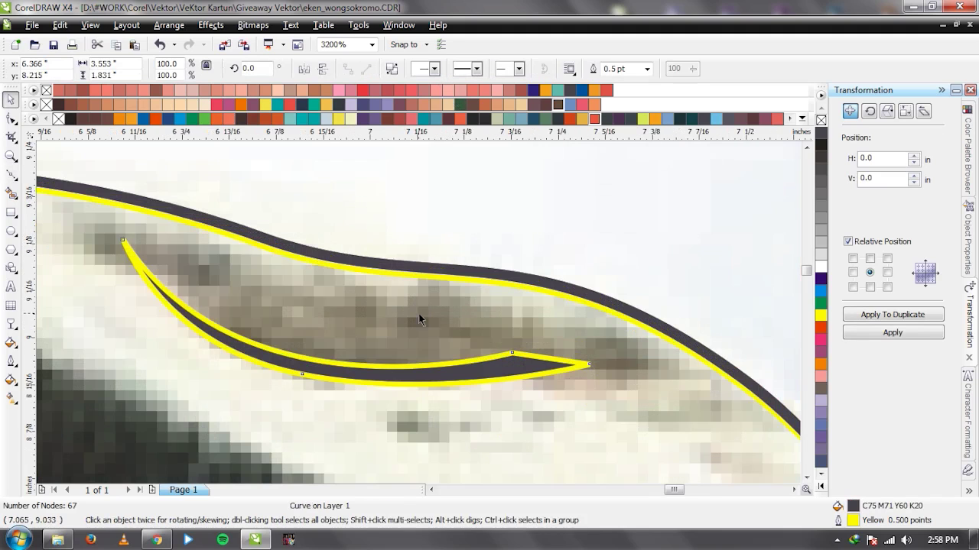
{"action": "left_click", "coordinate": [440, 273]}
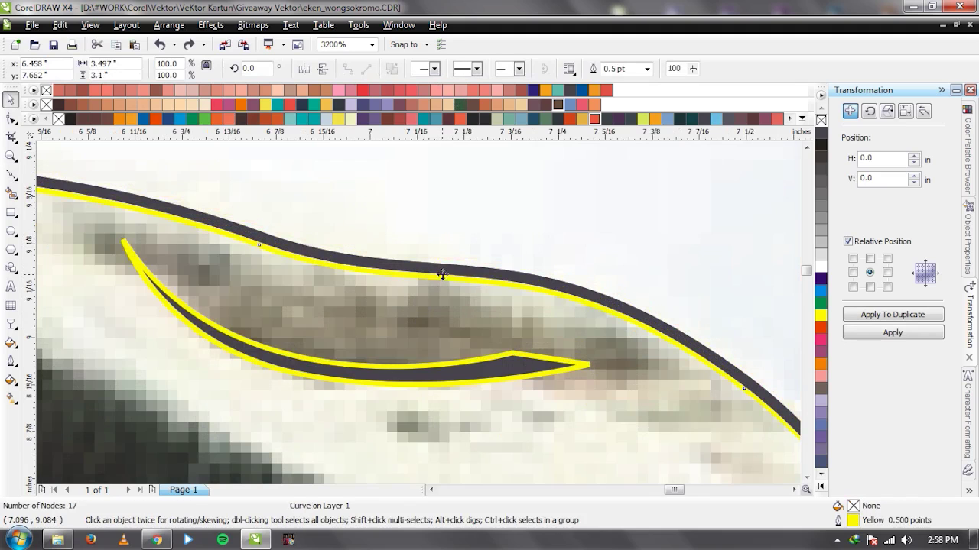
{"action": "left_click", "coordinate": [498, 234]}
Draw a closed crease beside the upper cap button and weld it into the existing crease shapes.
{"action": "scroll", "coordinate": [419, 319], "scroll_direction": "down", "scroll_amount": 3}
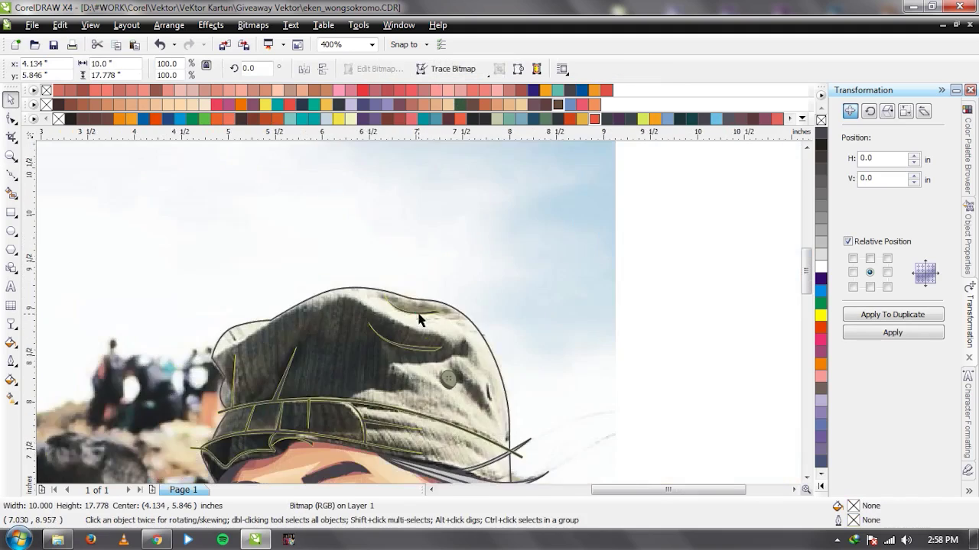
{"action": "scroll", "coordinate": [419, 320], "scroll_direction": "down", "scroll_amount": 1}
{"action": "scroll", "coordinate": [413, 323], "scroll_direction": "up", "scroll_amount": 2}
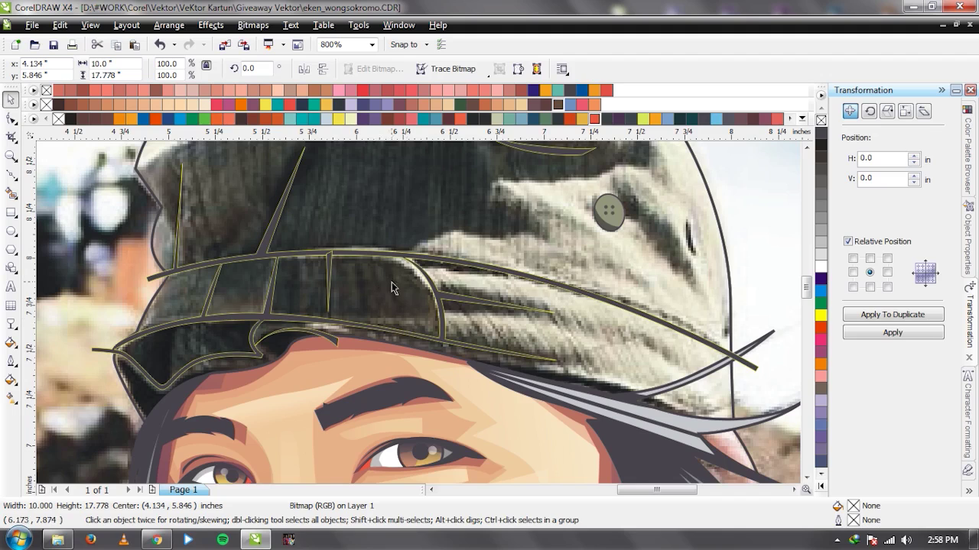
{"action": "scroll", "coordinate": [391, 287], "scroll_direction": "down", "scroll_amount": 1}
{"action": "scroll", "coordinate": [523, 283], "scroll_direction": "up", "scroll_amount": 2}
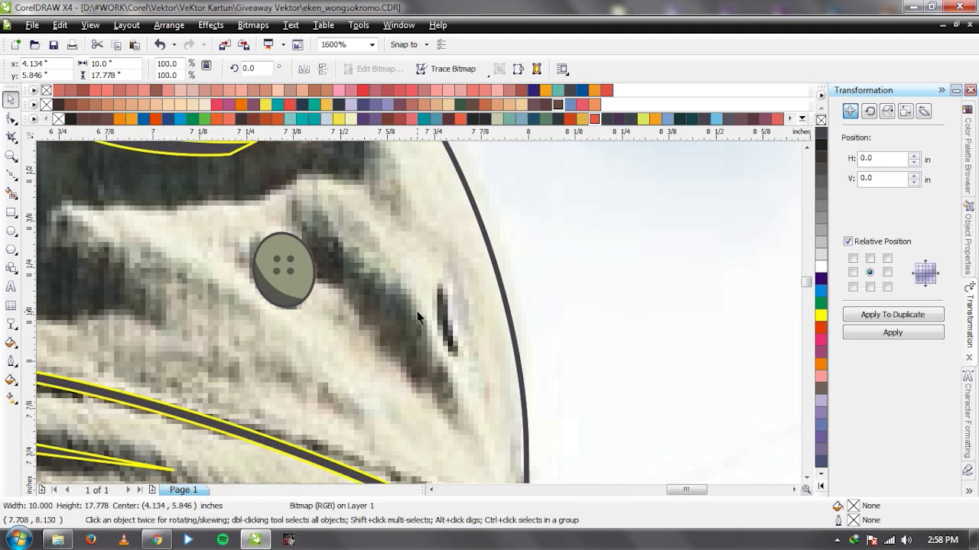
{"action": "key", "text": "F5"}
{"action": "left_click", "coordinate": [306, 230]}
{"action": "left_click_drag", "start_coordinate": [388, 316], "coordinate": [420, 367]}
{"action": "left_click", "coordinate": [447, 417]}
{"action": "left_click", "coordinate": [416, 386]}
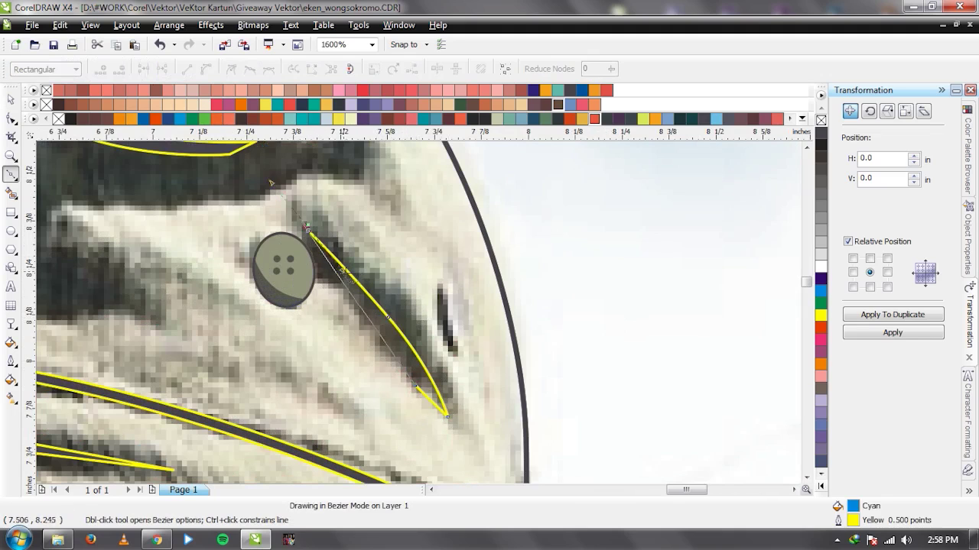
{"action": "left_click", "coordinate": [308, 229]}
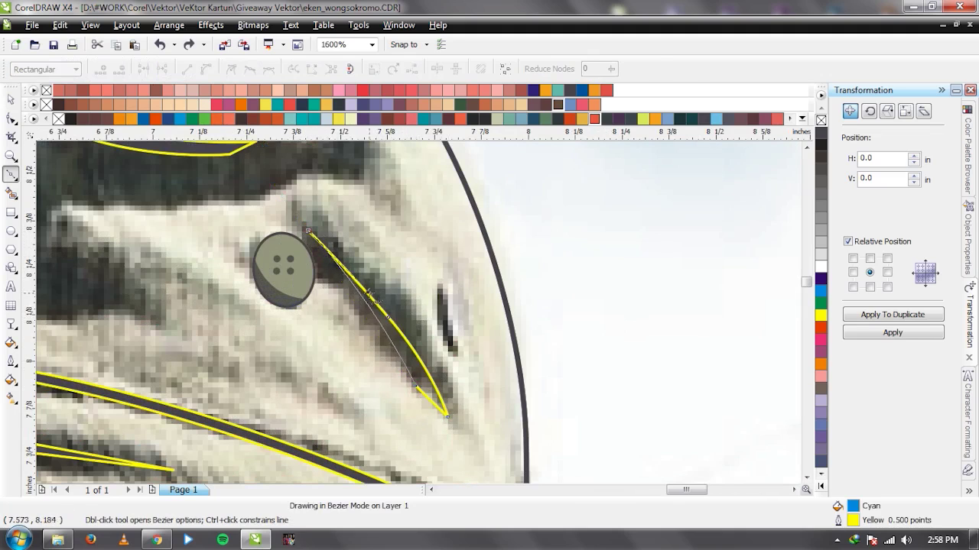
{"action": "key", "text": "space"}
{"action": "scroll", "coordinate": [419, 318], "scroll_direction": "down", "scroll_amount": 2}
{"action": "scroll", "coordinate": [419, 318], "scroll_direction": "up", "scroll_amount": 1}
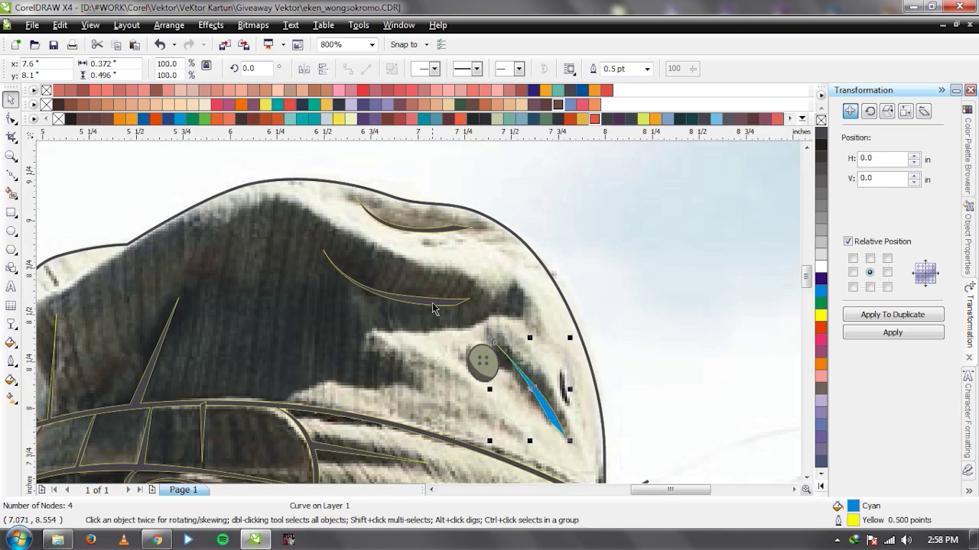
{"action": "left_click", "coordinate": [433, 309], "text": "shift"}
{"action": "left_click", "coordinate": [433, 69]}
Draw a small triangular seam spike at the band's left edge.
{"action": "scroll", "coordinate": [417, 318], "scroll_direction": "down", "scroll_amount": 1}
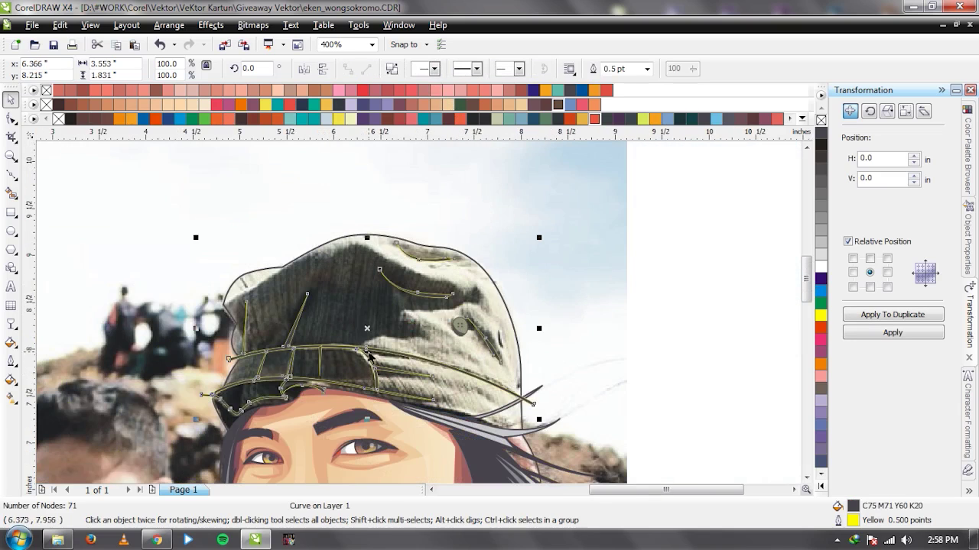
{"action": "scroll", "coordinate": [288, 375], "scroll_direction": "up", "scroll_amount": 3}
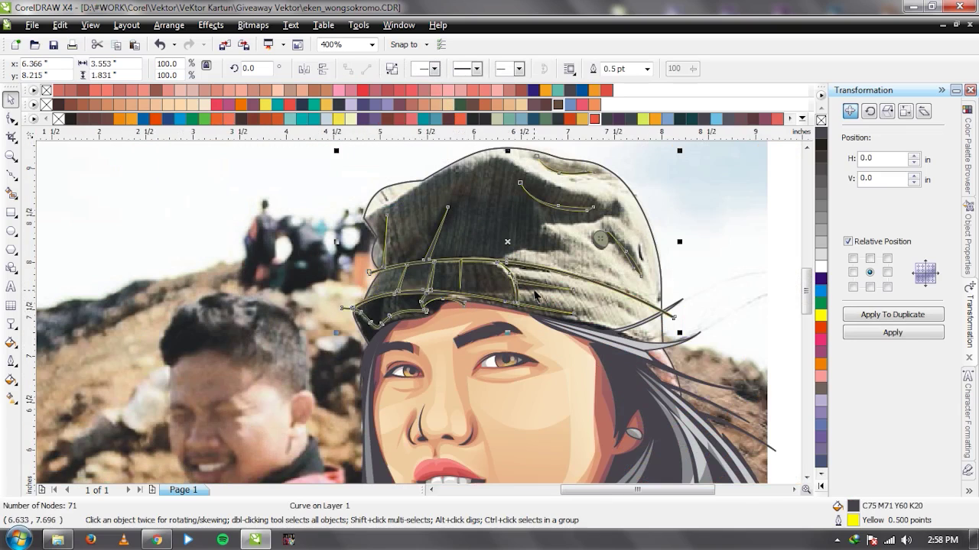
{"action": "scroll", "coordinate": [431, 235], "scroll_direction": "up", "scroll_amount": 2}
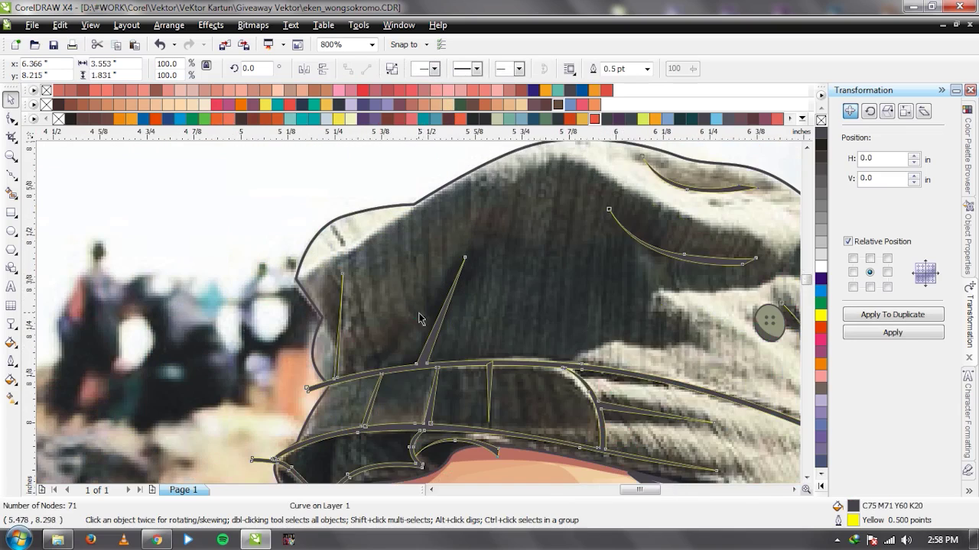
{"action": "key", "text": "F5"}
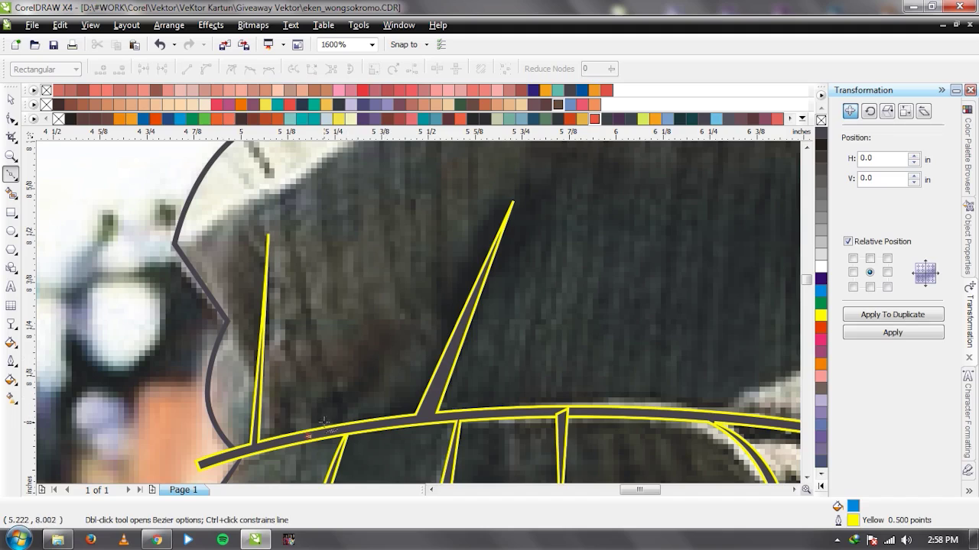
{"action": "key", "text": "Escape"}
{"action": "left_click", "coordinate": [381, 348]}
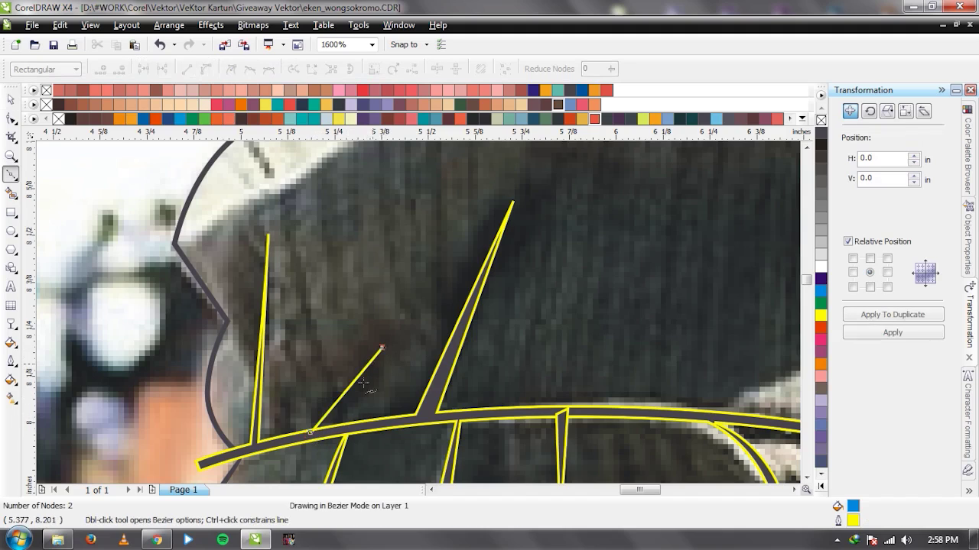
{"action": "left_click", "coordinate": [335, 432]}
{"action": "left_click", "coordinate": [310, 432]}
{"action": "key", "text": "space"}
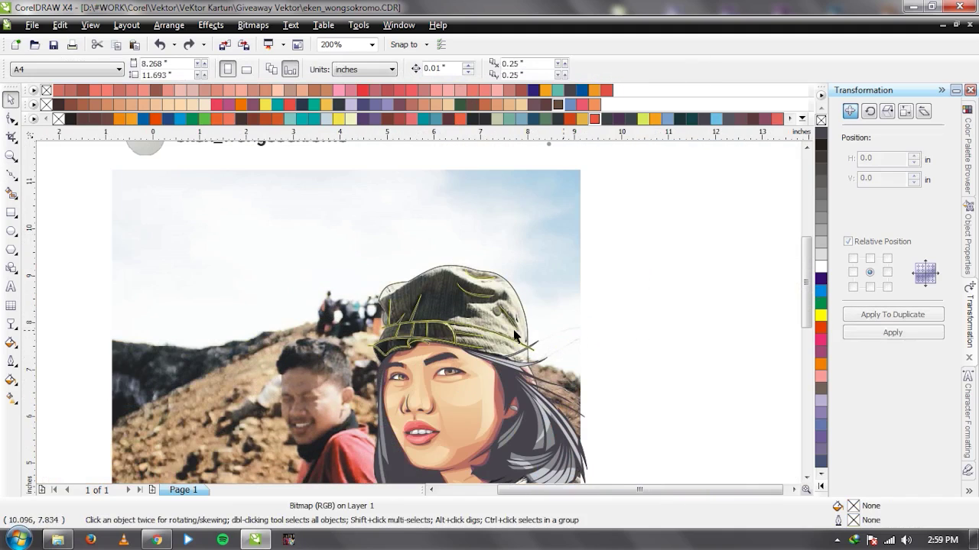
{"action": "scroll", "coordinate": [382, 352], "scroll_direction": "up", "scroll_amount": 2}
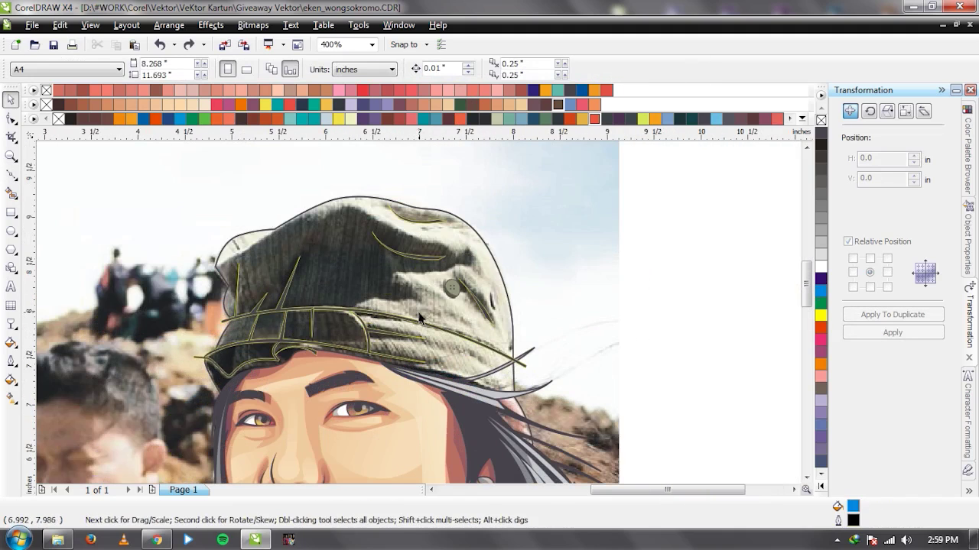
{"action": "scroll", "coordinate": [456, 303], "scroll_direction": "up", "scroll_amount": 2}
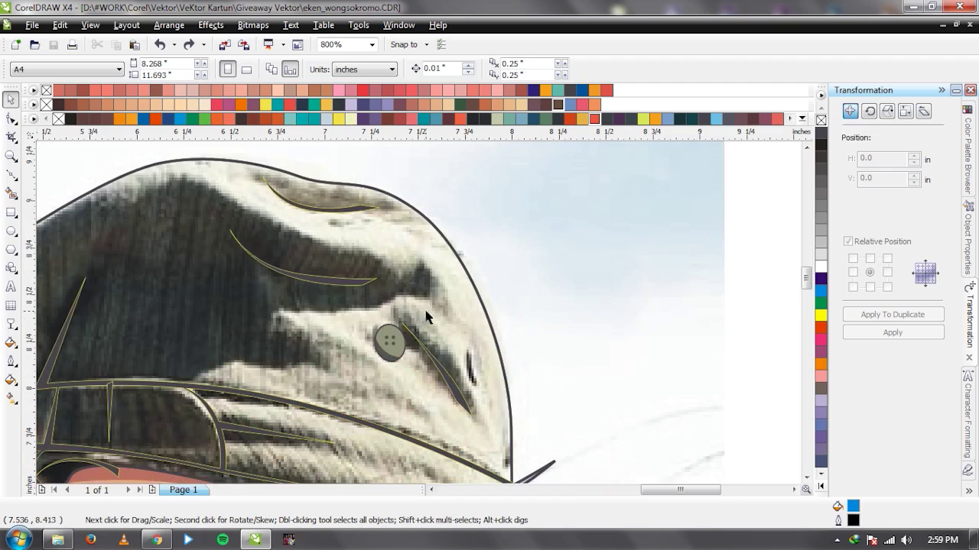
{"action": "scroll", "coordinate": [426, 316], "scroll_direction": "up", "scroll_amount": 2}
{"action": "key", "text": "F7"}
Draw an unfilled ellipse and position it over the dark spot on the cap.
{"action": "left_click_drag", "start_coordinate": [402, 271], "coordinate": [430, 330]}
{"action": "key", "text": "space"}
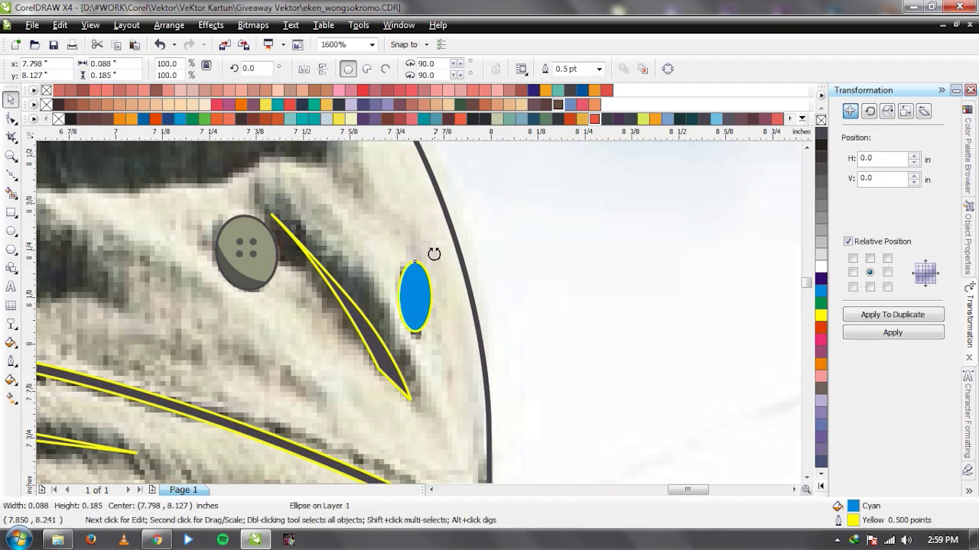
{"action": "left_click", "coordinate": [430, 256]}
{"action": "left_click", "coordinate": [422, 304]}
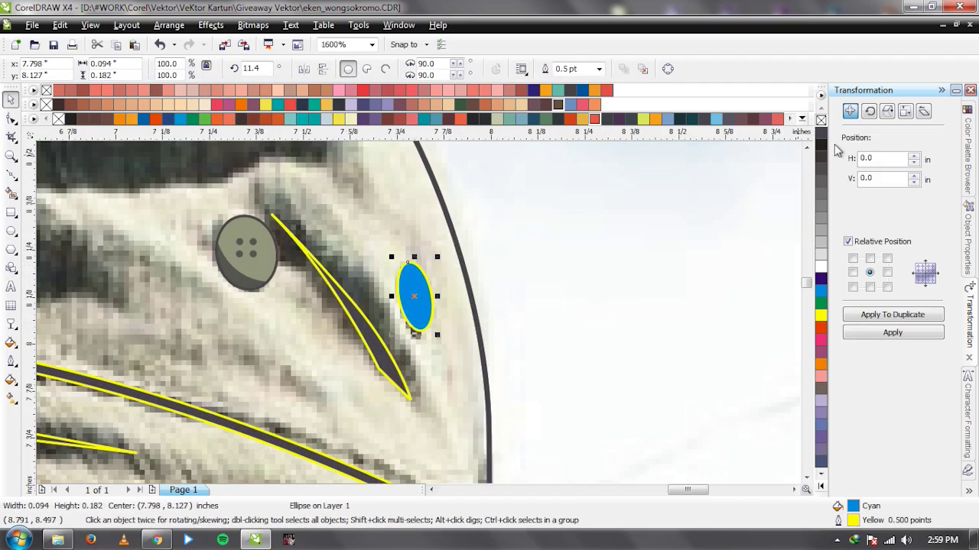
{"action": "left_click", "coordinate": [820, 121]}
{"action": "left_click_drag", "start_coordinate": [413, 309], "coordinate": [424, 298]}
{"action": "left_click", "coordinate": [419, 311]}
Trim a crescent from the ellipse with a Bezier cutting shape, then delete the cutter.
{"action": "key", "text": "F5"}
{"action": "left_click", "coordinate": [411, 261]}
{"action": "left_click_drag", "start_coordinate": [423, 338], "coordinate": [433, 366]}
{"action": "left_click", "coordinate": [410, 261]}
{"action": "key", "text": "space"}
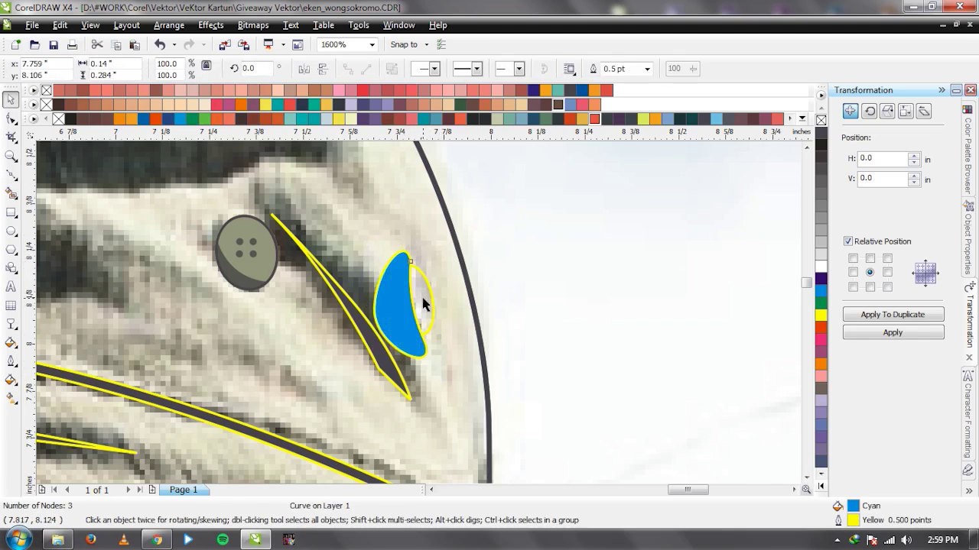
{"action": "left_click", "coordinate": [487, 75]}
{"action": "left_click", "coordinate": [390, 290]}
{"action": "key", "text": "Delete"}
Fill the crescent dark grey and the rest of the button olive using sampled colours.
{"action": "key", "text": "i"}
{"action": "left_click", "coordinate": [249, 278]}
{"action": "left_click", "coordinate": [402, 291], "text": "shift"}
{"action": "key", "text": "space"}
{"action": "left_click_drag", "start_coordinate": [421, 307], "coordinate": [439, 294]}
{"action": "key", "text": "ctrl+z"}
{"action": "key", "text": "space"}
{"action": "left_click", "coordinate": [269, 262]}
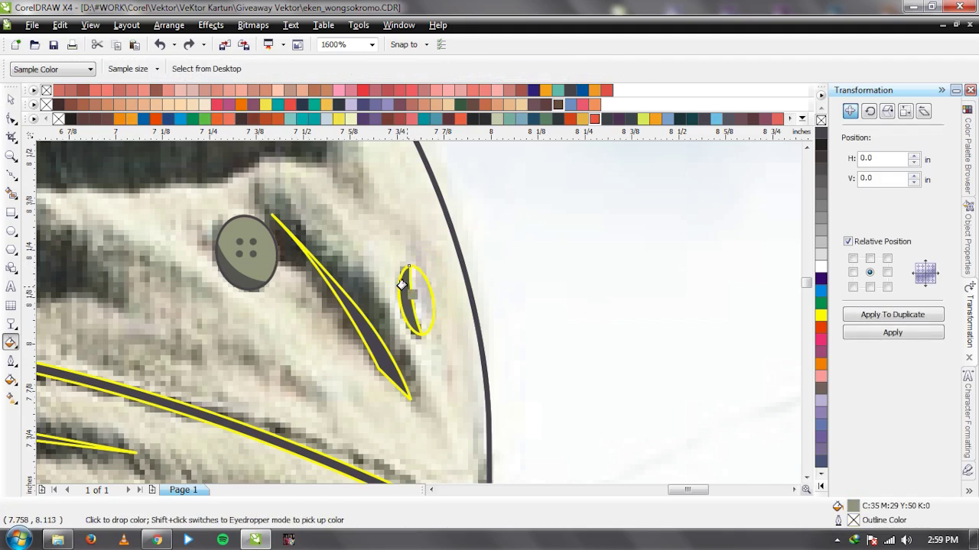
{"action": "left_click", "coordinate": [411, 291]}
{"action": "key", "text": "space"}
{"action": "left_click_drag", "start_coordinate": [436, 305], "coordinate": [451, 325]}
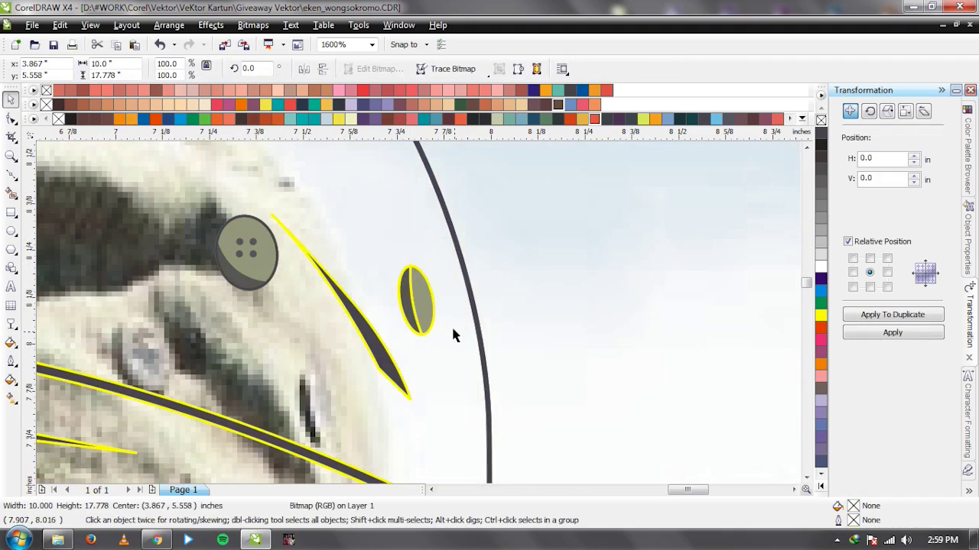
{"action": "key", "text": "ctrl+z"}
Add an unfilled duplicate with a dark grey outline and group all button parts.
{"action": "left_click", "coordinate": [417, 304]}
{"action": "left_click", "coordinate": [869, 315]}
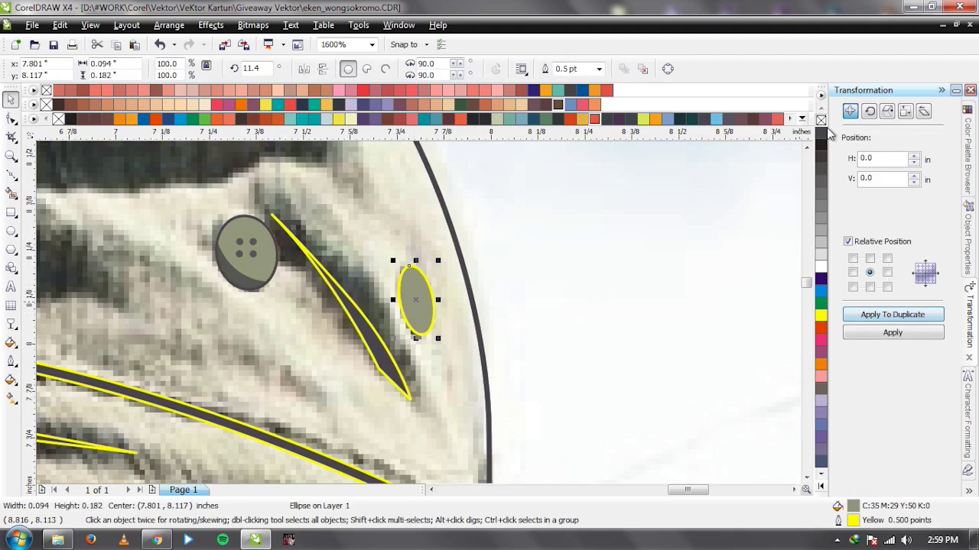
{"action": "left_click", "coordinate": [820, 120]}
{"action": "right_click", "coordinate": [821, 135]}
{"action": "scroll", "coordinate": [414, 295], "scroll_direction": "up", "scroll_amount": 1}
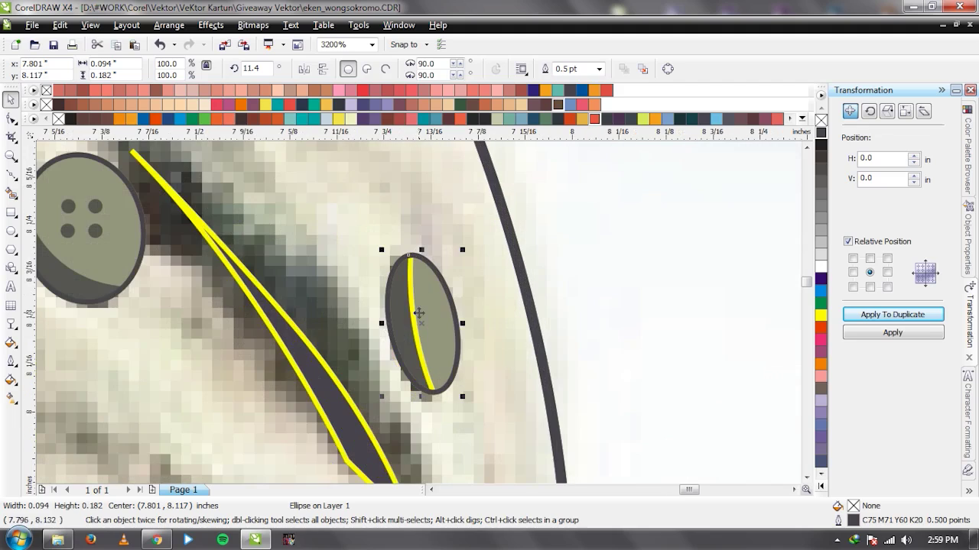
{"action": "left_click", "coordinate": [415, 312]}
{"action": "left_click", "coordinate": [406, 312], "text": "shift"}
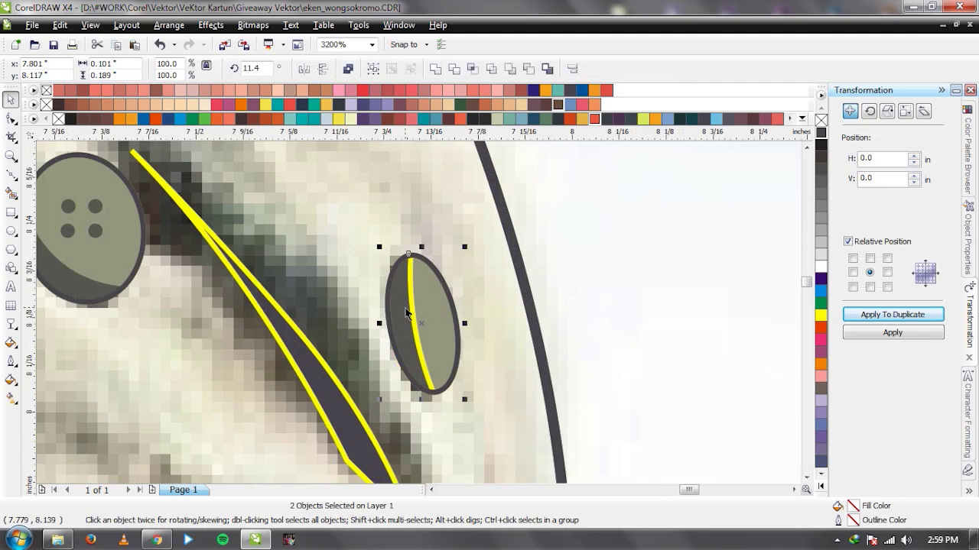
{"action": "key", "text": "ctrl+g"}
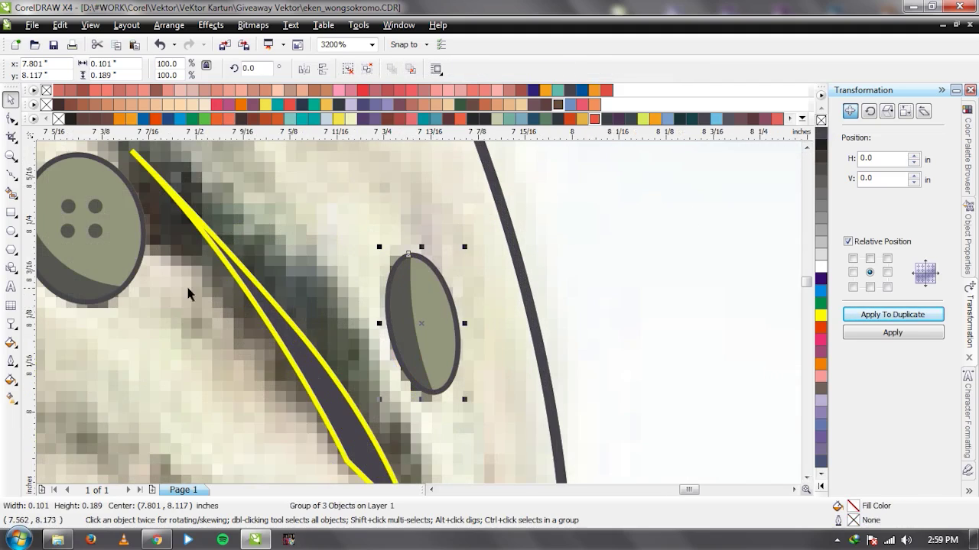
{"action": "scroll", "coordinate": [476, 313], "scroll_direction": "down", "scroll_amount": 4}
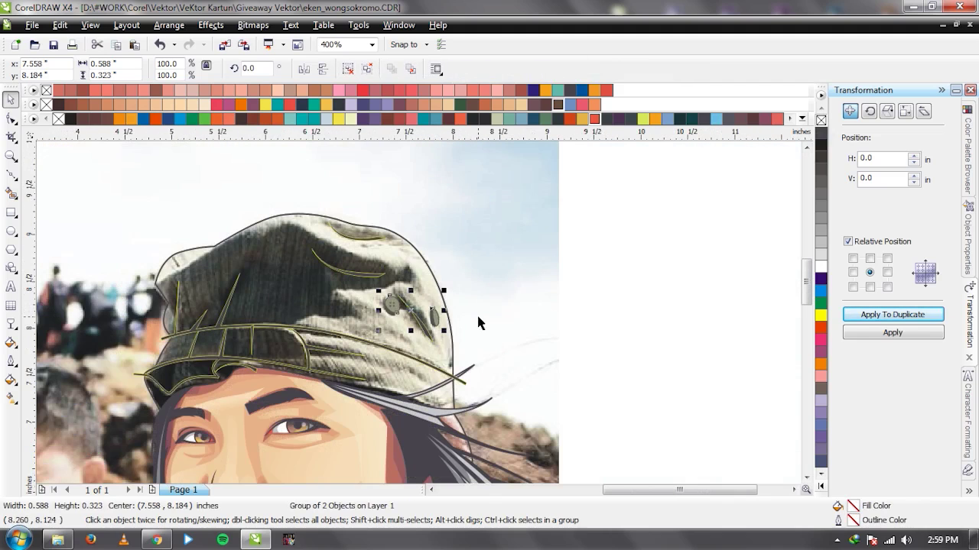
Draw a thin crease sliver along the crown's upper-left edge and weld it into the crease shapes.
{"action": "key", "text": "Escape"}
{"action": "left_click", "coordinate": [430, 269]}
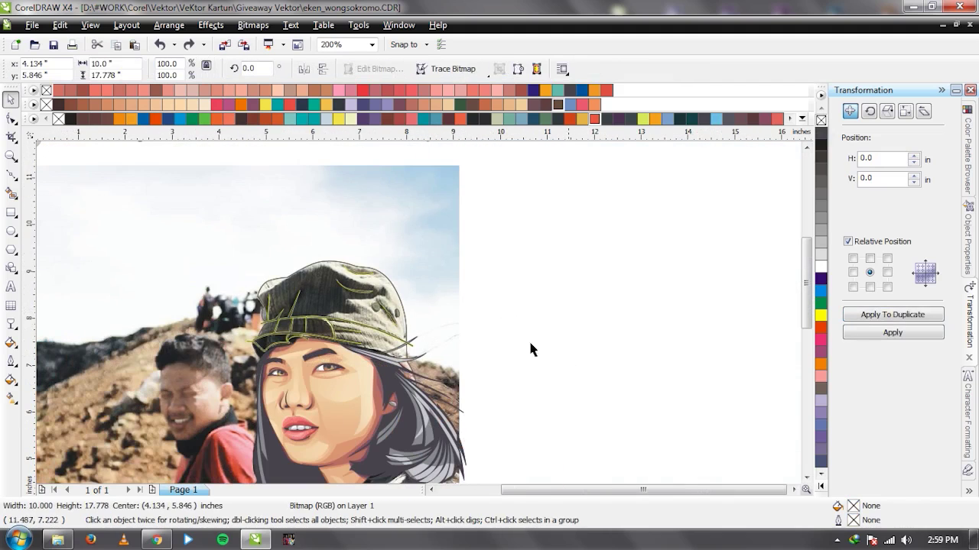
{"action": "key", "text": "Escape"}
{"action": "scroll", "coordinate": [419, 315], "scroll_direction": "up", "scroll_amount": 1}
{"action": "scroll", "coordinate": [245, 226], "scroll_direction": "up", "scroll_amount": 1}
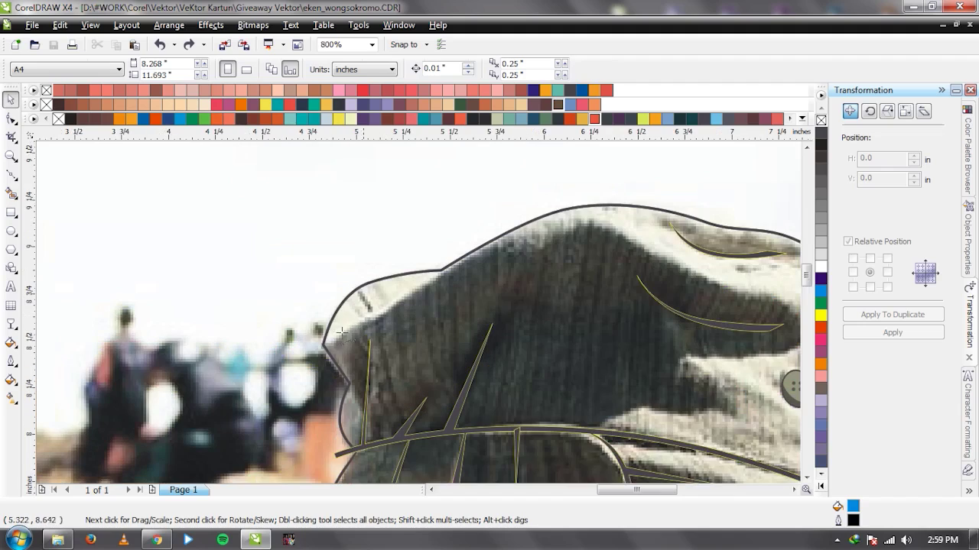
{"action": "key", "text": "F5"}
{"action": "left_click_drag", "start_coordinate": [395, 302], "coordinate": [455, 253]}
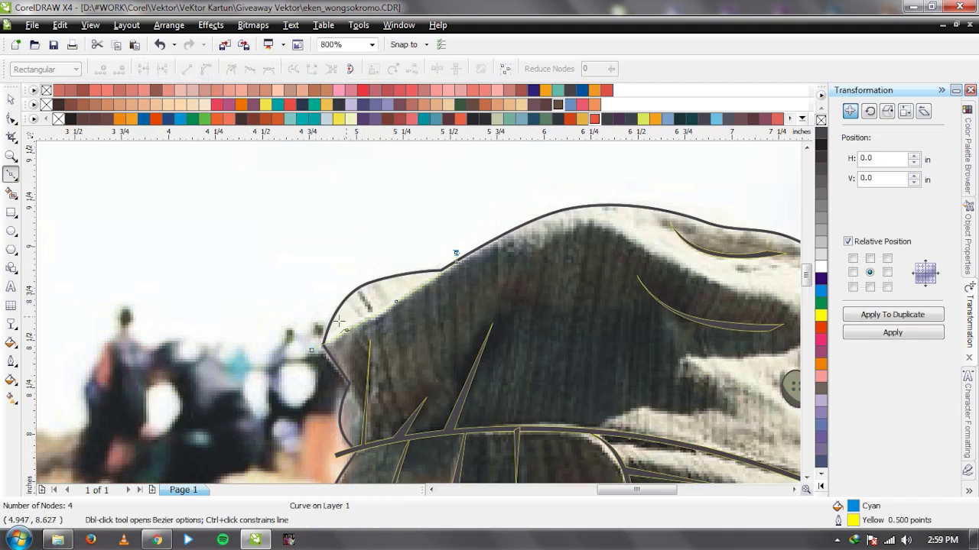
{"action": "left_click_drag", "start_coordinate": [312, 353], "coordinate": [314, 351]}
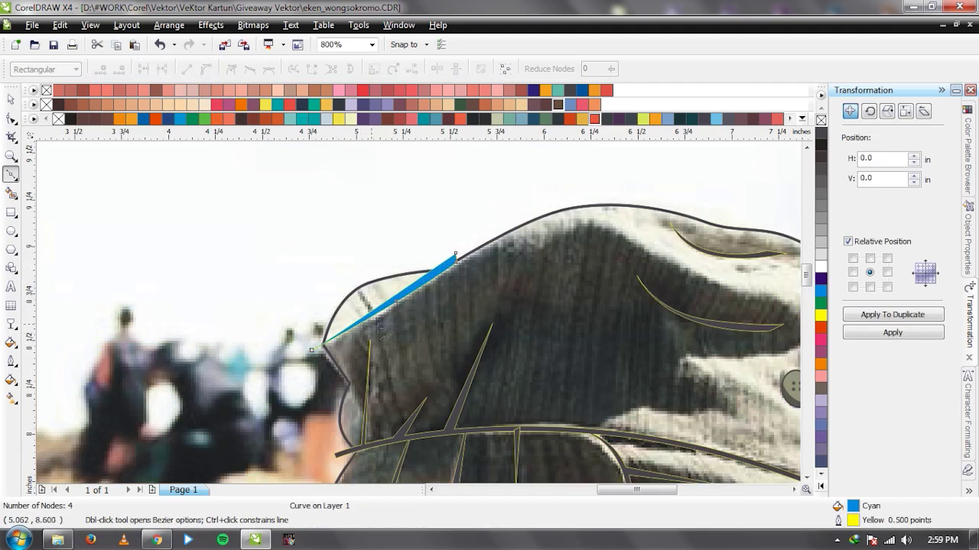
{"action": "key", "text": "space"}
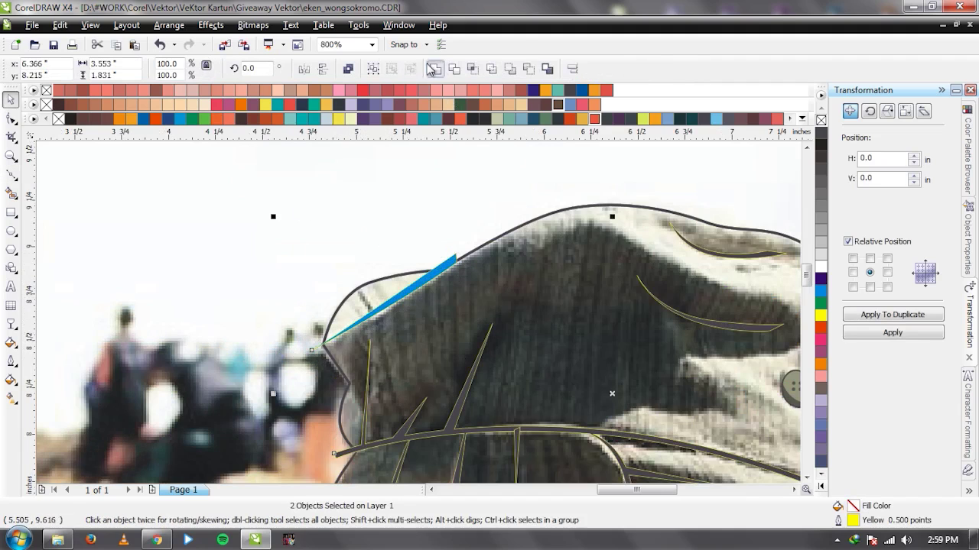
{"action": "left_click", "coordinate": [430, 68]}
Send the reference photo back behind the cartoon drawing.
{"action": "scroll", "coordinate": [387, 345], "scroll_direction": "down", "scroll_amount": 5}
{"action": "left_click", "coordinate": [419, 317]}
{"action": "scroll", "coordinate": [352, 304], "scroll_direction": "up", "scroll_amount": 3}
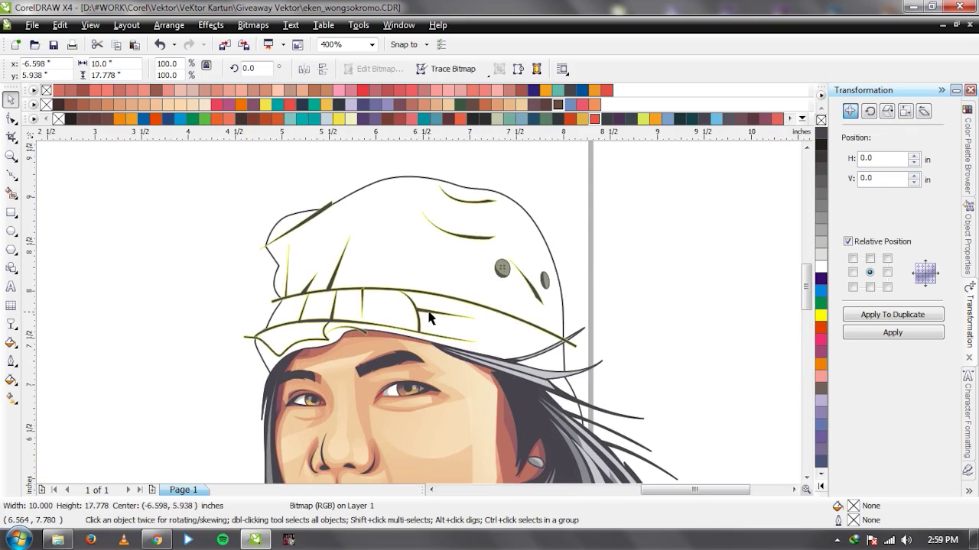
{"action": "key", "text": "p"}
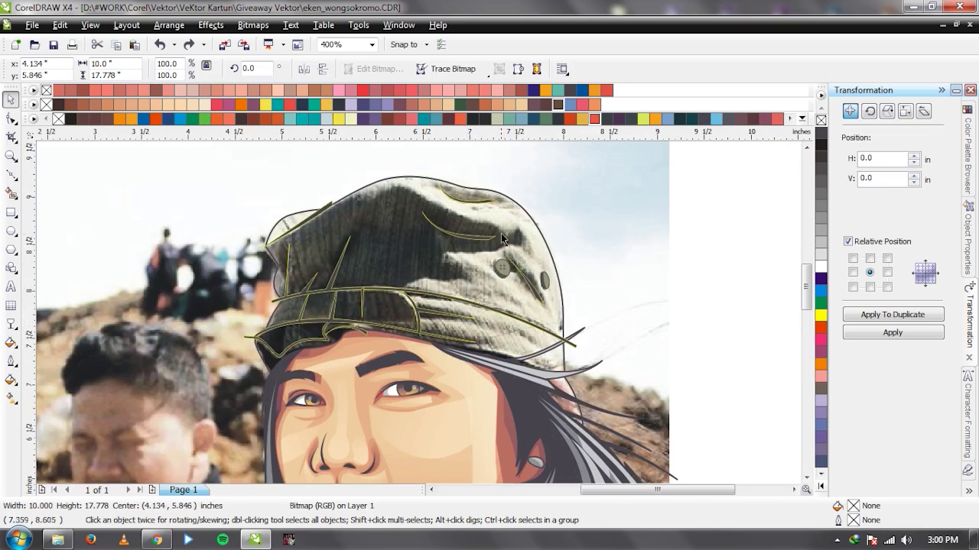
Try combining the thin spike with the brim curve, undo it, and delete the stray spike.
{"action": "left_click", "coordinate": [396, 296]}
{"action": "left_click", "coordinate": [393, 242], "text": "shift"}
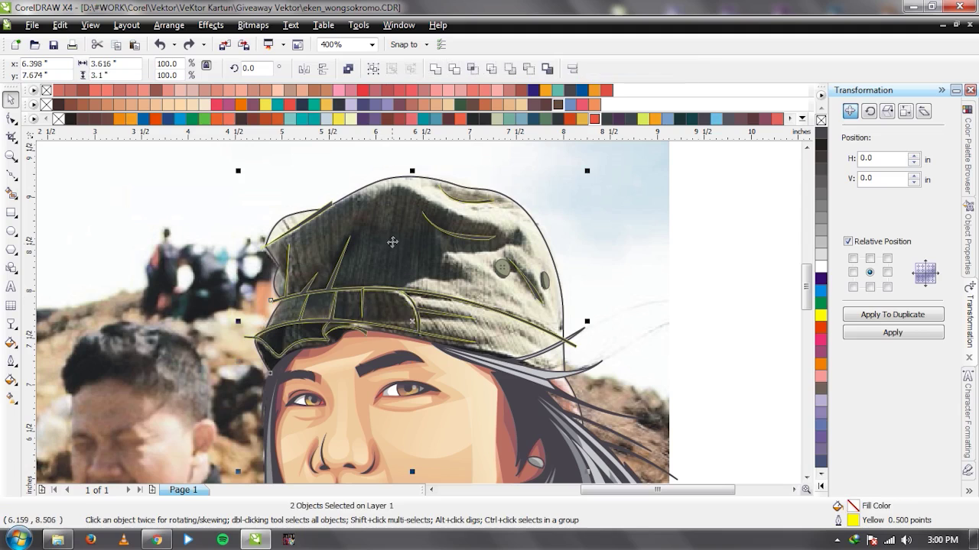
{"action": "left_click", "coordinate": [704, 263]}
{"action": "scroll", "coordinate": [334, 305], "scroll_direction": "up", "scroll_amount": 2}
{"action": "left_click", "coordinate": [531, 262]}
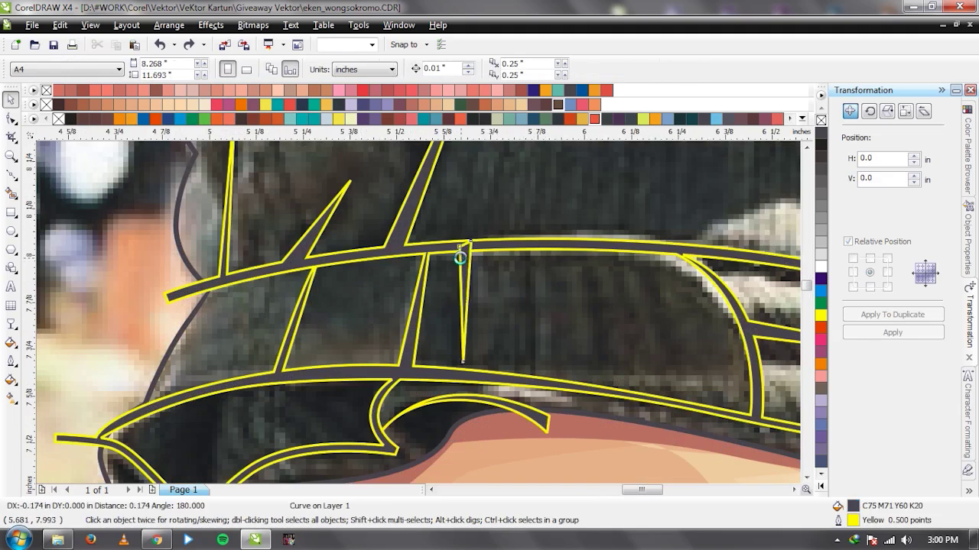
{"action": "left_click", "coordinate": [405, 251], "text": "shift"}
{"action": "left_click", "coordinate": [434, 69]}
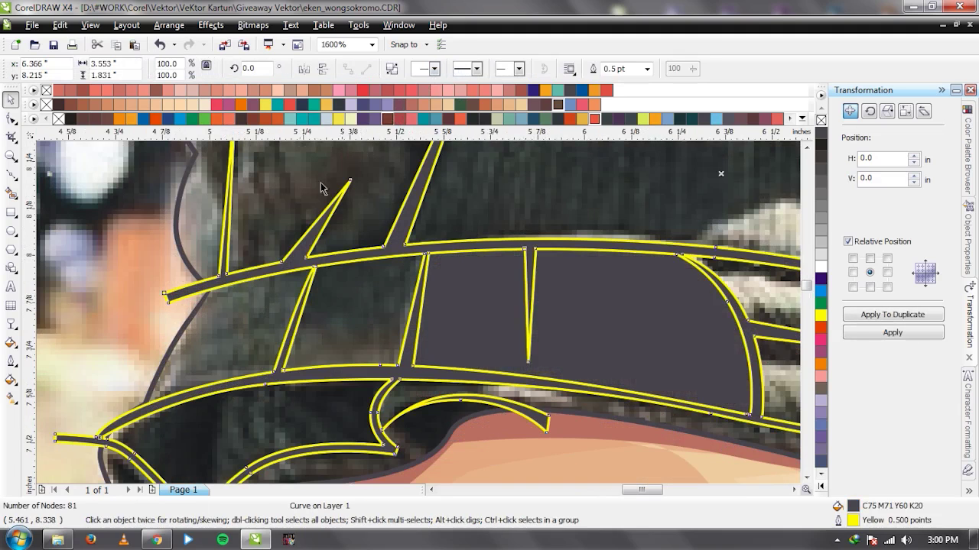
{"action": "key", "text": "ctrl+z"}
{"action": "left_click", "coordinate": [503, 280]}
{"action": "left_click", "coordinate": [448, 265]}
{"action": "left_click_drag", "start_coordinate": [527, 317], "coordinate": [448, 302]}
{"action": "key", "text": "Delete"}
Draw a small test spike on the brim top and combine it, then undo both.
{"action": "left_click", "coordinate": [535, 249]}
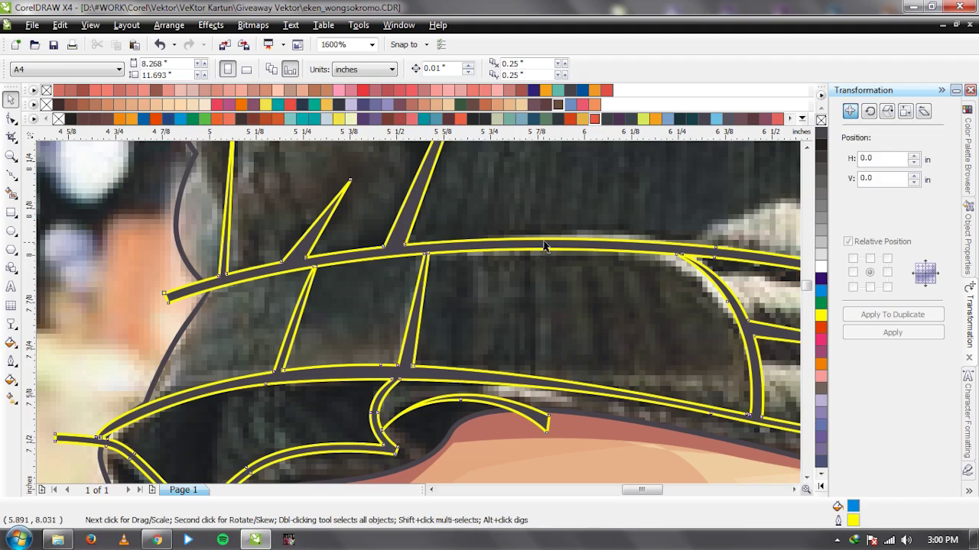
{"action": "key", "text": "F10"}
{"action": "left_click", "coordinate": [520, 244]}
{"action": "left_click", "coordinate": [527, 274]}
{"action": "left_click", "coordinate": [532, 243]}
{"action": "left_click", "coordinate": [520, 245]}
{"action": "key", "text": "space"}
{"action": "left_click", "coordinate": [484, 249], "text": "shift"}
{"action": "key", "text": "ctrl+l"}
{"action": "key", "text": "ctrl+z"}
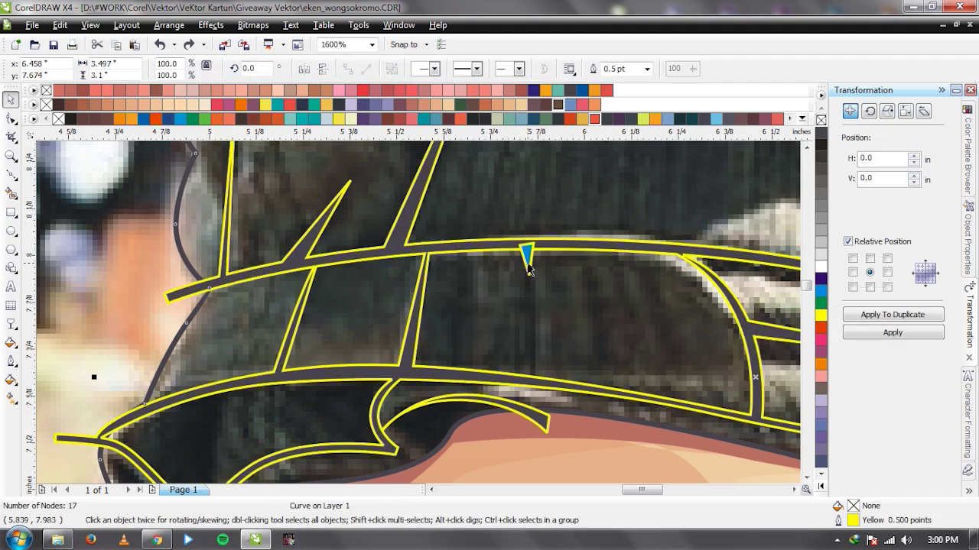
{"action": "key", "text": "ctrl+z"}
Combine two brim curves into one curve, testing a dark fill that is then undone.
{"action": "scroll", "coordinate": [540, 312], "scroll_direction": "down", "scroll_amount": 3}
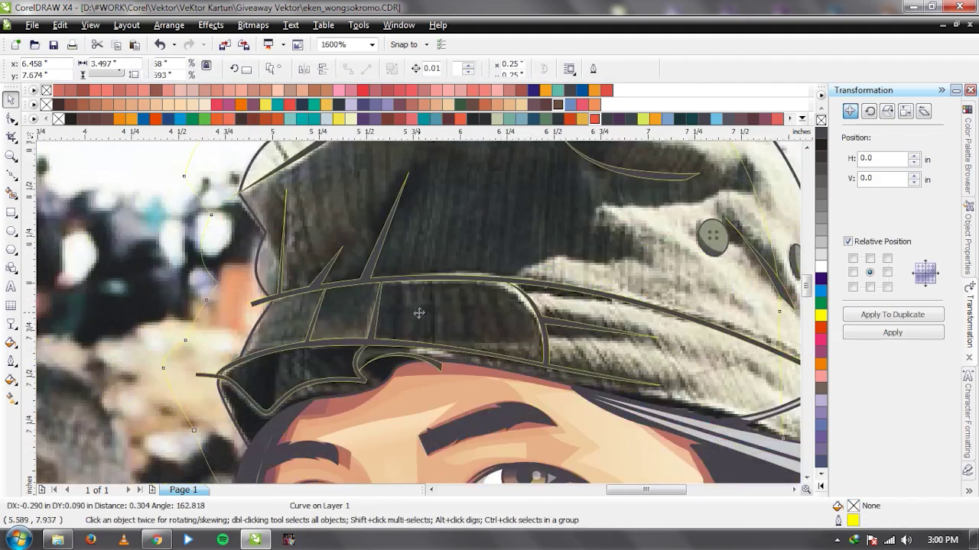
{"action": "left_click", "coordinate": [474, 301]}
{"action": "left_click", "coordinate": [415, 219]}
{"action": "scroll", "coordinate": [433, 289], "scroll_direction": "up", "scroll_amount": 2}
{"action": "left_click", "coordinate": [433, 290]}
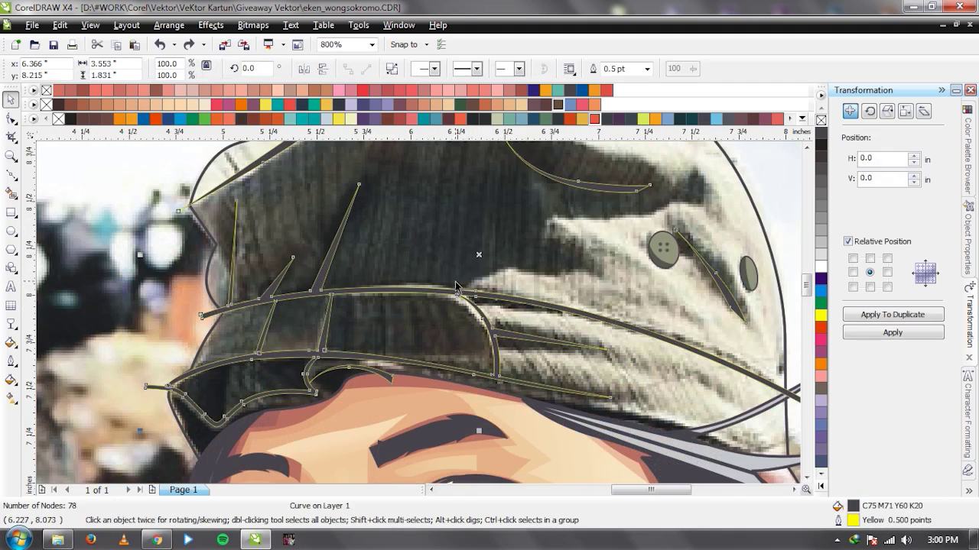
{"action": "left_click", "coordinate": [457, 295], "text": "shift"}
{"action": "key", "text": "ctrl+l"}
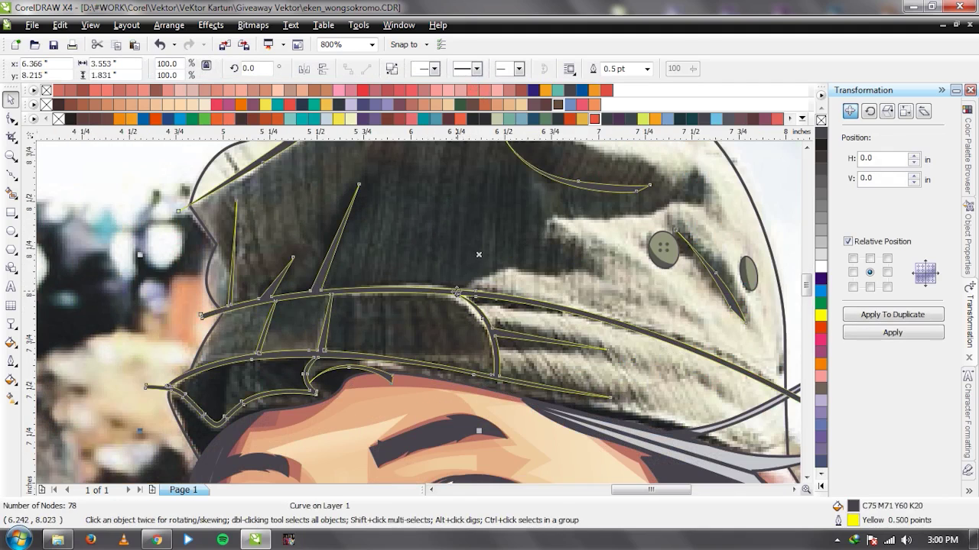
{"action": "left_click", "coordinate": [823, 142]}
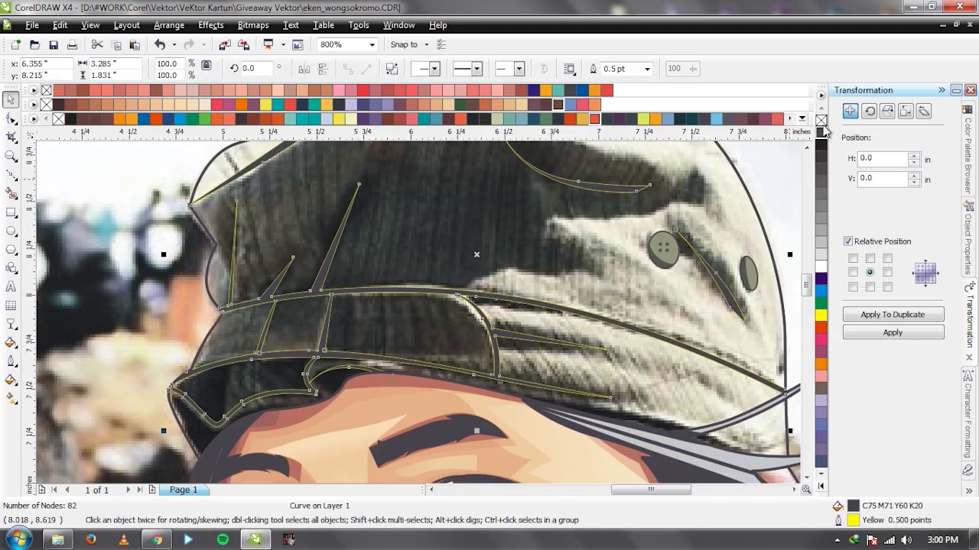
{"action": "left_click", "coordinate": [494, 207]}
{"action": "scroll", "coordinate": [494, 207], "scroll_direction": "down", "scroll_amount": 2}
{"action": "left_click_drag", "start_coordinate": [524, 232], "coordinate": [212, 224]}
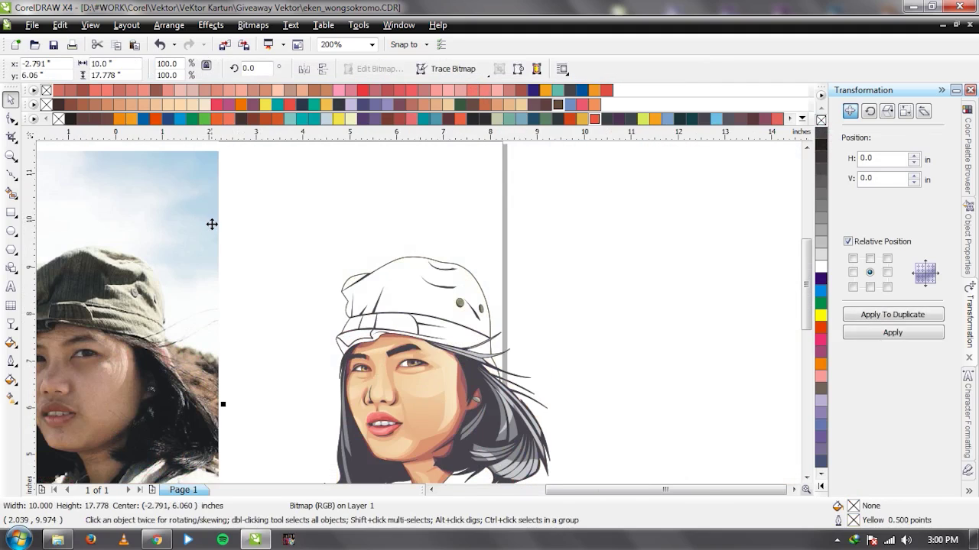
{"action": "key", "text": "ctrl+z"}
{"action": "key", "text": "ctrl+z"}
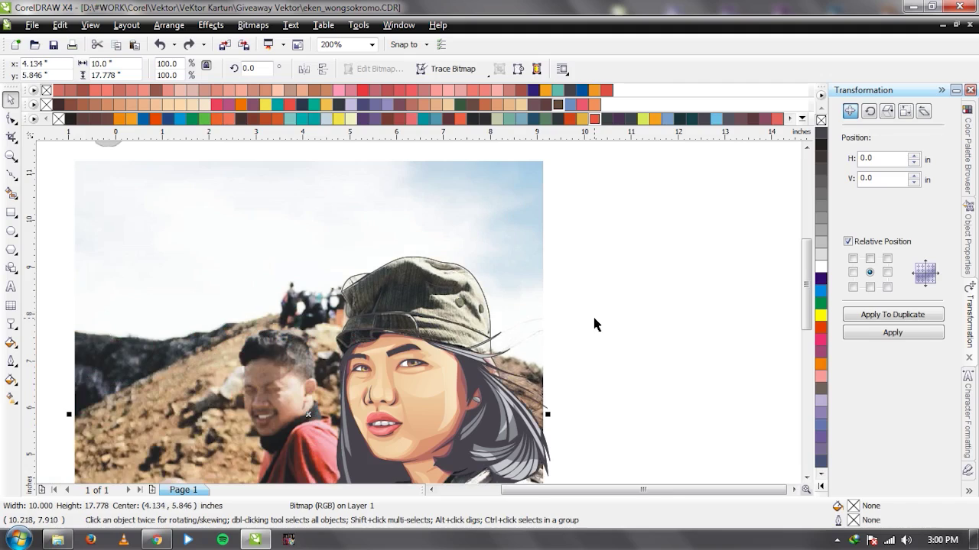
Slide the photo aside to compare, restore it, and start a Bezier trace of the inner band.
{"action": "left_click", "coordinate": [600, 323]}
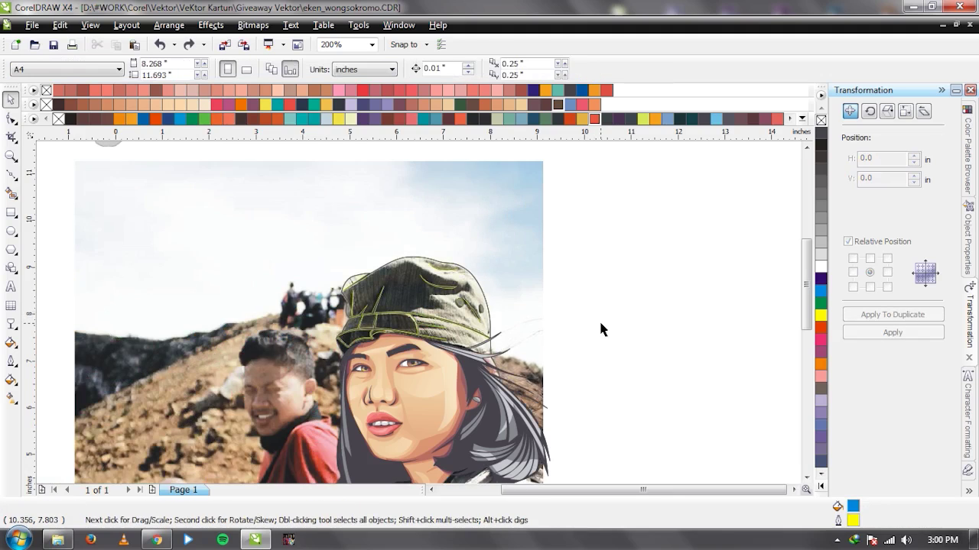
{"action": "left_click_drag", "start_coordinate": [474, 241], "coordinate": [293, 244]}
{"action": "key", "text": "ctrl+z"}
{"action": "left_click", "coordinate": [592, 341]}
{"action": "scroll", "coordinate": [416, 321], "scroll_direction": "up", "scroll_amount": 1}
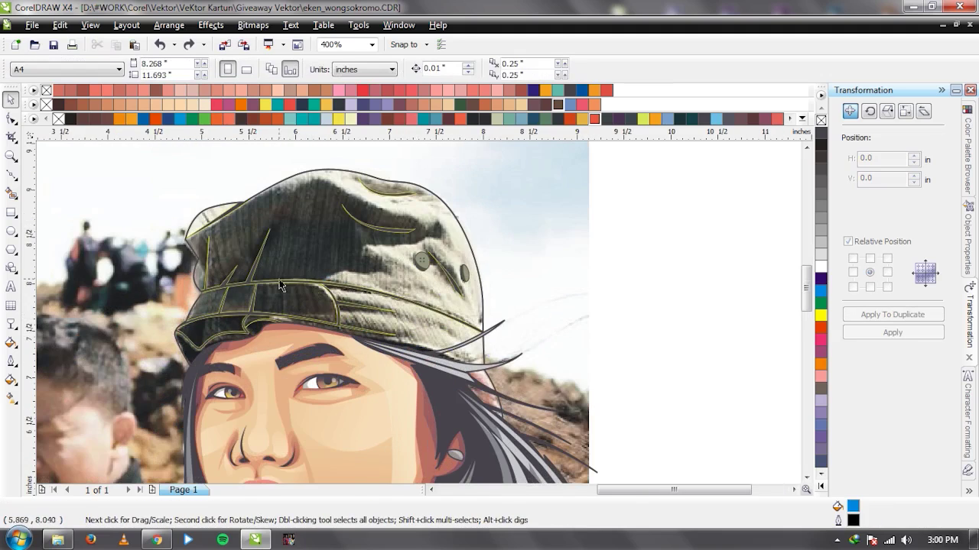
{"action": "scroll", "coordinate": [279, 286], "scroll_direction": "up", "scroll_amount": 1}
{"action": "key", "text": "F5"}
{"action": "left_click", "coordinate": [375, 347]}
Trace a closed shape along the inner brim band out to the brim's left tip.
{"action": "left_click_drag", "start_coordinate": [367, 405], "coordinate": [376, 439]}
{"action": "left_click", "coordinate": [400, 442]}
{"action": "scroll", "coordinate": [367, 412], "scroll_direction": "up", "scroll_amount": 1}
{"action": "key", "text": "ctrl+z"}
{"action": "key", "text": "ctrl+z"}
{"action": "left_click_drag", "start_coordinate": [428, 250], "coordinate": [428, 283]}
{"action": "left_click", "coordinate": [413, 309]}
{"action": "left_click", "coordinate": [367, 272]}
{"action": "left_click", "coordinate": [323, 219]}
{"action": "left_click", "coordinate": [280, 243]}
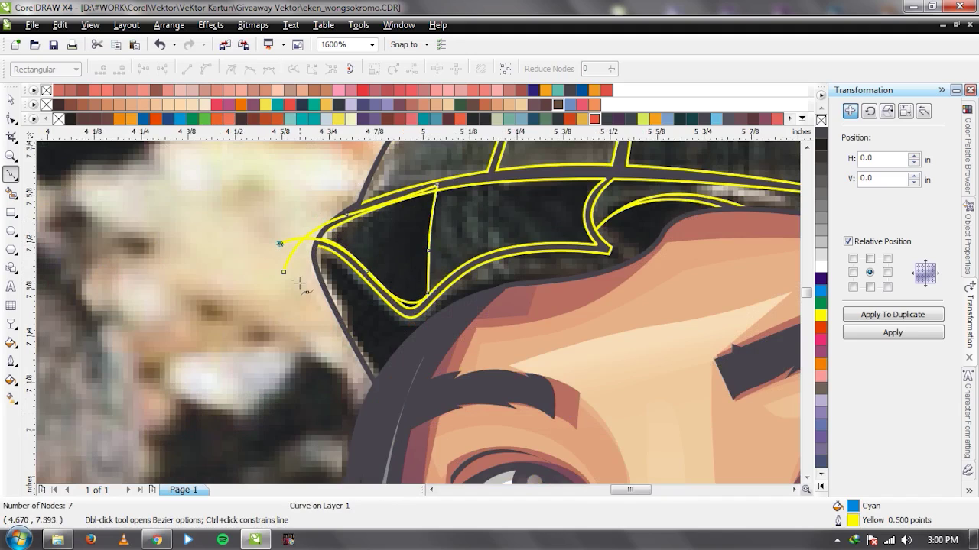
{"action": "left_click", "coordinate": [284, 272]}
Trace a second closed shape covering the rest of the inner brim band.
{"action": "left_click", "coordinate": [312, 243]}
{"action": "left_click", "coordinate": [312, 244]}
{"action": "left_click_drag", "start_coordinate": [390, 309], "coordinate": [419, 346]}
{"action": "left_click_drag", "start_coordinate": [446, 300], "coordinate": [501, 283]}
{"action": "left_click_drag", "start_coordinate": [595, 268], "coordinate": [620, 262]}
{"action": "left_click", "coordinate": [652, 252]}
{"action": "left_click", "coordinate": [605, 220]}
{"action": "scroll", "coordinate": [612, 225], "scroll_direction": "down", "scroll_amount": 3}
{"action": "scroll", "coordinate": [422, 312], "scroll_direction": "up", "scroll_amount": 3}
{"action": "left_click_drag", "start_coordinate": [430, 299], "coordinate": [518, 320]}
{"action": "scroll", "coordinate": [413, 316], "scroll_direction": "down", "scroll_amount": 1}
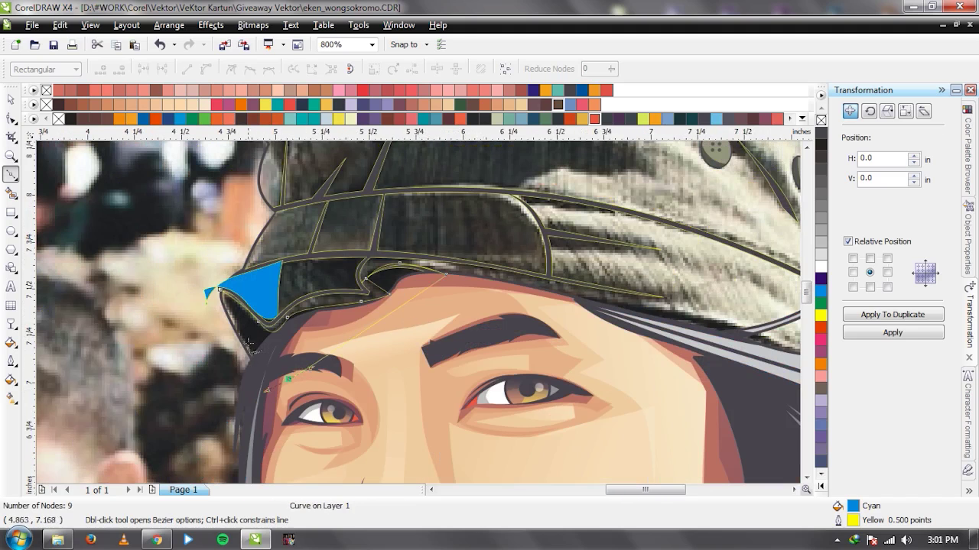
{"action": "left_click", "coordinate": [218, 289]}
Weld the two cyan band shapes into one.
{"action": "key", "text": "space"}
{"action": "left_click", "coordinate": [272, 294], "text": "shift"}
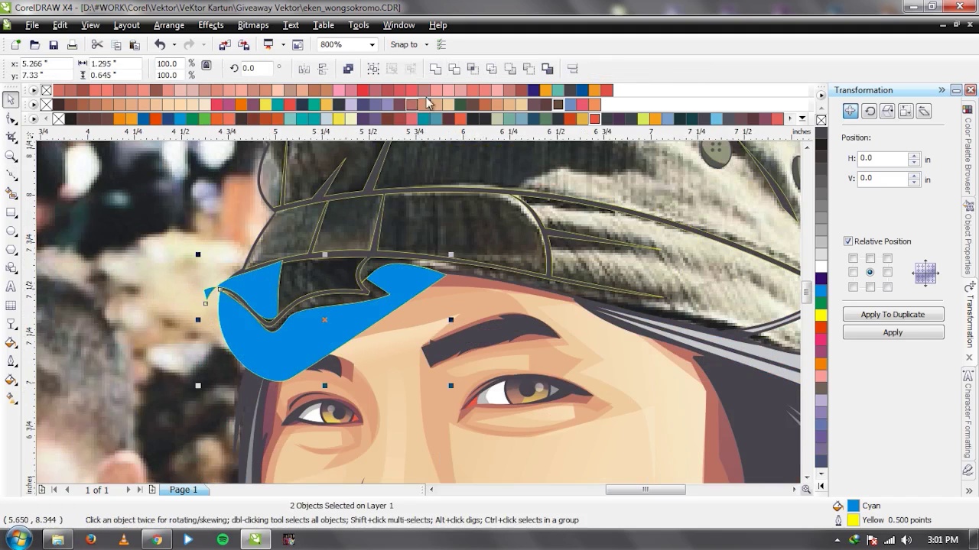
{"action": "left_click", "coordinate": [435, 69]}
{"action": "scroll", "coordinate": [344, 321], "scroll_direction": "down", "scroll_amount": 2}
{"action": "scroll", "coordinate": [166, 325], "scroll_direction": "up", "scroll_amount": 2}
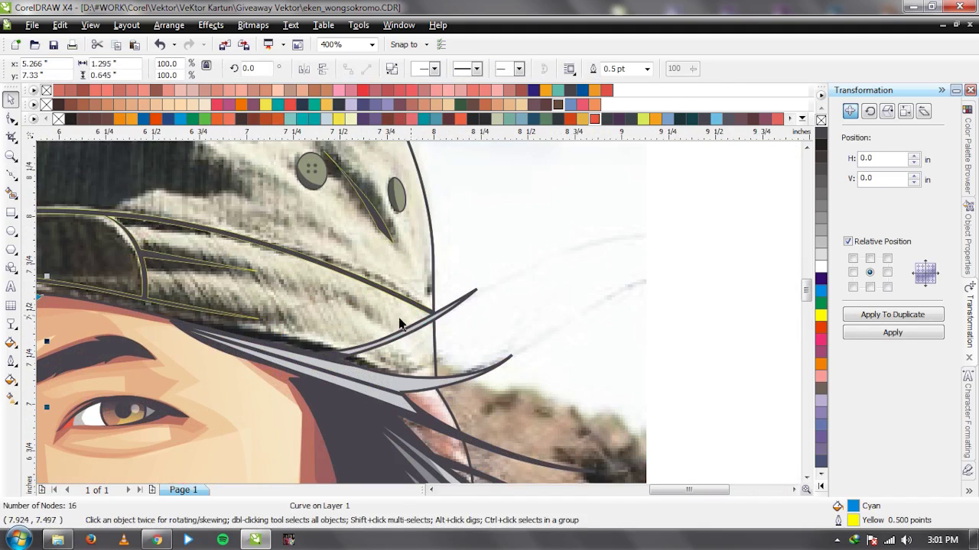
Add a band shape at the hat's right edge along the hairline and weld it in.
{"action": "key", "text": "space"}
{"action": "left_click", "coordinate": [157, 315]}
{"action": "left_click_drag", "start_coordinate": [306, 338], "coordinate": [361, 352]}
{"action": "left_click", "coordinate": [157, 316]}
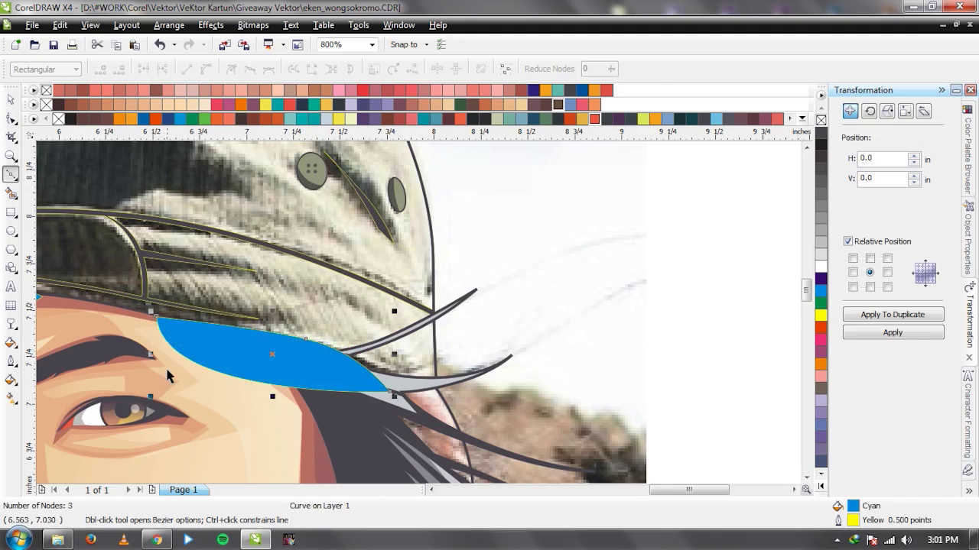
{"action": "scroll", "coordinate": [169, 371], "scroll_direction": "down", "scroll_amount": 2}
{"action": "scroll", "coordinate": [382, 321], "scroll_direction": "up", "scroll_amount": 2}
{"action": "key", "text": "space"}
{"action": "left_click", "coordinate": [650, 328], "text": "shift"}
{"action": "left_click", "coordinate": [435, 69]}
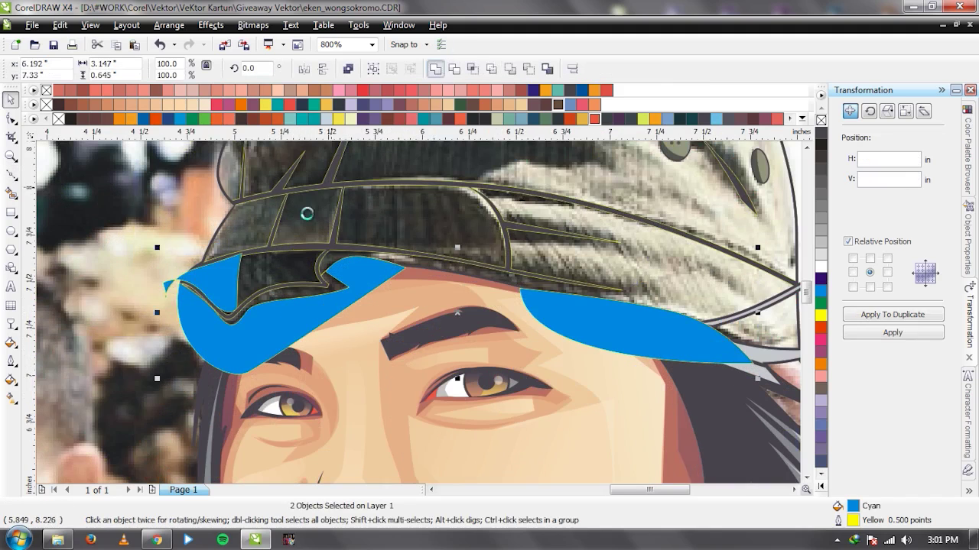
{"action": "scroll", "coordinate": [306, 211], "scroll_direction": "up", "scroll_amount": 2}
Fill the gap below the brim band with a traced piece welded into the cyan shape.
{"action": "key", "text": "space"}
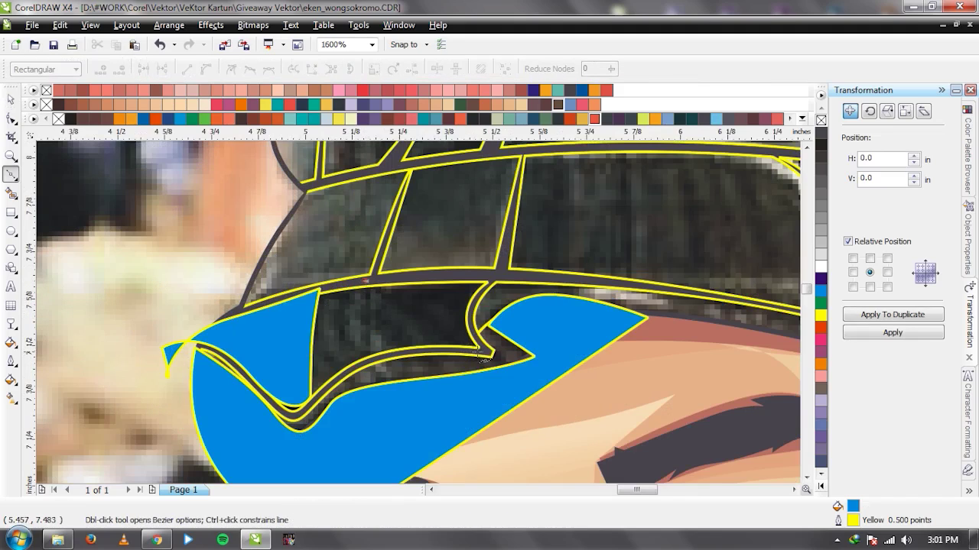
{"action": "left_click", "coordinate": [454, 345]}
{"action": "left_click", "coordinate": [485, 352]}
{"action": "left_click_drag", "start_coordinate": [469, 310], "coordinate": [481, 292]}
{"action": "left_click", "coordinate": [496, 273]}
{"action": "left_click", "coordinate": [366, 281]}
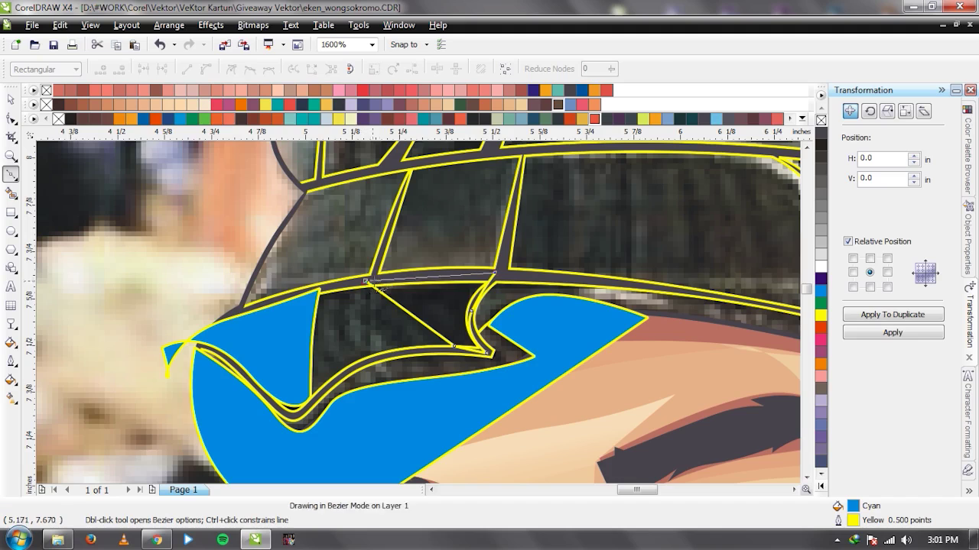
{"action": "key", "text": "space"}
{"action": "left_click", "coordinate": [543, 315], "text": "shift"}
{"action": "left_click", "coordinate": [434, 69]}
{"action": "key", "text": "F3"}
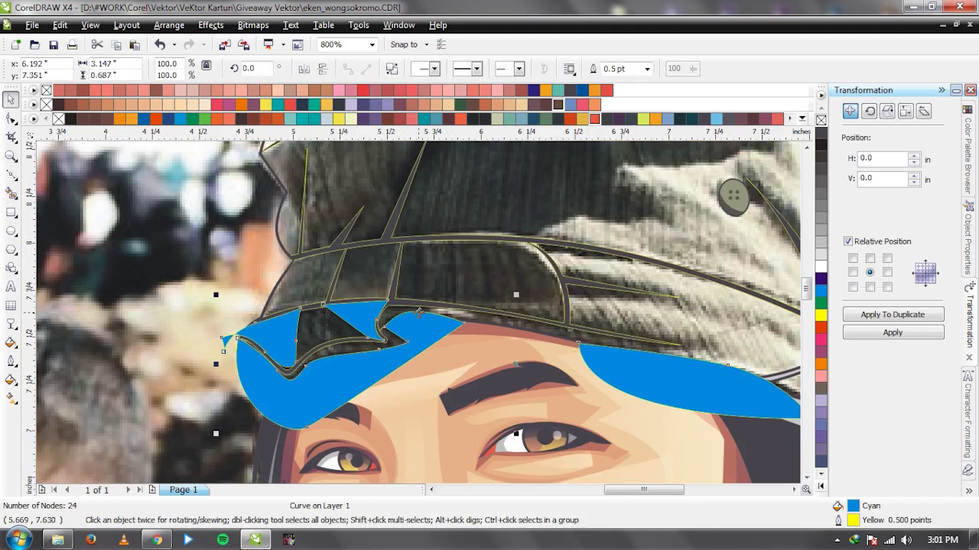
{"action": "scroll", "coordinate": [419, 309], "scroll_direction": "up", "scroll_amount": 1}
Trace a straight-edged shape over the brim panels and divider and weld it to the cyan piece.
{"action": "key", "text": "F10"}
{"action": "left_click", "coordinate": [251, 242]}
{"action": "left_click", "coordinate": [306, 293]}
{"action": "left_click", "coordinate": [354, 293]}
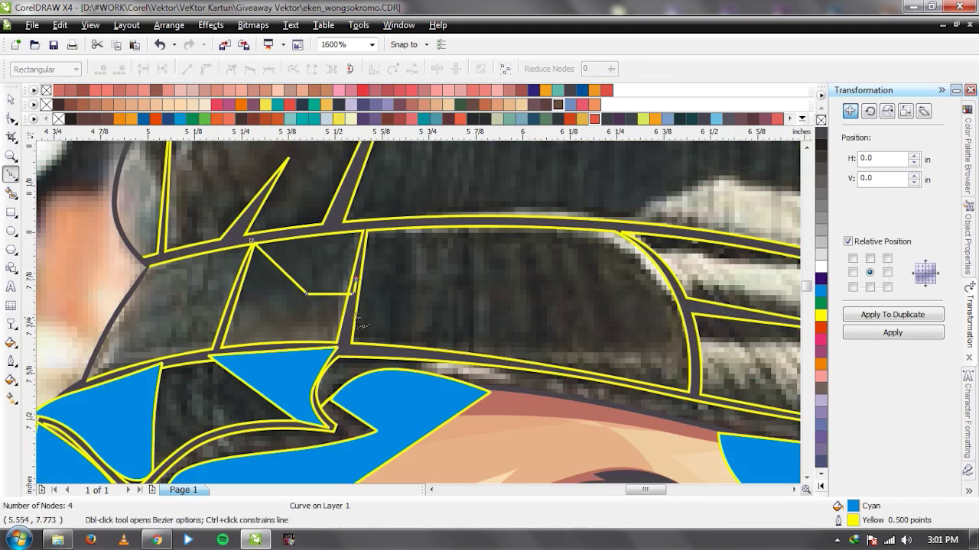
{"action": "left_click", "coordinate": [411, 344]}
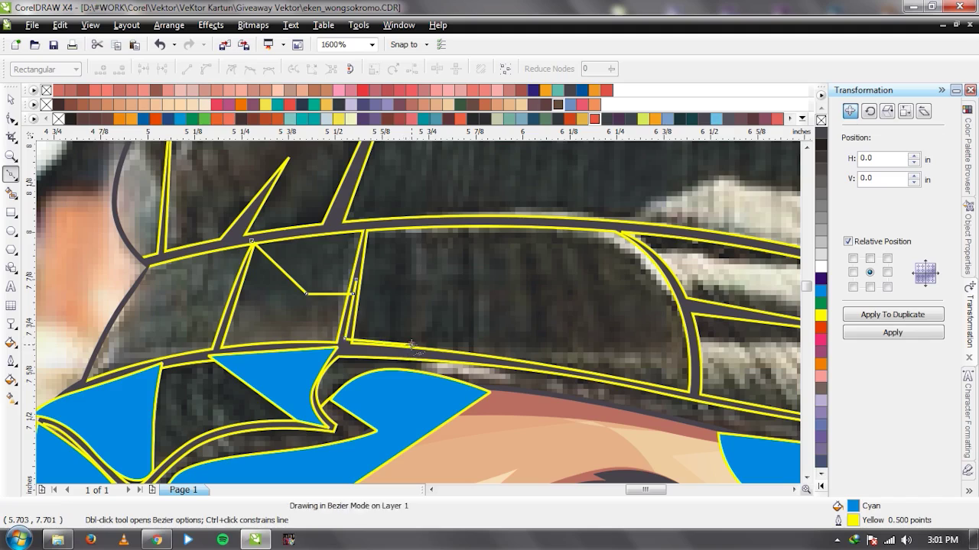
{"action": "left_click", "coordinate": [411, 284]}
{"action": "left_click", "coordinate": [456, 219]}
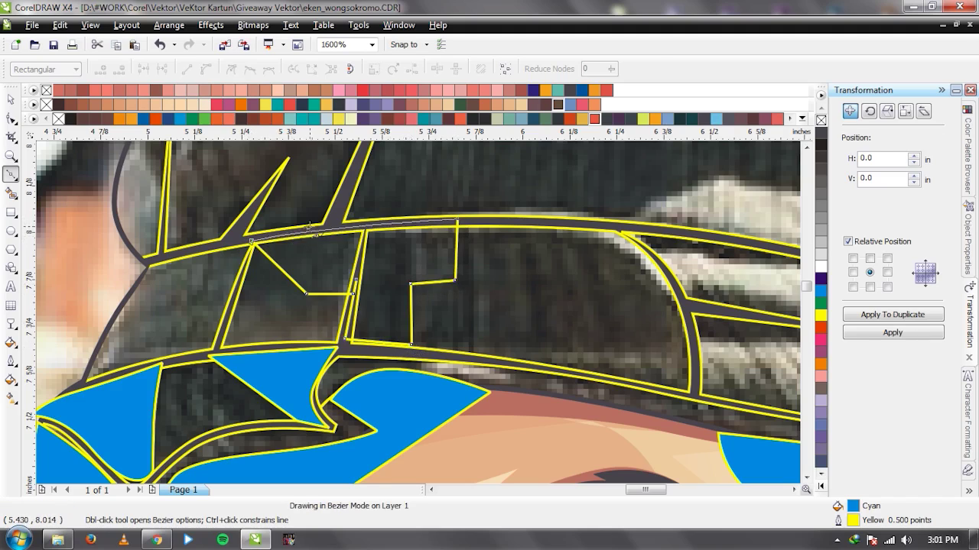
{"action": "left_click", "coordinate": [252, 243]}
{"action": "key", "text": "space"}
{"action": "left_click", "coordinate": [296, 375], "text": "shift"}
Outline the crown fold, tracing up the ridge spike and along the fold.
{"action": "key", "text": "space"}
{"action": "scroll", "coordinate": [474, 313], "scroll_direction": "down", "scroll_amount": 3}
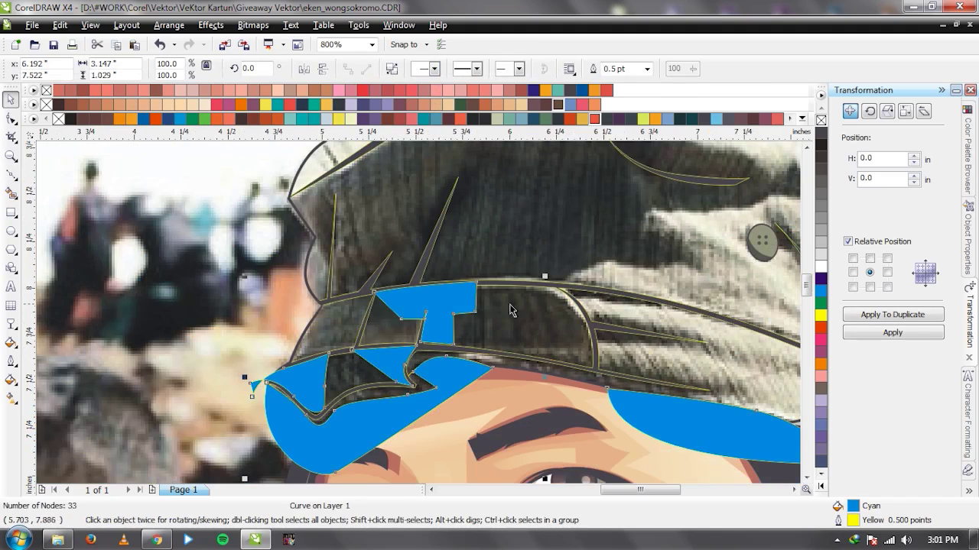
{"action": "scroll", "coordinate": [413, 325], "scroll_direction": "up", "scroll_amount": 2}
{"action": "left_click", "coordinate": [330, 376]}
{"action": "left_click", "coordinate": [368, 327]}
{"action": "left_click", "coordinate": [382, 361]}
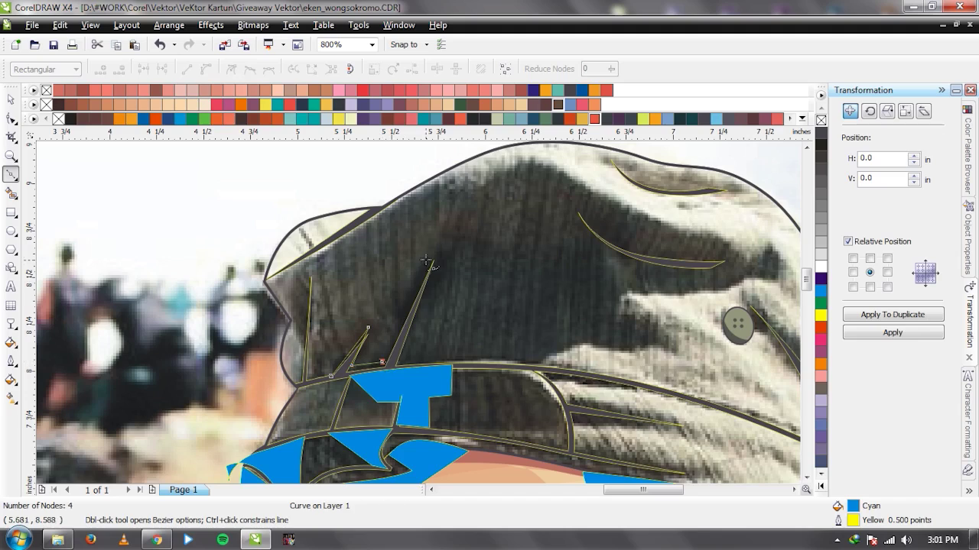
{"action": "left_click", "coordinate": [439, 245]}
{"action": "left_click", "coordinate": [442, 272]}
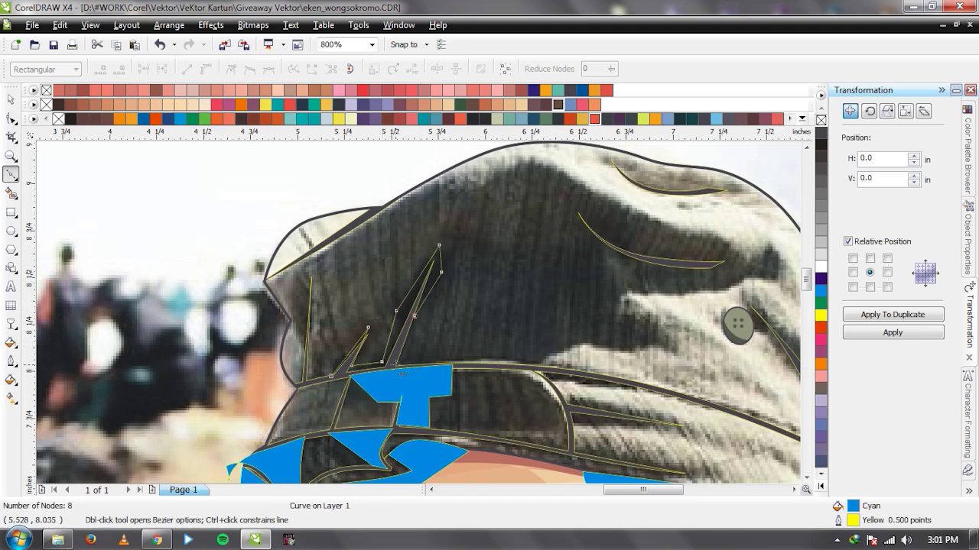
{"action": "left_click_drag", "start_coordinate": [472, 354], "coordinate": [503, 357]}
{"action": "left_click", "coordinate": [565, 321]}
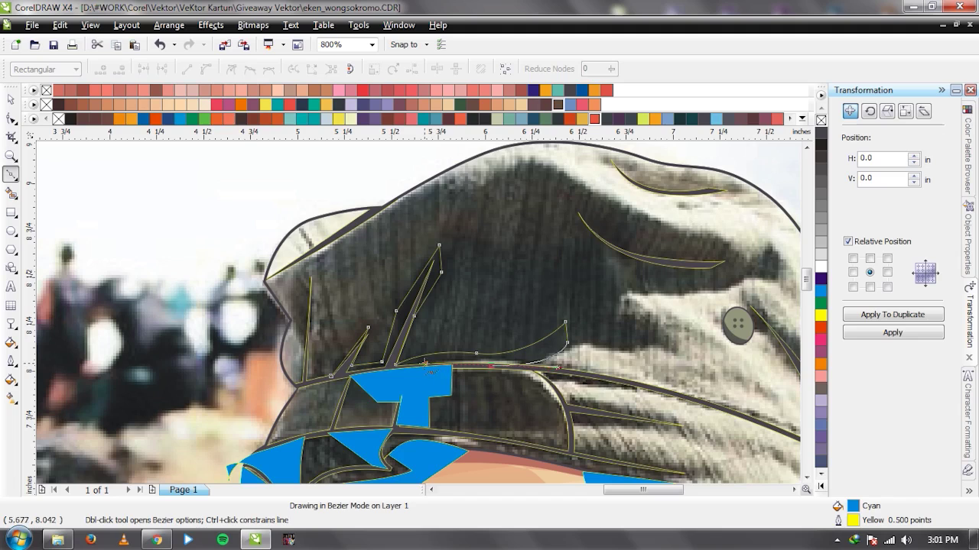
{"action": "left_click", "coordinate": [332, 378]}
Combine the newly drawn shape into the cyan shading shape.
{"action": "key", "text": "space"}
{"action": "left_click", "coordinate": [431, 397], "text": "shift"}
{"action": "key", "text": "ctrl+l"}
Trace a curved crease sliver along the cap's dark fold and combine it with the blue shading.
{"action": "scroll", "coordinate": [629, 256], "scroll_direction": "up", "scroll_amount": 1}
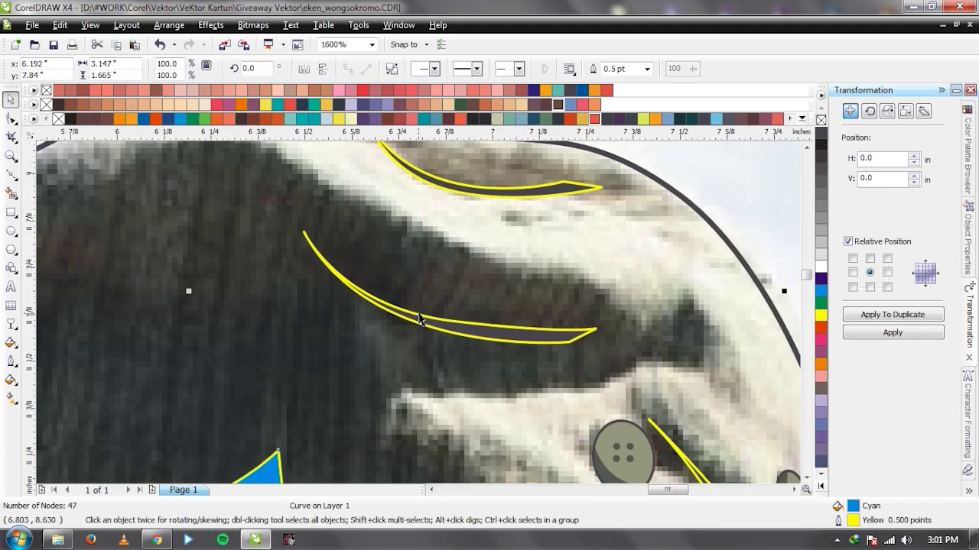
{"action": "key", "text": "space"}
{"action": "left_click", "coordinate": [305, 231]}
{"action": "left_click_drag", "start_coordinate": [391, 262], "coordinate": [404, 280]}
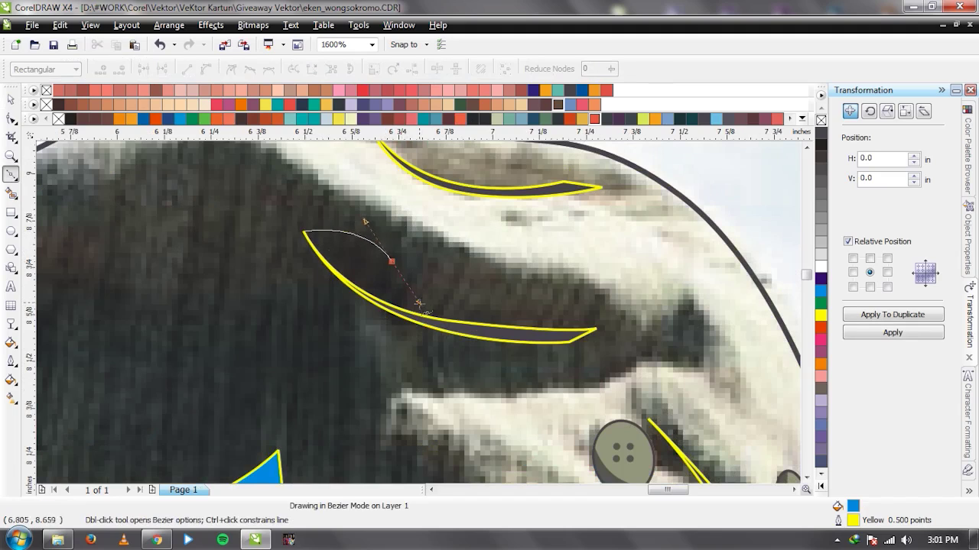
{"action": "left_click_drag", "start_coordinate": [465, 337], "coordinate": [524, 345]}
{"action": "key", "text": "ctrl+z"}
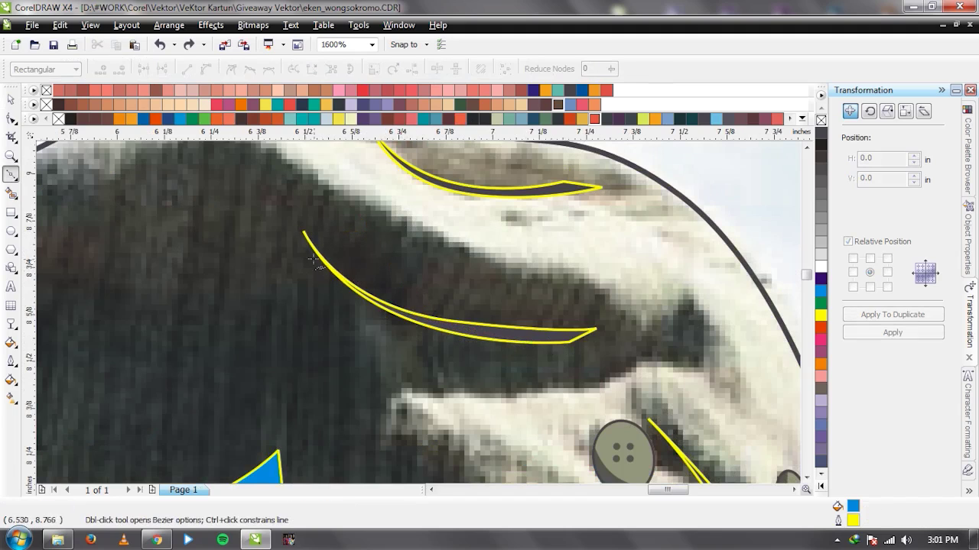
{"action": "left_click", "coordinate": [384, 250]}
{"action": "left_click_drag", "start_coordinate": [456, 327], "coordinate": [594, 333]}
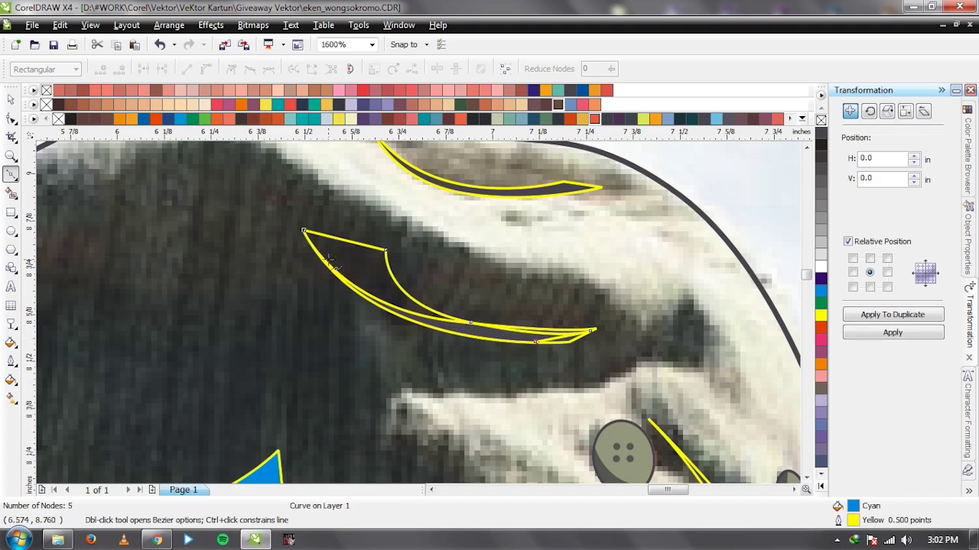
{"action": "key", "text": "space"}
{"action": "scroll", "coordinate": [416, 328], "scroll_direction": "down", "scroll_amount": 2}
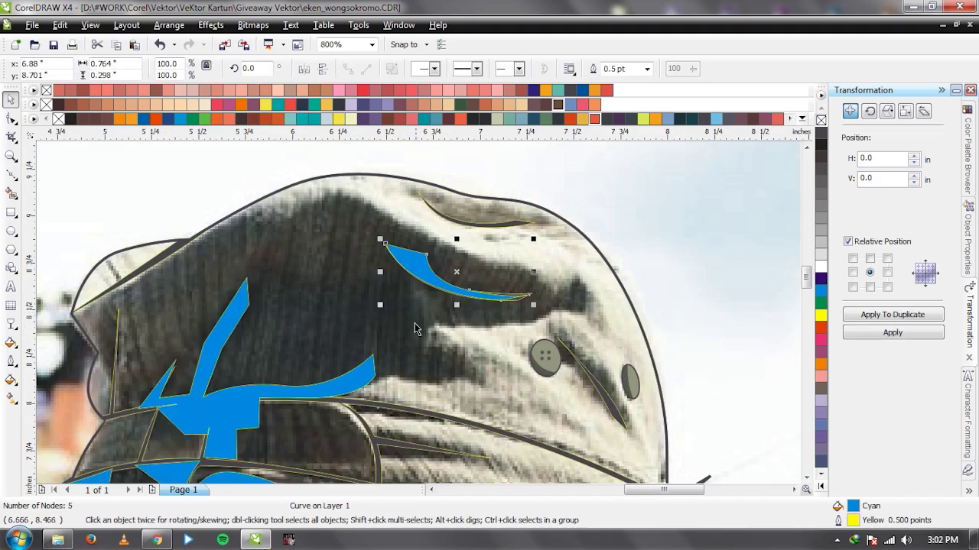
{"action": "left_click", "coordinate": [386, 345], "text": "shift"}
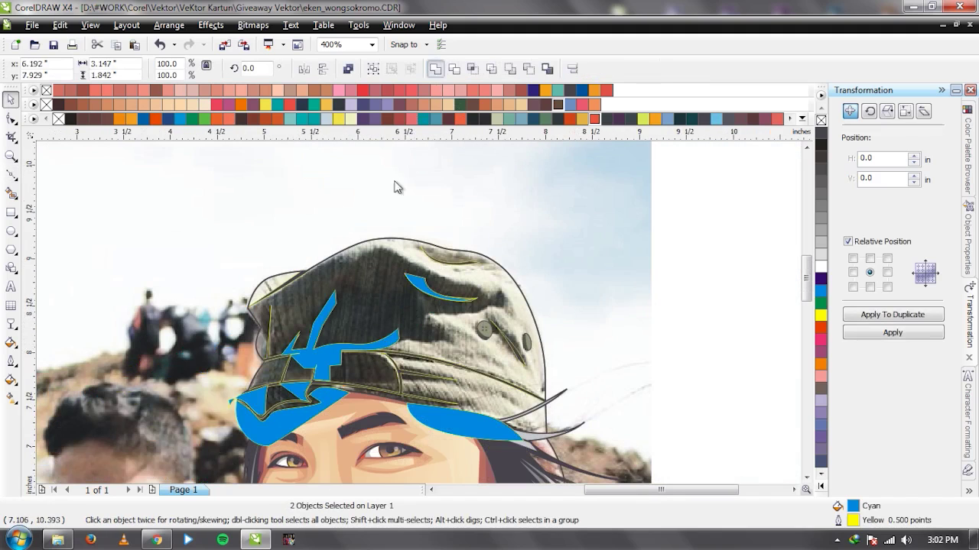
{"action": "key", "text": "ctrl+l"}
Draw a wedge at the cap outline's corner and combine it with the dark outline.
{"action": "scroll", "coordinate": [409, 308], "scroll_direction": "up", "scroll_amount": 2}
{"action": "key", "text": "space"}
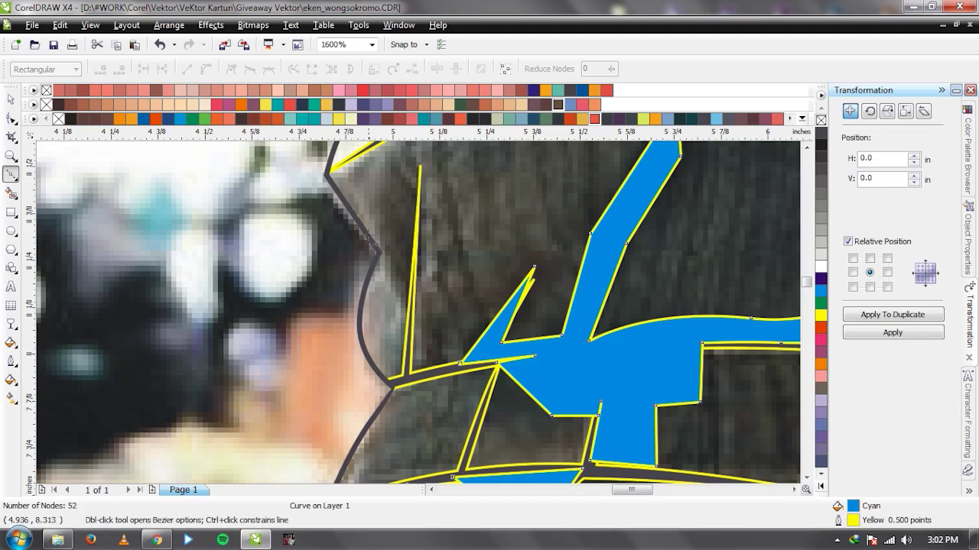
{"action": "left_click", "coordinate": [369, 236]}
{"action": "left_click", "coordinate": [410, 312]}
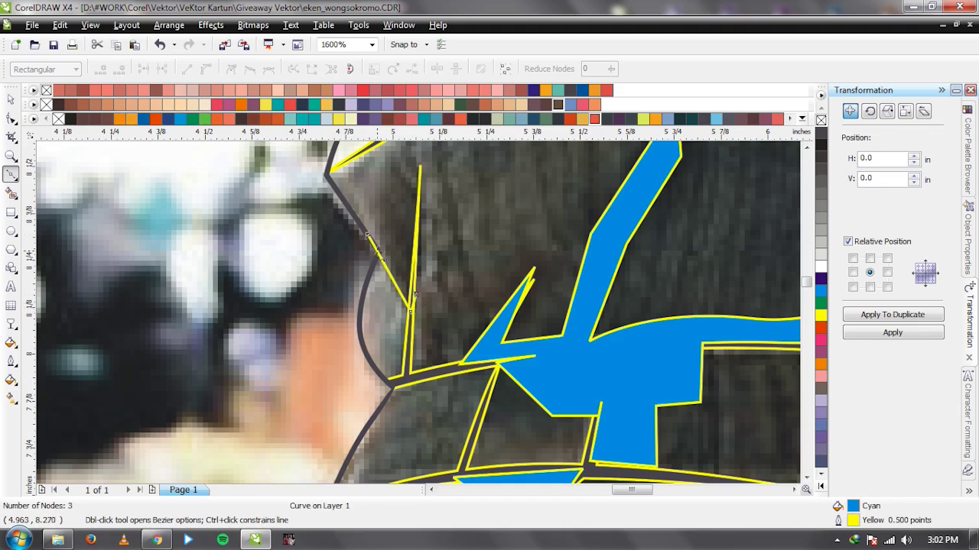
{"action": "key", "text": "space"}
{"action": "left_click", "coordinate": [309, 277], "text": "shift"}
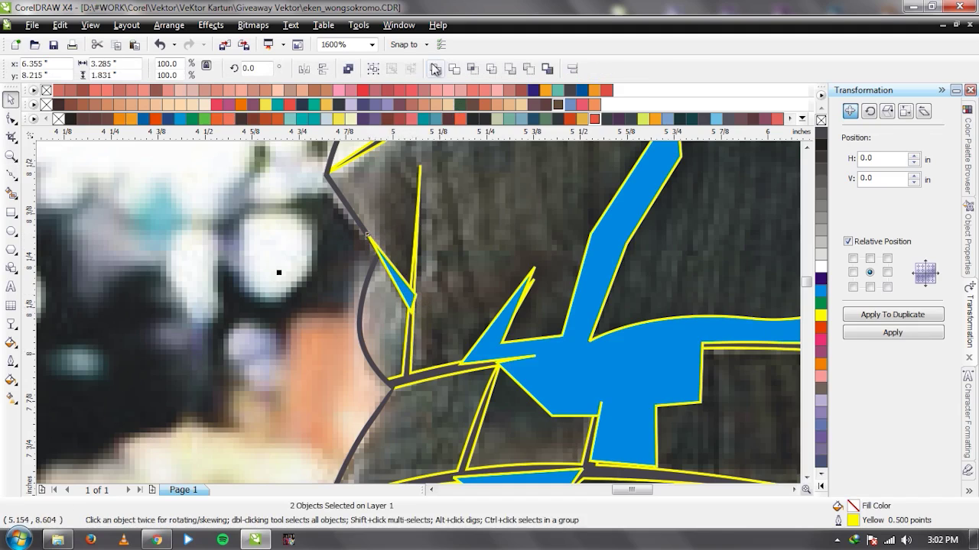
{"action": "key", "text": "ctrl+l"}
Draw a curved fold line on the cap running down to the lower fold.
{"action": "left_click", "coordinate": [310, 278]}
{"action": "scroll", "coordinate": [421, 317], "scroll_direction": "down", "scroll_amount": 2}
{"action": "scroll", "coordinate": [528, 298], "scroll_direction": "up", "scroll_amount": 2}
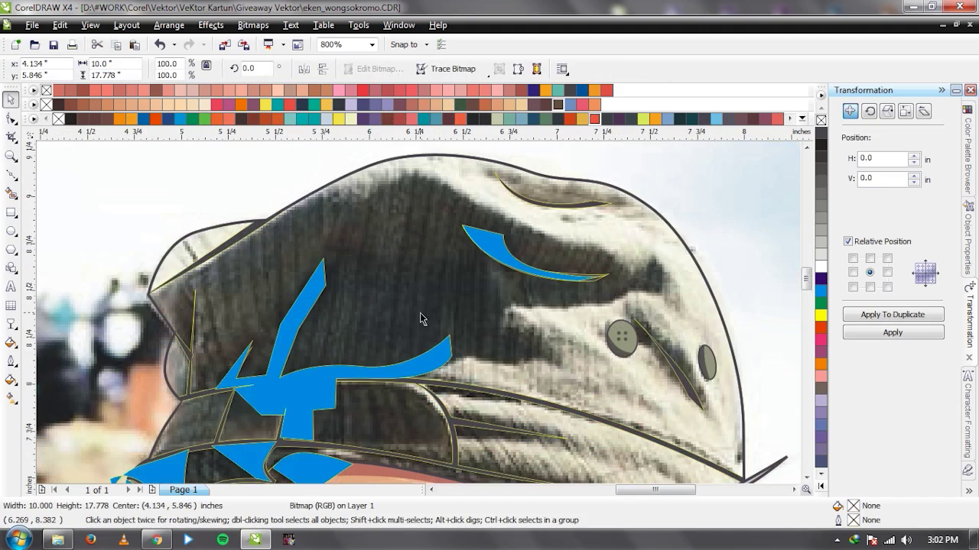
{"action": "scroll", "coordinate": [543, 313], "scroll_direction": "down", "scroll_amount": 2}
{"action": "scroll", "coordinate": [413, 428], "scroll_direction": "up", "scroll_amount": 2}
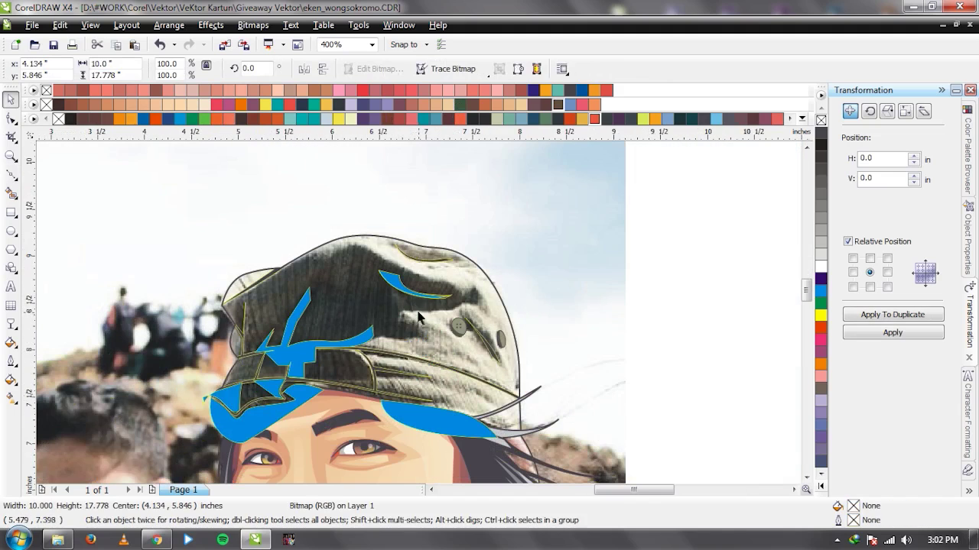
{"action": "scroll", "coordinate": [459, 397], "scroll_direction": "down", "scroll_amount": 2}
{"action": "scroll", "coordinate": [443, 315], "scroll_direction": "up", "scroll_amount": 2}
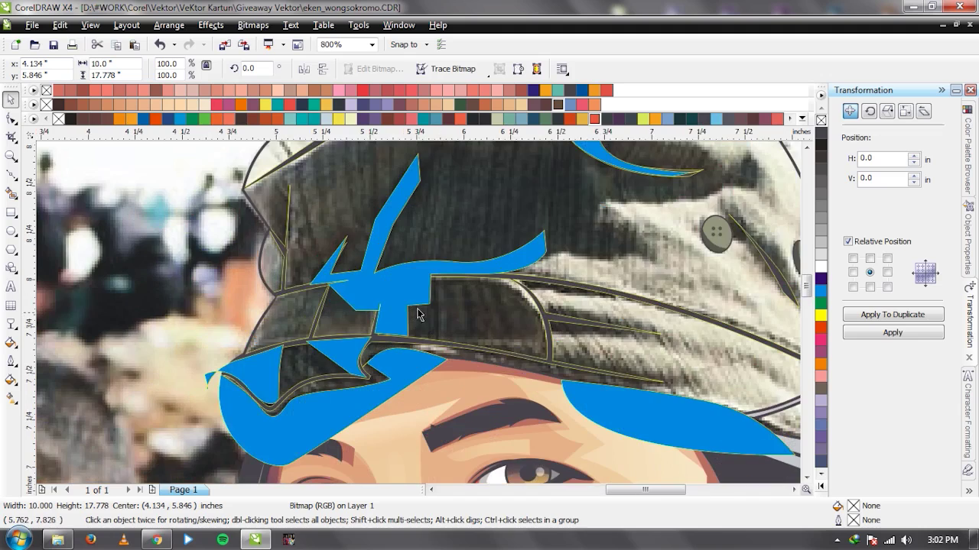
{"action": "scroll", "coordinate": [416, 298], "scroll_direction": "down", "scroll_amount": 4}
{"action": "scroll", "coordinate": [419, 319], "scroll_direction": "up", "scroll_amount": 2}
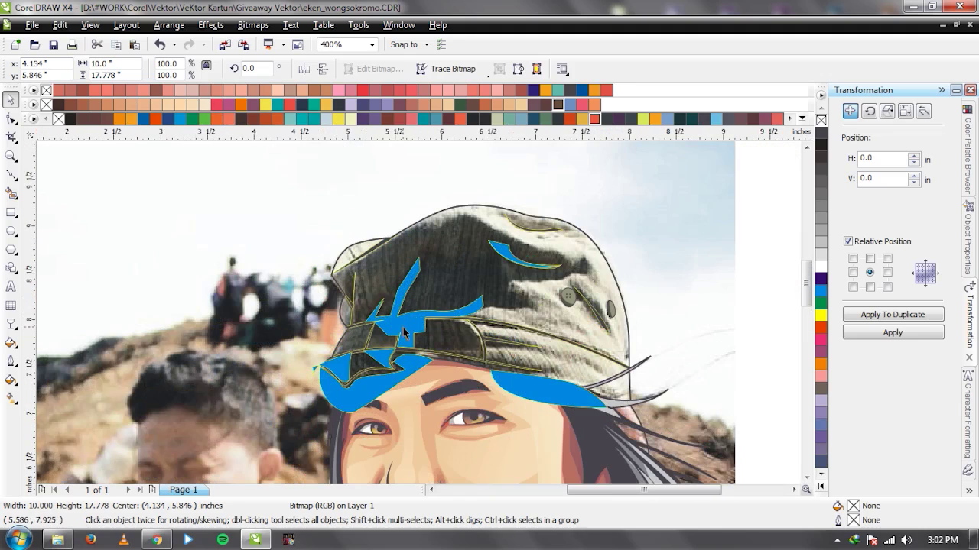
{"action": "scroll", "coordinate": [489, 302], "scroll_direction": "up", "scroll_amount": 2}
{"action": "key", "text": "F5"}
{"action": "left_click", "coordinate": [395, 241]}
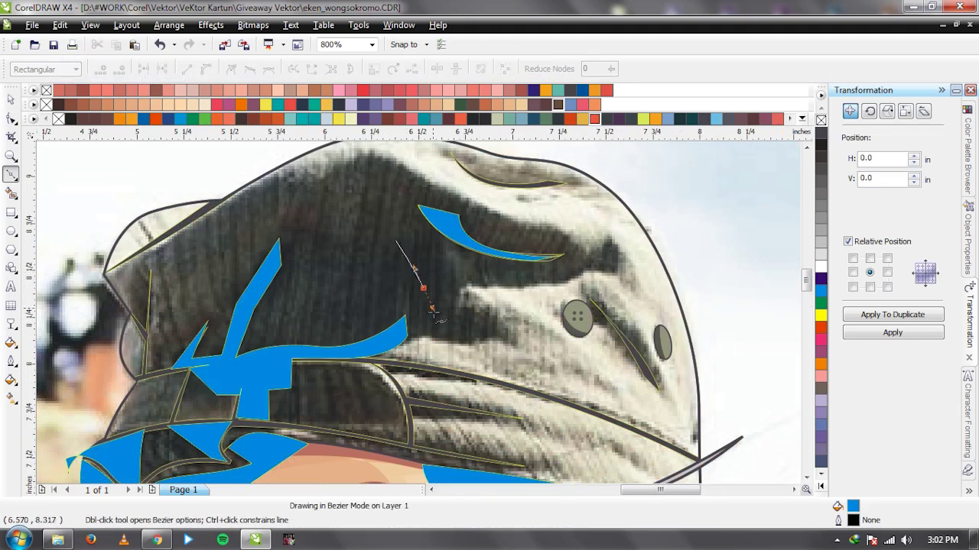
{"action": "left_click_drag", "start_coordinate": [424, 288], "coordinate": [436, 346]}
{"action": "left_click", "coordinate": [478, 344]}
{"action": "key", "text": "space"}
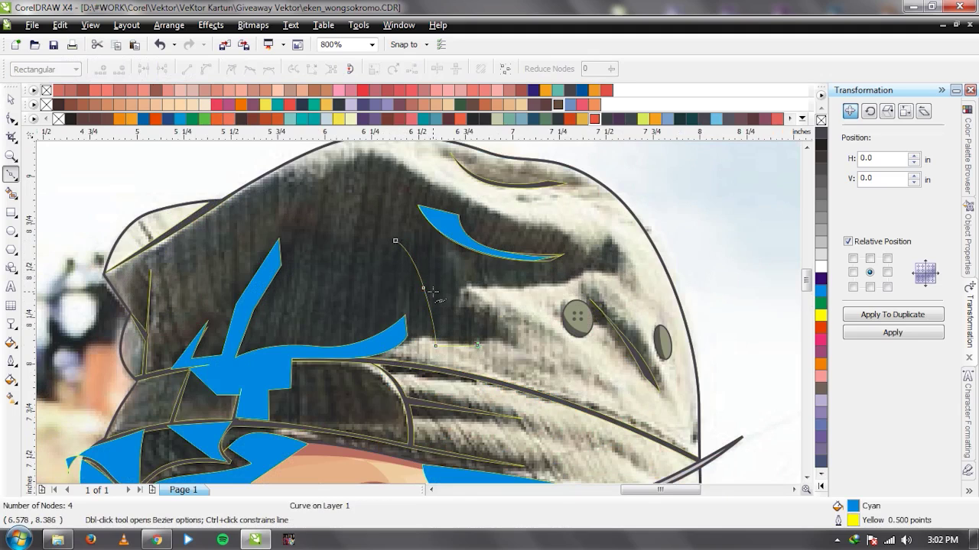
{"action": "key", "text": "space"}
Select the small shapes at the cap's left edge, undoing an accidental move of the blue shape.
{"action": "scroll", "coordinate": [431, 292], "scroll_direction": "down", "scroll_amount": 1}
{"action": "left_click_drag", "start_coordinate": [407, 326], "coordinate": [331, 315]}
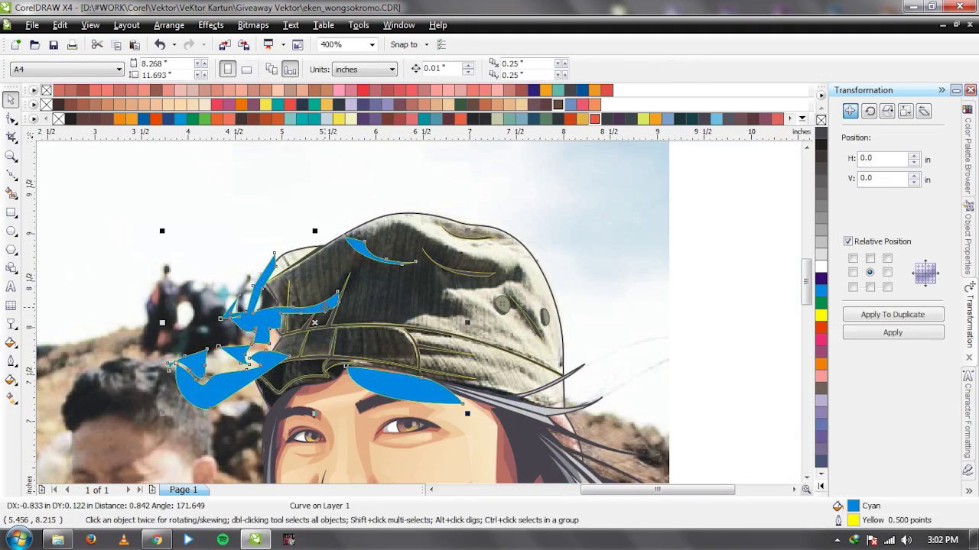
{"action": "key", "text": "ctrl+z"}
{"action": "scroll", "coordinate": [392, 345], "scroll_direction": "up", "scroll_amount": 1}
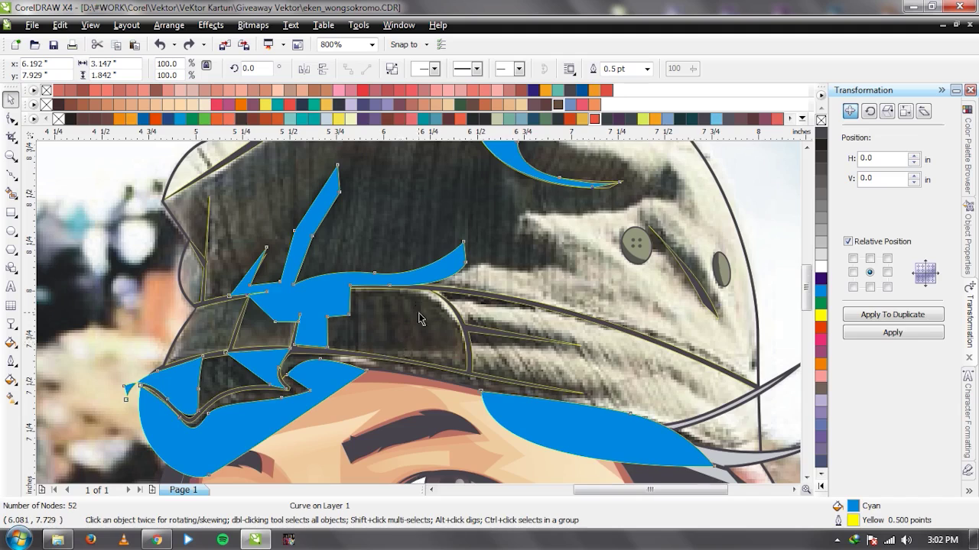
{"action": "scroll", "coordinate": [382, 350], "scroll_direction": "down", "scroll_amount": 2}
{"action": "scroll", "coordinate": [290, 316], "scroll_direction": "up", "scroll_amount": 1}
{"action": "scroll", "coordinate": [423, 321], "scroll_direction": "down", "scroll_amount": 1}
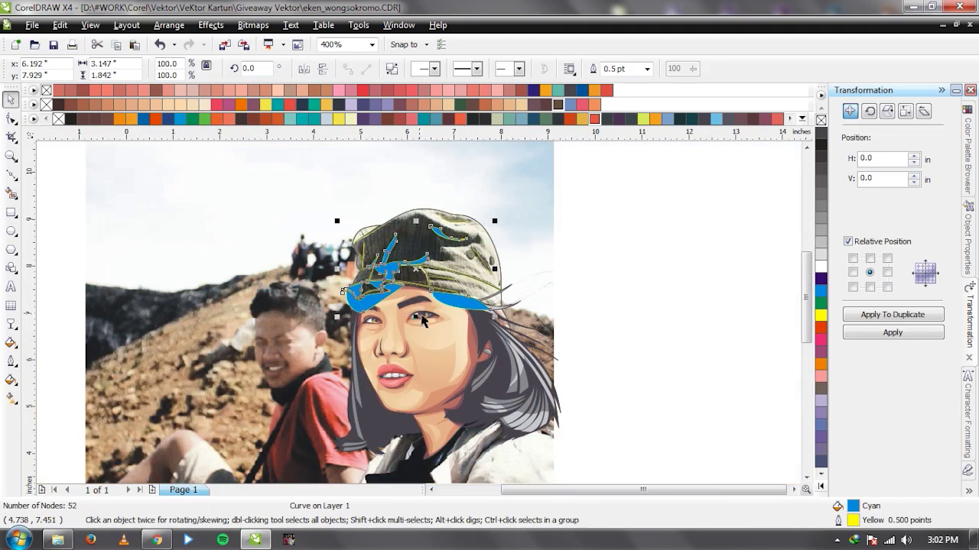
{"action": "scroll", "coordinate": [334, 226], "scroll_direction": "up", "scroll_amount": 1}
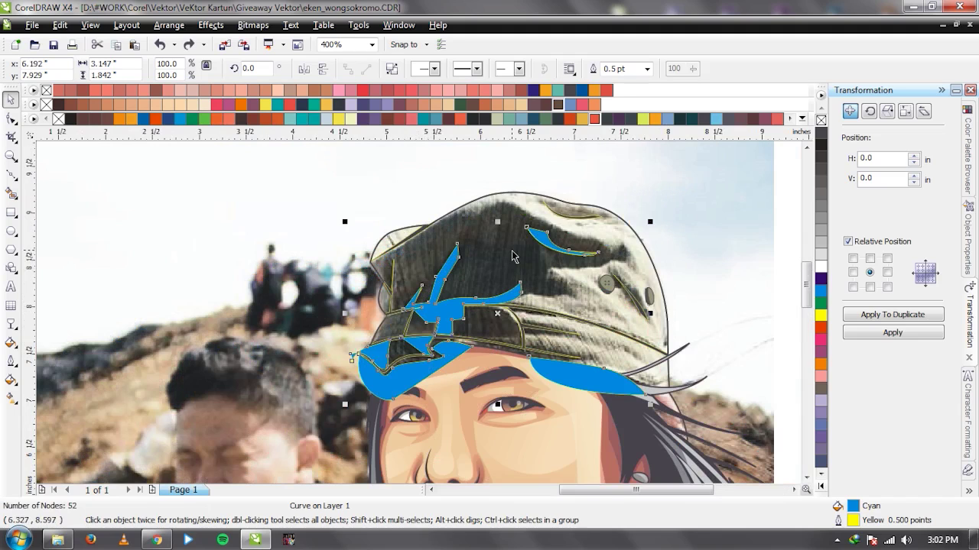
{"action": "scroll", "coordinate": [394, 284], "scroll_direction": "up", "scroll_amount": 1}
{"action": "left_click", "coordinate": [412, 324]}
{"action": "scroll", "coordinate": [417, 321], "scroll_direction": "up", "scroll_amount": 1}
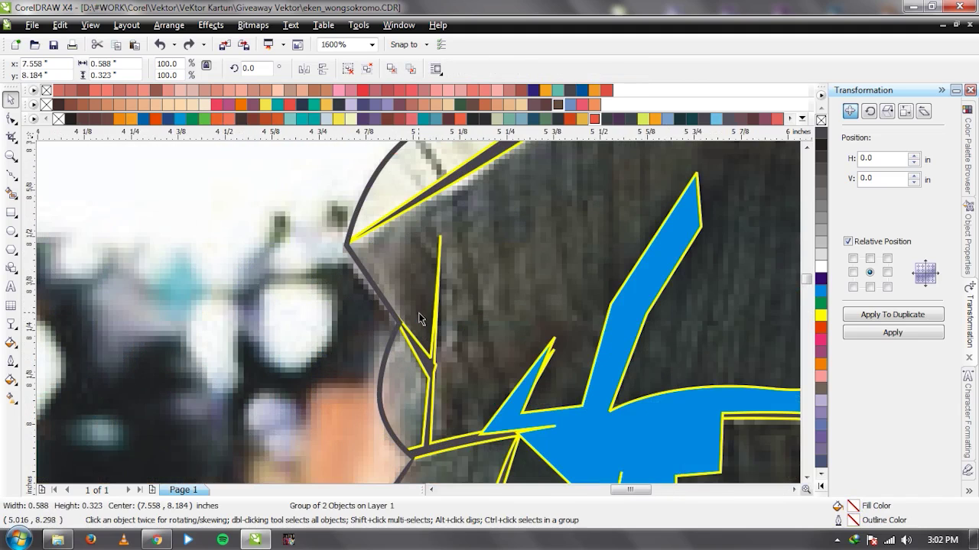
Trace a closed four-point wedge at the cap's left edge and weld it into the dark outline.
{"action": "key", "text": "F5"}
{"action": "left_click", "coordinate": [411, 330]}
{"action": "left_click", "coordinate": [405, 254]}
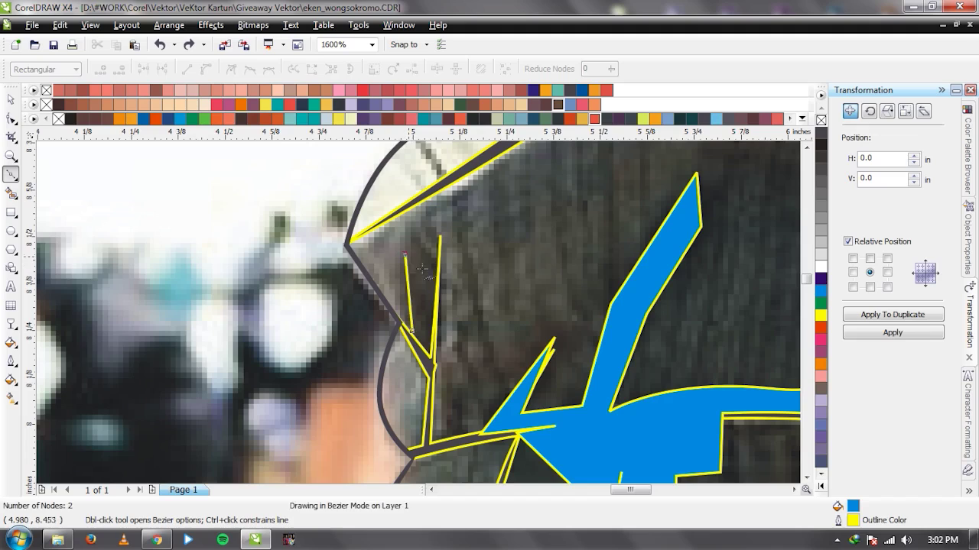
{"action": "left_click", "coordinate": [430, 263]}
{"action": "left_click", "coordinate": [440, 235]}
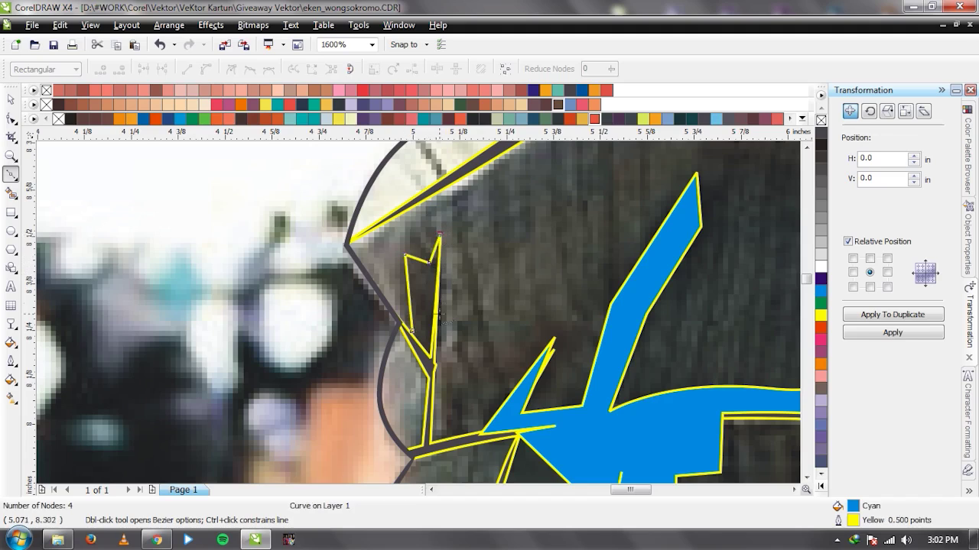
{"action": "left_click", "coordinate": [411, 330]}
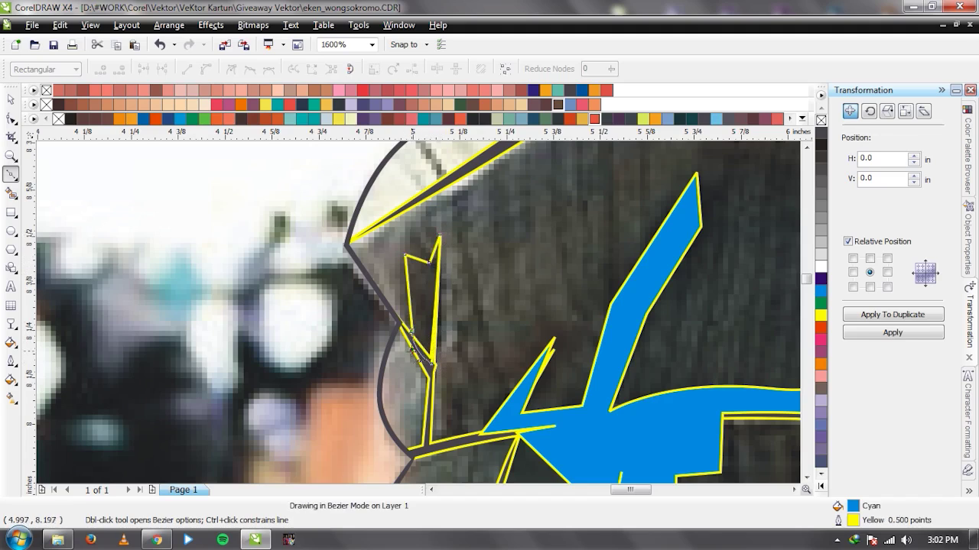
{"action": "key", "text": "space"}
{"action": "left_click", "coordinate": [435, 69]}
{"action": "scroll", "coordinate": [415, 322], "scroll_direction": "up", "scroll_amount": 1}
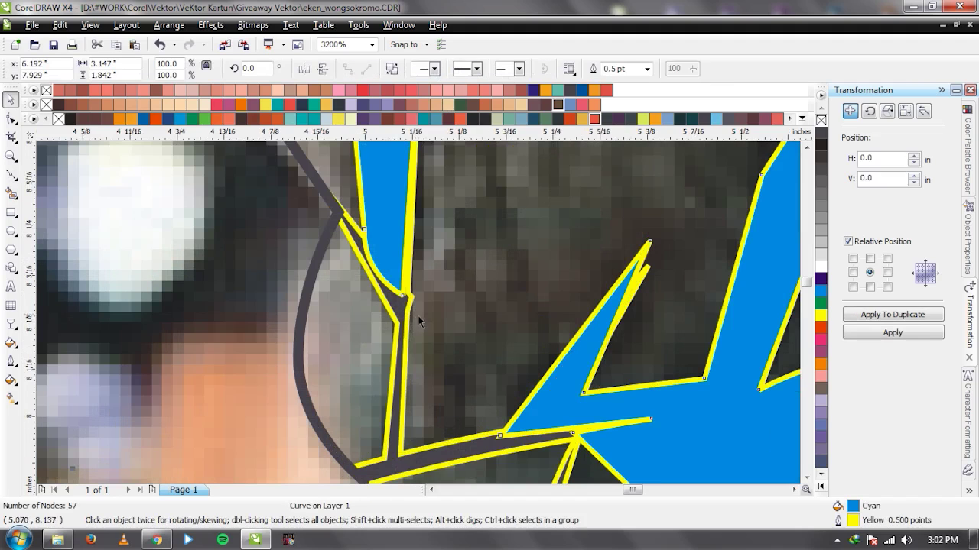
{"action": "key", "text": "F10"}
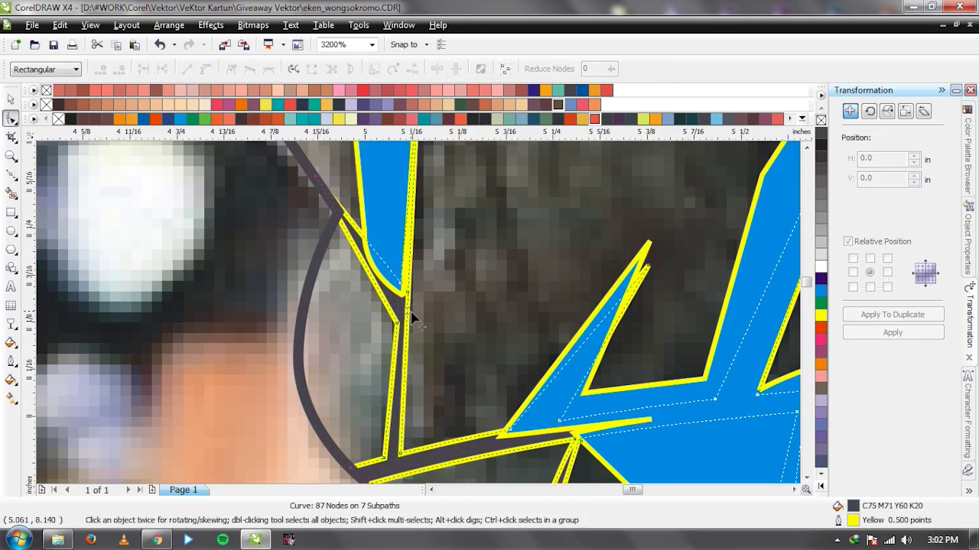
{"action": "key", "text": "space"}
Glance at the YouTube channel page in Chrome, then return to the drawing.
{"action": "scroll", "coordinate": [417, 316], "scroll_direction": "down", "scroll_amount": 1}
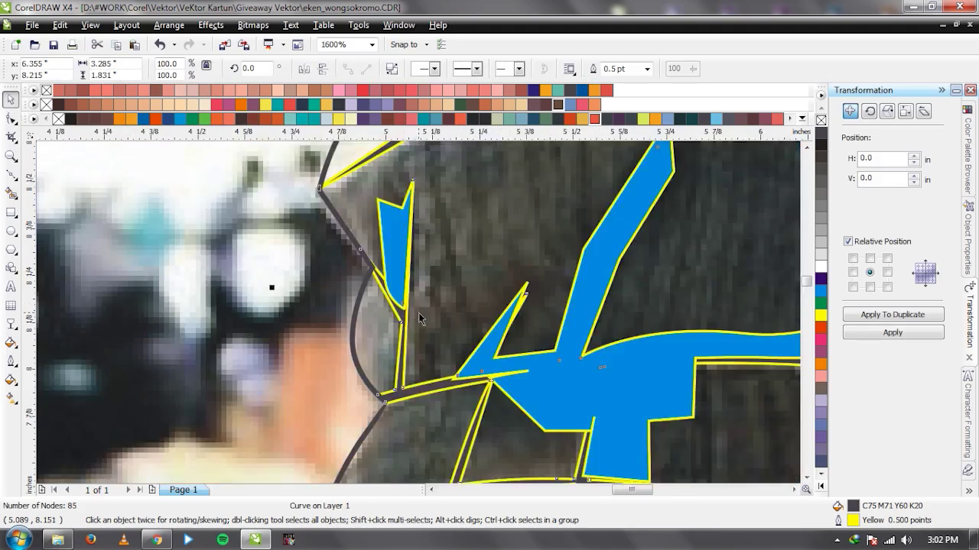
{"action": "scroll", "coordinate": [418, 315], "scroll_direction": "down", "scroll_amount": 1}
{"action": "left_click", "coordinate": [172, 539]}
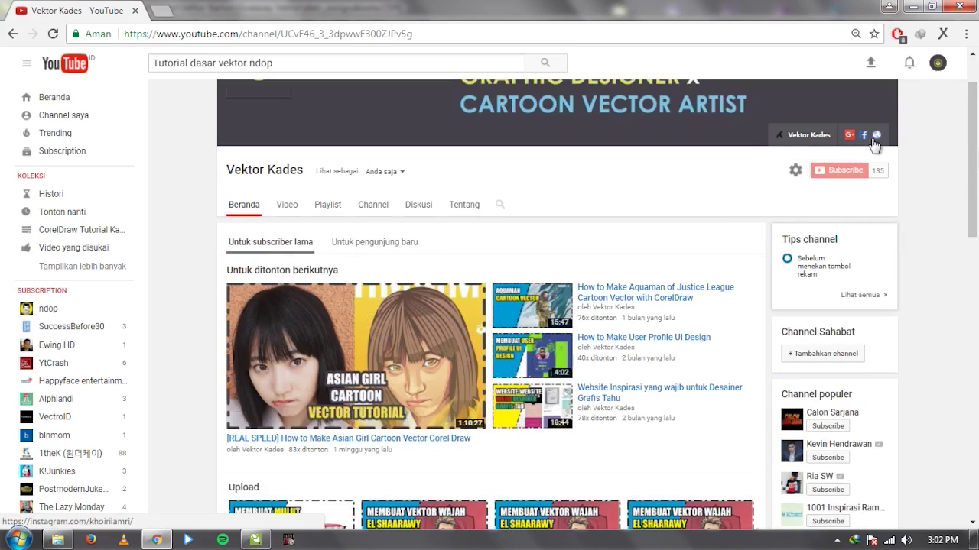
{"action": "left_click", "coordinate": [906, 6]}
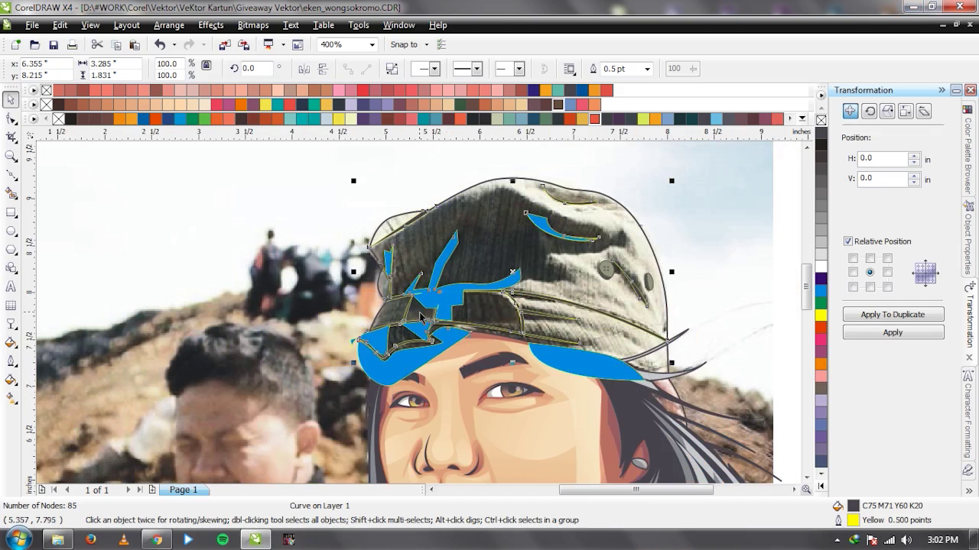
Draw a small closed triangle on the cap's shadow area.
{"action": "scroll", "coordinate": [482, 316], "scroll_direction": "down", "scroll_amount": 1}
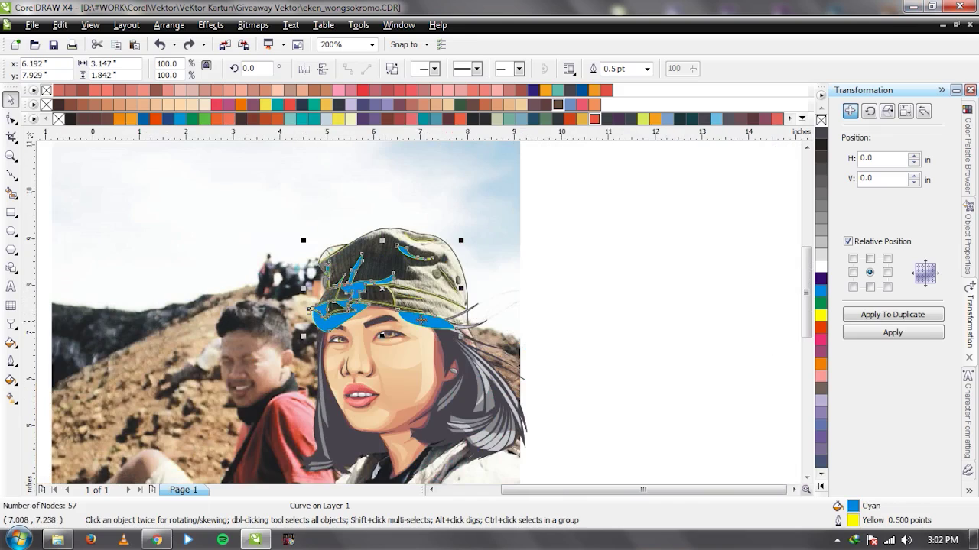
{"action": "scroll", "coordinate": [425, 307], "scroll_direction": "up", "scroll_amount": 1}
{"action": "scroll", "coordinate": [424, 320], "scroll_direction": "up", "scroll_amount": 2}
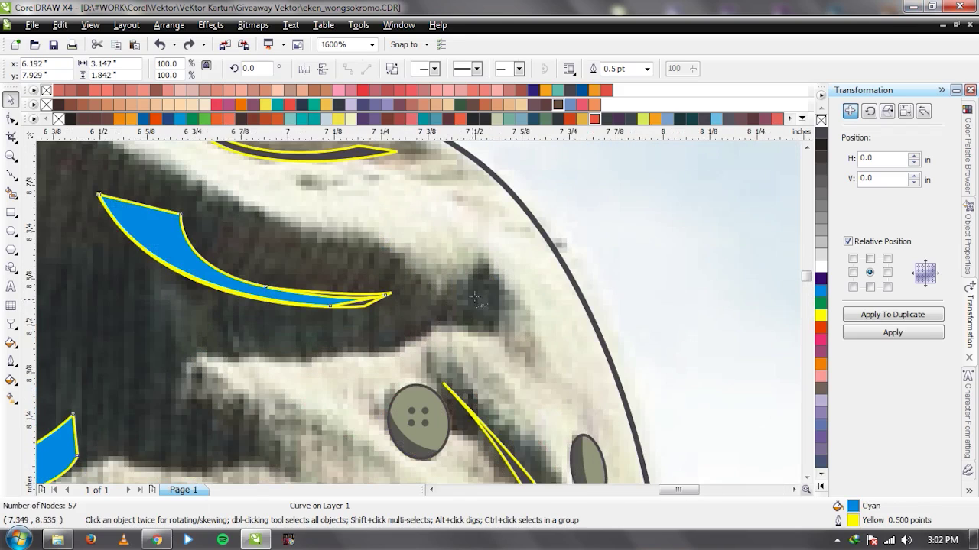
{"action": "key", "text": "F5"}
{"action": "left_click", "coordinate": [487, 331]}
{"action": "left_click", "coordinate": [438, 316]}
{"action": "left_click", "coordinate": [483, 267]}
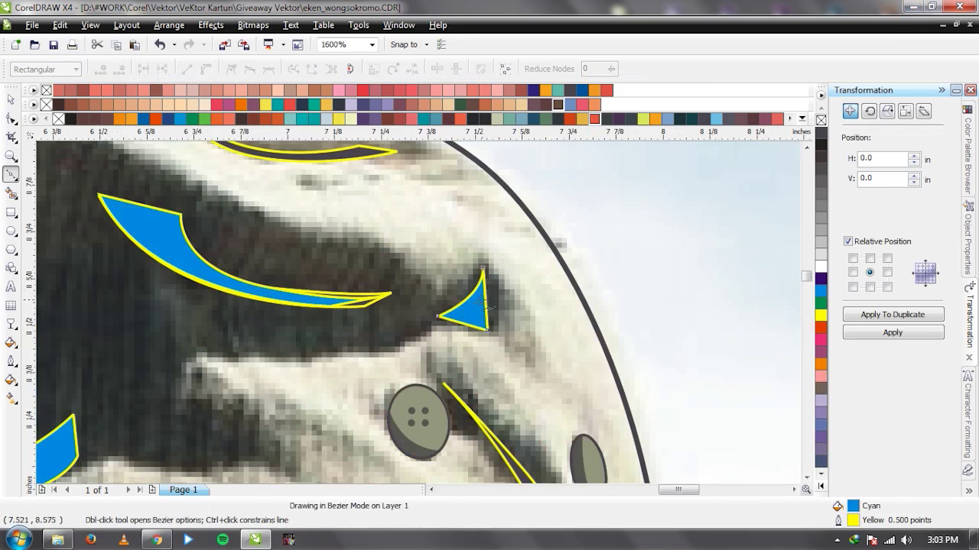
{"action": "key", "text": "space"}
Merge the triangle and the long blue shape into one curve and delete the blue draft.
{"action": "left_click", "coordinate": [252, 291], "text": "shift"}
{"action": "key", "text": "ctrl+l"}
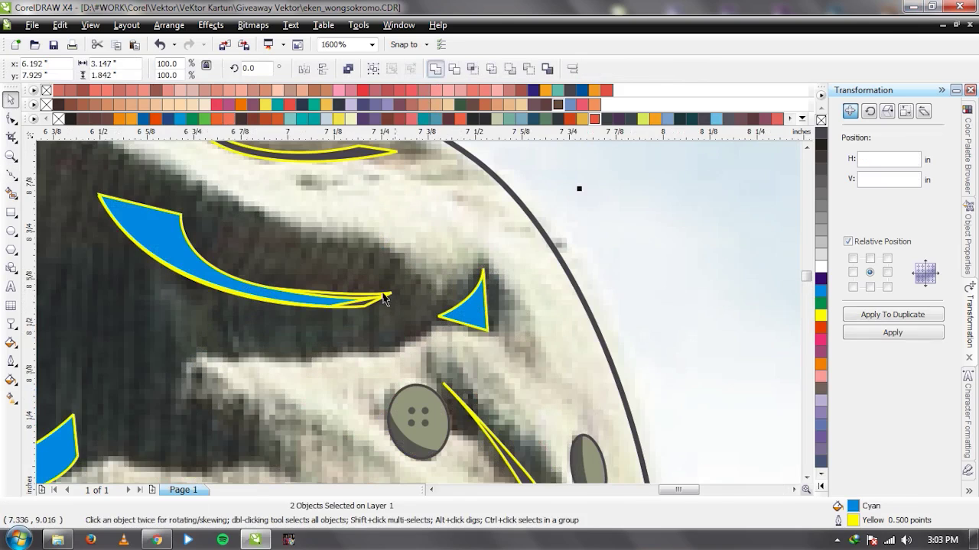
{"action": "scroll", "coordinate": [419, 319], "scroll_direction": "down", "scroll_amount": 2}
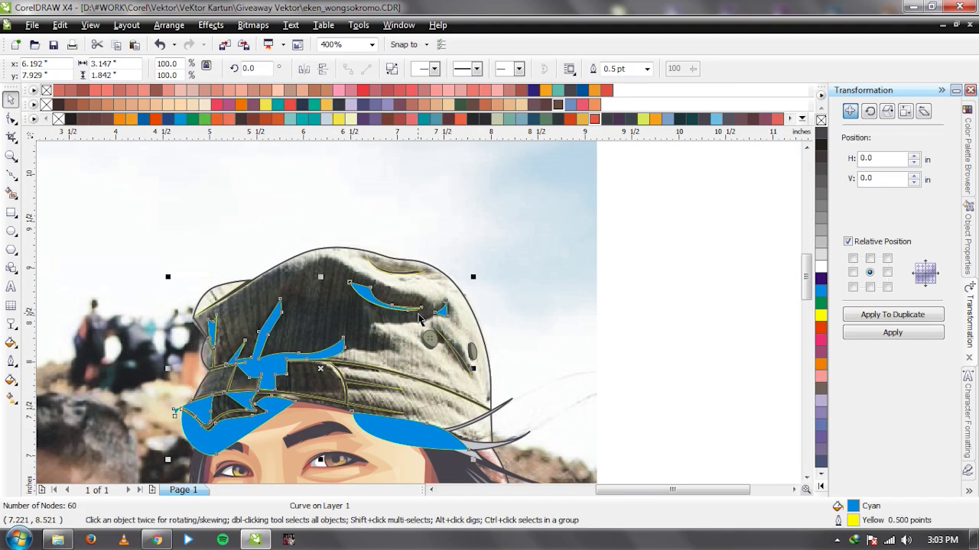
{"action": "scroll", "coordinate": [426, 326], "scroll_direction": "down", "scroll_amount": 1}
{"action": "scroll", "coordinate": [419, 319], "scroll_direction": "up", "scroll_amount": 1}
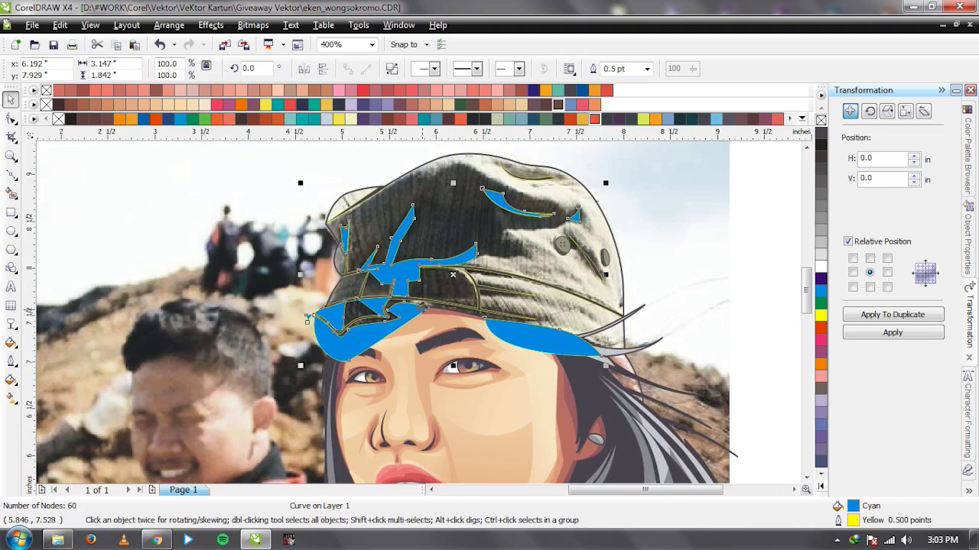
{"action": "scroll", "coordinate": [419, 320], "scroll_direction": "up", "scroll_amount": 1}
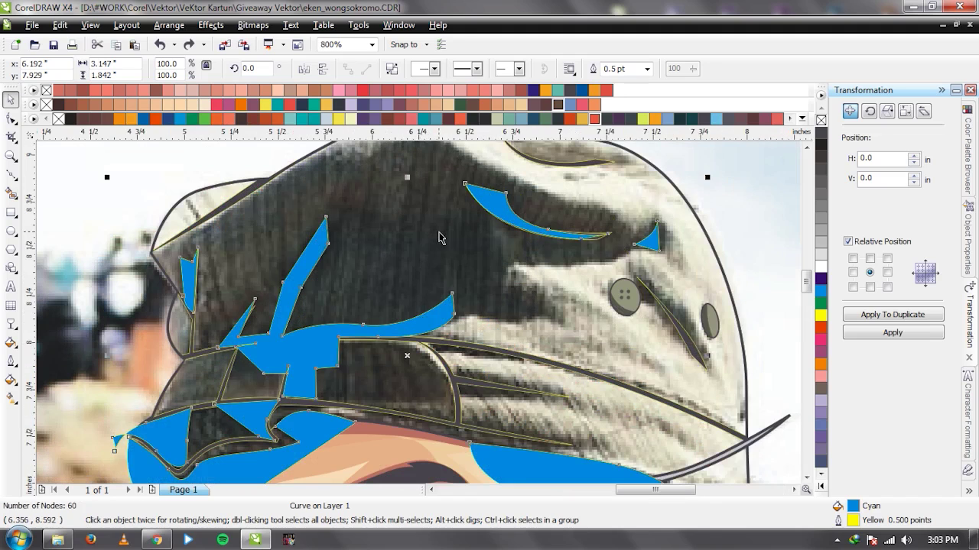
{"action": "key", "text": "ctrl+z"}
{"action": "left_click", "coordinate": [472, 68]}
{"action": "key", "text": "Delete"}
Fill the cap's shadow curve with a dark grey sampled from the cap in the photo.
{"action": "left_click", "coordinate": [291, 283]}
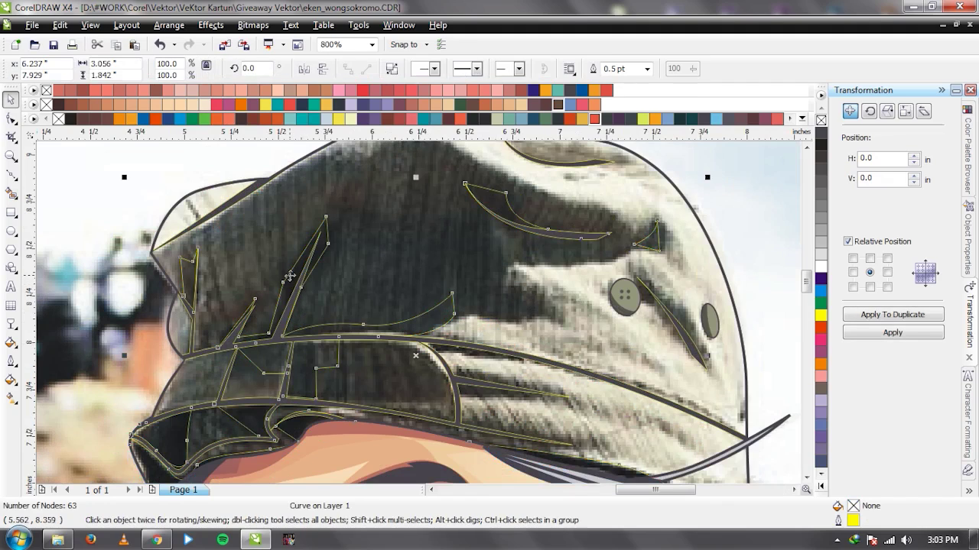
{"action": "key", "text": "i"}
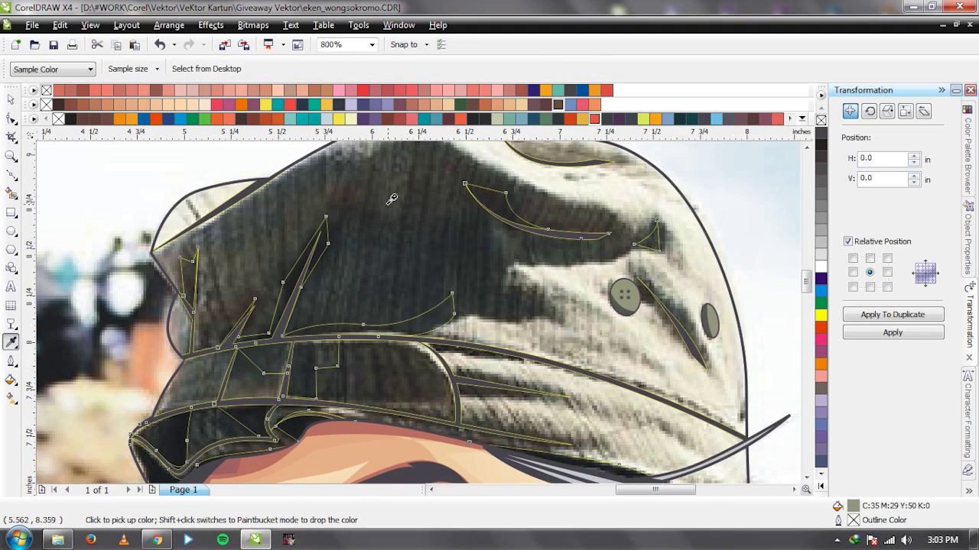
{"action": "left_click", "coordinate": [389, 205]}
{"action": "left_click", "coordinate": [289, 283]}
{"action": "key", "text": "ctrl+z"}
{"action": "key", "text": "h"}
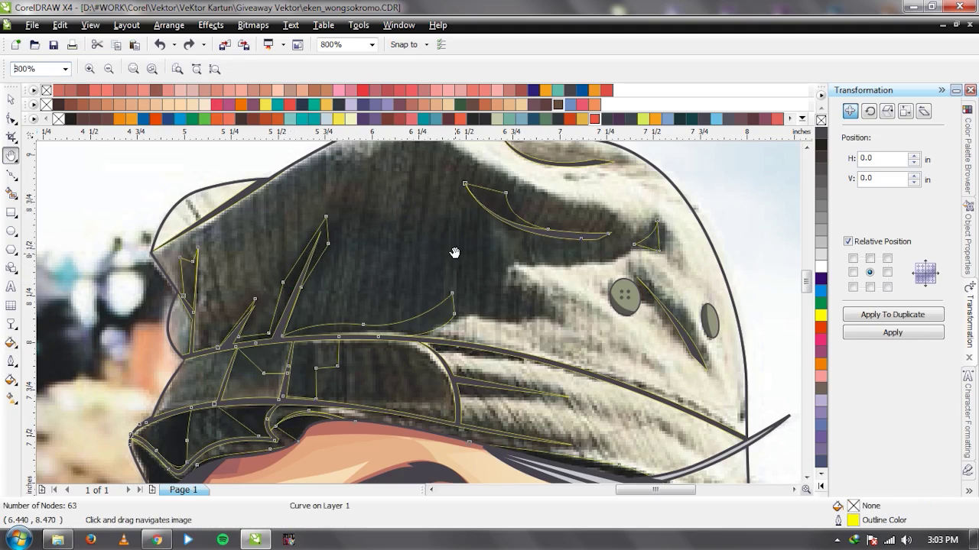
{"action": "left_click", "coordinate": [10, 99]}
{"action": "key", "text": "i"}
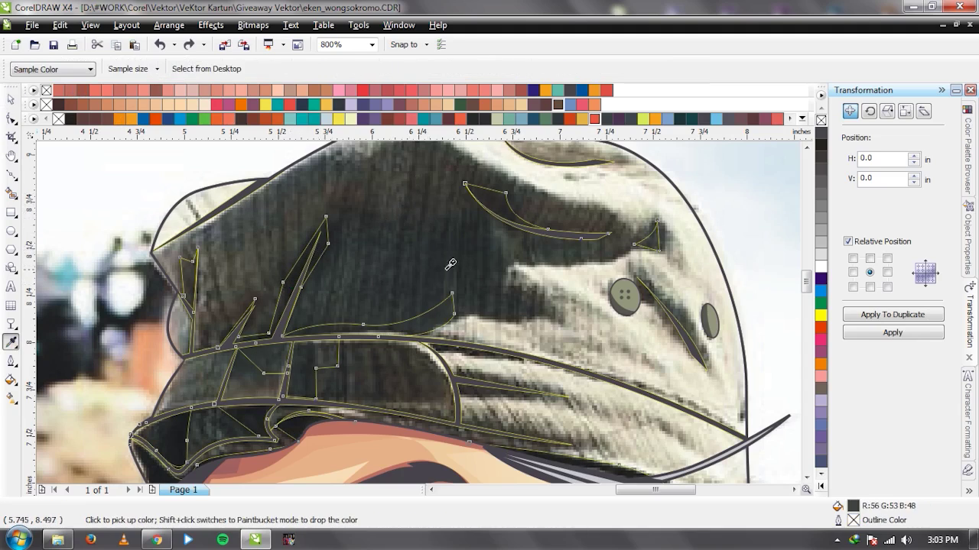
{"action": "left_click", "coordinate": [506, 235]}
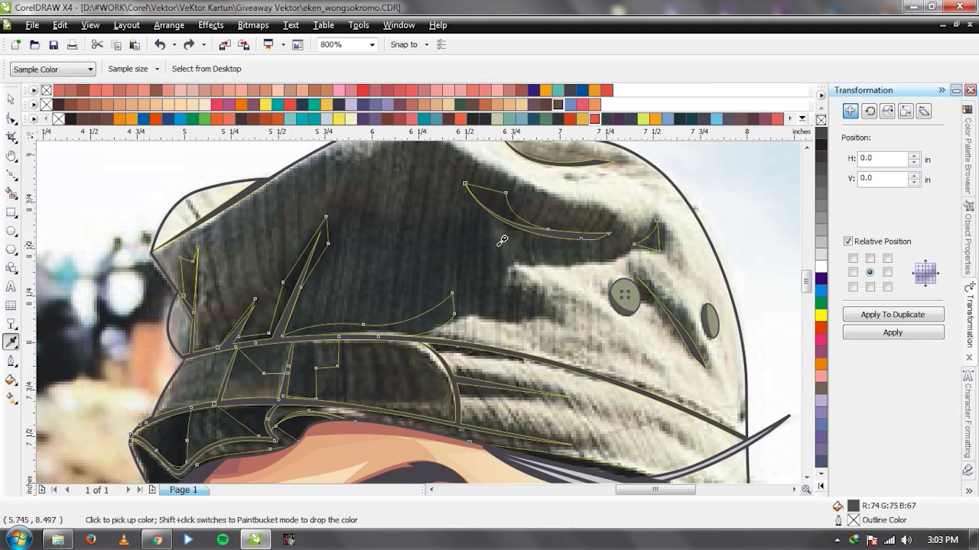
{"action": "left_click", "coordinate": [286, 279]}
{"action": "key", "text": "space"}
{"action": "key", "text": "ctrl+d"}
{"action": "key", "text": "ctrl+z"}
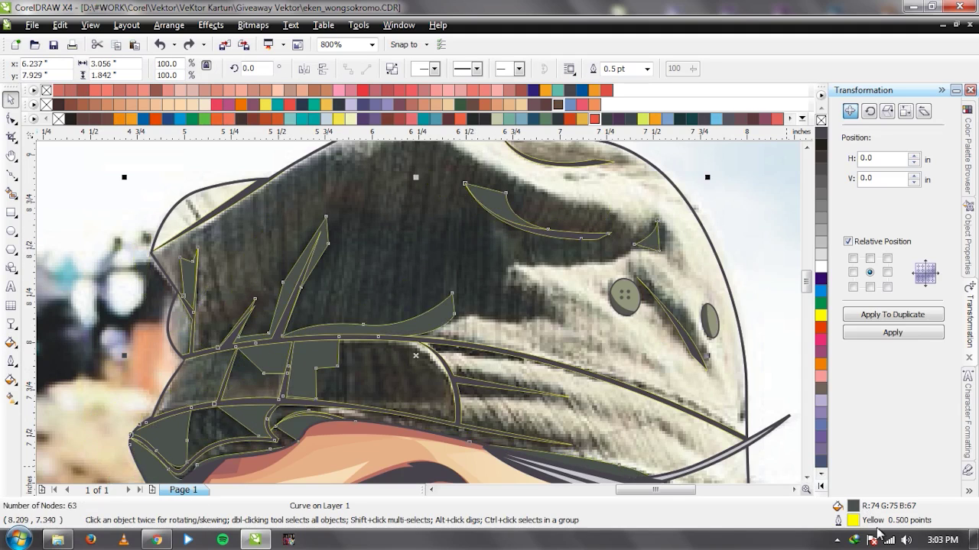
Adjust the shadow fill to dark olive grey CMYK 73/58/69/15 in Uniform Fill.
{"action": "key", "text": "shift+F11"}
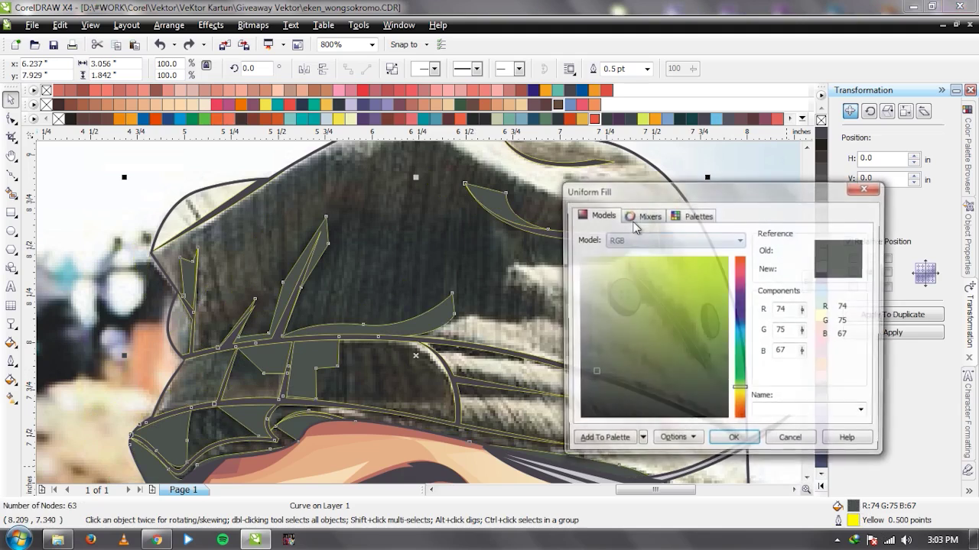
{"action": "left_click", "coordinate": [644, 240]}
{"action": "left_click", "coordinate": [642, 262]}
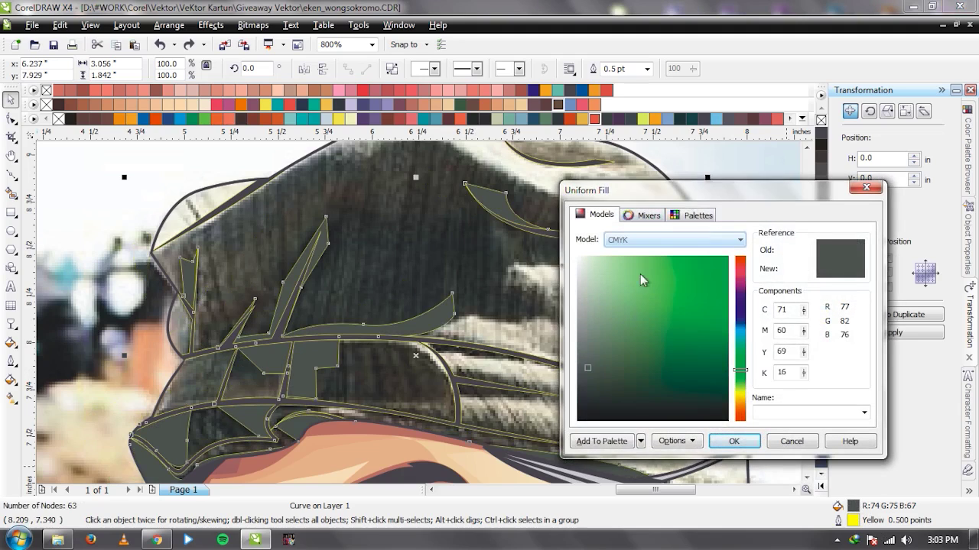
{"action": "left_click", "coordinate": [597, 368]}
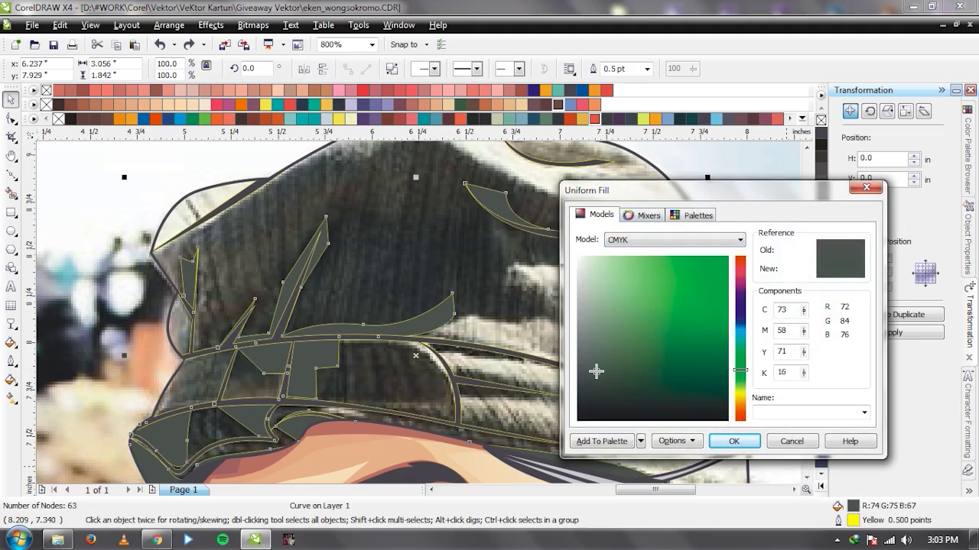
{"action": "left_click", "coordinate": [730, 442]}
{"action": "scroll", "coordinate": [421, 317], "scroll_direction": "down", "scroll_amount": 3}
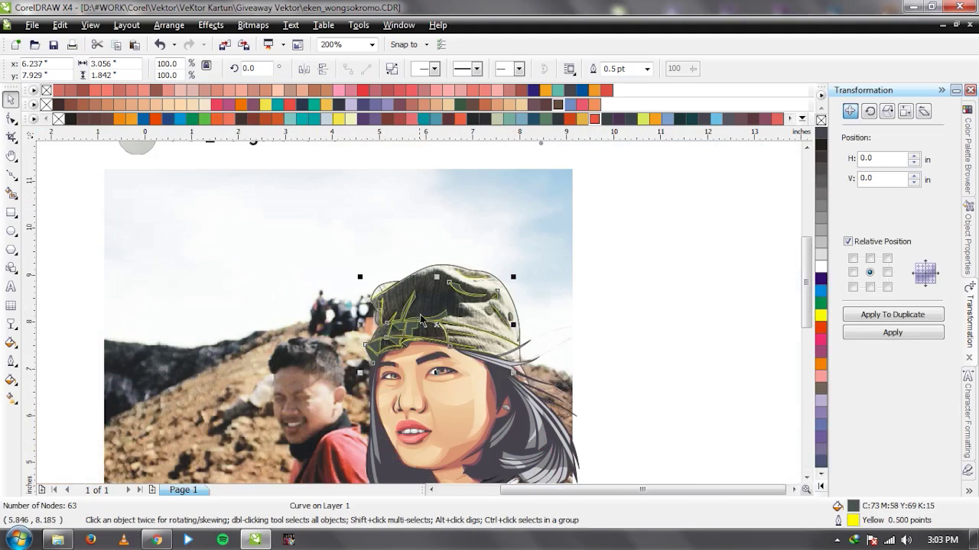
{"action": "left_click", "coordinate": [569, 252]}
{"action": "scroll", "coordinate": [392, 361], "scroll_direction": "up", "scroll_amount": 2}
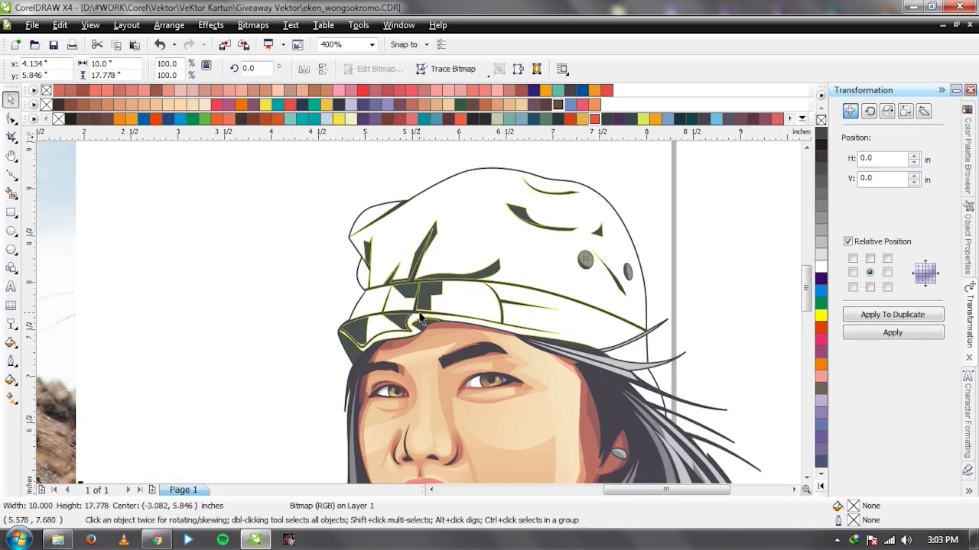
{"action": "key", "text": "Escape"}
{"action": "scroll", "coordinate": [358, 287], "scroll_direction": "up", "scroll_amount": 2}
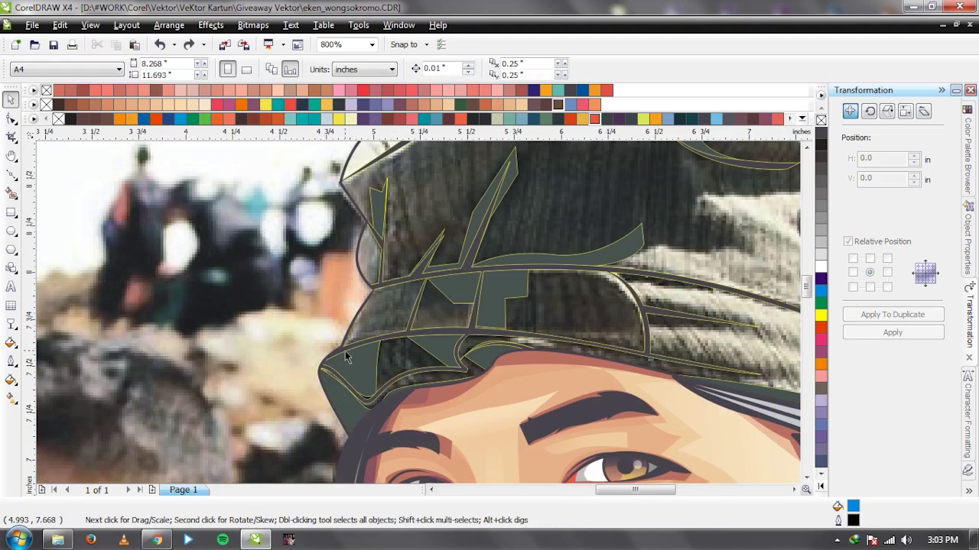
{"action": "key", "text": "F5"}
Draw and close a blue Bezier shape over the left end of the cap brim.
{"action": "left_click", "coordinate": [388, 335]}
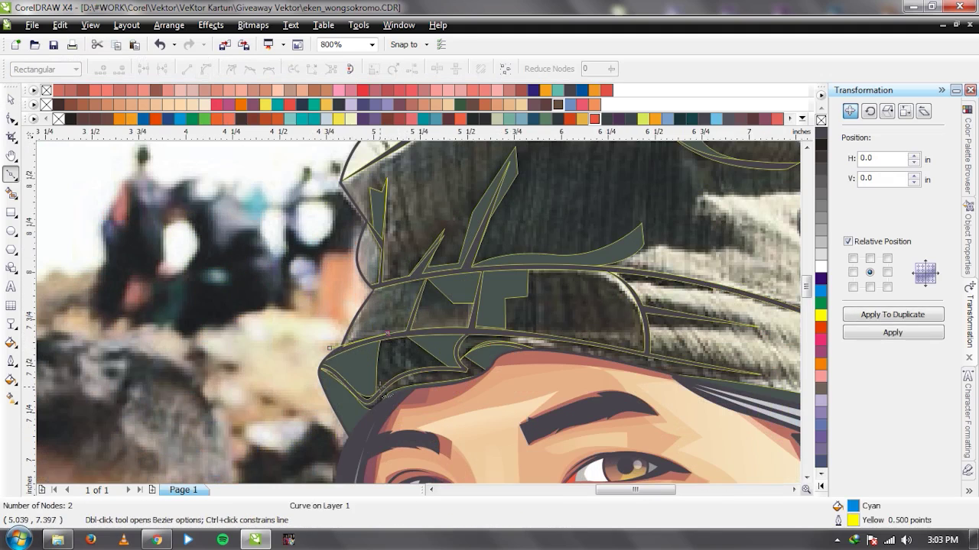
{"action": "left_click", "coordinate": [380, 391]}
{"action": "left_click", "coordinate": [407, 393]}
{"action": "left_click", "coordinate": [480, 381]}
{"action": "left_click_drag", "start_coordinate": [404, 337], "coordinate": [421, 338]}
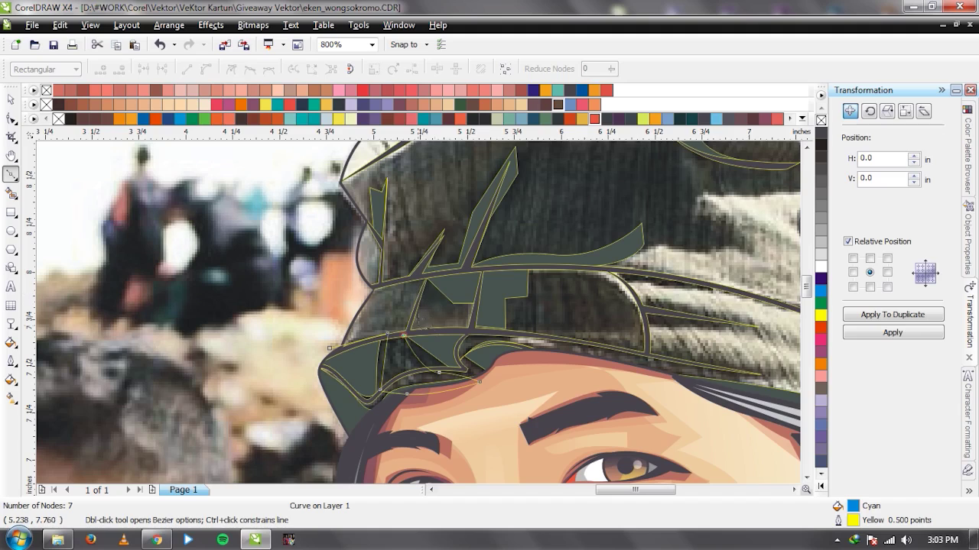
{"action": "left_click", "coordinate": [470, 309]}
{"action": "left_click", "coordinate": [327, 305]}
{"action": "left_click", "coordinate": [330, 348]}
{"action": "key", "text": "space"}
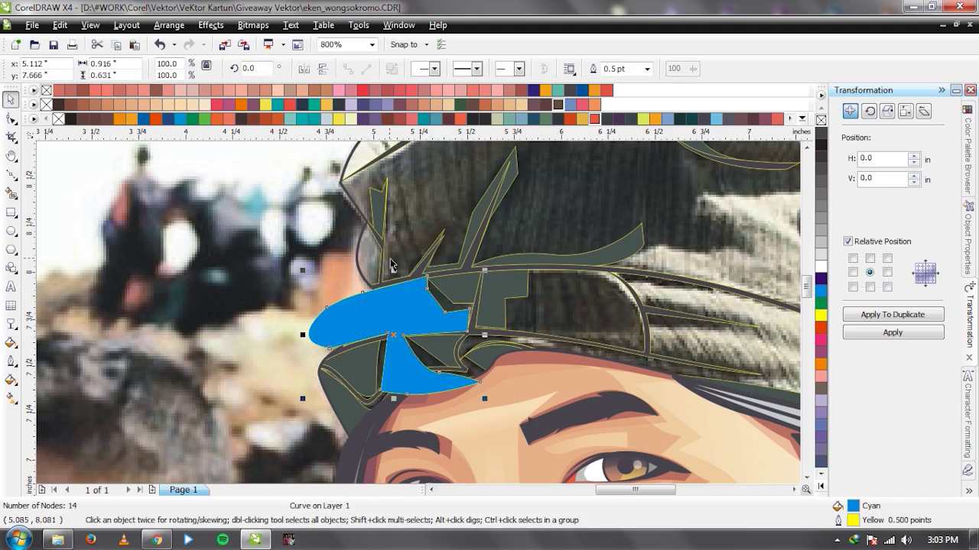
Start a new Bezier outline at the cap's left edge and trace up and over to the right edge.
{"action": "scroll", "coordinate": [391, 265], "scroll_direction": "down", "scroll_amount": 3}
{"action": "scroll", "coordinate": [390, 265], "scroll_direction": "up", "scroll_amount": 4}
{"action": "key", "text": "space"}
{"action": "left_click", "coordinate": [312, 299]}
{"action": "left_click_drag", "start_coordinate": [370, 364], "coordinate": [397, 368]}
{"action": "left_click", "coordinate": [396, 367]}
{"action": "left_click", "coordinate": [397, 316]}
{"action": "left_click", "coordinate": [395, 280]}
{"action": "scroll", "coordinate": [422, 292], "scroll_direction": "down", "scroll_amount": 1}
{"action": "left_click", "coordinate": [552, 181]}
{"action": "left_click", "coordinate": [541, 241]}
{"action": "left_click", "coordinate": [516, 307]}
{"action": "left_click", "coordinate": [586, 291]}
{"action": "left_click", "coordinate": [674, 258]}
{"action": "left_click", "coordinate": [659, 195]}
Continue the outline around the cap's folds and back along the brim, undoing a misplaced point.
{"action": "left_click_drag", "start_coordinate": [705, 261], "coordinate": [419, 313]}
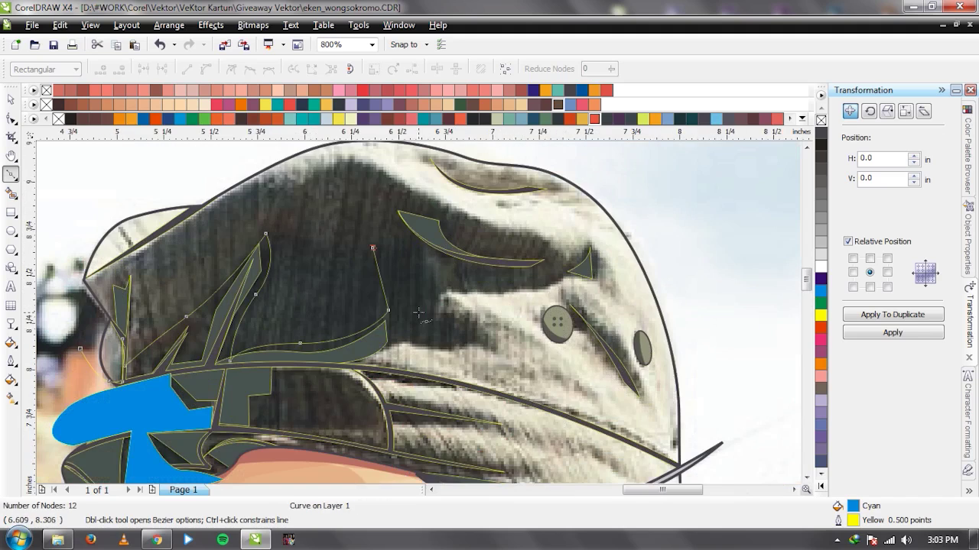
{"action": "left_click", "coordinate": [418, 272]}
{"action": "left_click", "coordinate": [487, 337]}
{"action": "left_click", "coordinate": [420, 346]}
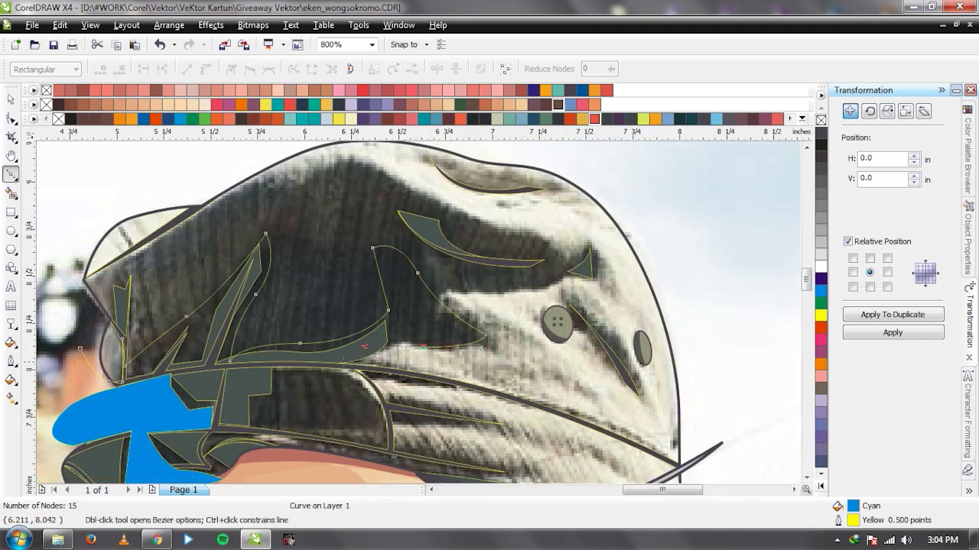
{"action": "scroll", "coordinate": [350, 373], "scroll_direction": "down", "scroll_amount": 1}
{"action": "scroll", "coordinate": [422, 306], "scroll_direction": "up", "scroll_amount": 1}
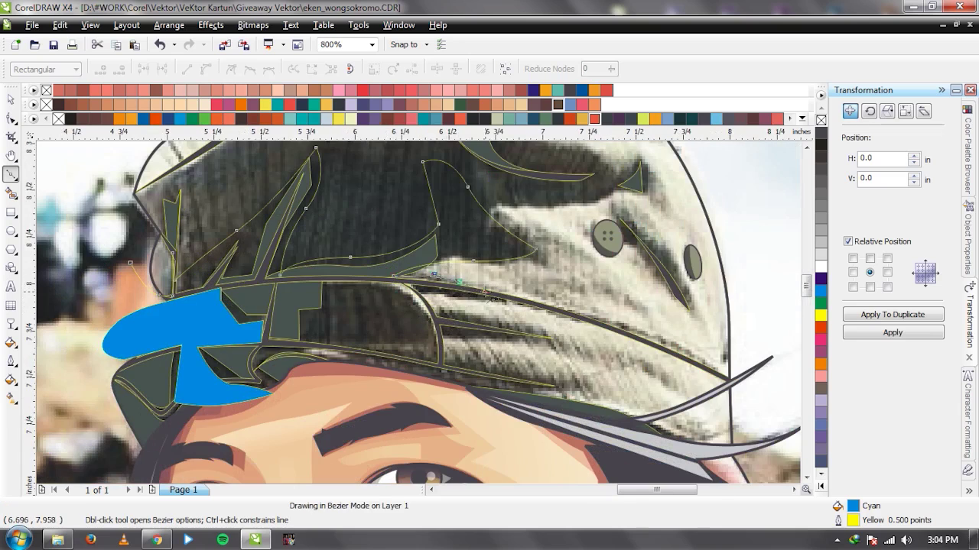
{"action": "left_click", "coordinate": [492, 295]}
{"action": "left_click", "coordinate": [519, 300]}
{"action": "left_click", "coordinate": [447, 292]}
{"action": "left_click", "coordinate": [381, 282]}
{"action": "left_click_drag", "start_coordinate": [426, 318], "coordinate": [484, 317]}
{"action": "key", "text": "ctrl+z"}
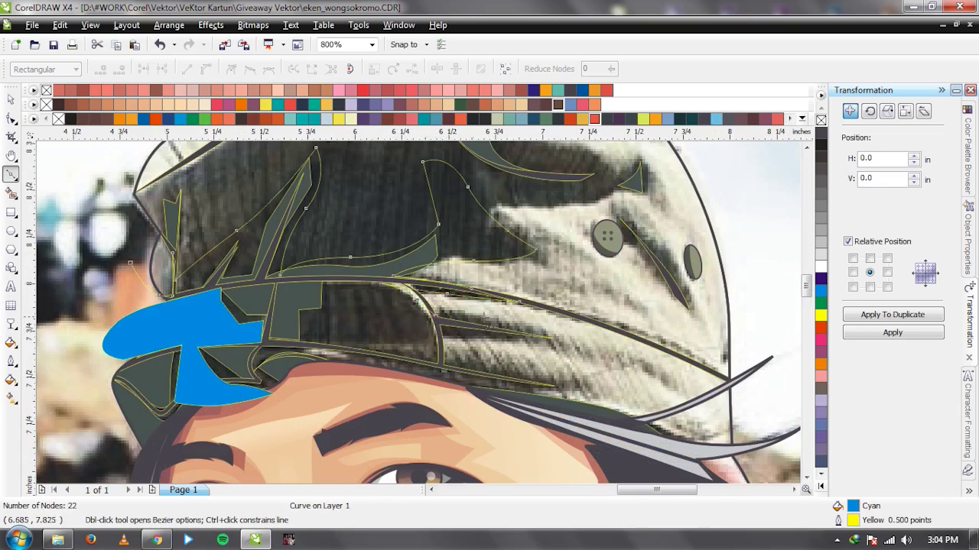
Extend the outline along the brim and down the forehead toward the hair.
{"action": "left_click", "coordinate": [555, 334]}
{"action": "left_click", "coordinate": [438, 337]}
{"action": "left_click", "coordinate": [449, 392]}
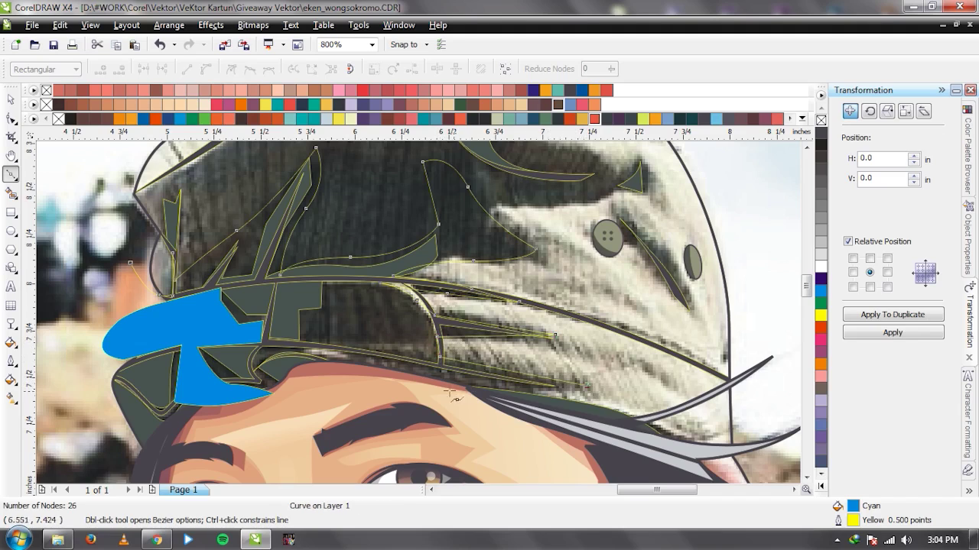
{"action": "left_click_drag", "start_coordinate": [424, 381], "coordinate": [508, 386]}
{"action": "left_click", "coordinate": [340, 402]}
{"action": "scroll", "coordinate": [456, 424], "scroll_direction": "down", "scroll_amount": 1}
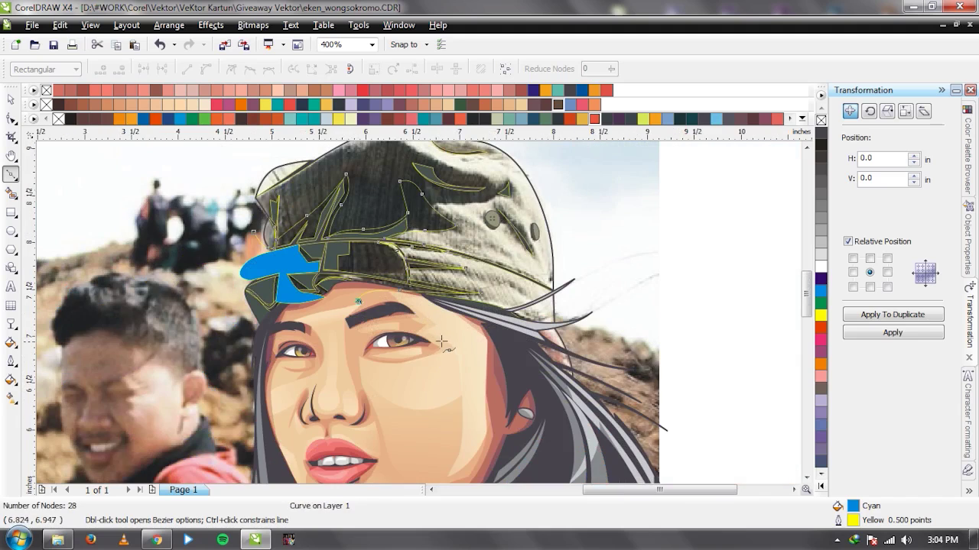
{"action": "left_click", "coordinate": [493, 347]}
Finish the large outline around the head and above the cap, then close it.
{"action": "left_click", "coordinate": [619, 337]}
{"action": "scroll", "coordinate": [212, 317], "scroll_direction": "down", "scroll_amount": 1}
{"action": "left_click_drag", "start_coordinate": [421, 225], "coordinate": [394, 190]}
{"action": "left_click", "coordinate": [327, 174]}
{"action": "left_click_drag", "start_coordinate": [176, 208], "coordinate": [157, 241]}
{"action": "scroll", "coordinate": [251, 274], "scroll_direction": "up", "scroll_amount": 1}
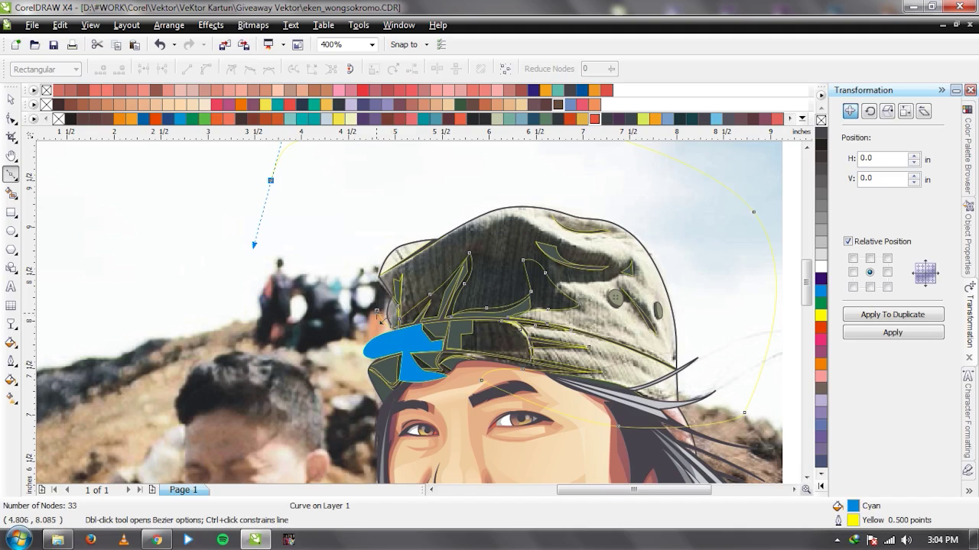
{"action": "left_click", "coordinate": [378, 312]}
Weld the brim piece into the large outline shape.
{"action": "key", "text": "space"}
{"action": "left_click", "coordinate": [391, 348], "text": "shift"}
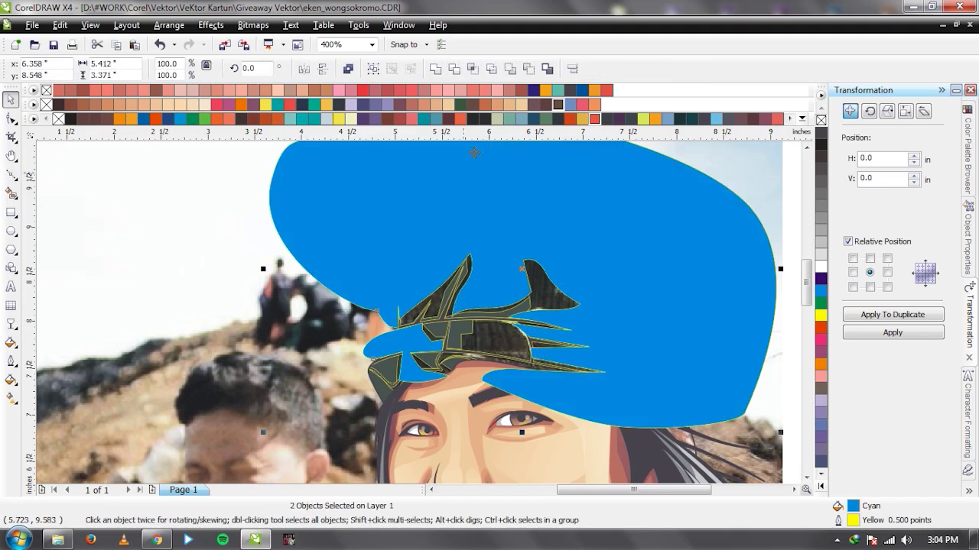
{"action": "left_click", "coordinate": [437, 70]}
{"action": "scroll", "coordinate": [419, 309], "scroll_direction": "up", "scroll_amount": 2}
Draw and close a small crease shape along the hair edge.
{"action": "key", "text": "space"}
{"action": "left_click", "coordinate": [535, 280]}
{"action": "left_click", "coordinate": [535, 230]}
{"action": "left_click", "coordinate": [521, 198]}
{"action": "left_click_drag", "start_coordinate": [563, 275], "coordinate": [572, 329]}
{"action": "left_click", "coordinate": [354, 293]}
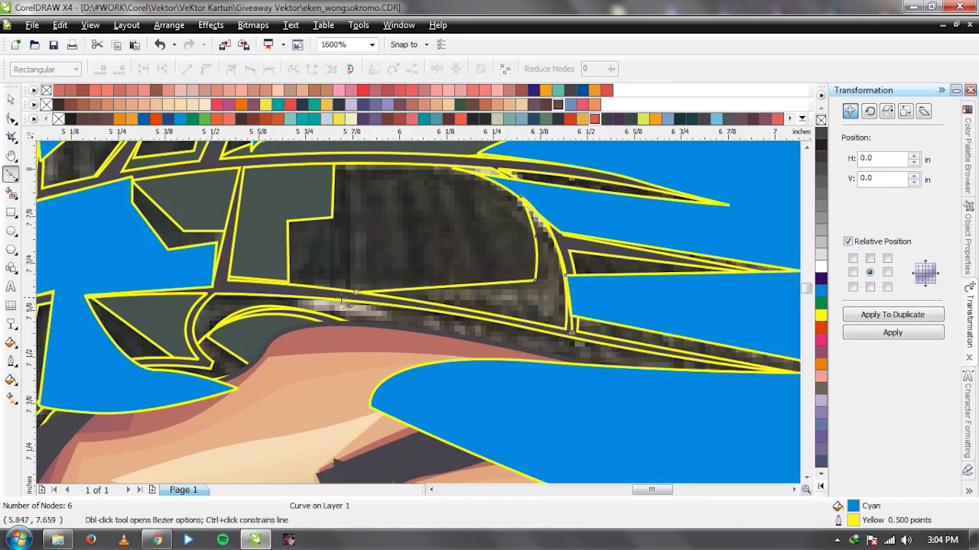
{"action": "key", "text": "space"}
Trim the crease shape out of the cyan helper shape and set it to No Fill.
{"action": "left_click", "coordinate": [597, 264], "text": "shift"}
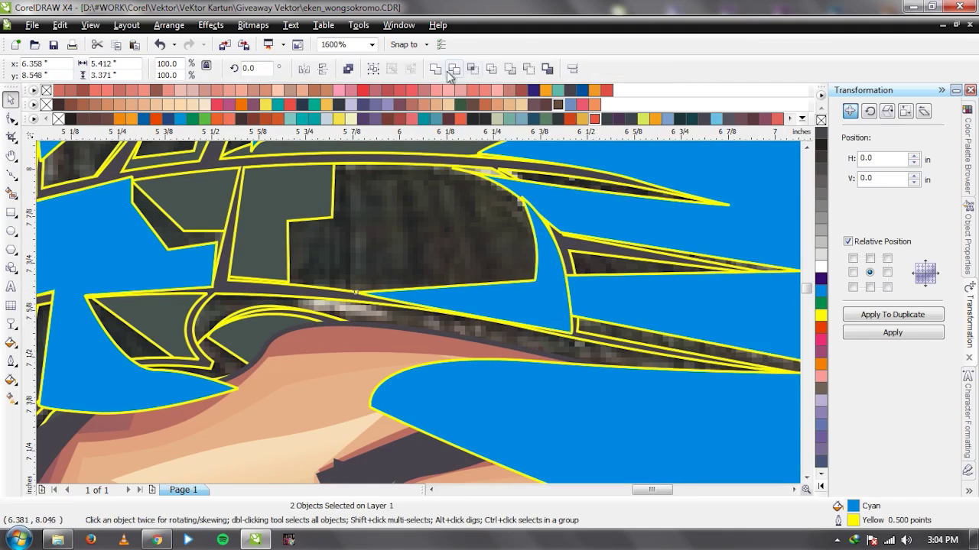
{"action": "left_click", "coordinate": [442, 67]}
{"action": "scroll", "coordinate": [422, 229], "scroll_direction": "down", "scroll_amount": 5}
{"action": "scroll", "coordinate": [421, 314], "scroll_direction": "up", "scroll_amount": 4}
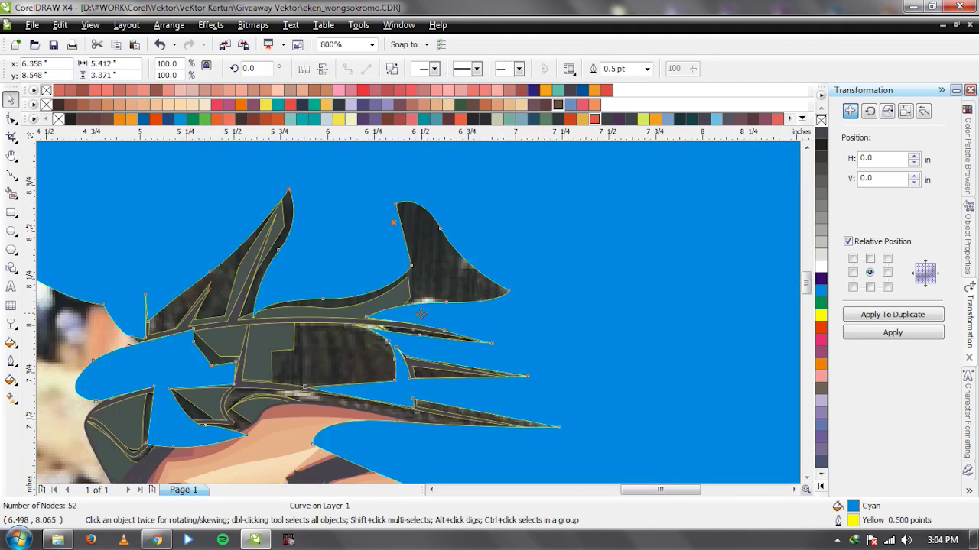
{"action": "left_click", "coordinate": [821, 120]}
Draw a closed Bezier cutter over the first cap fold, use it on the fold, then delete it.
{"action": "scroll", "coordinate": [306, 229], "scroll_direction": "down", "scroll_amount": 2}
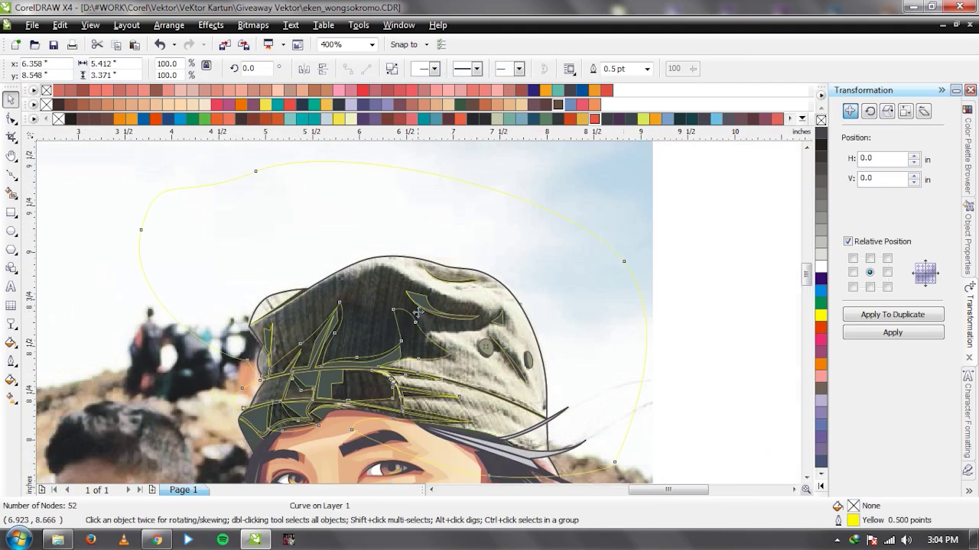
{"action": "scroll", "coordinate": [306, 230], "scroll_direction": "up", "scroll_amount": 4}
{"action": "key", "text": "space"}
{"action": "left_click", "coordinate": [295, 208]}
{"action": "left_click_drag", "start_coordinate": [424, 310], "coordinate": [528, 334]}
{"action": "left_click", "coordinate": [610, 308]}
{"action": "left_click", "coordinate": [528, 281]}
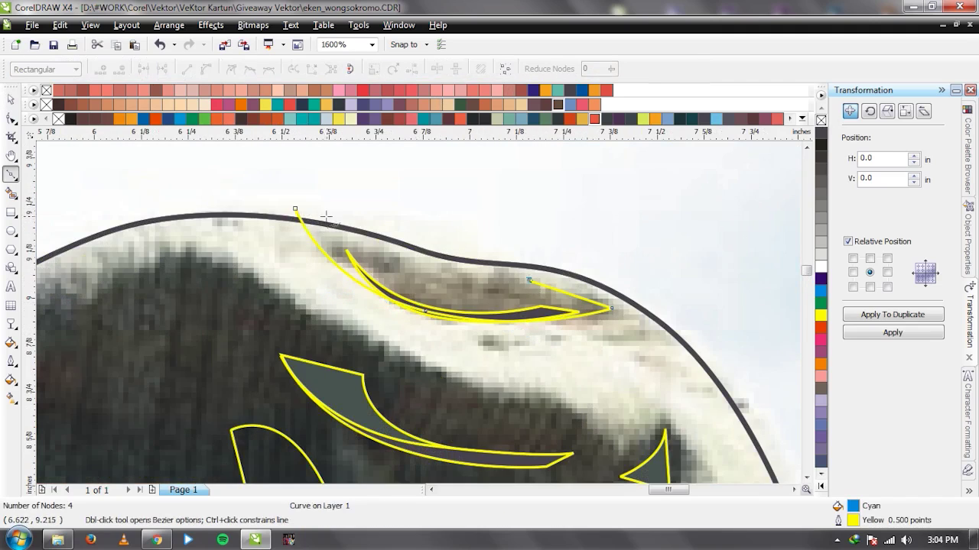
{"action": "left_click", "coordinate": [295, 210]}
{"action": "key", "text": "space"}
{"action": "scroll", "coordinate": [422, 319], "scroll_direction": "down", "scroll_amount": 1}
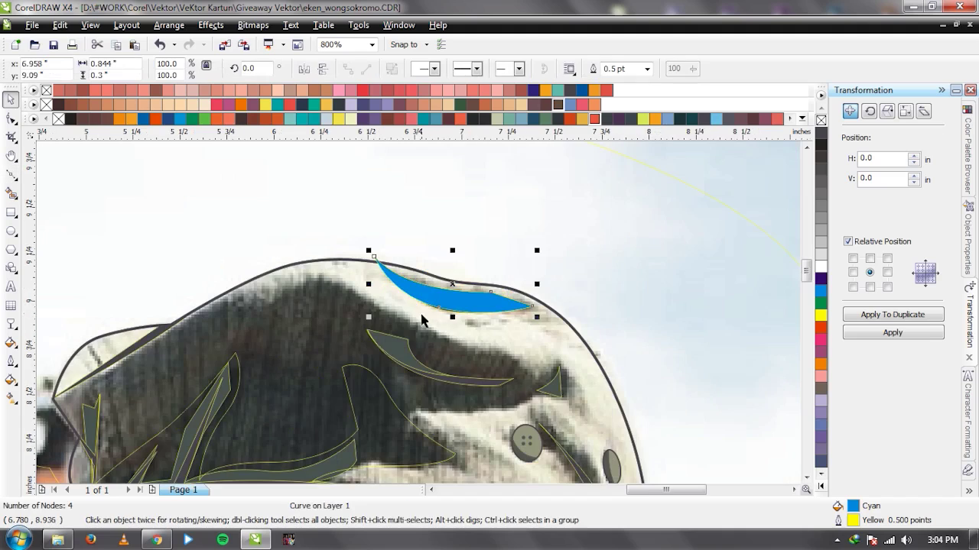
{"action": "left_click", "coordinate": [302, 337], "text": "shift"}
{"action": "left_click", "coordinate": [453, 301]}
{"action": "key", "text": "Delete"}
Trim a highlight sliver from a second fold with a five-node cutter, then delete the cutter.
{"action": "scroll", "coordinate": [538, 389], "scroll_direction": "up", "scroll_amount": 1}
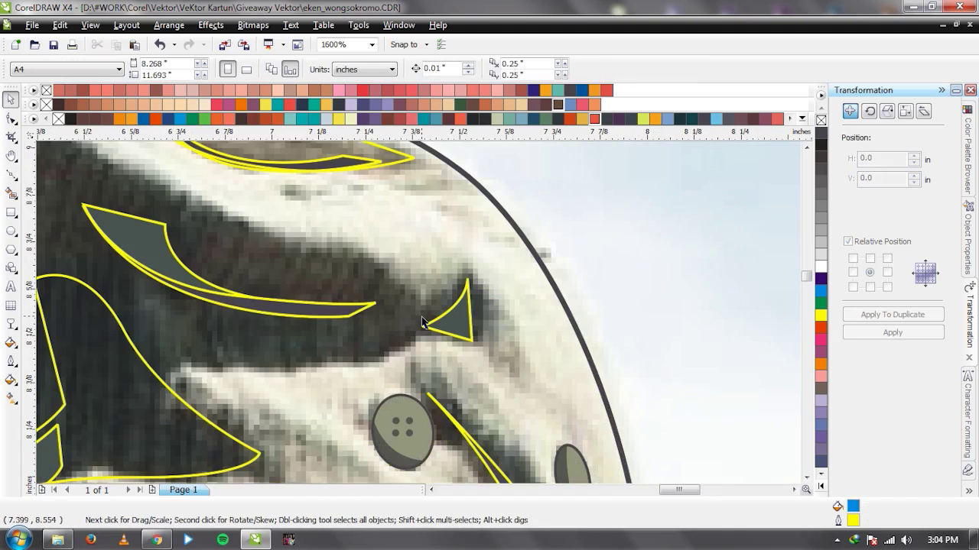
{"action": "scroll", "coordinate": [422, 320], "scroll_direction": "down", "scroll_amount": 1}
{"action": "scroll", "coordinate": [413, 321], "scroll_direction": "up", "scroll_amount": 1}
{"action": "scroll", "coordinate": [424, 319], "scroll_direction": "down", "scroll_amount": 1}
{"action": "scroll", "coordinate": [254, 234], "scroll_direction": "up", "scroll_amount": 1}
{"action": "key", "text": "space"}
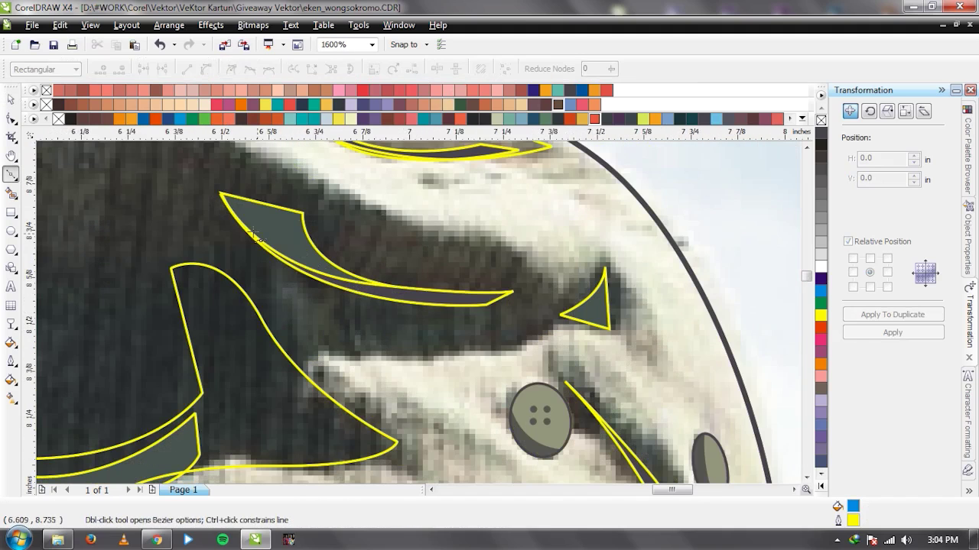
{"action": "left_click", "coordinate": [322, 291]}
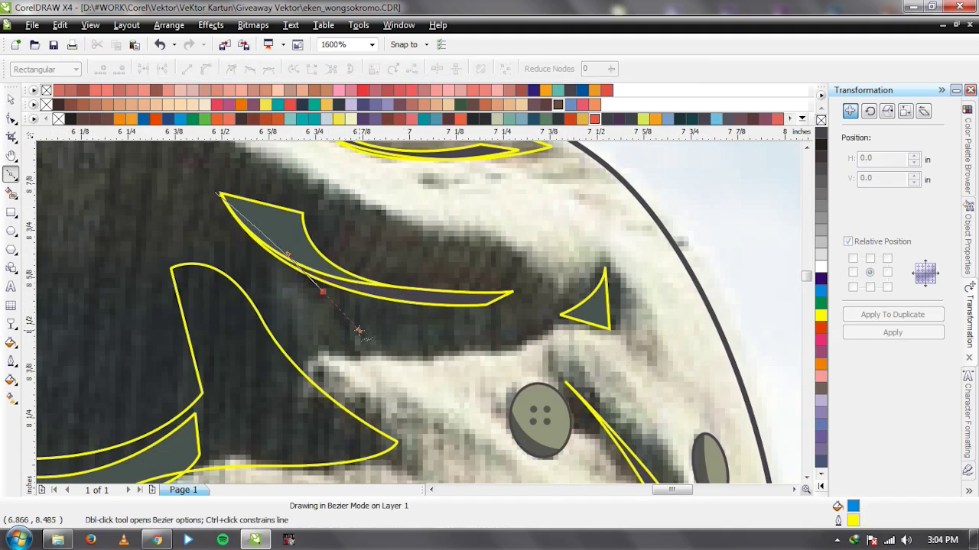
{"action": "left_click", "coordinate": [358, 344]}
{"action": "left_click_drag", "start_coordinate": [474, 310], "coordinate": [509, 302]}
{"action": "left_click", "coordinate": [523, 286]}
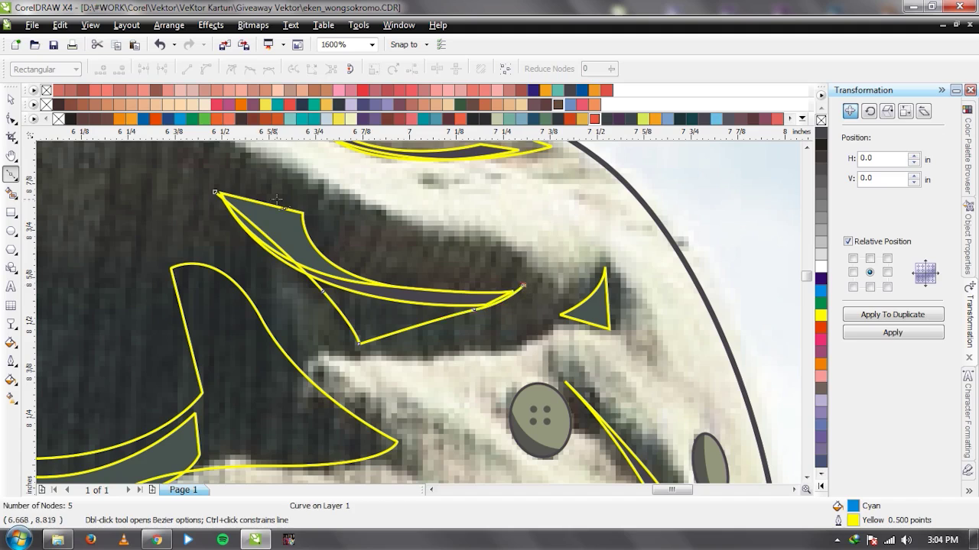
{"action": "left_click", "coordinate": [214, 192]}
{"action": "key", "text": "space"}
{"action": "scroll", "coordinate": [480, 341], "scroll_direction": "down", "scroll_amount": 1}
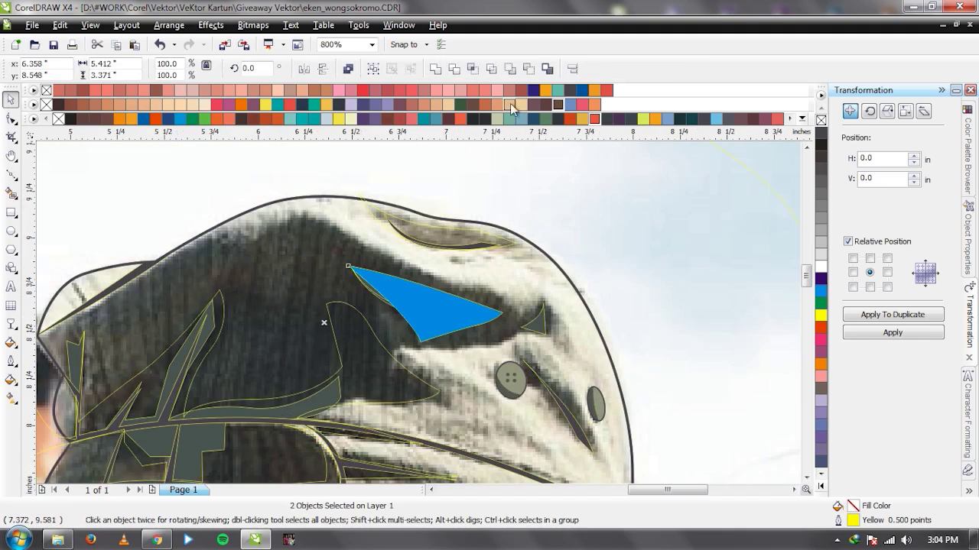
{"action": "left_click", "coordinate": [454, 69]}
{"action": "left_click", "coordinate": [414, 321]}
{"action": "key", "text": "Delete"}
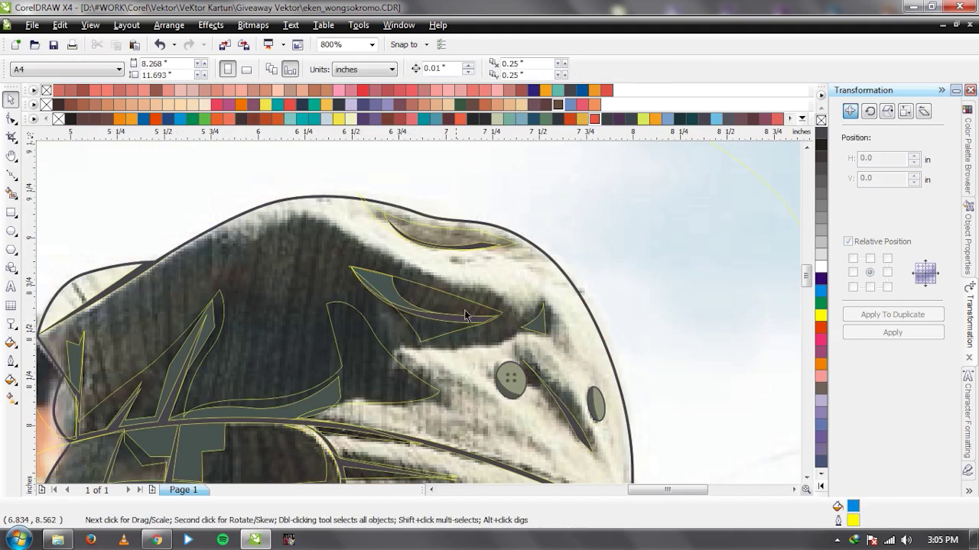
Trim the fold at the small triangle with a curved-edge cutter and delete the cutter.
{"action": "scroll", "coordinate": [464, 313], "scroll_direction": "up", "scroll_amount": 2}
{"action": "key", "text": "space"}
{"action": "left_click", "coordinate": [461, 220]}
{"action": "left_click", "coordinate": [426, 272]}
{"action": "left_click", "coordinate": [358, 336]}
{"action": "left_click", "coordinate": [464, 374]}
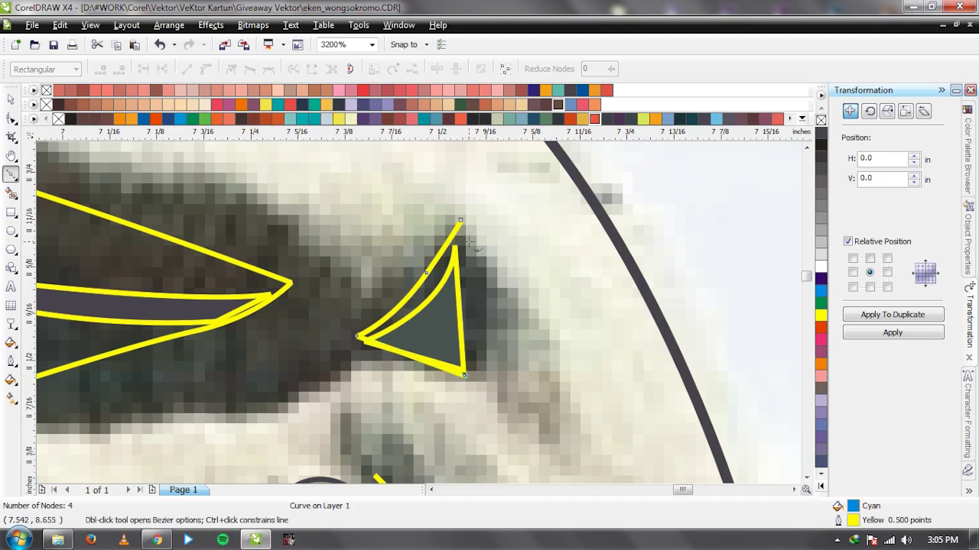
{"action": "left_click_drag", "start_coordinate": [461, 220], "coordinate": [523, 344]}
{"action": "key", "text": "space"}
{"action": "scroll", "coordinate": [528, 357], "scroll_direction": "down", "scroll_amount": 1}
{"action": "left_click", "coordinate": [440, 352], "text": "shift"}
{"action": "left_click", "coordinate": [457, 69]}
{"action": "left_click", "coordinate": [380, 302]}
{"action": "key", "text": "Delete"}
Trim a sliver from the fold beside the cap button with another cutting shape.
{"action": "scroll", "coordinate": [418, 317], "scroll_direction": "down", "scroll_amount": 1}
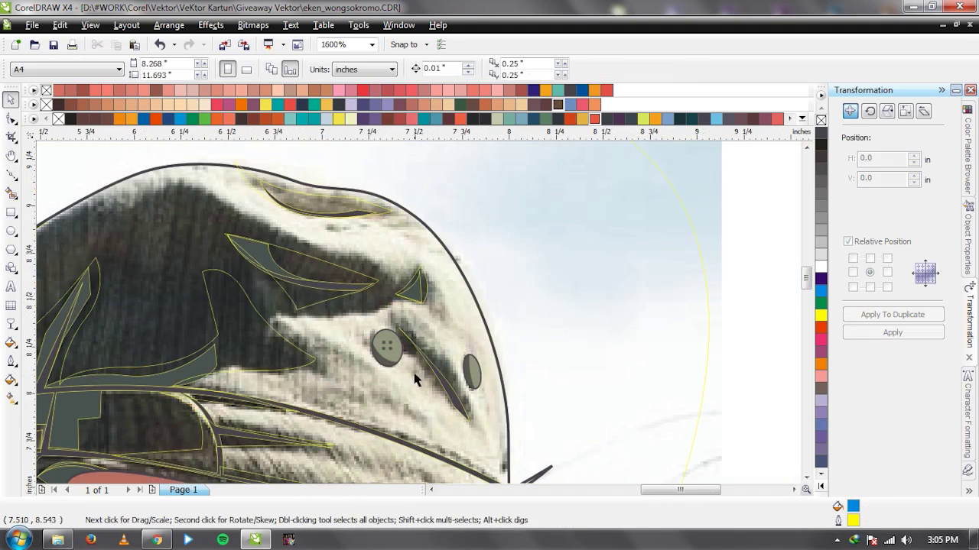
{"action": "scroll", "coordinate": [418, 296], "scroll_direction": "up", "scroll_amount": 1}
{"action": "key", "text": "space"}
{"action": "left_click", "coordinate": [367, 224]}
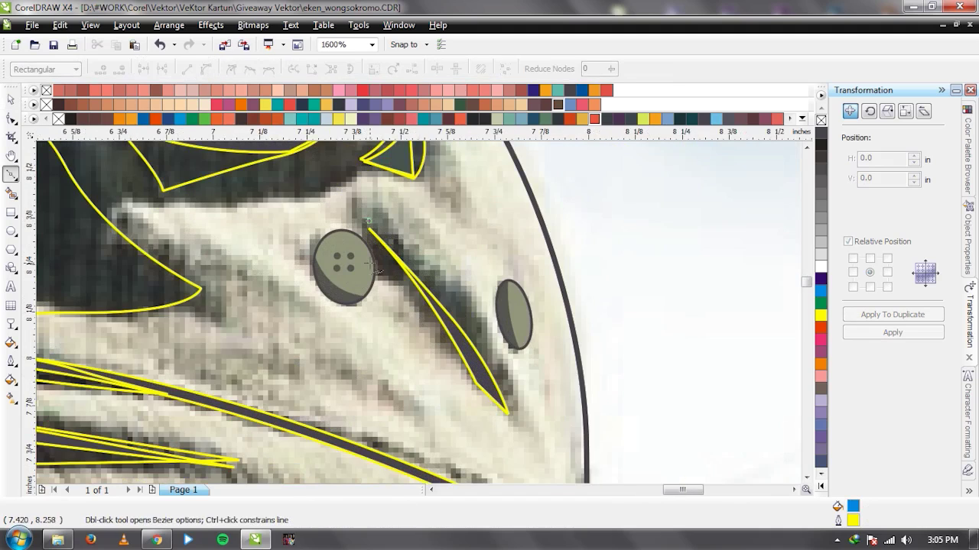
{"action": "left_click", "coordinate": [365, 263]}
{"action": "left_click", "coordinate": [437, 325]}
{"action": "left_click", "coordinate": [506, 417]}
{"action": "left_click_drag", "start_coordinate": [367, 223], "coordinate": [340, 201]}
{"action": "key", "text": "space"}
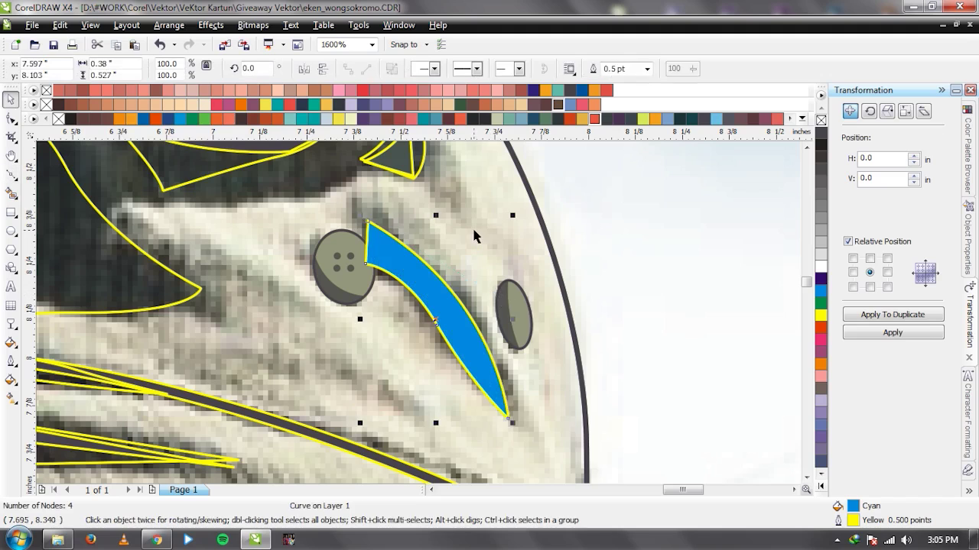
{"action": "left_click", "coordinate": [429, 306]}
{"action": "left_click", "coordinate": [557, 104]}
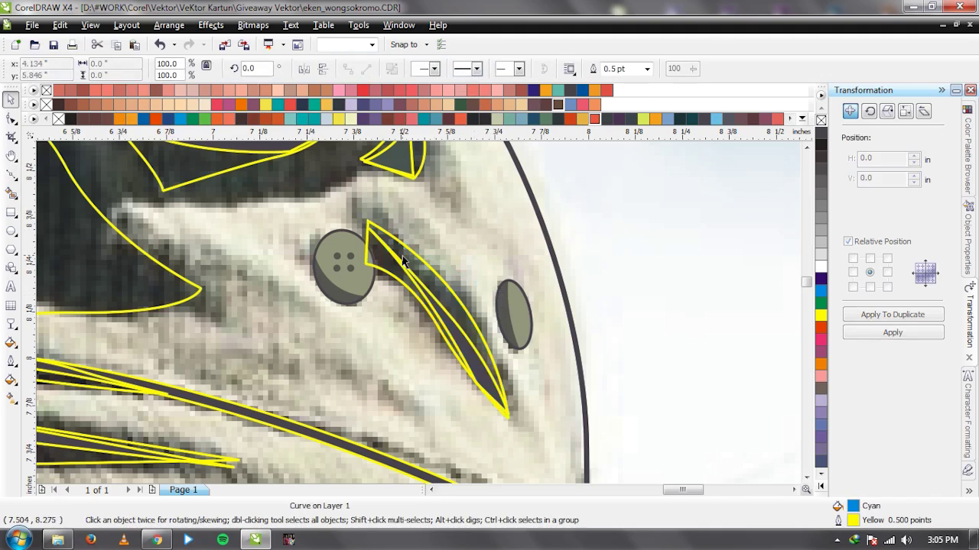
{"action": "key", "text": "Escape"}
Select the unfilled outline shape that loops around the cap.
{"action": "scroll", "coordinate": [418, 316], "scroll_direction": "down", "scroll_amount": 1}
{"action": "scroll", "coordinate": [413, 333], "scroll_direction": "down", "scroll_amount": 1}
{"action": "left_click", "coordinate": [506, 291]}
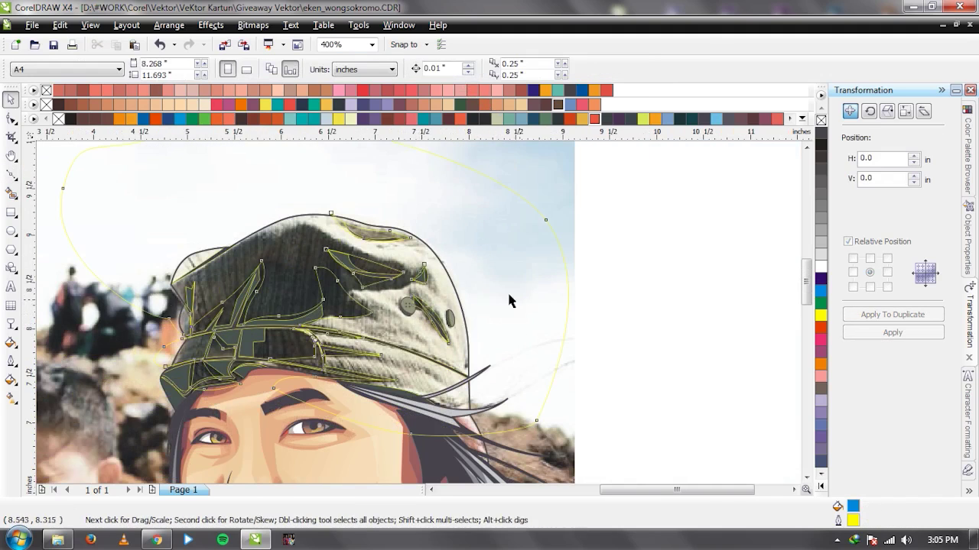
{"action": "key", "text": "Escape"}
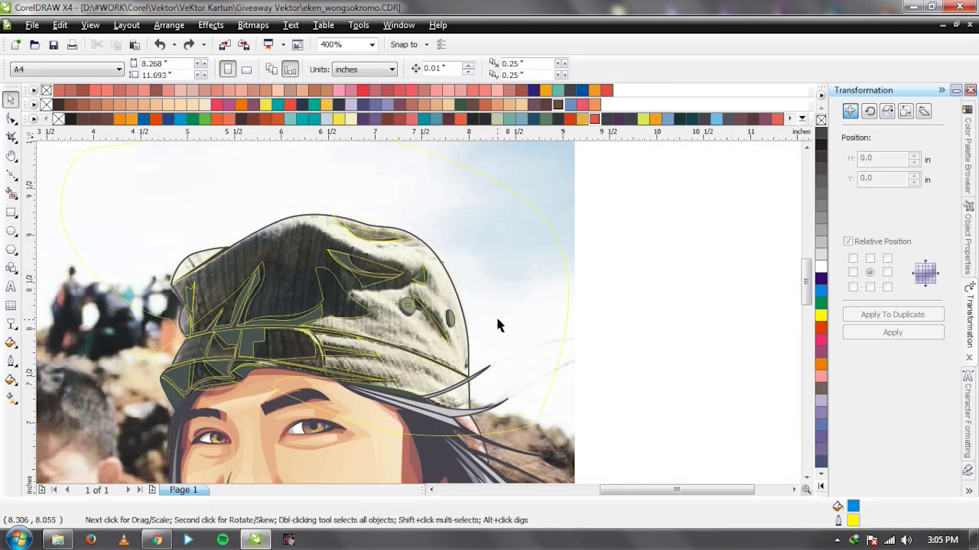
{"action": "left_click", "coordinate": [311, 361]}
{"action": "scroll", "coordinate": [311, 361], "scroll_direction": "up", "scroll_amount": 1}
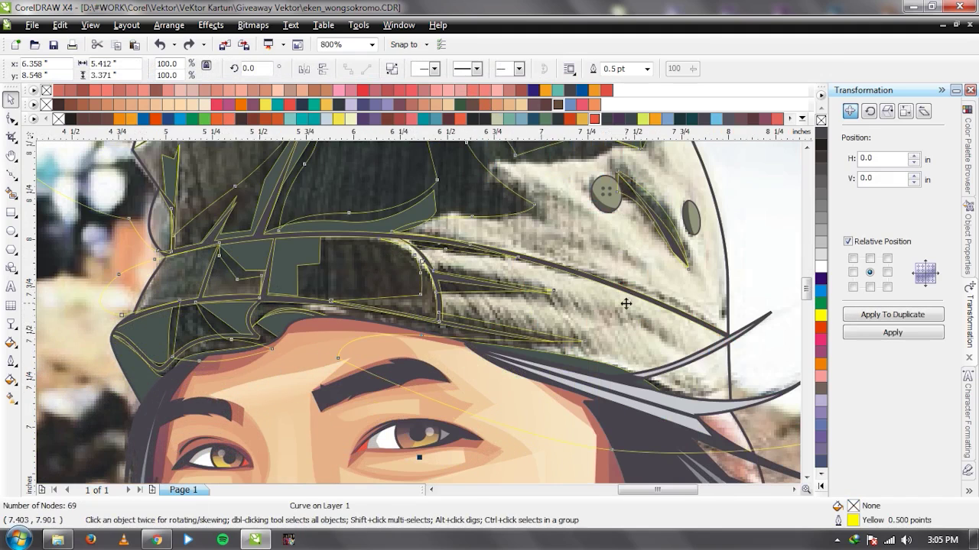
{"action": "scroll", "coordinate": [626, 304], "scroll_direction": "up", "scroll_amount": 1}
Cut a sliver along a brim fold with a closed curve, then delete that cutter.
{"action": "key", "text": "F5"}
{"action": "left_click", "coordinate": [227, 264]}
{"action": "left_click_drag", "start_coordinate": [389, 294], "coordinate": [487, 325]}
{"action": "double_click", "coordinate": [511, 345]}
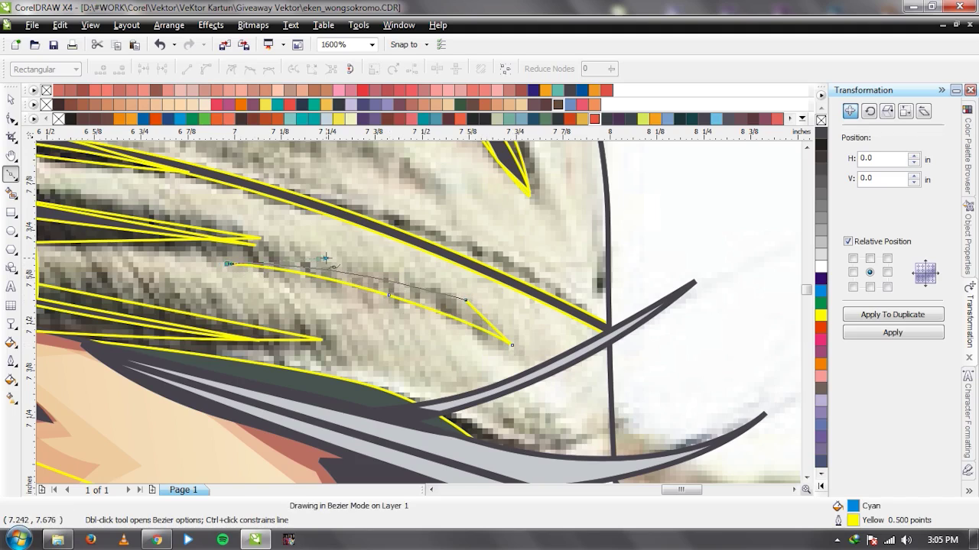
{"action": "left_click", "coordinate": [228, 264]}
{"action": "key", "text": "space"}
{"action": "left_click", "coordinate": [447, 285]}
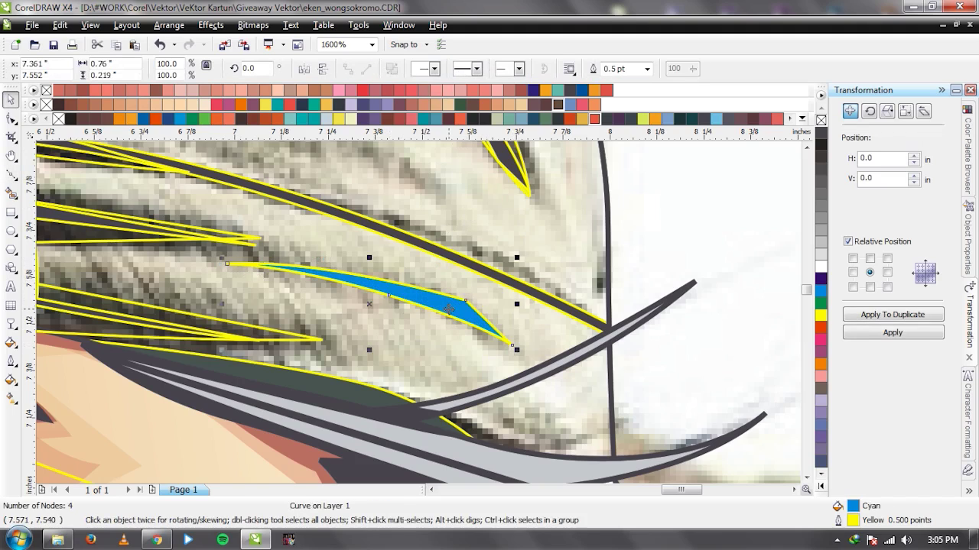
{"action": "key", "text": "Delete"}
Draw a new curve along the cap's left edge and select the 73-node cap outline.
{"action": "scroll", "coordinate": [299, 303], "scroll_direction": "down", "scroll_amount": 2}
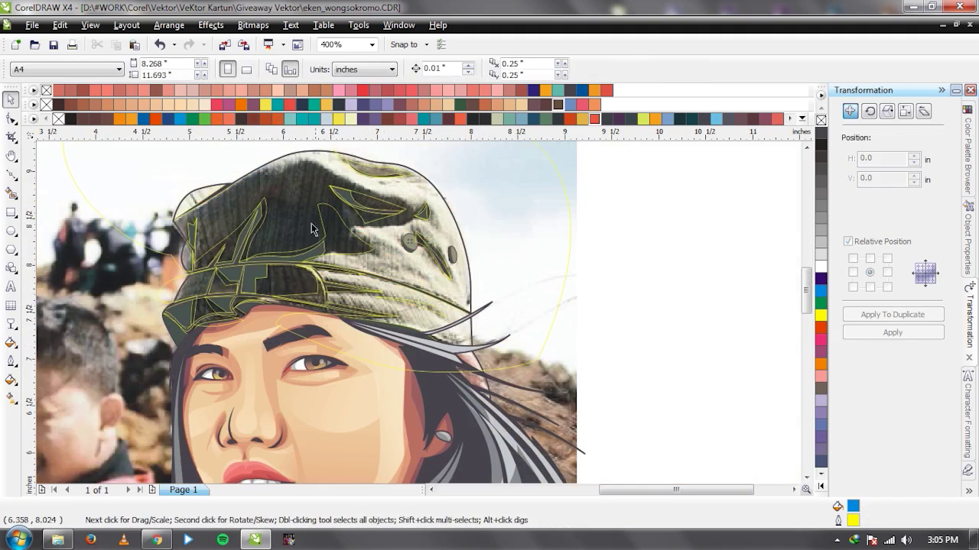
{"action": "scroll", "coordinate": [413, 296], "scroll_direction": "up", "scroll_amount": 1}
{"action": "scroll", "coordinate": [416, 320], "scroll_direction": "down", "scroll_amount": 2}
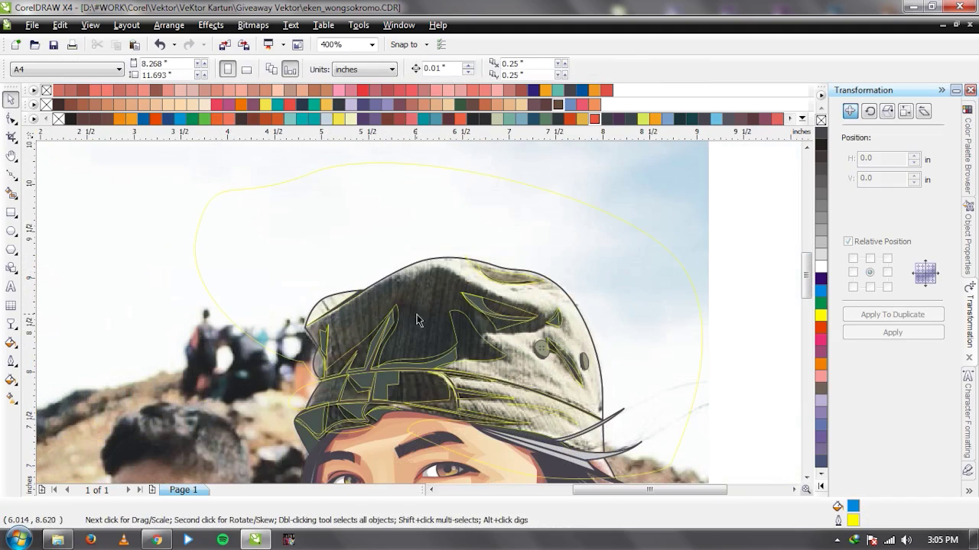
{"action": "scroll", "coordinate": [430, 328], "scroll_direction": "up", "scroll_amount": 2}
{"action": "key", "text": "F5"}
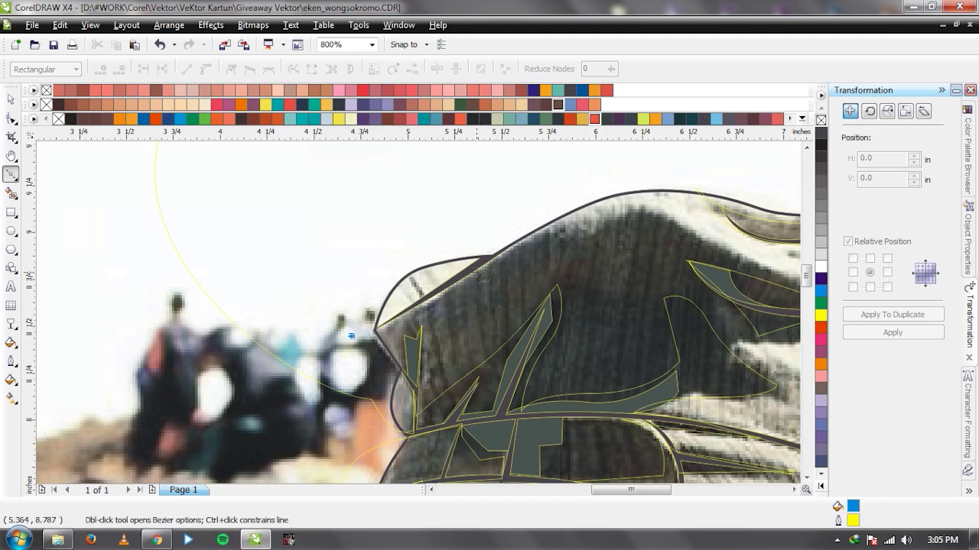
{"action": "left_click", "coordinate": [351, 335]}
{"action": "left_click", "coordinate": [374, 329]}
{"action": "left_click", "coordinate": [485, 264]}
{"action": "left_click_drag", "start_coordinate": [533, 221], "coordinate": [393, 220]}
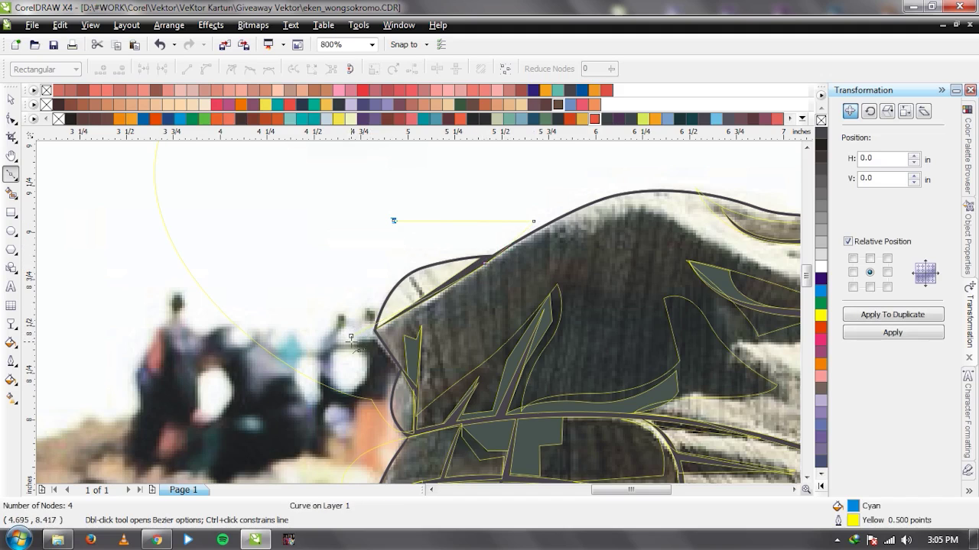
{"action": "scroll", "coordinate": [351, 338], "scroll_direction": "down", "scroll_amount": 1}
{"action": "key", "text": "space"}
{"action": "scroll", "coordinate": [423, 319], "scroll_direction": "down", "scroll_amount": 3}
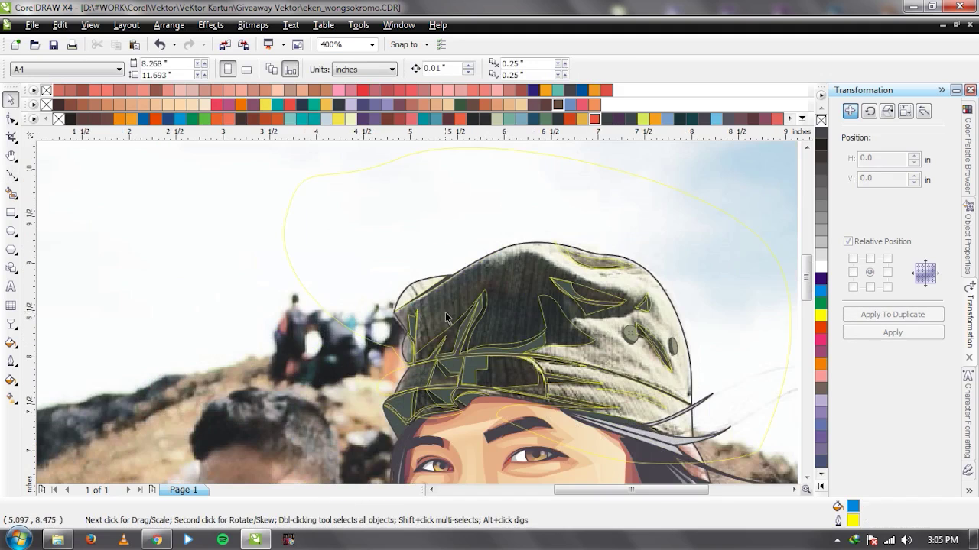
{"action": "scroll", "coordinate": [442, 338], "scroll_direction": "up", "scroll_amount": 2}
{"action": "left_click", "coordinate": [629, 254]}
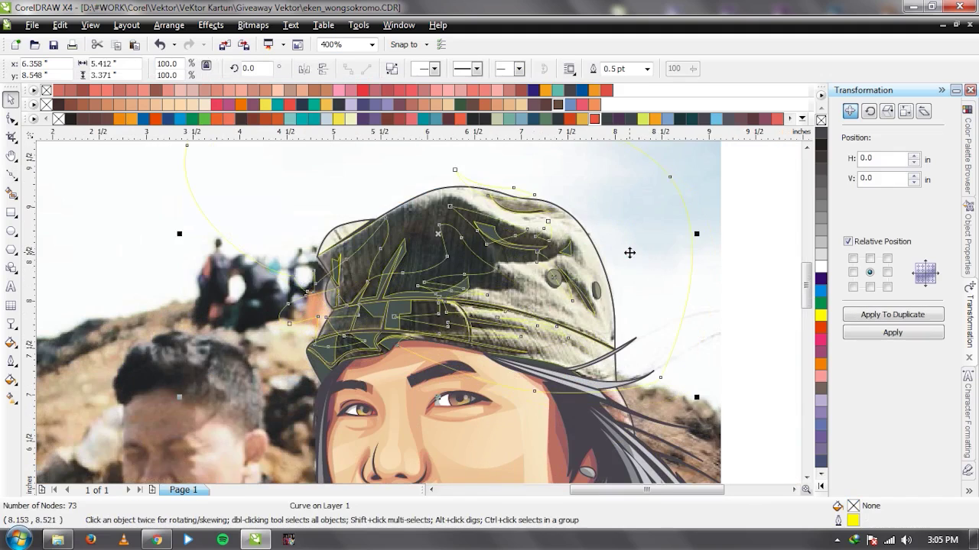
{"action": "scroll", "coordinate": [419, 314], "scroll_direction": "up", "scroll_amount": 1}
{"action": "scroll", "coordinate": [417, 313], "scroll_direction": "down", "scroll_amount": 1}
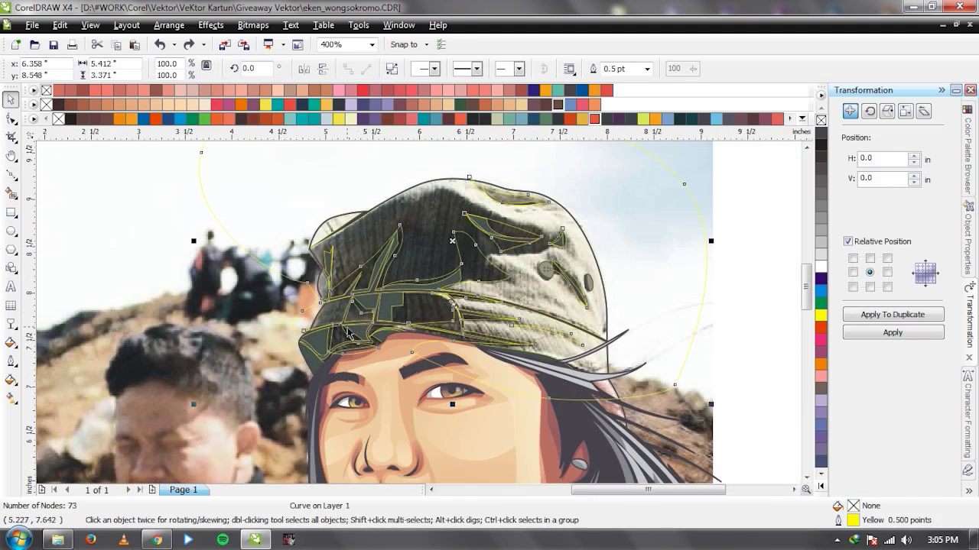
{"action": "scroll", "coordinate": [420, 318], "scroll_direction": "up", "scroll_amount": 1}
{"action": "scroll", "coordinate": [329, 352], "scroll_direction": "up", "scroll_amount": 1}
Combine the new curve with the cap outline and fill it with the folds' dark grey.
{"action": "left_click", "coordinate": [337, 342], "text": "shift"}
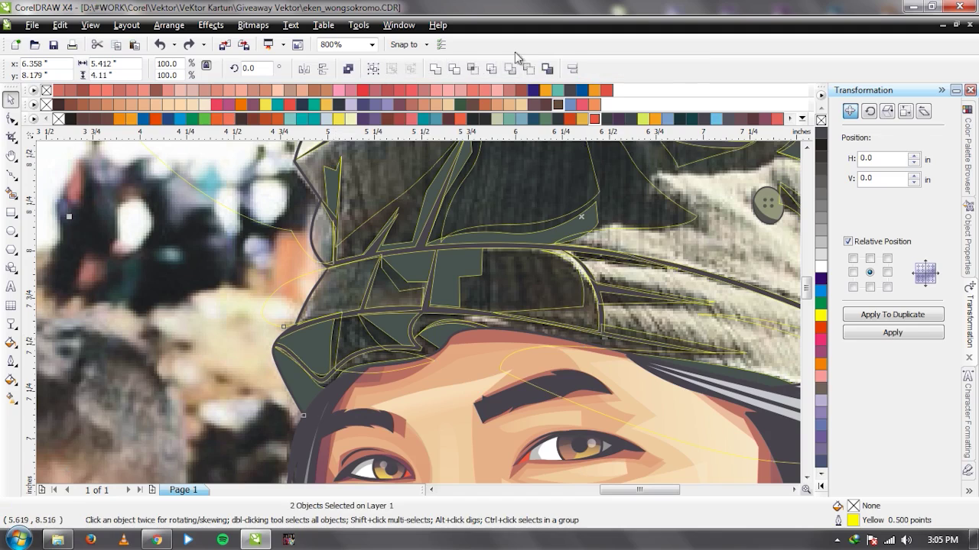
{"action": "left_click", "coordinate": [472, 67]}
{"action": "left_click", "coordinate": [245, 198]}
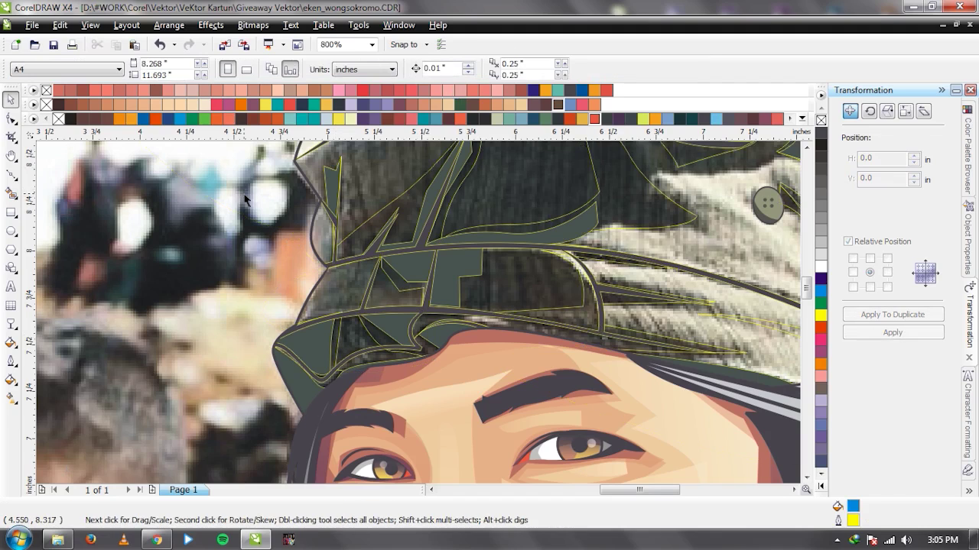
{"action": "key", "text": "i"}
{"action": "left_click", "coordinate": [310, 349]}
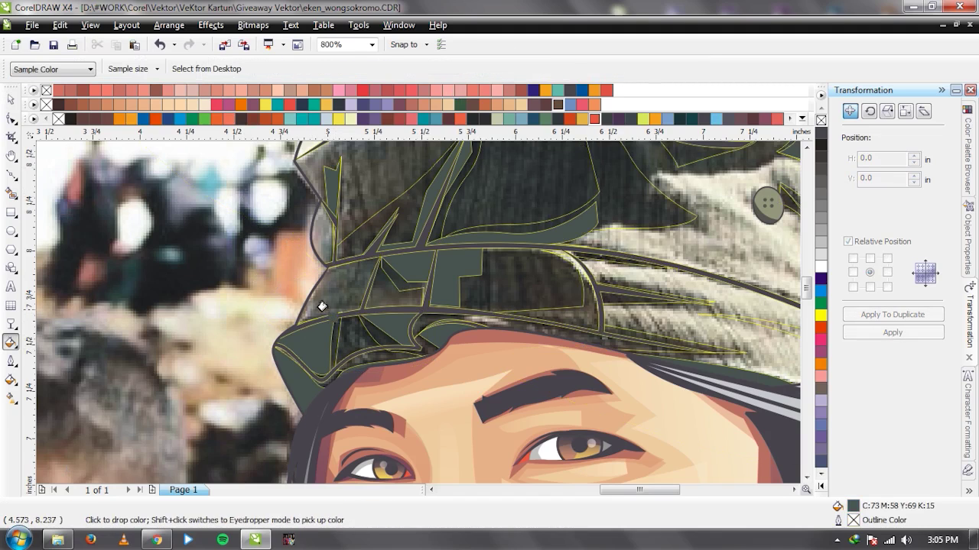
{"action": "left_click", "coordinate": [332, 342]}
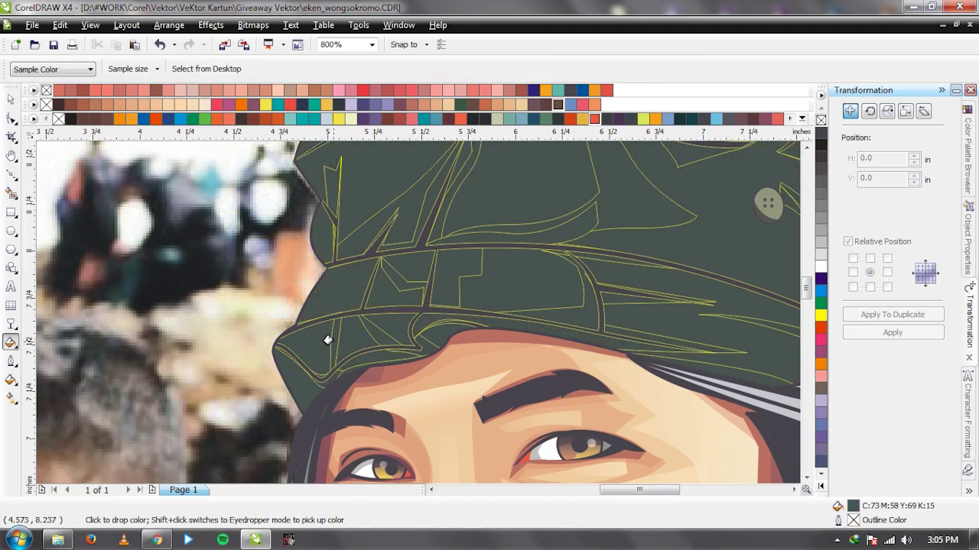
{"action": "key", "text": "space"}
{"action": "left_click_drag", "start_coordinate": [329, 343], "coordinate": [206, 323]}
{"action": "key", "text": "ctrl+z"}
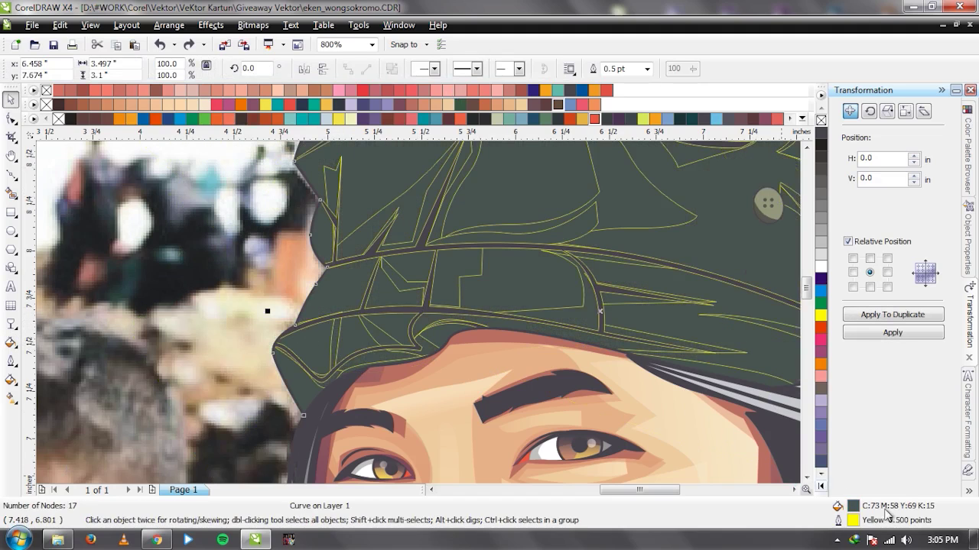
Lighten the cap's Uniform Fill in two passes to sage green CMYK 34/10/28/0.
{"action": "key", "text": "shift+F11"}
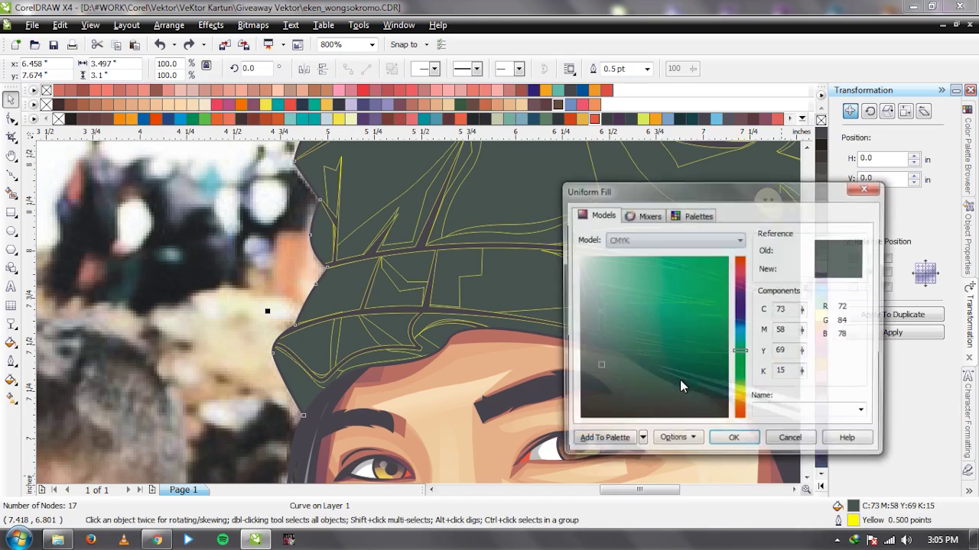
{"action": "left_click_drag", "start_coordinate": [603, 364], "coordinate": [602, 340]}
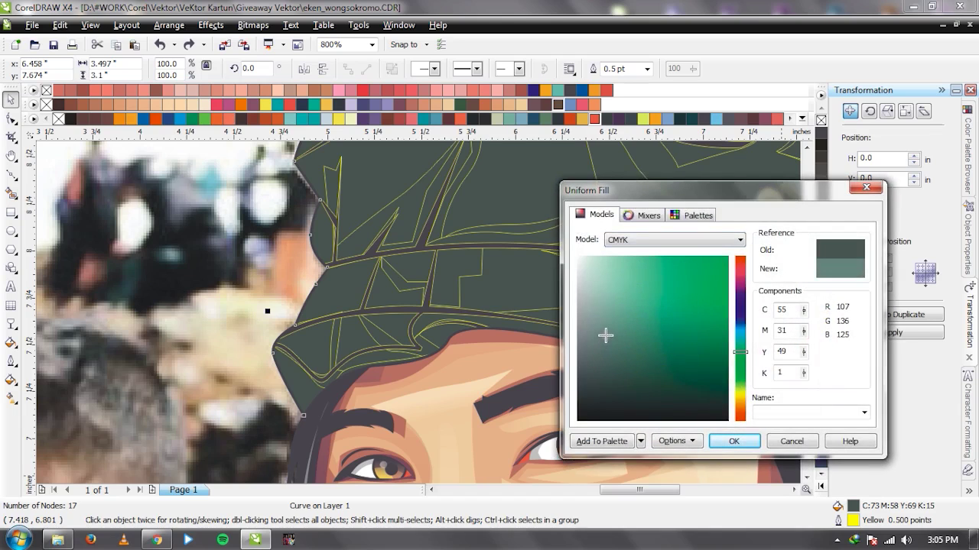
{"action": "key", "text": "Return"}
{"action": "key", "text": "i"}
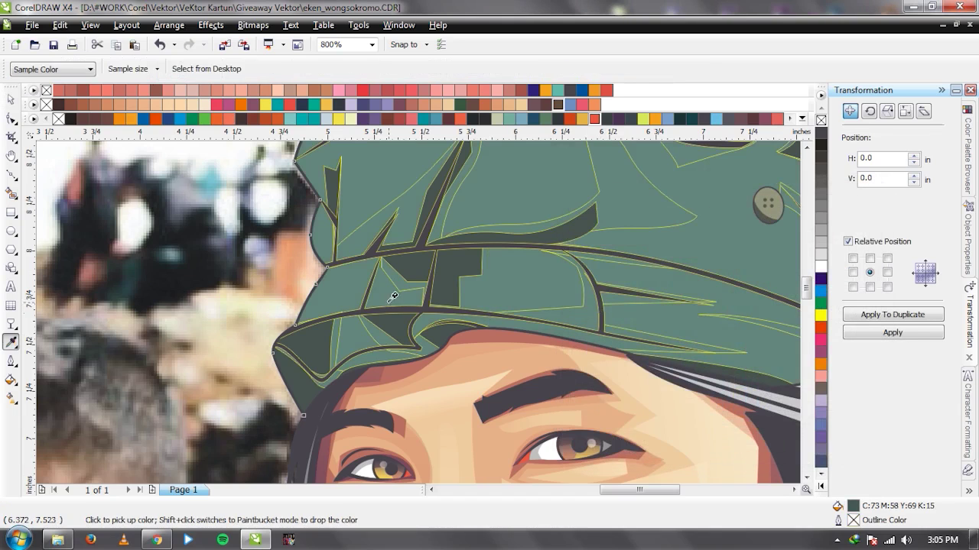
{"action": "left_click", "coordinate": [342, 284]}
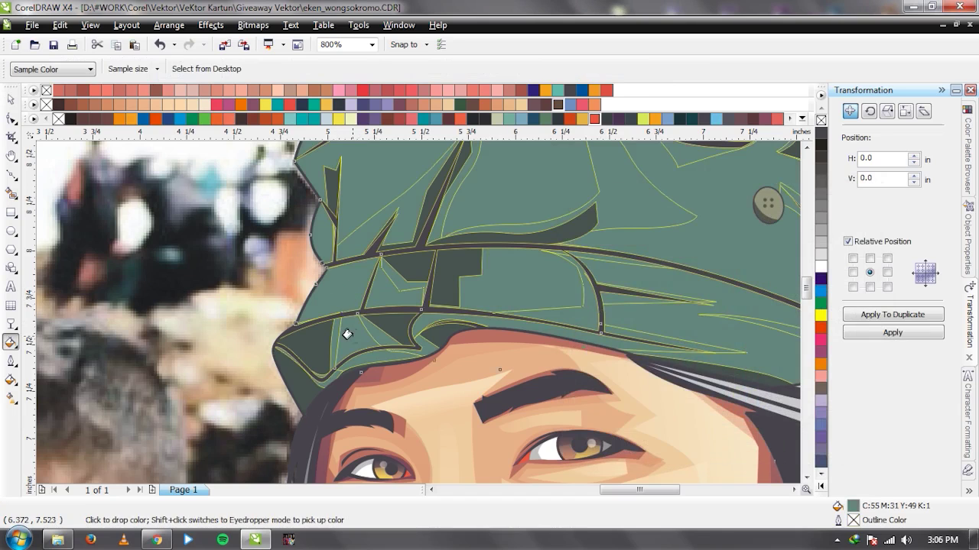
{"action": "key", "text": "space"}
{"action": "left_click_drag", "start_coordinate": [354, 339], "coordinate": [275, 328]}
{"action": "key", "text": "ctrl+z"}
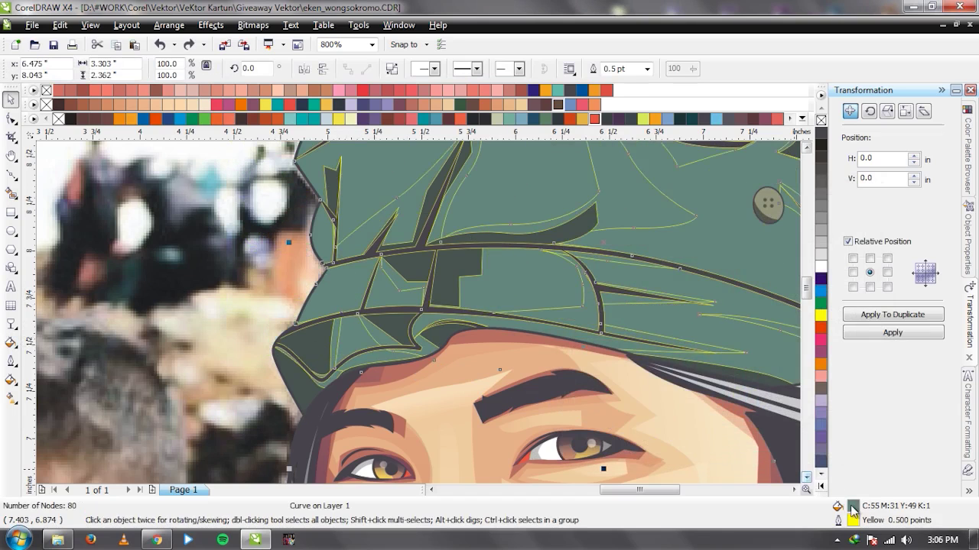
{"action": "key", "text": "shift+F11"}
{"action": "left_click_drag", "start_coordinate": [607, 332], "coordinate": [606, 305]}
{"action": "key", "text": "Return"}
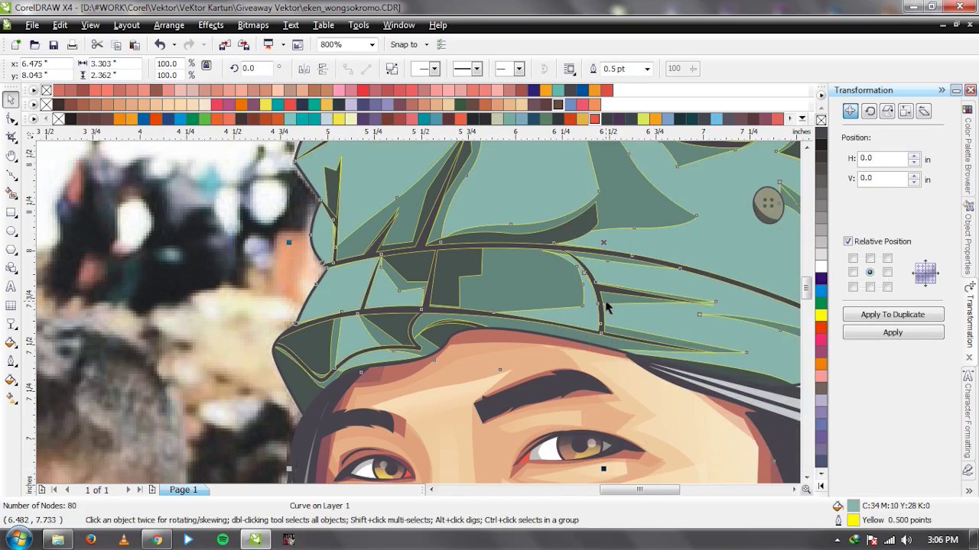
Check the cap fill, then bring the reference photo to the front with Shift+PgUp.
{"action": "key", "text": "F3"}
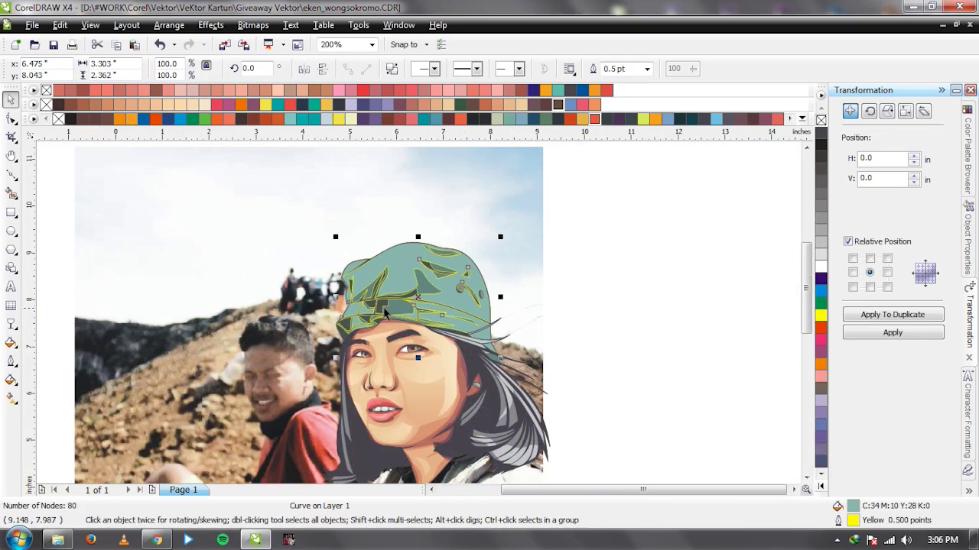
{"action": "scroll", "coordinate": [398, 313], "scroll_direction": "up", "scroll_amount": 1}
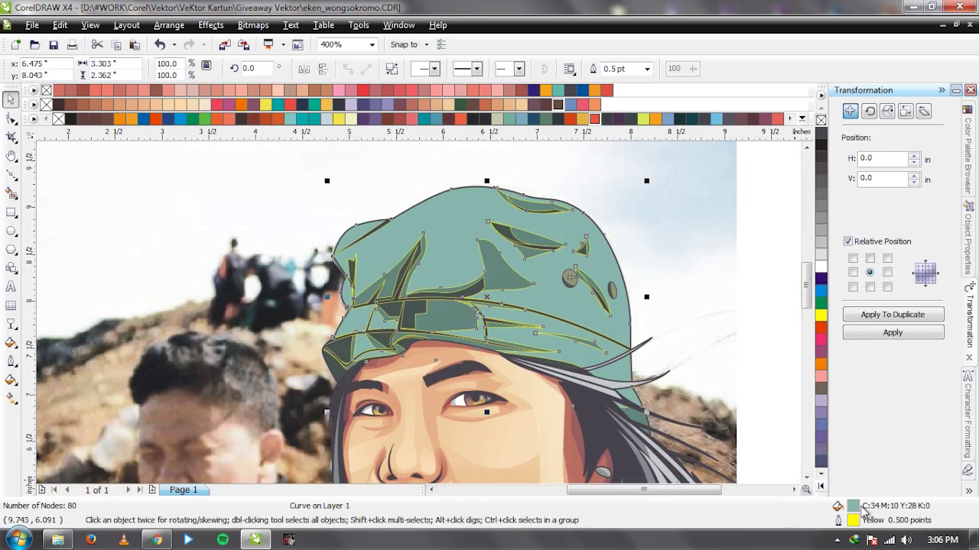
{"action": "key", "text": "shift+F11"}
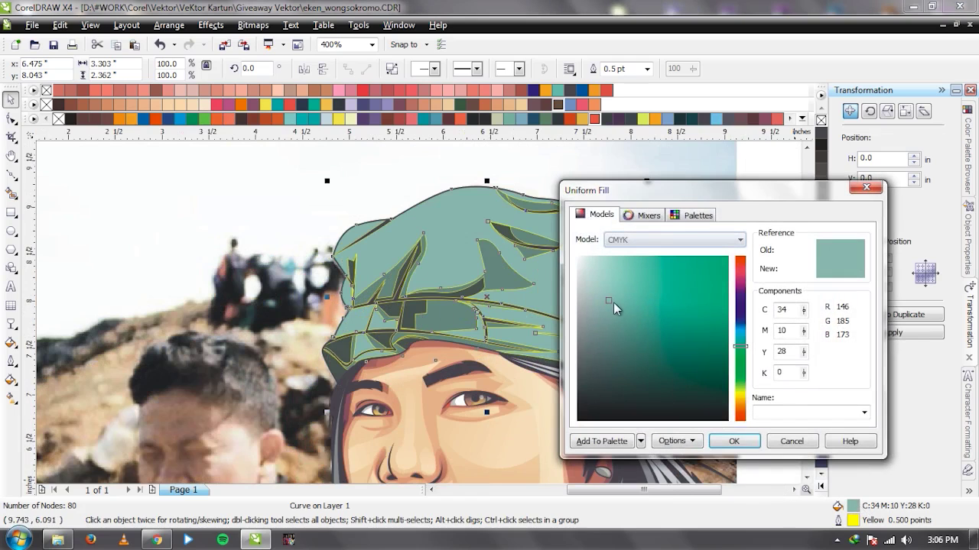
{"action": "left_click", "coordinate": [790, 442]}
{"action": "left_click", "coordinate": [723, 336], "text": "alt"}
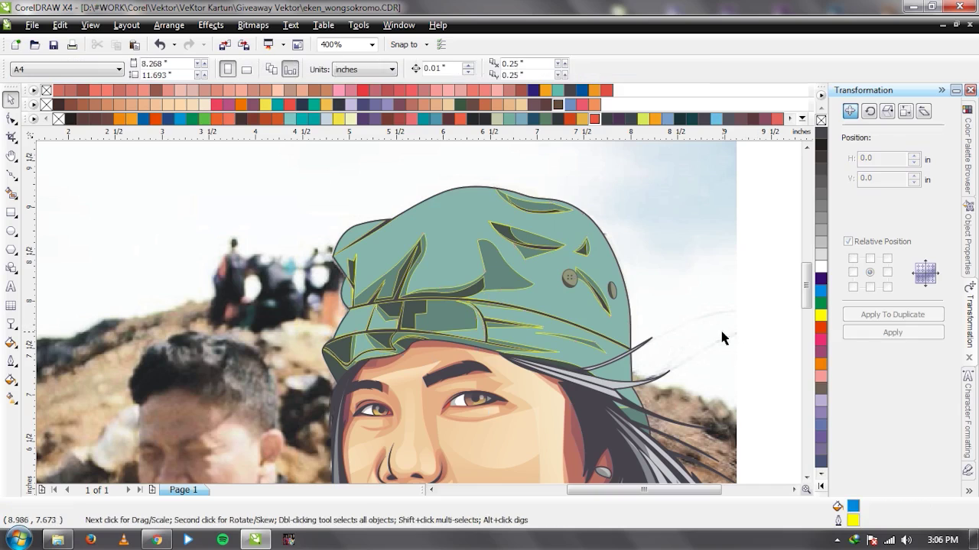
{"action": "left_click", "coordinate": [695, 326], "text": "alt"}
{"action": "key", "text": "shift+Page_Up"}
Start a Bezier outline over the photo along the cap's upper edge and crease.
{"action": "scroll", "coordinate": [352, 246], "scroll_direction": "up", "scroll_amount": 2}
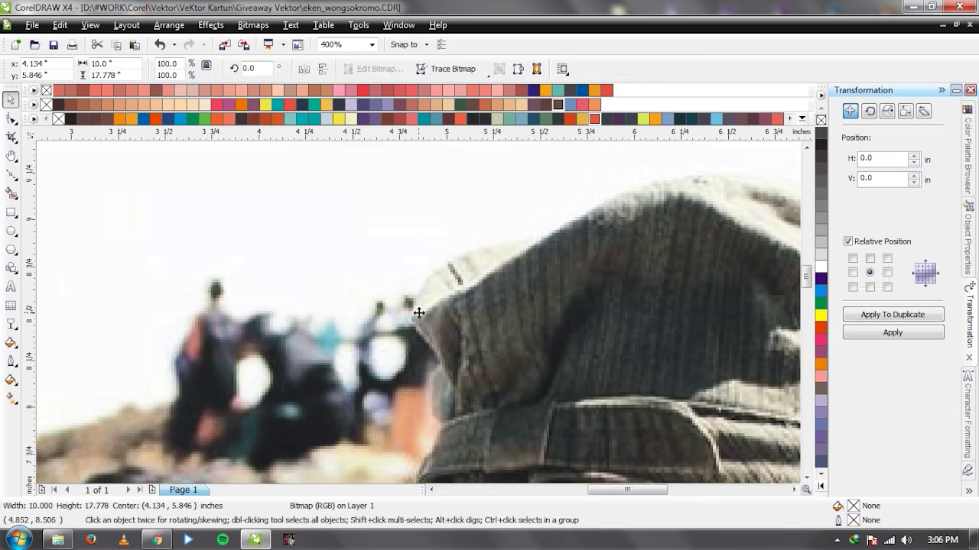
{"action": "key", "text": "Escape"}
{"action": "key", "text": "F5"}
{"action": "left_click", "coordinate": [382, 309]}
{"action": "mouse_move", "coordinate": [457, 297]}
{"action": "left_mouse_down"}
{"action": "mouse_move", "coordinate": [552, 231]}
{"action": "mouse_move", "coordinate": [580, 277]}
{"action": "left_mouse_up"}
{"action": "left_click", "coordinate": [590, 217]}
{"action": "left_click", "coordinate": [600, 269]}
{"action": "scroll", "coordinate": [141, 326], "scroll_direction": "down", "scroll_amount": 1}
{"action": "scroll", "coordinate": [403, 270], "scroll_direction": "up", "scroll_amount": 1}
{"action": "left_click_drag", "start_coordinate": [402, 269], "coordinate": [428, 261]}
{"action": "left_click", "coordinate": [428, 260]}
{"action": "left_click_drag", "start_coordinate": [533, 315], "coordinate": [599, 341]}
{"action": "left_click", "coordinate": [663, 336]}
{"action": "left_click_drag", "start_coordinate": [622, 376], "coordinate": [552, 394]}
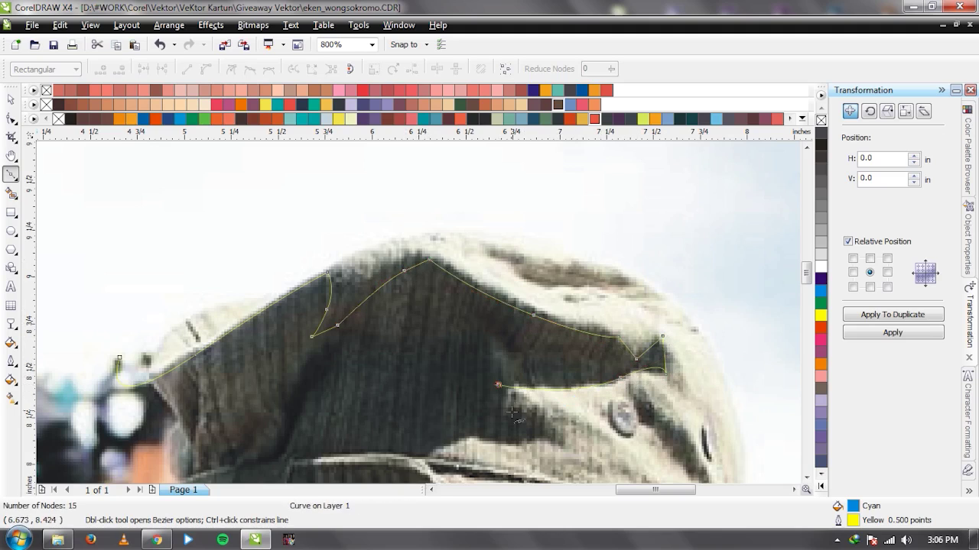
{"action": "scroll", "coordinate": [511, 413], "scroll_direction": "down", "scroll_amount": 3}
{"action": "scroll", "coordinate": [543, 447], "scroll_direction": "up", "scroll_amount": 3}
Continue the cap outline along the brim to its end and curve it underneath.
{"action": "left_click", "coordinate": [396, 298]}
{"action": "left_click", "coordinate": [438, 312]}
{"action": "left_click", "coordinate": [463, 334]}
{"action": "left_click", "coordinate": [393, 331]}
{"action": "left_click", "coordinate": [320, 344]}
{"action": "left_click", "coordinate": [209, 345]}
{"action": "left_click", "coordinate": [209, 355]}
{"action": "left_click_drag", "start_coordinate": [306, 360], "coordinate": [344, 369]}
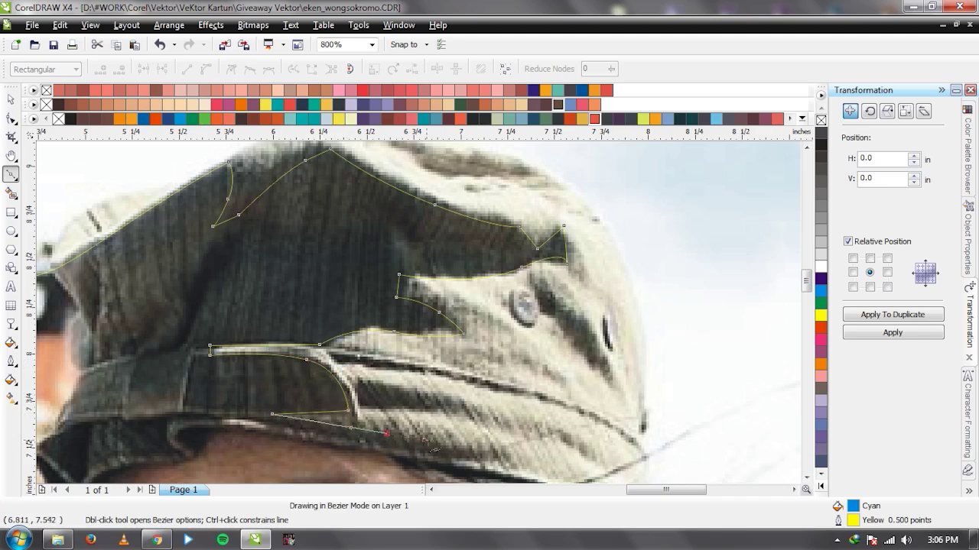
{"action": "left_click_drag", "start_coordinate": [371, 445], "coordinate": [277, 426]}
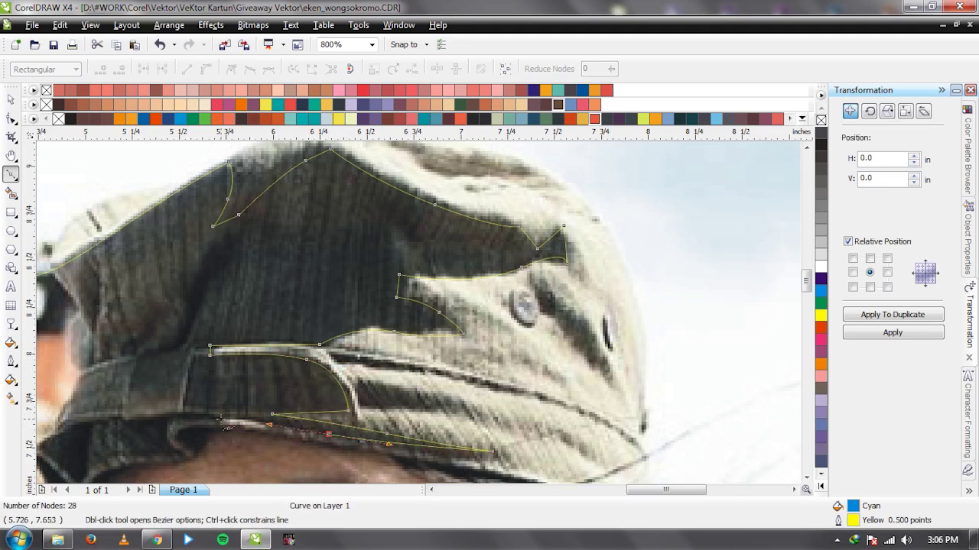
{"action": "scroll", "coordinate": [426, 323], "scroll_direction": "down", "scroll_amount": 2}
{"action": "scroll", "coordinate": [426, 323], "scroll_direction": "up", "scroll_amount": 2}
Curve the outline up the cap's side, top and back, closing it at its start.
{"action": "left_click_drag", "start_coordinate": [416, 315], "coordinate": [536, 331]}
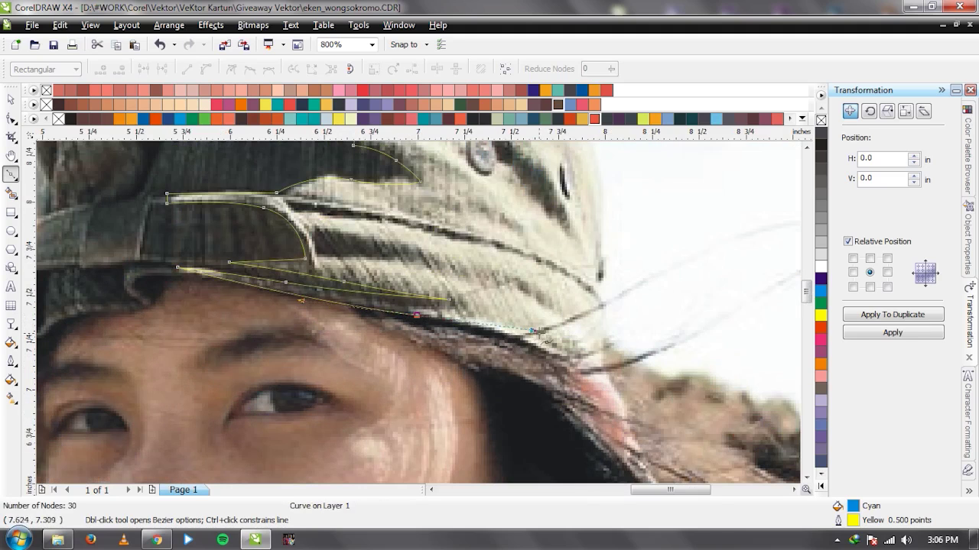
{"action": "left_click_drag", "start_coordinate": [595, 378], "coordinate": [641, 367]}
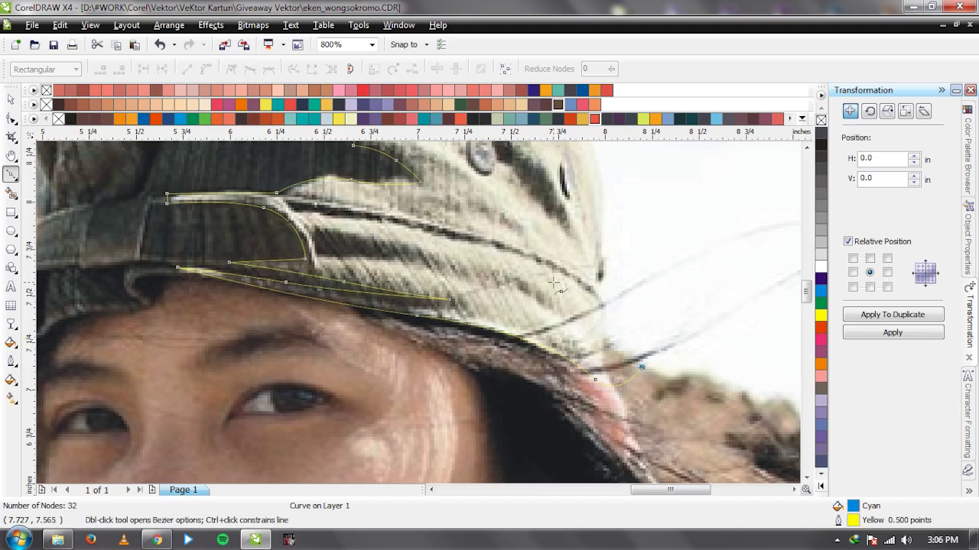
{"action": "left_click_drag", "start_coordinate": [538, 262], "coordinate": [627, 288]}
{"action": "left_click_drag", "start_coordinate": [285, 203], "coordinate": [408, 231]}
{"action": "scroll", "coordinate": [572, 277], "scroll_direction": "down", "scroll_amount": 1}
{"action": "left_click_drag", "start_coordinate": [690, 343], "coordinate": [683, 277]}
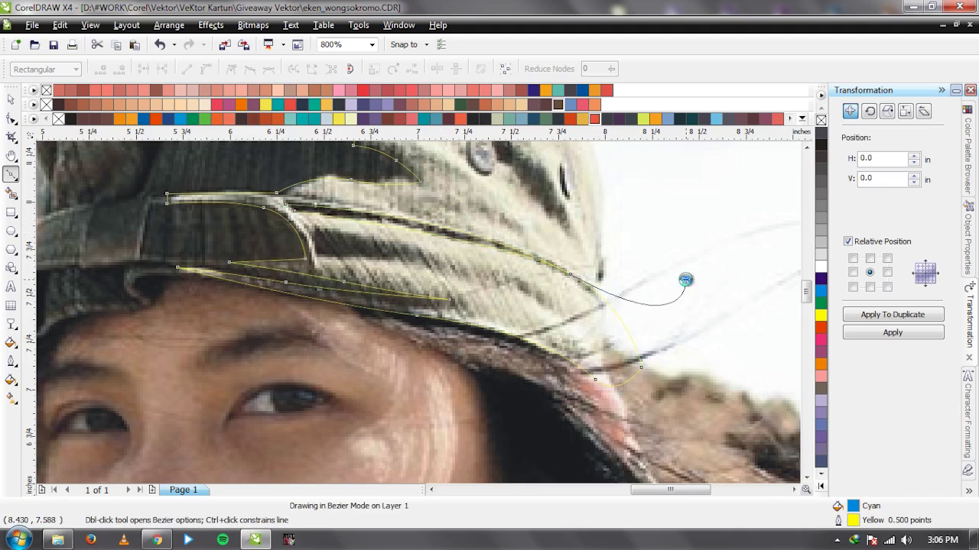
{"action": "scroll", "coordinate": [417, 311], "scroll_direction": "up", "scroll_amount": 1}
{"action": "scroll", "coordinate": [378, 295], "scroll_direction": "down", "scroll_amount": 2}
{"action": "left_click_drag", "start_coordinate": [448, 233], "coordinate": [459, 240]}
{"action": "scroll", "coordinate": [458, 239], "scroll_direction": "up", "scroll_amount": 1}
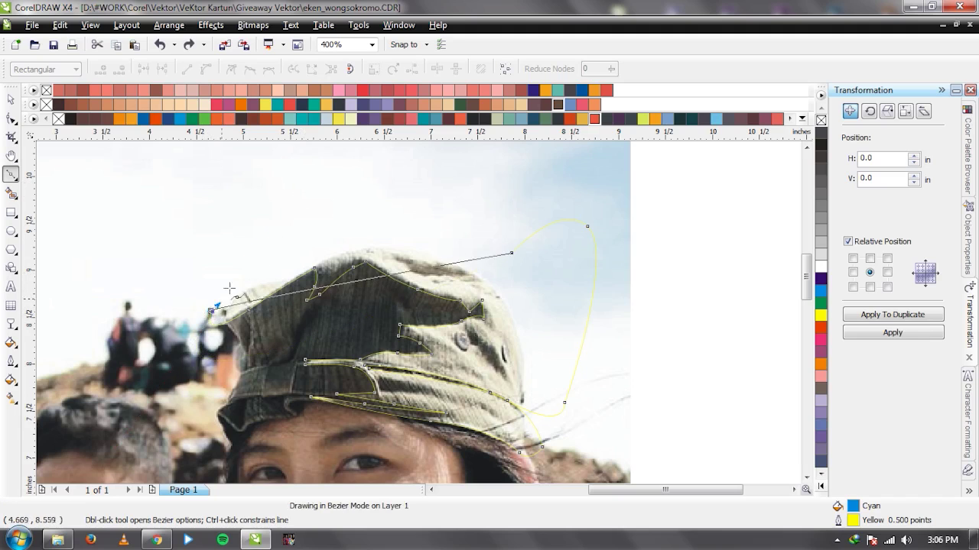
{"action": "left_click", "coordinate": [211, 312]}
{"action": "key", "text": "space"}
Remove the cap outline's fill, then trace and close a small light-crease shape.
{"action": "left_click", "coordinate": [821, 120]}
{"action": "scroll", "coordinate": [413, 294], "scroll_direction": "up", "scroll_amount": 2}
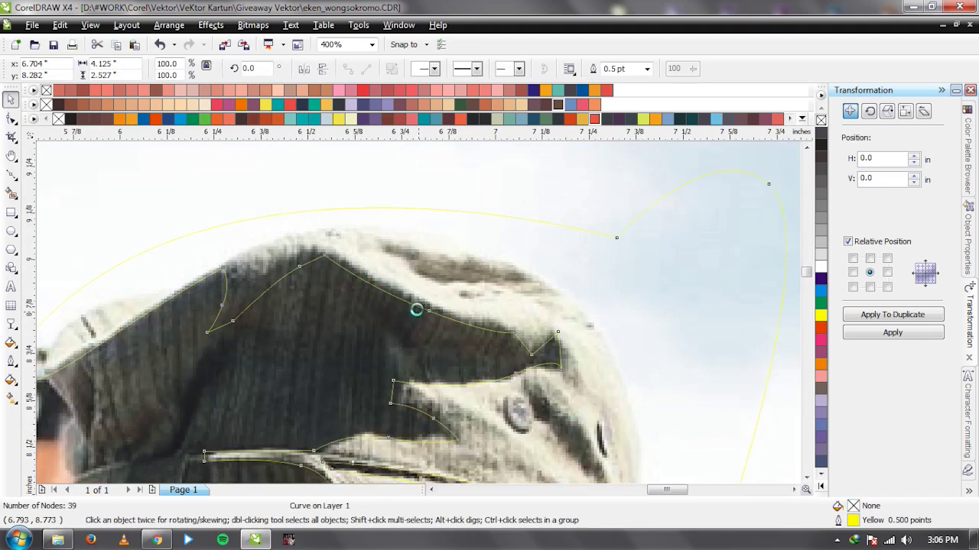
{"action": "key", "text": "space"}
{"action": "left_click_drag", "start_coordinate": [651, 261], "coordinate": [673, 248]}
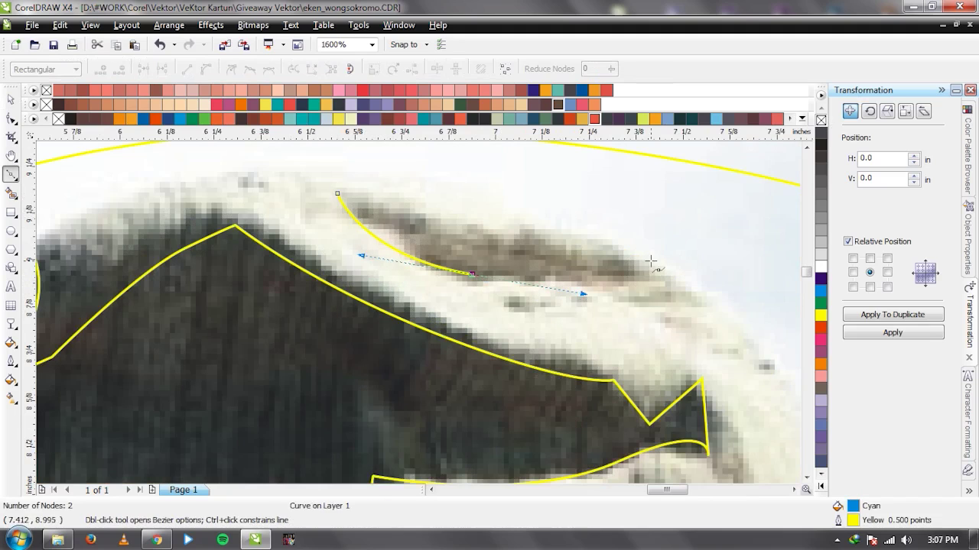
{"action": "left_click", "coordinate": [337, 194]}
{"action": "key", "text": "space"}
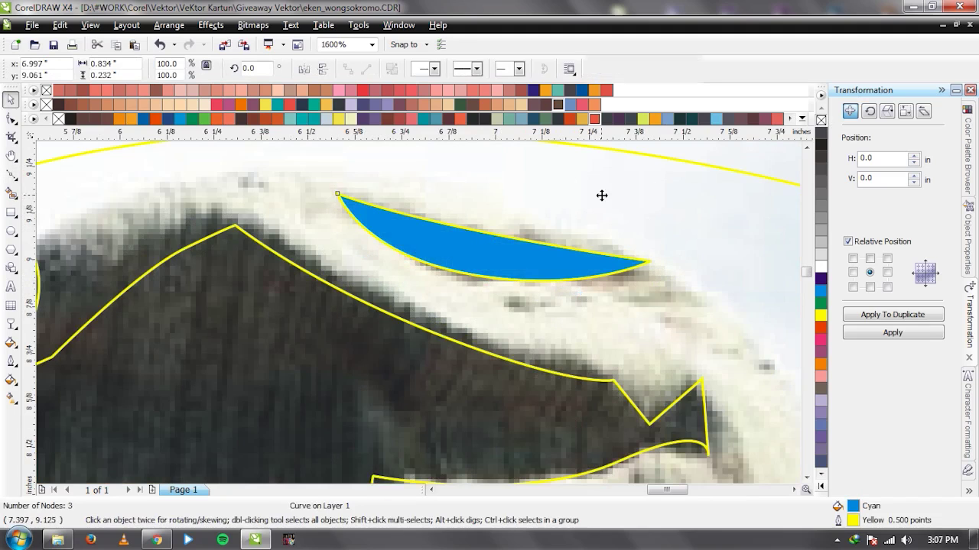
{"action": "left_click", "coordinate": [461, 254]}
{"action": "key", "text": "Delete"}
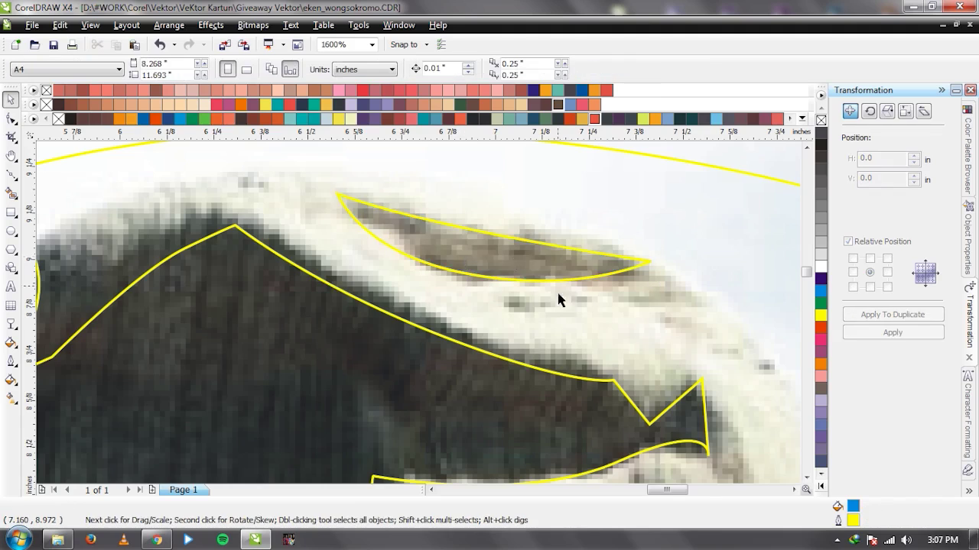
{"action": "scroll", "coordinate": [557, 289], "scroll_direction": "down", "scroll_amount": 2}
{"action": "scroll", "coordinate": [420, 307], "scroll_direction": "up", "scroll_amount": 2}
Trace a closed shadow shape around the cap's eyelet and along the dark fold.
{"action": "key", "text": "space"}
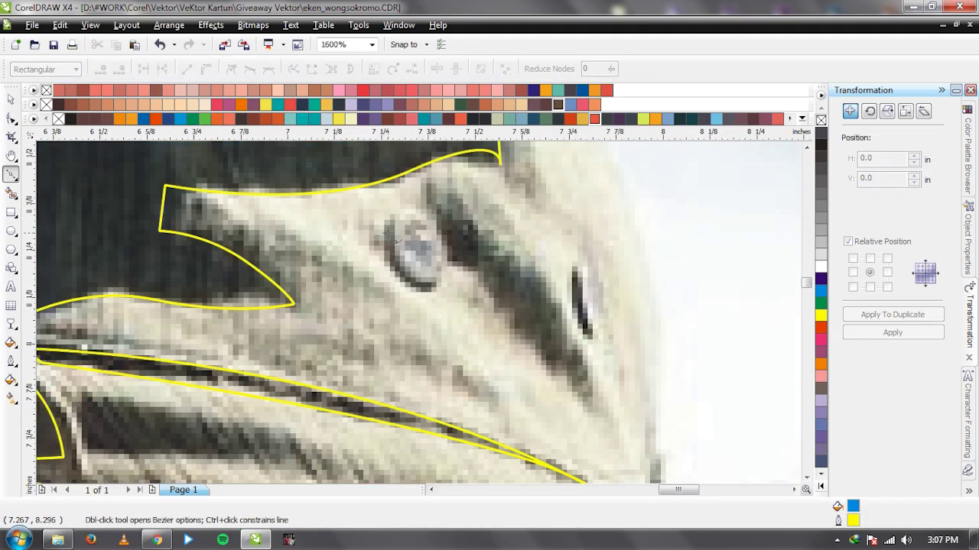
{"action": "left_click", "coordinate": [384, 221]}
{"action": "left_click_drag", "start_coordinate": [418, 292], "coordinate": [438, 292]}
{"action": "left_click", "coordinate": [456, 261]}
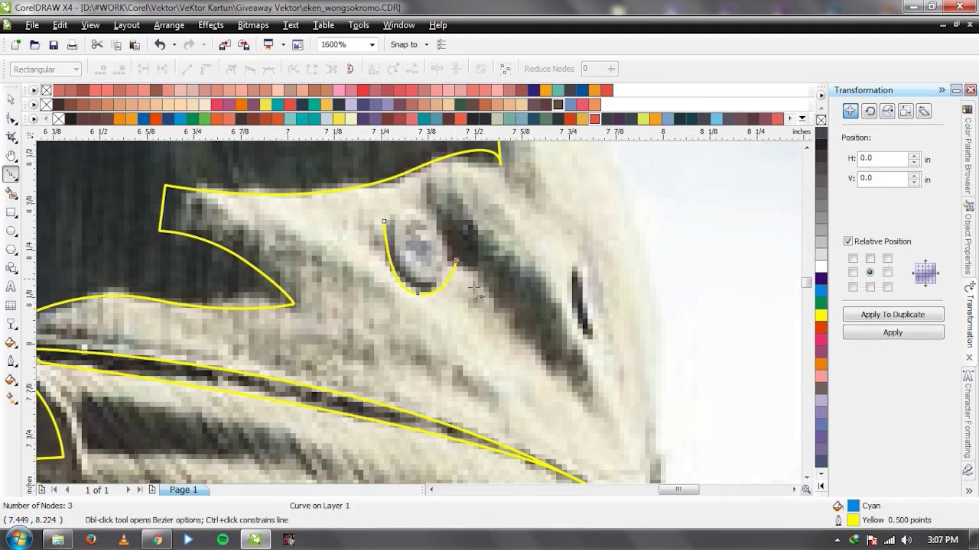
{"action": "left_click", "coordinate": [601, 411]}
{"action": "left_click_drag", "start_coordinate": [540, 282], "coordinate": [444, 197]}
{"action": "left_click", "coordinate": [441, 174]}
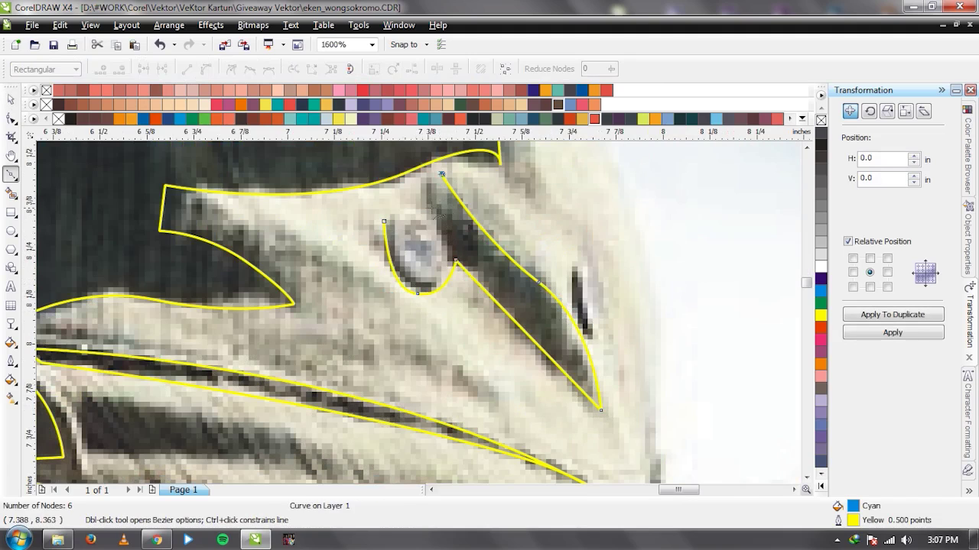
{"action": "left_click", "coordinate": [383, 221]}
{"action": "key", "text": "space"}
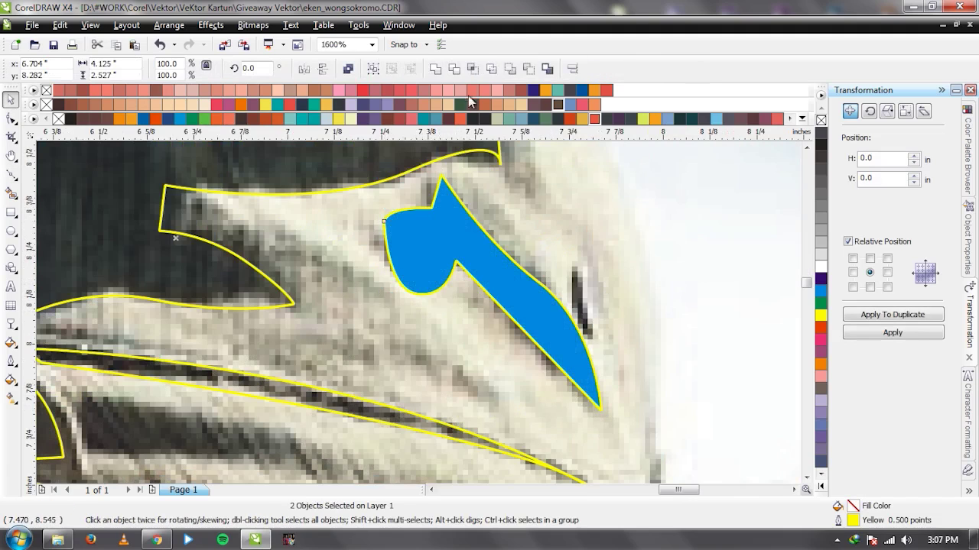
{"action": "key", "text": "Escape"}
{"action": "key", "text": "space"}
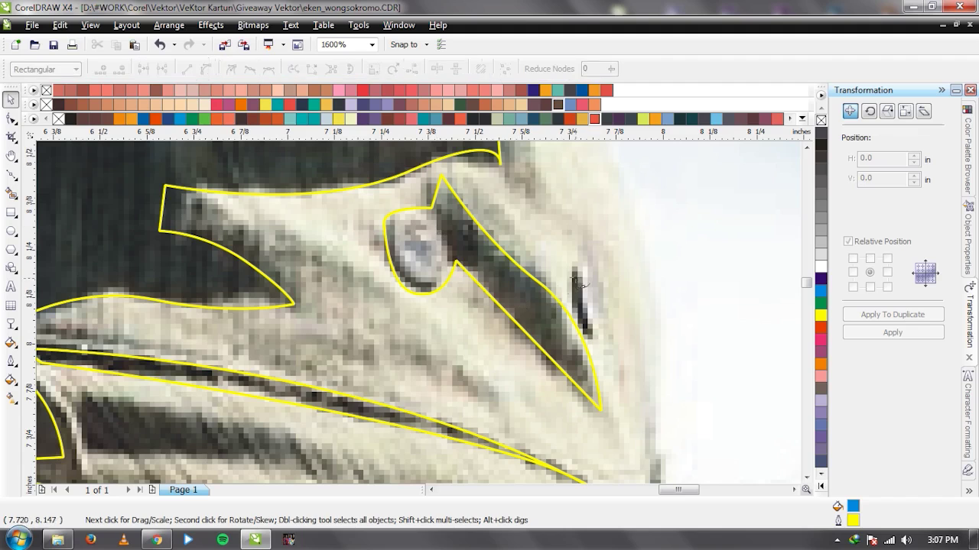
{"action": "key", "text": "space"}
{"action": "scroll", "coordinate": [569, 344], "scroll_direction": "down", "scroll_amount": 1}
{"action": "scroll", "coordinate": [420, 318], "scroll_direction": "down", "scroll_amount": 1}
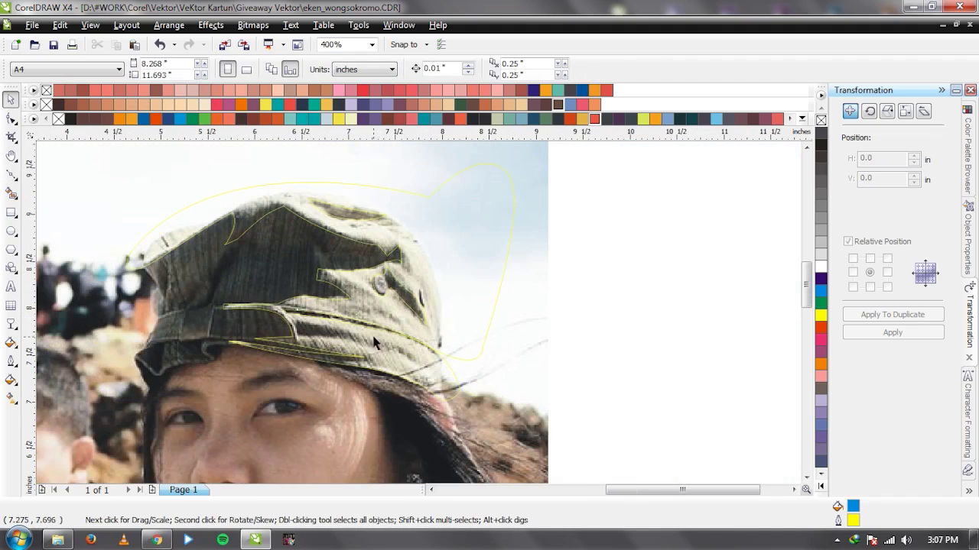
{"action": "scroll", "coordinate": [328, 360], "scroll_direction": "up", "scroll_amount": 1}
Trace a brim-edge shape, then delete the misdrawn cyan piece and select the cap outline.
{"action": "key", "text": "space"}
{"action": "left_click", "coordinate": [266, 310]}
{"action": "left_click_drag", "start_coordinate": [386, 321], "coordinate": [451, 336]}
{"action": "left_click", "coordinate": [450, 336]}
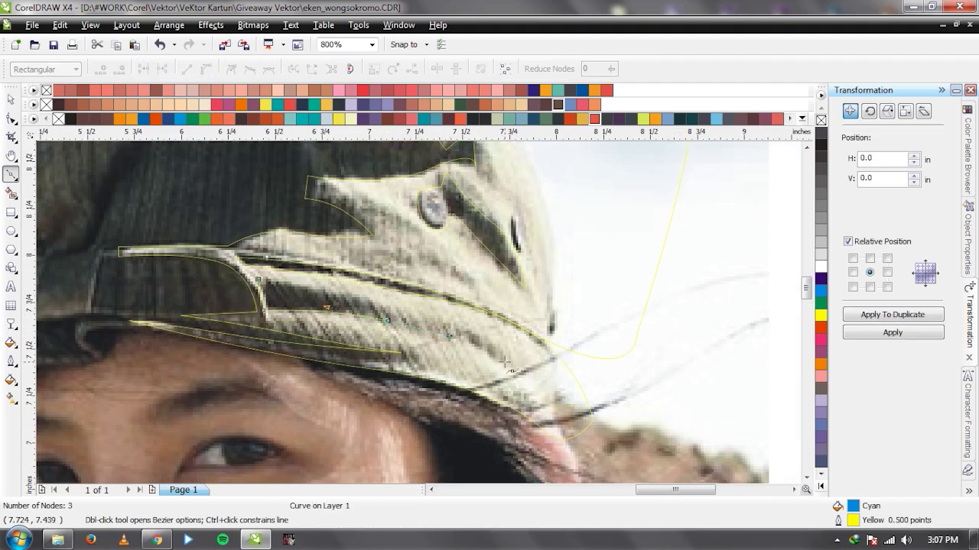
{"action": "left_click_drag", "start_coordinate": [259, 282], "coordinate": [416, 314]}
{"action": "key", "text": "space"}
{"action": "left_click", "coordinate": [448, 323], "text": "shift"}
{"action": "left_click", "coordinate": [307, 298]}
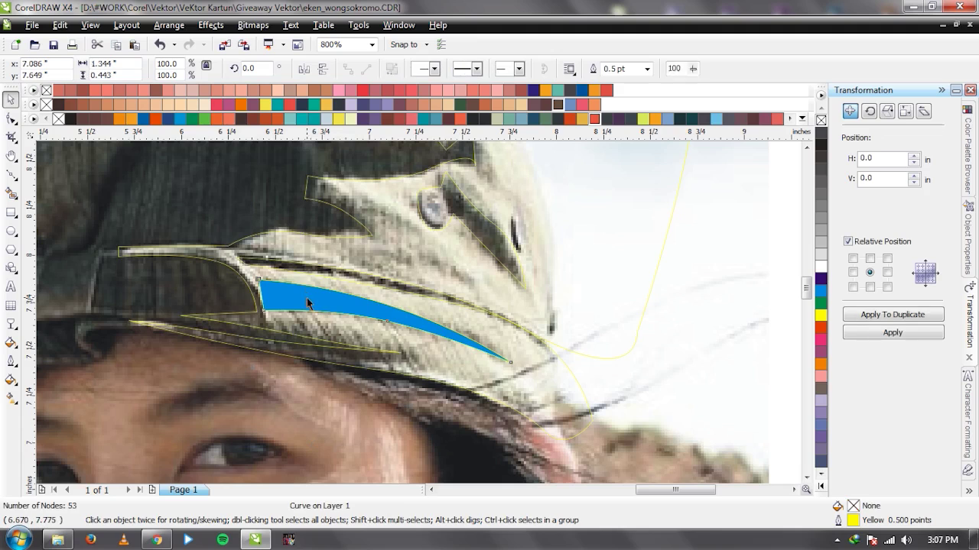
{"action": "key", "text": "Delete"}
{"action": "scroll", "coordinate": [419, 318], "scroll_direction": "down", "scroll_amount": 1}
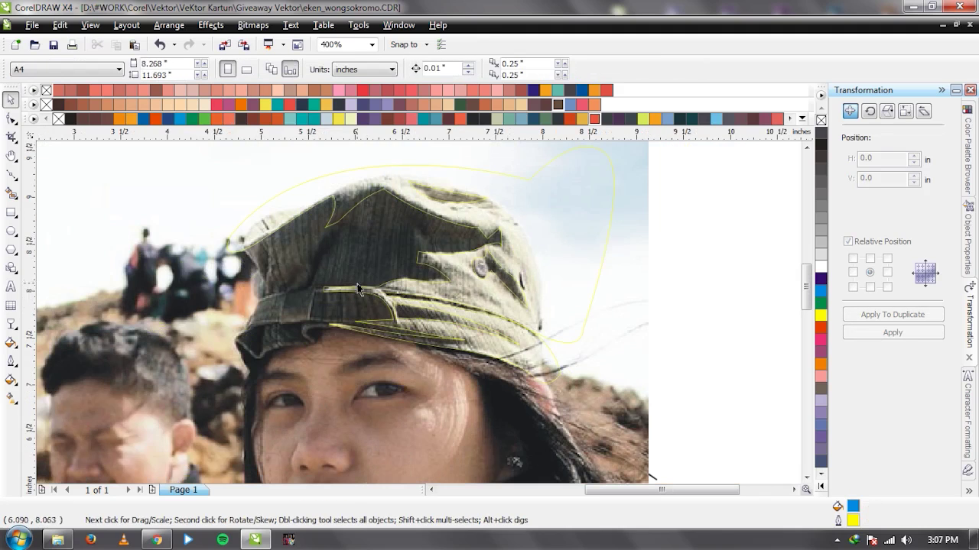
{"action": "scroll", "coordinate": [418, 313], "scroll_direction": "up", "scroll_amount": 1}
{"action": "scroll", "coordinate": [418, 313], "scroll_direction": "up", "scroll_amount": 1}
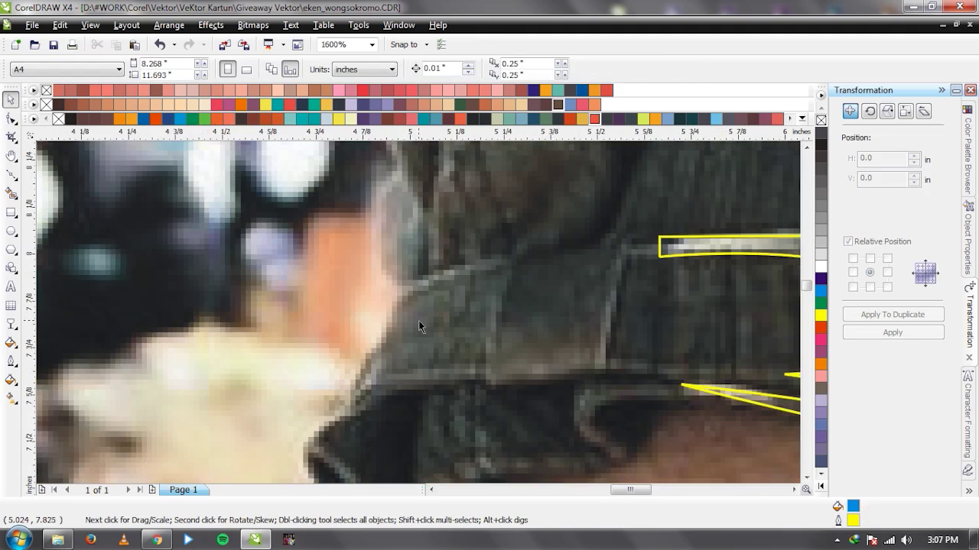
{"action": "scroll", "coordinate": [418, 314], "scroll_direction": "down", "scroll_amount": 1}
{"action": "scroll", "coordinate": [418, 313], "scroll_direction": "down", "scroll_amount": 1}
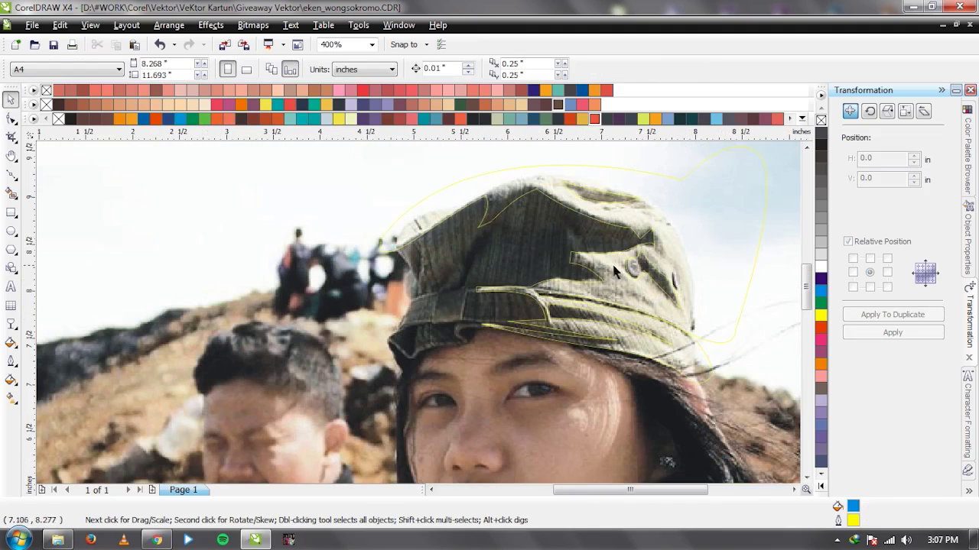
{"action": "left_click", "coordinate": [621, 298]}
Send the photo to back, intersect the teal cap with the outline, and delete the yellow outline.
{"action": "scroll", "coordinate": [419, 312], "scroll_direction": "down", "scroll_amount": 1}
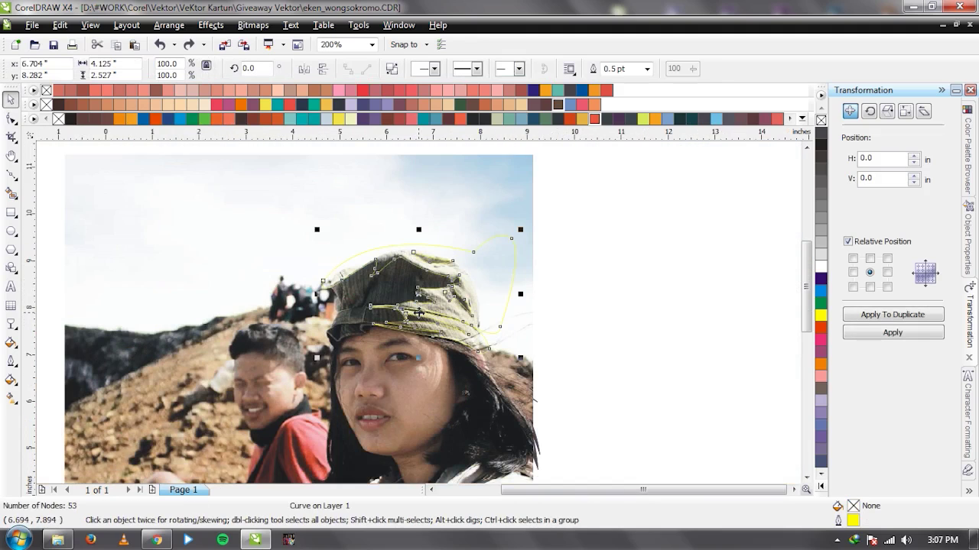
{"action": "left_click", "coordinate": [487, 216]}
{"action": "key", "text": "shift+Page_Down"}
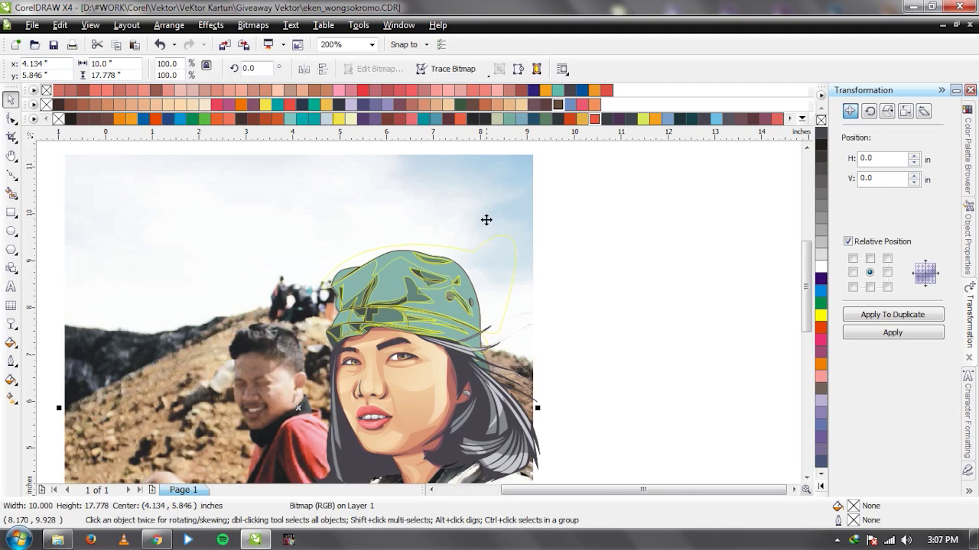
{"action": "scroll", "coordinate": [486, 215], "scroll_direction": "up", "scroll_amount": 1}
{"action": "left_click", "coordinate": [317, 272]}
{"action": "left_click", "coordinate": [281, 287], "text": "shift"}
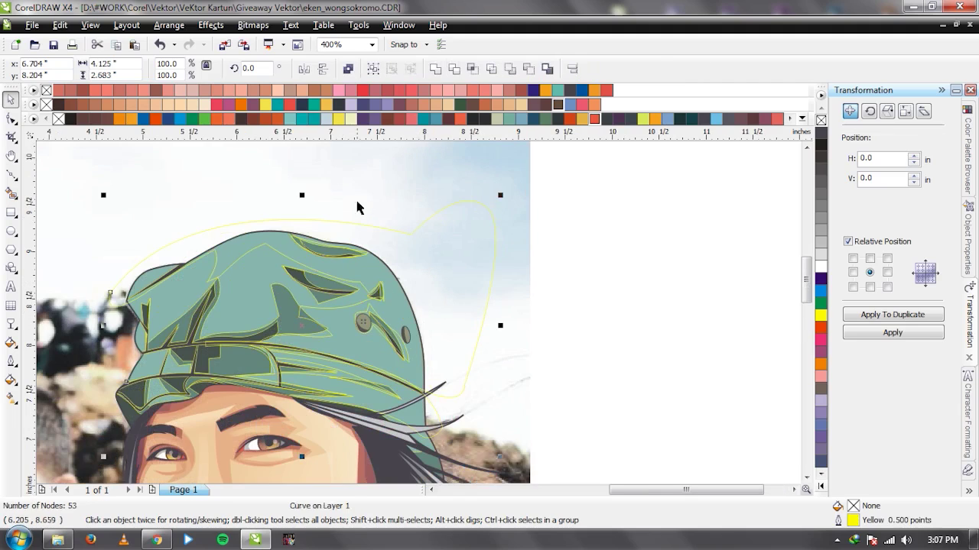
{"action": "left_click", "coordinate": [471, 68]}
{"action": "left_click", "coordinate": [464, 260]}
{"action": "key", "text": "Delete"}
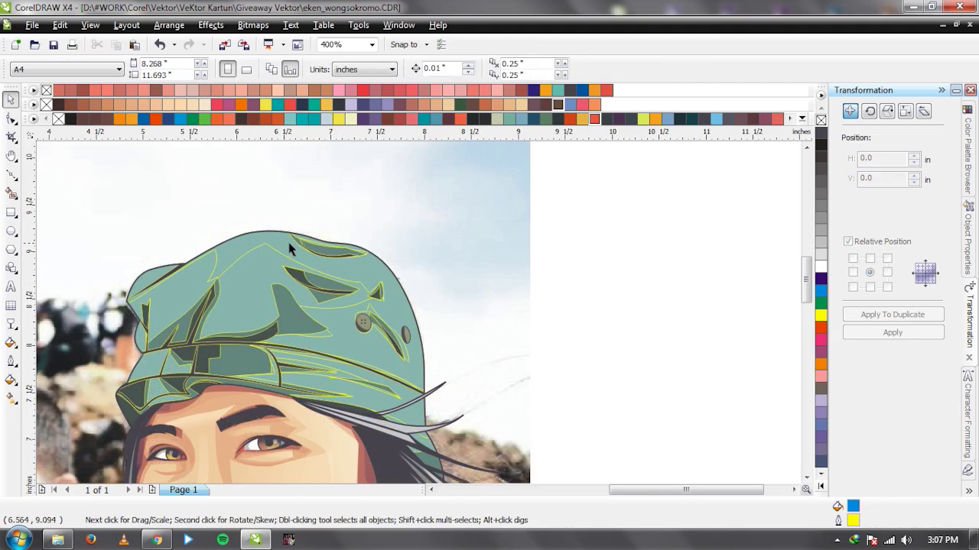
{"action": "left_click_drag", "start_coordinate": [290, 245], "coordinate": [341, 203]}
{"action": "key", "text": "ctrl+z"}
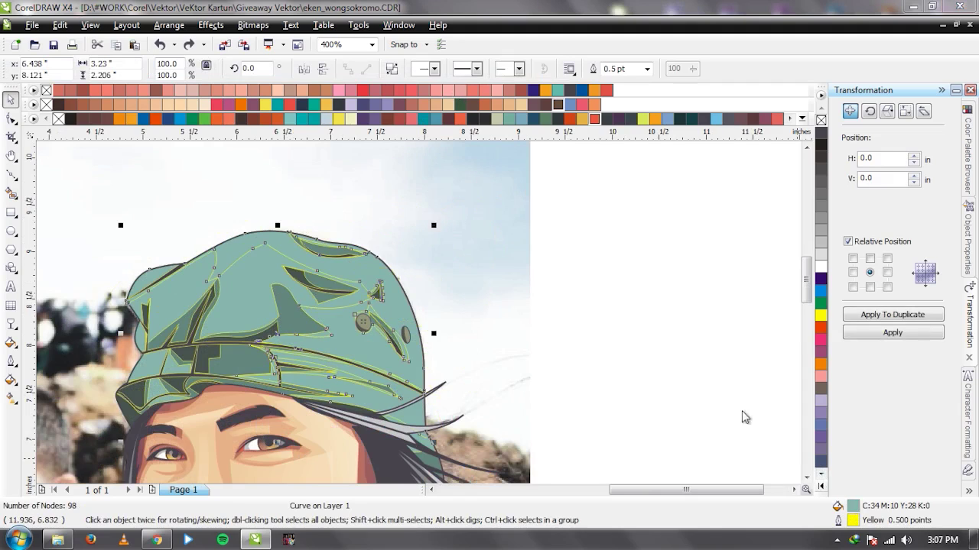
Lighten the cap's fill in Uniform Fill to a pale mint green, about CMYK 17/1/14/0.
{"action": "left_click_drag", "start_coordinate": [611, 300], "coordinate": [608, 260]}
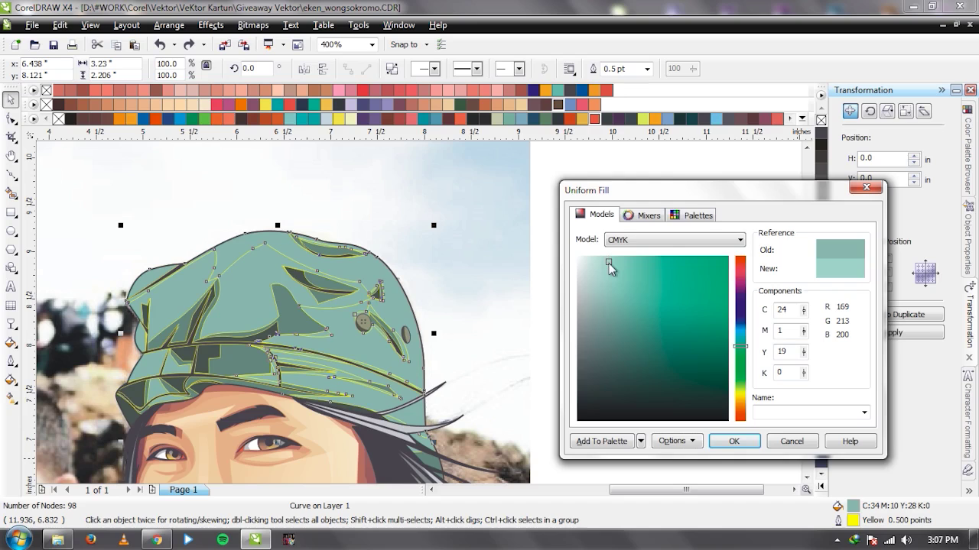
{"action": "key", "text": "Return"}
{"action": "left_click", "coordinate": [587, 325]}
{"action": "scroll", "coordinate": [388, 314], "scroll_direction": "down", "scroll_amount": 1}
{"action": "scroll", "coordinate": [406, 308], "scroll_direction": "up", "scroll_amount": 1}
{"action": "left_click", "coordinate": [407, 305]}
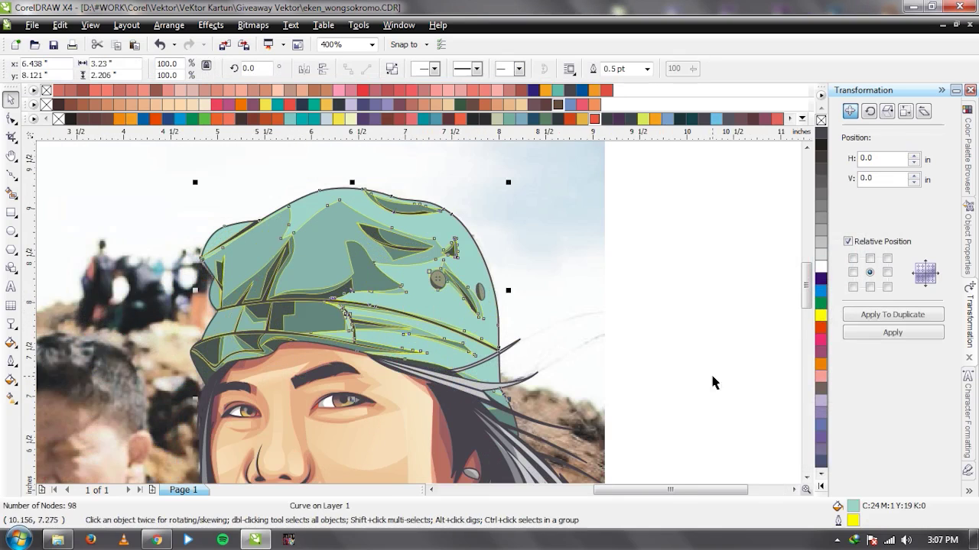
{"action": "key", "text": "shift+F11"}
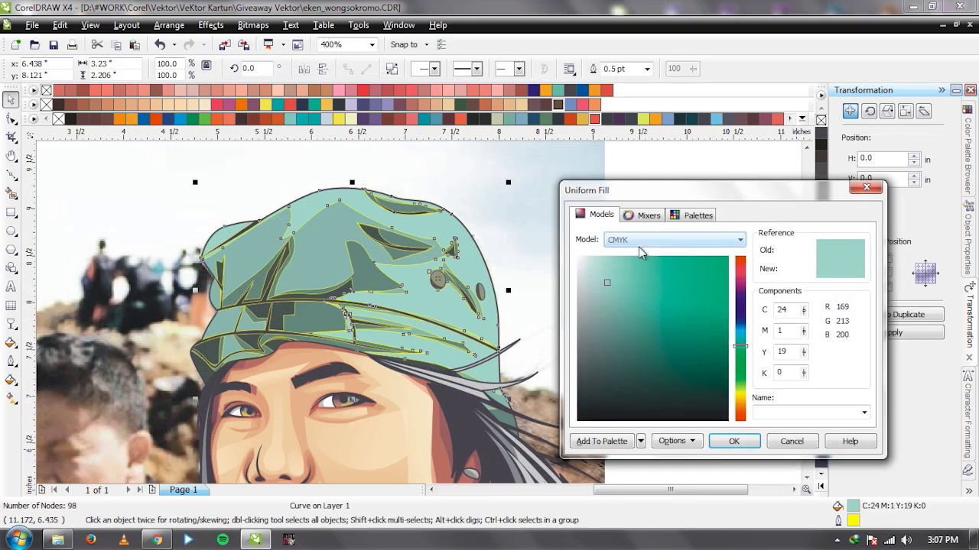
{"action": "left_click_drag", "start_coordinate": [610, 279], "coordinate": [599, 260]}
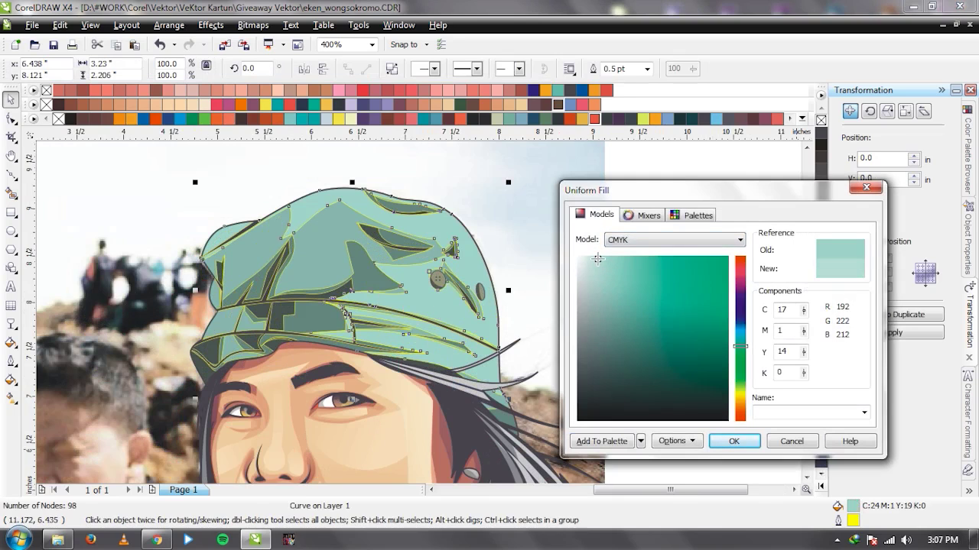
{"action": "left_click", "coordinate": [736, 442]}
{"action": "left_click", "coordinate": [694, 301]}
{"action": "scroll", "coordinate": [694, 301], "scroll_direction": "down", "scroll_amount": 1}
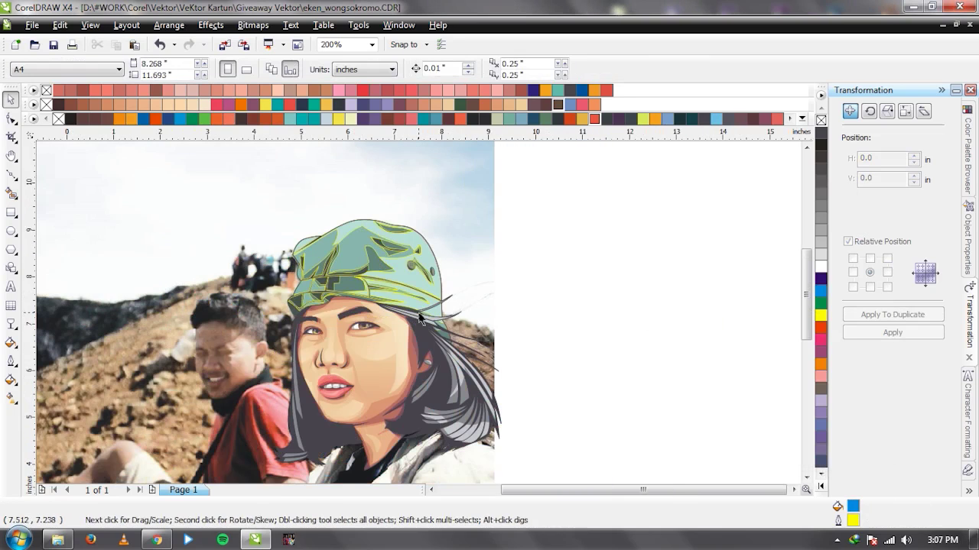
Marquee-select the yellow tracing lines on the cap and delete them.
{"action": "left_click_drag", "start_coordinate": [575, 189], "coordinate": [270, 346]}
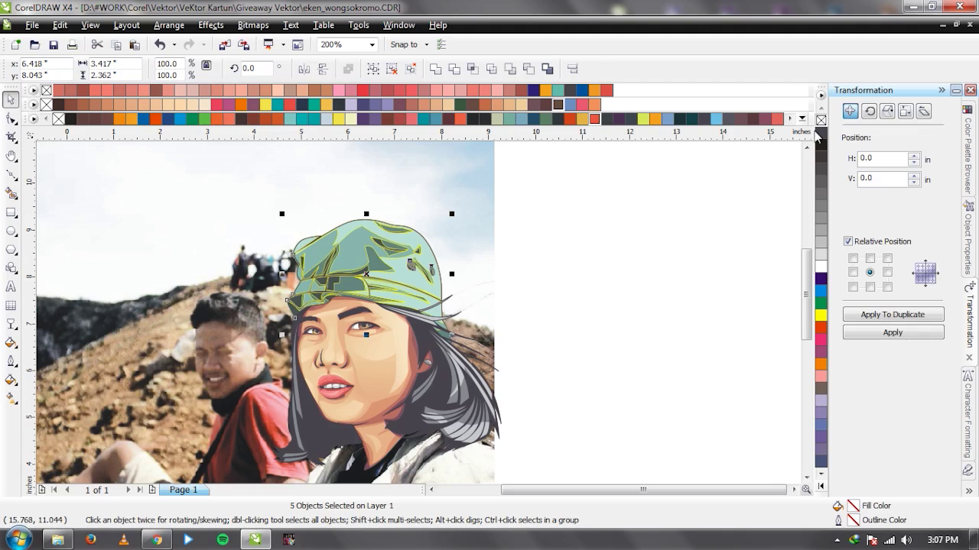
{"action": "key", "text": "Delete"}
{"action": "scroll", "coordinate": [408, 293], "scroll_direction": "down", "scroll_amount": 1}
{"action": "left_click_drag", "start_coordinate": [276, 320], "coordinate": [543, 320]}
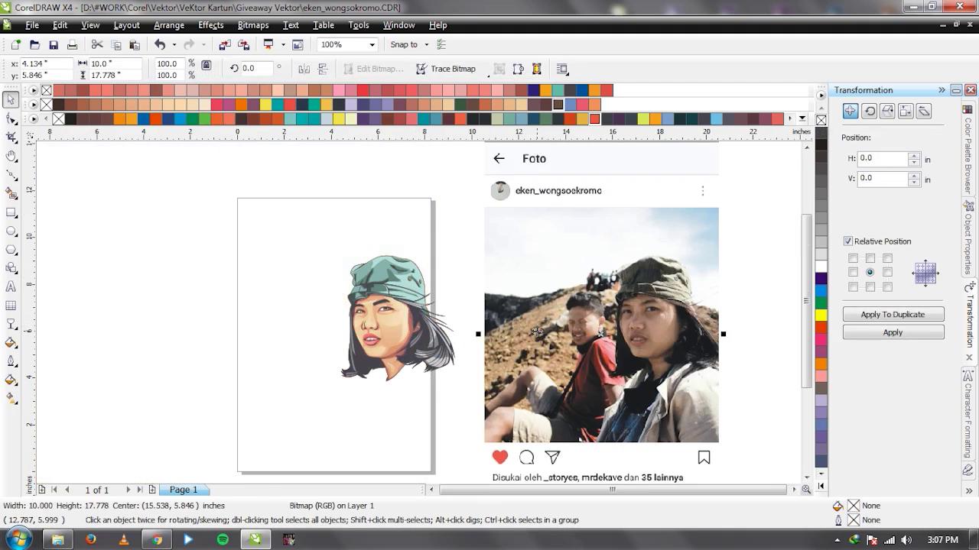
{"action": "key", "text": "ctrl+z"}
{"action": "left_click", "coordinate": [568, 332]}
Move the photo beside the cartoon to compare, then undo the move.
{"action": "scroll", "coordinate": [413, 321], "scroll_direction": "up", "scroll_amount": 2}
{"action": "scroll", "coordinate": [450, 317], "scroll_direction": "down", "scroll_amount": 2}
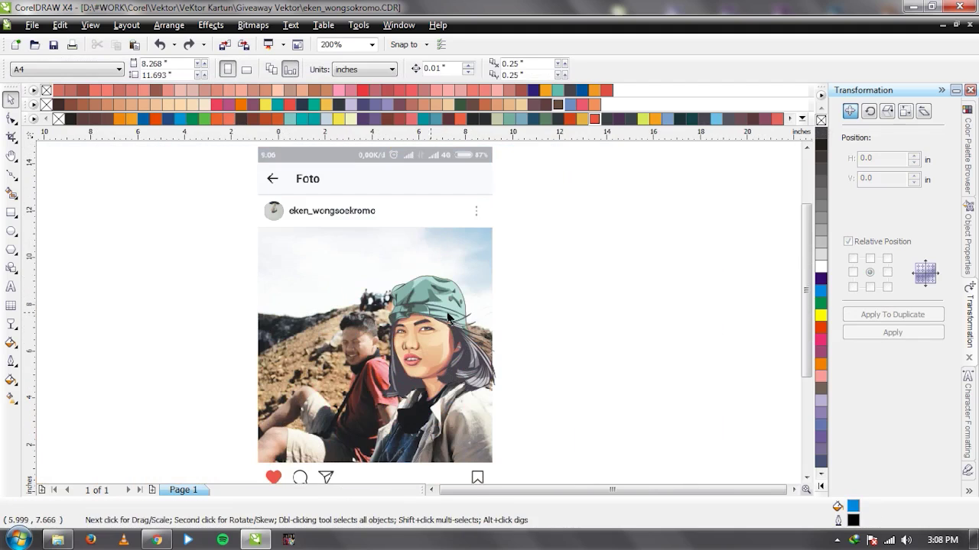
{"action": "scroll", "coordinate": [471, 300], "scroll_direction": "up", "scroll_amount": 2}
{"action": "left_click_drag", "start_coordinate": [421, 306], "coordinate": [116, 272]}
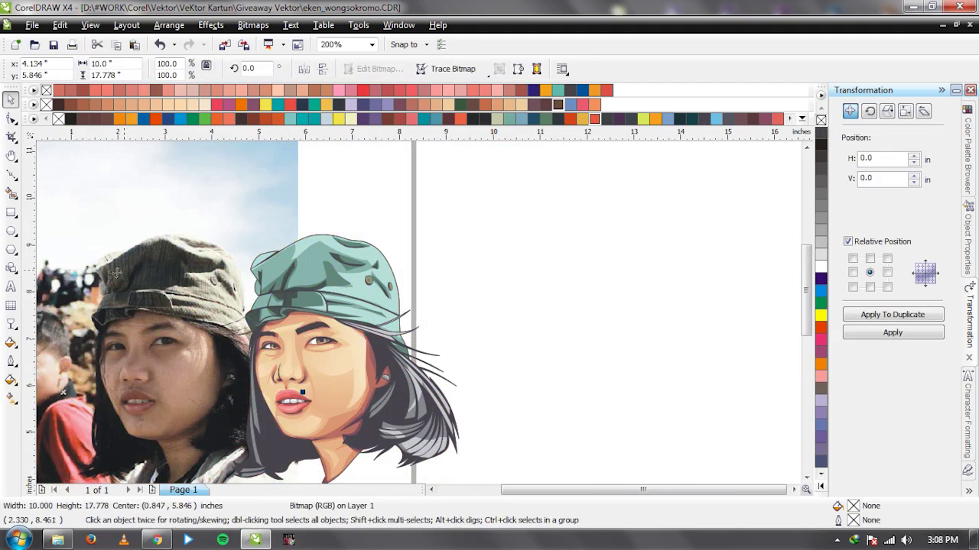
{"action": "key", "text": "ctrl+z"}
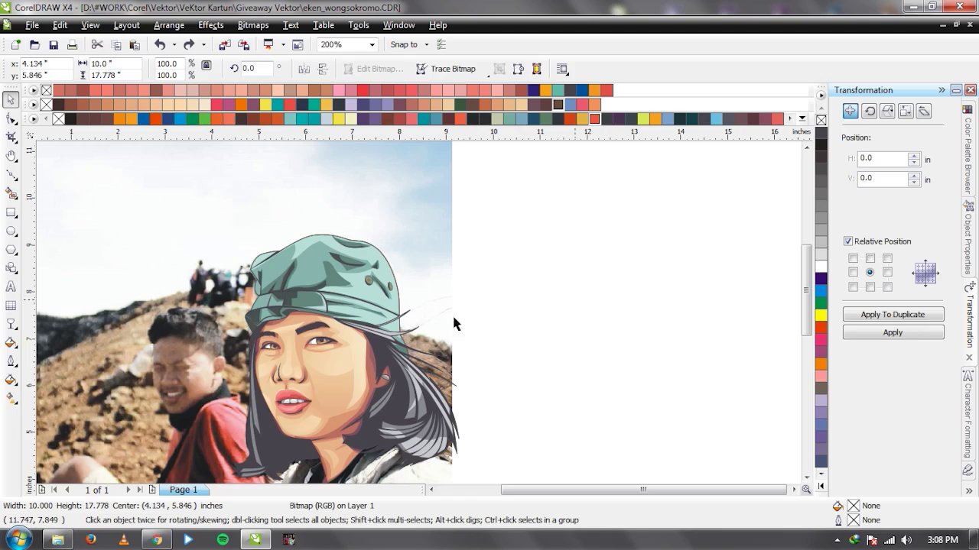
{"action": "key", "text": "Escape"}
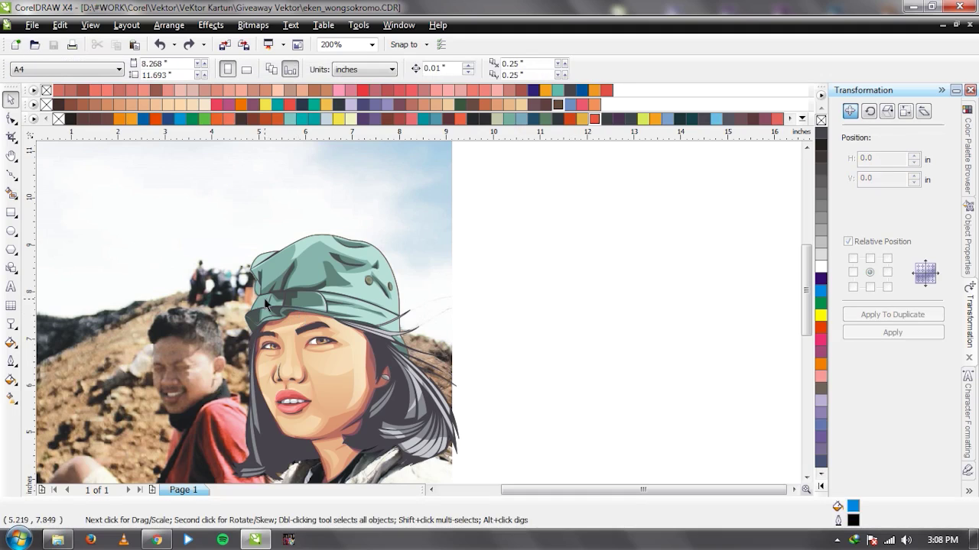
{"action": "scroll", "coordinate": [266, 303], "scroll_direction": "up", "scroll_amount": 3}
Sketch a rough two-point trial shape across the cap brim with the Bezier tool.
{"action": "key", "text": "F5"}
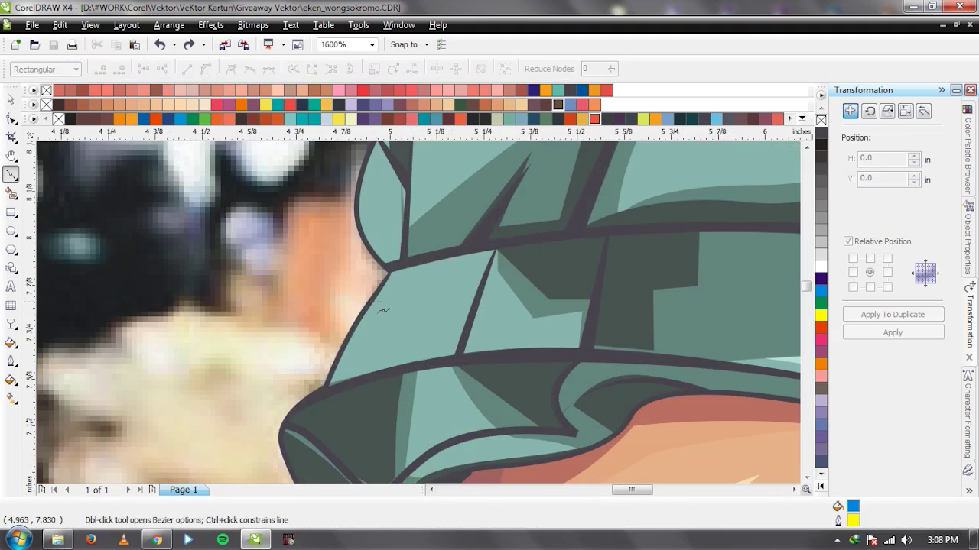
{"action": "left_click", "coordinate": [459, 294]}
{"action": "left_click", "coordinate": [375, 301]}
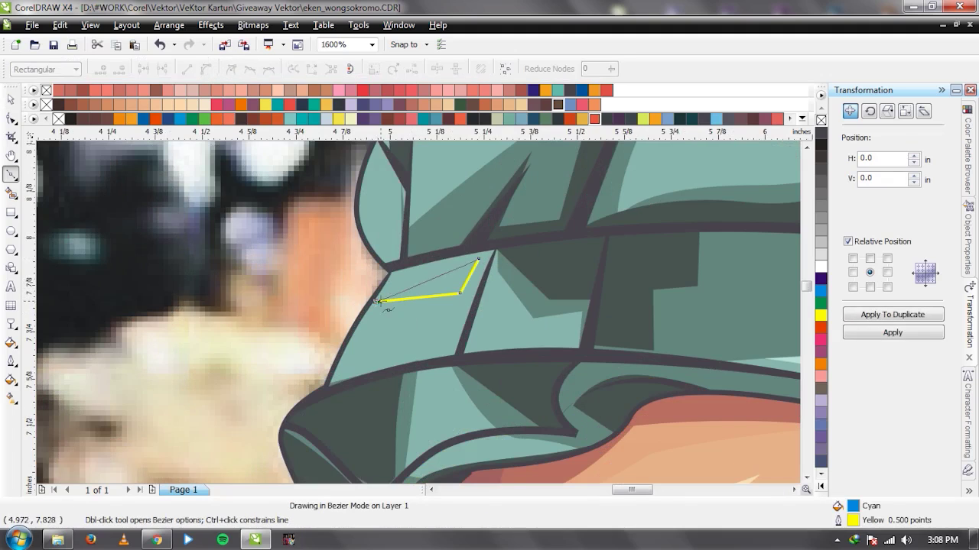
{"action": "key", "text": "space"}
{"action": "scroll", "coordinate": [421, 320], "scroll_direction": "down", "scroll_amount": 2}
{"action": "left_click", "coordinate": [701, 276], "text": "shift"}
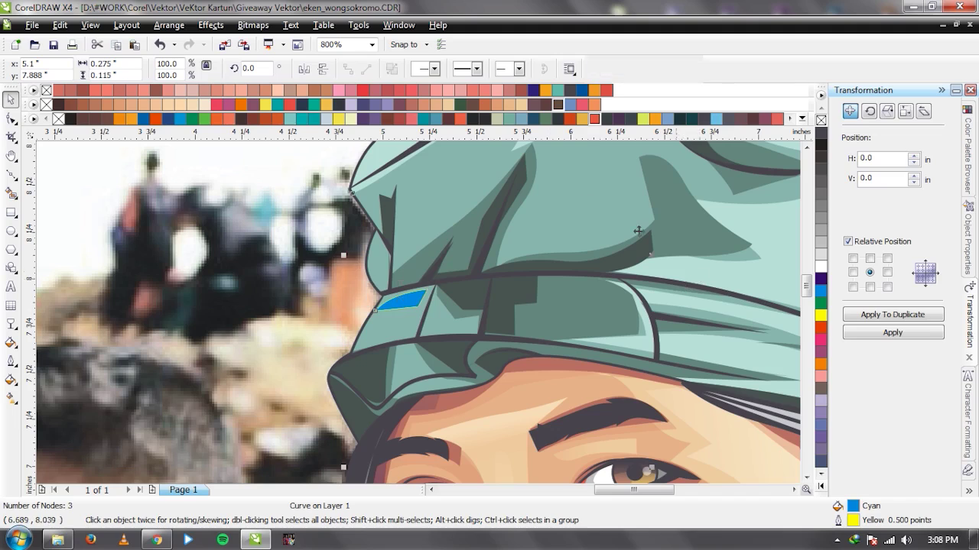
{"action": "scroll", "coordinate": [354, 420], "scroll_direction": "up", "scroll_amount": 1}
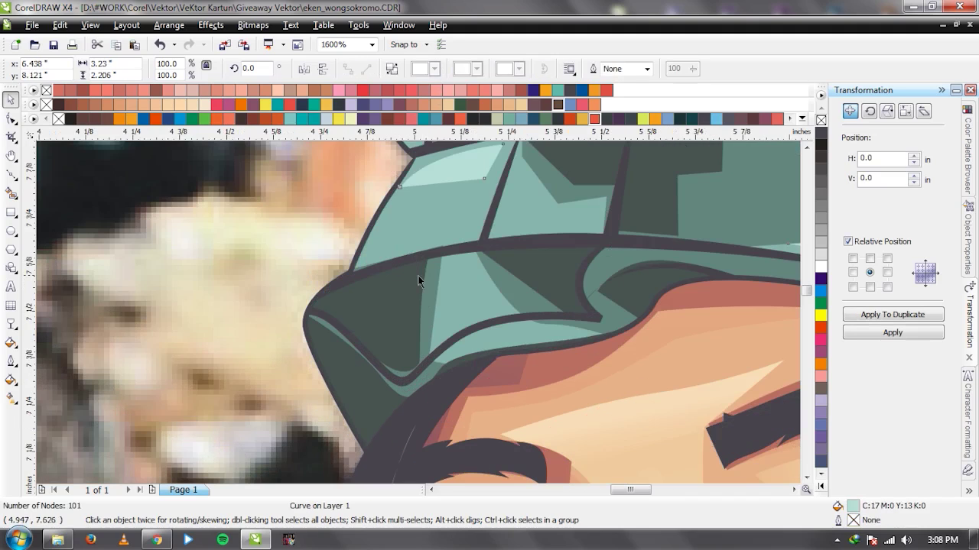
Draw a trial triangle on the brim, then delete it.
{"action": "key", "text": "space"}
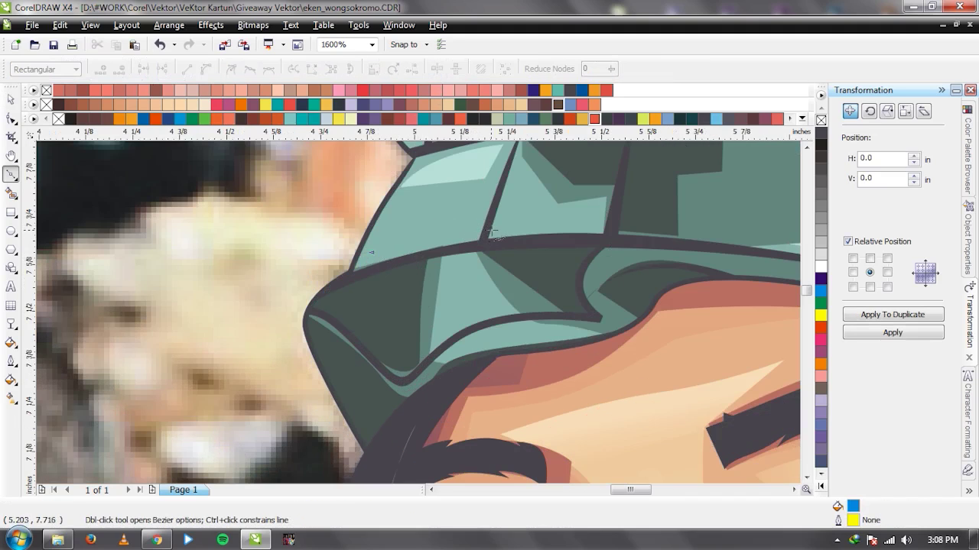
{"action": "left_click", "coordinate": [413, 243]}
{"action": "left_click", "coordinate": [587, 221]}
{"action": "left_click", "coordinate": [586, 205]}
{"action": "left_click", "coordinate": [495, 228]}
{"action": "key", "text": "space"}
{"action": "key", "text": "Delete"}
Bring the reference photo in front of the cartoon to compare, then return it behind.
{"action": "left_click", "coordinate": [316, 189]}
{"action": "scroll", "coordinate": [421, 315], "scroll_direction": "down", "scroll_amount": 3}
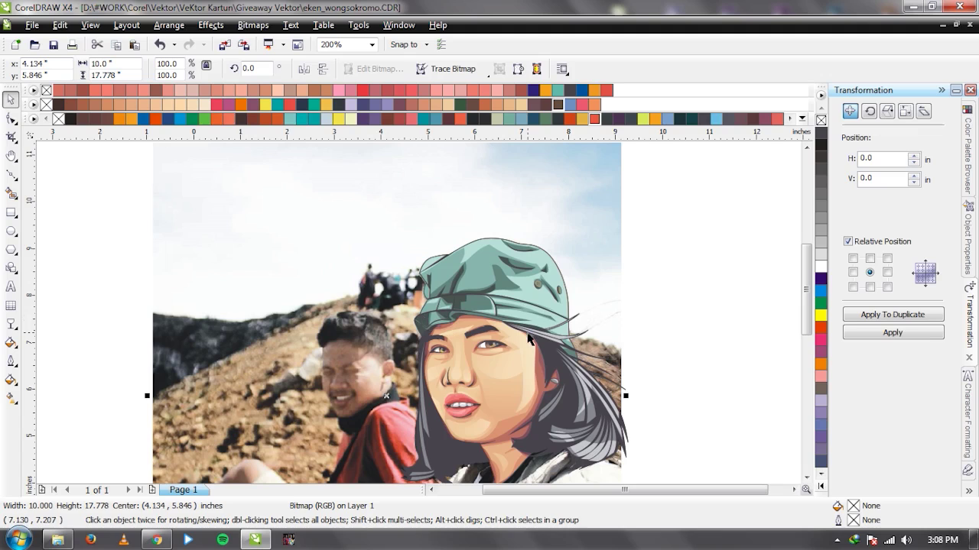
{"action": "scroll", "coordinate": [419, 313], "scroll_direction": "up", "scroll_amount": 1}
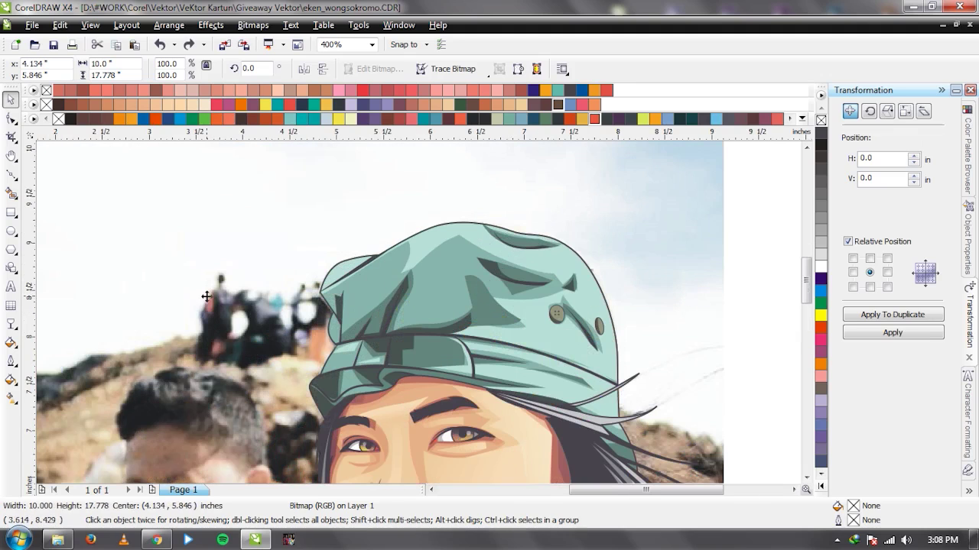
{"action": "key", "text": "shift+Page_Up"}
{"action": "scroll", "coordinate": [422, 304], "scroll_direction": "up", "scroll_amount": 1}
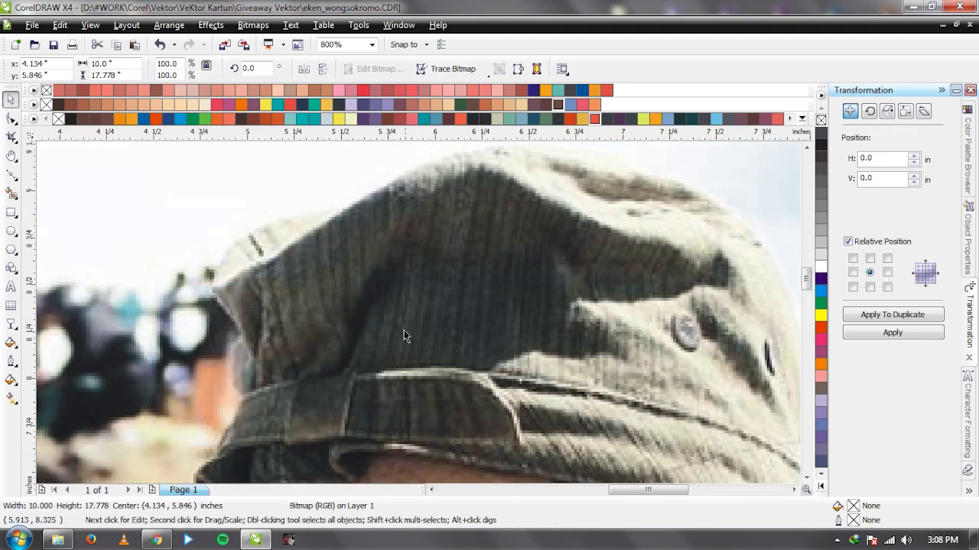
{"action": "key", "text": "ctrl+z"}
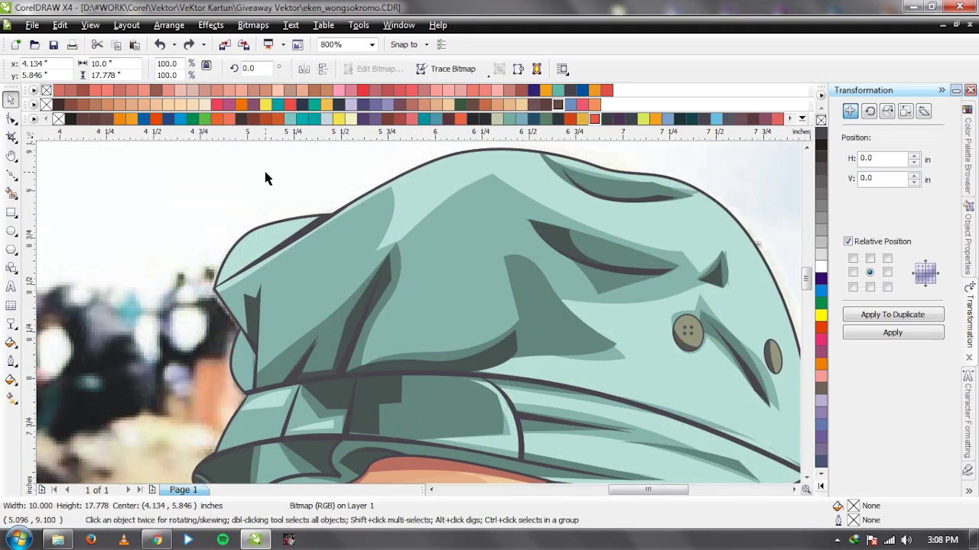
{"action": "key", "text": "ctrl+shift+z"}
{"action": "scroll", "coordinate": [416, 312], "scroll_direction": "up", "scroll_amount": 1}
{"action": "key", "text": "ctrl+z"}
Draw a thin curved highlight sliver along the cap band.
{"action": "key", "text": "F5"}
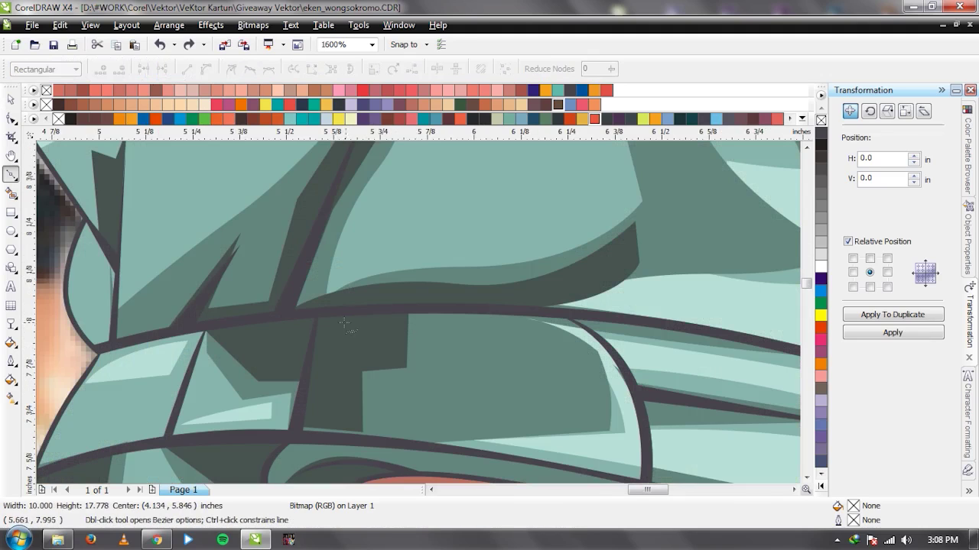
{"action": "left_click", "coordinate": [326, 325]}
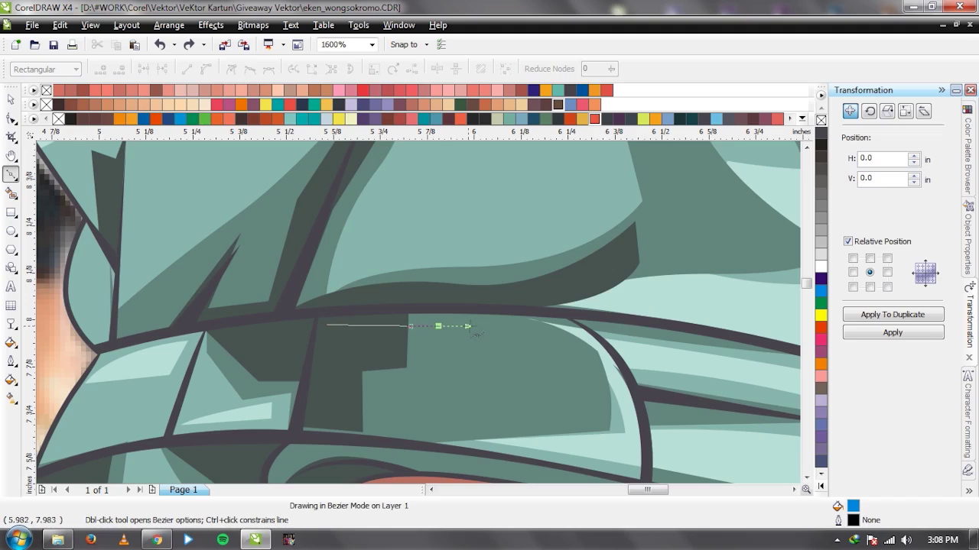
{"action": "left_click", "coordinate": [438, 327]}
{"action": "left_click", "coordinate": [575, 341]}
{"action": "left_click_drag", "start_coordinate": [326, 325], "coordinate": [429, 304]}
{"action": "key", "text": "space"}
{"action": "left_click", "coordinate": [443, 283], "text": "shift"}
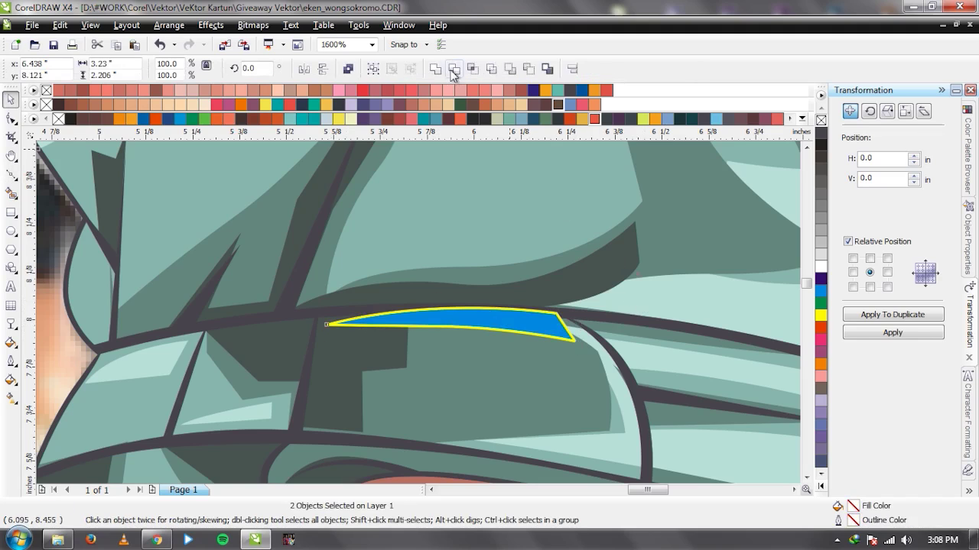
{"action": "key", "text": "ctrl+z"}
{"action": "key", "text": "ctrl+shift+z"}
{"action": "left_click", "coordinate": [493, 323]}
Use Order > Behind to place the sliver behind the band's dark outline.
{"action": "right_click", "coordinate": [445, 331]}
{"action": "left_click", "coordinate": [420, 322]}
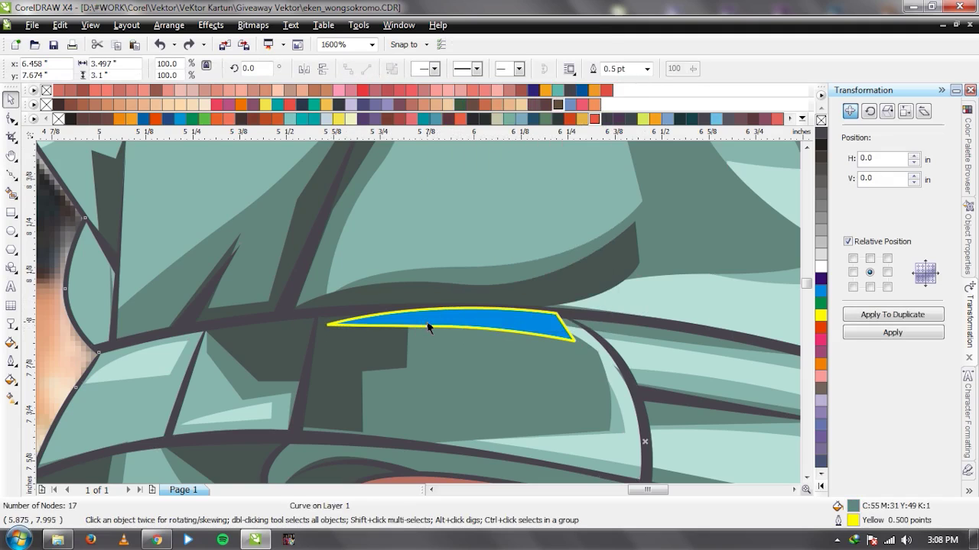
{"action": "right_click", "coordinate": [427, 327]}
{"action": "mouse_move", "coordinate": [558, 192]}
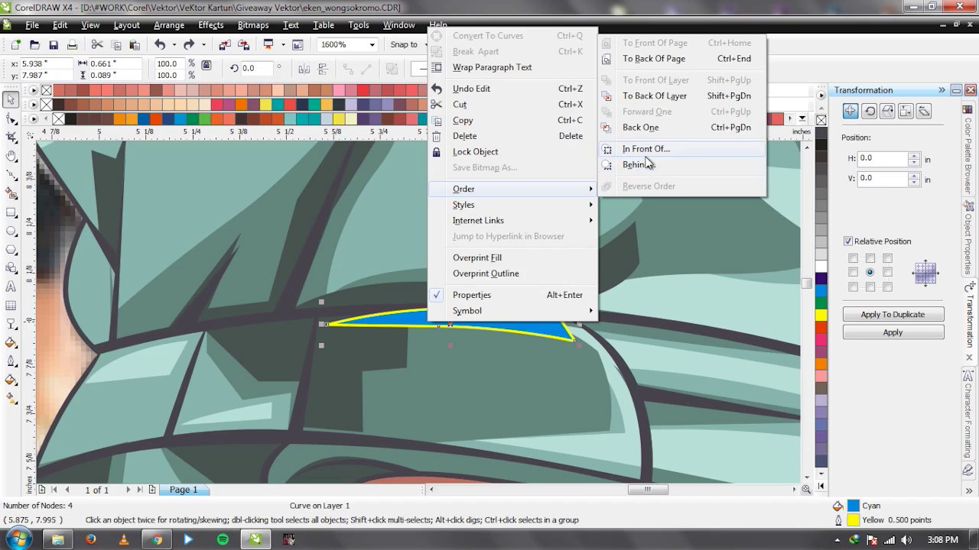
{"action": "left_click", "coordinate": [647, 163]}
{"action": "left_click", "coordinate": [332, 310]}
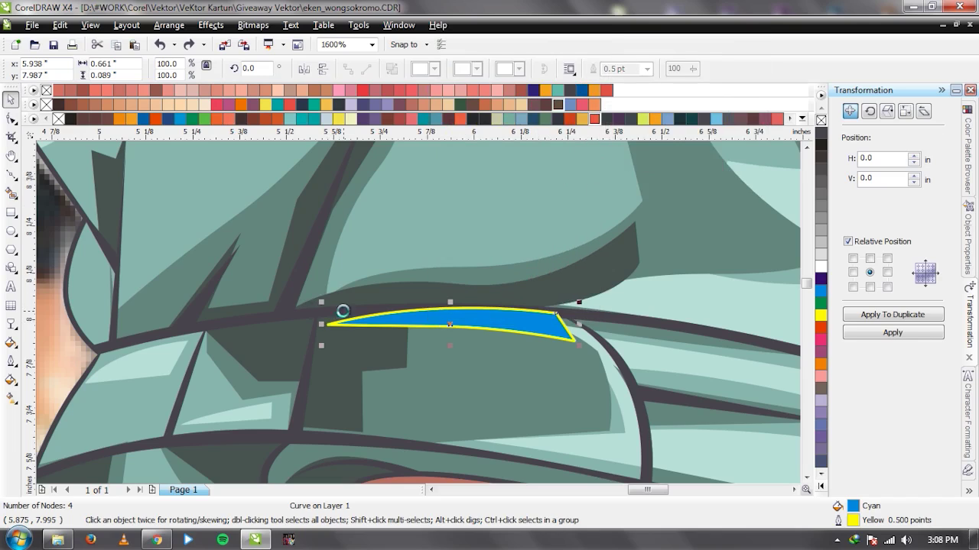
{"action": "right_click", "coordinate": [414, 317]}
{"action": "mouse_move", "coordinate": [555, 193]}
{"action": "left_click", "coordinate": [648, 163]}
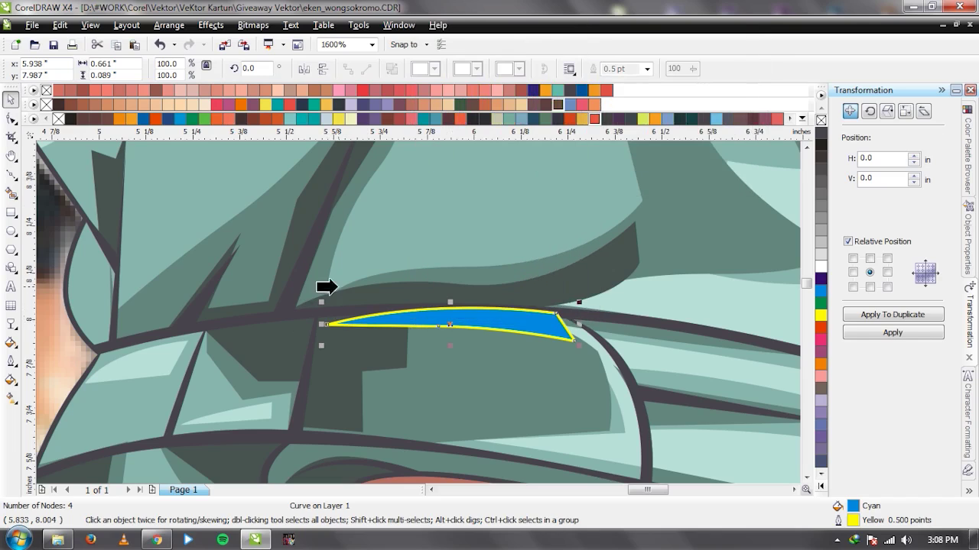
{"action": "left_click", "coordinate": [303, 316]}
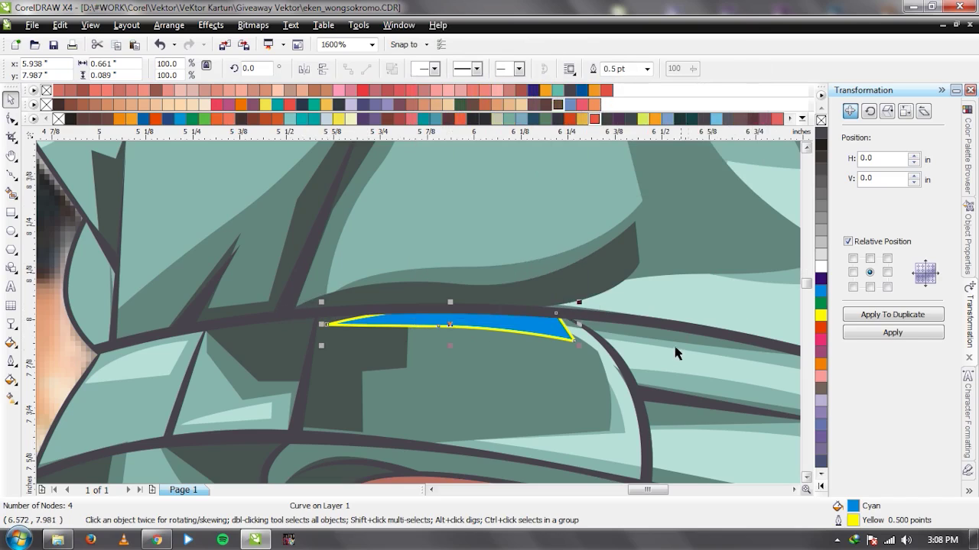
Fill the sliver with pale mint CMYK 17/0/13/0 using the Eyedropper.
{"action": "key", "text": "i"}
{"action": "left_click", "coordinate": [489, 329]}
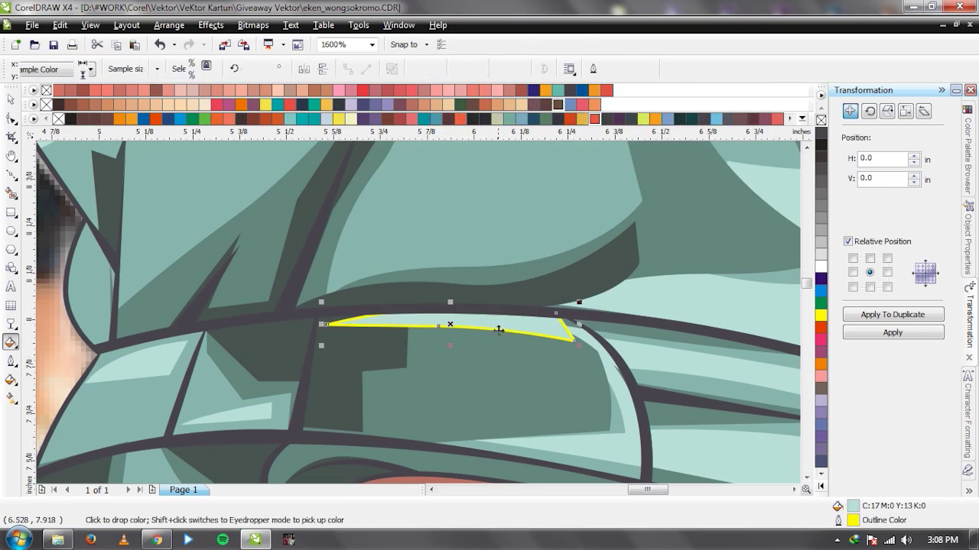
{"action": "key", "text": "space"}
{"action": "left_click", "coordinate": [727, 219]}
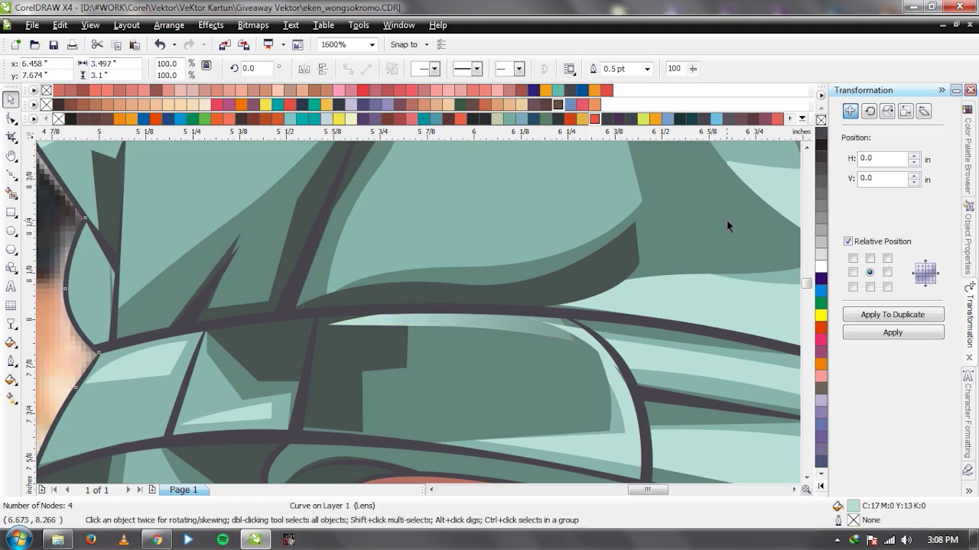
{"action": "scroll", "coordinate": [475, 337], "scroll_direction": "down", "scroll_amount": 3}
Slide the photo aside and back, then briefly select and deselect the cap shape.
{"action": "left_click", "coordinate": [554, 267]}
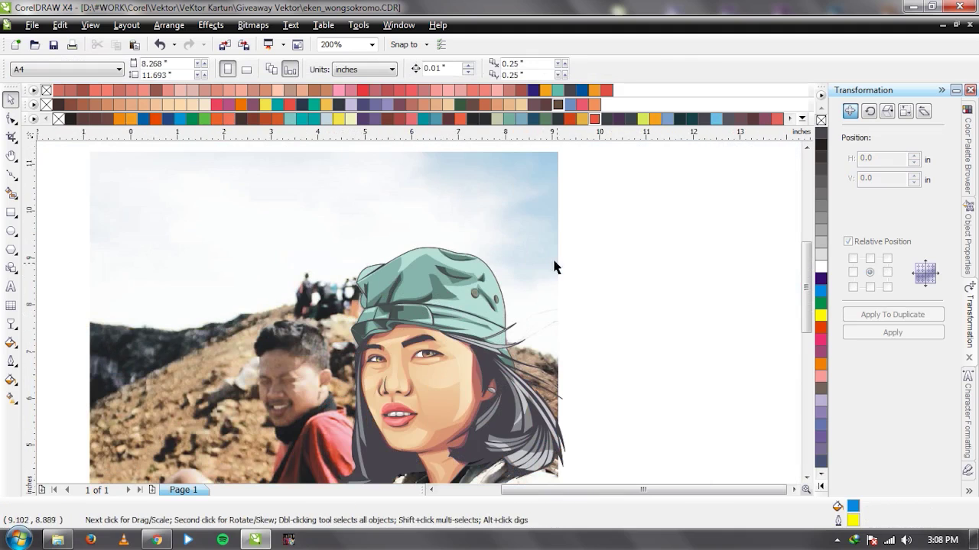
{"action": "left_click_drag", "start_coordinate": [554, 267], "coordinate": [311, 249]}
{"action": "key", "text": "ctrl+z"}
{"action": "left_click", "coordinate": [578, 300]}
{"action": "scroll", "coordinate": [479, 316], "scroll_direction": "up", "scroll_amount": 1}
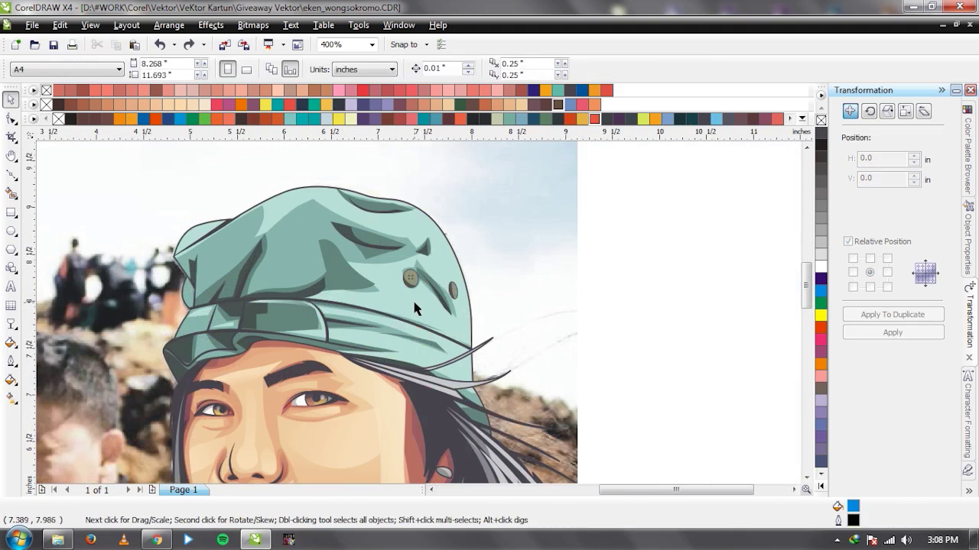
{"action": "left_click", "coordinate": [413, 304]}
{"action": "key", "text": "space"}
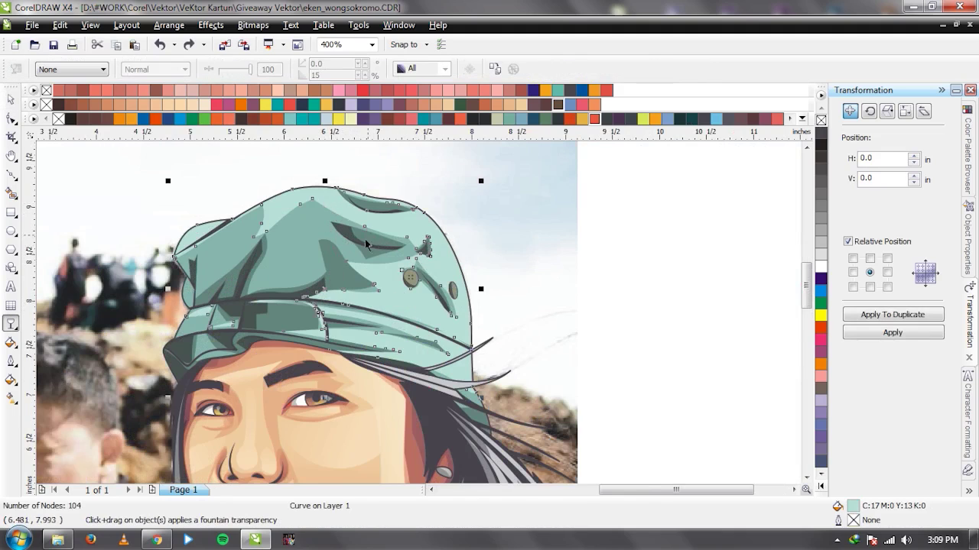
{"action": "key", "text": "space"}
{"action": "left_click", "coordinate": [621, 349]}
Drag the photo off the vector portrait twice to compare, restoring it each time.
{"action": "scroll", "coordinate": [621, 349], "scroll_direction": "down", "scroll_amount": 1}
{"action": "scroll", "coordinate": [232, 273], "scroll_direction": "down", "scroll_amount": 1}
{"action": "scroll", "coordinate": [444, 346], "scroll_direction": "up", "scroll_amount": 1}
{"action": "left_click_drag", "start_coordinate": [216, 304], "coordinate": [748, 303]}
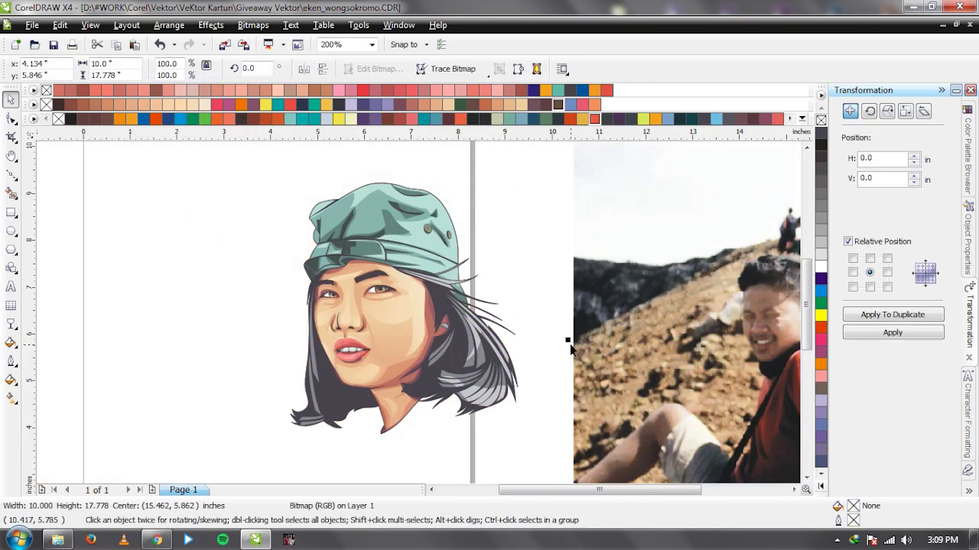
{"action": "key", "text": "ctrl+z"}
{"action": "left_click_drag", "start_coordinate": [296, 241], "coordinate": [731, 241]}
{"action": "scroll", "coordinate": [419, 311], "scroll_direction": "down", "scroll_amount": 1}
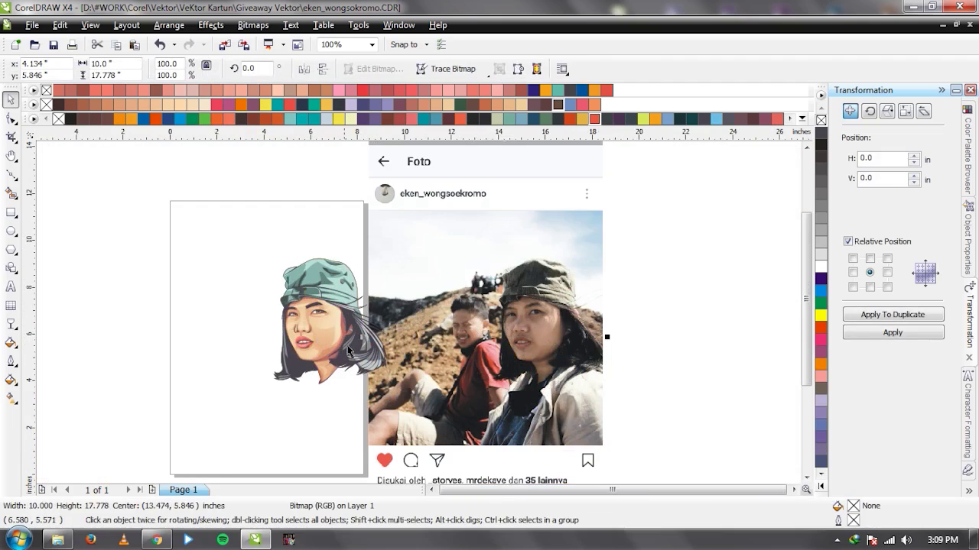
{"action": "key", "text": "ctrl+z"}
{"action": "left_click", "coordinate": [477, 353]}
{"action": "scroll", "coordinate": [315, 318], "scroll_direction": "up", "scroll_amount": 1}
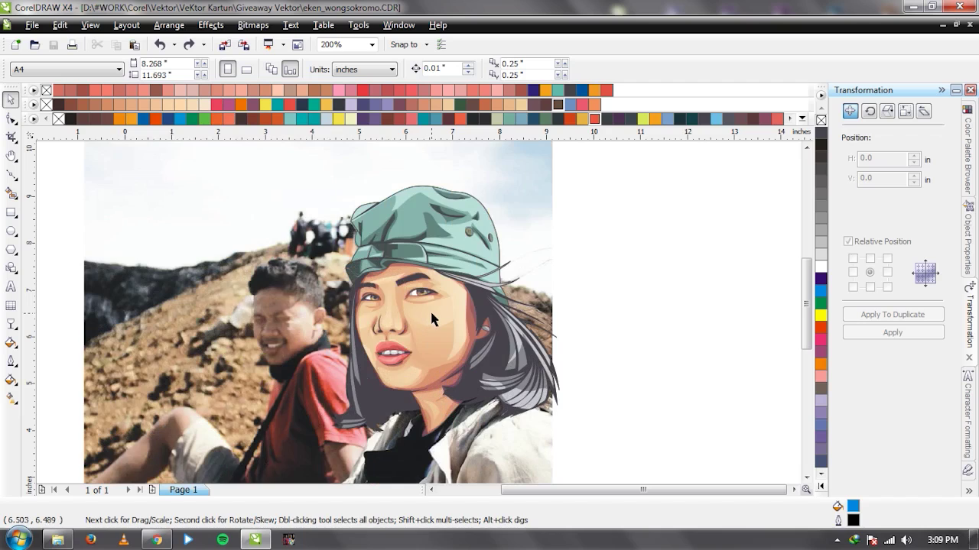
{"action": "scroll", "coordinate": [342, 328], "scroll_direction": "down", "scroll_amount": 1}
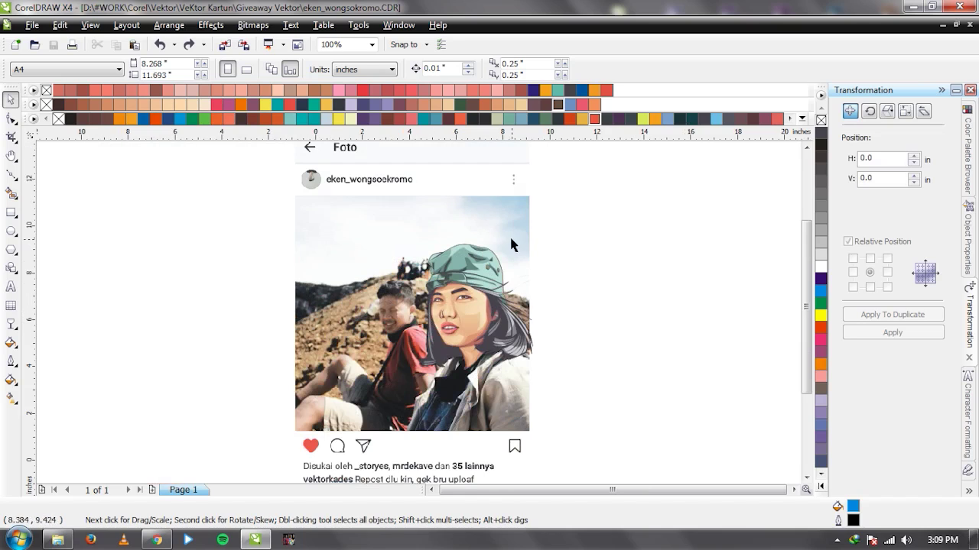
Move the Instagram screenshot aside and put it back in place.
{"action": "left_click_drag", "start_coordinate": [509, 235], "coordinate": [406, 260]}
{"action": "key", "text": "ctrl+z"}
{"action": "left_click", "coordinate": [582, 317]}
{"action": "scroll", "coordinate": [581, 316], "scroll_direction": "up", "scroll_amount": 1}
Marquee-select the nine vector portrait pieces and group them with Ctrl+G.
{"action": "left_click_drag", "start_coordinate": [548, 163], "coordinate": [199, 457]}
{"action": "key", "text": "ctrl+g"}
{"action": "left_click", "coordinate": [638, 348]}
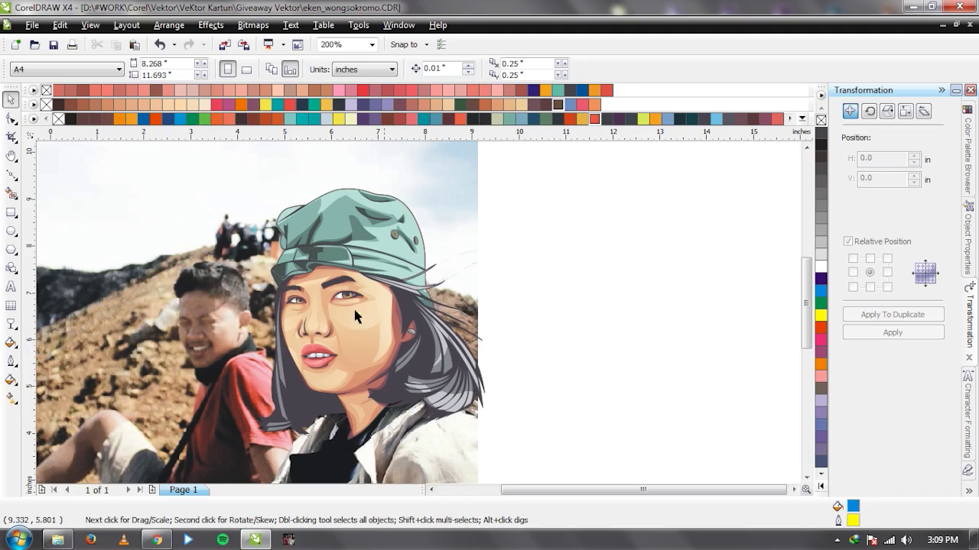
Slide the photo out from behind the grouped portrait to compare, then restore it.
{"action": "left_click_drag", "start_coordinate": [236, 333], "coordinate": [659, 347]}
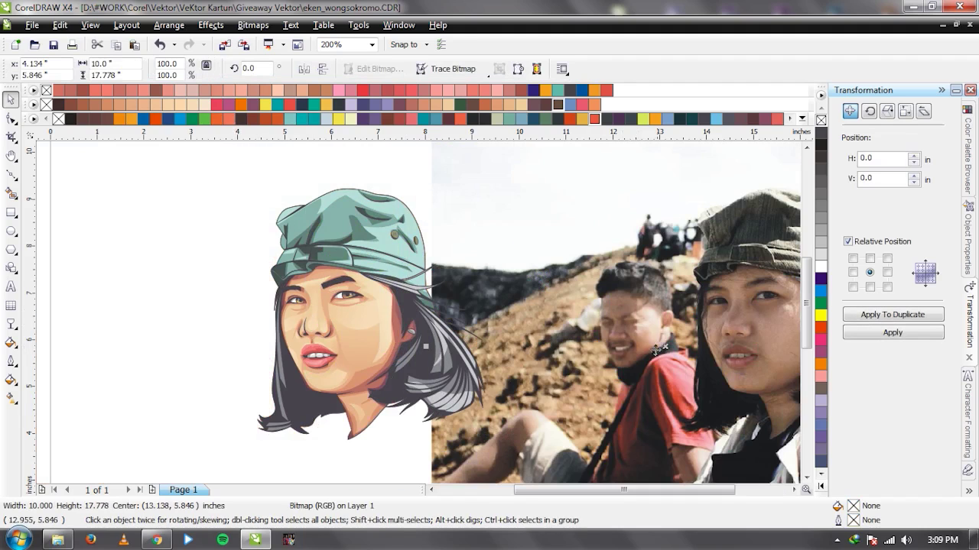
{"action": "key", "text": "ctrl+z"}
{"action": "left_click_drag", "start_coordinate": [454, 258], "coordinate": [193, 259]}
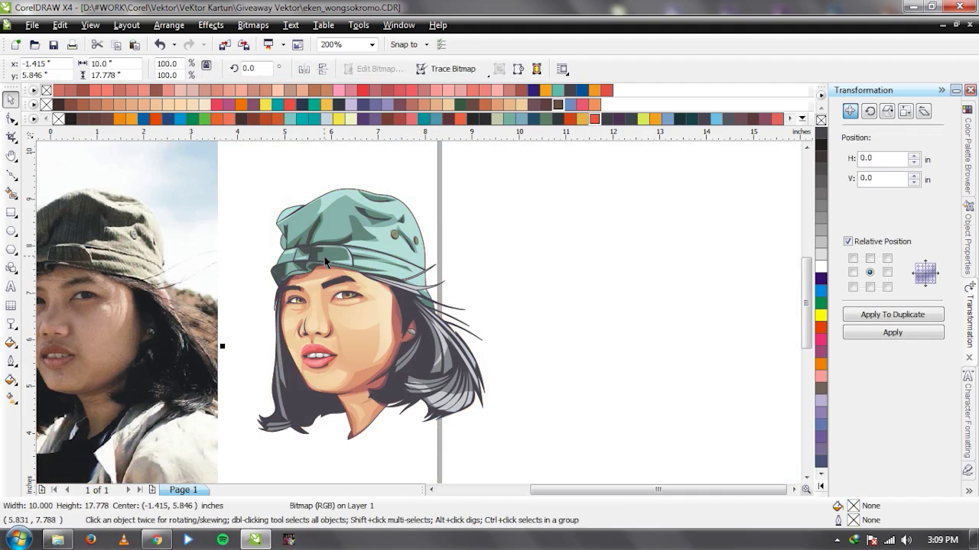
{"action": "left_click", "coordinate": [562, 254]}
{"action": "key", "text": "ctrl+z"}
Zoom in and out over the portrait to inspect the vector against the photo.
{"action": "left_click", "coordinate": [559, 327]}
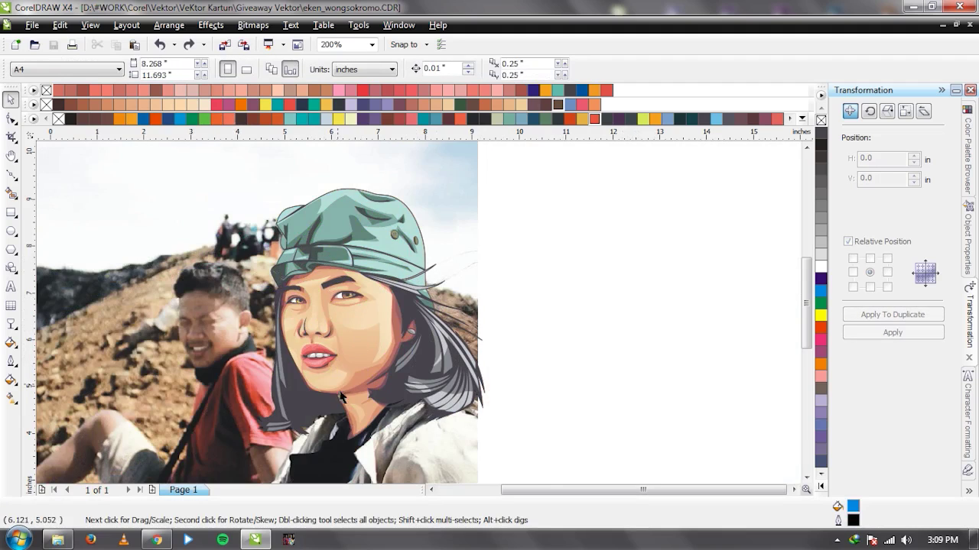
{"action": "scroll", "coordinate": [348, 434], "scroll_direction": "down", "scroll_amount": 2}
{"action": "scroll", "coordinate": [412, 326], "scroll_direction": "up", "scroll_amount": 2}
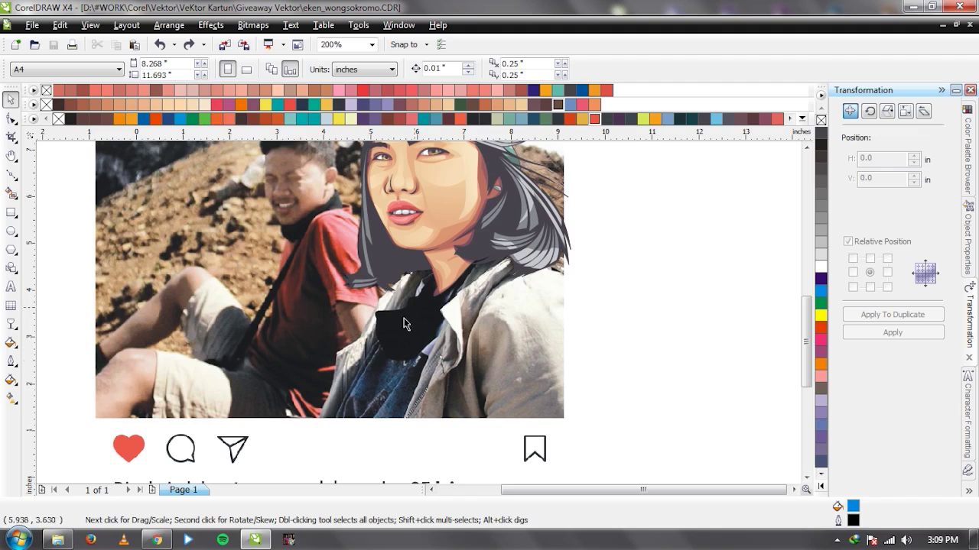
{"action": "scroll", "coordinate": [432, 361], "scroll_direction": "down", "scroll_amount": 1}
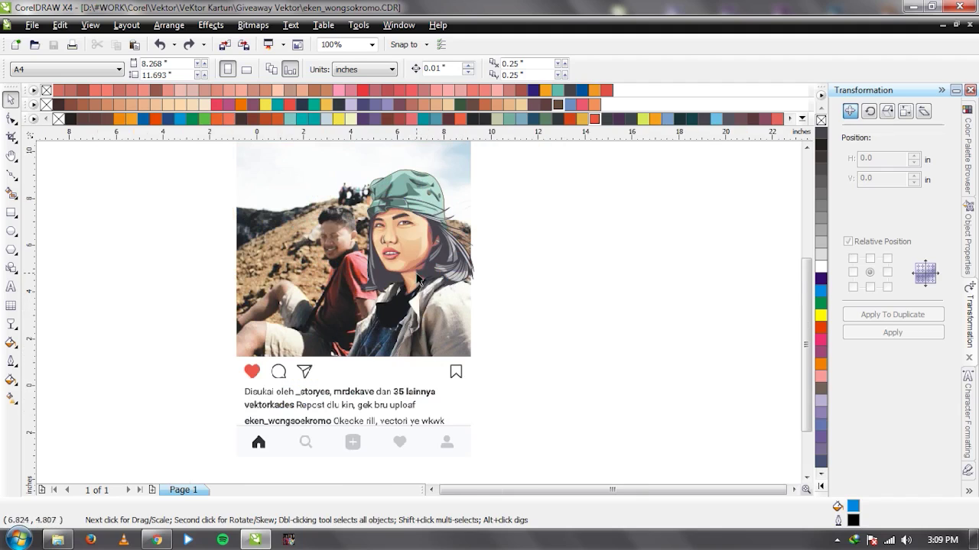
{"action": "scroll", "coordinate": [419, 280], "scroll_direction": "up", "scroll_amount": 1}
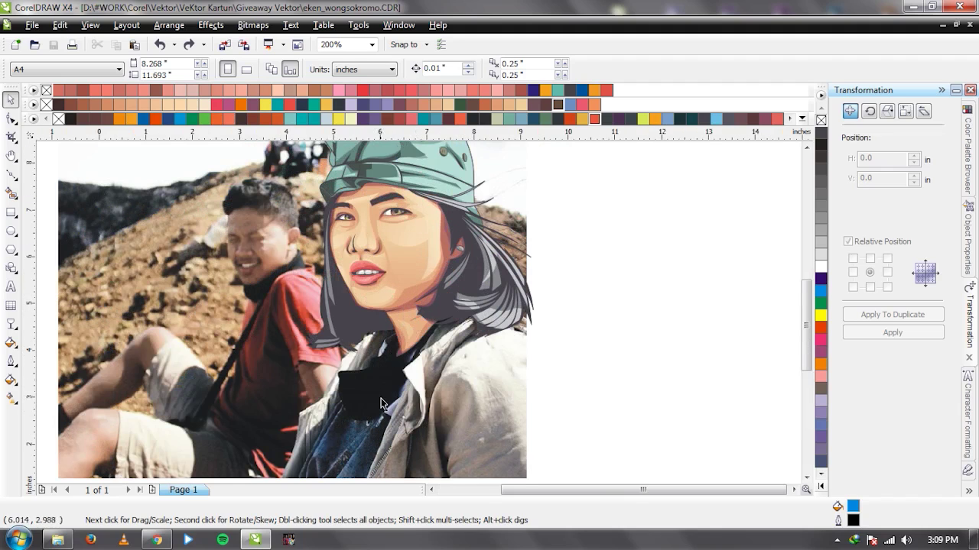
{"action": "scroll", "coordinate": [382, 382], "scroll_direction": "up", "scroll_amount": 1}
{"action": "scroll", "coordinate": [350, 305], "scroll_direction": "down", "scroll_amount": 1}
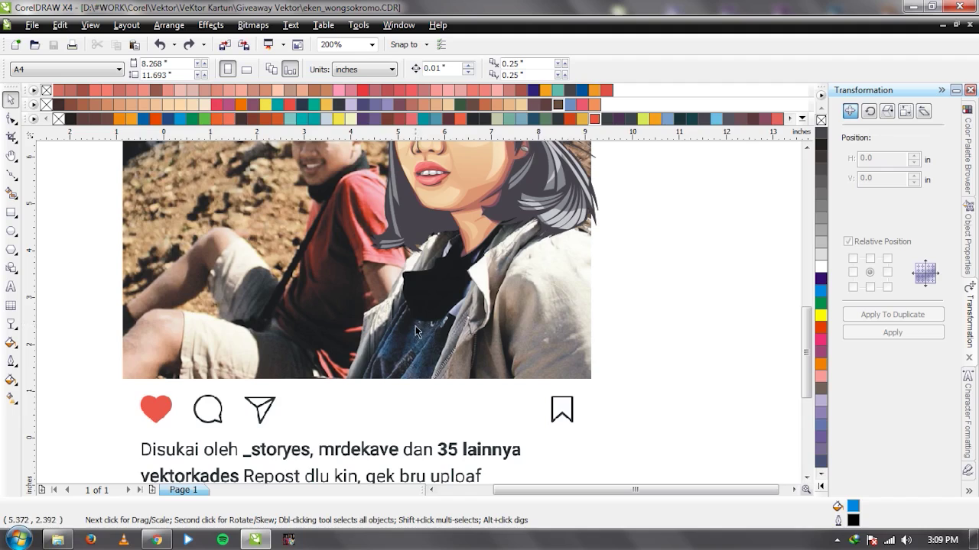
{"action": "scroll", "coordinate": [415, 330], "scroll_direction": "down", "scroll_amount": 1}
{"action": "scroll", "coordinate": [419, 313], "scroll_direction": "up", "scroll_amount": 2}
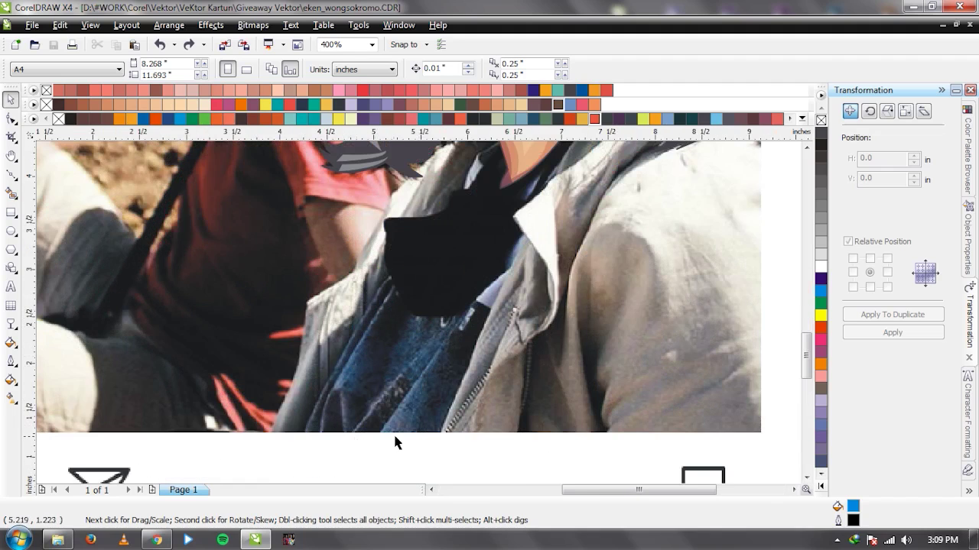
{"action": "scroll", "coordinate": [430, 315], "scroll_direction": "down", "scroll_amount": 1}
{"action": "scroll", "coordinate": [420, 313], "scroll_direction": "down", "scroll_amount": 1}
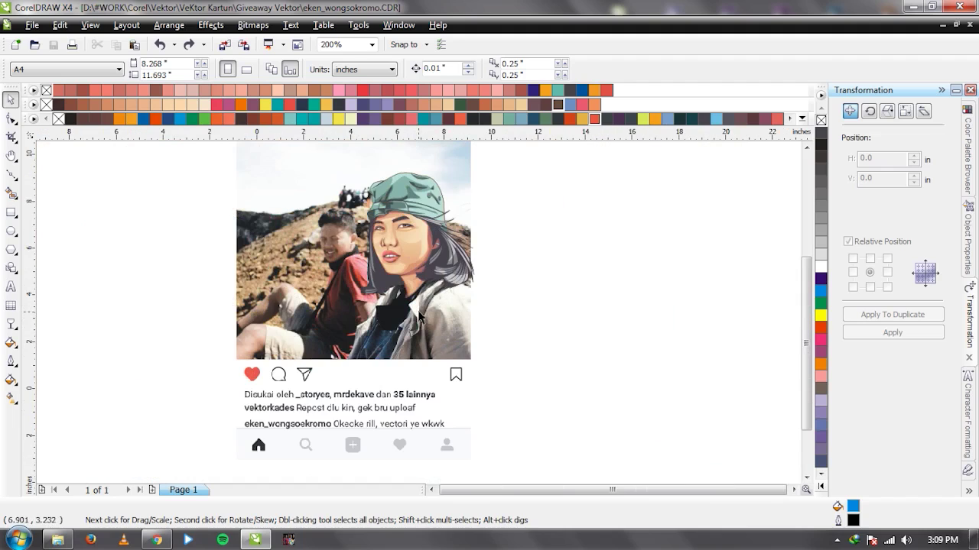
{"action": "scroll", "coordinate": [418, 316], "scroll_direction": "up", "scroll_amount": 2}
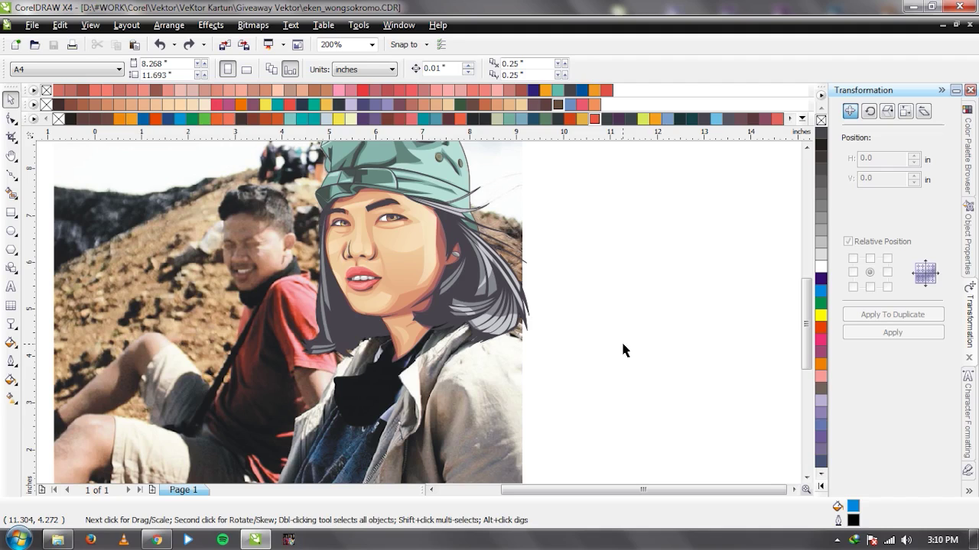
{"action": "scroll", "coordinate": [577, 368], "scroll_direction": "down", "scroll_amount": 1}
Drag the Instagram screenshot partly off the page twice, putting it back each time.
{"action": "left_click_drag", "start_coordinate": [348, 337], "coordinate": [87, 321]}
{"action": "key", "text": "ctrl+z"}
{"action": "left_click_drag", "start_coordinate": [367, 344], "coordinate": [228, 335]}
{"action": "key", "text": "ctrl+z"}
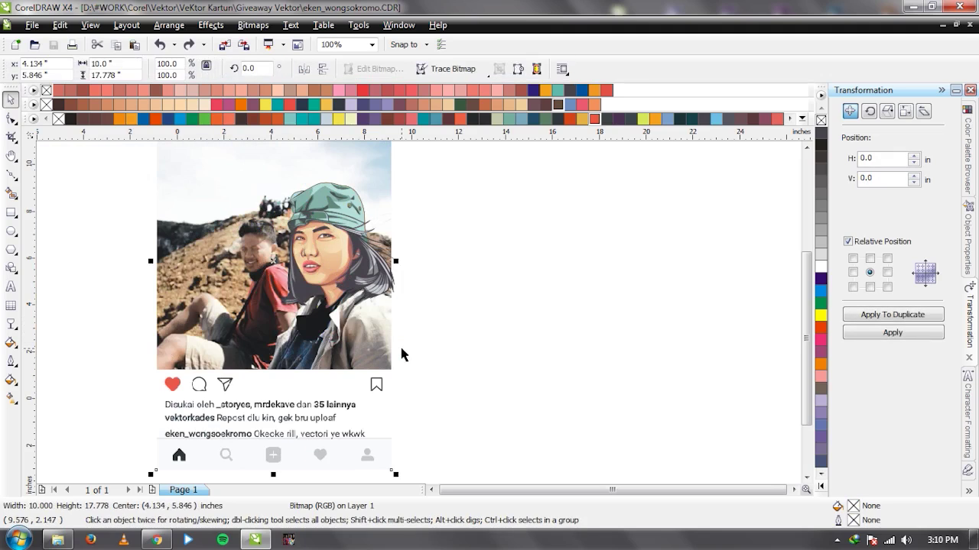
{"action": "left_click", "coordinate": [436, 345]}
{"action": "scroll", "coordinate": [437, 345], "scroll_direction": "up", "scroll_amount": 1}
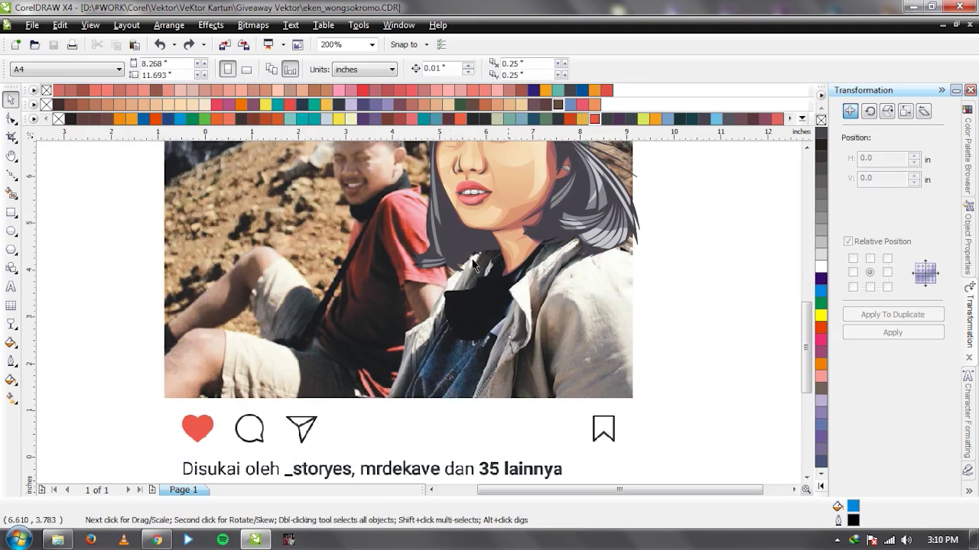
{"action": "scroll", "coordinate": [418, 317], "scroll_direction": "up", "scroll_amount": 1}
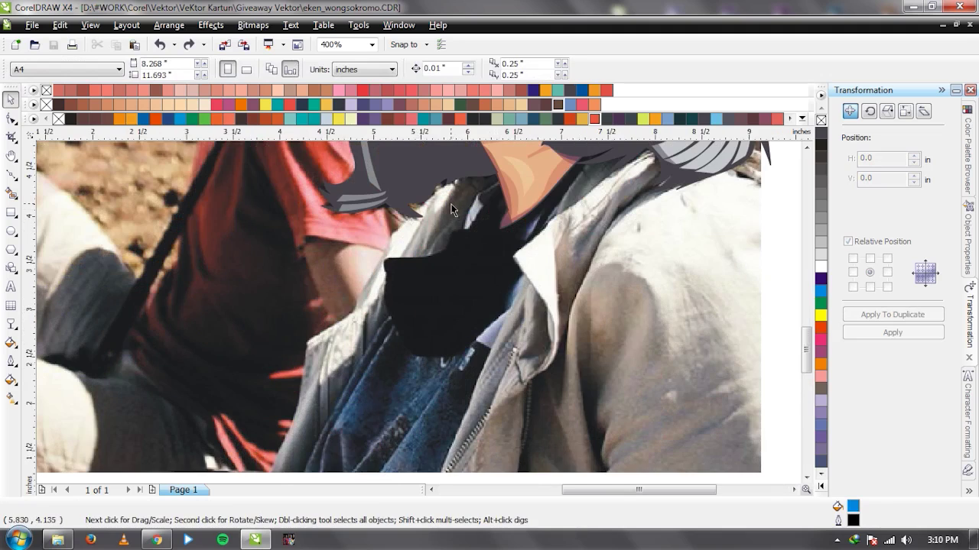
{"action": "scroll", "coordinate": [451, 209], "scroll_direction": "down", "scroll_amount": 1}
Undo the accidental face-group move, zoom to 400% on the collar, and pick the Bezier tool.
{"action": "key", "text": "ctrl+shift+z"}
{"action": "key", "text": "ctrl+z"}
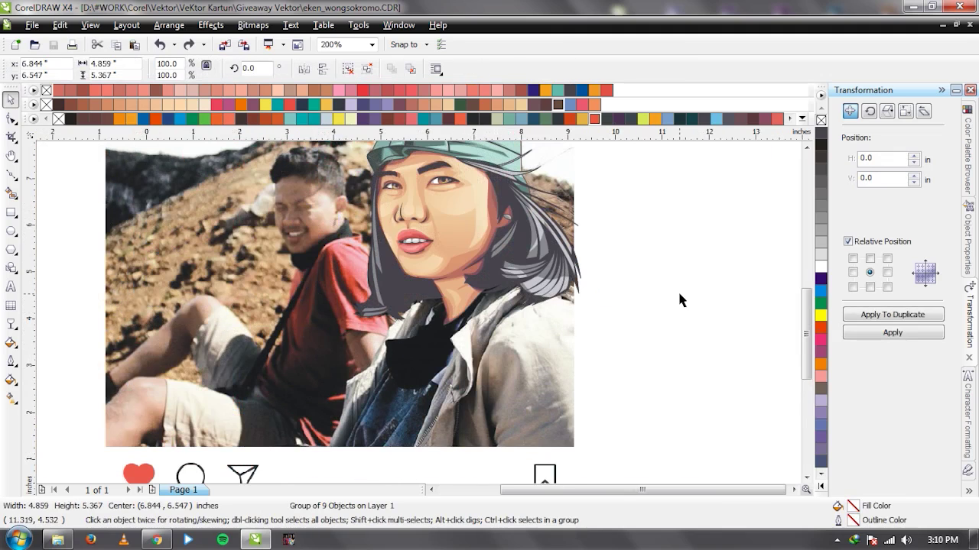
{"action": "left_click", "coordinate": [678, 290]}
{"action": "scroll", "coordinate": [390, 277], "scroll_direction": "down", "scroll_amount": 1}
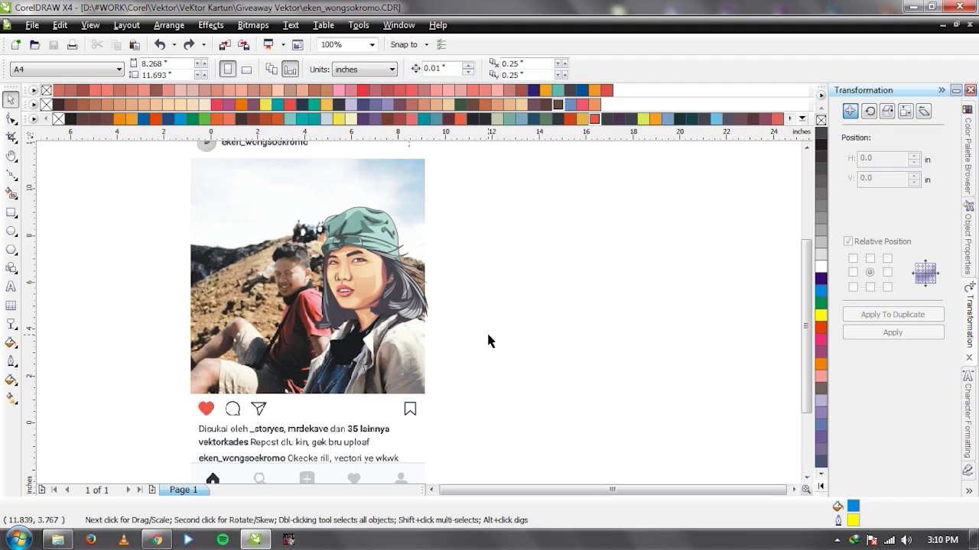
{"action": "scroll", "coordinate": [321, 381], "scroll_direction": "up", "scroll_amount": 1}
{"action": "scroll", "coordinate": [419, 319], "scroll_direction": "up", "scroll_amount": 1}
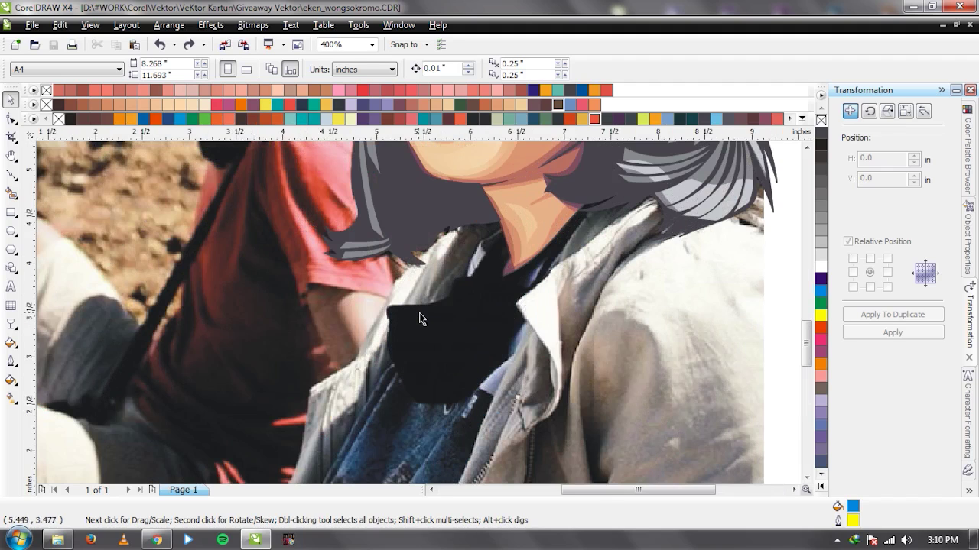
{"action": "key", "text": "F5"}
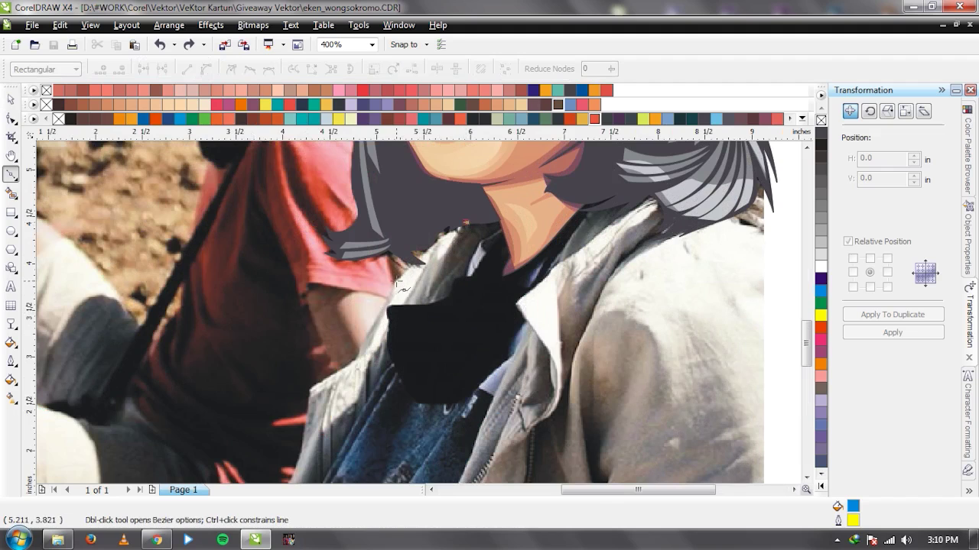
Trace nodes along the jacket collar and curve down the grey jacket edge.
{"action": "left_click", "coordinate": [390, 286]}
{"action": "left_click", "coordinate": [373, 310]}
{"action": "scroll", "coordinate": [421, 324], "scroll_direction": "up", "scroll_amount": 1}
{"action": "left_click", "coordinate": [422, 319]}
{"action": "scroll", "coordinate": [413, 327], "scroll_direction": "down", "scroll_amount": 1}
{"action": "scroll", "coordinate": [365, 324], "scroll_direction": "up", "scroll_amount": 1}
{"action": "left_click", "coordinate": [356, 324]}
{"action": "scroll", "coordinate": [402, 319], "scroll_direction": "down", "scroll_amount": 1}
{"action": "left_click_drag", "start_coordinate": [426, 306], "coordinate": [406, 380]}
{"action": "scroll", "coordinate": [413, 314], "scroll_direction": "down", "scroll_amount": 1}
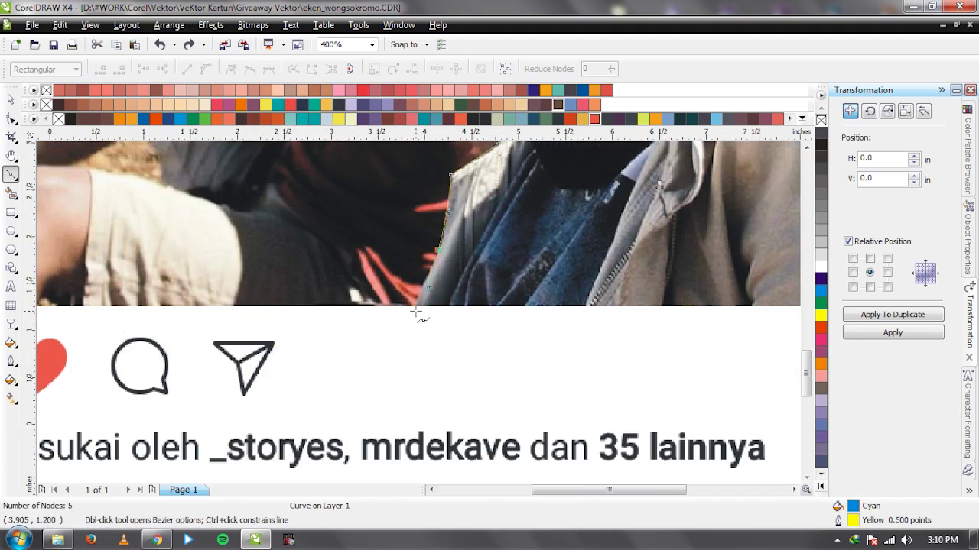
{"action": "scroll", "coordinate": [417, 310], "scroll_direction": "up", "scroll_amount": 2}
{"action": "left_click", "coordinate": [419, 309]}
{"action": "scroll", "coordinate": [420, 311], "scroll_direction": "down", "scroll_amount": 3}
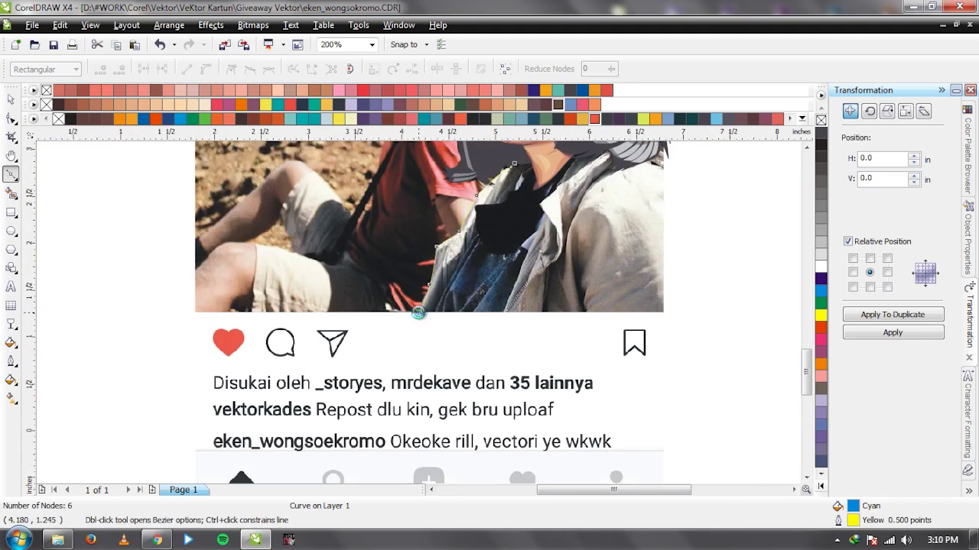
{"action": "scroll", "coordinate": [425, 315], "scroll_direction": "up", "scroll_amount": 1}
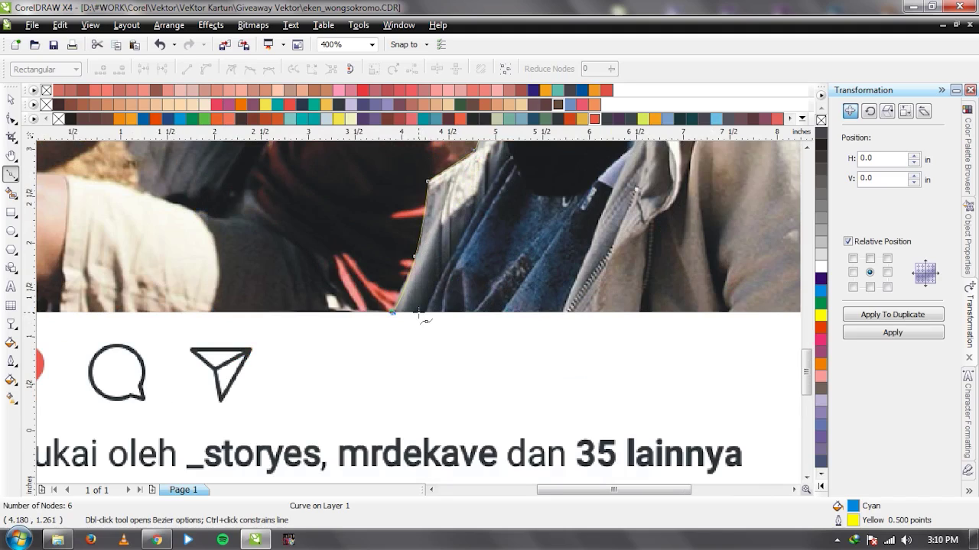
Extend the outline along the photo's bottom edge, retrying the curve up from the corner.
{"action": "left_click", "coordinate": [210, 25]}
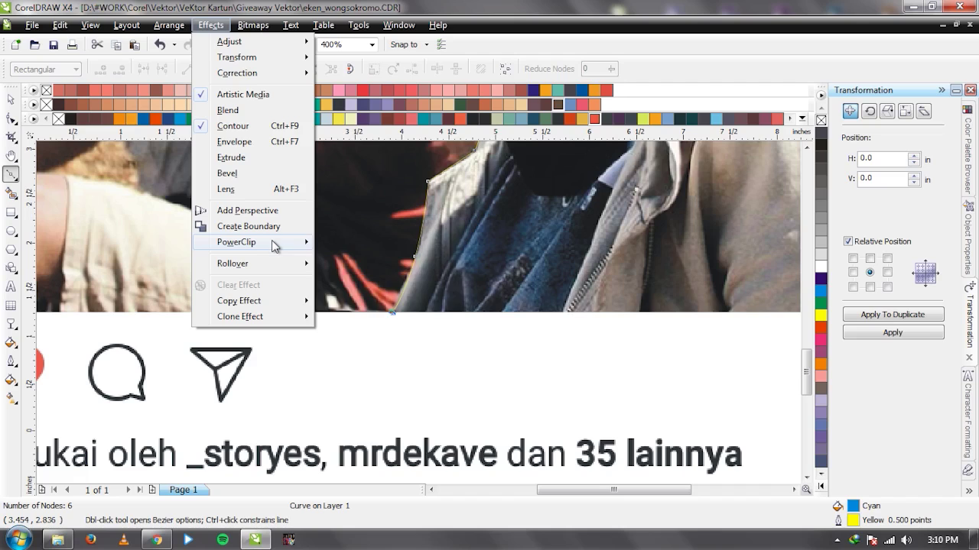
{"action": "left_click", "coordinate": [391, 325]}
{"action": "scroll", "coordinate": [416, 317], "scroll_direction": "up", "scroll_amount": 1}
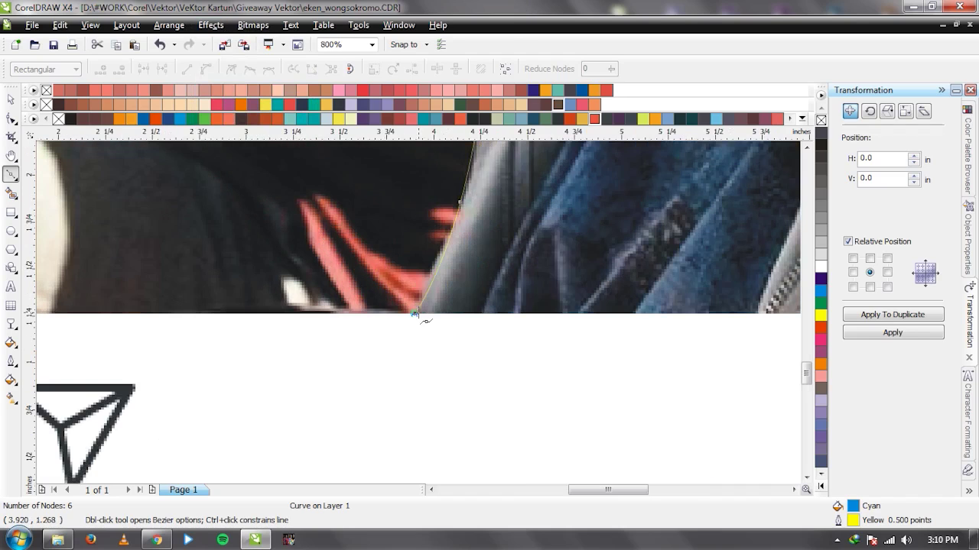
{"action": "scroll", "coordinate": [429, 315], "scroll_direction": "down", "scroll_amount": 2}
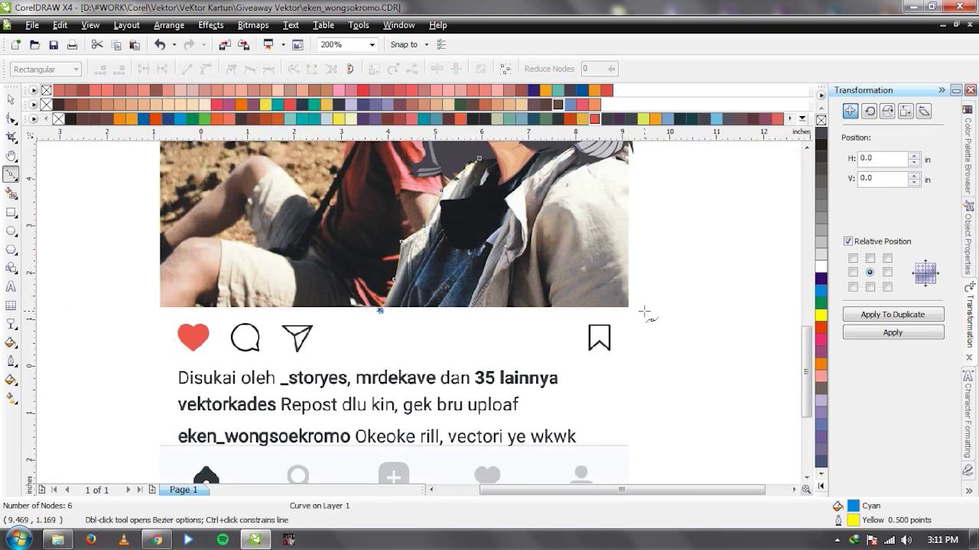
{"action": "left_click", "coordinate": [645, 311]}
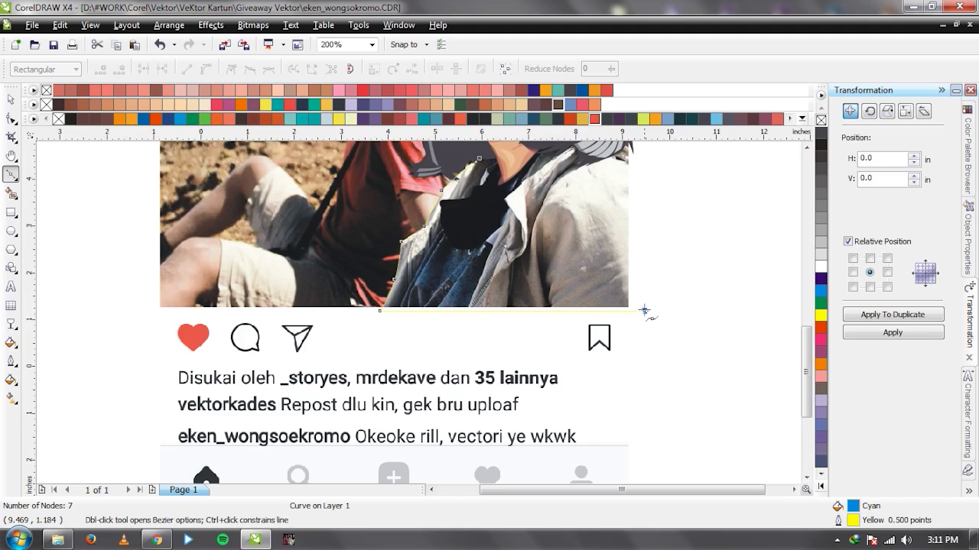
{"action": "scroll", "coordinate": [426, 286], "scroll_direction": "down", "scroll_amount": 1}
{"action": "scroll", "coordinate": [422, 316], "scroll_direction": "up", "scroll_amount": 1}
{"action": "left_click_drag", "start_coordinate": [386, 254], "coordinate": [421, 303]}
{"action": "key", "text": "ctrl+z"}
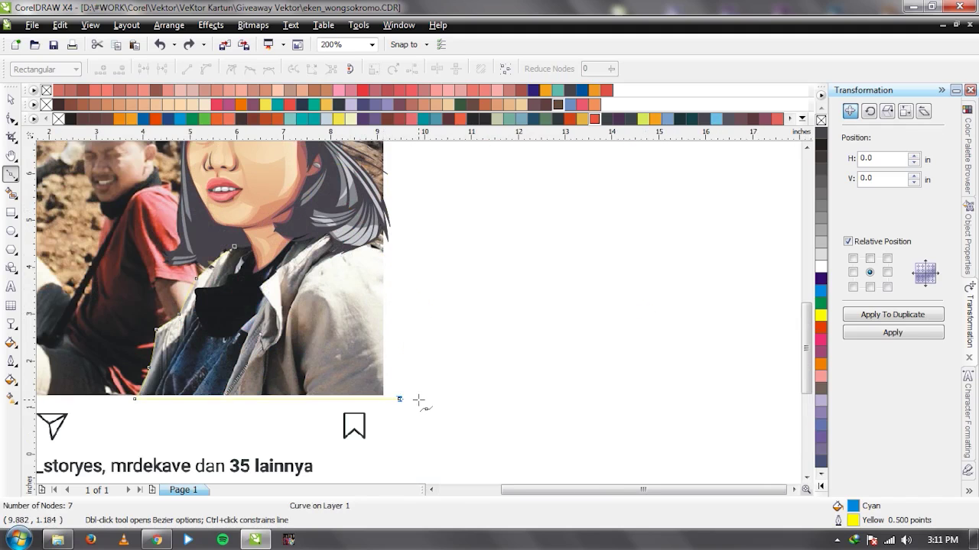
{"action": "left_click_drag", "start_coordinate": [379, 248], "coordinate": [310, 193]}
{"action": "scroll", "coordinate": [481, 374], "scroll_direction": "down", "scroll_amount": 2}
{"action": "scroll", "coordinate": [432, 364], "scroll_direction": "up", "scroll_amount": 2}
{"action": "key", "text": "ctrl+z"}
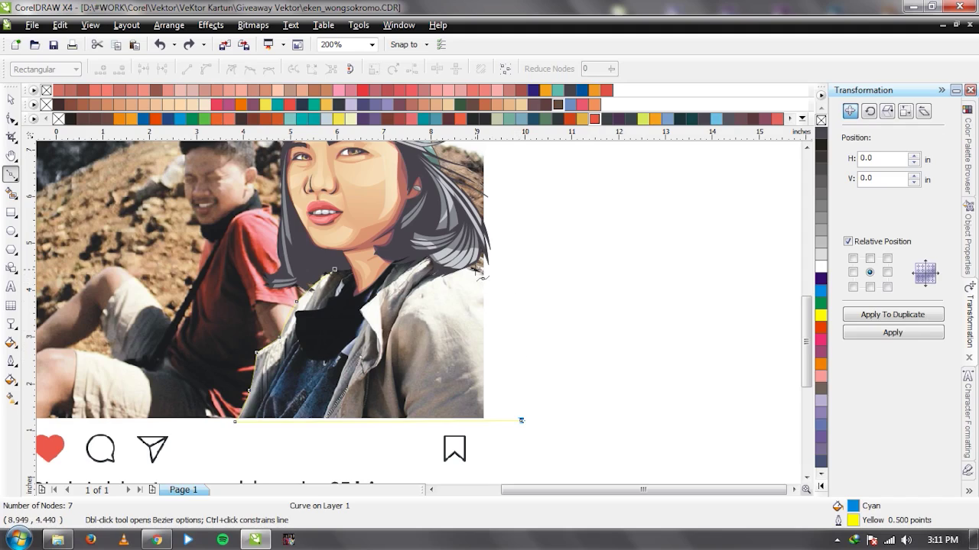
Curve the outline up to the hair's edge and close it at the starting collar node.
{"action": "left_click_drag", "start_coordinate": [475, 272], "coordinate": [541, 297]}
{"action": "left_click_drag", "start_coordinate": [409, 244], "coordinate": [416, 246]}
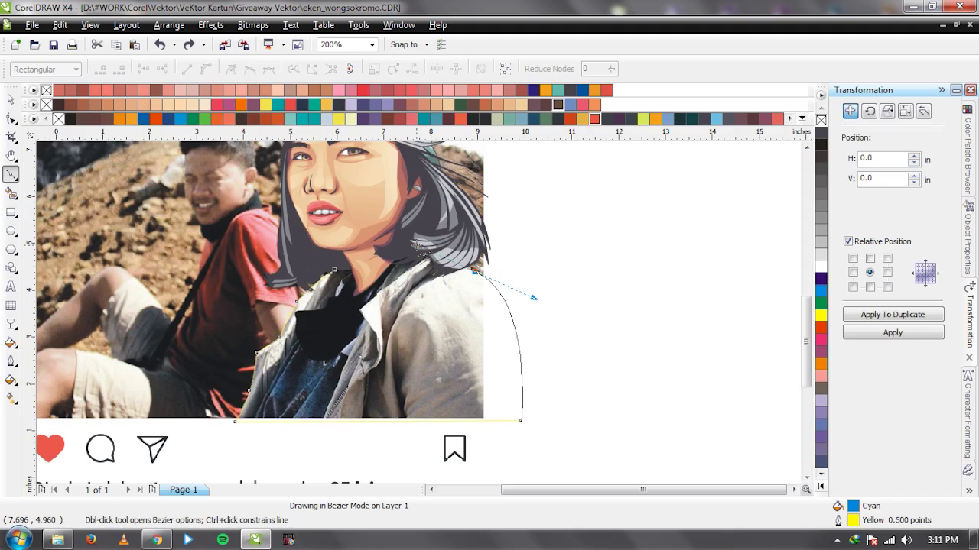
{"action": "key", "text": "space"}
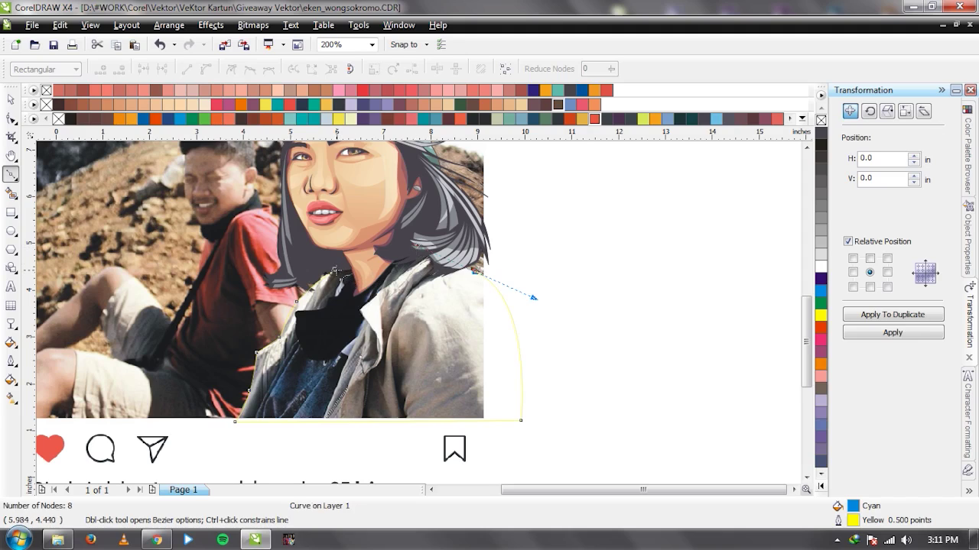
{"action": "left_click", "coordinate": [334, 271]}
{"action": "key", "text": "space"}
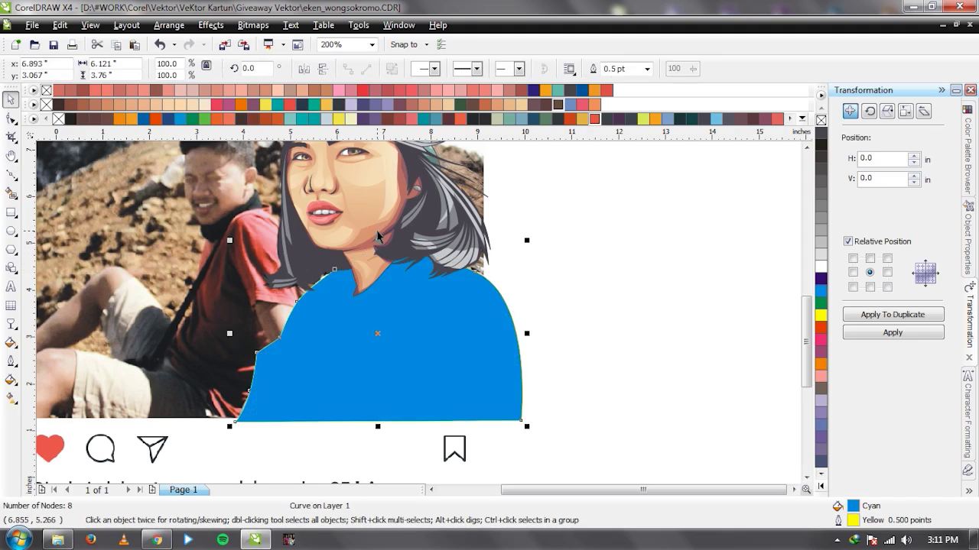
Check the jacket shape's stacking against the photo, then remove its fill.
{"action": "key", "text": "ctrl+Page_Down"}
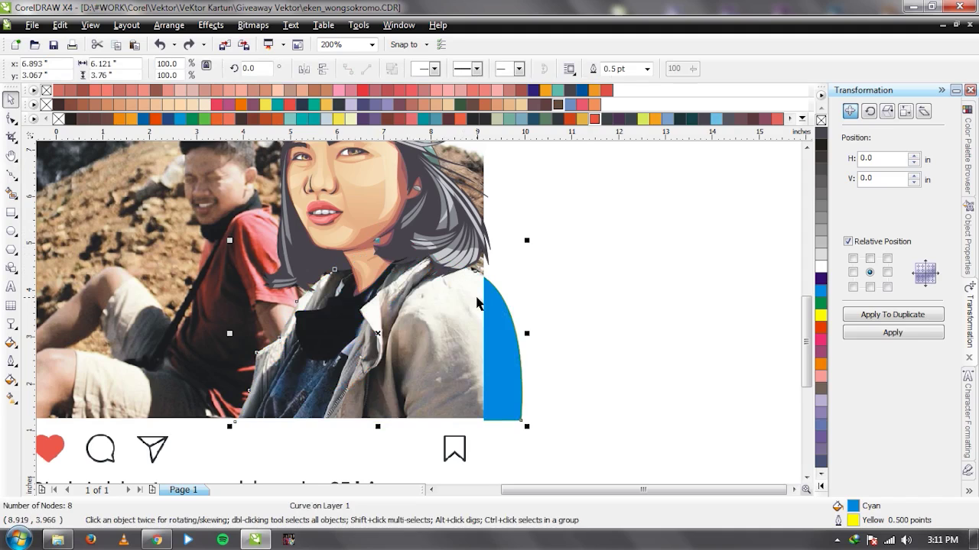
{"action": "key", "text": "ctrl+Page_Up"}
{"action": "left_click", "coordinate": [821, 120]}
{"action": "scroll", "coordinate": [419, 313], "scroll_direction": "down", "scroll_amount": 1}
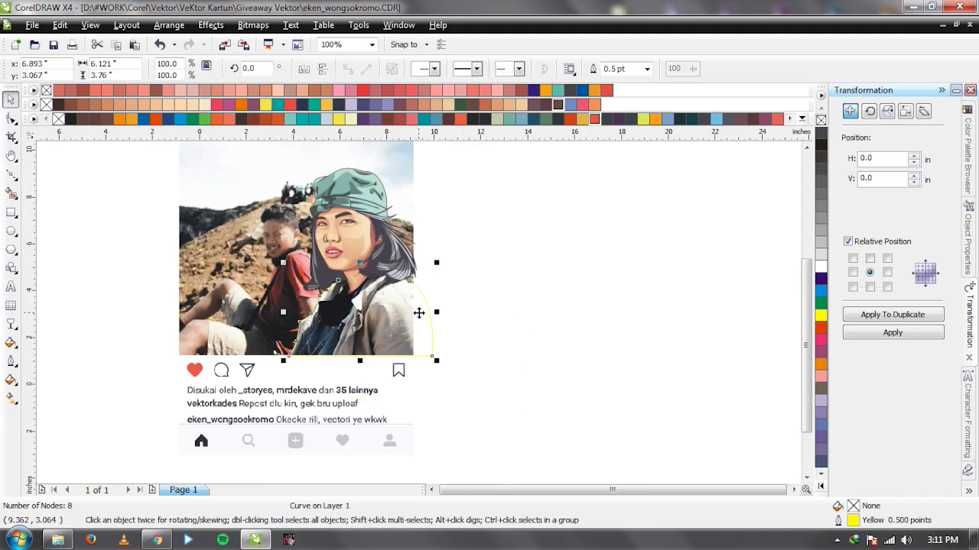
{"action": "scroll", "coordinate": [419, 313], "scroll_direction": "up", "scroll_amount": 1}
Reshape the right side of the jacket outline by dragging its top-right node.
{"action": "key", "text": "F10"}
{"action": "left_click", "coordinate": [424, 229]}
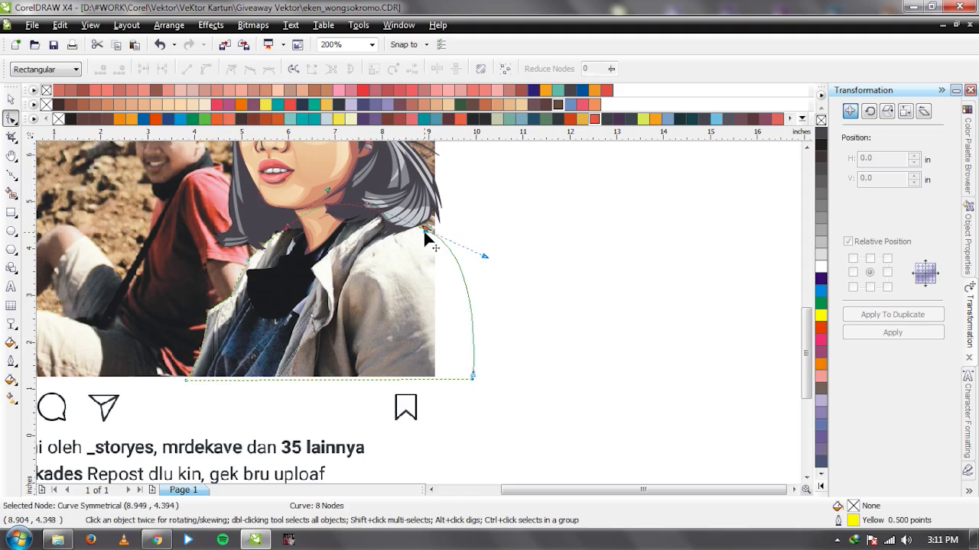
{"action": "left_click_drag", "start_coordinate": [482, 250], "coordinate": [491, 252]}
{"action": "key", "text": "space"}
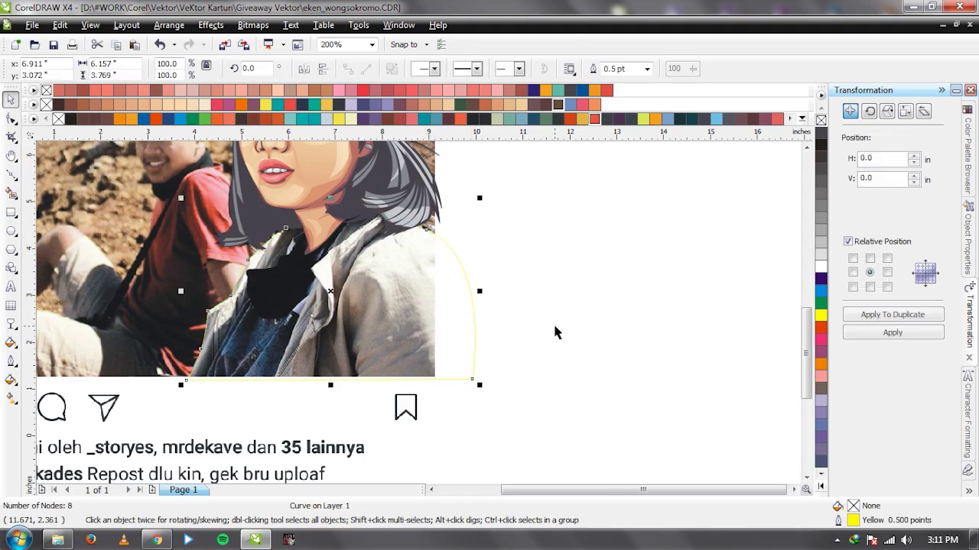
{"action": "left_click", "coordinate": [556, 332]}
Nudge another node of the jacket outline slightly to the right.
{"action": "scroll", "coordinate": [419, 318], "scroll_direction": "down", "scroll_amount": 1}
{"action": "left_click", "coordinate": [397, 312]}
{"action": "scroll", "coordinate": [415, 313], "scroll_direction": "up", "scroll_amount": 1}
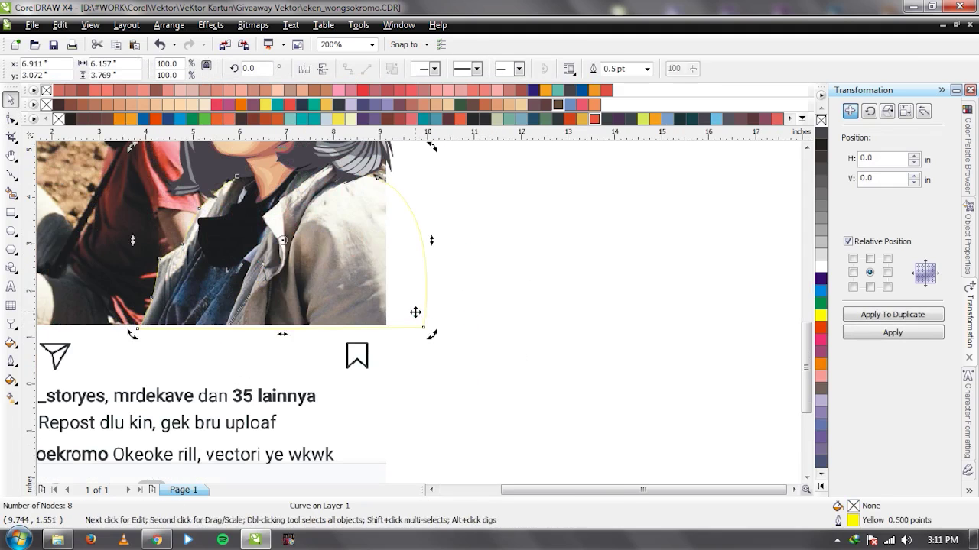
{"action": "key", "text": "F10"}
{"action": "left_click_drag", "start_coordinate": [423, 324], "coordinate": [425, 325]}
{"action": "key", "text": "space"}
{"action": "left_click", "coordinate": [481, 338]}
Select the reference photo, then deselect it.
{"action": "scroll", "coordinate": [415, 304], "scroll_direction": "down", "scroll_amount": 1}
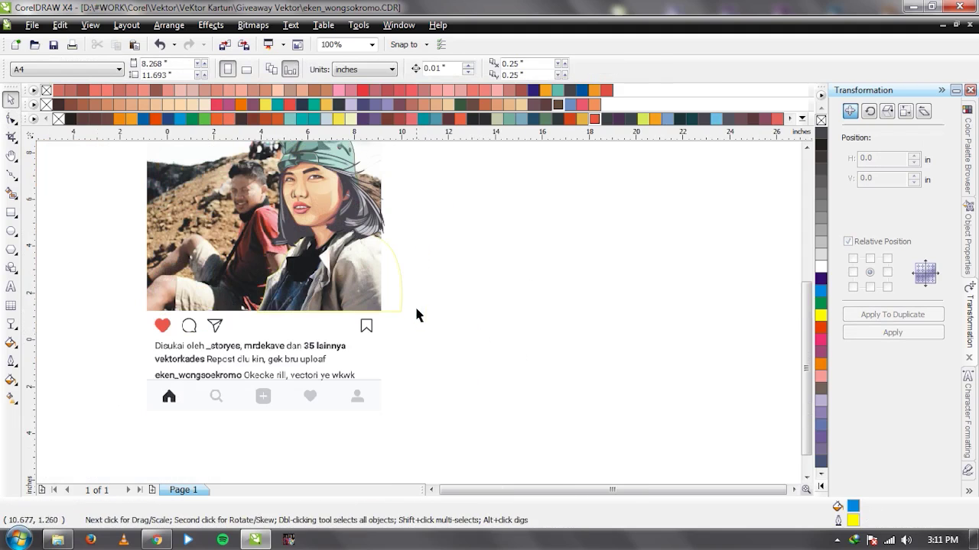
{"action": "left_click", "coordinate": [382, 197]}
{"action": "scroll", "coordinate": [423, 321], "scroll_direction": "up", "scroll_amount": 1}
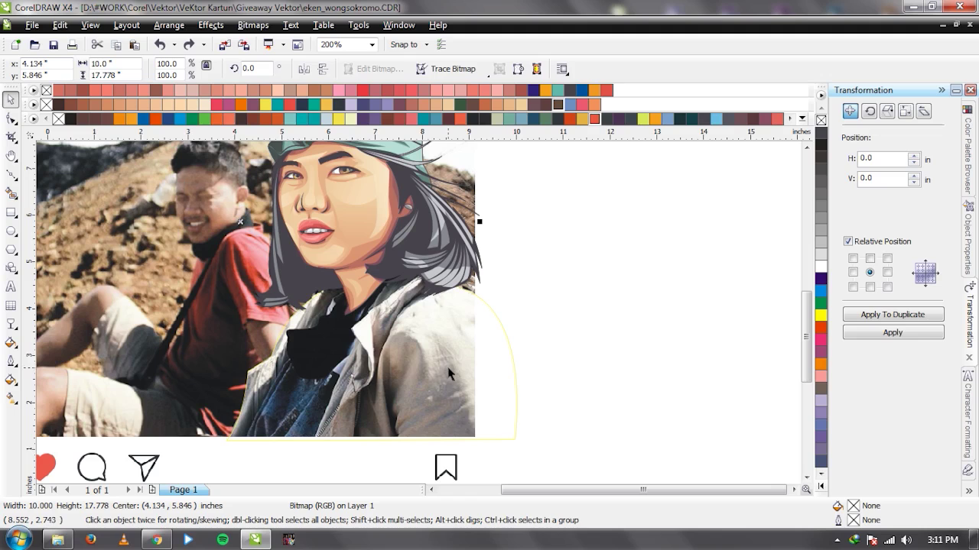
{"action": "left_click", "coordinate": [598, 345]}
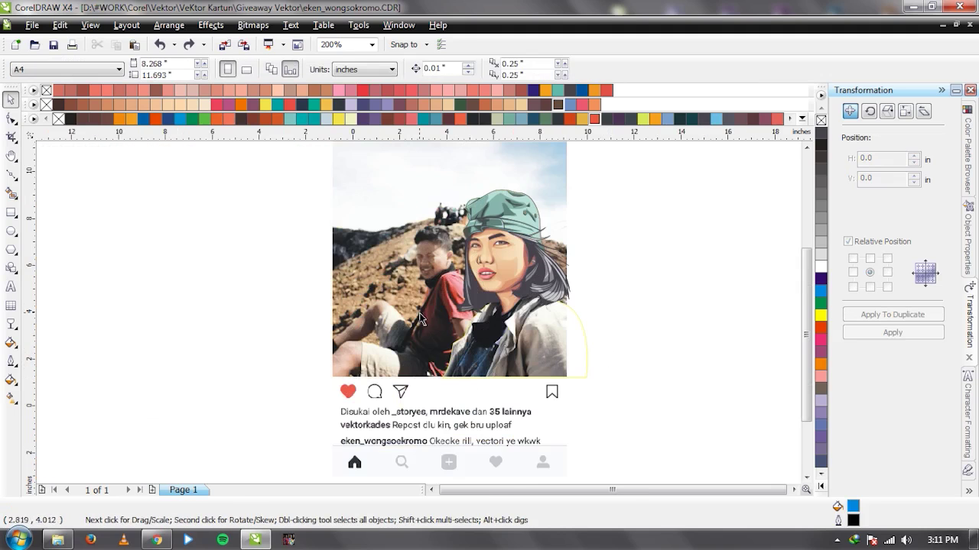
{"action": "scroll", "coordinate": [598, 345], "scroll_direction": "down", "scroll_amount": 1}
Pick the jacket outline's top-right node in node editing, then deselect the outline.
{"action": "left_click", "coordinate": [584, 341]}
{"action": "scroll", "coordinate": [448, 310], "scroll_direction": "up", "scroll_amount": 1}
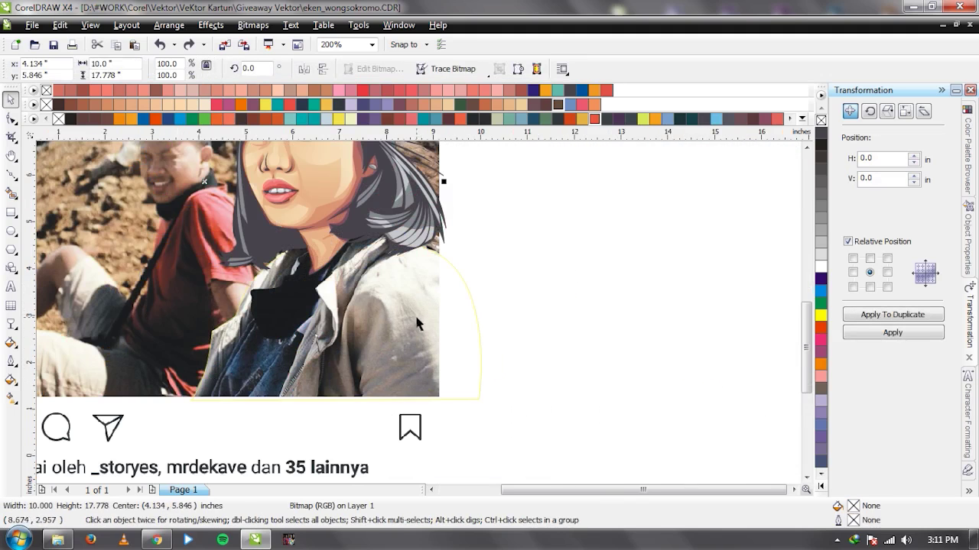
{"action": "key", "text": "space"}
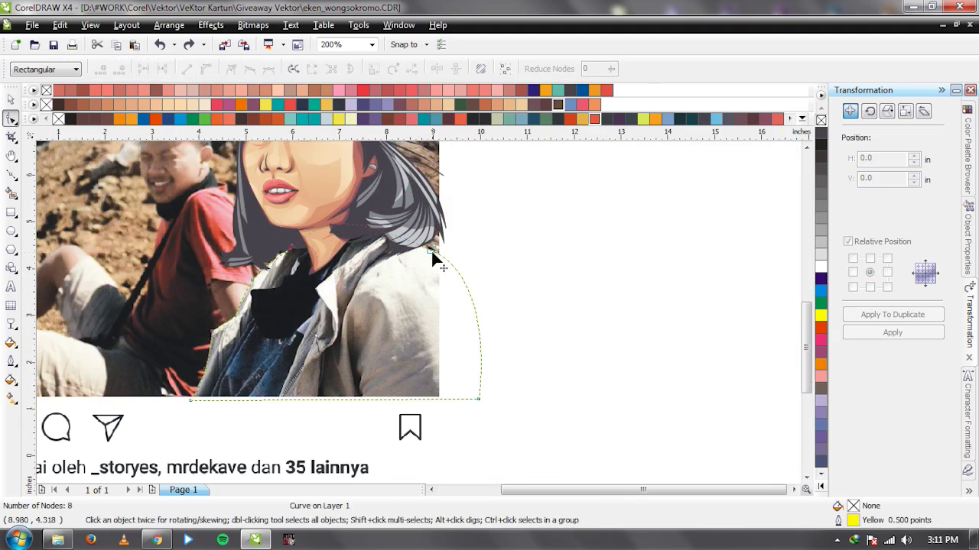
{"action": "left_click", "coordinate": [426, 246]}
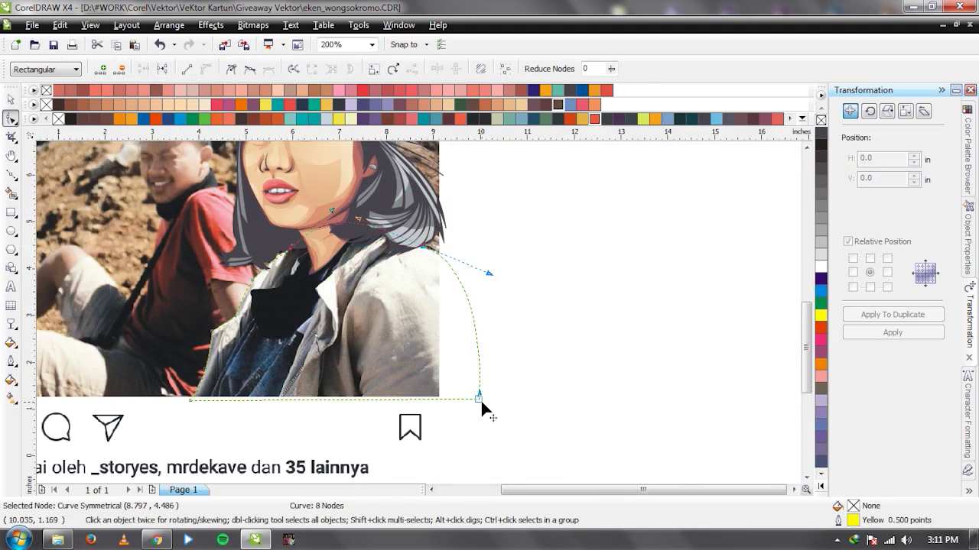
{"action": "key", "text": "space"}
{"action": "left_click", "coordinate": [533, 389]}
{"action": "scroll", "coordinate": [415, 317], "scroll_direction": "down", "scroll_amount": 1}
{"action": "scroll", "coordinate": [419, 312], "scroll_direction": "up", "scroll_amount": 1}
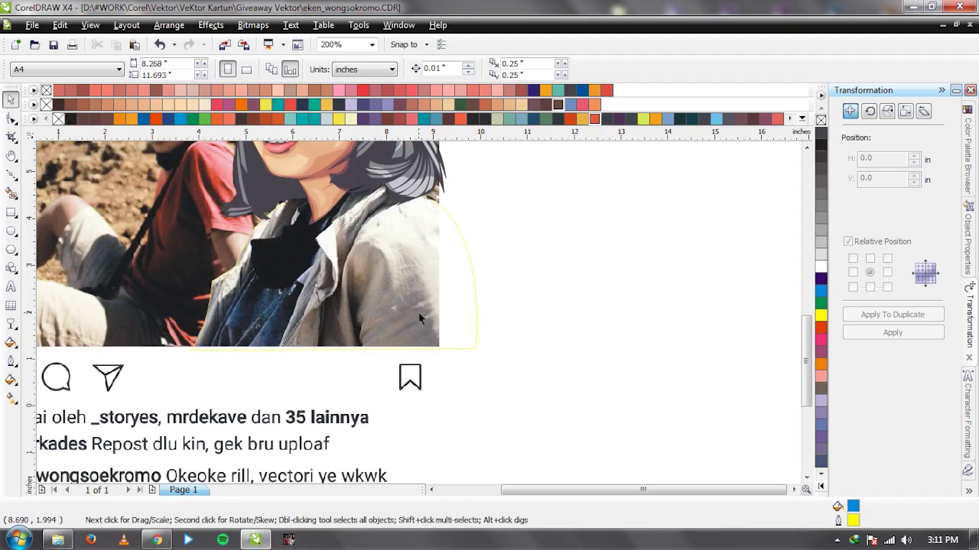
Give the jacket outline a 1.0 pt width, then pull the photo aside to check.
{"action": "left_click", "coordinate": [418, 304]}
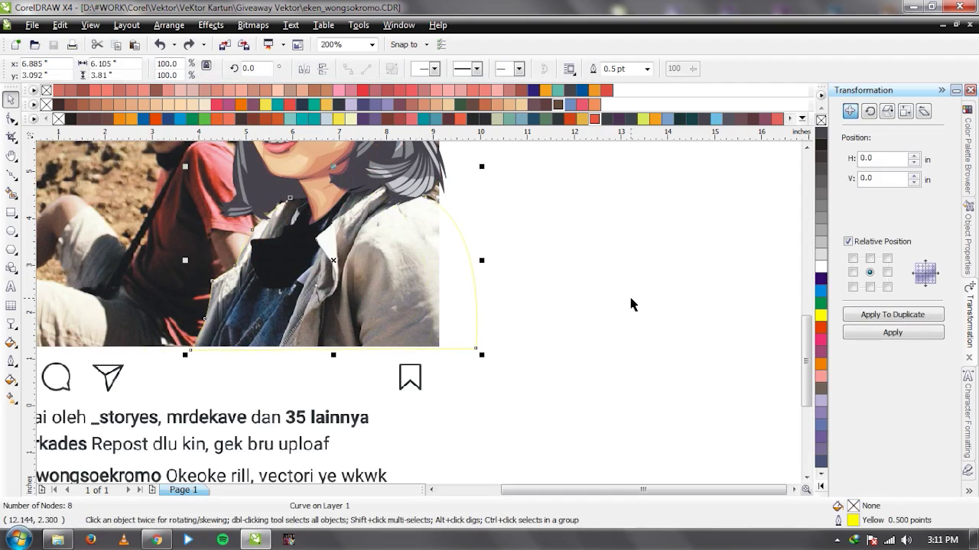
{"action": "left_click", "coordinate": [937, 316]}
{"action": "left_click", "coordinate": [646, 69]}
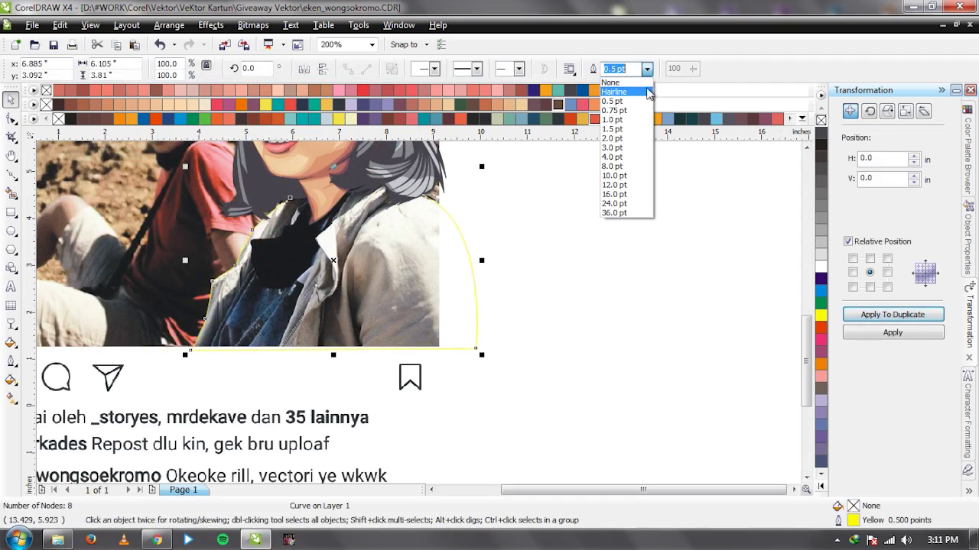
{"action": "left_click", "coordinate": [650, 120]}
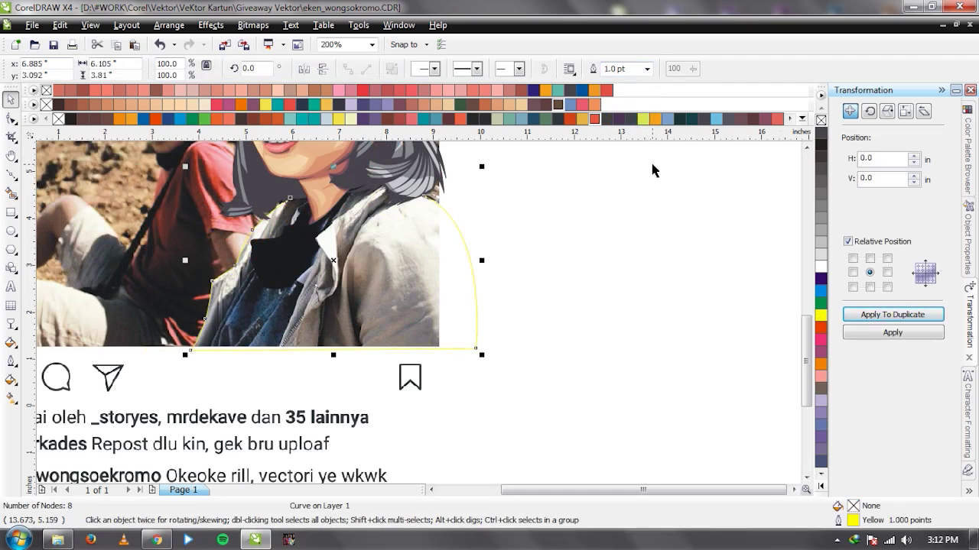
{"action": "left_click", "coordinate": [579, 270]}
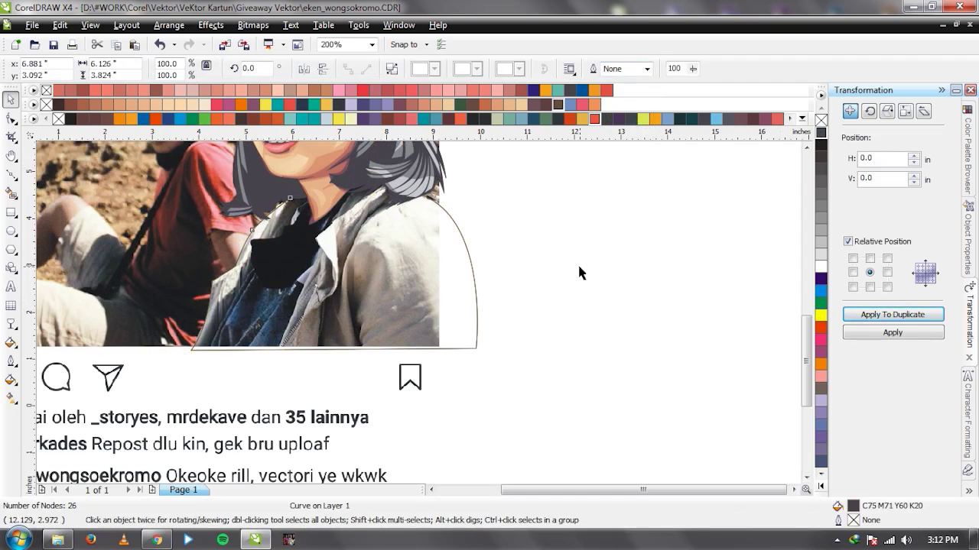
{"action": "scroll", "coordinate": [413, 314], "scroll_direction": "down", "scroll_amount": 1}
{"action": "left_click_drag", "start_coordinate": [413, 313], "coordinate": [760, 313]}
Move the photo off the page to view the vector, then restore it behind the portrait.
{"action": "key", "text": "ctrl+z"}
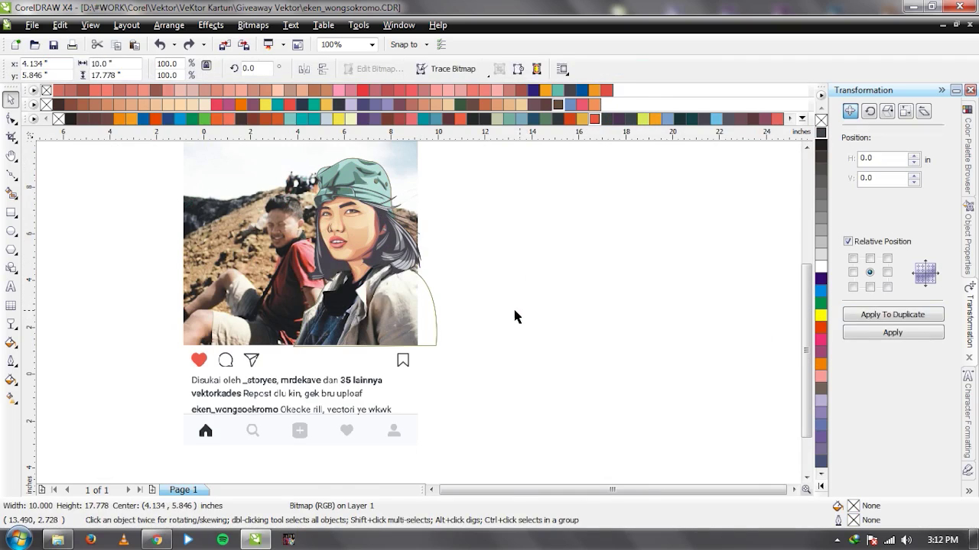
{"action": "left_click", "coordinate": [515, 317]}
{"action": "scroll", "coordinate": [419, 318], "scroll_direction": "up", "scroll_amount": 1}
{"action": "scroll", "coordinate": [538, 323], "scroll_direction": "down", "scroll_amount": 1}
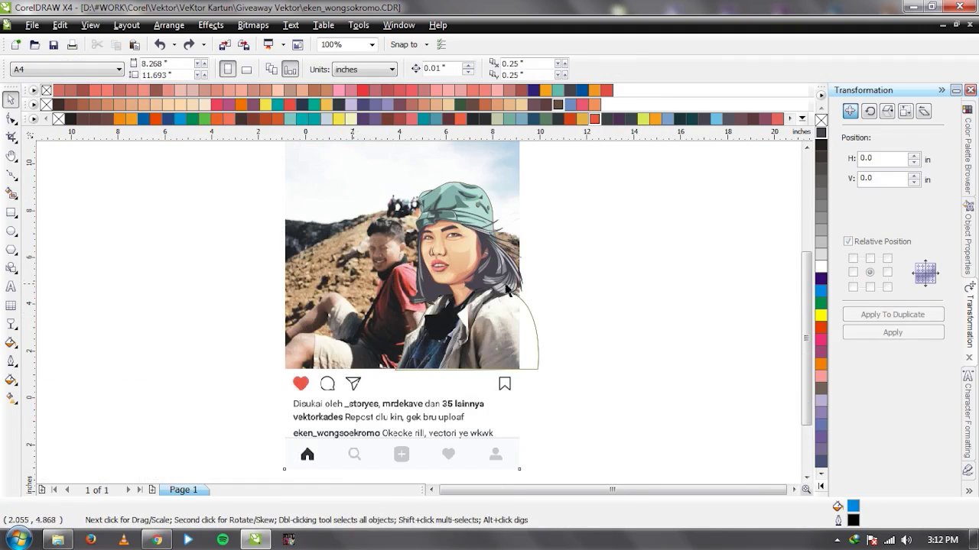
{"action": "left_click_drag", "start_coordinate": [314, 299], "coordinate": [673, 300]}
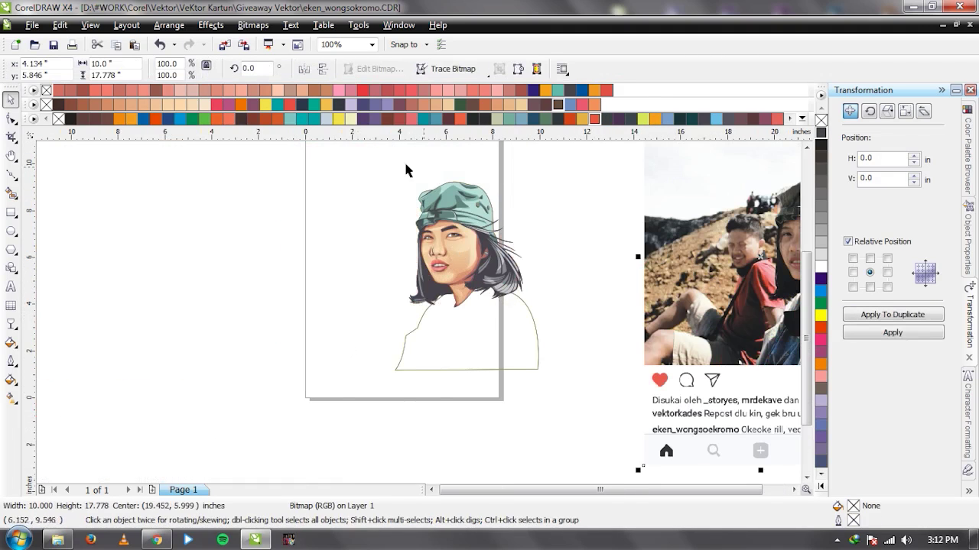
{"action": "key", "text": "ctrl+z"}
{"action": "left_click", "coordinate": [228, 285]}
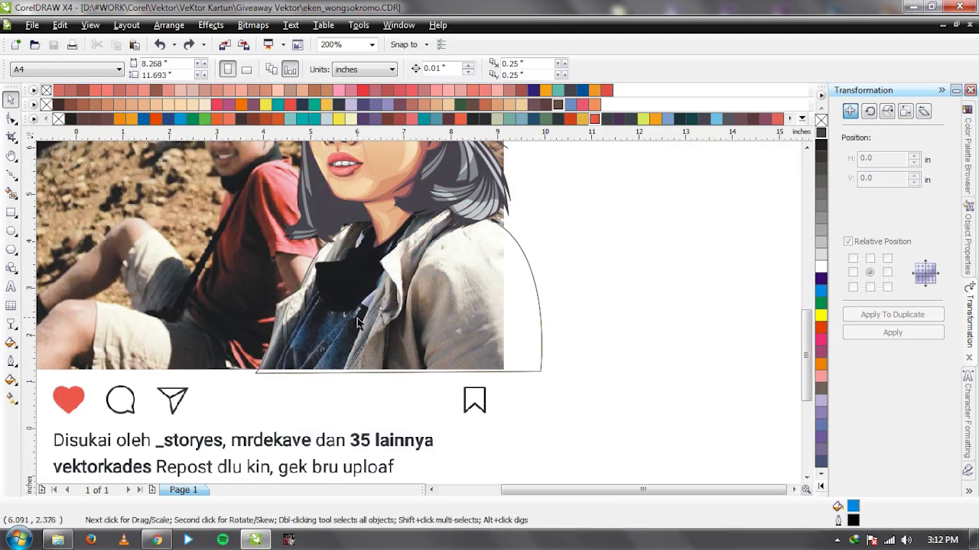
Zoom around the portrait, briefly switching to the Bezier tool and back to Pick.
{"action": "scroll", "coordinate": [329, 284], "scroll_direction": "up", "scroll_amount": 1}
{"action": "scroll", "coordinate": [449, 309], "scroll_direction": "up", "scroll_amount": 1}
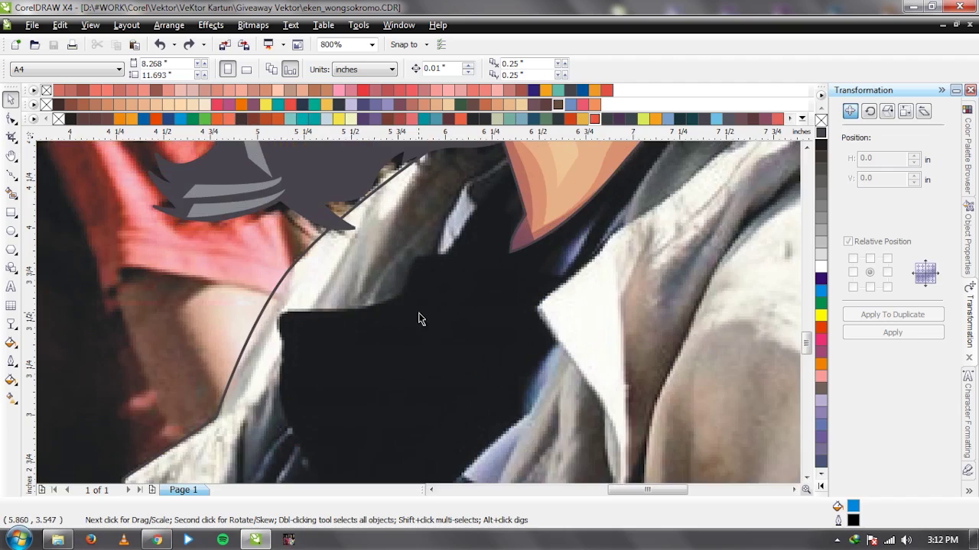
{"action": "scroll", "coordinate": [418, 313], "scroll_direction": "down", "scroll_amount": 1}
{"action": "scroll", "coordinate": [405, 316], "scroll_direction": "up", "scroll_amount": 1}
{"action": "scroll", "coordinate": [415, 358], "scroll_direction": "down", "scroll_amount": 2}
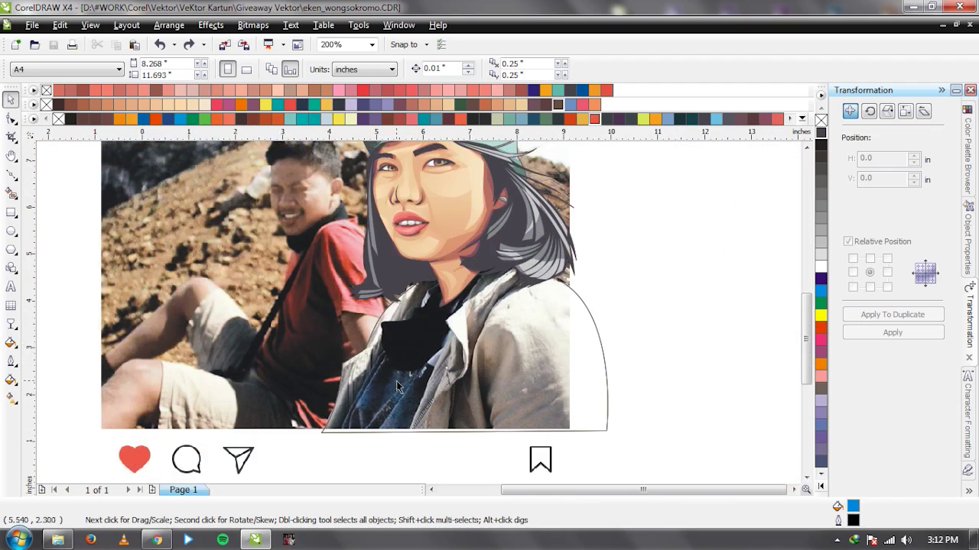
{"action": "scroll", "coordinate": [396, 387], "scroll_direction": "up", "scroll_amount": 1}
{"action": "scroll", "coordinate": [413, 329], "scroll_direction": "down", "scroll_amount": 1}
{"action": "scroll", "coordinate": [418, 313], "scroll_direction": "up", "scroll_amount": 1}
{"action": "scroll", "coordinate": [419, 318], "scroll_direction": "up", "scroll_amount": 1}
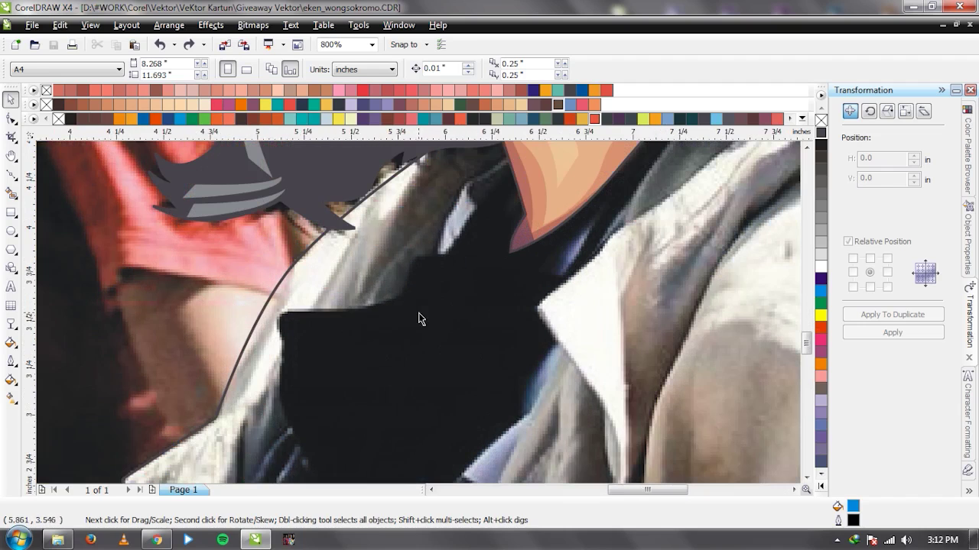
{"action": "key", "text": "F5"}
{"action": "scroll", "coordinate": [476, 226], "scroll_direction": "down", "scroll_amount": 3}
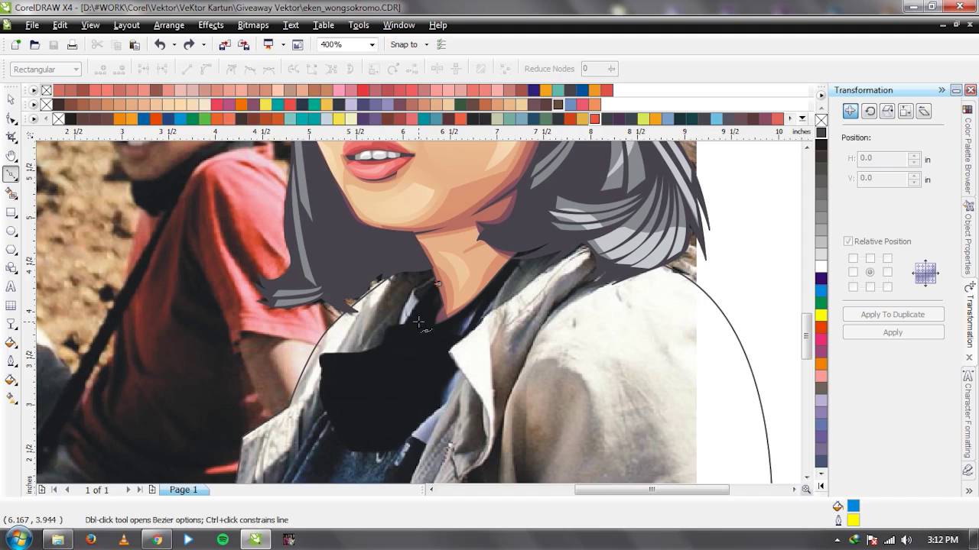
{"action": "key", "text": "space"}
Select the reference photo, duplicate it in place, and open the Bitmaps menu.
{"action": "left_click", "coordinate": [330, 291]}
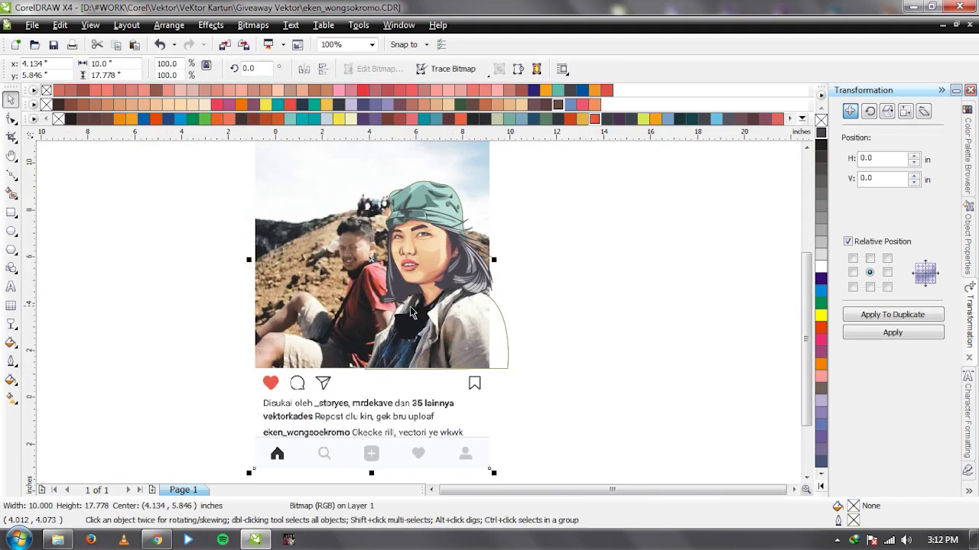
{"action": "scroll", "coordinate": [409, 317], "scroll_direction": "up", "scroll_amount": 2}
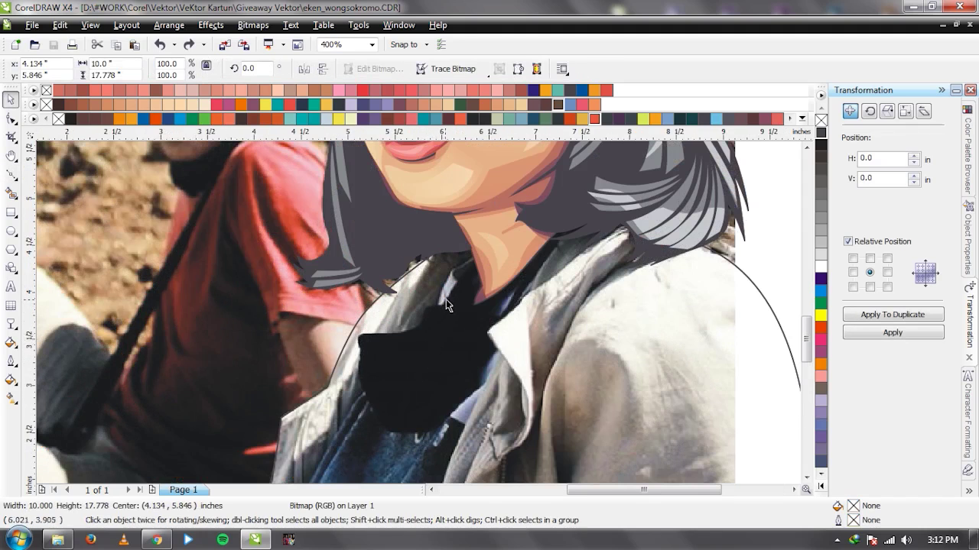
{"action": "scroll", "coordinate": [457, 294], "scroll_direction": "down", "scroll_amount": 2}
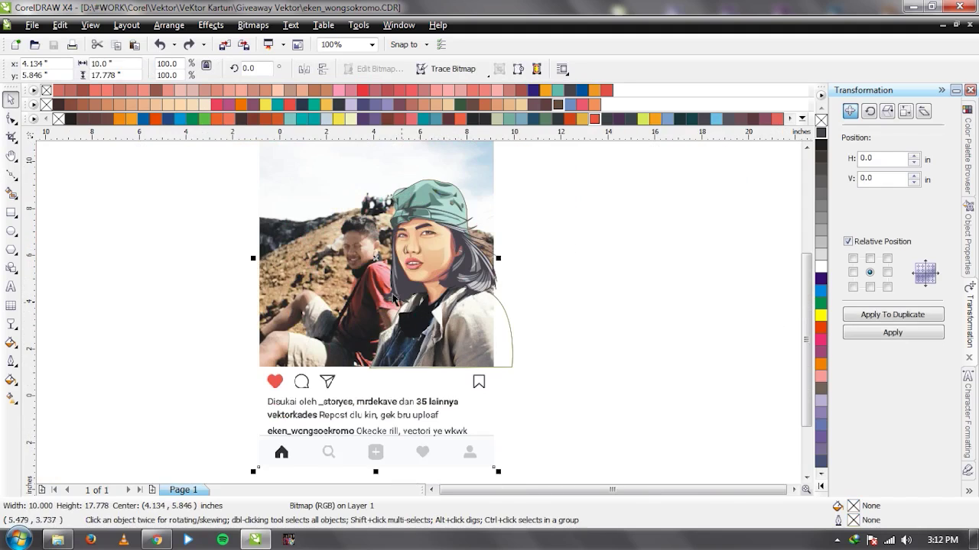
{"action": "left_click_drag", "start_coordinate": [359, 270], "coordinate": [236, 267]}
{"action": "key", "text": "ctrl+z"}
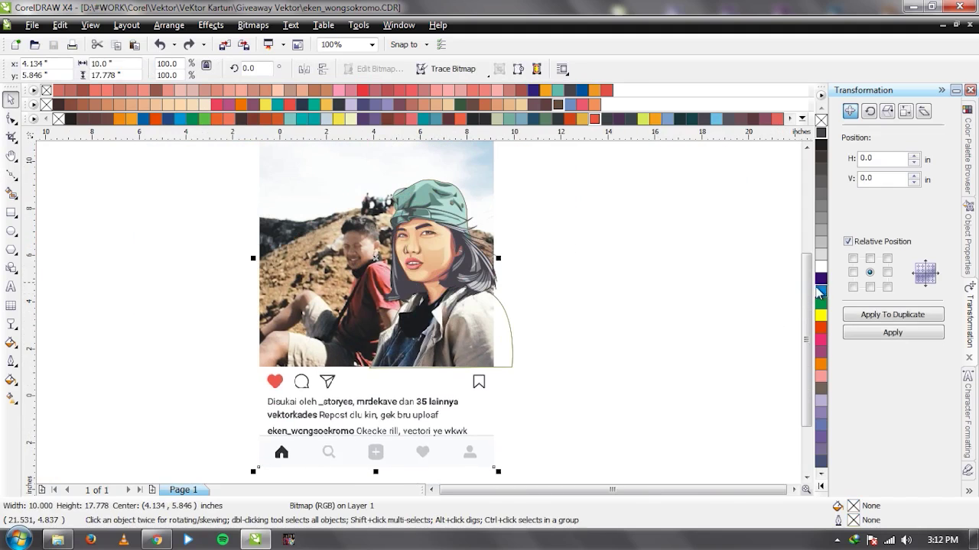
{"action": "left_click", "coordinate": [883, 314]}
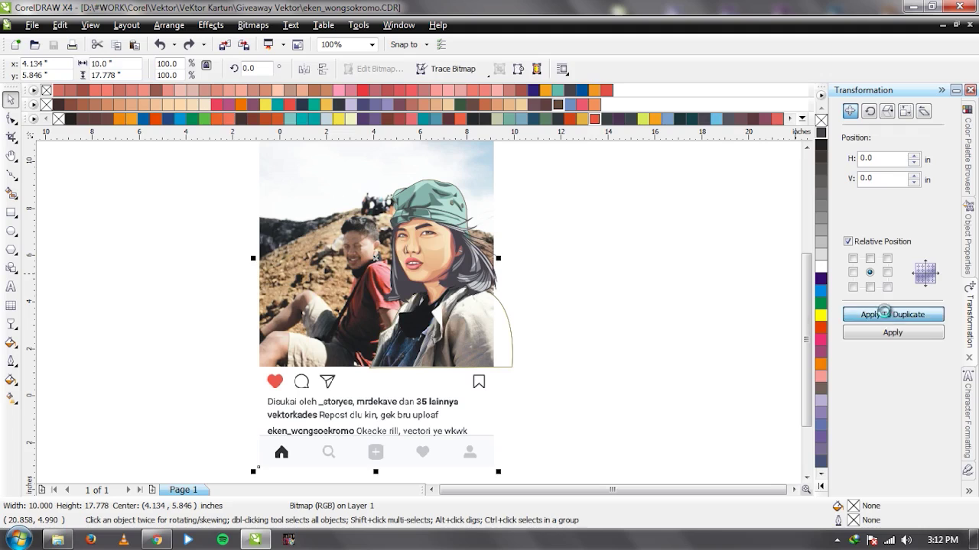
{"action": "left_click_drag", "start_coordinate": [393, 291], "coordinate": [225, 291]}
{"action": "key", "text": "ctrl+z"}
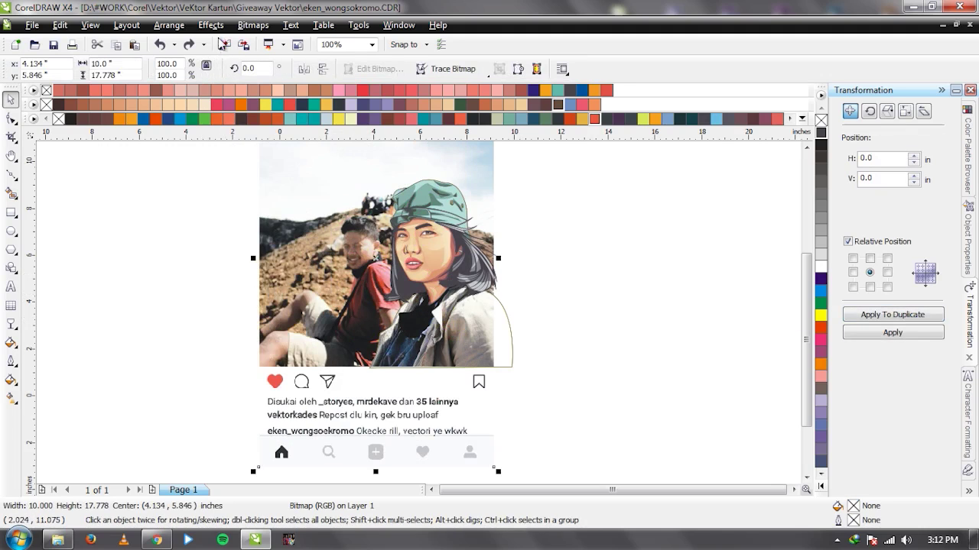
{"action": "left_click", "coordinate": [252, 26]}
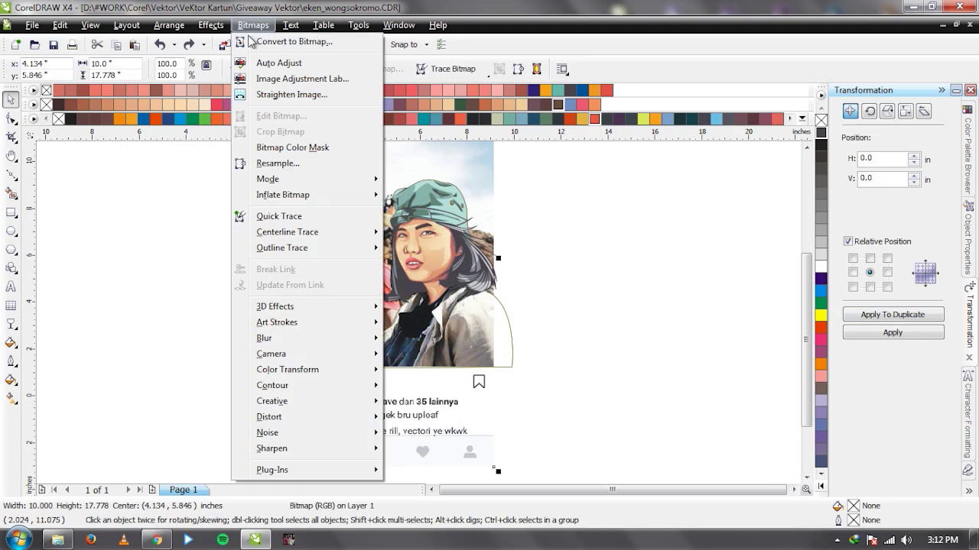
Open Image Adjustment Lab, raise brightness to 39, and zoom the preview onto the jacket collar.
{"action": "left_click", "coordinate": [278, 79]}
{"action": "left_click_drag", "start_coordinate": [720, 170], "coordinate": [739, 172]}
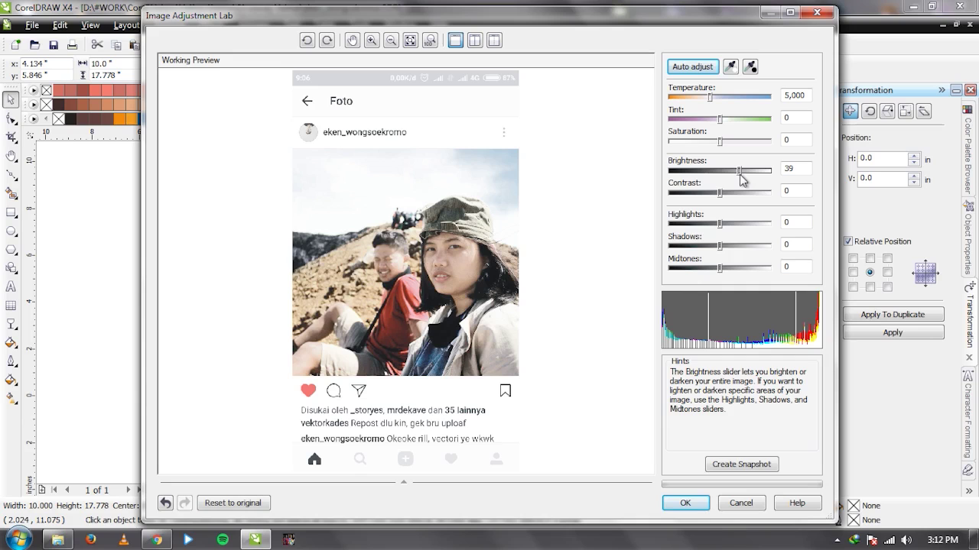
{"action": "left_click", "coordinate": [372, 40]}
{"action": "left_click", "coordinate": [451, 331]}
{"action": "left_click", "coordinate": [495, 259]}
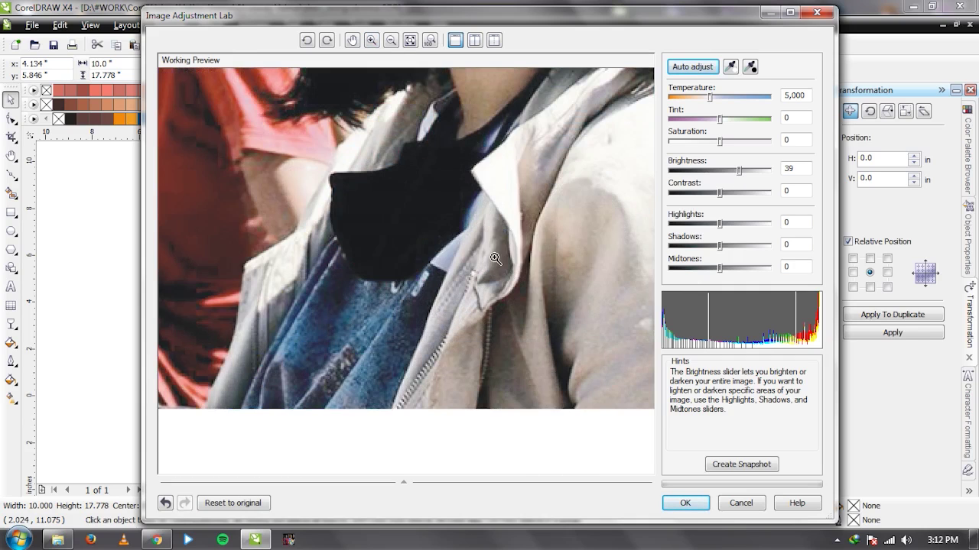
{"action": "left_click", "coordinate": [352, 40]}
{"action": "mouse_move", "coordinate": [480, 185]}
{"action": "left_mouse_down"}
{"action": "mouse_move", "coordinate": [448, 255]}
{"action": "mouse_move", "coordinate": [462, 273]}
{"action": "mouse_move", "coordinate": [458, 299]}
{"action": "left_mouse_up"}
Settle brightness at about 80 and lower shadows to -3.
{"action": "left_click_drag", "start_coordinate": [738, 170], "coordinate": [750, 174]}
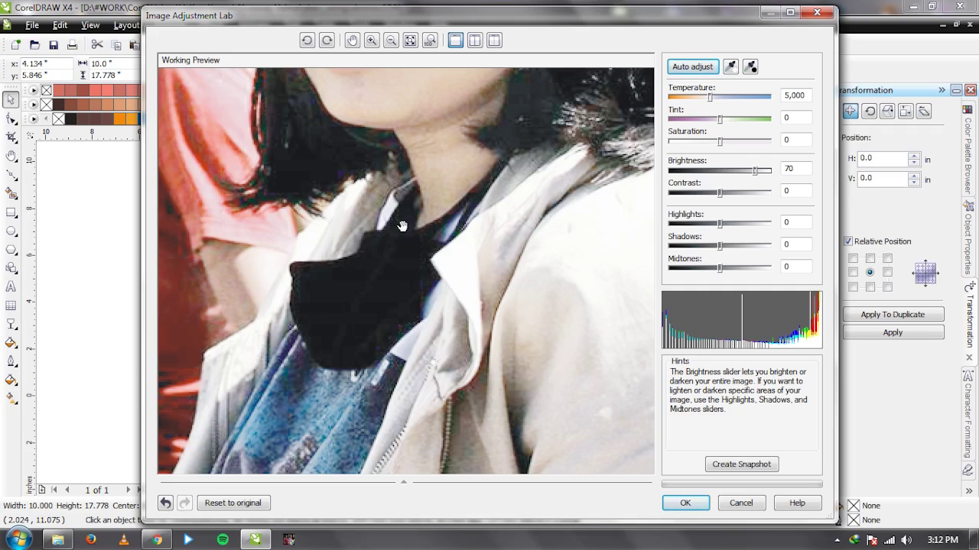
{"action": "left_click_drag", "start_coordinate": [760, 175], "coordinate": [768, 174]}
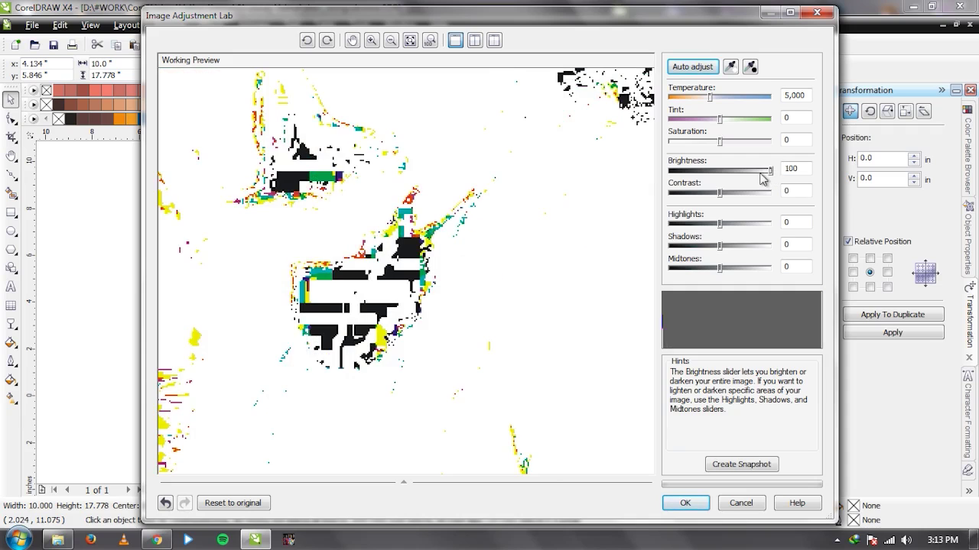
{"action": "left_click", "coordinate": [760, 174]}
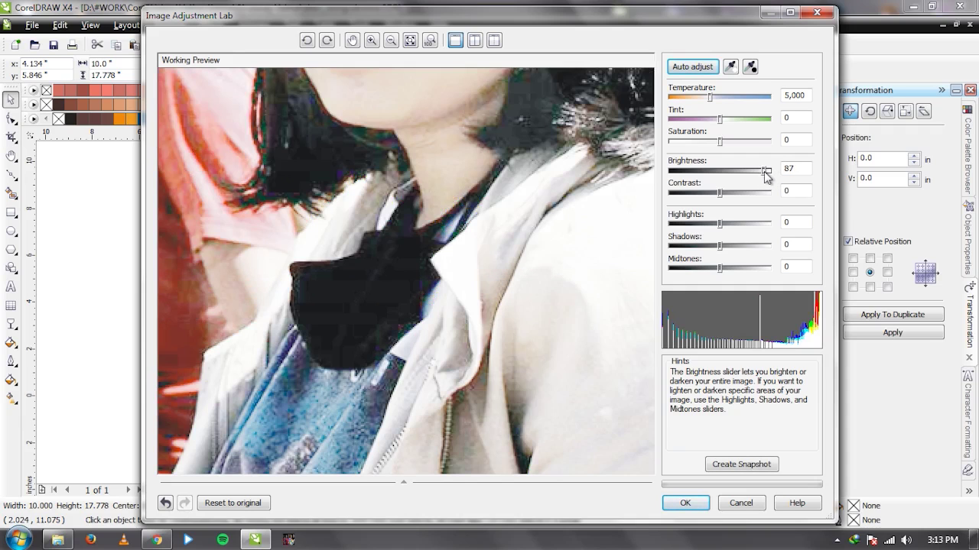
{"action": "left_click_drag", "start_coordinate": [721, 194], "coordinate": [719, 250]}
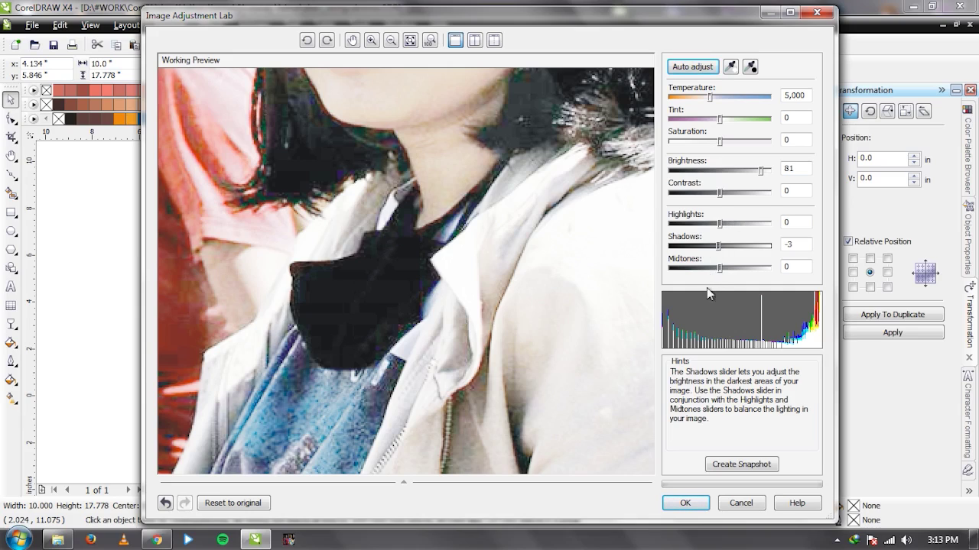
Apply the brightness 81, shadows -3 adjustment to the duplicated photo.
{"action": "left_click", "coordinate": [686, 506]}
{"action": "scroll", "coordinate": [419, 311], "scroll_direction": "up", "scroll_amount": 2}
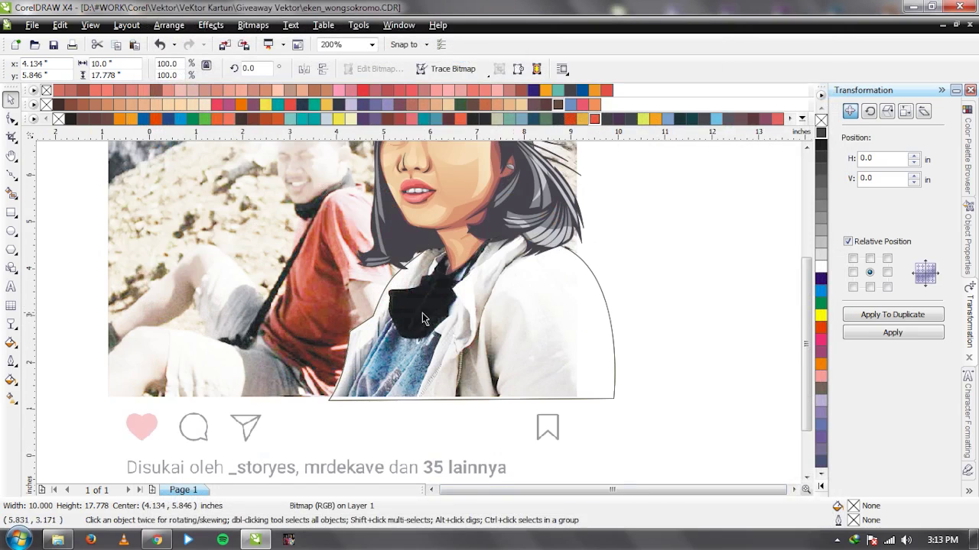
{"action": "scroll", "coordinate": [423, 318], "scroll_direction": "down", "scroll_amount": 2}
Slide the photo aside to compare with the vector art, then undo it back into place.
{"action": "left_click", "coordinate": [616, 299]}
{"action": "left_click", "coordinate": [353, 264]}
{"action": "left_click_drag", "start_coordinate": [331, 272], "coordinate": [140, 272]}
{"action": "key", "text": "ctrl+z"}
{"action": "left_click_drag", "start_coordinate": [330, 254], "coordinate": [670, 255]}
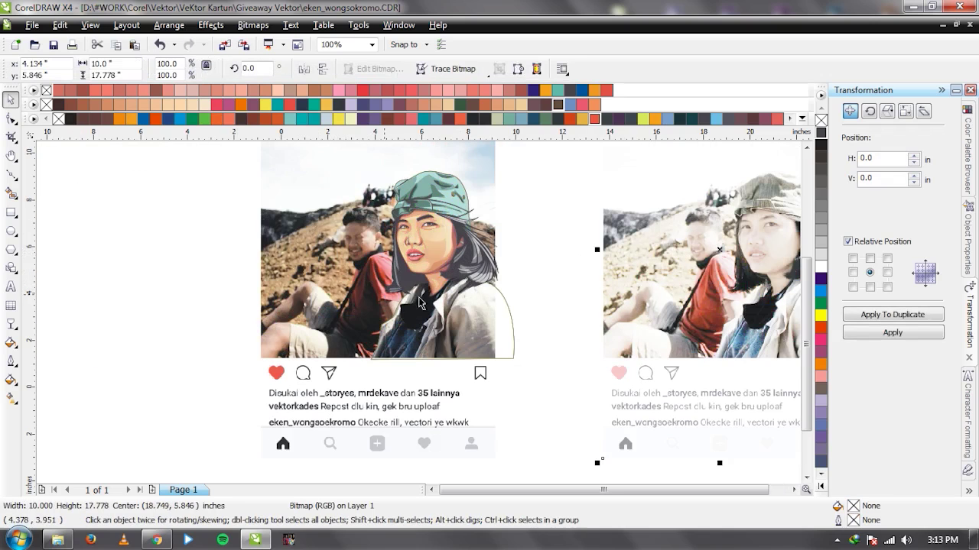
{"action": "key", "text": "ctrl+z"}
{"action": "key", "text": "Escape"}
{"action": "scroll", "coordinate": [419, 306], "scroll_direction": "up", "scroll_amount": 3}
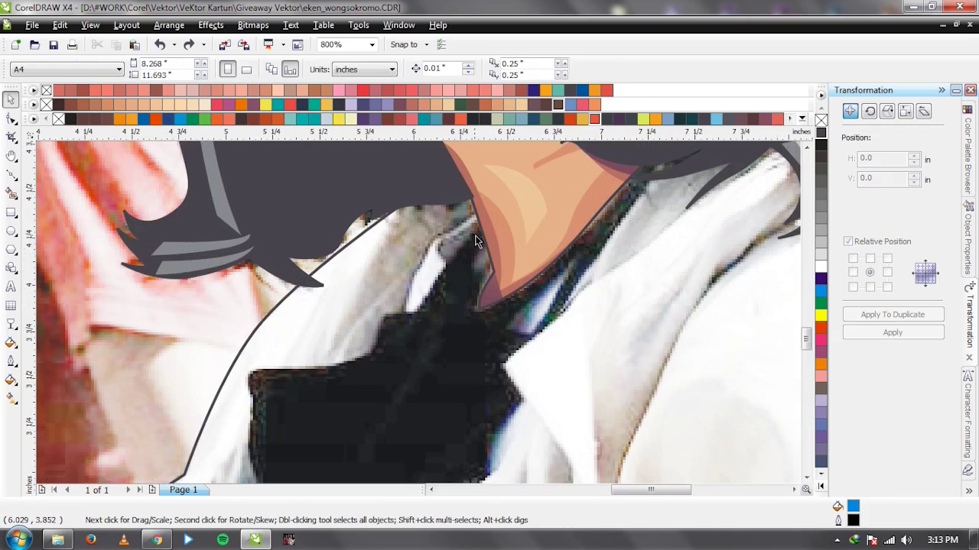
Begin tracing the scarf with Bezier curves along its left edge and bottom.
{"action": "key", "text": "F5"}
{"action": "left_click_drag", "start_coordinate": [440, 276], "coordinate": [320, 323]}
{"action": "left_click", "coordinate": [415, 313]}
{"action": "left_click", "coordinate": [379, 350]}
{"action": "left_click", "coordinate": [318, 393]}
{"action": "key", "text": "ctrl+z"}
{"action": "left_click_drag", "start_coordinate": [310, 360], "coordinate": [319, 385]}
{"action": "key", "text": "ctrl+z"}
{"action": "scroll", "coordinate": [367, 360], "scroll_direction": "down", "scroll_amount": 3}
{"action": "scroll", "coordinate": [419, 338], "scroll_direction": "left", "scroll_amount": 2}
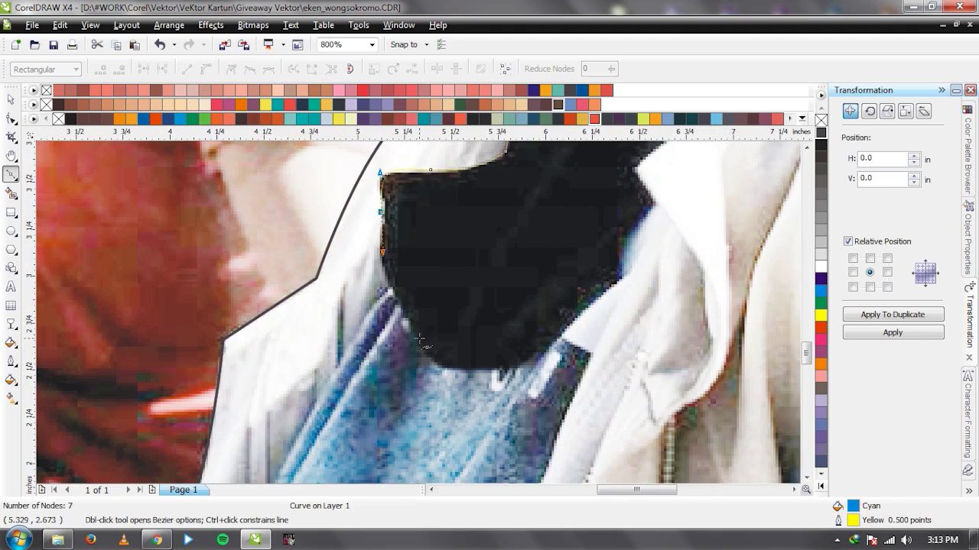
{"action": "left_click_drag", "start_coordinate": [443, 372], "coordinate": [474, 389]}
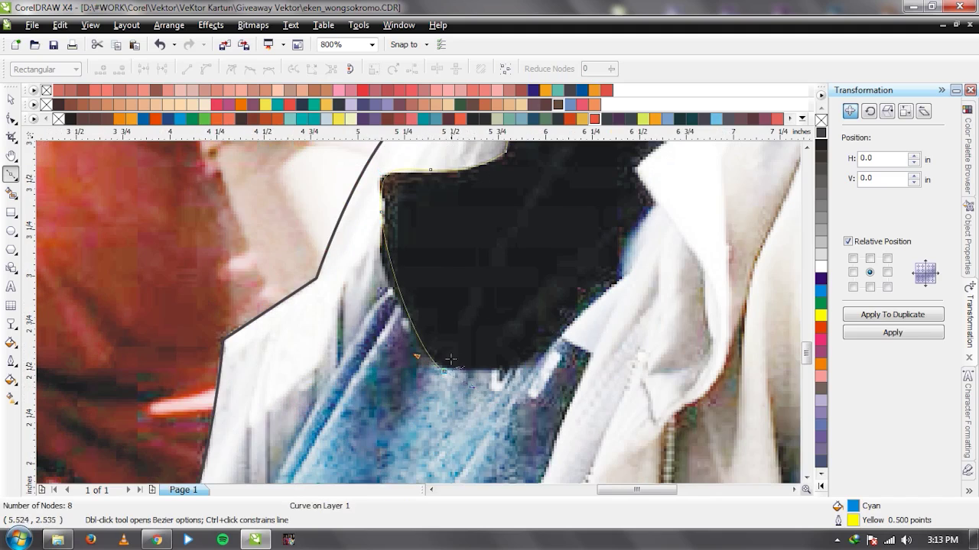
{"action": "key", "text": "ctrl+z"}
{"action": "left_click_drag", "start_coordinate": [411, 331], "coordinate": [440, 375]}
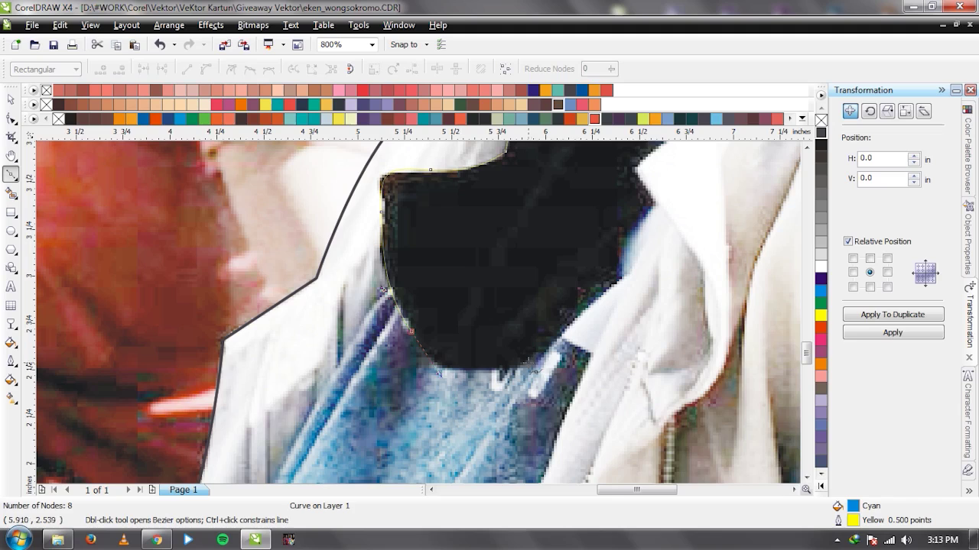
Continue the scarf outline up the right side and collar, closing the shape at the neck.
{"action": "left_click", "coordinate": [444, 372]}
{"action": "left_click_drag", "start_coordinate": [554, 338], "coordinate": [586, 307]}
{"action": "left_click", "coordinate": [625, 269]}
{"action": "left_click", "coordinate": [637, 249]}
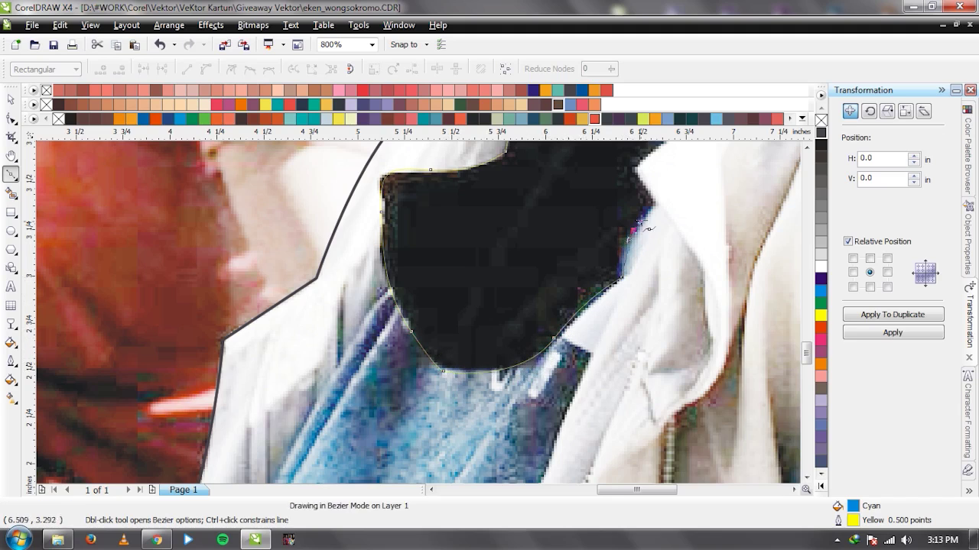
{"action": "left_click", "coordinate": [655, 206]}
{"action": "scroll", "coordinate": [176, 432], "scroll_direction": "down", "scroll_amount": 1}
{"action": "scroll", "coordinate": [413, 306], "scroll_direction": "up", "scroll_amount": 1}
{"action": "left_click", "coordinate": [403, 301]}
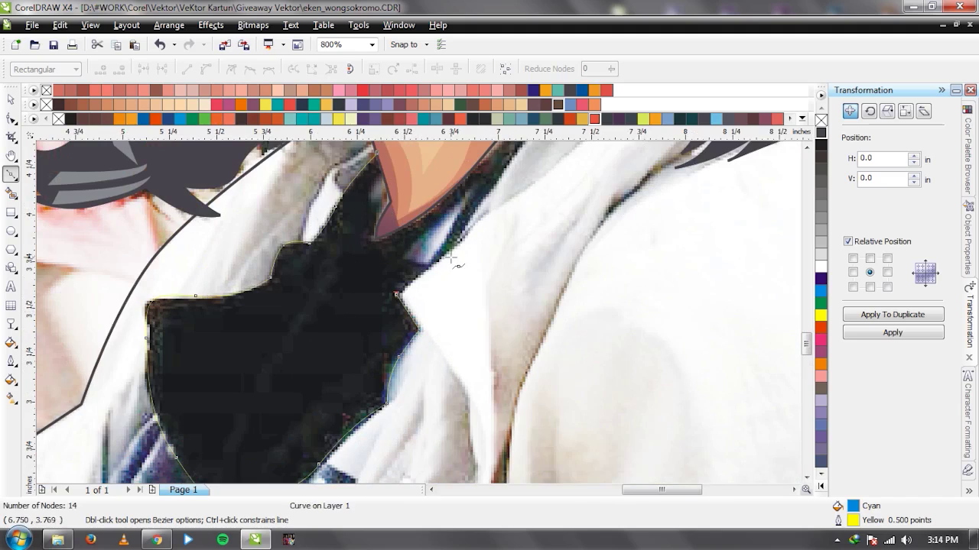
{"action": "scroll", "coordinate": [419, 318], "scroll_direction": "down", "scroll_amount": 1}
{"action": "scroll", "coordinate": [419, 318], "scroll_direction": "up", "scroll_amount": 1}
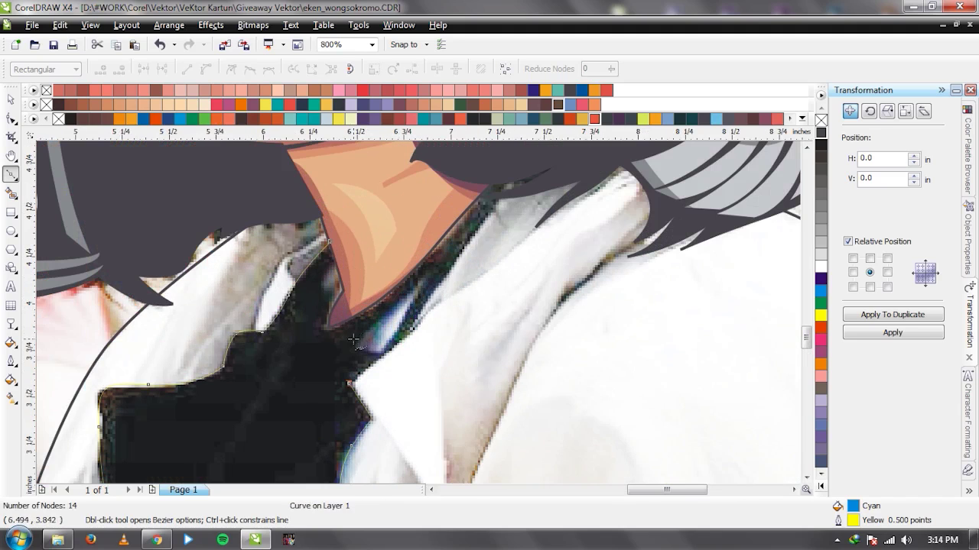
{"action": "mouse_move", "coordinate": [415, 327]}
{"action": "left_mouse_down"}
{"action": "mouse_move", "coordinate": [441, 303]}
{"action": "mouse_move", "coordinate": [484, 222]}
{"action": "left_mouse_up"}
{"action": "left_click_drag", "start_coordinate": [511, 170], "coordinate": [457, 166]}
{"action": "key", "text": "space"}
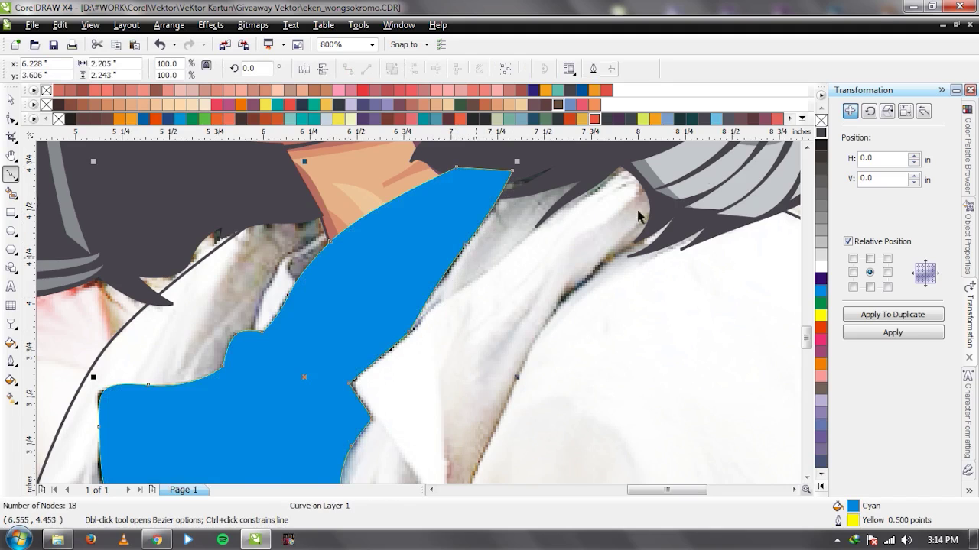
{"action": "scroll", "coordinate": [411, 322], "scroll_direction": "down", "scroll_amount": 1}
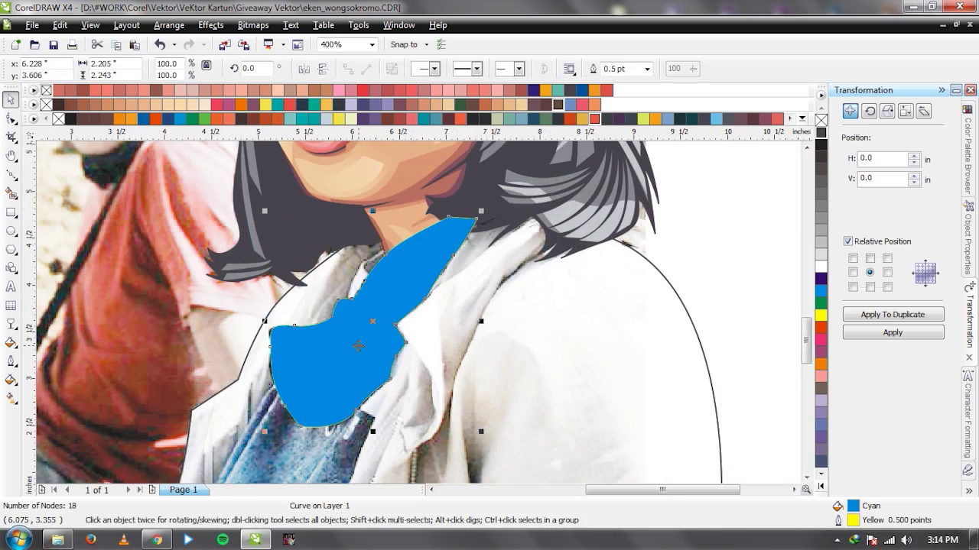
Order the scarf in front of the hair and shirt group.
{"action": "right_click", "coordinate": [358, 346]}
{"action": "mouse_move", "coordinate": [507, 212]}
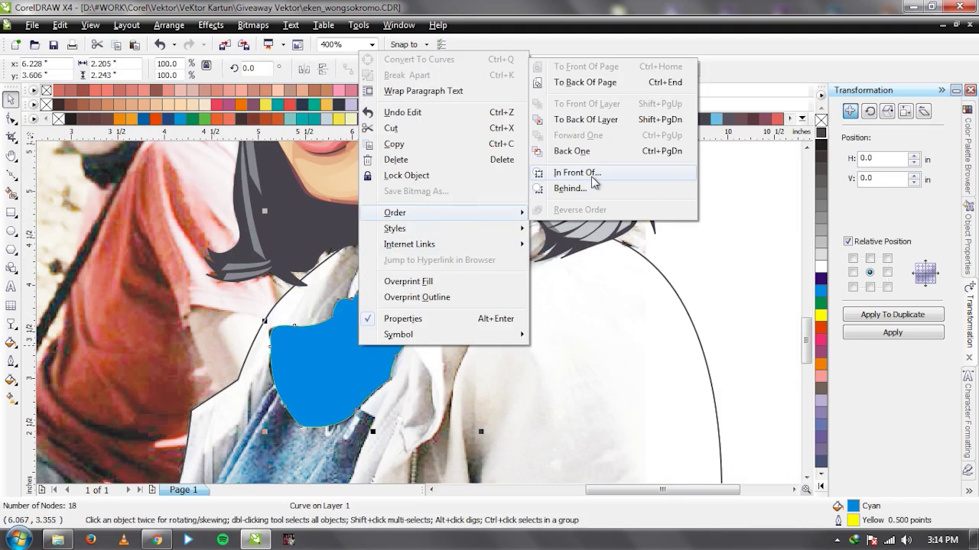
{"action": "left_click", "coordinate": [592, 175]}
{"action": "left_click", "coordinate": [230, 288]}
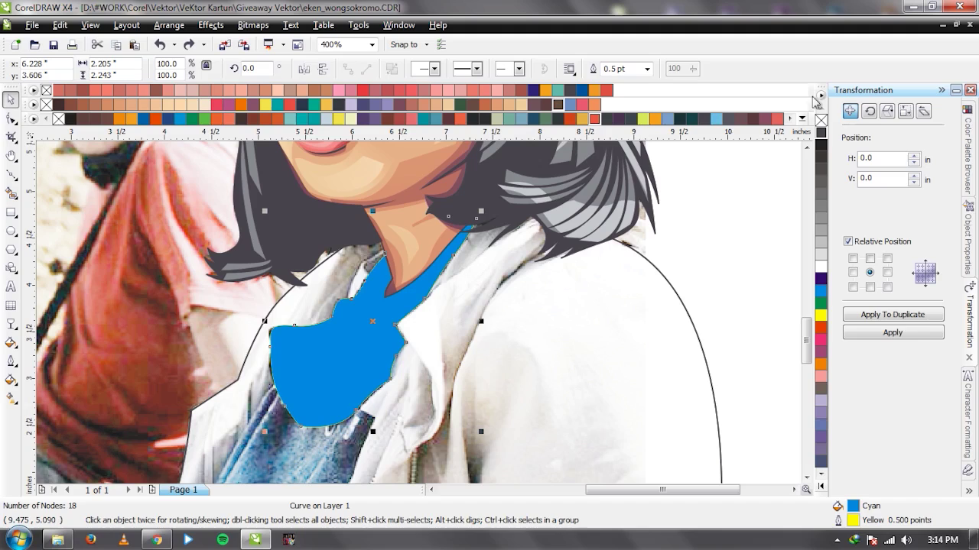
Fill the scarf black with a 1.0 pt outline, converted to a dark grey object.
{"action": "left_click", "coordinate": [820, 132]}
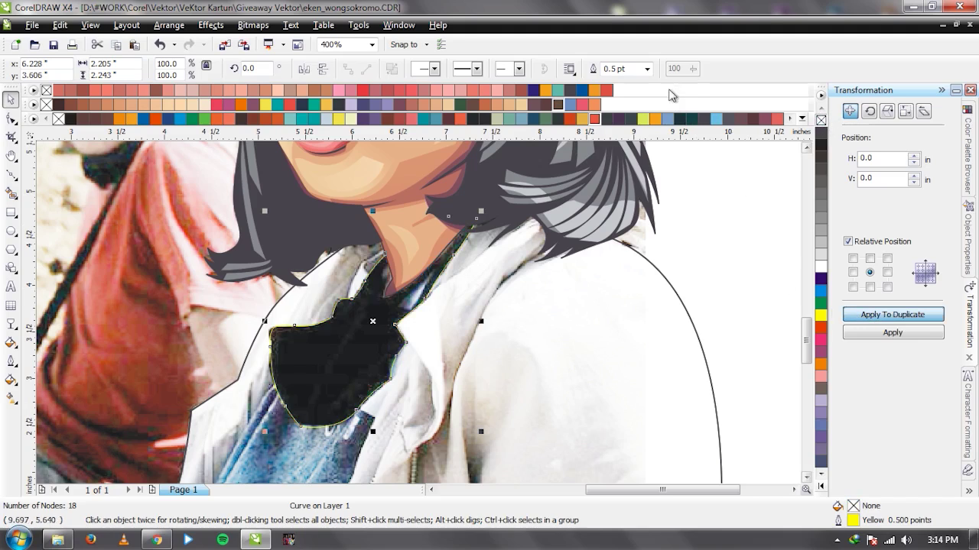
{"action": "left_click", "coordinate": [646, 69]}
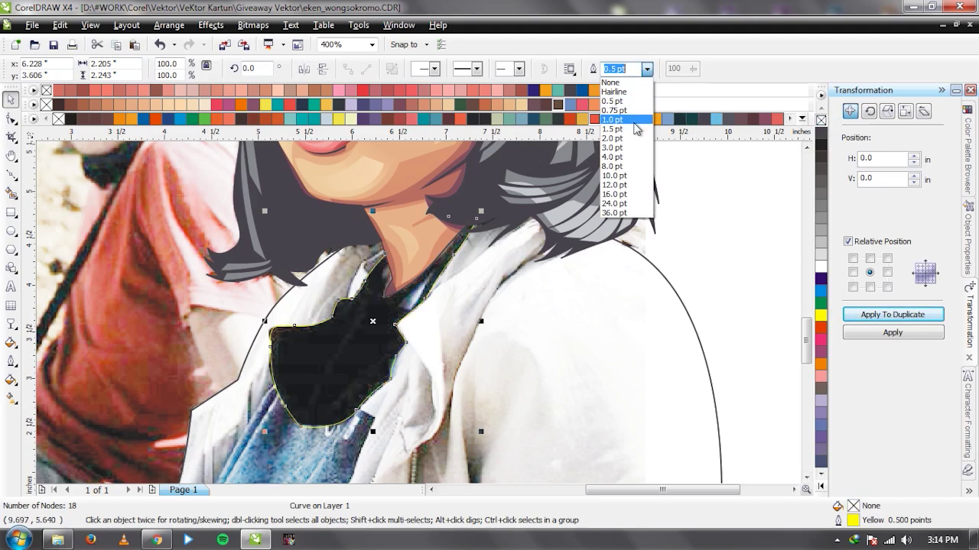
{"action": "left_click", "coordinate": [634, 121]}
{"action": "key", "text": "ctrl+shift+q"}
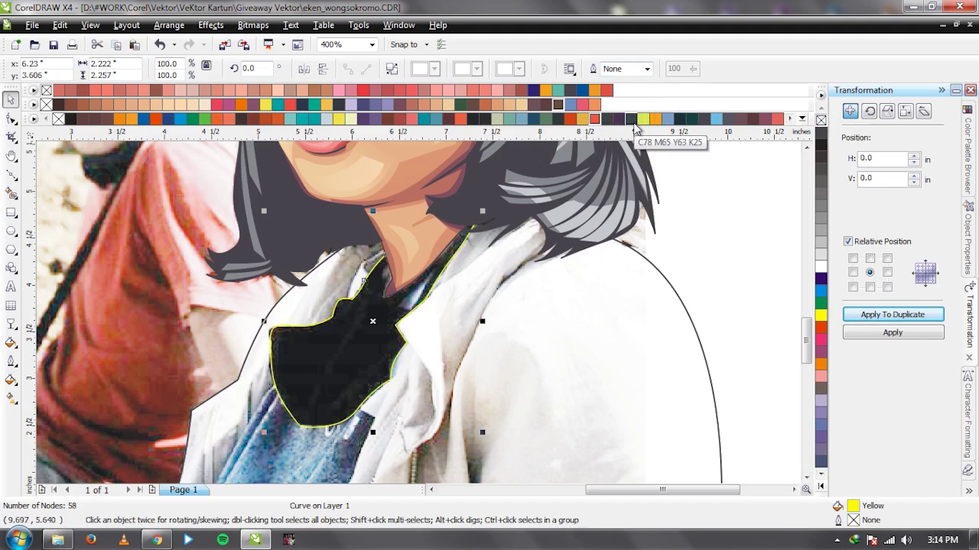
{"action": "left_click", "coordinate": [821, 134]}
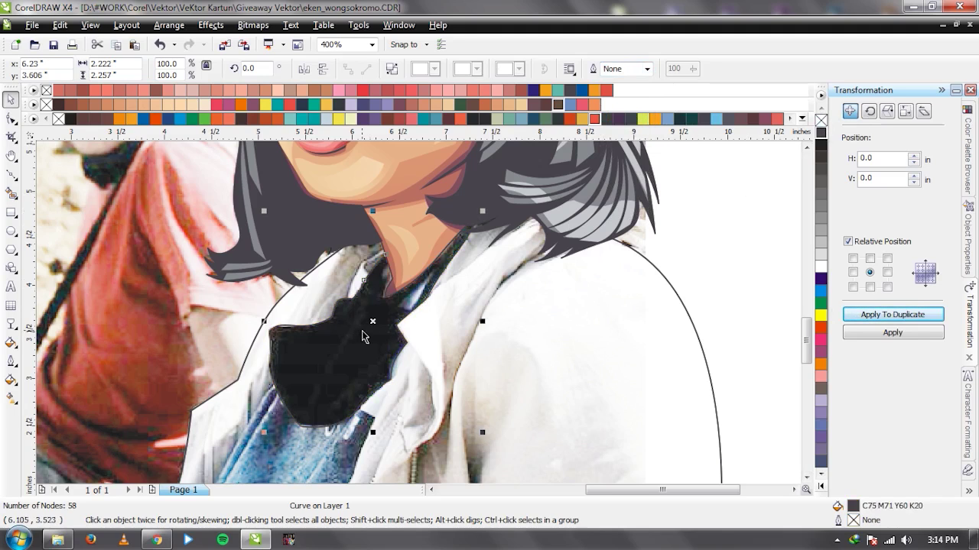
{"action": "scroll", "coordinate": [417, 308], "scroll_direction": "up", "scroll_amount": 2}
{"action": "key", "text": "F5"}
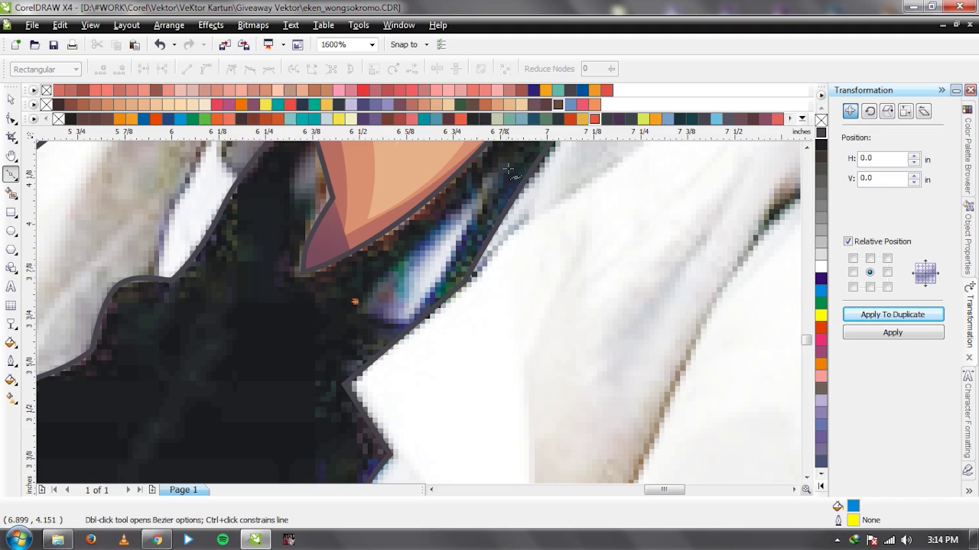
Add a crease line in the scarf and give the scarf a 1.0 pt outline.
{"action": "left_click", "coordinate": [497, 169]}
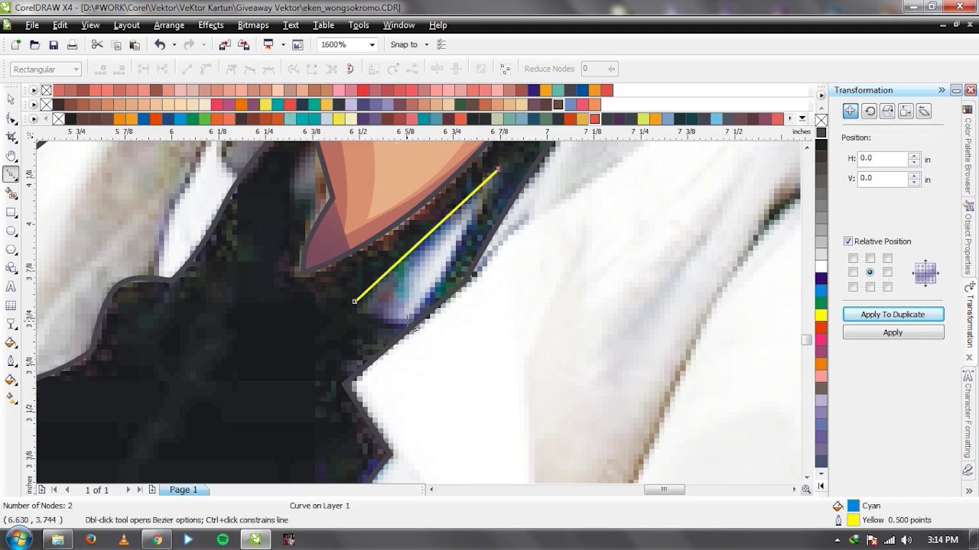
{"action": "key", "text": "space"}
{"action": "scroll", "coordinate": [419, 321], "scroll_direction": "down", "scroll_amount": 2}
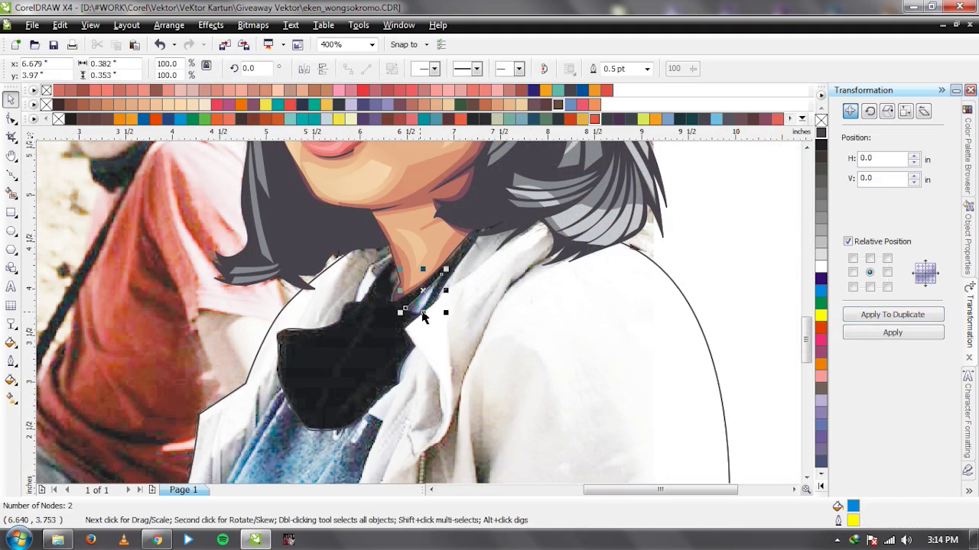
{"action": "scroll", "coordinate": [423, 317], "scroll_direction": "up", "scroll_amount": 1}
{"action": "left_click", "coordinate": [416, 313]}
{"action": "left_click_drag", "start_coordinate": [404, 328], "coordinate": [370, 339]}
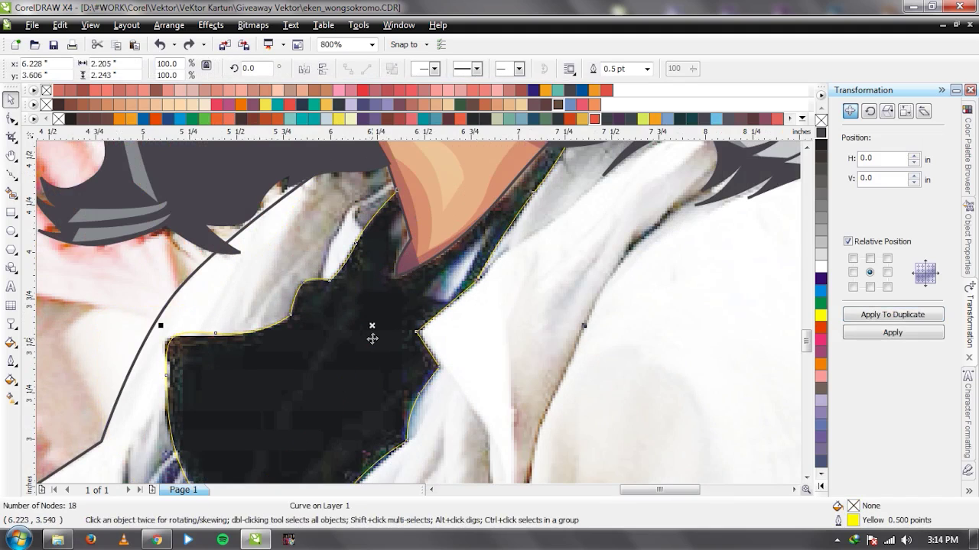
{"action": "left_click", "coordinate": [650, 69]}
{"action": "left_click", "coordinate": [637, 121]}
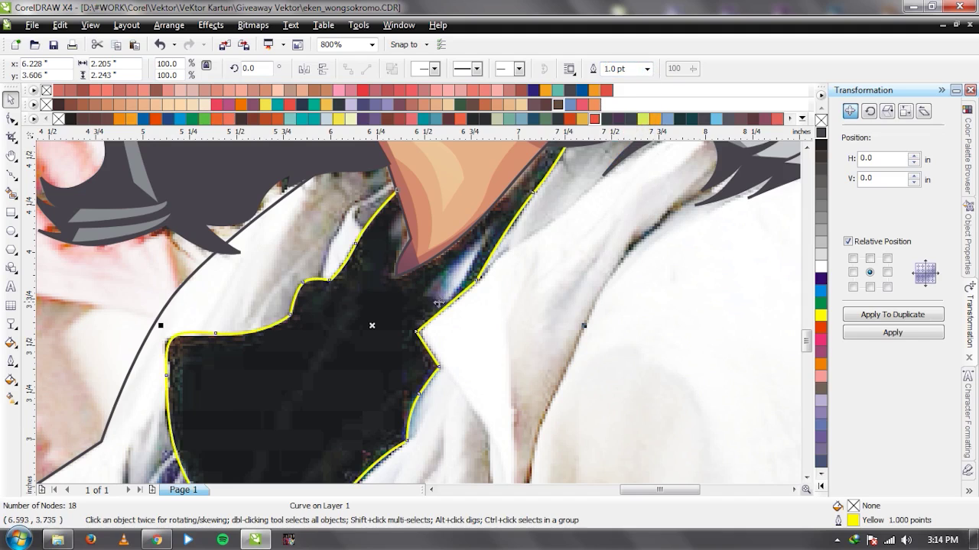
Draw a cyan triangle beside the neck crease, then delete it.
{"action": "scroll", "coordinate": [438, 303], "scroll_direction": "up", "scroll_amount": 1}
{"action": "key", "text": "F5"}
{"action": "left_click", "coordinate": [384, 300]}
{"action": "left_click", "coordinate": [526, 163]}
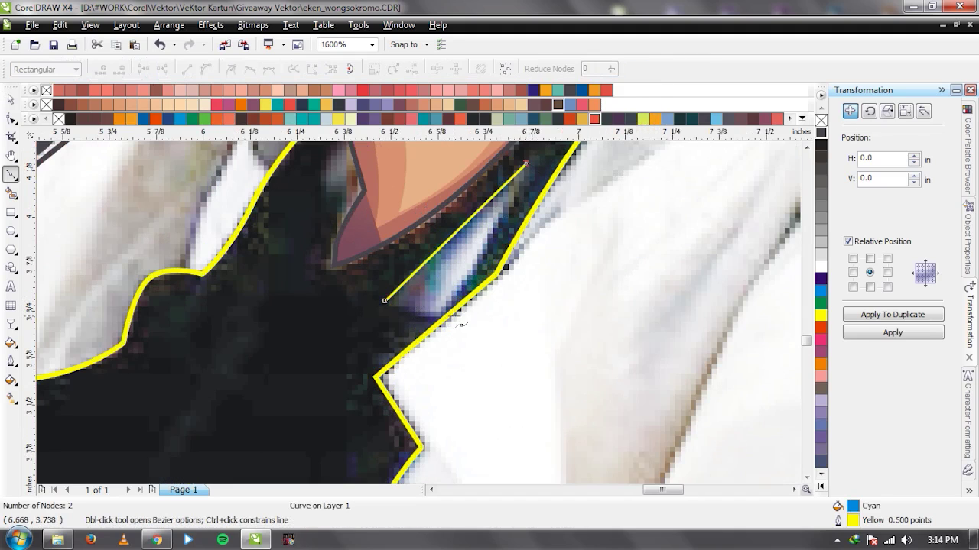
{"action": "left_click", "coordinate": [442, 316]}
{"action": "left_click", "coordinate": [385, 300]}
{"action": "key", "text": "space"}
{"action": "left_click", "coordinate": [293, 332], "text": "shift"}
{"action": "left_click", "coordinate": [477, 257]}
{"action": "key", "text": "Delete"}
{"action": "scroll", "coordinate": [419, 314], "scroll_direction": "down", "scroll_amount": 2}
{"action": "scroll", "coordinate": [376, 354], "scroll_direction": "up", "scroll_amount": 1}
{"action": "scroll", "coordinate": [417, 313], "scroll_direction": "up", "scroll_amount": 1}
Trim a notch near the neck out of the outline shape using a cyan cutter, then delete the cutter.
{"action": "left_click", "coordinate": [388, 309]}
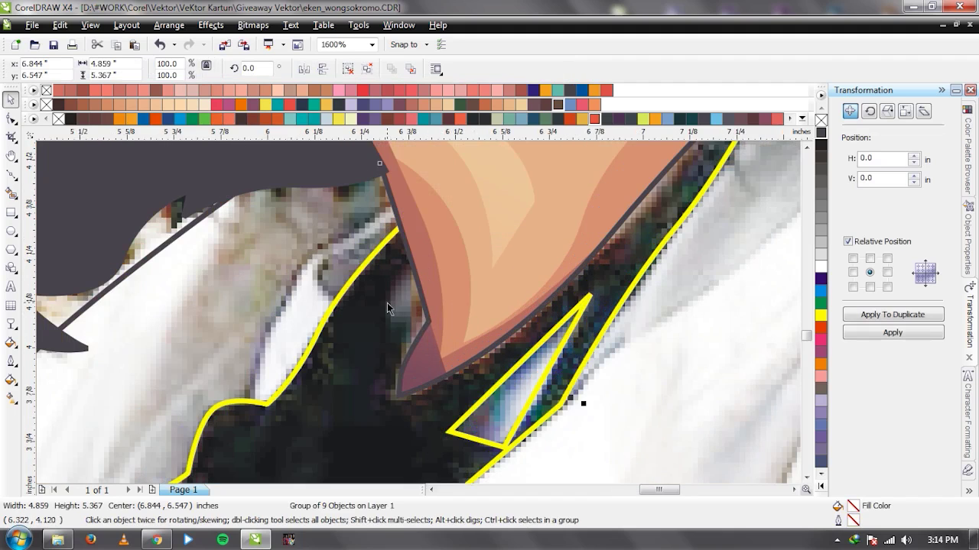
{"action": "key", "text": "F5"}
{"action": "left_click", "coordinate": [400, 325]}
{"action": "left_click", "coordinate": [384, 314]}
{"action": "left_click", "coordinate": [420, 252]}
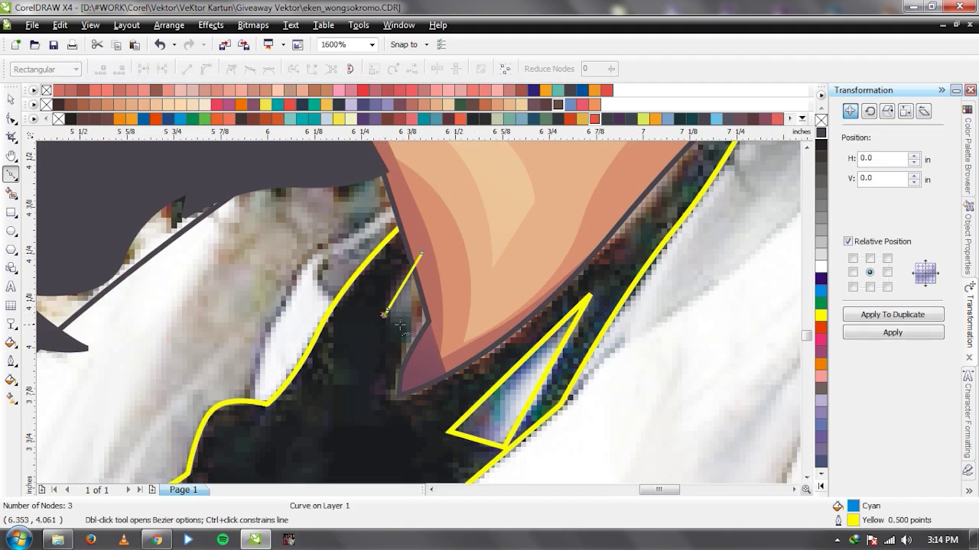
{"action": "left_click", "coordinate": [445, 281]}
{"action": "left_click", "coordinate": [399, 324]}
{"action": "key", "text": "space"}
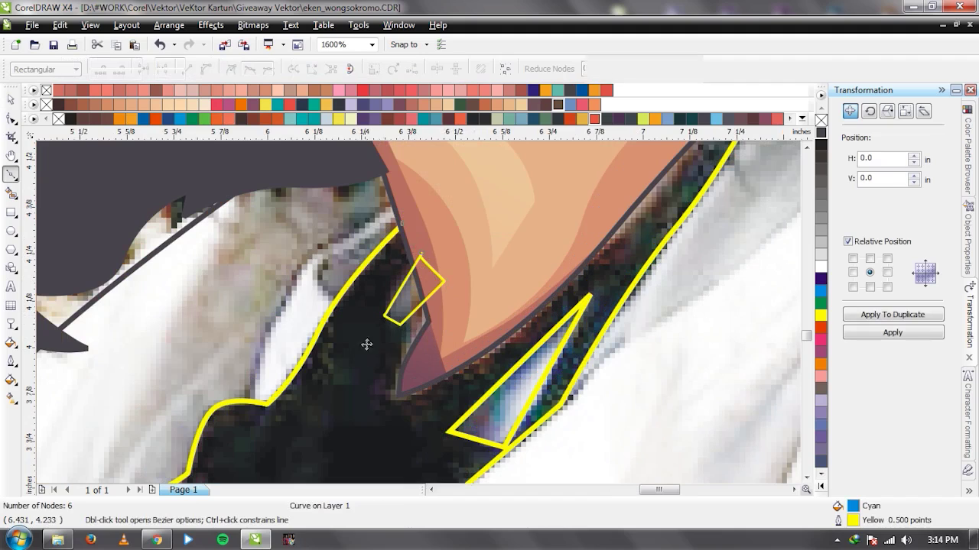
{"action": "left_click", "coordinate": [527, 99]}
{"action": "left_click", "coordinate": [454, 71]}
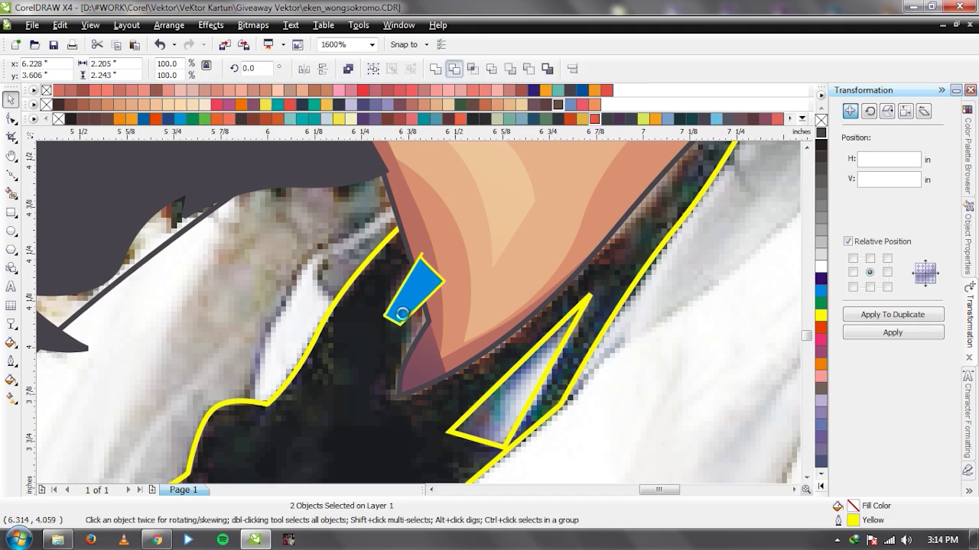
{"action": "left_click", "coordinate": [404, 312]}
{"action": "key", "text": "Delete"}
Apply a Hairline outline to a duplicate of the scarf curve, then restore 1.0 pt.
{"action": "scroll", "coordinate": [413, 312], "scroll_direction": "down", "scroll_amount": 2}
{"action": "left_click", "coordinate": [402, 393]}
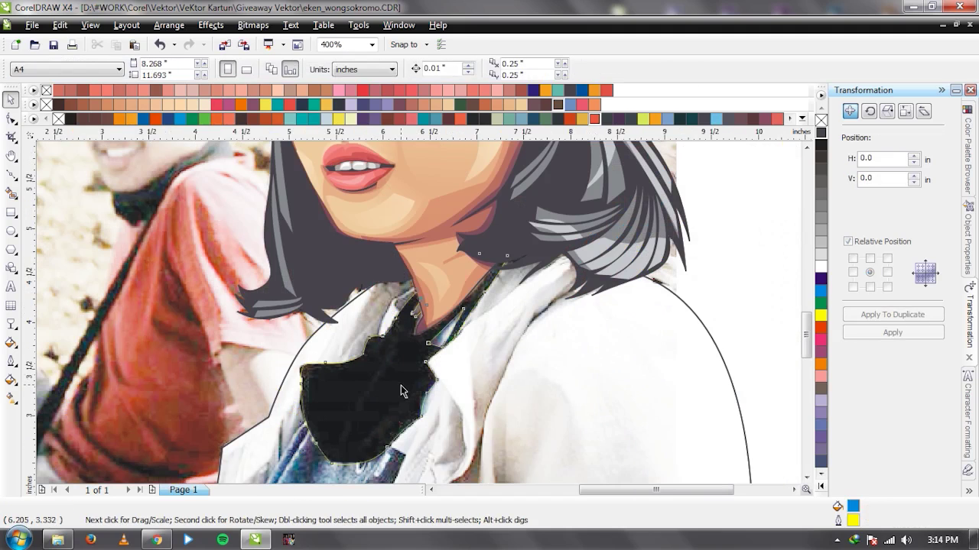
{"action": "scroll", "coordinate": [386, 356], "scroll_direction": "up", "scroll_amount": 1}
{"action": "left_click_drag", "start_coordinate": [386, 356], "coordinate": [564, 400]}
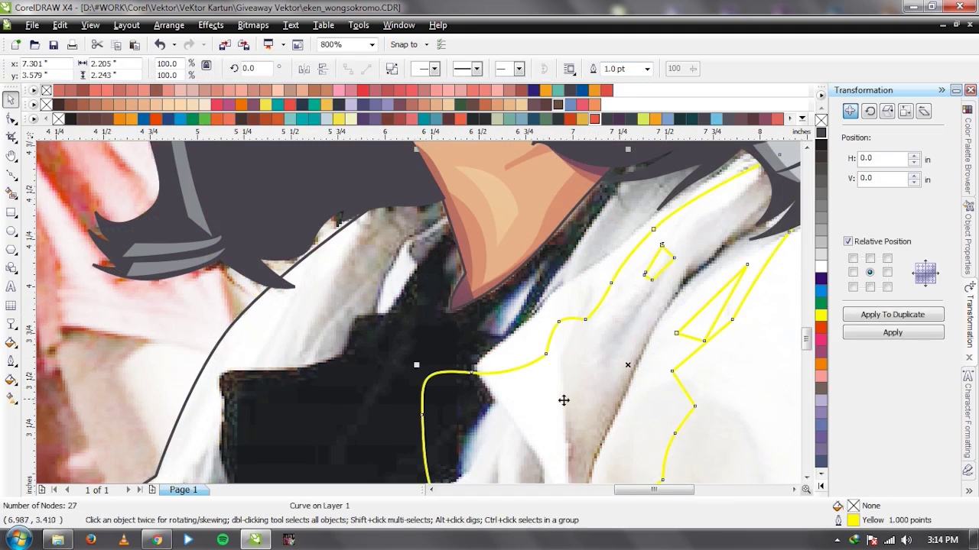
{"action": "key", "text": "ctrl+z"}
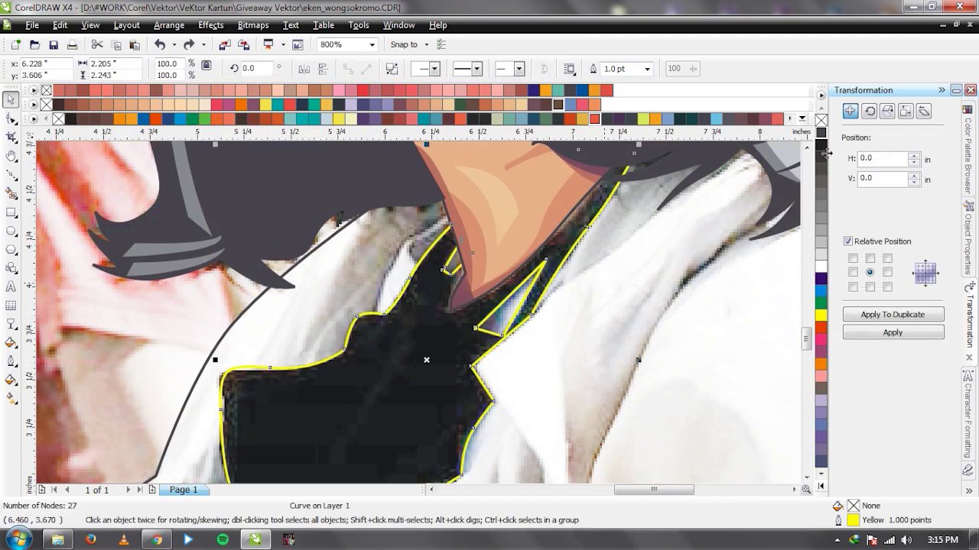
{"action": "left_click", "coordinate": [647, 69]}
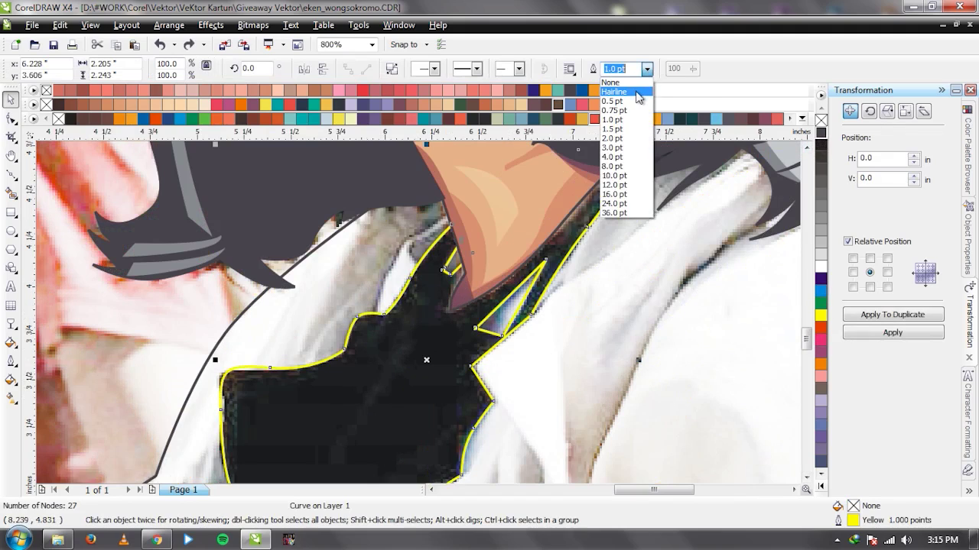
{"action": "left_click", "coordinate": [637, 93]}
{"action": "left_click", "coordinate": [871, 314]}
{"action": "left_click", "coordinate": [647, 68]}
{"action": "left_click", "coordinate": [636, 118]}
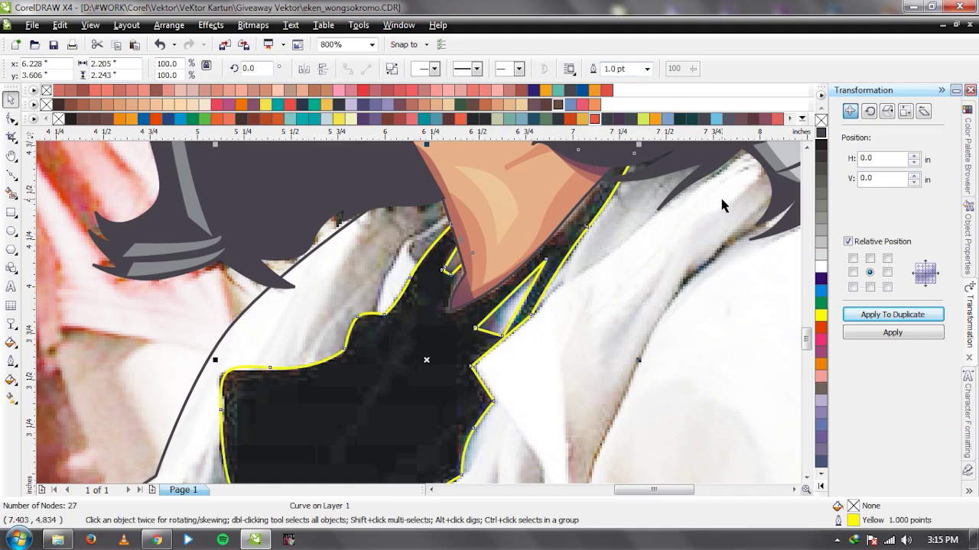
Move the reference photo to the left of the cartoon portrait.
{"action": "left_click", "coordinate": [721, 200]}
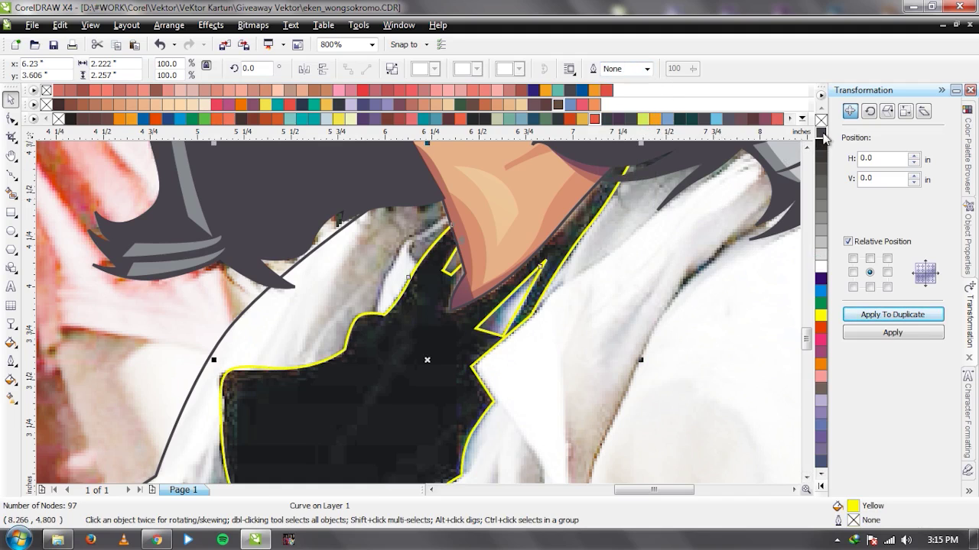
{"action": "scroll", "coordinate": [418, 312], "scroll_direction": "down", "scroll_amount": 2}
{"action": "scroll", "coordinate": [417, 312], "scroll_direction": "down", "scroll_amount": 2}
{"action": "left_click_drag", "start_coordinate": [529, 265], "coordinate": [175, 265]}
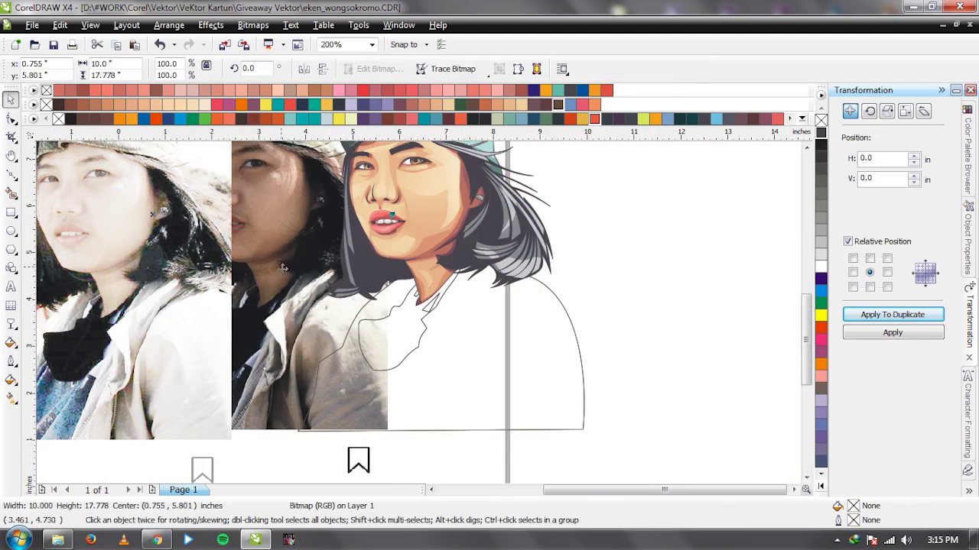
Check the photo behind the cartoon, then add a text note reading 'ctrl + Q' enlarged to about 183 pt.
{"action": "left_click", "coordinate": [172, 270]}
{"action": "left_click", "coordinate": [659, 269]}
{"action": "left_click", "coordinate": [11, 286]}
{"action": "key", "text": "ctrl+space"}
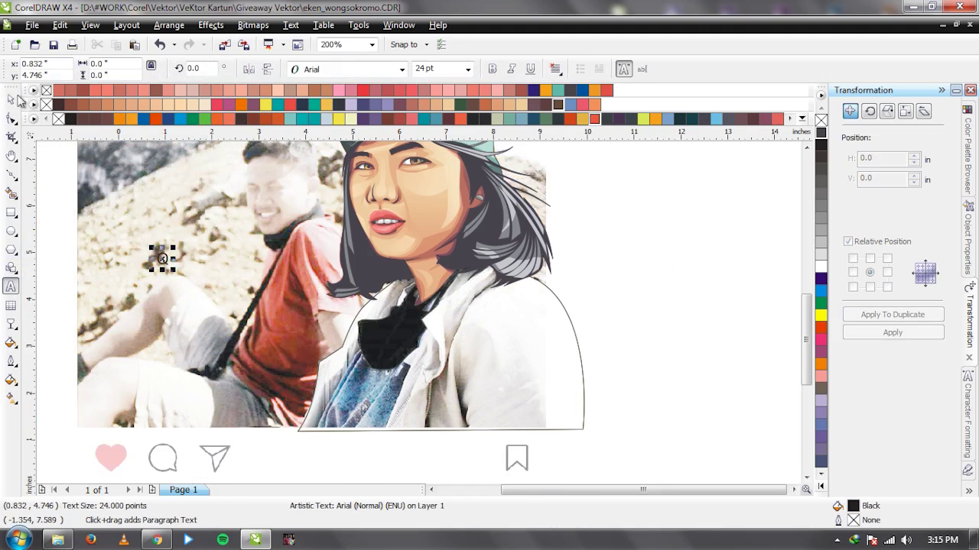
{"action": "left_click_drag", "start_coordinate": [169, 266], "coordinate": [228, 312]}
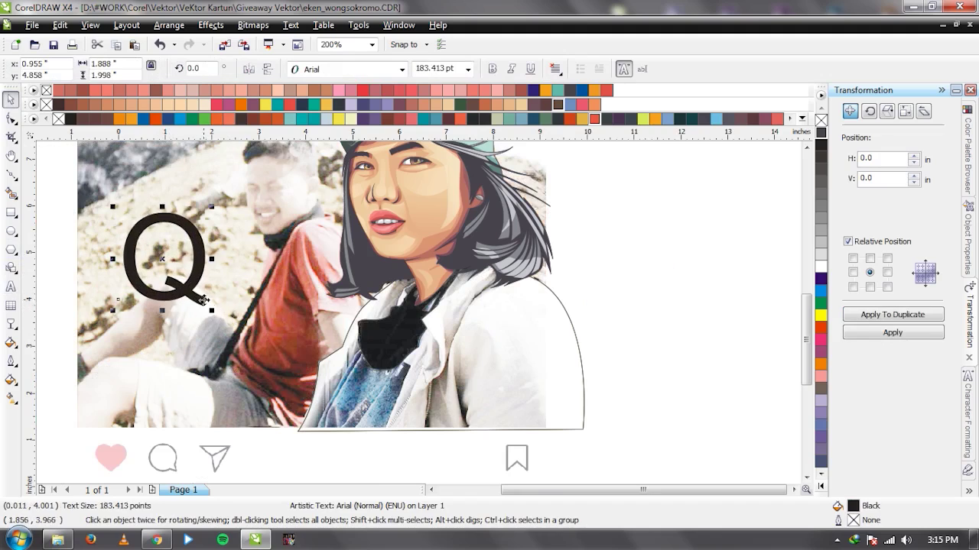
{"action": "key", "text": "ctrl+space"}
{"action": "key", "text": "ctrl+a"}
{"action": "type", "text": "Ctrl"}
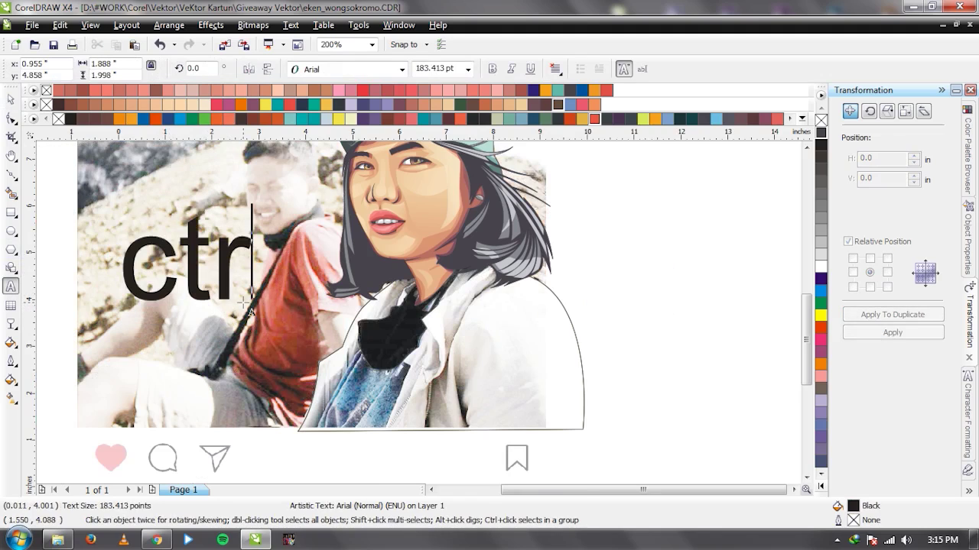
{"action": "key", "text": "BackSpace"}
{"action": "key", "text": "BackSpace"}
{"action": "key", "text": "BackSpace"}
{"action": "type", "text": "rl + "}
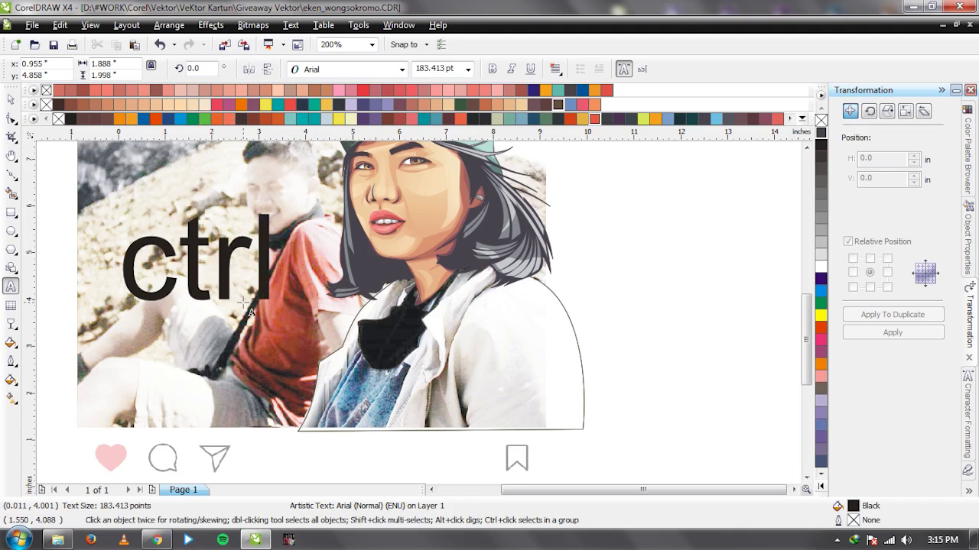
{"action": "type", "text": "Q"}
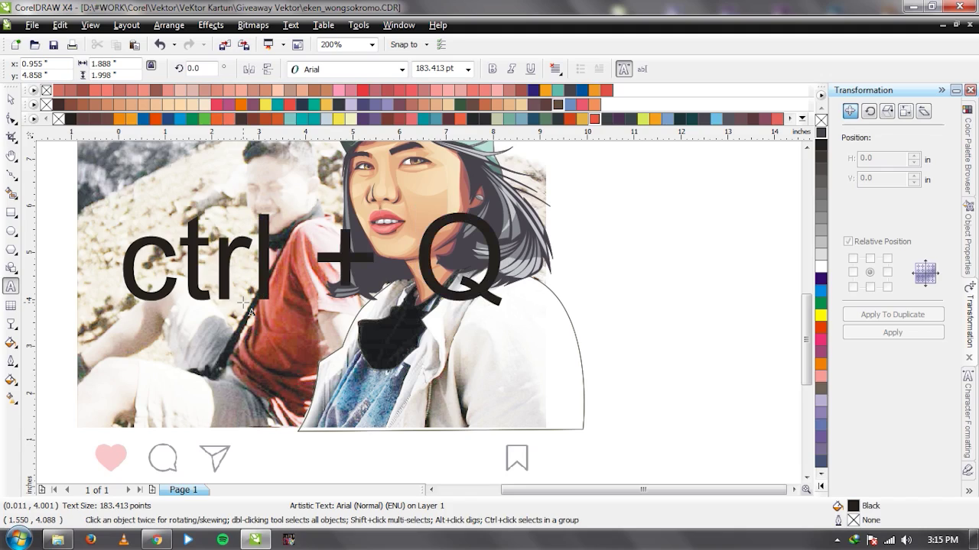
{"action": "left_click", "coordinate": [12, 100]}
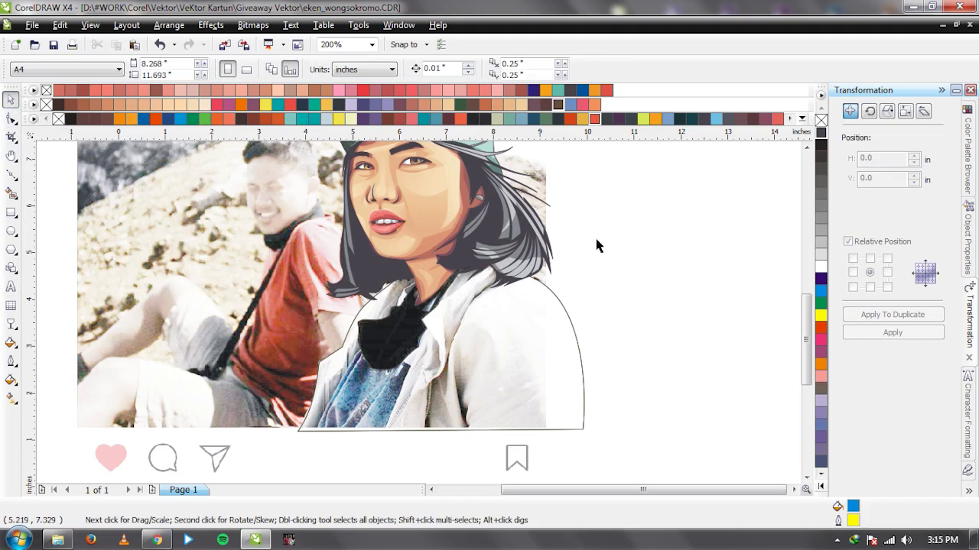
Draw the first tapered crease line bending down the scarf from its top.
{"action": "scroll", "coordinate": [419, 313], "scroll_direction": "up", "scroll_amount": 1}
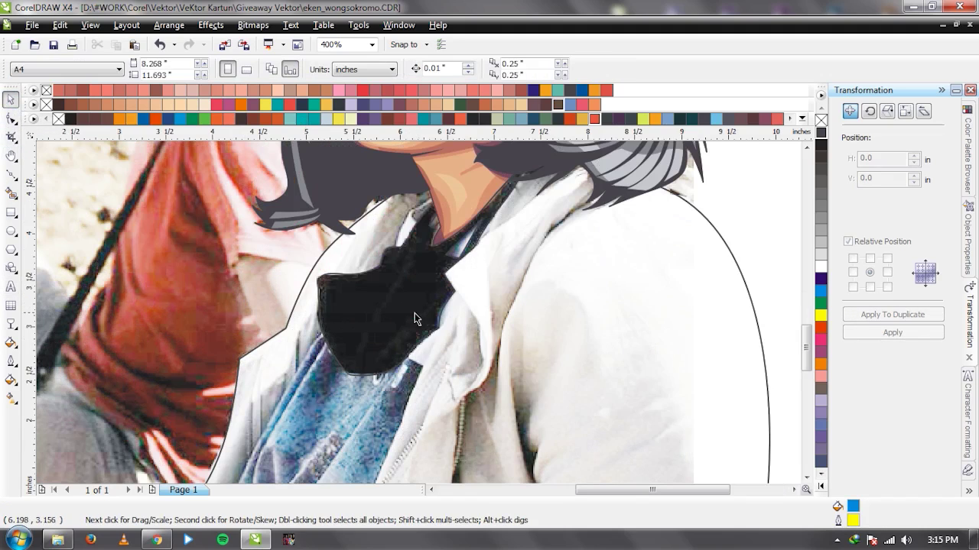
{"action": "scroll", "coordinate": [415, 313], "scroll_direction": "up", "scroll_amount": 1}
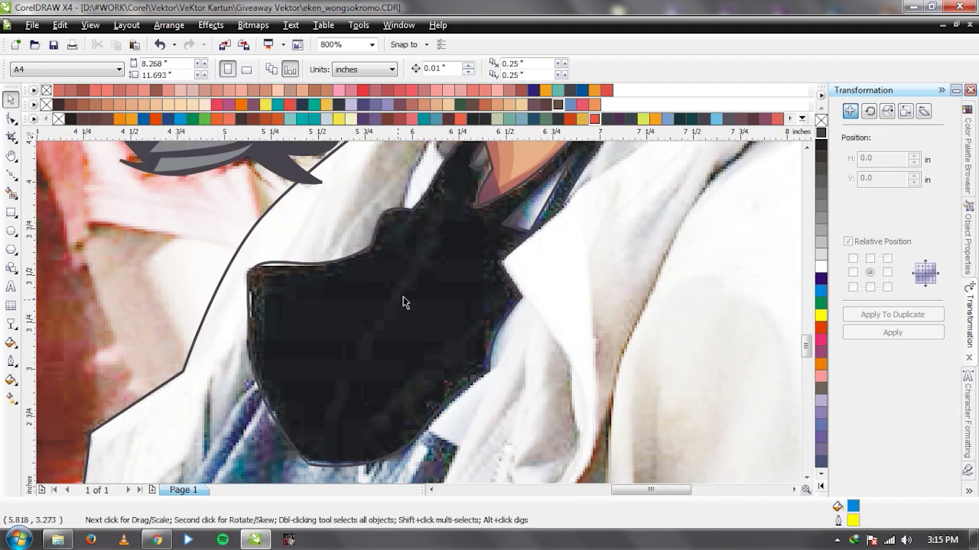
{"action": "key", "text": "F10"}
{"action": "scroll", "coordinate": [417, 312], "scroll_direction": "down", "scroll_amount": 1}
{"action": "scroll", "coordinate": [416, 313], "scroll_direction": "up", "scroll_amount": 1}
{"action": "scroll", "coordinate": [417, 324], "scroll_direction": "down", "scroll_amount": 1}
{"action": "scroll", "coordinate": [417, 325], "scroll_direction": "up", "scroll_amount": 1}
{"action": "left_click", "coordinate": [442, 258]}
{"action": "left_click_drag", "start_coordinate": [378, 372], "coordinate": [357, 418]}
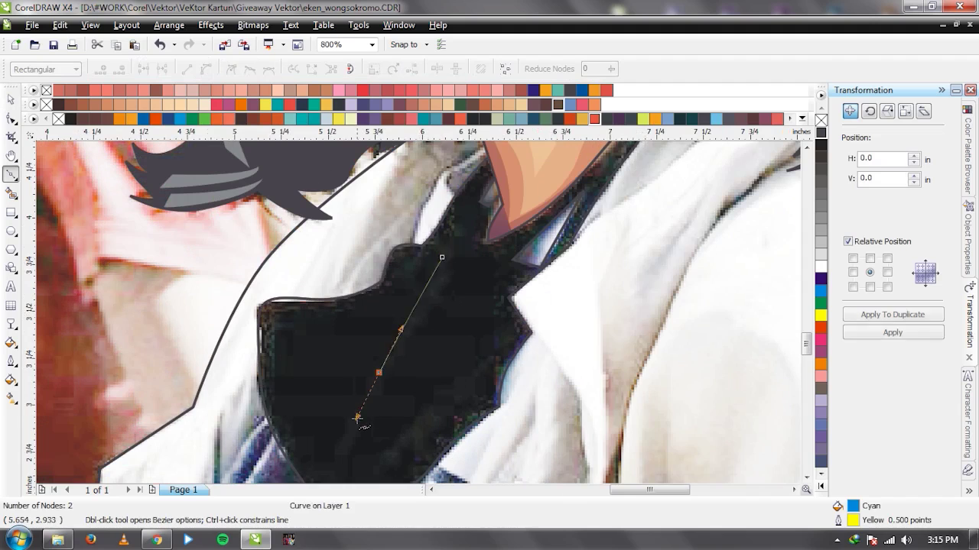
{"action": "scroll", "coordinate": [357, 417], "scroll_direction": "down", "scroll_amount": 1}
{"action": "scroll", "coordinate": [357, 418], "scroll_direction": "up", "scroll_amount": 1}
{"action": "left_click", "coordinate": [331, 472]}
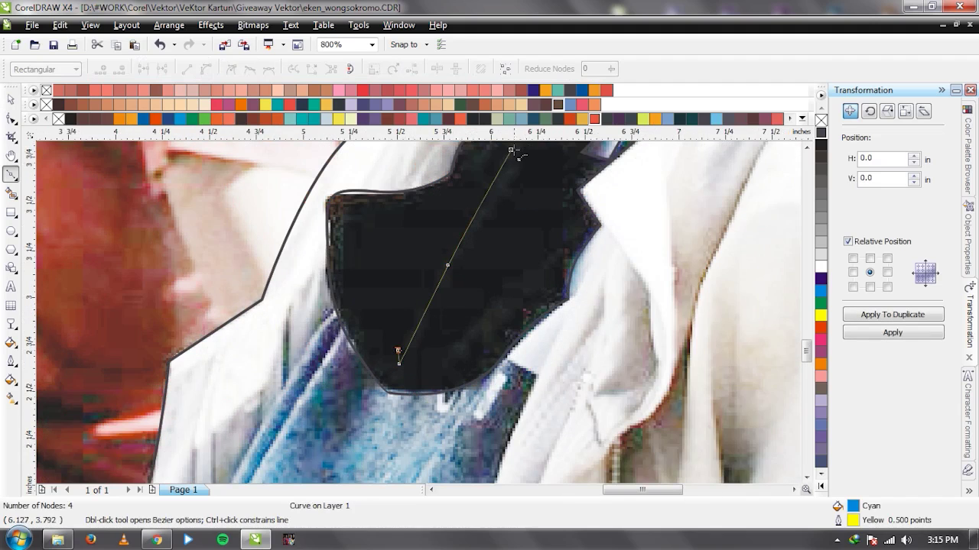
{"action": "key", "text": "space"}
Draw a second closed crease shape across the scarf and combine both creases into one curve.
{"action": "scroll", "coordinate": [415, 316], "scroll_direction": "down", "scroll_amount": 1}
{"action": "scroll", "coordinate": [432, 315], "scroll_direction": "up", "scroll_amount": 1}
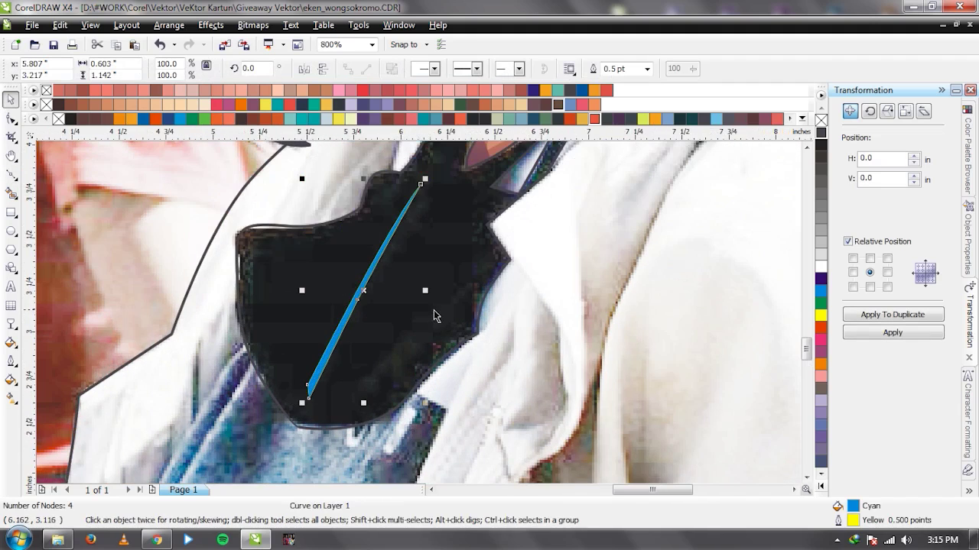
{"action": "scroll", "coordinate": [455, 304], "scroll_direction": "down", "scroll_amount": 1}
{"action": "scroll", "coordinate": [432, 342], "scroll_direction": "up", "scroll_amount": 1}
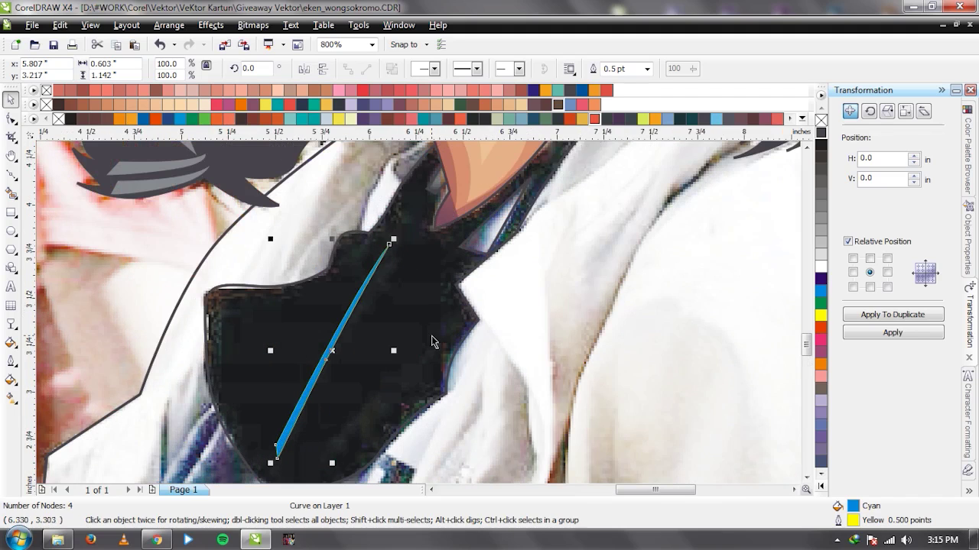
{"action": "key", "text": "space"}
{"action": "left_click_drag", "start_coordinate": [453, 318], "coordinate": [356, 410]}
{"action": "left_click_drag", "start_coordinate": [316, 455], "coordinate": [317, 438]}
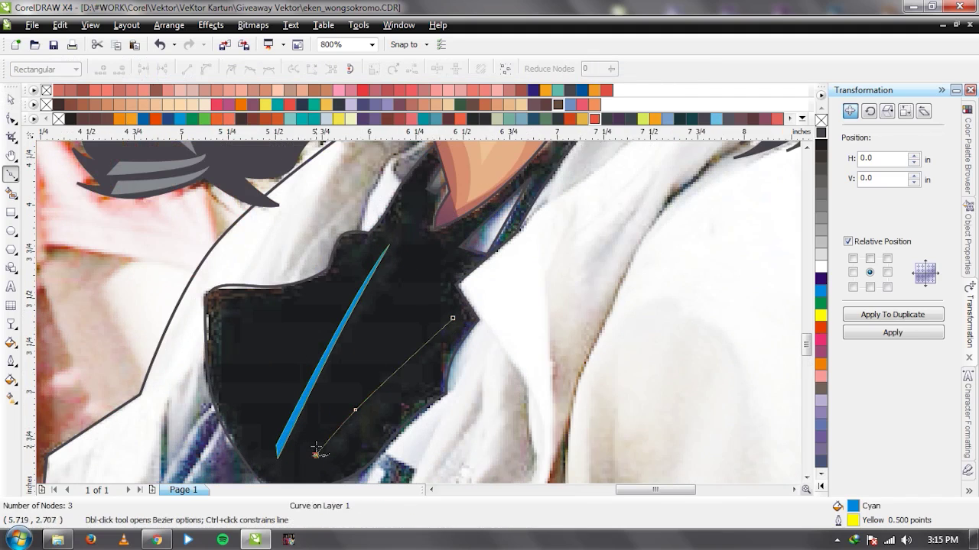
{"action": "left_click", "coordinate": [452, 318]}
{"action": "key", "text": "space"}
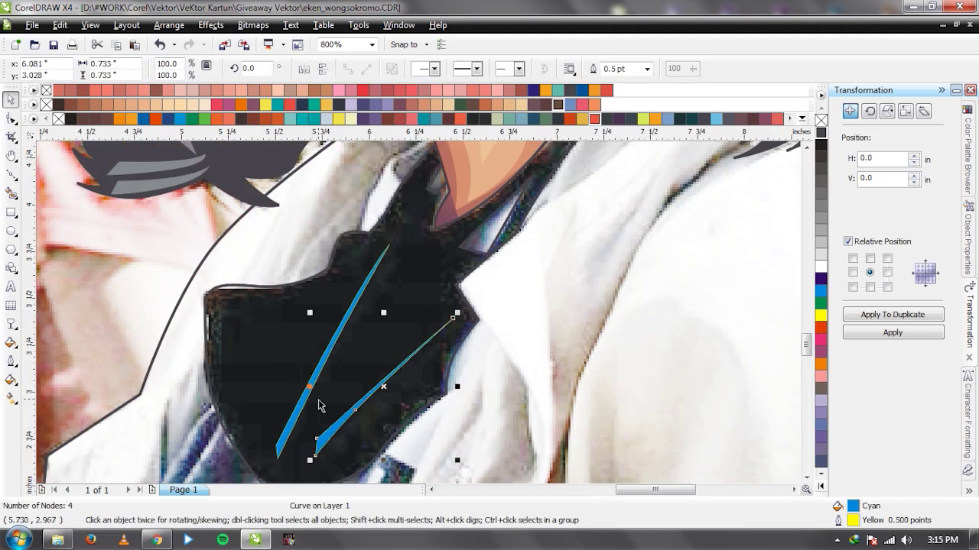
{"action": "left_click", "coordinate": [300, 411], "text": "shift"}
{"action": "key", "text": "ctrl+l"}
Draw a curve along the scarf's upper edge near the neck and weld it with the creases.
{"action": "scroll", "coordinate": [448, 236], "scroll_direction": "down", "scroll_amount": 1}
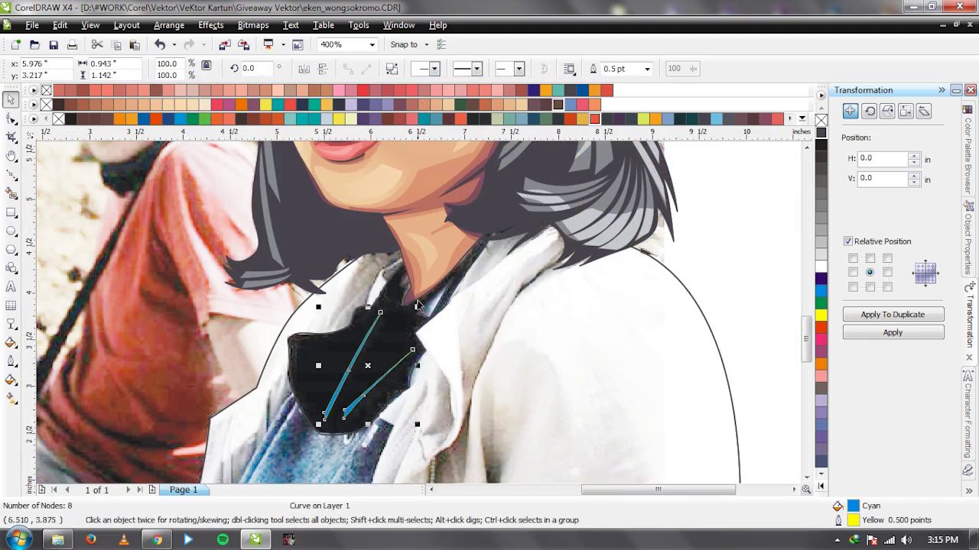
{"action": "scroll", "coordinate": [419, 320], "scroll_direction": "up", "scroll_amount": 1}
{"action": "scroll", "coordinate": [417, 319], "scroll_direction": "up", "scroll_amount": 1}
{"action": "key", "text": "space"}
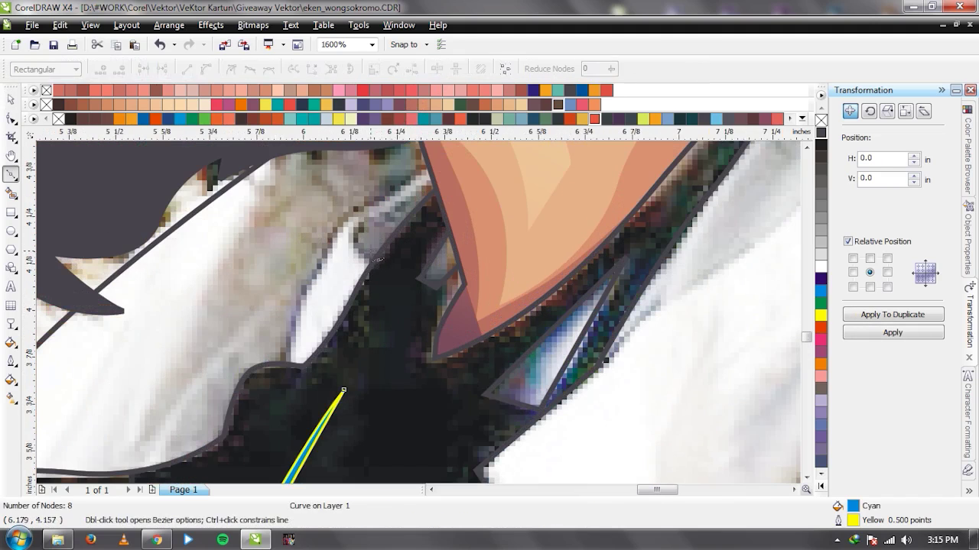
{"action": "left_click", "coordinate": [367, 243]}
{"action": "left_click_drag", "start_coordinate": [405, 334], "coordinate": [465, 318]}
{"action": "left_click", "coordinate": [469, 321]}
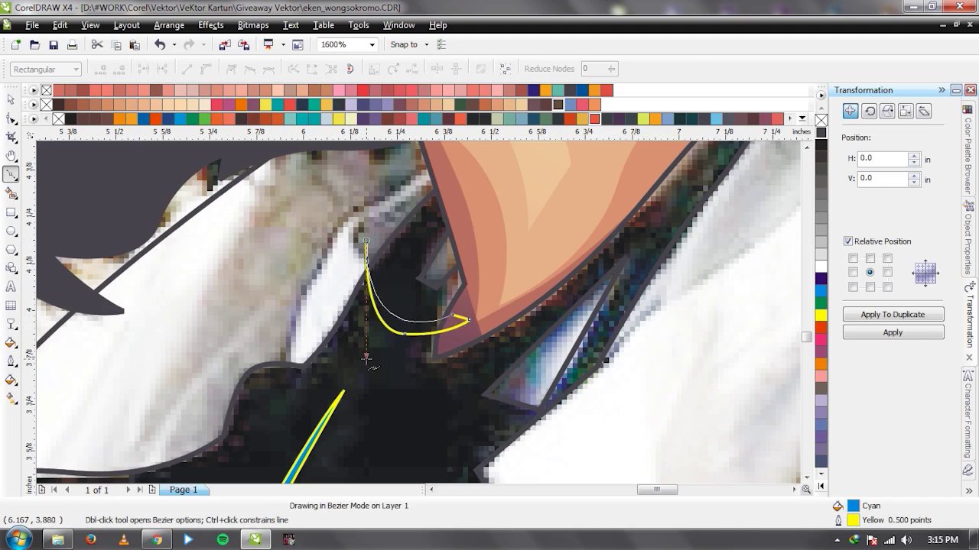
{"action": "key", "text": "space"}
{"action": "scroll", "coordinate": [416, 312], "scroll_direction": "down", "scroll_amount": 1}
{"action": "left_click", "coordinate": [371, 376], "text": "shift"}
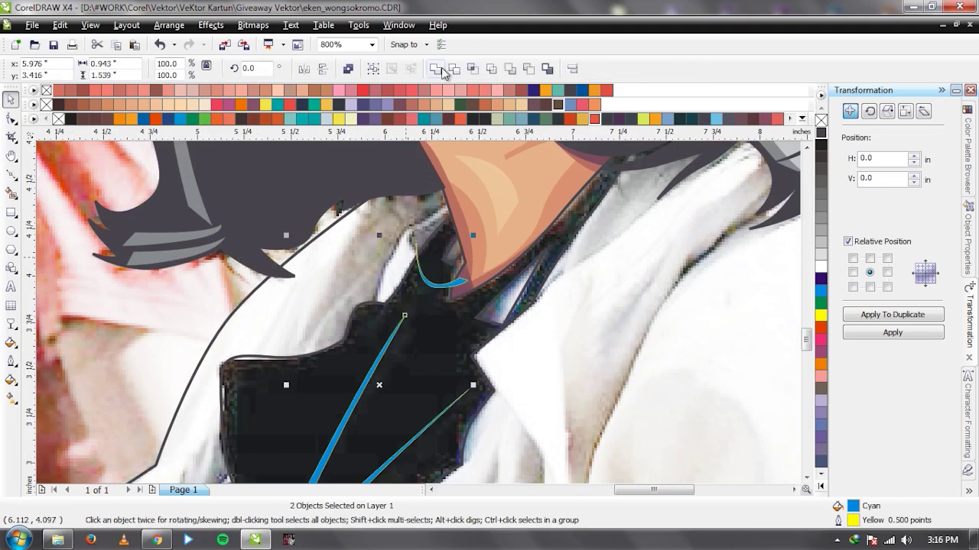
{"action": "left_click", "coordinate": [438, 68]}
Delete the welded cyan curve and fill the hairline crease outline with C75 M71 Y60 K20.
{"action": "scroll", "coordinate": [490, 247], "scroll_direction": "down", "scroll_amount": 1}
{"action": "scroll", "coordinate": [372, 397], "scroll_direction": "up", "scroll_amount": 1}
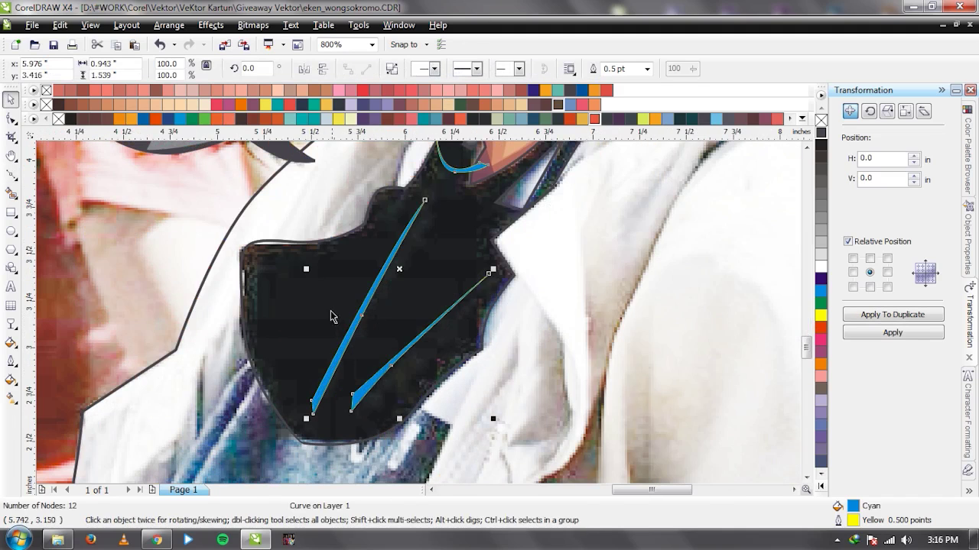
{"action": "left_click", "coordinate": [382, 271], "text": "shift"}
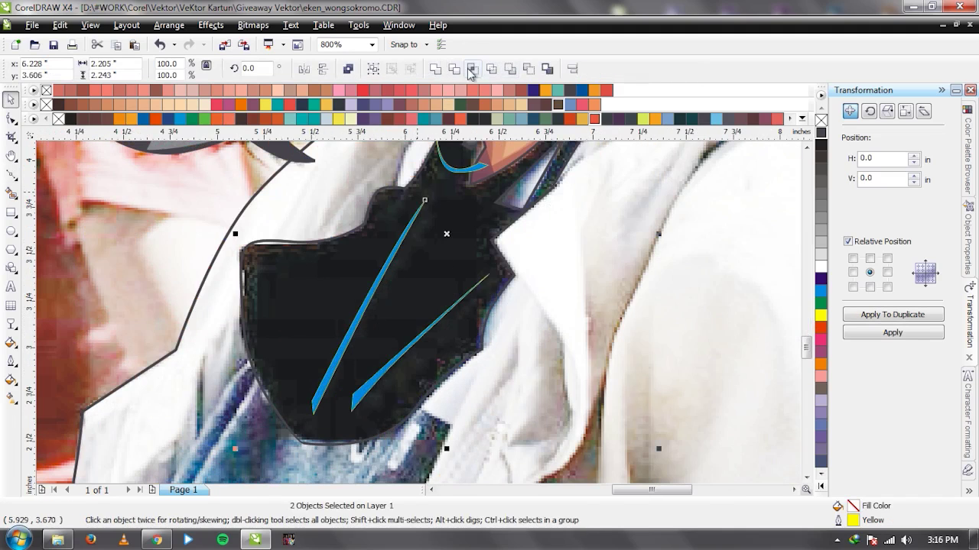
{"action": "left_click", "coordinate": [377, 283]}
{"action": "key", "text": "Delete"}
{"action": "left_click", "coordinate": [376, 283]}
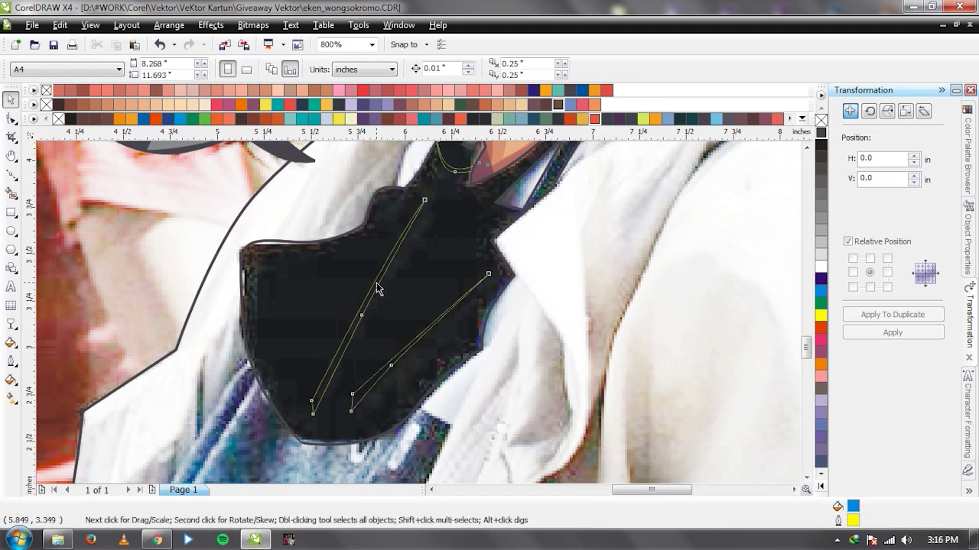
{"action": "left_click", "coordinate": [819, 133]}
Start a Bezier outline around the scarf, tracing the first crease and the collar top.
{"action": "scroll", "coordinate": [390, 283], "scroll_direction": "down", "scroll_amount": 1}
{"action": "scroll", "coordinate": [378, 305], "scroll_direction": "up", "scroll_amount": 1}
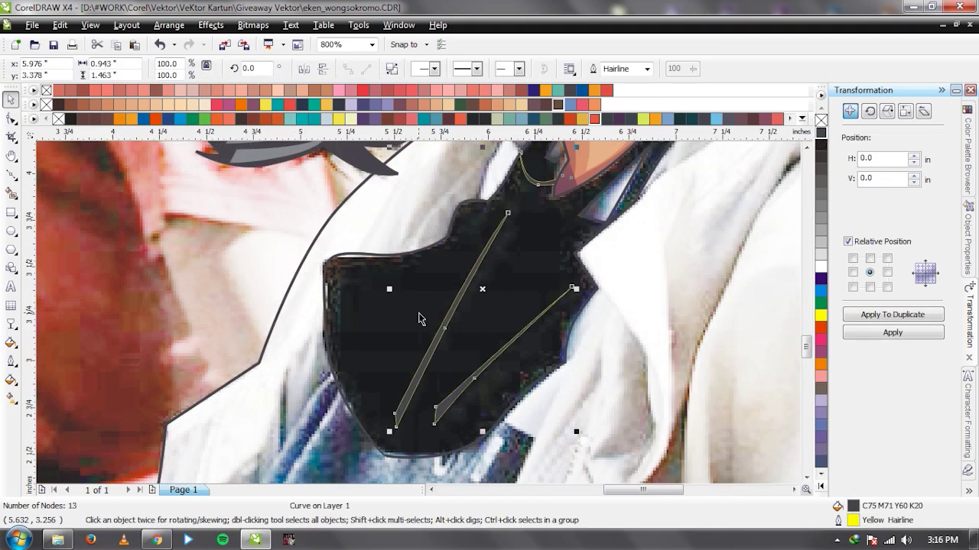
{"action": "key", "text": "F5"}
{"action": "left_click", "coordinate": [433, 480]}
{"action": "left_click", "coordinate": [367, 381]}
{"action": "left_click", "coordinate": [349, 277]}
{"action": "left_click_drag", "start_coordinate": [442, 254], "coordinate": [471, 239]}
{"action": "left_click", "coordinate": [509, 198]}
{"action": "left_click", "coordinate": [439, 329]}
{"action": "left_click", "coordinate": [392, 423]}
{"action": "left_click", "coordinate": [409, 434]}
{"action": "left_click", "coordinate": [474, 306]}
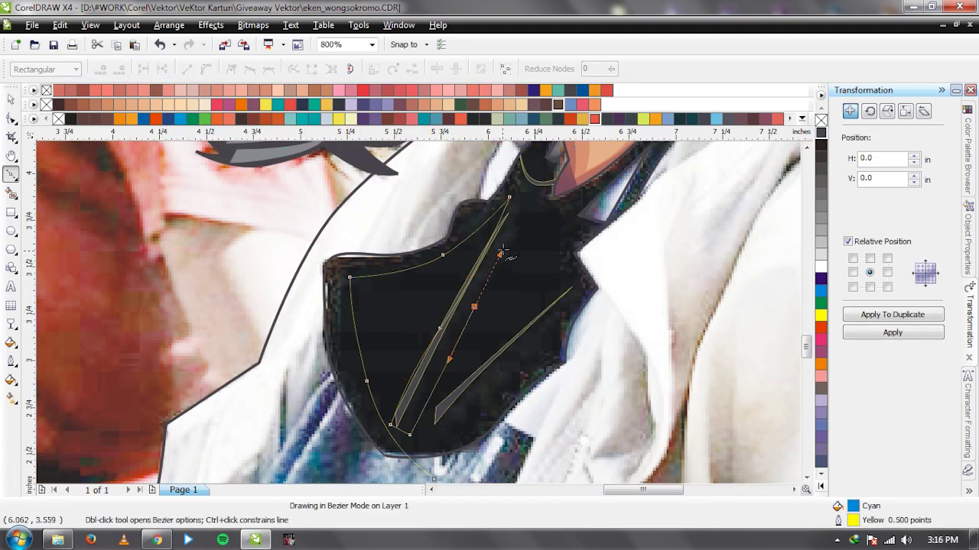
{"action": "left_click", "coordinate": [530, 189]}
{"action": "left_click", "coordinate": [568, 201]}
{"action": "left_click", "coordinate": [601, 186]}
{"action": "left_click", "coordinate": [559, 253]}
{"action": "left_click", "coordinate": [572, 288]}
Continue the outline along the second crease and down the jacket's left side, closing it.
{"action": "left_click", "coordinate": [480, 368]}
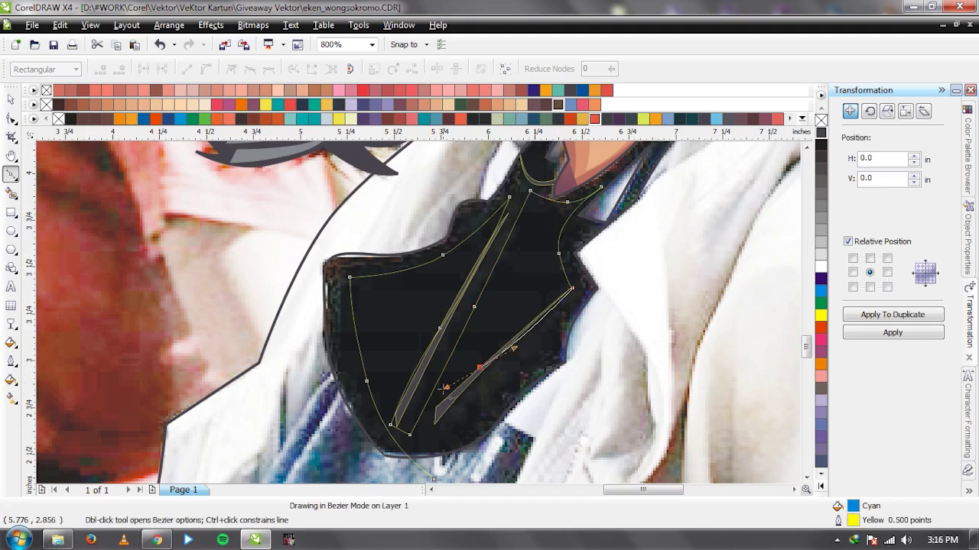
{"action": "left_click", "coordinate": [431, 440]}
{"action": "left_click", "coordinate": [465, 434]}
{"action": "left_click_drag", "start_coordinate": [524, 364], "coordinate": [549, 337]}
{"action": "left_click", "coordinate": [627, 283]}
{"action": "scroll", "coordinate": [421, 310], "scroll_direction": "down", "scroll_amount": 2}
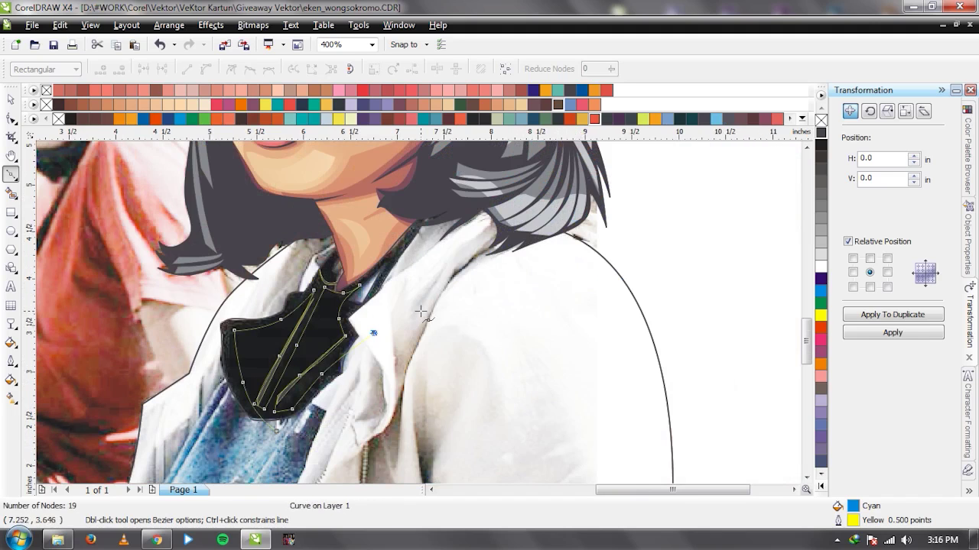
{"action": "scroll", "coordinate": [422, 249], "scroll_direction": "up", "scroll_amount": 1}
{"action": "scroll", "coordinate": [426, 231], "scroll_direction": "down", "scroll_amount": 1}
{"action": "left_click", "coordinate": [440, 267]}
{"action": "left_click", "coordinate": [341, 246]}
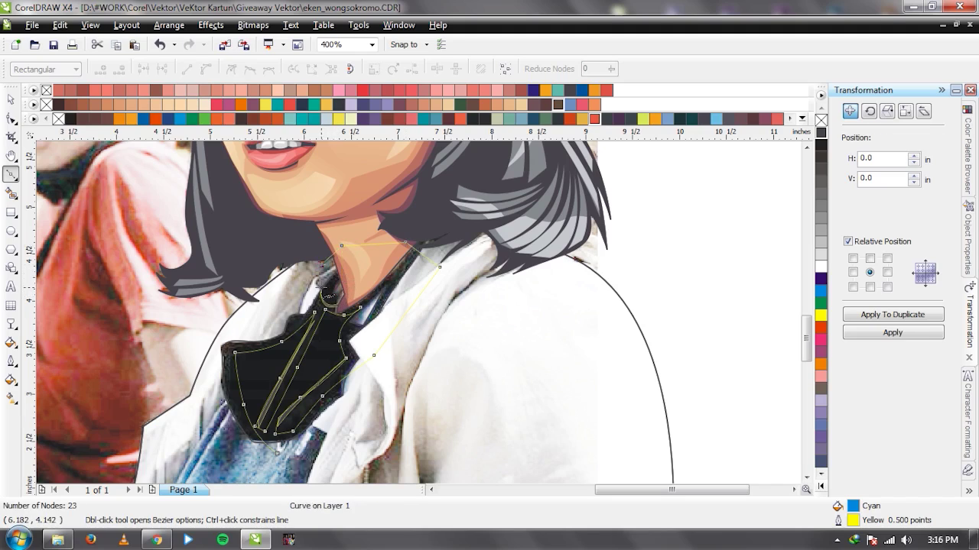
{"action": "left_click", "coordinate": [346, 285]}
{"action": "left_click_drag", "start_coordinate": [322, 294], "coordinate": [309, 277]}
{"action": "left_click", "coordinate": [269, 281]}
{"action": "left_click_drag", "start_coordinate": [160, 360], "coordinate": [159, 438]}
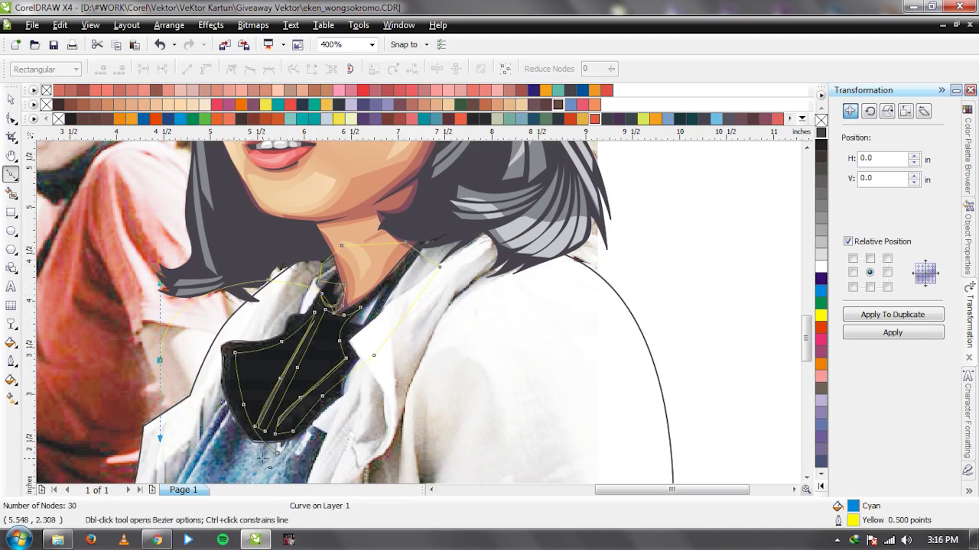
{"action": "left_click", "coordinate": [277, 454]}
Trim the black scarf with the new outline, then delete the helper shape.
{"action": "key", "text": "space"}
{"action": "scroll", "coordinate": [312, 364], "scroll_direction": "up", "scroll_amount": 1}
{"action": "left_click", "coordinate": [433, 257], "text": "shift"}
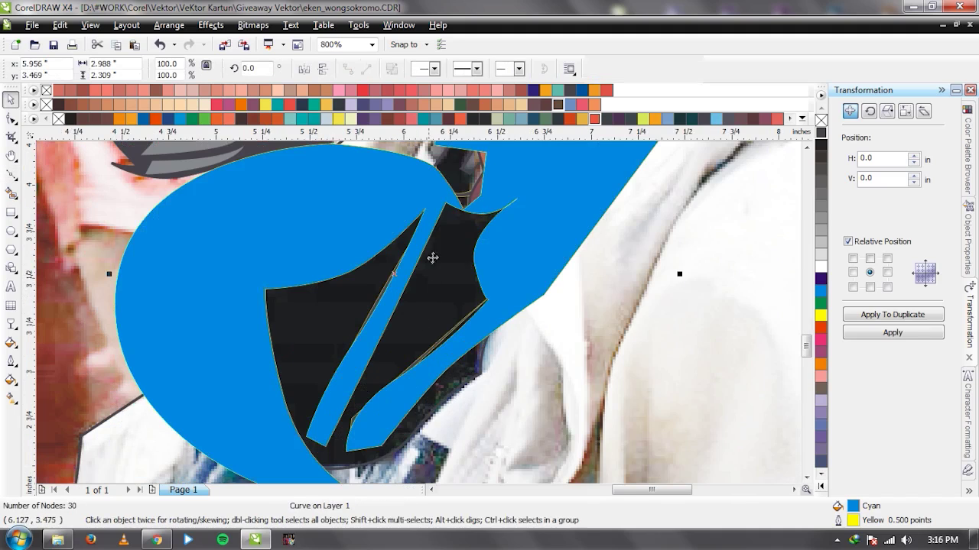
{"action": "left_click", "coordinate": [455, 69]}
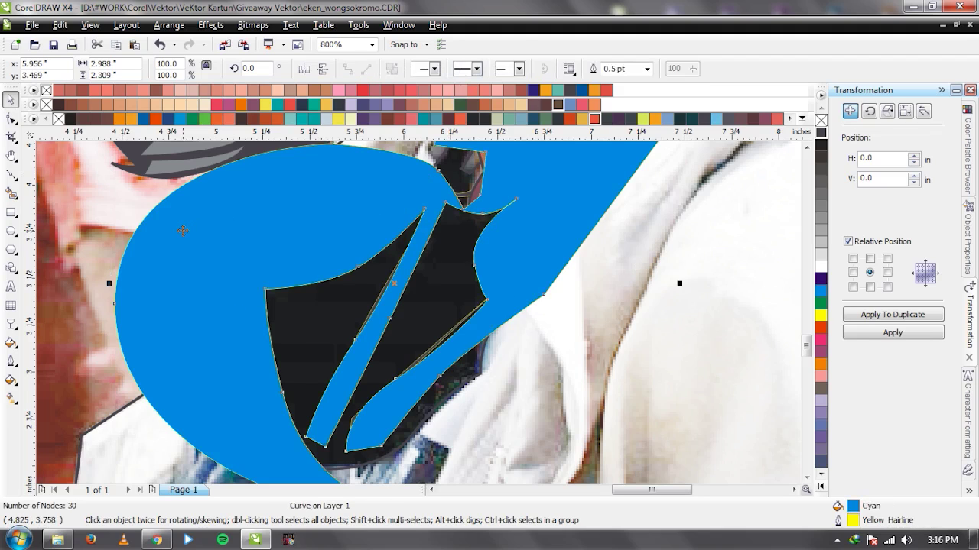
{"action": "key", "text": "Delete"}
Eyedrop the dark C75 M71 Y60 K20 grey onto the outer scarf and inner crease shapes.
{"action": "left_click", "coordinate": [251, 332]}
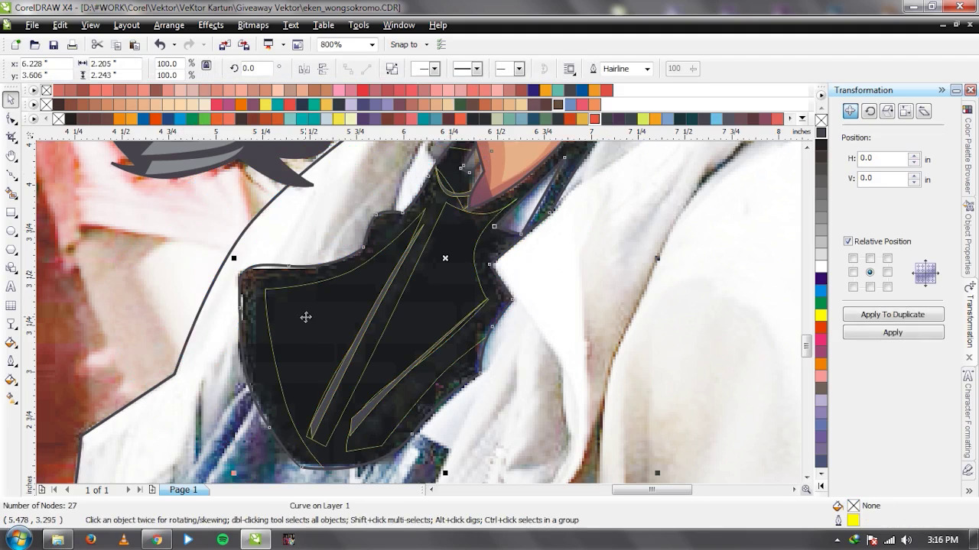
{"action": "key", "text": "i"}
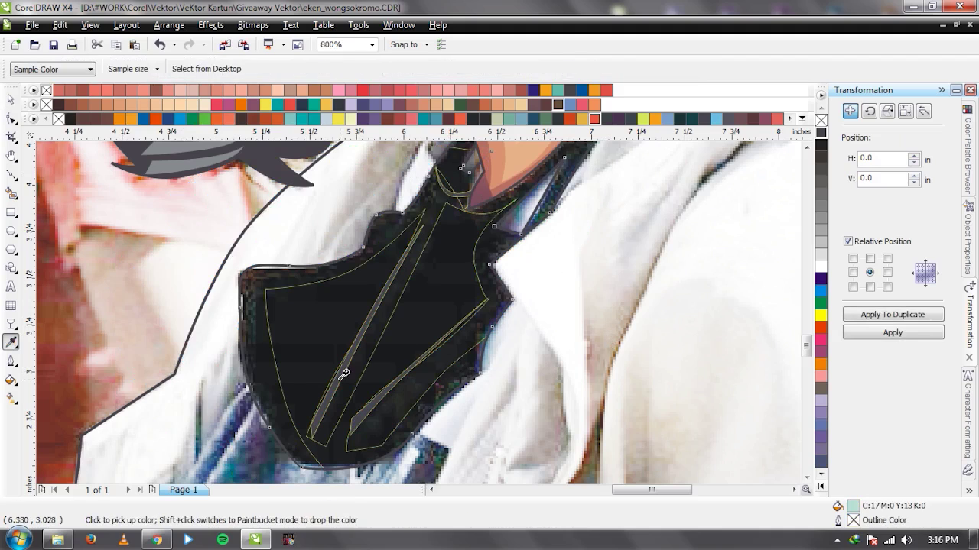
{"action": "left_click", "coordinate": [344, 374]}
{"action": "left_click", "coordinate": [321, 337]}
{"action": "key", "text": "ctrl+z"}
{"action": "key", "text": "h"}
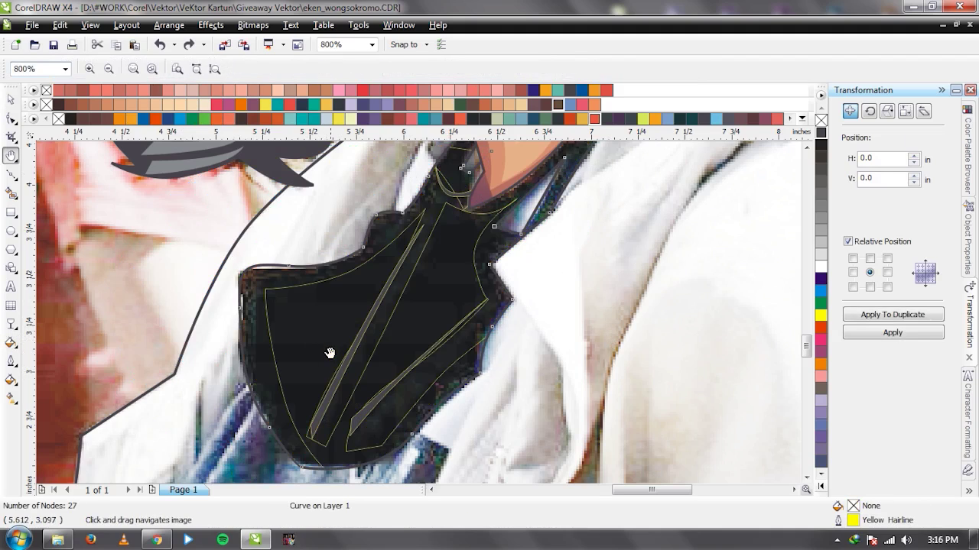
{"action": "key", "text": "i"}
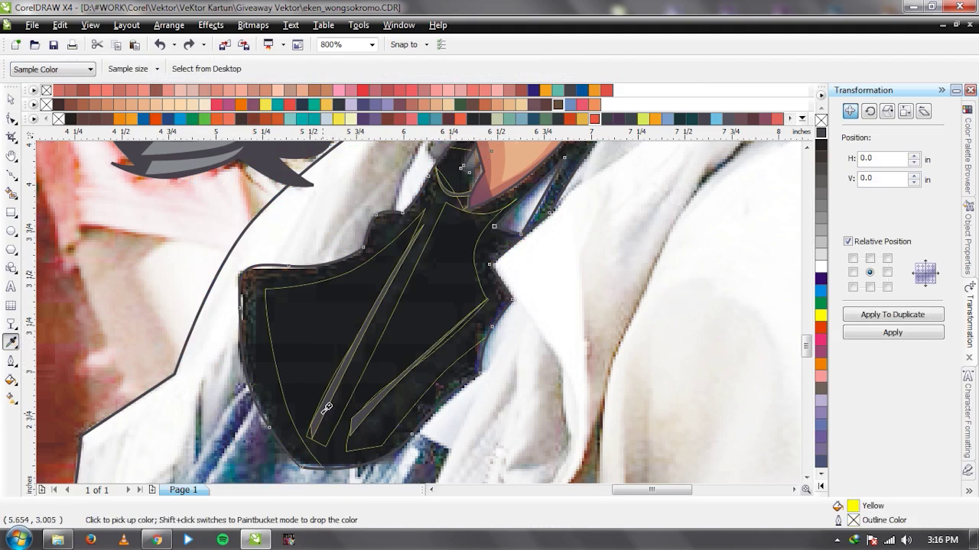
{"action": "left_click", "coordinate": [327, 408]}
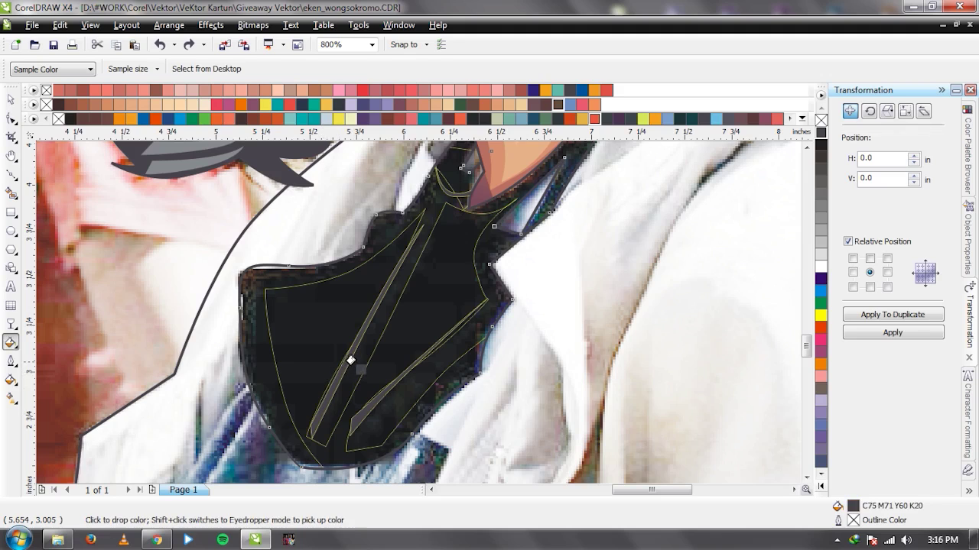
{"action": "left_click", "coordinate": [353, 361]}
{"action": "left_click", "coordinate": [316, 339]}
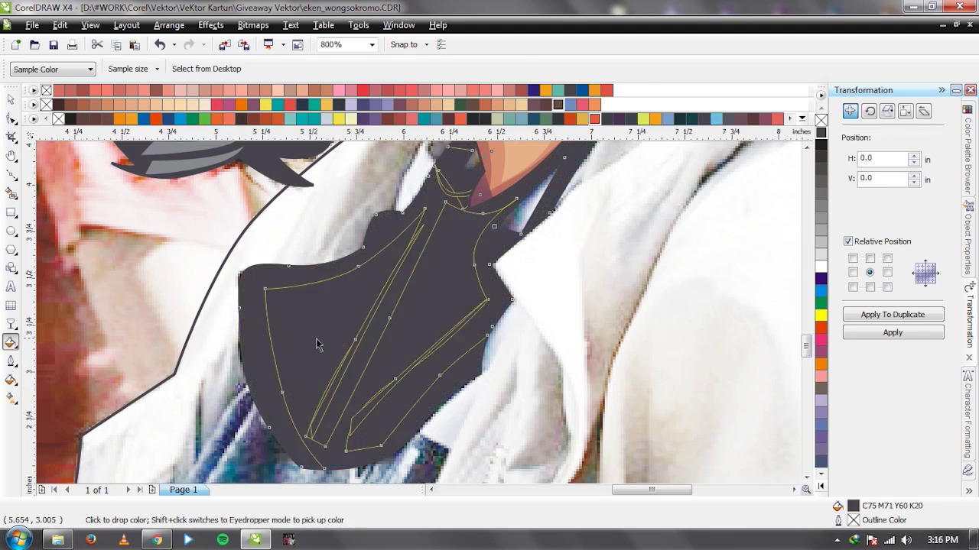
{"action": "key", "text": "space"}
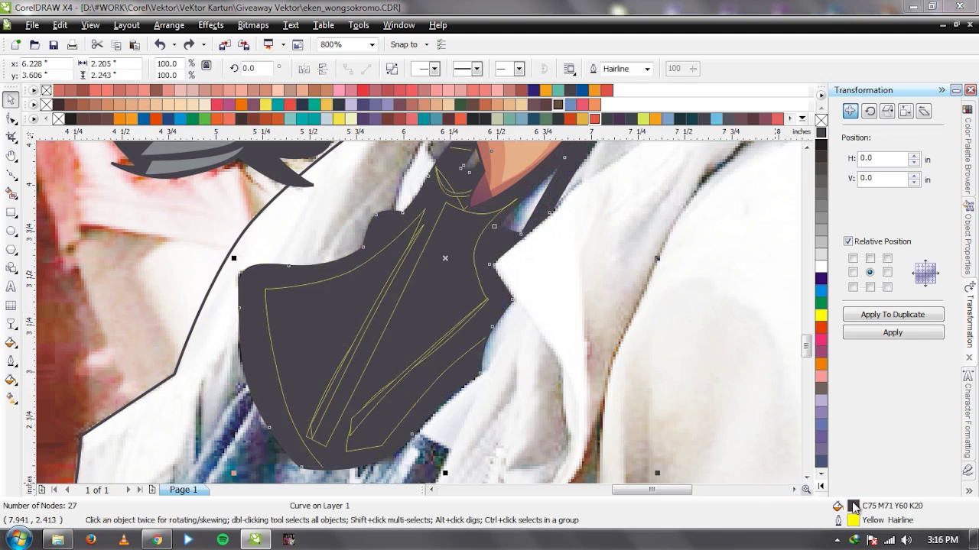
Lighten the selected shape's fill to C60 M49 Y48 K5 in the Uniform Fill dialog.
{"action": "key", "text": "shift+F11"}
{"action": "left_click_drag", "start_coordinate": [594, 360], "coordinate": [578, 355]}
{"action": "key", "text": "Return"}
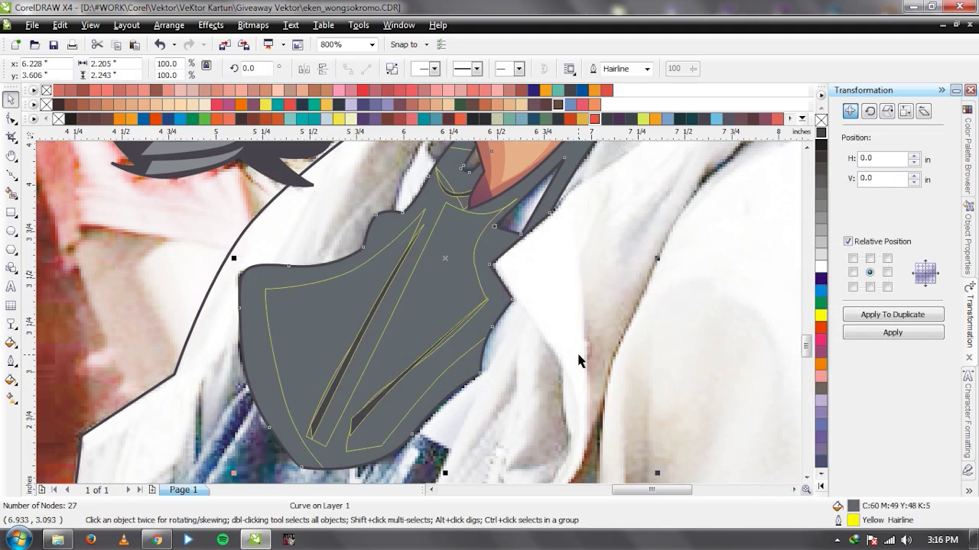
{"action": "key", "text": "i"}
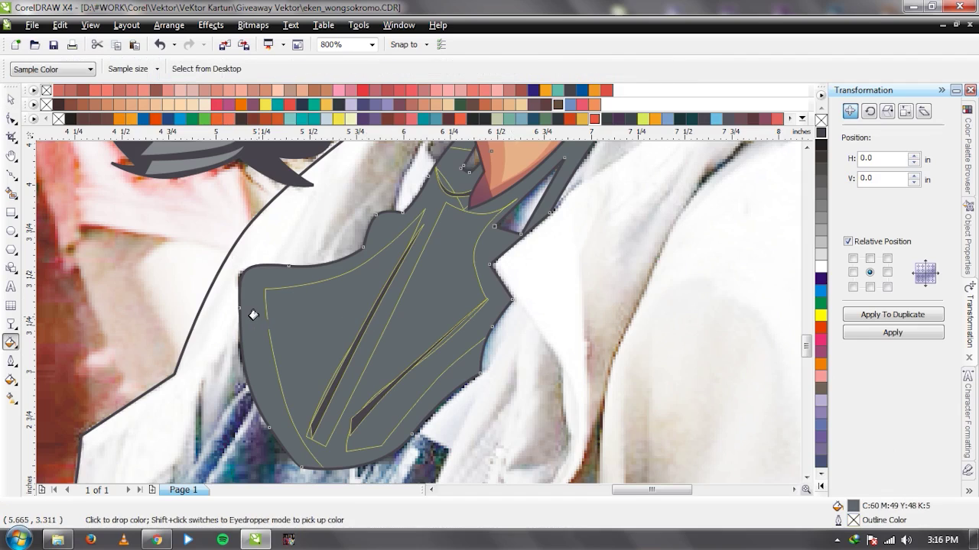
{"action": "key", "text": "space"}
Fill the scarf shape with the lighter grey C27 M22 Y22 K0.
{"action": "left_click", "coordinate": [246, 341]}
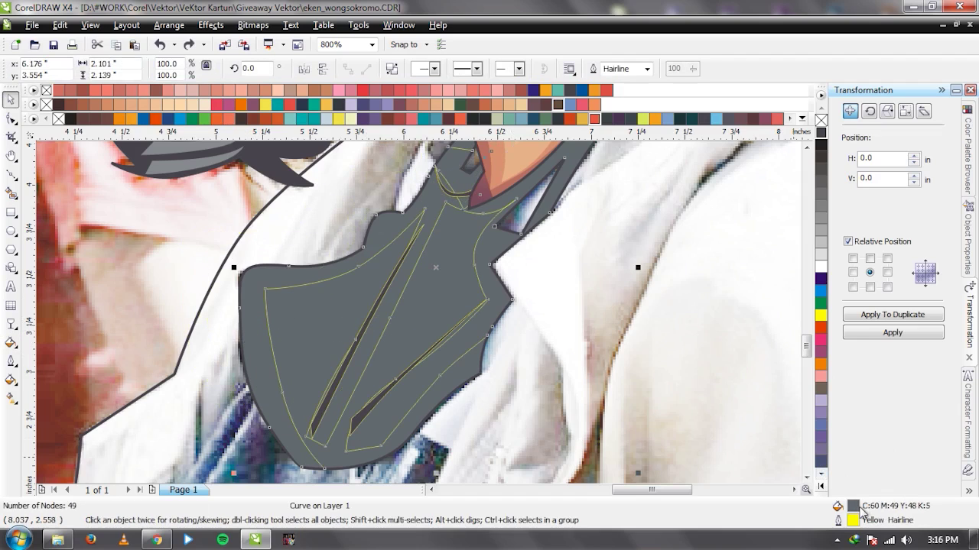
{"action": "double_click", "coordinate": [853, 506]}
{"action": "left_click_drag", "start_coordinate": [592, 344], "coordinate": [564, 314]}
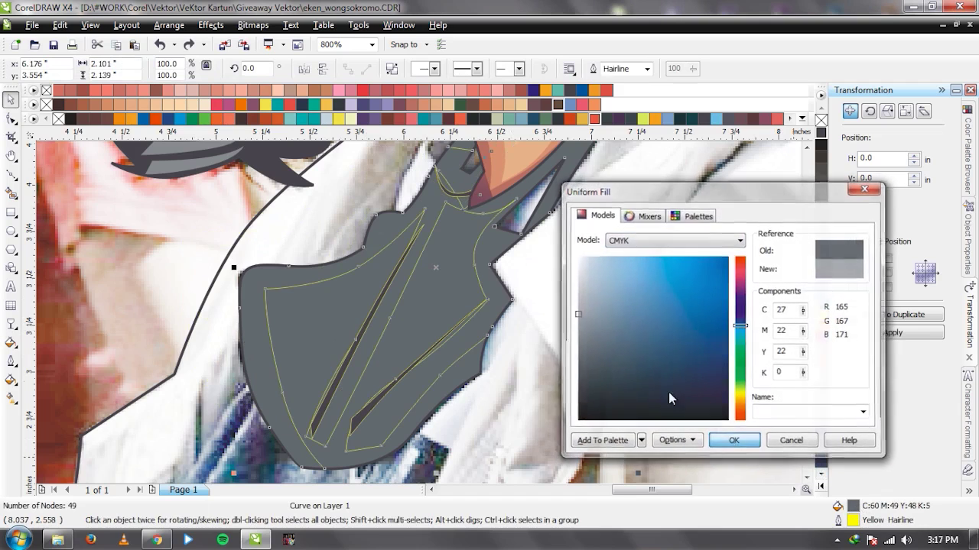
{"action": "left_click", "coordinate": [733, 442]}
{"action": "scroll", "coordinate": [418, 313], "scroll_direction": "down", "scroll_amount": 3}
{"action": "key", "text": "Escape"}
Select the four scarf objects, then the second reference photo on the full page.
{"action": "scroll", "coordinate": [407, 314], "scroll_direction": "up", "scroll_amount": 2}
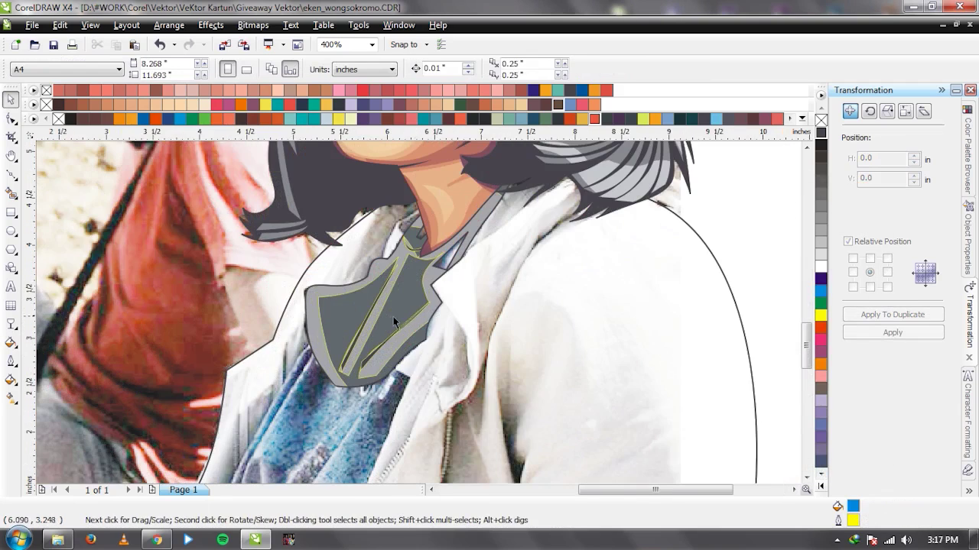
{"action": "scroll", "coordinate": [332, 314], "scroll_direction": "down", "scroll_amount": 1}
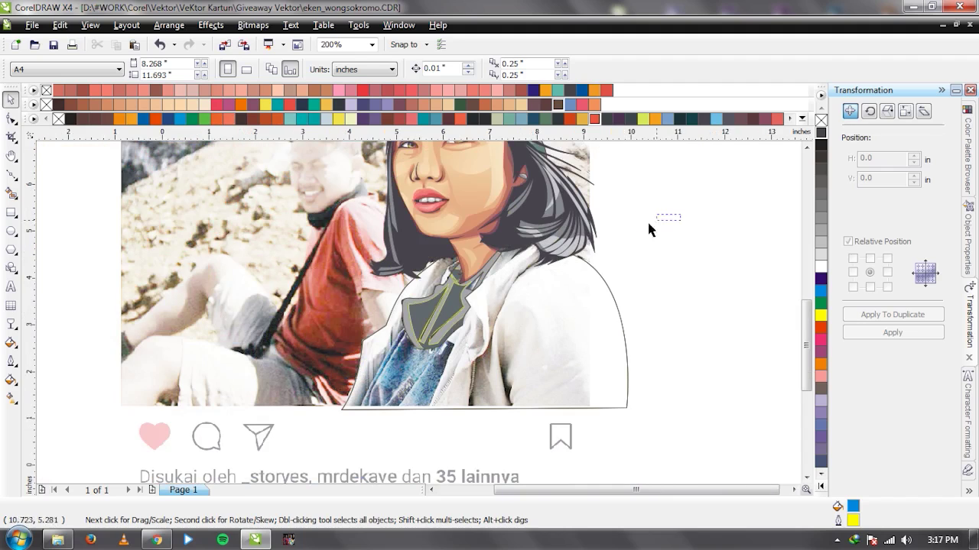
{"action": "left_click_drag", "start_coordinate": [376, 368], "coordinate": [375, 368]}
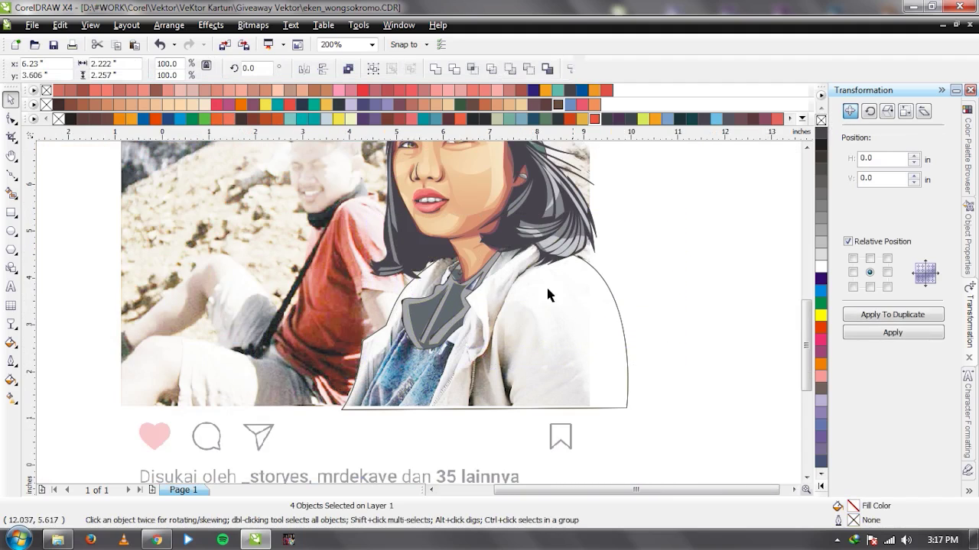
{"action": "key", "text": "Escape"}
{"action": "scroll", "coordinate": [385, 292], "scroll_direction": "down", "scroll_amount": 1}
{"action": "left_click", "coordinate": [634, 277]}
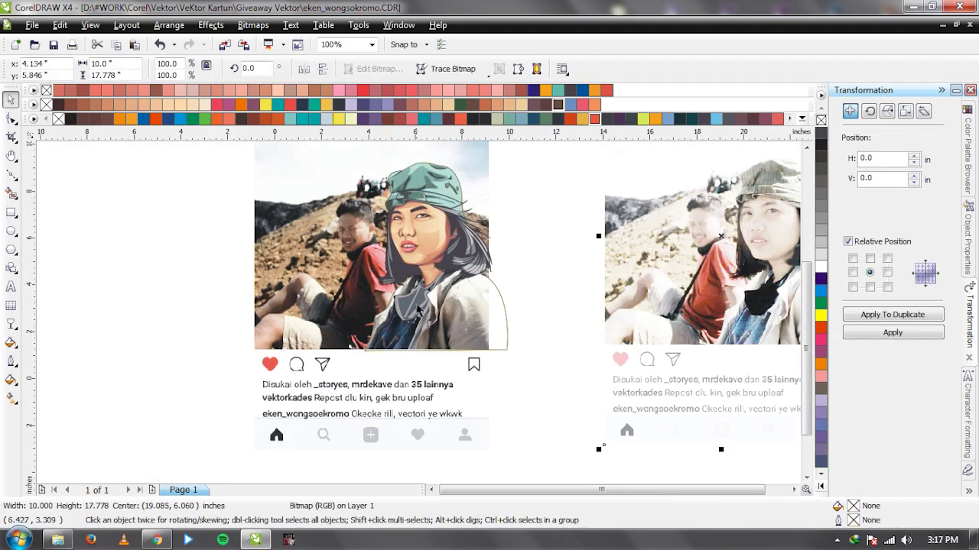
{"action": "scroll", "coordinate": [415, 307], "scroll_direction": "up", "scroll_amount": 1}
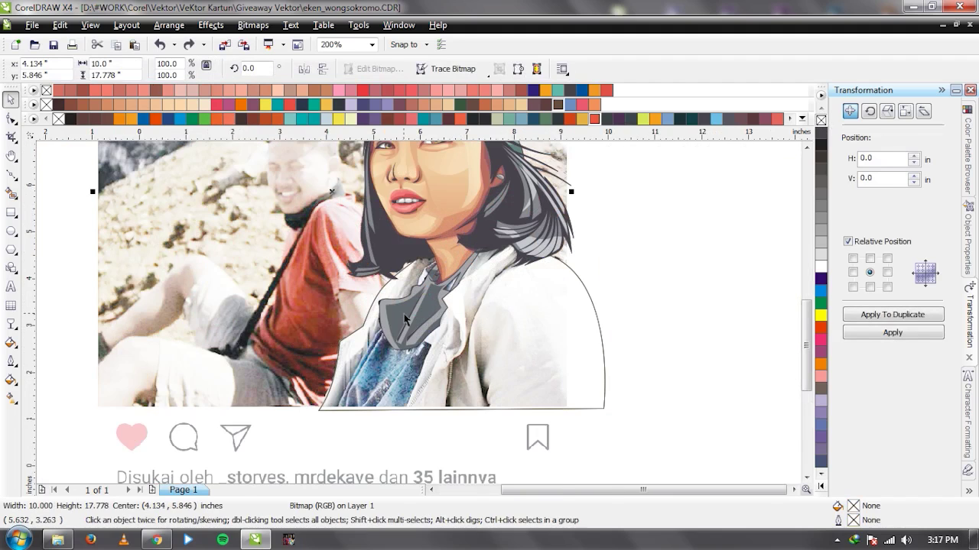
{"action": "scroll", "coordinate": [404, 320], "scroll_direction": "up", "scroll_amount": 1}
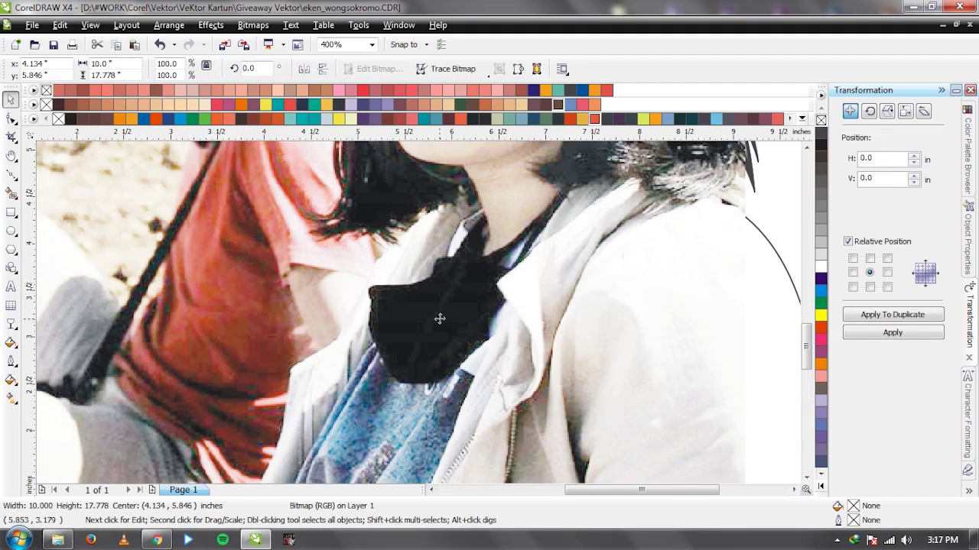
{"action": "scroll", "coordinate": [440, 319], "scroll_direction": "up", "scroll_amount": 1}
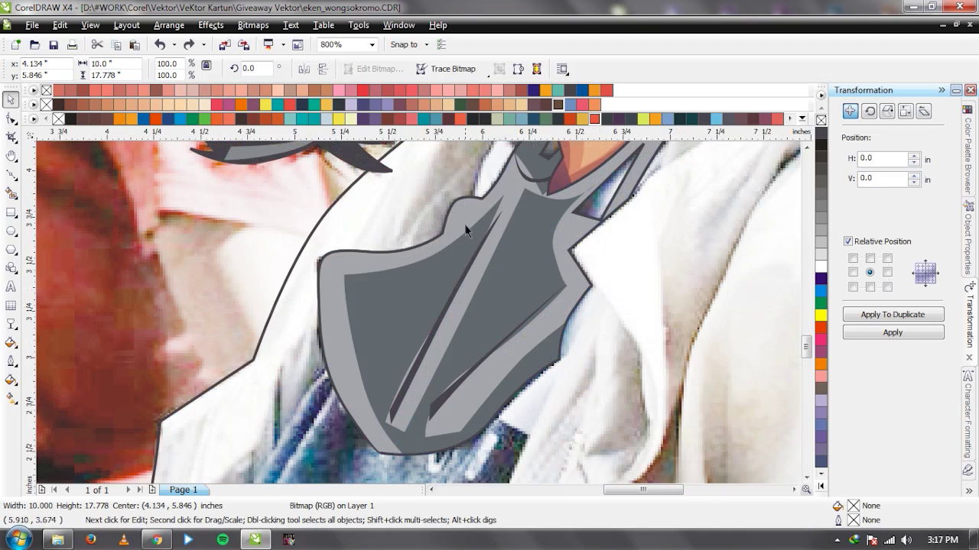
{"action": "scroll", "coordinate": [415, 306], "scroll_direction": "up", "scroll_amount": 1}
Draw a hooked crease line at the scarf's upper-left fold and combine it with the dark crease shape.
{"action": "key", "text": "F5"}
{"action": "left_click_drag", "start_coordinate": [417, 301], "coordinate": [440, 278]}
{"action": "left_click", "coordinate": [455, 265]}
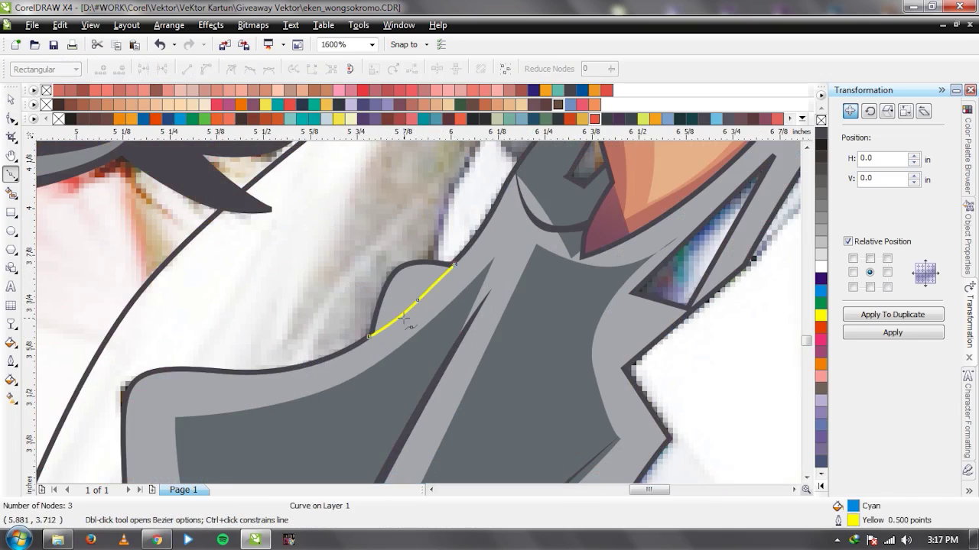
{"action": "scroll", "coordinate": [435, 275], "scroll_direction": "up", "scroll_amount": 1}
{"action": "left_click", "coordinate": [457, 257]}
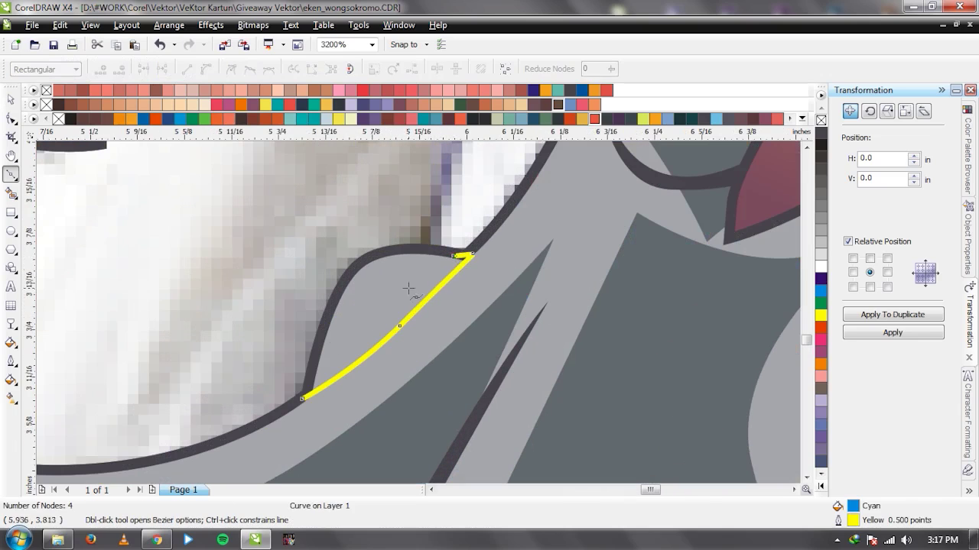
{"action": "key", "text": "space"}
{"action": "scroll", "coordinate": [400, 244], "scroll_direction": "down", "scroll_amount": 1}
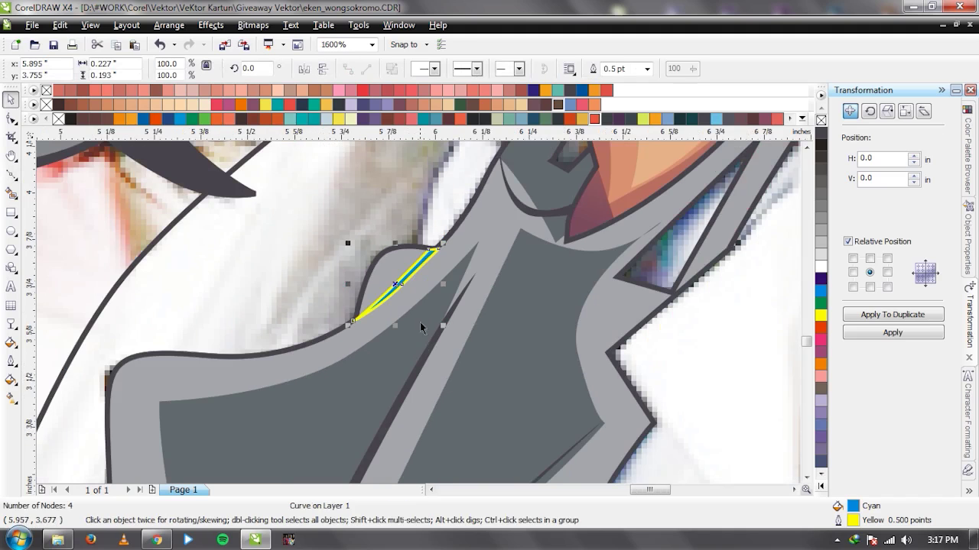
{"action": "left_click", "coordinate": [423, 362], "text": "shift"}
{"action": "key", "text": "ctrl+l"}
Bring the background photo in front of the cartoon, then undo the move.
{"action": "scroll", "coordinate": [422, 337], "scroll_direction": "down", "scroll_amount": 2}
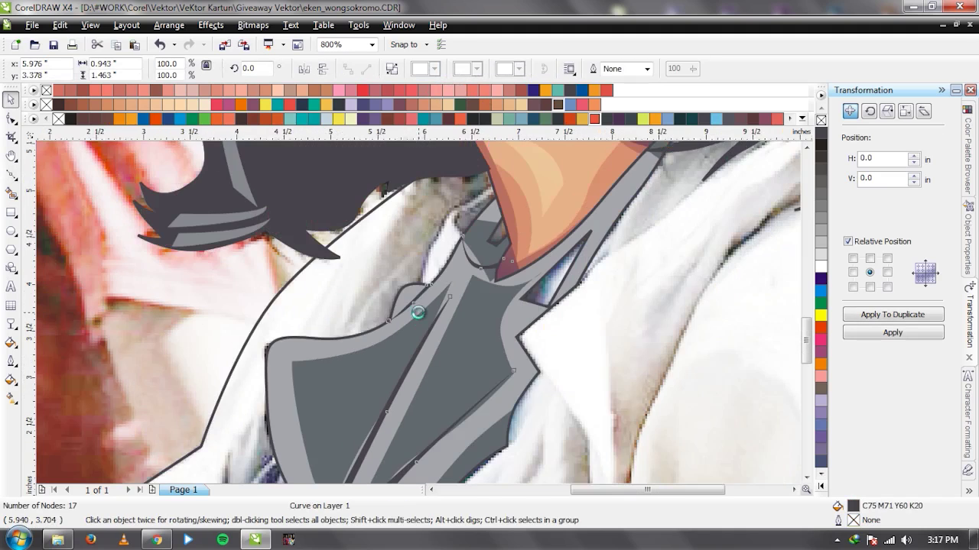
{"action": "scroll", "coordinate": [420, 319], "scroll_direction": "down", "scroll_amount": 1}
{"action": "left_click", "coordinate": [328, 285]}
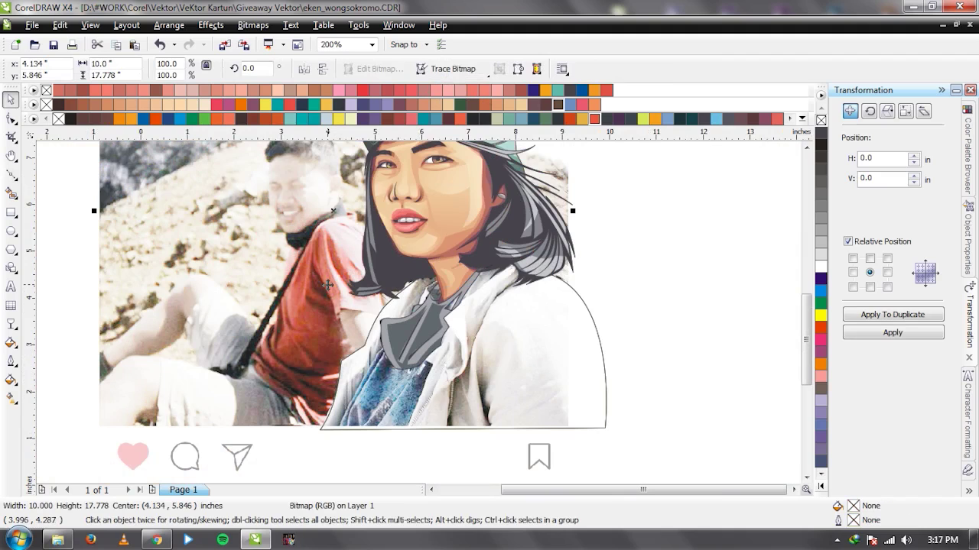
{"action": "key", "text": "shift+Page_Up"}
{"action": "scroll", "coordinate": [411, 326], "scroll_direction": "up", "scroll_amount": 1}
{"action": "key", "text": "ctrl+z"}
{"action": "scroll", "coordinate": [416, 321], "scroll_direction": "up", "scroll_amount": 1}
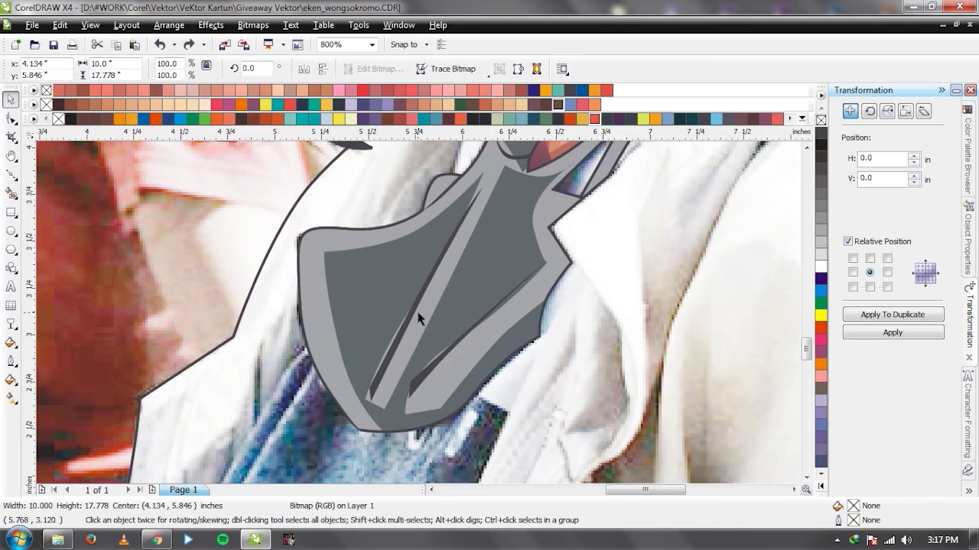
Give the light grey scarf shape a linear transparency fading toward its lower tip.
{"action": "left_click", "coordinate": [329, 313]}
{"action": "scroll", "coordinate": [418, 312], "scroll_direction": "down", "scroll_amount": 1}
{"action": "left_click_drag", "start_coordinate": [499, 208], "coordinate": [361, 414]}
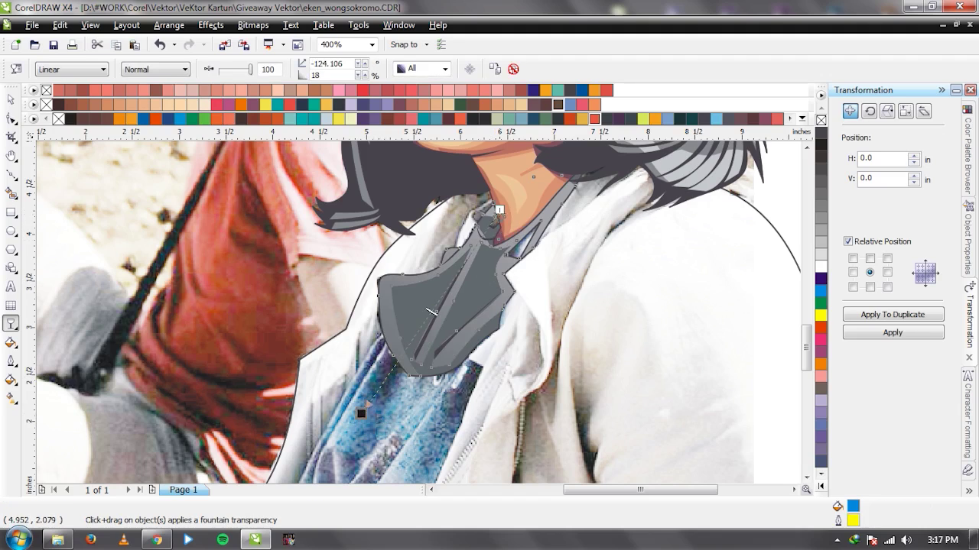
Compare the scarf with the photo by moving the photo to the front, then back behind.
{"action": "key", "text": "space"}
{"action": "left_click", "coordinate": [429, 324]}
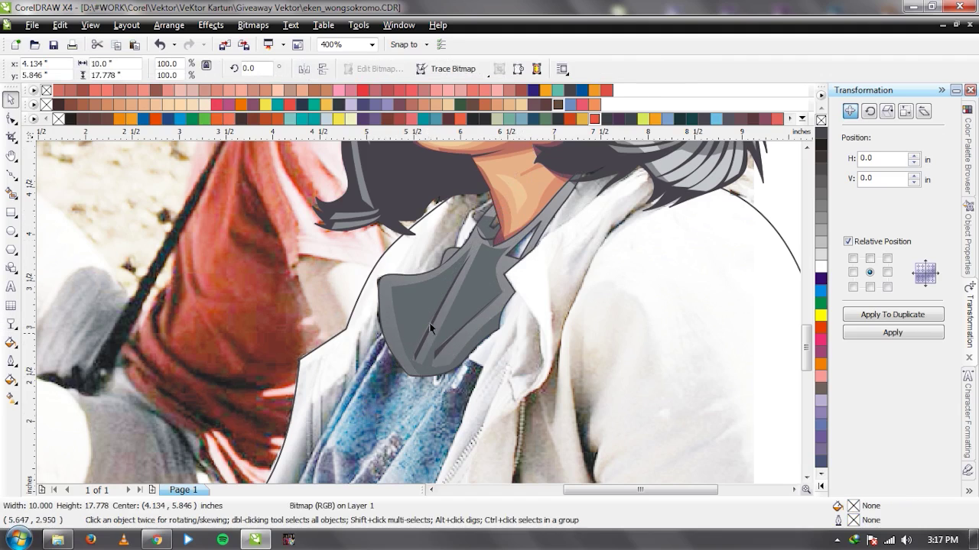
{"action": "left_click", "coordinate": [424, 306]}
{"action": "key", "text": "g"}
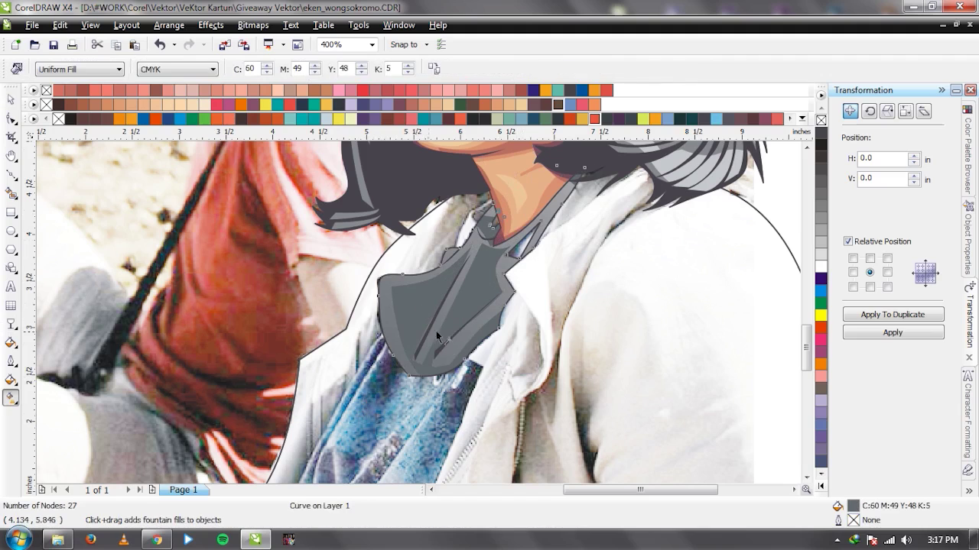
{"action": "key", "text": "space"}
{"action": "scroll", "coordinate": [430, 309], "scroll_direction": "down", "scroll_amount": 1}
{"action": "left_click", "coordinate": [383, 303]}
{"action": "key", "text": "shift+Page_Up"}
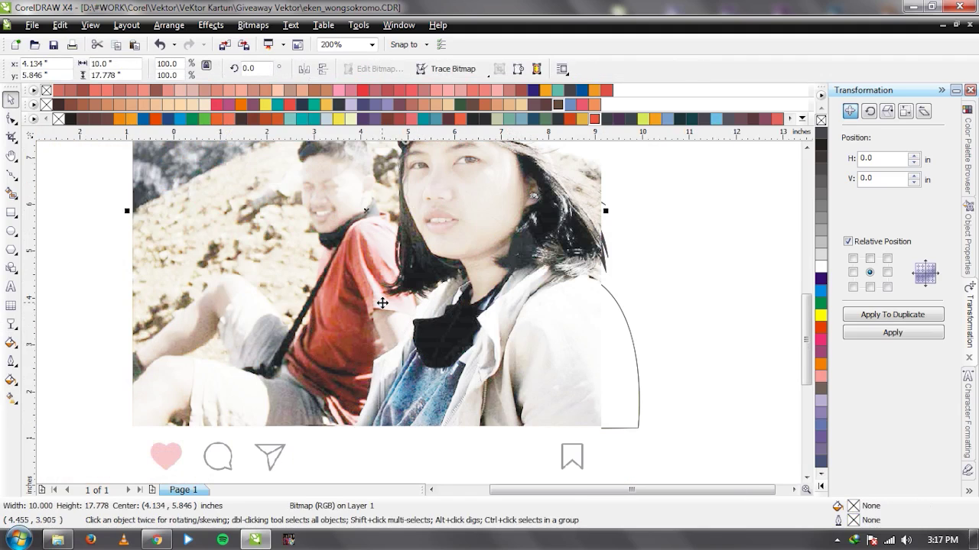
{"action": "scroll", "coordinate": [472, 329], "scroll_direction": "up", "scroll_amount": 1}
{"action": "key", "text": "shift+Page_Down"}
Shade the grey scarf with a top-to-bottom linear fountain fill.
{"action": "left_click", "coordinate": [415, 264]}
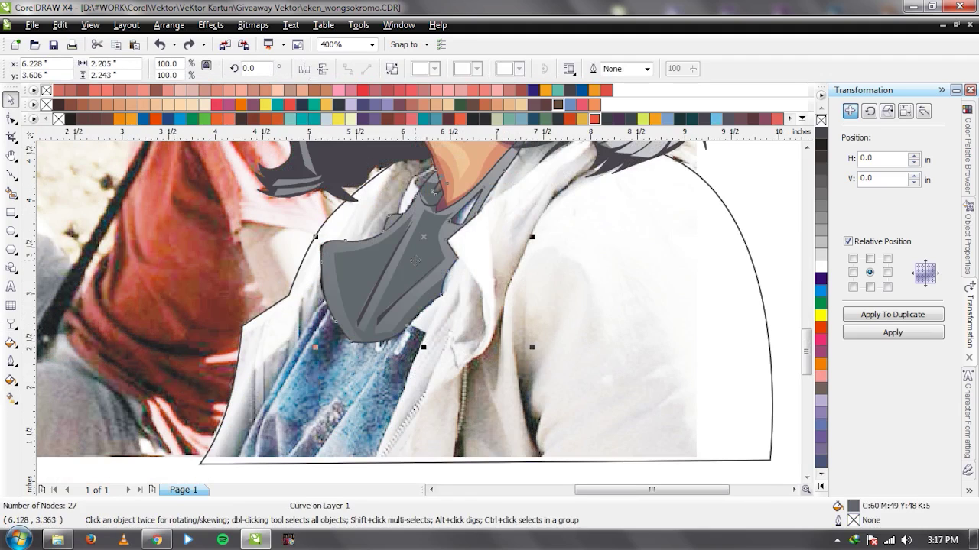
{"action": "key", "text": "g"}
{"action": "left_click_drag", "start_coordinate": [446, 198], "coordinate": [352, 337]}
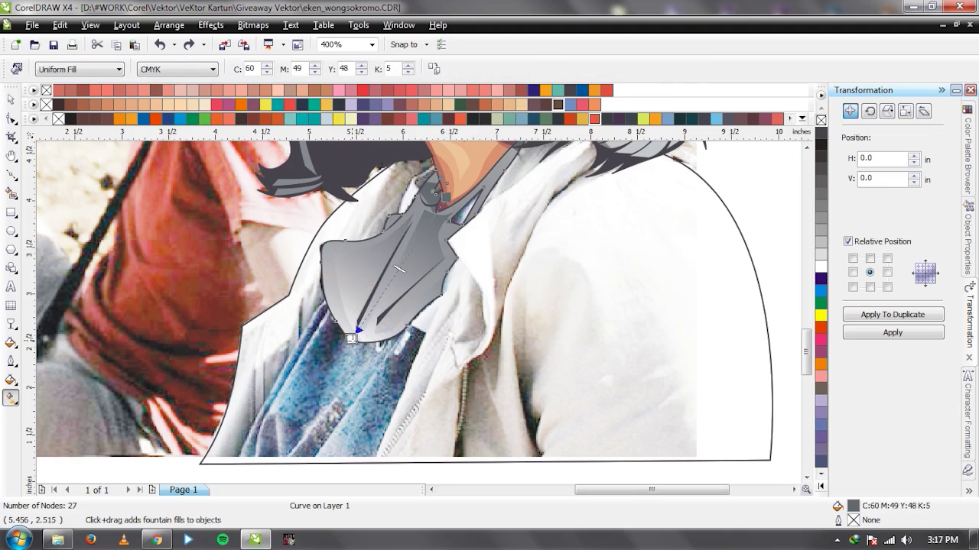
{"action": "key", "text": "space"}
Add a linear transparency that fades the scarf.
{"action": "left_click", "coordinate": [207, 273]}
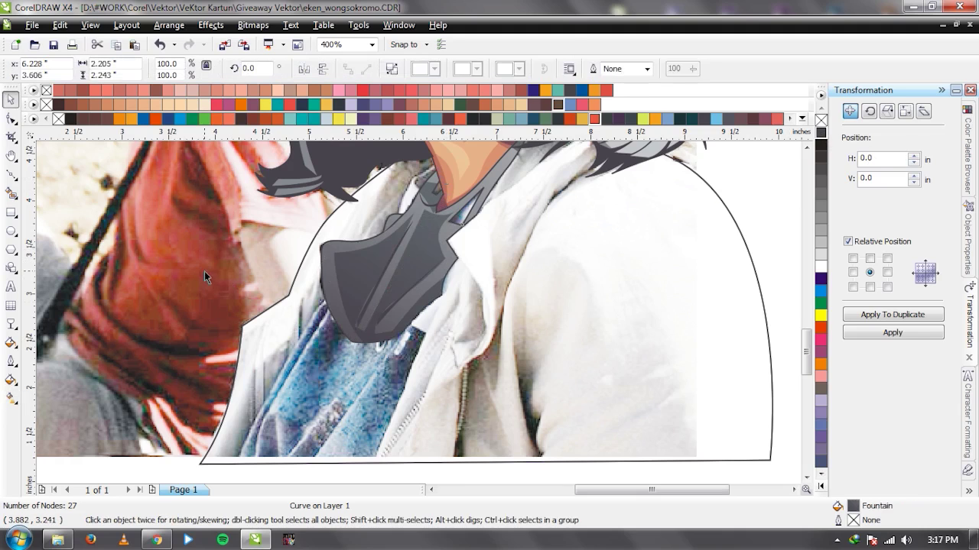
{"action": "scroll", "coordinate": [419, 319], "scroll_direction": "down", "scroll_amount": 2}
{"action": "scroll", "coordinate": [382, 354], "scroll_direction": "up", "scroll_amount": 2}
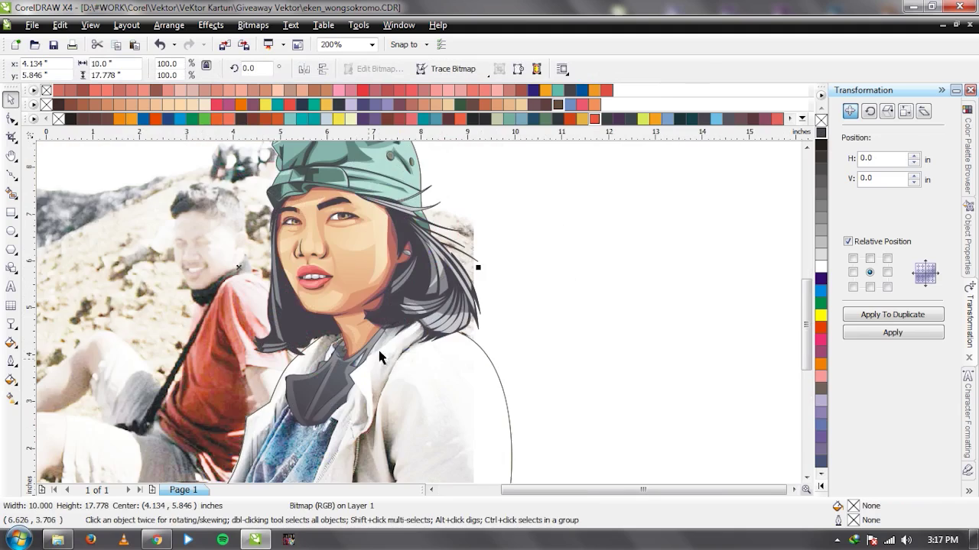
{"action": "left_click", "coordinate": [440, 336]}
{"action": "key", "text": "t"}
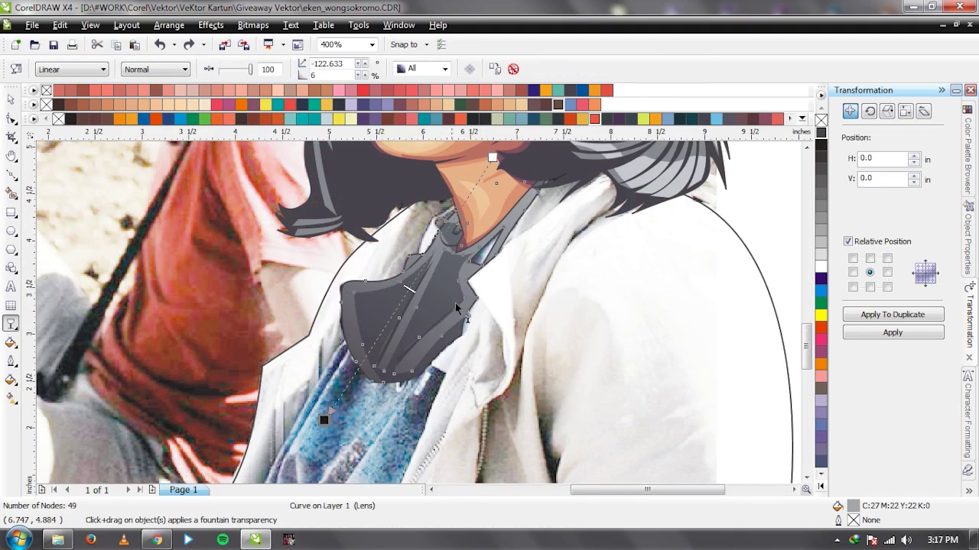
{"action": "left_click_drag", "start_coordinate": [479, 224], "coordinate": [403, 357]}
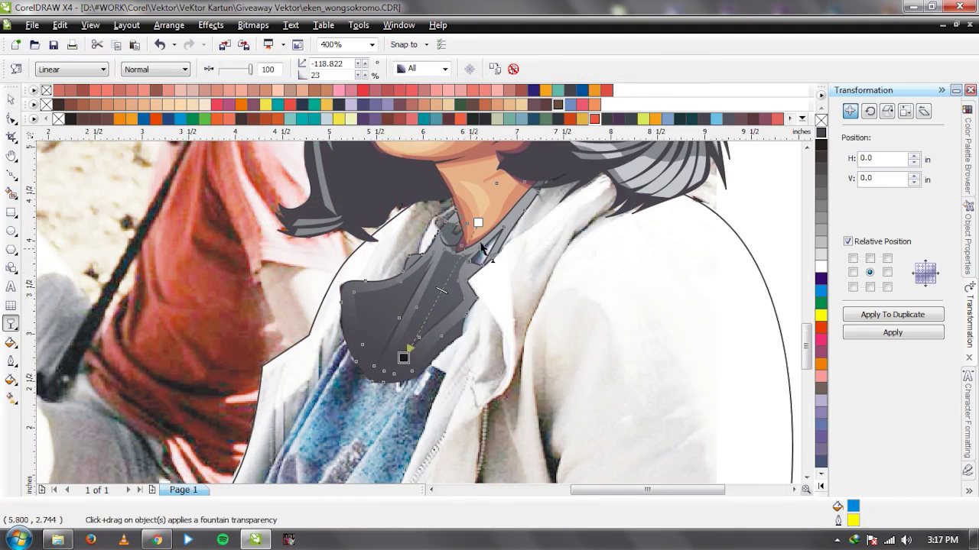
Move the reference photo left beside the drawing, then back under it.
{"action": "key", "text": "space"}
{"action": "left_click", "coordinate": [301, 313]}
{"action": "scroll", "coordinate": [420, 317], "scroll_direction": "down", "scroll_amount": 2}
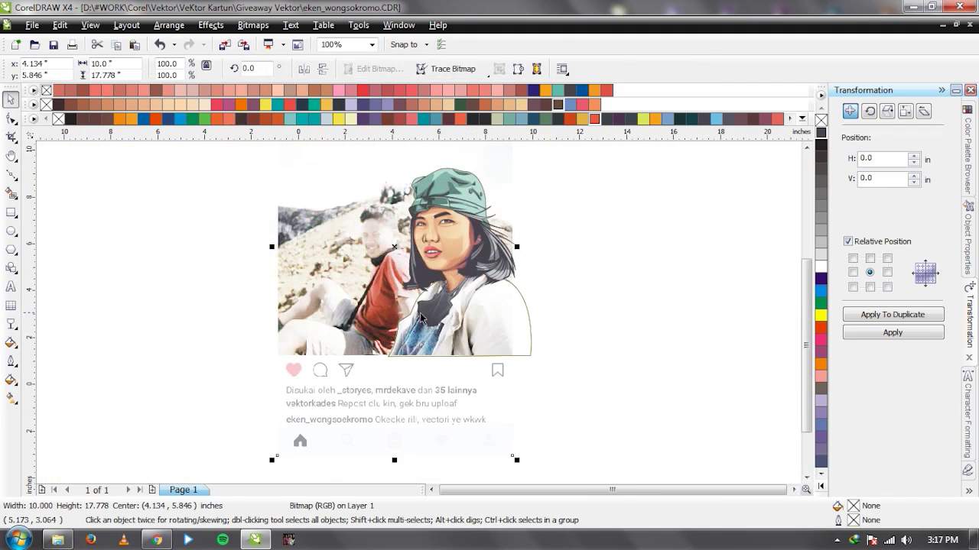
{"action": "left_click_drag", "start_coordinate": [374, 234], "coordinate": [226, 245]}
{"action": "left_click_drag", "start_coordinate": [311, 297], "coordinate": [255, 280]}
{"action": "scroll", "coordinate": [430, 321], "scroll_direction": "up", "scroll_amount": 1}
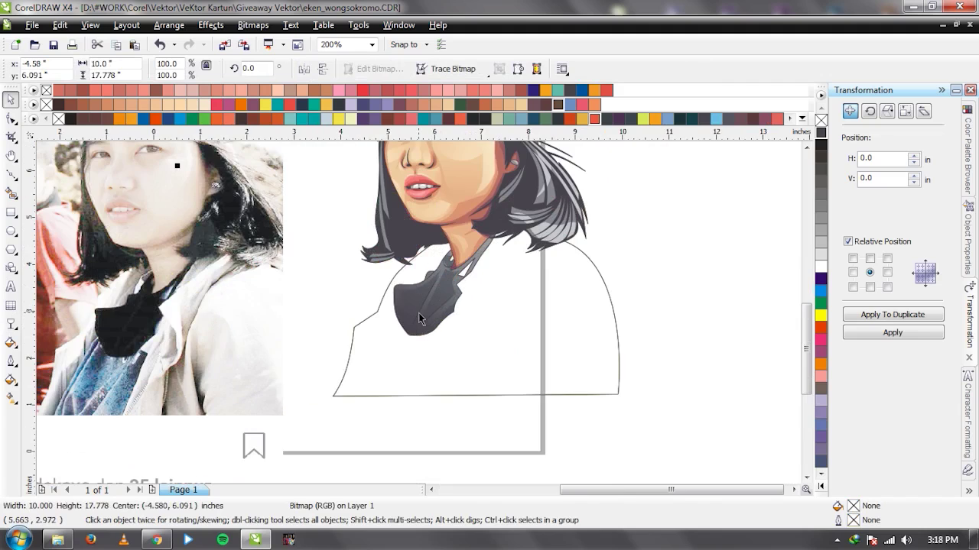
{"action": "left_click_drag", "start_coordinate": [420, 317], "coordinate": [670, 277]}
{"action": "key", "text": "Escape"}
Marquee-select four objects of the drawing and group them with Ctrl+G.
{"action": "scroll", "coordinate": [462, 320], "scroll_direction": "up", "scroll_amount": 1}
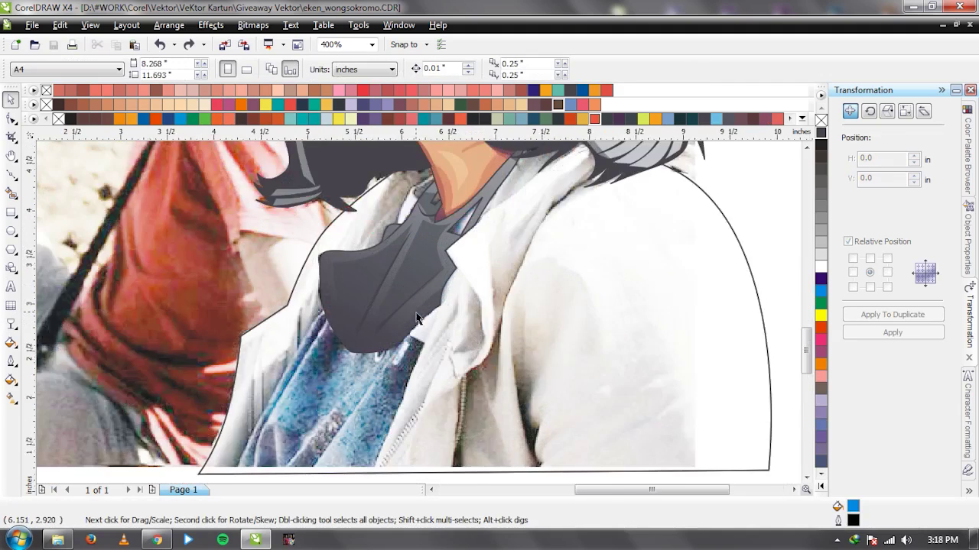
{"action": "scroll", "coordinate": [417, 318], "scroll_direction": "up", "scroll_amount": 1}
{"action": "scroll", "coordinate": [418, 313], "scroll_direction": "down", "scroll_amount": 3}
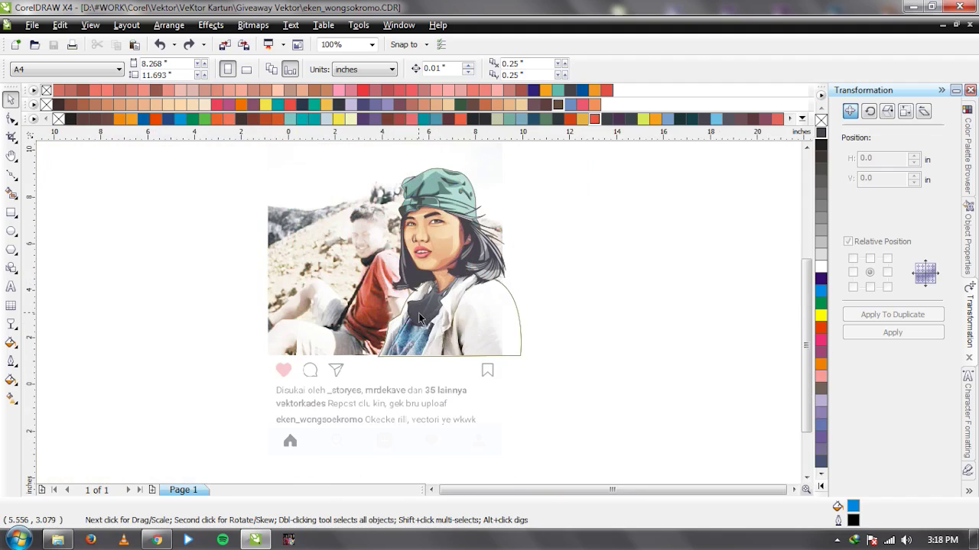
{"action": "scroll", "coordinate": [418, 313], "scroll_direction": "up", "scroll_amount": 1}
{"action": "left_click_drag", "start_coordinate": [604, 201], "coordinate": [266, 345]}
{"action": "key", "text": "ctrl+g"}
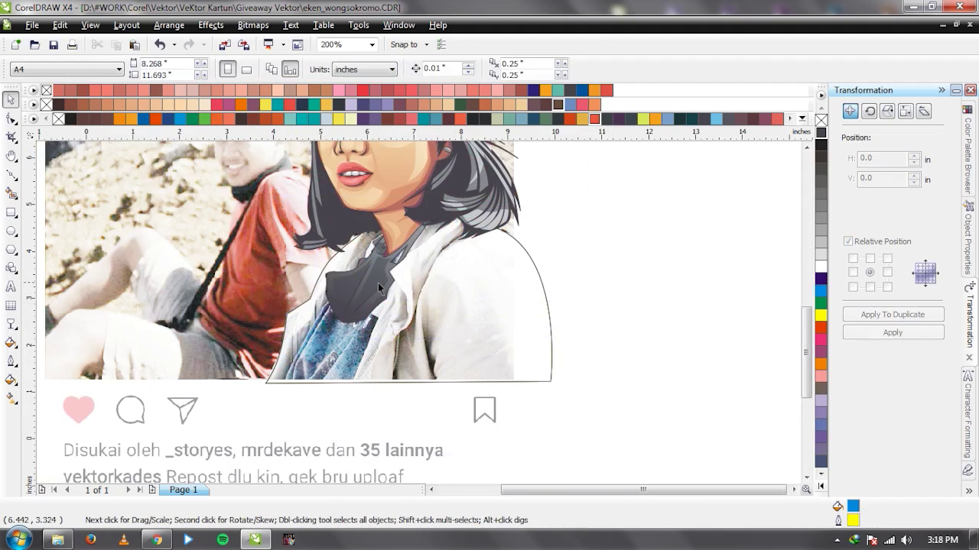
{"action": "left_click", "coordinate": [618, 285]}
Start moving the photo beside the cartoon, cancel it and clear the selection.
{"action": "scroll", "coordinate": [464, 319], "scroll_direction": "down", "scroll_amount": 1}
{"action": "left_click_drag", "start_coordinate": [320, 242], "coordinate": [193, 250]}
{"action": "key", "text": "Escape"}
{"action": "left_click", "coordinate": [109, 322]}
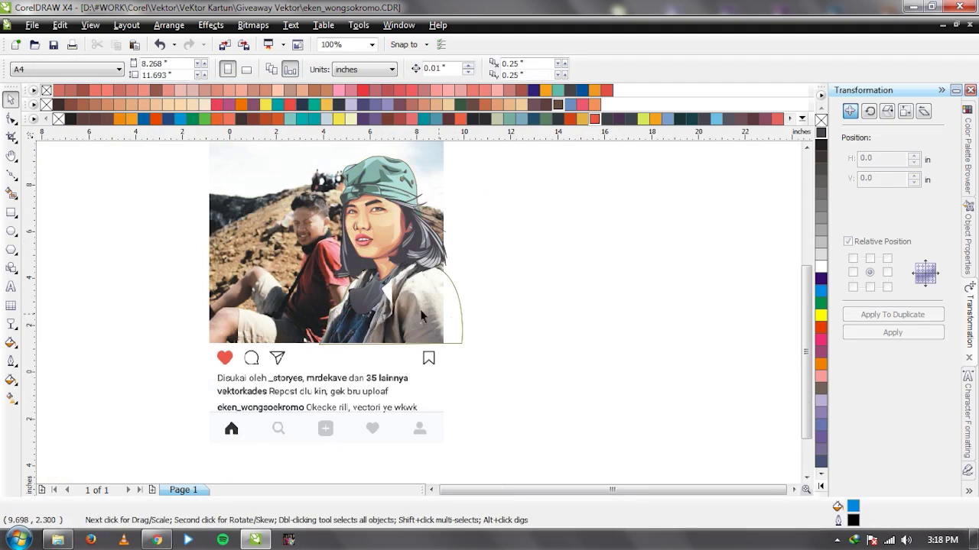
{"action": "scroll", "coordinate": [422, 314], "scroll_direction": "up", "scroll_amount": 1}
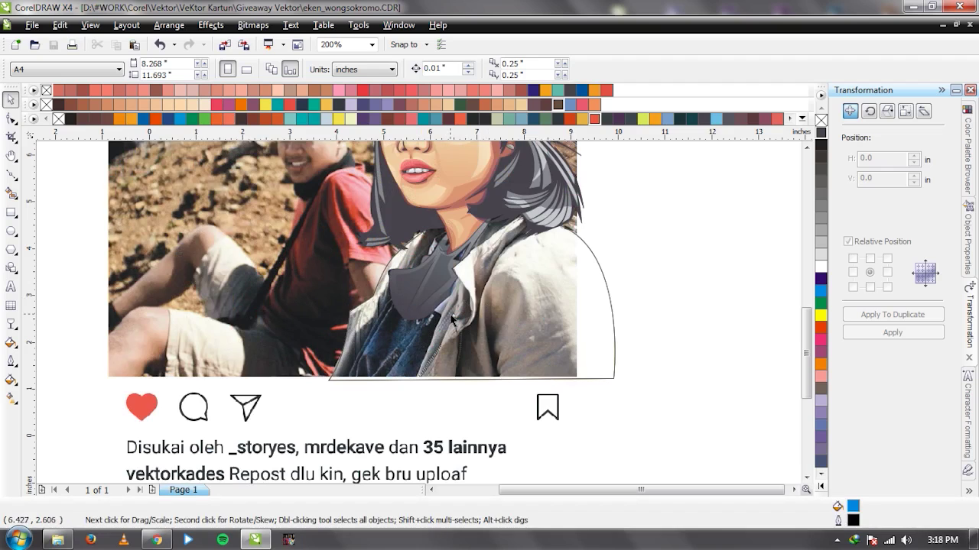
{"action": "scroll", "coordinate": [406, 303], "scroll_direction": "up", "scroll_amount": 1}
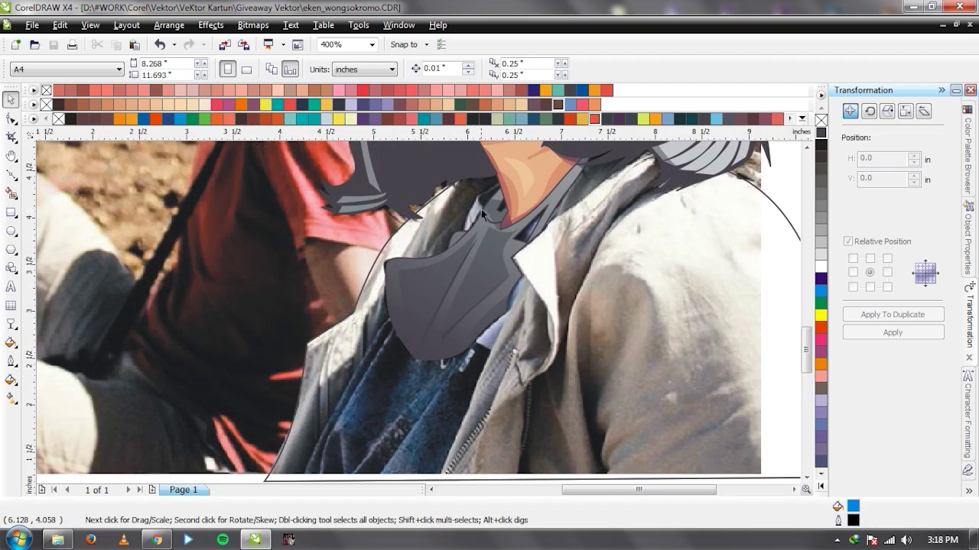
{"action": "scroll", "coordinate": [481, 208], "scroll_direction": "up", "scroll_amount": 1}
{"action": "key", "text": "F5"}
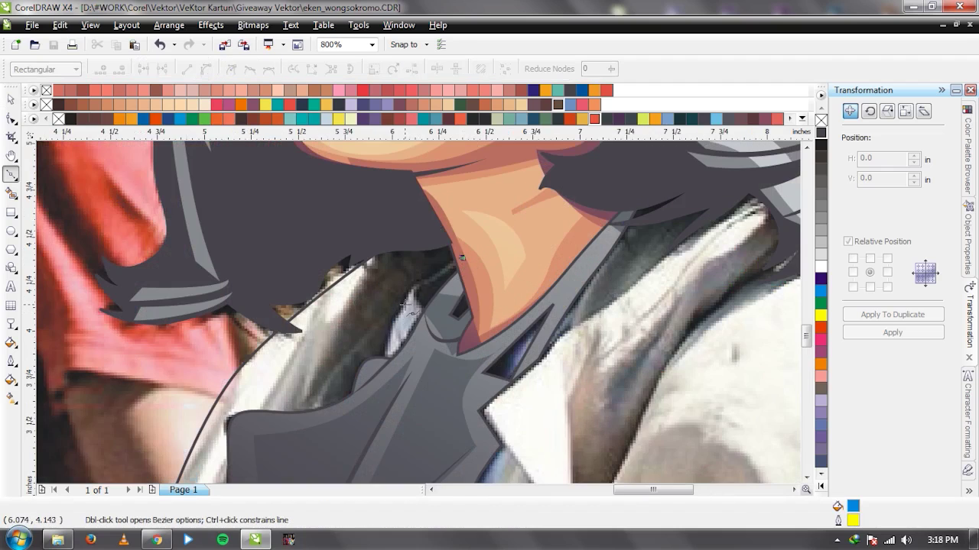
Trace the jacket opening's edge from the collar down to the bottom and up the zipper.
{"action": "left_click", "coordinate": [405, 305]}
{"action": "scroll", "coordinate": [413, 309], "scroll_direction": "down", "scroll_amount": 3}
{"action": "scroll", "coordinate": [420, 314], "scroll_direction": "up", "scroll_amount": 2}
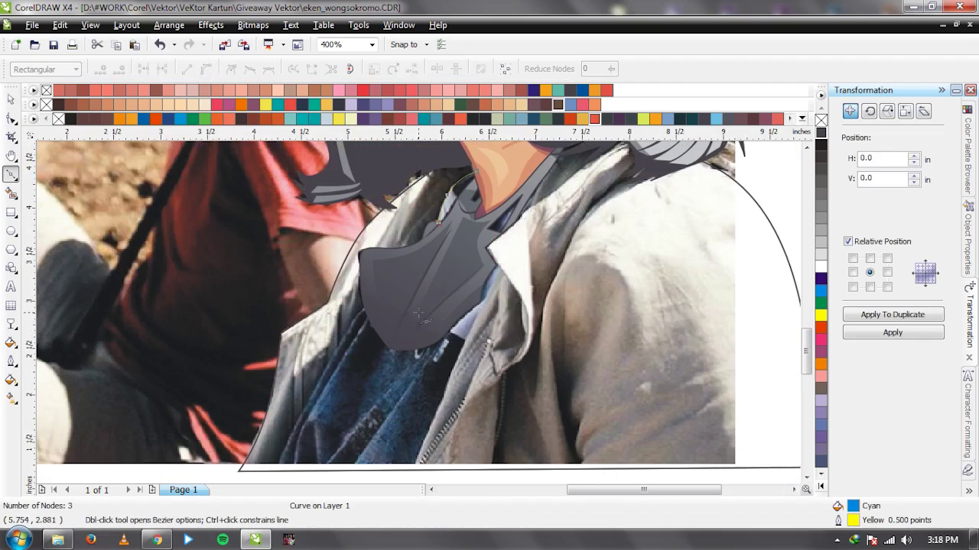
{"action": "left_click", "coordinate": [382, 281]}
{"action": "scroll", "coordinate": [390, 291], "scroll_direction": "down", "scroll_amount": 2}
{"action": "scroll", "coordinate": [417, 309], "scroll_direction": "up", "scroll_amount": 2}
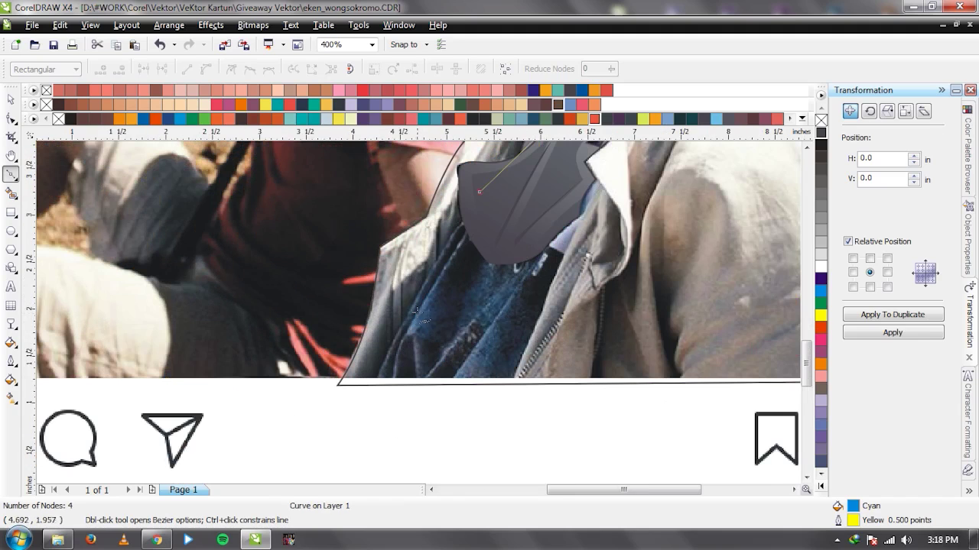
{"action": "left_click_drag", "start_coordinate": [413, 307], "coordinate": [392, 355]}
{"action": "left_click", "coordinate": [370, 388]}
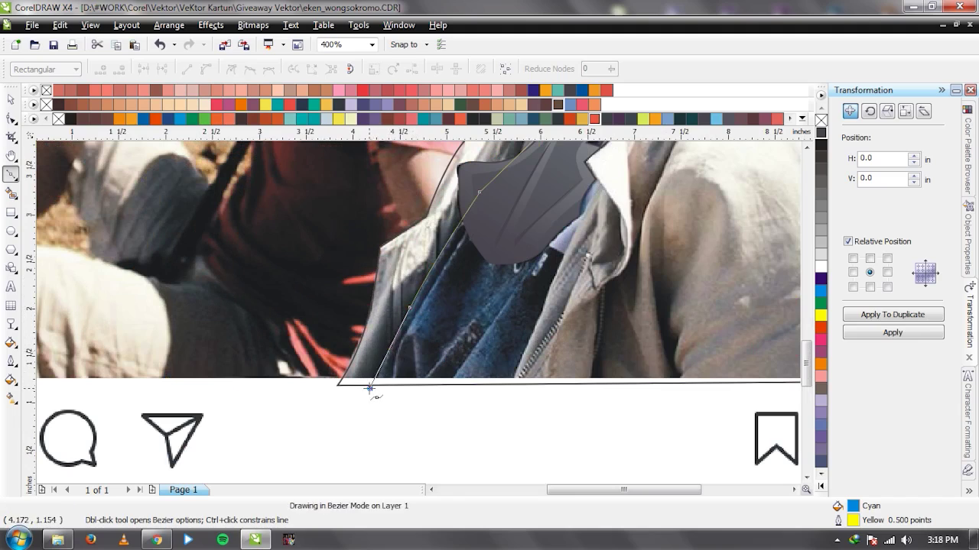
{"action": "left_click", "coordinate": [511, 402]}
{"action": "left_click_drag", "start_coordinate": [543, 293], "coordinate": [546, 290]}
{"action": "left_click", "coordinate": [513, 389]}
{"action": "left_click", "coordinate": [551, 289]}
{"action": "key", "text": "space"}
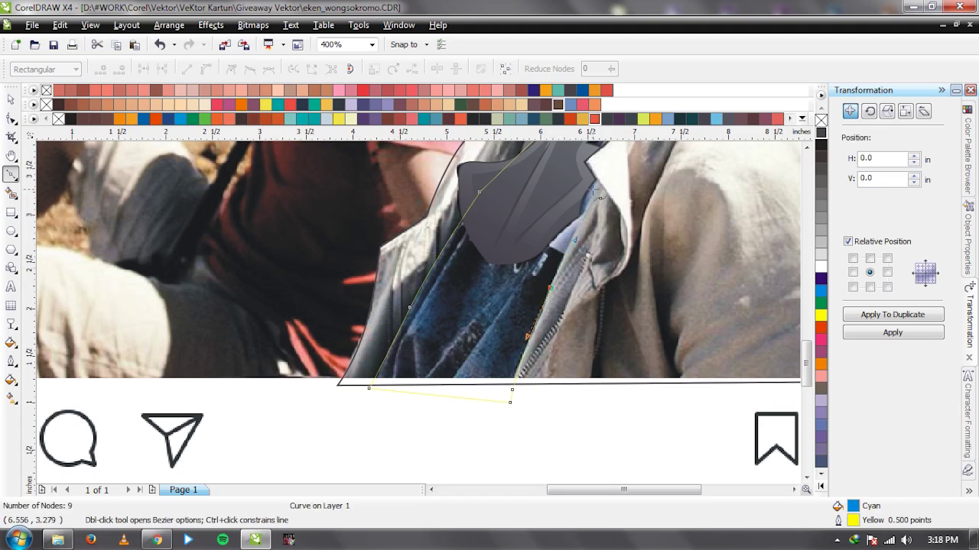
Add curved nodes along the collar up to the neck and close the shape.
{"action": "scroll", "coordinate": [600, 193], "scroll_direction": "up", "scroll_amount": 2}
{"action": "left_click_drag", "start_coordinate": [409, 353], "coordinate": [430, 308]}
{"action": "left_click", "coordinate": [418, 290]}
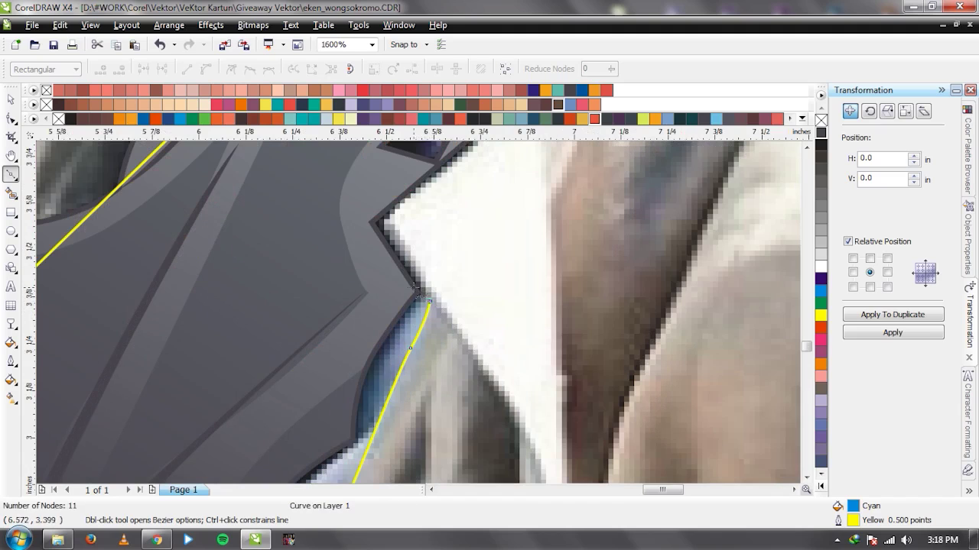
{"action": "scroll", "coordinate": [413, 287], "scroll_direction": "down", "scroll_amount": 2}
{"action": "left_click", "coordinate": [380, 275]}
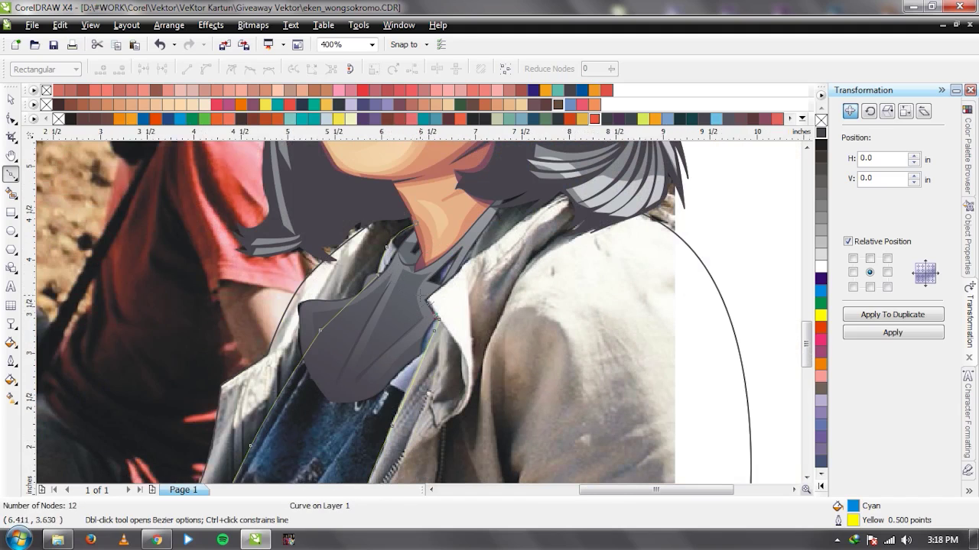
{"action": "scroll", "coordinate": [473, 245], "scroll_direction": "up", "scroll_amount": 1}
{"action": "left_click_drag", "start_coordinate": [432, 292], "coordinate": [474, 241]}
{"action": "left_click", "coordinate": [476, 196]}
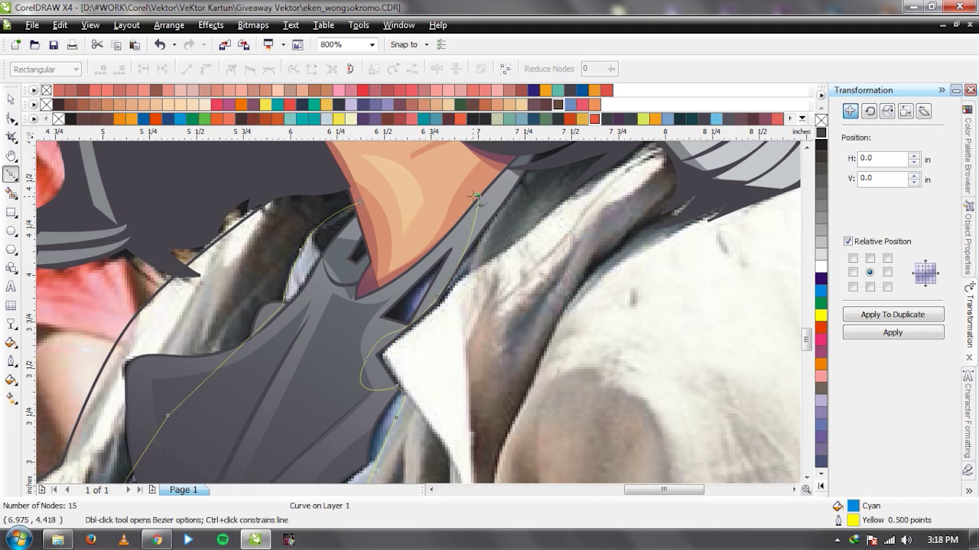
{"action": "left_click", "coordinate": [361, 205]}
{"action": "scroll", "coordinate": [361, 205], "scroll_direction": "down", "scroll_amount": 2}
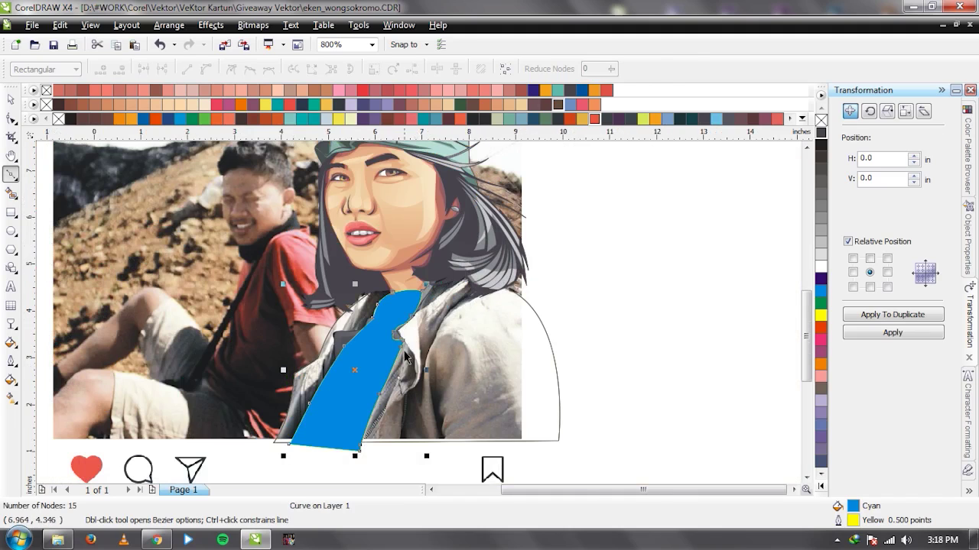
Give the shape no fill and a 1.0 pt outline, convert it to an object, and fill it dark grey.
{"action": "key", "text": "space"}
{"action": "key", "text": "shift+Page_Down"}
{"action": "key", "text": "ctrl+Page_Up"}
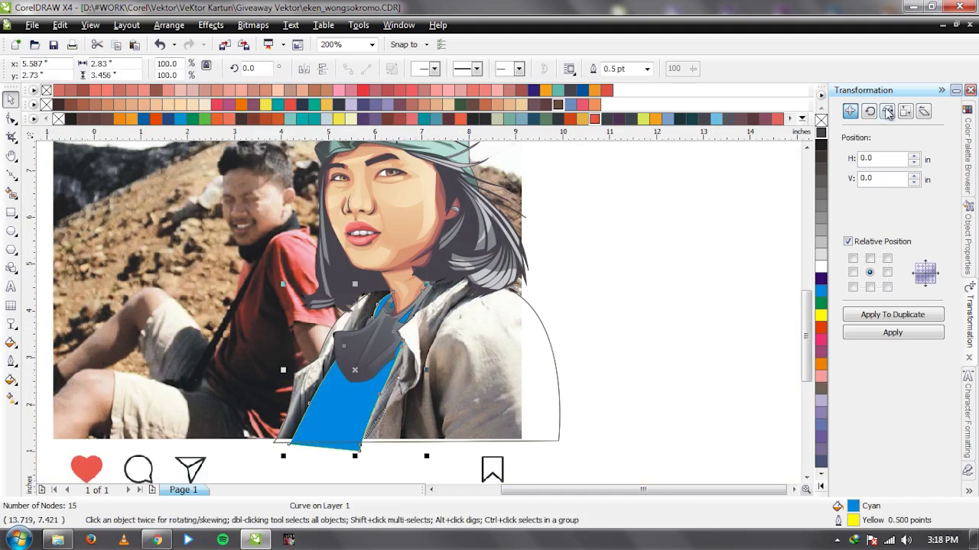
{"action": "left_click", "coordinate": [820, 120]}
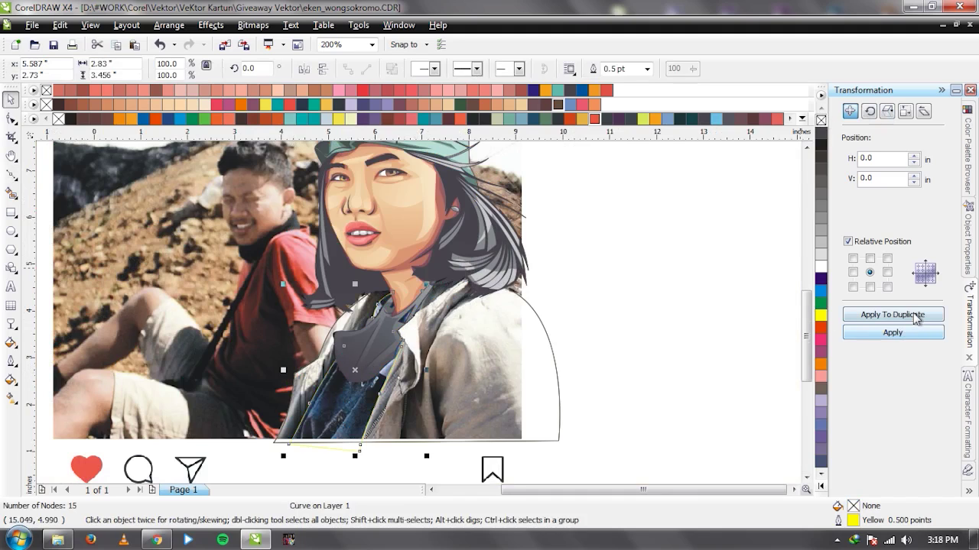
{"action": "left_click", "coordinate": [647, 69]}
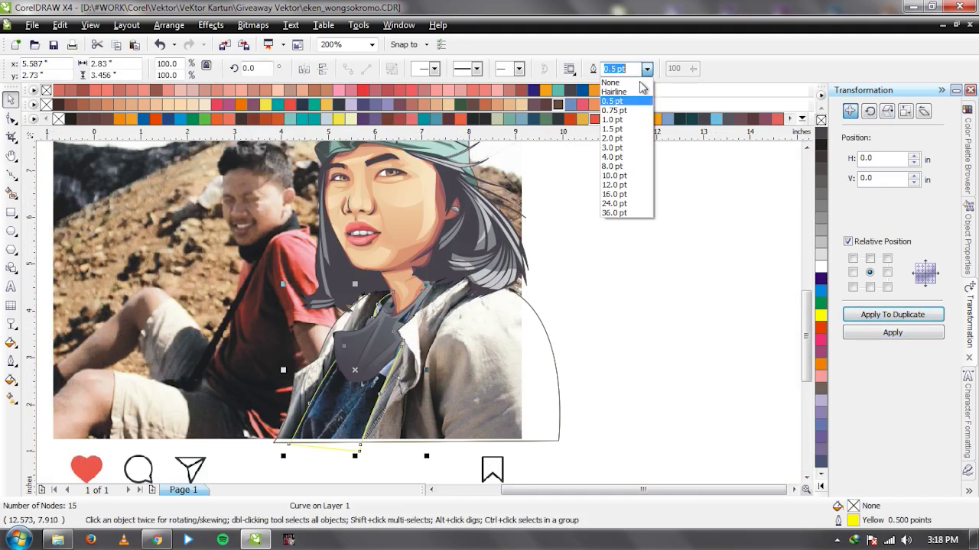
{"action": "left_click", "coordinate": [631, 120]}
{"action": "key", "text": "ctrl+shift+q"}
{"action": "left_click", "coordinate": [818, 143]}
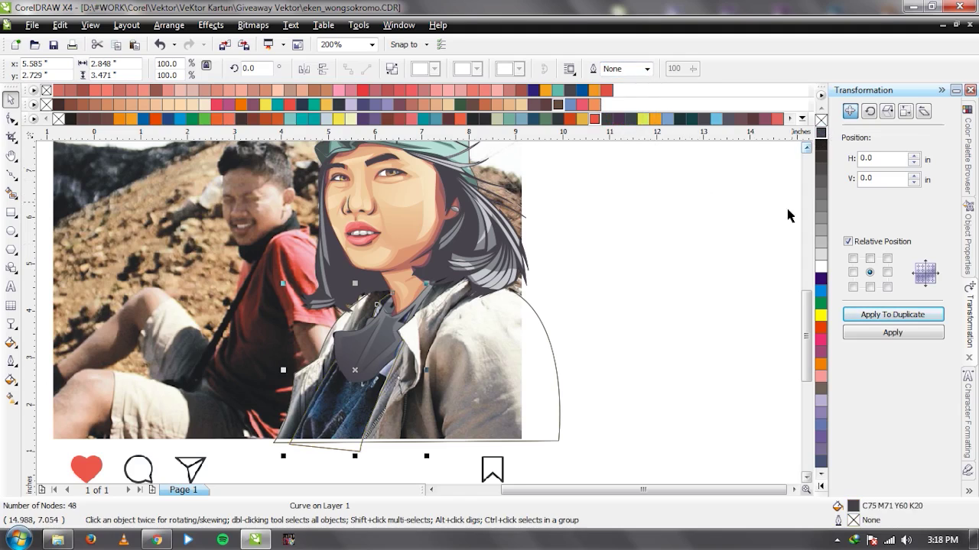
{"action": "left_click", "coordinate": [743, 261]}
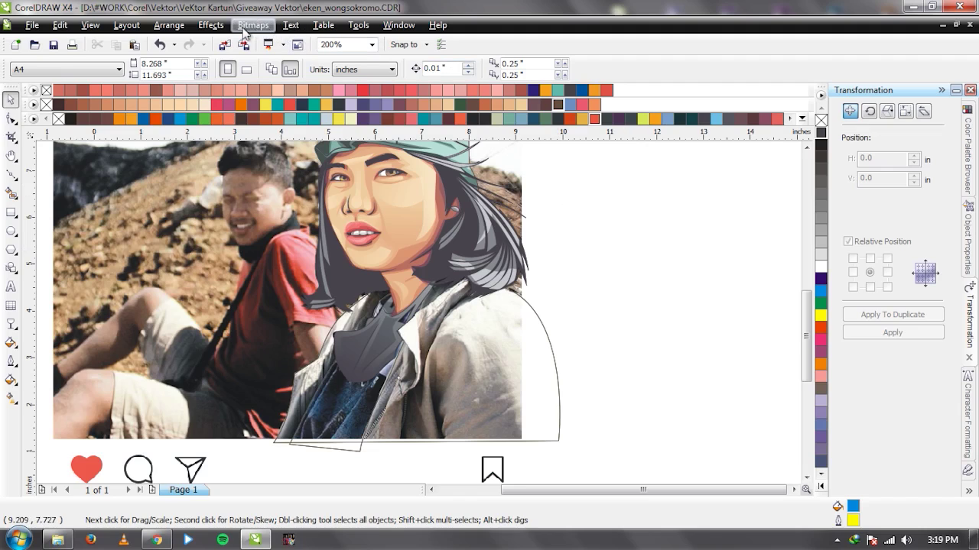
{"action": "left_click", "coordinate": [165, 28]}
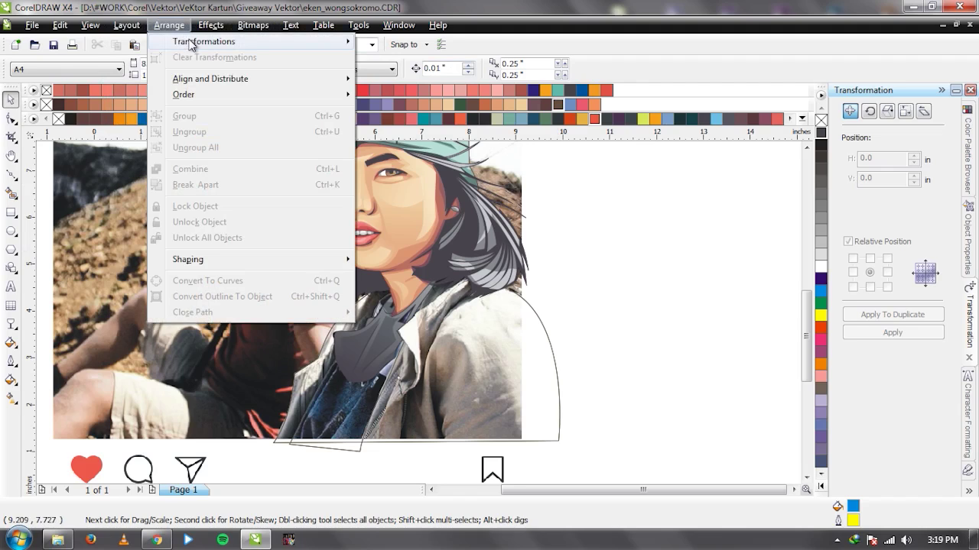
{"action": "mouse_move", "coordinate": [190, 44]}
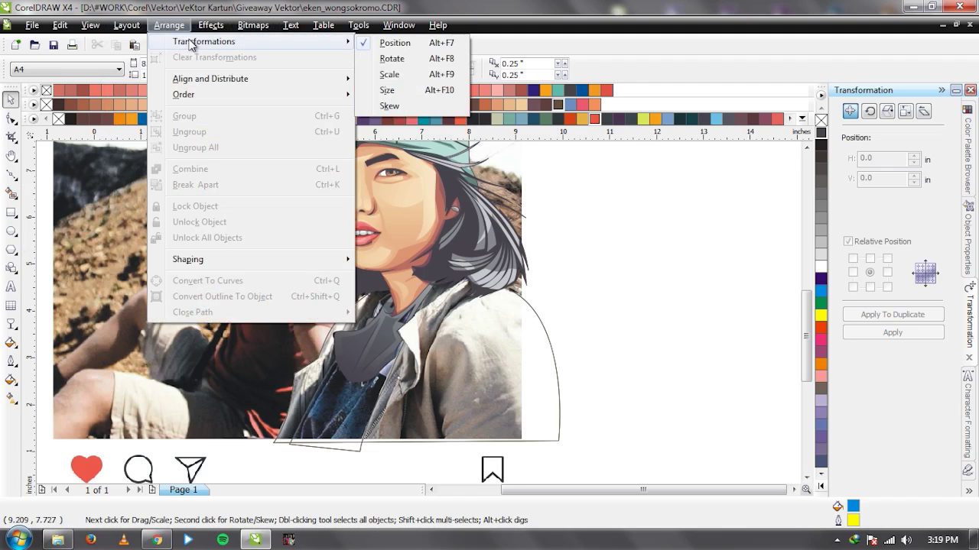
{"action": "left_click", "coordinate": [387, 48]}
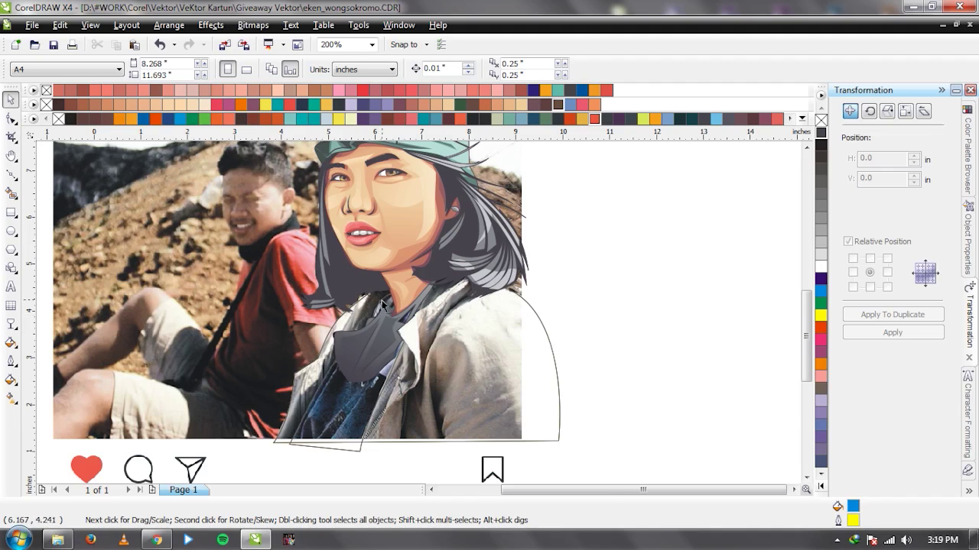
{"action": "scroll", "coordinate": [383, 303], "scroll_direction": "down", "scroll_amount": 1}
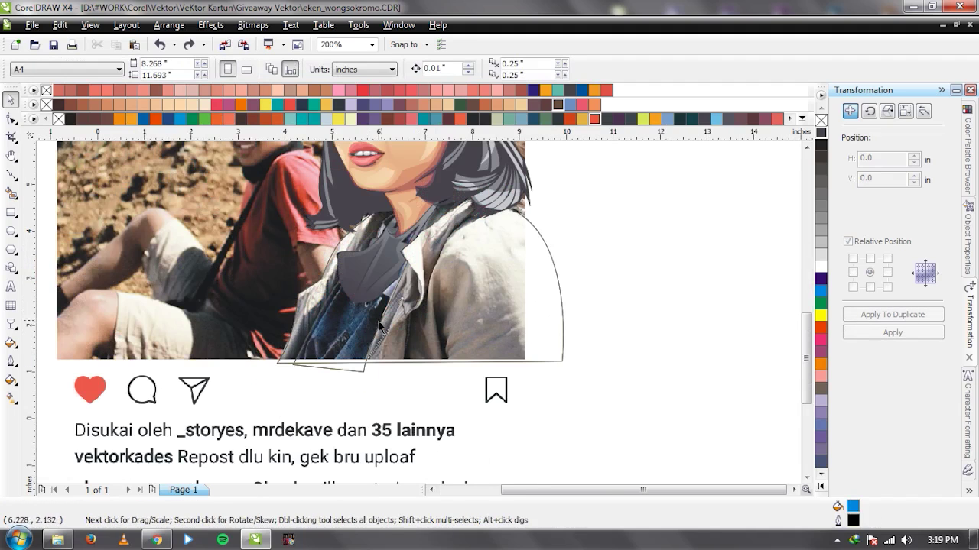
Select the yellow-outlined jacket-front curve, using Tab to cycle through overlapping objects.
{"action": "scroll", "coordinate": [380, 326], "scroll_direction": "up", "scroll_amount": 1}
{"action": "left_click", "coordinate": [398, 325]}
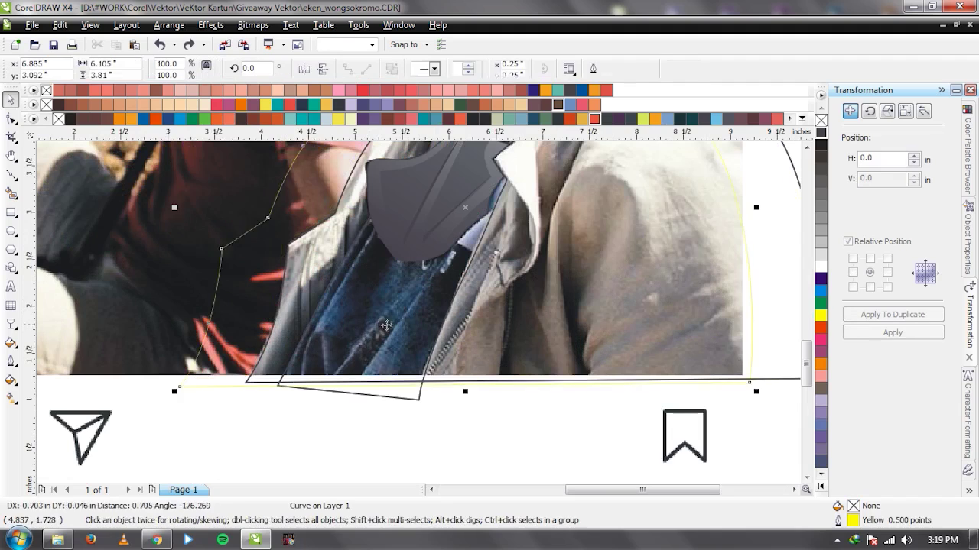
{"action": "left_click", "coordinate": [426, 339]}
{"action": "key", "text": "Tab"}
{"action": "key", "text": "Tab"}
{"action": "key", "text": "Tab"}
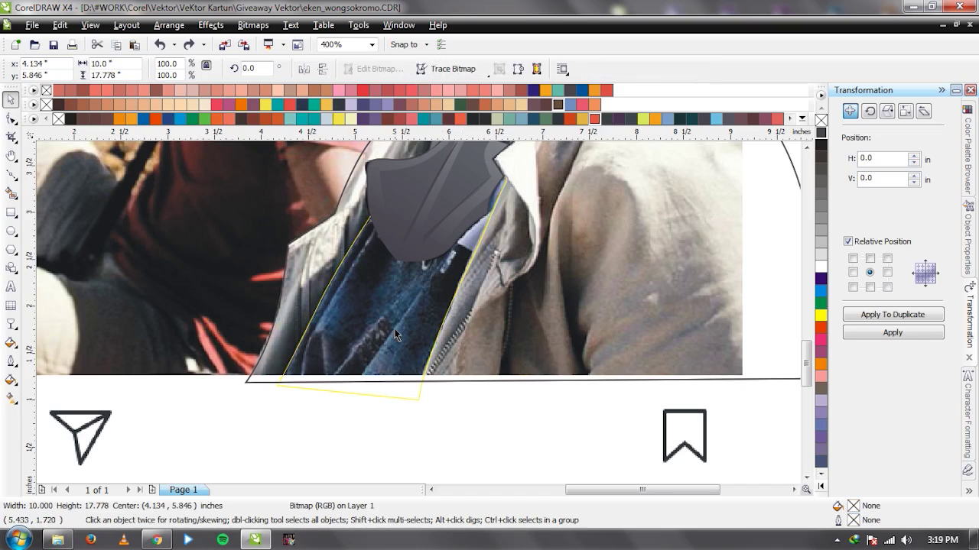
{"action": "left_click", "coordinate": [396, 392]}
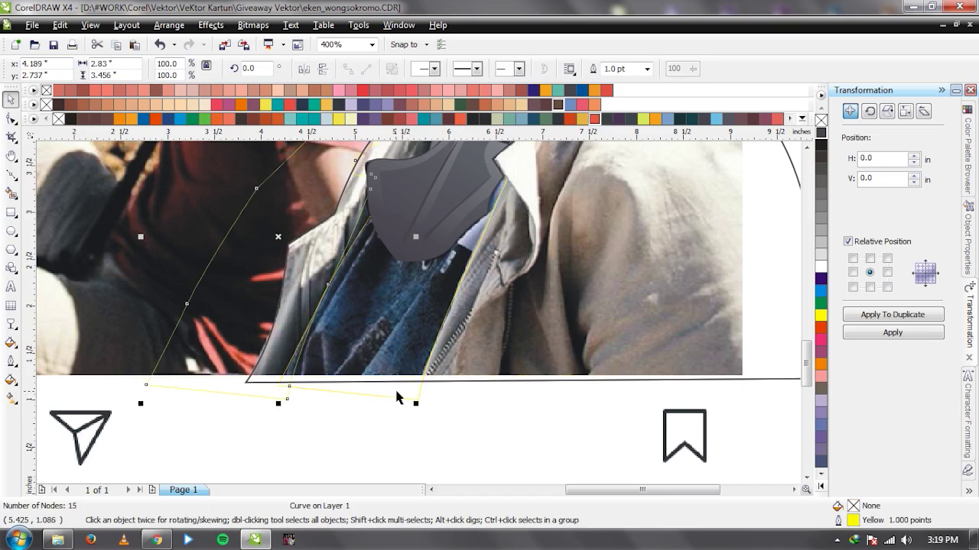
{"action": "key", "text": "Tab"}
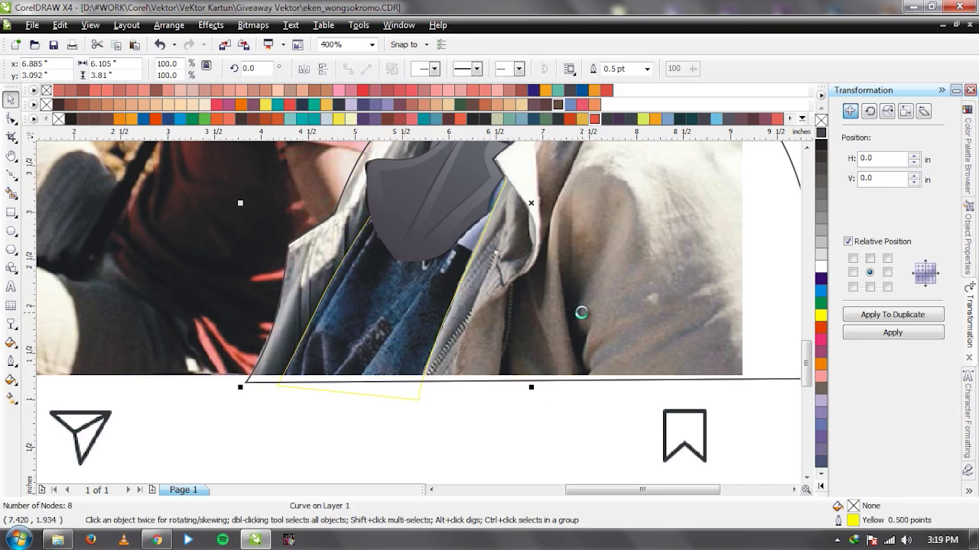
{"action": "left_click", "coordinate": [422, 367]}
Shift the jacket-front shape left and back into place, then give it a dark grey outline.
{"action": "left_click_drag", "start_coordinate": [422, 370], "coordinate": [318, 340]}
{"action": "key", "text": "ctrl+z"}
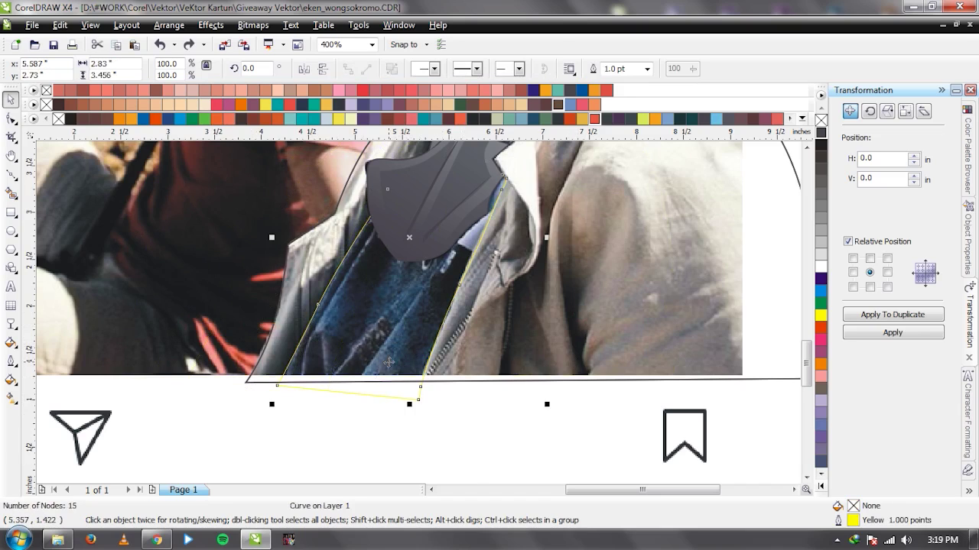
{"action": "key", "text": "ctrl+shift+z"}
{"action": "scroll", "coordinate": [397, 327], "scroll_direction": "up", "scroll_amount": 1}
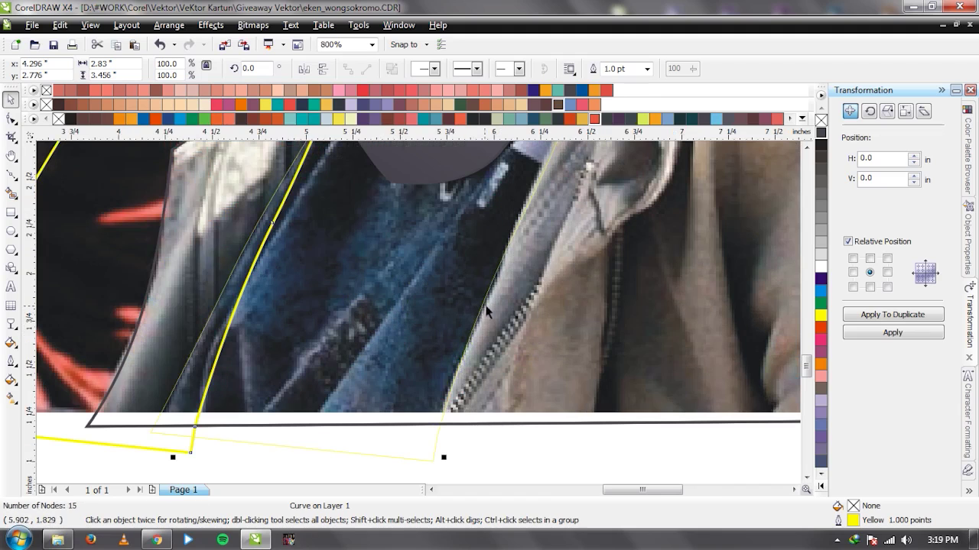
{"action": "left_click_drag", "start_coordinate": [490, 311], "coordinate": [495, 310]}
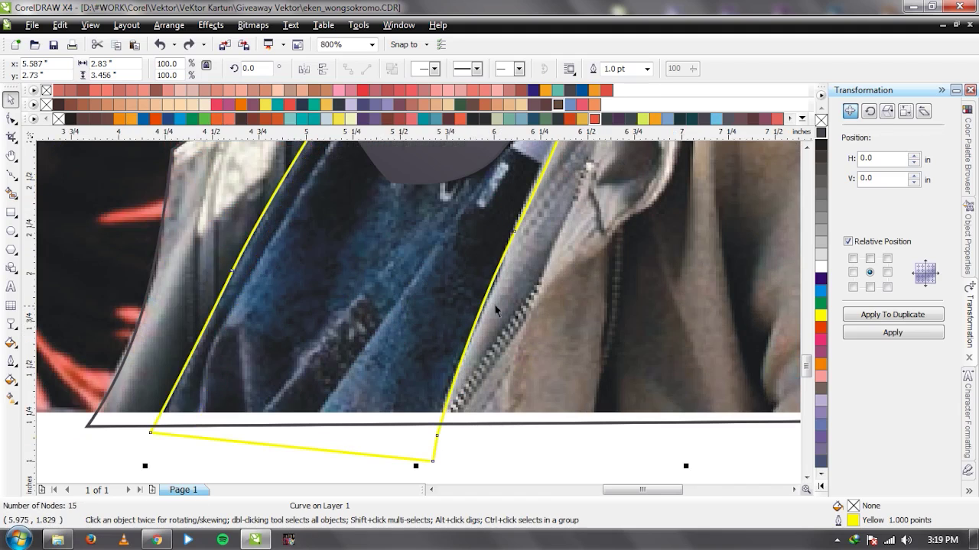
{"action": "right_click", "coordinate": [821, 148]}
Select the other jacket-front curve lying over the photo.
{"action": "left_click", "coordinate": [417, 369]}
{"action": "key", "text": "Tab"}
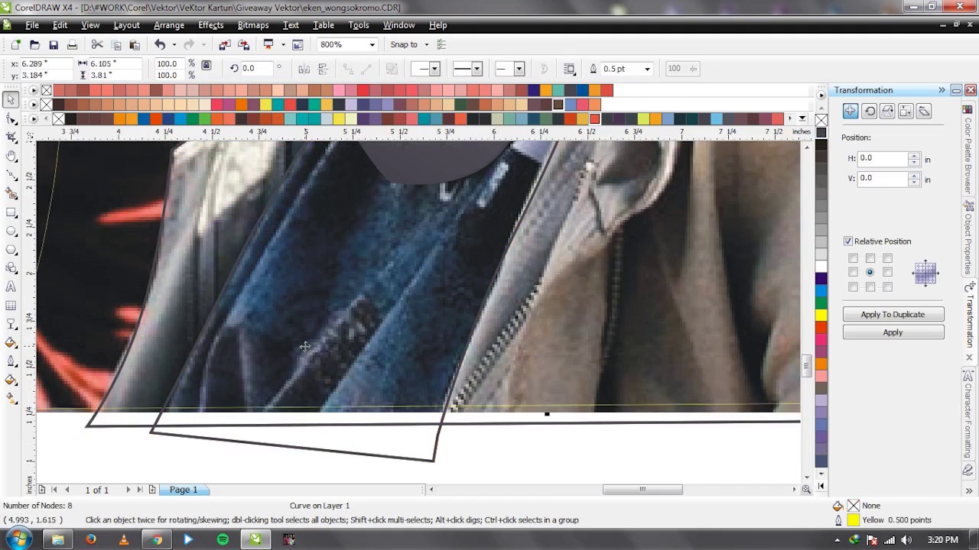
{"action": "scroll", "coordinate": [397, 389], "scroll_direction": "down", "scroll_amount": 1}
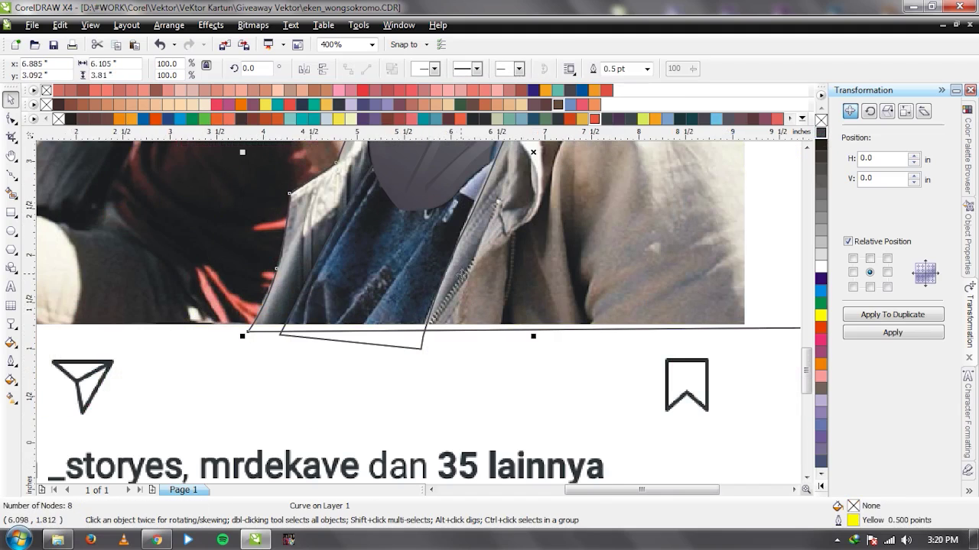
{"action": "left_click", "coordinate": [434, 291]}
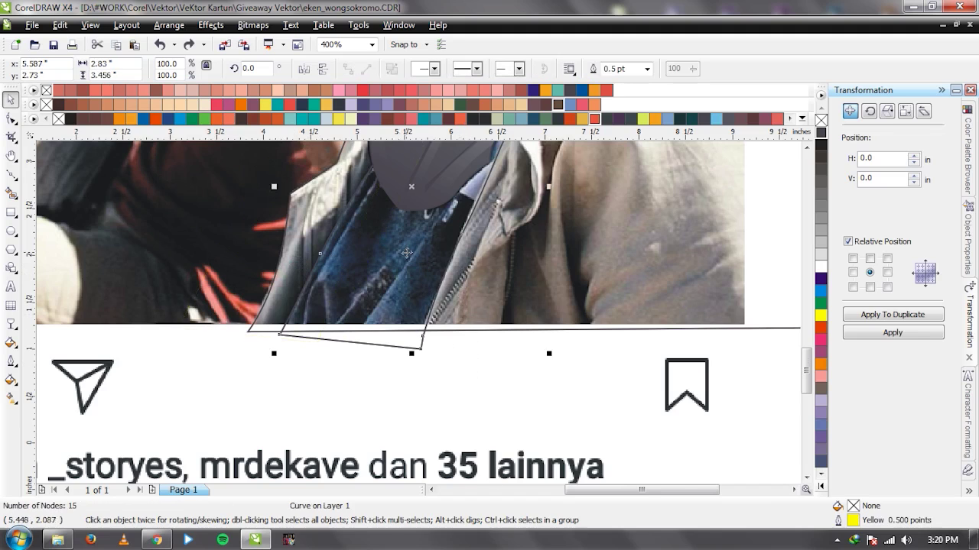
{"action": "scroll", "coordinate": [419, 312], "scroll_direction": "up", "scroll_amount": 1}
{"action": "scroll", "coordinate": [419, 312], "scroll_direction": "up", "scroll_amount": 1}
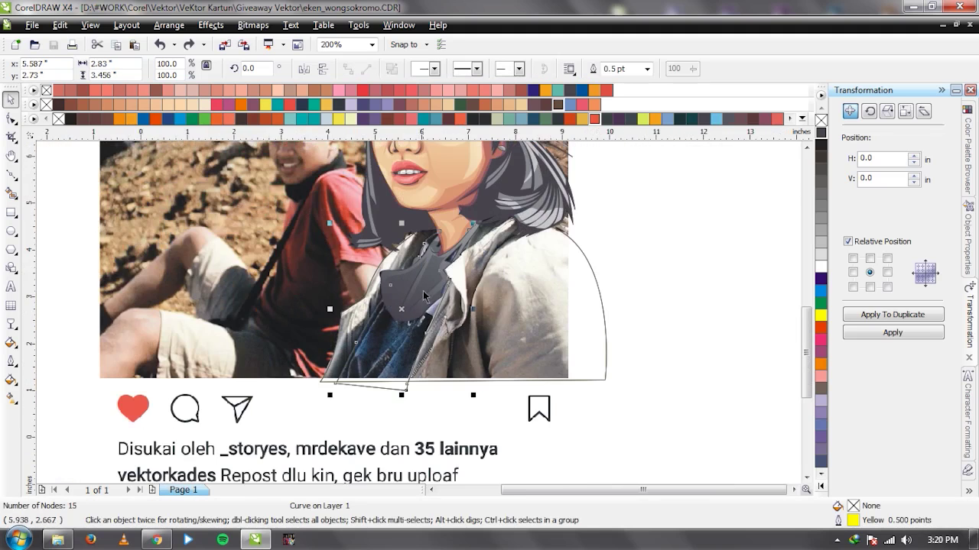
{"action": "scroll", "coordinate": [419, 322], "scroll_direction": "up", "scroll_amount": 1}
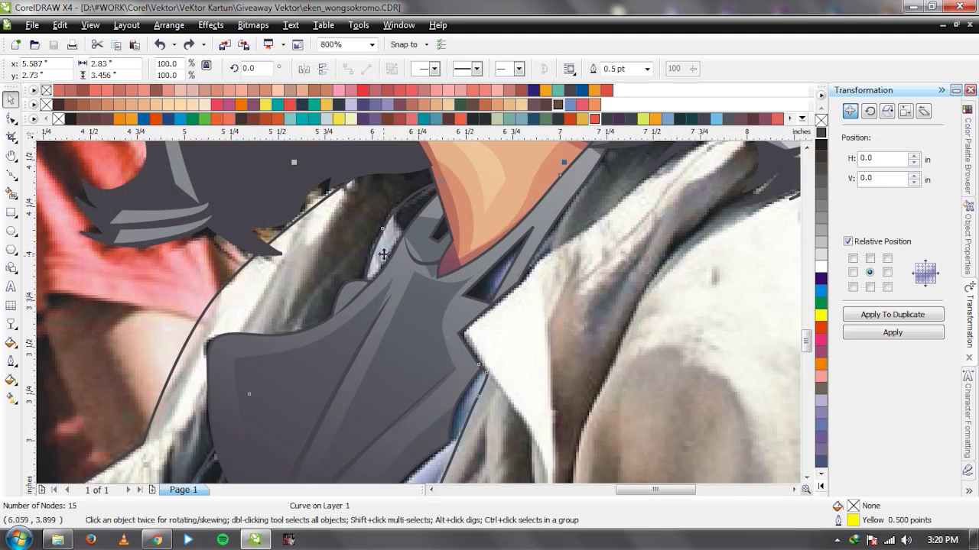
{"action": "scroll", "coordinate": [418, 313], "scroll_direction": "up", "scroll_amount": 1}
Draw a curved crease line across the jacket front with the Bezier tool.
{"action": "key", "text": "F5"}
{"action": "left_click", "coordinate": [401, 232]}
{"action": "left_click_drag", "start_coordinate": [406, 324], "coordinate": [457, 360]}
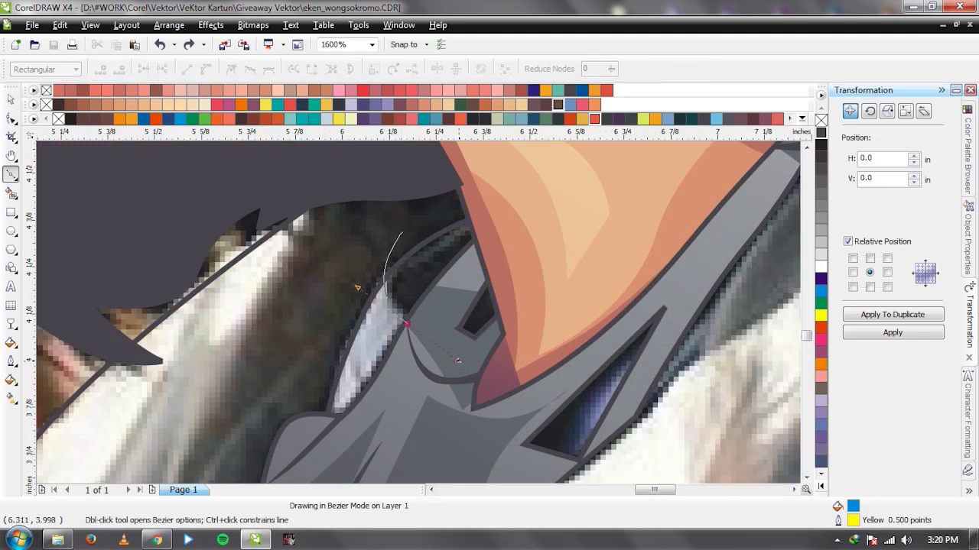
{"action": "scroll", "coordinate": [457, 360], "scroll_direction": "down", "scroll_amount": 1}
{"action": "key", "text": "space"}
{"action": "key", "text": "Escape"}
{"action": "scroll", "coordinate": [419, 328], "scroll_direction": "down", "scroll_amount": 3}
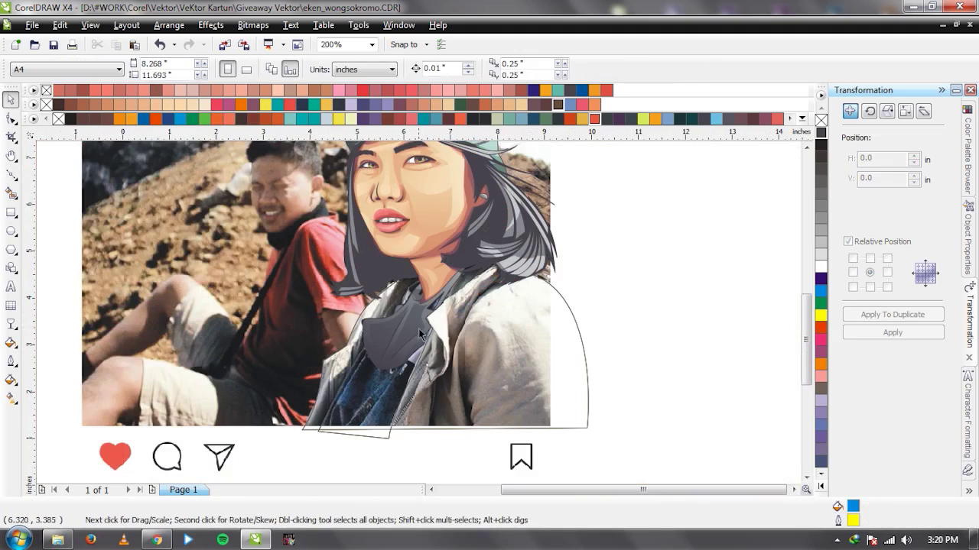
{"action": "scroll", "coordinate": [375, 357], "scroll_direction": "up", "scroll_amount": 2}
{"action": "key", "text": "space"}
Draw the first closed, pointed crease shape at the jacket's lower edge.
{"action": "left_click", "coordinate": [351, 405]}
{"action": "left_click", "coordinate": [407, 327]}
{"action": "left_click", "coordinate": [432, 289]}
{"action": "left_click", "coordinate": [341, 408]}
{"action": "left_click", "coordinate": [362, 352]}
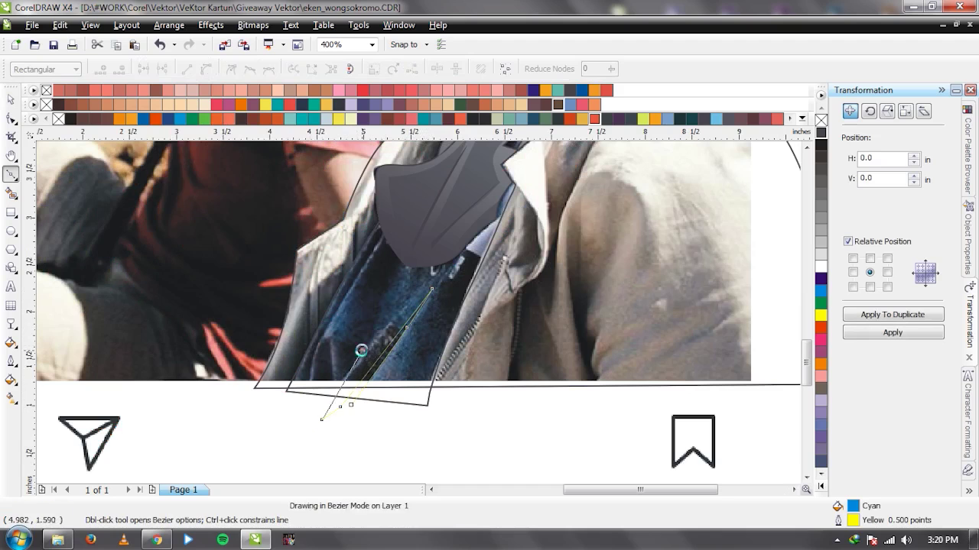
{"action": "left_click", "coordinate": [313, 409]}
{"action": "left_click", "coordinate": [351, 405]}
{"action": "key", "text": "space"}
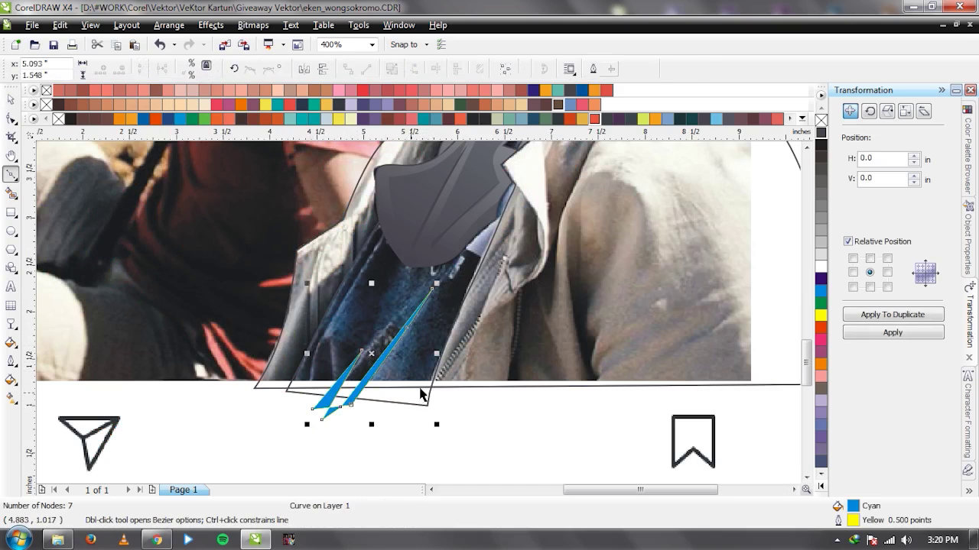
Draw a second pointed crease shape and combine both blue creases into one curve.
{"action": "scroll", "coordinate": [340, 374], "scroll_direction": "up", "scroll_amount": 2}
{"action": "key", "text": "space"}
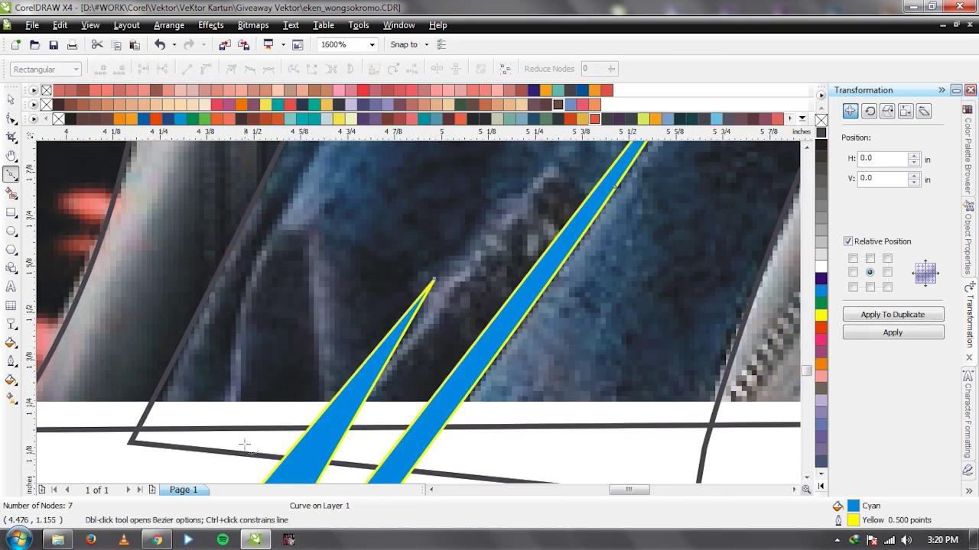
{"action": "left_click", "coordinate": [246, 468]}
{"action": "left_click_drag", "start_coordinate": [261, 324], "coordinate": [267, 296]}
{"action": "double_click", "coordinate": [279, 247]}
{"action": "scroll", "coordinate": [418, 312], "scroll_direction": "down", "scroll_amount": 1}
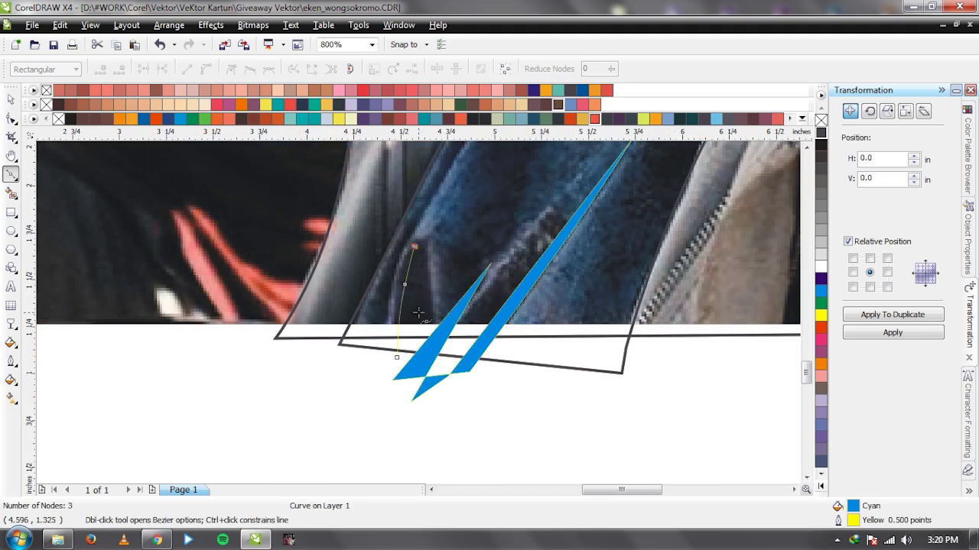
{"action": "left_click", "coordinate": [403, 357]}
{"action": "left_click", "coordinate": [403, 387]}
{"action": "left_click", "coordinate": [430, 344]}
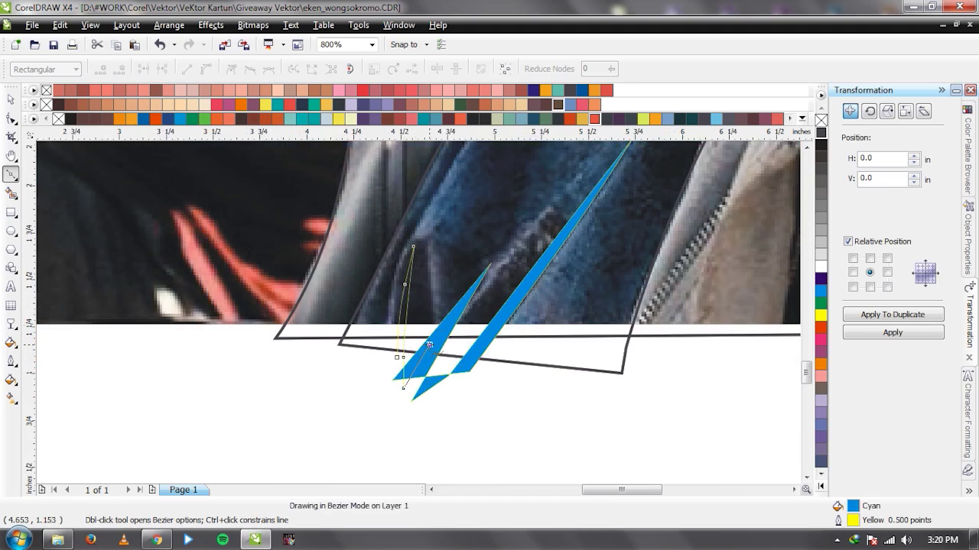
{"action": "left_click", "coordinate": [427, 247]}
{"action": "left_click", "coordinate": [441, 343]}
{"action": "left_click", "coordinate": [397, 357]}
{"action": "key", "text": "space"}
{"action": "left_click", "coordinate": [468, 350], "text": "shift"}
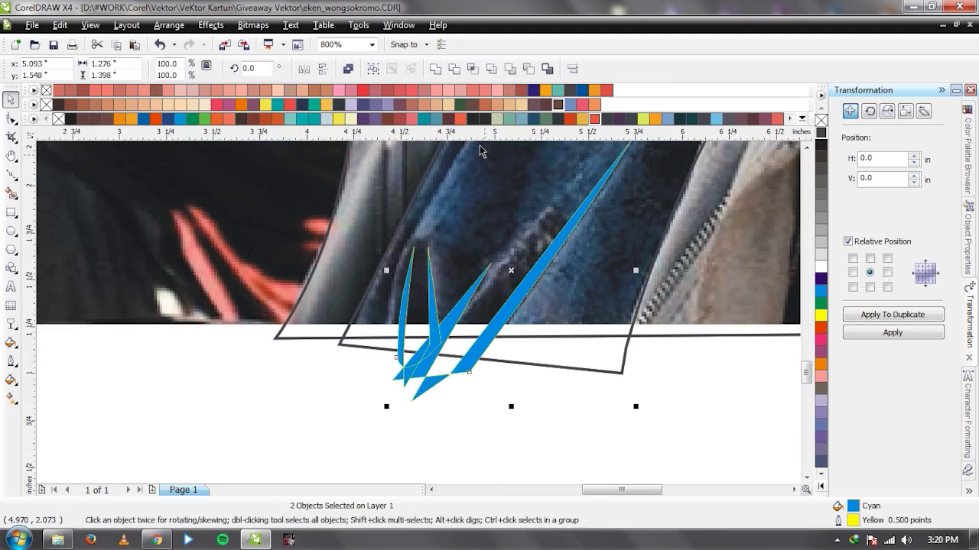
{"action": "left_click", "coordinate": [444, 71]}
Draw a third curved crease along the shirt edge and weld it into the blue crease curve.
{"action": "scroll", "coordinate": [413, 270], "scroll_direction": "up", "scroll_amount": 1}
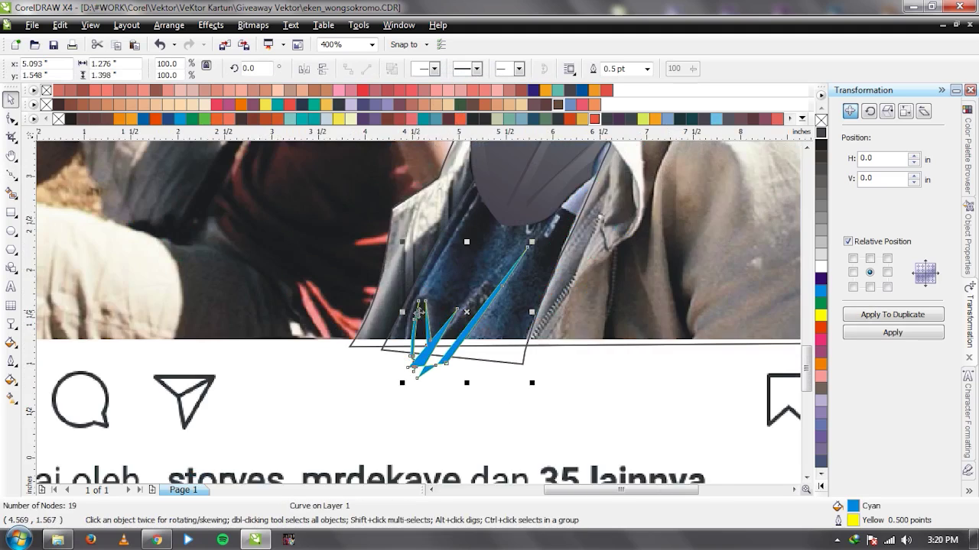
{"action": "key", "text": "space"}
{"action": "left_click_drag", "start_coordinate": [425, 281], "coordinate": [392, 405]}
{"action": "scroll", "coordinate": [422, 300], "scroll_direction": "up", "scroll_amount": 2}
{"action": "left_click", "coordinate": [472, 185]}
{"action": "scroll", "coordinate": [471, 185], "scroll_direction": "down", "scroll_amount": 2}
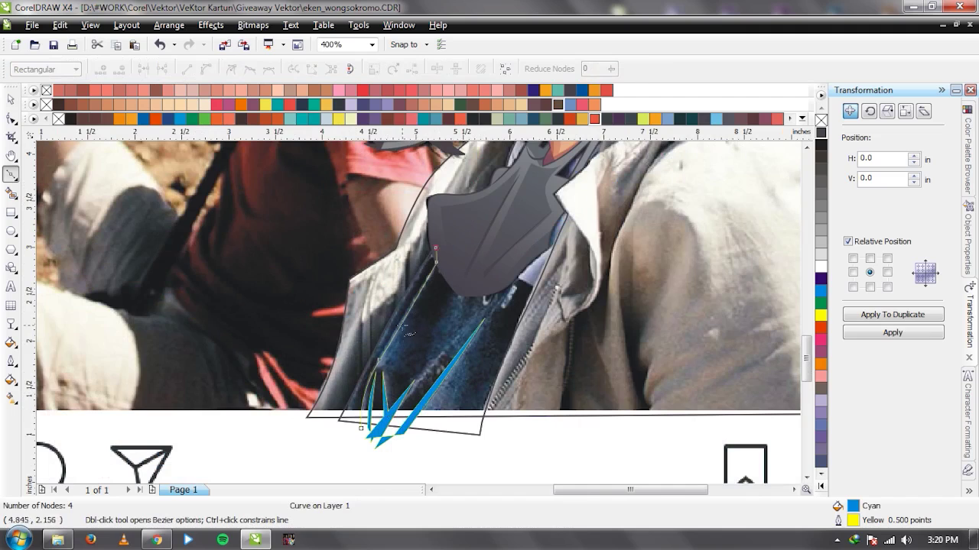
{"action": "scroll", "coordinate": [406, 331], "scroll_direction": "up", "scroll_amount": 2}
{"action": "left_click", "coordinate": [419, 308]}
{"action": "scroll", "coordinate": [403, 361], "scroll_direction": "down", "scroll_amount": 2}
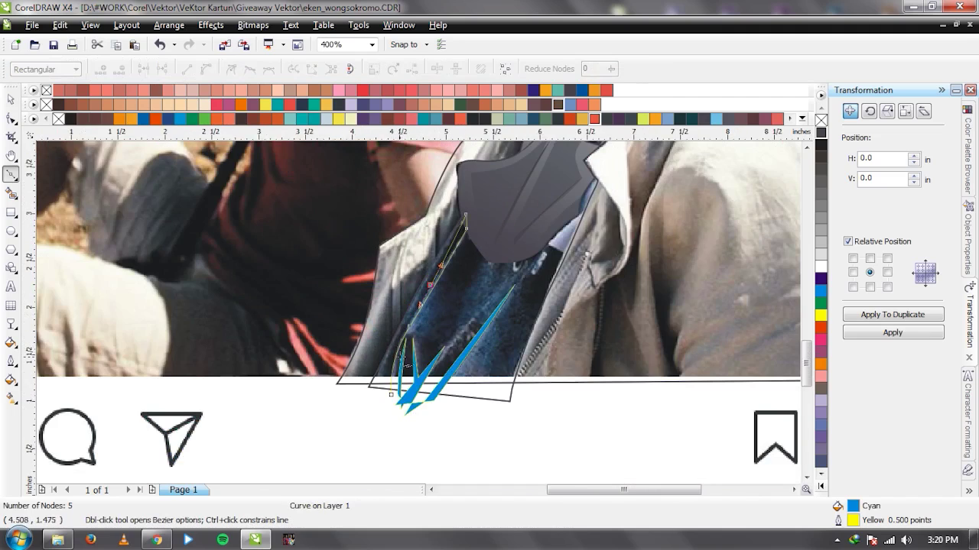
{"action": "scroll", "coordinate": [400, 356], "scroll_direction": "up", "scroll_amount": 2}
{"action": "left_click_drag", "start_coordinate": [403, 387], "coordinate": [384, 295]}
{"action": "key", "text": "space"}
{"action": "left_click", "coordinate": [452, 374], "text": "shift"}
{"action": "left_click", "coordinate": [435, 68]}
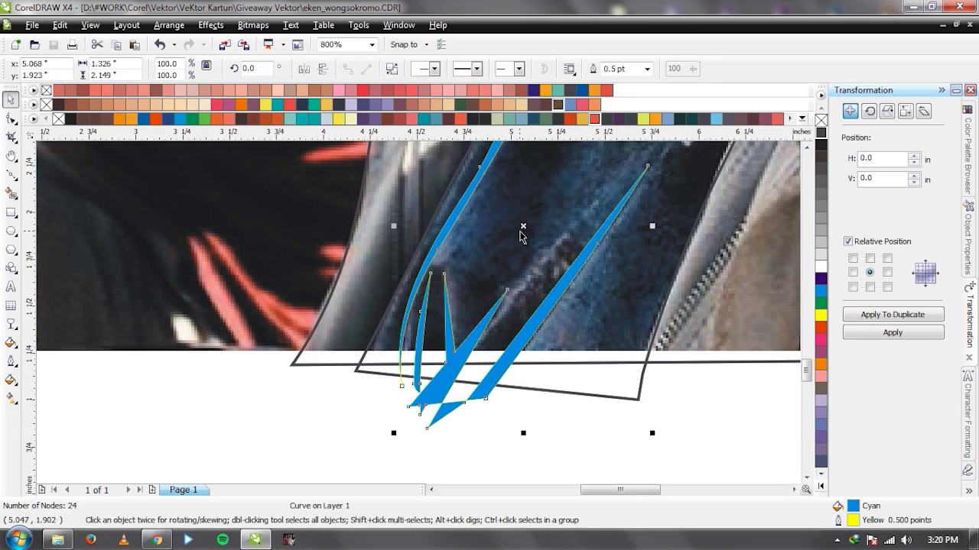
Delete the leftover blue crease shape from the jacket front.
{"action": "scroll", "coordinate": [520, 235], "scroll_direction": "down", "scroll_amount": 1}
{"action": "scroll", "coordinate": [504, 220], "scroll_direction": "up", "scroll_amount": 1}
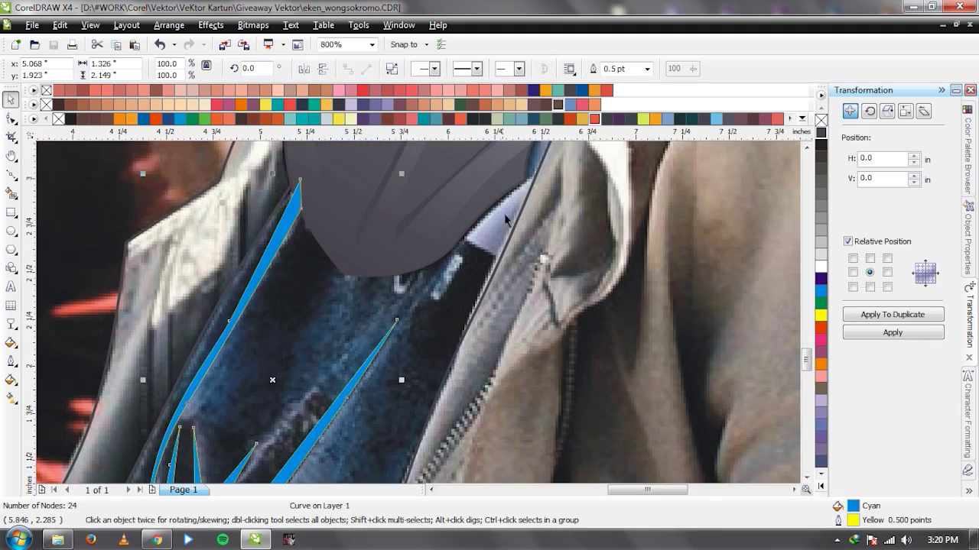
{"action": "scroll", "coordinate": [398, 317], "scroll_direction": "down", "scroll_amount": 1}
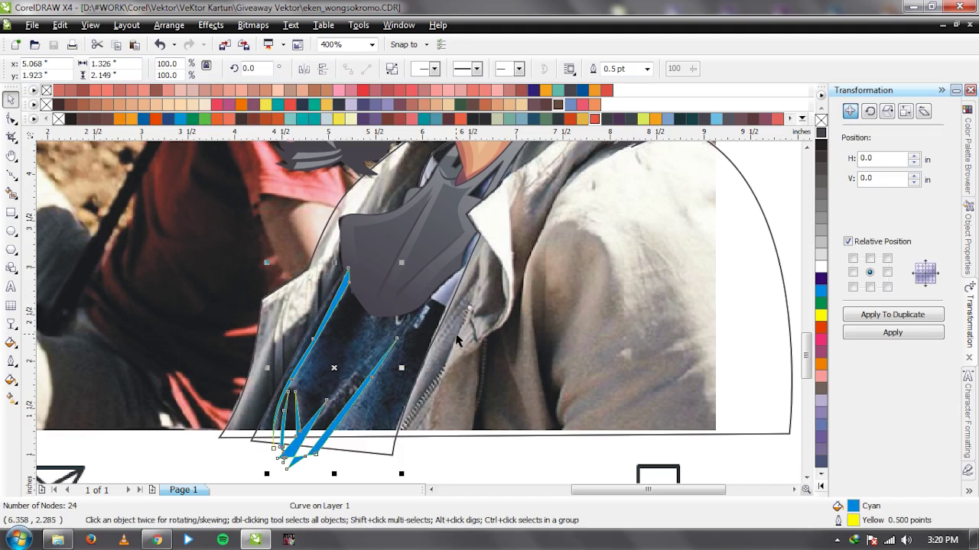
{"action": "scroll", "coordinate": [421, 320], "scroll_direction": "down", "scroll_amount": 1}
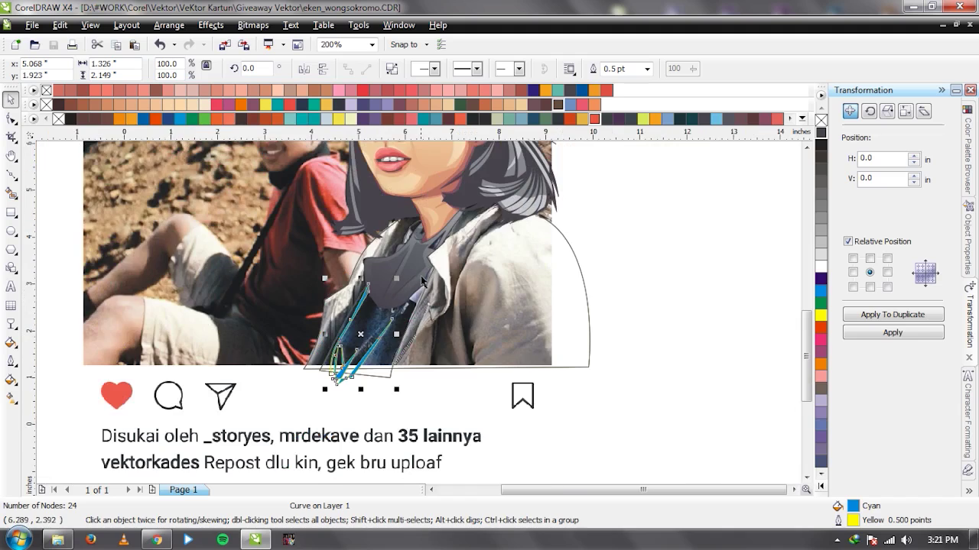
{"action": "scroll", "coordinate": [419, 317], "scroll_direction": "up", "scroll_amount": 1}
{"action": "scroll", "coordinate": [380, 320], "scroll_direction": "up", "scroll_amount": 1}
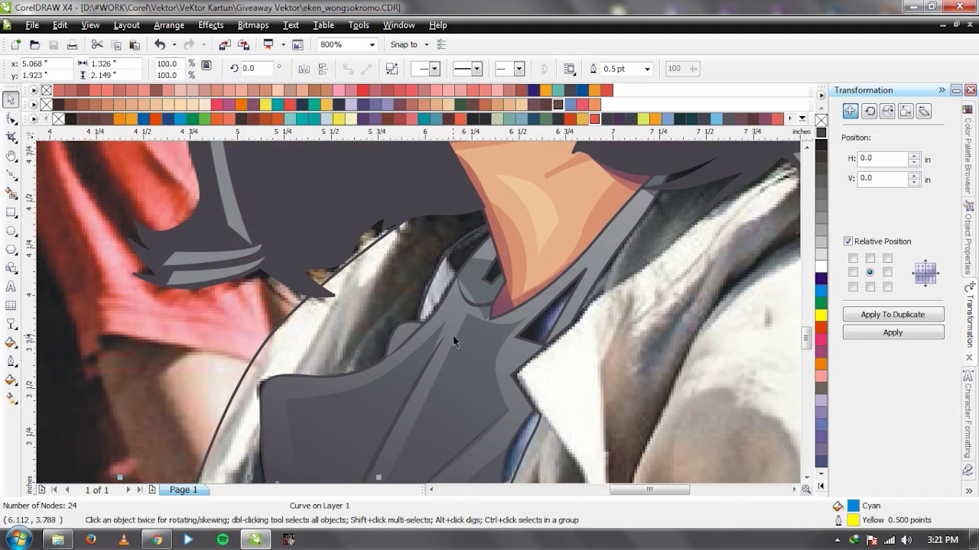
{"action": "scroll", "coordinate": [453, 341], "scroll_direction": "down", "scroll_amount": 2}
{"action": "scroll", "coordinate": [428, 337], "scroll_direction": "up", "scroll_amount": 1}
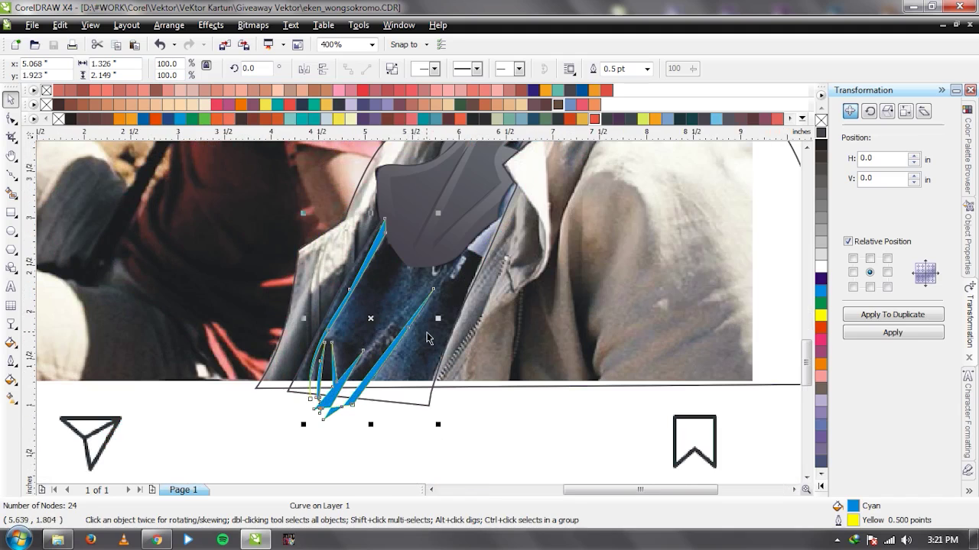
{"action": "scroll", "coordinate": [422, 321], "scroll_direction": "up", "scroll_amount": 1}
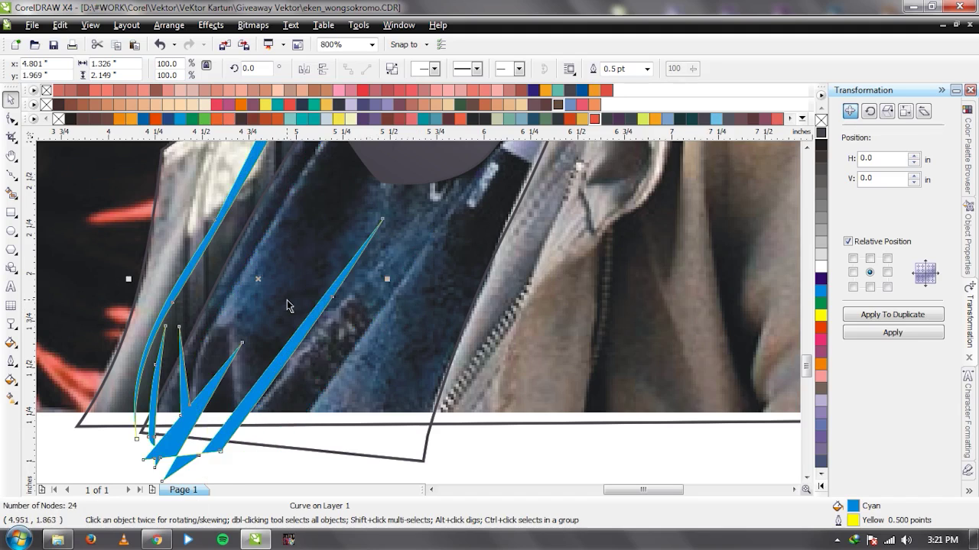
{"action": "scroll", "coordinate": [422, 316], "scroll_direction": "down", "scroll_amount": 1}
{"action": "scroll", "coordinate": [406, 335], "scroll_direction": "down", "scroll_amount": 1}
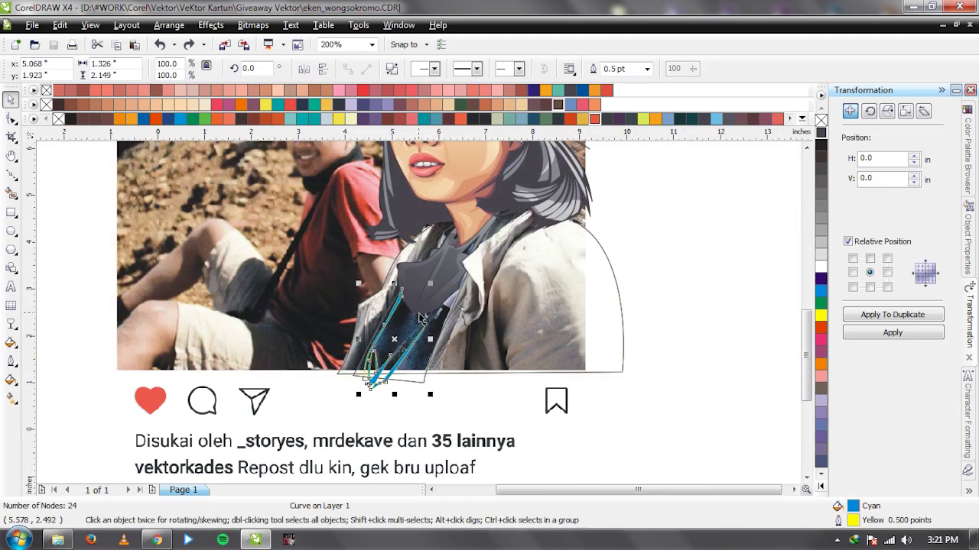
{"action": "scroll", "coordinate": [420, 317], "scroll_direction": "up", "scroll_amount": 1}
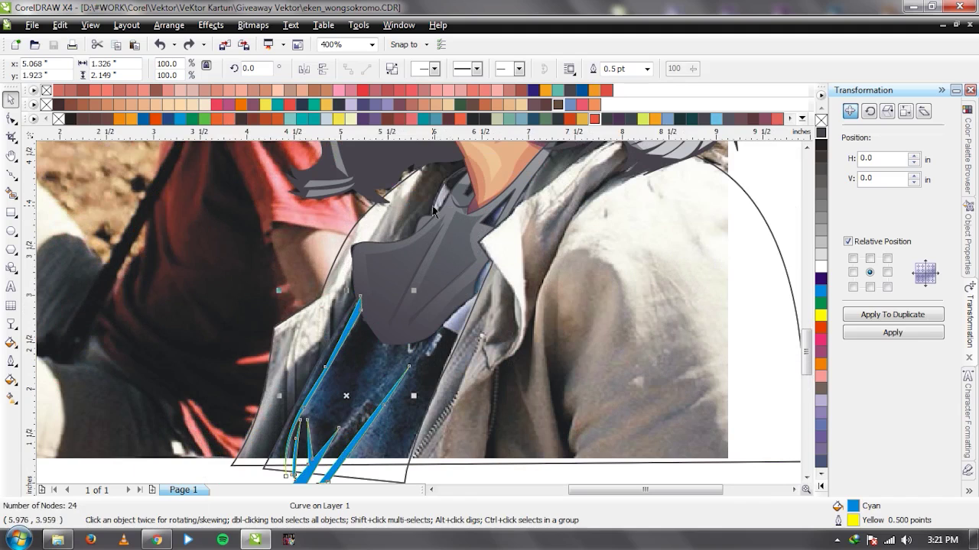
{"action": "scroll", "coordinate": [415, 306], "scroll_direction": "up", "scroll_amount": 2}
{"action": "key", "text": "F5"}
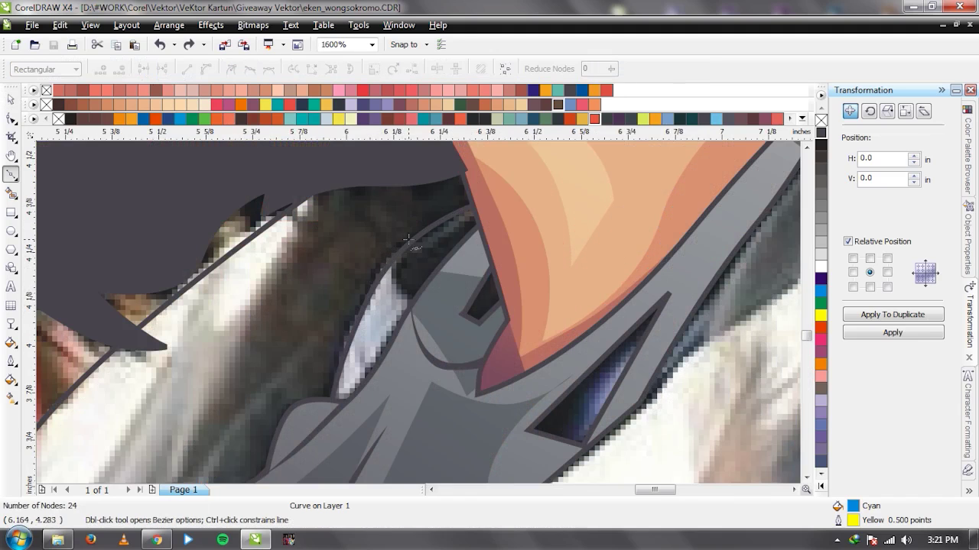
{"action": "scroll", "coordinate": [408, 239], "scroll_direction": "down", "scroll_amount": 2}
{"action": "scroll", "coordinate": [405, 386], "scroll_direction": "down", "scroll_amount": 1}
{"action": "key", "text": "space"}
{"action": "scroll", "coordinate": [403, 398], "scroll_direction": "up", "scroll_amount": 1}
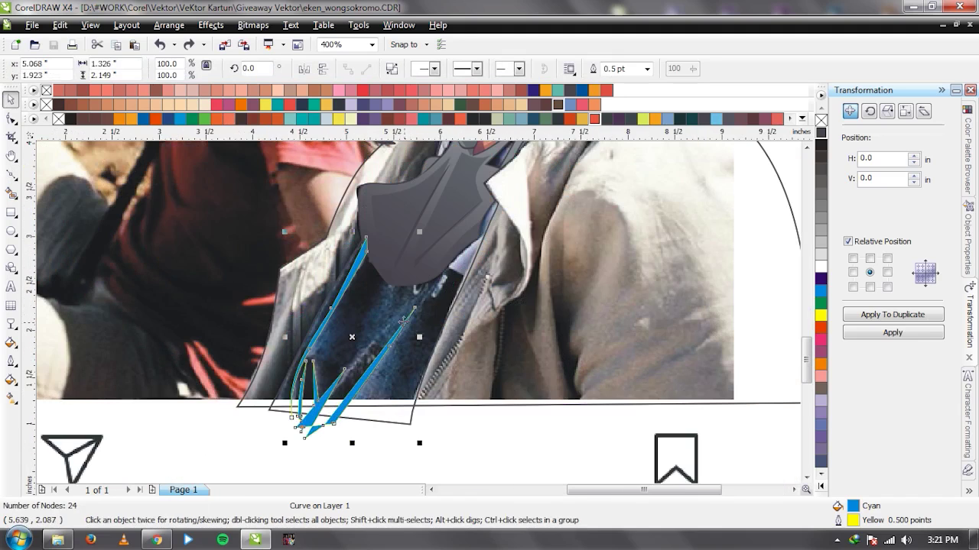
{"action": "left_click", "coordinate": [323, 411]}
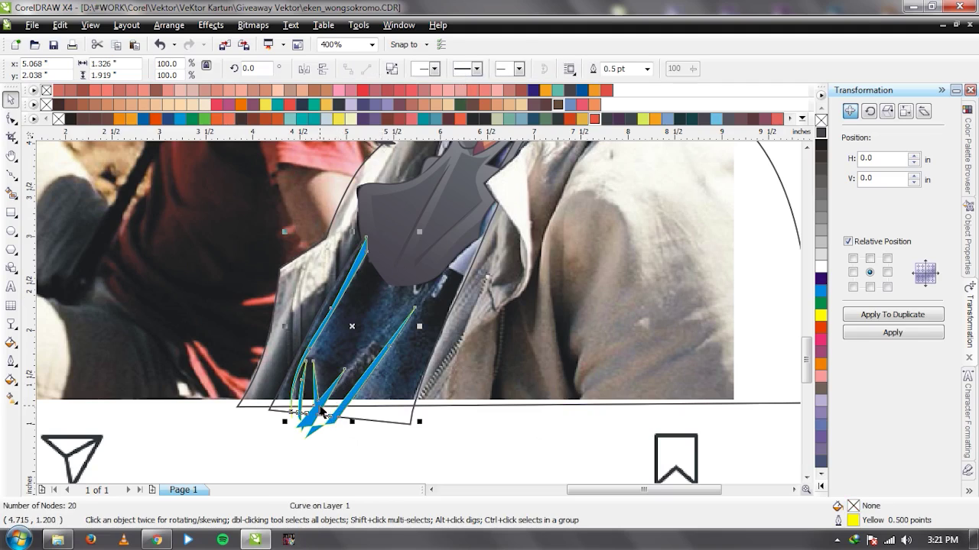
{"action": "key", "text": "Delete"}
Fill the remaining crease curve dark grey (C75 M71 Y60 K20).
{"action": "left_click", "coordinate": [320, 411]}
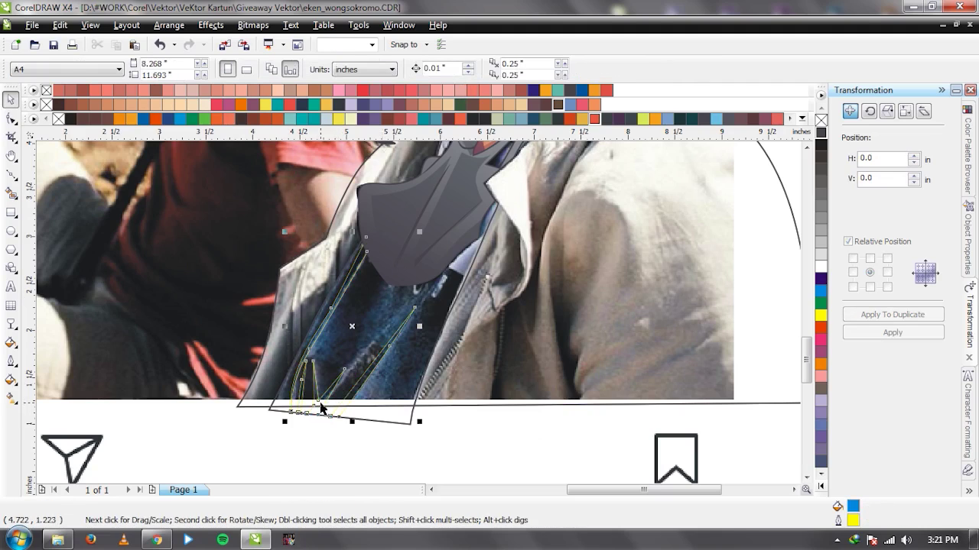
{"action": "left_click", "coordinate": [821, 133]}
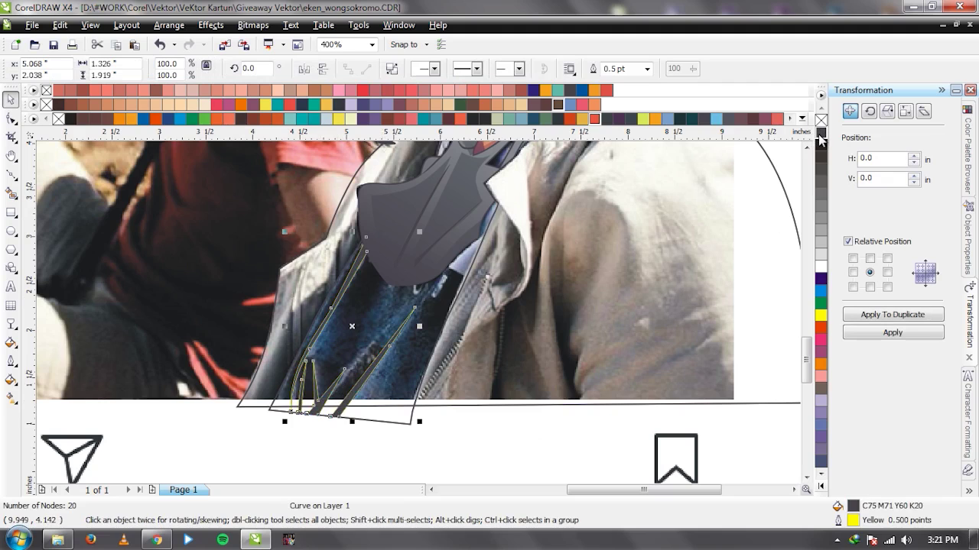
{"action": "left_click", "coordinate": [508, 425]}
{"action": "scroll", "coordinate": [508, 424], "scroll_direction": "down", "scroll_amount": 2}
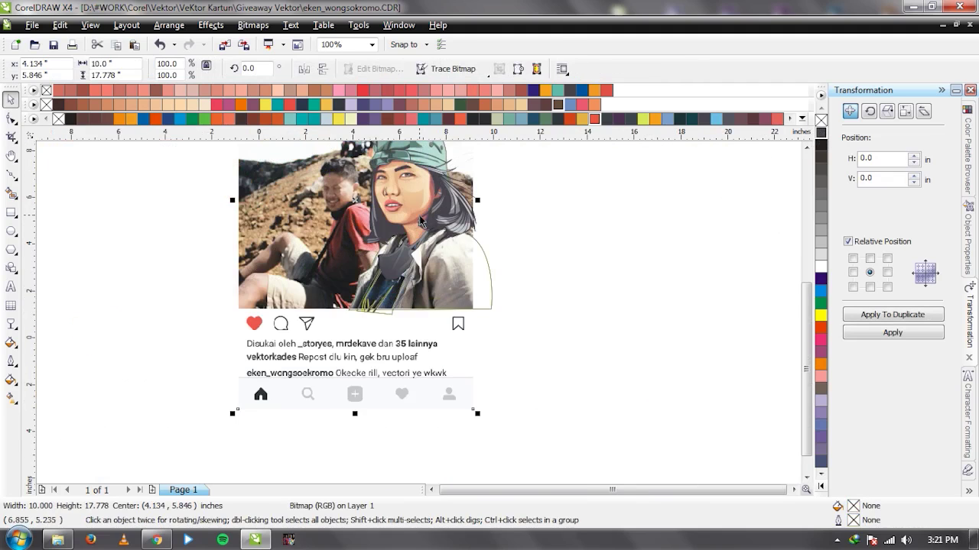
{"action": "scroll", "coordinate": [420, 221], "scroll_direction": "down", "scroll_amount": 1}
{"action": "scroll", "coordinate": [452, 211], "scroll_direction": "up", "scroll_amount": 1}
{"action": "left_click_drag", "start_coordinate": [451, 211], "coordinate": [238, 221]}
{"action": "left_click", "coordinate": [479, 300]}
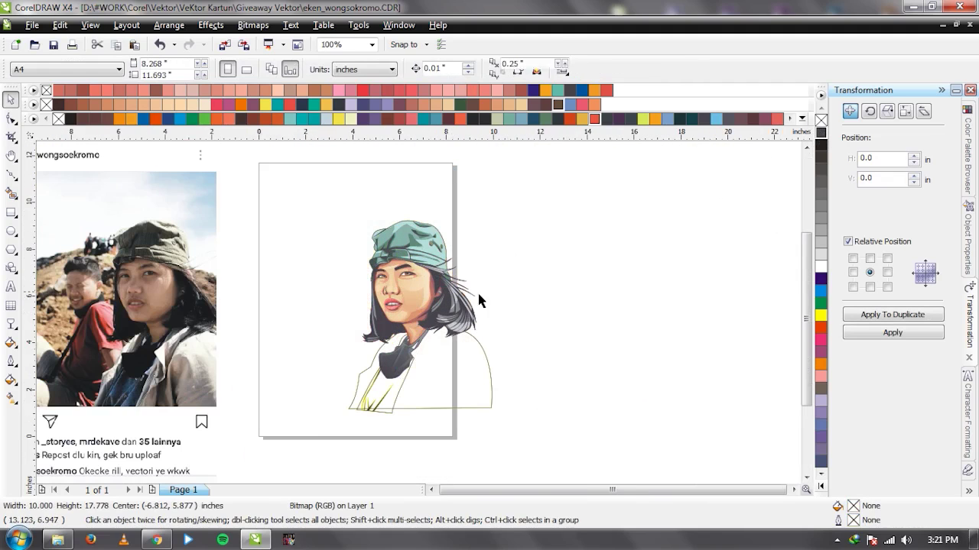
{"action": "key", "text": "ctrl+z"}
{"action": "scroll", "coordinate": [418, 320], "scroll_direction": "up", "scroll_amount": 1}
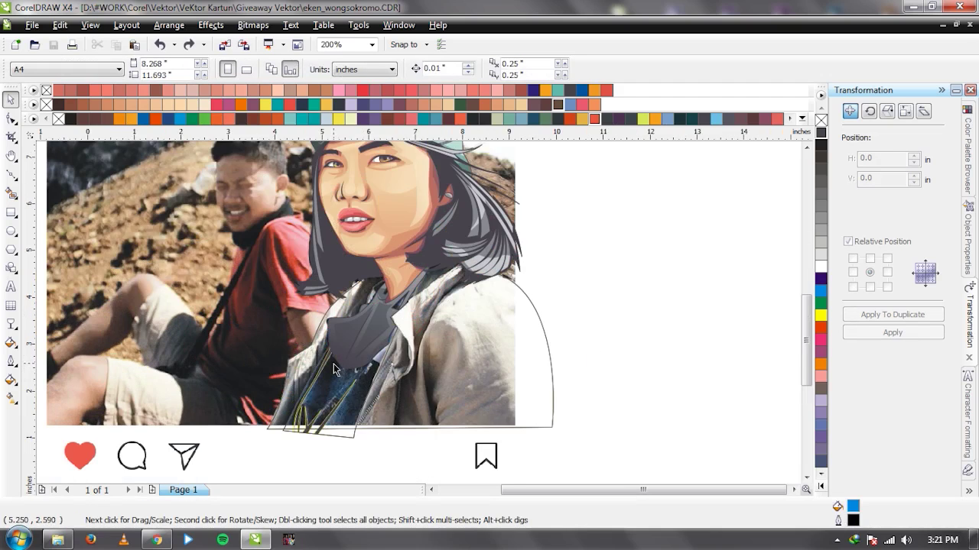
{"action": "scroll", "coordinate": [418, 311], "scroll_direction": "up", "scroll_amount": 1}
{"action": "scroll", "coordinate": [418, 311], "scroll_direction": "down", "scroll_amount": 1}
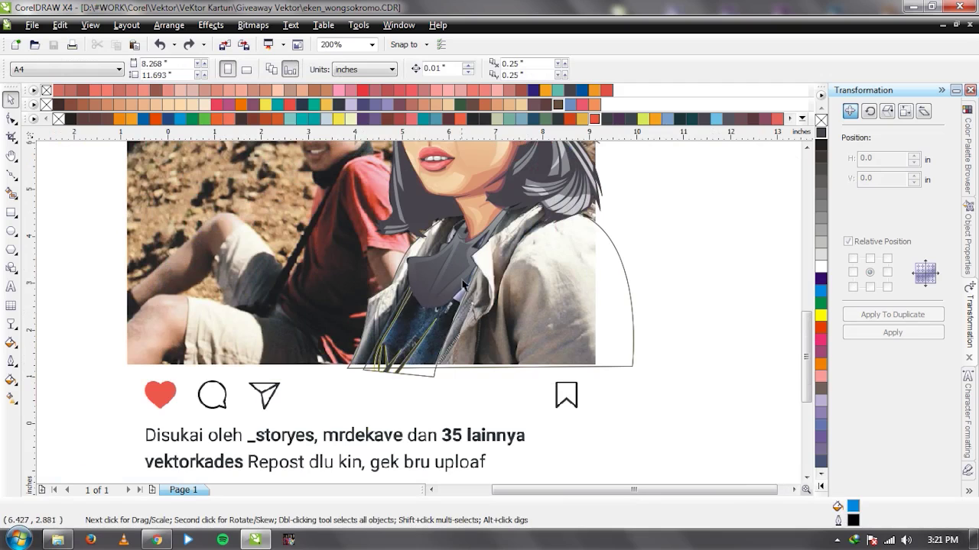
{"action": "scroll", "coordinate": [437, 328], "scroll_direction": "up", "scroll_amount": 1}
{"action": "scroll", "coordinate": [403, 309], "scroll_direction": "down", "scroll_amount": 2}
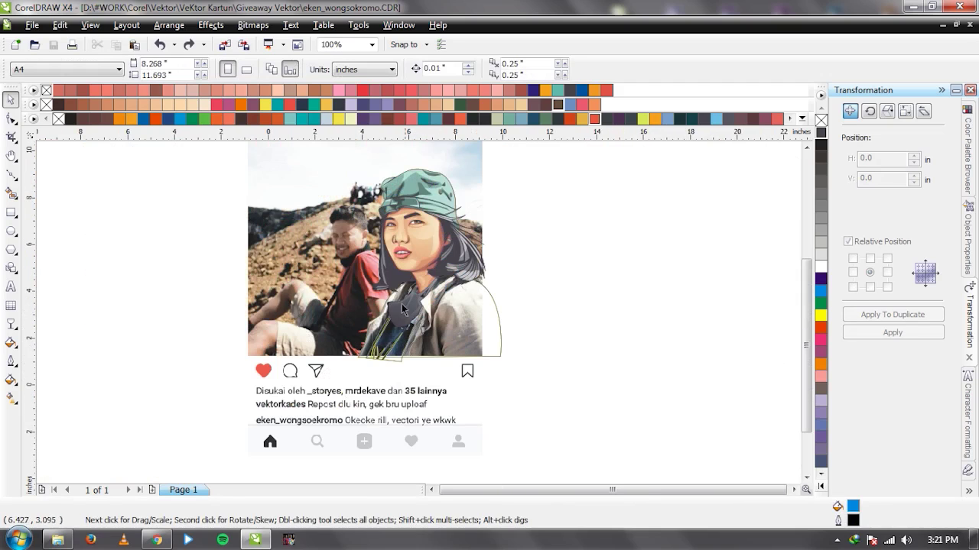
{"action": "key", "text": "ctrl+shift+z"}
{"action": "key", "text": "ctrl+z"}
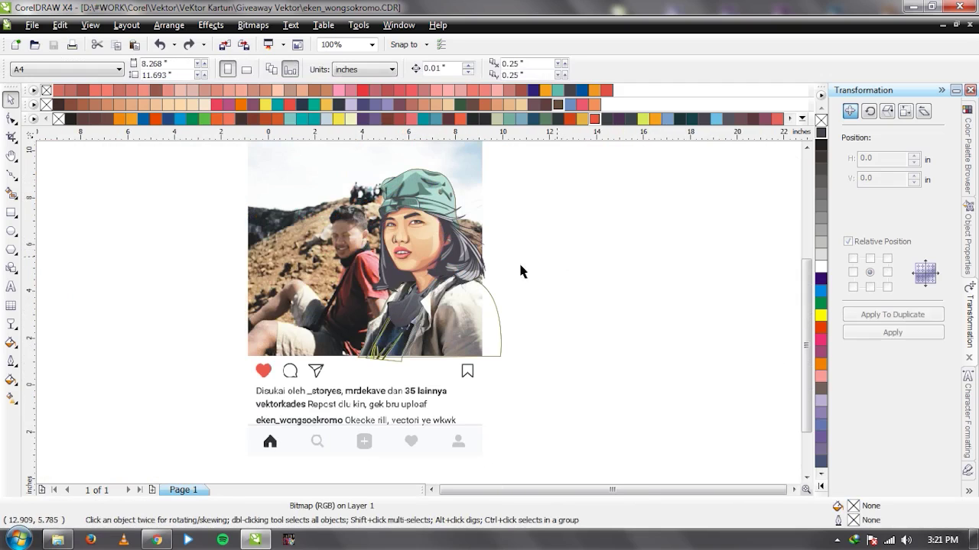
{"action": "scroll", "coordinate": [360, 218], "scroll_direction": "down", "scroll_amount": 1}
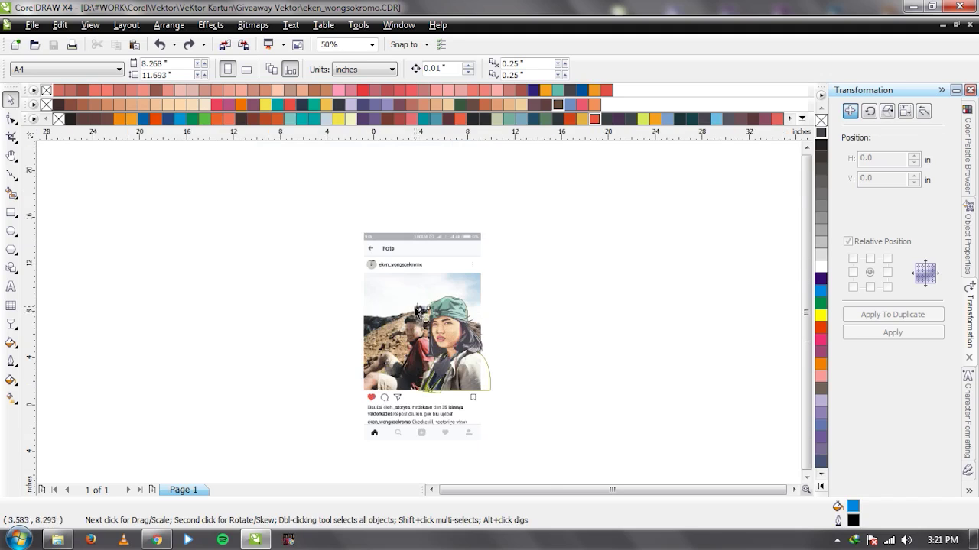
{"action": "scroll", "coordinate": [418, 312], "scroll_direction": "up", "scroll_amount": 1}
{"action": "scroll", "coordinate": [768, 338], "scroll_direction": "down", "scroll_amount": 1}
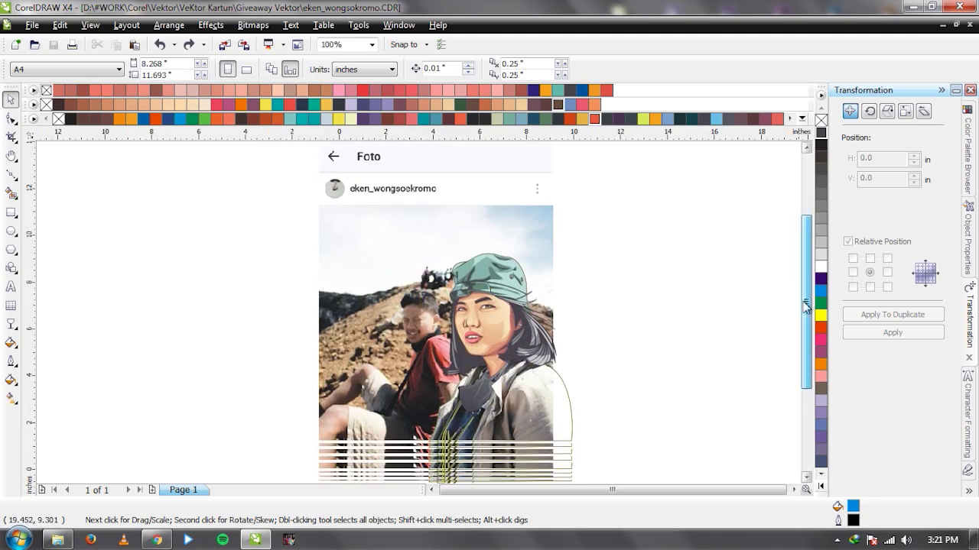
{"action": "key", "text": "ctrl+shift+z"}
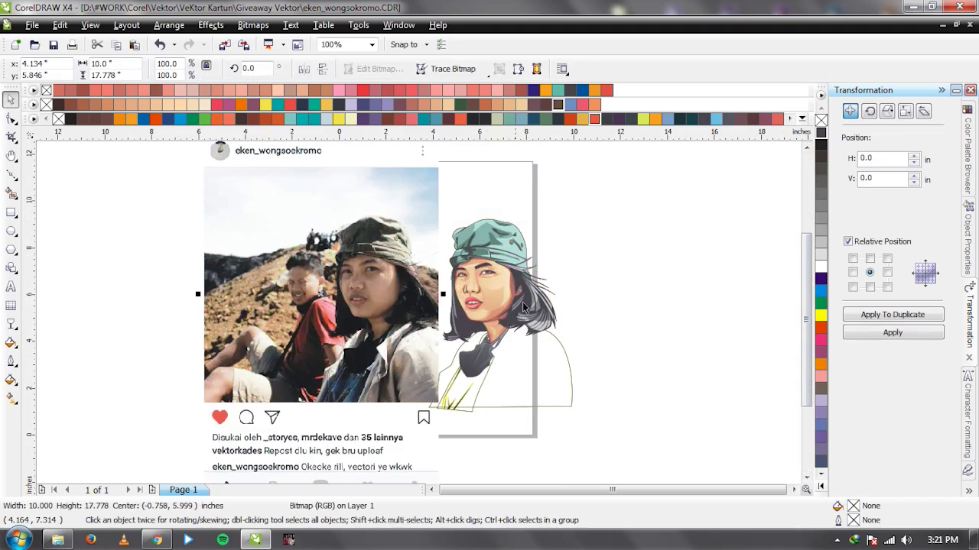
{"action": "key", "text": "ctrl+z"}
{"action": "scroll", "coordinate": [419, 319], "scroll_direction": "up", "scroll_amount": 2}
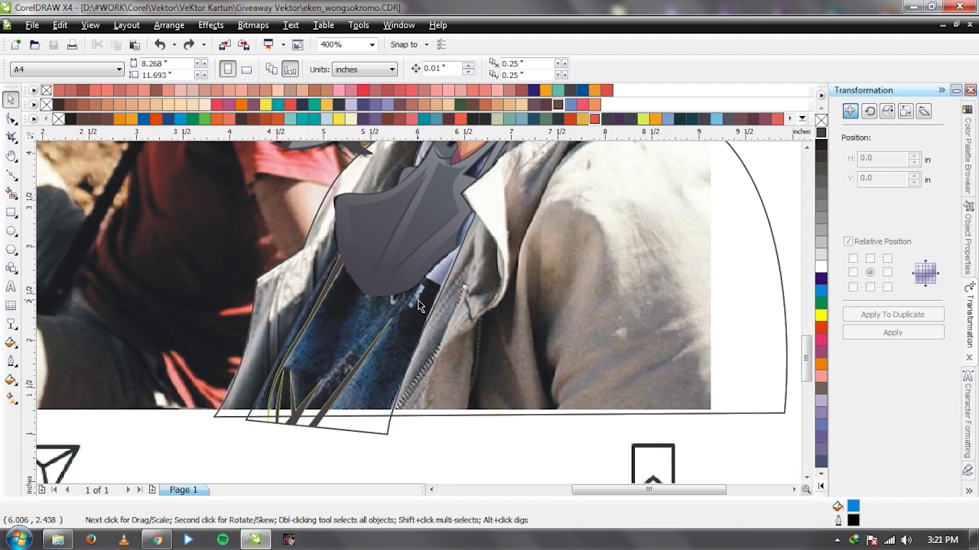
Draw a closed curved cutting shape over the scarf between neck and shoulder.
{"action": "scroll", "coordinate": [419, 313], "scroll_direction": "down", "scroll_amount": 1}
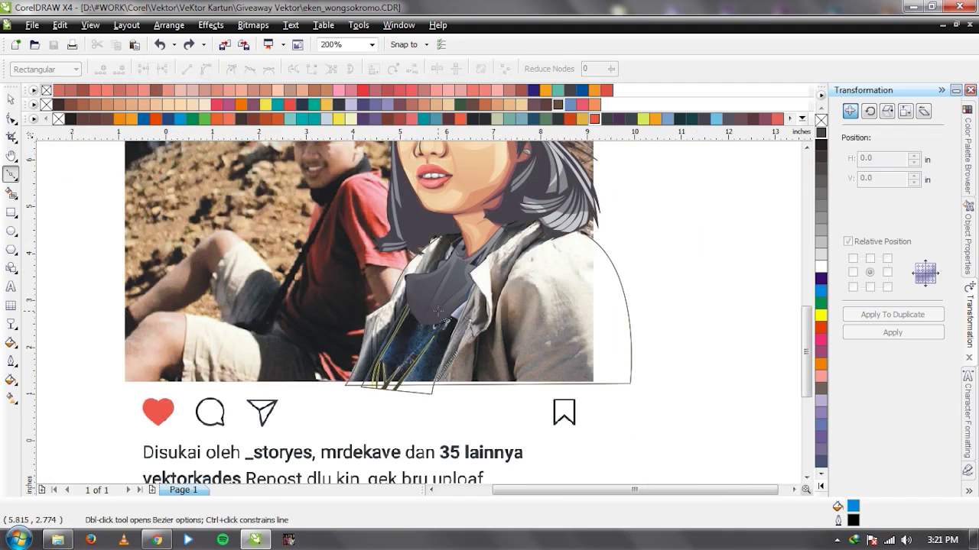
{"action": "scroll", "coordinate": [419, 313], "scroll_direction": "up", "scroll_amount": 1}
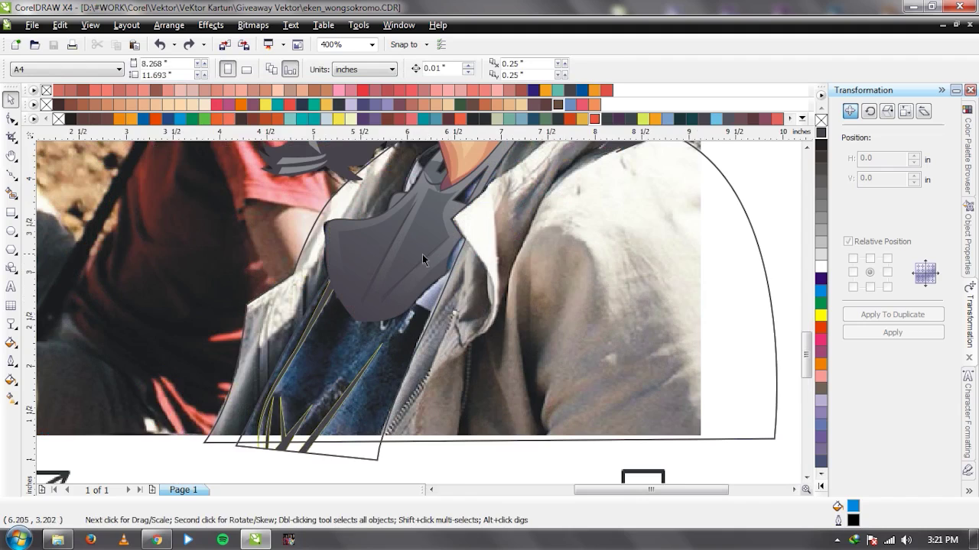
{"action": "scroll", "coordinate": [428, 253], "scroll_direction": "down", "scroll_amount": 1}
{"action": "scroll", "coordinate": [420, 299], "scroll_direction": "up", "scroll_amount": 1}
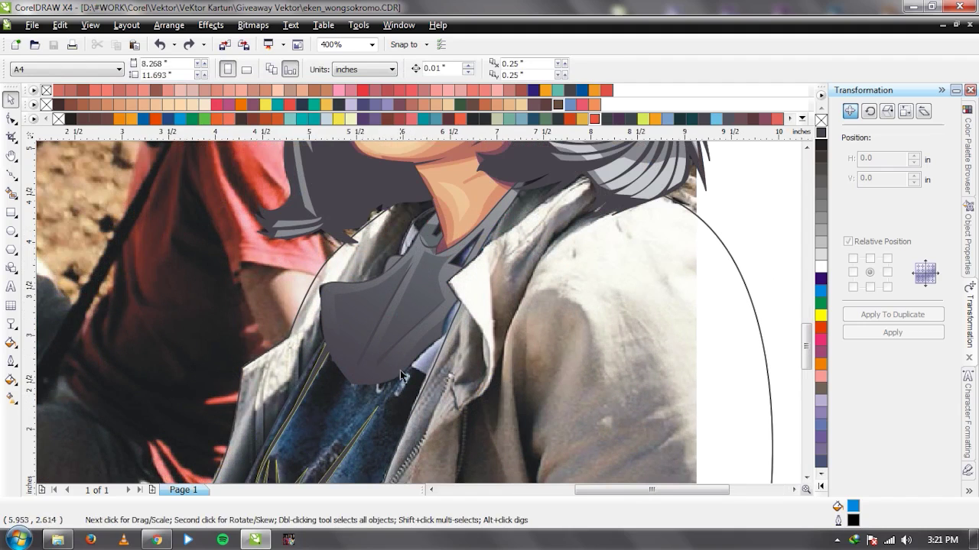
{"action": "left_click", "coordinate": [11, 175]}
{"action": "left_click", "coordinate": [298, 279]}
{"action": "left_click_drag", "start_coordinate": [438, 374], "coordinate": [509, 394]}
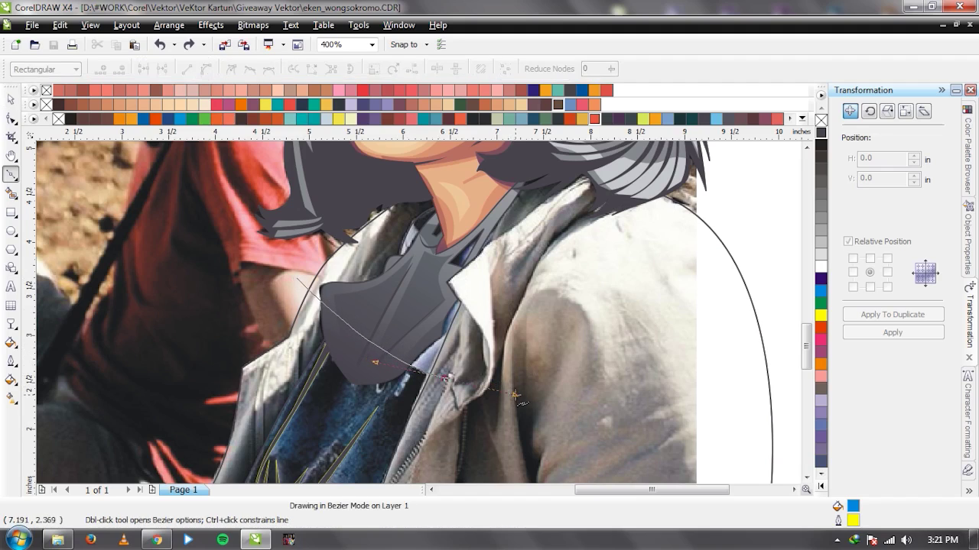
{"action": "left_click_drag", "start_coordinate": [541, 216], "coordinate": [541, 234]}
{"action": "scroll", "coordinate": [470, 230], "scroll_direction": "up", "scroll_amount": 1}
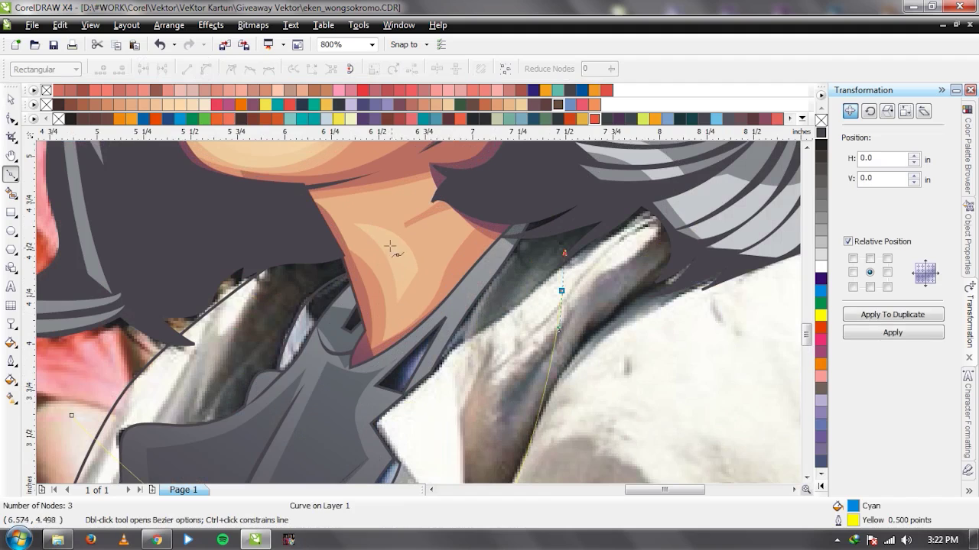
{"action": "left_click_drag", "start_coordinate": [390, 246], "coordinate": [459, 256]}
{"action": "scroll", "coordinate": [419, 316], "scroll_direction": "down", "scroll_amount": 1}
{"action": "left_click_drag", "start_coordinate": [316, 350], "coordinate": [356, 270]}
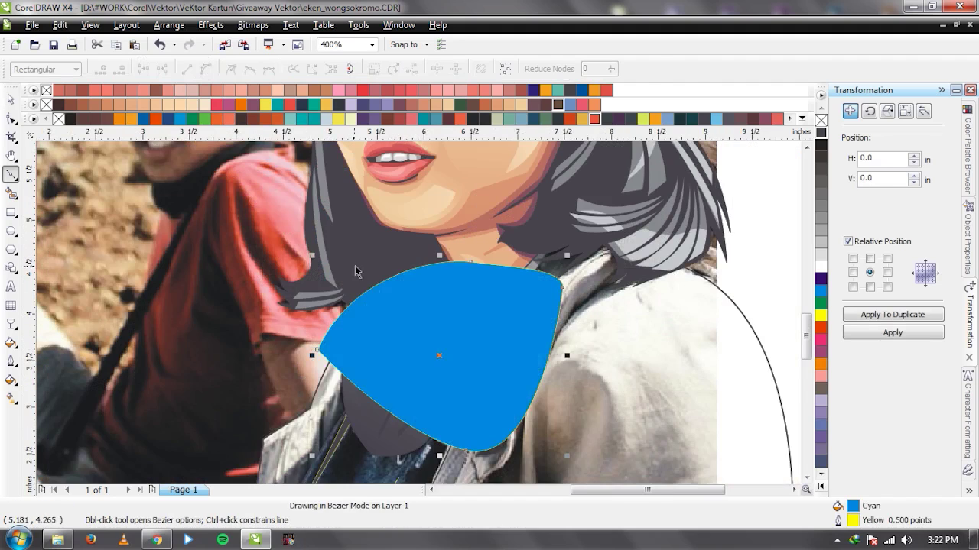
{"action": "key", "text": "space"}
Trim the grey scarf with the cutting shape, then delete the cutting shape.
{"action": "scroll", "coordinate": [409, 348], "scroll_direction": "down", "scroll_amount": 1}
{"action": "scroll", "coordinate": [417, 376], "scroll_direction": "up", "scroll_amount": 1}
{"action": "left_click", "coordinate": [415, 320], "text": "shift"}
{"action": "left_click", "coordinate": [472, 69]}
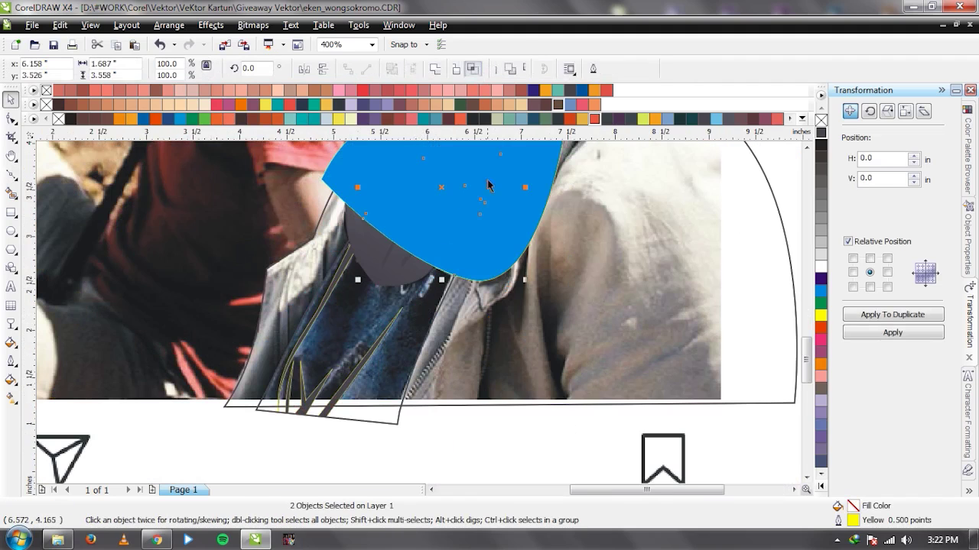
{"action": "left_click", "coordinate": [334, 171]}
{"action": "key", "text": "Delete"}
Set the scarf shape's outline width and slide the photo aside to compare the drawing.
{"action": "scroll", "coordinate": [415, 428], "scroll_direction": "down", "scroll_amount": 1}
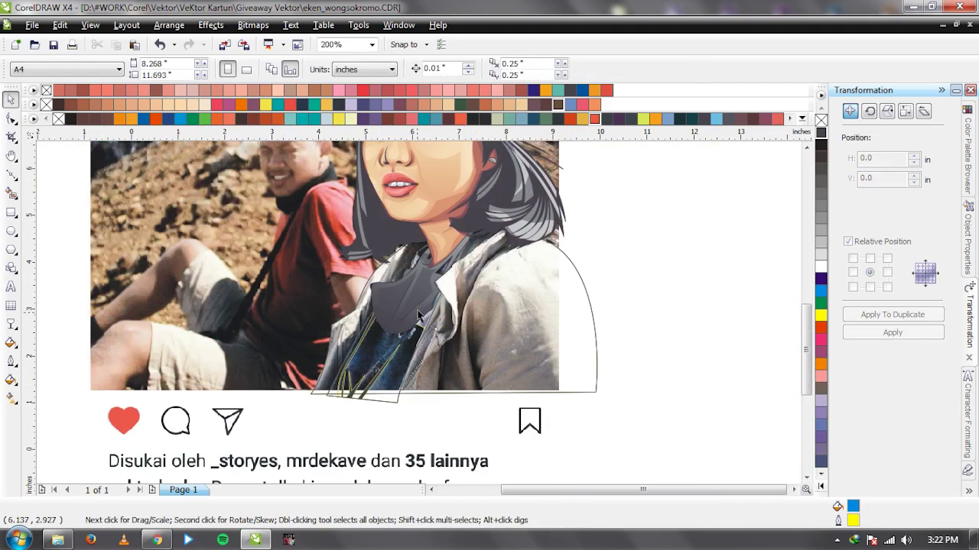
{"action": "scroll", "coordinate": [425, 328], "scroll_direction": "up", "scroll_amount": 1}
{"action": "left_click", "coordinate": [441, 369]}
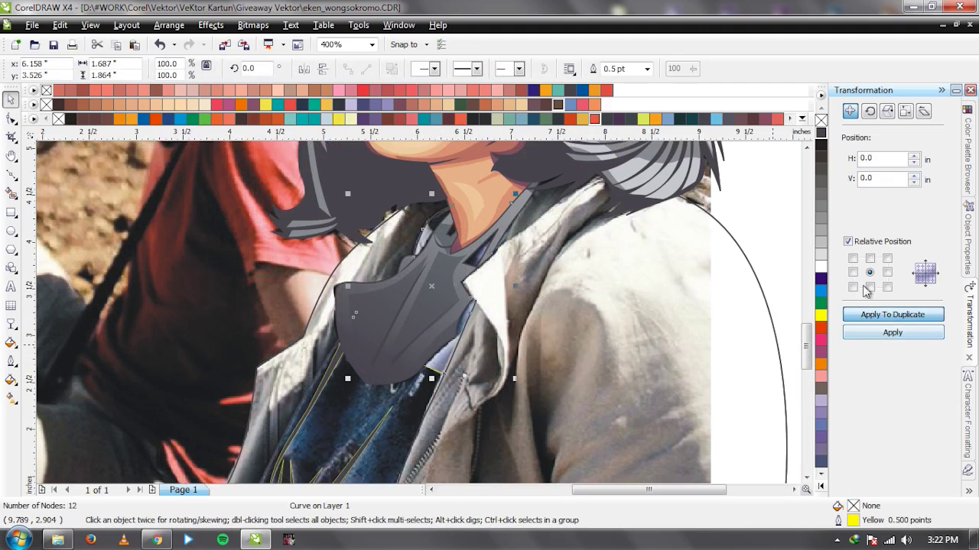
{"action": "left_click", "coordinate": [647, 68]}
{"action": "left_click", "coordinate": [635, 121]}
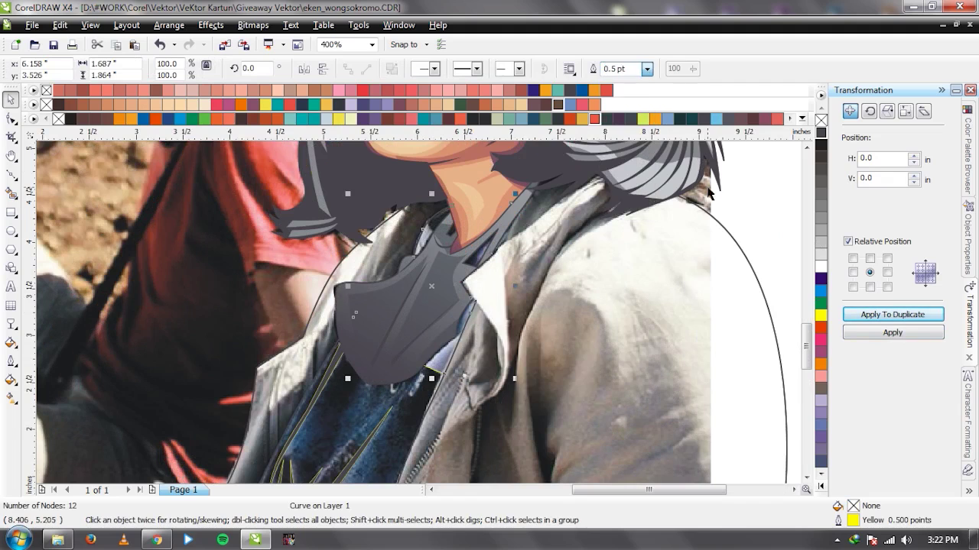
{"action": "key", "text": "ctrl+shift+q"}
{"action": "scroll", "coordinate": [418, 313], "scroll_direction": "down", "scroll_amount": 1}
{"action": "left_click_drag", "start_coordinate": [293, 250], "coordinate": [772, 267]}
Put the photo back over the drawing and deselect it.
{"action": "key", "text": "ctrl+z"}
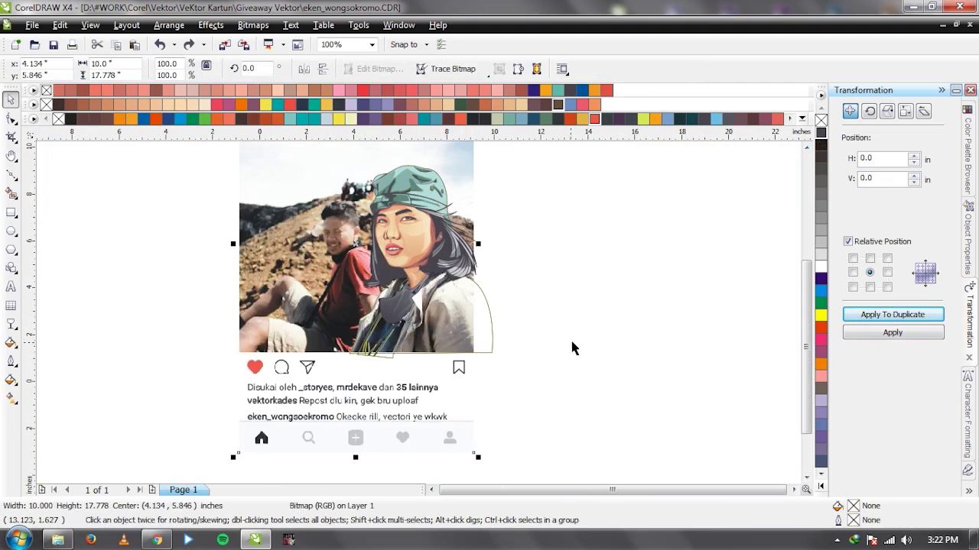
{"action": "key", "text": "Escape"}
{"action": "scroll", "coordinate": [420, 321], "scroll_direction": "up", "scroll_amount": 3}
{"action": "scroll", "coordinate": [461, 236], "scroll_direction": "down", "scroll_amount": 1}
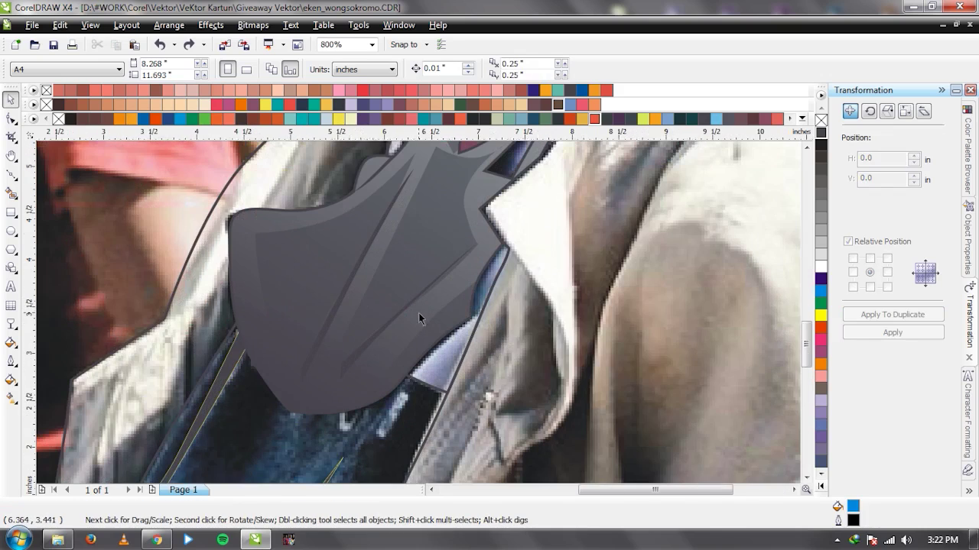
{"action": "scroll", "coordinate": [424, 291], "scroll_direction": "up", "scroll_amount": 1}
Draw a closed shadow shape over the gap between scarf and neck.
{"action": "key", "text": "F5"}
{"action": "left_click", "coordinate": [353, 176]}
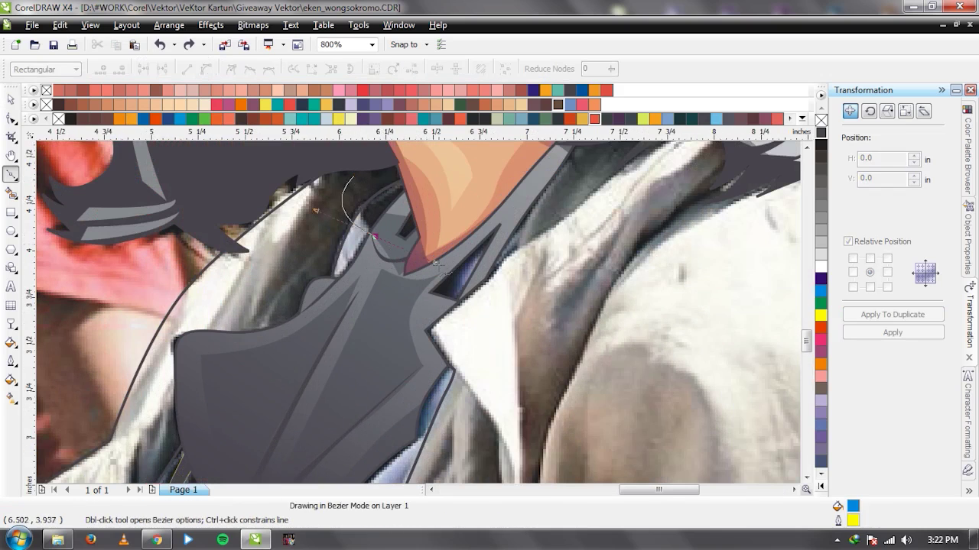
{"action": "left_click", "coordinate": [375, 234]}
{"action": "left_click", "coordinate": [485, 250]}
{"action": "left_click", "coordinate": [455, 298]}
{"action": "left_click", "coordinate": [409, 308]}
{"action": "left_click", "coordinate": [430, 242]}
{"action": "left_click", "coordinate": [352, 176]}
{"action": "key", "text": "space"}
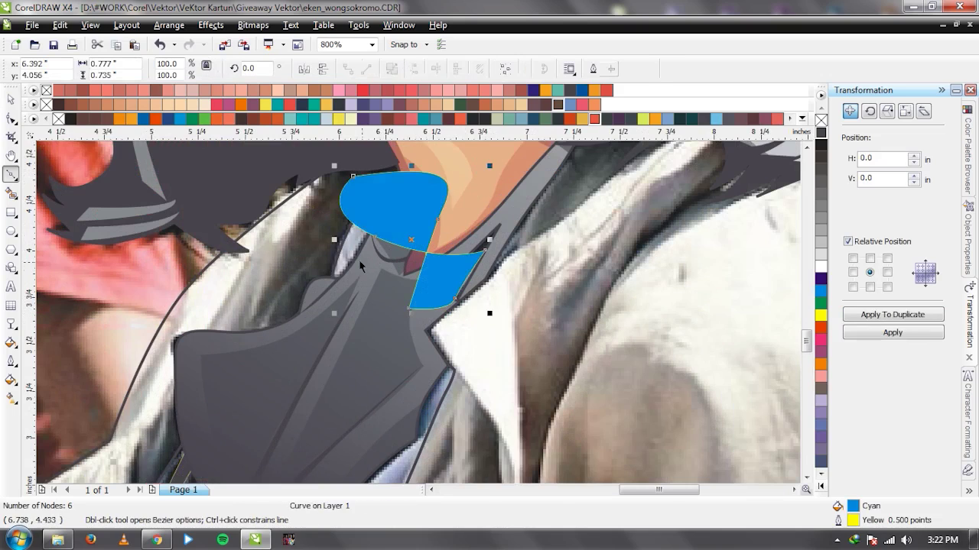
Intersect the shadow shape with the scarf, delete the original, and fill the piece 60% Black.
{"action": "left_click", "coordinate": [490, 175], "text": "shift"}
{"action": "left_click", "coordinate": [470, 70]}
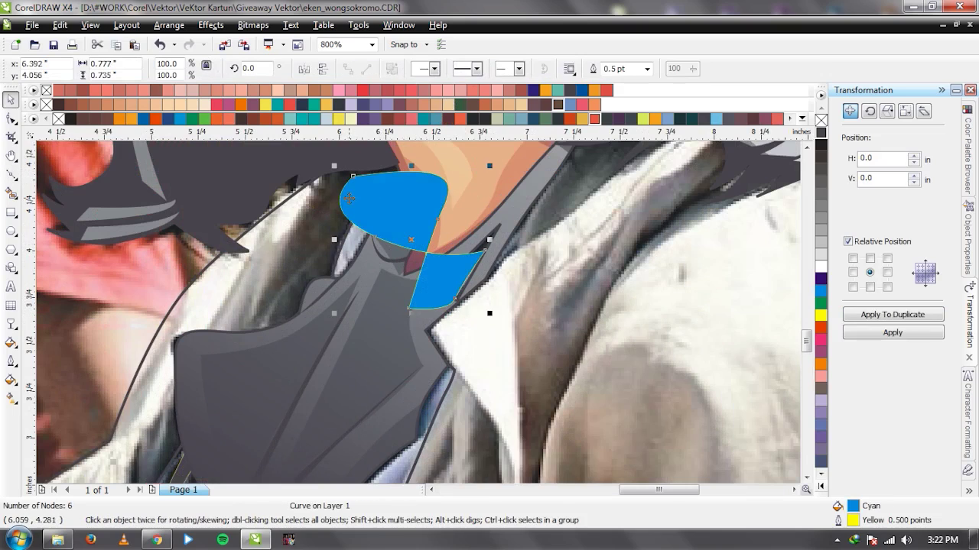
{"action": "key", "text": "Delete"}
{"action": "left_click", "coordinate": [379, 216]}
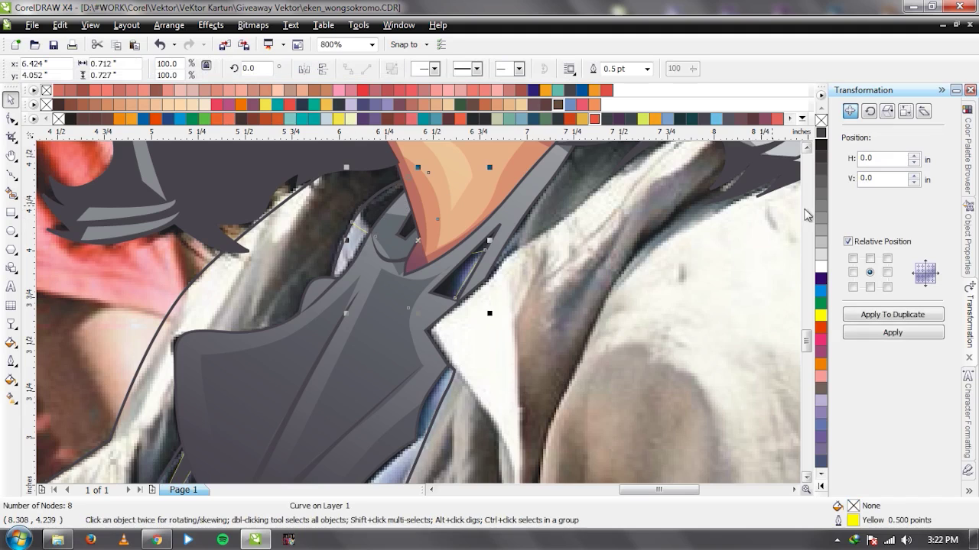
{"action": "left_click", "coordinate": [822, 207]}
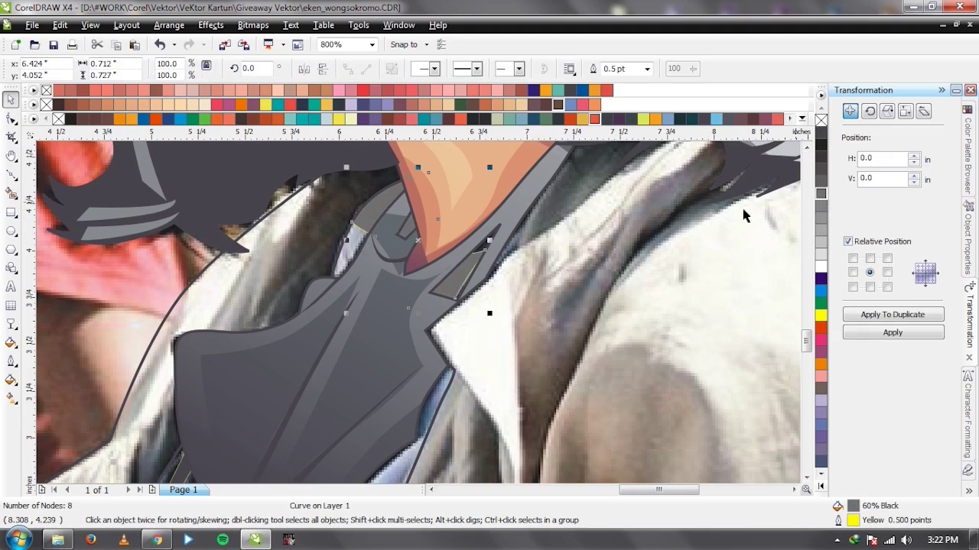
Start tracing a new shape along the scarf and collar edge by the zipper.
{"action": "scroll", "coordinate": [353, 256], "scroll_direction": "down", "scroll_amount": 1}
{"action": "scroll", "coordinate": [423, 368], "scroll_direction": "up", "scroll_amount": 1}
{"action": "scroll", "coordinate": [423, 413], "scroll_direction": "down", "scroll_amount": 1}
{"action": "scroll", "coordinate": [418, 308], "scroll_direction": "up", "scroll_amount": 1}
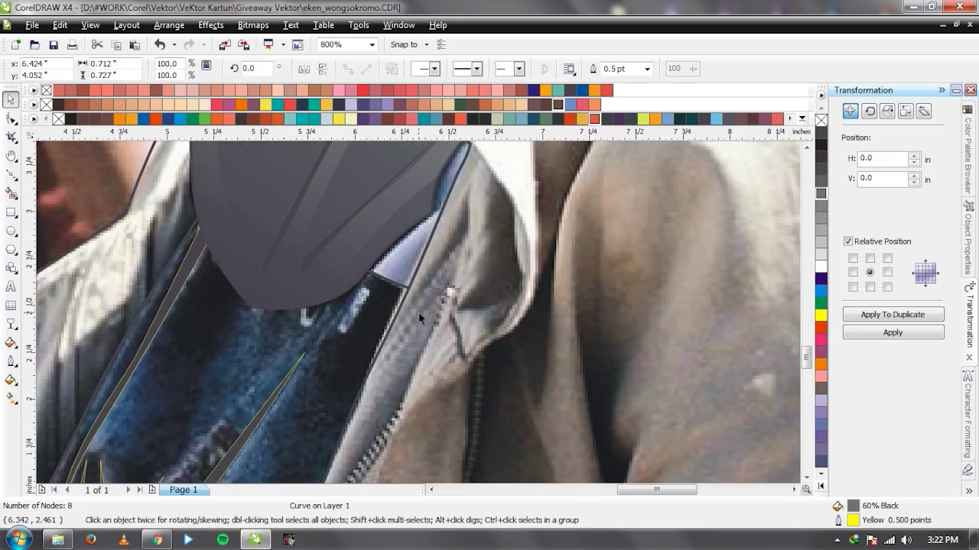
{"action": "scroll", "coordinate": [416, 259], "scroll_direction": "down", "scroll_amount": 1}
{"action": "scroll", "coordinate": [420, 316], "scroll_direction": "up", "scroll_amount": 1}
{"action": "key", "text": "F5"}
{"action": "left_click", "coordinate": [406, 306]}
{"action": "left_click", "coordinate": [437, 291]}
{"action": "left_click", "coordinate": [473, 269]}
{"action": "left_click", "coordinate": [427, 384]}
Finish the first cyan cutting shape toward the zip and close it.
{"action": "left_click", "coordinate": [399, 393]}
{"action": "left_click", "coordinate": [378, 349]}
{"action": "left_click", "coordinate": [400, 363]}
{"action": "left_click", "coordinate": [377, 349]}
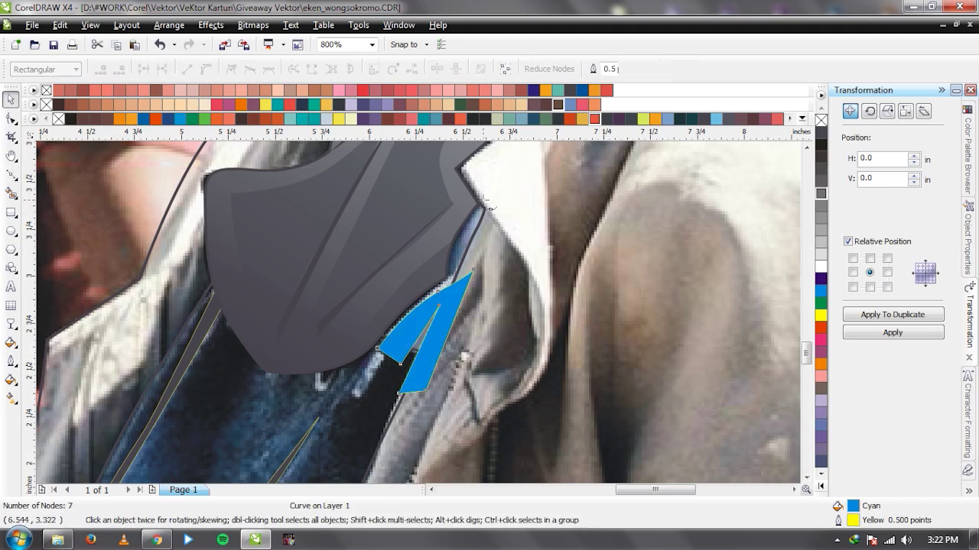
Draw a second cyan oval up the collar edge and weld both cyan shapes together.
{"action": "left_click", "coordinate": [461, 263]}
{"action": "left_click", "coordinate": [486, 198]}
{"action": "left_click_drag", "start_coordinate": [461, 264], "coordinate": [453, 294]}
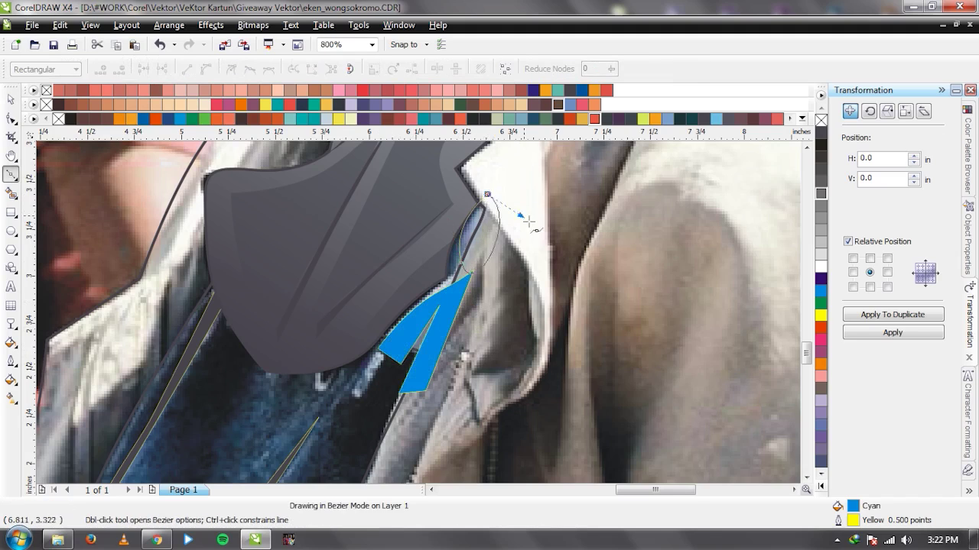
{"action": "key", "text": "space"}
{"action": "left_click", "coordinate": [457, 306], "text": "shift"}
{"action": "left_click", "coordinate": [437, 70]}
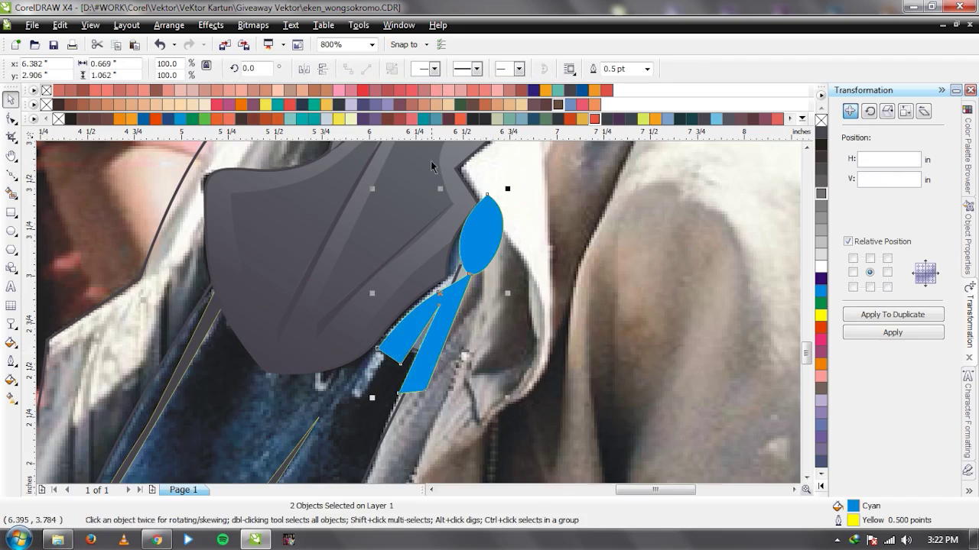
{"action": "scroll", "coordinate": [422, 320], "scroll_direction": "down", "scroll_amount": 2}
{"action": "scroll", "coordinate": [429, 314], "scroll_direction": "up", "scroll_amount": 1}
{"action": "scroll", "coordinate": [418, 313], "scroll_direction": "up", "scroll_amount": 1}
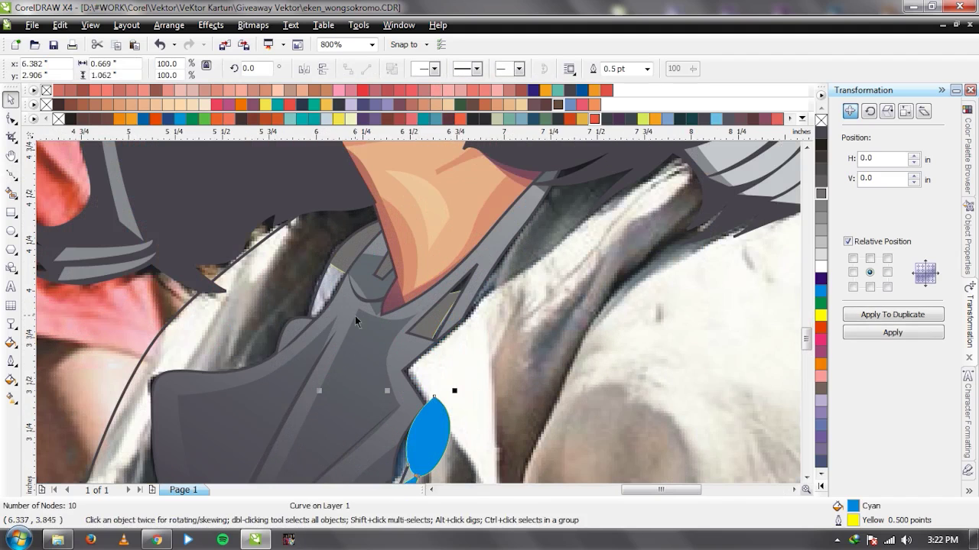
Draw a leaf-shaped outline beside the neck and intersect it with the scarf piece.
{"action": "key", "text": "space"}
{"action": "left_click", "coordinate": [318, 256]}
{"action": "left_click_drag", "start_coordinate": [342, 306], "coordinate": [344, 321]}
{"action": "left_click", "coordinate": [336, 338]}
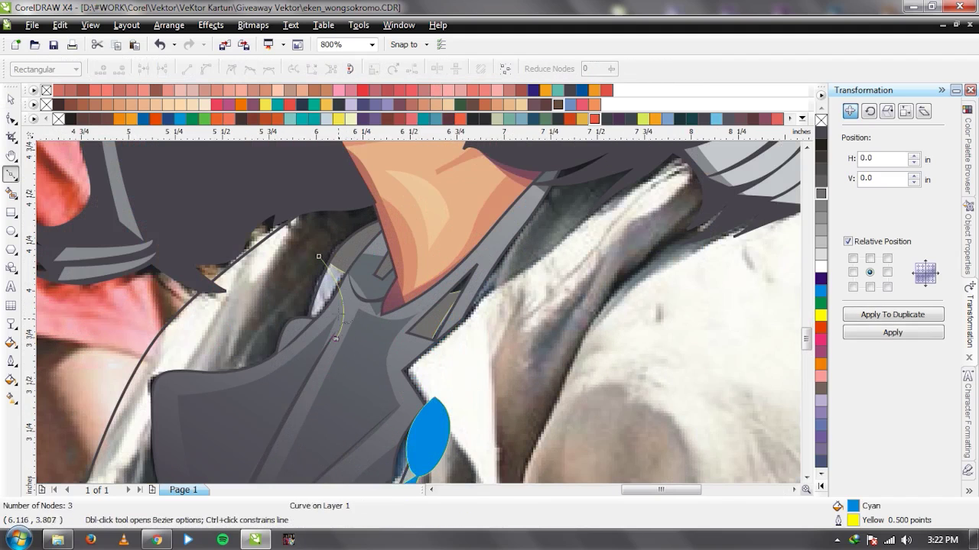
{"action": "scroll", "coordinate": [409, 249], "scroll_direction": "down", "scroll_amount": 1}
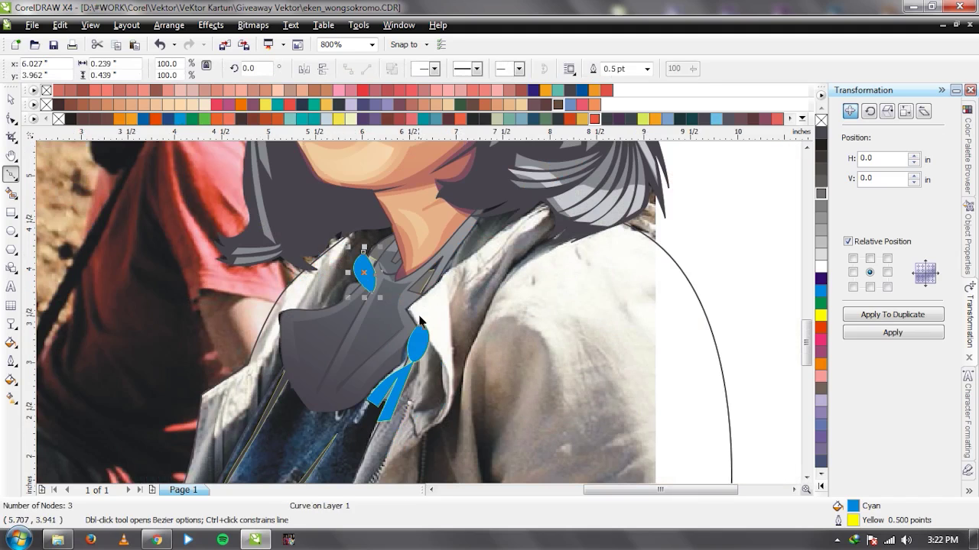
{"action": "key", "text": "space"}
{"action": "left_click", "coordinate": [420, 342], "text": "shift"}
{"action": "scroll", "coordinate": [365, 248], "scroll_direction": "up", "scroll_amount": 2}
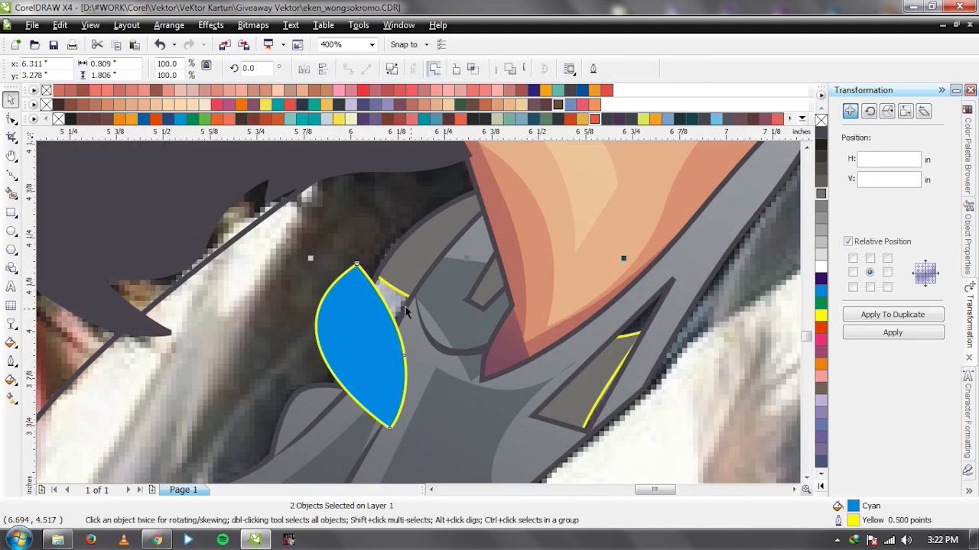
{"action": "left_click", "coordinate": [473, 72]}
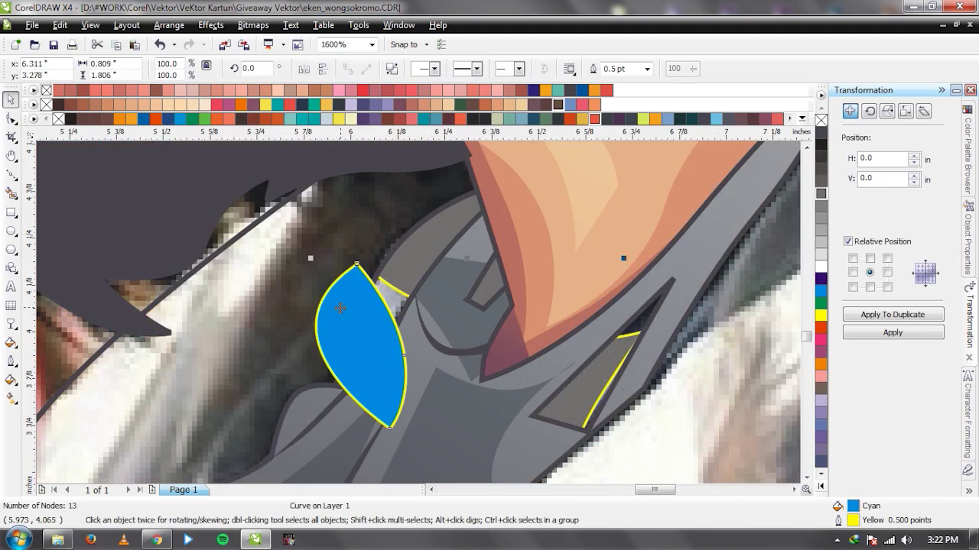
Delete the cyan cutting shape and fill the new 15-node overlap piece with 10% Black.
{"action": "key", "text": "Delete"}
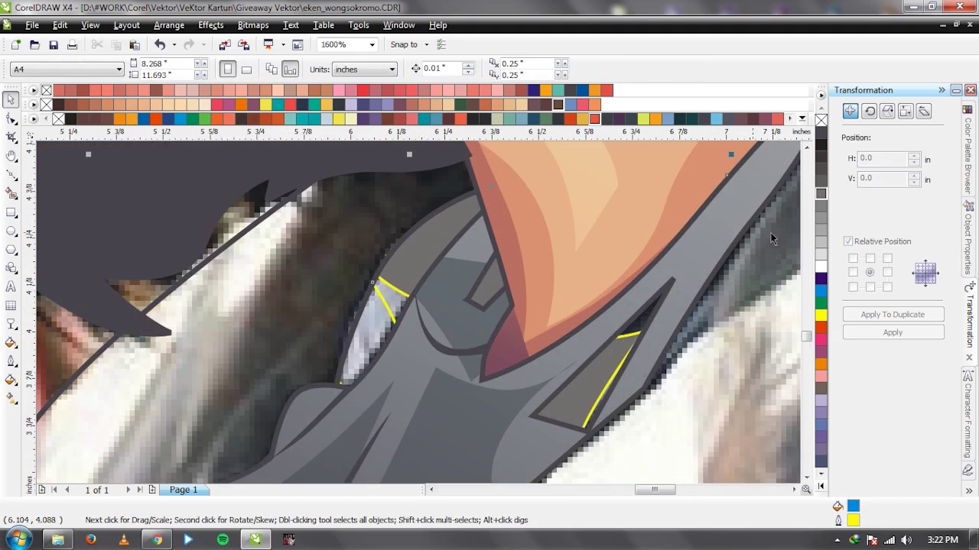
{"action": "key", "text": "Tab"}
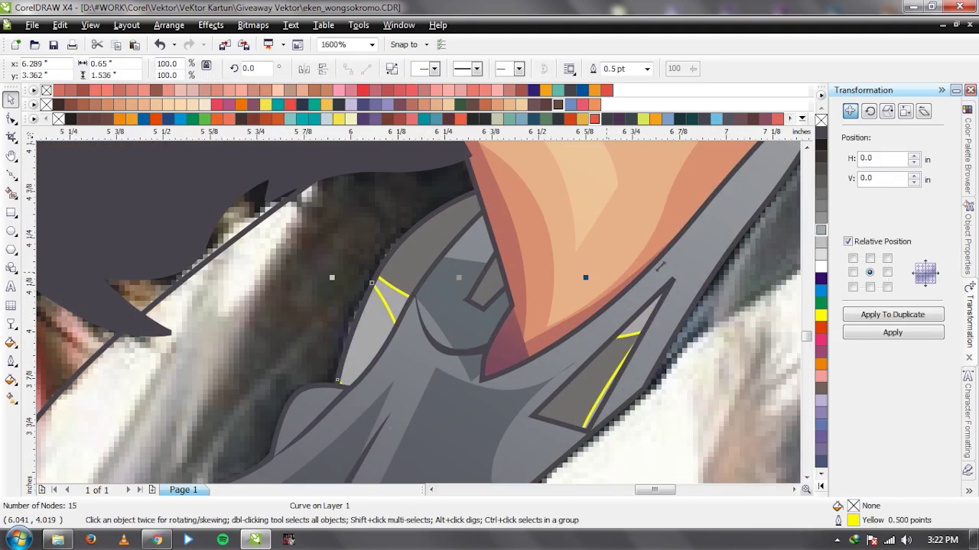
{"action": "left_click", "coordinate": [821, 255]}
{"action": "scroll", "coordinate": [421, 320], "scroll_direction": "down", "scroll_amount": 2}
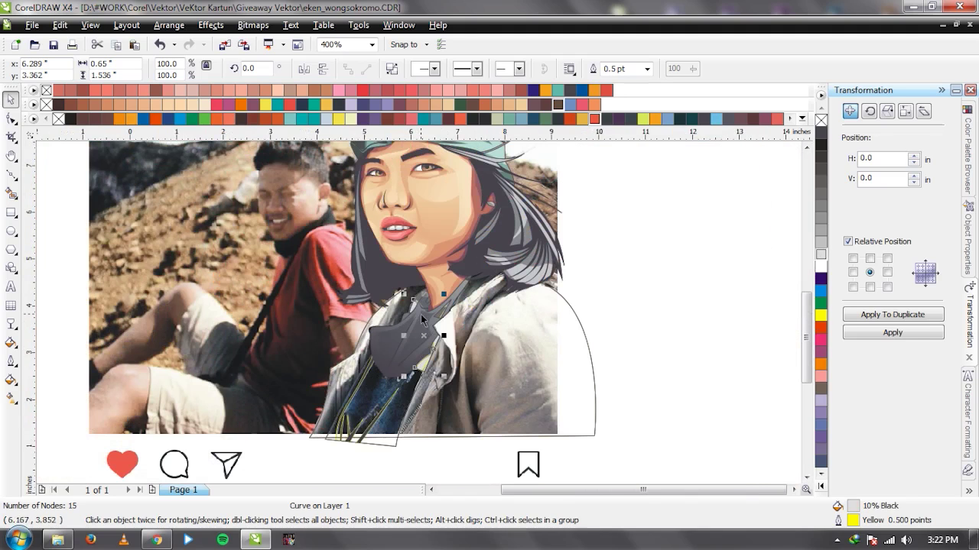
Move the reference photo aside to check the drawing, then restore it.
{"action": "left_click", "coordinate": [545, 178]}
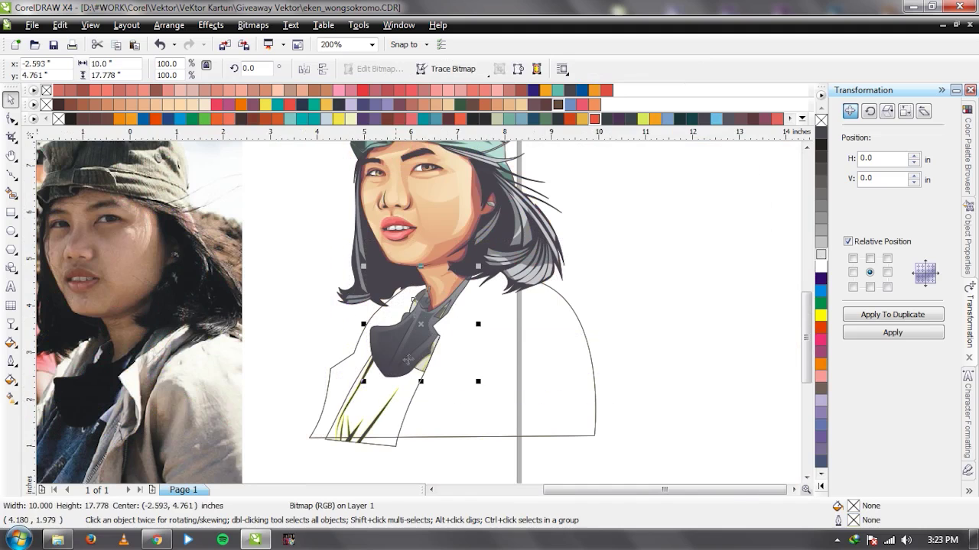
{"action": "left_click", "coordinate": [763, 171]}
{"action": "left_click", "coordinate": [186, 309]}
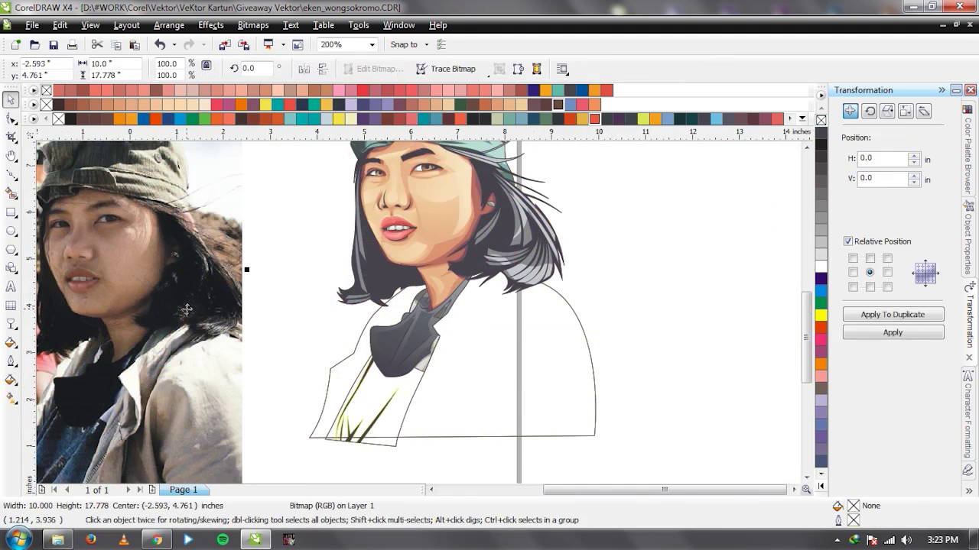
{"action": "key", "text": "ctrl+z"}
{"action": "left_click", "coordinate": [622, 288]}
{"action": "scroll", "coordinate": [499, 275], "scroll_direction": "up", "scroll_amount": 2}
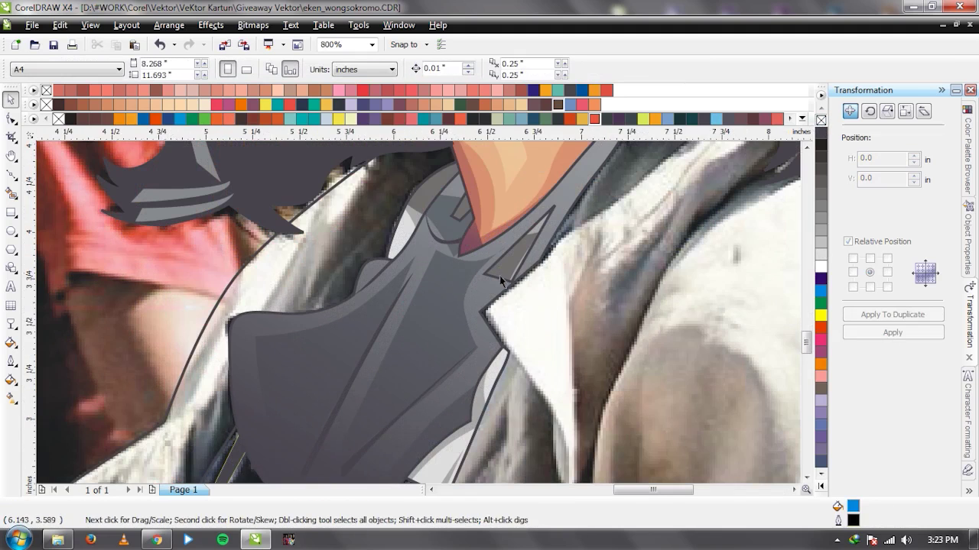
Leave the scarf piece beside the neck with no fill and a yellow outline.
{"action": "left_click", "coordinate": [505, 261]}
{"action": "left_click", "coordinate": [504, 261], "text": "alt"}
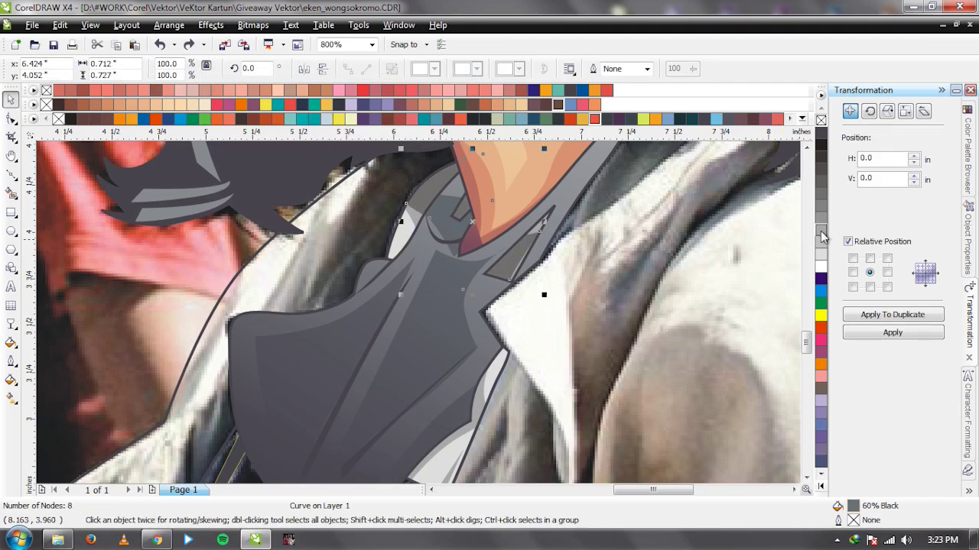
{"action": "left_click", "coordinate": [821, 243]}
{"action": "left_click", "coordinate": [821, 181]}
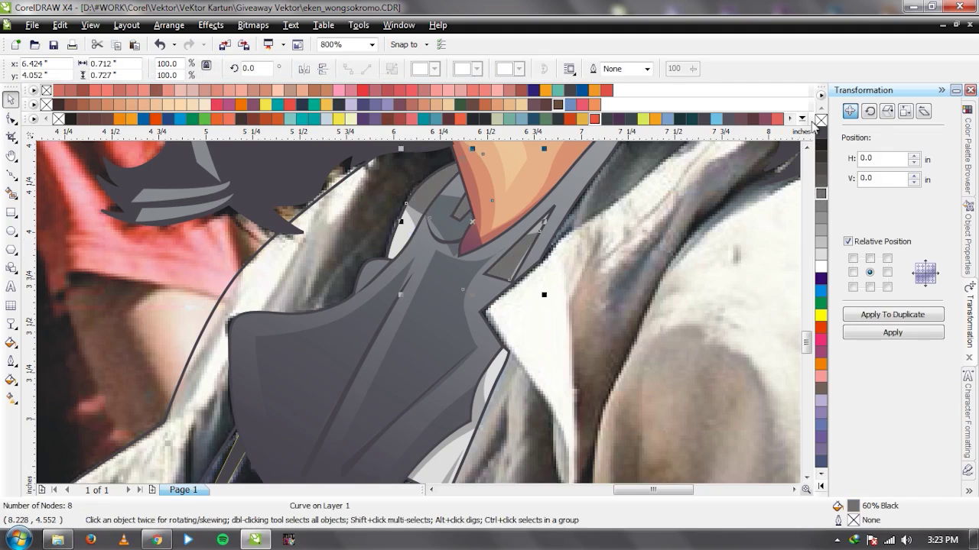
{"action": "left_click", "coordinate": [820, 120]}
{"action": "right_click", "coordinate": [820, 315]}
{"action": "scroll", "coordinate": [419, 313], "scroll_direction": "down", "scroll_amount": 2}
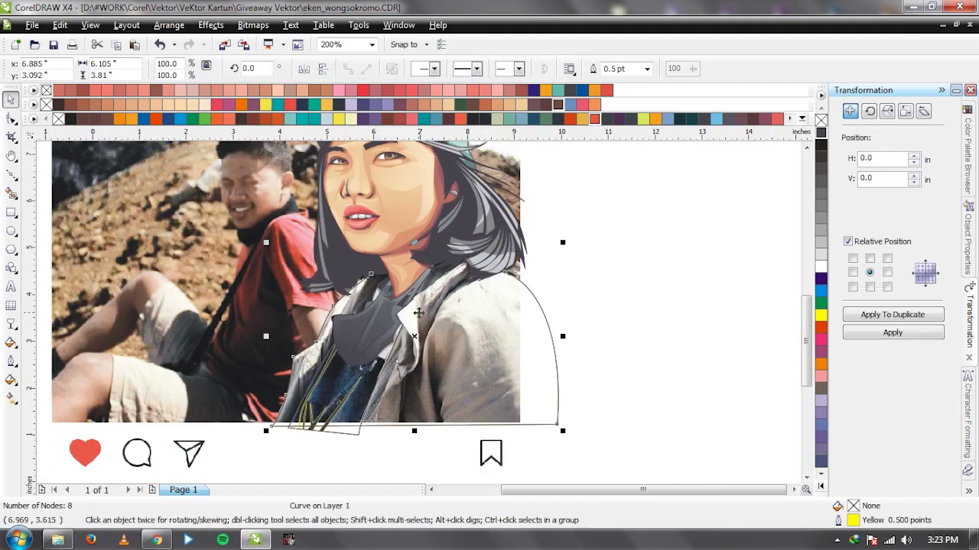
{"action": "left_click", "coordinate": [589, 303]}
{"action": "scroll", "coordinate": [369, 303], "scroll_direction": "up", "scroll_amount": 1}
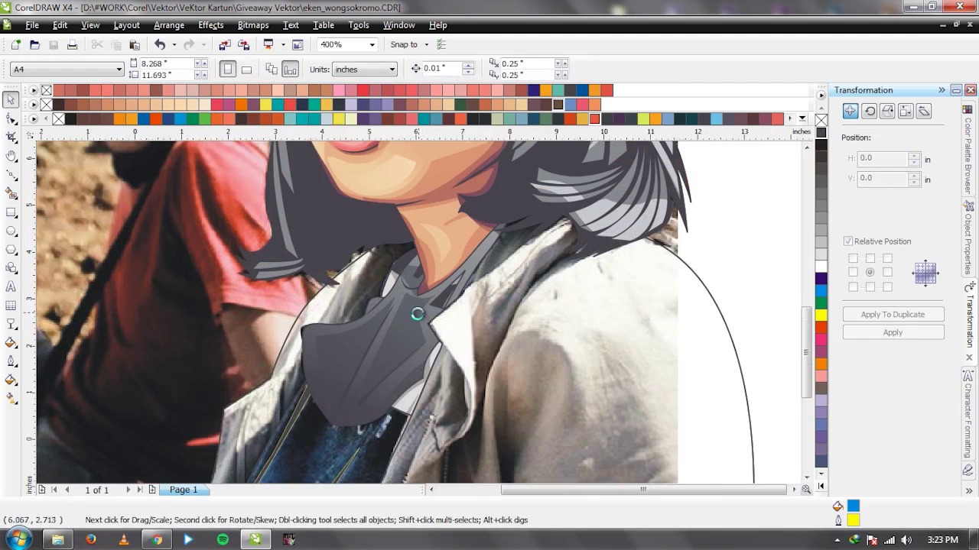
{"action": "key", "text": "F5"}
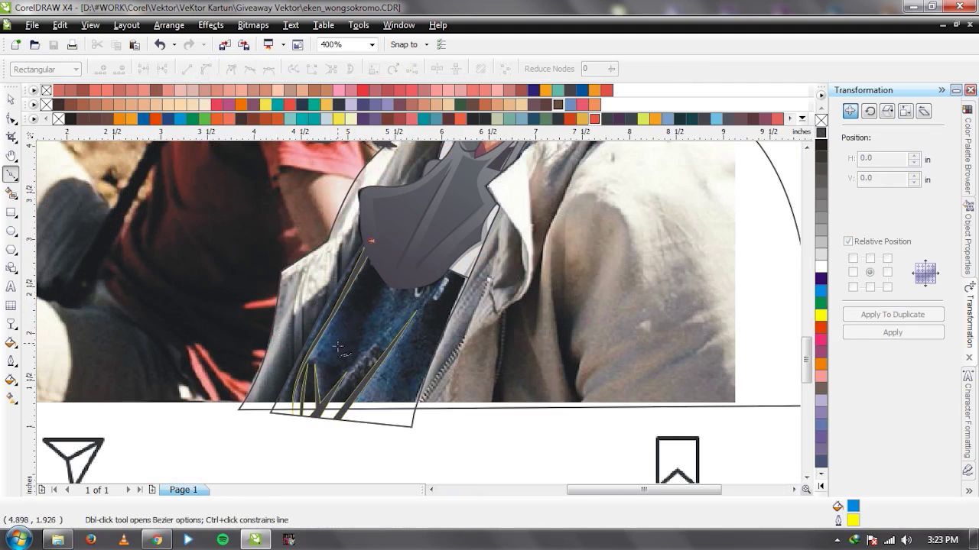
Outline the jacket front below the scarf as a closed Bezier shape.
{"action": "left_click", "coordinate": [338, 360]}
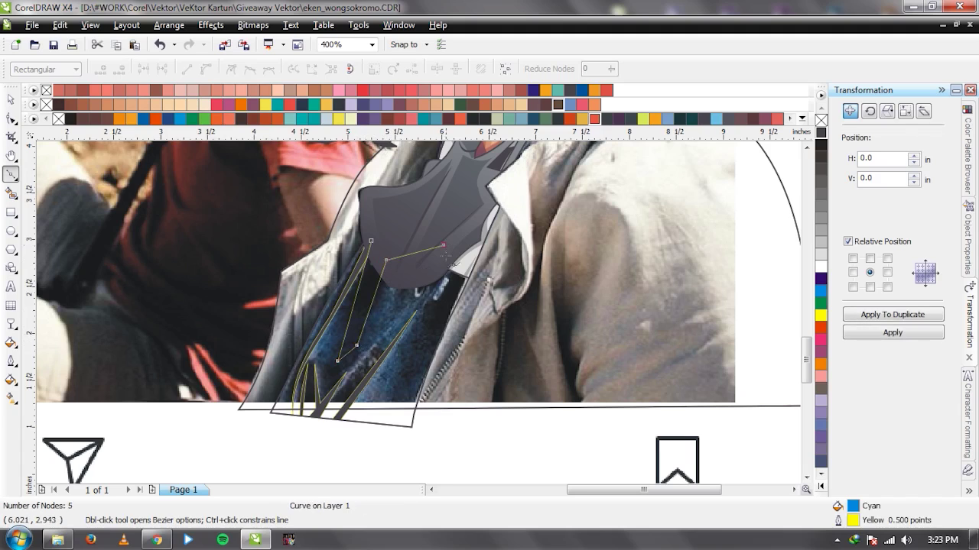
{"action": "left_click", "coordinate": [420, 337]}
{"action": "left_click_drag", "start_coordinate": [485, 309], "coordinate": [478, 231]}
{"action": "left_click", "coordinate": [371, 241]}
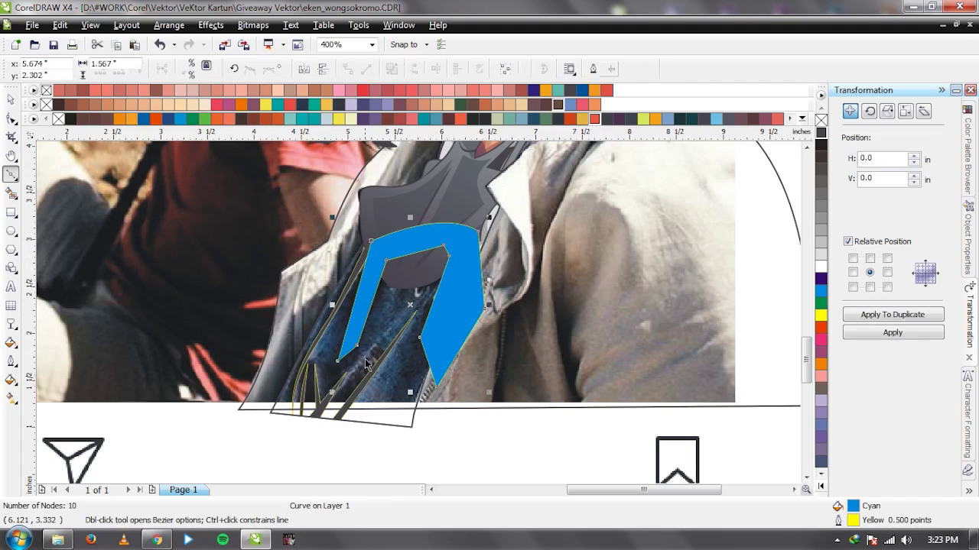
Draw a closed crease outline along the jacket's left edge down to the hem.
{"action": "left_click", "coordinate": [296, 423]}
{"action": "left_click", "coordinate": [308, 365]}
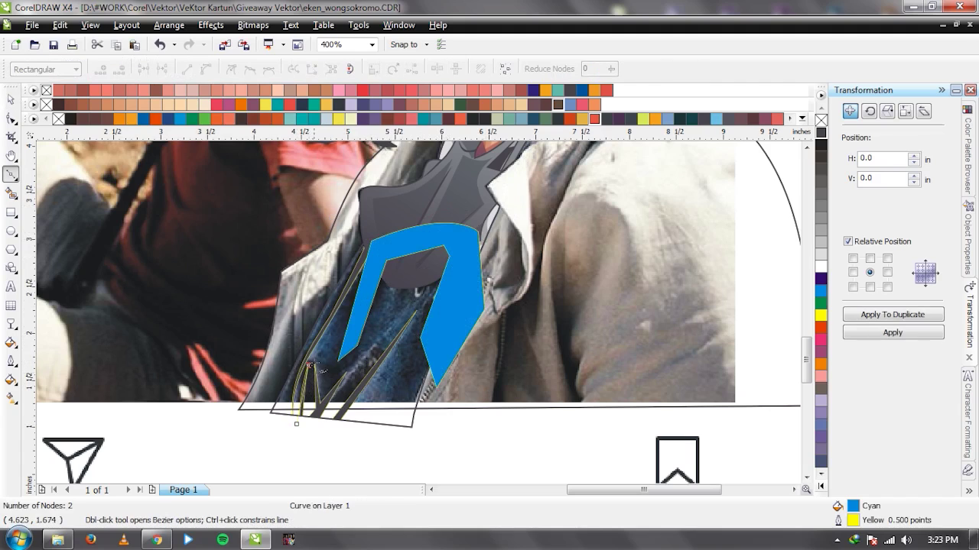
{"action": "left_click_drag", "start_coordinate": [318, 412], "coordinate": [331, 374]}
{"action": "left_click", "coordinate": [349, 370]}
{"action": "left_click", "coordinate": [320, 417]}
{"action": "left_click", "coordinate": [384, 349]}
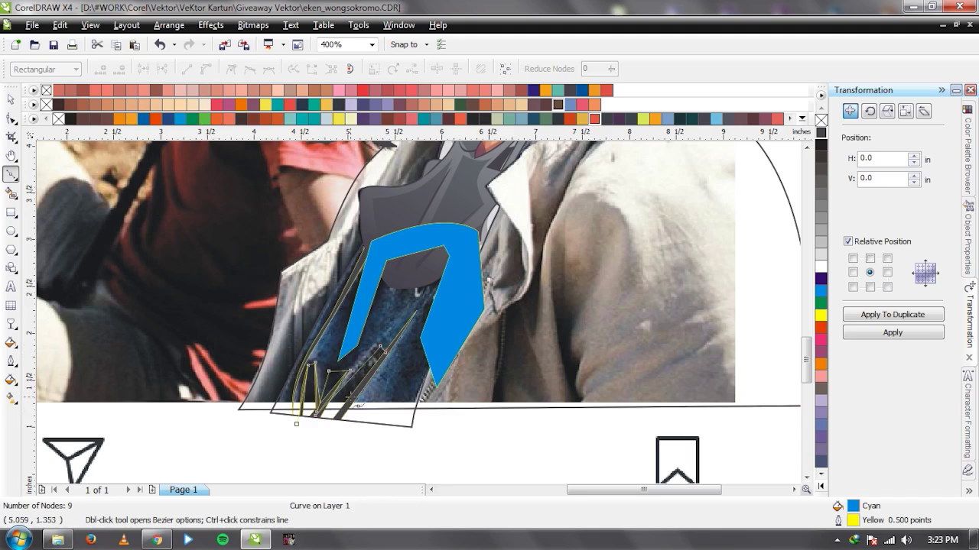
{"action": "left_click", "coordinate": [331, 432]}
{"action": "left_click", "coordinate": [381, 455]}
{"action": "left_click", "coordinate": [406, 382]}
{"action": "left_click", "coordinate": [297, 424]}
Combine the crease shapes with the upper blue jacket shape into one unfilled 25-node curve.
{"action": "key", "text": "space"}
{"action": "left_click", "coordinate": [451, 322], "text": "shift"}
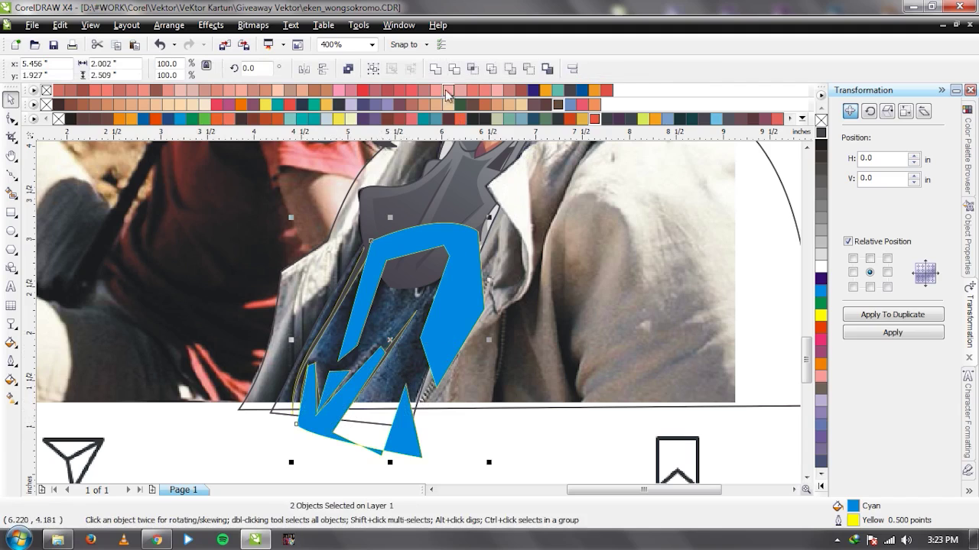
{"action": "key", "text": "ctrl+l"}
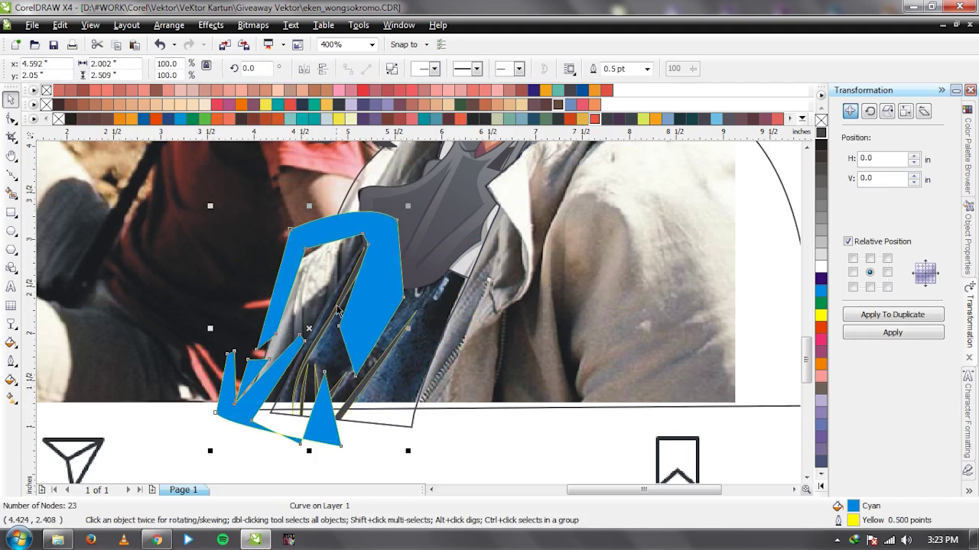
{"action": "key", "text": "ctrl+z"}
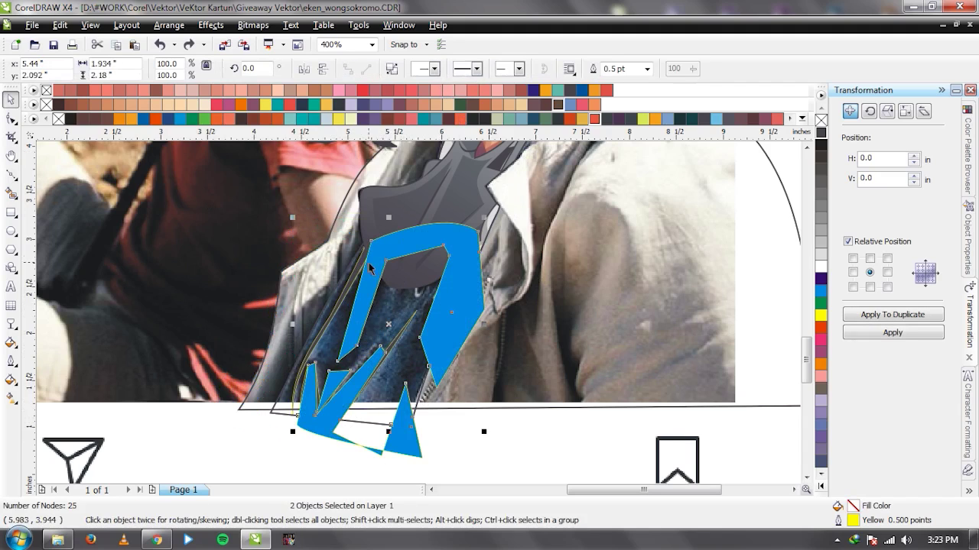
{"action": "key", "text": "ctrl+l"}
{"action": "key", "text": "ctrl+z"}
{"action": "scroll", "coordinate": [371, 289], "scroll_direction": "up", "scroll_amount": 2}
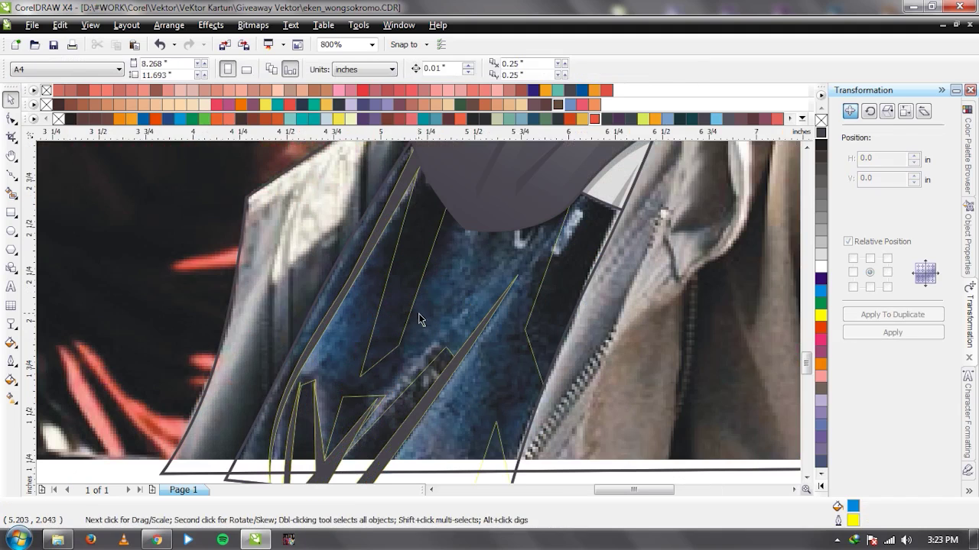
{"action": "left_click", "coordinate": [387, 289]}
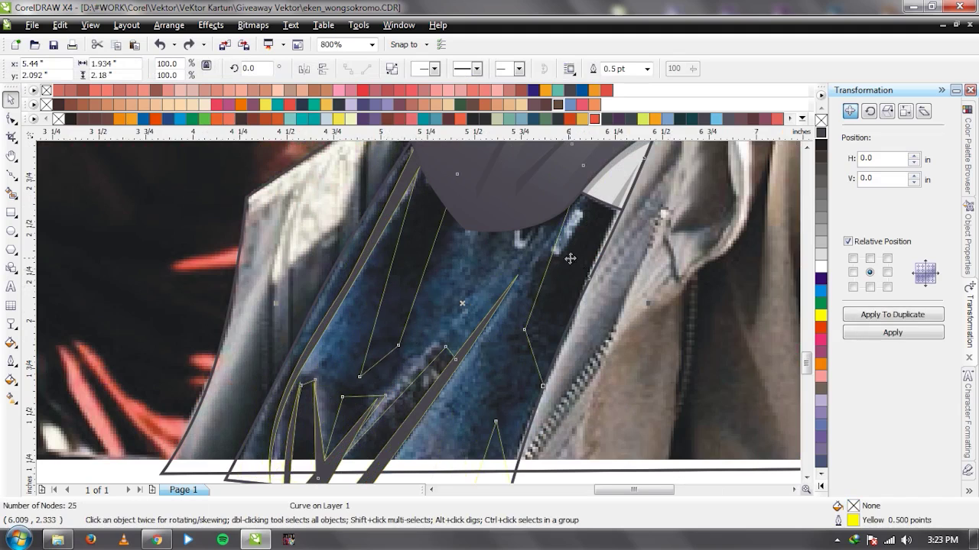
{"action": "scroll", "coordinate": [569, 258], "scroll_direction": "down", "scroll_amount": 6}
{"action": "scroll", "coordinate": [417, 313], "scroll_direction": "up", "scroll_amount": 2}
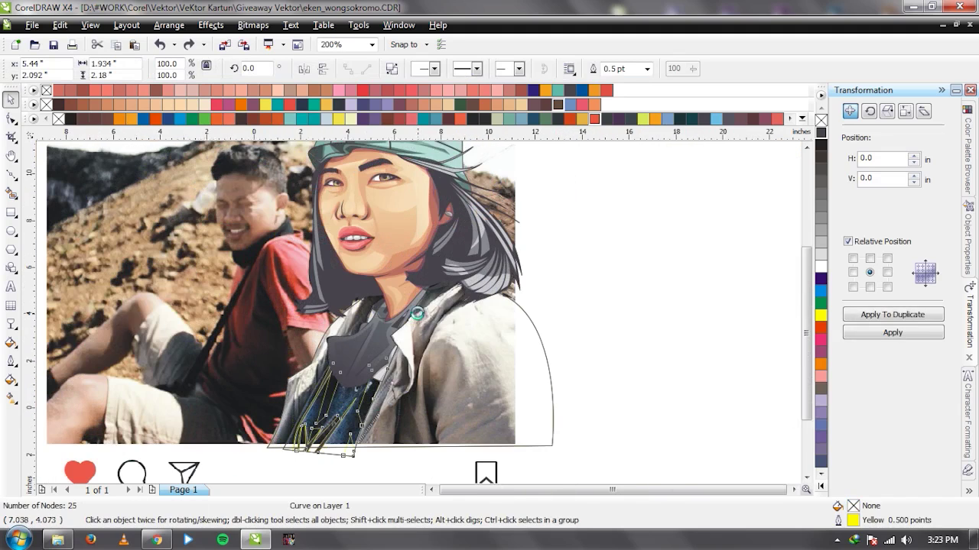
{"action": "scroll", "coordinate": [417, 314], "scroll_direction": "down", "scroll_amount": 2}
{"action": "scroll", "coordinate": [419, 320], "scroll_direction": "up", "scroll_amount": 2}
{"action": "scroll", "coordinate": [417, 344], "scroll_direction": "up", "scroll_amount": 1}
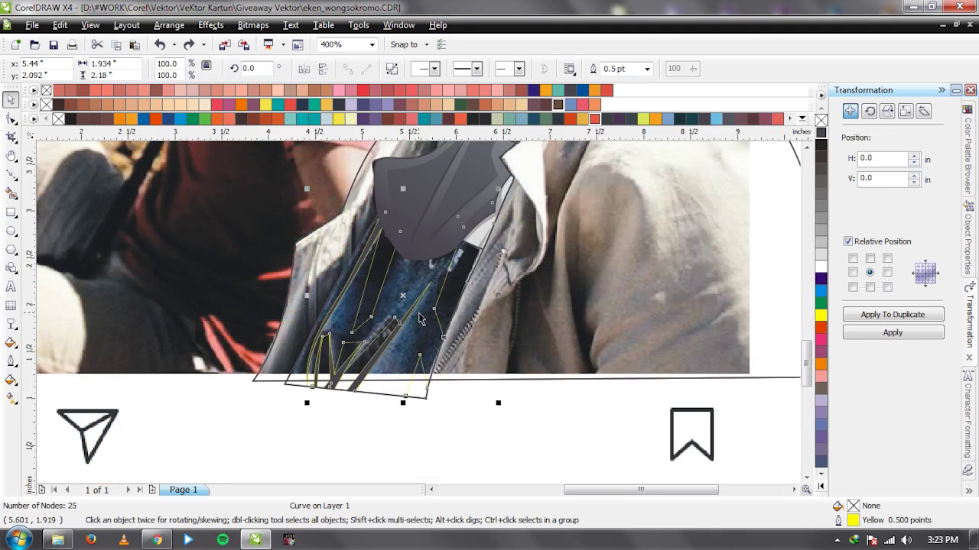
{"action": "scroll", "coordinate": [419, 320], "scroll_direction": "down", "scroll_amount": 1}
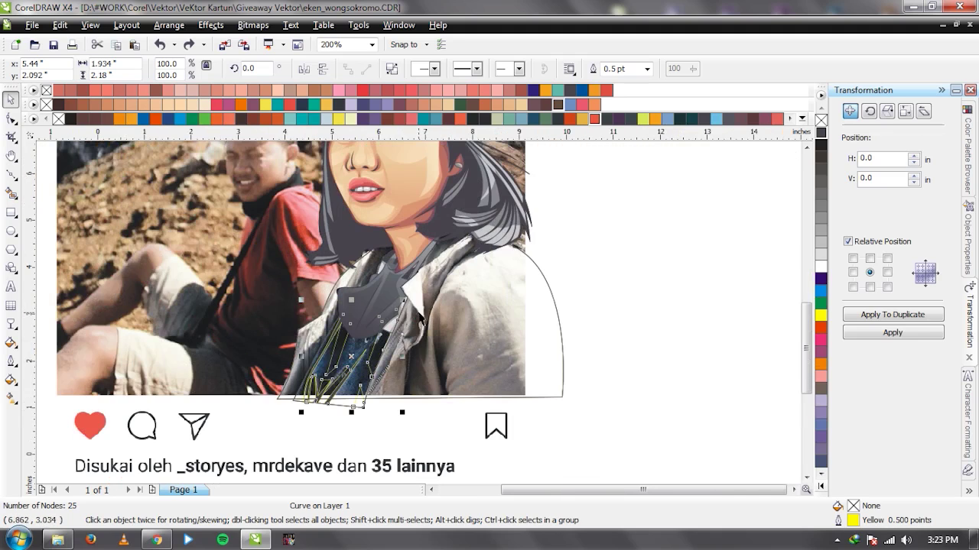
{"action": "scroll", "coordinate": [419, 320], "scroll_direction": "up", "scroll_amount": 1}
{"action": "scroll", "coordinate": [419, 319], "scroll_direction": "down", "scroll_amount": 1}
{"action": "scroll", "coordinate": [419, 317], "scroll_direction": "up", "scroll_amount": 1}
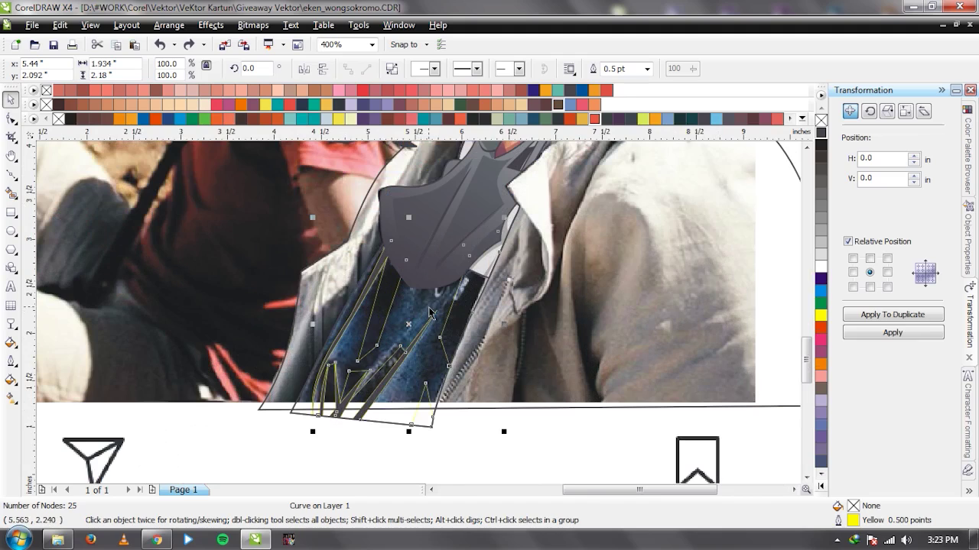
Try the Eyedropper's sampled shirt blue on the jacket curve, then undo it.
{"action": "key", "text": "i"}
{"action": "left_click", "coordinate": [414, 302]}
{"action": "left_click", "coordinate": [381, 299]}
{"action": "key", "text": "space"}
{"action": "key", "text": "ctrl+z"}
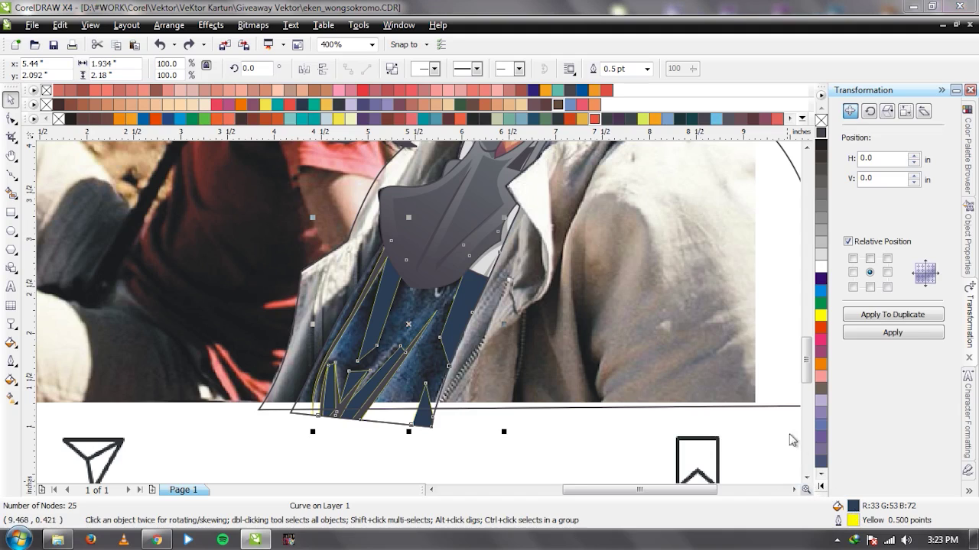
Fill the jacket curve with CMYK 80/54/34/2 through Uniform Fill.
{"action": "key", "text": "shift+F11"}
{"action": "left_click", "coordinate": [632, 240]}
{"action": "left_click", "coordinate": [634, 264]}
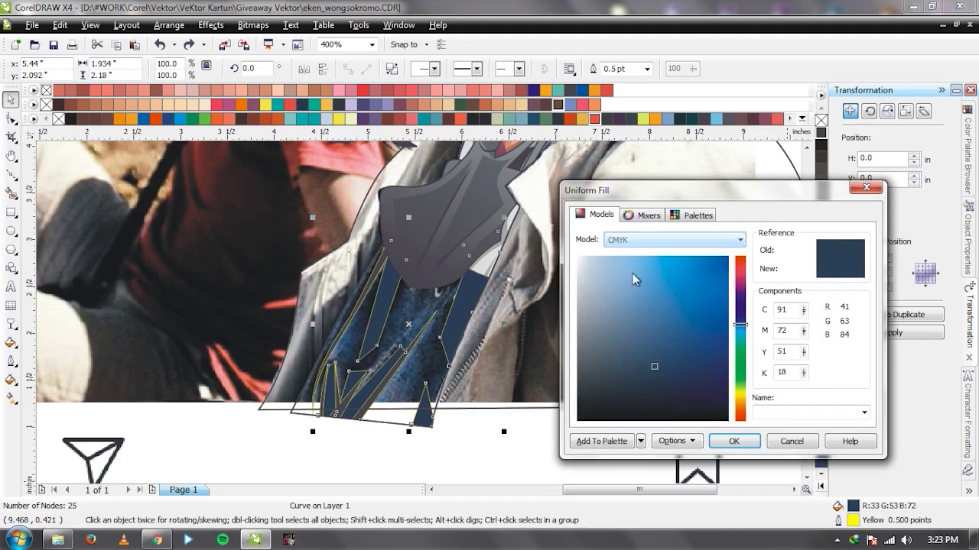
{"action": "left_click", "coordinate": [651, 345]}
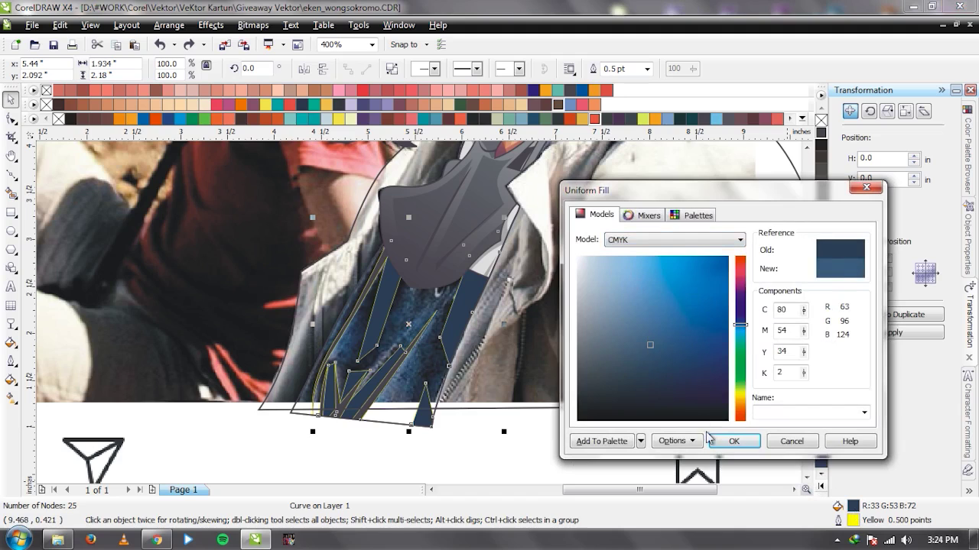
{"action": "left_click", "coordinate": [731, 441]}
{"action": "left_click", "coordinate": [551, 428]}
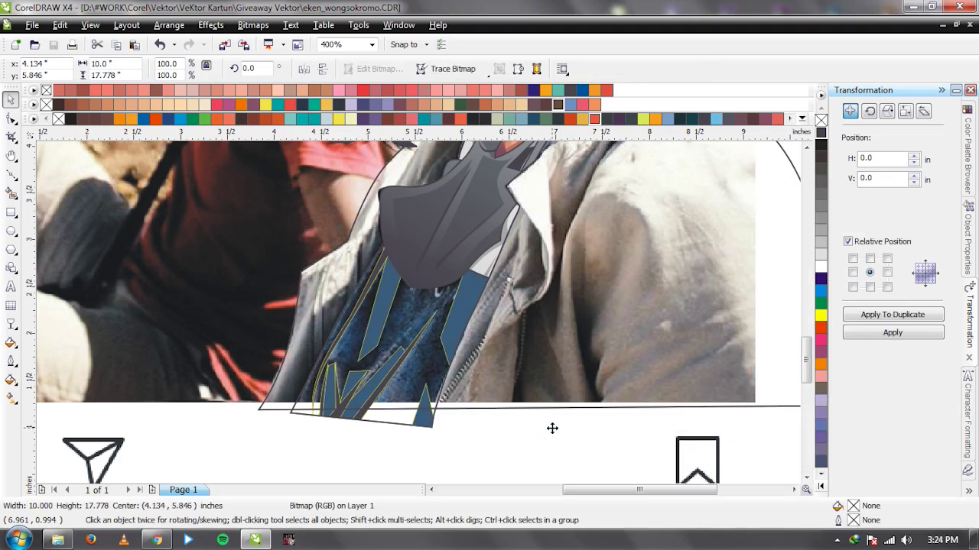
Start a Bezier shading outline on the jacket front, curving it near the collar and down toward the hem.
{"action": "scroll", "coordinate": [506, 409], "scroll_direction": "up", "scroll_amount": 1}
{"action": "scroll", "coordinate": [400, 370], "scroll_direction": "down", "scroll_amount": 1}
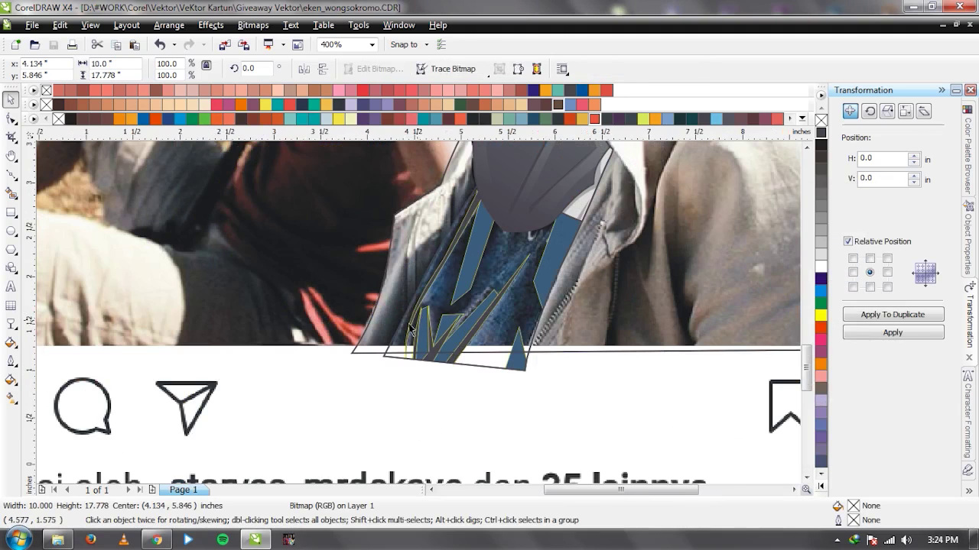
{"action": "key", "text": "F5"}
{"action": "left_click", "coordinate": [400, 371]}
{"action": "left_click_drag", "start_coordinate": [418, 295], "coordinate": [446, 247]}
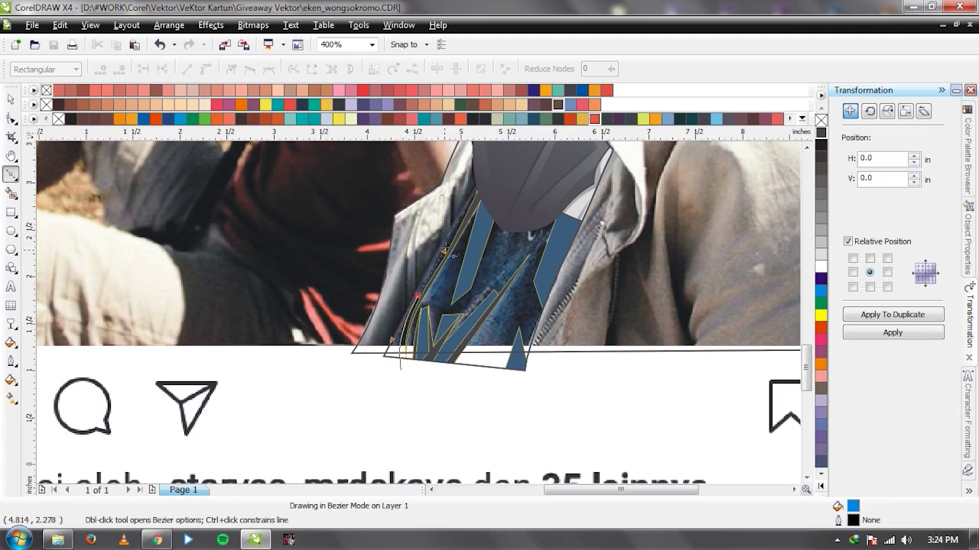
{"action": "mouse_move", "coordinate": [452, 284]}
{"action": "left_mouse_down"}
{"action": "mouse_move", "coordinate": [442, 304]}
{"action": "mouse_move", "coordinate": [421, 304]}
{"action": "left_mouse_up"}
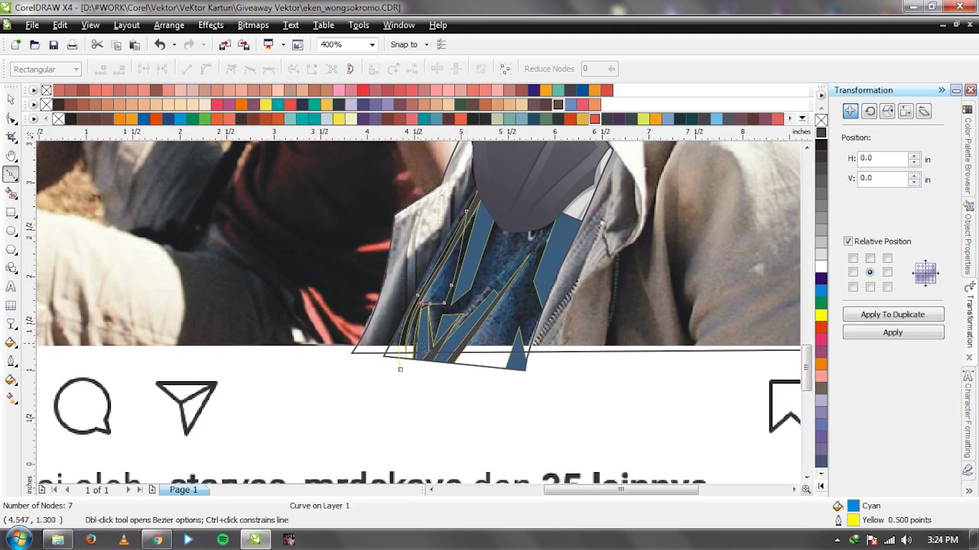
{"action": "left_click", "coordinate": [433, 366]}
Extend the outline up to the collar and down the right side, then close it at the hem.
{"action": "left_click", "coordinate": [430, 306]}
{"action": "left_click", "coordinate": [463, 310]}
{"action": "left_click", "coordinate": [474, 299]}
{"action": "left_click", "coordinate": [483, 289]}
{"action": "left_click", "coordinate": [500, 221]}
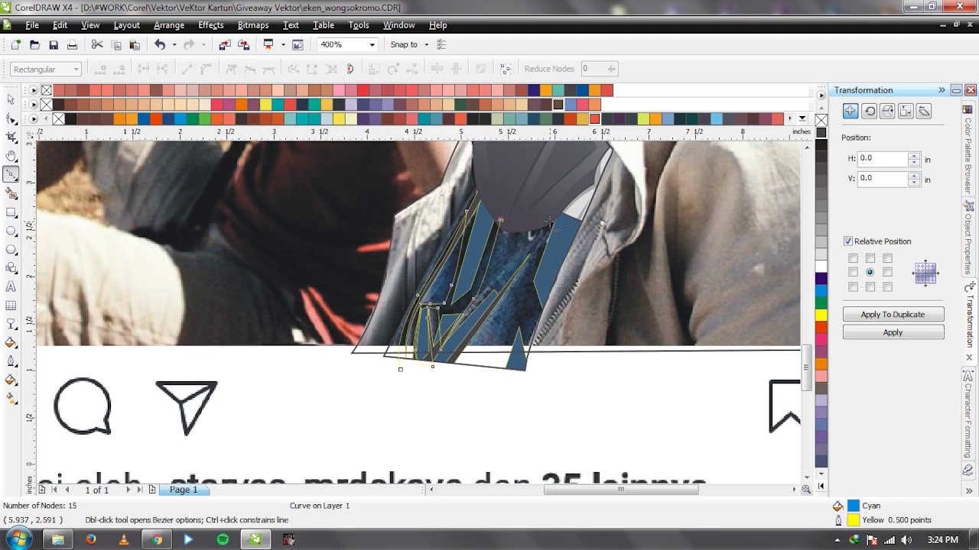
{"action": "left_click", "coordinate": [536, 309]}
{"action": "left_click", "coordinate": [507, 336]}
{"action": "mouse_move", "coordinate": [481, 374]}
{"action": "left_mouse_down"}
{"action": "mouse_move", "coordinate": [542, 399]}
{"action": "mouse_move", "coordinate": [600, 400]}
{"action": "left_mouse_up"}
{"action": "left_click_drag", "start_coordinate": [330, 380], "coordinate": [334, 440]}
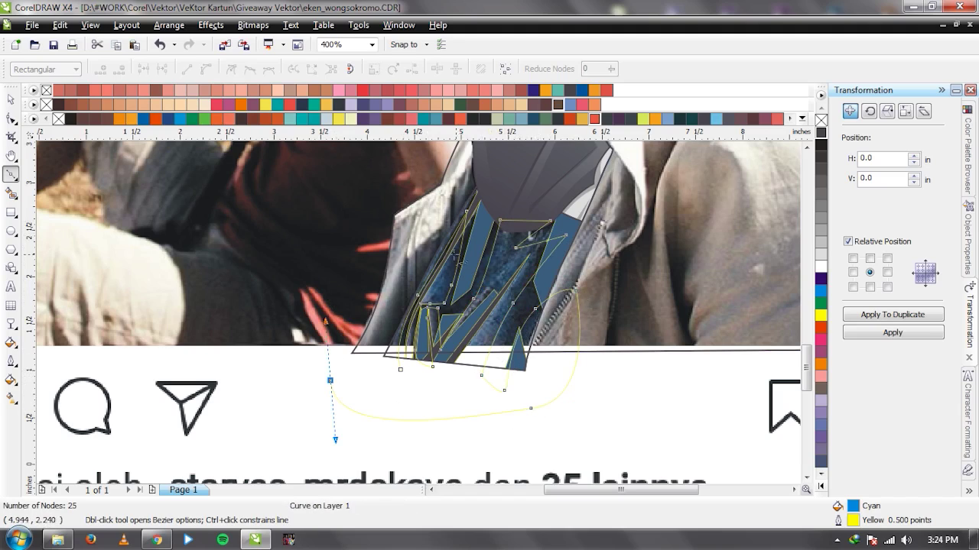
{"action": "key", "text": "ctrl+z"}
{"action": "left_click", "coordinate": [400, 370]}
Draw a second closed outline from the collar down past the jacket hem.
{"action": "key", "text": "space"}
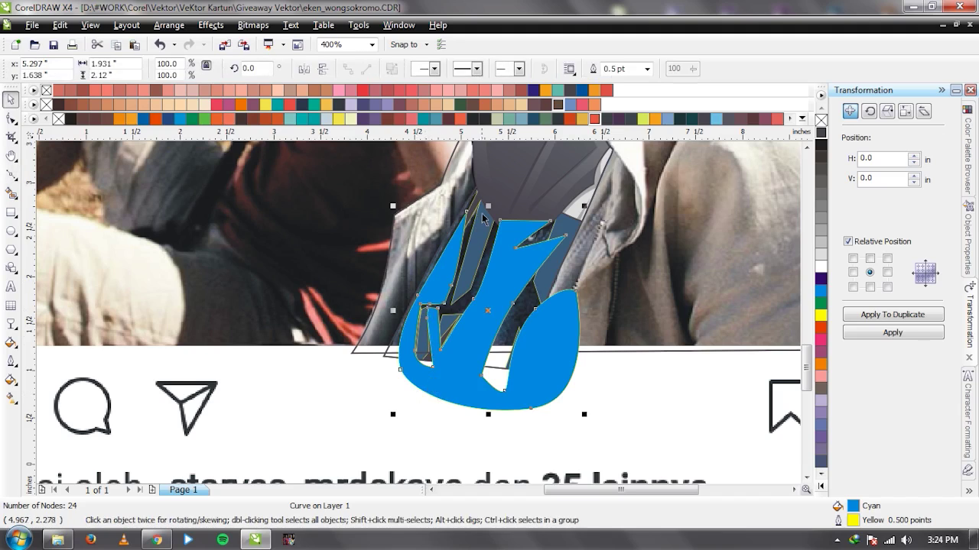
{"action": "key", "text": "space"}
{"action": "left_click", "coordinate": [483, 182]}
{"action": "left_click", "coordinate": [400, 356]}
{"action": "left_click", "coordinate": [371, 393]}
{"action": "left_click_drag", "start_coordinate": [484, 182], "coordinate": [486, 231]}
{"action": "key", "text": "space"}
{"action": "key", "text": "space"}
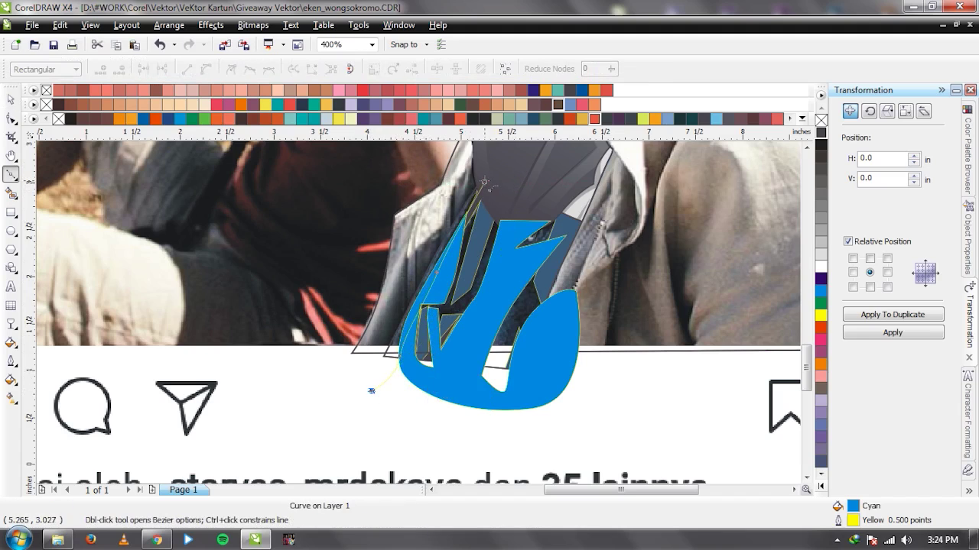
{"action": "left_click", "coordinate": [371, 391]}
Combine the two new outlines into one curve with no fill.
{"action": "left_click", "coordinate": [484, 182]}
{"action": "key", "text": "space"}
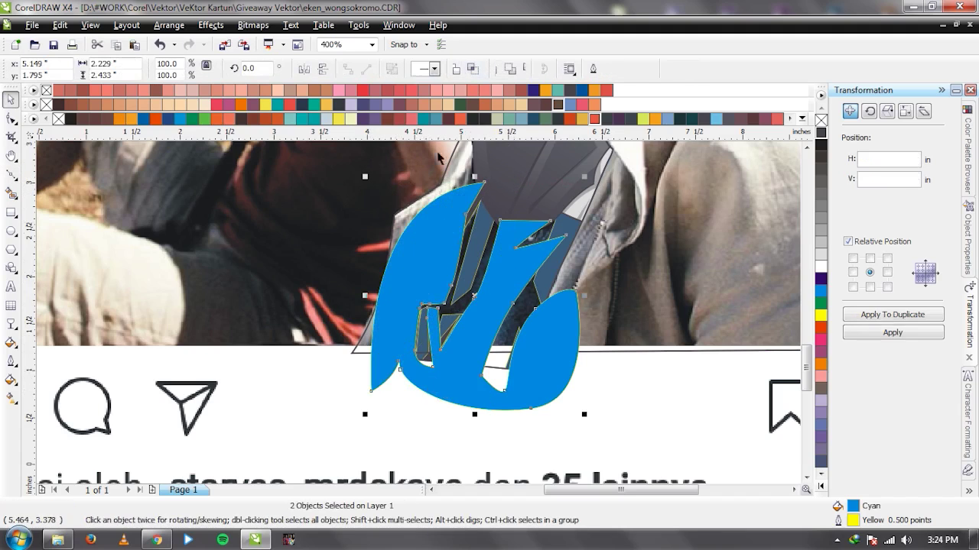
{"action": "left_click", "coordinate": [439, 66]}
{"action": "left_click", "coordinate": [820, 120]}
Draw a closed cutting outline over the jacket front up toward the collar.
{"action": "key", "text": "space"}
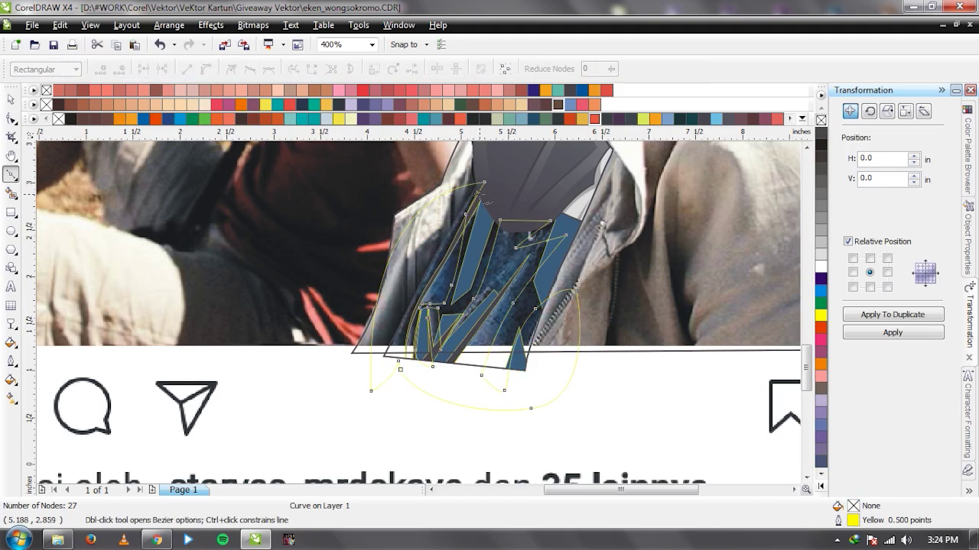
{"action": "left_click", "coordinate": [408, 309]}
{"action": "left_click", "coordinate": [404, 326]}
{"action": "left_click", "coordinate": [403, 368]}
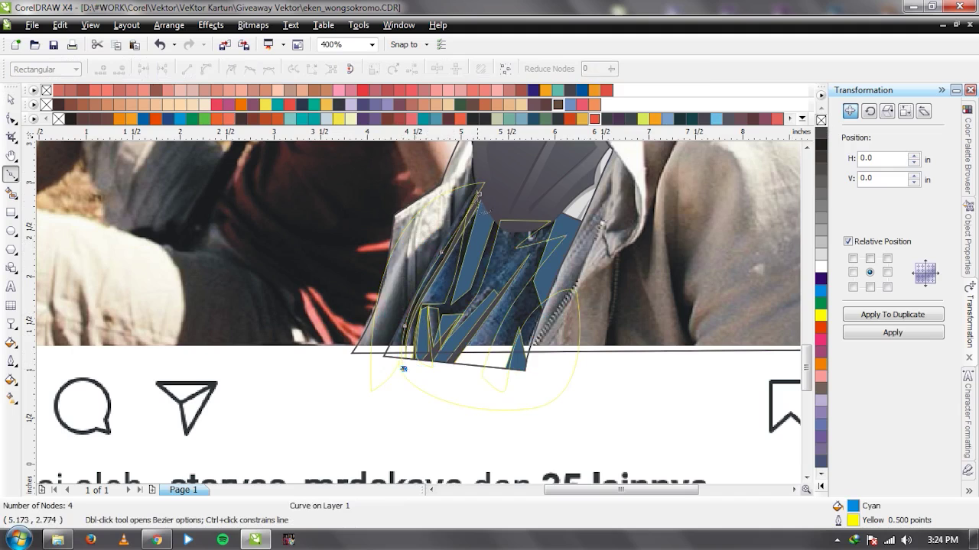
{"action": "scroll", "coordinate": [463, 276], "scroll_direction": "up", "scroll_amount": 1}
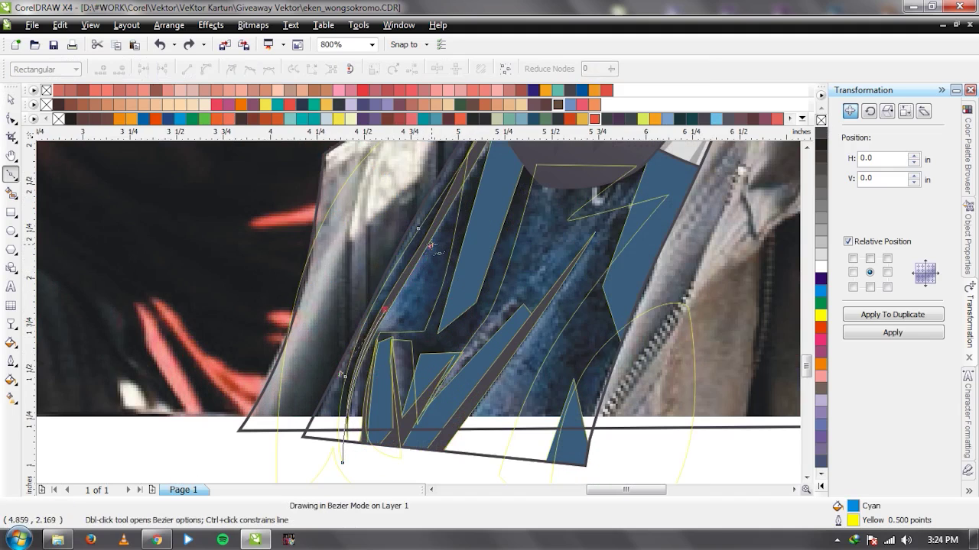
{"action": "left_click", "coordinate": [432, 241]}
{"action": "scroll", "coordinate": [428, 287], "scroll_direction": "down", "scroll_amount": 1}
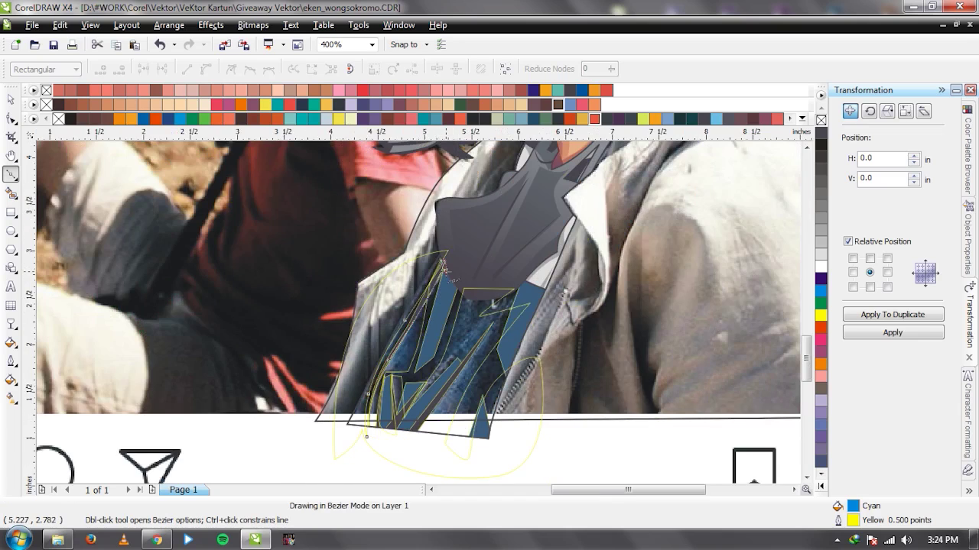
{"action": "left_click", "coordinate": [442, 262]}
Trim the jacket shape with the cutting outline and delete the leftover outline.
{"action": "key", "text": "space"}
{"action": "left_click", "coordinate": [411, 285], "text": "shift"}
{"action": "left_click", "coordinate": [454, 70]}
{"action": "left_click", "coordinate": [433, 293]}
{"action": "key", "text": "Delete"}
Cut the large jacket curve with a second outline and delete the leftover curve.
{"action": "scroll", "coordinate": [423, 368], "scroll_direction": "up", "scroll_amount": 1}
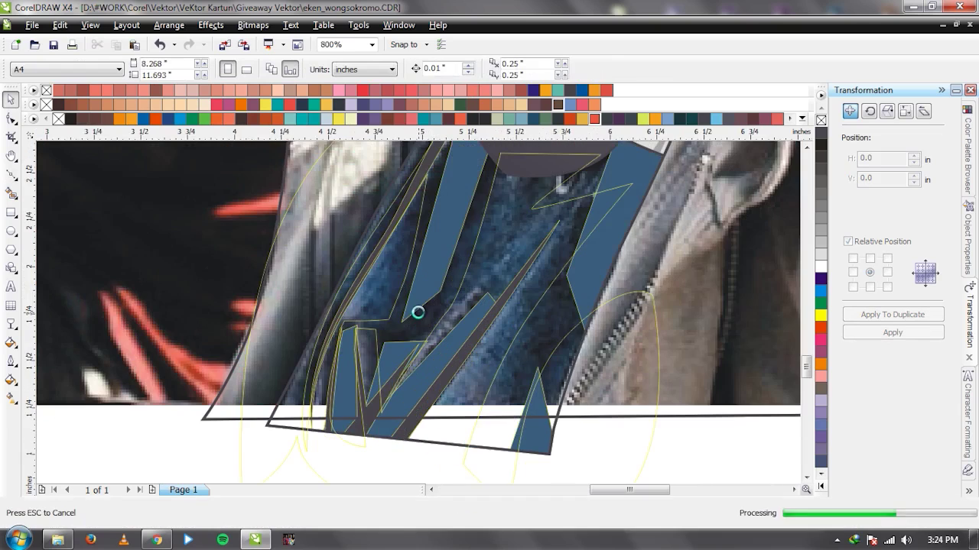
{"action": "scroll", "coordinate": [419, 312], "scroll_direction": "down", "scroll_amount": 1}
{"action": "left_click", "coordinate": [347, 221]}
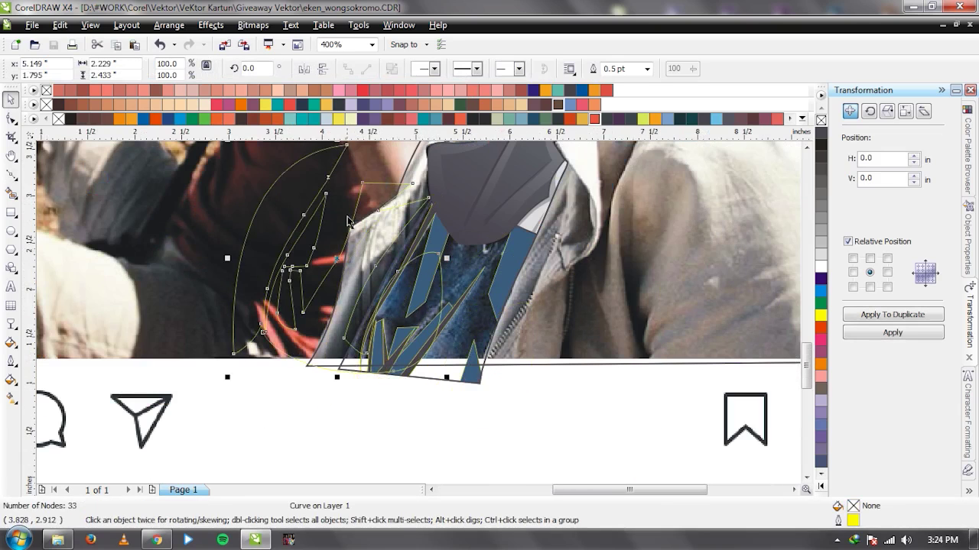
{"action": "scroll", "coordinate": [463, 364], "scroll_direction": "up", "scroll_amount": 1}
{"action": "left_click_drag", "start_coordinate": [394, 247], "coordinate": [317, 236]}
{"action": "key", "text": "ctrl+z"}
{"action": "left_click", "coordinate": [449, 228], "text": "shift"}
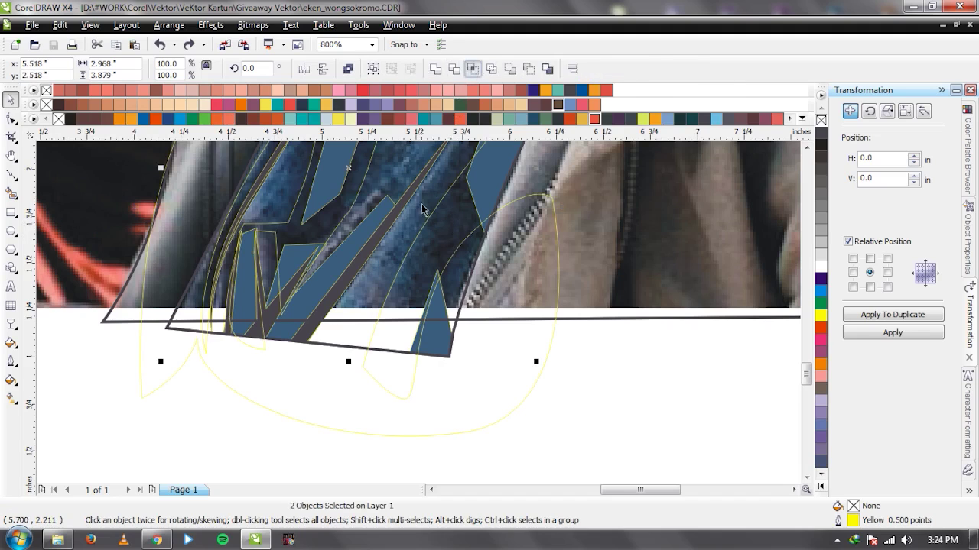
{"action": "left_click", "coordinate": [470, 70]}
{"action": "key", "text": "Delete"}
Eyedrop the C80 M54 Y34 K2 blue into the empty jacket shape and send it behind the strips.
{"action": "left_click", "coordinate": [458, 221]}
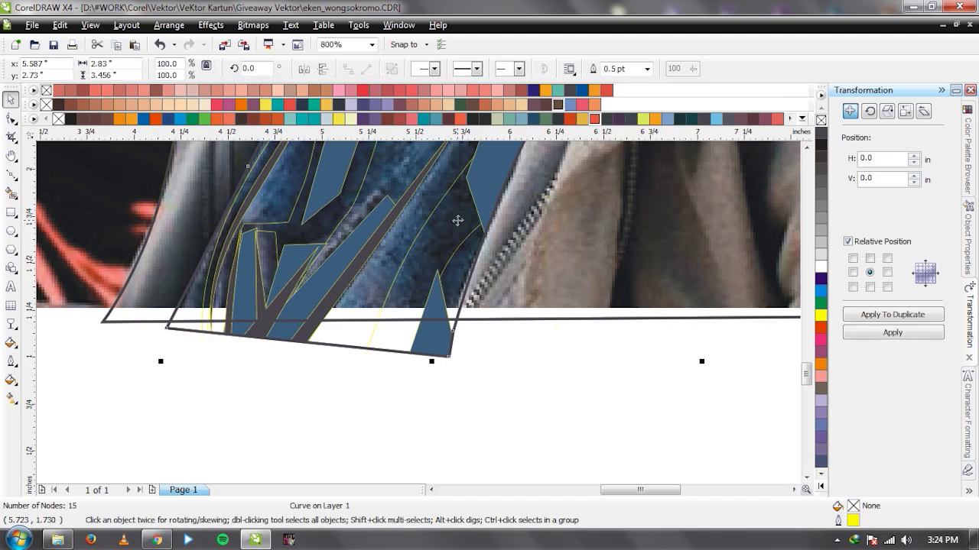
{"action": "key", "text": "i"}
{"action": "left_click", "coordinate": [491, 170]}
{"action": "left_click", "coordinate": [449, 218]}
{"action": "key", "text": "space"}
{"action": "key", "text": "ctrl+Page_Down"}
{"action": "scroll", "coordinate": [419, 317], "scroll_direction": "down", "scroll_amount": 1}
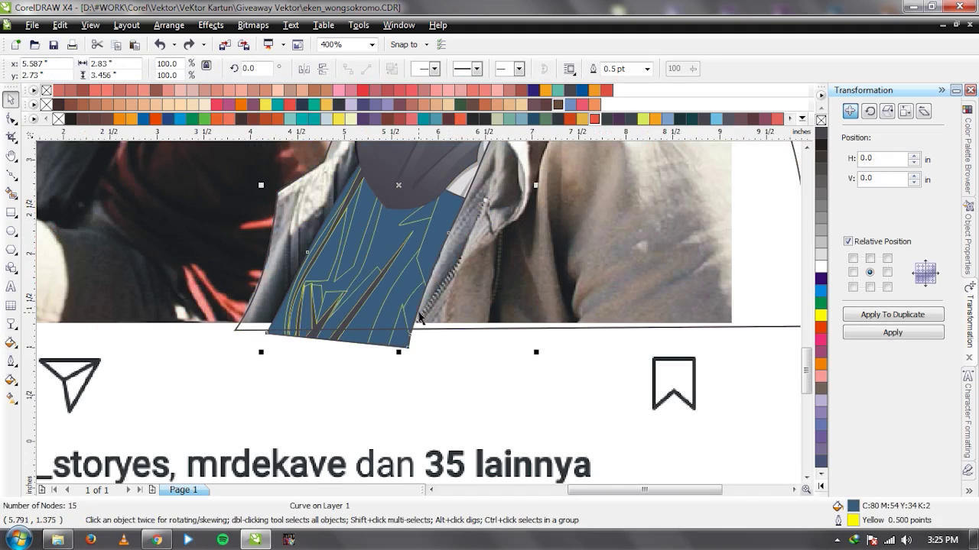
Lighten the jacket-front fill to C61 M27 Y14 K0 in Uniform Fill.
{"action": "double_click", "coordinate": [855, 508]}
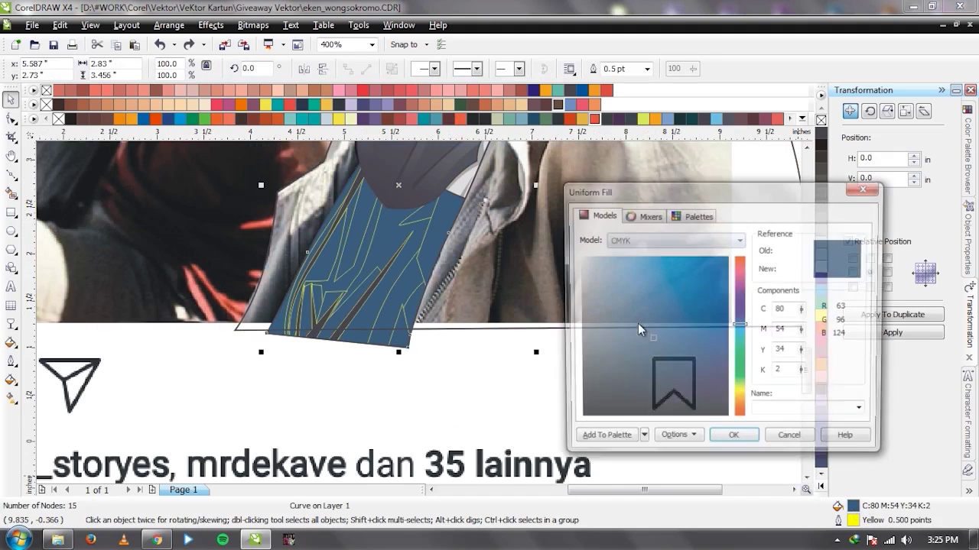
{"action": "left_click_drag", "start_coordinate": [643, 339], "coordinate": [641, 314]}
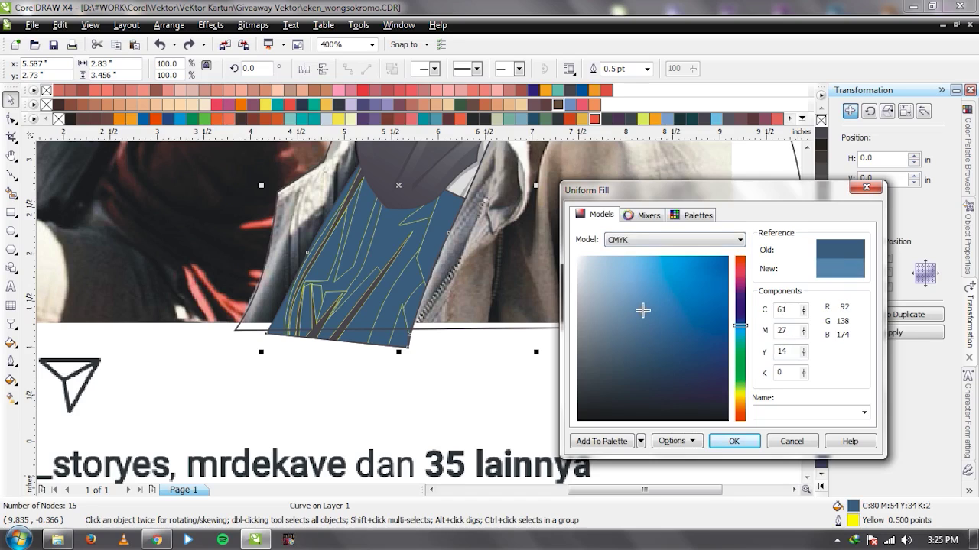
{"action": "key", "text": "Return"}
{"action": "key", "text": "h"}
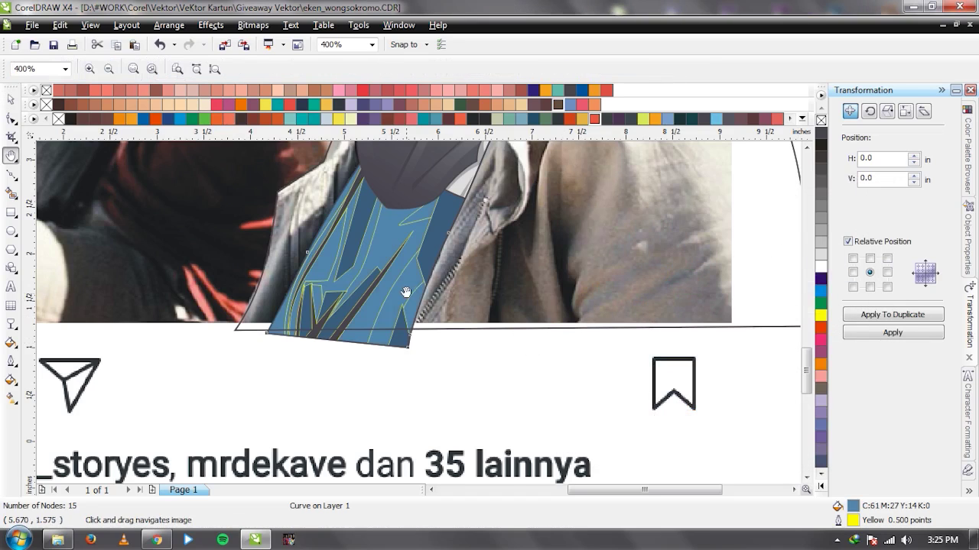
{"action": "key", "text": "space"}
Copy the lighter blue onto the highlight shape, then change it to paler blue C38 M8 Y4 K0.
{"action": "key", "text": "i"}
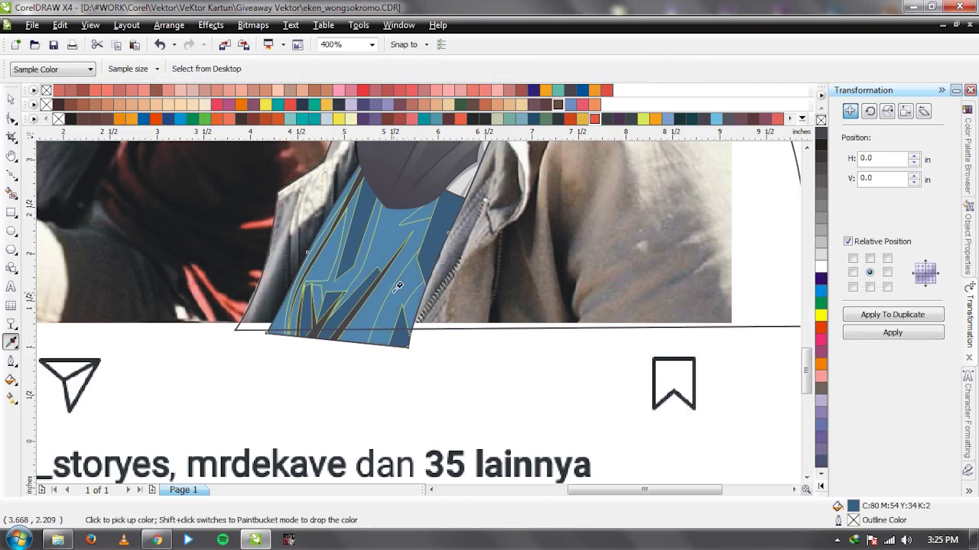
{"action": "left_click", "coordinate": [398, 290]}
{"action": "key", "text": "space"}
{"action": "left_click", "coordinate": [408, 277]}
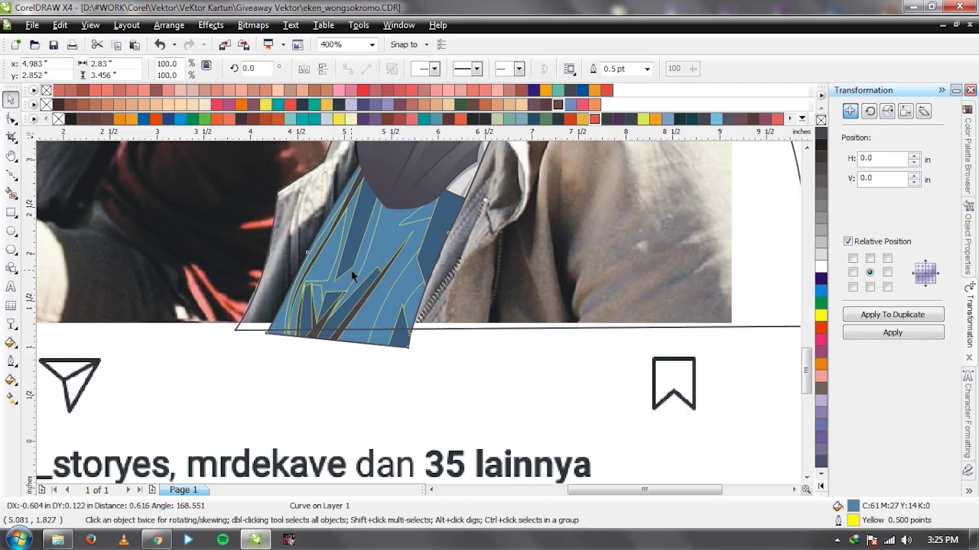
{"action": "left_click", "coordinate": [398, 270]}
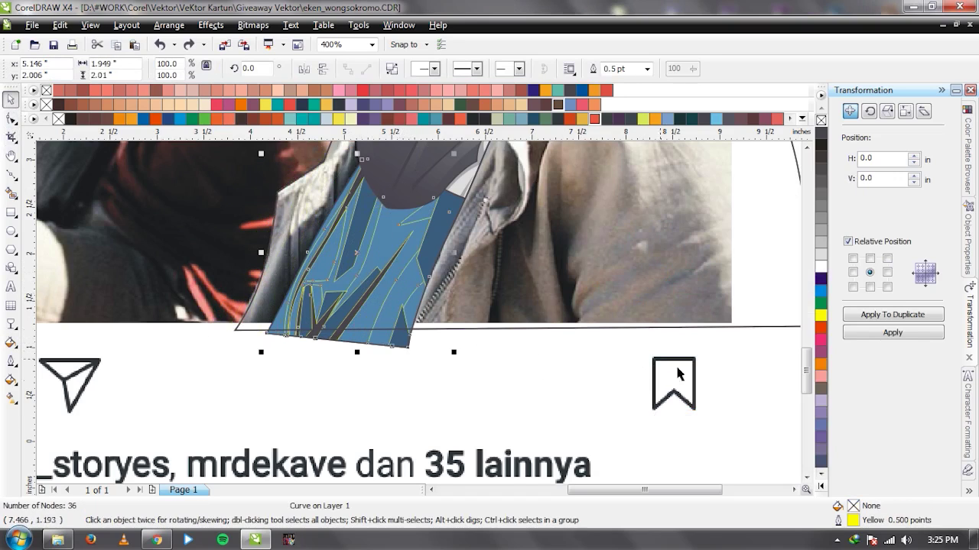
{"action": "key", "text": "space"}
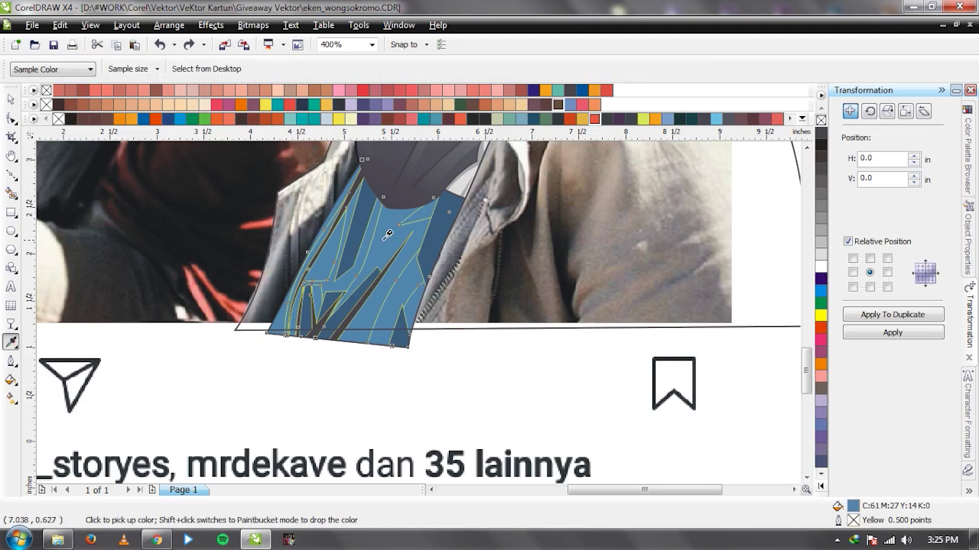
{"action": "left_click", "coordinate": [395, 258]}
{"action": "key", "text": "space"}
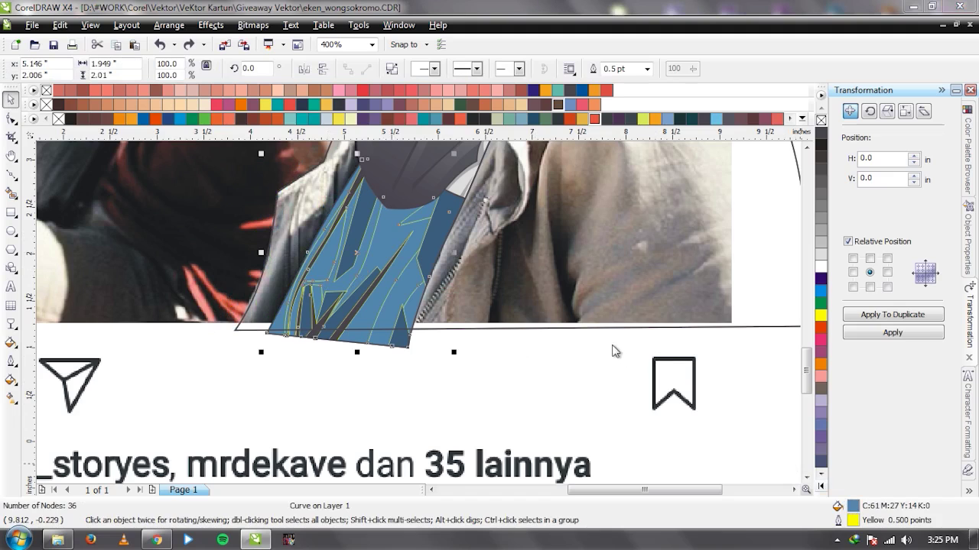
{"action": "left_click_drag", "start_coordinate": [648, 304], "coordinate": [632, 280]}
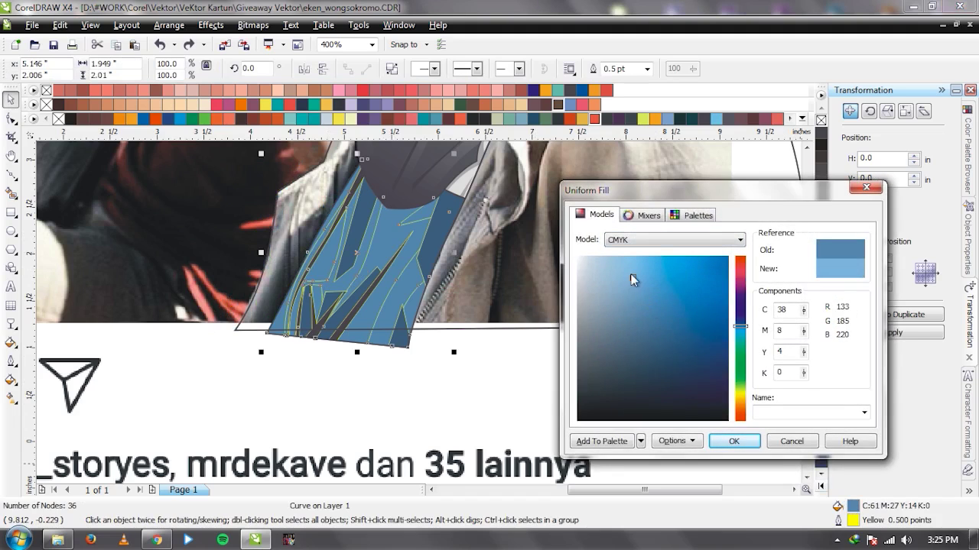
{"action": "key", "text": "Return"}
{"action": "key", "text": "F3"}
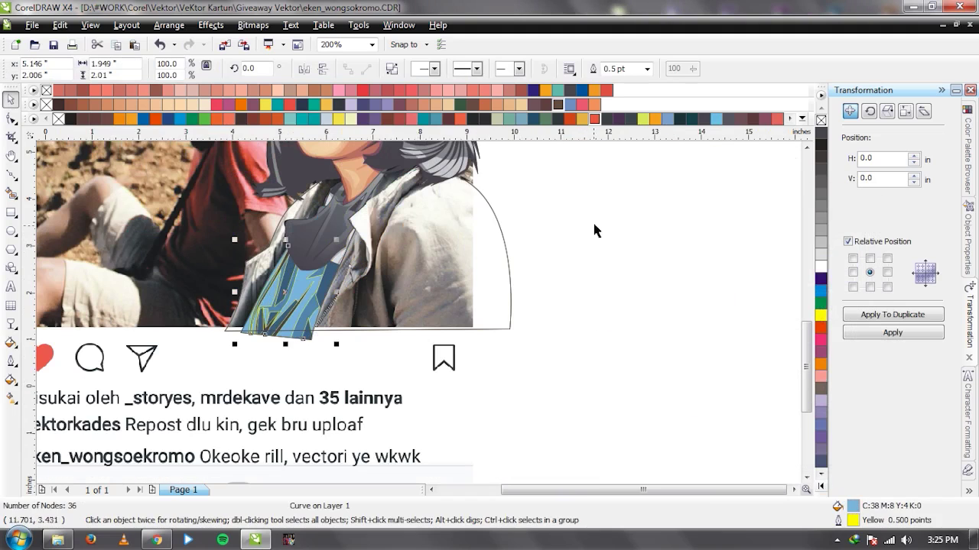
{"action": "left_click_drag", "start_coordinate": [496, 228], "coordinate": [207, 336]}
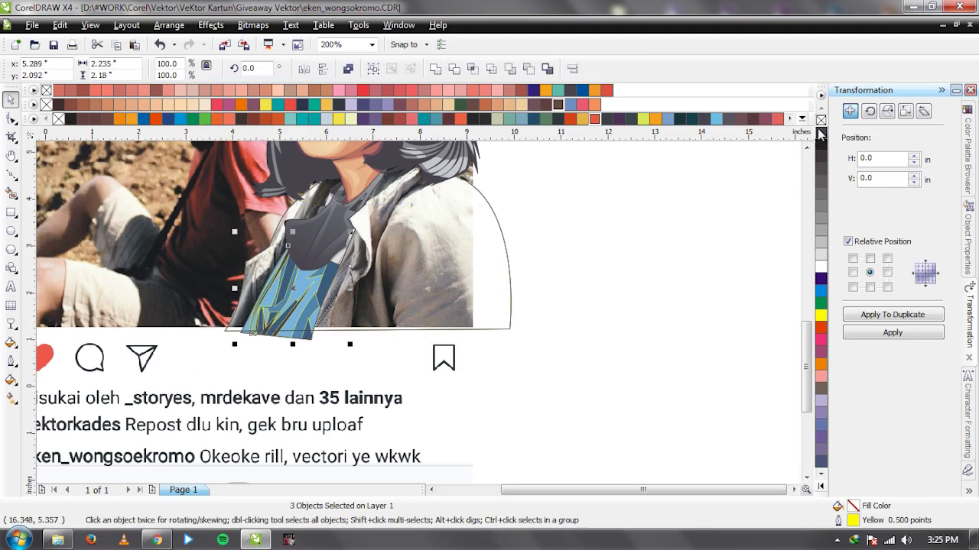
{"action": "key", "text": "Escape"}
{"action": "key", "text": "F3"}
{"action": "left_click_drag", "start_coordinate": [235, 247], "coordinate": [542, 246]}
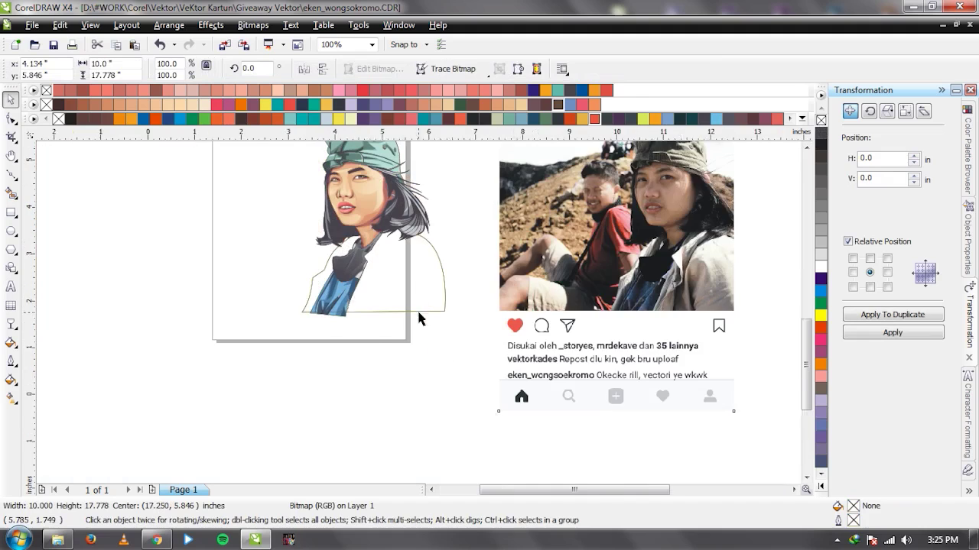
{"action": "key", "text": "ctrl+z"}
{"action": "scroll", "coordinate": [278, 286], "scroll_direction": "up", "scroll_amount": 2}
{"action": "left_click", "coordinate": [664, 372]}
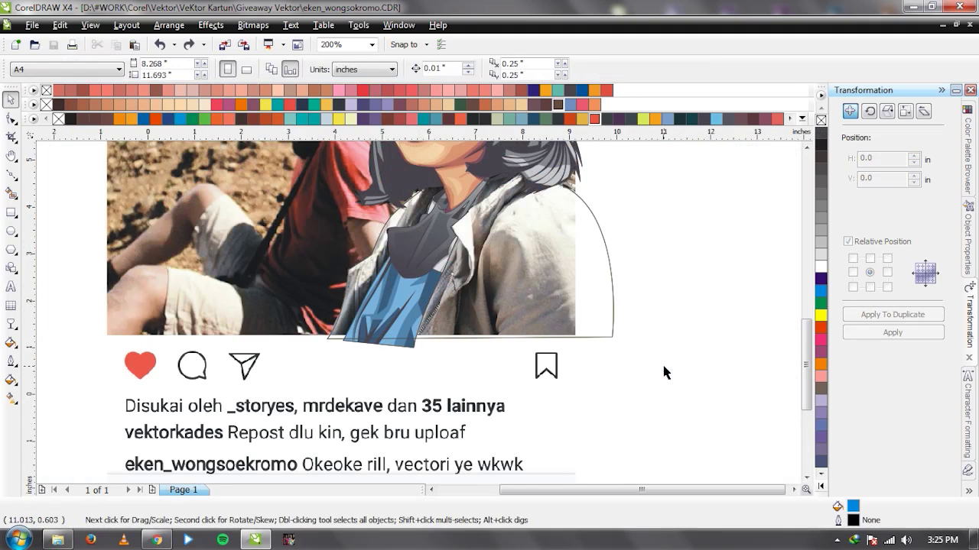
{"action": "key", "text": "F3"}
{"action": "scroll", "coordinate": [359, 281], "scroll_direction": "up", "scroll_amount": 1}
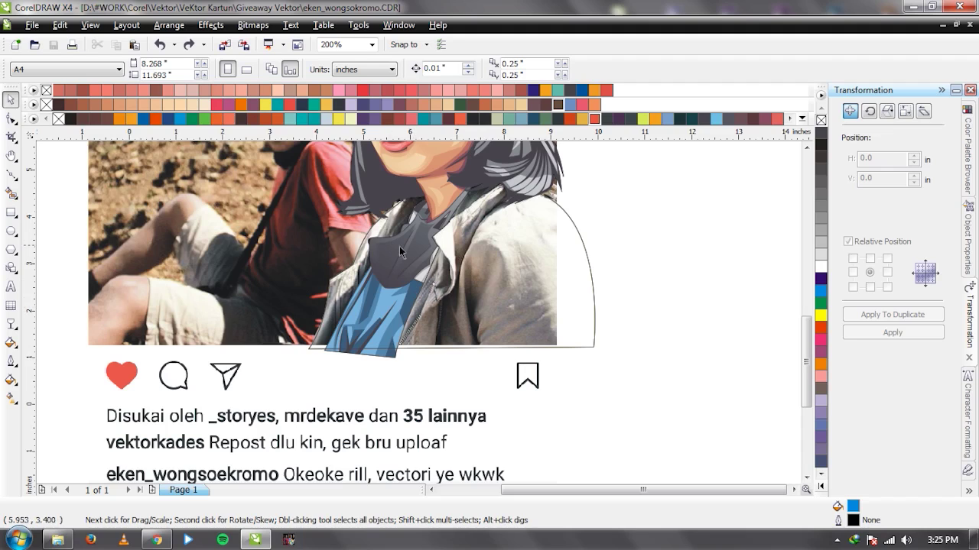
{"action": "left_click_drag", "start_coordinate": [581, 205], "coordinate": [291, 343]}
{"action": "mouse_move", "coordinate": [661, 155]}
{"action": "left_mouse_down"}
{"action": "mouse_move", "coordinate": [586, 179]}
{"action": "mouse_move", "coordinate": [261, 353]}
{"action": "mouse_move", "coordinate": [321, 411]}
{"action": "left_mouse_up"}
{"action": "left_click_drag", "start_coordinate": [379, 306], "coordinate": [639, 302]}
{"action": "key", "text": "ctrl+z"}
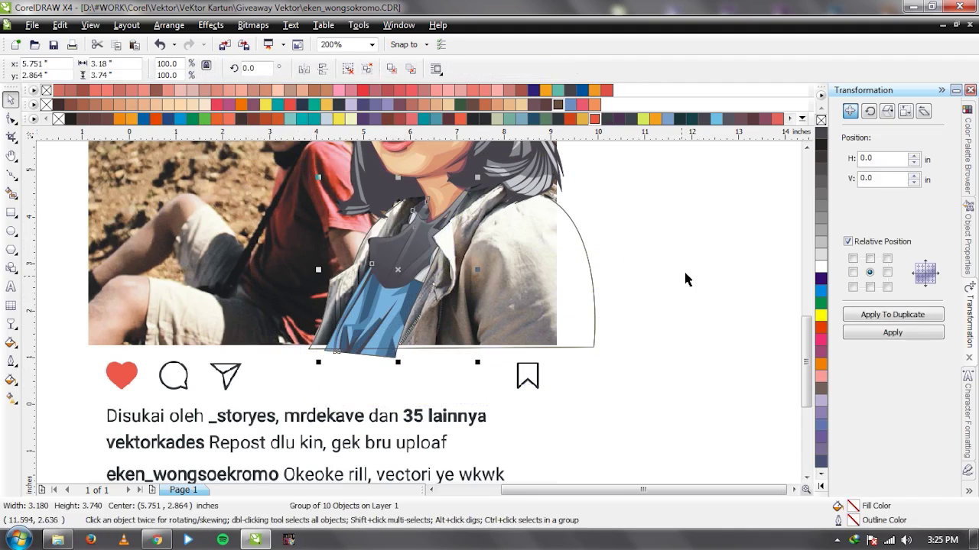
{"action": "left_click", "coordinate": [687, 276]}
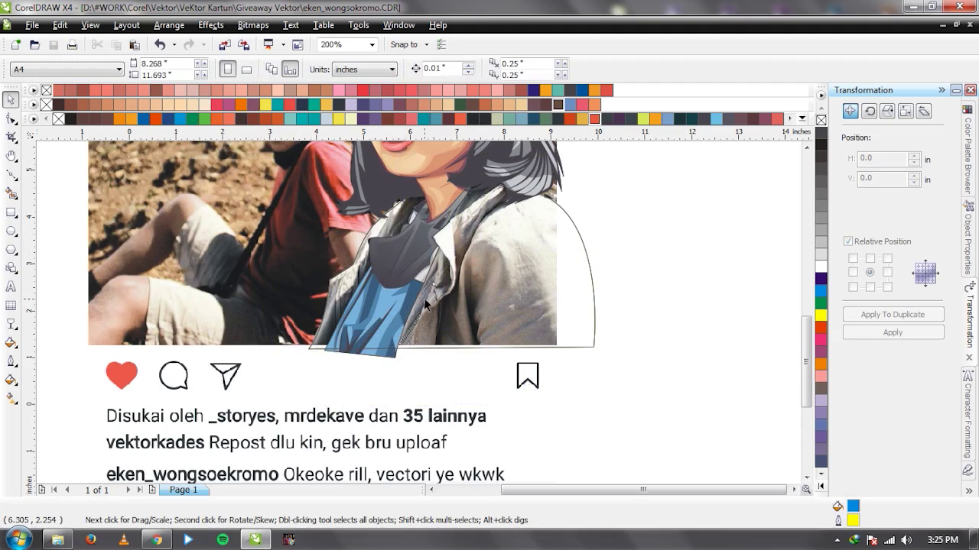
{"action": "scroll", "coordinate": [426, 304], "scroll_direction": "down", "scroll_amount": 2}
{"action": "left_click_drag", "start_coordinate": [291, 264], "coordinate": [609, 267]}
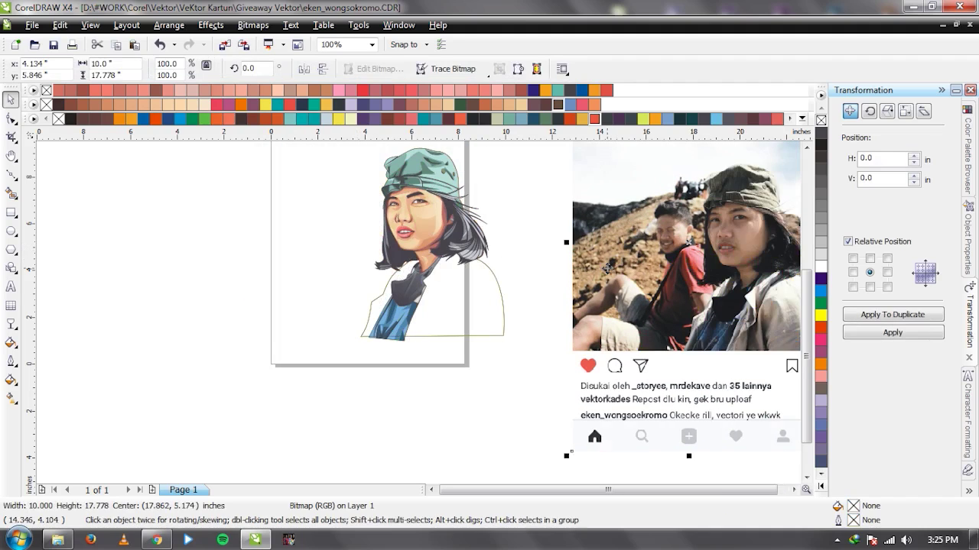
{"action": "key", "text": "ctrl+z"}
{"action": "left_click", "coordinate": [588, 283]}
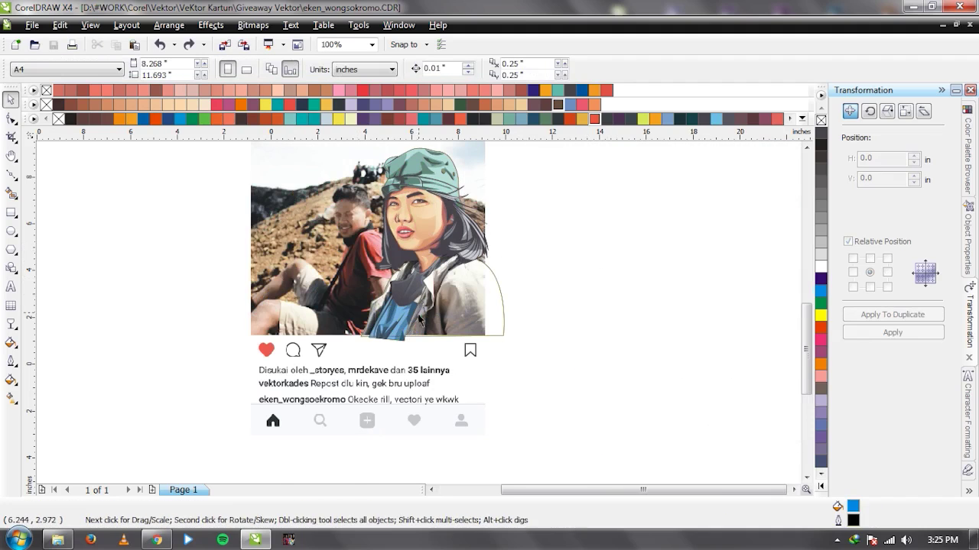
{"action": "scroll", "coordinate": [399, 303], "scroll_direction": "up", "scroll_amount": 2}
{"action": "scroll", "coordinate": [421, 318], "scroll_direction": "up", "scroll_amount": 2}
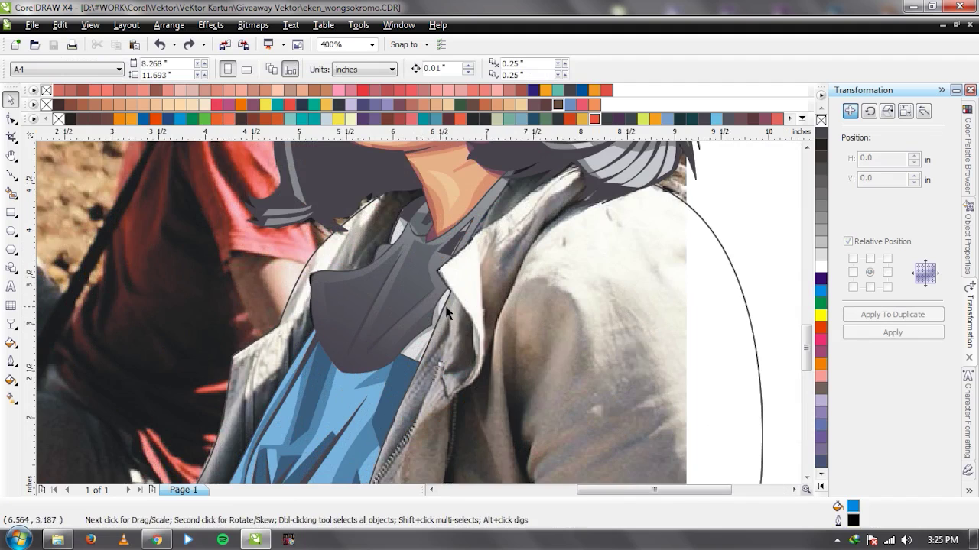
{"action": "scroll", "coordinate": [448, 312], "scroll_direction": "down", "scroll_amount": 3}
{"action": "scroll", "coordinate": [423, 315], "scroll_direction": "up", "scroll_amount": 4}
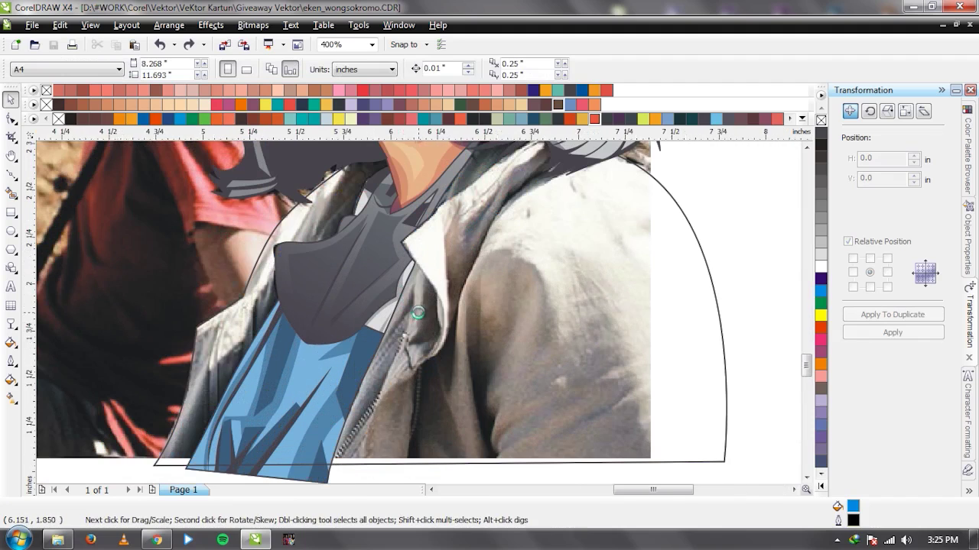
{"action": "scroll", "coordinate": [370, 402], "scroll_direction": "up", "scroll_amount": 1}
{"action": "key", "text": "F5"}
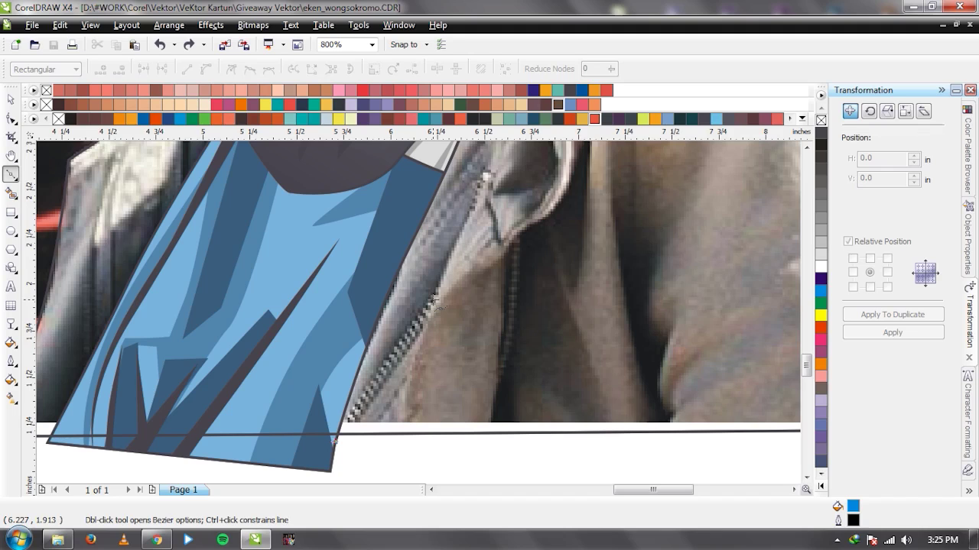
Draw a closed Bezier highlight strand down the jacket's shoulder fold, widening at its tip.
{"action": "key", "text": "space"}
{"action": "scroll", "coordinate": [435, 298], "scroll_direction": "down", "scroll_amount": 2}
{"action": "scroll", "coordinate": [399, 341], "scroll_direction": "up", "scroll_amount": 2}
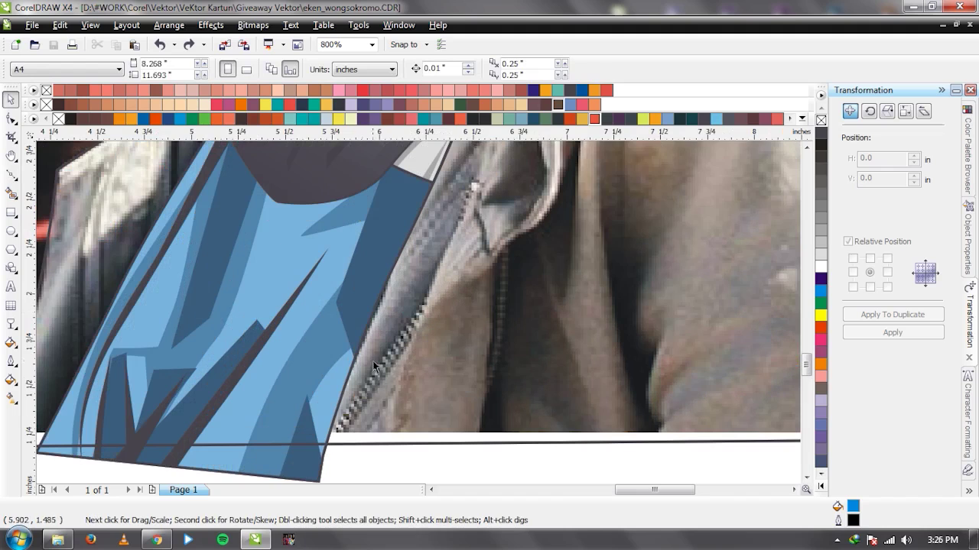
{"action": "scroll", "coordinate": [406, 337], "scroll_direction": "down", "scroll_amount": 1}
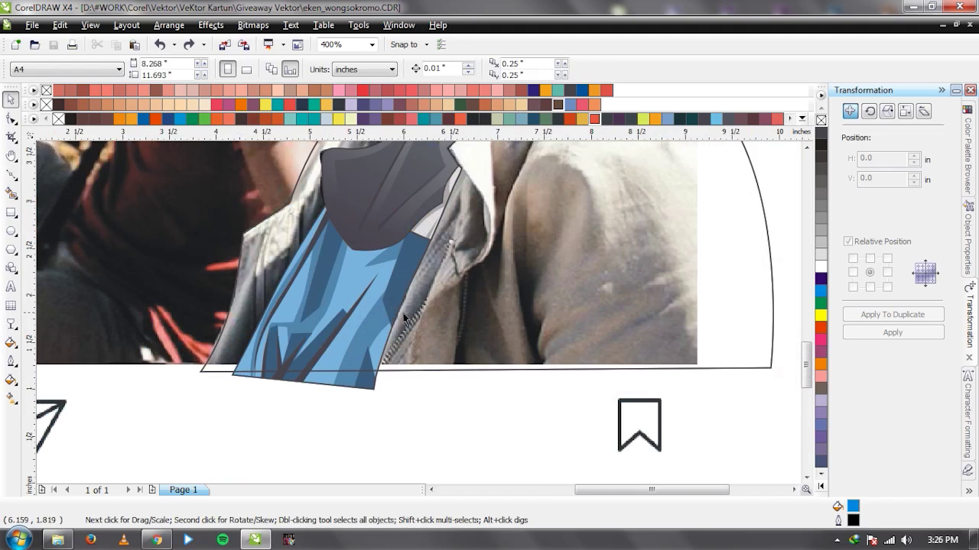
{"action": "scroll", "coordinate": [267, 301], "scroll_direction": "up", "scroll_amount": 1}
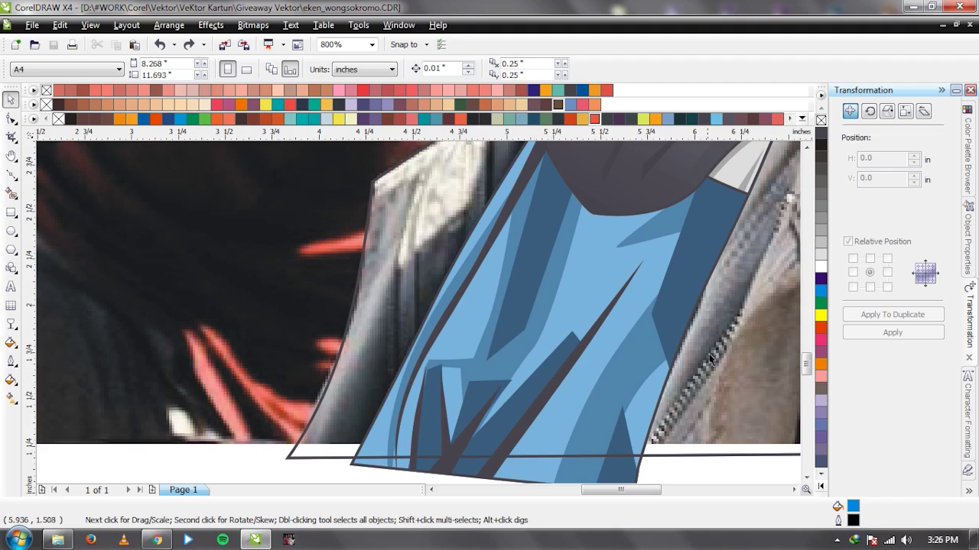
{"action": "scroll", "coordinate": [710, 357], "scroll_direction": "down", "scroll_amount": 1}
{"action": "scroll", "coordinate": [419, 317], "scroll_direction": "up", "scroll_amount": 1}
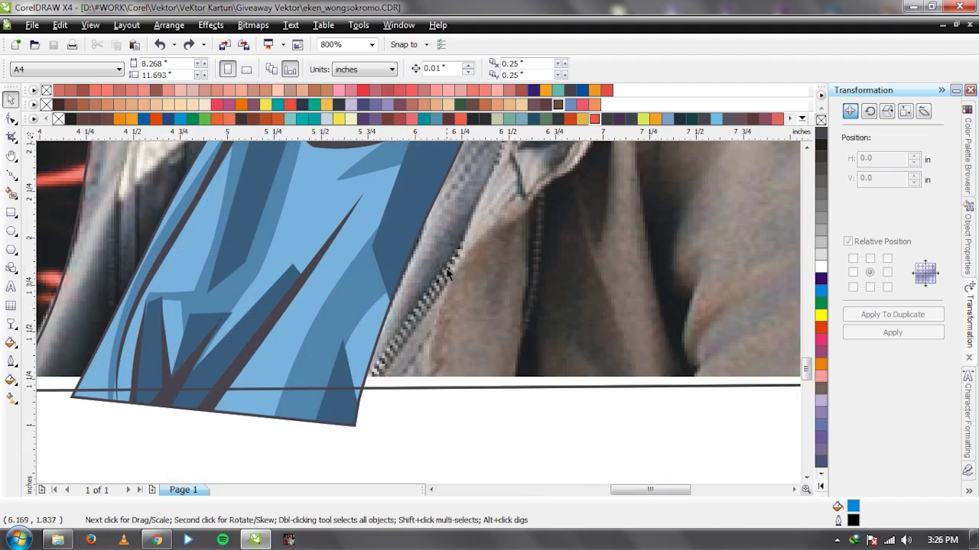
{"action": "scroll", "coordinate": [444, 267], "scroll_direction": "down", "scroll_amount": 1}
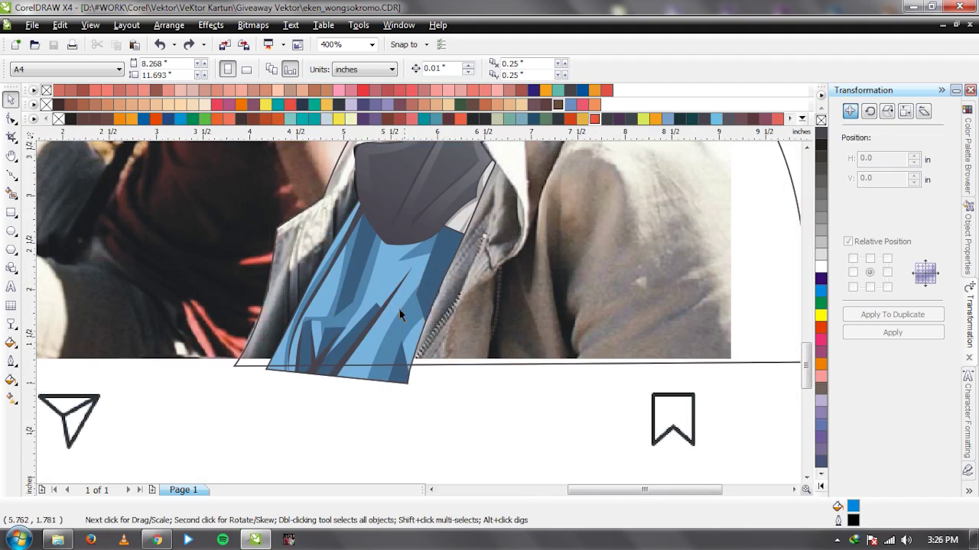
{"action": "scroll", "coordinate": [419, 318], "scroll_direction": "up", "scroll_amount": 1}
{"action": "key", "text": "F5"}
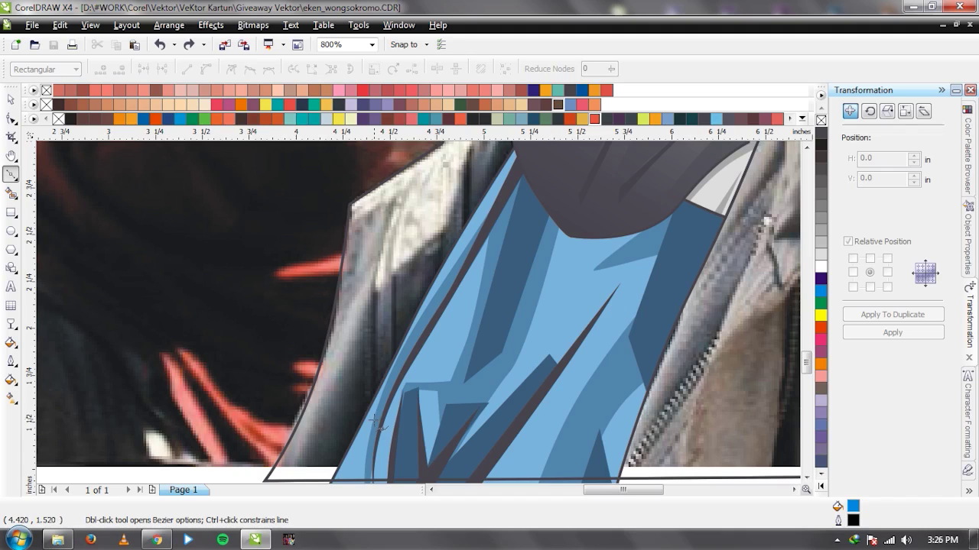
{"action": "scroll", "coordinate": [387, 332], "scroll_direction": "down", "scroll_amount": 1}
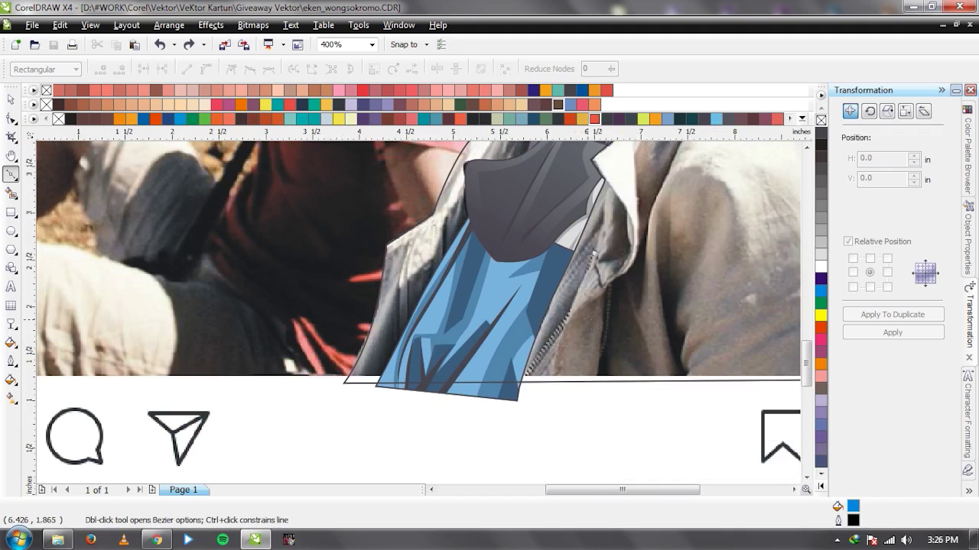
{"action": "scroll", "coordinate": [420, 317], "scroll_direction": "up", "scroll_amount": 1}
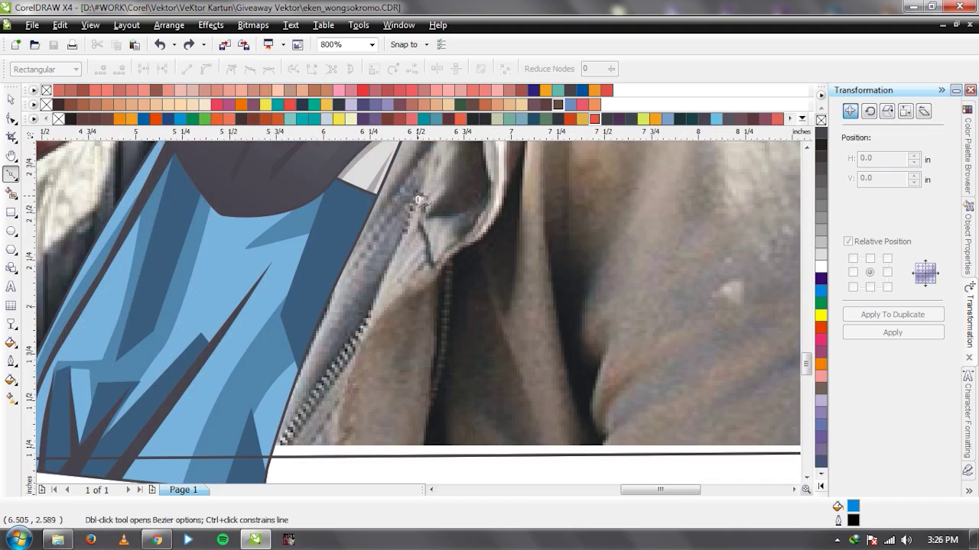
{"action": "scroll", "coordinate": [419, 200], "scroll_direction": "down", "scroll_amount": 1}
{"action": "key", "text": "space"}
{"action": "scroll", "coordinate": [497, 331], "scroll_direction": "down", "scroll_amount": 1}
{"action": "scroll", "coordinate": [496, 331], "scroll_direction": "up", "scroll_amount": 1}
{"action": "scroll", "coordinate": [497, 206], "scroll_direction": "down", "scroll_amount": 1}
{"action": "scroll", "coordinate": [419, 311], "scroll_direction": "up", "scroll_amount": 1}
{"action": "key", "text": "space"}
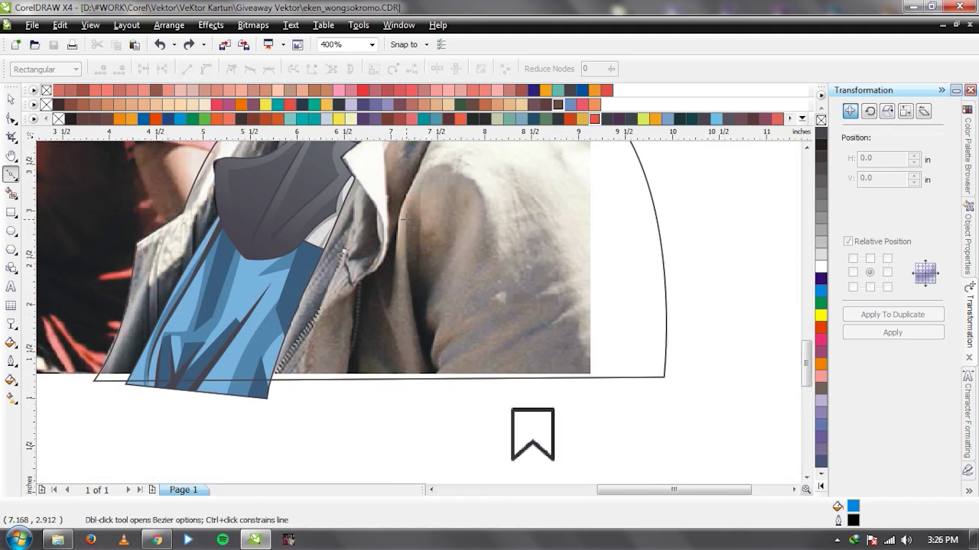
{"action": "left_click_drag", "start_coordinate": [419, 340], "coordinate": [433, 382]}
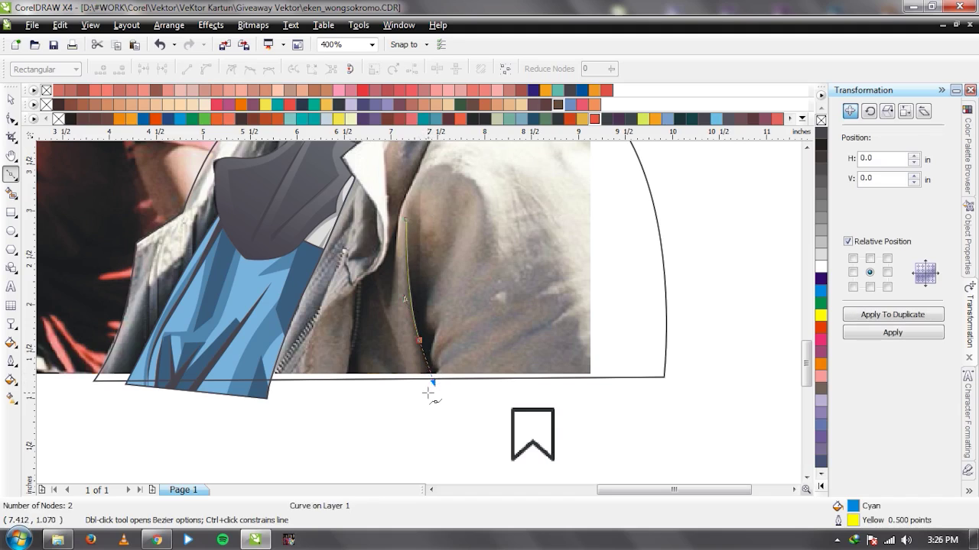
{"action": "left_click", "coordinate": [425, 400]}
{"action": "key", "text": "ctrl+z"}
{"action": "left_click", "coordinate": [403, 218]}
{"action": "left_click_drag", "start_coordinate": [417, 327], "coordinate": [430, 373]}
{"action": "left_click", "coordinate": [427, 404]}
{"action": "left_click", "coordinate": [439, 401]}
{"action": "left_click_drag", "start_coordinate": [404, 218], "coordinate": [411, 277]}
Draw a second closed strand beside the first, following the shoulder fold downward.
{"action": "key", "text": "space"}
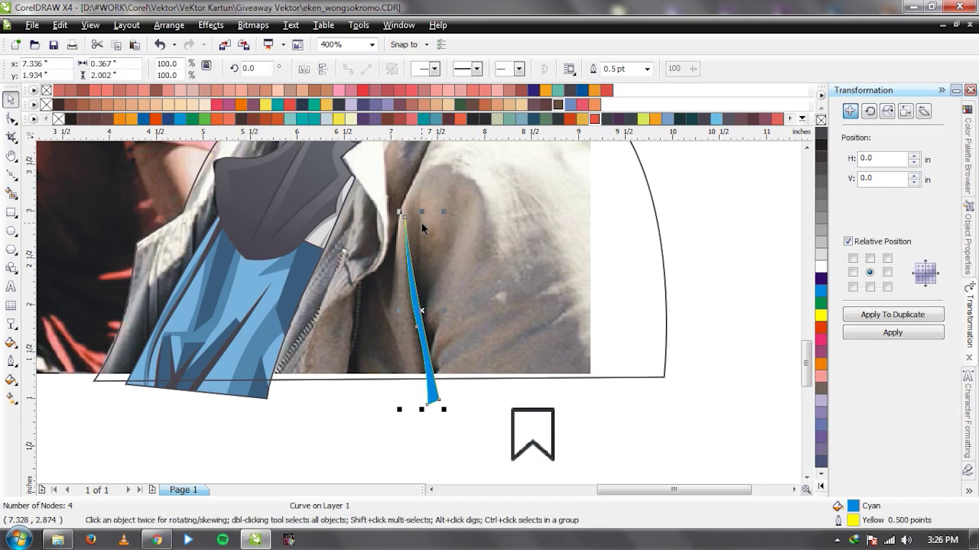
{"action": "scroll", "coordinate": [421, 223], "scroll_direction": "up", "scroll_amount": 1}
{"action": "key", "text": "space"}
{"action": "left_click", "coordinate": [416, 246]}
{"action": "left_click_drag", "start_coordinate": [413, 387], "coordinate": [415, 433]}
{"action": "left_click", "coordinate": [412, 462]}
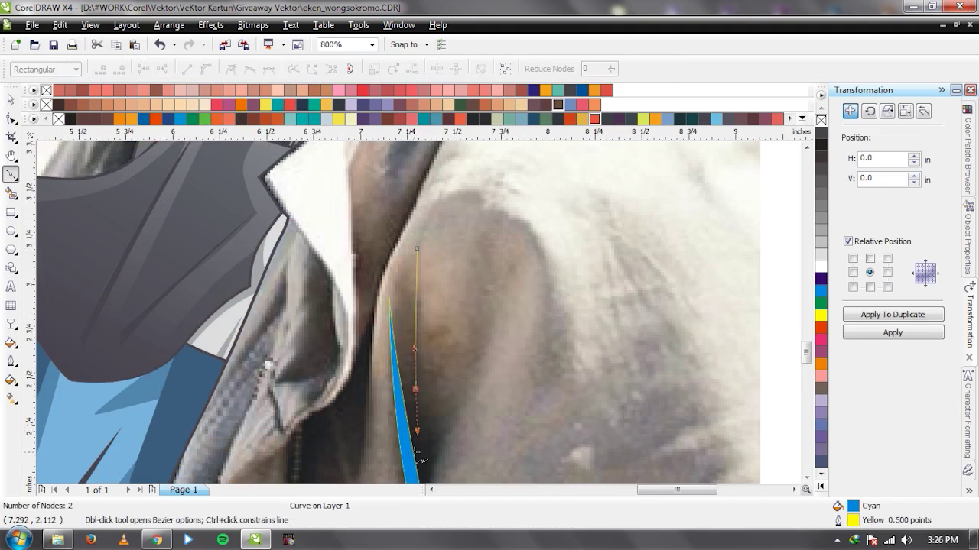
{"action": "left_click", "coordinate": [417, 279]}
{"action": "left_click", "coordinate": [417, 249]}
Combine the two shoulder strands into one shape and fill it cyan.
{"action": "key", "text": "space"}
{"action": "left_click", "coordinate": [413, 462], "text": "shift"}
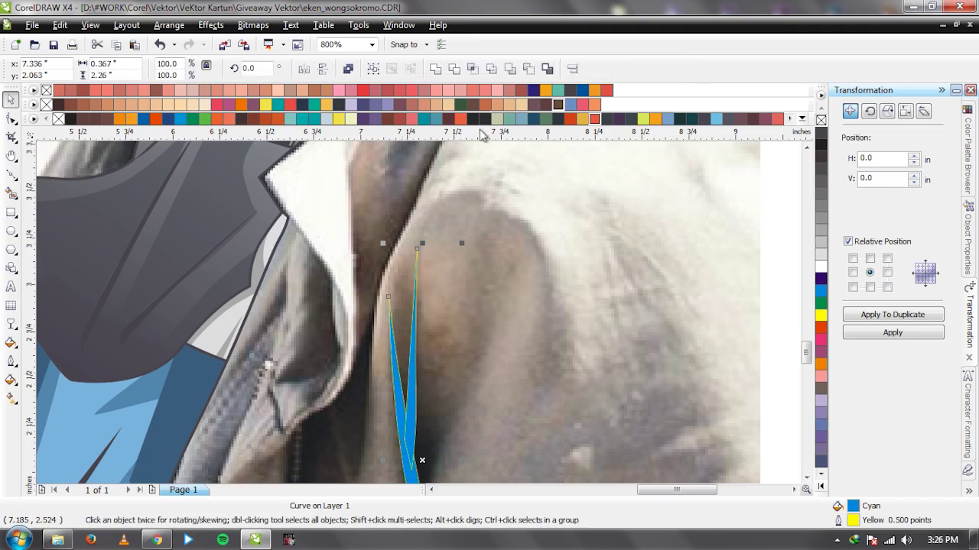
{"action": "left_click", "coordinate": [439, 72]}
{"action": "key", "text": "F3"}
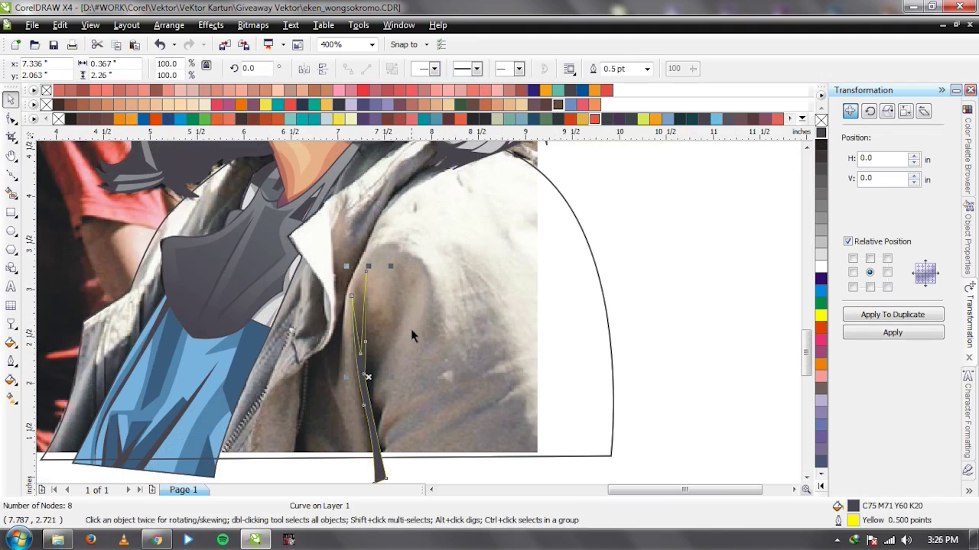
{"action": "key", "text": "ctrl+r"}
{"action": "key", "text": "F3"}
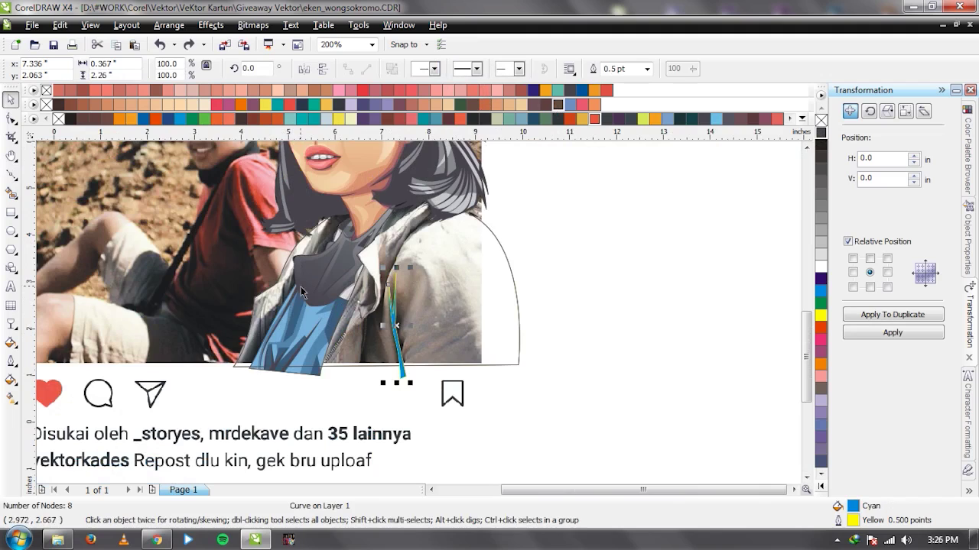
Draw a strand along the left collar edge and combine it with the shoulder strands.
{"action": "scroll", "coordinate": [419, 318], "scroll_direction": "up", "scroll_amount": 1}
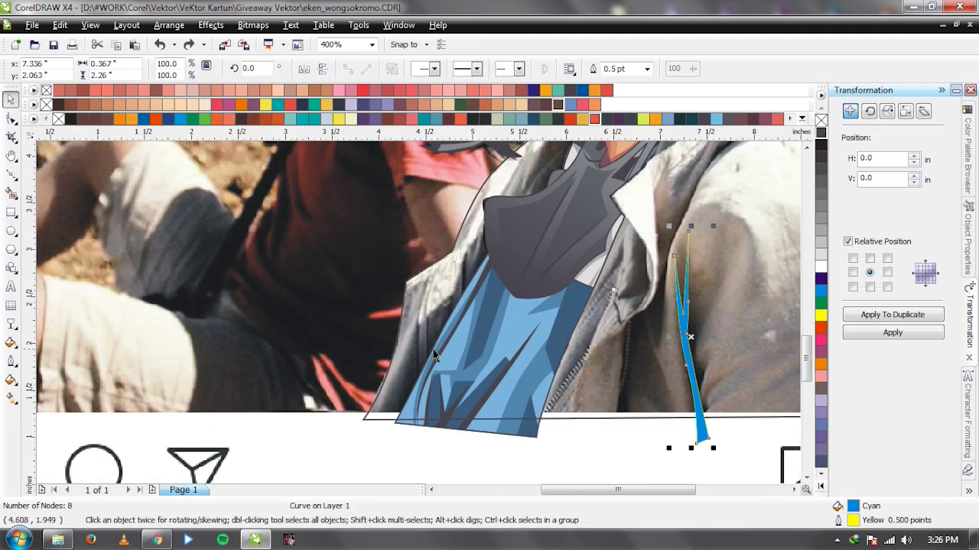
{"action": "scroll", "coordinate": [433, 350], "scroll_direction": "up", "scroll_amount": 1}
{"action": "key", "text": "F5"}
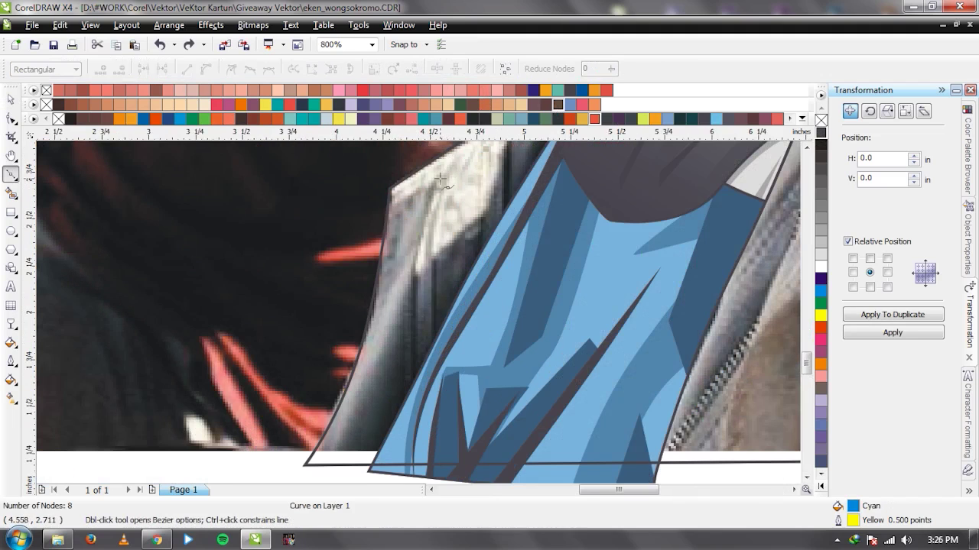
{"action": "left_click", "coordinate": [441, 180]}
{"action": "left_click_drag", "start_coordinate": [413, 301], "coordinate": [411, 337]}
{"action": "left_click", "coordinate": [420, 397]}
{"action": "left_click_drag", "start_coordinate": [421, 397], "coordinate": [410, 414]}
{"action": "left_click", "coordinate": [440, 180]}
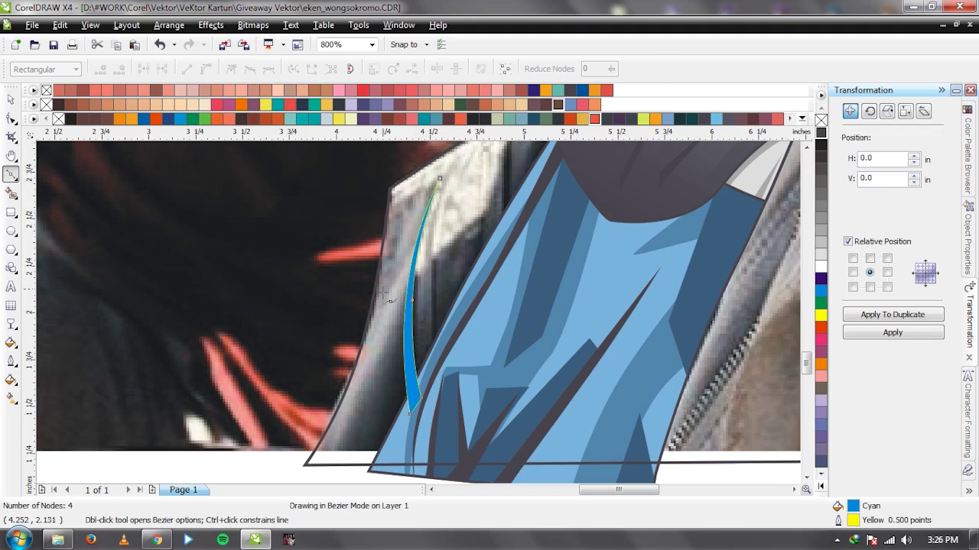
{"action": "key", "text": "space"}
{"action": "scroll", "coordinate": [441, 325], "scroll_direction": "down", "scroll_amount": 1}
{"action": "left_click", "coordinate": [625, 340], "text": "shift"}
{"action": "left_click", "coordinate": [425, 68]}
Add another strand lower on the left collar and combine it with the others.
{"action": "key", "text": "space"}
{"action": "scroll", "coordinate": [367, 161], "scroll_direction": "up", "scroll_amount": 1}
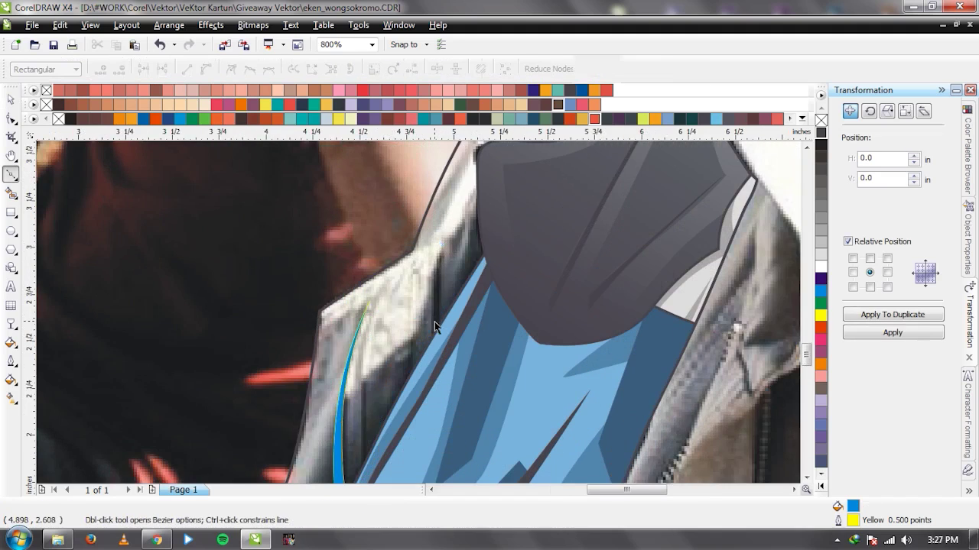
{"action": "key", "text": "space"}
{"action": "key", "text": "Escape"}
{"action": "scroll", "coordinate": [434, 321], "scroll_direction": "down", "scroll_amount": 3}
{"action": "scroll", "coordinate": [418, 313], "scroll_direction": "up", "scroll_amount": 3}
{"action": "key", "text": "space"}
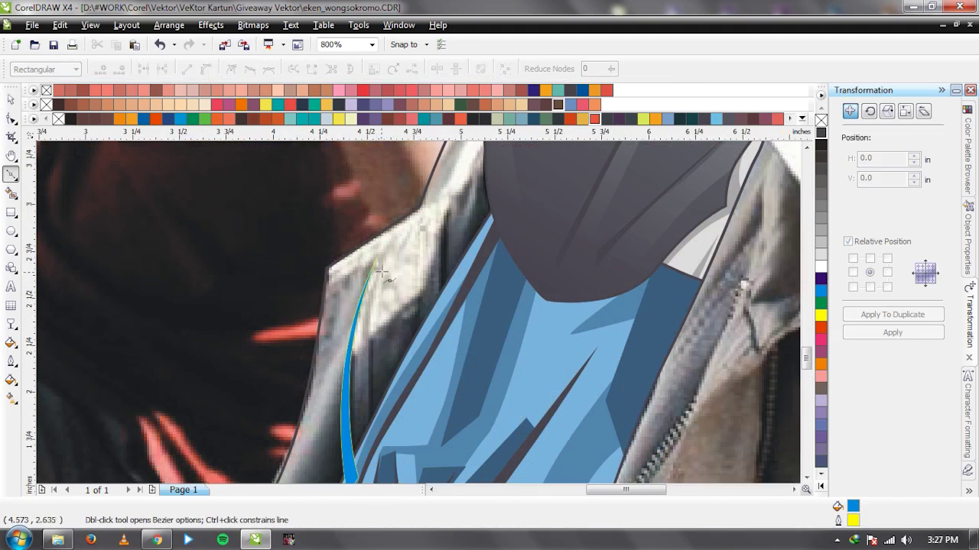
{"action": "left_click", "coordinate": [371, 357]}
{"action": "left_click", "coordinate": [371, 443]}
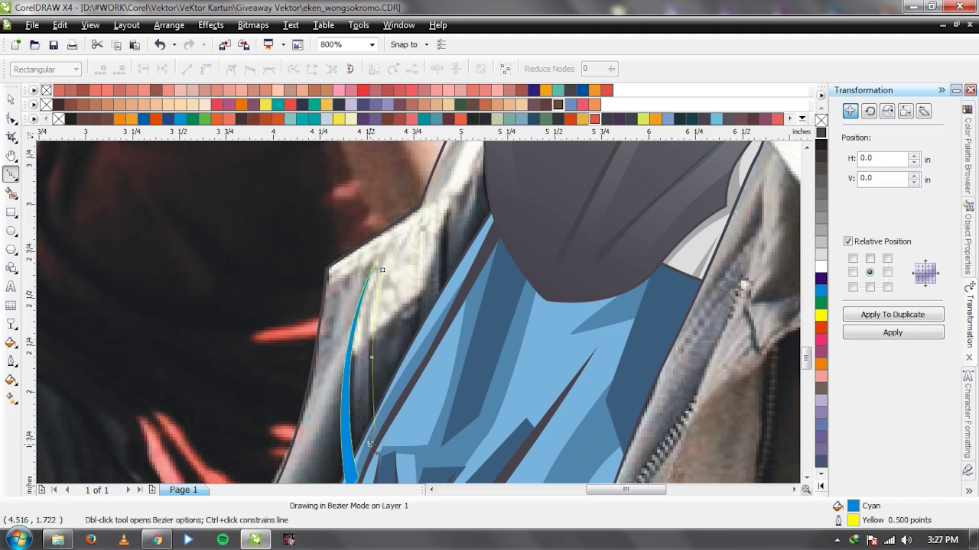
{"action": "left_click_drag", "start_coordinate": [382, 272], "coordinate": [364, 348]}
{"action": "key", "text": "ctrl+z"}
{"action": "left_click_drag", "start_coordinate": [383, 270], "coordinate": [363, 344]}
{"action": "key", "text": "space"}
{"action": "left_click", "coordinate": [346, 391], "text": "shift"}
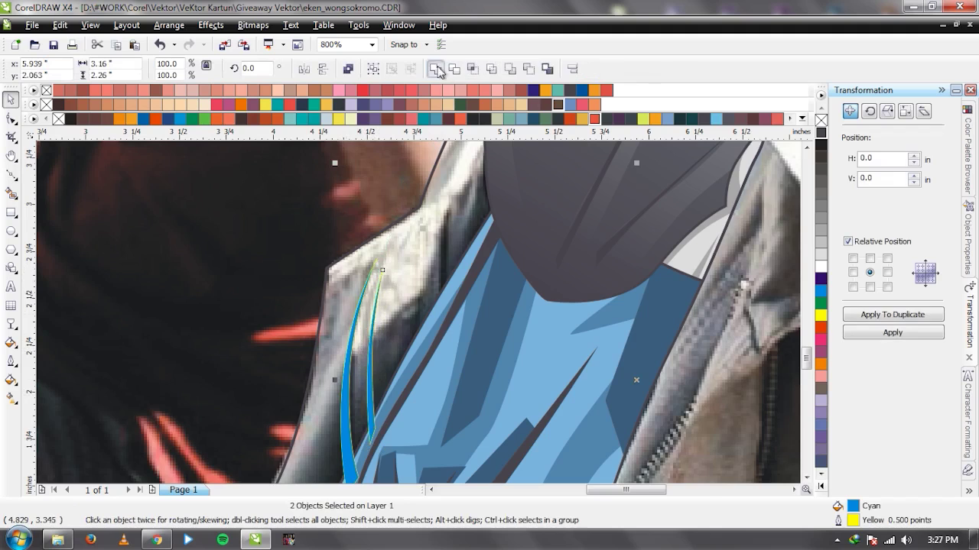
{"action": "left_click", "coordinate": [436, 69]}
Draw a strand on the upper collar by the neck and combine it in.
{"action": "scroll", "coordinate": [518, 287], "scroll_direction": "down", "scroll_amount": 1}
{"action": "scroll", "coordinate": [406, 246], "scroll_direction": "down", "scroll_amount": 1}
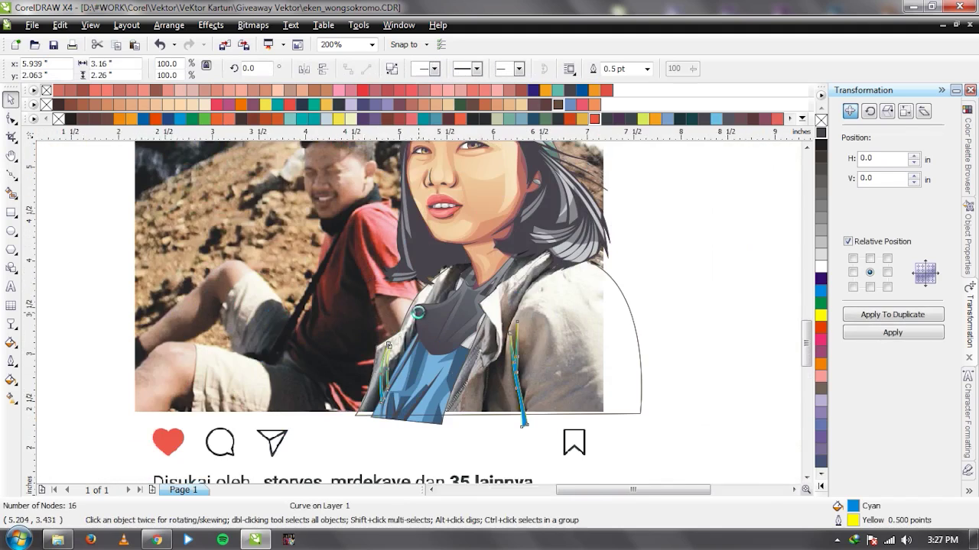
{"action": "scroll", "coordinate": [419, 313], "scroll_direction": "up", "scroll_amount": 1}
{"action": "key", "text": "space"}
{"action": "left_click", "coordinate": [471, 239]}
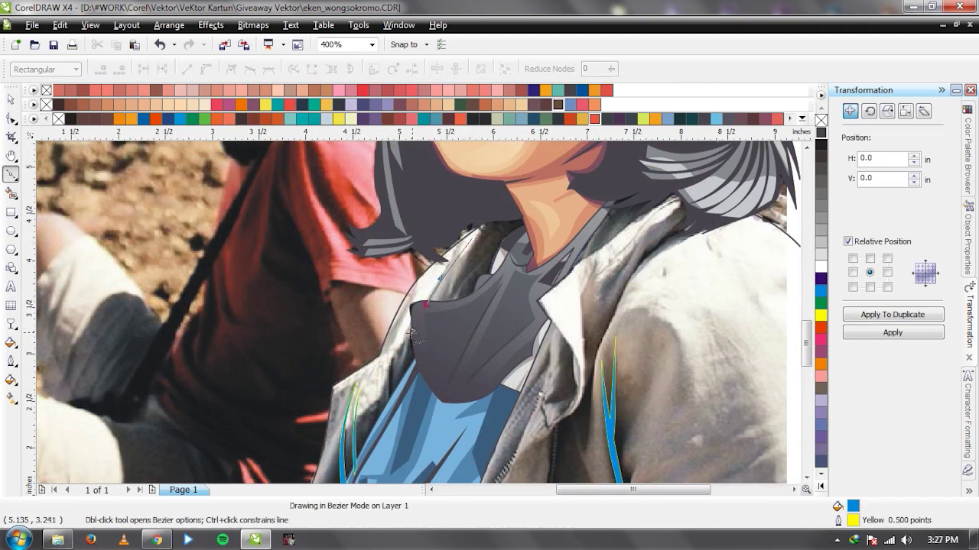
{"action": "mouse_move", "coordinate": [422, 304]}
{"action": "left_mouse_down"}
{"action": "mouse_move", "coordinate": [407, 335]}
{"action": "mouse_move", "coordinate": [405, 379]}
{"action": "left_mouse_up"}
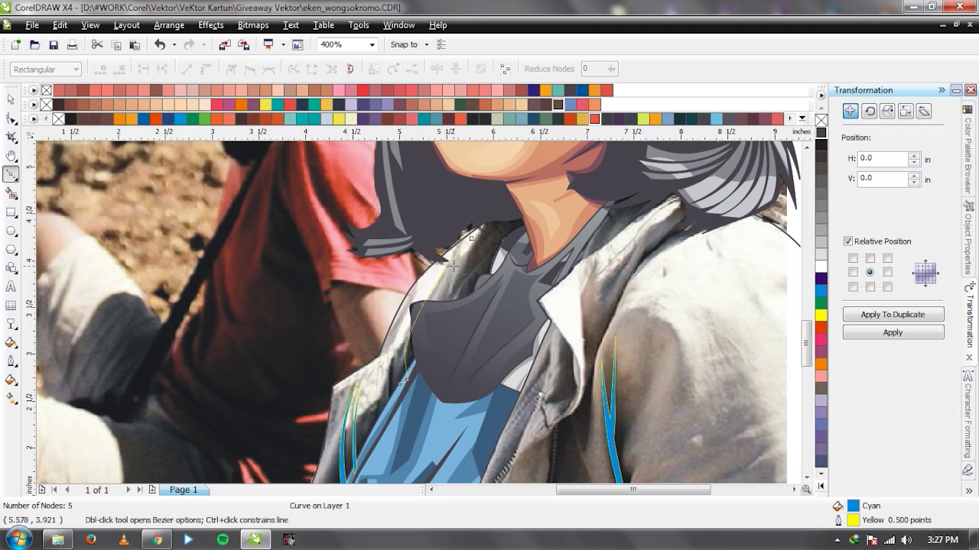
{"action": "left_click_drag", "start_coordinate": [478, 247], "coordinate": [392, 317]}
{"action": "key", "text": "space"}
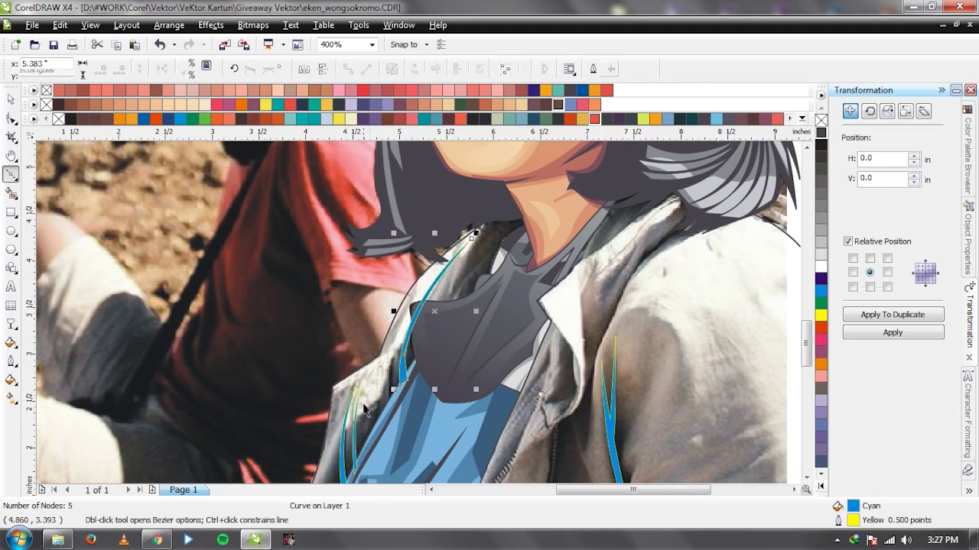
{"action": "left_click", "coordinate": [339, 448], "text": "shift"}
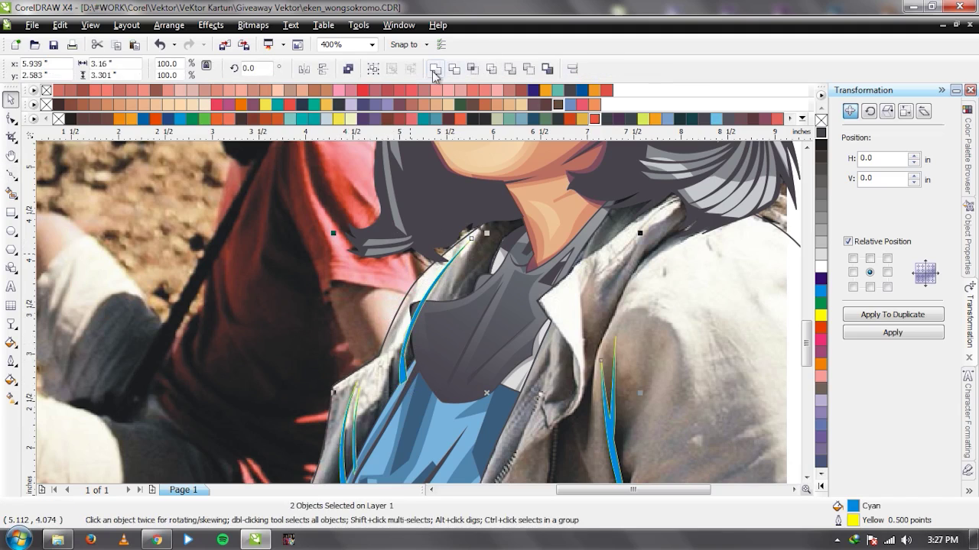
{"action": "left_click", "coordinate": [410, 253]}
Draw a long strand up the collar edge to the neck and merge everything into one shape.
{"action": "scroll", "coordinate": [519, 256], "scroll_direction": "up", "scroll_amount": 1}
{"action": "key", "text": "space"}
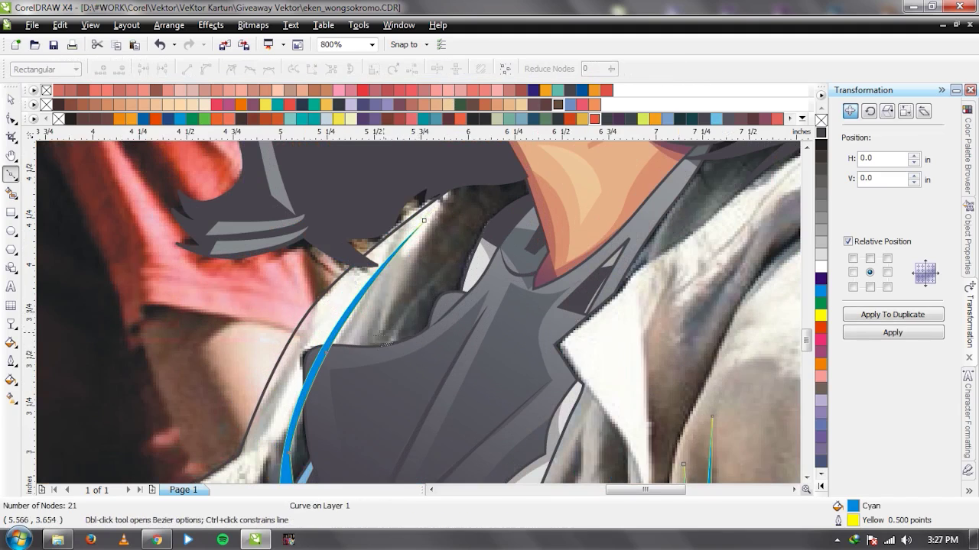
{"action": "left_click_drag", "start_coordinate": [370, 354], "coordinate": [447, 261]}
{"action": "left_click", "coordinate": [432, 279]}
{"action": "left_click", "coordinate": [482, 253]}
{"action": "left_click", "coordinate": [486, 236]}
{"action": "left_click_drag", "start_coordinate": [372, 353], "coordinate": [410, 266]}
{"action": "key", "text": "space"}
{"action": "left_click", "coordinate": [336, 330], "text": "shift"}
{"action": "left_click", "coordinate": [435, 68]}
Draw a closed curved crease shape on the collar and combine it into the cyan strokes.
{"action": "scroll", "coordinate": [419, 318], "scroll_direction": "down", "scroll_amount": 2}
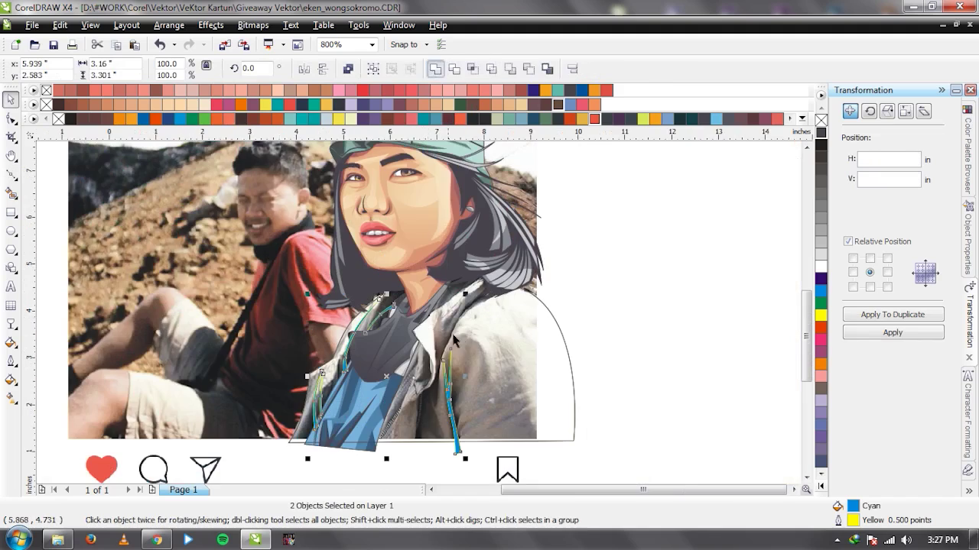
{"action": "scroll", "coordinate": [419, 318], "scroll_direction": "up", "scroll_amount": 1}
{"action": "key", "text": "space"}
{"action": "left_click", "coordinate": [330, 240]}
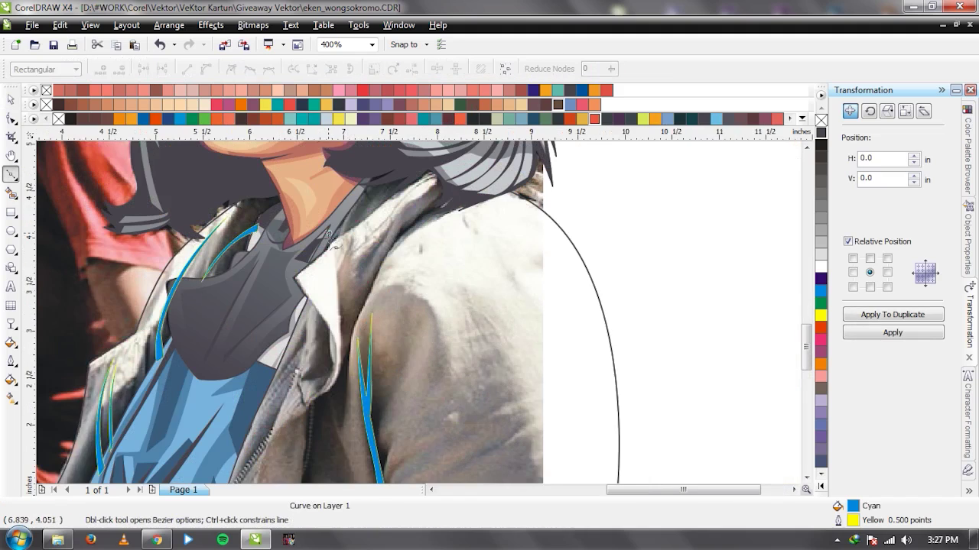
{"action": "left_click", "coordinate": [338, 357]}
{"action": "left_click_drag", "start_coordinate": [340, 375], "coordinate": [334, 395]}
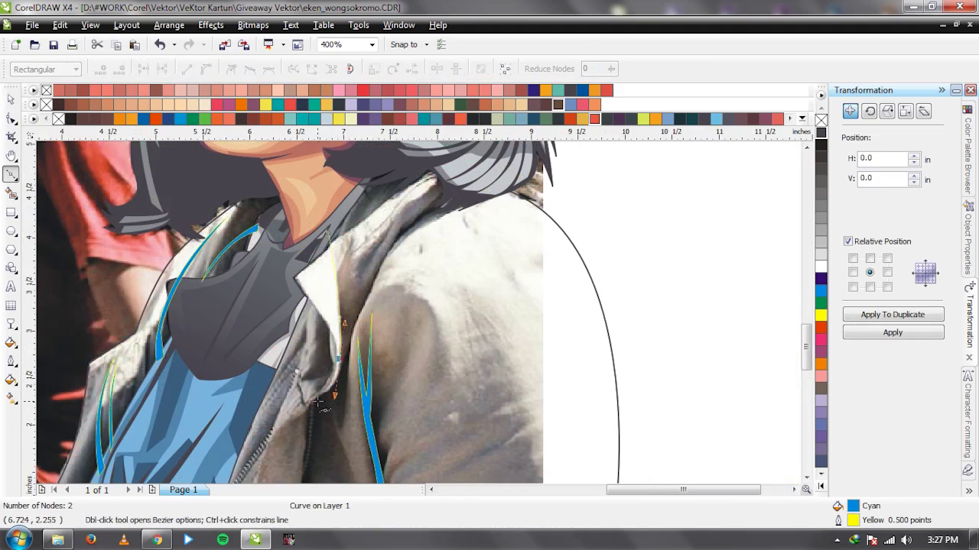
{"action": "left_click", "coordinate": [313, 397]}
{"action": "left_click_drag", "start_coordinate": [347, 338], "coordinate": [344, 276]}
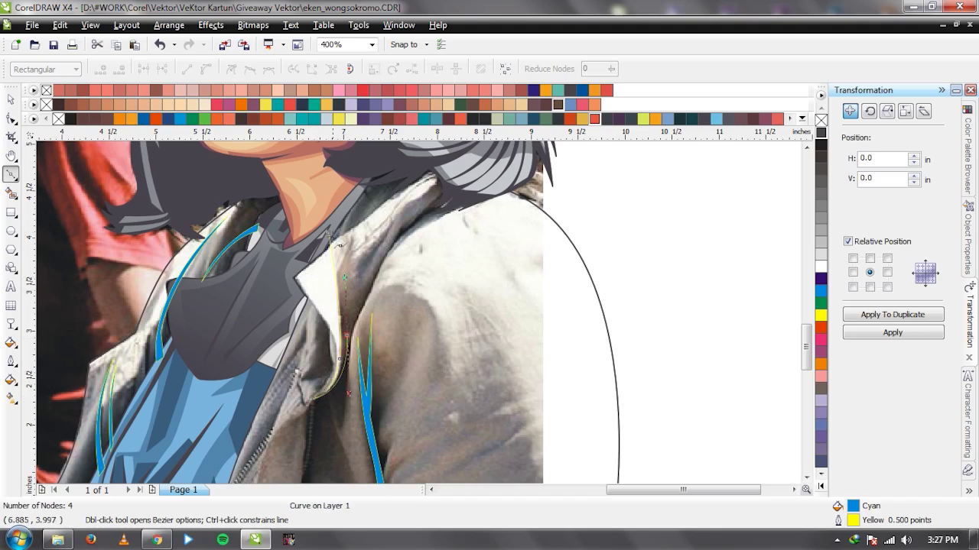
{"action": "left_click", "coordinate": [329, 227]}
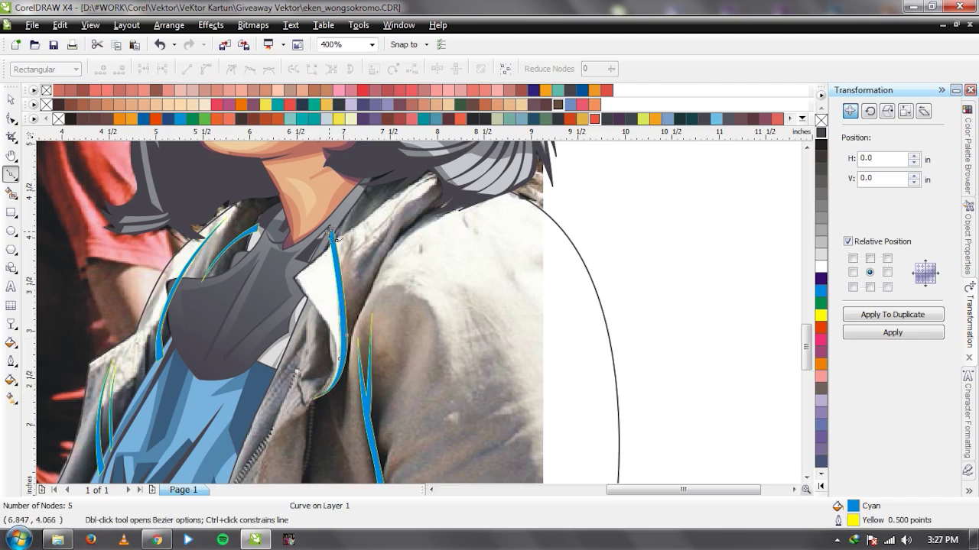
{"action": "key", "text": "space"}
{"action": "left_click", "coordinate": [367, 397], "text": "shift"}
{"action": "left_click", "coordinate": [436, 70]}
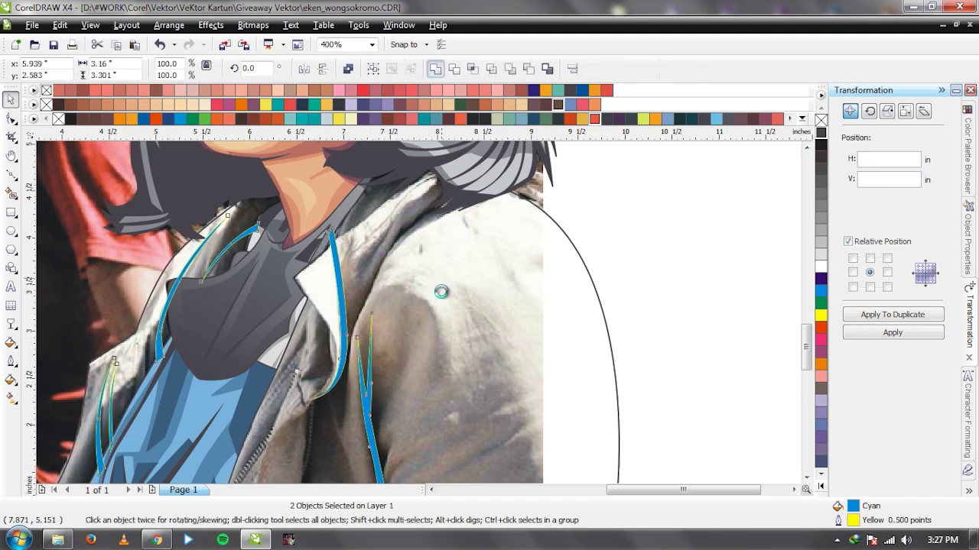
Begin a crease near the collar edge, then undo the unwanted curved segment.
{"action": "scroll", "coordinate": [415, 320], "scroll_direction": "down", "scroll_amount": 1}
{"action": "scroll", "coordinate": [402, 343], "scroll_direction": "up", "scroll_amount": 1}
{"action": "scroll", "coordinate": [418, 311], "scroll_direction": "up", "scroll_amount": 1}
{"action": "scroll", "coordinate": [418, 312], "scroll_direction": "down", "scroll_amount": 1}
{"action": "scroll", "coordinate": [418, 311], "scroll_direction": "up", "scroll_amount": 1}
{"action": "scroll", "coordinate": [419, 309], "scroll_direction": "down", "scroll_amount": 1}
{"action": "scroll", "coordinate": [428, 297], "scroll_direction": "up", "scroll_amount": 1}
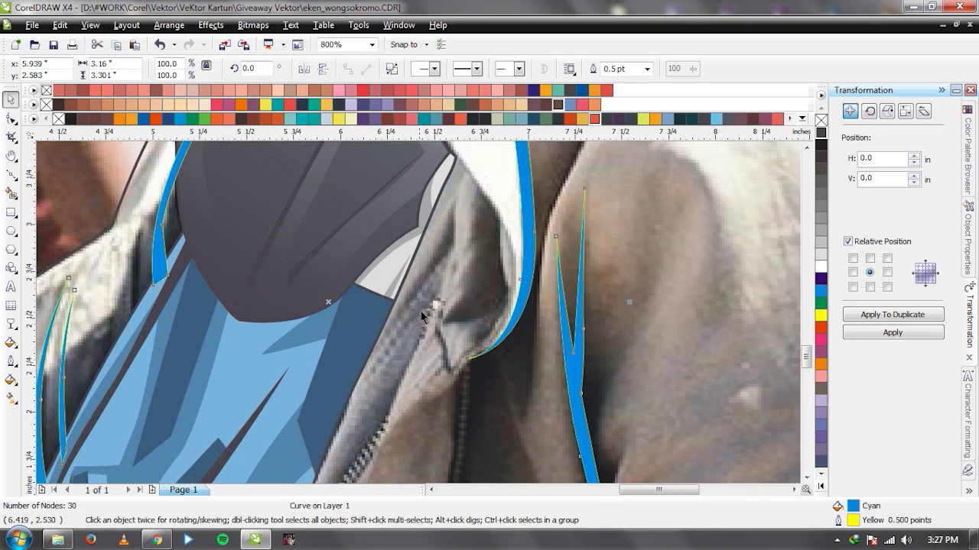
{"action": "key", "text": "space"}
{"action": "left_click", "coordinate": [412, 288]}
{"action": "left_click_drag", "start_coordinate": [446, 250], "coordinate": [448, 245]}
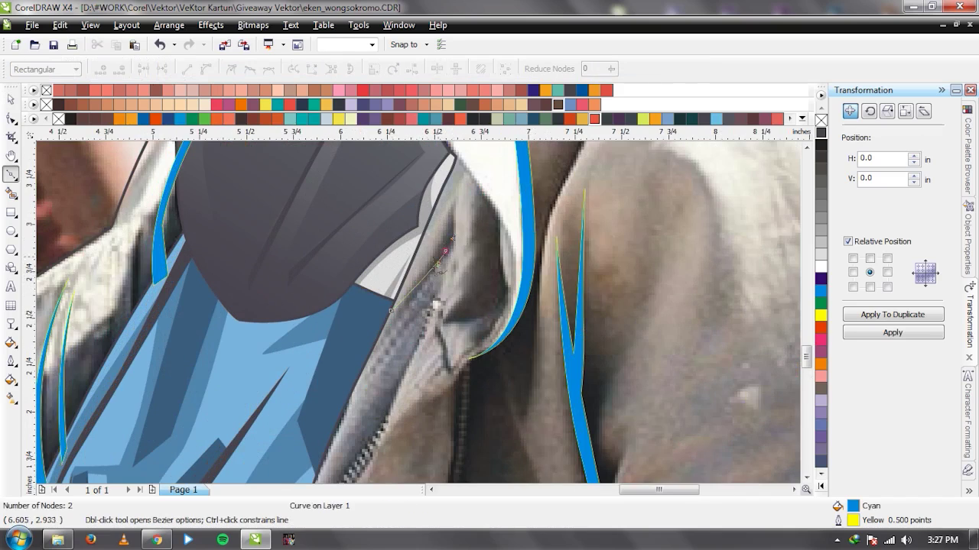
{"action": "key", "text": "ctrl+z"}
Redraw the collar-edge crease as a closed cyan sliver and select it with the cyan strokes.
{"action": "left_click", "coordinate": [436, 257]}
{"action": "left_click", "coordinate": [450, 206]}
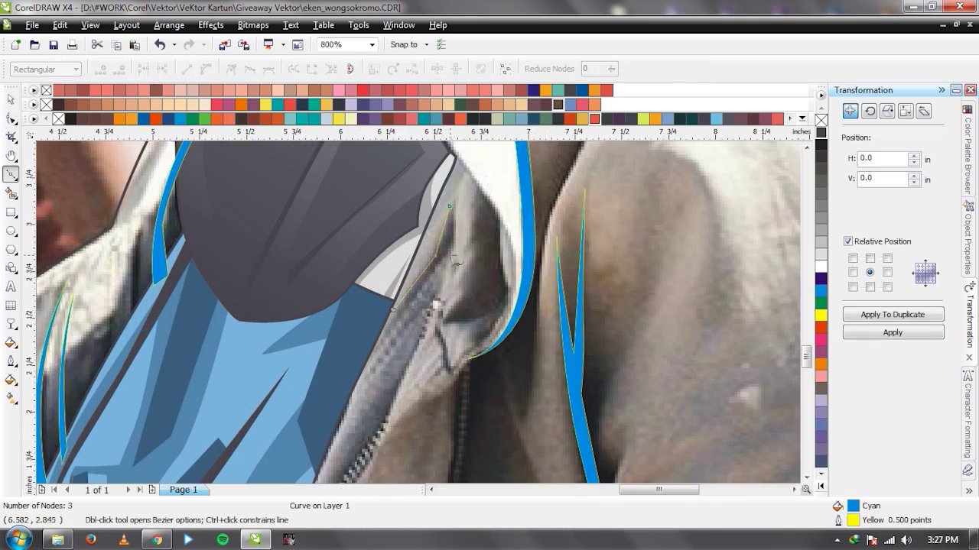
{"action": "left_click", "coordinate": [456, 292]}
{"action": "left_click", "coordinate": [451, 251]}
{"action": "left_click", "coordinate": [375, 337]}
{"action": "left_click", "coordinate": [393, 309]}
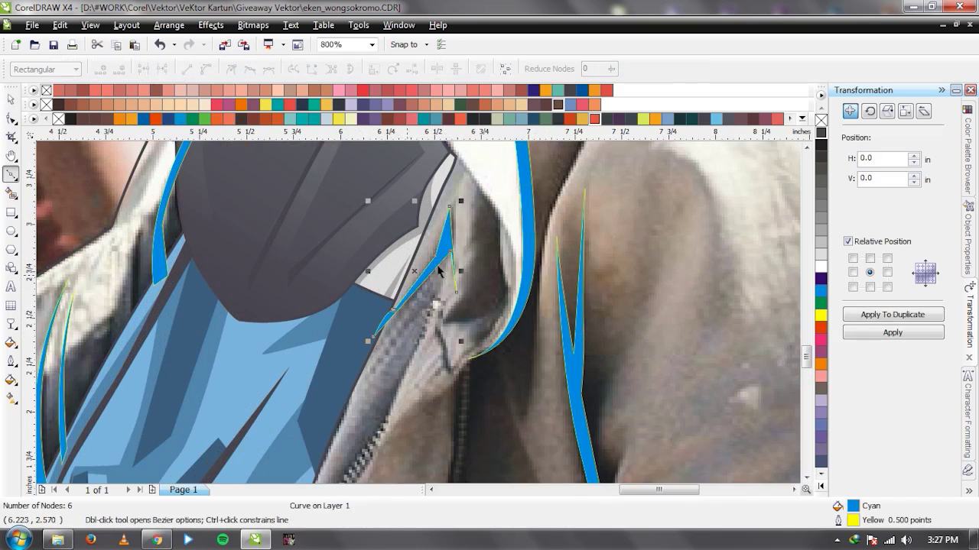
{"action": "key", "text": "space"}
{"action": "left_click", "coordinate": [465, 184], "text": "shift"}
Draw a curved crease along the white collar edge and combine it with the cyan strokes.
{"action": "scroll", "coordinate": [354, 360], "scroll_direction": "down", "scroll_amount": 1}
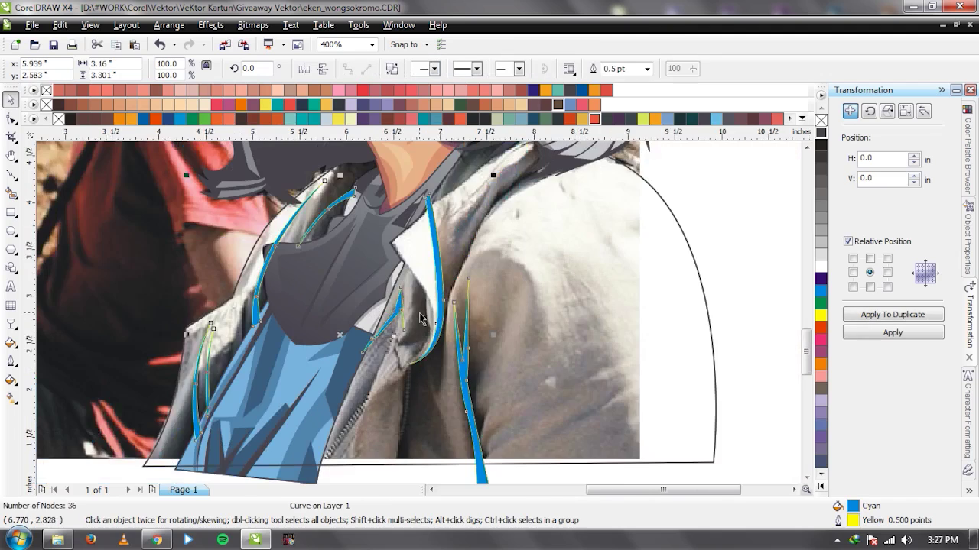
{"action": "scroll", "coordinate": [420, 306], "scroll_direction": "up", "scroll_amount": 1}
{"action": "key", "text": "space"}
{"action": "left_click_drag", "start_coordinate": [447, 310], "coordinate": [459, 360]}
{"action": "left_click_drag", "start_coordinate": [435, 286], "coordinate": [378, 218]}
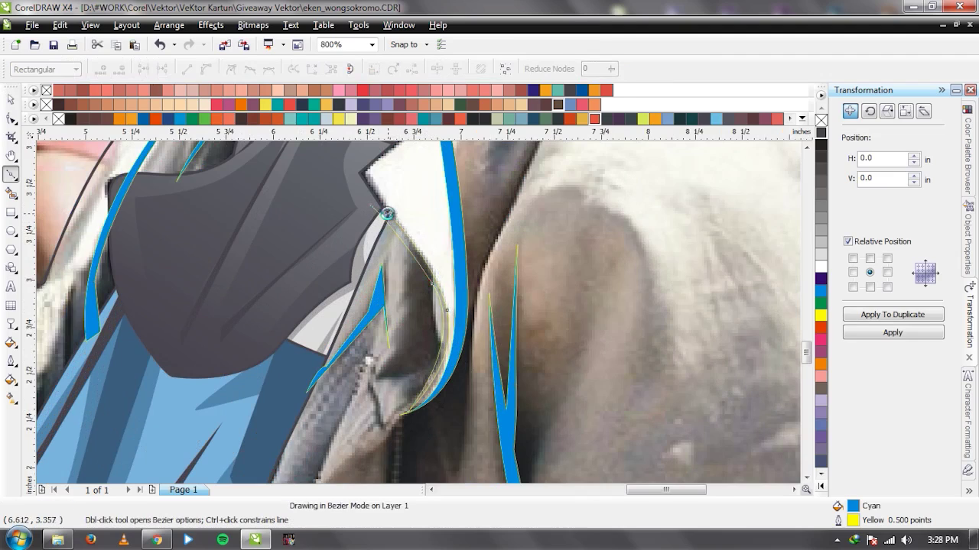
{"action": "left_click", "coordinate": [448, 219]}
{"action": "key", "text": "space"}
{"action": "left_click", "coordinate": [456, 194], "text": "shift"}
{"action": "left_click", "coordinate": [434, 68]}
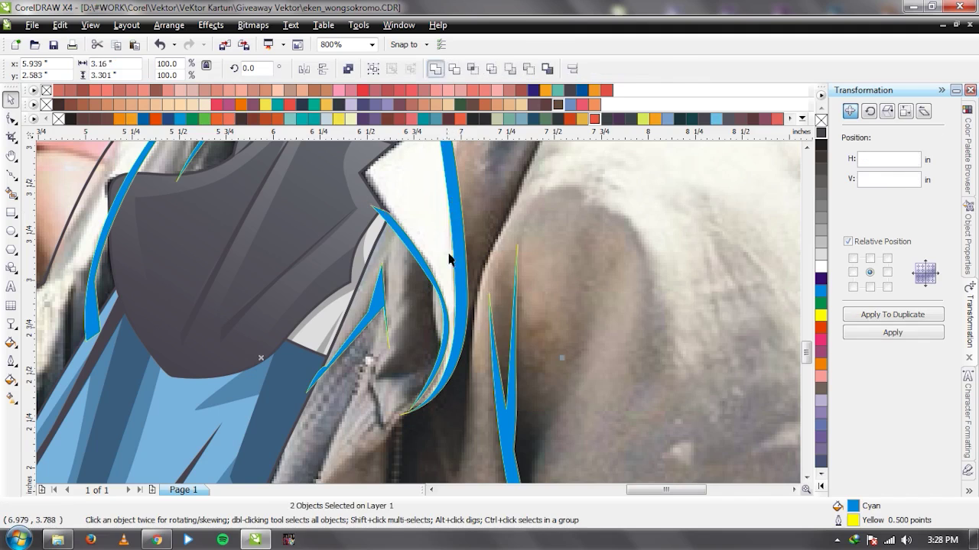
Draw a long curved crease down the zipper and combine it into the cyan strokes.
{"action": "scroll", "coordinate": [376, 306], "scroll_direction": "down", "scroll_amount": 2}
{"action": "scroll", "coordinate": [420, 320], "scroll_direction": "up", "scroll_amount": 2}
{"action": "key", "text": "space"}
{"action": "scroll", "coordinate": [406, 323], "scroll_direction": "down", "scroll_amount": 3}
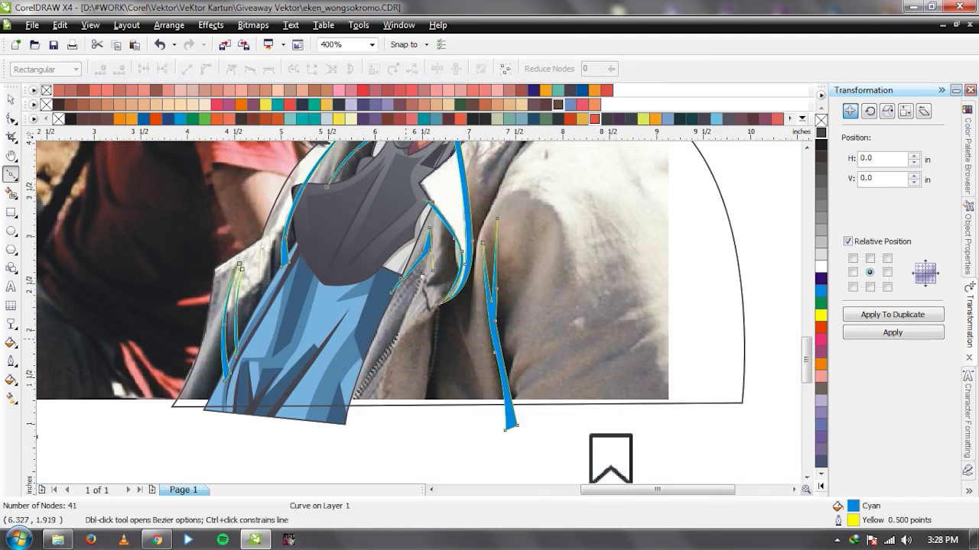
{"action": "scroll", "coordinate": [425, 280], "scroll_direction": "up", "scroll_amount": 3}
{"action": "key", "text": "Escape"}
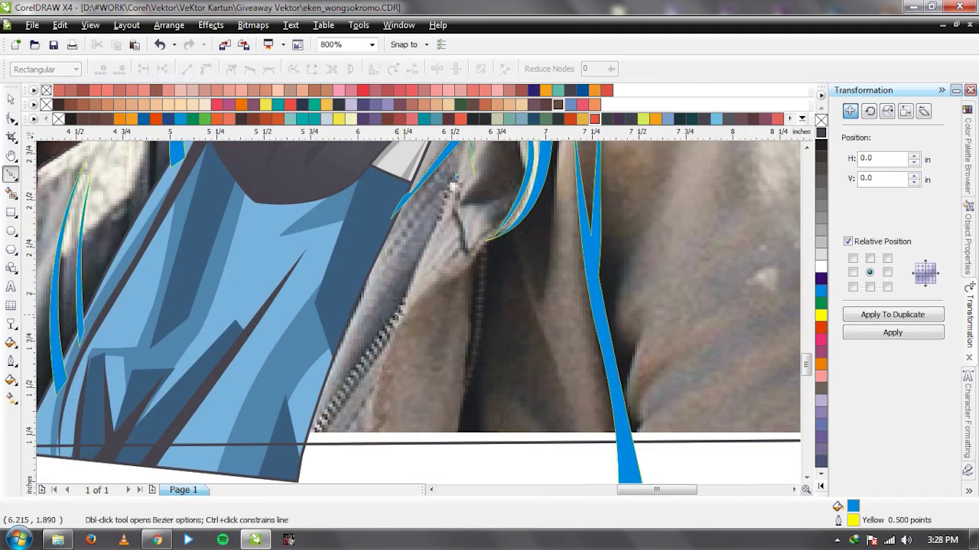
{"action": "left_click", "coordinate": [454, 182]}
{"action": "mouse_move", "coordinate": [383, 379]}
{"action": "left_mouse_down"}
{"action": "mouse_move", "coordinate": [380, 430]}
{"action": "mouse_move", "coordinate": [360, 454]}
{"action": "mouse_move", "coordinate": [371, 456]}
{"action": "left_mouse_up"}
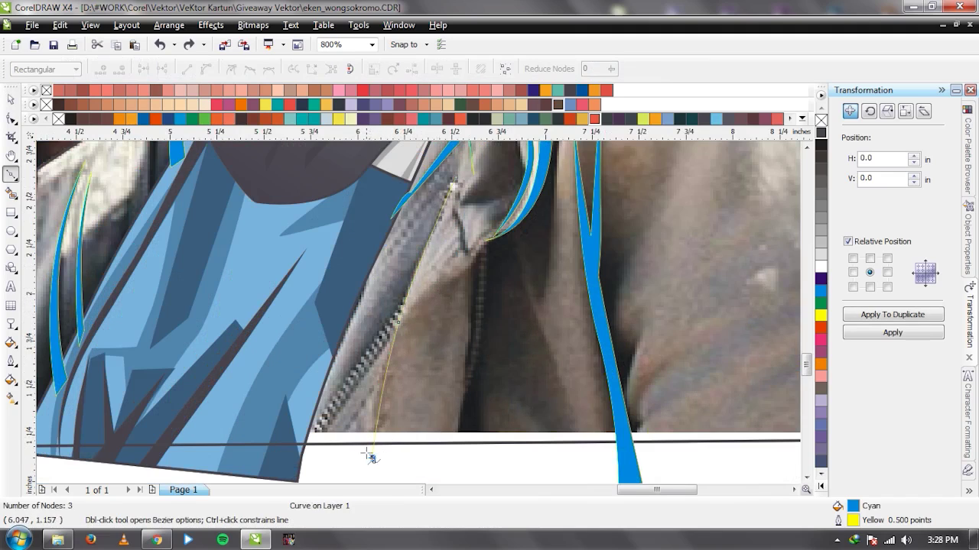
{"action": "left_click_drag", "start_coordinate": [455, 182], "coordinate": [382, 288]}
{"action": "key", "text": "space"}
{"action": "left_click", "coordinate": [588, 277], "text": "shift"}
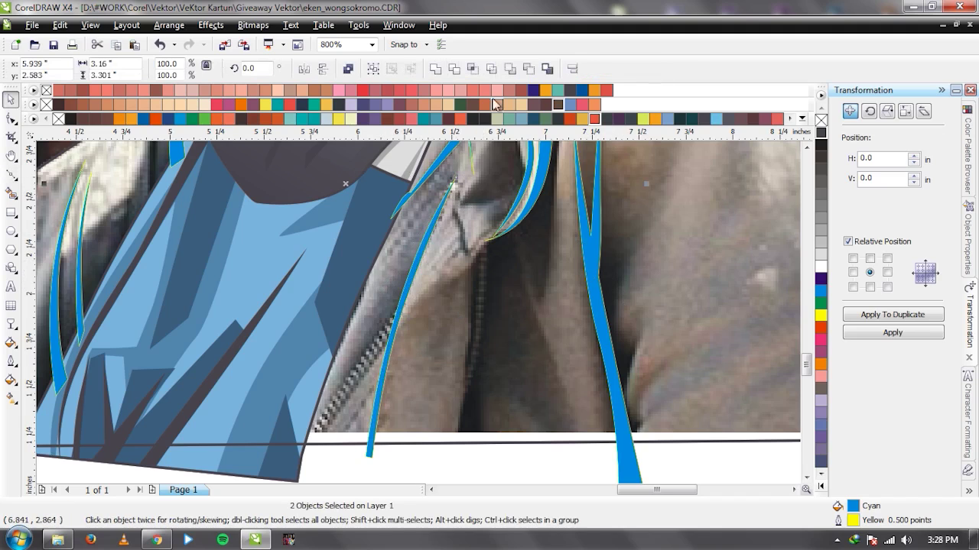
{"action": "left_click", "coordinate": [437, 67]}
Draw a crease beside the zipper line up to the fold, closing it with a curved edge.
{"action": "scroll", "coordinate": [419, 318], "scroll_direction": "down", "scroll_amount": 1}
{"action": "scroll", "coordinate": [419, 319], "scroll_direction": "up", "scroll_amount": 1}
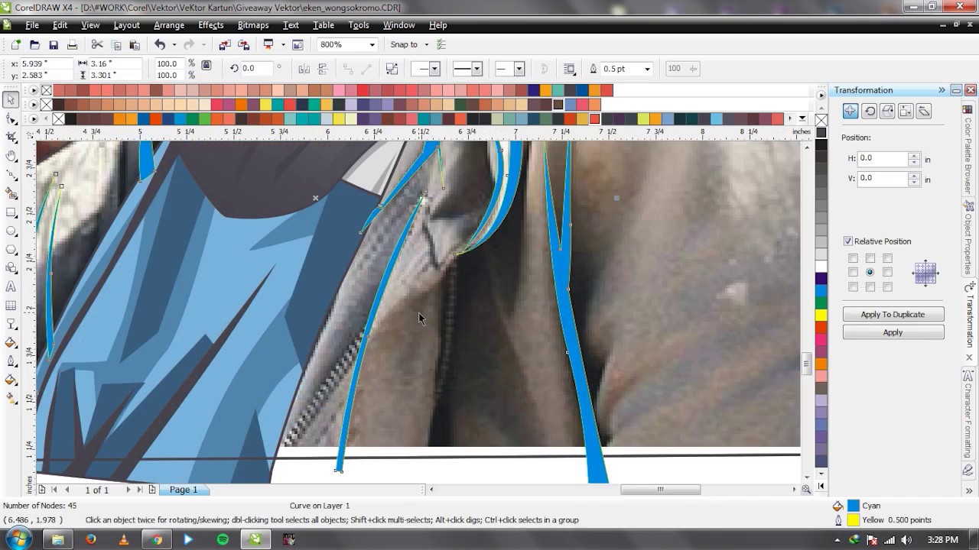
{"action": "key", "text": "space"}
{"action": "scroll", "coordinate": [441, 295], "scroll_direction": "up", "scroll_amount": 1}
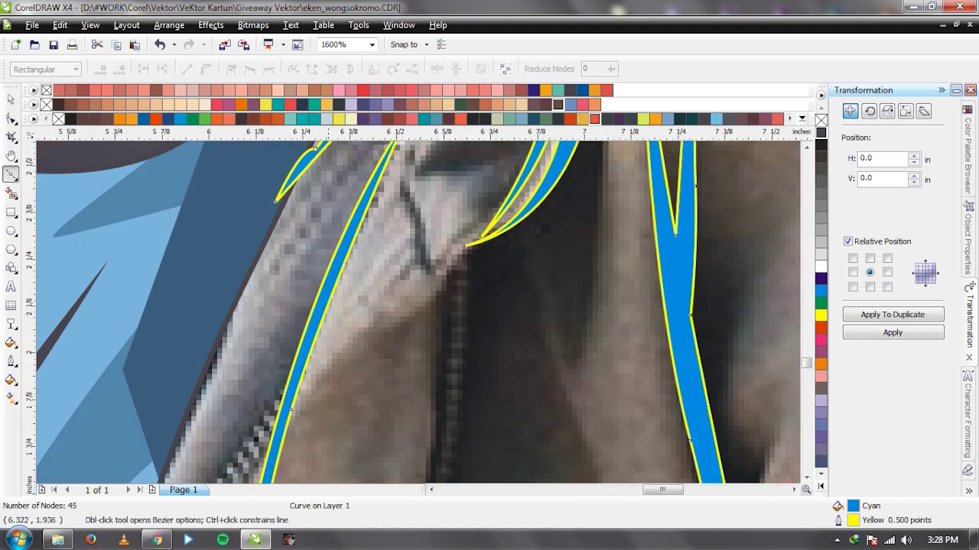
{"action": "left_click", "coordinate": [292, 405]}
{"action": "left_click_drag", "start_coordinate": [406, 316], "coordinate": [437, 297]}
{"action": "left_click", "coordinate": [462, 246]}
{"action": "left_click", "coordinate": [460, 269]}
{"action": "left_click", "coordinate": [293, 405]}
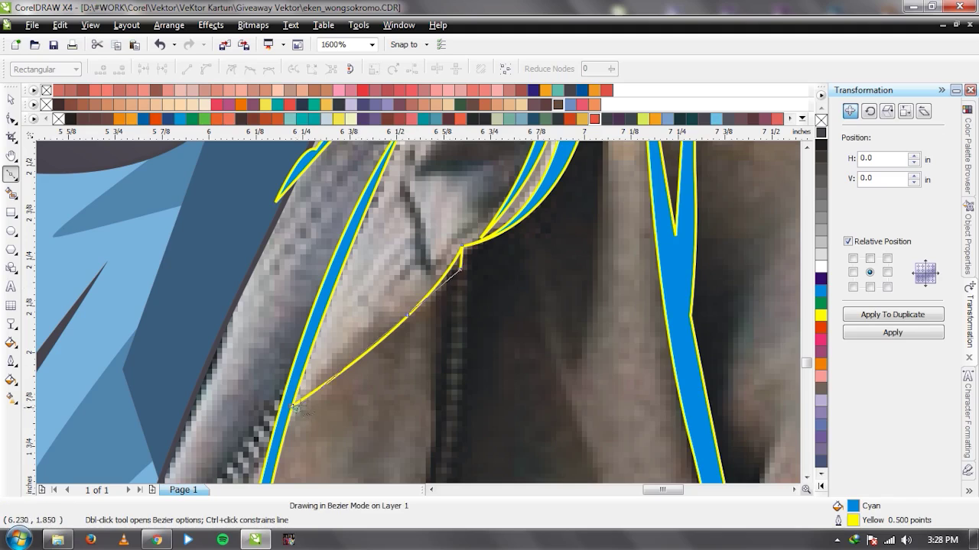
{"action": "key", "text": "ctrl+z"}
{"action": "left_click_drag", "start_coordinate": [294, 406], "coordinate": [342, 340]}
{"action": "key", "text": "space"}
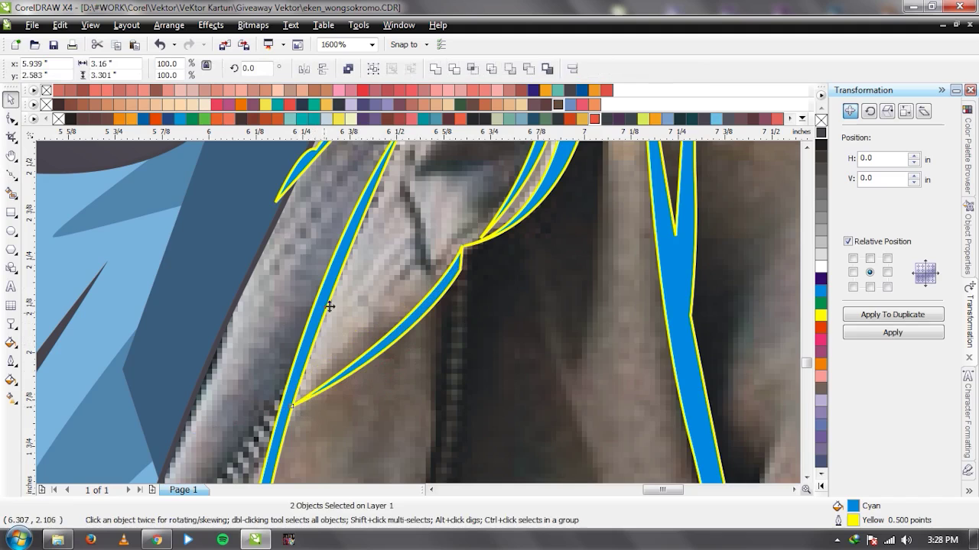
{"action": "scroll", "coordinate": [413, 309], "scroll_direction": "down", "scroll_amount": 2}
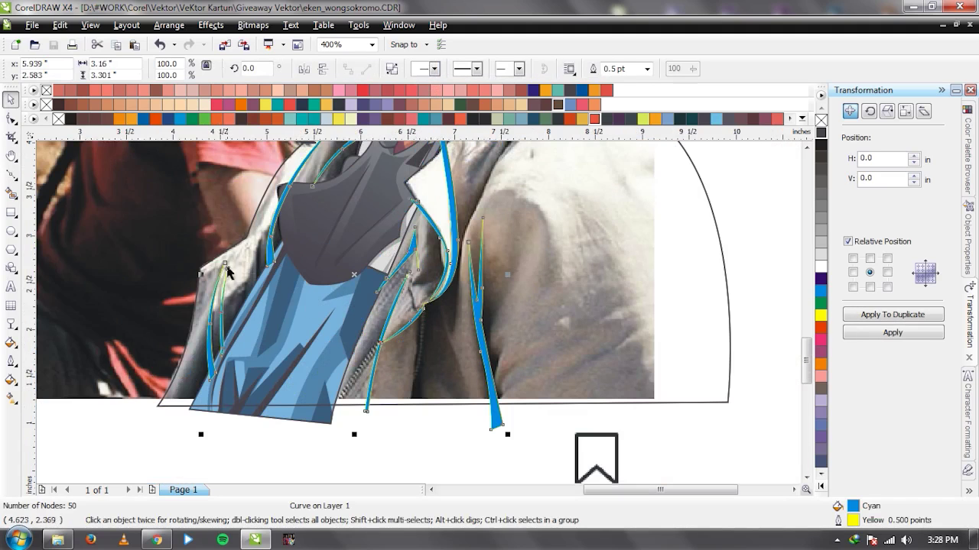
{"action": "scroll", "coordinate": [256, 270], "scroll_direction": "up", "scroll_amount": 1}
Draw a thin crease sliver on the left collar and combine it into the cyan strokes.
{"action": "key", "text": "space"}
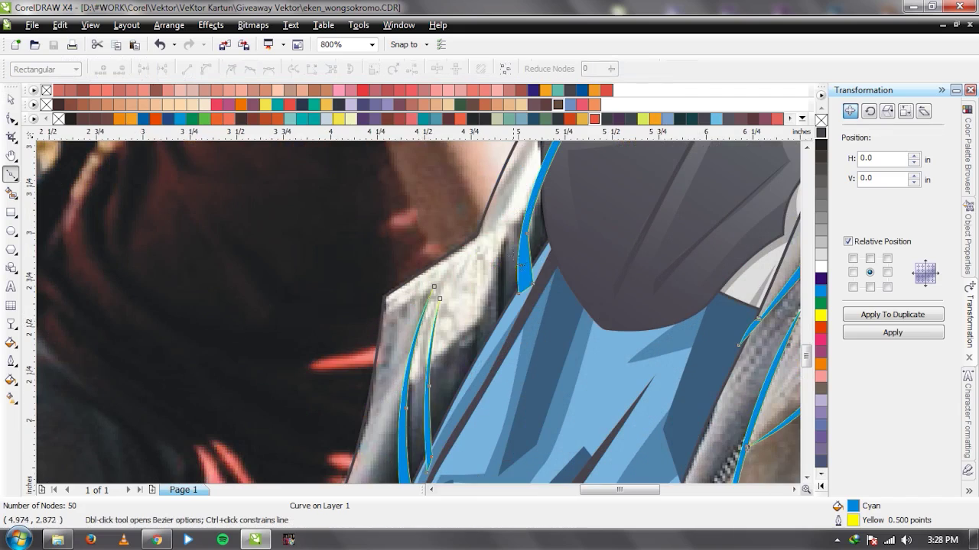
{"action": "left_click", "coordinate": [497, 313]}
{"action": "left_click", "coordinate": [500, 346]}
{"action": "left_click", "coordinate": [513, 323]}
{"action": "left_click", "coordinate": [505, 240]}
{"action": "key", "text": "space"}
{"action": "left_click", "coordinate": [506, 139], "text": "shift"}
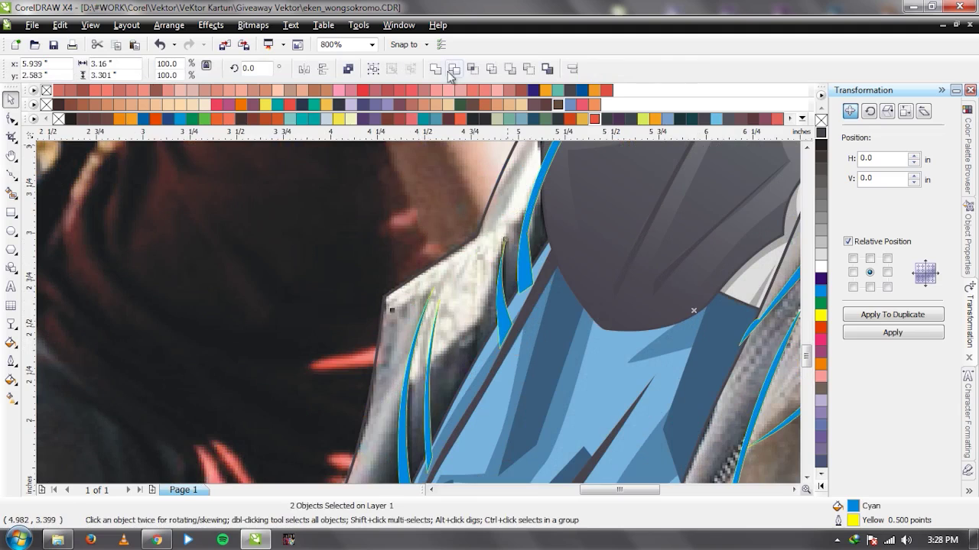
{"action": "left_click", "coordinate": [436, 68]}
{"action": "scroll", "coordinate": [281, 315], "scroll_direction": "down", "scroll_amount": 2}
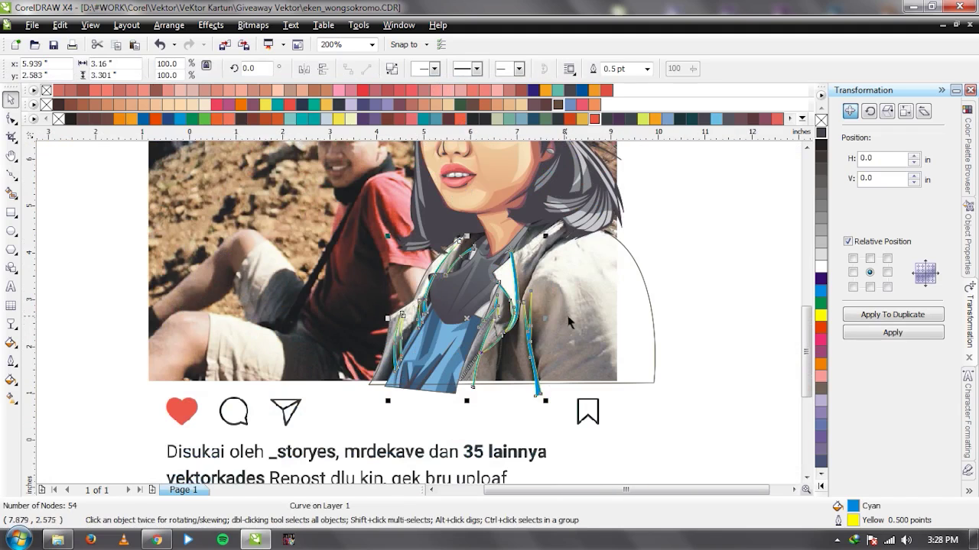
{"action": "scroll", "coordinate": [569, 322], "scroll_direction": "up", "scroll_amount": 1}
{"action": "key", "text": "space"}
Draw a long curved crease down the right shoulder and select it with the cyan strokes.
{"action": "left_click", "coordinate": [432, 164]}
{"action": "left_click_drag", "start_coordinate": [507, 286], "coordinate": [535, 387]}
{"action": "left_click", "coordinate": [536, 445]}
{"action": "left_click", "coordinate": [545, 447]}
{"action": "left_click_drag", "start_coordinate": [432, 164], "coordinate": [547, 272]}
{"action": "key", "text": "space"}
{"action": "left_click", "coordinate": [348, 364], "text": "shift"}
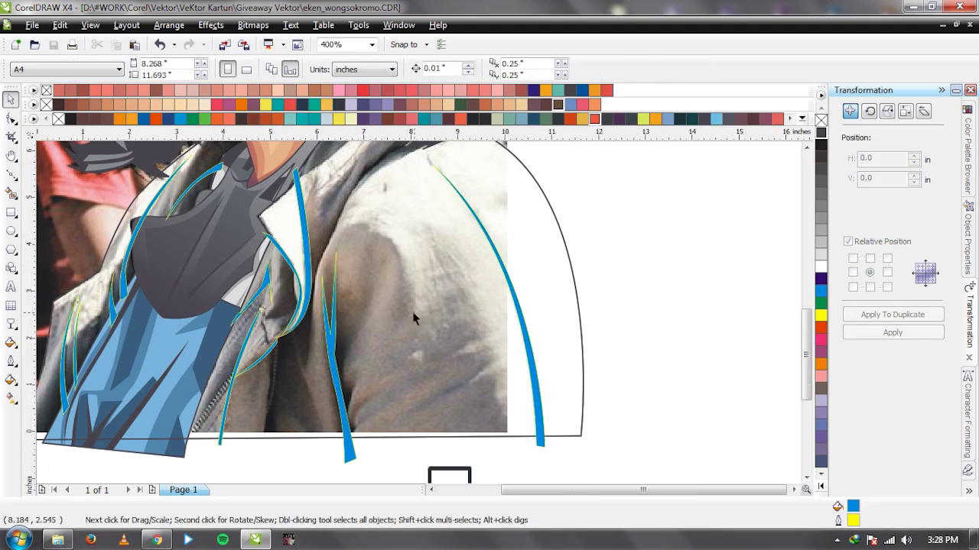
Draw a crease along the upper shoulder seam and combine it into one 63-node cyan curve.
{"action": "scroll", "coordinate": [415, 319], "scroll_direction": "down", "scroll_amount": 4}
{"action": "scroll", "coordinate": [419, 317], "scroll_direction": "up", "scroll_amount": 4}
{"action": "scroll", "coordinate": [380, 247], "scroll_direction": "down", "scroll_amount": 4}
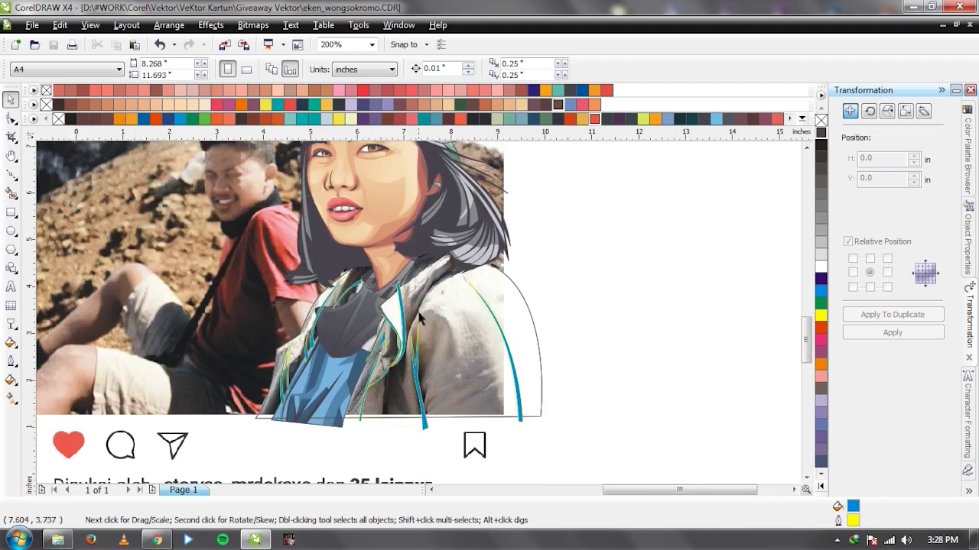
{"action": "scroll", "coordinate": [388, 346], "scroll_direction": "up", "scroll_amount": 4}
{"action": "key", "text": "F5"}
{"action": "left_click", "coordinate": [367, 393]}
{"action": "mouse_move", "coordinate": [432, 272]}
{"action": "left_mouse_down"}
{"action": "mouse_move", "coordinate": [465, 243]}
{"action": "mouse_move", "coordinate": [504, 236]}
{"action": "left_mouse_up"}
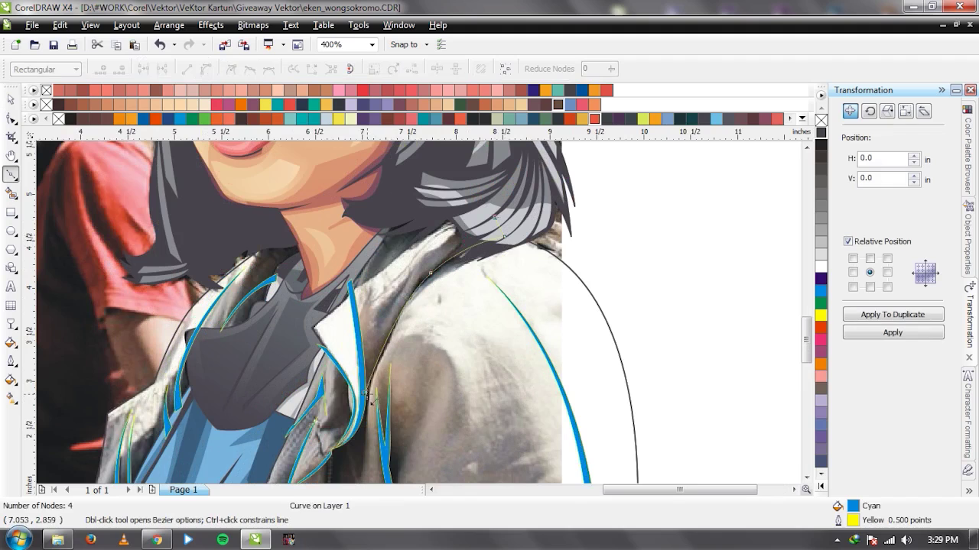
{"action": "left_click_drag", "start_coordinate": [367, 392], "coordinate": [374, 345]}
{"action": "key", "text": "space"}
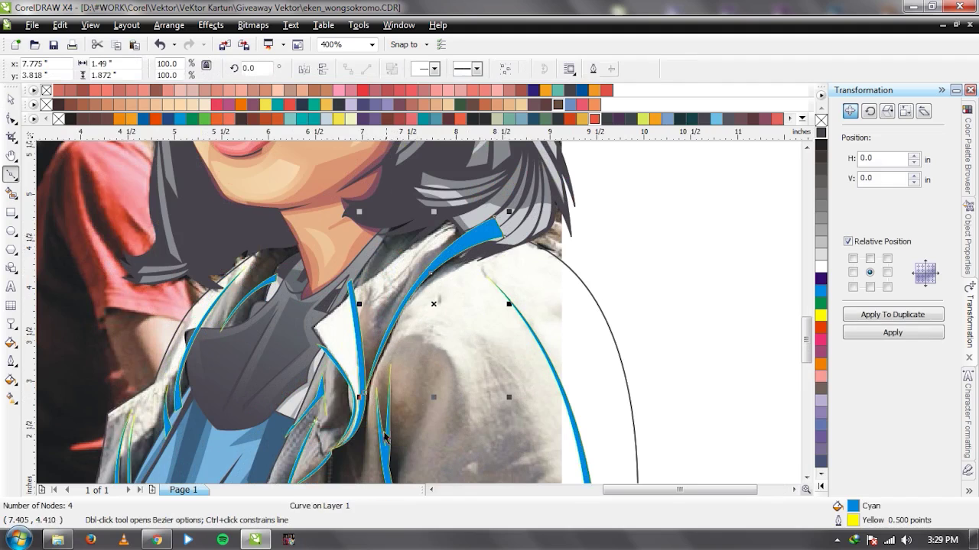
{"action": "key", "text": "space"}
{"action": "left_click", "coordinate": [385, 450], "text": "shift"}
{"action": "left_click", "coordinate": [435, 70]}
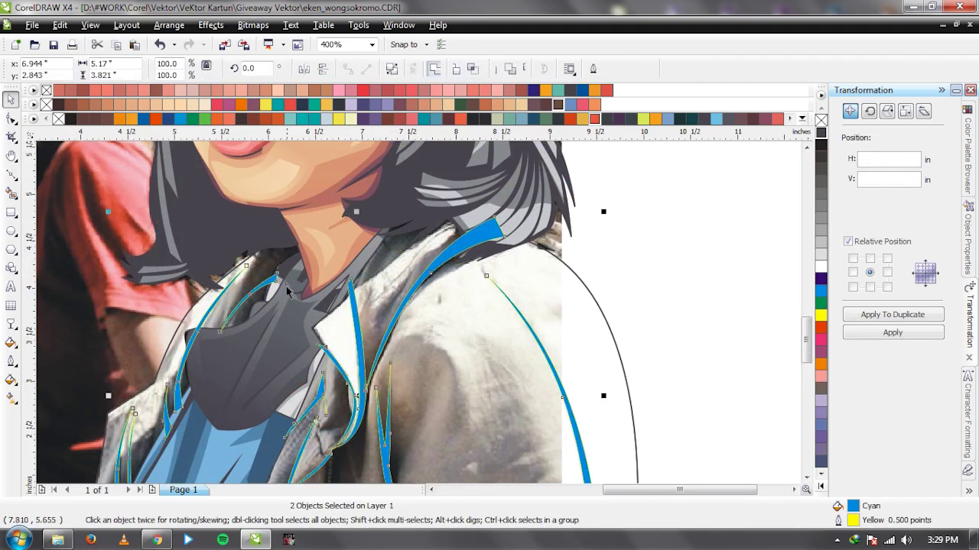
{"action": "key", "text": "F3"}
Save the document and zoom out to view the whole mock-up, undoing an accidental move.
{"action": "key", "text": "ctrl+s"}
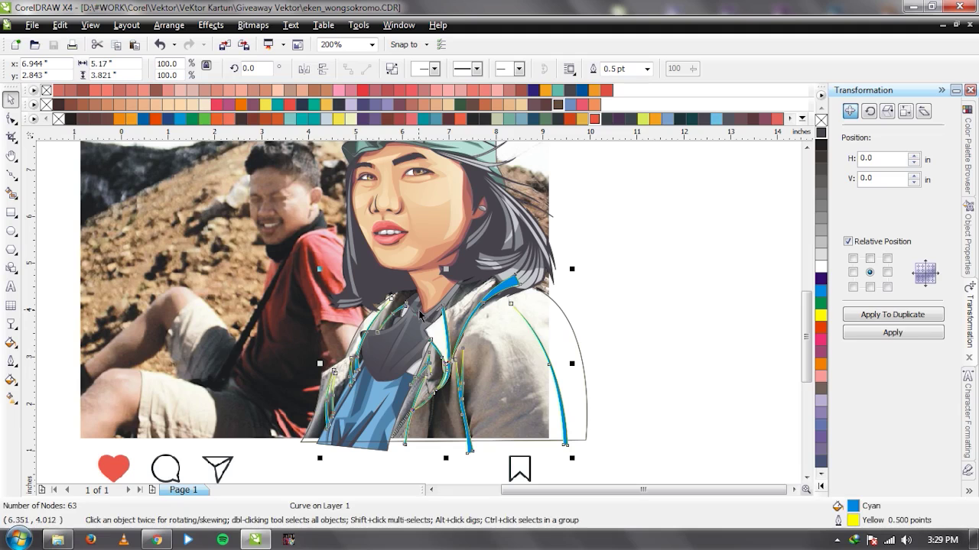
{"action": "key", "text": "F3"}
{"action": "left_click_drag", "start_coordinate": [440, 206], "coordinate": [298, 181]}
{"action": "key", "text": "ctrl+z"}
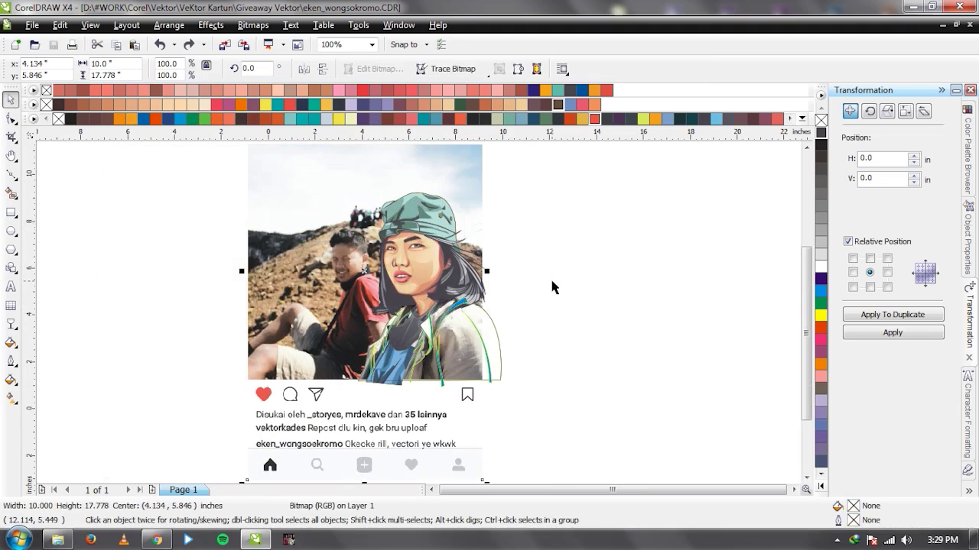
Deselect the photo and zoom into the jacket shoulder with the Bezier tool ready.
{"action": "left_click", "coordinate": [576, 290]}
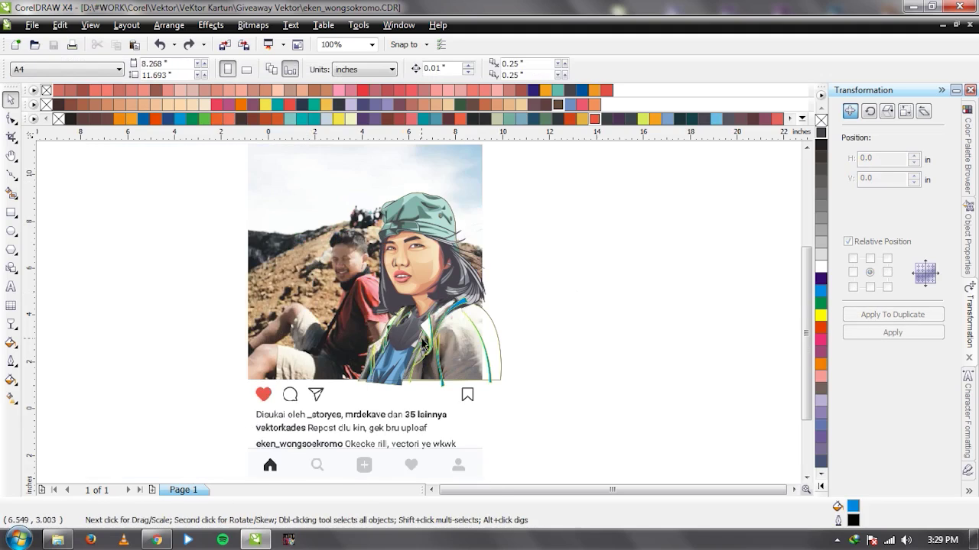
{"action": "scroll", "coordinate": [419, 316], "scroll_direction": "up", "scroll_amount": 1}
{"action": "scroll", "coordinate": [410, 312], "scroll_direction": "up", "scroll_amount": 1}
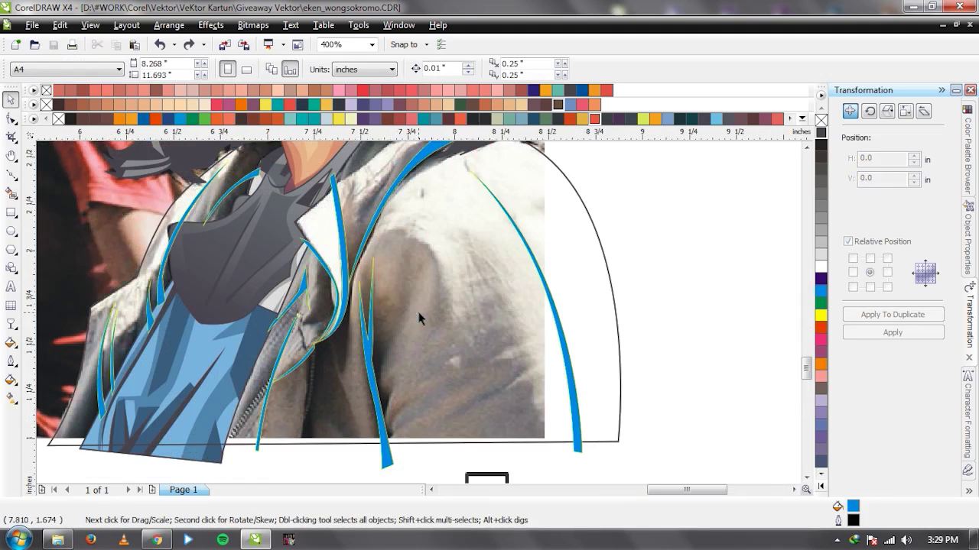
{"action": "scroll", "coordinate": [420, 317], "scroll_direction": "up", "scroll_amount": 1}
{"action": "key", "text": "F5"}
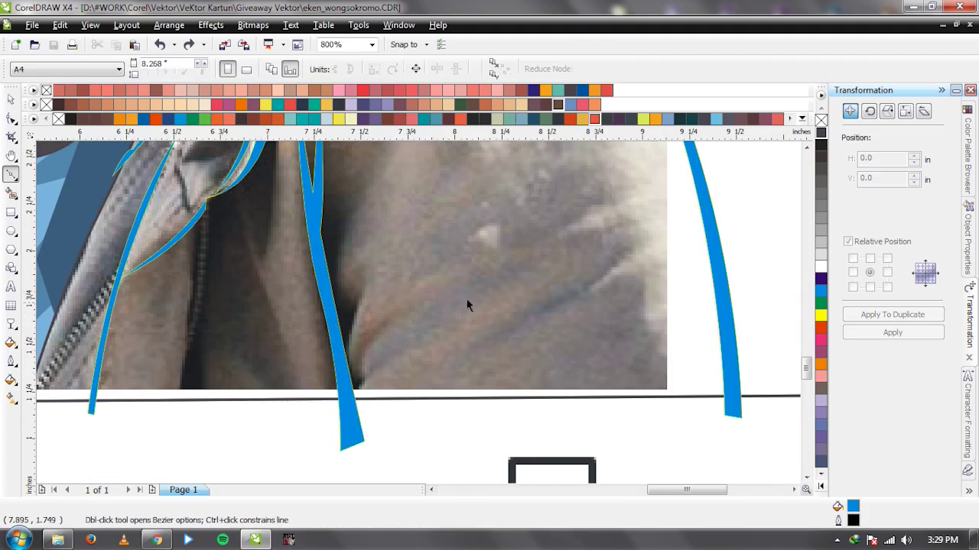
Draw a pointed leaf highlight across the shoulder, fill it blue and weld it into the highlight shape.
{"action": "left_click_drag", "start_coordinate": [411, 312], "coordinate": [380, 331]}
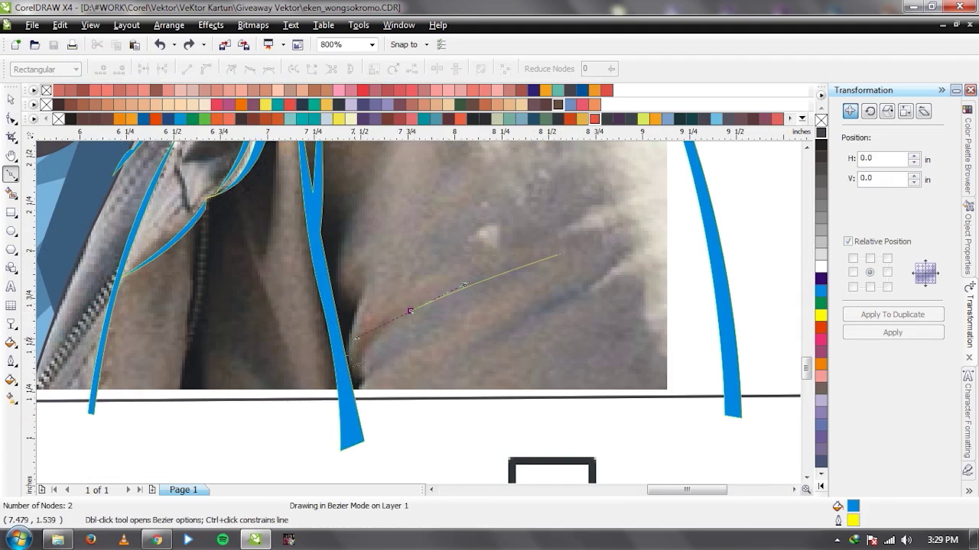
{"action": "left_click", "coordinate": [345, 371]}
{"action": "left_click", "coordinate": [560, 257]}
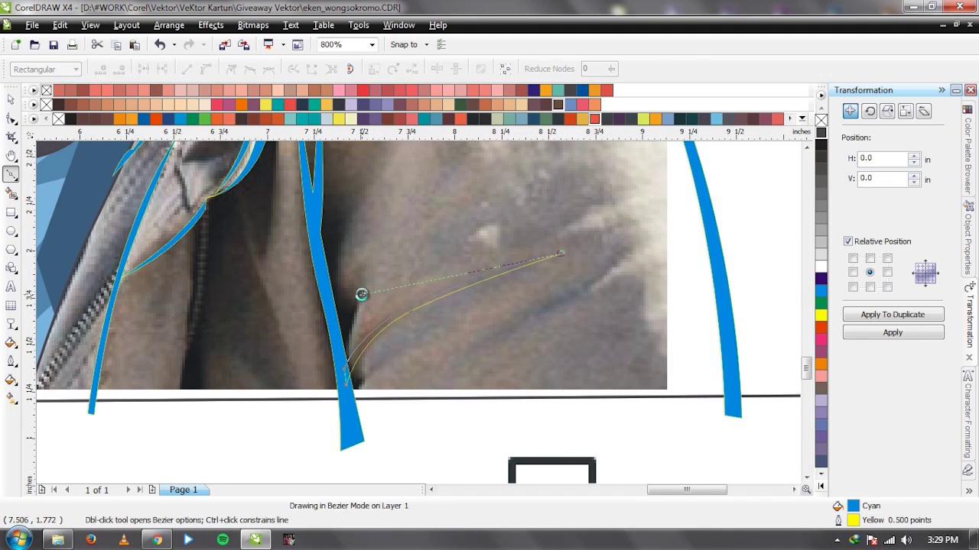
{"action": "key", "text": "space"}
{"action": "left_click", "coordinate": [332, 296], "text": "shift"}
{"action": "left_click", "coordinate": [430, 69]}
{"action": "key", "text": "space"}
{"action": "key", "text": "Escape"}
Draw a second curved leaf stroke on the shoulder and weld it into the highlight shape.
{"action": "left_click", "coordinate": [469, 347]}
{"action": "left_click", "coordinate": [416, 372]}
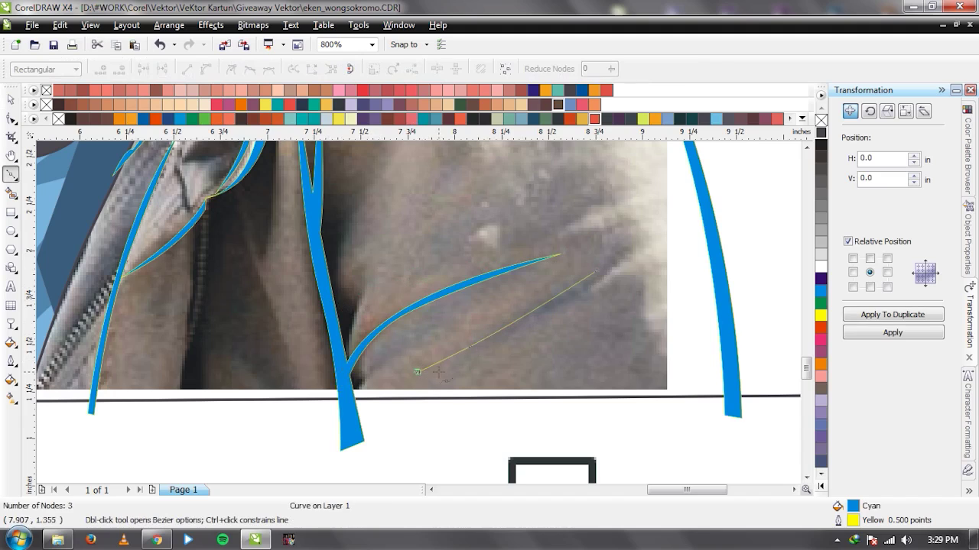
{"action": "mouse_move", "coordinate": [596, 271]}
{"action": "left_mouse_down"}
{"action": "mouse_move", "coordinate": [559, 288]}
{"action": "mouse_move", "coordinate": [554, 313]}
{"action": "left_mouse_up"}
{"action": "key", "text": "space"}
{"action": "left_click", "coordinate": [404, 316], "text": "shift"}
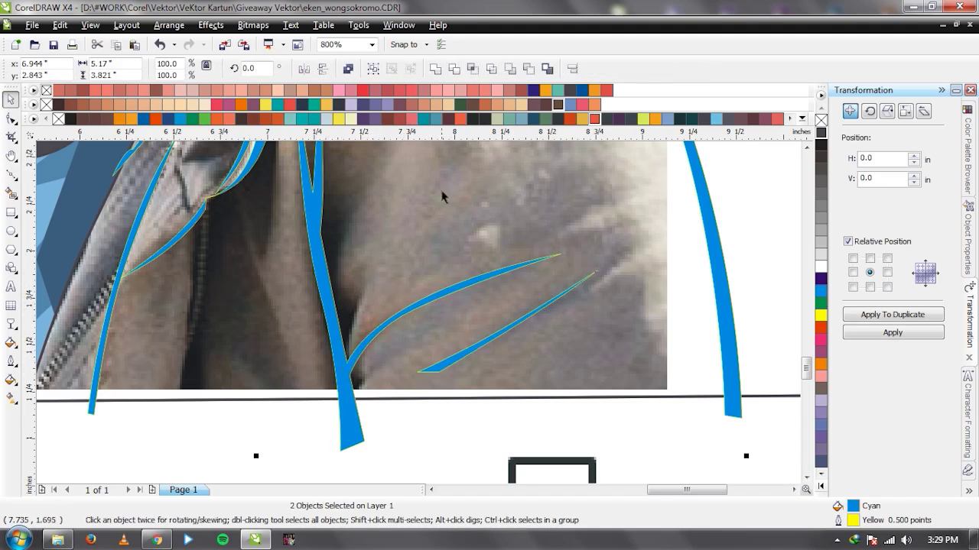
{"action": "left_click", "coordinate": [434, 68]}
{"action": "scroll", "coordinate": [413, 306], "scroll_direction": "down", "scroll_amount": 2}
{"action": "scroll", "coordinate": [413, 289], "scroll_direction": "up", "scroll_amount": 1}
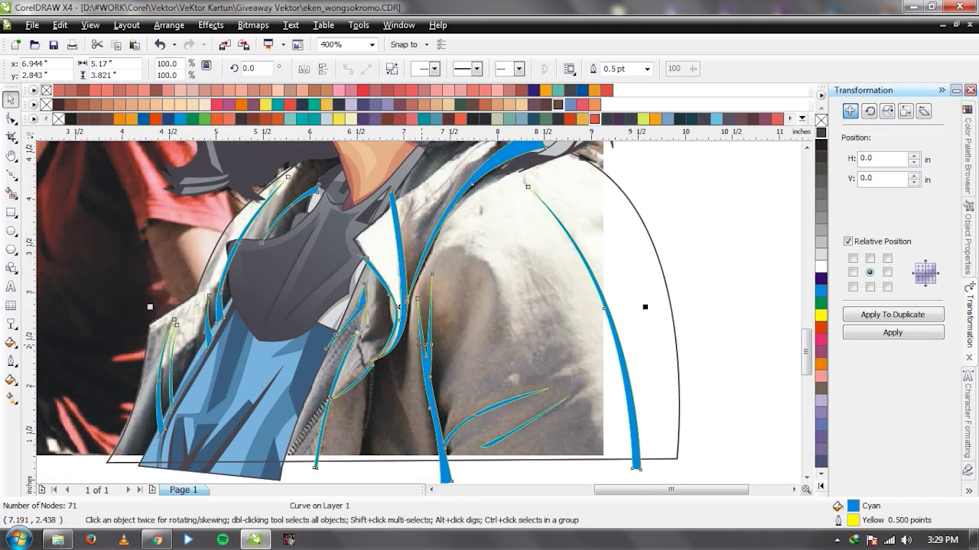
{"action": "scroll", "coordinate": [390, 420], "scroll_direction": "up", "scroll_amount": 1}
Draw a long leaf stroke near the zipper and weld it in, bringing the curve to 78 nodes.
{"action": "key", "text": "F5"}
{"action": "left_click", "coordinate": [398, 193]}
{"action": "left_click", "coordinate": [467, 419]}
{"action": "left_click_drag", "start_coordinate": [400, 193], "coordinate": [430, 256]}
{"action": "key", "text": "space"}
{"action": "left_click", "coordinate": [504, 295], "text": "shift"}
{"action": "left_click", "coordinate": [442, 70]}
{"action": "key", "text": "F5"}
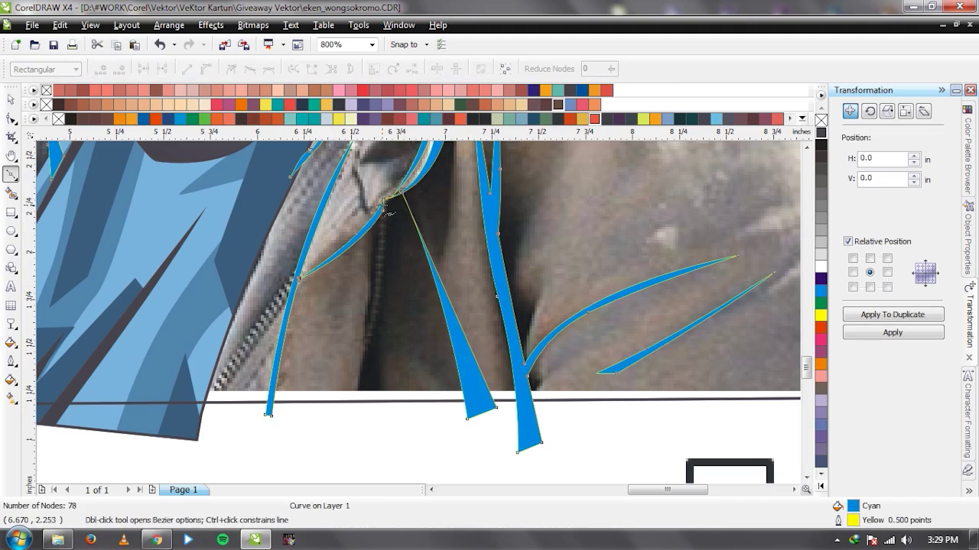
{"action": "key", "text": "Escape"}
{"action": "left_click_drag", "start_coordinate": [380, 286], "coordinate": [367, 319]}
Finish the first zipper line and give it a 3.0 pt dotted outline.
{"action": "left_click", "coordinate": [364, 347]}
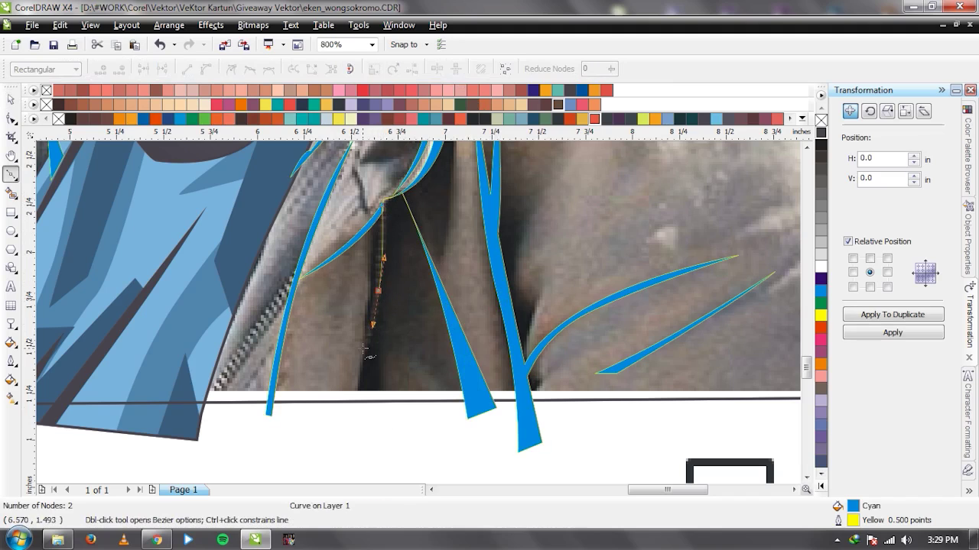
{"action": "key", "text": "space"}
{"action": "left_click", "coordinate": [646, 69]}
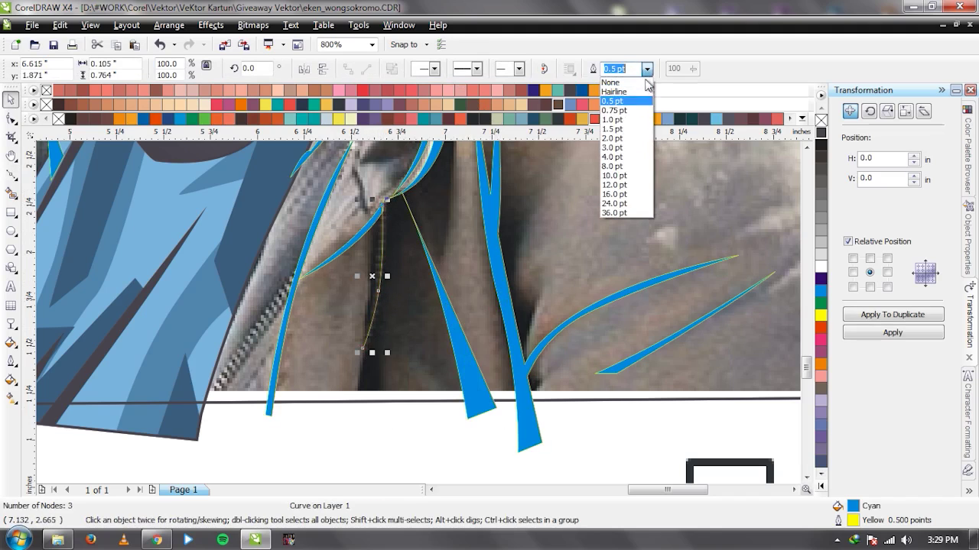
{"action": "left_click", "coordinate": [633, 151]}
{"action": "left_click", "coordinate": [470, 72]}
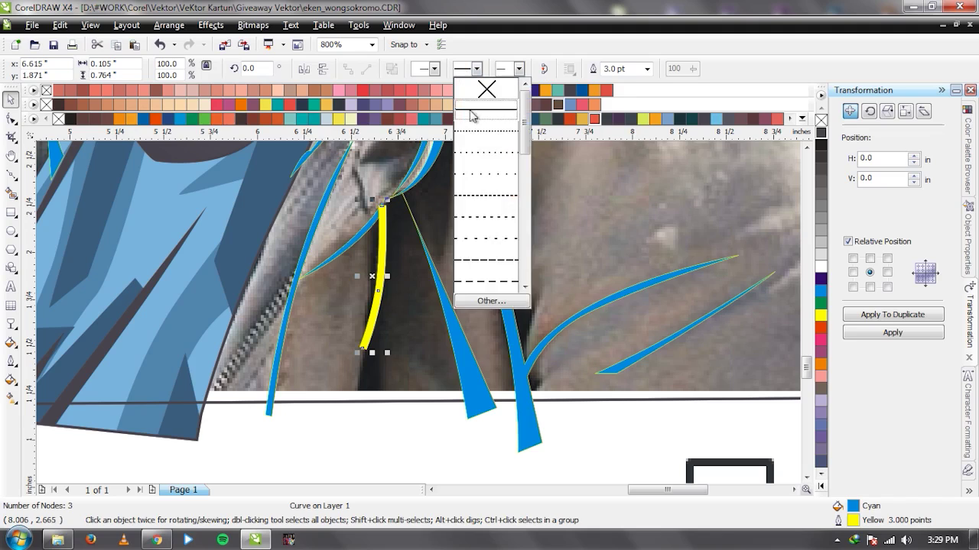
{"action": "left_click", "coordinate": [474, 121]}
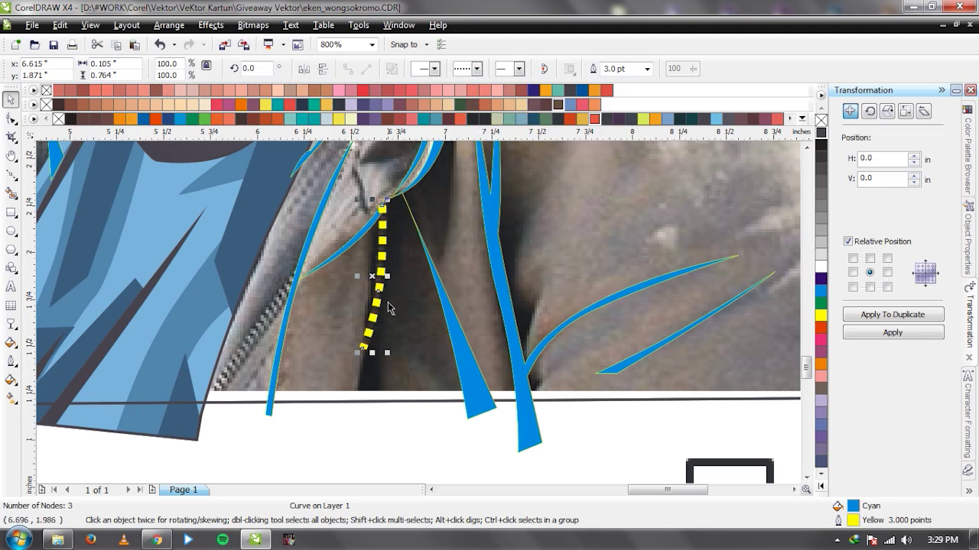
{"action": "scroll", "coordinate": [388, 306], "scroll_direction": "up", "scroll_amount": 1}
Nudge the line's end node, convert the dotted outline to objects, and combine with the blue highlight leaf.
{"action": "key", "text": "F10"}
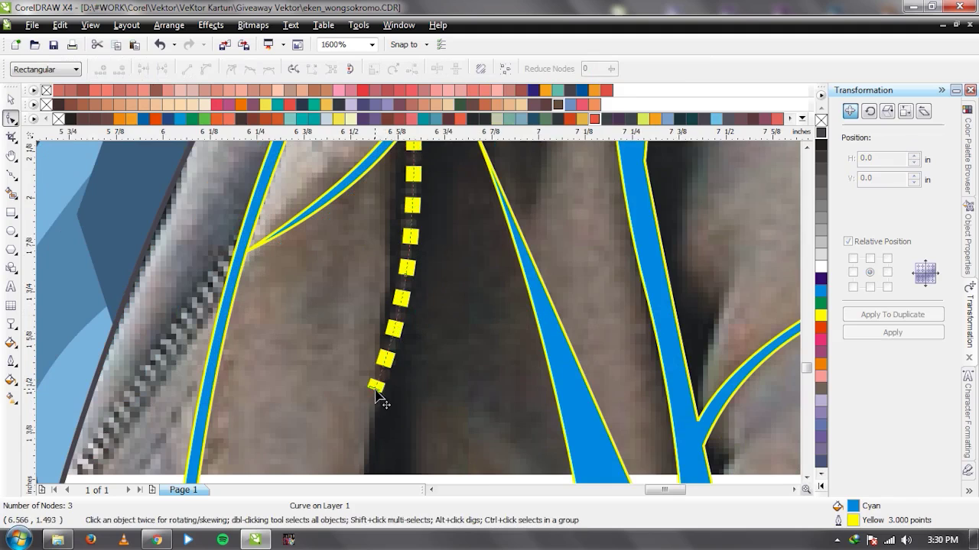
{"action": "left_click_drag", "start_coordinate": [376, 391], "coordinate": [383, 400]}
{"action": "key", "text": "space"}
{"action": "scroll", "coordinate": [424, 325], "scroll_direction": "down", "scroll_amount": 1}
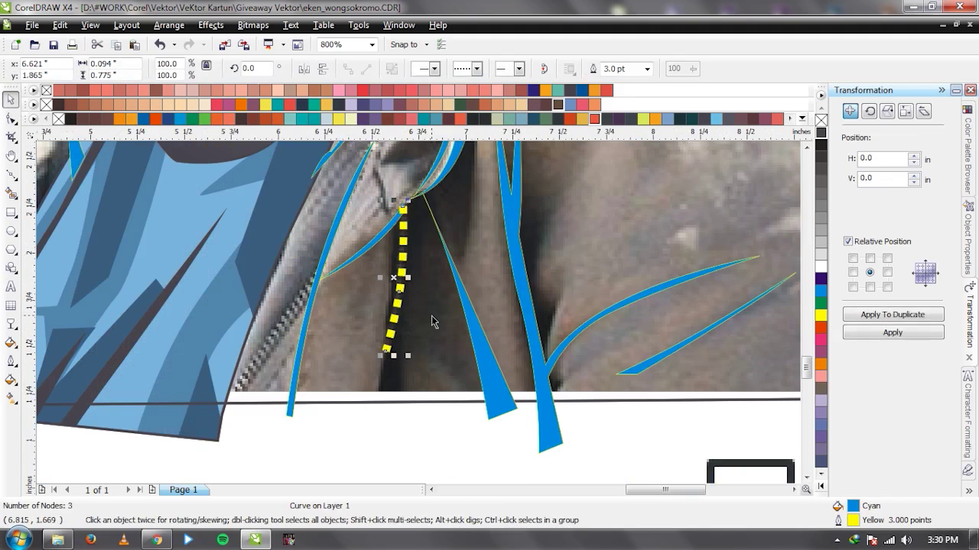
{"action": "key", "text": "ctrl+shift+q"}
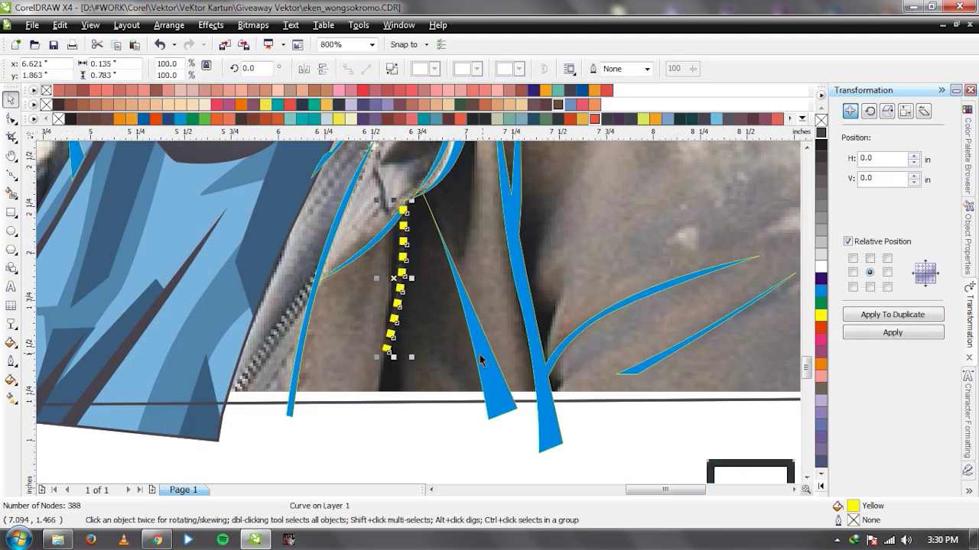
{"action": "left_click", "coordinate": [480, 360], "text": "shift"}
{"action": "key", "text": "ctrl+l"}
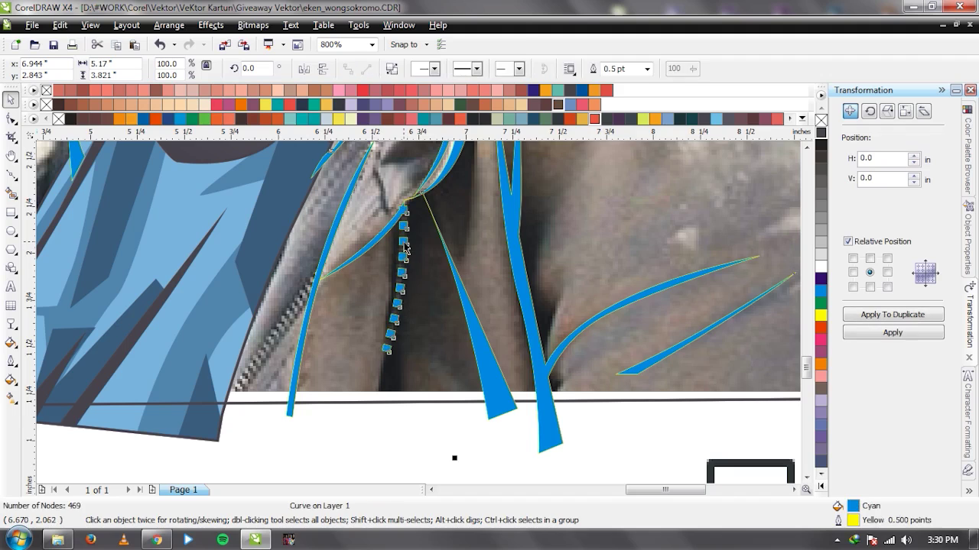
Delete the stray notch corner nodes on the combined highlight curve to straighten its edges.
{"action": "left_click", "coordinate": [349, 241]}
{"action": "key", "text": "Escape"}
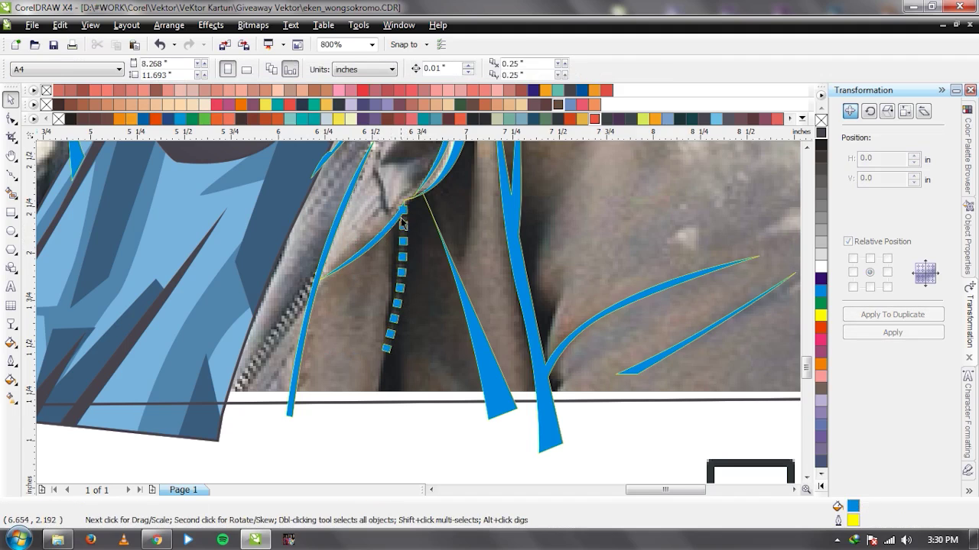
{"action": "scroll", "coordinate": [403, 223], "scroll_direction": "up", "scroll_amount": 2}
{"action": "key", "text": "F10"}
{"action": "left_click", "coordinate": [422, 307]}
{"action": "scroll", "coordinate": [422, 307], "scroll_direction": "up", "scroll_amount": 2}
{"action": "left_click", "coordinate": [399, 291]}
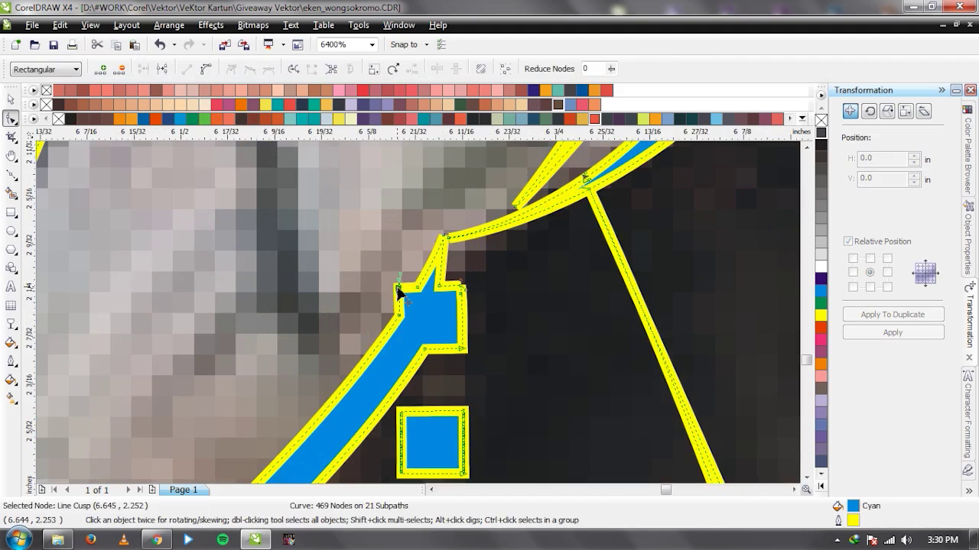
{"action": "key", "text": "Delete"}
{"action": "scroll", "coordinate": [416, 312], "scroll_direction": "up", "scroll_amount": 1}
{"action": "key", "text": "Delete"}
{"action": "left_click", "coordinate": [409, 293]}
{"action": "key", "text": "Delete"}
{"action": "left_click", "coordinate": [412, 296]}
{"action": "key", "text": "Delete"}
{"action": "left_click", "coordinate": [452, 291]}
{"action": "key", "text": "Delete"}
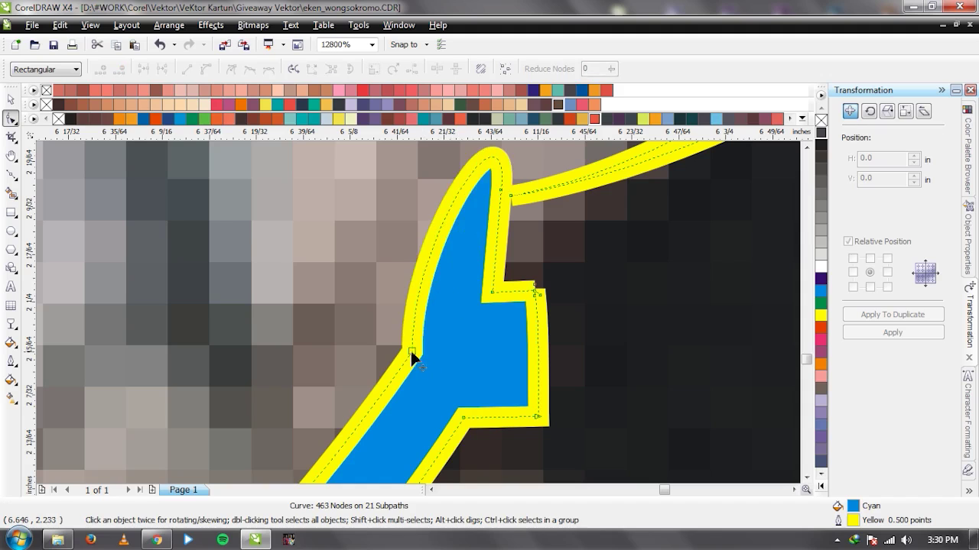
{"action": "left_click", "coordinate": [410, 349]}
{"action": "key", "text": "Delete"}
{"action": "key", "text": "space"}
{"action": "scroll", "coordinate": [542, 325], "scroll_direction": "down", "scroll_amount": 5}
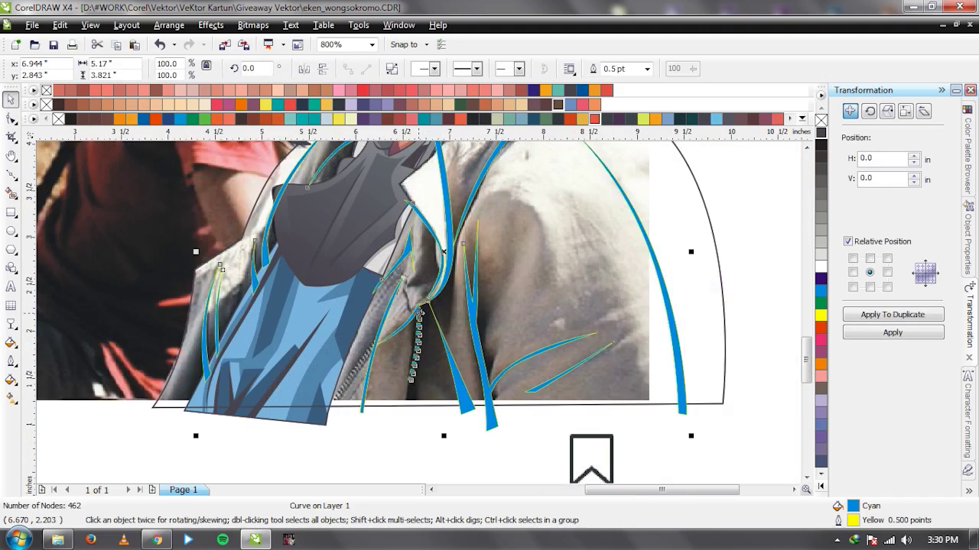
{"action": "scroll", "coordinate": [419, 321], "scroll_direction": "up", "scroll_amount": 2}
Draw a 4.0 pt dotted line along the other zipper edge and combine both zipper curves.
{"action": "key", "text": "space"}
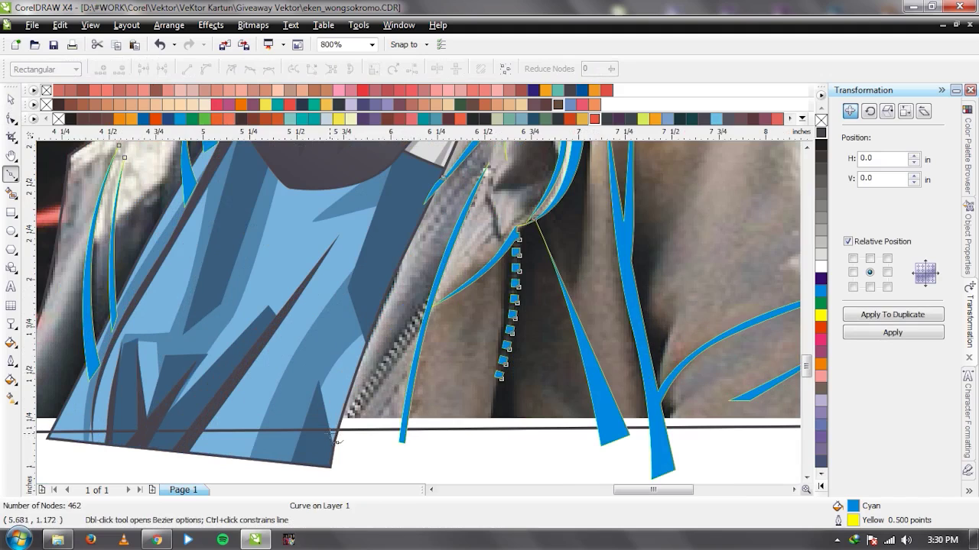
{"action": "left_click", "coordinate": [332, 435]}
{"action": "left_click", "coordinate": [430, 315]}
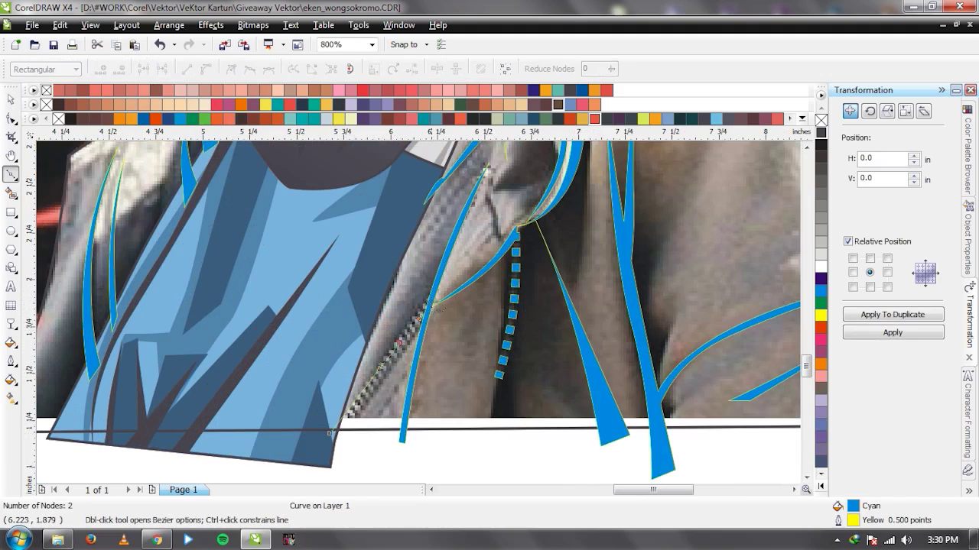
{"action": "key", "text": "space"}
{"action": "left_click", "coordinate": [646, 69]}
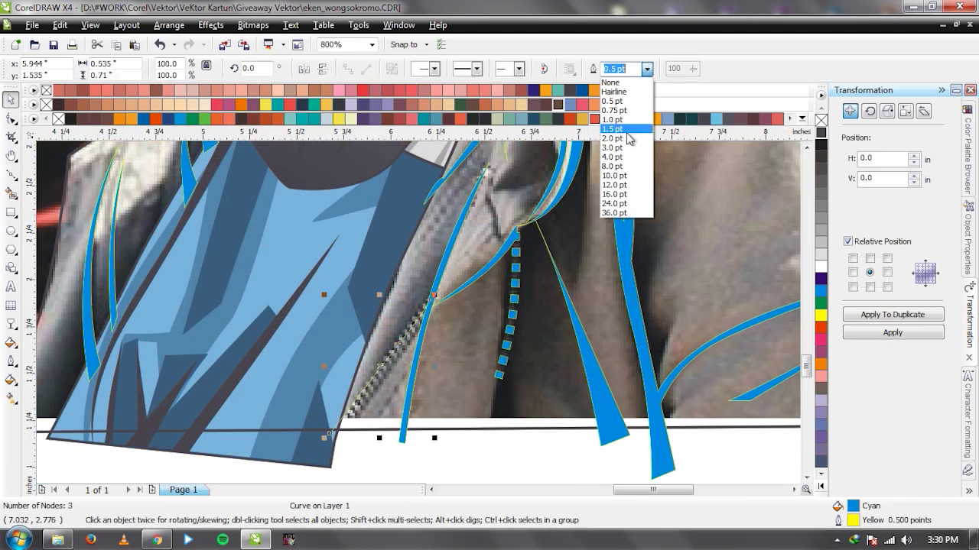
{"action": "left_click", "coordinate": [624, 157]}
{"action": "left_click", "coordinate": [477, 71]}
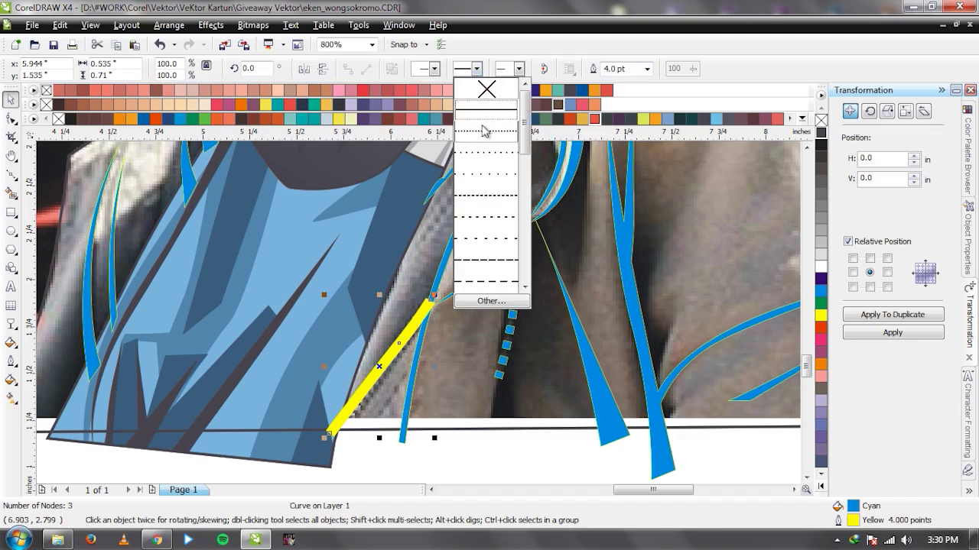
{"action": "left_click", "coordinate": [486, 134]}
{"action": "left_click", "coordinate": [517, 243], "text": "shift"}
{"action": "left_click", "coordinate": [438, 69]}
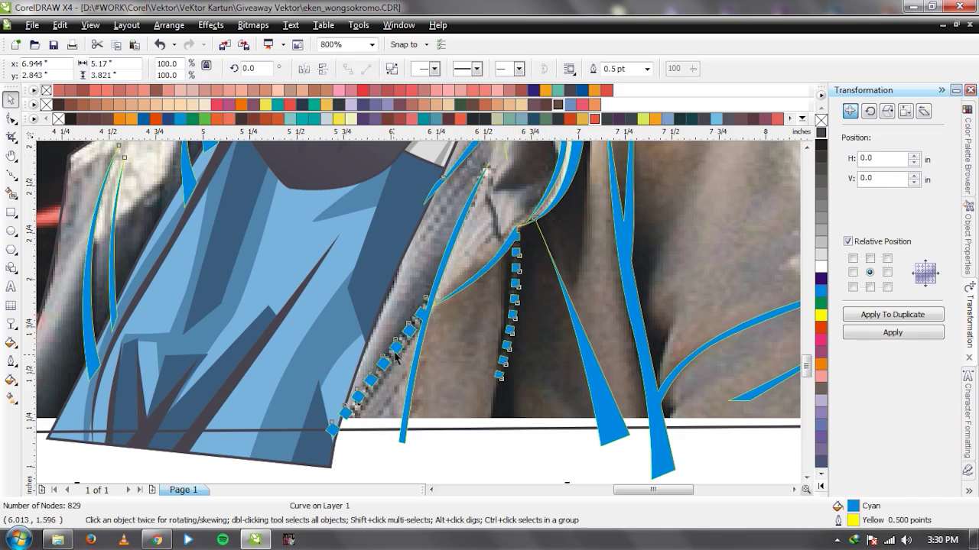
Draw a closed sliver along the blue stroke and weld it into the jacket line art.
{"action": "key", "text": "Escape"}
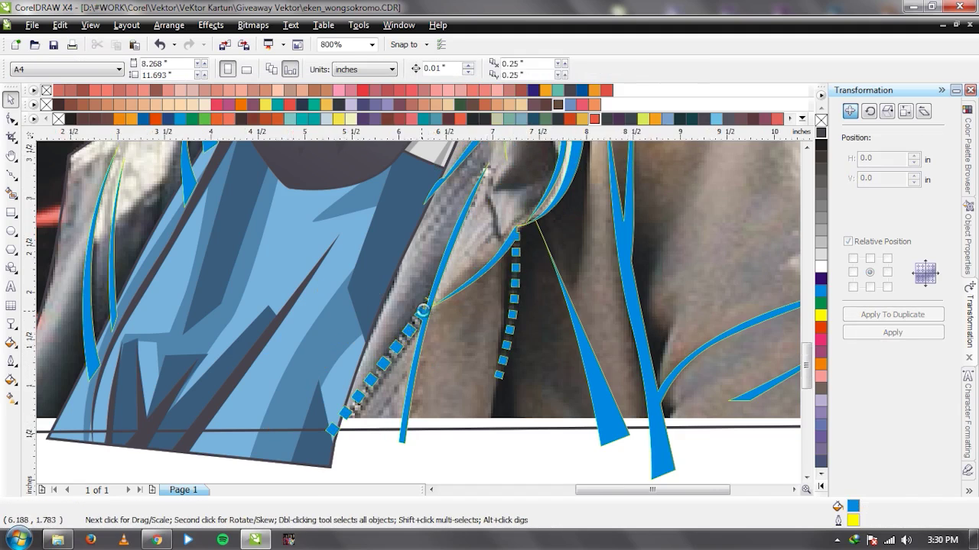
{"action": "scroll", "coordinate": [446, 280], "scroll_direction": "down", "scroll_amount": 2}
{"action": "scroll", "coordinate": [445, 280], "scroll_direction": "up", "scroll_amount": 1}
{"action": "scroll", "coordinate": [411, 324], "scroll_direction": "down", "scroll_amount": 2}
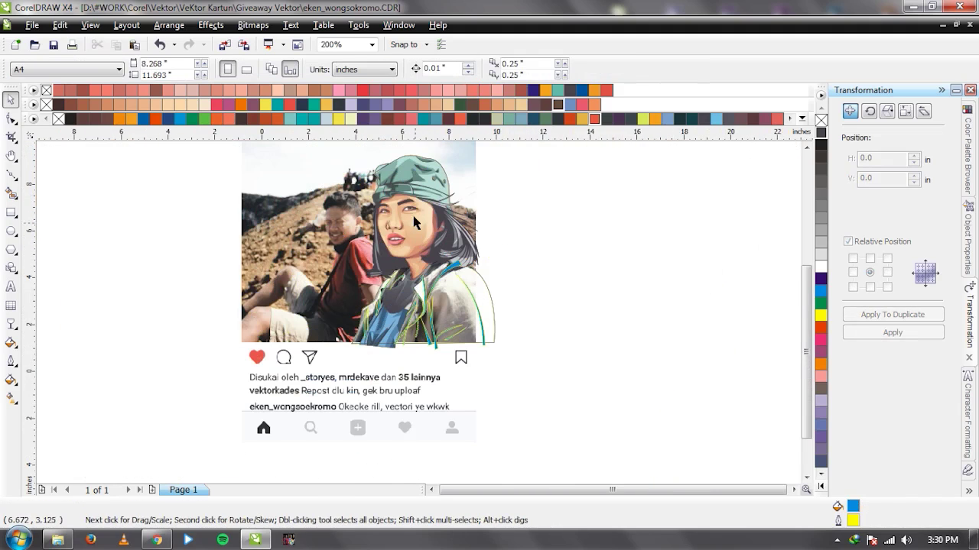
{"action": "scroll", "coordinate": [390, 260], "scroll_direction": "up", "scroll_amount": 2}
{"action": "scroll", "coordinate": [435, 351], "scroll_direction": "down", "scroll_amount": 2}
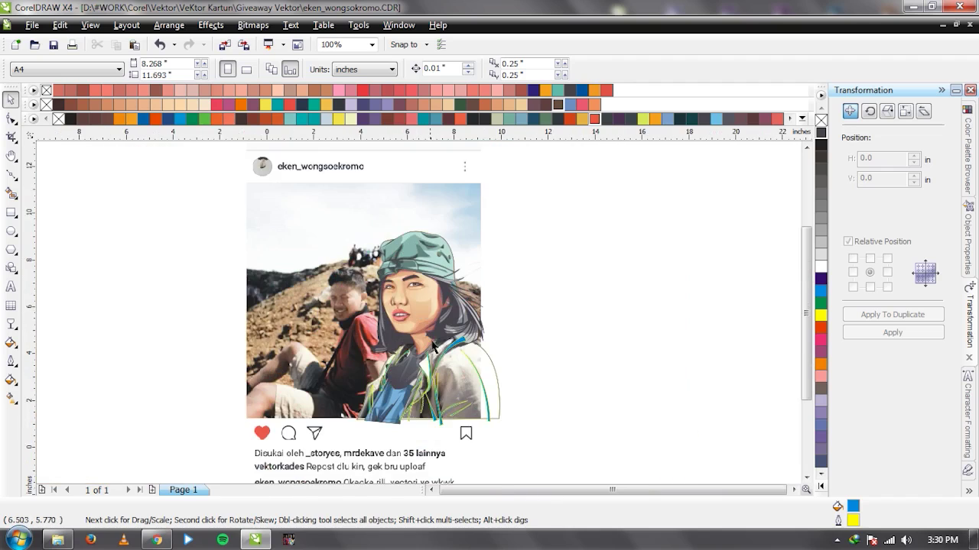
{"action": "scroll", "coordinate": [419, 320], "scroll_direction": "up", "scroll_amount": 1}
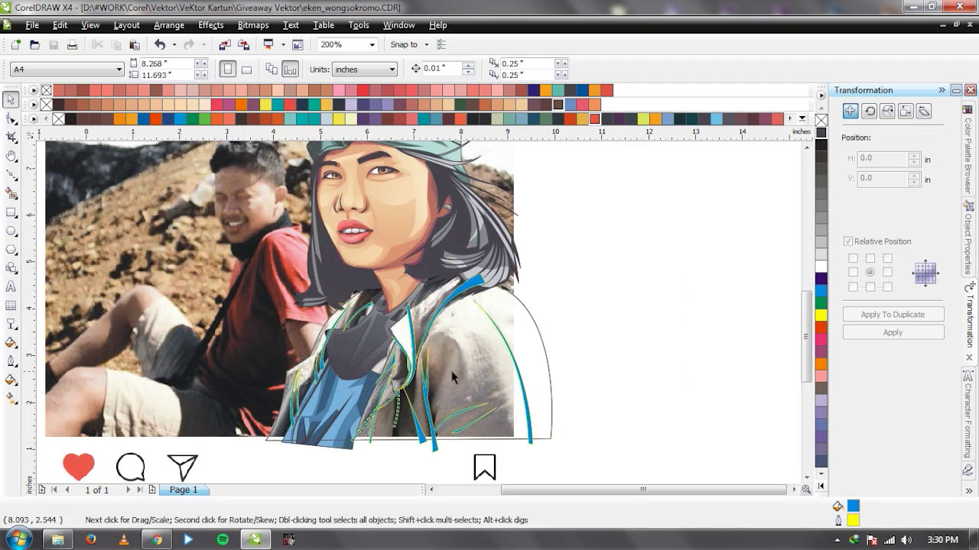
{"action": "scroll", "coordinate": [418, 310], "scroll_direction": "up", "scroll_amount": 2}
{"action": "key", "text": "F5"}
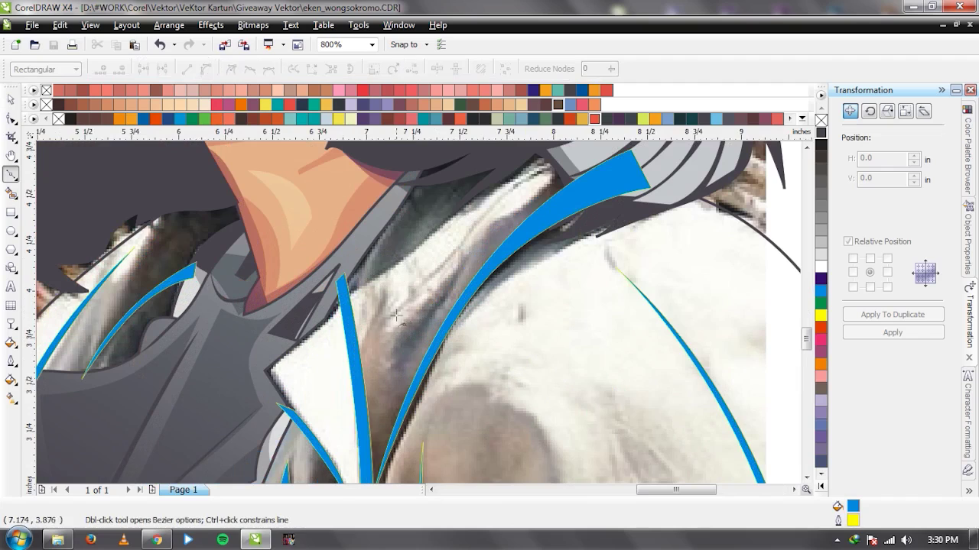
{"action": "left_click", "coordinate": [358, 353]}
{"action": "left_click", "coordinate": [378, 298]}
{"action": "left_click", "coordinate": [360, 380]}
{"action": "left_click", "coordinate": [358, 353]}
{"action": "key", "text": "space"}
{"action": "left_click", "coordinate": [498, 265], "text": "shift"}
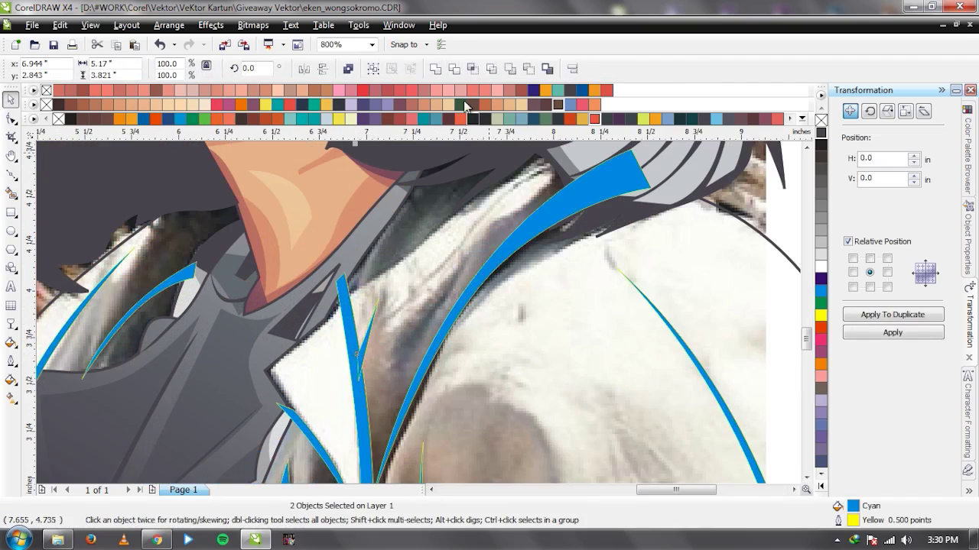
{"action": "left_click", "coordinate": [438, 74]}
Draw a curved sliver along the collar edge and select it with the jacket line art.
{"action": "key", "text": "F5"}
{"action": "left_click", "coordinate": [566, 166]}
{"action": "left_click_drag", "start_coordinate": [483, 213], "coordinate": [438, 283]}
{"action": "left_click_drag", "start_coordinate": [381, 321], "coordinate": [396, 311]}
{"action": "left_click_drag", "start_coordinate": [457, 243], "coordinate": [477, 202]}
{"action": "left_click", "coordinate": [562, 166]}
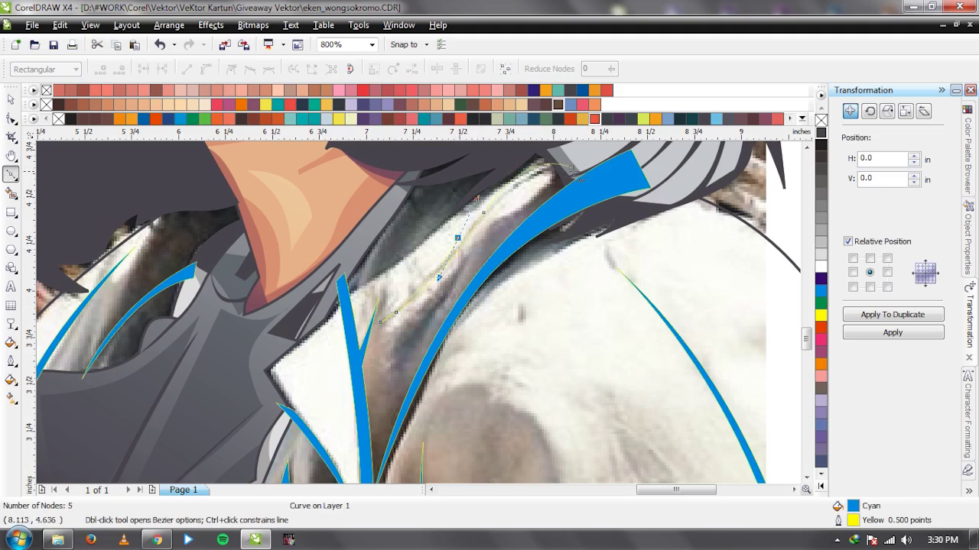
{"action": "mouse_move", "coordinate": [546, 159]}
{"action": "left_mouse_down"}
{"action": "mouse_move", "coordinate": [591, 163]}
{"action": "mouse_move", "coordinate": [570, 167]}
{"action": "left_mouse_up"}
{"action": "left_click", "coordinate": [570, 166]}
{"action": "key", "text": "space"}
{"action": "left_click", "coordinate": [613, 184], "text": "shift"}
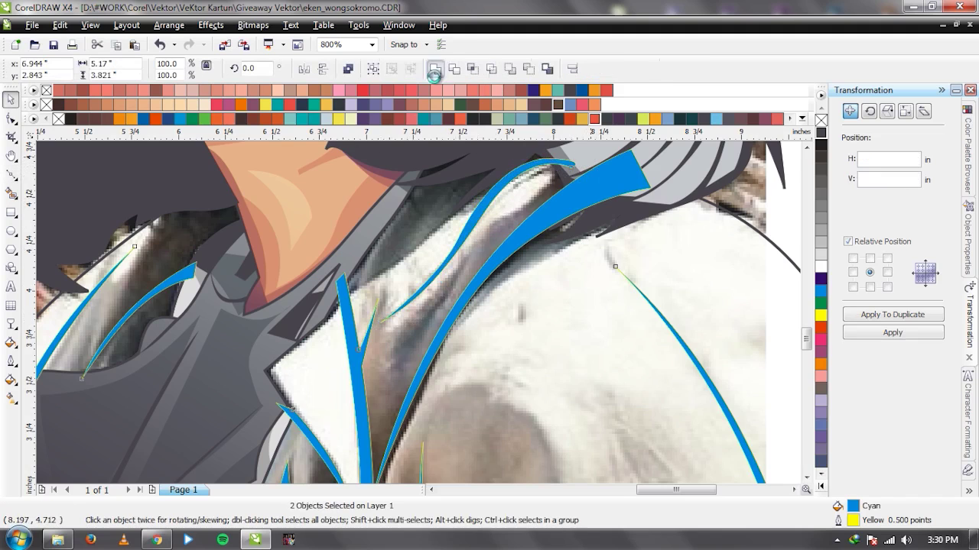
{"action": "scroll", "coordinate": [419, 317], "scroll_direction": "down", "scroll_amount": 2}
{"action": "scroll", "coordinate": [419, 318], "scroll_direction": "down", "scroll_amount": 3}
{"action": "scroll", "coordinate": [419, 317], "scroll_direction": "up", "scroll_amount": 4}
Draw a small sliver near the neck and combine it into the line art.
{"action": "key", "text": "space"}
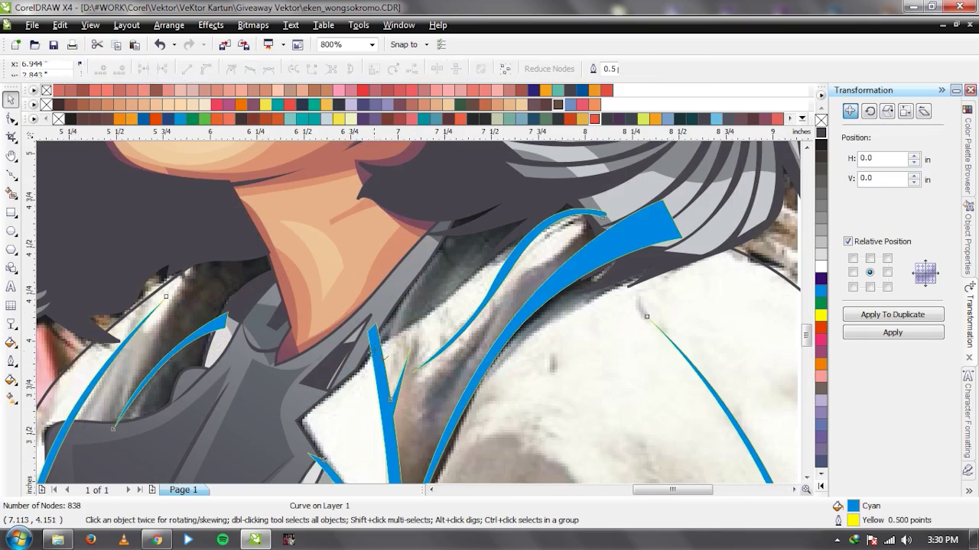
{"action": "left_click_drag", "start_coordinate": [461, 280], "coordinate": [511, 249]}
{"action": "scroll", "coordinate": [419, 314], "scroll_direction": "down", "scroll_amount": 2}
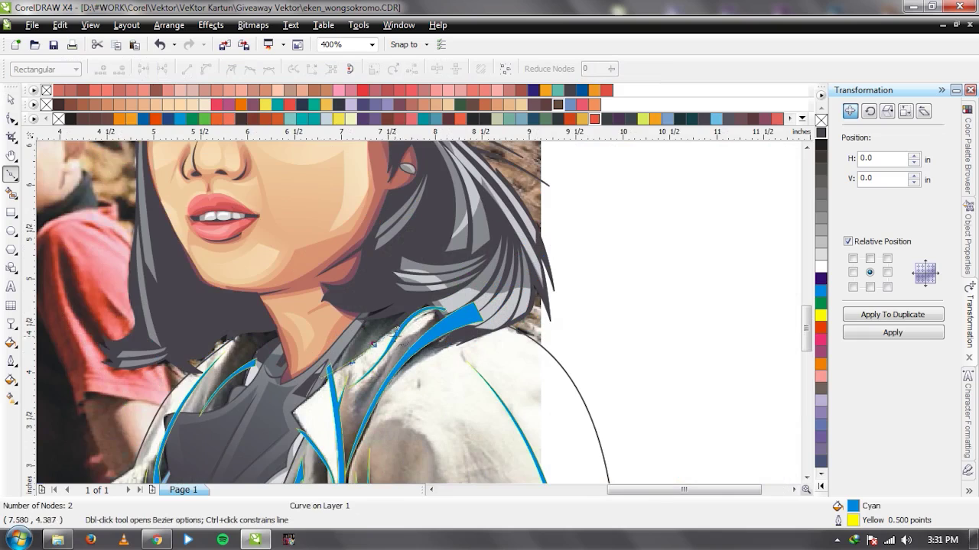
{"action": "scroll", "coordinate": [420, 315], "scroll_direction": "up", "scroll_amount": 1}
{"action": "scroll", "coordinate": [419, 314], "scroll_direction": "down", "scroll_amount": 1}
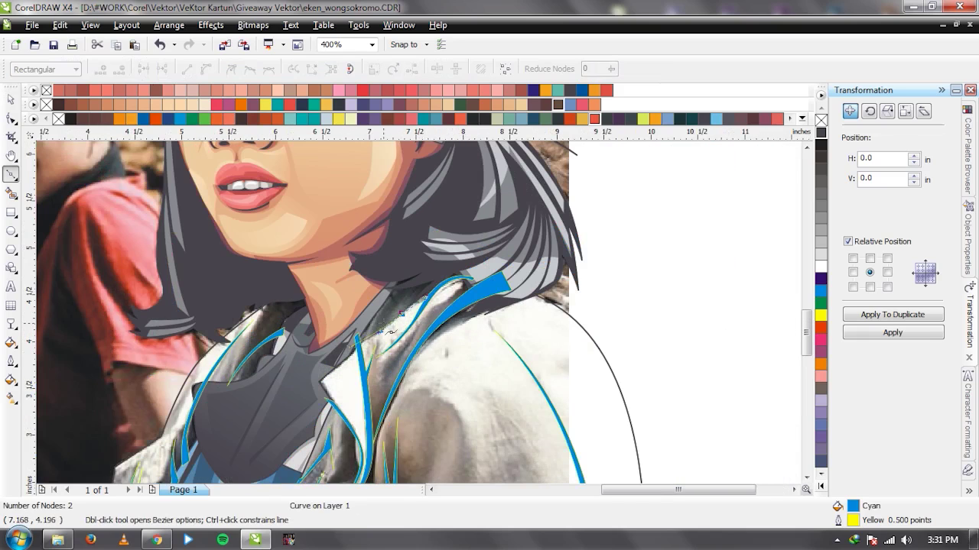
{"action": "scroll", "coordinate": [404, 313], "scroll_direction": "up", "scroll_amount": 1}
{"action": "left_click", "coordinate": [508, 265]}
{"action": "left_click", "coordinate": [516, 246]}
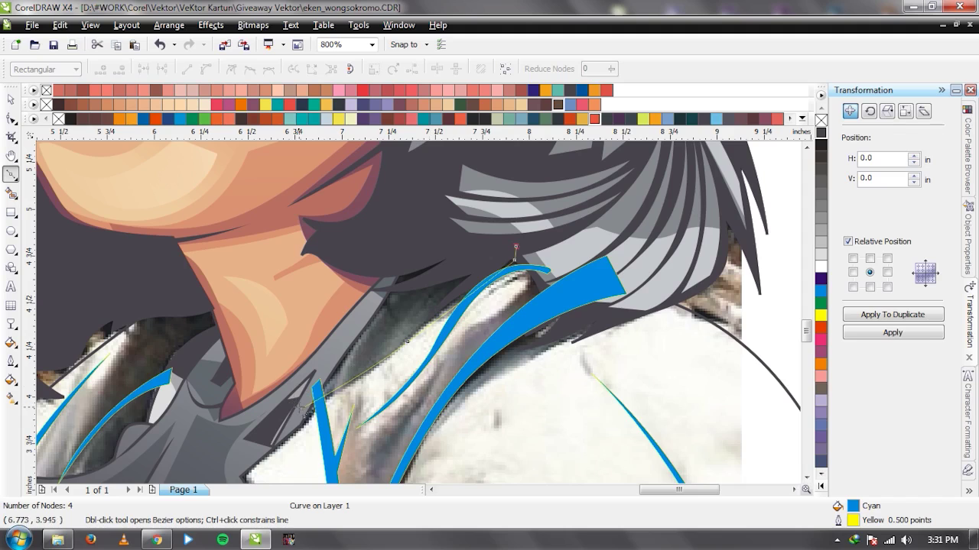
{"action": "key", "text": "space"}
{"action": "left_click", "coordinate": [469, 312], "text": "shift"}
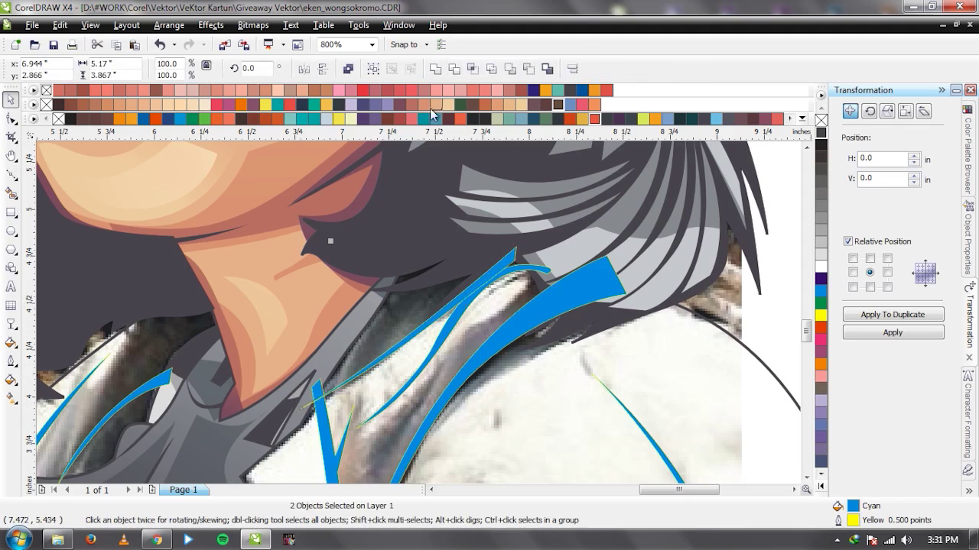
{"action": "key", "text": "ctrl+l"}
{"action": "scroll", "coordinate": [417, 311], "scroll_direction": "down", "scroll_amount": 1}
{"action": "scroll", "coordinate": [417, 312], "scroll_direction": "up", "scroll_amount": 1}
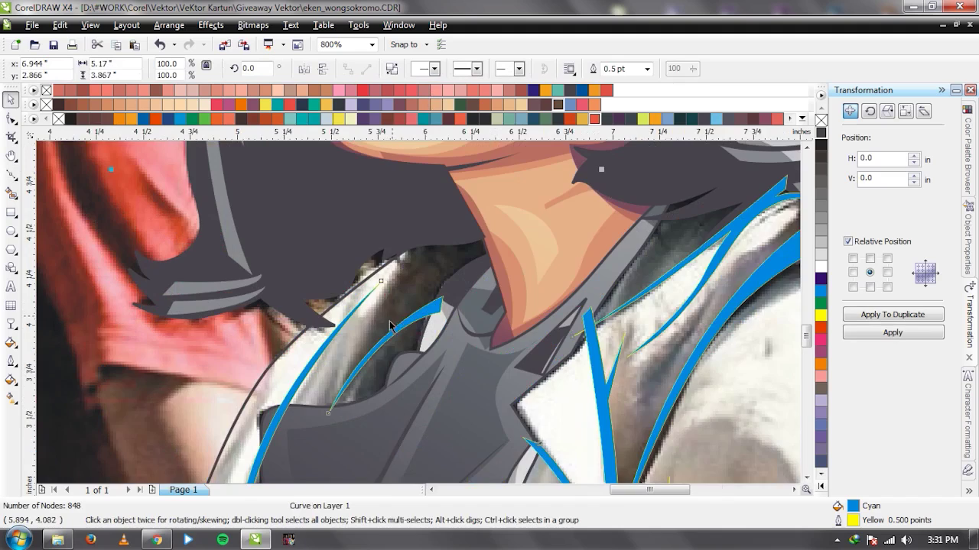
{"action": "scroll", "coordinate": [390, 325], "scroll_direction": "down", "scroll_amount": 1}
{"action": "scroll", "coordinate": [390, 324], "scroll_direction": "up", "scroll_amount": 1}
Draw a sliver along the left collar and weld it into the line art.
{"action": "key", "text": "space"}
{"action": "left_click", "coordinate": [391, 357]}
{"action": "left_click", "coordinate": [448, 244]}
{"action": "left_click_drag", "start_coordinate": [443, 231], "coordinate": [480, 185]}
{"action": "left_click", "coordinate": [466, 212]}
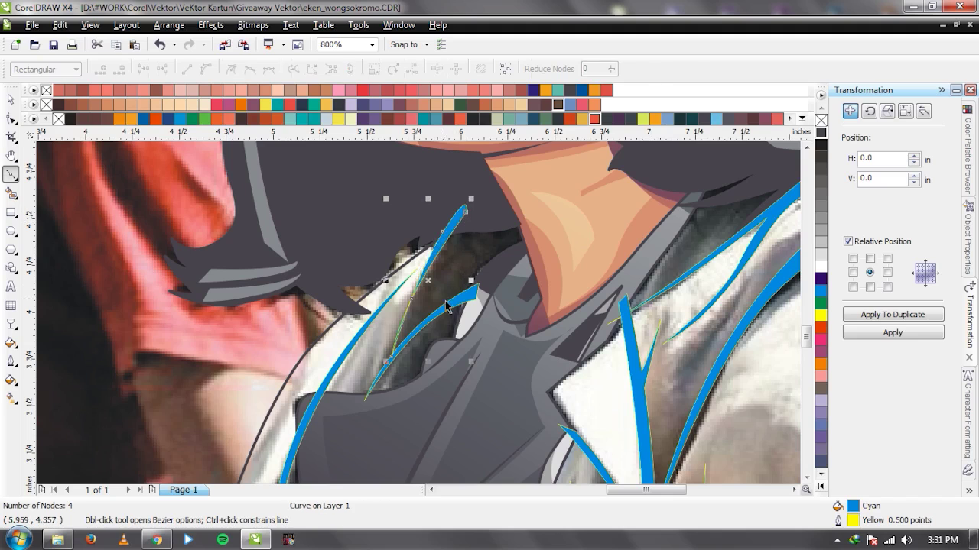
{"action": "key", "text": "space"}
{"action": "left_click", "coordinate": [459, 371], "text": "shift"}
{"action": "scroll", "coordinate": [459, 372], "scroll_direction": "down", "scroll_amount": 3}
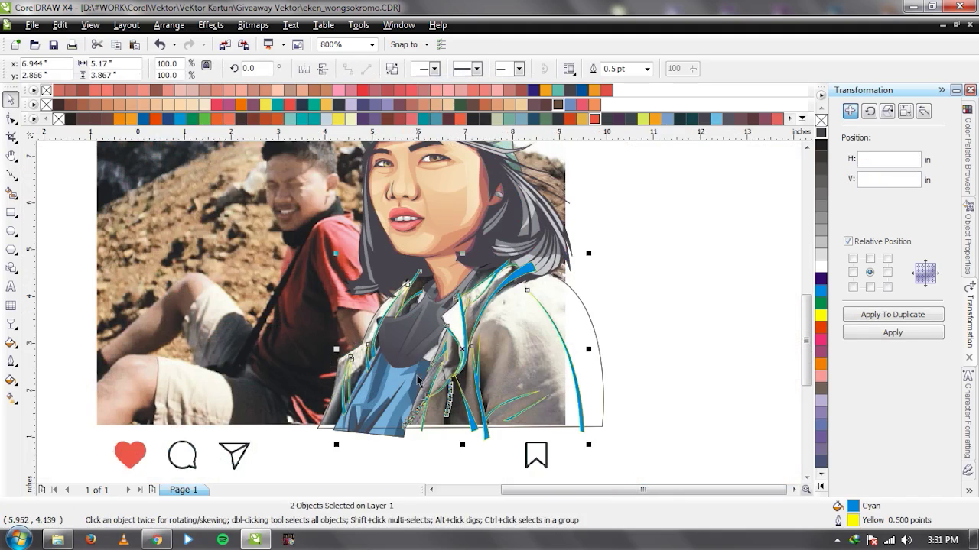
{"action": "left_click", "coordinate": [418, 380], "text": "shift"}
{"action": "scroll", "coordinate": [418, 380], "scroll_direction": "up", "scroll_amount": 2}
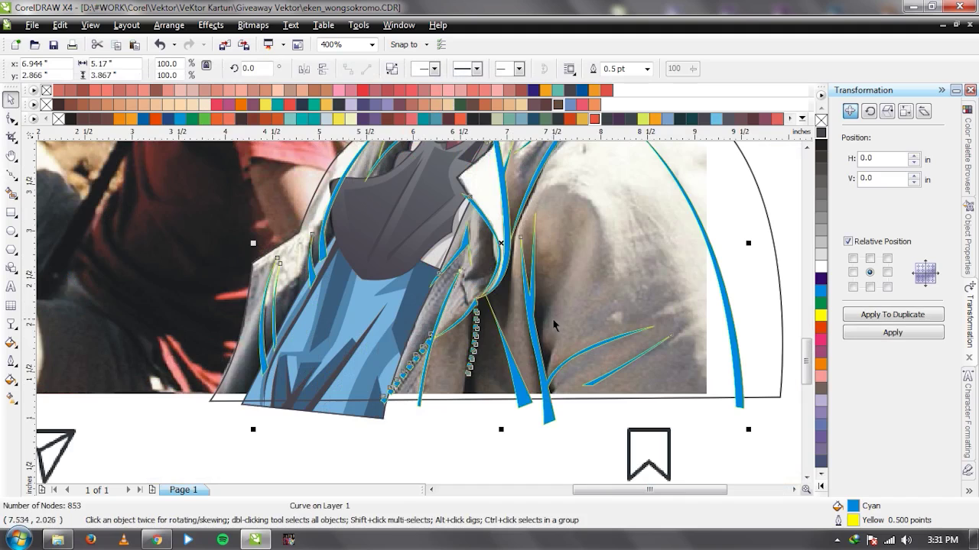
{"action": "scroll", "coordinate": [566, 295], "scroll_direction": "up", "scroll_amount": 2}
Draw a curved sliver down the shoulder fold and merge it into the line art.
{"action": "key", "text": "space"}
{"action": "left_click", "coordinate": [426, 207]}
{"action": "left_click_drag", "start_coordinate": [409, 342], "coordinate": [371, 412]}
{"action": "left_click", "coordinate": [360, 416]}
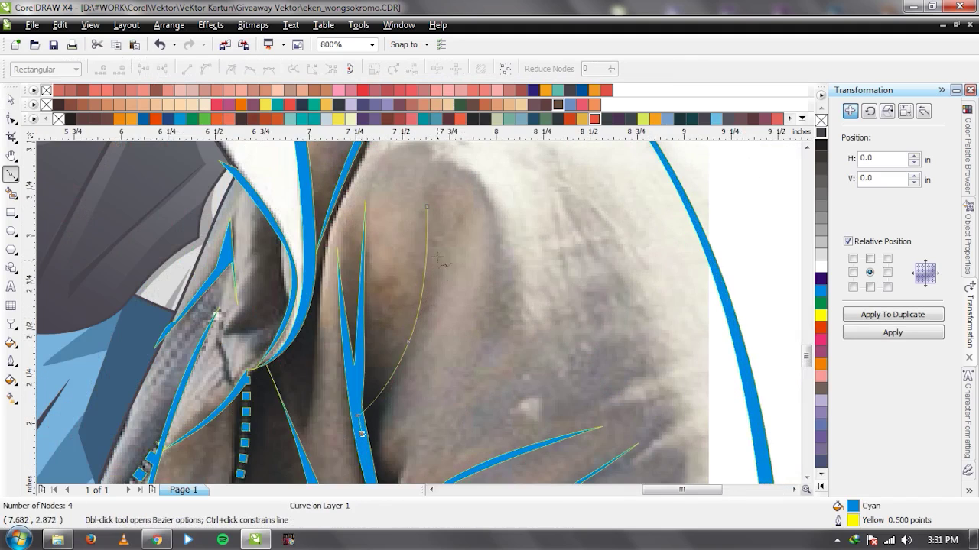
{"action": "left_click_drag", "start_coordinate": [427, 208], "coordinate": [451, 379]}
{"action": "key", "text": "space"}
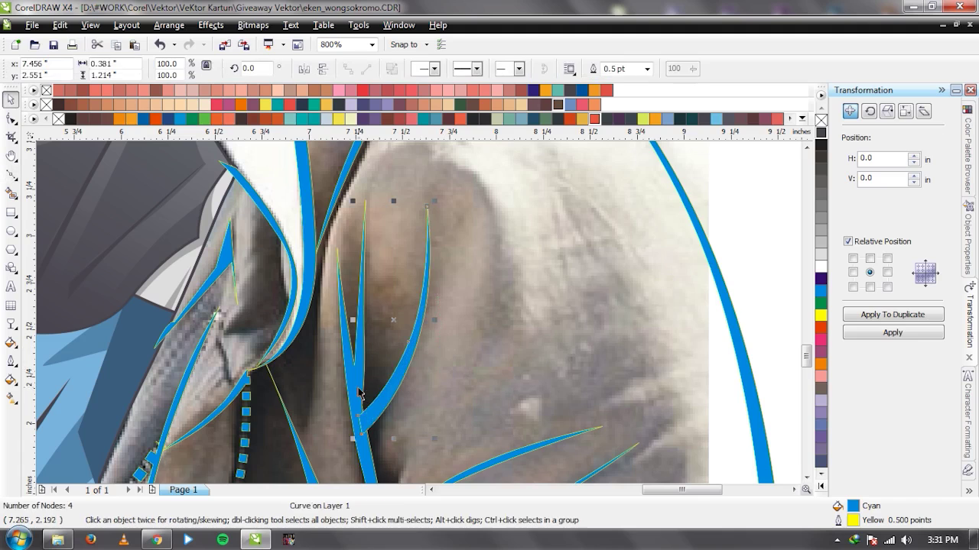
{"action": "scroll", "coordinate": [555, 334], "scroll_direction": "down", "scroll_amount": 2}
{"action": "key", "text": "Escape"}
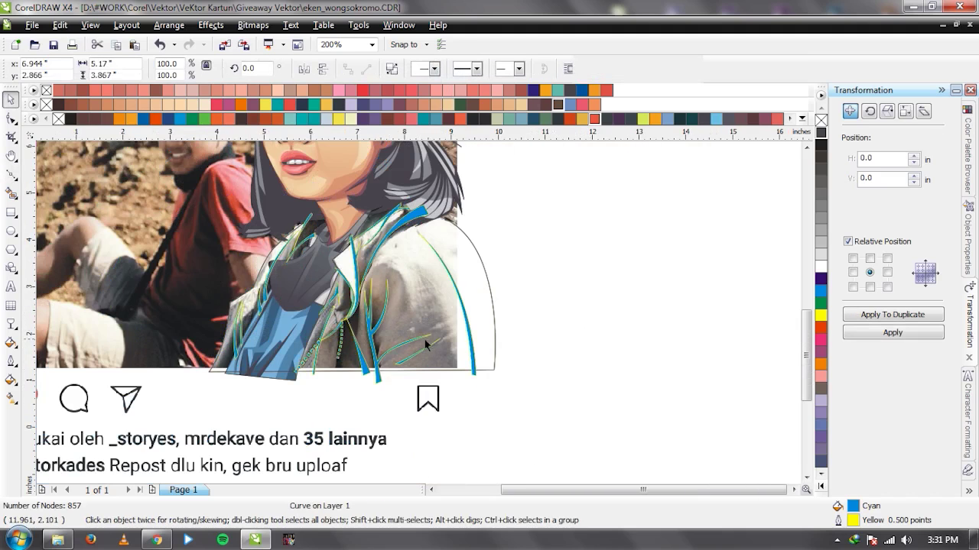
{"action": "scroll", "coordinate": [425, 340], "scroll_direction": "up", "scroll_amount": 1}
{"action": "scroll", "coordinate": [417, 312], "scroll_direction": "down", "scroll_amount": 1}
{"action": "scroll", "coordinate": [418, 314], "scroll_direction": "up", "scroll_amount": 1}
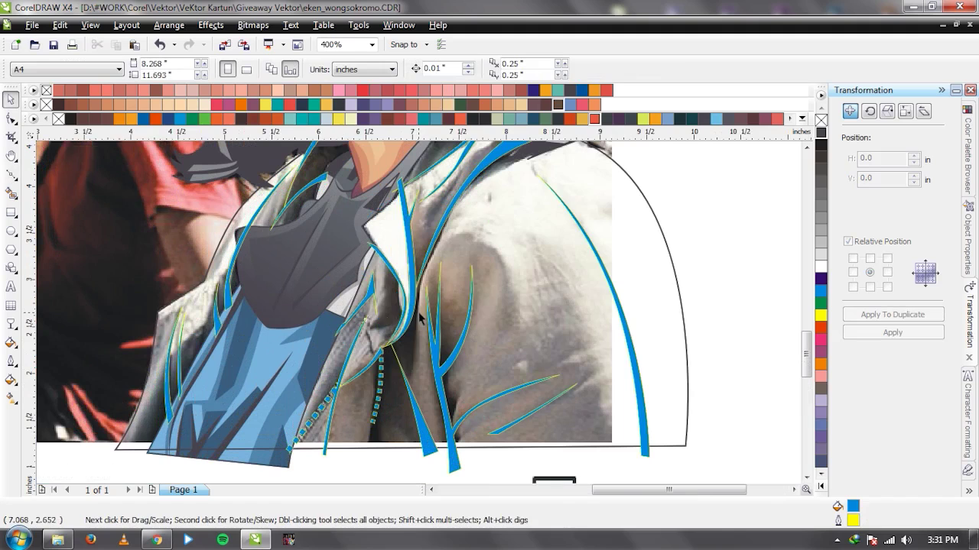
Select the jacket's cyan line art together with its outline curves.
{"action": "left_click", "coordinate": [604, 274]}
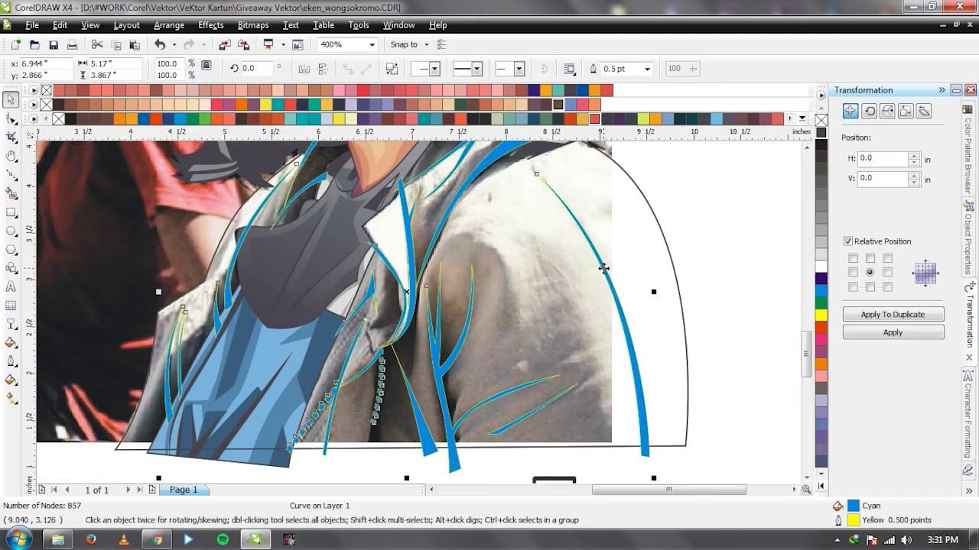
{"action": "left_click", "coordinate": [562, 306], "text": "shift"}
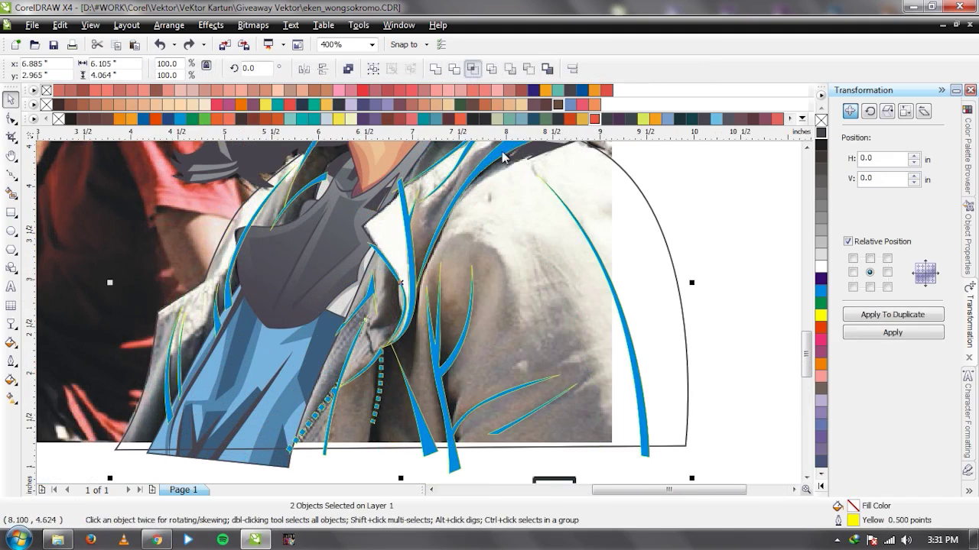
{"action": "left_click", "coordinate": [647, 450]}
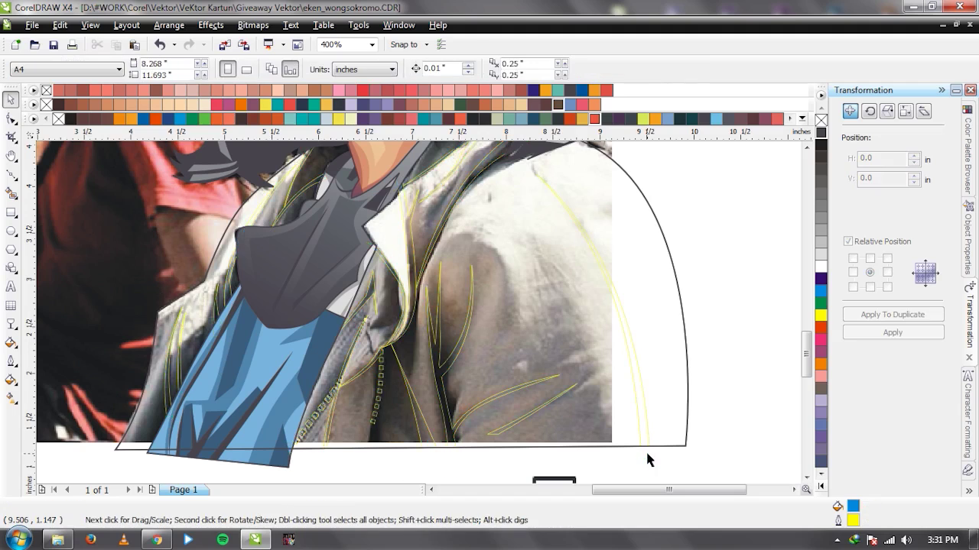
Move the Instagram photo aside and colour the jacket line art dark grey C75 M71 Y60 K20.
{"action": "left_click", "coordinate": [780, 245]}
{"action": "scroll", "coordinate": [404, 317], "scroll_direction": "down", "scroll_amount": 2}
{"action": "left_click_drag", "start_coordinate": [431, 207], "coordinate": [110, 208]}
{"action": "left_click", "coordinate": [425, 311]}
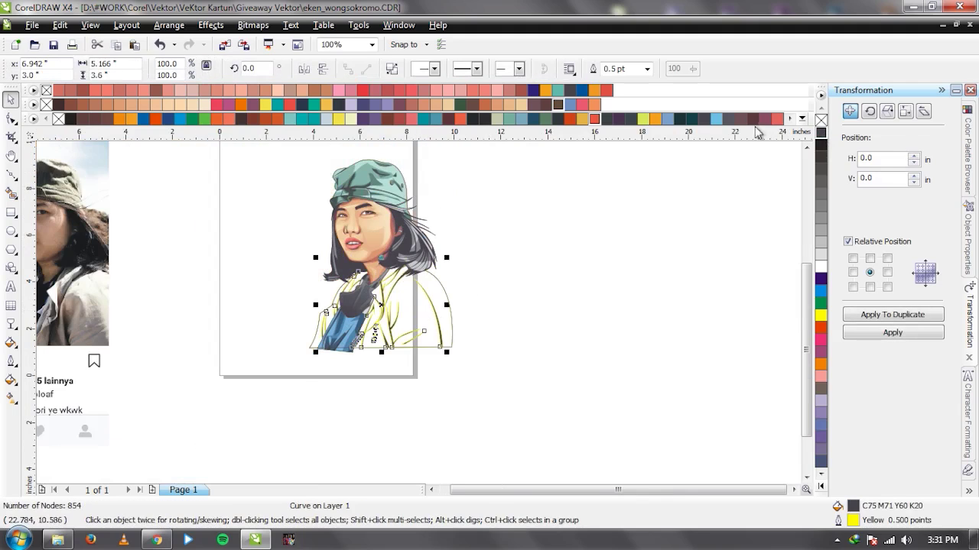
{"action": "left_click", "coordinate": [820, 132]}
{"action": "left_click", "coordinate": [506, 297]}
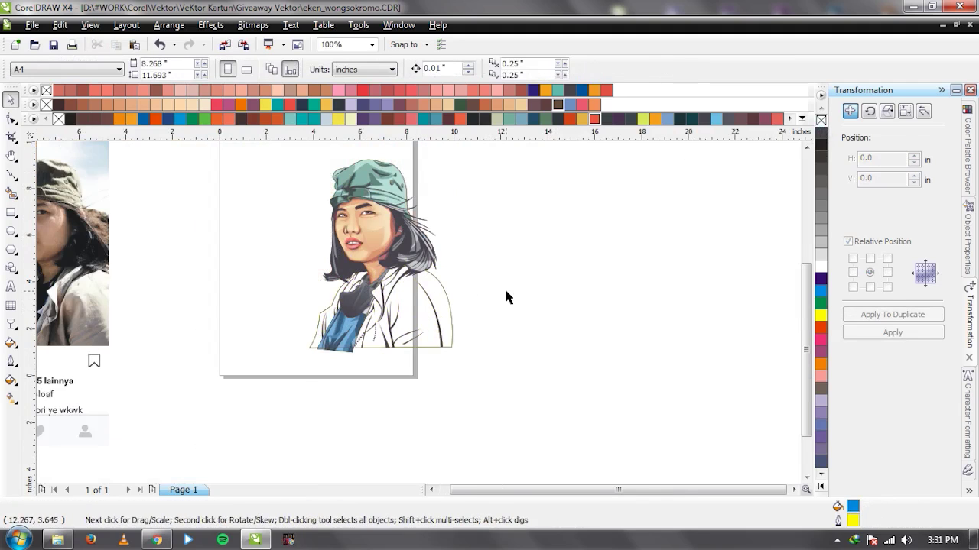
{"action": "key", "text": "ctrl+z"}
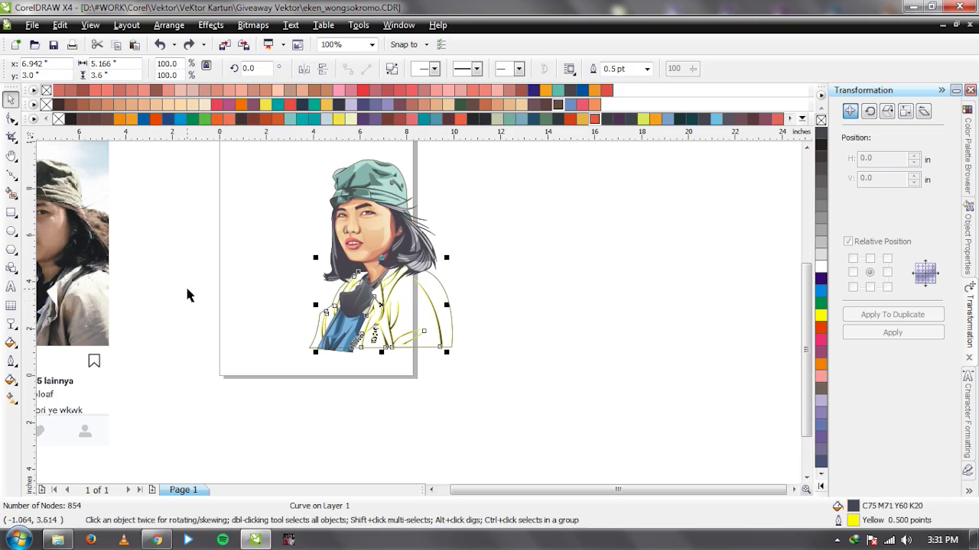
Centre the Instagram mock-up photo on the page and review the portrait.
{"action": "left_click", "coordinate": [88, 243]}
{"action": "key", "text": "p"}
{"action": "left_click", "coordinate": [166, 268]}
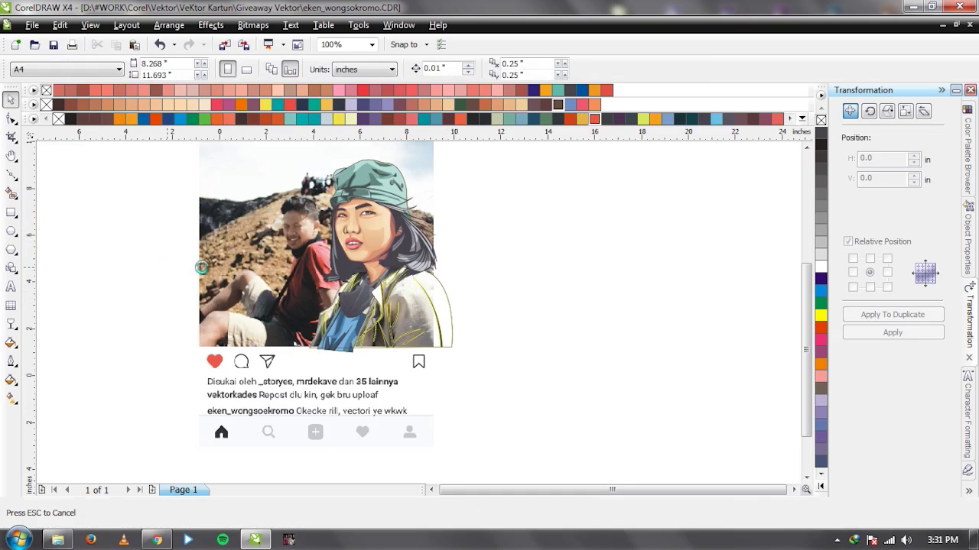
{"action": "scroll", "coordinate": [372, 324], "scroll_direction": "up", "scroll_amount": 1}
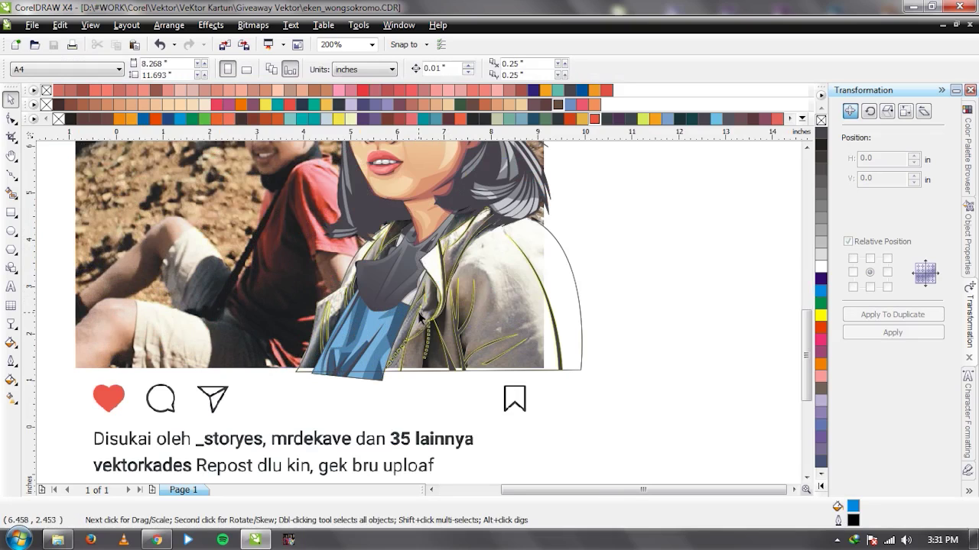
{"action": "scroll", "coordinate": [388, 324], "scroll_direction": "up", "scroll_amount": 1}
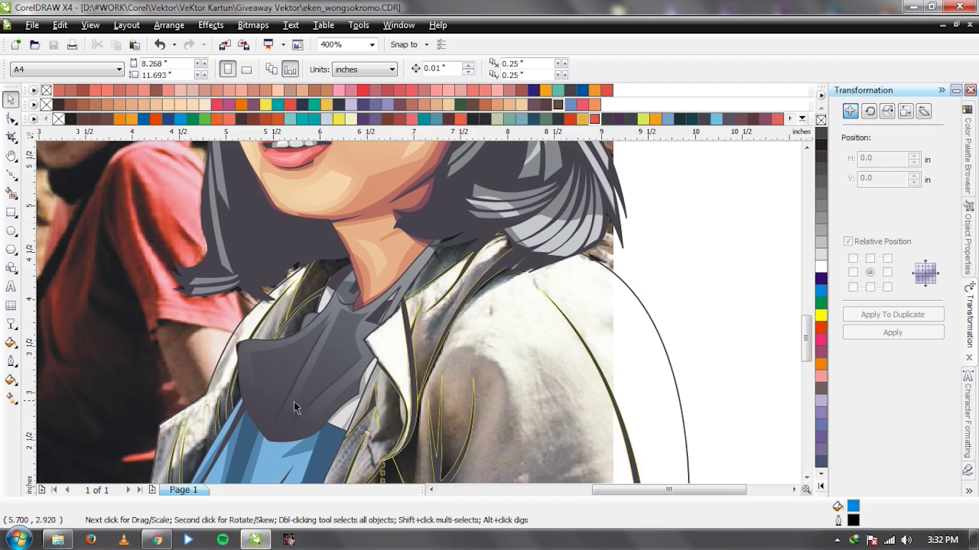
{"action": "scroll", "coordinate": [421, 320], "scroll_direction": "down", "scroll_amount": 1}
{"action": "scroll", "coordinate": [428, 345], "scroll_direction": "up", "scroll_amount": 1}
{"action": "scroll", "coordinate": [414, 338], "scroll_direction": "down", "scroll_amount": 1}
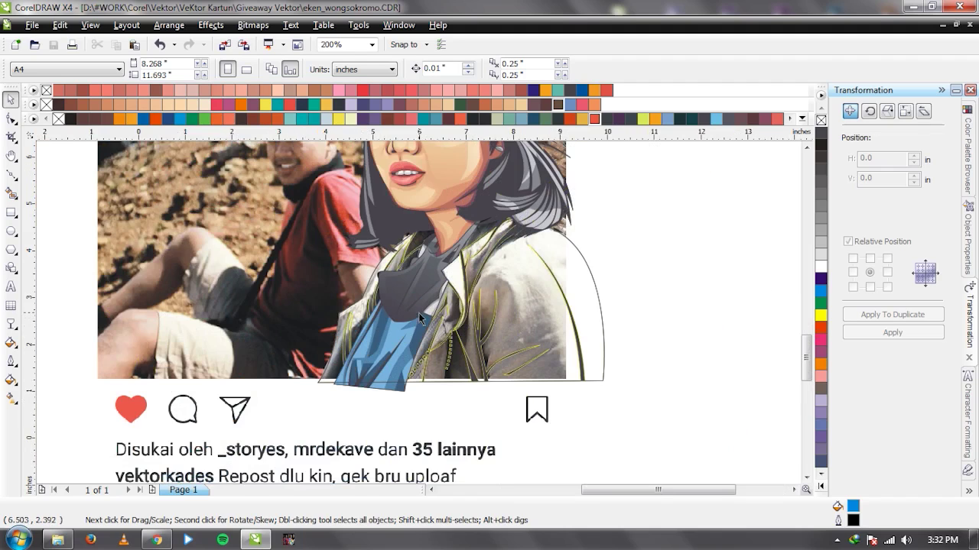
{"action": "scroll", "coordinate": [418, 313], "scroll_direction": "up", "scroll_amount": 1}
With the Bezier tool, trace from the jacket's lower edge up along the collar and lapel.
{"action": "key", "text": "F5"}
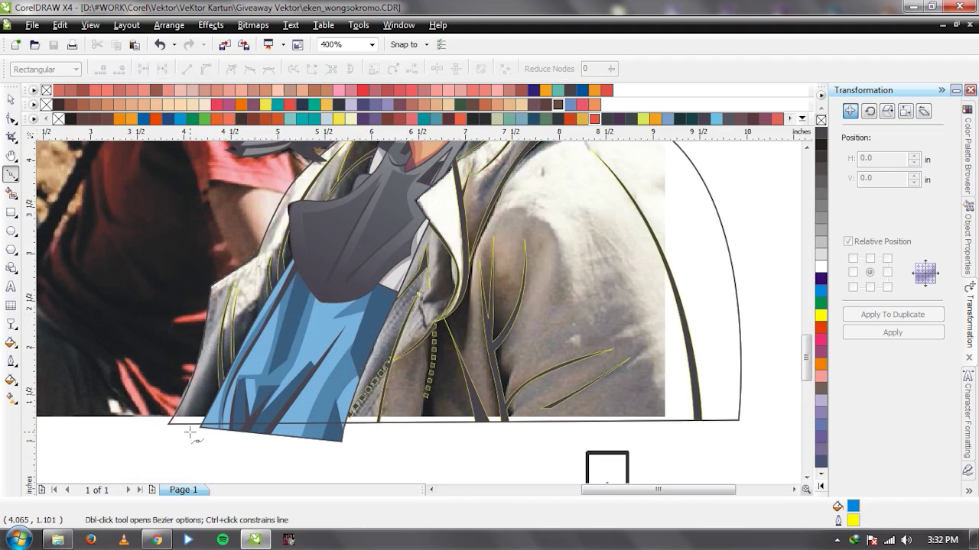
{"action": "left_click", "coordinate": [189, 433]}
{"action": "left_click", "coordinate": [226, 365]}
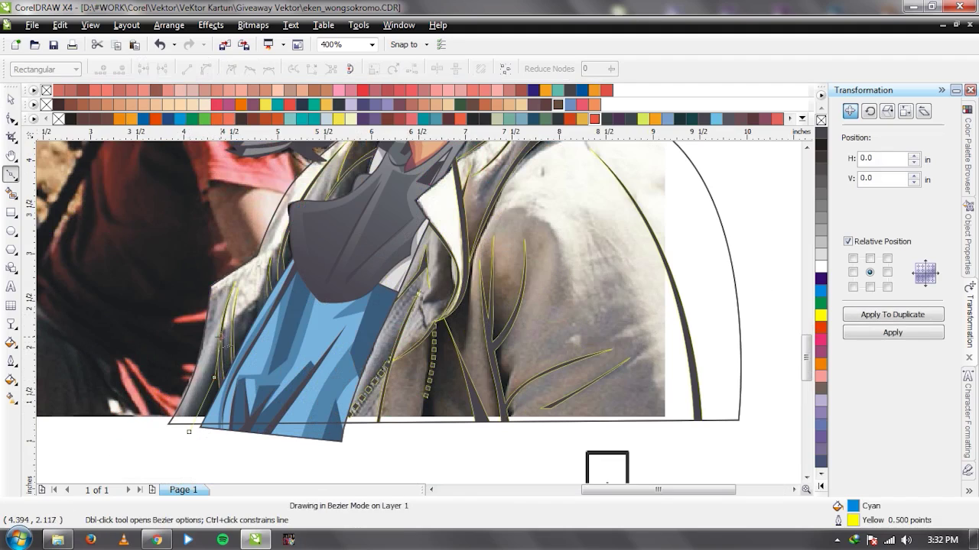
{"action": "left_click_drag", "start_coordinate": [253, 314], "coordinate": [256, 334]}
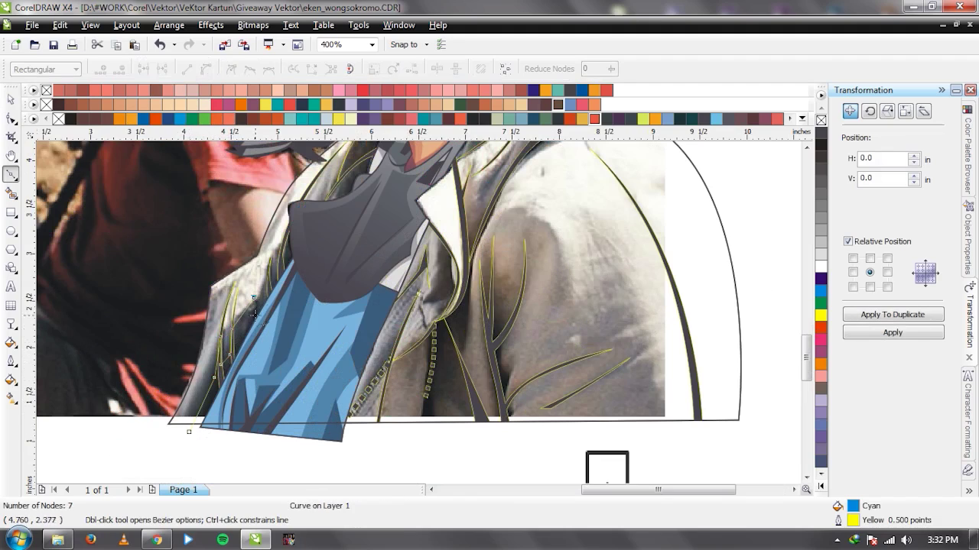
{"action": "left_click_drag", "start_coordinate": [269, 260], "coordinate": [278, 287]}
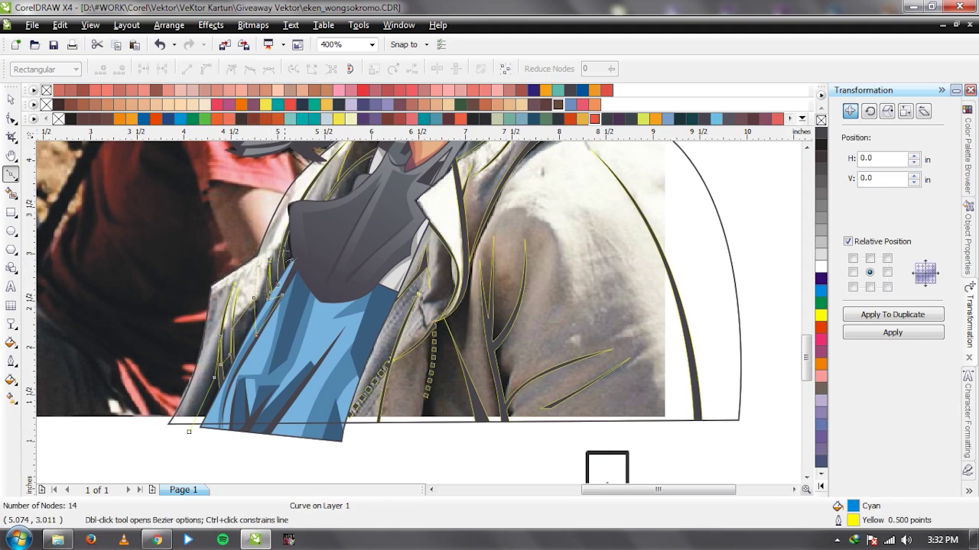
{"action": "left_click", "coordinate": [291, 220]}
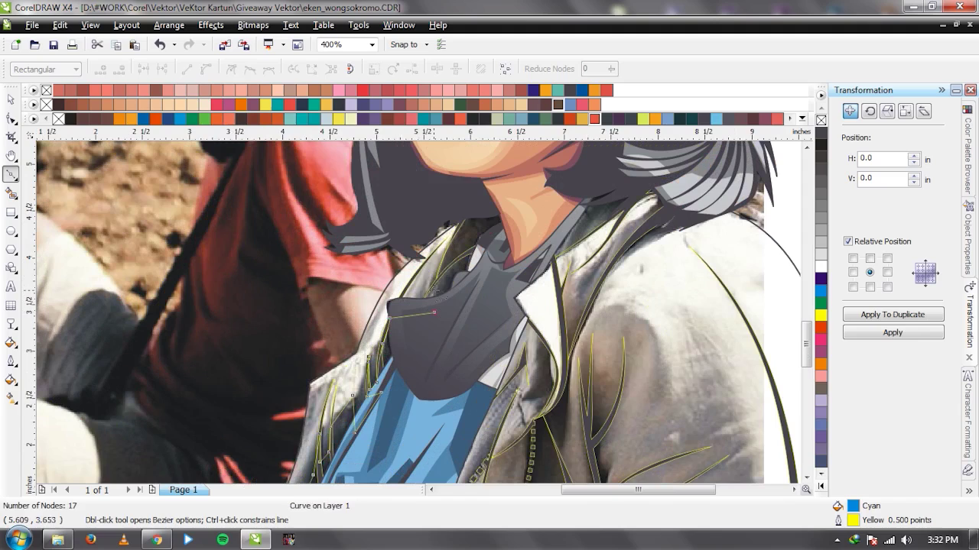
{"action": "left_click_drag", "start_coordinate": [433, 284], "coordinate": [475, 258]}
{"action": "left_click", "coordinate": [445, 262]}
Continue the outline around the neck and close it at the jacket's lower edge.
{"action": "left_click", "coordinate": [466, 216]}
{"action": "left_click", "coordinate": [525, 196]}
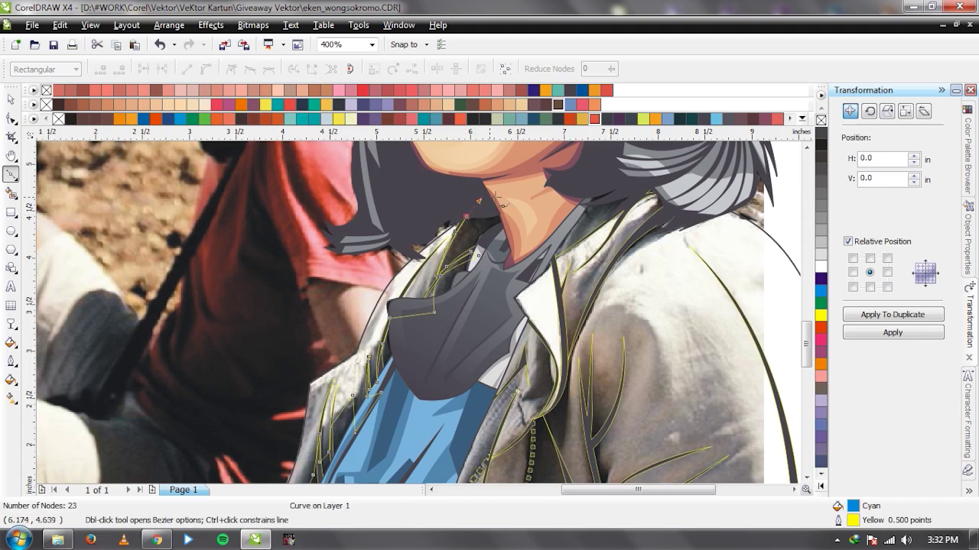
{"action": "left_click", "coordinate": [579, 175]}
{"action": "left_click", "coordinate": [645, 169]}
{"action": "left_click", "coordinate": [619, 211]}
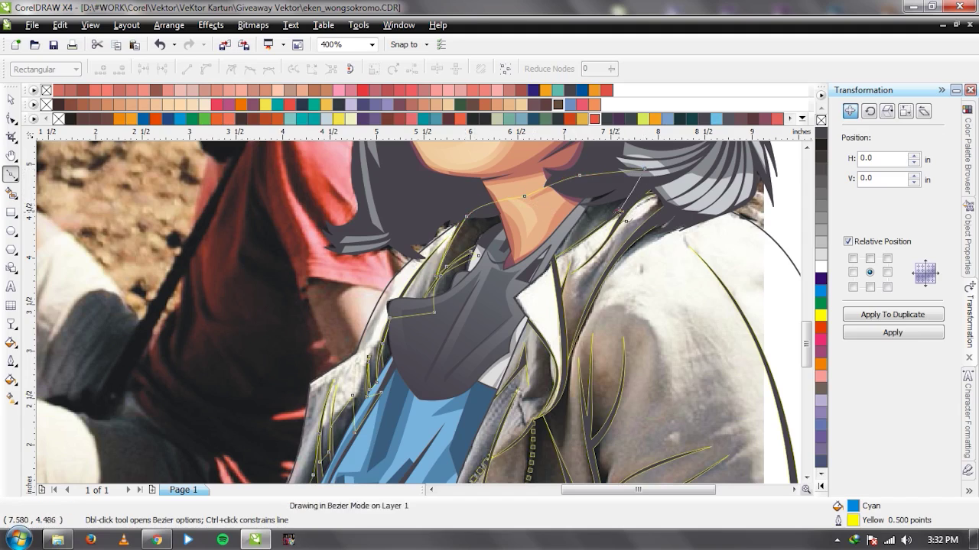
{"action": "left_click", "coordinate": [552, 231]}
{"action": "left_click", "coordinate": [525, 273]}
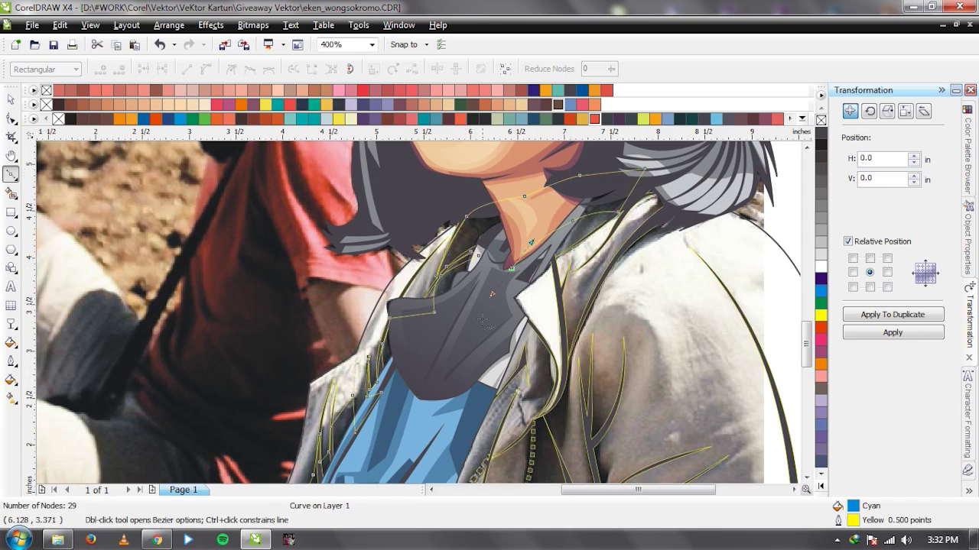
{"action": "scroll", "coordinate": [357, 305], "scroll_direction": "down", "scroll_amount": 2}
{"action": "left_click", "coordinate": [323, 416]}
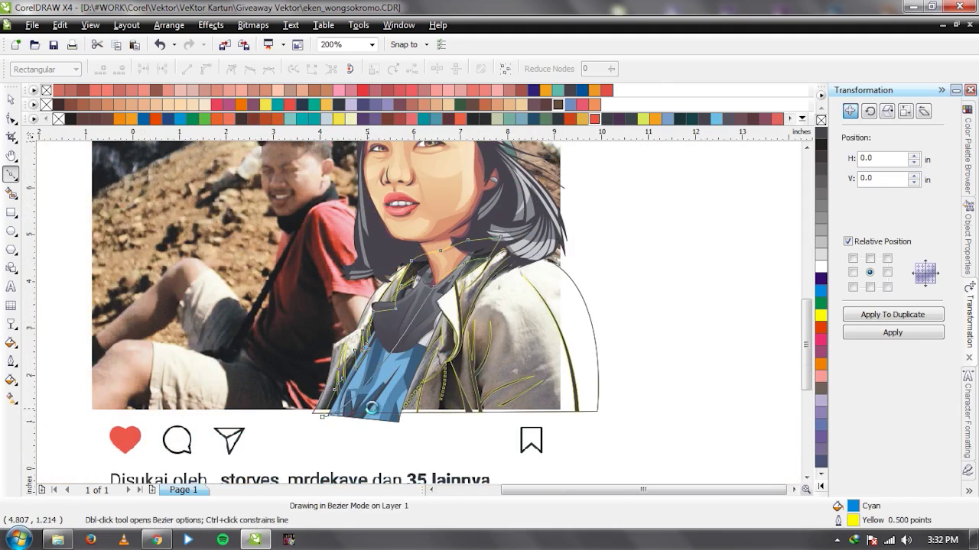
{"action": "key", "text": "space"}
{"action": "scroll", "coordinate": [419, 320], "scroll_direction": "up", "scroll_amount": 2}
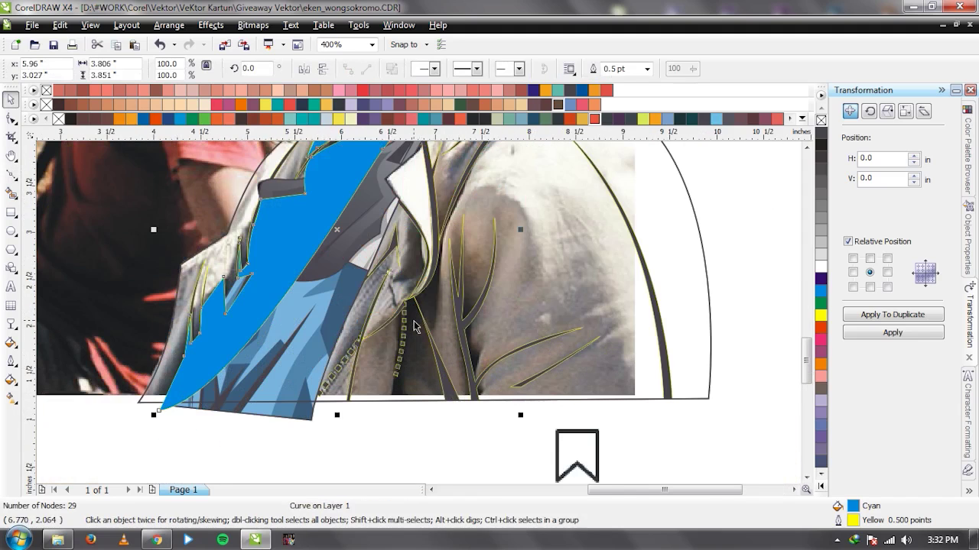
Trace a narrow closed strip beside the zipper from the hem to the zipper top.
{"action": "key", "text": "space"}
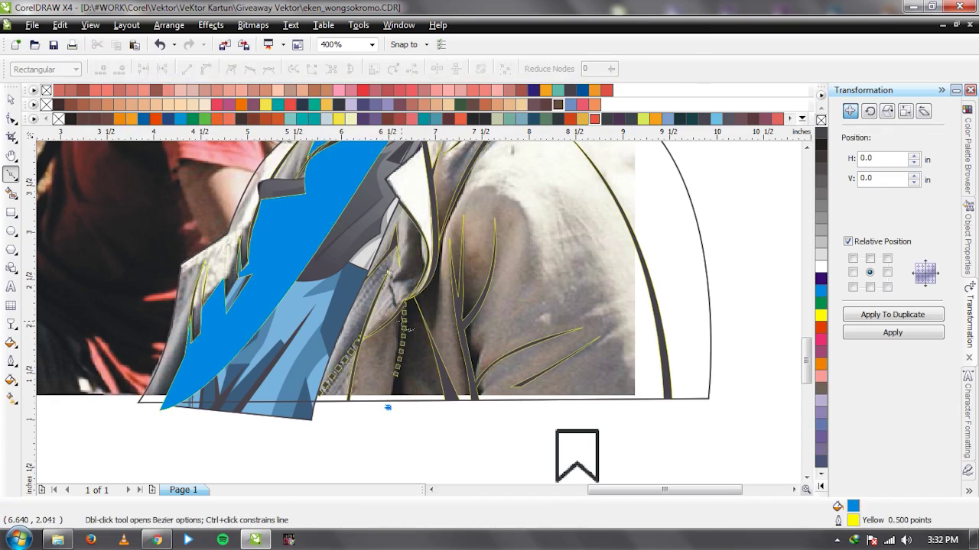
{"action": "left_click", "coordinate": [388, 408]}
{"action": "left_click", "coordinate": [419, 297]}
{"action": "left_click", "coordinate": [428, 276]}
{"action": "left_click", "coordinate": [440, 239]}
{"action": "left_click", "coordinate": [437, 295]}
{"action": "left_click", "coordinate": [434, 328]}
{"action": "left_click", "coordinate": [422, 311]}
{"action": "left_click", "coordinate": [445, 405]}
{"action": "left_click", "coordinate": [430, 365]}
{"action": "left_click", "coordinate": [422, 341]}
{"action": "left_click", "coordinate": [418, 323]}
{"action": "left_click", "coordinate": [413, 391]}
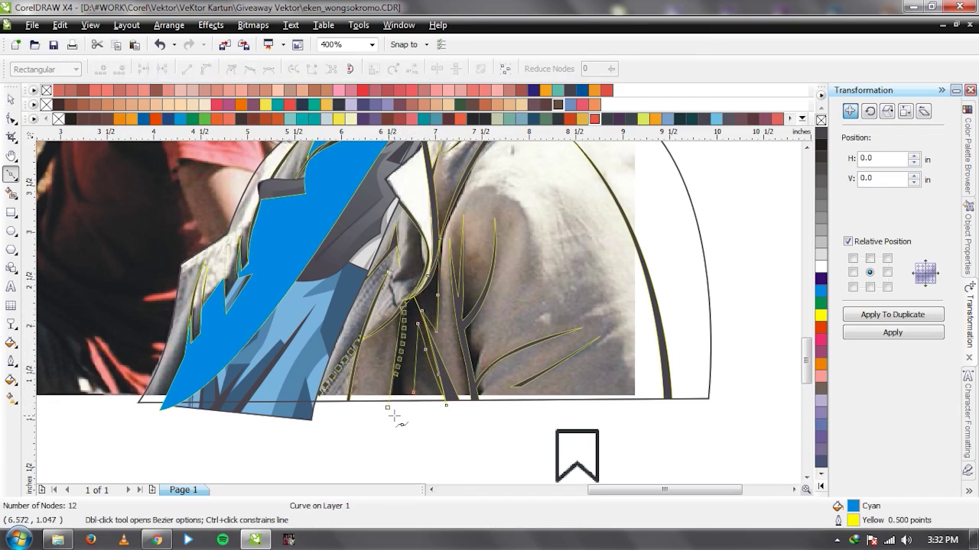
{"action": "left_click", "coordinate": [387, 407]}
{"action": "key", "text": "space"}
Weld the zipper strip and the large cyan collar shape into one.
{"action": "left_click", "coordinate": [367, 187], "text": "shift"}
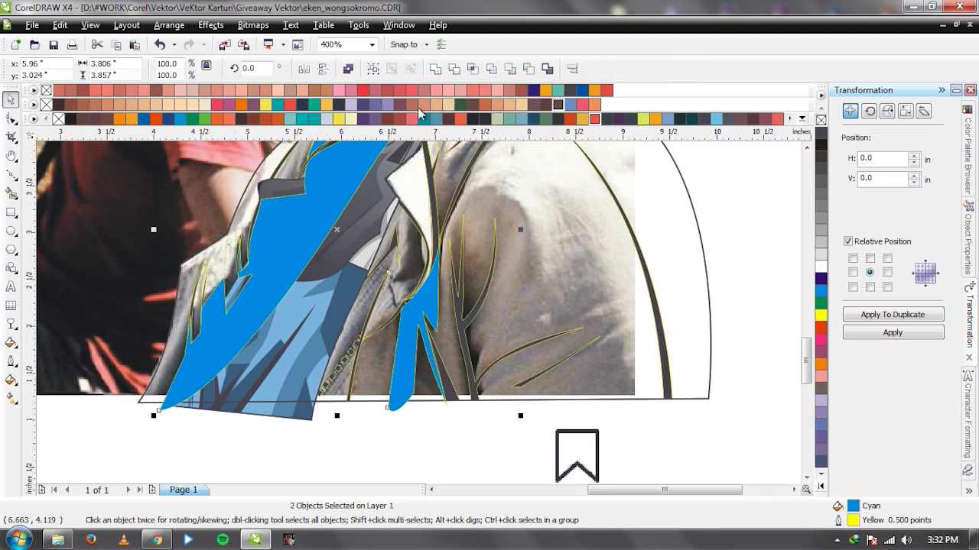
{"action": "left_click", "coordinate": [440, 69]}
{"action": "scroll", "coordinate": [454, 344], "scroll_direction": "up", "scroll_amount": 2}
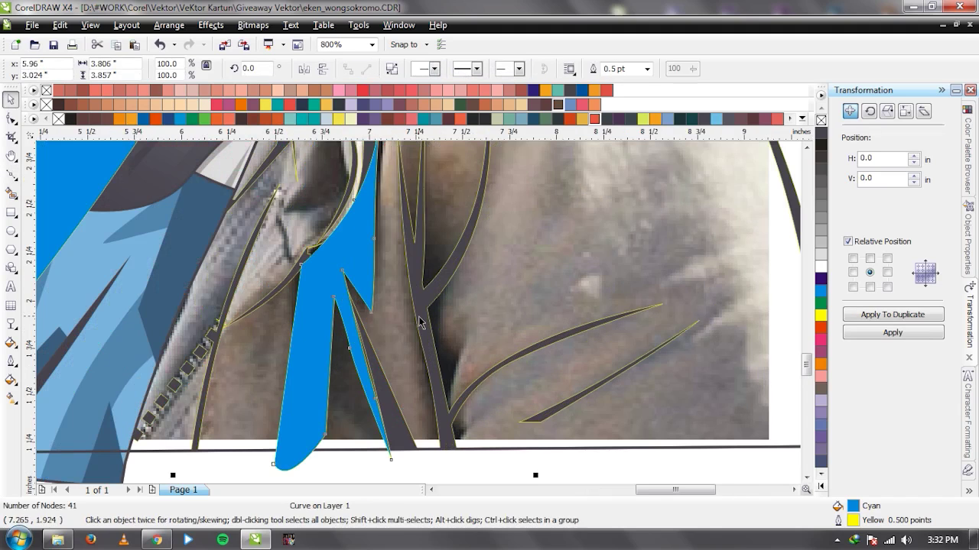
Trace a closed shape down the dark fold beside the zipper.
{"action": "key", "text": "space"}
{"action": "left_click", "coordinate": [423, 211]}
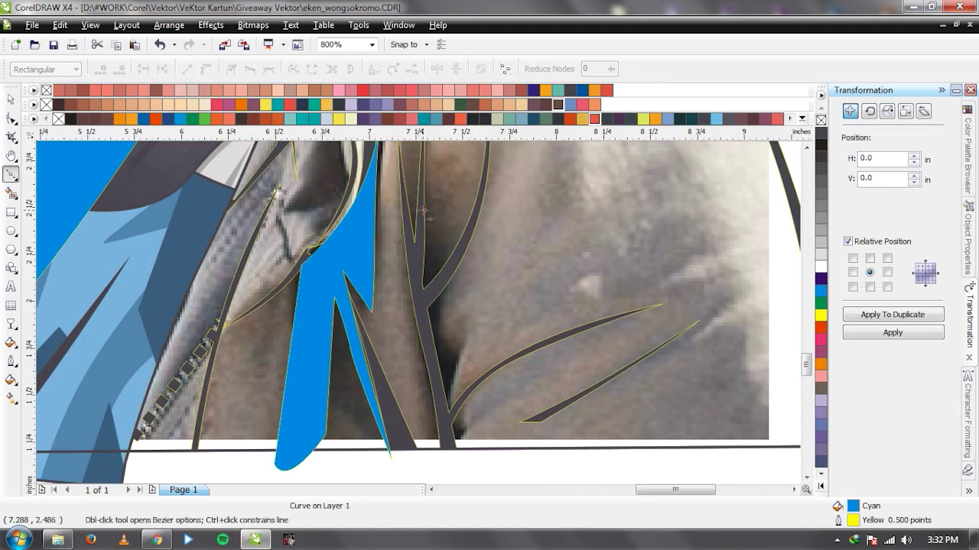
{"action": "left_click", "coordinate": [448, 264]}
{"action": "left_click", "coordinate": [443, 283]}
{"action": "left_click", "coordinate": [437, 327]}
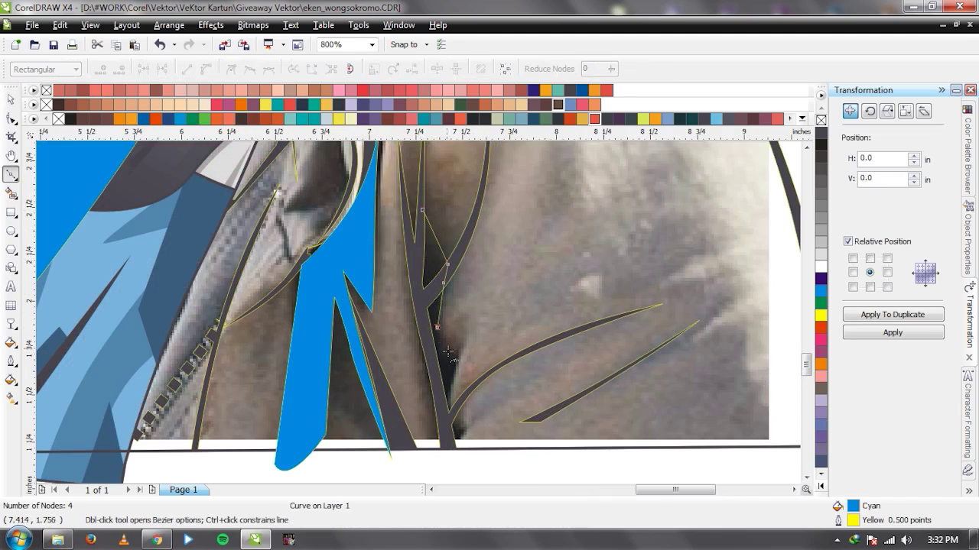
{"action": "left_click", "coordinate": [448, 415]}
{"action": "left_click", "coordinate": [449, 436]}
{"action": "left_click", "coordinate": [458, 449]}
{"action": "left_click", "coordinate": [433, 329]}
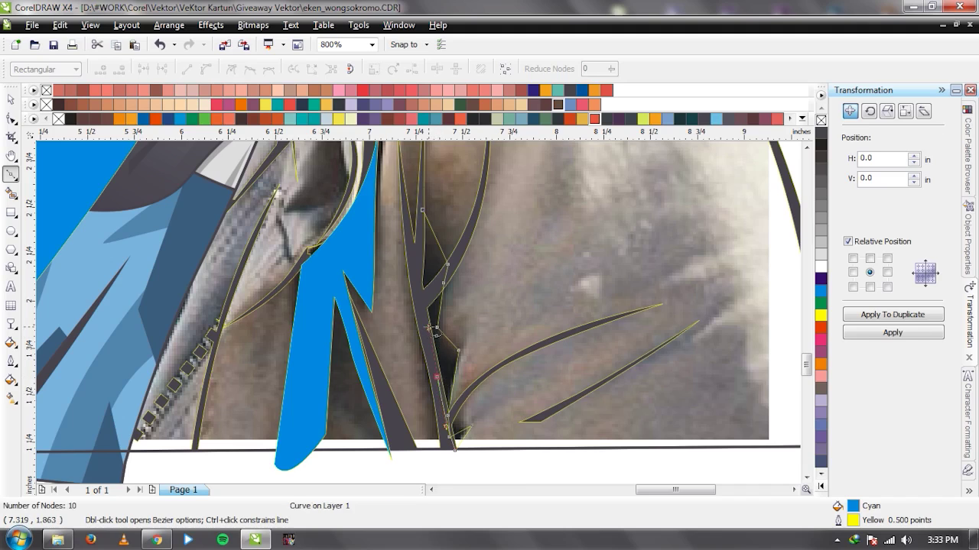
{"action": "left_click", "coordinate": [422, 211]}
{"action": "key", "text": "space"}
Weld the dark fold shape into the large cyan shape.
{"action": "left_click", "coordinate": [430, 158], "text": "shift"}
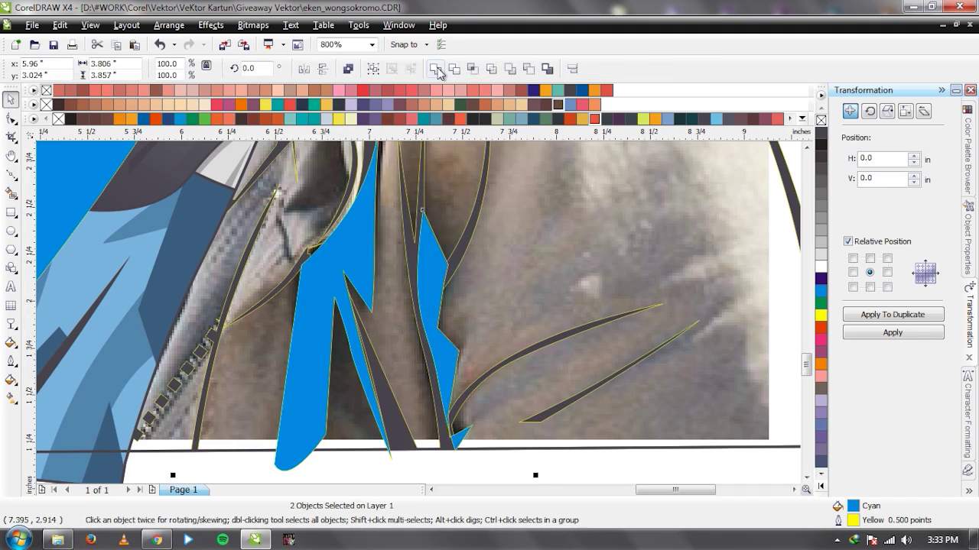
{"action": "left_click", "coordinate": [435, 69]}
{"action": "scroll", "coordinate": [420, 318], "scroll_direction": "down", "scroll_amount": 2}
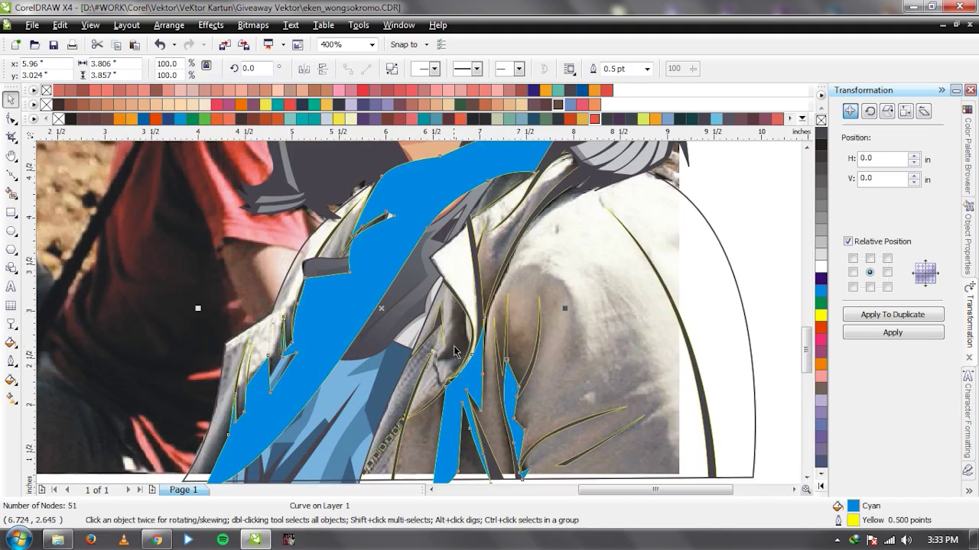
{"action": "scroll", "coordinate": [454, 351], "scroll_direction": "up", "scroll_amount": 2}
Trace an outline around the collar fold.
{"action": "key", "text": "space"}
{"action": "left_click", "coordinate": [451, 296]}
{"action": "left_click", "coordinate": [452, 344]}
{"action": "left_click", "coordinate": [387, 335]}
{"action": "left_click_drag", "start_coordinate": [439, 324], "coordinate": [453, 309]}
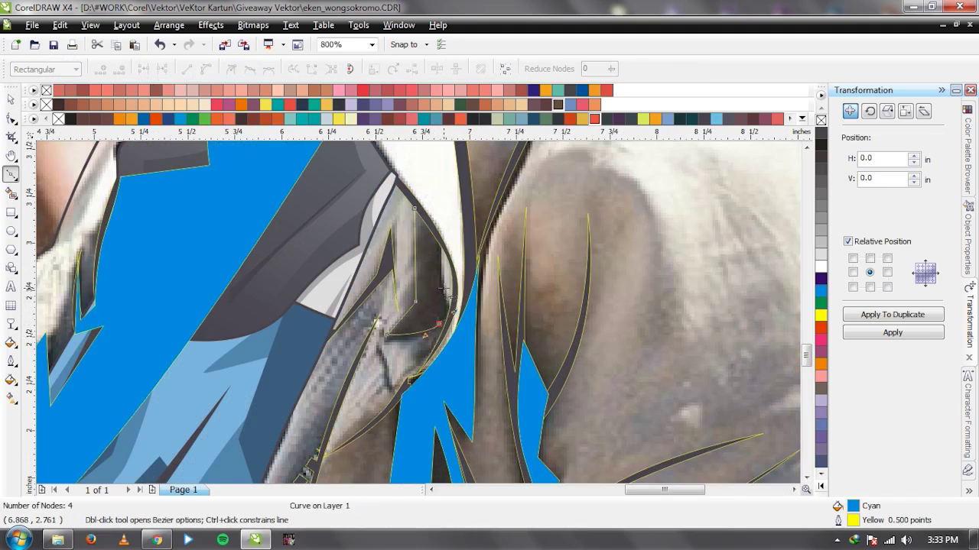
{"action": "left_click", "coordinate": [440, 270]}
{"action": "left_click", "coordinate": [443, 245]}
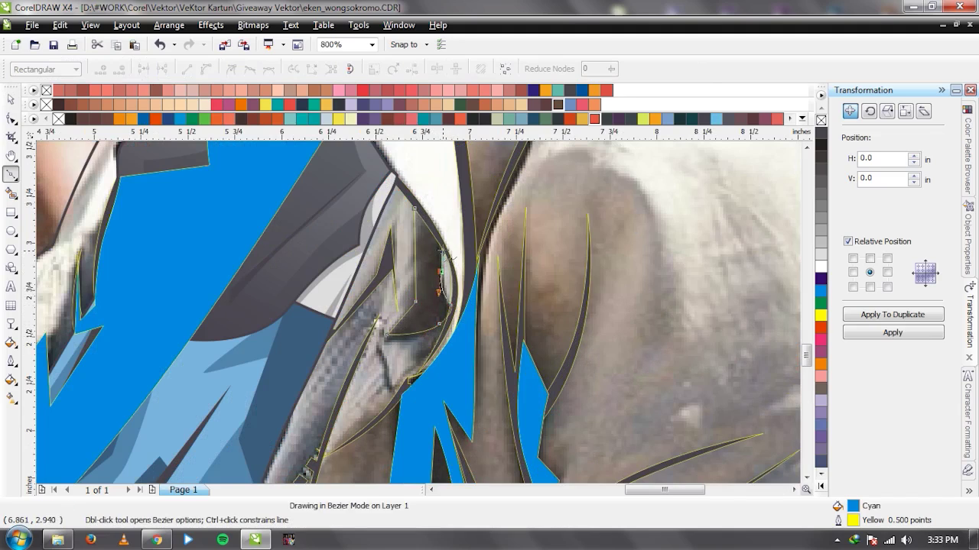
{"action": "left_click", "coordinate": [413, 207]}
{"action": "key", "text": "space"}
Weld the collar-fold piece into the large cyan shape.
{"action": "left_click", "coordinate": [232, 240], "text": "shift"}
{"action": "left_click", "coordinate": [434, 68]}
{"action": "scroll", "coordinate": [419, 316], "scroll_direction": "down", "scroll_amount": 2}
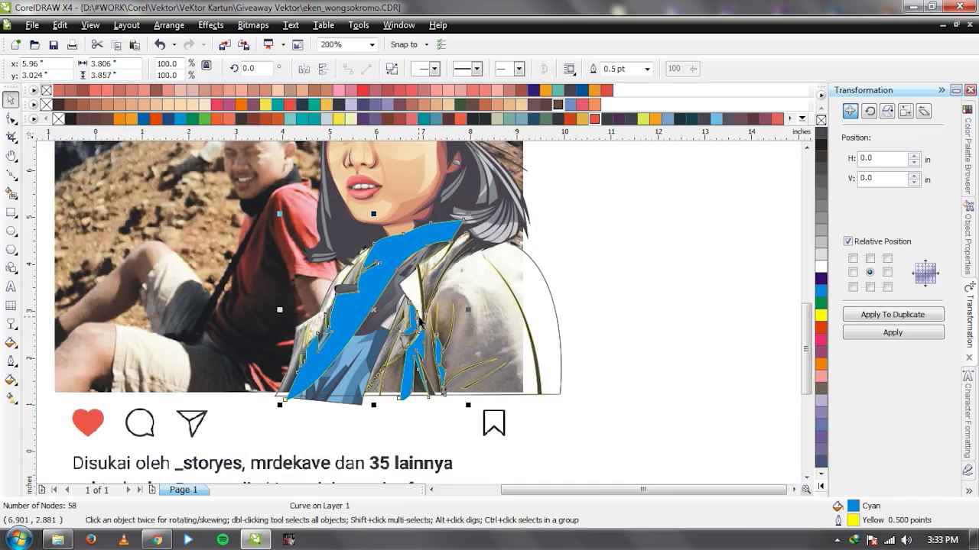
{"action": "scroll", "coordinate": [420, 317], "scroll_direction": "up", "scroll_amount": 1}
{"action": "scroll", "coordinate": [423, 306], "scroll_direction": "up", "scroll_amount": 1}
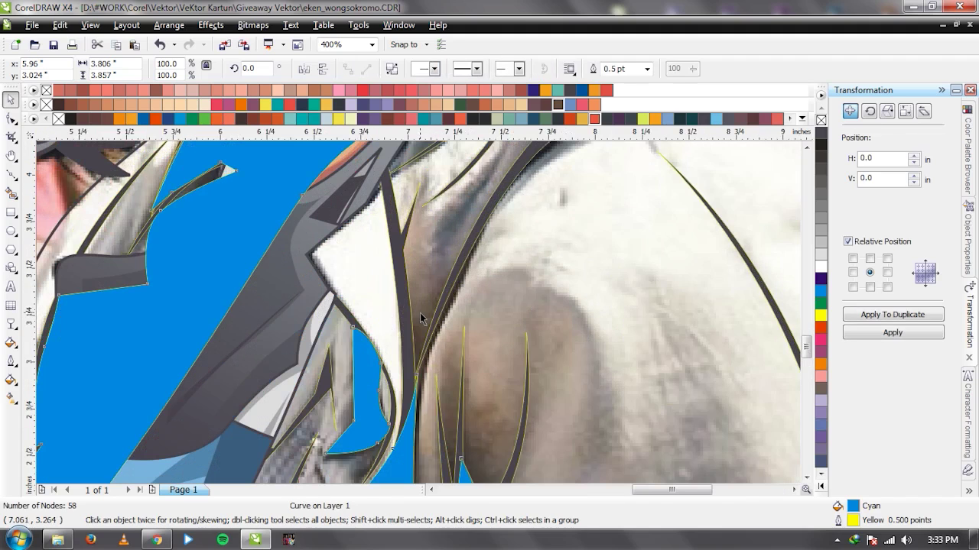
Trace a curved outline beside the lapel up to the collar top, then select the main cyan shape.
{"action": "key", "text": "F5"}
{"action": "left_click", "coordinate": [401, 255]}
{"action": "left_click", "coordinate": [405, 308]}
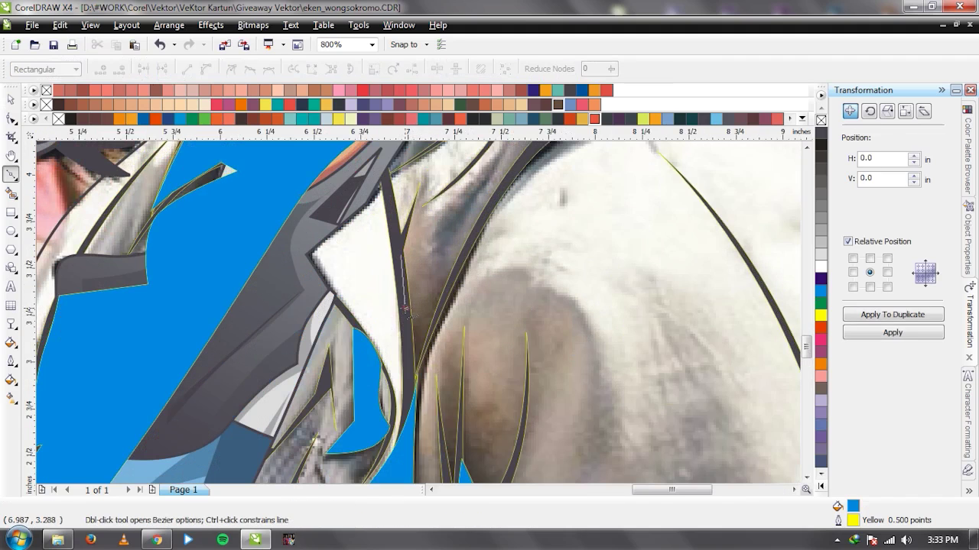
{"action": "left_click", "coordinate": [445, 292]}
{"action": "left_click_drag", "start_coordinate": [461, 214], "coordinate": [488, 175]}
{"action": "left_click", "coordinate": [495, 153]}
{"action": "left_click_drag", "start_coordinate": [470, 214], "coordinate": [447, 241]}
{"action": "left_click", "coordinate": [460, 268]}
{"action": "left_click_drag", "start_coordinate": [414, 385], "coordinate": [412, 389]}
{"action": "left_click_drag", "start_coordinate": [401, 254], "coordinate": [399, 266]}
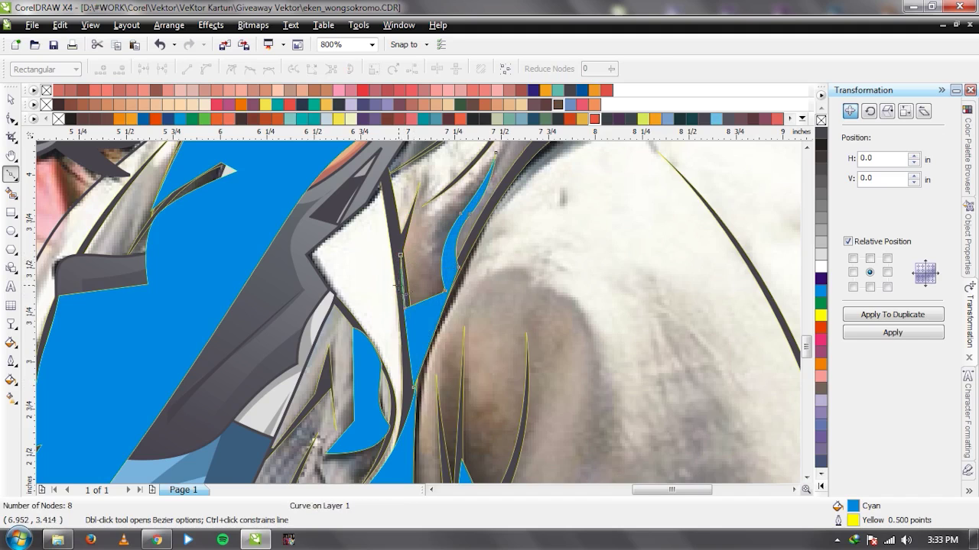
{"action": "key", "text": "space"}
{"action": "scroll", "coordinate": [444, 285], "scroll_direction": "down", "scroll_amount": 1}
{"action": "left_click", "coordinate": [287, 302]}
{"action": "scroll", "coordinate": [298, 294], "scroll_direction": "down", "scroll_amount": 1}
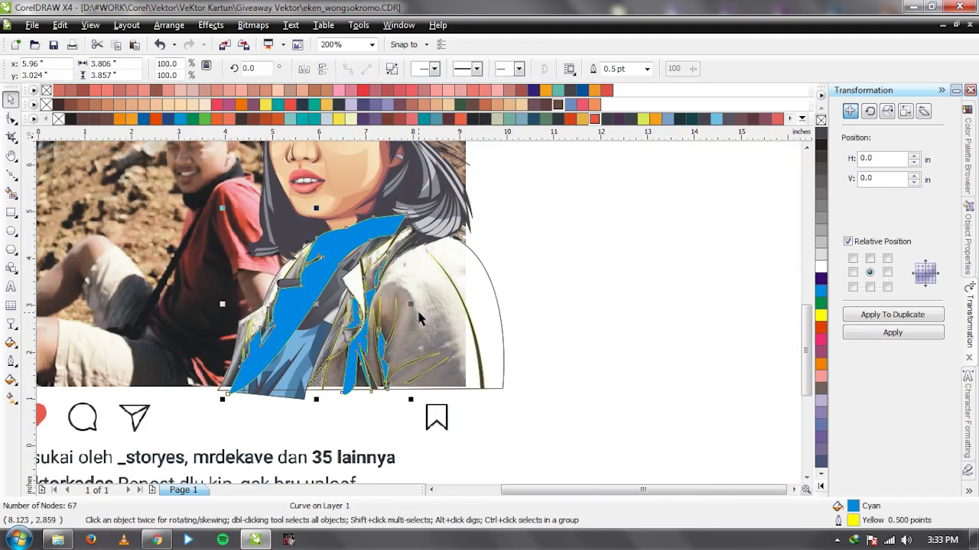
{"action": "scroll", "coordinate": [427, 272], "scroll_direction": "up", "scroll_amount": 2}
Trace a closed outline across the shoulder.
{"action": "key", "text": "space"}
{"action": "left_click", "coordinate": [581, 217]}
{"action": "left_click", "coordinate": [410, 273]}
{"action": "left_click_drag", "start_coordinate": [396, 282], "coordinate": [327, 315]}
{"action": "left_click", "coordinate": [295, 391]}
{"action": "left_click_drag", "start_coordinate": [415, 232], "coordinate": [501, 189]}
{"action": "left_click", "coordinate": [618, 206]}
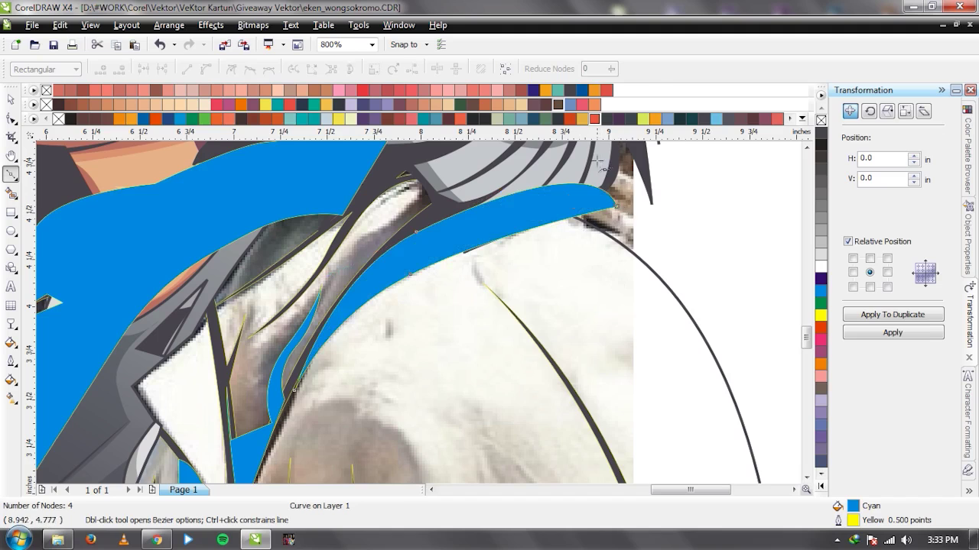
{"action": "key", "text": "space"}
Combine the shoulder piece with the main cyan shape using Ctrl+L.
{"action": "left_click", "coordinate": [410, 194], "text": "shift"}
{"action": "key", "text": "ctrl+l"}
{"action": "scroll", "coordinate": [410, 193], "scroll_direction": "down", "scroll_amount": 3}
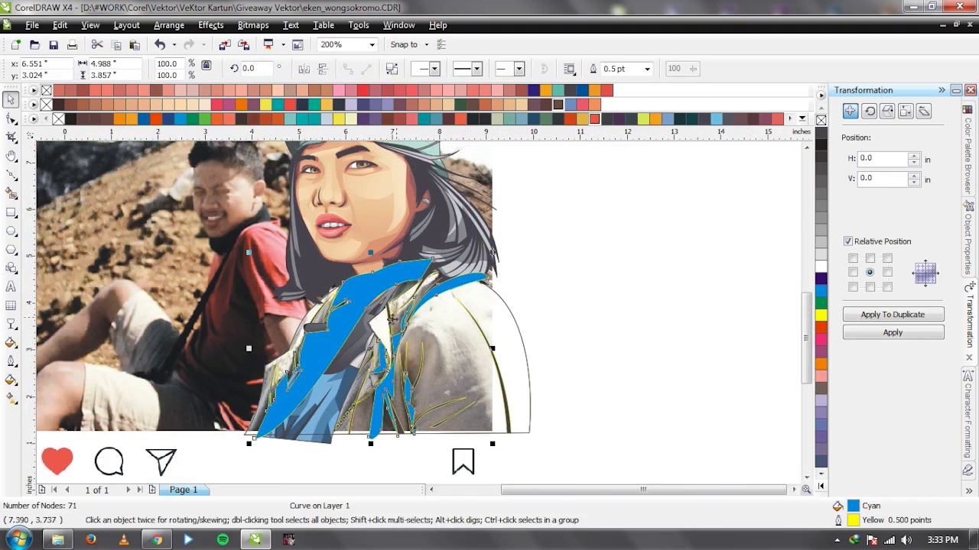
{"action": "scroll", "coordinate": [418, 313], "scroll_direction": "up", "scroll_amount": 2}
{"action": "scroll", "coordinate": [418, 313], "scroll_direction": "down", "scroll_amount": 2}
{"action": "scroll", "coordinate": [418, 313], "scroll_direction": "up", "scroll_amount": 2}
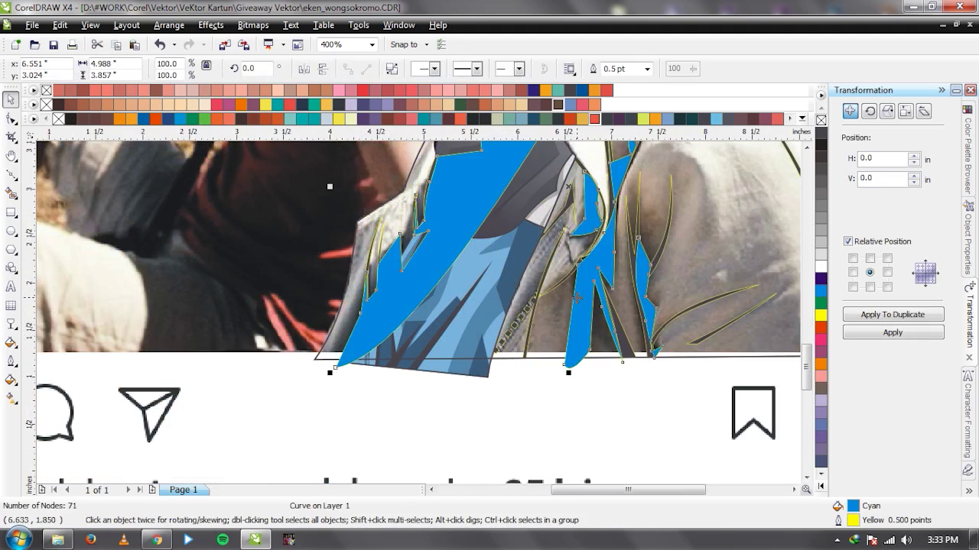
{"action": "scroll", "coordinate": [257, 332], "scroll_direction": "down", "scroll_amount": 1}
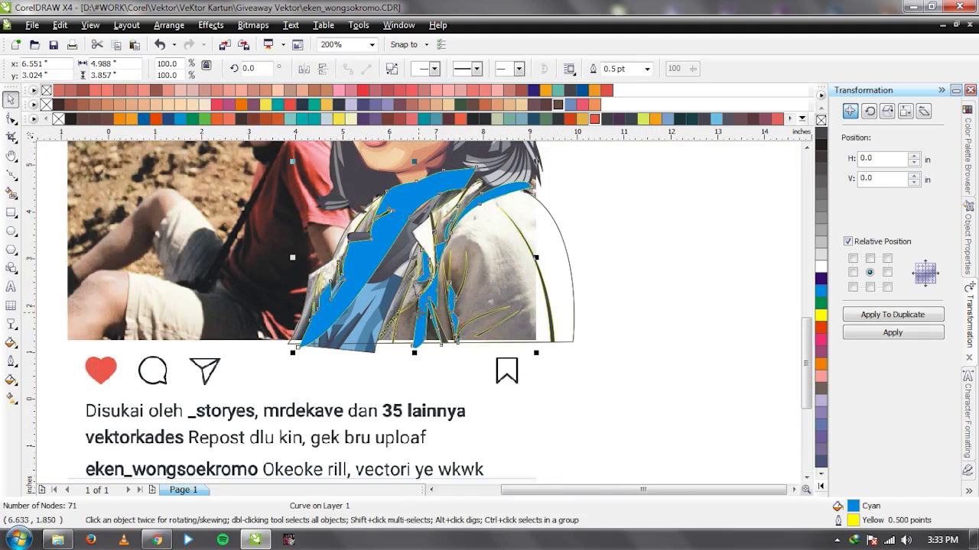
Try combining the cyan shape with the arch outline, then undo the change.
{"action": "left_click", "coordinate": [499, 256], "text": "shift"}
{"action": "key", "text": "ctrl+l"}
{"action": "scroll", "coordinate": [418, 313], "scroll_direction": "up", "scroll_amount": 1}
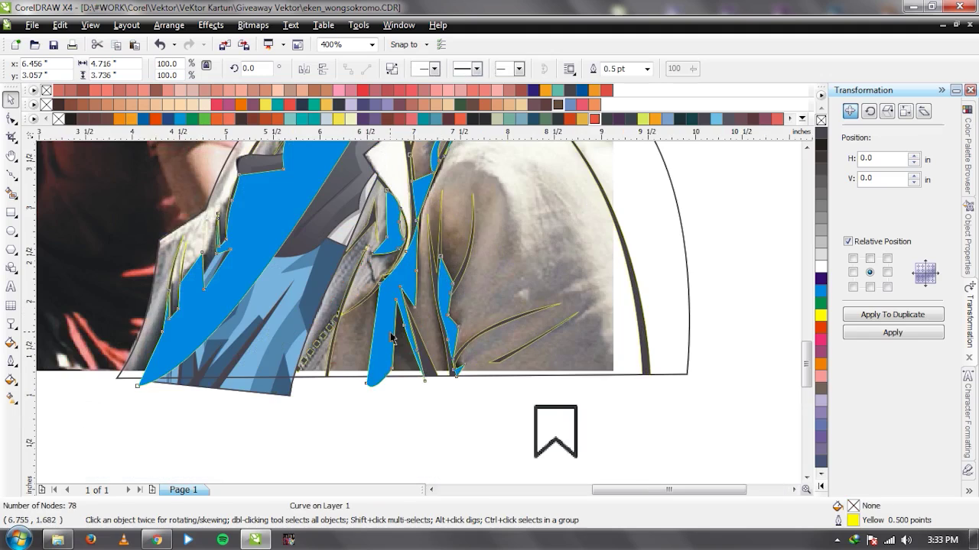
{"action": "key", "text": "ctrl+z"}
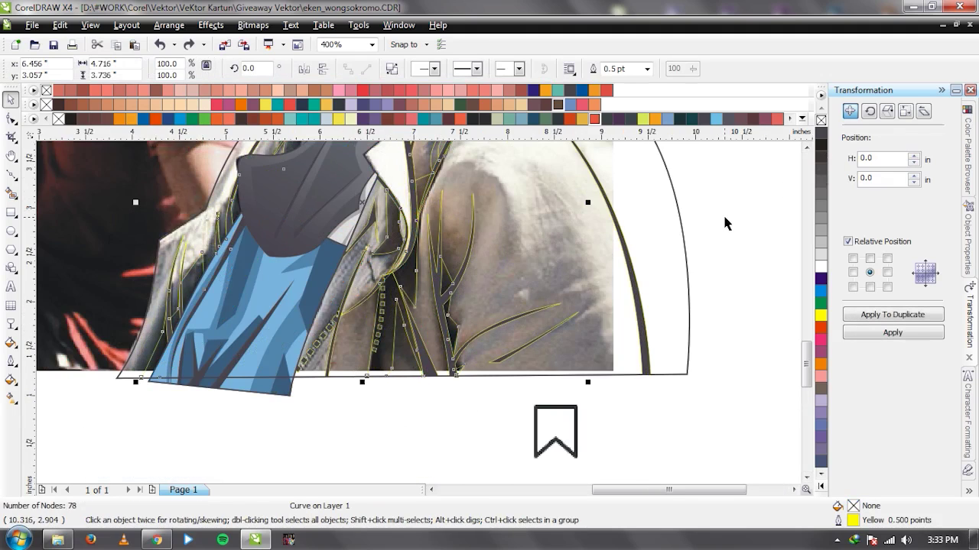
{"action": "scroll", "coordinate": [585, 387], "scroll_direction": "down", "scroll_amount": 1}
{"action": "scroll", "coordinate": [553, 361], "scroll_direction": "up", "scroll_amount": 1}
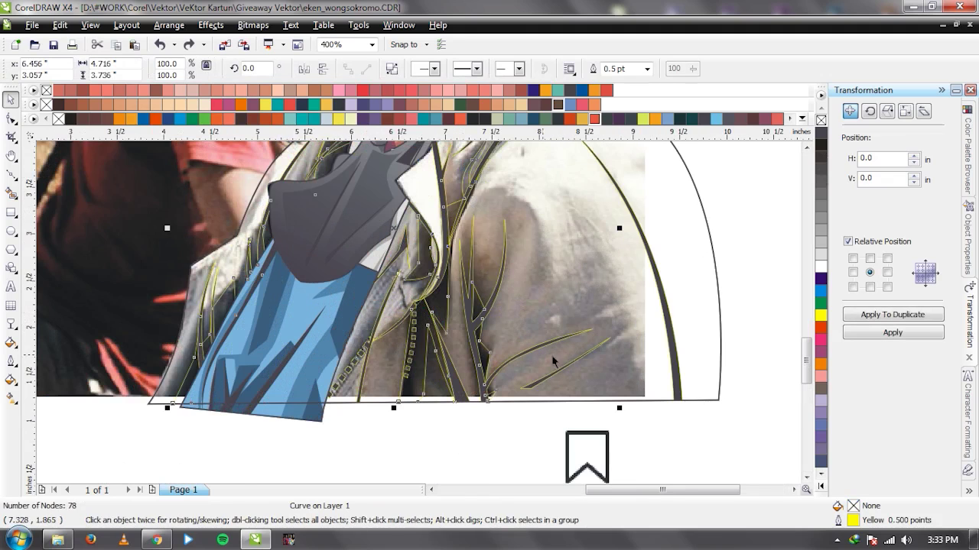
{"action": "scroll", "coordinate": [505, 306], "scroll_direction": "down", "scroll_amount": 1}
{"action": "scroll", "coordinate": [479, 302], "scroll_direction": "up", "scroll_amount": 1}
{"action": "scroll", "coordinate": [418, 314], "scroll_direction": "down", "scroll_amount": 1}
{"action": "scroll", "coordinate": [421, 316], "scroll_direction": "up", "scroll_amount": 1}
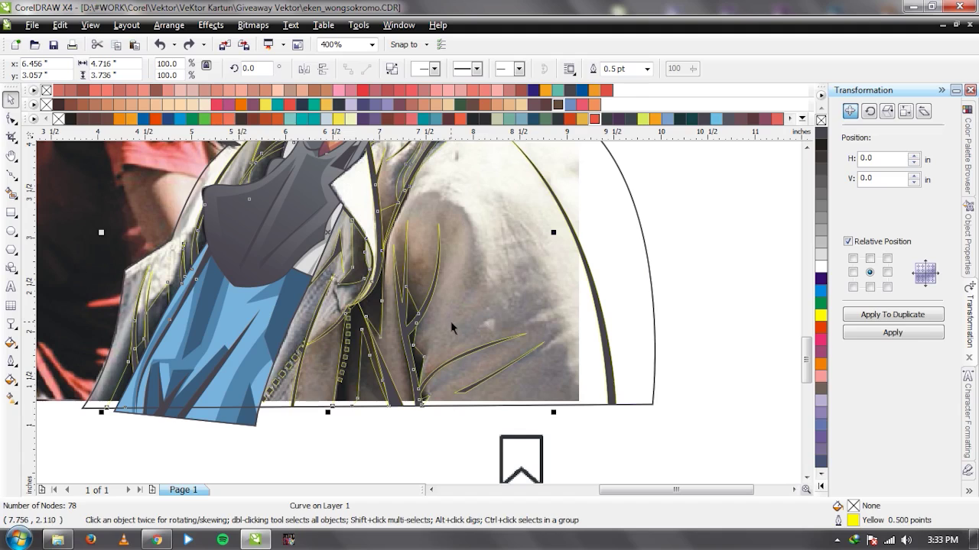
Fill the fold shapes with grey-brown sampled from the jacket in the photo.
{"action": "key", "text": "i"}
{"action": "left_click", "coordinate": [462, 288]}
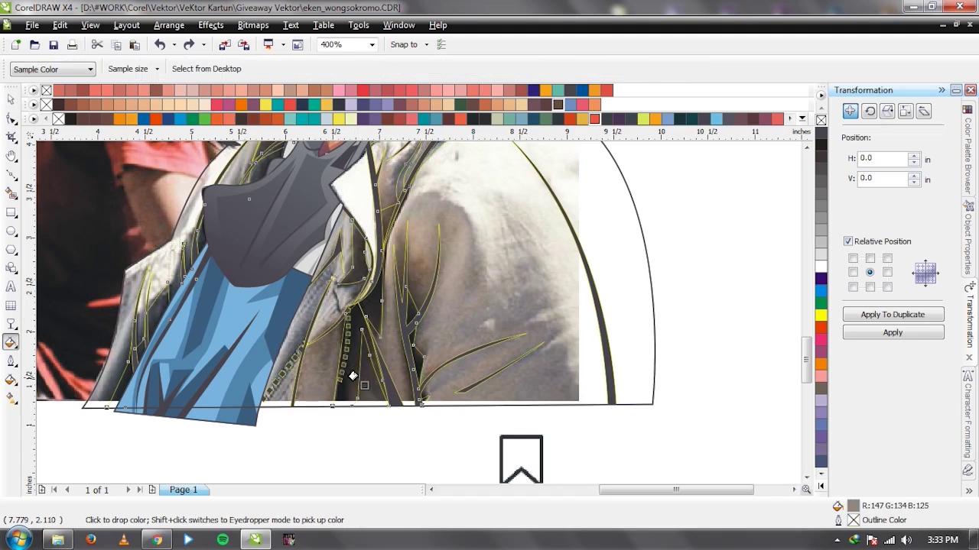
{"action": "left_click", "coordinate": [357, 393]}
{"action": "key", "text": "space"}
Darken the fold fill to CMYK 54/51/58/4 in the Uniform Fill dialog.
{"action": "left_click", "coordinate": [321, 395]}
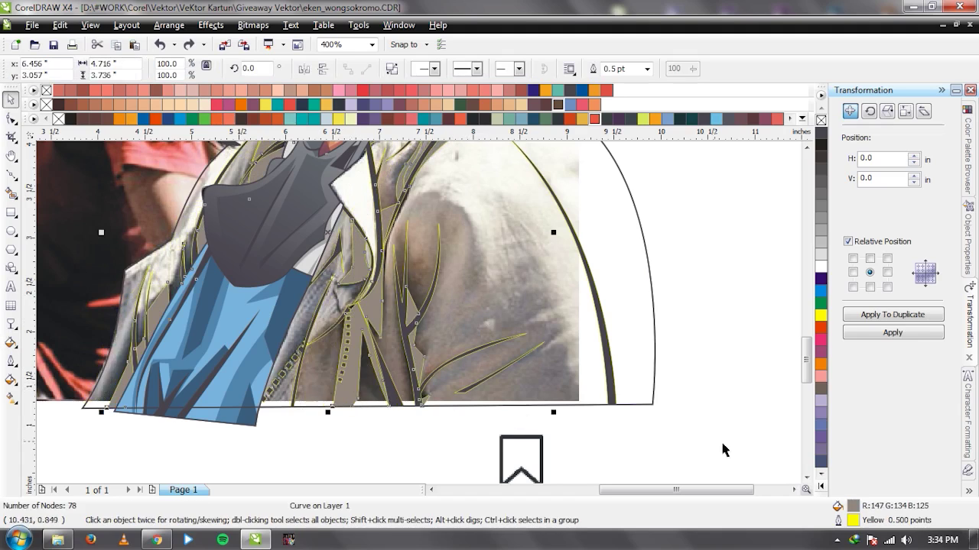
{"action": "double_click", "coordinate": [833, 504]}
{"action": "left_click", "coordinate": [685, 240]}
{"action": "left_click", "coordinate": [689, 254]}
{"action": "left_click_drag", "start_coordinate": [600, 331], "coordinate": [600, 349]}
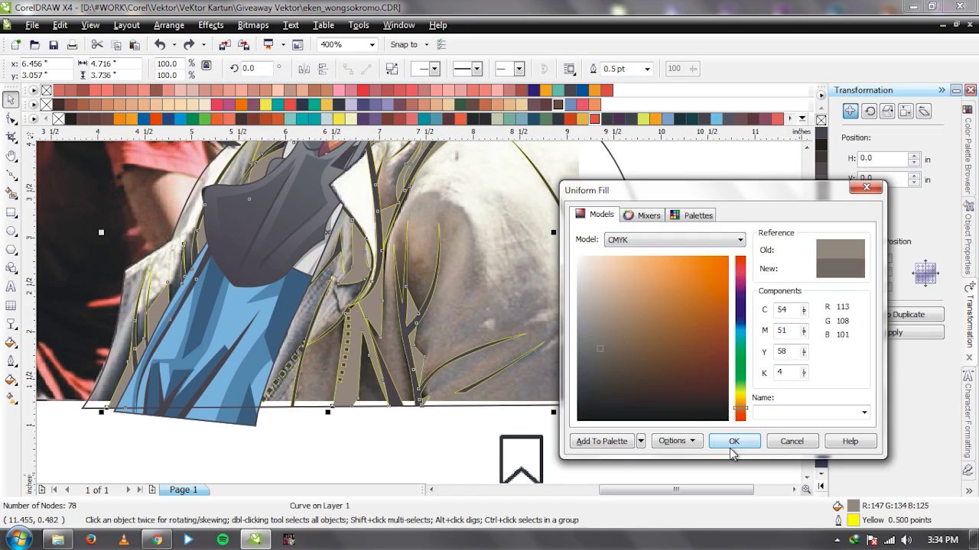
{"action": "left_click", "coordinate": [732, 441]}
{"action": "left_click", "coordinate": [616, 444]}
{"action": "scroll", "coordinate": [285, 429], "scroll_direction": "up", "scroll_amount": 2}
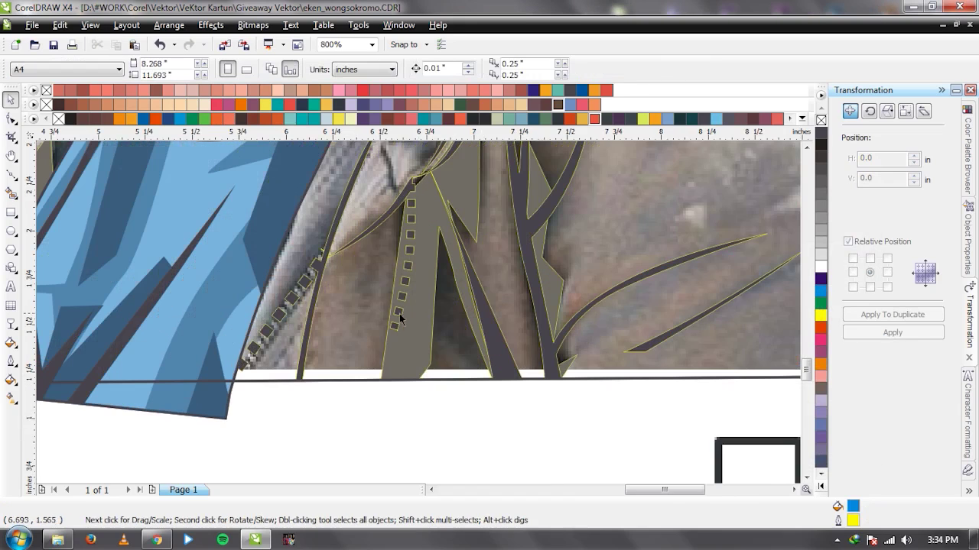
{"action": "key", "text": "F5"}
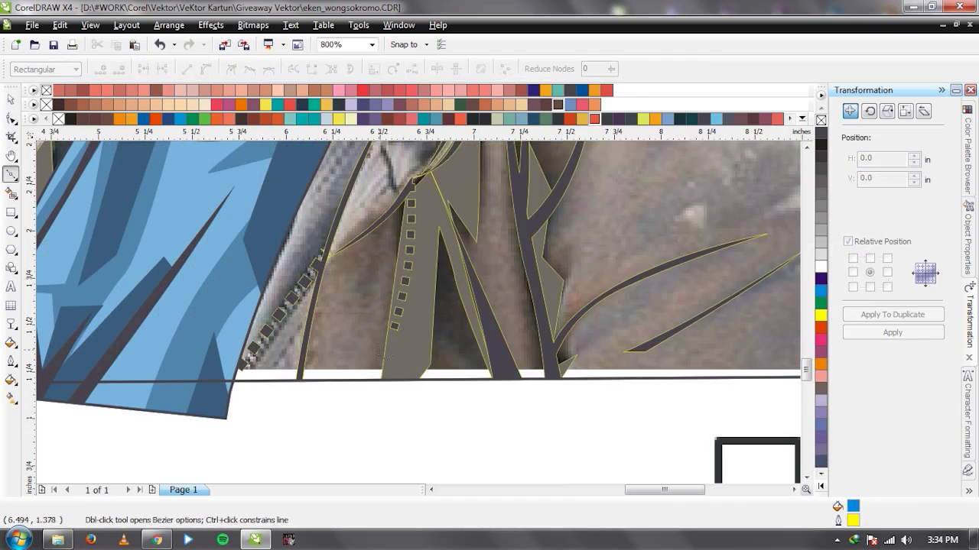
Start a Bezier outline at the jacket's lower edge and trace up the zipper and left collar.
{"action": "left_click", "coordinate": [378, 398]}
{"action": "left_click", "coordinate": [402, 205]}
{"action": "left_click_drag", "start_coordinate": [339, 258], "coordinate": [354, 247]}
{"action": "scroll", "coordinate": [320, 264], "scroll_direction": "down", "scroll_amount": 2}
{"action": "key", "text": "space"}
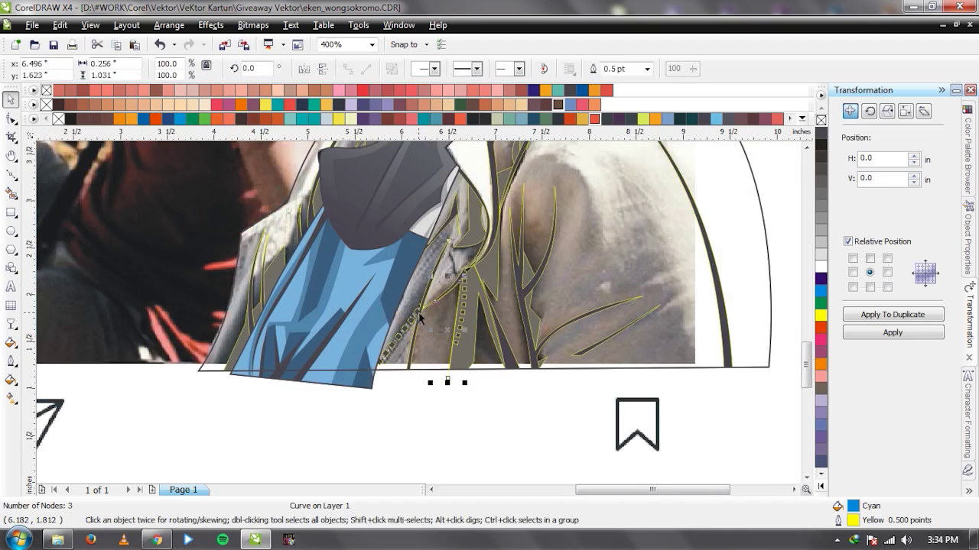
{"action": "key", "text": "space"}
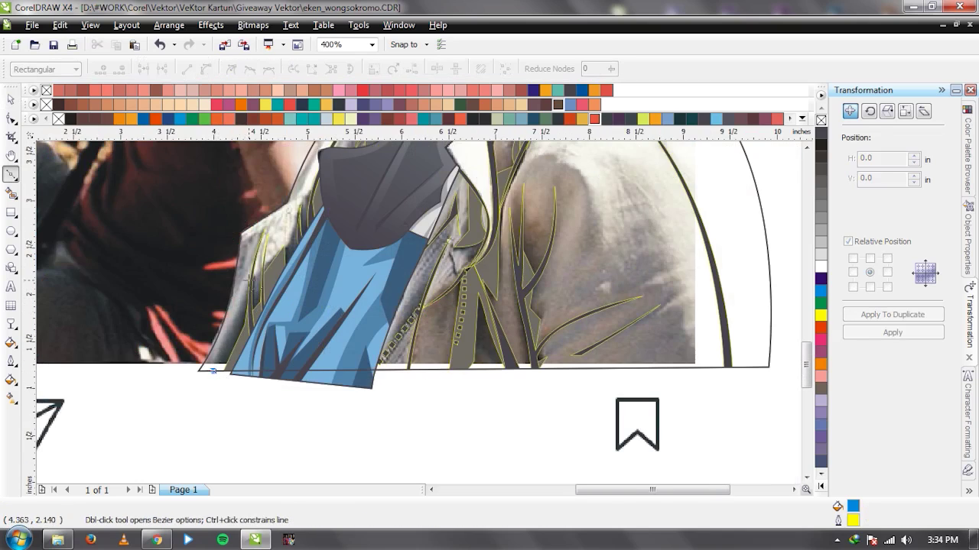
{"action": "left_click", "coordinate": [214, 371]}
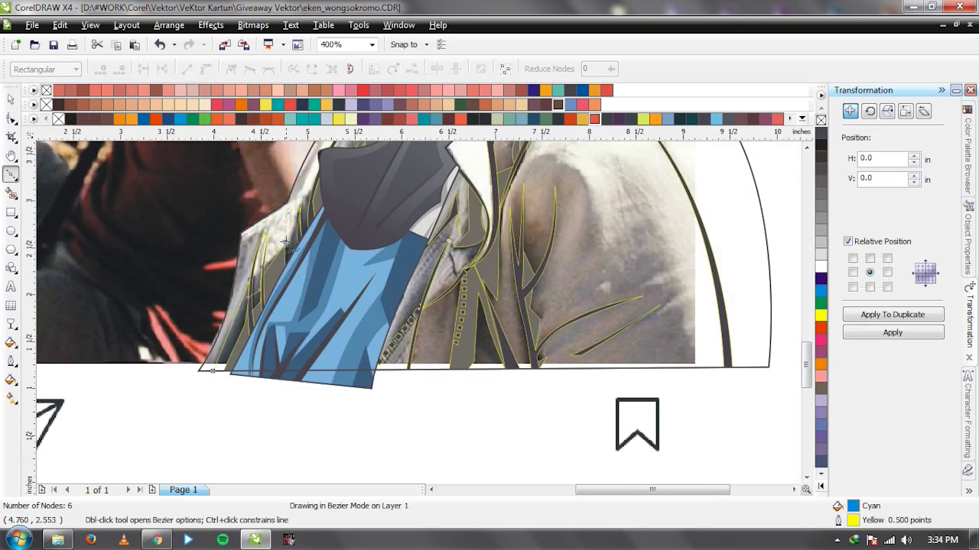
{"action": "left_click_drag", "start_coordinate": [285, 243], "coordinate": [418, 311]}
{"action": "left_click", "coordinate": [433, 287]}
{"action": "left_click", "coordinate": [499, 184]}
{"action": "left_click", "coordinate": [463, 227]}
{"action": "left_click", "coordinate": [479, 233]}
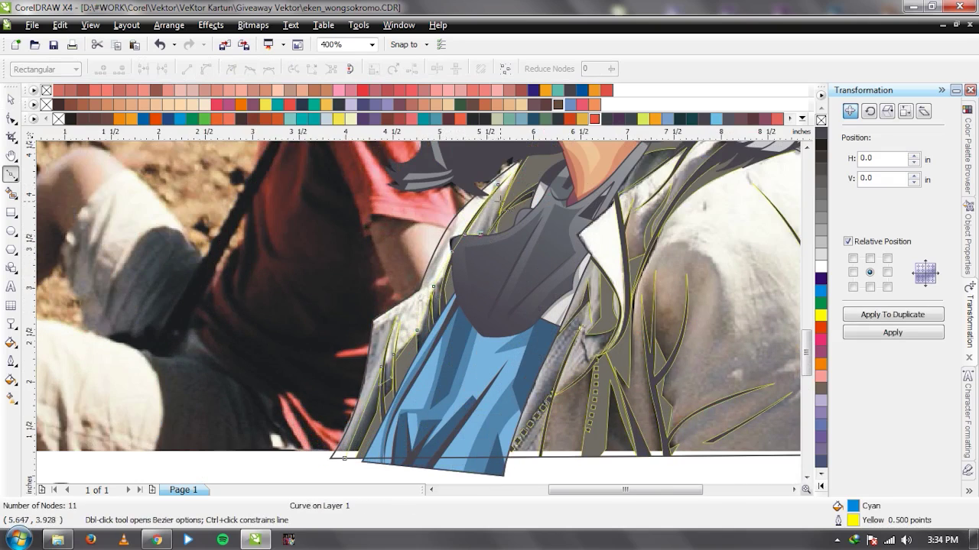
{"action": "left_click_drag", "start_coordinate": [431, 224], "coordinate": [402, 282]}
{"action": "left_click", "coordinate": [423, 288]}
Carry the outline down the lapel to the bottom-left corner and close it as a cyan-filled shape.
{"action": "scroll", "coordinate": [424, 289], "scroll_direction": "up", "scroll_amount": 1}
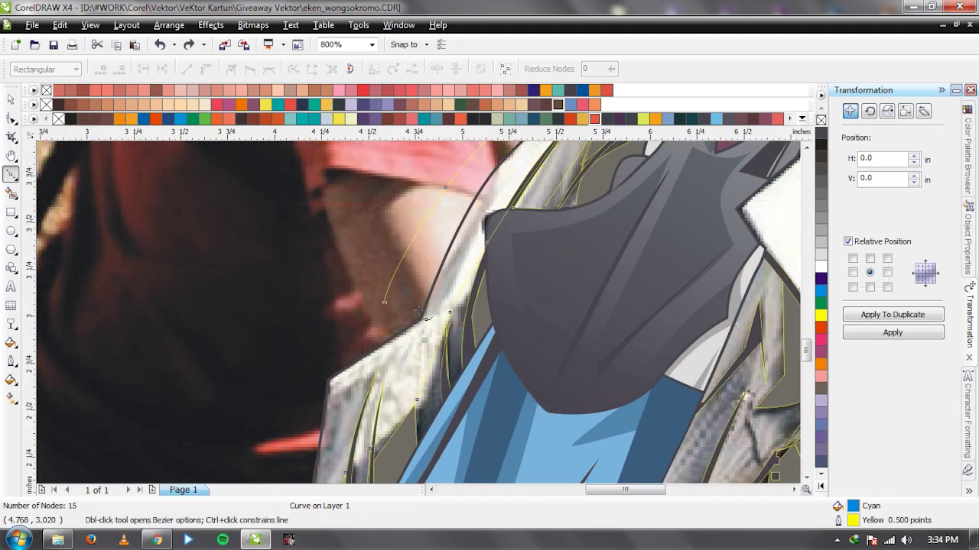
{"action": "left_click", "coordinate": [471, 226]}
{"action": "left_click", "coordinate": [485, 201]}
{"action": "scroll", "coordinate": [417, 322], "scroll_direction": "down", "scroll_amount": 1}
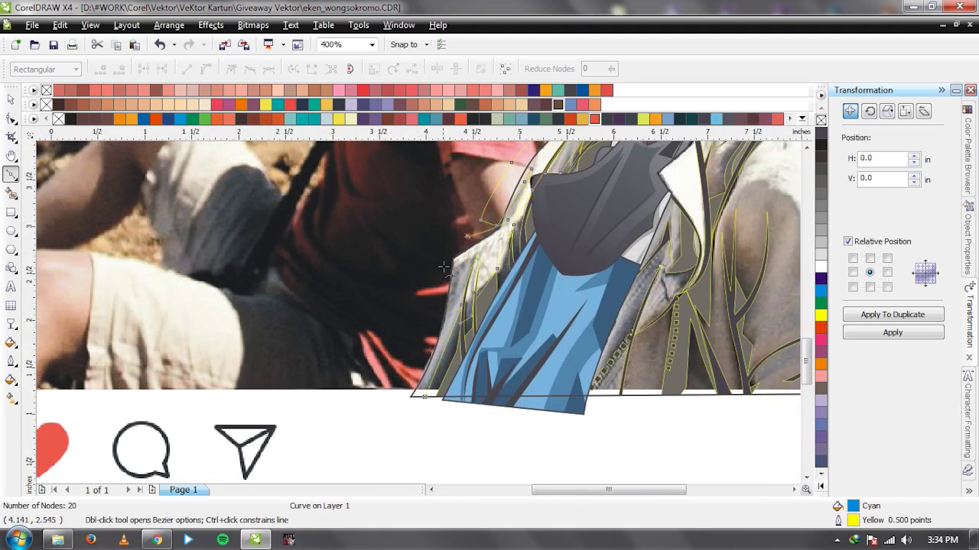
{"action": "scroll", "coordinate": [443, 267], "scroll_direction": "up", "scroll_amount": 1}
{"action": "left_click", "coordinate": [436, 238]}
{"action": "left_click", "coordinate": [425, 284]}
{"action": "scroll", "coordinate": [418, 309], "scroll_direction": "down", "scroll_amount": 1}
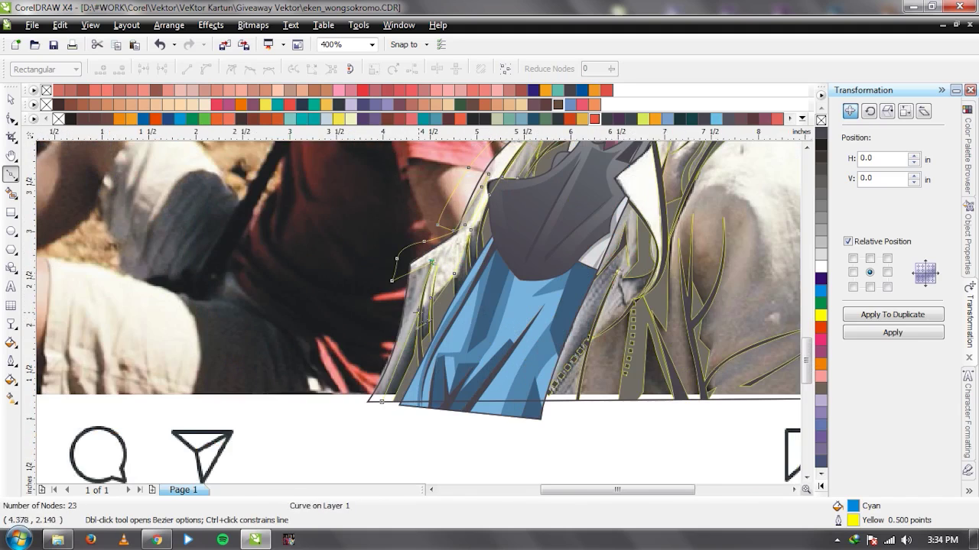
{"action": "scroll", "coordinate": [417, 317], "scroll_direction": "up", "scroll_amount": 1}
{"action": "left_click", "coordinate": [382, 361]}
{"action": "scroll", "coordinate": [383, 361], "scroll_direction": "down", "scroll_amount": 1}
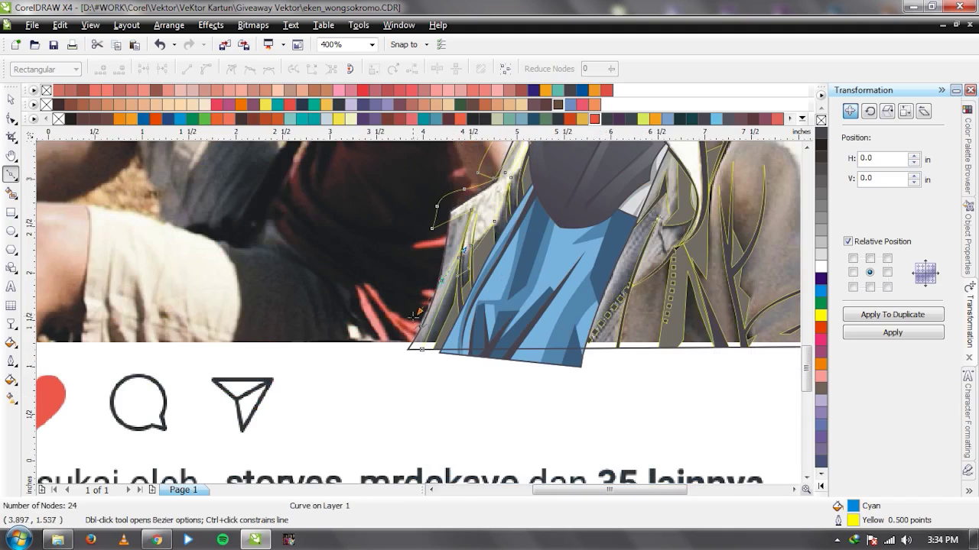
{"action": "left_click", "coordinate": [395, 344]}
{"action": "scroll", "coordinate": [344, 318], "scroll_direction": "down", "scroll_amount": 1}
{"action": "key", "text": "space"}
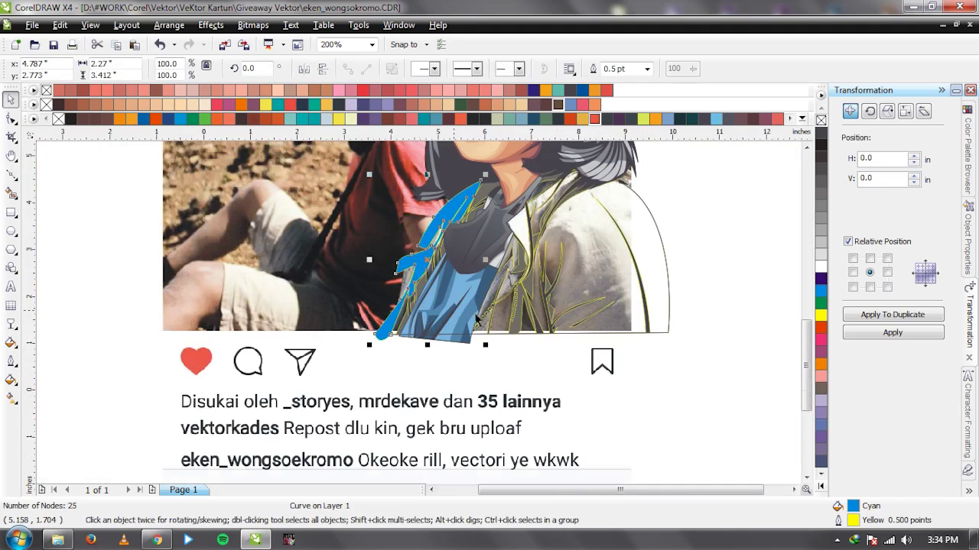
{"action": "scroll", "coordinate": [520, 305], "scroll_direction": "up", "scroll_amount": 1}
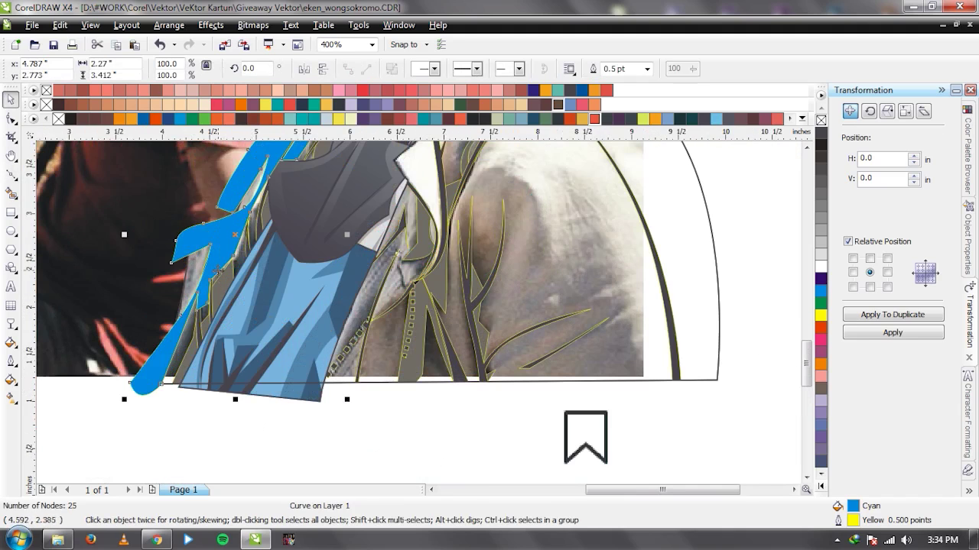
Try dragging a node of the cyan collar shape, then undo the change.
{"action": "key", "text": "F10"}
{"action": "left_click_drag", "start_coordinate": [193, 301], "coordinate": [120, 285]}
{"action": "key", "text": "ctrl+z"}
{"action": "key", "text": "ctrl+z"}
{"action": "key", "text": "ctrl+z"}
{"action": "key", "text": "space"}
{"action": "scroll", "coordinate": [420, 318], "scroll_direction": "down", "scroll_amount": 1}
{"action": "scroll", "coordinate": [419, 317], "scroll_direction": "up", "scroll_amount": 1}
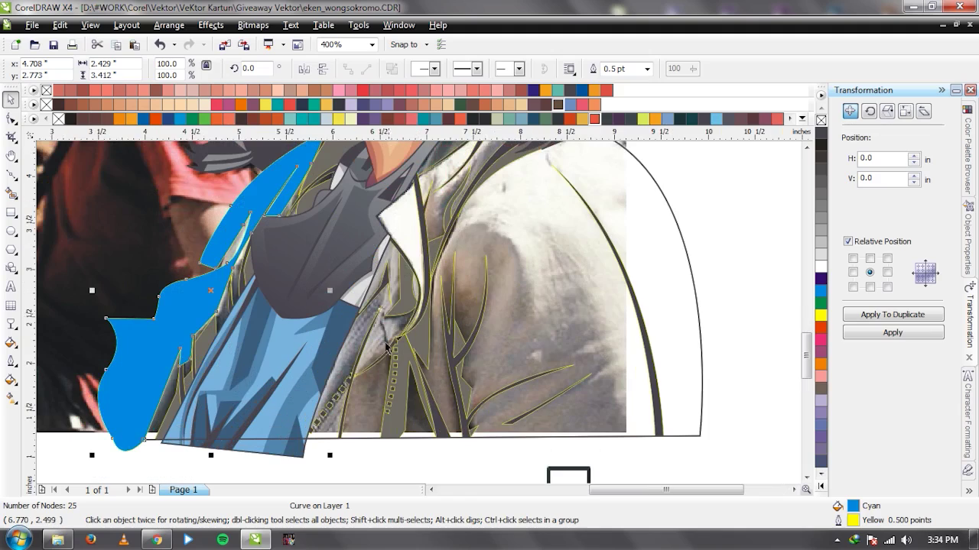
Start a second Bezier outline climbing the right collar up toward the neck.
{"action": "key", "text": "F5"}
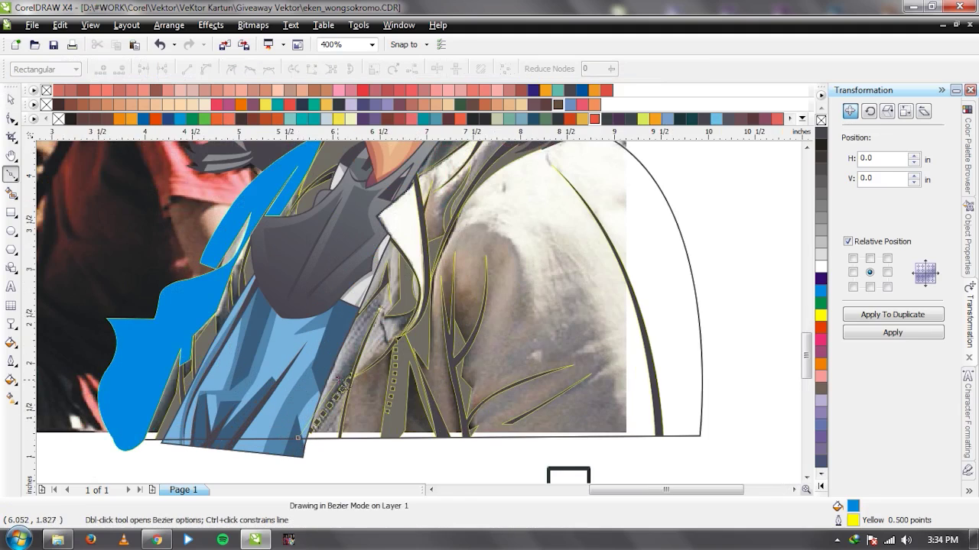
{"action": "left_click", "coordinate": [338, 380]}
{"action": "left_click", "coordinate": [399, 334]}
{"action": "left_click", "coordinate": [410, 324]}
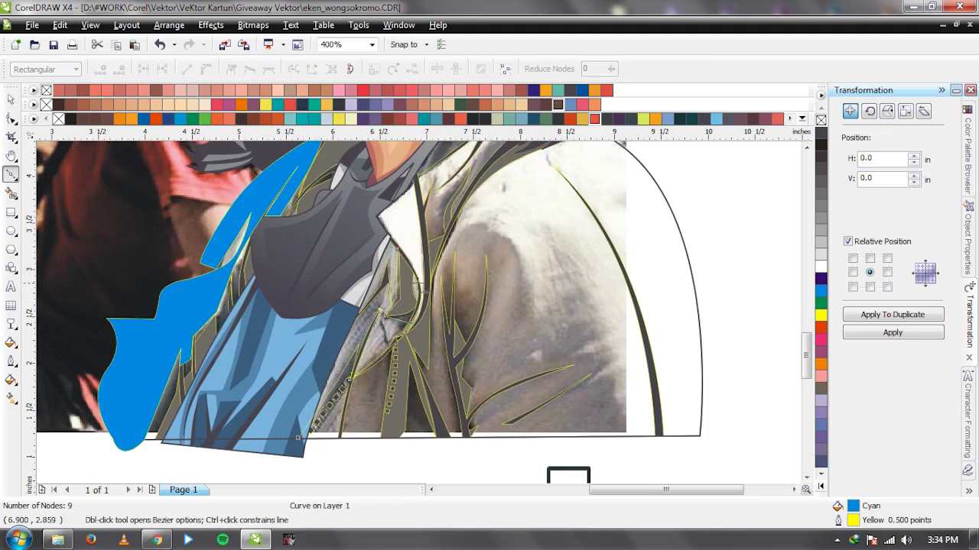
{"action": "left_click", "coordinate": [425, 294]}
{"action": "left_click", "coordinate": [425, 269]}
{"action": "left_click", "coordinate": [428, 223]}
{"action": "left_click", "coordinate": [424, 211]}
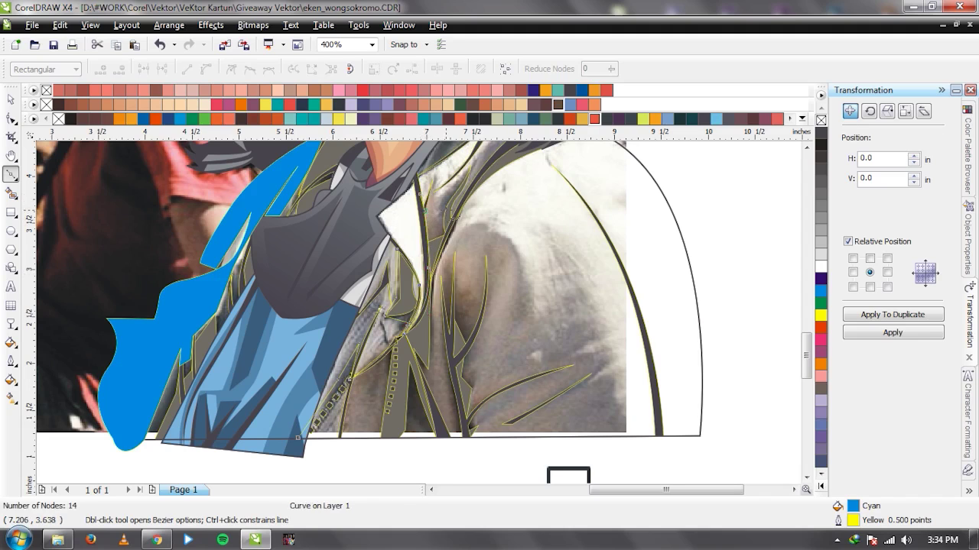
{"action": "left_click", "coordinate": [445, 210]}
Finish the right collar shape, curving its segments to follow the collar sliver and lapel fold.
{"action": "scroll", "coordinate": [418, 312], "scroll_direction": "up", "scroll_amount": 3}
{"action": "scroll", "coordinate": [416, 310], "scroll_direction": "up", "scroll_amount": 1}
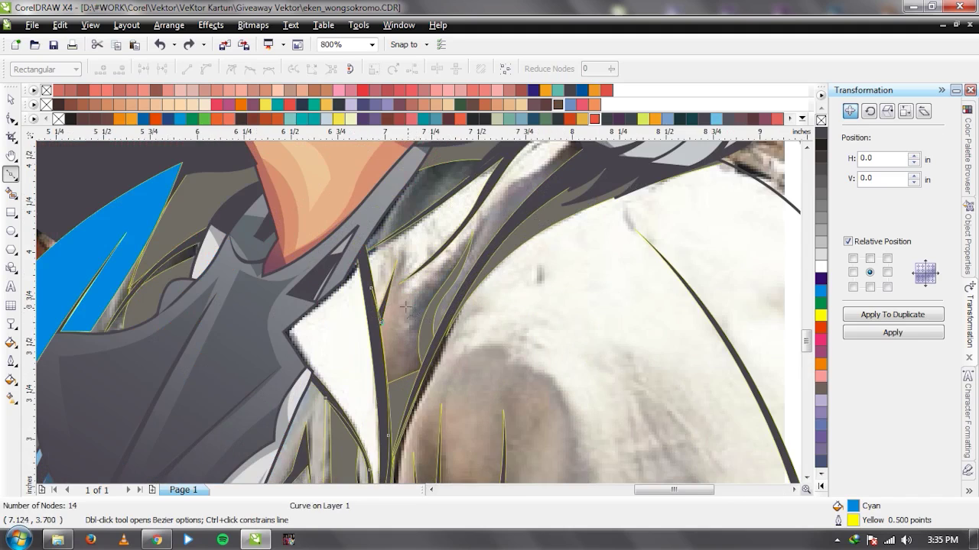
{"action": "left_click", "coordinate": [487, 211]}
{"action": "left_click", "coordinate": [468, 267]}
{"action": "left_click_drag", "start_coordinate": [439, 336], "coordinate": [447, 343]}
{"action": "left_click_drag", "start_coordinate": [501, 242], "coordinate": [522, 227]}
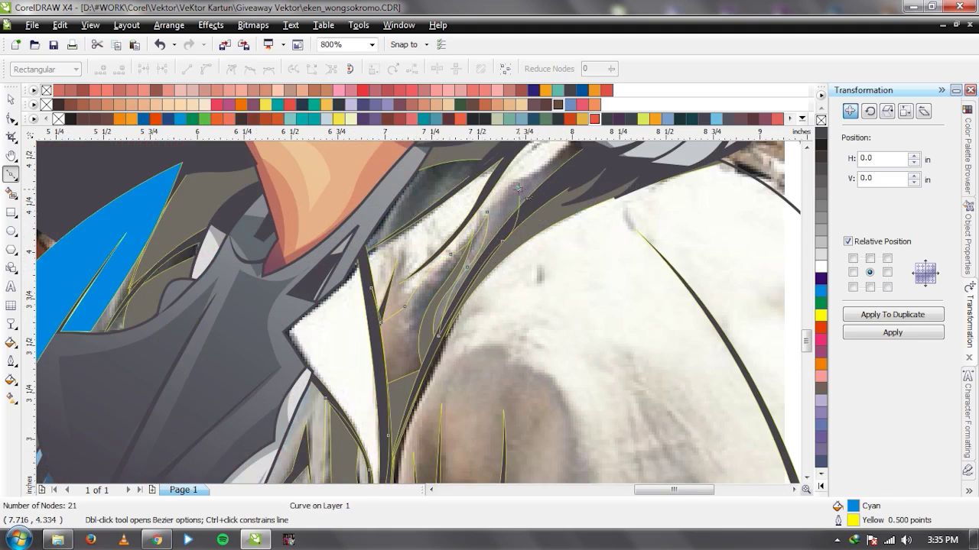
{"action": "scroll", "coordinate": [519, 189], "scroll_direction": "down", "scroll_amount": 1}
{"action": "left_click", "coordinate": [433, 228]}
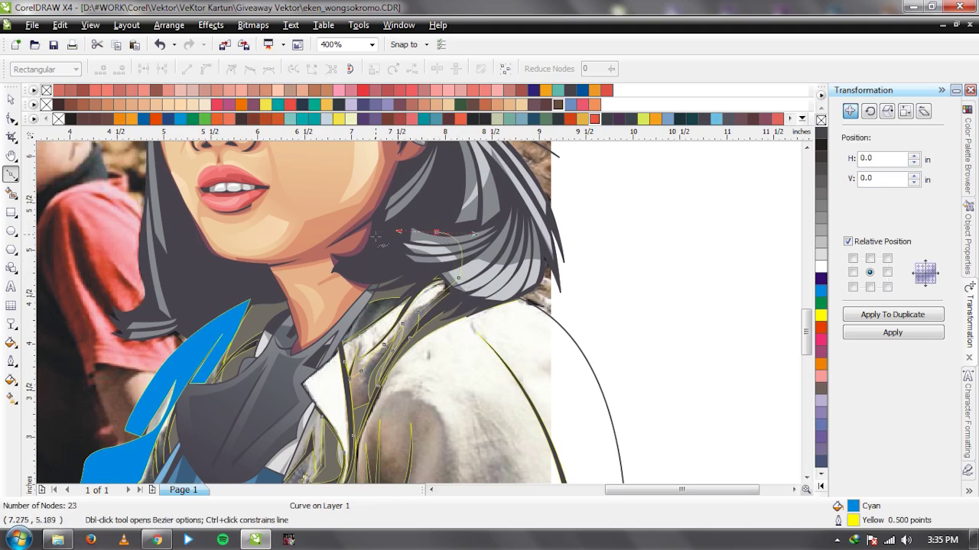
{"action": "scroll", "coordinate": [497, 290], "scroll_direction": "down", "scroll_amount": 1}
{"action": "scroll", "coordinate": [417, 318], "scroll_direction": "up", "scroll_amount": 1}
{"action": "left_click_drag", "start_coordinate": [362, 303], "coordinate": [345, 331]}
{"action": "scroll", "coordinate": [346, 332], "scroll_direction": "down", "scroll_amount": 1}
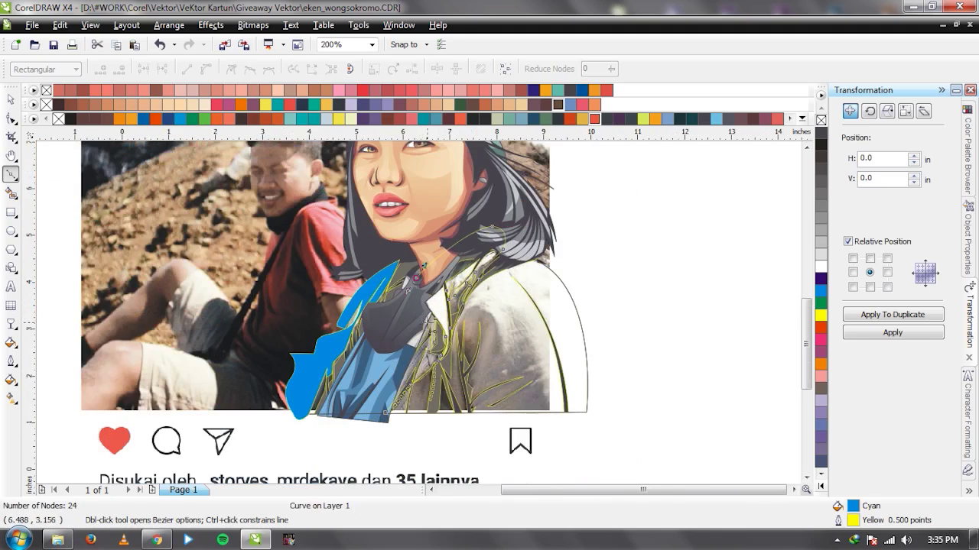
{"action": "scroll", "coordinate": [422, 322], "scroll_direction": "up", "scroll_amount": 1}
{"action": "scroll", "coordinate": [387, 361], "scroll_direction": "down", "scroll_amount": 1}
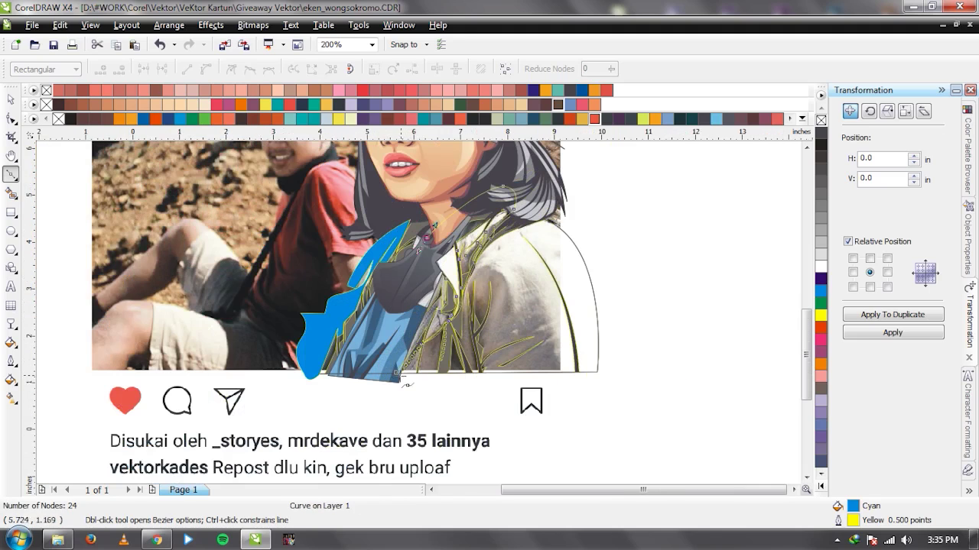
{"action": "key", "text": "ctrl+z"}
{"action": "key", "text": "ctrl+shift+z"}
Combine the two cyan collar shapes into one curve with Ctrl+L.
{"action": "key", "text": "space"}
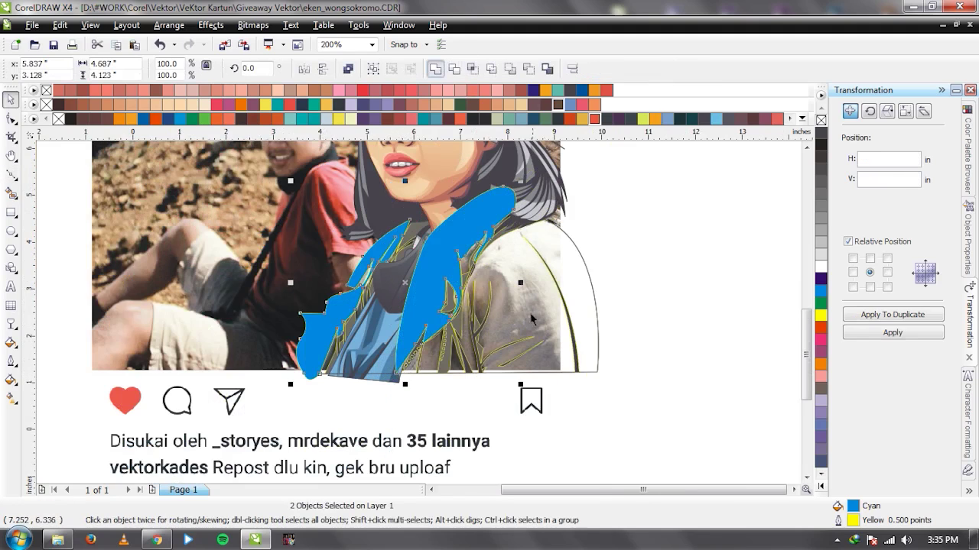
{"action": "key", "text": "ctrl+l"}
{"action": "scroll", "coordinate": [533, 319], "scroll_direction": "up", "scroll_amount": 1}
{"action": "key", "text": "space"}
Trace the right shoulder's outer edge with curved Bezier nodes down to the lower right.
{"action": "left_click", "coordinate": [370, 302]}
{"action": "left_click", "coordinate": [395, 380]}
{"action": "left_click", "coordinate": [388, 228]}
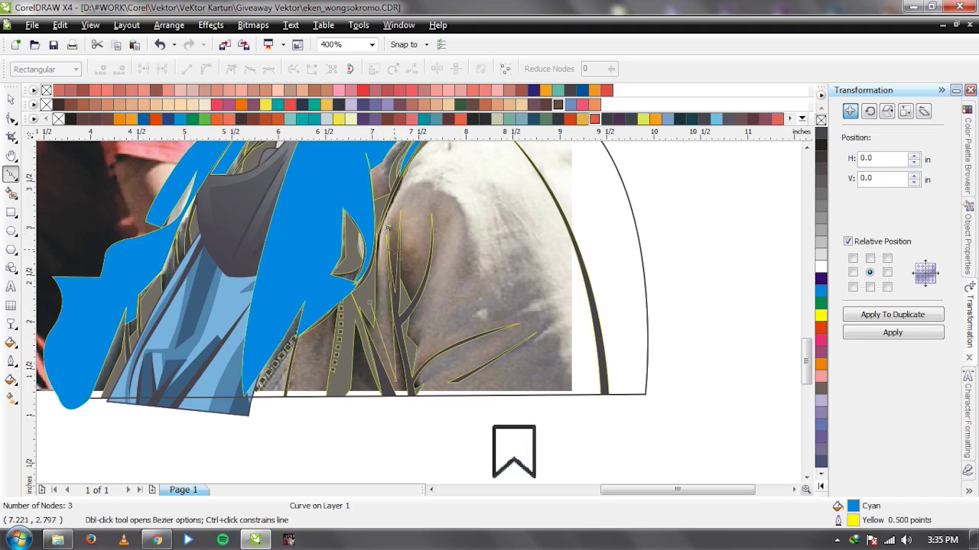
{"action": "left_click_drag", "start_coordinate": [407, 193], "coordinate": [435, 175]}
{"action": "left_click_drag", "start_coordinate": [456, 240], "coordinate": [506, 223]}
{"action": "left_click", "coordinate": [425, 301]}
{"action": "left_click", "coordinate": [444, 332]}
{"action": "left_click", "coordinate": [497, 191]}
{"action": "left_click_drag", "start_coordinate": [523, 277], "coordinate": [526, 310]}
{"action": "left_click", "coordinate": [499, 308]}
{"action": "left_click", "coordinate": [552, 307]}
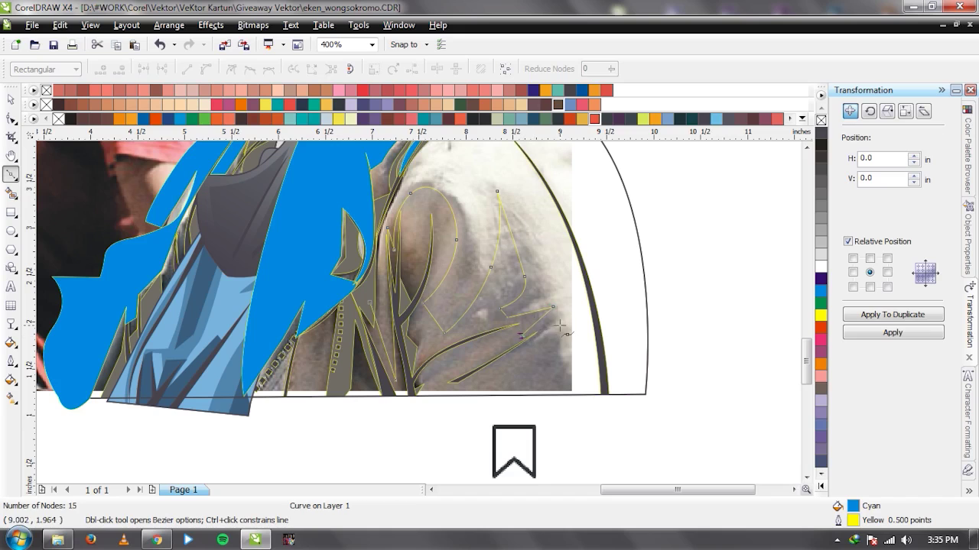
{"action": "left_click", "coordinate": [575, 395]}
{"action": "left_click", "coordinate": [575, 425]}
Finish the shoulder outline, fixing a misplaced node, and close it at its start point.
{"action": "scroll", "coordinate": [415, 321], "scroll_direction": "down", "scroll_amount": 2}
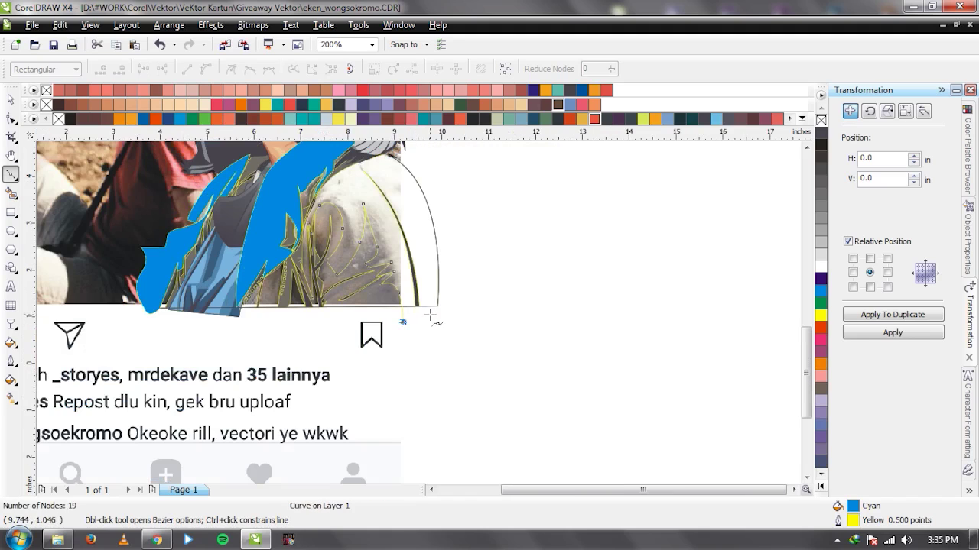
{"action": "left_click", "coordinate": [465, 306]}
{"action": "scroll", "coordinate": [465, 306], "scroll_direction": "up", "scroll_amount": 1}
{"action": "left_click_drag", "start_coordinate": [412, 220], "coordinate": [456, 226]}
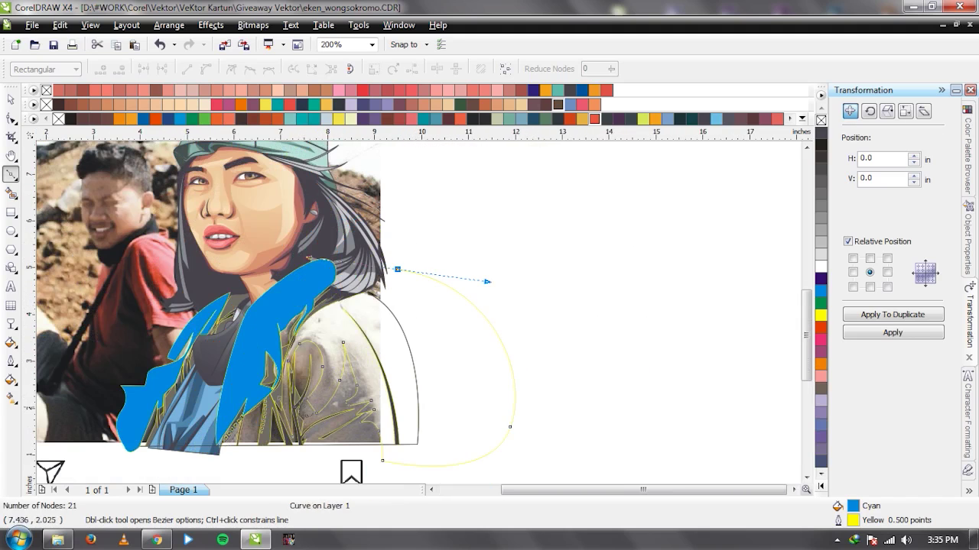
{"action": "left_click_drag", "start_coordinate": [277, 360], "coordinate": [276, 339]}
{"action": "scroll", "coordinate": [294, 344], "scroll_direction": "up", "scroll_amount": 2}
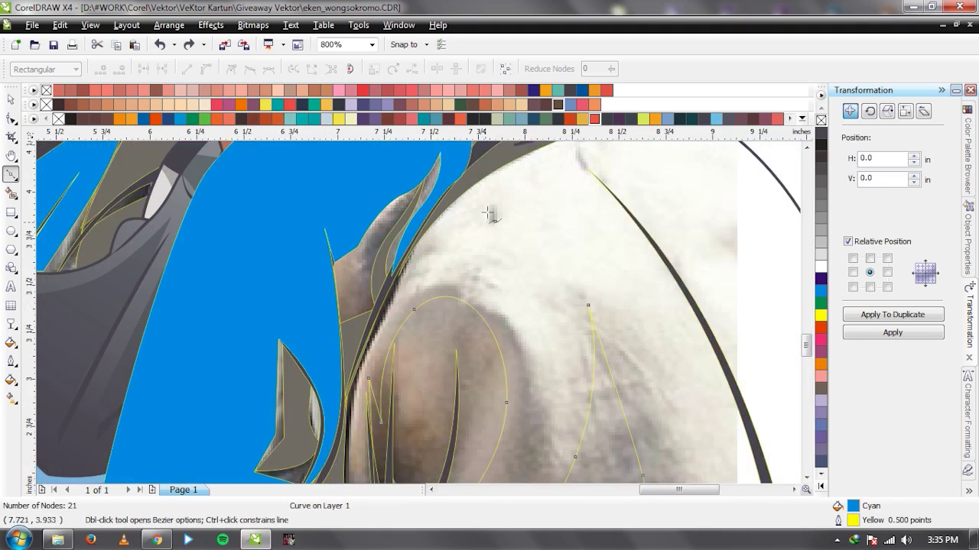
{"action": "scroll", "coordinate": [419, 313], "scroll_direction": "down", "scroll_amount": 1}
{"action": "left_click", "coordinate": [402, 313]}
{"action": "key", "text": "ctrl+z"}
{"action": "left_click", "coordinate": [513, 238]}
{"action": "left_click", "coordinate": [395, 331]}
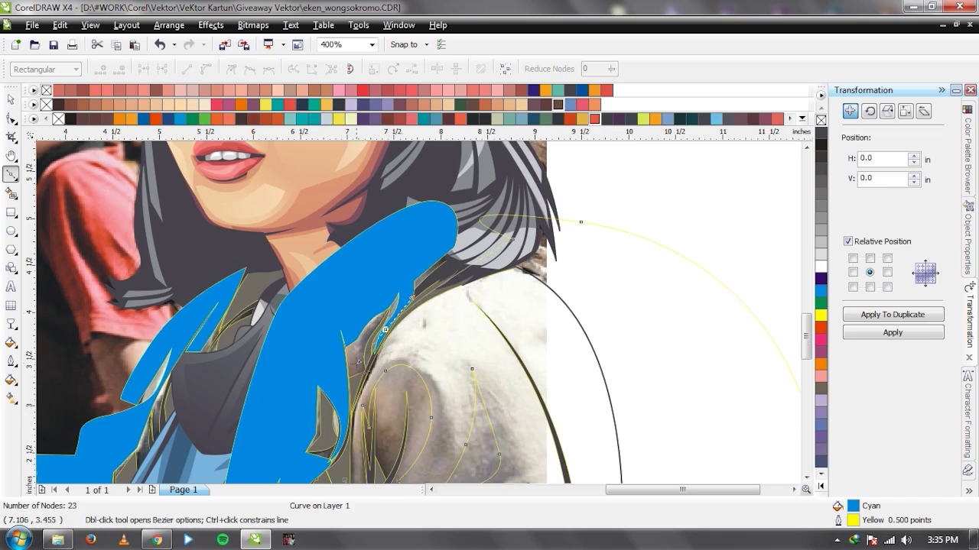
{"action": "scroll", "coordinate": [396, 331], "scroll_direction": "down", "scroll_amount": 2}
{"action": "scroll", "coordinate": [419, 302], "scroll_direction": "up", "scroll_amount": 1}
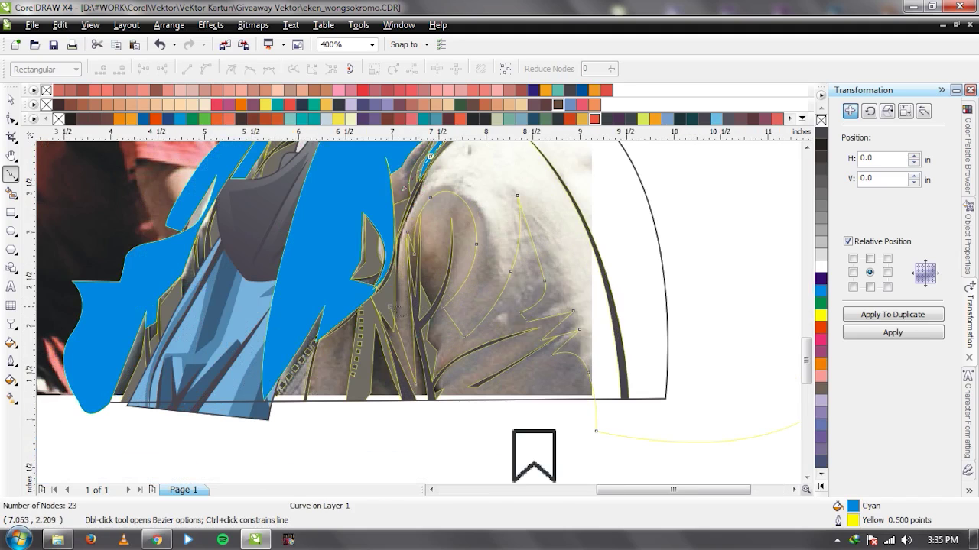
{"action": "left_click", "coordinate": [403, 189]}
Combine the shoulder outline with the blue mask, then intersect it with the jacket artwork.
{"action": "key", "text": "space"}
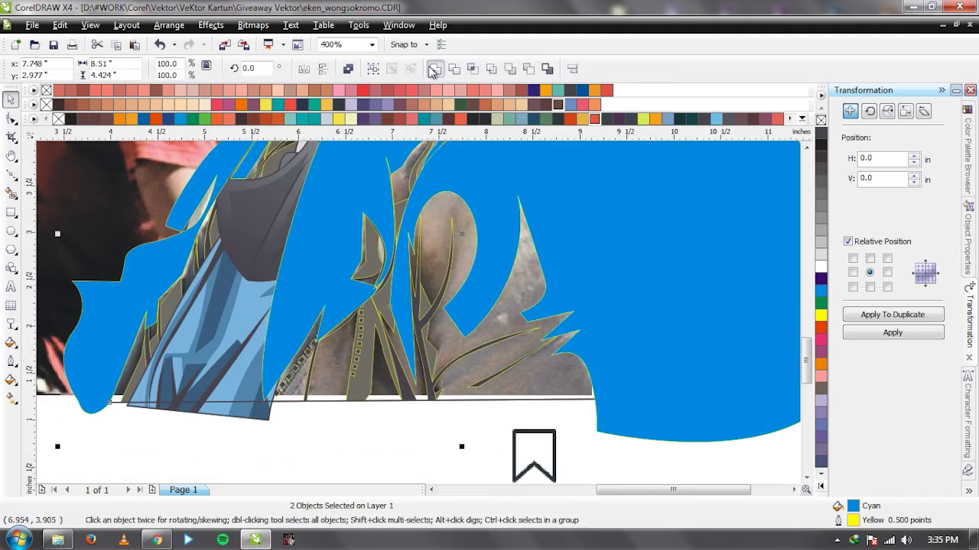
{"action": "left_click", "coordinate": [433, 70]}
{"action": "scroll", "coordinate": [420, 319], "scroll_direction": "down", "scroll_amount": 2}
{"action": "scroll", "coordinate": [419, 320], "scroll_direction": "up", "scroll_amount": 1}
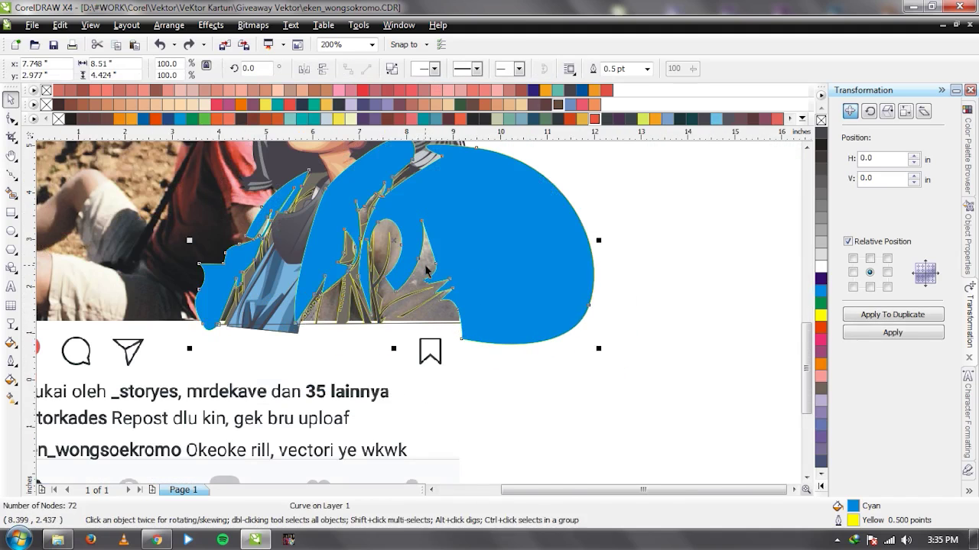
{"action": "key", "text": "ctrl+z"}
{"action": "left_click", "coordinate": [473, 68]}
{"action": "left_click", "coordinate": [536, 221]}
Delete the blue mask and fill the cut-out jacket with a lightened sampled grey.
{"action": "key", "text": "Delete"}
{"action": "scroll", "coordinate": [425, 273], "scroll_direction": "up", "scroll_amount": 1}
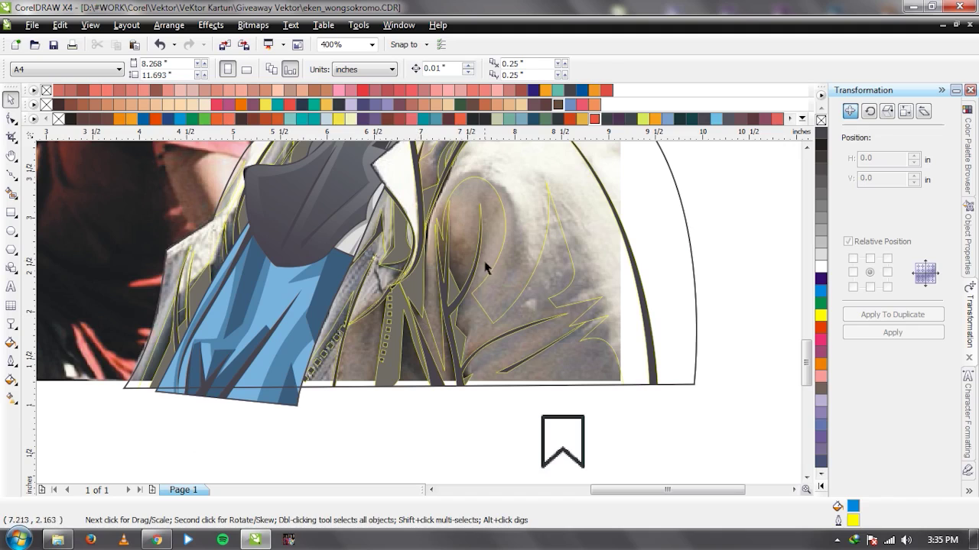
{"action": "key", "text": "i"}
{"action": "left_click", "coordinate": [401, 357]}
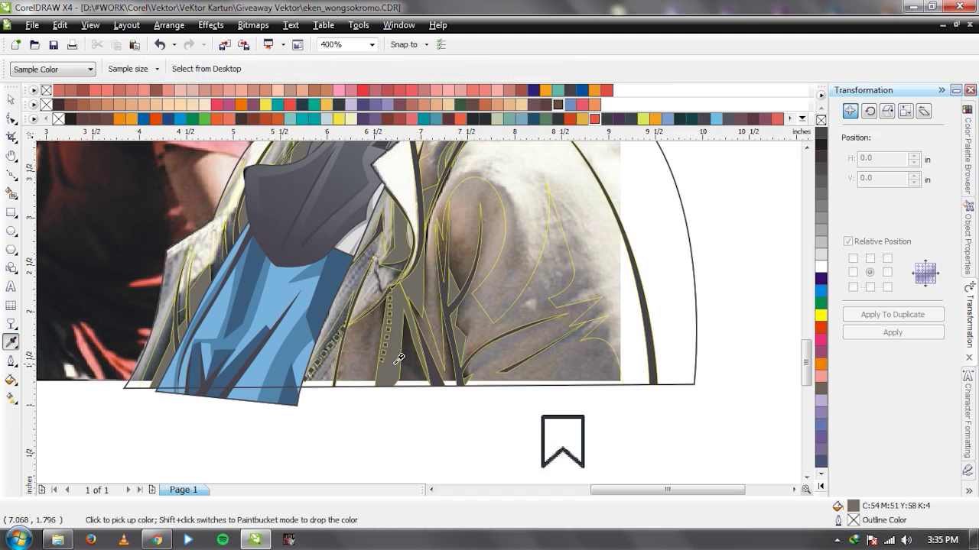
{"action": "left_click", "coordinate": [475, 333]}
{"action": "key", "text": "space"}
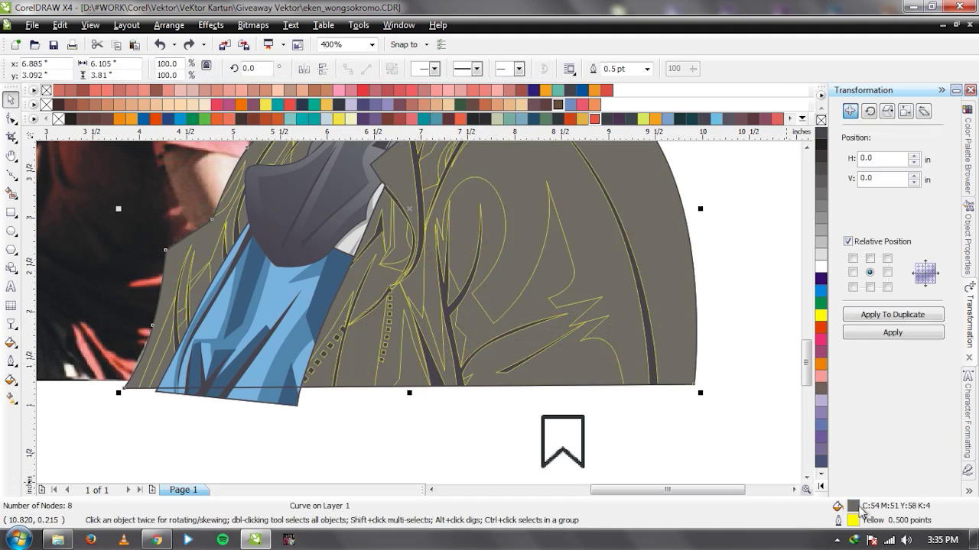
{"action": "key", "text": "shift+F11"}
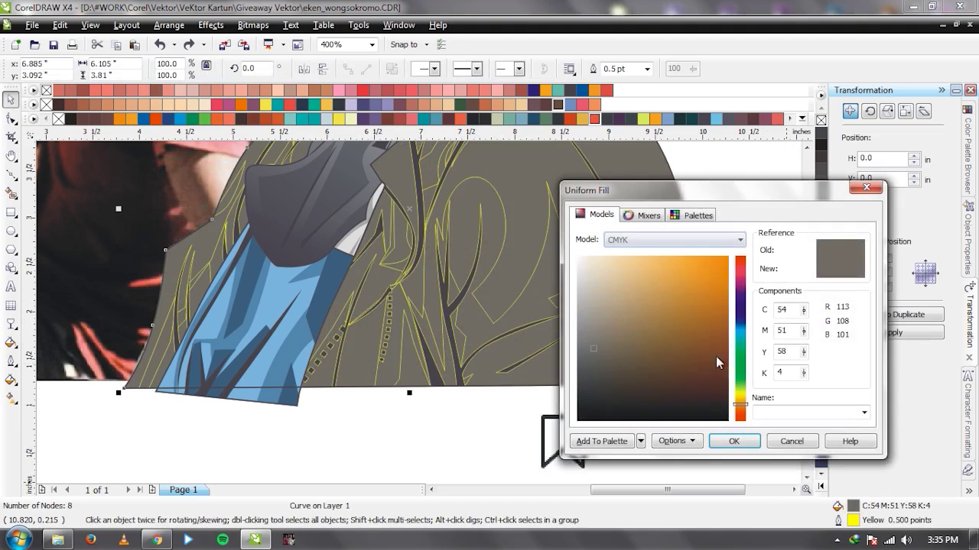
{"action": "left_click_drag", "start_coordinate": [598, 346], "coordinate": [596, 322]}
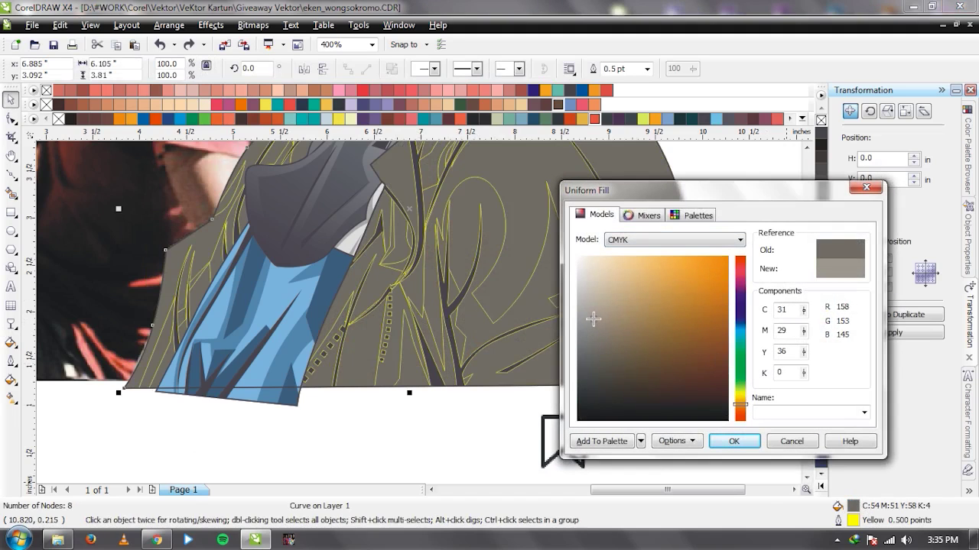
{"action": "key", "text": "Return"}
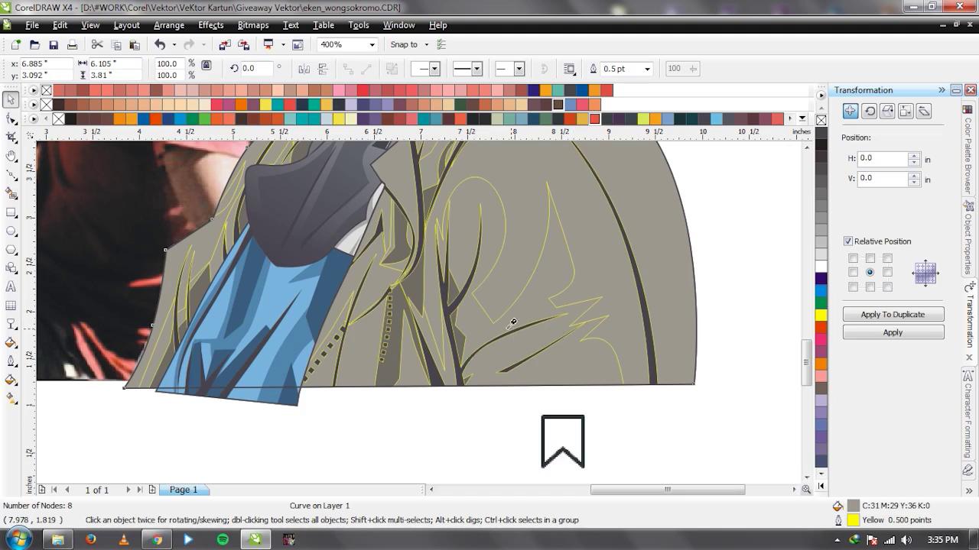
Give the jacket highlight shape a paler cream fill in Uniform Fill, then select the whole portrait.
{"action": "key", "text": "i"}
{"action": "left_click", "coordinate": [534, 236]}
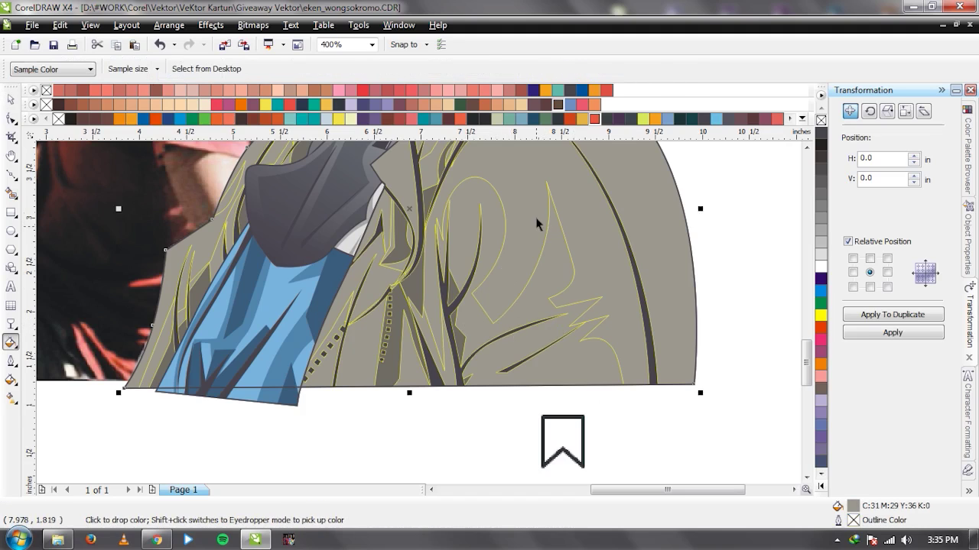
{"action": "key", "text": "space"}
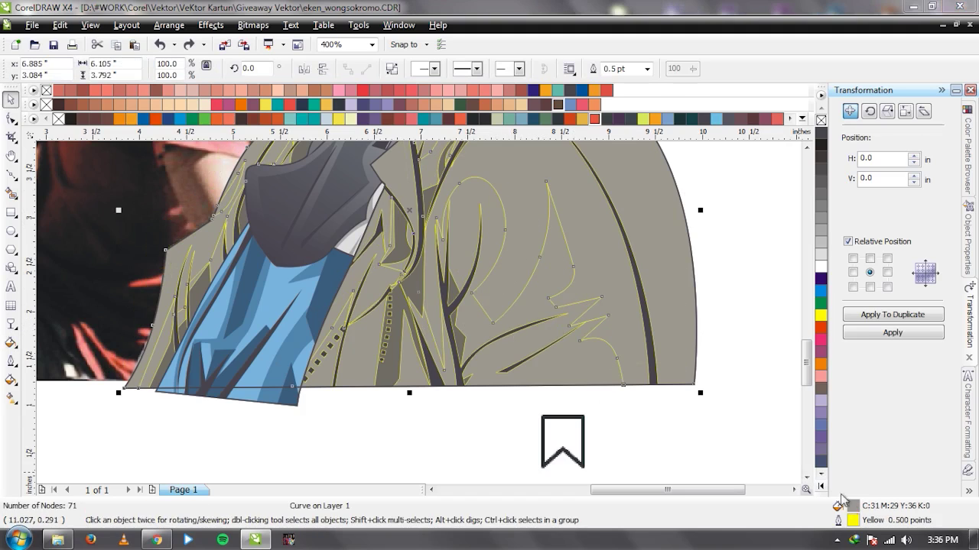
{"action": "key", "text": "shift+F11"}
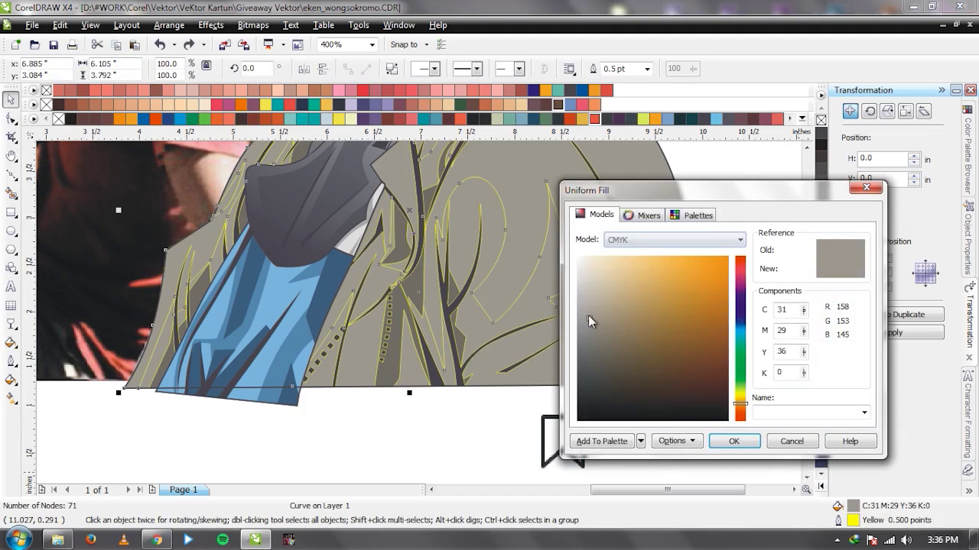
{"action": "left_click", "coordinate": [591, 292]}
{"action": "left_click_drag", "start_coordinate": [588, 287], "coordinate": [588, 286]}
{"action": "key", "text": "Return"}
{"action": "left_click", "coordinate": [702, 244]}
{"action": "scroll", "coordinate": [702, 245], "scroll_direction": "down", "scroll_amount": 2}
{"action": "left_click_drag", "start_coordinate": [477, 234], "coordinate": [240, 359]}
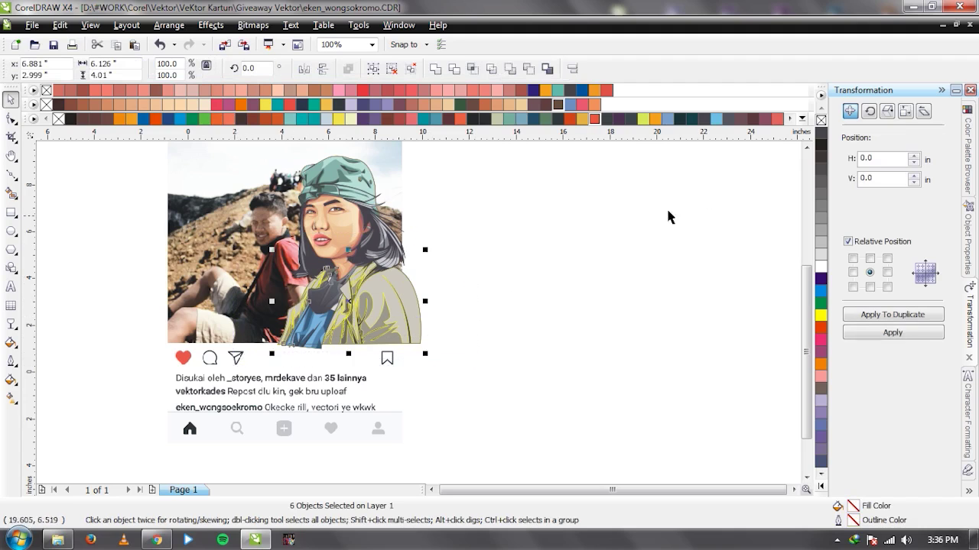
{"action": "left_click", "coordinate": [771, 153]}
{"action": "left_click_drag", "start_coordinate": [316, 231], "coordinate": [638, 231]}
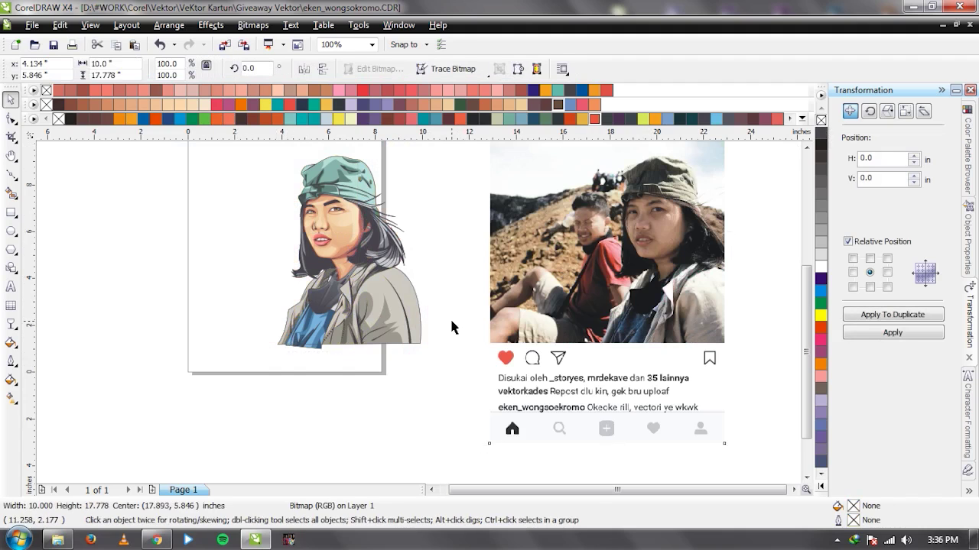
{"action": "left_click", "coordinate": [450, 318]}
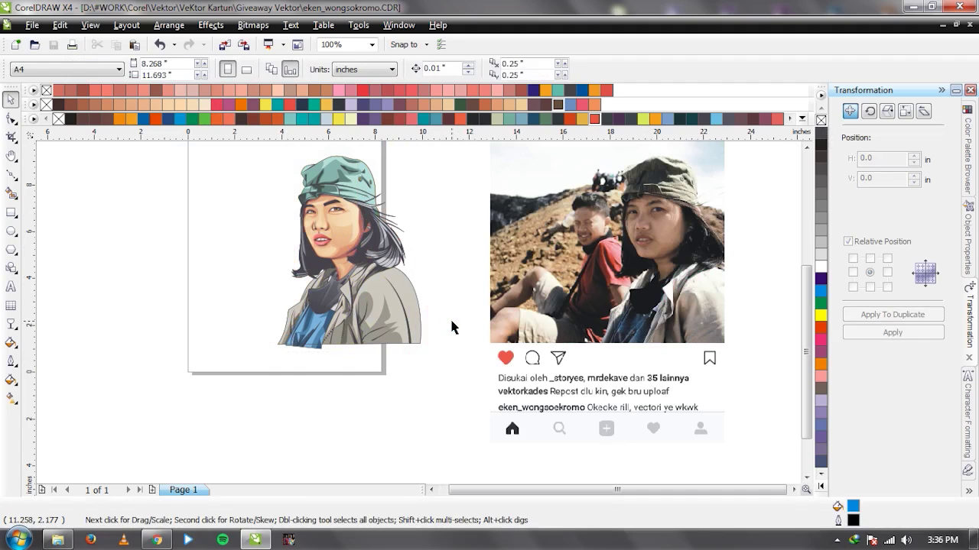
{"action": "left_click", "coordinate": [598, 349]}
{"action": "key", "text": "ctrl+z"}
{"action": "left_click", "coordinate": [617, 338]}
{"action": "scroll", "coordinate": [276, 260], "scroll_direction": "up", "scroll_amount": 1}
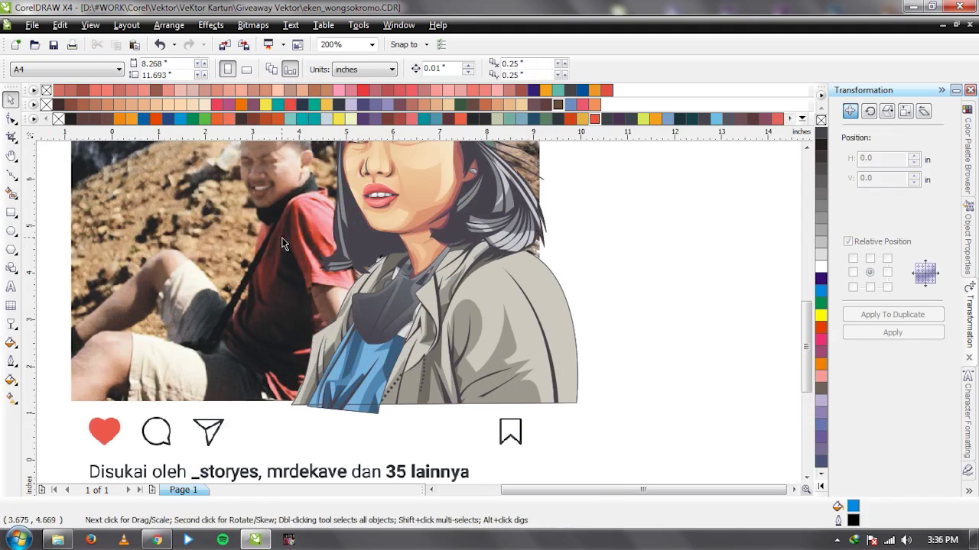
{"action": "left_click", "coordinate": [282, 243]}
{"action": "key", "text": "shift+Page_Up"}
{"action": "scroll", "coordinate": [480, 305], "scroll_direction": "up", "scroll_amount": 1}
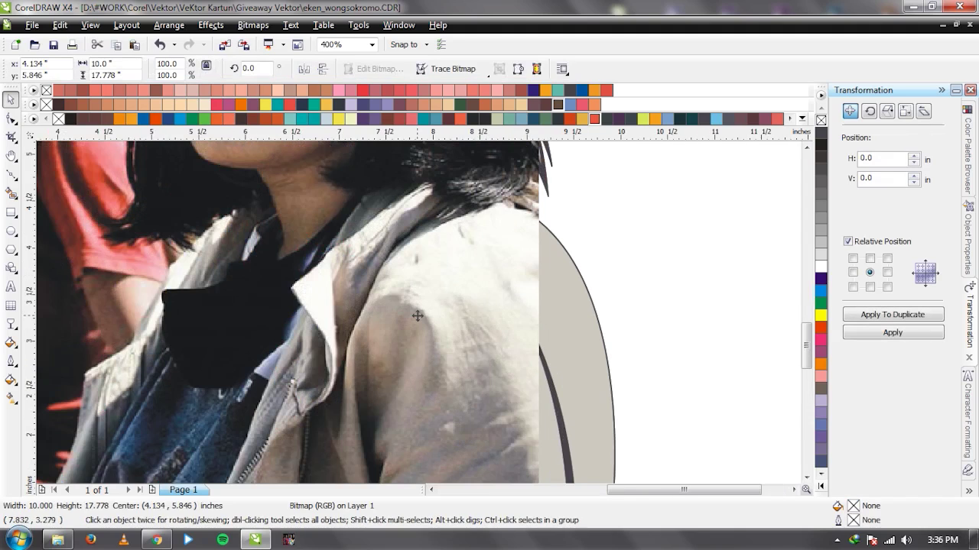
{"action": "key", "text": "ctrl+z"}
{"action": "key", "text": "F5"}
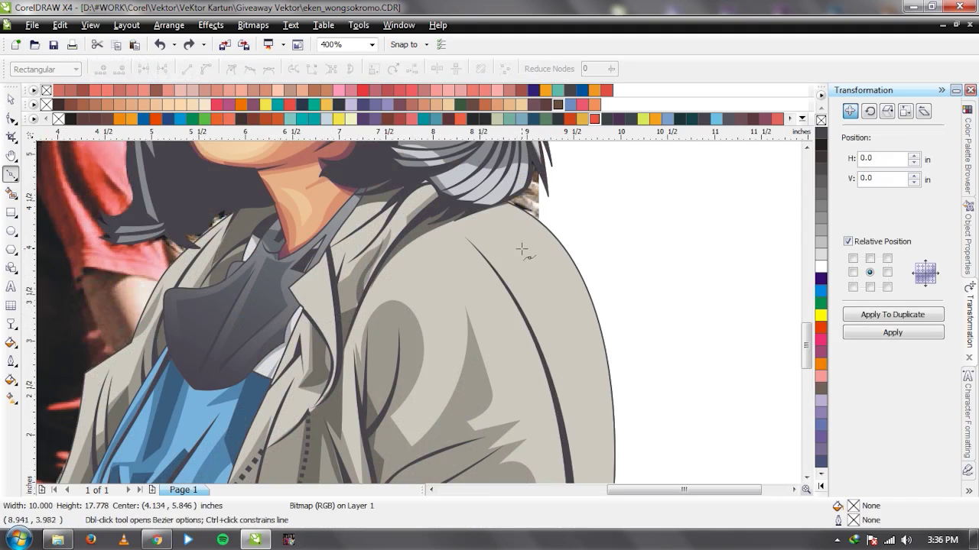
{"action": "scroll", "coordinate": [394, 321], "scroll_direction": "down", "scroll_amount": 1}
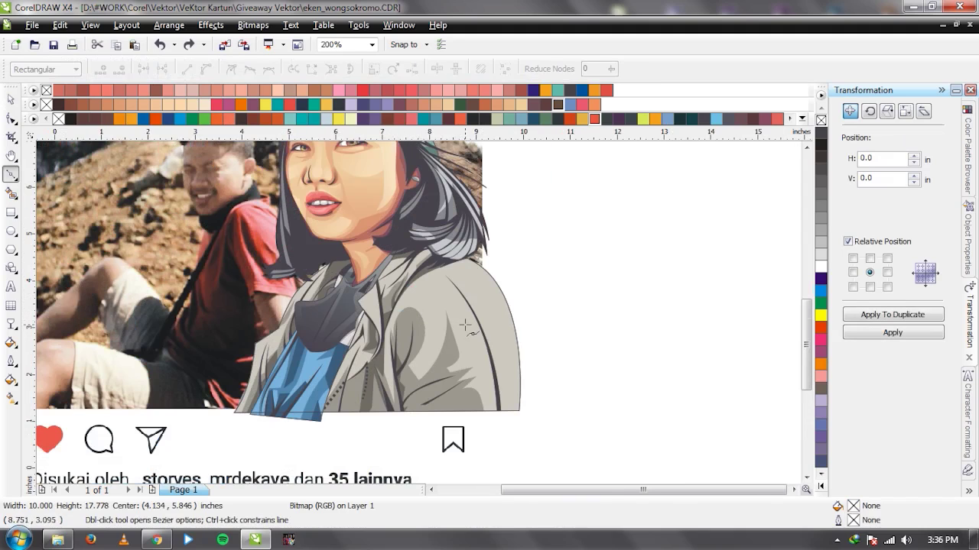
Draw a closed outline along the right shoulder's outer edge.
{"action": "left_click", "coordinate": [445, 264]}
{"action": "left_click", "coordinate": [476, 302]}
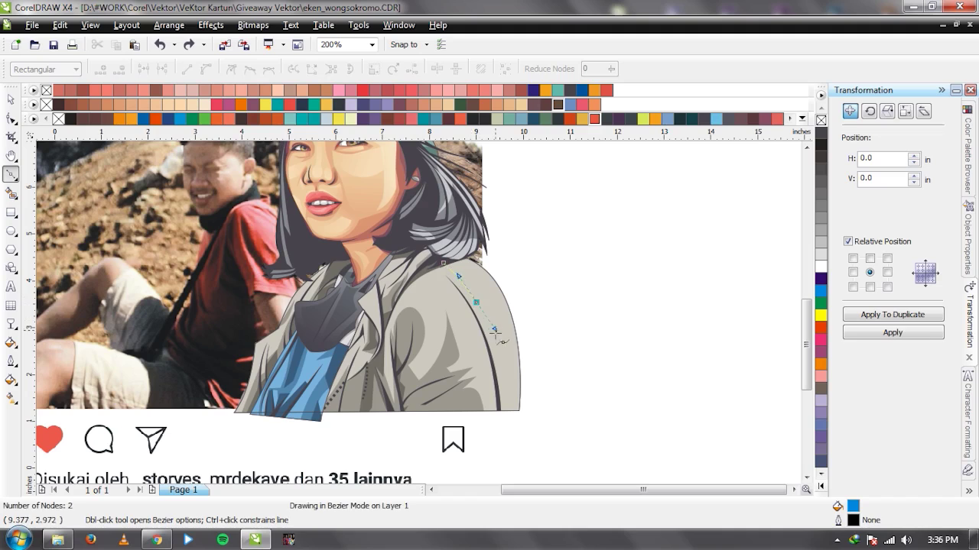
{"action": "left_click", "coordinate": [500, 419]}
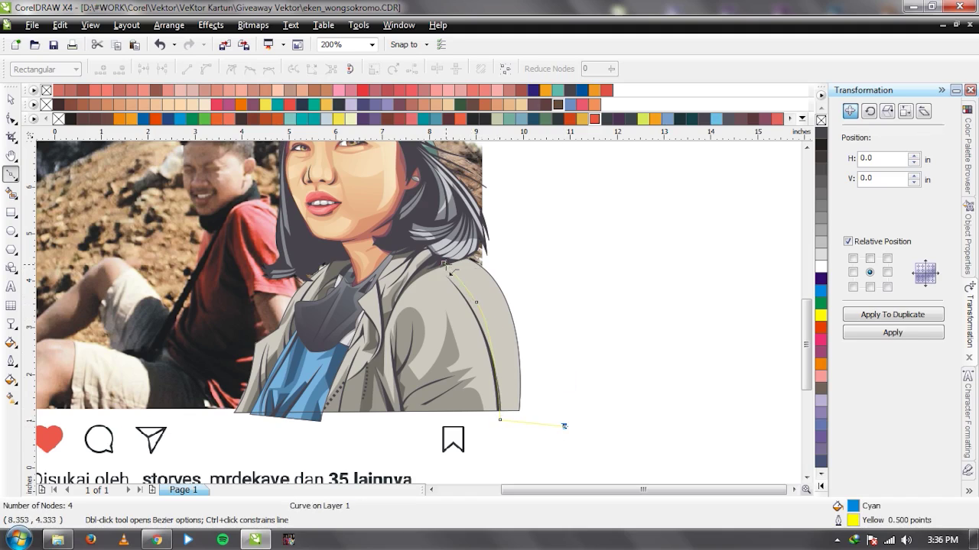
{"action": "left_click_drag", "start_coordinate": [445, 265], "coordinate": [577, 216]}
Trace a closed shoulder highlight outline up toward the collar and select it with the big blue shape.
{"action": "scroll", "coordinate": [462, 306], "scroll_direction": "up", "scroll_amount": 1}
{"action": "left_click", "coordinate": [327, 330]}
{"action": "left_click", "coordinate": [381, 317]}
{"action": "left_click", "coordinate": [397, 396]}
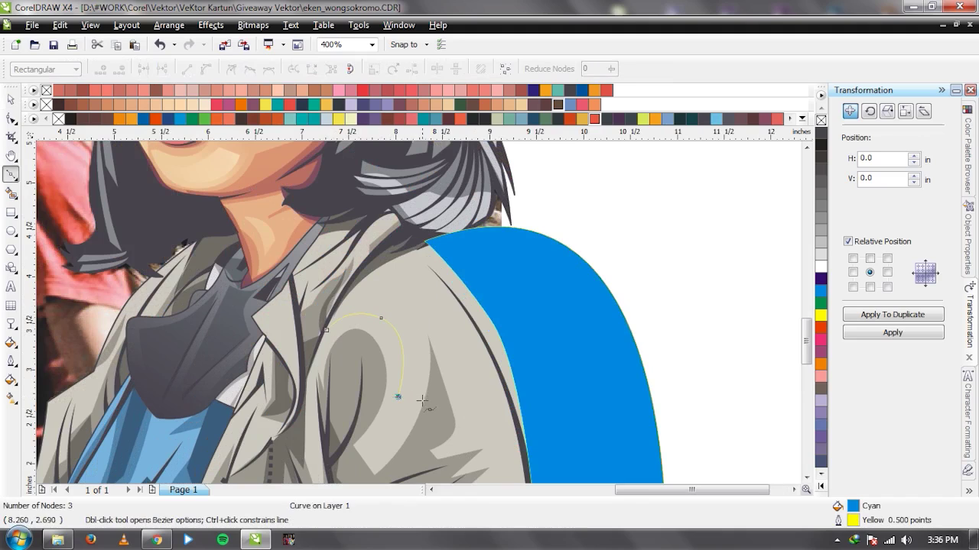
{"action": "left_click", "coordinate": [439, 278]}
{"action": "left_click", "coordinate": [388, 234]}
{"action": "left_click_drag", "start_coordinate": [326, 330], "coordinate": [352, 289]}
{"action": "key", "text": "space"}
{"action": "left_click", "coordinate": [535, 295], "text": "shift"}
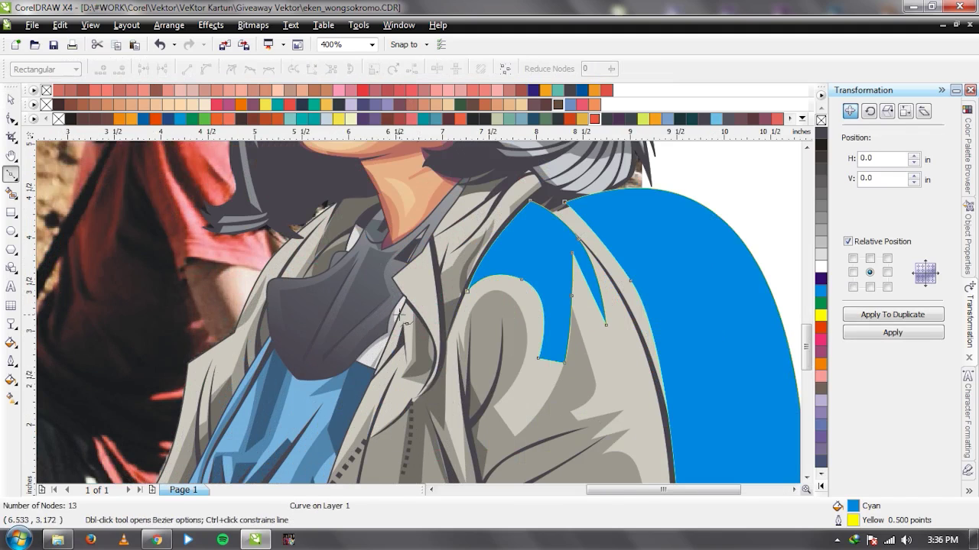
Outline a closed piece along the collar edge and select it with the other blue shape.
{"action": "scroll", "coordinate": [398, 314], "scroll_direction": "up", "scroll_amount": 2}
{"action": "left_click", "coordinate": [380, 215]}
{"action": "left_click", "coordinate": [451, 294]}
{"action": "left_click", "coordinate": [495, 364]}
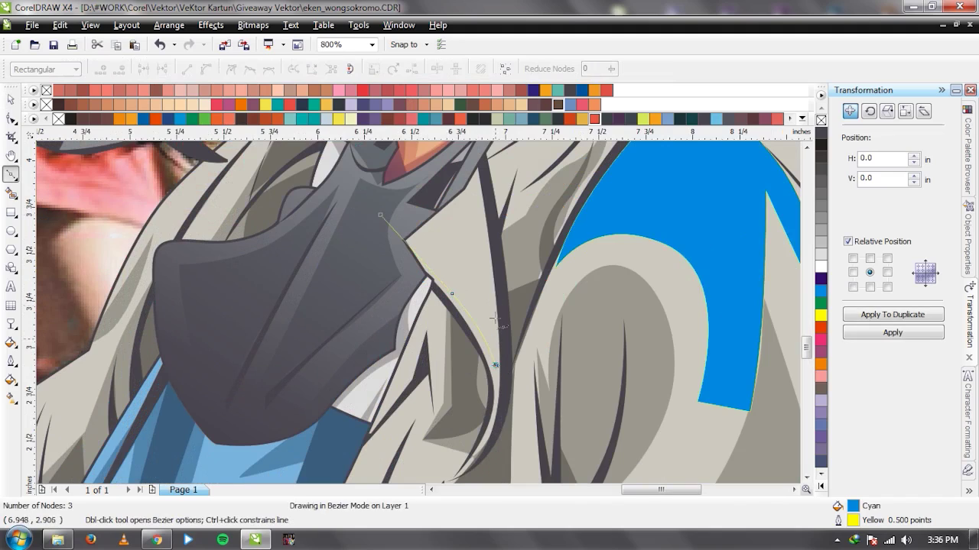
{"action": "left_click", "coordinate": [474, 248]}
{"action": "left_click", "coordinate": [480, 229]}
{"action": "left_click", "coordinate": [477, 162]}
{"action": "left_click", "coordinate": [380, 215]}
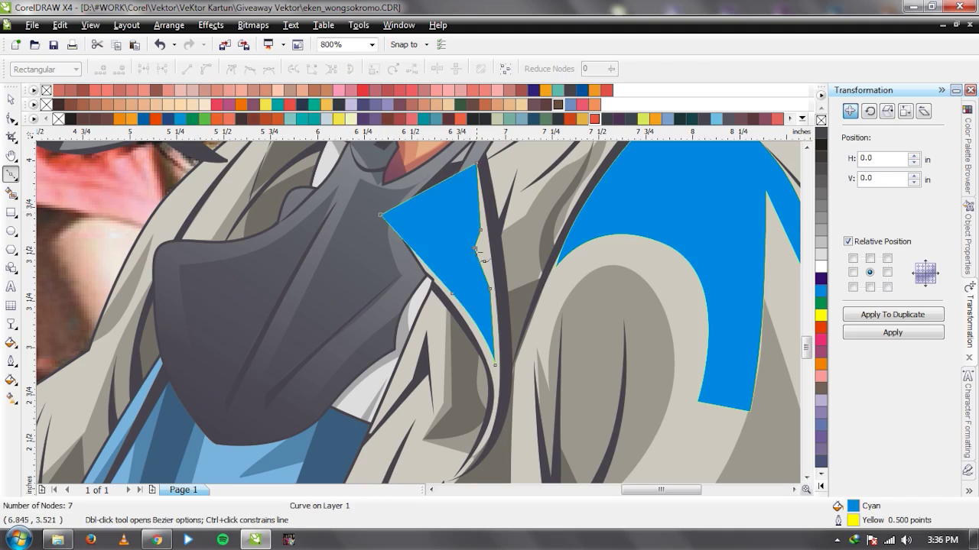
{"action": "key", "text": "space"}
{"action": "left_click", "coordinate": [605, 222], "text": "shift"}
Draw a closed, curved highlight shape around the collar fold.
{"action": "scroll", "coordinate": [531, 289], "scroll_direction": "down", "scroll_amount": 1}
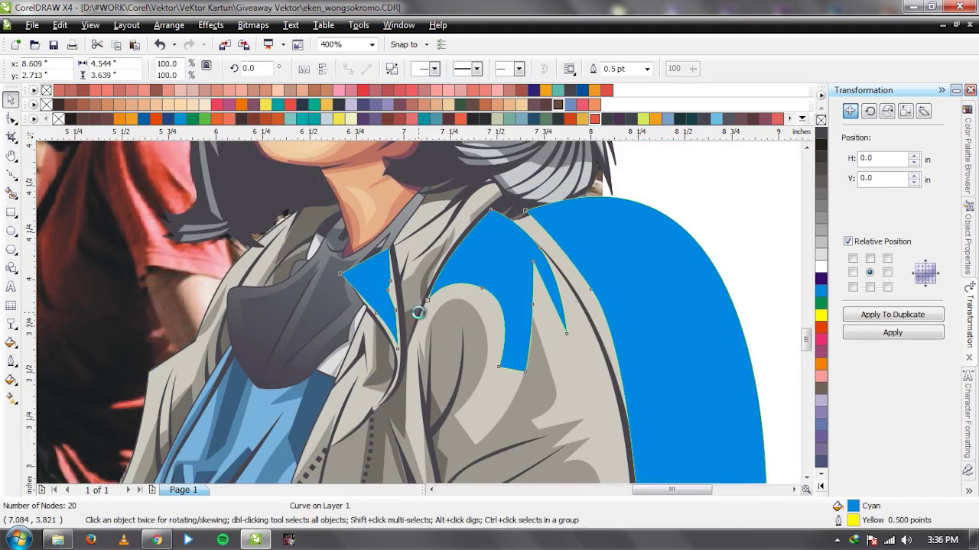
{"action": "scroll", "coordinate": [633, 170], "scroll_direction": "up", "scroll_amount": 1}
{"action": "key", "text": "space"}
{"action": "left_click", "coordinate": [380, 267]}
{"action": "left_click", "coordinate": [419, 204]}
{"action": "left_click", "coordinate": [499, 195]}
{"action": "left_click", "coordinate": [519, 191]}
{"action": "left_click_drag", "start_coordinate": [474, 252], "coordinate": [458, 288]}
{"action": "left_click", "coordinate": [429, 304]}
{"action": "left_click", "coordinate": [499, 250]}
{"action": "left_click", "coordinate": [417, 357]}
{"action": "left_click", "coordinate": [399, 387]}
{"action": "left_click", "coordinate": [378, 269]}
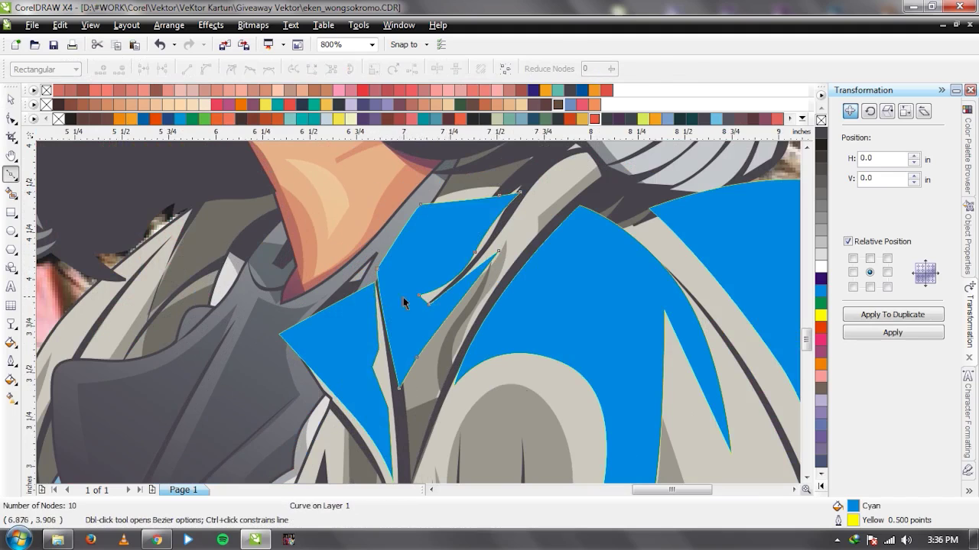
Combine the new collar piece into the blue highlight shape and select the reference photo.
{"action": "key", "text": "space"}
{"action": "left_click", "coordinate": [516, 302], "text": "shift"}
{"action": "left_click", "coordinate": [437, 70]}
{"action": "scroll", "coordinate": [418, 334], "scroll_direction": "down", "scroll_amount": 2}
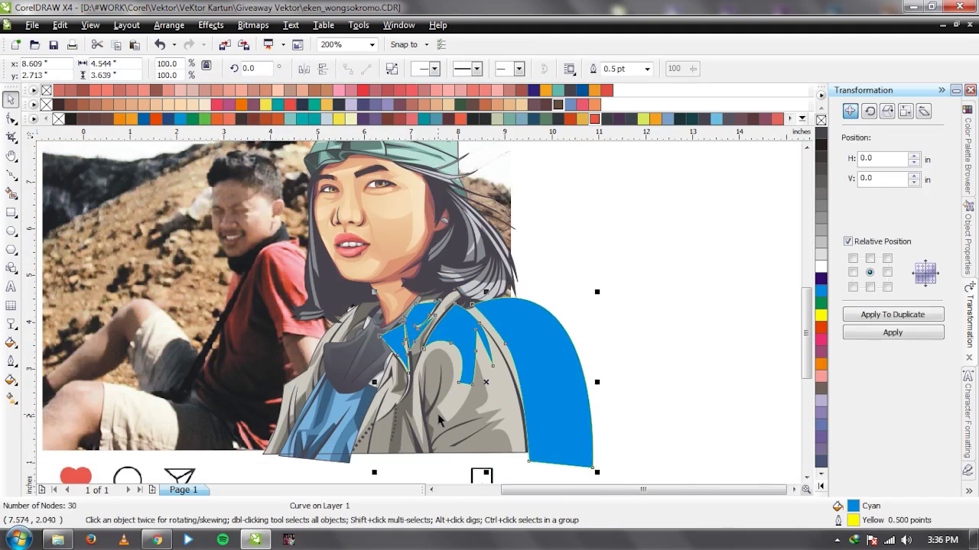
{"action": "left_click", "coordinate": [268, 240]}
Bring the reference photo in front to compare, then send it back behind the artwork.
{"action": "key", "text": "shift+Page_Up"}
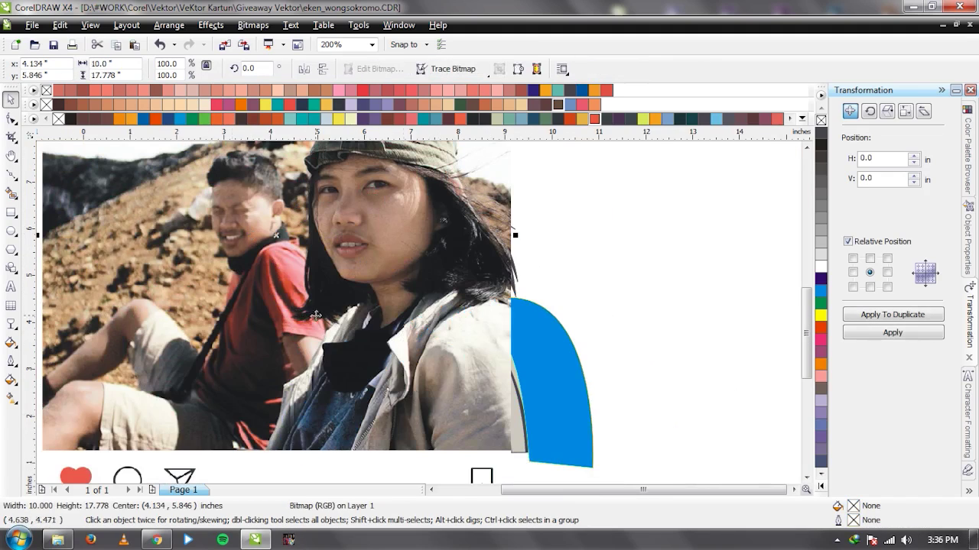
{"action": "scroll", "coordinate": [404, 409], "scroll_direction": "up", "scroll_amount": 1}
{"action": "scroll", "coordinate": [413, 310], "scroll_direction": "up", "scroll_amount": 1}
{"action": "key", "text": "shift+Page_Down"}
Draw a triangular highlight piece at the collar and combine it with the blue shape.
{"action": "key", "text": "space"}
{"action": "left_click", "coordinate": [449, 283]}
{"action": "left_click", "coordinate": [405, 370]}
{"action": "left_click", "coordinate": [454, 290]}
{"action": "key", "text": "space"}
{"action": "scroll", "coordinate": [329, 344], "scroll_direction": "down", "scroll_amount": 1}
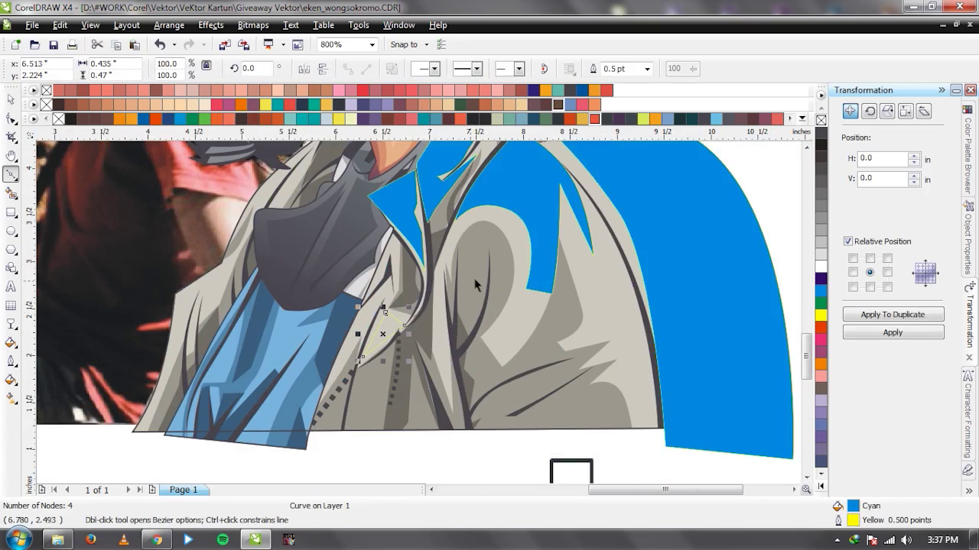
{"action": "left_click", "coordinate": [518, 165], "text": "shift"}
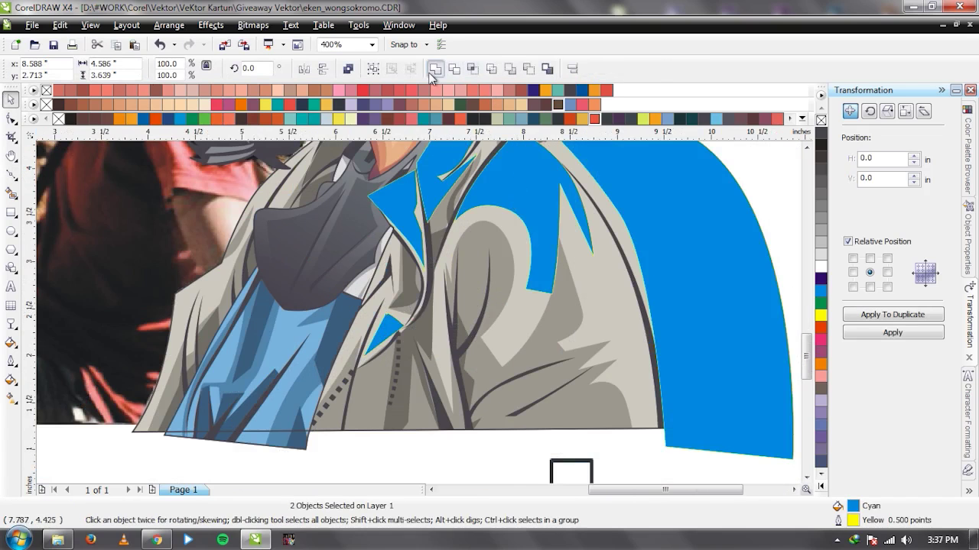
{"action": "scroll", "coordinate": [399, 323], "scroll_direction": "down", "scroll_amount": 1}
{"action": "scroll", "coordinate": [419, 320], "scroll_direction": "up", "scroll_amount": 1}
{"action": "key", "text": "ctrl+l"}
Compare against the photo, then add a small curved collar piece combined into the blue shape.
{"action": "left_click", "coordinate": [136, 156]}
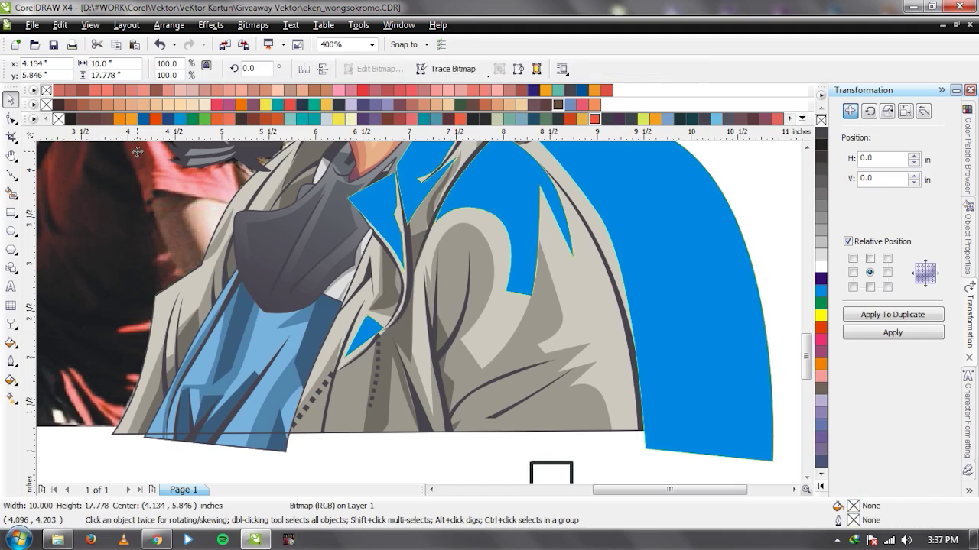
{"action": "key", "text": "shift+Page_Up"}
{"action": "scroll", "coordinate": [419, 319], "scroll_direction": "up", "scroll_amount": 2}
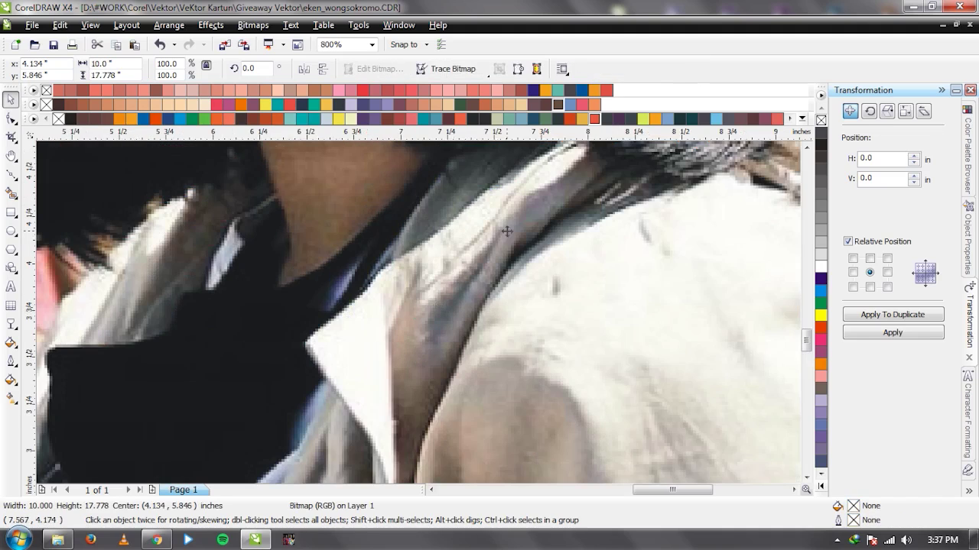
{"action": "key", "text": "F5"}
{"action": "left_click", "coordinate": [323, 345]}
{"action": "left_click", "coordinate": [427, 248]}
{"action": "left_click", "coordinate": [470, 286]}
{"action": "left_click_drag", "start_coordinate": [323, 347], "coordinate": [383, 376]}
{"action": "key", "text": "space"}
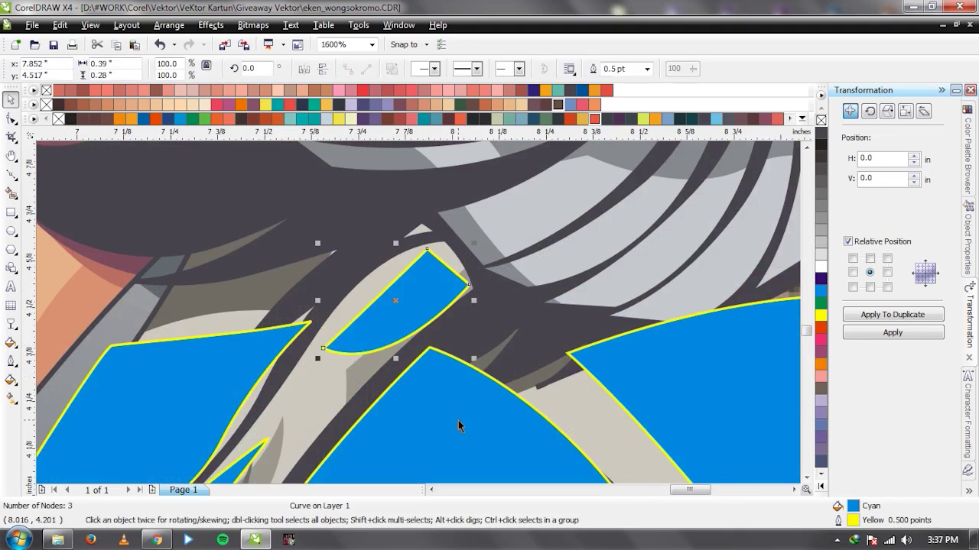
{"action": "left_click", "coordinate": [459, 425], "text": "shift"}
{"action": "left_click", "coordinate": [446, 68]}
{"action": "scroll", "coordinate": [420, 317], "scroll_direction": "down", "scroll_amount": 3}
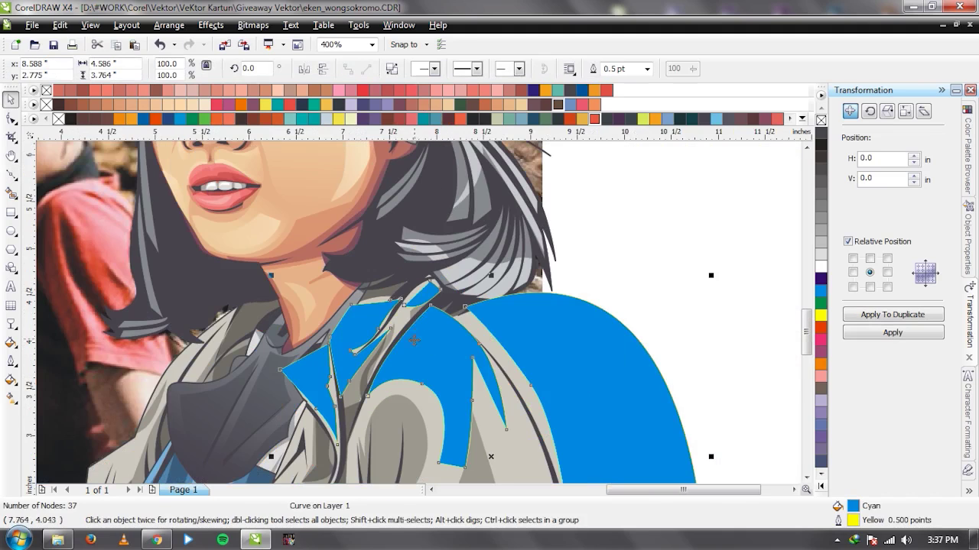
{"action": "scroll", "coordinate": [433, 277], "scroll_direction": "up", "scroll_amount": 1}
Add another highlight piece on the jacket and combine it with the blue shape.
{"action": "key", "text": "F5"}
{"action": "left_click", "coordinate": [403, 234]}
{"action": "left_click", "coordinate": [425, 307]}
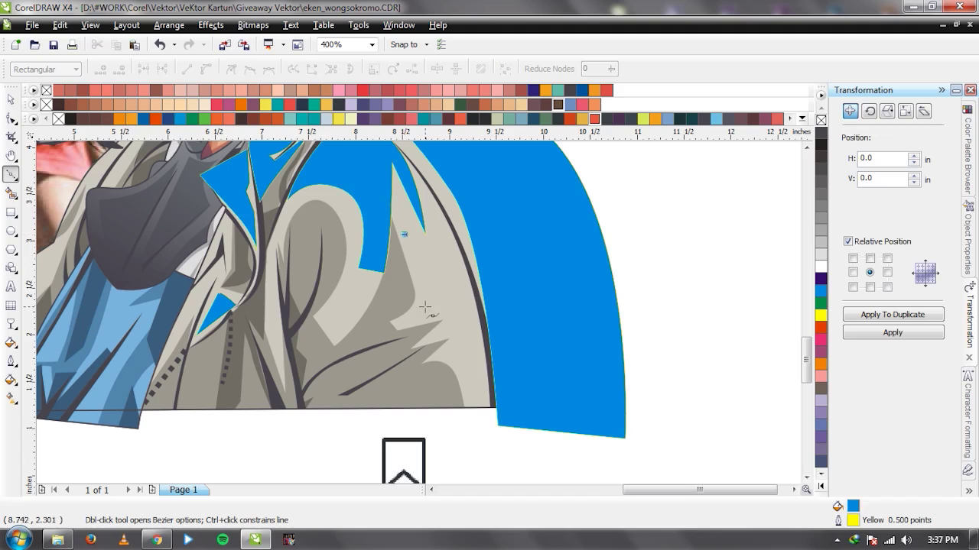
{"action": "left_click", "coordinate": [403, 233]}
{"action": "key", "text": "space"}
{"action": "left_click", "coordinate": [436, 291], "text": "shift"}
{"action": "scroll", "coordinate": [419, 320], "scroll_direction": "down", "scroll_amount": 1}
{"action": "key", "text": "ctrl+l"}
{"action": "scroll", "coordinate": [419, 320], "scroll_direction": "up", "scroll_amount": 2}
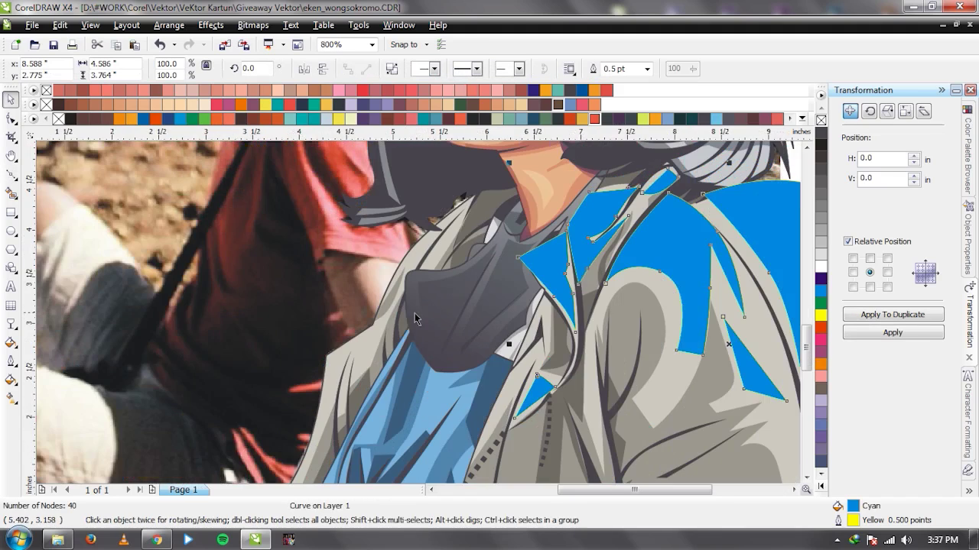
{"action": "scroll", "coordinate": [413, 313], "scroll_direction": "down", "scroll_amount": 1}
Trace a large curved highlight piece along the left collar and shoulder.
{"action": "key", "text": "F5"}
{"action": "left_click", "coordinate": [365, 427]}
{"action": "left_click", "coordinate": [408, 328]}
{"action": "left_click", "coordinate": [418, 281]}
{"action": "left_click", "coordinate": [468, 235]}
{"action": "scroll", "coordinate": [468, 235], "scroll_direction": "down", "scroll_amount": 2}
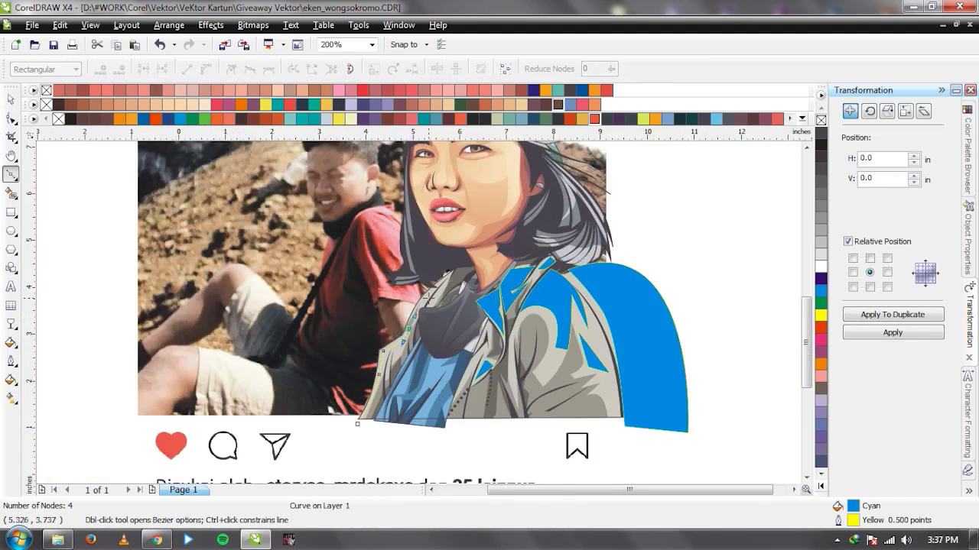
{"action": "scroll", "coordinate": [489, 207], "scroll_direction": "up", "scroll_amount": 2}
{"action": "left_click", "coordinate": [453, 285]}
{"action": "left_click_drag", "start_coordinate": [493, 226], "coordinate": [486, 216]}
{"action": "double_click", "coordinate": [485, 216]}
{"action": "scroll", "coordinate": [510, 292], "scroll_direction": "down", "scroll_amount": 1}
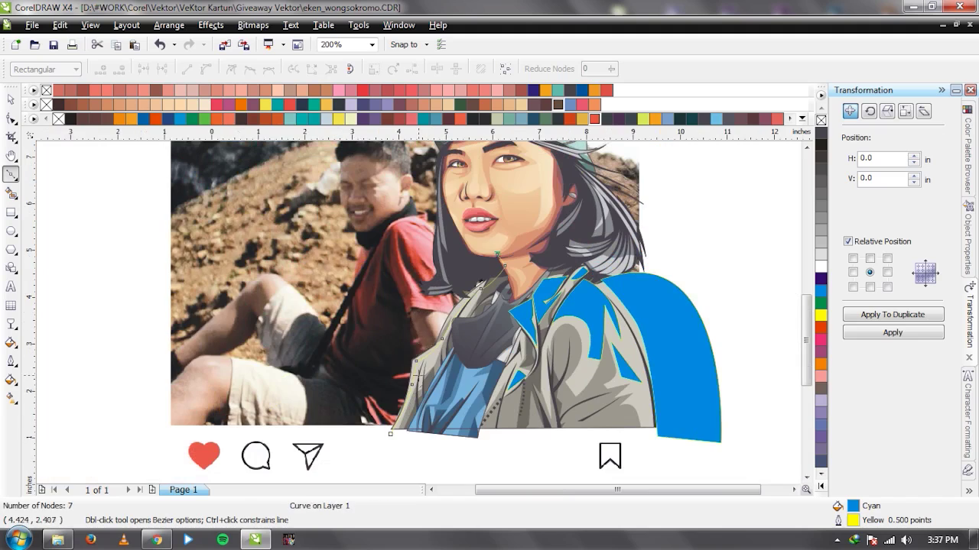
{"action": "left_click_drag", "start_coordinate": [390, 434], "coordinate": [361, 308]}
{"action": "key", "text": "space"}
Combine the right blue shape in, then add a curved piece inside the collar and merge it.
{"action": "left_click", "coordinate": [676, 306], "text": "shift"}
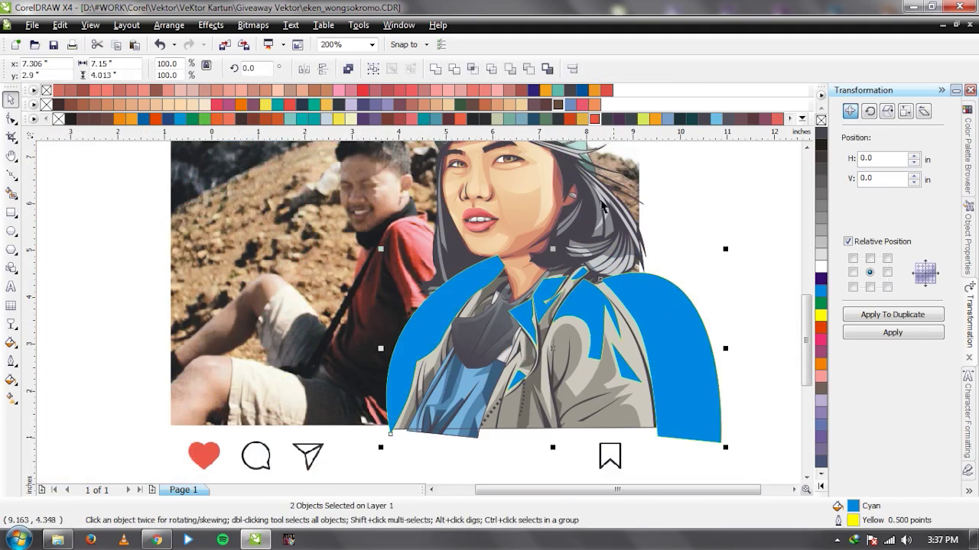
{"action": "left_click", "coordinate": [446, 71]}
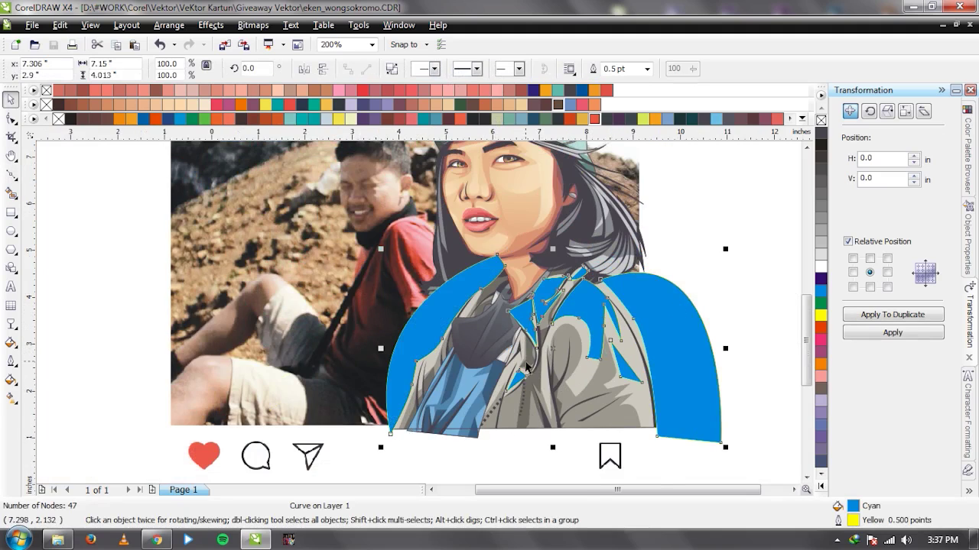
{"action": "scroll", "coordinate": [526, 368], "scroll_direction": "up", "scroll_amount": 2}
{"action": "key", "text": "space"}
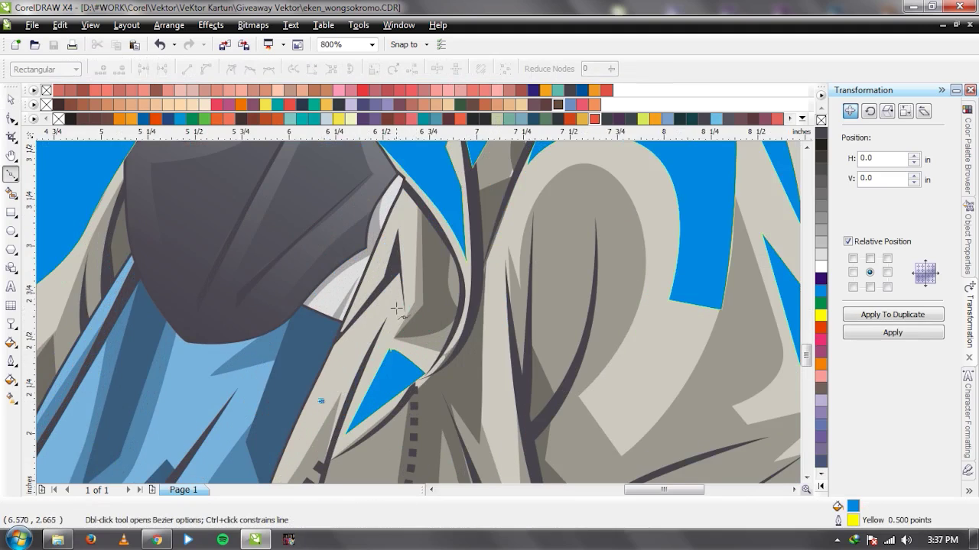
{"action": "left_click", "coordinate": [402, 305]}
{"action": "left_click", "coordinate": [395, 269]}
{"action": "left_click_drag", "start_coordinate": [320, 401], "coordinate": [341, 331]}
{"action": "key", "text": "space"}
{"action": "scroll", "coordinate": [388, 325], "scroll_direction": "down", "scroll_amount": 1}
{"action": "left_click", "coordinate": [217, 290], "text": "shift"}
{"action": "left_click", "coordinate": [433, 68]}
Bring the reference photo forward to compare, then undo it.
{"action": "scroll", "coordinate": [277, 194], "scroll_direction": "down", "scroll_amount": 1}
{"action": "left_click", "coordinate": [276, 195]}
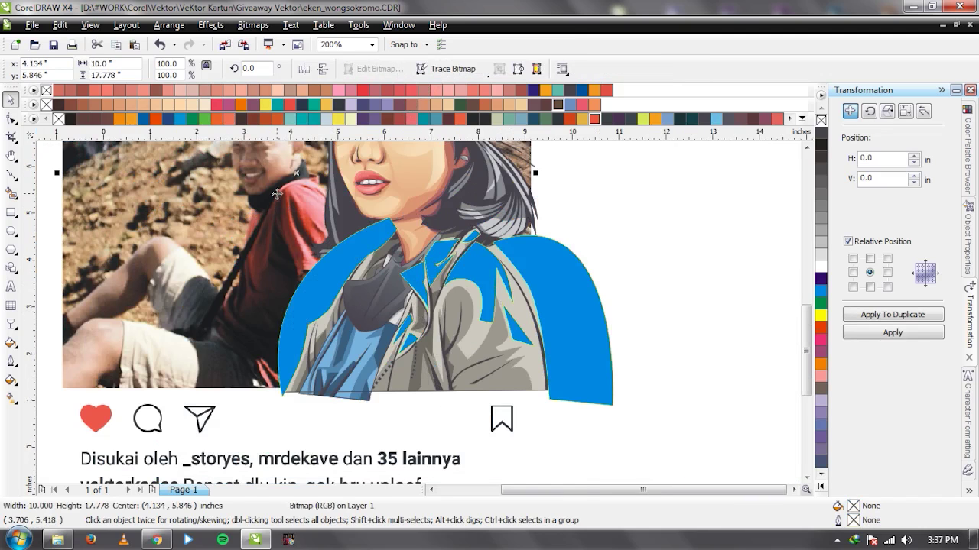
{"action": "key", "text": "shift+Page_Up"}
{"action": "key", "text": "ctrl+z"}
{"action": "scroll", "coordinate": [420, 315], "scroll_direction": "up", "scroll_amount": 2}
Inspect the blue shape's nodes, then draw a curved piece near the collar and combine it.
{"action": "left_click", "coordinate": [450, 289]}
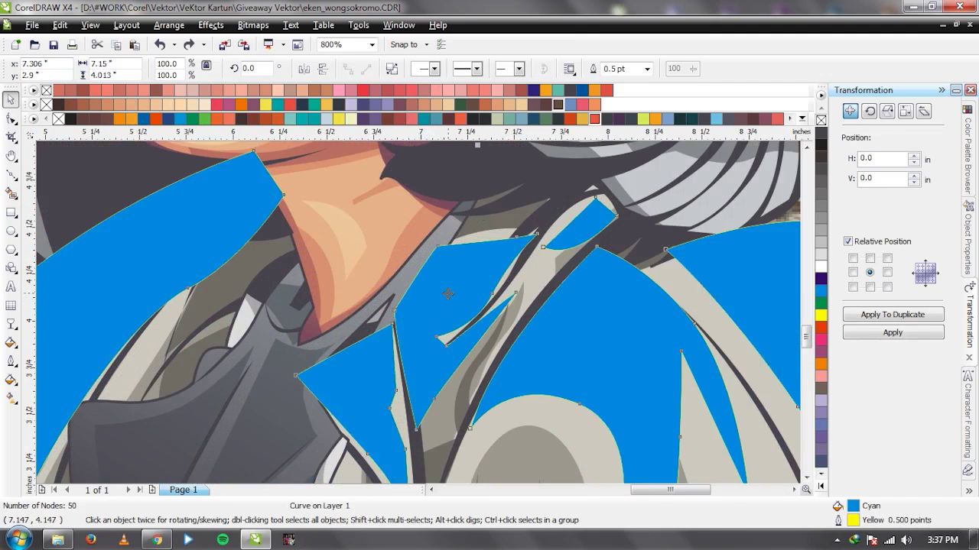
{"action": "key", "text": "F10"}
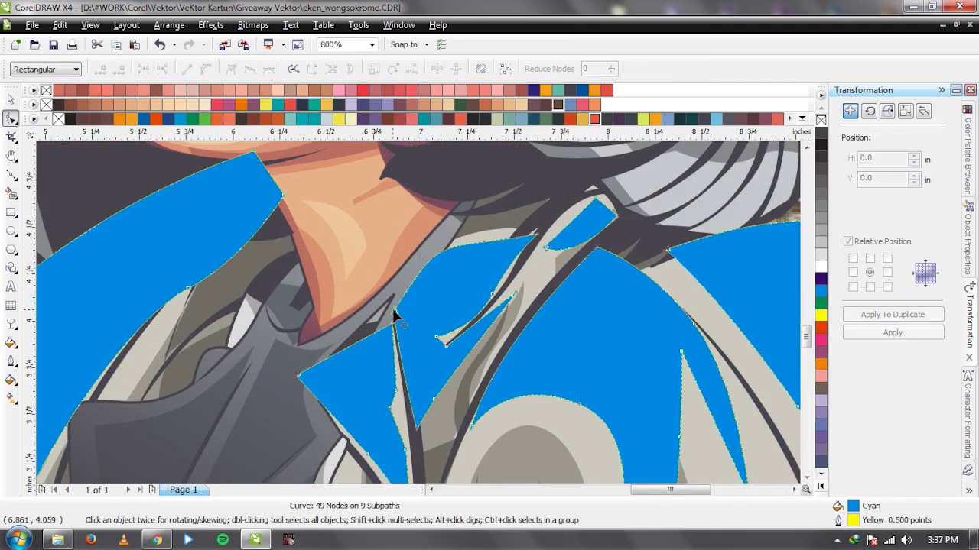
{"action": "left_click", "coordinate": [471, 332]}
{"action": "key", "text": "F5"}
{"action": "left_click", "coordinate": [394, 326]}
{"action": "left_click", "coordinate": [534, 236]}
{"action": "left_click_drag", "start_coordinate": [552, 197], "coordinate": [541, 221]}
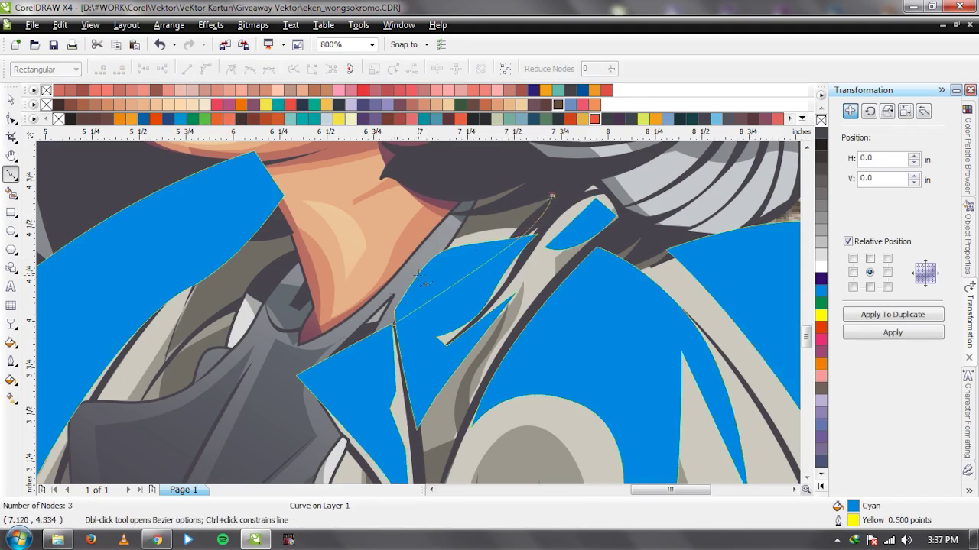
{"action": "key", "text": "space"}
{"action": "left_click", "coordinate": [469, 251], "text": "shift"}
{"action": "key", "text": "ctrl+l"}
{"action": "scroll", "coordinate": [469, 250], "scroll_direction": "down", "scroll_amount": 2}
Recheck against the photo, then clip the blue highlight against the jacket with the shaping button.
{"action": "key", "text": "Escape"}
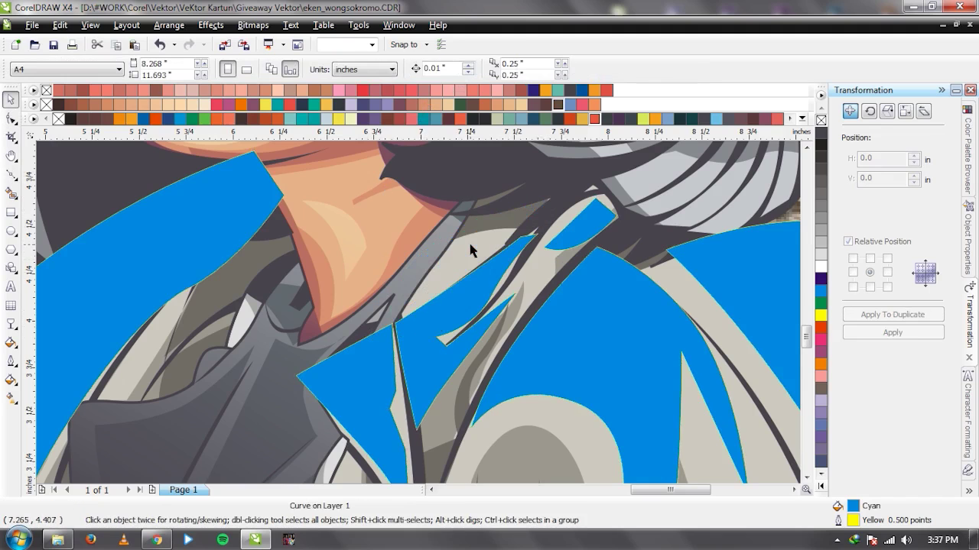
{"action": "scroll", "coordinate": [469, 249], "scroll_direction": "down", "scroll_amount": 3}
{"action": "scroll", "coordinate": [425, 330], "scroll_direction": "up", "scroll_amount": 1}
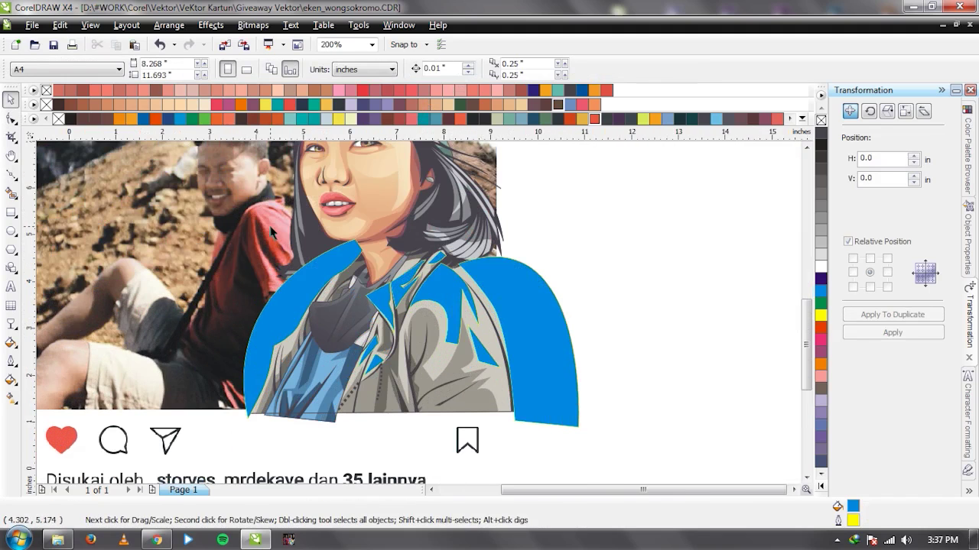
{"action": "left_click", "coordinate": [242, 279]}
{"action": "key", "text": "shift+Page_Up"}
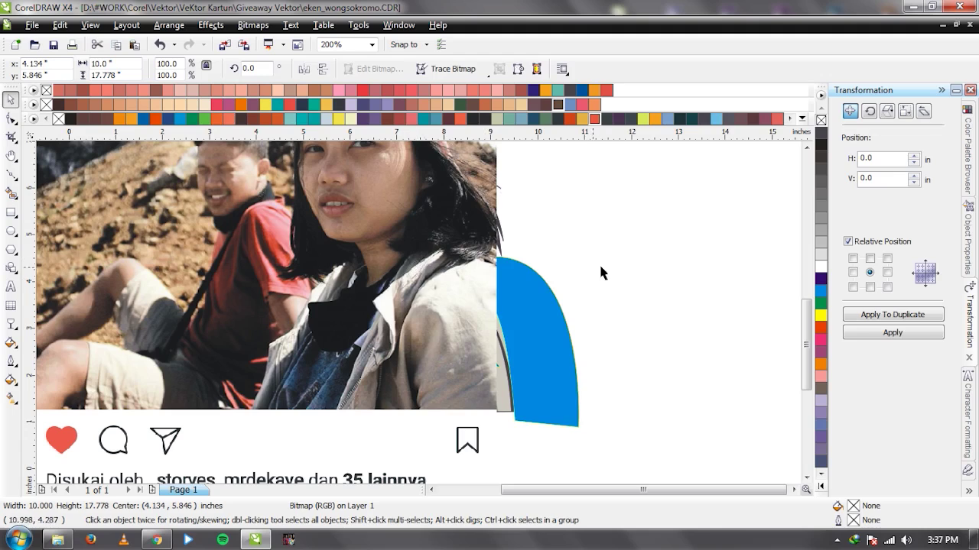
{"action": "key", "text": "ctrl+z"}
{"action": "left_click", "coordinate": [509, 317], "text": "shift"}
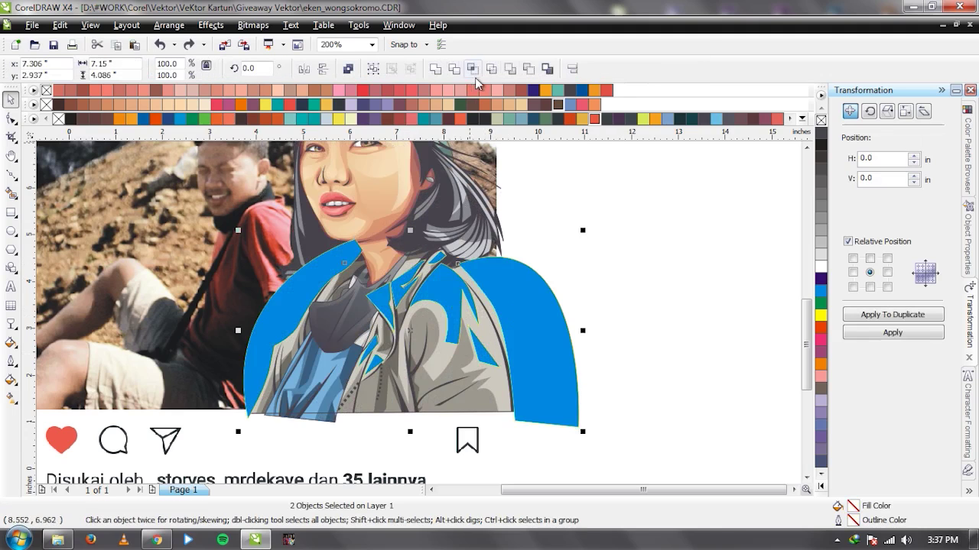
{"action": "left_click", "coordinate": [473, 69]}
Delete the leftover blue shapes and fill the jacket highlight with pale cream C3 M4 Y7 K0.
{"action": "key", "text": "Delete"}
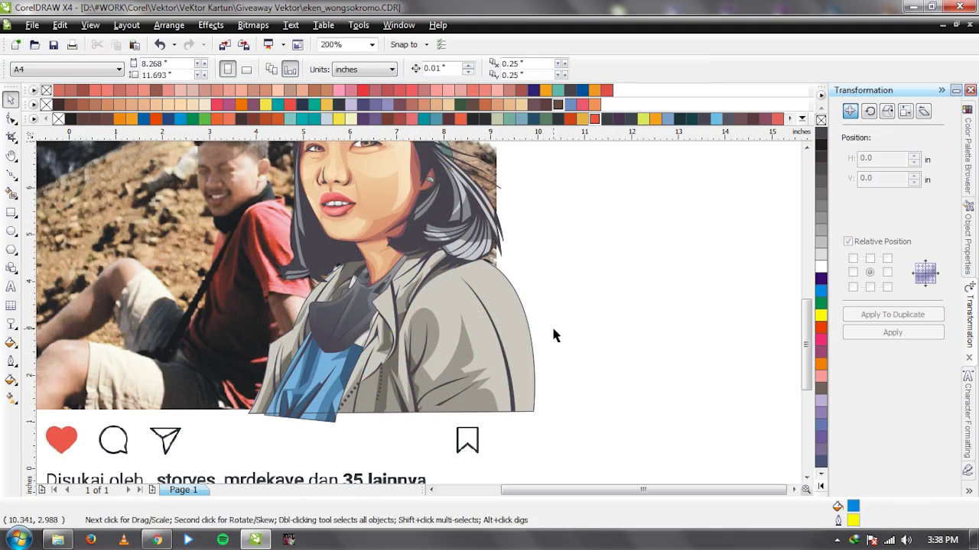
{"action": "left_click", "coordinate": [509, 309]}
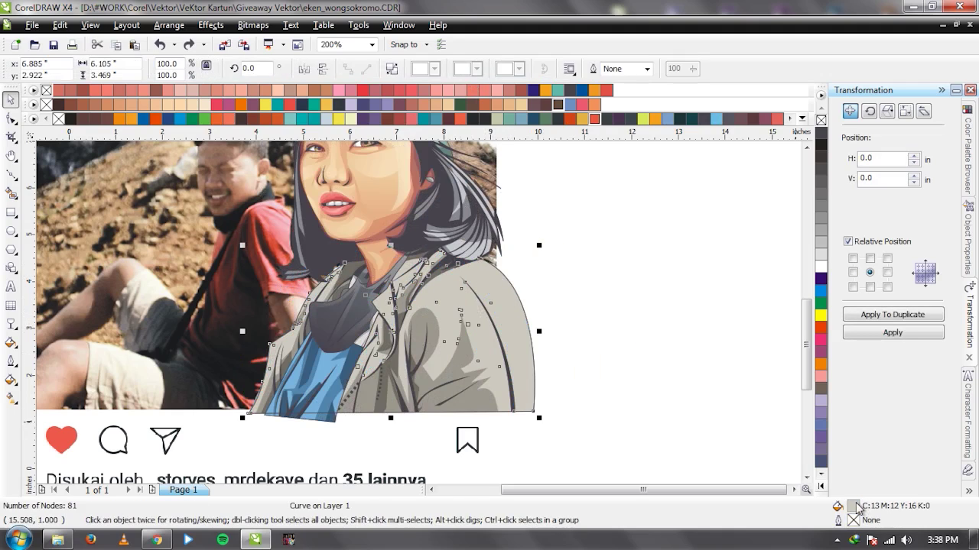
{"action": "key", "text": "shift+F11"}
{"action": "left_click_drag", "start_coordinate": [588, 290], "coordinate": [586, 273]}
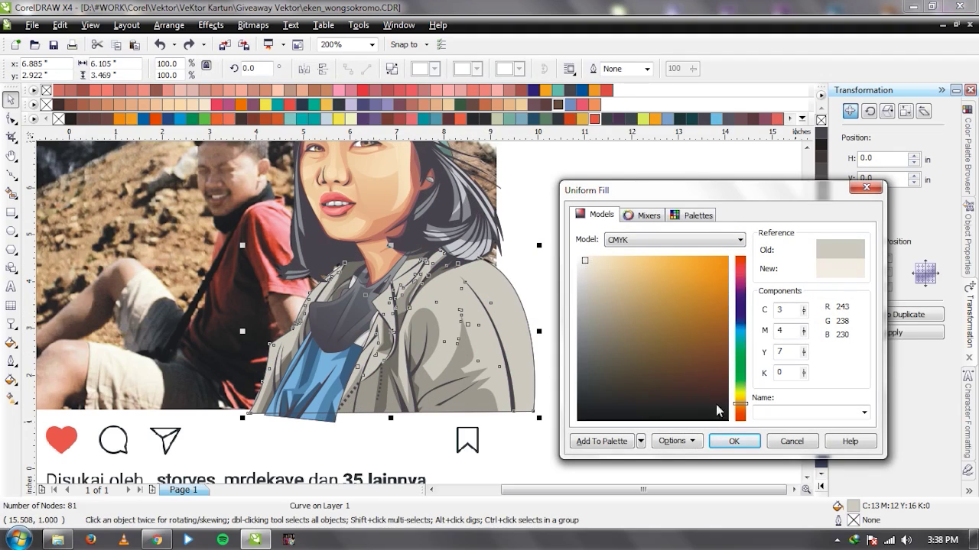
{"action": "left_click", "coordinate": [732, 443]}
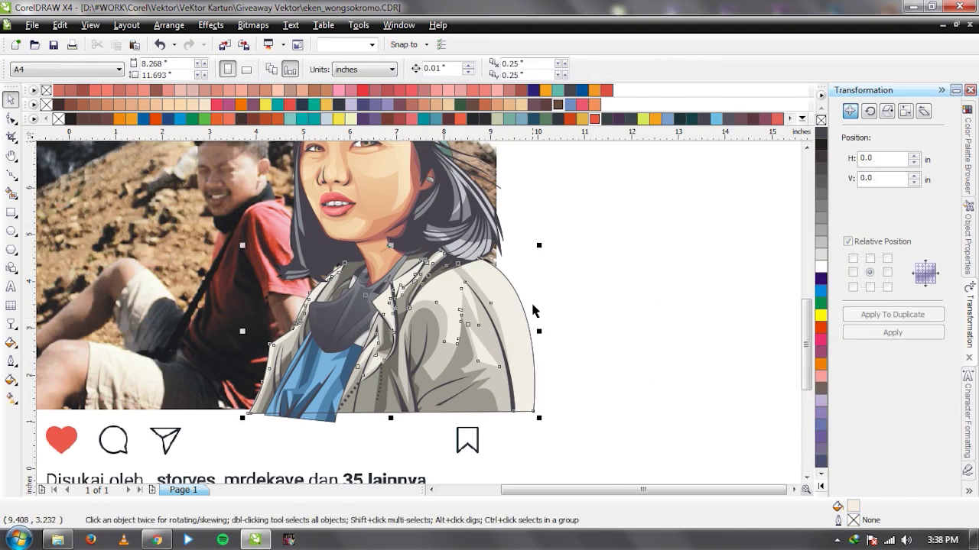
Move the reference photo to the right of the portrait.
{"action": "scroll", "coordinate": [297, 324], "scroll_direction": "down", "scroll_amount": 2}
{"action": "left_click_drag", "start_coordinate": [241, 244], "coordinate": [537, 244]}
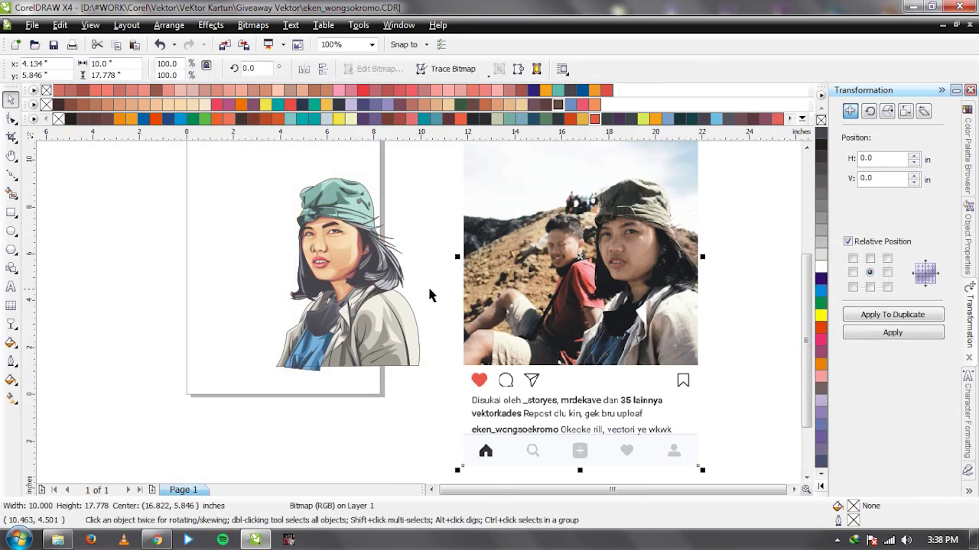
{"action": "left_click", "coordinate": [426, 295]}
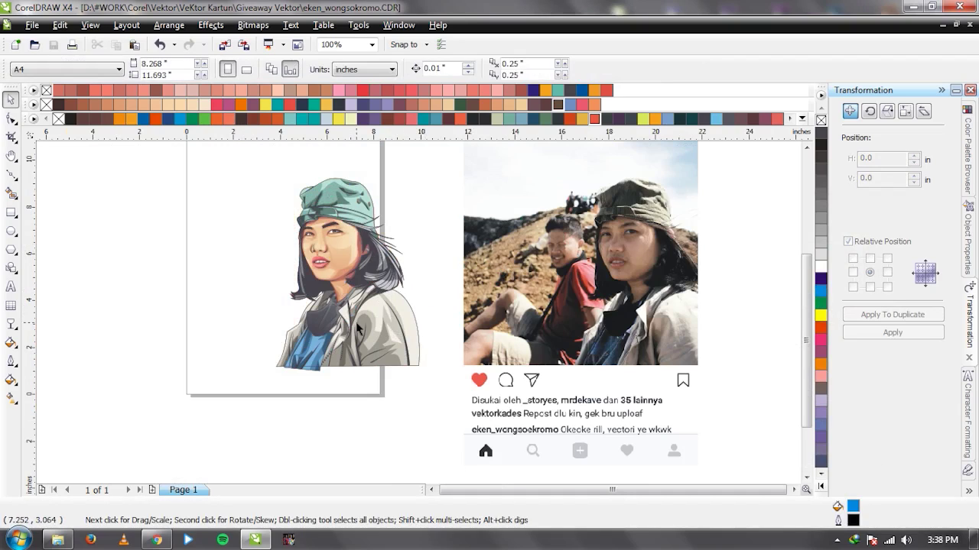
Drag the Instagram reference photo left so it sits beside the vector portrait, then deselect it.
{"action": "scroll", "coordinate": [405, 290], "scroll_direction": "up", "scroll_amount": 2}
{"action": "scroll", "coordinate": [413, 311], "scroll_direction": "down", "scroll_amount": 2}
{"action": "scroll", "coordinate": [417, 318], "scroll_direction": "up", "scroll_amount": 4}
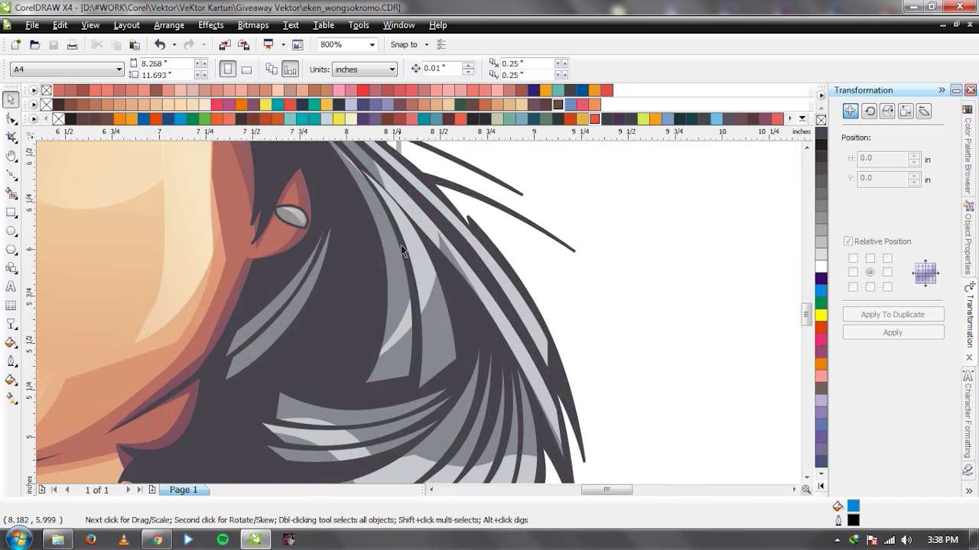
{"action": "scroll", "coordinate": [421, 317], "scroll_direction": "down", "scroll_amount": 4}
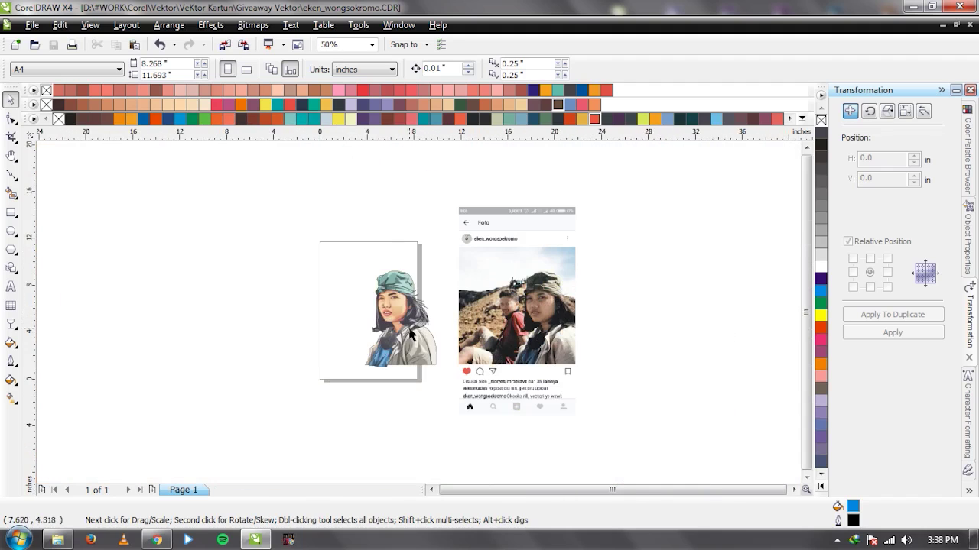
{"action": "scroll", "coordinate": [421, 320], "scroll_direction": "up", "scroll_amount": 1}
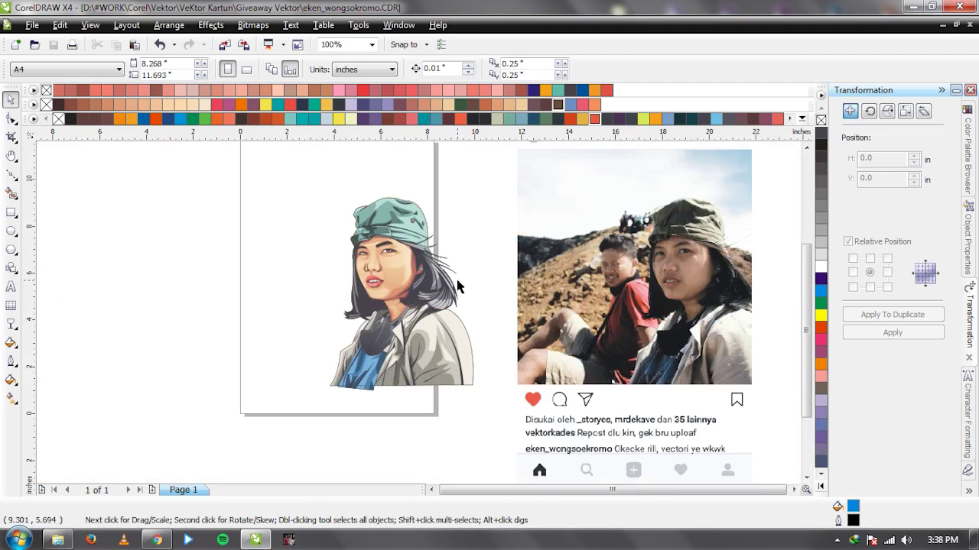
{"action": "left_click", "coordinate": [652, 281]}
{"action": "left_click_drag", "start_coordinate": [638, 342], "coordinate": [606, 351]}
{"action": "left_click", "coordinate": [617, 319]}
{"action": "left_click", "coordinate": [668, 326]}
{"action": "left_click", "coordinate": [507, 347]}
{"action": "left_click", "coordinate": [670, 326]}
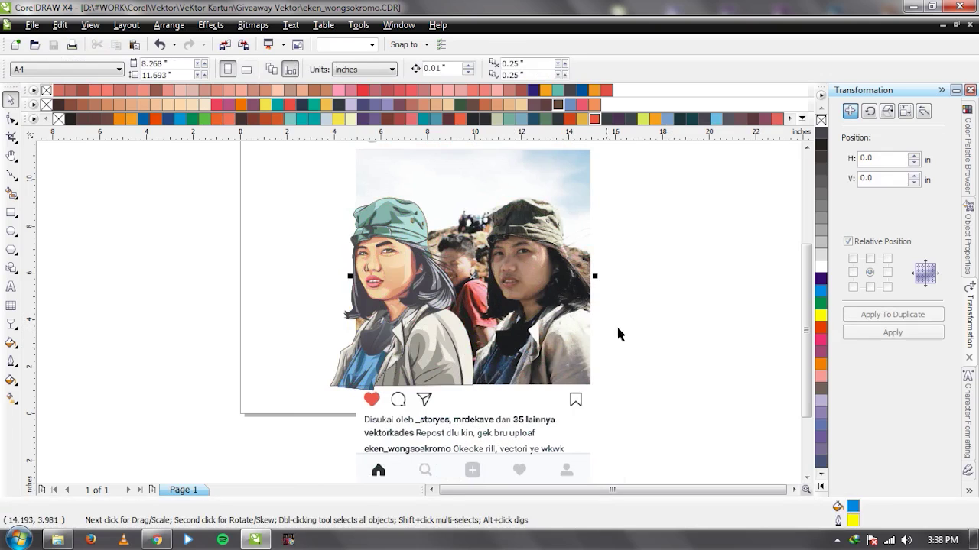
{"action": "scroll", "coordinate": [413, 332], "scroll_direction": "up", "scroll_amount": 1}
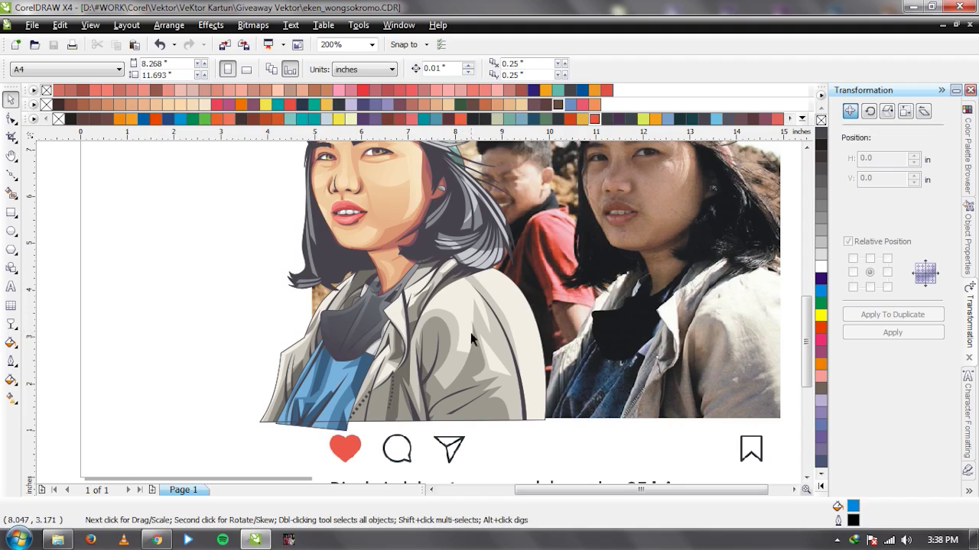
{"action": "scroll", "coordinate": [383, 413], "scroll_direction": "up", "scroll_amount": 1}
Draw a closed three-point Freehand triangle filling the gap at the jacket's bottom edge.
{"action": "scroll", "coordinate": [419, 318], "scroll_direction": "up", "scroll_amount": 1}
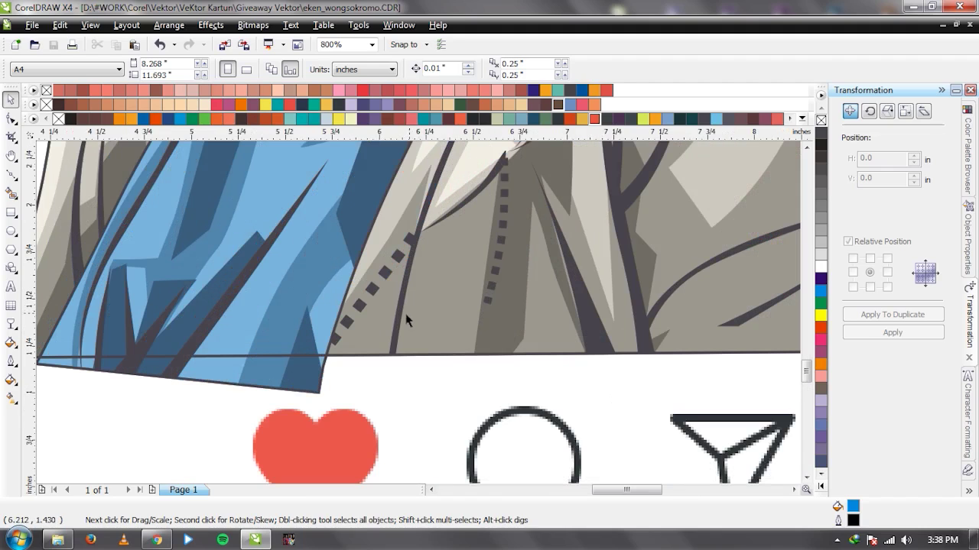
{"action": "key", "text": "F5"}
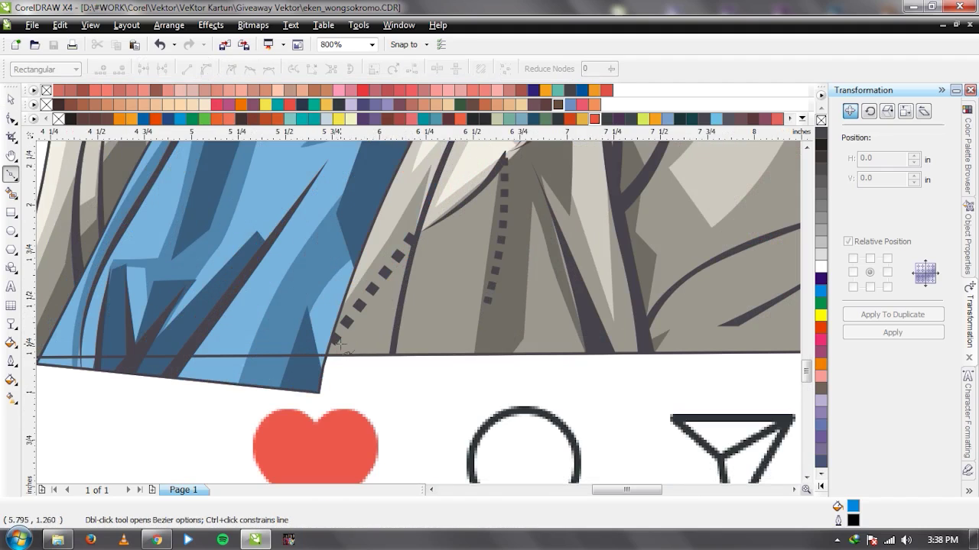
{"action": "double_click", "coordinate": [405, 272]}
{"action": "left_click", "coordinate": [393, 352]}
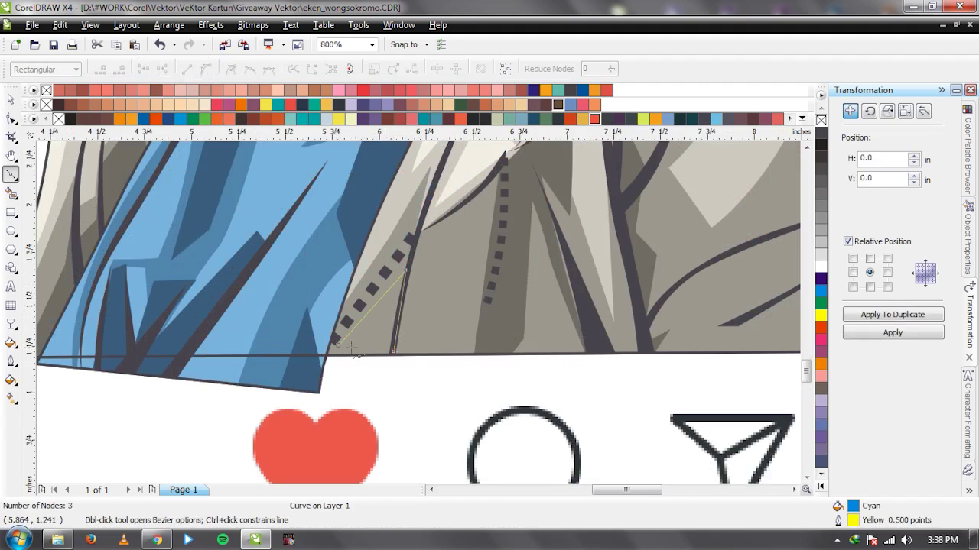
{"action": "left_click", "coordinate": [336, 345]}
{"action": "key", "text": "space"}
{"action": "left_click", "coordinate": [448, 197], "text": "shift"}
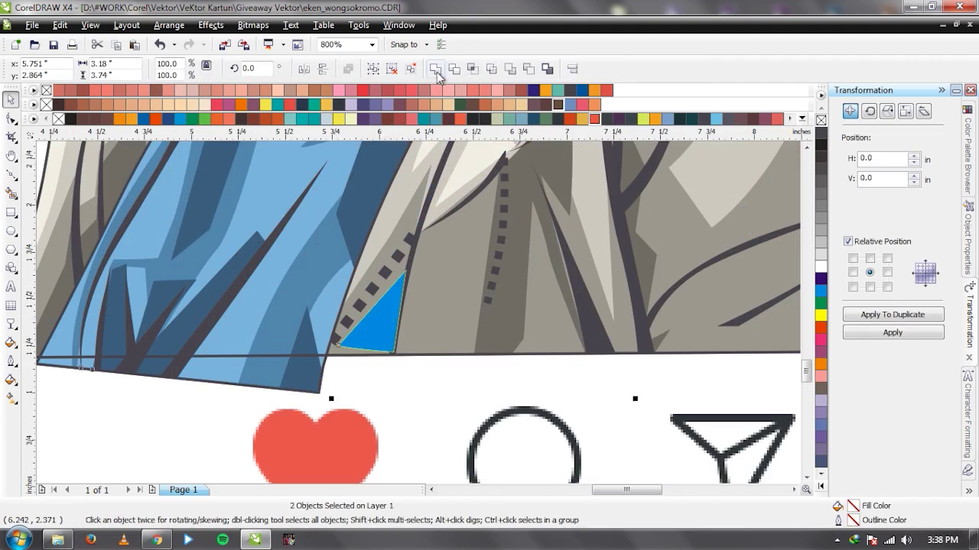
{"action": "left_click_drag", "start_coordinate": [375, 321], "coordinate": [370, 348]}
{"action": "key", "text": "ctrl+z"}
Select the jacket shading shape from the stacked objects and shift it leftward.
{"action": "left_click", "coordinate": [436, 220], "text": "shift"}
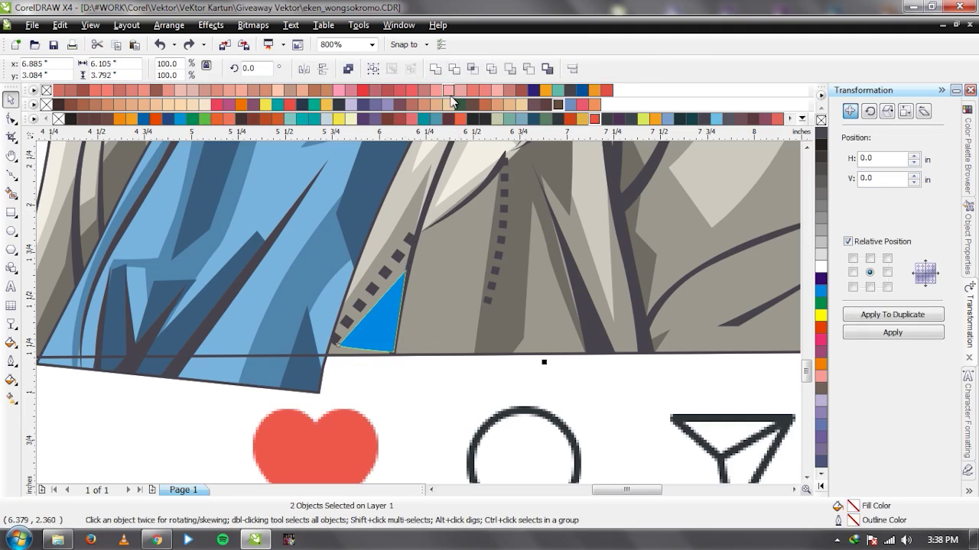
{"action": "left_click", "coordinate": [464, 392]}
{"action": "scroll", "coordinate": [464, 392], "scroll_direction": "down", "scroll_amount": 3}
{"action": "scroll", "coordinate": [419, 304], "scroll_direction": "up", "scroll_amount": 2}
{"action": "scroll", "coordinate": [418, 304], "scroll_direction": "down", "scroll_amount": 3}
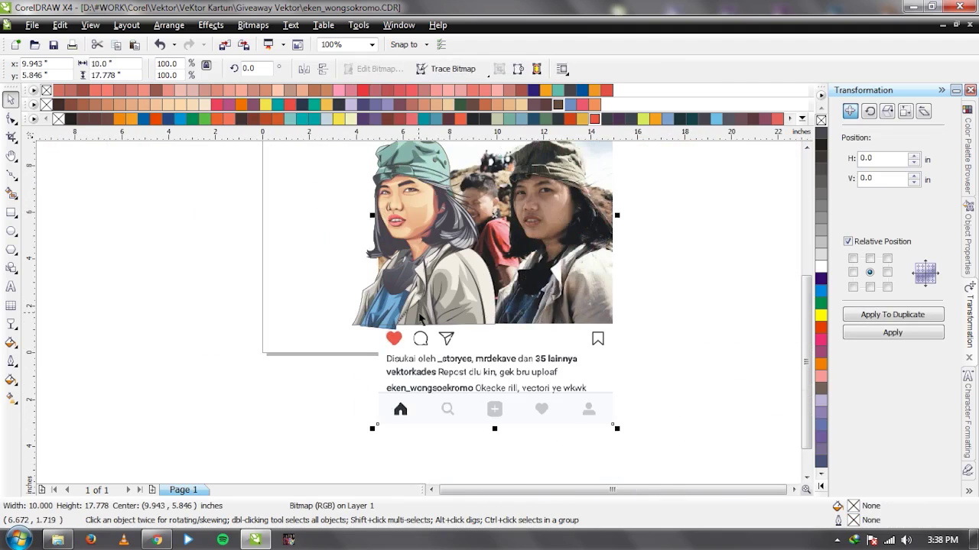
{"action": "left_click", "coordinate": [468, 321], "text": "alt"}
{"action": "left_click", "coordinate": [470, 337], "text": "alt"}
{"action": "left_click", "coordinate": [478, 338], "text": "alt"}
{"action": "left_click", "coordinate": [446, 334], "text": "alt"}
{"action": "left_click", "coordinate": [470, 264], "text": "alt"}
{"action": "left_click", "coordinate": [462, 275], "text": "alt"}
{"action": "left_click_drag", "start_coordinate": [421, 296], "coordinate": [454, 304]}
{"action": "left_click", "coordinate": [452, 303], "text": "shift"}
Apply a linear transparency fade to the jacket shading shape and adjust where it begins.
{"action": "key", "text": "t"}
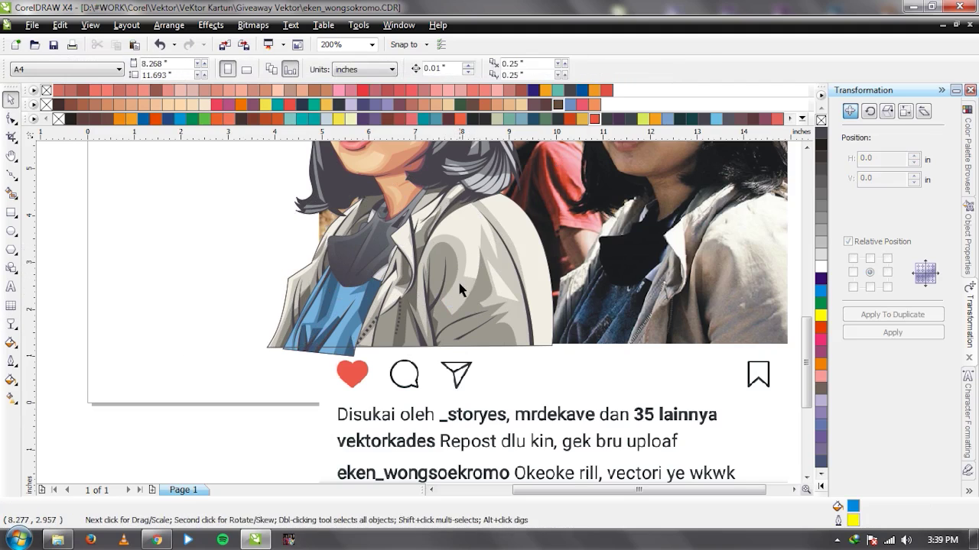
{"action": "left_click", "coordinate": [530, 238]}
{"action": "left_click_drag", "start_coordinate": [432, 346], "coordinate": [422, 377]}
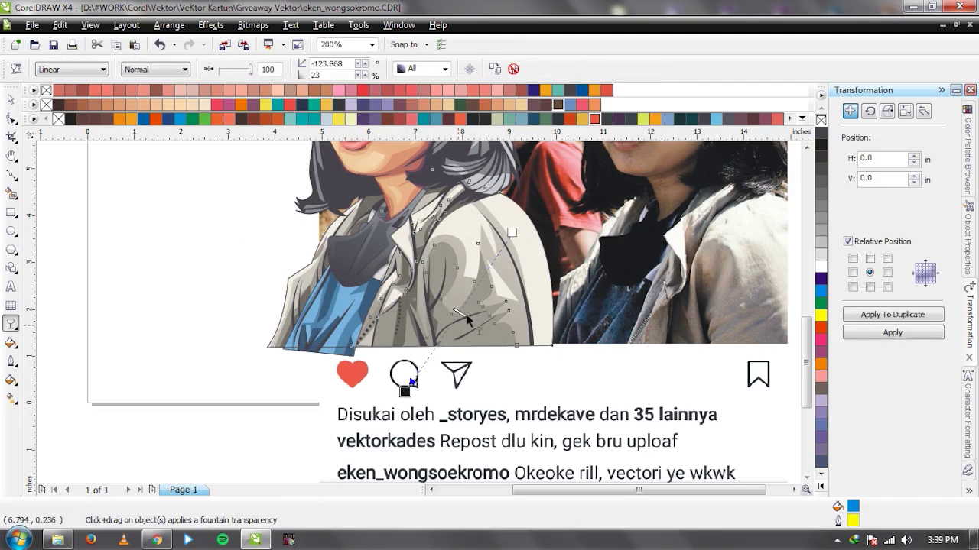
{"action": "left_click_drag", "start_coordinate": [513, 232], "coordinate": [501, 248]}
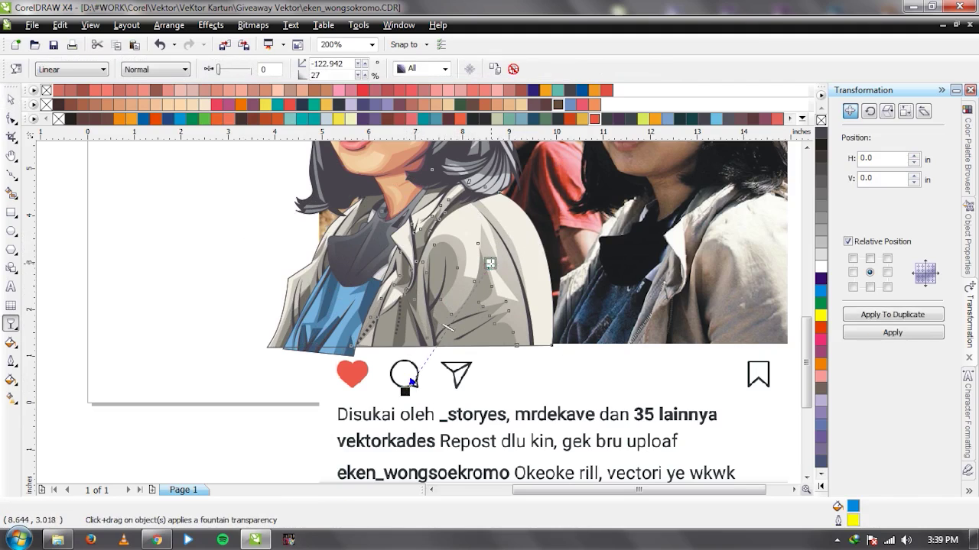
{"action": "key", "text": "space"}
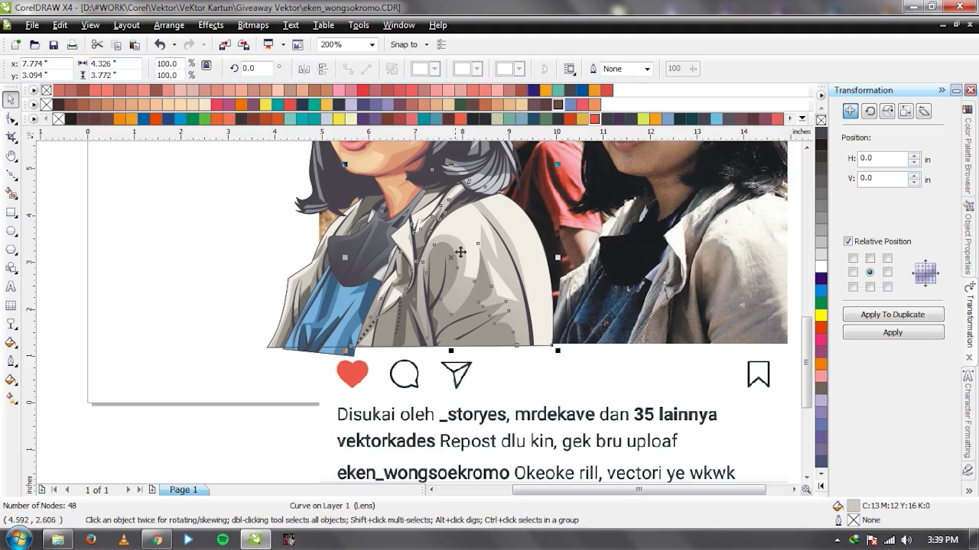
Break apart the larger jacket shape with Ctrl+K and fade one small piece.
{"action": "left_click", "coordinate": [461, 252]}
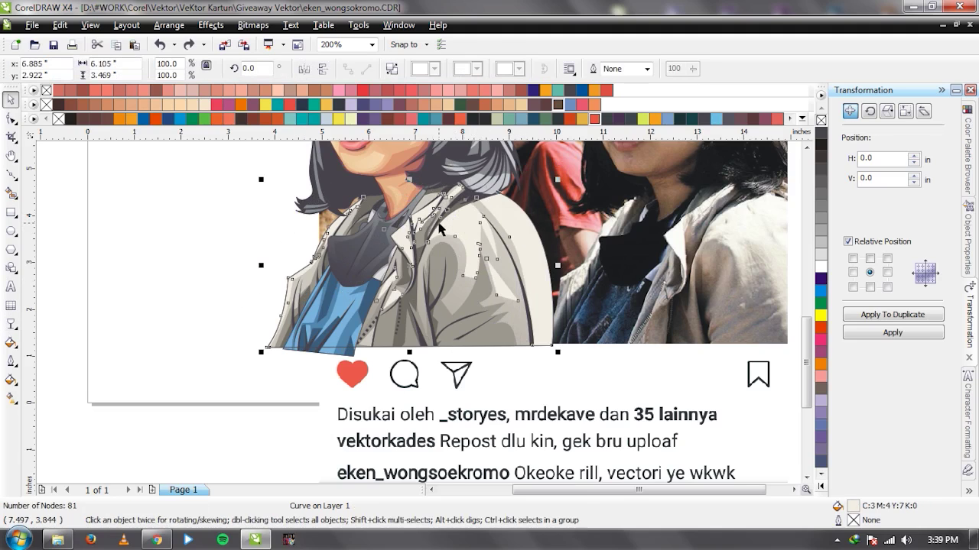
{"action": "key", "text": "ctrl+k"}
{"action": "left_click", "coordinate": [581, 218]}
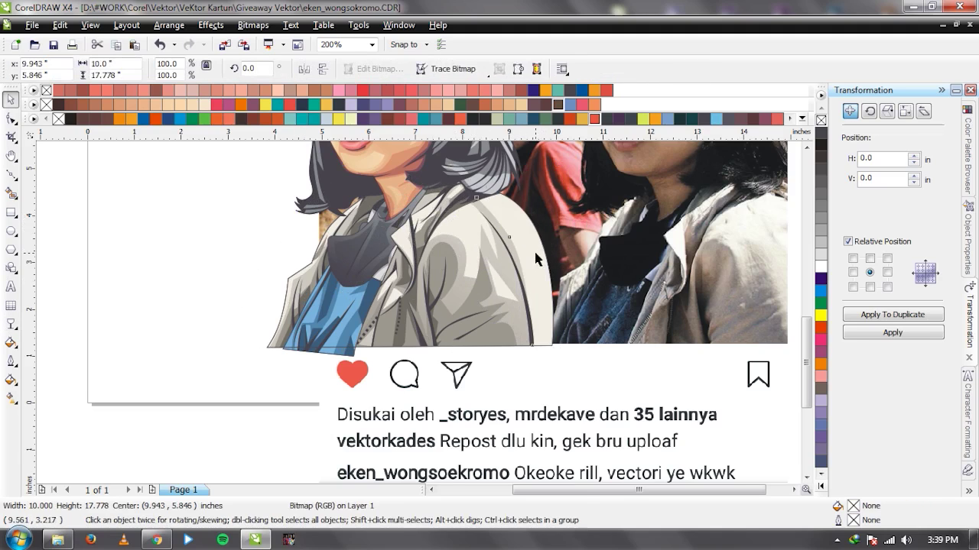
{"action": "key", "text": "space"}
{"action": "left_click_drag", "start_coordinate": [527, 251], "coordinate": [527, 283]}
{"action": "left_click", "coordinate": [476, 229]}
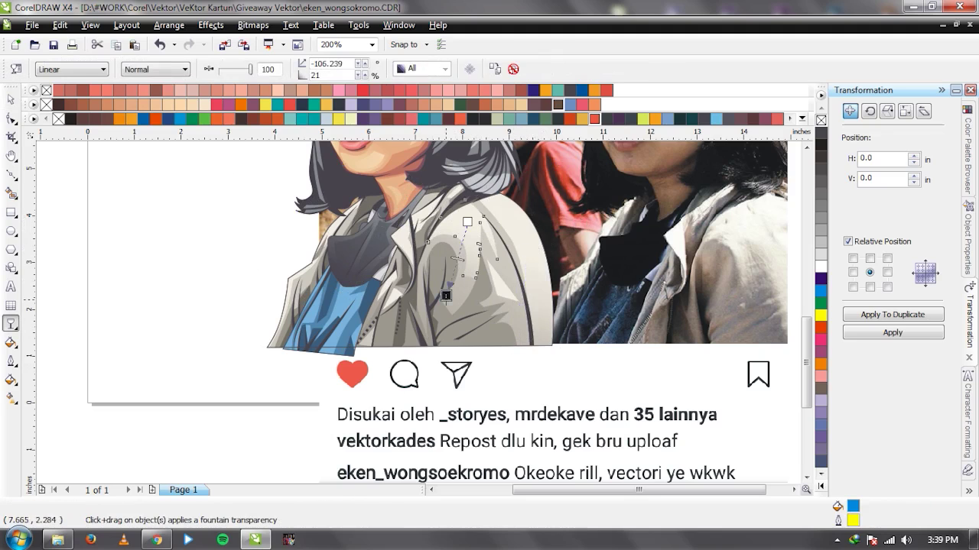
{"action": "key", "text": "space"}
Add linear transparency fades to the remaining jacket shading shapes.
{"action": "left_click", "coordinate": [590, 248]}
{"action": "scroll", "coordinate": [420, 318], "scroll_direction": "down", "scroll_amount": 1}
{"action": "scroll", "coordinate": [403, 316], "scroll_direction": "up", "scroll_amount": 2}
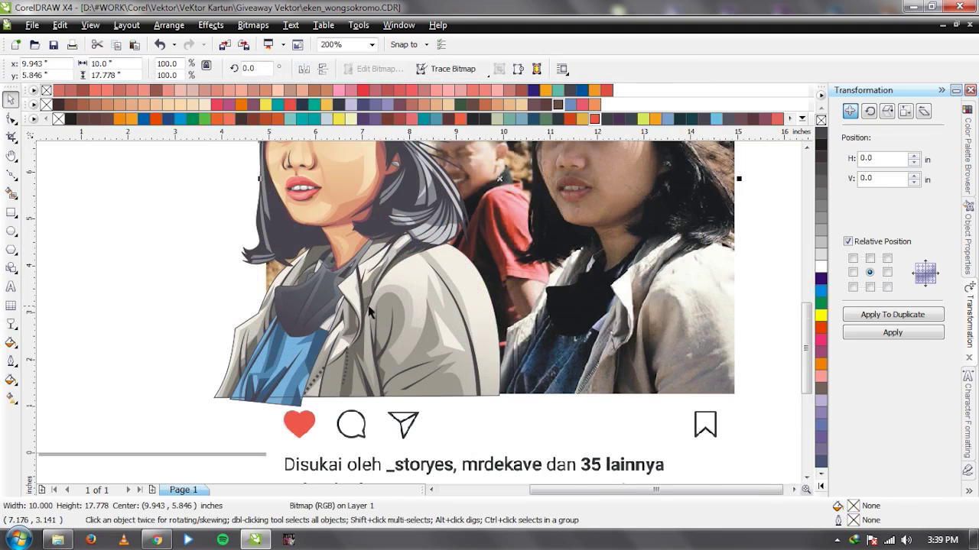
{"action": "key", "text": "space"}
{"action": "left_click_drag", "start_coordinate": [386, 266], "coordinate": [415, 329]}
{"action": "key", "text": "space"}
{"action": "key", "text": "space"}
{"action": "key", "text": "space"}
{"action": "left_click", "coordinate": [491, 186]}
{"action": "key", "text": "space"}
{"action": "left_click_drag", "start_coordinate": [521, 168], "coordinate": [467, 226]}
Fade the collar shading toward the lower left with a linear transparency.
{"action": "key", "text": "space"}
{"action": "left_click", "coordinate": [373, 389]}
{"action": "key", "text": "space"}
{"action": "left_click_drag", "start_coordinate": [387, 371], "coordinate": [334, 438]}
{"action": "key", "text": "space"}
{"action": "key", "text": "space"}
{"action": "key", "text": "space"}
{"action": "left_click", "coordinate": [359, 336]}
{"action": "key", "text": "space"}
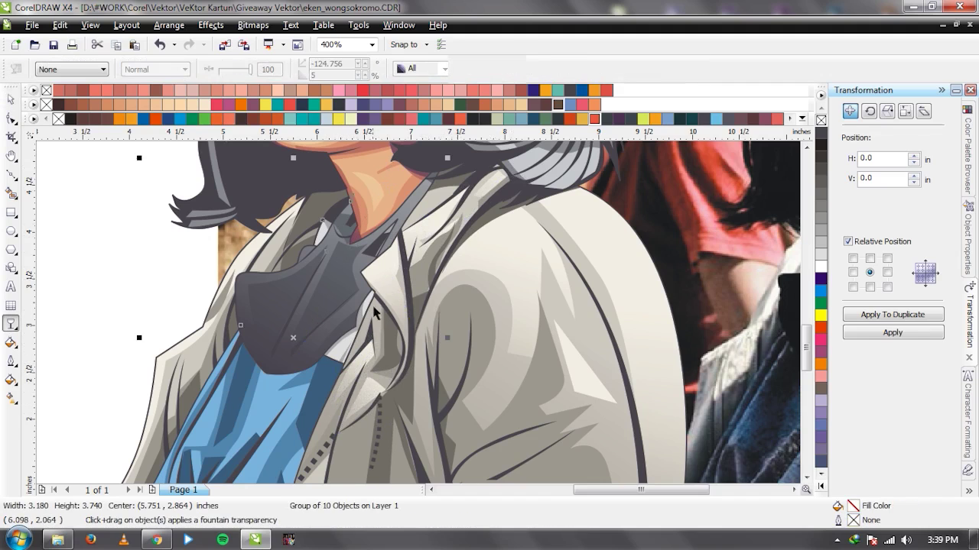
{"action": "key", "text": "space"}
{"action": "left_click", "coordinate": [249, 241]}
{"action": "key", "text": "space"}
{"action": "left_click_drag", "start_coordinate": [264, 223], "coordinate": [215, 300]}
Finish the left sleeve's fade and move the reference photo to the portrait's left.
{"action": "key", "text": "space"}
{"action": "scroll", "coordinate": [217, 303], "scroll_direction": "down", "scroll_amount": 1}
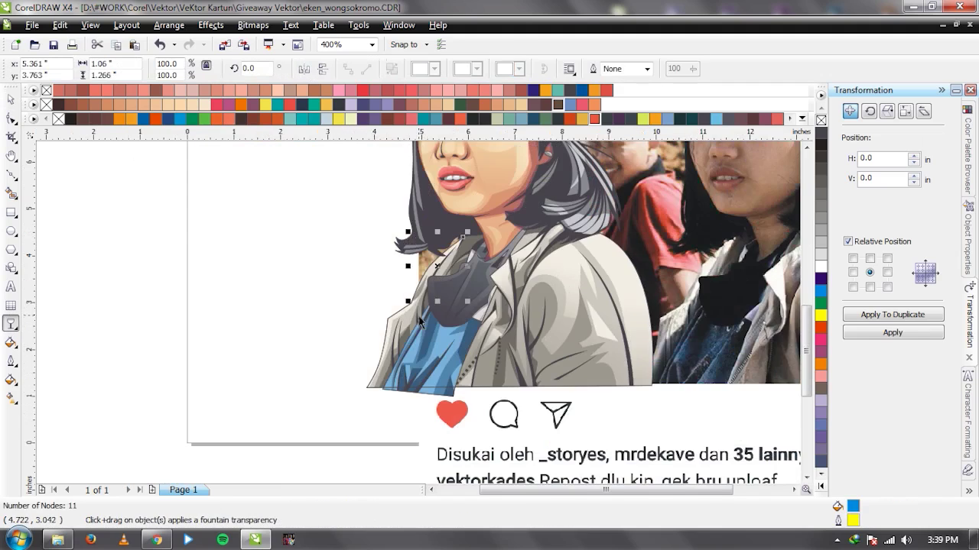
{"action": "scroll", "coordinate": [414, 319], "scroll_direction": "up", "scroll_amount": 1}
{"action": "left_click", "coordinate": [372, 294]}
{"action": "key", "text": "space"}
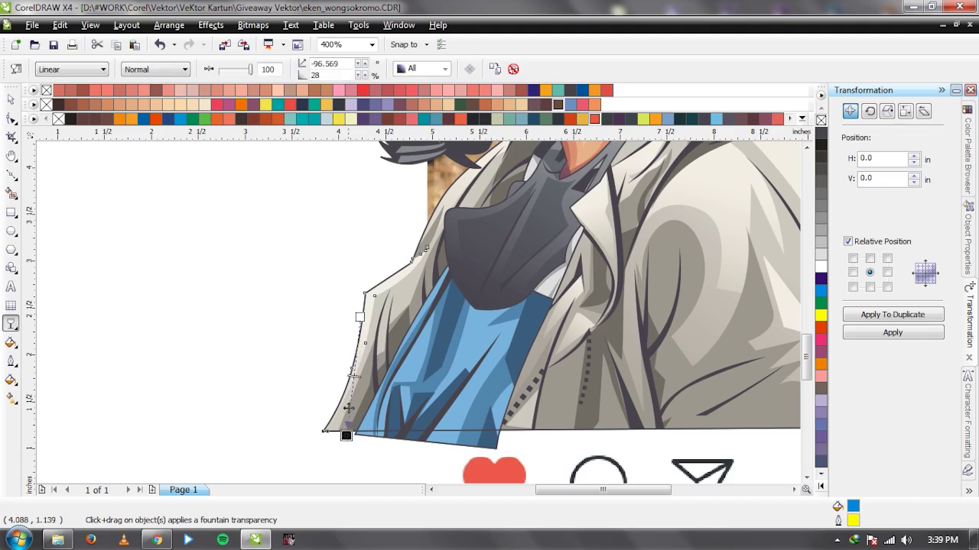
{"action": "key", "text": "space"}
{"action": "scroll", "coordinate": [385, 304], "scroll_direction": "down", "scroll_amount": 2}
{"action": "left_click", "coordinate": [385, 303]}
{"action": "left_click_drag", "start_coordinate": [613, 289], "coordinate": [305, 287]}
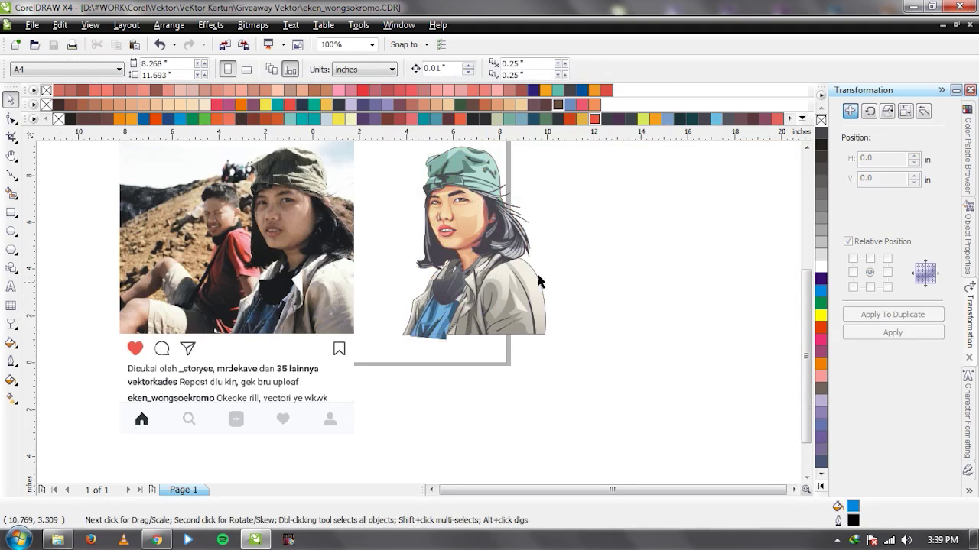
Ungroup the hat shapes and select the hat's dark shading shape.
{"action": "scroll", "coordinate": [506, 273], "scroll_direction": "down", "scroll_amount": 1}
{"action": "scroll", "coordinate": [472, 303], "scroll_direction": "up", "scroll_amount": 1}
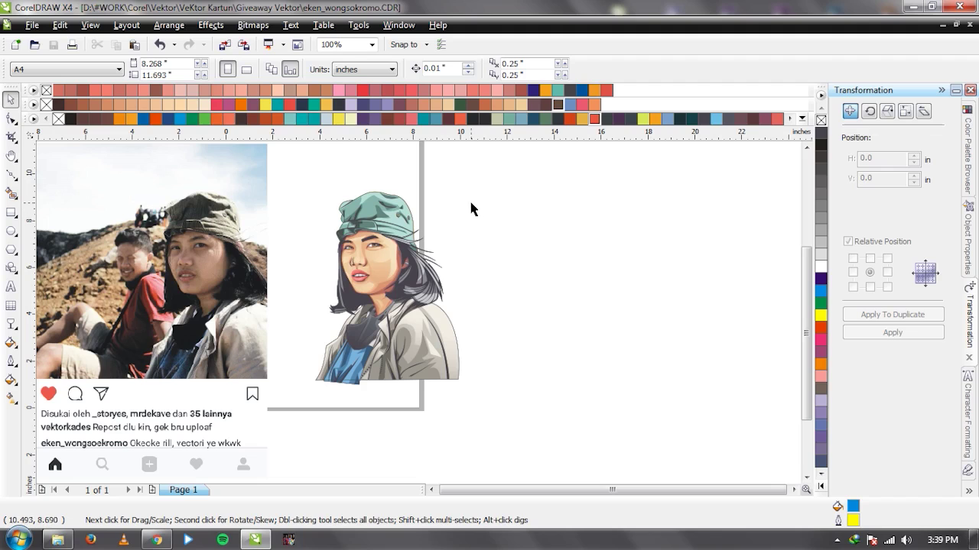
{"action": "scroll", "coordinate": [407, 232], "scroll_direction": "up", "scroll_amount": 4}
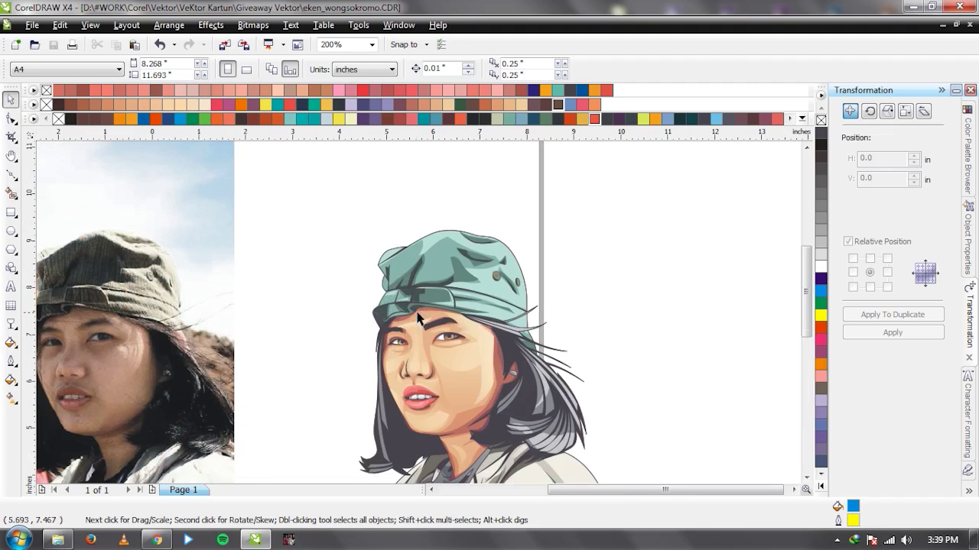
{"action": "scroll", "coordinate": [418, 313], "scroll_direction": "down", "scroll_amount": 1}
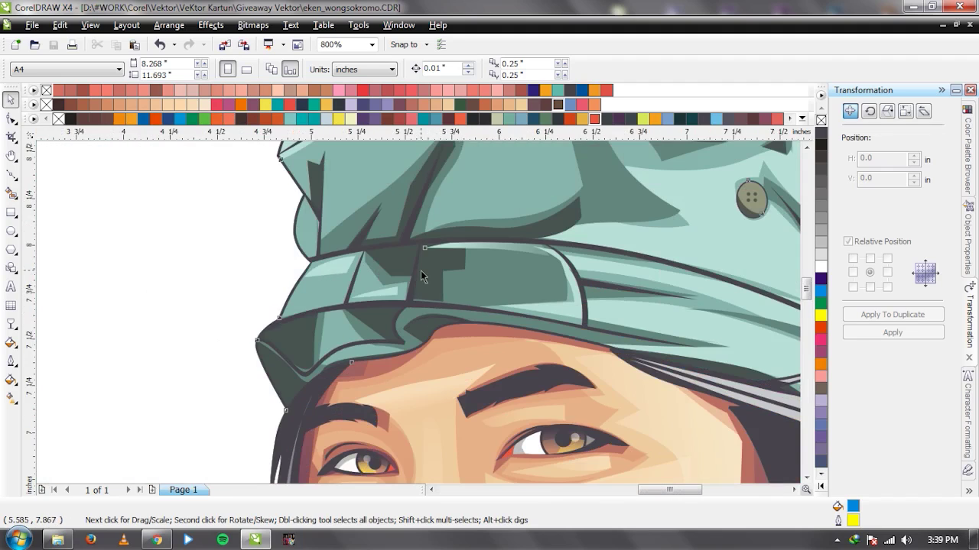
{"action": "left_click", "coordinate": [419, 314]}
{"action": "scroll", "coordinate": [420, 314], "scroll_direction": "down", "scroll_amount": 1}
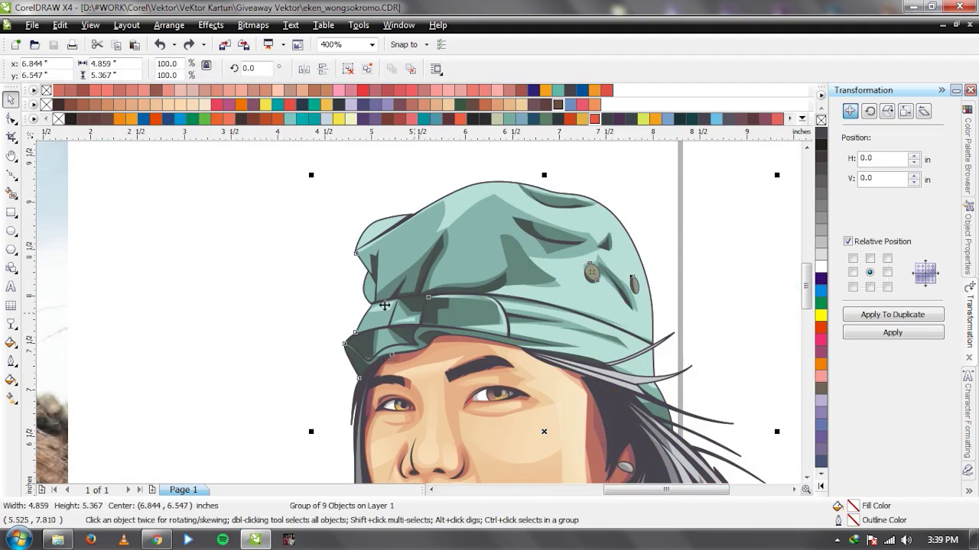
{"action": "key", "text": "ctrl+u"}
{"action": "scroll", "coordinate": [426, 303], "scroll_direction": "up", "scroll_amount": 1}
{"action": "left_click", "coordinate": [413, 301]}
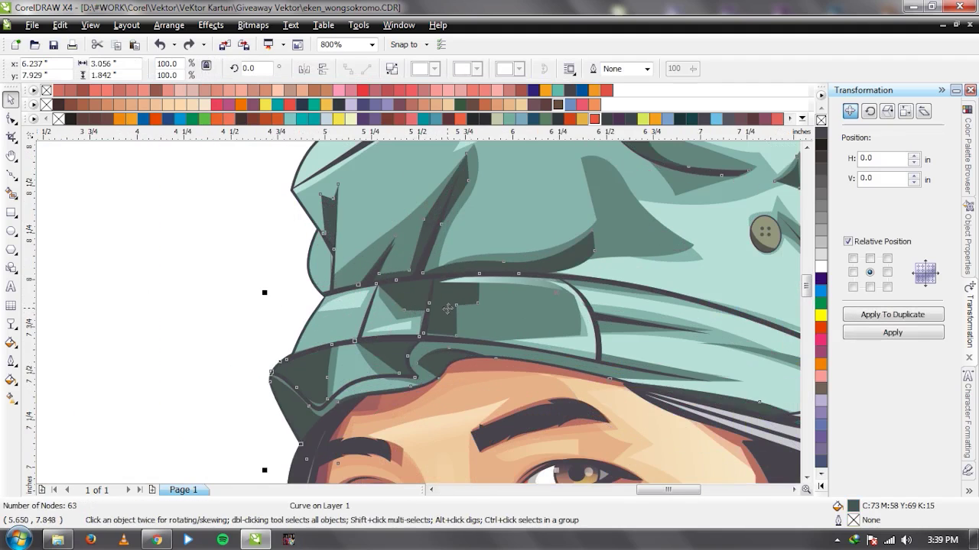
{"action": "scroll", "coordinate": [447, 308], "scroll_direction": "up", "scroll_amount": 1}
Trim the brim shade with a closed Bezier outline along the brim, then delete the outline.
{"action": "key", "text": "F5"}
{"action": "left_click", "coordinate": [277, 263]}
{"action": "left_click_drag", "start_coordinate": [443, 247], "coordinate": [470, 247]}
{"action": "left_click", "coordinate": [558, 250]}
{"action": "left_click", "coordinate": [535, 370]}
{"action": "left_click", "coordinate": [398, 374]}
{"action": "left_click", "coordinate": [297, 356]}
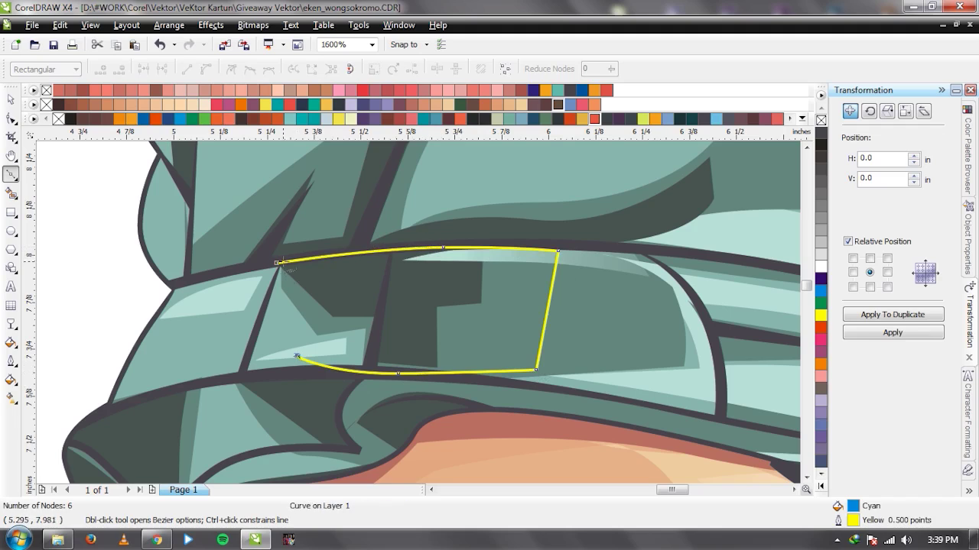
{"action": "left_click", "coordinate": [276, 263]}
{"action": "key", "text": "space"}
{"action": "left_click", "coordinate": [603, 224], "text": "shift"}
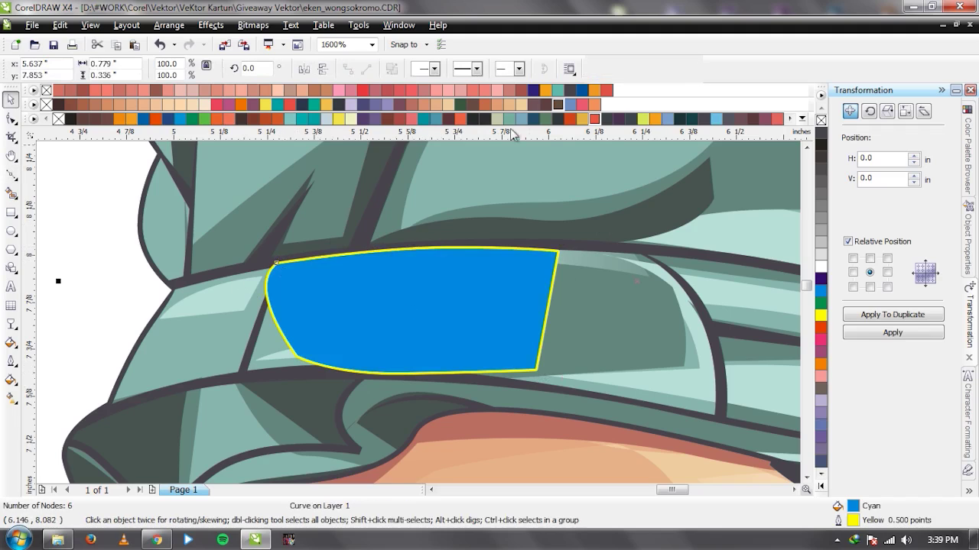
{"action": "left_click", "coordinate": [466, 69]}
{"action": "left_click", "coordinate": [380, 278]}
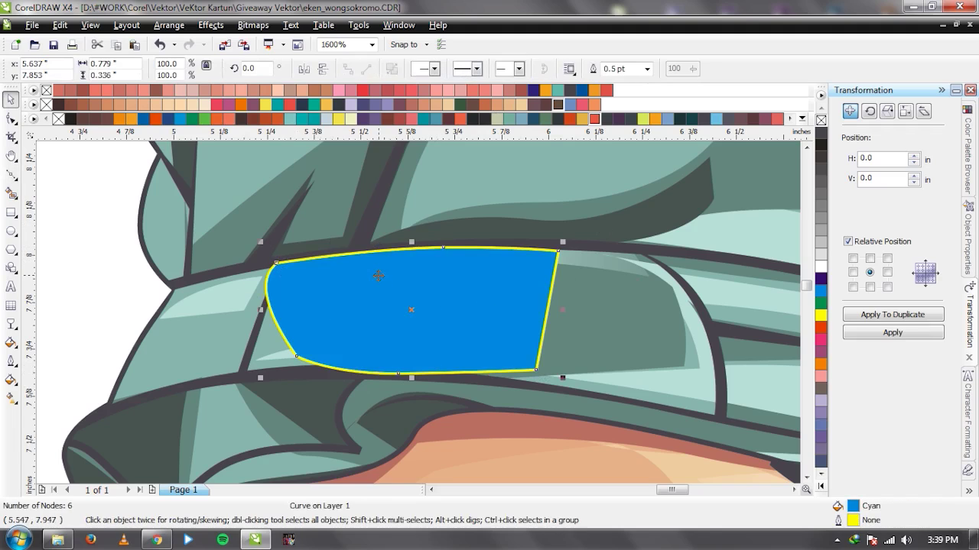
{"action": "key", "text": "Delete"}
Eyedrop the hat's green onto the trimmed brim shade.
{"action": "key", "text": "i"}
{"action": "left_click", "coordinate": [470, 314]}
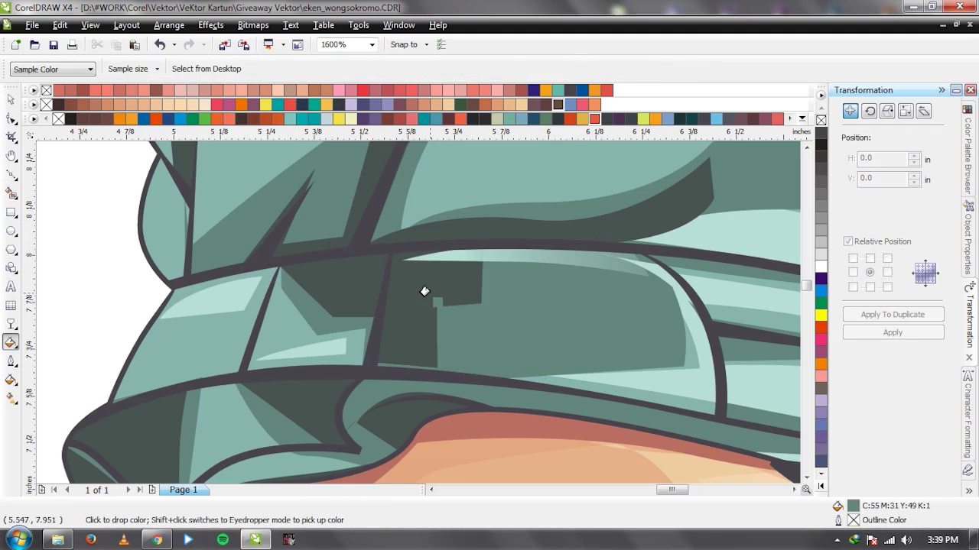
{"action": "left_click", "coordinate": [421, 287]}
{"action": "key", "text": "space"}
Apply a linear transparency fade across the trimmed brim shade.
{"action": "left_click", "coordinate": [11, 322]}
{"action": "left_click_drag", "start_coordinate": [386, 306], "coordinate": [488, 306]}
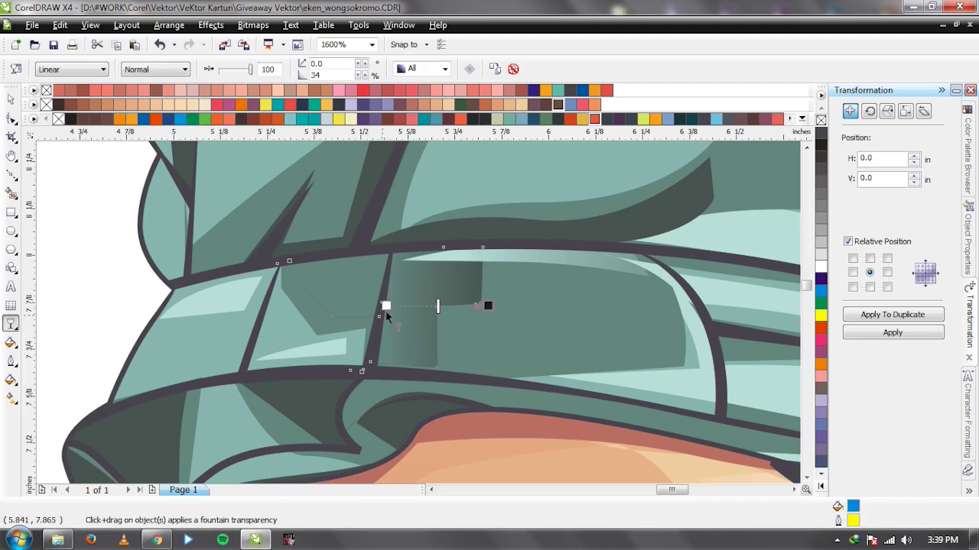
{"action": "left_click_drag", "start_coordinate": [321, 305], "coordinate": [240, 303]}
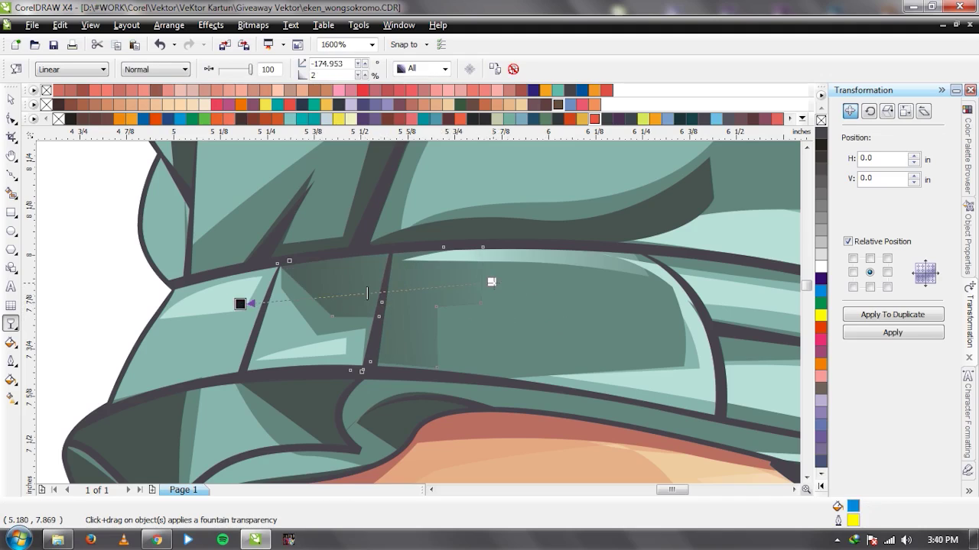
Reshape the brim shade by dragging three of its corner nodes.
{"action": "key", "text": "F10"}
{"action": "left_click_drag", "start_coordinate": [480, 303], "coordinate": [505, 309]}
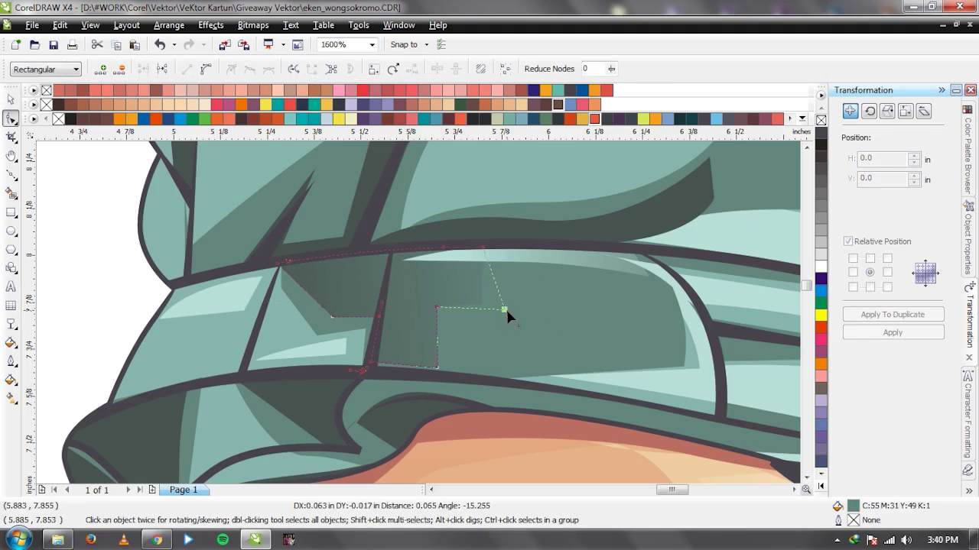
{"action": "left_click_drag", "start_coordinate": [483, 248], "coordinate": [488, 250]}
{"action": "left_click_drag", "start_coordinate": [438, 341], "coordinate": [448, 332]}
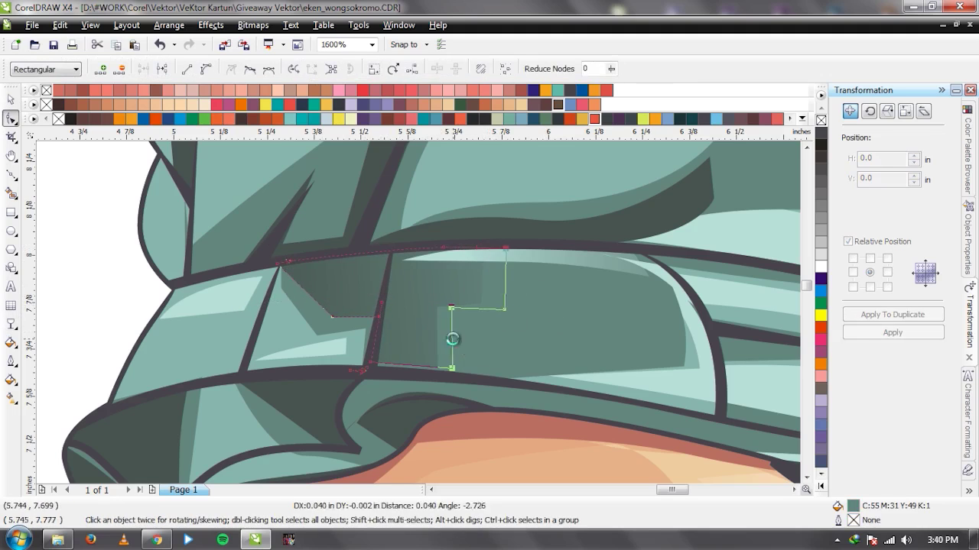
{"action": "key", "text": "space"}
{"action": "scroll", "coordinate": [420, 312], "scroll_direction": "down", "scroll_amount": 3}
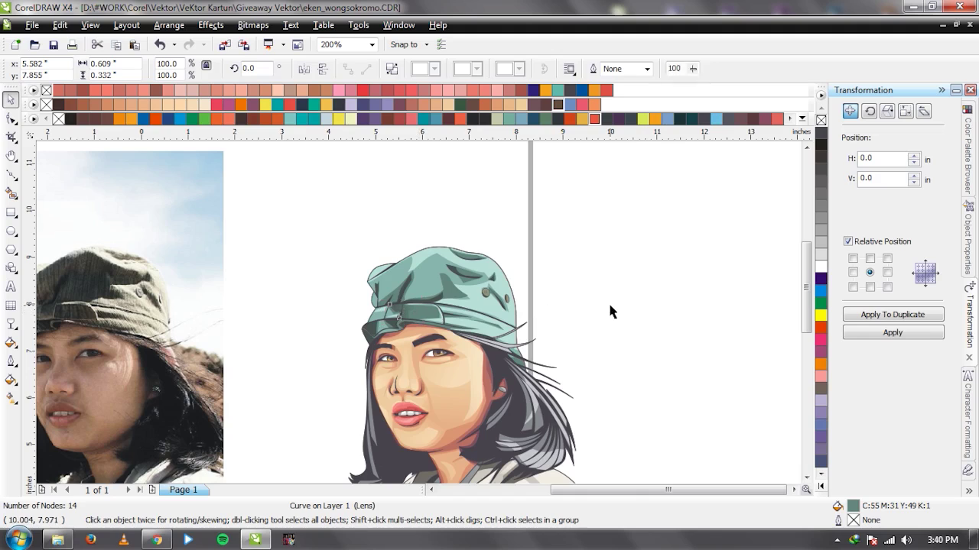
{"action": "scroll", "coordinate": [609, 309], "scroll_direction": "down", "scroll_amount": 1}
{"action": "left_click", "coordinate": [609, 309]}
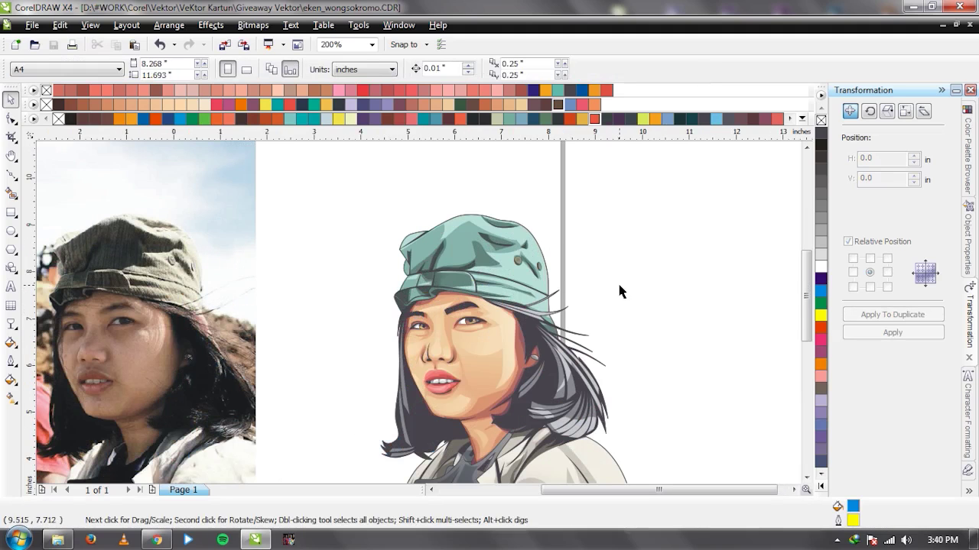
Add a linear transparency fade to the cap fold shading.
{"action": "scroll", "coordinate": [462, 264], "scroll_direction": "up", "scroll_amount": 2}
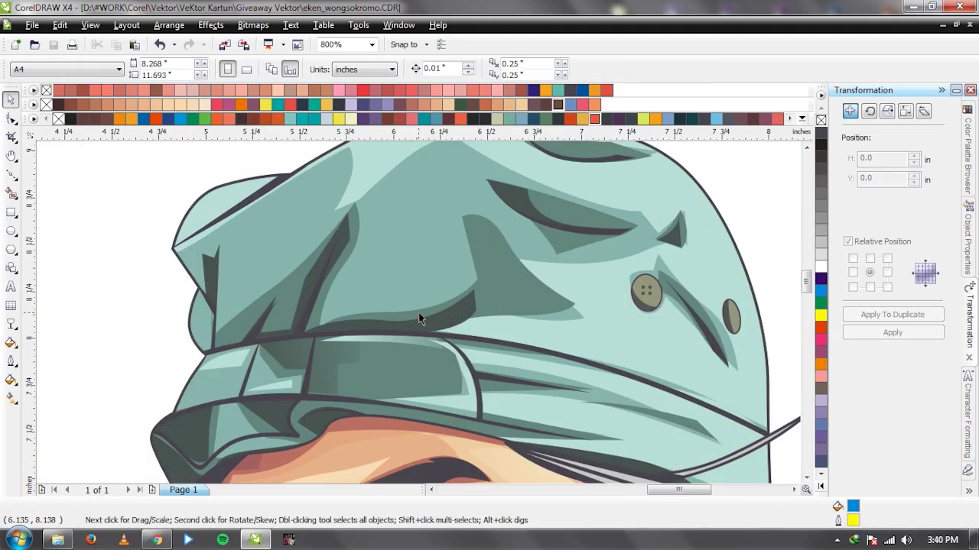
{"action": "left_click", "coordinate": [412, 325]}
{"action": "scroll", "coordinate": [417, 322], "scroll_direction": "down", "scroll_amount": 1}
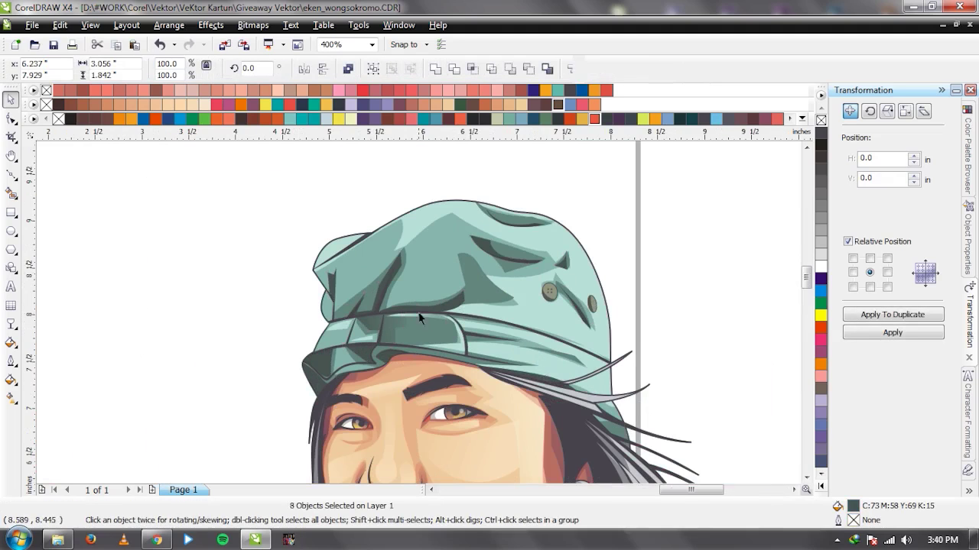
{"action": "scroll", "coordinate": [405, 295], "scroll_direction": "up", "scroll_amount": 1}
{"action": "key", "text": "Escape"}
{"action": "left_click", "coordinate": [409, 287]}
{"action": "left_click_drag", "start_coordinate": [409, 287], "coordinate": [345, 225]}
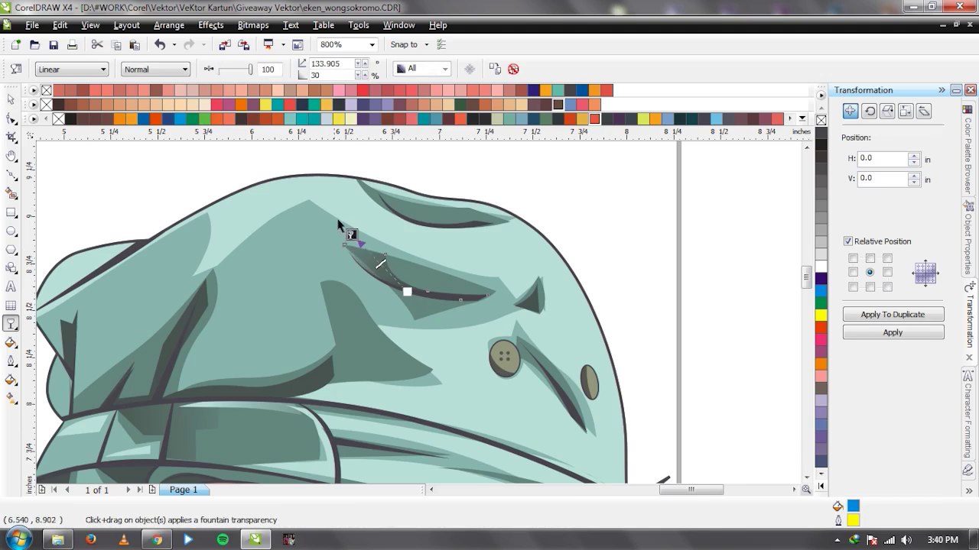
{"action": "scroll", "coordinate": [404, 329], "scroll_direction": "down", "scroll_amount": 1}
{"action": "scroll", "coordinate": [403, 330], "scroll_direction": "up", "scroll_amount": 1}
Fade the cap band, left fold and left-edge fold shading with linear transparencies.
{"action": "left_click", "coordinate": [404, 330]}
{"action": "left_click_drag", "start_coordinate": [321, 331], "coordinate": [414, 185]}
{"action": "left_click_drag", "start_coordinate": [184, 309], "coordinate": [190, 227]}
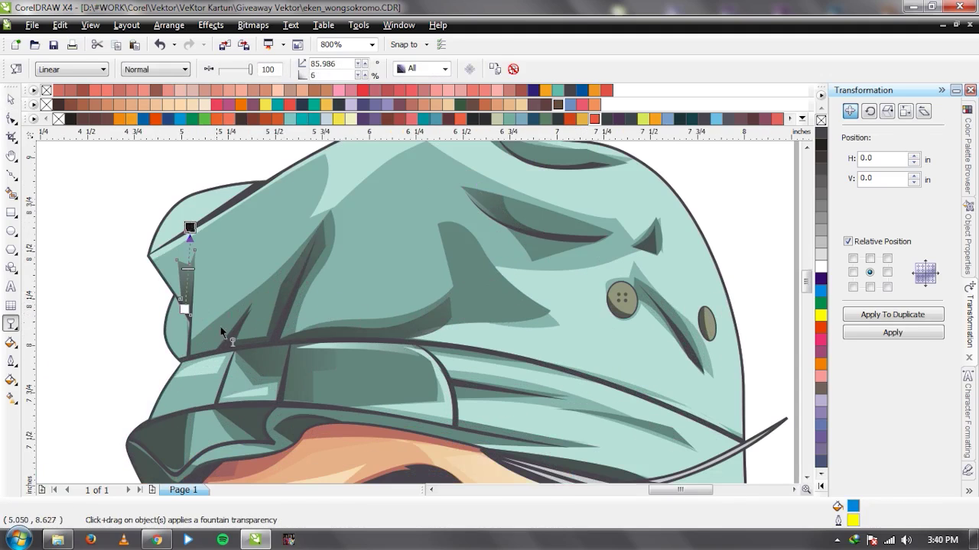
{"action": "scroll", "coordinate": [221, 329], "scroll_direction": "down", "scroll_amount": 1}
{"action": "scroll", "coordinate": [423, 314], "scroll_direction": "up", "scroll_amount": 1}
{"action": "left_click", "coordinate": [429, 351]}
{"action": "left_click_drag", "start_coordinate": [338, 320], "coordinate": [353, 391]}
{"action": "scroll", "coordinate": [417, 314], "scroll_direction": "down", "scroll_amount": 1}
{"action": "scroll", "coordinate": [412, 319], "scroll_direction": "up", "scroll_amount": 1}
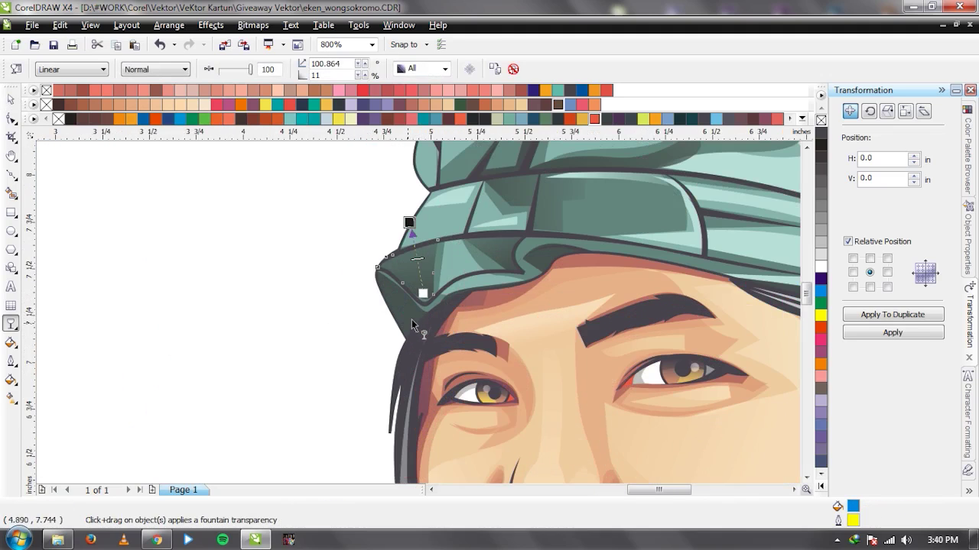
{"action": "left_click", "coordinate": [407, 316]}
{"action": "left_click_drag", "start_coordinate": [404, 311], "coordinate": [358, 253]}
Check the brim-edge shading, then marquee-select the whole portrait illustration.
{"action": "left_click", "coordinate": [544, 253]}
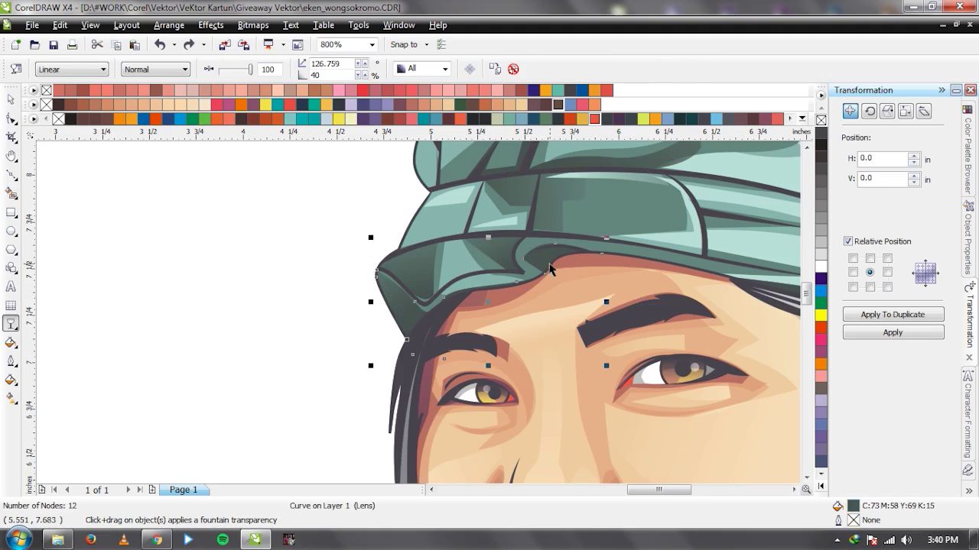
{"action": "key", "text": "space"}
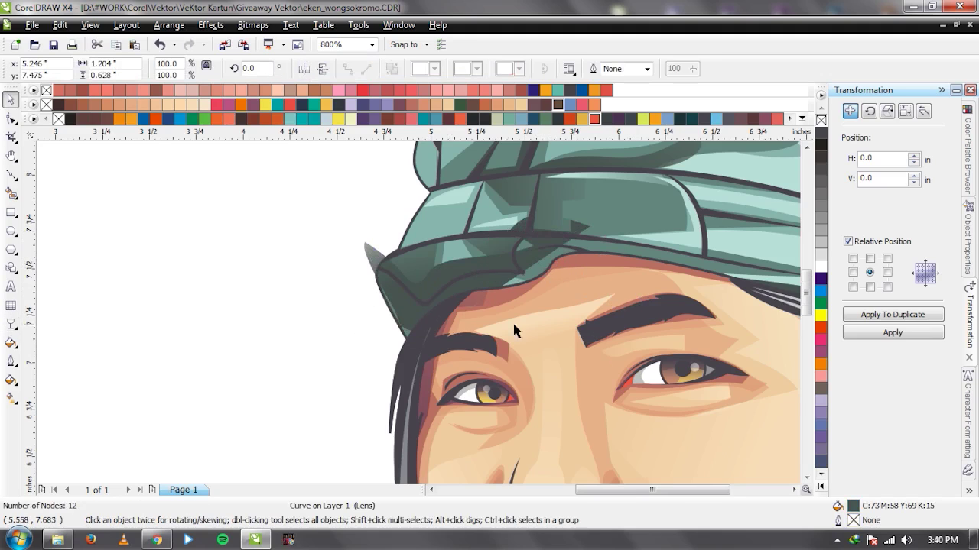
{"action": "scroll", "coordinate": [512, 325], "scroll_direction": "down", "scroll_amount": 2}
{"action": "scroll", "coordinate": [389, 302], "scroll_direction": "up", "scroll_amount": 2}
{"action": "key", "text": "space"}
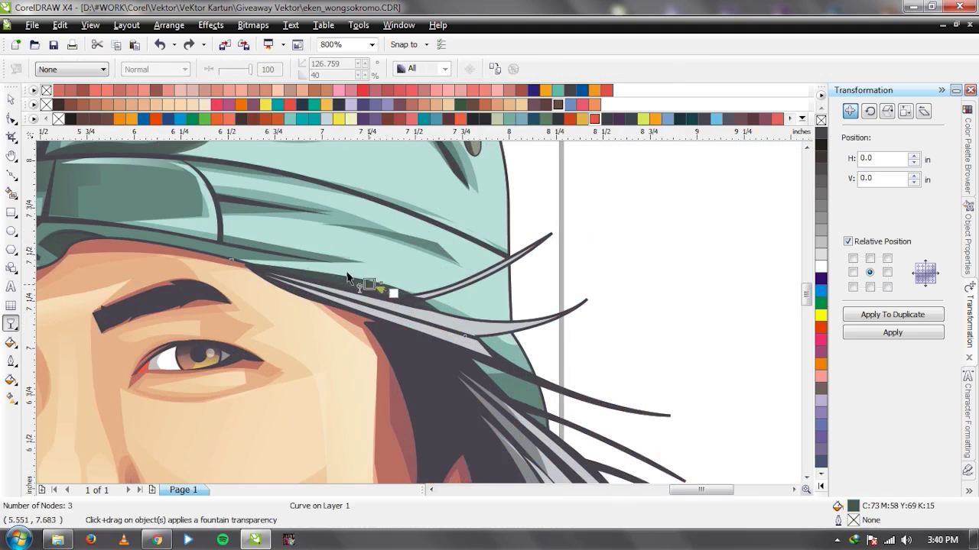
{"action": "left_click", "coordinate": [621, 306]}
{"action": "key", "text": "space"}
{"action": "scroll", "coordinate": [380, 295], "scroll_direction": "down", "scroll_amount": 1}
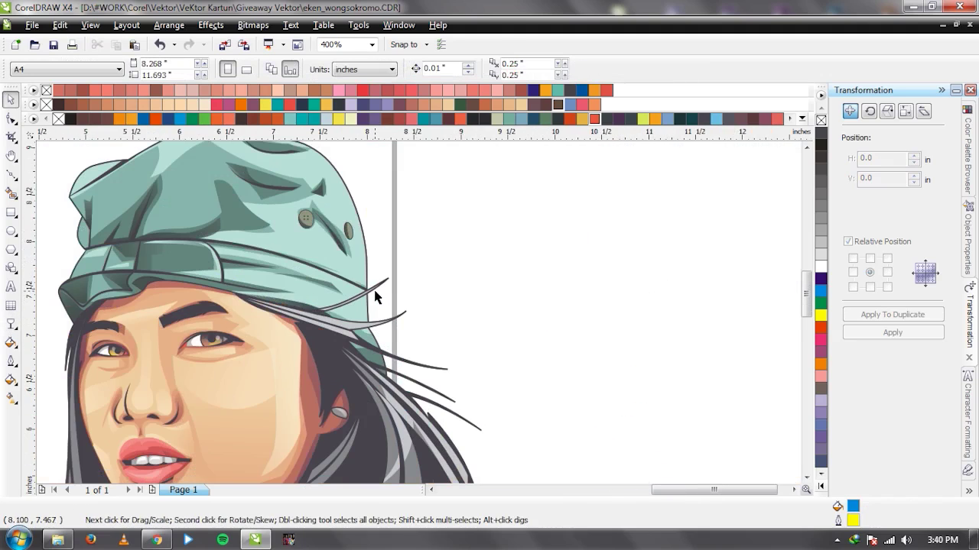
{"action": "scroll", "coordinate": [543, 328], "scroll_direction": "down", "scroll_amount": 2}
{"action": "scroll", "coordinate": [426, 314], "scroll_direction": "up", "scroll_amount": 1}
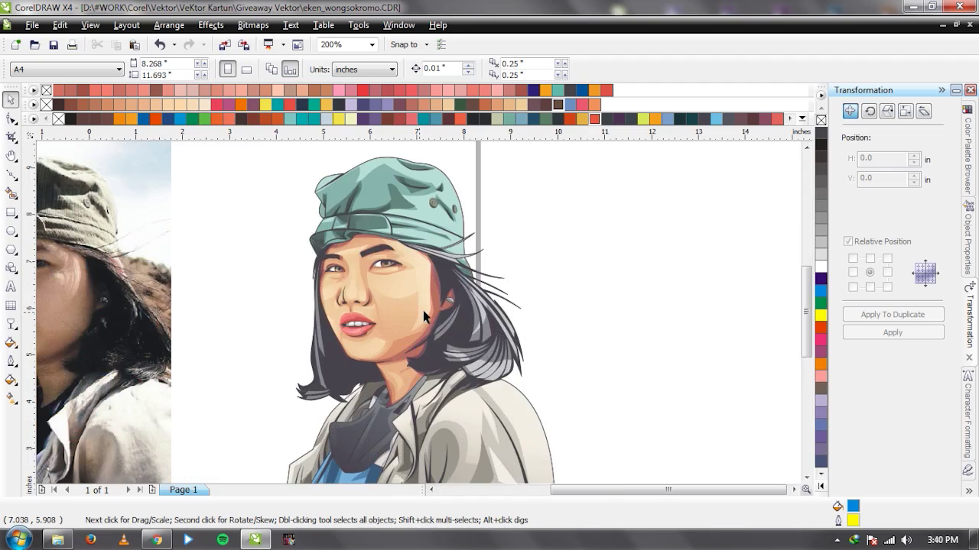
{"action": "scroll", "coordinate": [418, 320], "scroll_direction": "down", "scroll_amount": 1}
{"action": "left_click_drag", "start_coordinate": [480, 236], "coordinate": [280, 467]}
Group the portrait's 36 objects with Ctrl+G.
{"action": "key", "text": "ctrl+g"}
{"action": "left_click", "coordinate": [448, 465]}
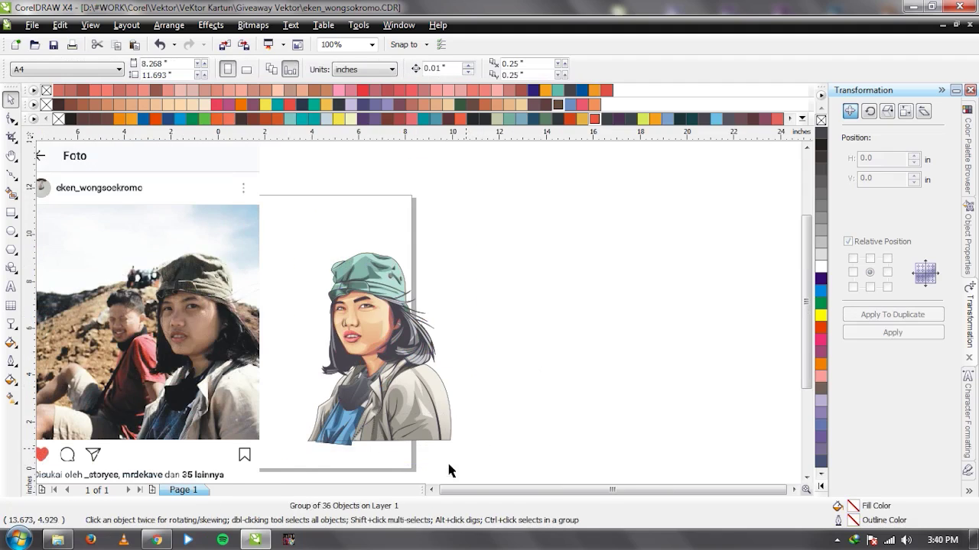
{"action": "left_click", "coordinate": [431, 490]}
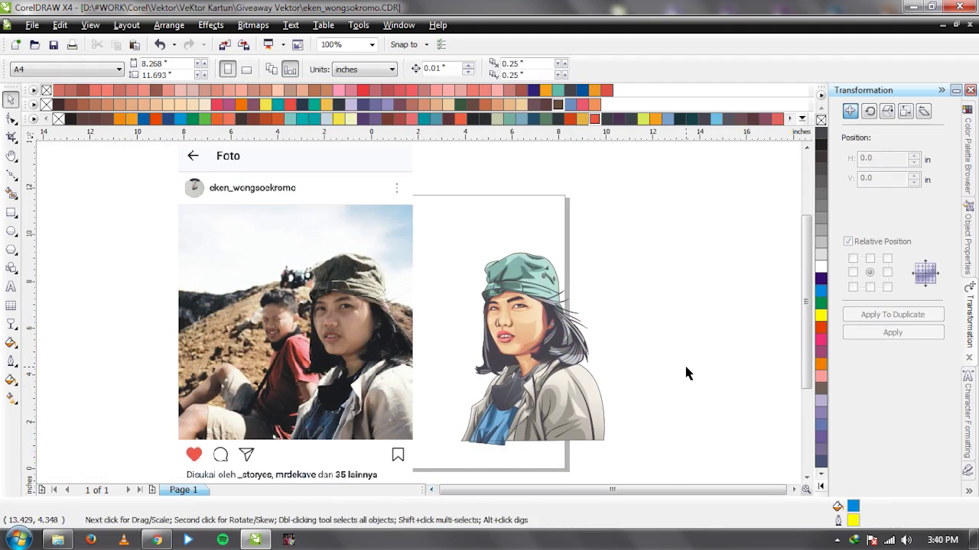
Open Mantap.cdr from the taskbar's recent list, test-move the HMMM poster, then minimise it.
{"action": "right_click", "coordinate": [257, 541]}
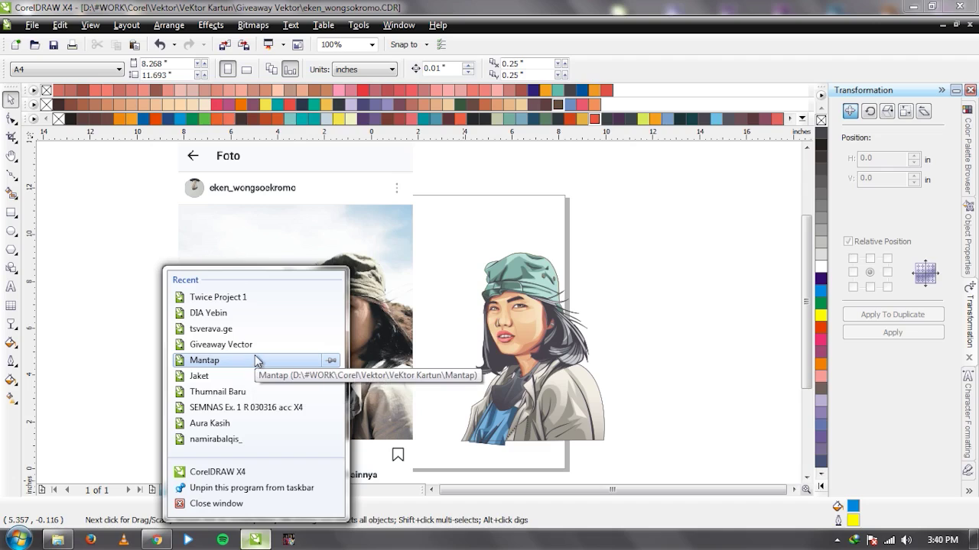
{"action": "left_click", "coordinate": [255, 361]}
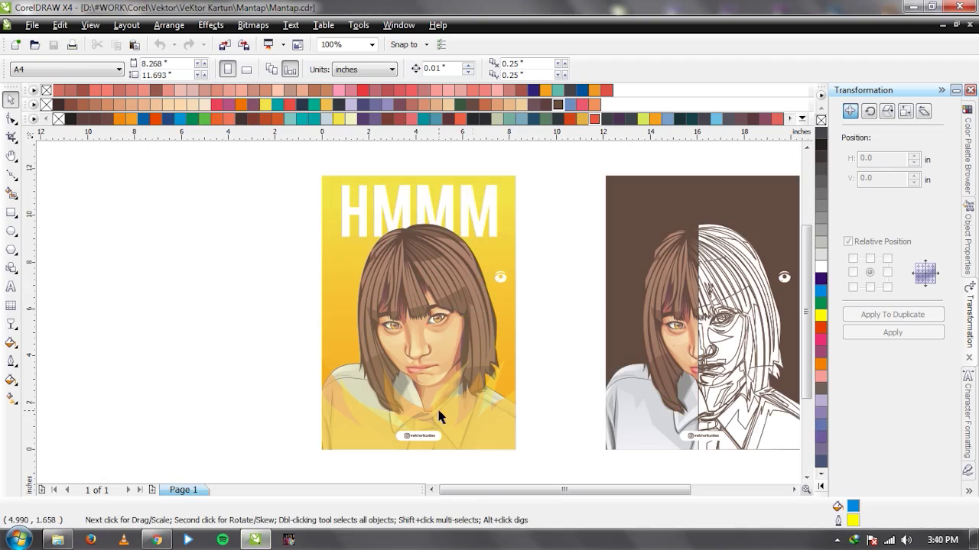
{"action": "left_click", "coordinate": [440, 416]}
{"action": "left_click_drag", "start_coordinate": [442, 411], "coordinate": [273, 404]}
{"action": "key", "text": "ctrl+z"}
{"action": "left_click_drag", "start_coordinate": [399, 399], "coordinate": [183, 399]}
{"action": "key", "text": "ctrl+z"}
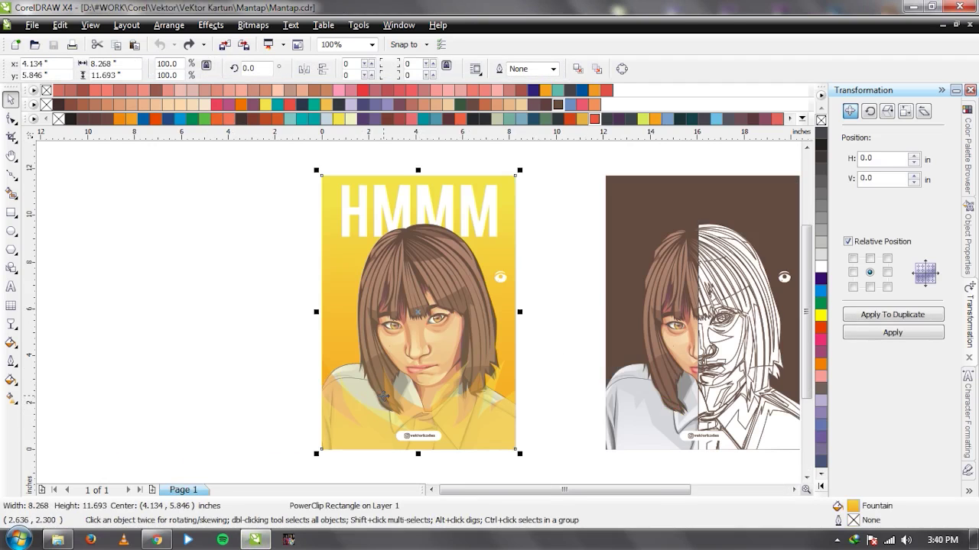
{"action": "left_click", "coordinate": [944, 26]}
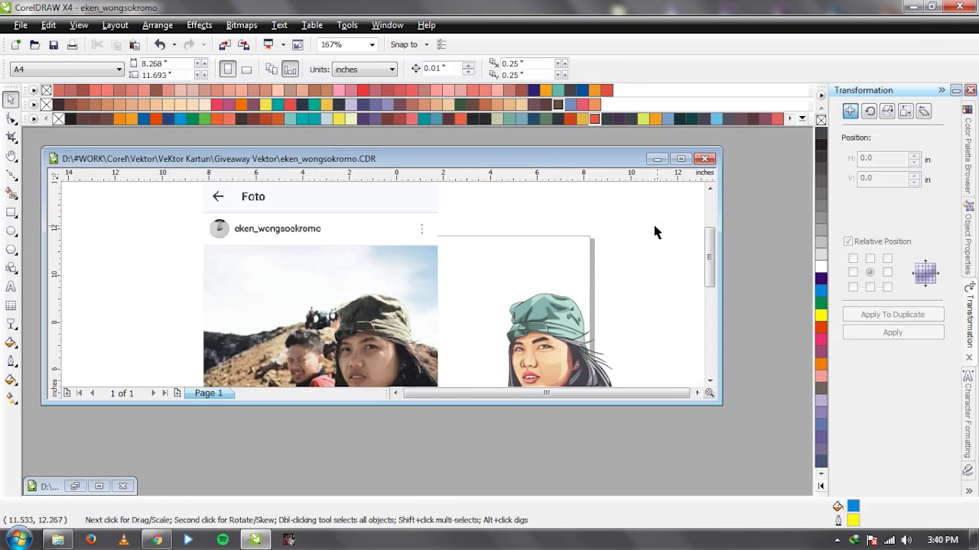
Paste the HMMM poster into the maximised portrait document and shift the screenshot left.
{"action": "left_click", "coordinate": [680, 160]}
{"action": "key", "text": "ctrl+v"}
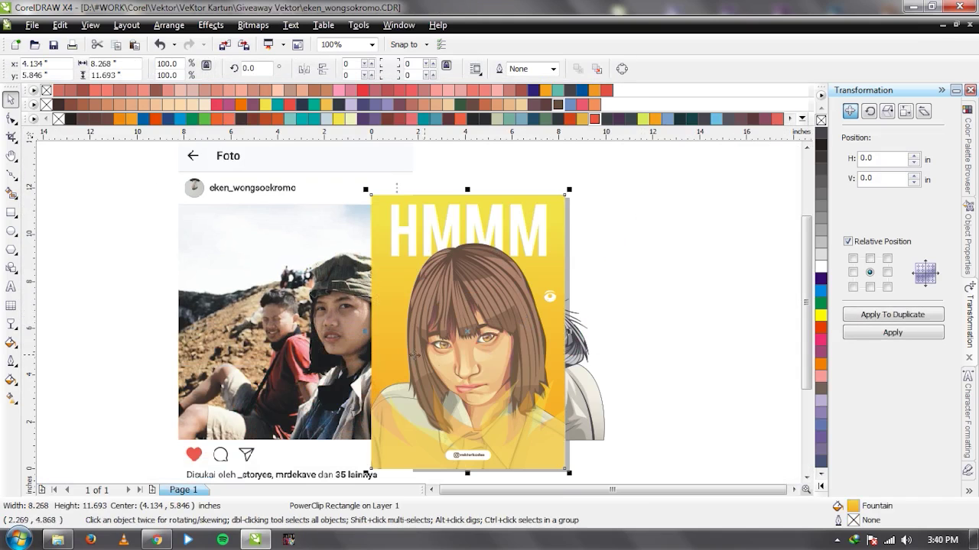
{"action": "left_click_drag", "start_coordinate": [263, 312], "coordinate": [102, 313]}
{"action": "left_click", "coordinate": [630, 306]}
{"action": "left_click", "coordinate": [489, 345]}
{"action": "left_click_drag", "start_coordinate": [489, 345], "coordinate": [701, 345]}
{"action": "key", "text": "ctrl+z"}
{"action": "key", "text": "Escape"}
Edit the poster's PowerClip contents and delete the old girl and HMMM text group.
{"action": "left_click", "coordinate": [465, 349]}
{"action": "right_click", "coordinate": [464, 352]}
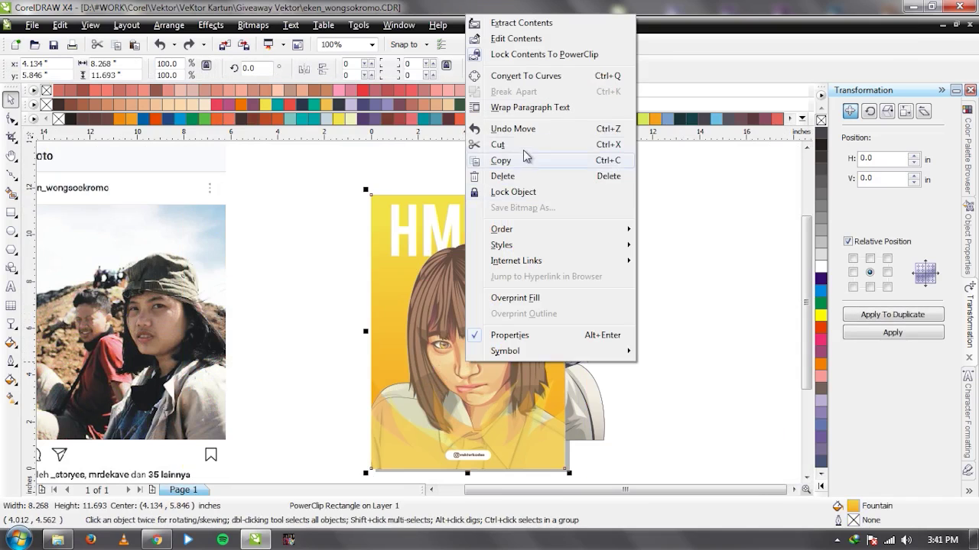
{"action": "left_click", "coordinate": [516, 36]}
{"action": "left_click", "coordinate": [489, 354]}
{"action": "left_click_drag", "start_coordinate": [489, 355], "coordinate": [573, 321]}
{"action": "key", "text": "Escape"}
{"action": "scroll", "coordinate": [477, 420], "scroll_direction": "down", "scroll_amount": 2}
{"action": "scroll", "coordinate": [420, 349], "scroll_direction": "up", "scroll_amount": 2}
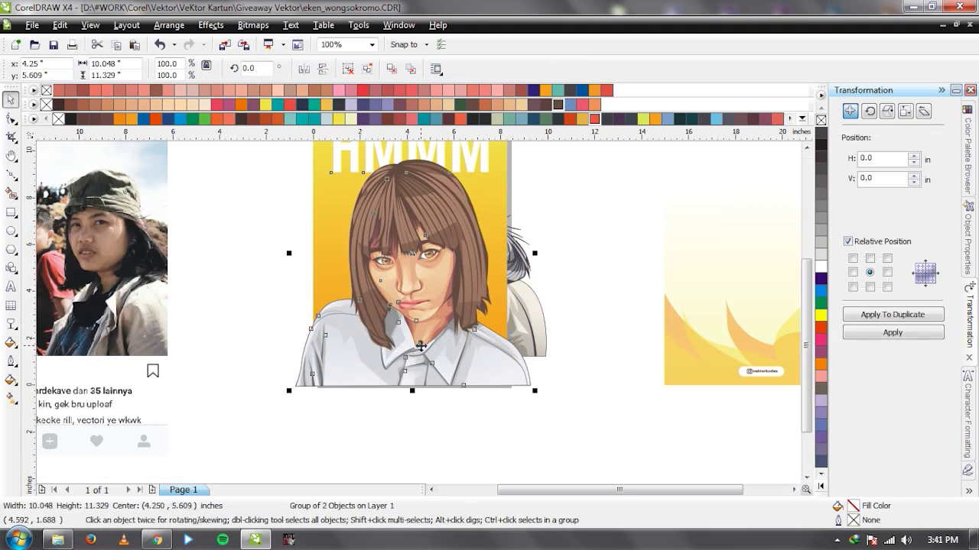
{"action": "key", "text": "Delete"}
{"action": "scroll", "coordinate": [419, 314], "scroll_direction": "down", "scroll_amount": 2}
{"action": "scroll", "coordinate": [413, 297], "scroll_direction": "up", "scroll_amount": 2}
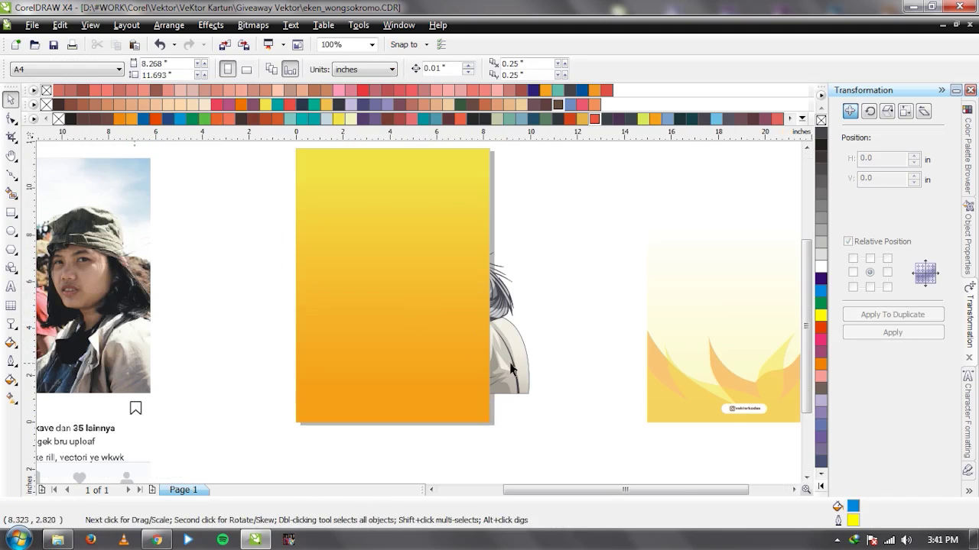
Centre the portrait with P, bring it to front, enlarge to 122.8% and lower it.
{"action": "left_click", "coordinate": [511, 364]}
{"action": "key", "text": "p"}
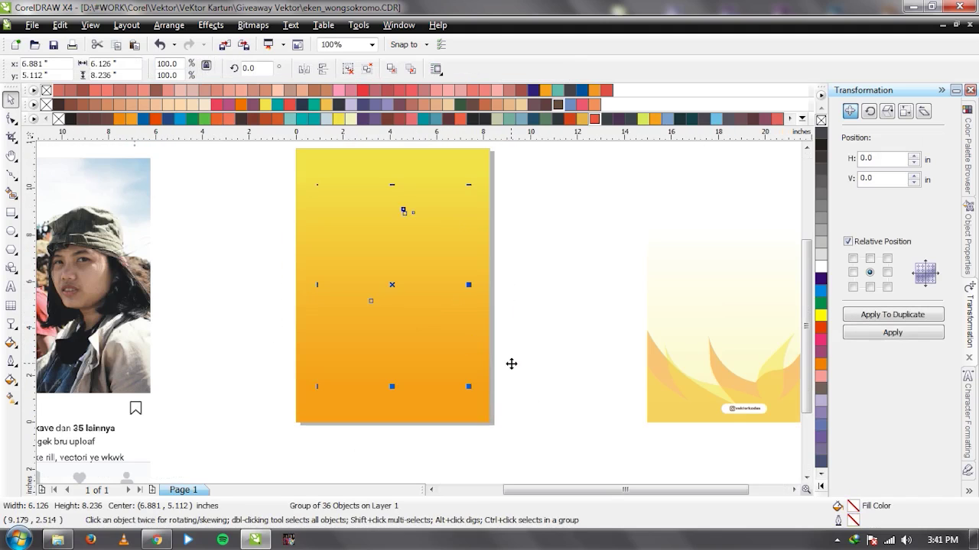
{"action": "key", "text": "shift+Page_Up"}
{"action": "left_click_drag", "start_coordinate": [468, 388], "coordinate": [482, 406]}
{"action": "left_click_drag", "start_coordinate": [436, 361], "coordinate": [436, 388]}
PowerClip the portrait inside the yellow gradient rectangle via Effects > PowerClip > Place Inside Container.
{"action": "scroll", "coordinate": [439, 396], "scroll_direction": "up", "scroll_amount": 1}
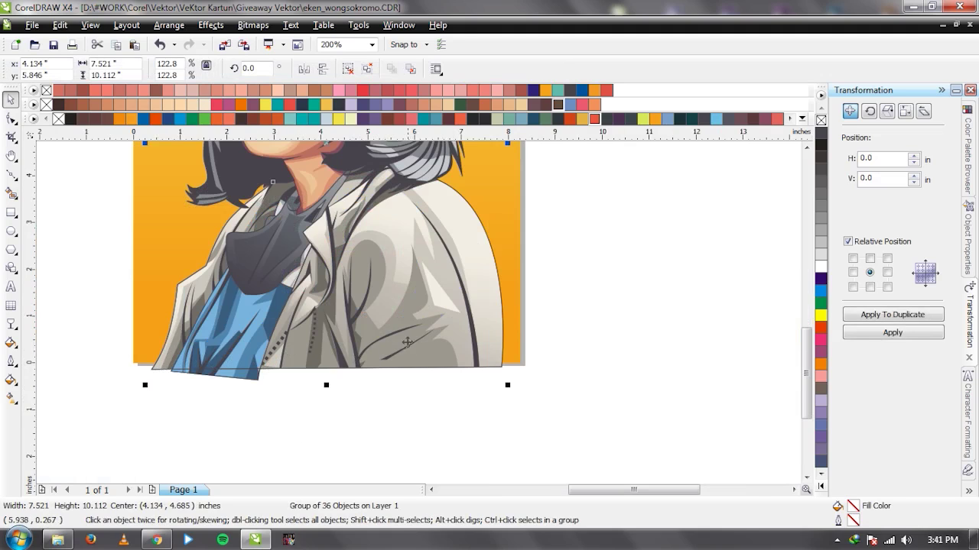
{"action": "scroll", "coordinate": [408, 342], "scroll_direction": "down", "scroll_amount": 1}
{"action": "scroll", "coordinate": [443, 318], "scroll_direction": "up", "scroll_amount": 2}
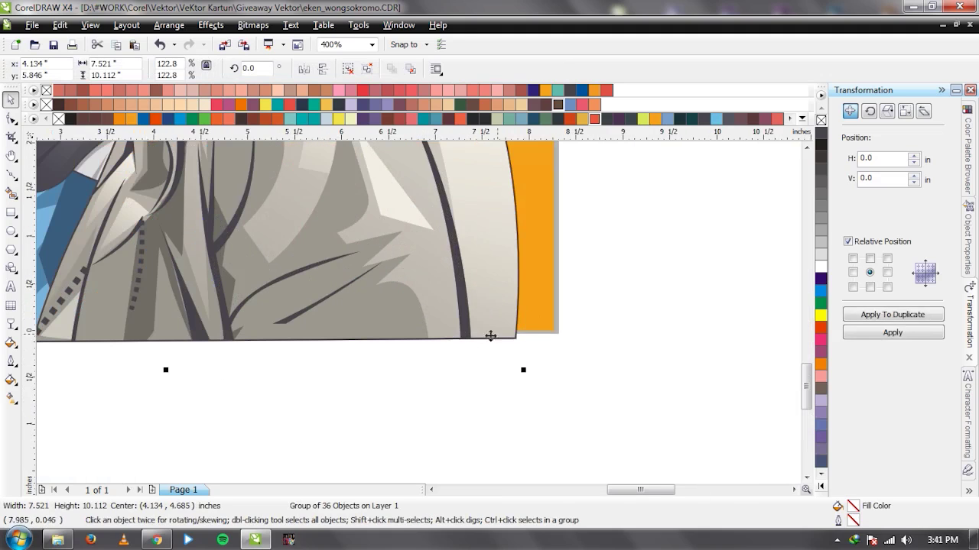
{"action": "scroll", "coordinate": [474, 320], "scroll_direction": "down", "scroll_amount": 3}
{"action": "scroll", "coordinate": [417, 305], "scroll_direction": "up", "scroll_amount": 1}
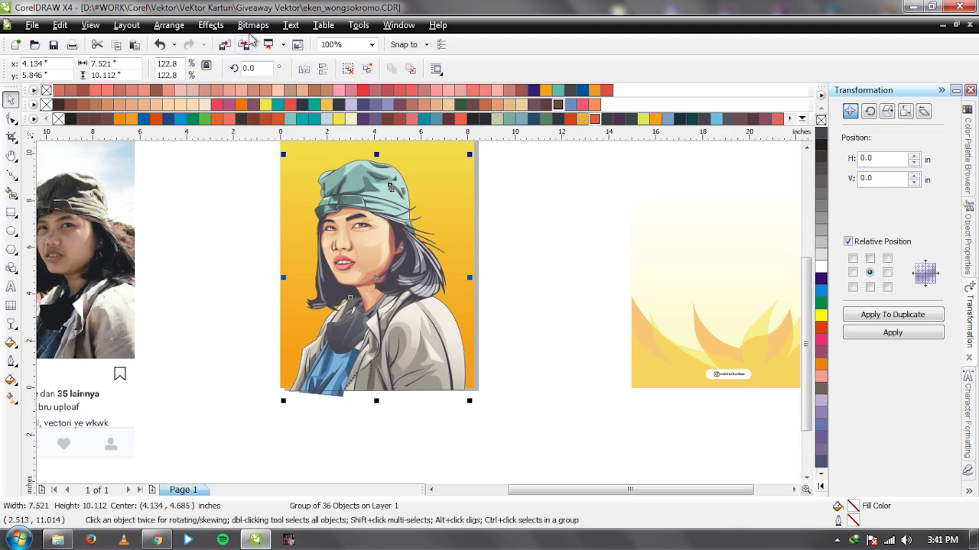
{"action": "left_click", "coordinate": [210, 25]}
{"action": "mouse_move", "coordinate": [297, 242]}
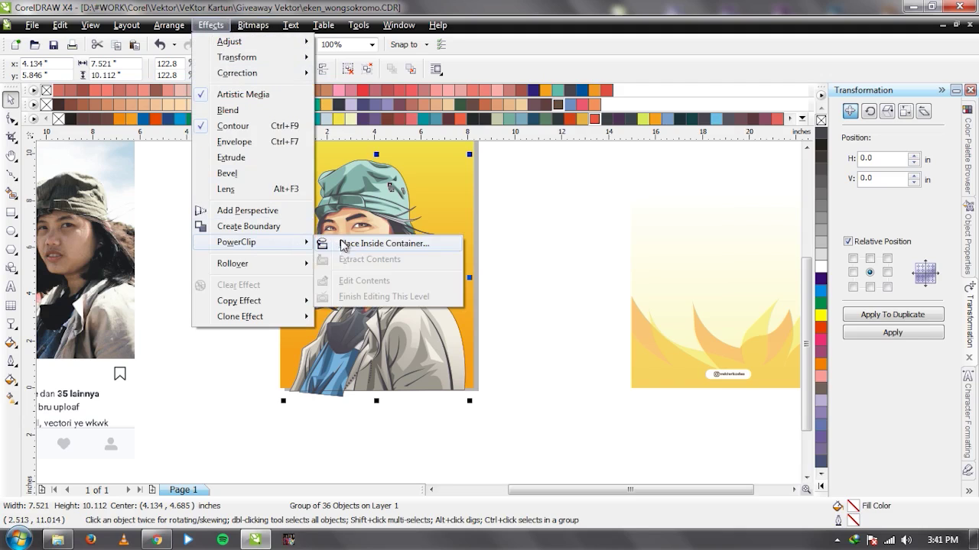
{"action": "left_click", "coordinate": [341, 243]}
{"action": "left_click", "coordinate": [294, 202]}
Clear the selection and select the faded flame background card.
{"action": "scroll", "coordinate": [404, 363], "scroll_direction": "up", "scroll_amount": 2}
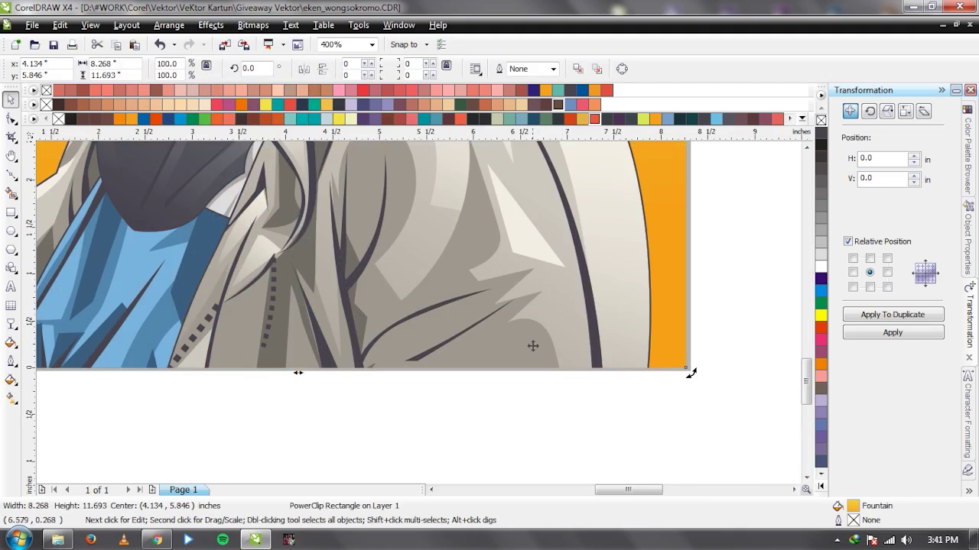
{"action": "scroll", "coordinate": [650, 368], "scroll_direction": "down", "scroll_amount": 3}
{"action": "scroll", "coordinate": [530, 317], "scroll_direction": "up", "scroll_amount": 1}
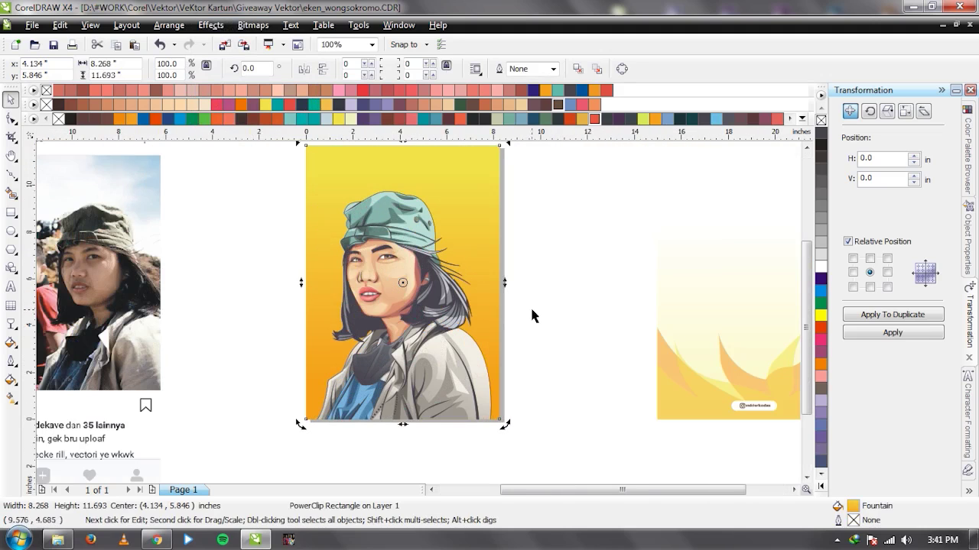
{"action": "left_click", "coordinate": [533, 330]}
{"action": "scroll", "coordinate": [380, 312], "scroll_direction": "up", "scroll_amount": 2}
{"action": "scroll", "coordinate": [419, 277], "scroll_direction": "down", "scroll_amount": 3}
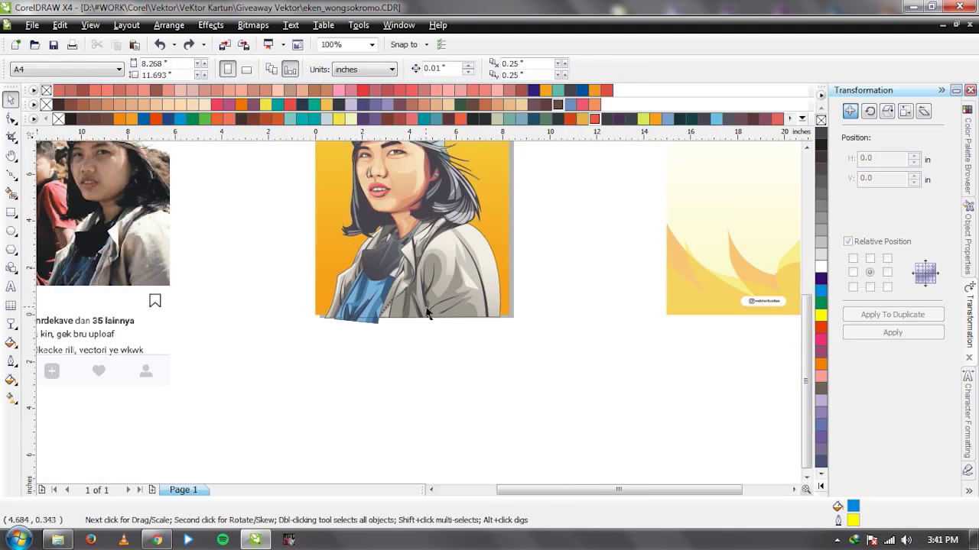
{"action": "scroll", "coordinate": [419, 277], "scroll_direction": "up", "scroll_amount": 1}
{"action": "left_click", "coordinate": [691, 391]}
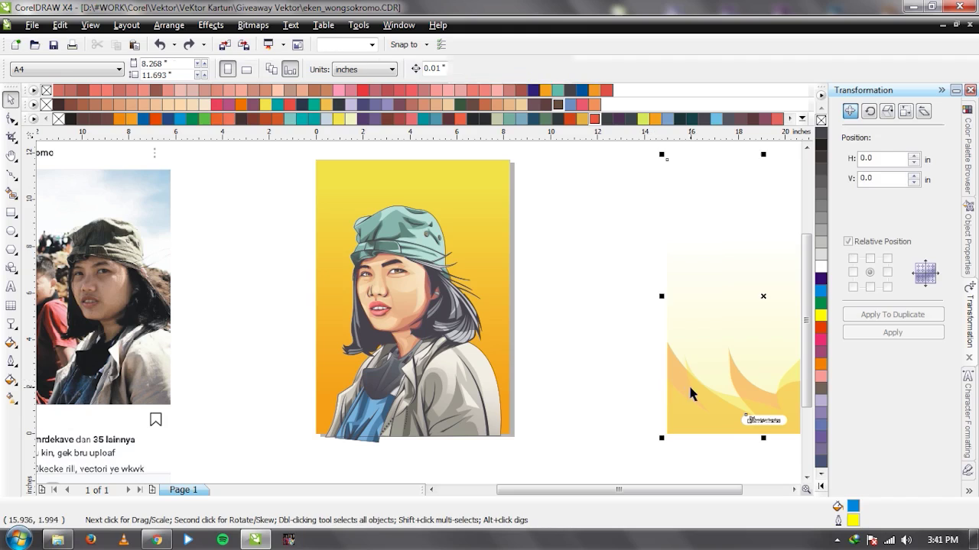
Centre the flame card on the page, then move it back off the page to the right.
{"action": "key", "text": "p"}
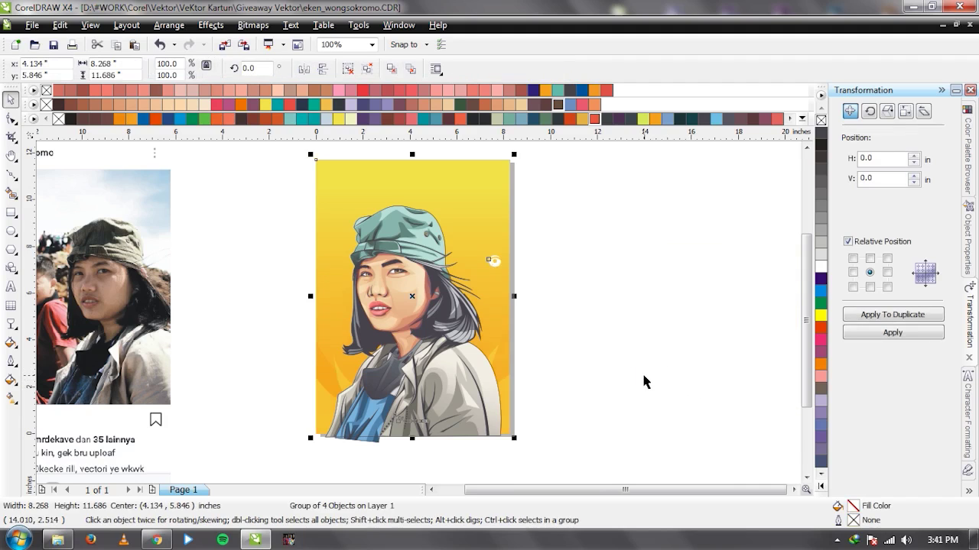
{"action": "left_click", "coordinate": [600, 396]}
{"action": "left_click_drag", "start_coordinate": [438, 416], "coordinate": [687, 417]}
{"action": "left_click", "coordinate": [252, 324]}
{"action": "left_click", "coordinate": [242, 329]}
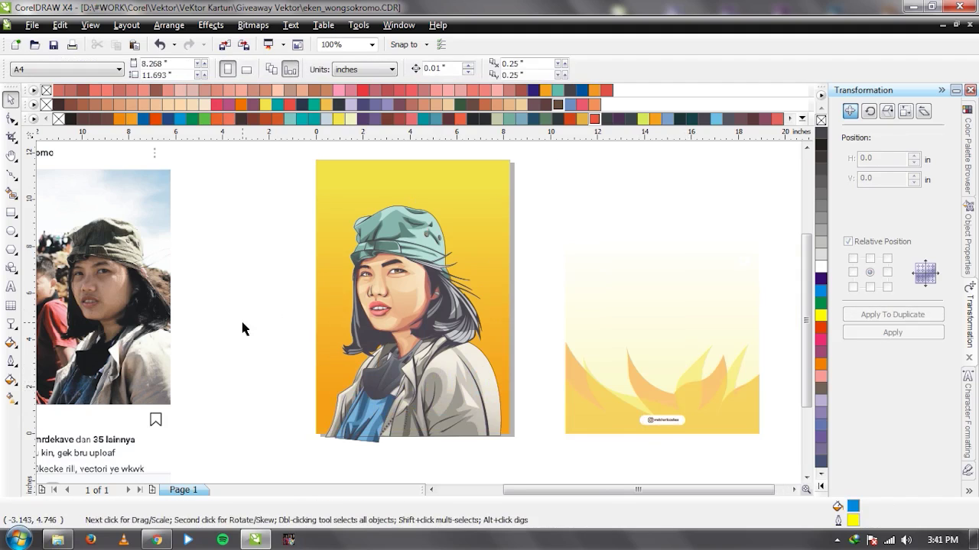
Recolour the background gradient's nodes, with a green end and a teal top colour.
{"action": "left_click", "coordinate": [335, 201]}
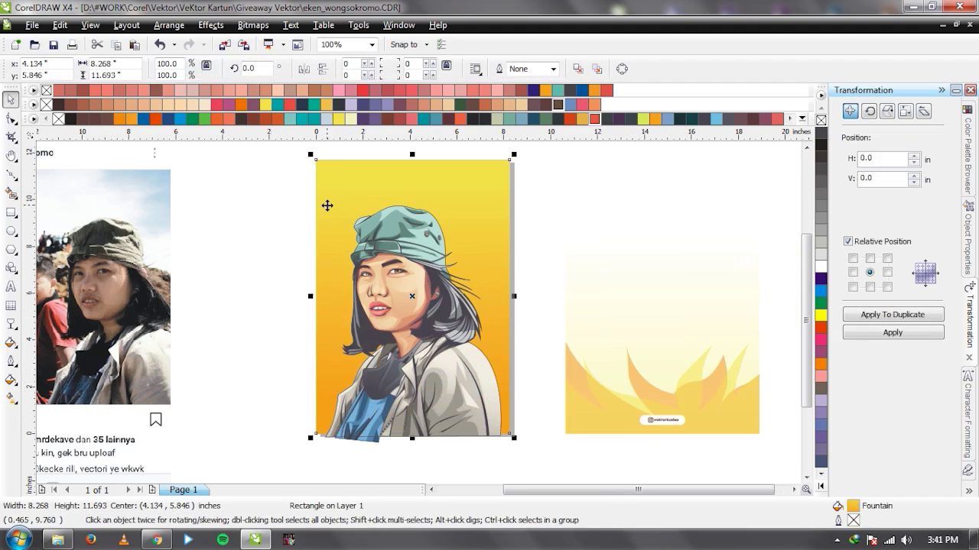
{"action": "key", "text": "g"}
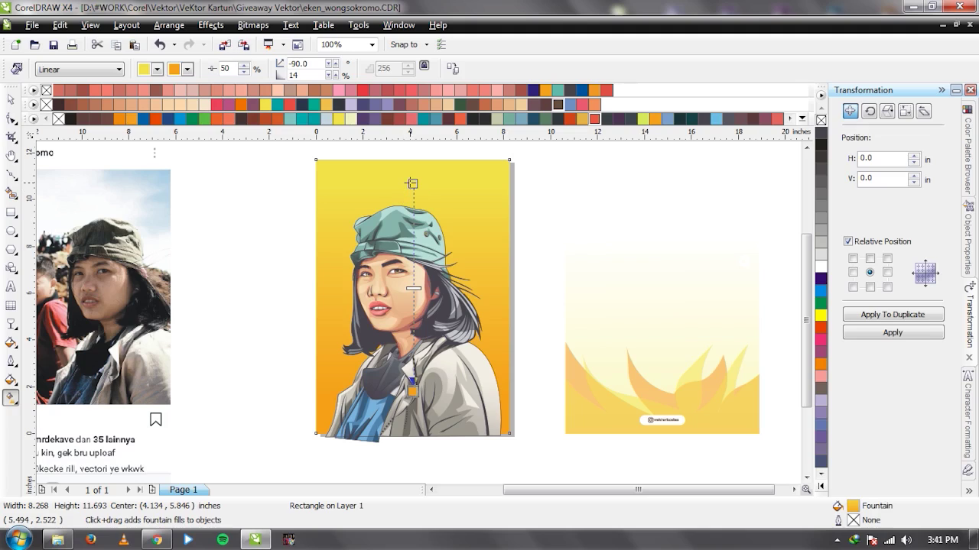
{"action": "left_click_drag", "start_coordinate": [545, 119], "coordinate": [441, 377]}
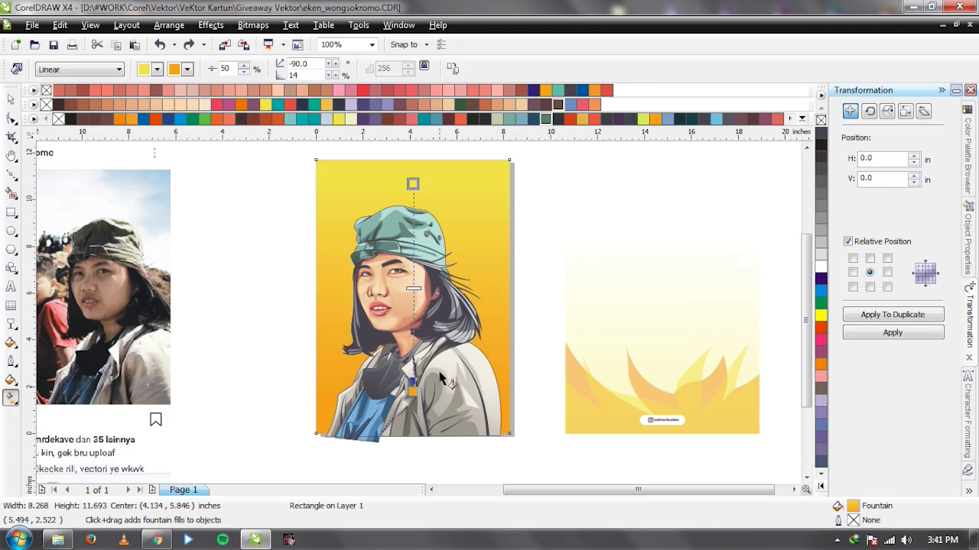
{"action": "left_click_drag", "start_coordinate": [549, 132], "coordinate": [482, 212]}
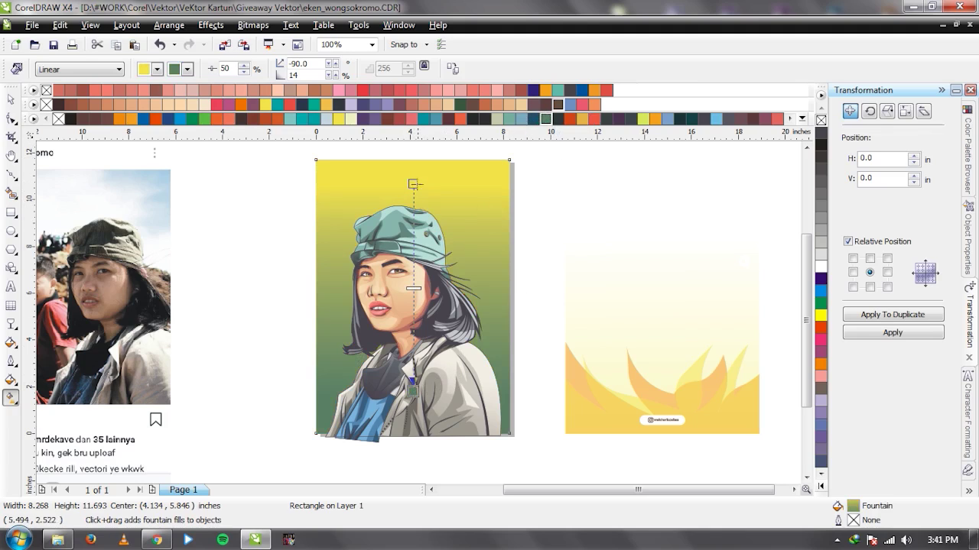
{"action": "left_click_drag", "start_coordinate": [419, 119], "coordinate": [422, 231]}
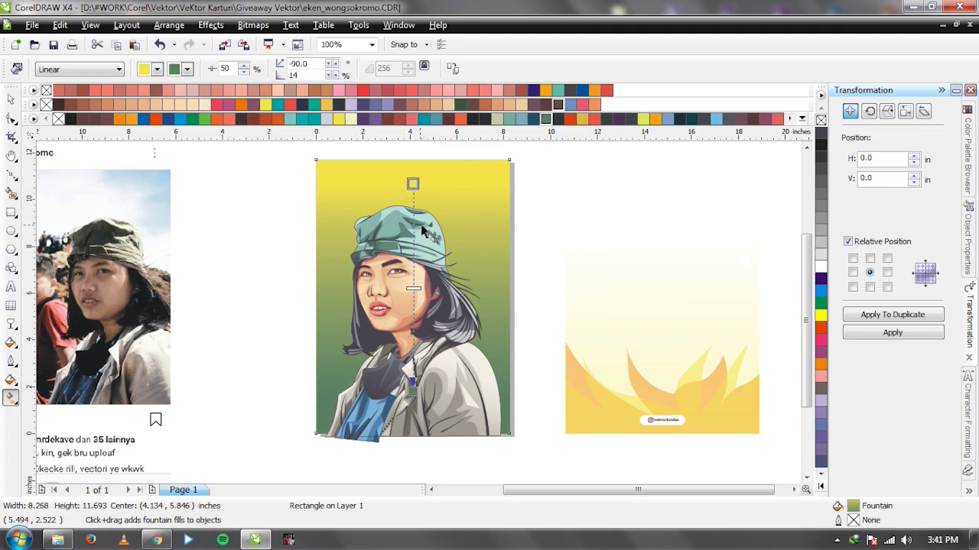
{"action": "left_click", "coordinate": [509, 119]}
{"action": "key", "text": "space"}
Recolour the flame card's shapes, one teal and another dark green.
{"action": "left_click", "coordinate": [631, 389]}
{"action": "left_click", "coordinate": [575, 373], "text": "ctrl"}
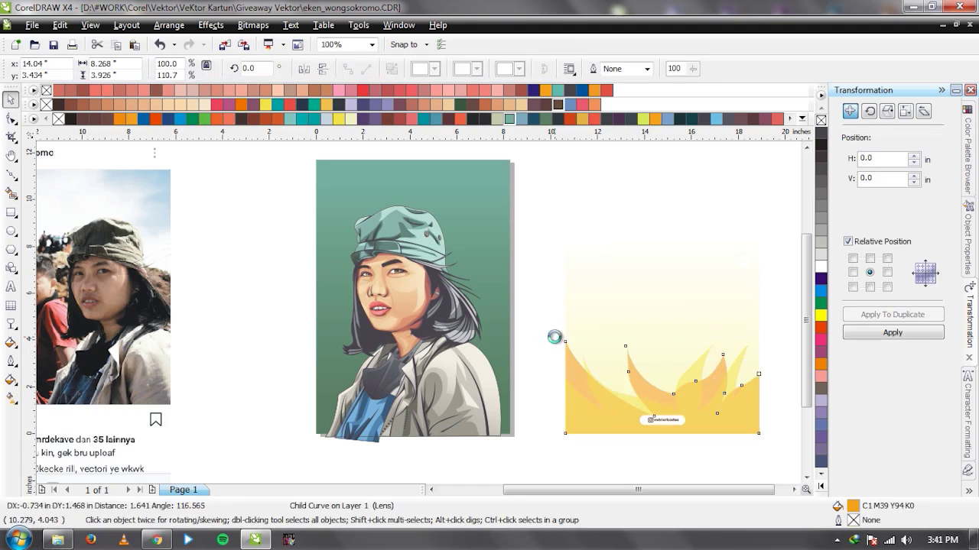
{"action": "left_click", "coordinate": [509, 120]}
{"action": "left_click", "coordinate": [585, 419], "text": "ctrl"}
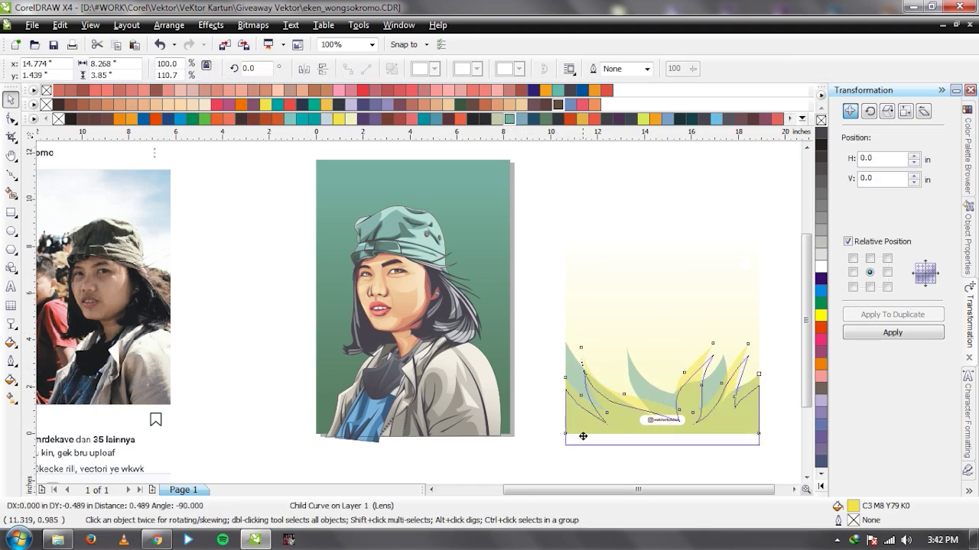
{"action": "left_click", "coordinate": [460, 104]}
{"action": "left_click", "coordinate": [587, 287]}
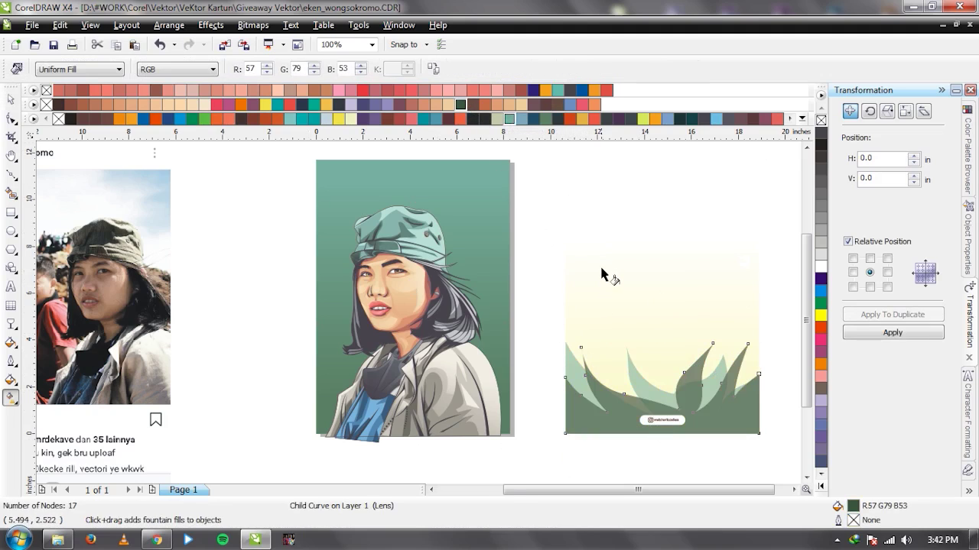
{"action": "left_click", "coordinate": [601, 275]}
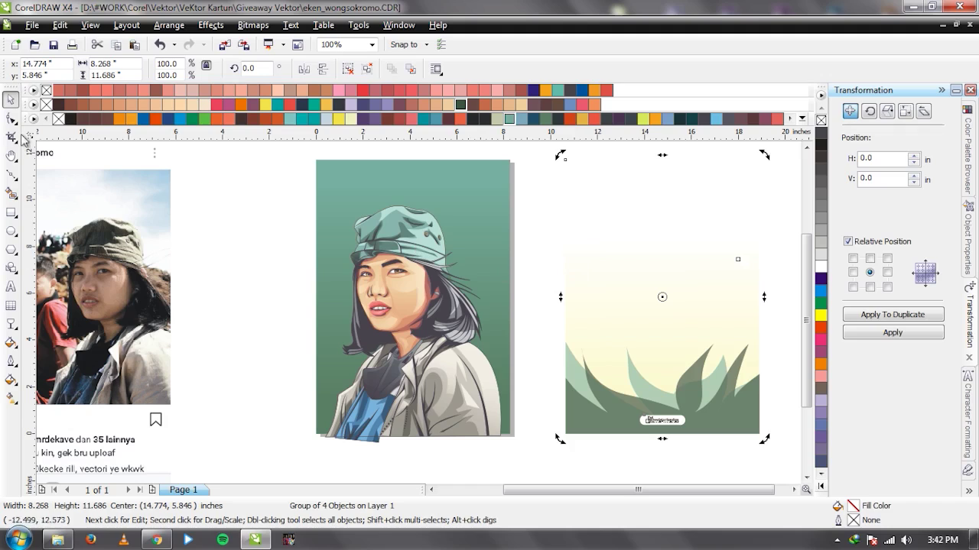
Darken the bottom colour of the green background gradient.
{"action": "left_click", "coordinate": [336, 298]}
{"action": "key", "text": "g"}
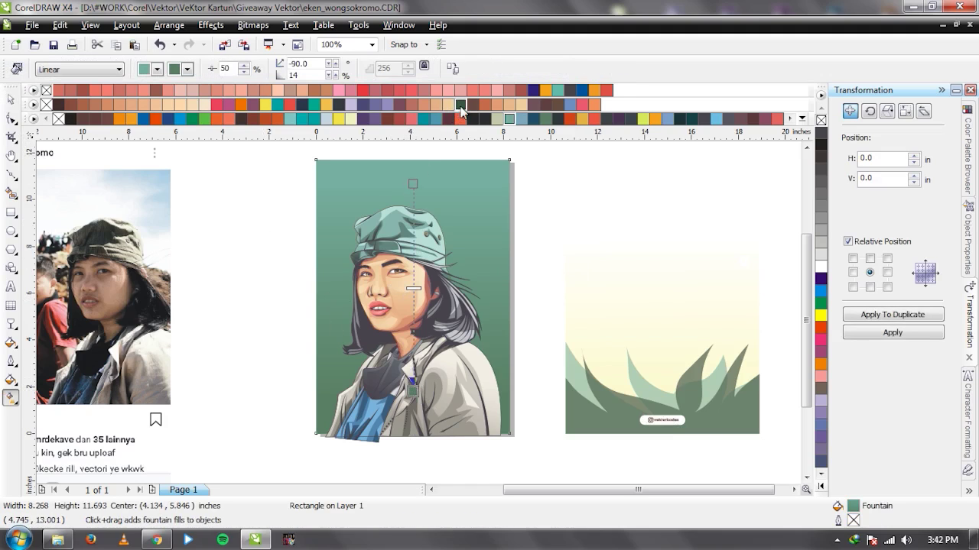
{"action": "left_click", "coordinate": [508, 120]}
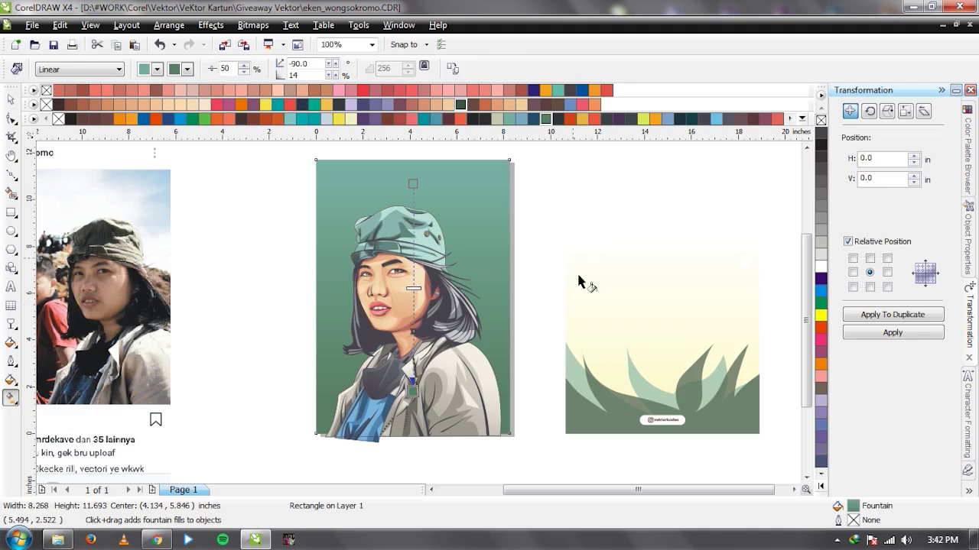
{"action": "key", "text": "space"}
Lighten a grass shape's colour in the grass card and undo an accidental rectangle move.
{"action": "left_click", "coordinate": [601, 411]}
{"action": "left_click", "coordinate": [601, 411], "text": "ctrl"}
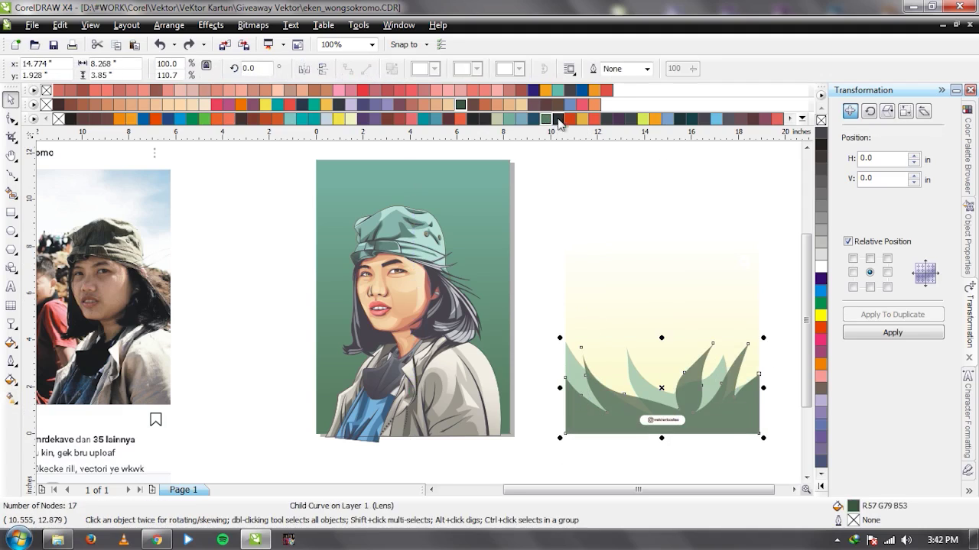
{"action": "left_click", "coordinate": [545, 118]}
{"action": "left_click", "coordinate": [572, 362], "text": "ctrl"}
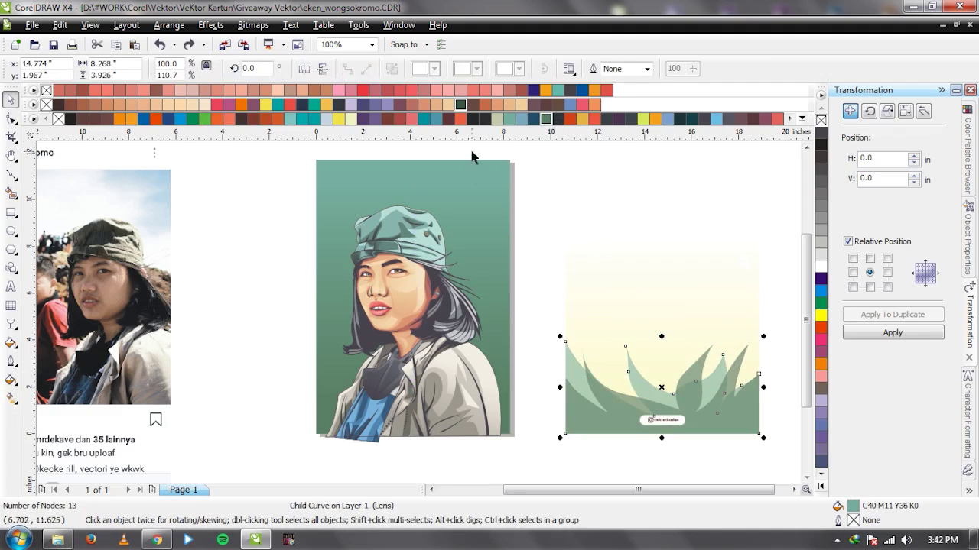
{"action": "left_click", "coordinate": [531, 187]}
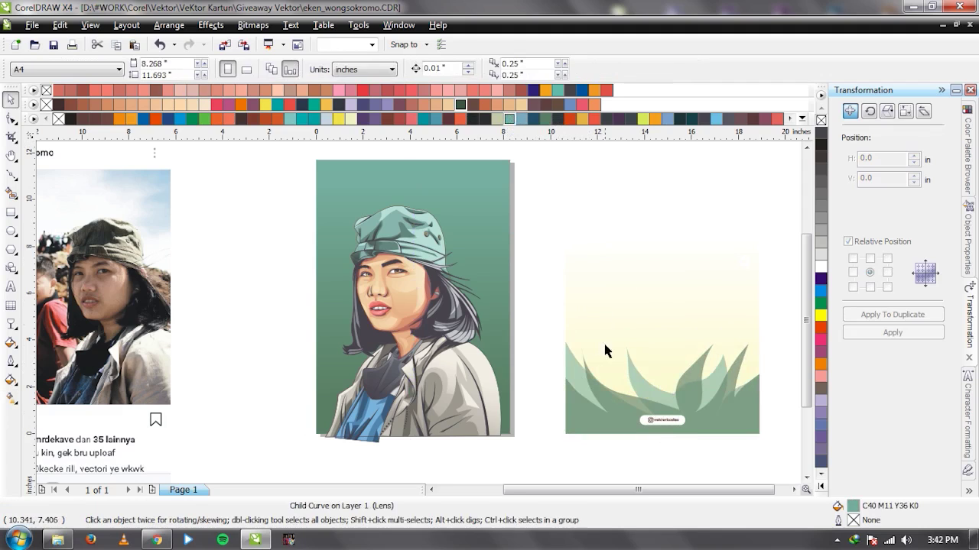
{"action": "left_click", "coordinate": [603, 341]}
{"action": "left_click_drag", "start_coordinate": [615, 311], "coordinate": [584, 299]}
{"action": "key", "text": "ctrl+z"}
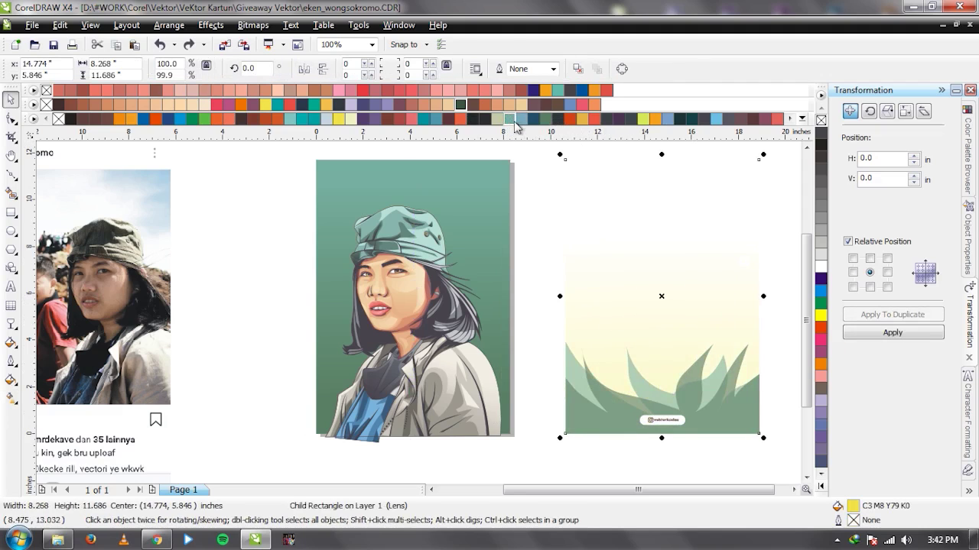
Centre the grass card on the page over the portrait.
{"action": "left_click", "coordinate": [539, 247]}
{"action": "left_click", "coordinate": [629, 328]}
{"action": "key", "text": "p"}
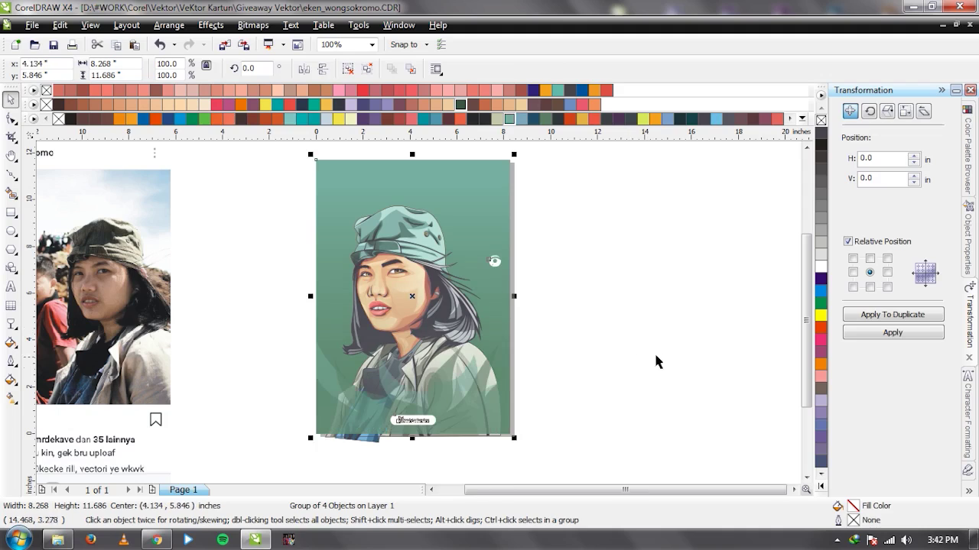
{"action": "left_click", "coordinate": [656, 356]}
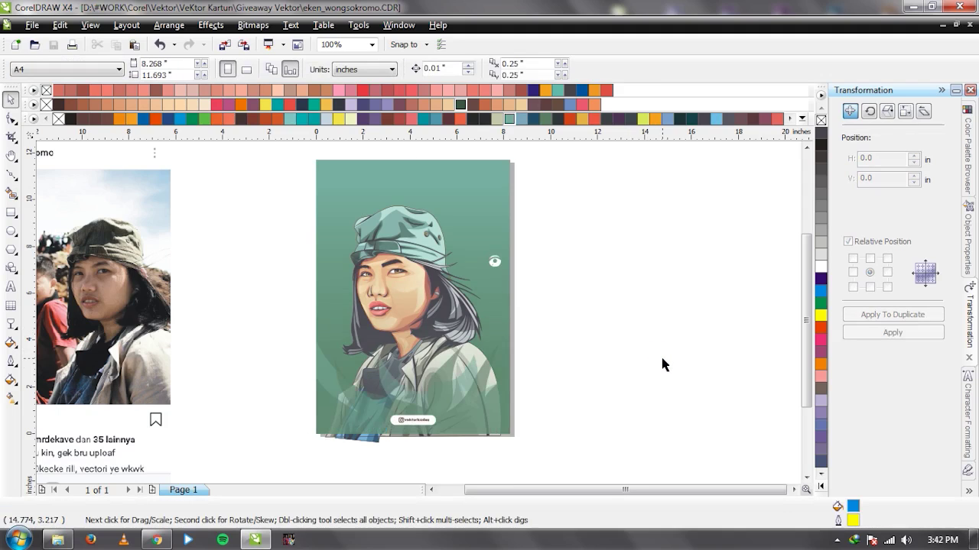
Move the grass card off the portrait to the right of the page.
{"action": "left_click", "coordinate": [471, 409]}
{"action": "left_click", "coordinate": [264, 352]}
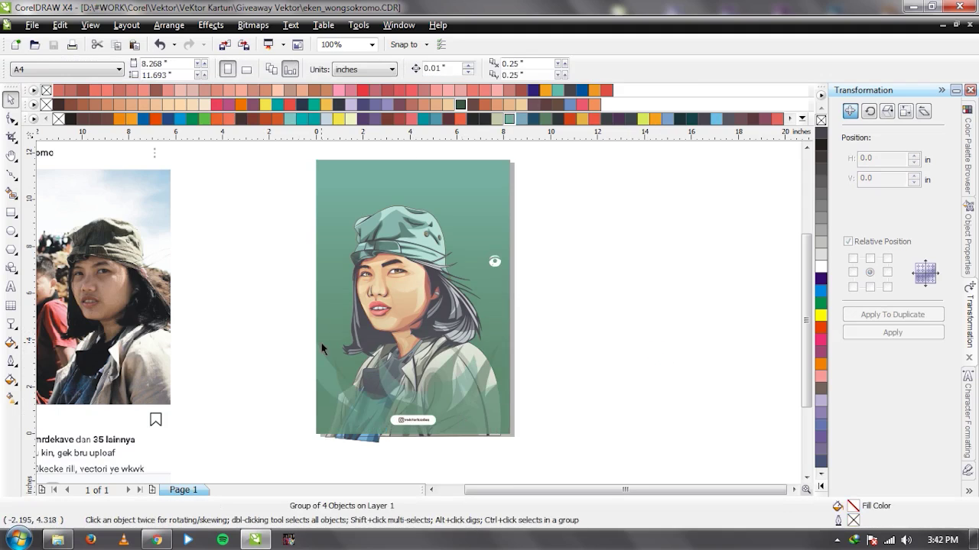
{"action": "left_click", "coordinate": [352, 418]}
{"action": "left_click_drag", "start_coordinate": [352, 418], "coordinate": [567, 418]}
Nudge the portrait group slightly left and enlarge it to 124.7%.
{"action": "left_click", "coordinate": [385, 347]}
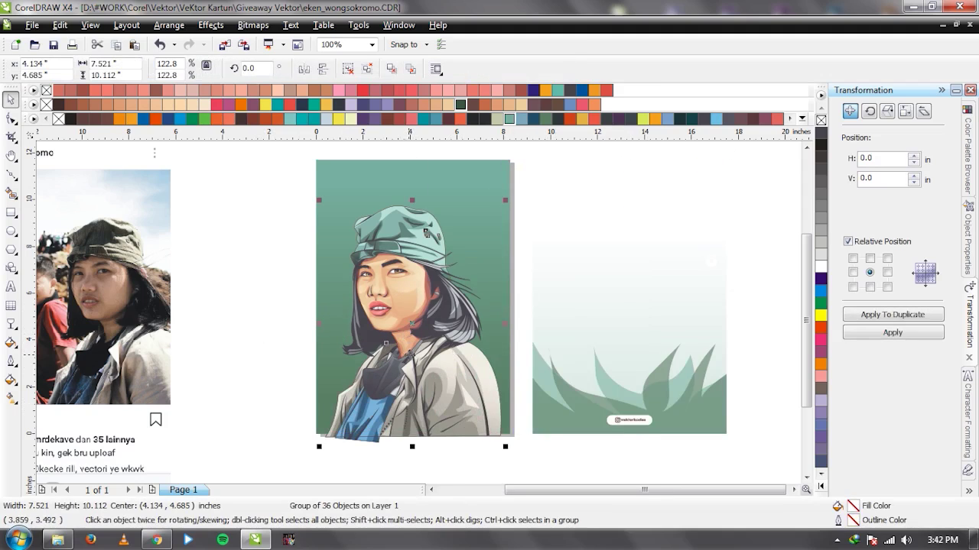
{"action": "left_click_drag", "start_coordinate": [411, 356], "coordinate": [401, 355]}
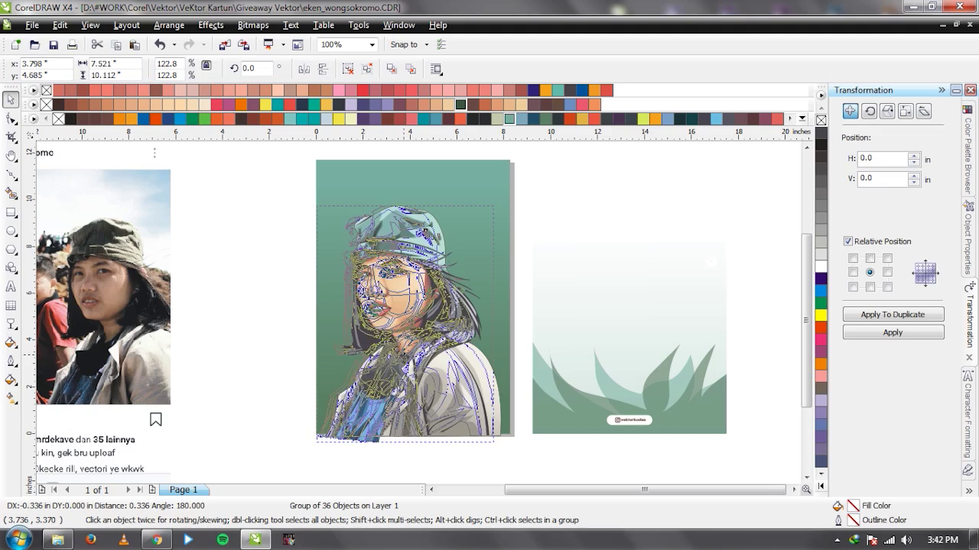
{"action": "left_click", "coordinate": [509, 119]}
{"action": "key", "text": "ctrl+z"}
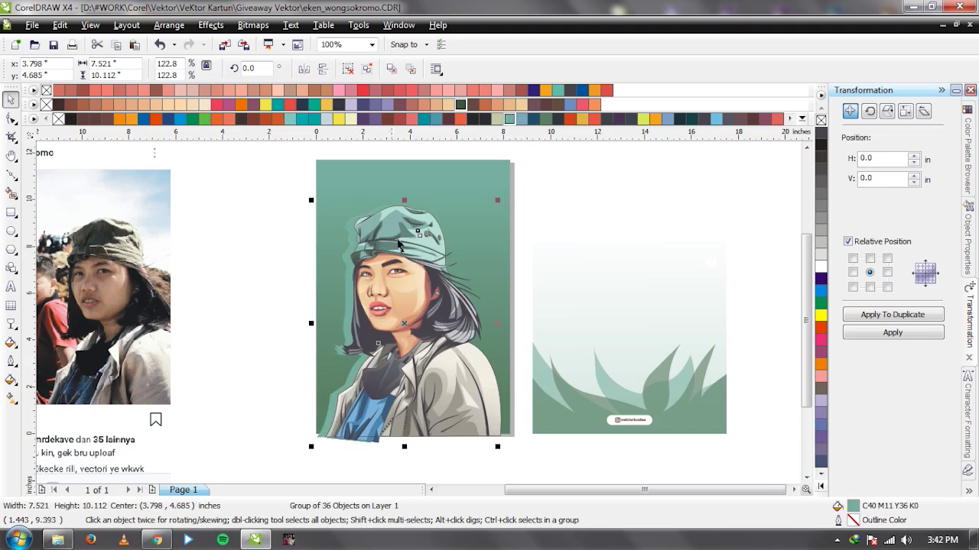
{"action": "left_click_drag", "start_coordinate": [500, 448], "coordinate": [501, 452]}
{"action": "left_click", "coordinate": [502, 451]}
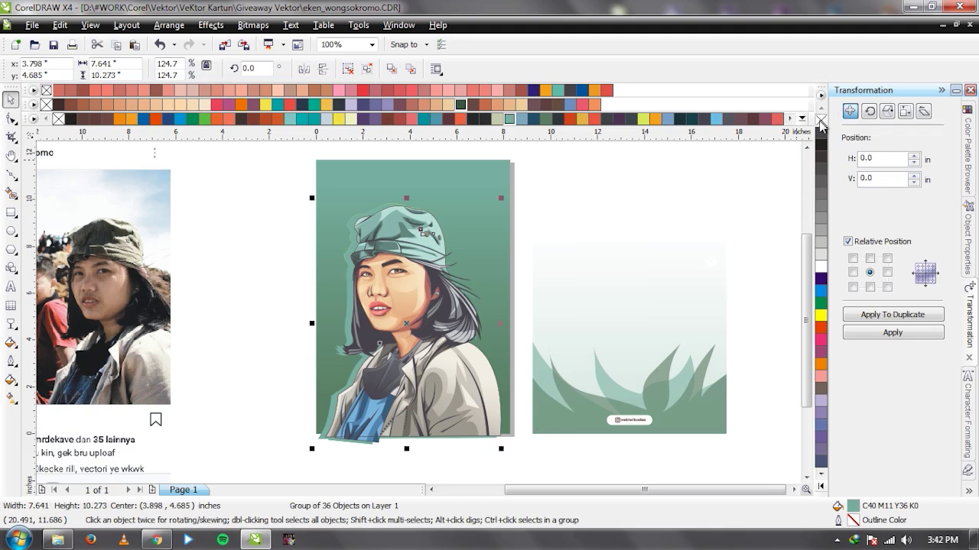
{"action": "scroll", "coordinate": [382, 298], "scroll_direction": "up", "scroll_amount": 2}
{"action": "scroll", "coordinate": [420, 317], "scroll_direction": "down", "scroll_amount": 2}
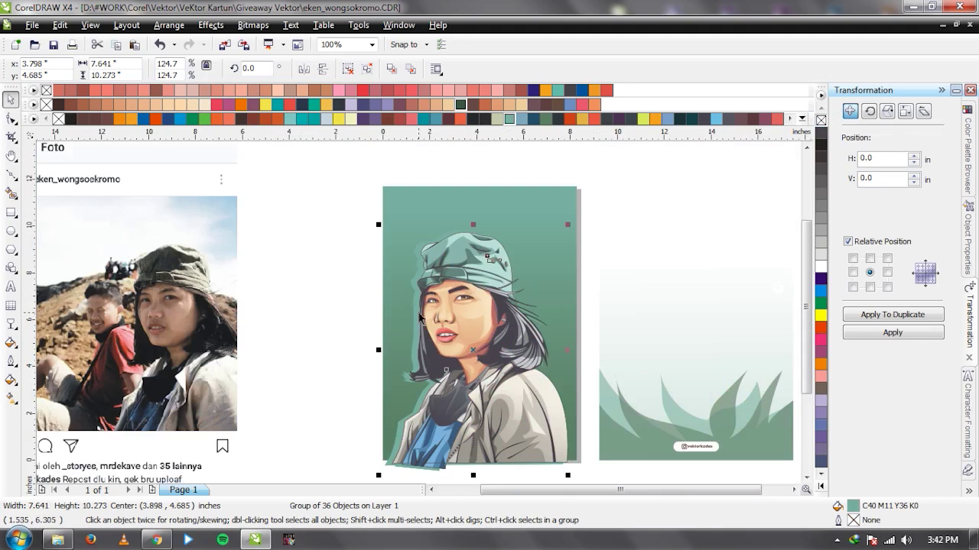
{"action": "scroll", "coordinate": [419, 318], "scroll_direction": "down", "scroll_amount": 1}
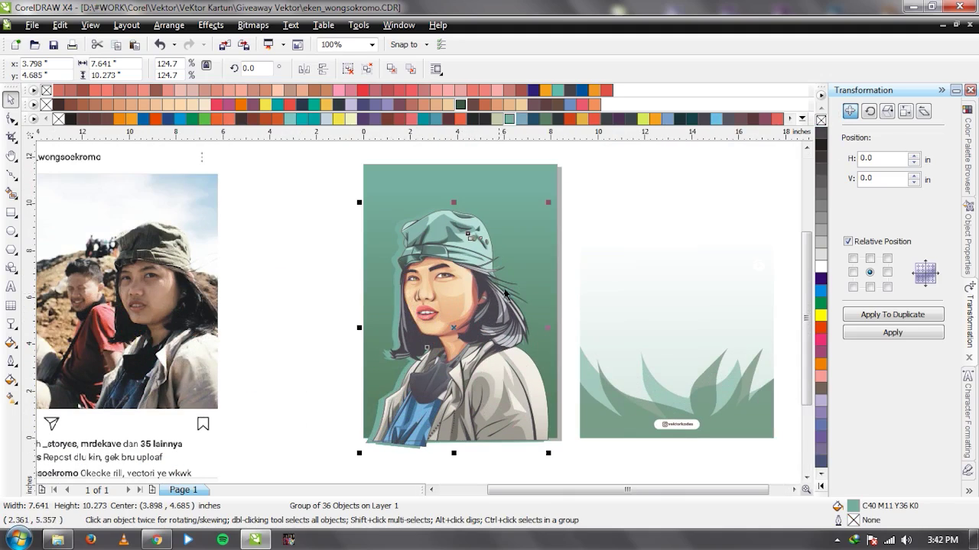
Fill the silhouette behind the figure with green C62 M28 Y54 K1.
{"action": "left_click", "coordinate": [546, 119]}
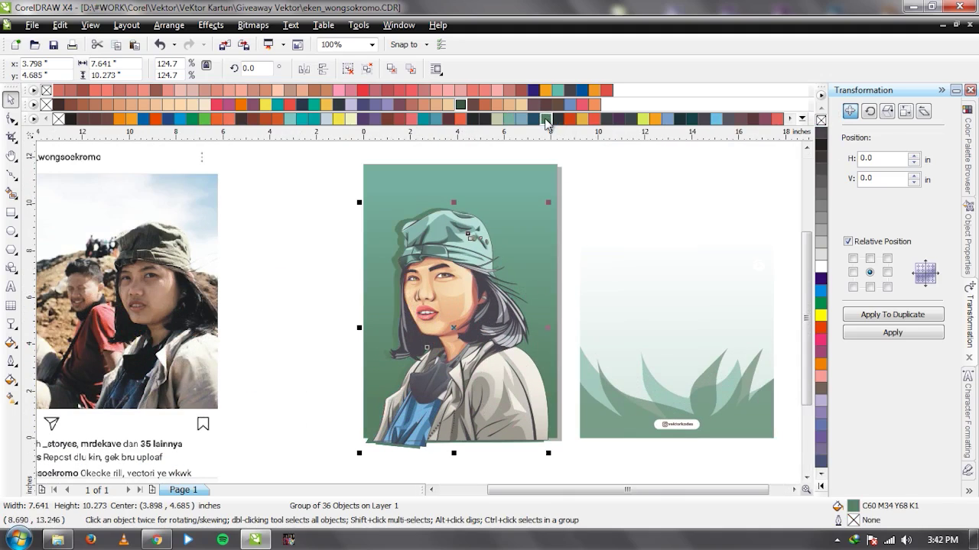
{"action": "left_click", "coordinate": [509, 119]}
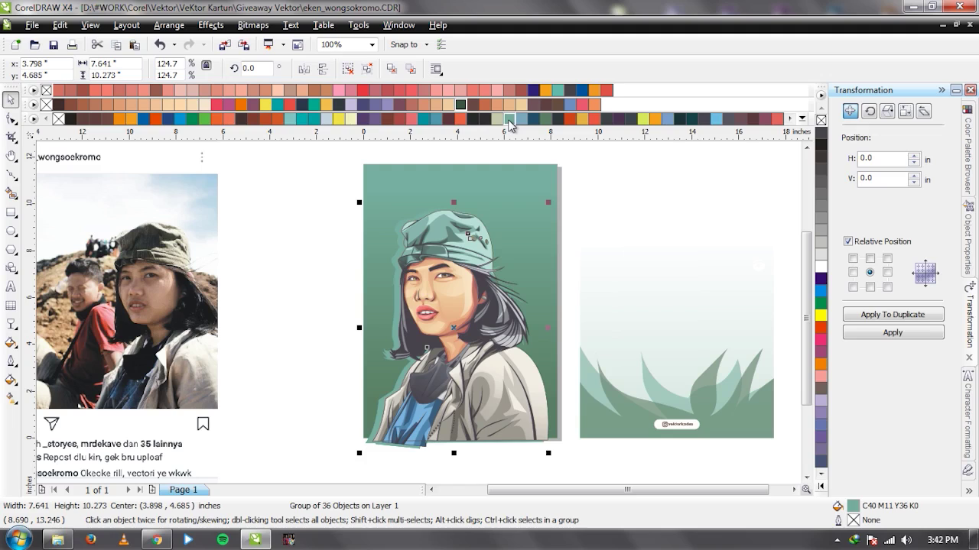
{"action": "key", "text": "shift+F11"}
{"action": "left_click_drag", "start_coordinate": [631, 313], "coordinate": [624, 336]}
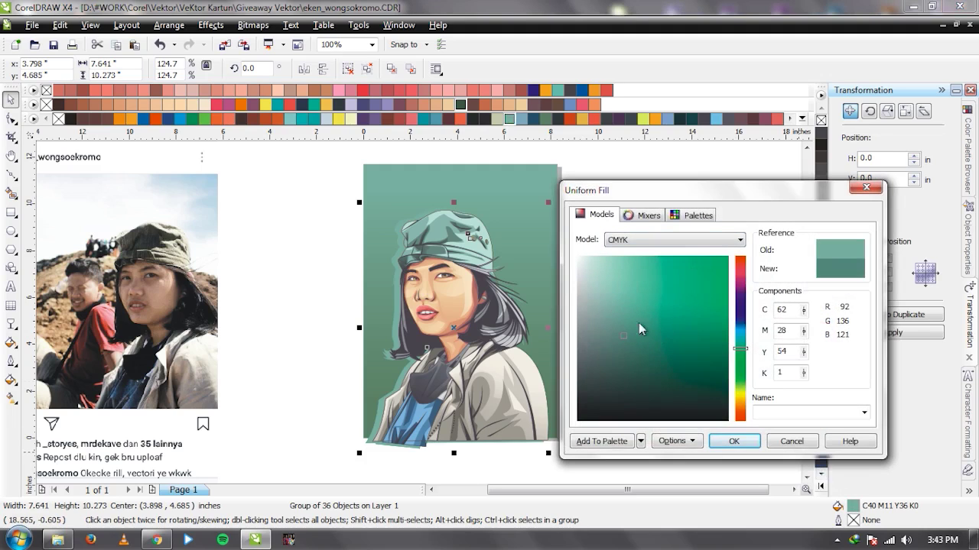
{"action": "left_click", "coordinate": [733, 441]}
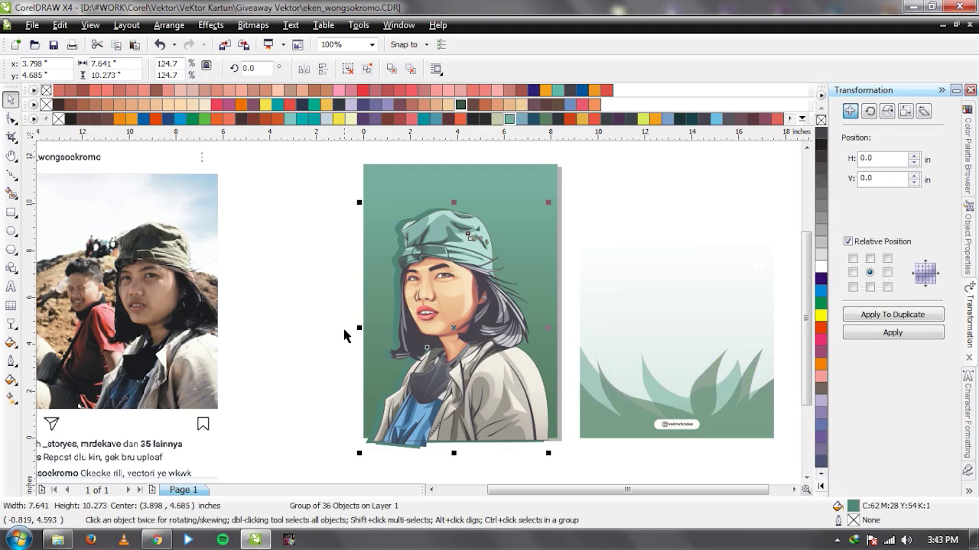
{"action": "left_click", "coordinate": [351, 331]}
Centre the grass group on the page, then move it back off to the right.
{"action": "left_click", "coordinate": [614, 411]}
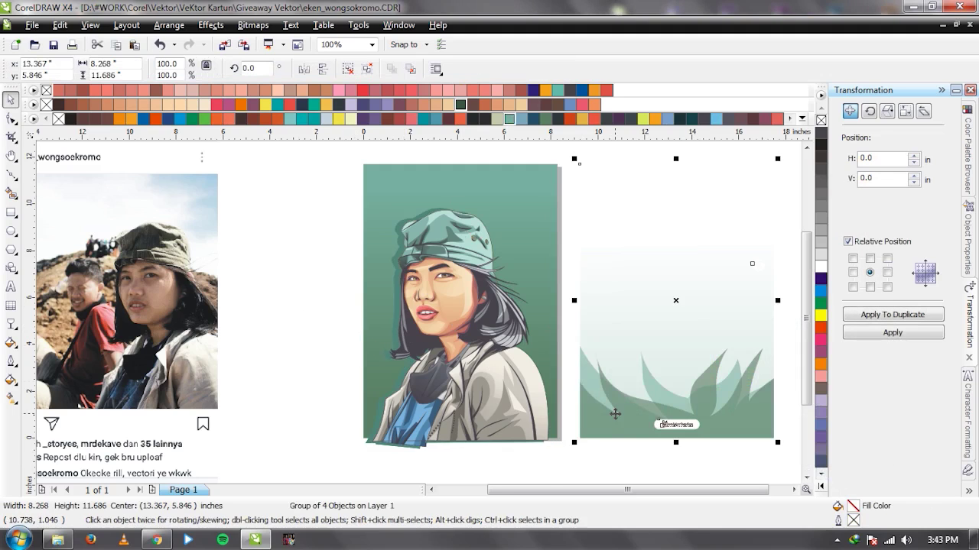
{"action": "key", "text": "p"}
{"action": "left_click", "coordinate": [639, 350]}
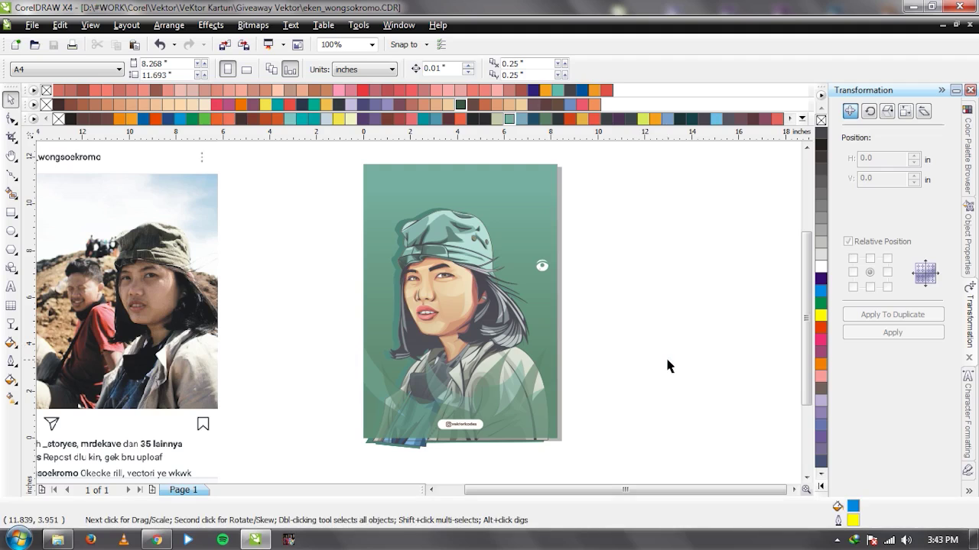
{"action": "left_click_drag", "start_coordinate": [426, 303], "coordinate": [661, 304]}
{"action": "left_click", "coordinate": [329, 192]}
Group the portrait's objects and set the background gradient's end colour to light teal.
{"action": "left_click_drag", "start_coordinate": [329, 193], "coordinate": [585, 463]}
{"action": "key", "text": "ctrl+g"}
{"action": "left_click", "coordinate": [390, 184], "text": "ctrl"}
{"action": "key", "text": "g"}
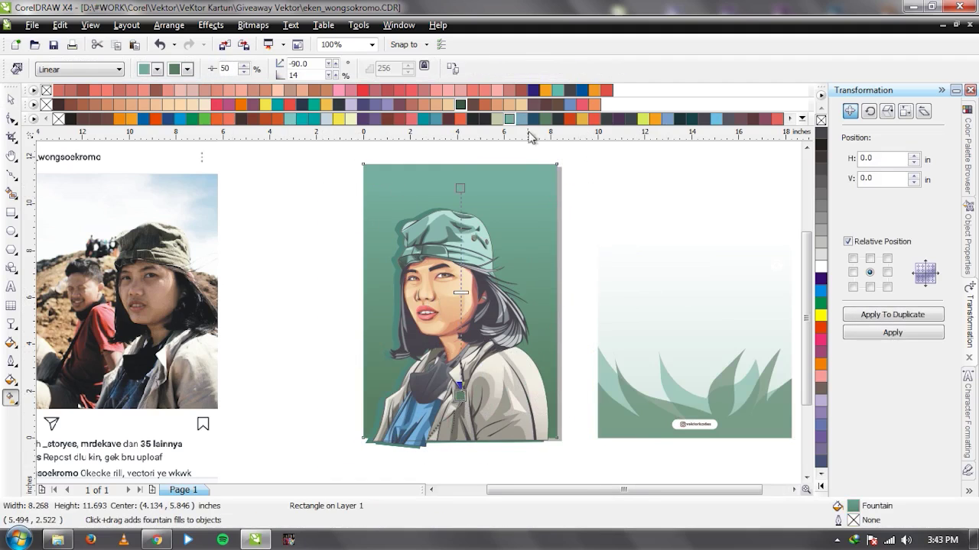
{"action": "left_click", "coordinate": [508, 119]}
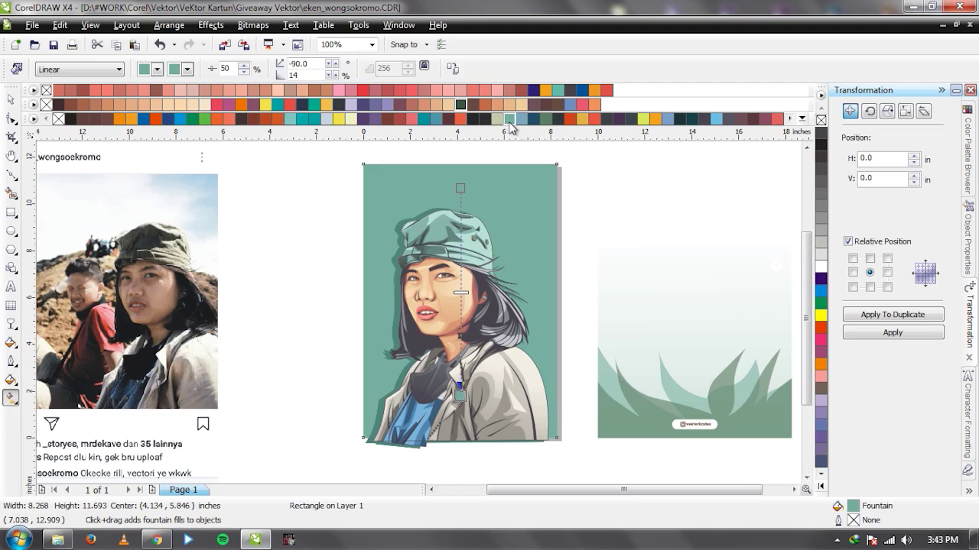
{"action": "key", "text": "space"}
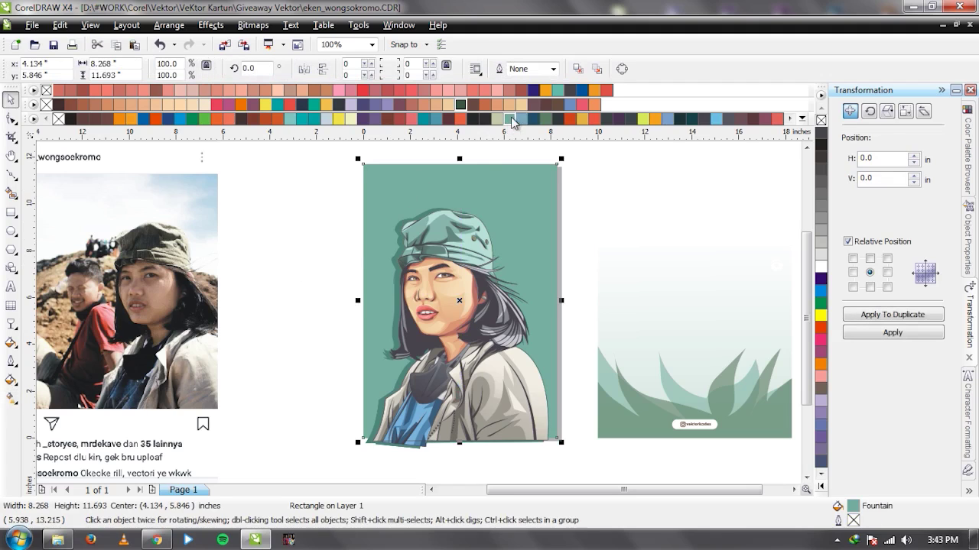
{"action": "left_click", "coordinate": [351, 348]}
Centre the grass group over the portrait, then undo that and the gradient change.
{"action": "left_click", "coordinate": [615, 379]}
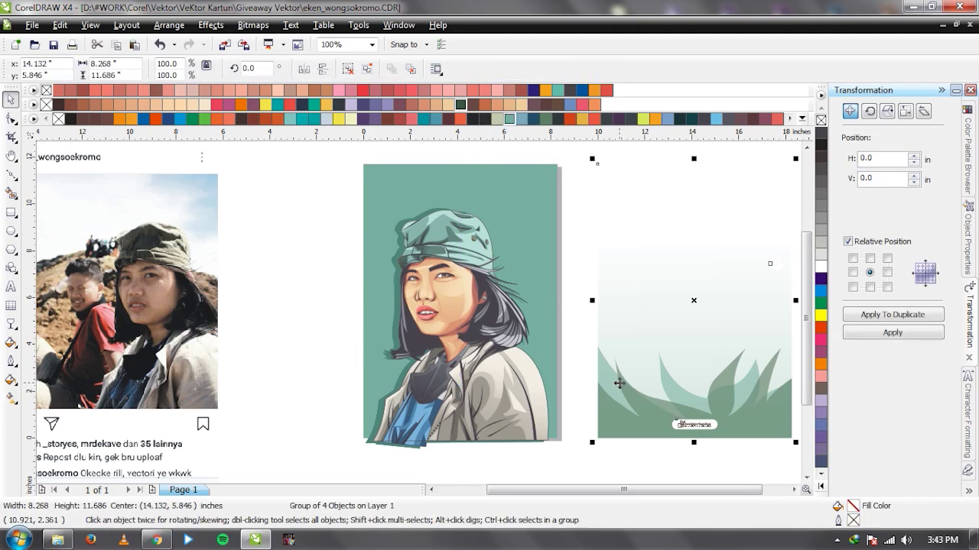
{"action": "key", "text": "p"}
{"action": "left_click", "coordinate": [635, 386]}
{"action": "key", "text": "ctrl+z"}
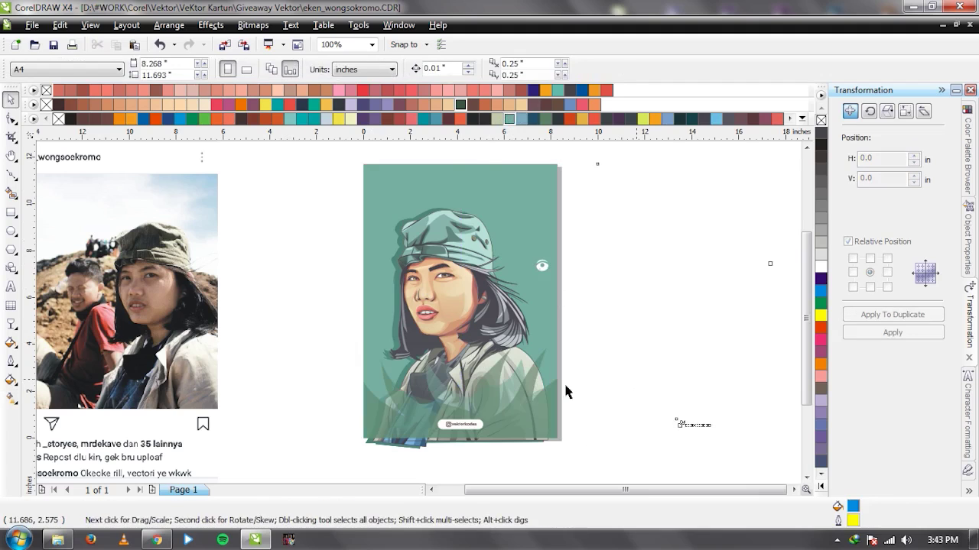
{"action": "key", "text": "ctrl+z"}
{"action": "left_click", "coordinate": [302, 369]}
Re-edit the background gradient, browsing shades of the green colour.
{"action": "key", "text": "ctrl+shift+z"}
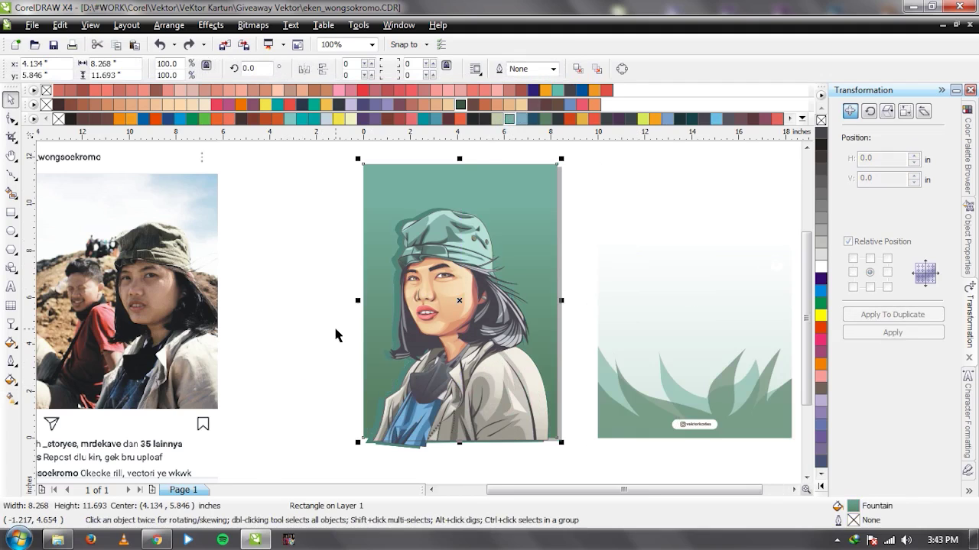
{"action": "key", "text": "g"}
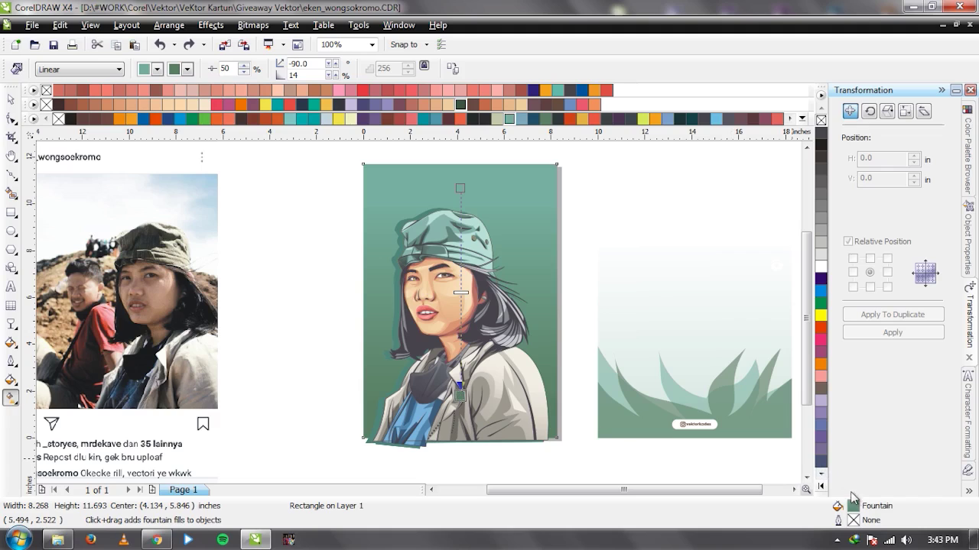
{"action": "left_click", "coordinate": [509, 120]}
{"action": "left_click", "coordinate": [573, 150]}
{"action": "key", "text": "space"}
Centre the grass and logo group over the portrait and check the result.
{"action": "left_click", "coordinate": [623, 387]}
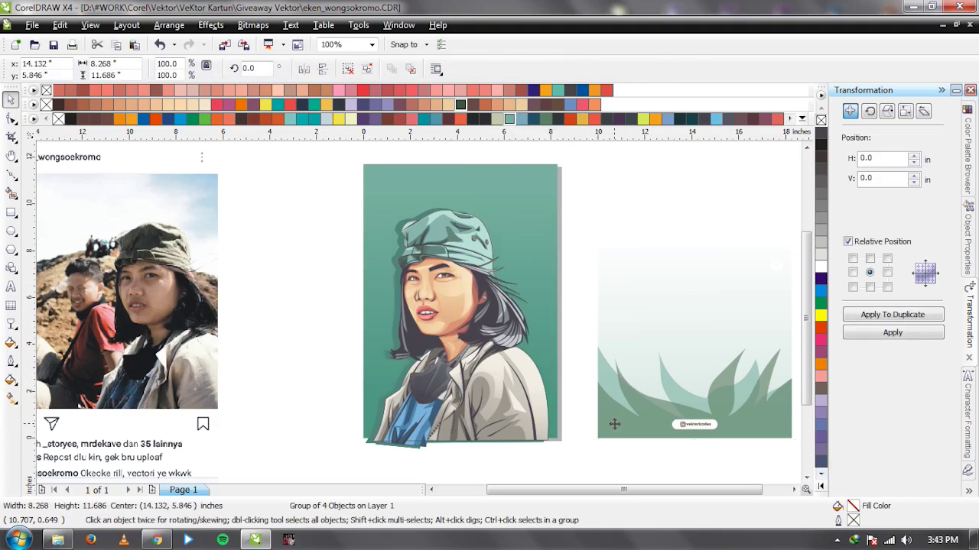
{"action": "left_click", "coordinate": [615, 420], "text": "ctrl"}
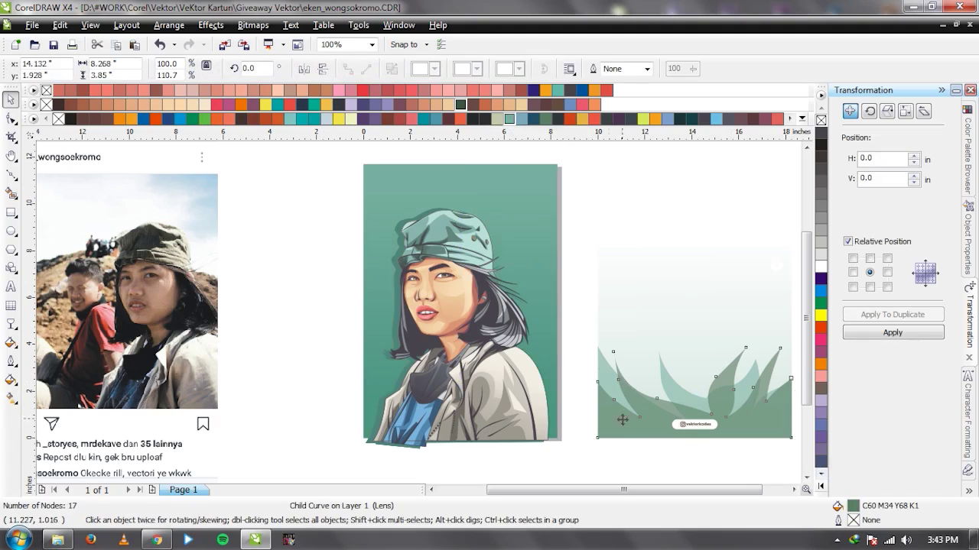
{"action": "left_click", "coordinate": [511, 120]}
{"action": "left_click", "coordinate": [604, 398]}
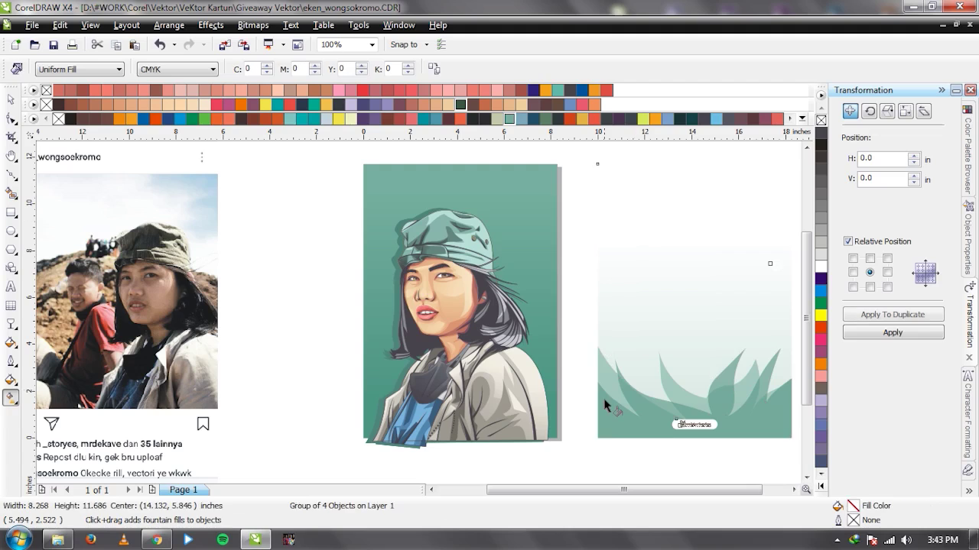
{"action": "key", "text": "p"}
{"action": "left_click", "coordinate": [636, 352]}
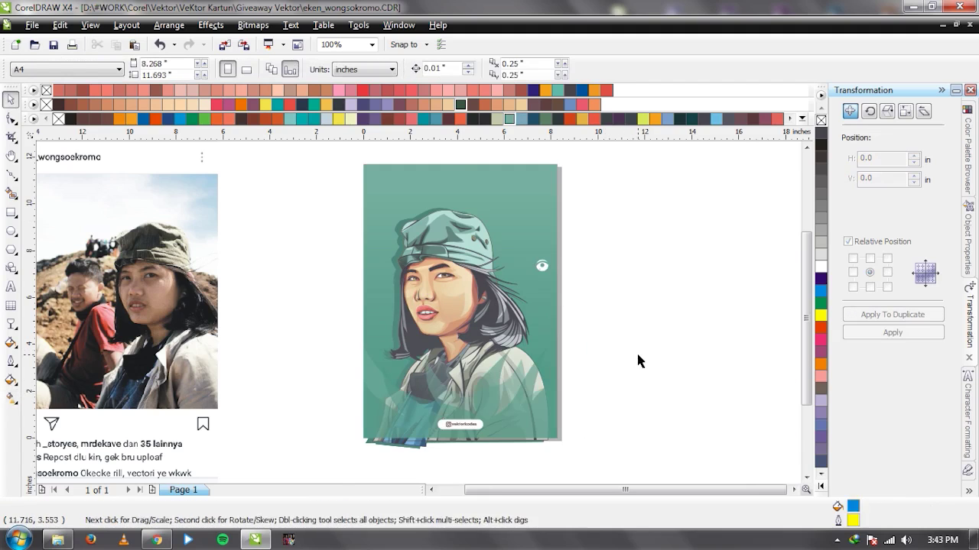
{"action": "left_click", "coordinate": [457, 282]}
{"action": "left_click", "coordinate": [642, 284]}
Replace the existing text with CIEEEE and select it.
{"action": "left_click", "coordinate": [10, 286]}
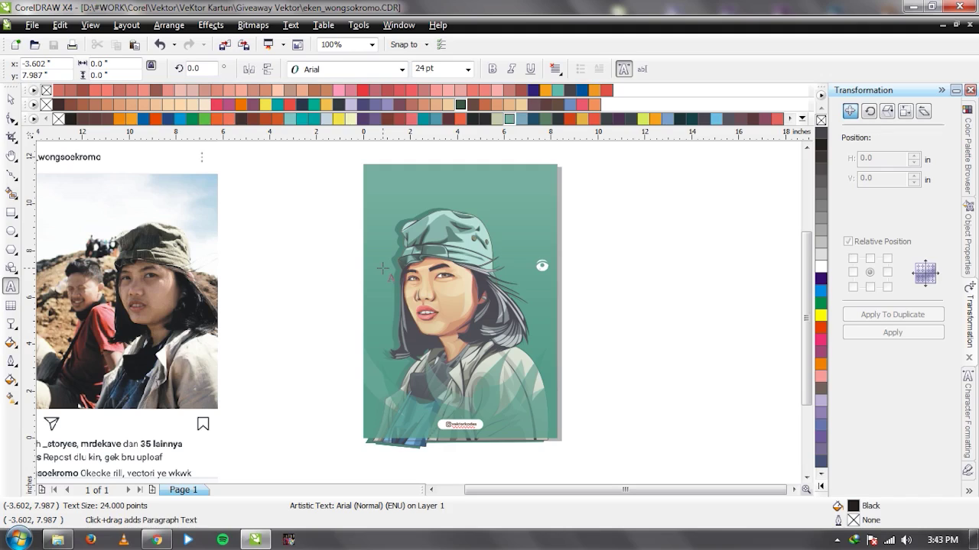
{"action": "type", "text": "SE"}
{"action": "key", "text": "ctrl+a"}
{"action": "type", "text": "CI"}
{"action": "key", "text": "ctrl+a"}
{"action": "scroll", "coordinate": [382, 268], "scroll_direction": "up", "scroll_amount": 1}
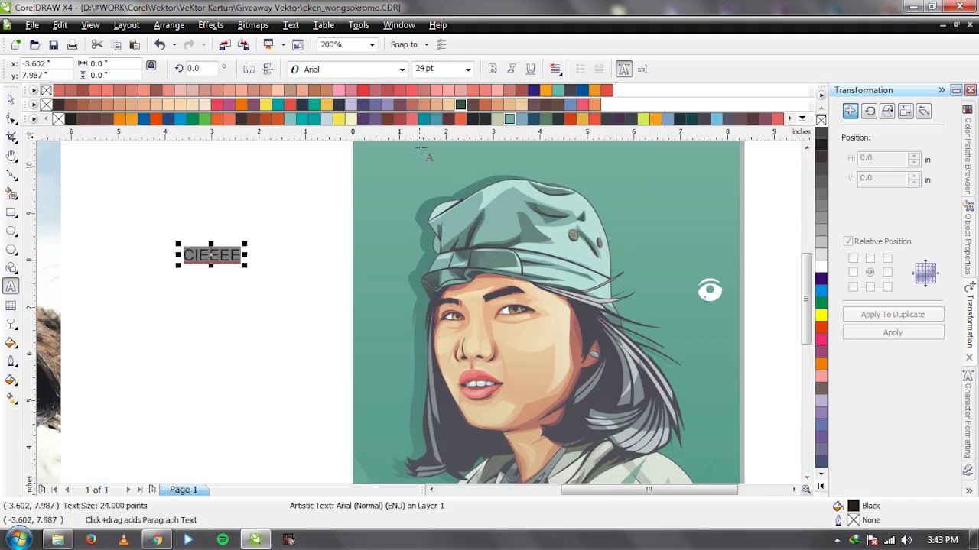
Set CIEEEE in Bebas after trying Futura Md BT, and scale it to headline size.
{"action": "left_click", "coordinate": [401, 69]}
{"action": "left_click", "coordinate": [405, 102]}
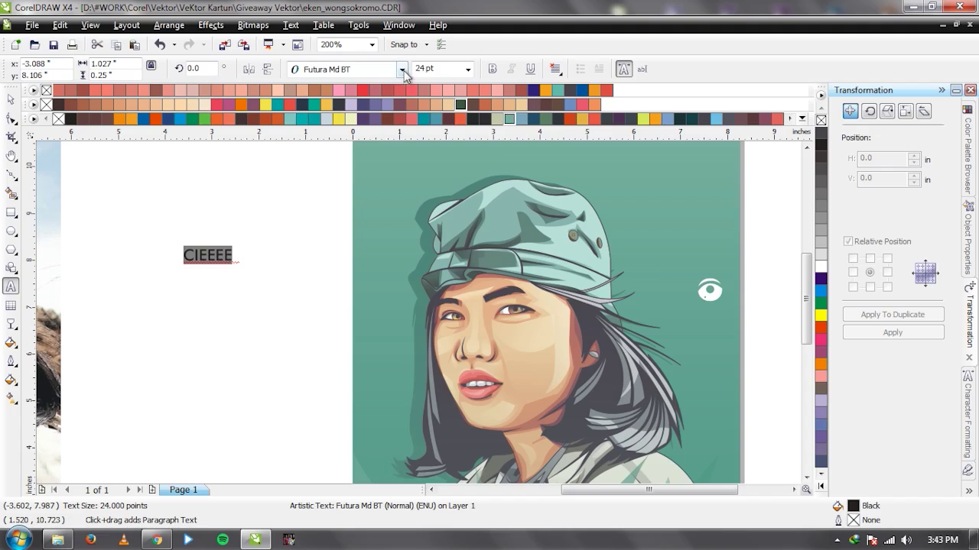
{"action": "left_click", "coordinate": [401, 69]}
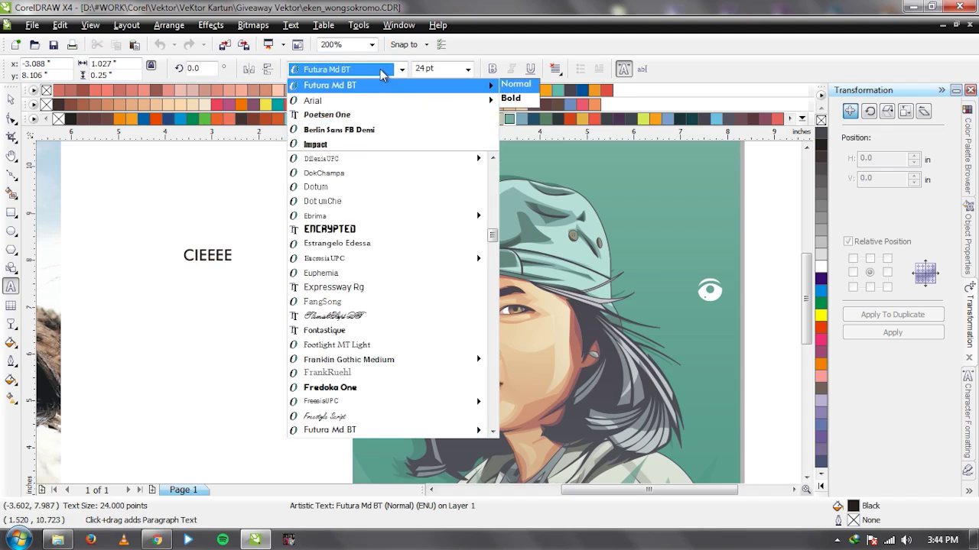
{"action": "type", "text": "be"}
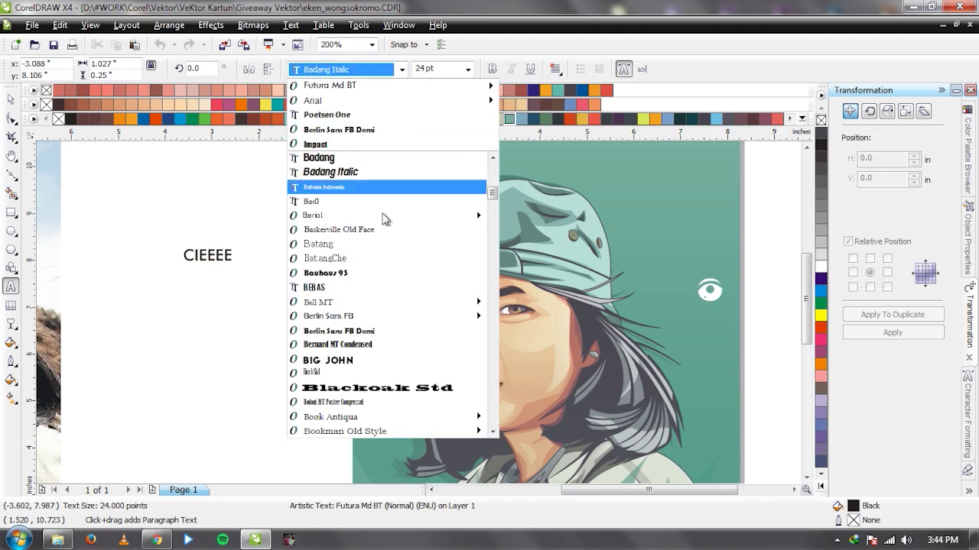
{"action": "left_click", "coordinate": [380, 297]}
{"action": "key", "text": "ctrl+a"}
{"action": "key", "text": "ctrl+c"}
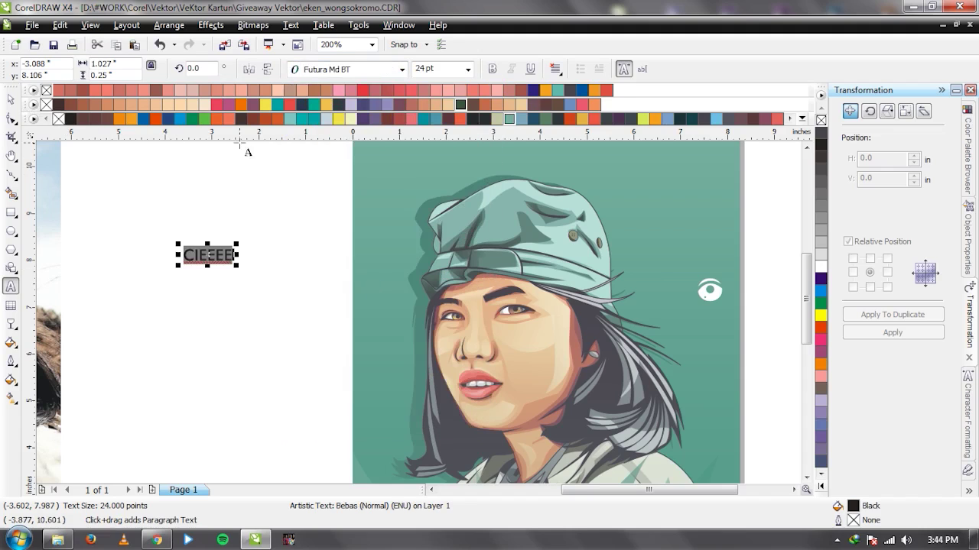
{"action": "left_click", "coordinate": [400, 71]}
{"action": "left_click", "coordinate": [382, 99]}
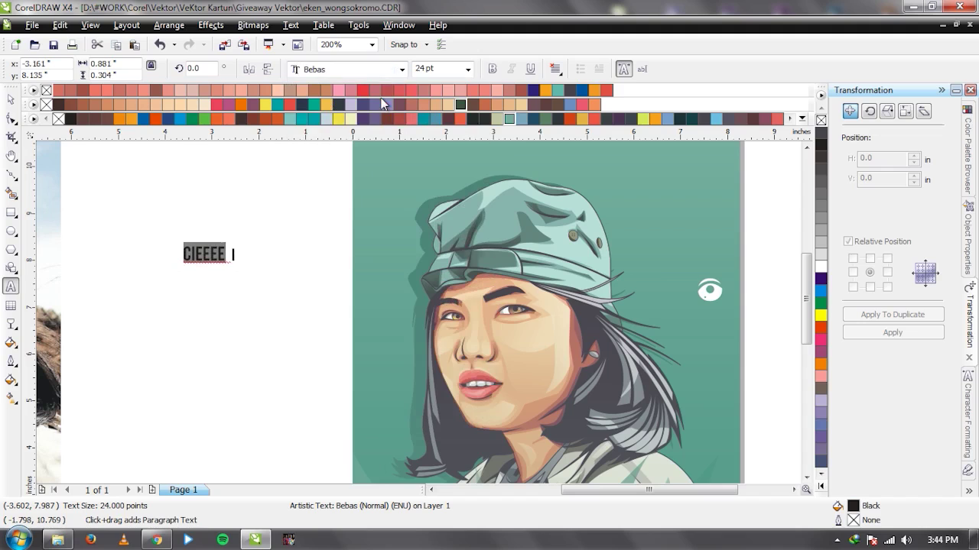
{"action": "key", "text": "ctrl+space"}
{"action": "left_click_drag", "start_coordinate": [232, 267], "coordinate": [358, 342]}
{"action": "scroll", "coordinate": [420, 317], "scroll_direction": "down", "scroll_amount": 1}
Centre the CIEEEE headline over the portrait and move it slightly higher.
{"action": "left_click", "coordinate": [539, 261], "text": "shift"}
{"action": "key", "text": "c"}
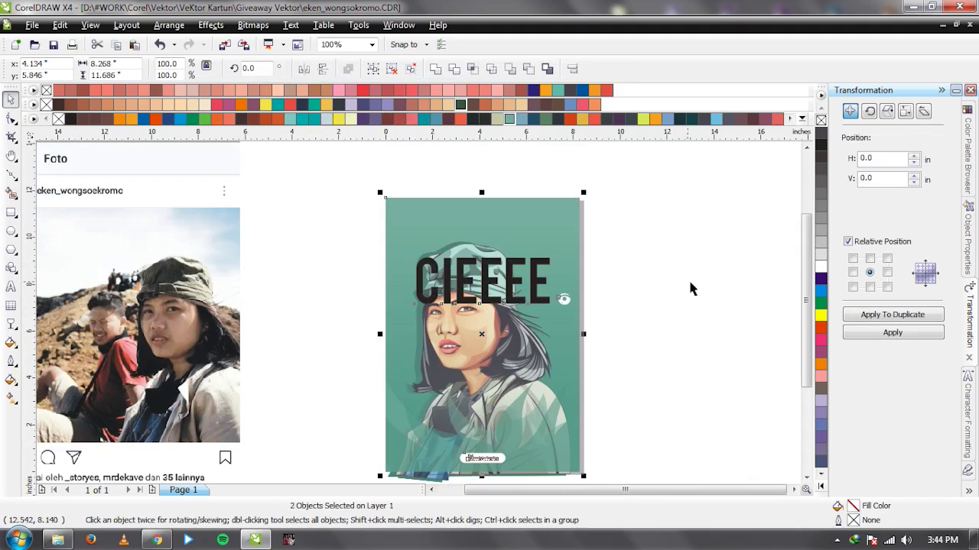
{"action": "left_click", "coordinate": [688, 278]}
{"action": "left_click_drag", "start_coordinate": [549, 295], "coordinate": [534, 239]}
{"action": "left_click", "coordinate": [624, 258]}
Delete the CIEEEE headline from the artwork.
{"action": "left_click", "coordinate": [516, 262]}
{"action": "left_click", "coordinate": [537, 265]}
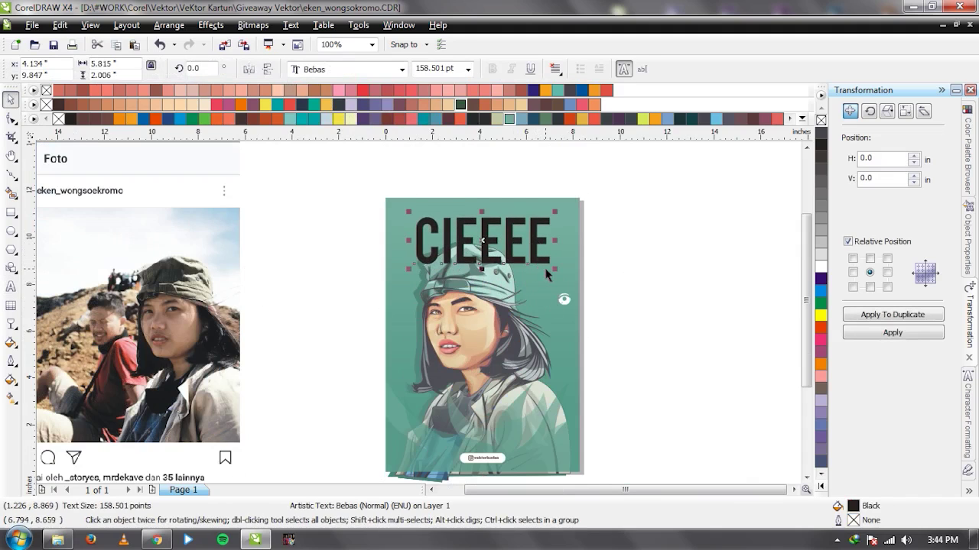
{"action": "key", "text": "Delete"}
{"action": "left_click", "coordinate": [585, 329]}
{"action": "left_click", "coordinate": [585, 330], "text": "ctrl"}
{"action": "key", "text": "Escape"}
{"action": "left_click", "coordinate": [486, 346]}
{"action": "key", "text": "Escape"}
Group the portrait with its large background rectangle.
{"action": "key", "text": "F3"}
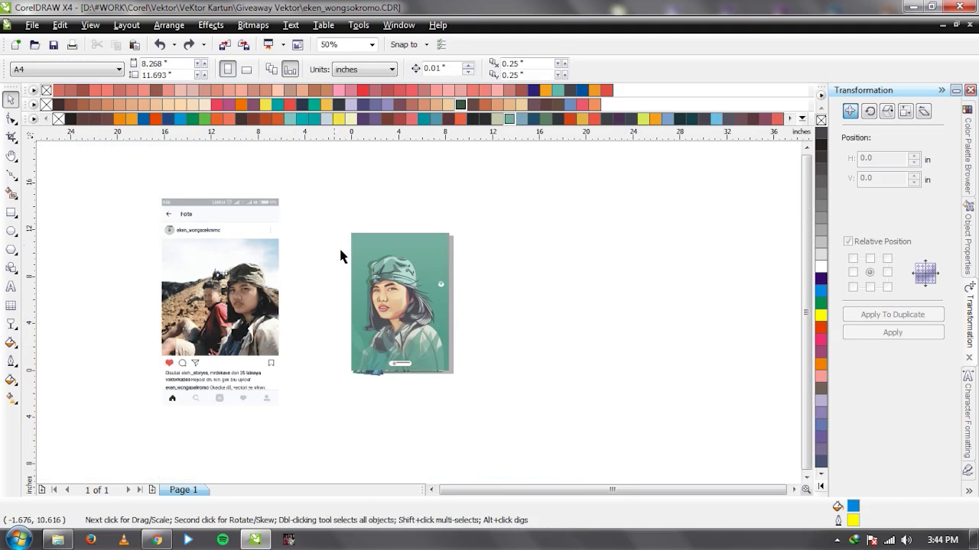
{"action": "key", "text": "Tab"}
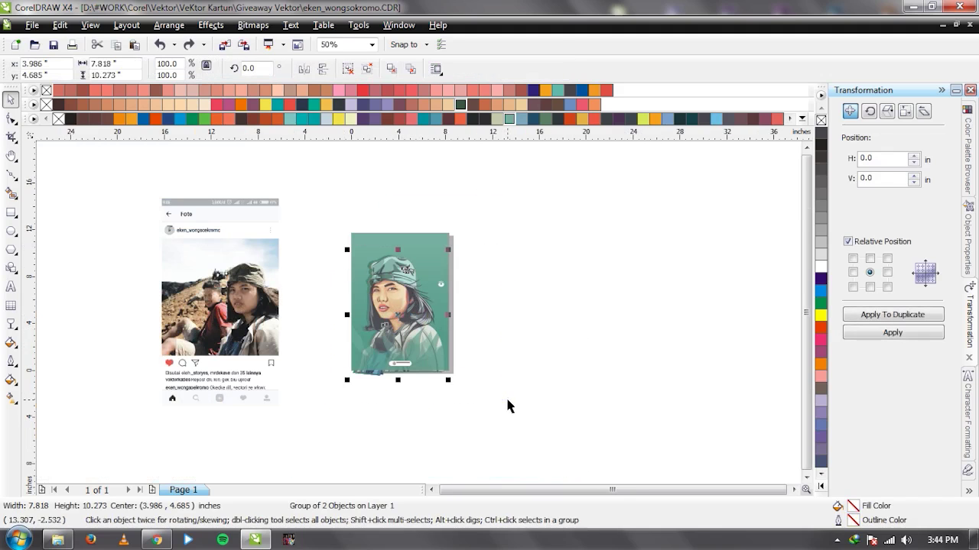
{"action": "left_click", "coordinate": [434, 244], "text": "shift"}
{"action": "key", "text": "ctrl+g"}
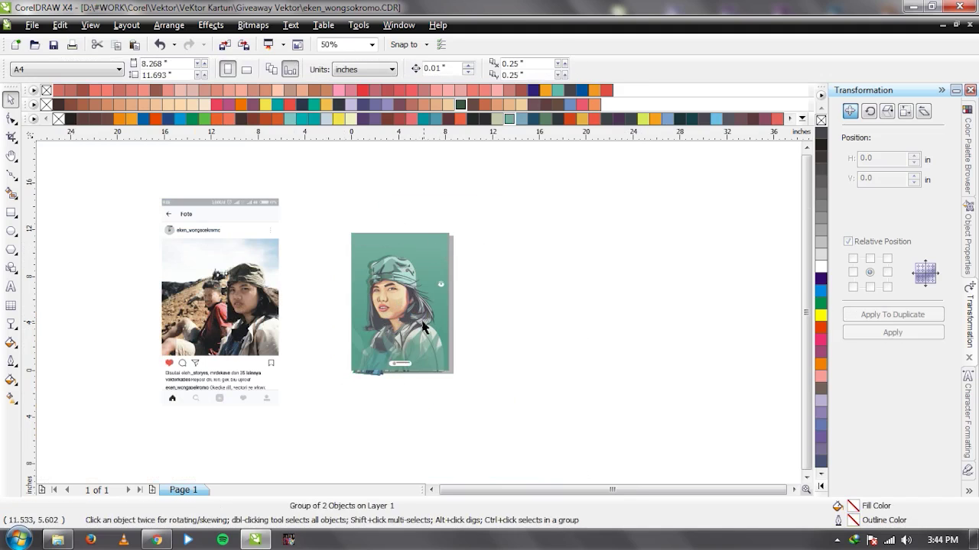
{"action": "scroll", "coordinate": [629, 325], "scroll_direction": "up", "scroll_amount": 1}
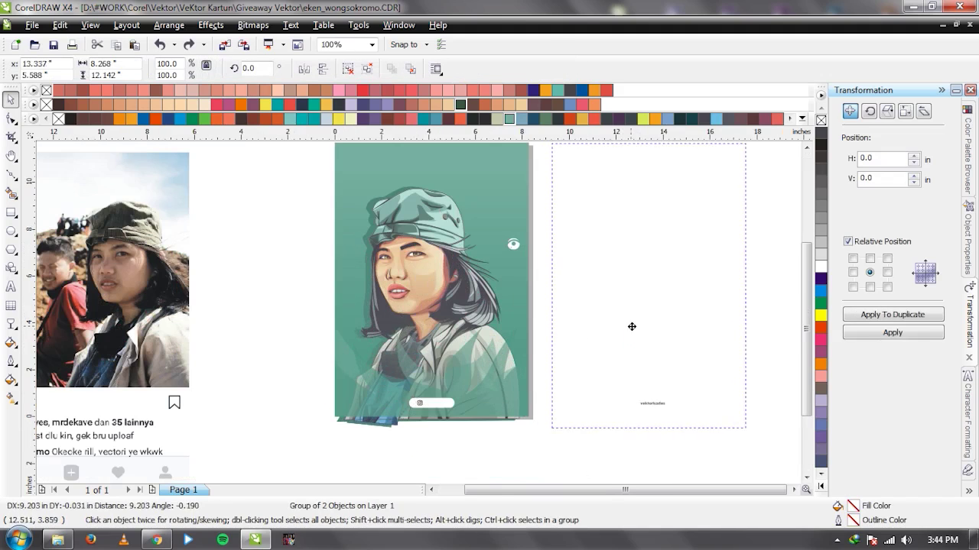
{"action": "scroll", "coordinate": [498, 330], "scroll_direction": "down", "scroll_amount": 1}
{"action": "scroll", "coordinate": [296, 306], "scroll_direction": "up", "scroll_amount": 1}
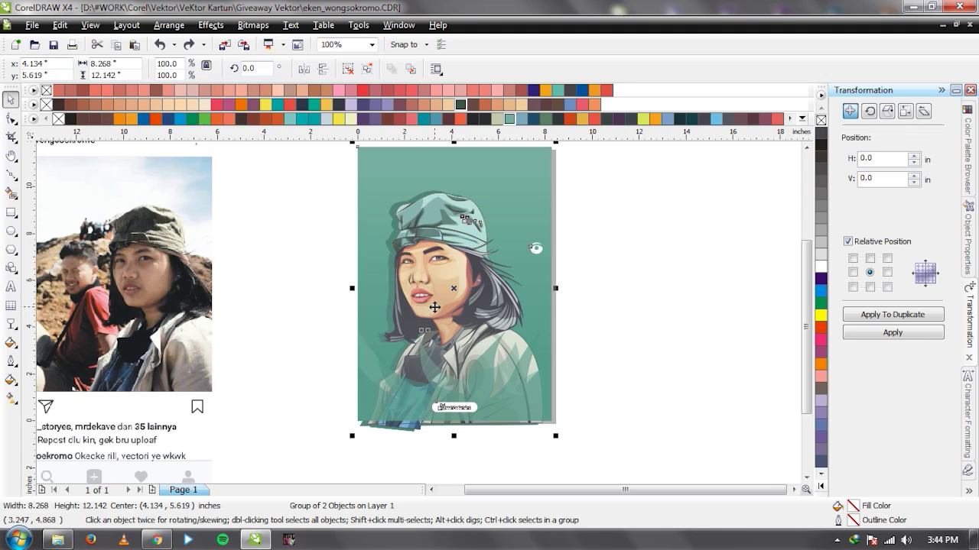
PowerClip the portrait artwork inside the green page-sized rectangle.
{"action": "left_click", "coordinate": [210, 25]}
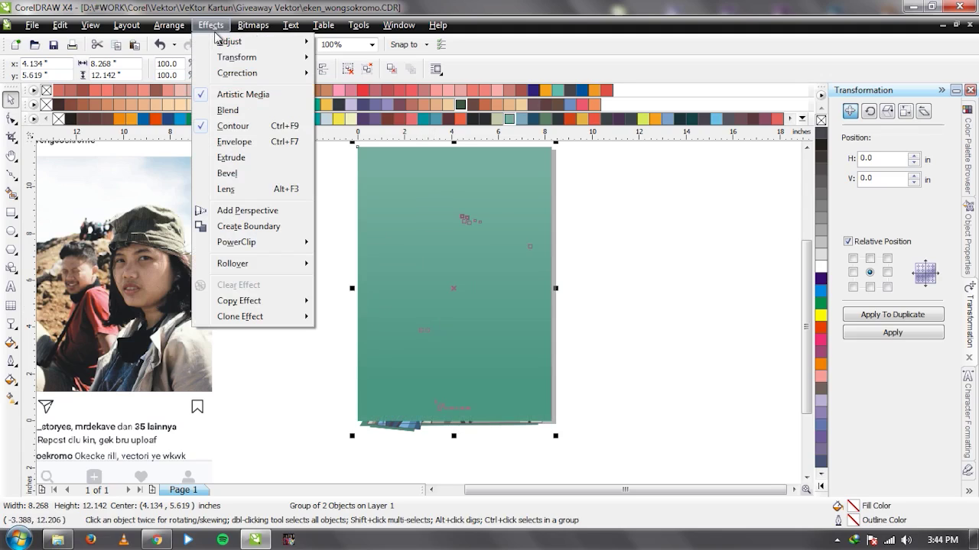
{"action": "mouse_move", "coordinate": [304, 242]}
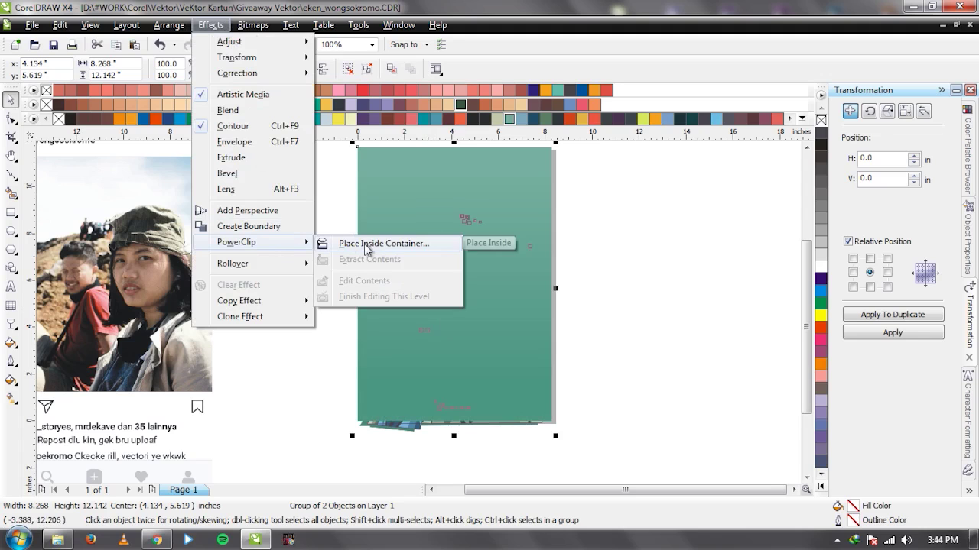
{"action": "left_click", "coordinate": [382, 243]}
{"action": "left_click", "coordinate": [375, 227]}
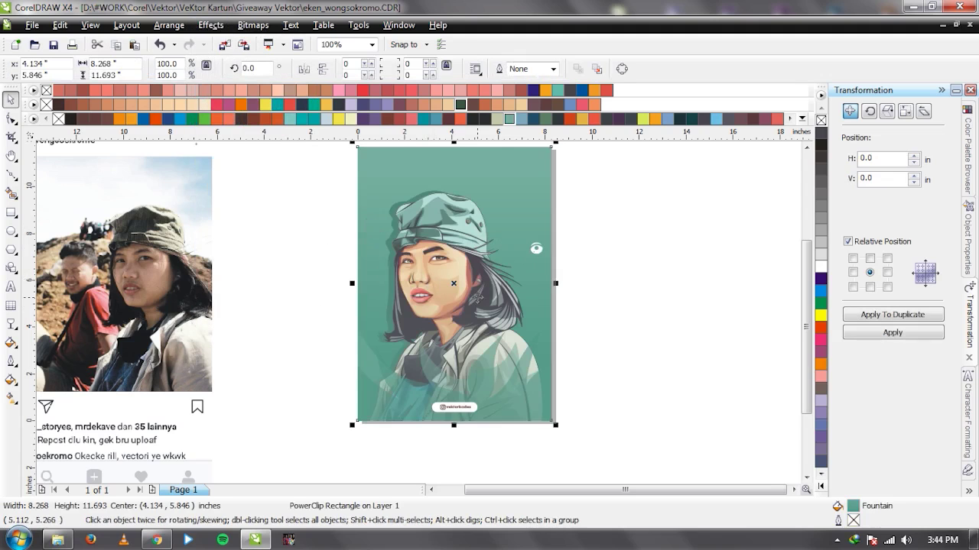
{"action": "left_click", "coordinate": [300, 231]}
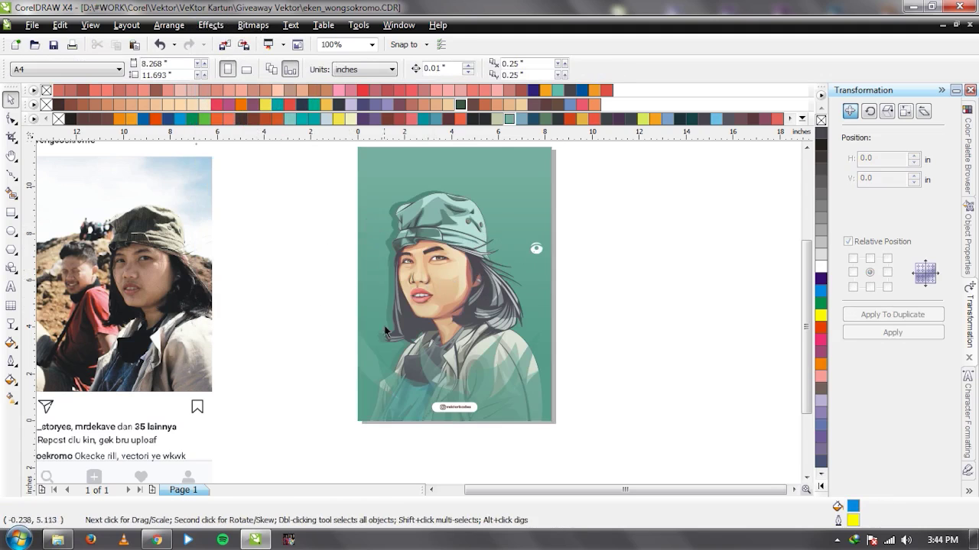
{"action": "left_click", "coordinate": [459, 286]}
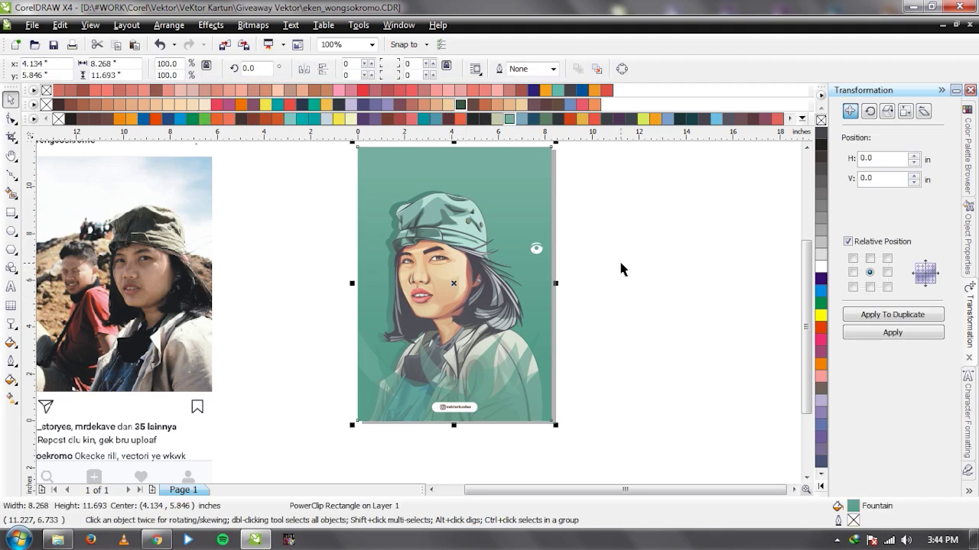
{"action": "left_click", "coordinate": [623, 268]}
Paste the CIEEEE headline into the PowerClip contents and adjust its stacking order around the hat.
{"action": "left_click", "coordinate": [449, 263], "text": "ctrl"}
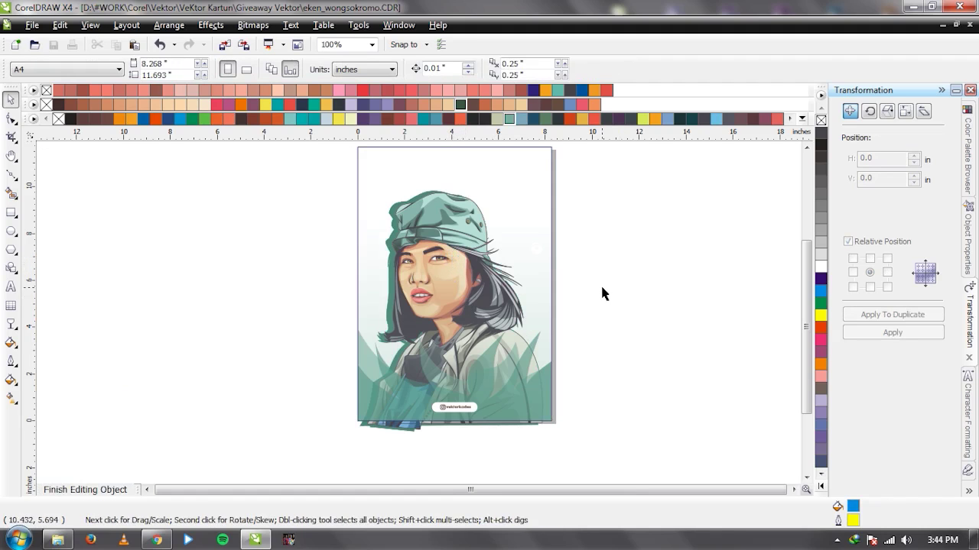
{"action": "key", "text": "ctrl+v"}
{"action": "left_click", "coordinate": [470, 205]}
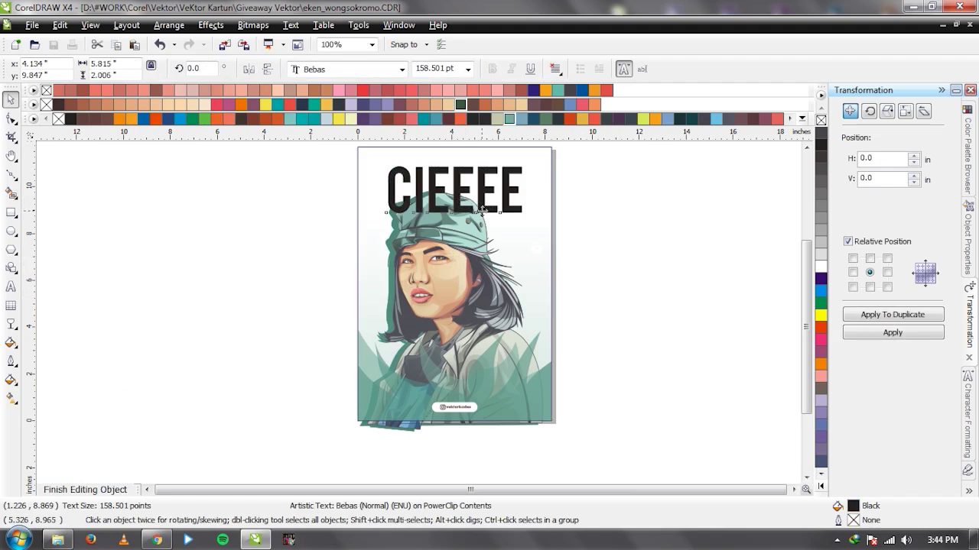
{"action": "key", "text": "ctrl+Page_Down"}
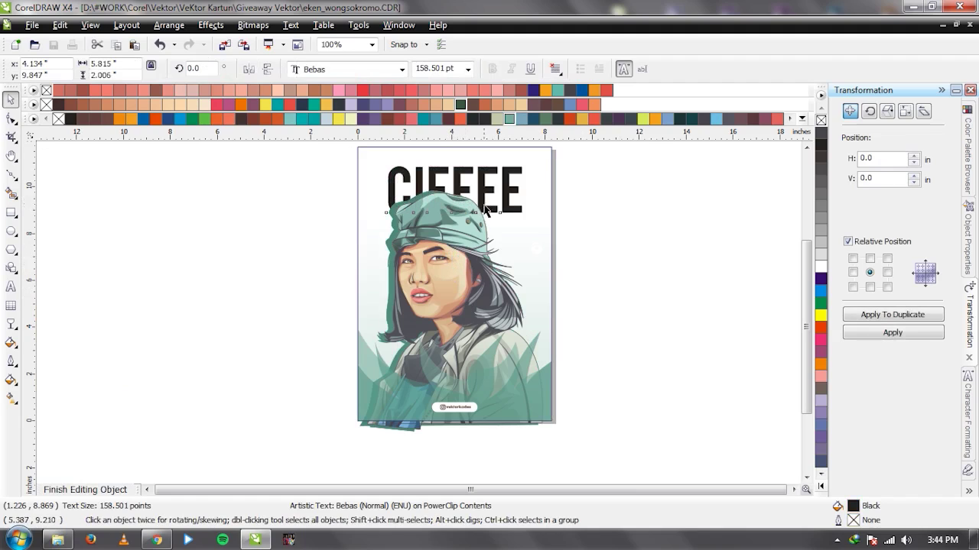
{"action": "left_click", "coordinate": [483, 200]}
{"action": "left_click_drag", "start_coordinate": [594, 171], "coordinate": [343, 239]}
{"action": "key", "text": "ctrl+Page_Up"}
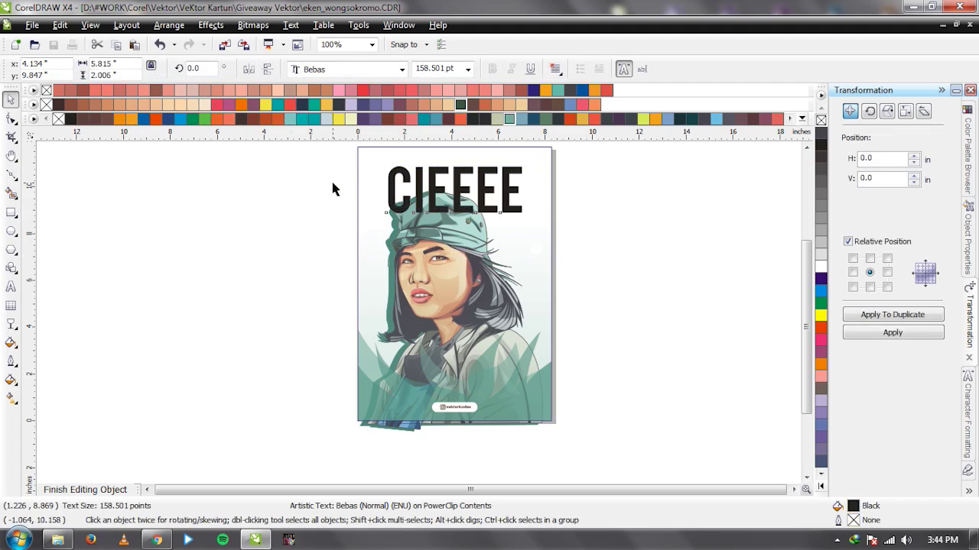
Append '!' to the headline so it reads 'CIEEEE!'.
{"action": "double_click", "coordinate": [485, 187]}
{"action": "key", "text": "End"}
{"action": "type", "text": "!"}
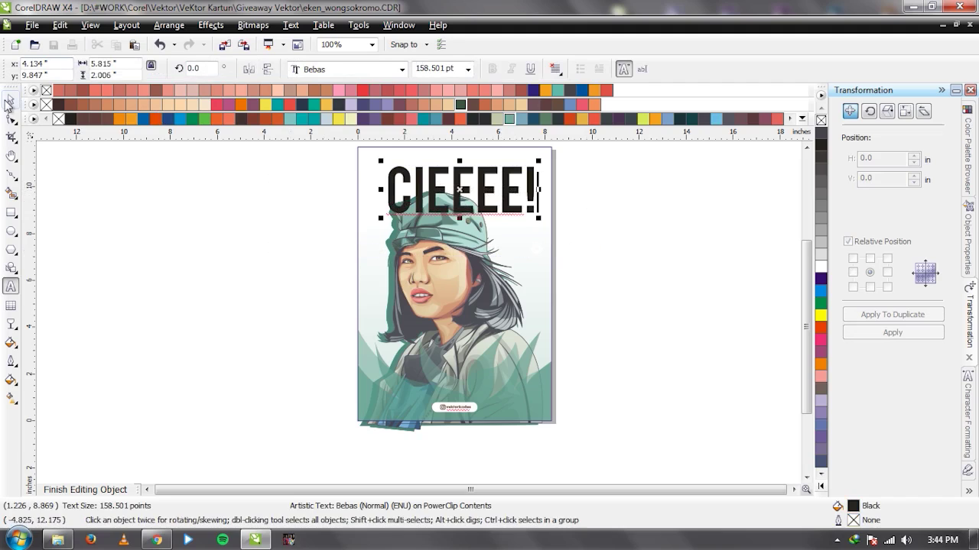
{"action": "left_click", "coordinate": [9, 100]}
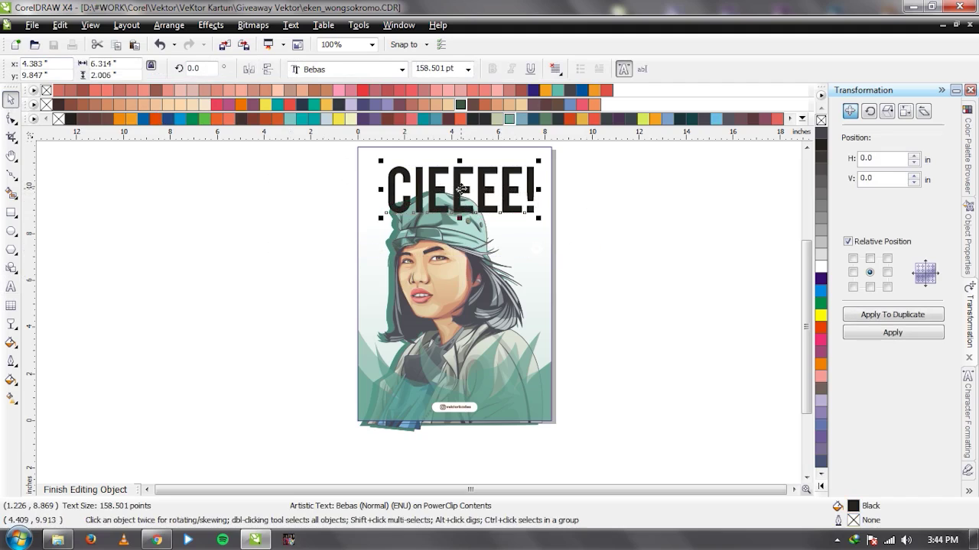
Centre the CIEEEE! headline across the page top, fill it white, and finish editing the PowerClip.
{"action": "mouse_move", "coordinate": [462, 188]}
{"action": "left_mouse_down"}
{"action": "mouse_move", "coordinate": [455, 283]}
{"action": "mouse_move", "coordinate": [455, 160]}
{"action": "mouse_move", "coordinate": [454, 194]}
{"action": "left_mouse_up"}
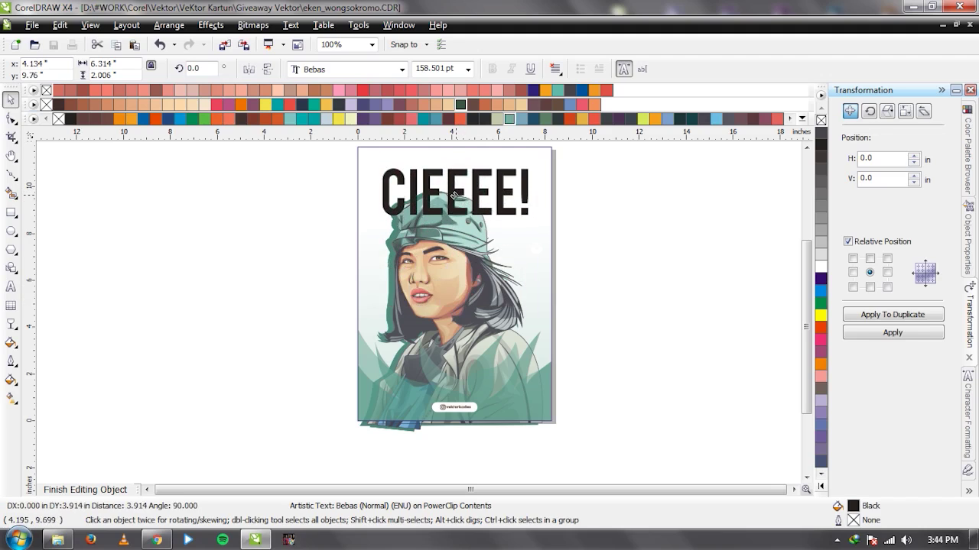
{"action": "left_click", "coordinate": [820, 266]}
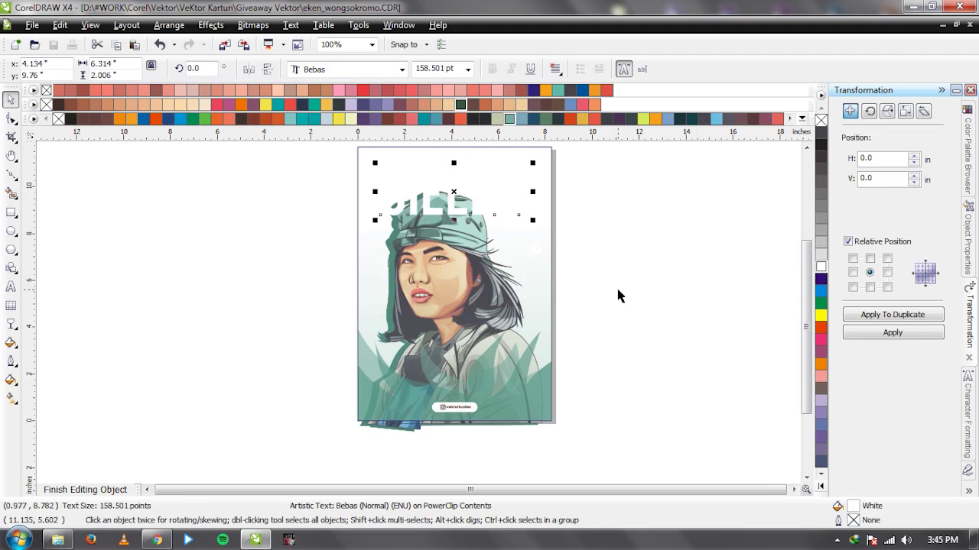
{"action": "left_click", "coordinate": [527, 247]}
{"action": "right_click", "coordinate": [469, 302]}
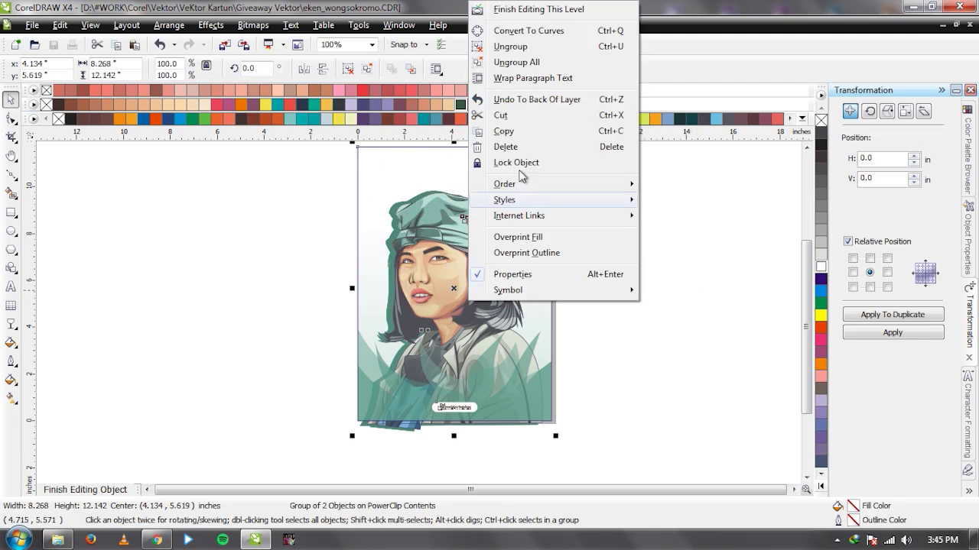
{"action": "left_click", "coordinate": [535, 10]}
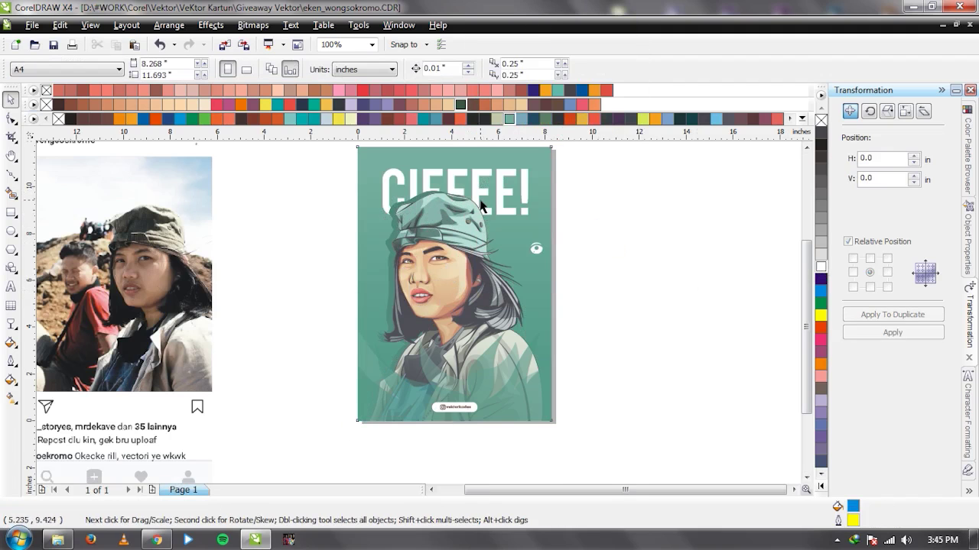
Nudge the CIEEEE! headline slightly inside the PowerClip and finish editing.
{"action": "left_click", "coordinate": [451, 194], "text": "ctrl"}
{"action": "left_click_drag", "start_coordinate": [275, 152], "coordinate": [644, 251]}
{"action": "left_click_drag", "start_coordinate": [452, 195], "coordinate": [457, 191]}
{"action": "right_click", "coordinate": [482, 185]}
{"action": "left_click", "coordinate": [549, 197]}
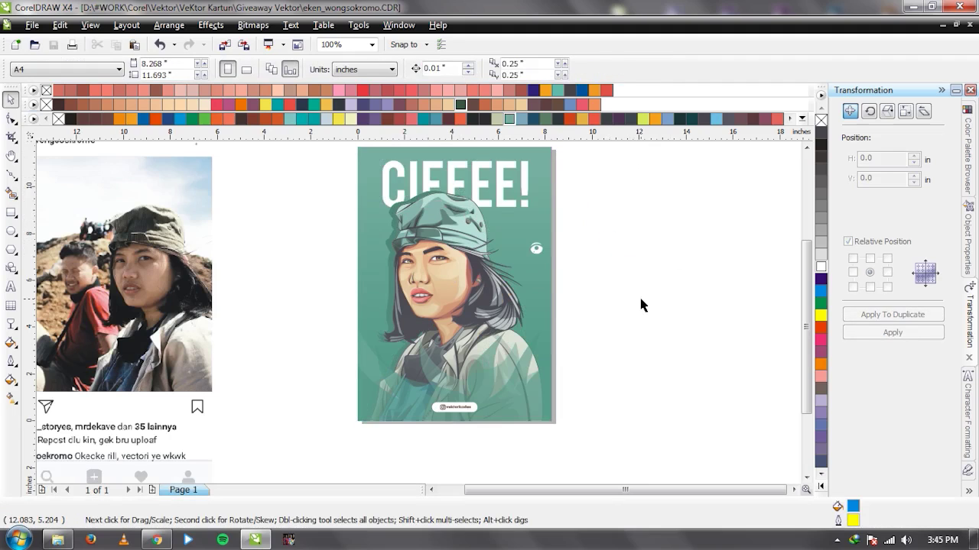
Drill into the clipped artwork's nested groups to select the small white eye shape, then finish editing.
{"action": "left_click", "coordinate": [542, 250]}
{"action": "left_click", "coordinate": [535, 249], "text": "ctrl"}
{"action": "left_click", "coordinate": [535, 252], "text": "ctrl"}
{"action": "left_click", "coordinate": [534, 252], "text": "ctrl"}
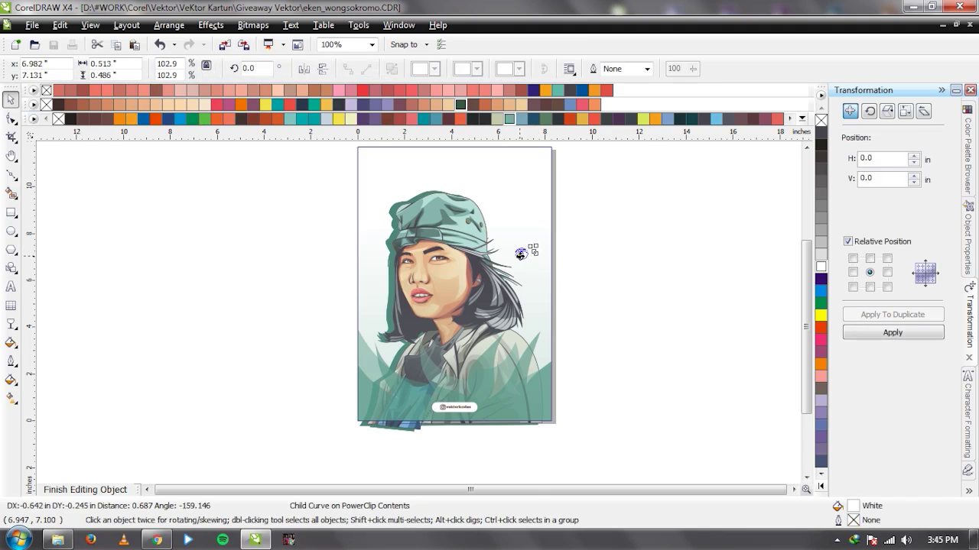
{"action": "left_click", "coordinate": [576, 266]}
{"action": "right_click", "coordinate": [445, 310]}
{"action": "left_click", "coordinate": [511, 18]}
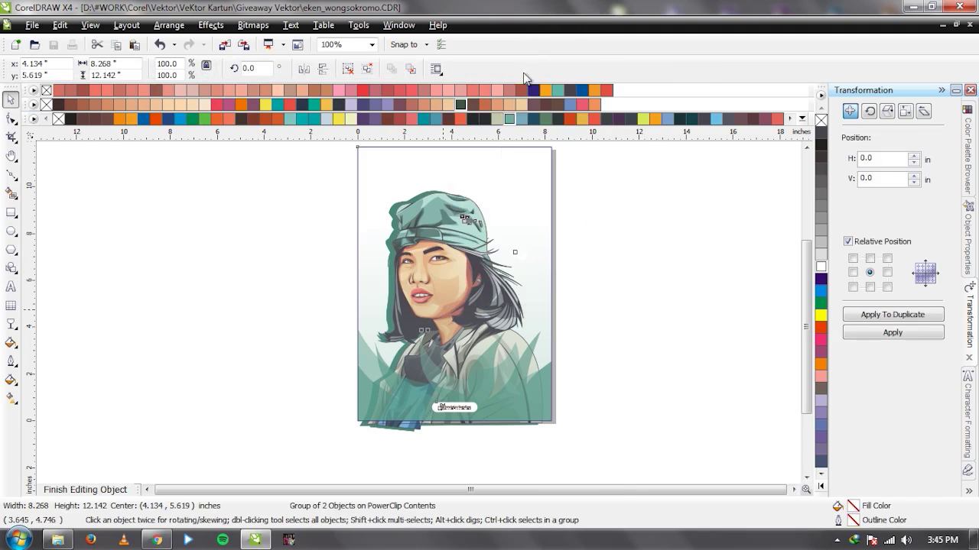
Select the reference photo beside the poster, then deselect it.
{"action": "left_click", "coordinate": [632, 287]}
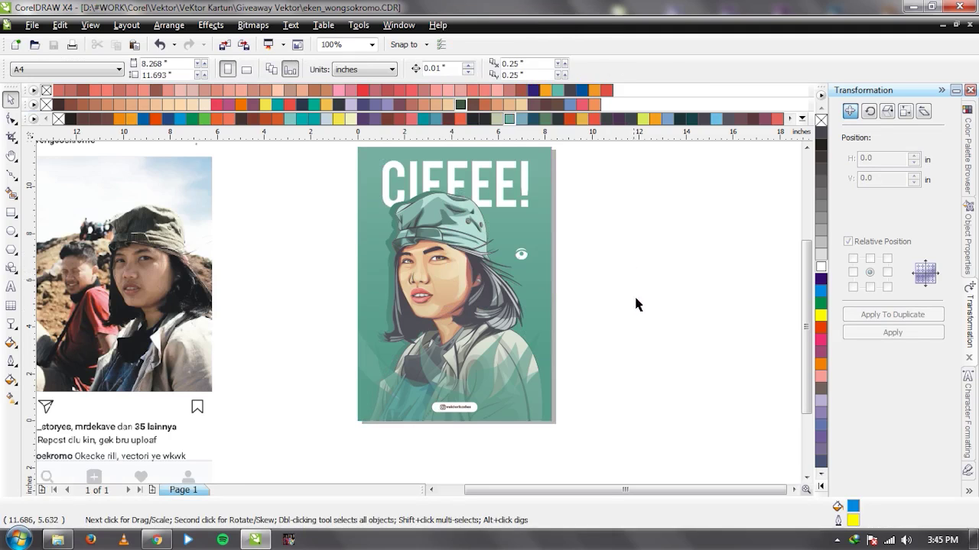
{"action": "left_click", "coordinate": [163, 304]}
{"action": "left_click", "coordinate": [662, 312]}
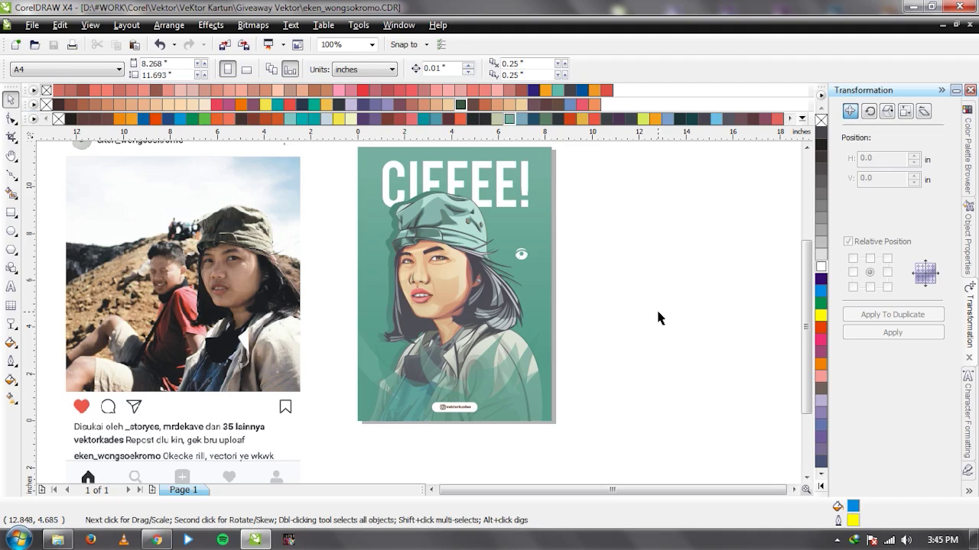
{"action": "key", "text": "Tab"}
{"action": "left_click", "coordinate": [328, 331]}
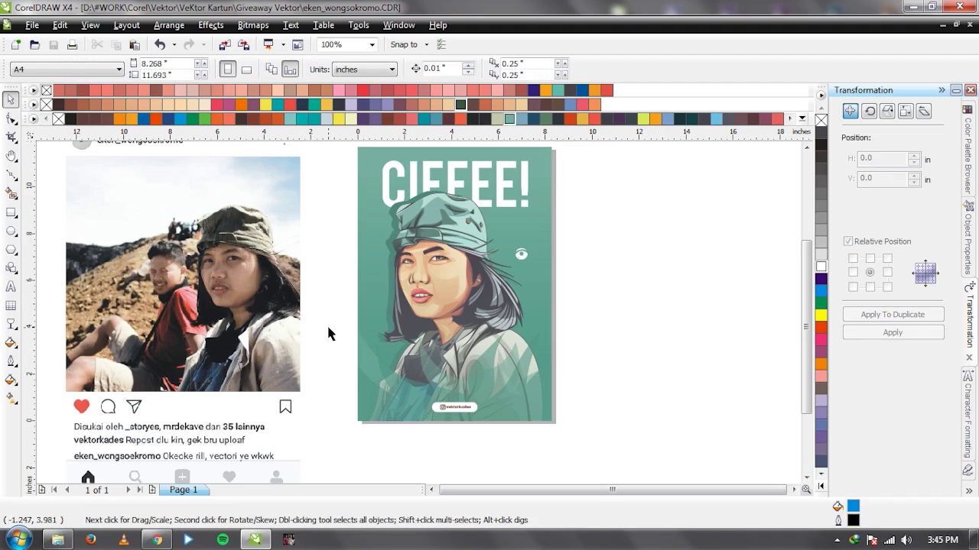